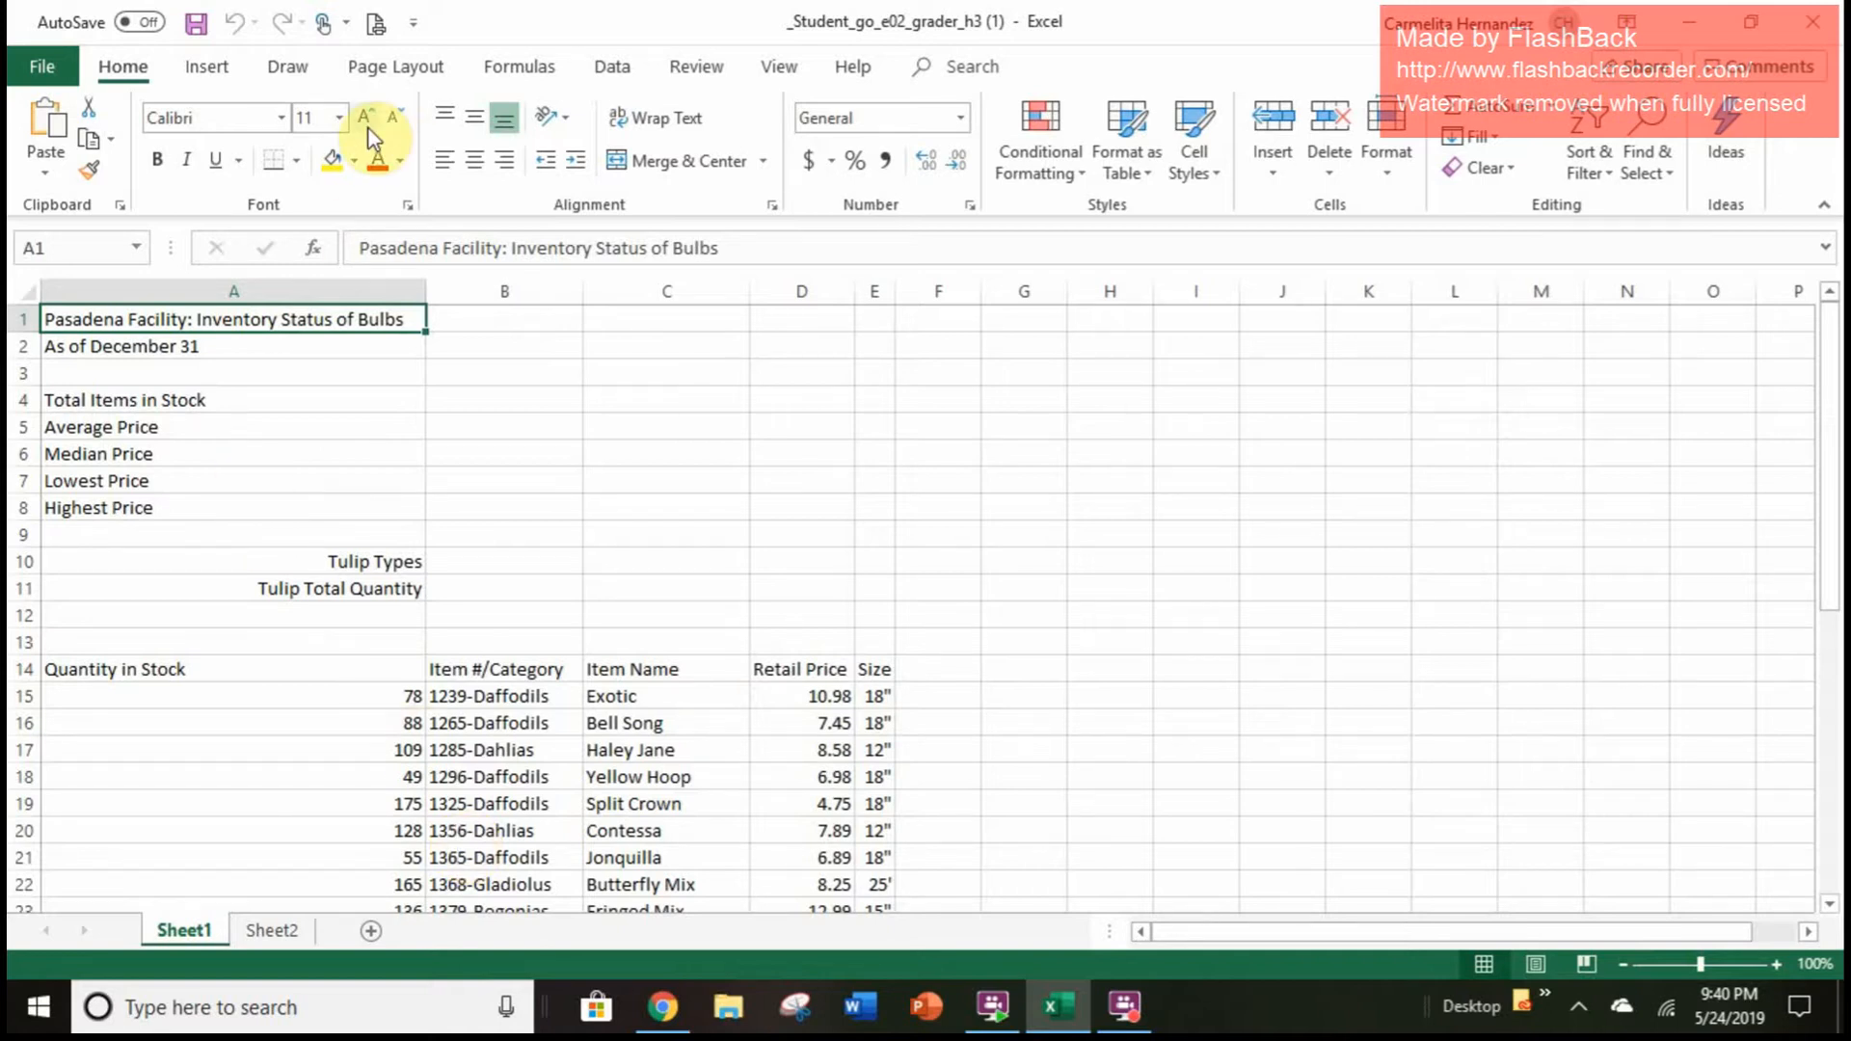
# Apply the Slice theme to the workbook
pyautogui.click(367, 69)
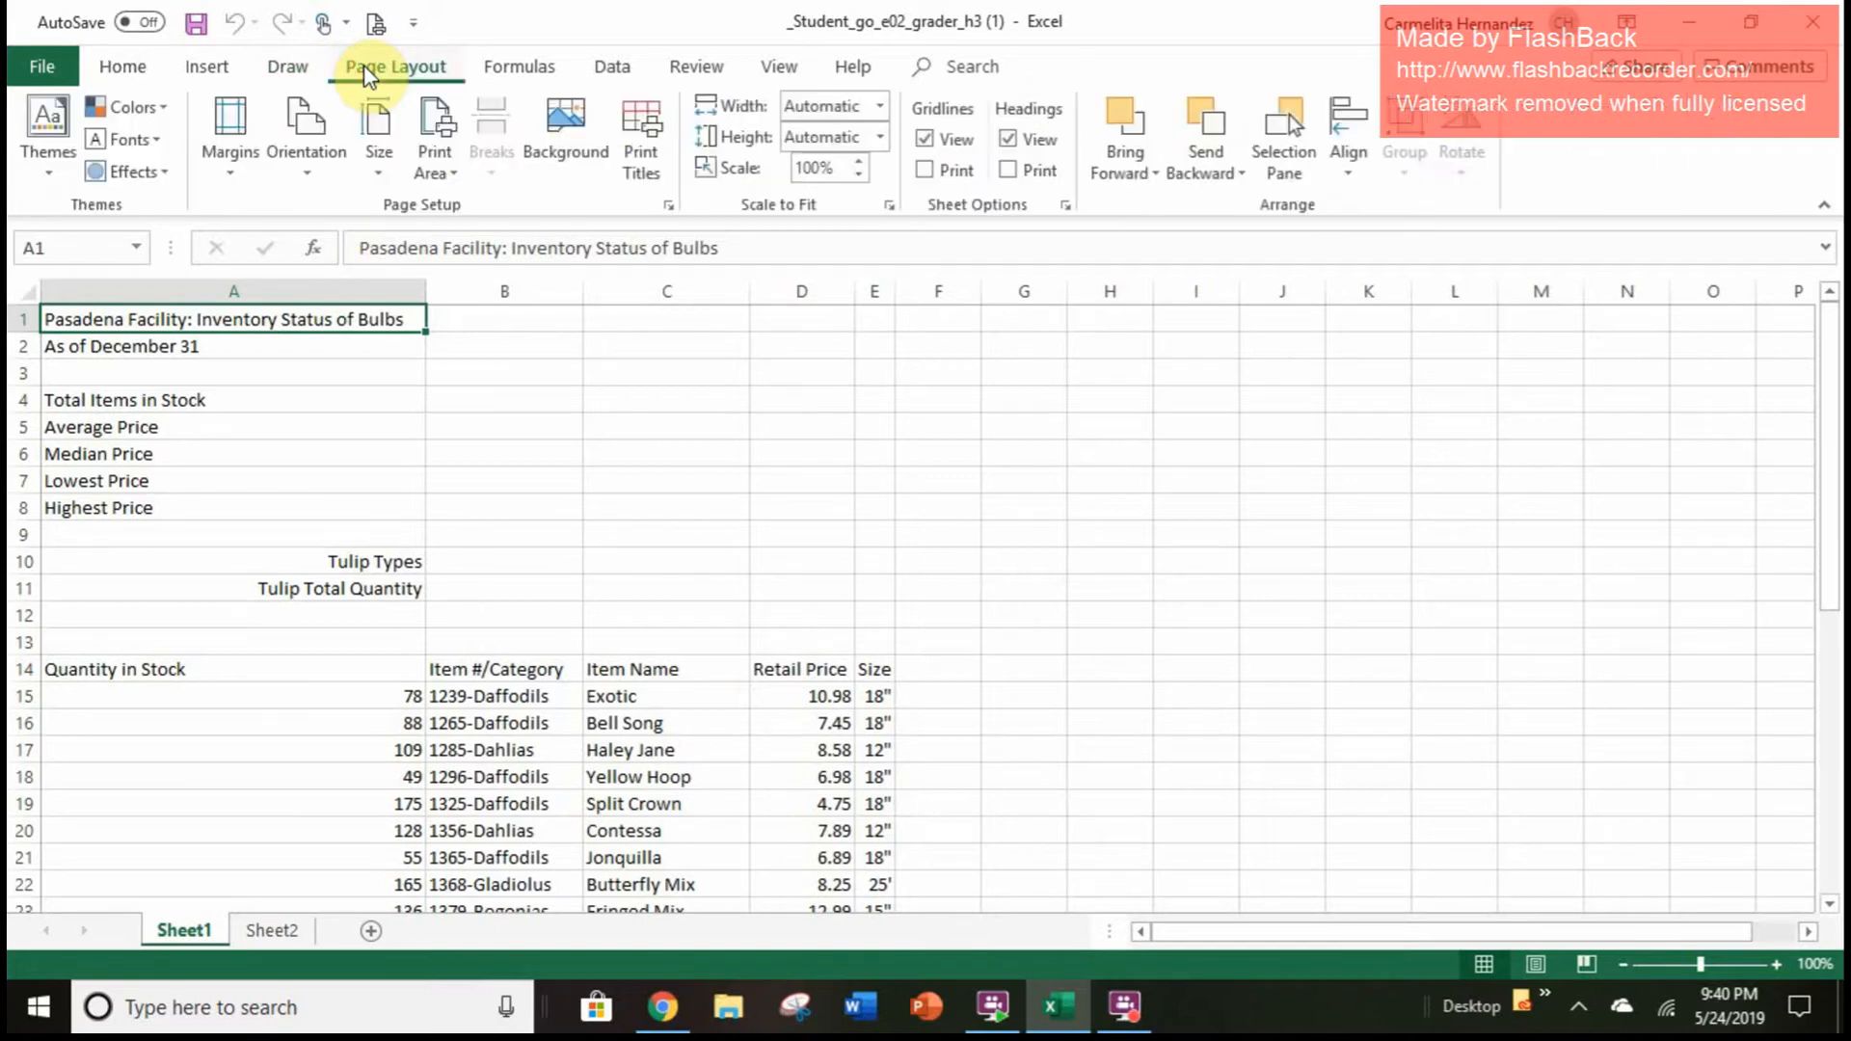
pyautogui.click(40, 124)
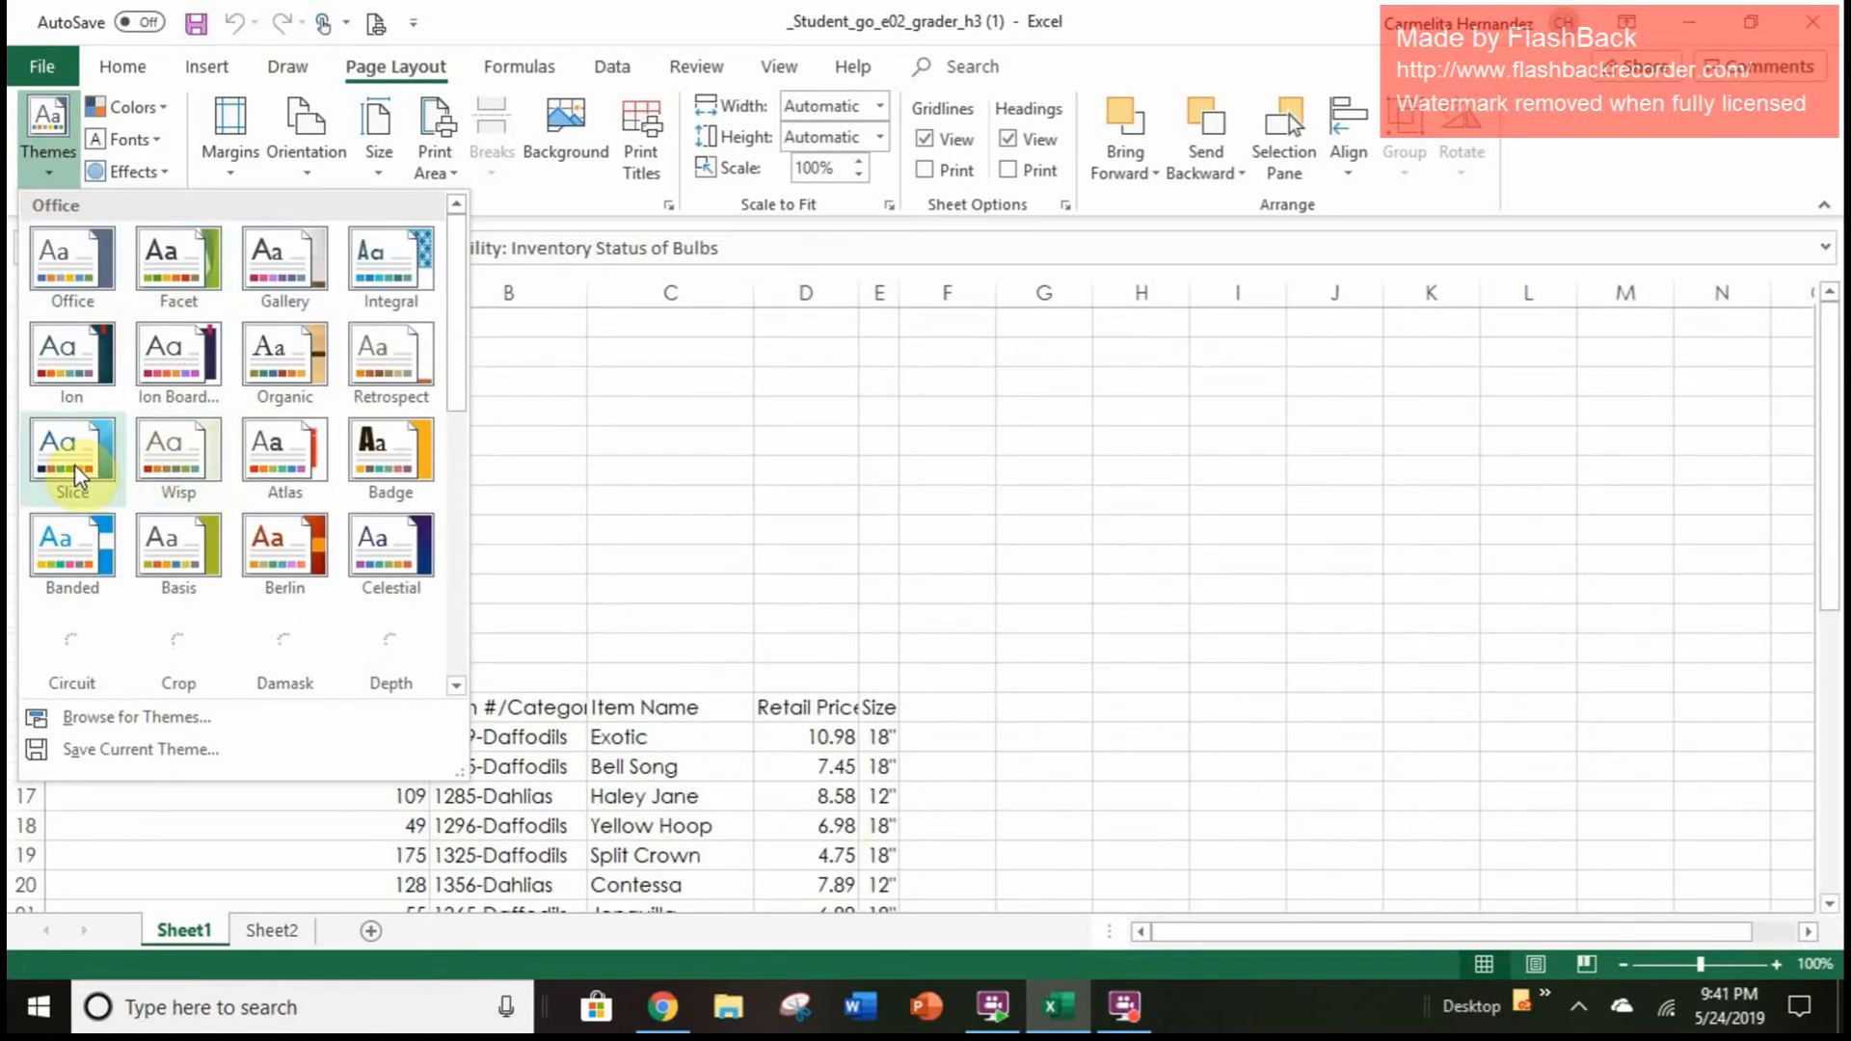
pyautogui.click(76, 467)
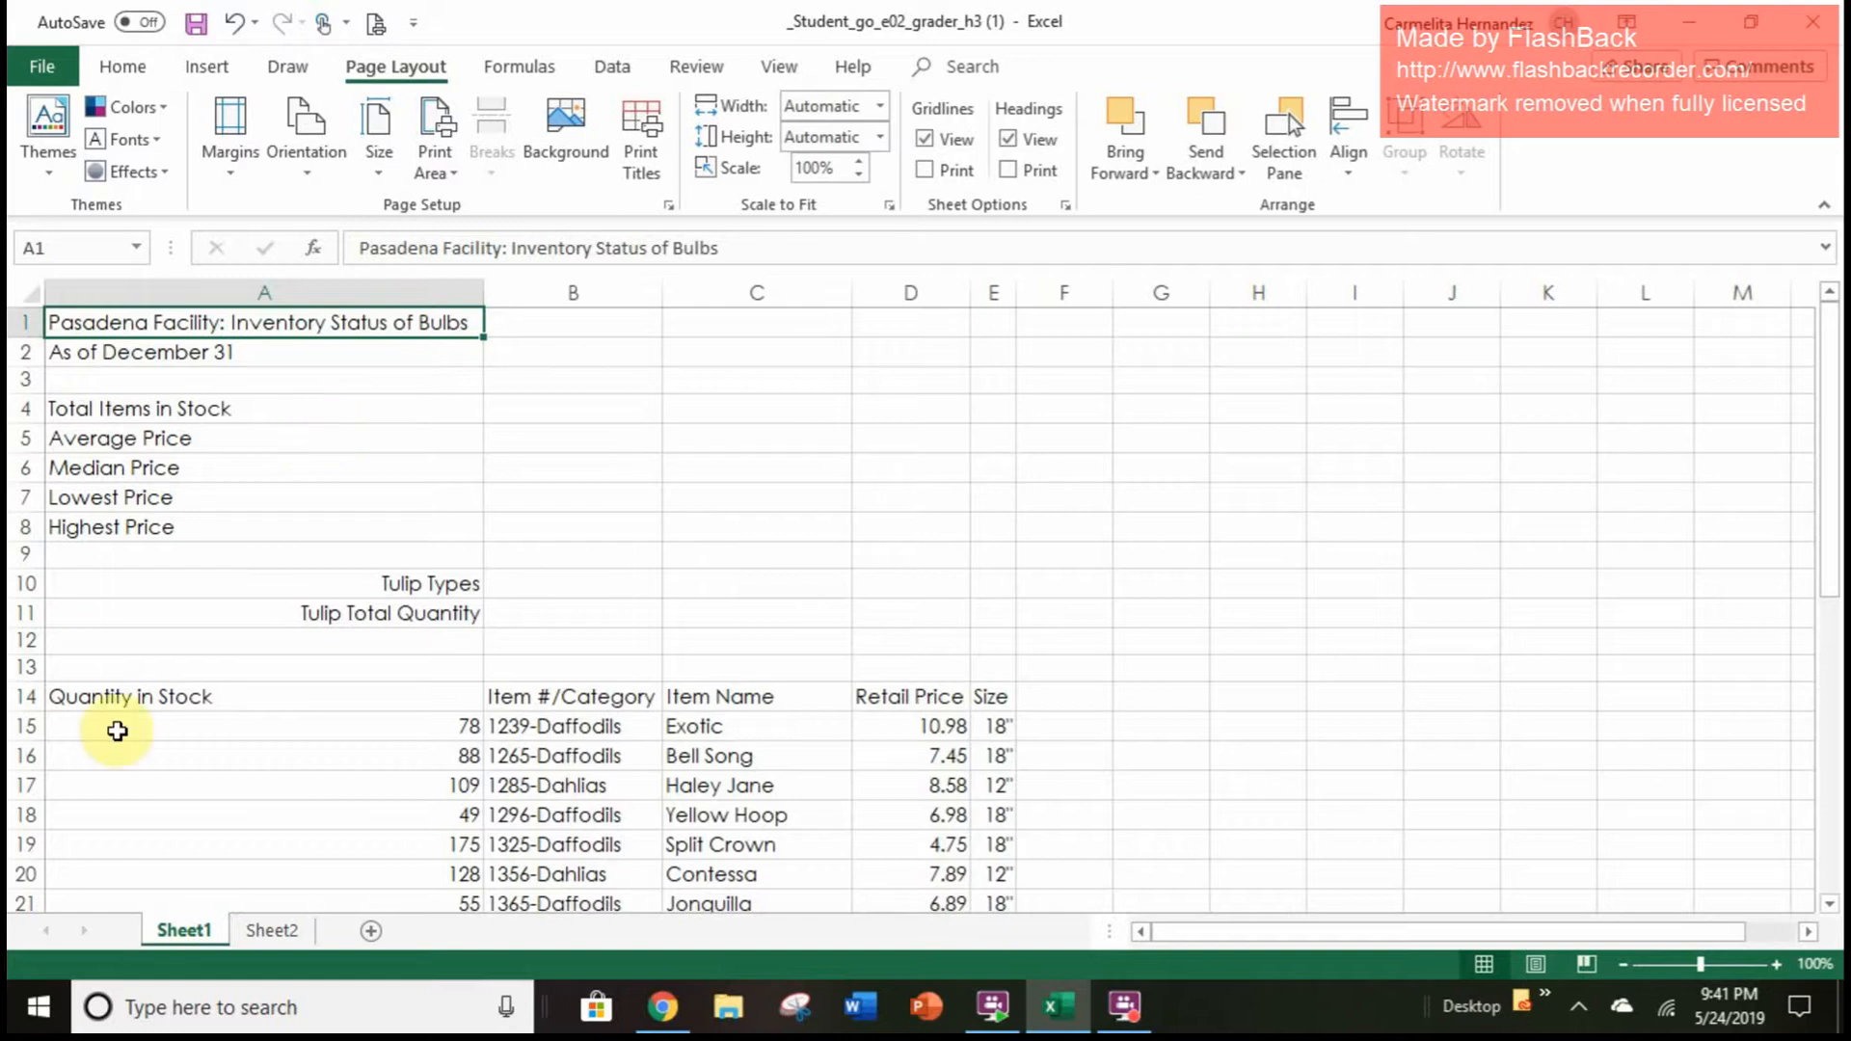
# Rename the Sheet1 worksheet as Bulbs
pyautogui.rightClick(205, 935)
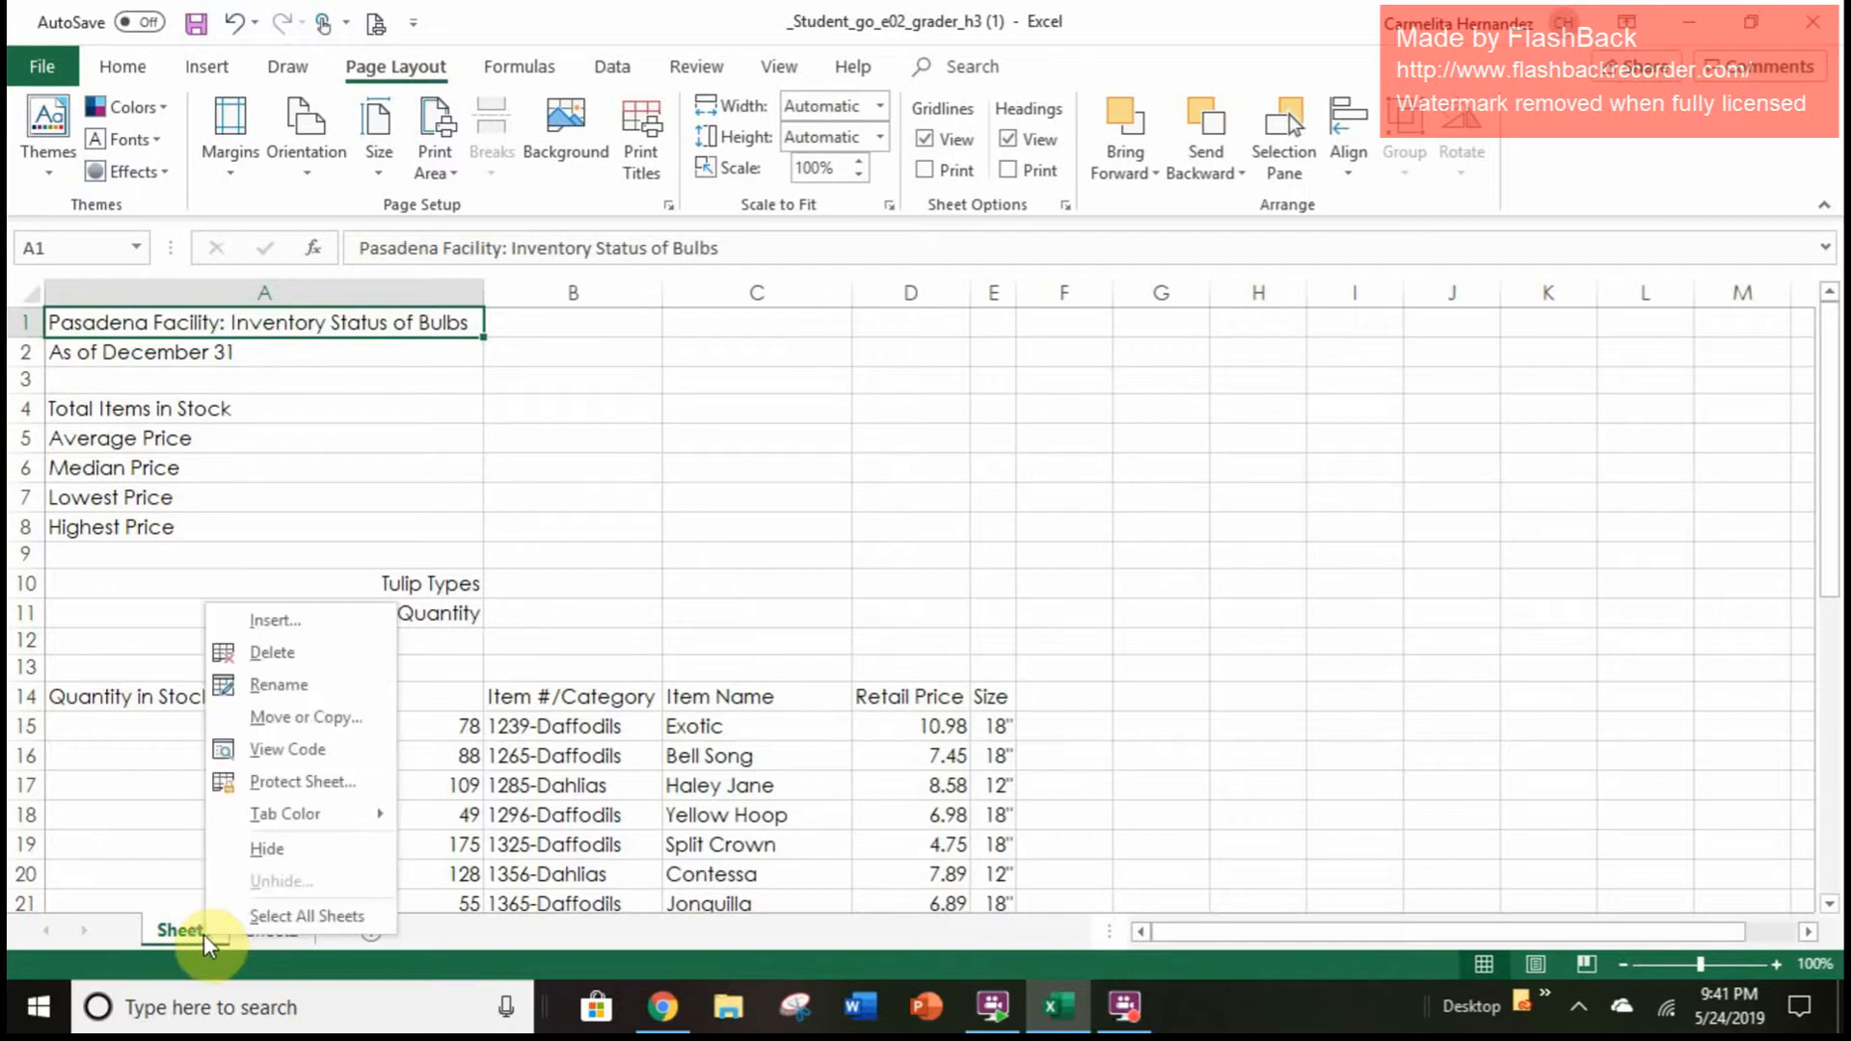
pyautogui.click(289, 686)
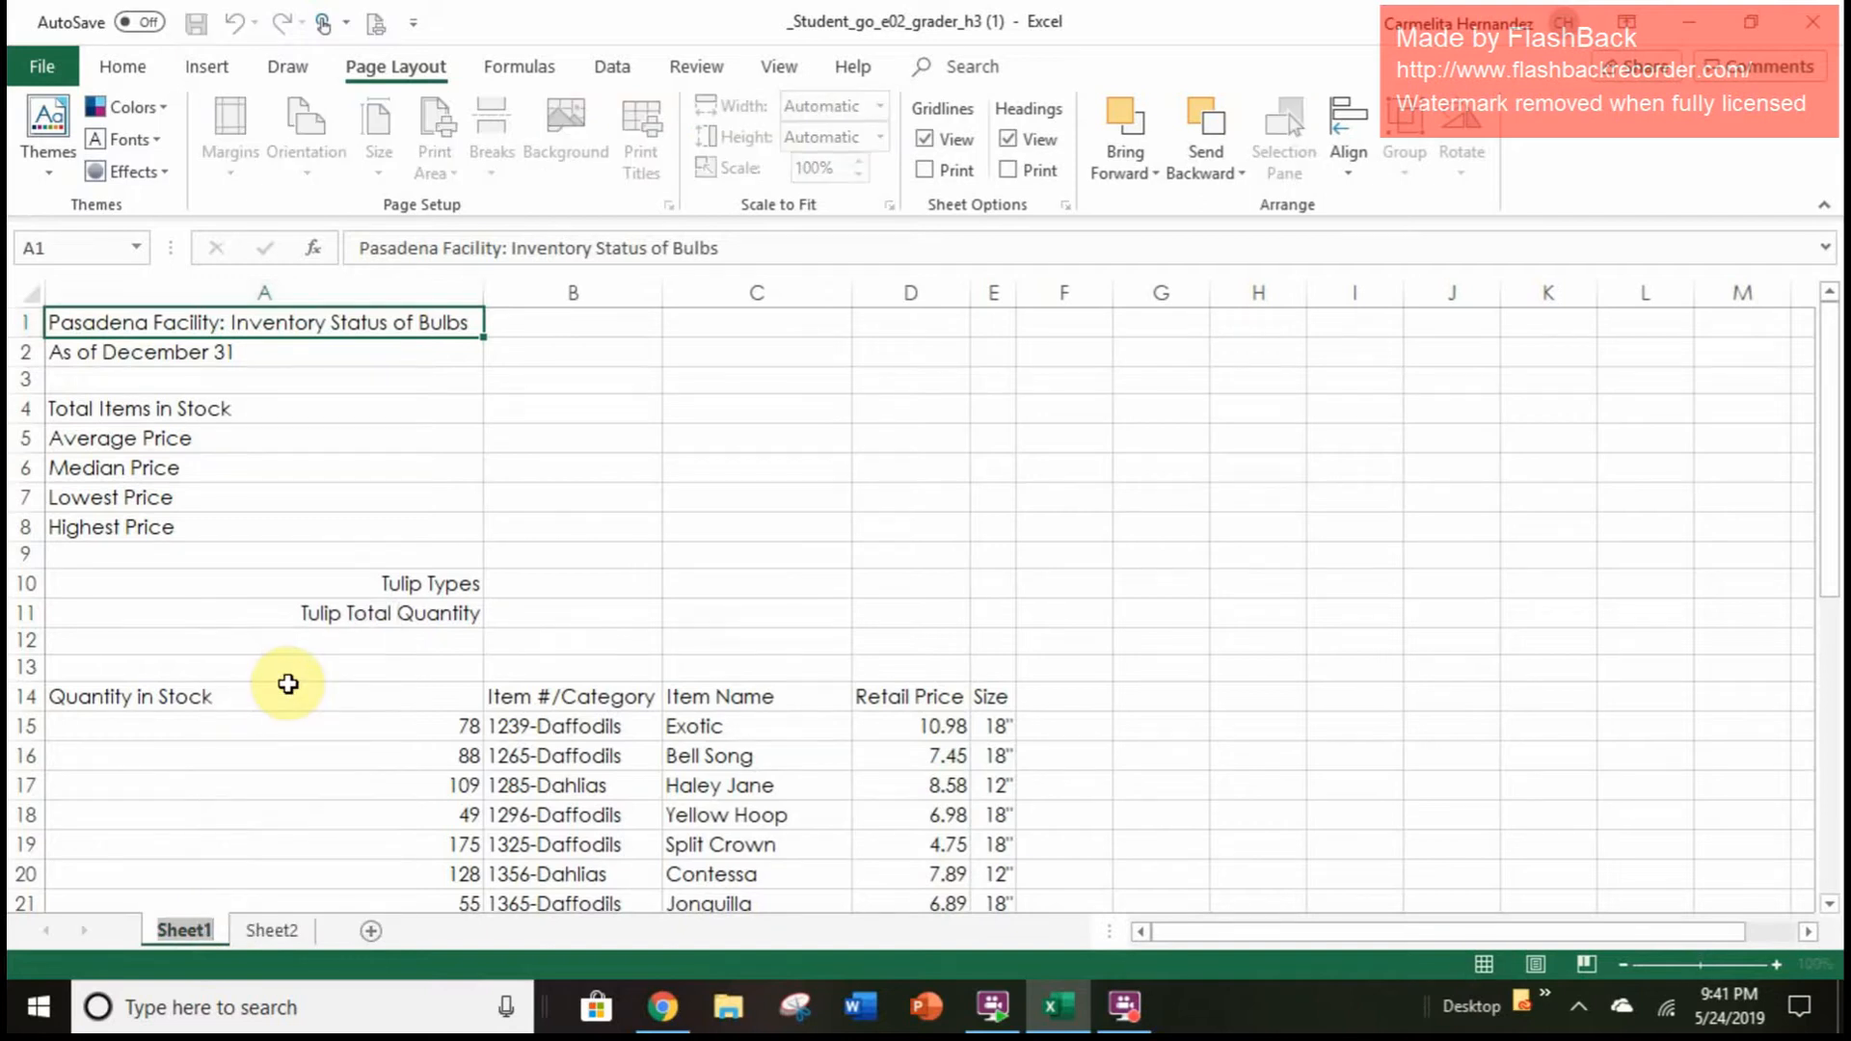
pyautogui.press('BackSpace')
pyautogui.write('Bulbs')
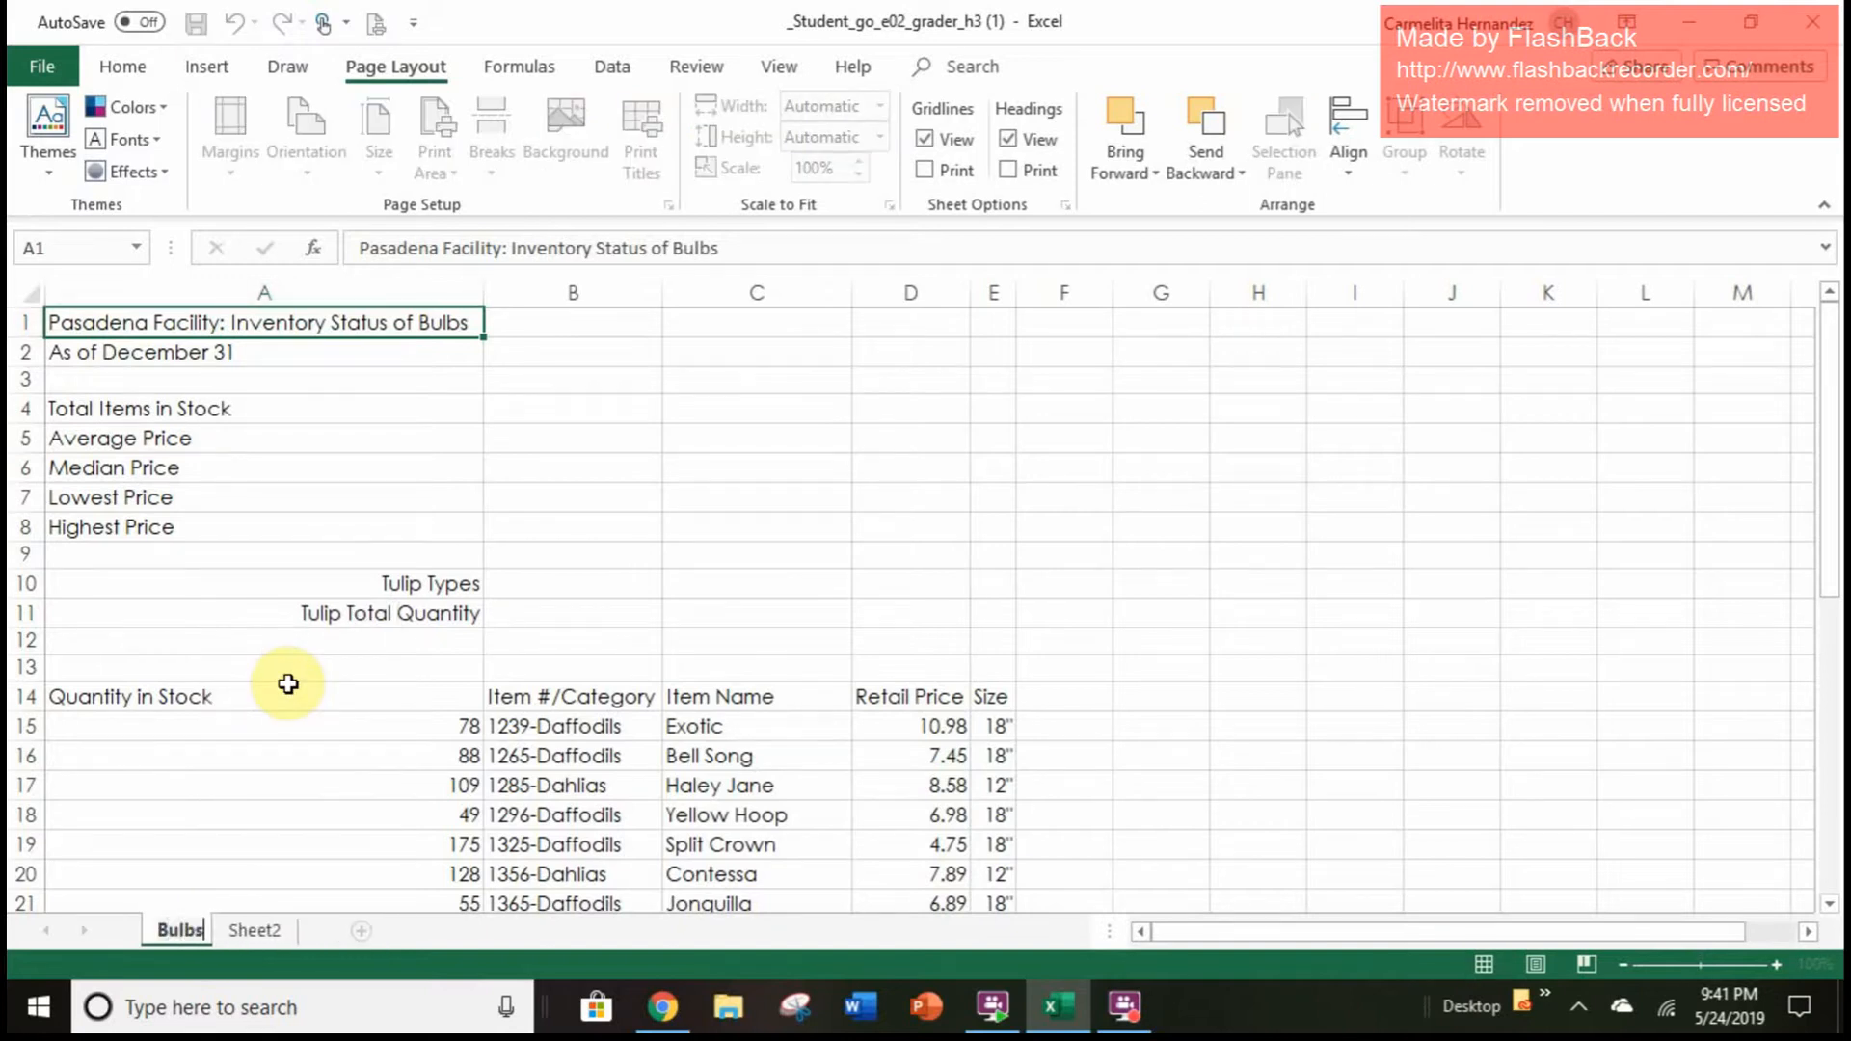
pyautogui.press('Return')
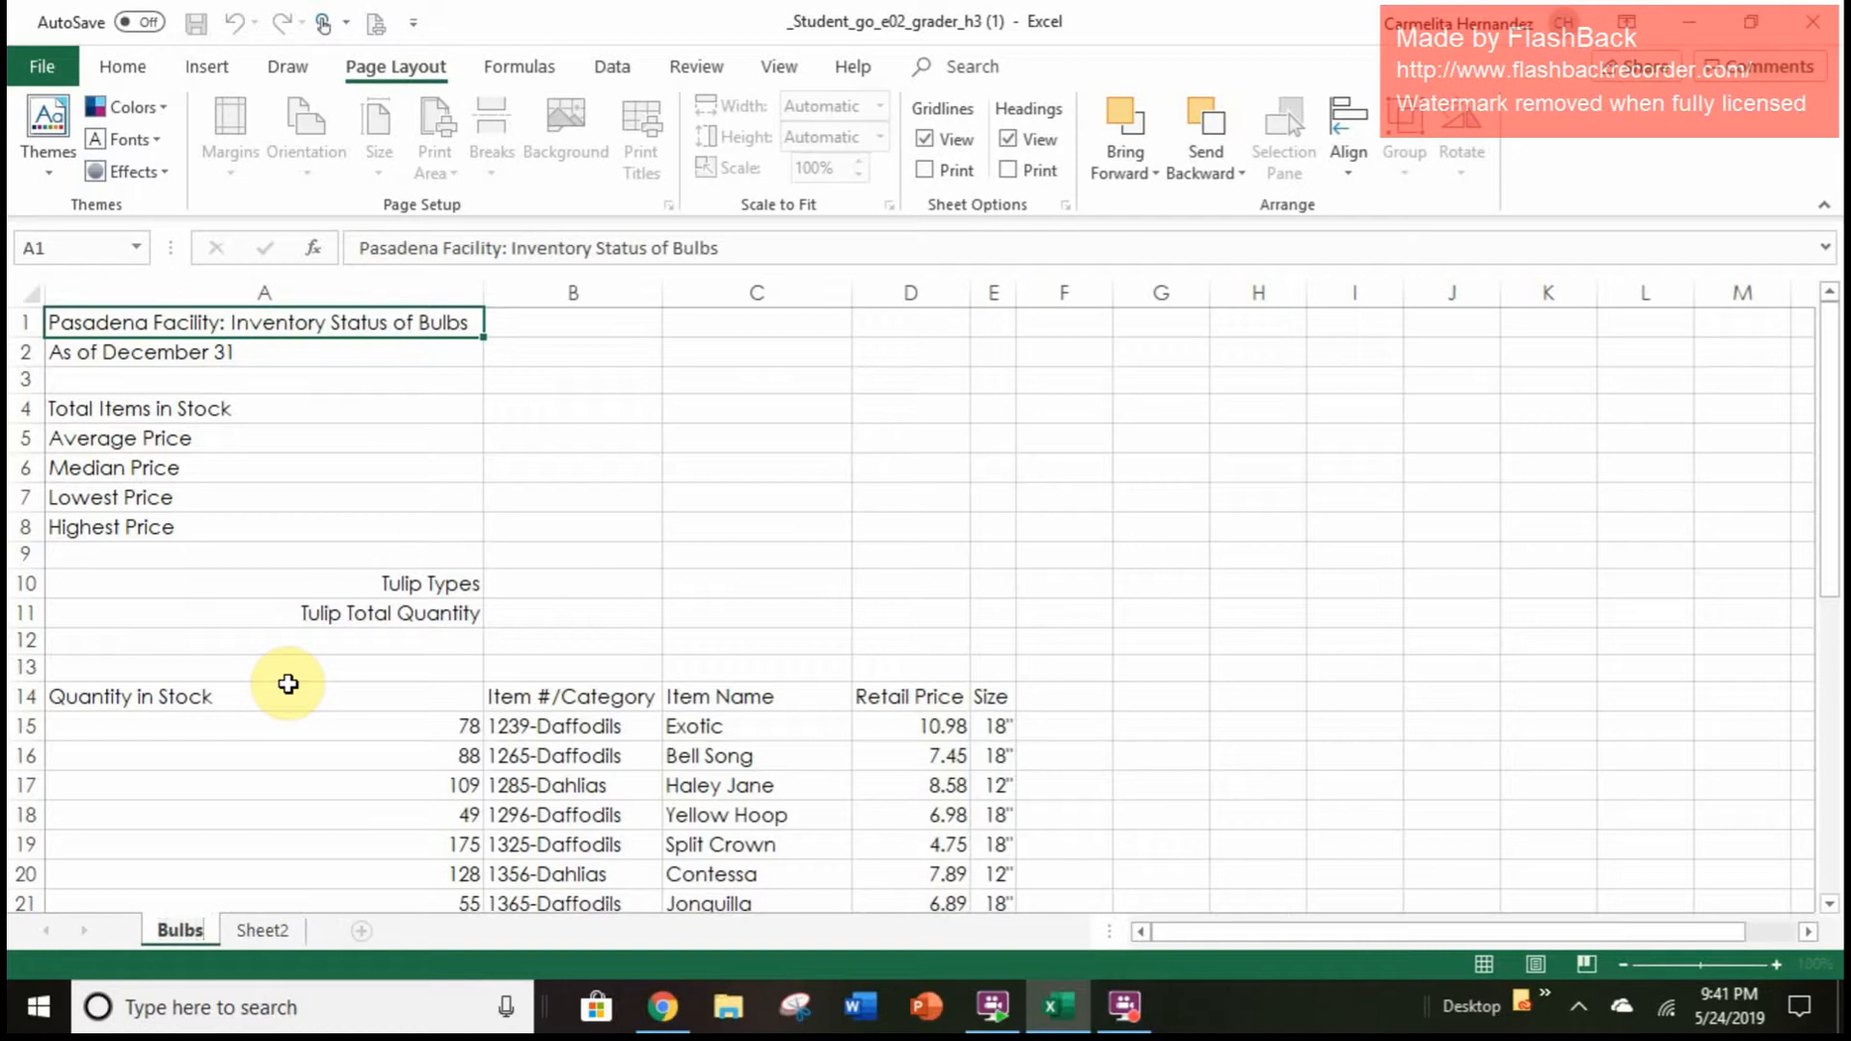
# Rename the Sheet2 worksheet as Trees and return to the Bulbs sheet
pyautogui.click(275, 932)
pyautogui.rightClick(277, 934)
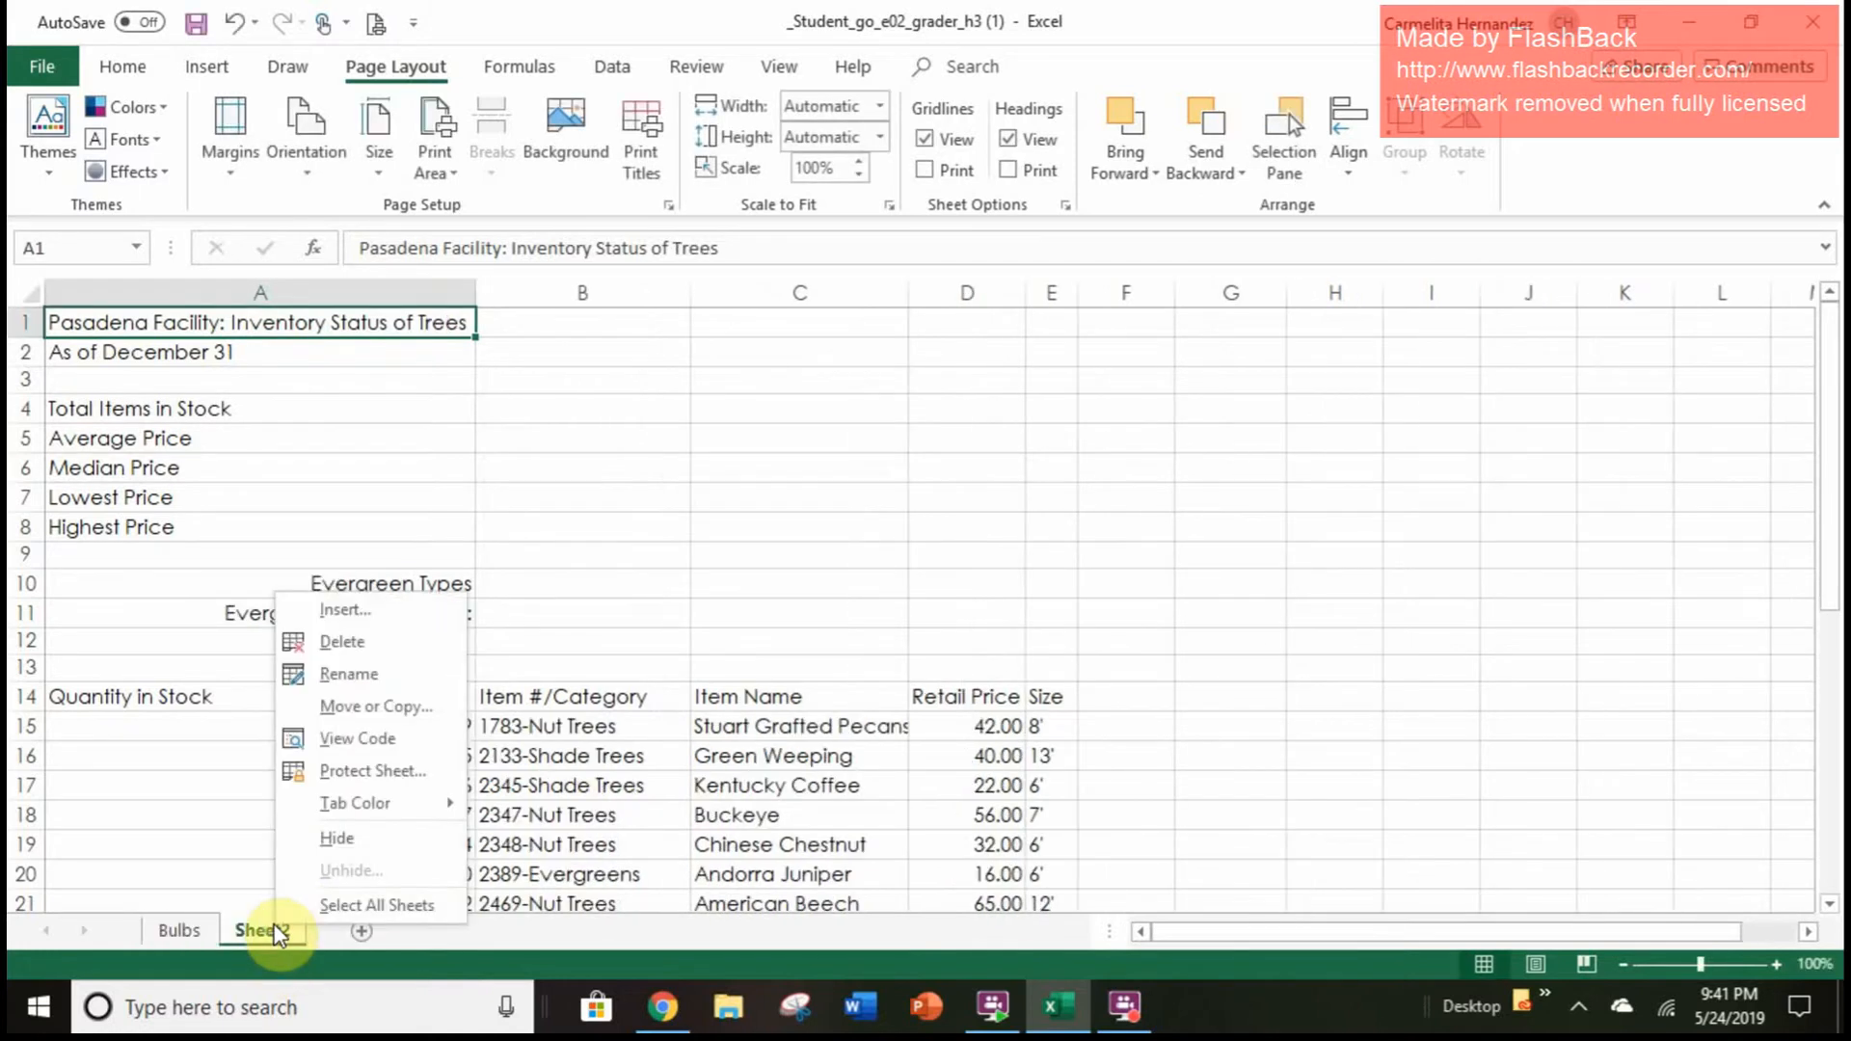
pyautogui.click(333, 674)
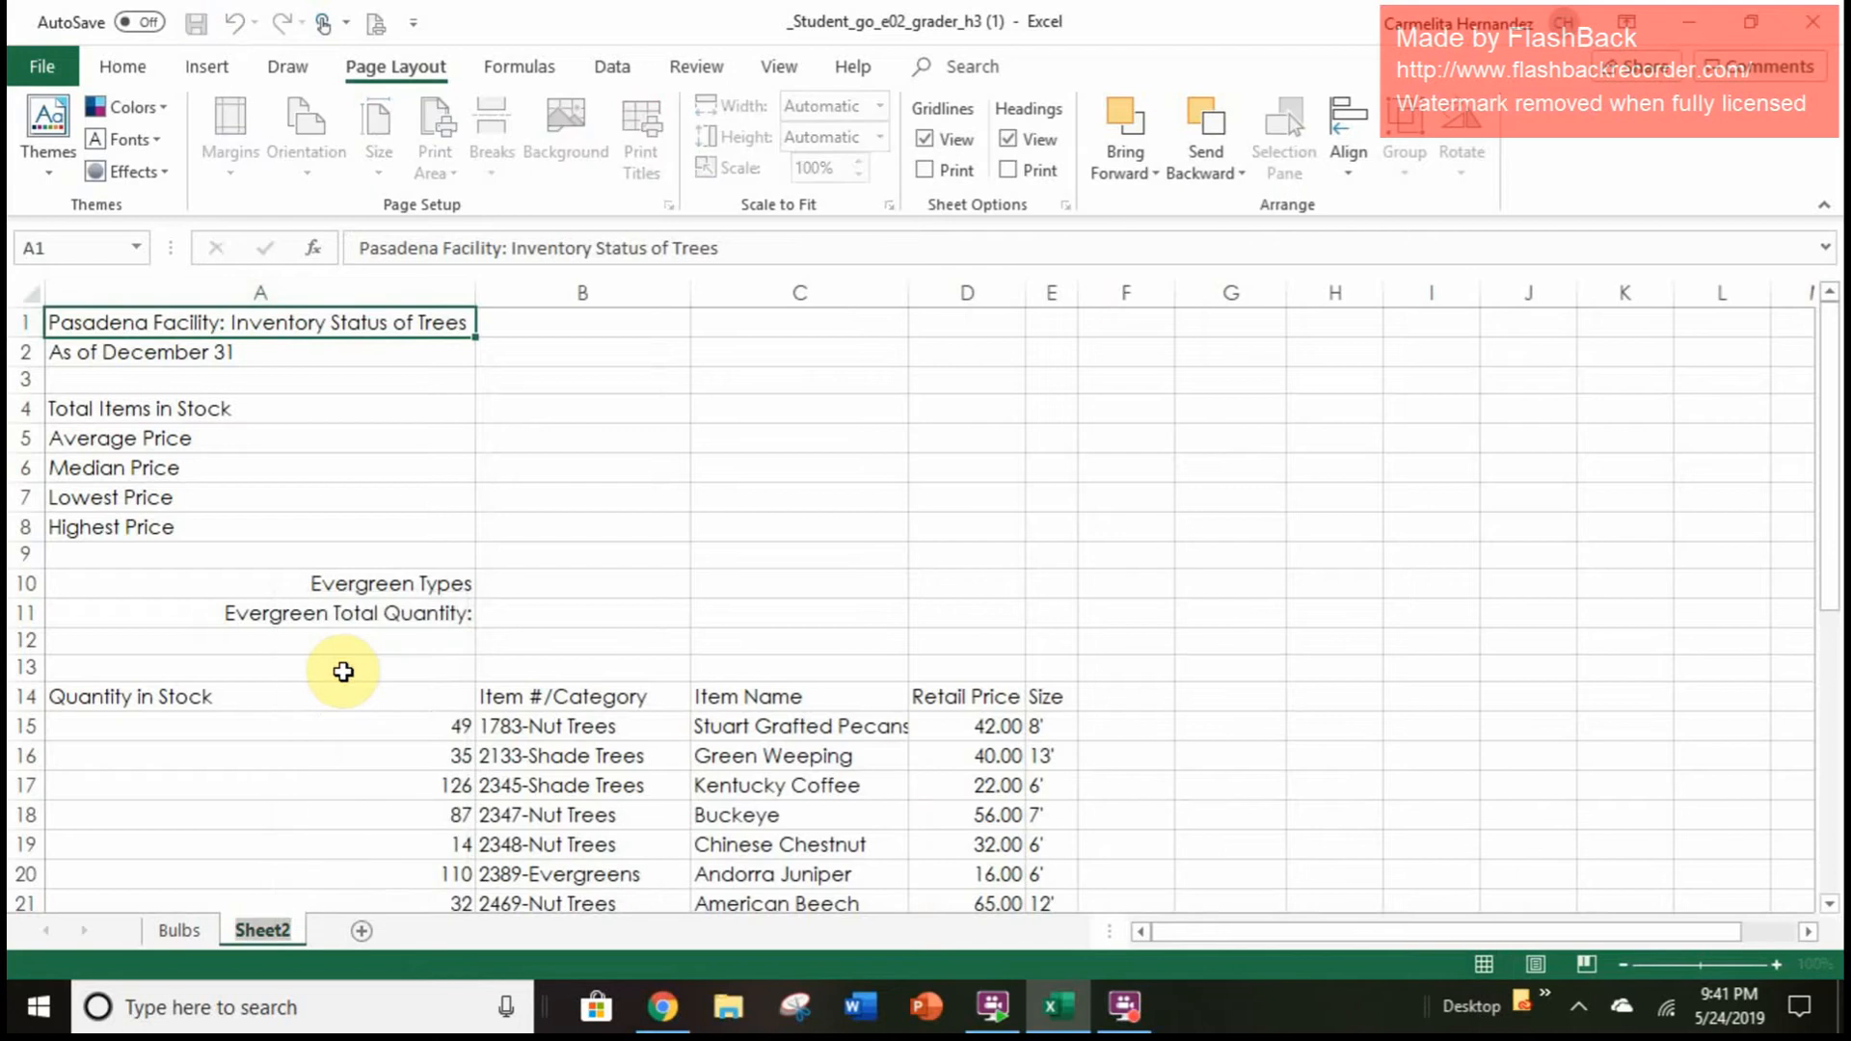
pyautogui.write('Trees')
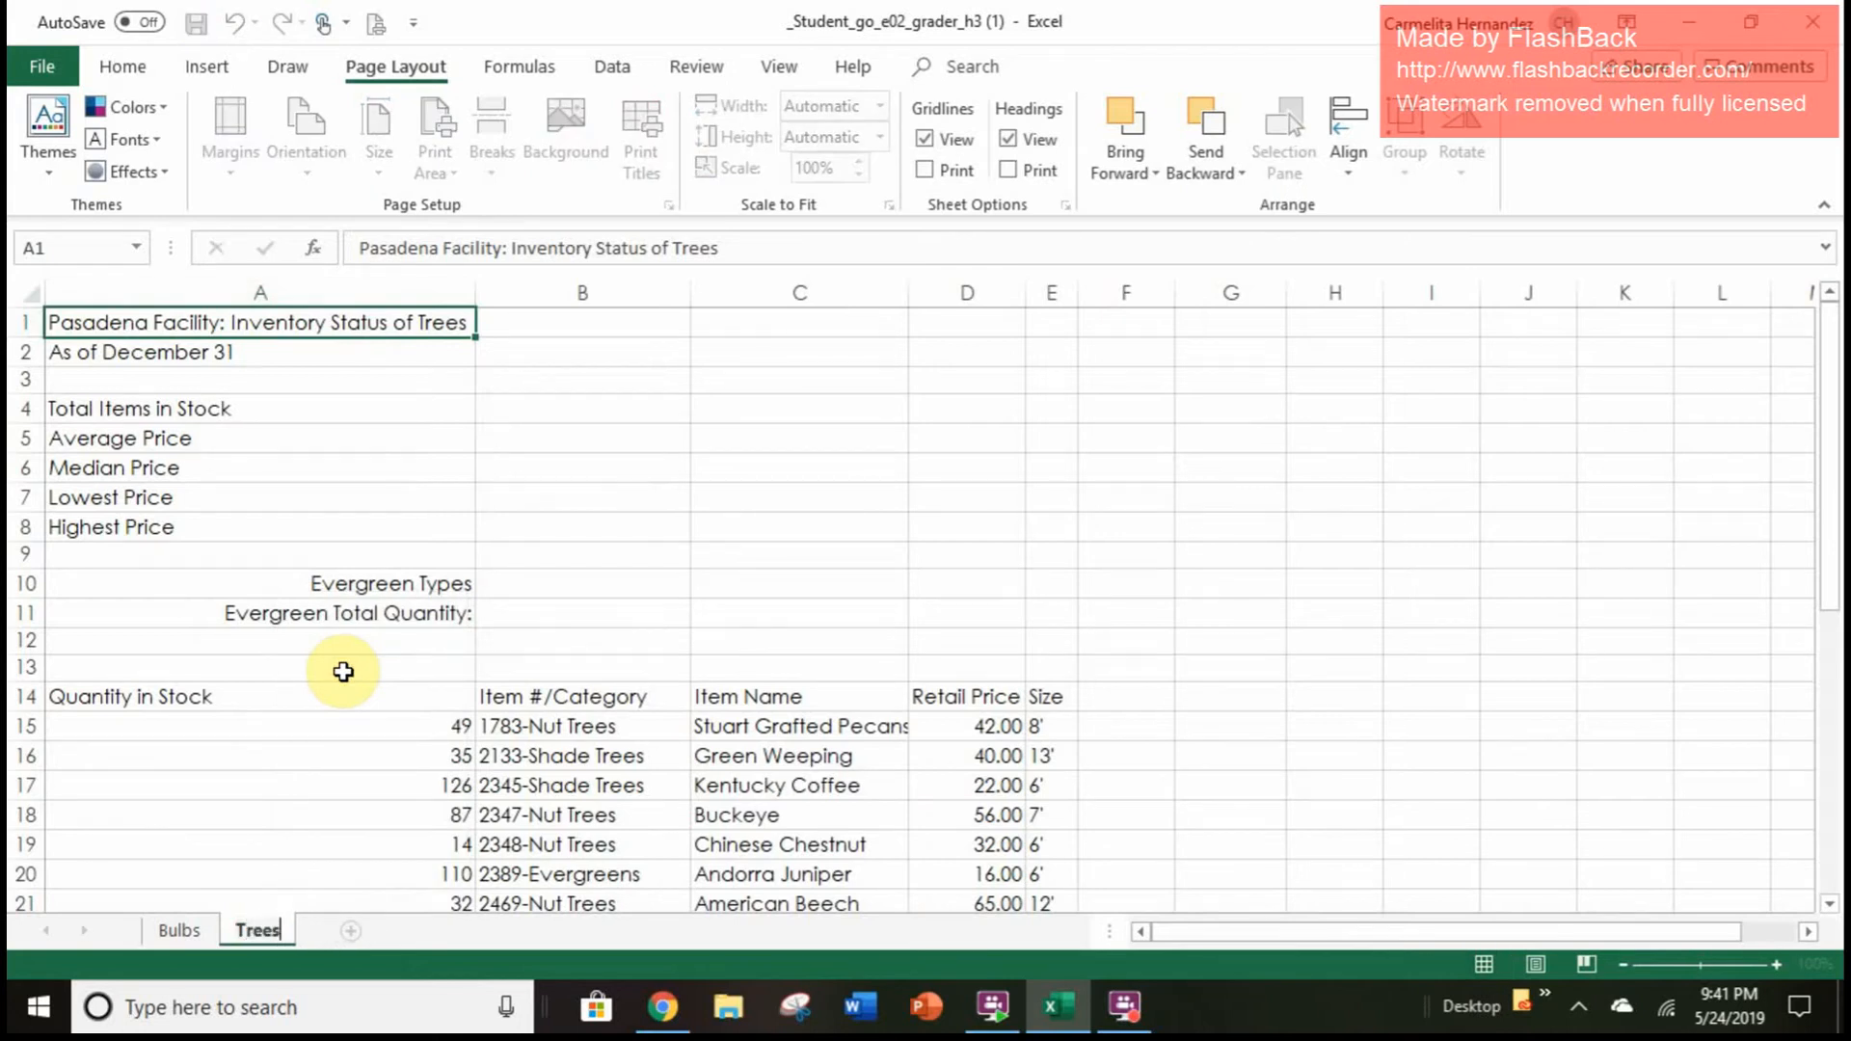
pyautogui.press('Return')
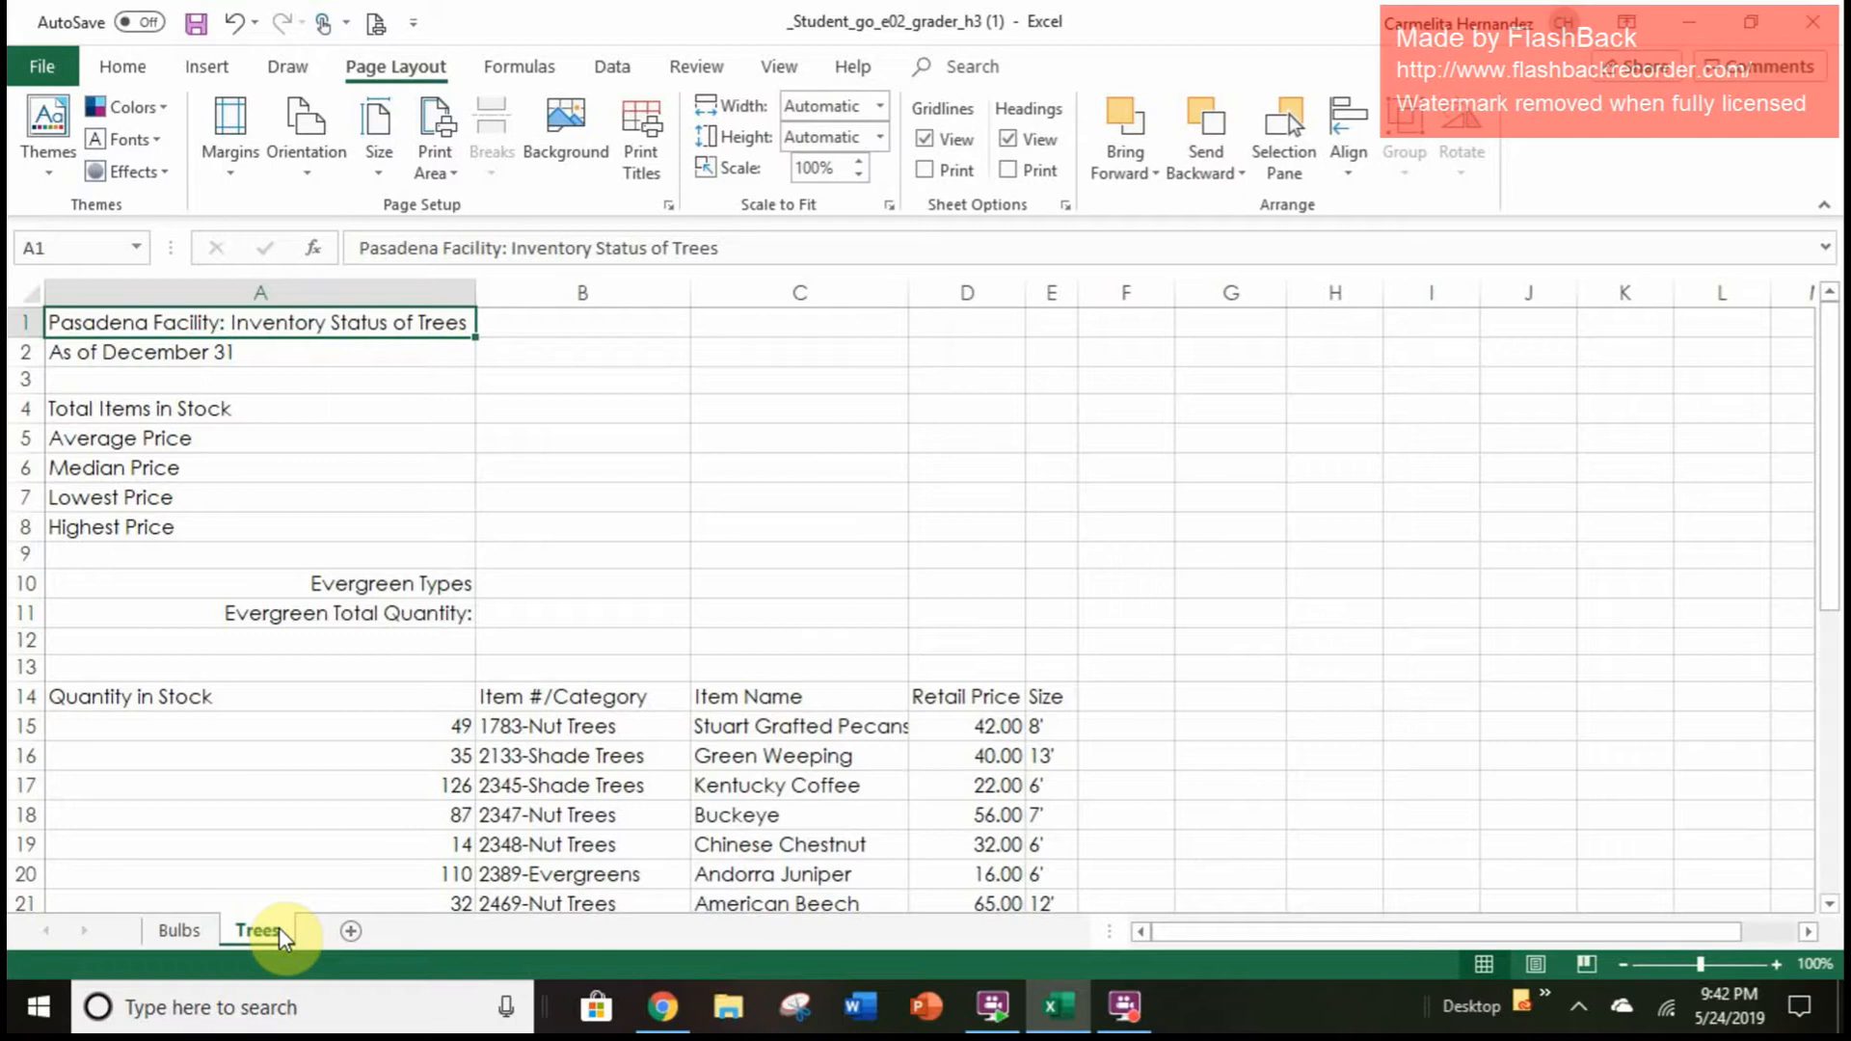
pyautogui.click(199, 929)
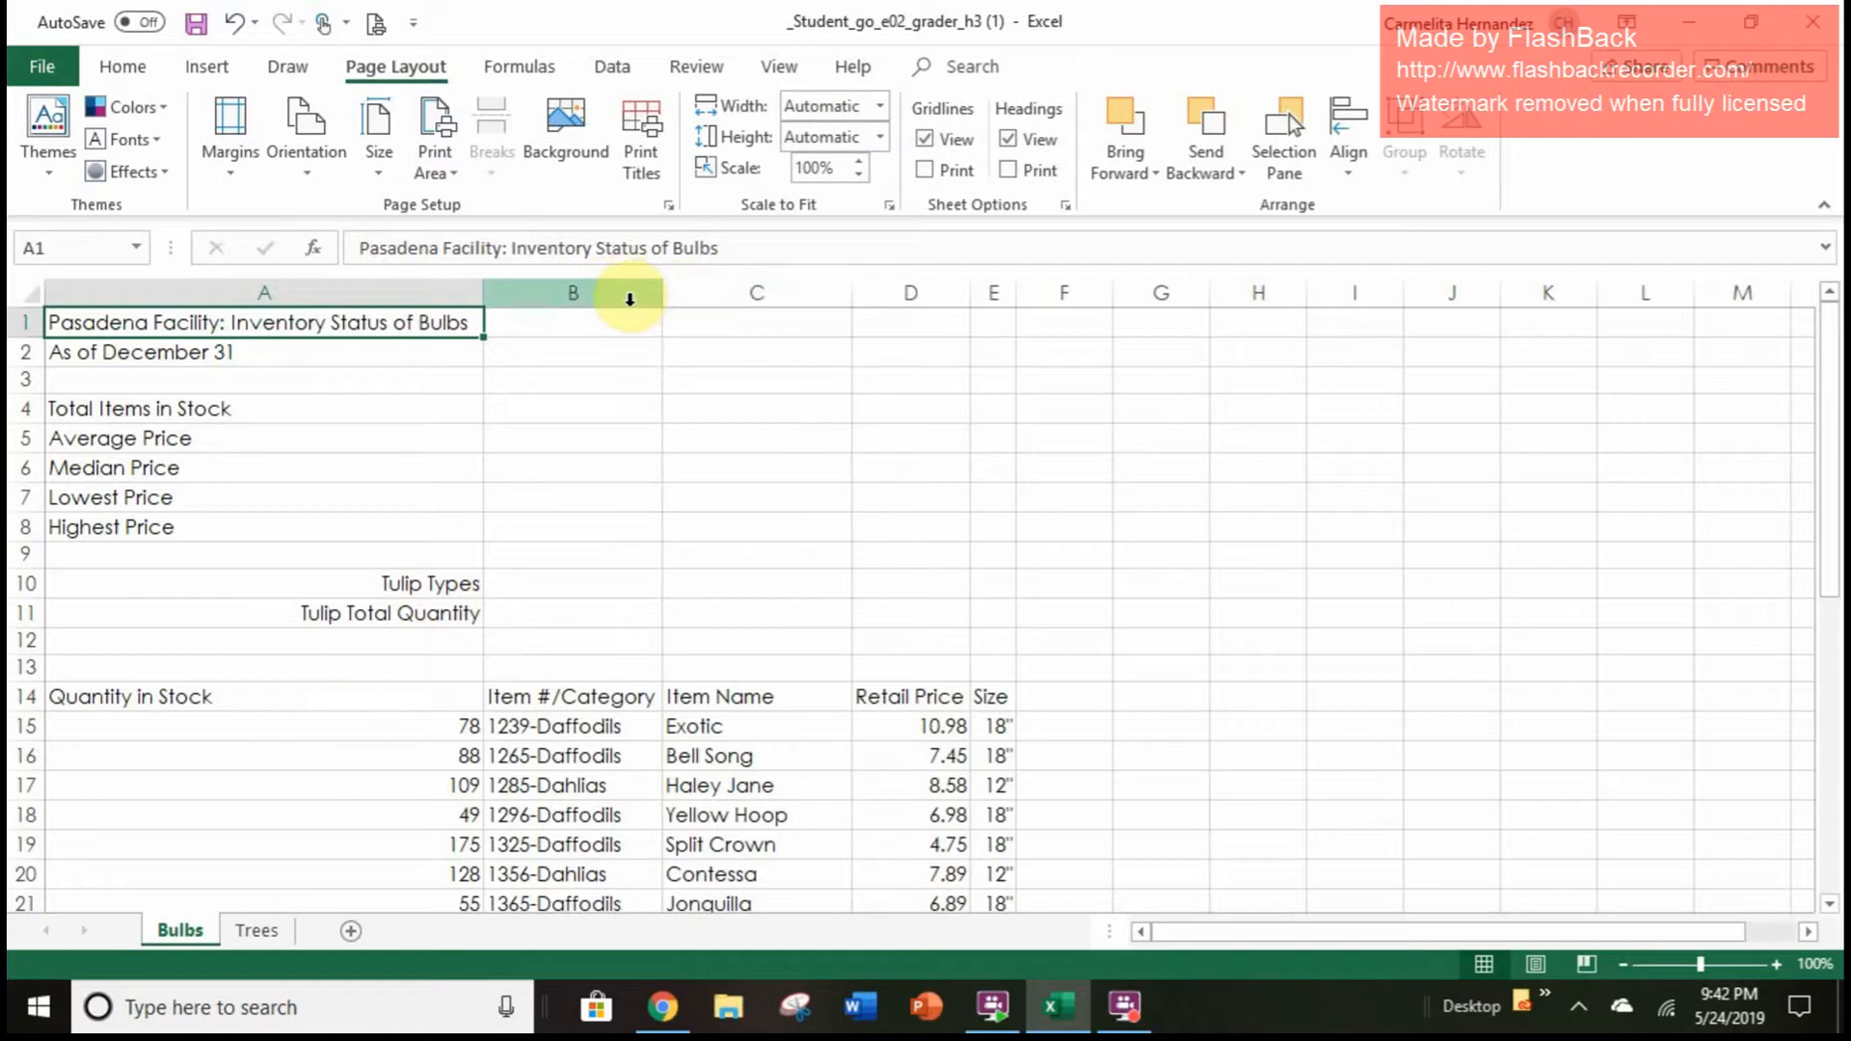
# Try inserting two blank columns before the Item Name column and undo both insertions
pyautogui.click(695, 291)
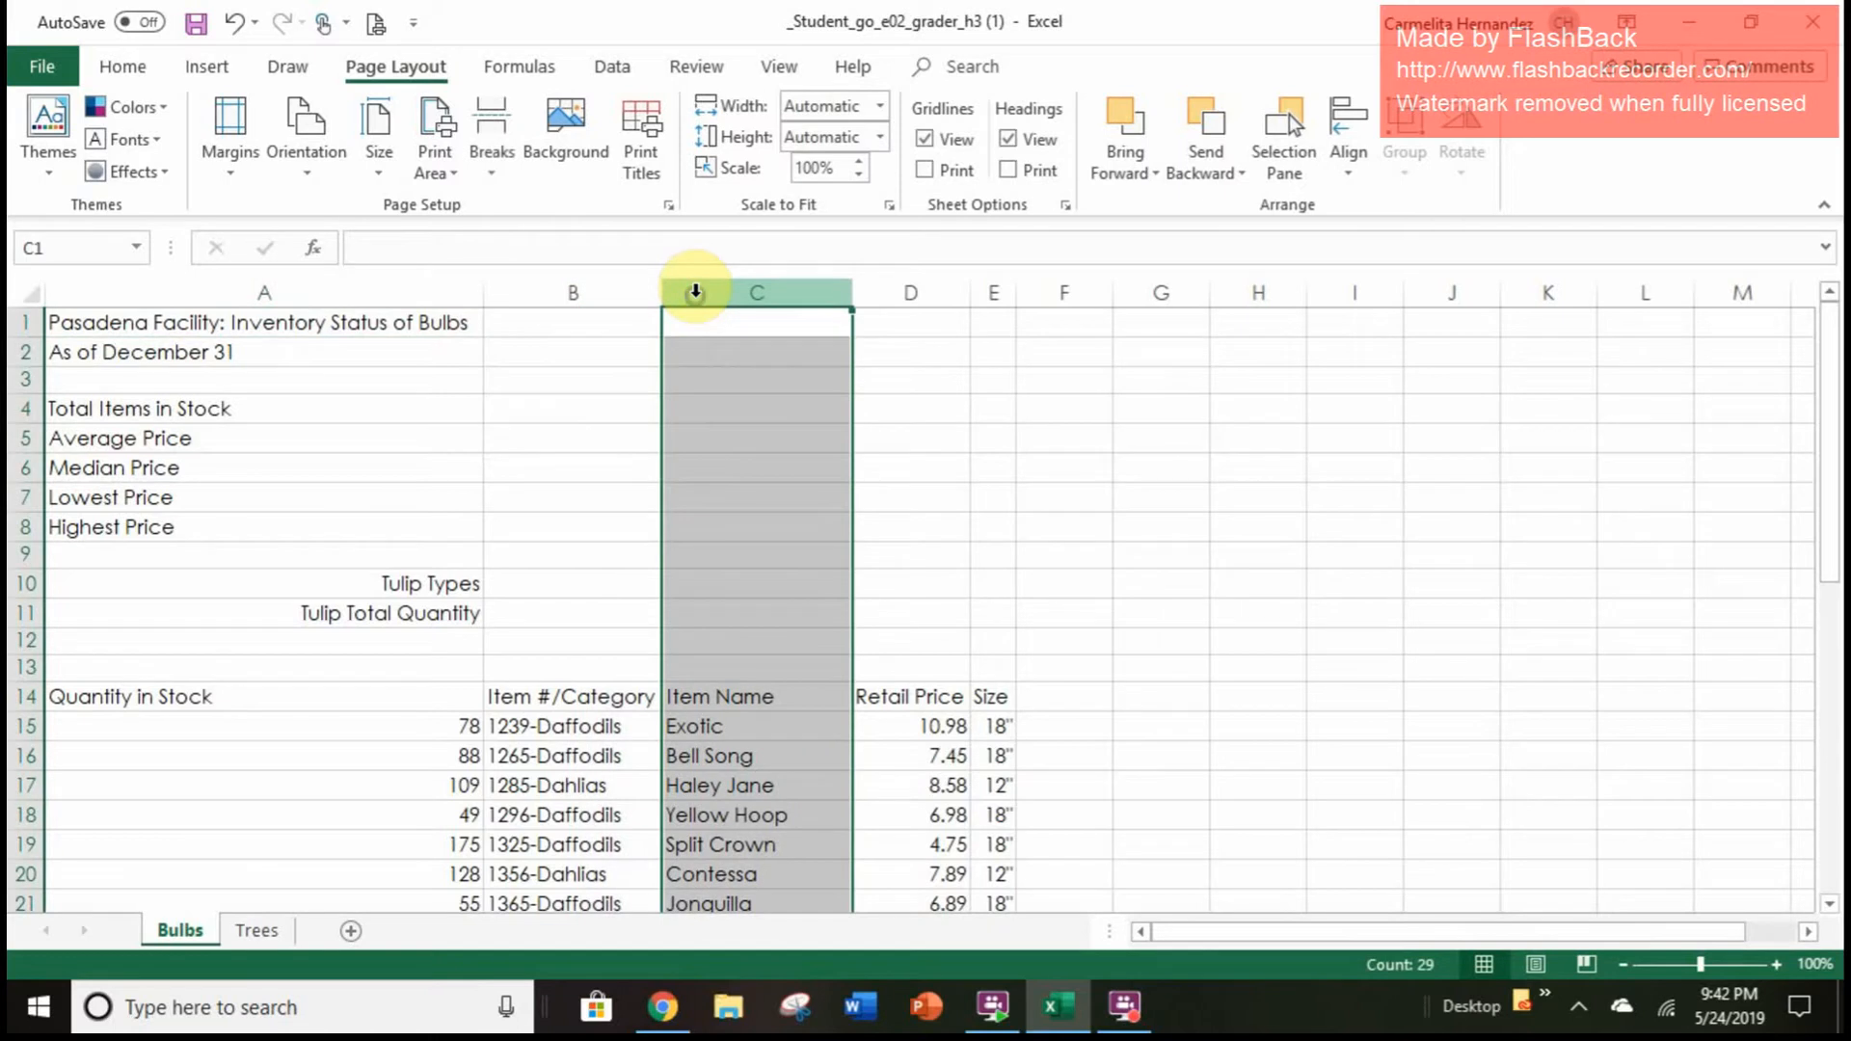
pyautogui.rightClick(695, 292)
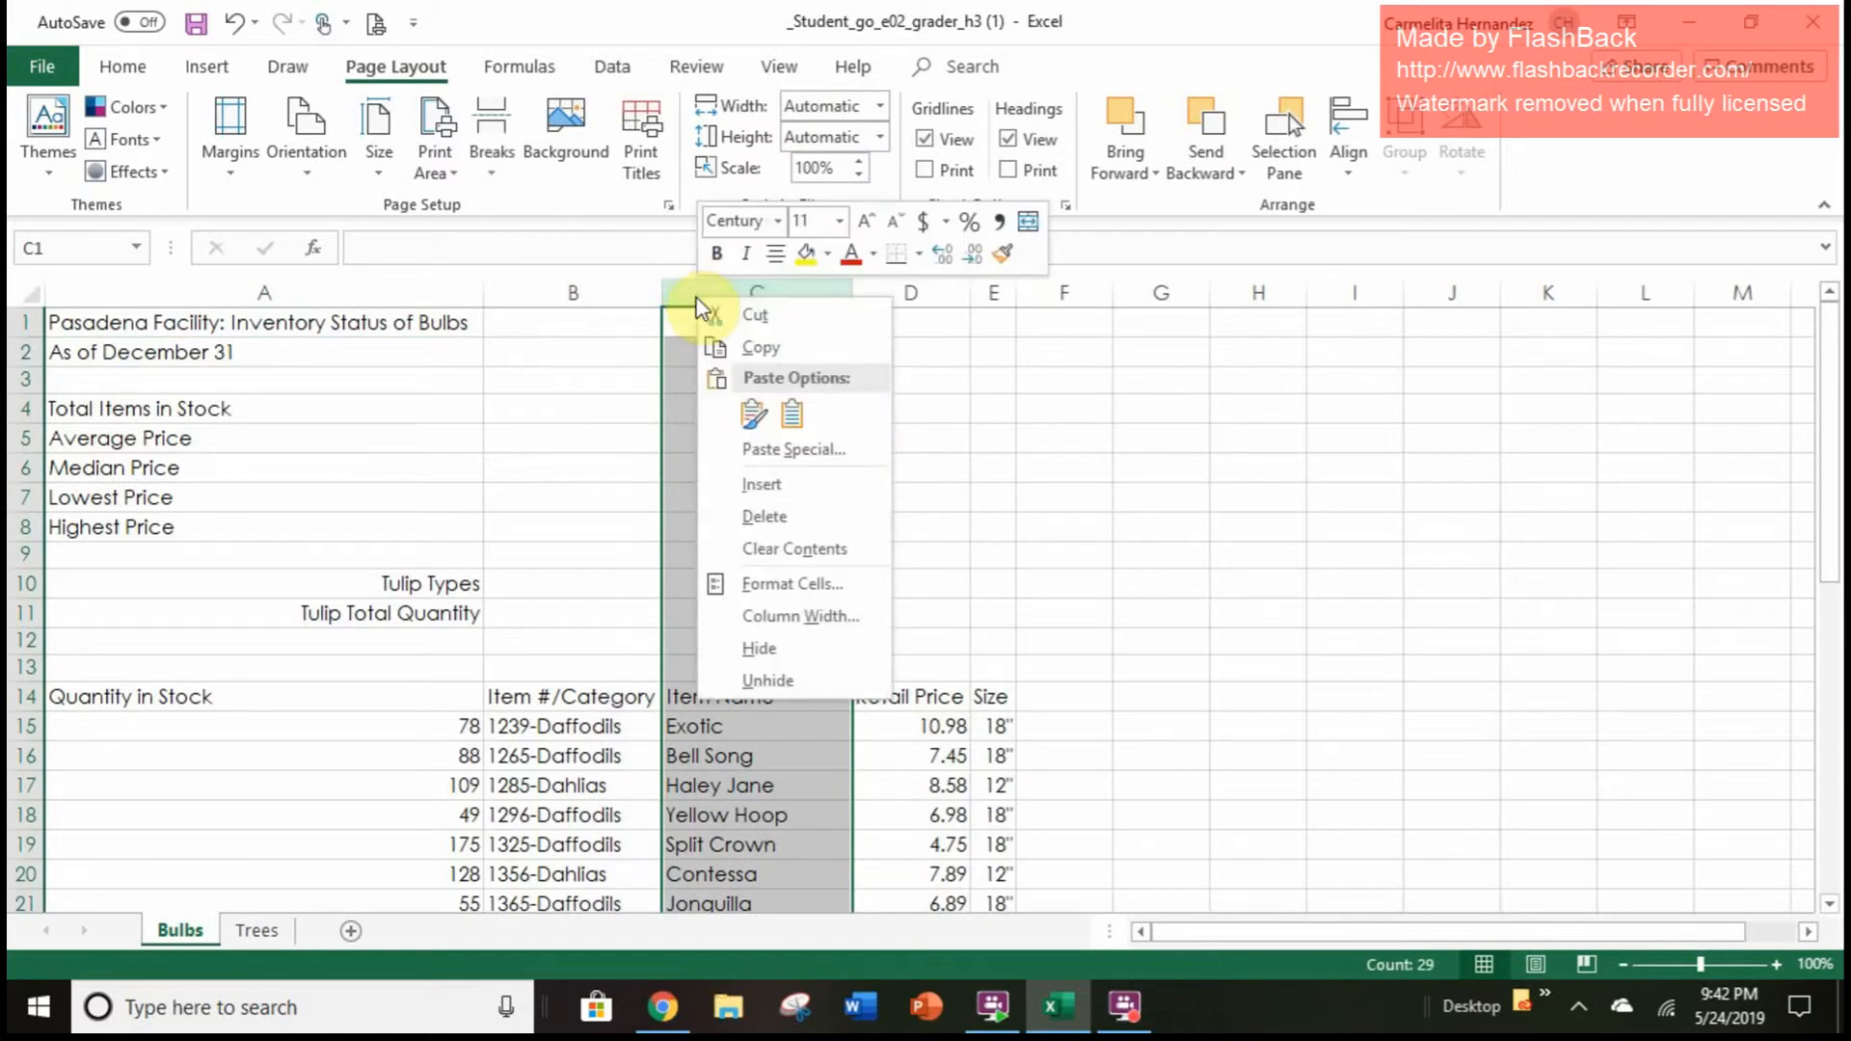
pyautogui.click(808, 493)
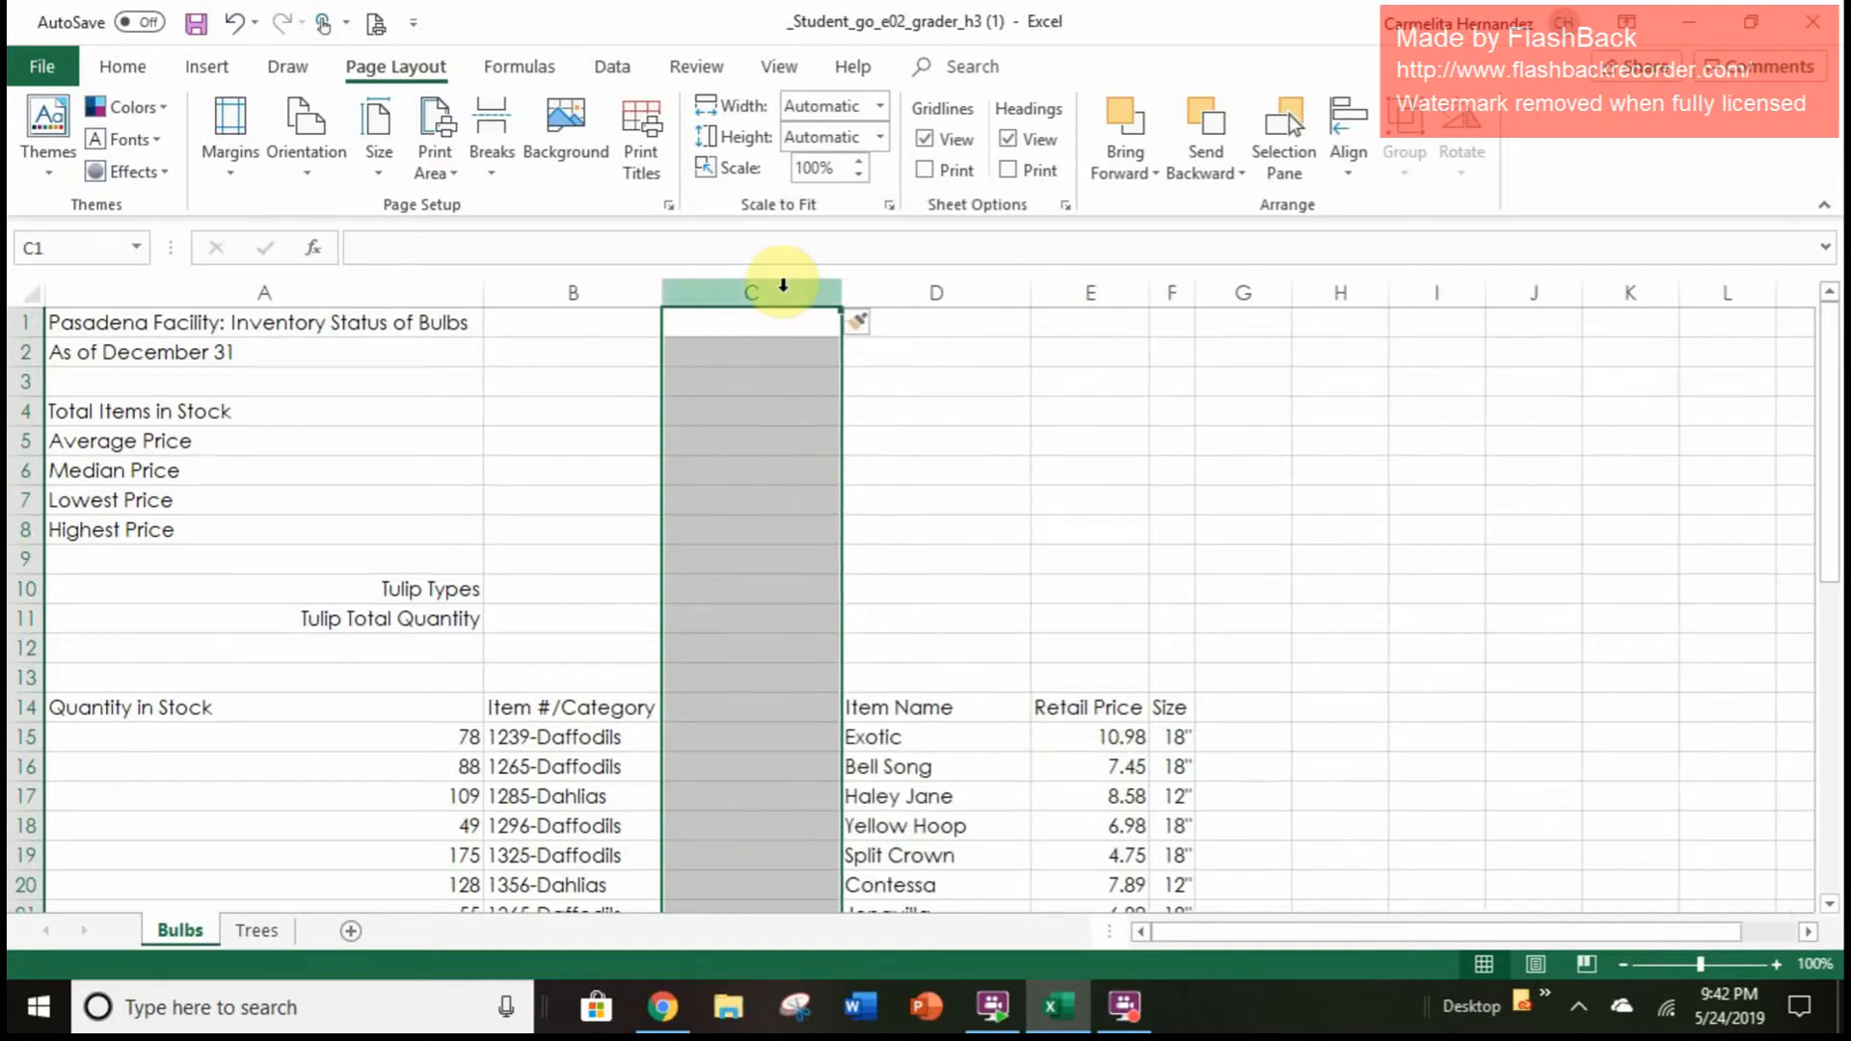
pyautogui.rightClick(783, 287)
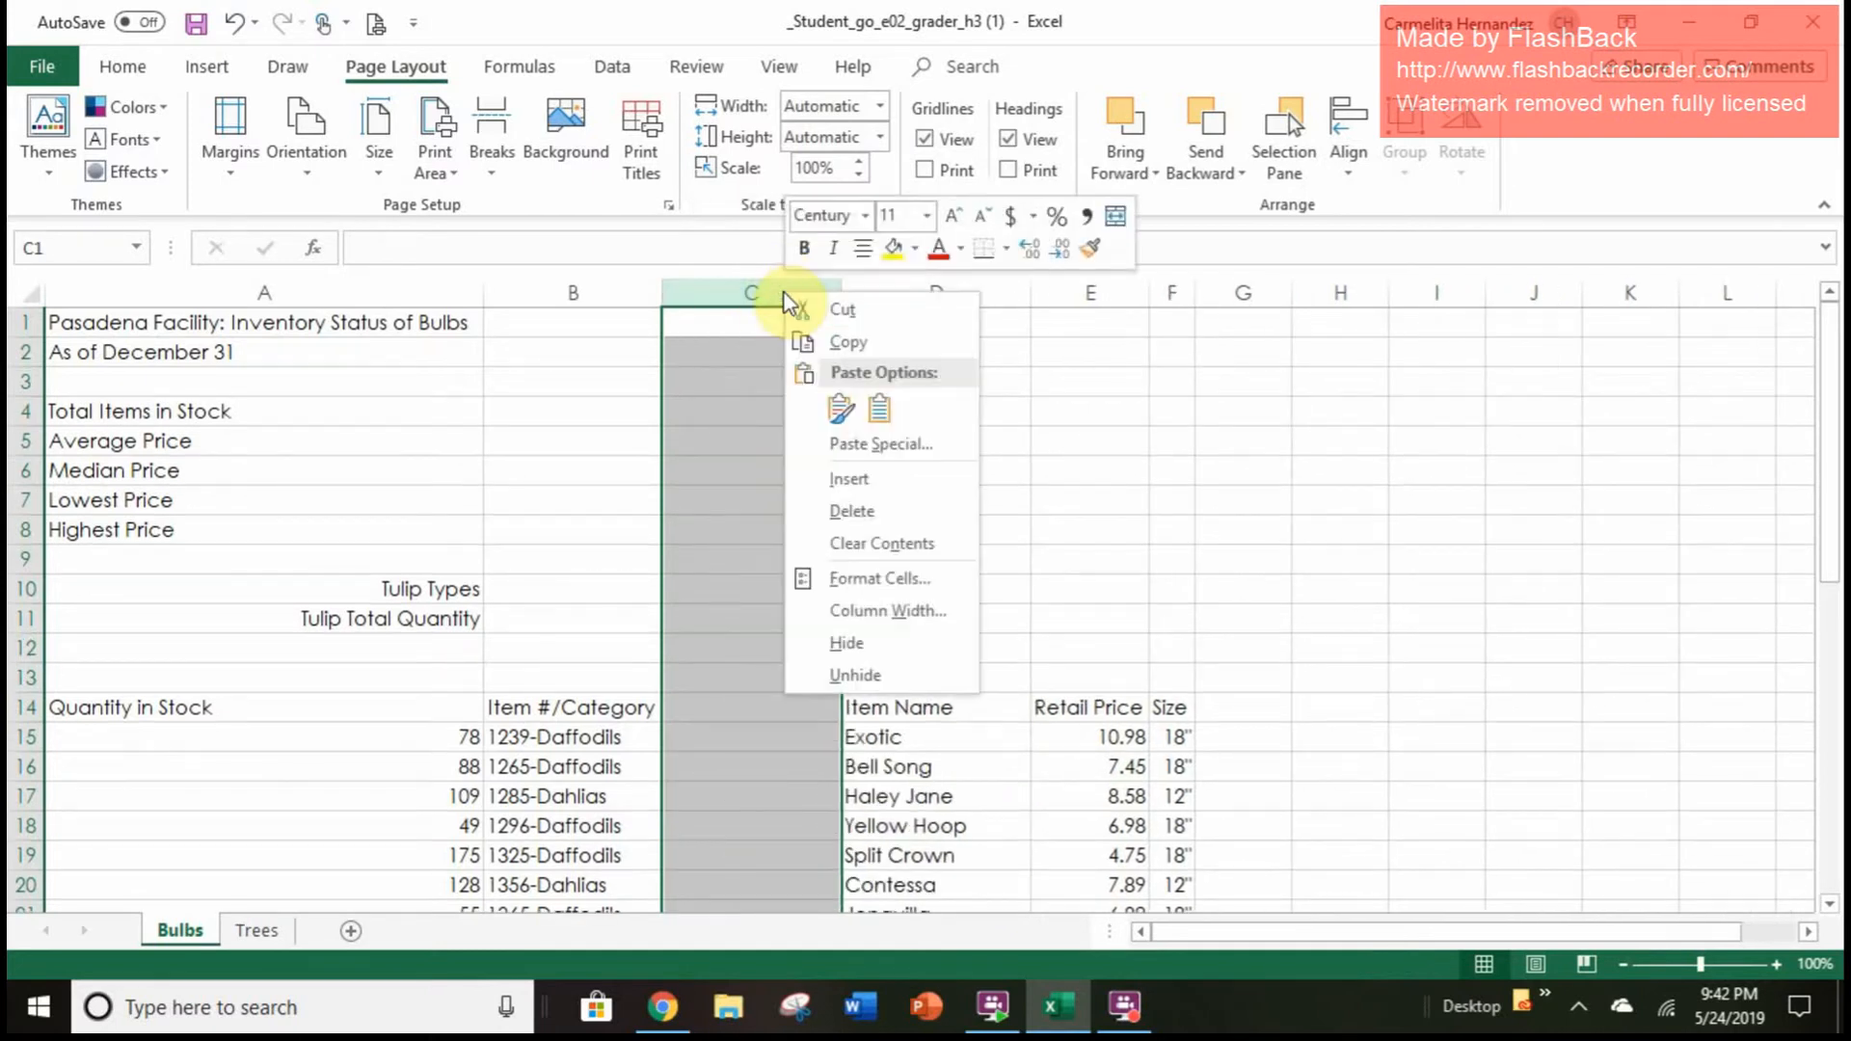
pyautogui.click(848, 490)
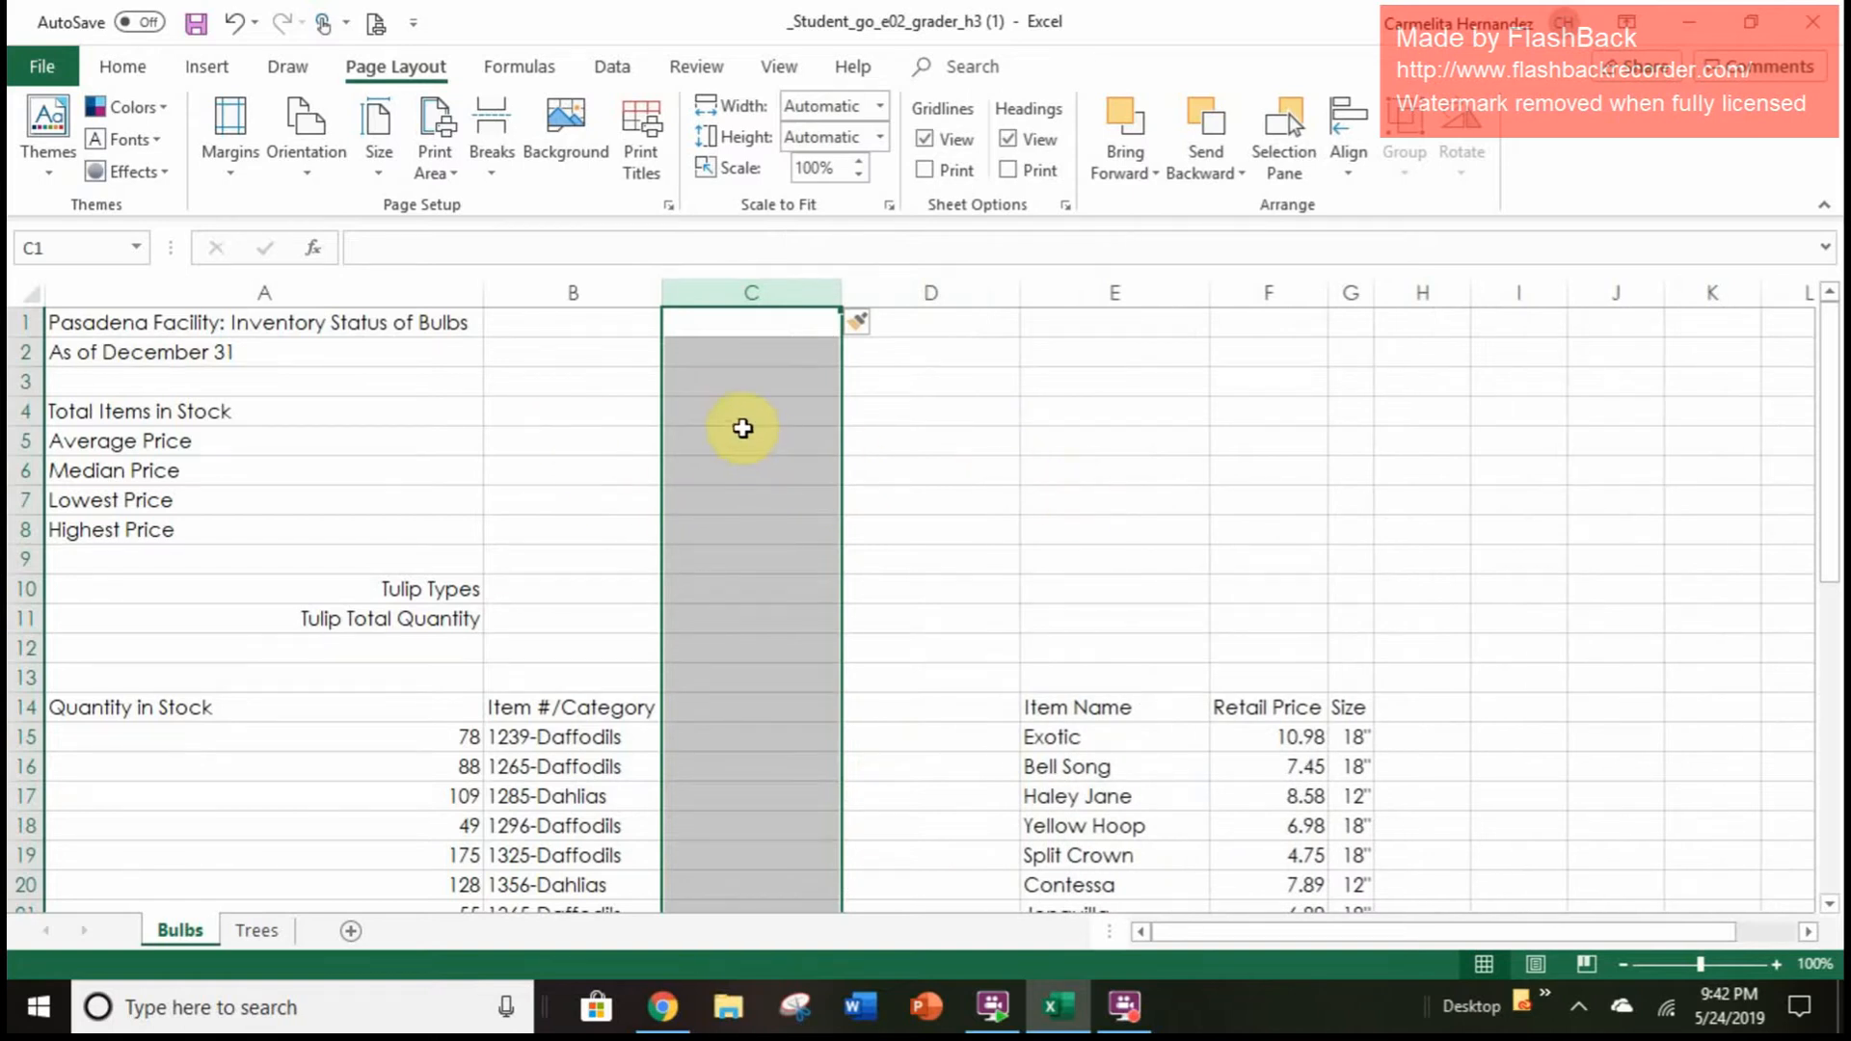
pyautogui.click(234, 20)
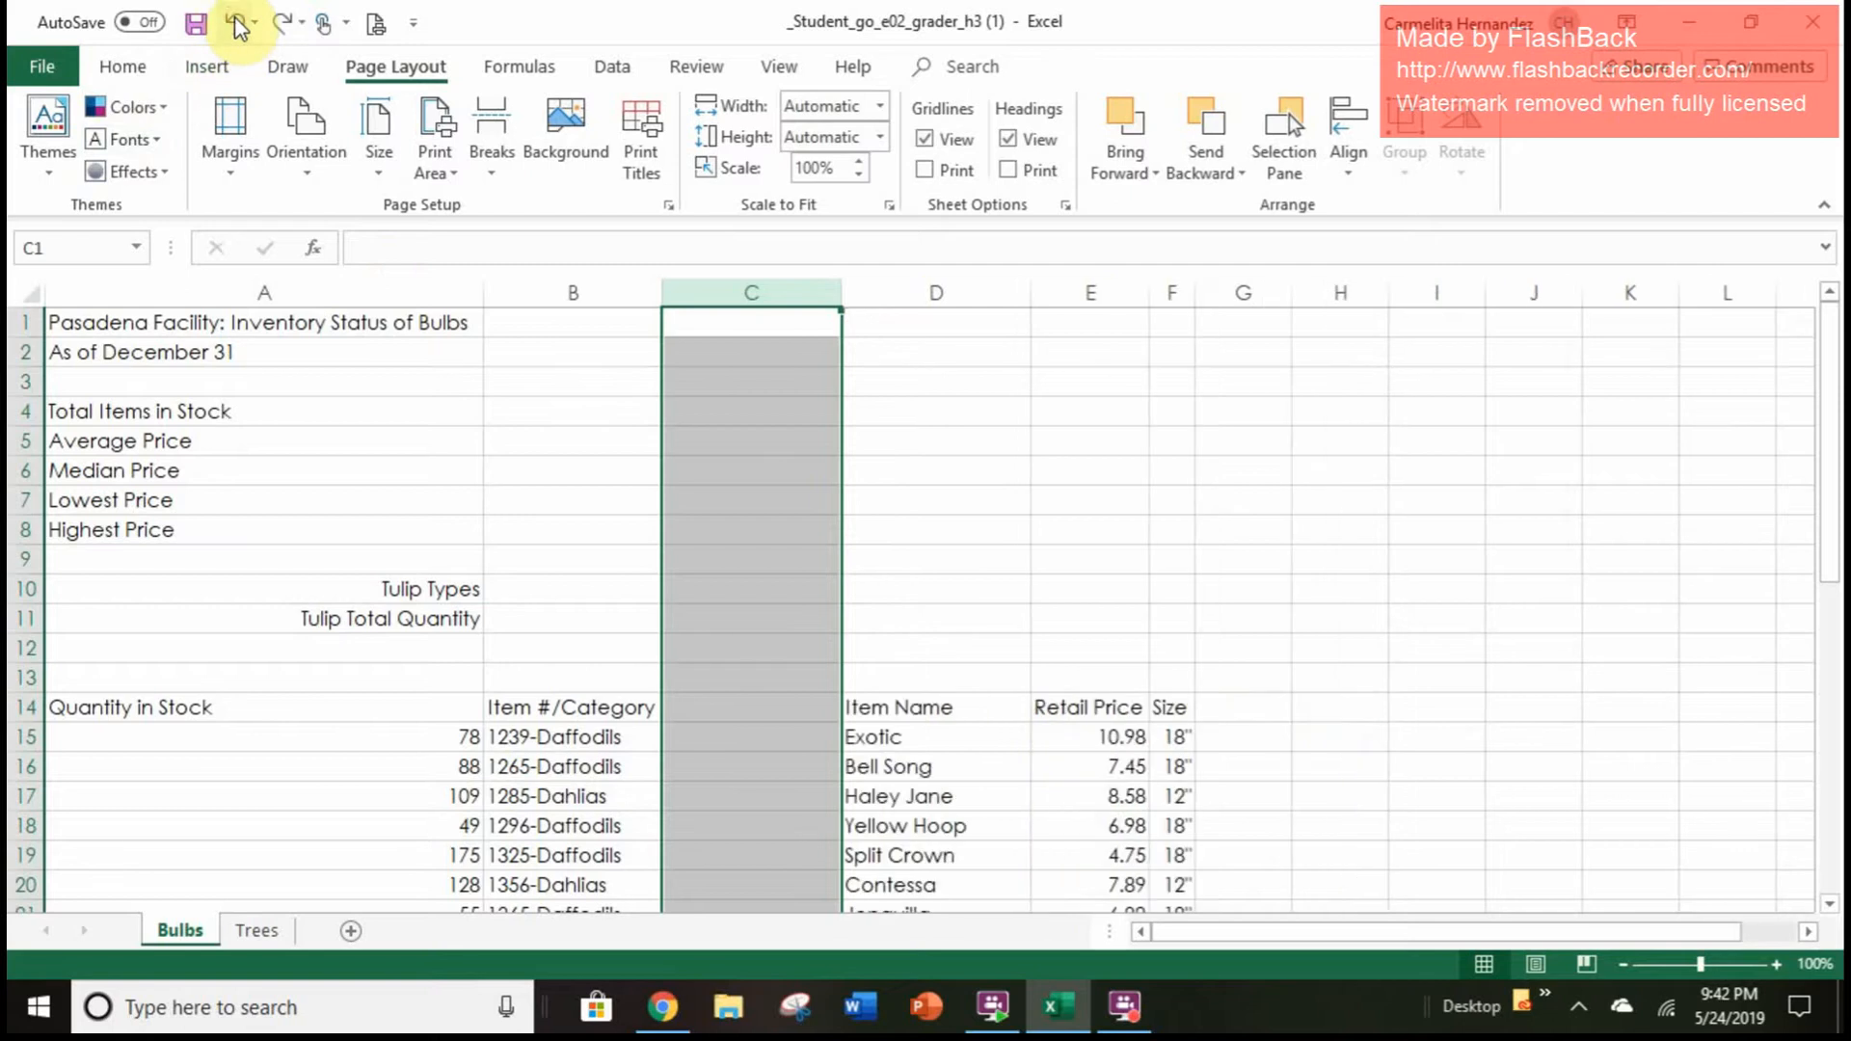
pyautogui.click(233, 20)
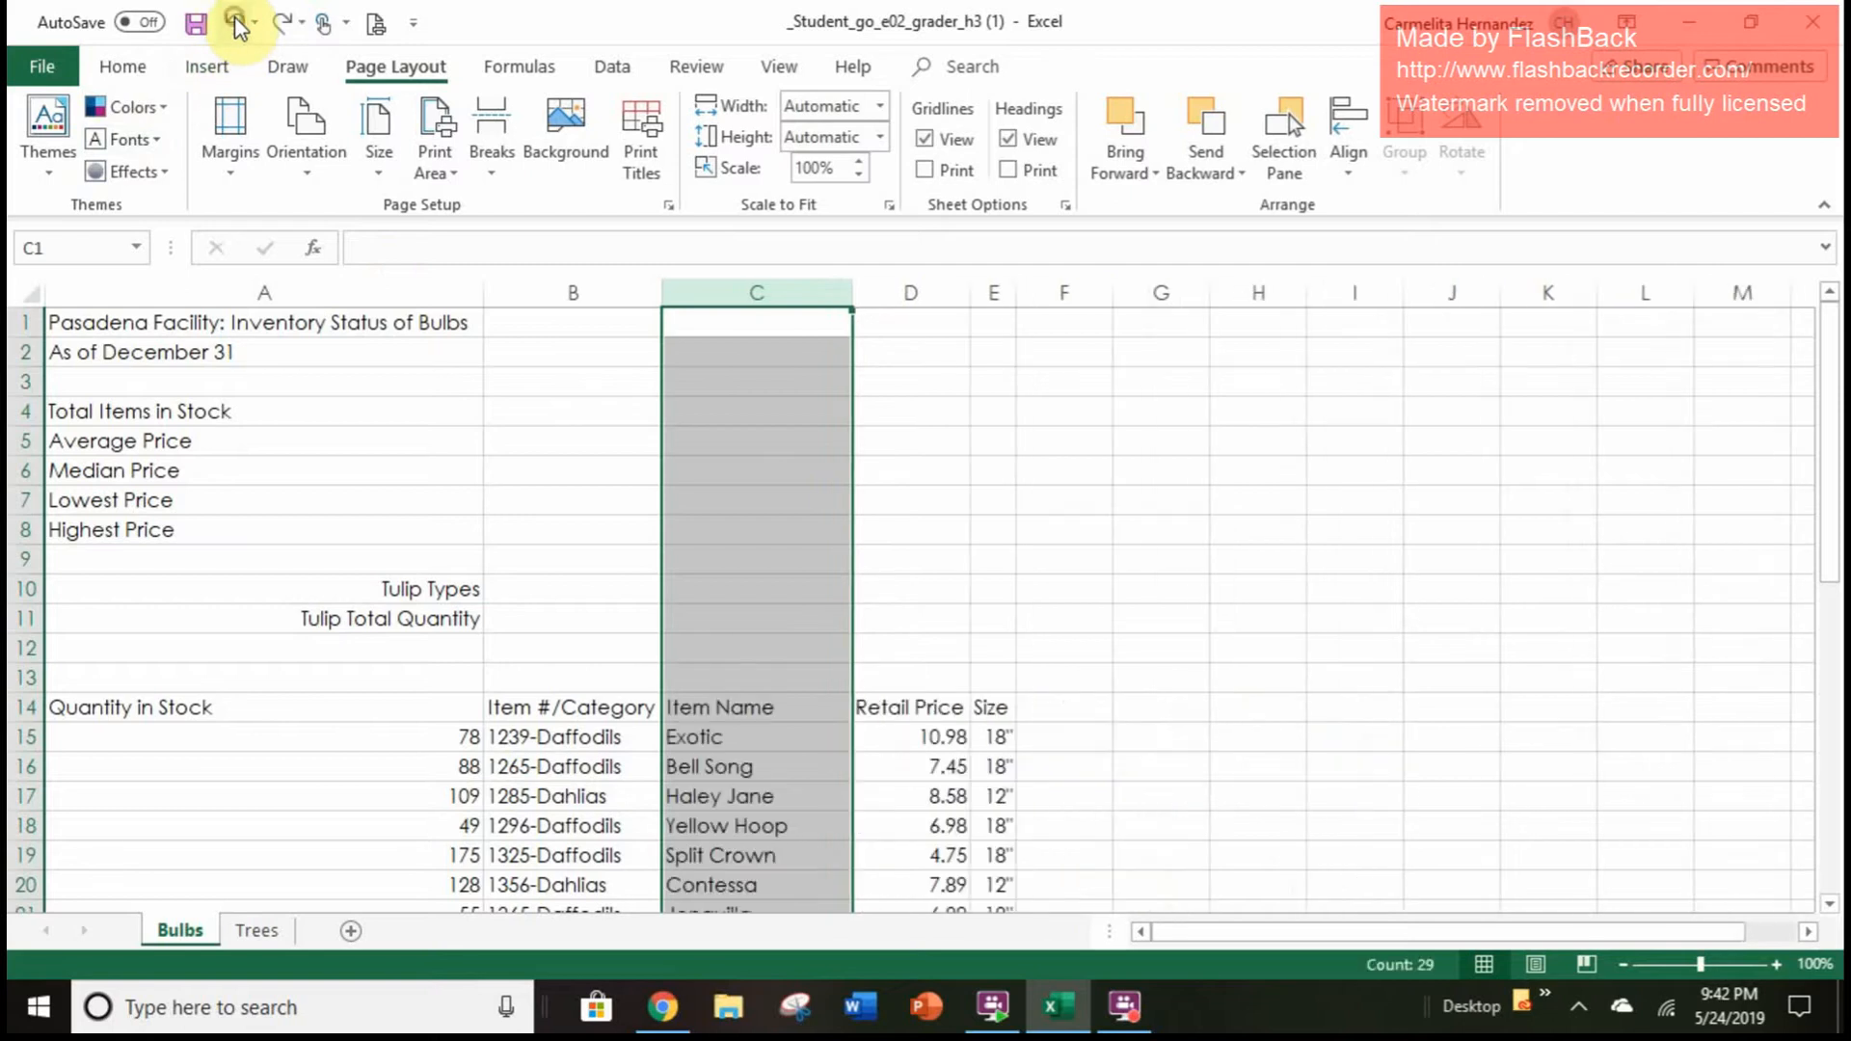
# Try inserting a blank column before the Item #/Category column and undo the insertion
pyautogui.click(632, 298)
pyautogui.rightClick(632, 295)
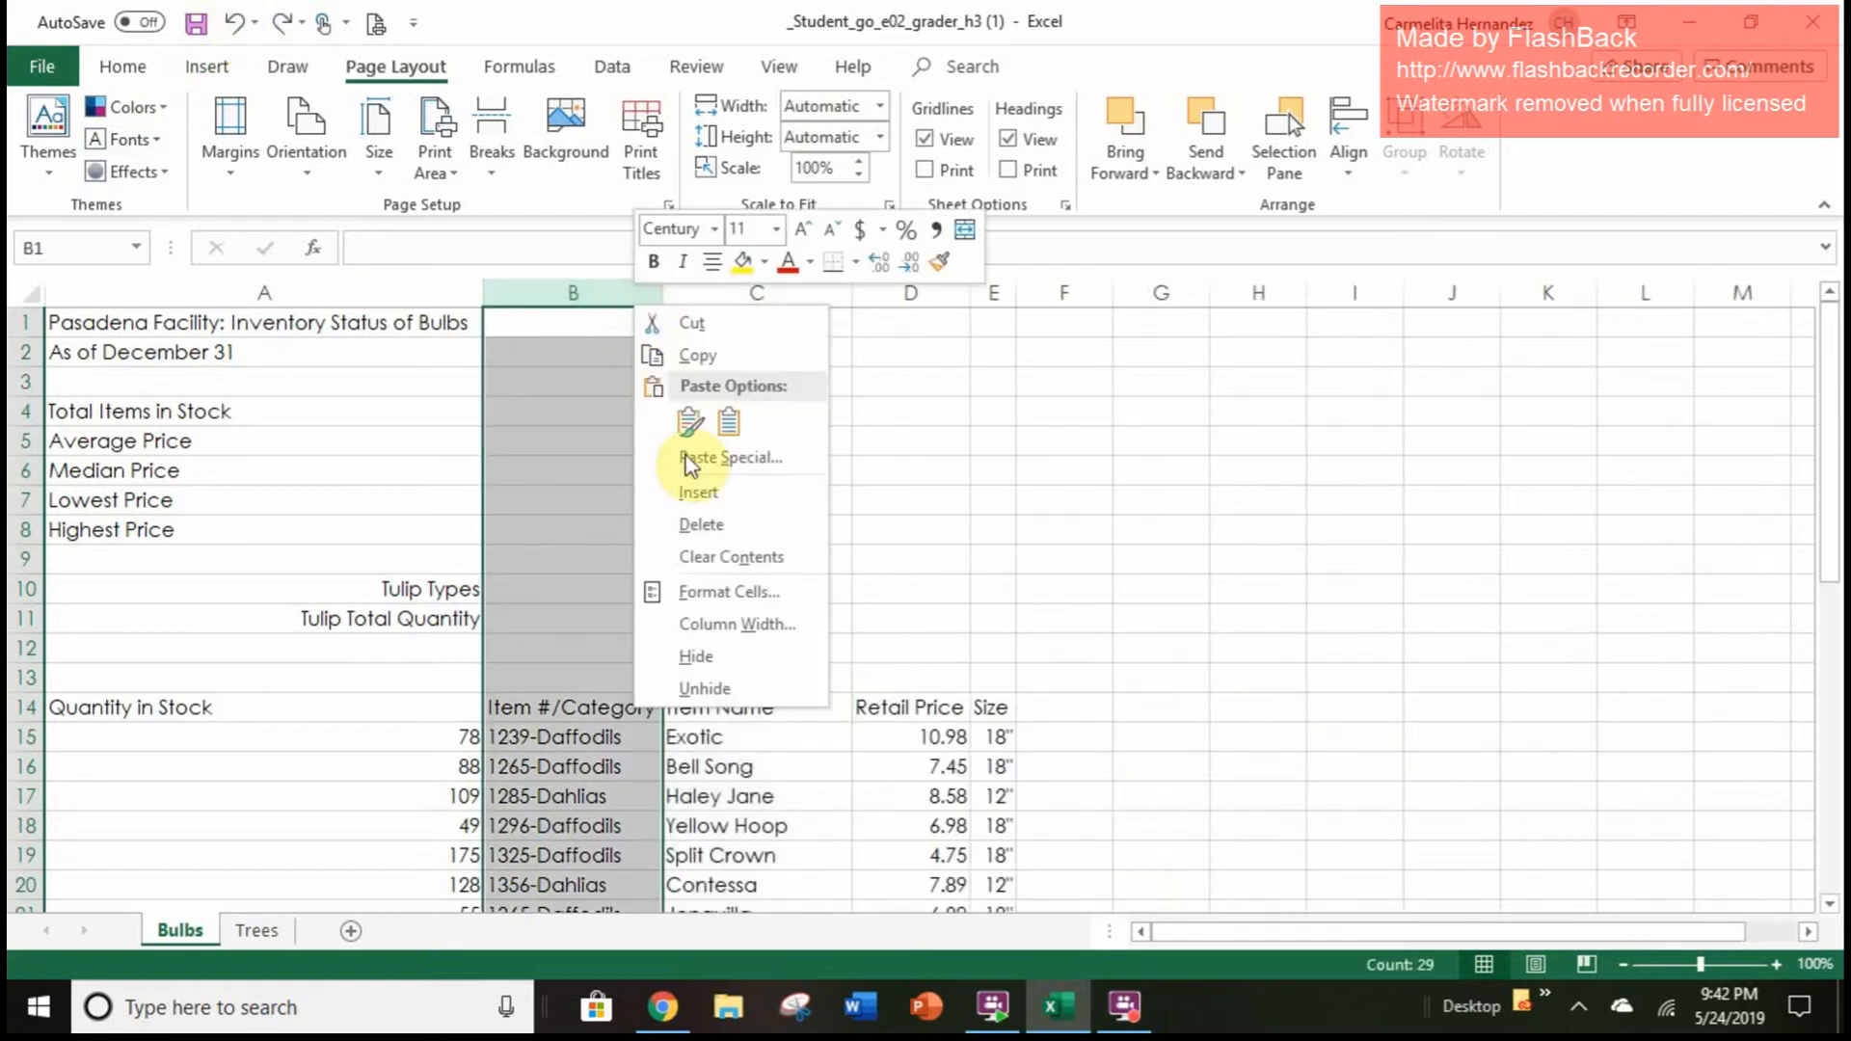
pyautogui.click(699, 501)
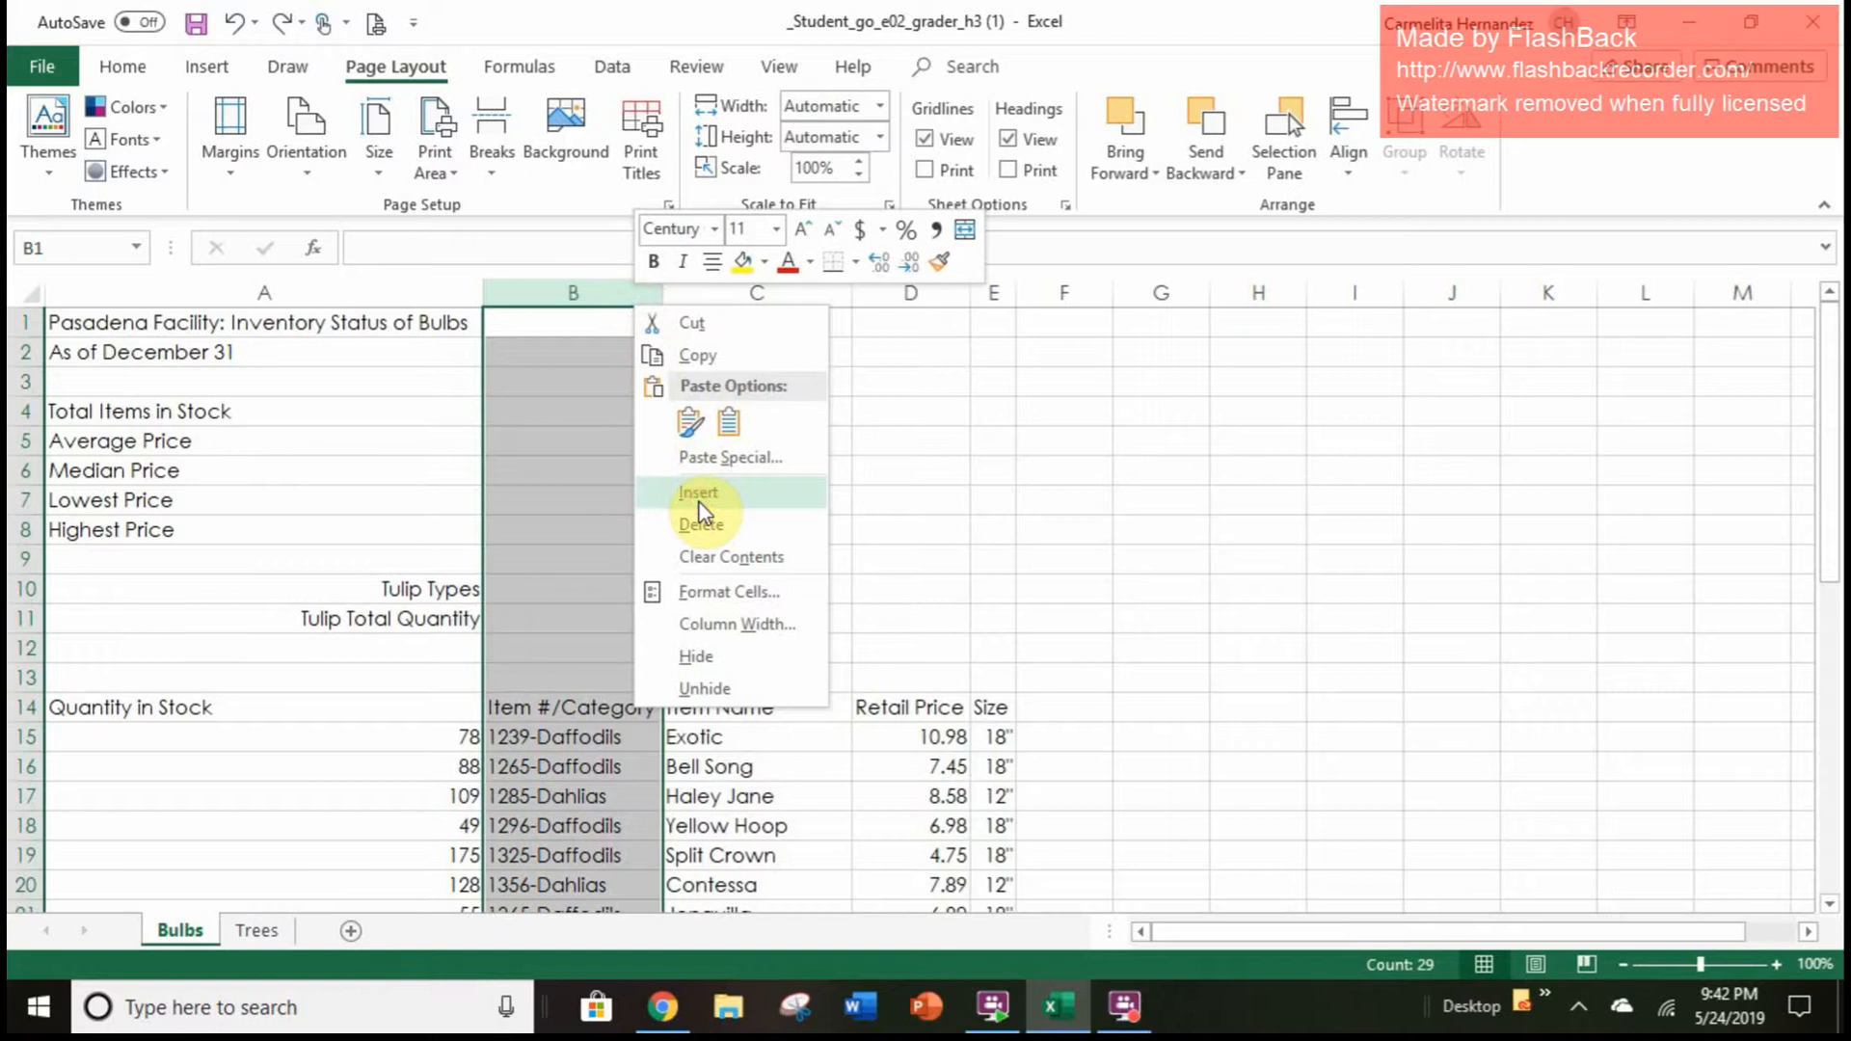
pyautogui.click(699, 500)
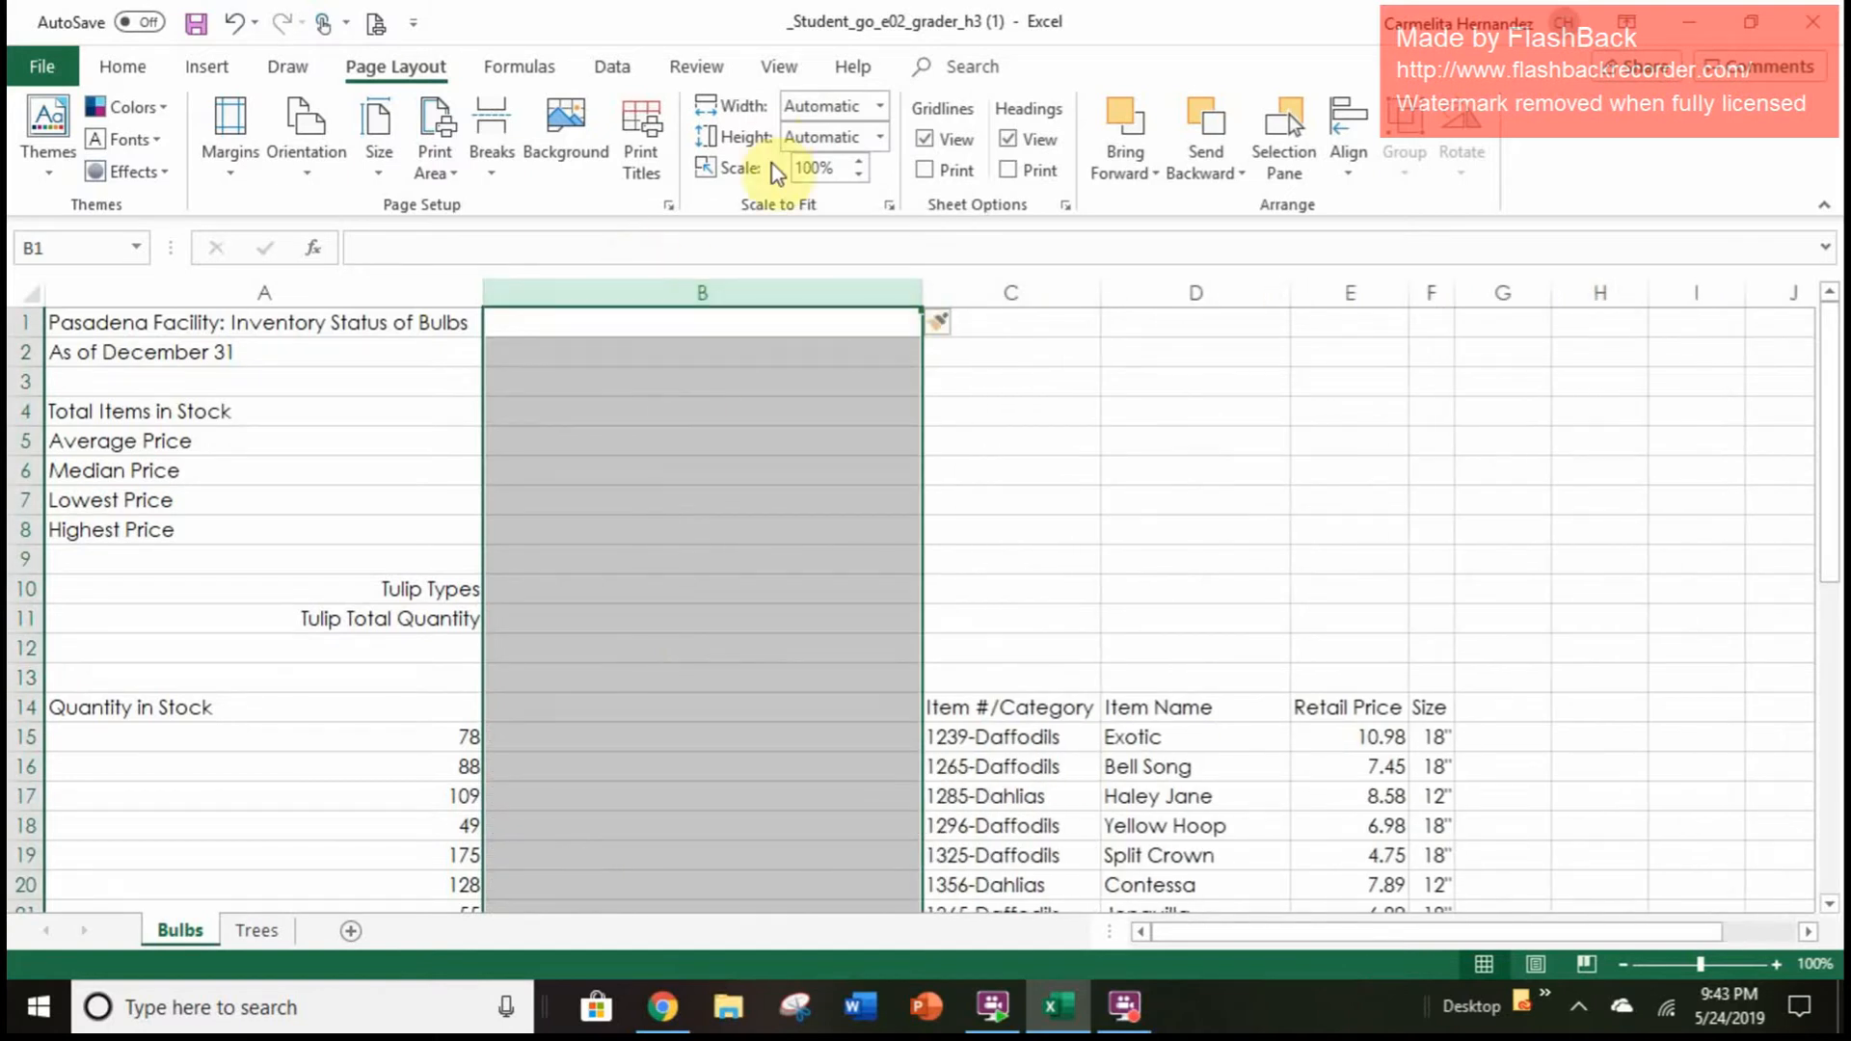
pyautogui.click(235, 23)
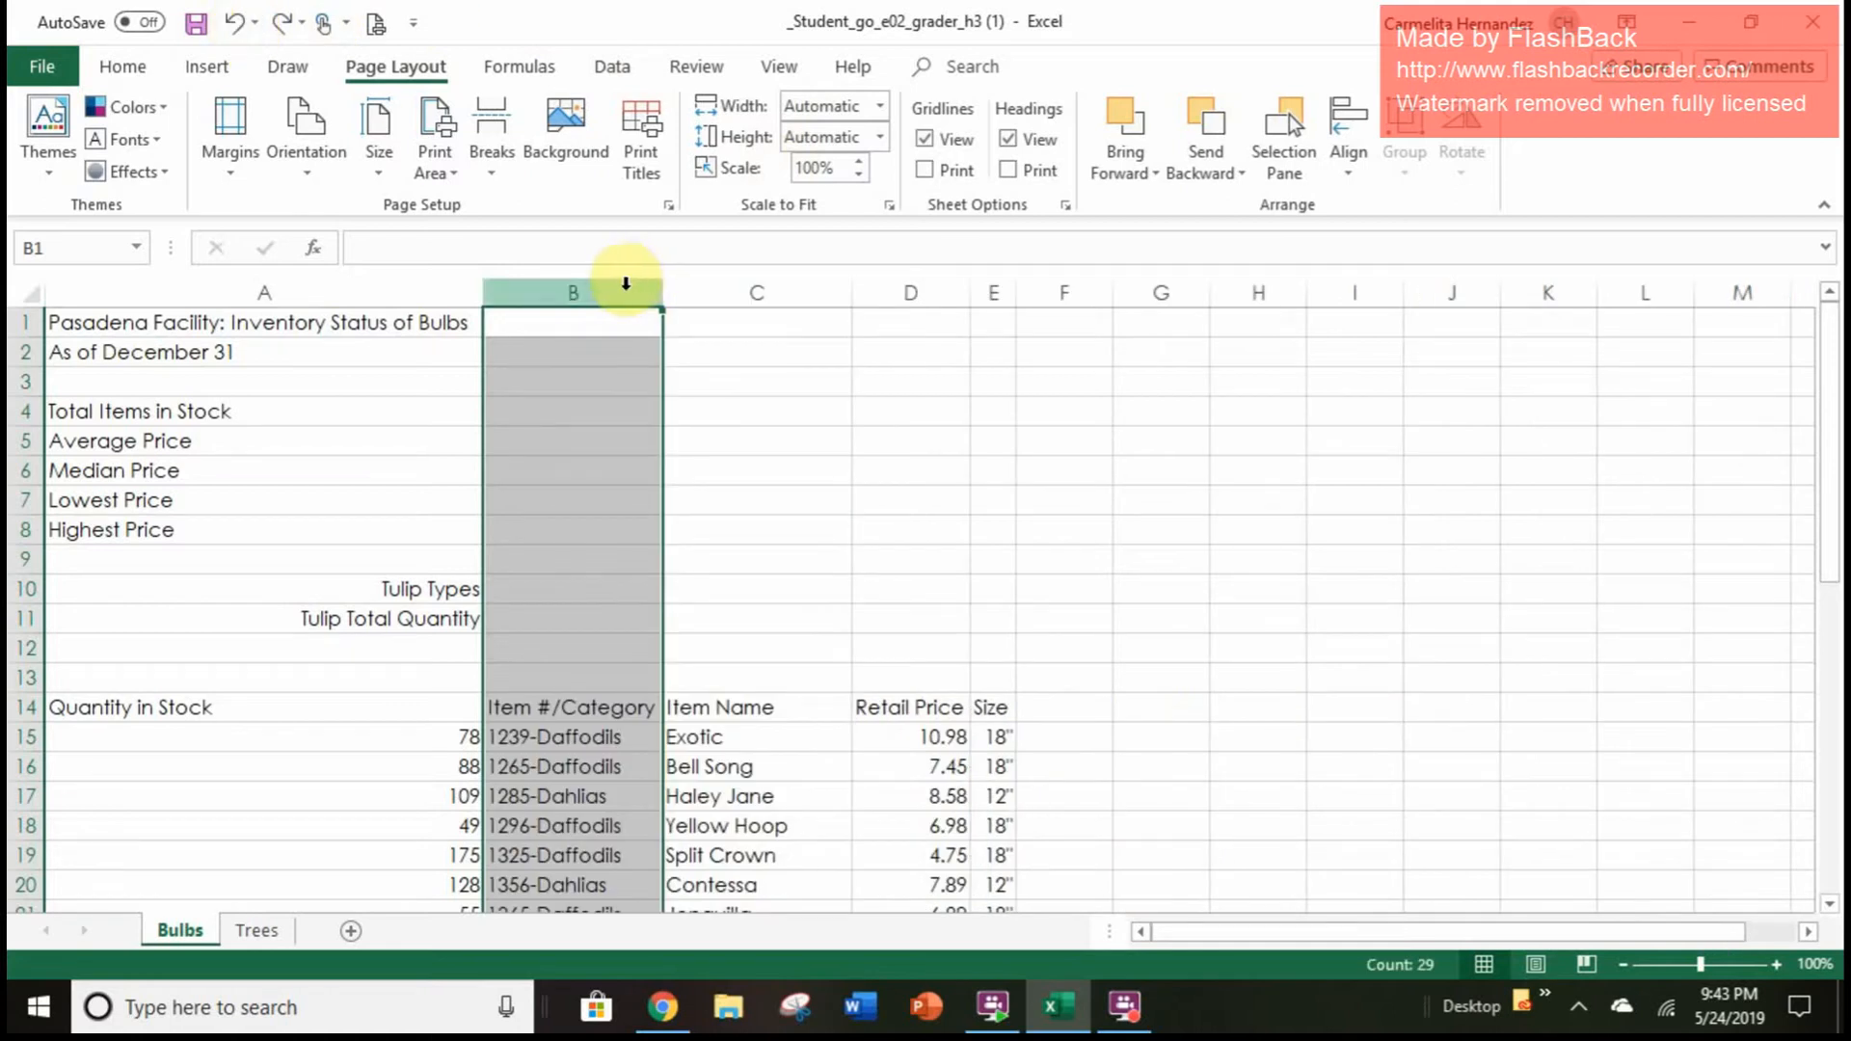
# Insert two blank columns between the Item #/Category and Item Name columns on the Bulbs sheet
pyautogui.click(709, 295)
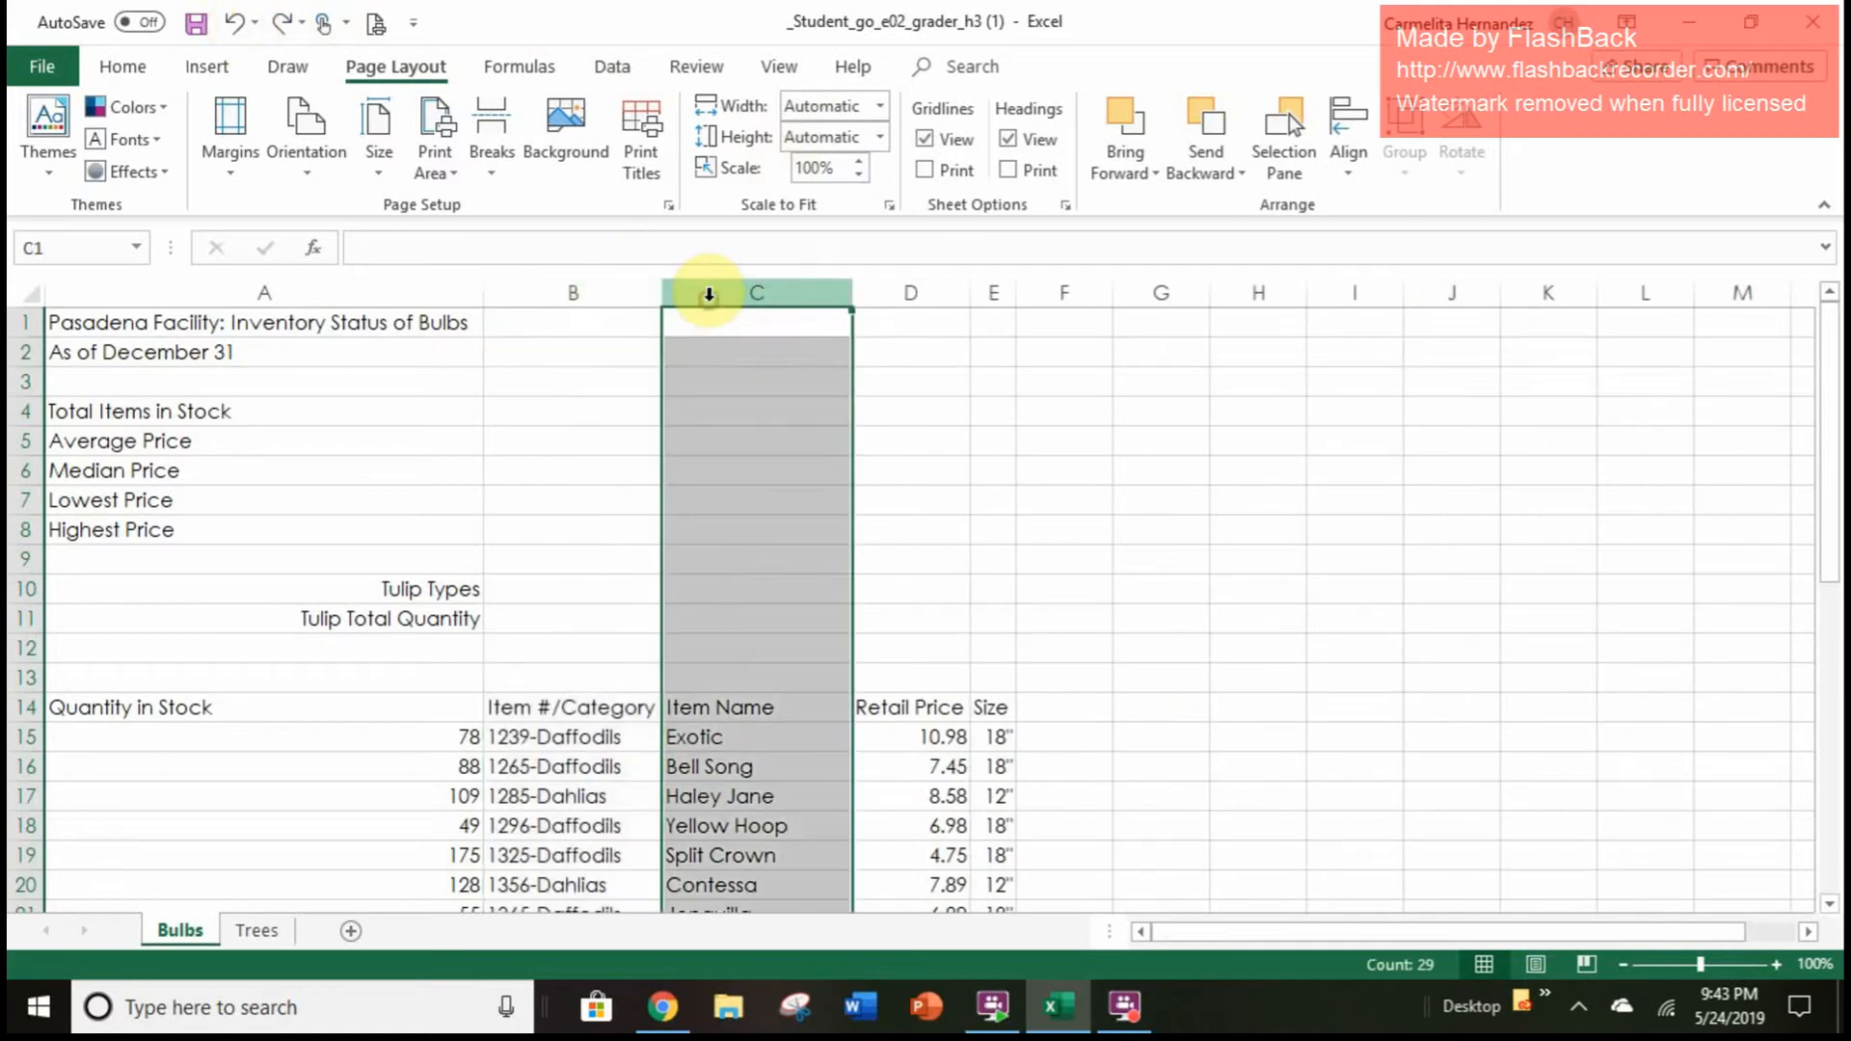
pyautogui.rightClick(709, 294)
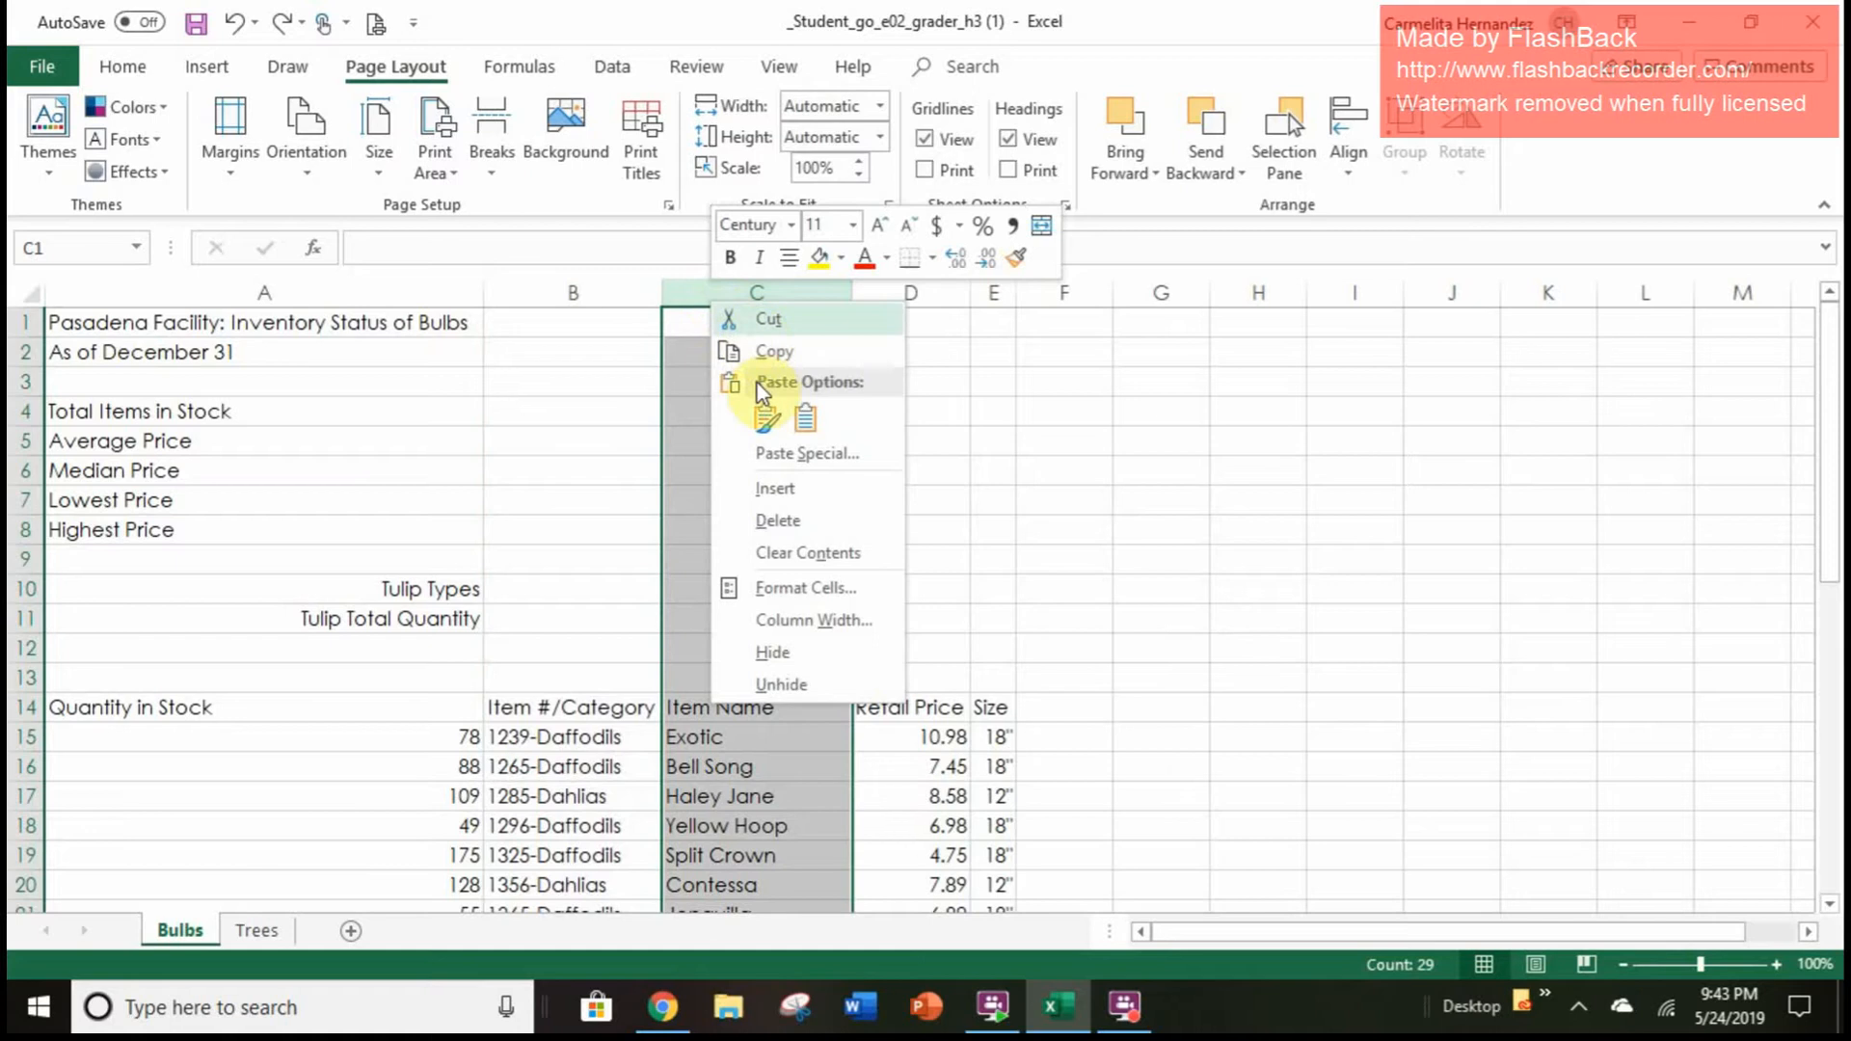
pyautogui.click(771, 489)
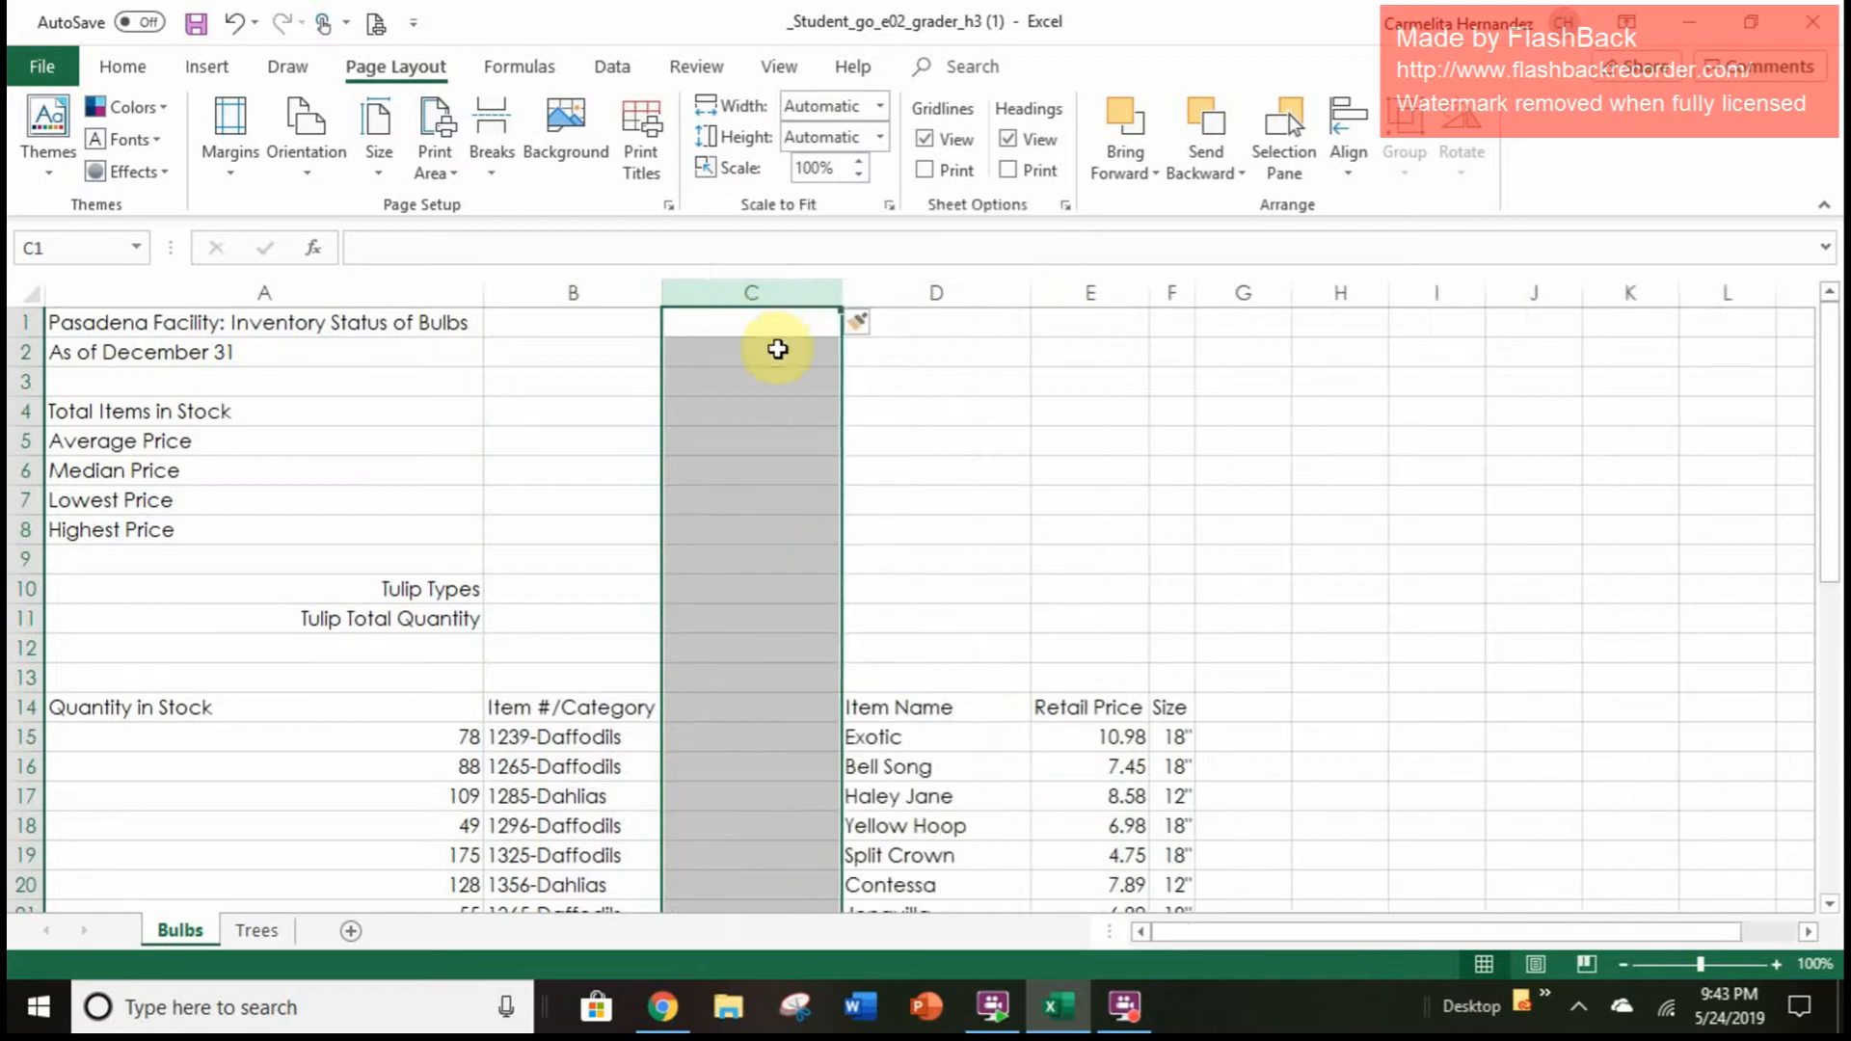
pyautogui.rightClick(772, 289)
pyautogui.click(835, 489)
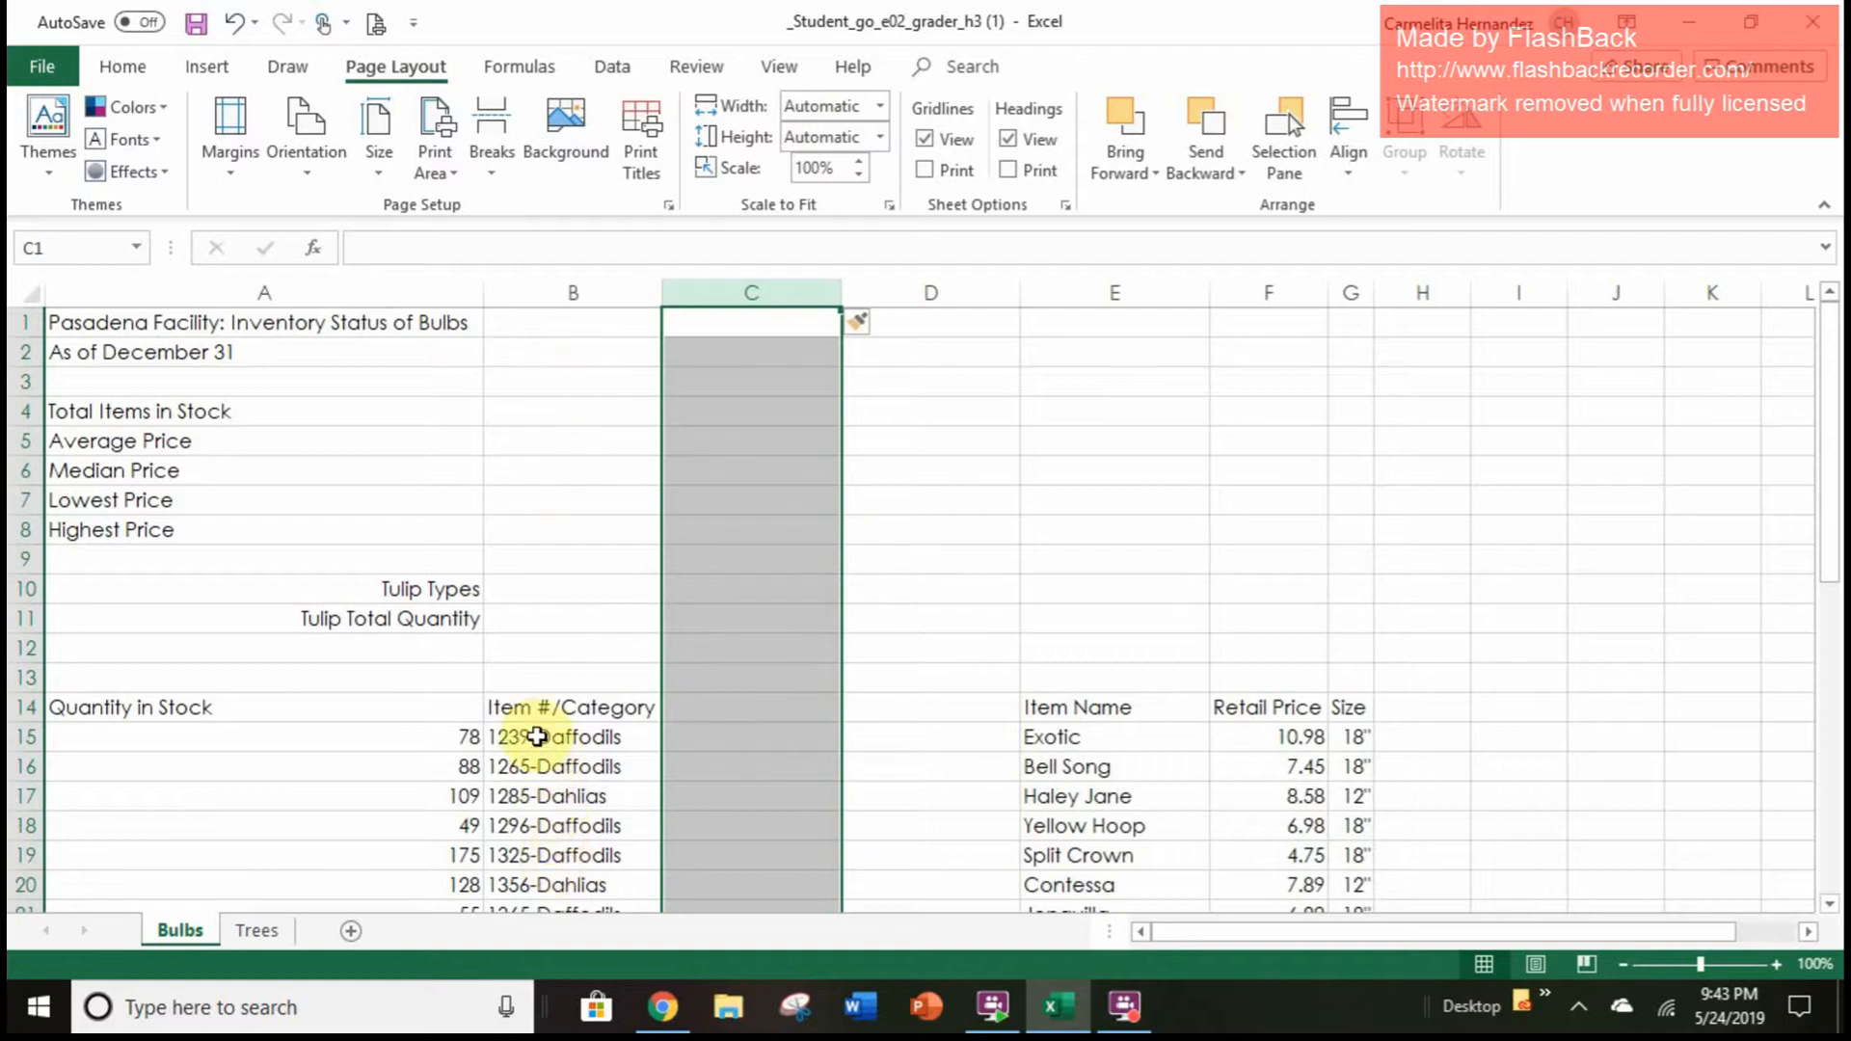
# Enter 1239 in cell C15 and use Flash Fill to extract the remaining item numbers down column C
pyautogui.scroll(-2, 542, 742)
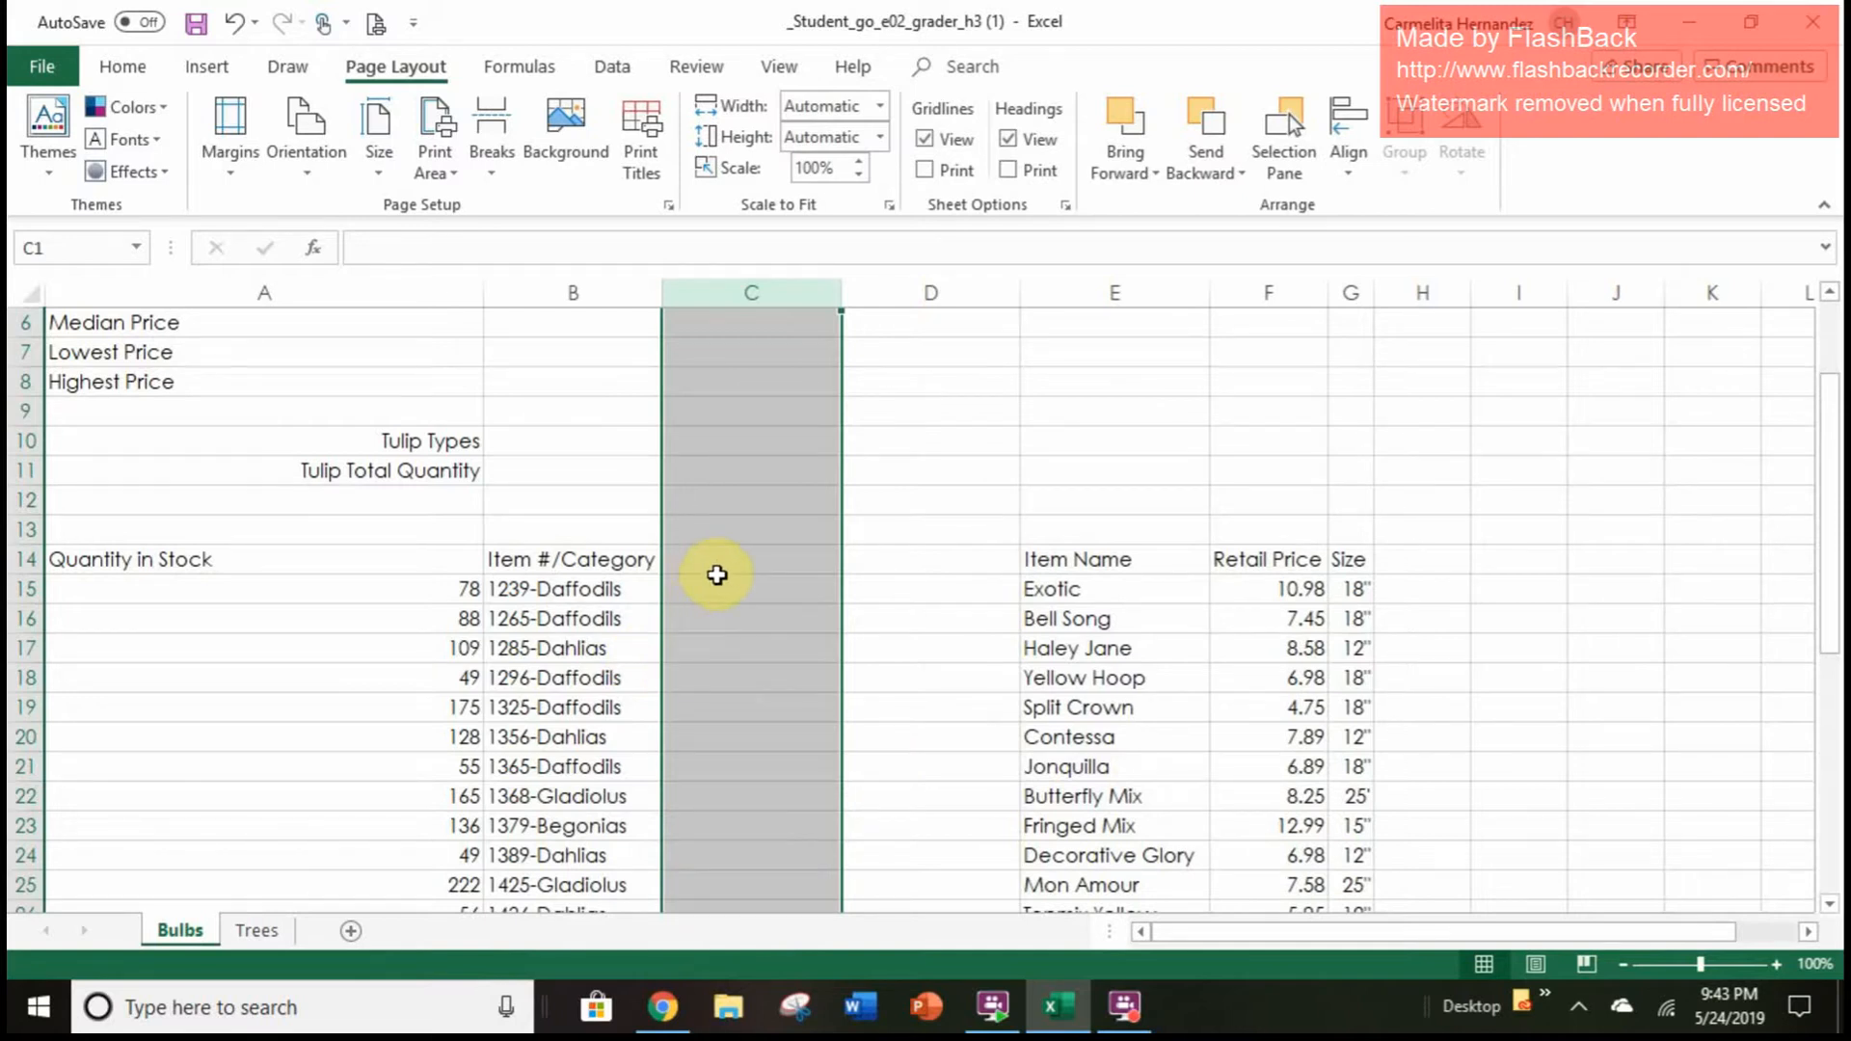
pyautogui.click(717, 579)
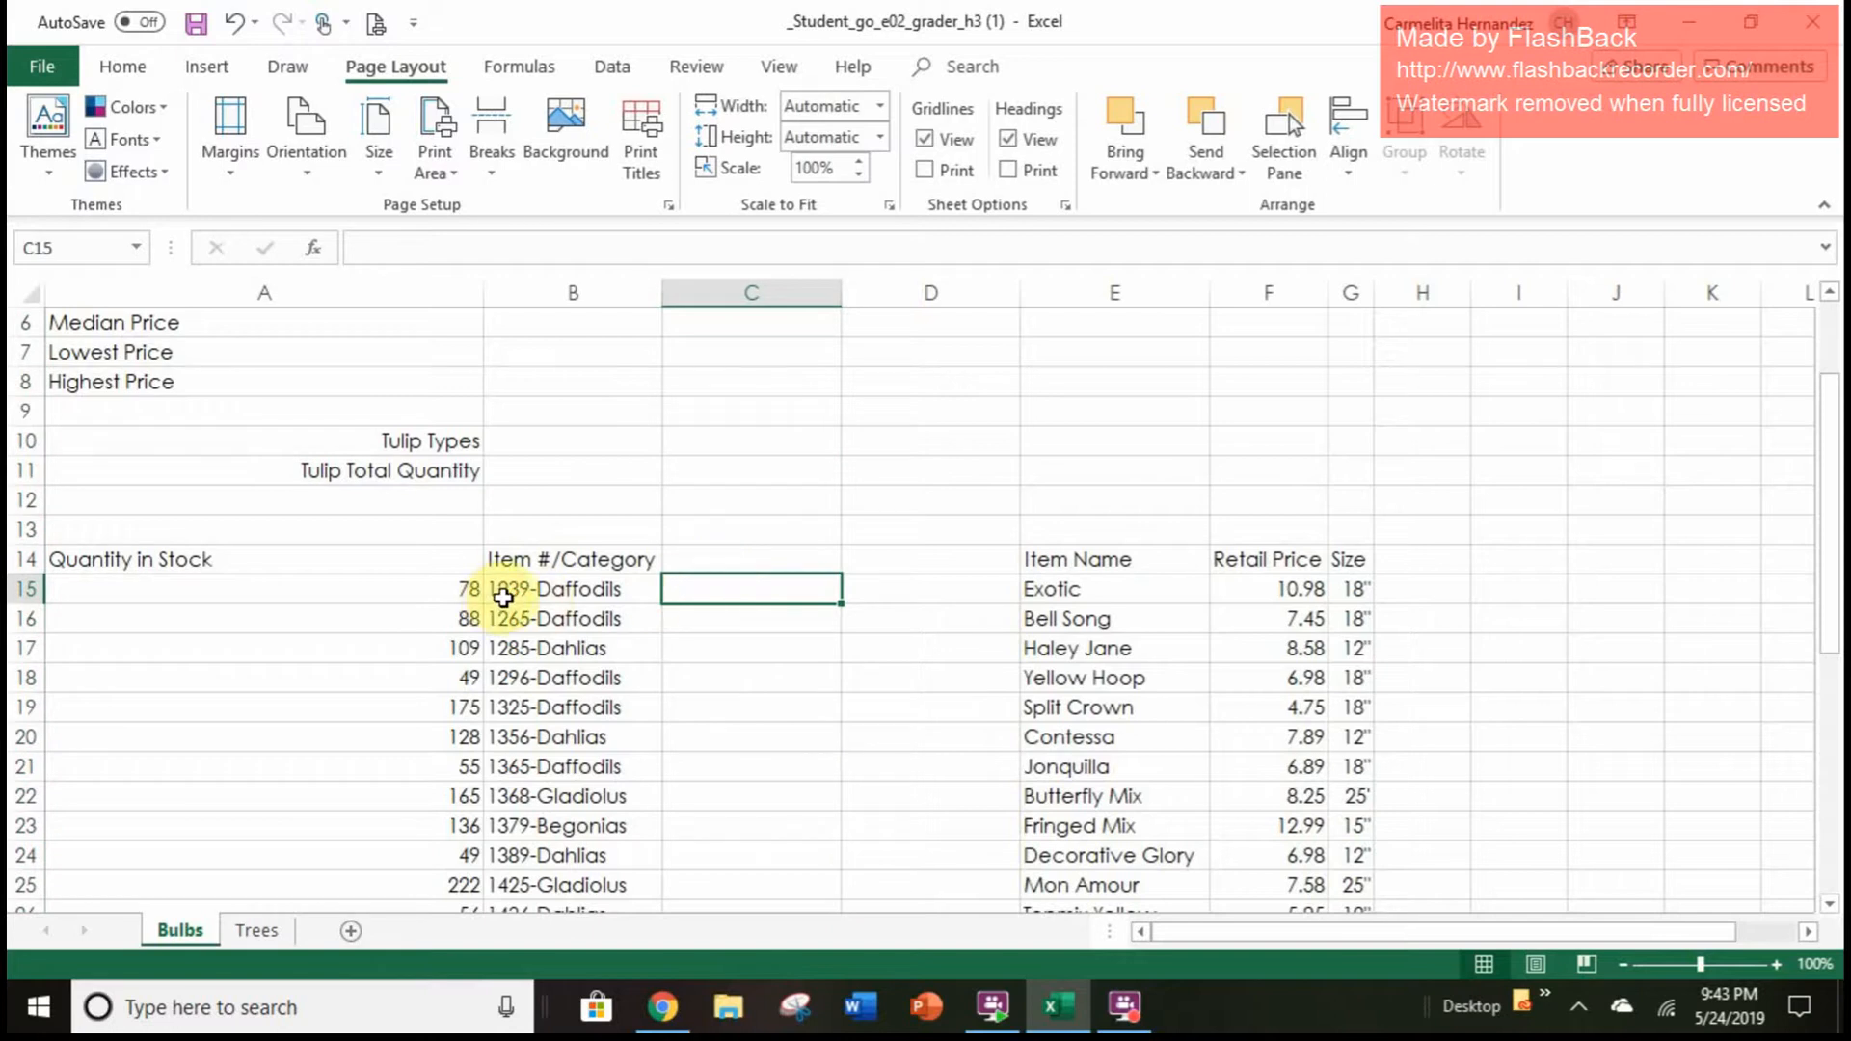
pyautogui.write('1239')
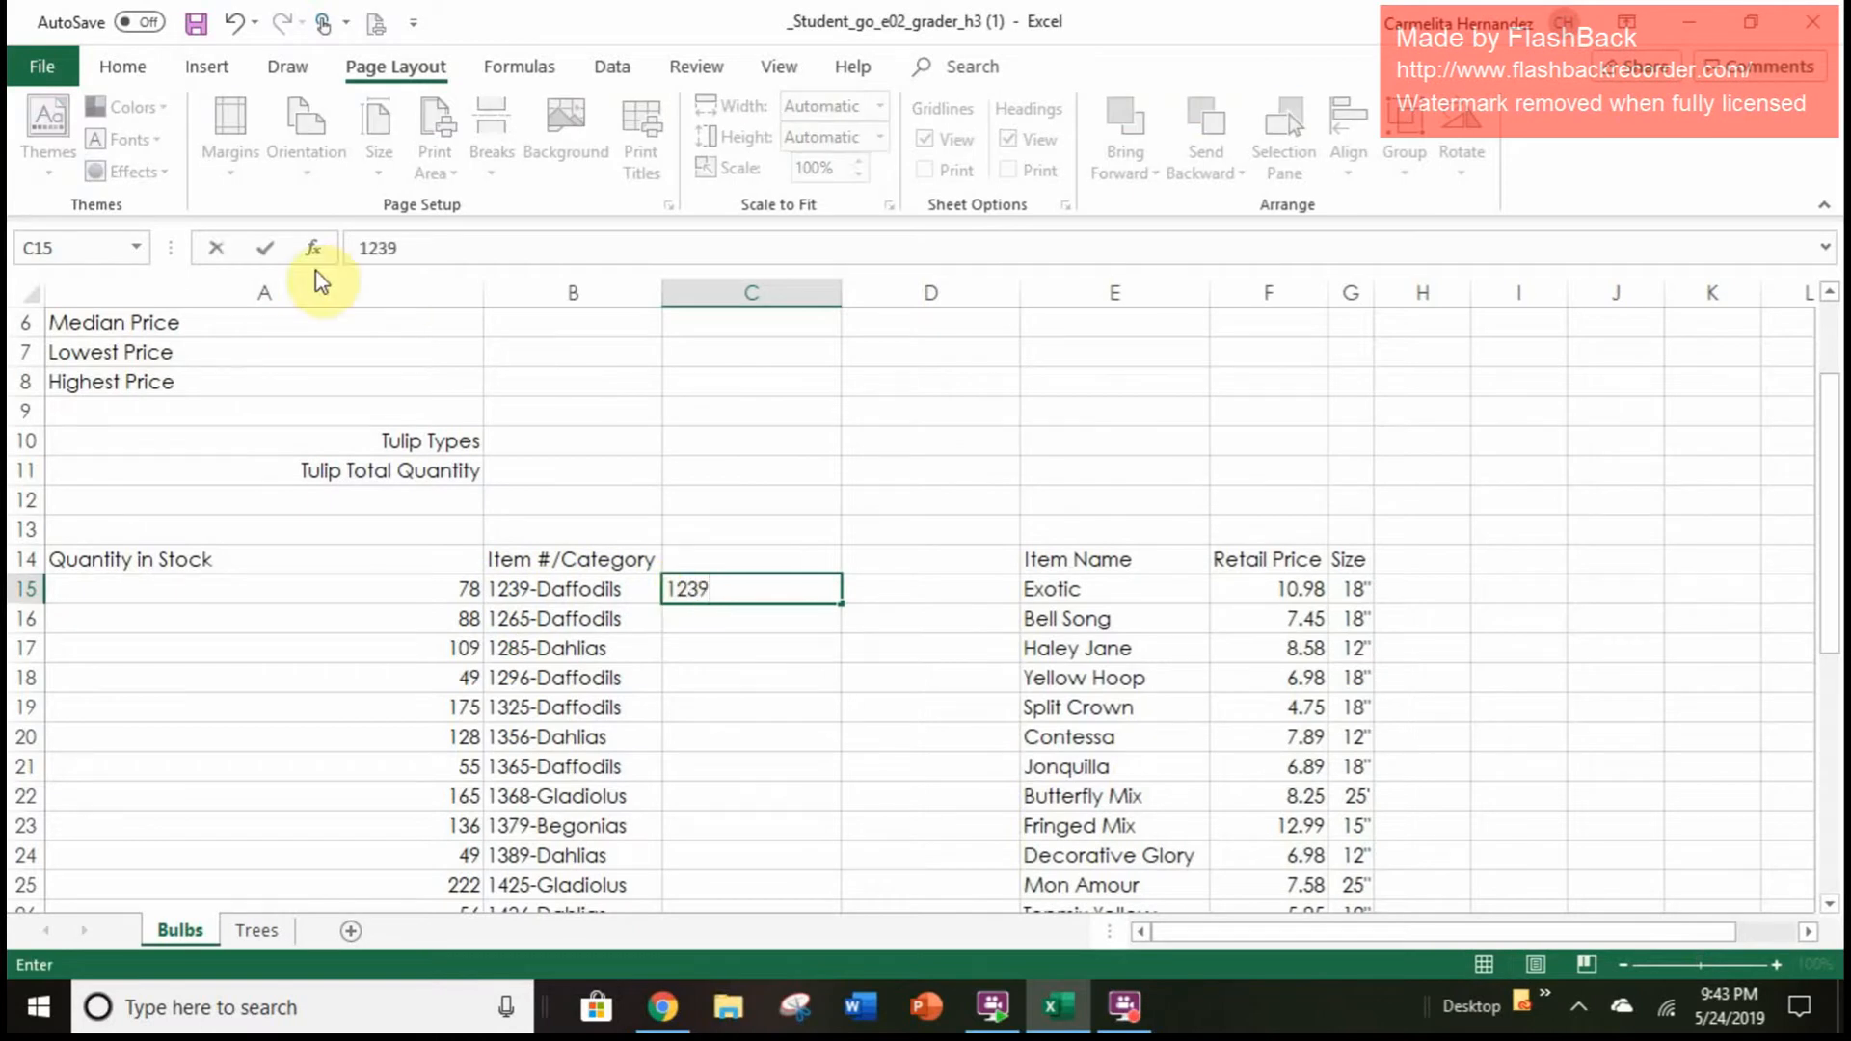
pyautogui.click(268, 251)
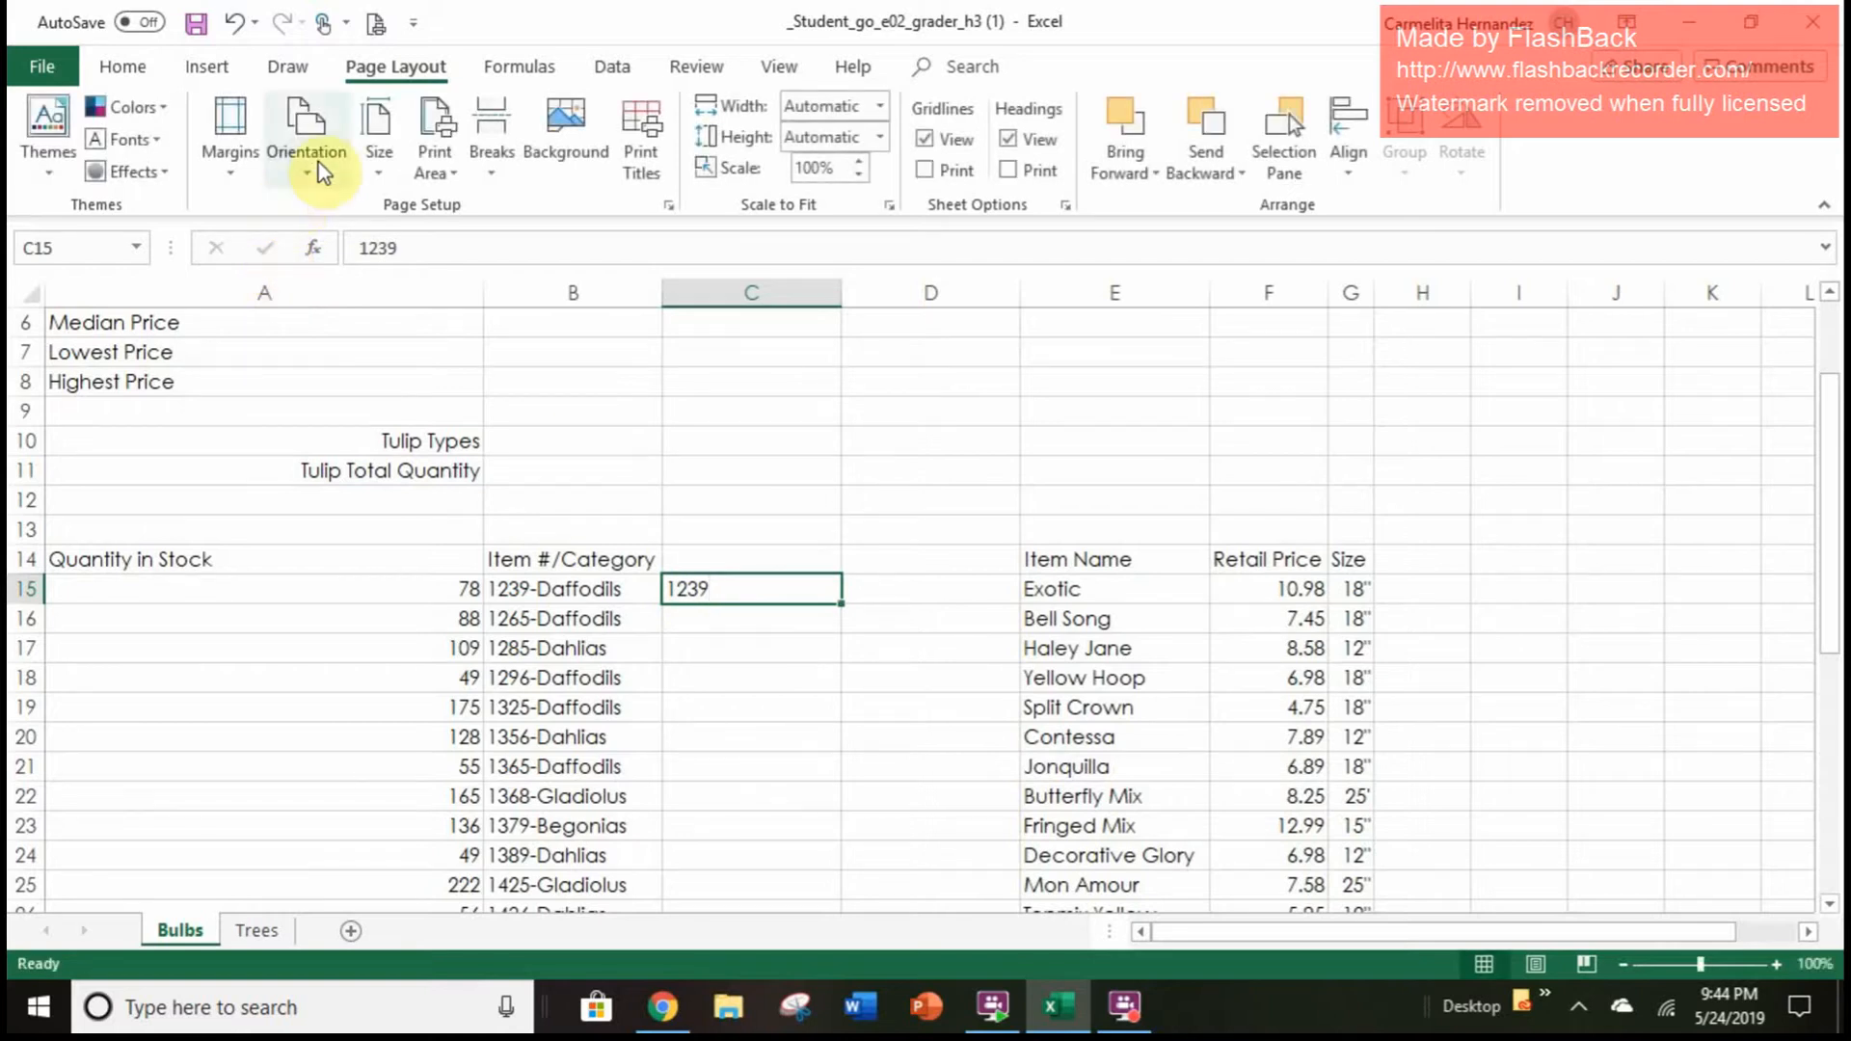
pyautogui.click(615, 68)
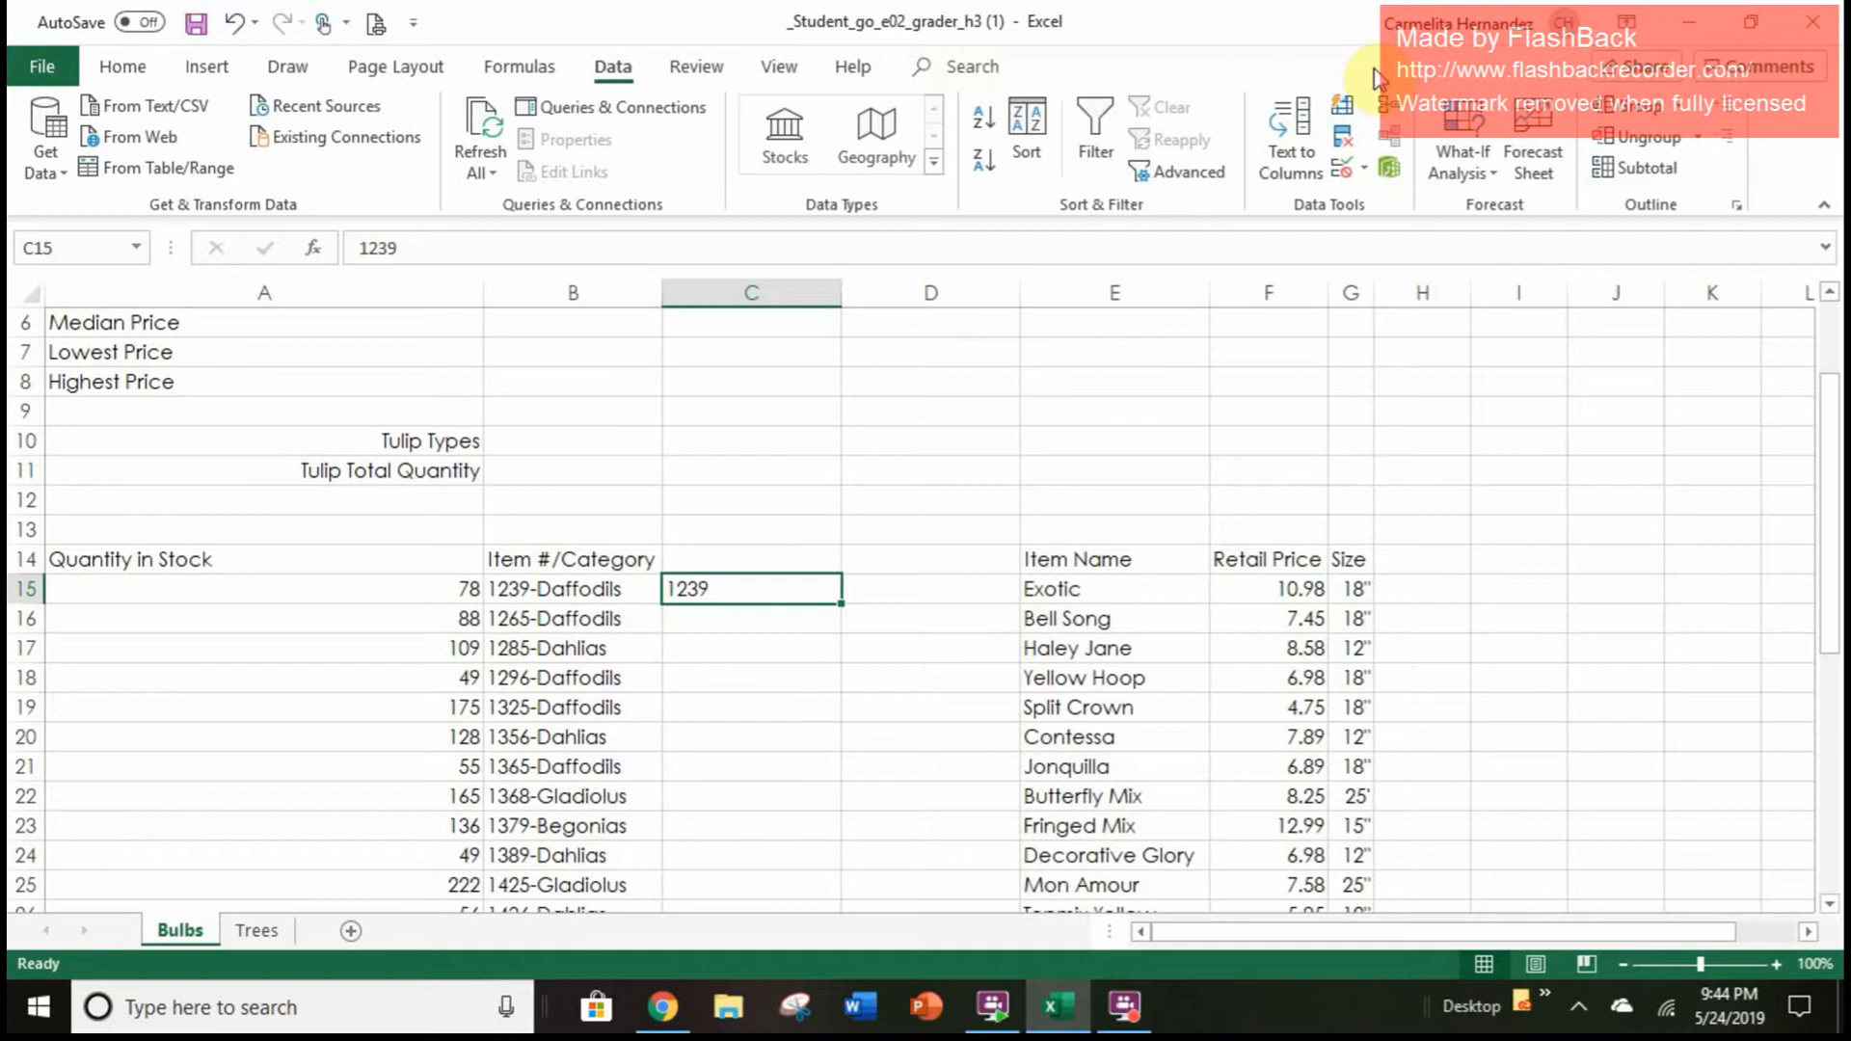
pyautogui.click(1344, 113)
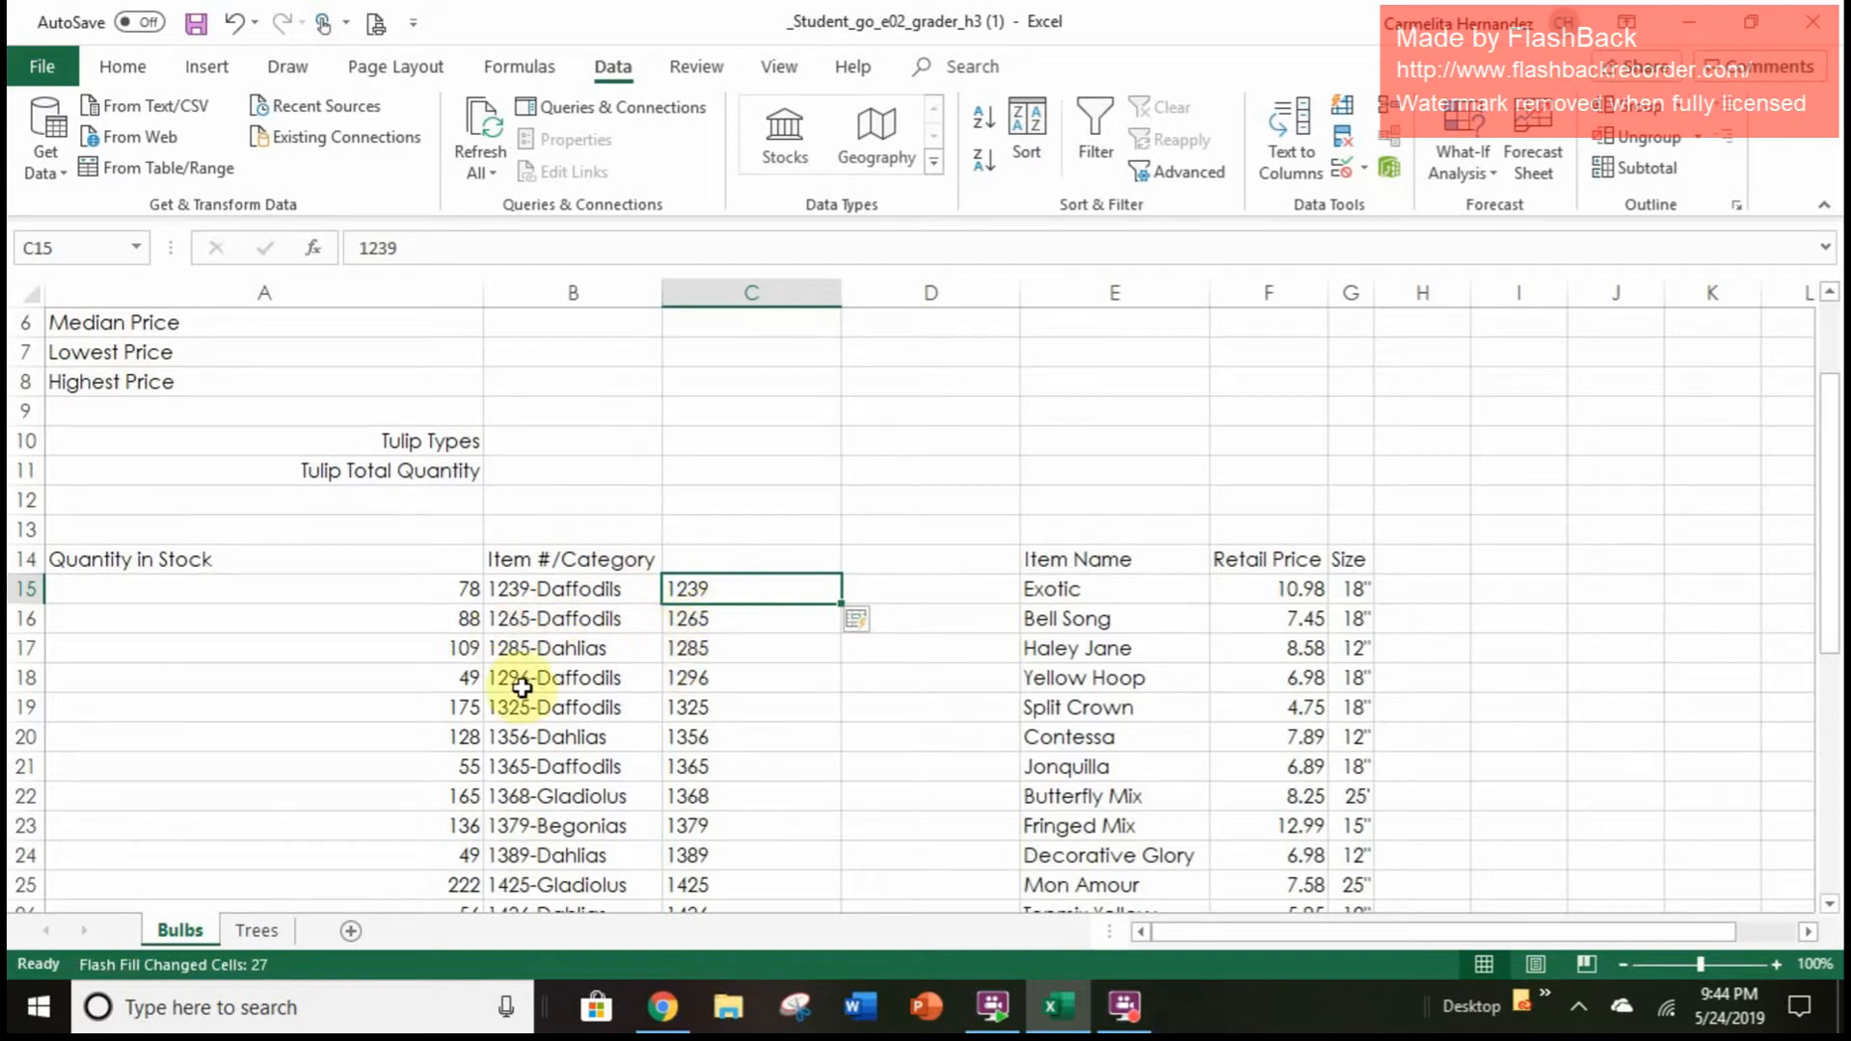
# Enter Daffodils in cell D15 and use Flash Fill to extract the remaining categories down column D
pyautogui.click(922, 585)
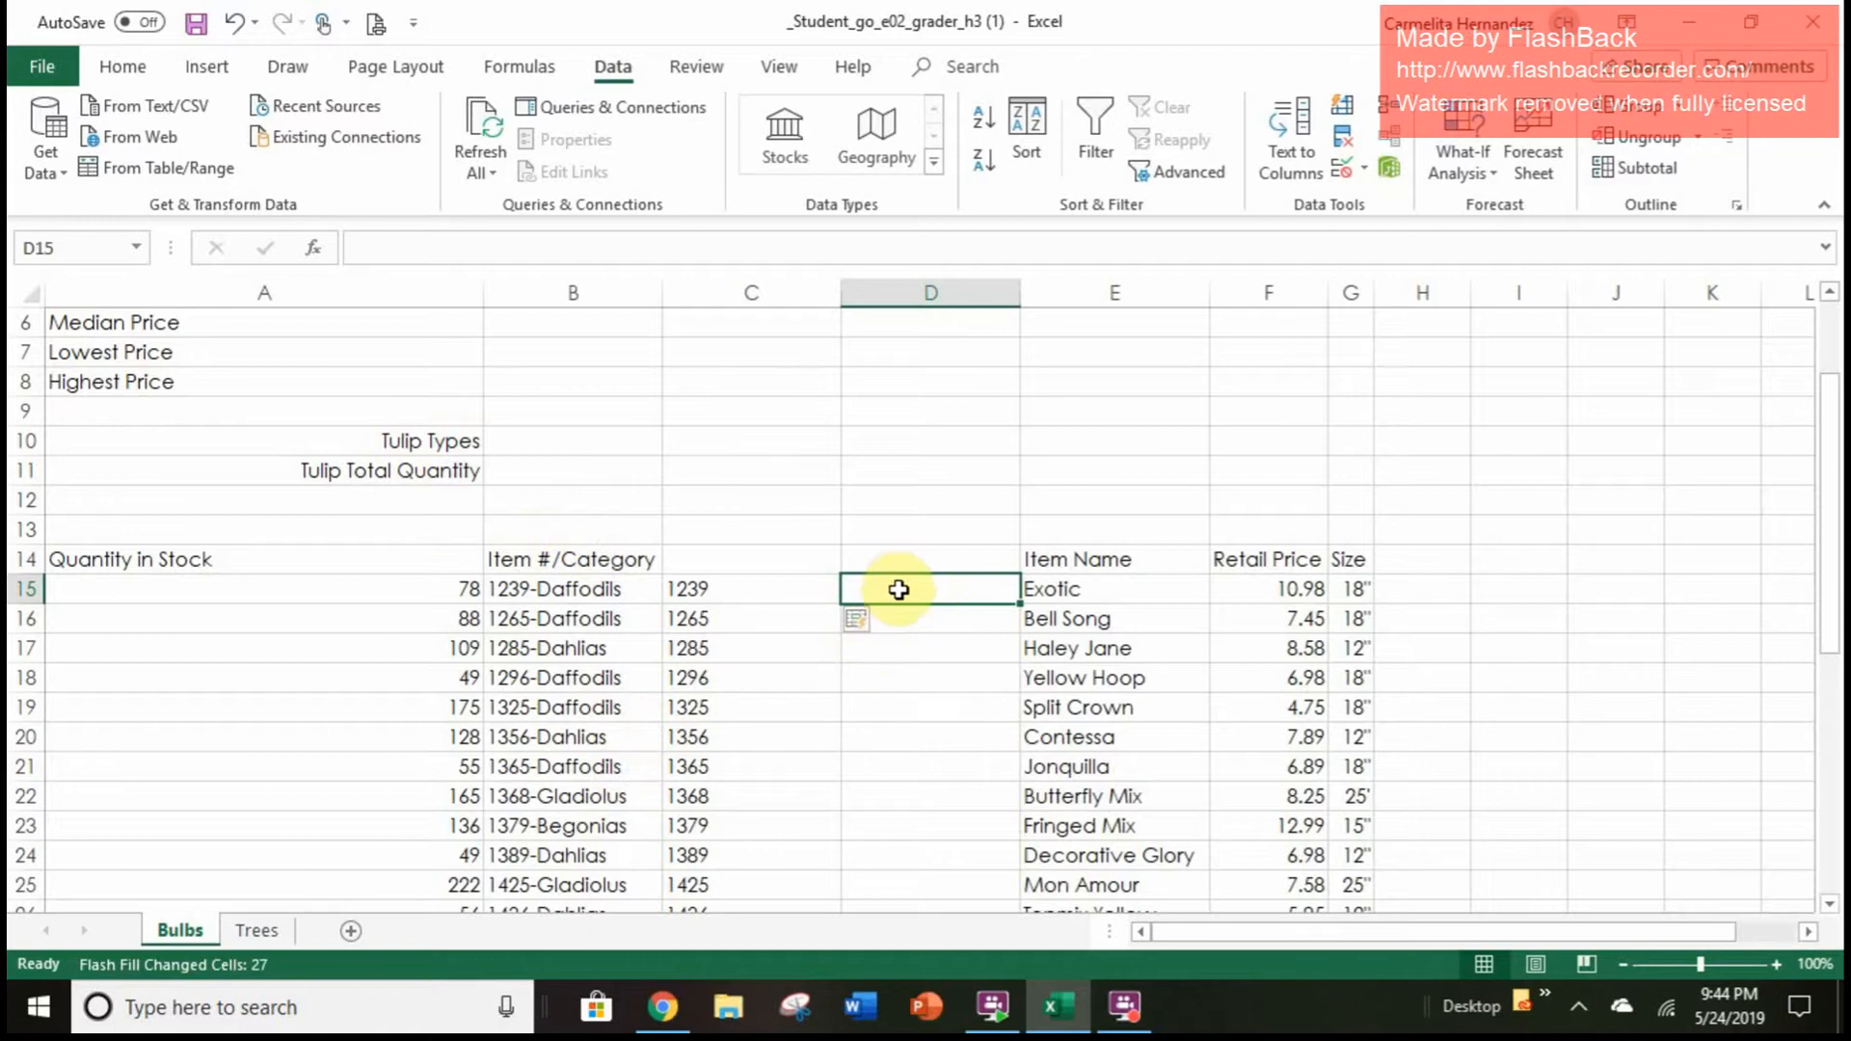
pyautogui.write('Da')
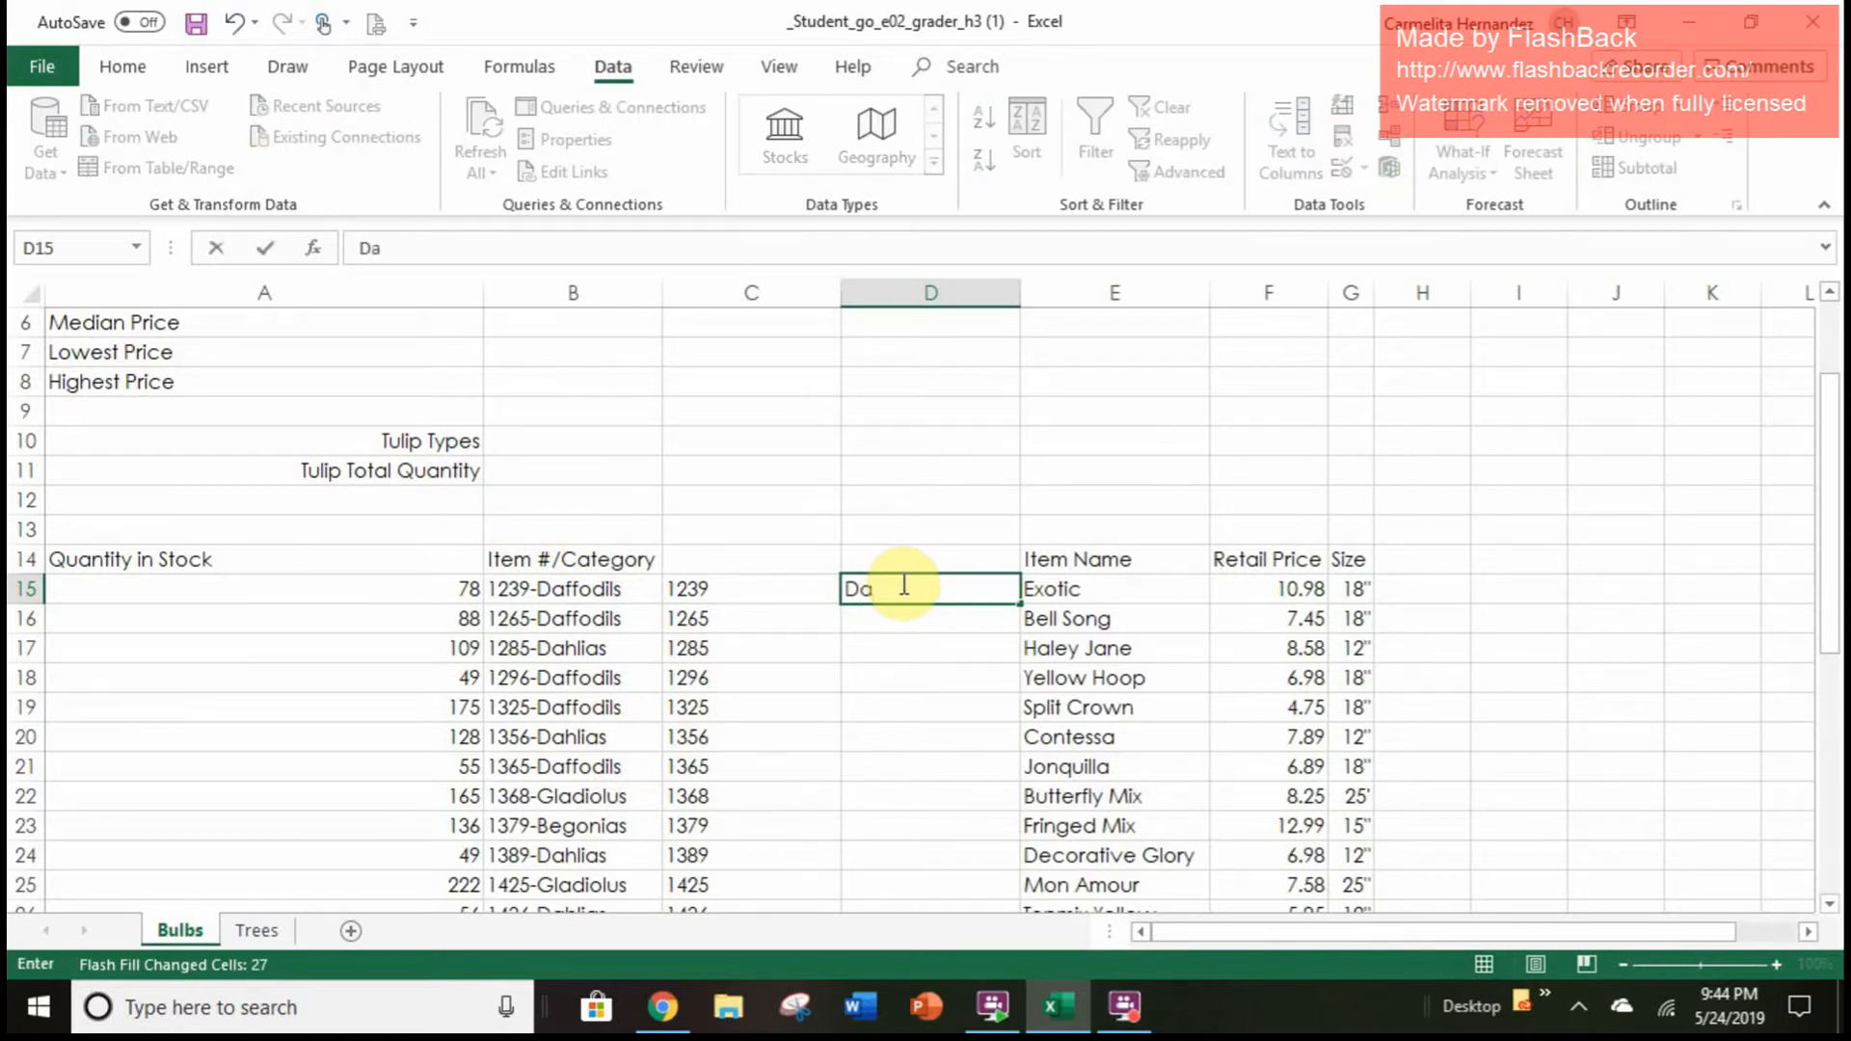
pyautogui.write('ffi')
pyautogui.write('odils')
pyautogui.click(269, 252)
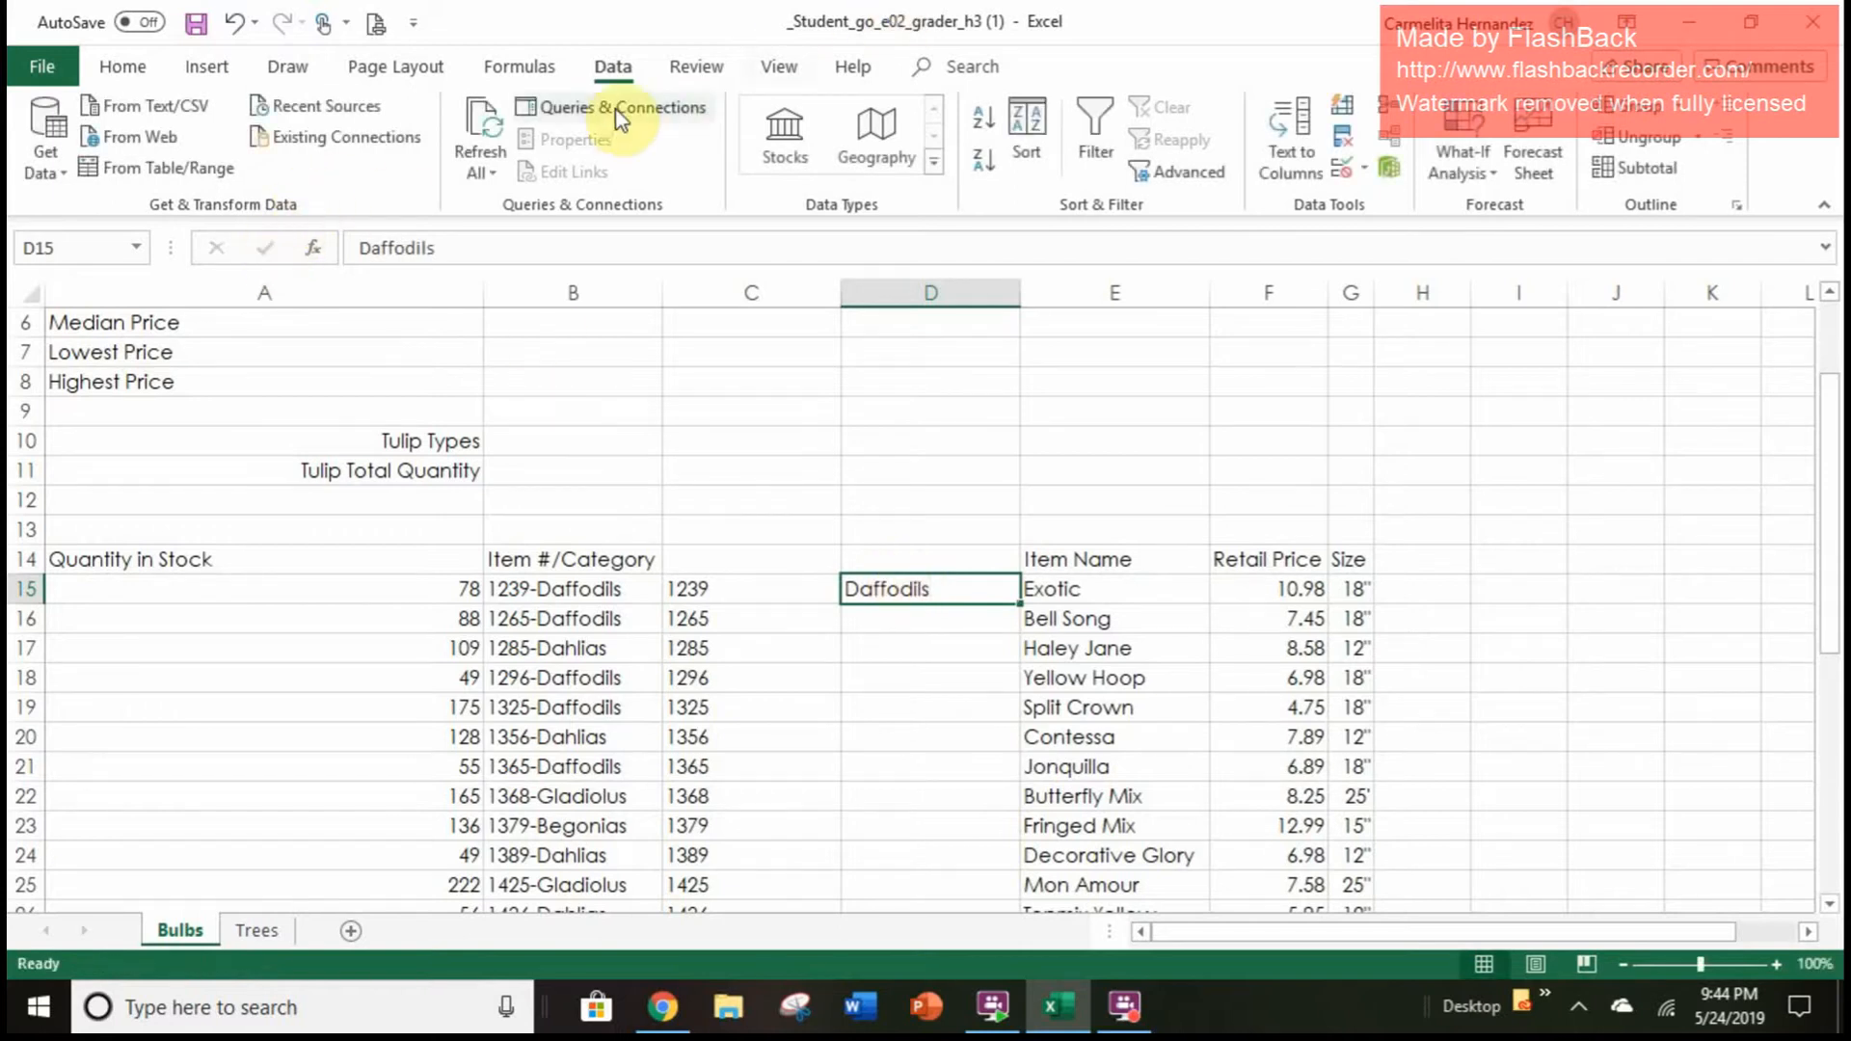
pyautogui.click(1351, 103)
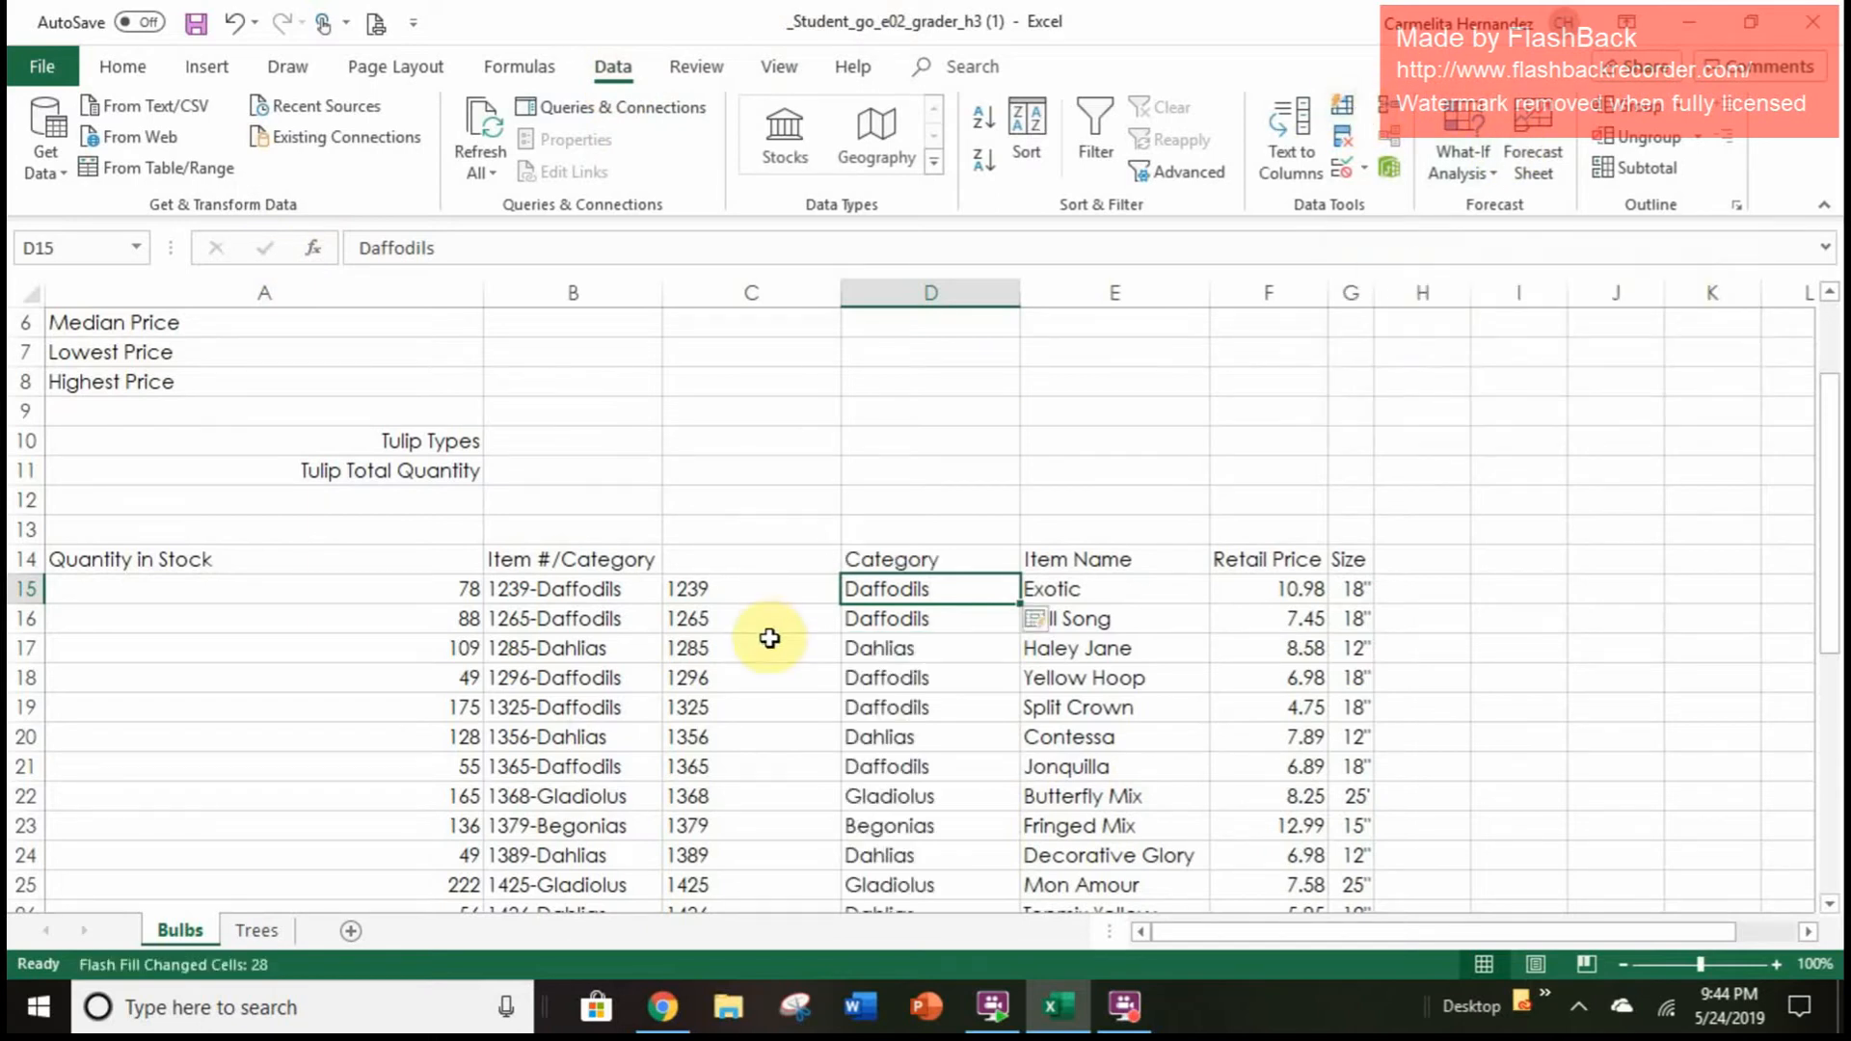
# Enter Item # in cell C14 as the header of the extracted item numbers
pyautogui.click(887, 644)
pyautogui.scroll(-1, 887, 639)
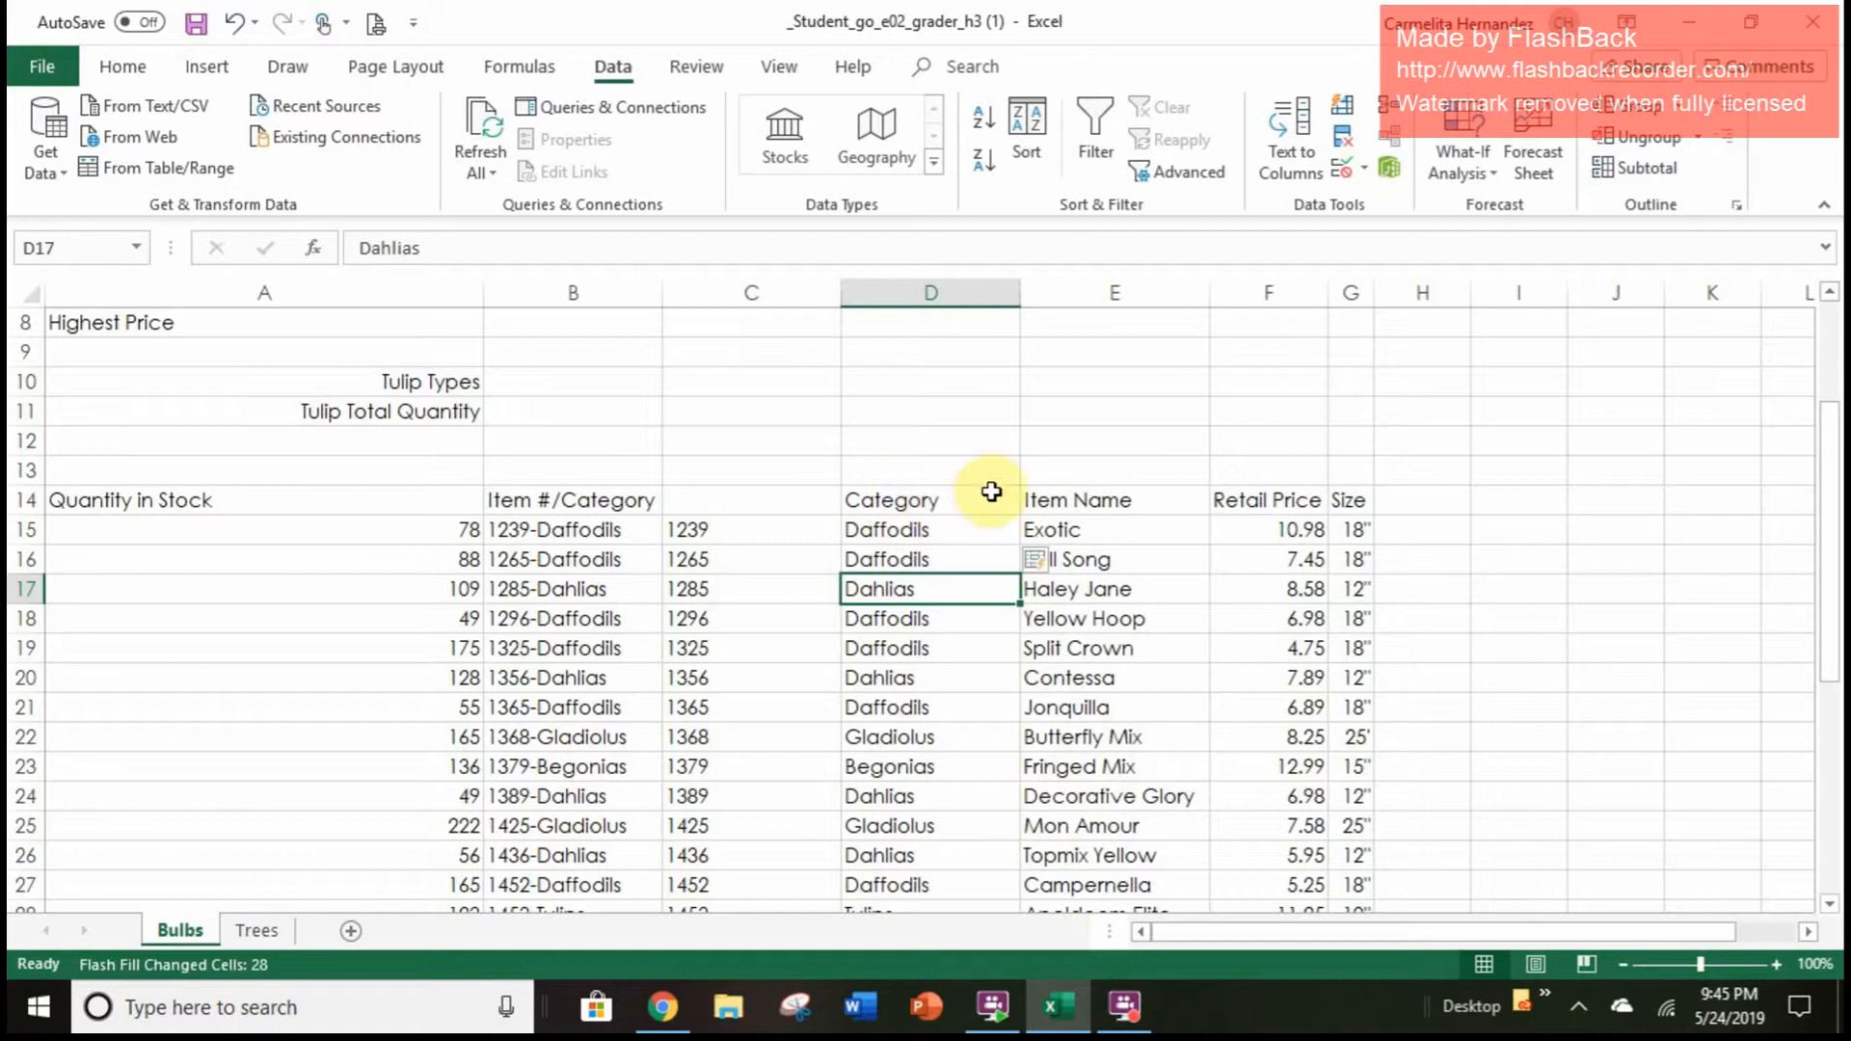
pyautogui.click(710, 509)
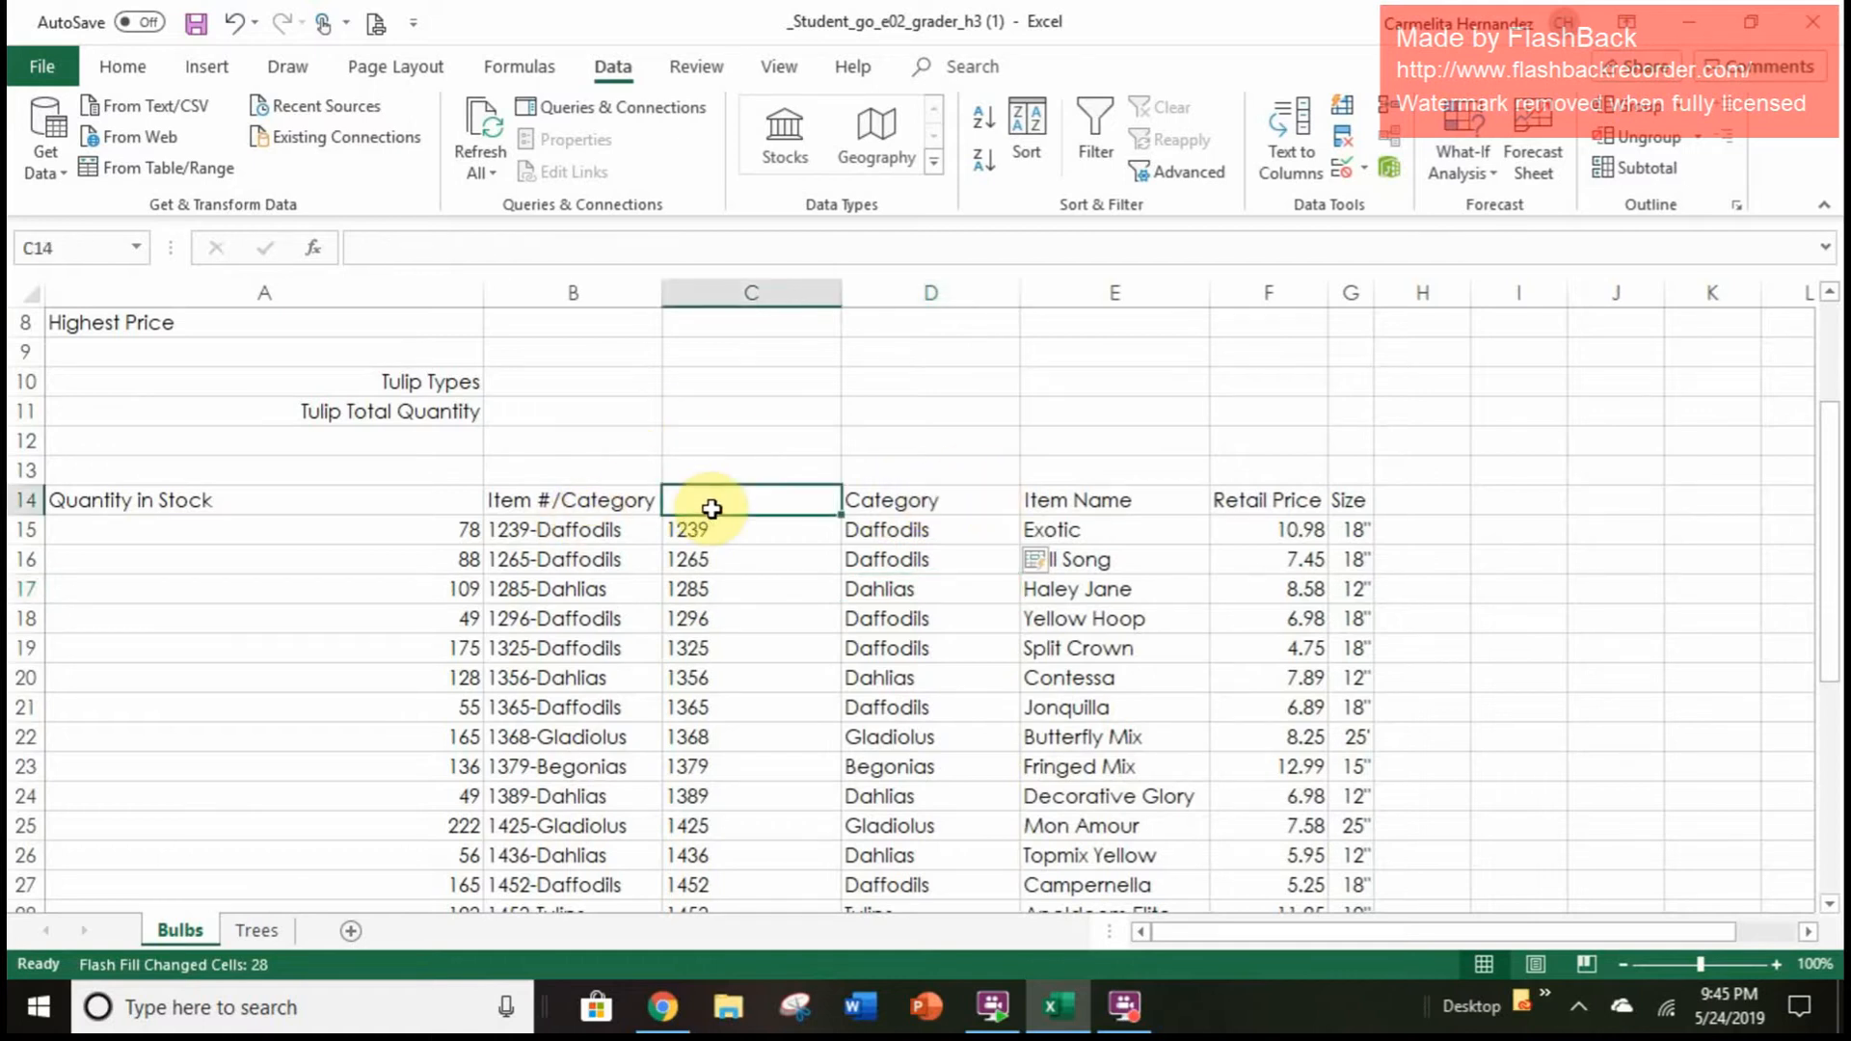
pyautogui.write('Item')
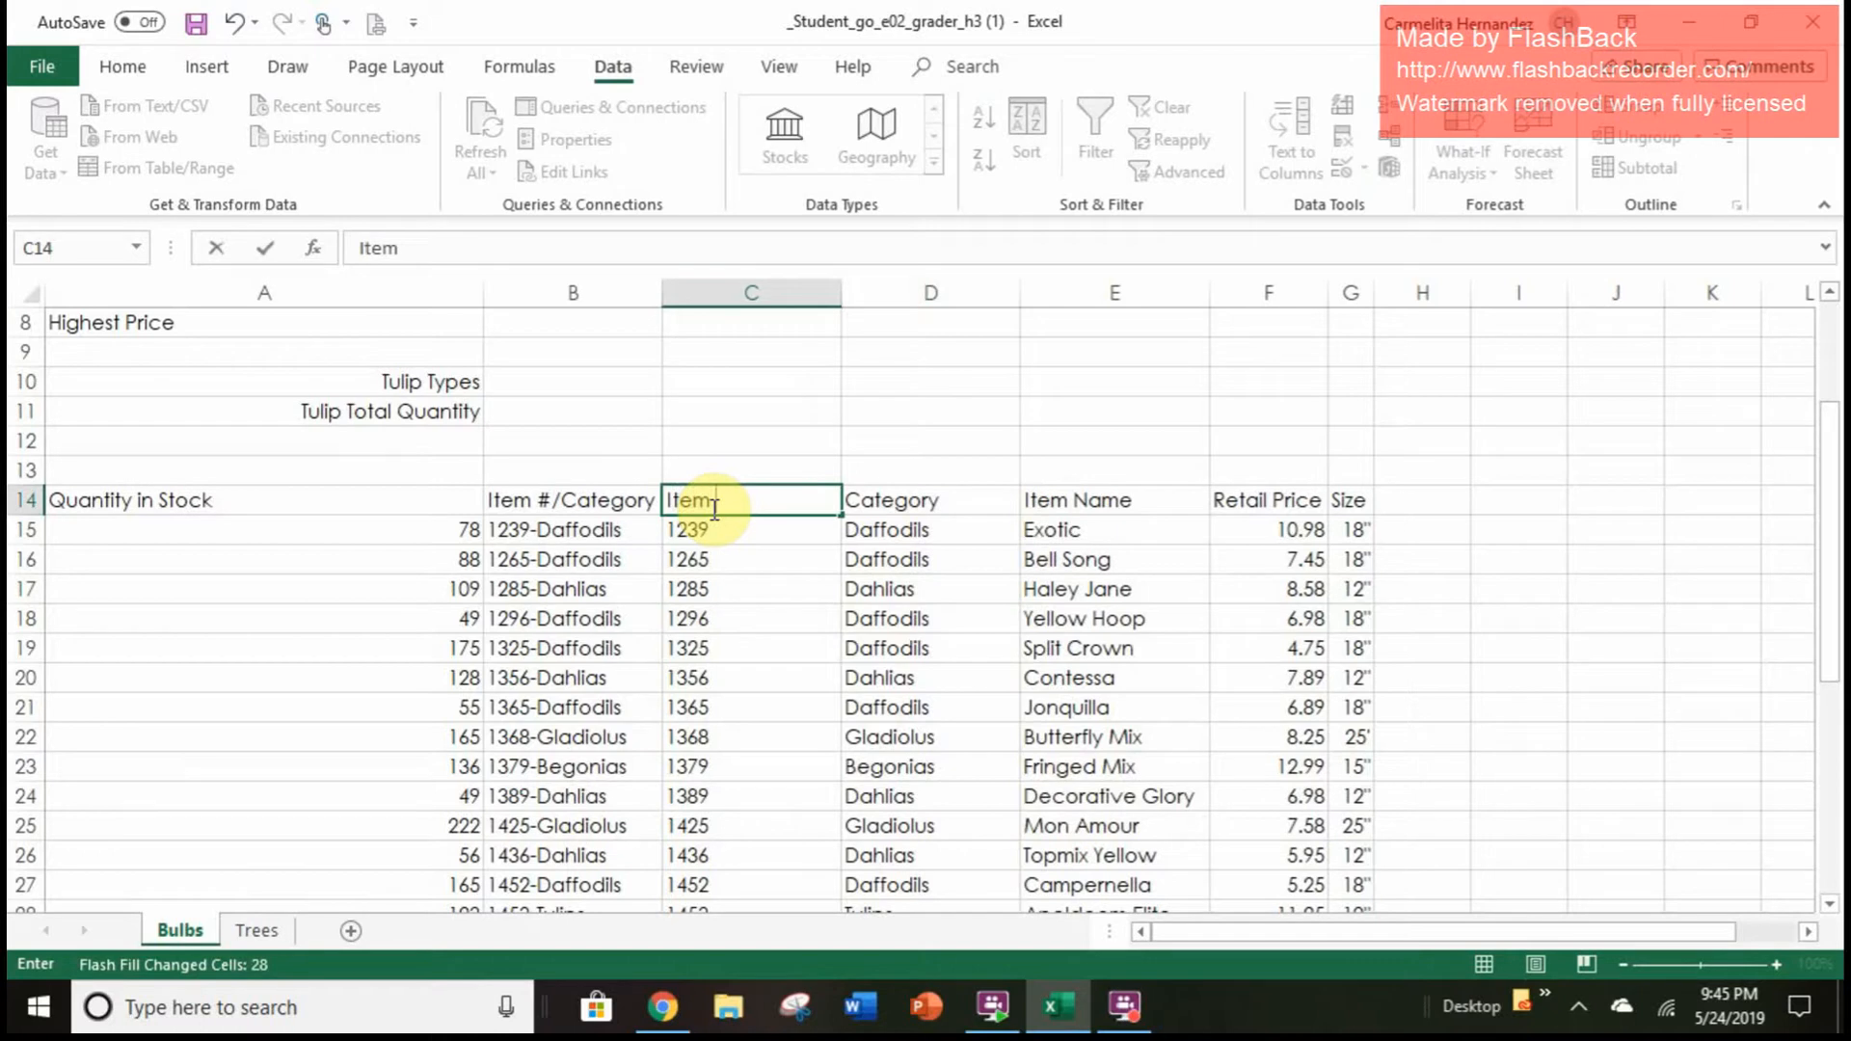
pyautogui.write(' #')
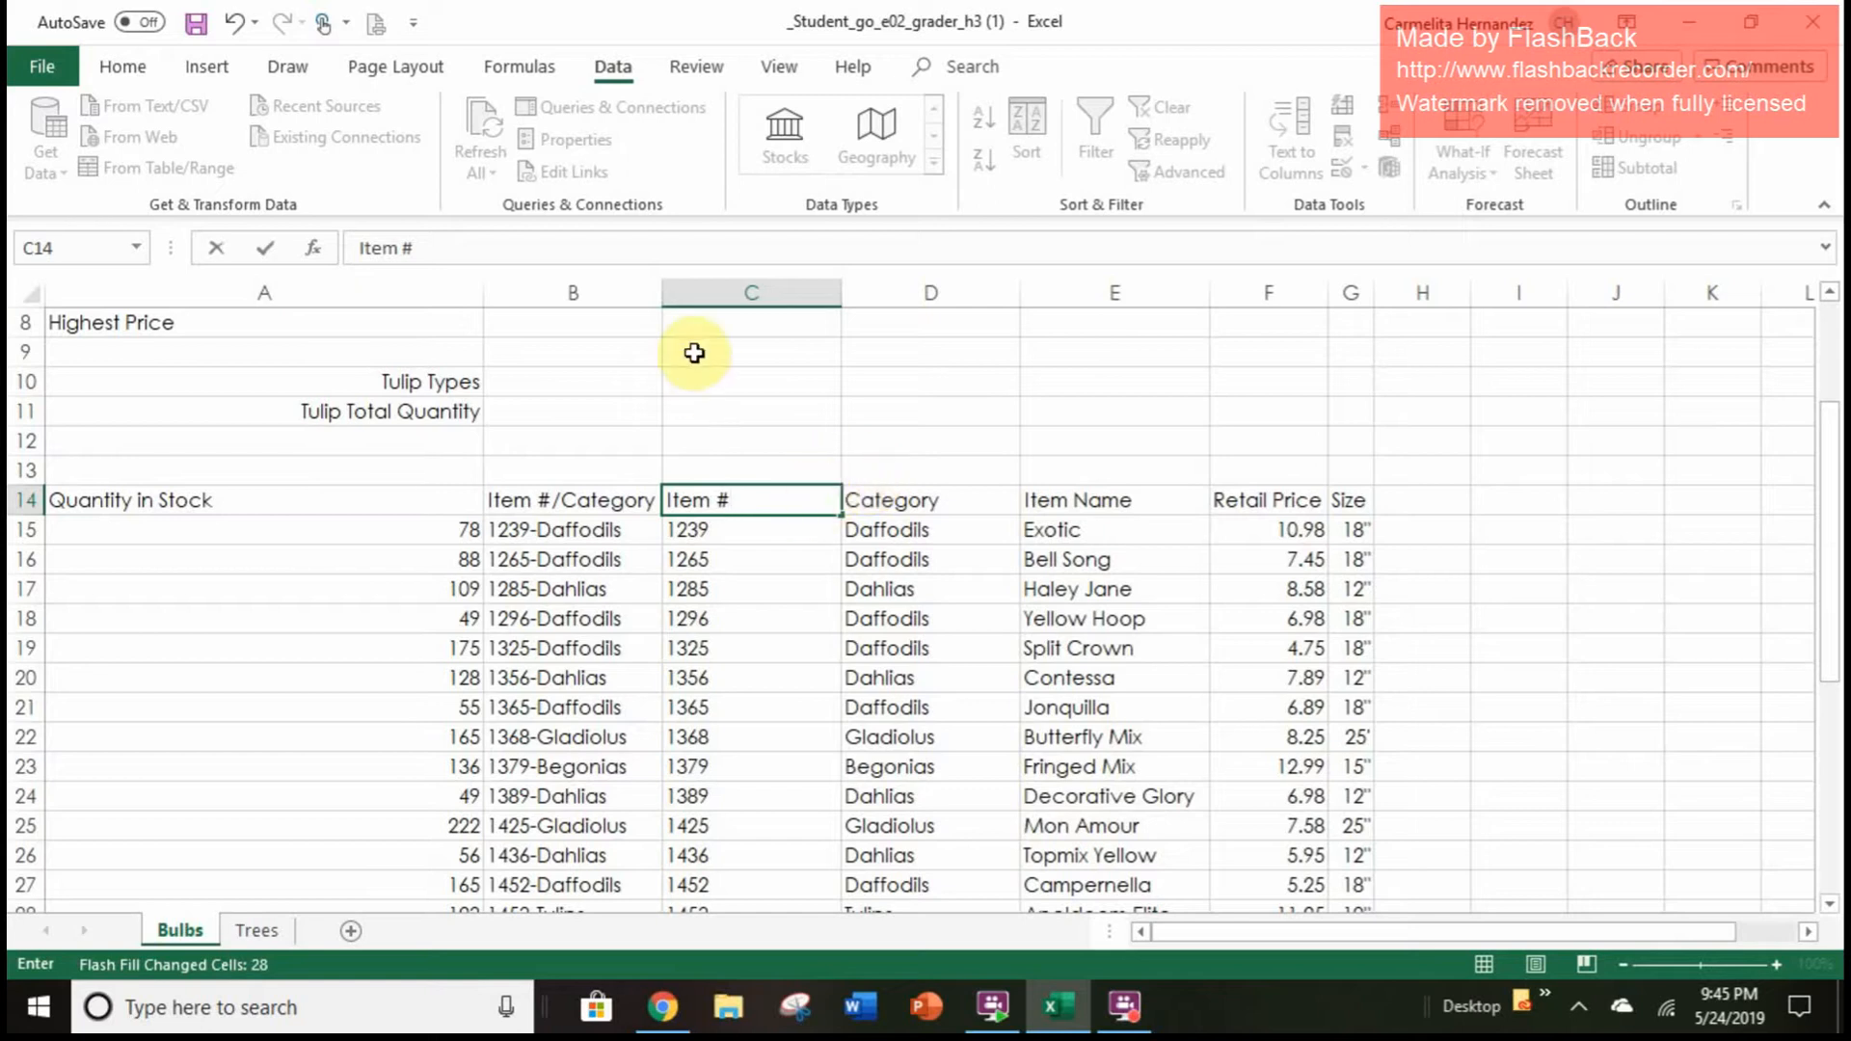
# Delete the original Item #/Category column B from the Bulbs sheet
pyautogui.click(611, 282)
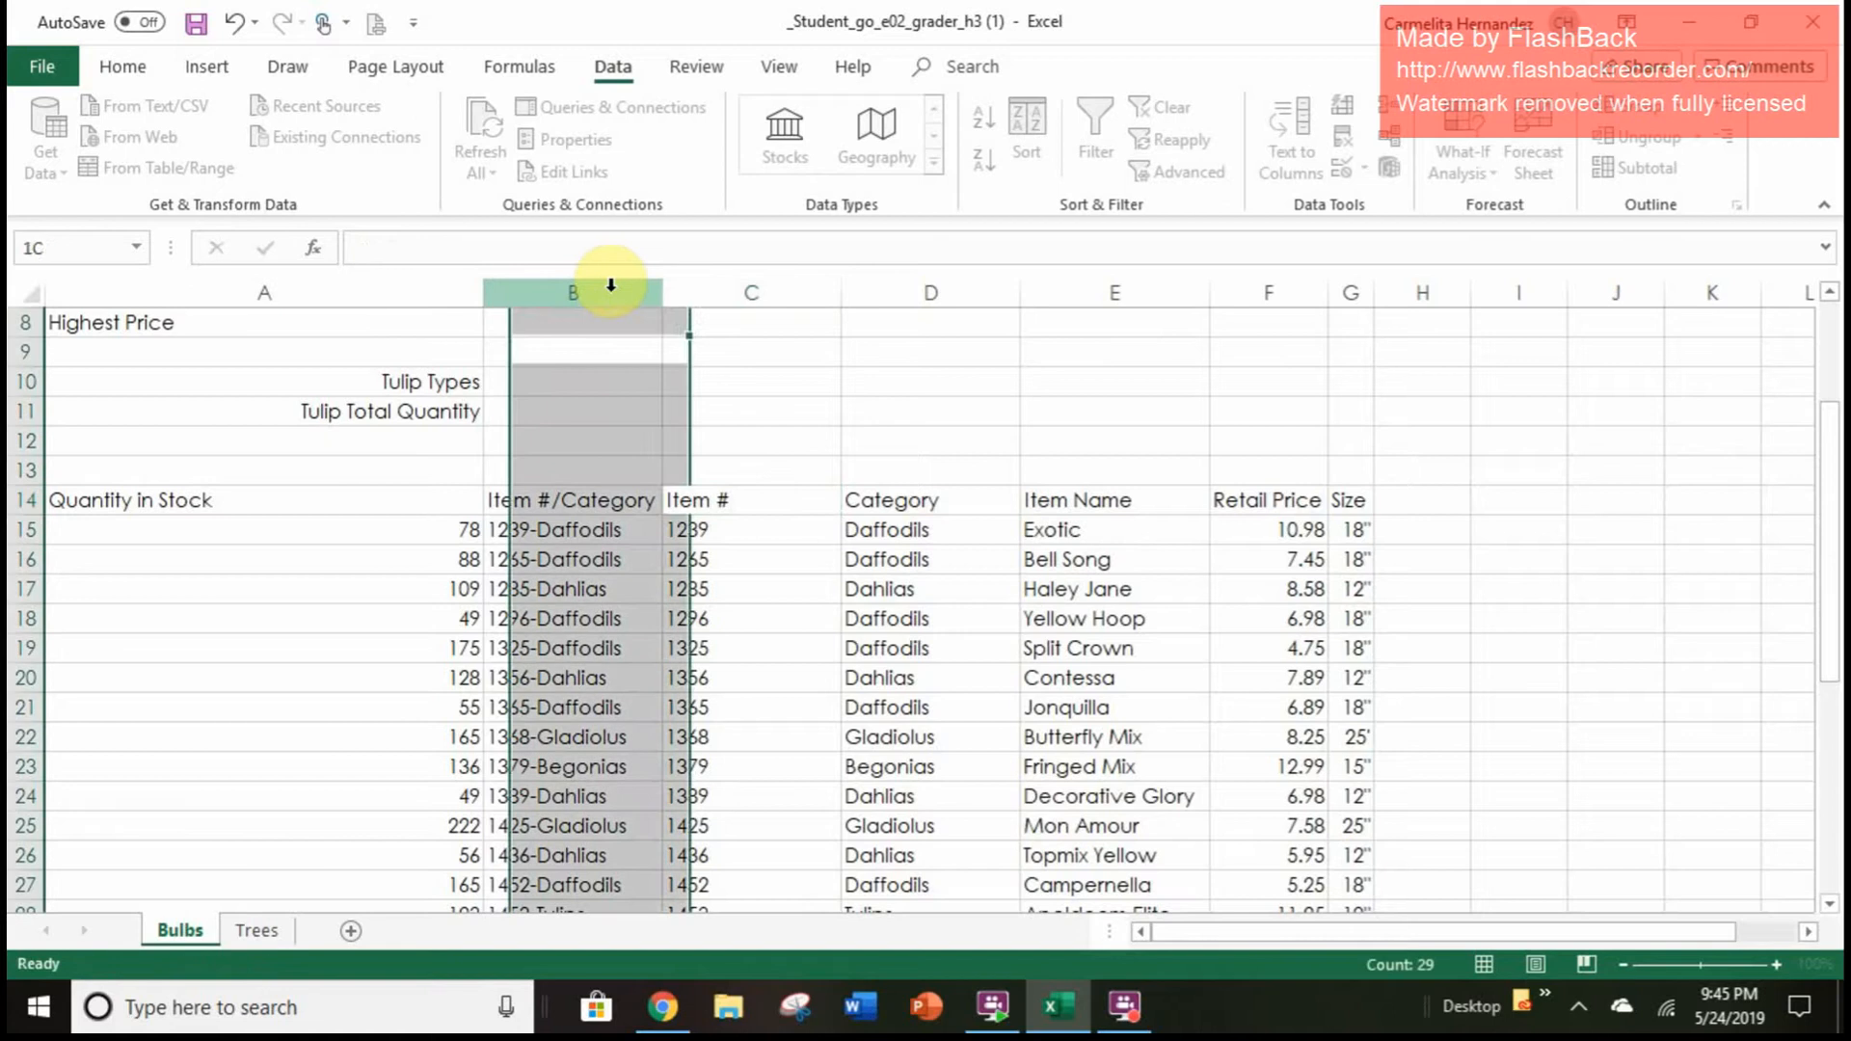
pyautogui.rightClick(612, 287)
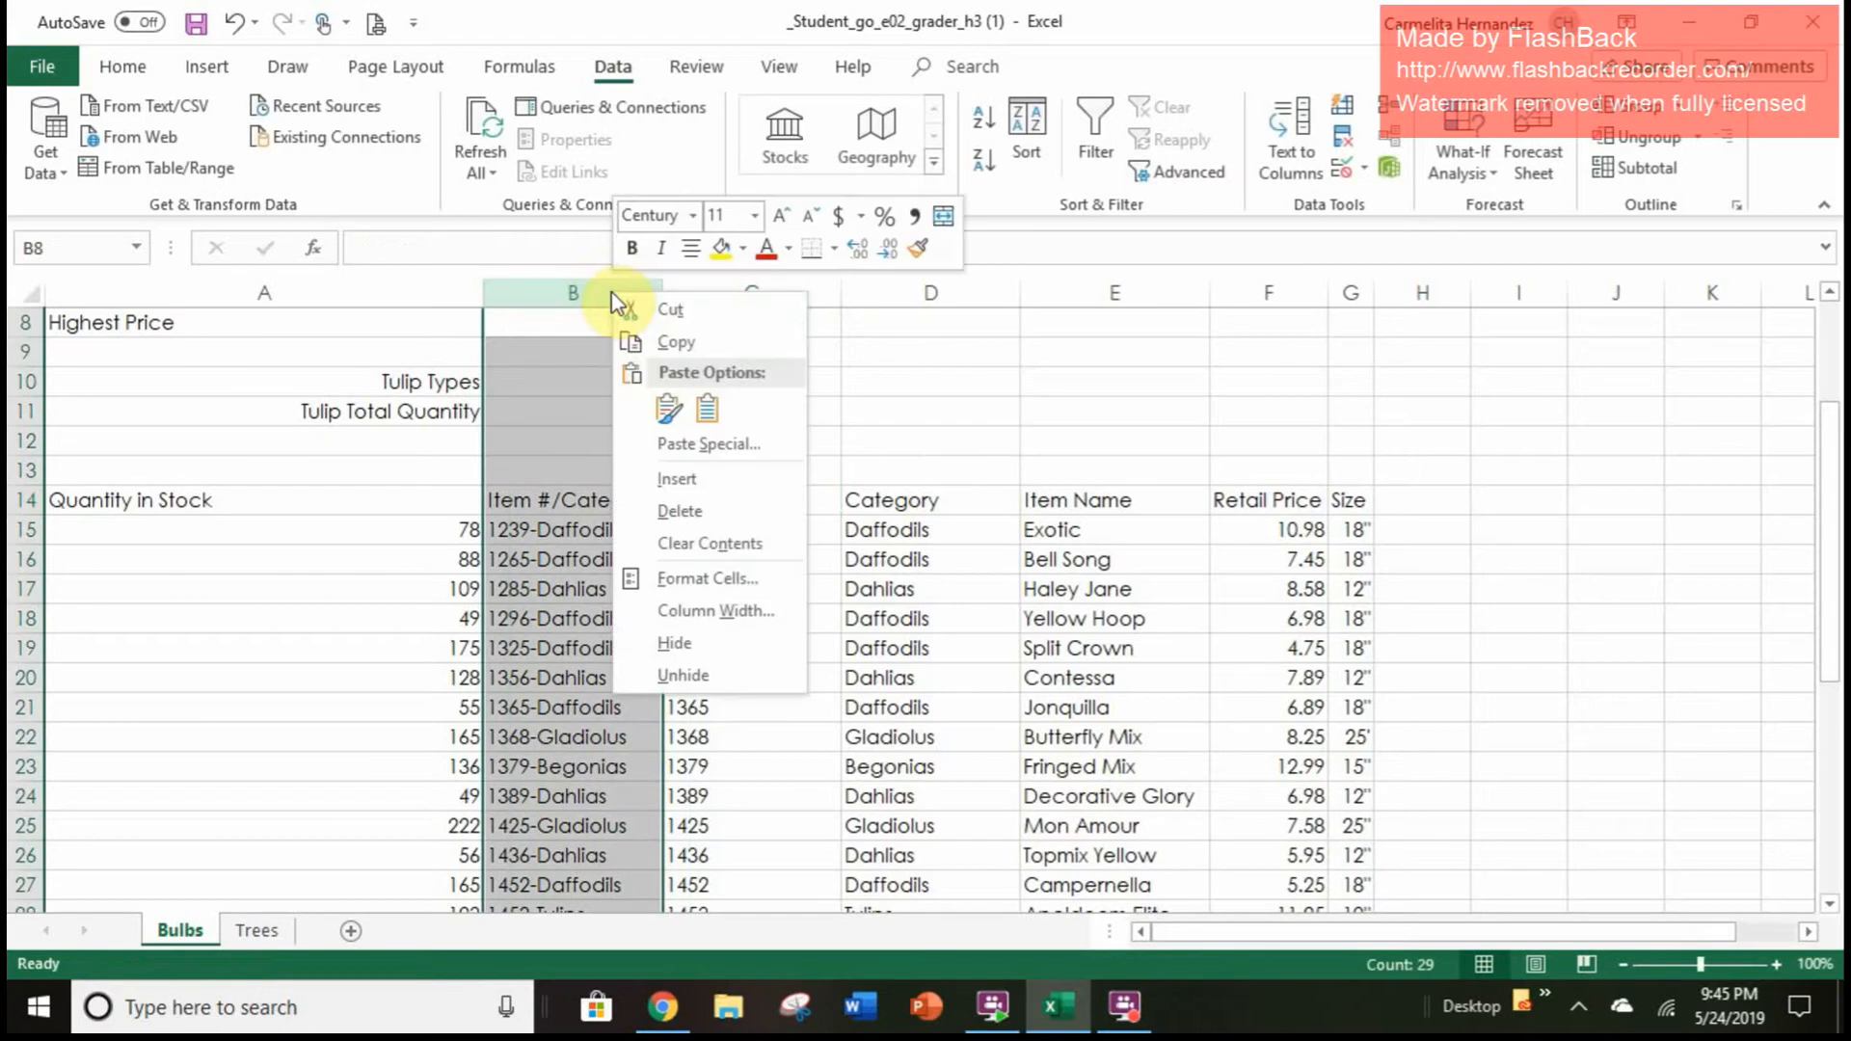
pyautogui.click(691, 511)
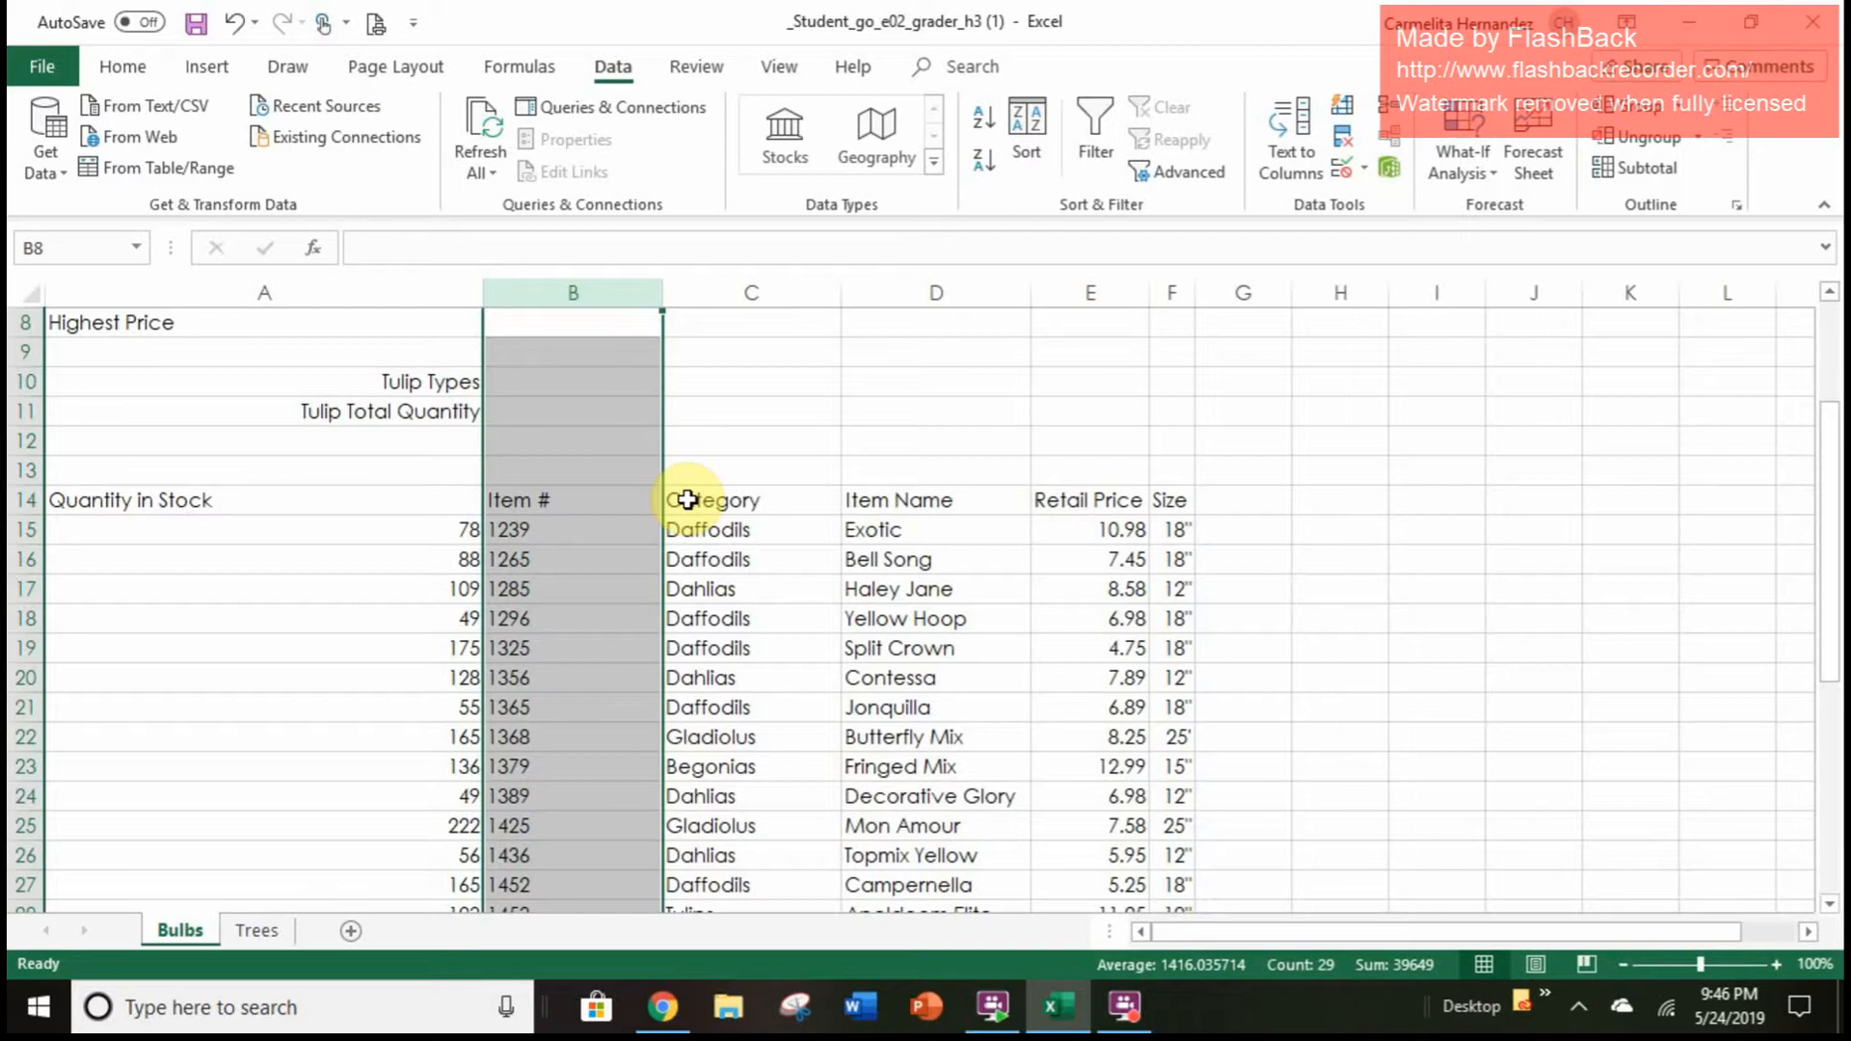
# Cut the Category column from column C and paste it into column G, directly after the Size column
pyautogui.click(791, 293)
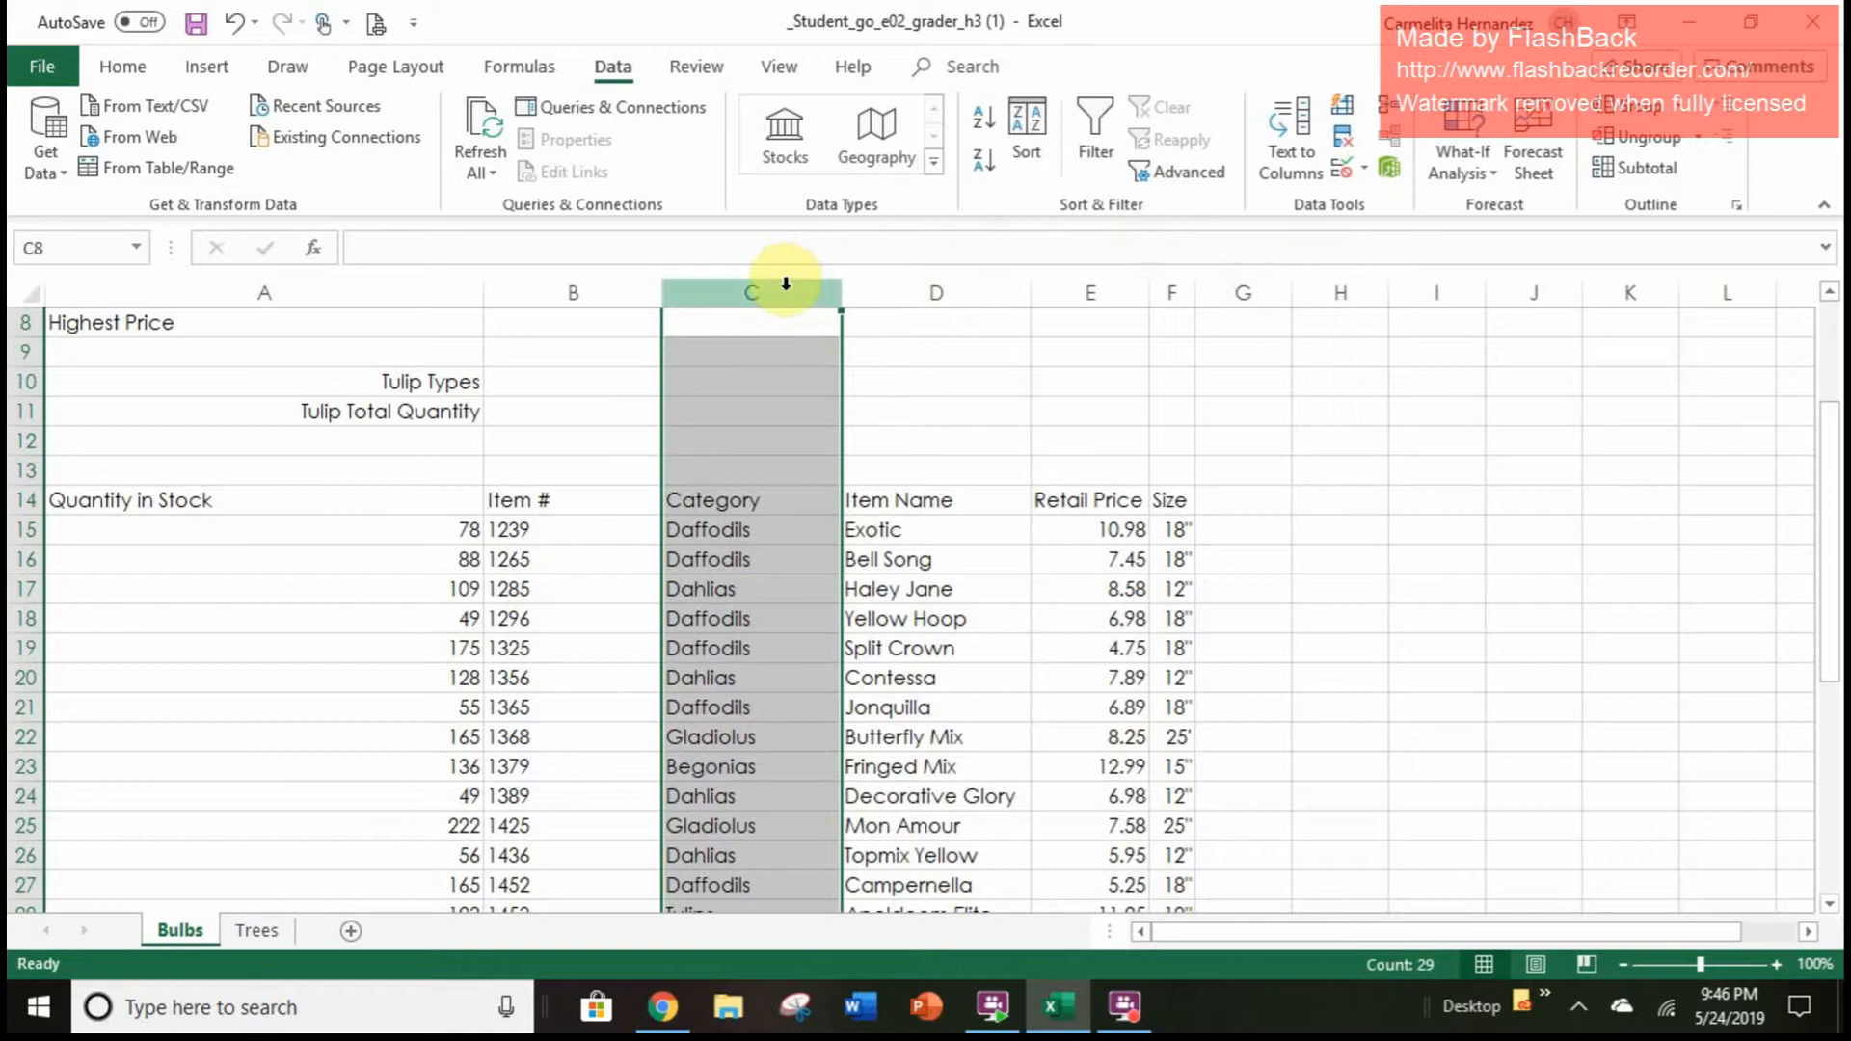
pyautogui.rightClick(783, 298)
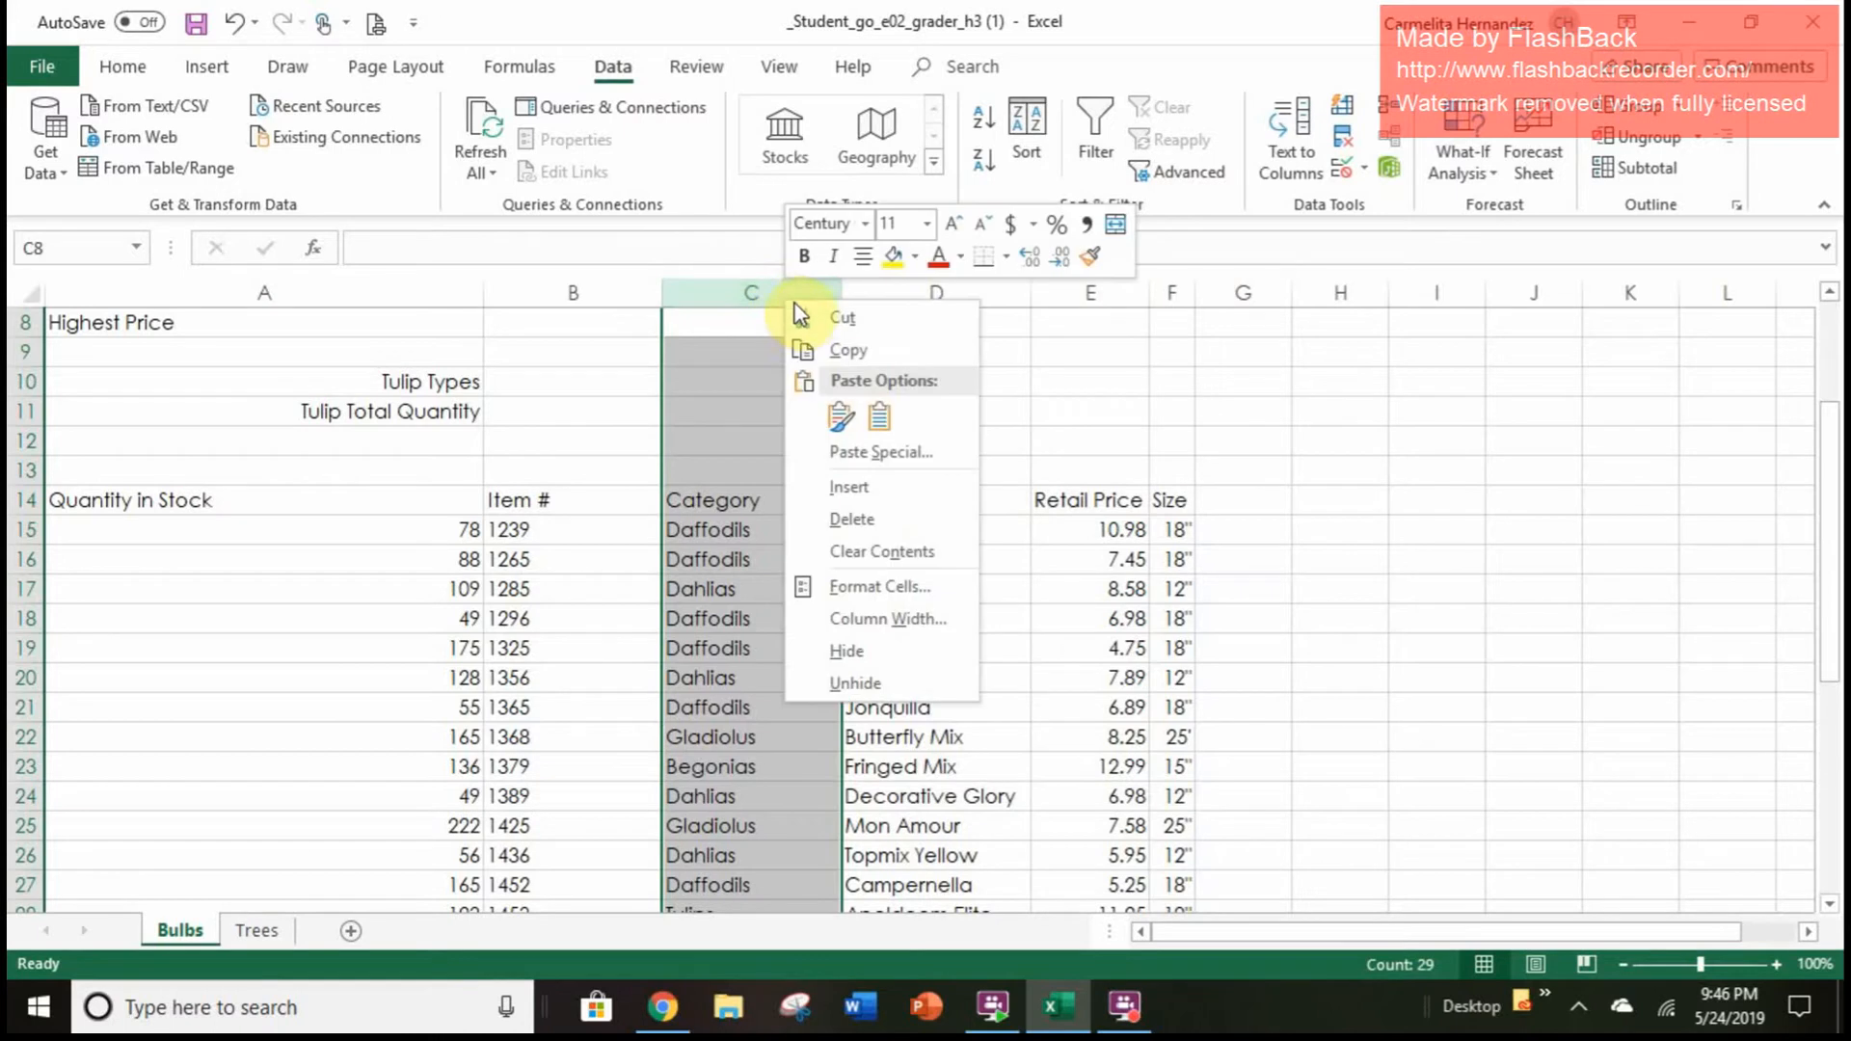
pyautogui.click(825, 321)
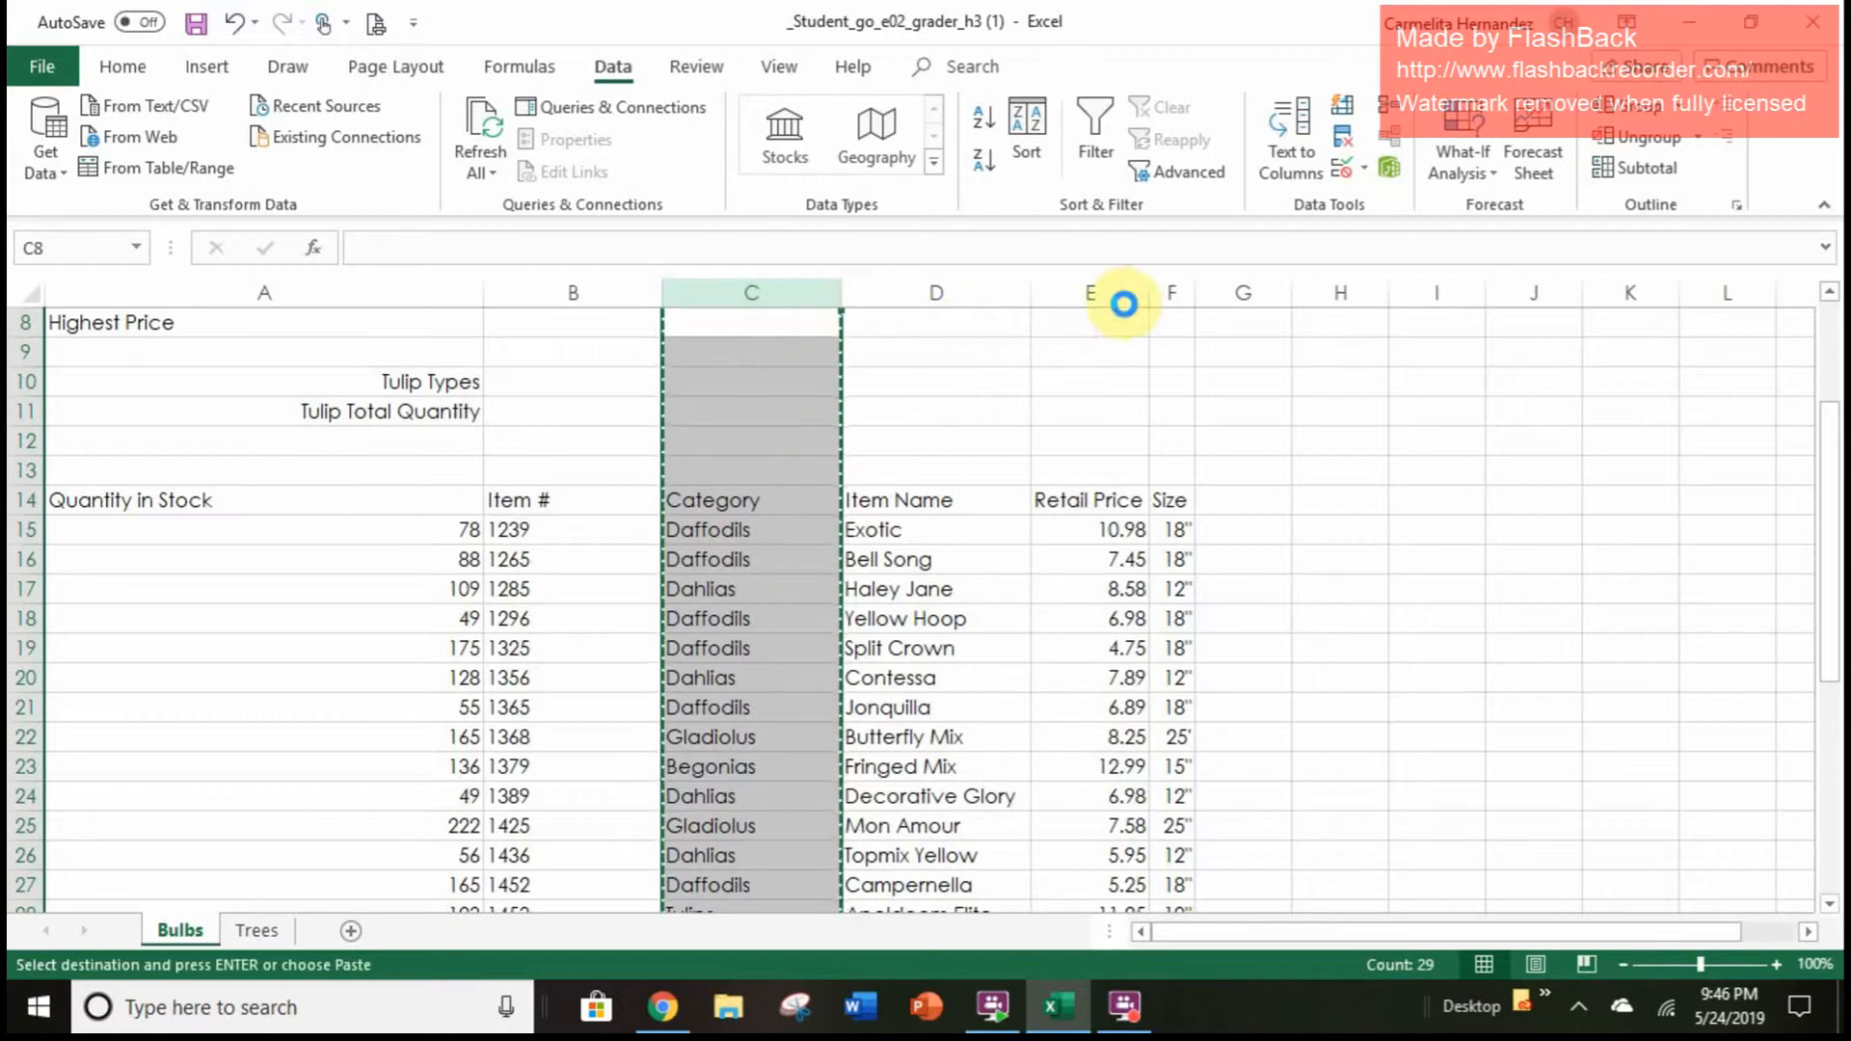
pyautogui.click(1232, 291)
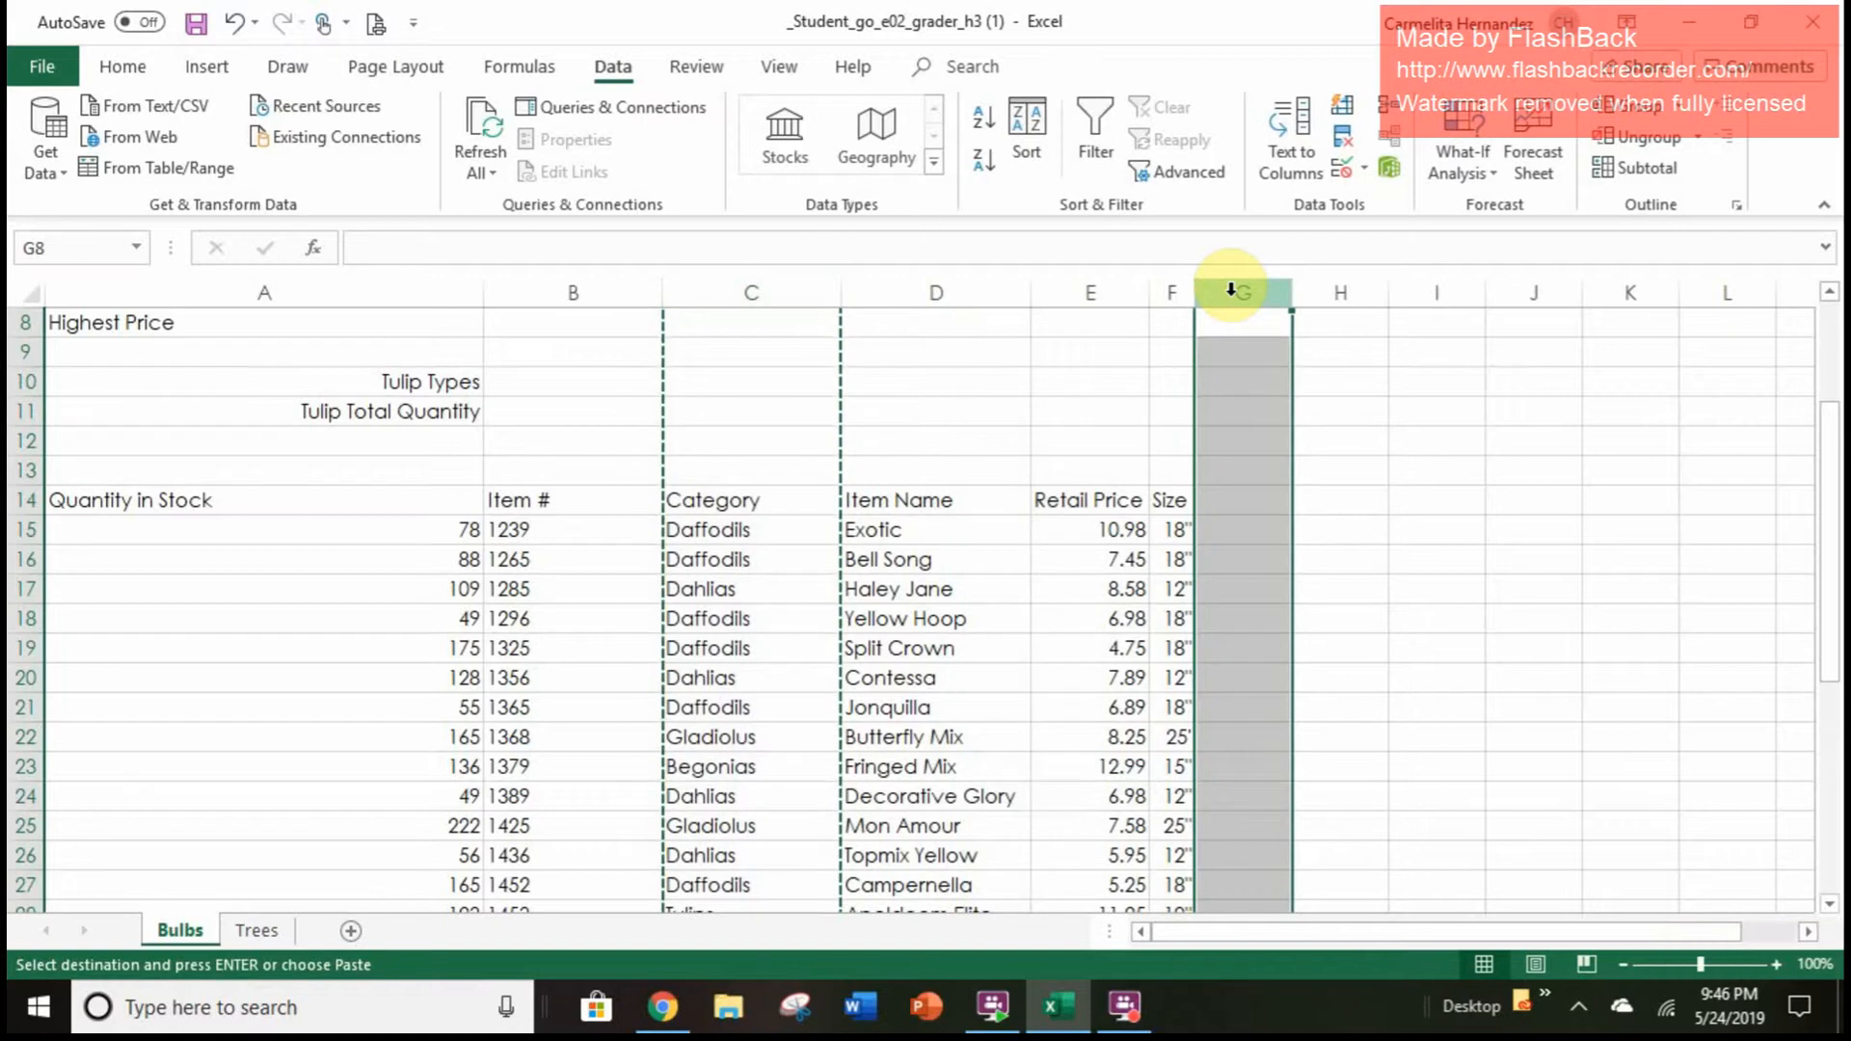
pyautogui.rightClick(1231, 291)
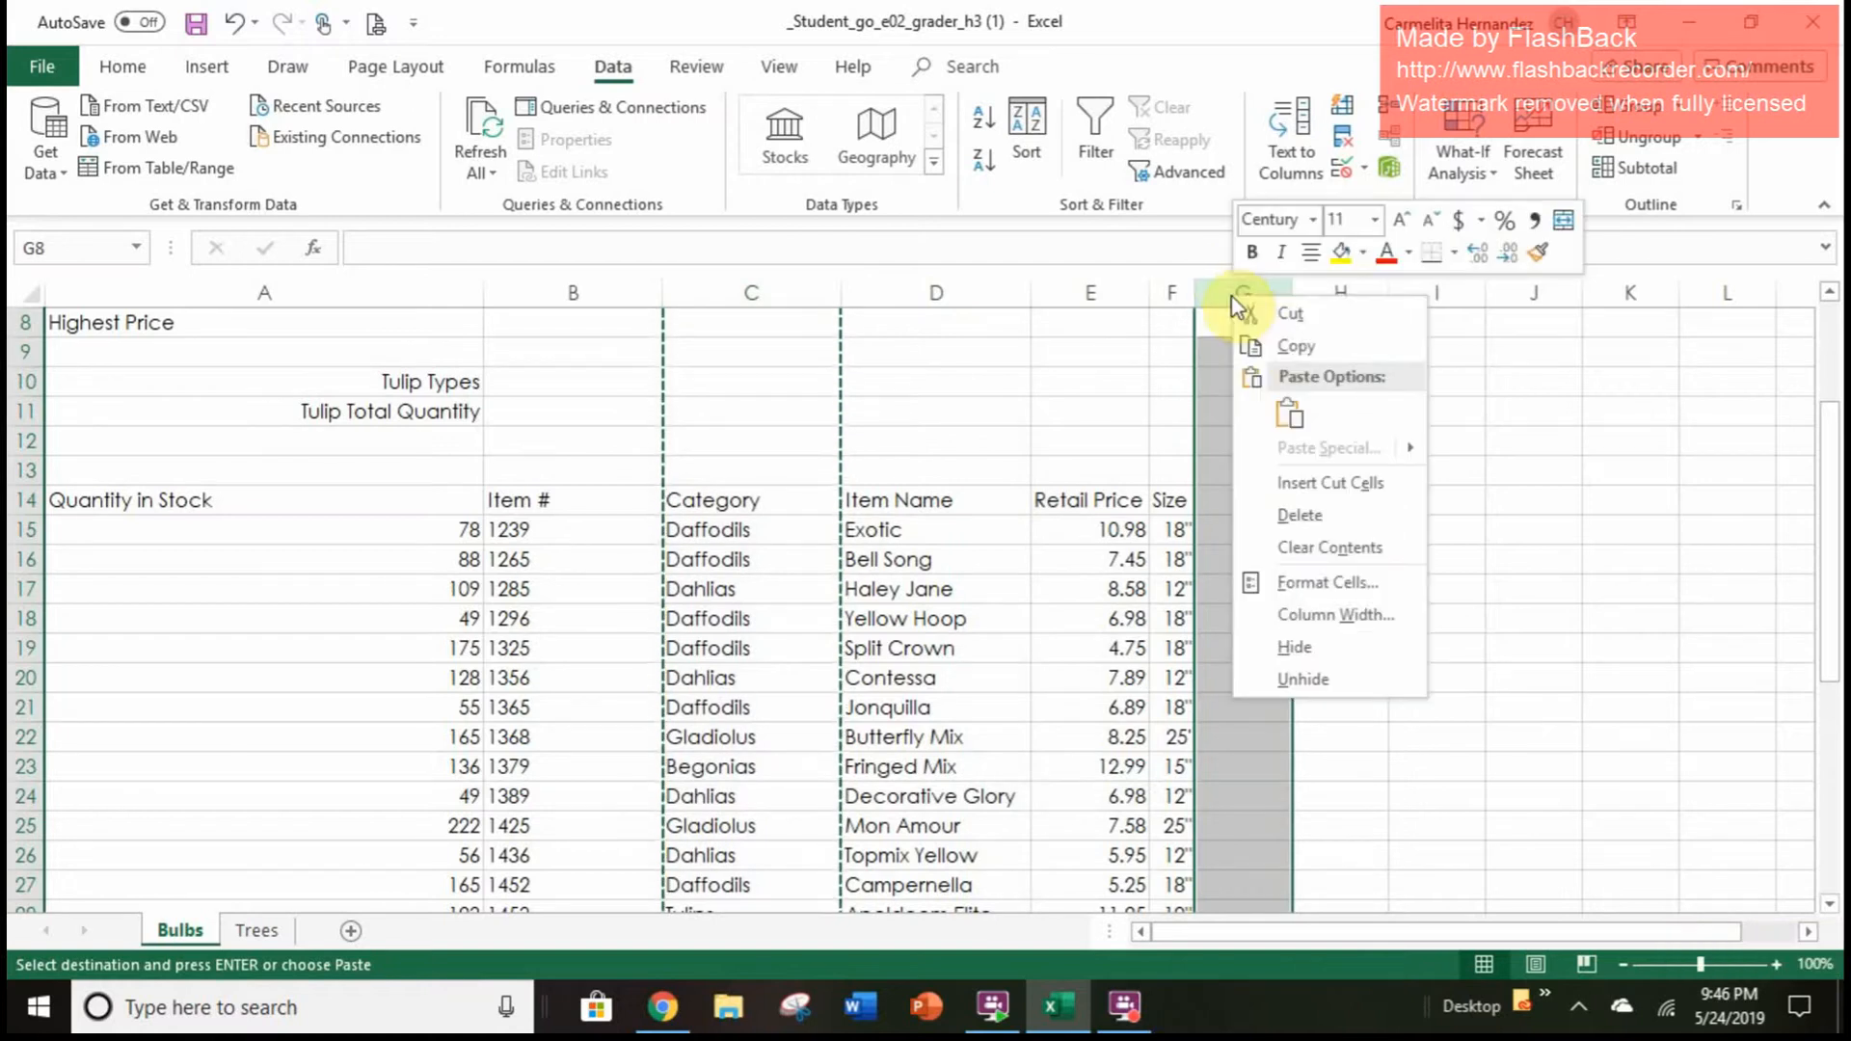
pyautogui.click(1290, 416)
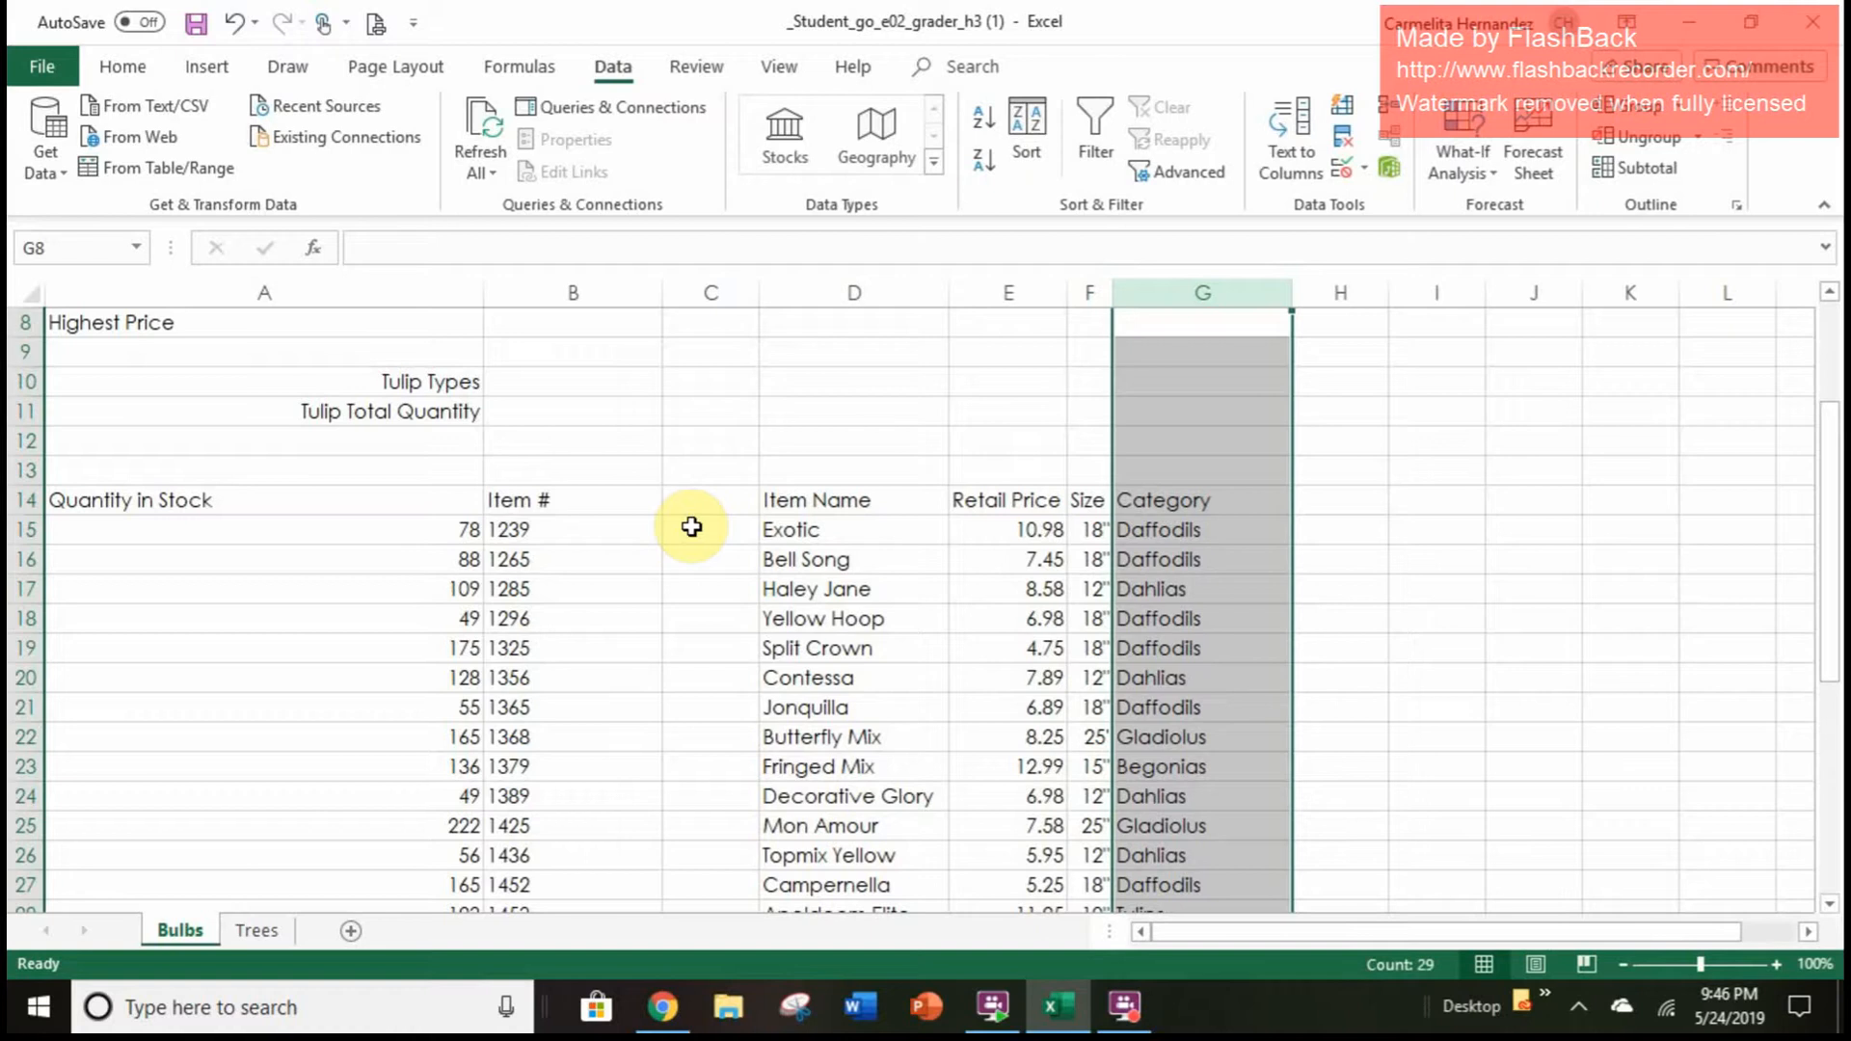
# Delete the empty column C between the Item # and Item Name columns
pyautogui.click(730, 291)
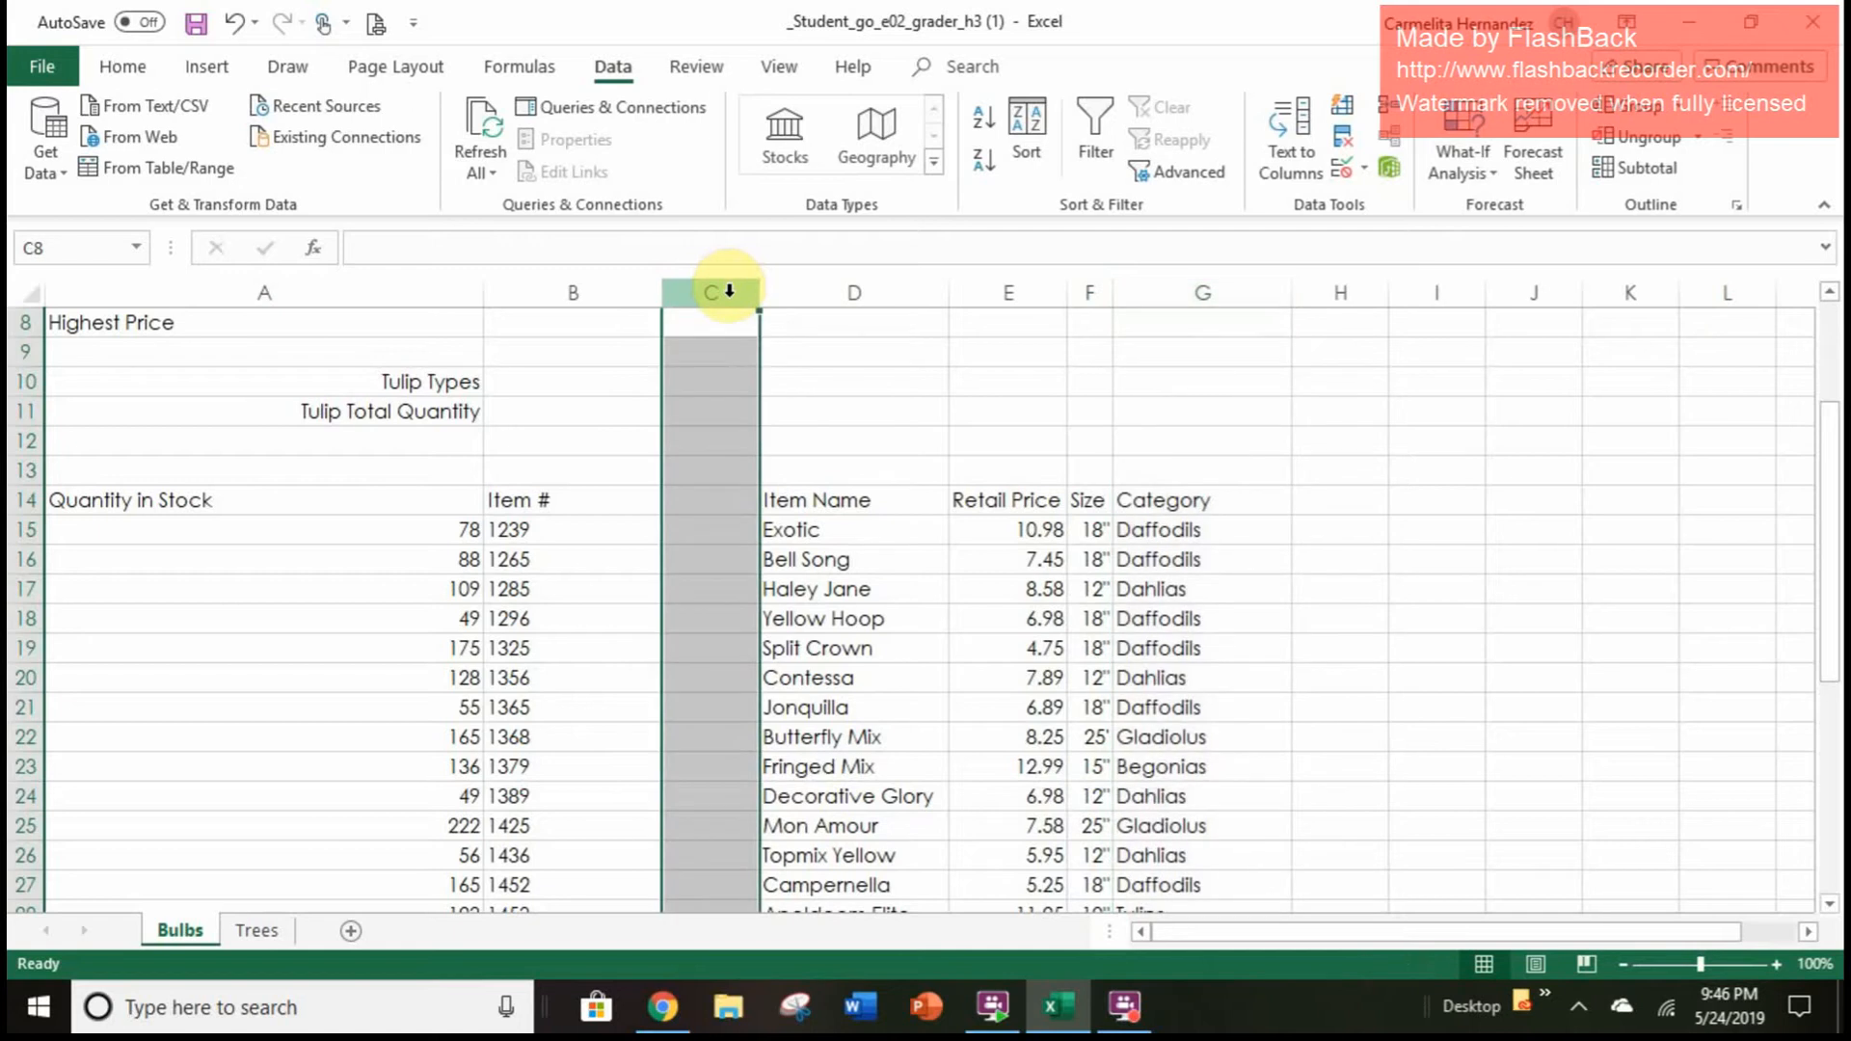
pyautogui.rightClick(730, 292)
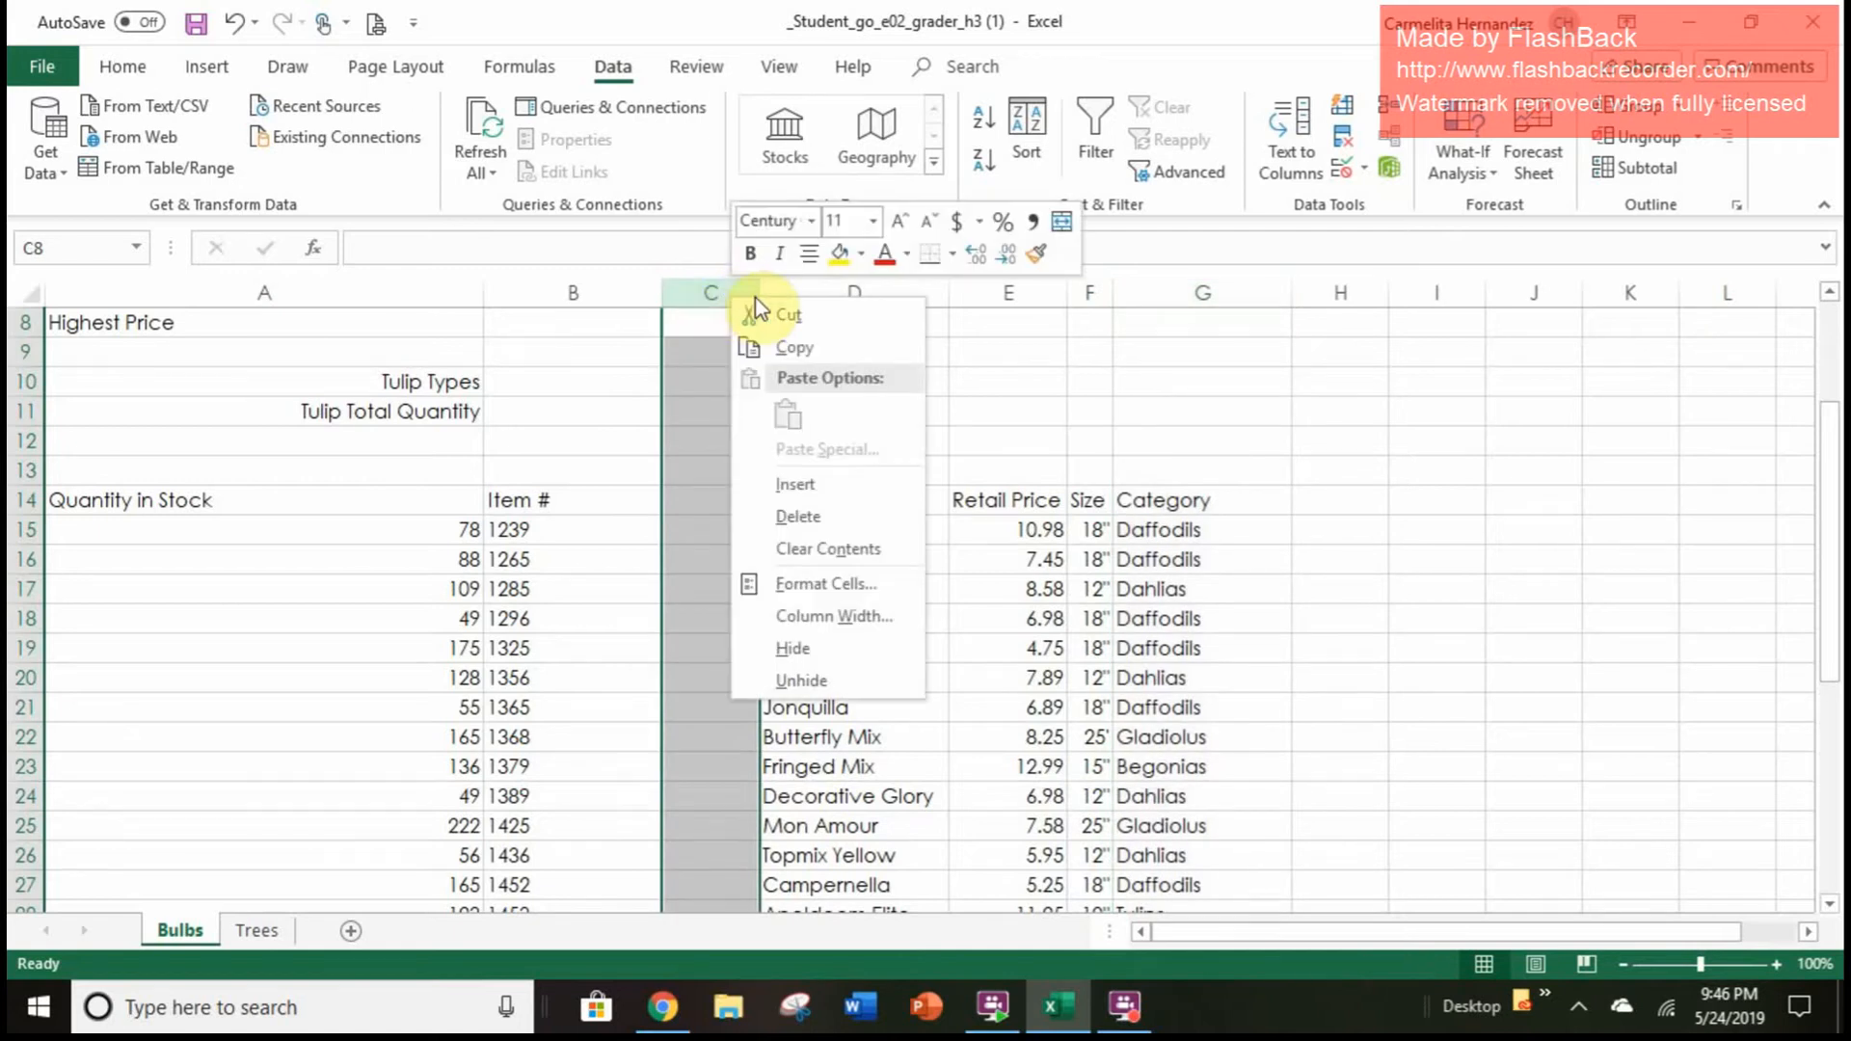
pyautogui.click(795, 516)
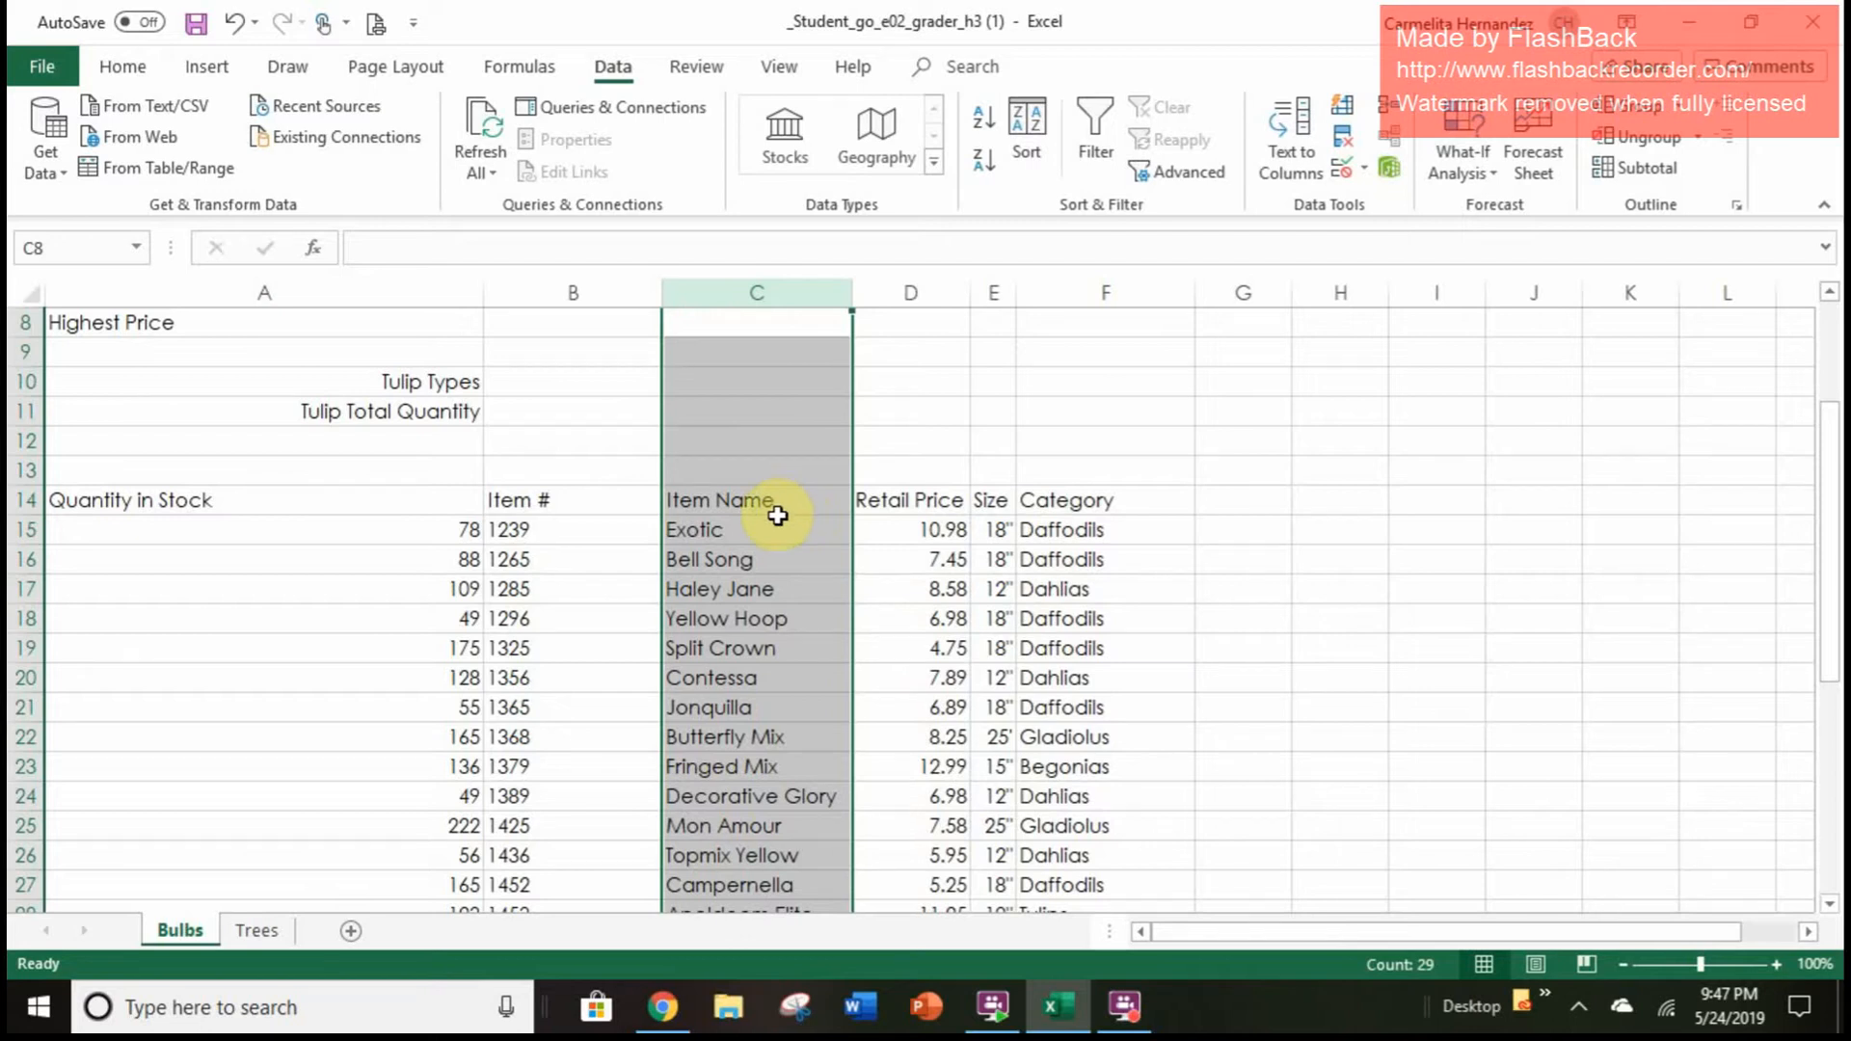
# AutoFit the widths of columns A through F on the Bulbs sheet
pyautogui.click(409, 294)
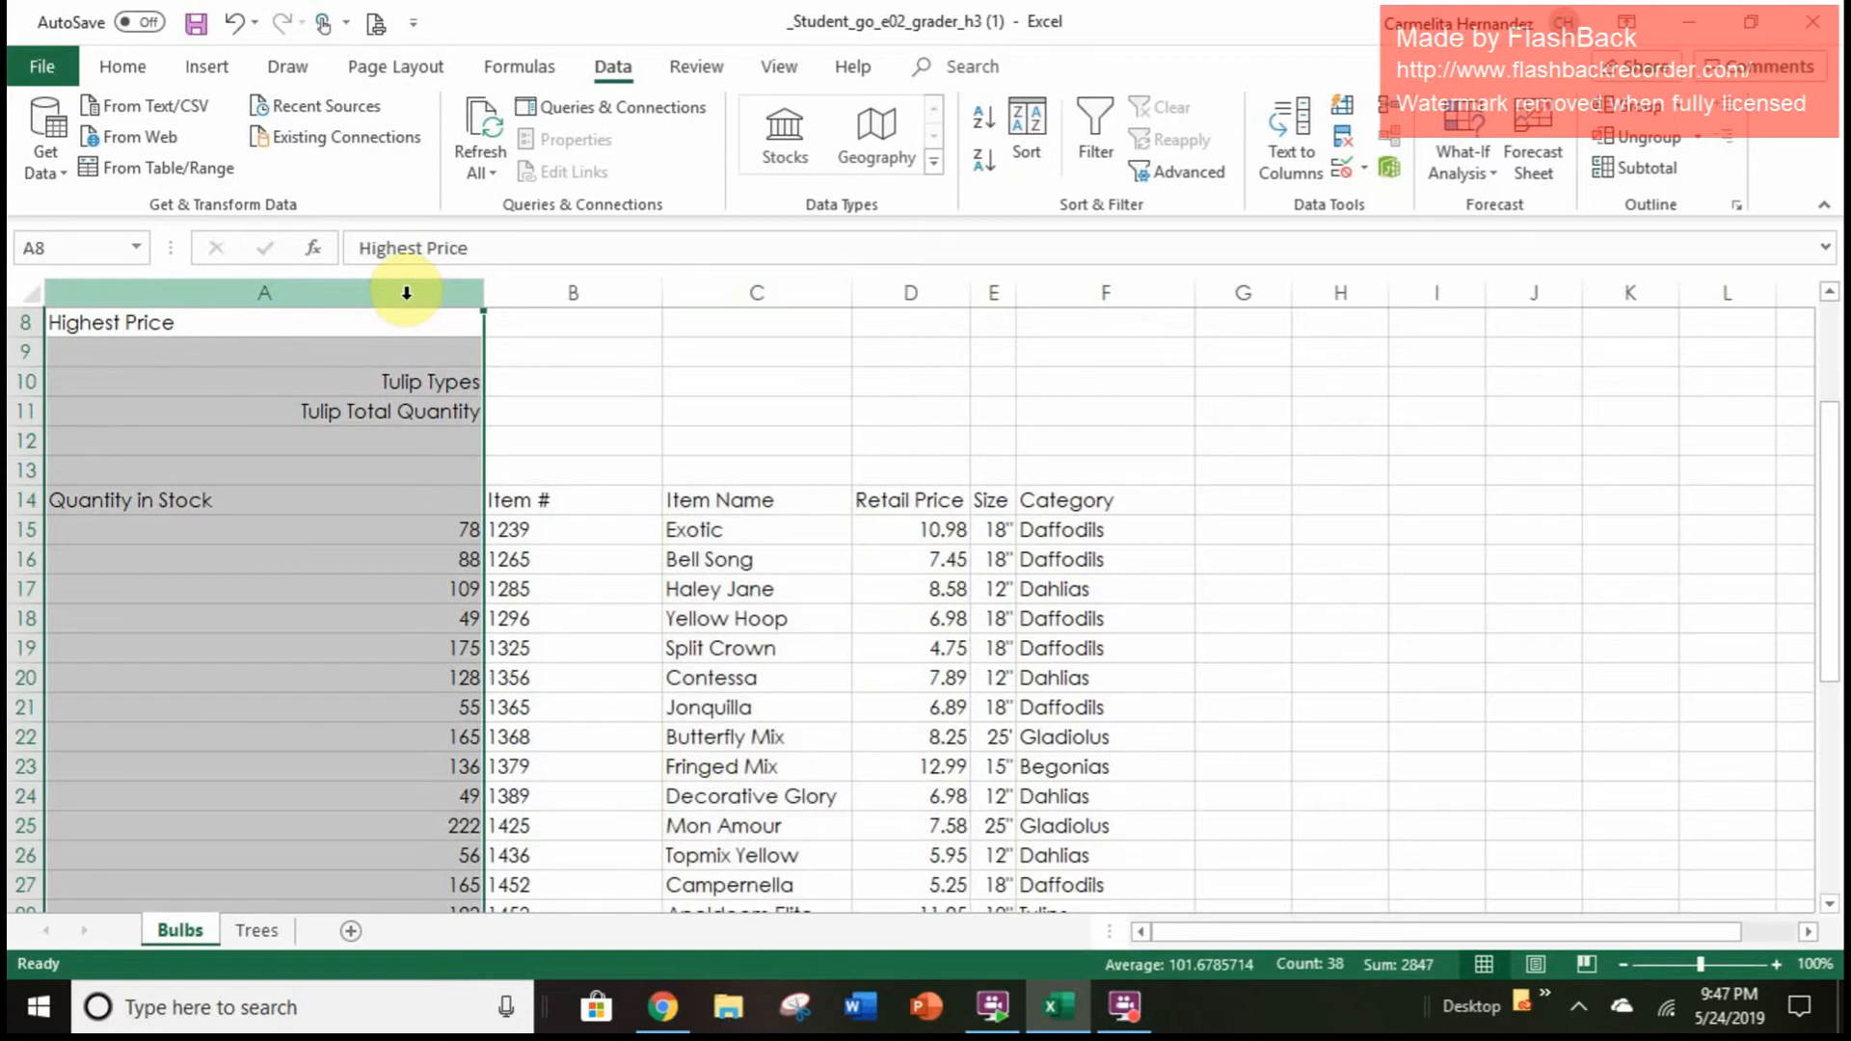
pyautogui.moveTo(406, 293)
pyautogui.mouseDown()
pyautogui.moveTo(901, 290)
pyautogui.moveTo(1053, 312)
pyautogui.mouseUp()
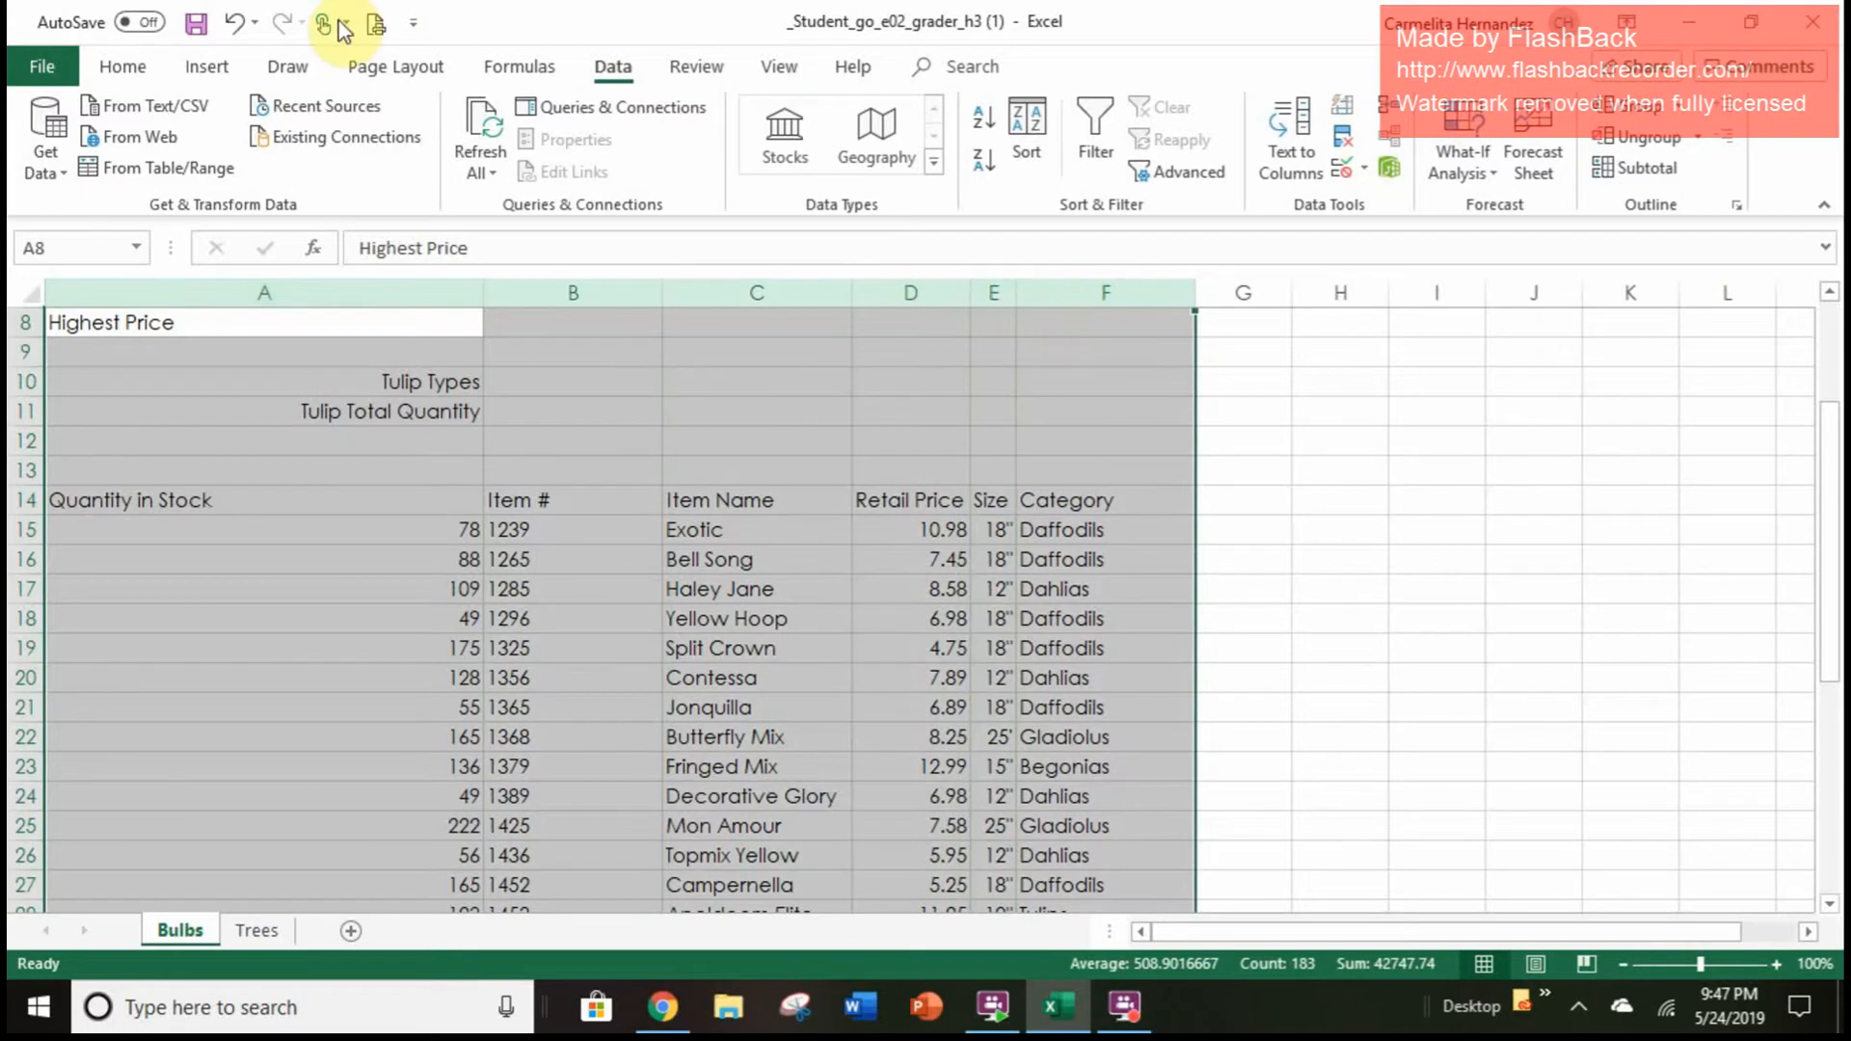
pyautogui.click(123, 73)
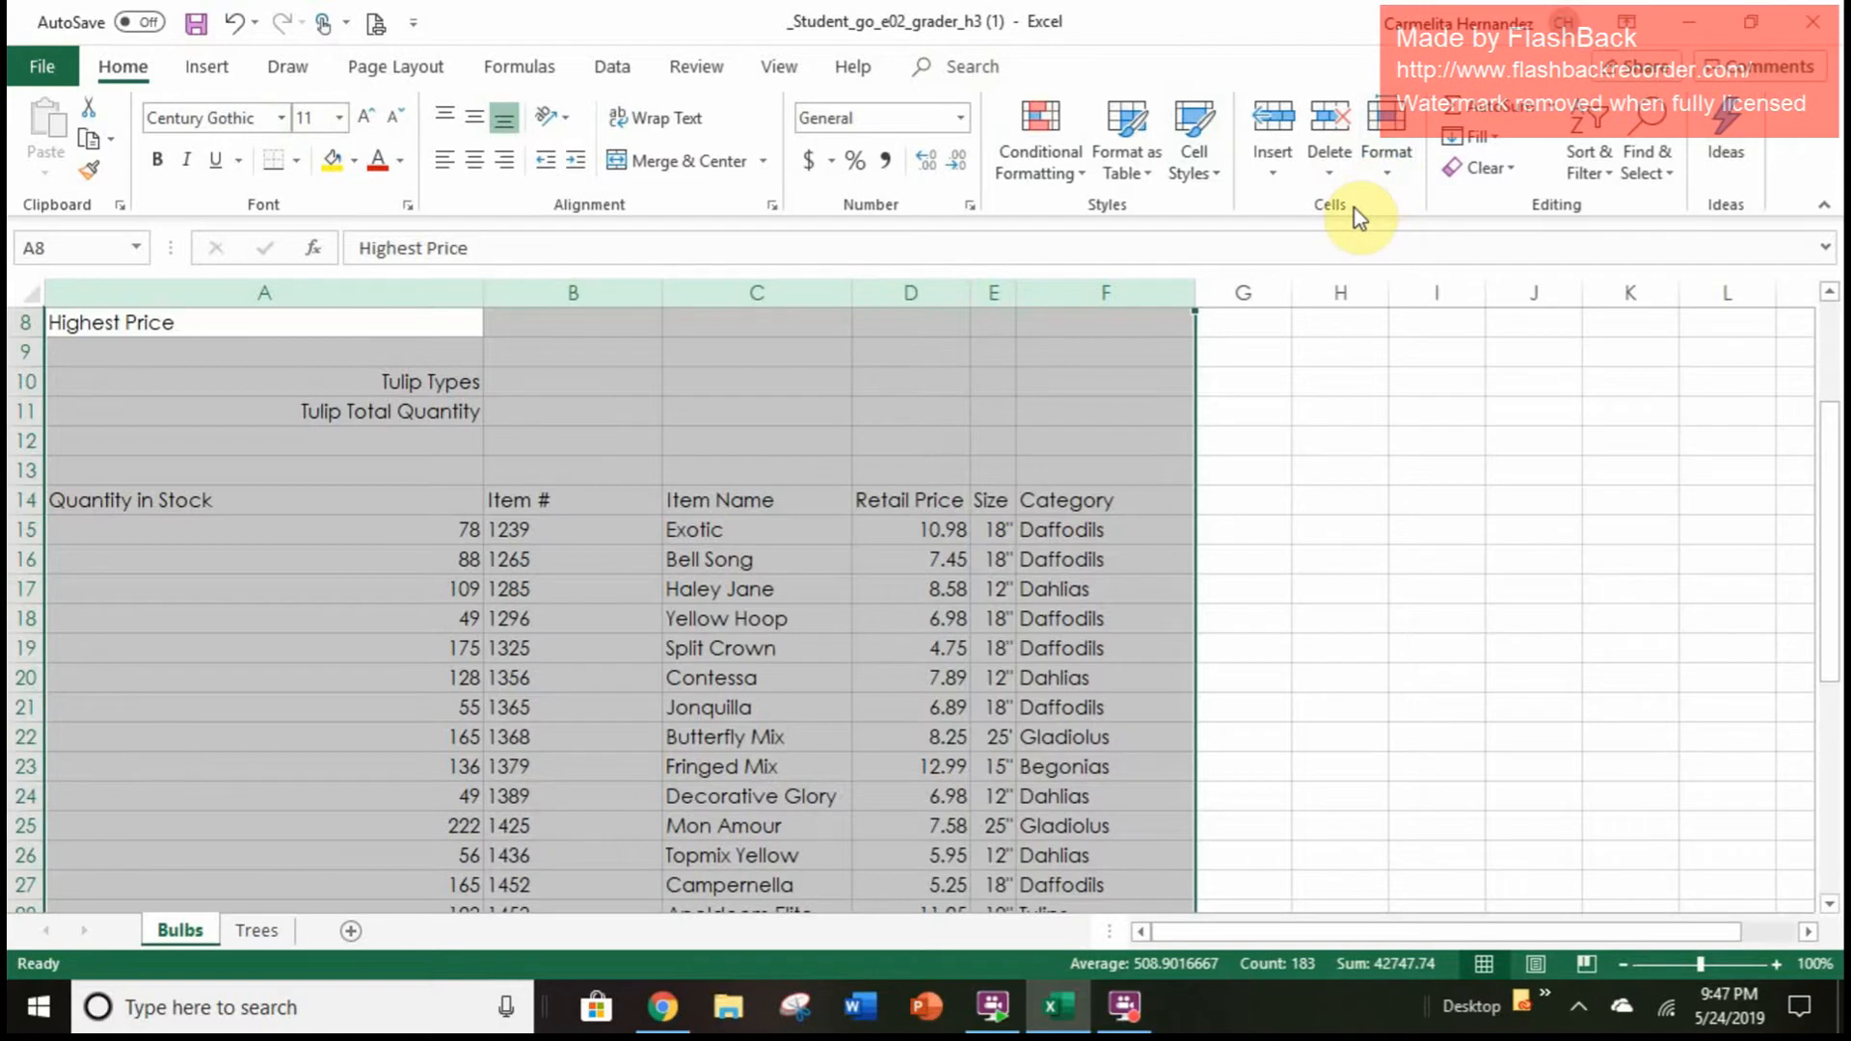
pyautogui.click(1387, 154)
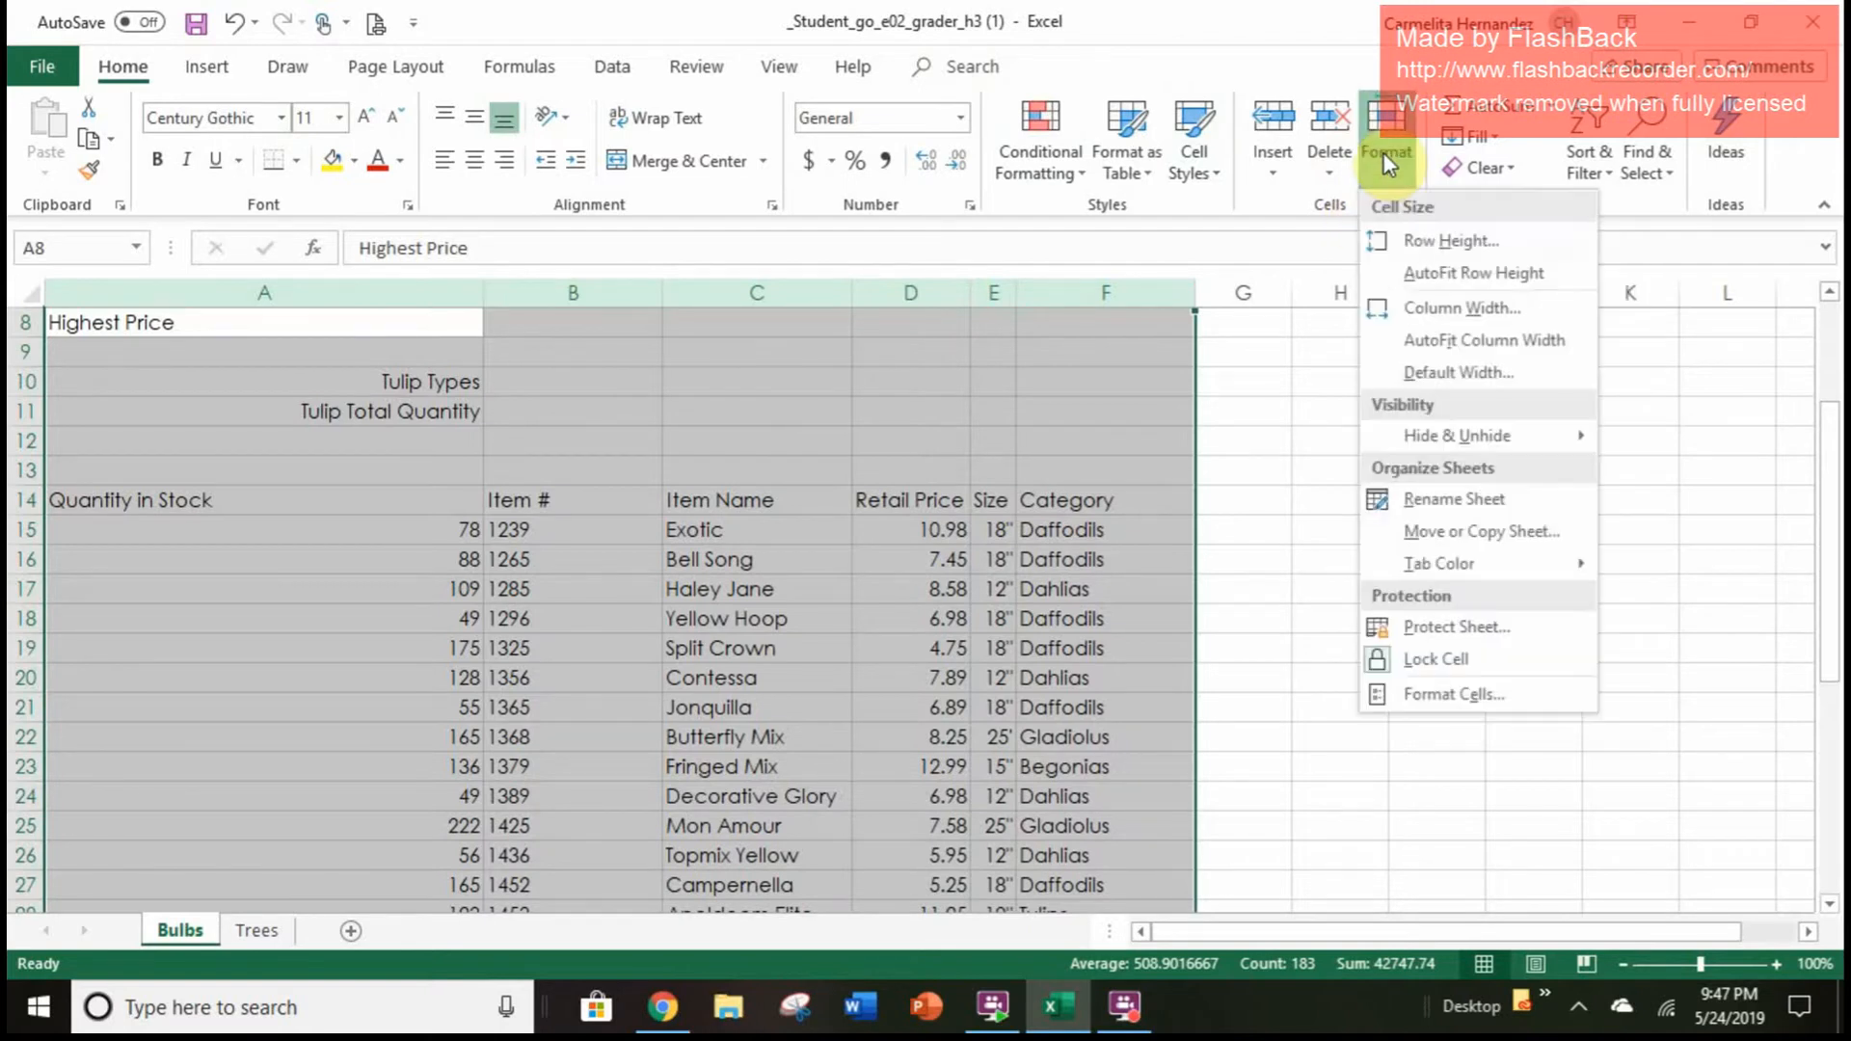
pyautogui.click(1470, 343)
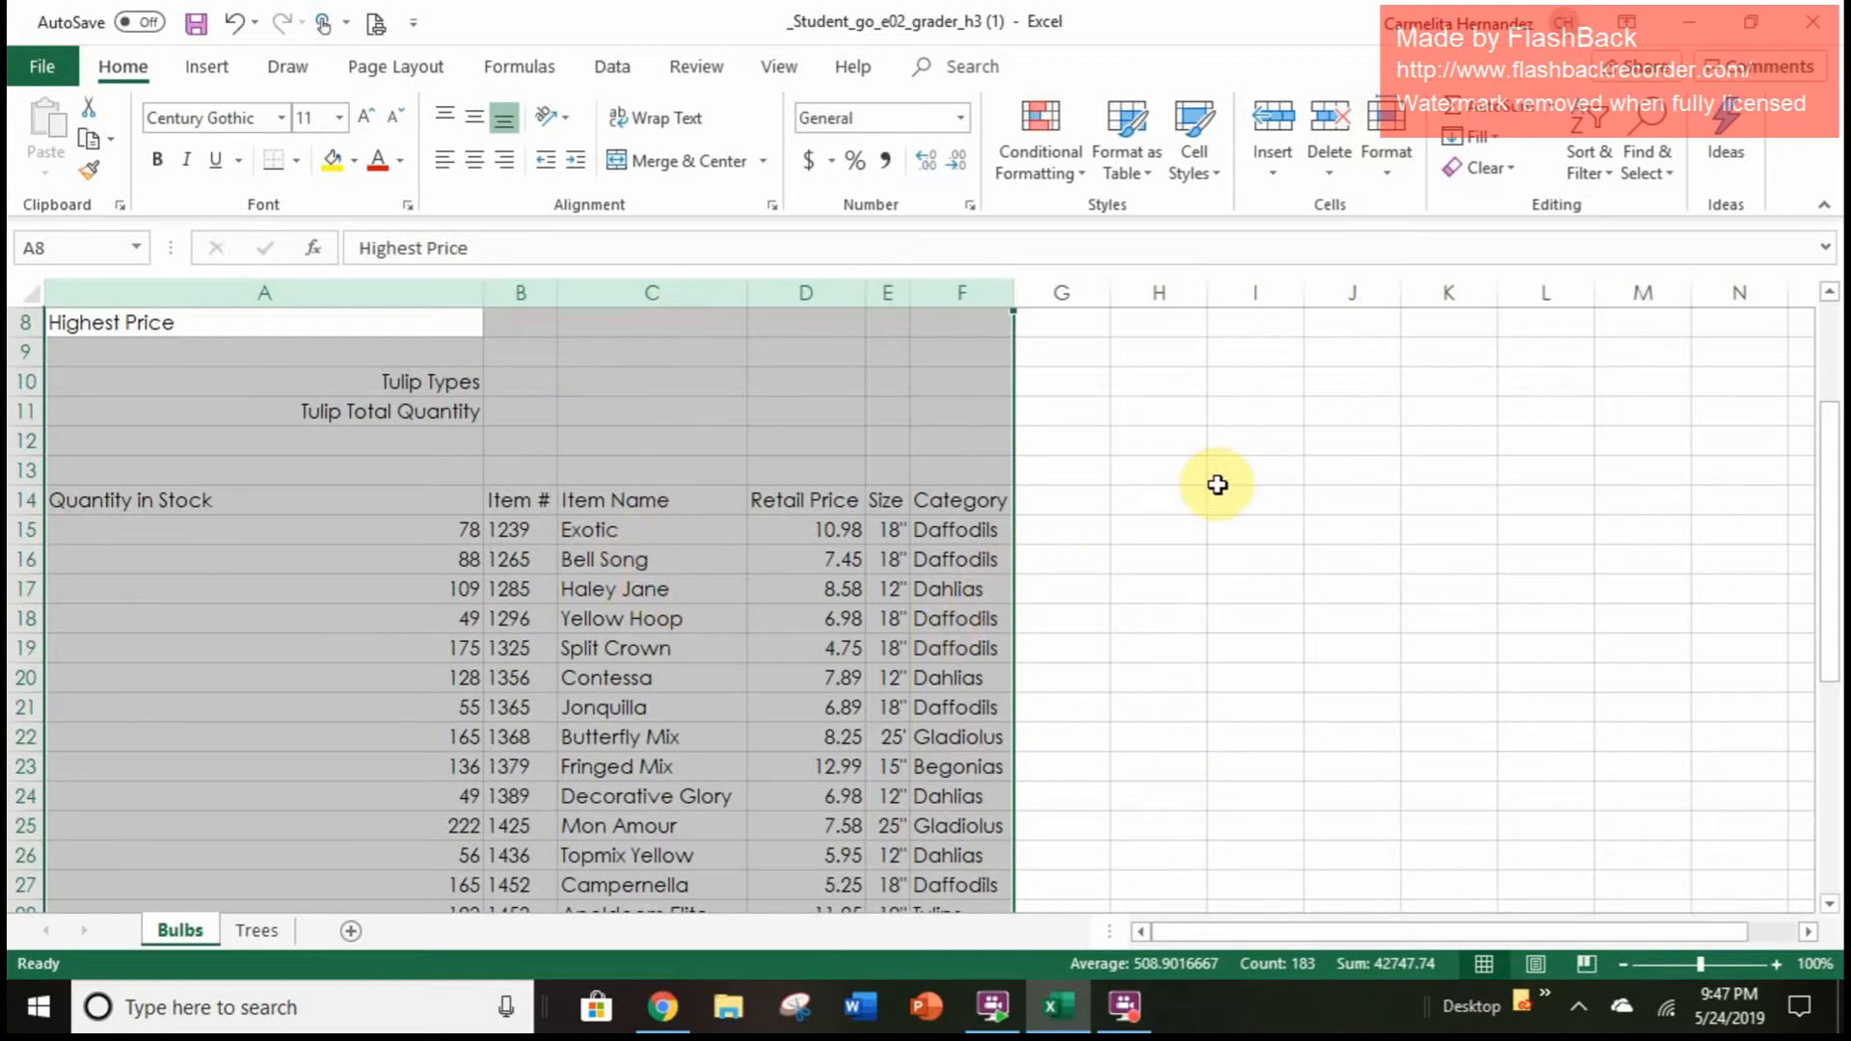
pyautogui.click(1509, 513)
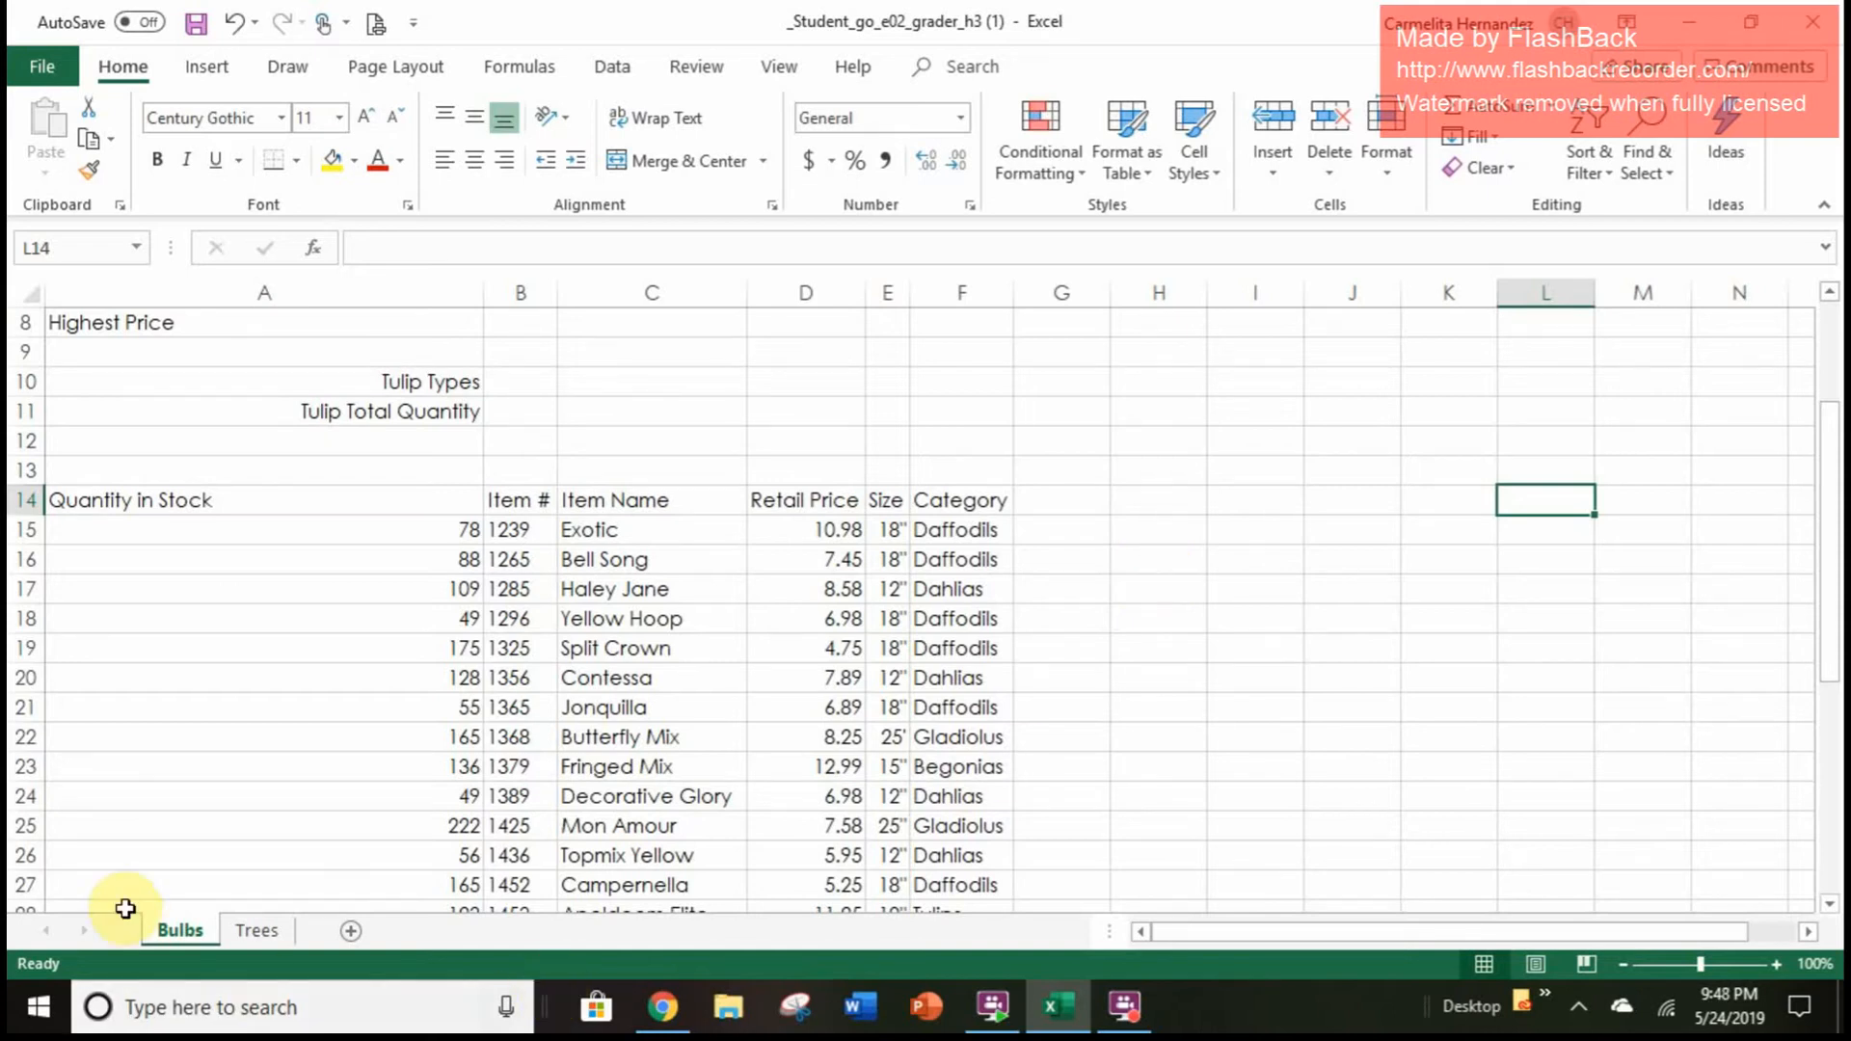
# On the Trees sheet, insert two blank columns between the Item #/Category and Item Name columns
pyautogui.click(257, 930)
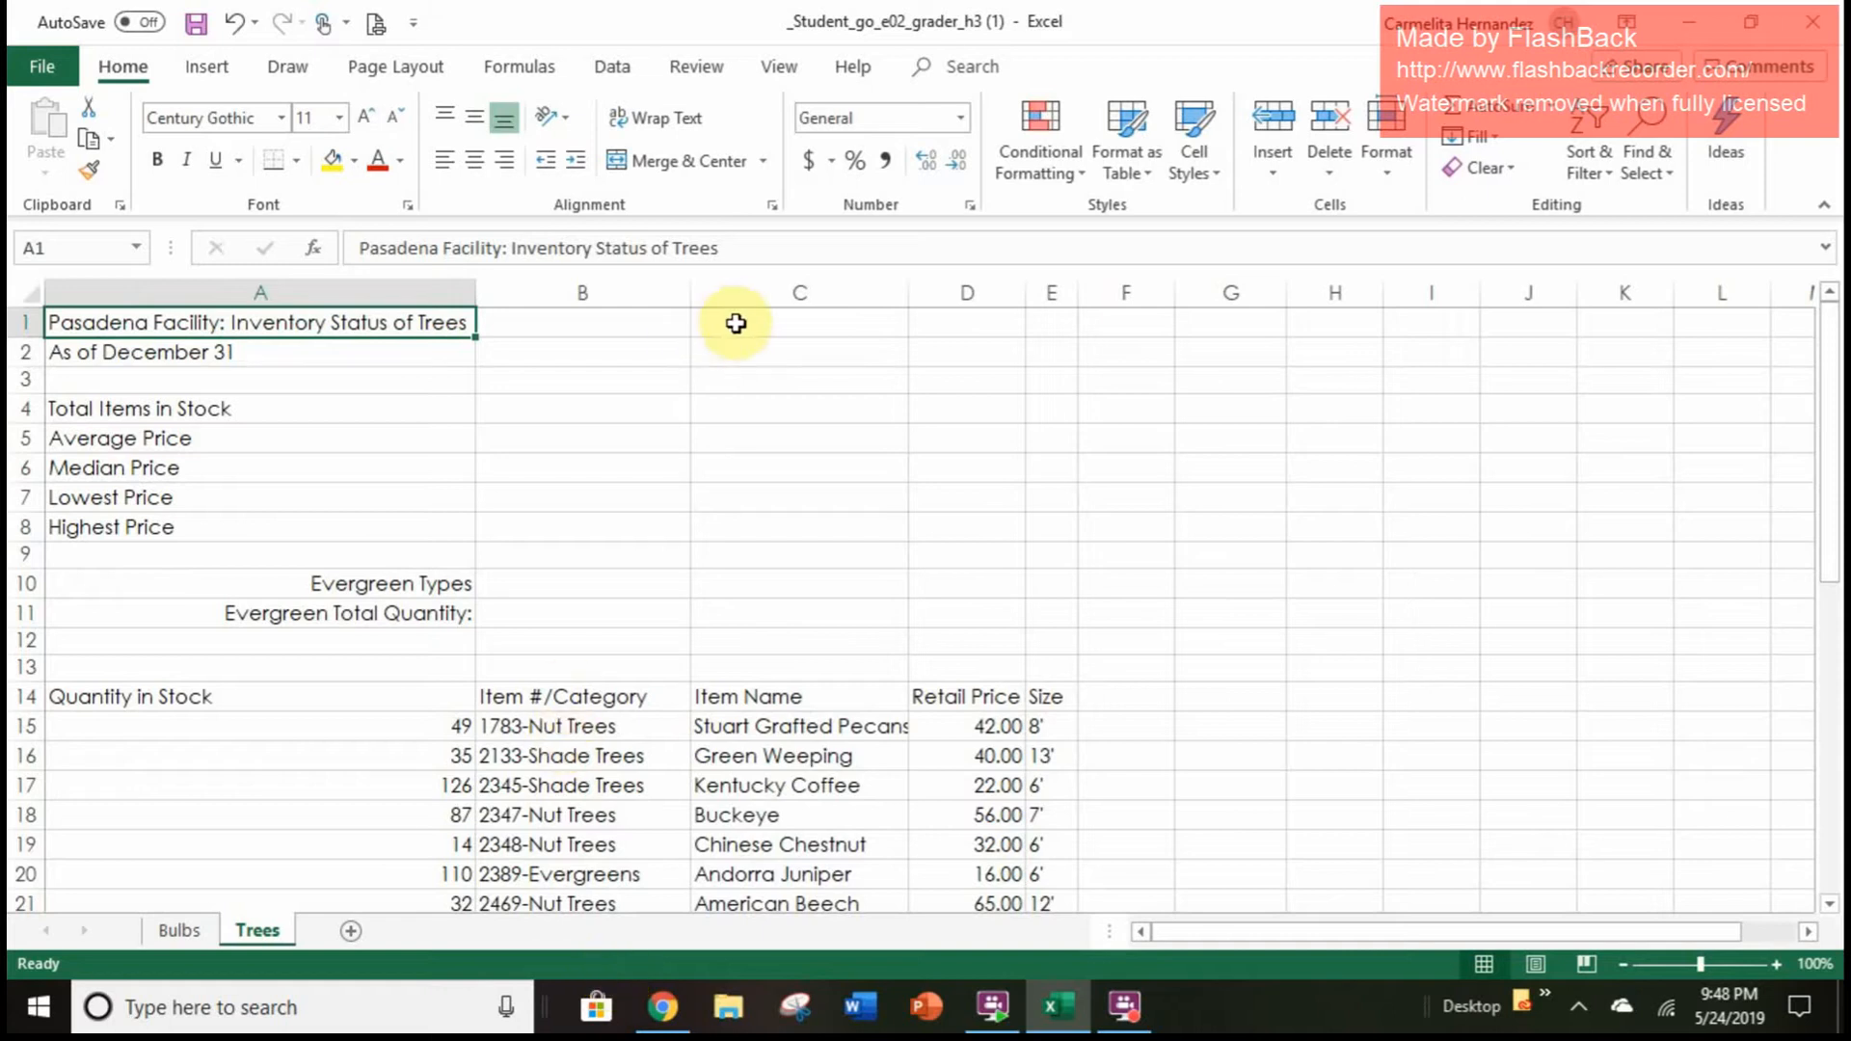
pyautogui.click(740, 293)
pyautogui.rightClick(742, 295)
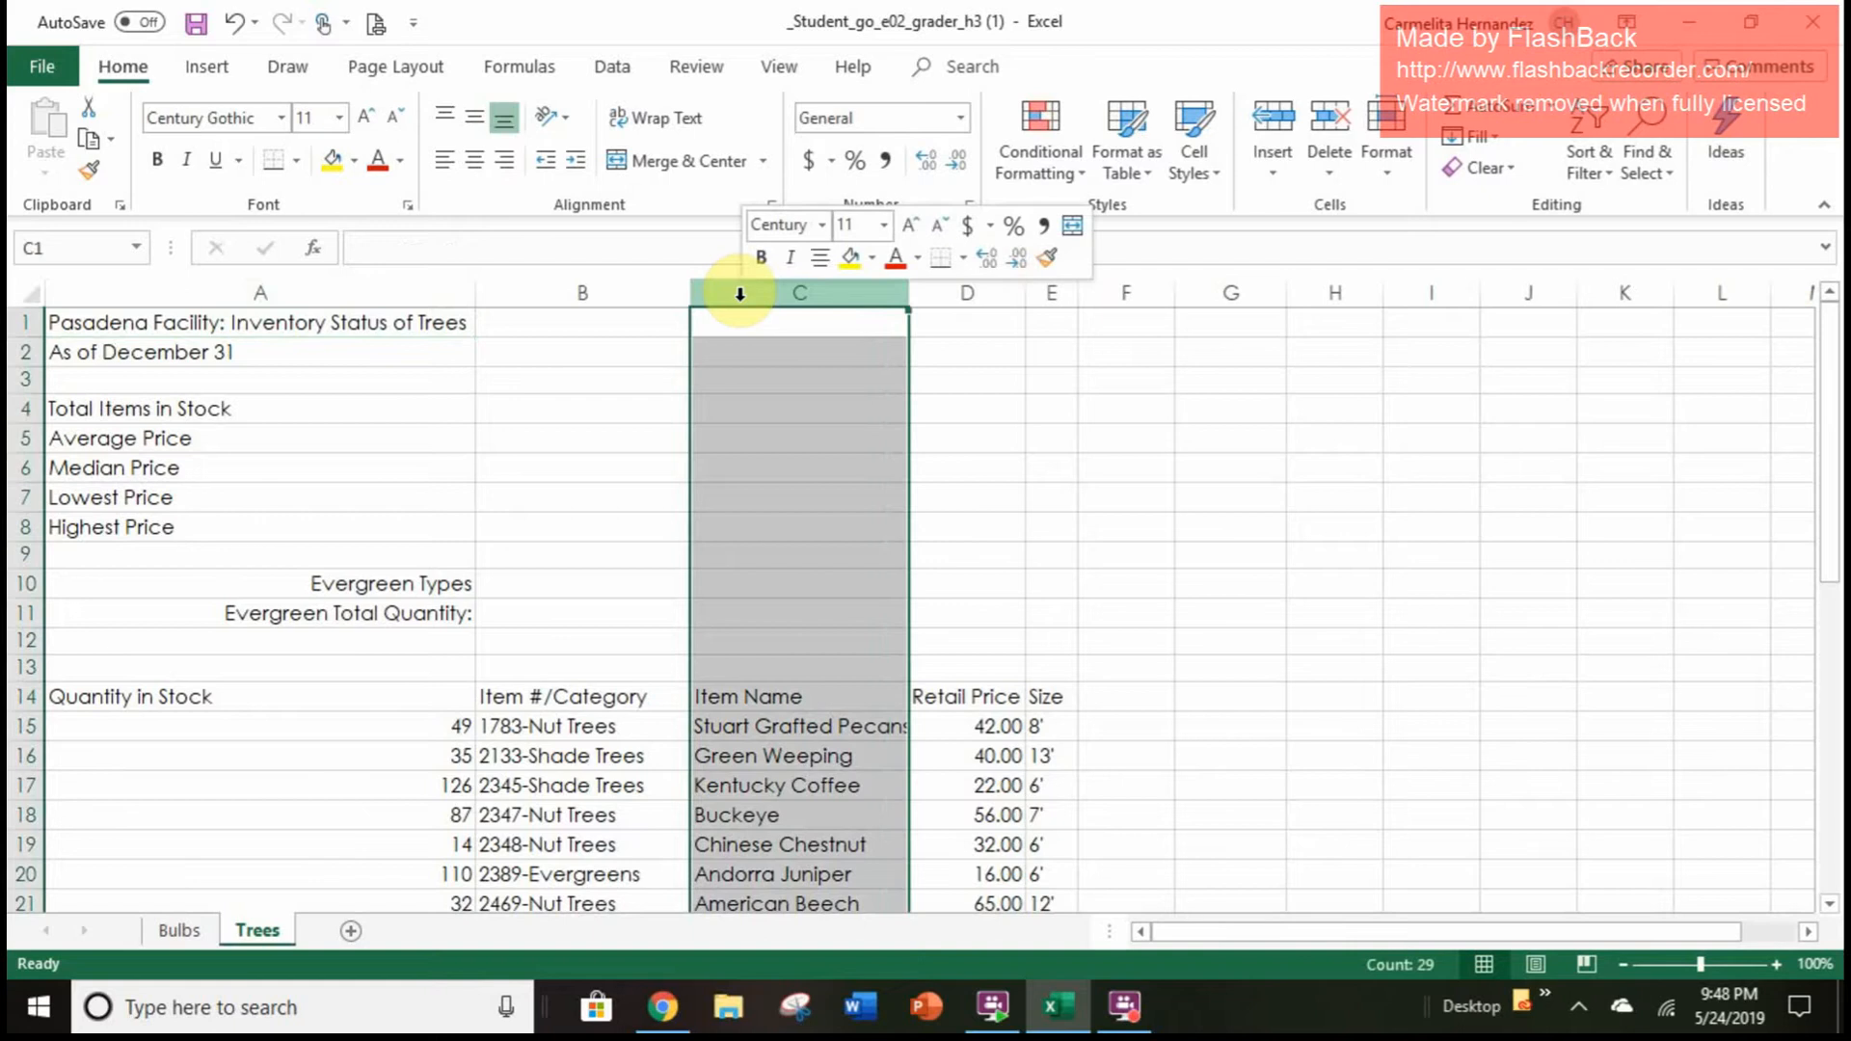
pyautogui.click(800, 490)
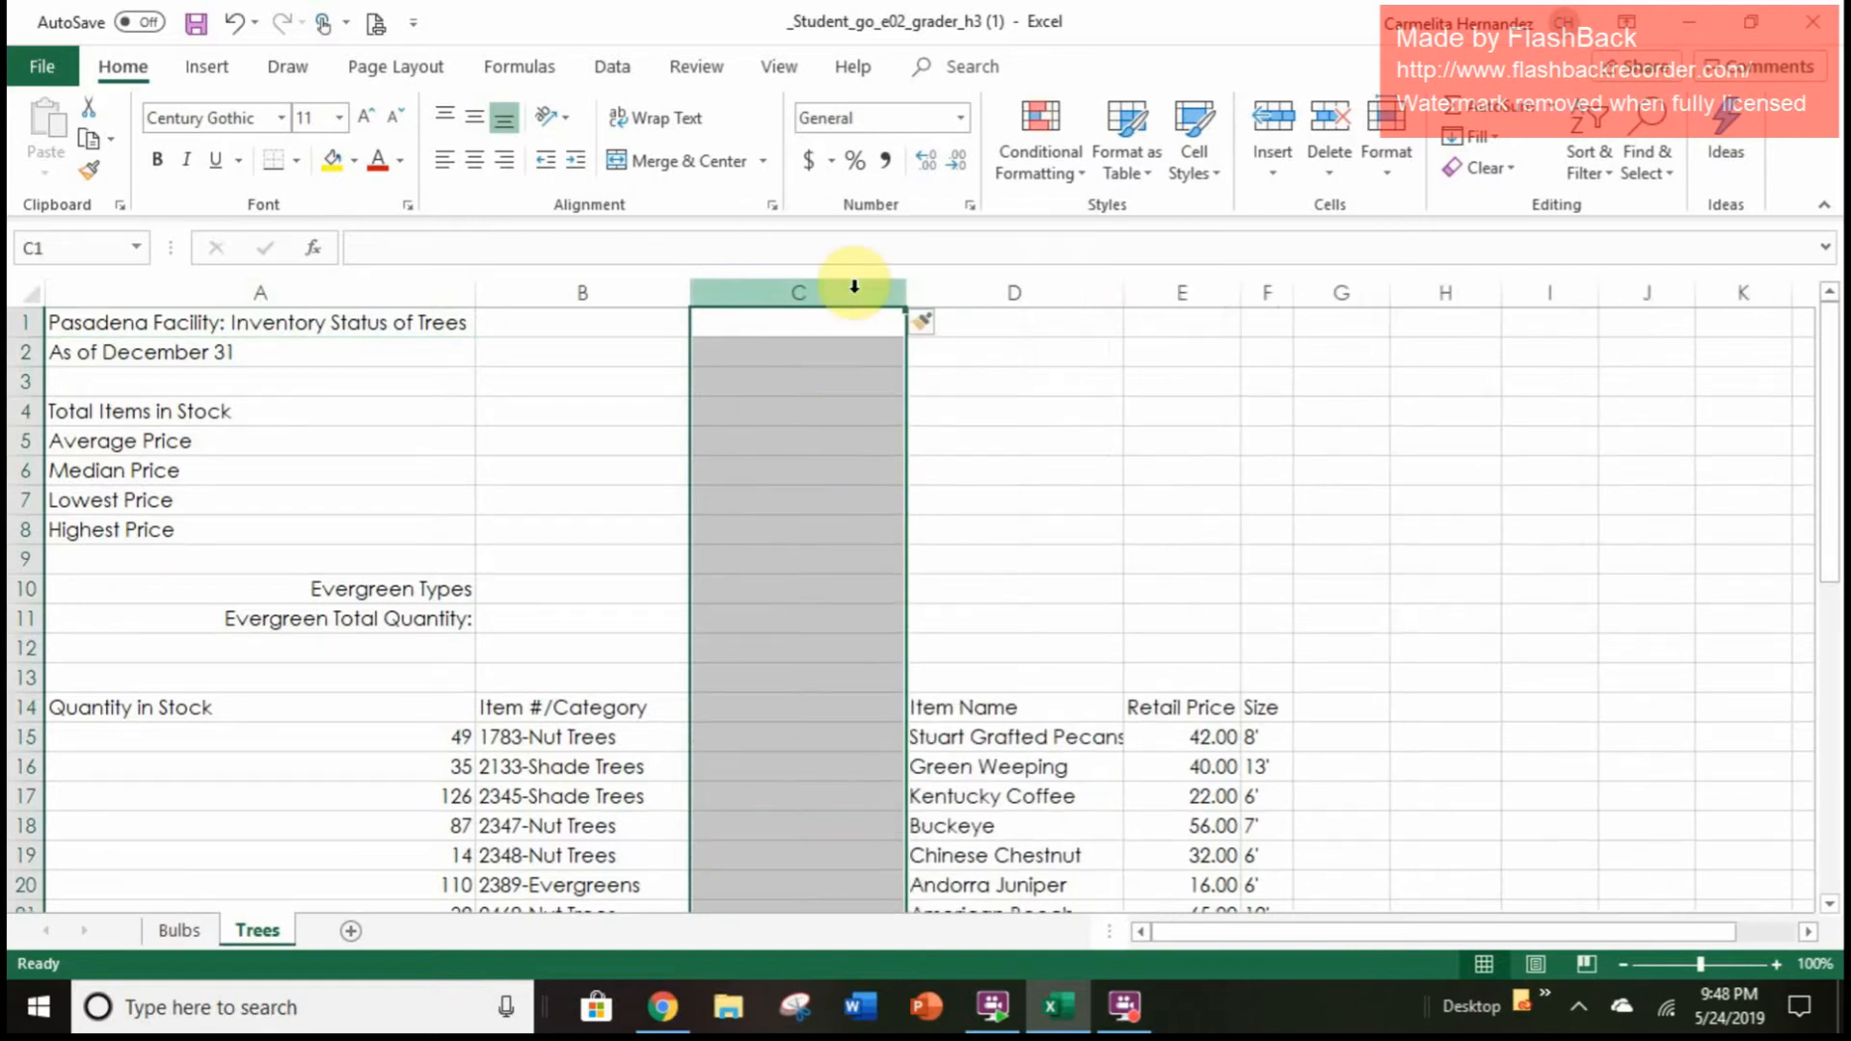
pyautogui.rightClick(855, 294)
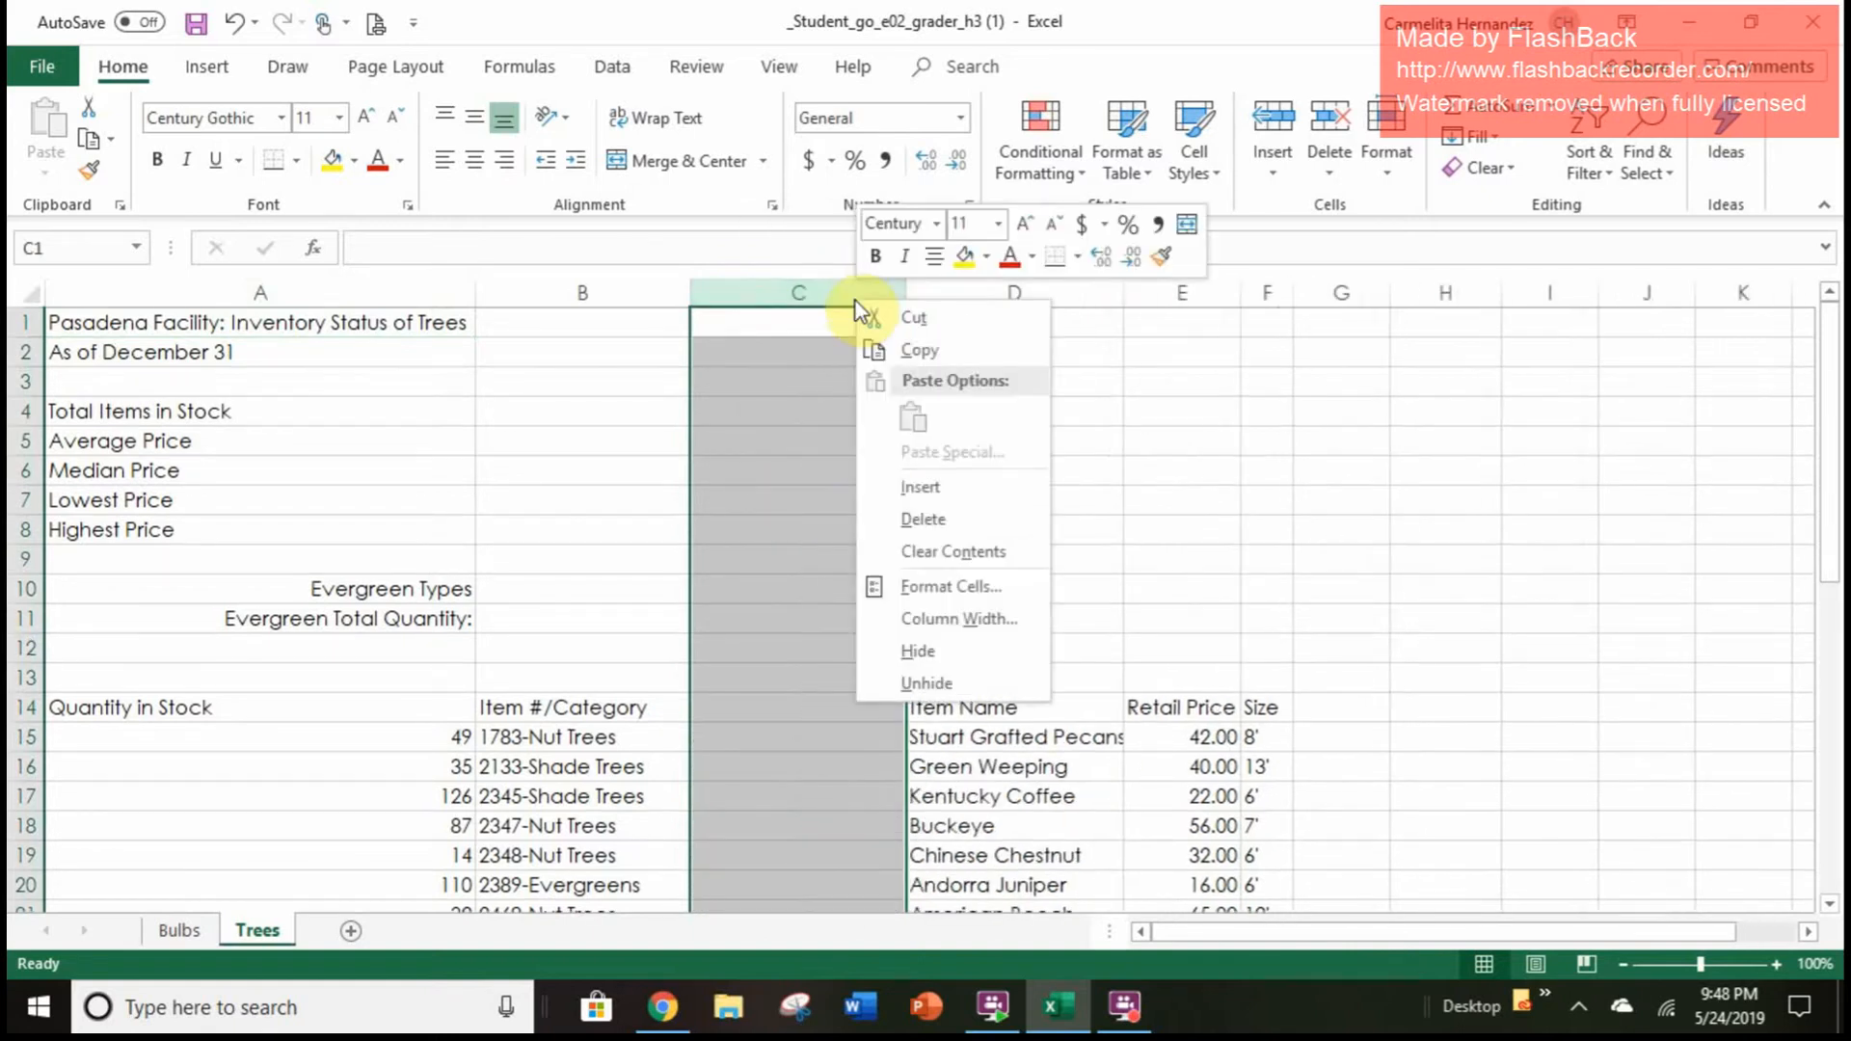
pyautogui.click(897, 484)
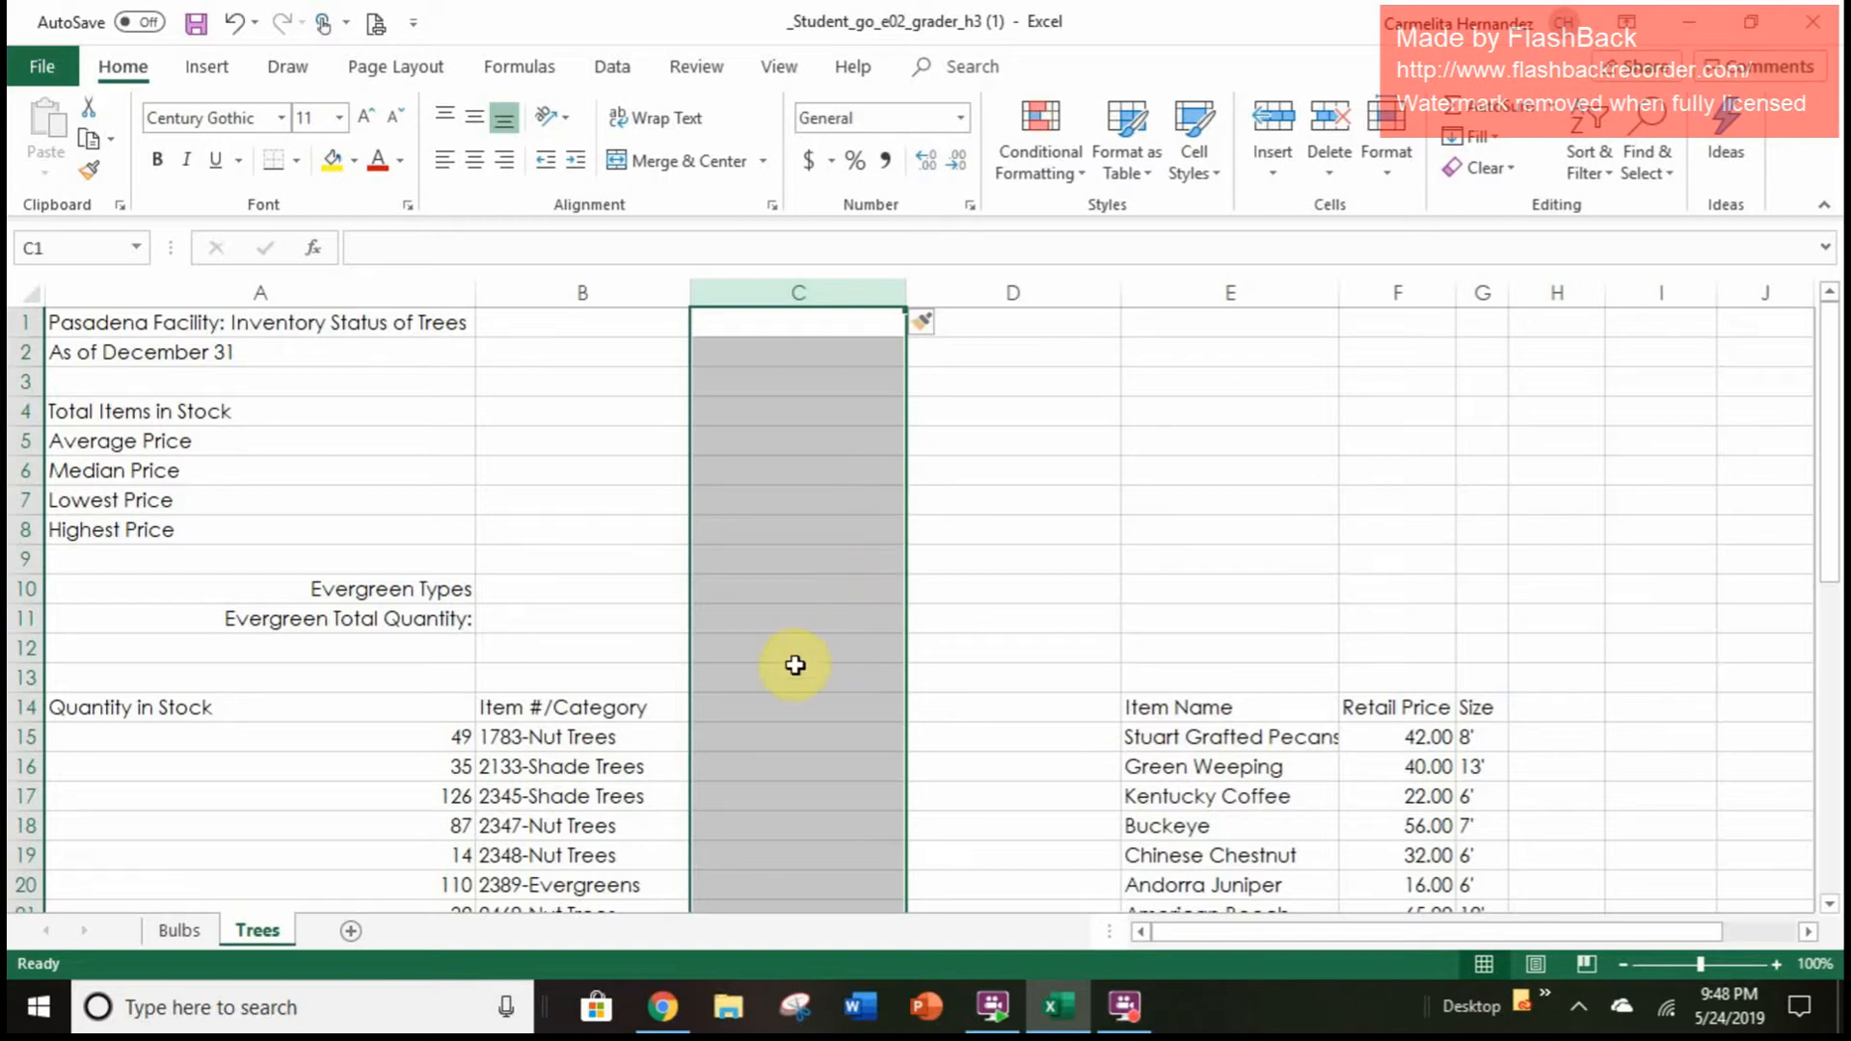
# Enter 1783 in cell C15 and Flash Fill the item numbers down column C
pyautogui.click(782, 737)
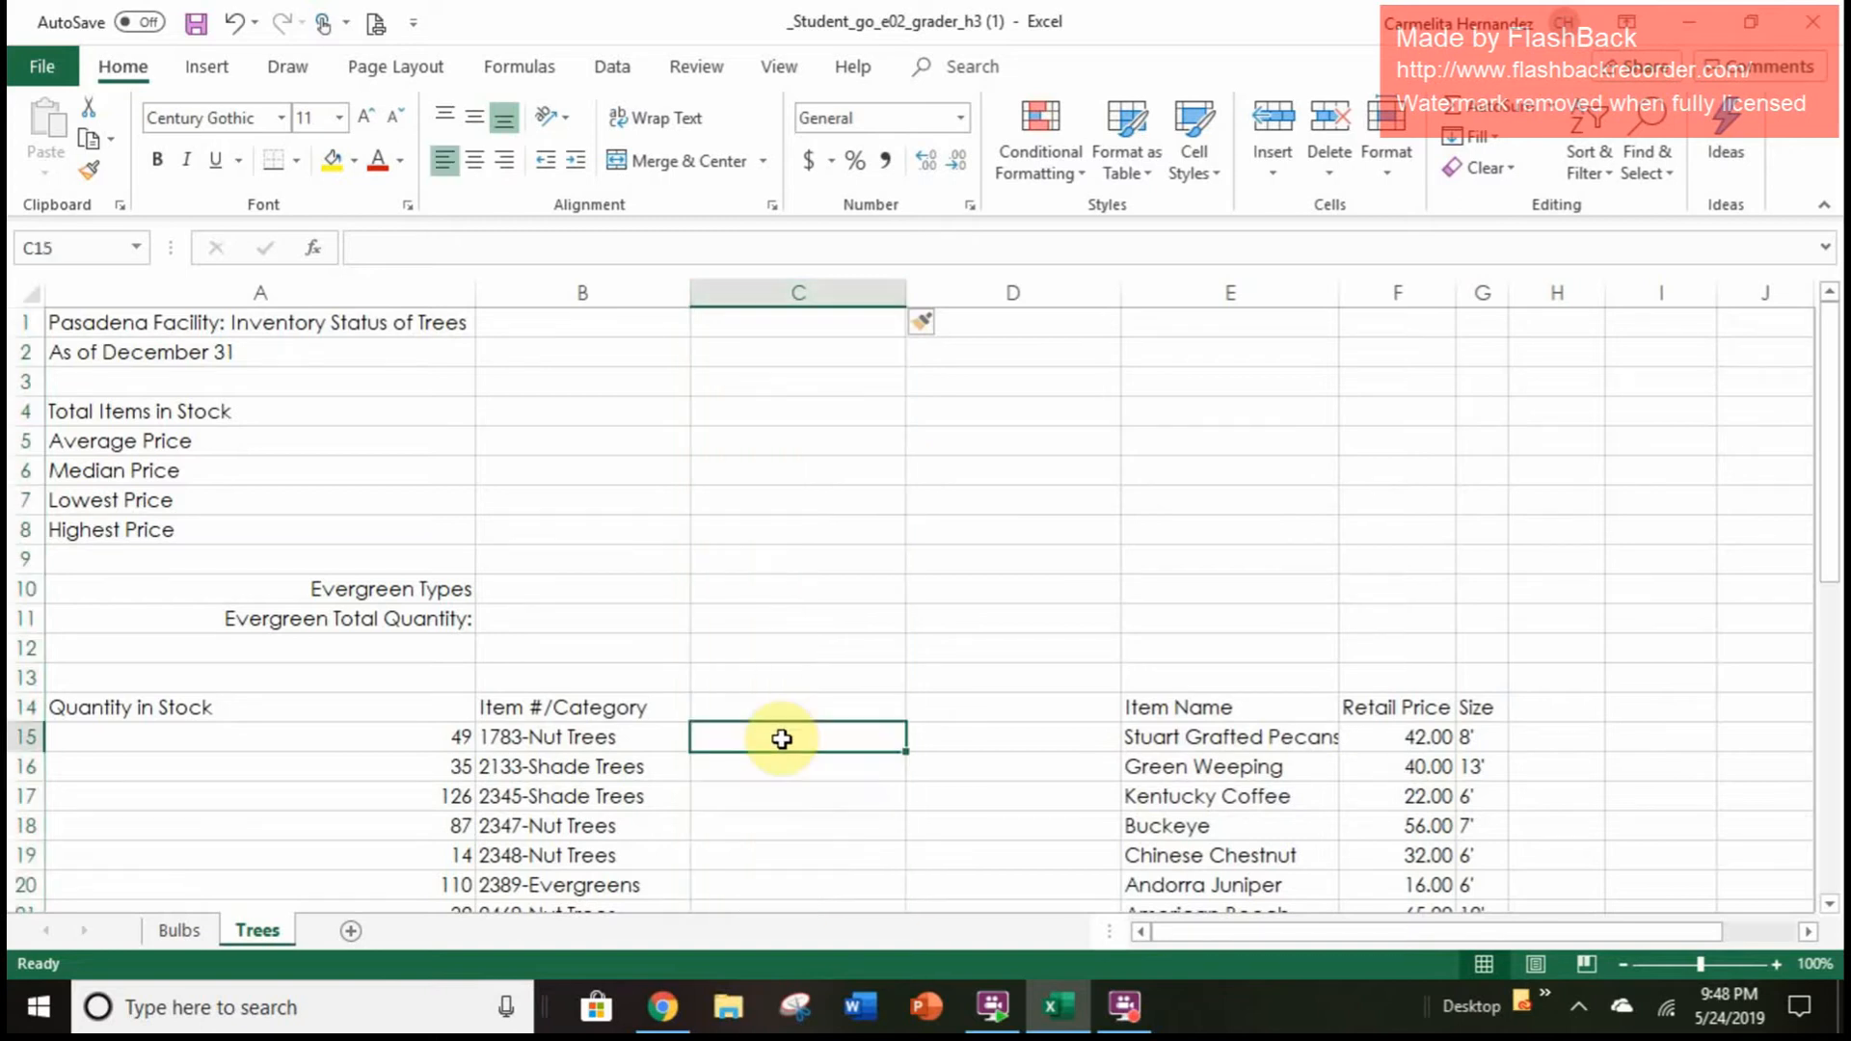
pyautogui.write('1783')
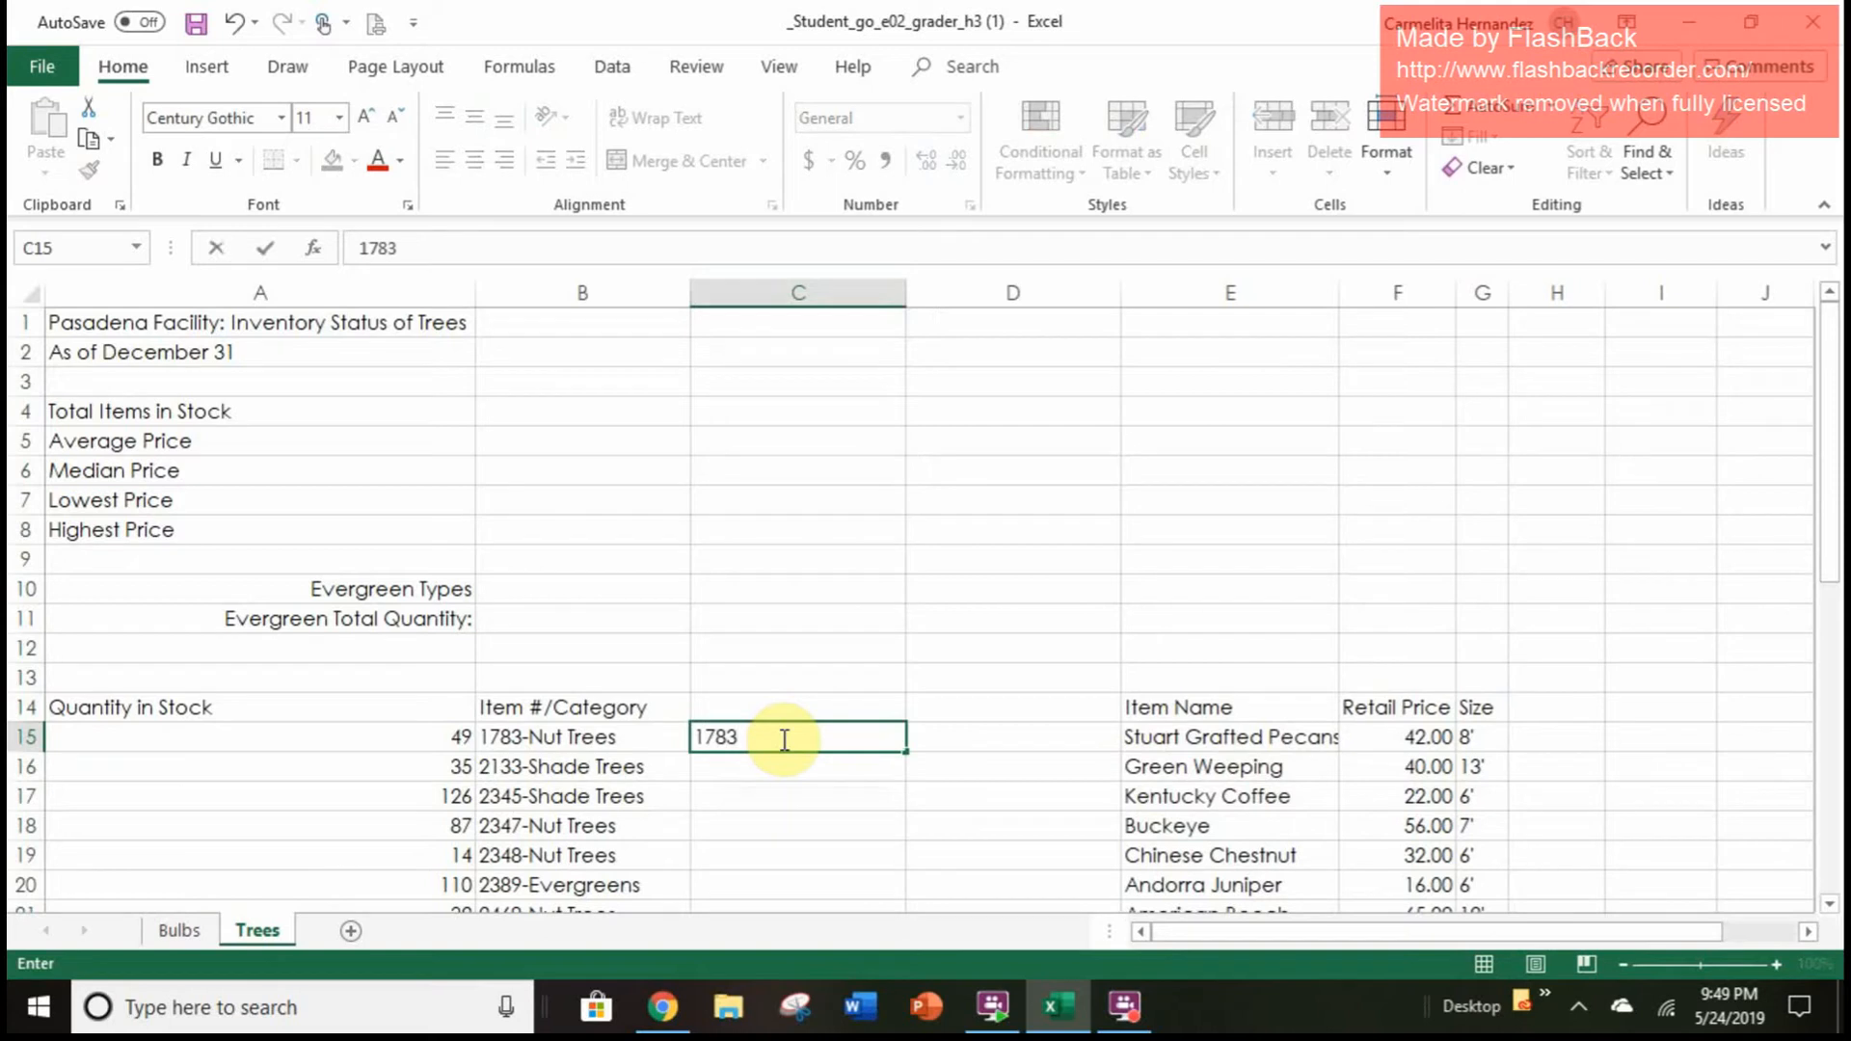
pyautogui.click(264, 248)
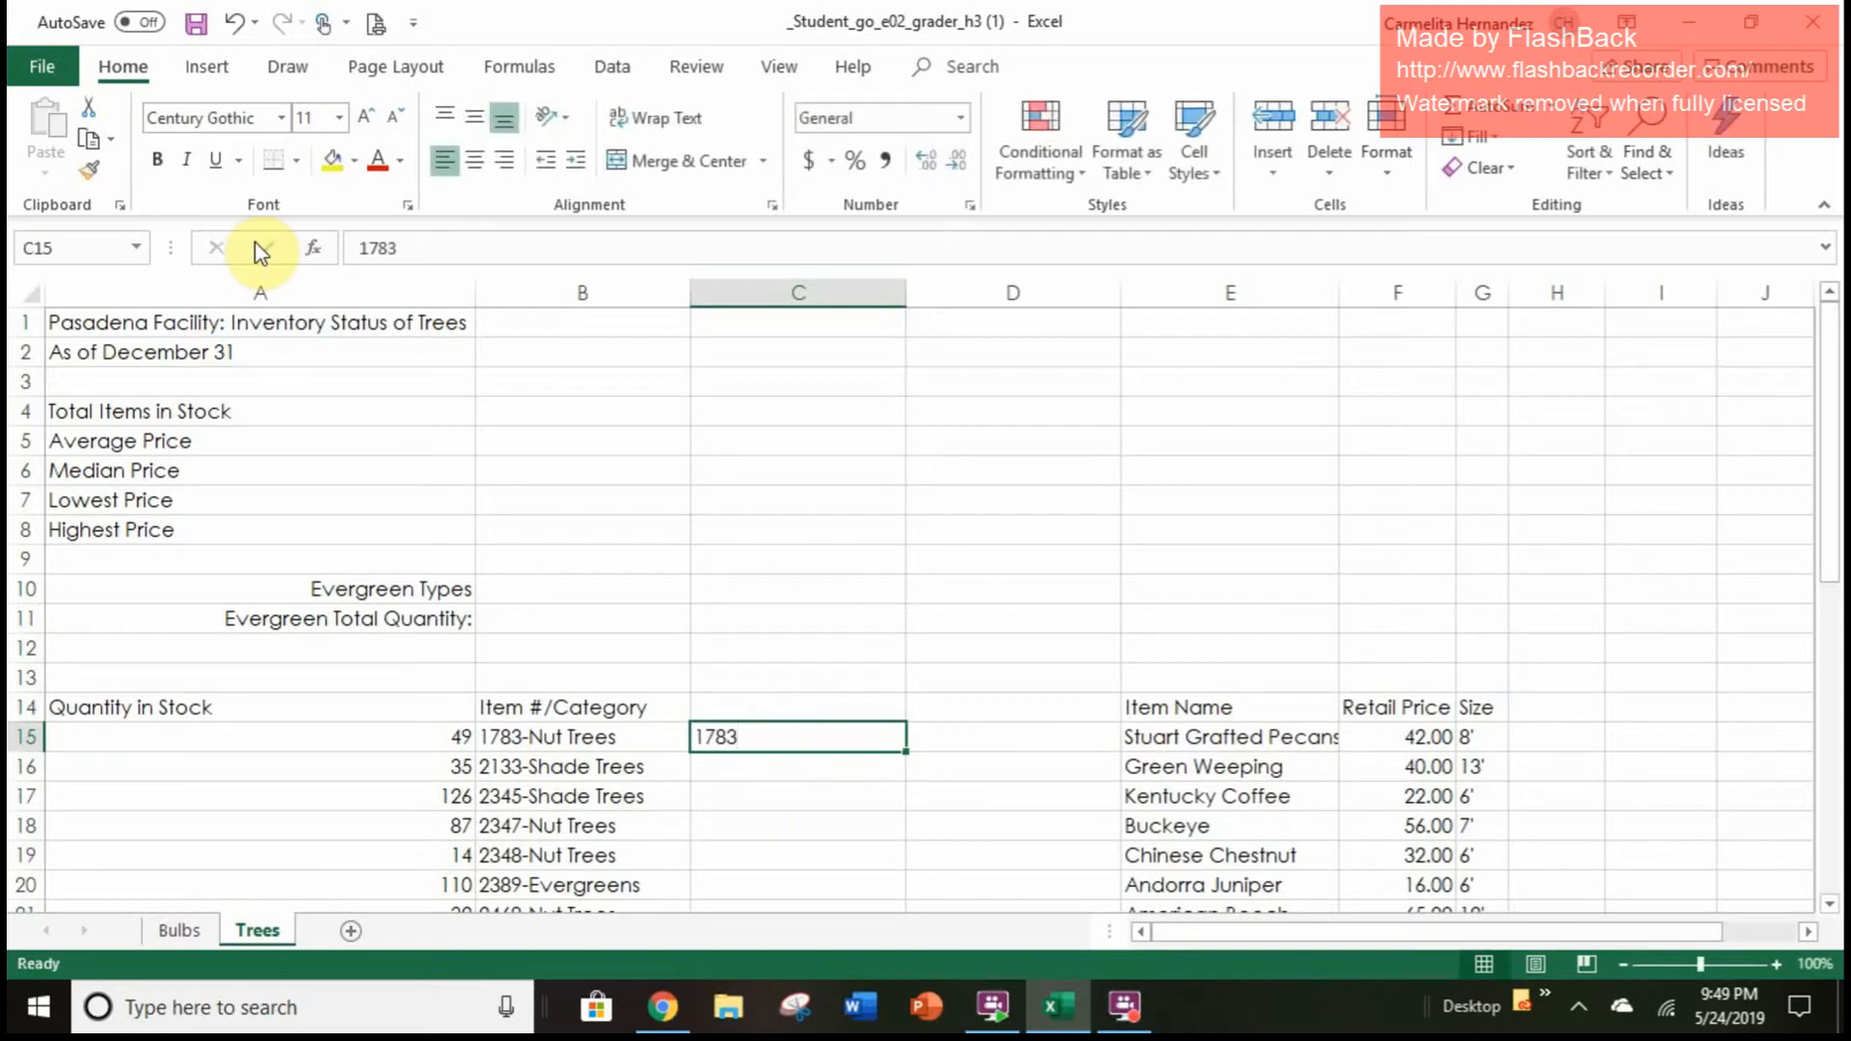
pyautogui.click(612, 66)
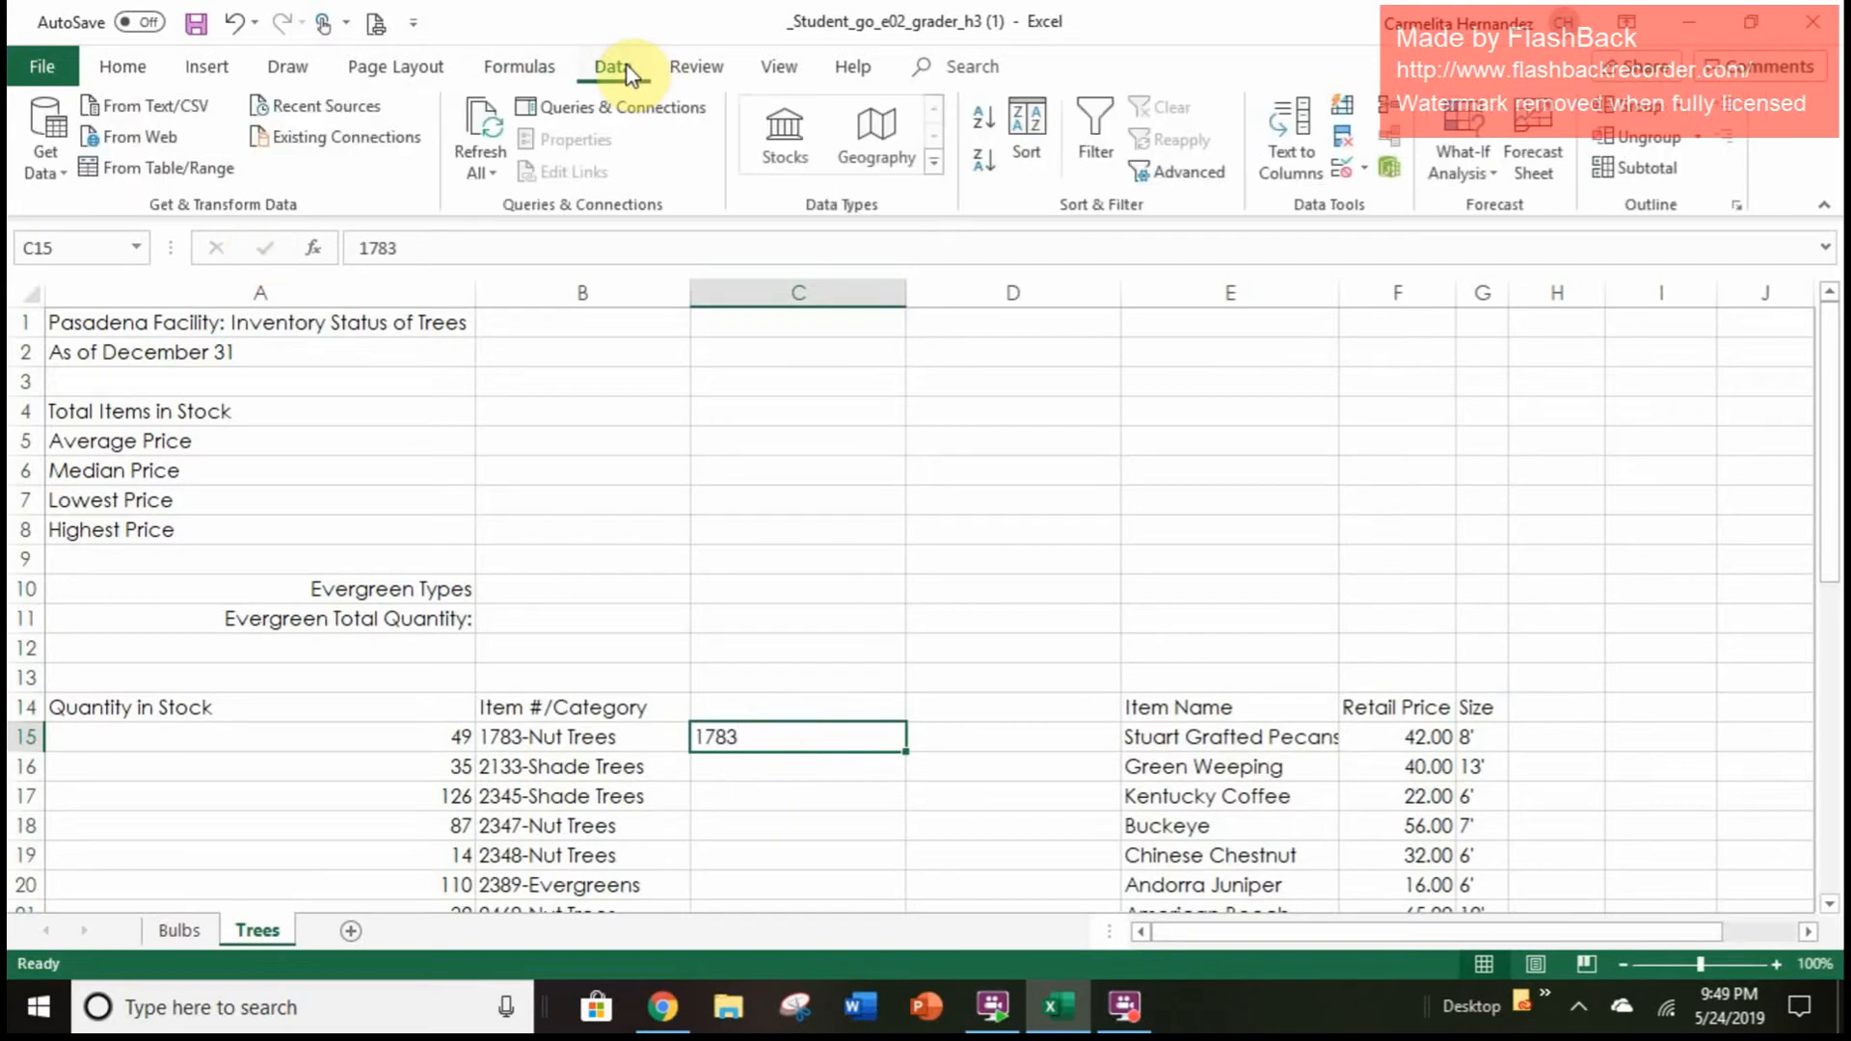
pyautogui.click(1346, 114)
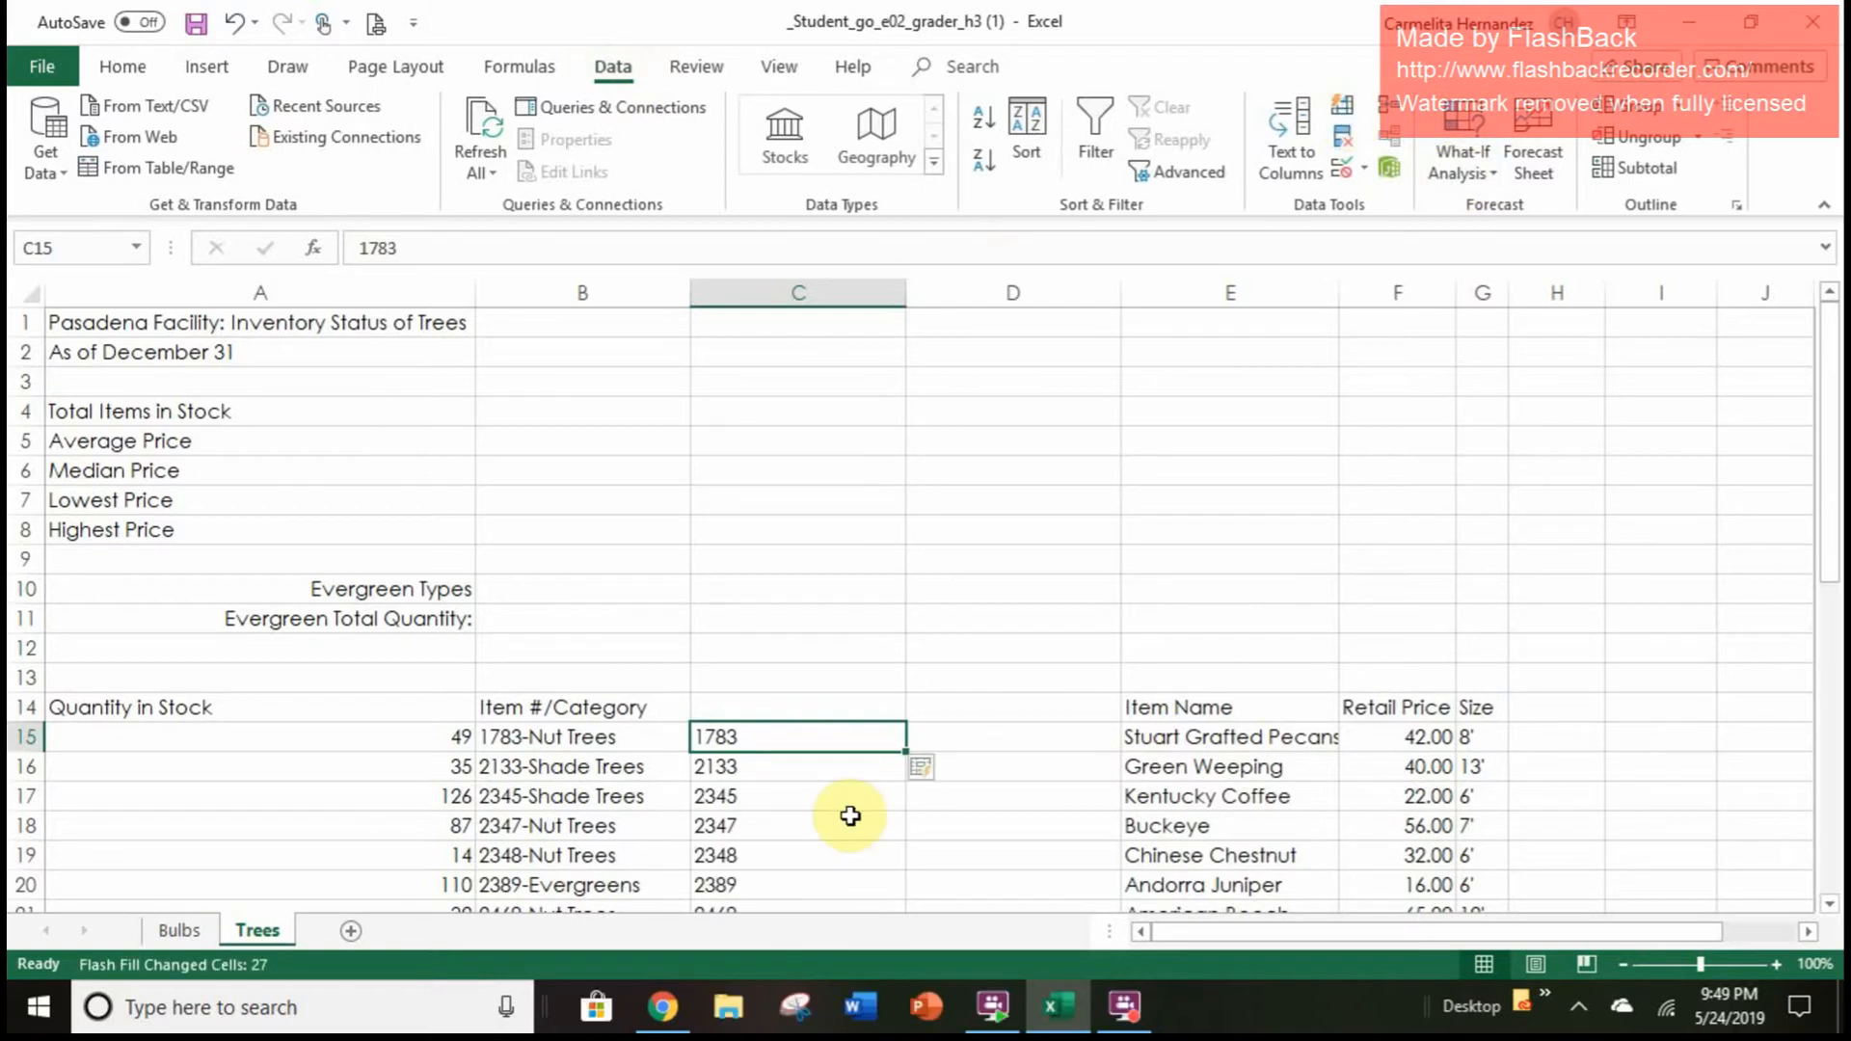
# Enter Nut Trees in cell D15 and Flash Fill the categories down column D
pyautogui.click(980, 740)
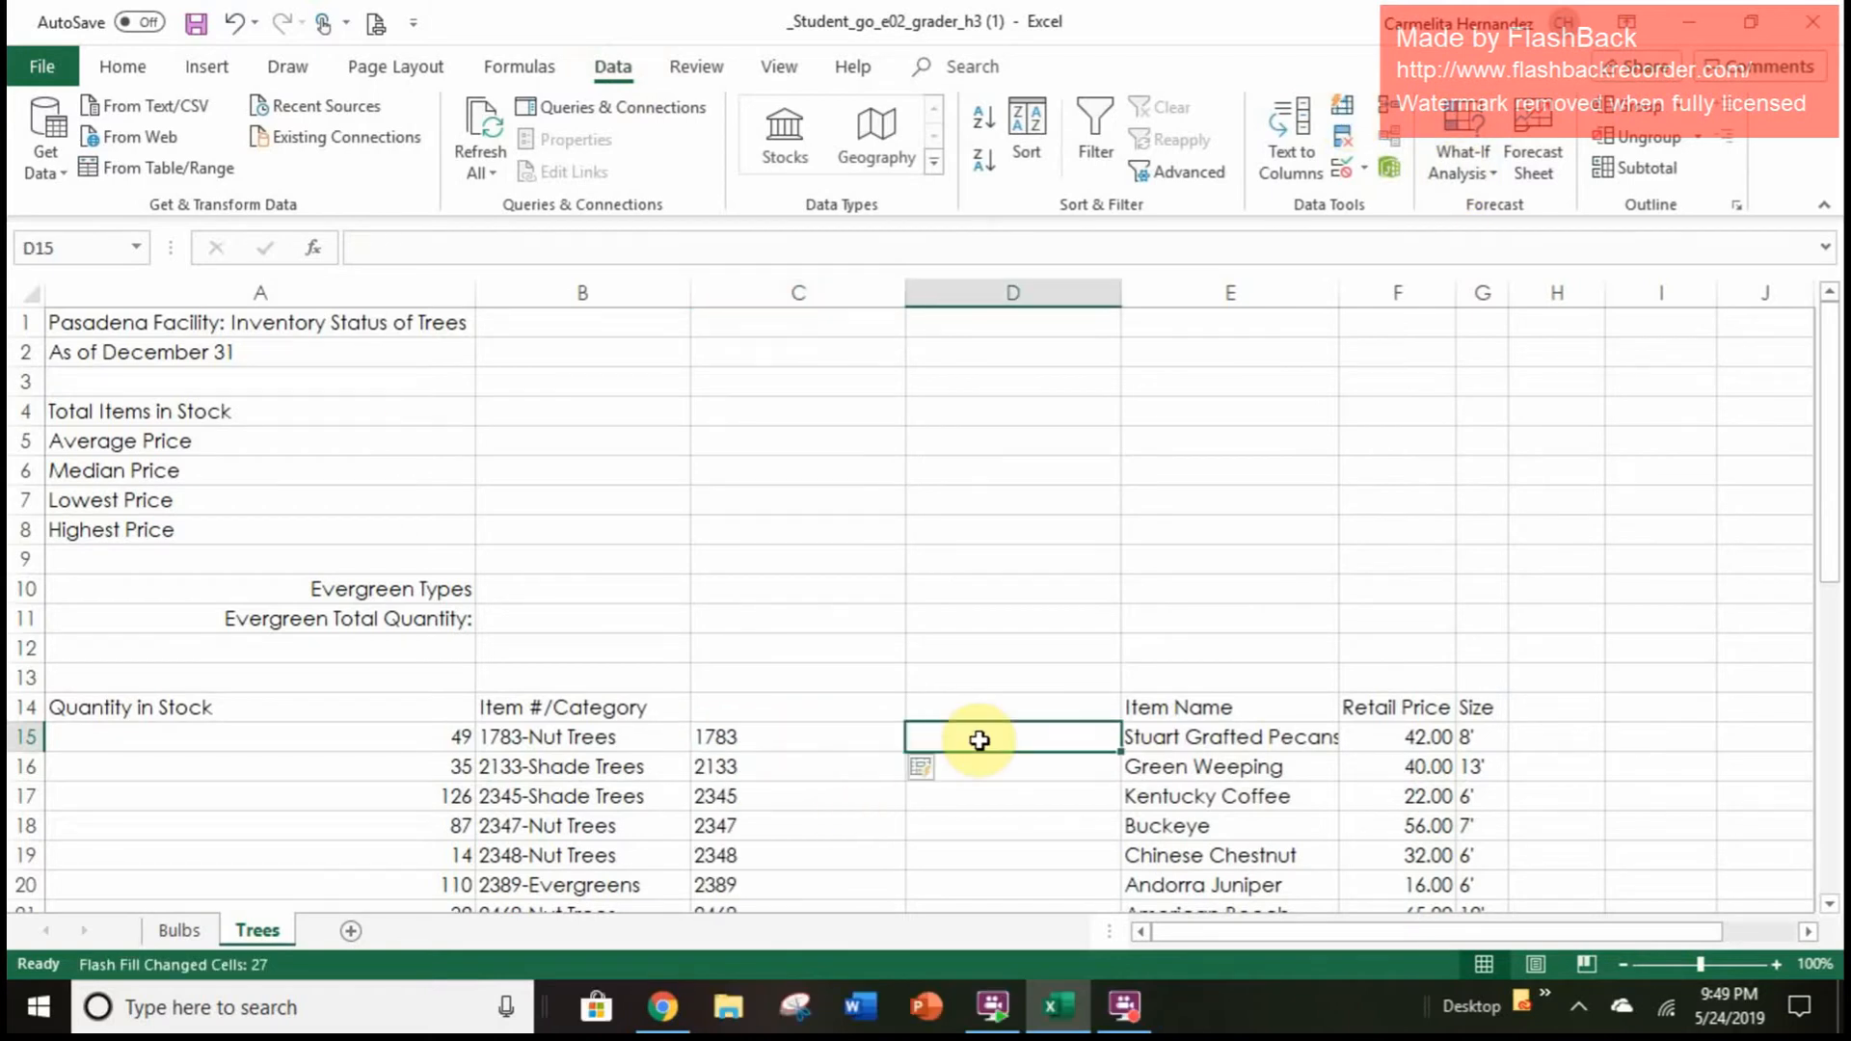
pyautogui.write('Nut ')
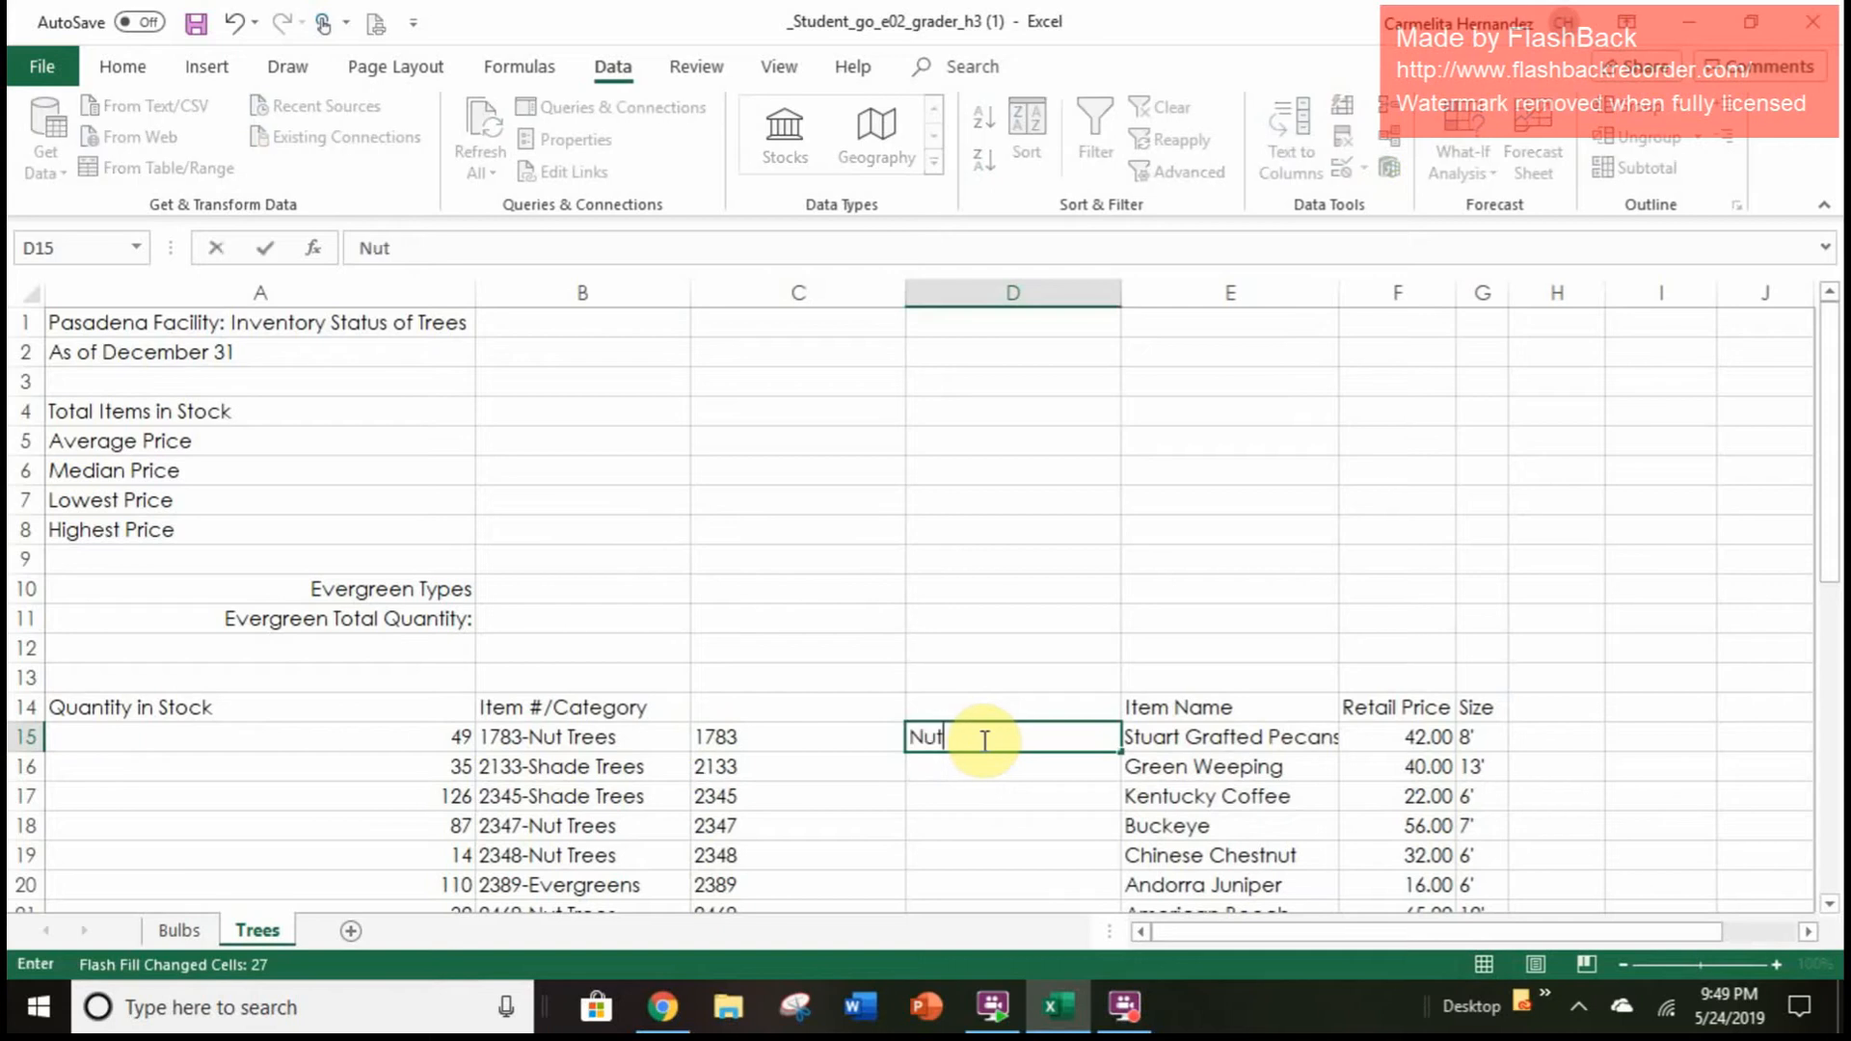
pyautogui.write('Trees')
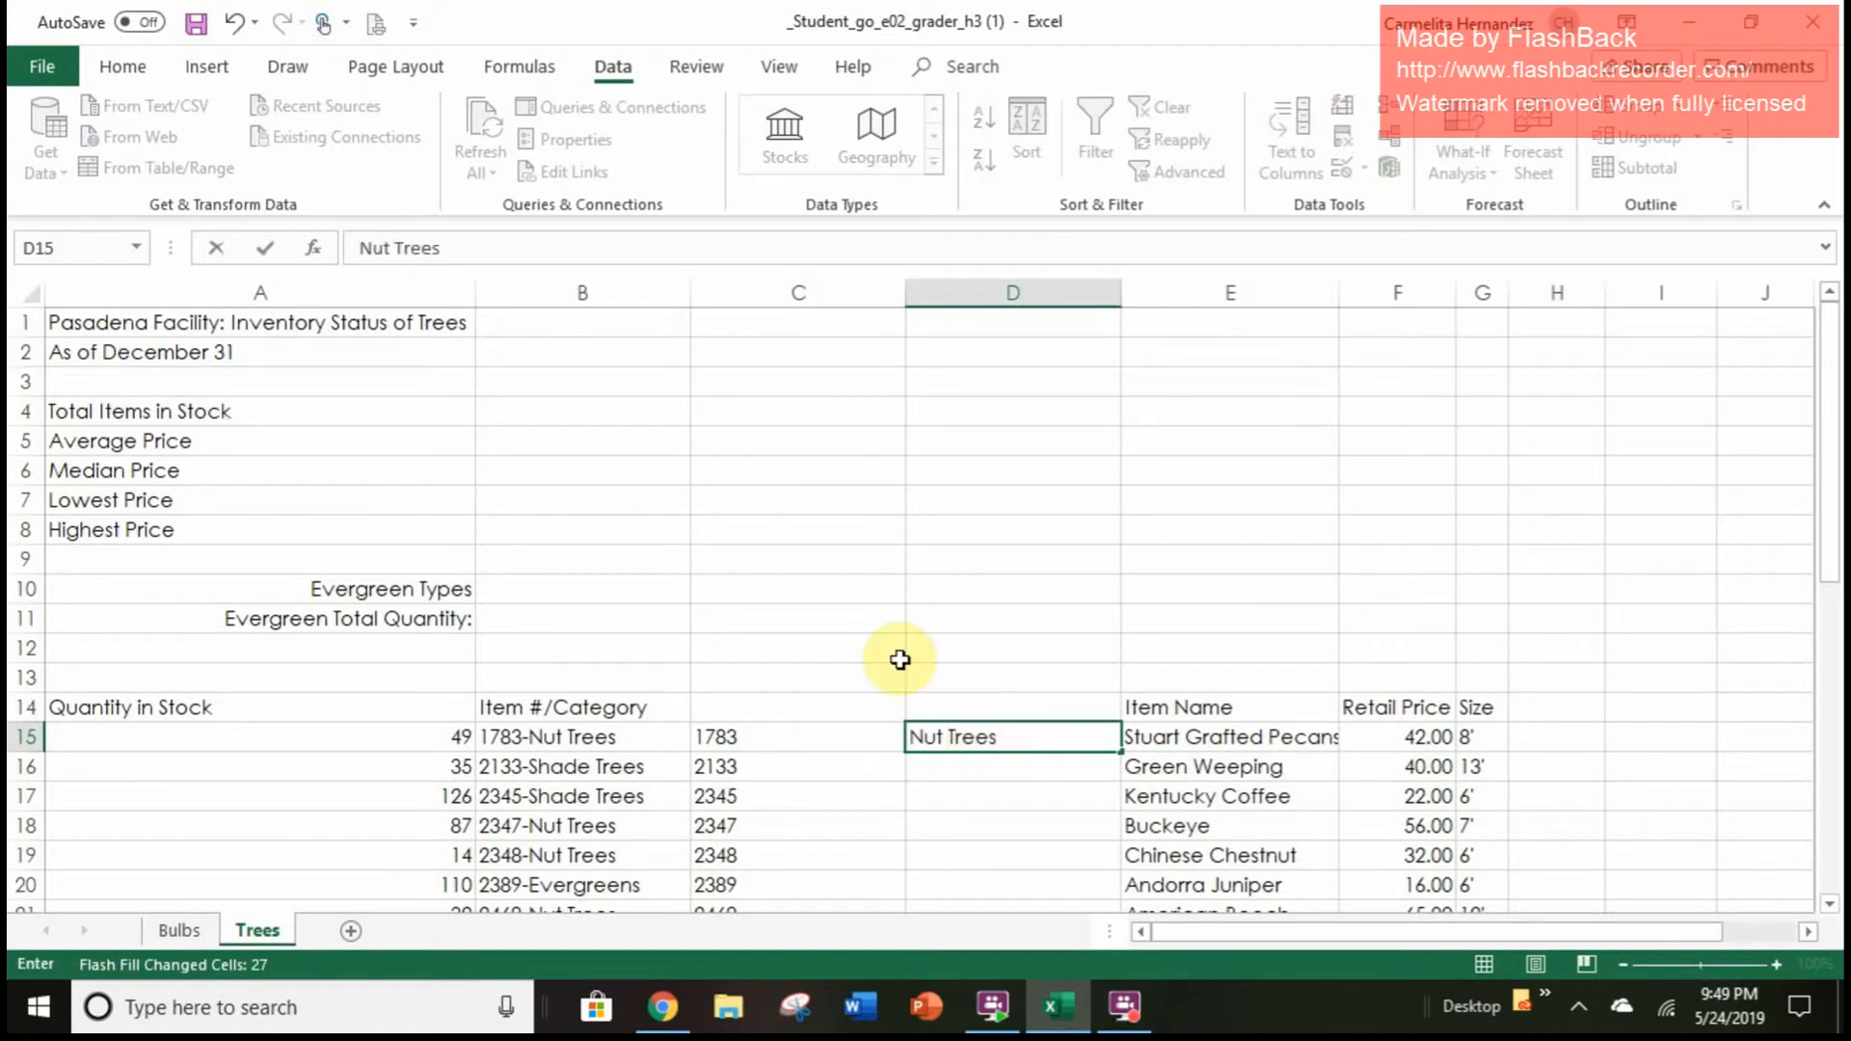
pyautogui.click(268, 256)
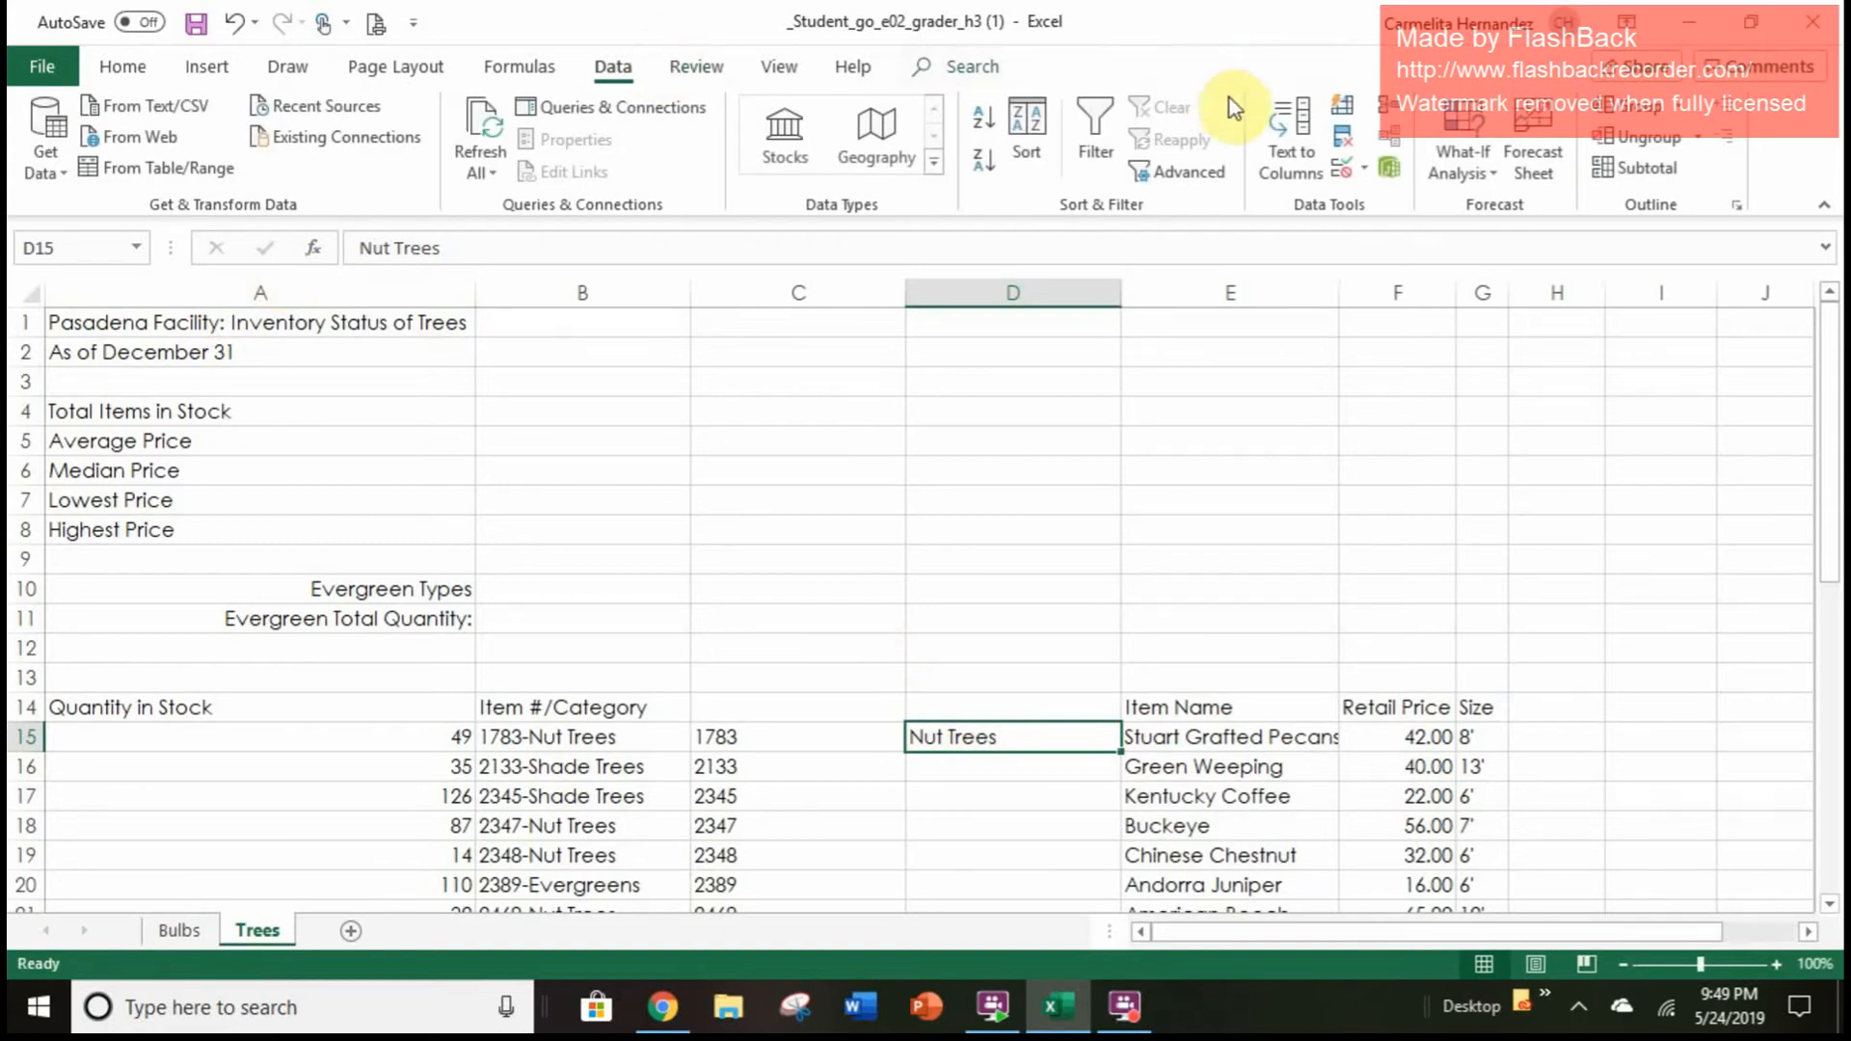
pyautogui.click(1346, 118)
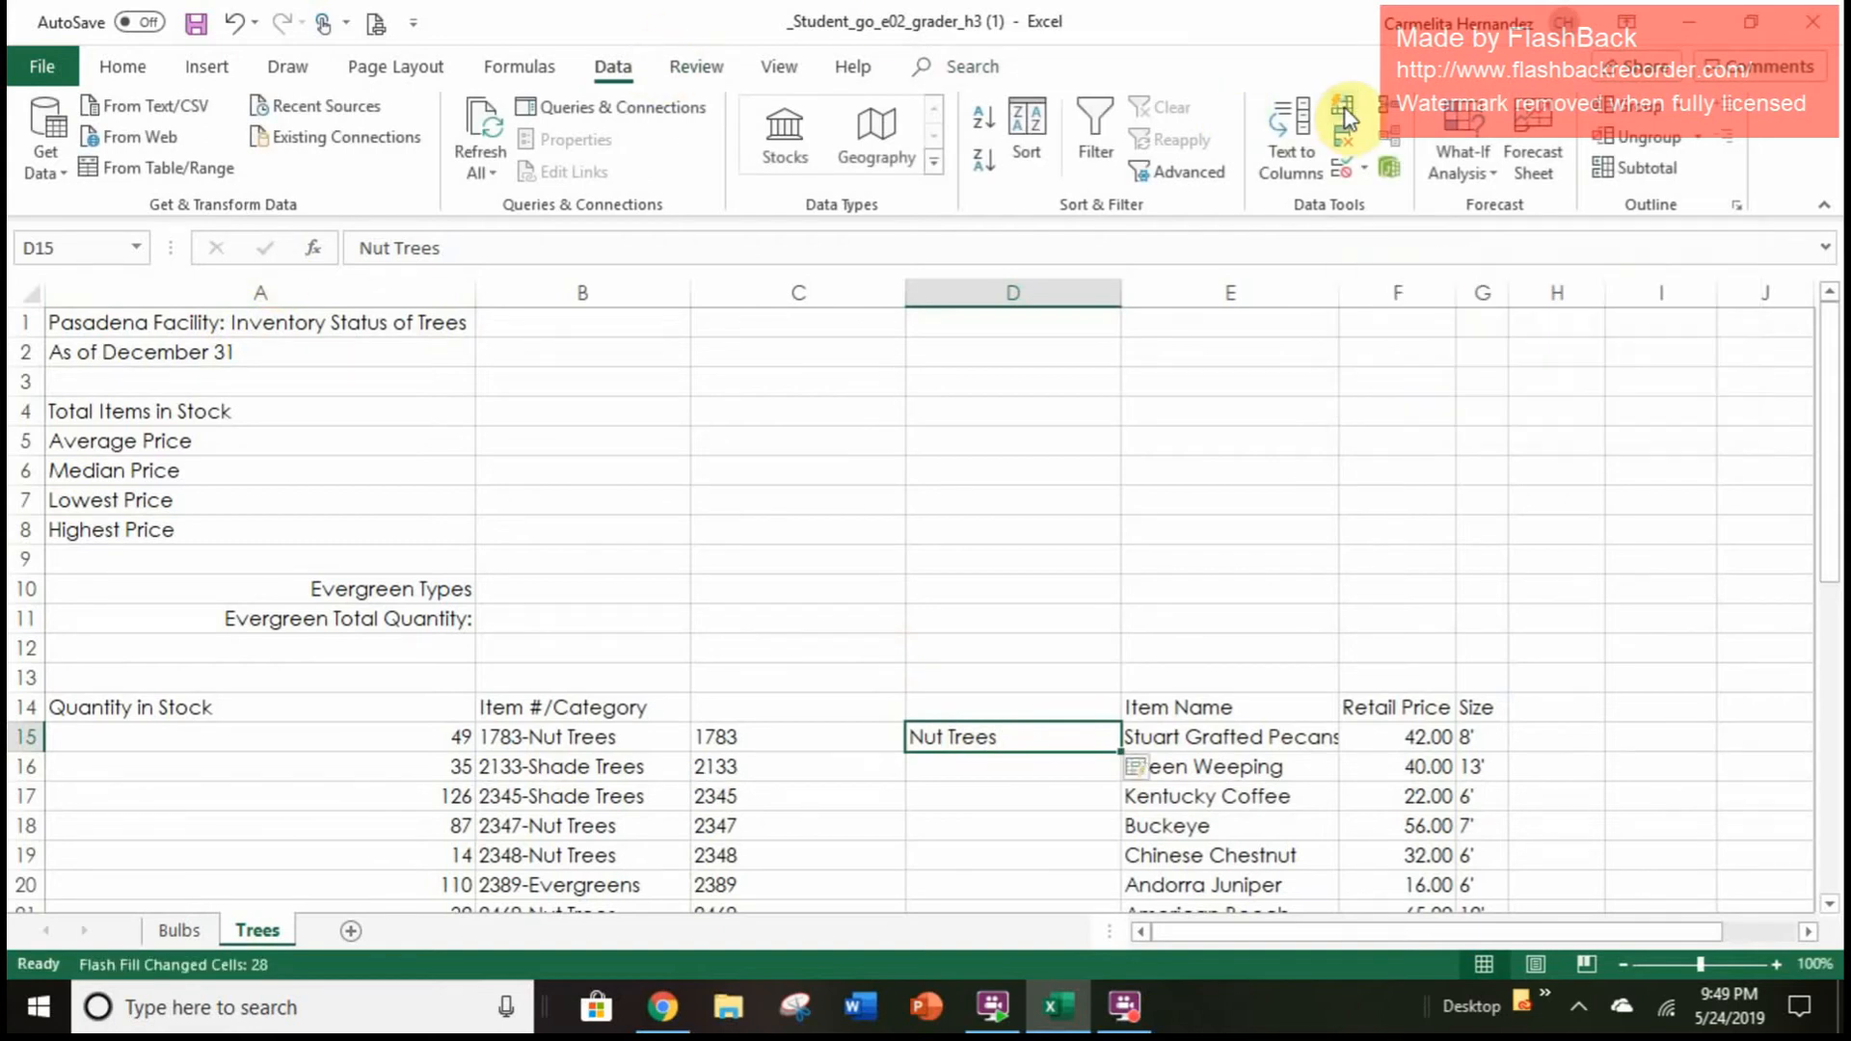
# Shorten the column D heading in cell D14 to Category
pyautogui.scroll(-1, 736, 709)
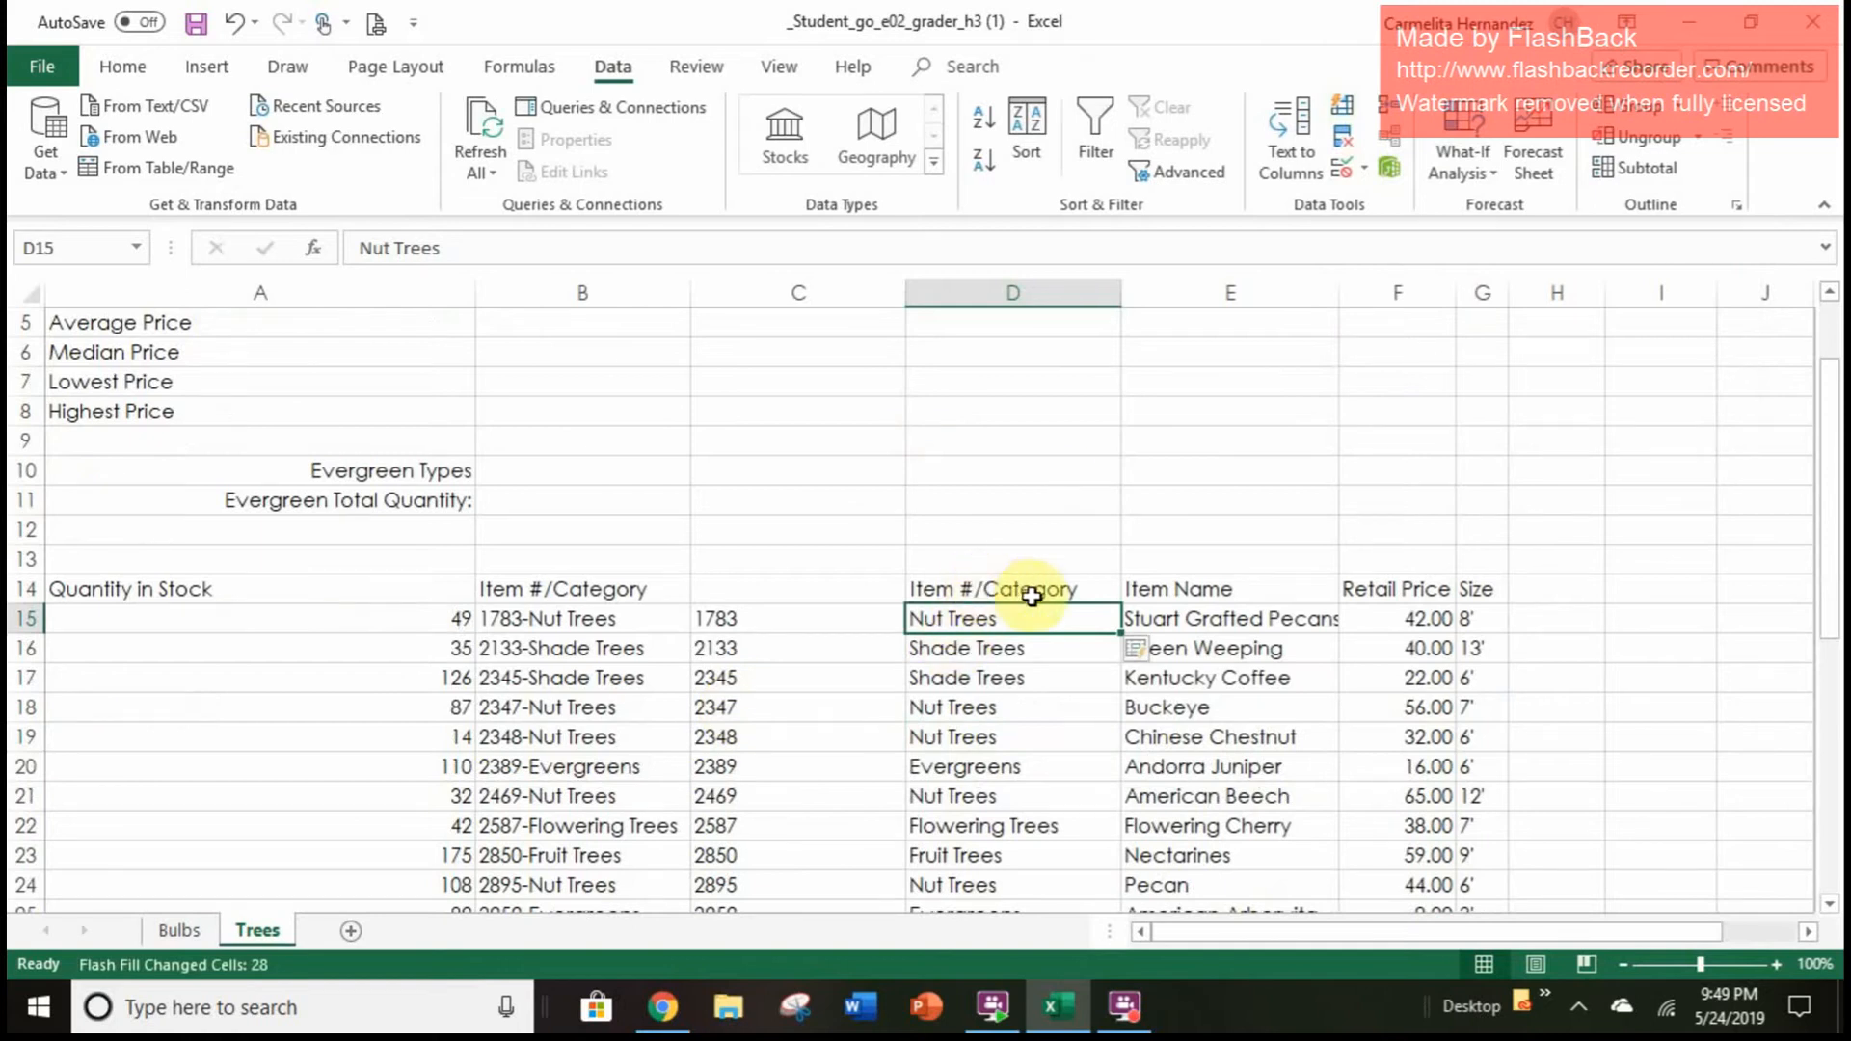
pyautogui.click(985, 588)
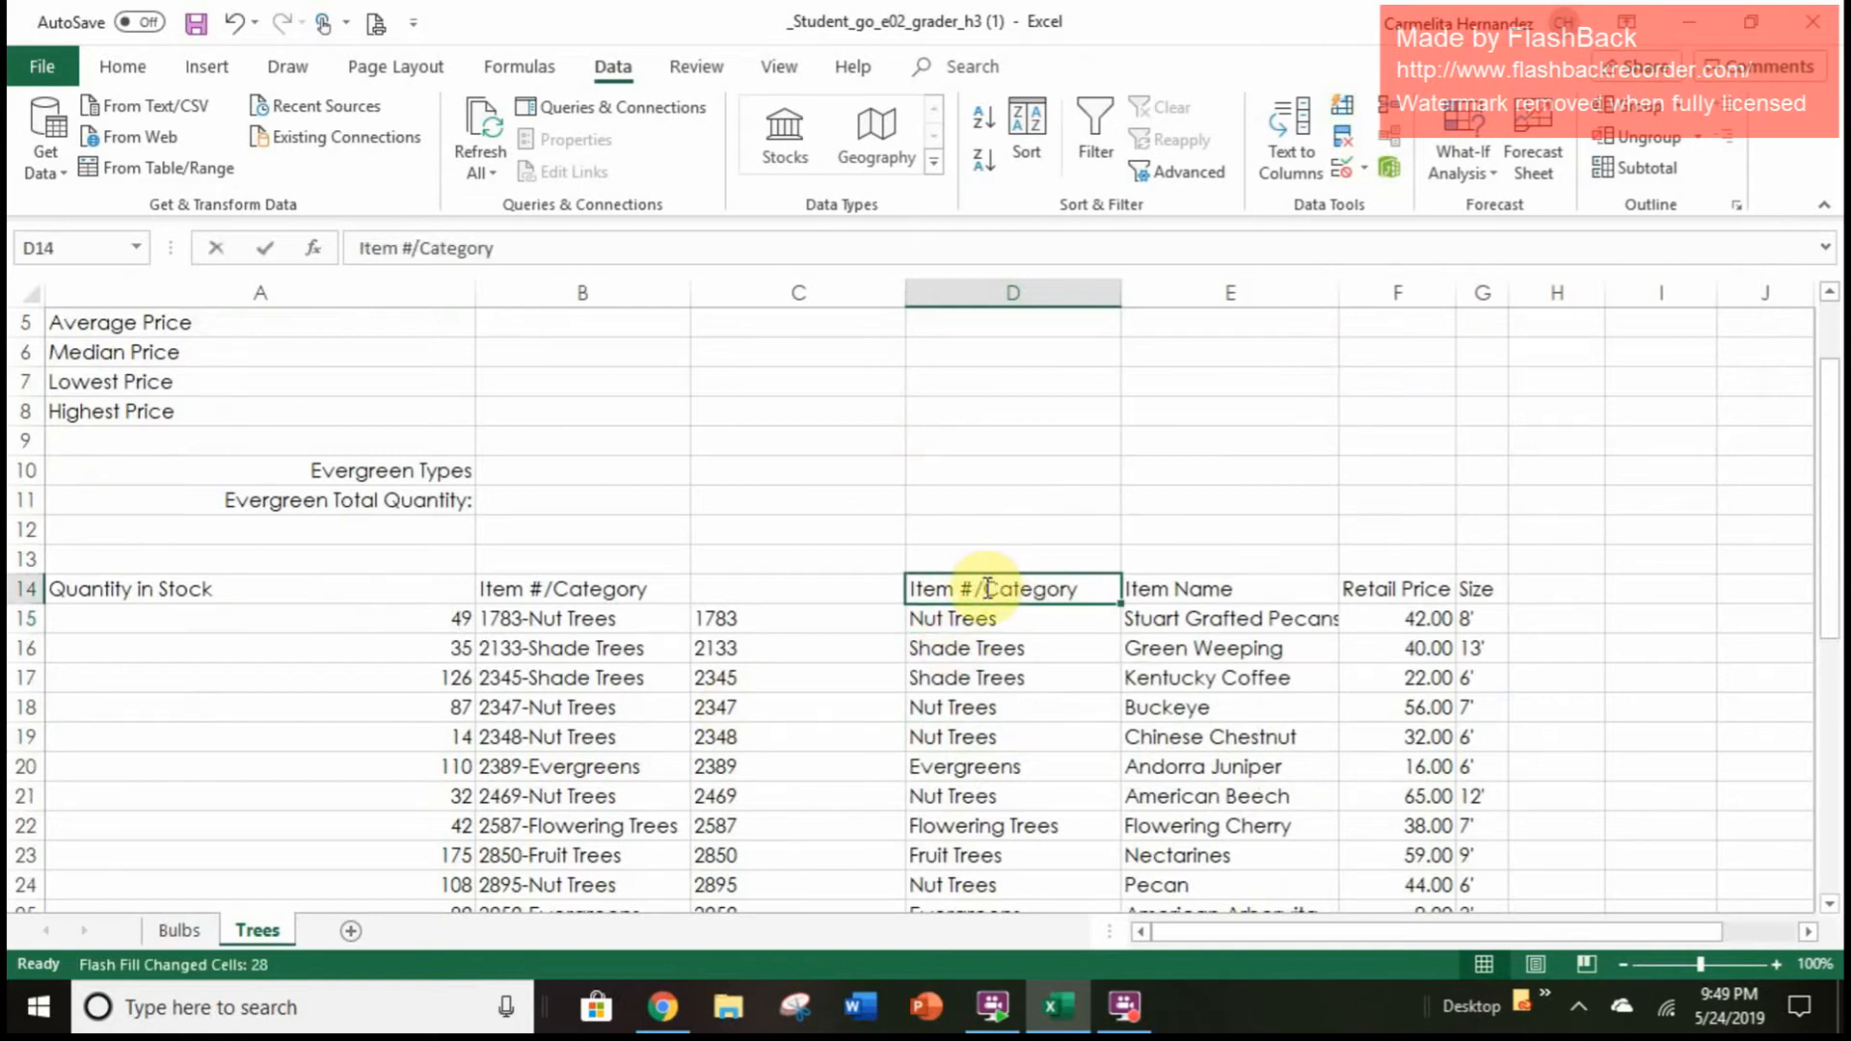
pyautogui.doubleClick(985, 589)
pyautogui.press('BackSpace')
pyautogui.press('BackSpace')
pyautogui.press('BackSpace')
pyautogui.press('BackSpace')
pyautogui.press('BackSpace')
pyautogui.press('BackSpace')
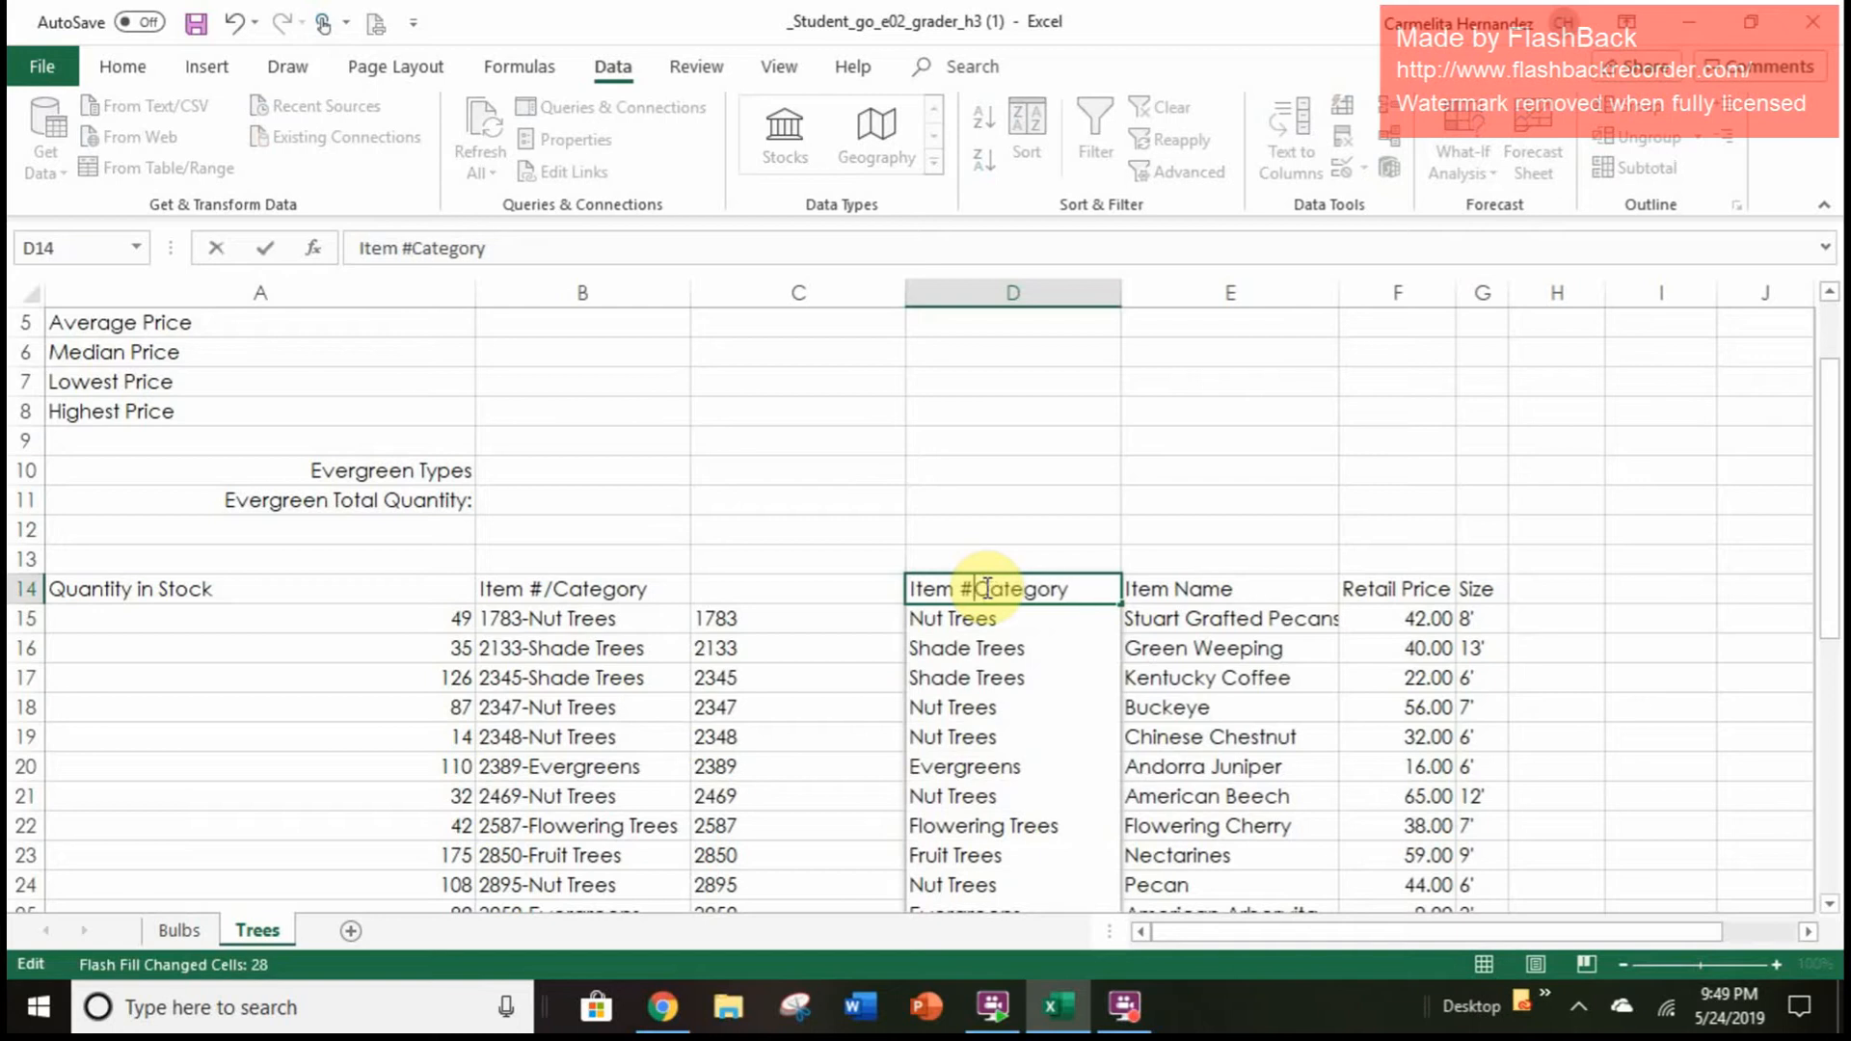
pyautogui.press('BackSpace')
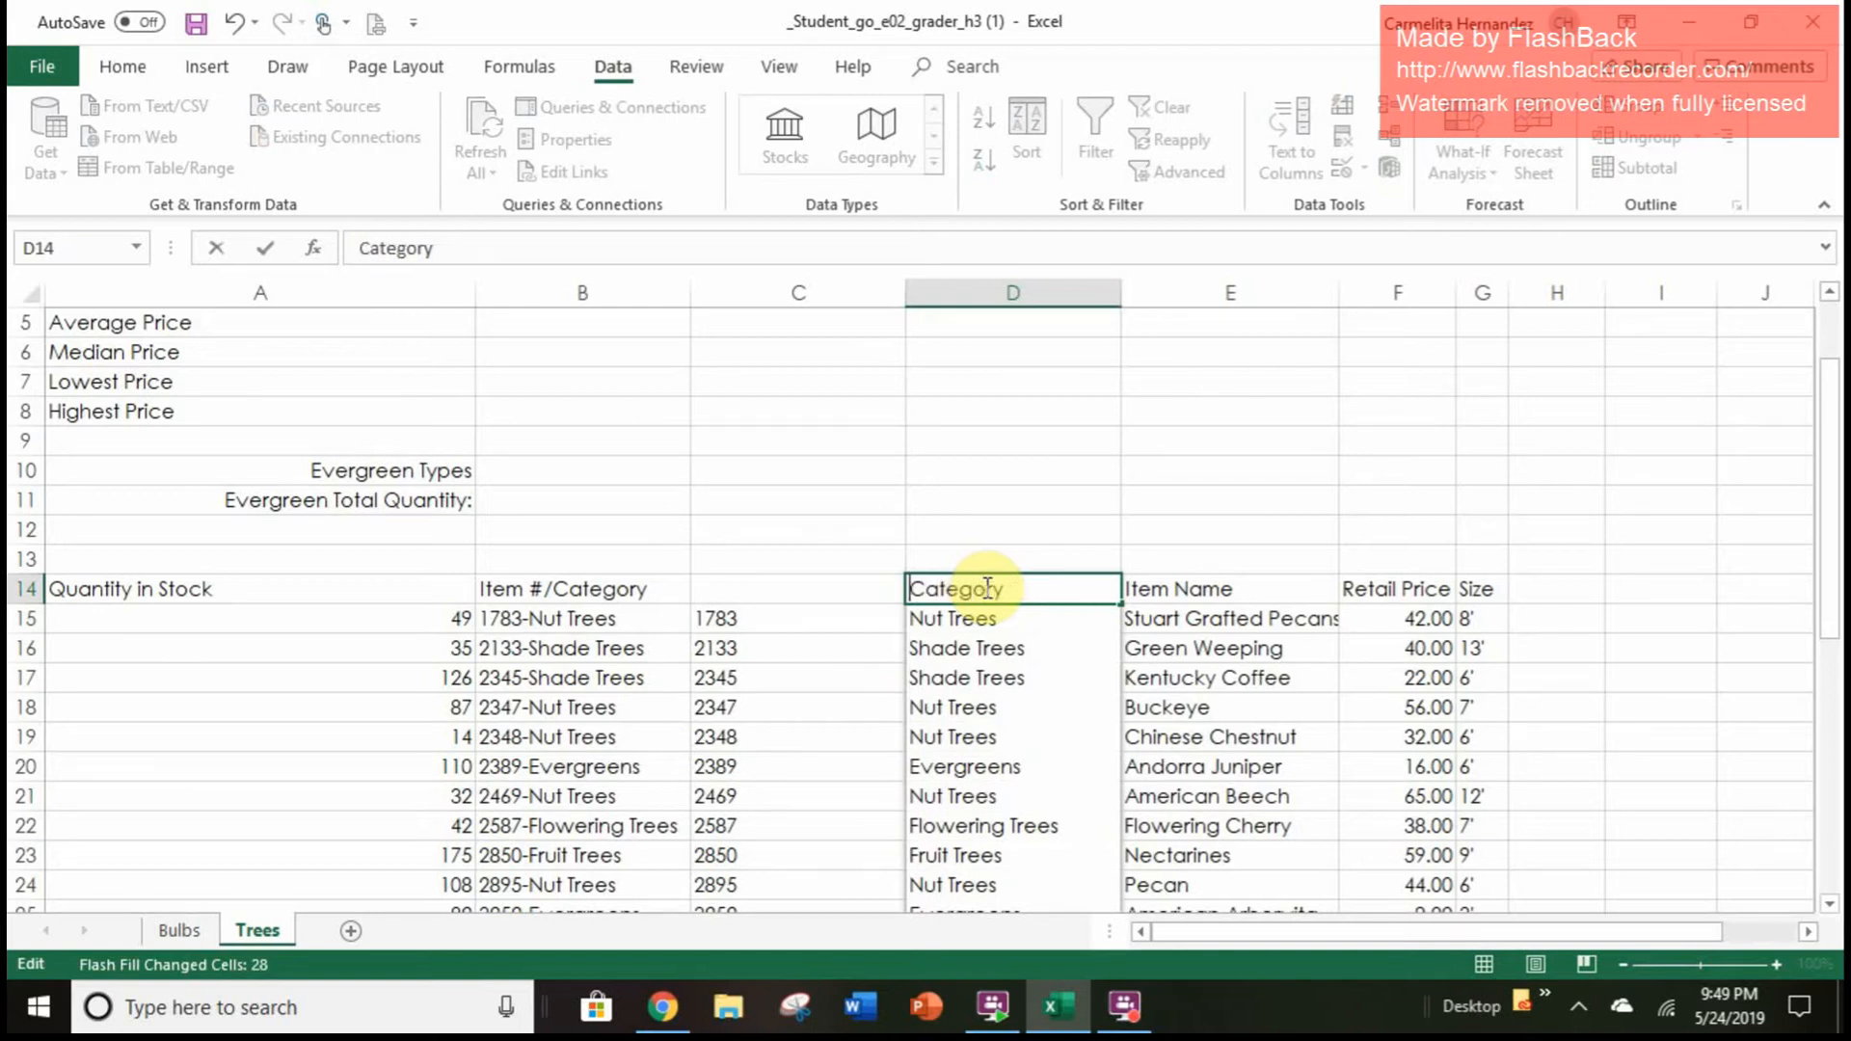
# Enter the heading Item # in cell C14, above the extracted item numbers
pyautogui.click(846, 588)
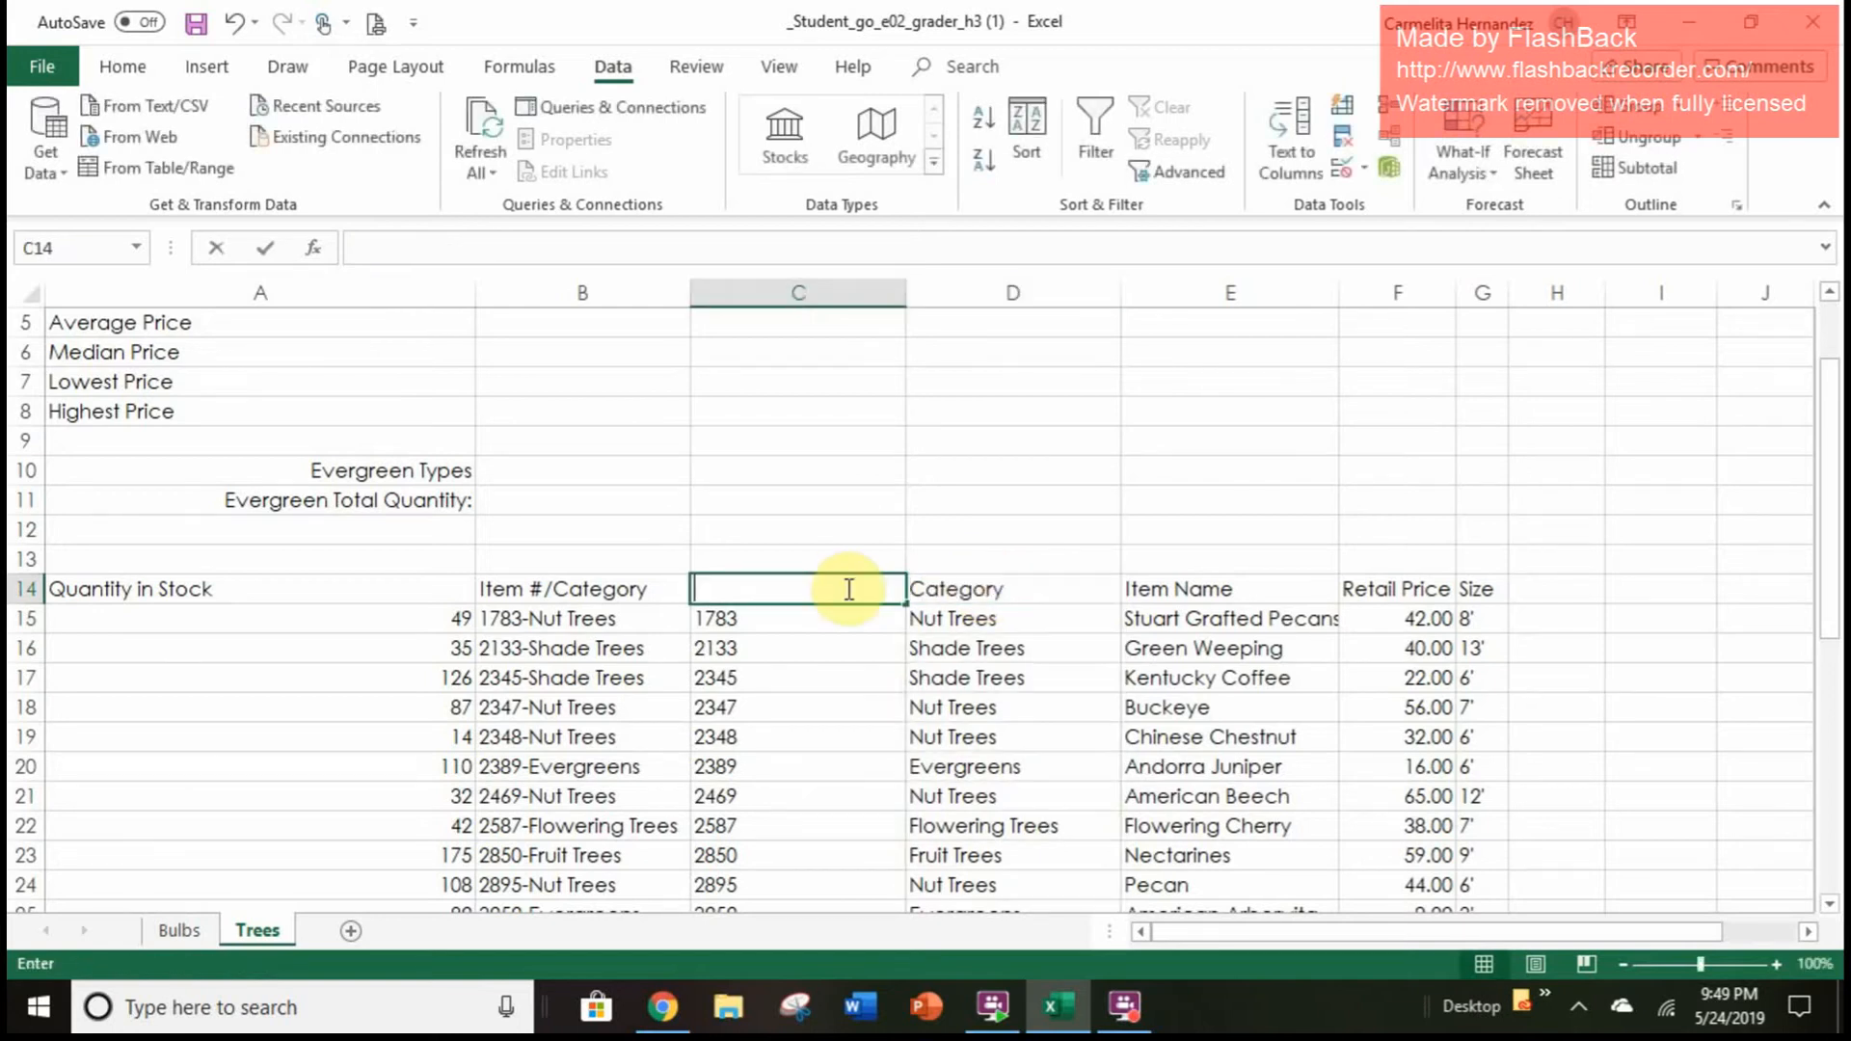
pyautogui.write('Item')
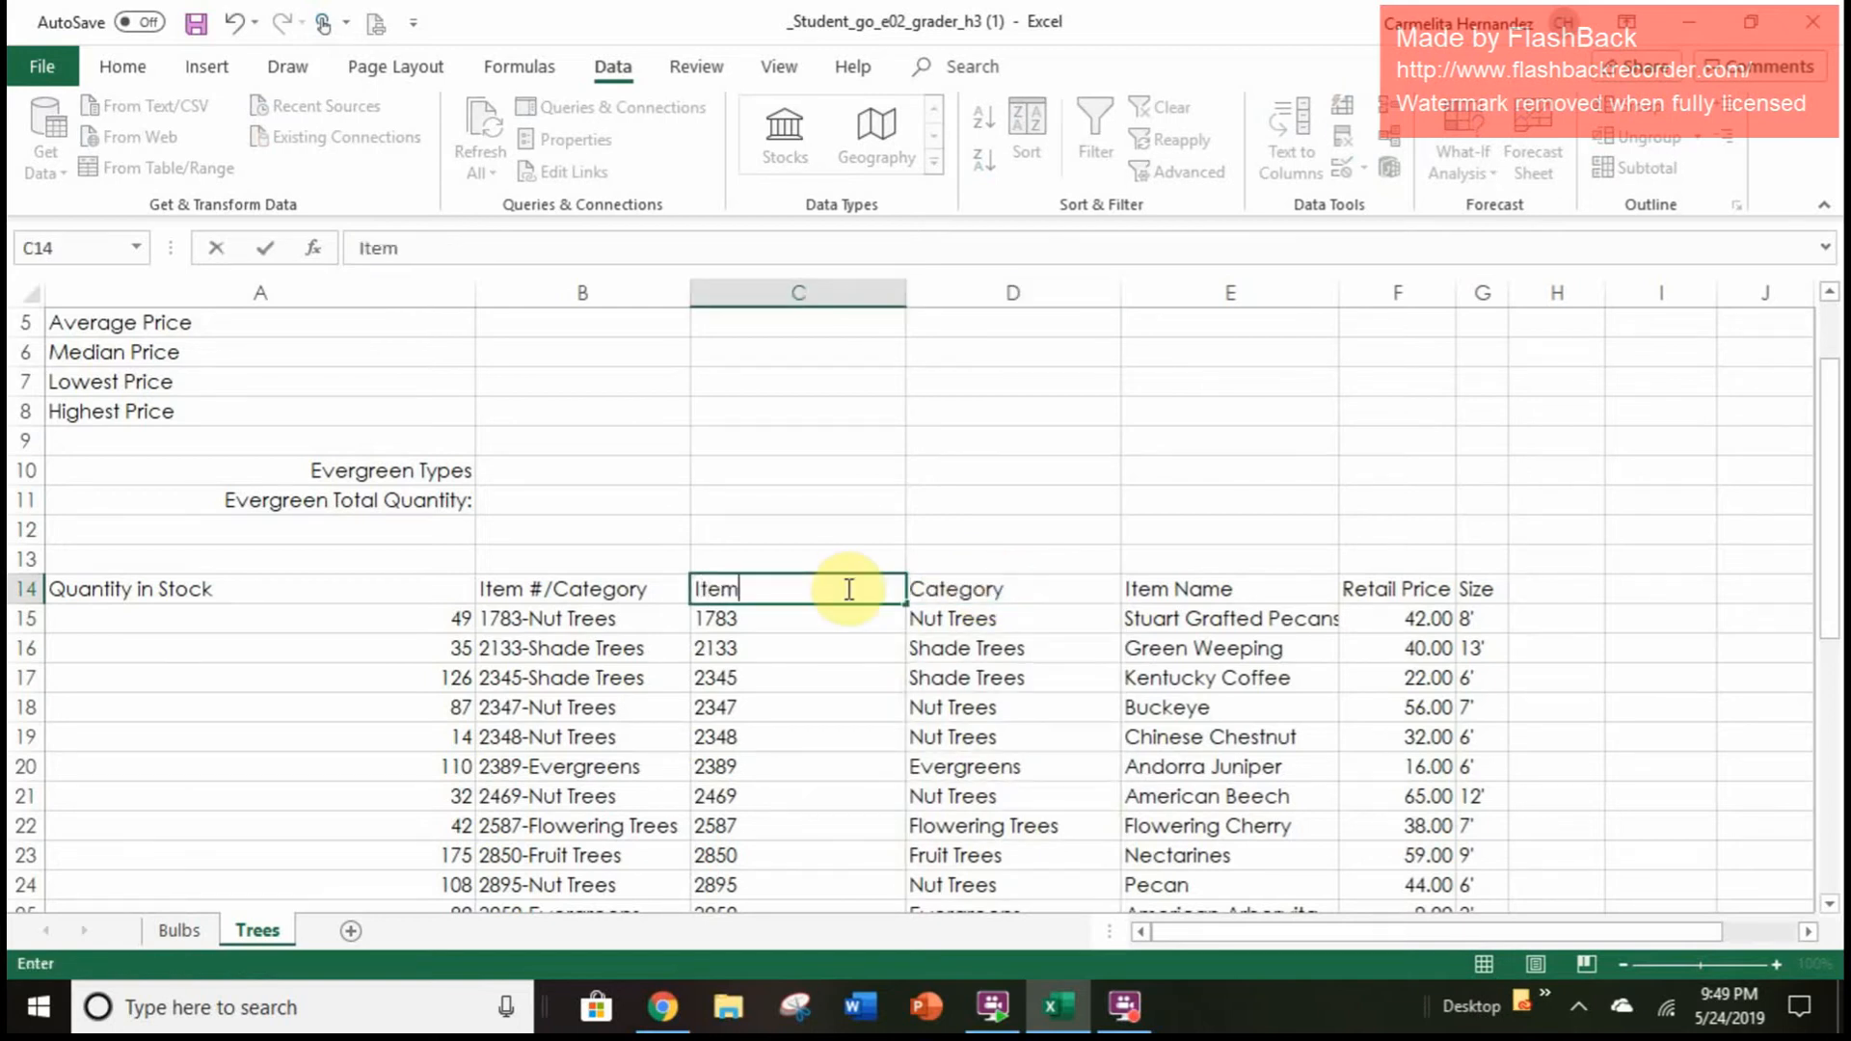
pyautogui.write(' #')
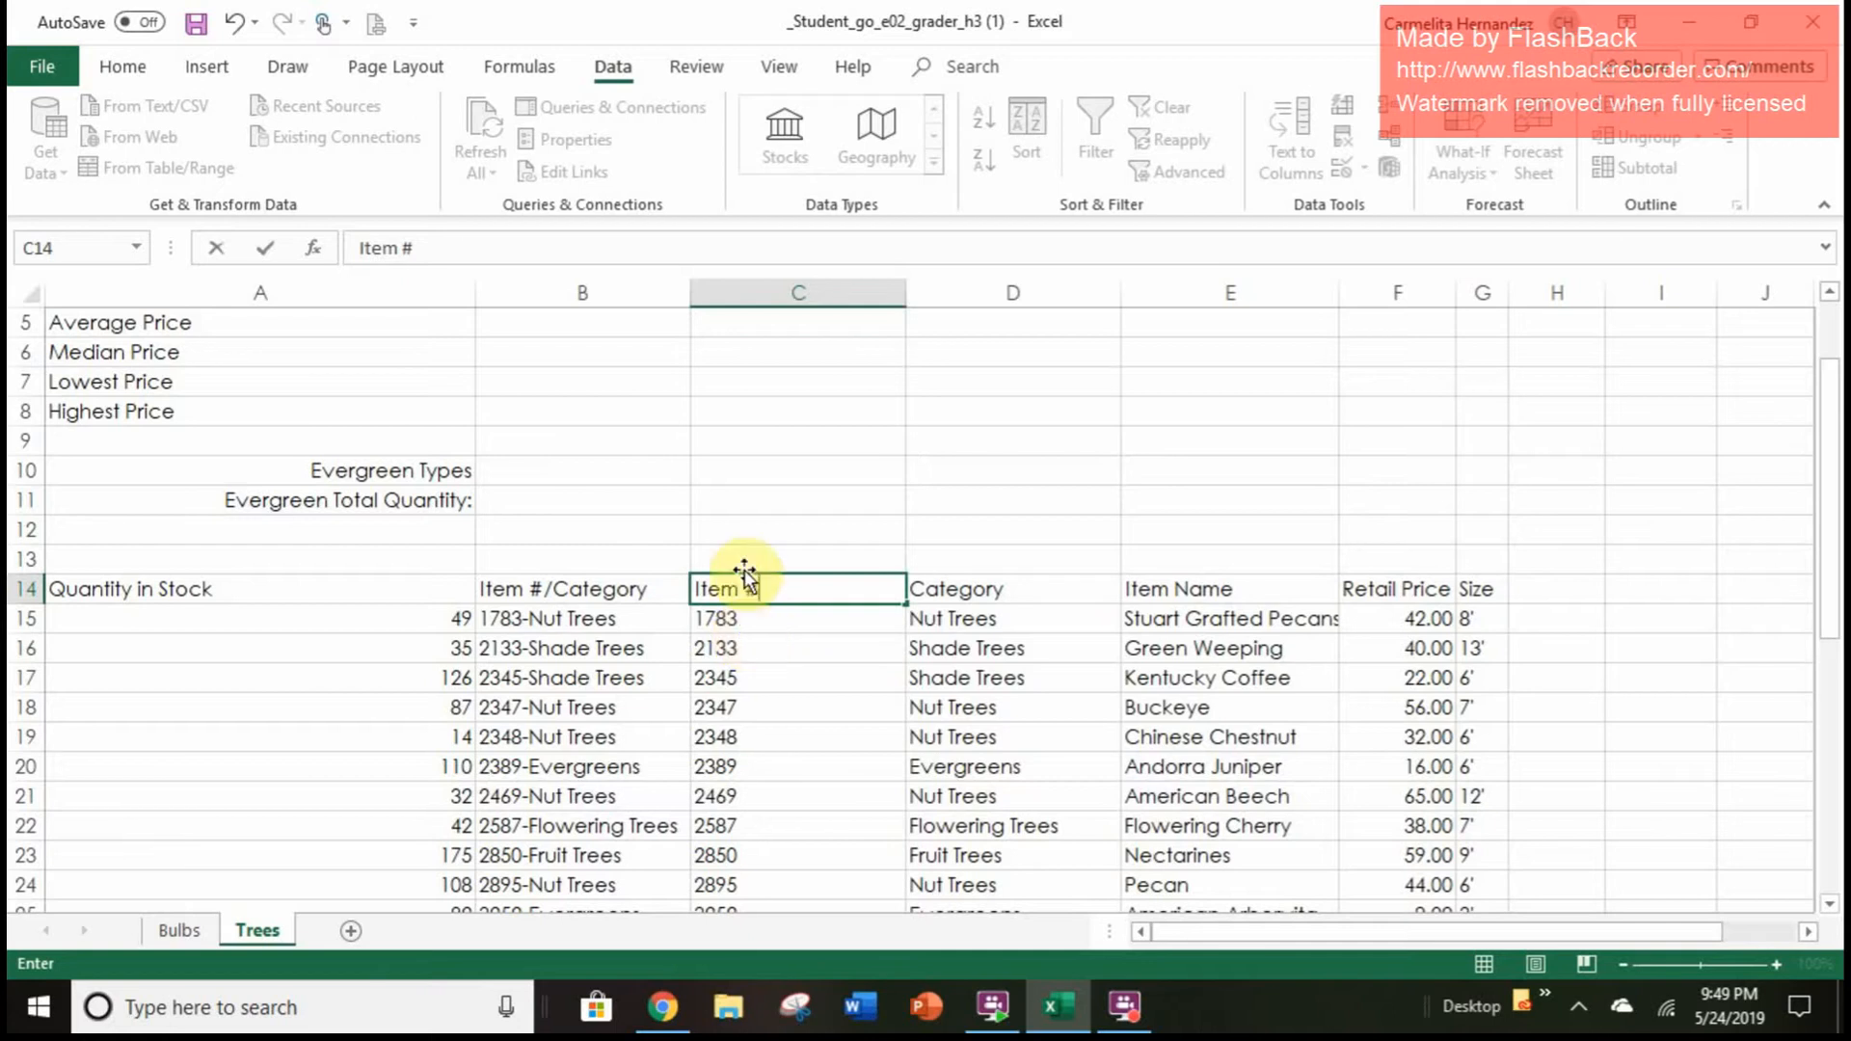
# Delete column B, which holds the original combined Item #/Category data
pyautogui.click(606, 287)
pyautogui.rightClick(607, 289)
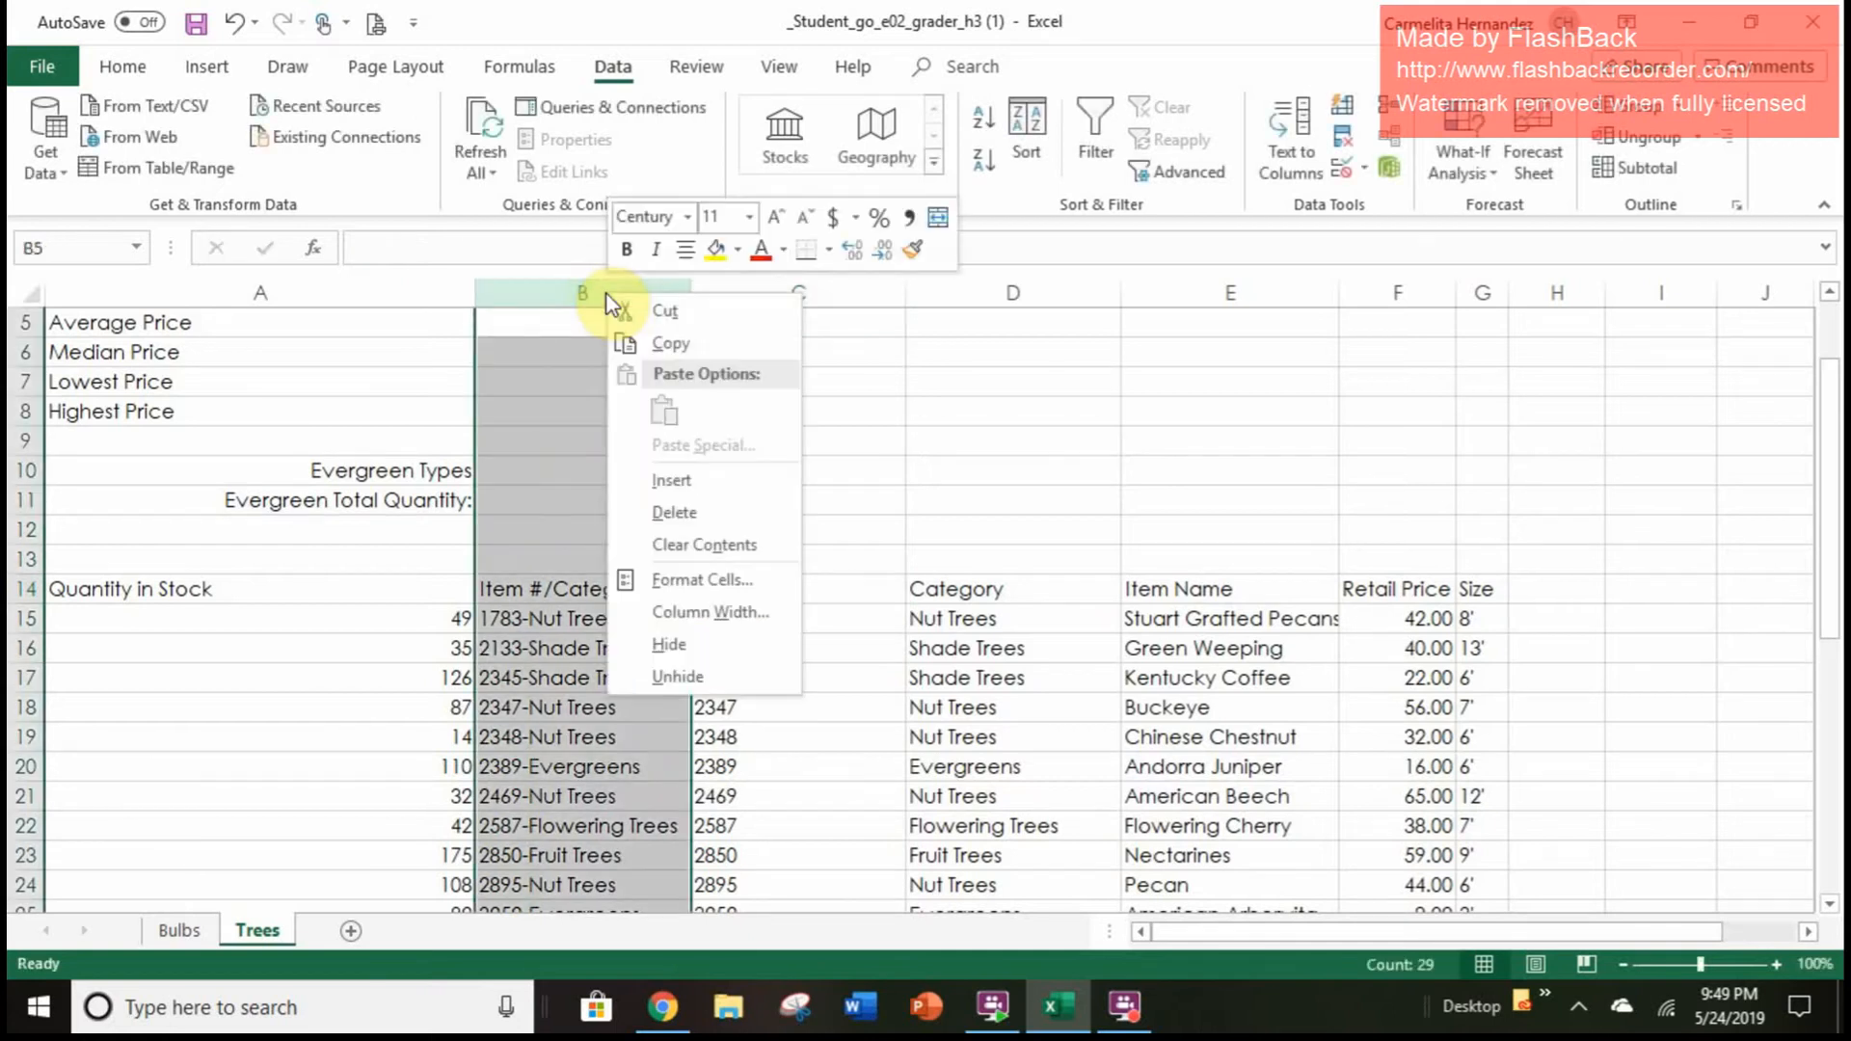
pyautogui.click(710, 514)
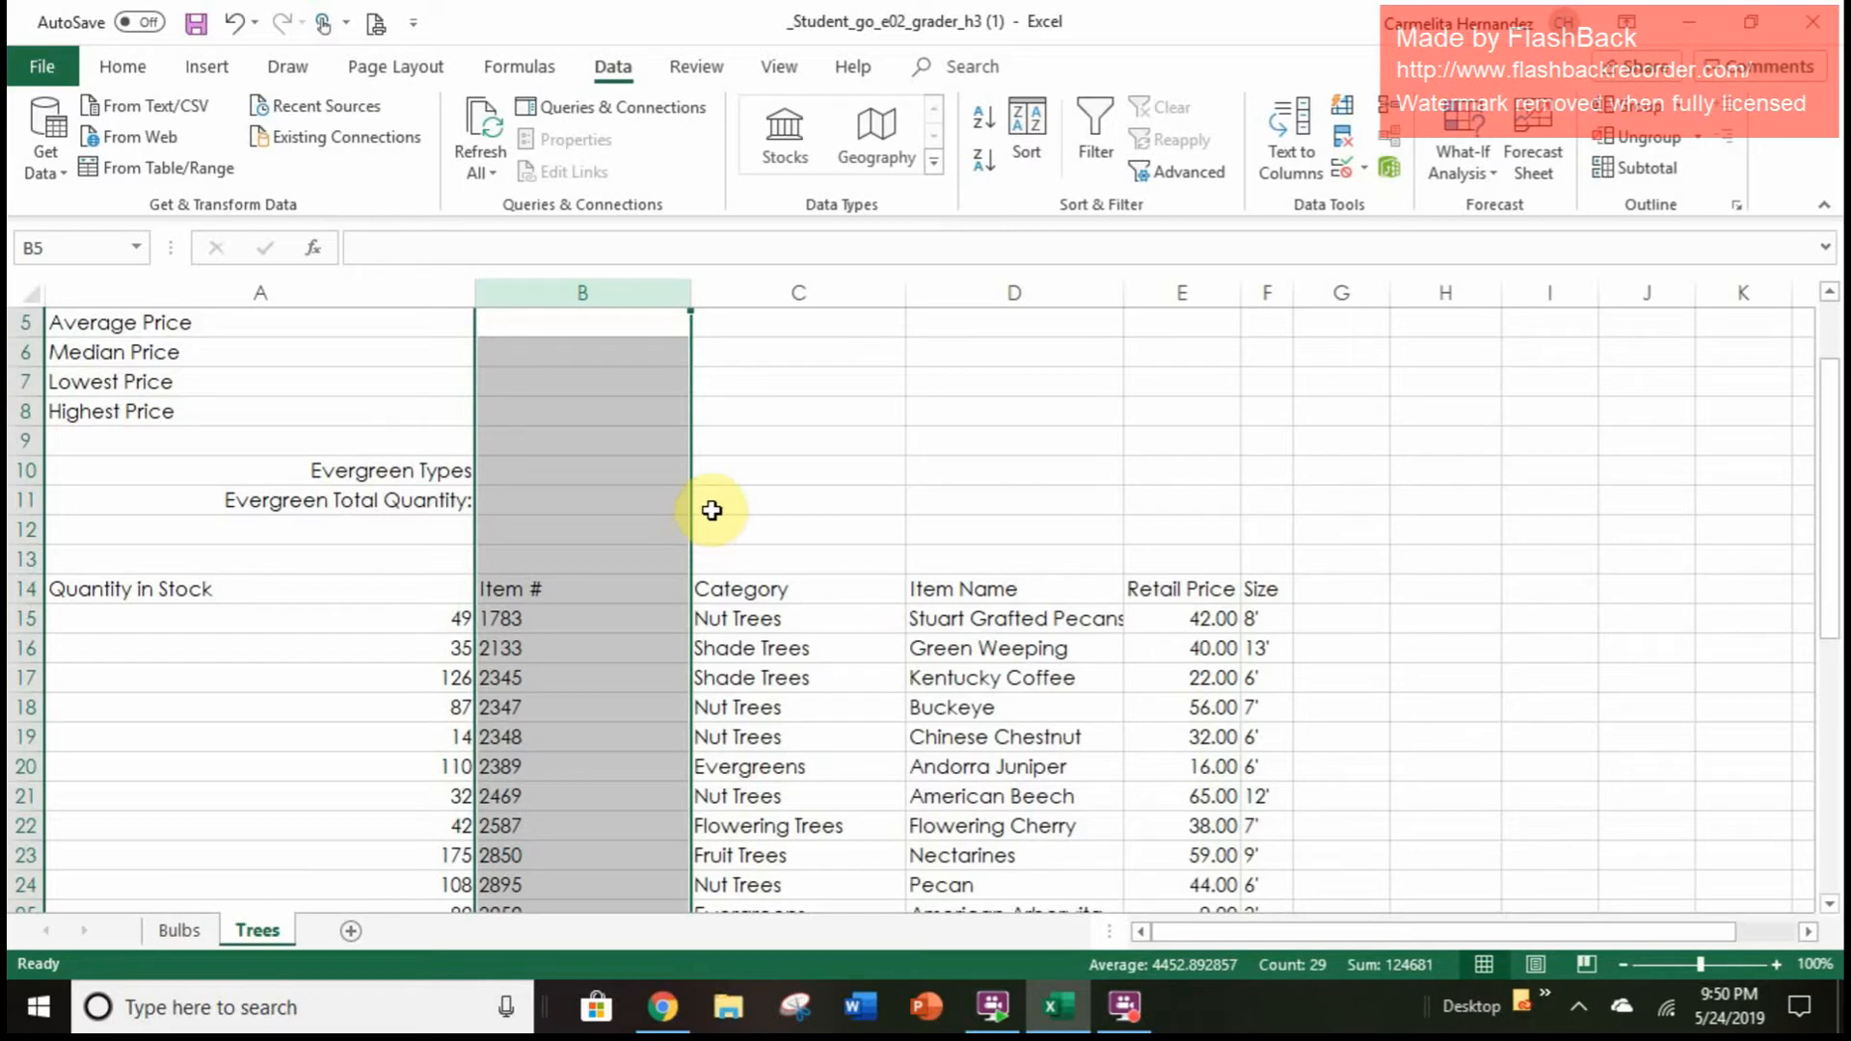
# Cut the Category column from column C of the Trees sheet and paste it into column G, beside Size
pyautogui.click(834, 297)
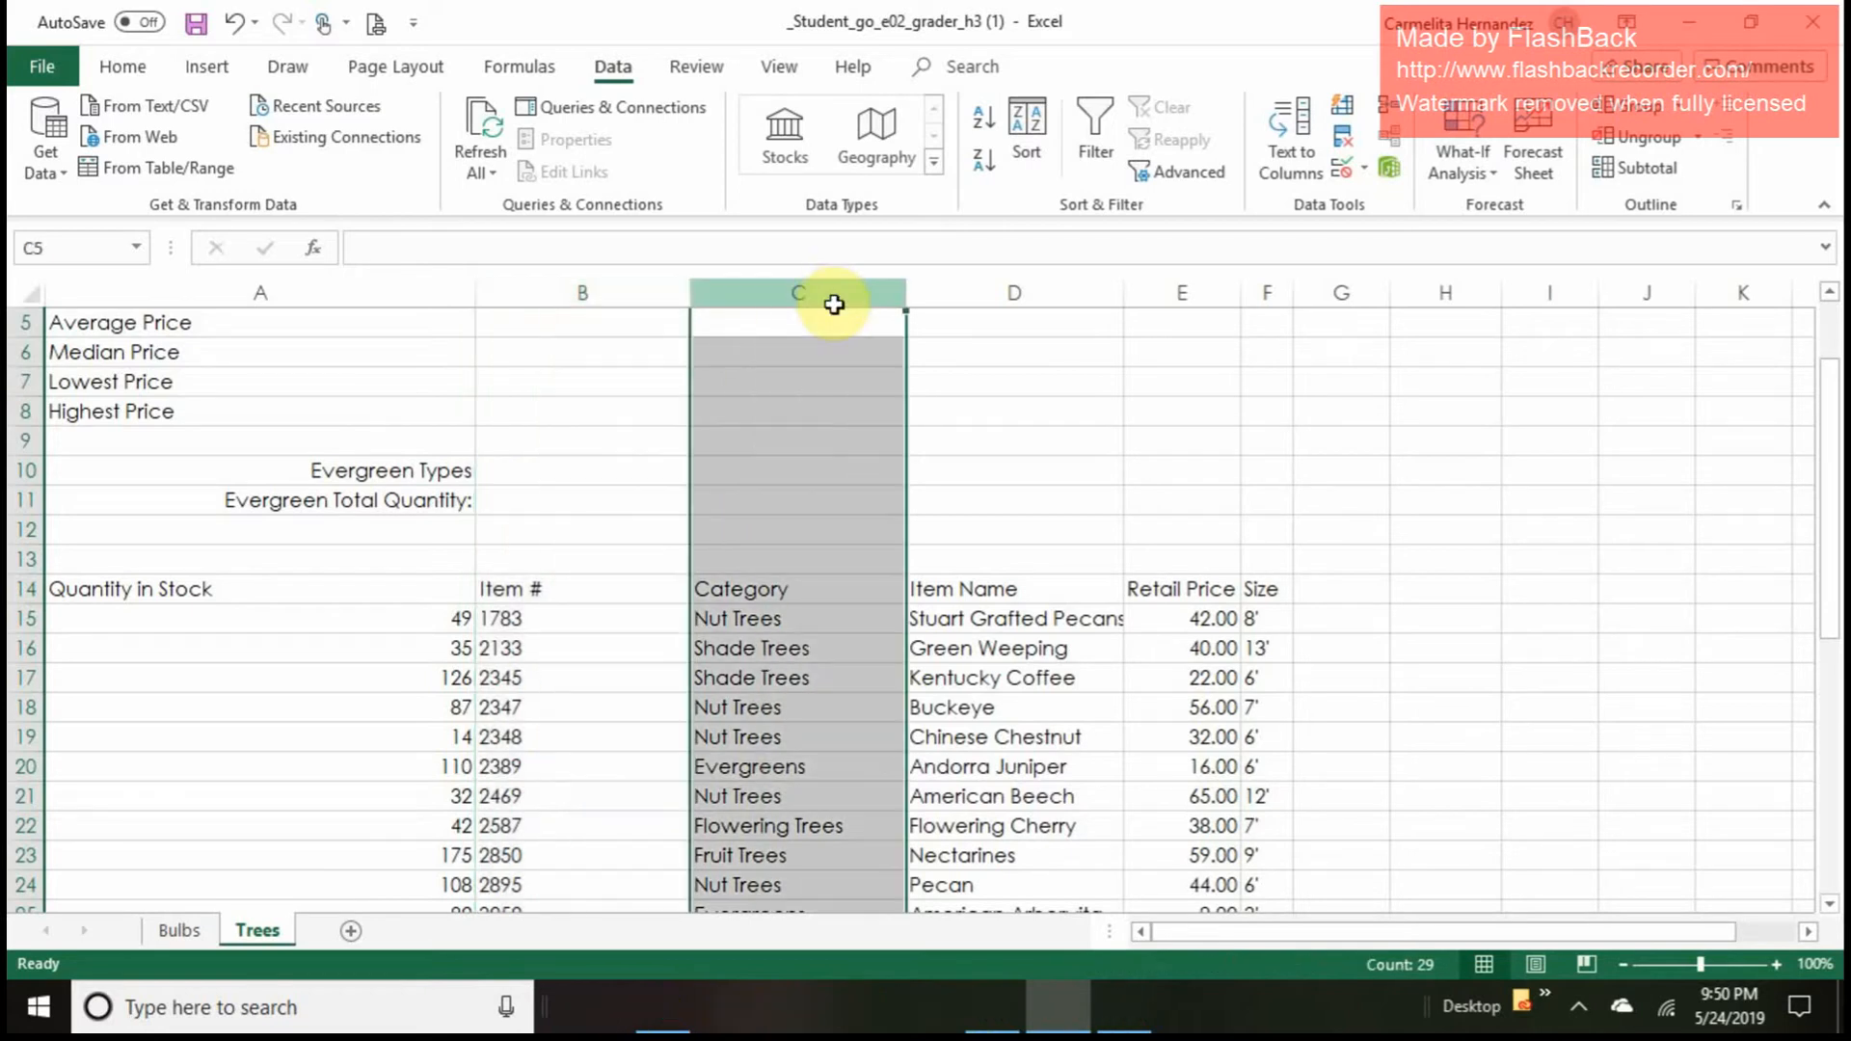
pyautogui.rightClick(834, 297)
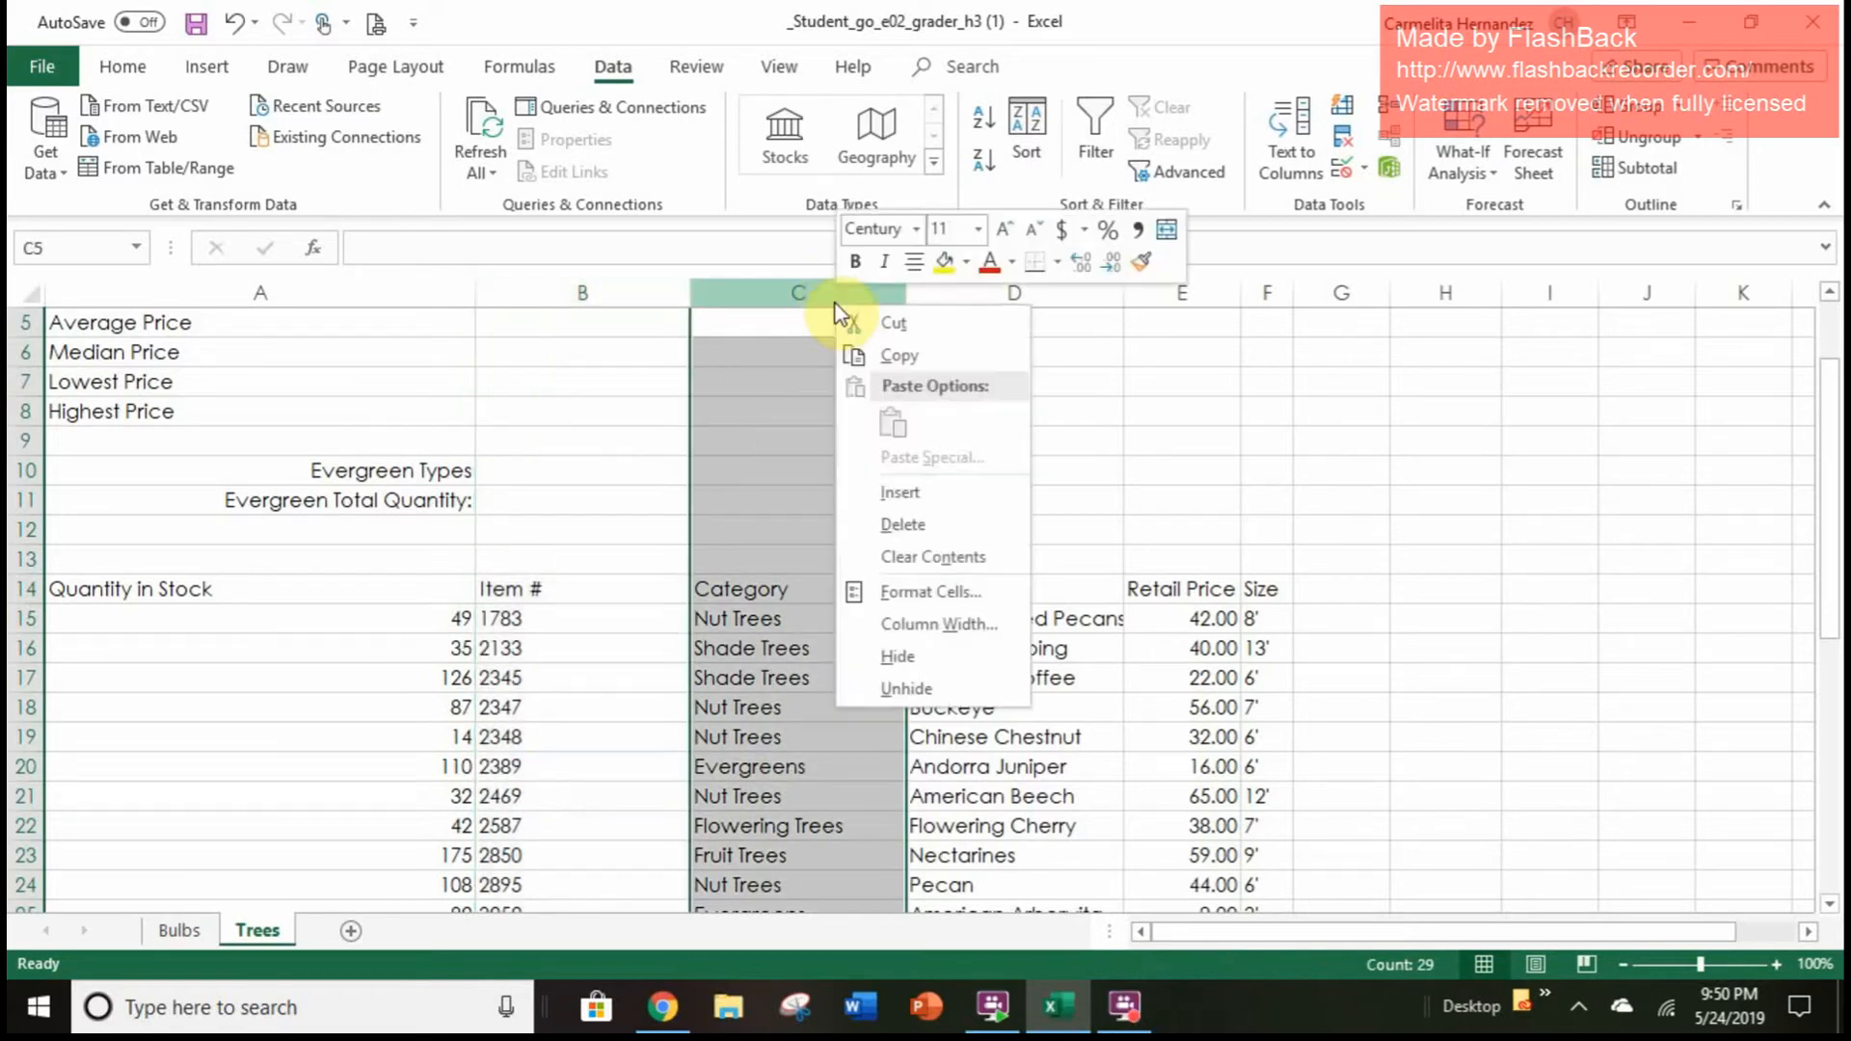
pyautogui.click(899, 328)
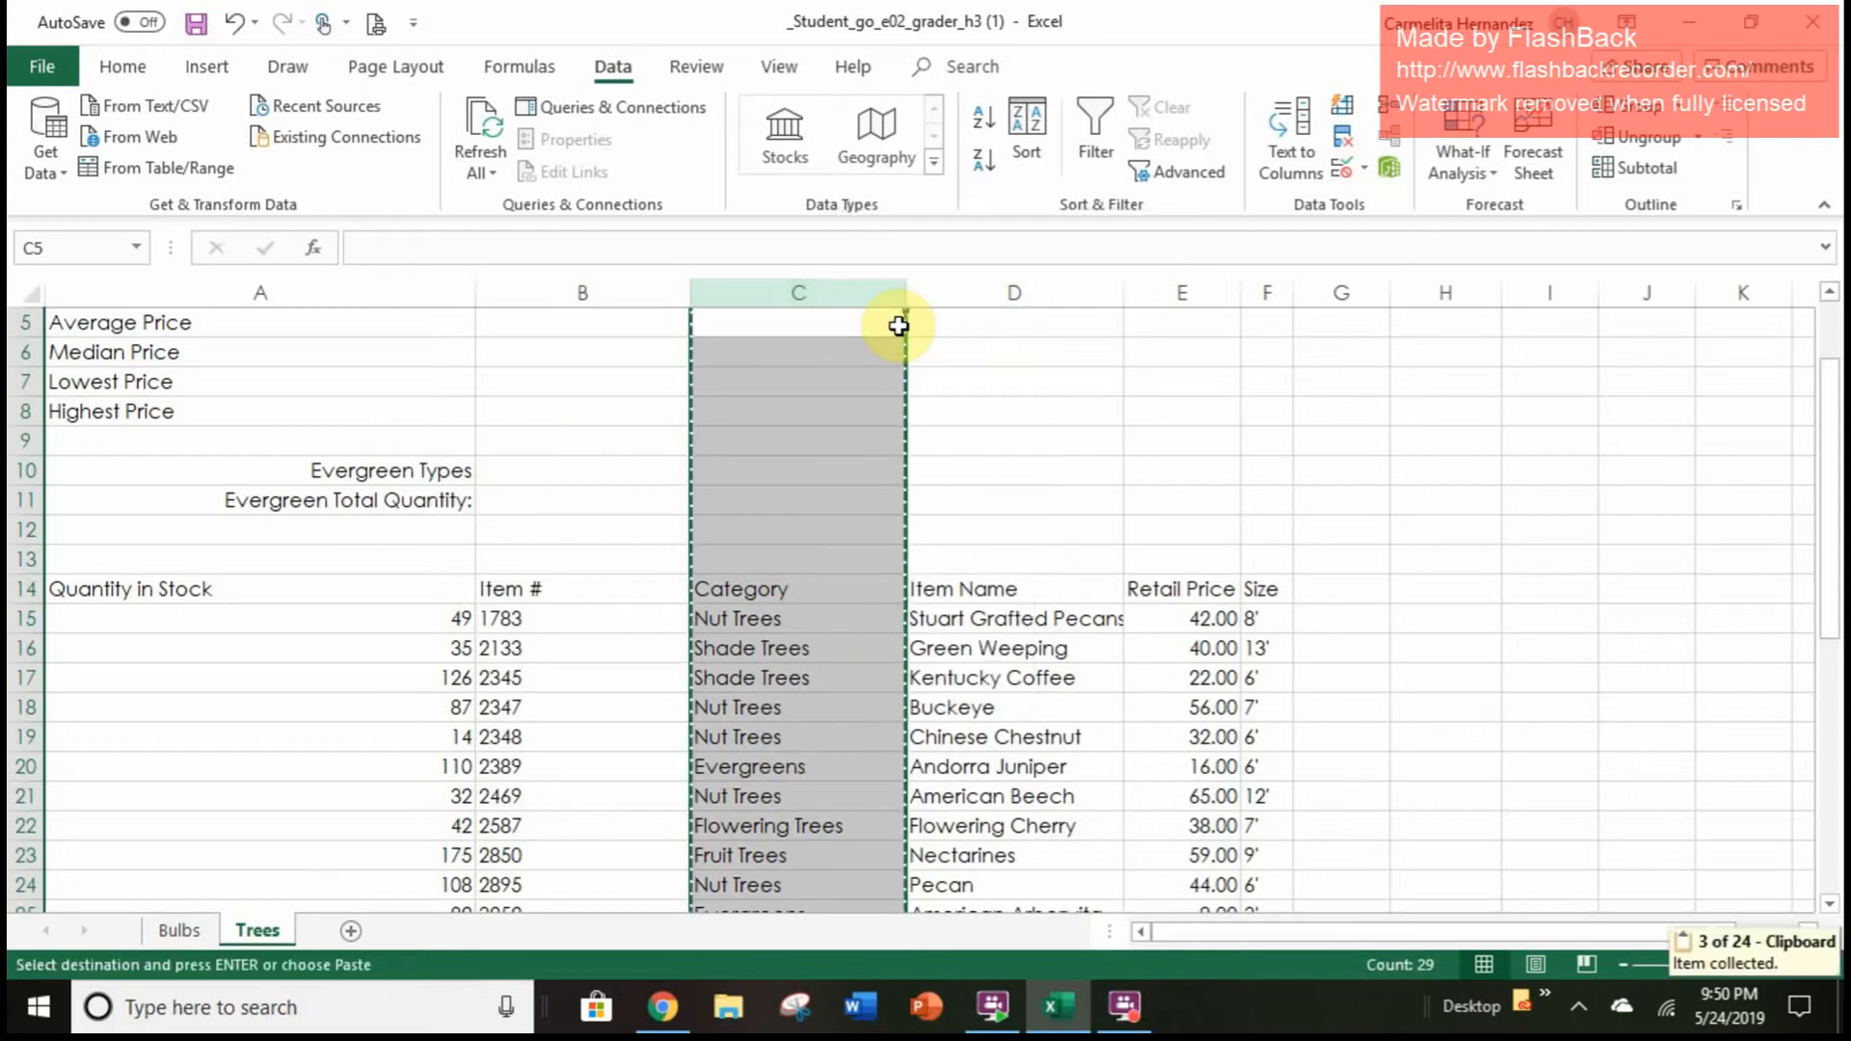
pyautogui.rightClick(1329, 295)
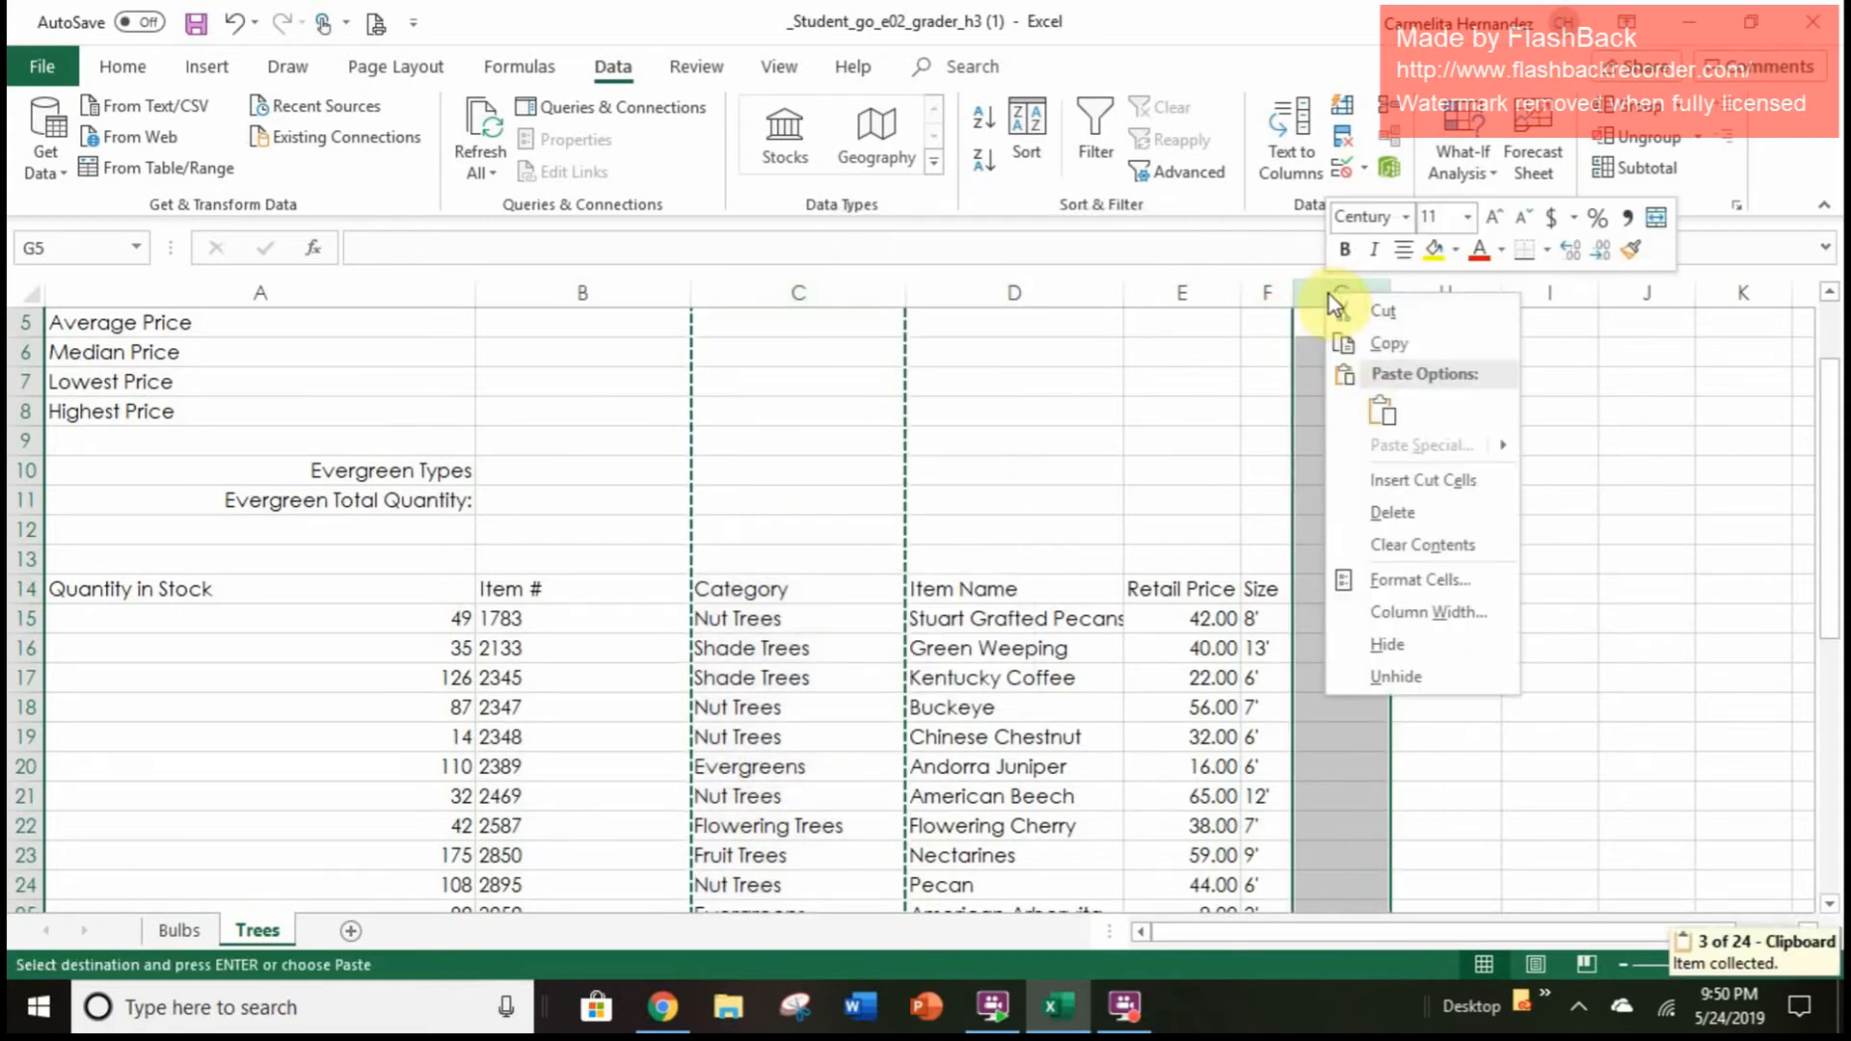
pyautogui.click(1380, 398)
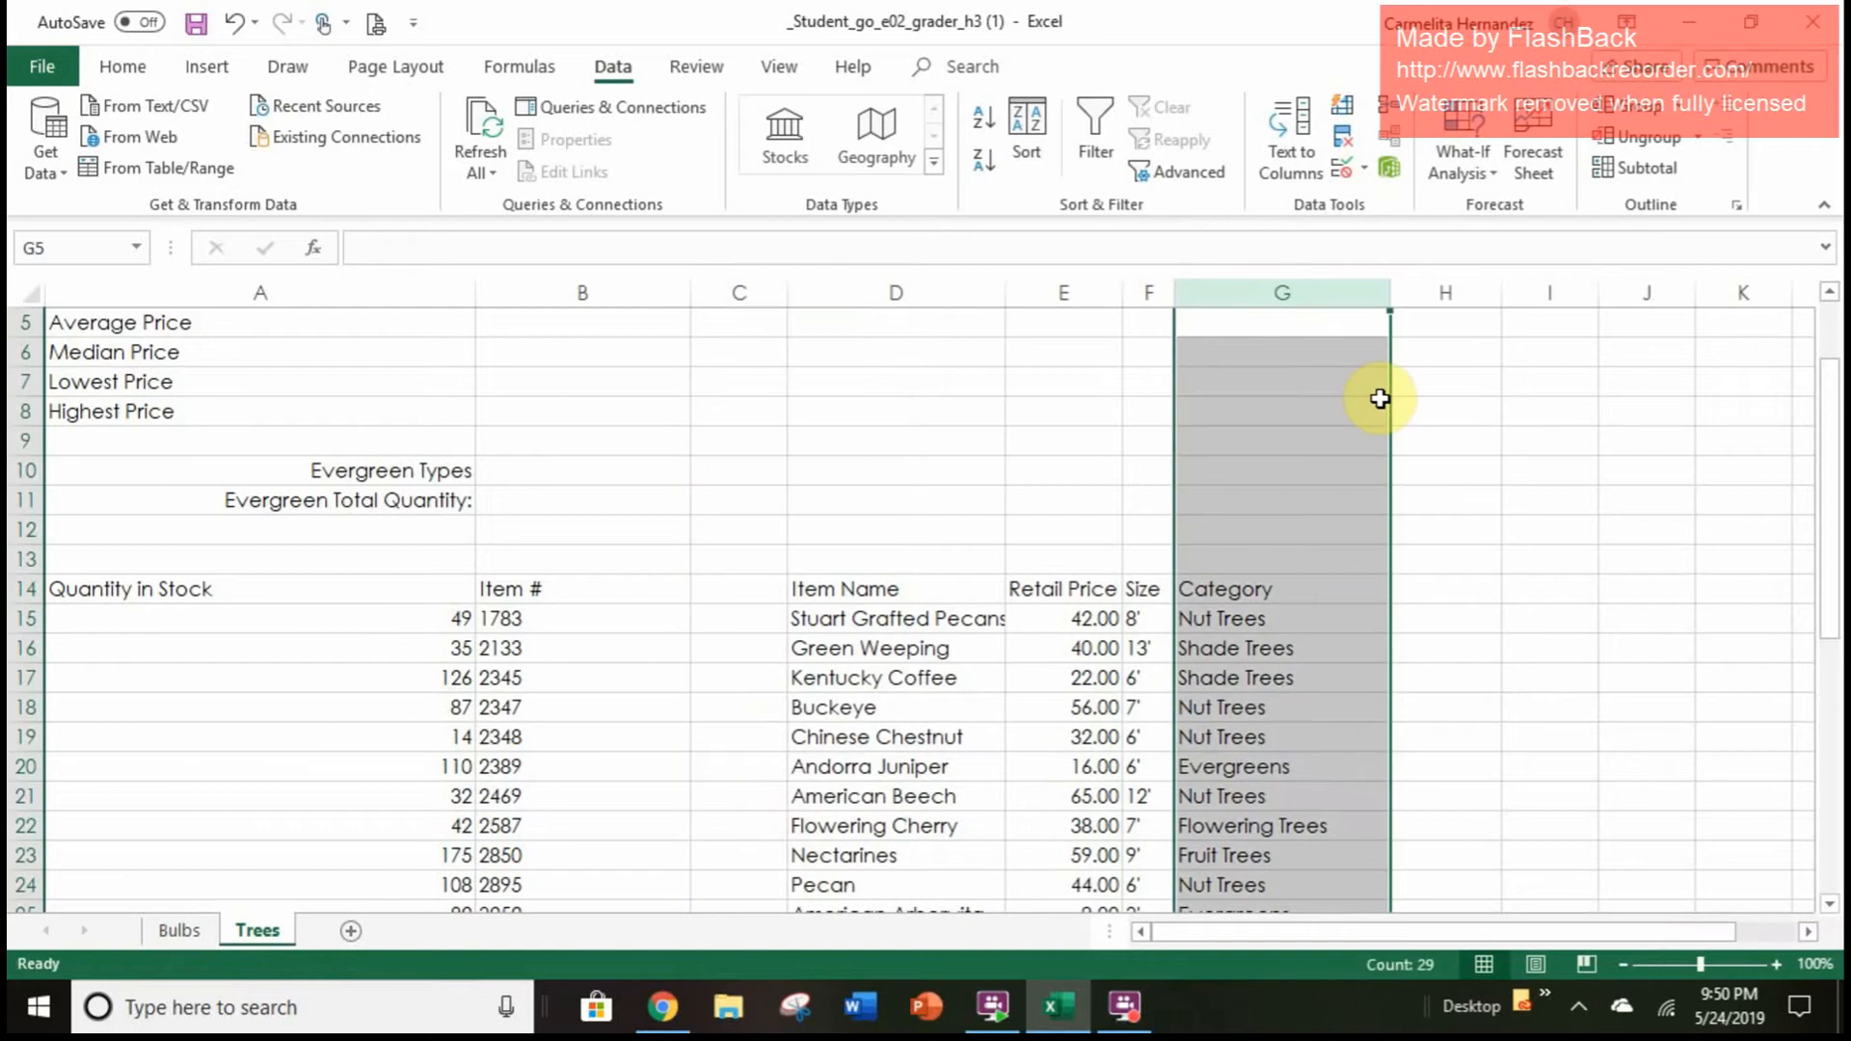
# Delete the empty column C between Item # and Item Name on the Trees sheet
pyautogui.click(756, 292)
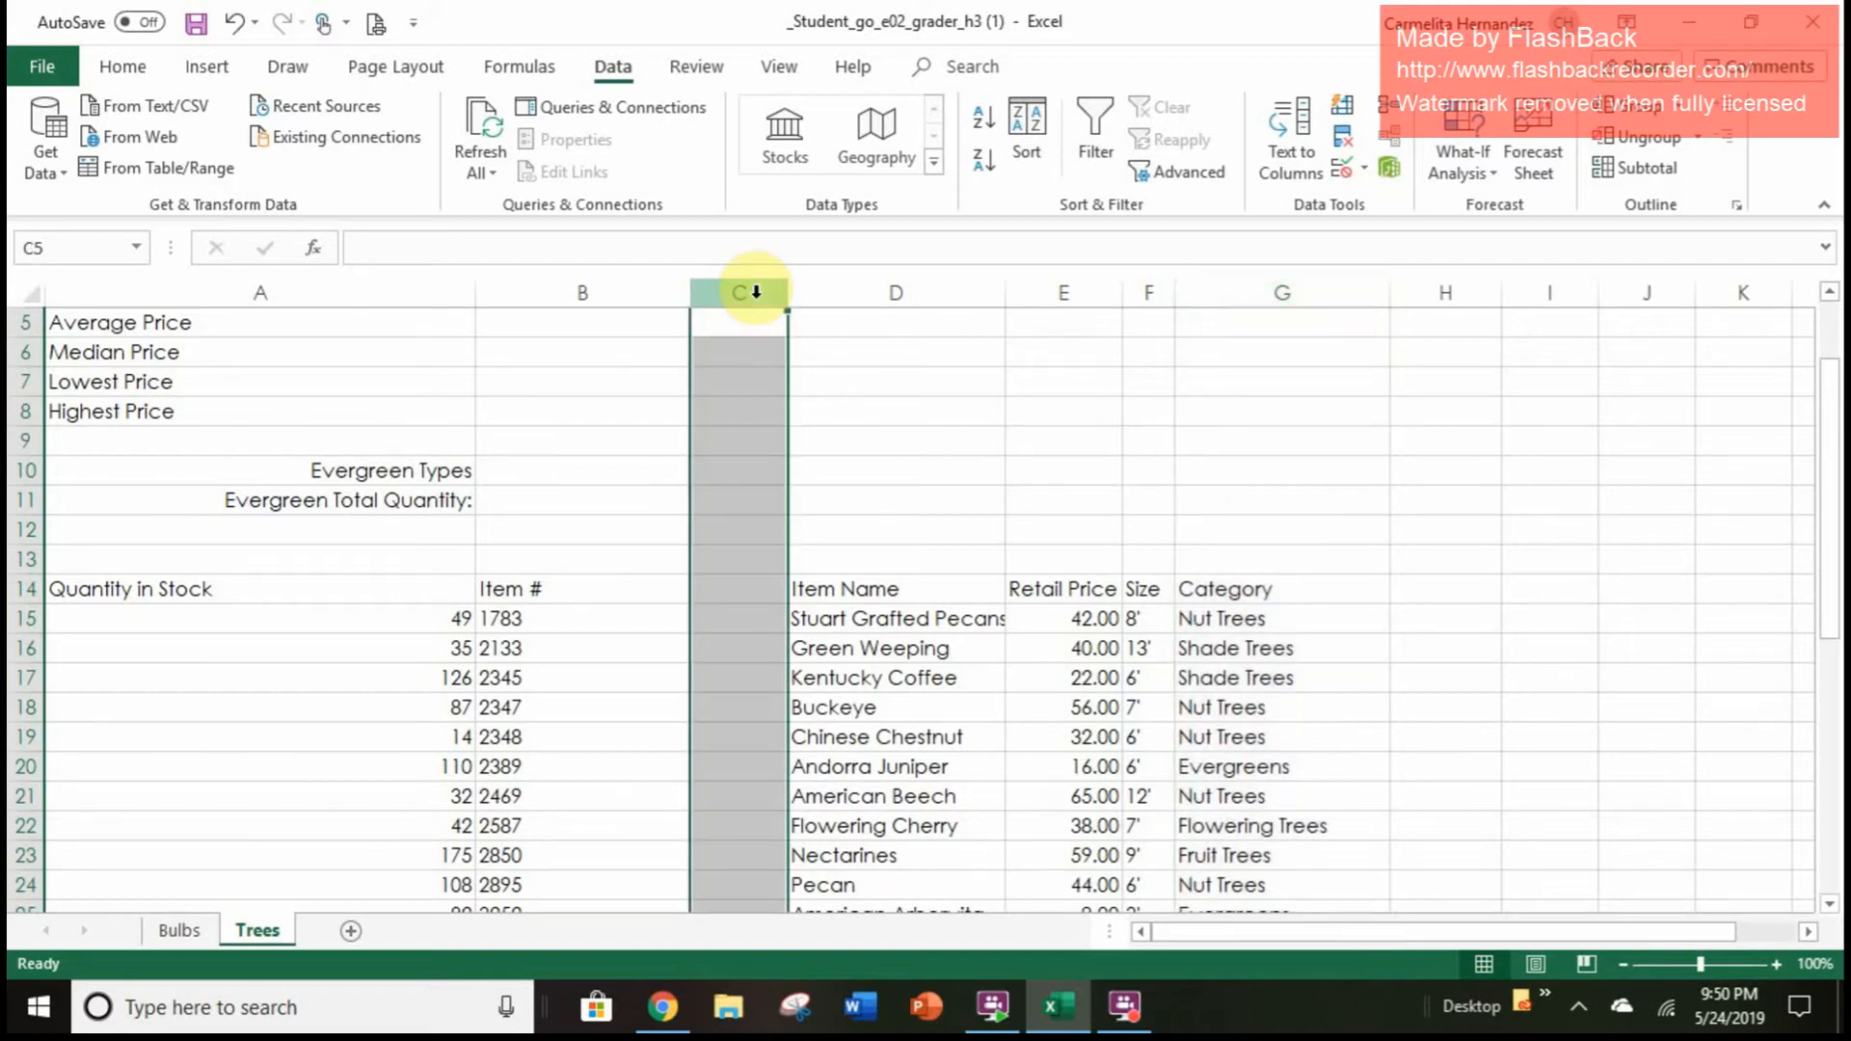
pyautogui.rightClick(755, 292)
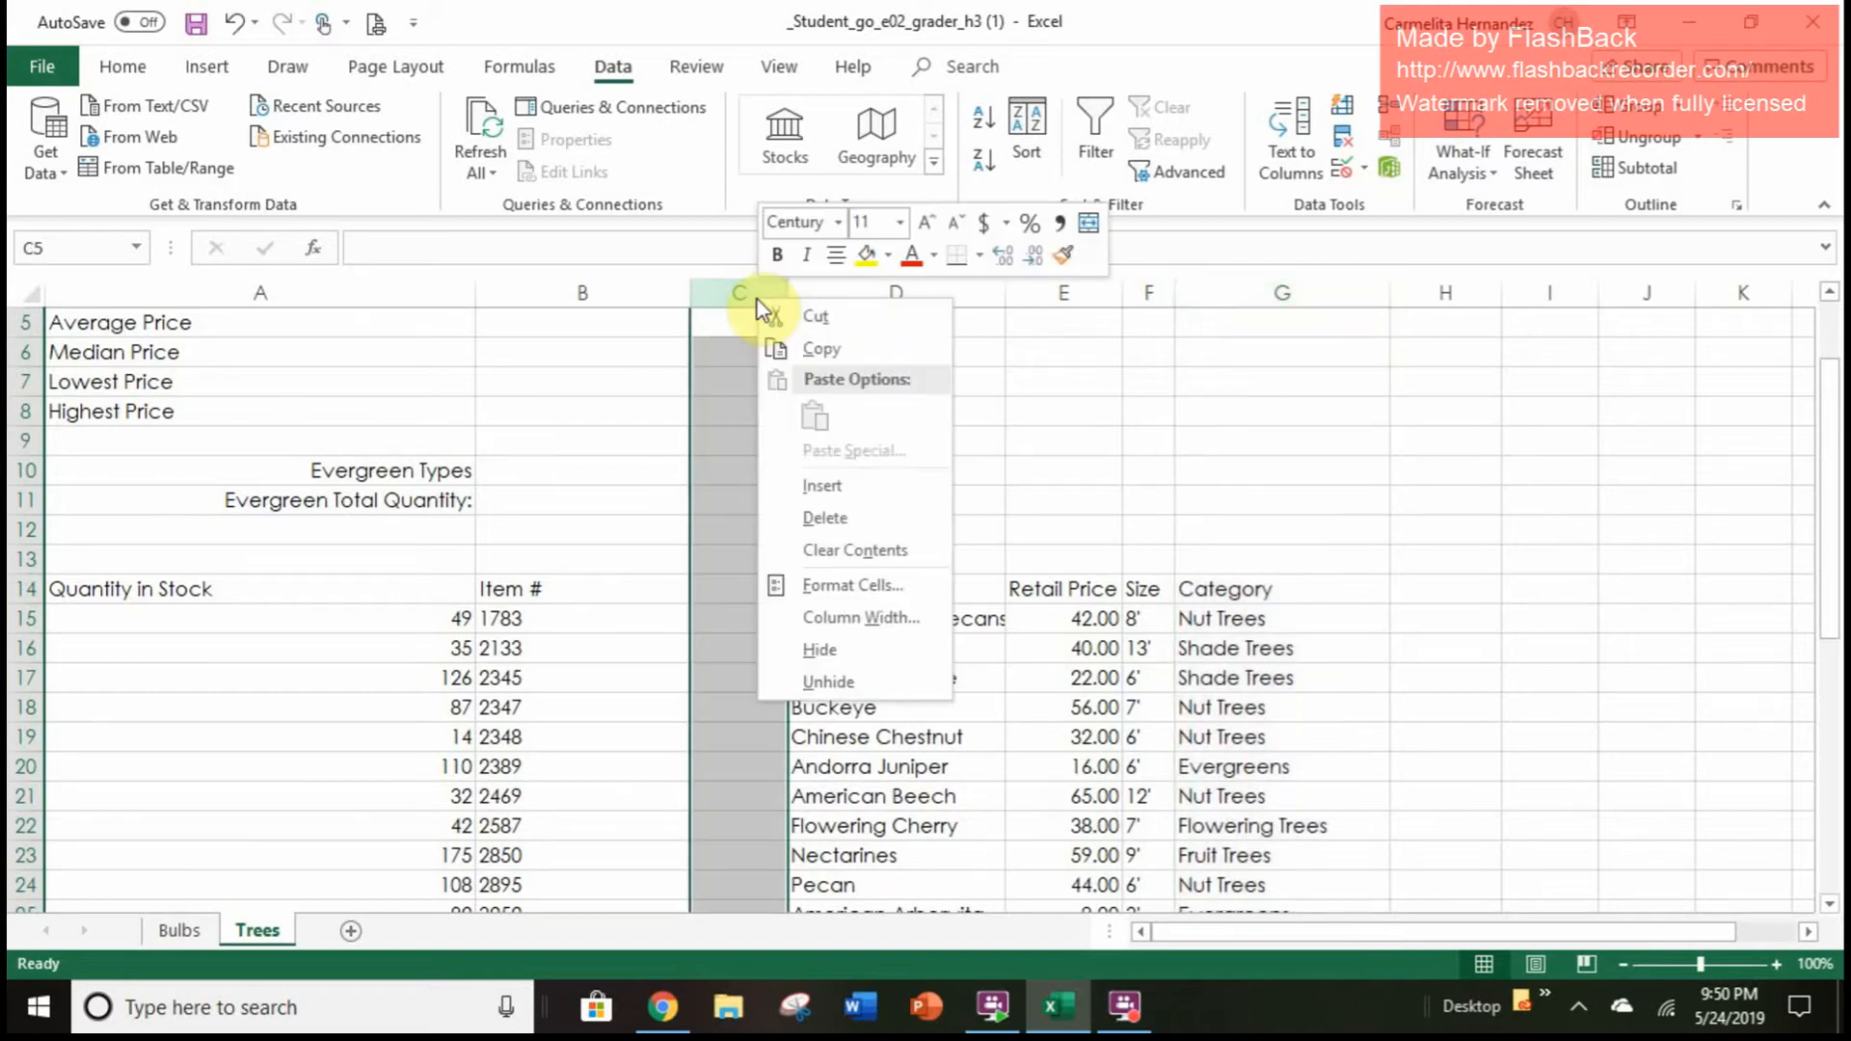
pyautogui.click(822, 511)
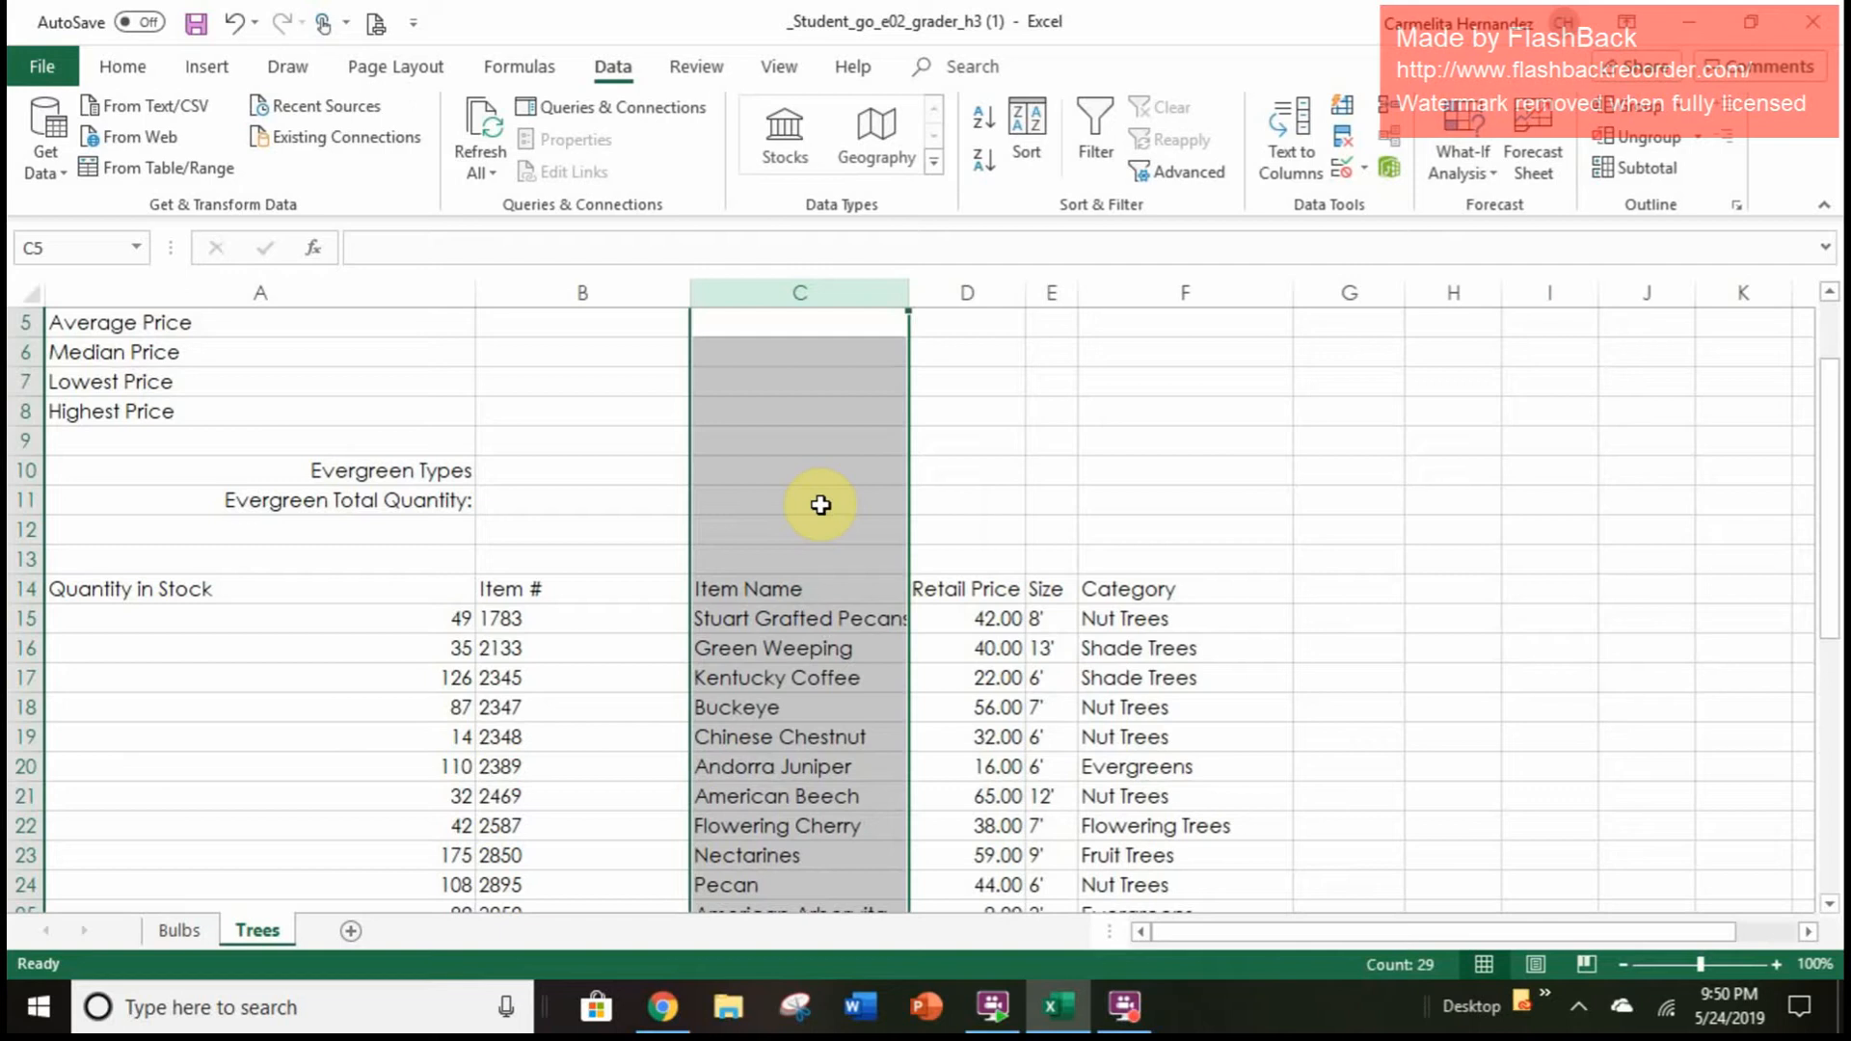
# AutoFit the widths of columns A through F on the Trees sheet
pyautogui.click(411, 294)
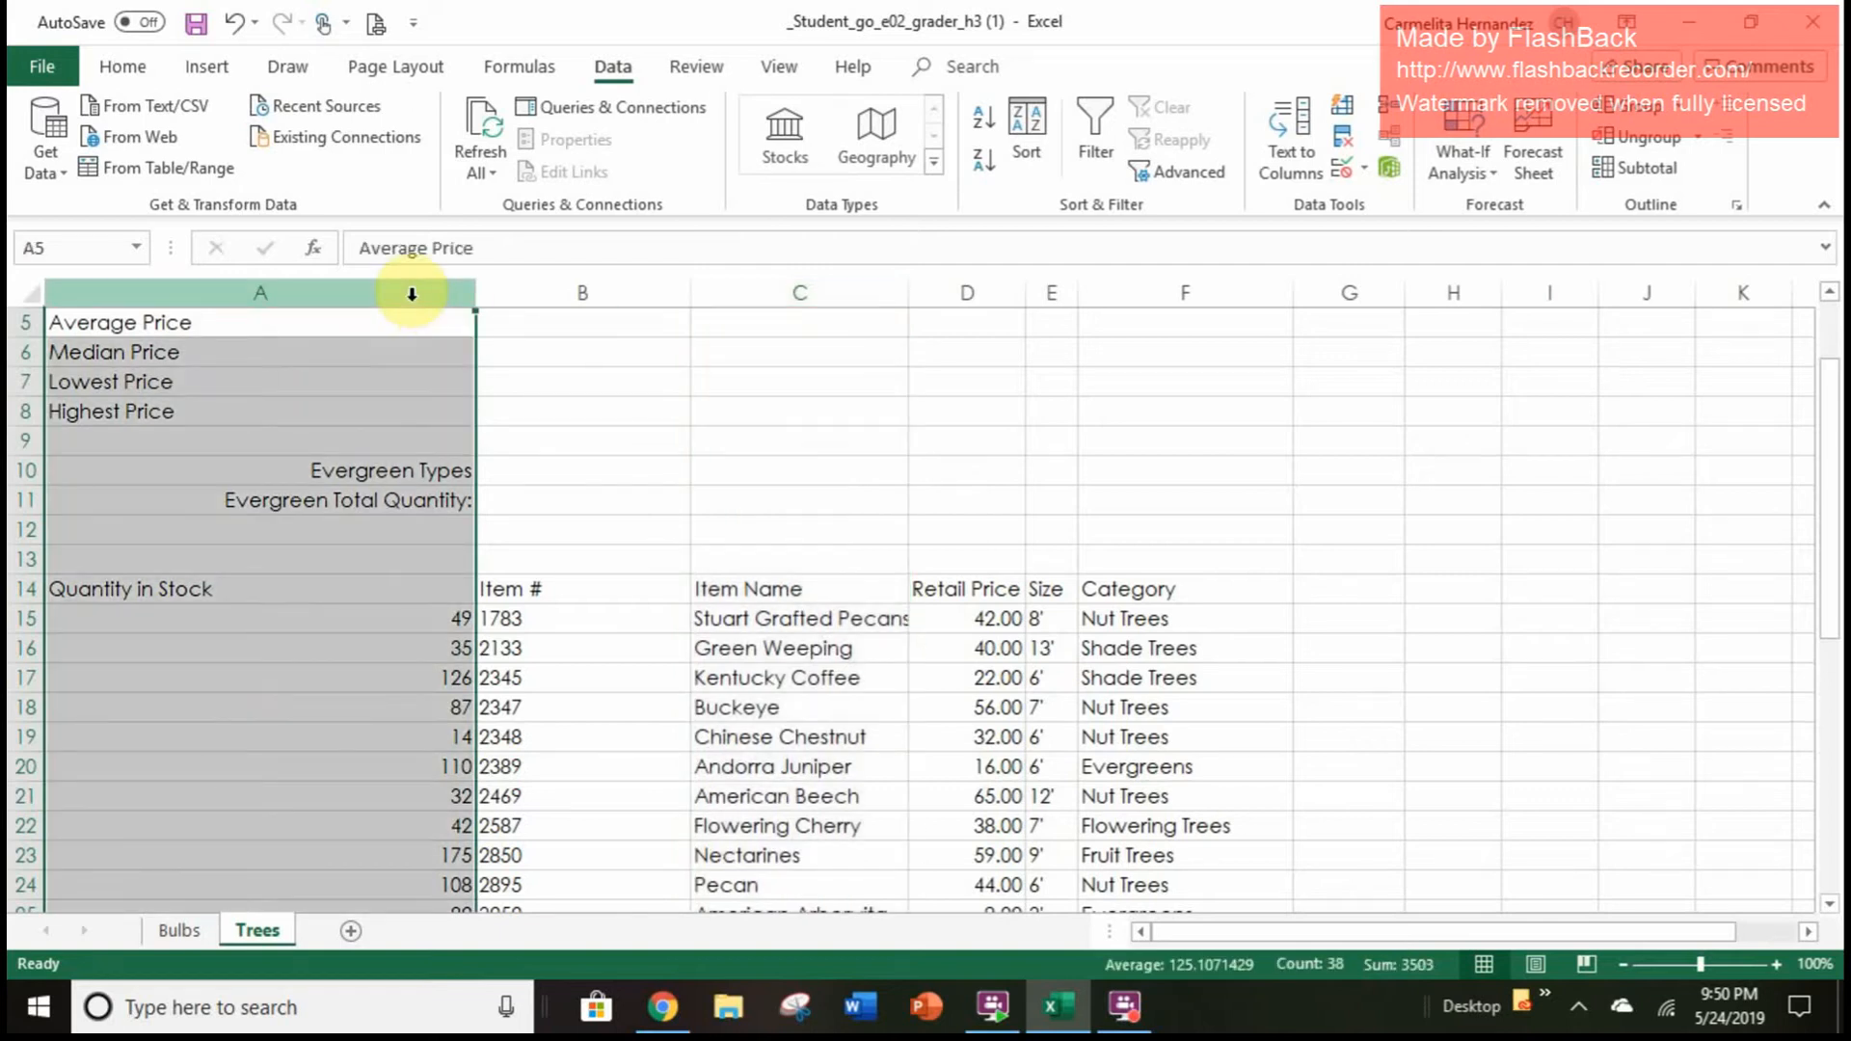
pyautogui.moveTo(412, 293); pyautogui.dragTo(1116, 298)
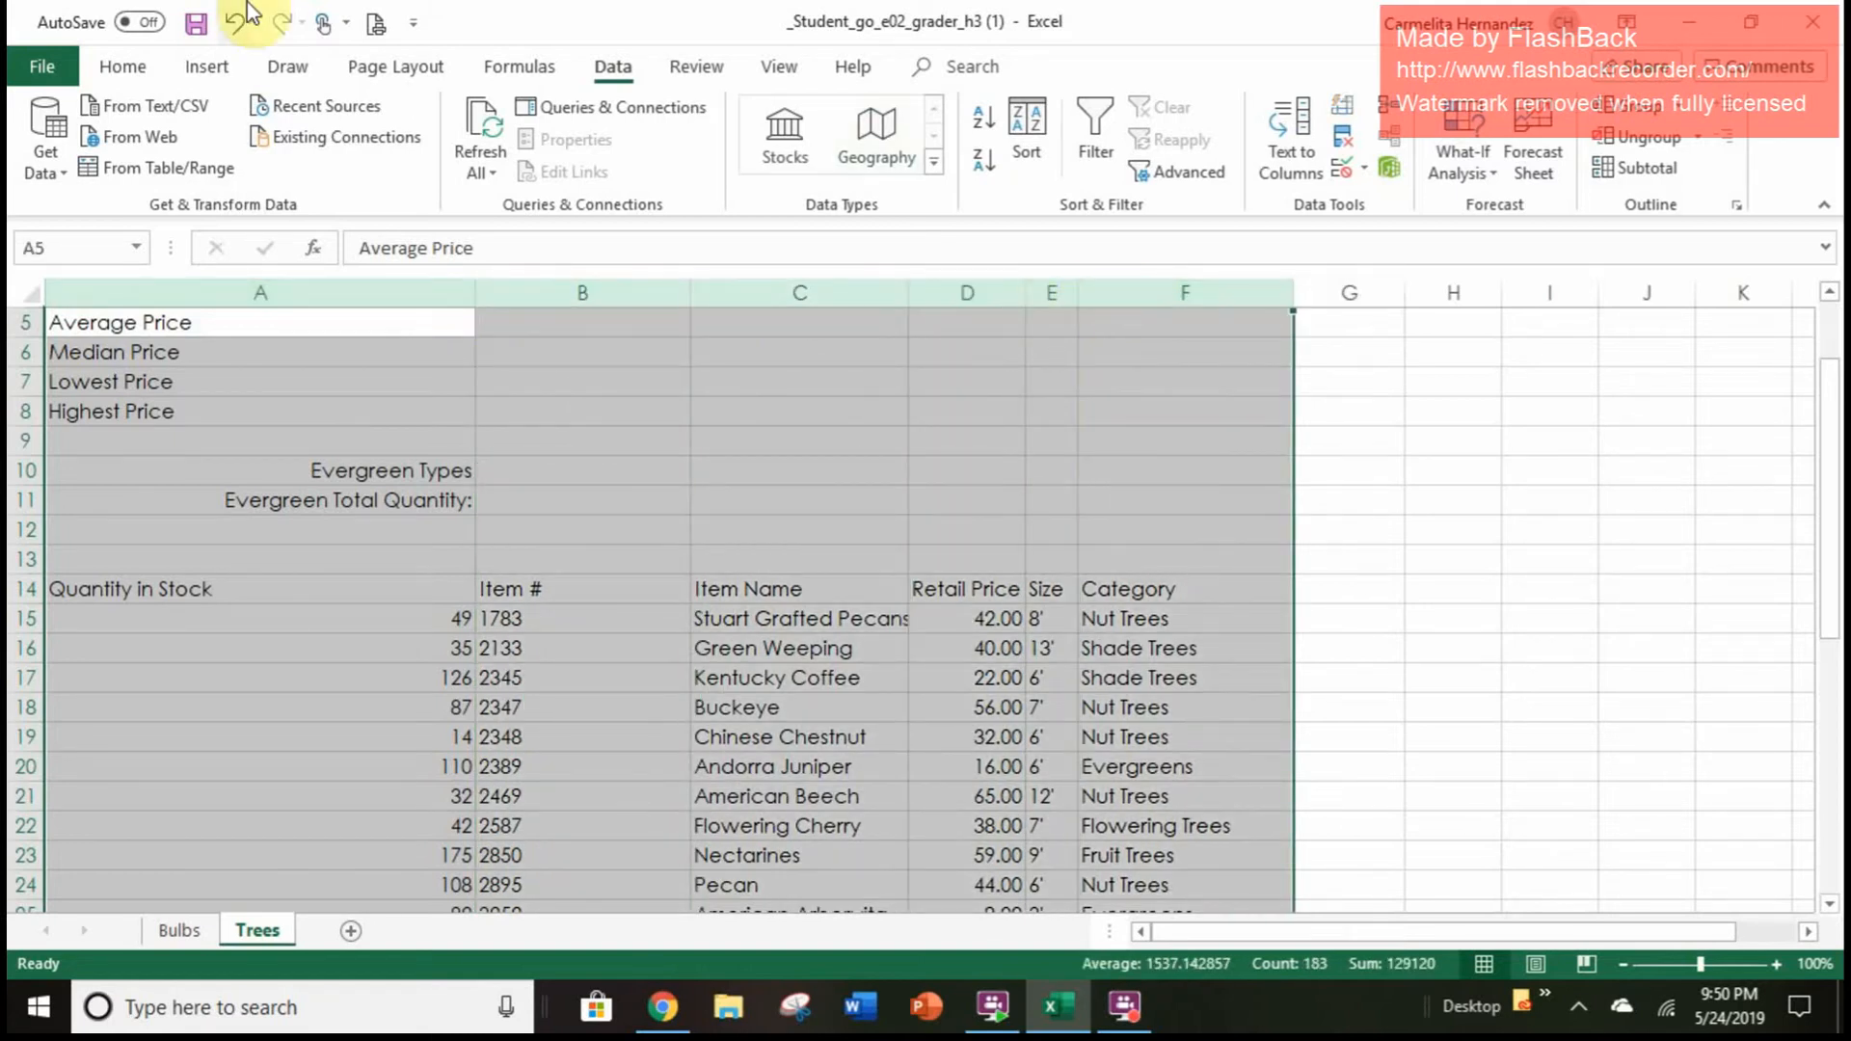
pyautogui.click(128, 69)
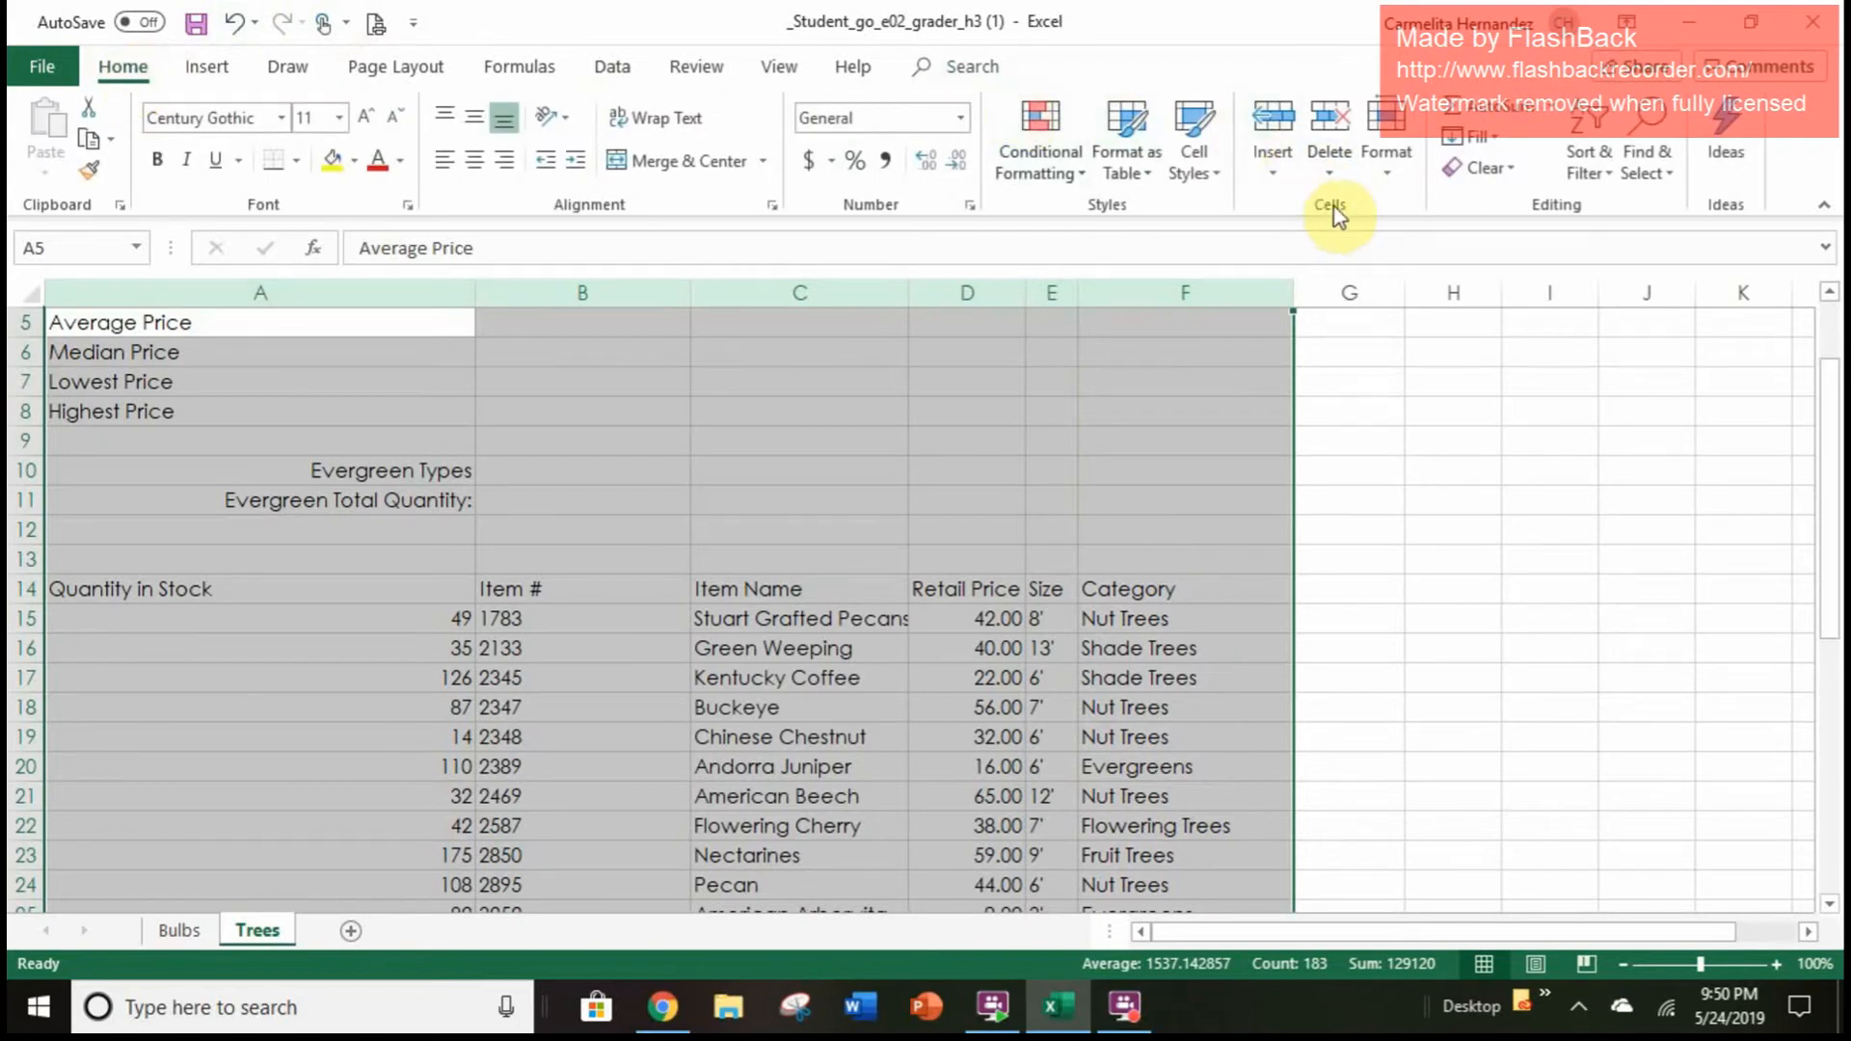
pyautogui.click(1394, 161)
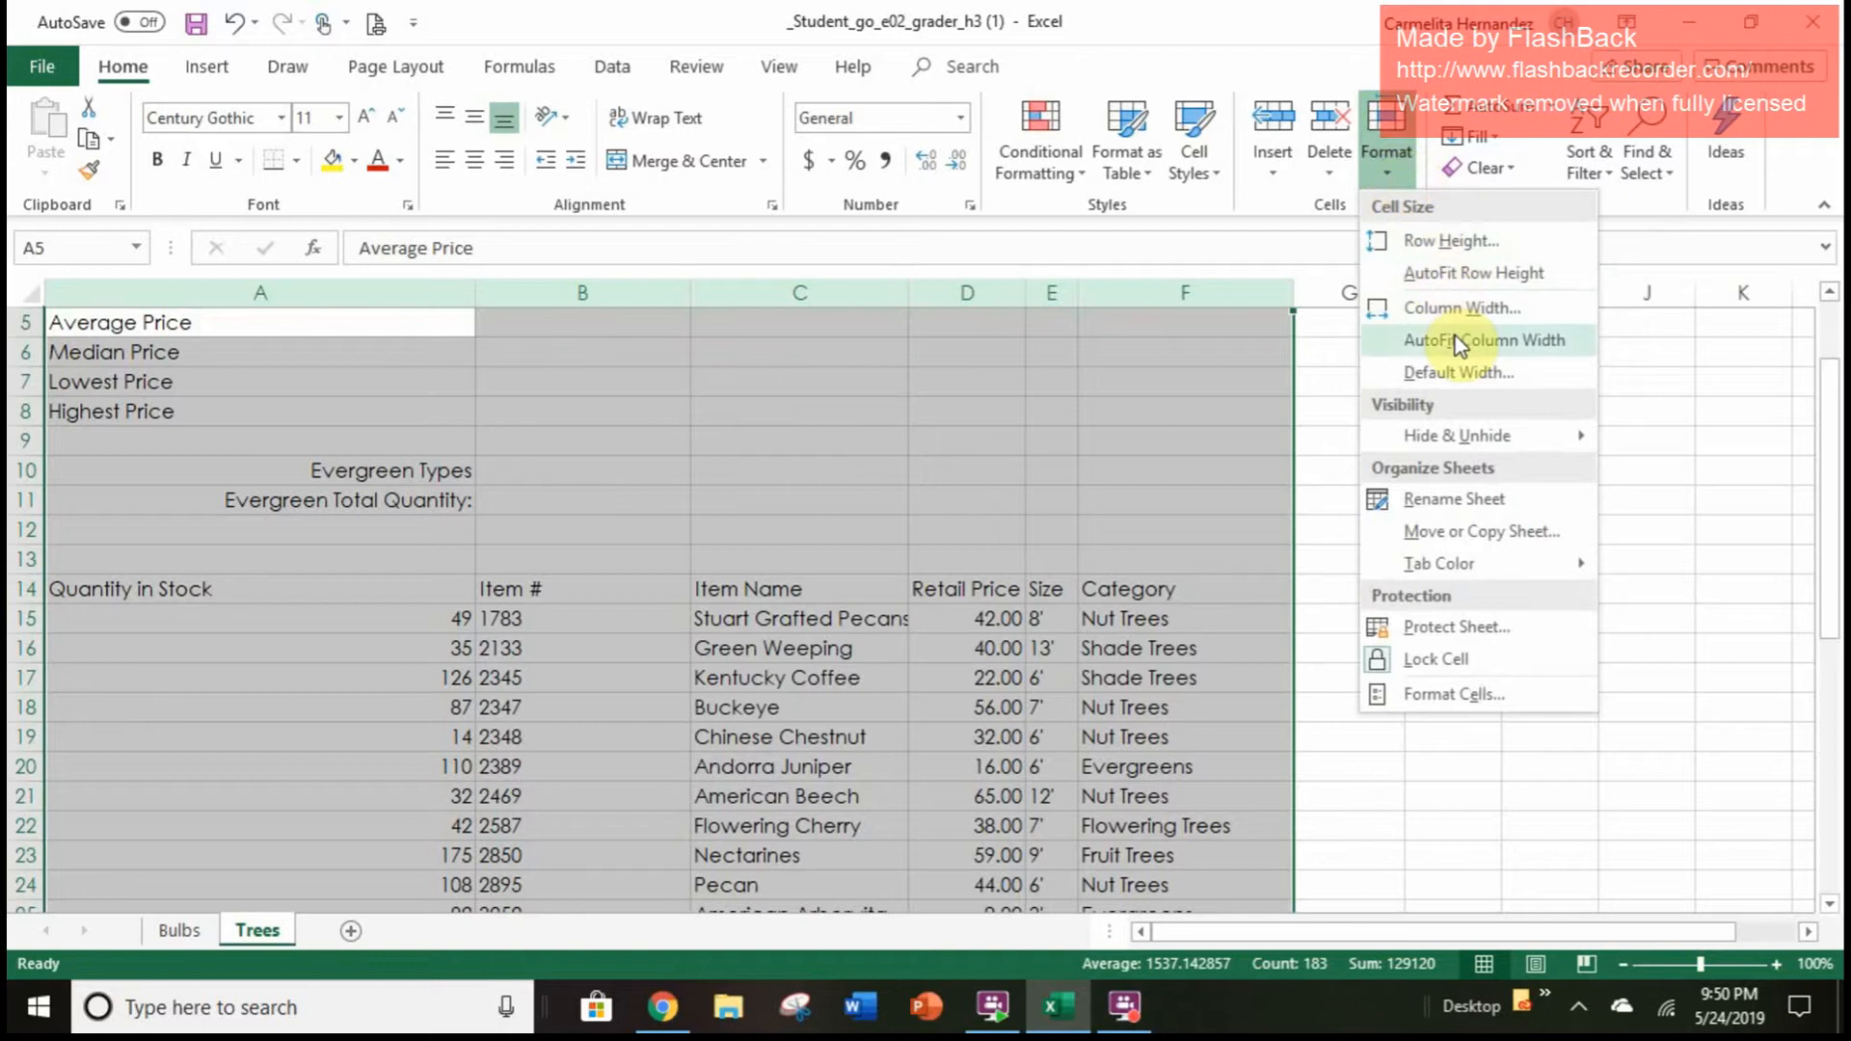
pyautogui.click(1455, 340)
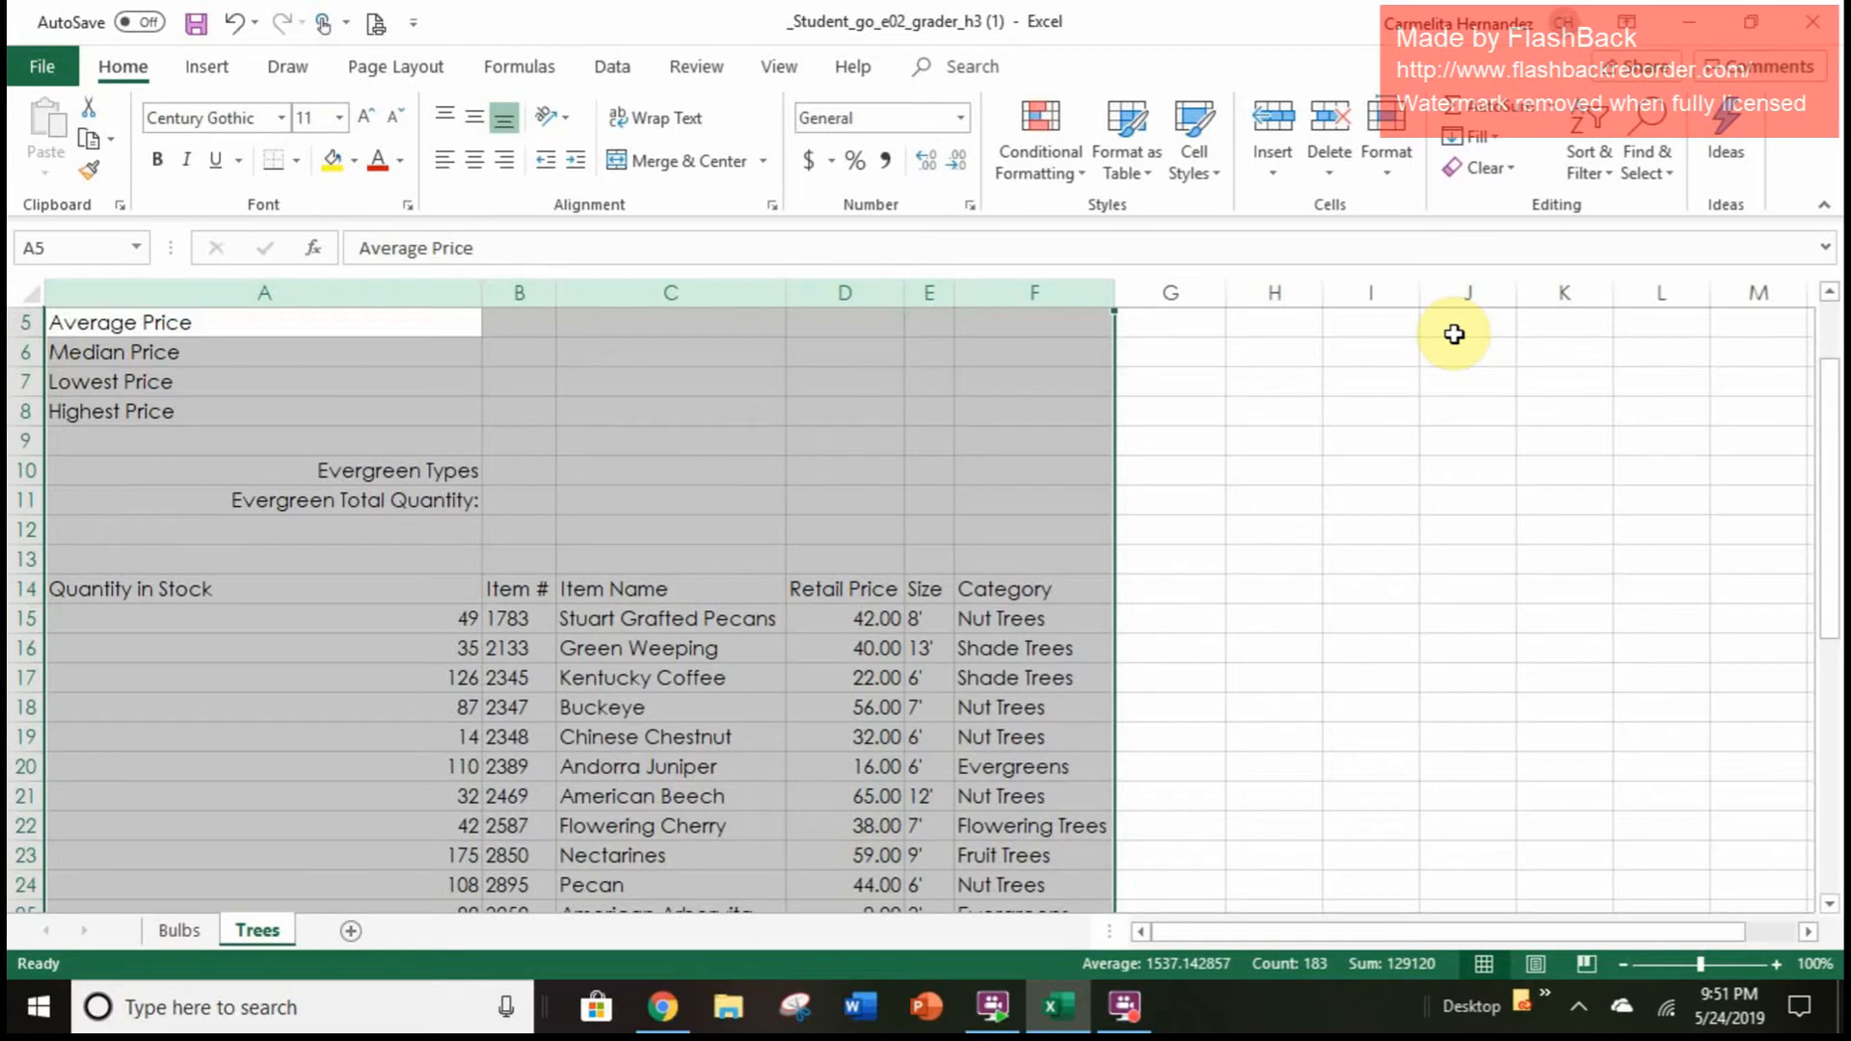
pyautogui.click(847, 414)
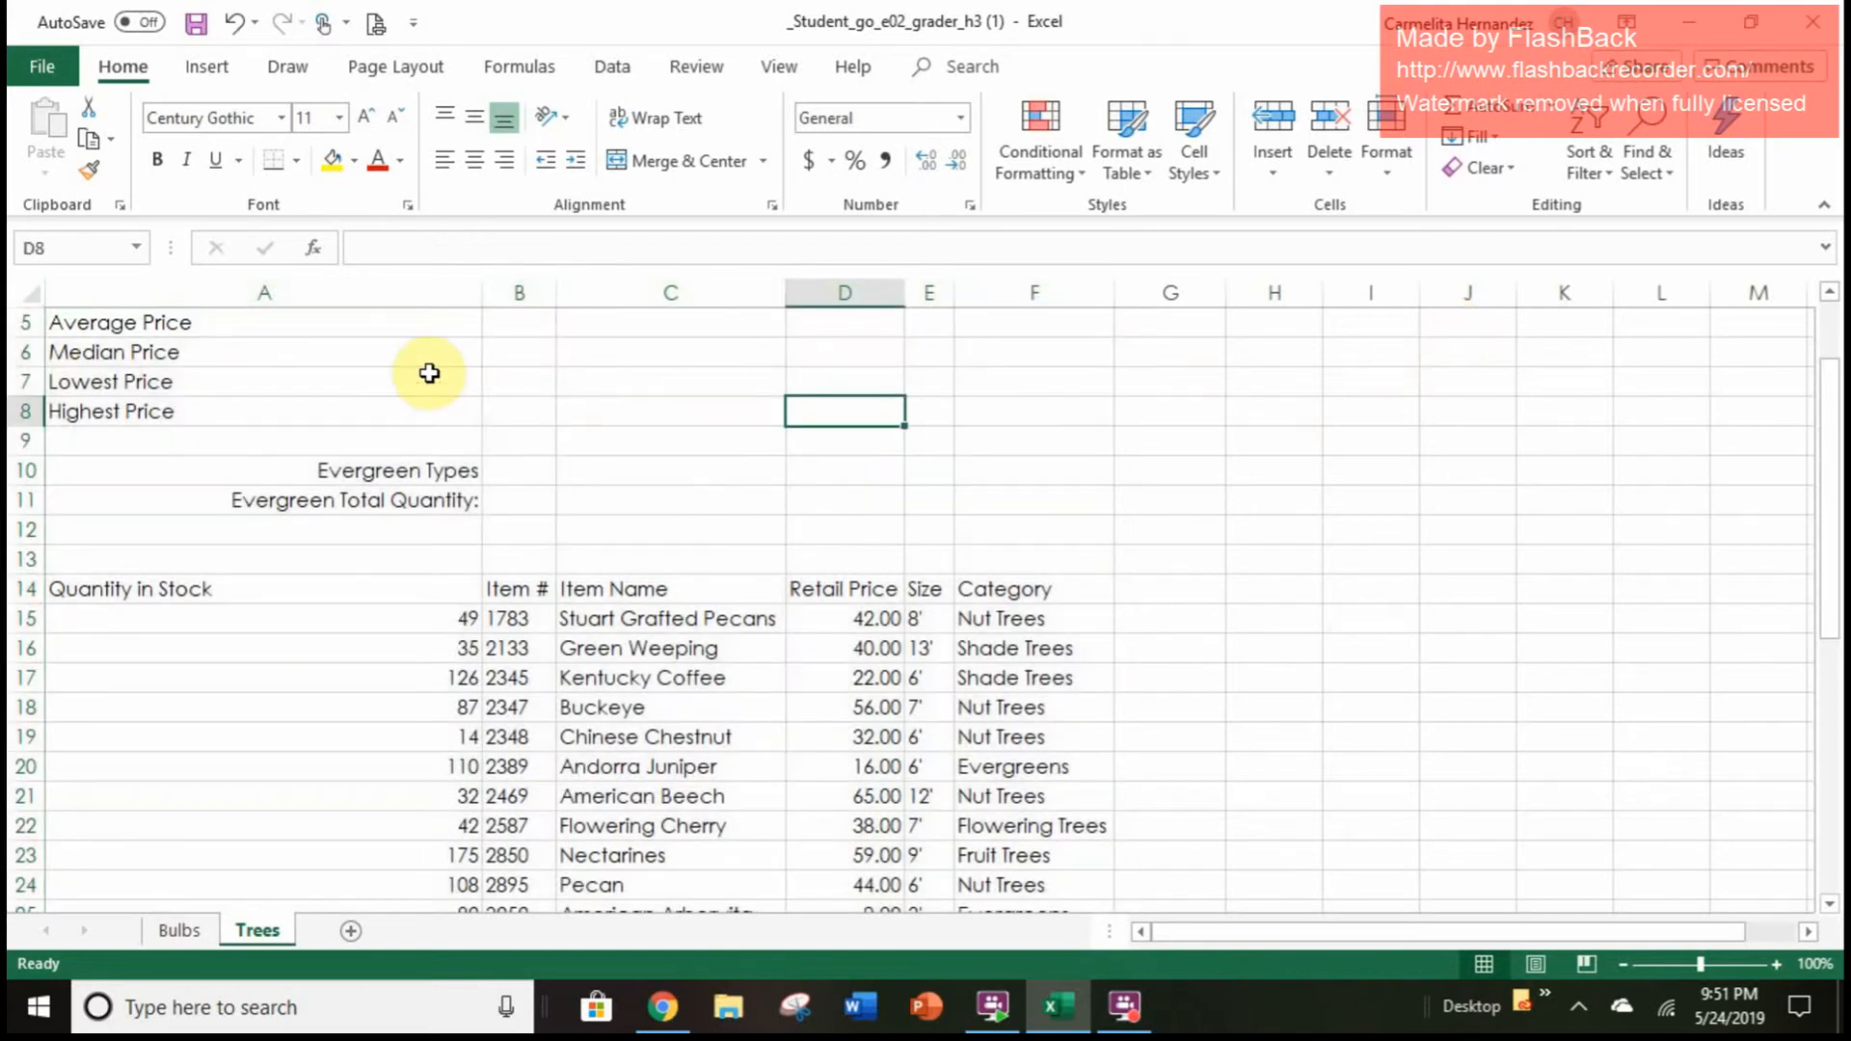
# Total the Quantity in Stock range A15:A42 in cell B4 of the Trees sheet with the SUM function
pyautogui.scroll(2, 488, 501)
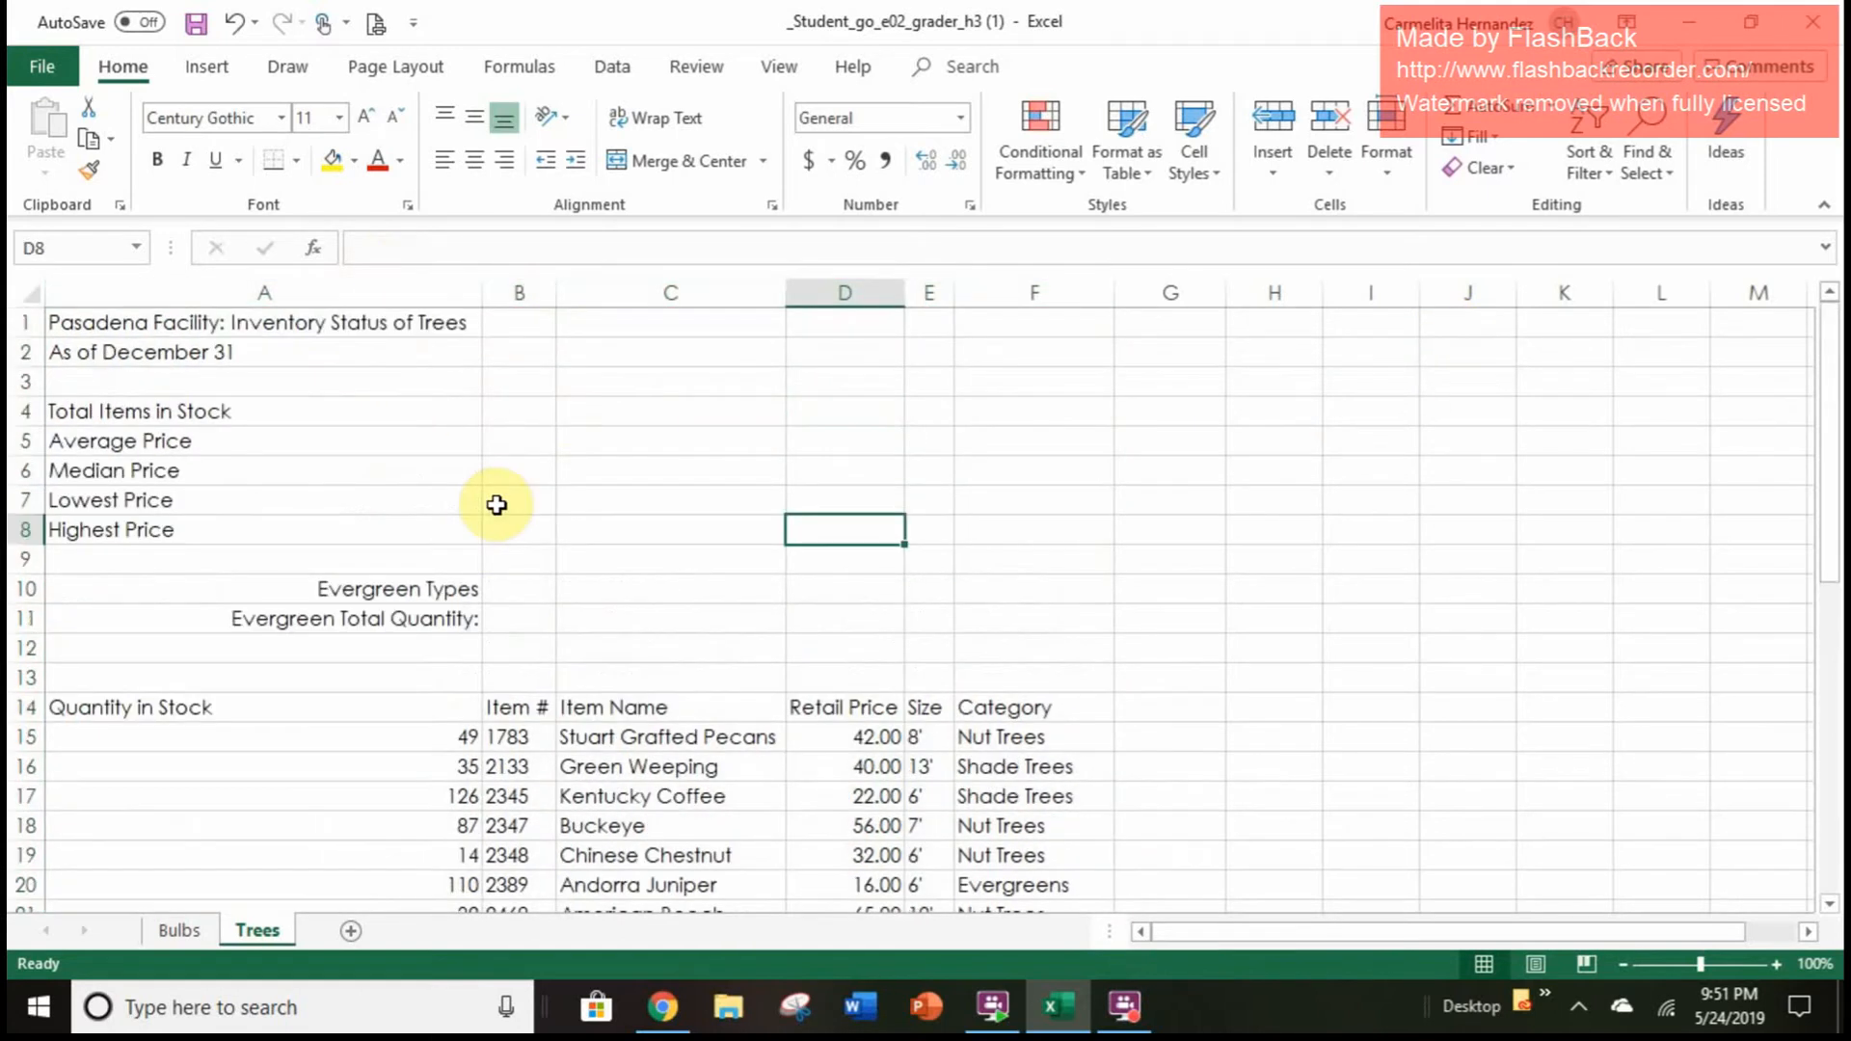
pyautogui.click(525, 411)
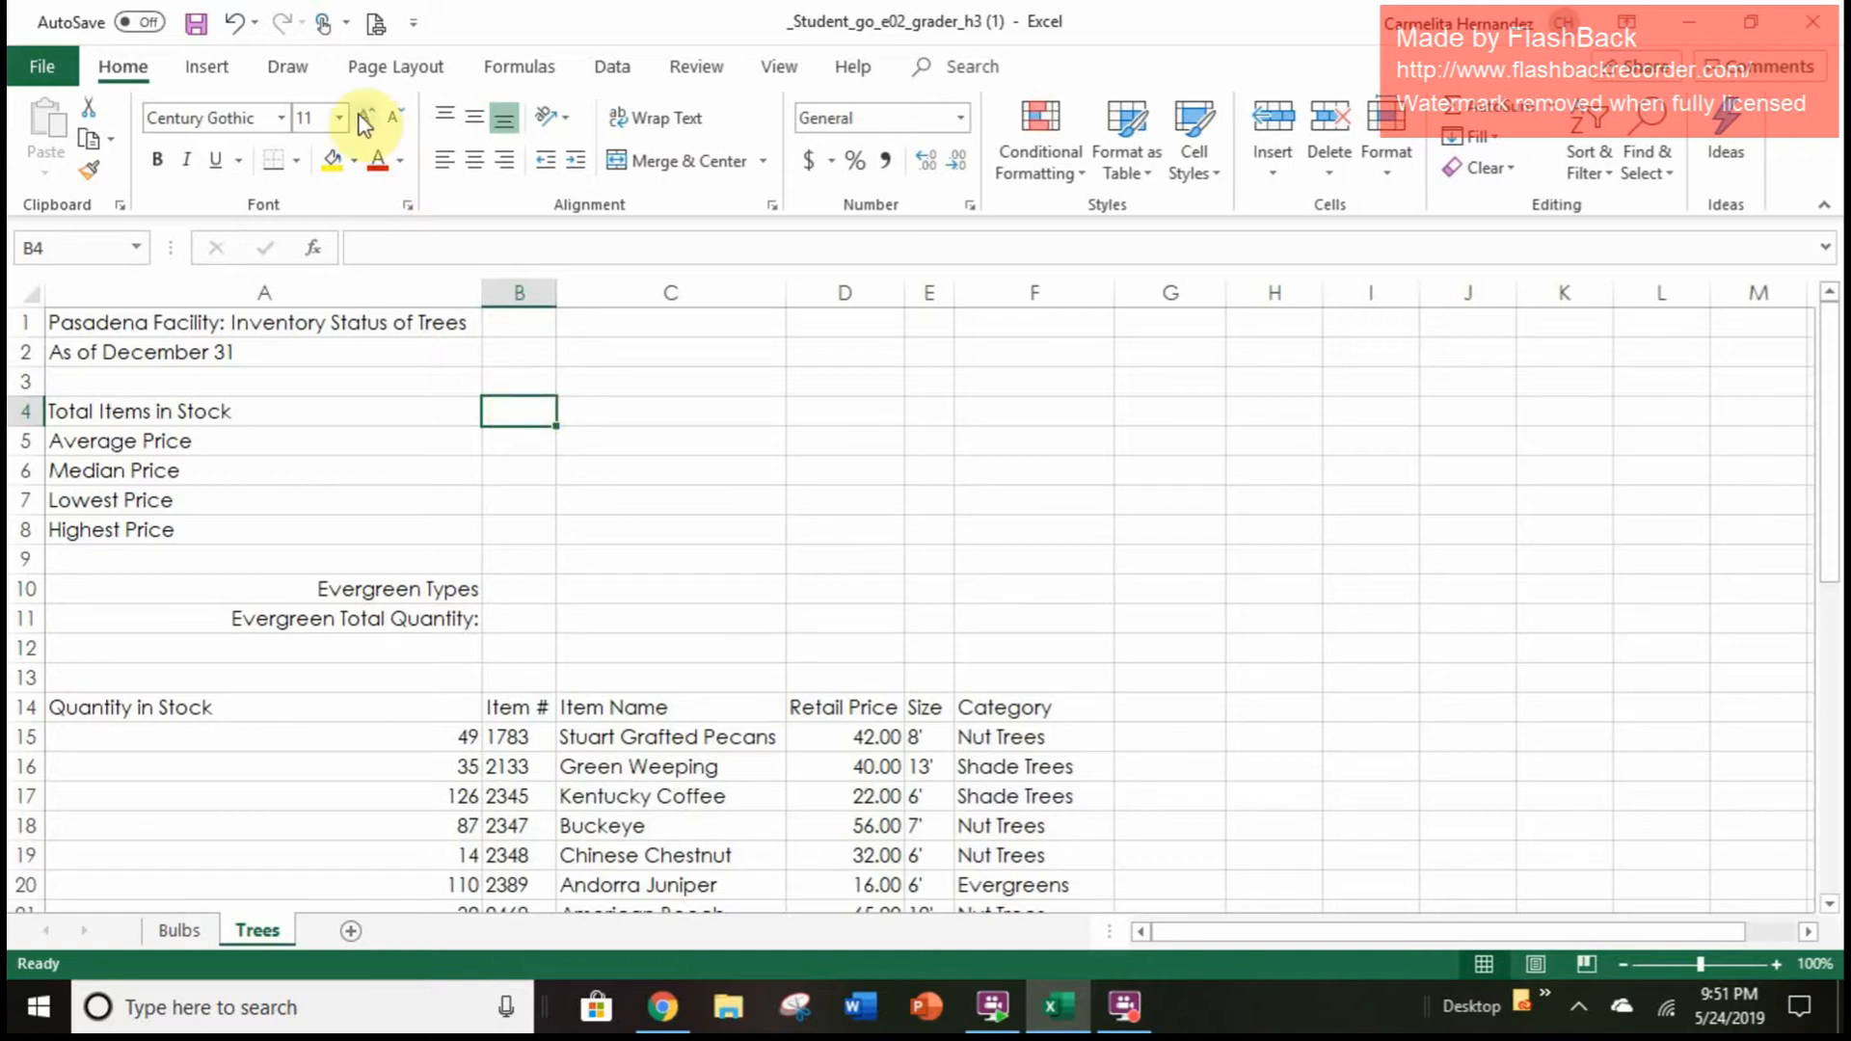
pyautogui.click(551, 70)
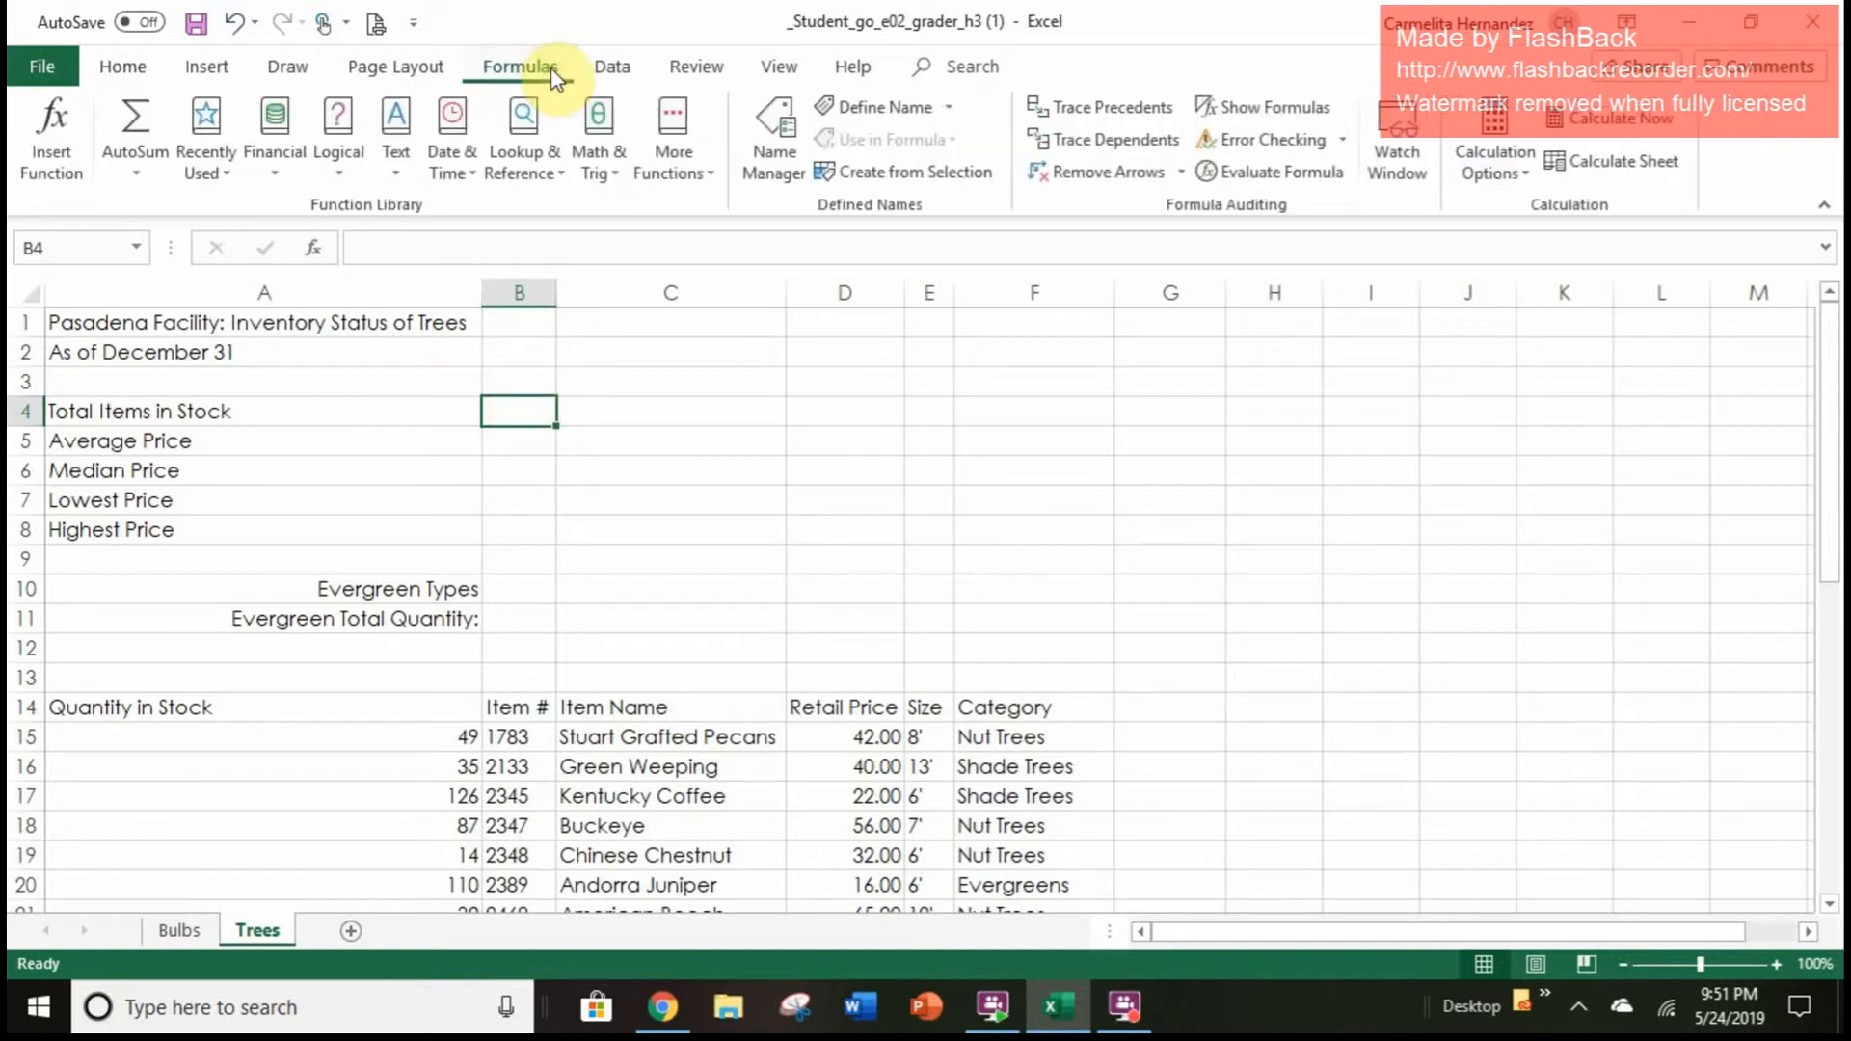
pyautogui.click(148, 118)
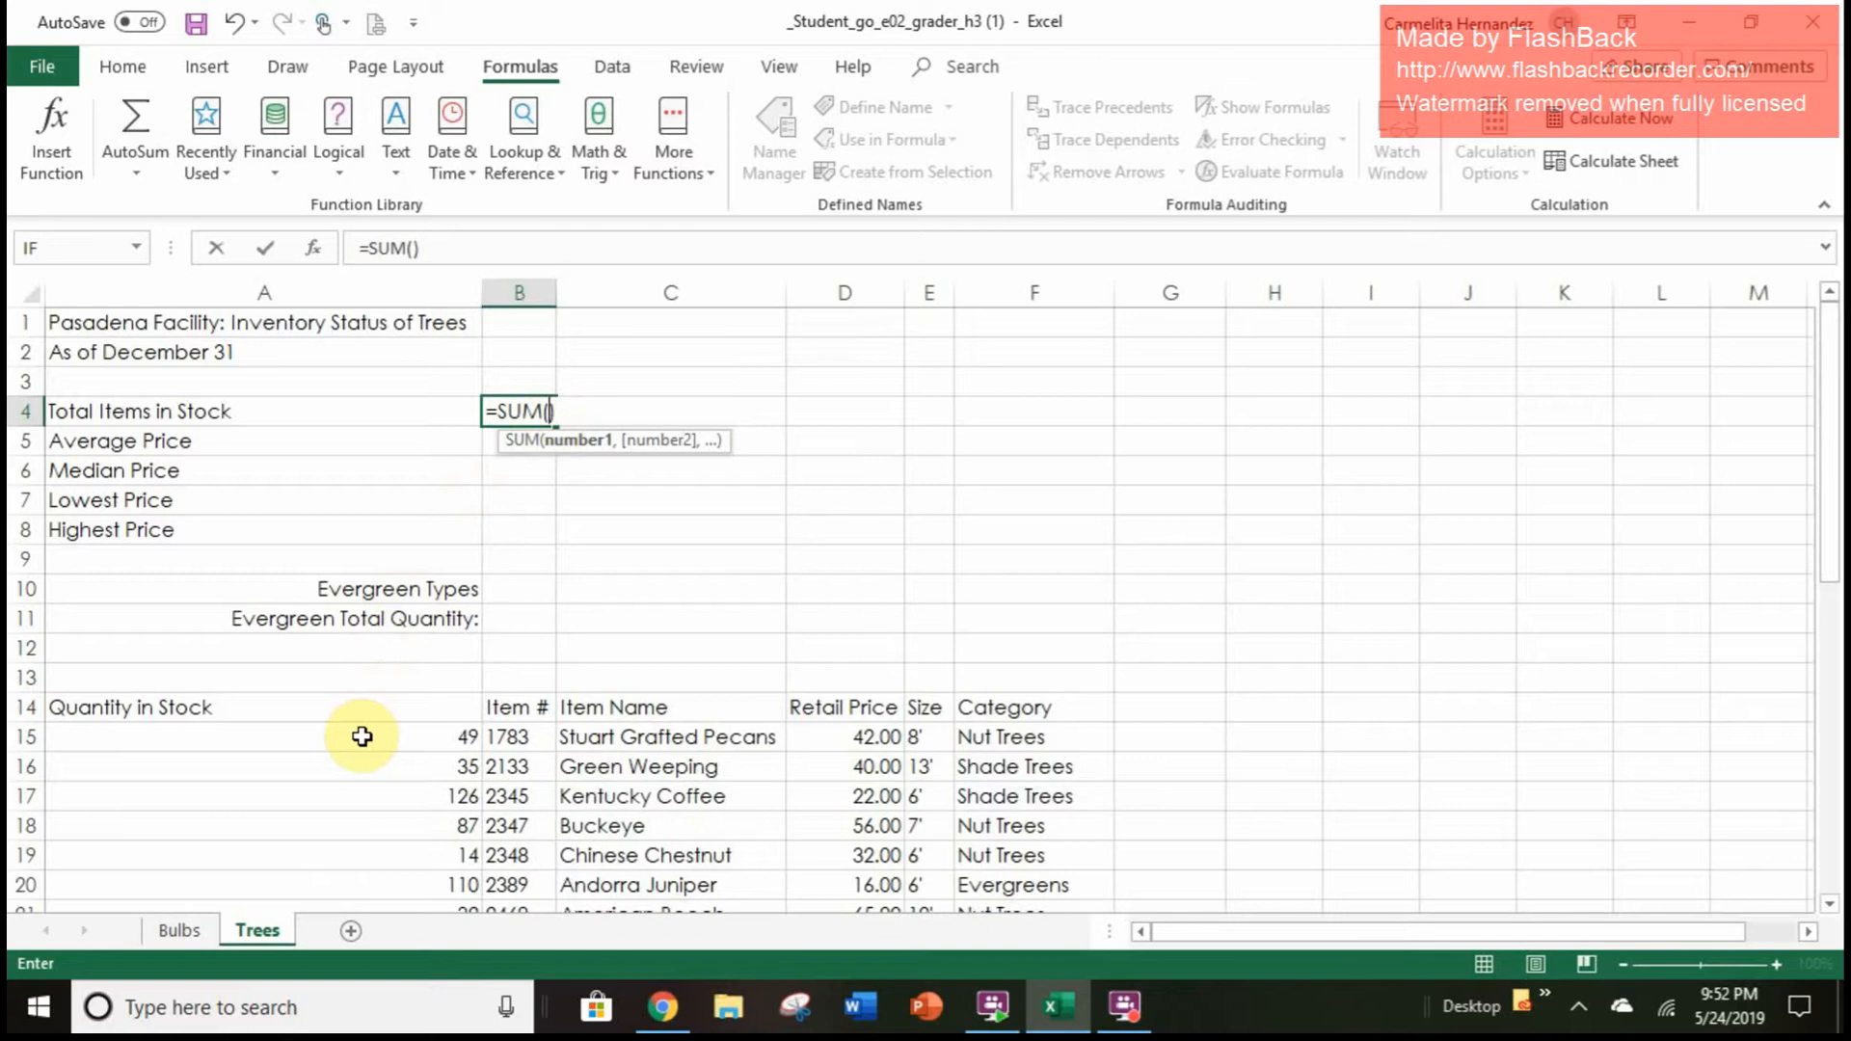
pyautogui.scroll(-1, 361, 736)
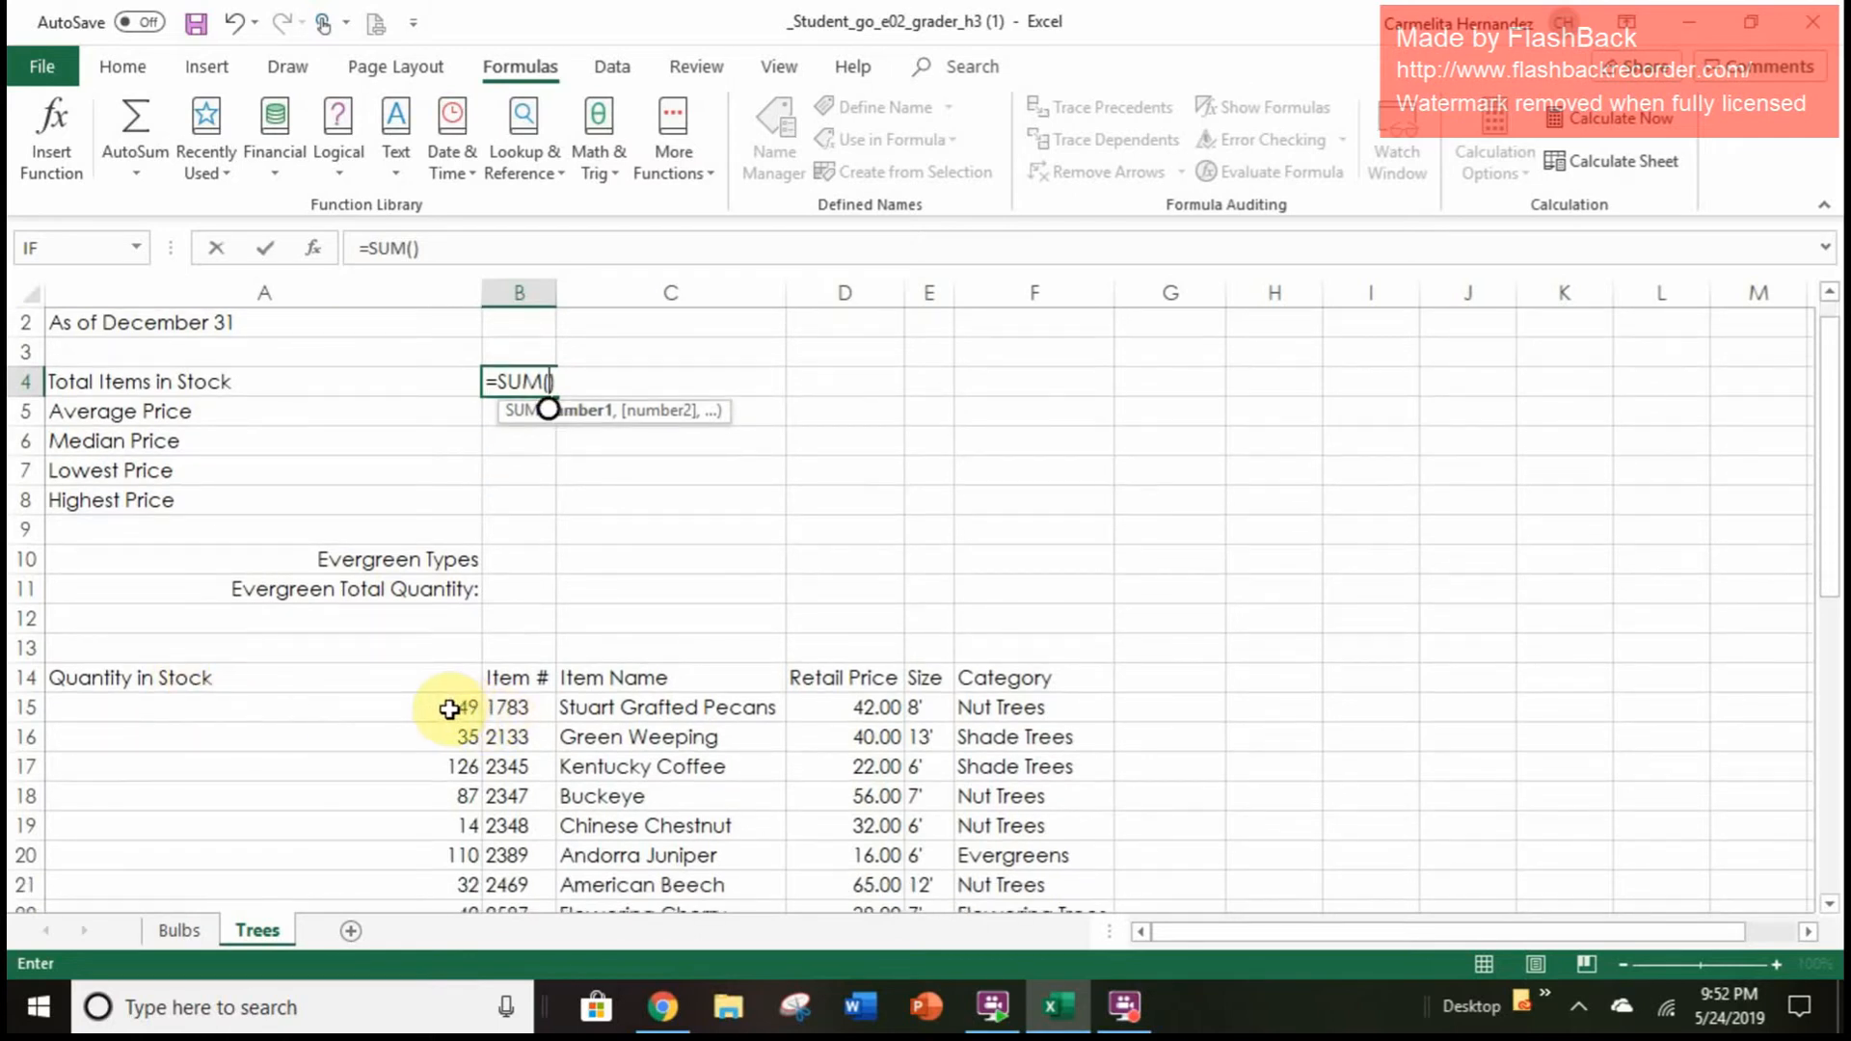
pyautogui.moveTo(448, 709); pyautogui.dragTo(429, 846)
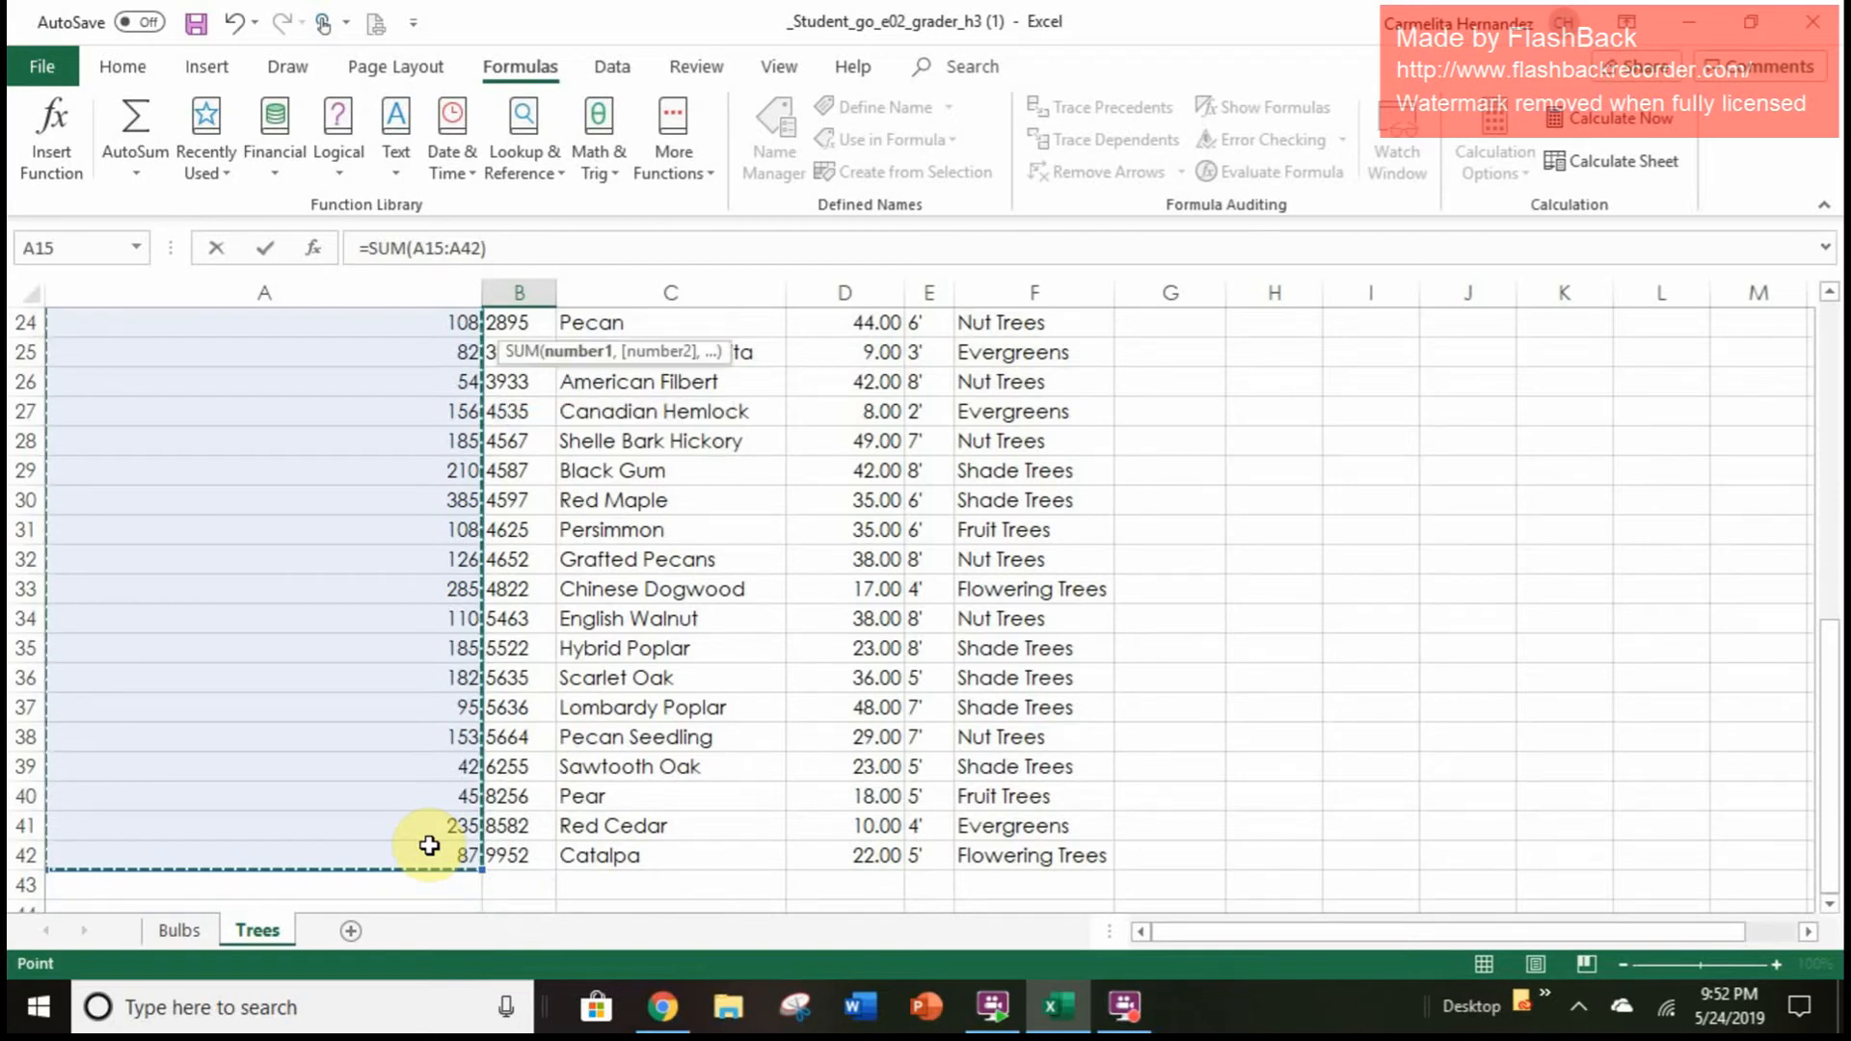
pyautogui.scroll(4, 429, 845)
pyautogui.scroll(4, 429, 845)
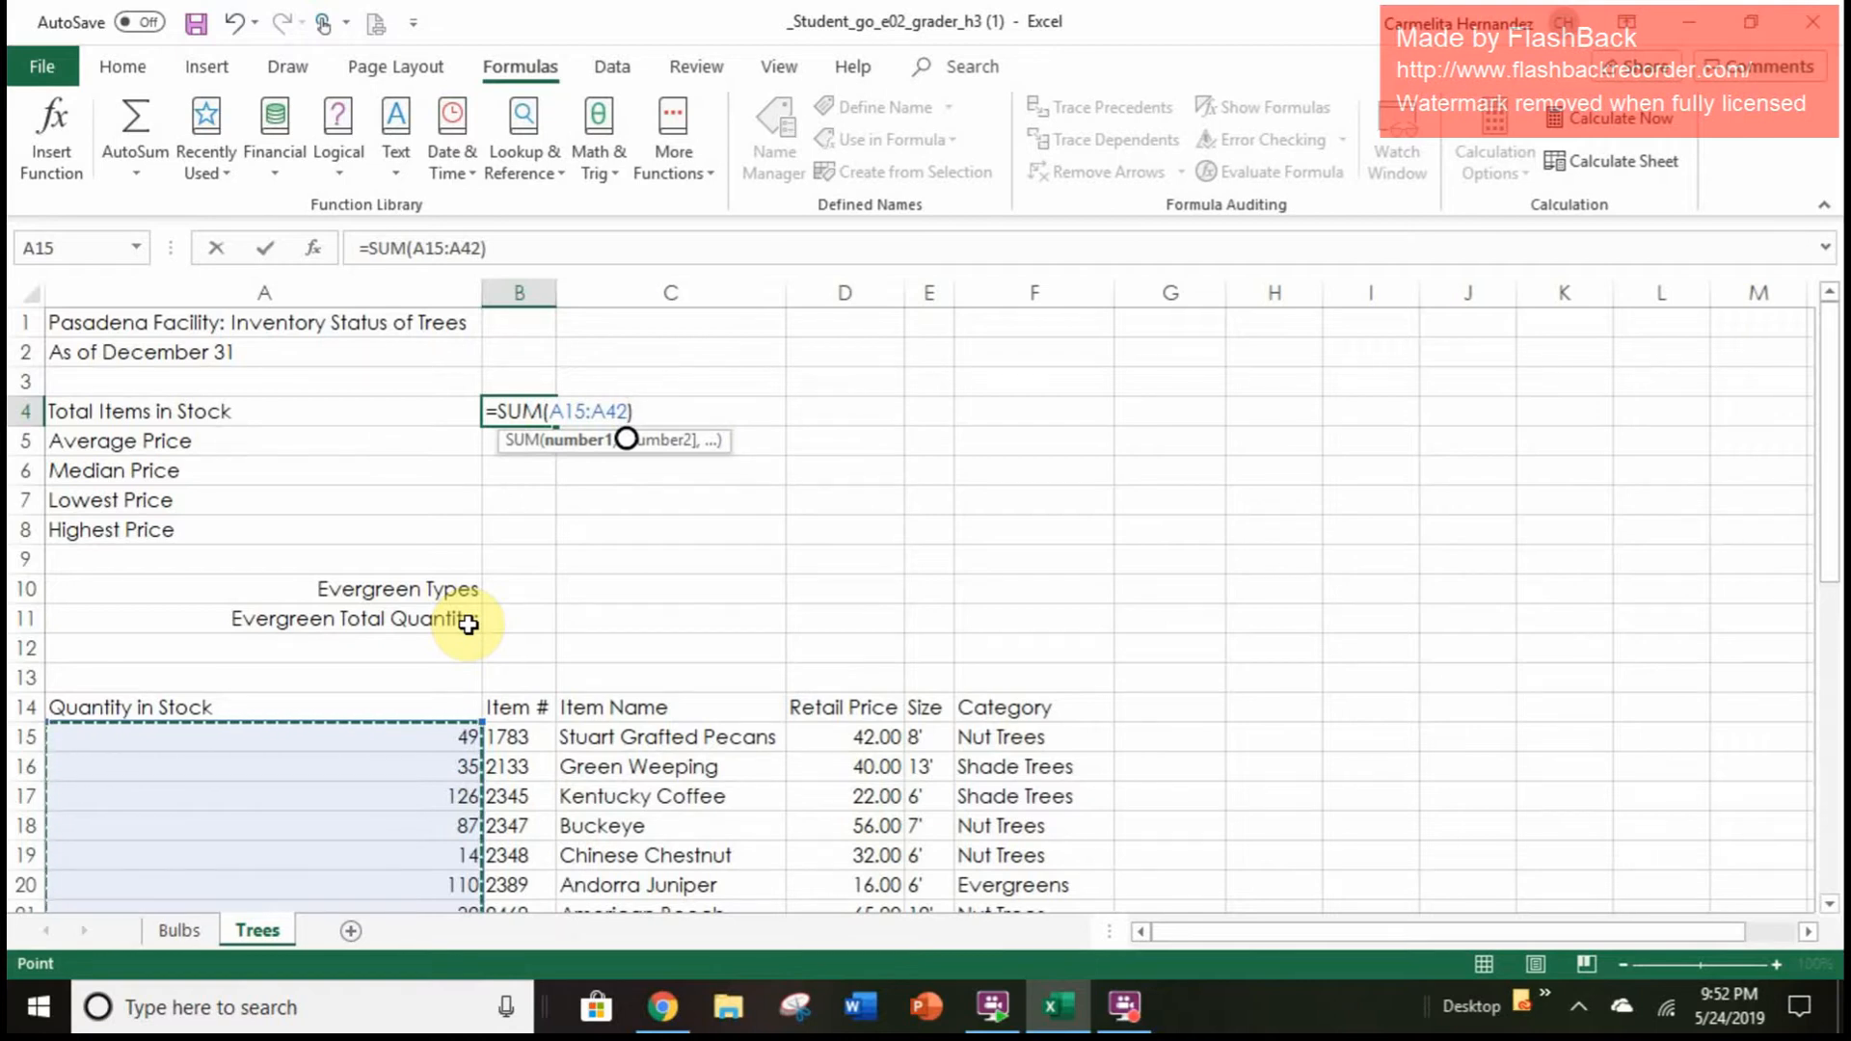
pyautogui.press('Return')
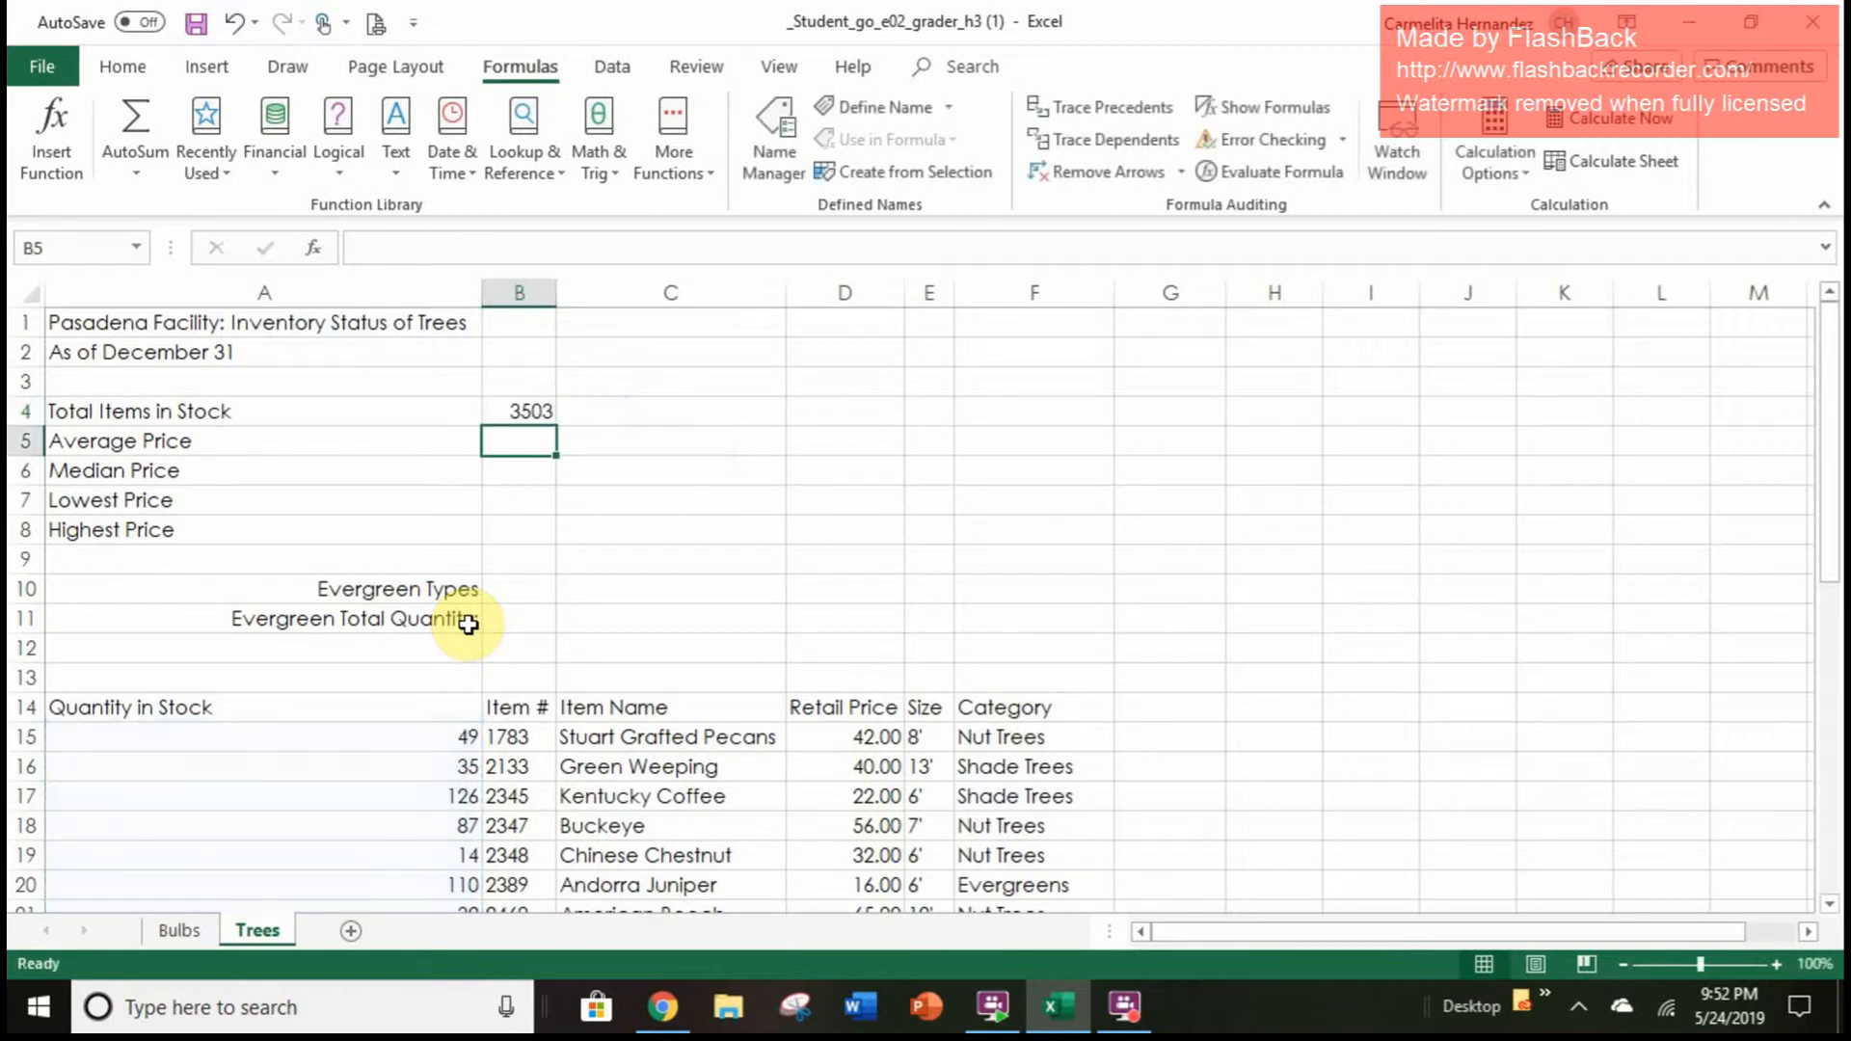
# Format the Total Items in Stock value in B4 of the Trees sheet with Comma Style and no decimal places
pyautogui.click(533, 412)
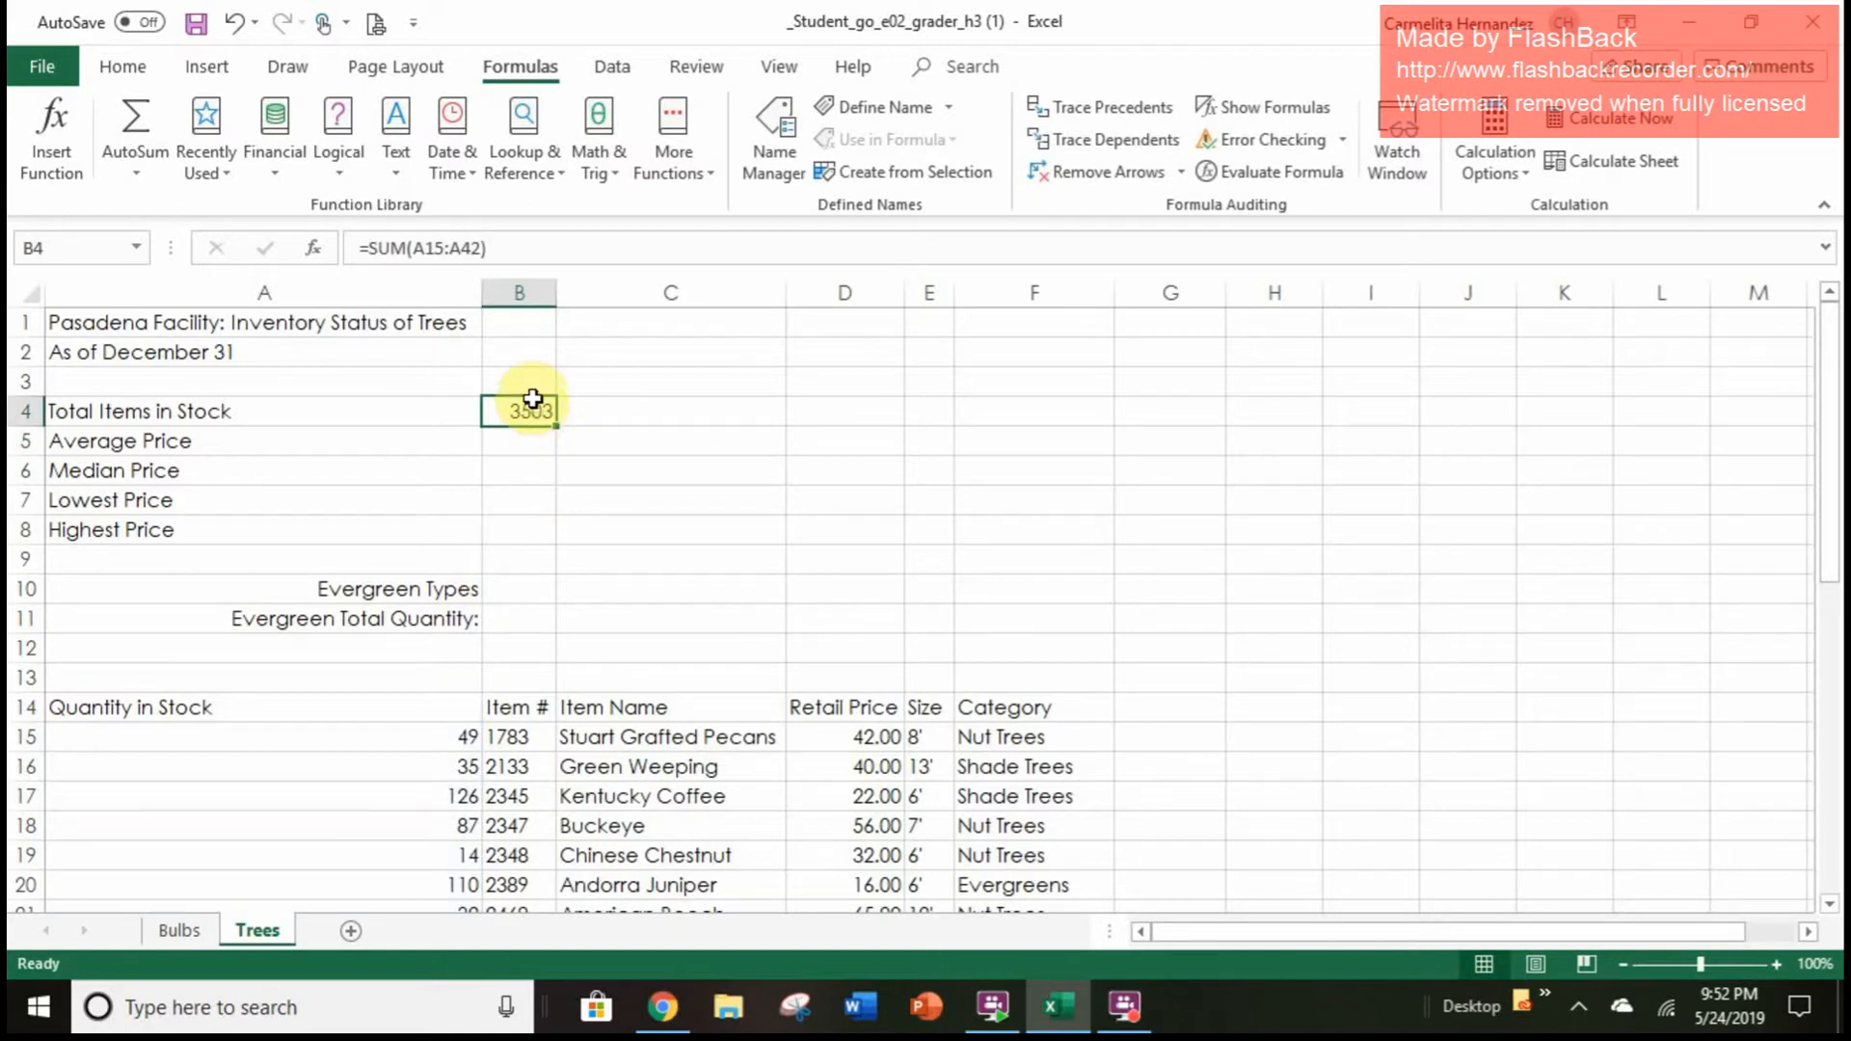
pyautogui.click(125, 67)
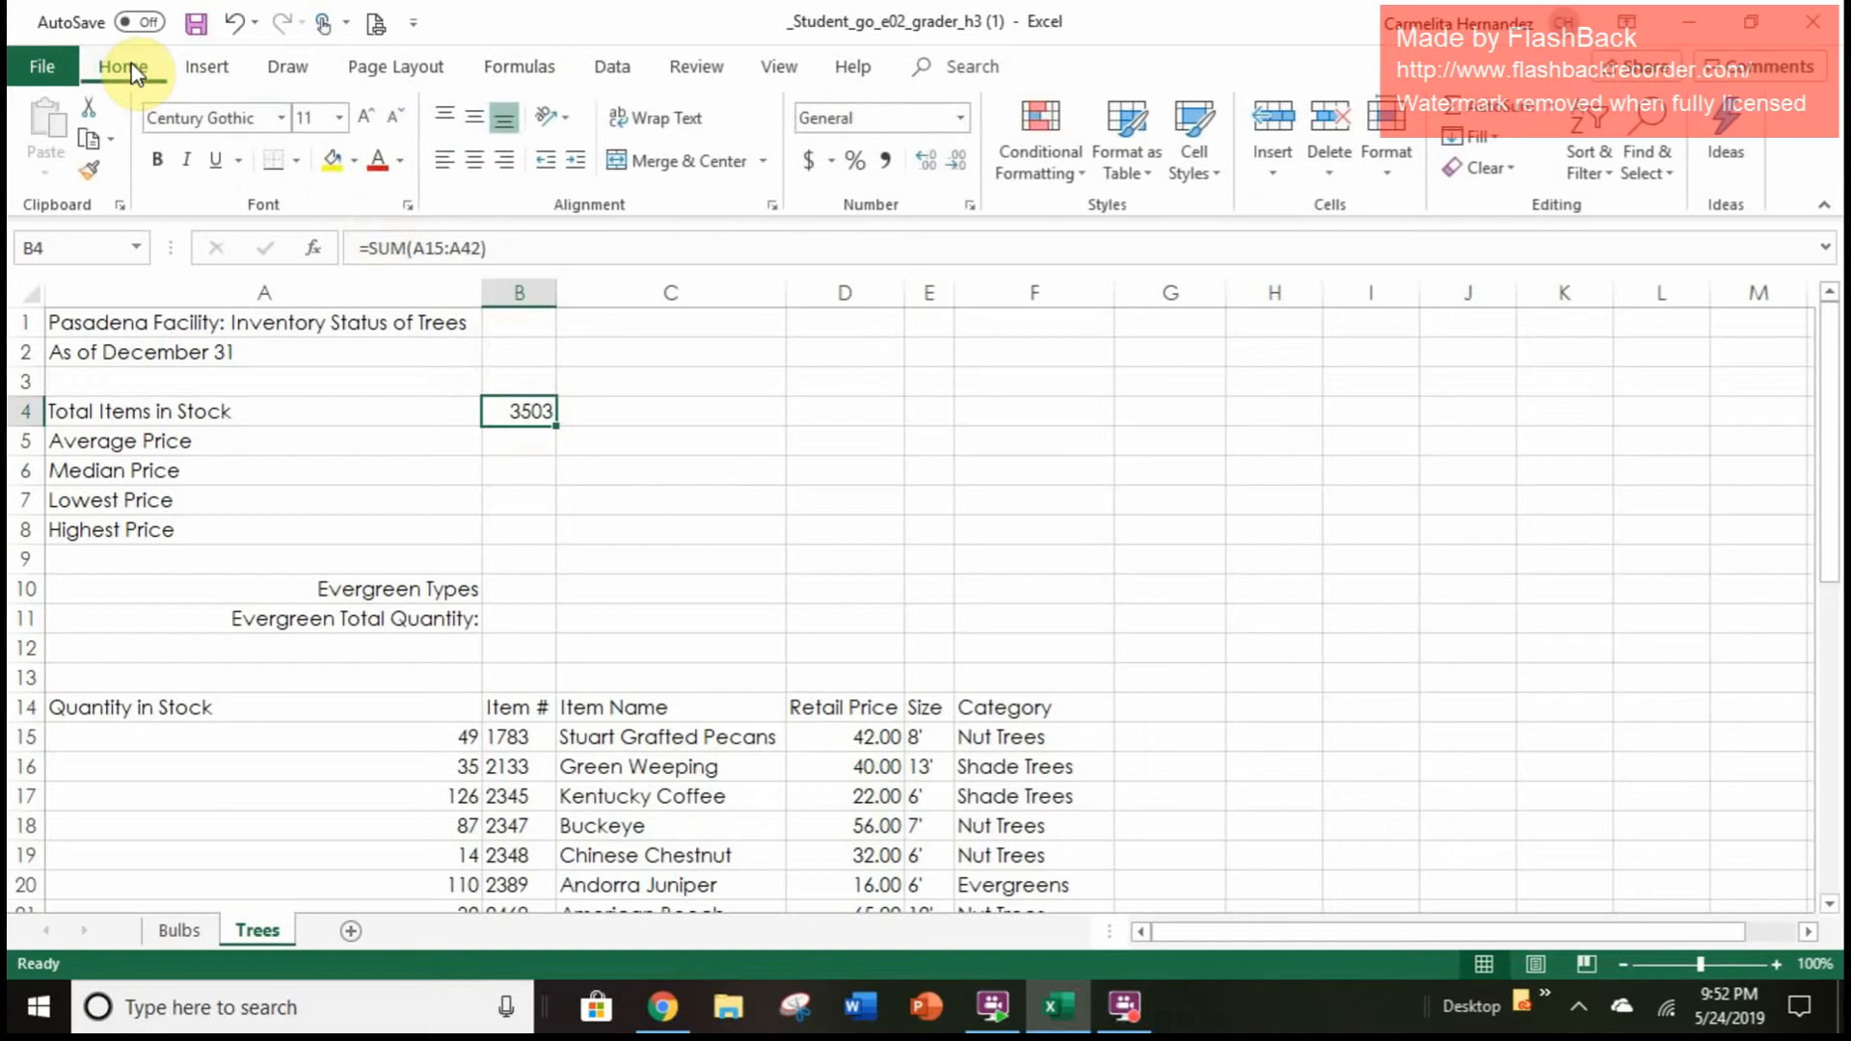
pyautogui.click(885, 166)
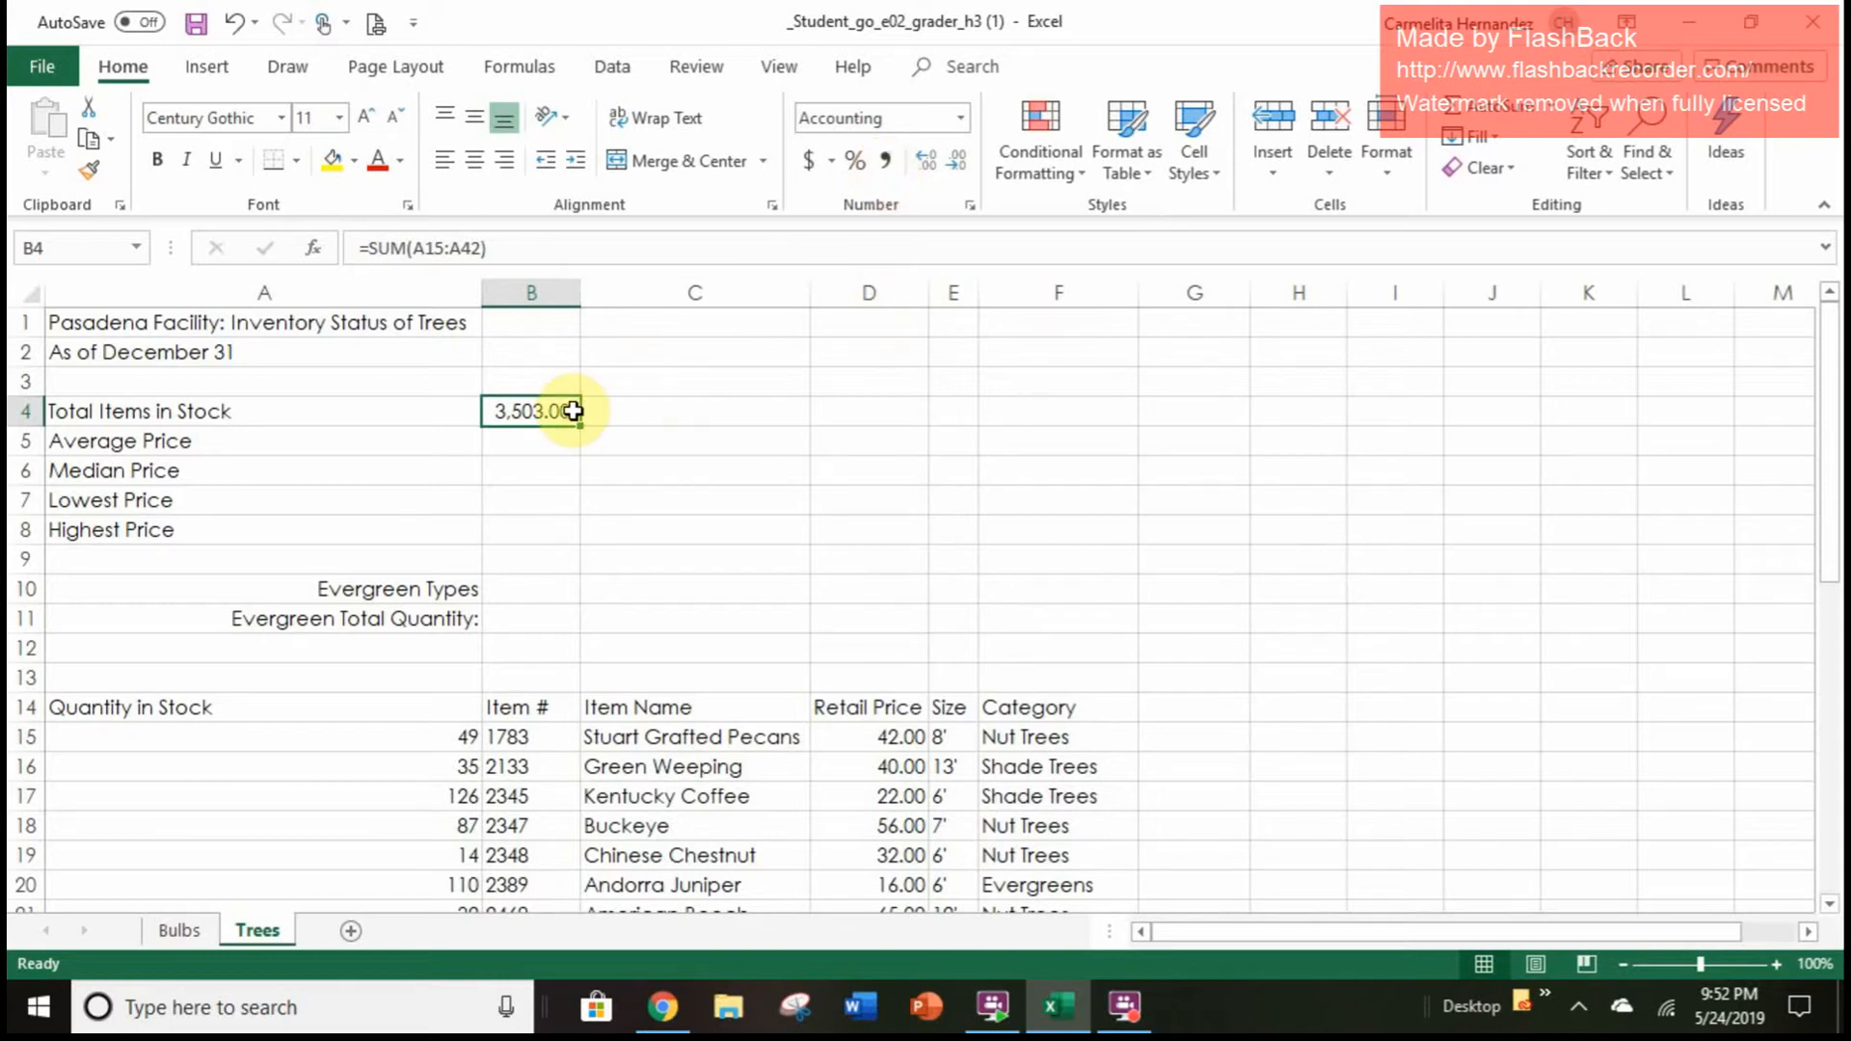
pyautogui.click(964, 172)
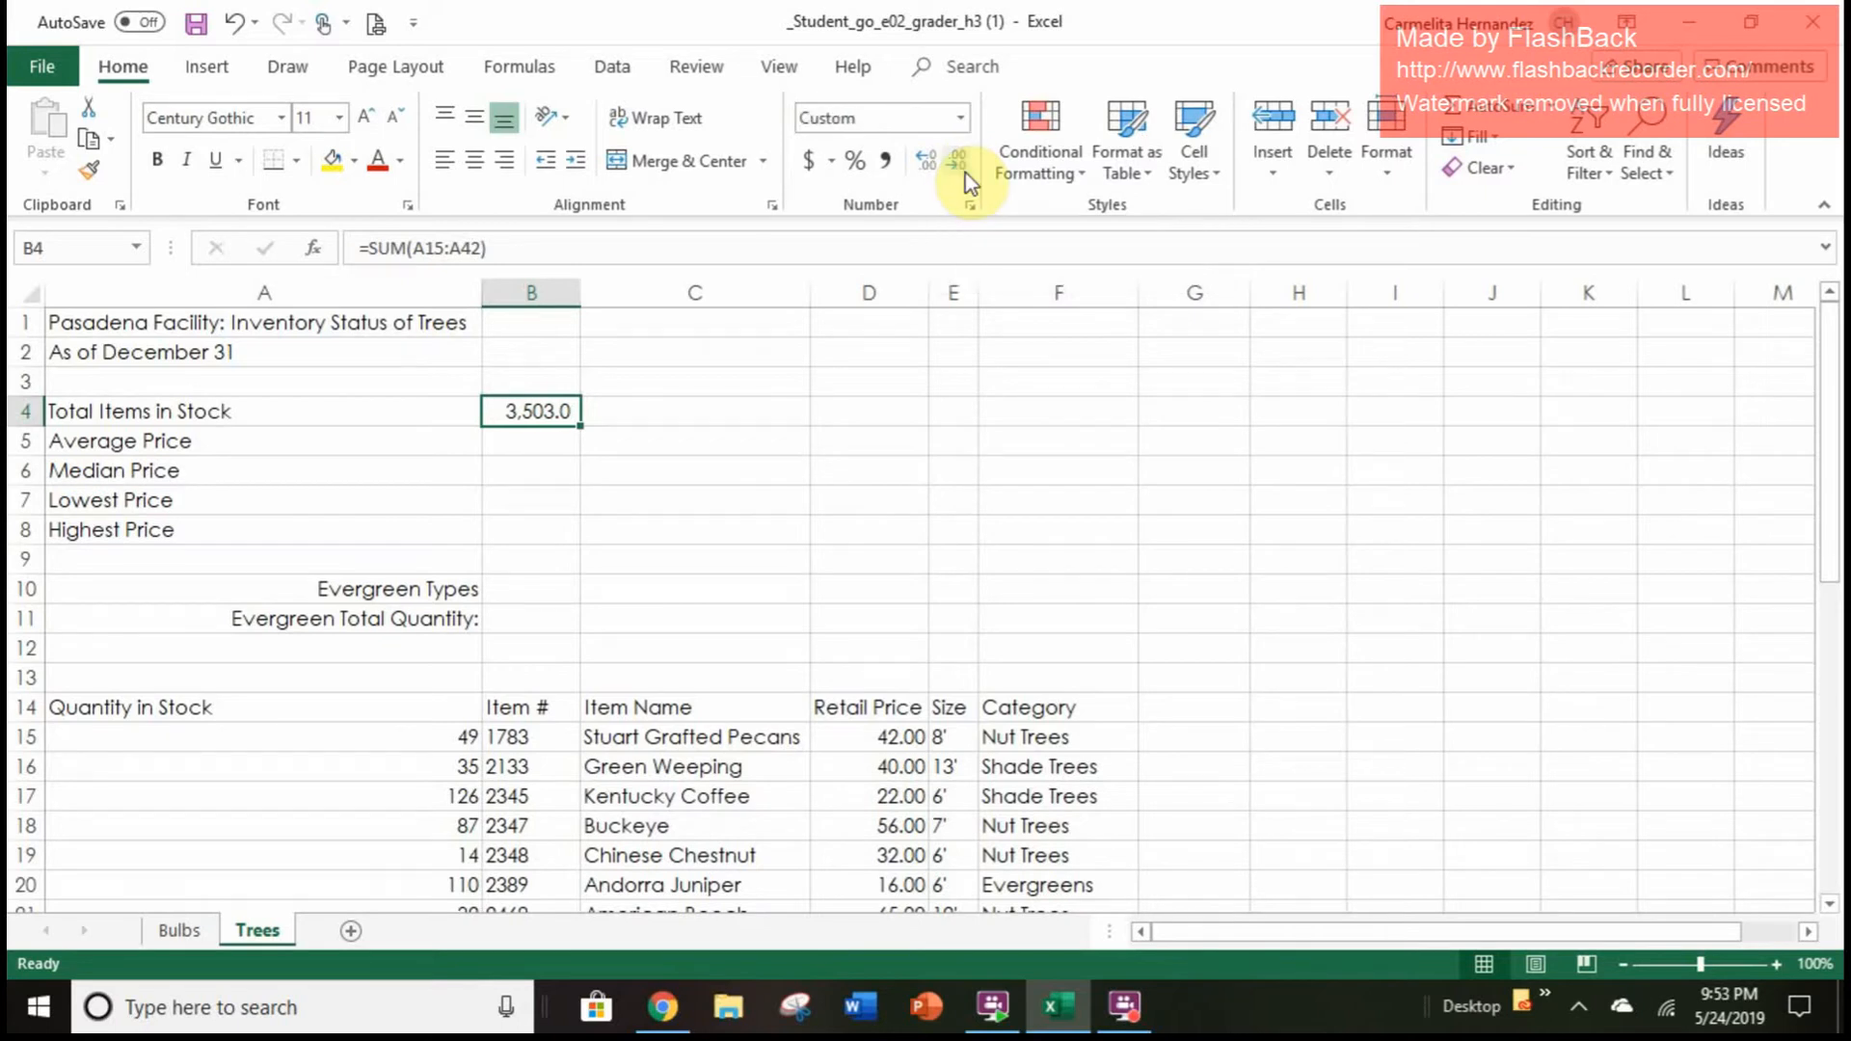
pyautogui.click(964, 173)
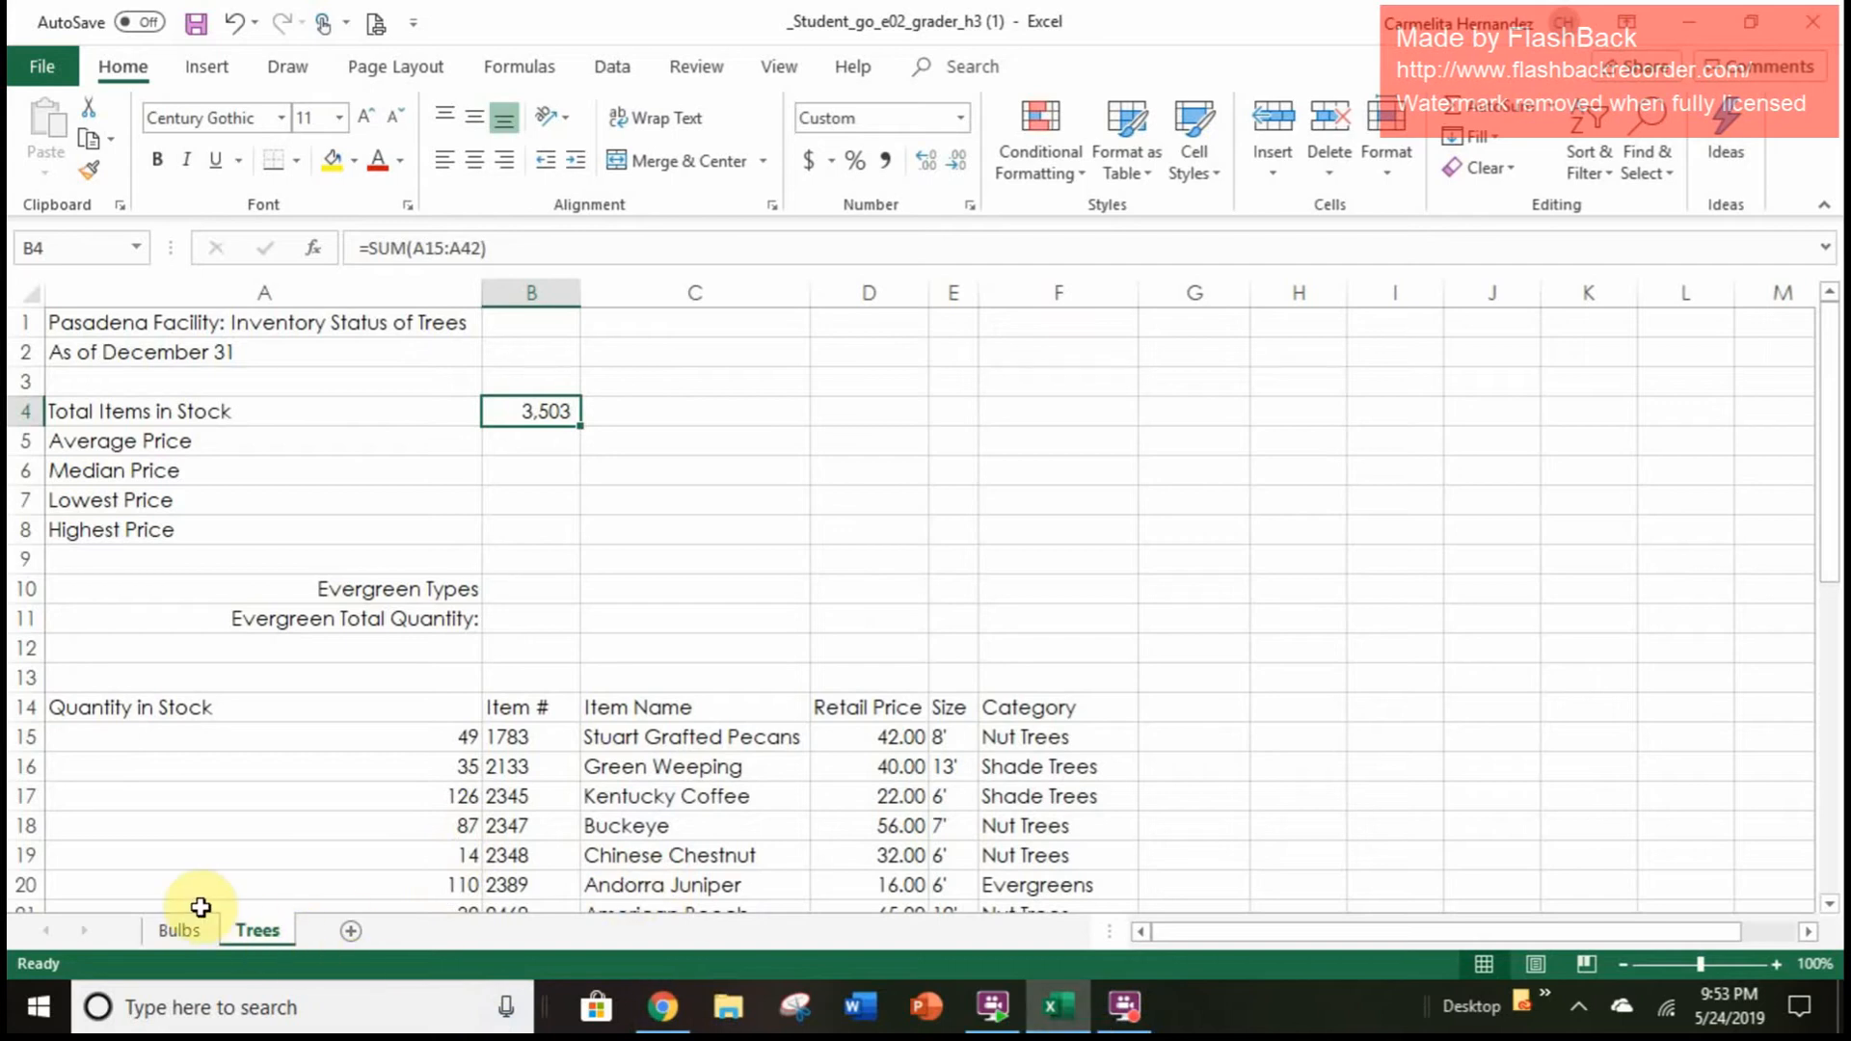
# On the Bulbs sheet, total the Quantity in Stock range A15:A42 in cell B4 with the SUM function
pyautogui.click(180, 930)
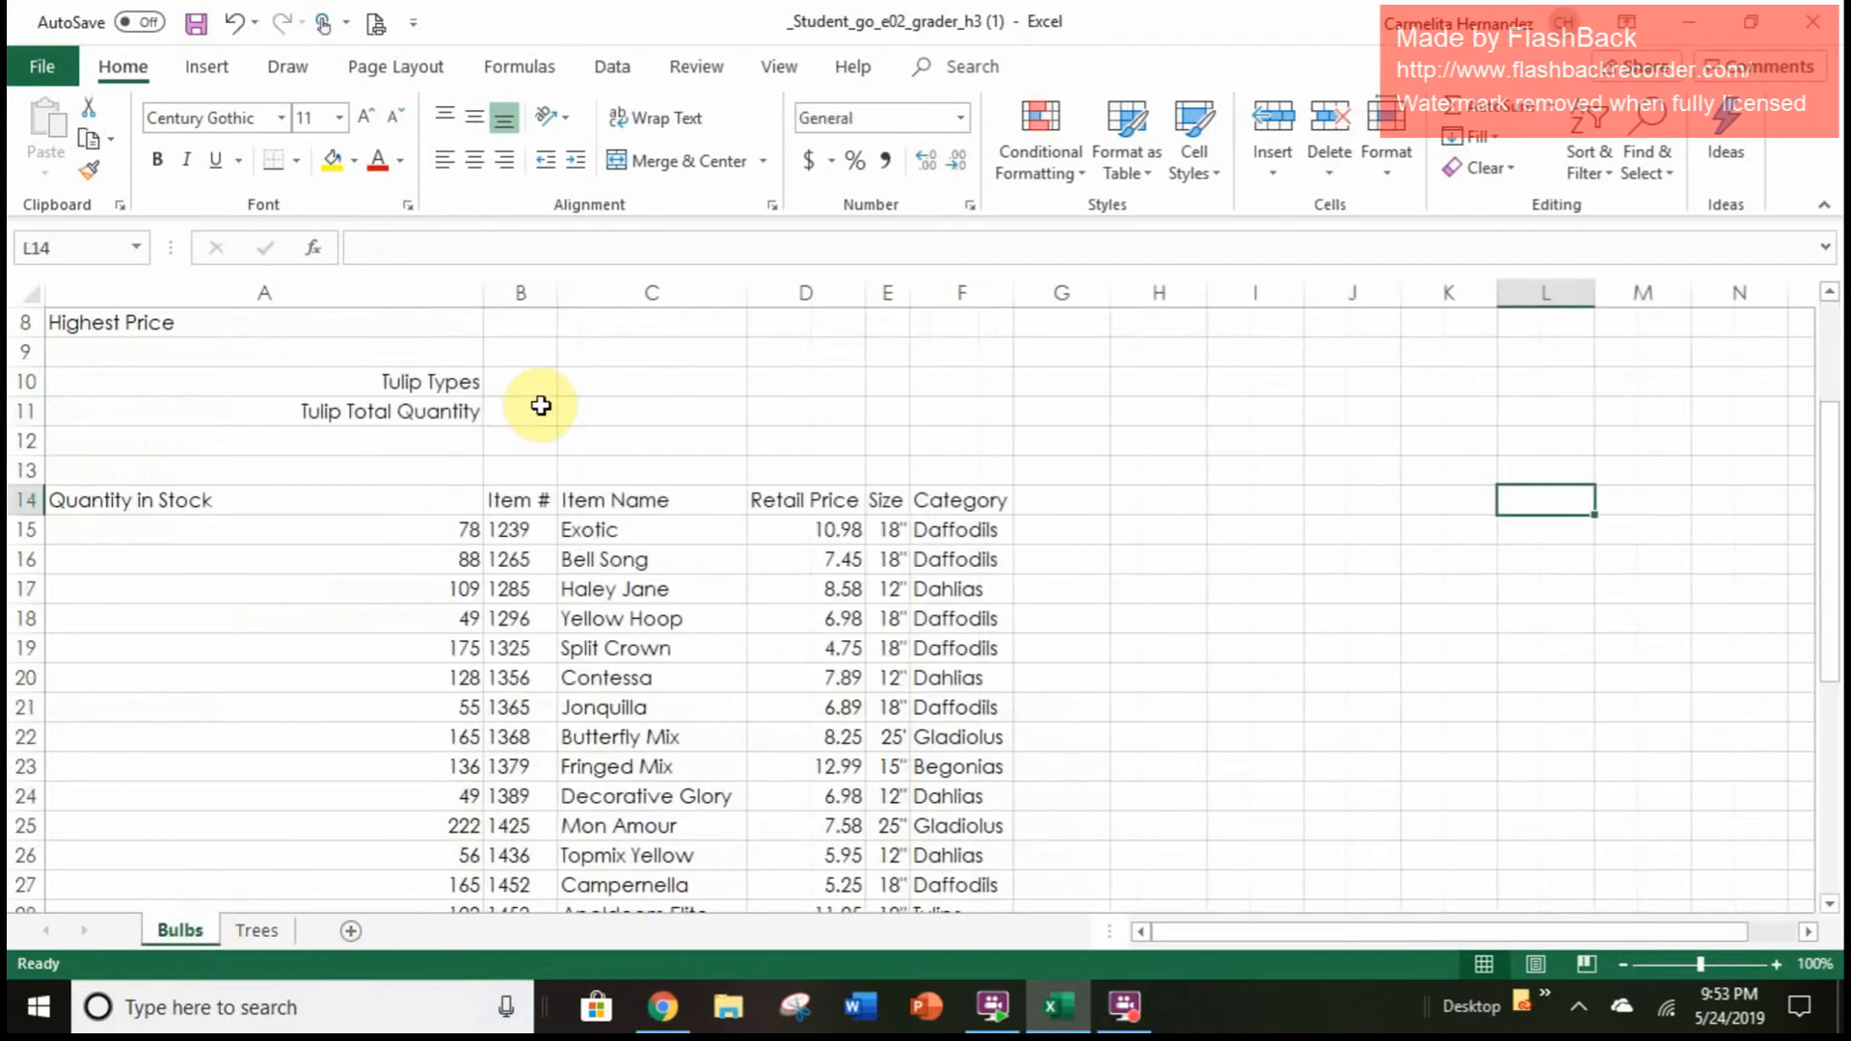
pyautogui.scroll(3, 582, 430)
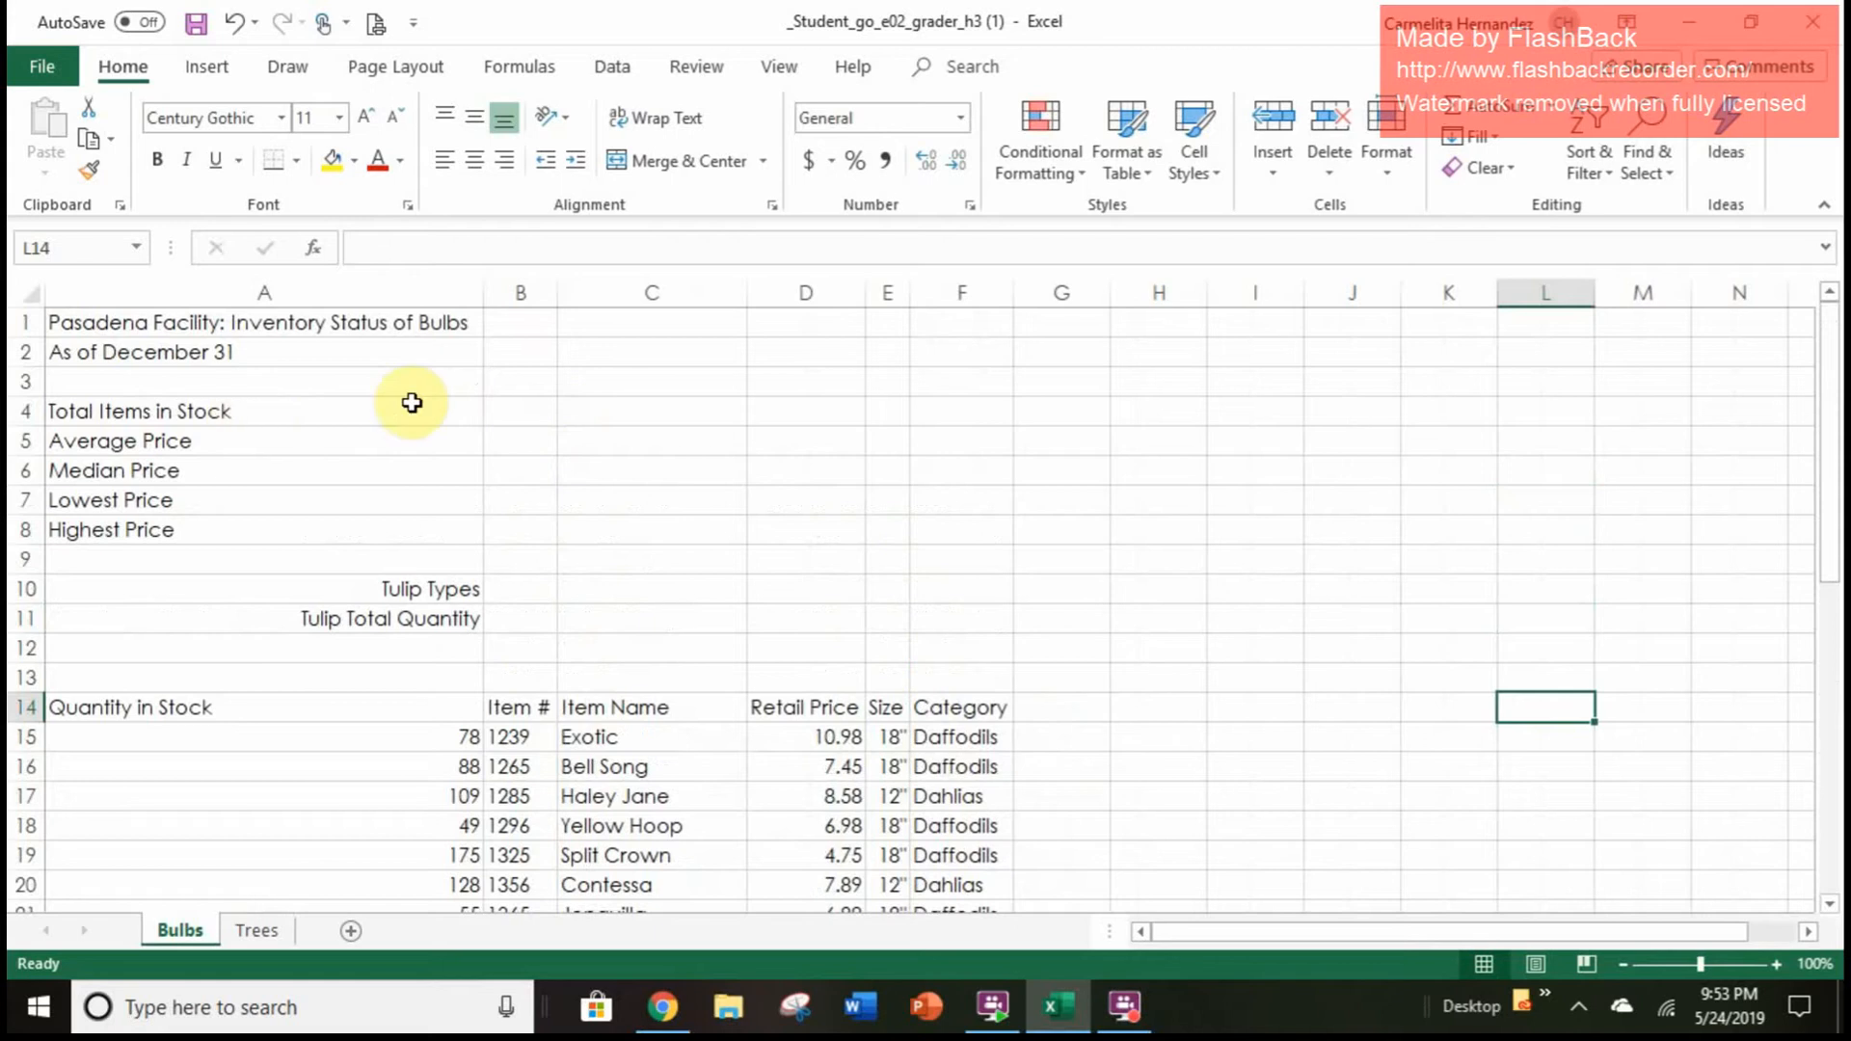
pyautogui.click(530, 411)
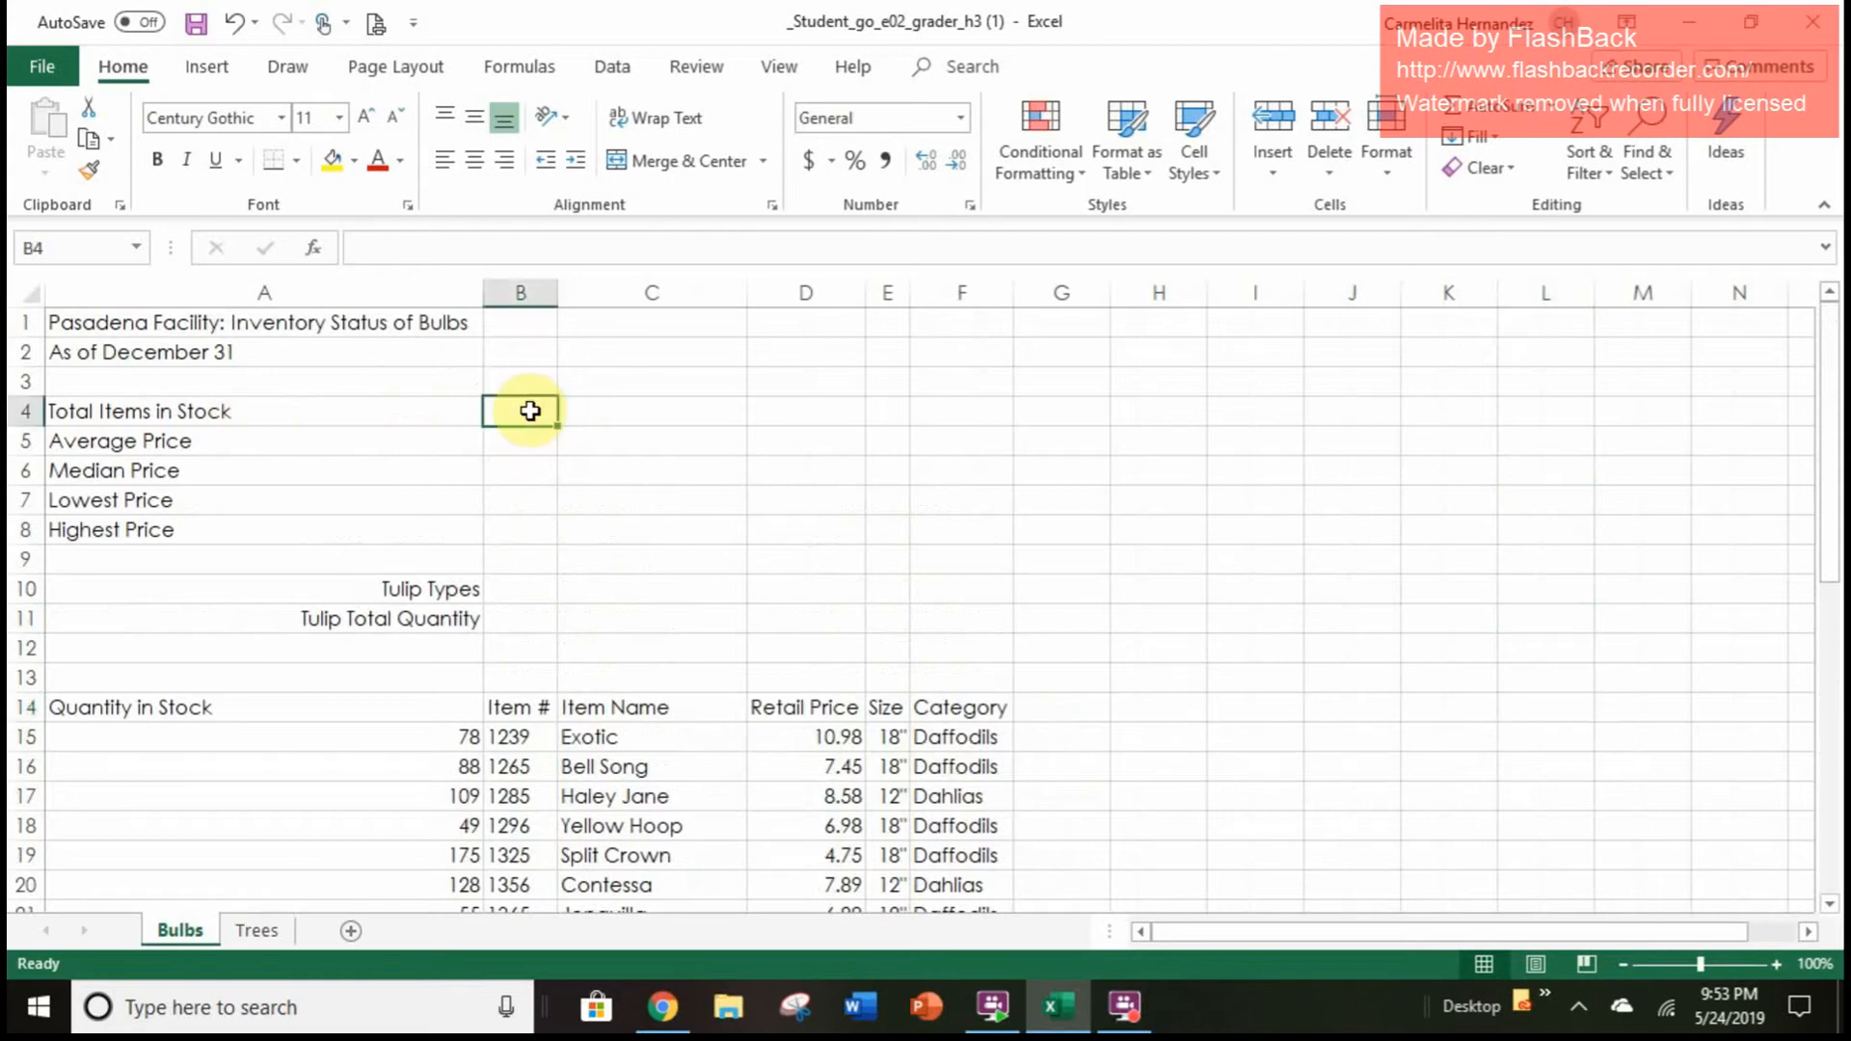
pyautogui.click(512, 70)
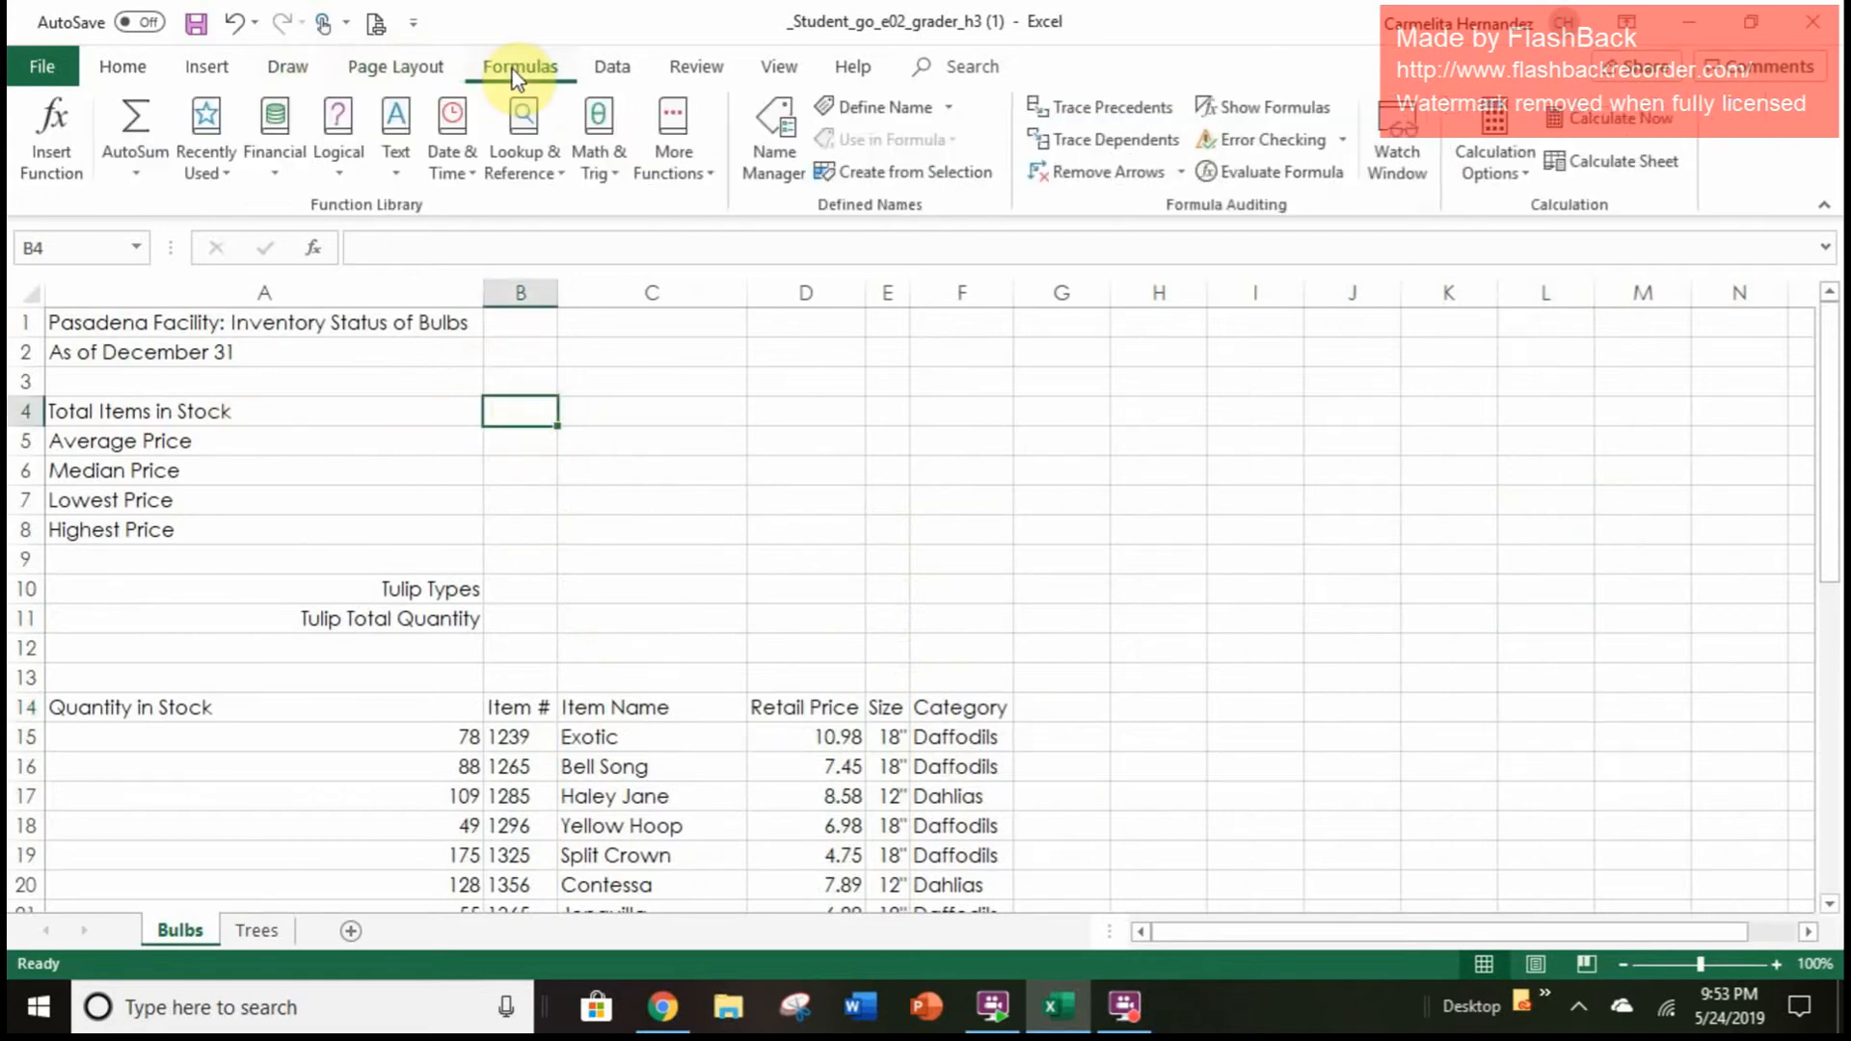
pyautogui.click(142, 150)
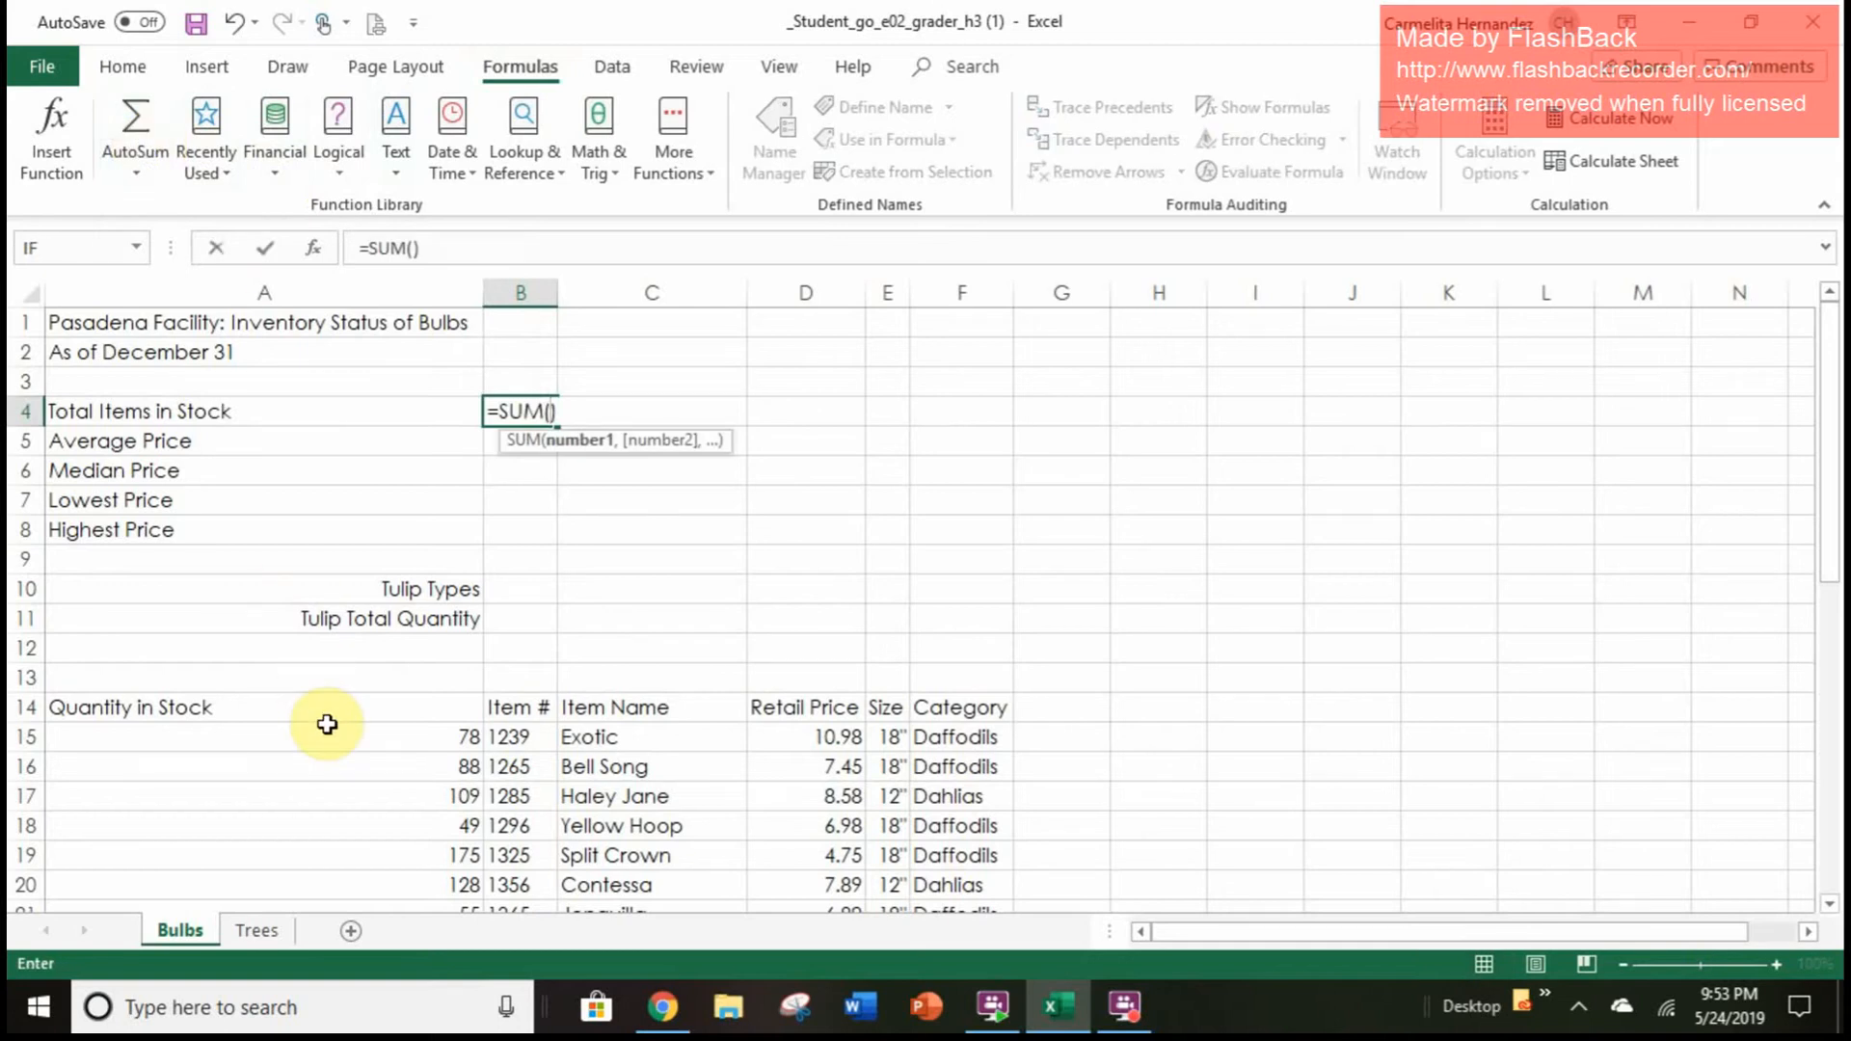
pyautogui.scroll(-1, 326, 724)
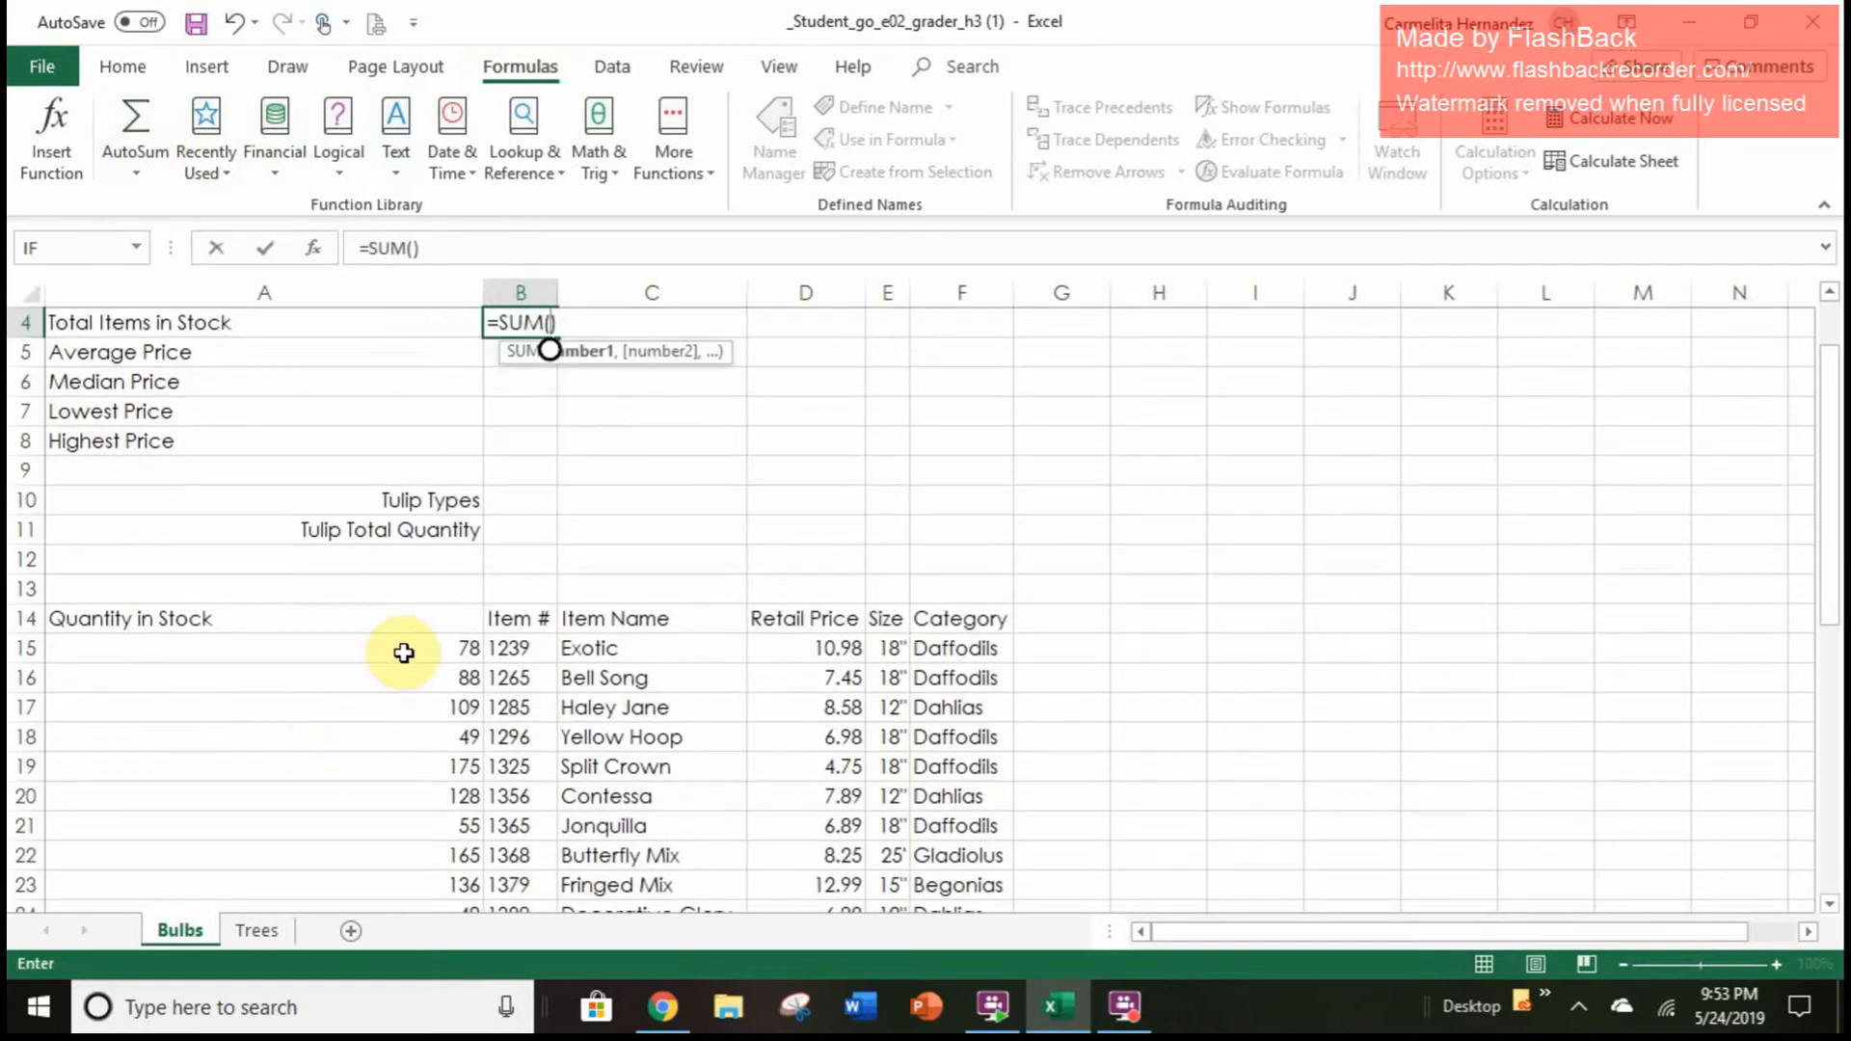
pyautogui.moveTo(404, 652); pyautogui.dragTo(409, 860)
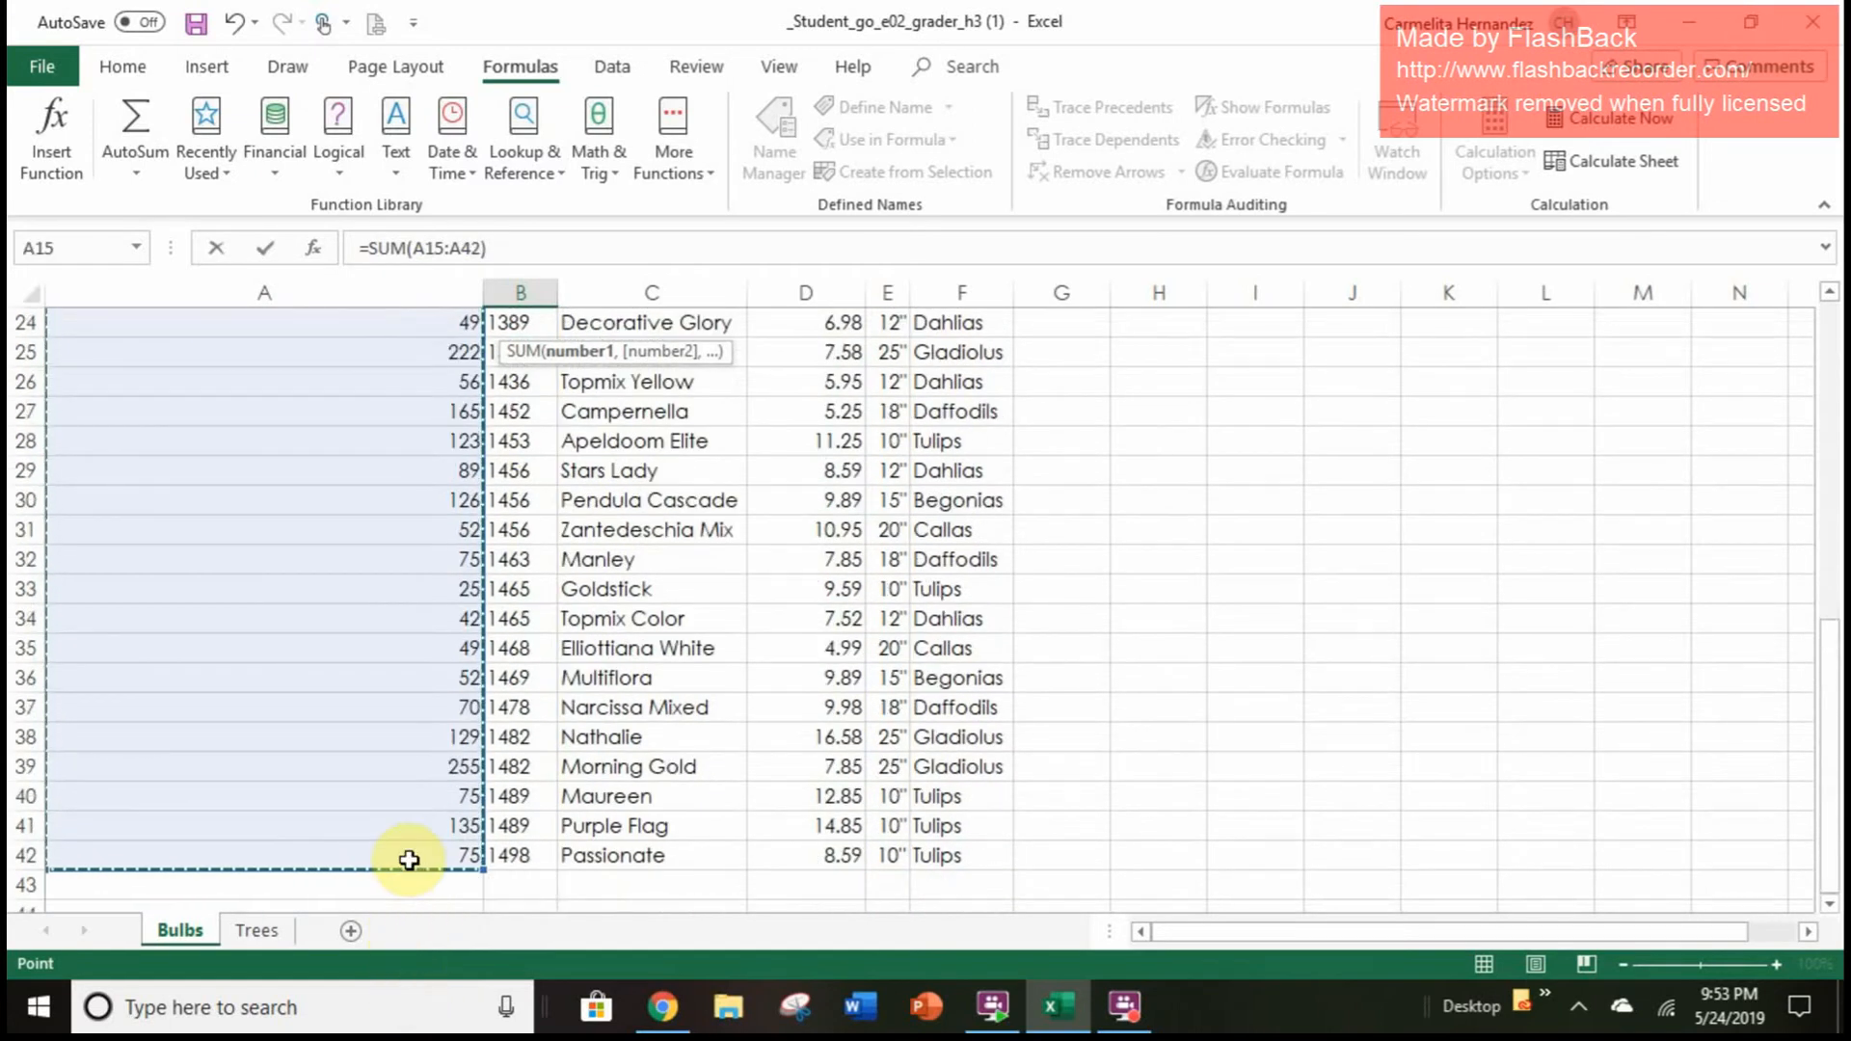
pyautogui.scroll(8, 401, 859)
pyautogui.press('Return')
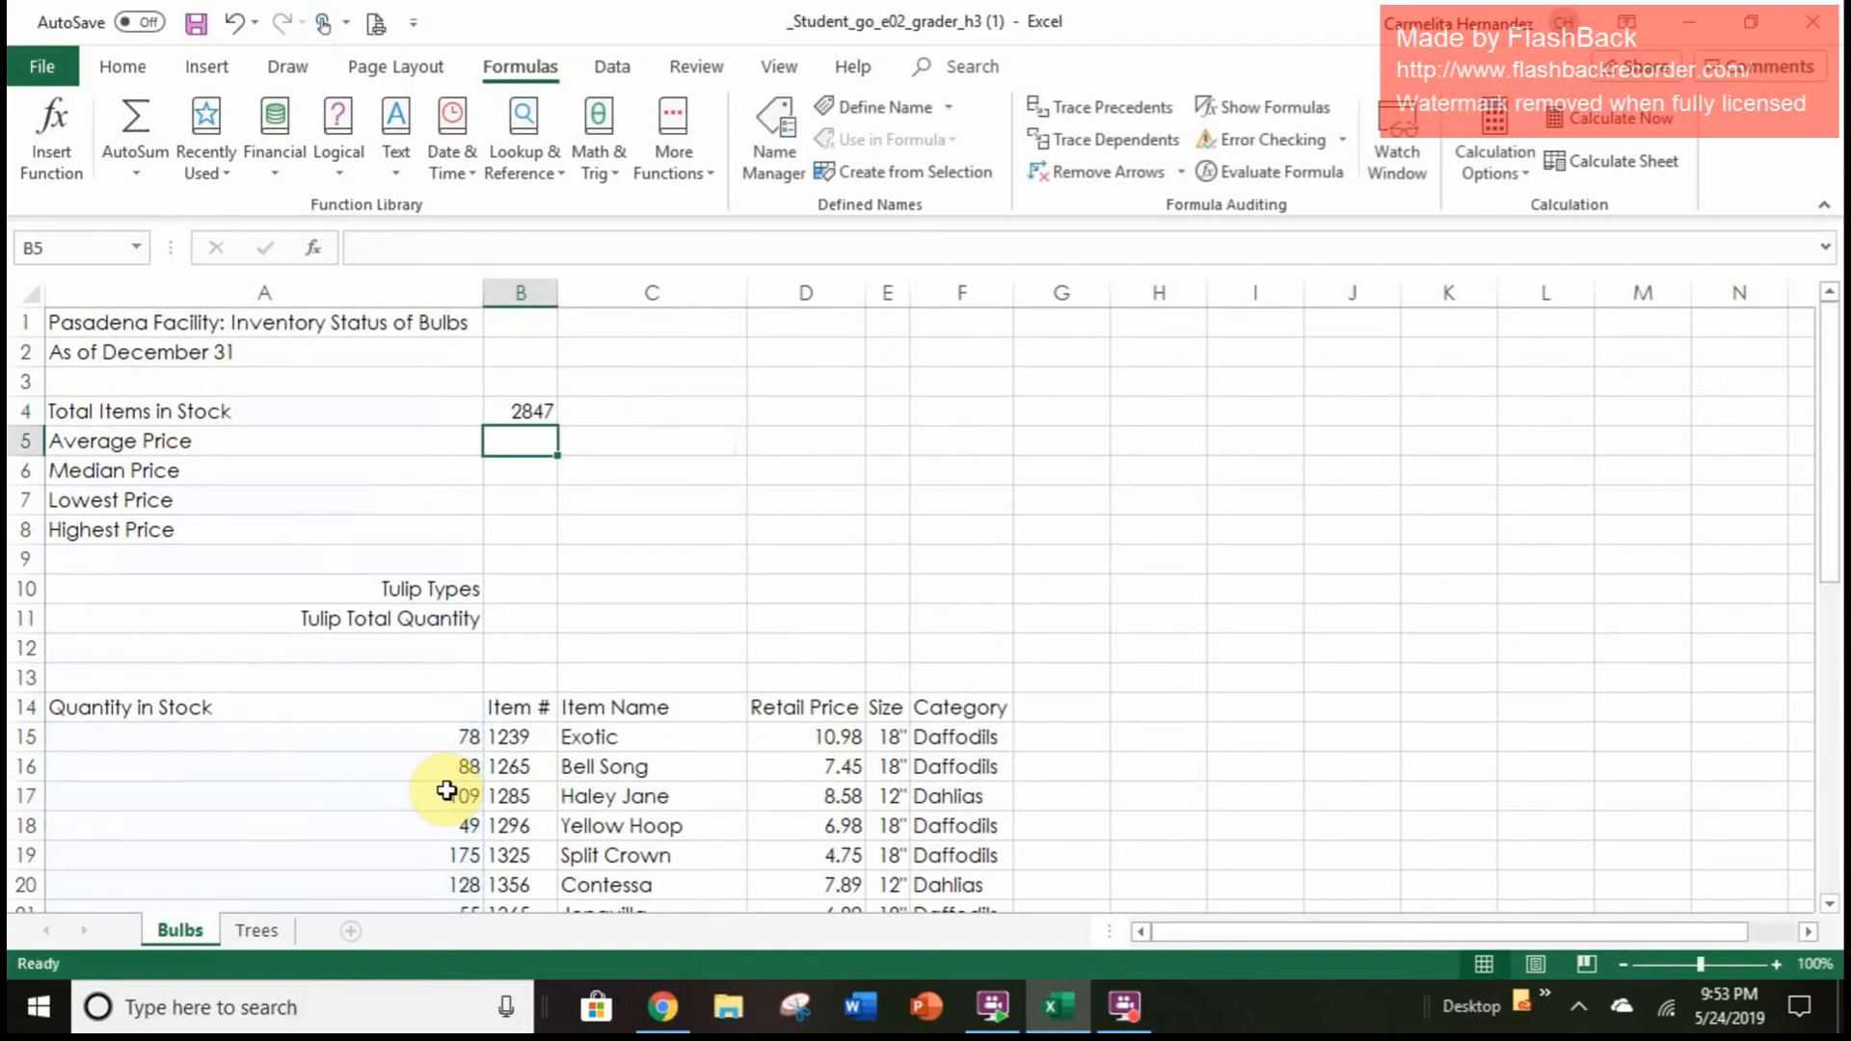
# Apply Comma Style with no decimal places to the Total Items in Stock value in B4 of the Bulbs sheet
pyautogui.click(538, 412)
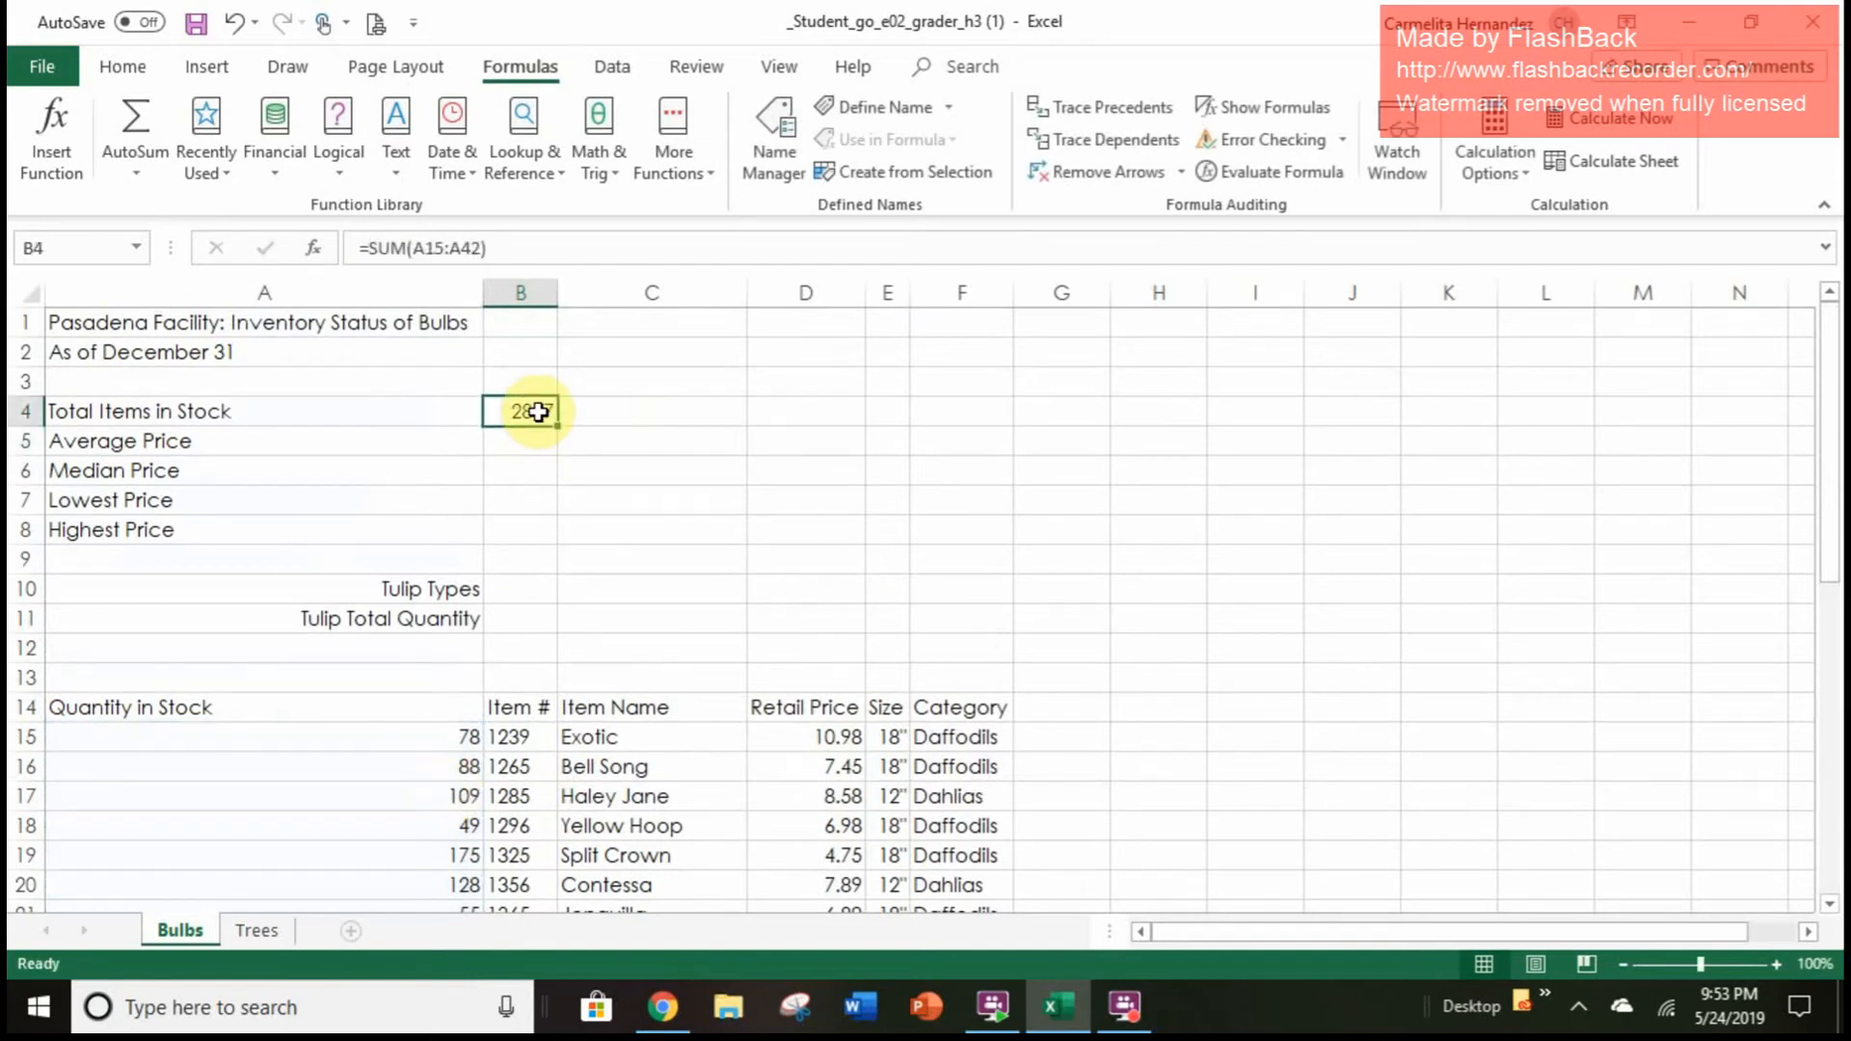
pyautogui.click(123, 67)
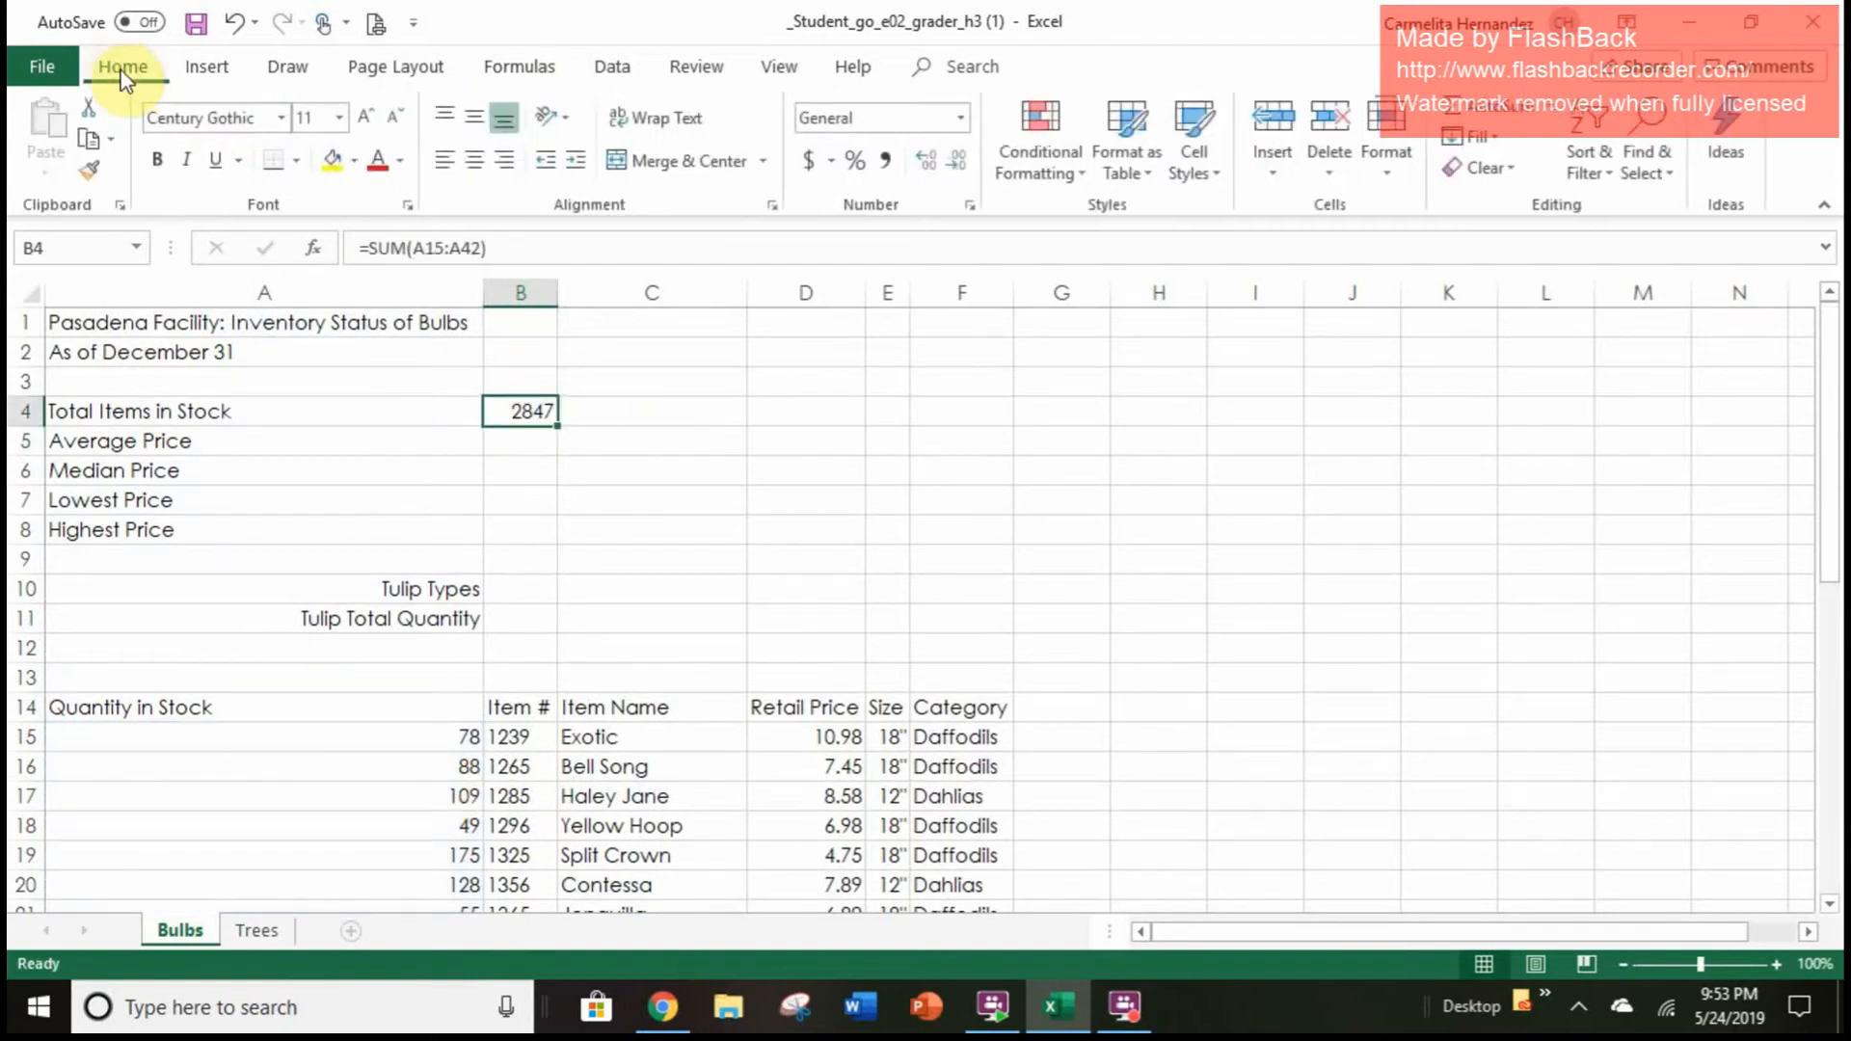
pyautogui.click(887, 160)
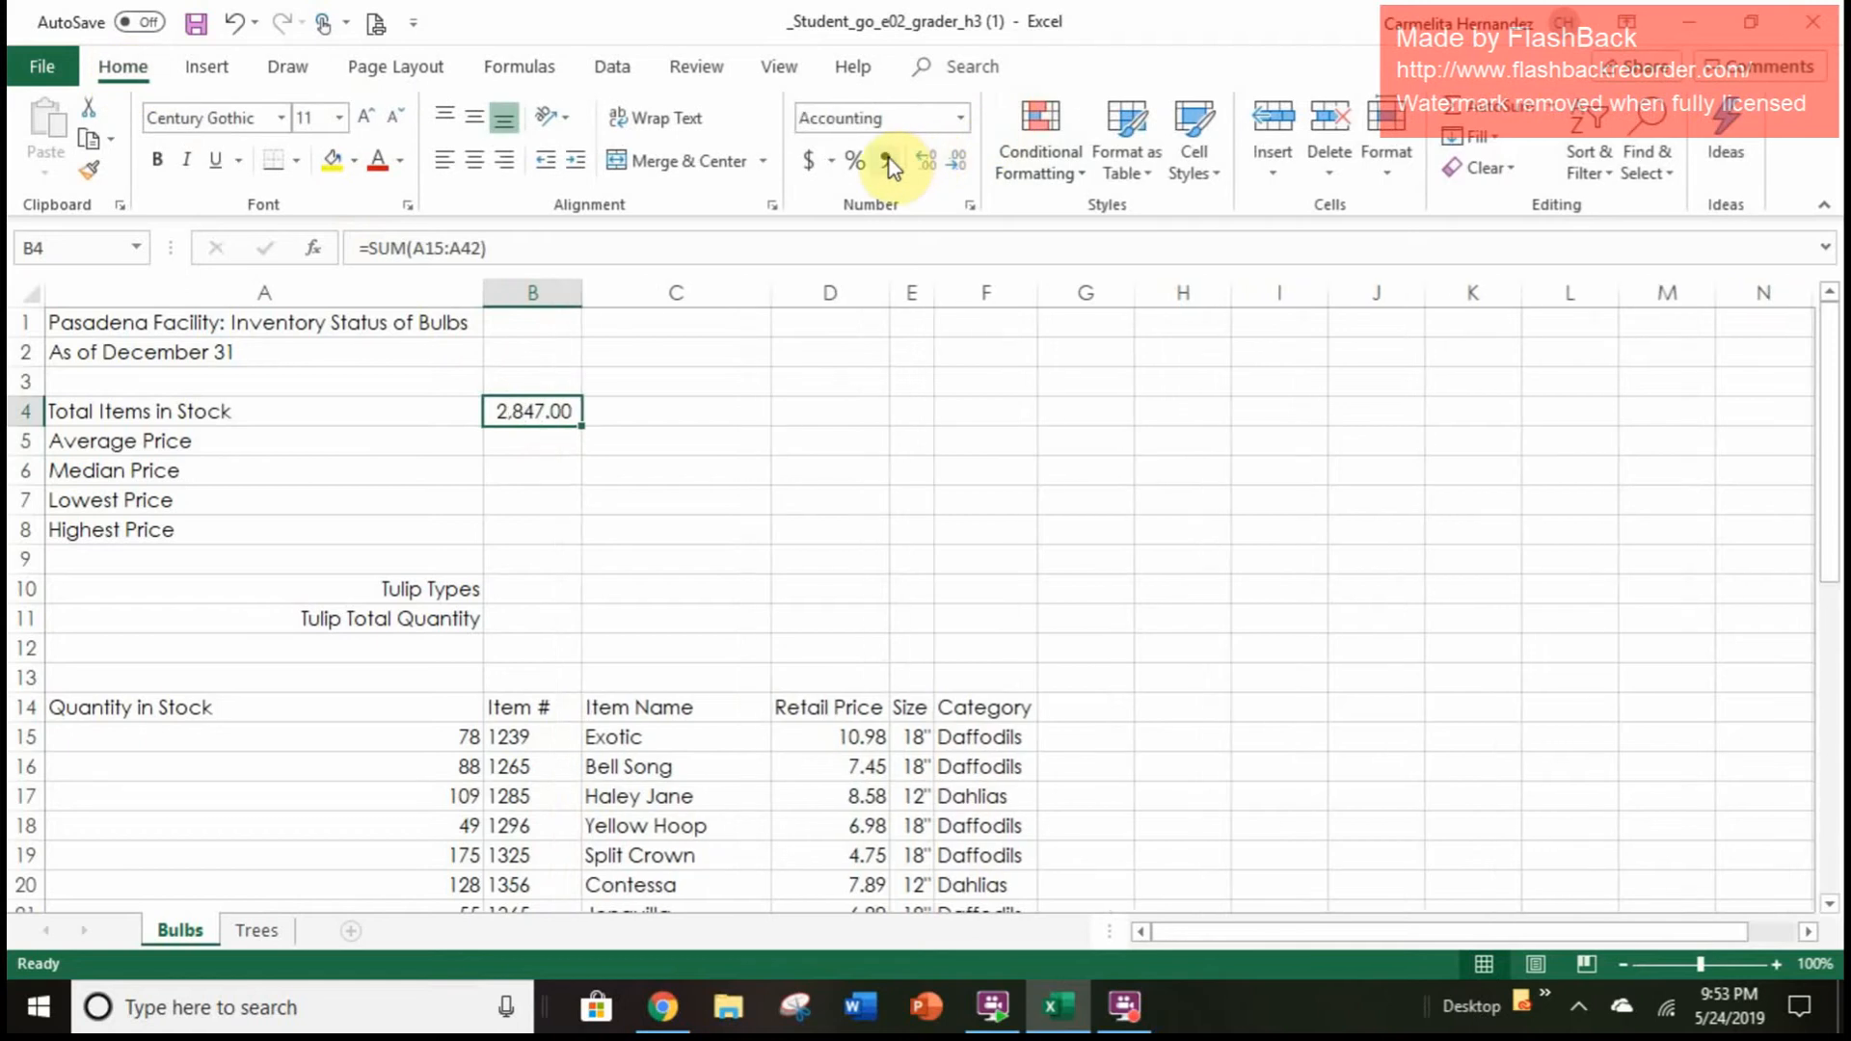
pyautogui.click(958, 161)
pyautogui.click(958, 161)
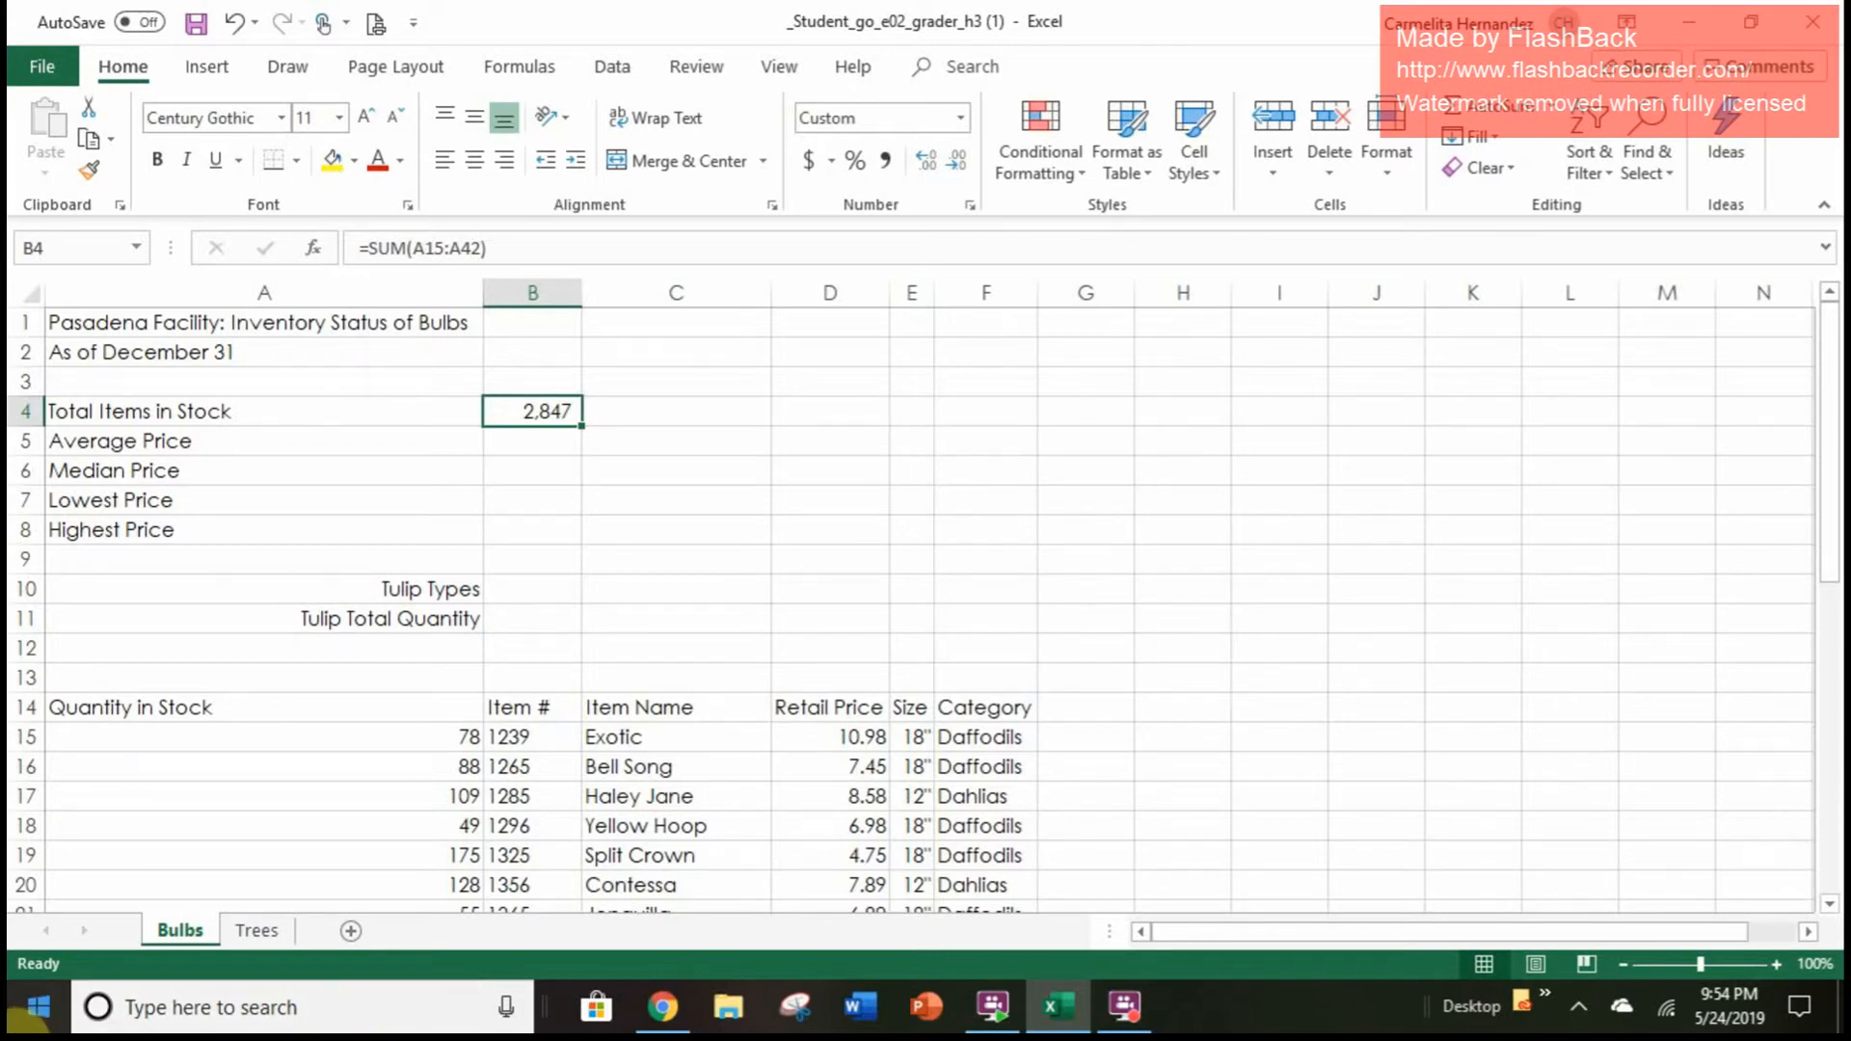
# Calculate the Average Price in cell B5 of the Bulbs sheet with the AVERAGE function over the retail prices D15:D42
pyautogui.click(526, 459)
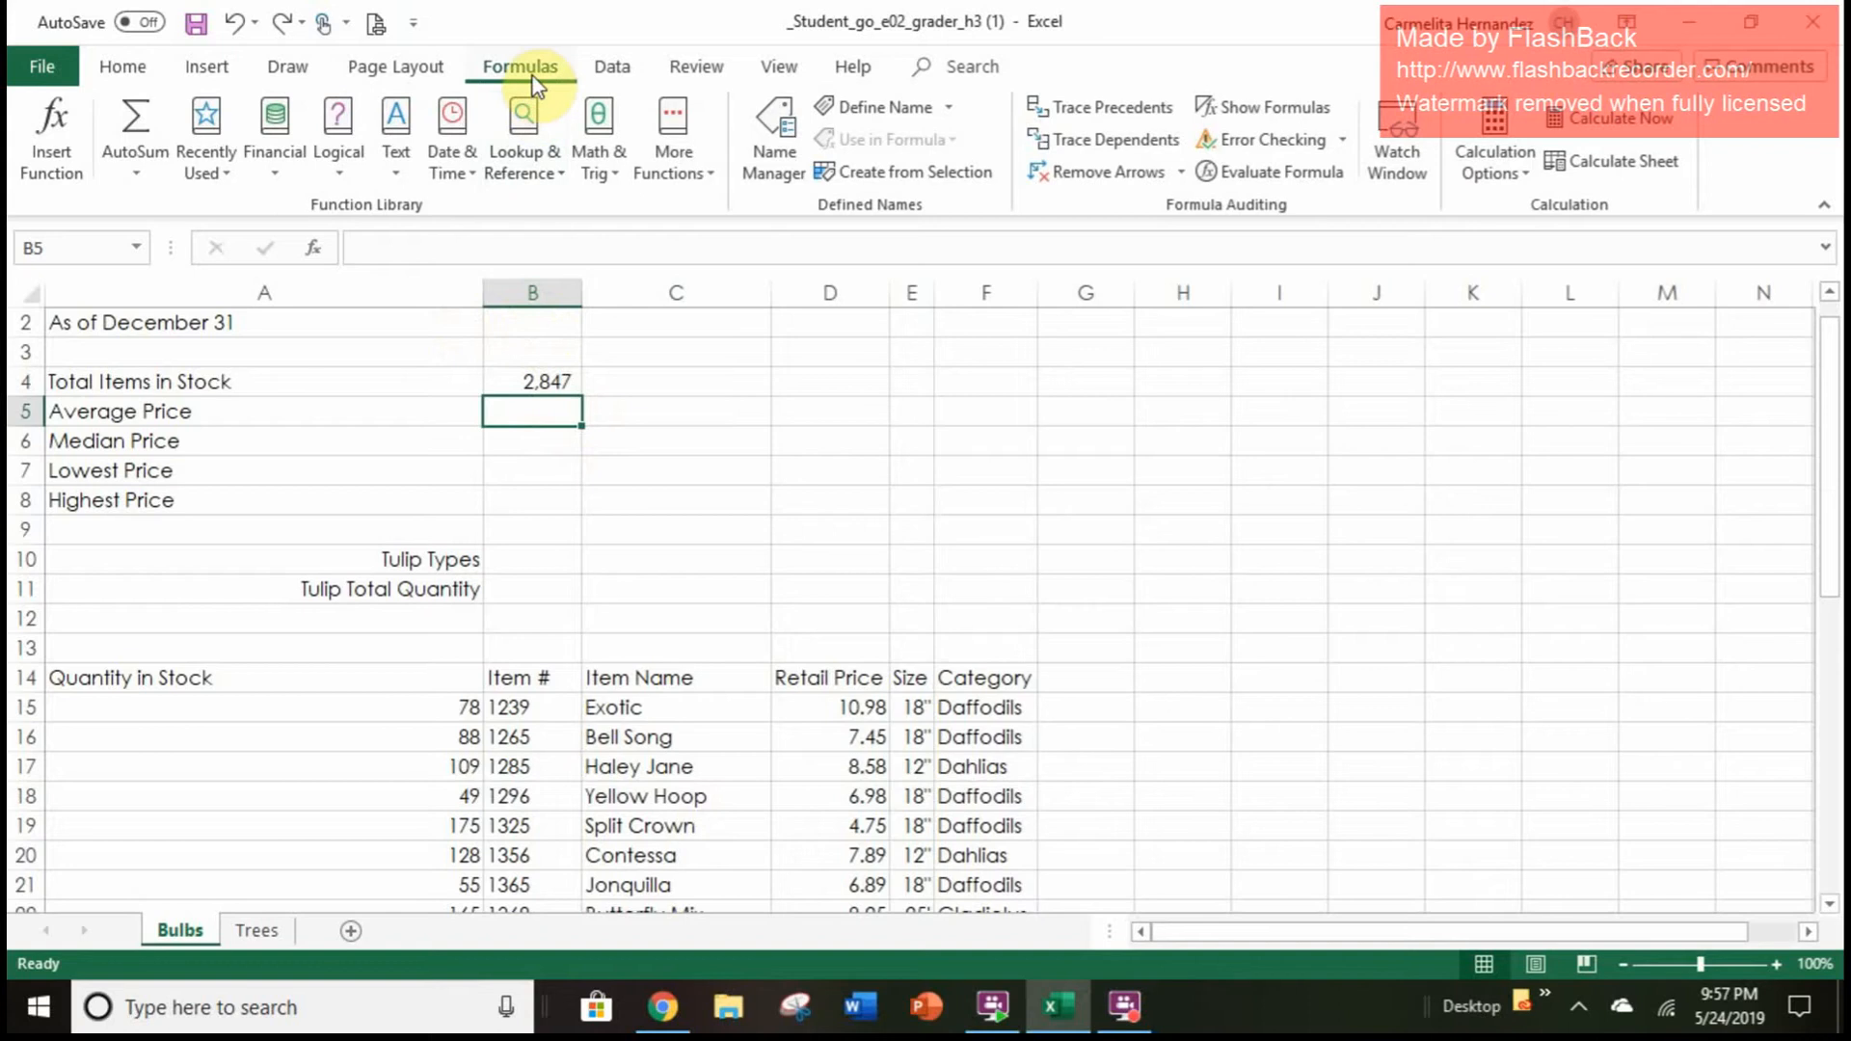
pyautogui.click(686, 173)
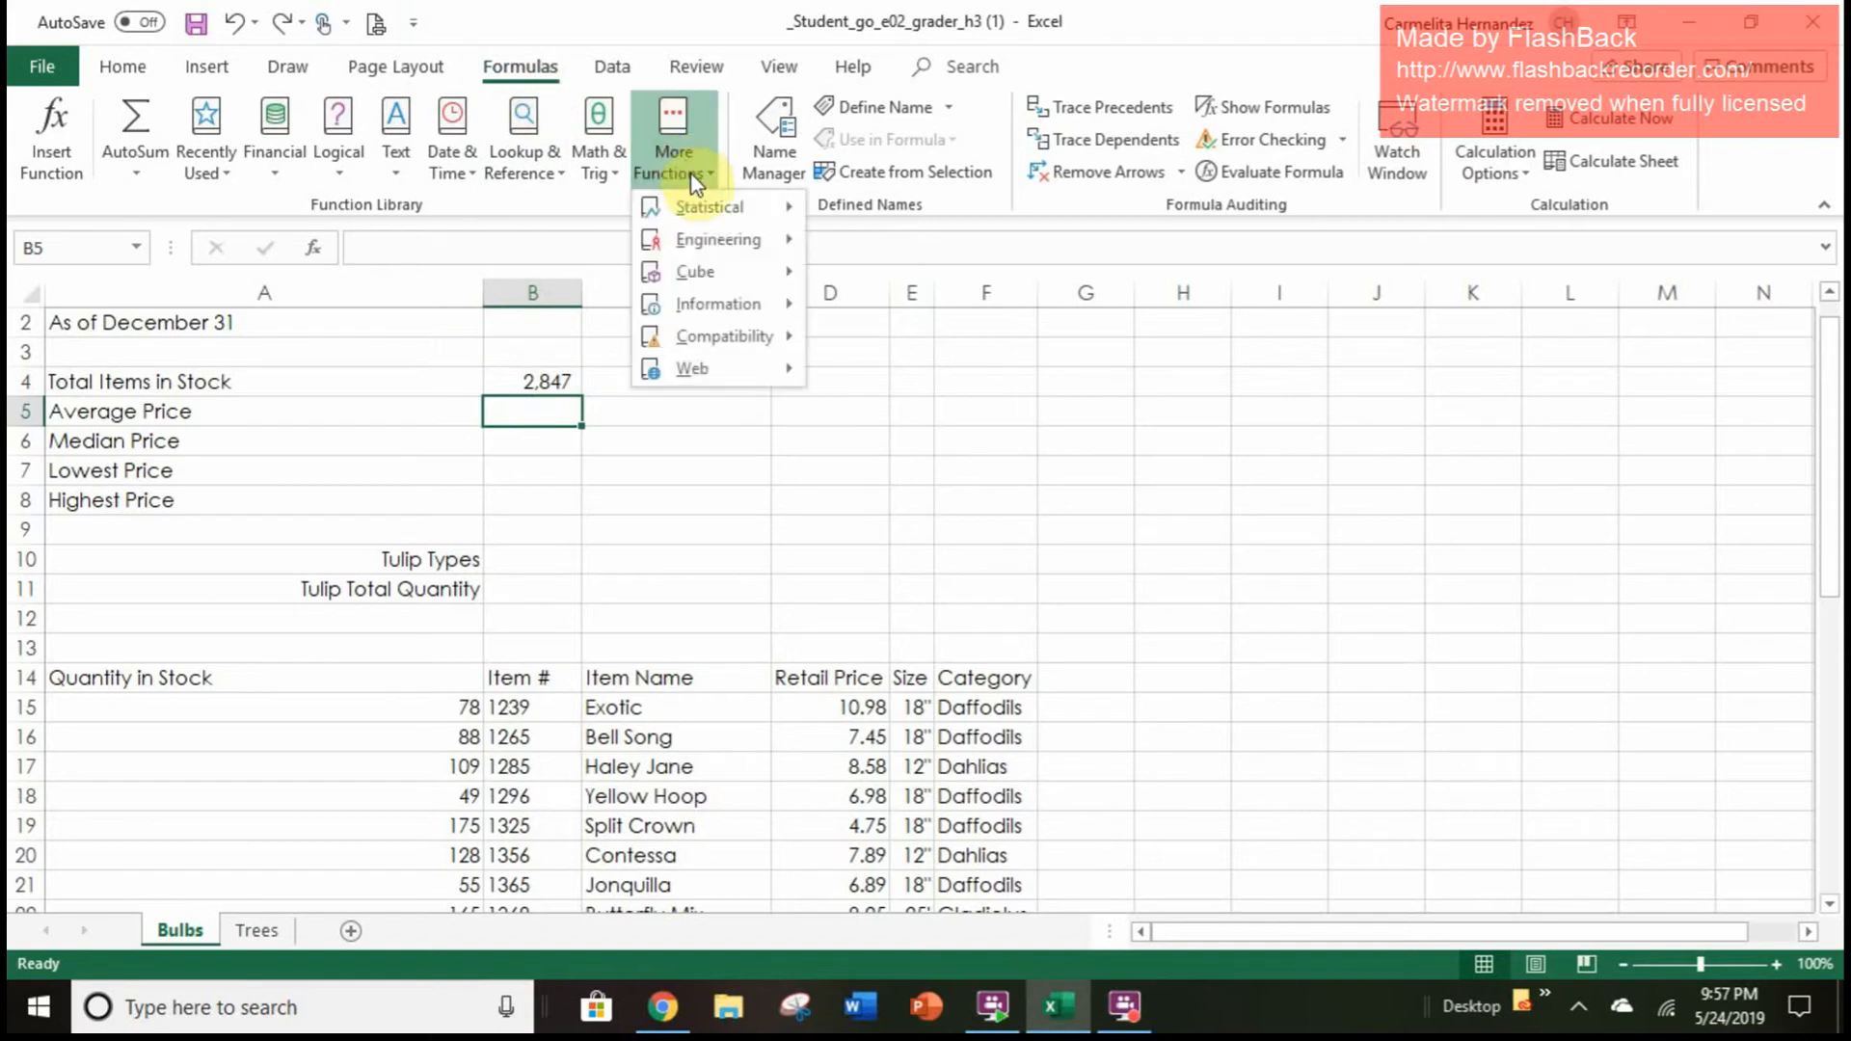
pyautogui.moveTo(707, 211)
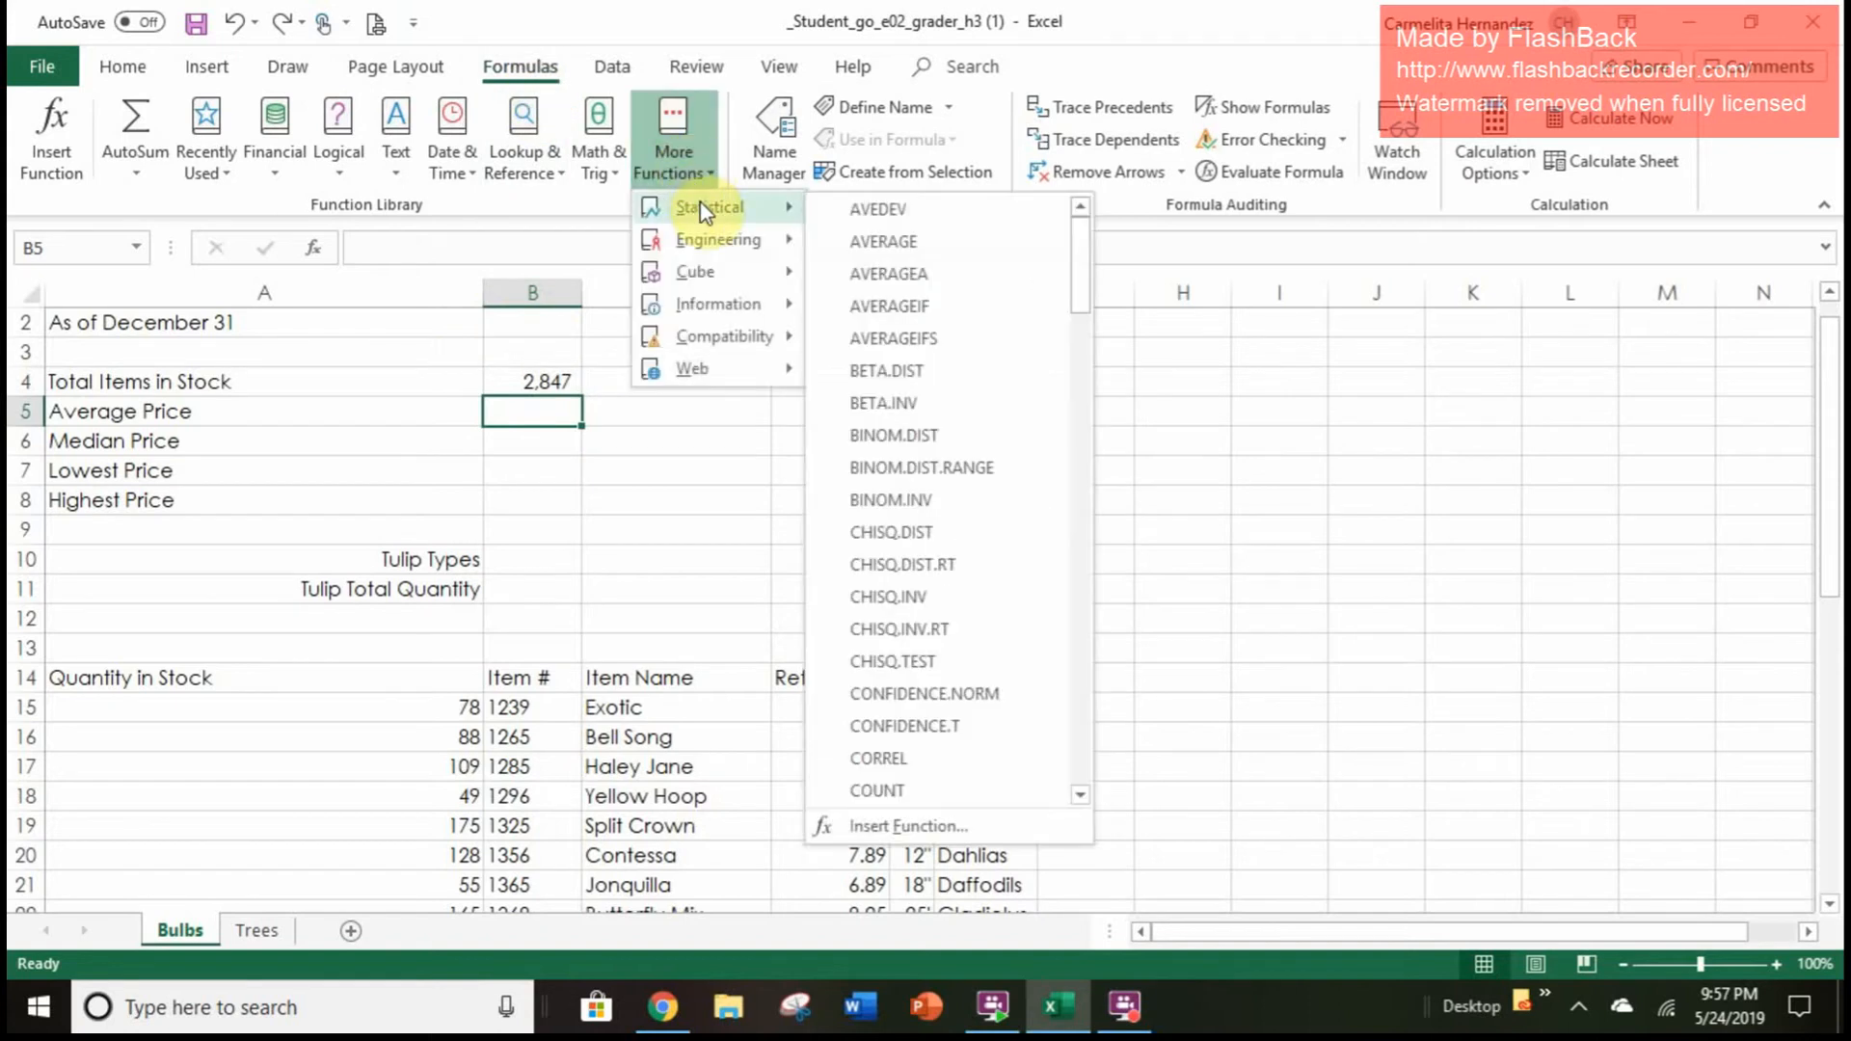
pyautogui.click(940, 249)
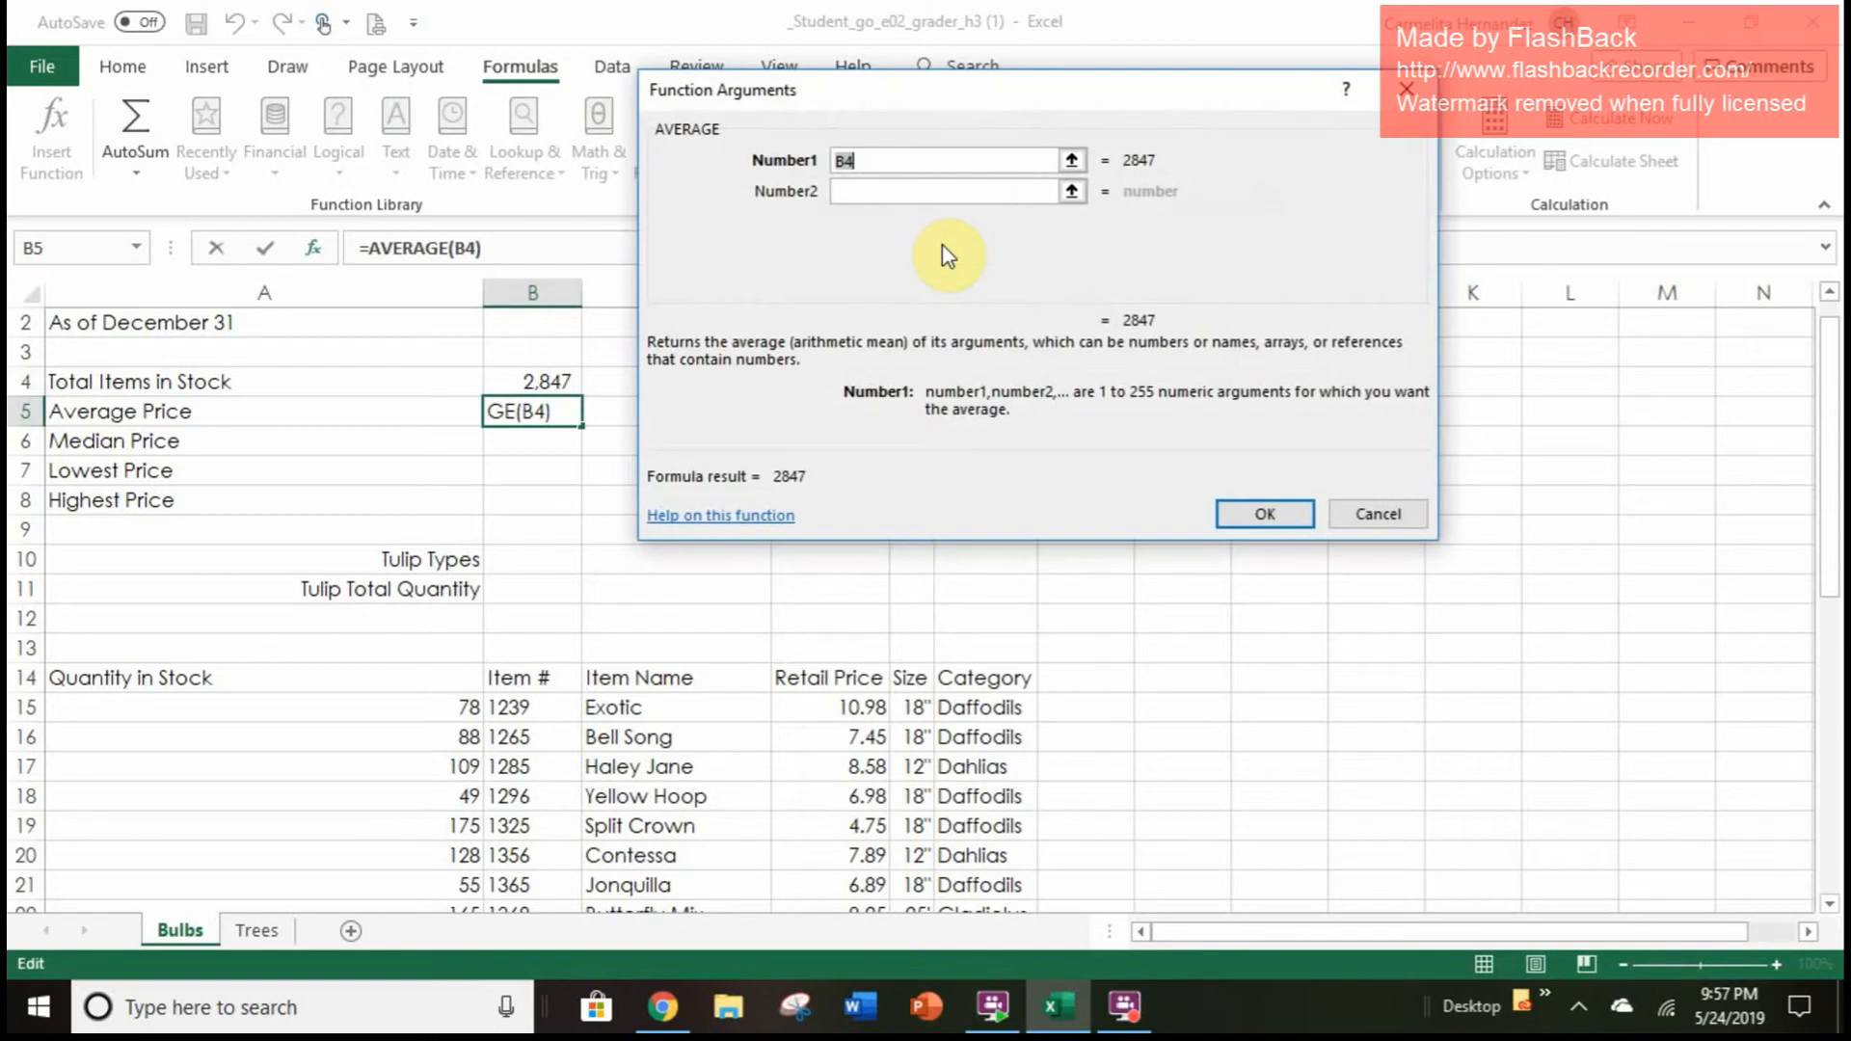
pyautogui.press('Delete')
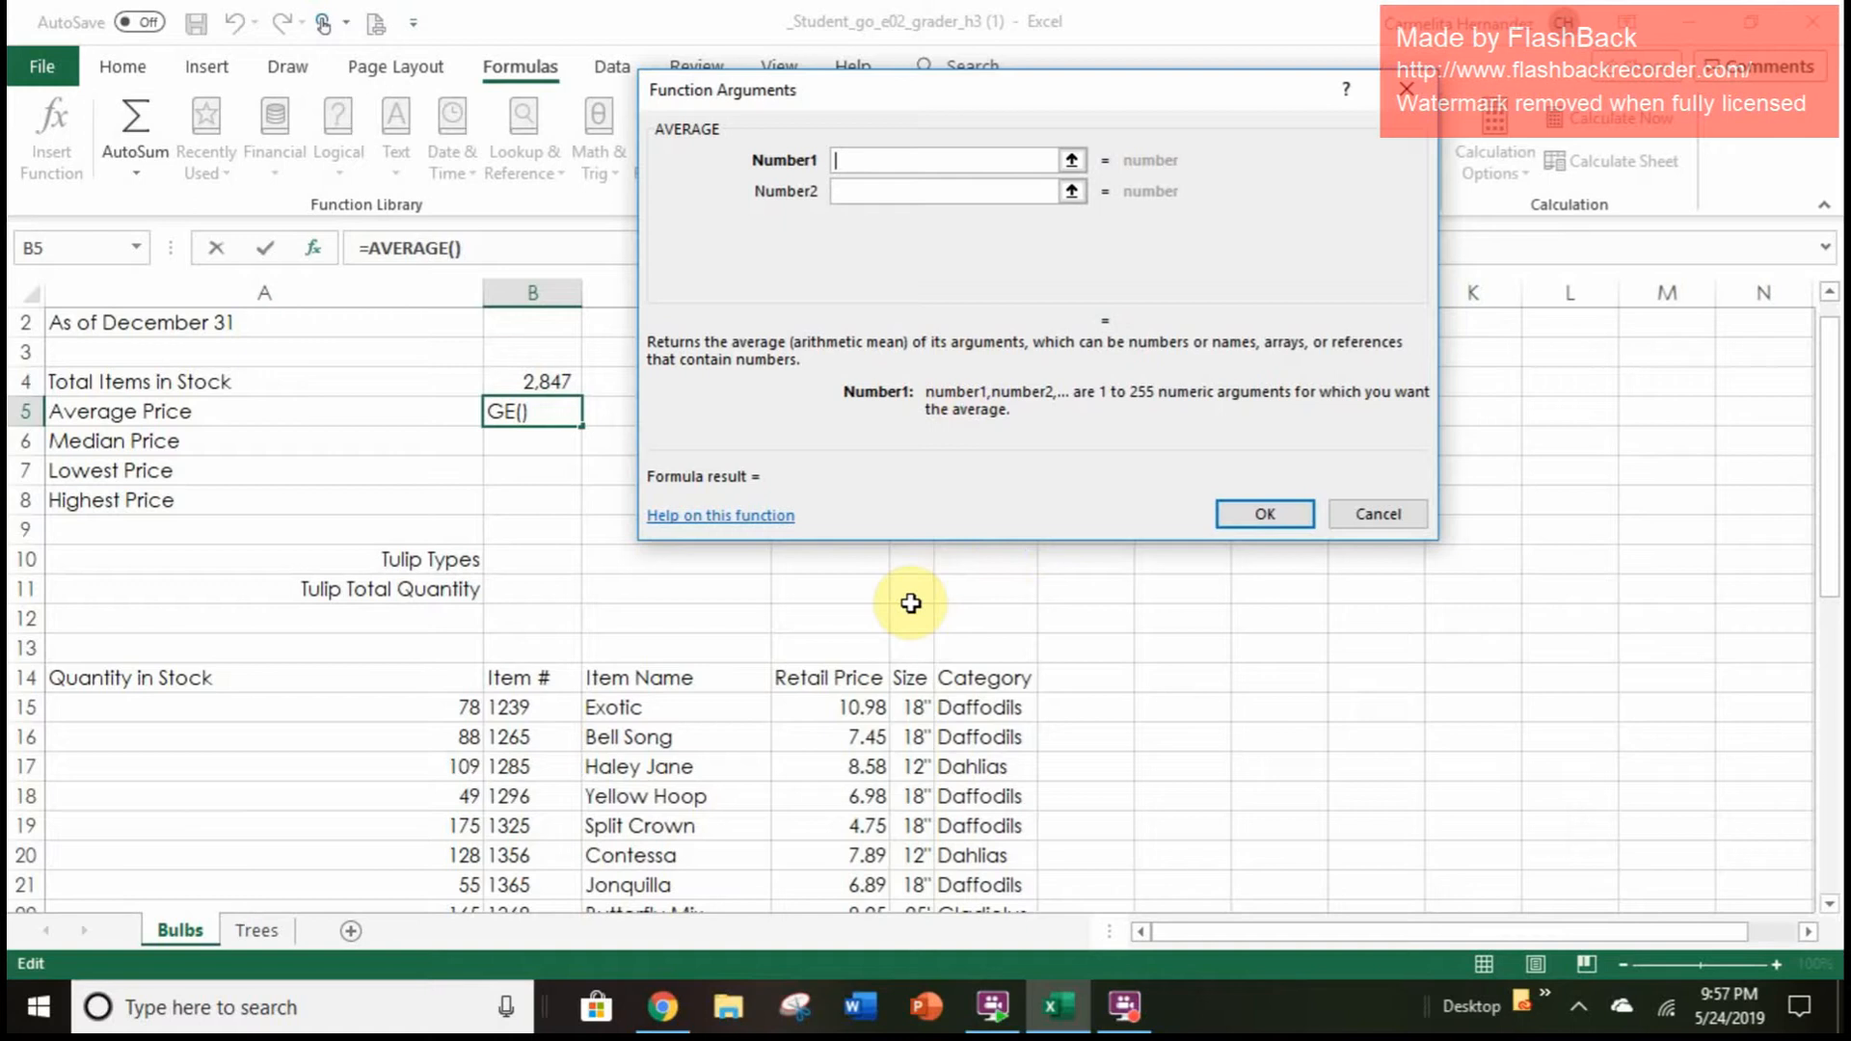
pyautogui.click(848, 712)
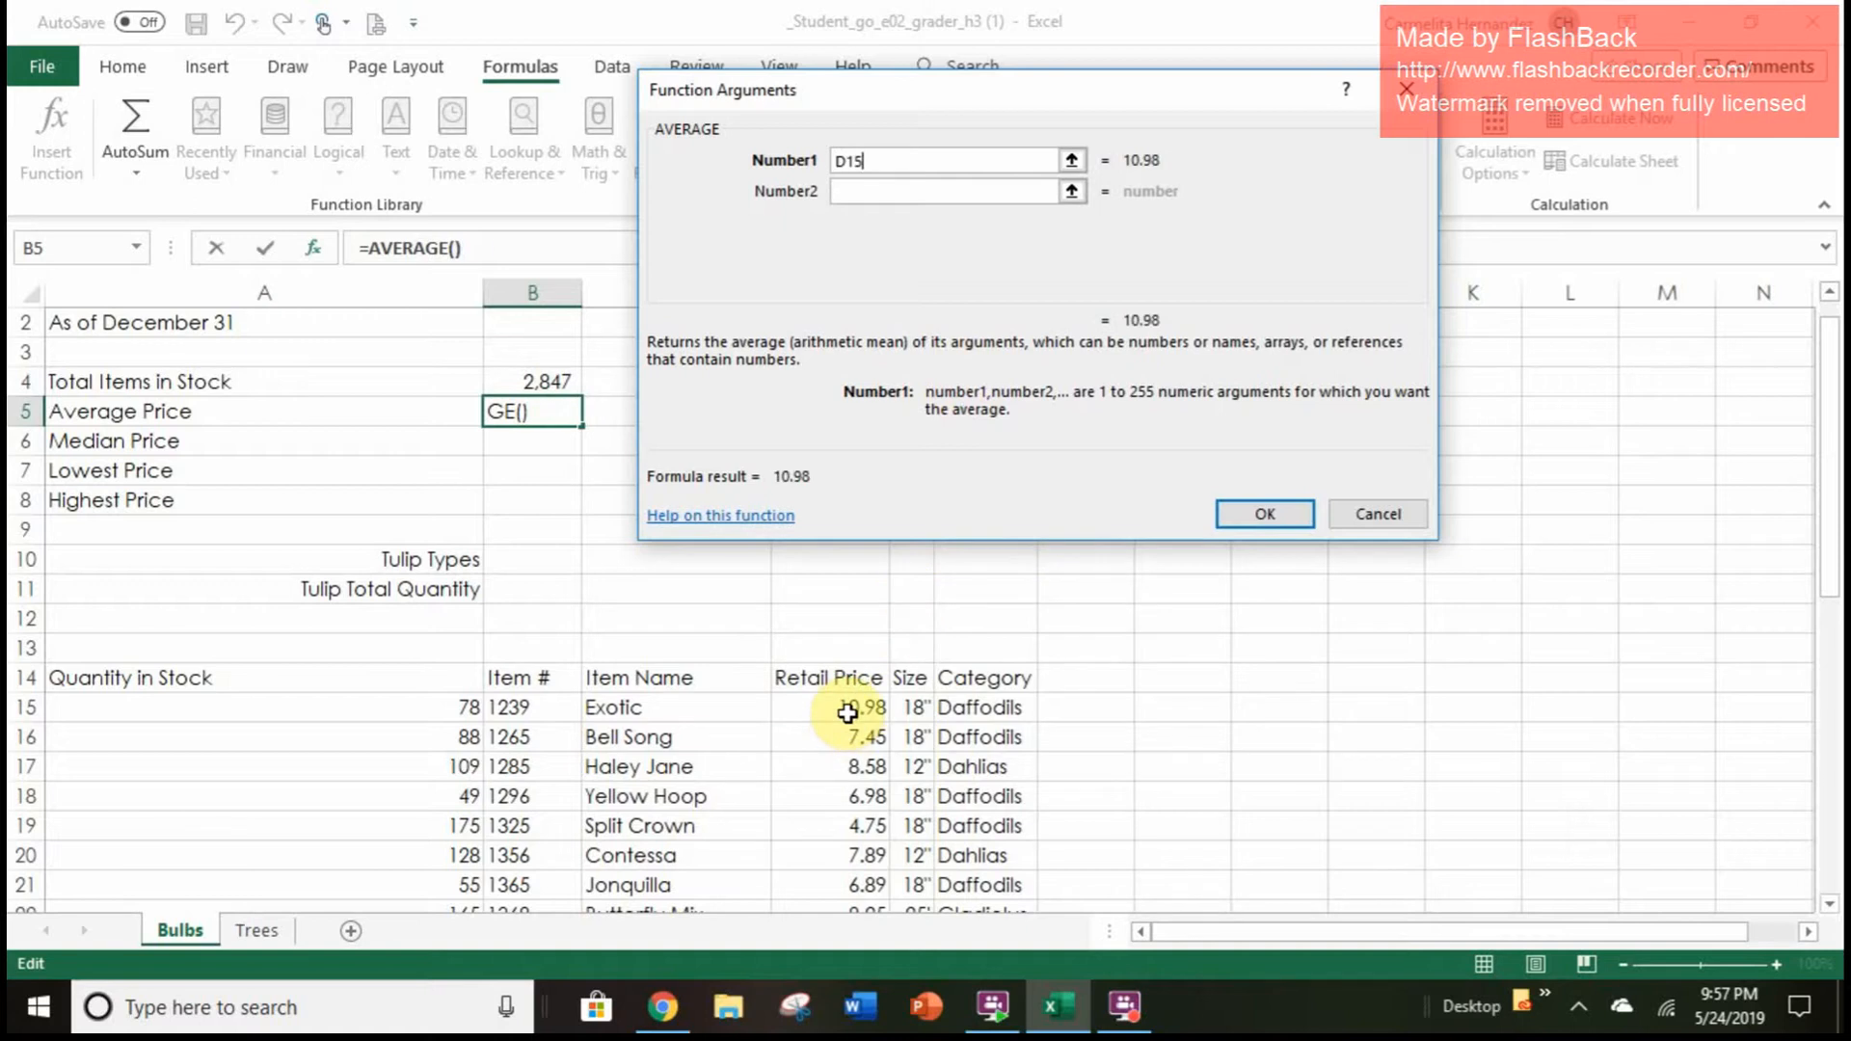
pyautogui.moveTo(848, 713); pyautogui.dragTo(864, 851)
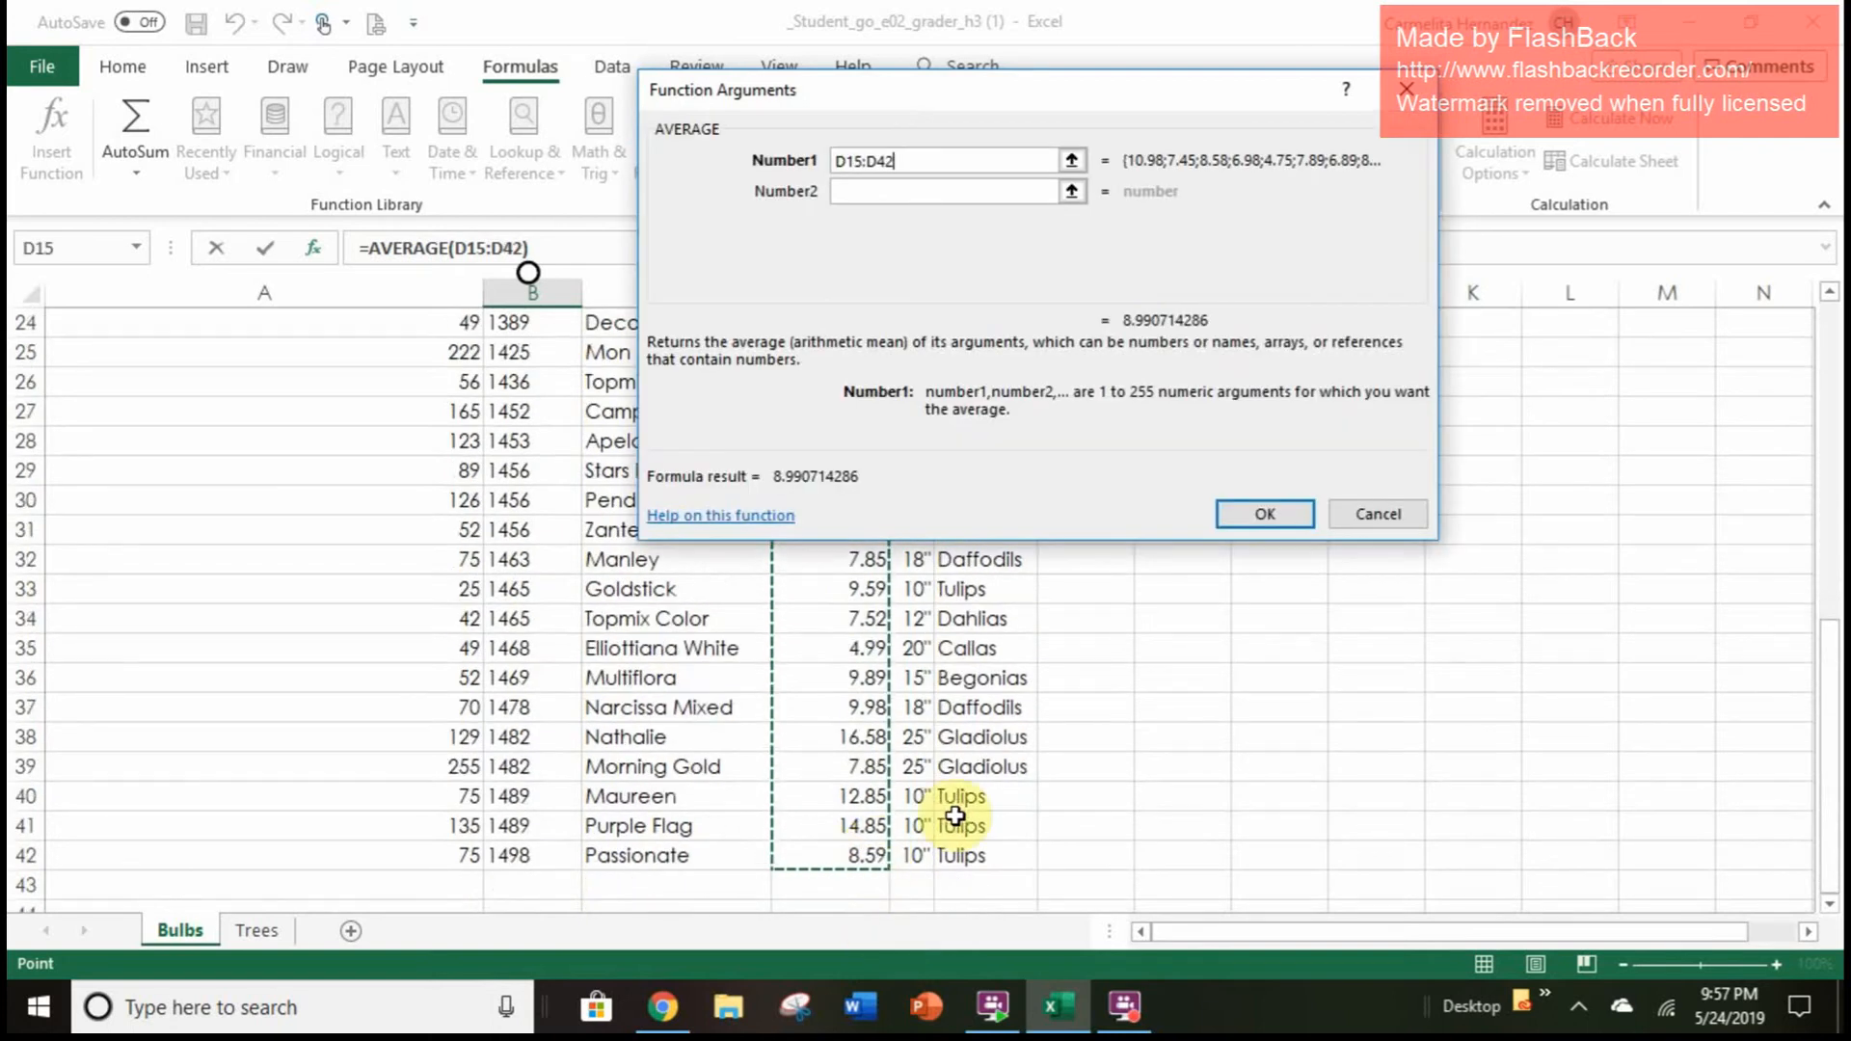
pyautogui.press('Return')
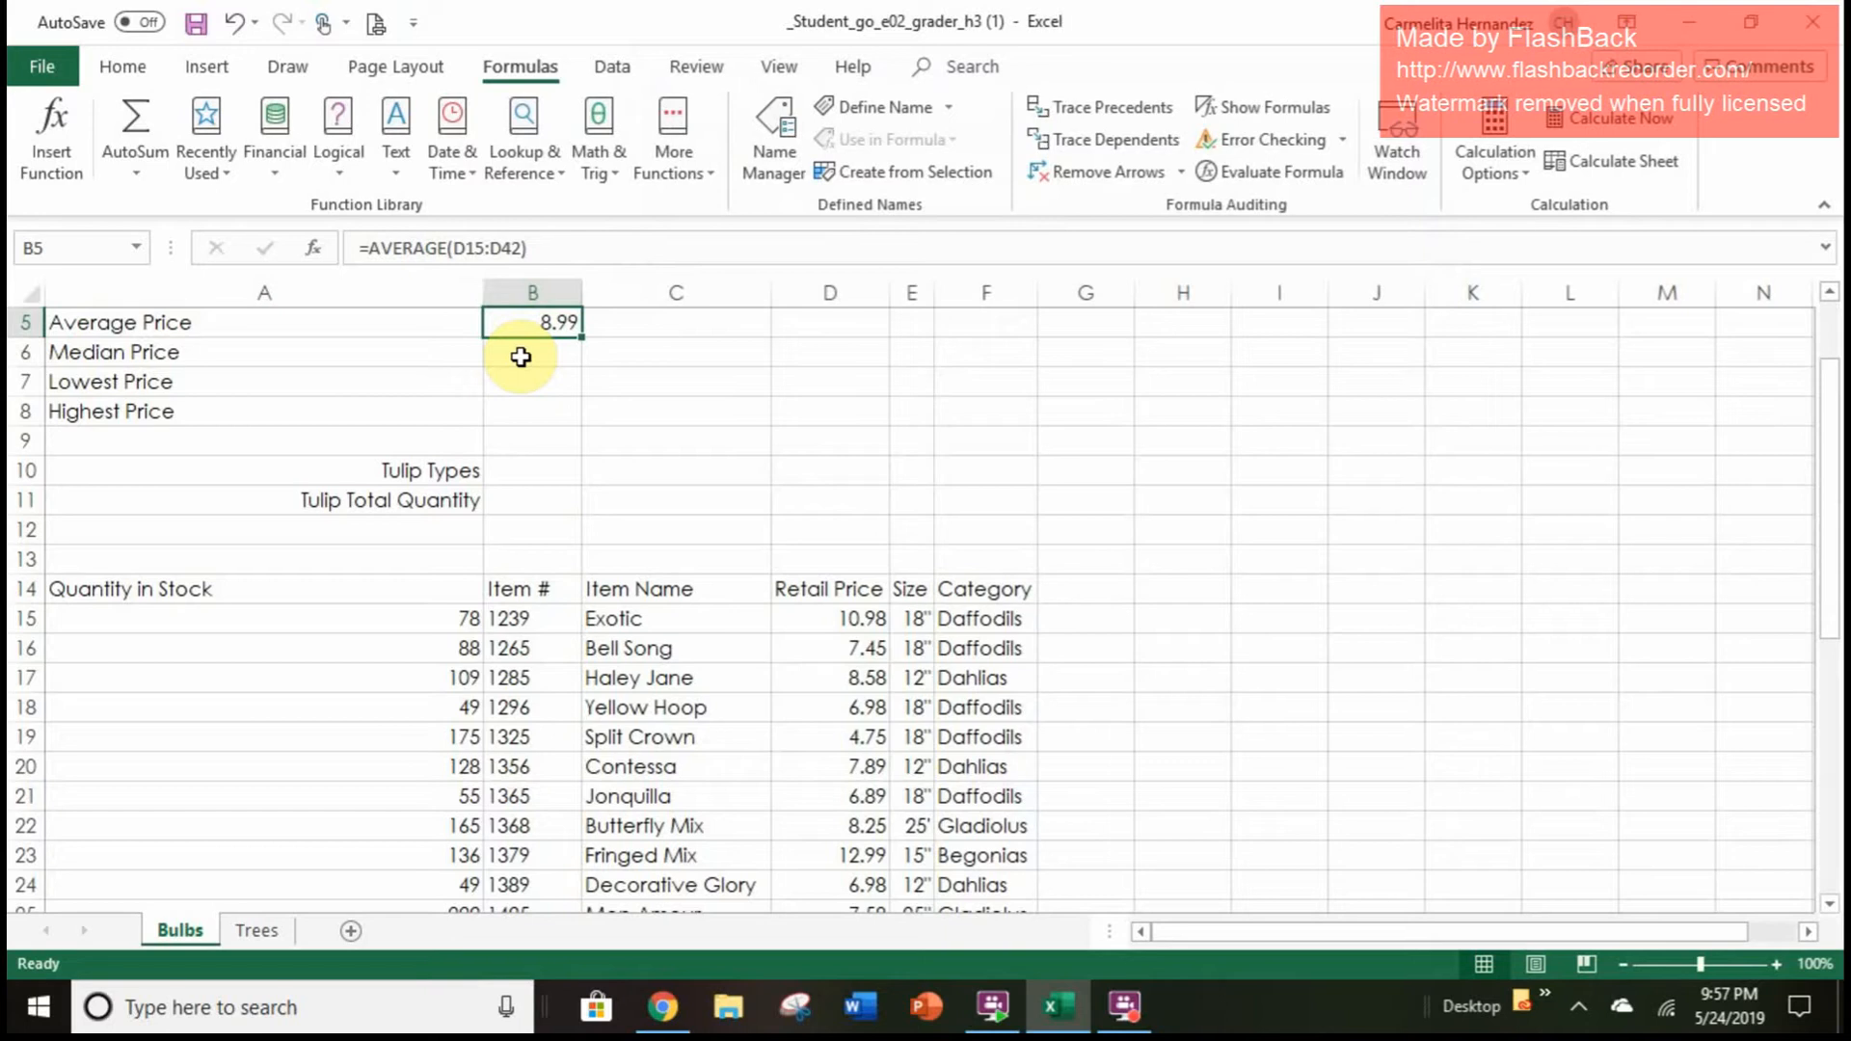
# Calculate the Median Price in cell B6 of the Bulbs sheet with the MEDIAN function over the retail prices D15:D42
pyautogui.click(521, 357)
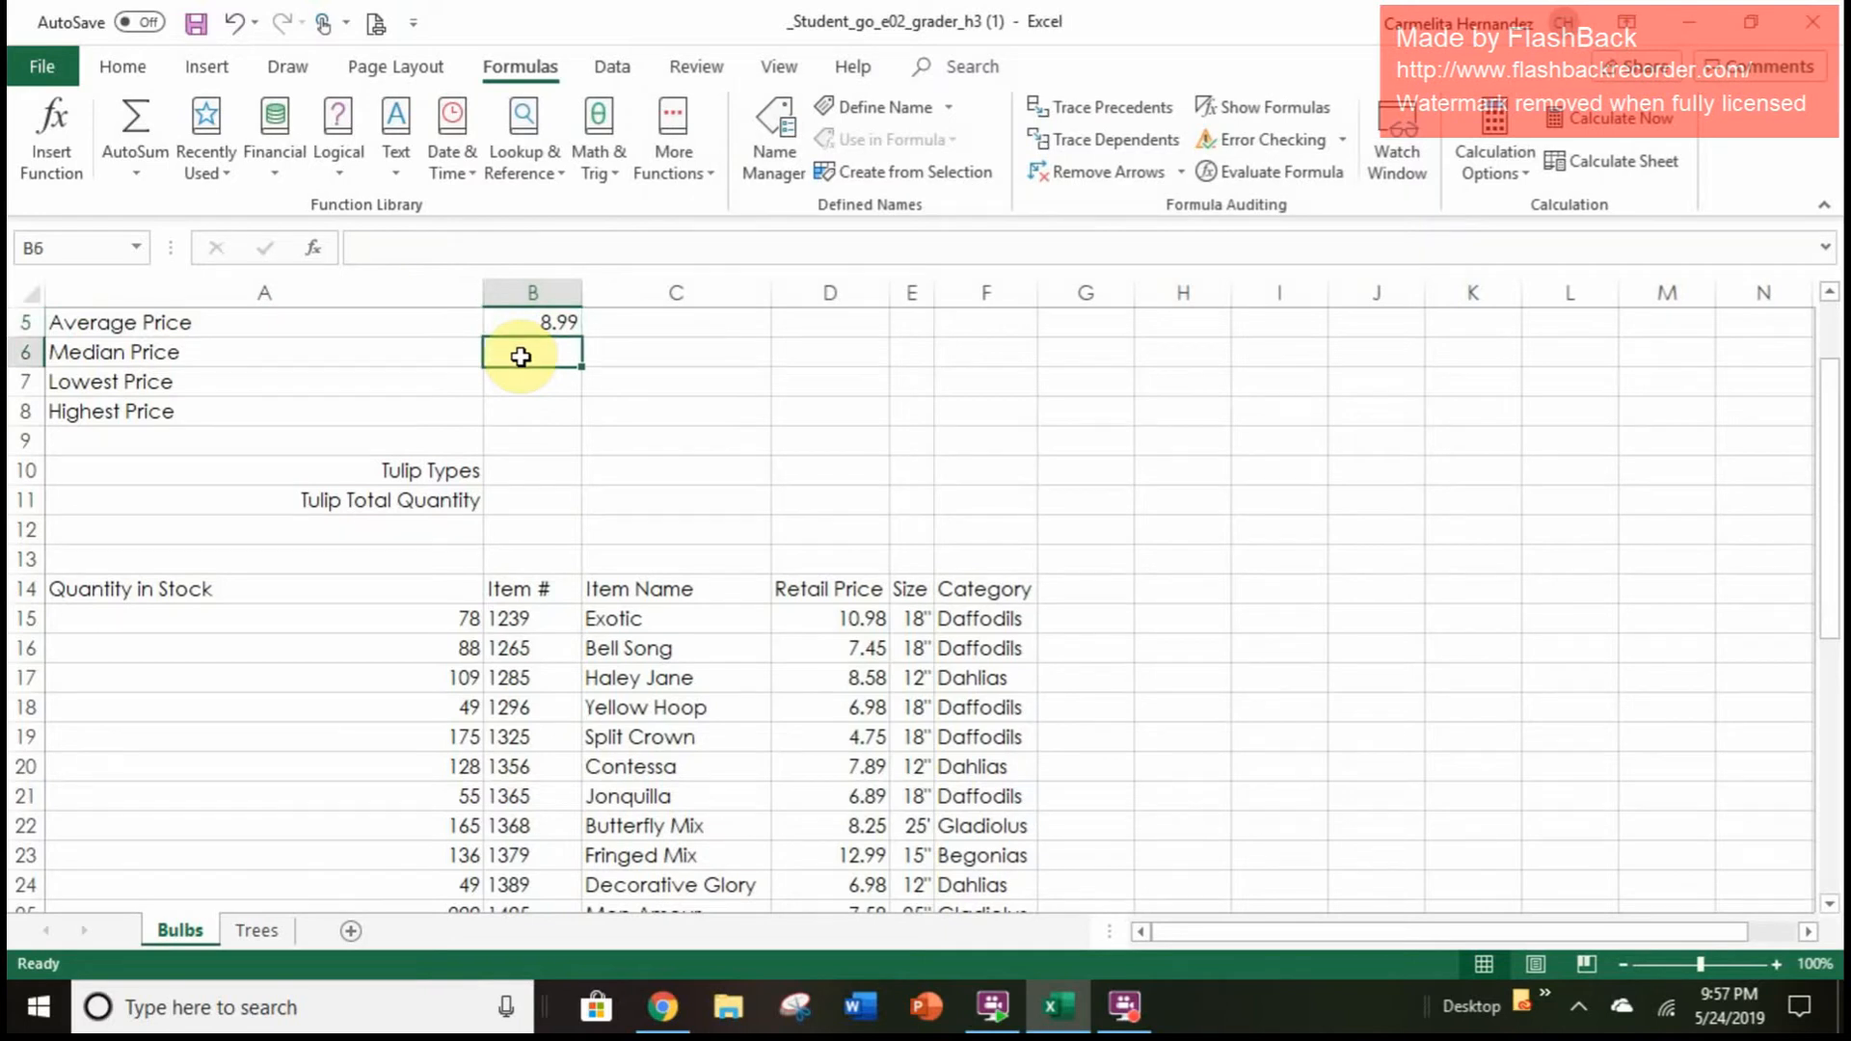
pyautogui.click(702, 124)
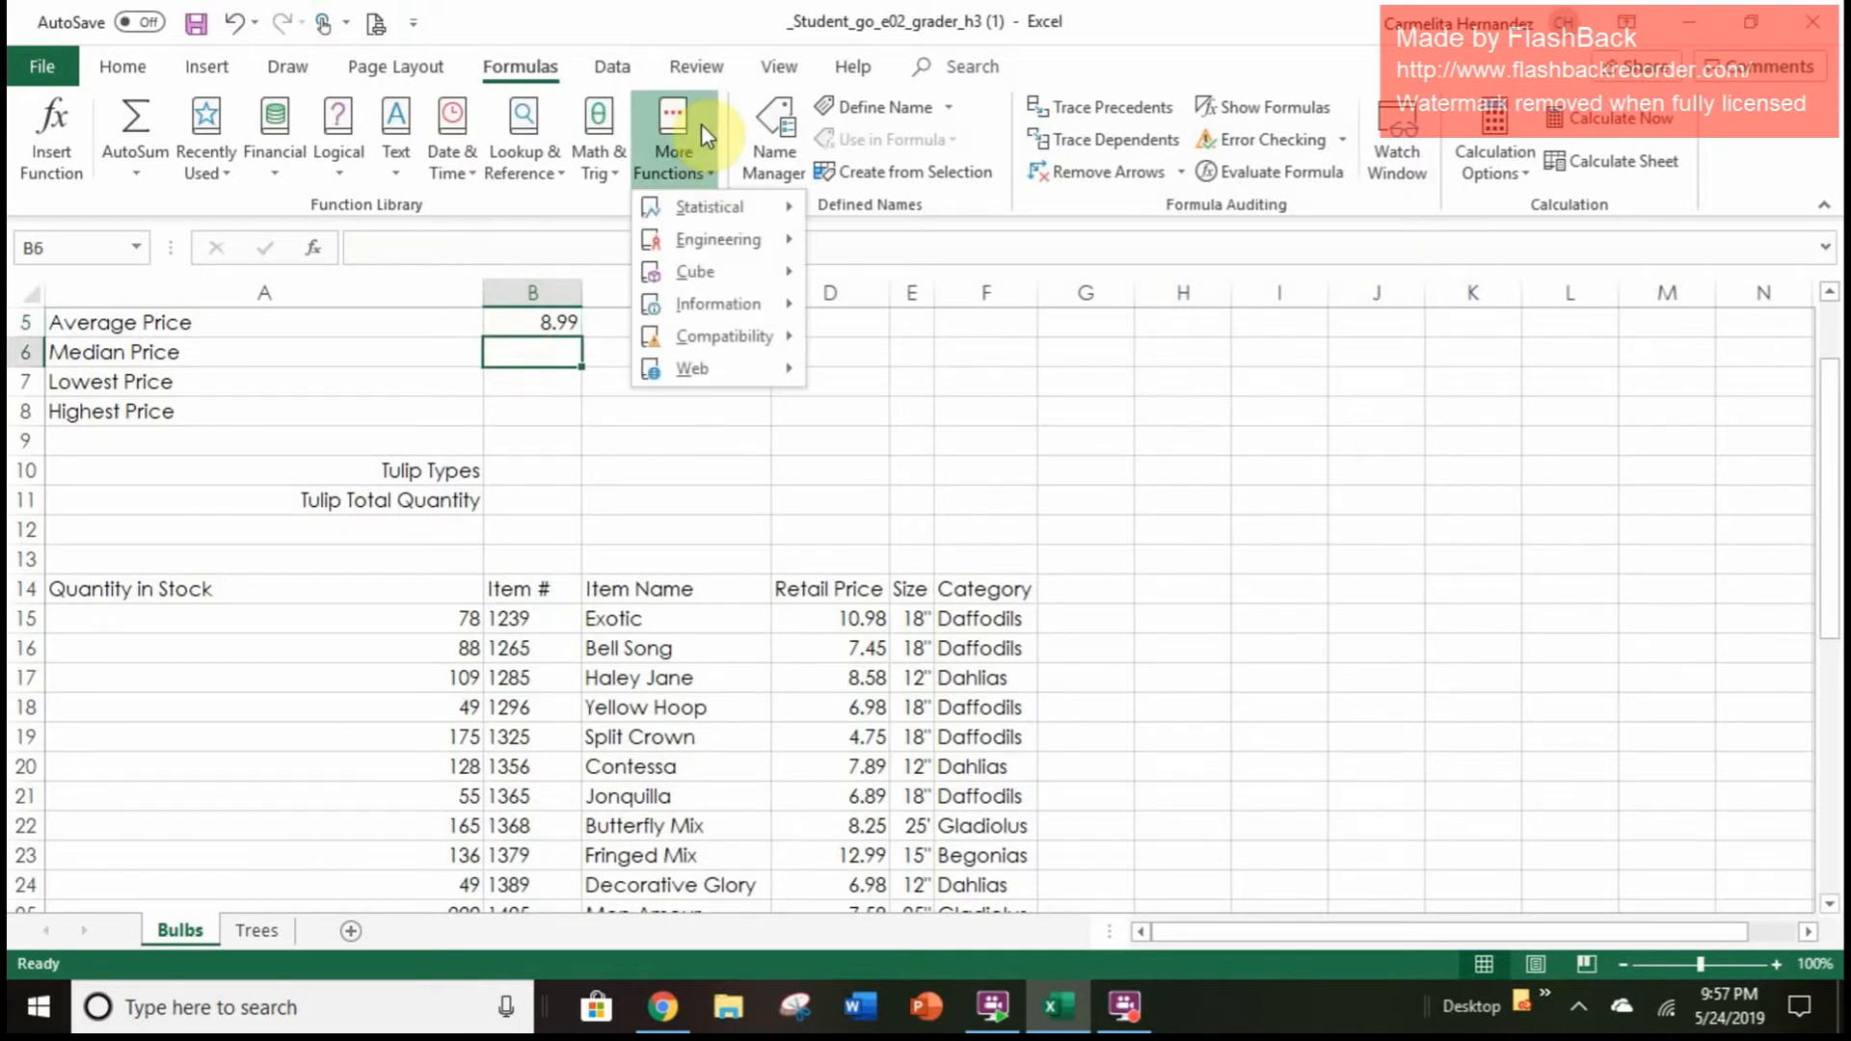
pyautogui.moveTo(733, 207)
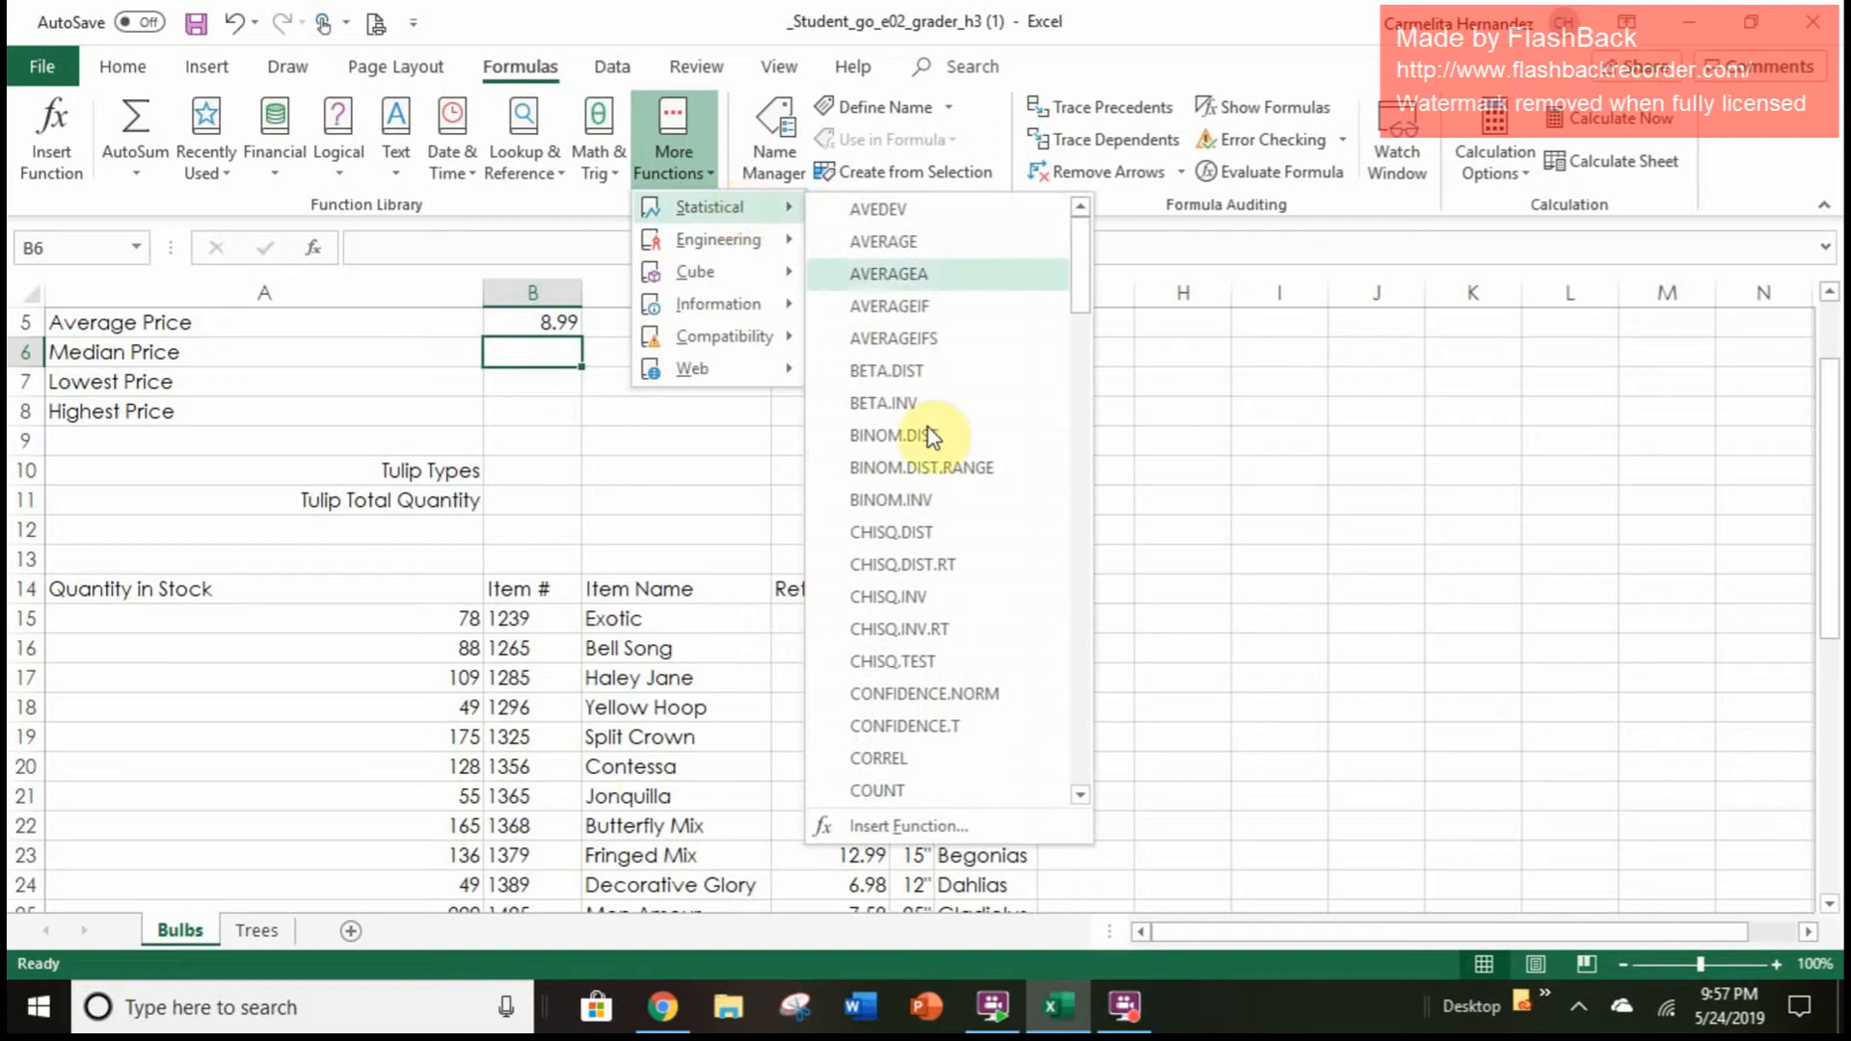
pyautogui.scroll(-15, 936, 470)
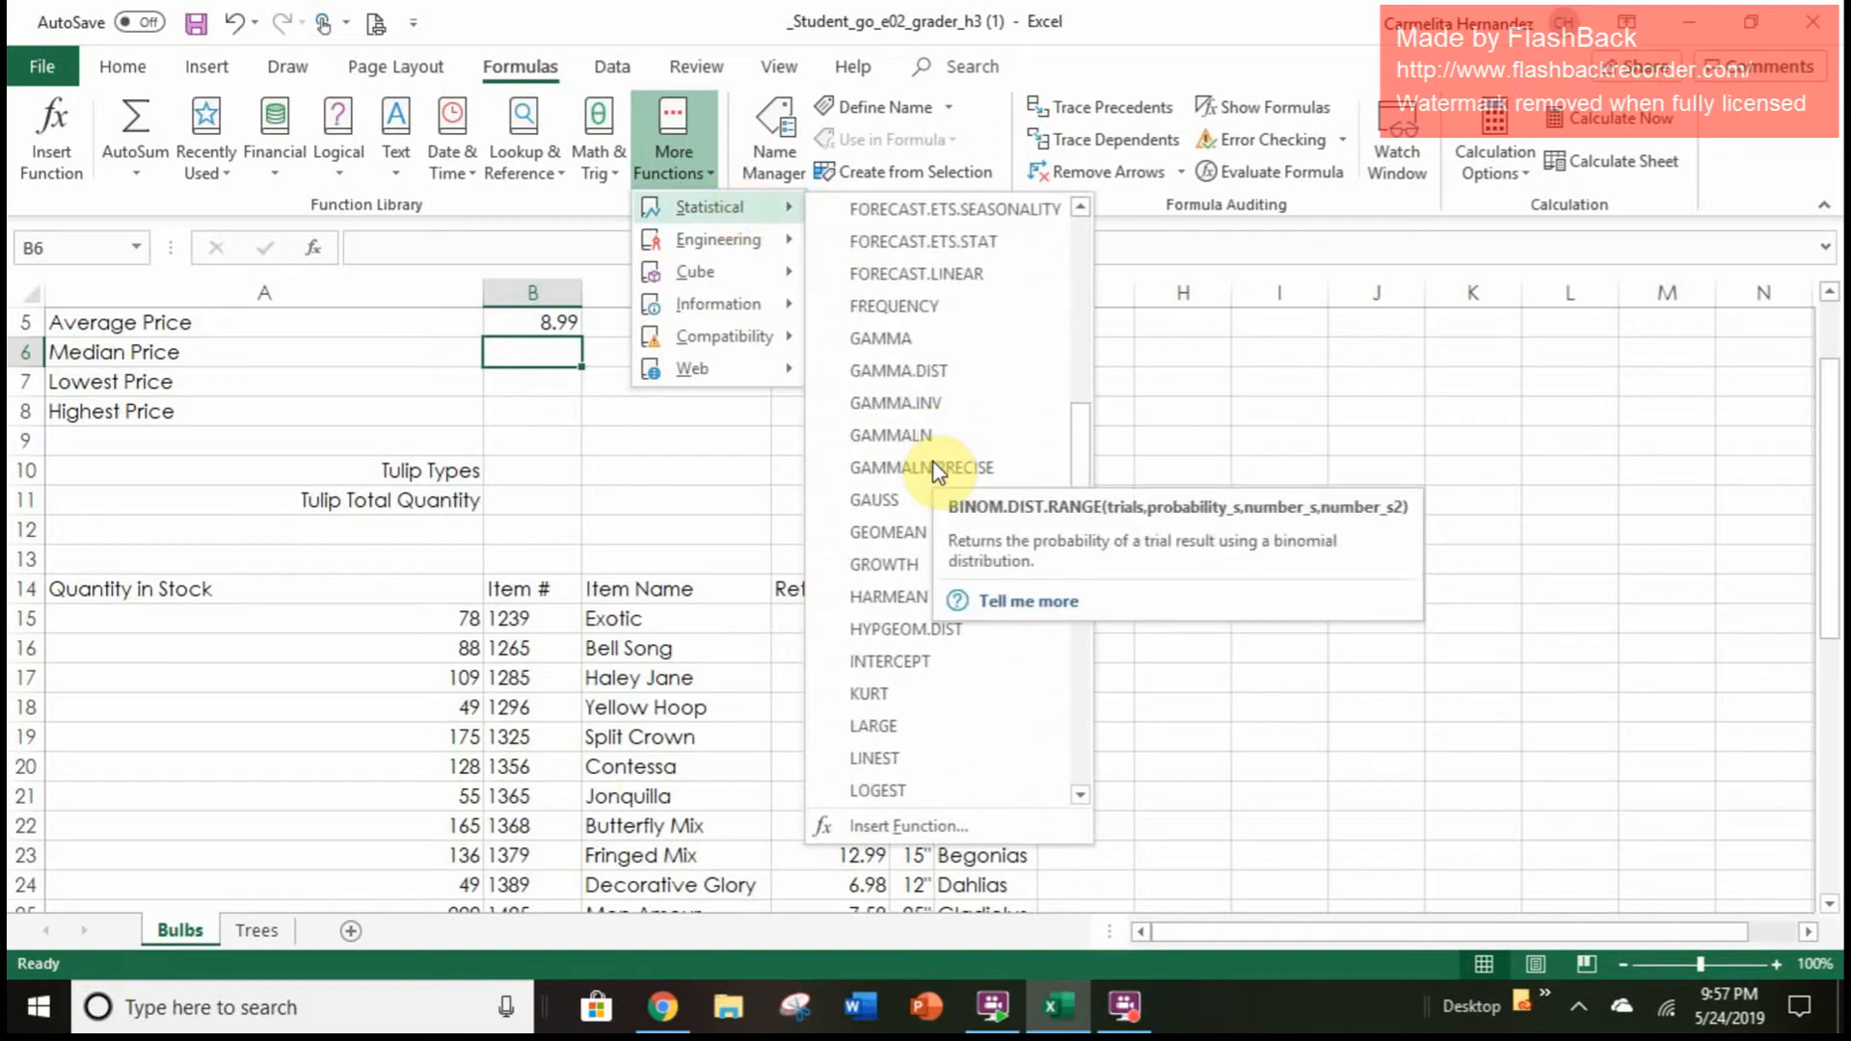
pyautogui.scroll(-3, 935, 470)
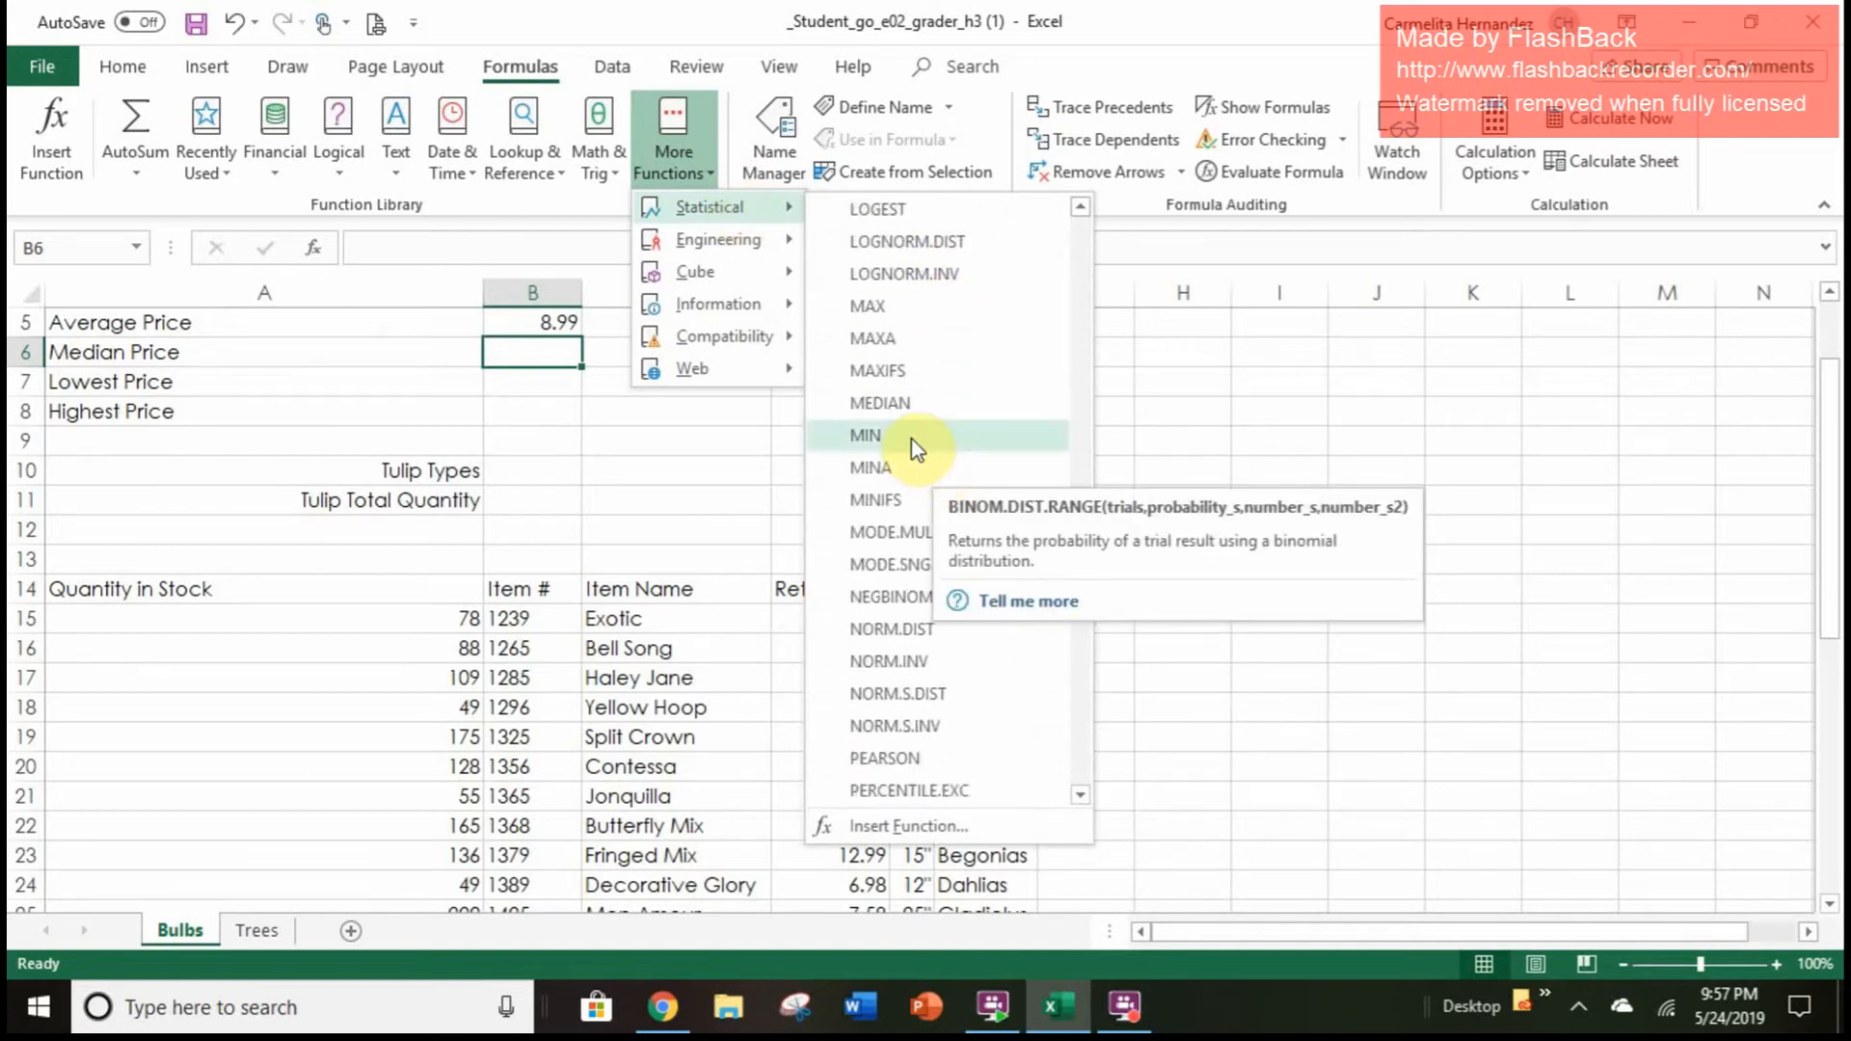
pyautogui.click(893, 407)
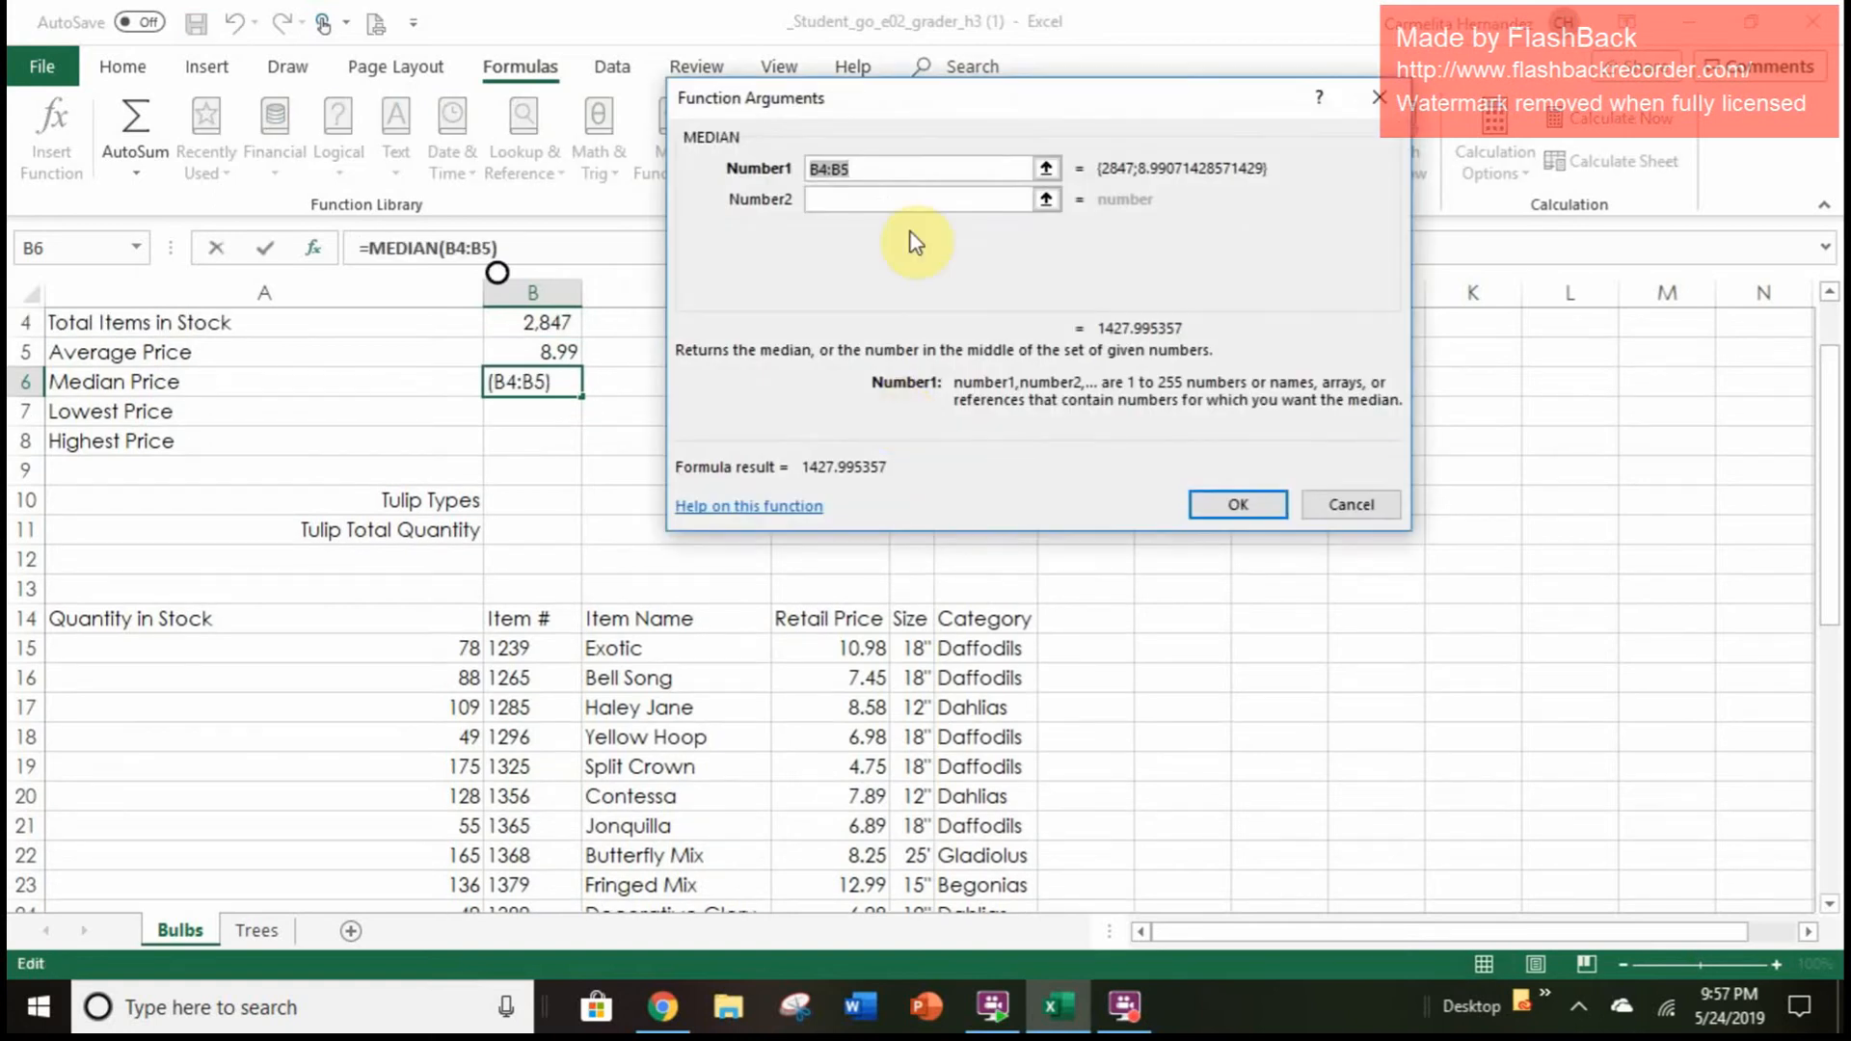
pyautogui.press('BackSpace')
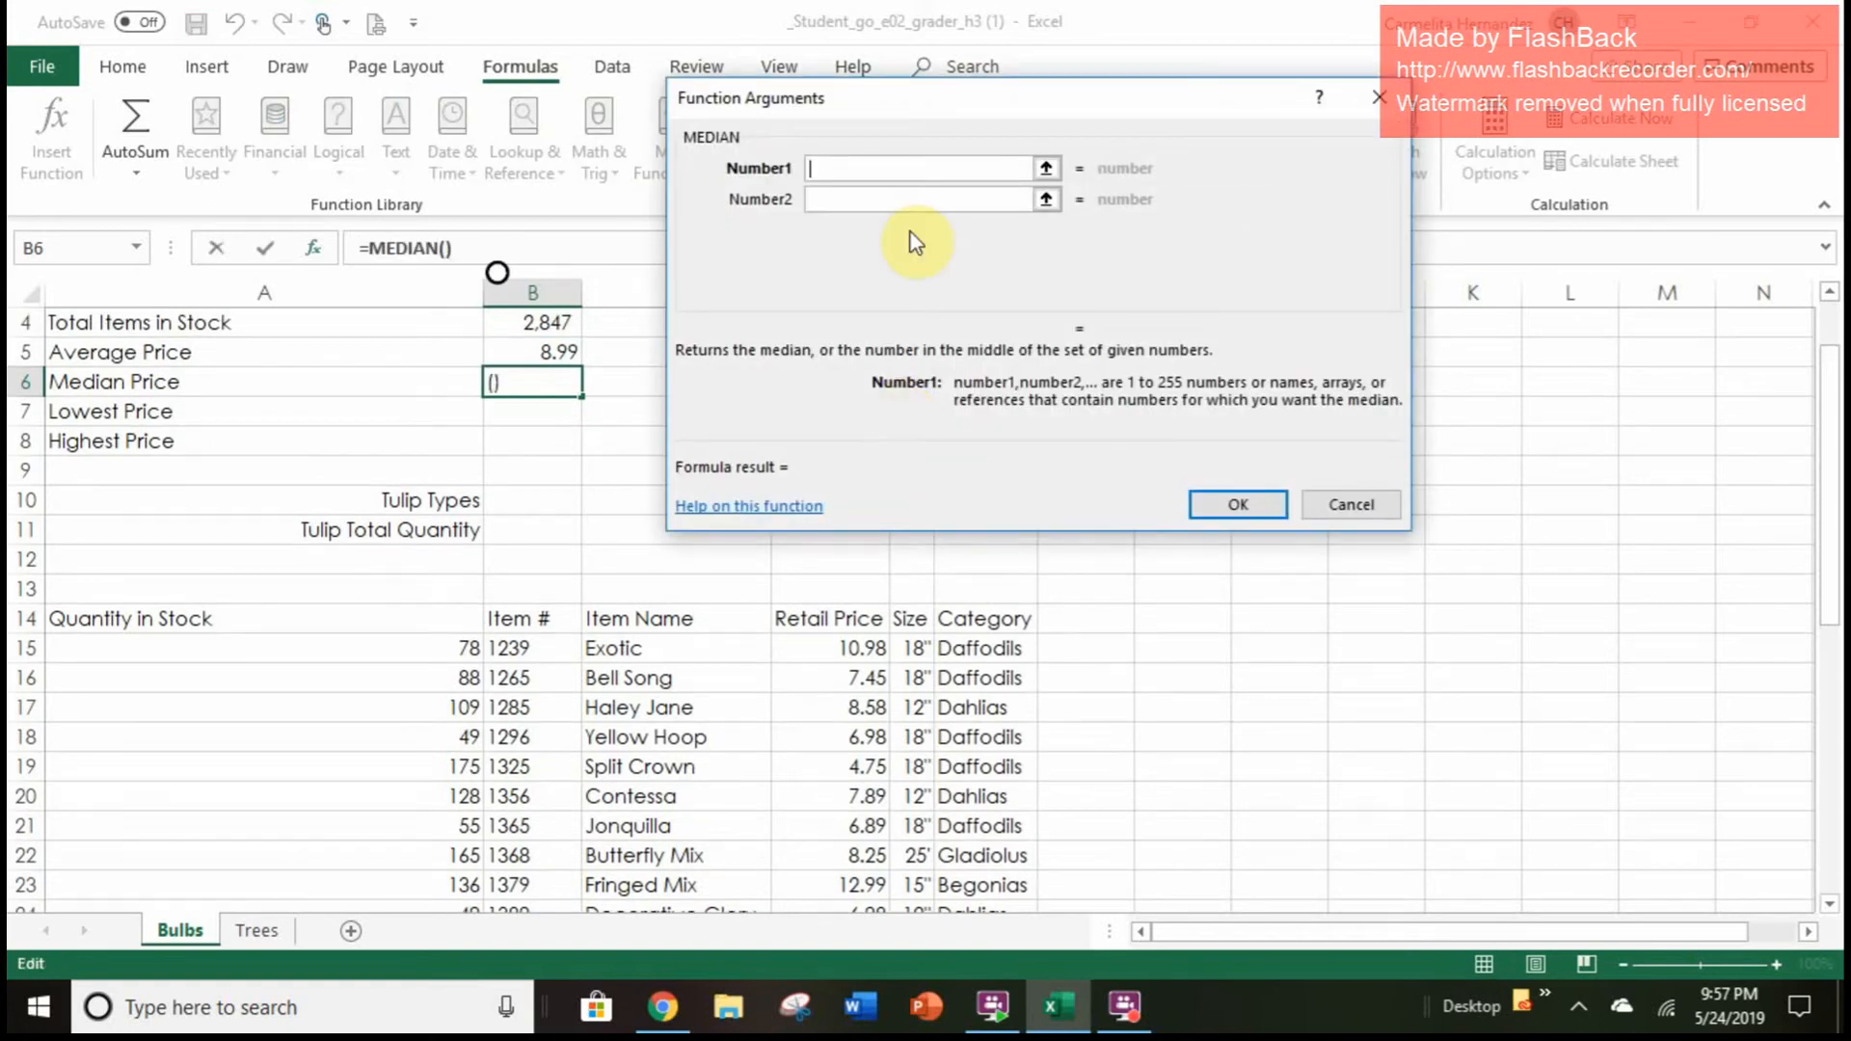
pyautogui.moveTo(815, 652); pyautogui.dragTo(857, 873)
pyautogui.press('Return')
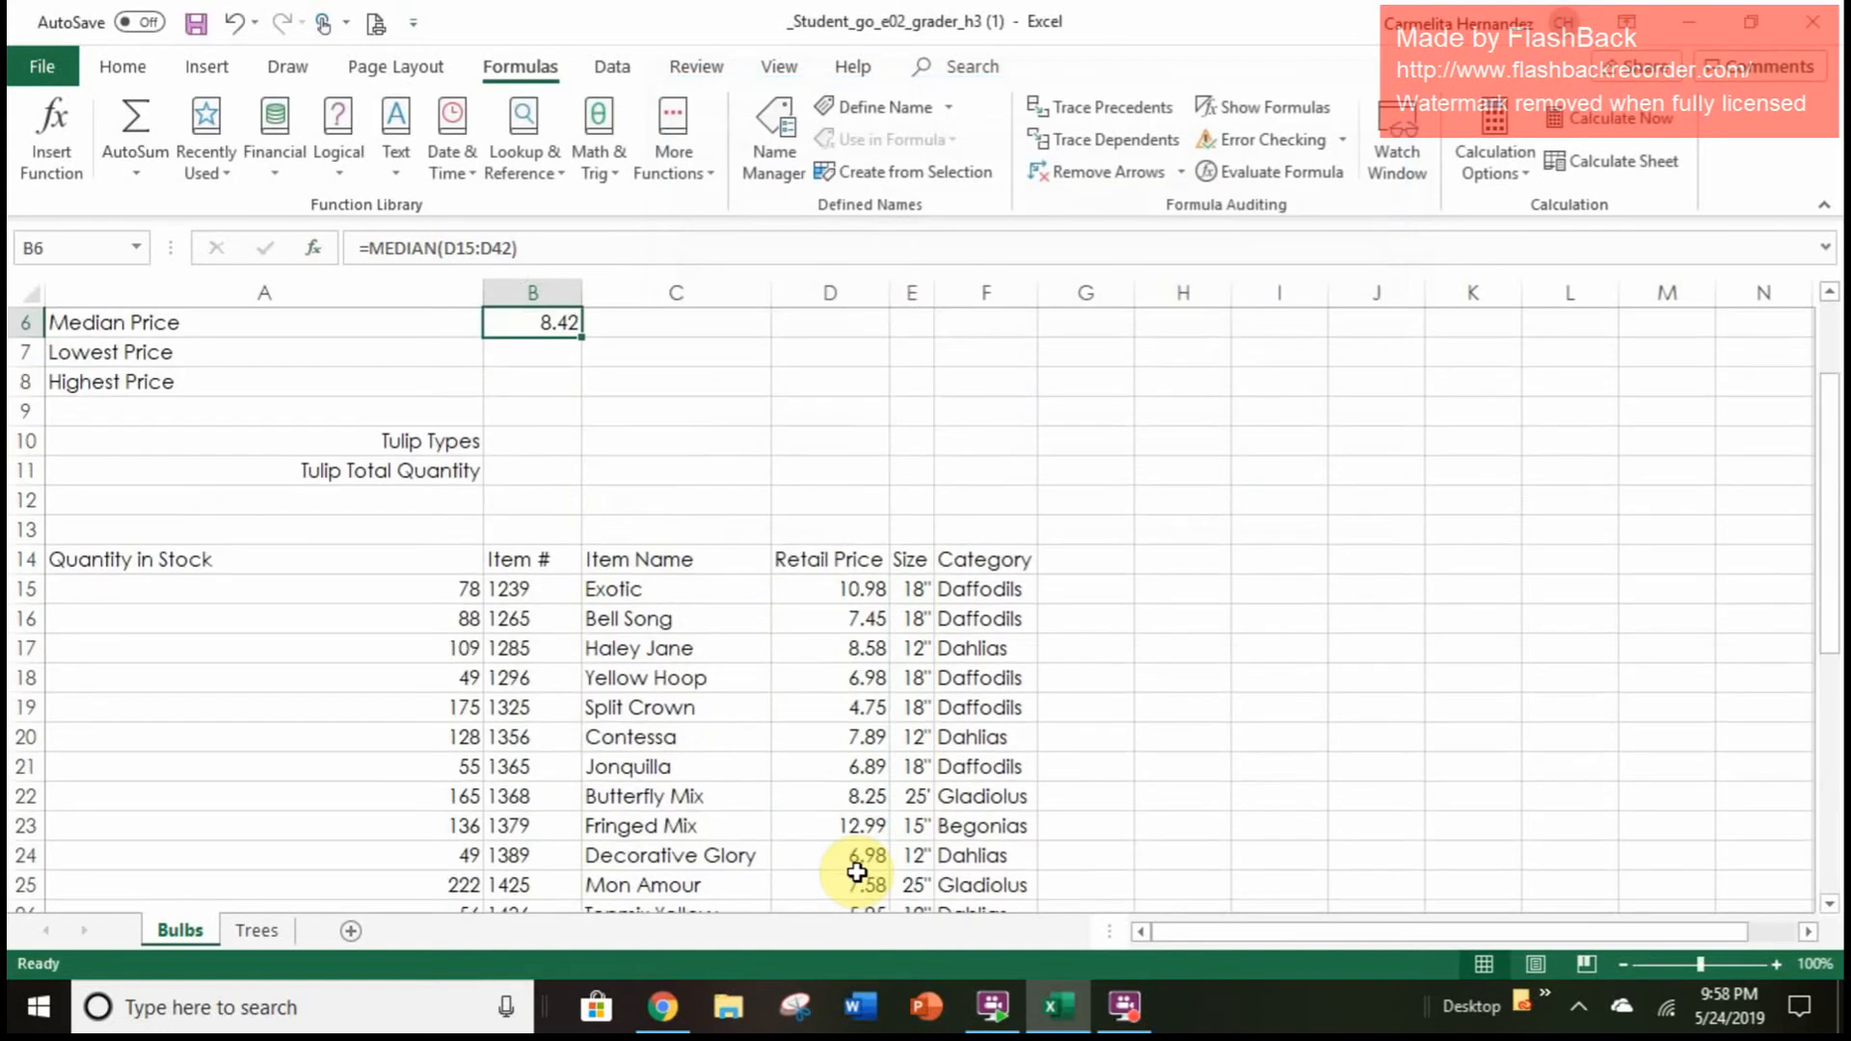
# Calculate the Lowest Price in cell B7 of the Bulbs sheet with the MIN function over the retail prices D15:D42
pyautogui.scroll(1, 604, 530)
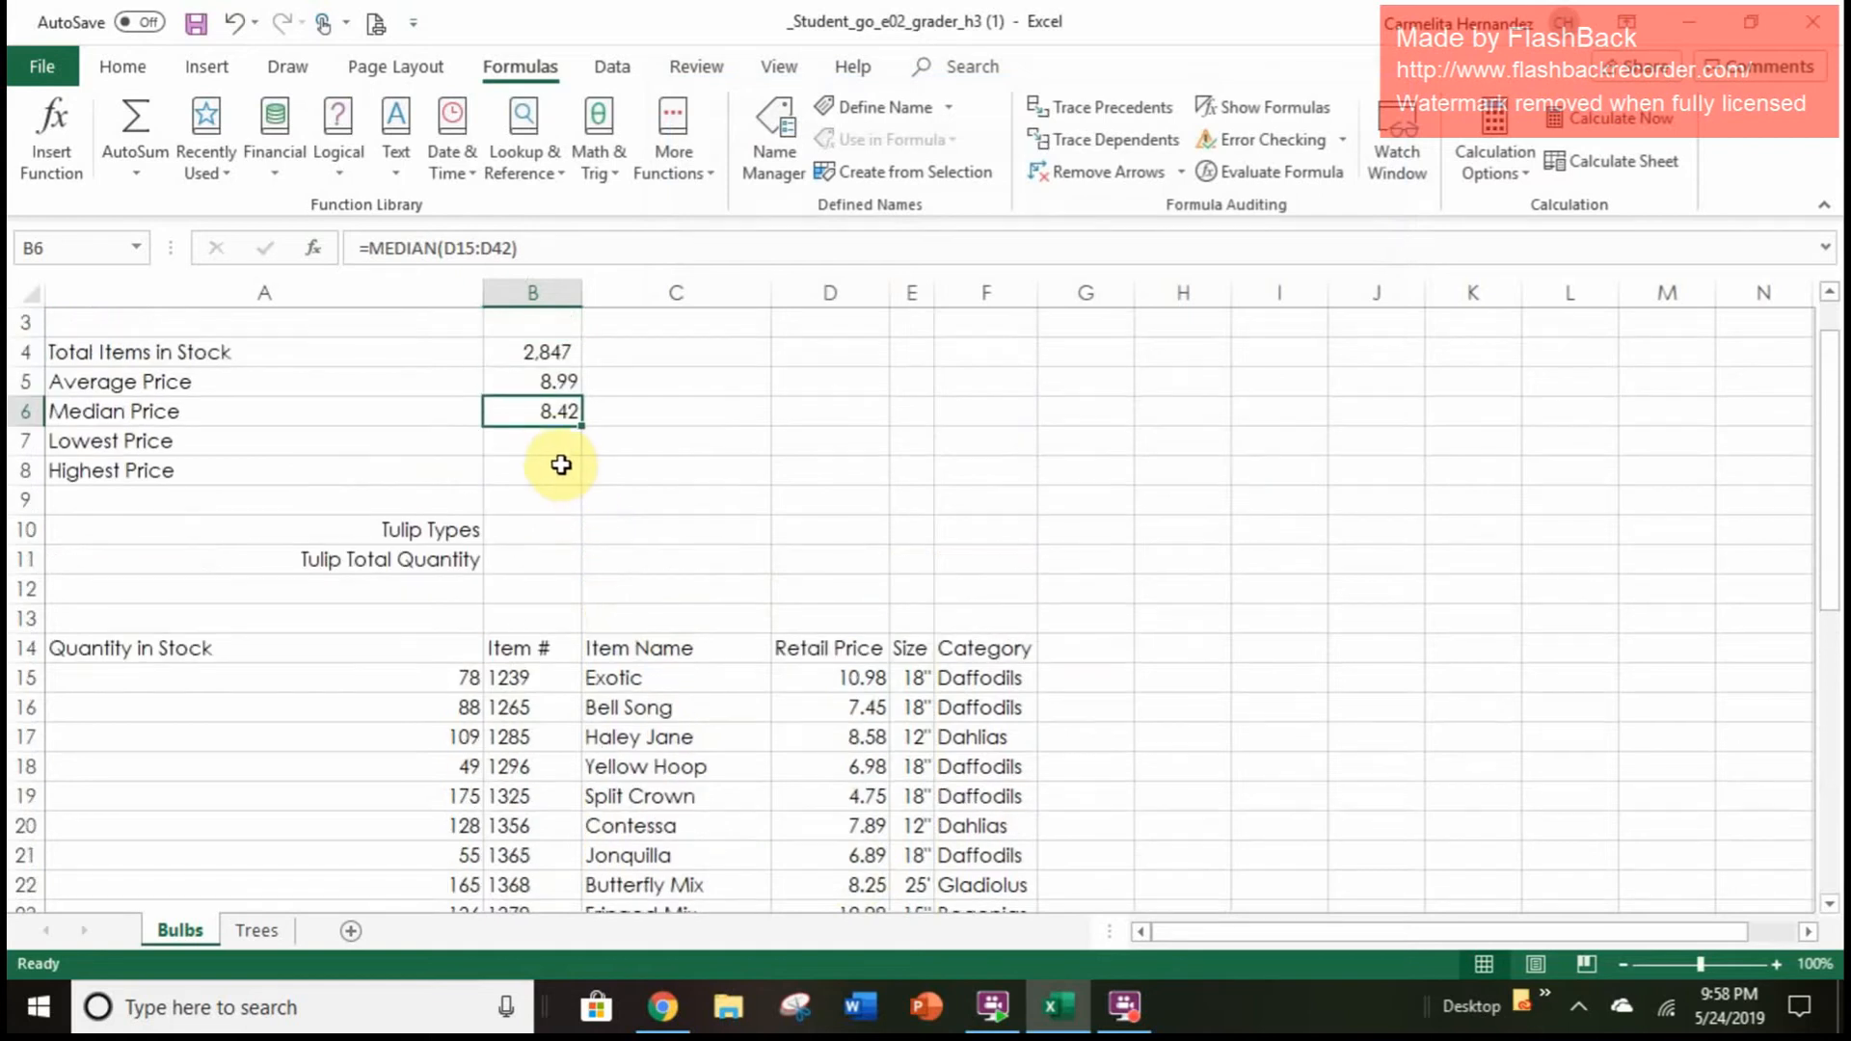
pyautogui.click(556, 446)
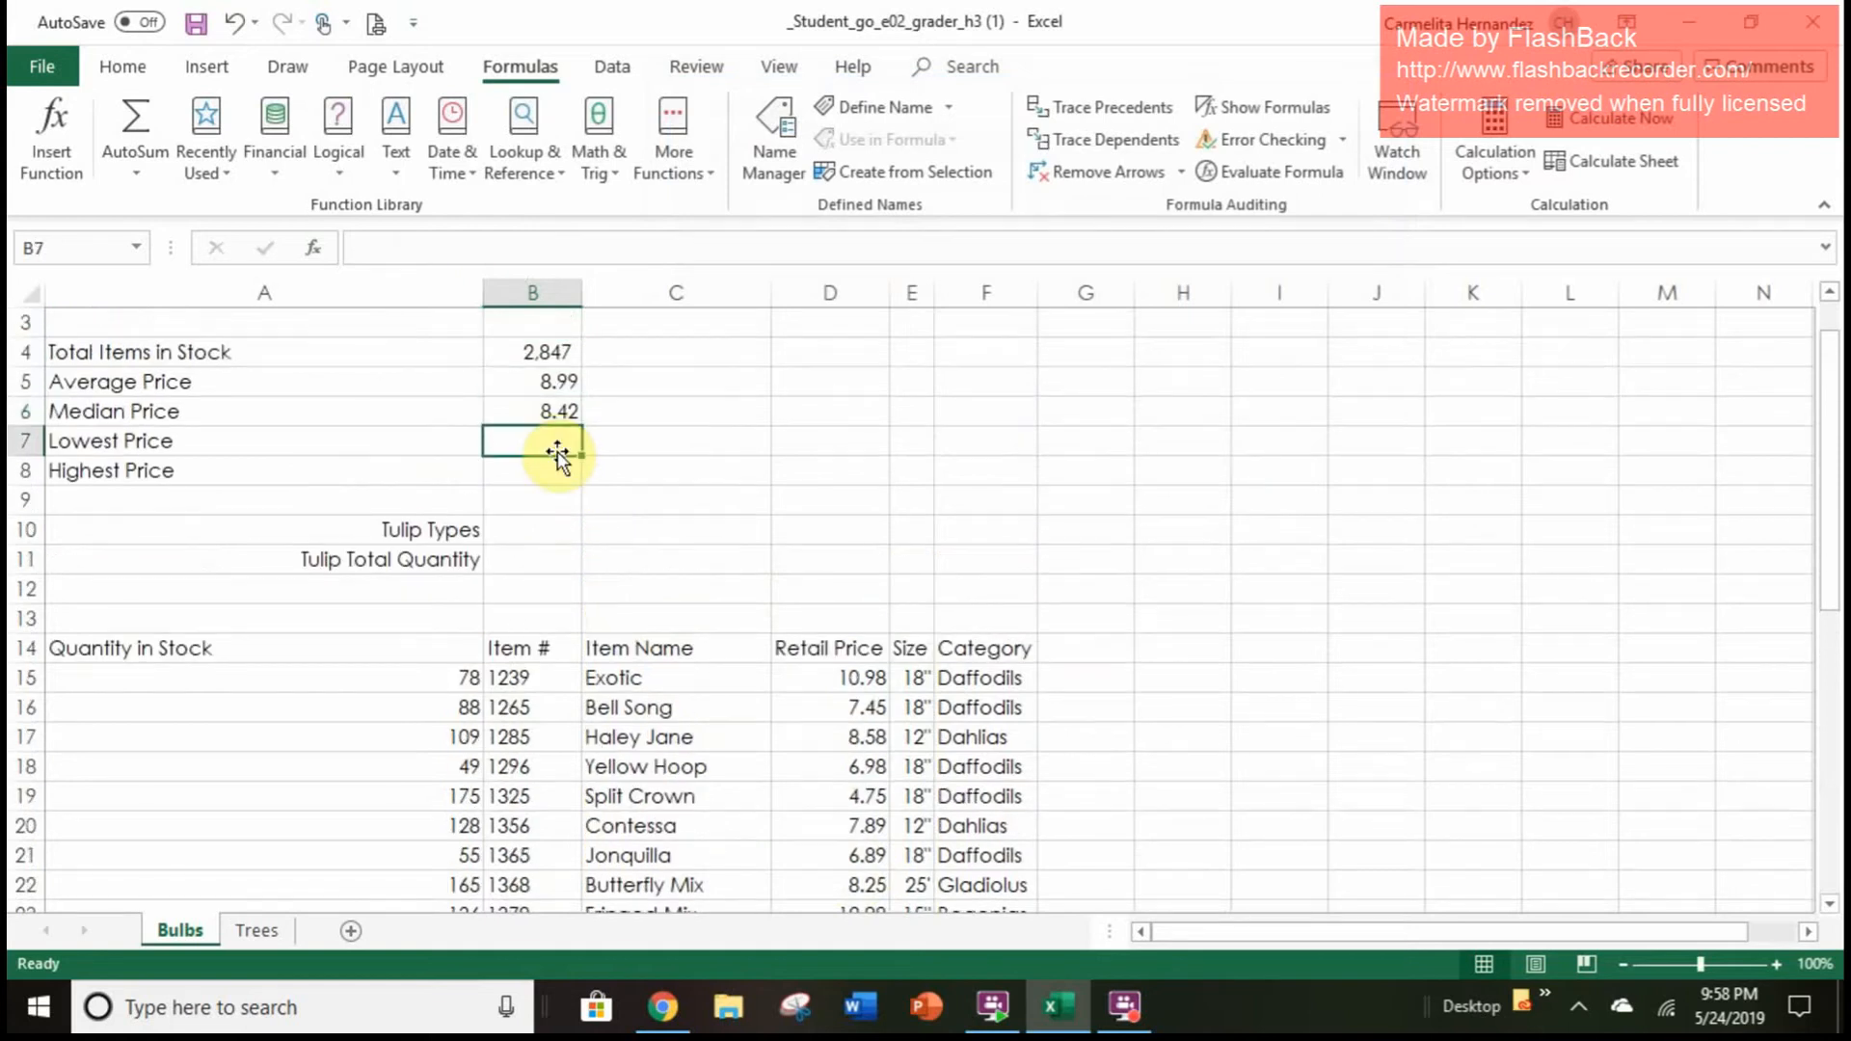
pyautogui.doubleClick(688, 184)
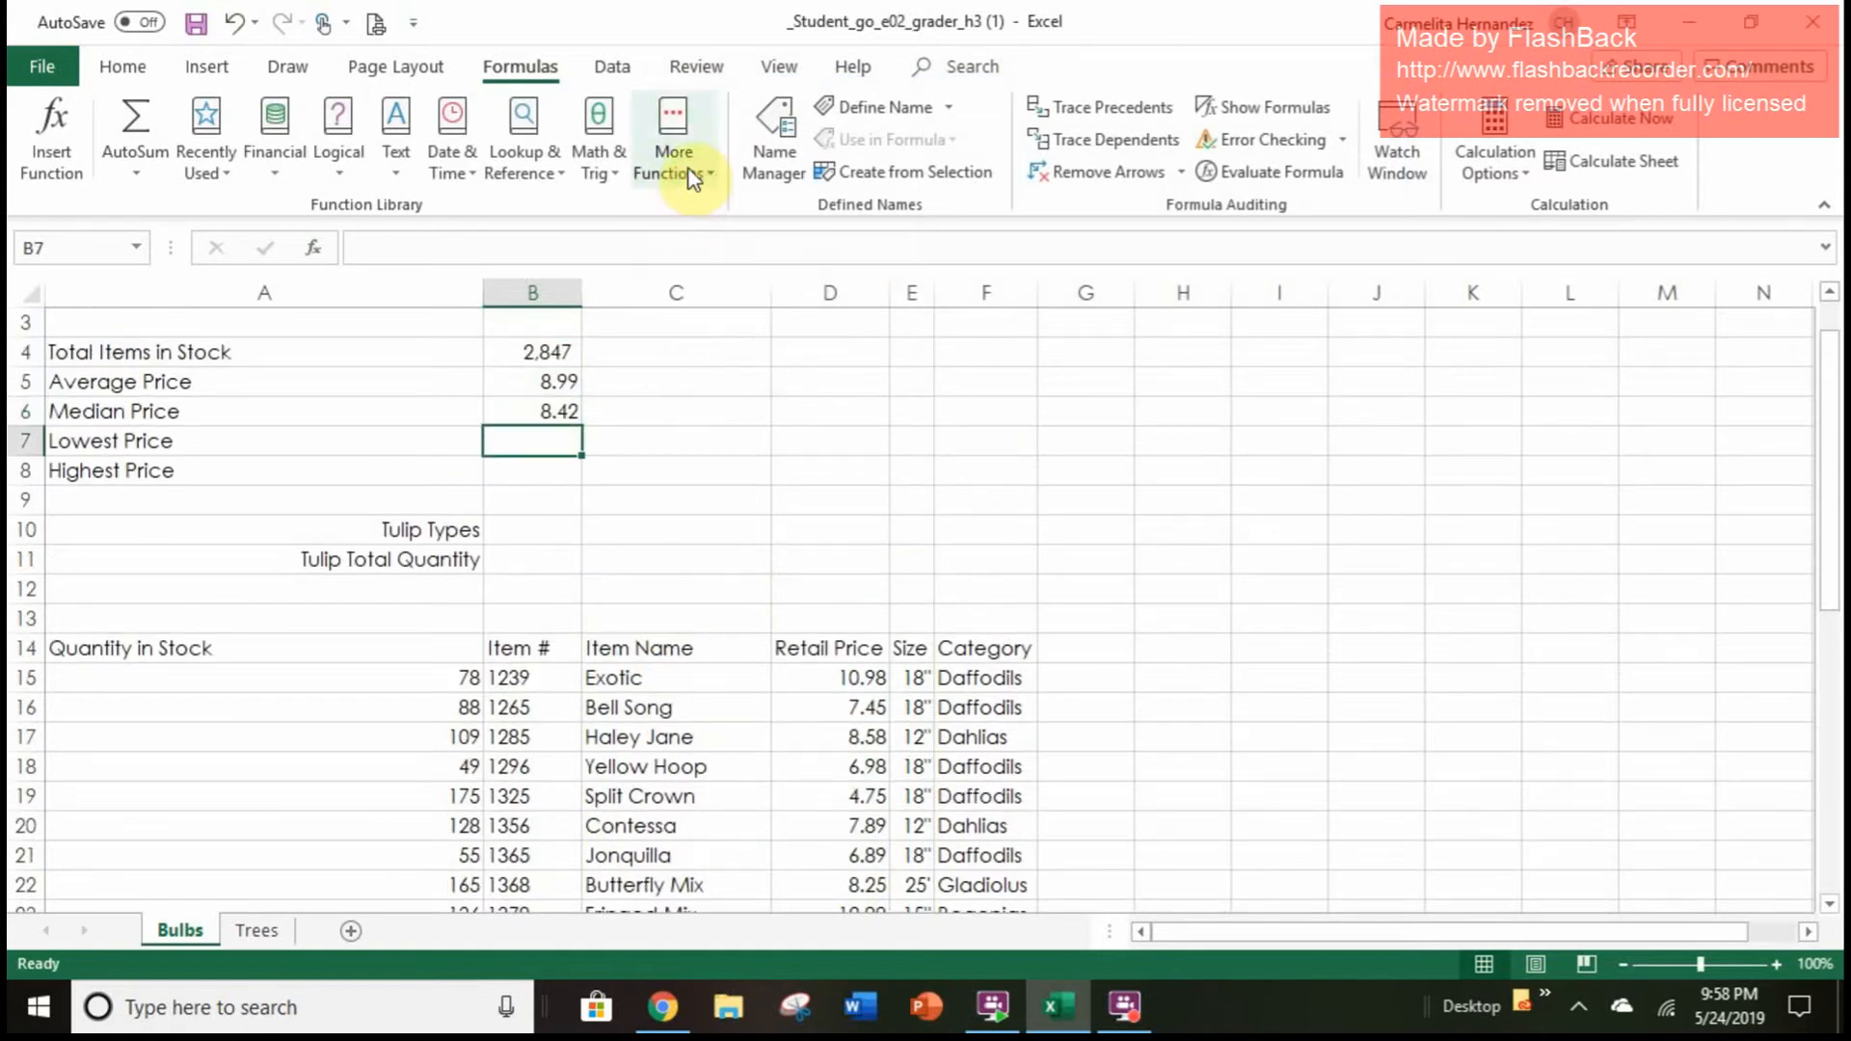
pyautogui.click(690, 178)
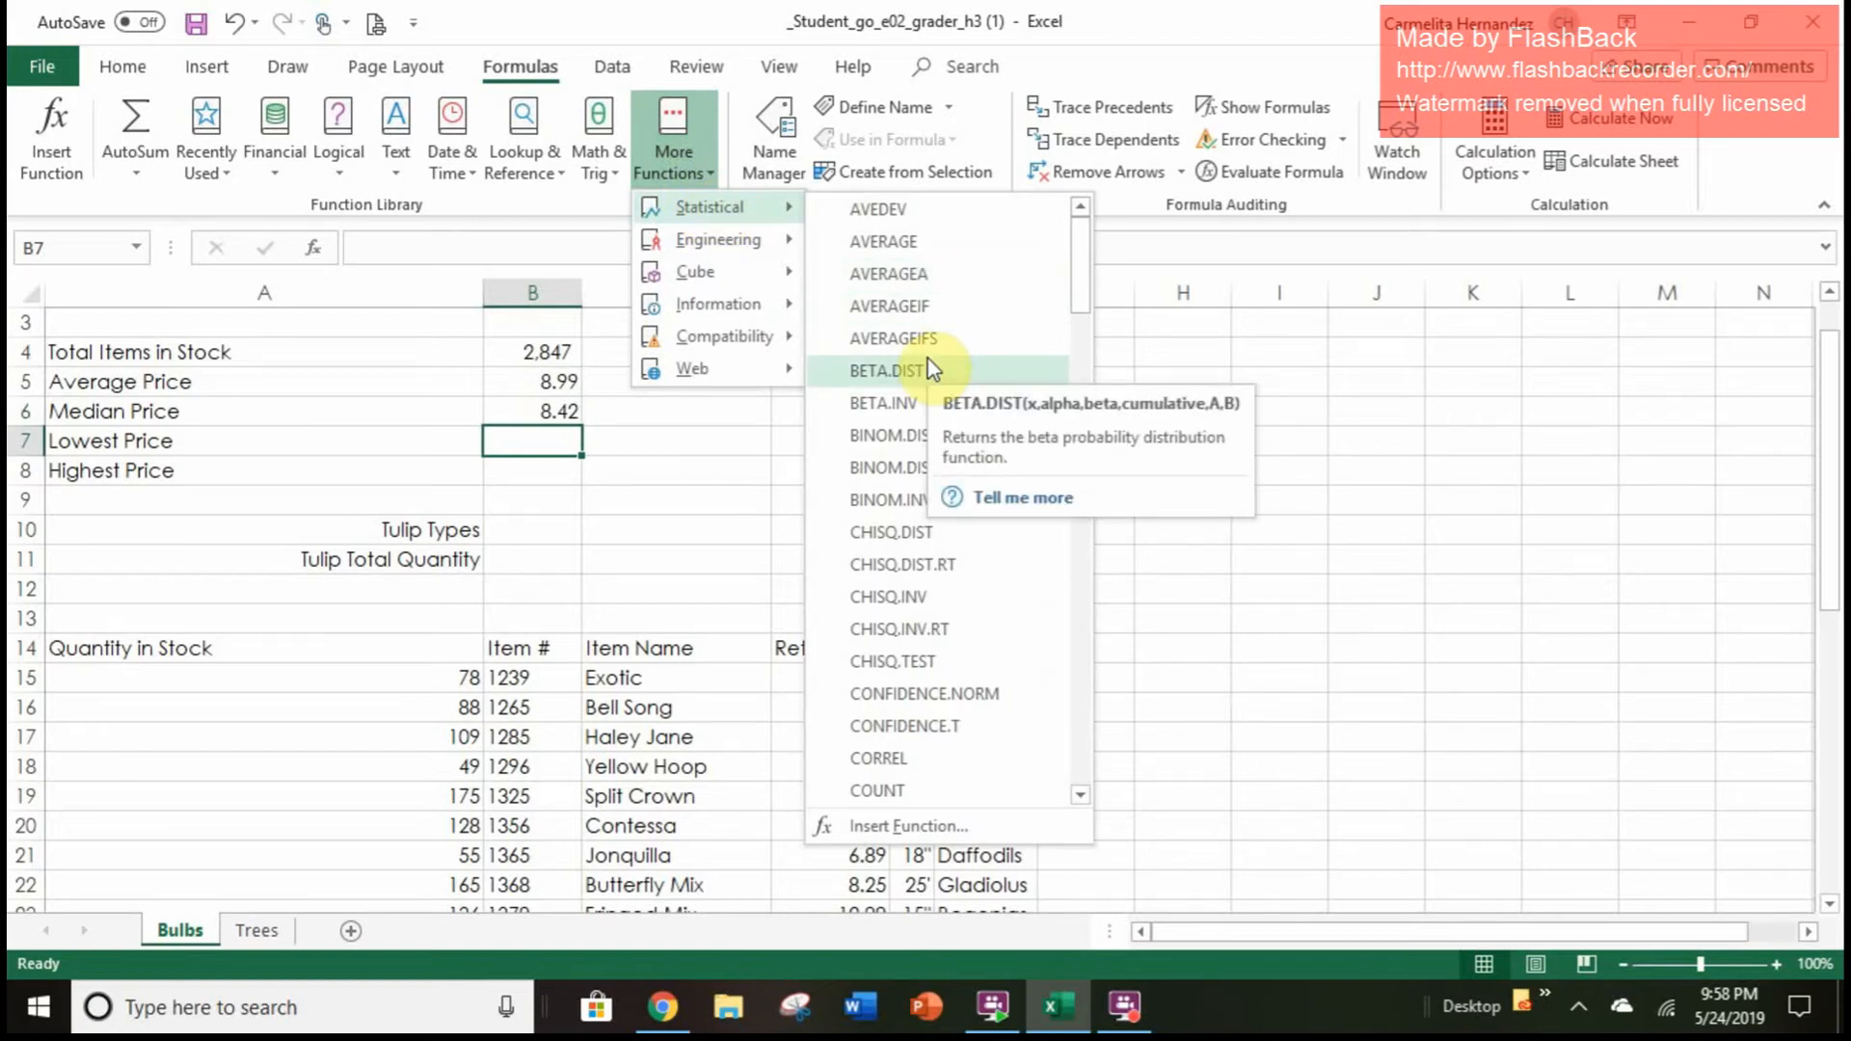
pyautogui.scroll(-13, 930, 369)
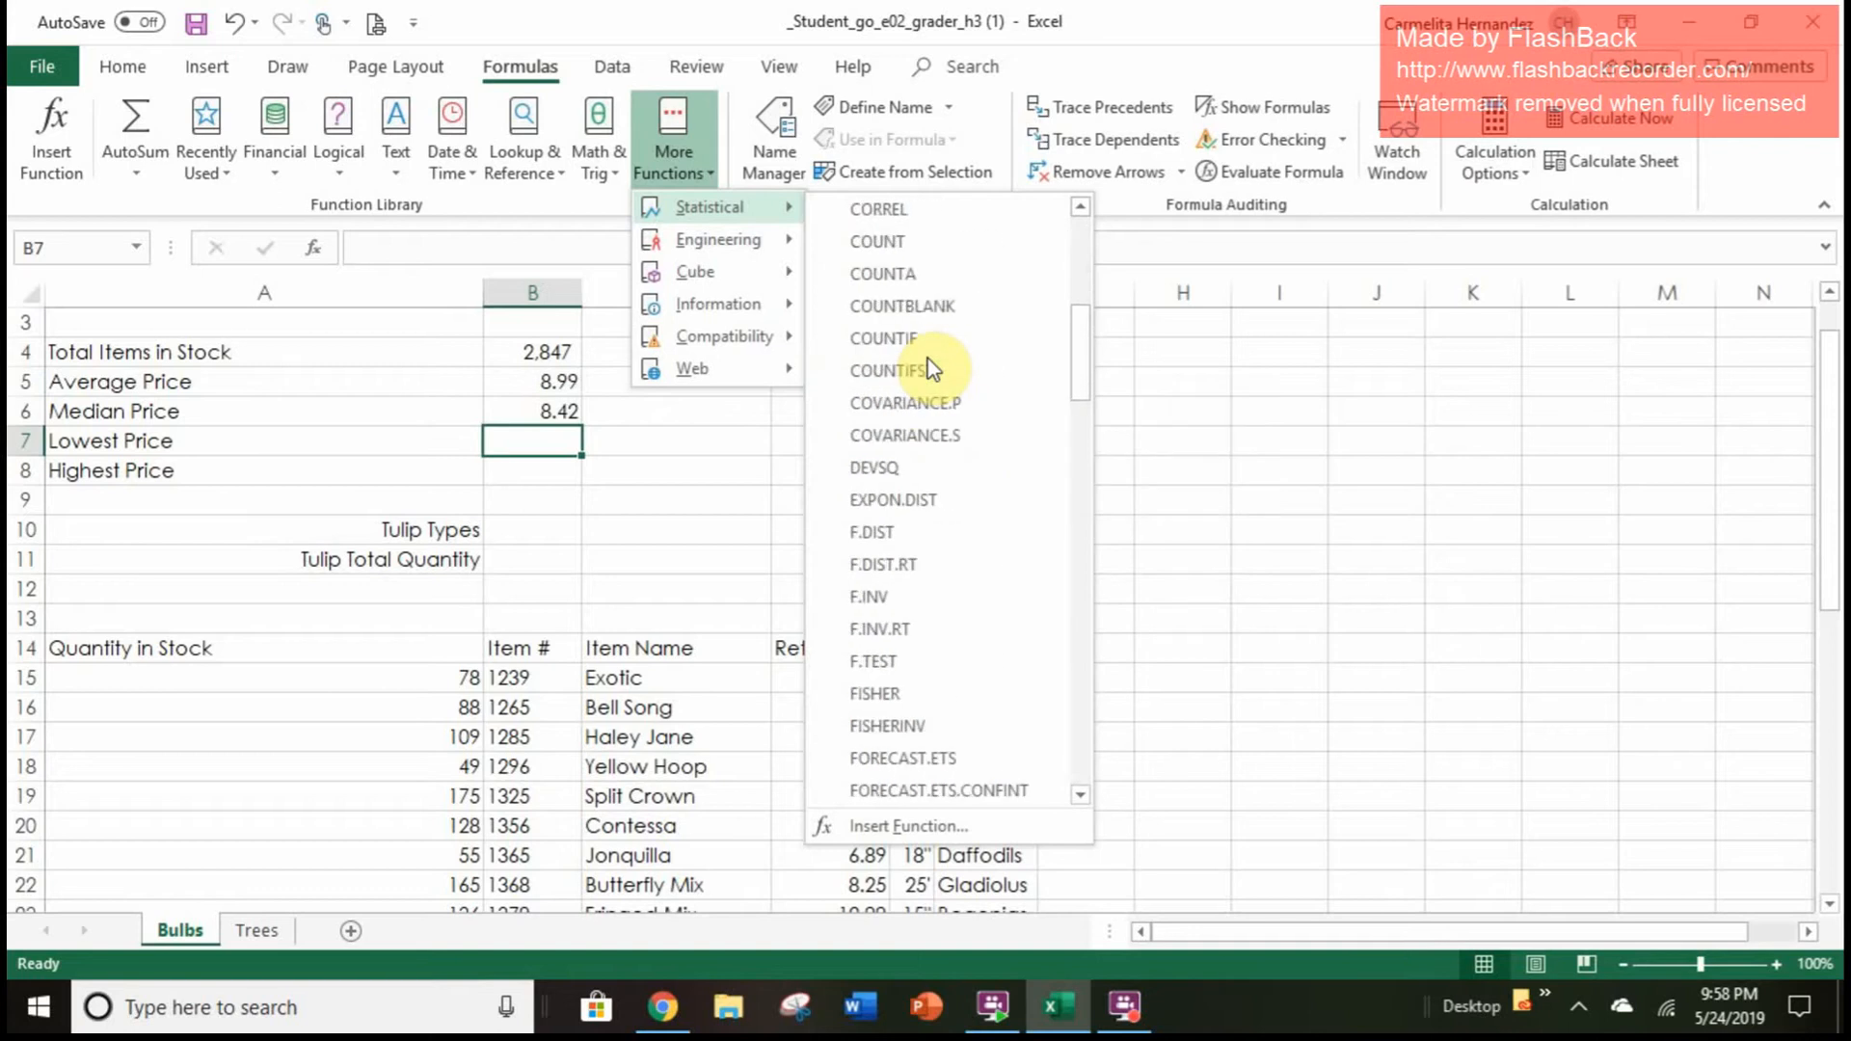
pyautogui.scroll(-5, 931, 369)
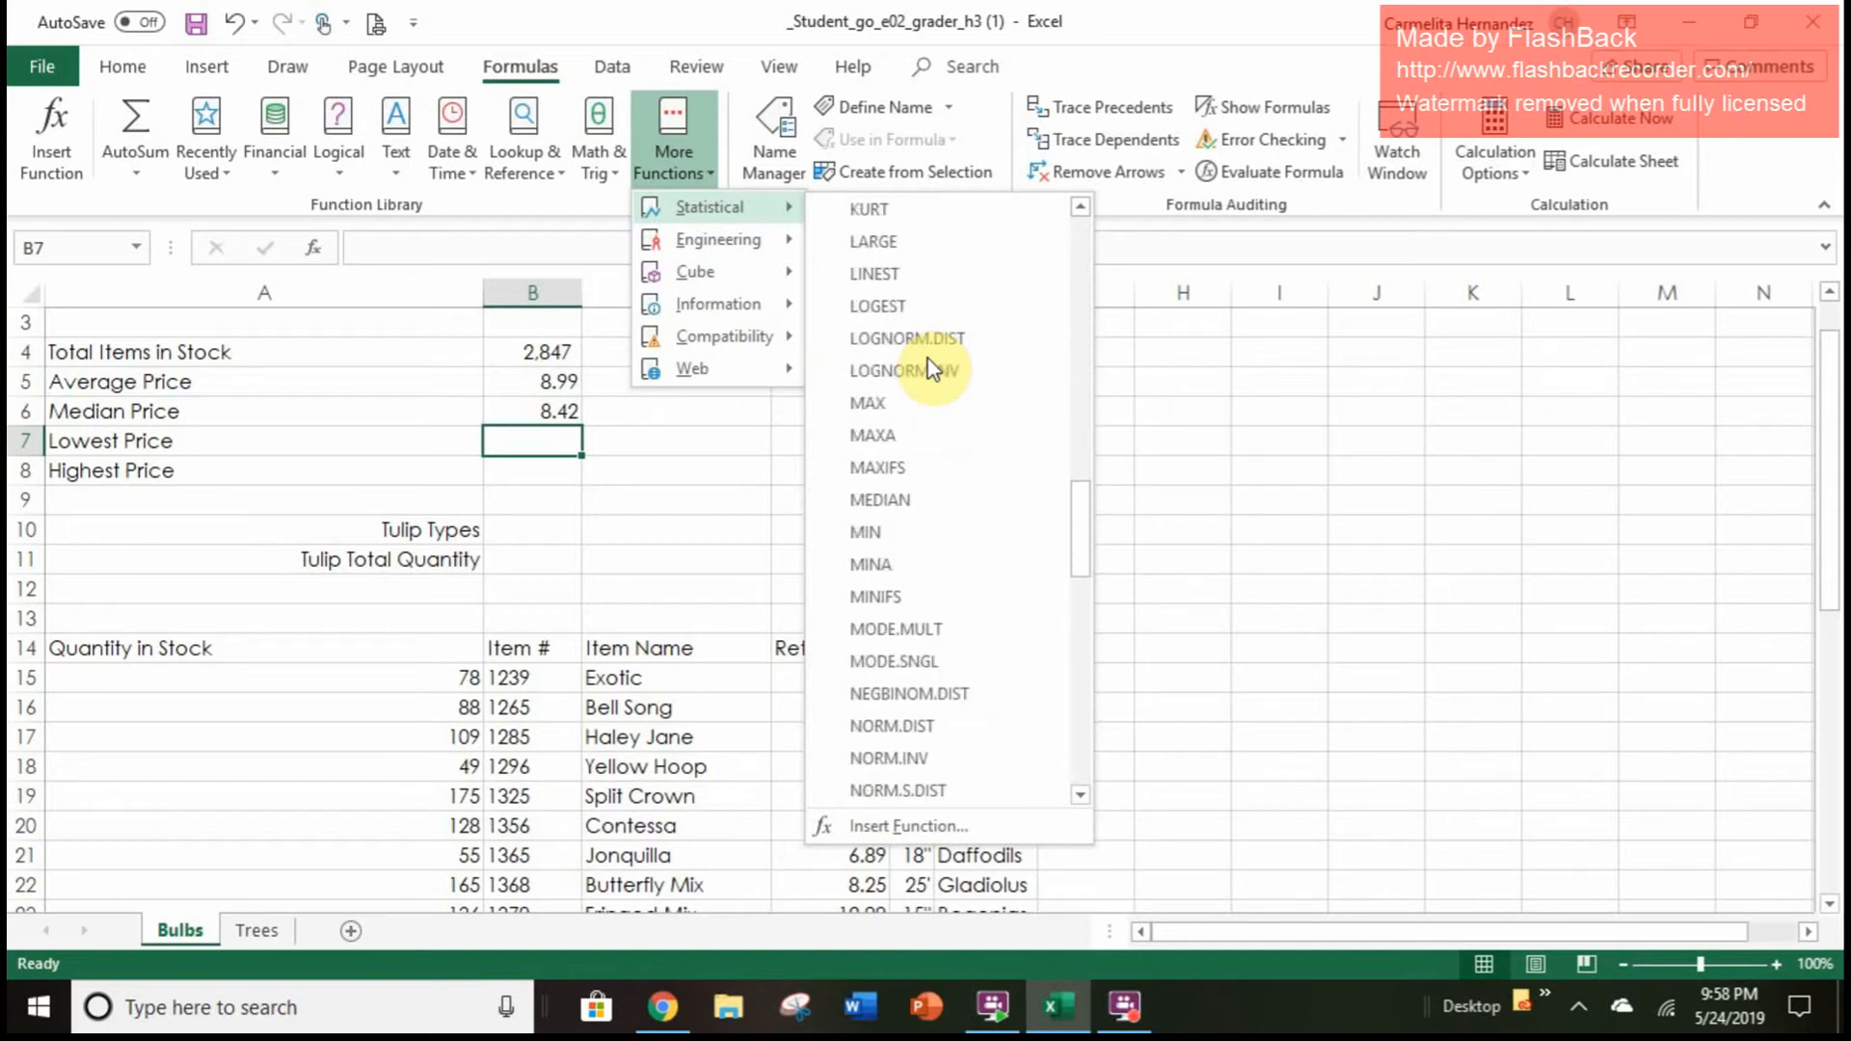
pyautogui.click(893, 496)
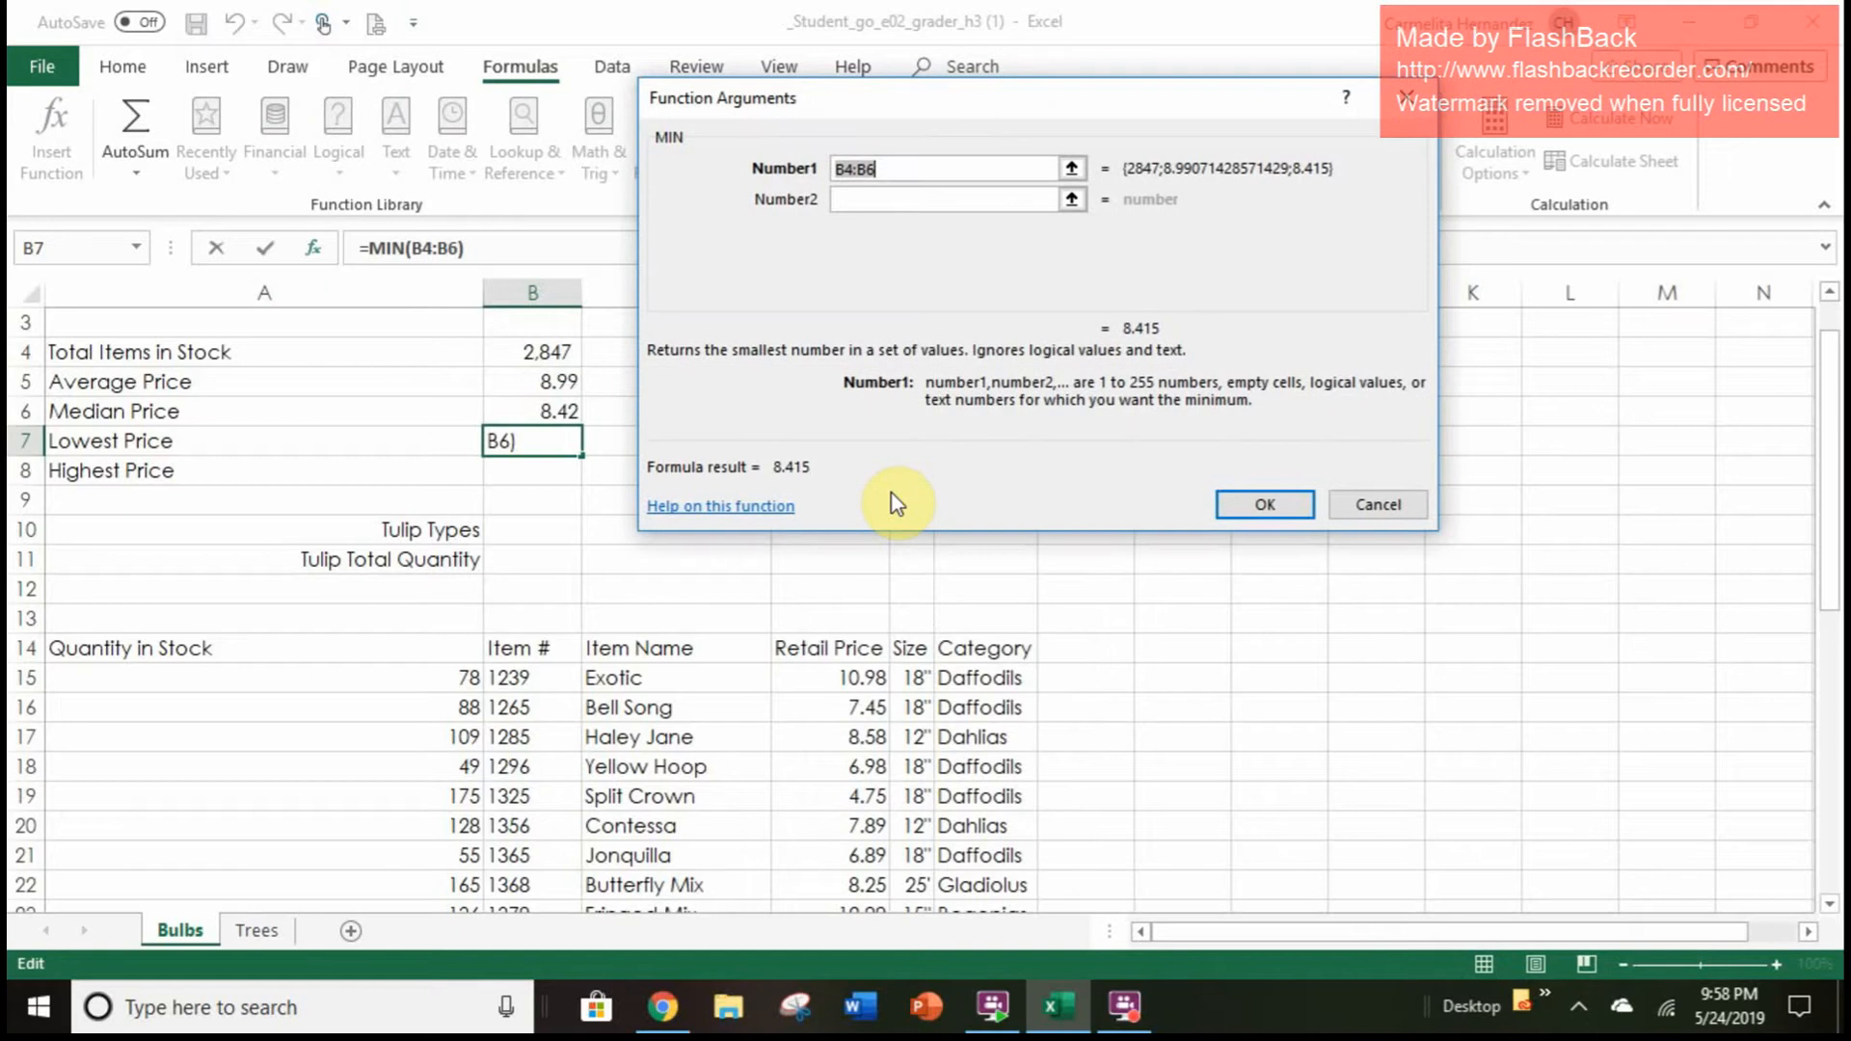
pyautogui.press('BackSpace')
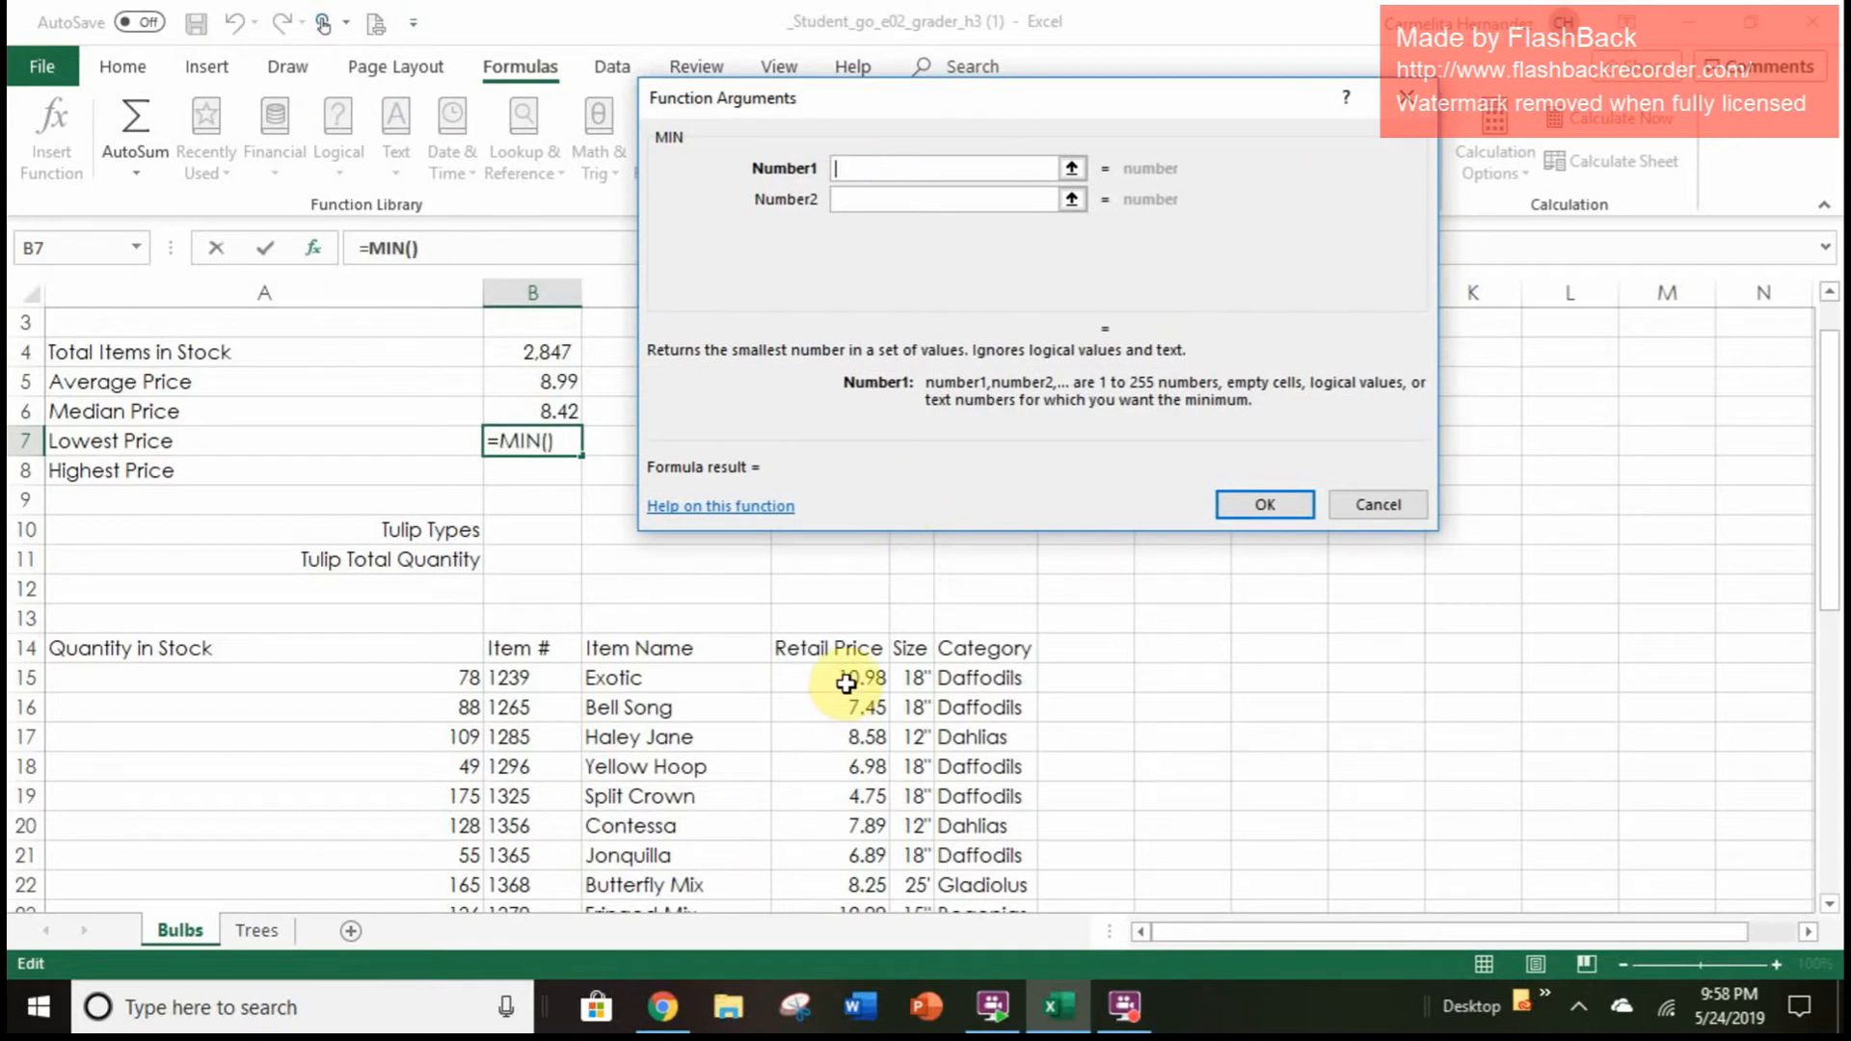
pyautogui.moveTo(846, 684); pyautogui.dragTo(867, 865)
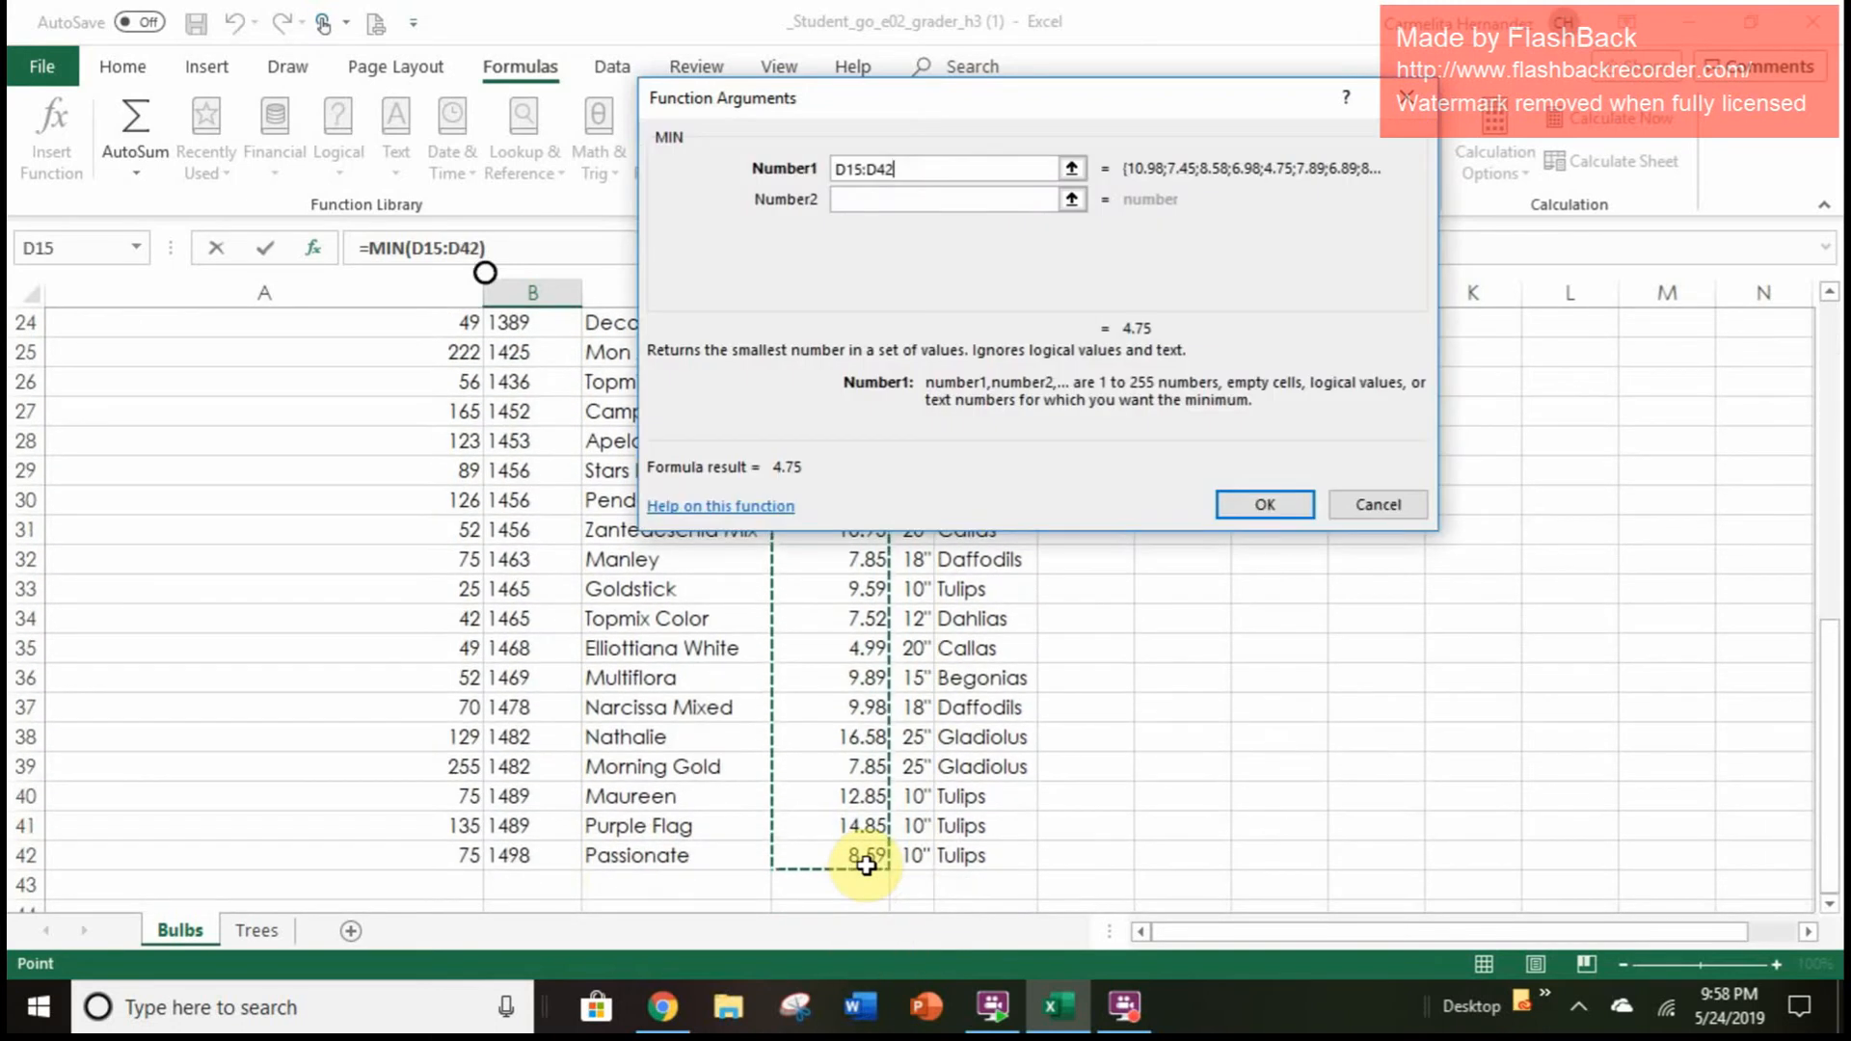
pyautogui.press('Return')
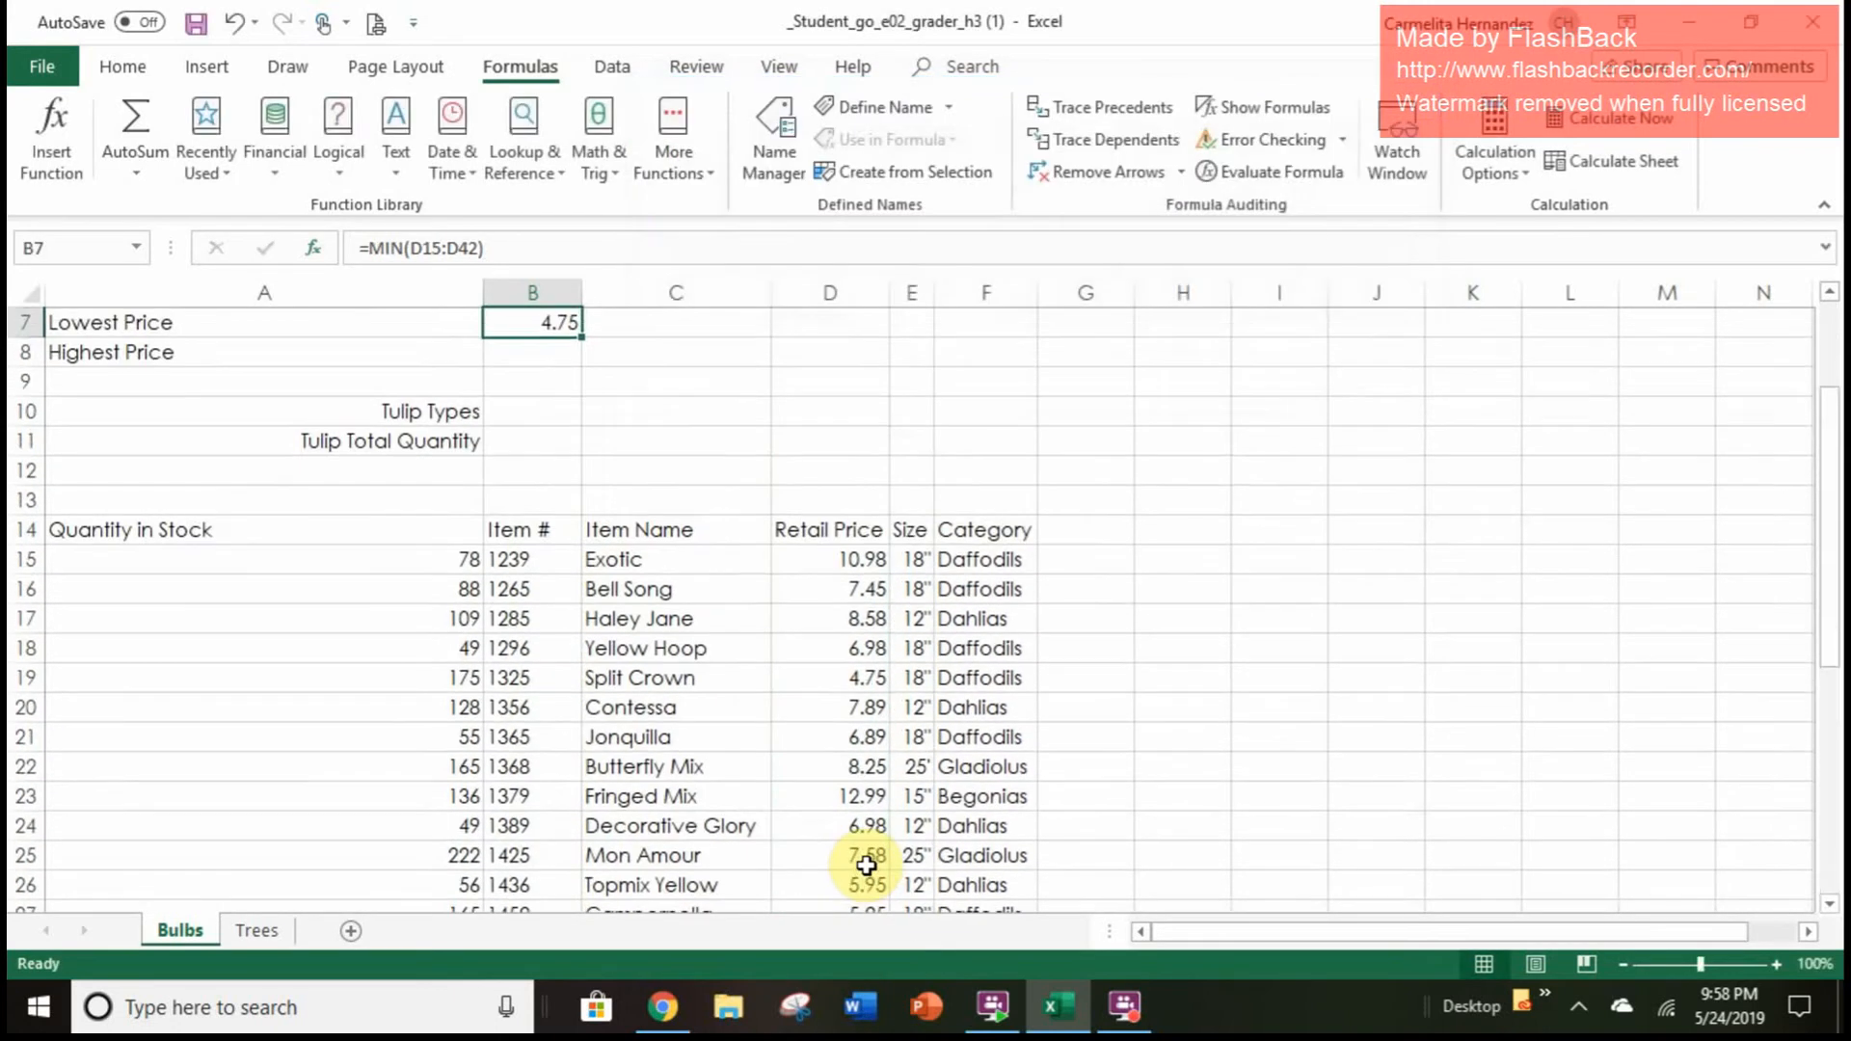
# Calculate the Highest Price in cell B8 of the Bulbs sheet with the MAX function over the retail prices D15:D42
pyautogui.click(559, 357)
pyautogui.click(690, 162)
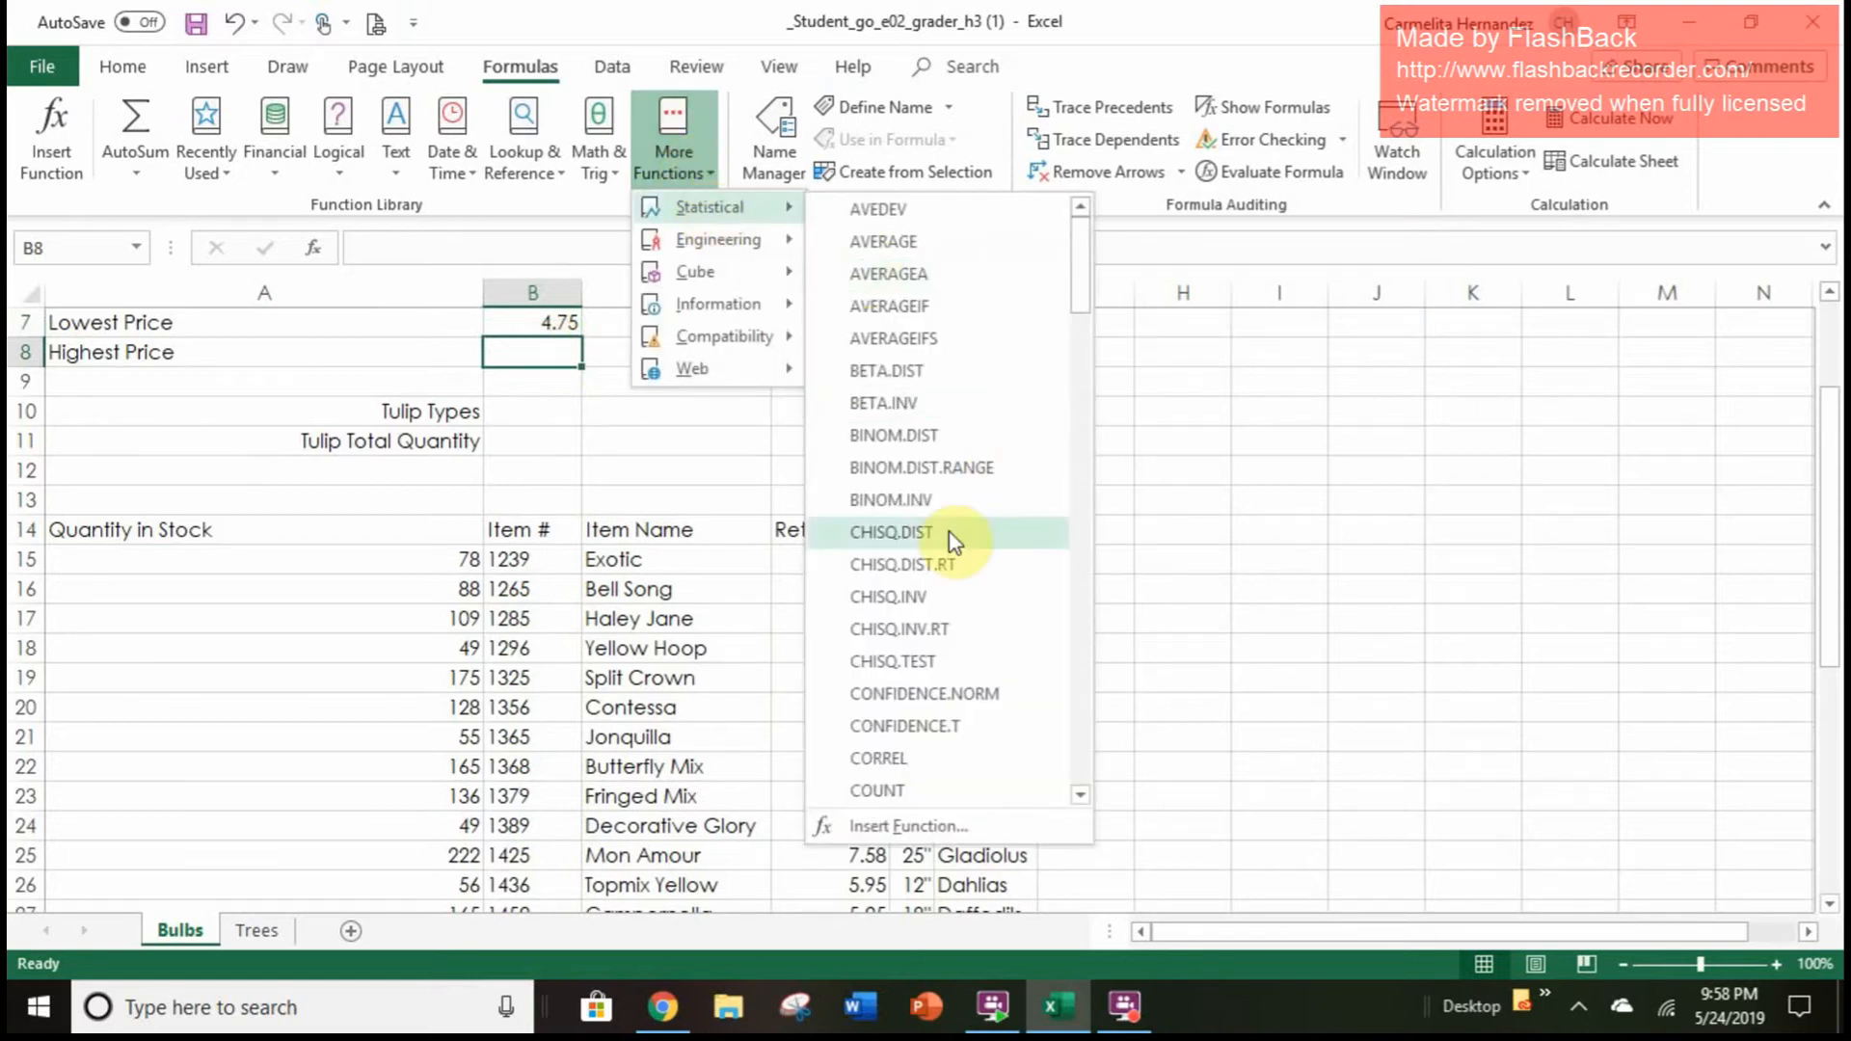
pyautogui.scroll(-15, 955, 540)
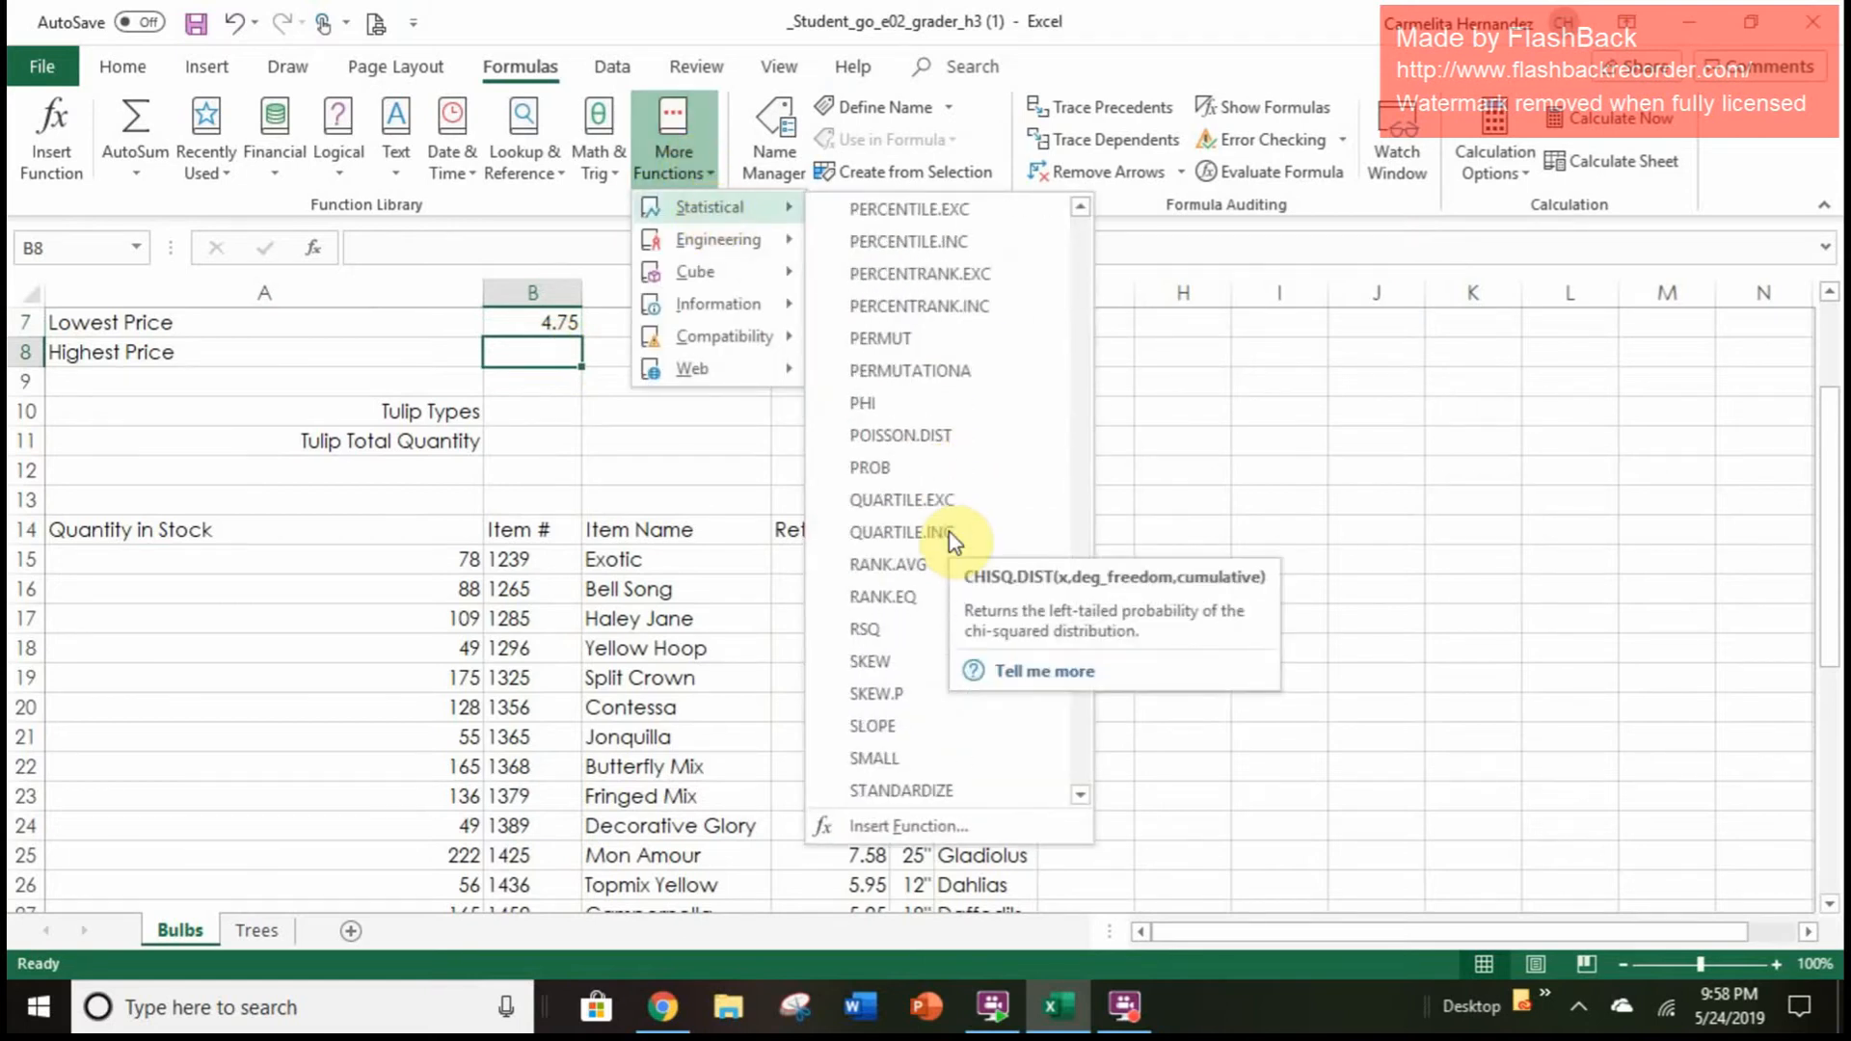
pyautogui.scroll(-5, 950, 534)
pyautogui.scroll(20, 950, 533)
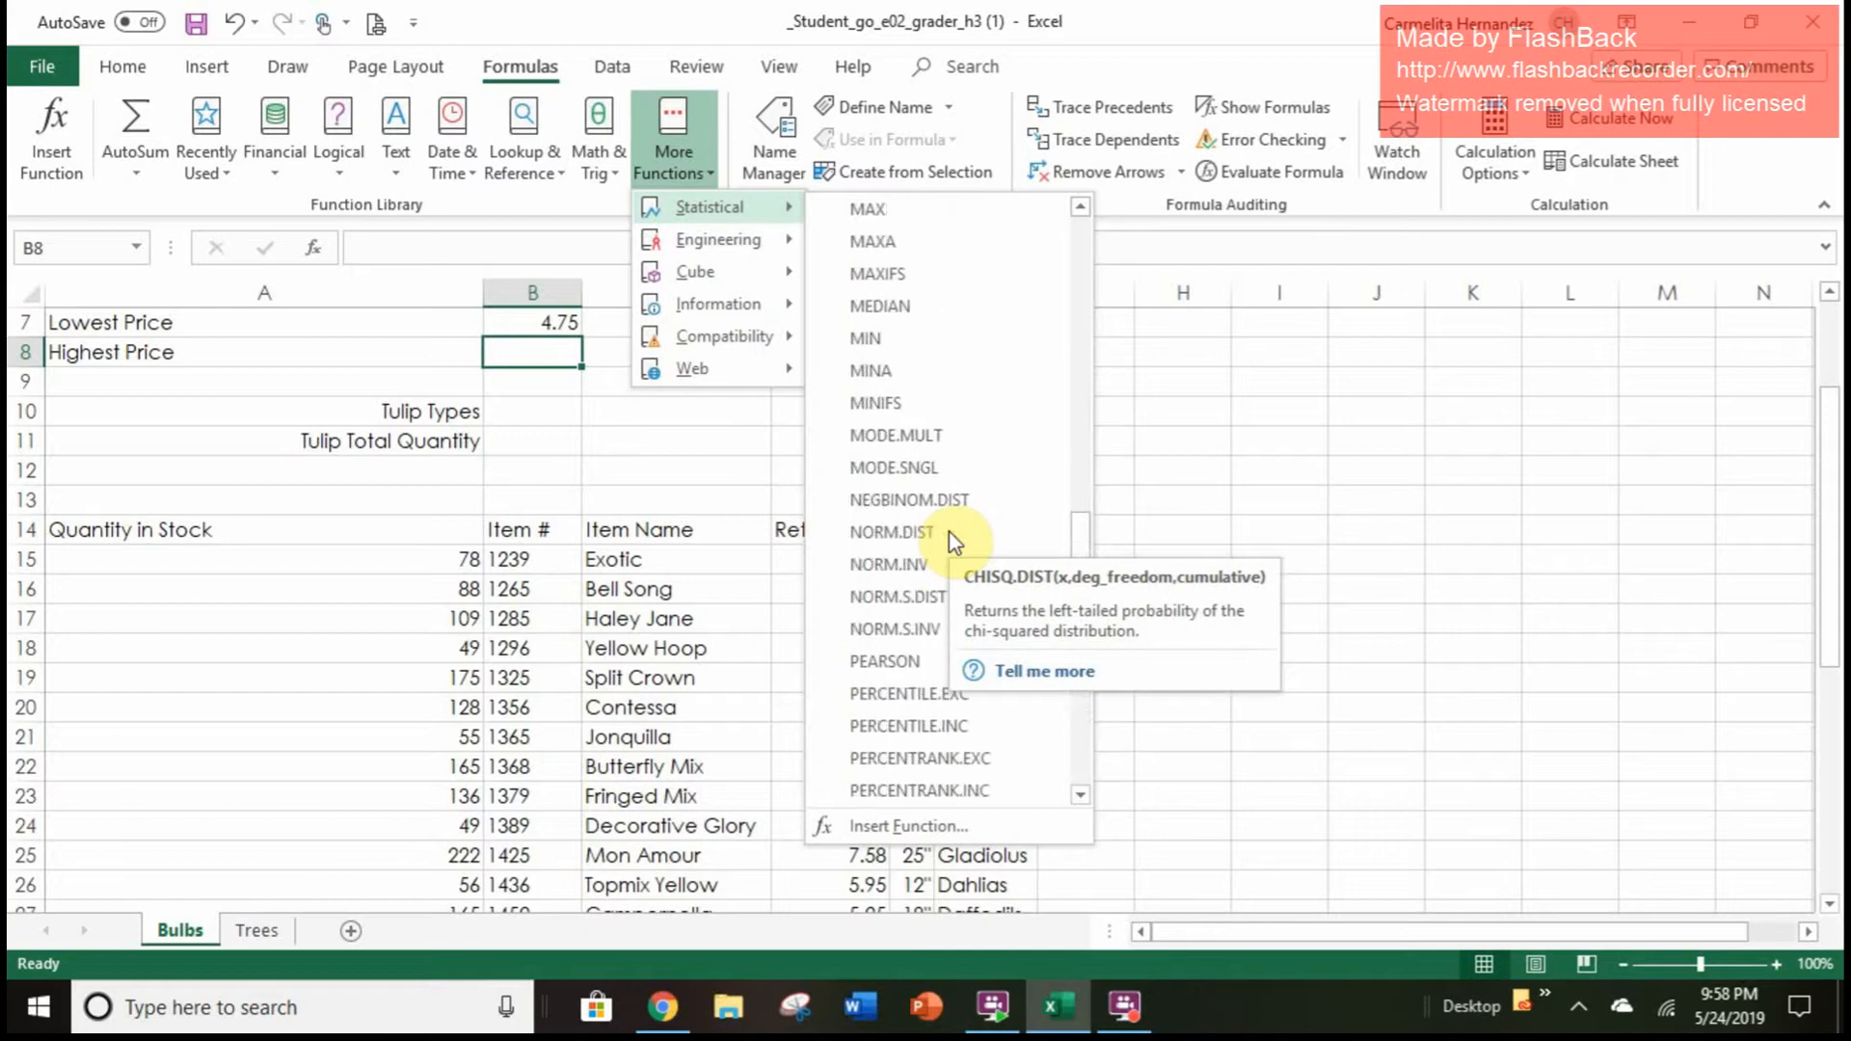
pyautogui.scroll(2, 949, 530)
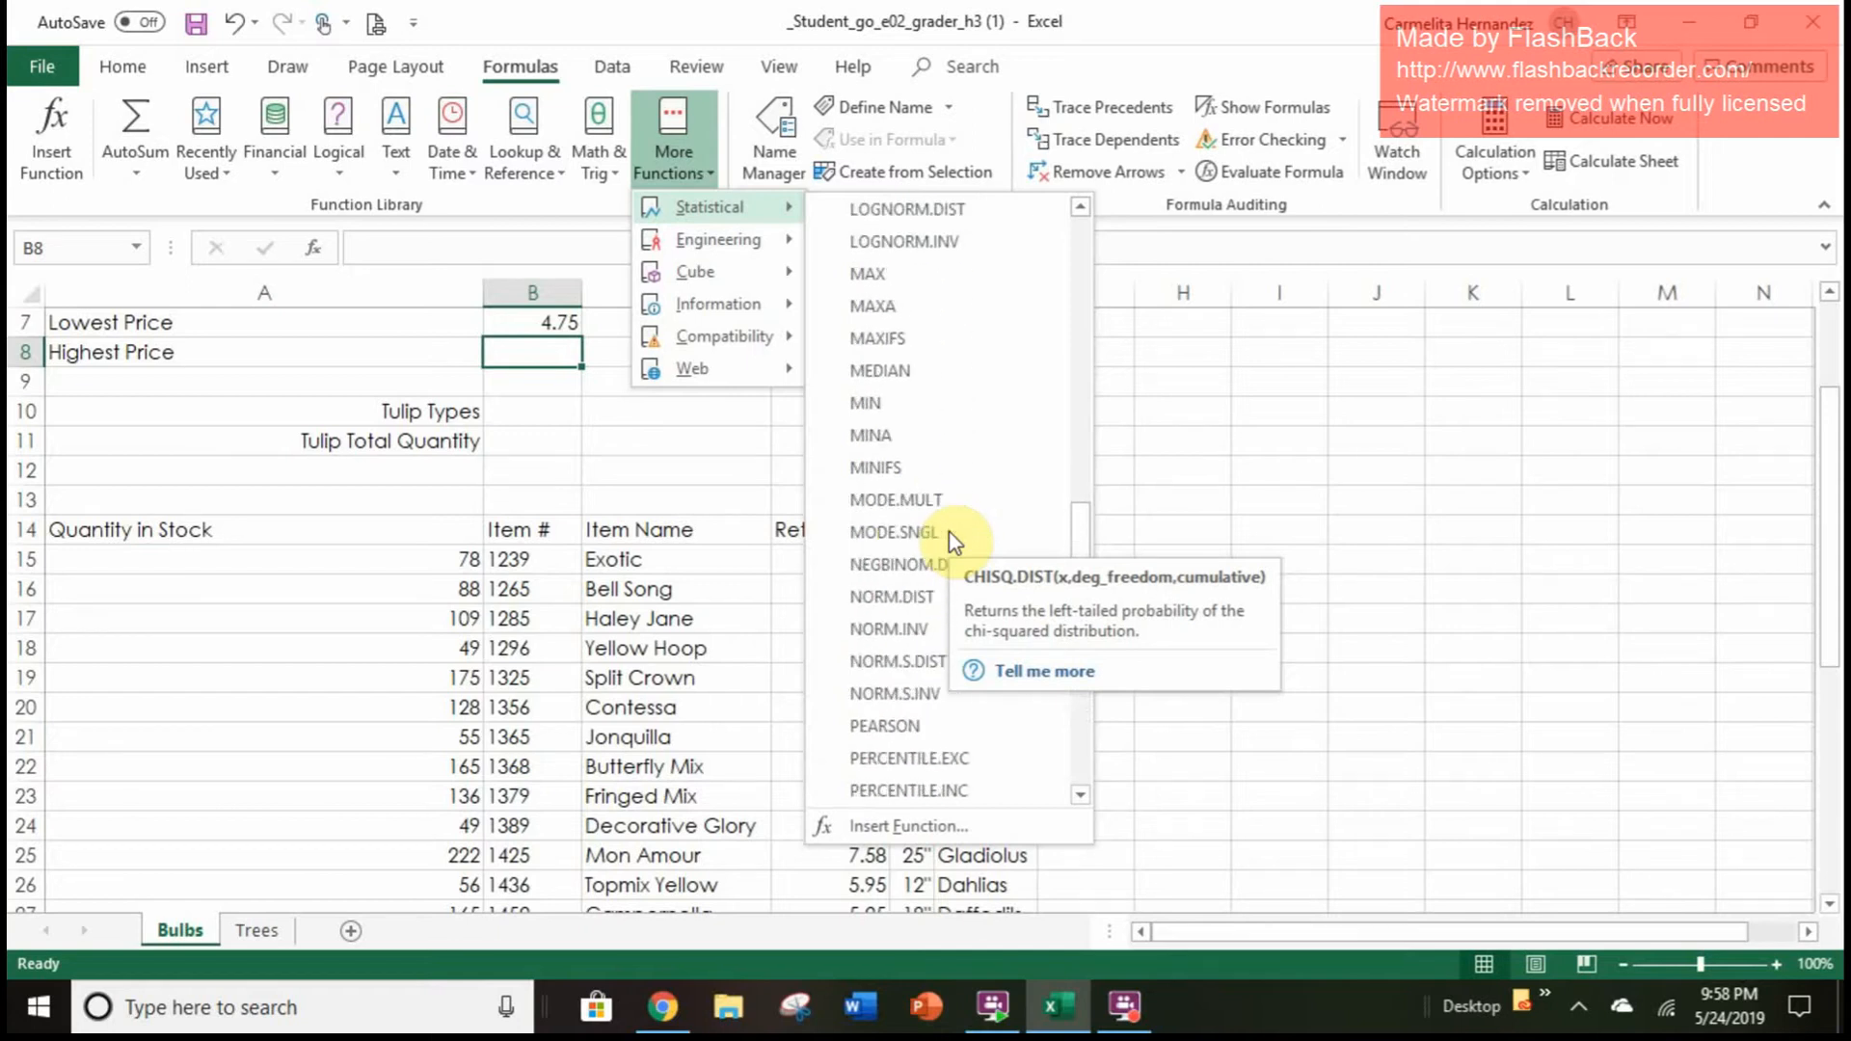
pyautogui.click(899, 279)
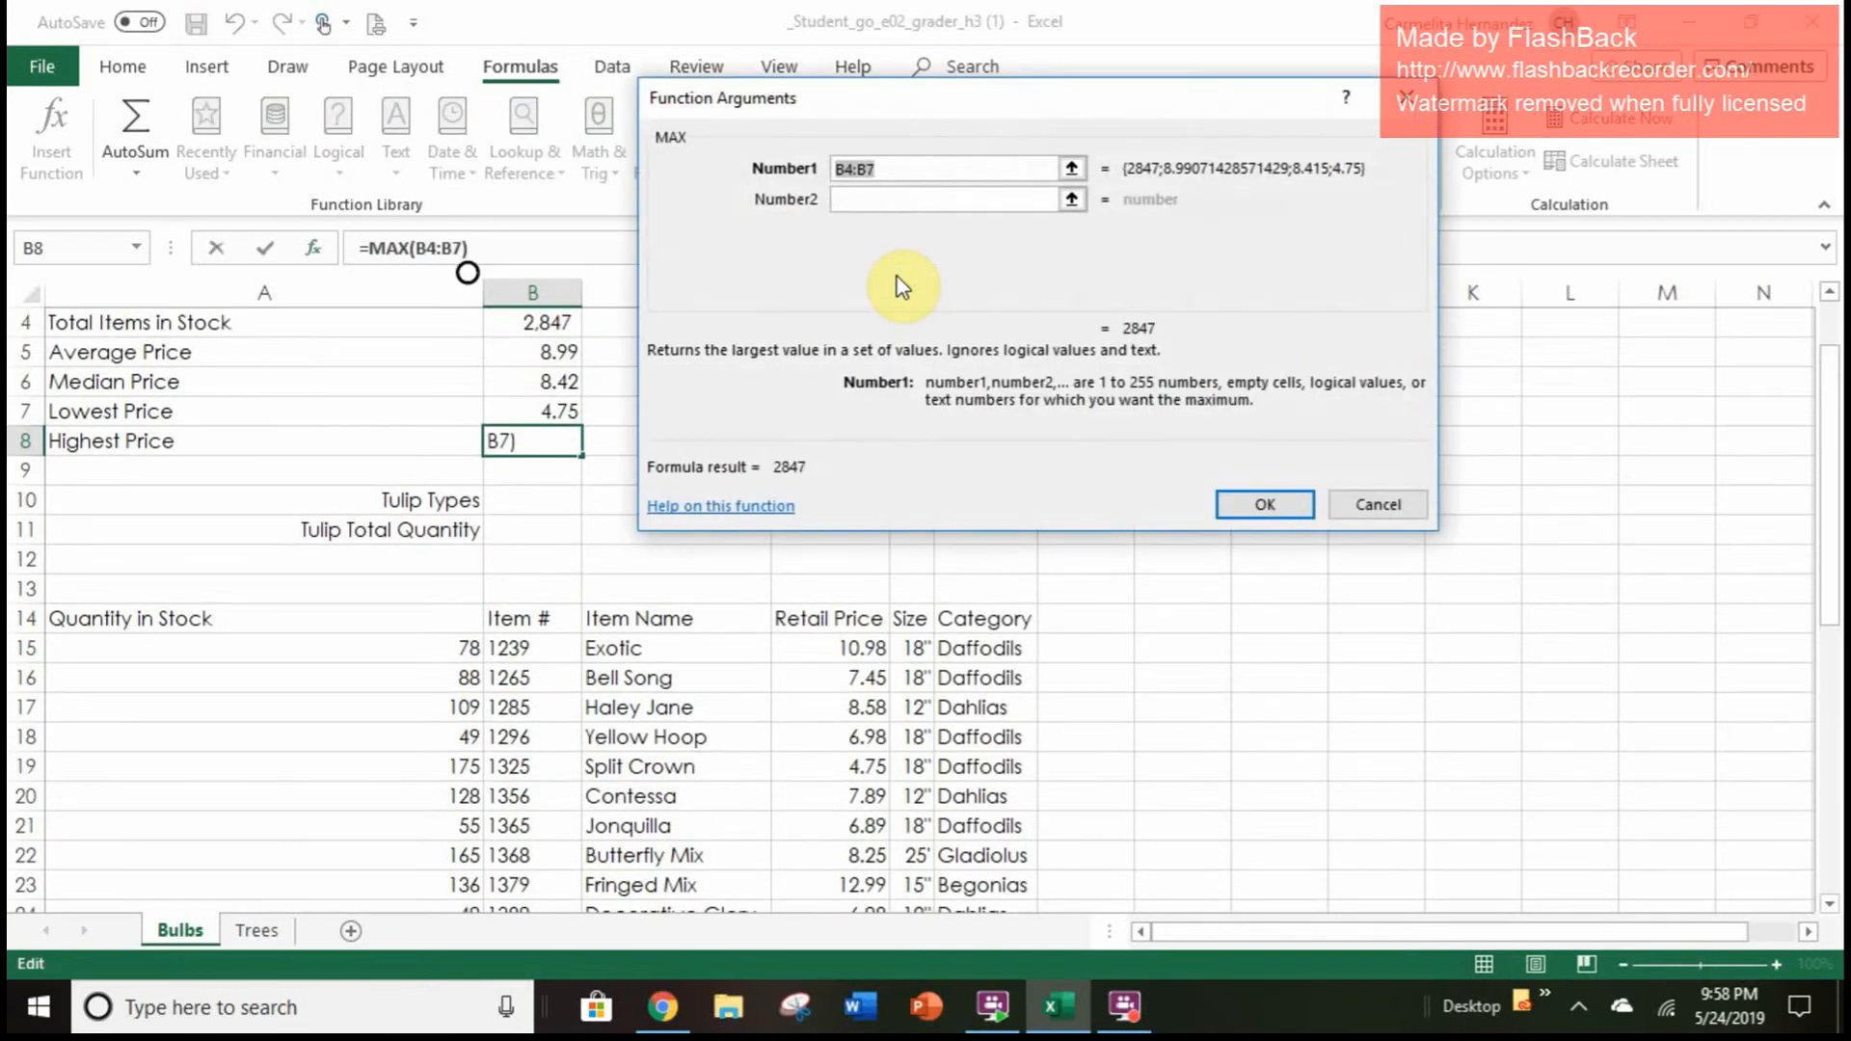
pyautogui.press('Delete')
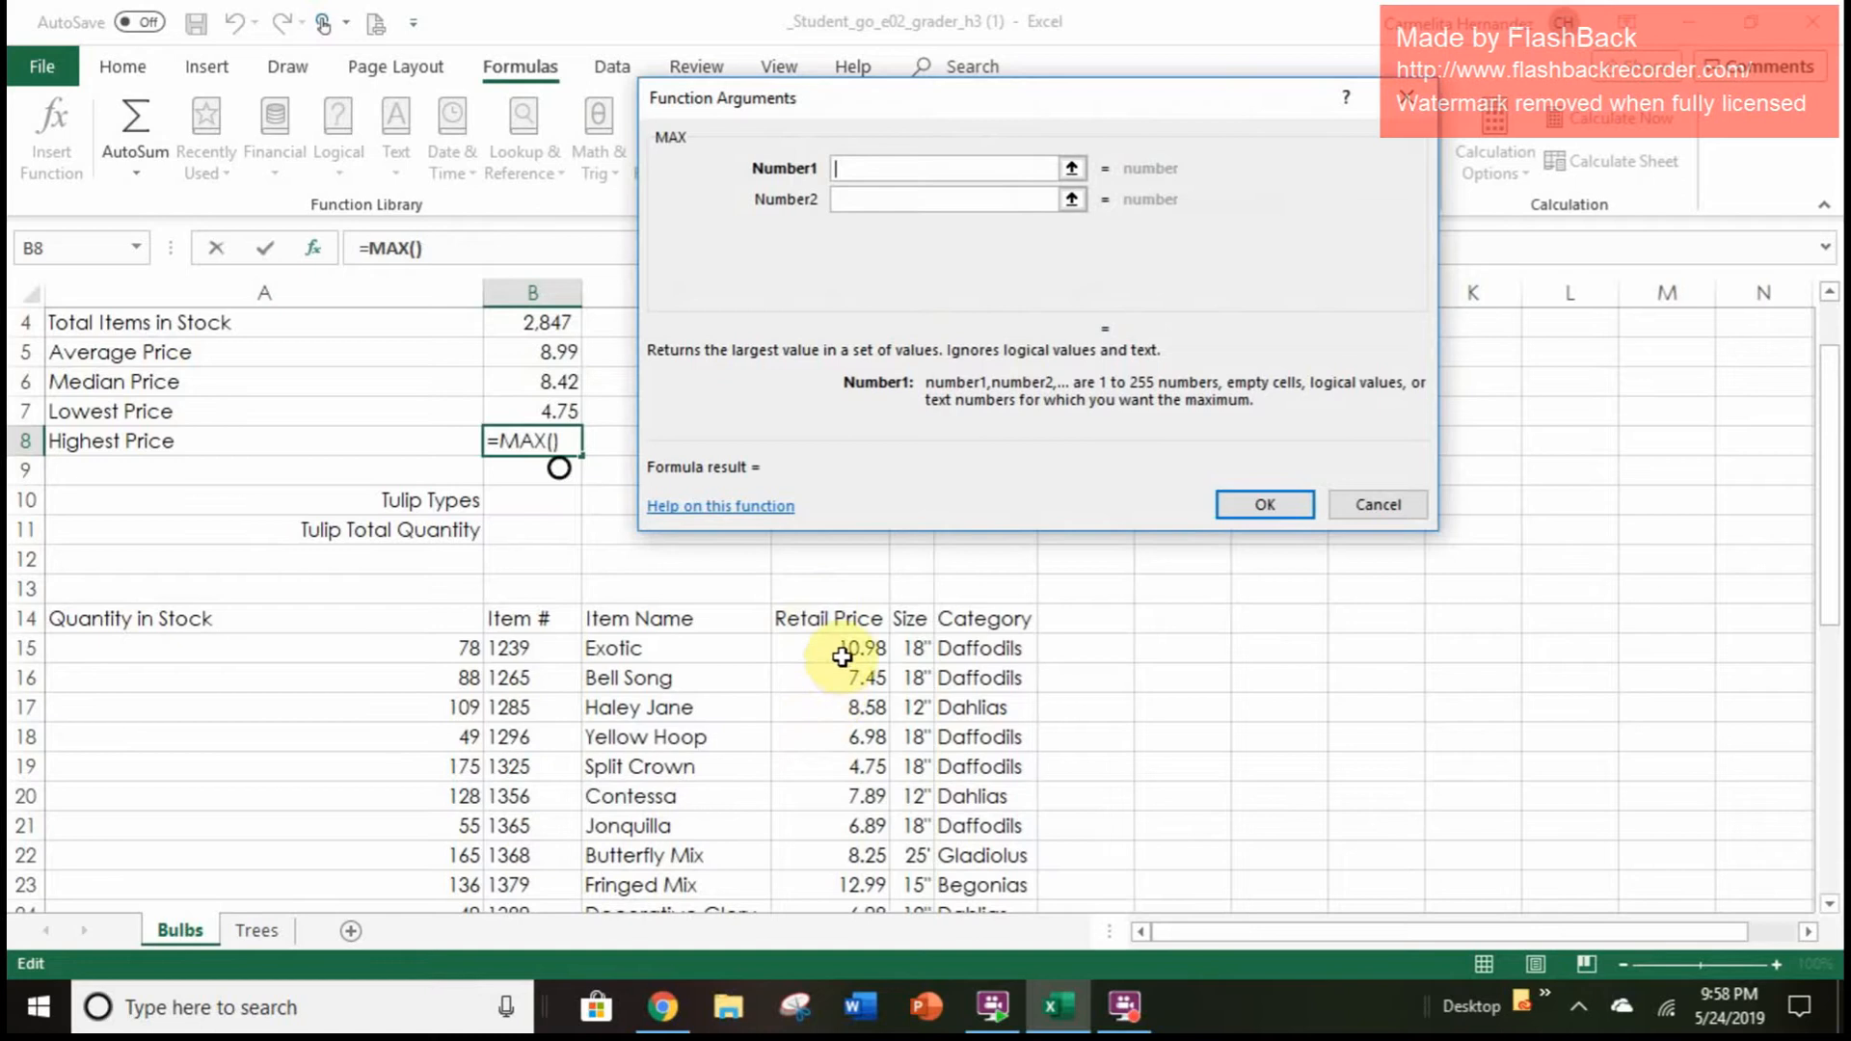
pyautogui.moveTo(842, 656); pyautogui.dragTo(861, 863)
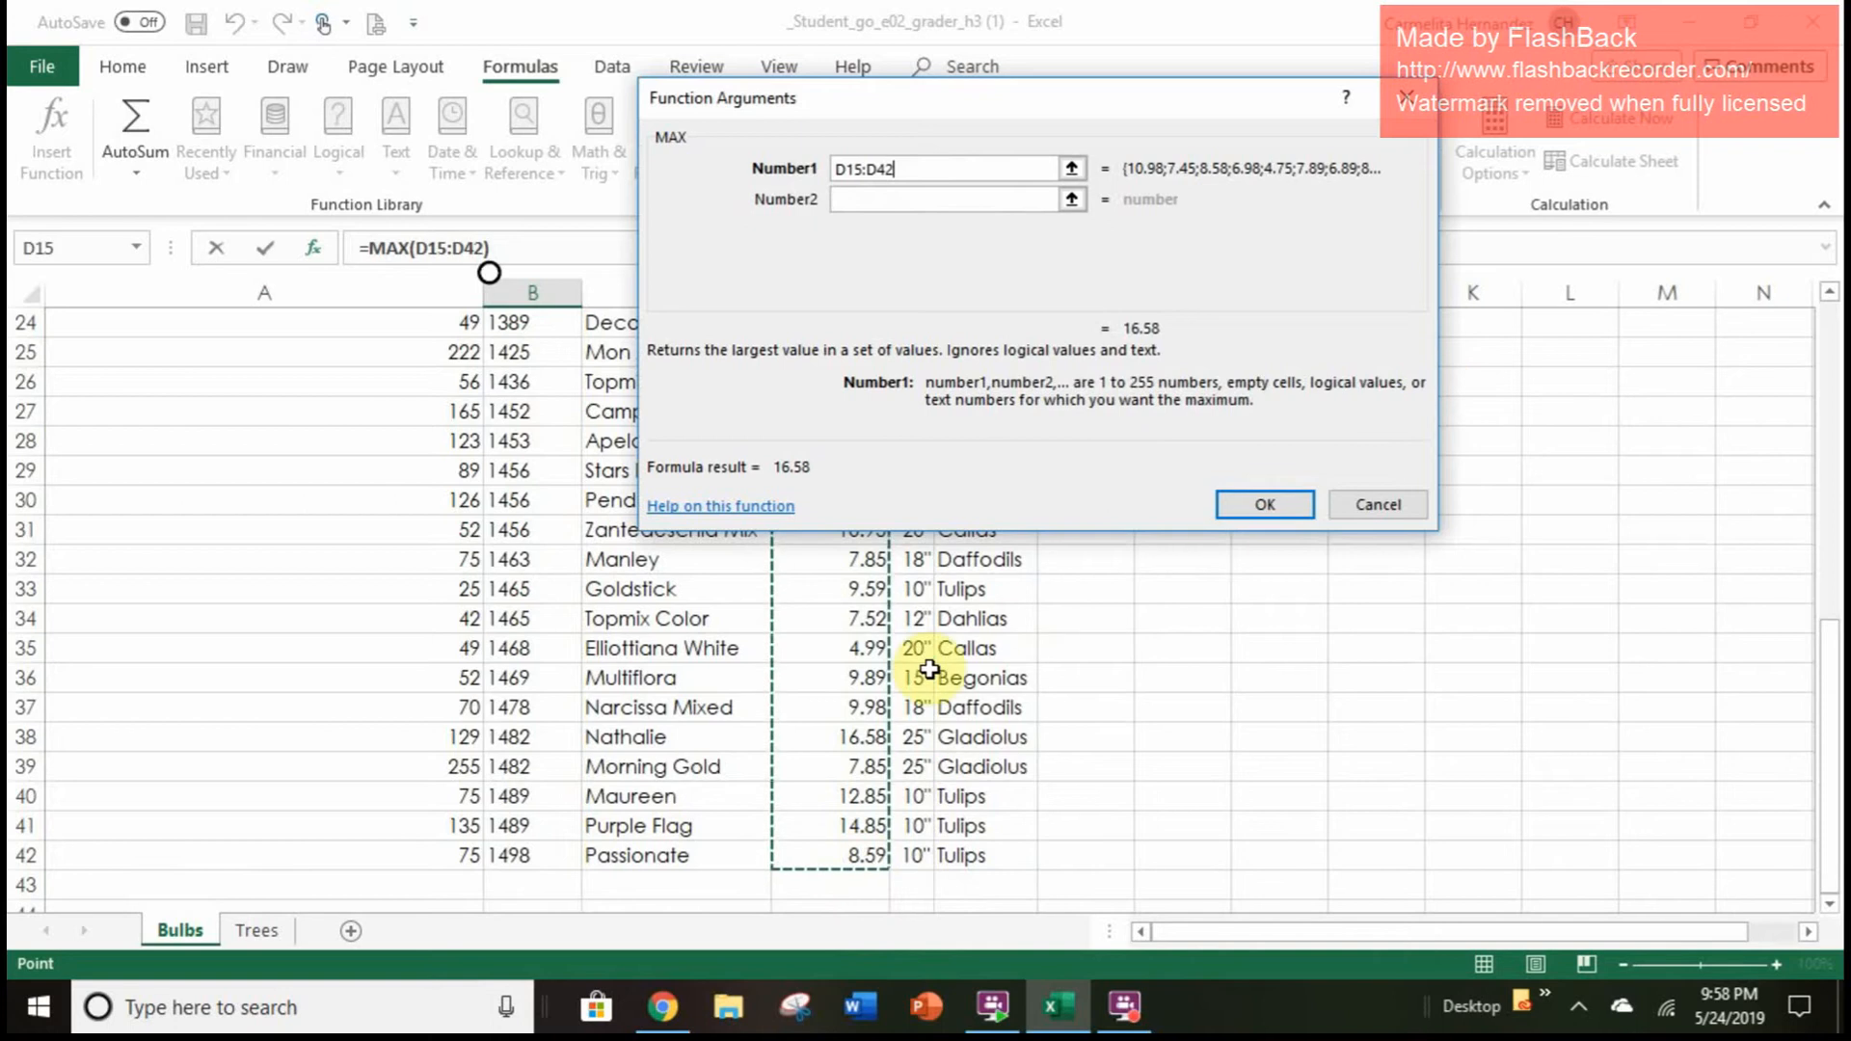
pyautogui.press('Return')
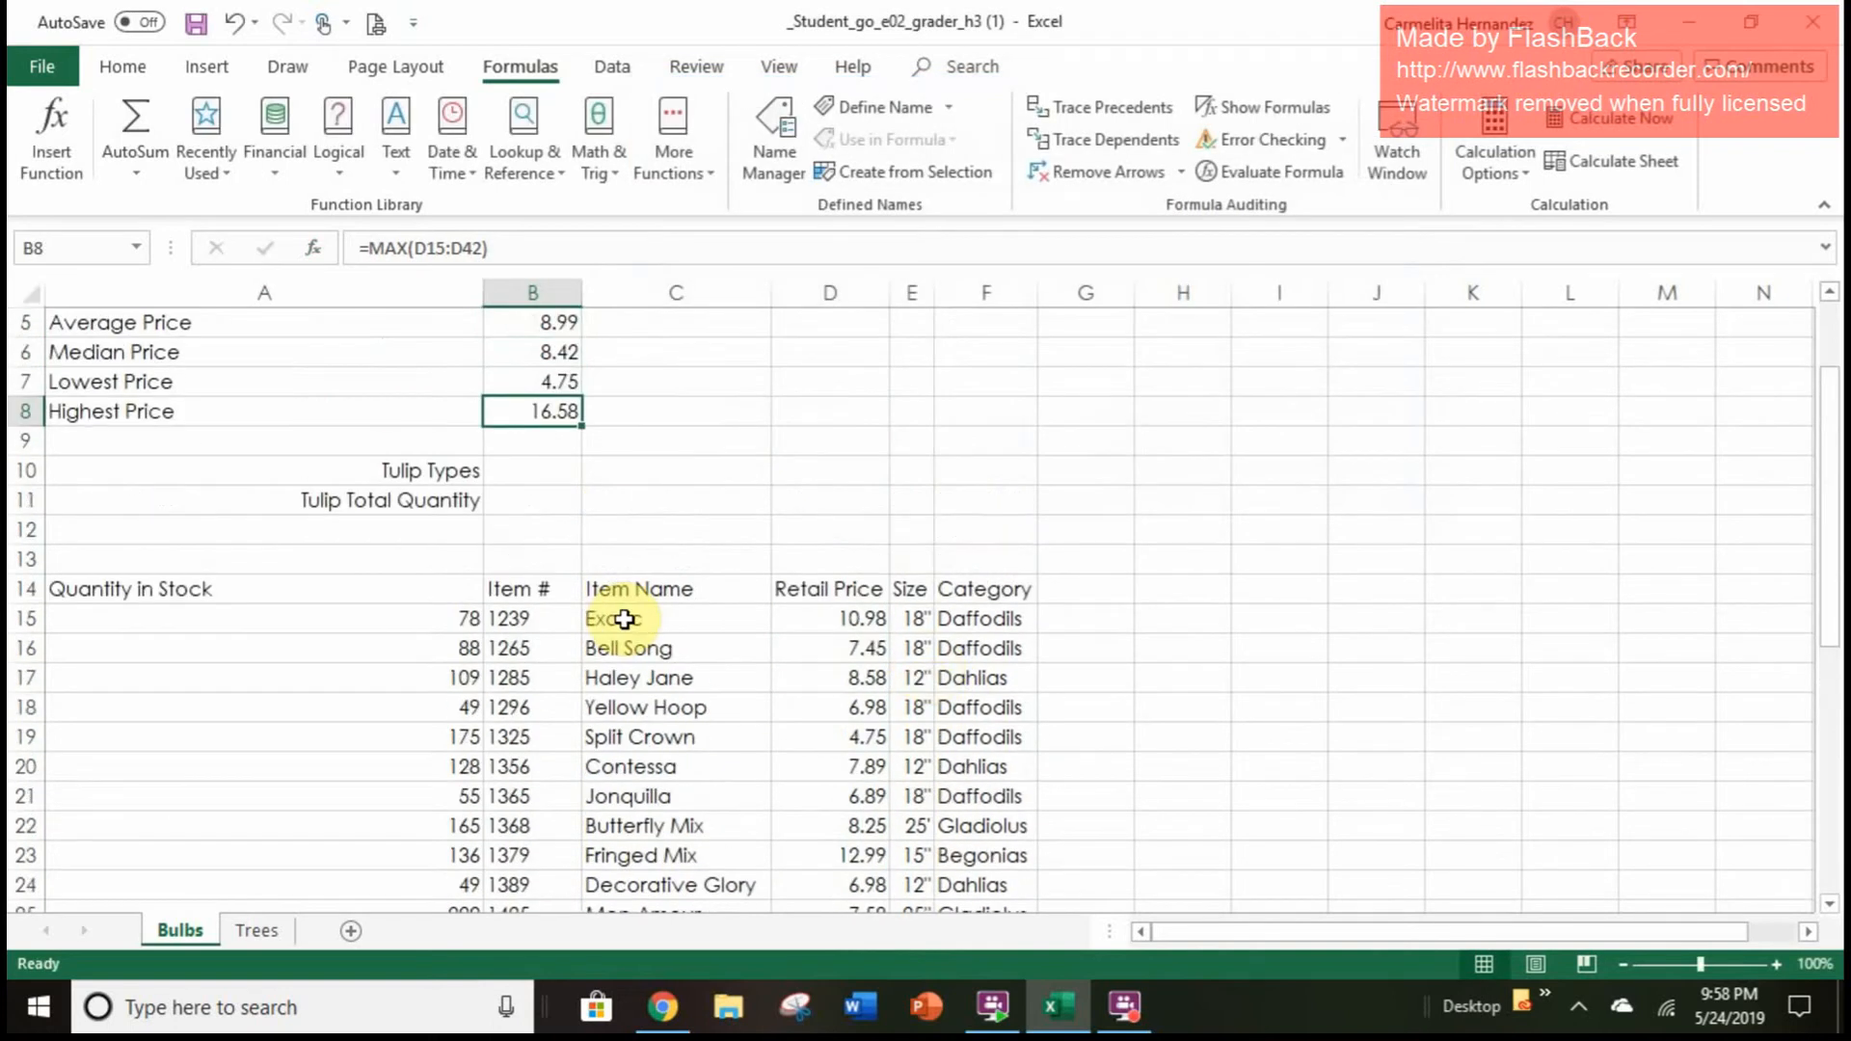
# Apply the Accounting number format with dollar signs to the price statistics in B5:B8 of the Bulbs sheet
pyautogui.scroll(1, 624, 619)
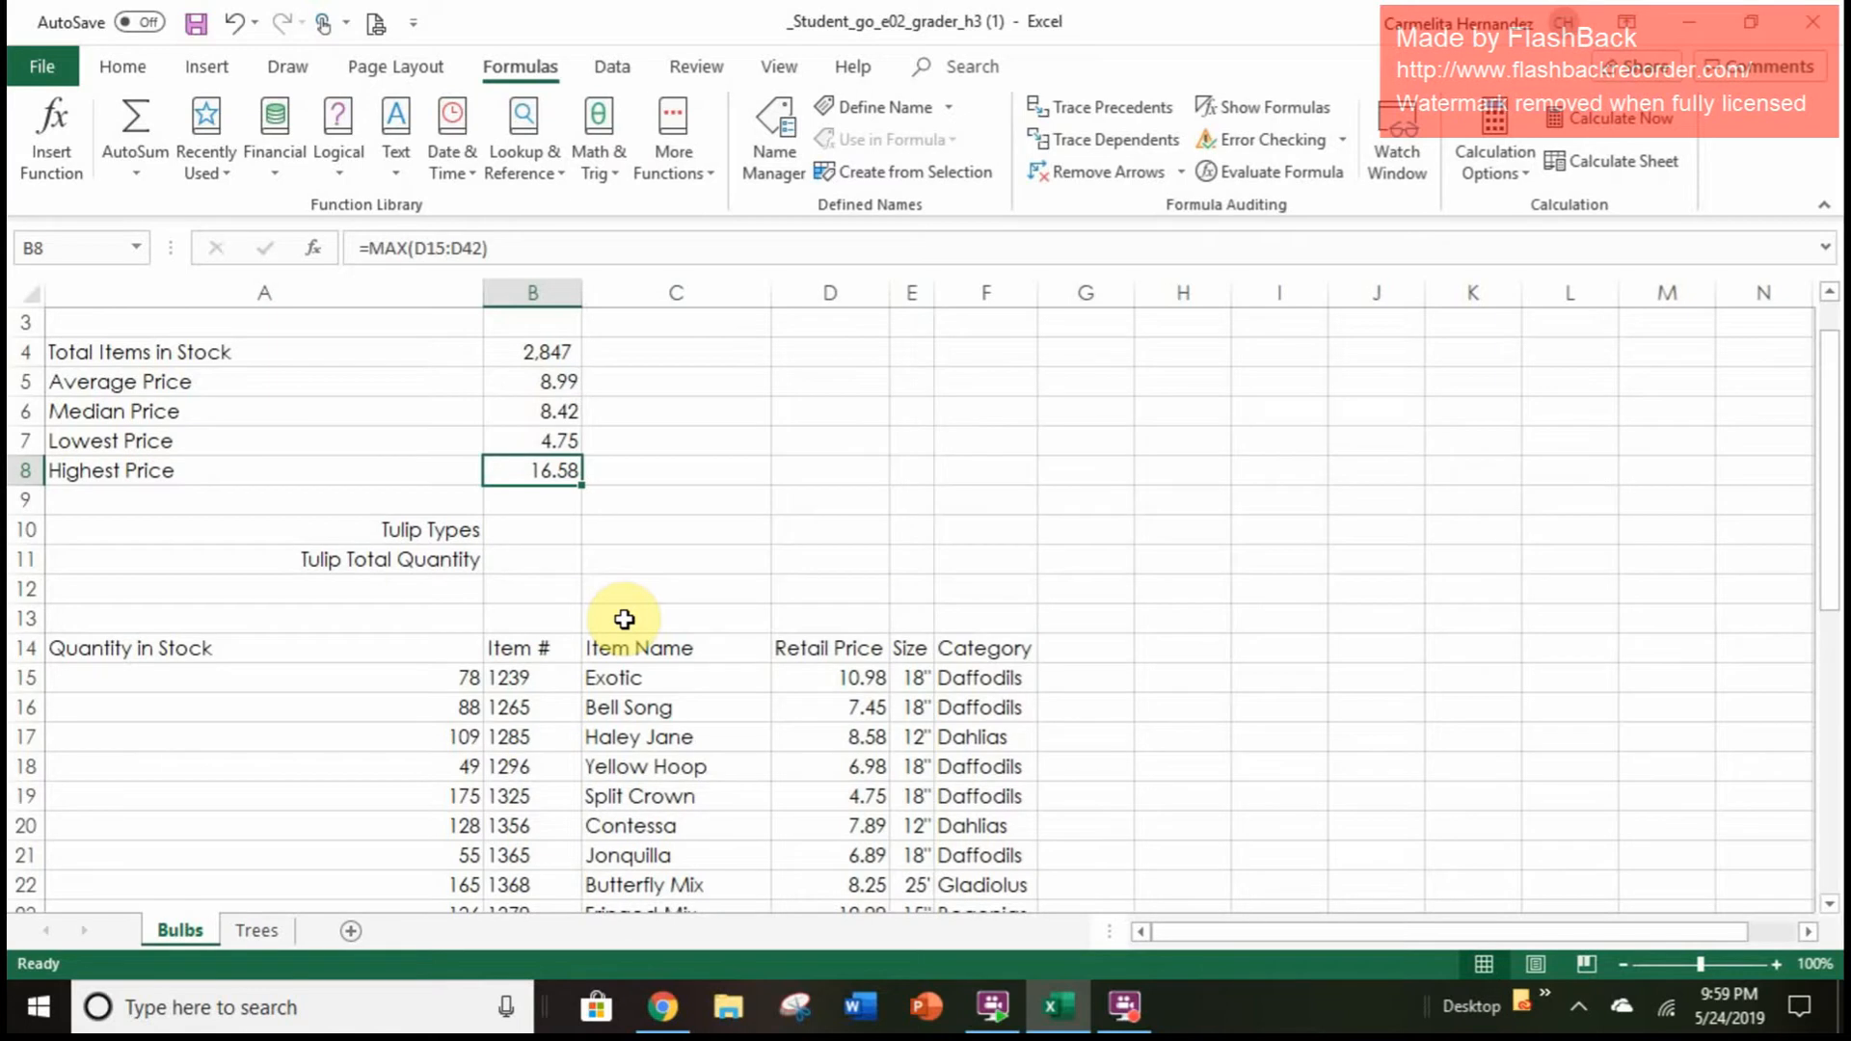
pyautogui.rightClick(624, 619)
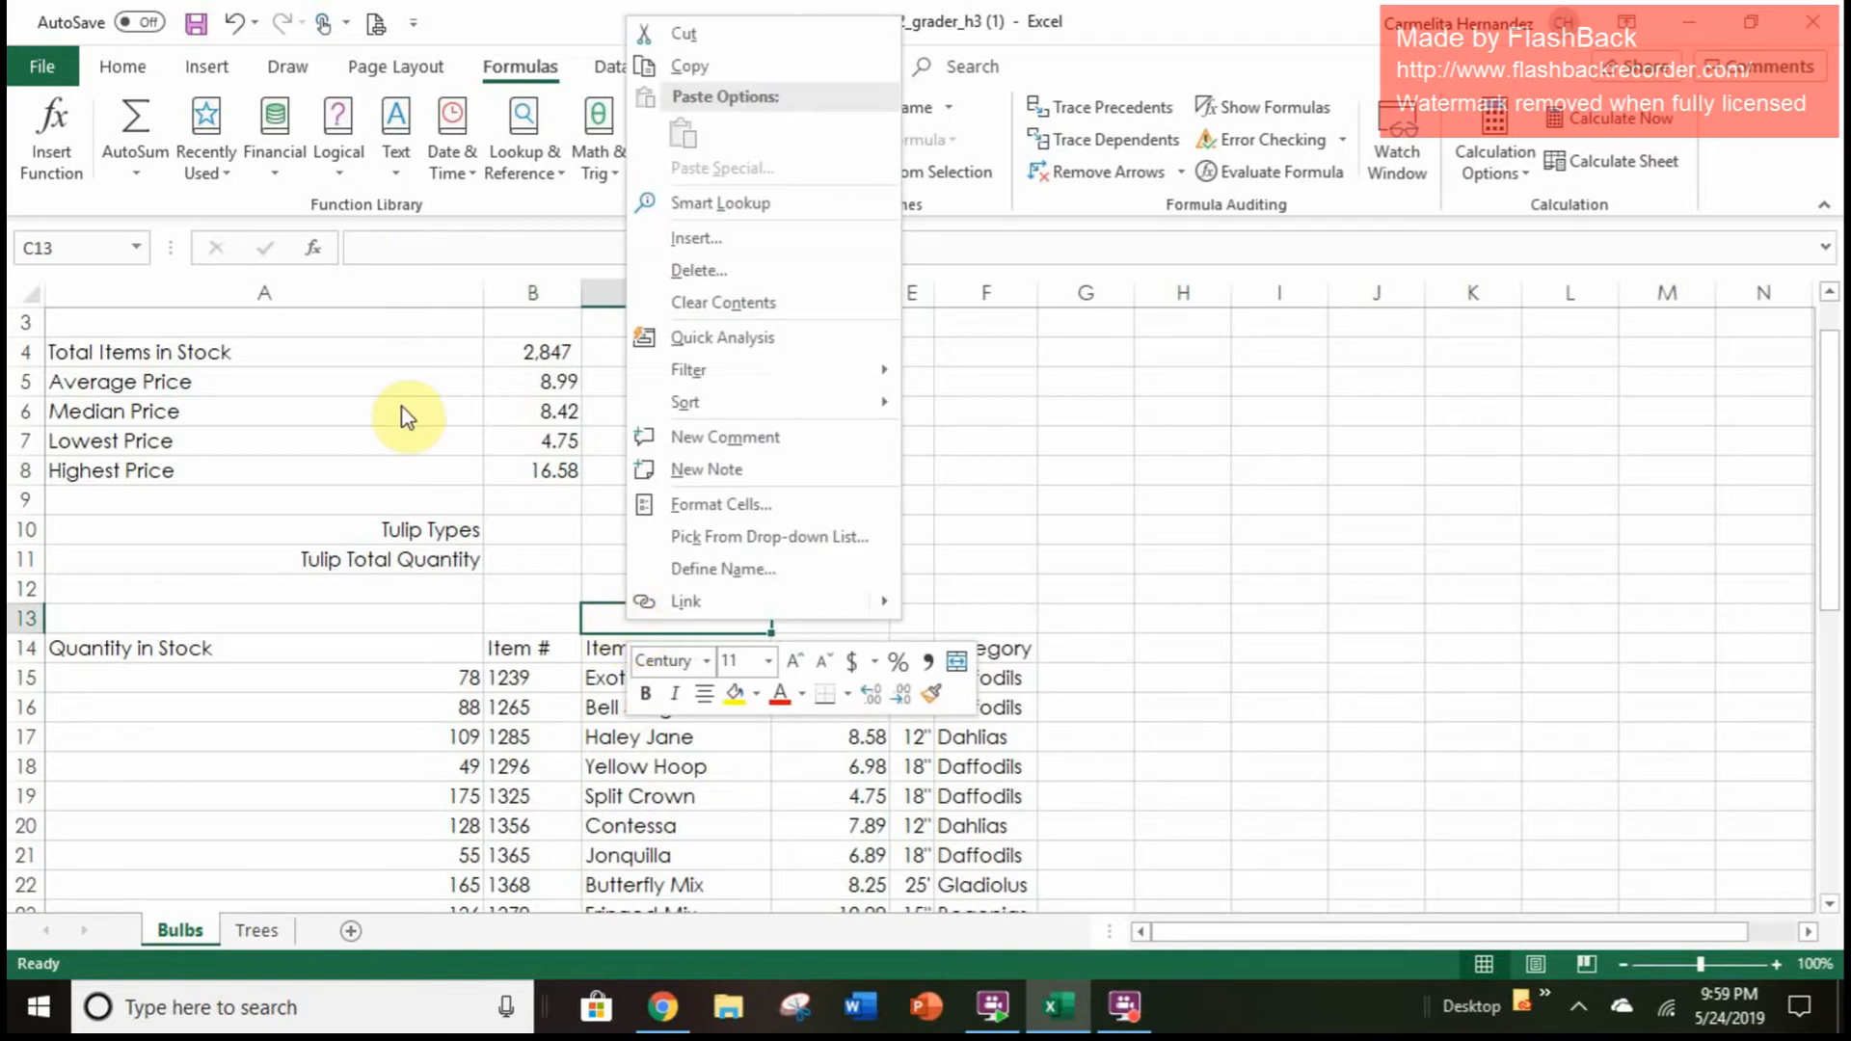
pyautogui.press('Escape')
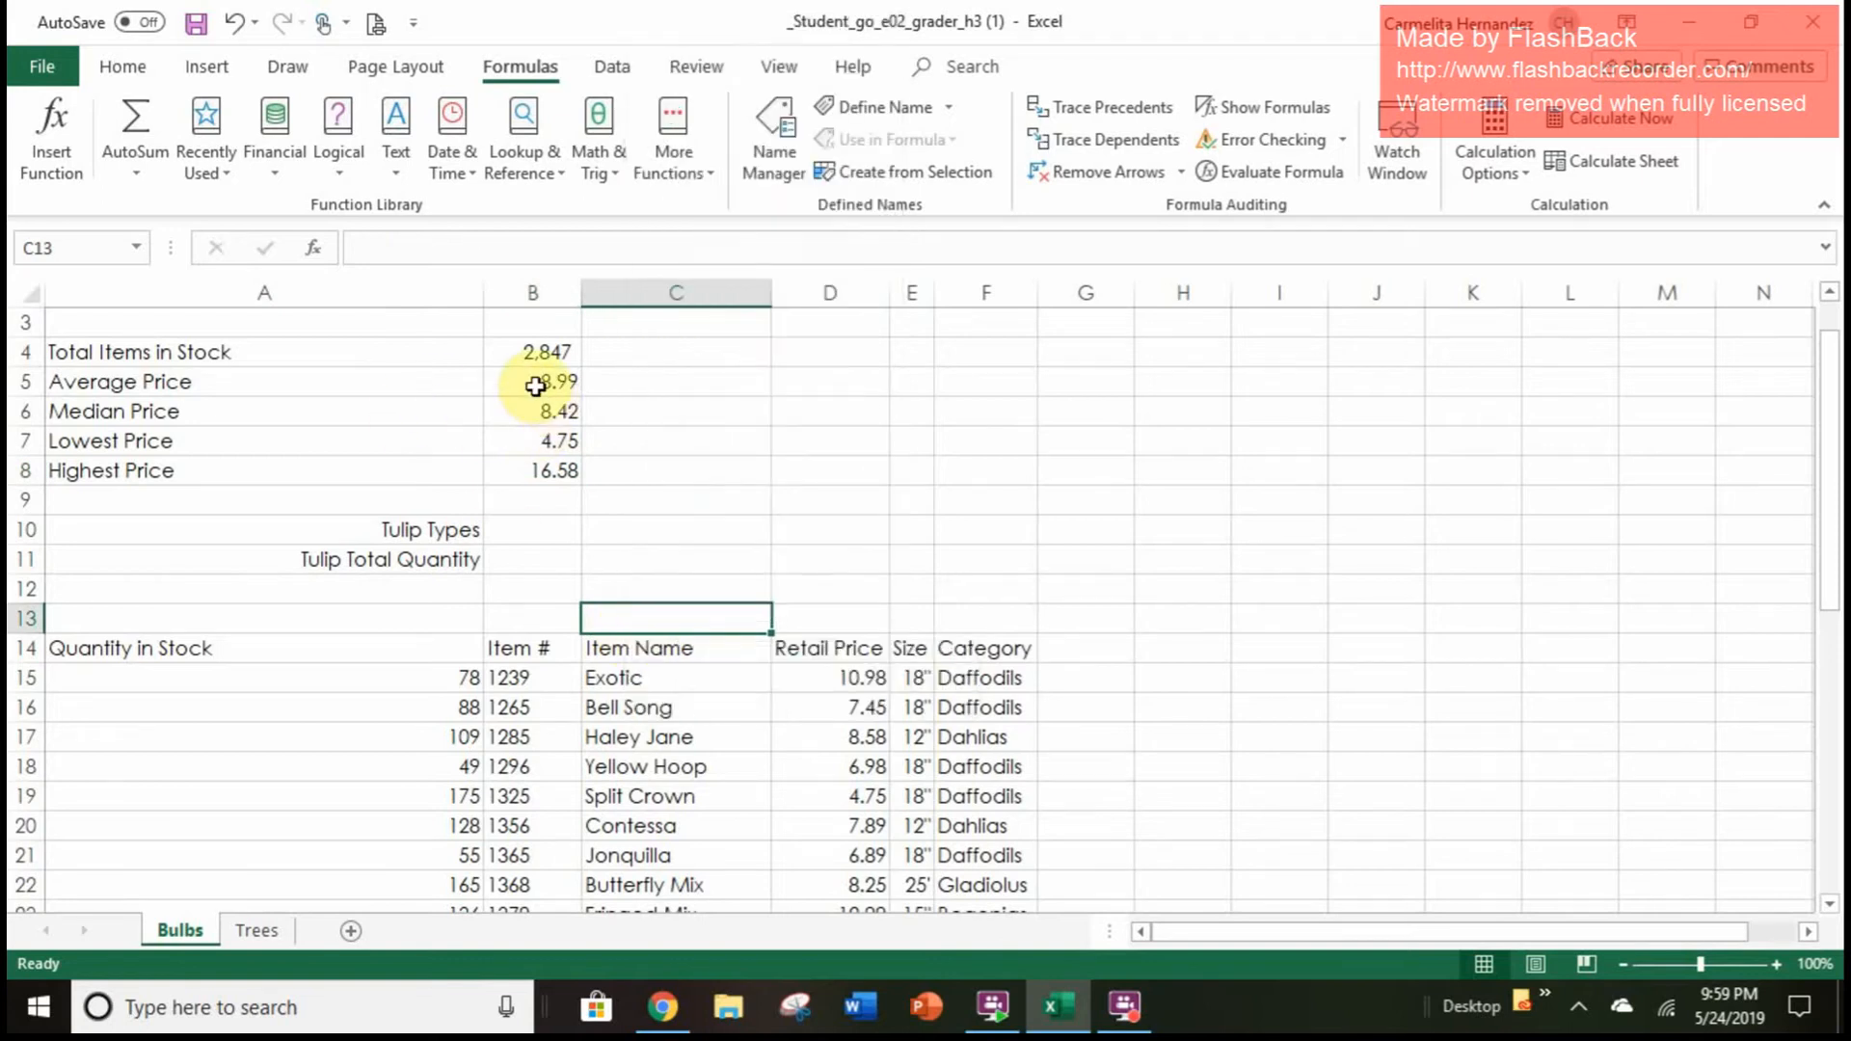
pyautogui.moveTo(535, 386); pyautogui.dragTo(537, 471)
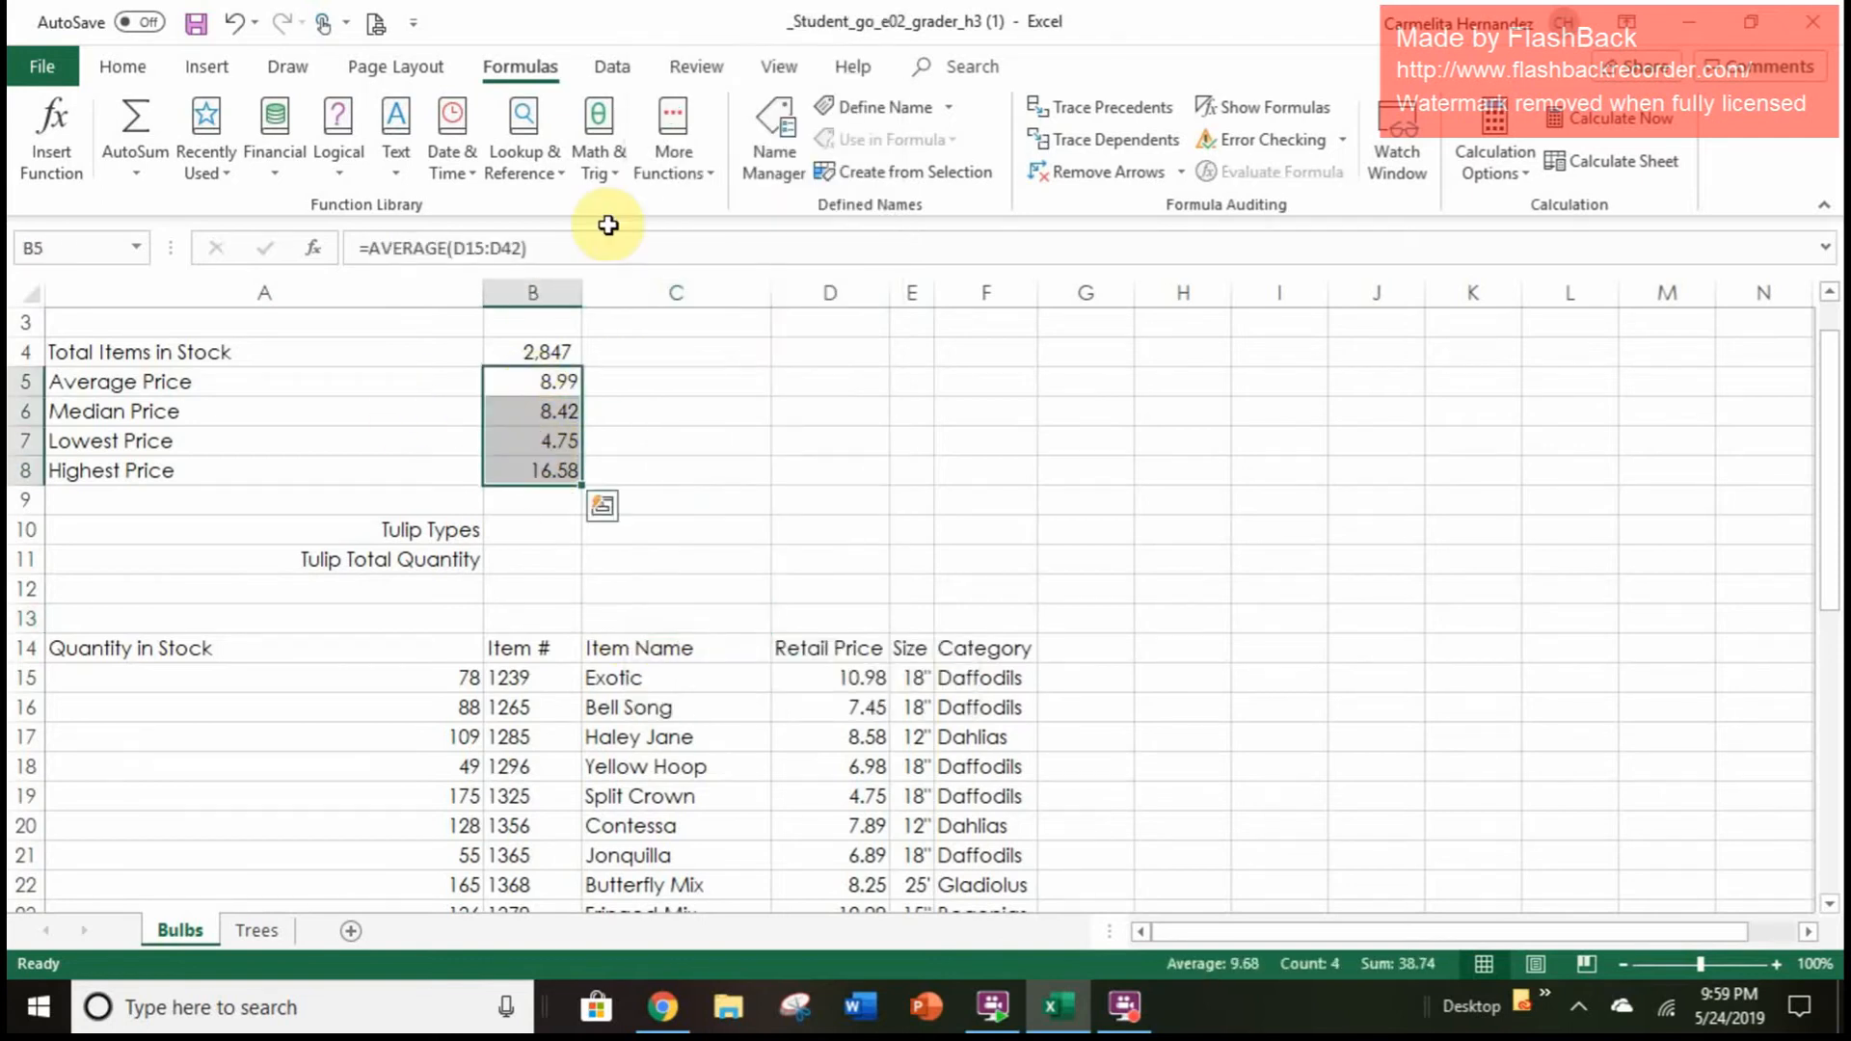
pyautogui.click(141, 56)
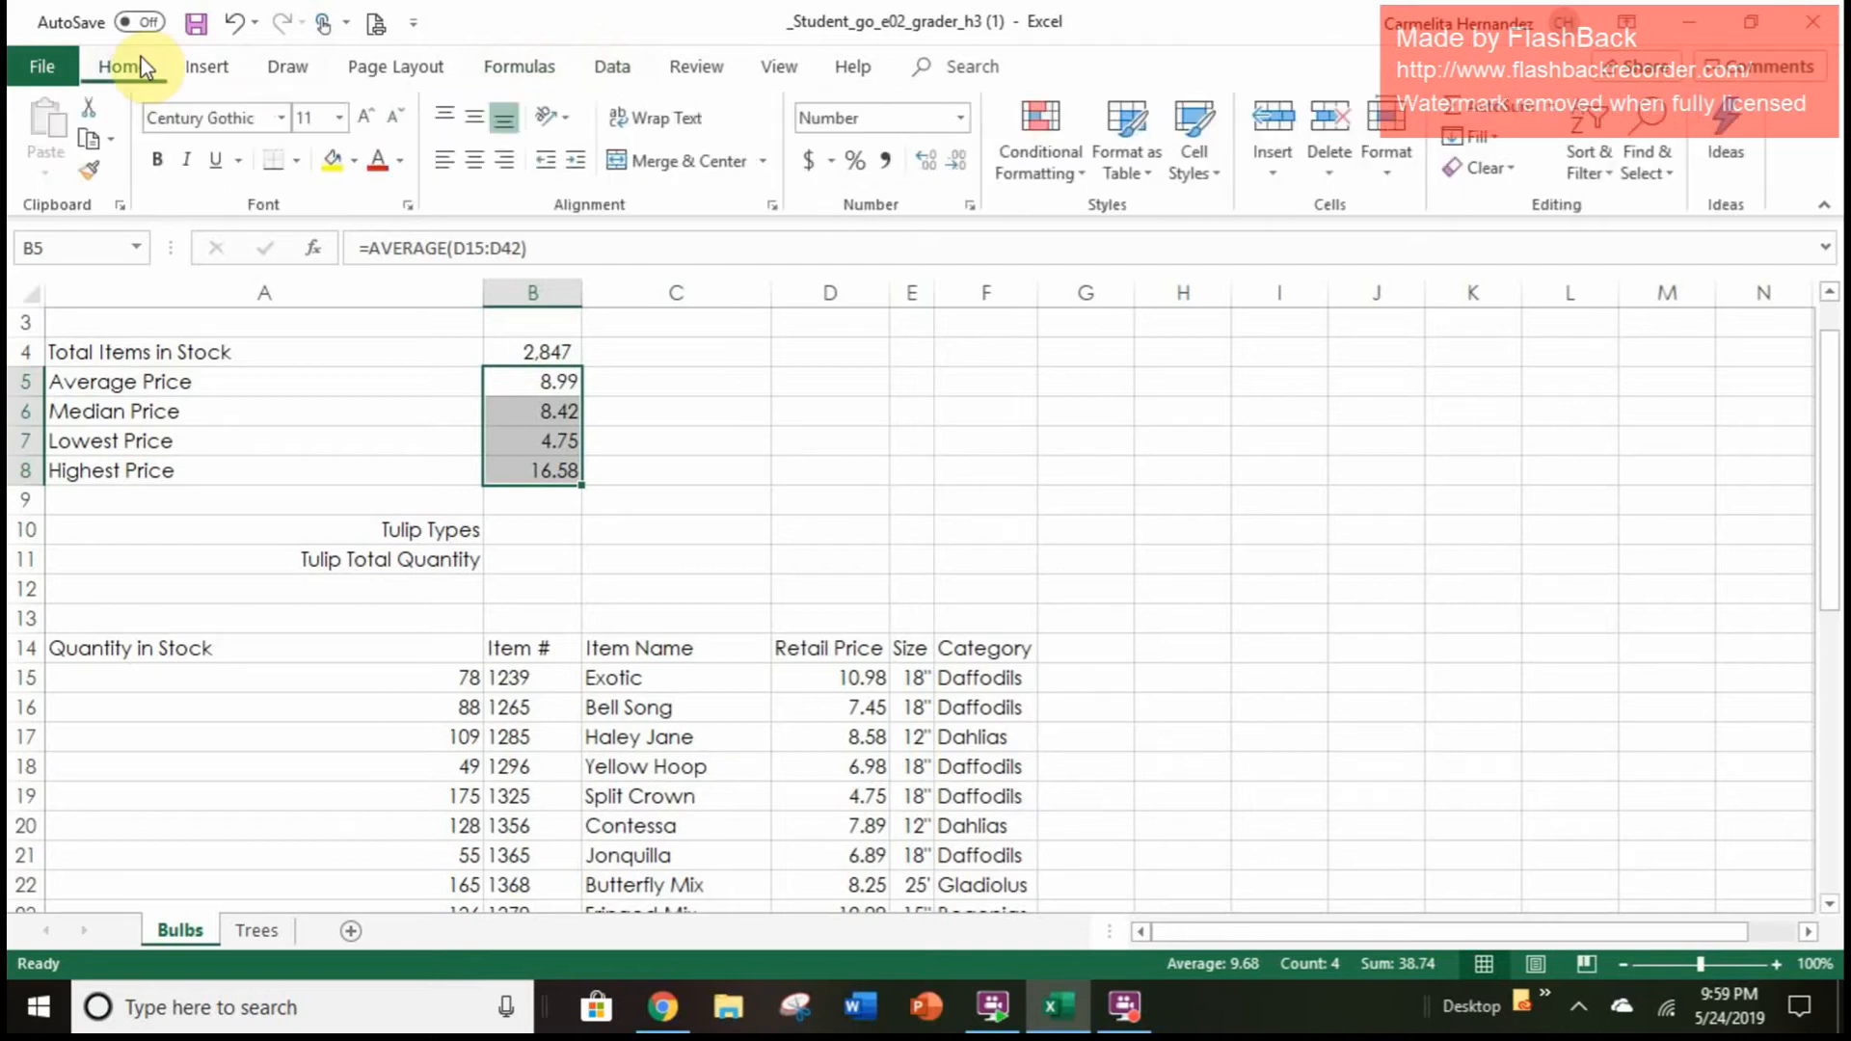
pyautogui.click(810, 162)
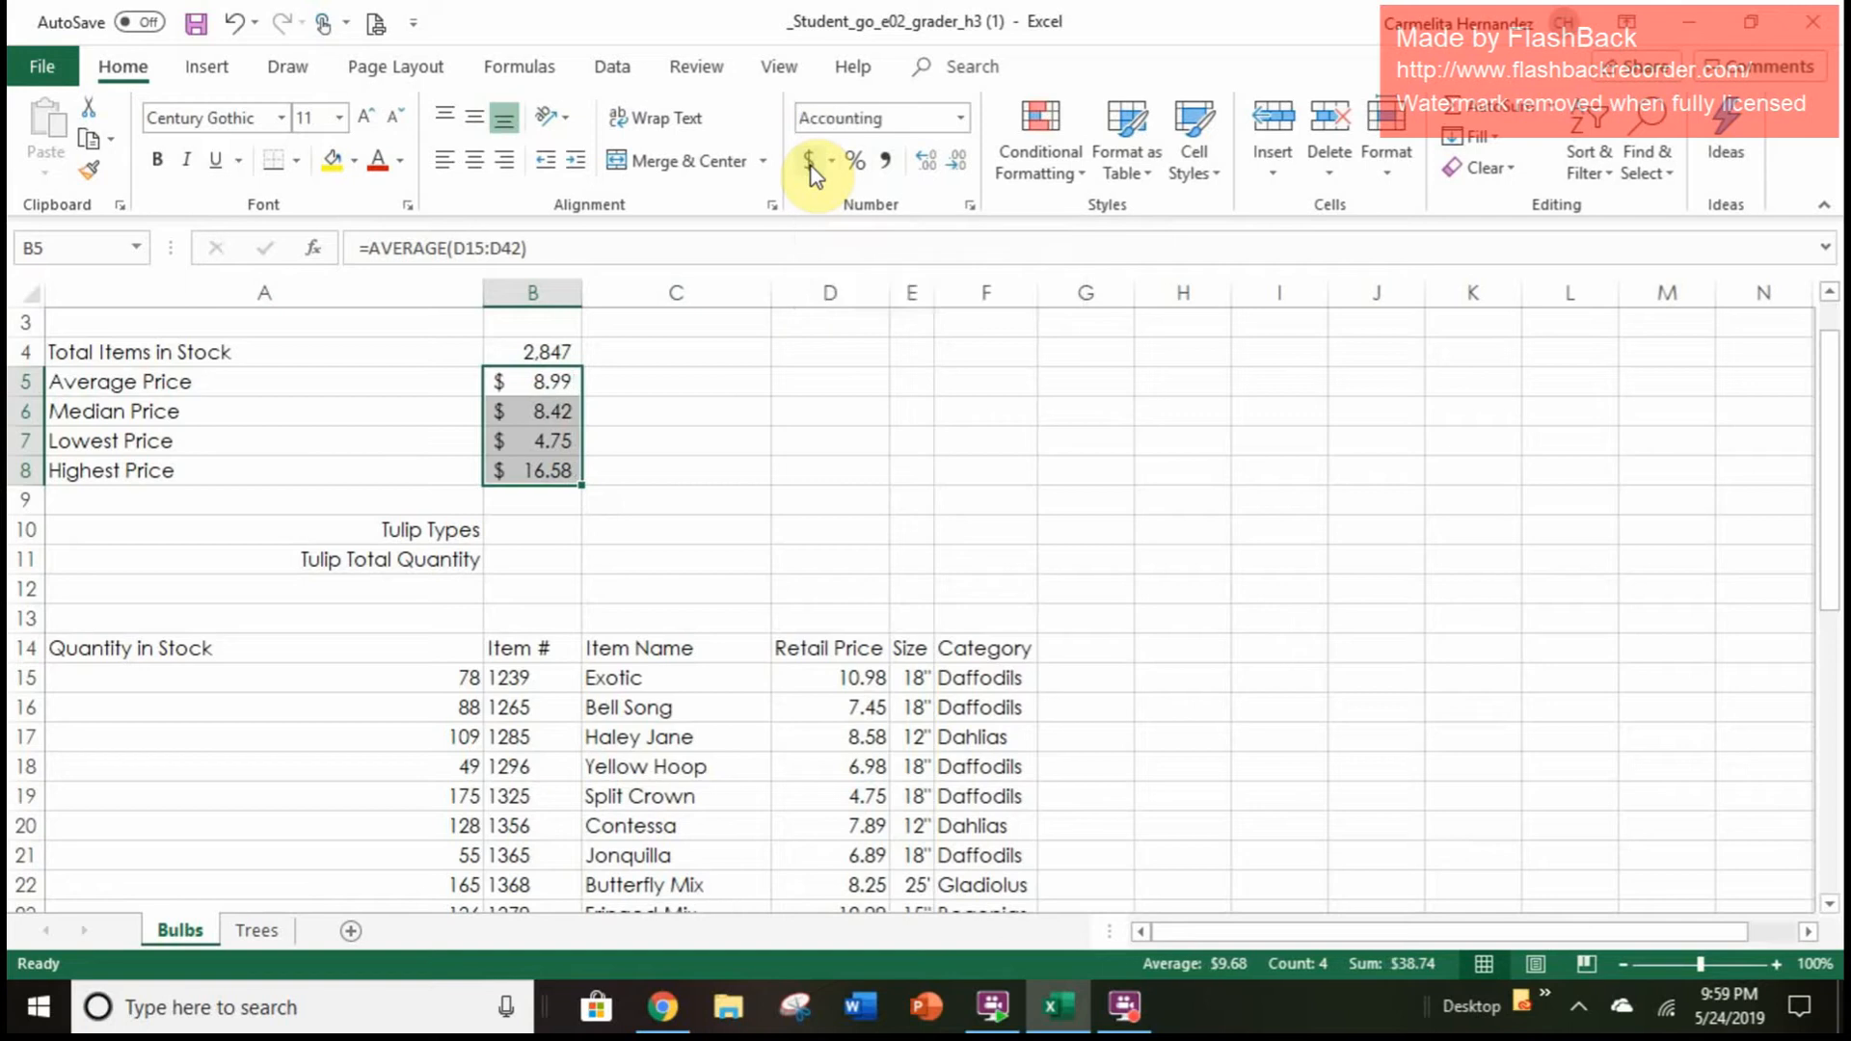
pyautogui.click(776, 504)
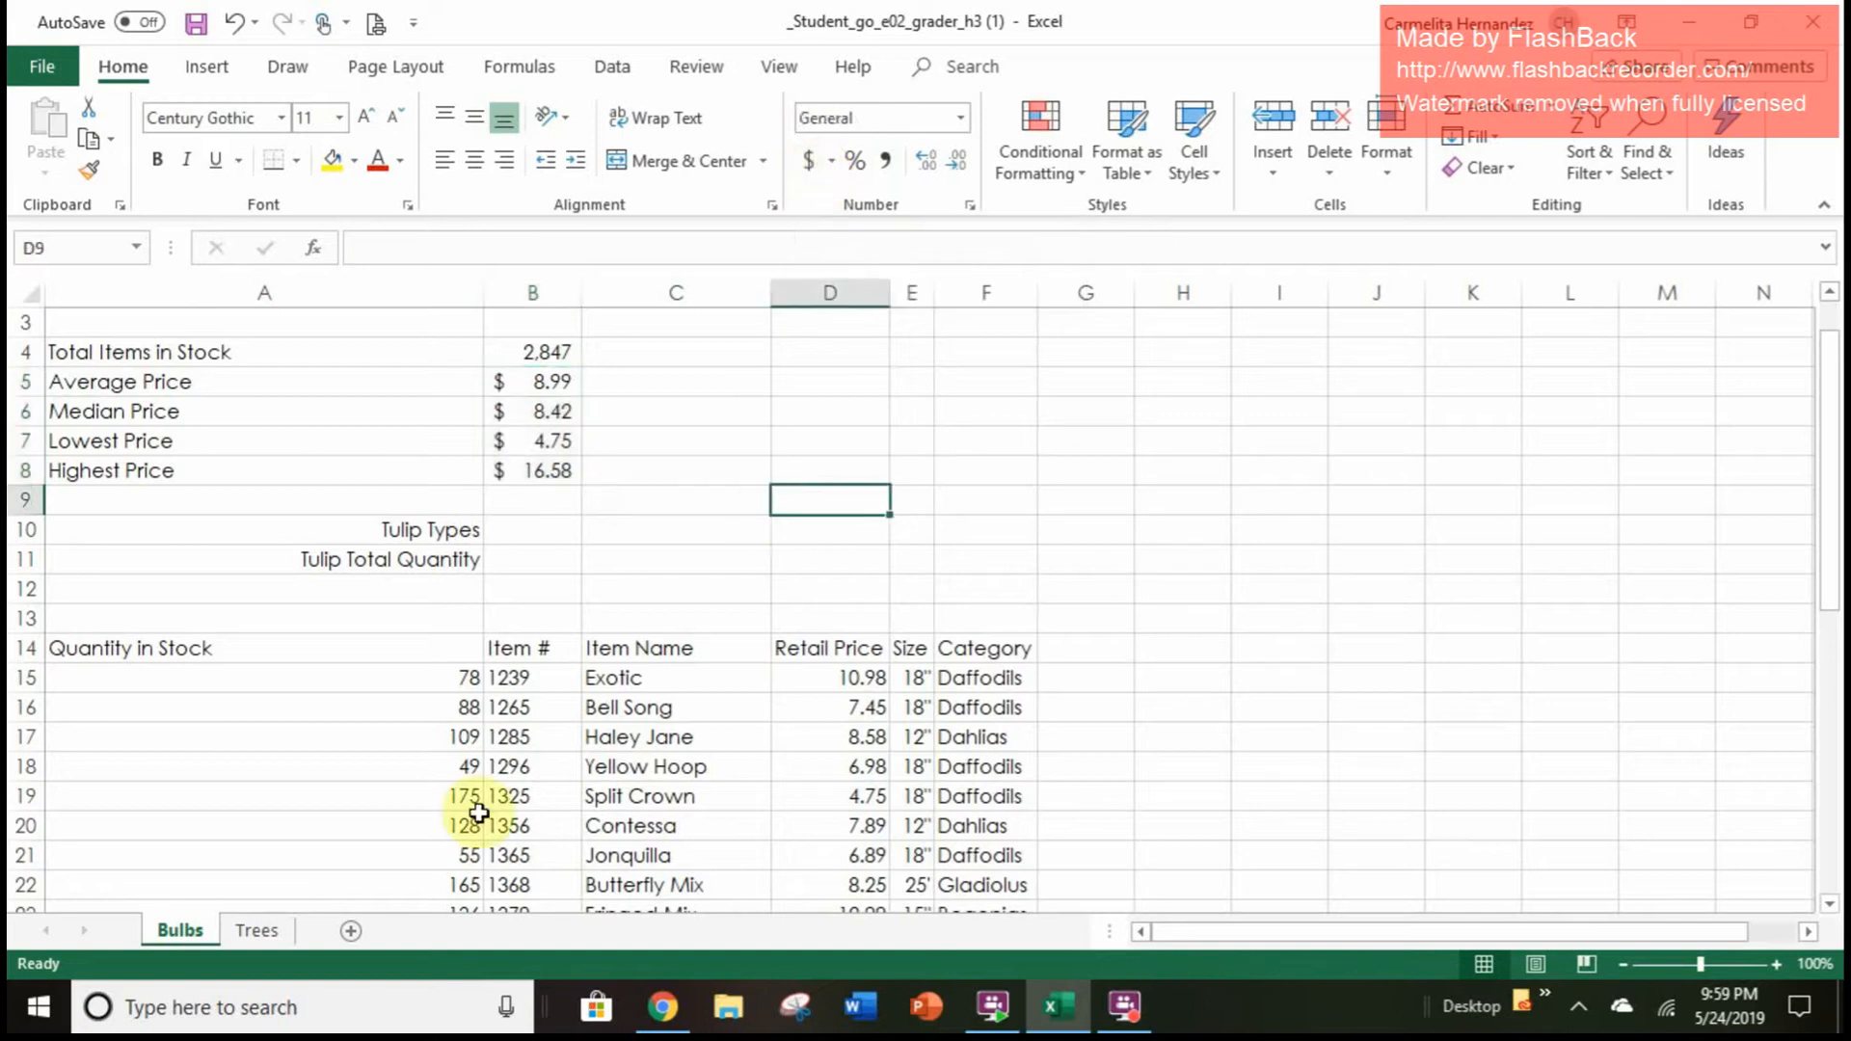
# Calculate the Average Price in cell B5 of the Trees sheet with the AVERAGE function over the retail prices D15:D42
pyautogui.click(257, 932)
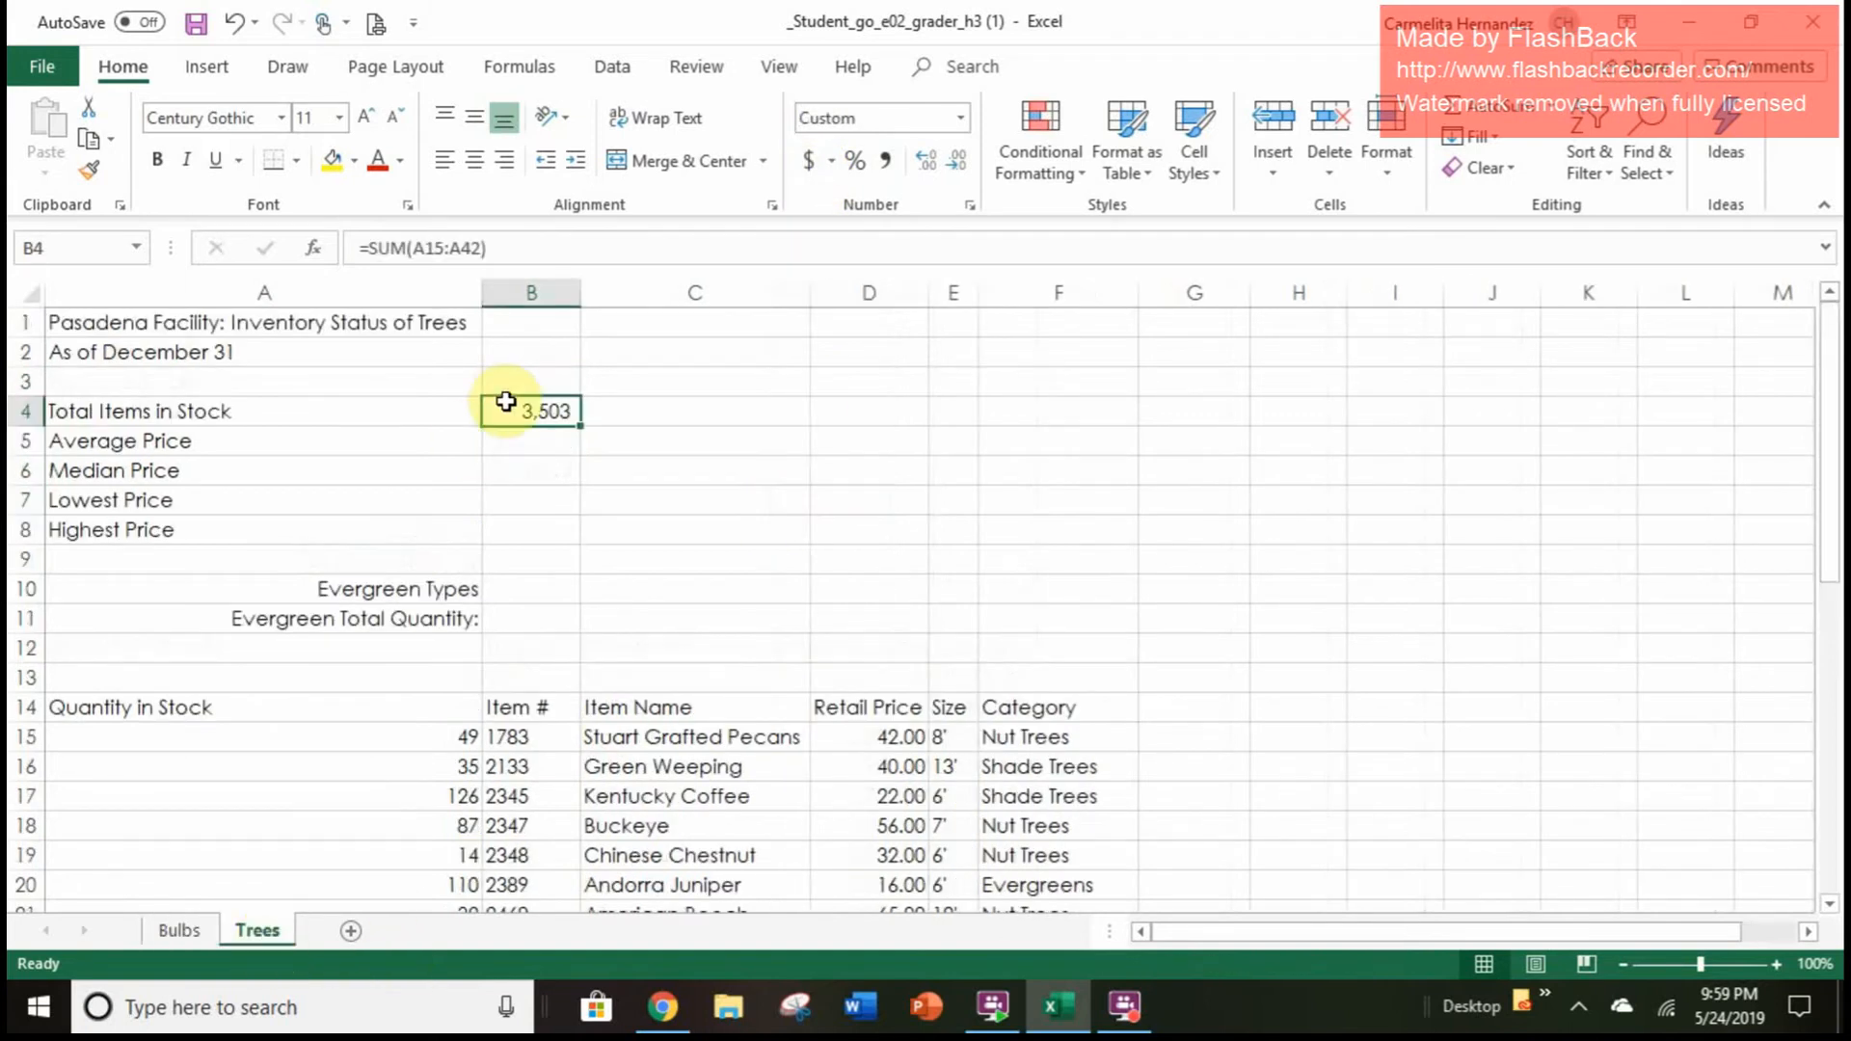
pyautogui.click(522, 439)
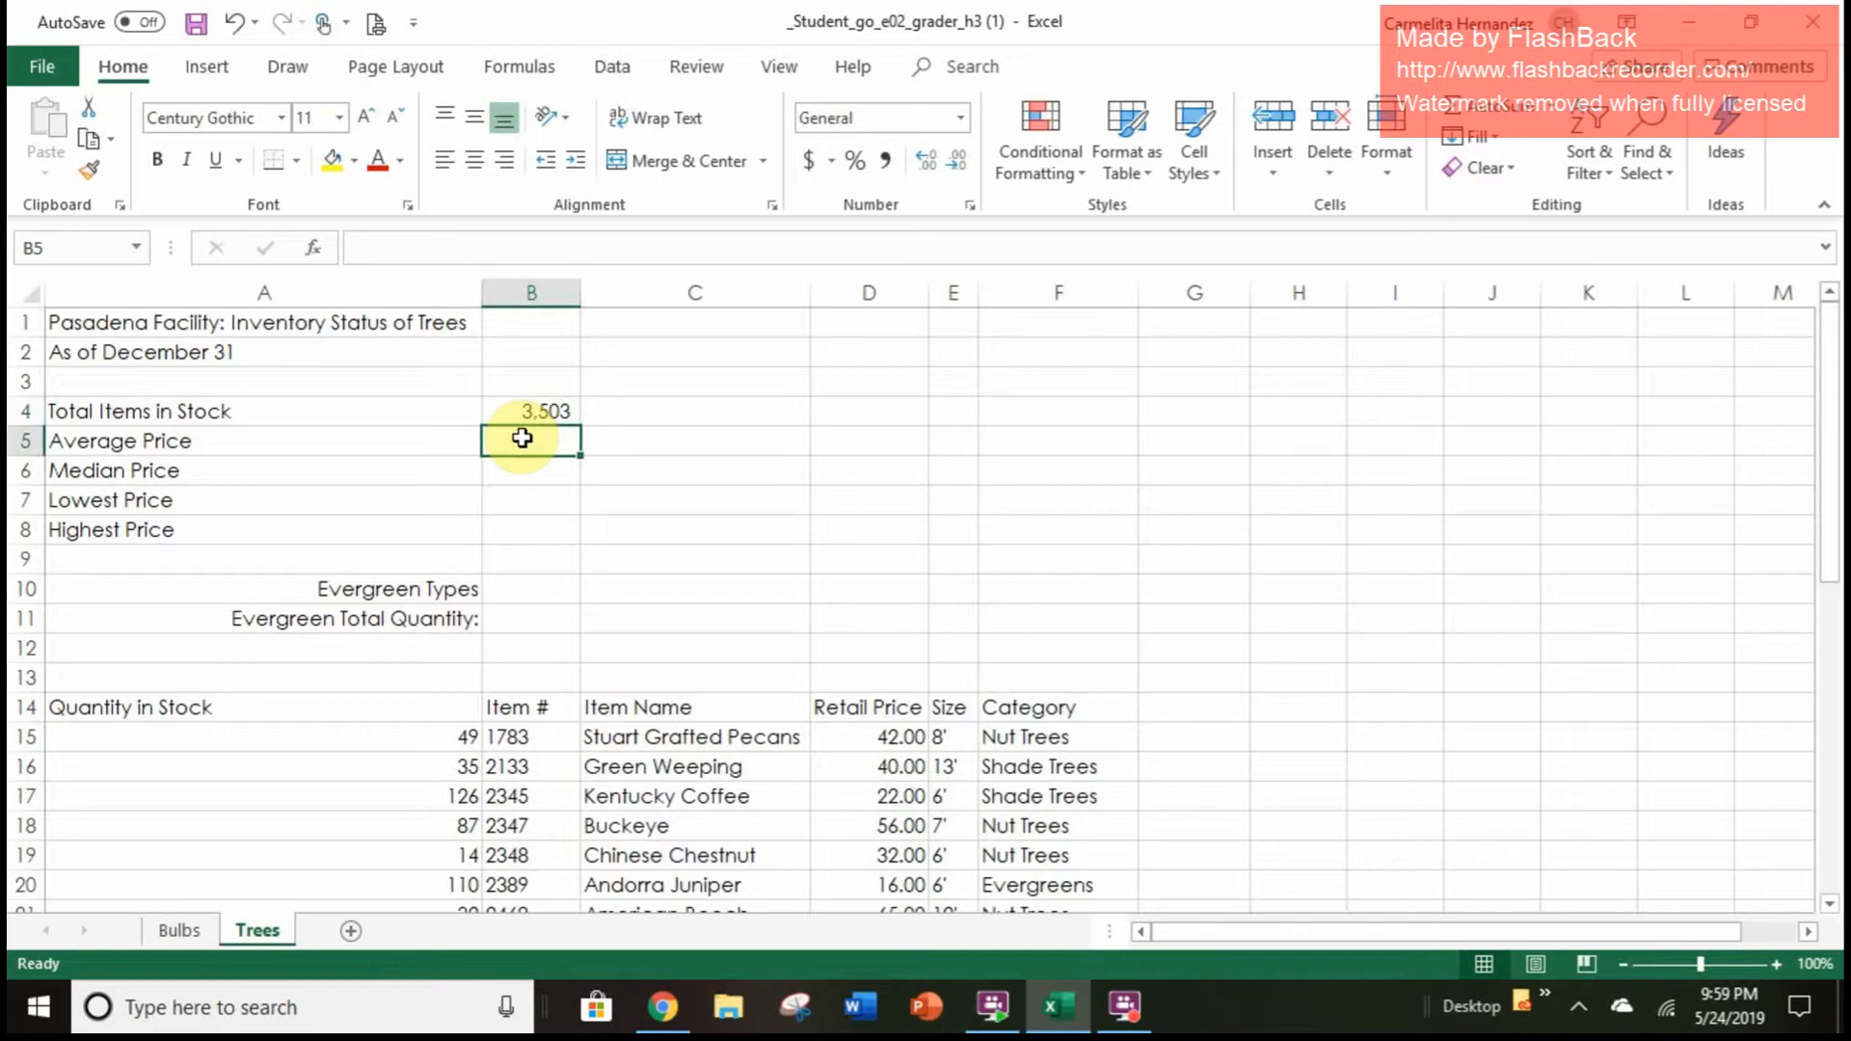
pyautogui.click(534, 72)
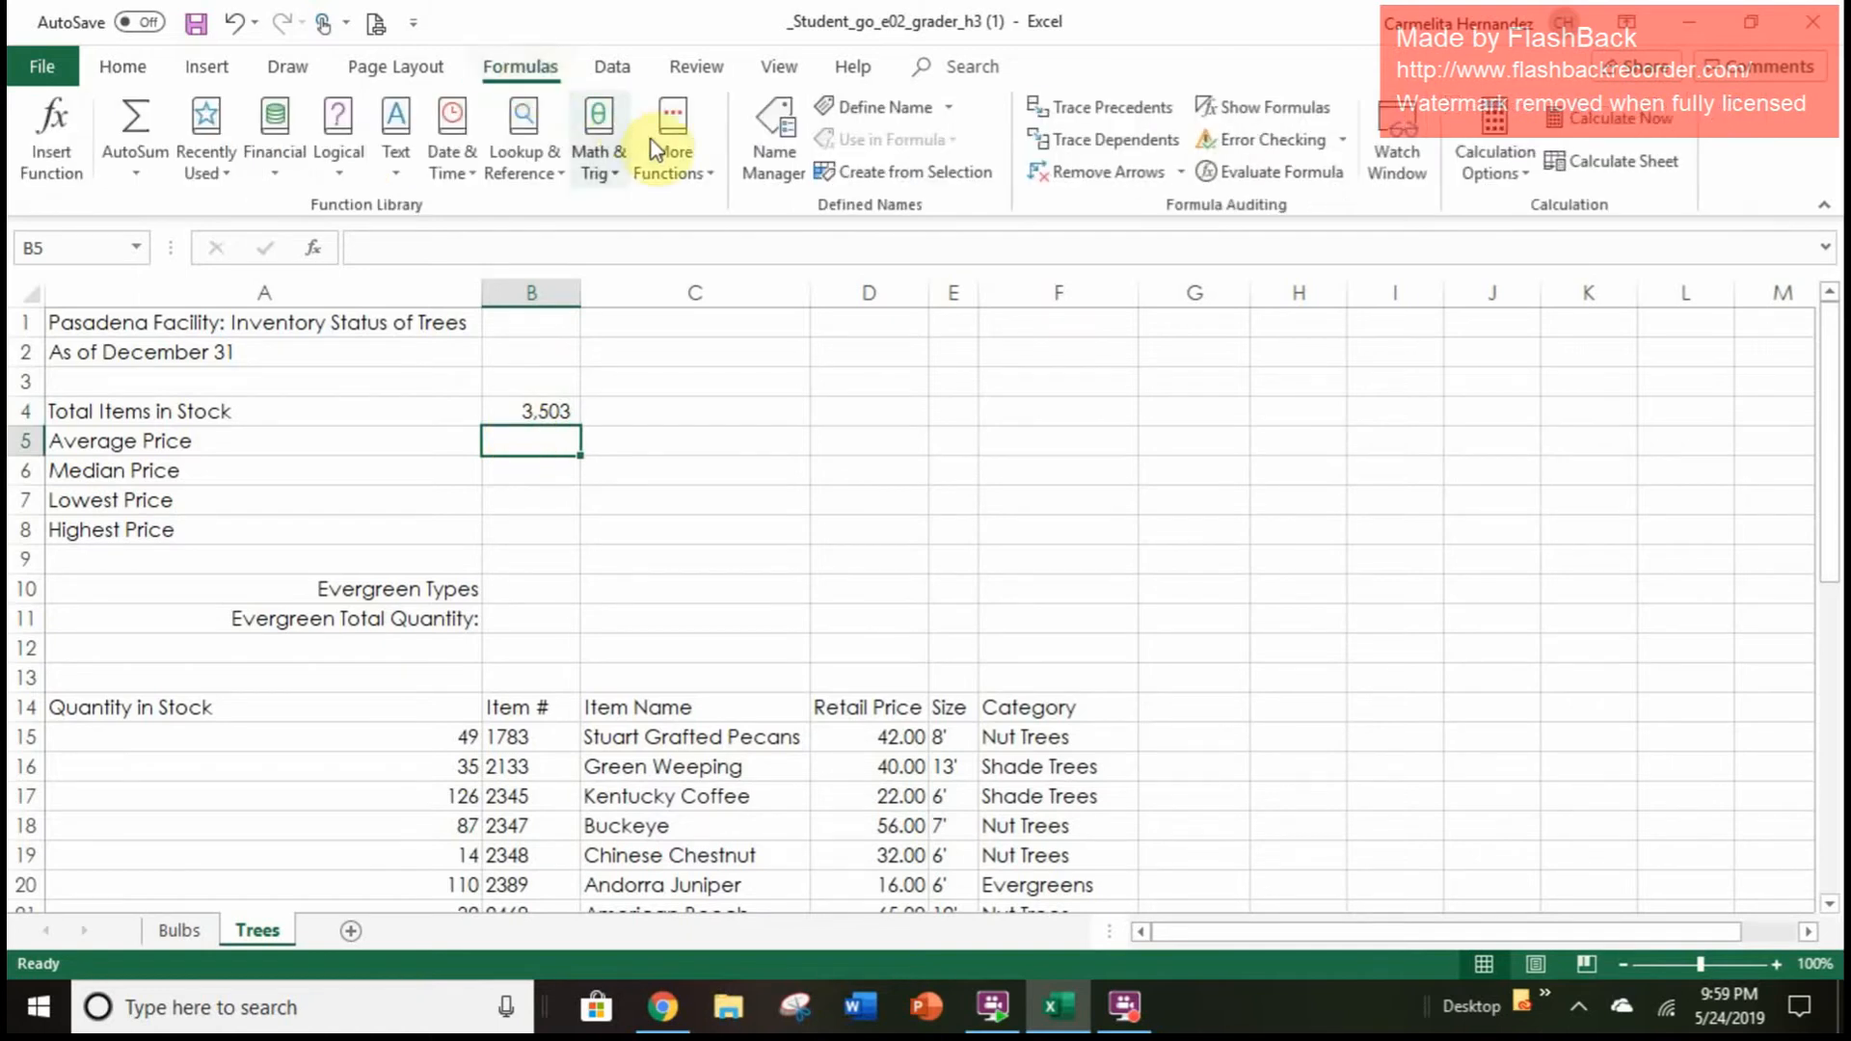
pyautogui.click(685, 160)
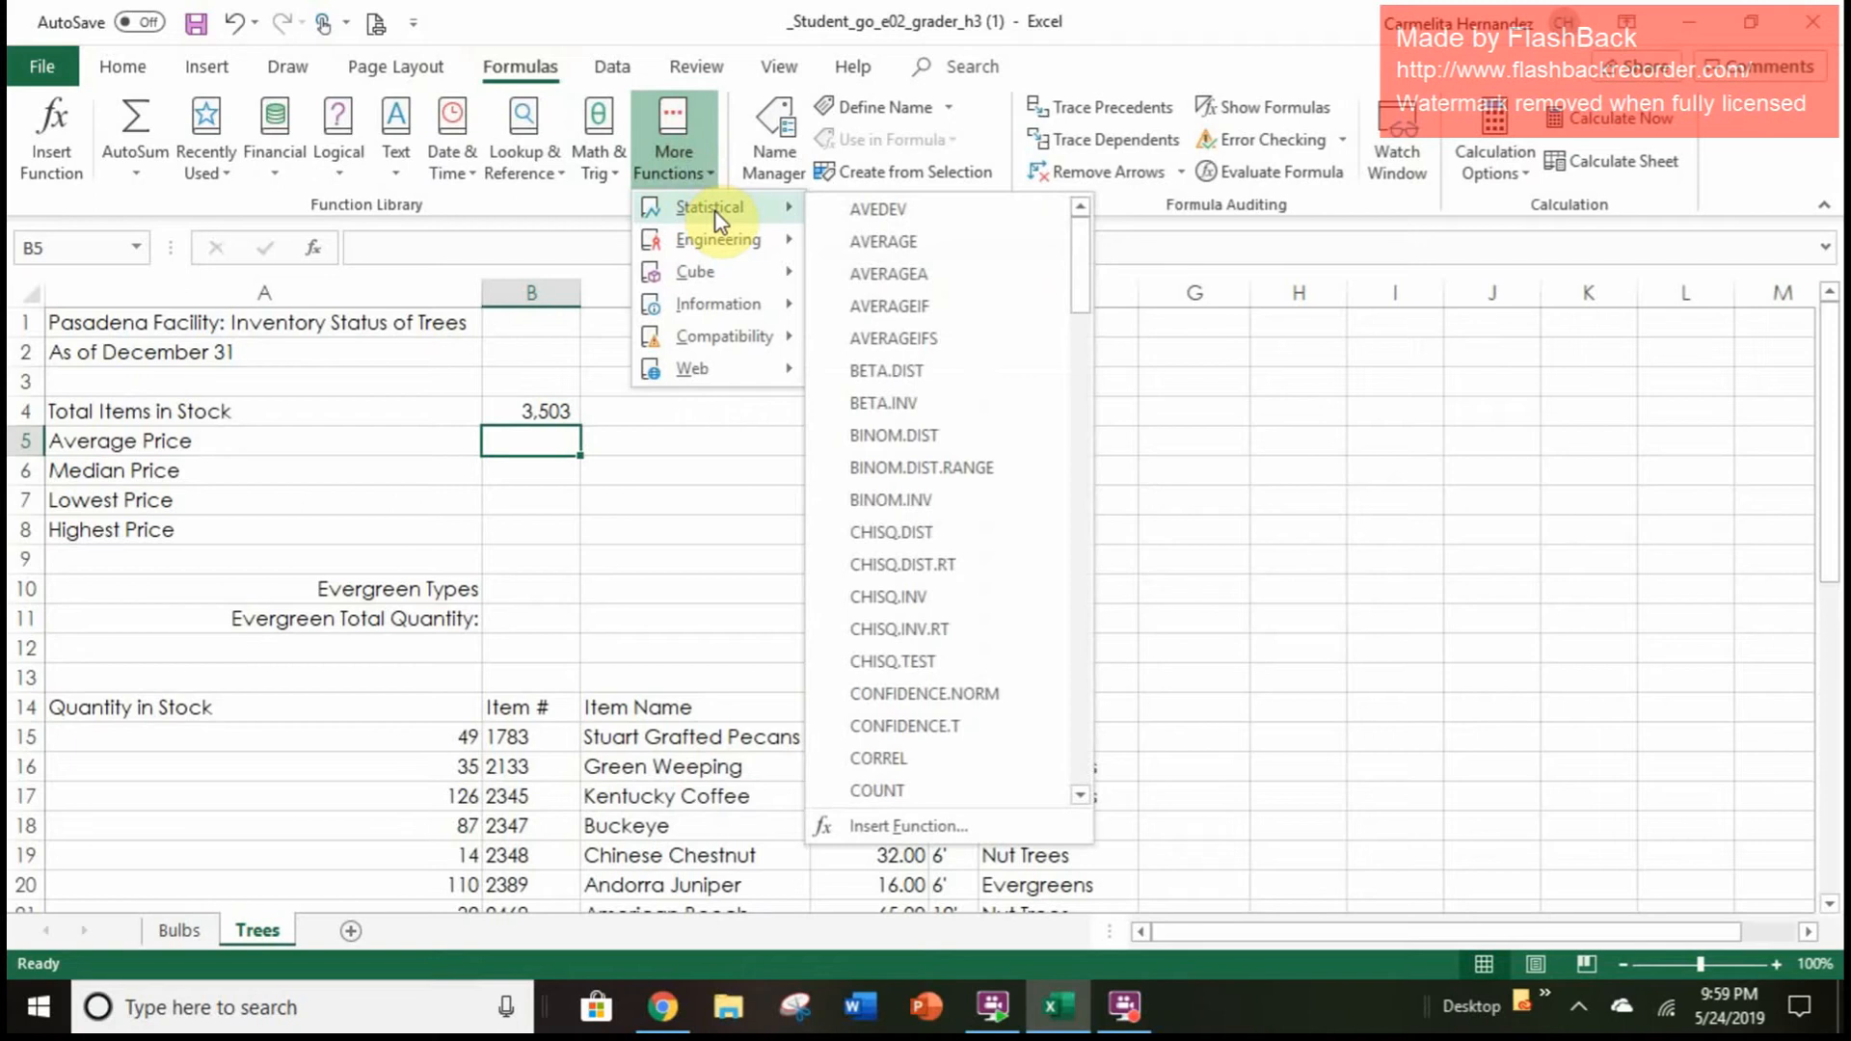
pyautogui.click(938, 252)
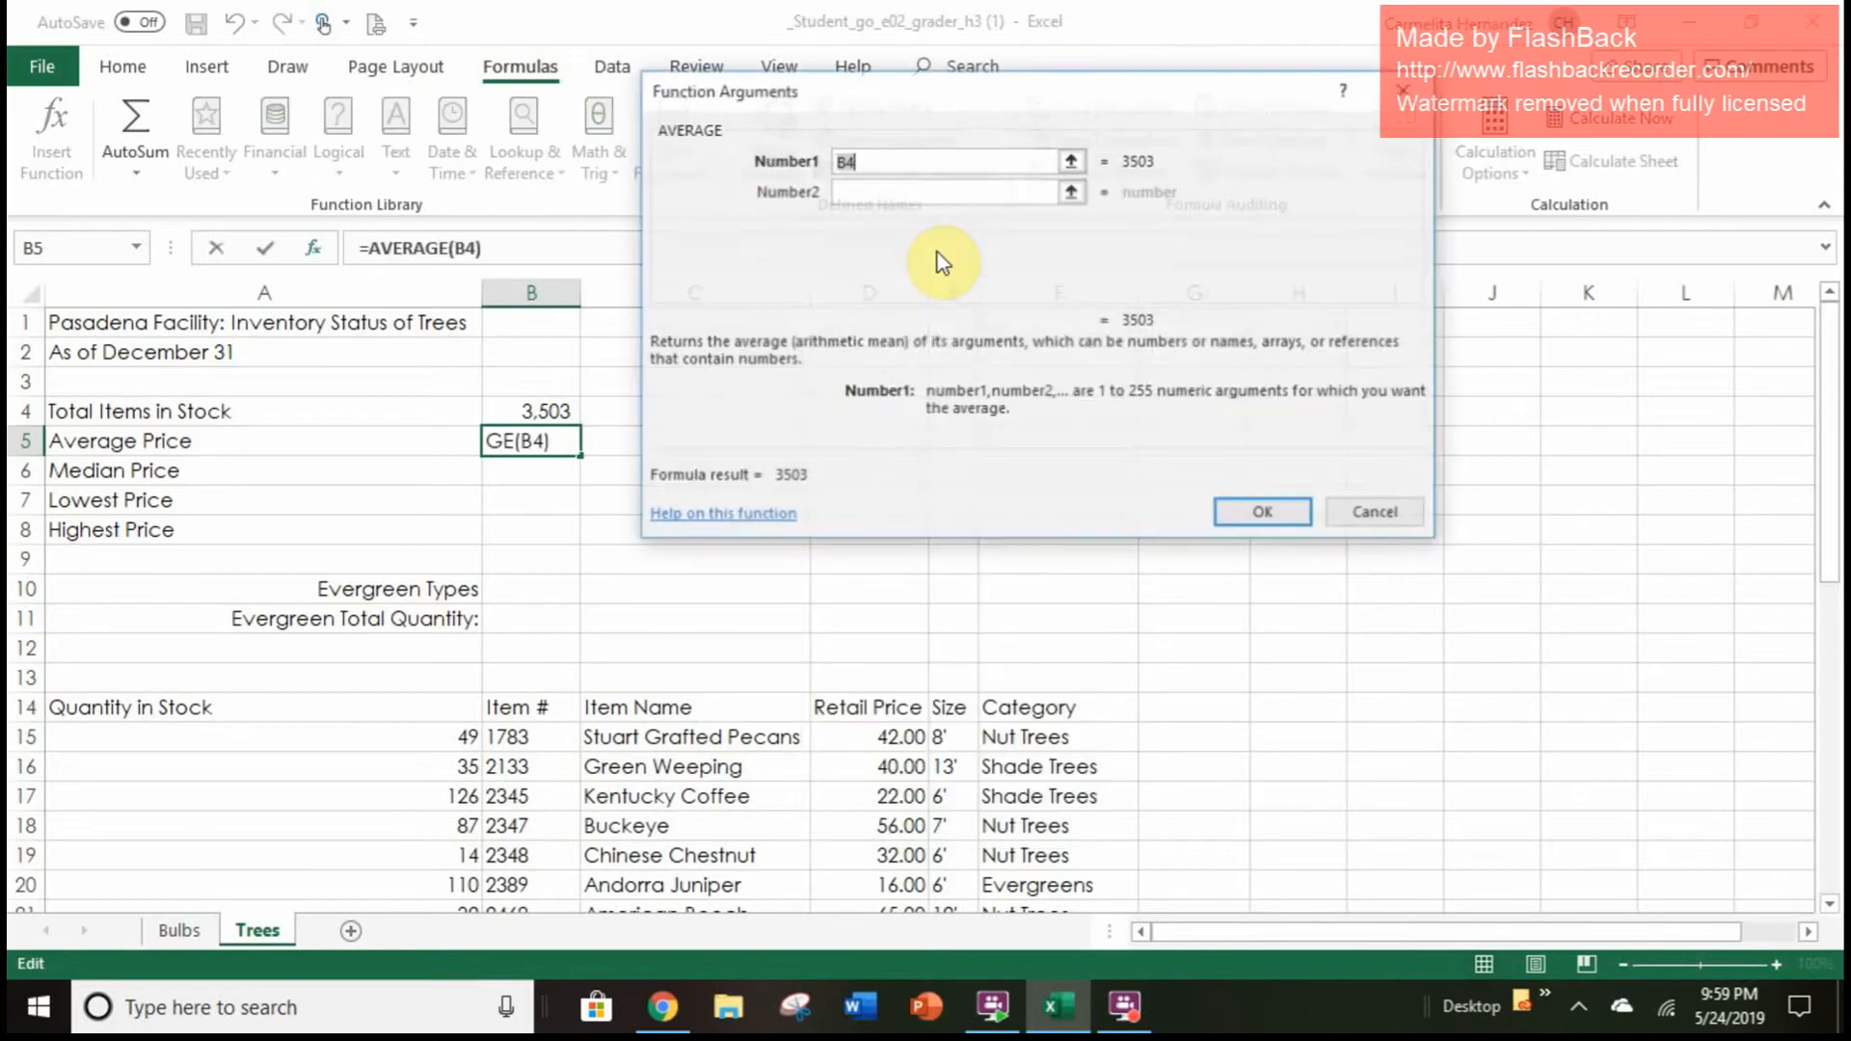
pyautogui.press('BackSpace')
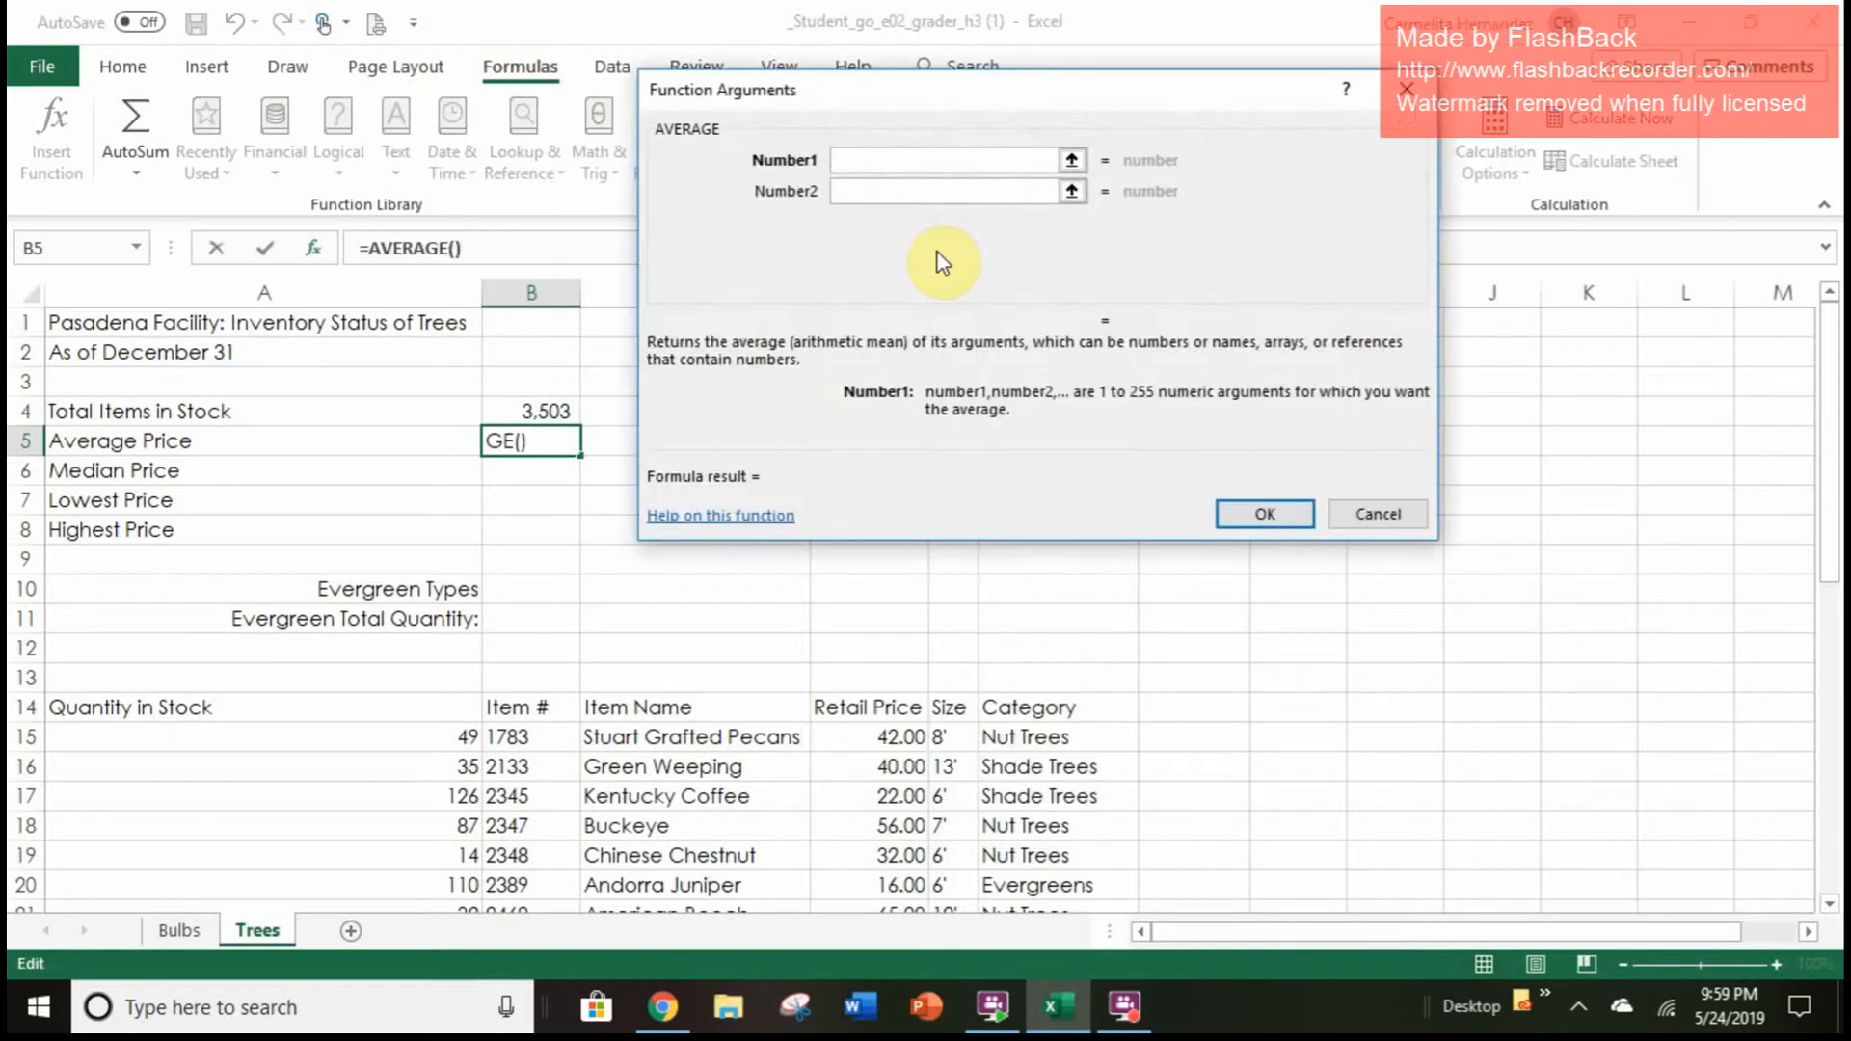
pyautogui.moveTo(903, 738); pyautogui.dragTo(897, 865)
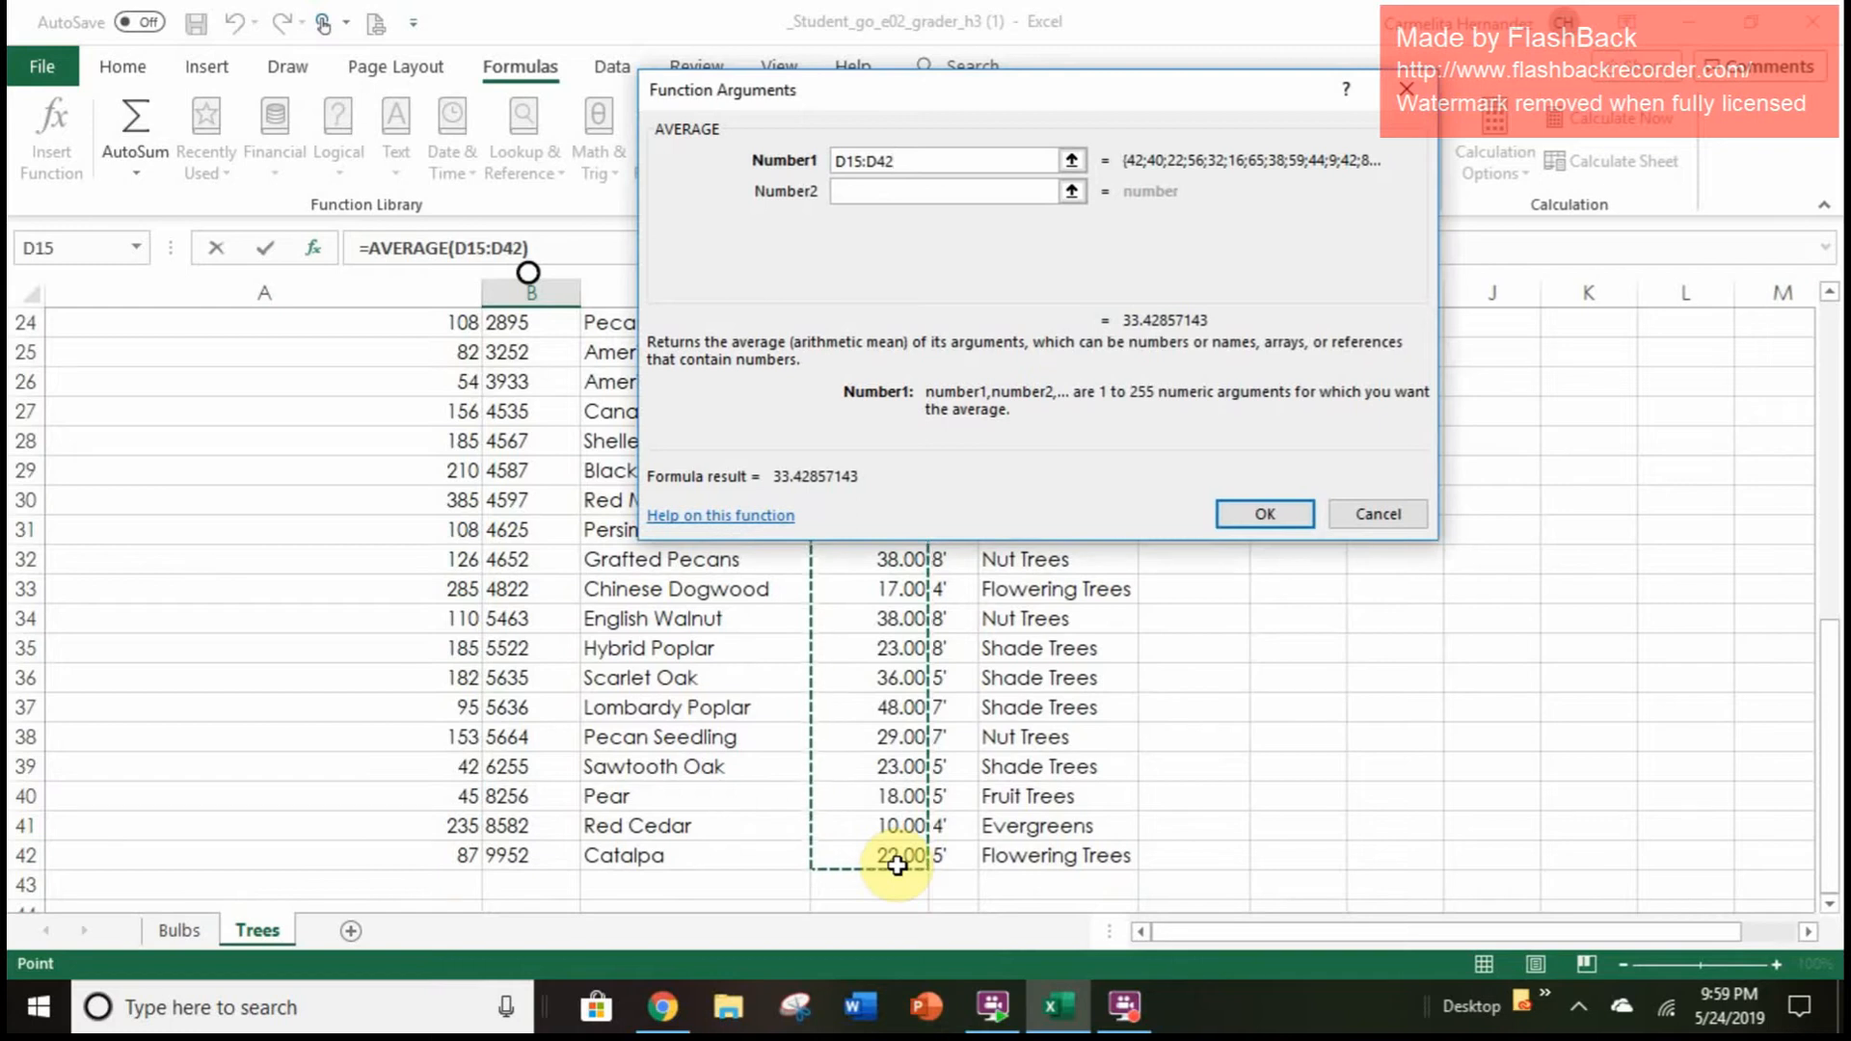
pyautogui.press('Return')
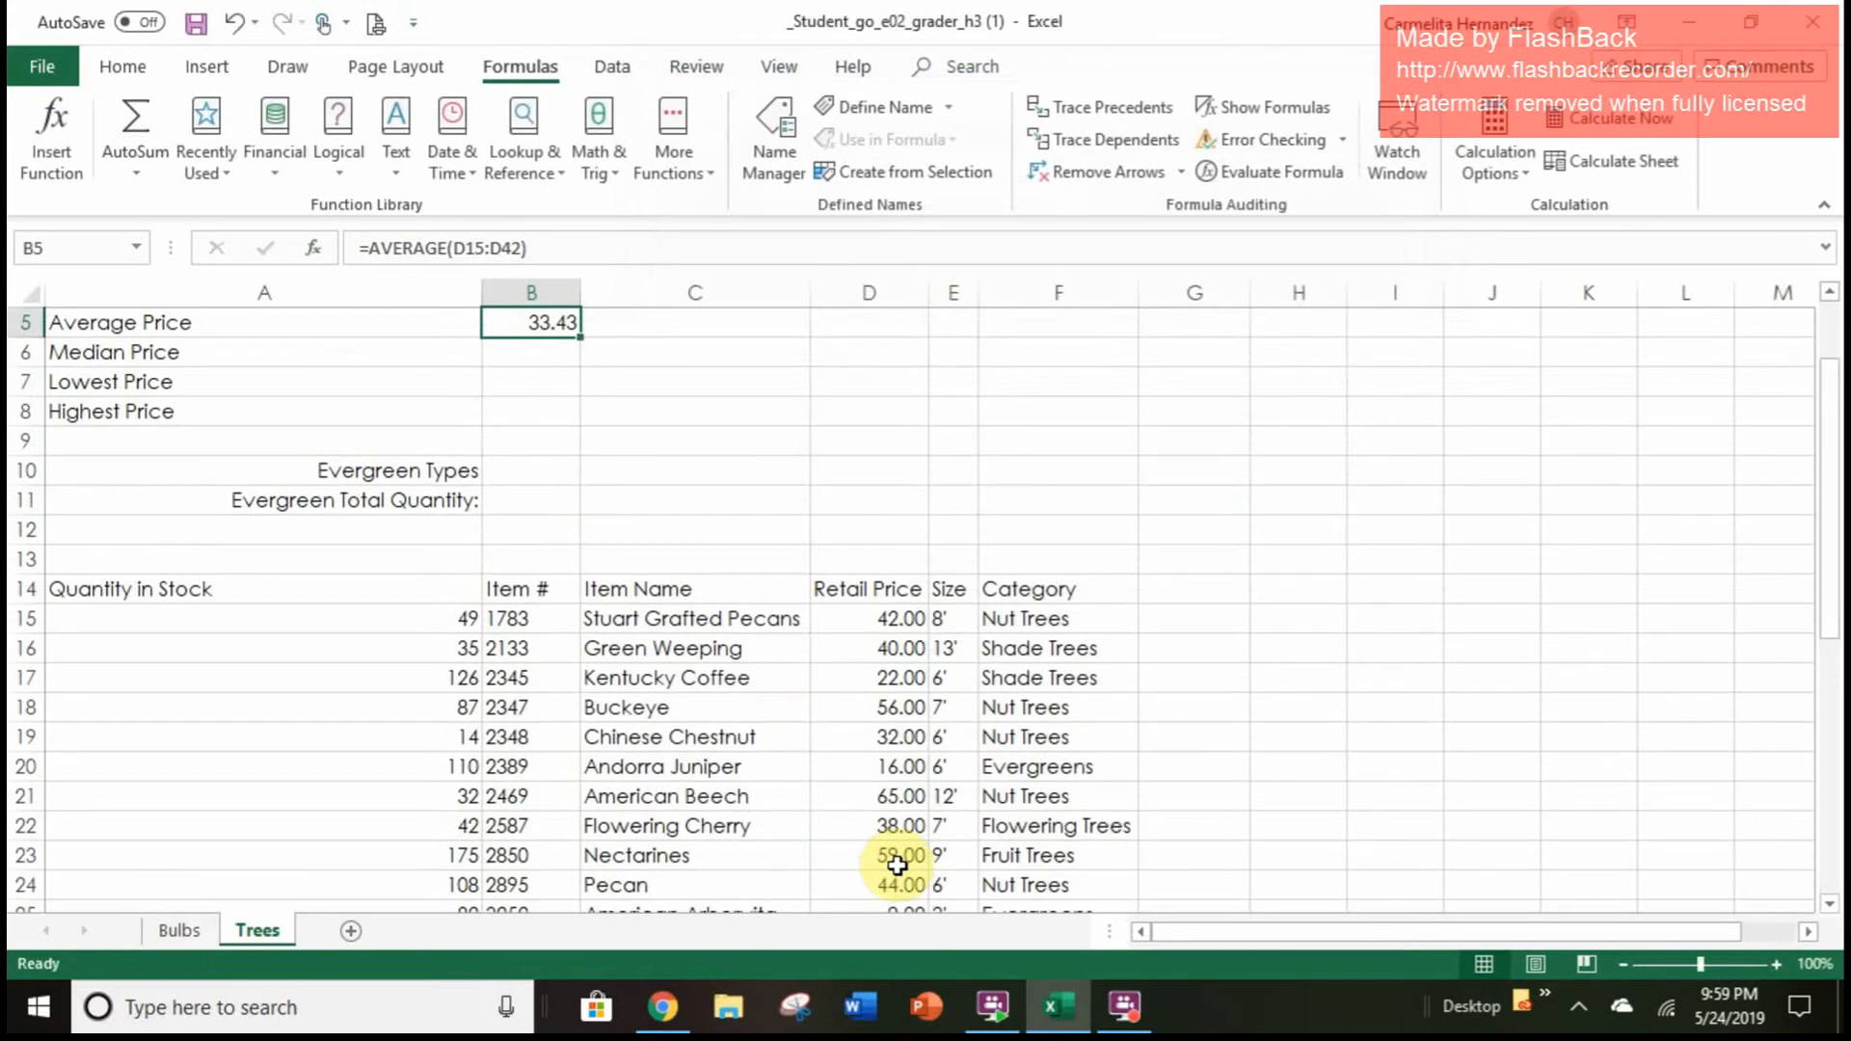
# Calculate the Median Price in cell B6 of the Trees sheet with the MEDIAN function over the retail prices D15:D42
pyautogui.click(530, 350)
pyautogui.click(670, 173)
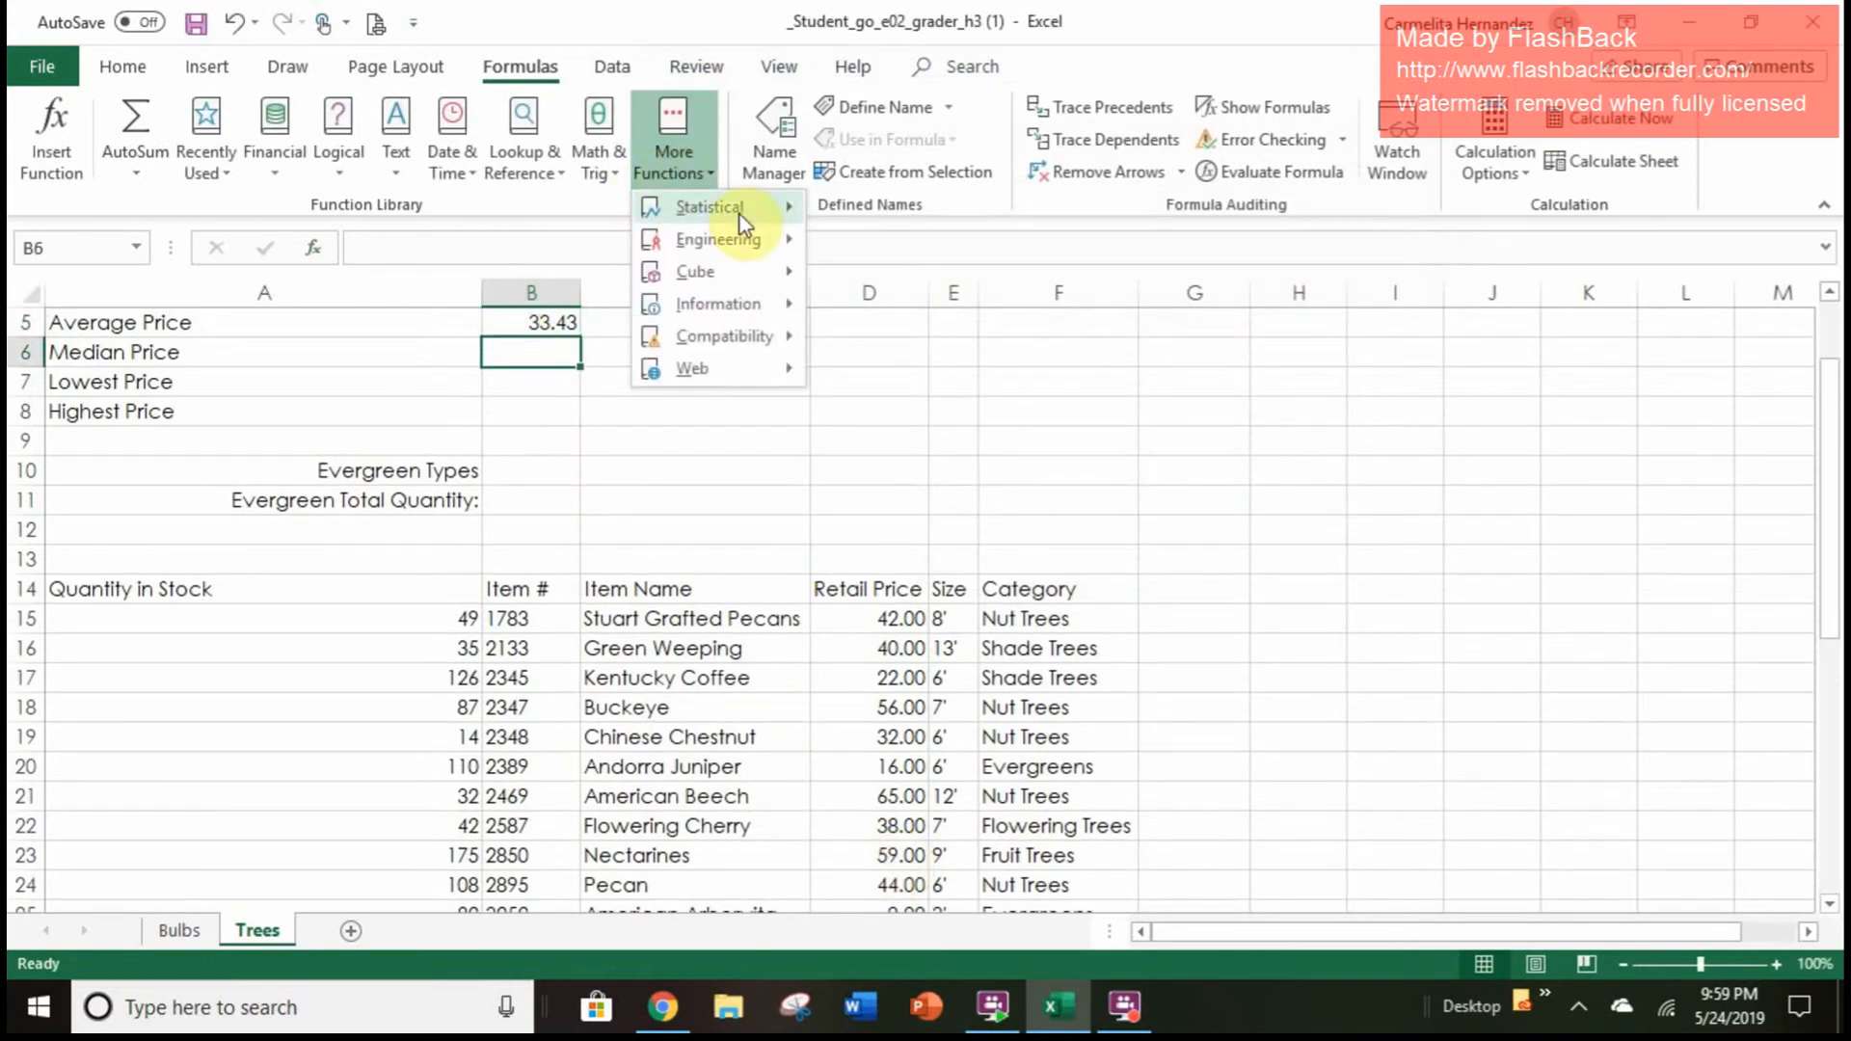
pyautogui.moveTo(739, 216)
pyautogui.moveTo(1084, 286); pyautogui.dragTo(1096, 540)
pyautogui.click(1005, 560)
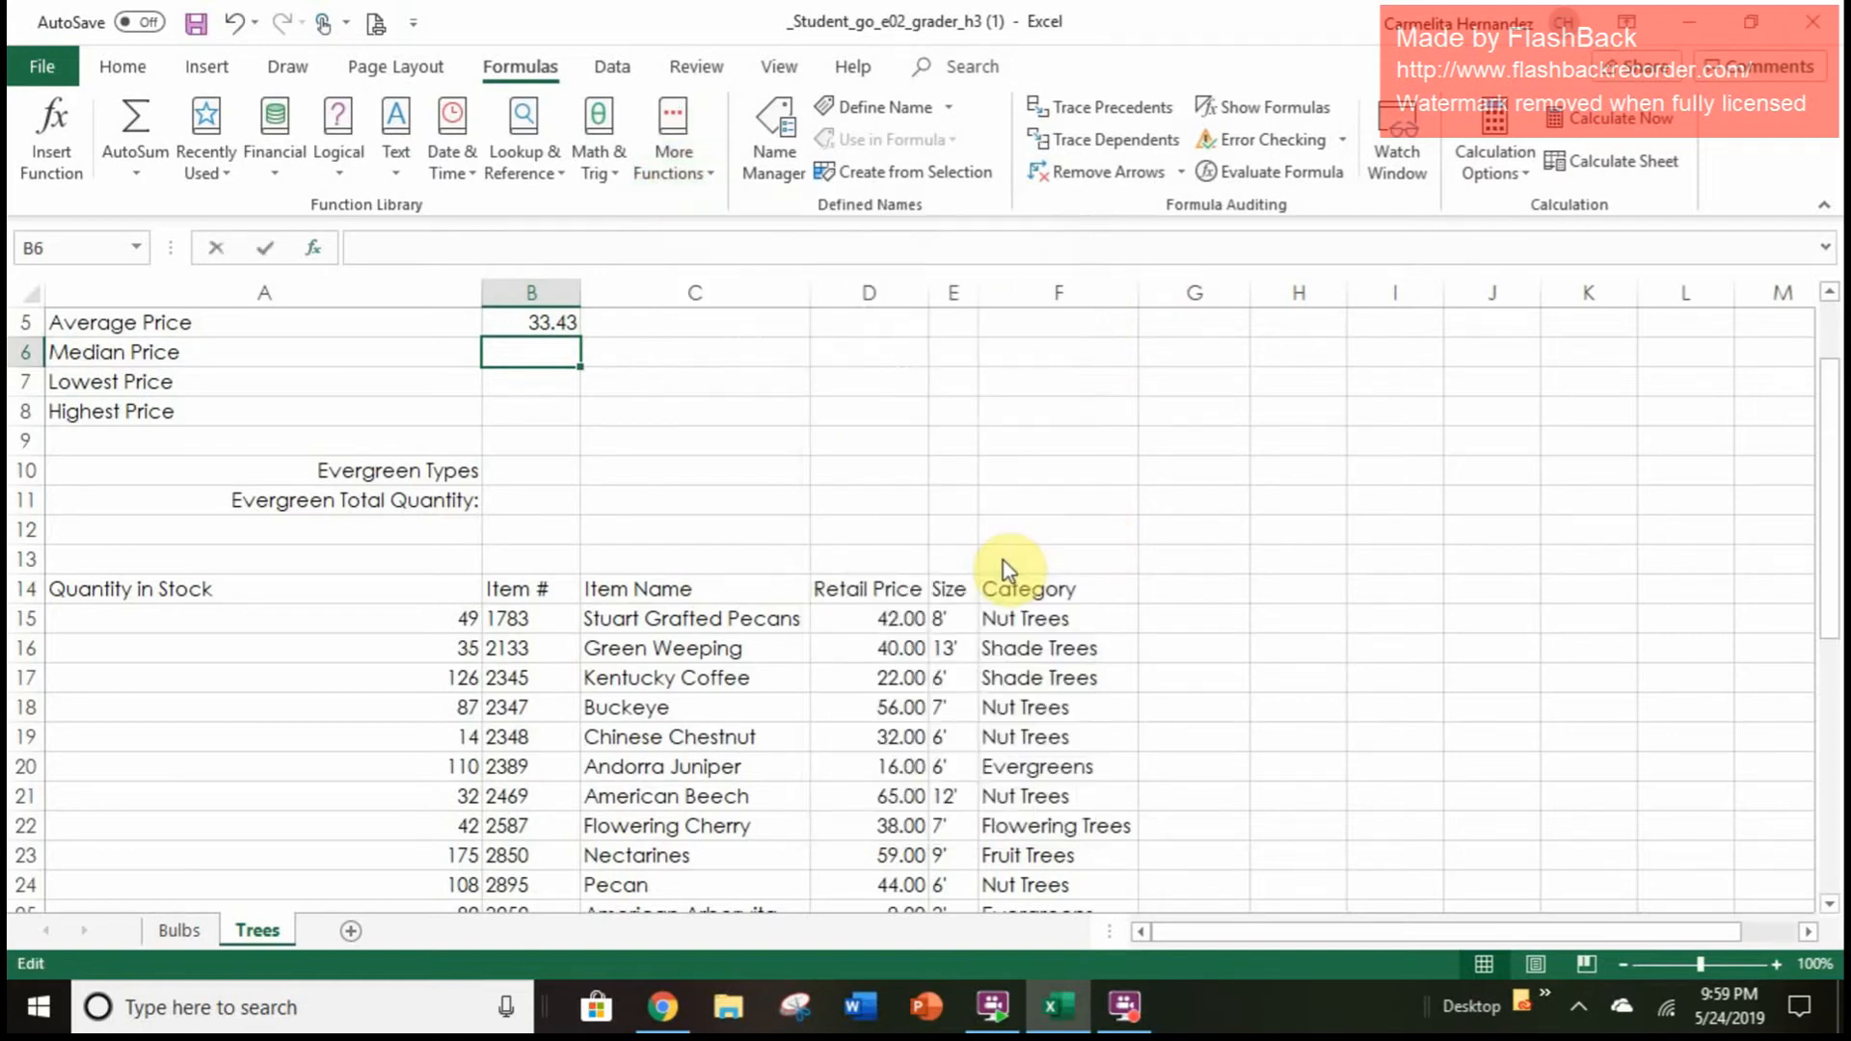
pyautogui.press('BackSpace')
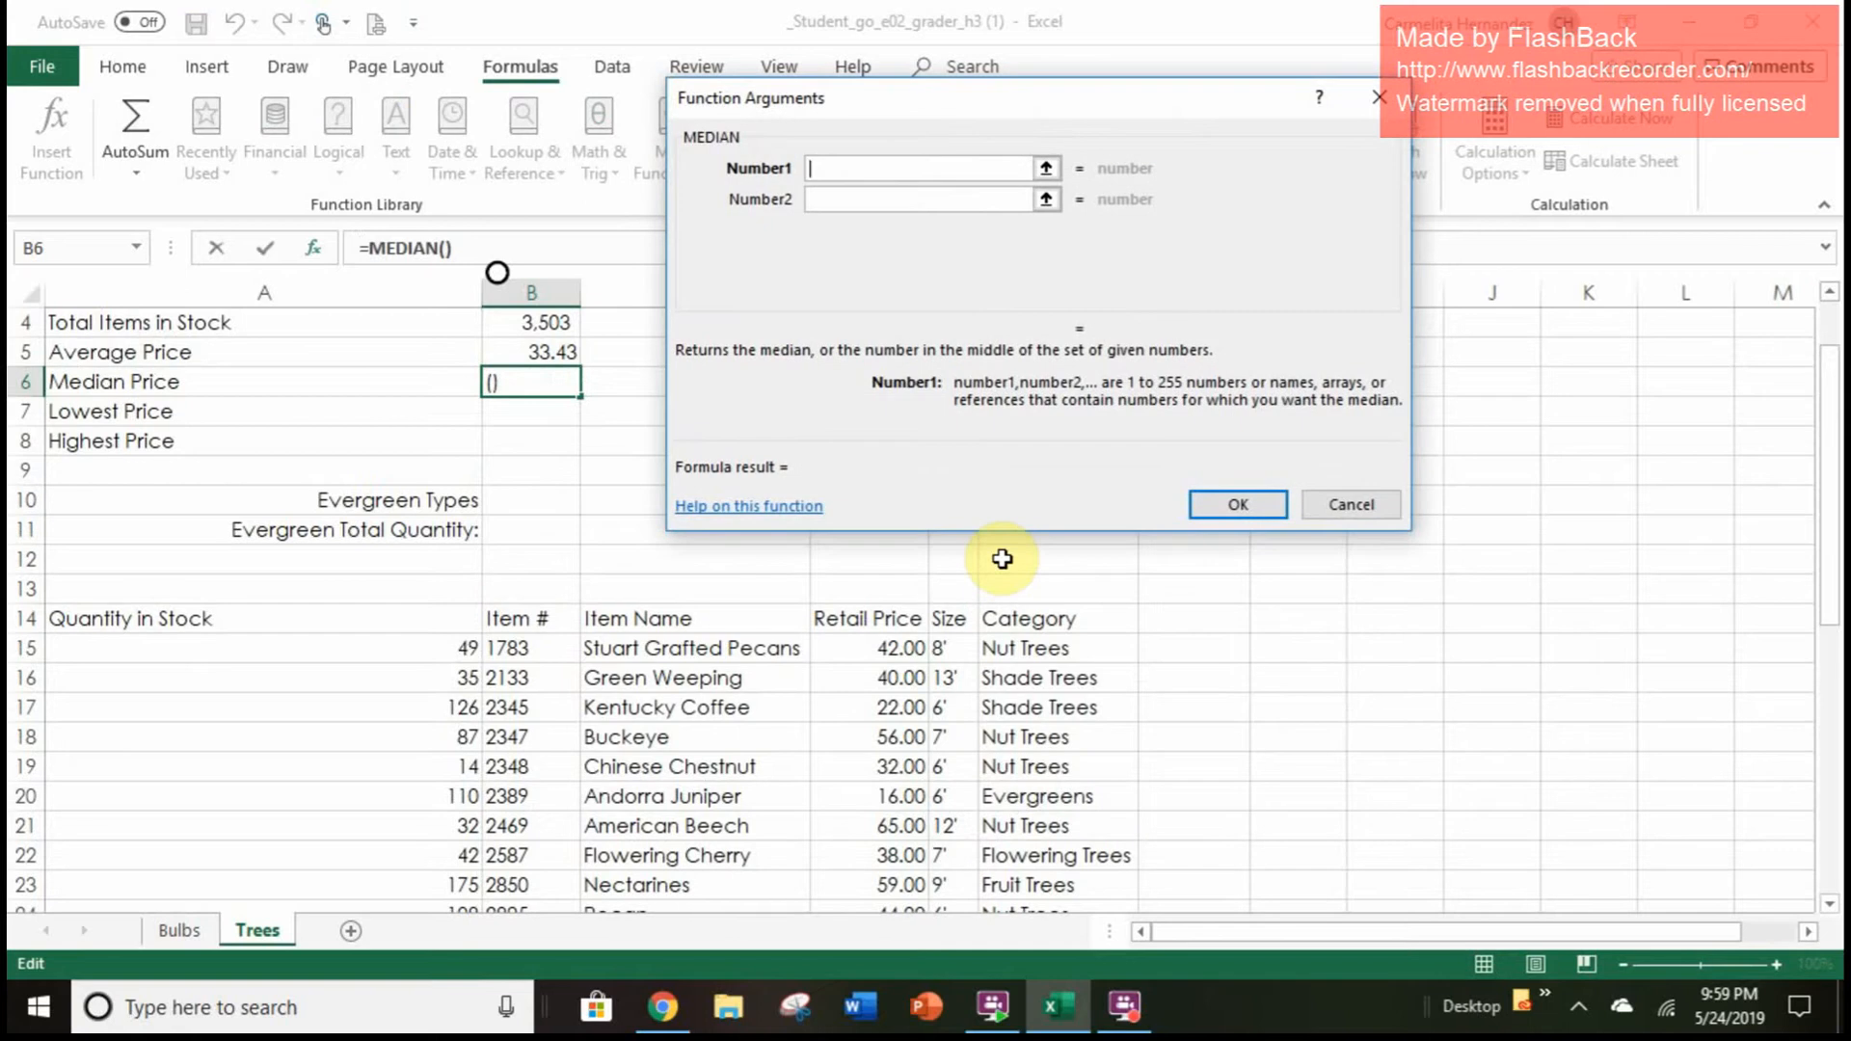
pyautogui.moveTo(872, 648); pyautogui.dragTo(848, 849)
pyautogui.press('Return')
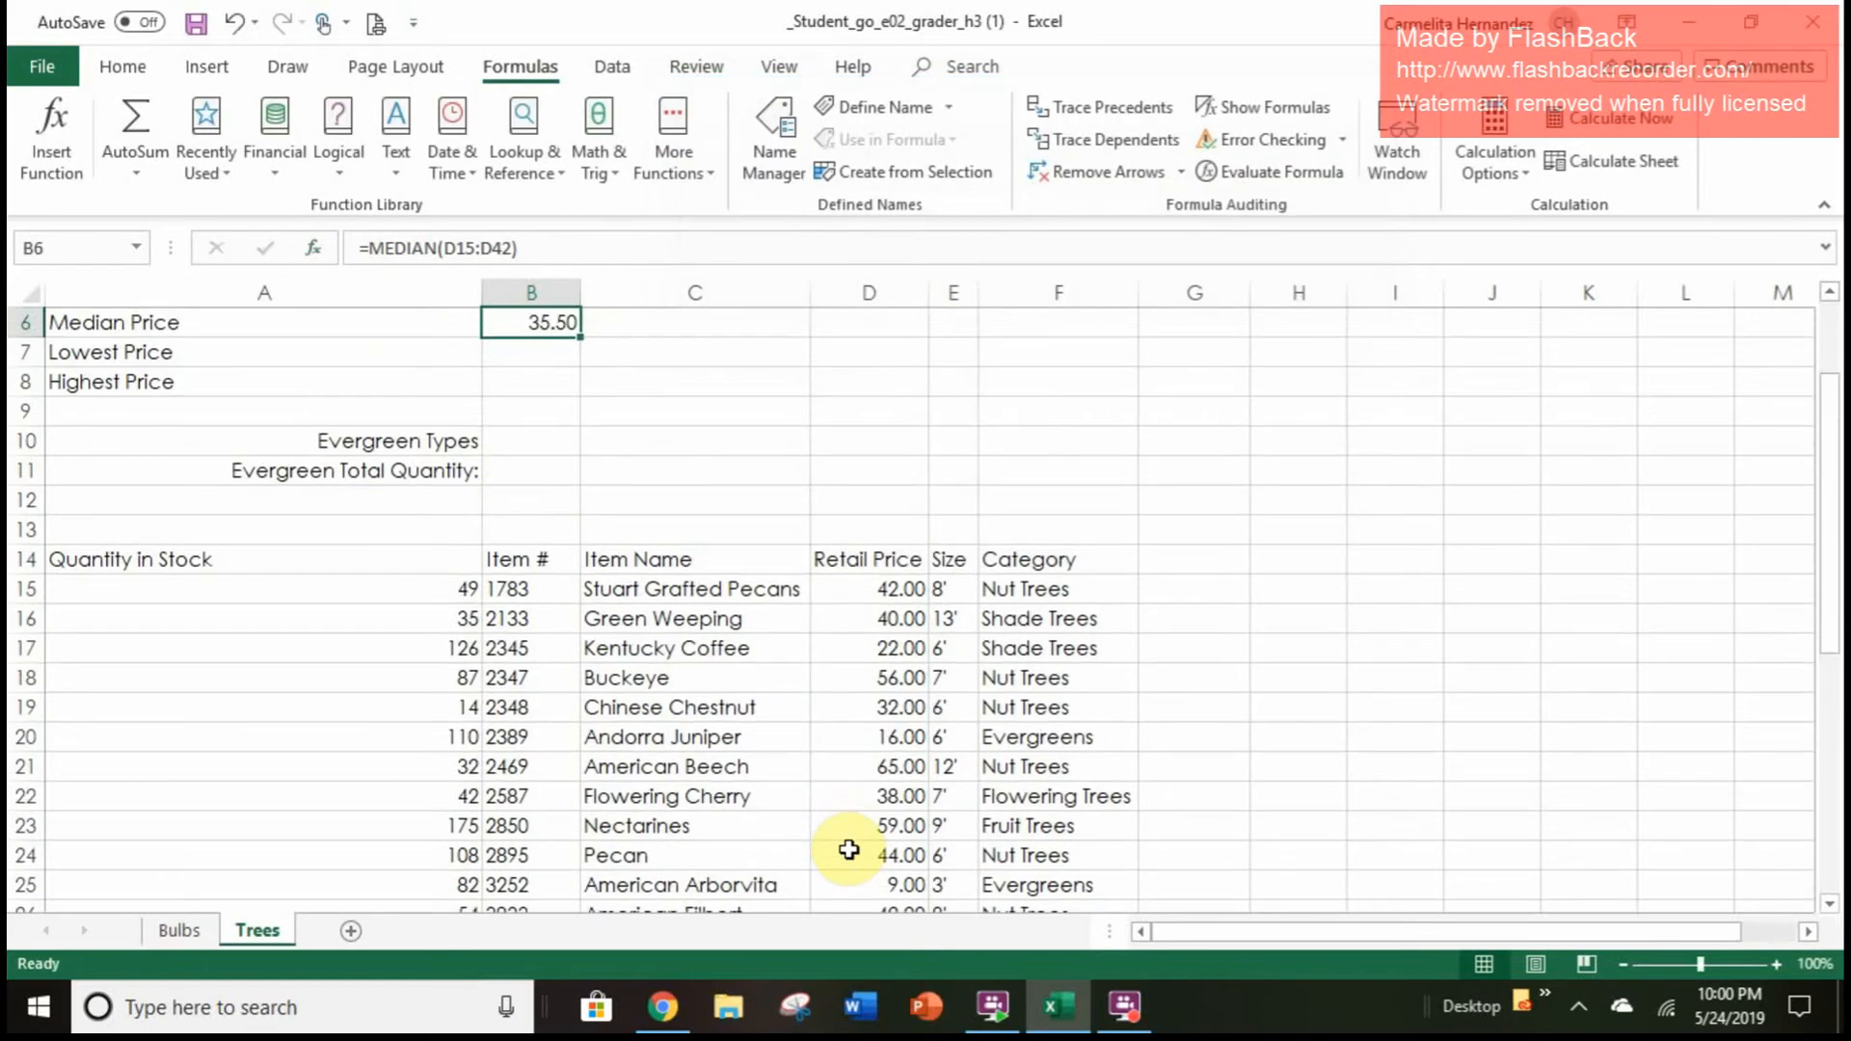
# Calculate the Lowest Price in cell B7 of the Trees sheet with the MIN function over the retail prices D15:D42
pyautogui.click(511, 367)
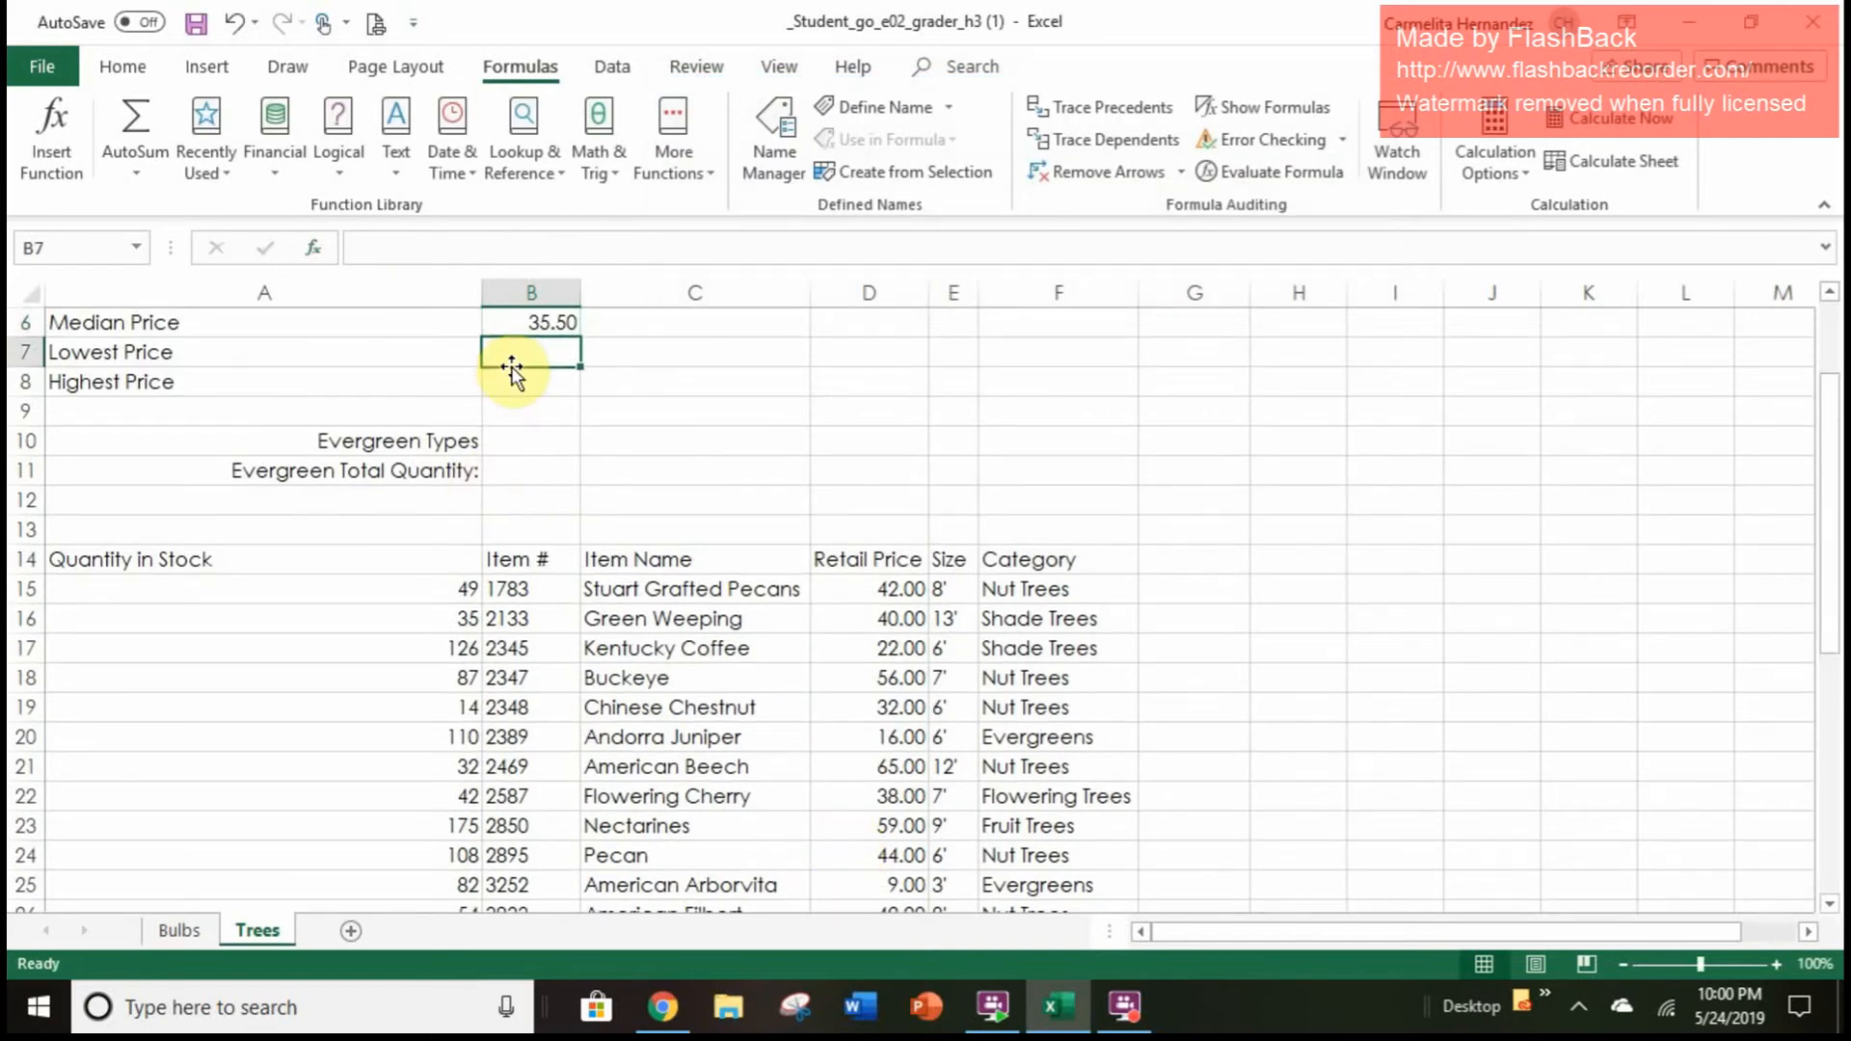
pyautogui.click(711, 177)
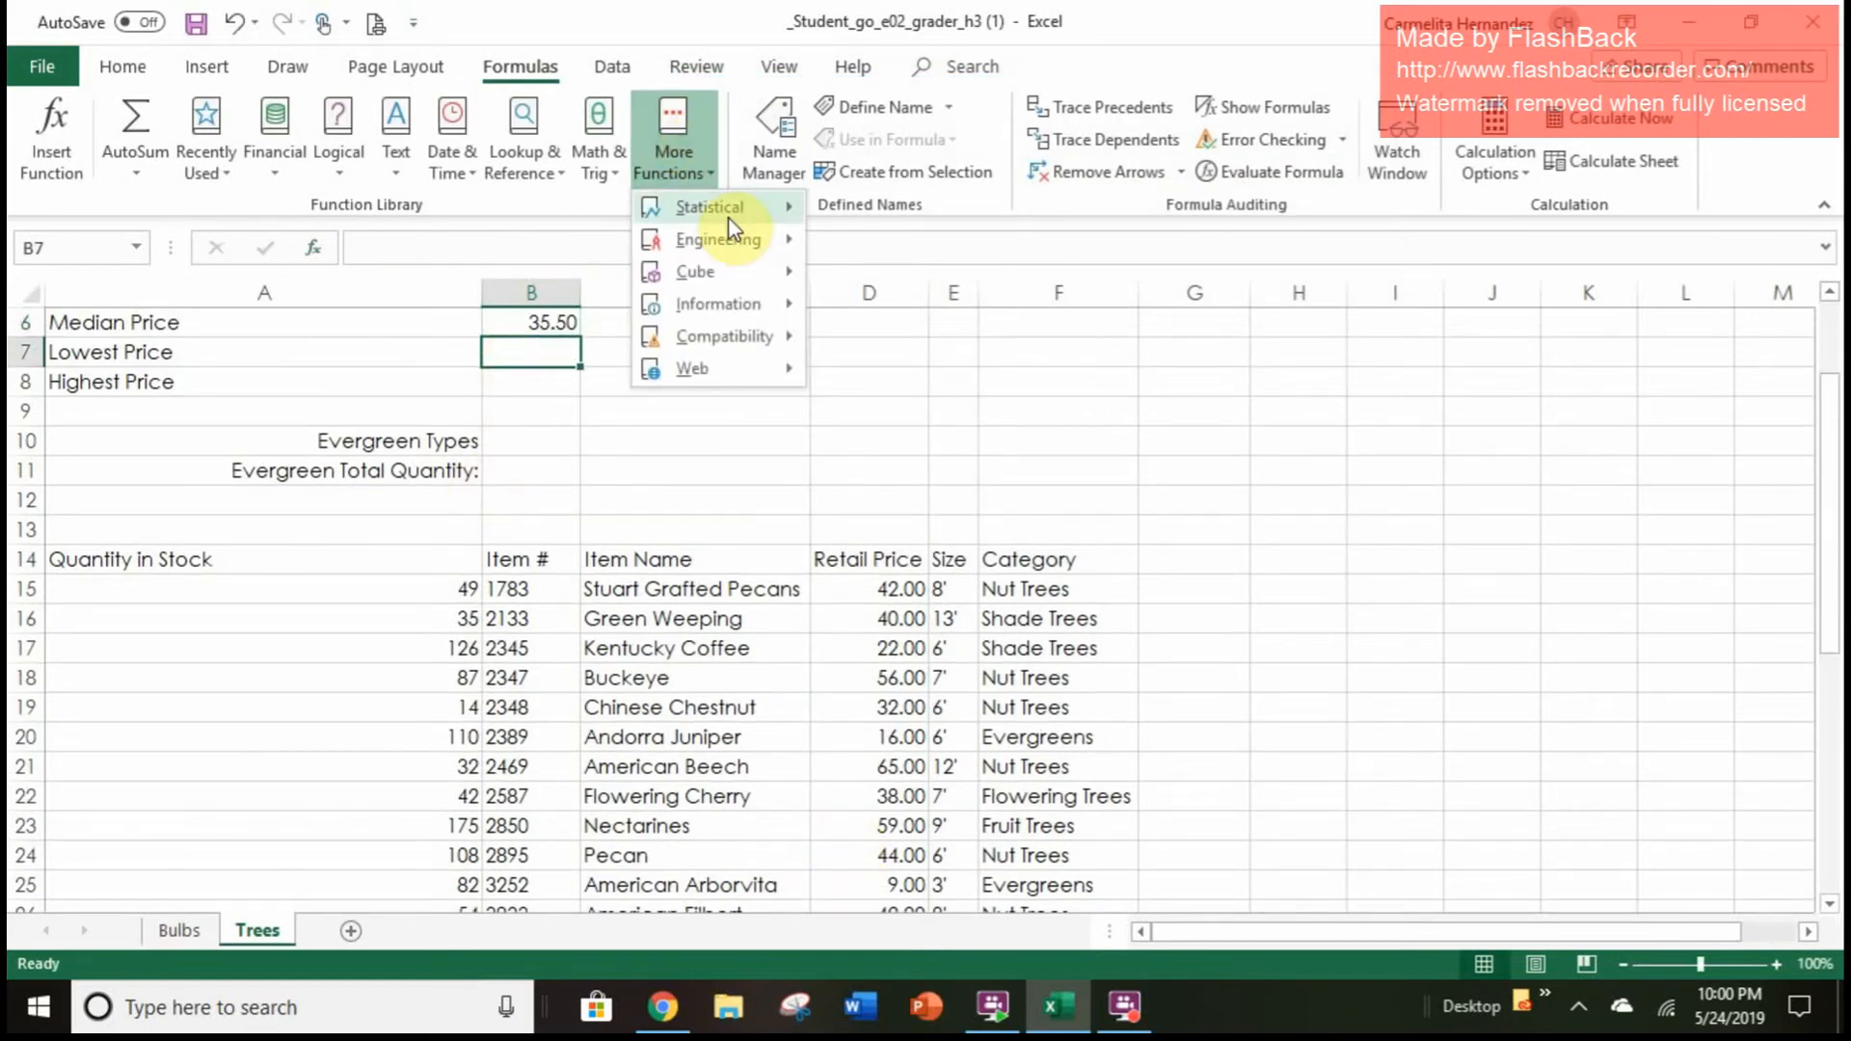
pyautogui.moveTo(729, 218)
pyautogui.scroll(-8, 918, 484)
pyautogui.scroll(-8, 918, 484)
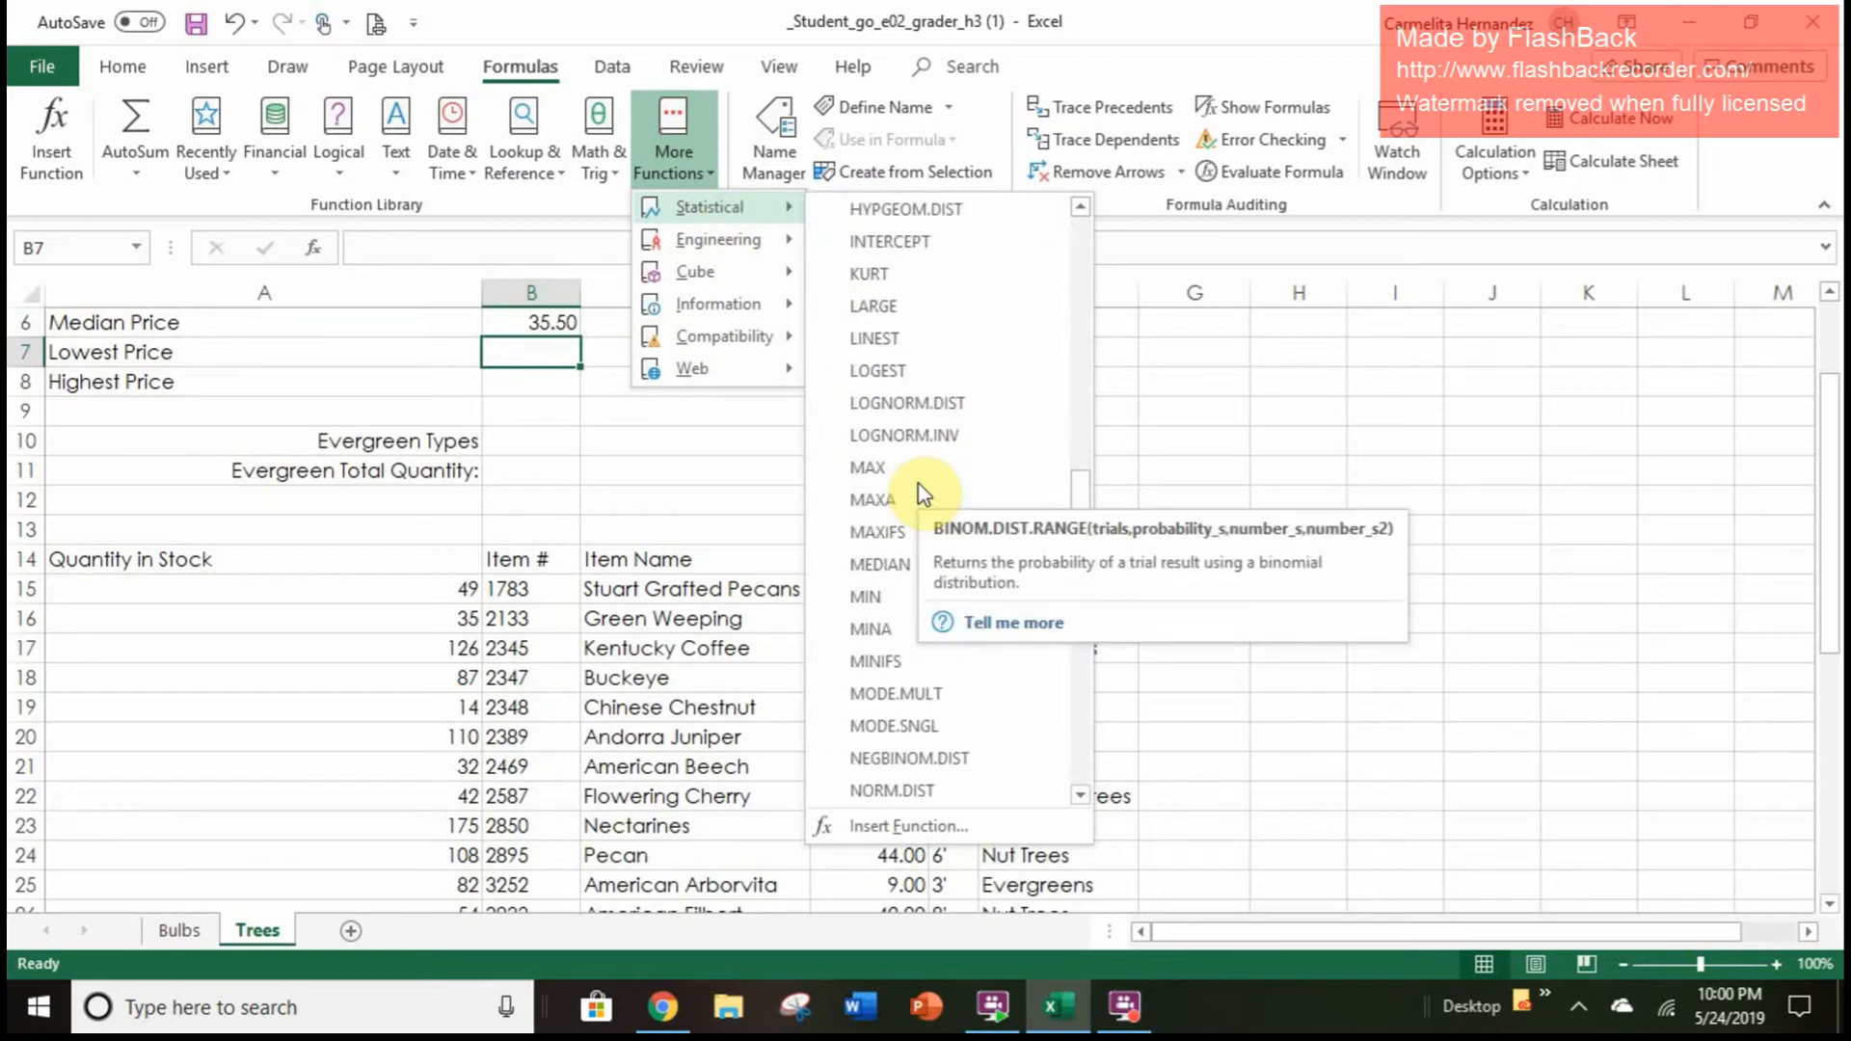
pyautogui.click(897, 597)
pyautogui.press('BackSpace')
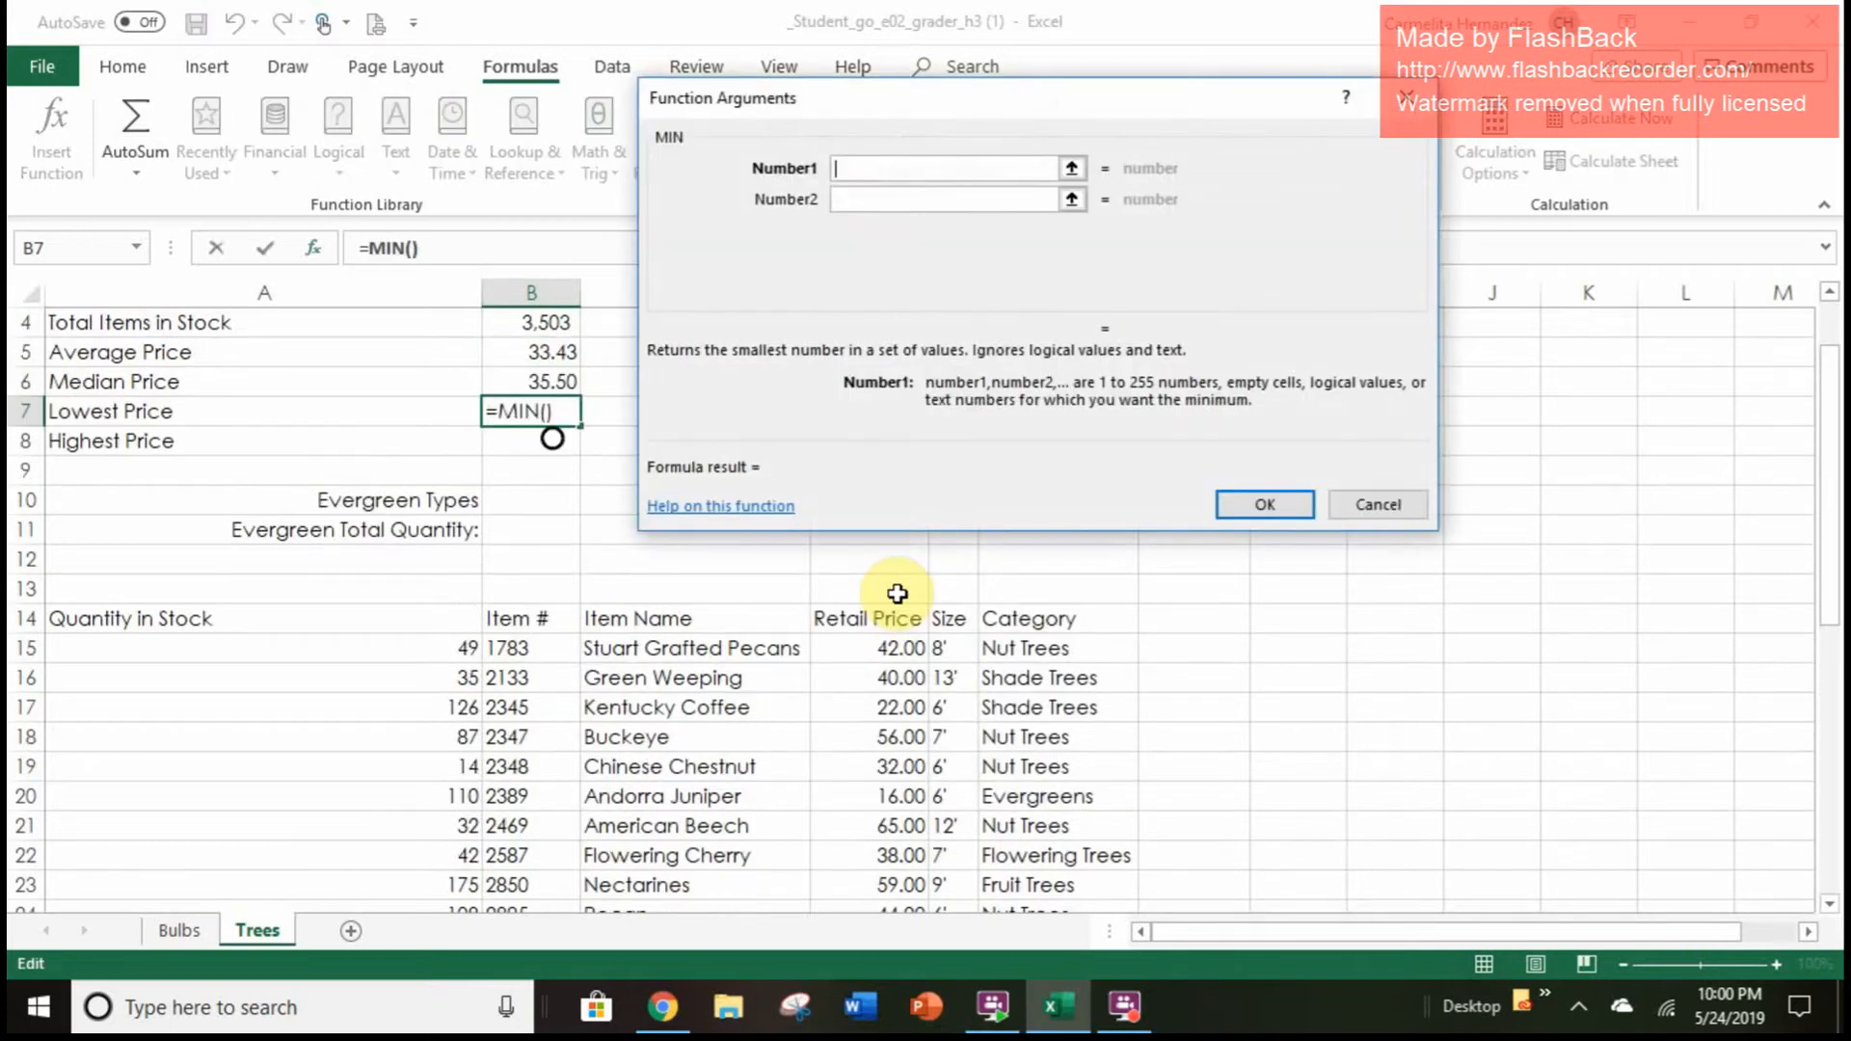
pyautogui.moveTo(898, 643); pyautogui.dragTo(868, 668)
pyautogui.press('Return')
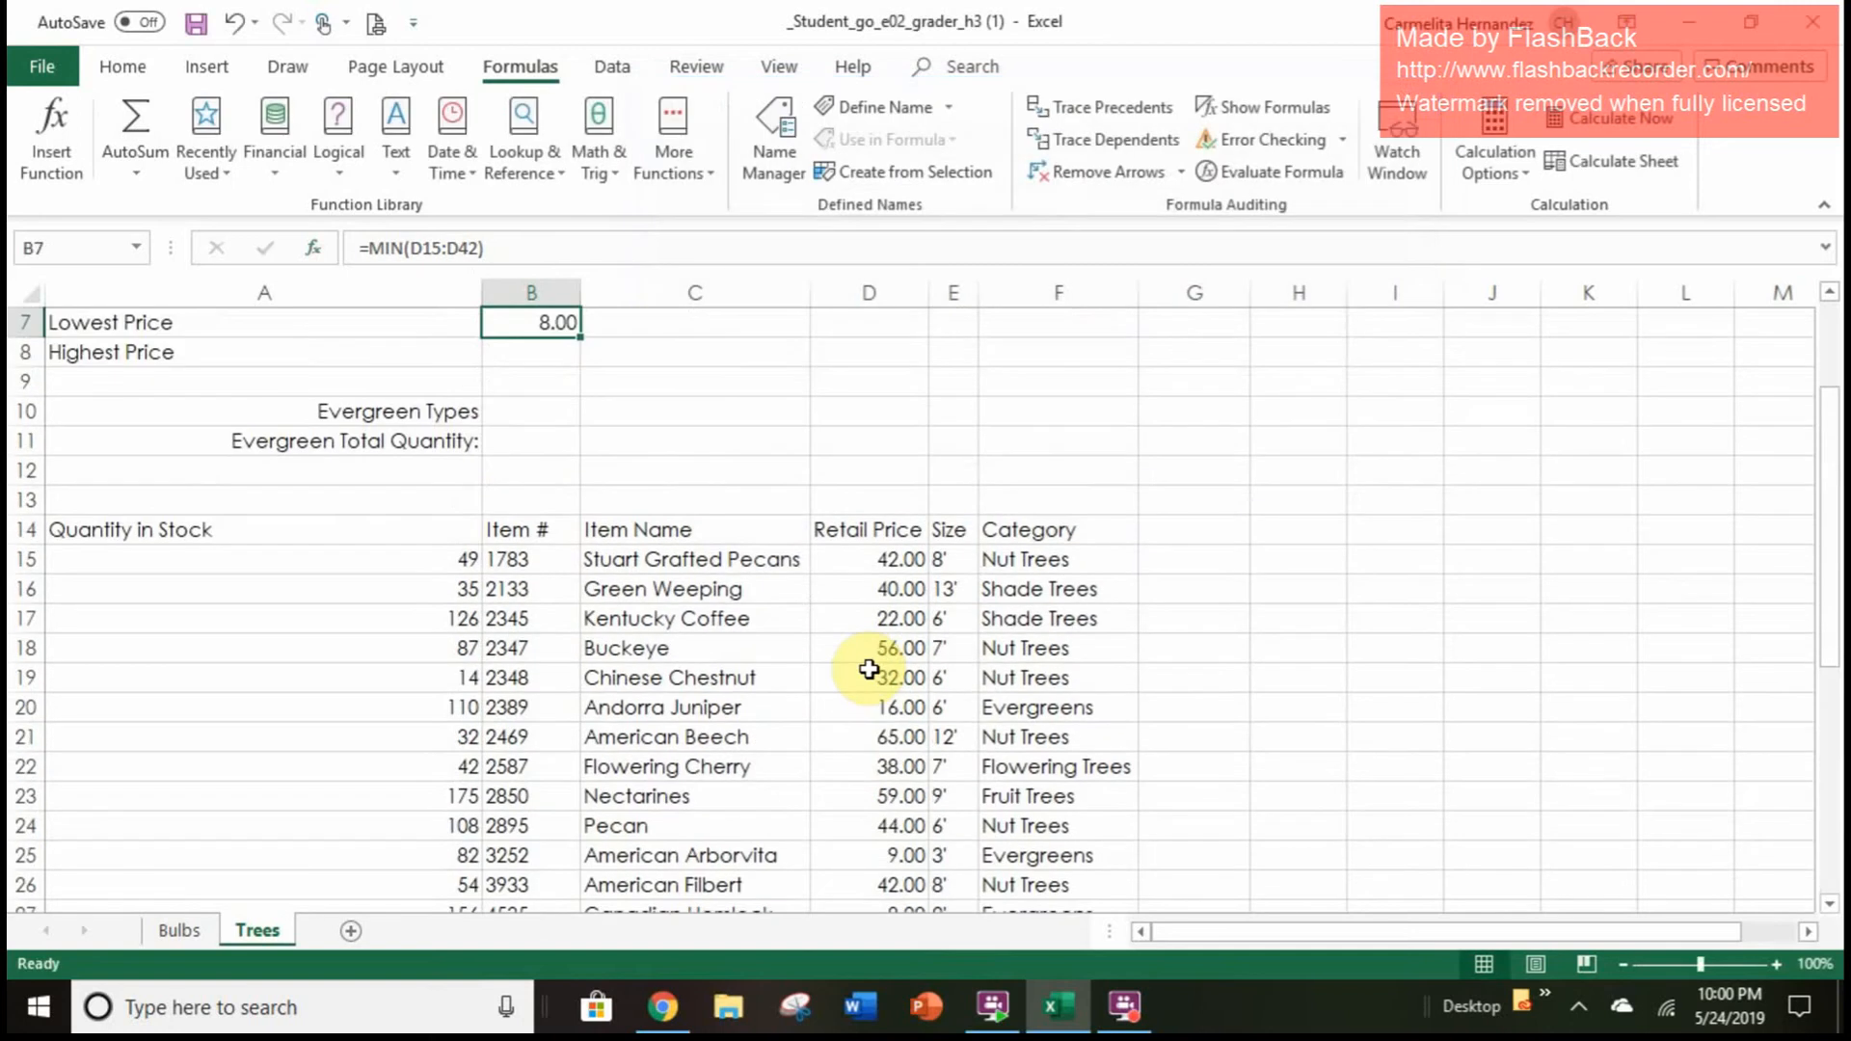
# Calculate the Highest Price in cell B8 of the Trees sheet with the MAX function over the retail prices D15:D42
pyautogui.click(559, 379)
pyautogui.click(549, 352)
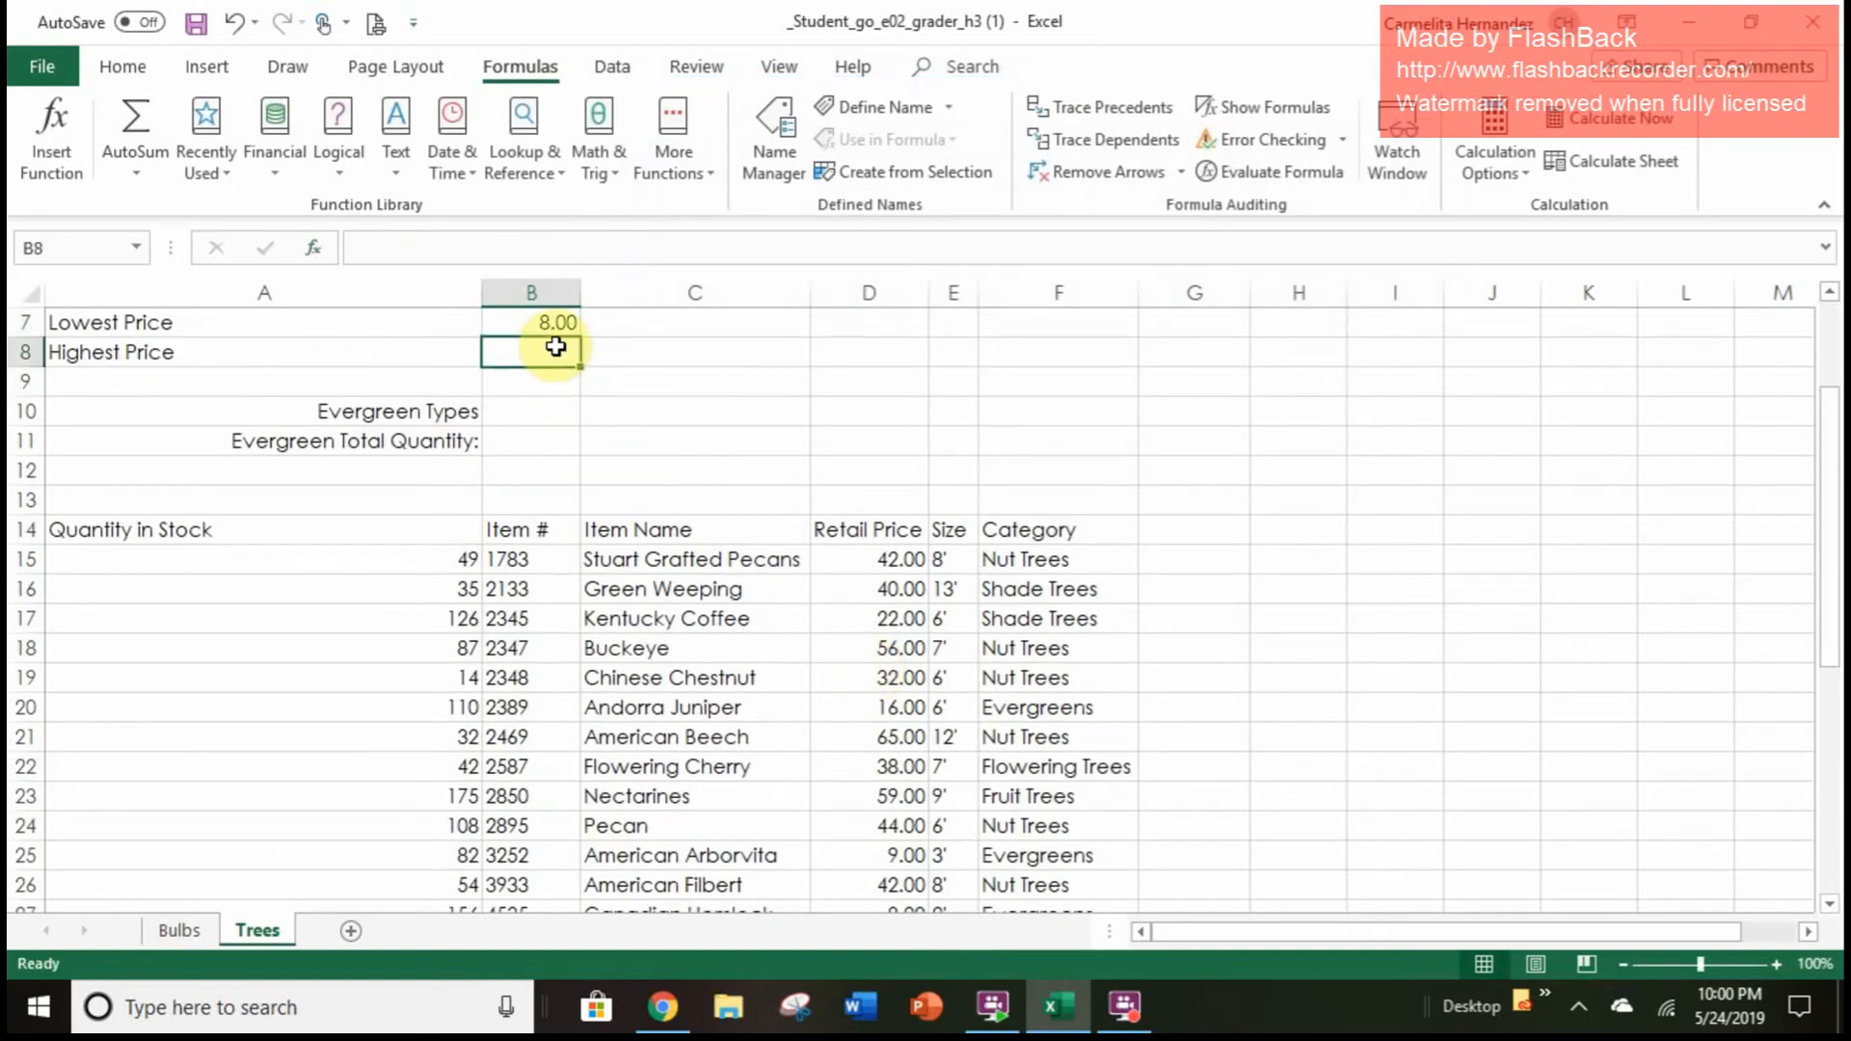
pyautogui.click(682, 126)
pyautogui.moveTo(718, 206)
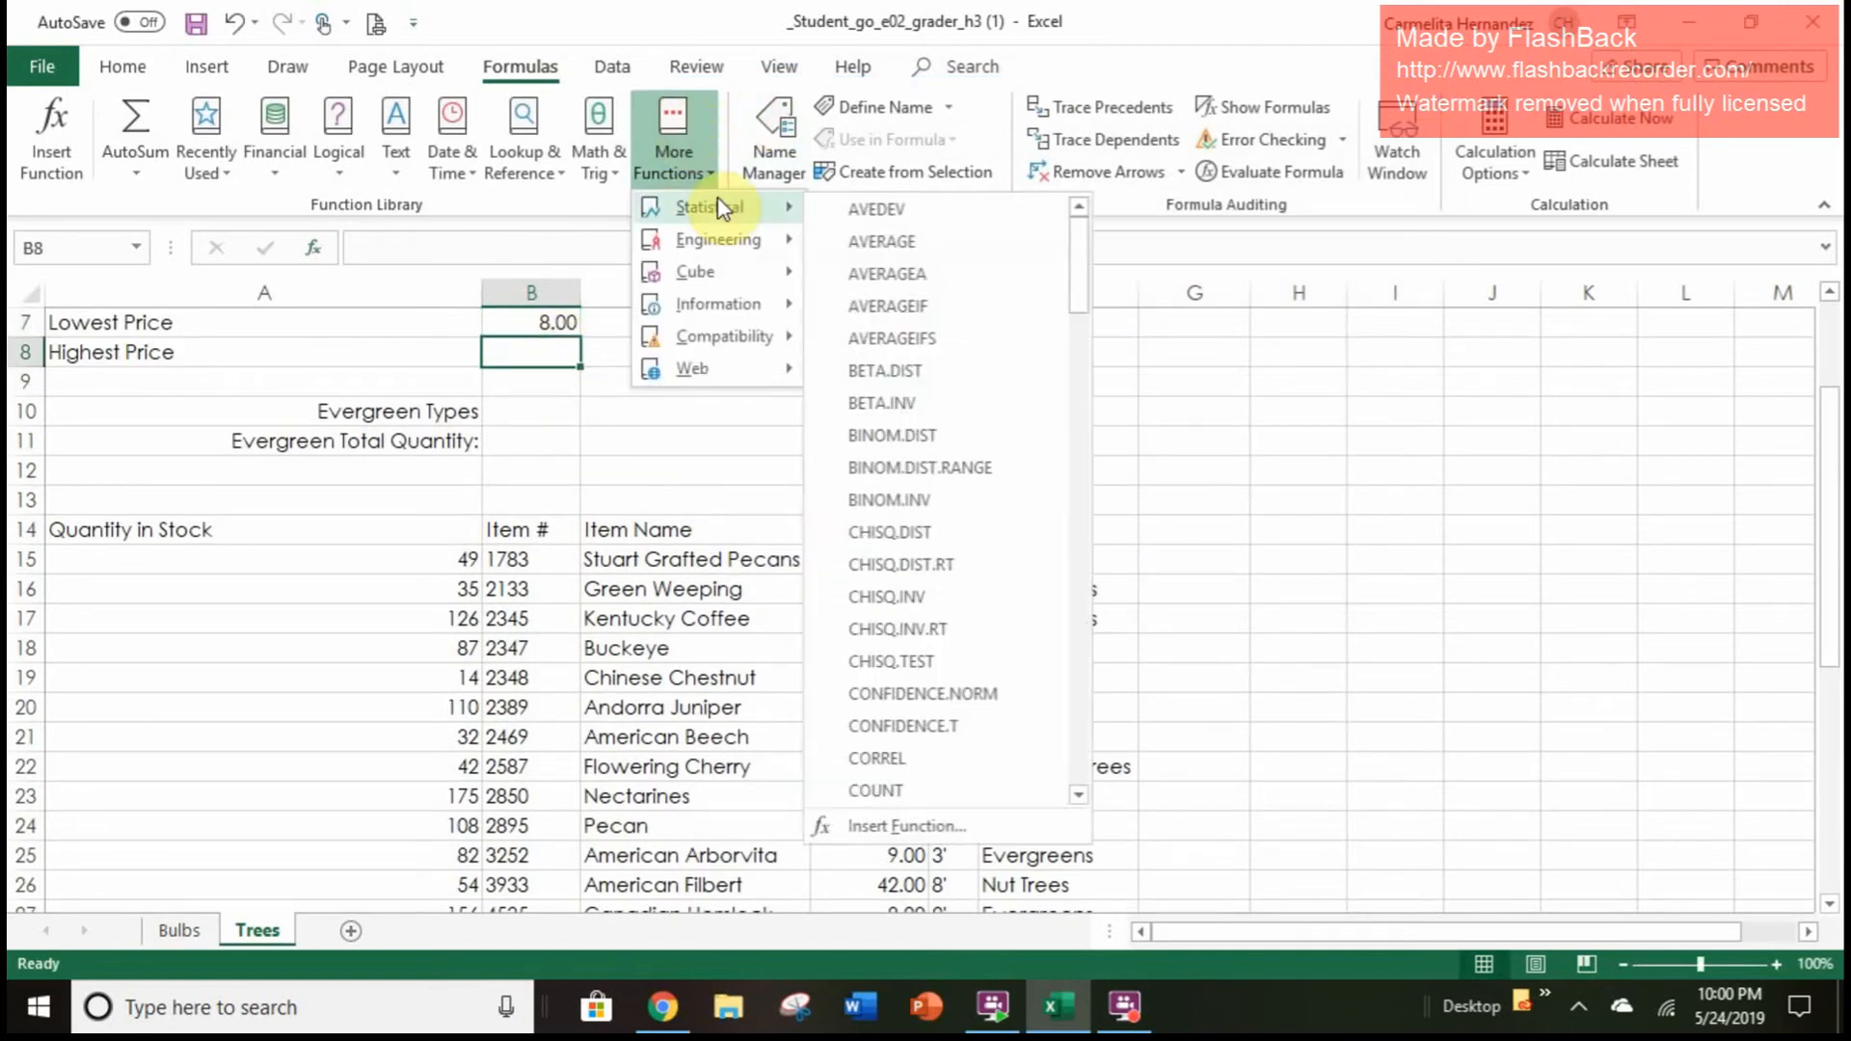
pyautogui.scroll(-7, 1022, 519)
pyautogui.scroll(-11, 1022, 519)
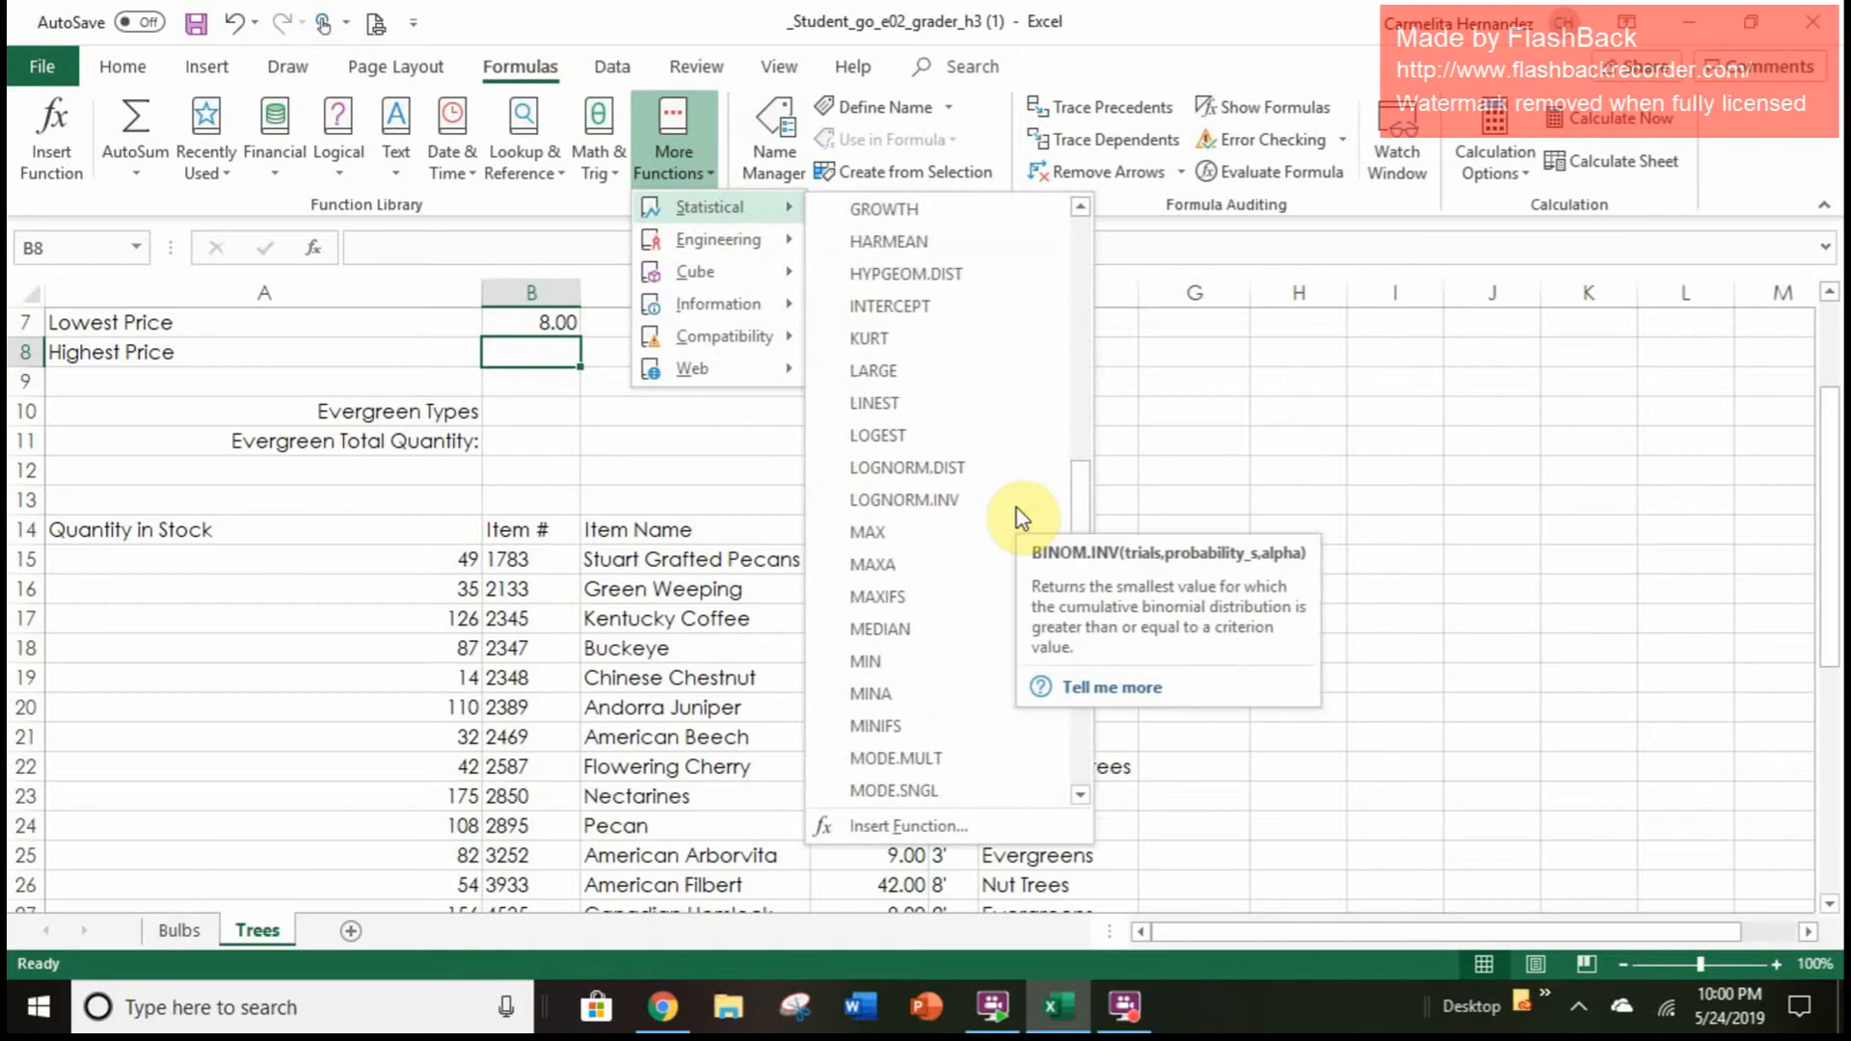
pyautogui.click(897, 307)
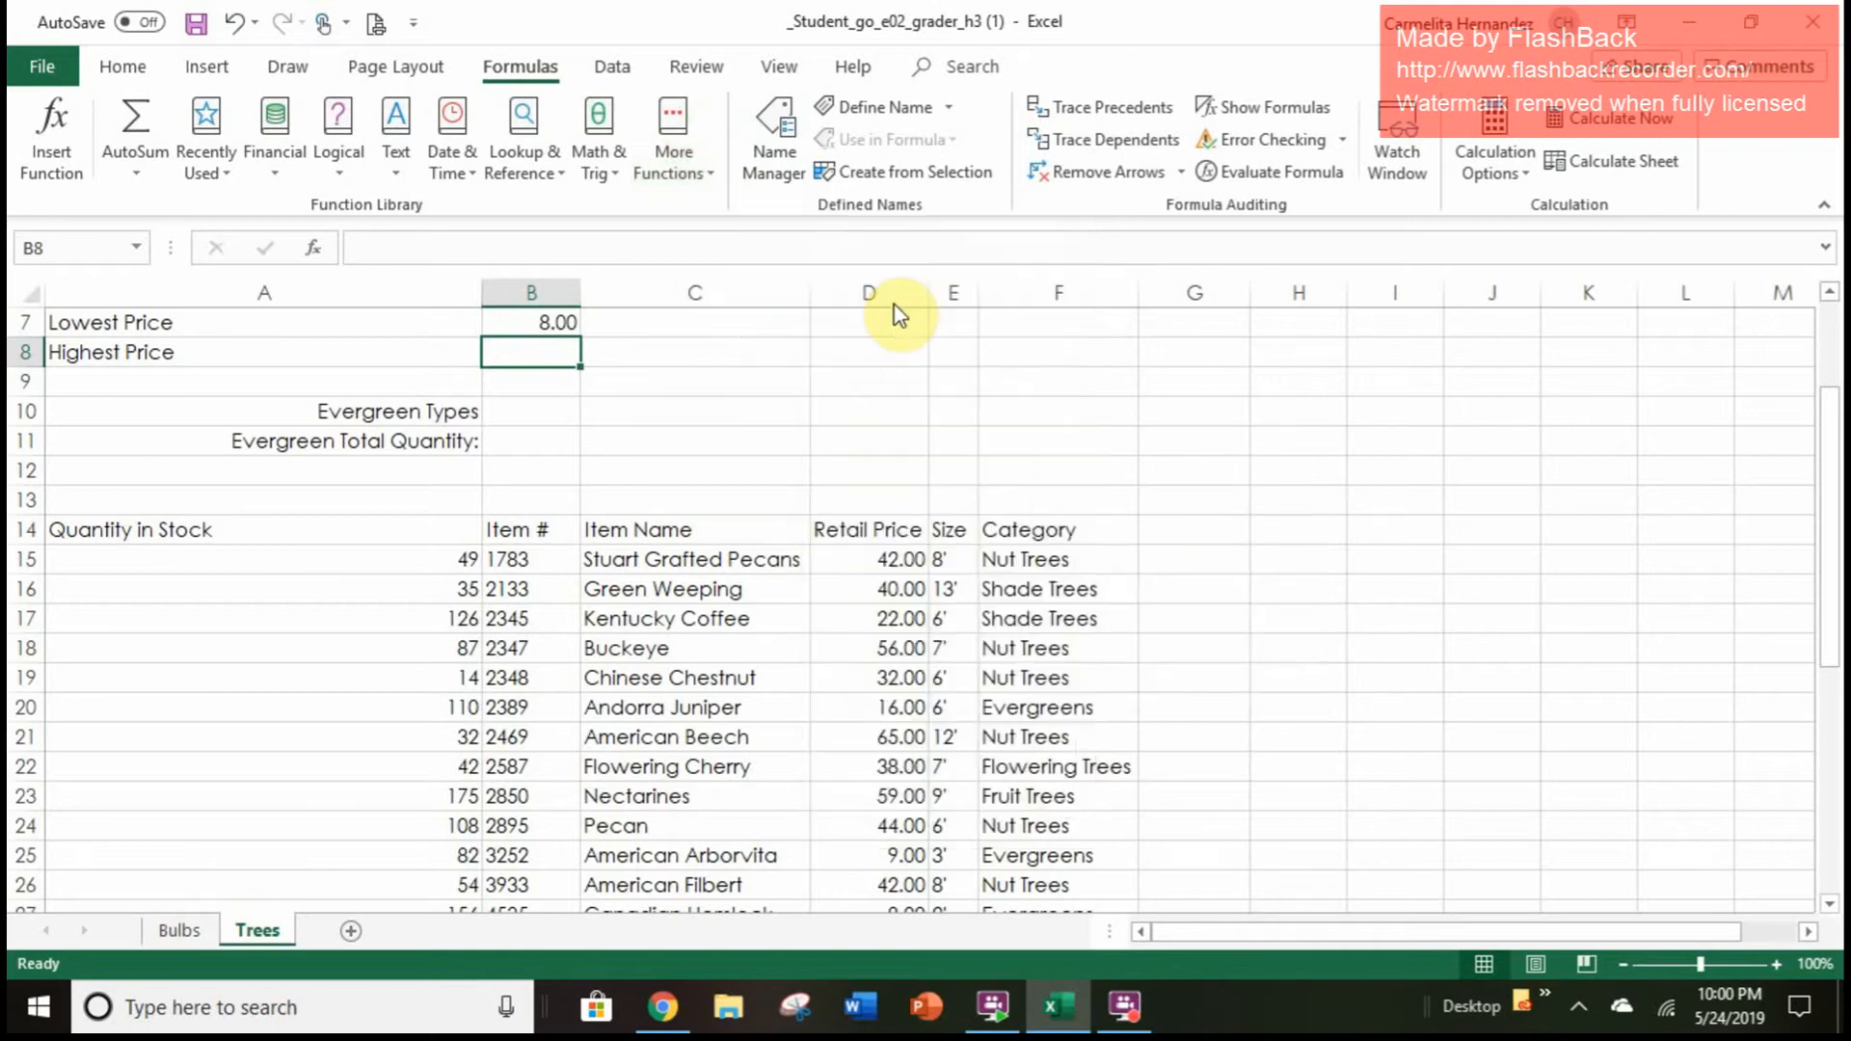
pyautogui.press('BackSpace')
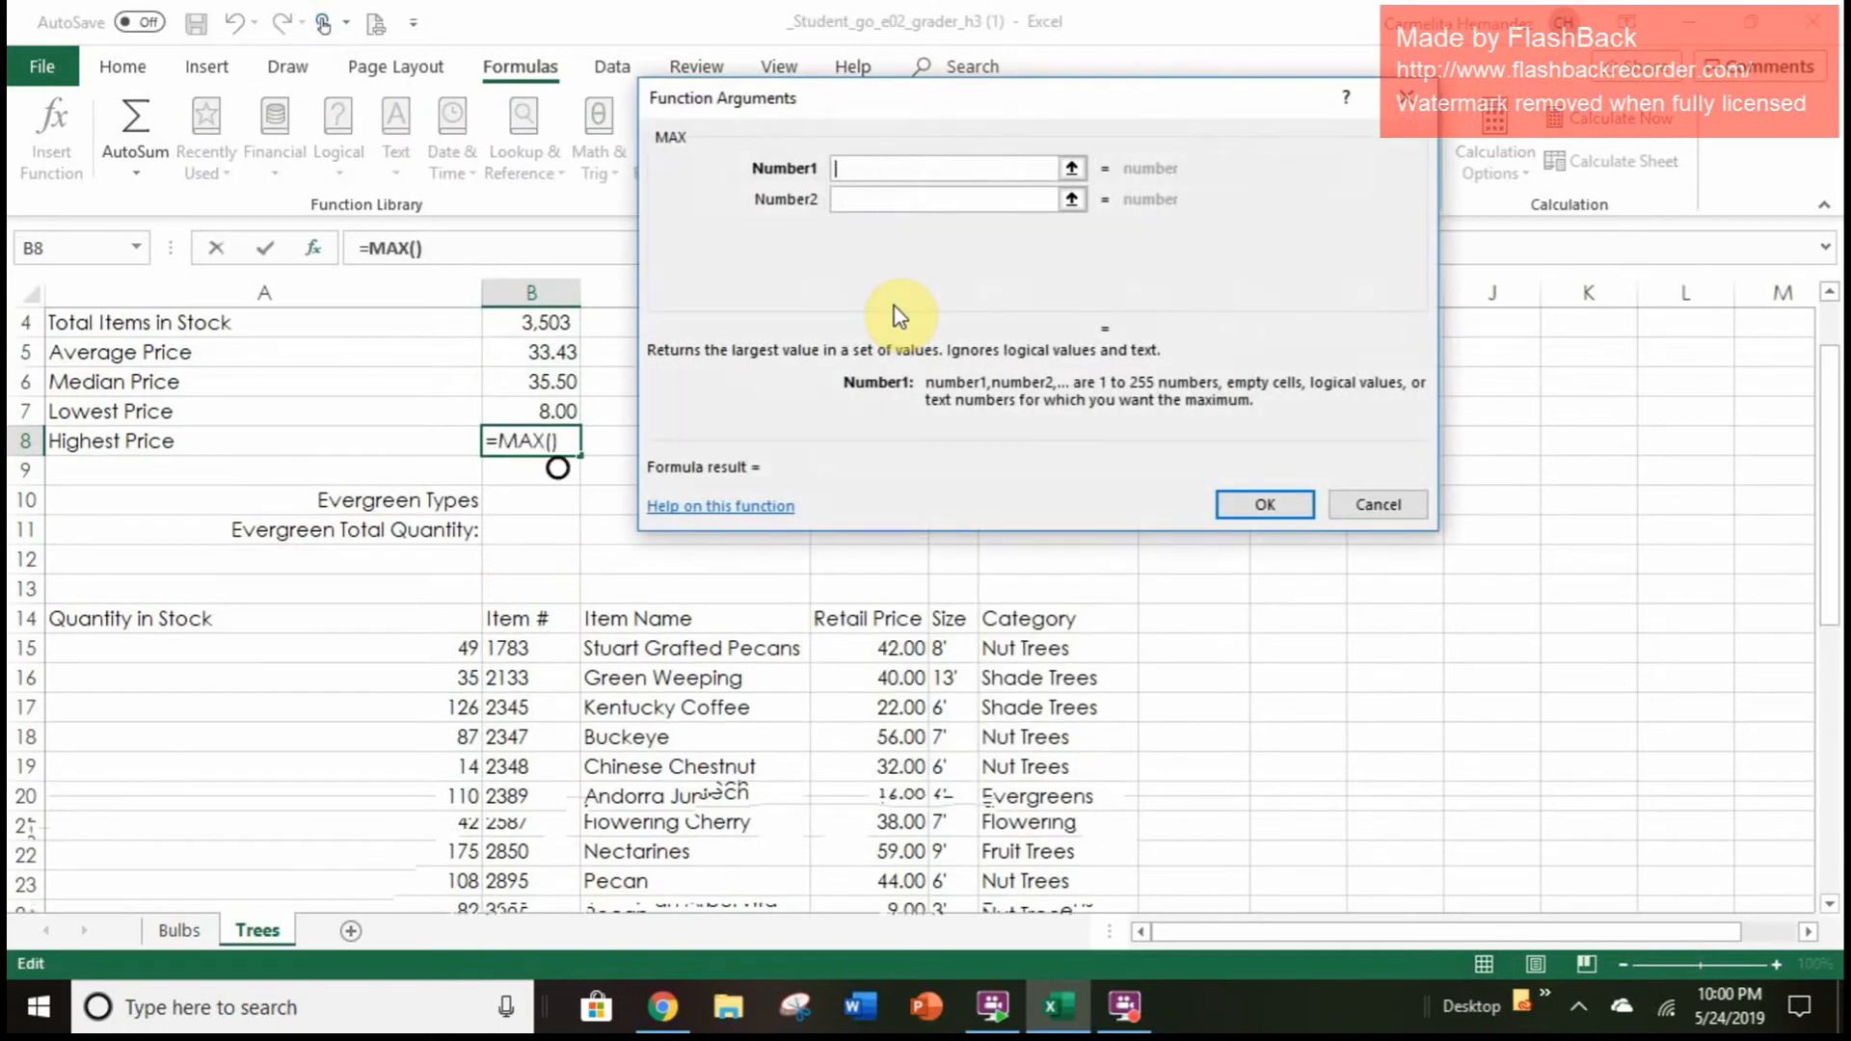
pyautogui.moveTo(899, 647); pyautogui.dragTo(892, 882)
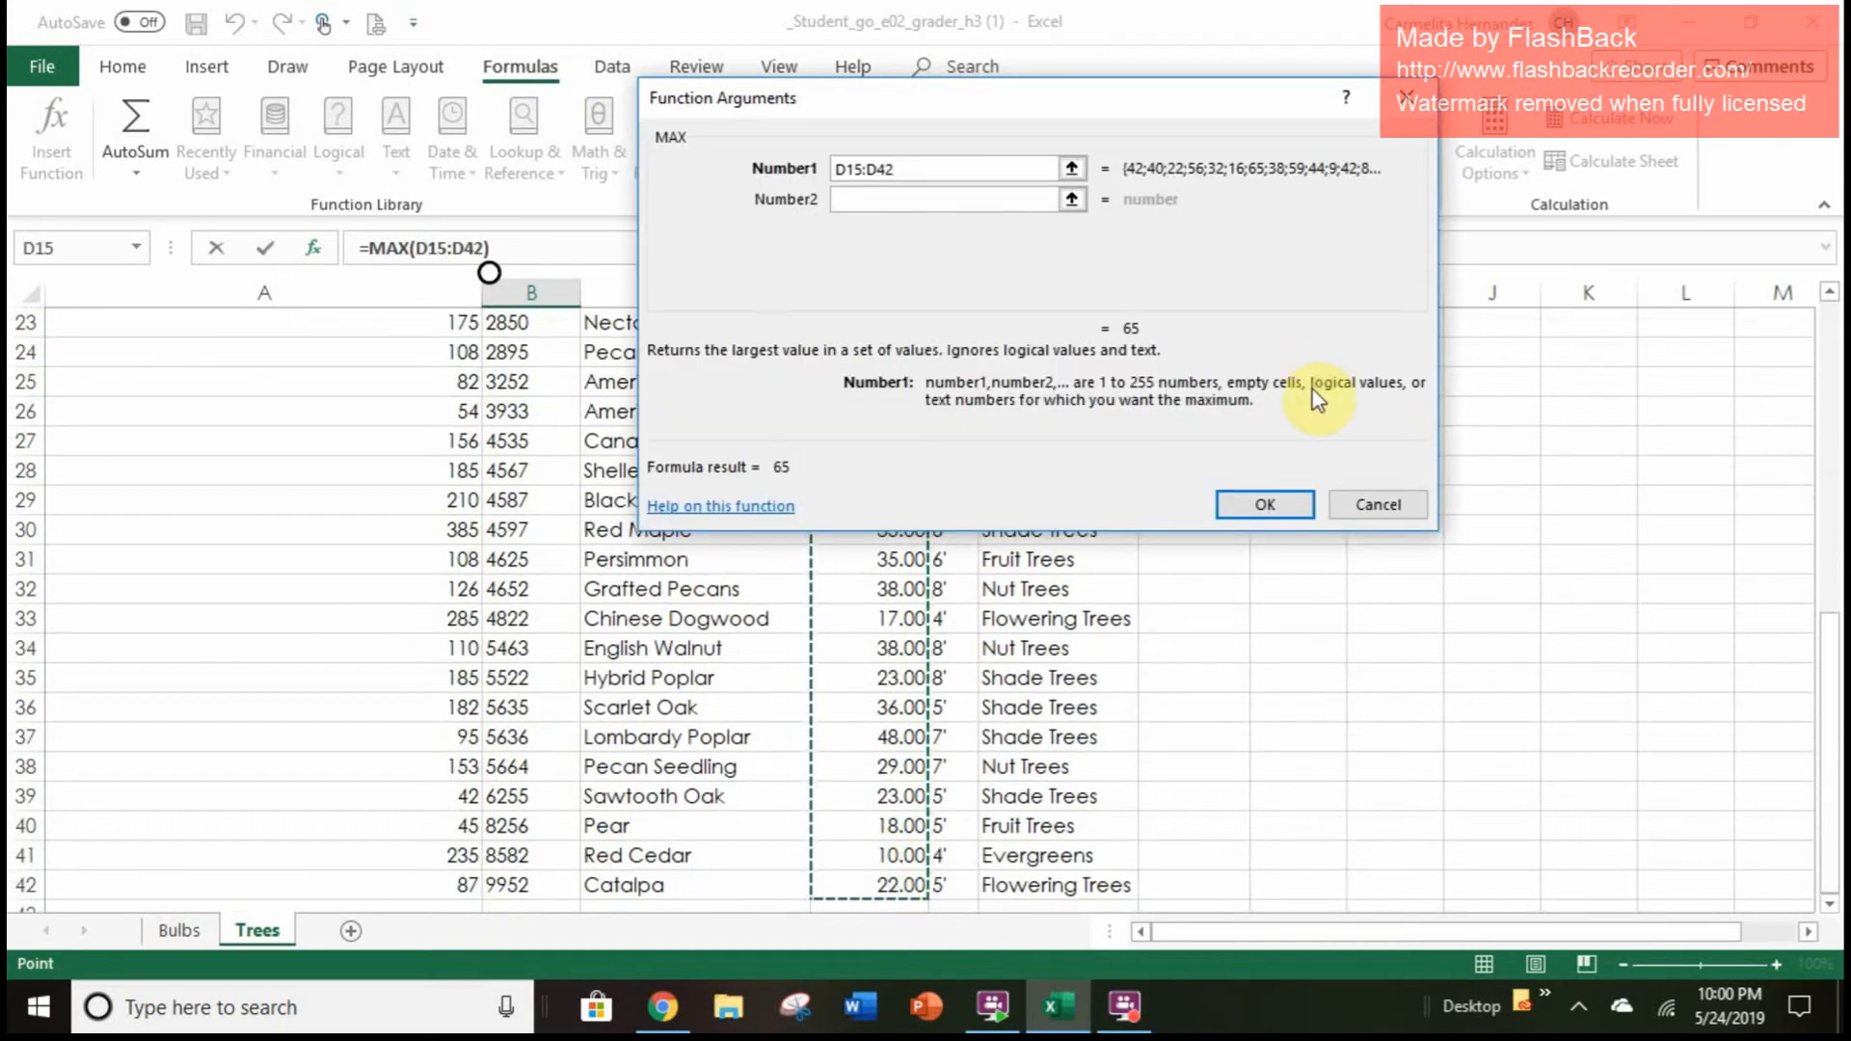
pyautogui.click(1267, 505)
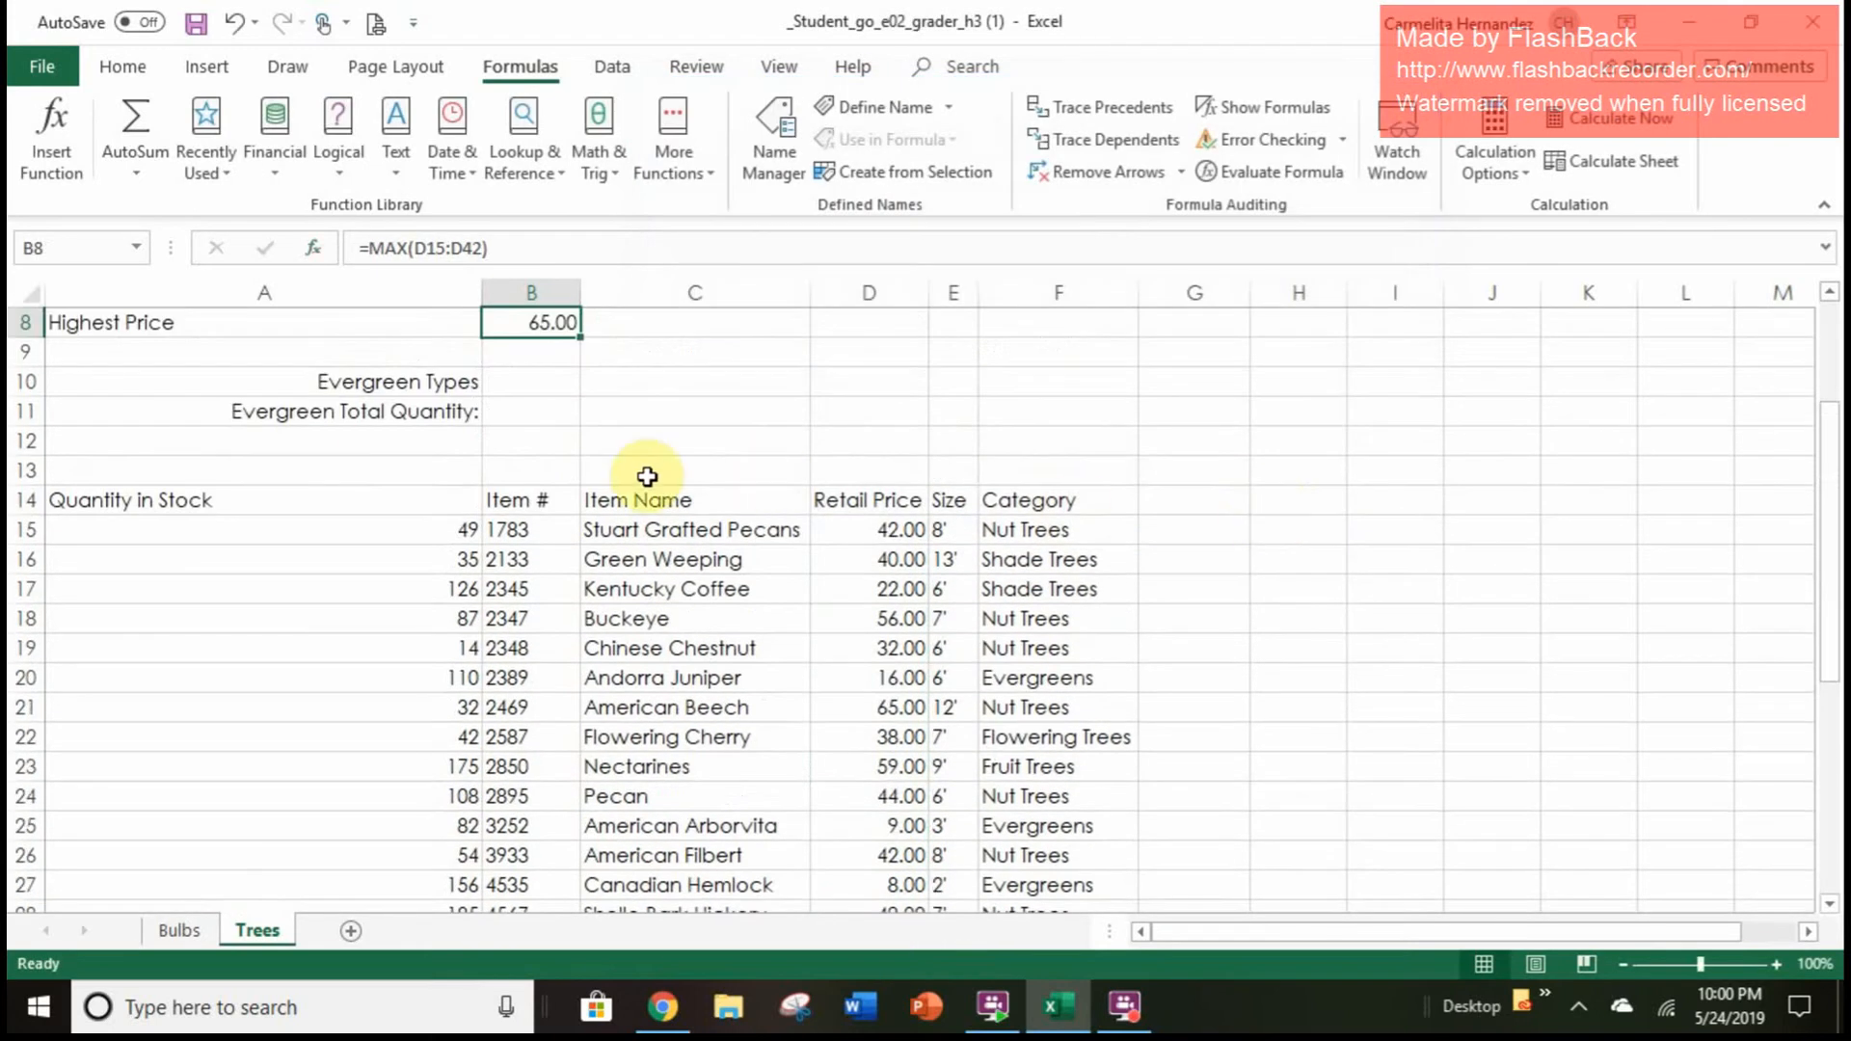
# Apply the Accounting number format with dollar signs to the price statistics in B5:B8 of the Trees sheet
pyautogui.scroll(3, 640, 475)
pyautogui.moveTo(557, 446); pyautogui.dragTo(554, 523)
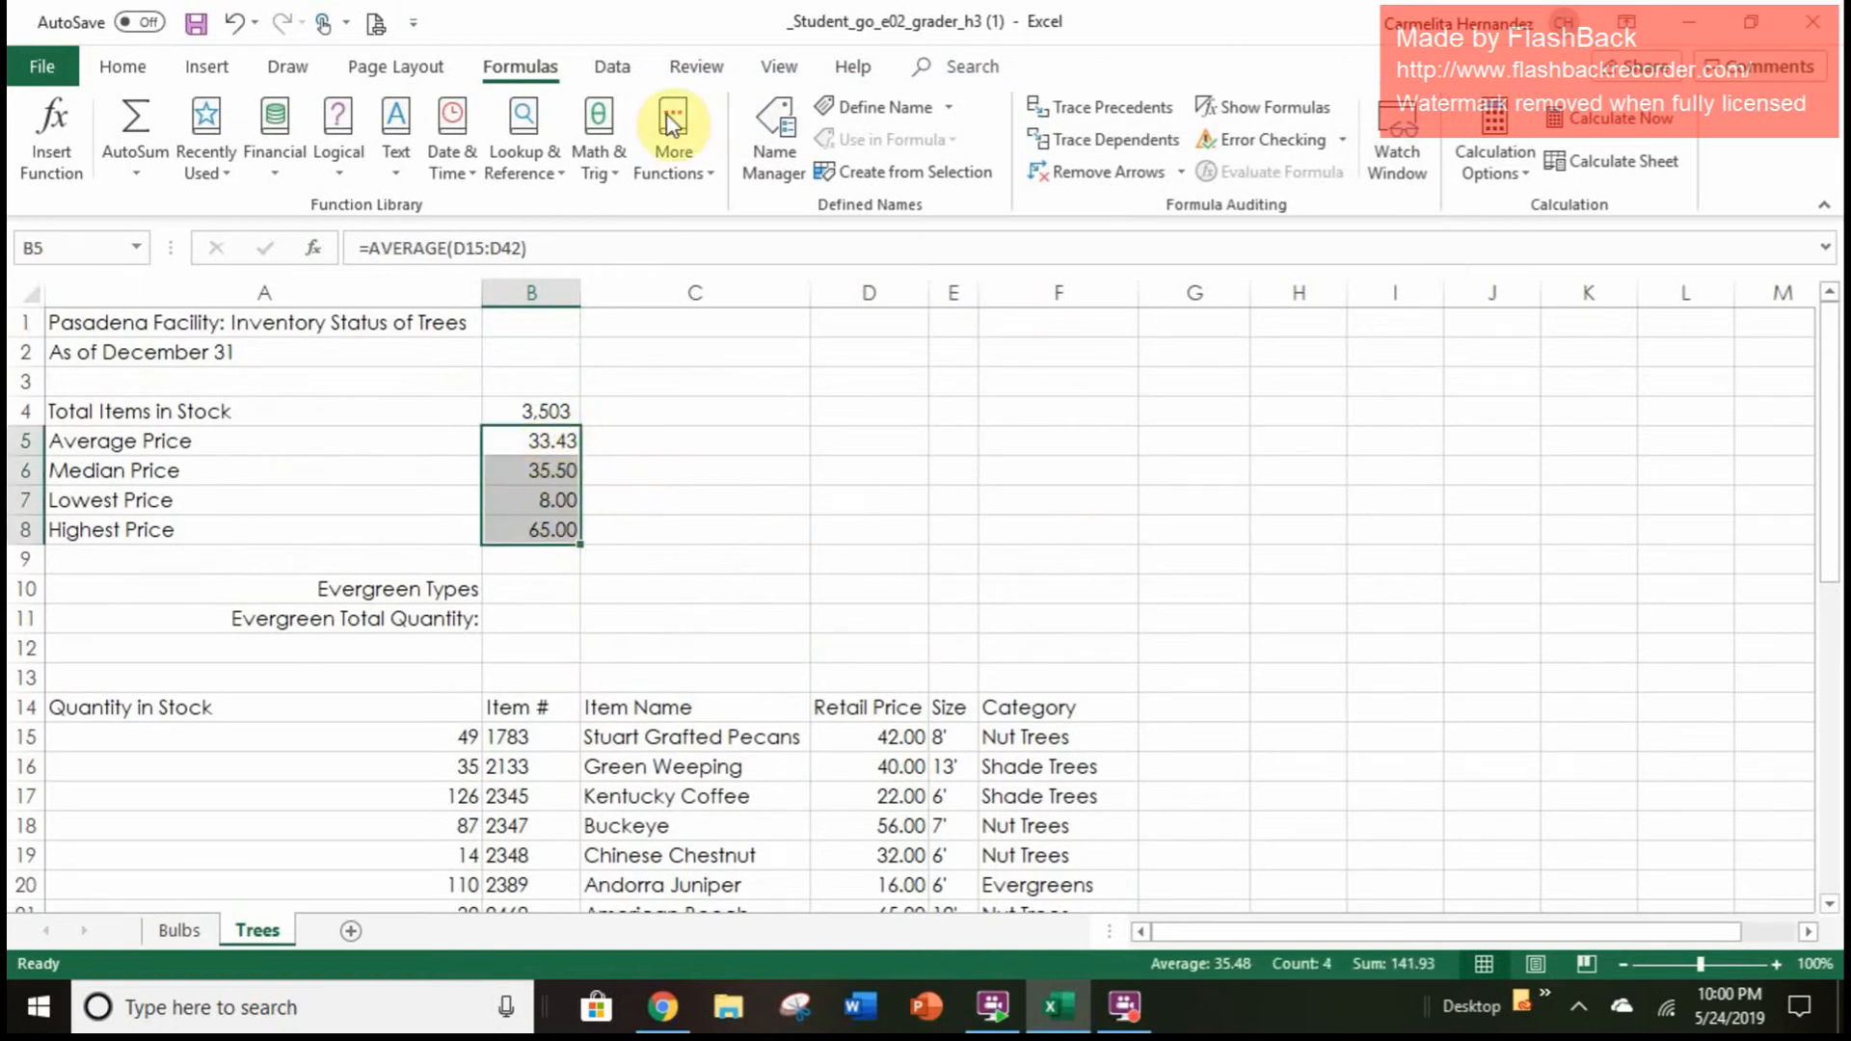
pyautogui.click(117, 69)
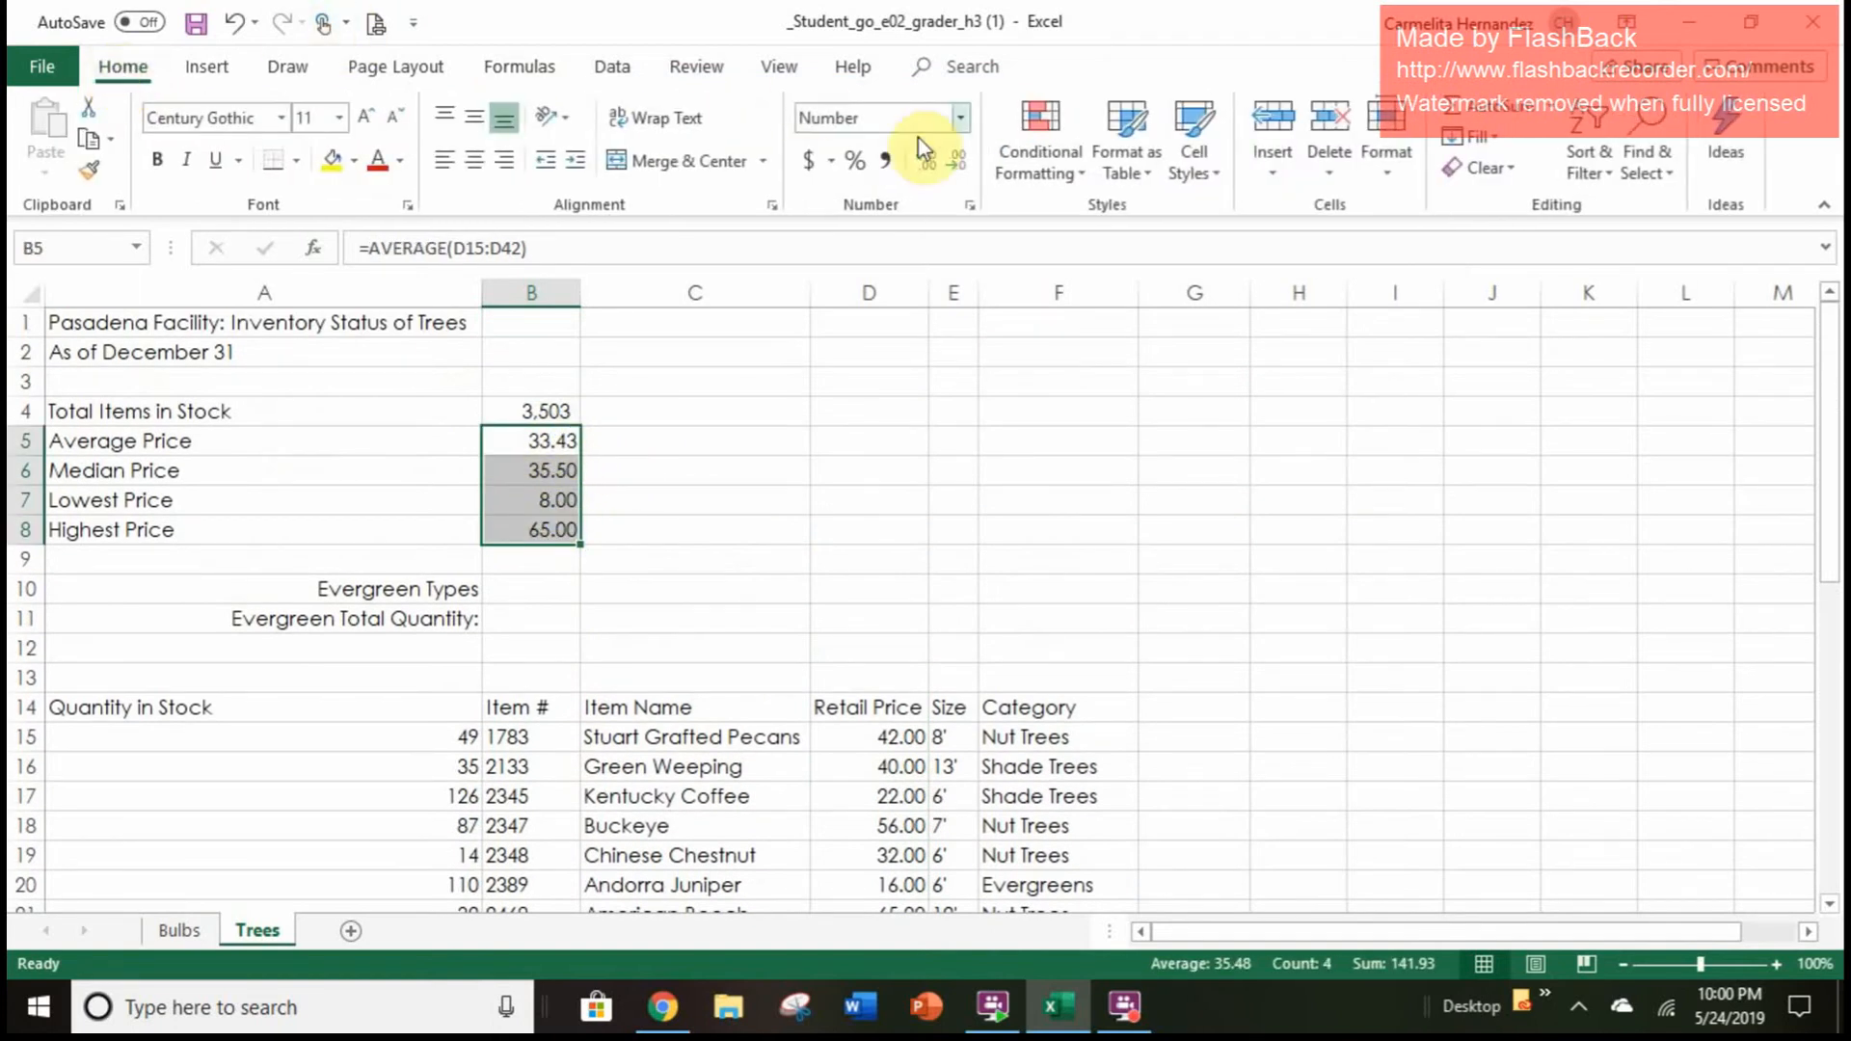
pyautogui.click(815, 160)
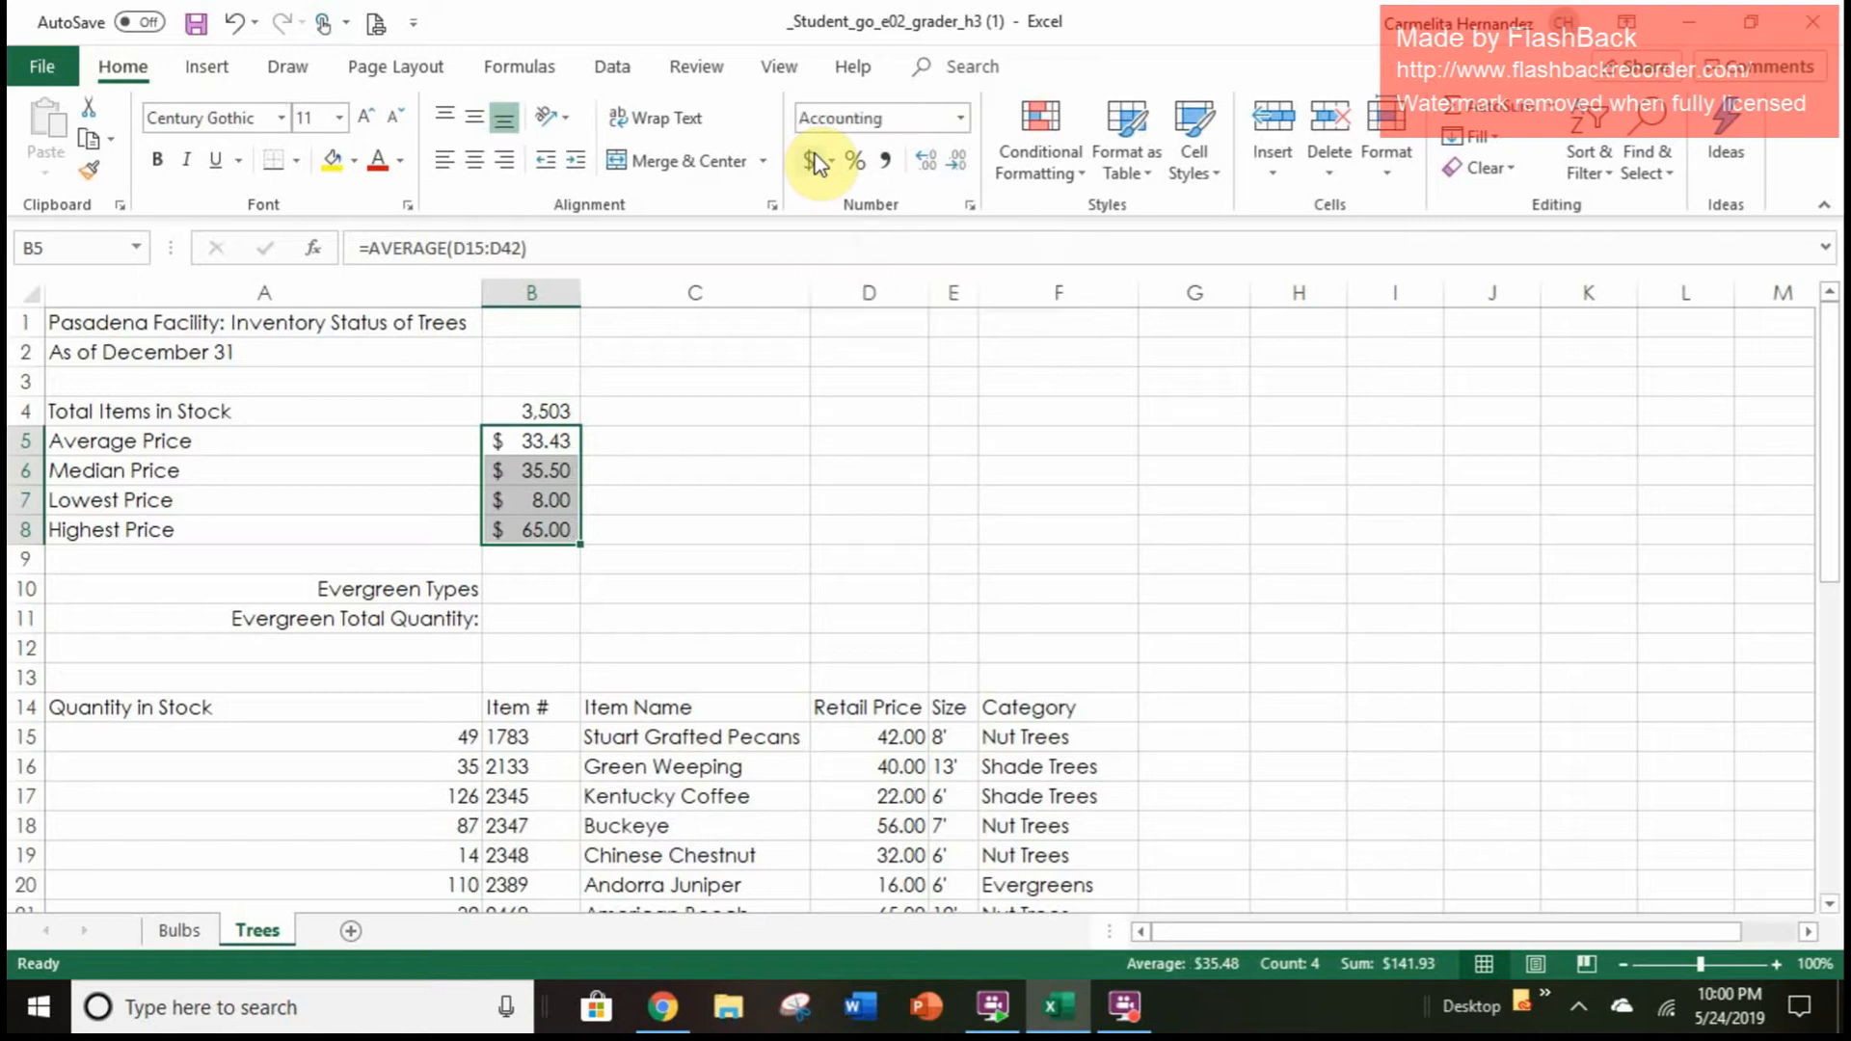
pyautogui.click(652, 543)
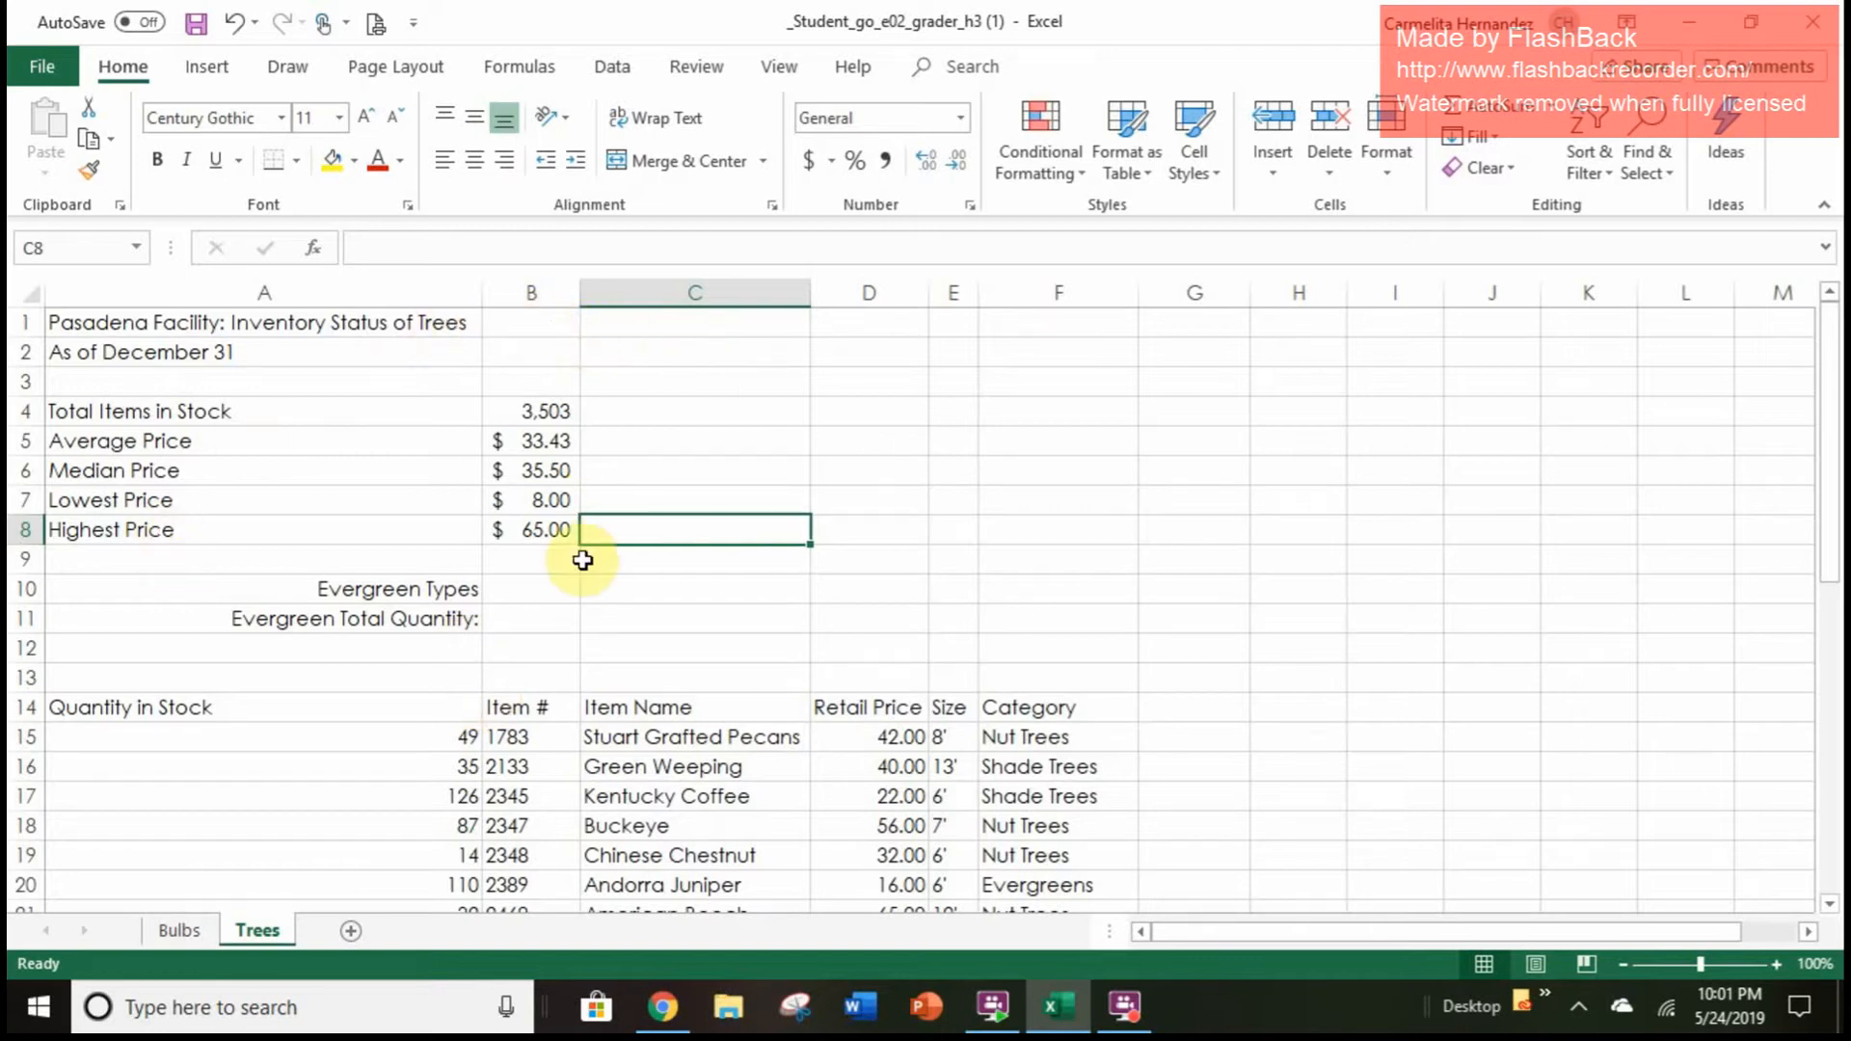
# Start a COUNTIF formula for Evergreen Types in cell B10 of the Trees sheet, using the category range F15:F42
pyautogui.click(527, 593)
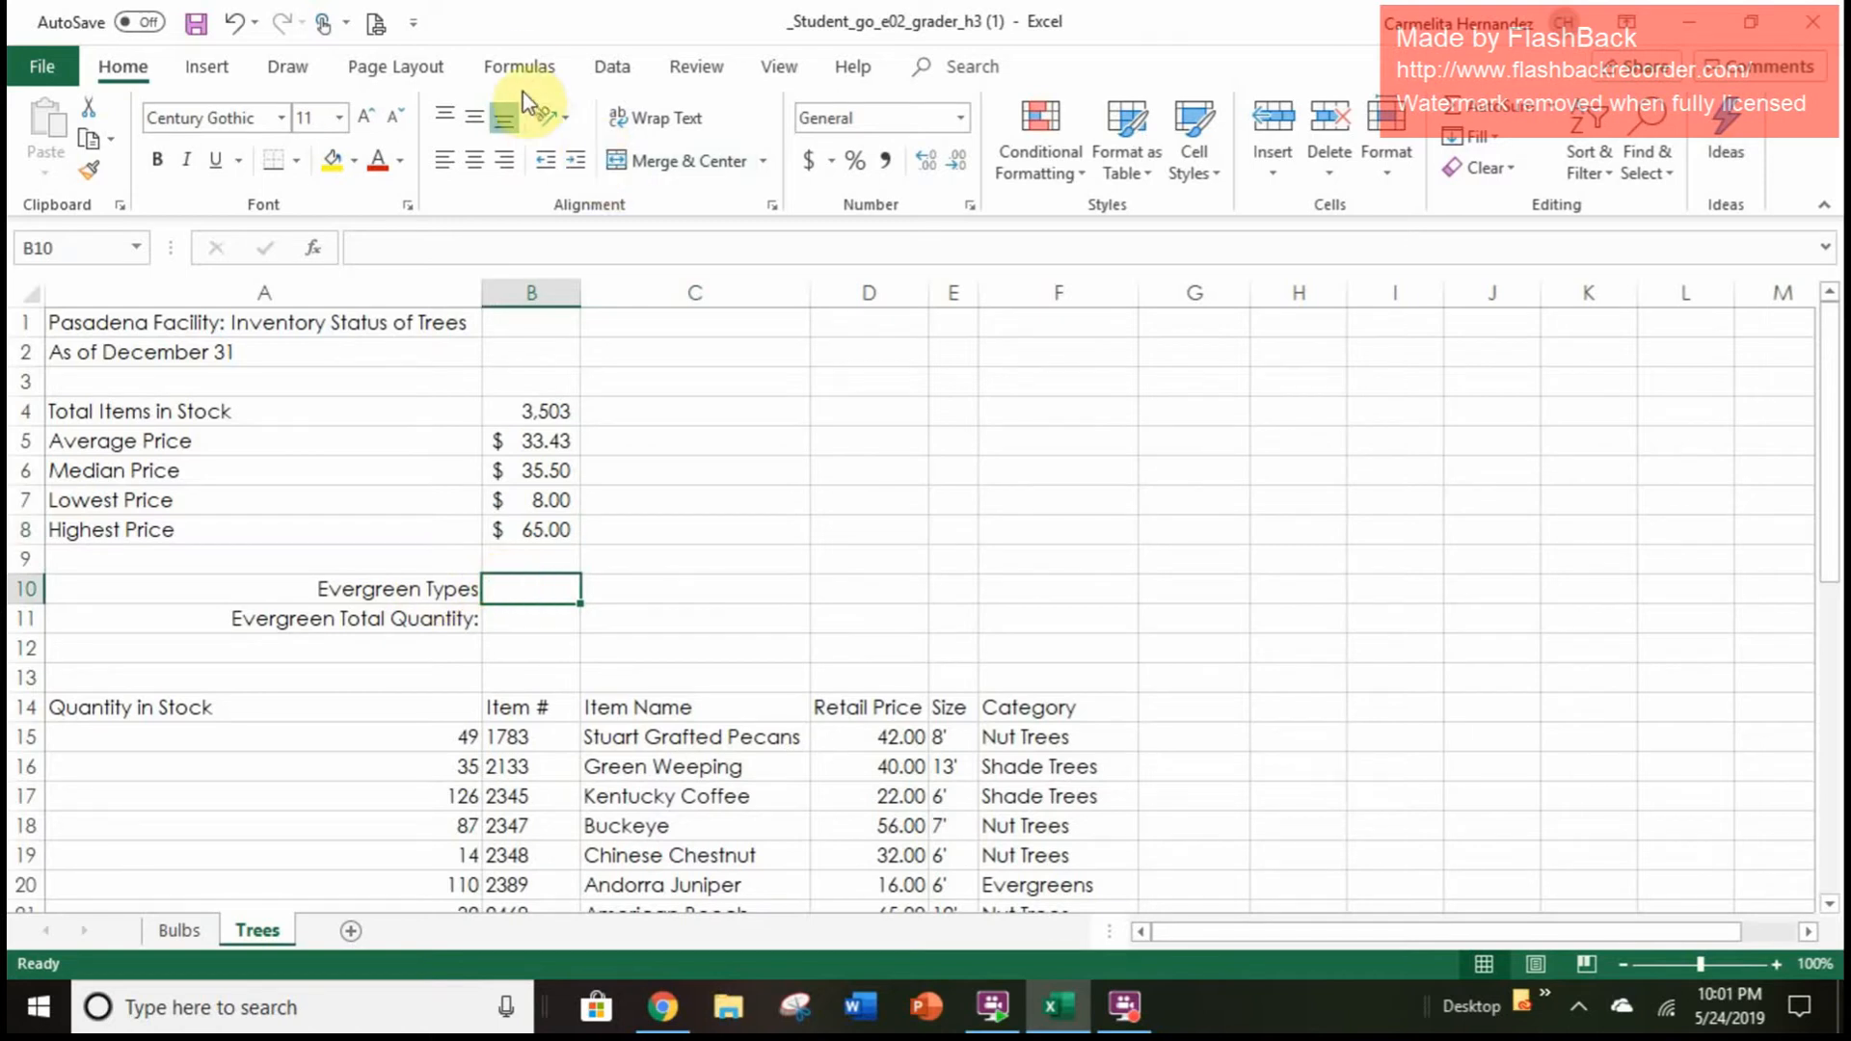
pyautogui.click(522, 66)
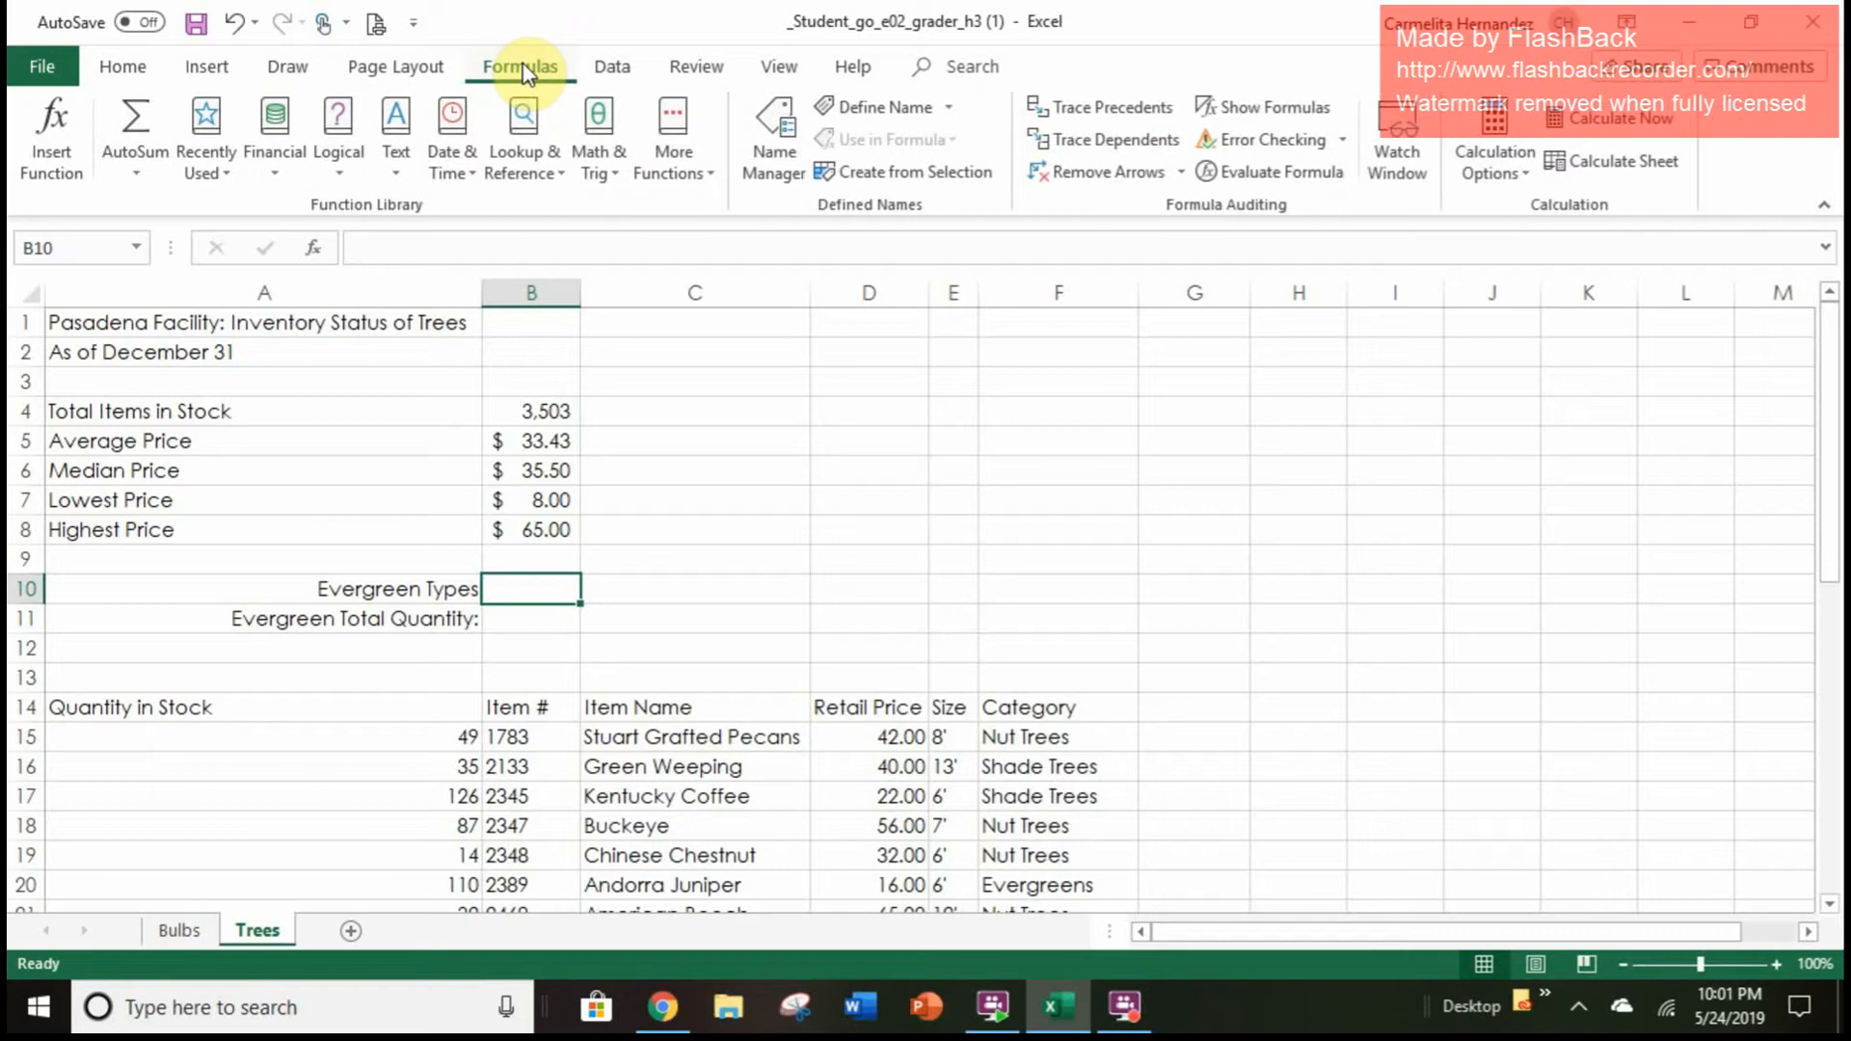
pyautogui.click(690, 173)
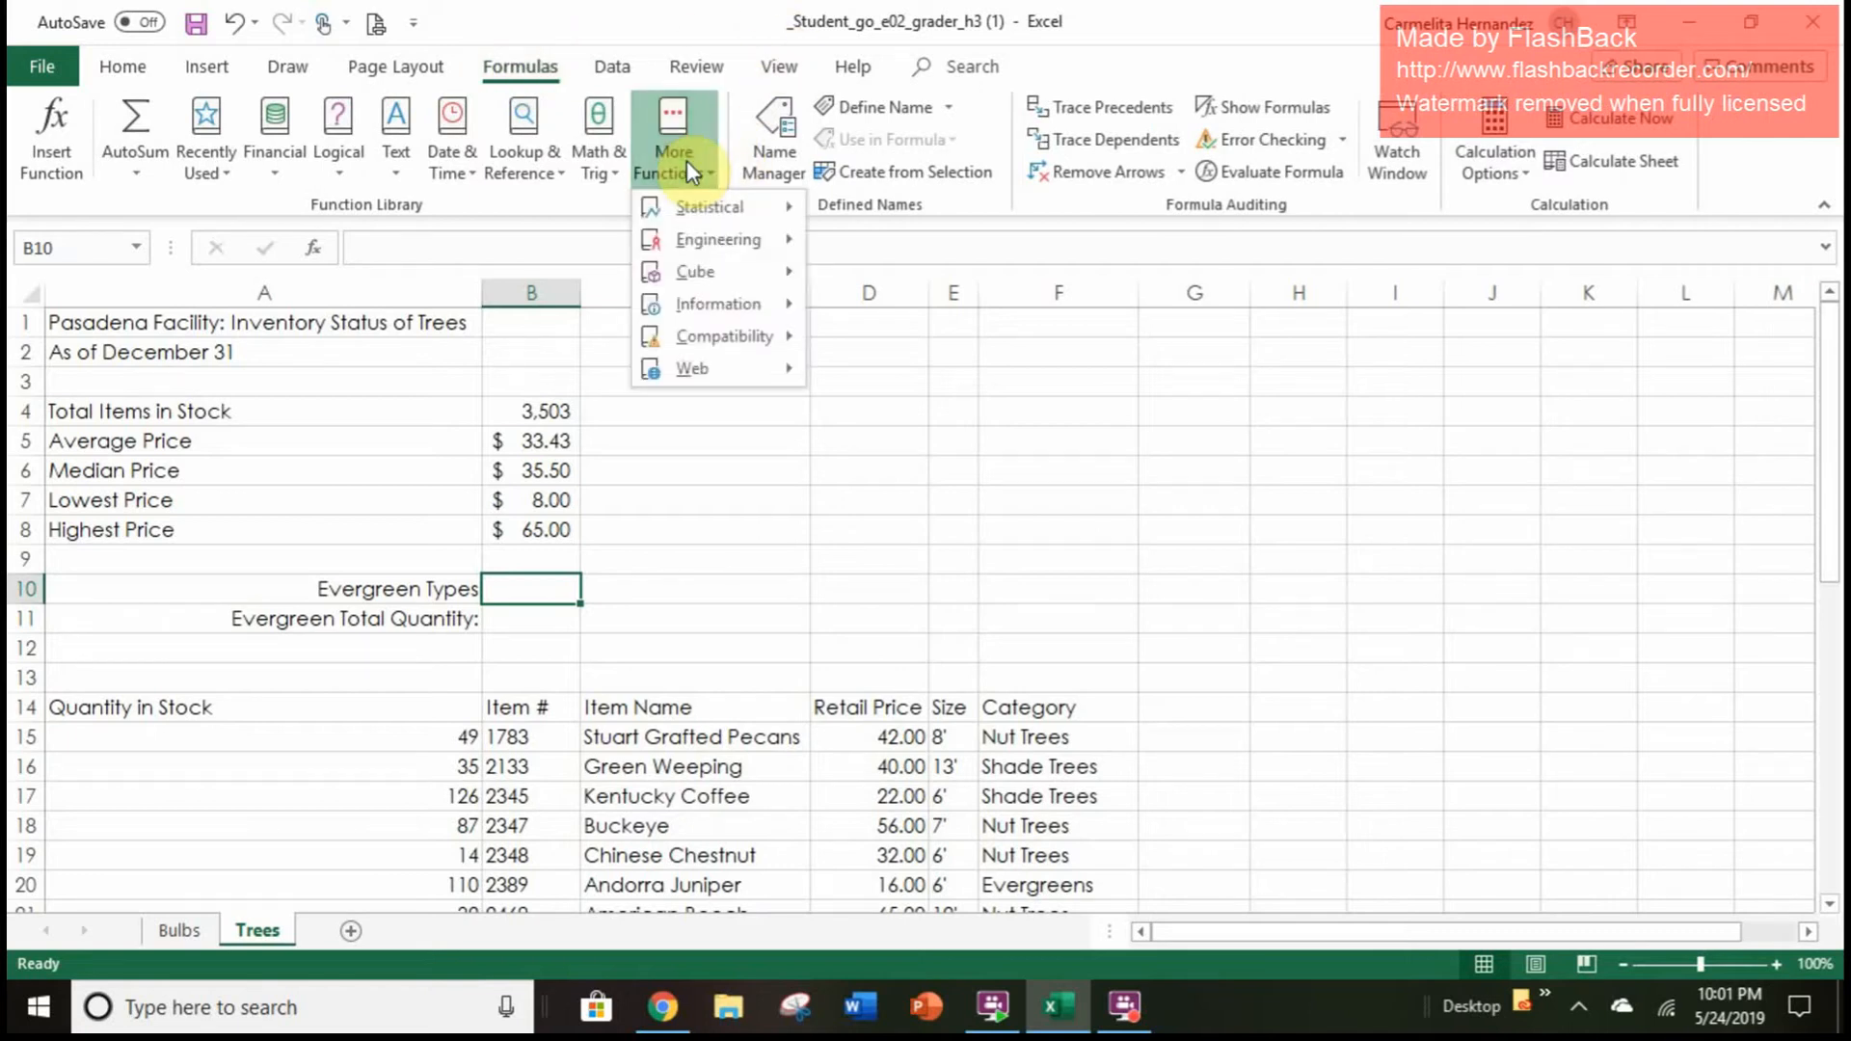
pyautogui.moveTo(738, 206)
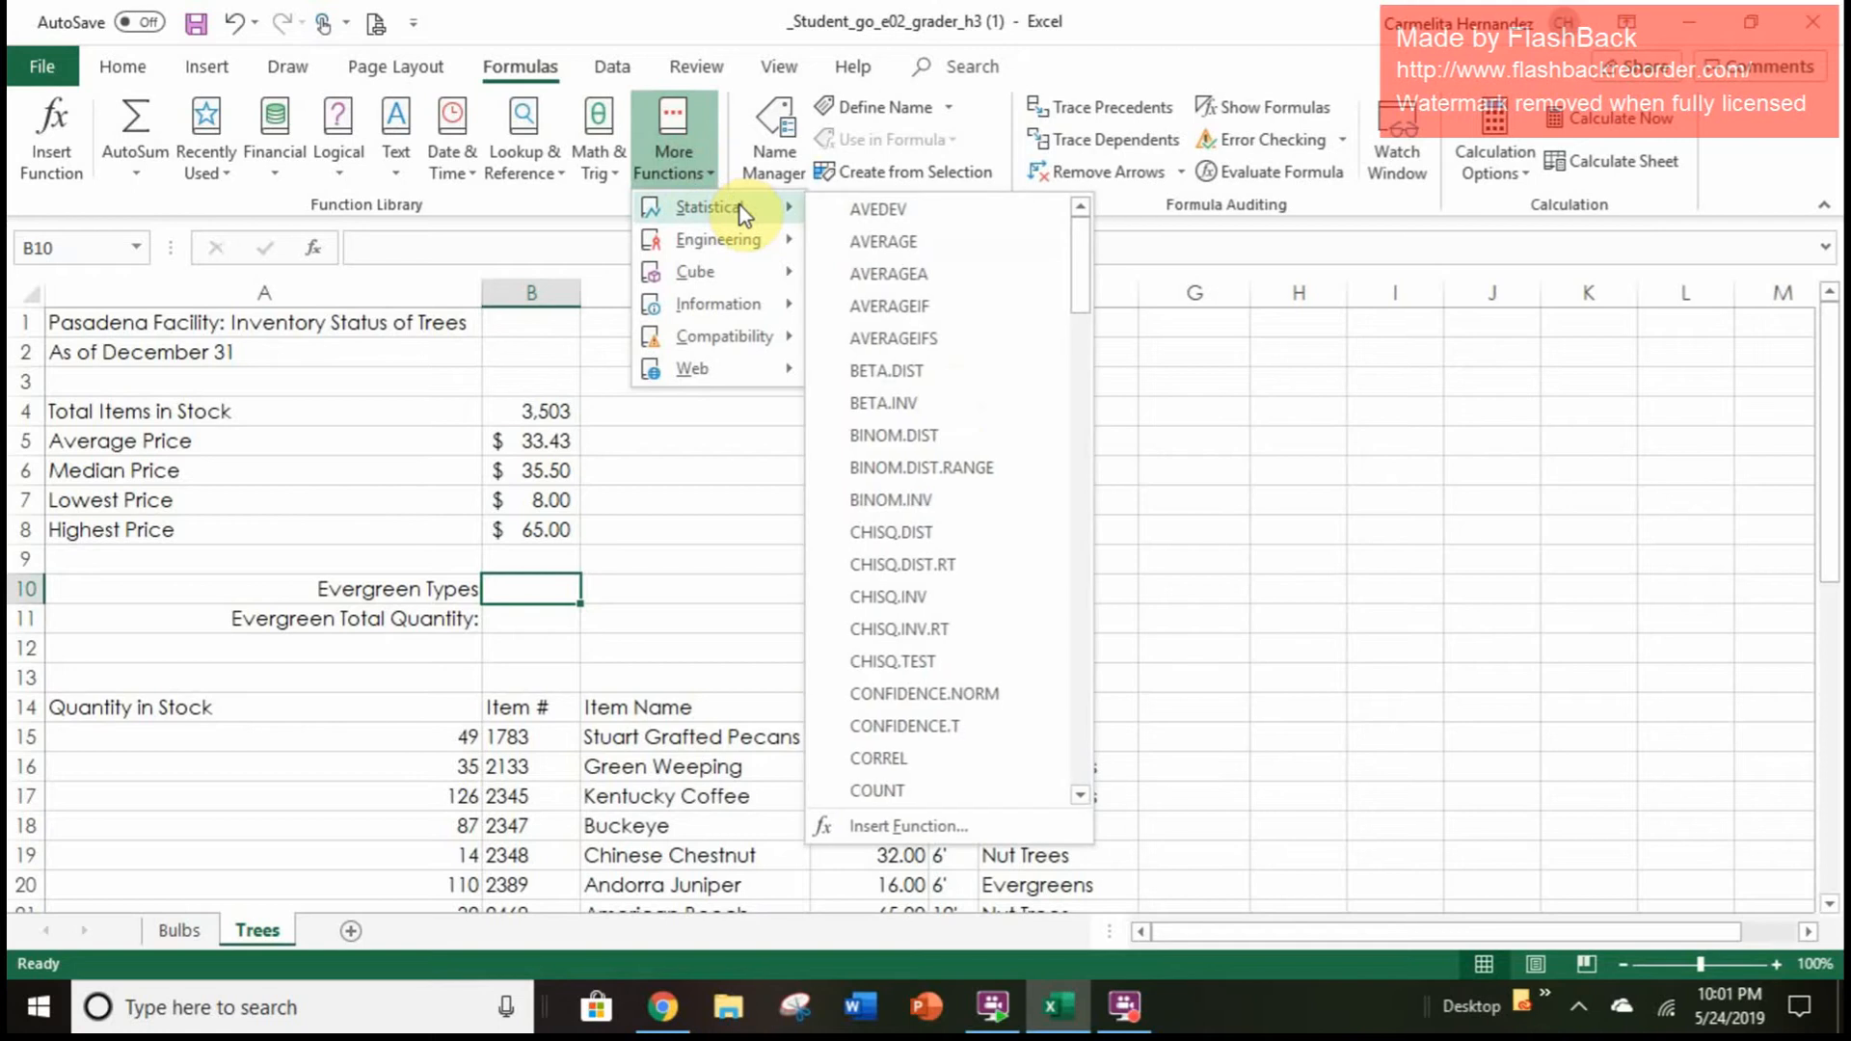
pyautogui.scroll(-4, 969, 471)
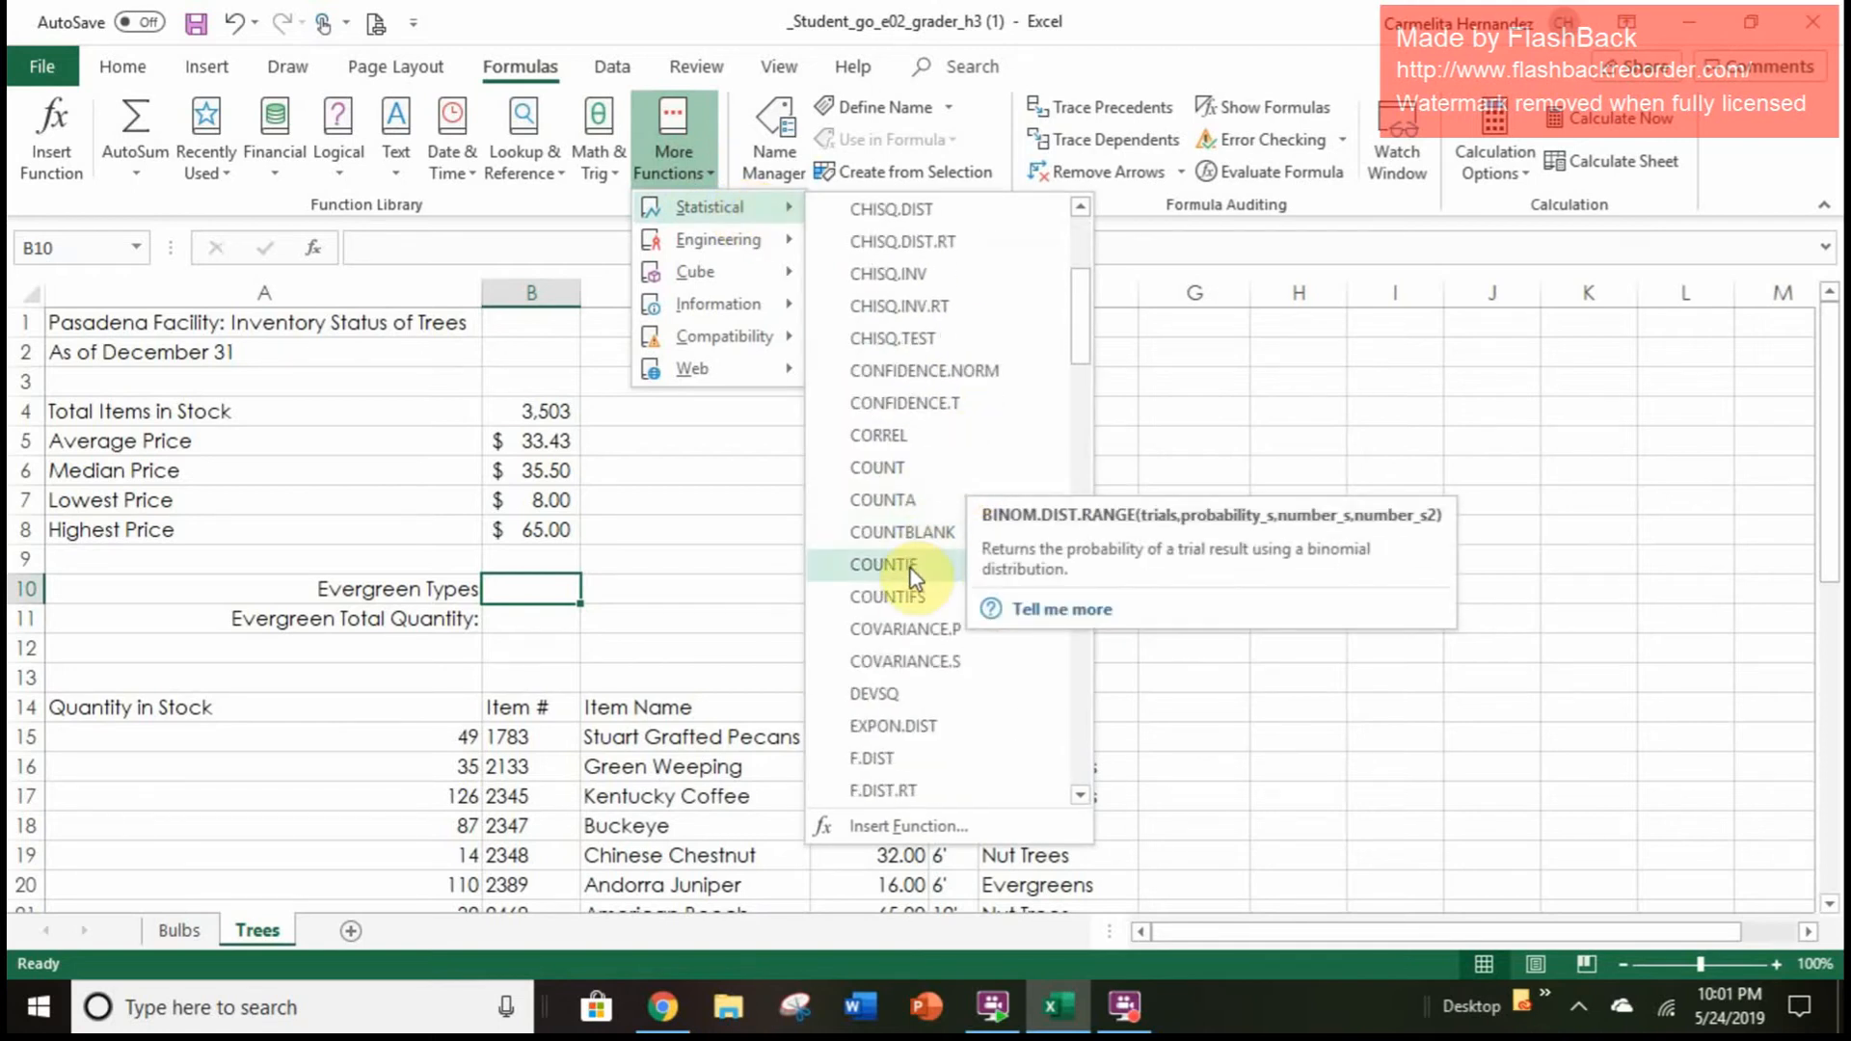
pyautogui.click(883, 564)
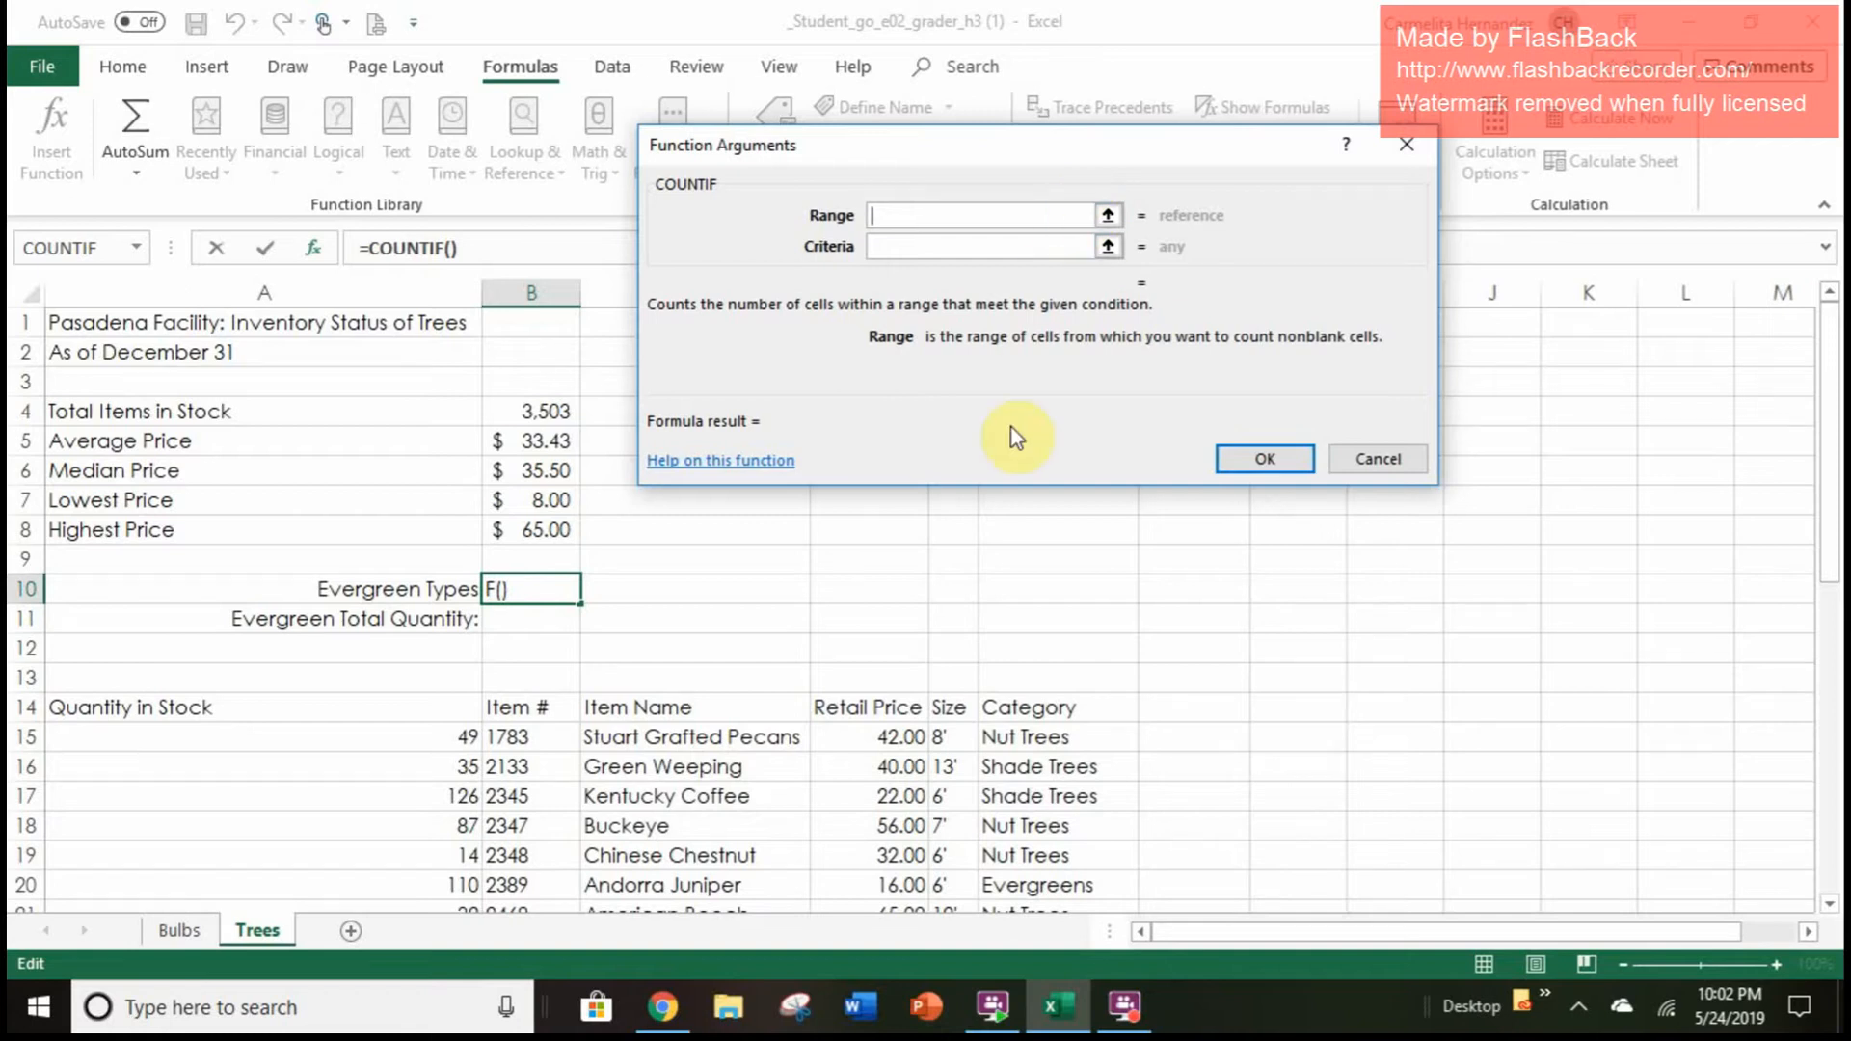
pyautogui.moveTo(1039, 741); pyautogui.dragTo(1058, 857)
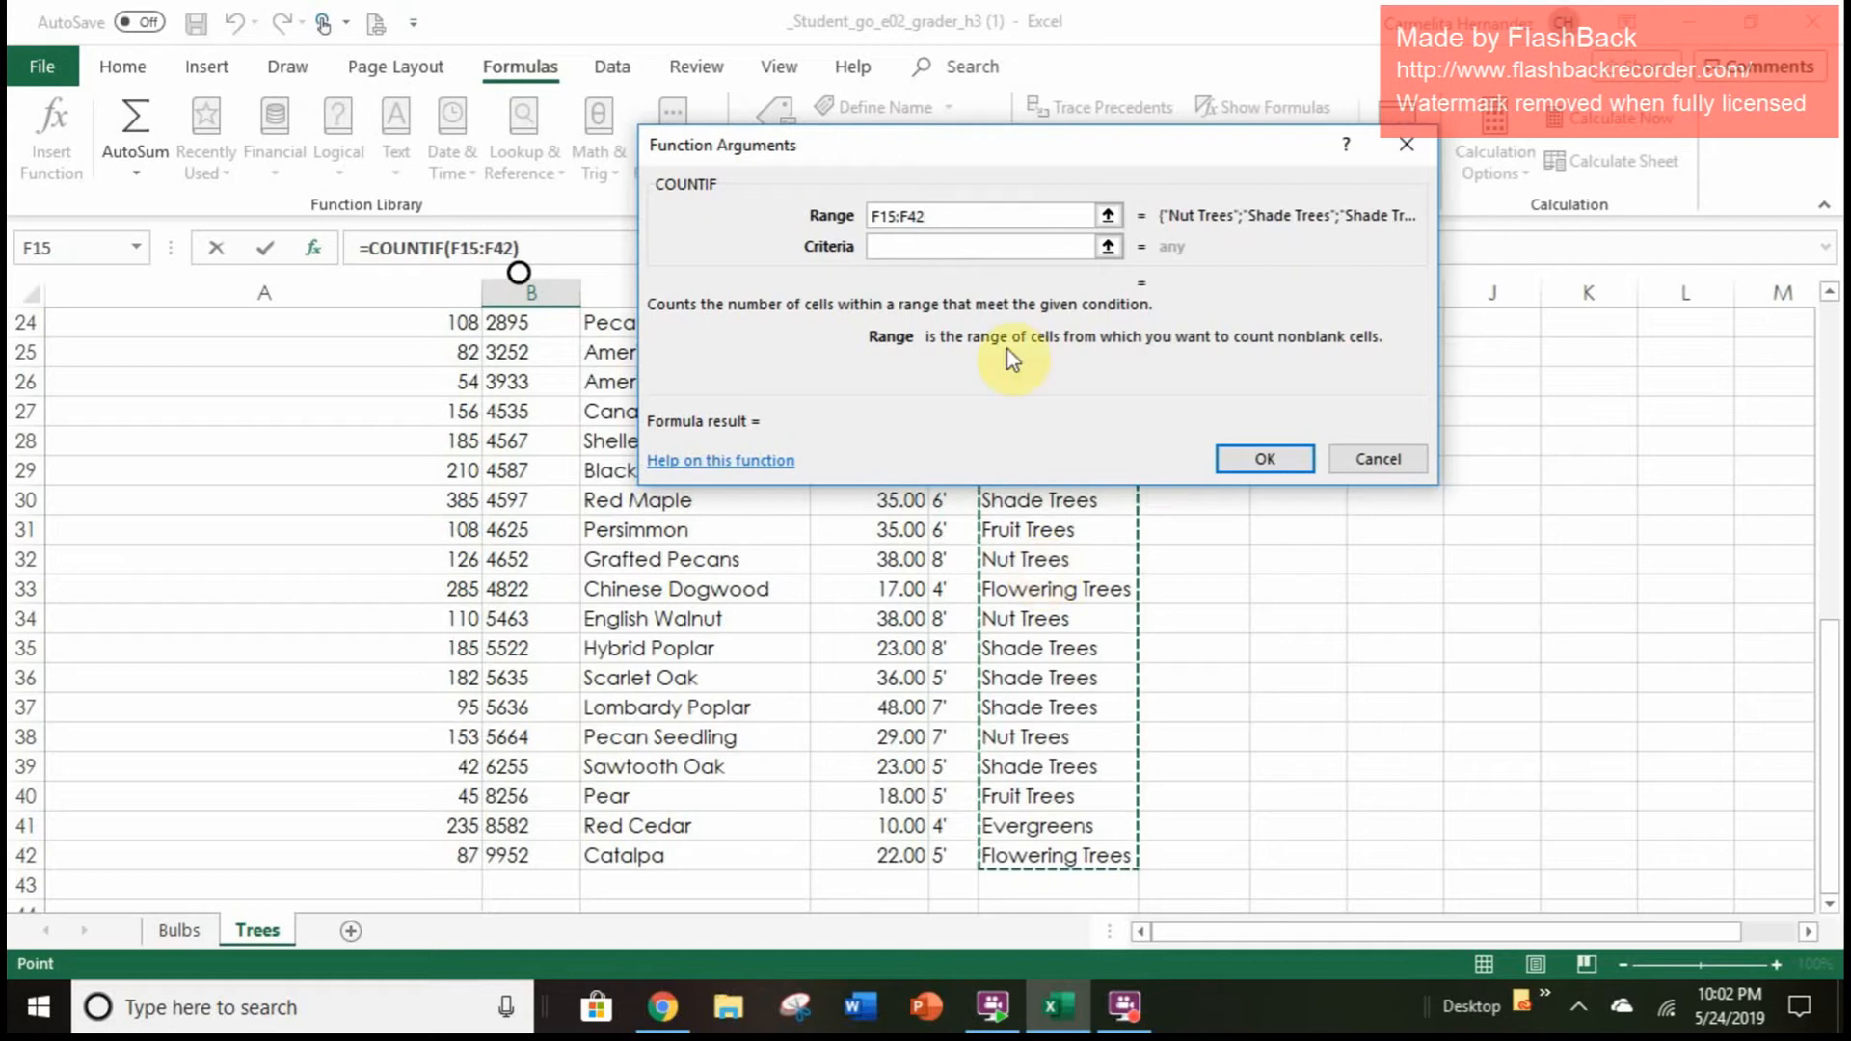
# Set the COUNTIF criteria to Evergreens, complete the formula and check it against the Category column
pyautogui.click(1003, 247)
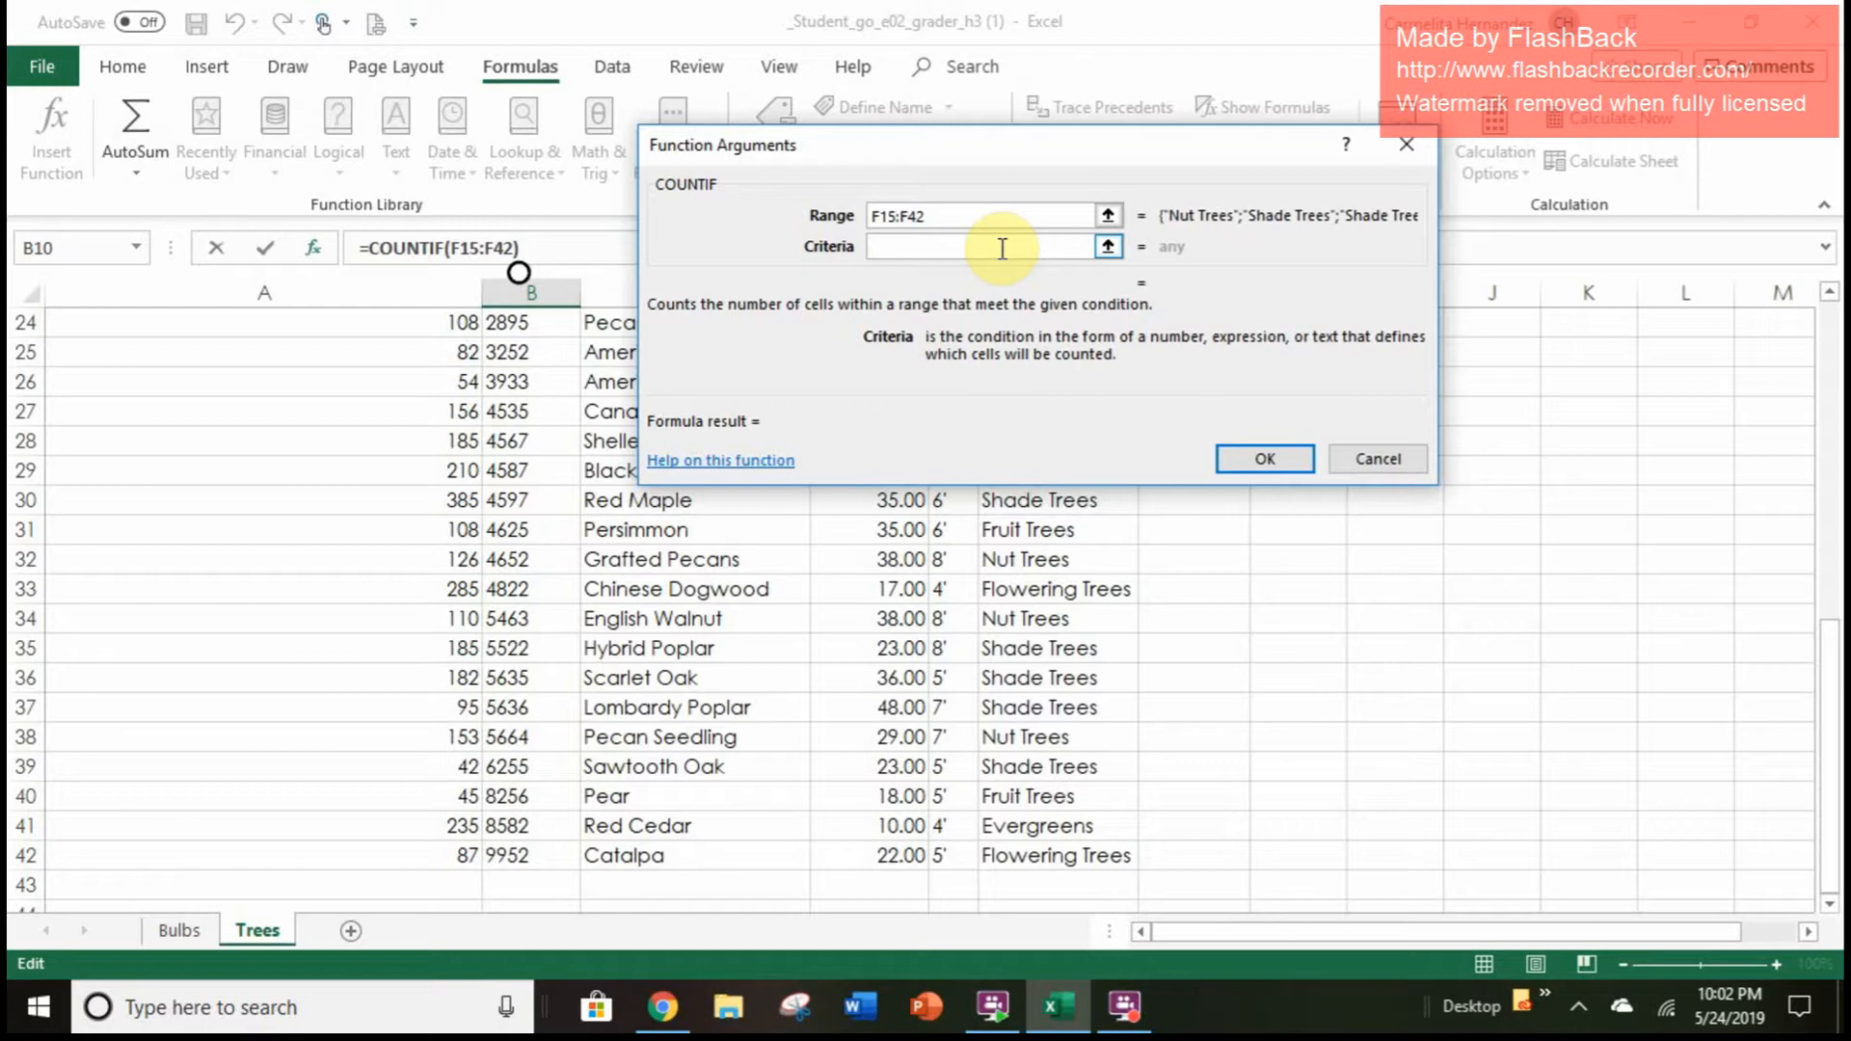
pyautogui.write('Evergreens')
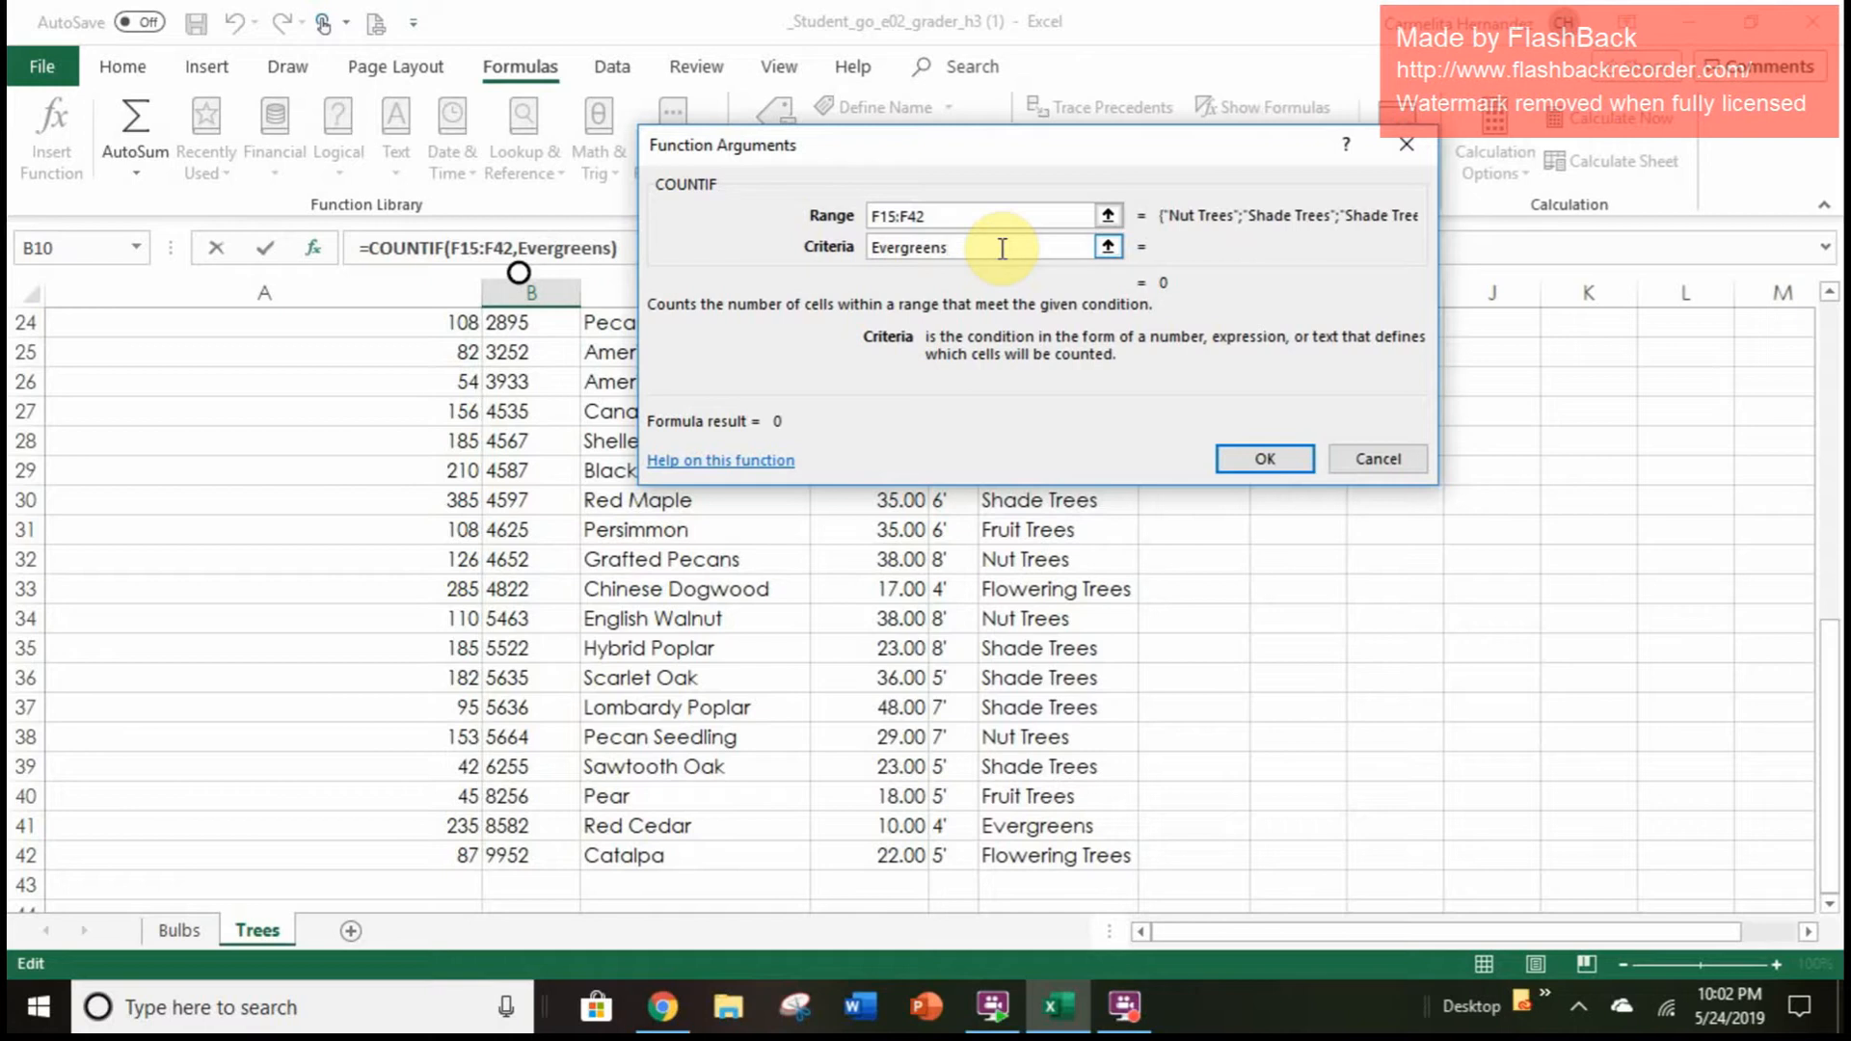
pyautogui.press('BackSpace')
pyautogui.write('s')
pyautogui.click(875, 248)
pyautogui.click(990, 249)
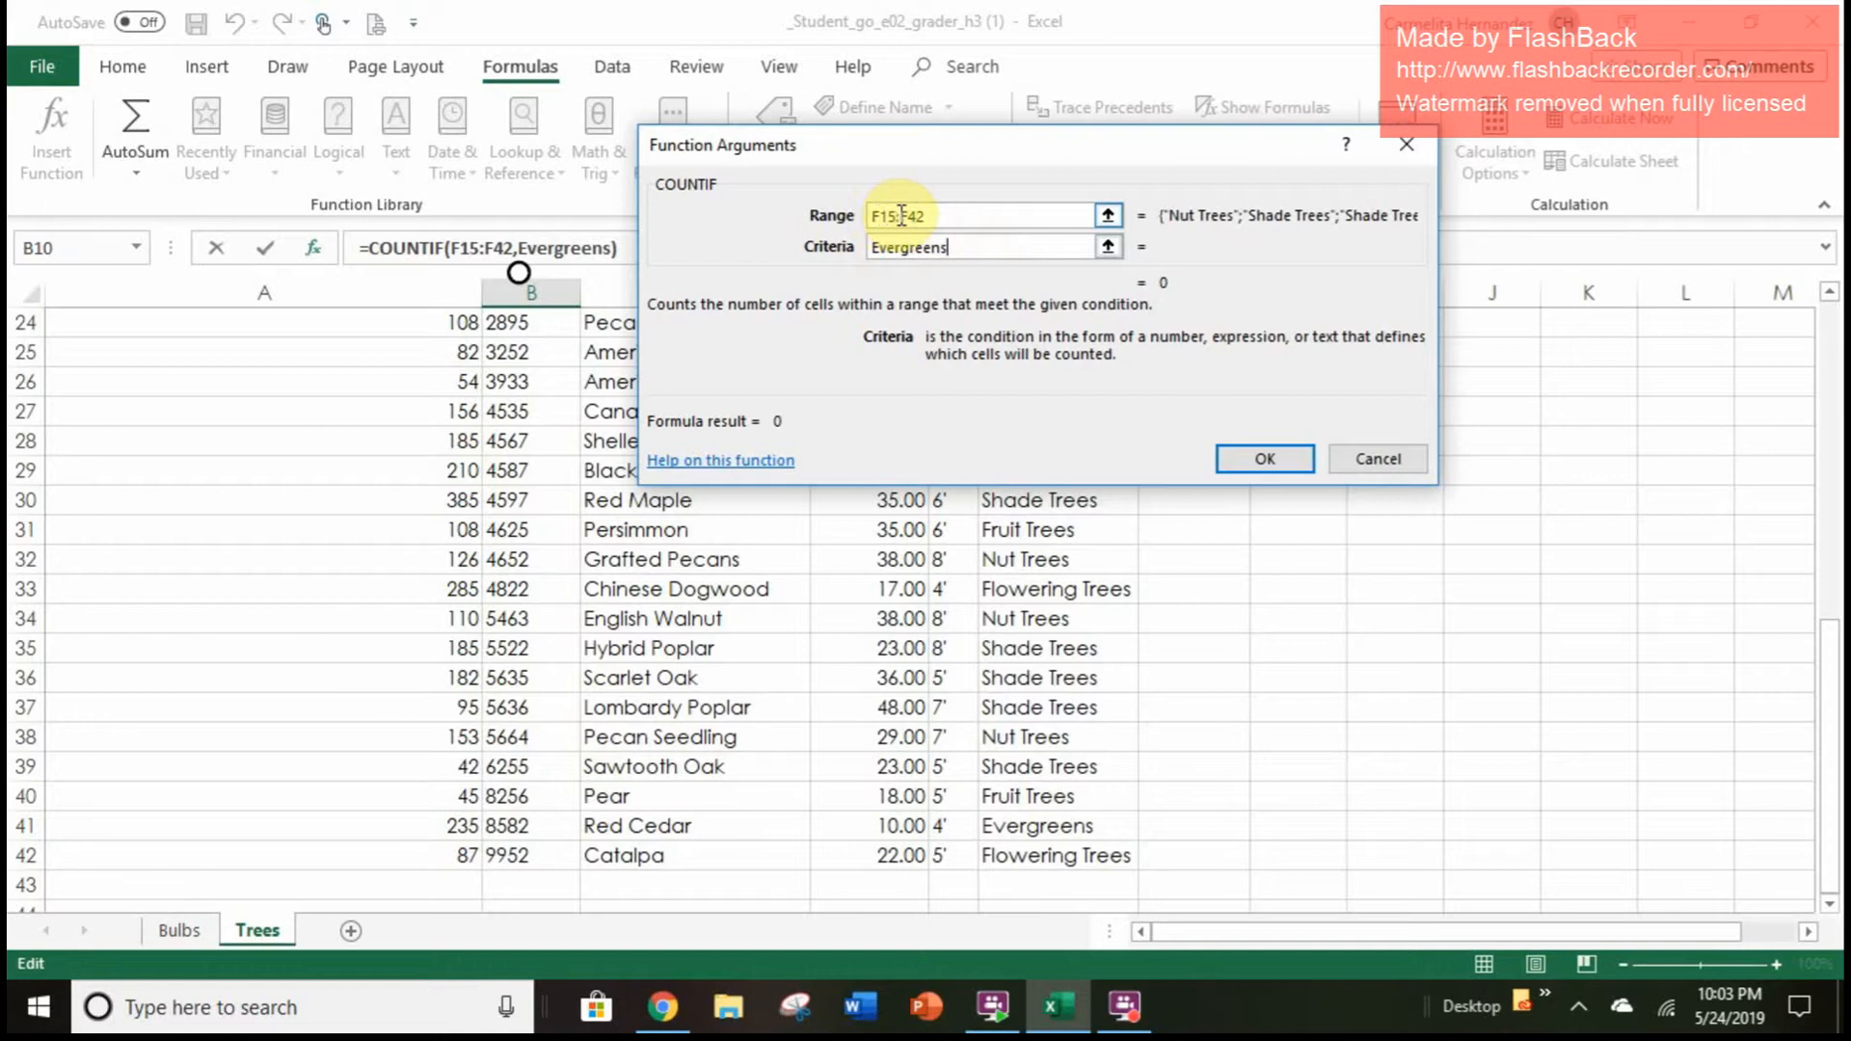
pyautogui.click(1265, 459)
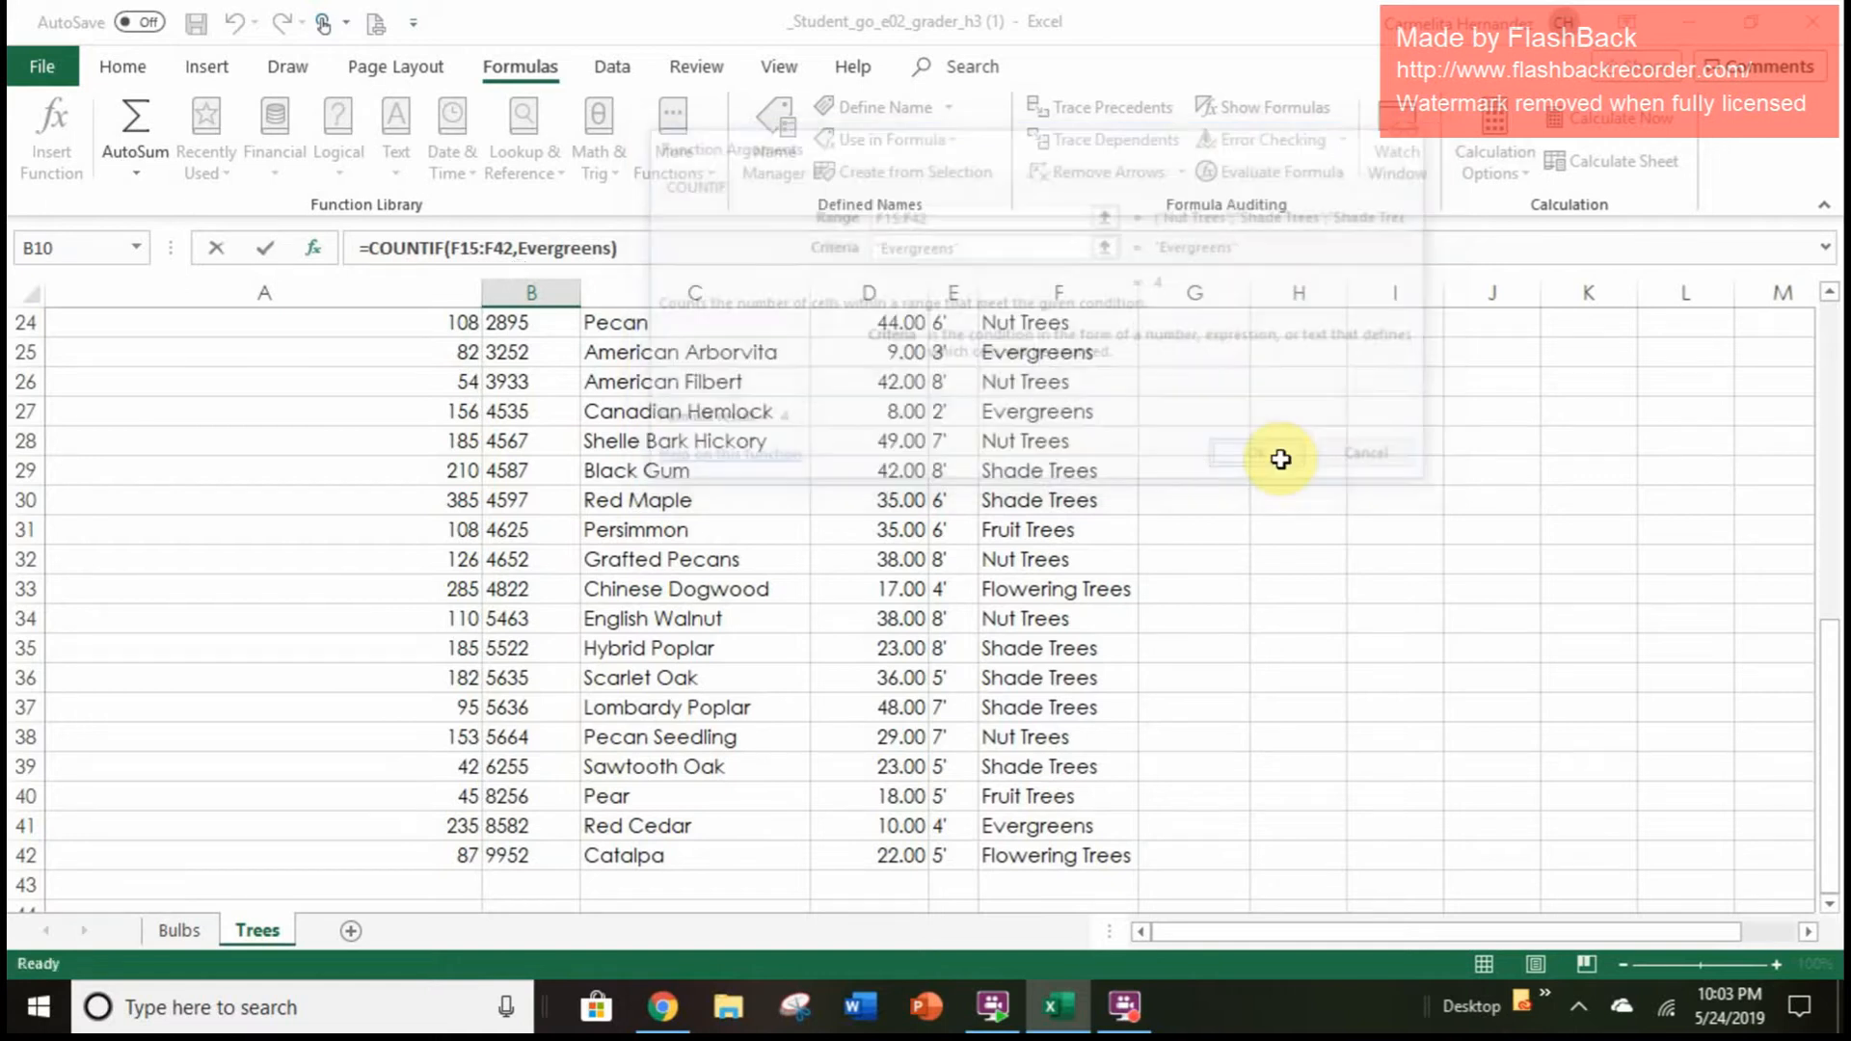
pyautogui.scroll(1, 629, 616)
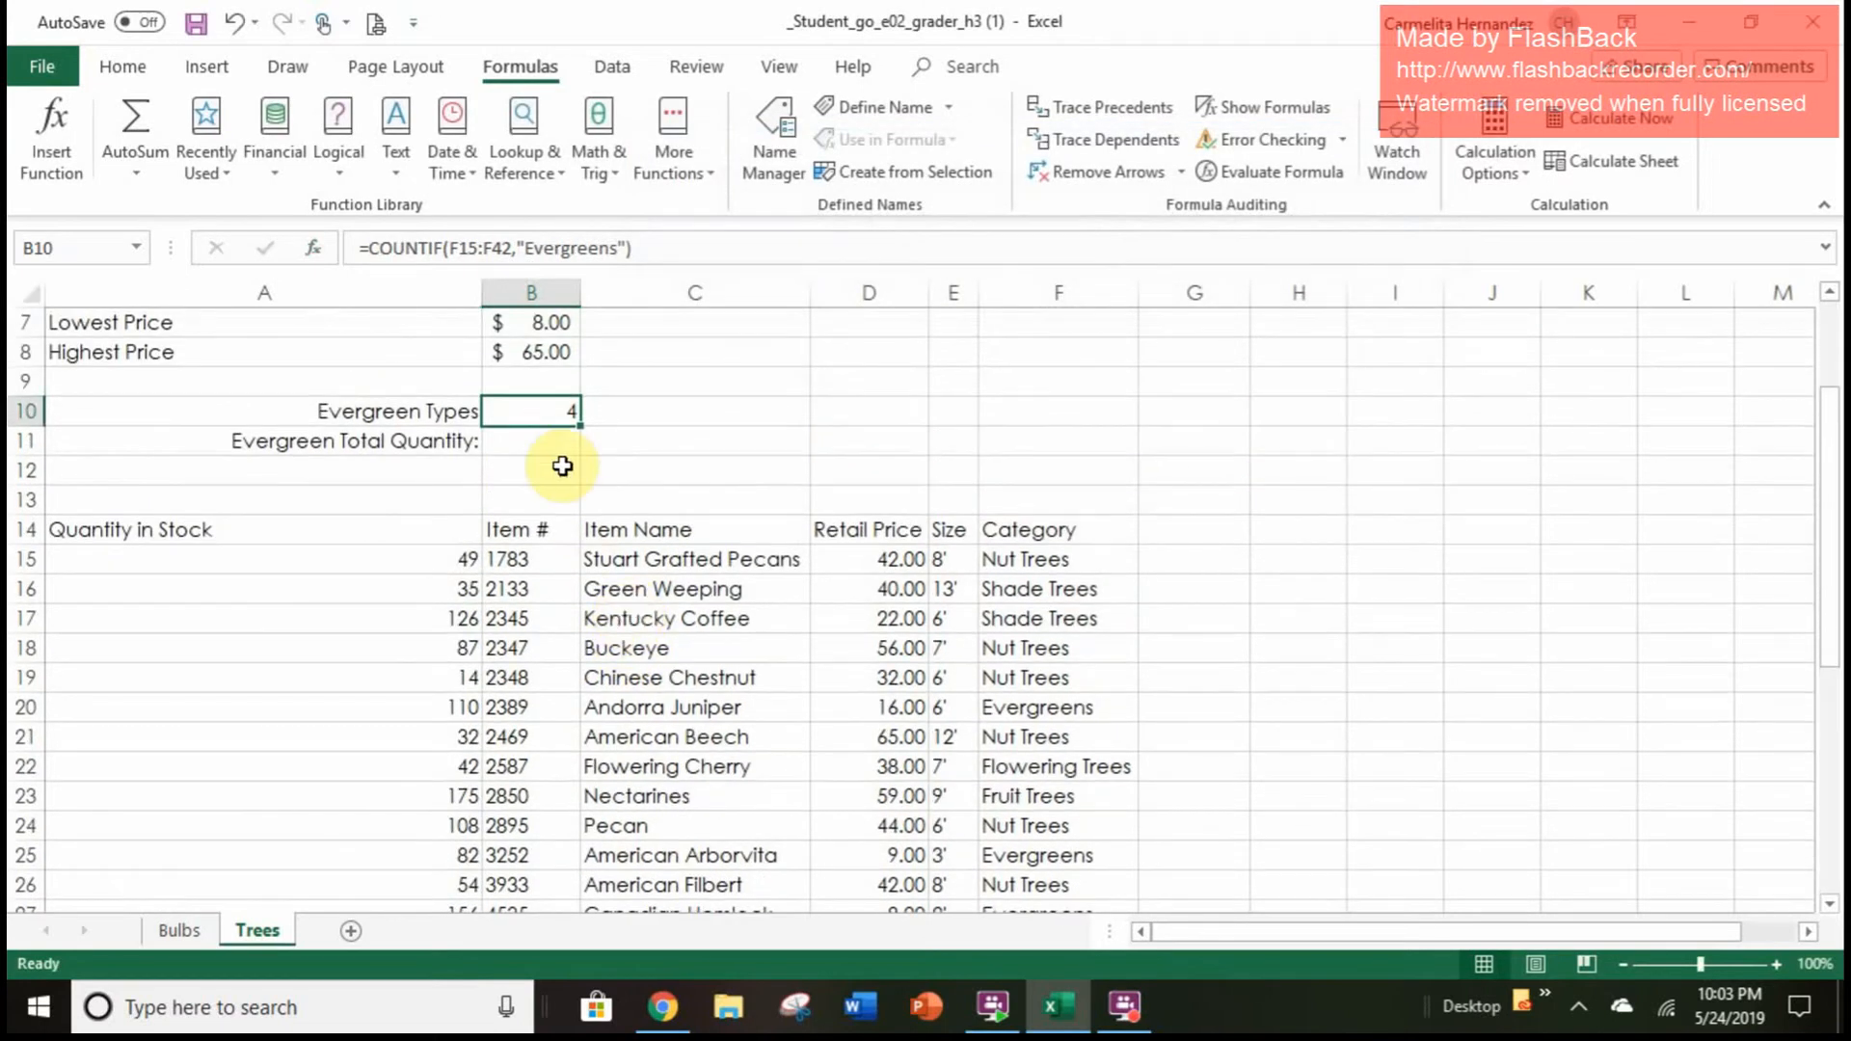
pyautogui.scroll(-2, 1095, 767)
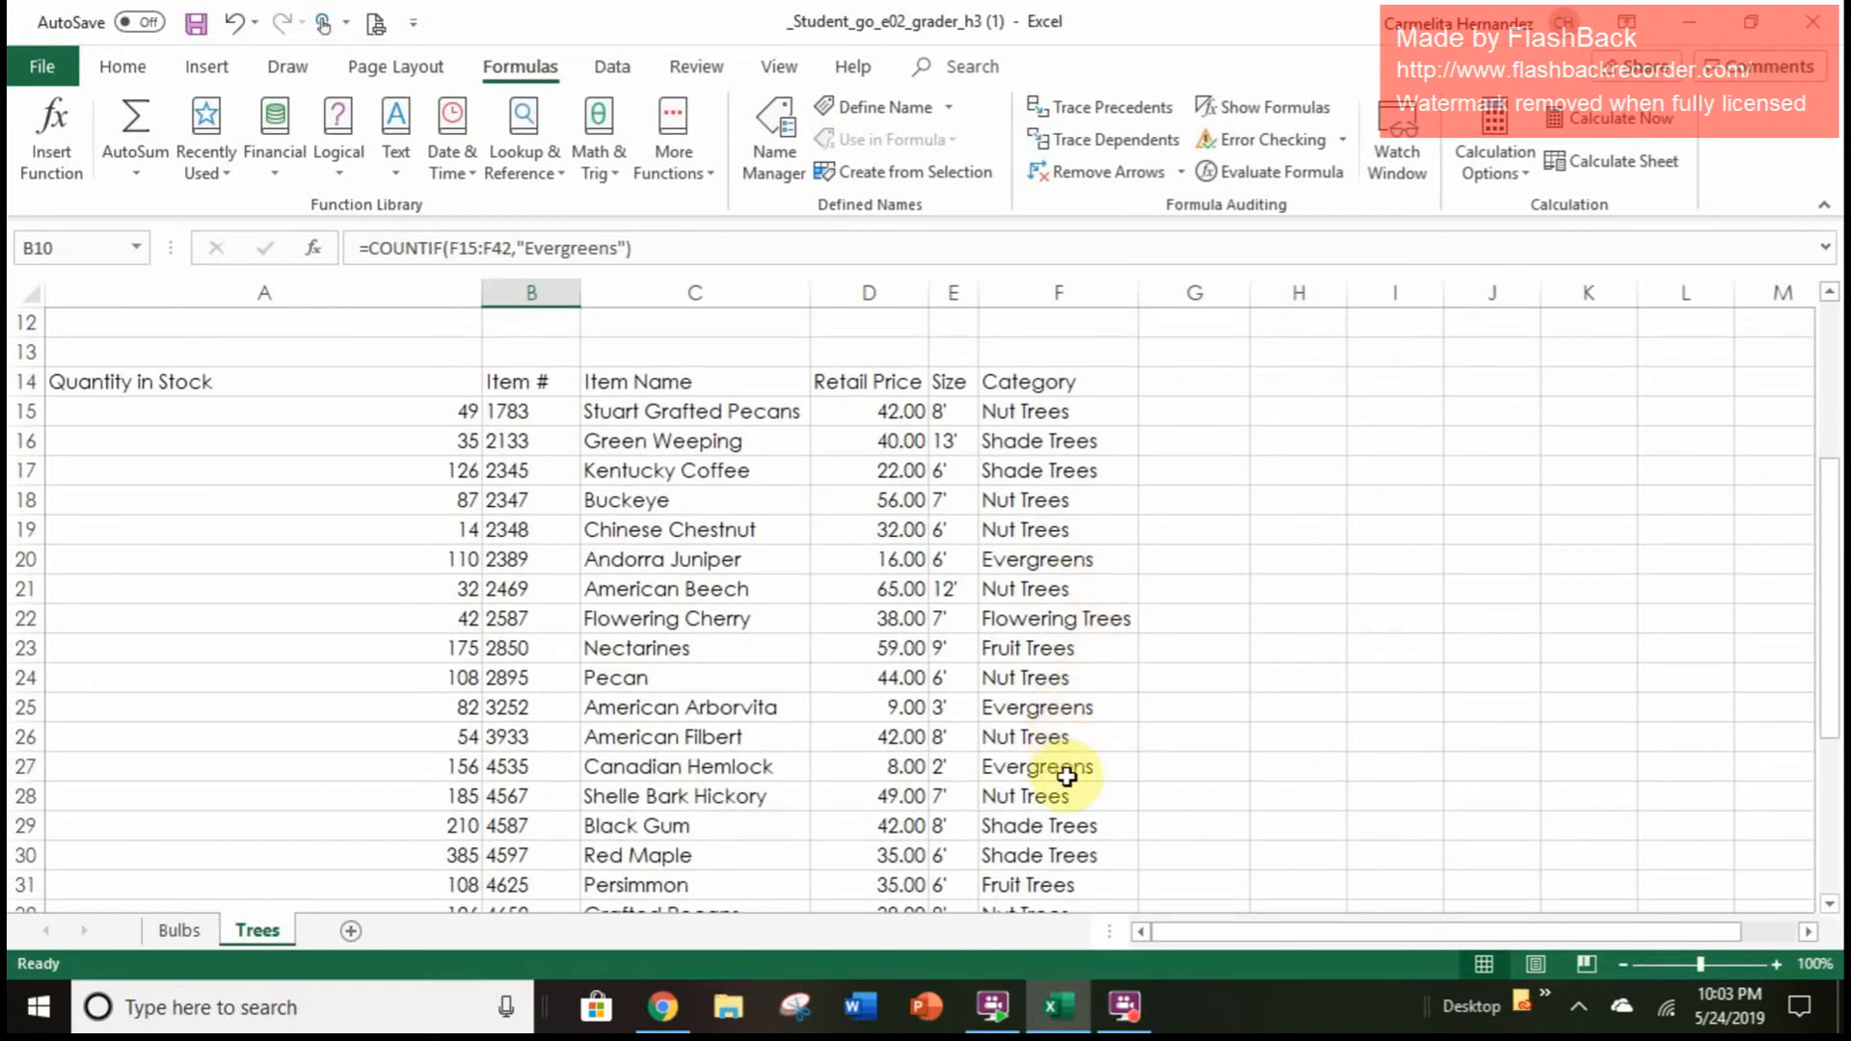
pyautogui.scroll(-3, 1067, 777)
pyautogui.scroll(-2, 1066, 777)
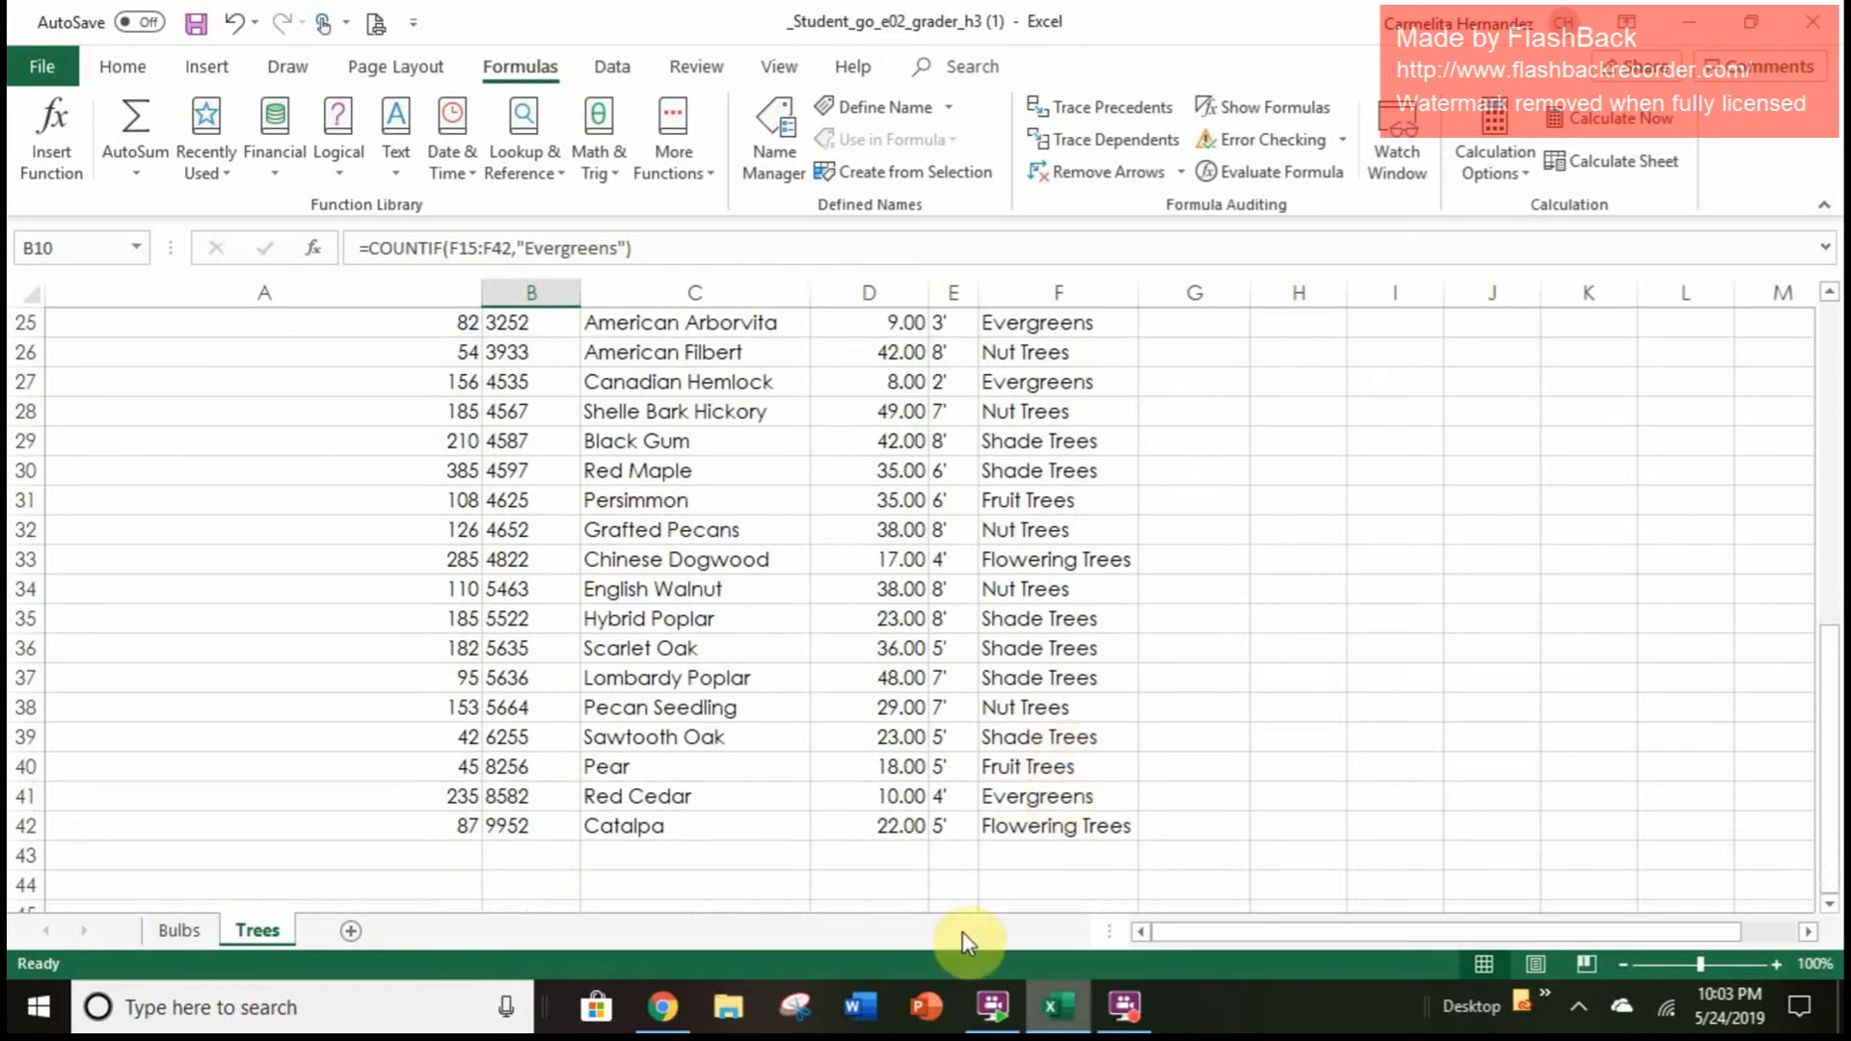
pyautogui.scroll(8, 602, 670)
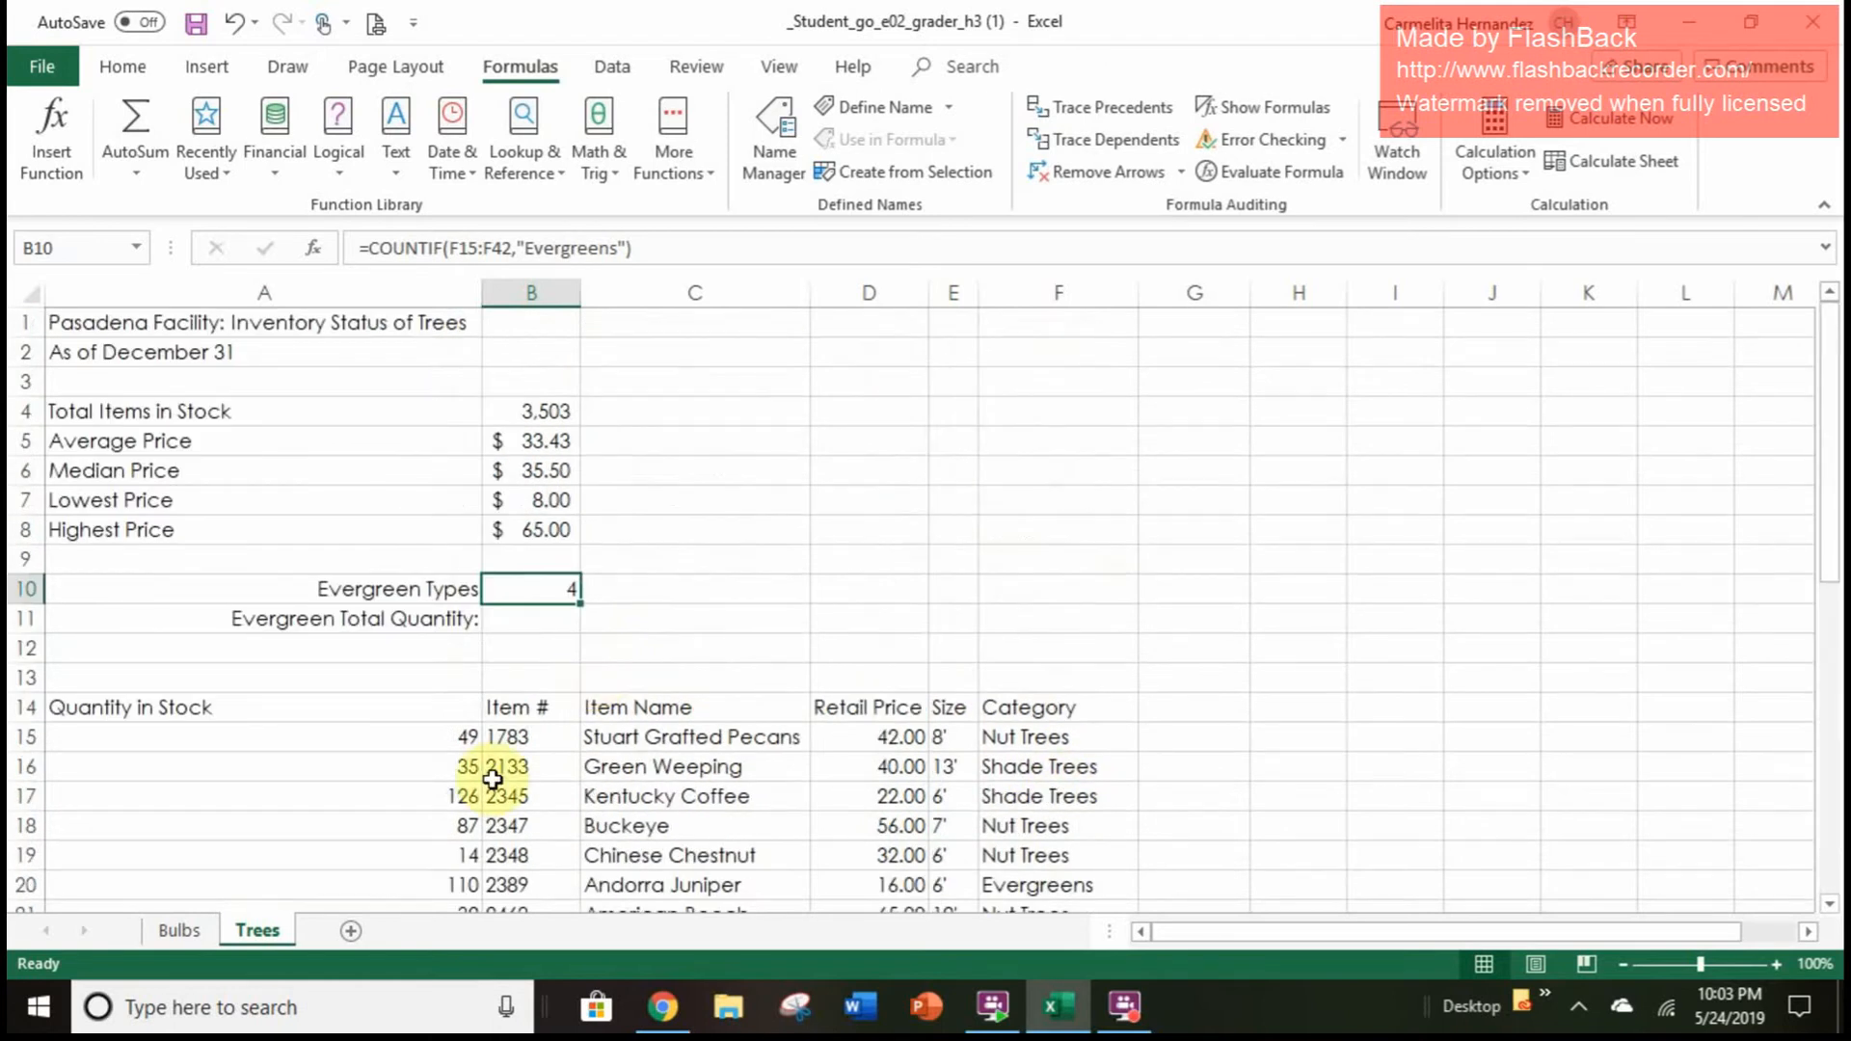
# Count the Tulip Types in cell B10 of the Bulbs sheet with COUNTIF over F15:F42 and the criteria Tulips
pyautogui.click(170, 940)
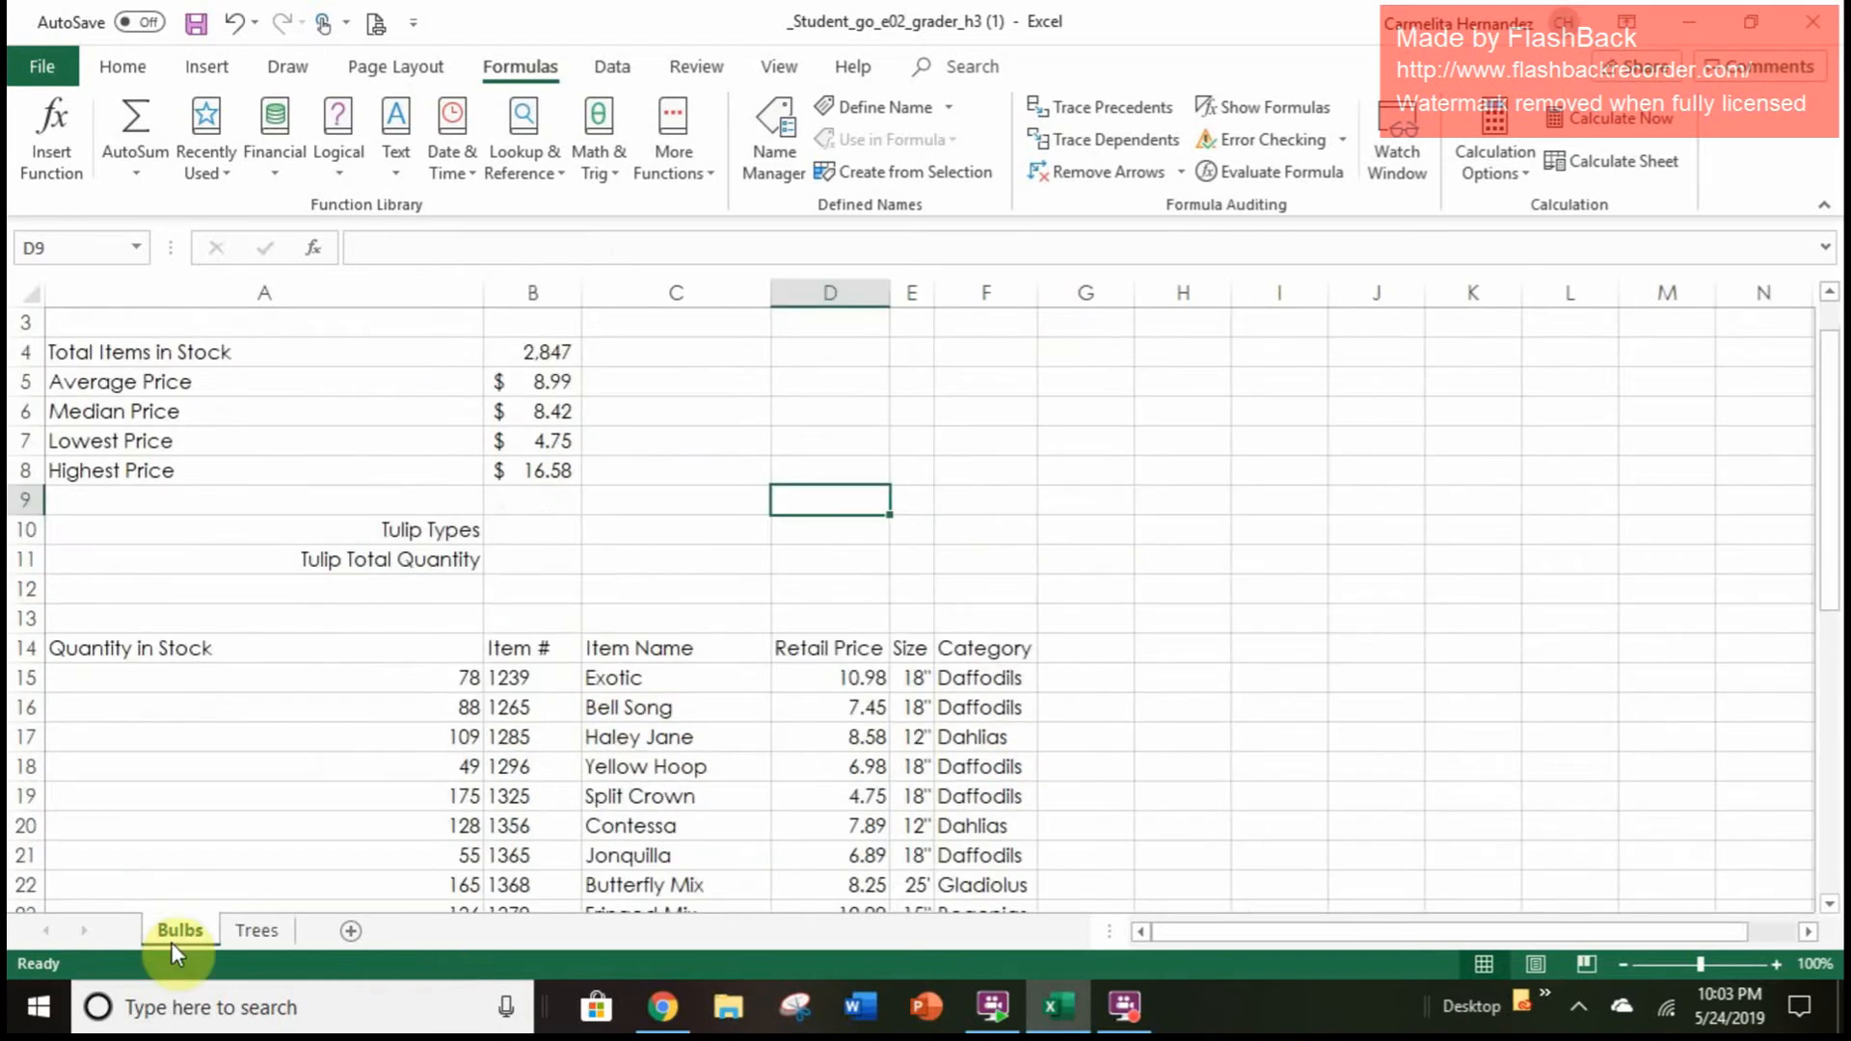
pyautogui.click(516, 529)
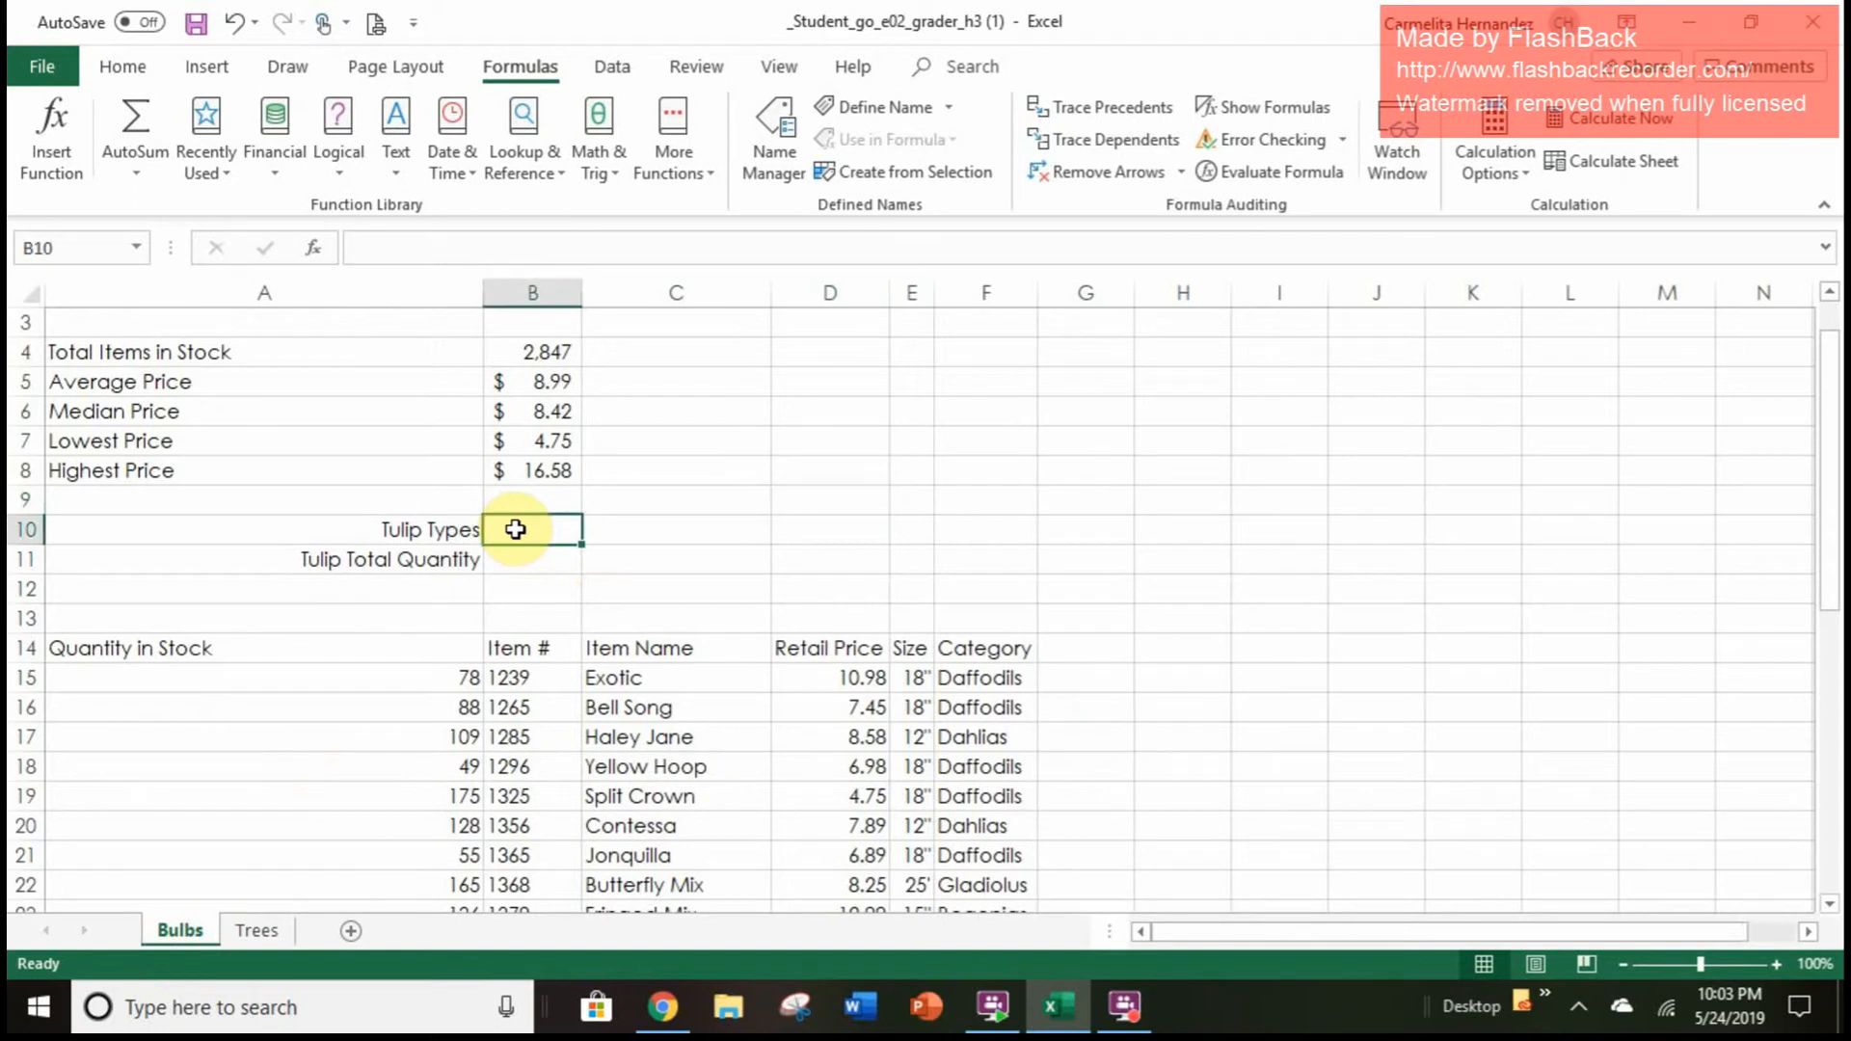
pyautogui.click(665, 169)
pyautogui.moveTo(698, 220)
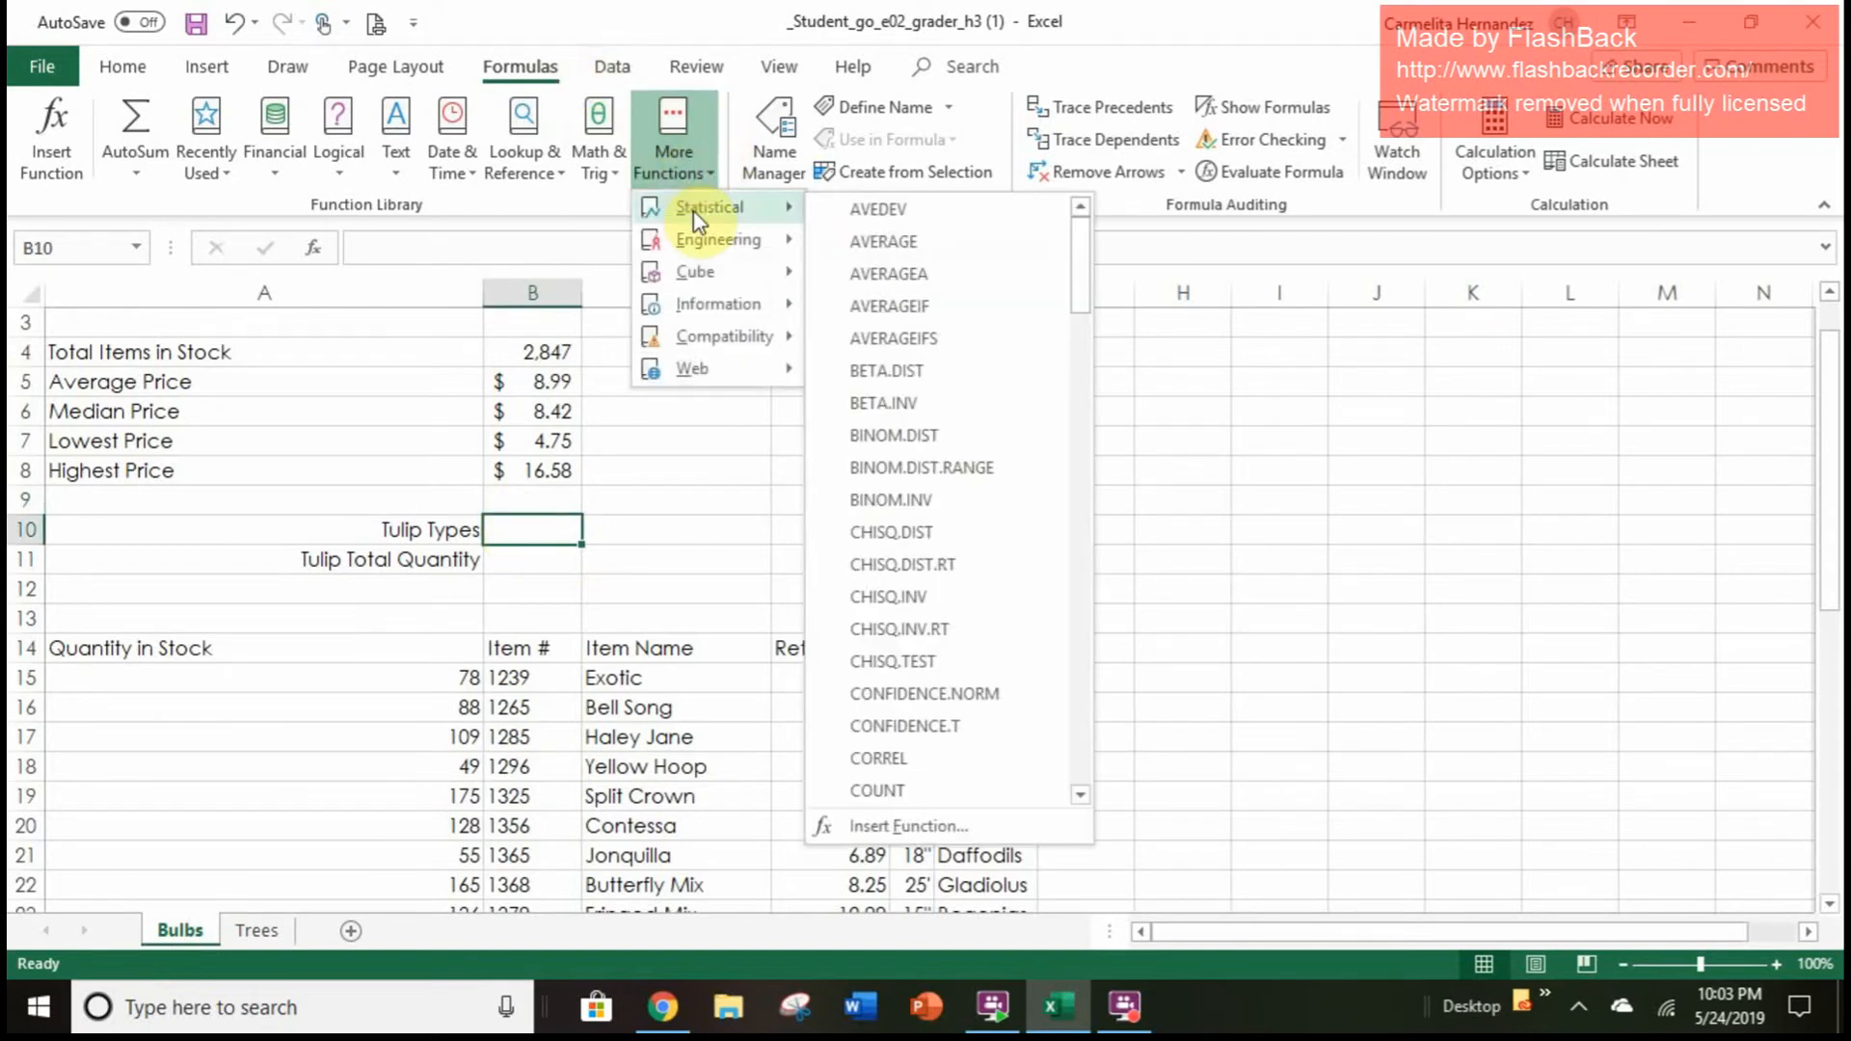
pyautogui.scroll(-2, 906, 505)
pyautogui.scroll(-3, 906, 505)
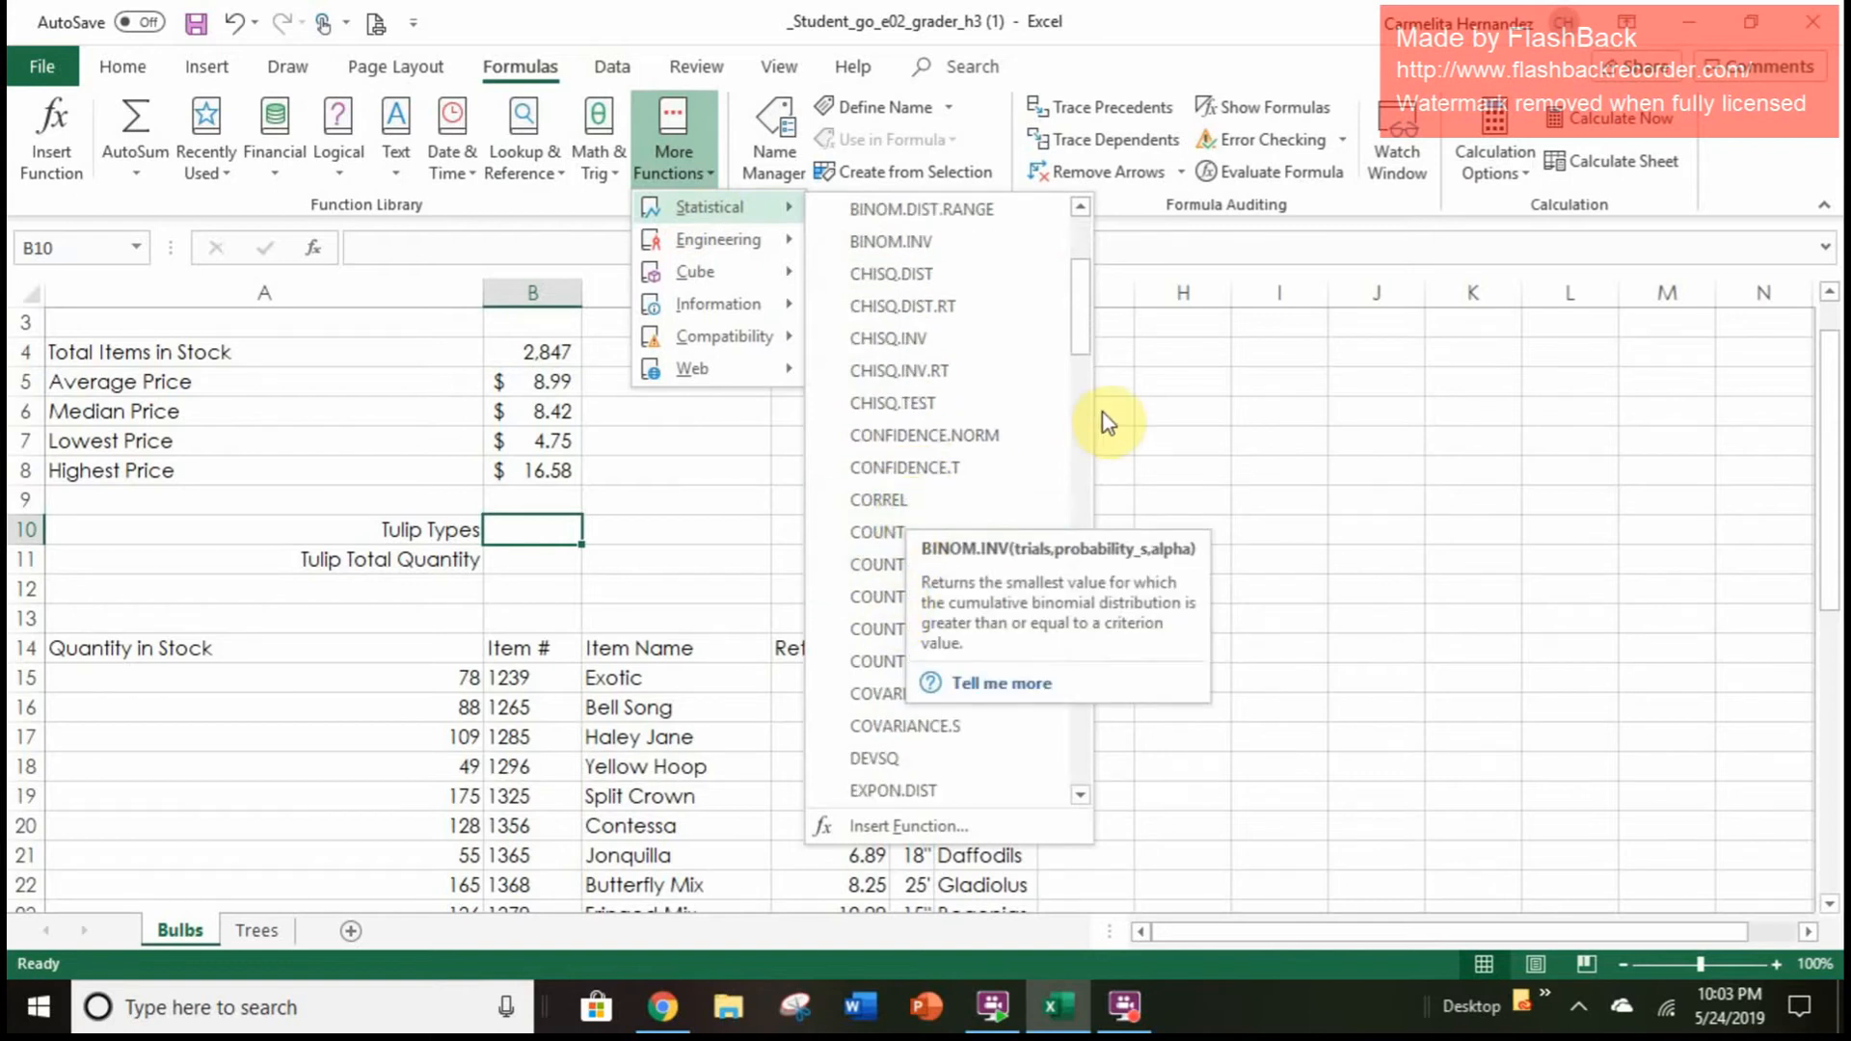
pyautogui.click(1079, 435)
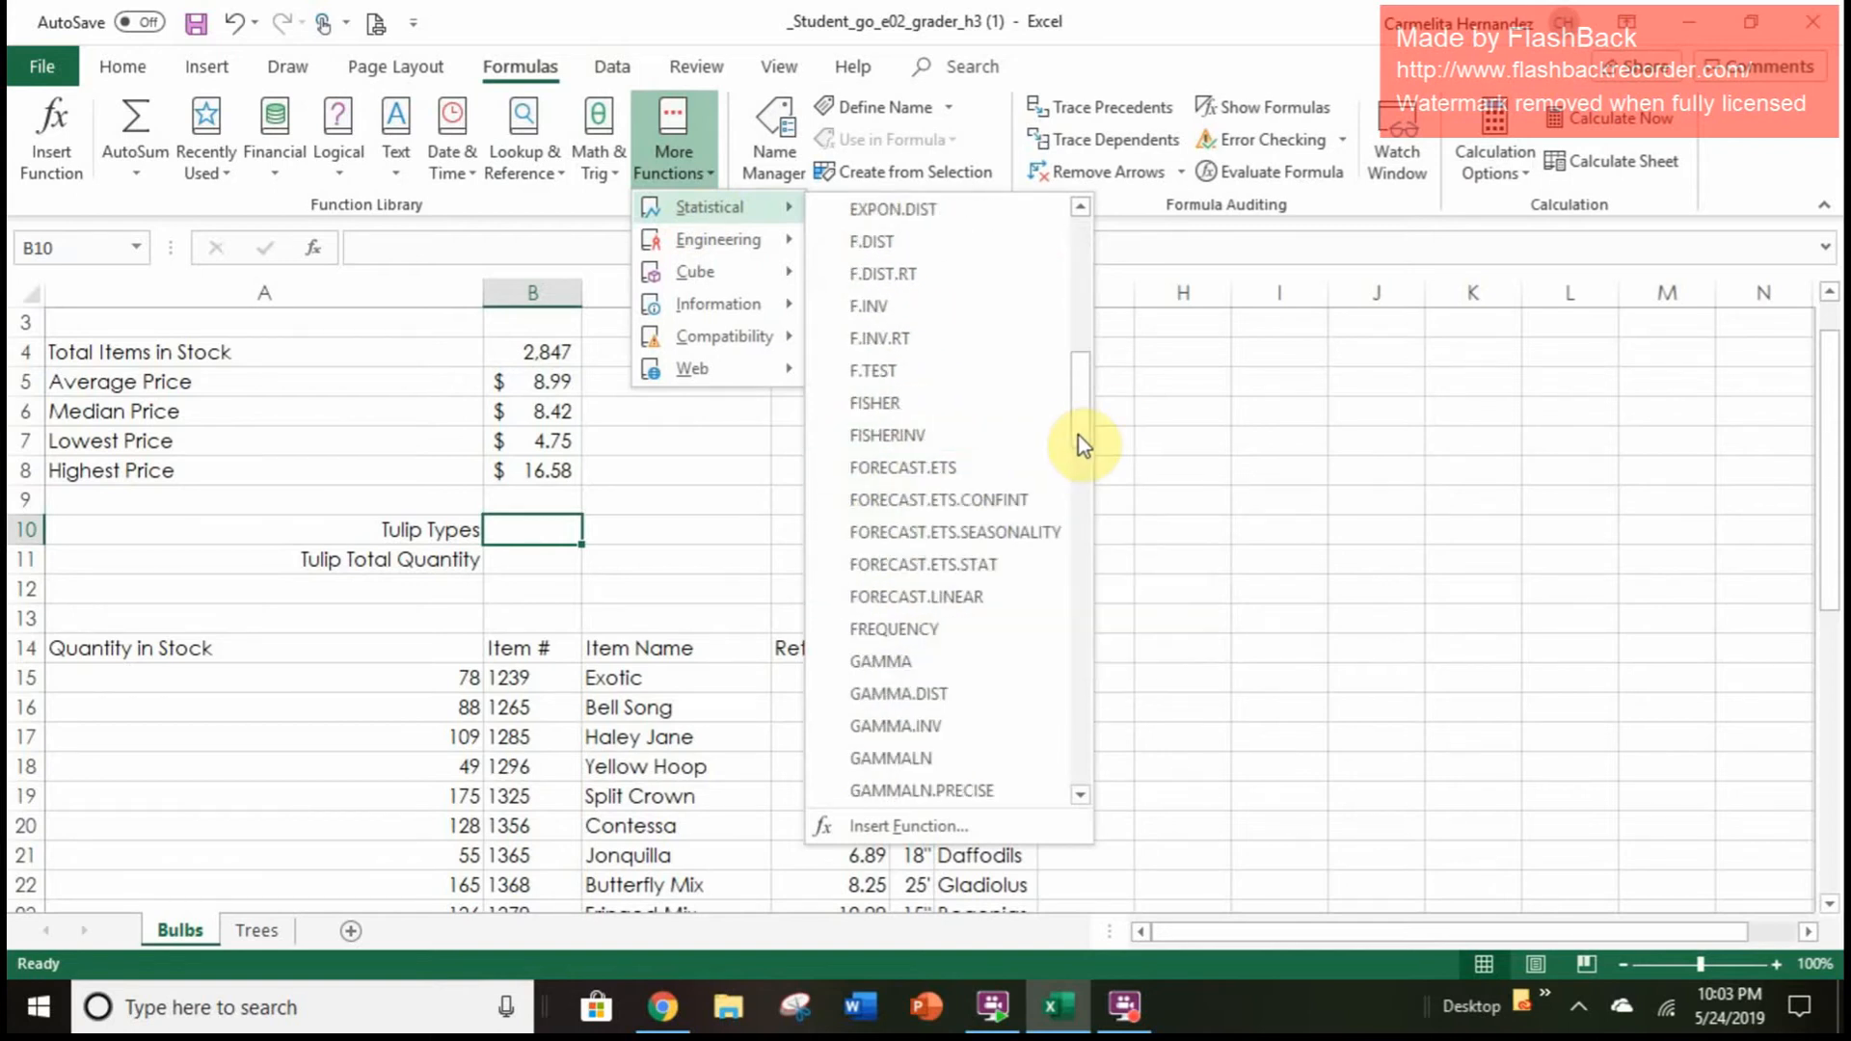
pyautogui.moveTo(1078, 392); pyautogui.dragTo(1078, 338)
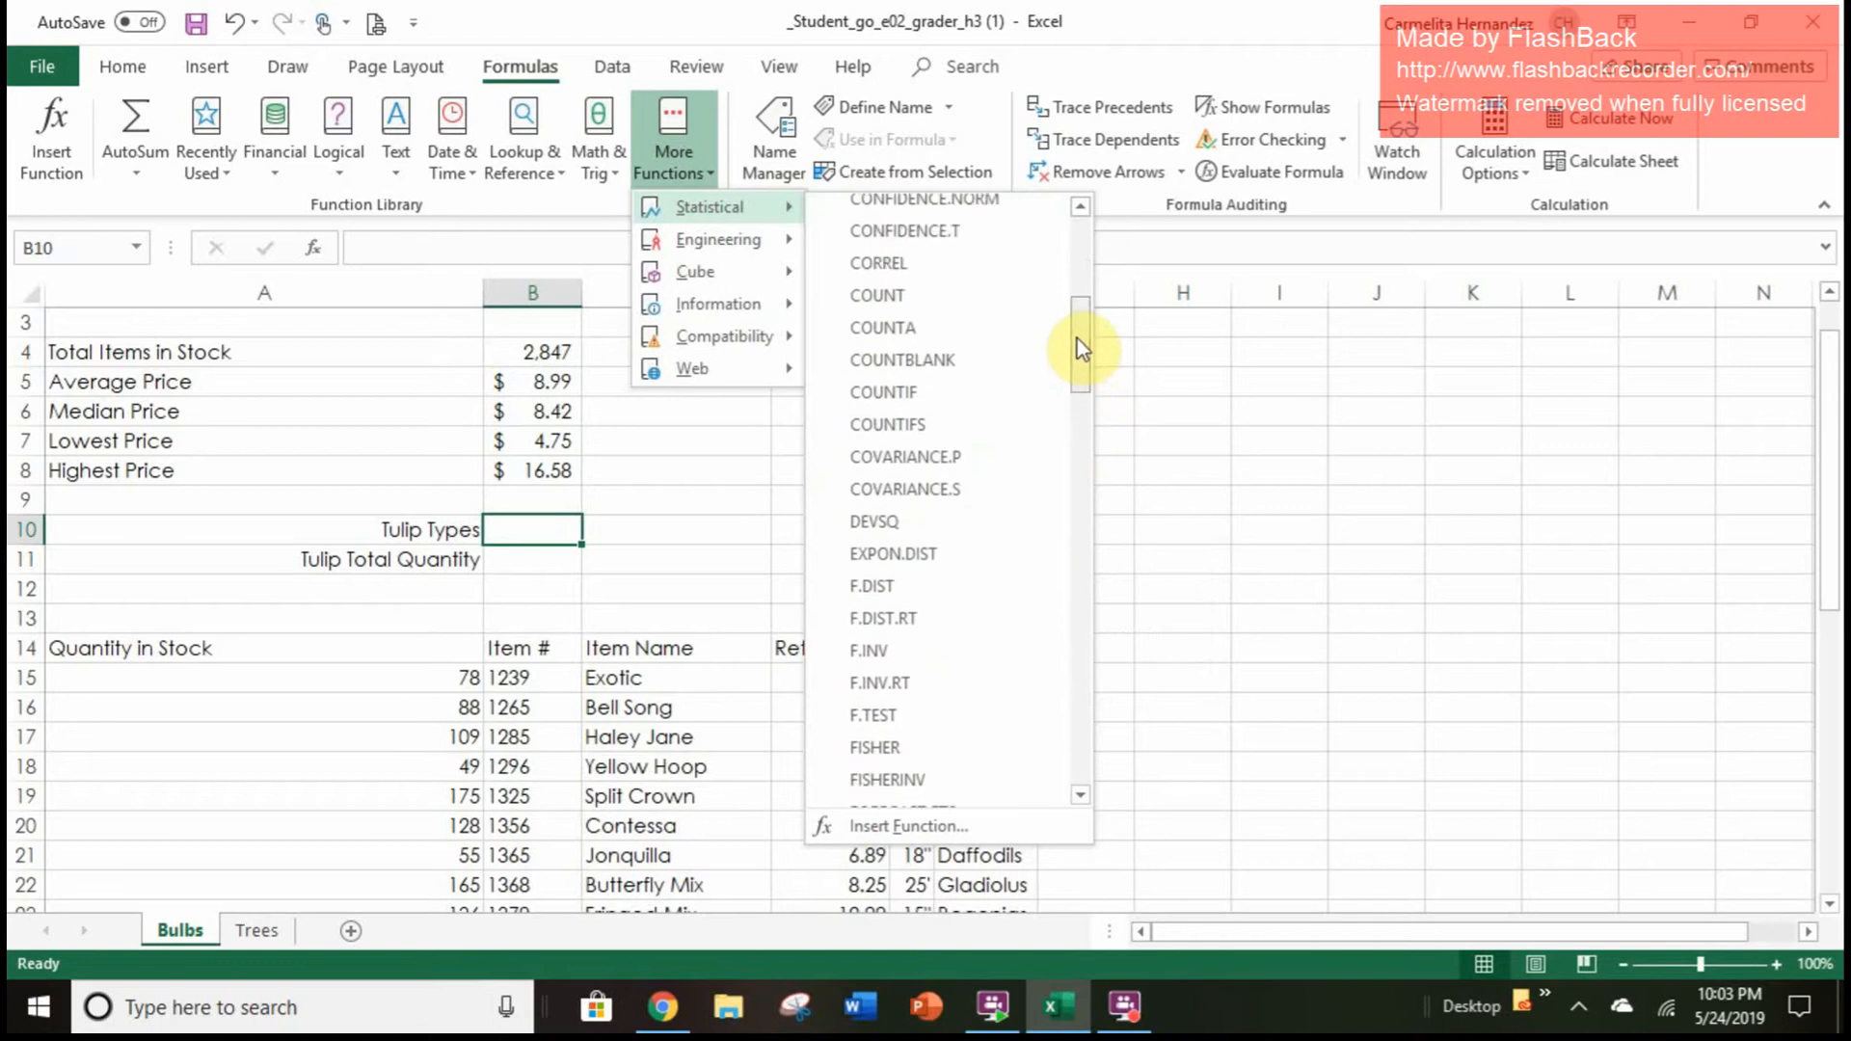
pyautogui.click(975, 390)
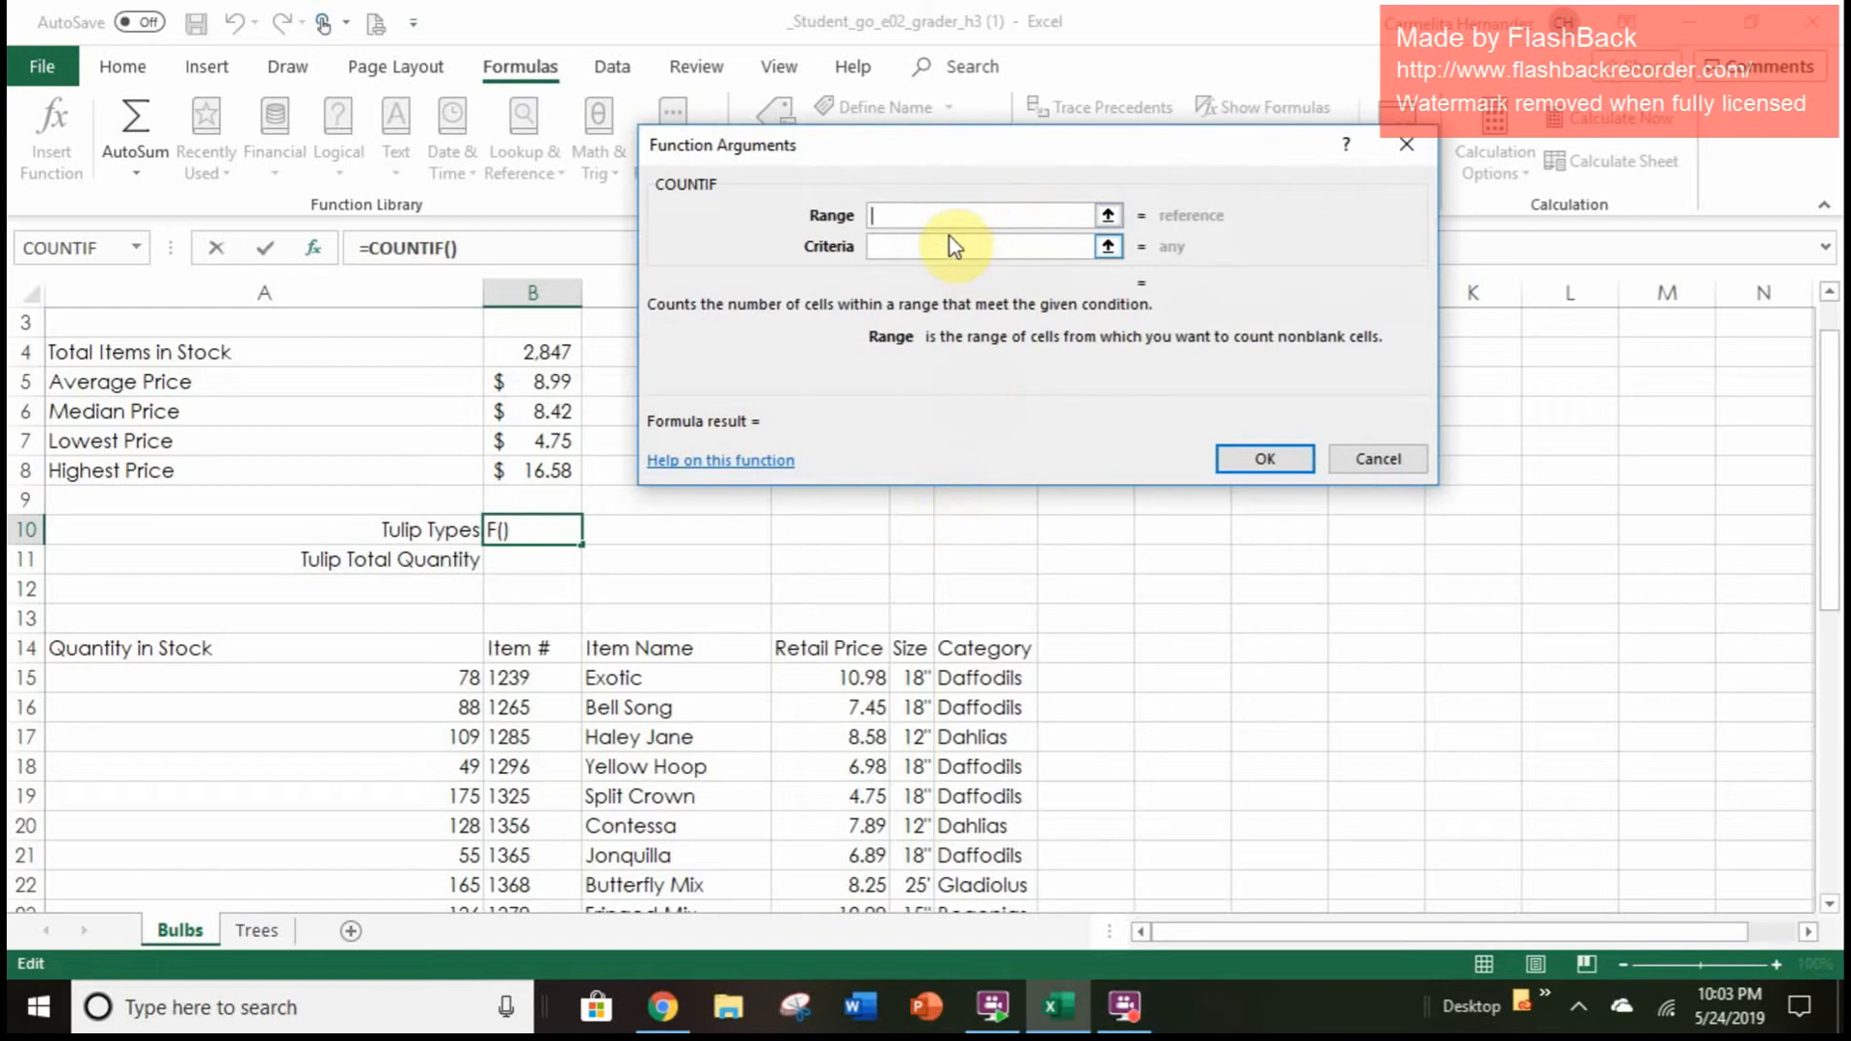
pyautogui.moveTo(974, 677); pyautogui.dragTo(992, 865)
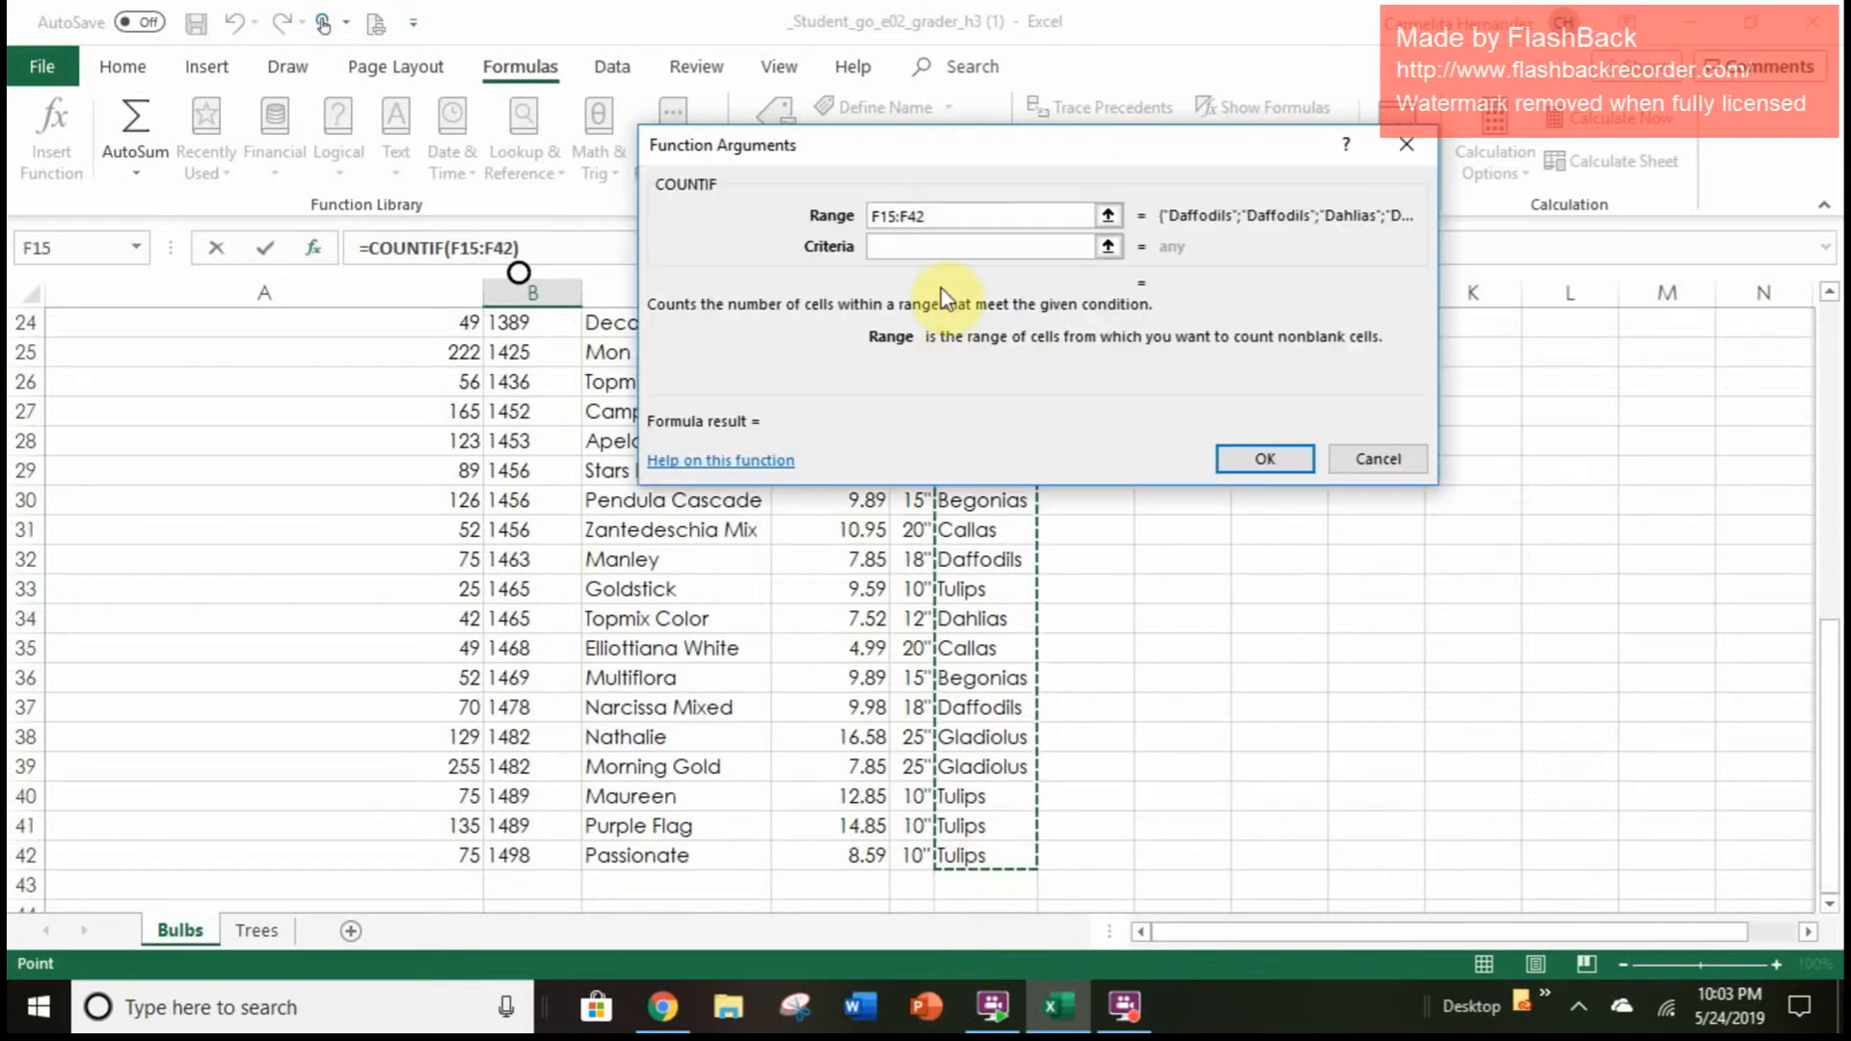
pyautogui.click(944, 246)
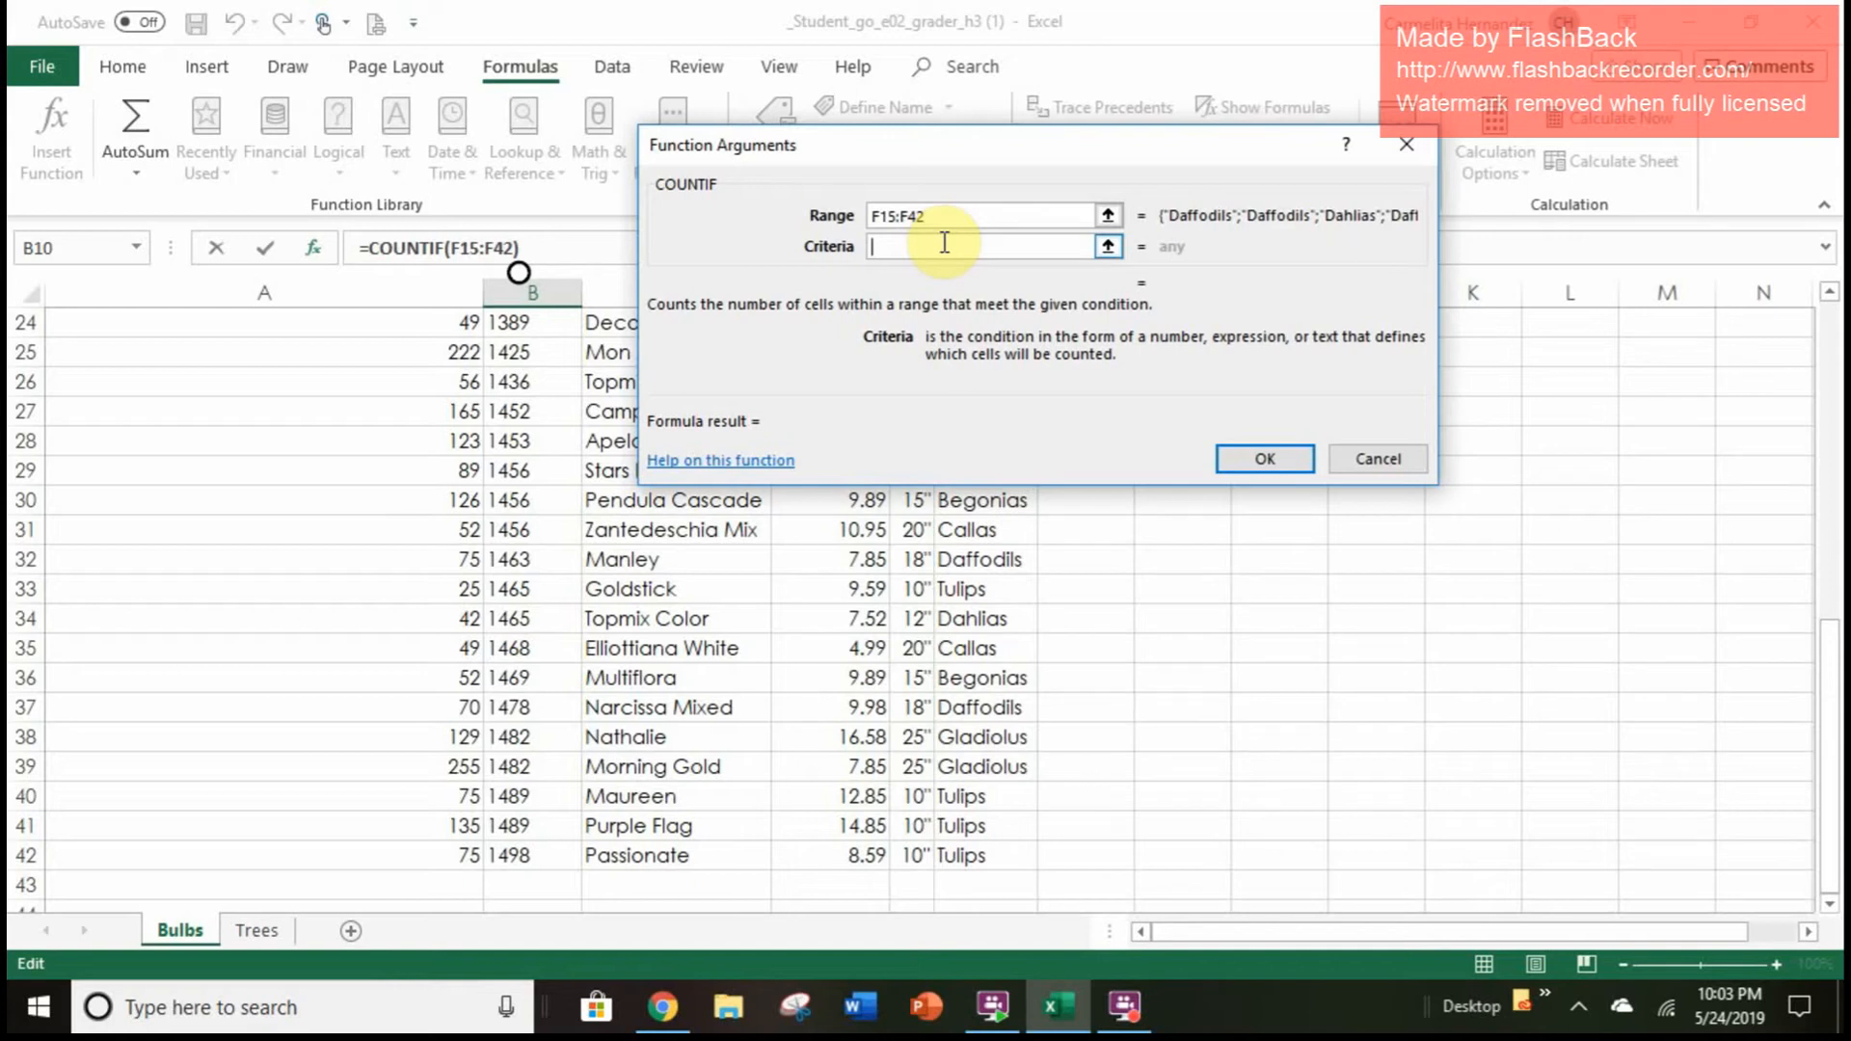
pyautogui.write('Tulips')
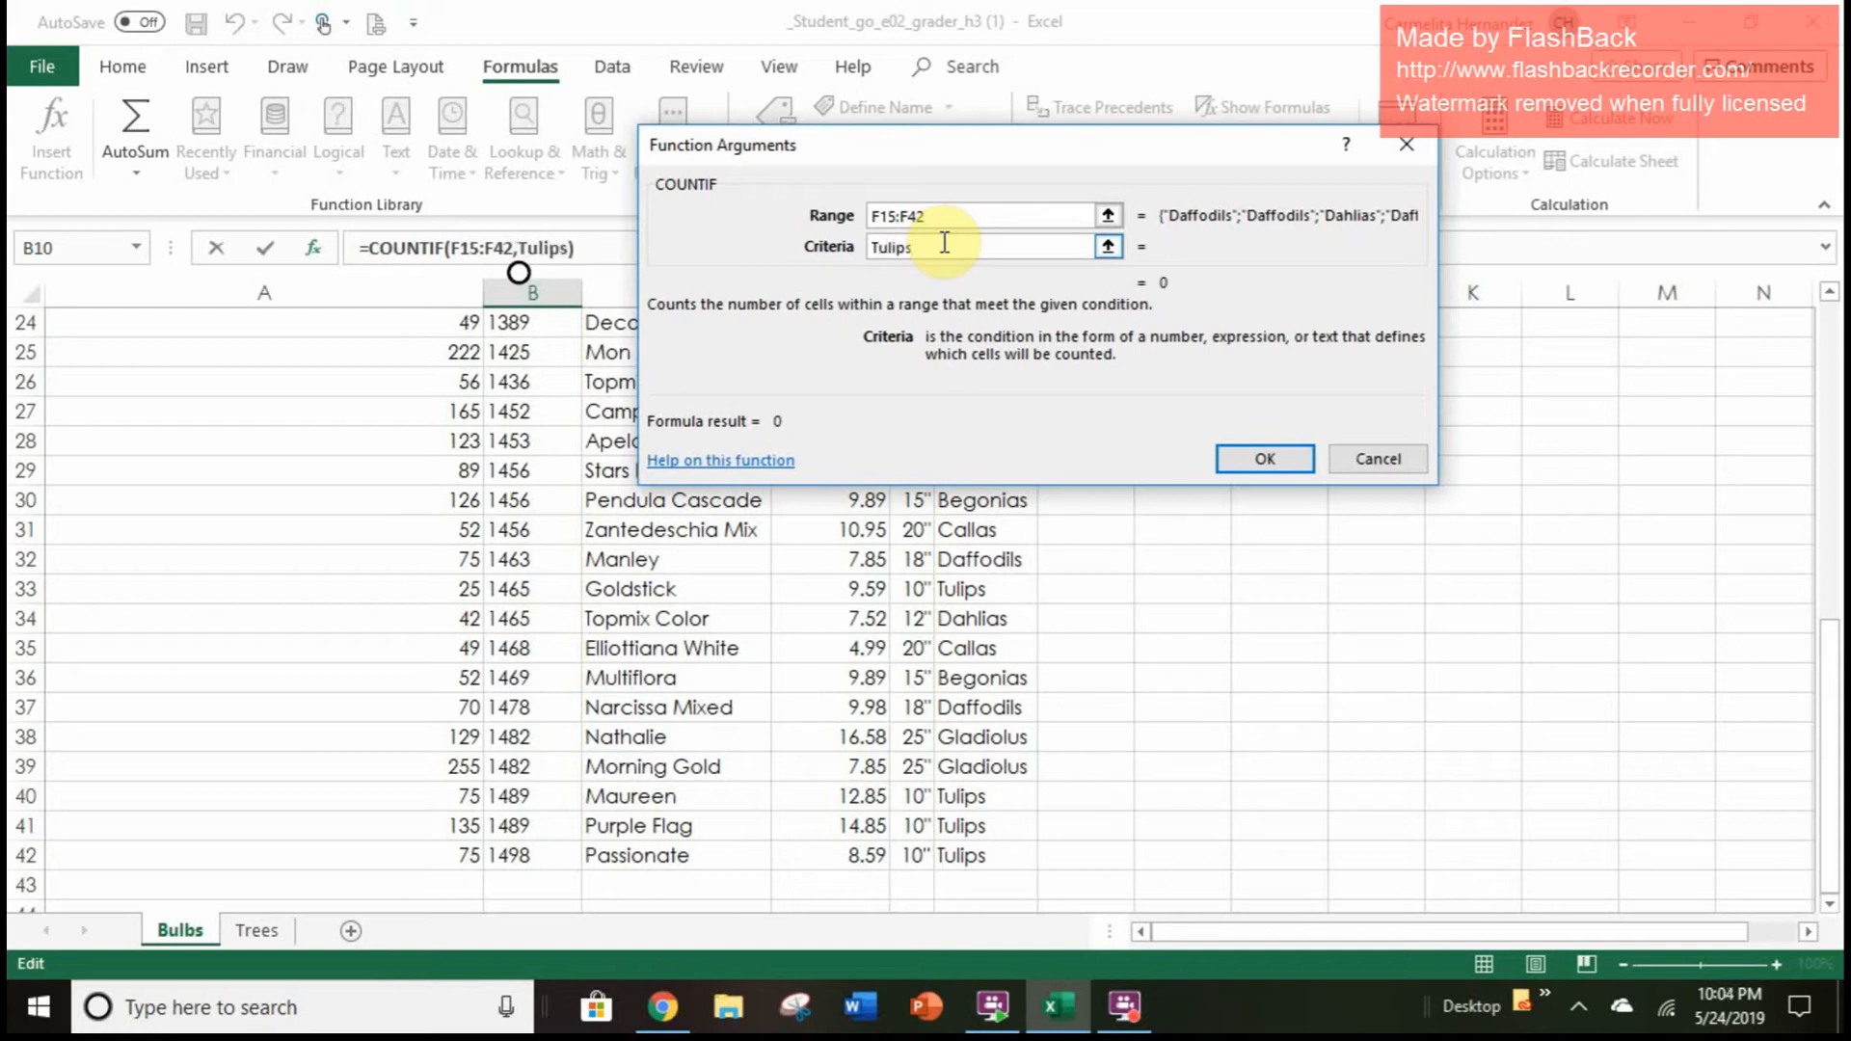
pyautogui.click(1265, 459)
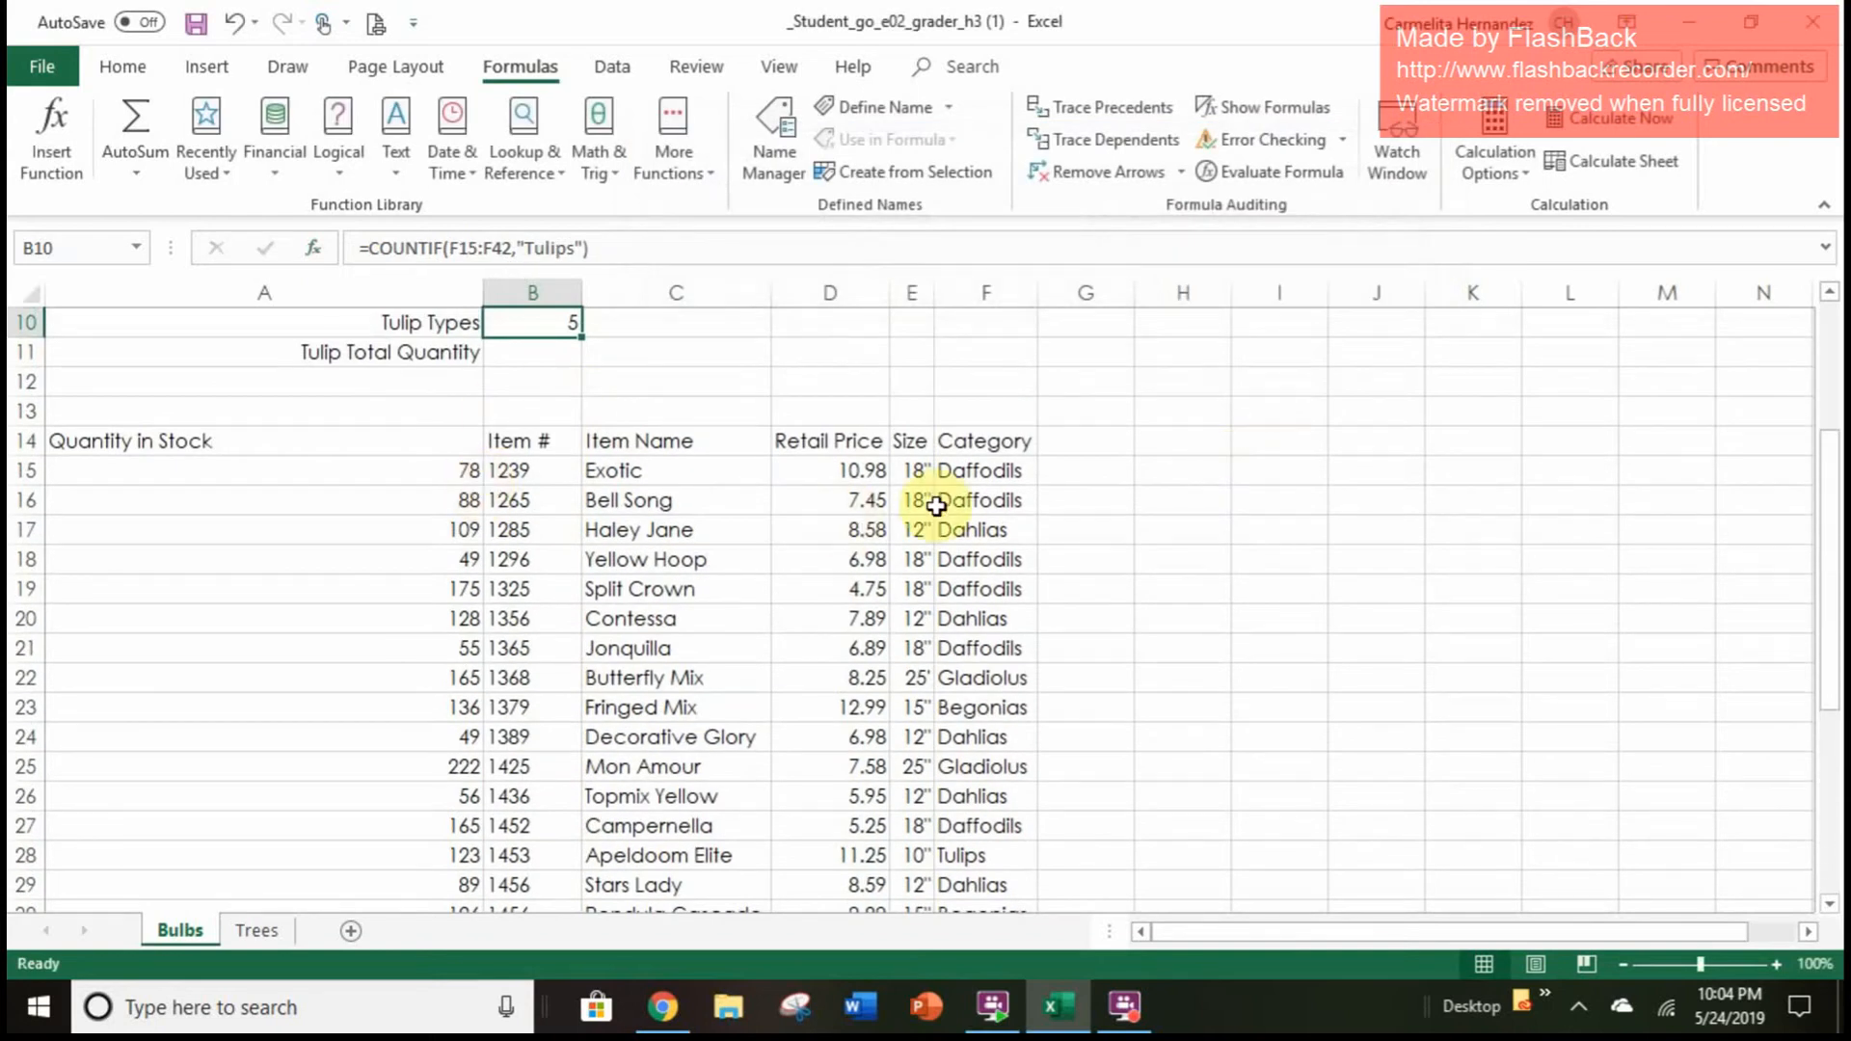
# Enter the column heading Stock Level in cell G14 of the Bulbs sheet, beside Category
pyautogui.scroll(2, 686, 454)
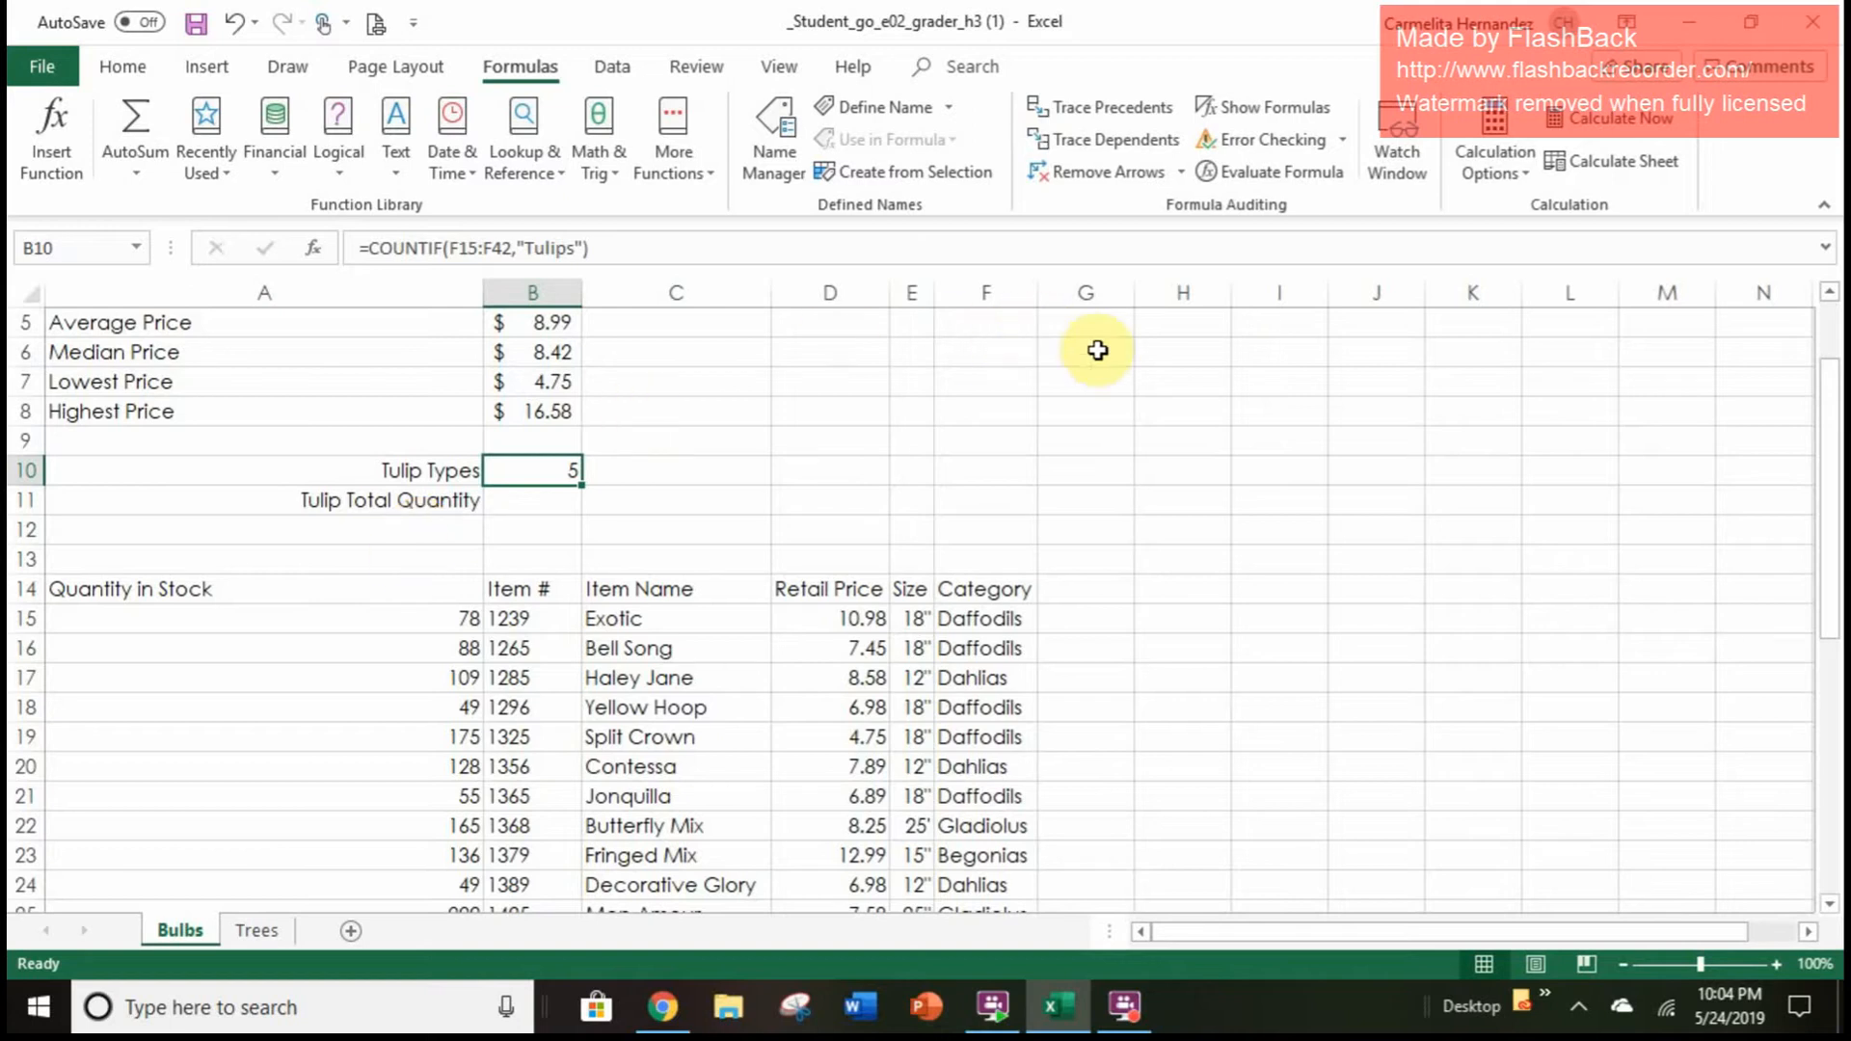
pyautogui.click(1079, 594)
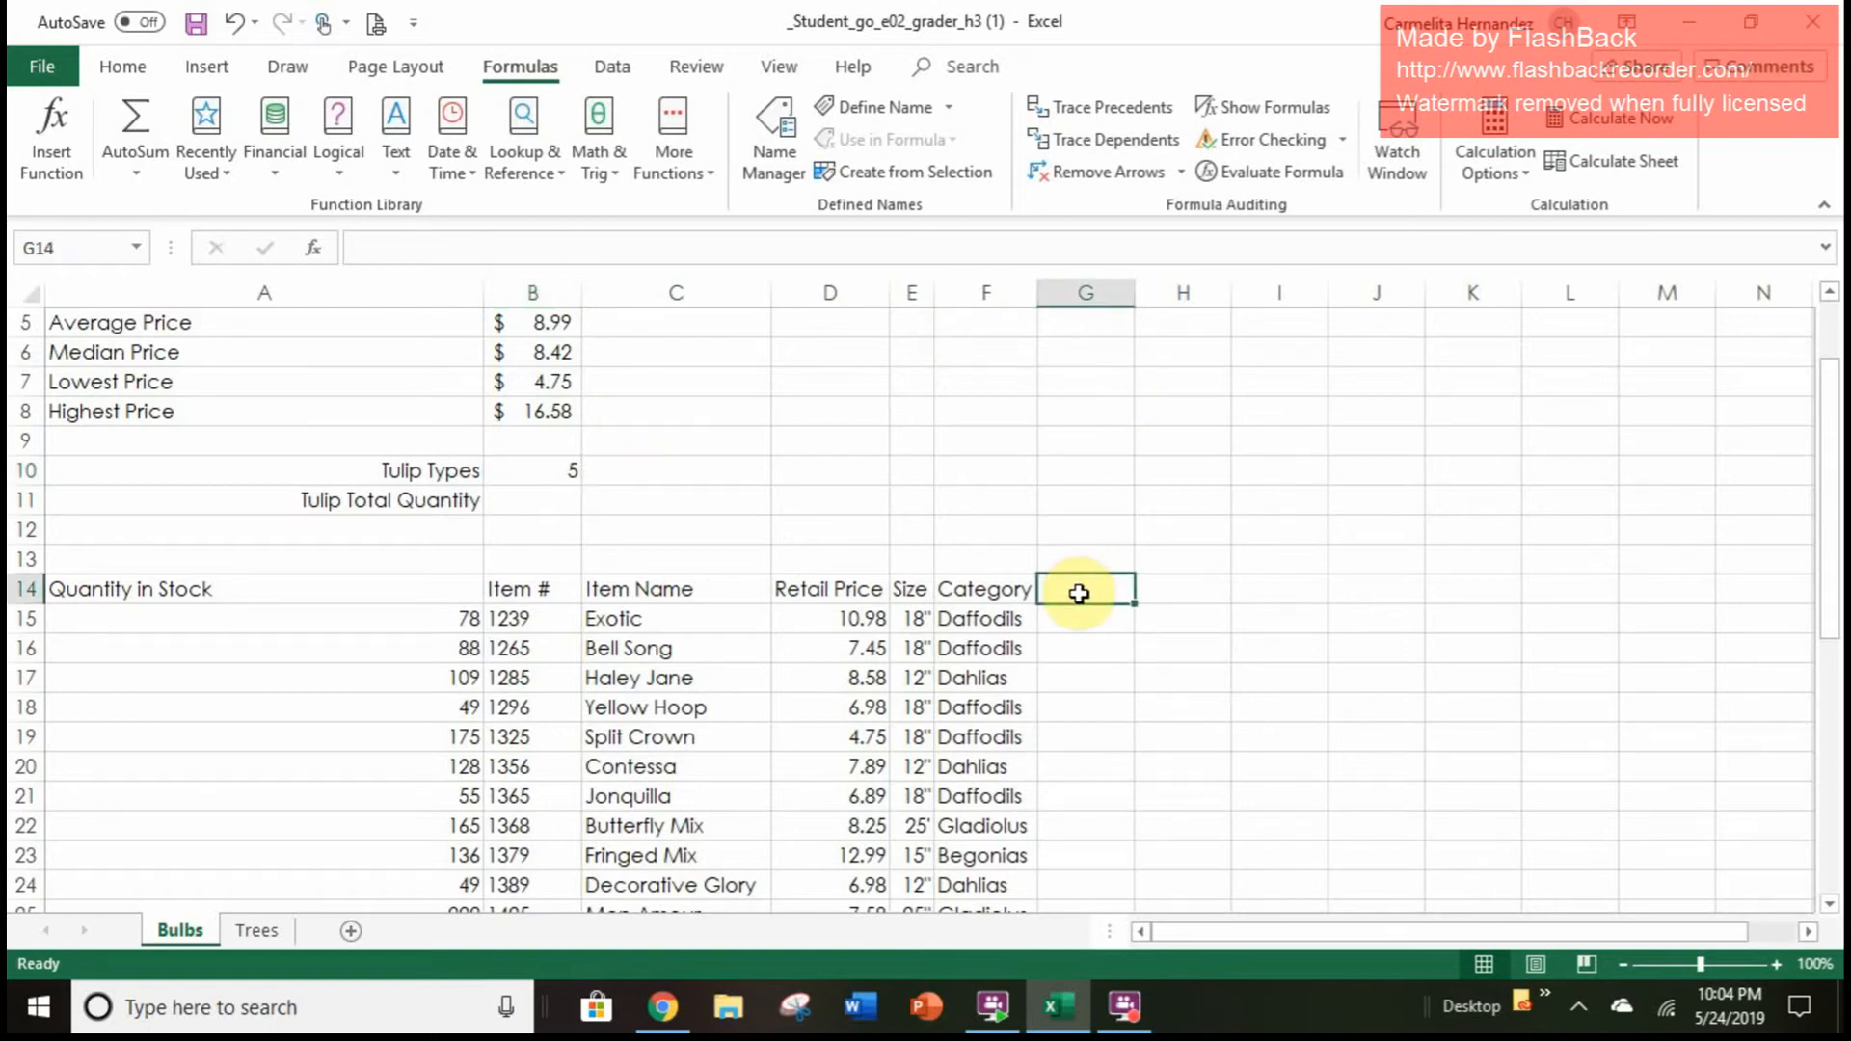
pyautogui.write('Sto')
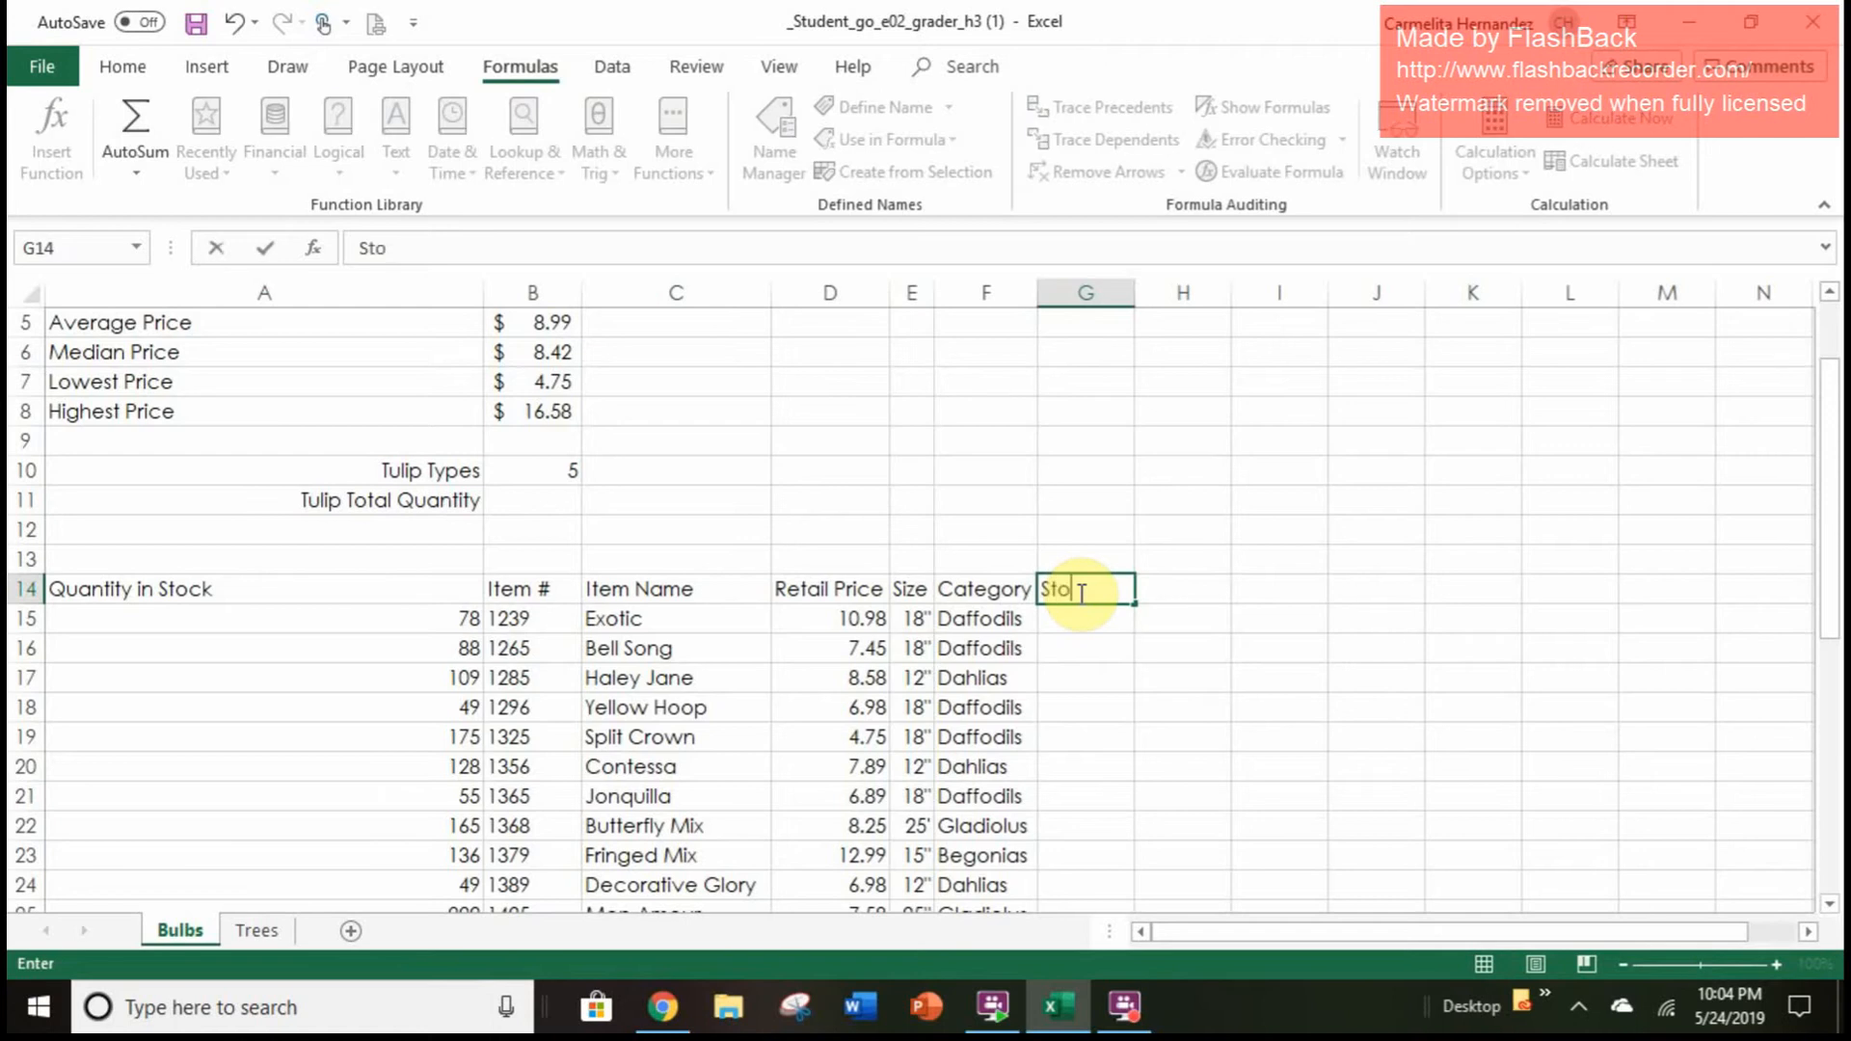
pyautogui.write('ck Level')
# Start an IF formula in cell G15 of the Bulbs sheet with the logical test A15<75
pyautogui.click(1086, 618)
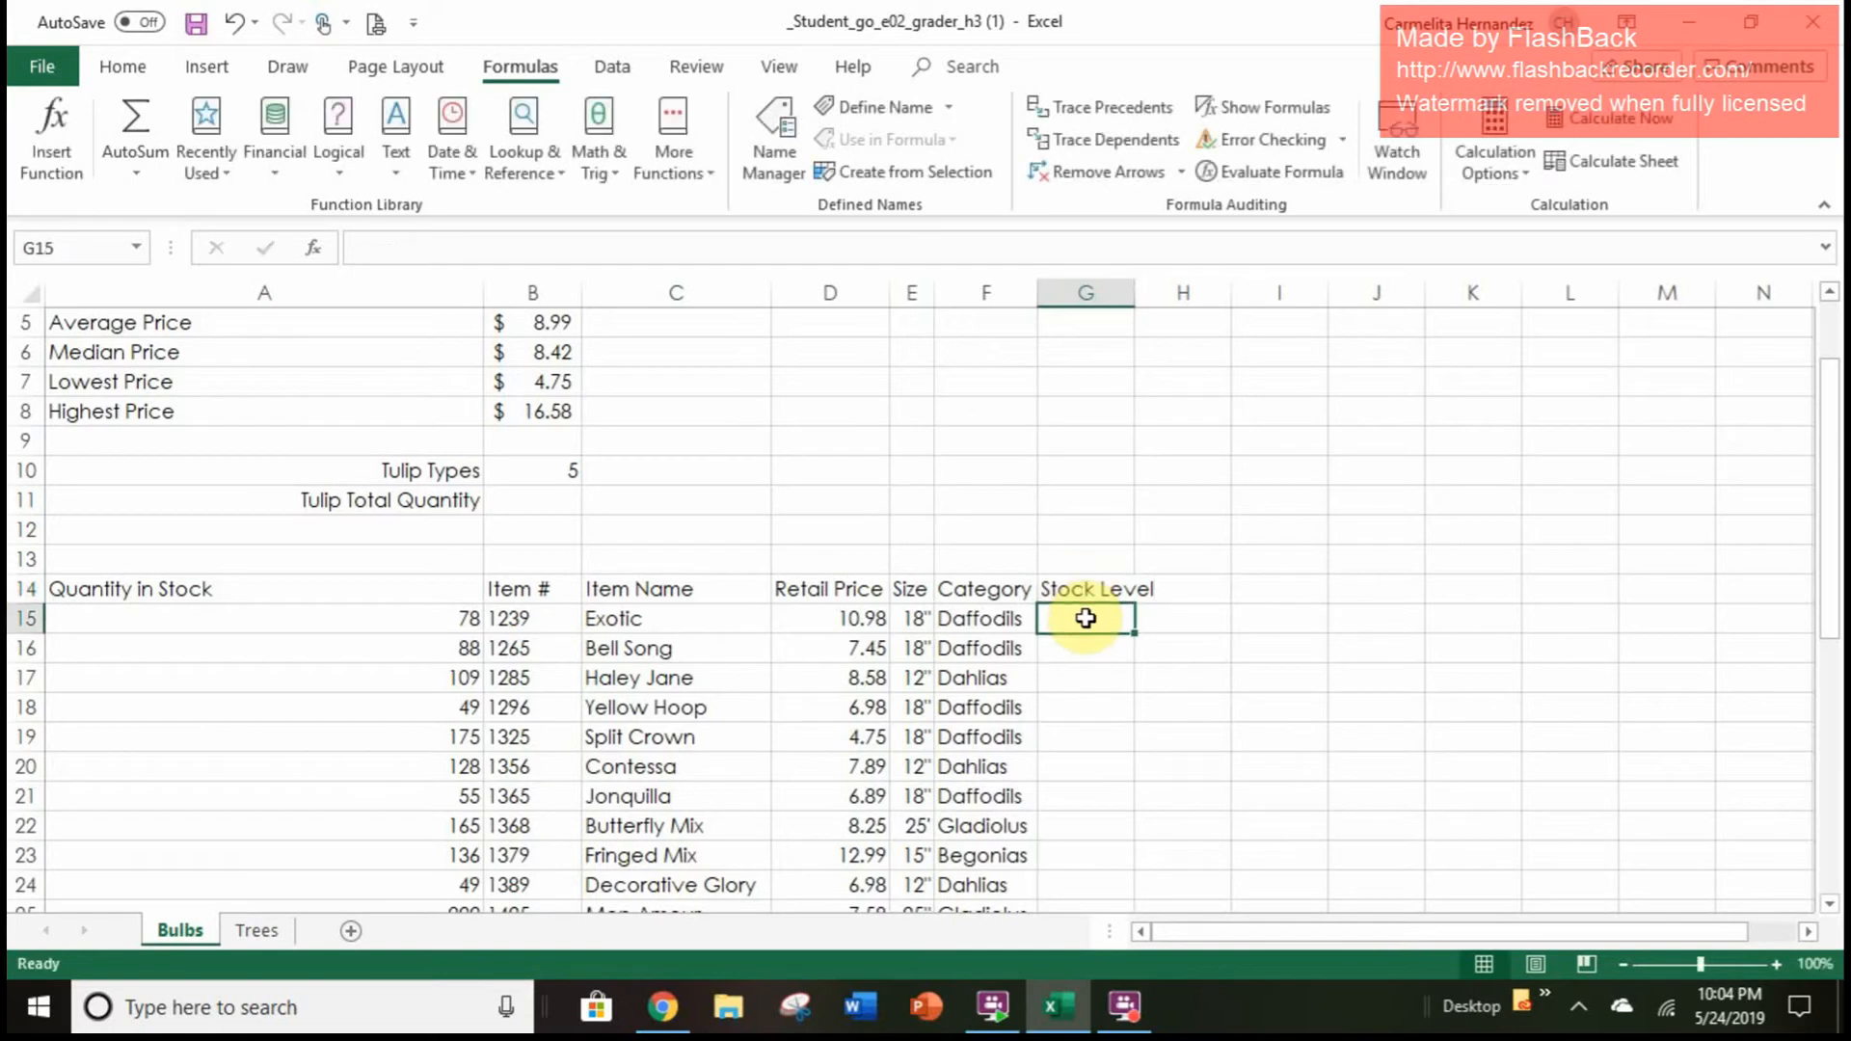
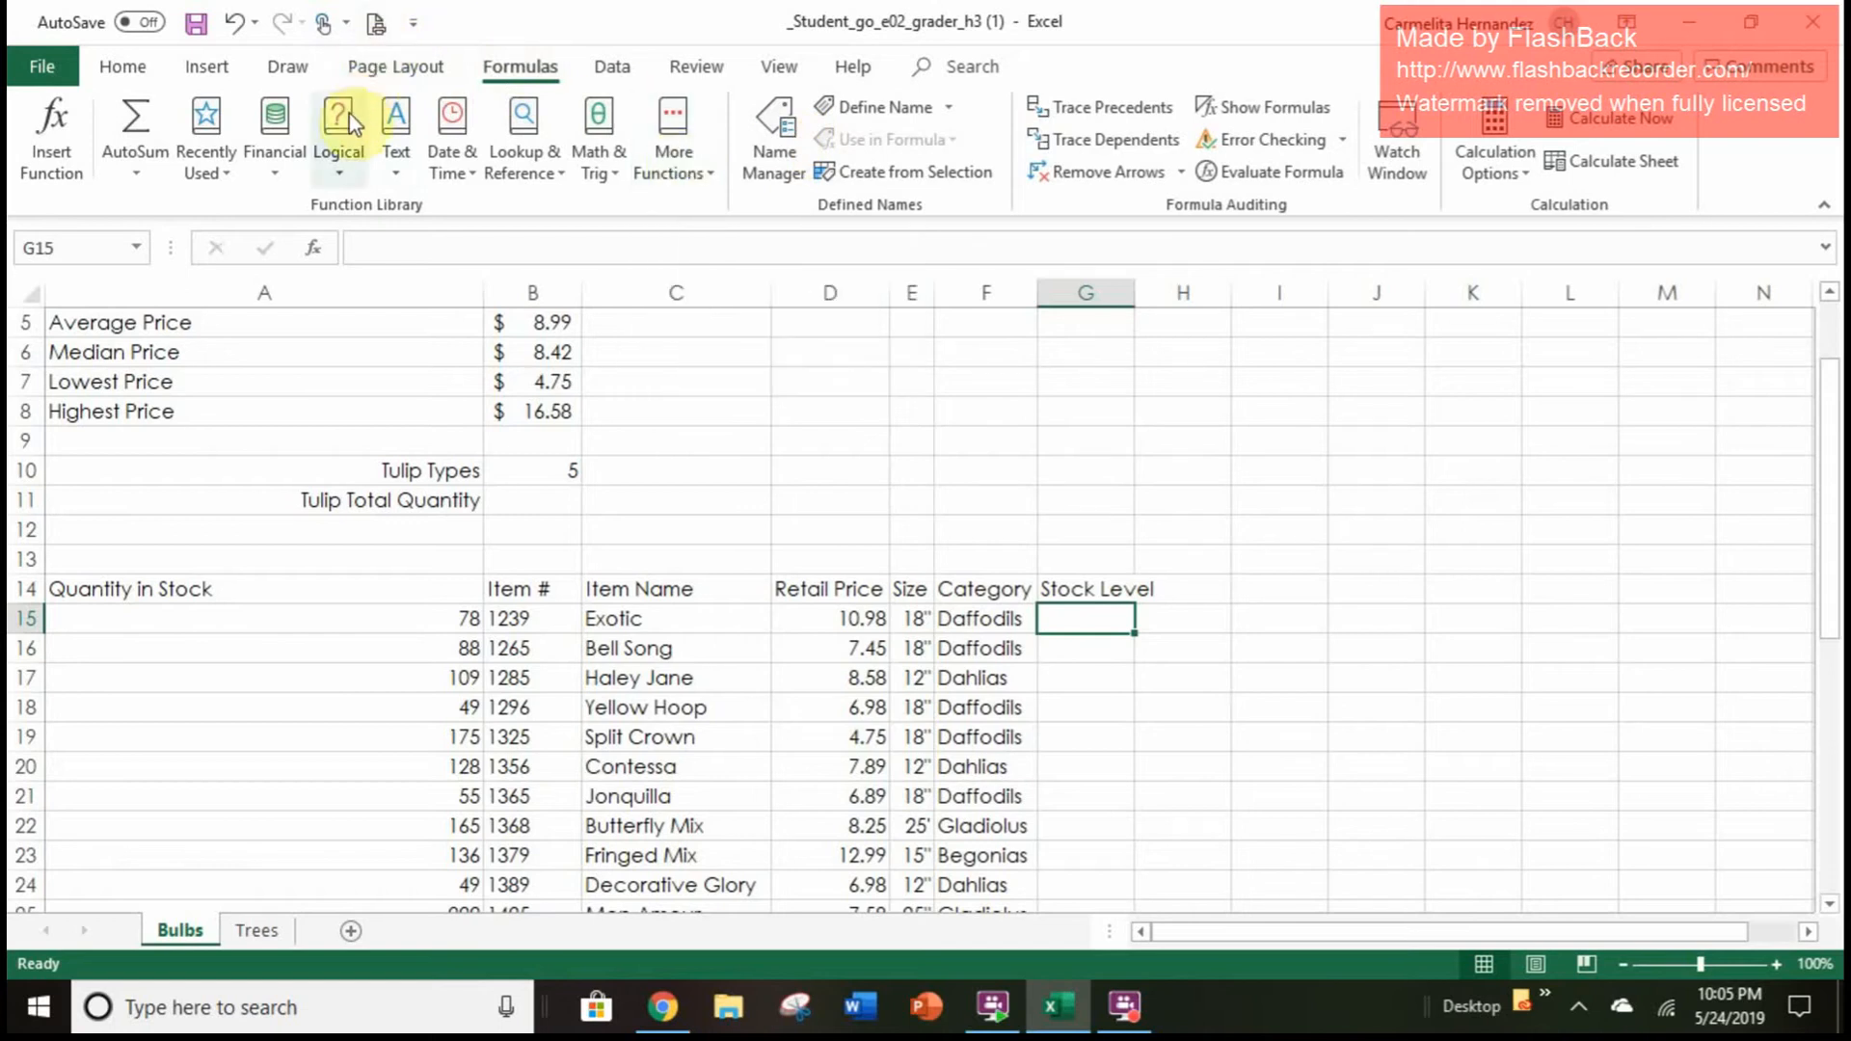
pyautogui.click(346, 148)
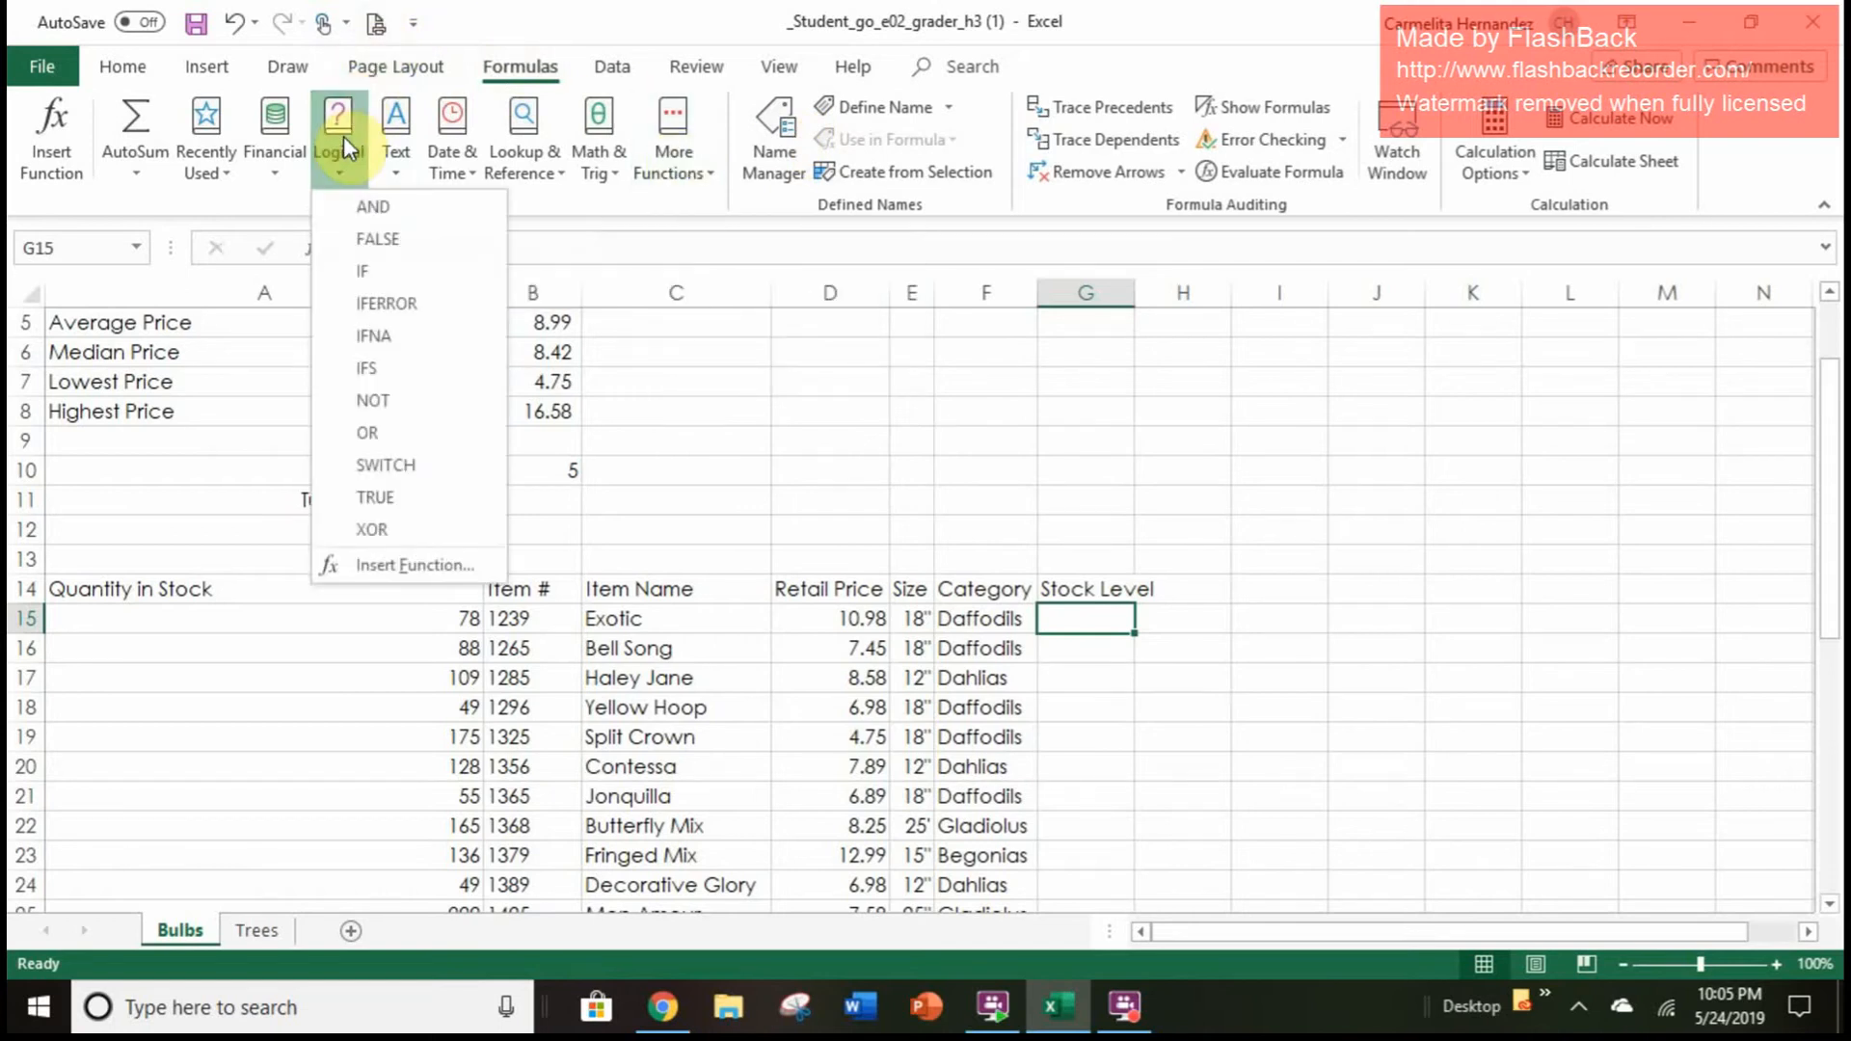
pyautogui.click(384, 275)
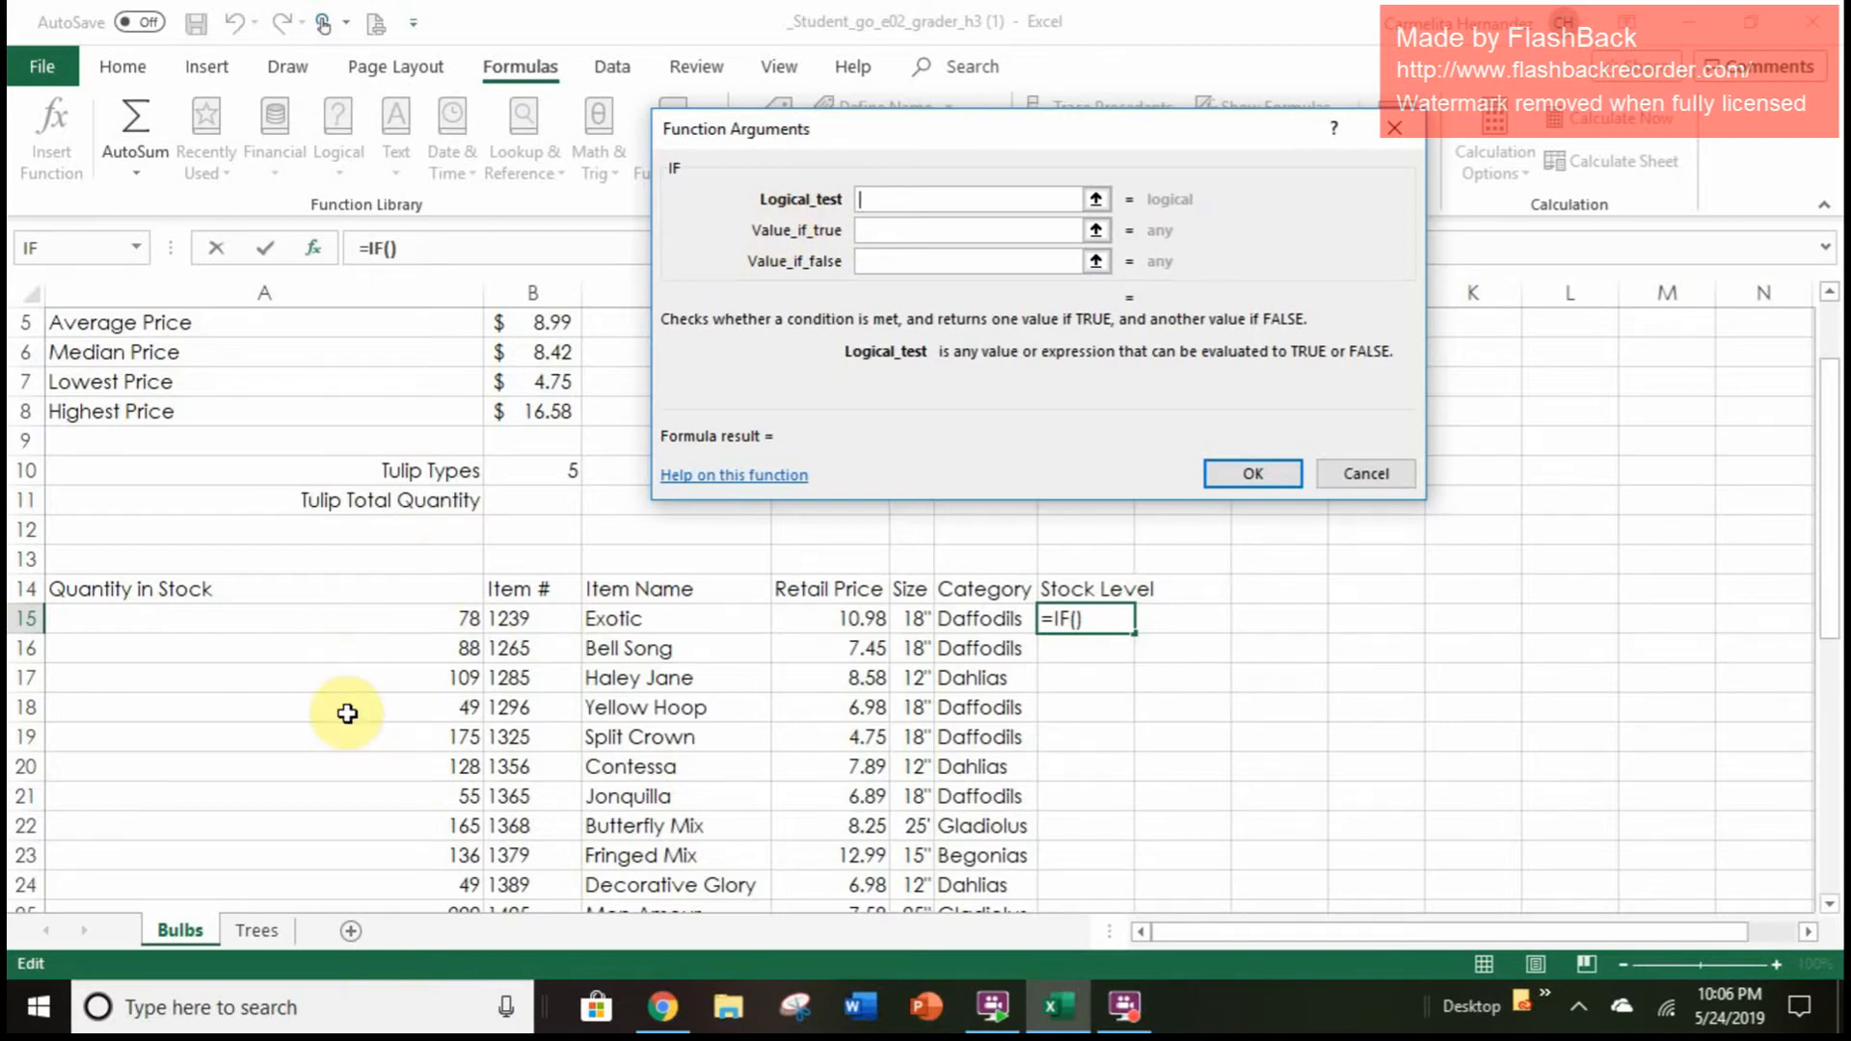
pyautogui.write('a15')
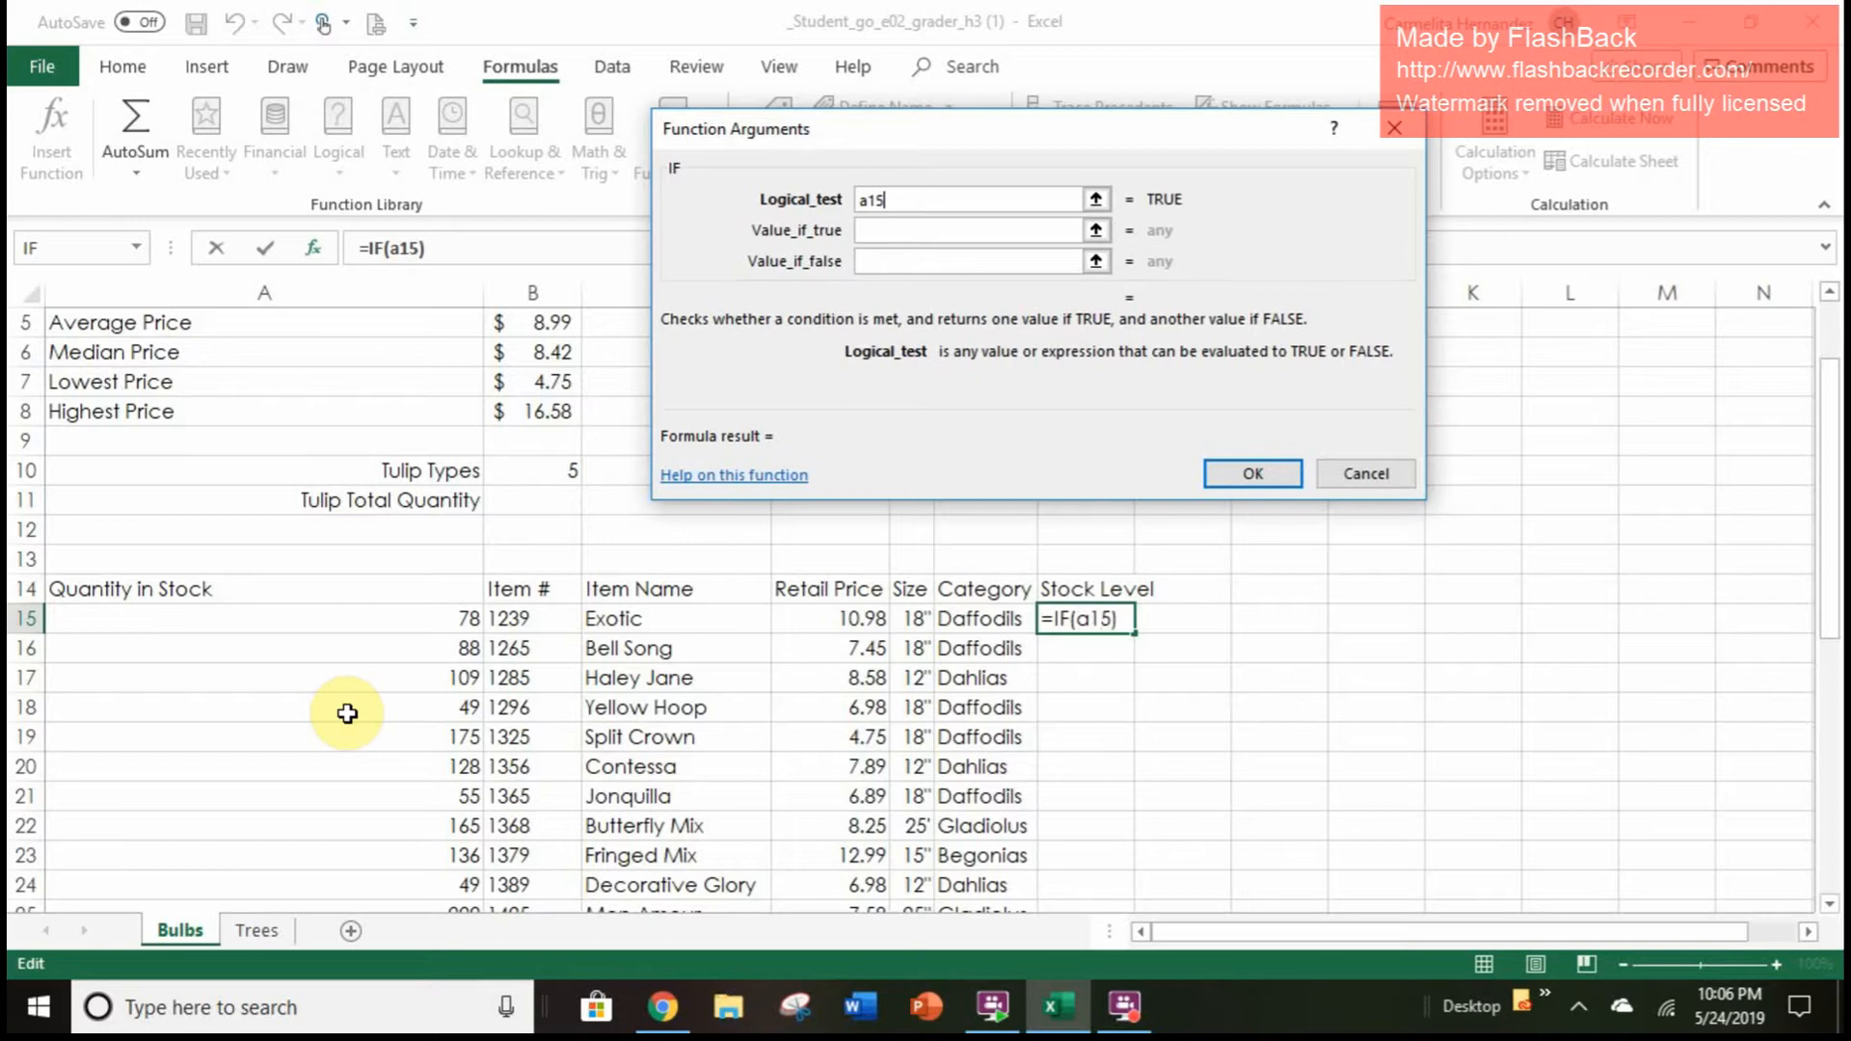
pyautogui.press('BackSpace')
pyautogui.press('BackSpace')
pyautogui.press('BackSpace')
pyautogui.click(363, 626)
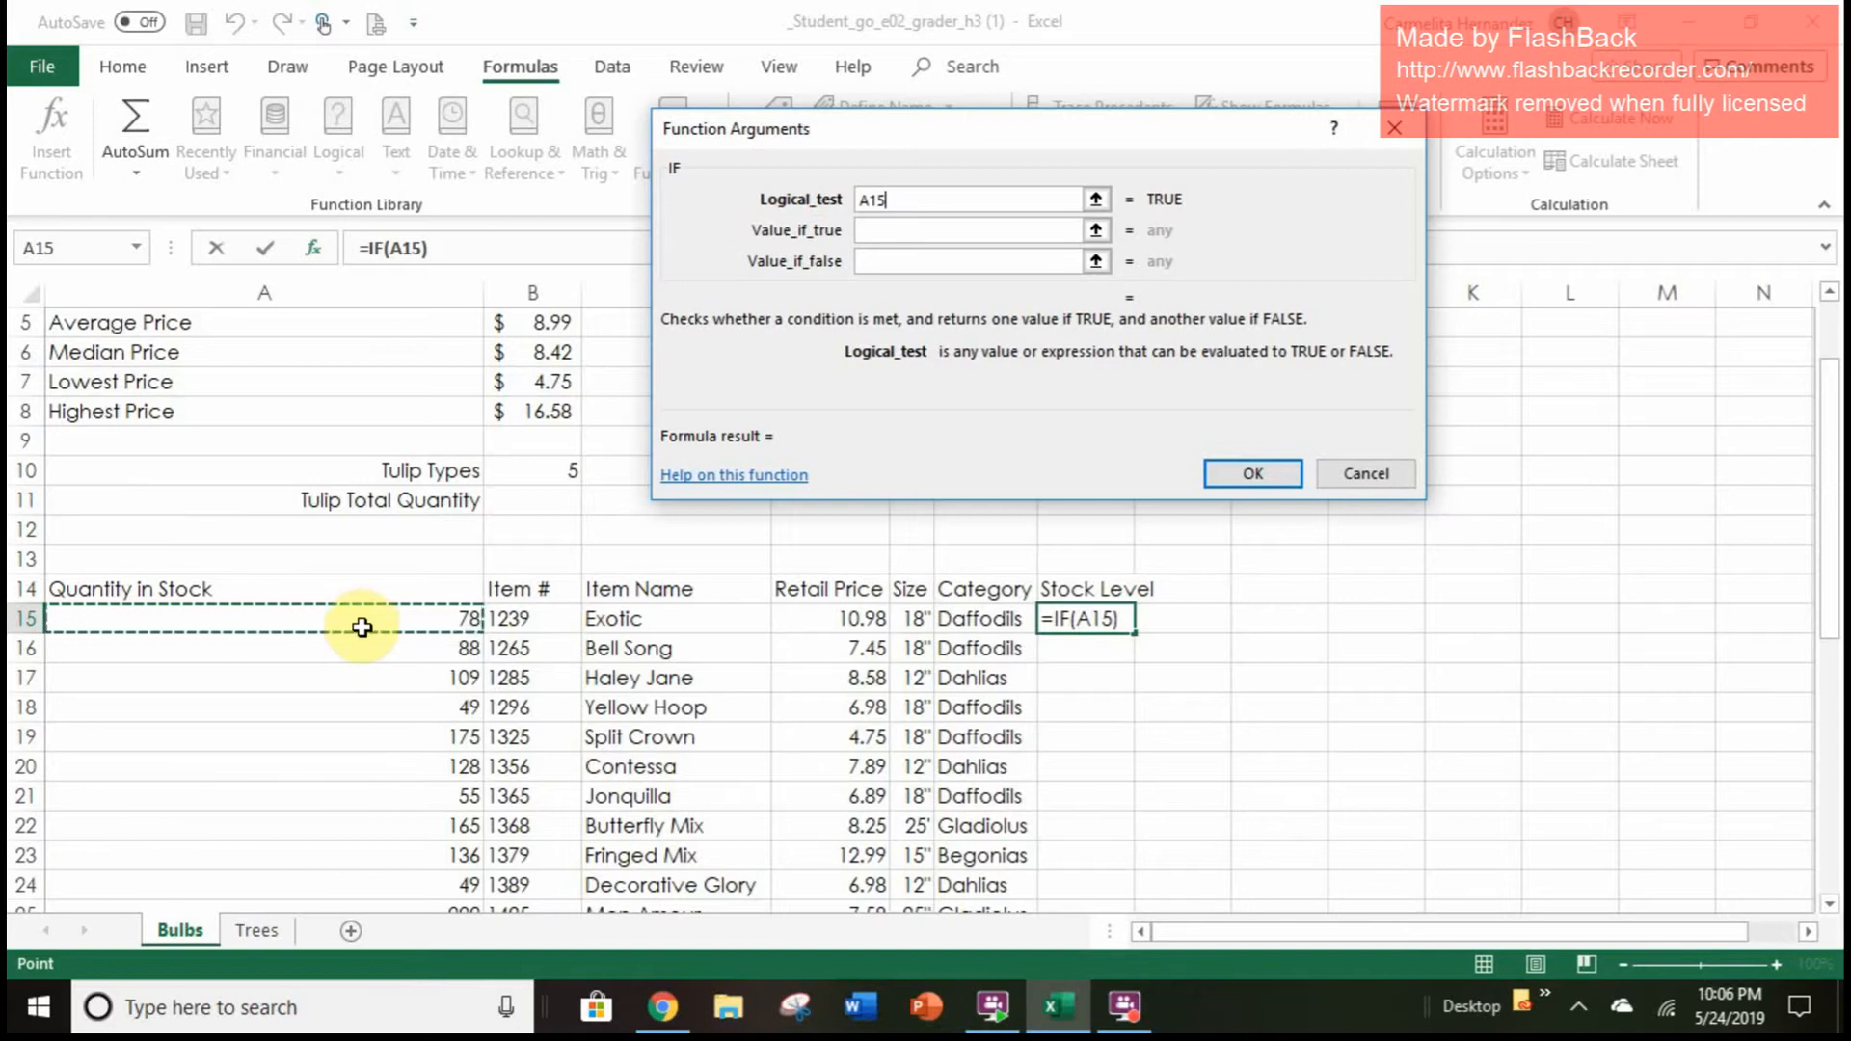
pyautogui.write('<')
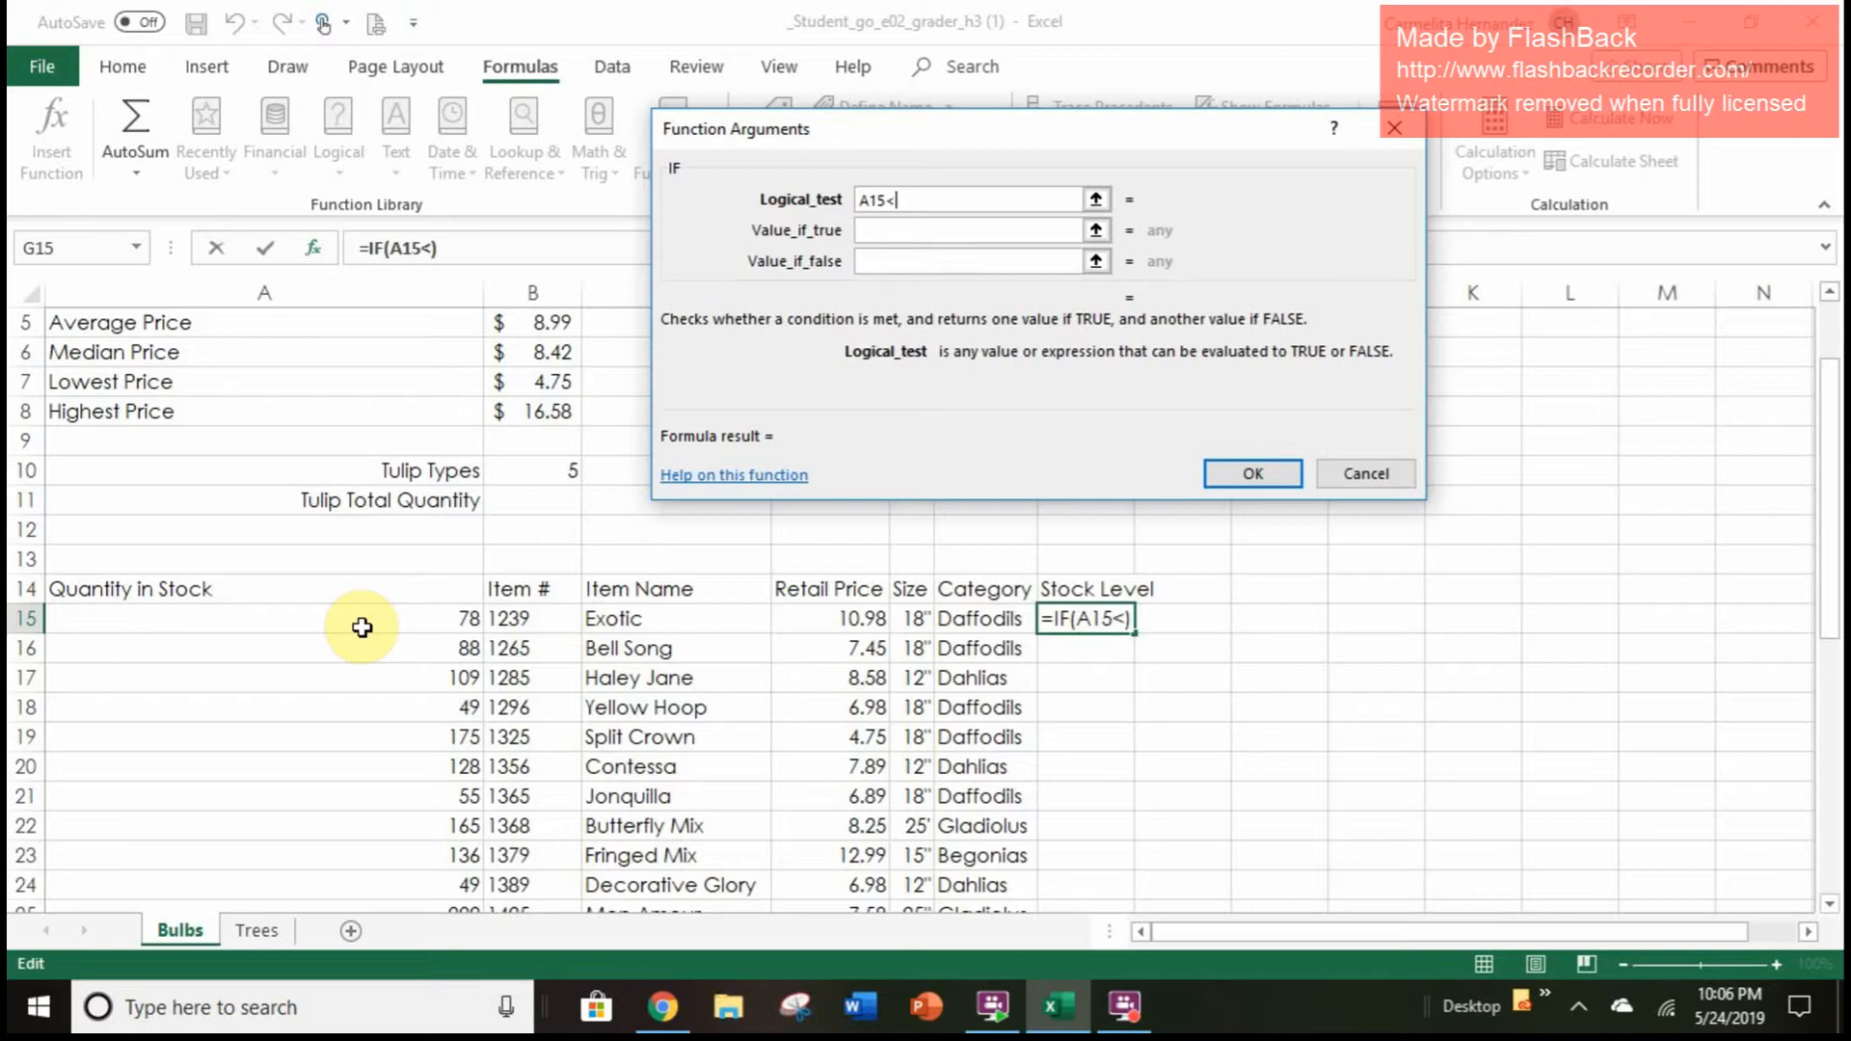
pyautogui.write('75')
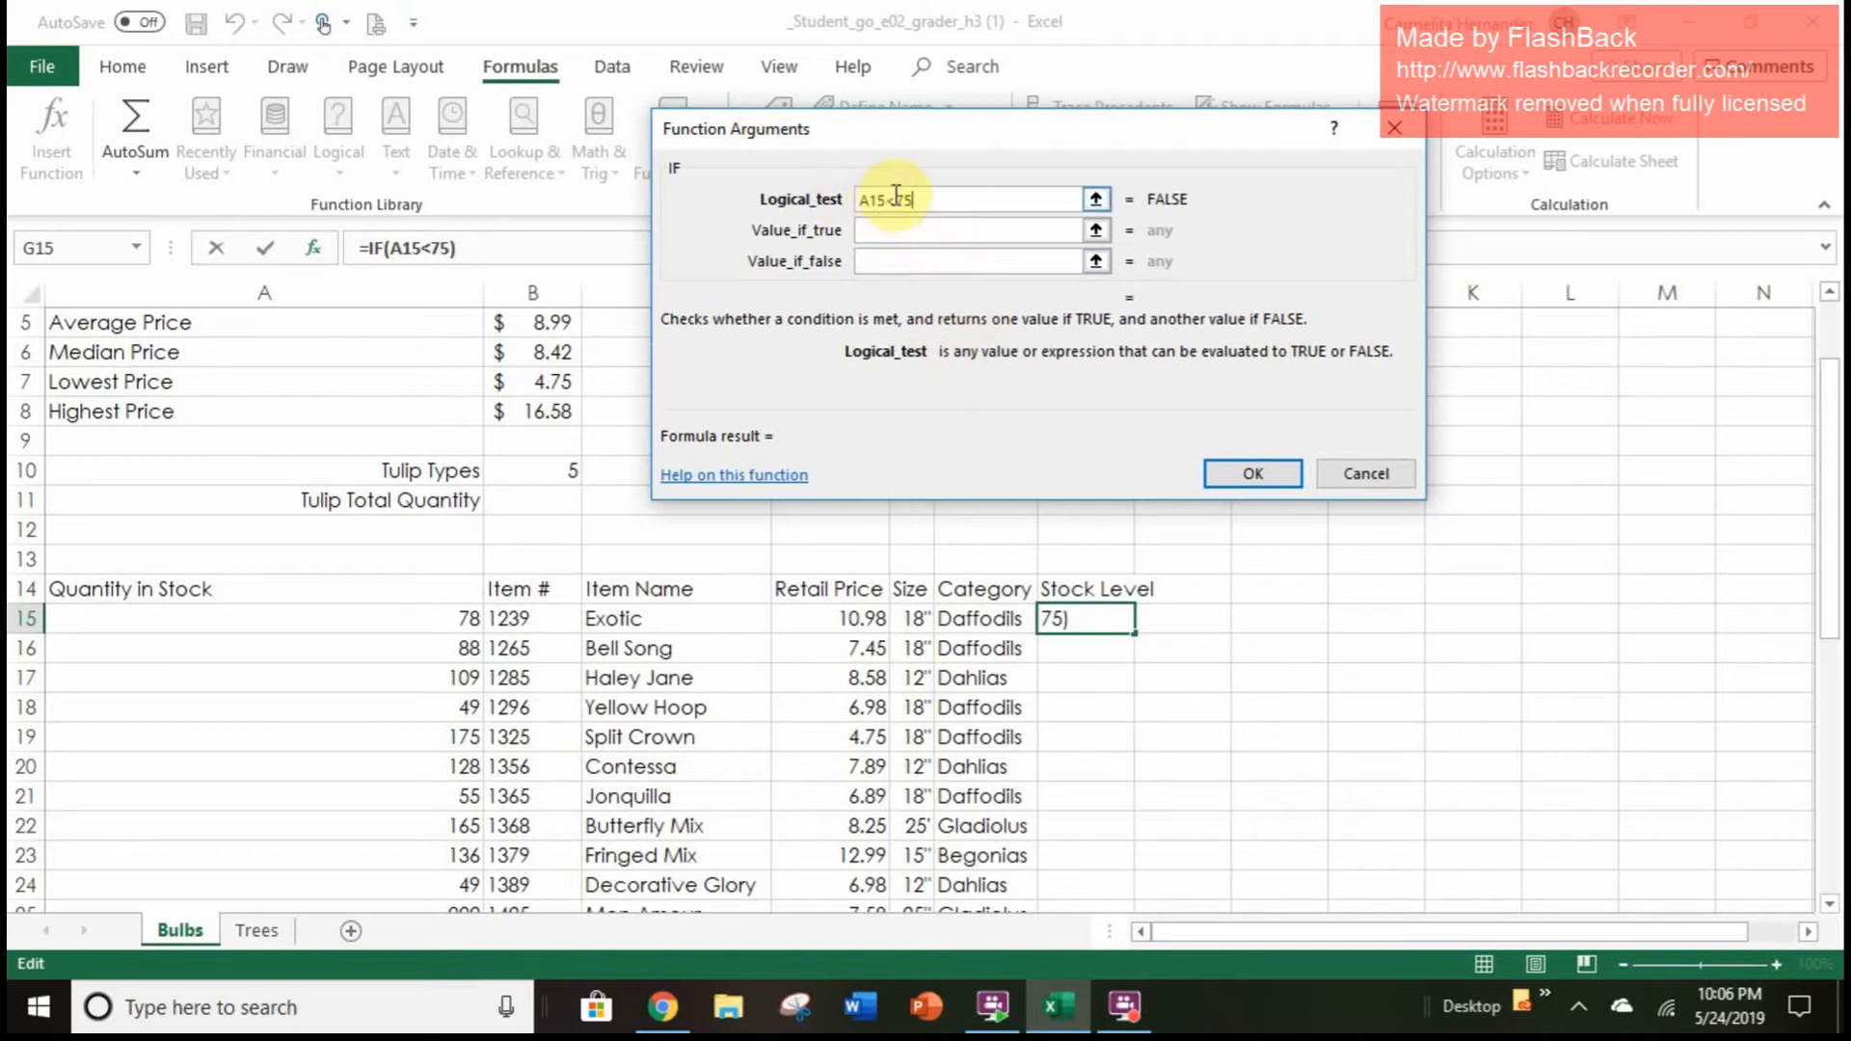
# Set the IF formula to return Order when true and OK when false, and complete it
pyautogui.click(928, 228)
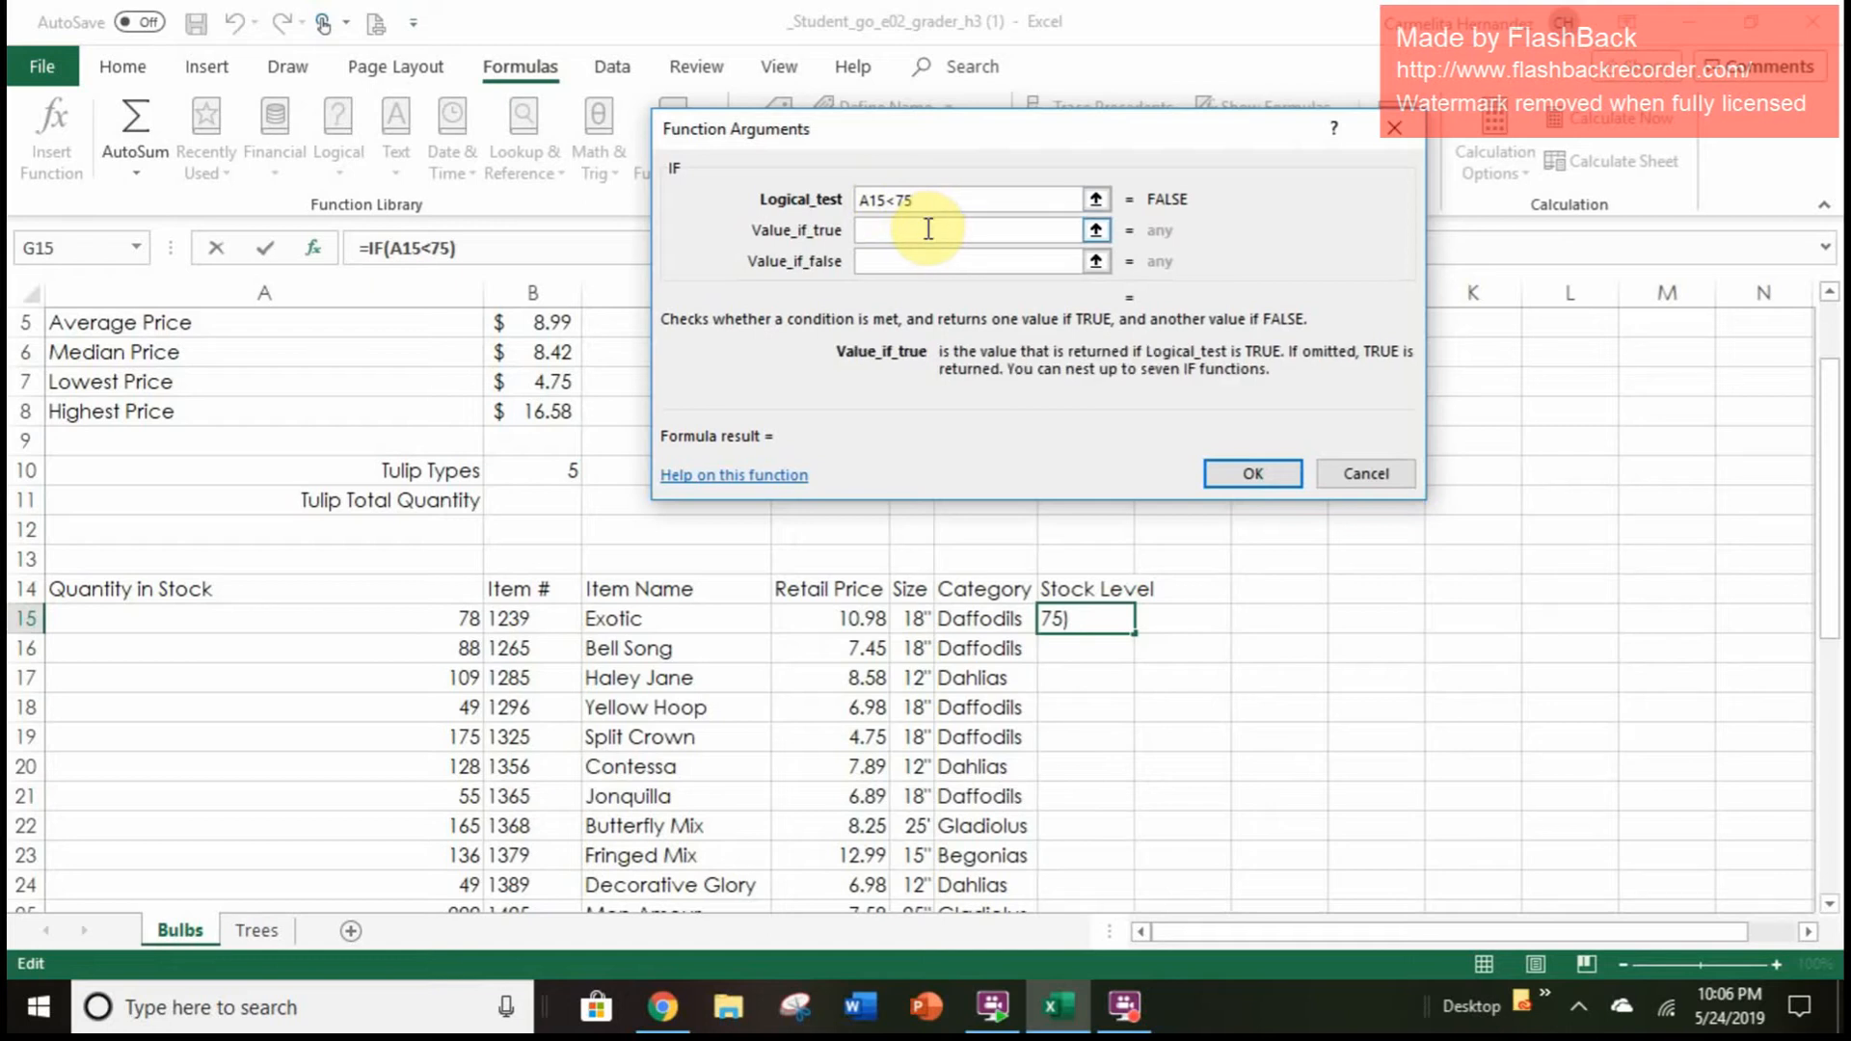
pyautogui.write('Order')
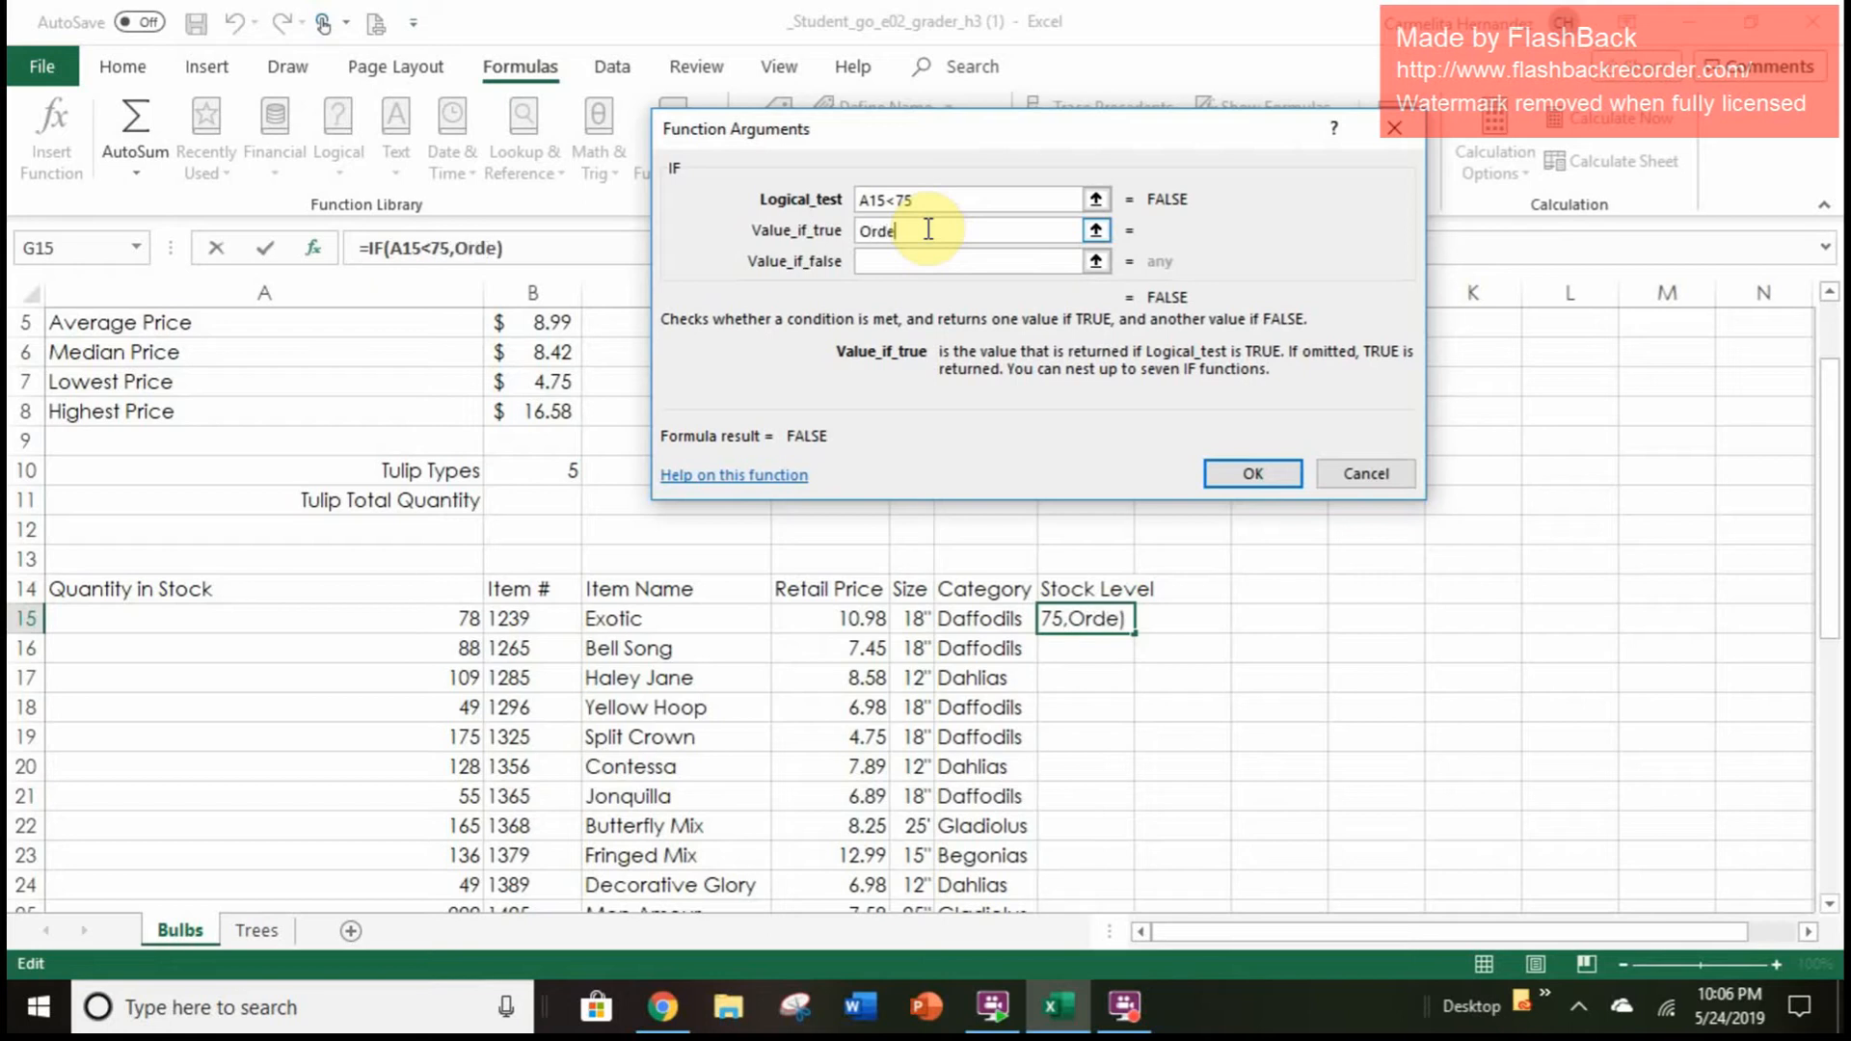
pyautogui.click(940, 258)
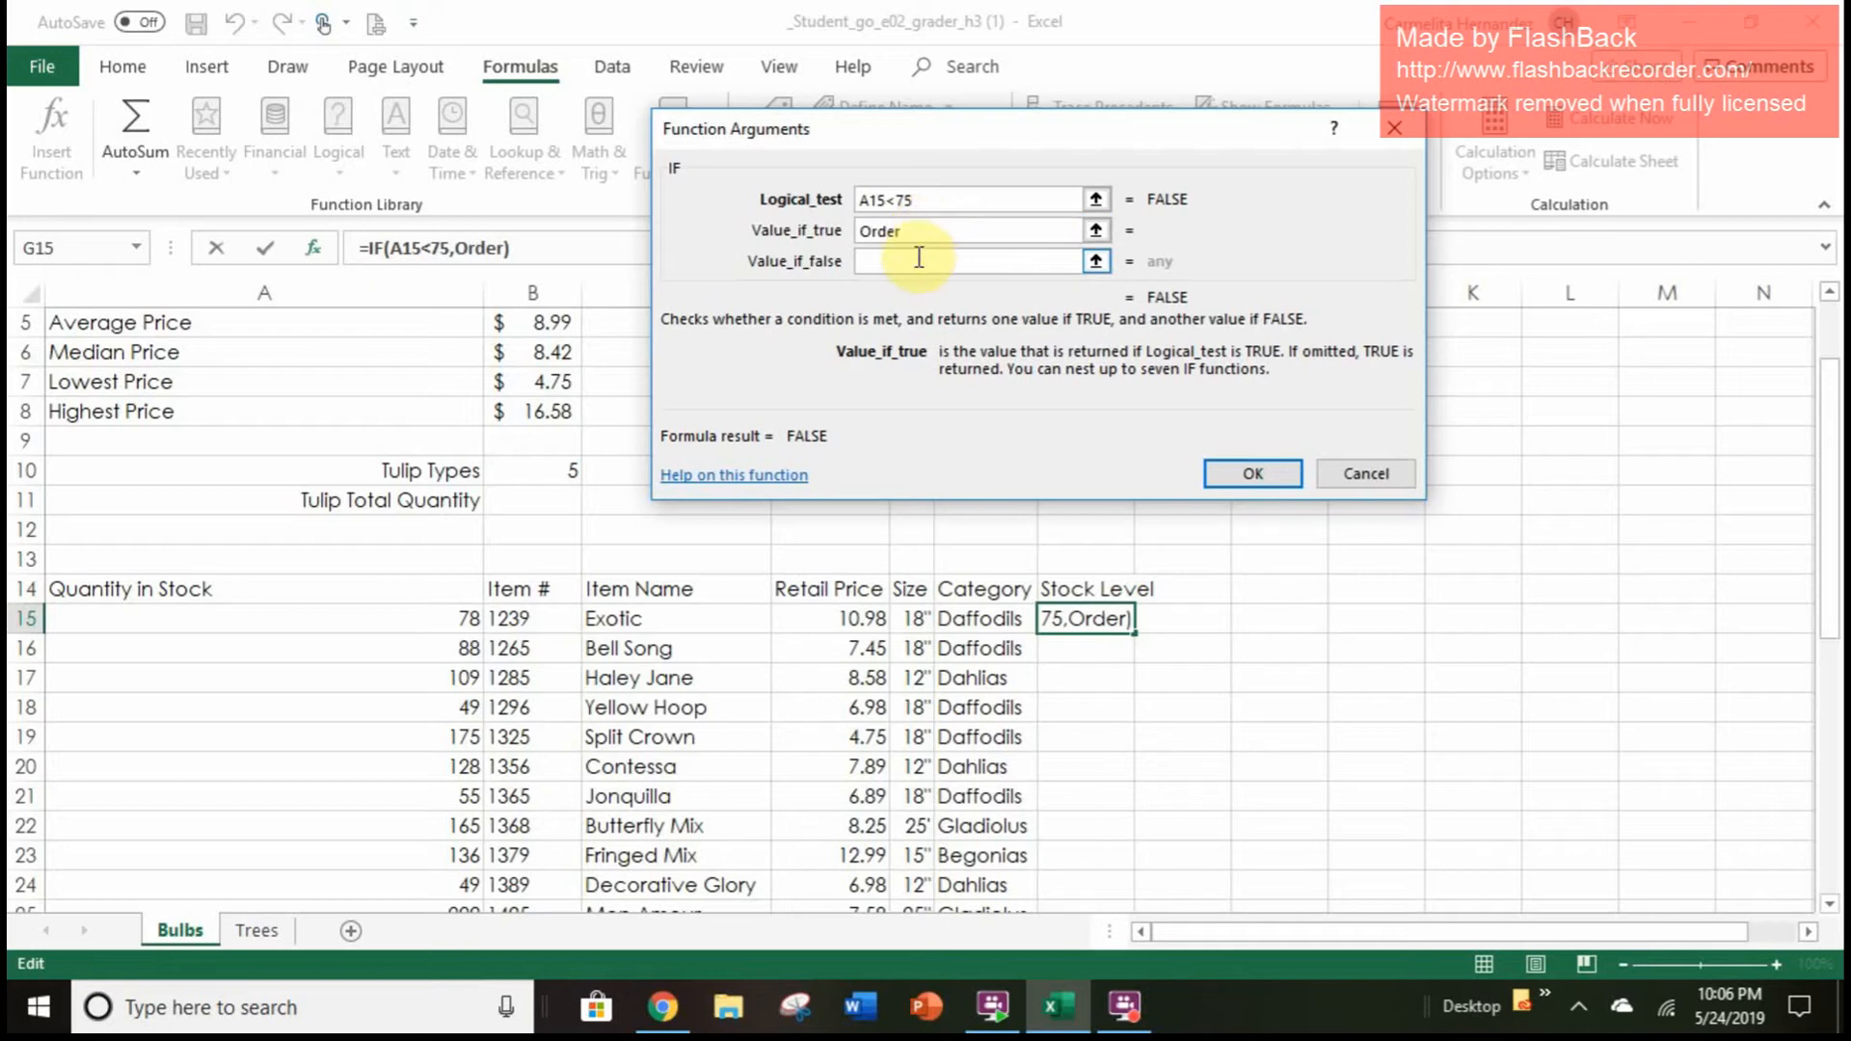
pyautogui.click(865, 205)
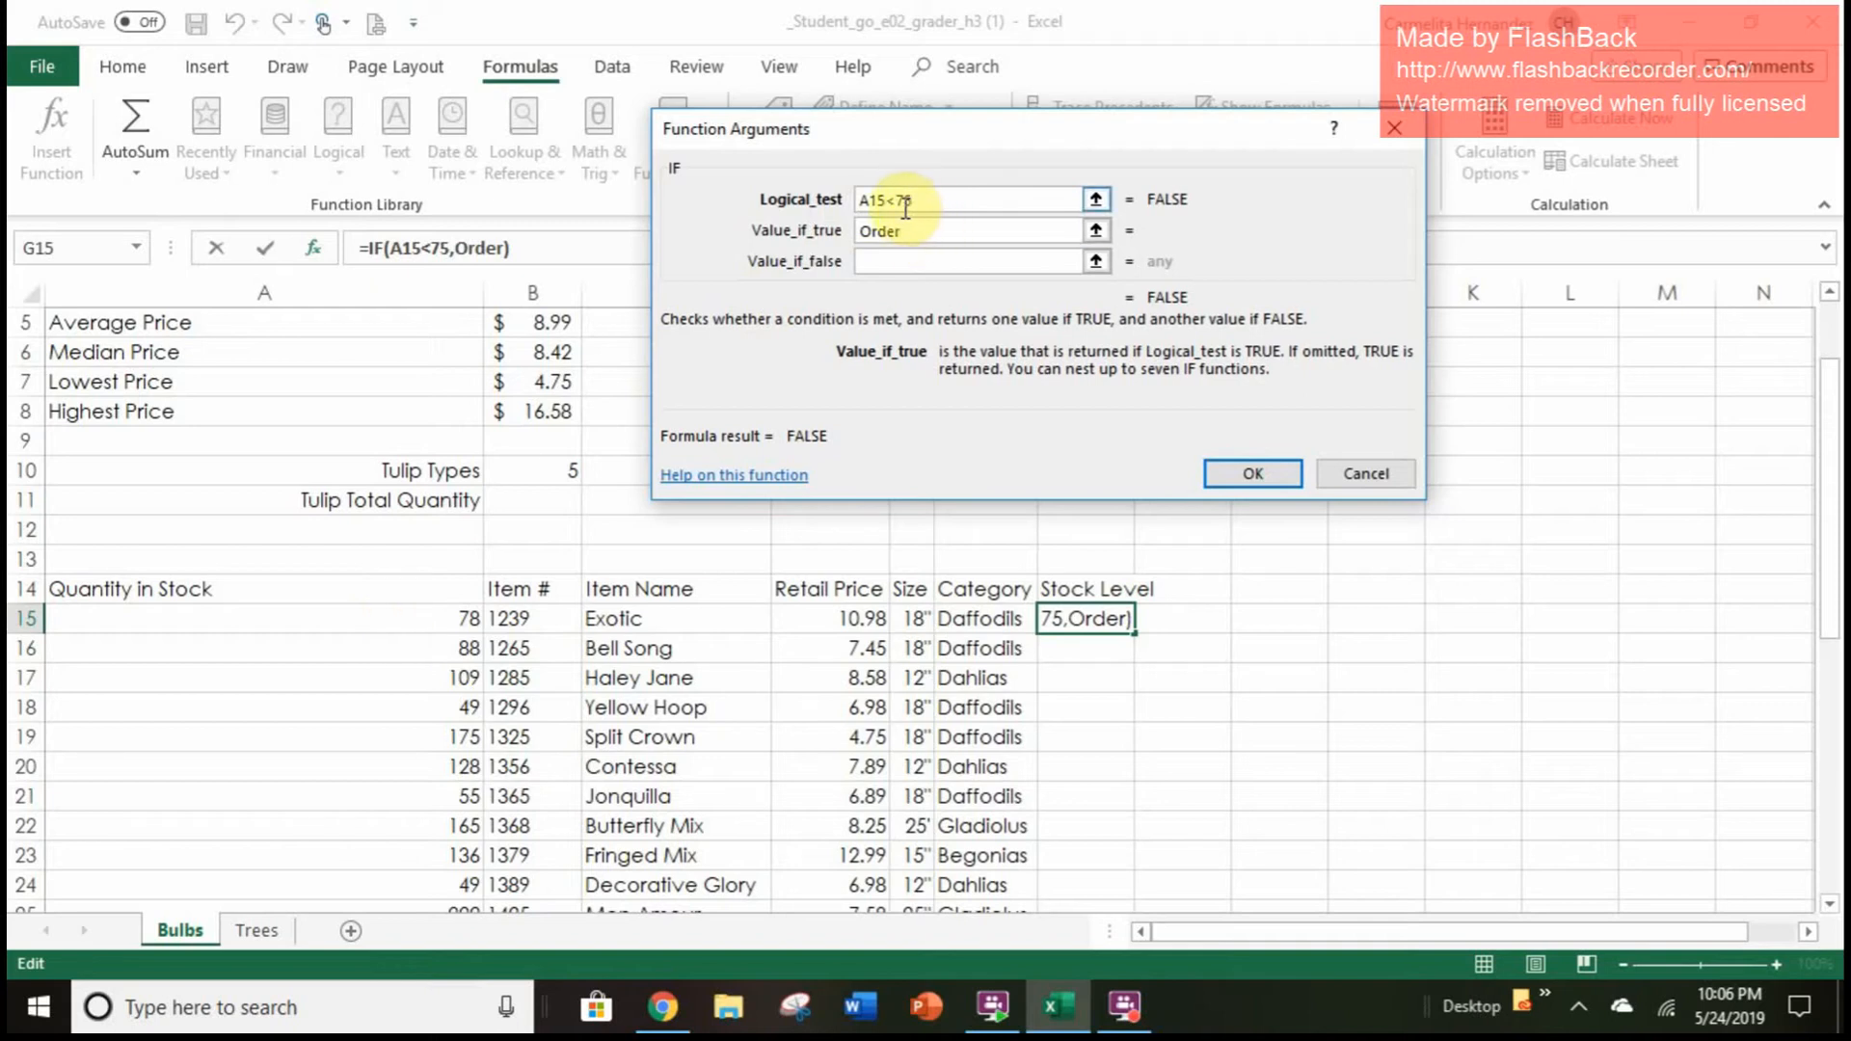
pyautogui.click(933, 232)
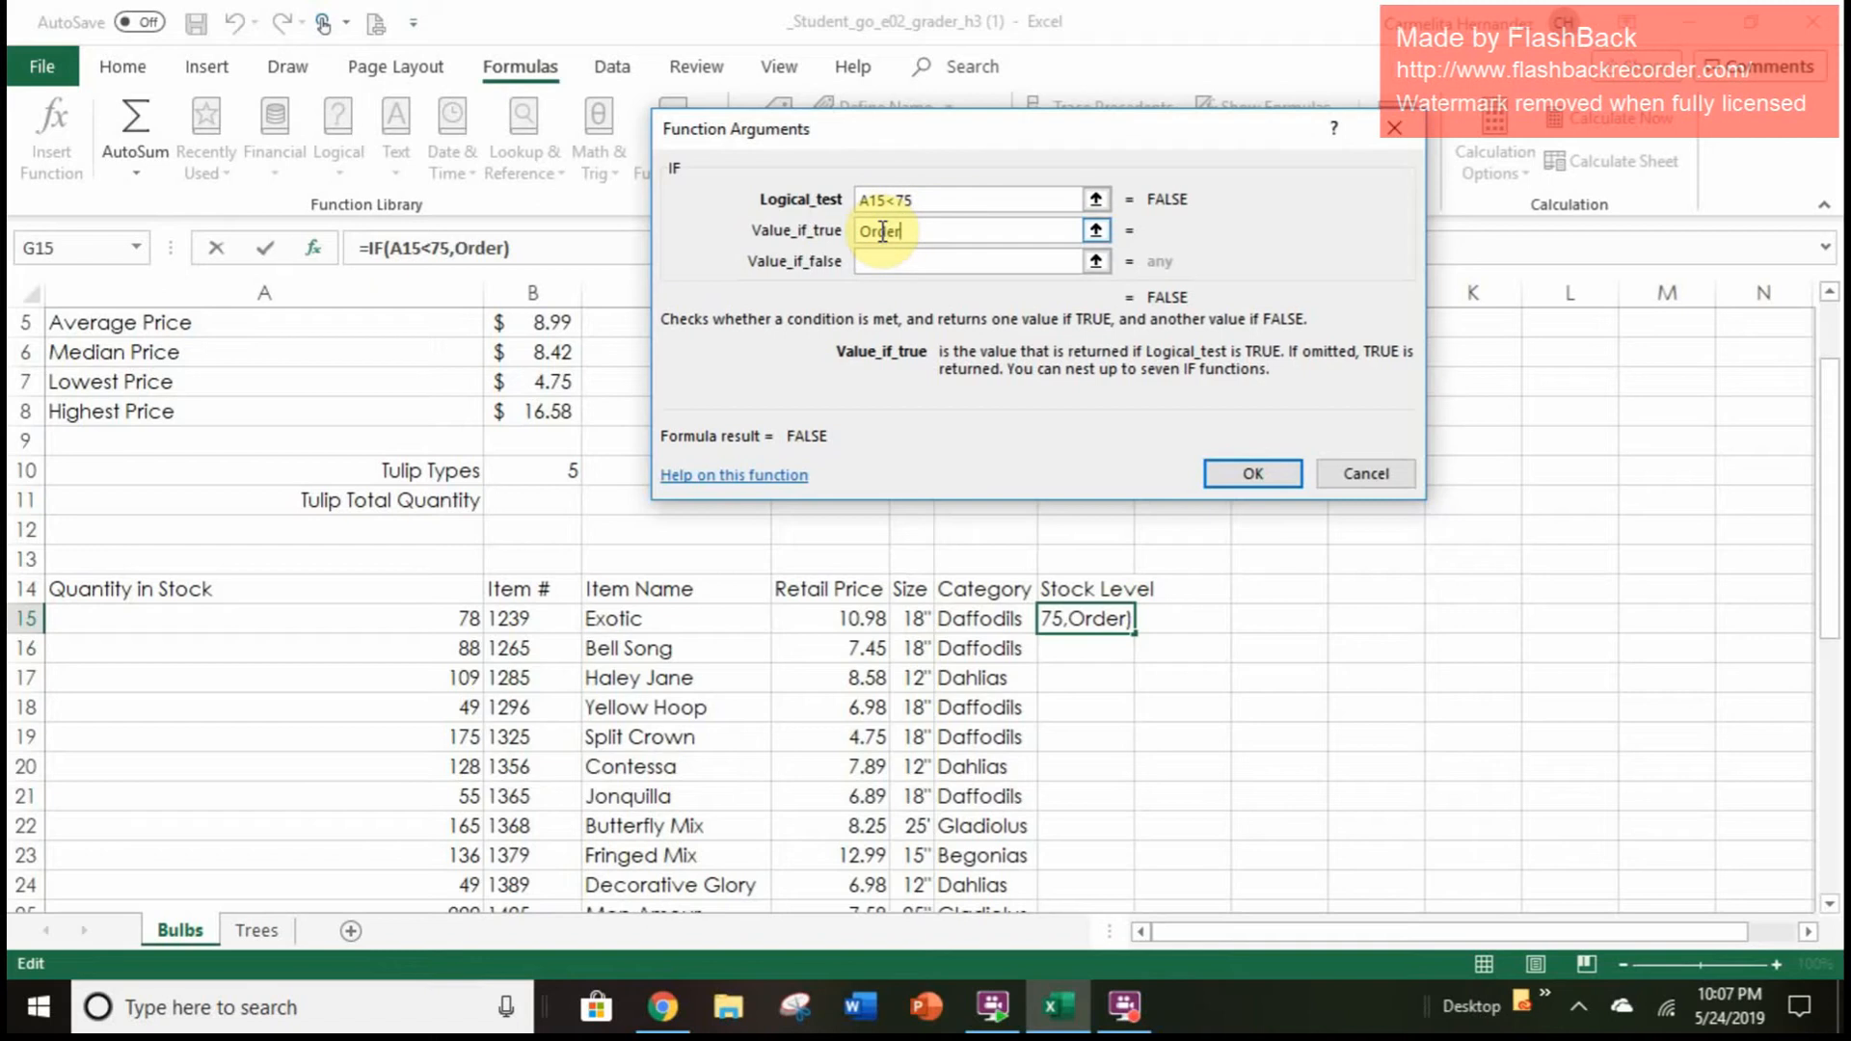
pyautogui.click(883, 260)
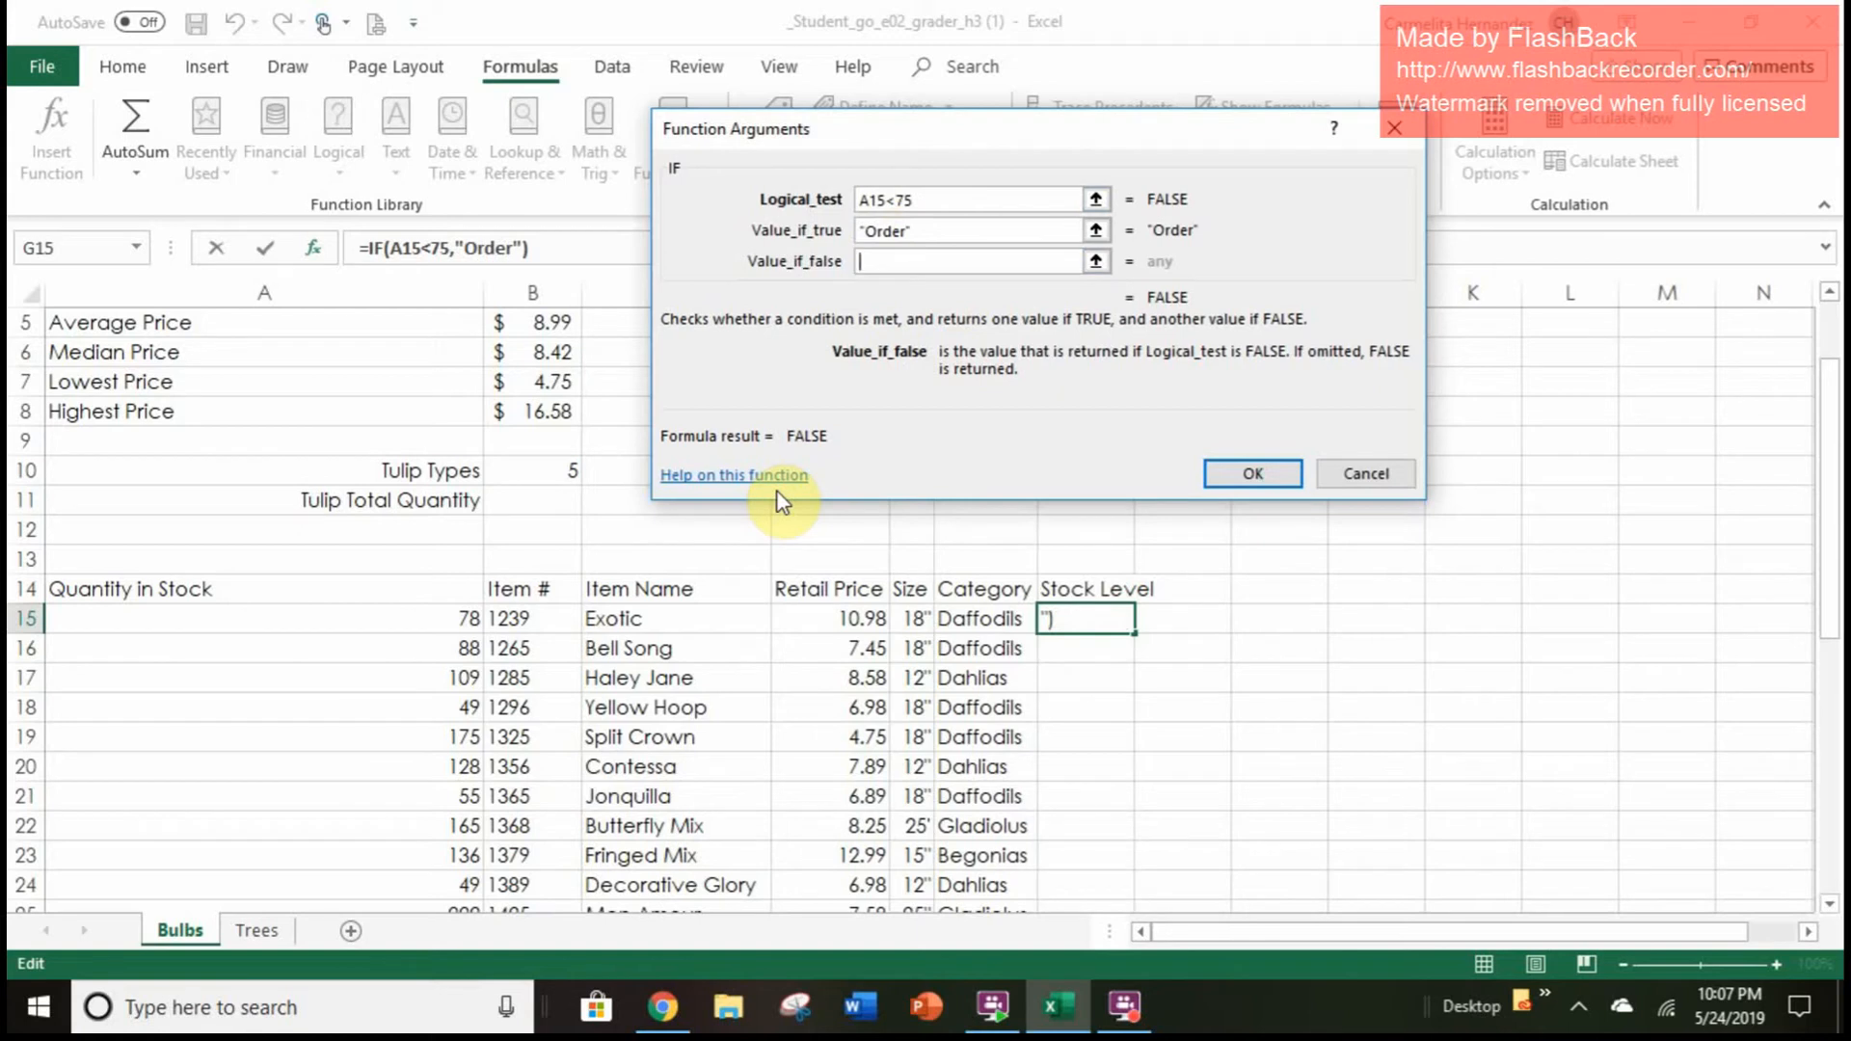
pyautogui.write('OK')
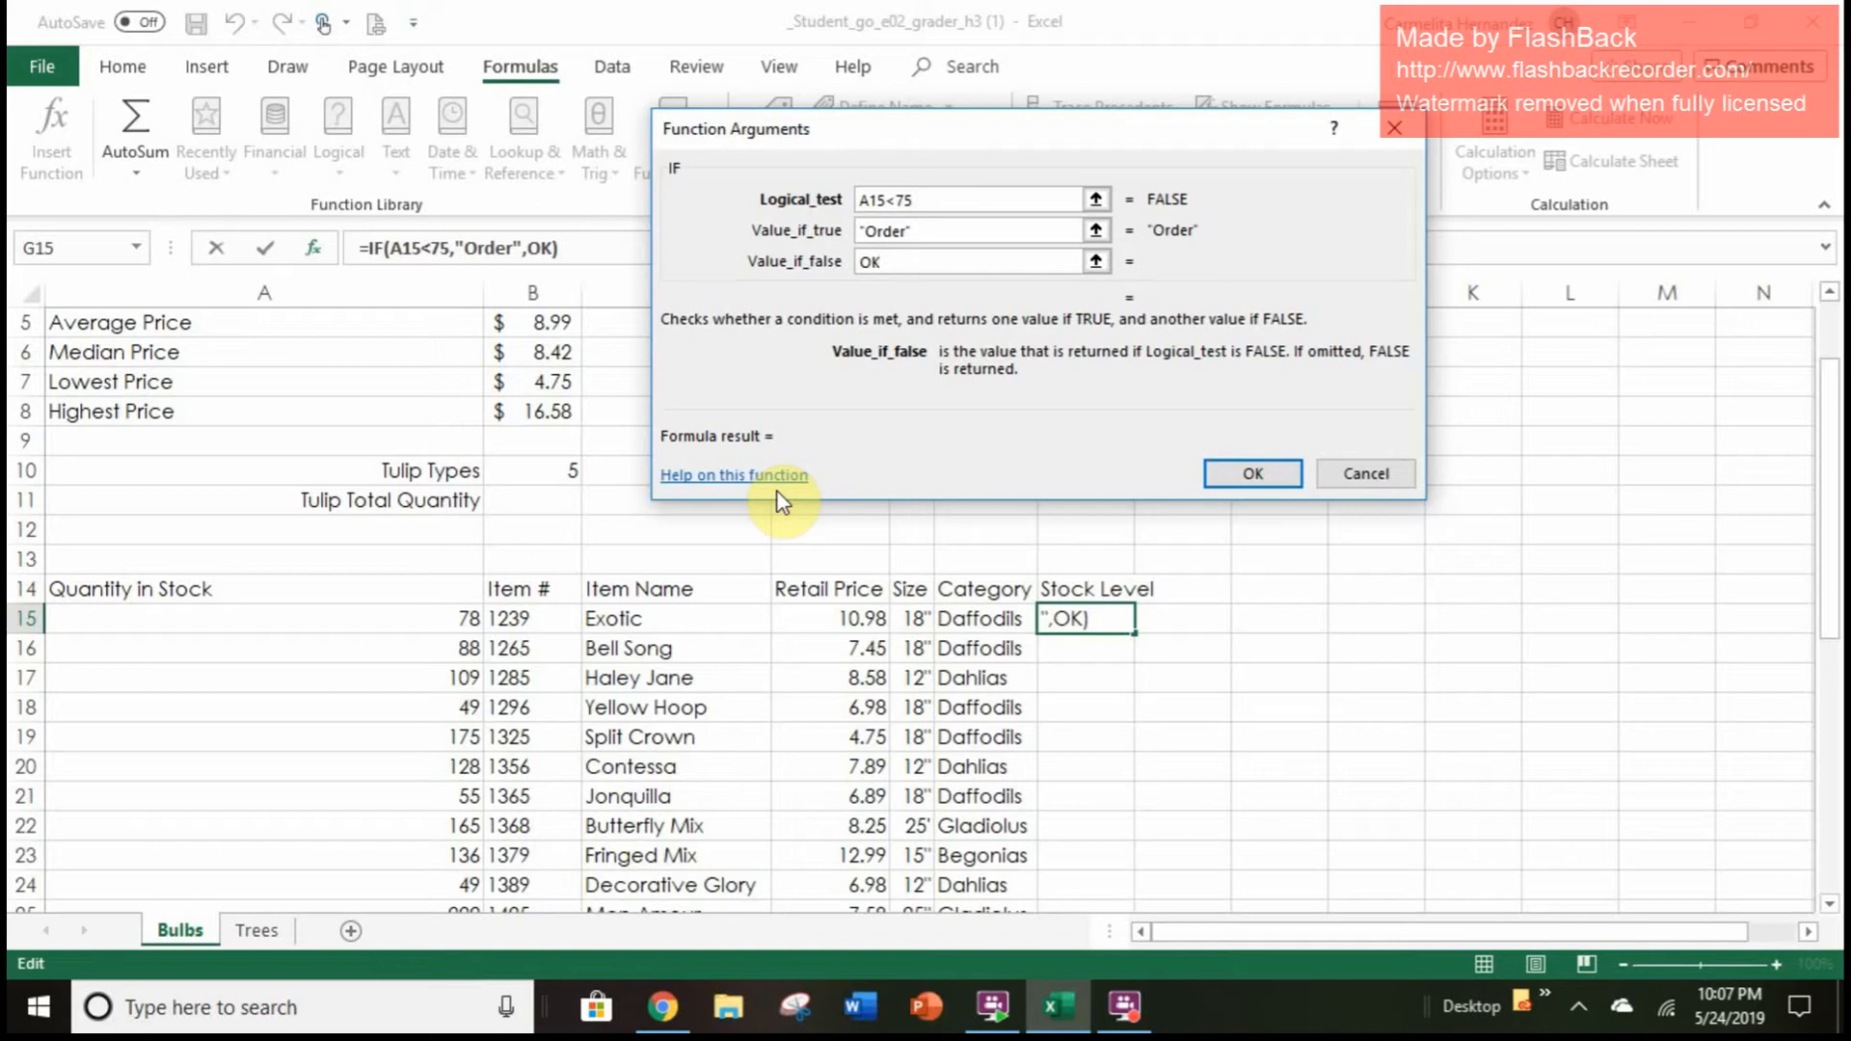
pyautogui.press('Return')
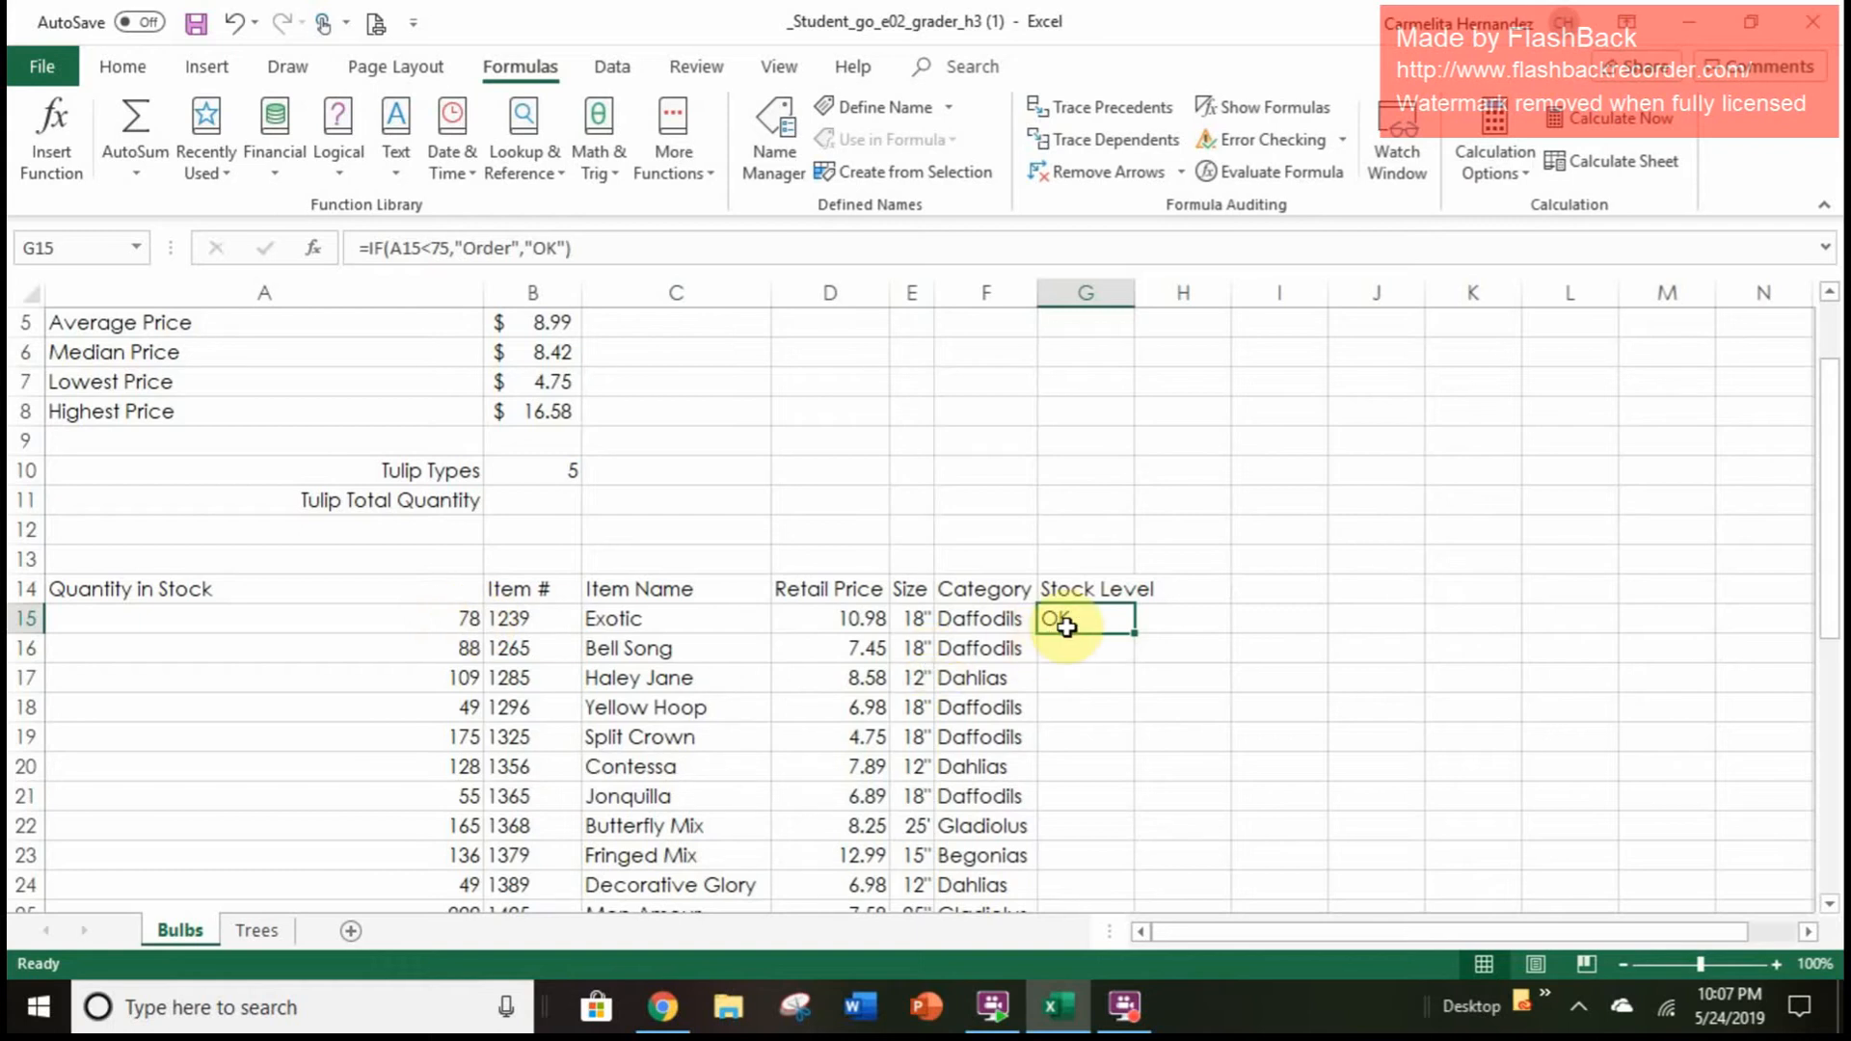
# Fill the Stock Level formula from G15 down to G42 on the Bulbs sheet and review the column
pyautogui.scroll(-2, 1067, 628)
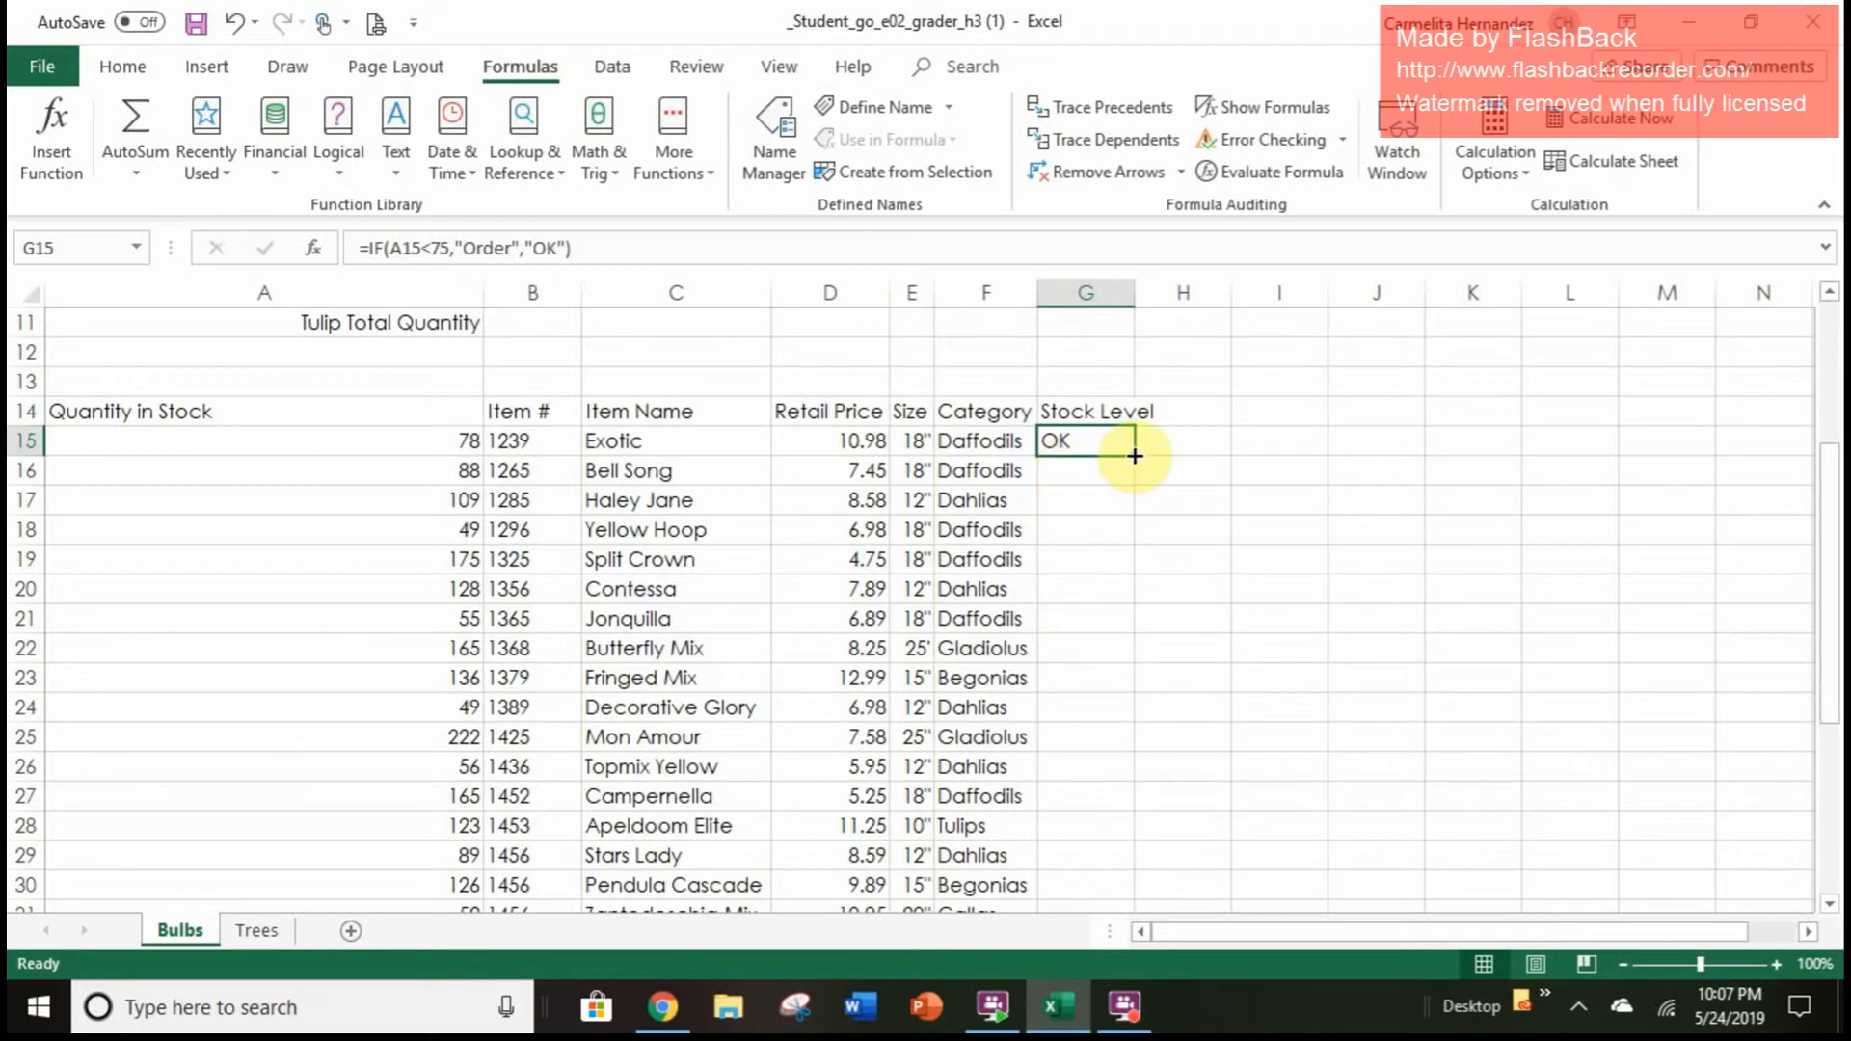
pyautogui.moveTo(1135, 456); pyautogui.dragTo(1105, 873)
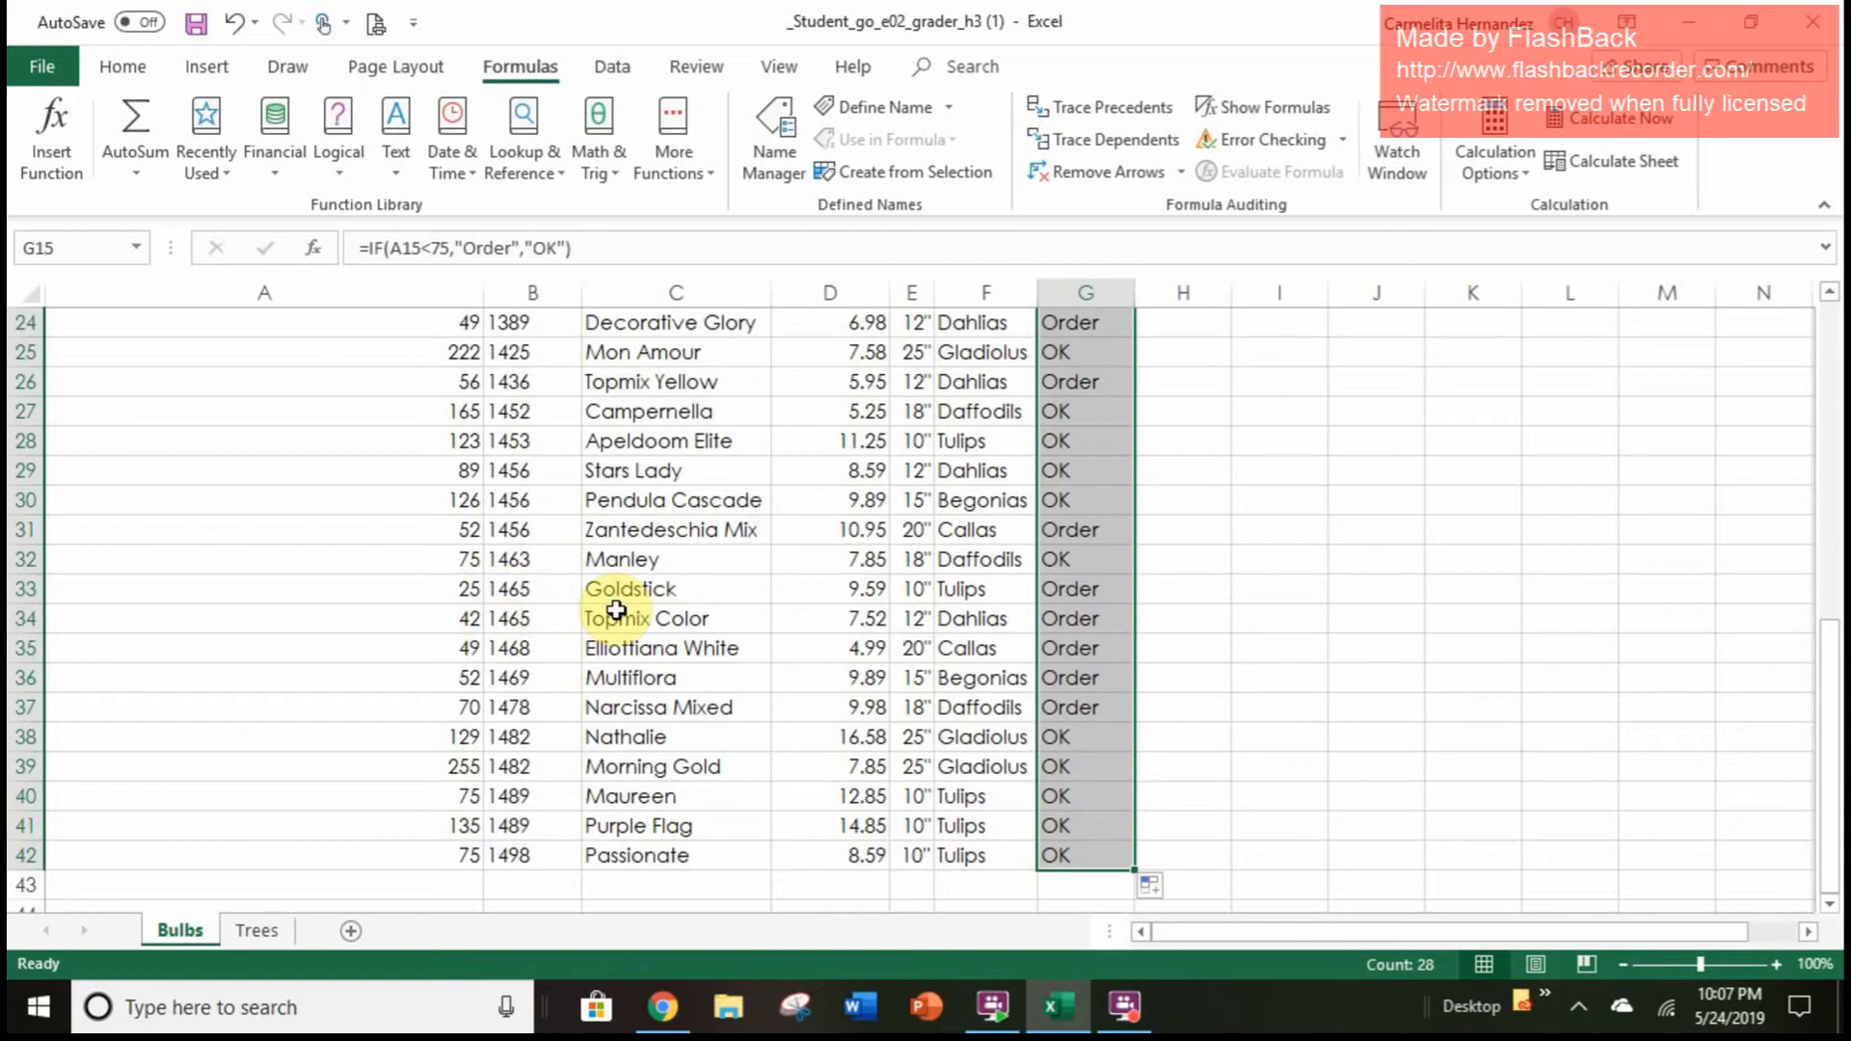
pyautogui.click(1367, 730)
pyautogui.scroll(5, 1367, 730)
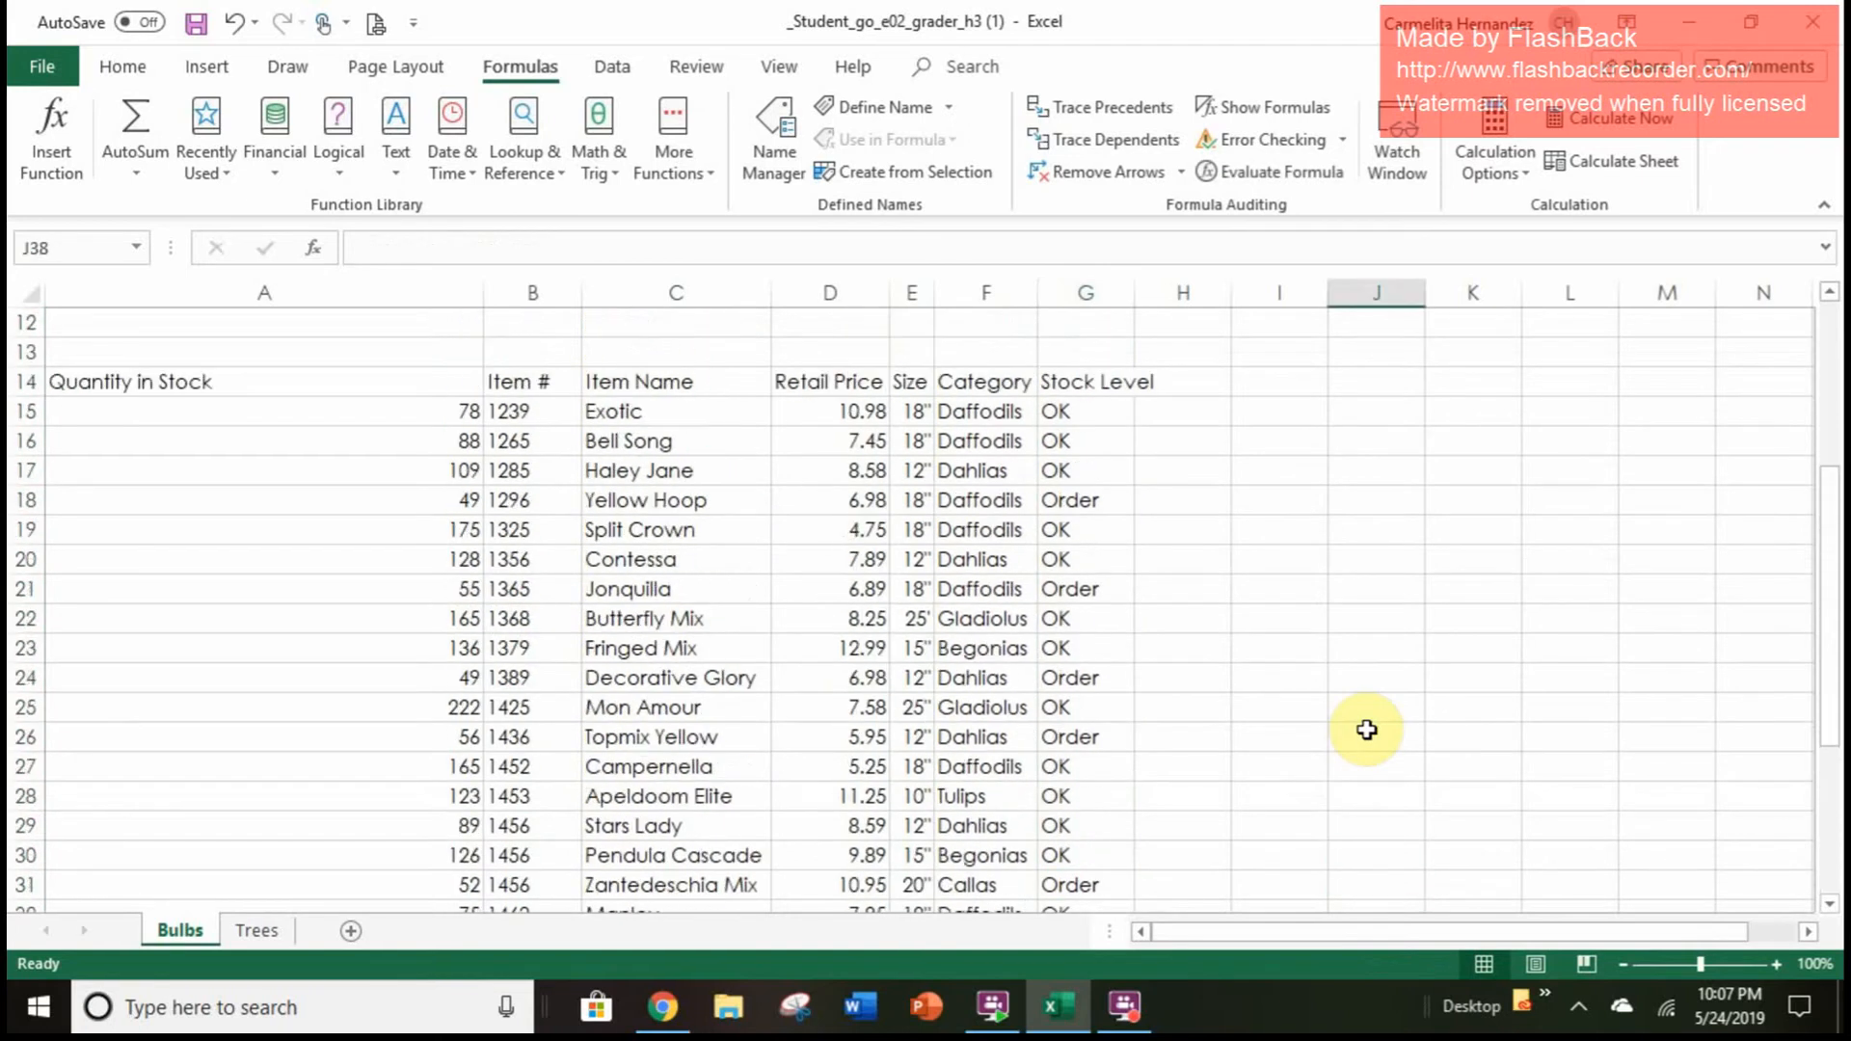
pyautogui.scroll(1, 1367, 730)
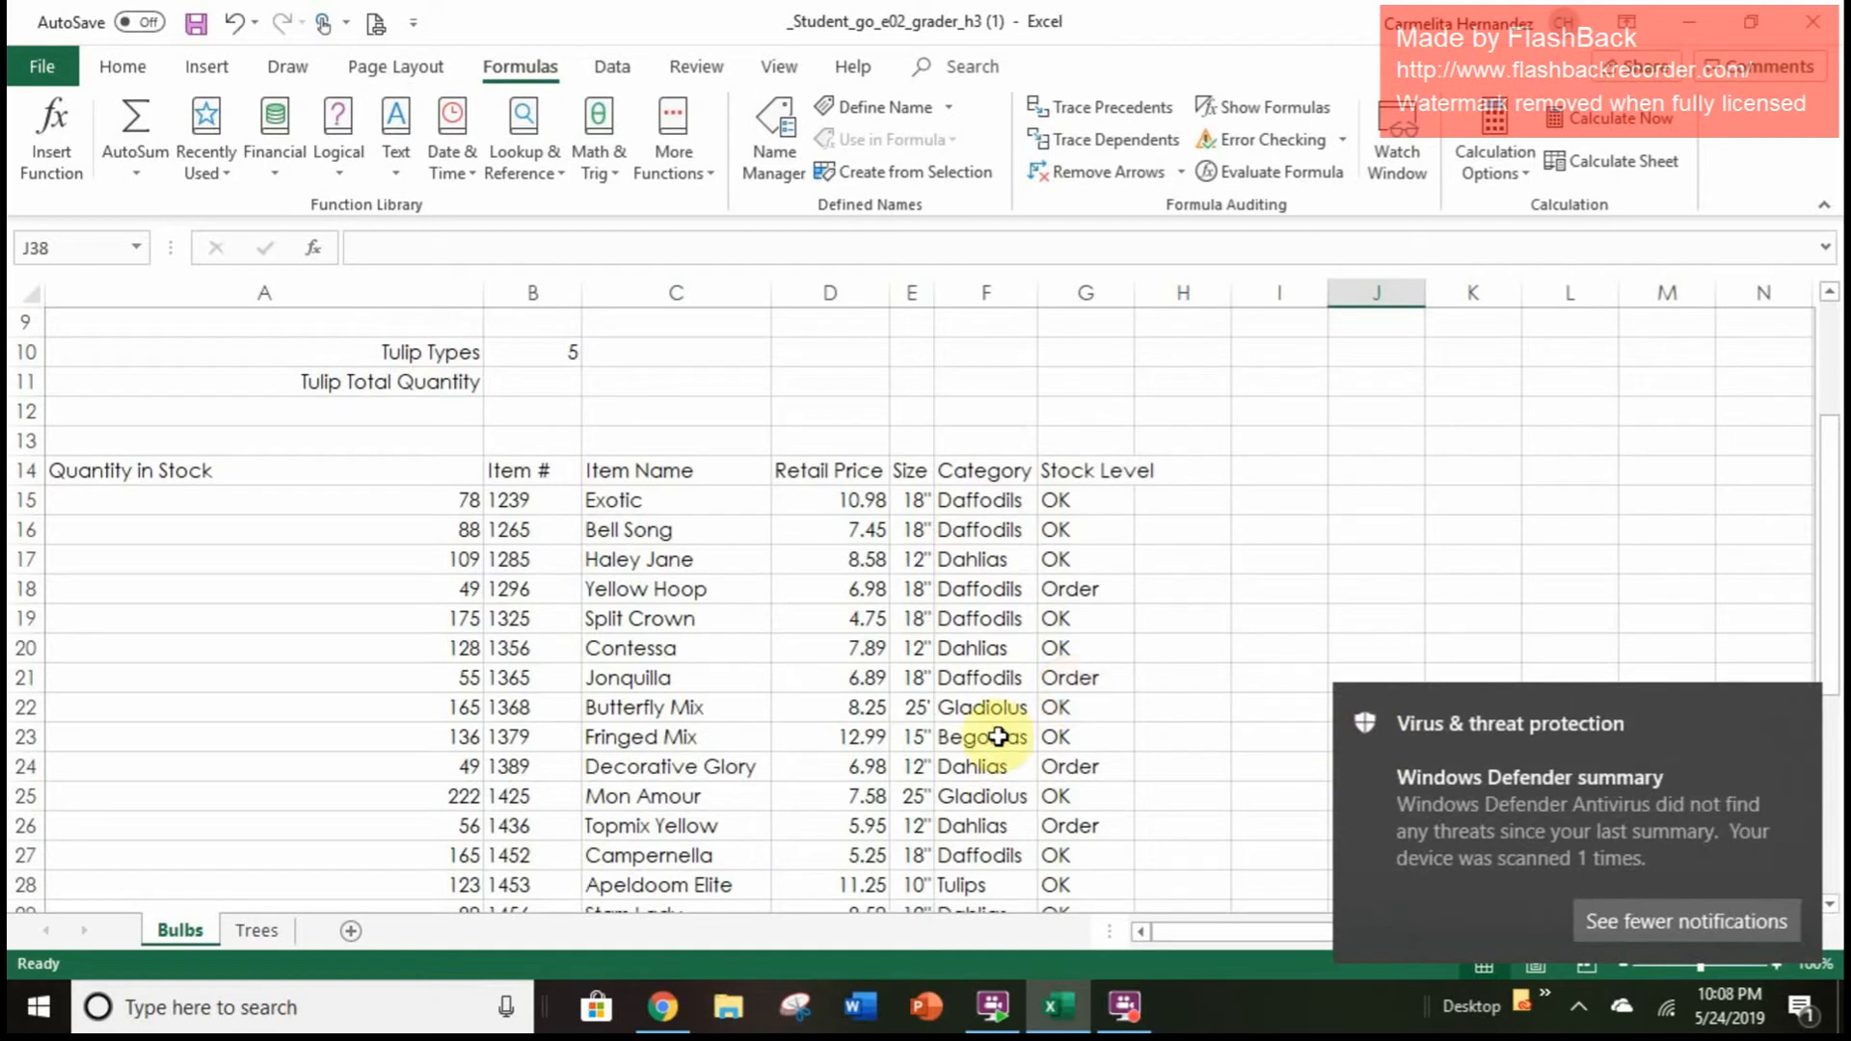
# Enter the column heading Stock Level in cell G14 of the Trees sheet, beside Category
pyautogui.click(271, 932)
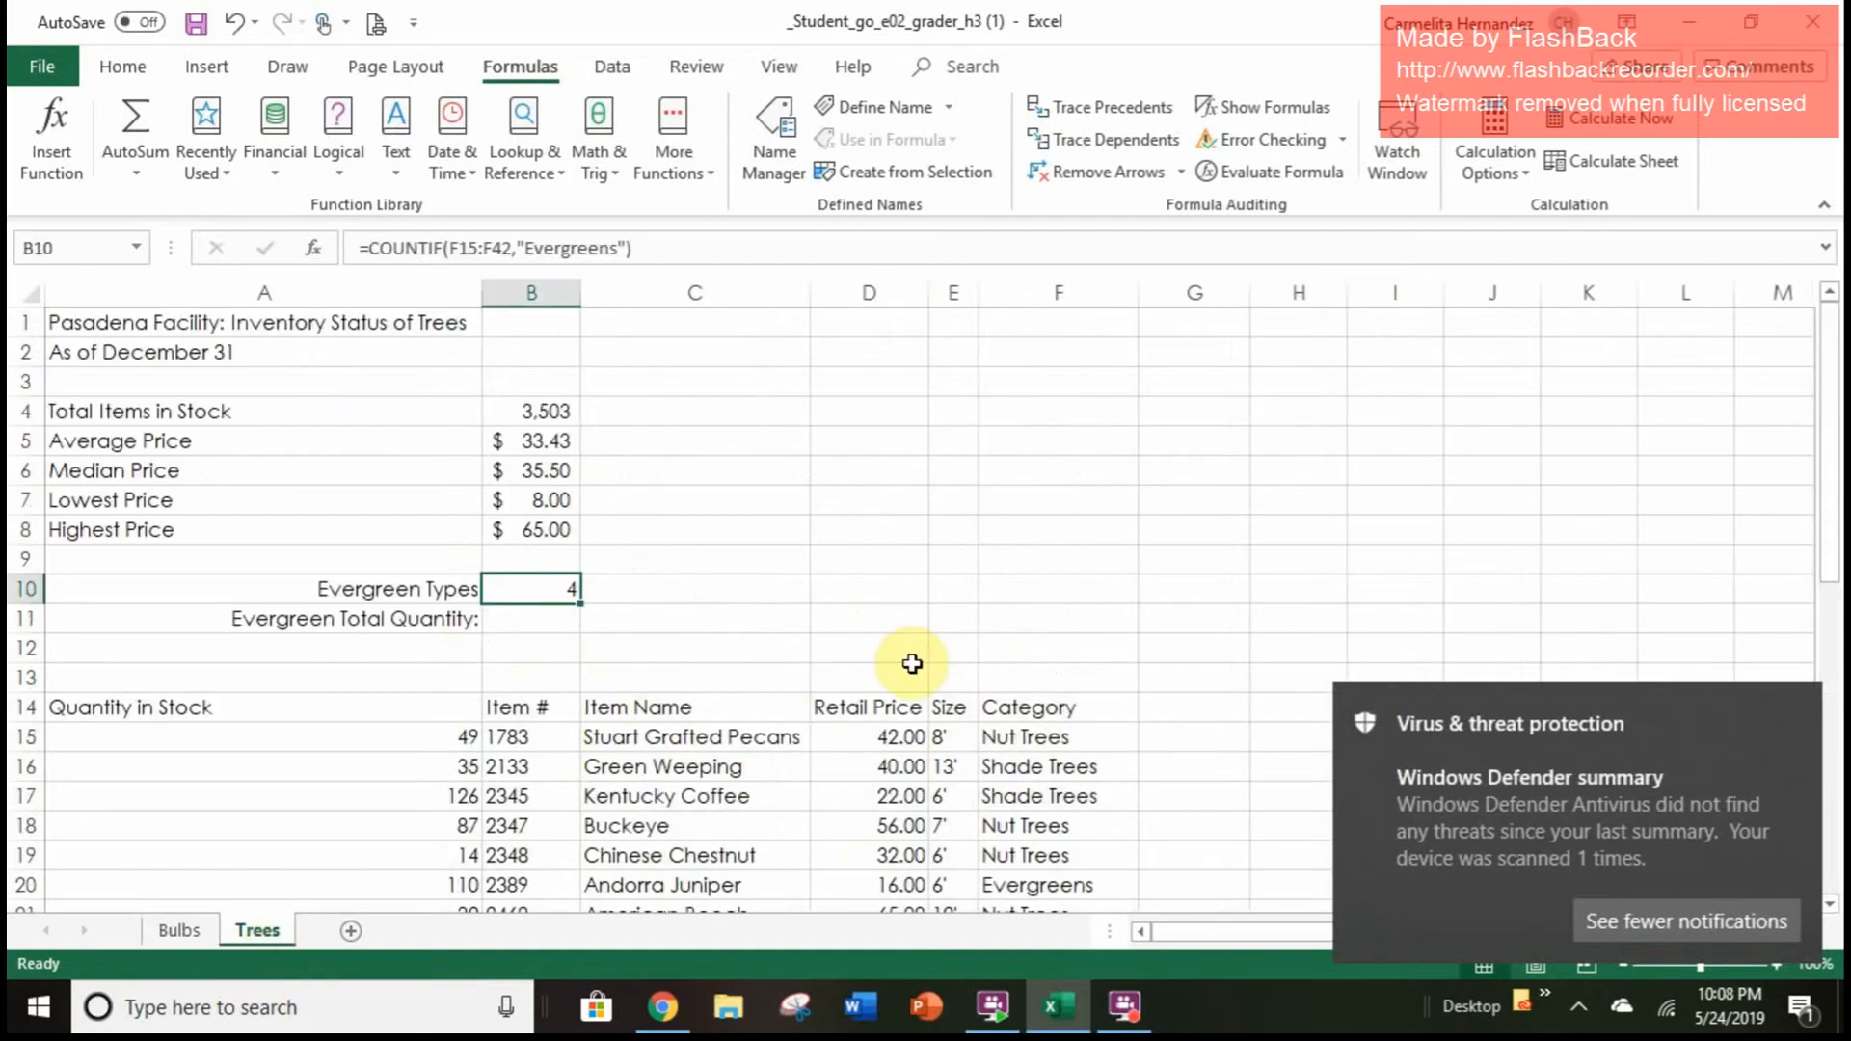
pyautogui.scroll(-3, 912, 663)
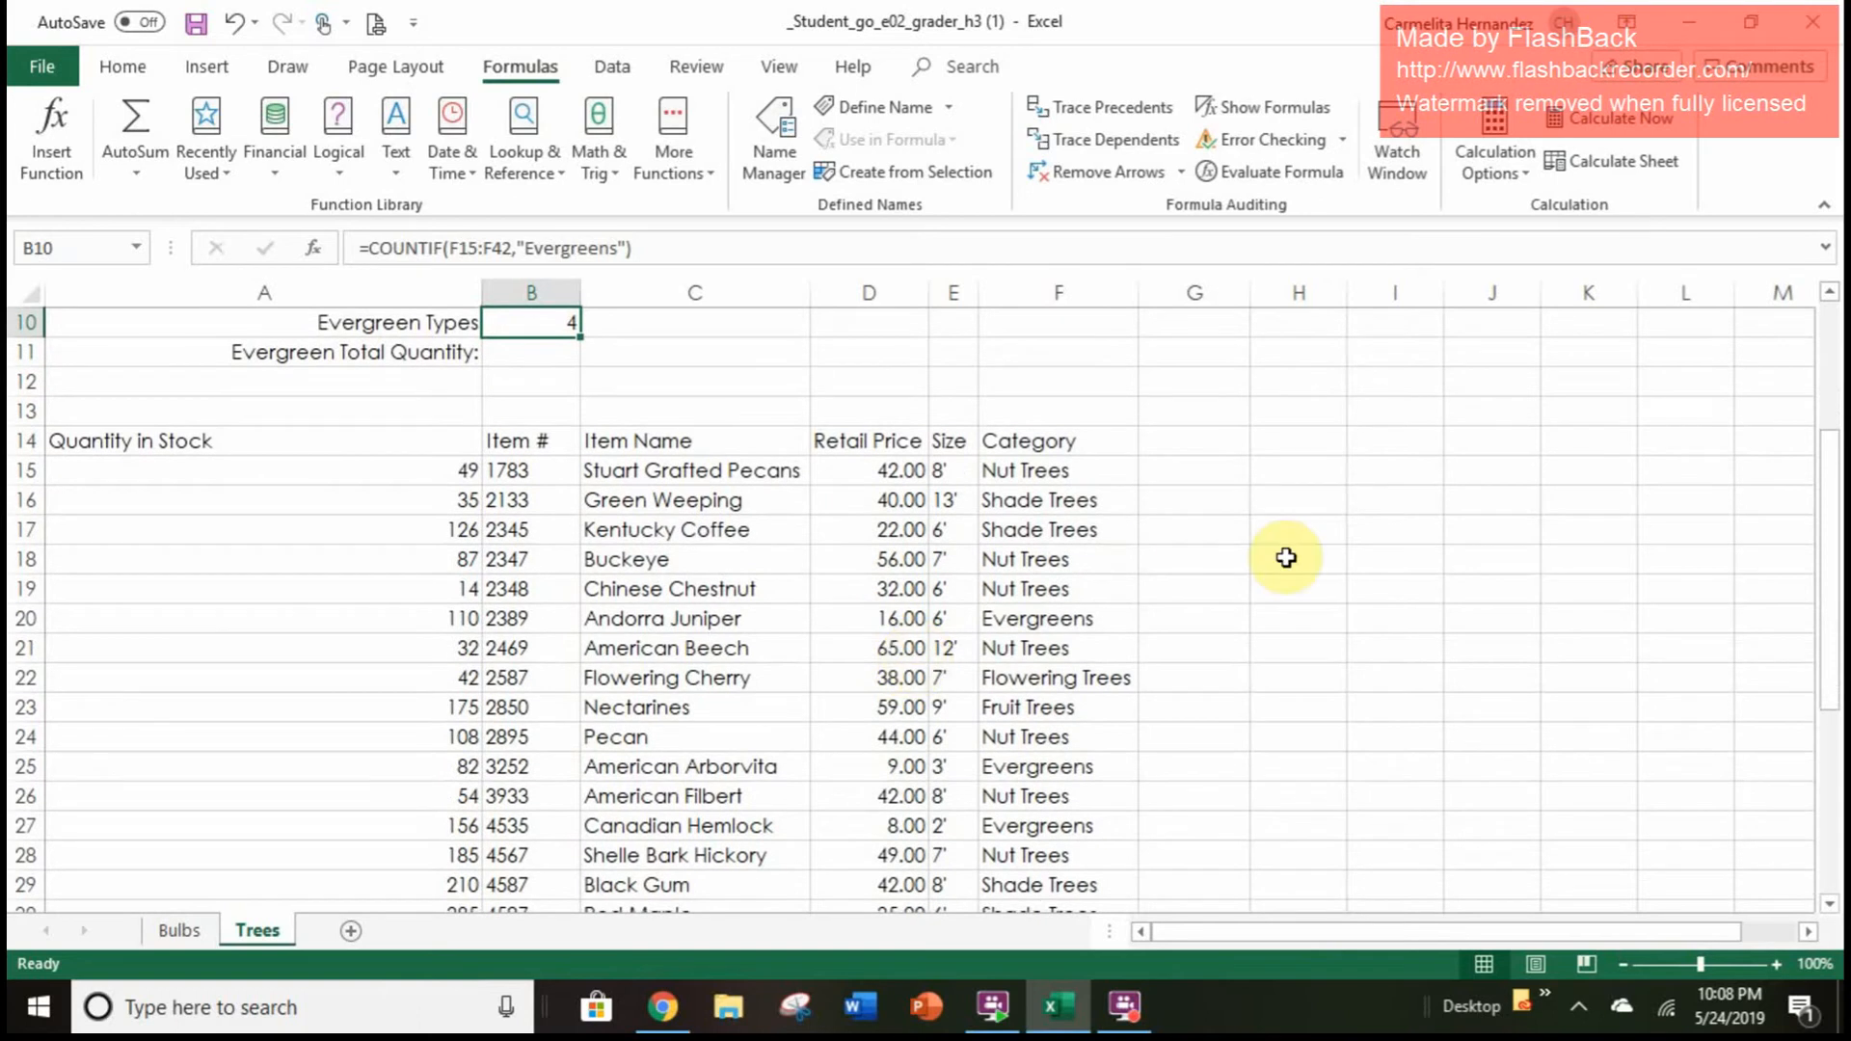
pyautogui.click(1158, 454)
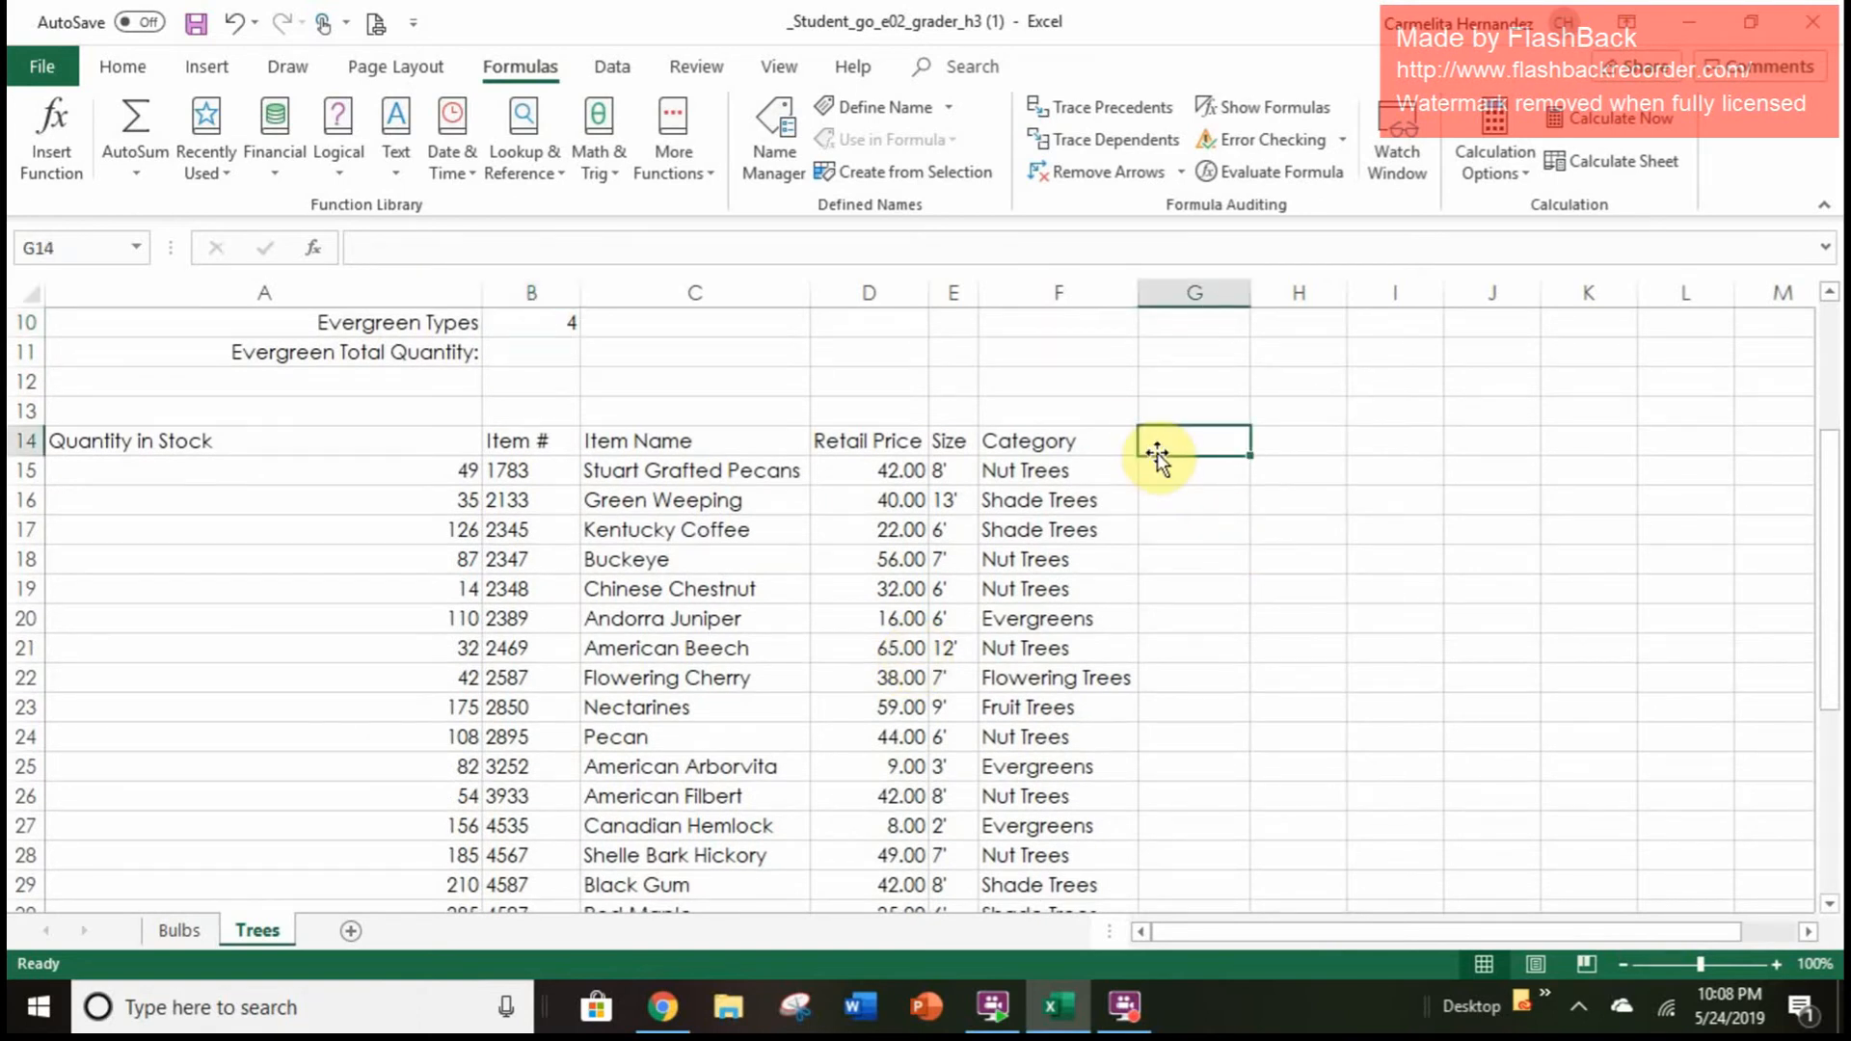
pyautogui.write('Stock')
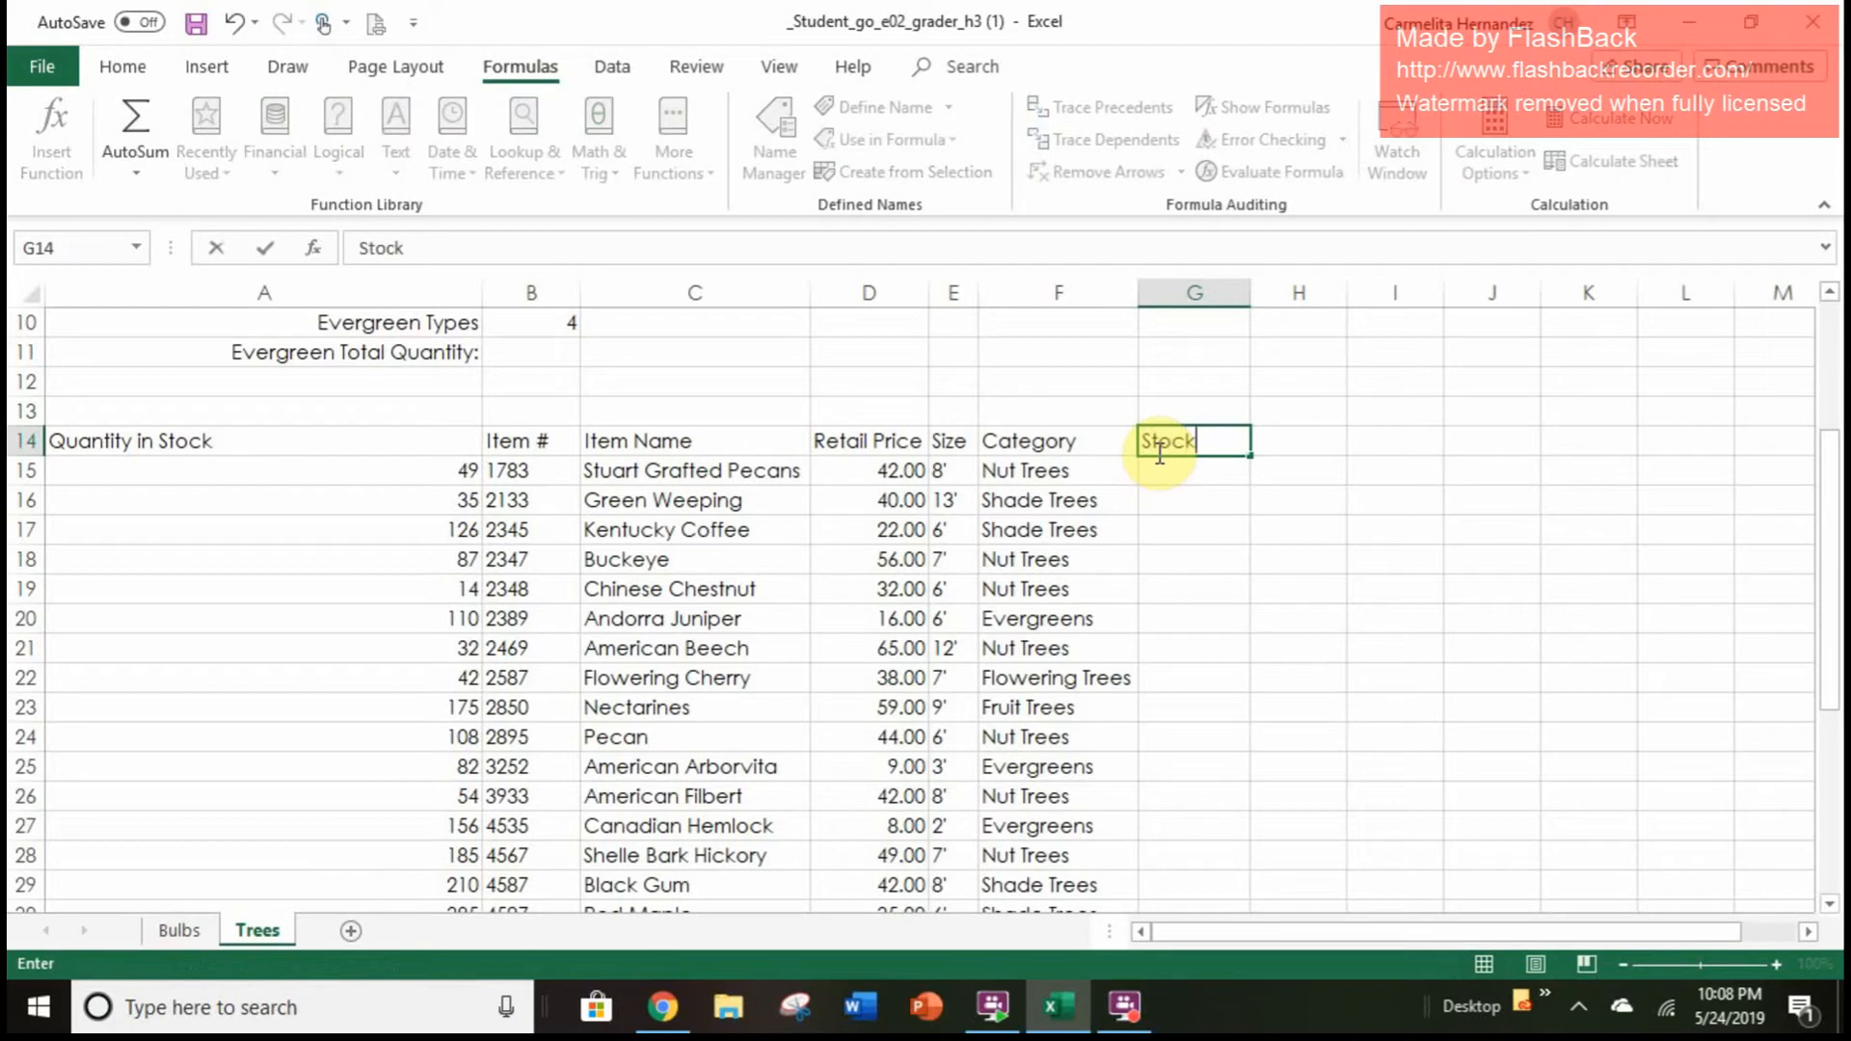
pyautogui.write(' Level')
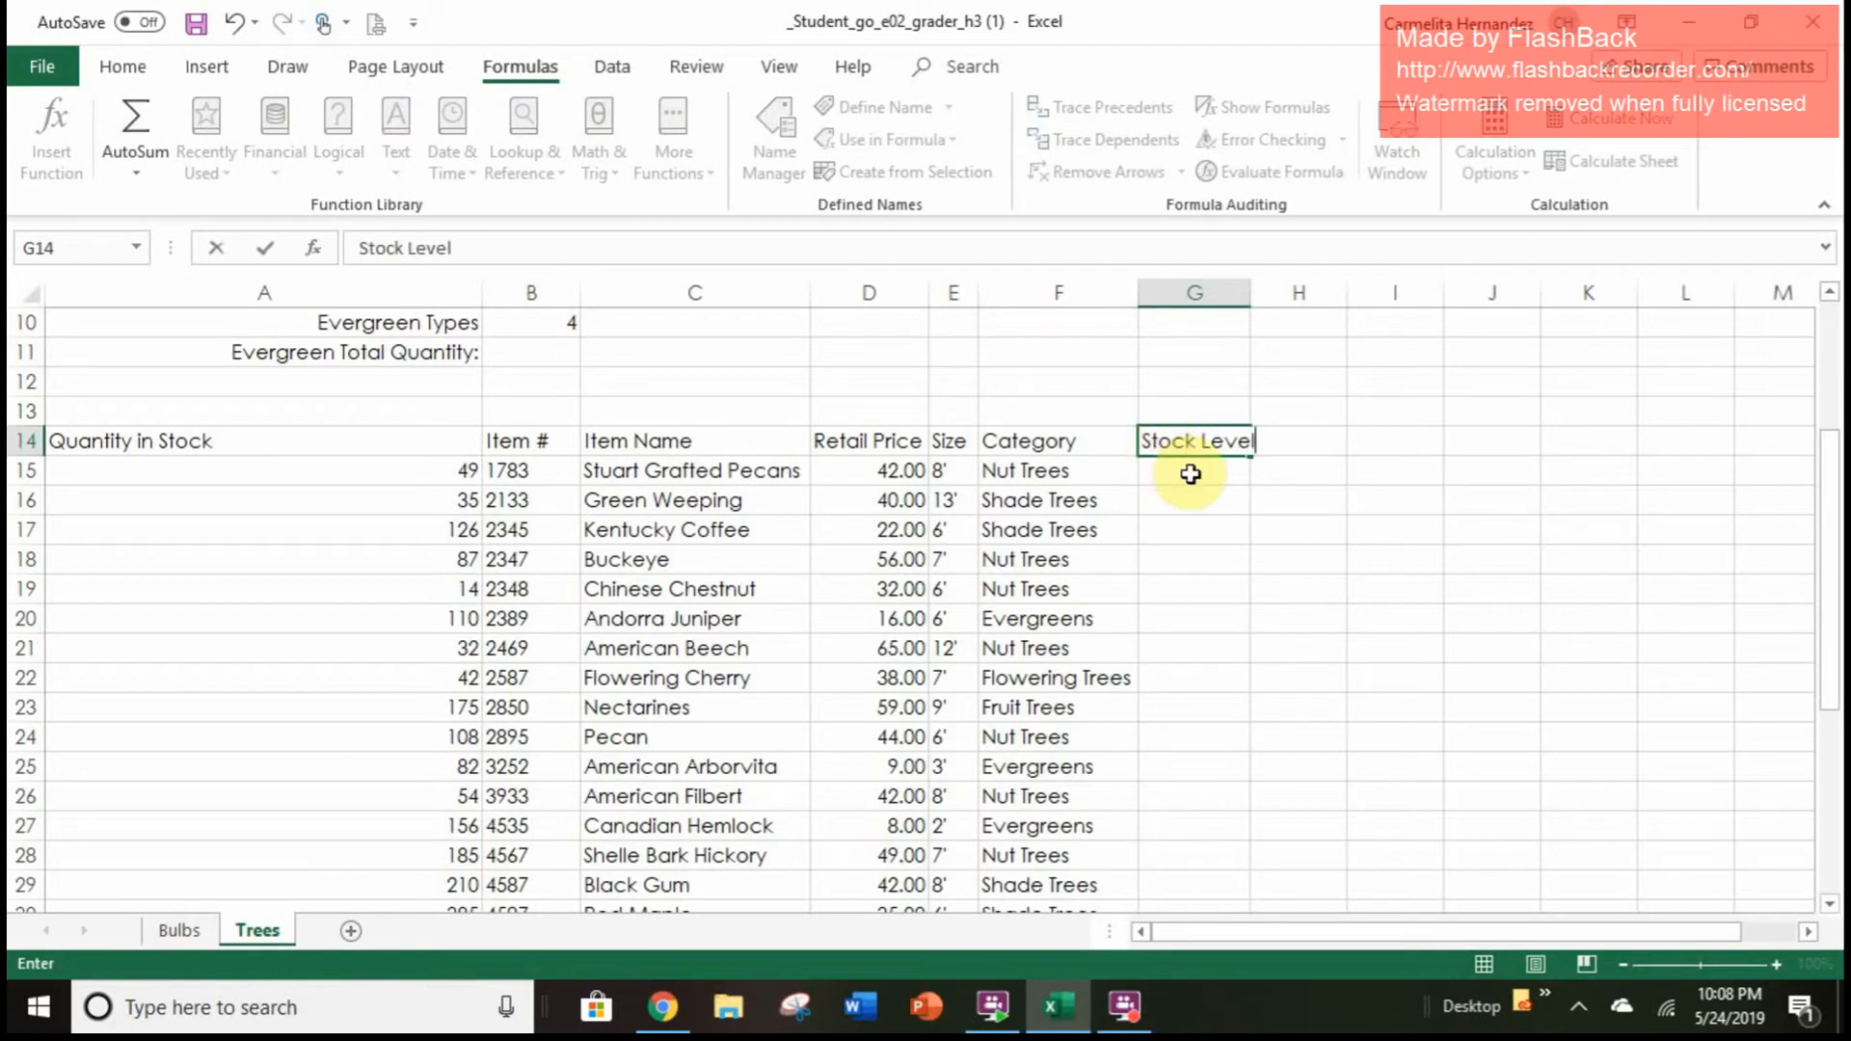
pyautogui.press('Return')
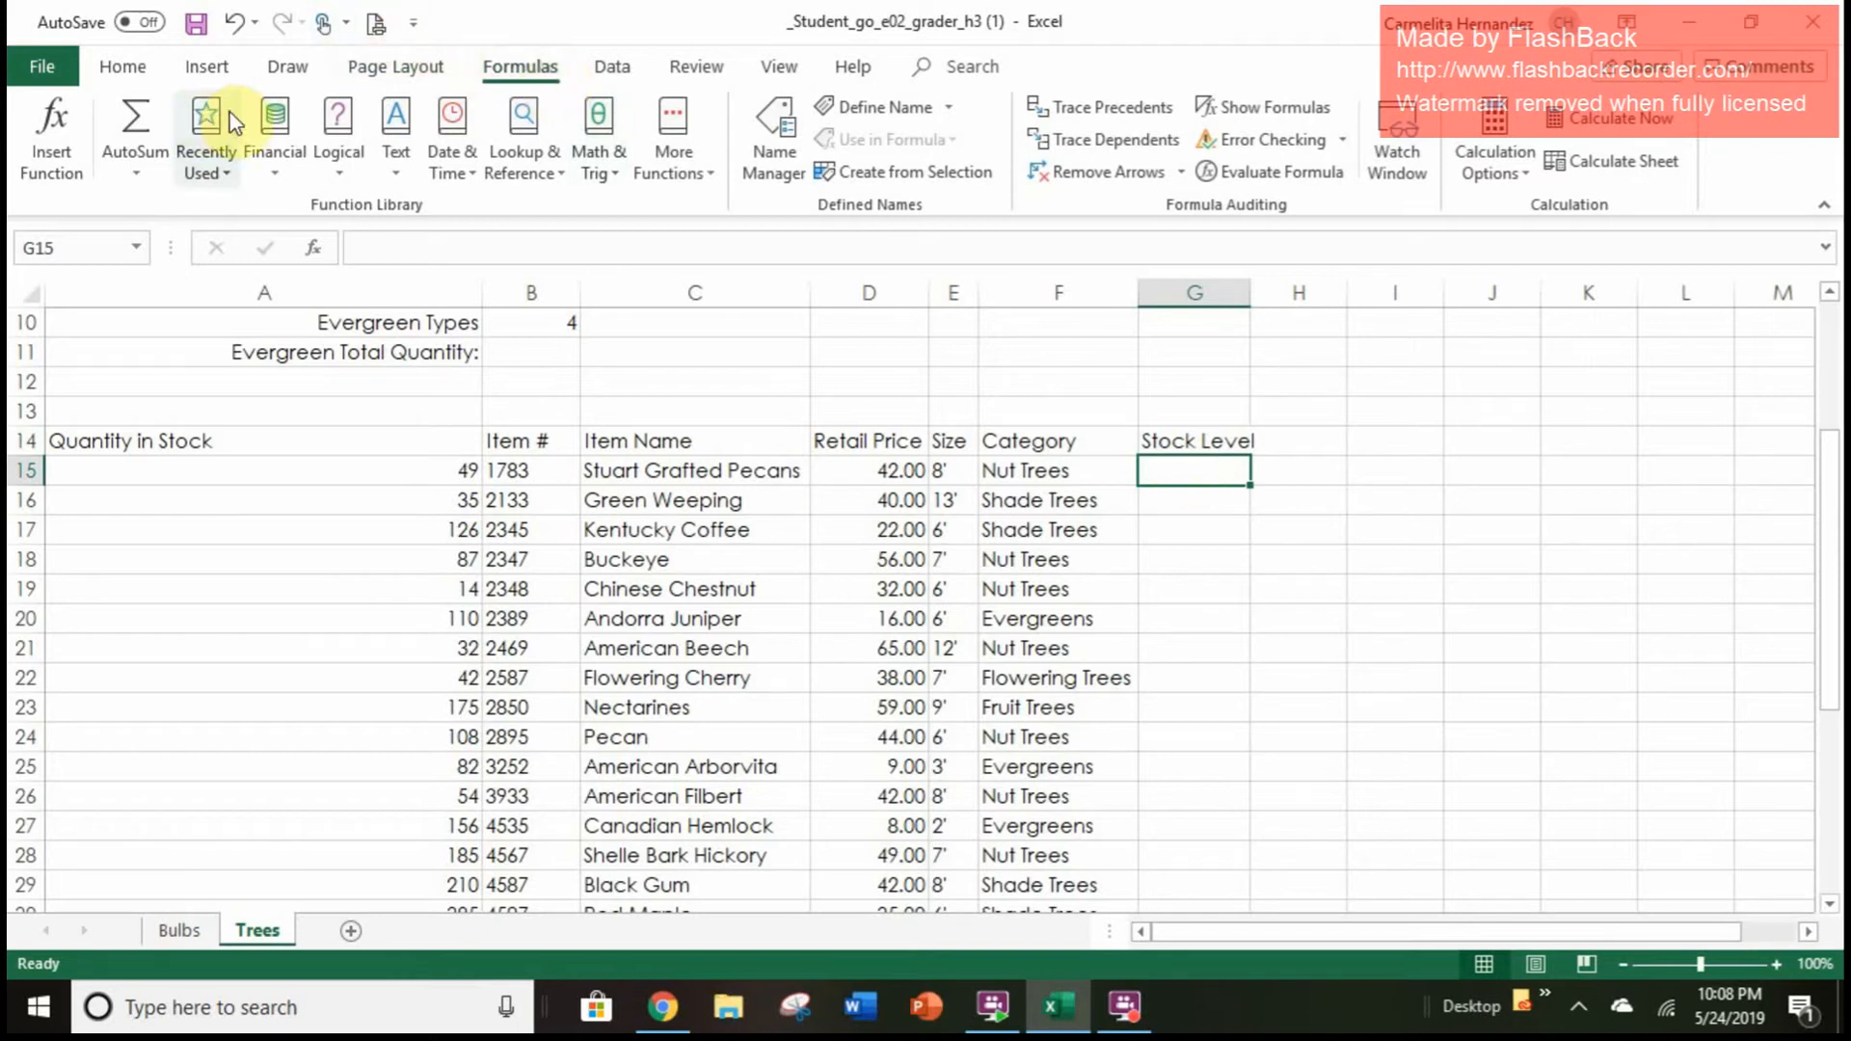
# Insert an IF formula in cell G15 of the Trees sheet that returns Order when A15<75 and OK otherwise
pyautogui.click(352, 166)
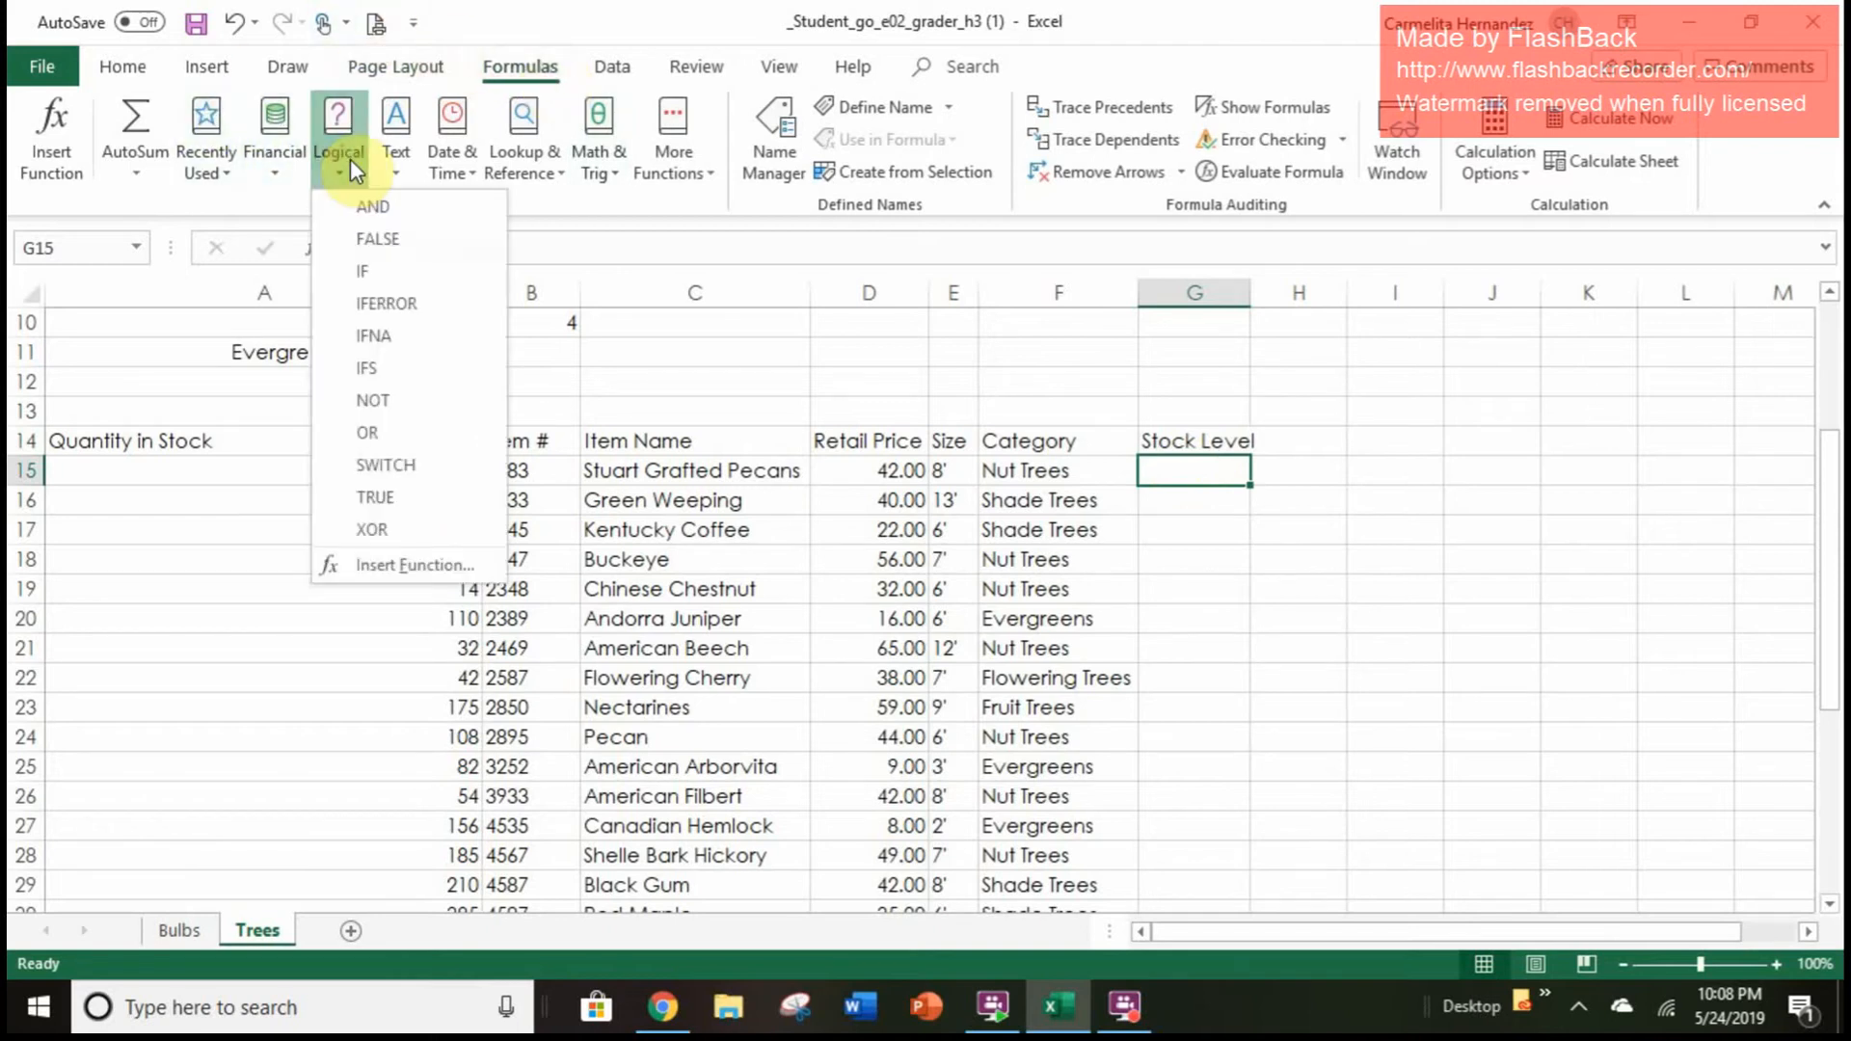
pyautogui.click(378, 275)
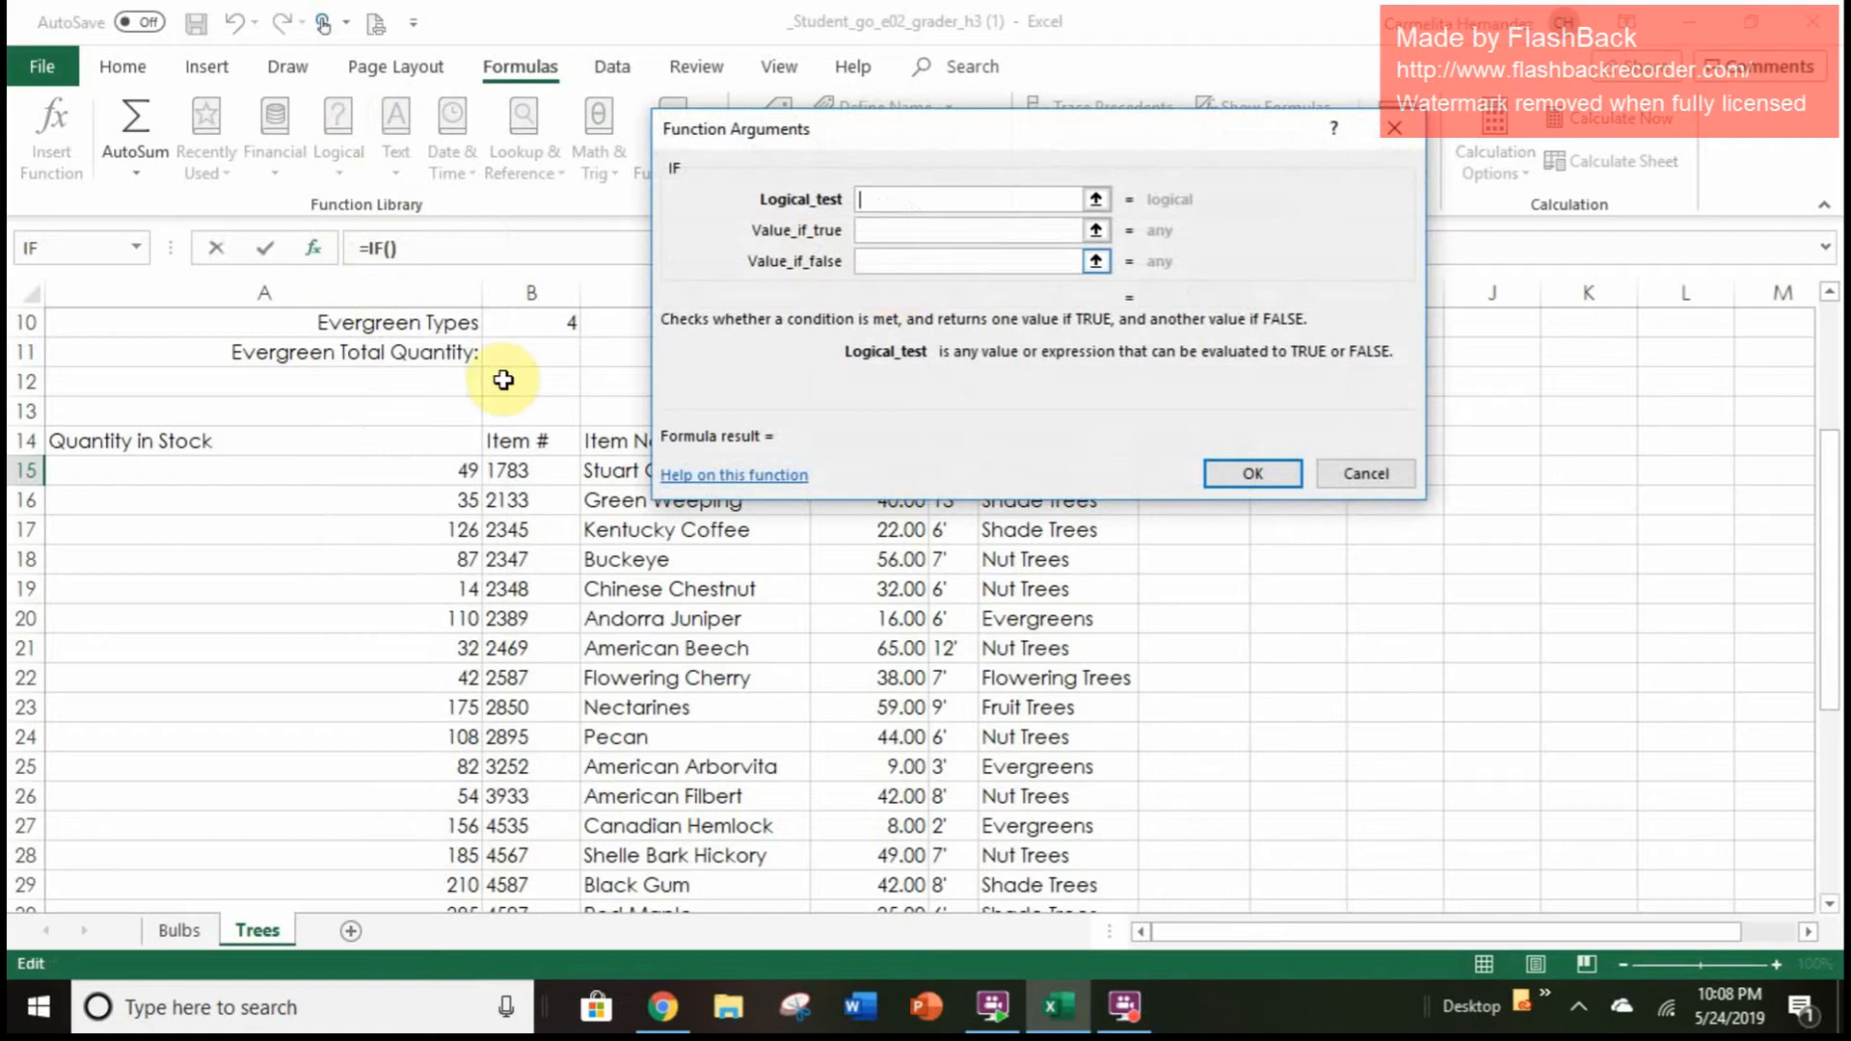
pyautogui.click(378, 473)
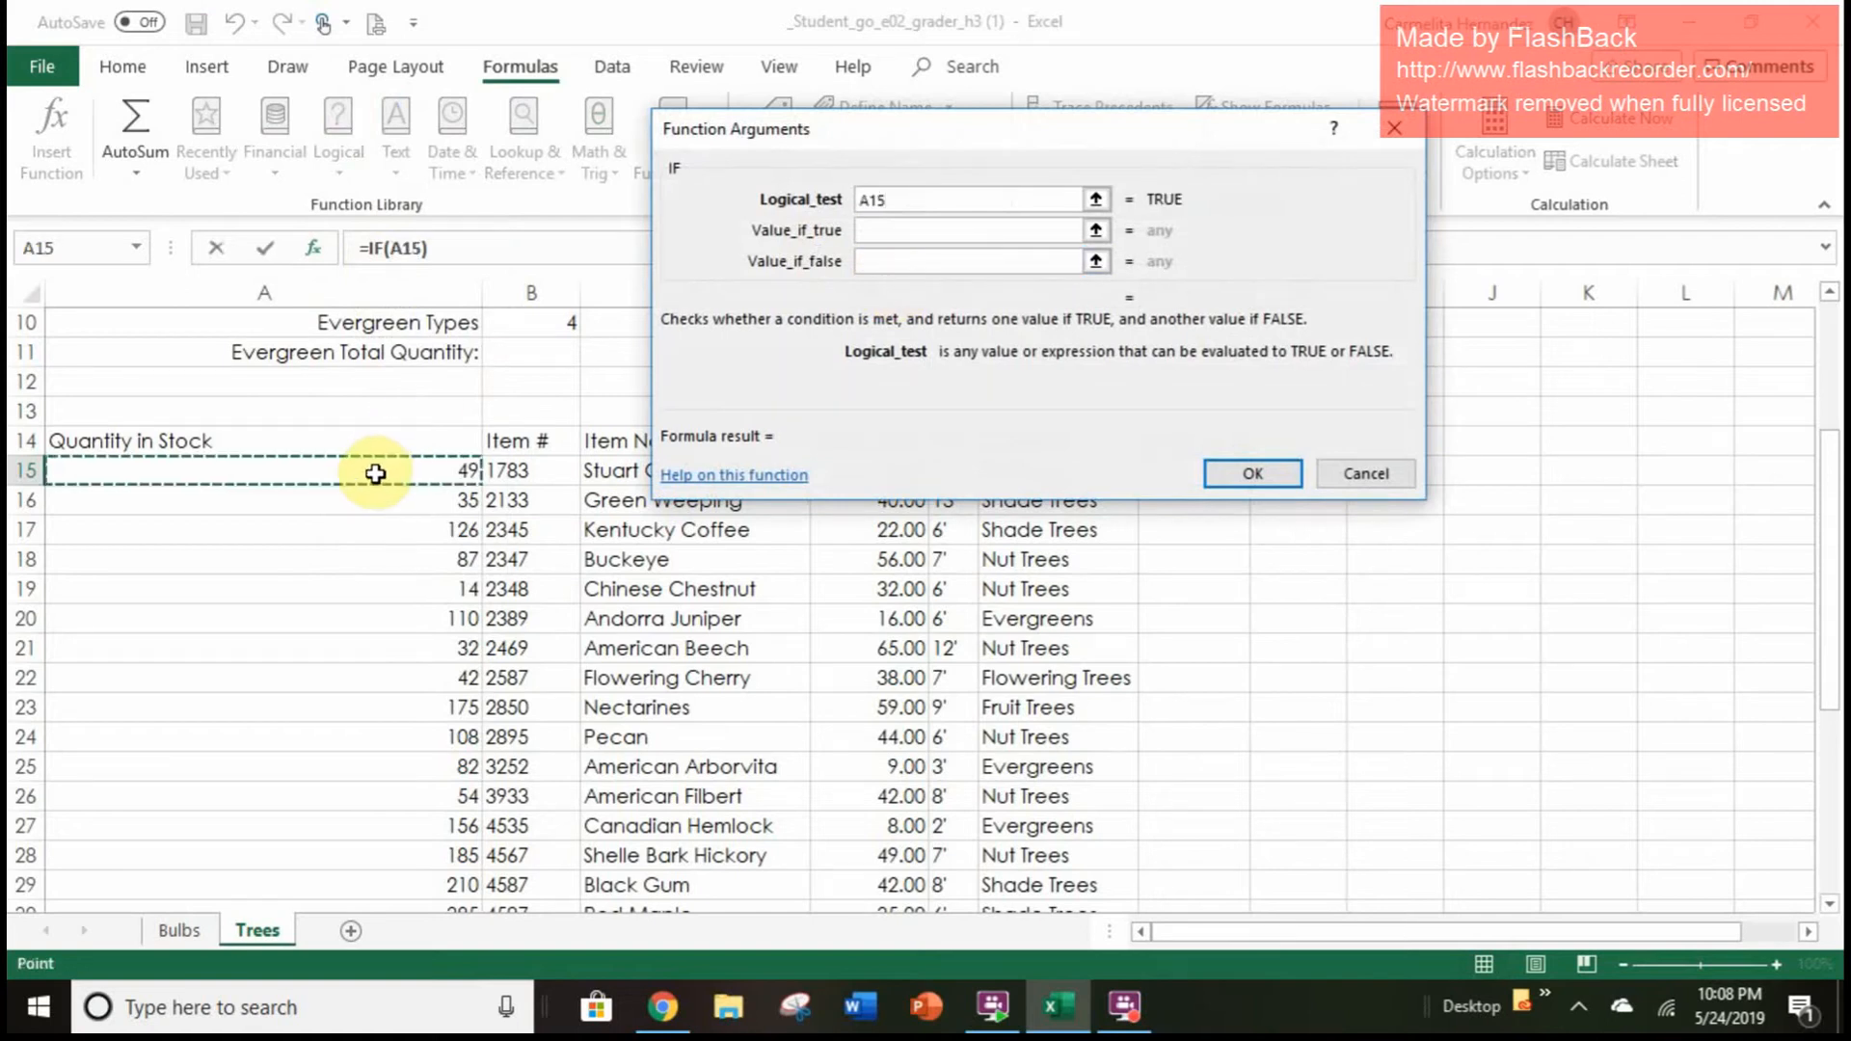
pyautogui.write('<')
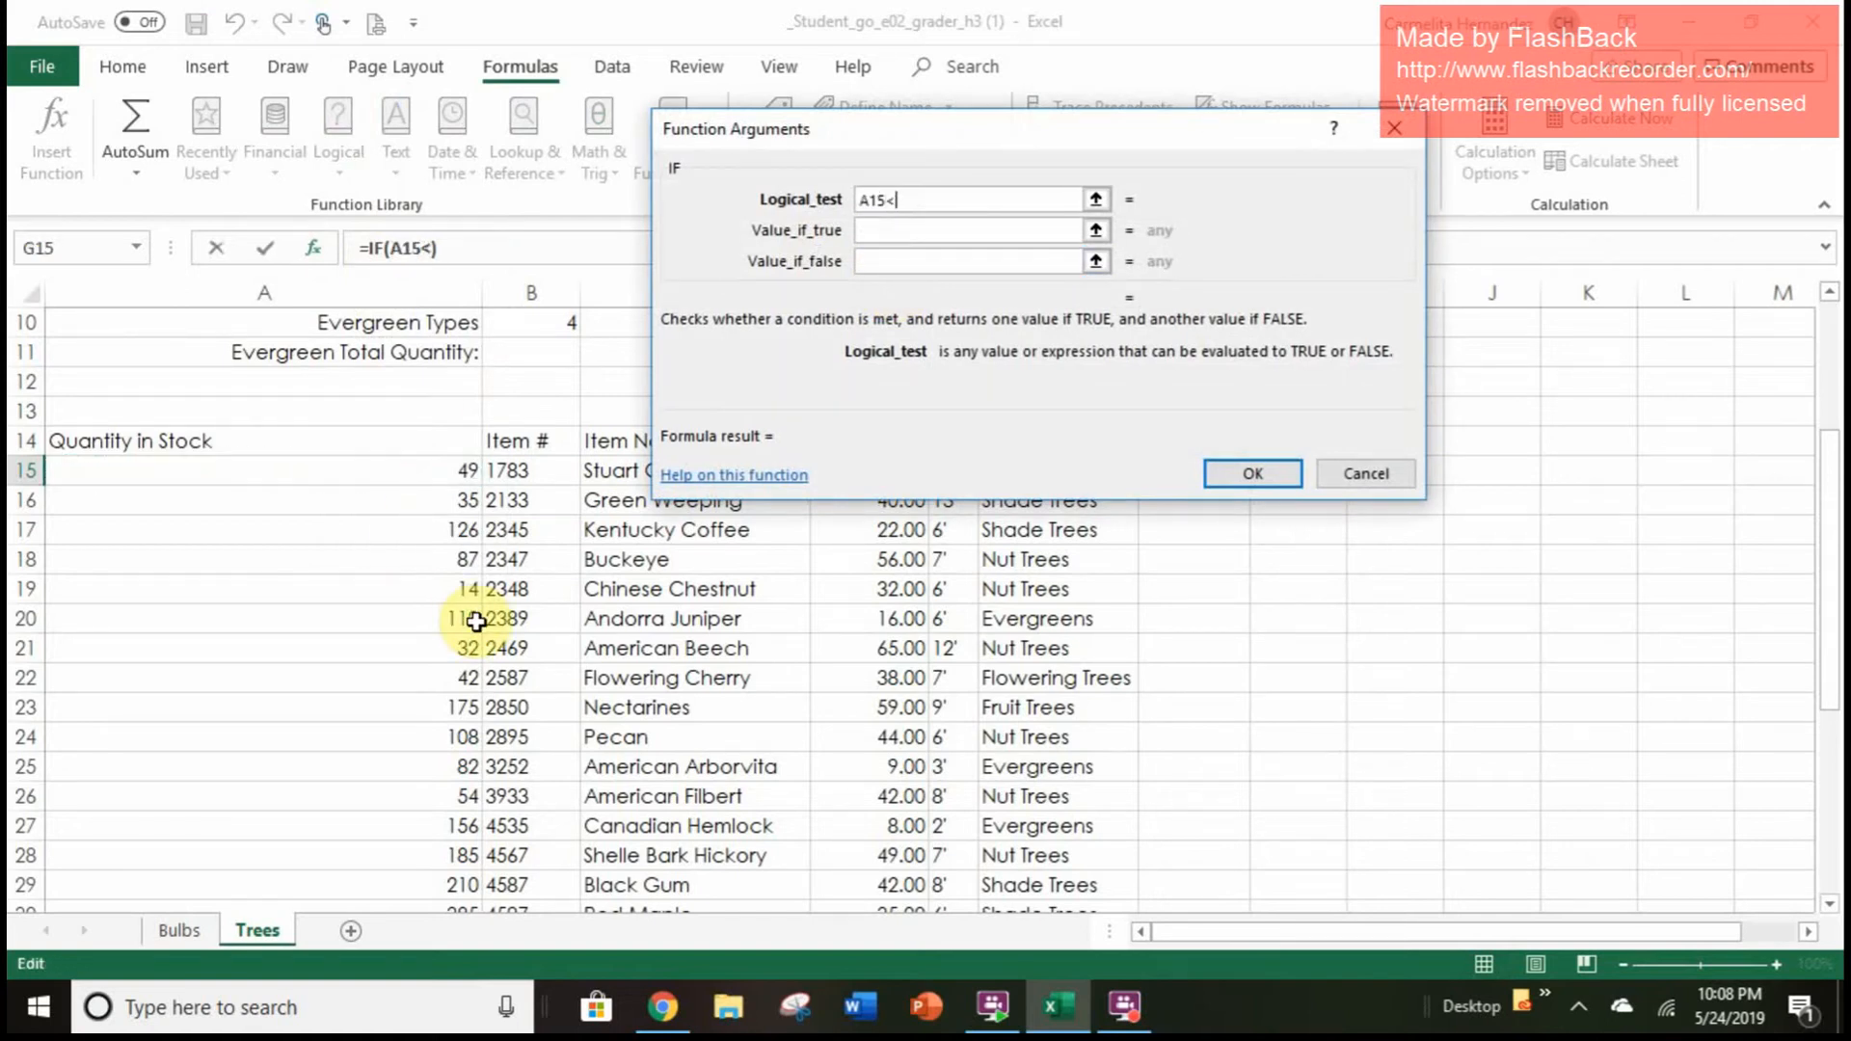
pyautogui.write('75')
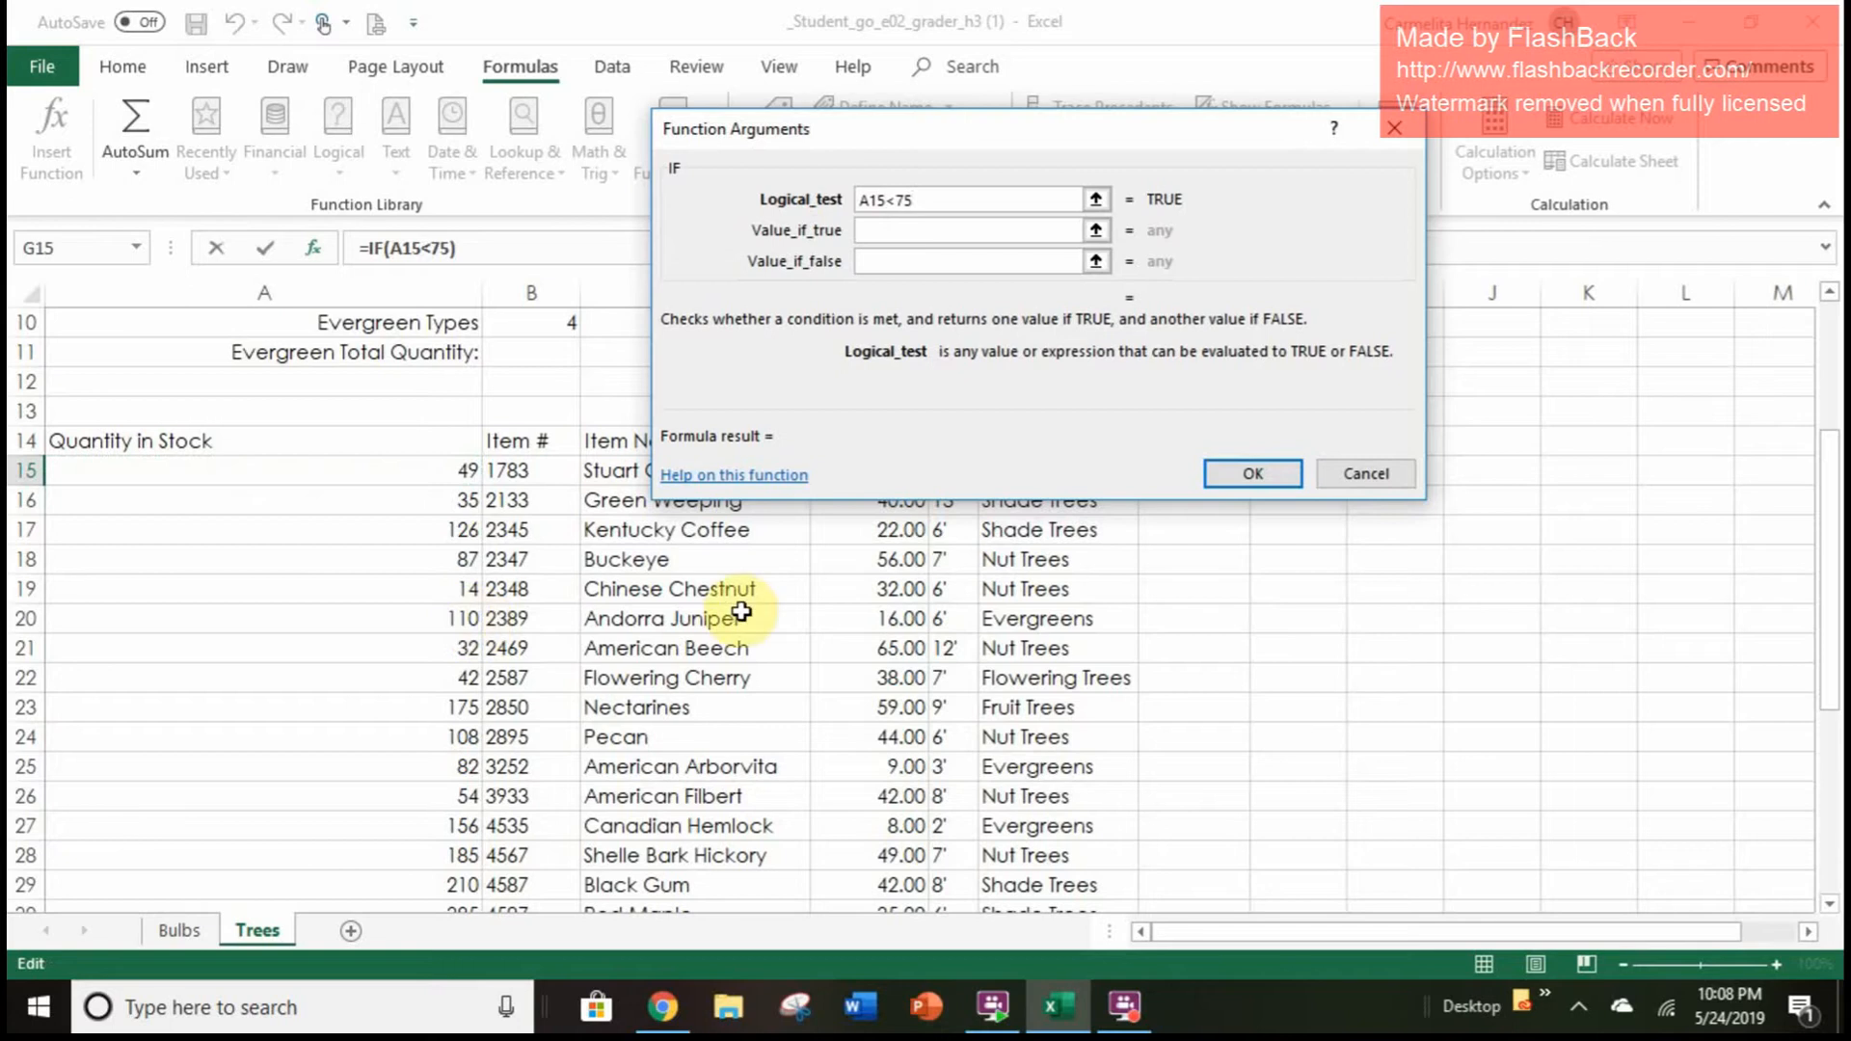
pyautogui.click(915, 232)
pyautogui.write('Order')
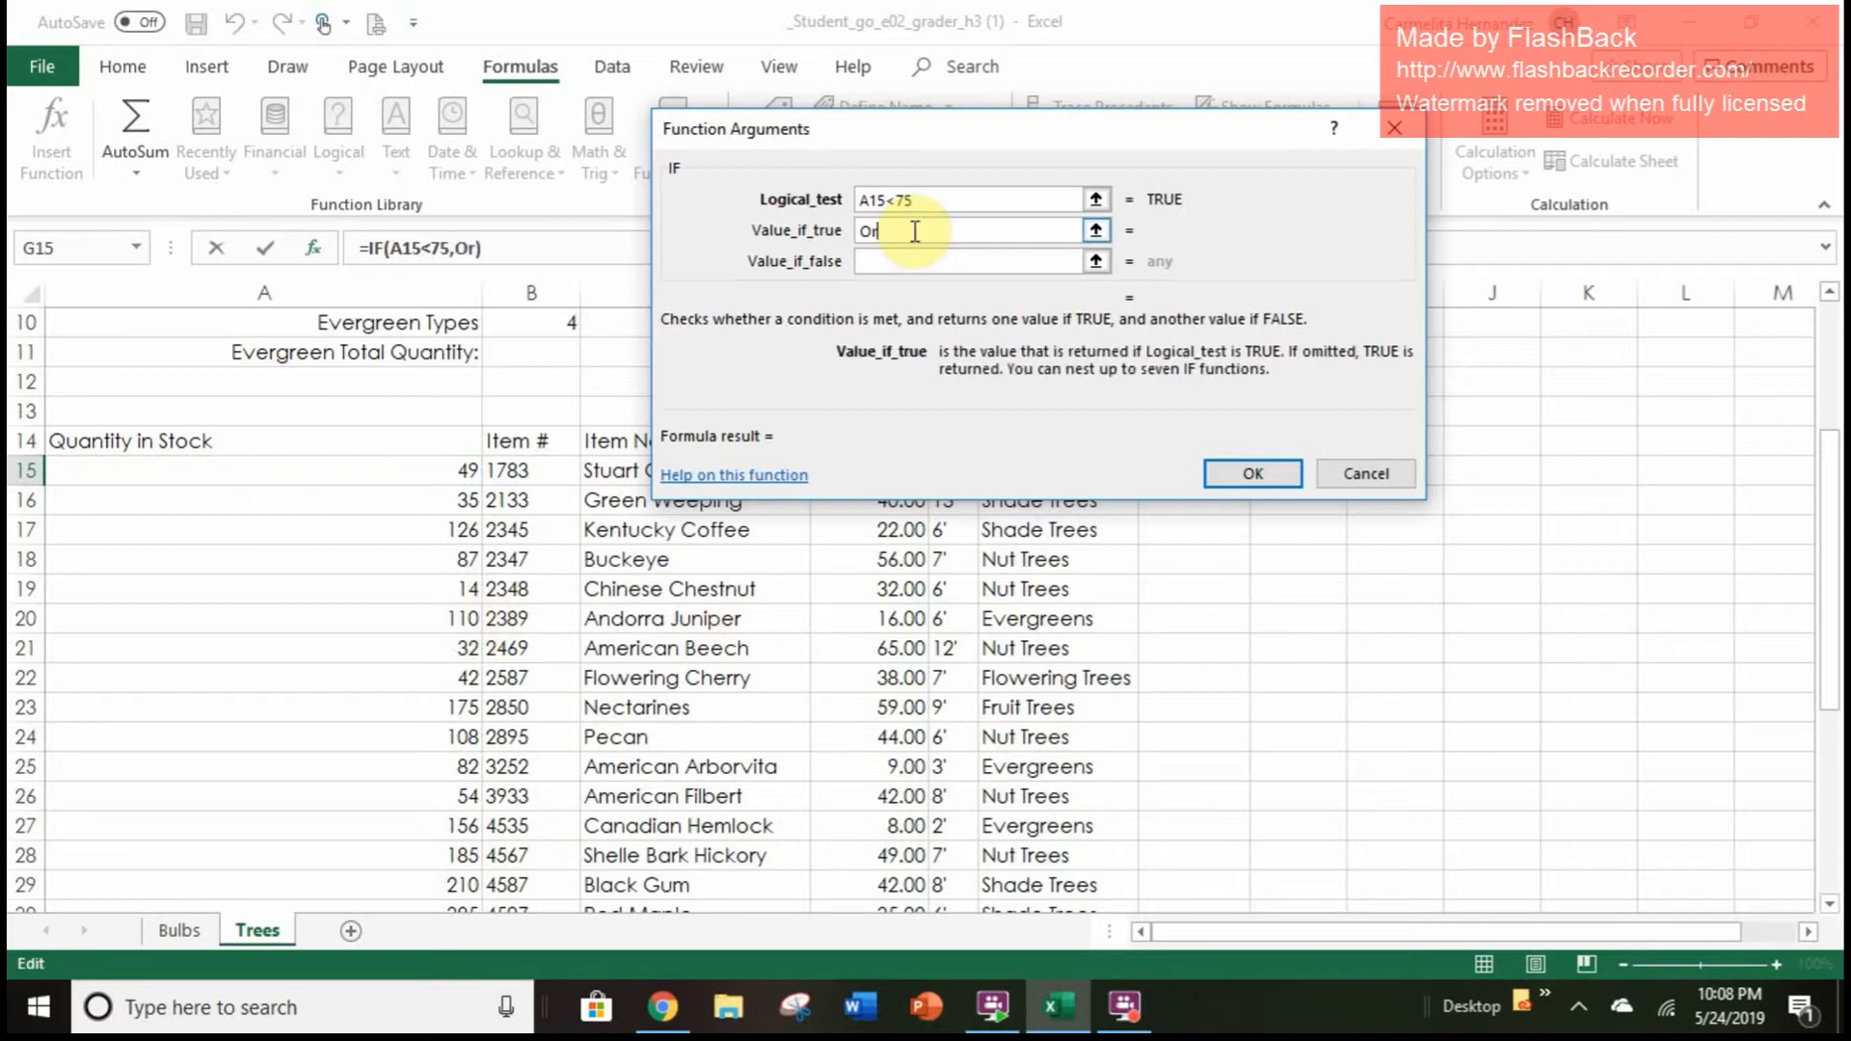
pyautogui.click(924, 261)
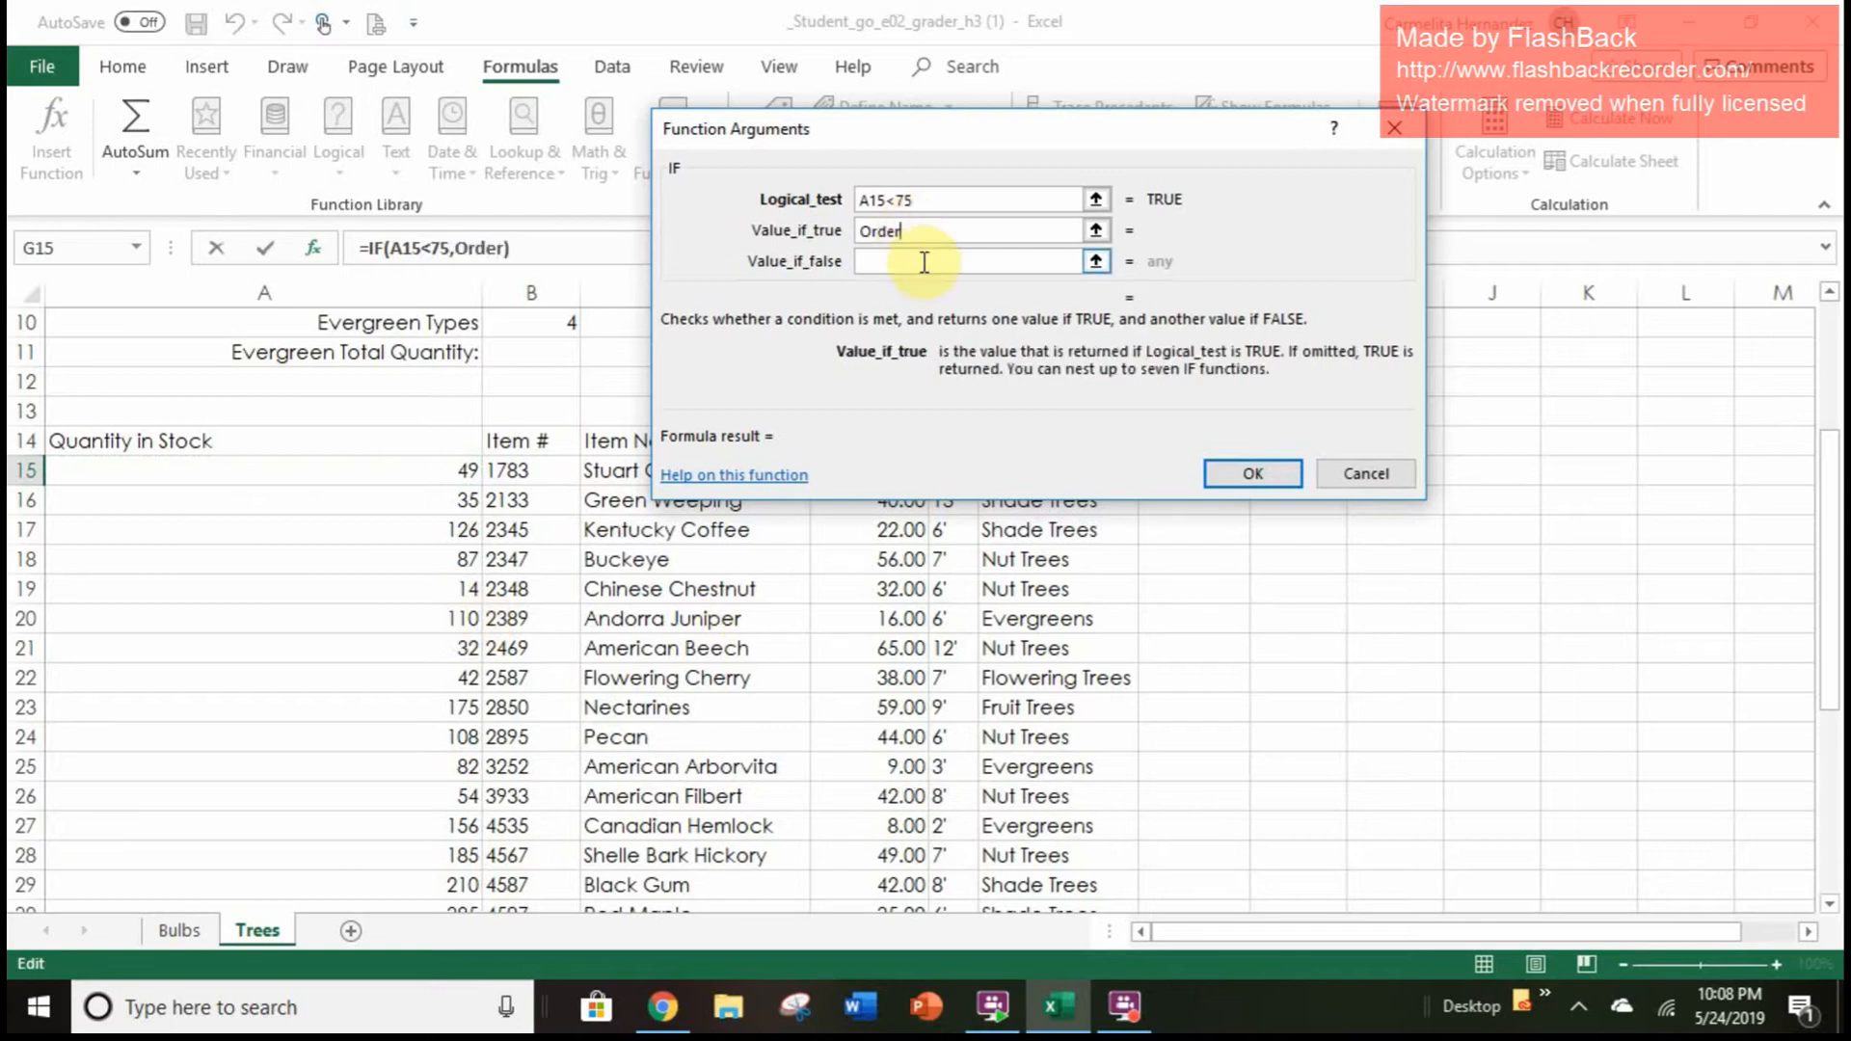
pyautogui.click(923, 261)
pyautogui.write('OK')
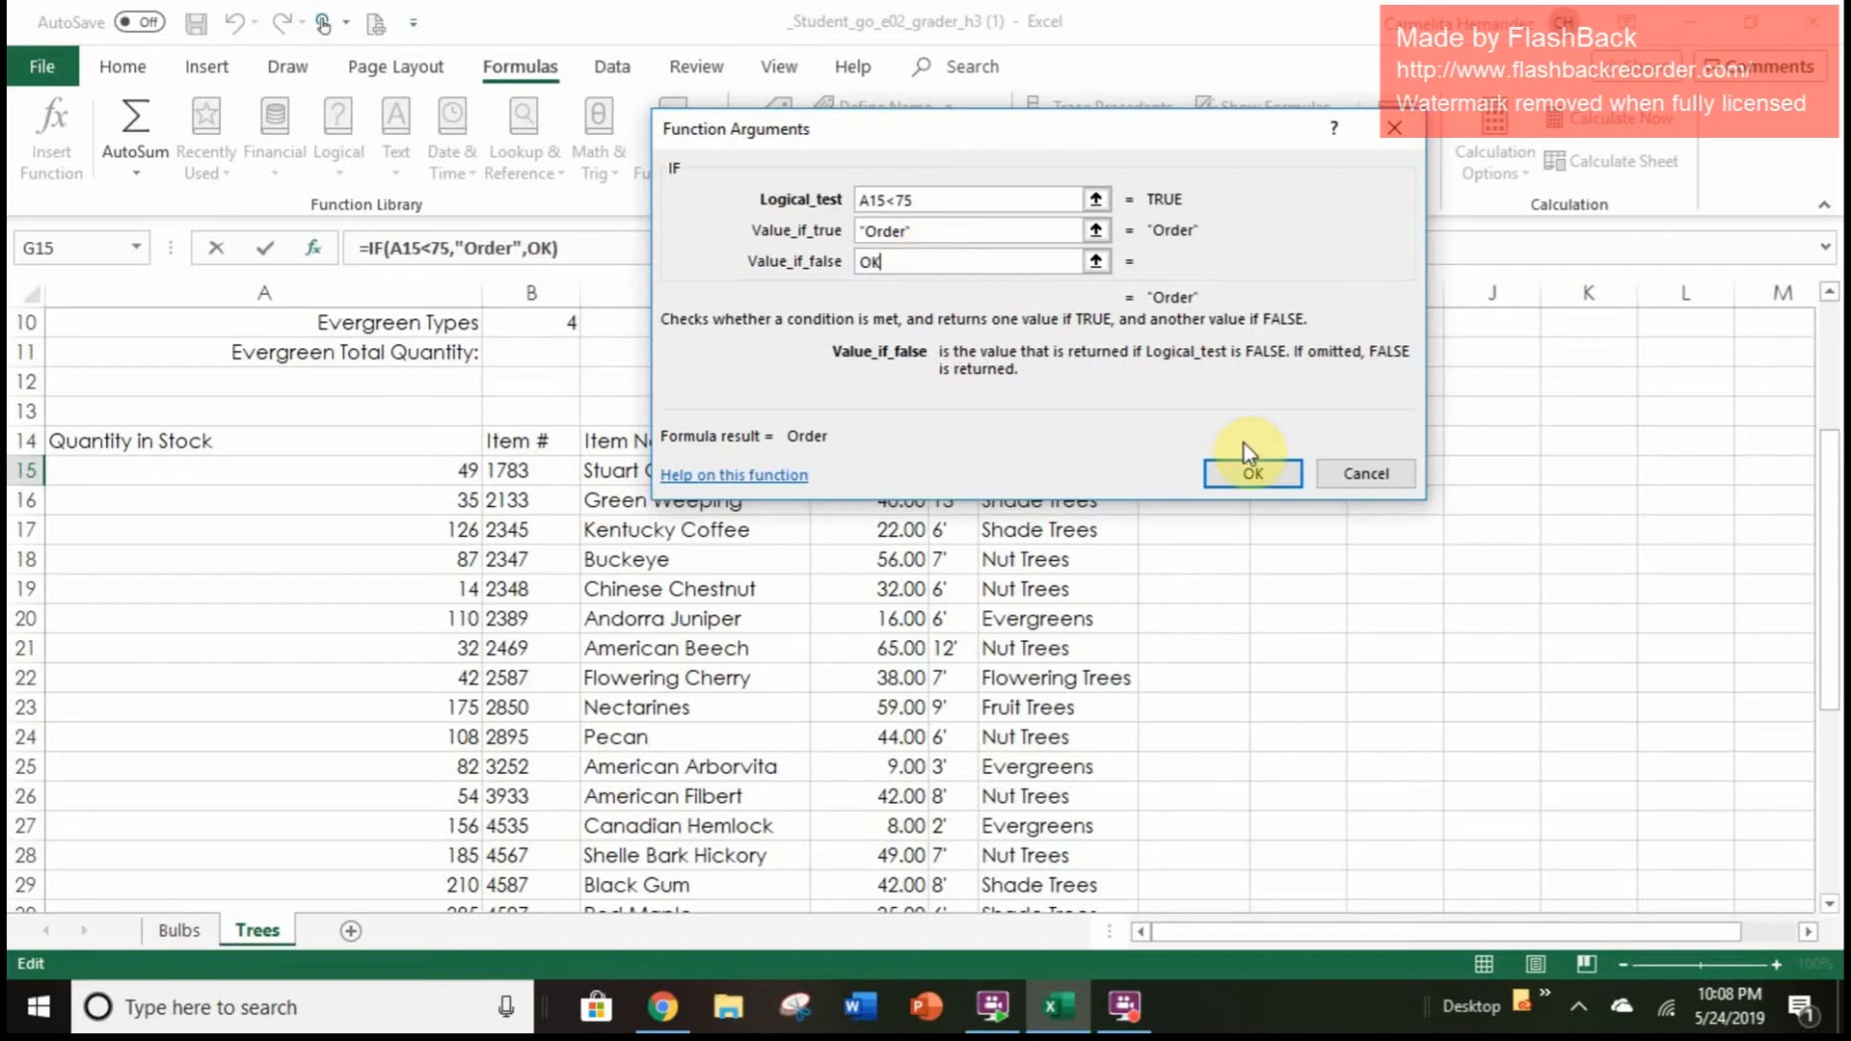
pyautogui.click(1250, 470)
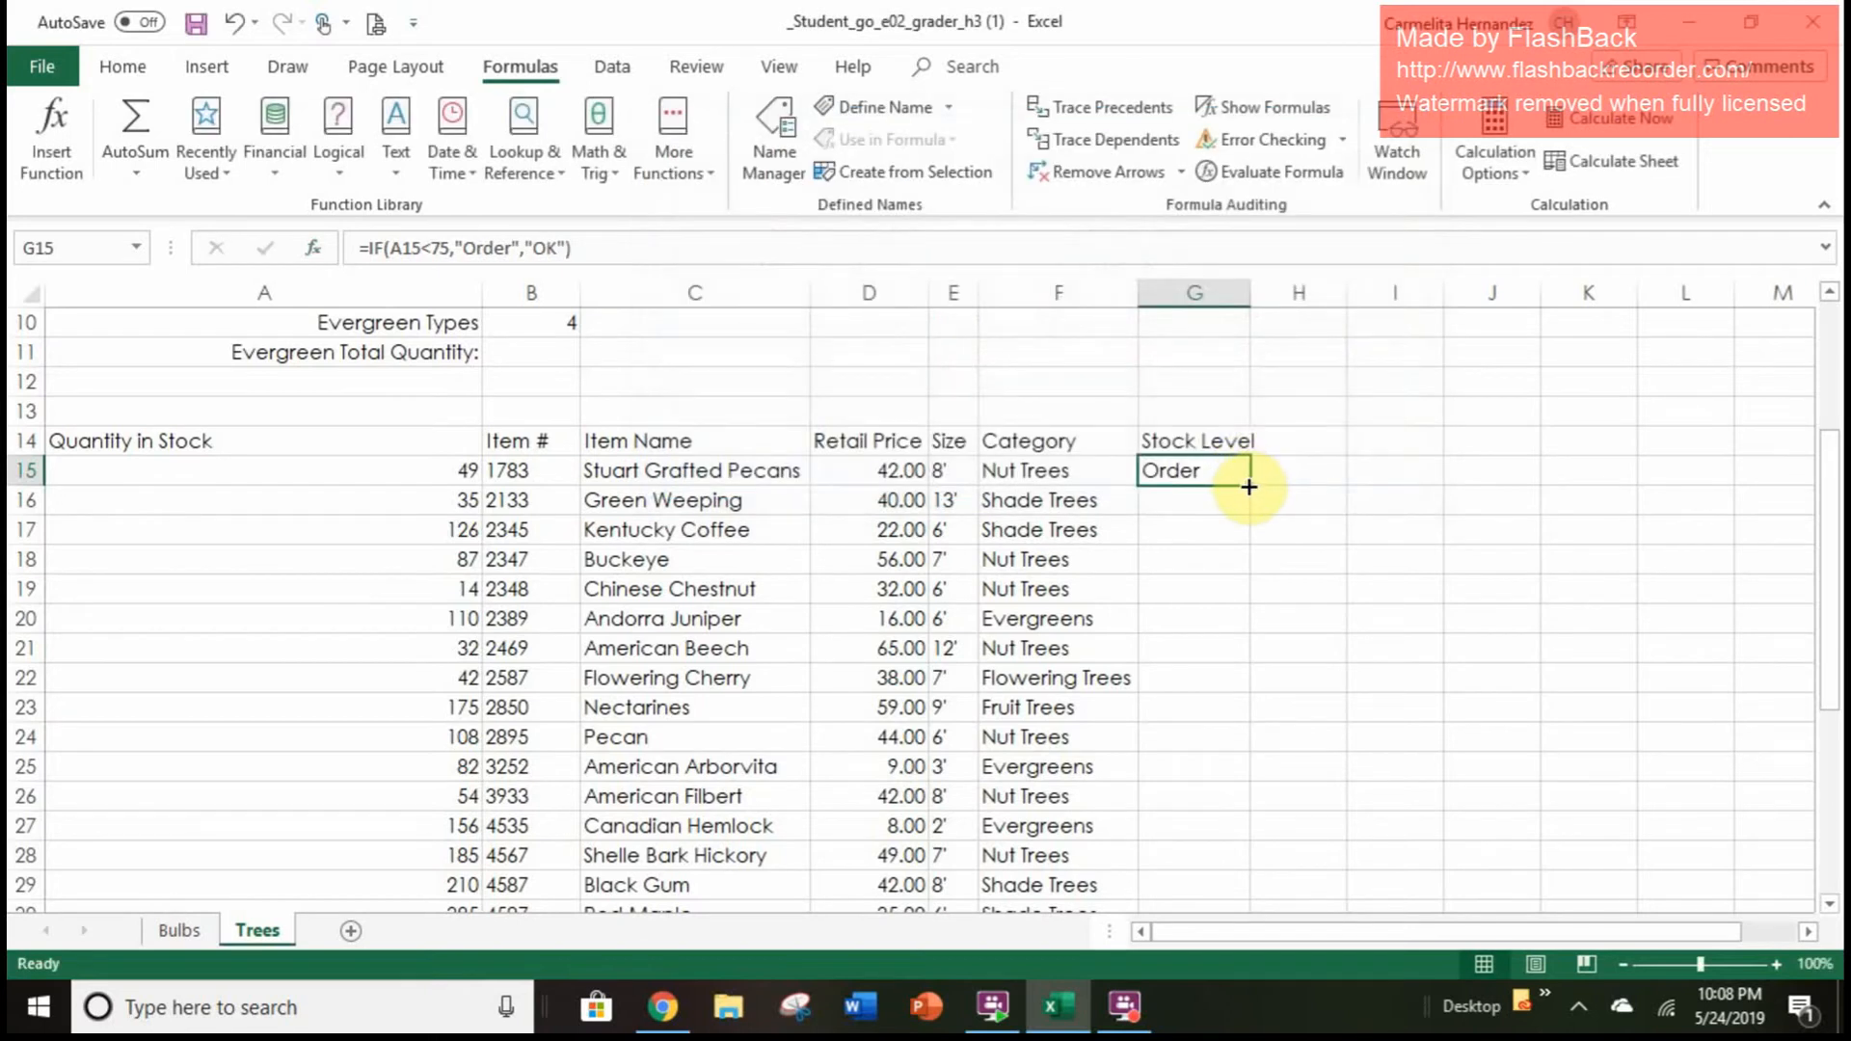
# Fill the Stock Level formula from G15 down to G42 on the Trees sheet and check the filled column
pyautogui.moveTo(1250, 487); pyautogui.dragTo(1212, 862)
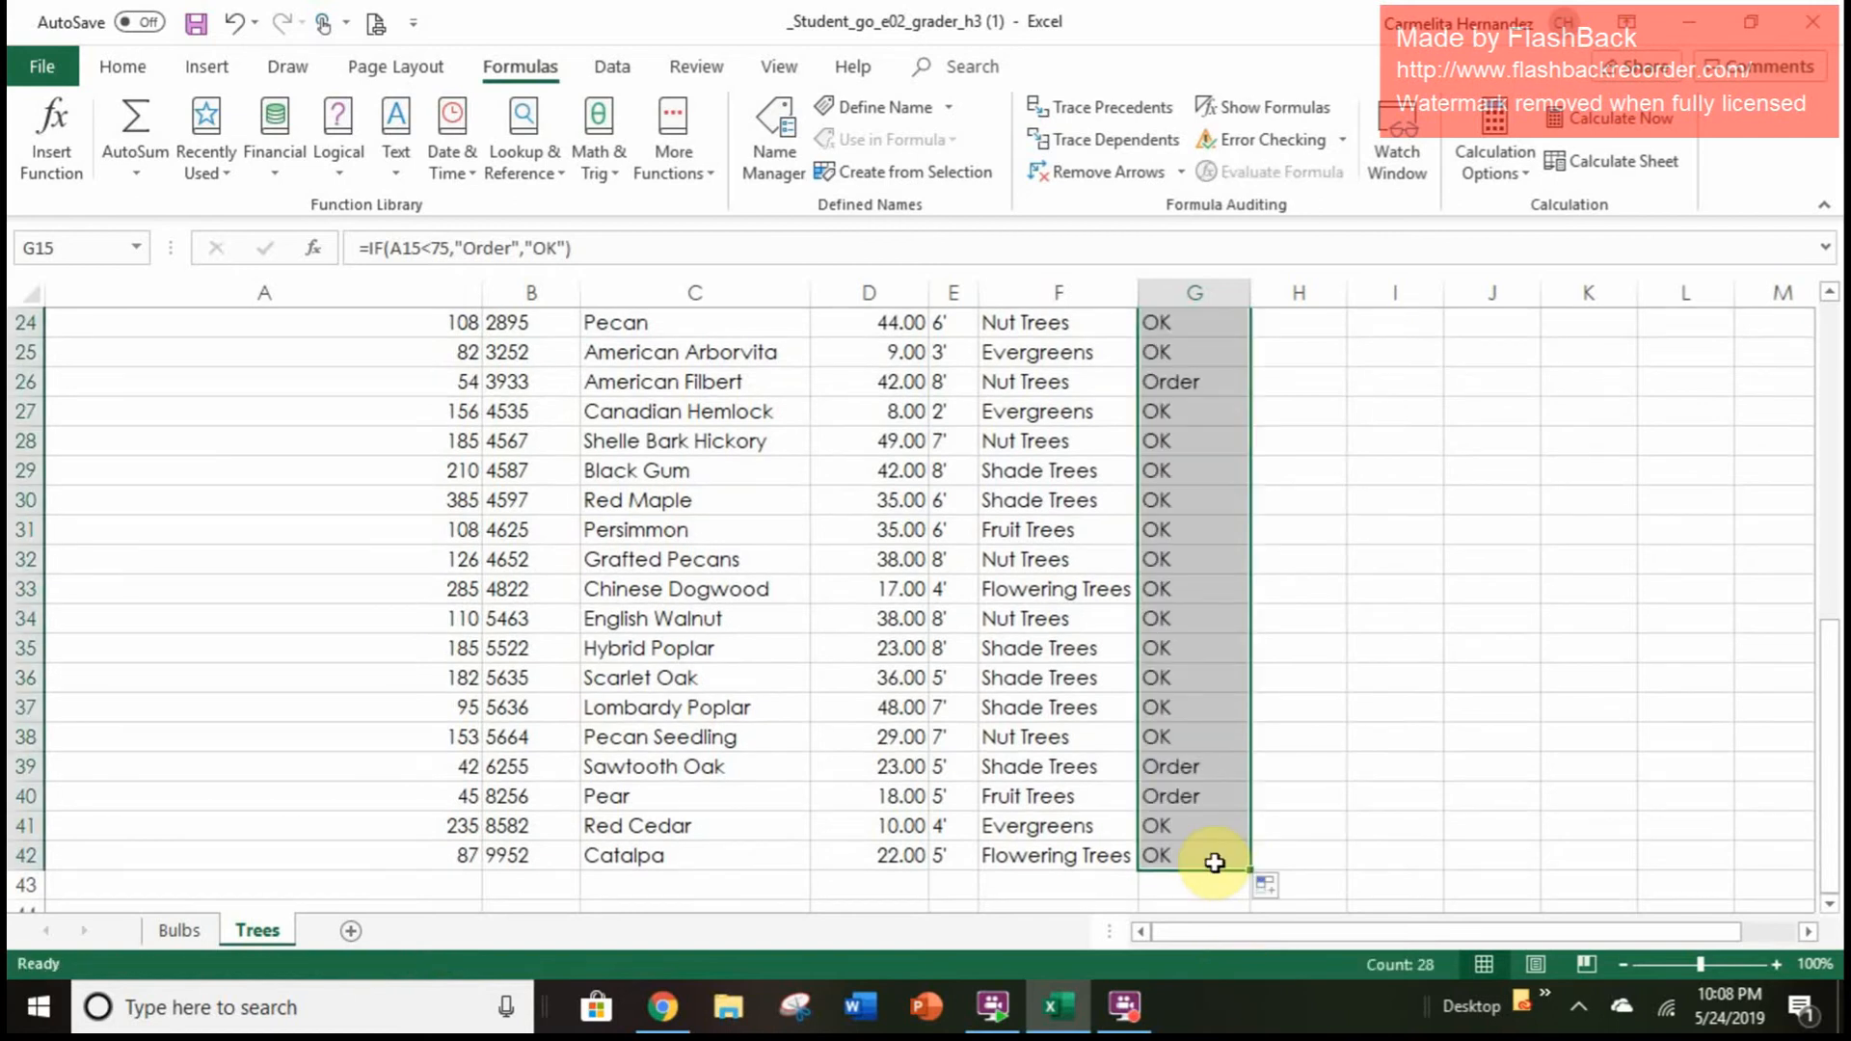
pyautogui.scroll(6, 1214, 862)
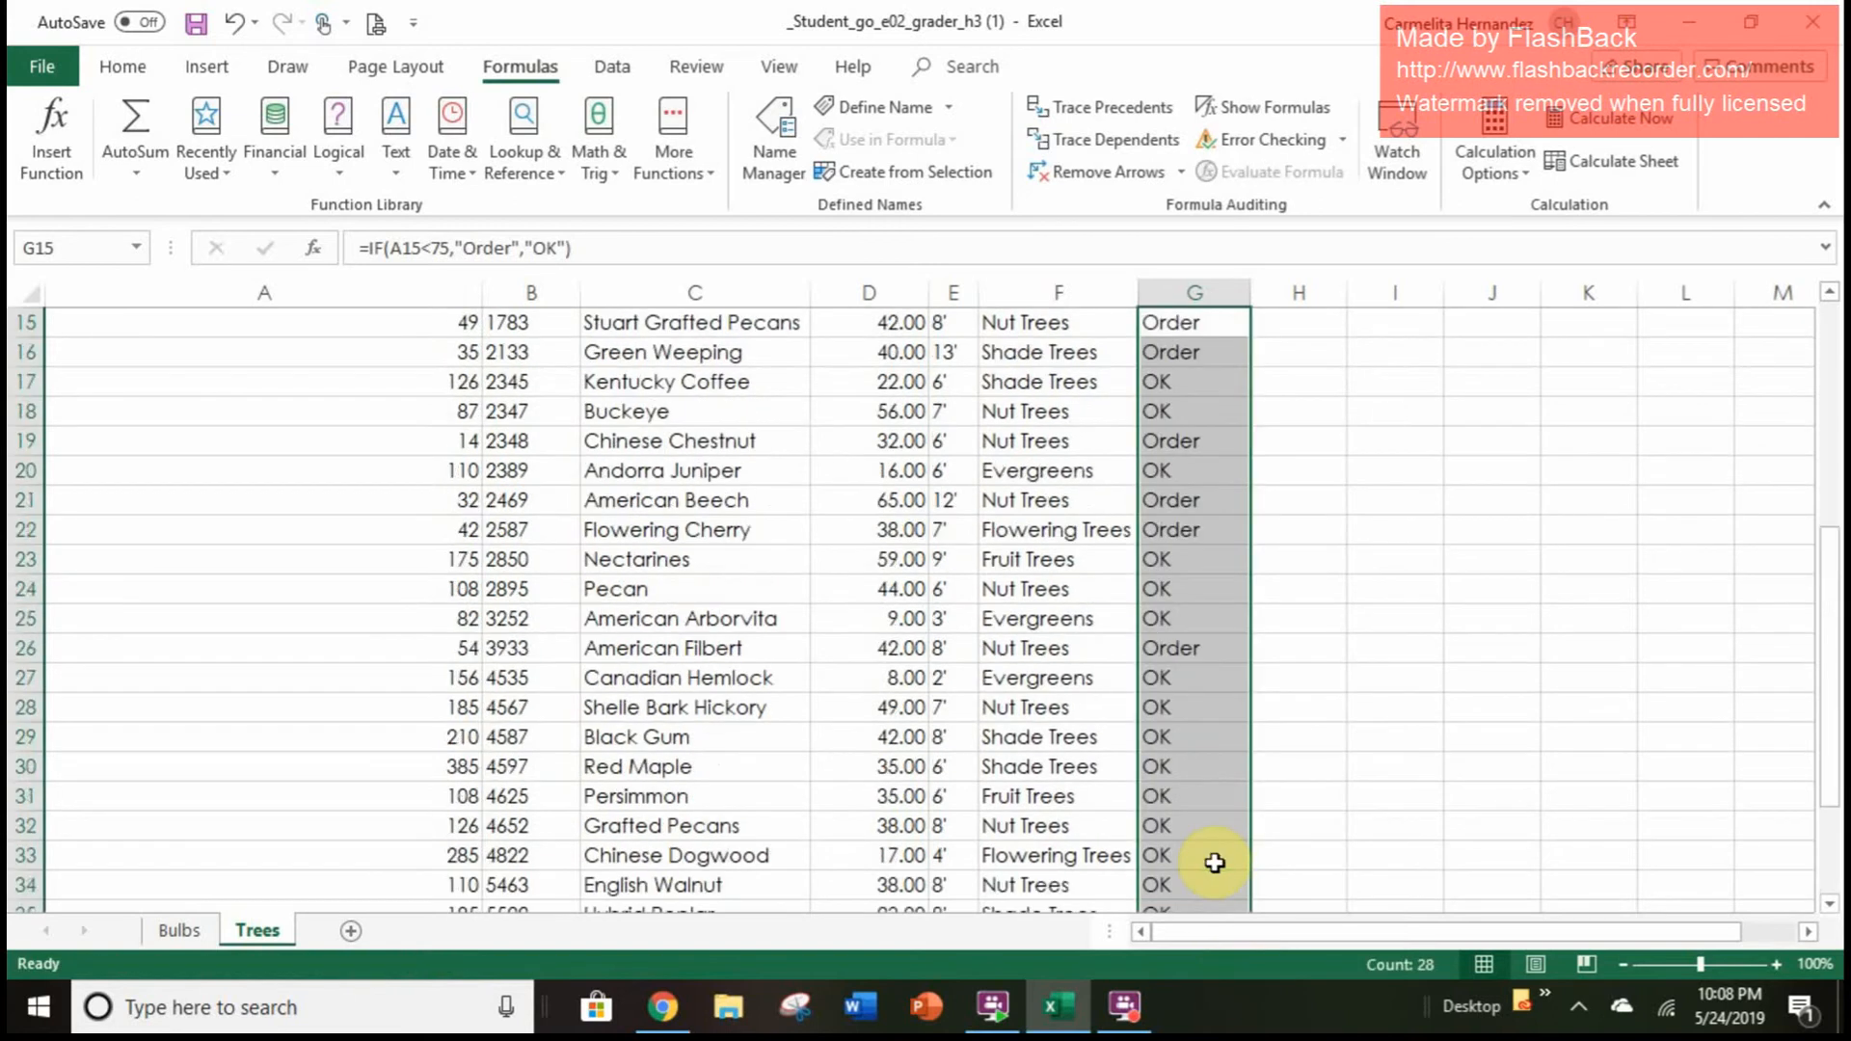
pyautogui.click(1370, 735)
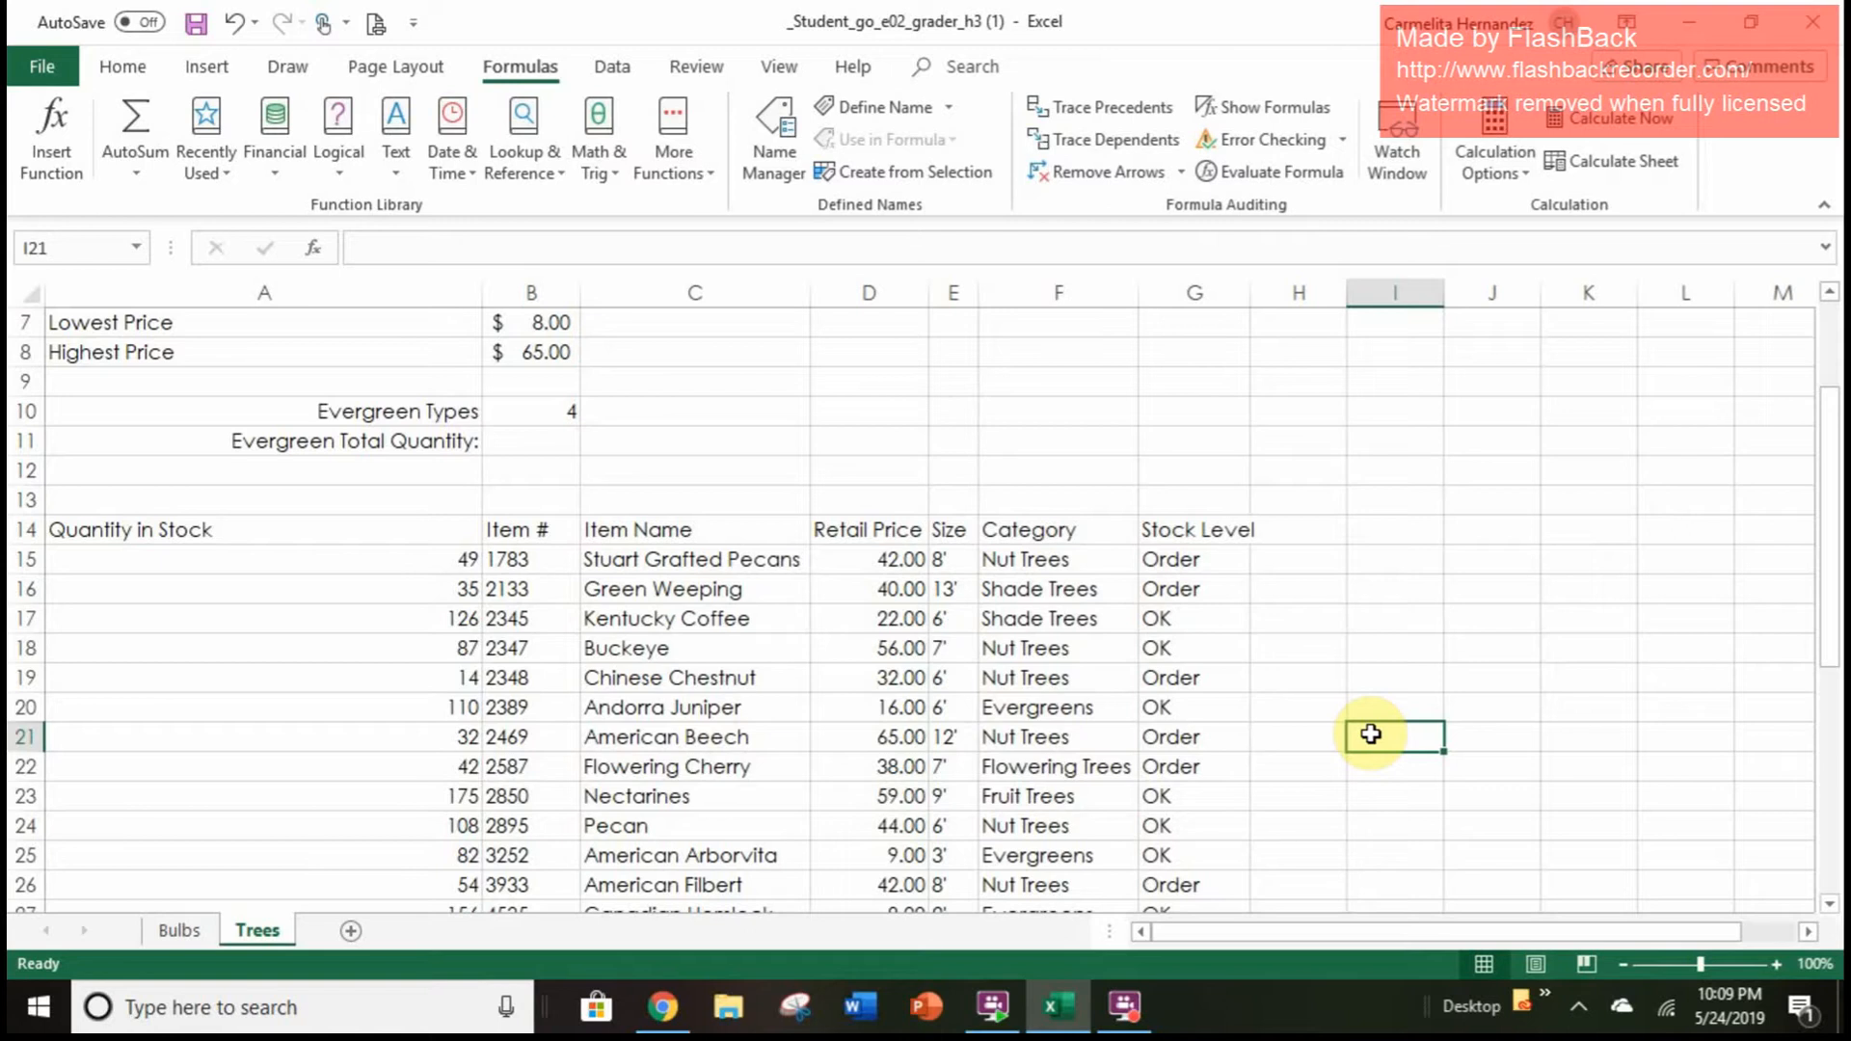
# Create a Text That Contains conditional formatting rule for the text Order on cells G15:G42 of the Trees sheet
pyautogui.click(1230, 542)
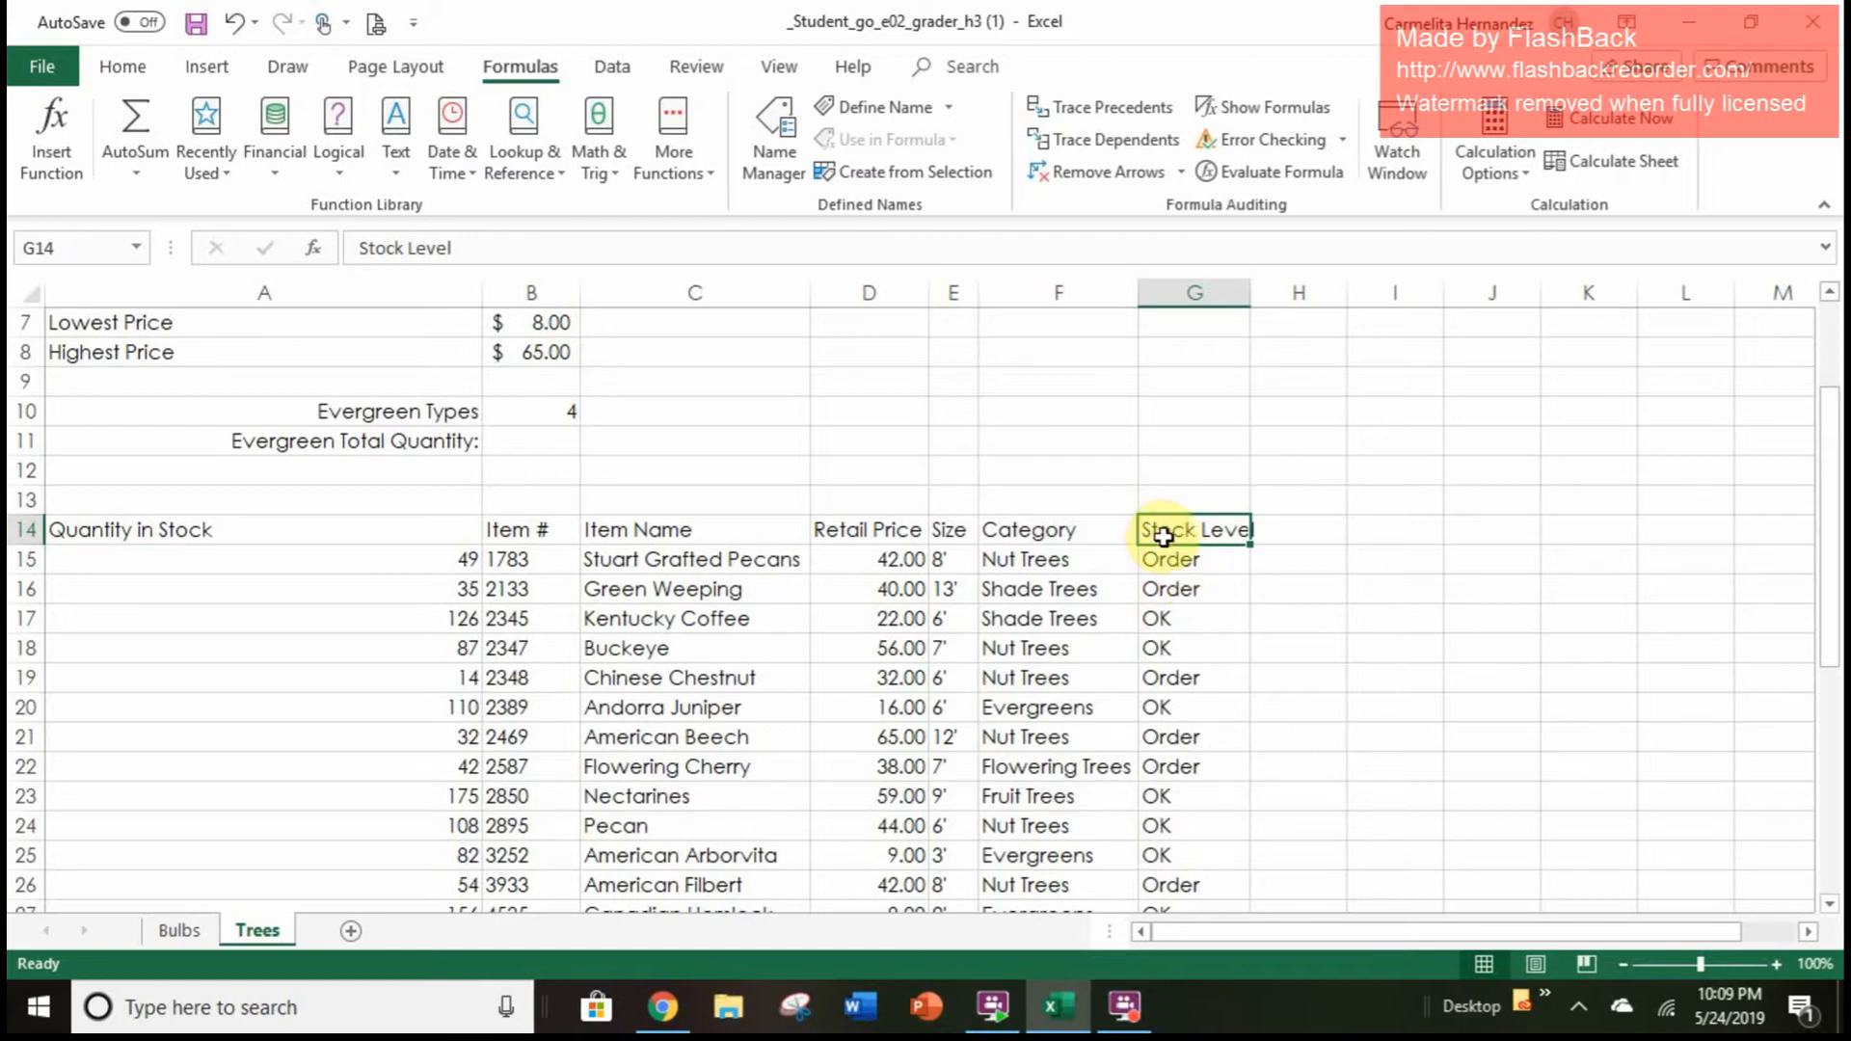
pyautogui.click(1174, 578)
pyautogui.click(1176, 526)
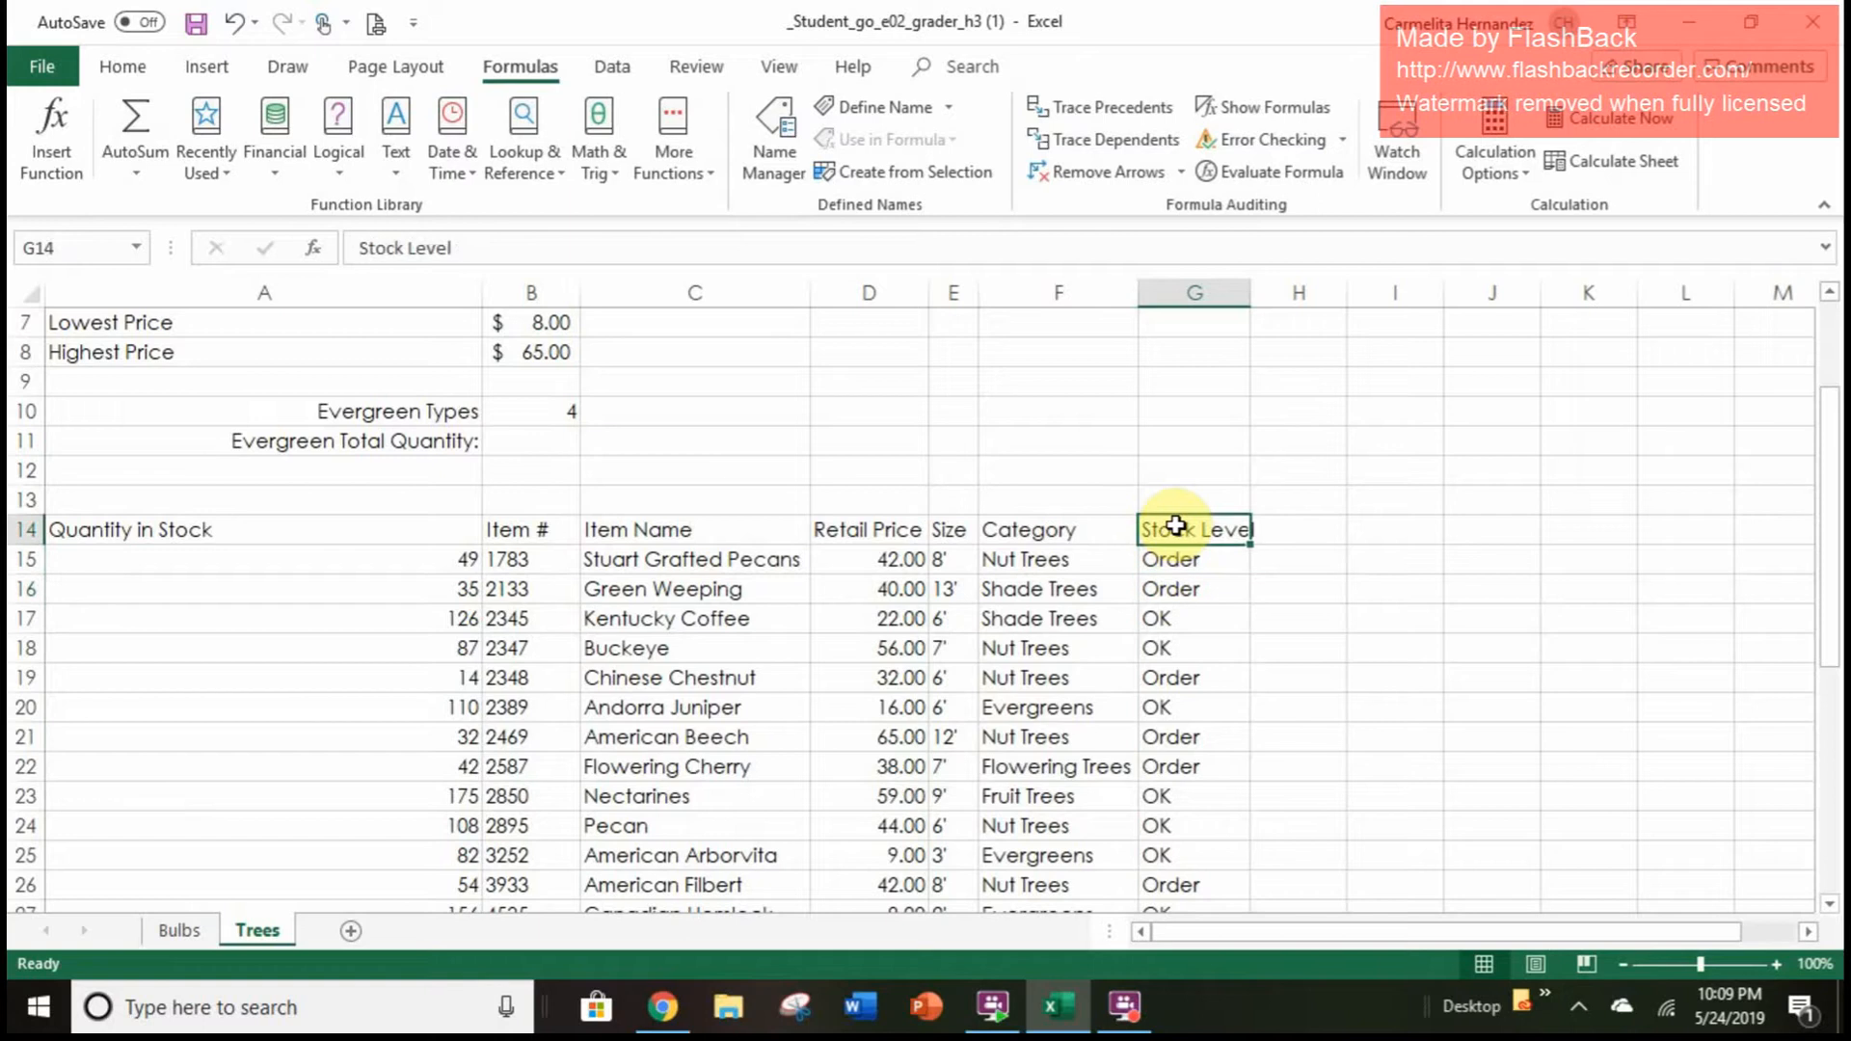
pyautogui.click(1177, 565)
pyautogui.moveTo(1179, 573); pyautogui.dragTo(1181, 830)
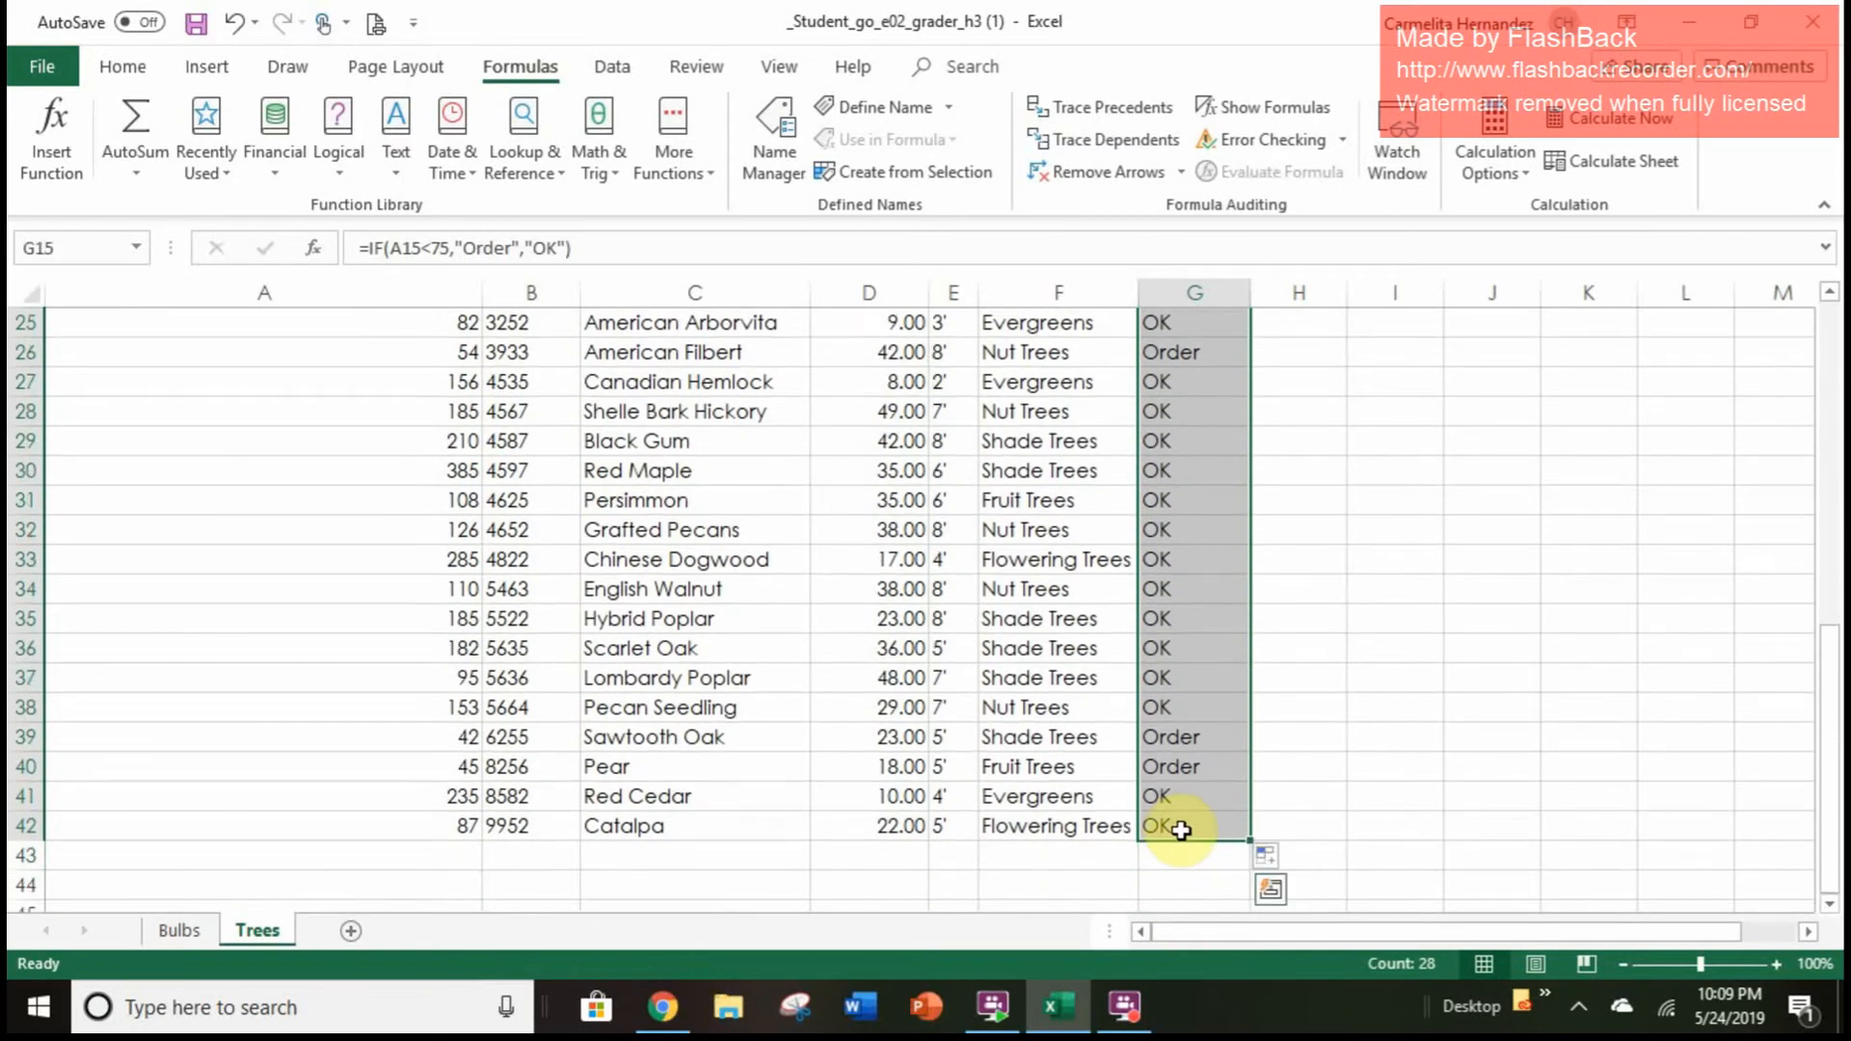
pyautogui.click(120, 66)
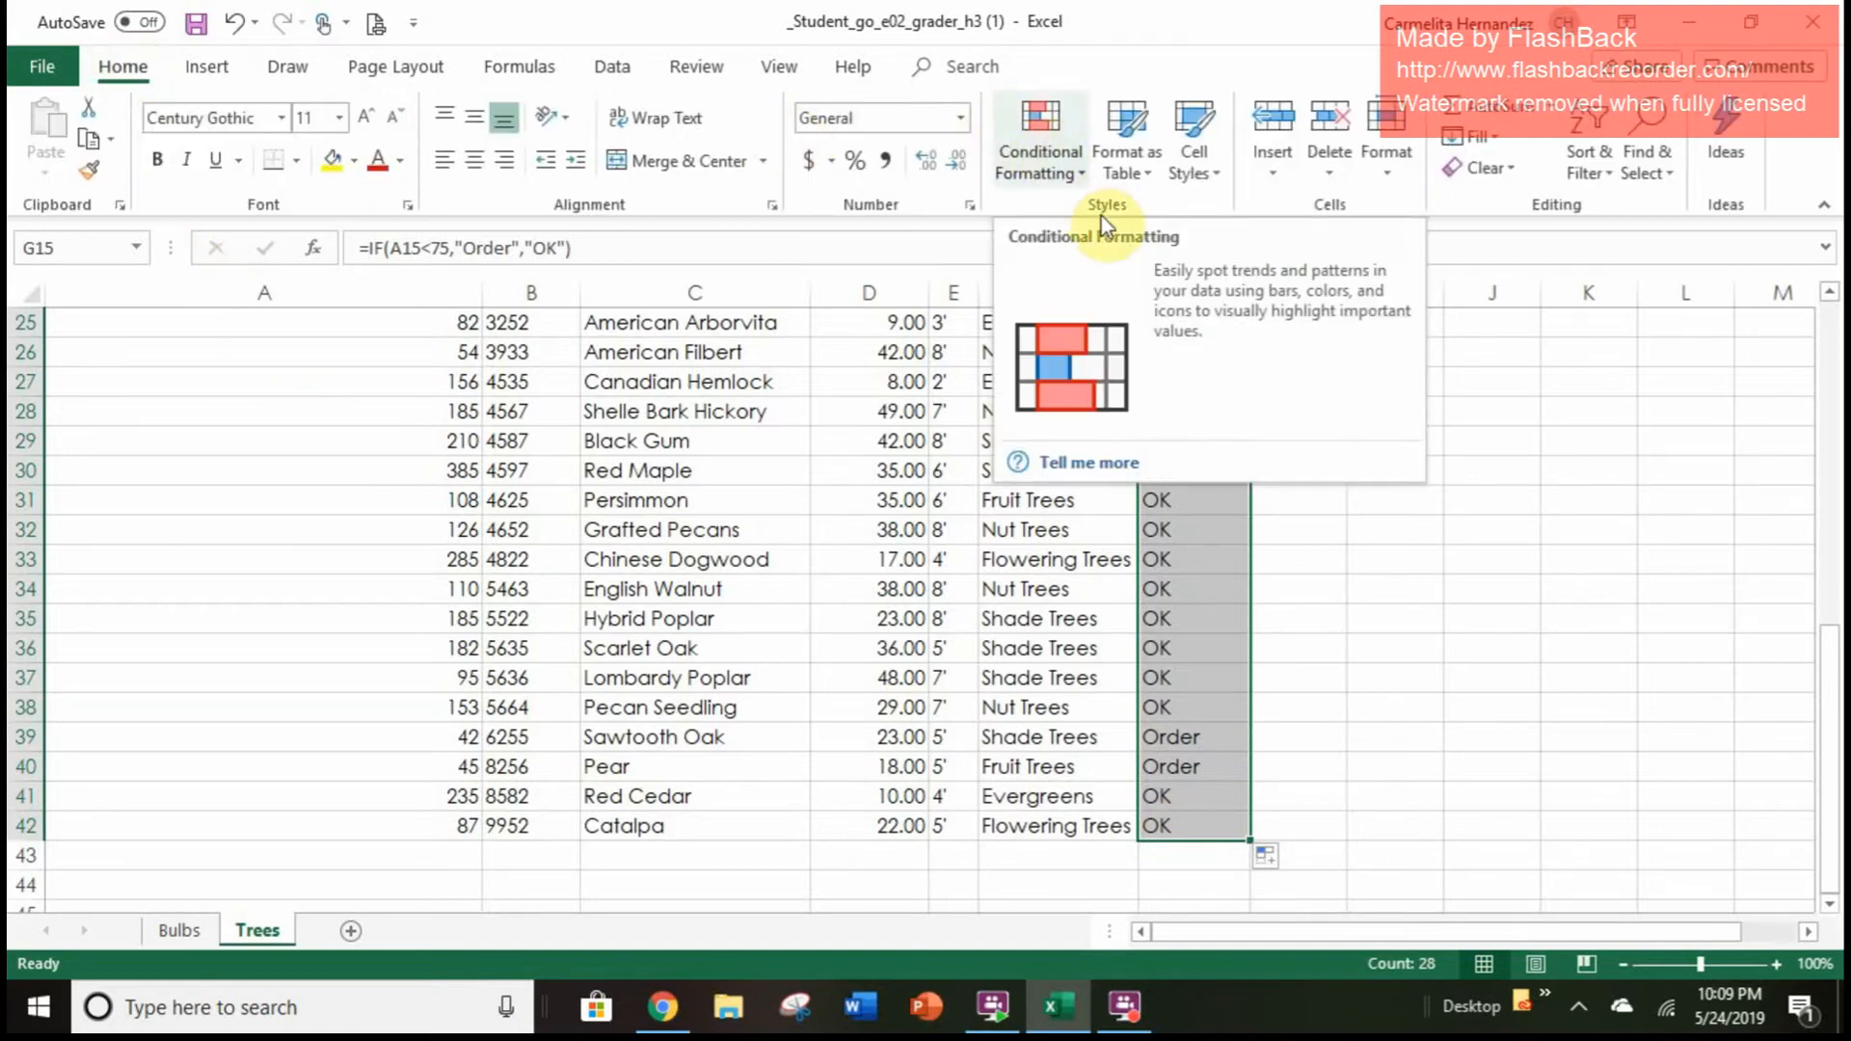
pyautogui.click(1057, 164)
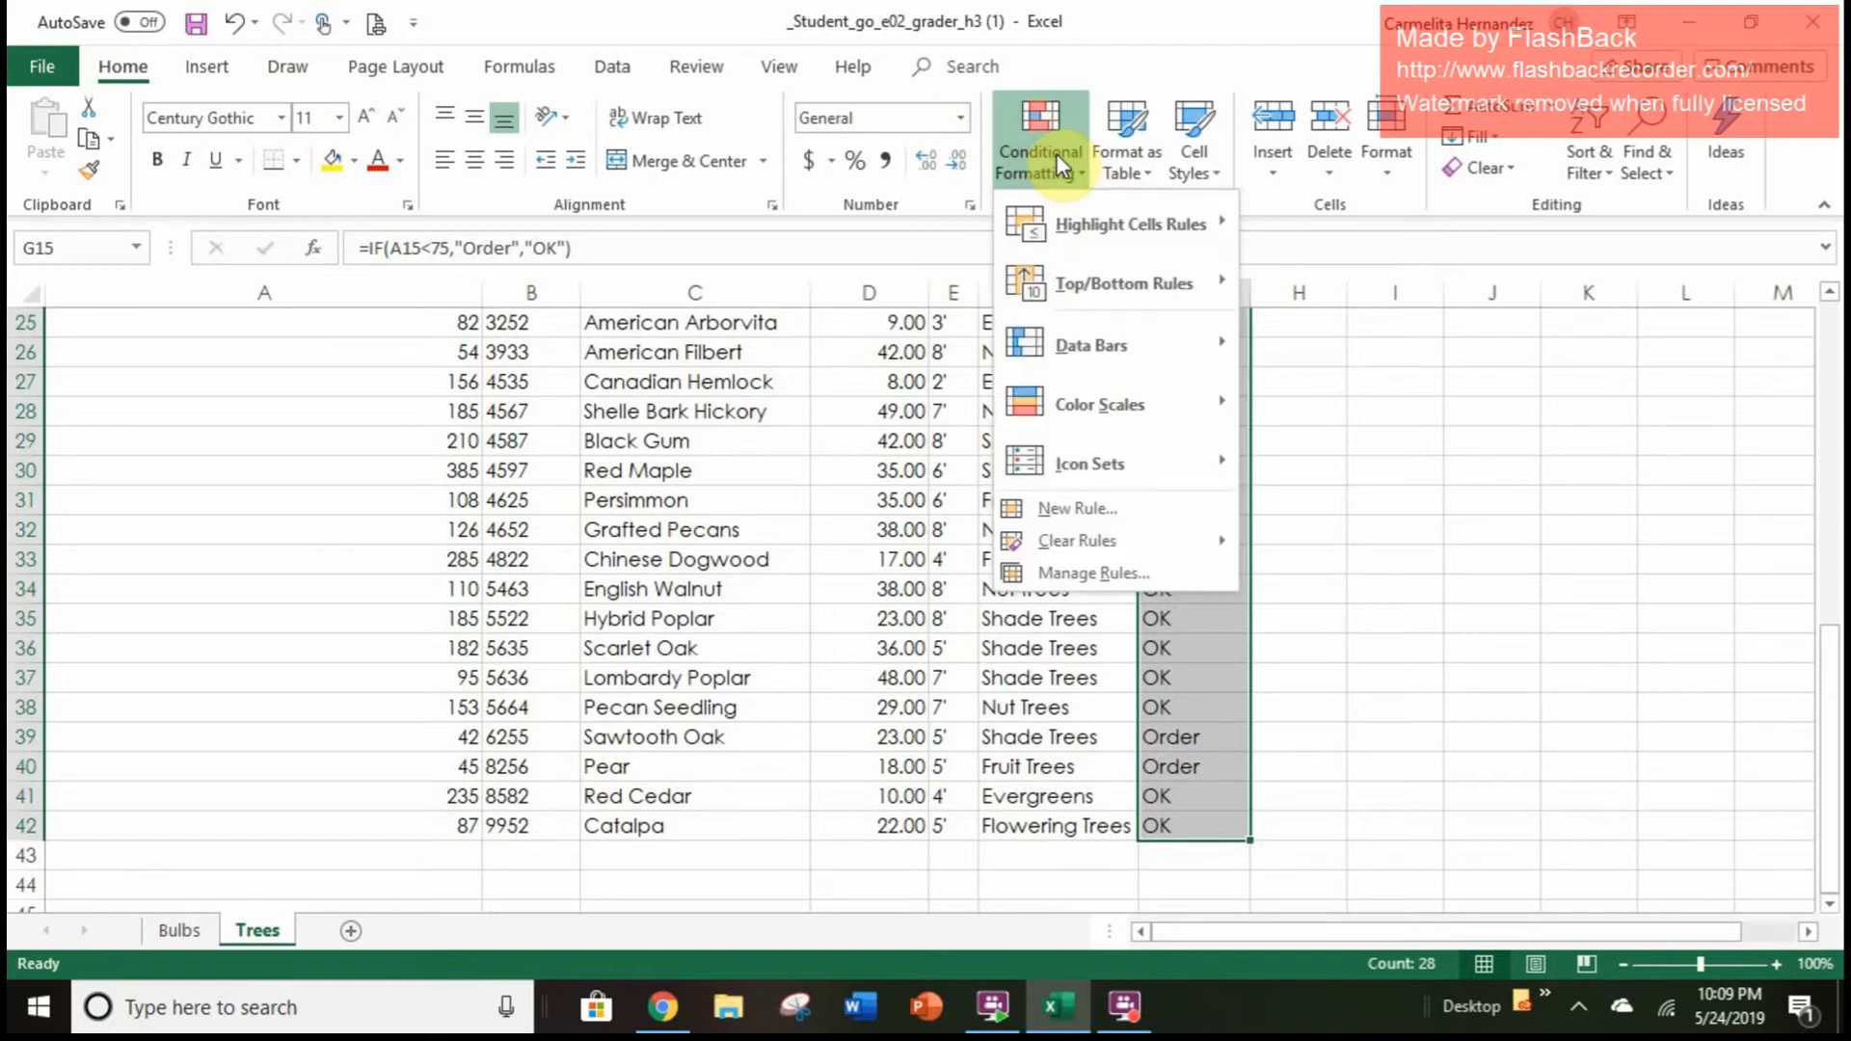
pyautogui.moveTo(1090, 233)
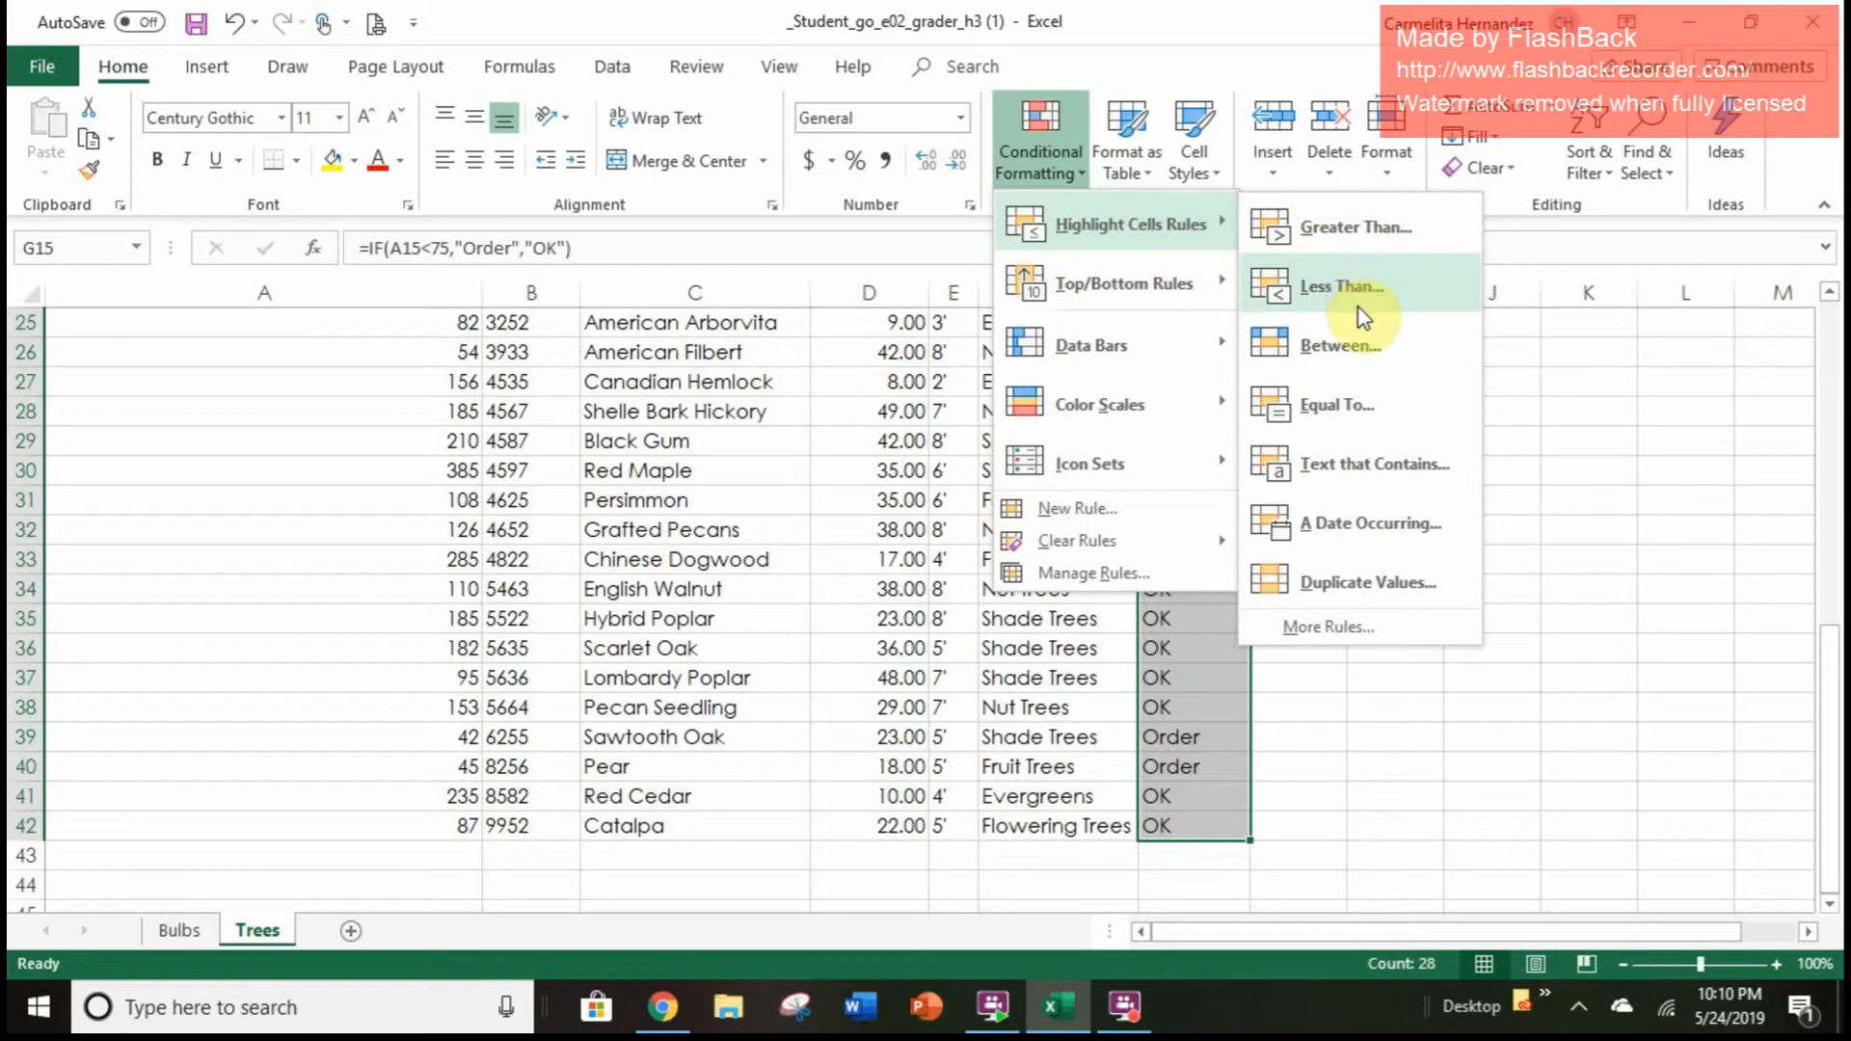
pyautogui.click(1373, 459)
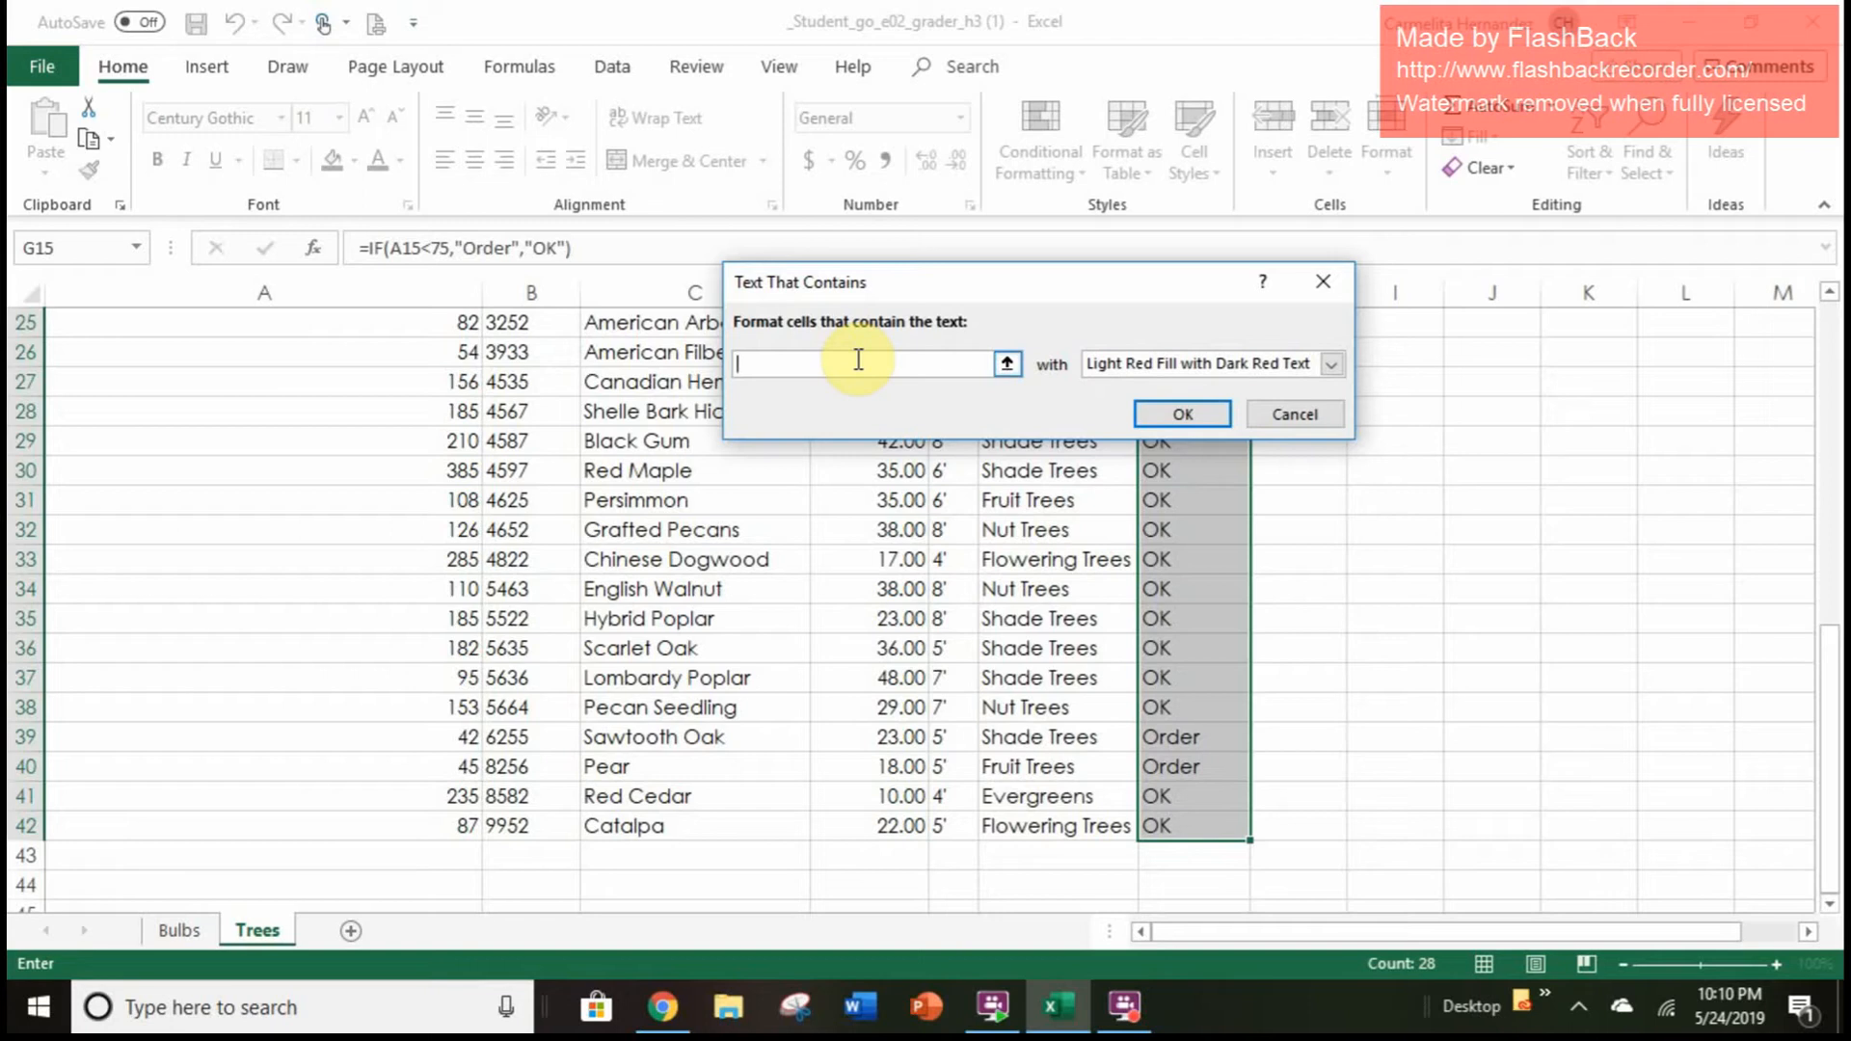
pyautogui.write('O')
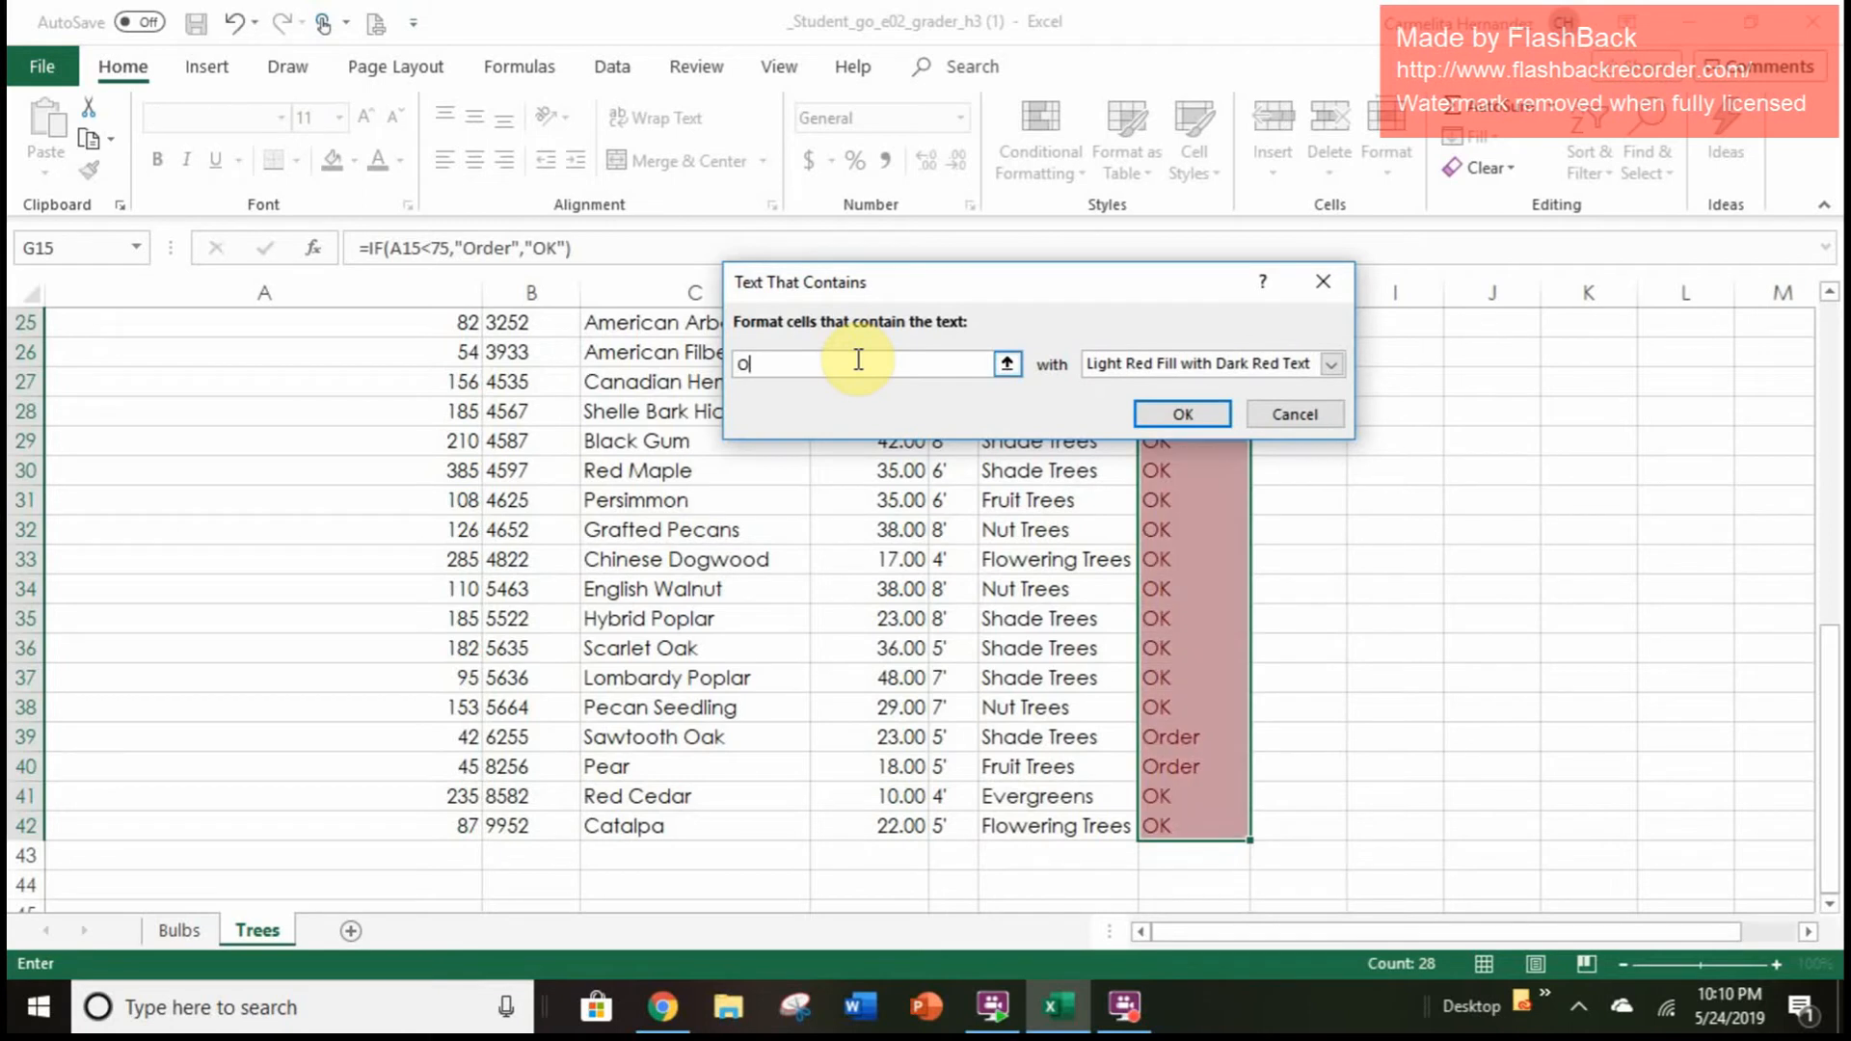
pyautogui.write('rder')
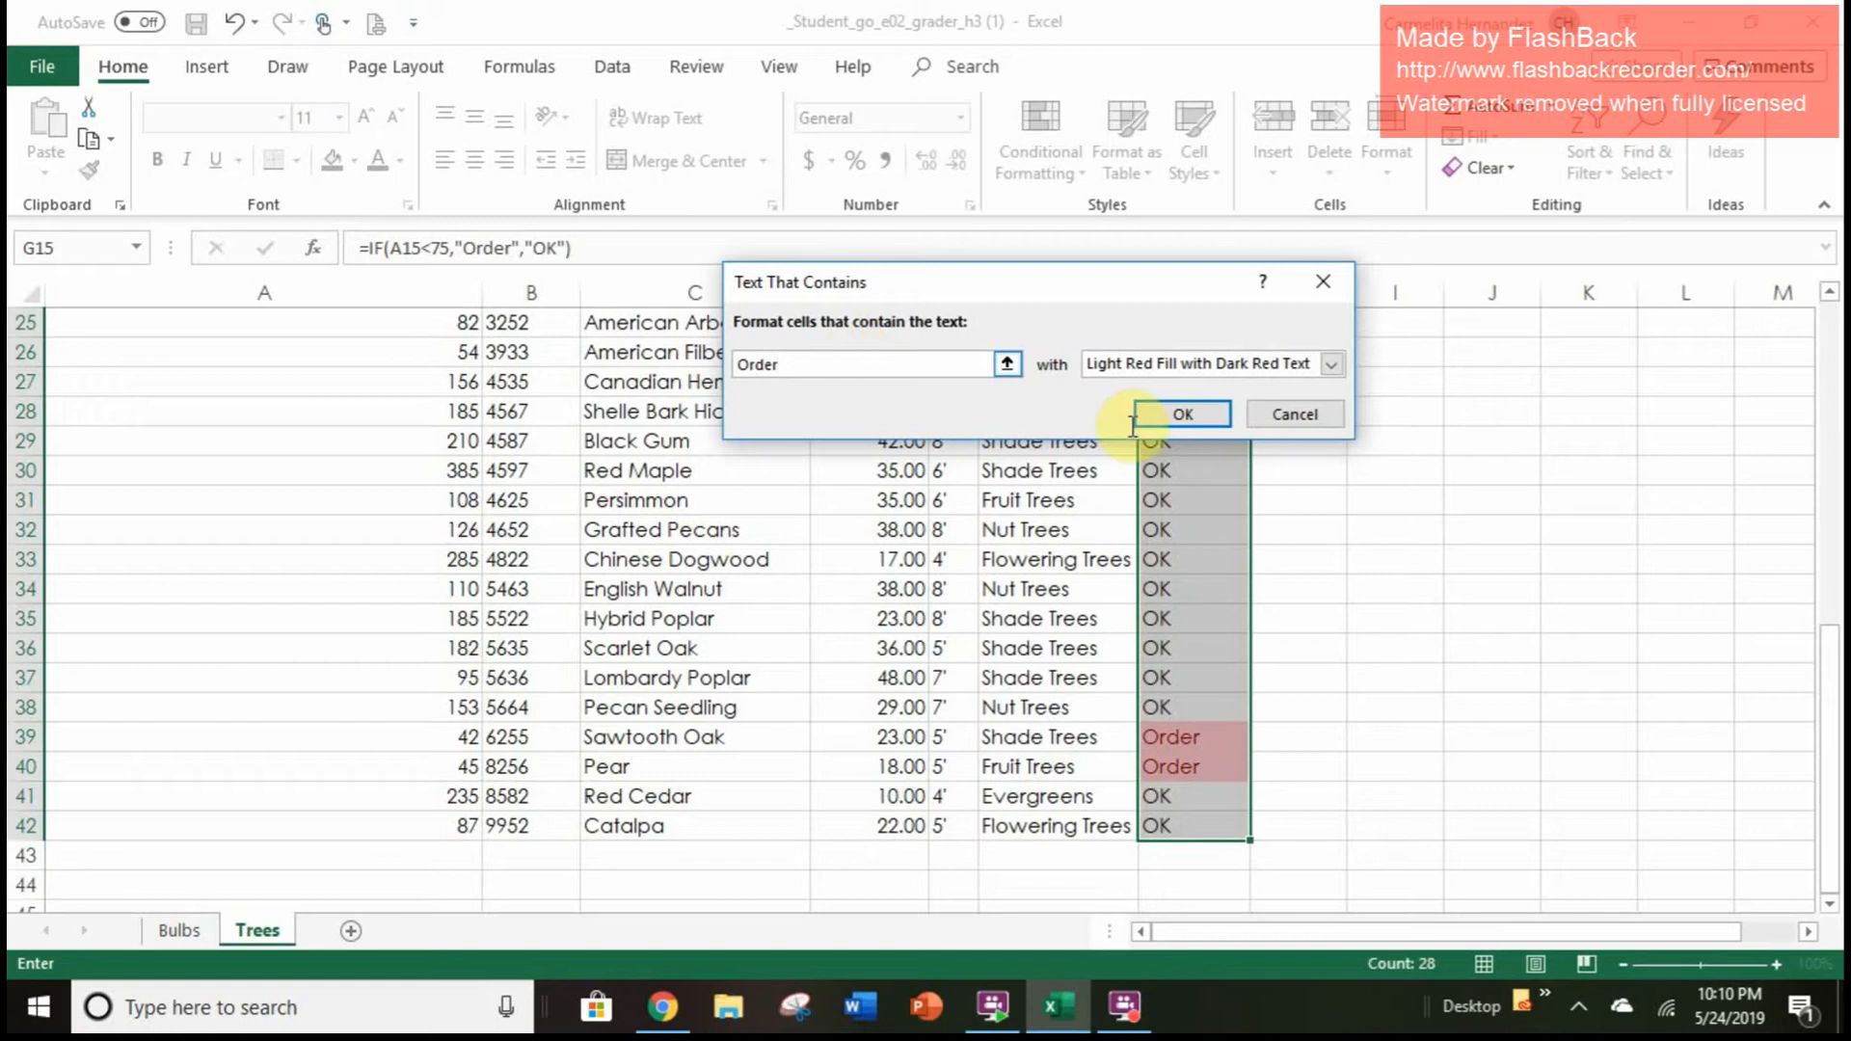
# Give the Order rule a custom format with Bold Italic font style and a blue theme font color, and apply it
pyautogui.click(1278, 367)
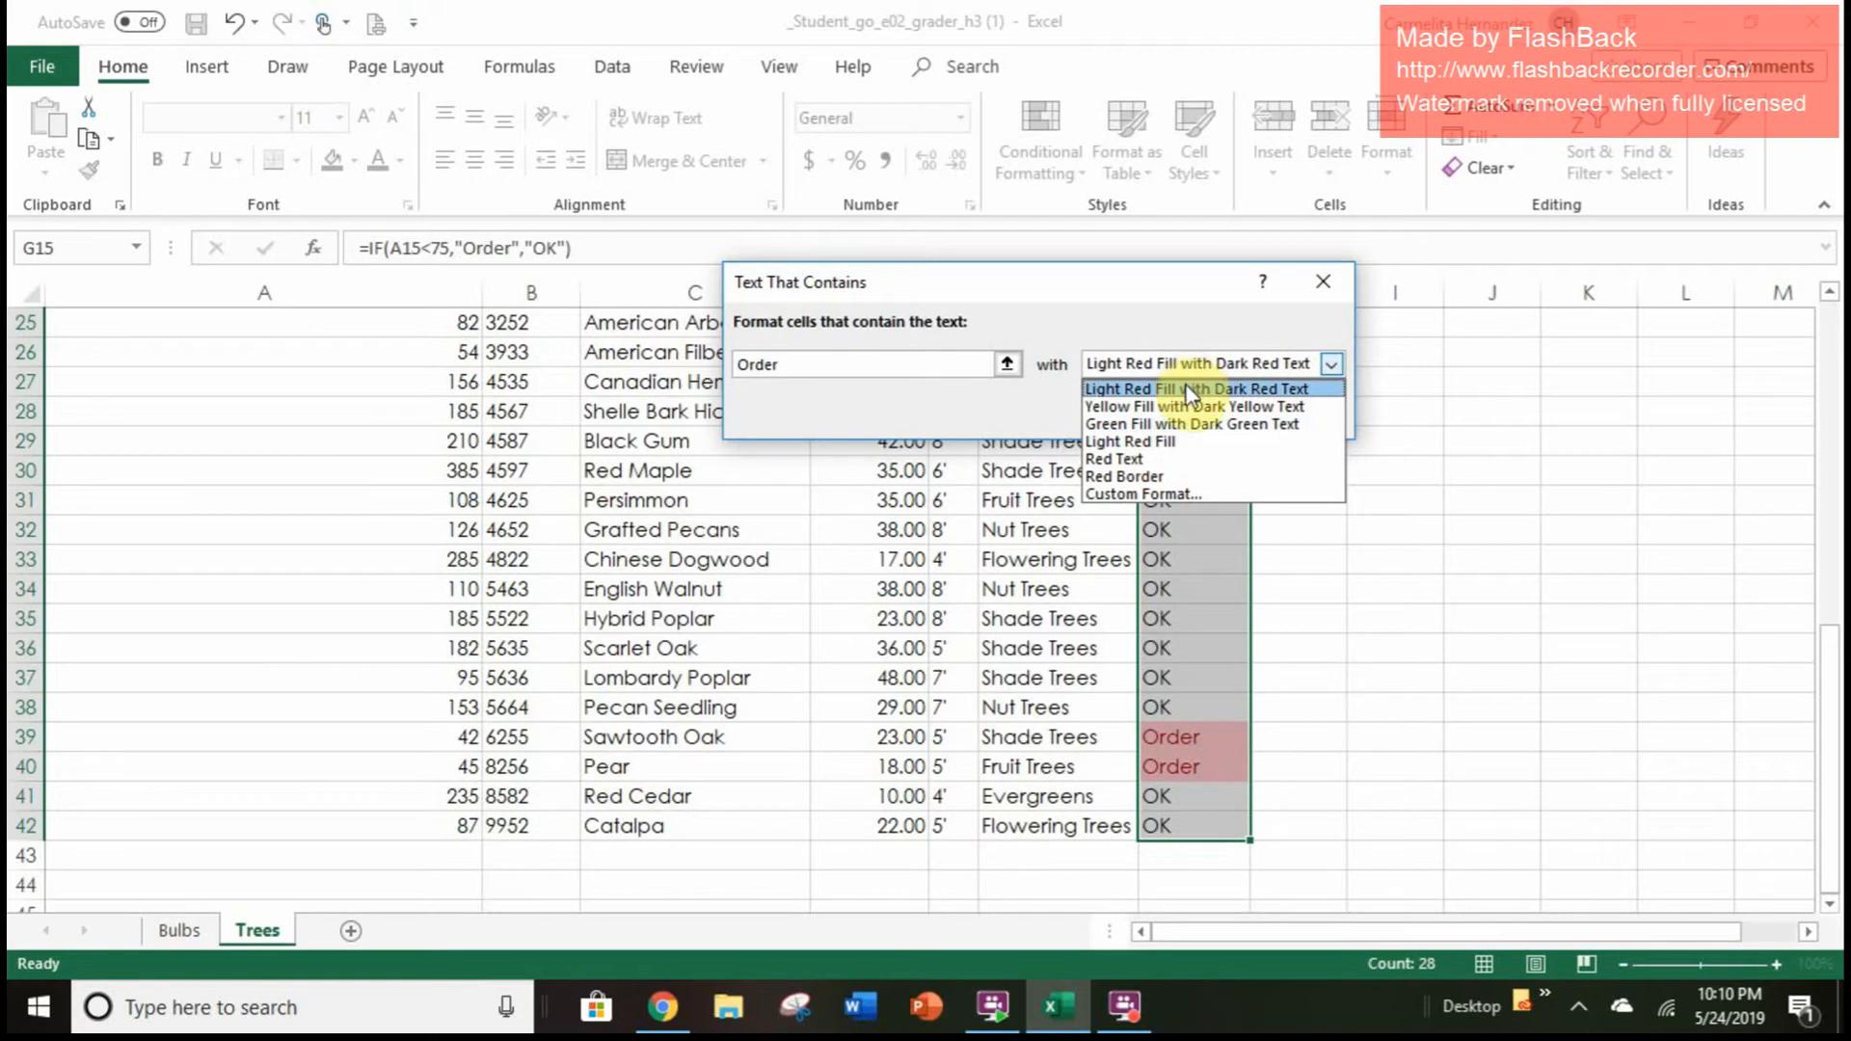
pyautogui.click(1168, 494)
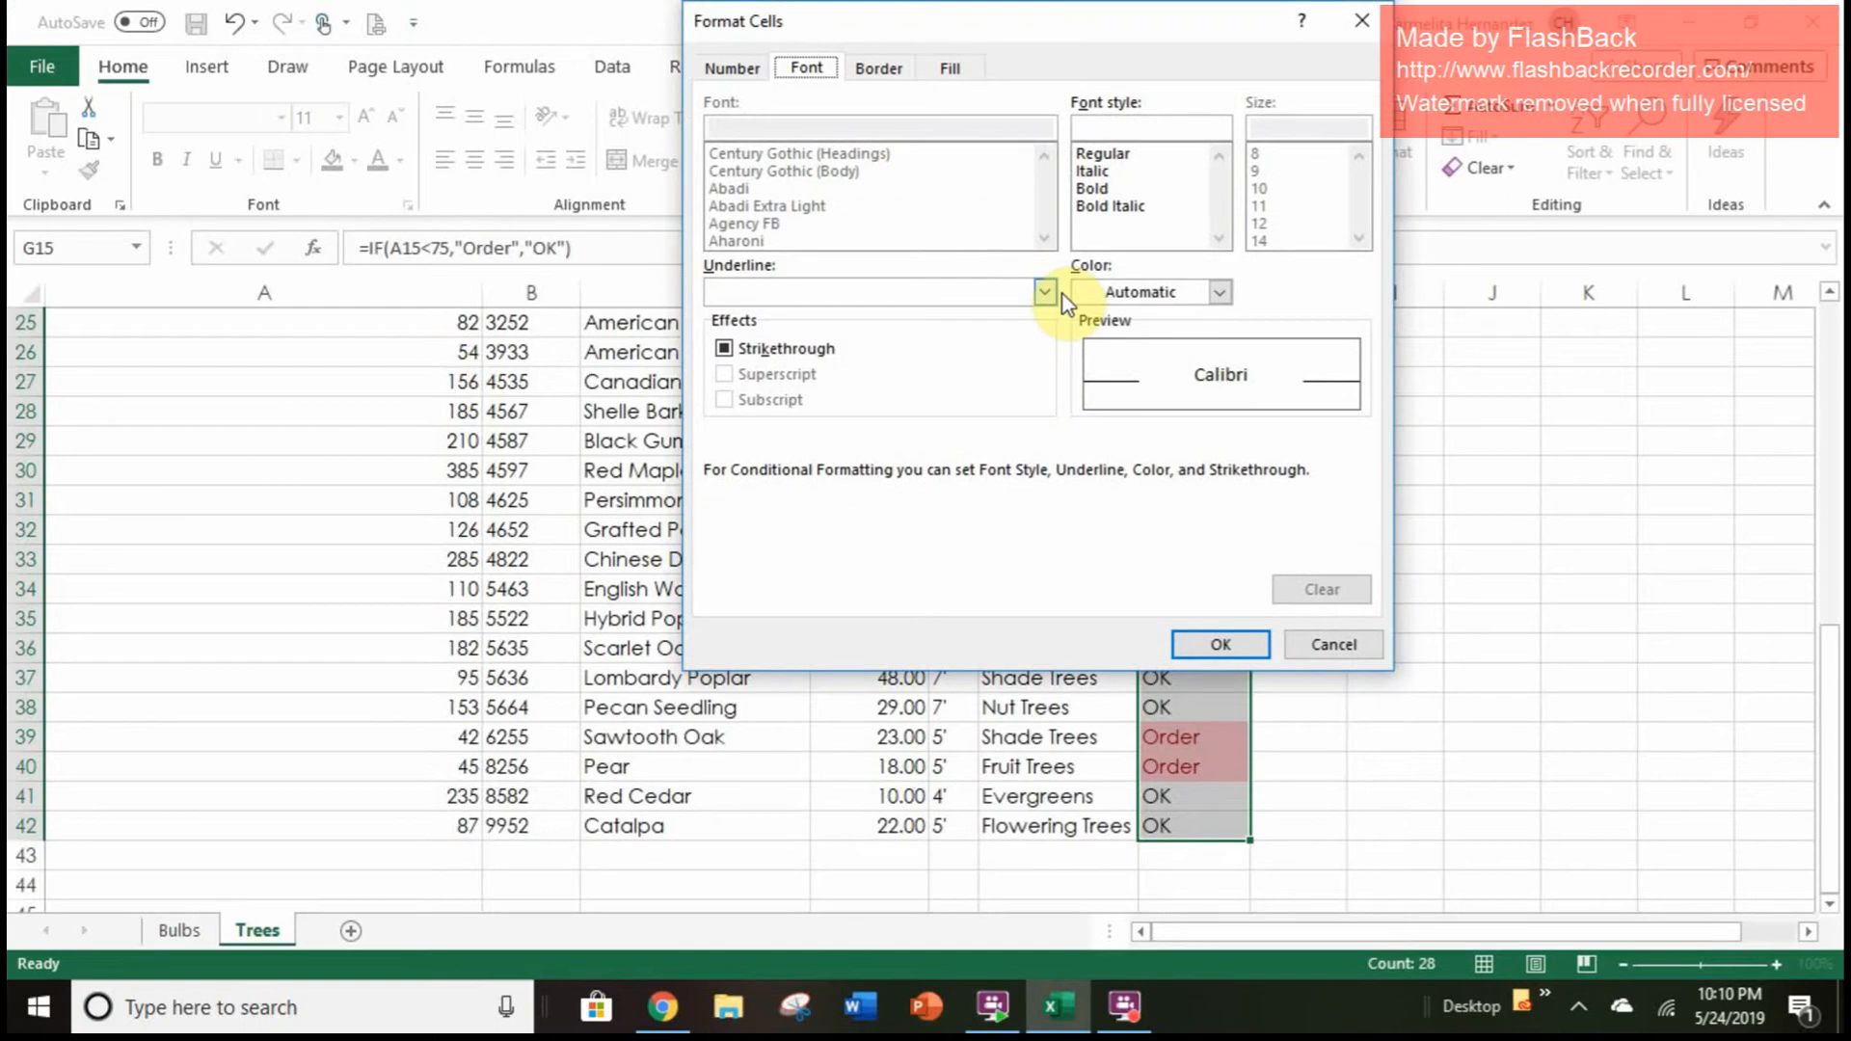
pyautogui.click(1109, 211)
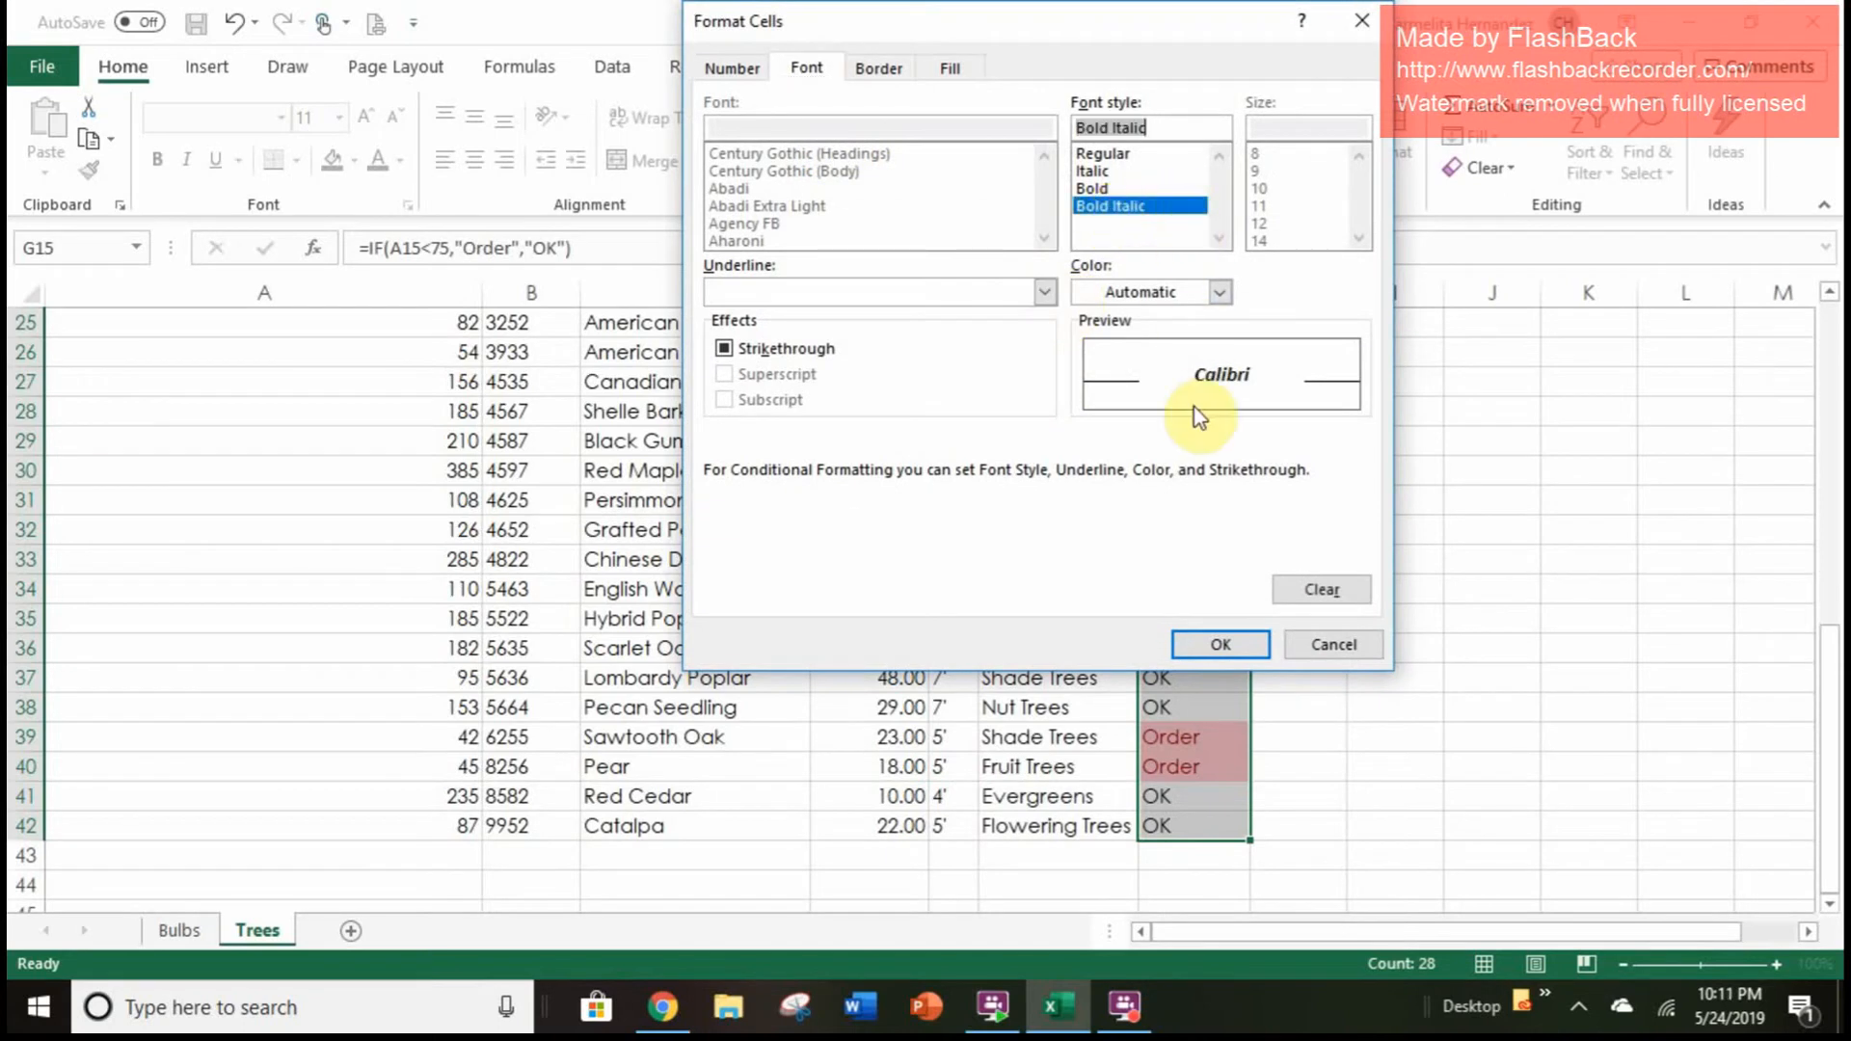
pyautogui.click(1162, 298)
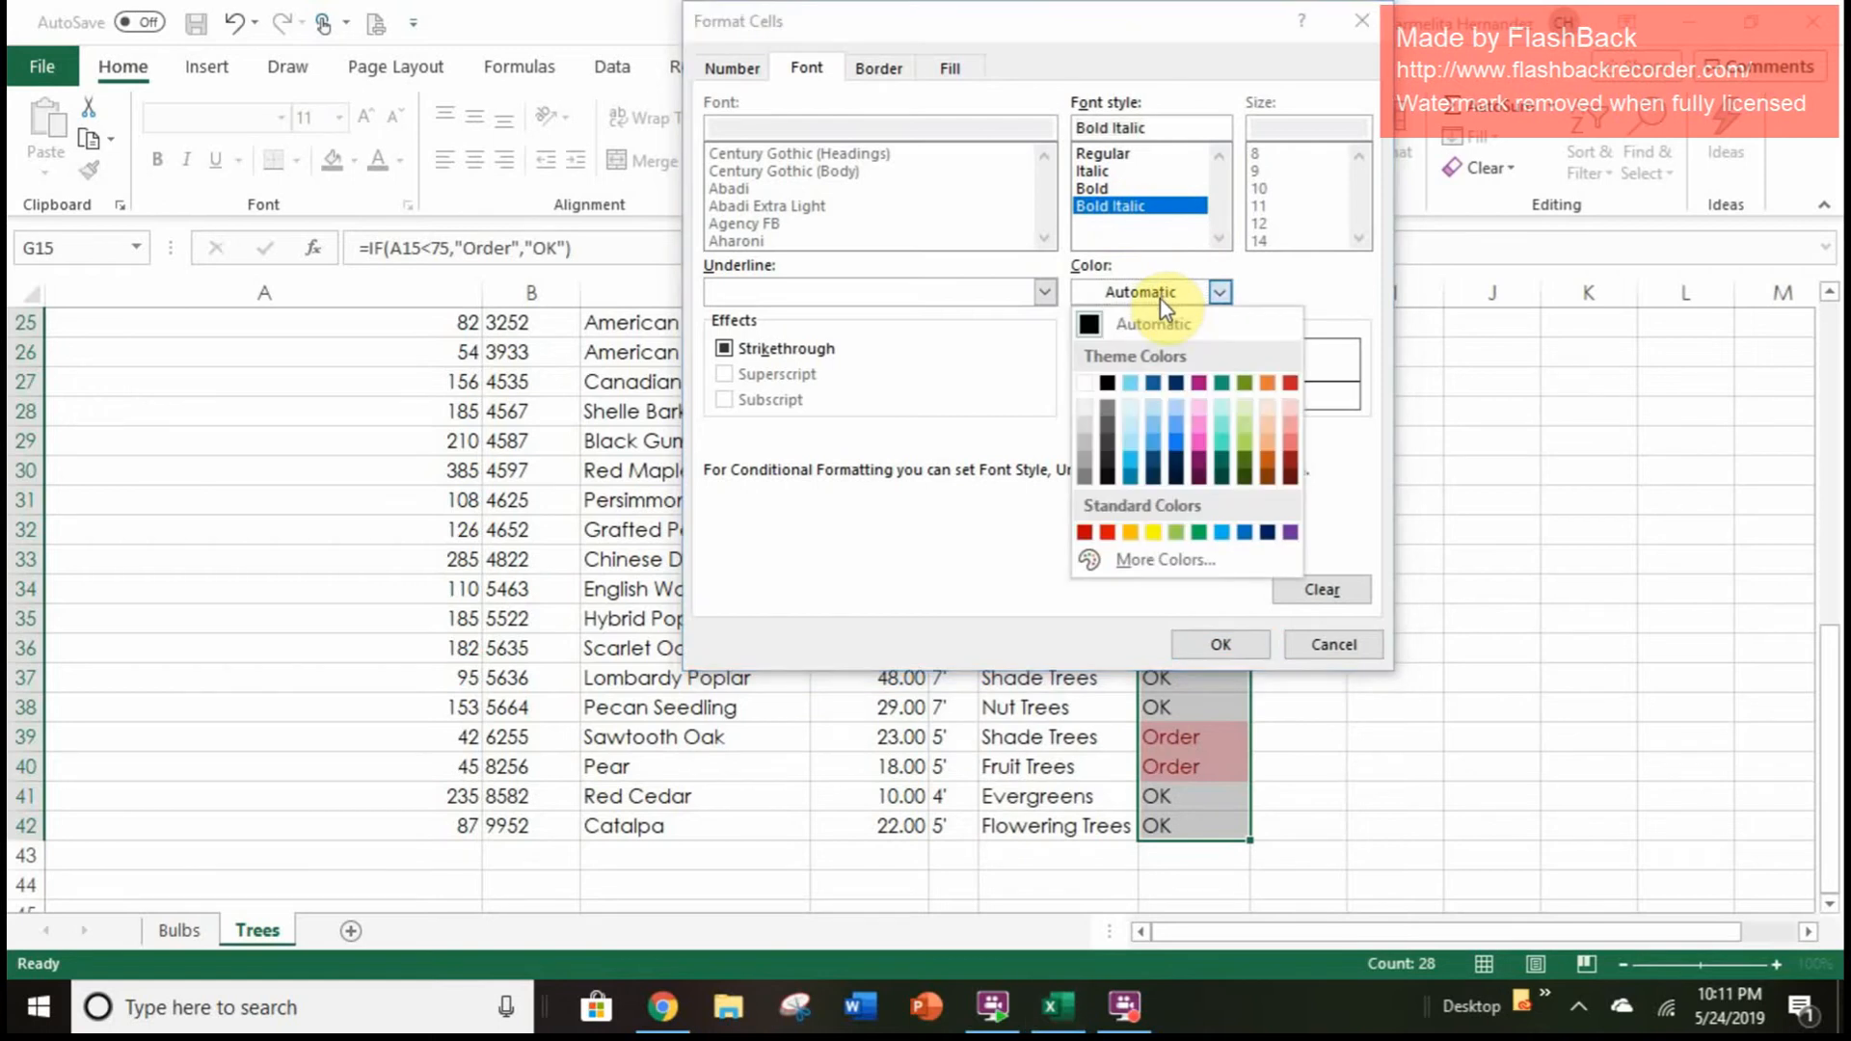
pyautogui.click(1155, 384)
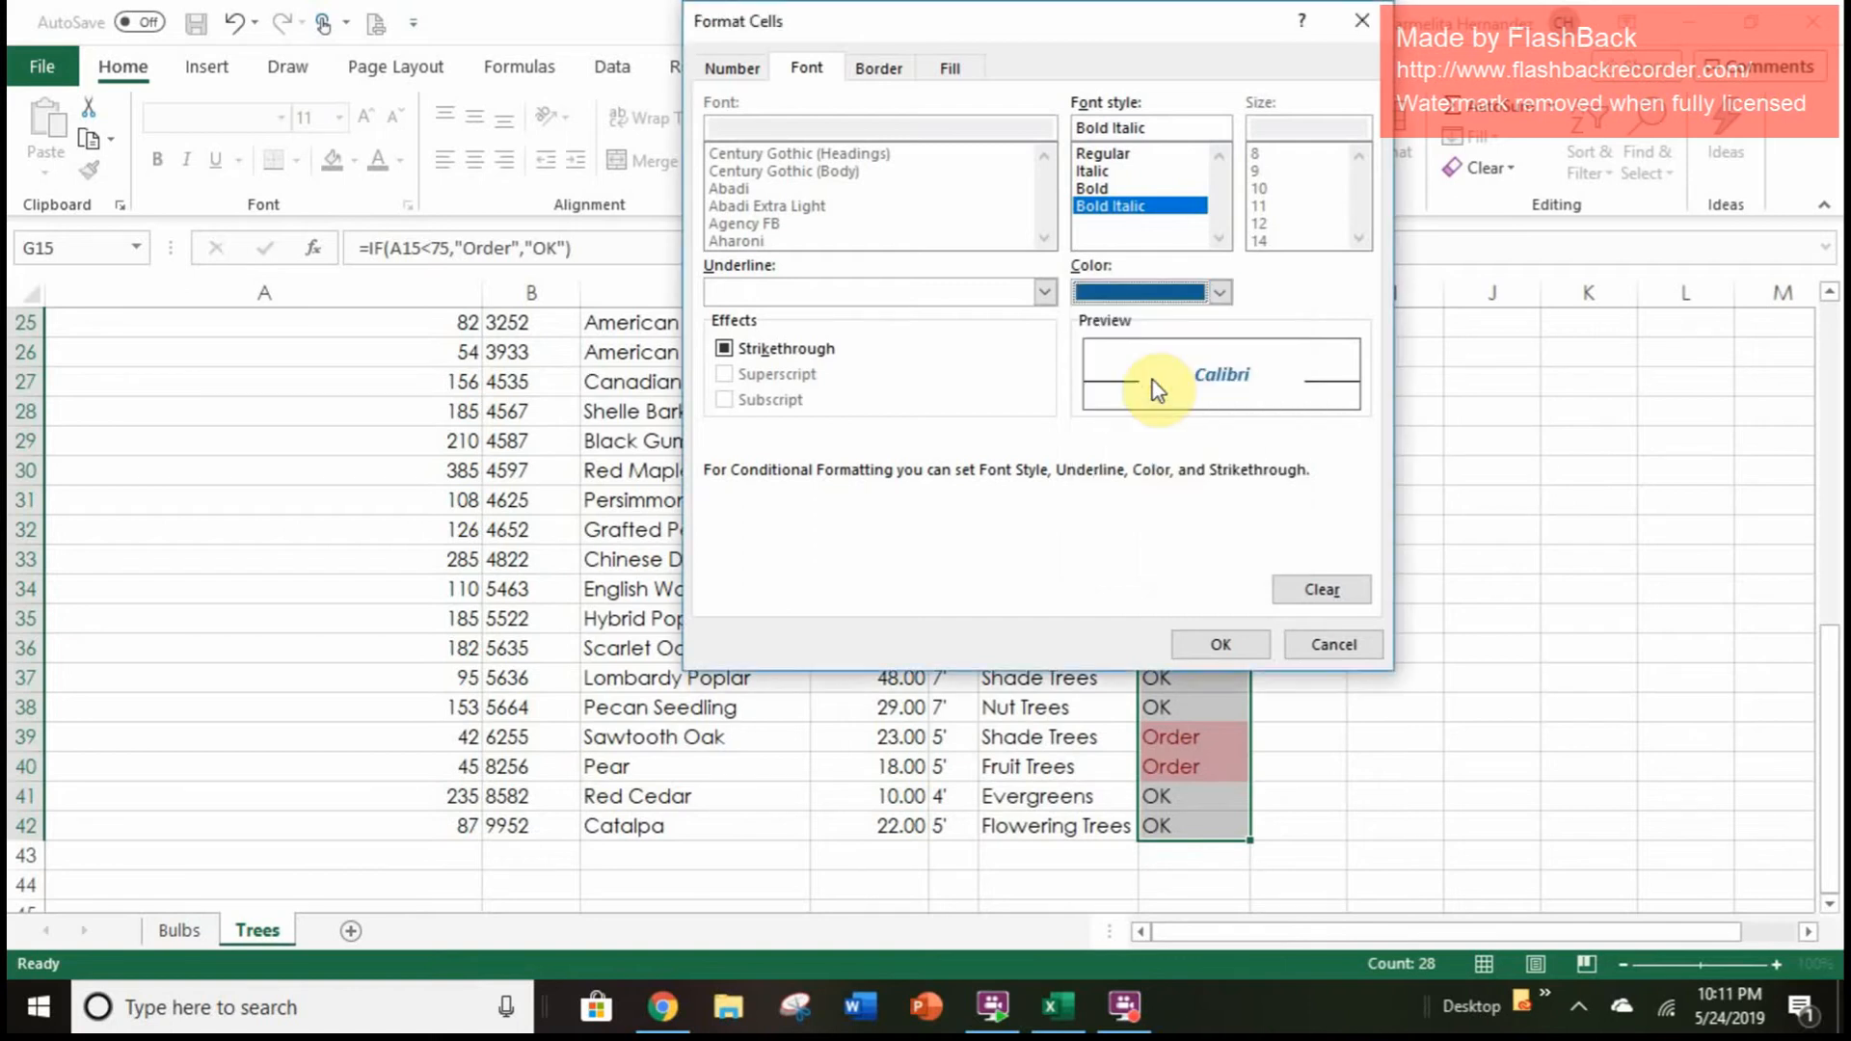
pyautogui.click(1218, 644)
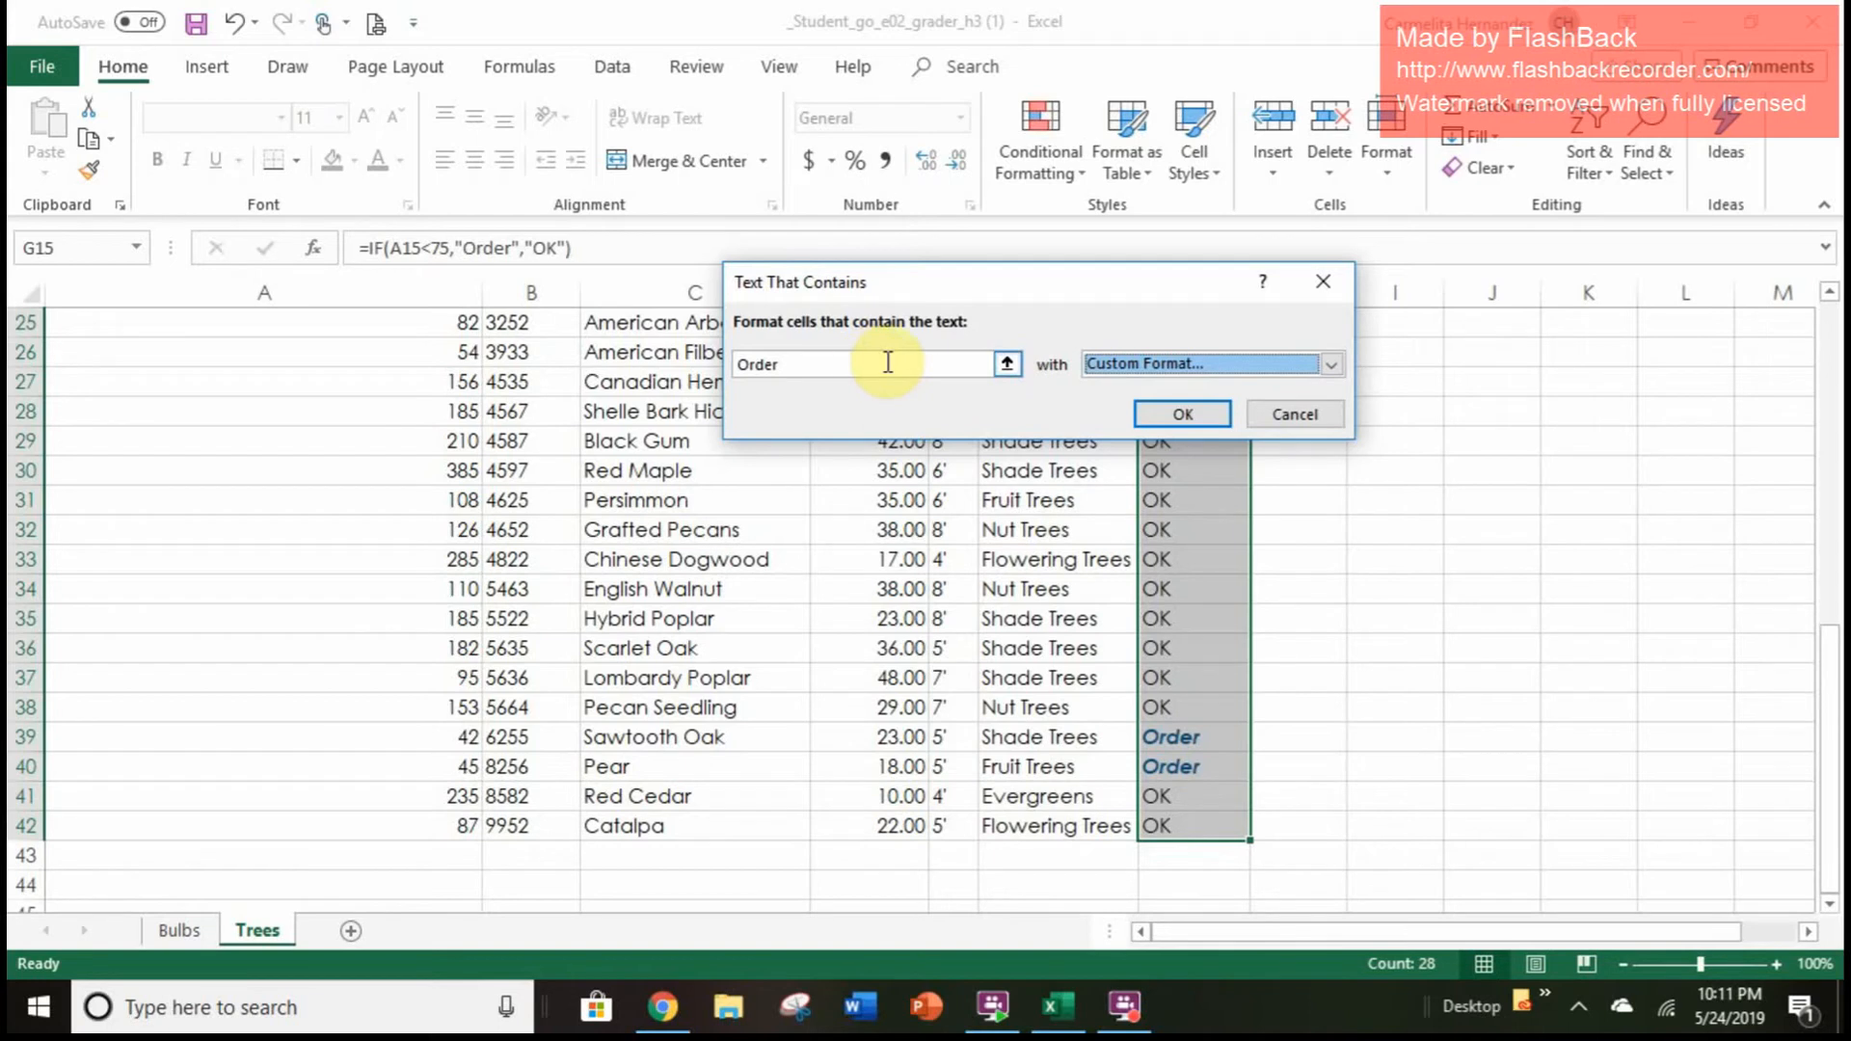
pyautogui.click(1201, 417)
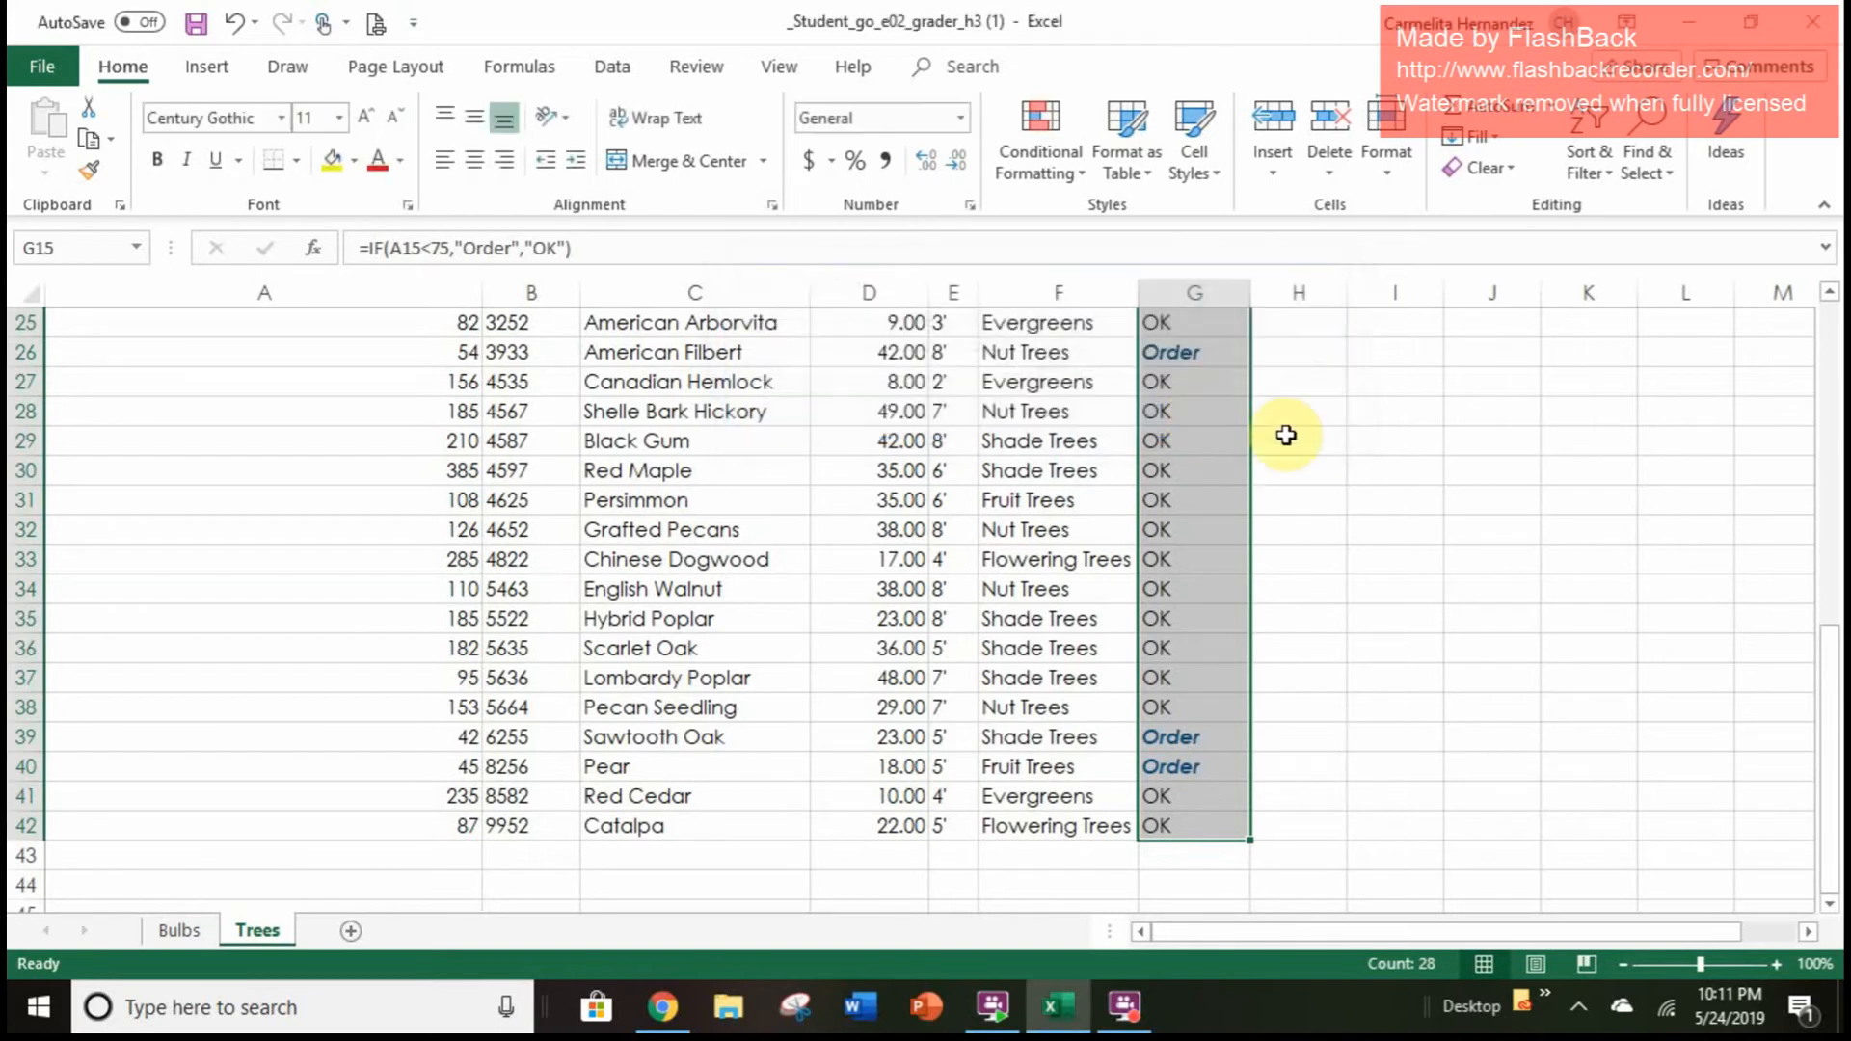
pyautogui.click(1417, 482)
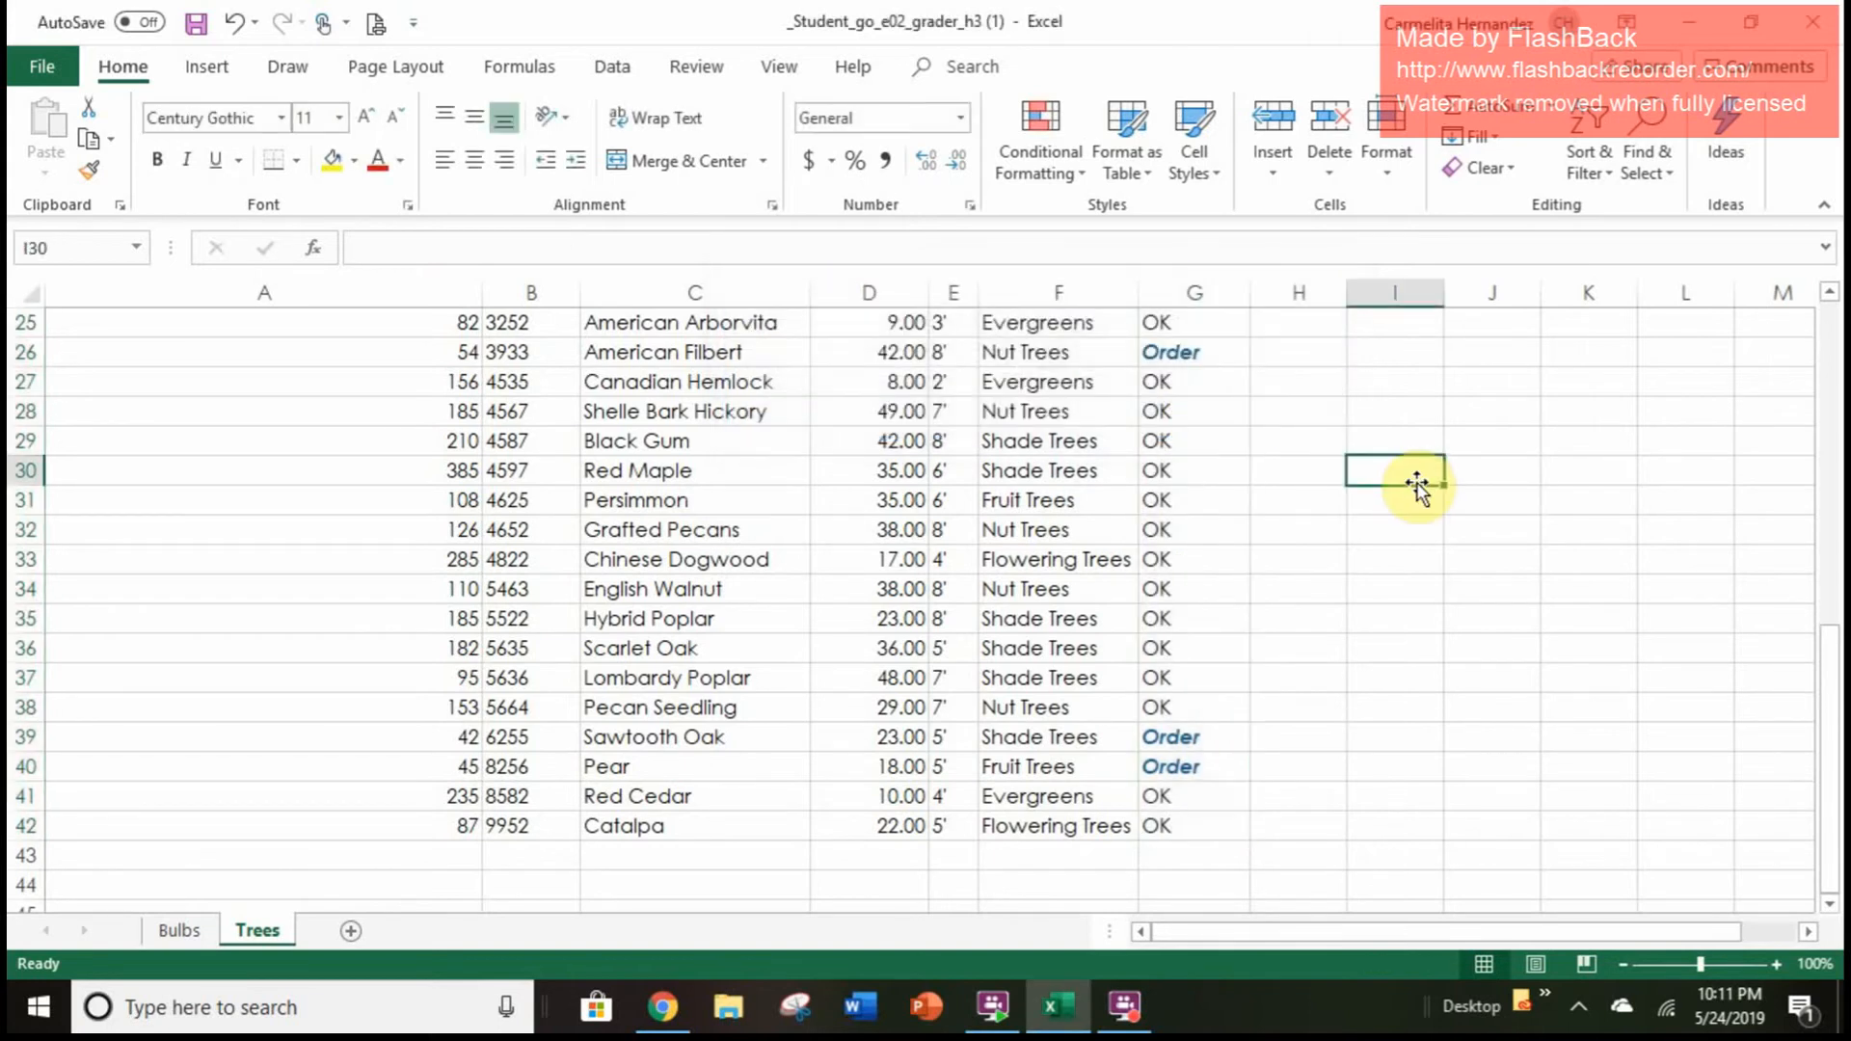
# Apply gradient-fill Blue Data Bars to the Quantity in Stock cells A15:A42 on the Trees sheet and review them
pyautogui.scroll(3, 1416, 484)
pyautogui.scroll(1, 1416, 486)
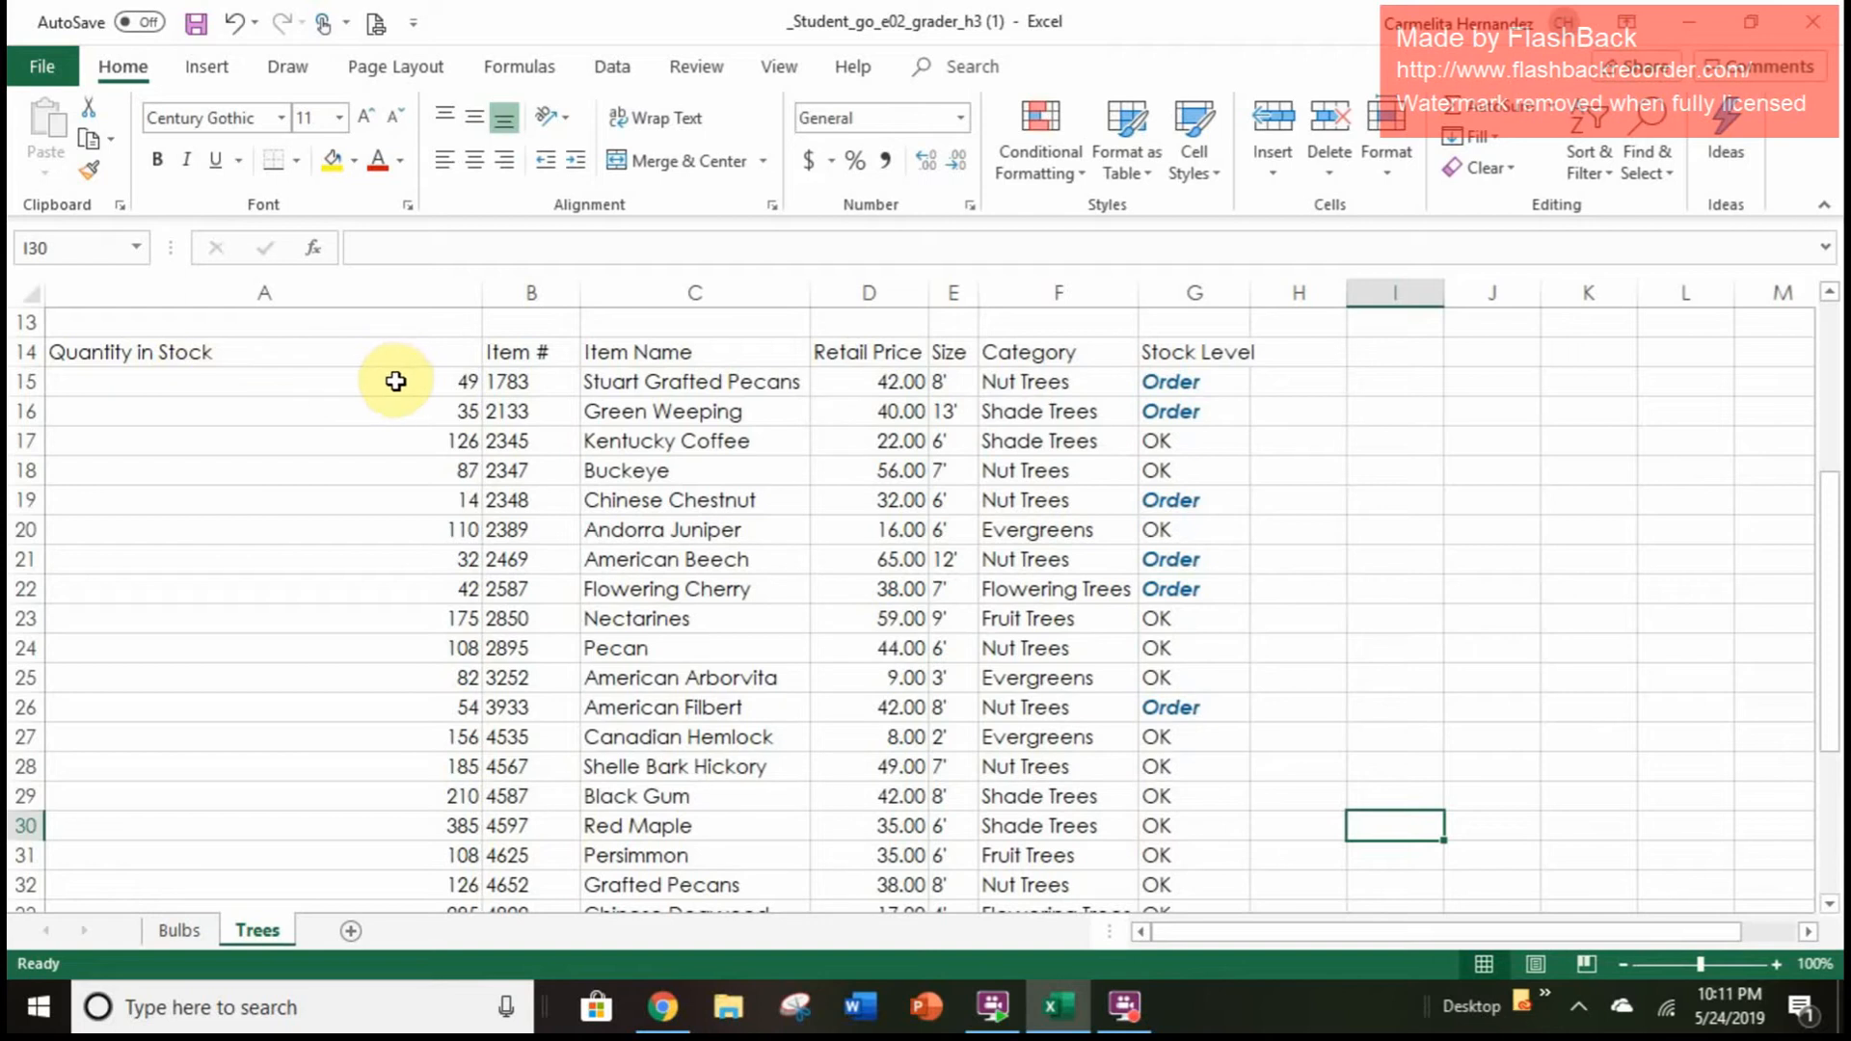
pyautogui.moveTo(396, 380); pyautogui.dragTo(416, 802)
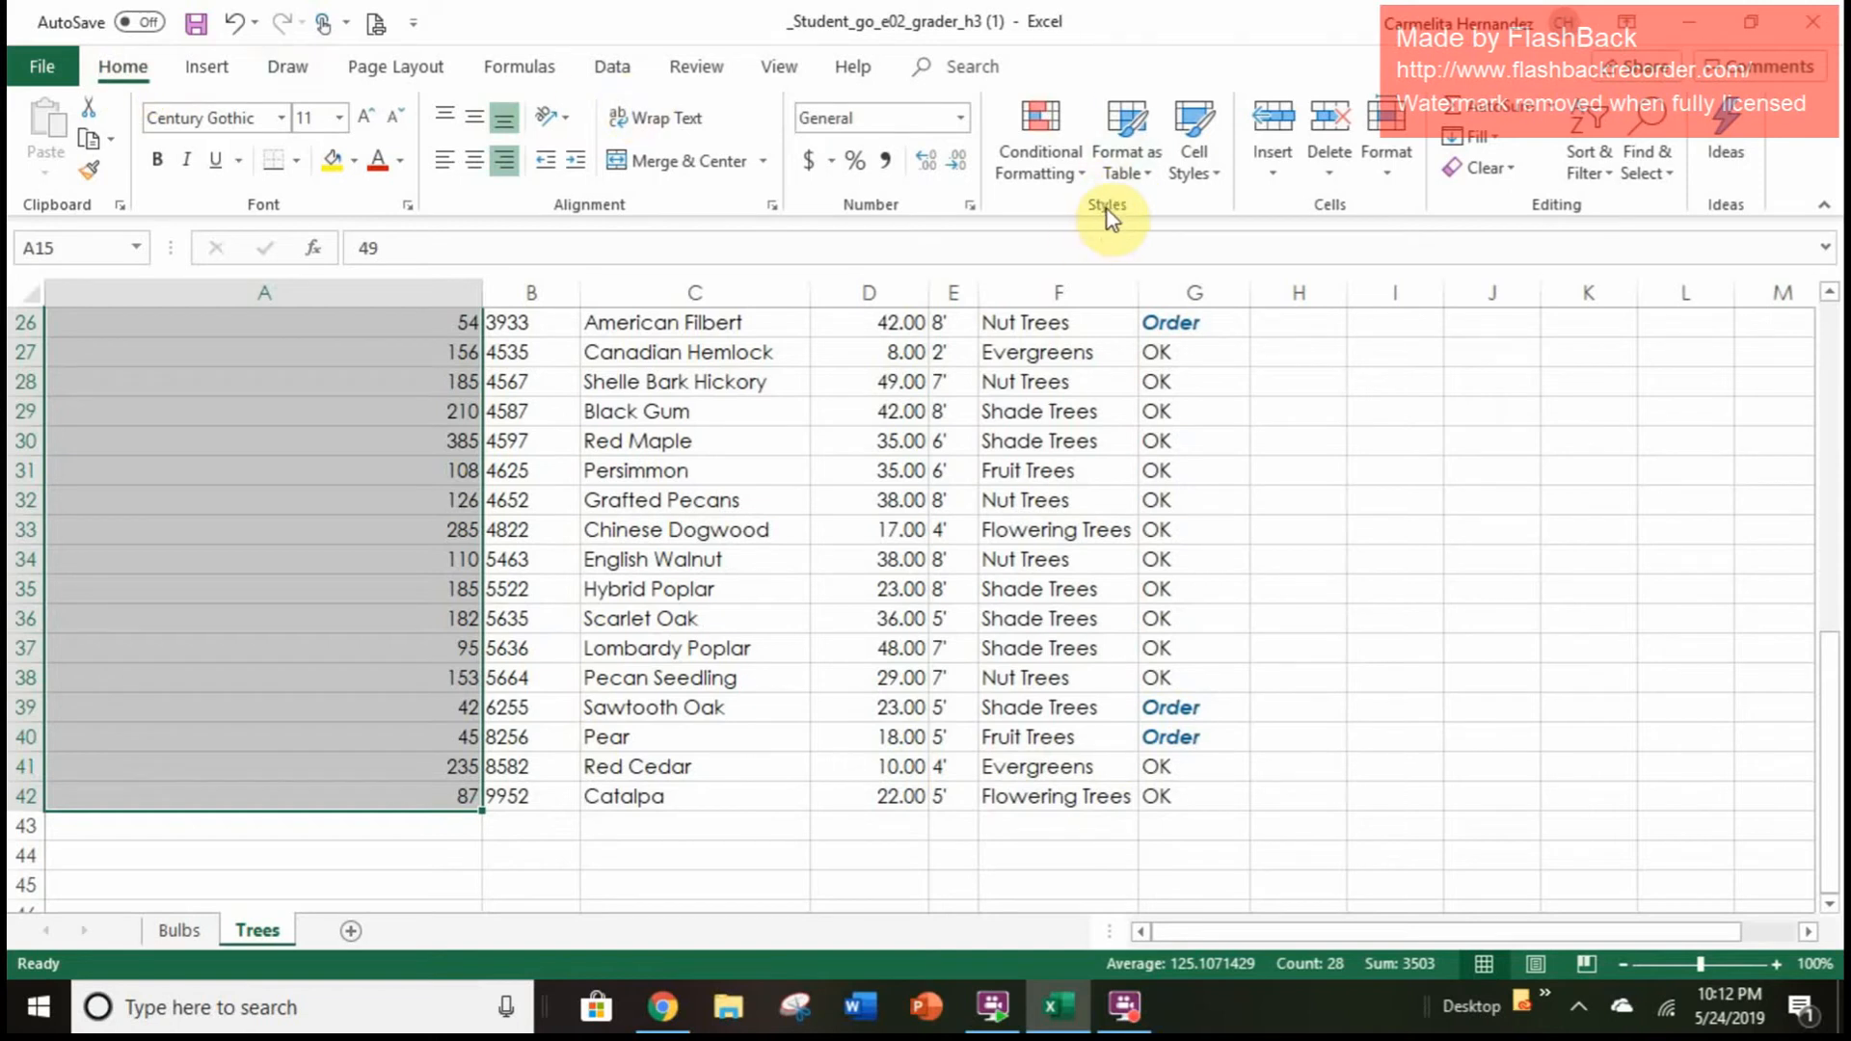
pyautogui.click(1033, 145)
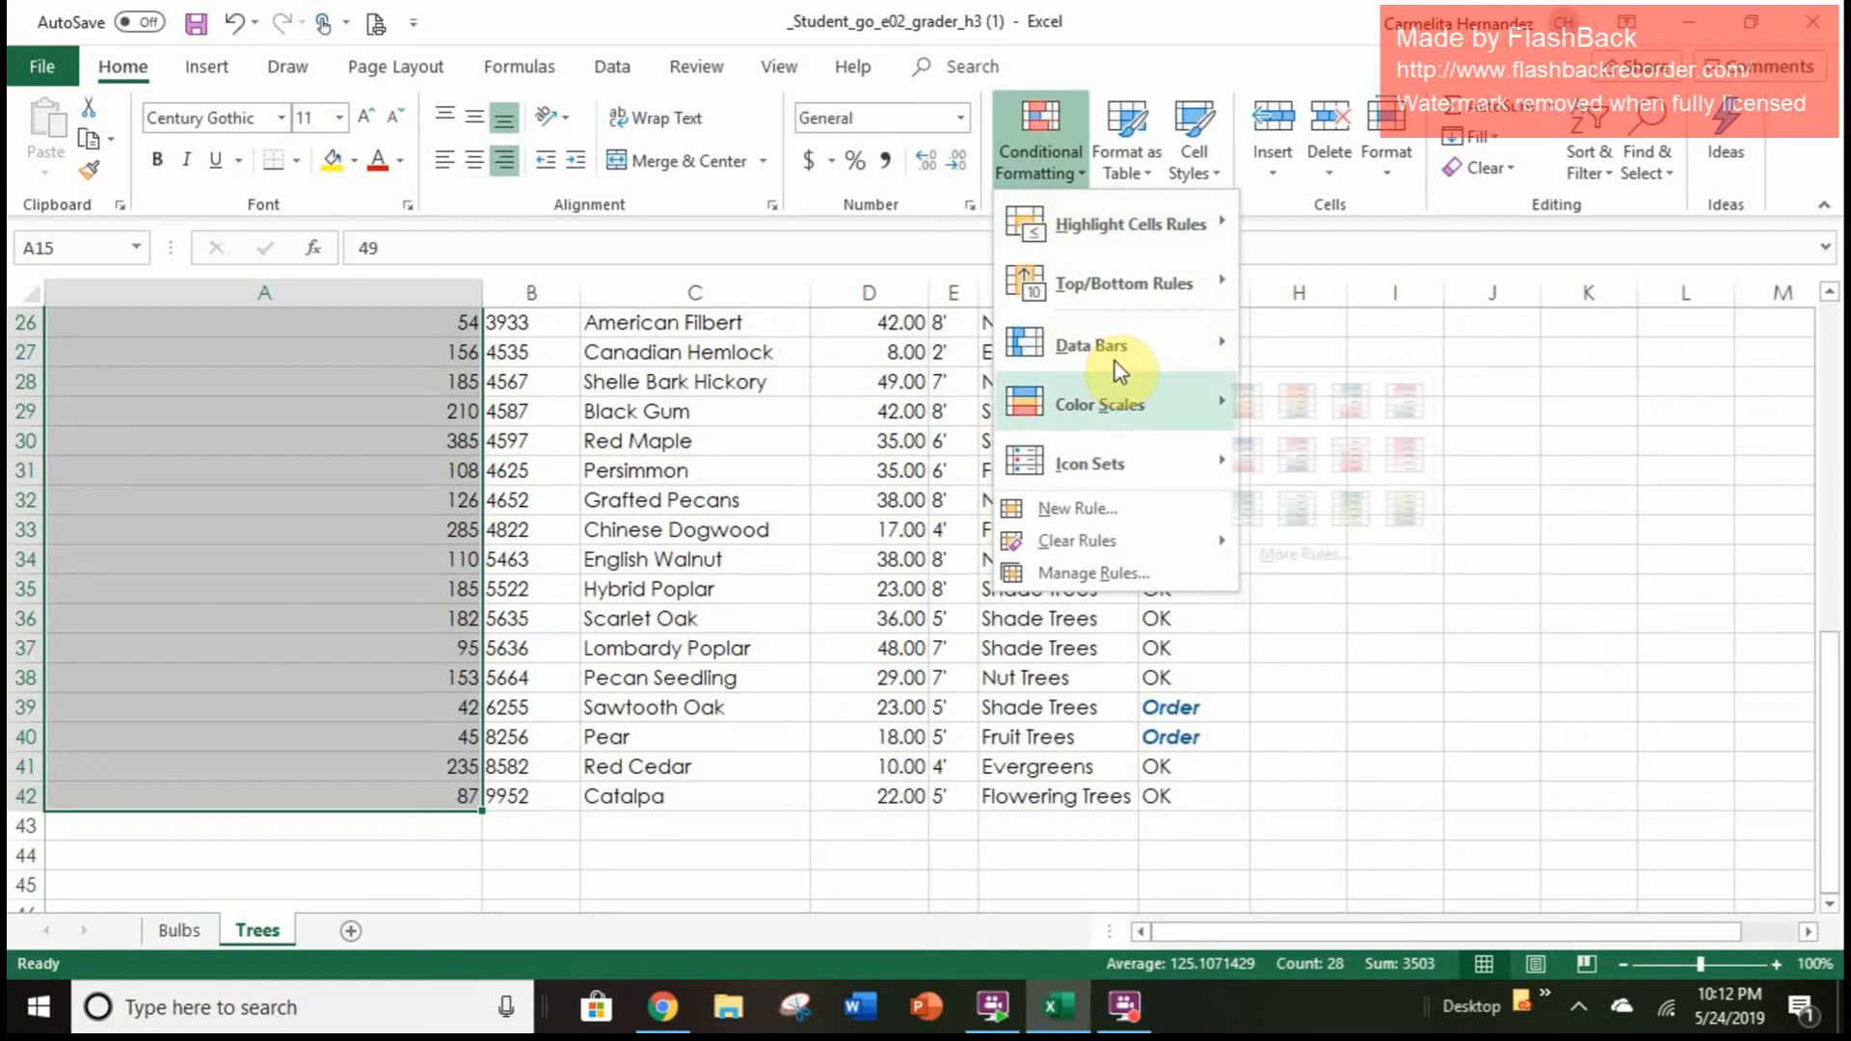
pyautogui.moveTo(1119, 349)
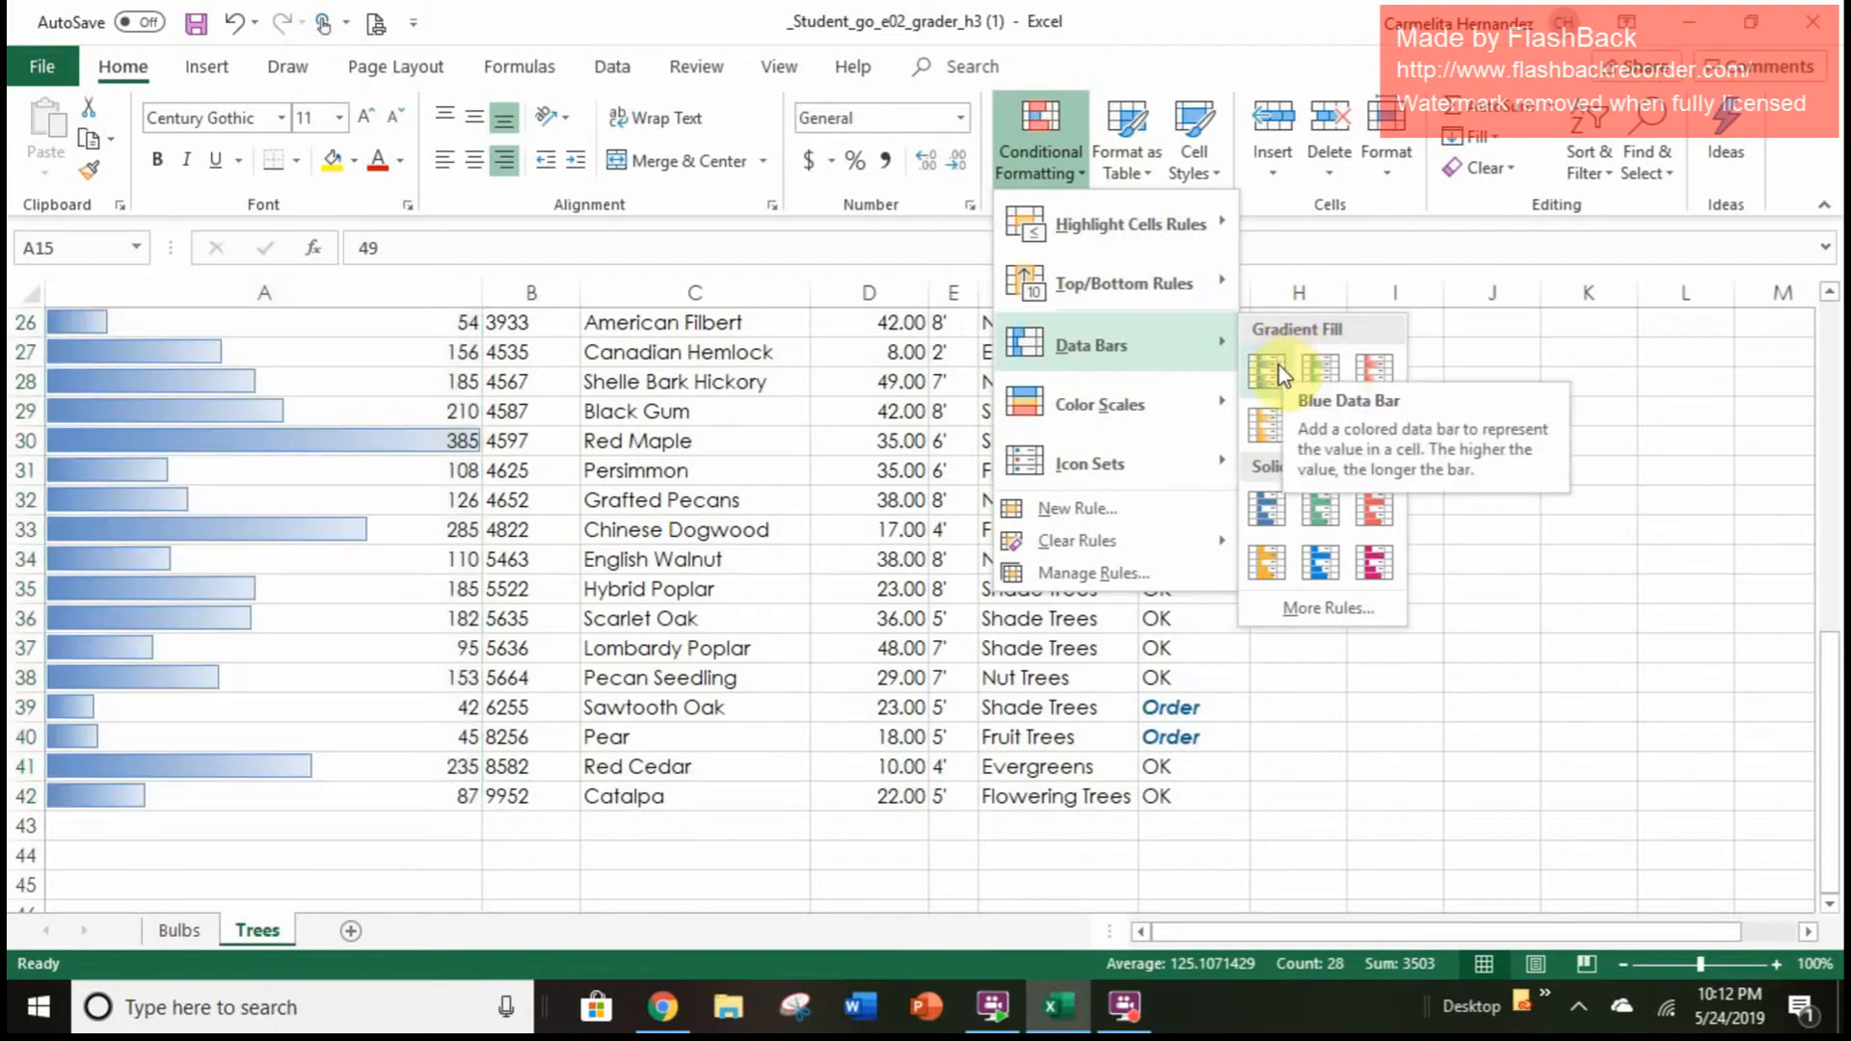
pyautogui.click(1277, 366)
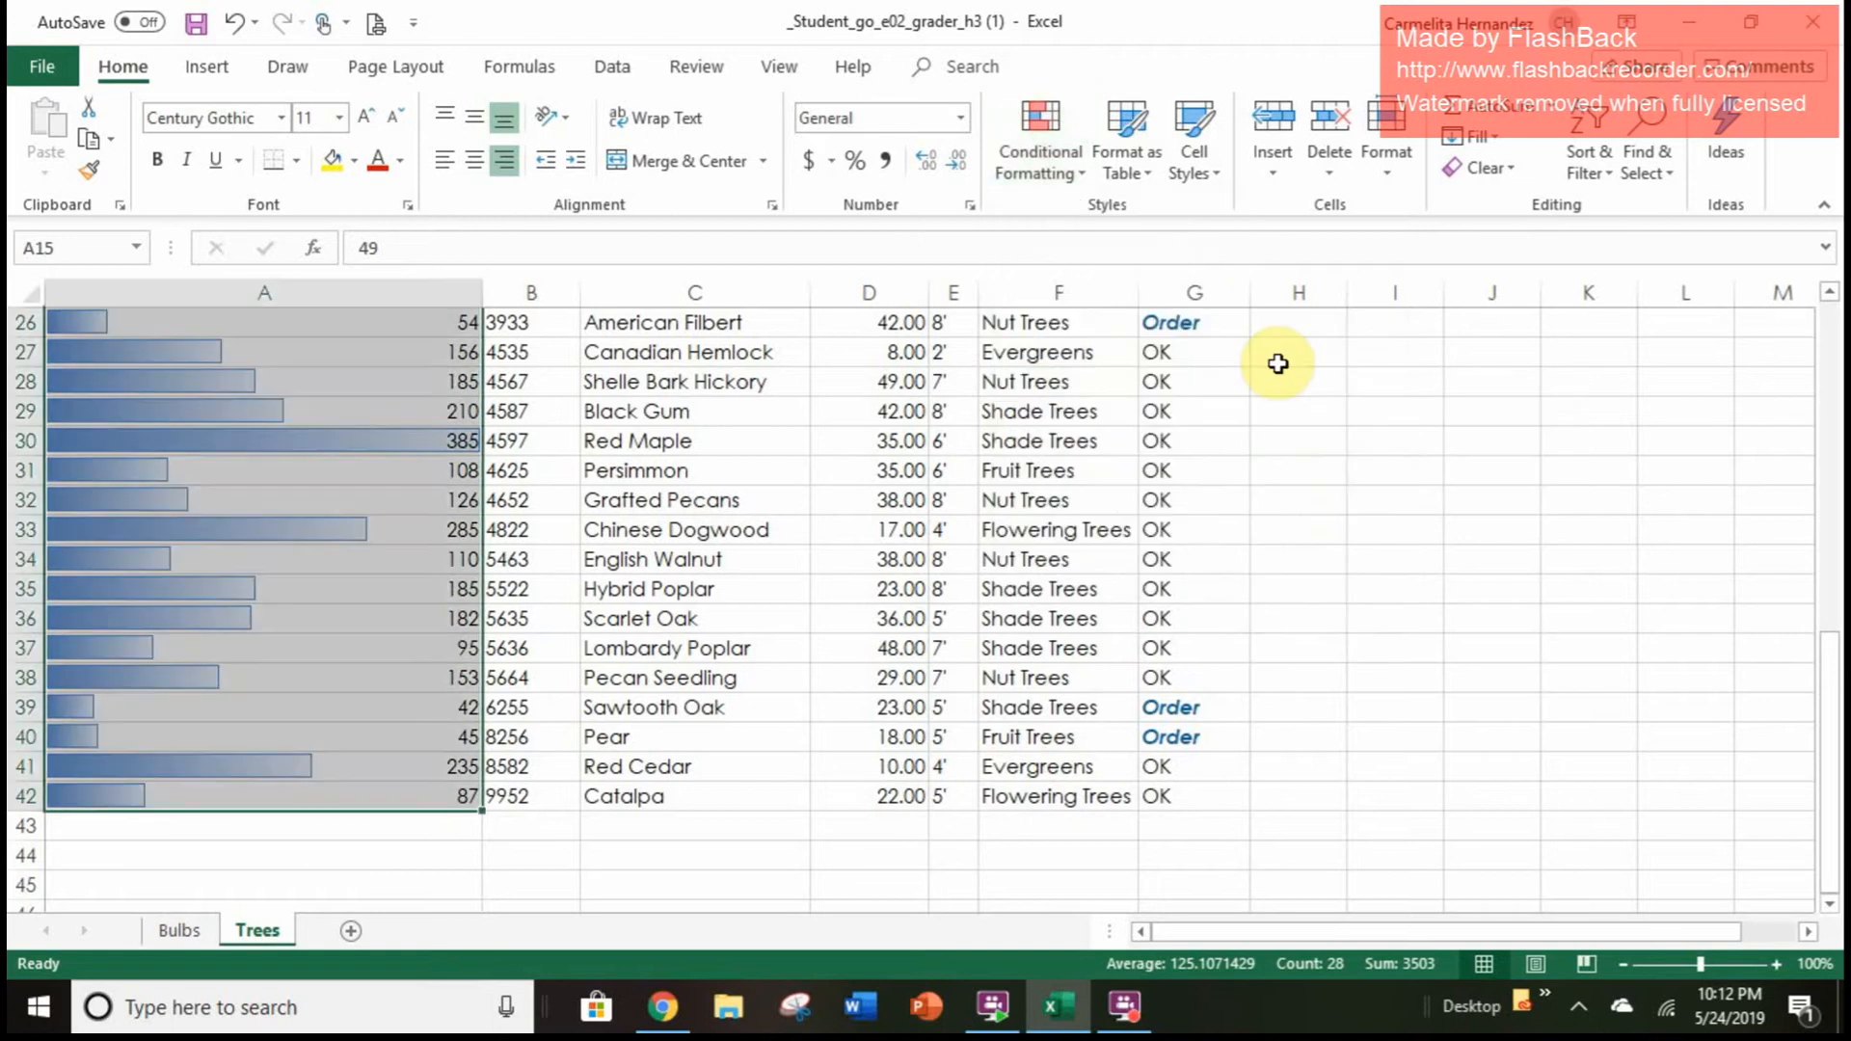
pyautogui.click(408, 856)
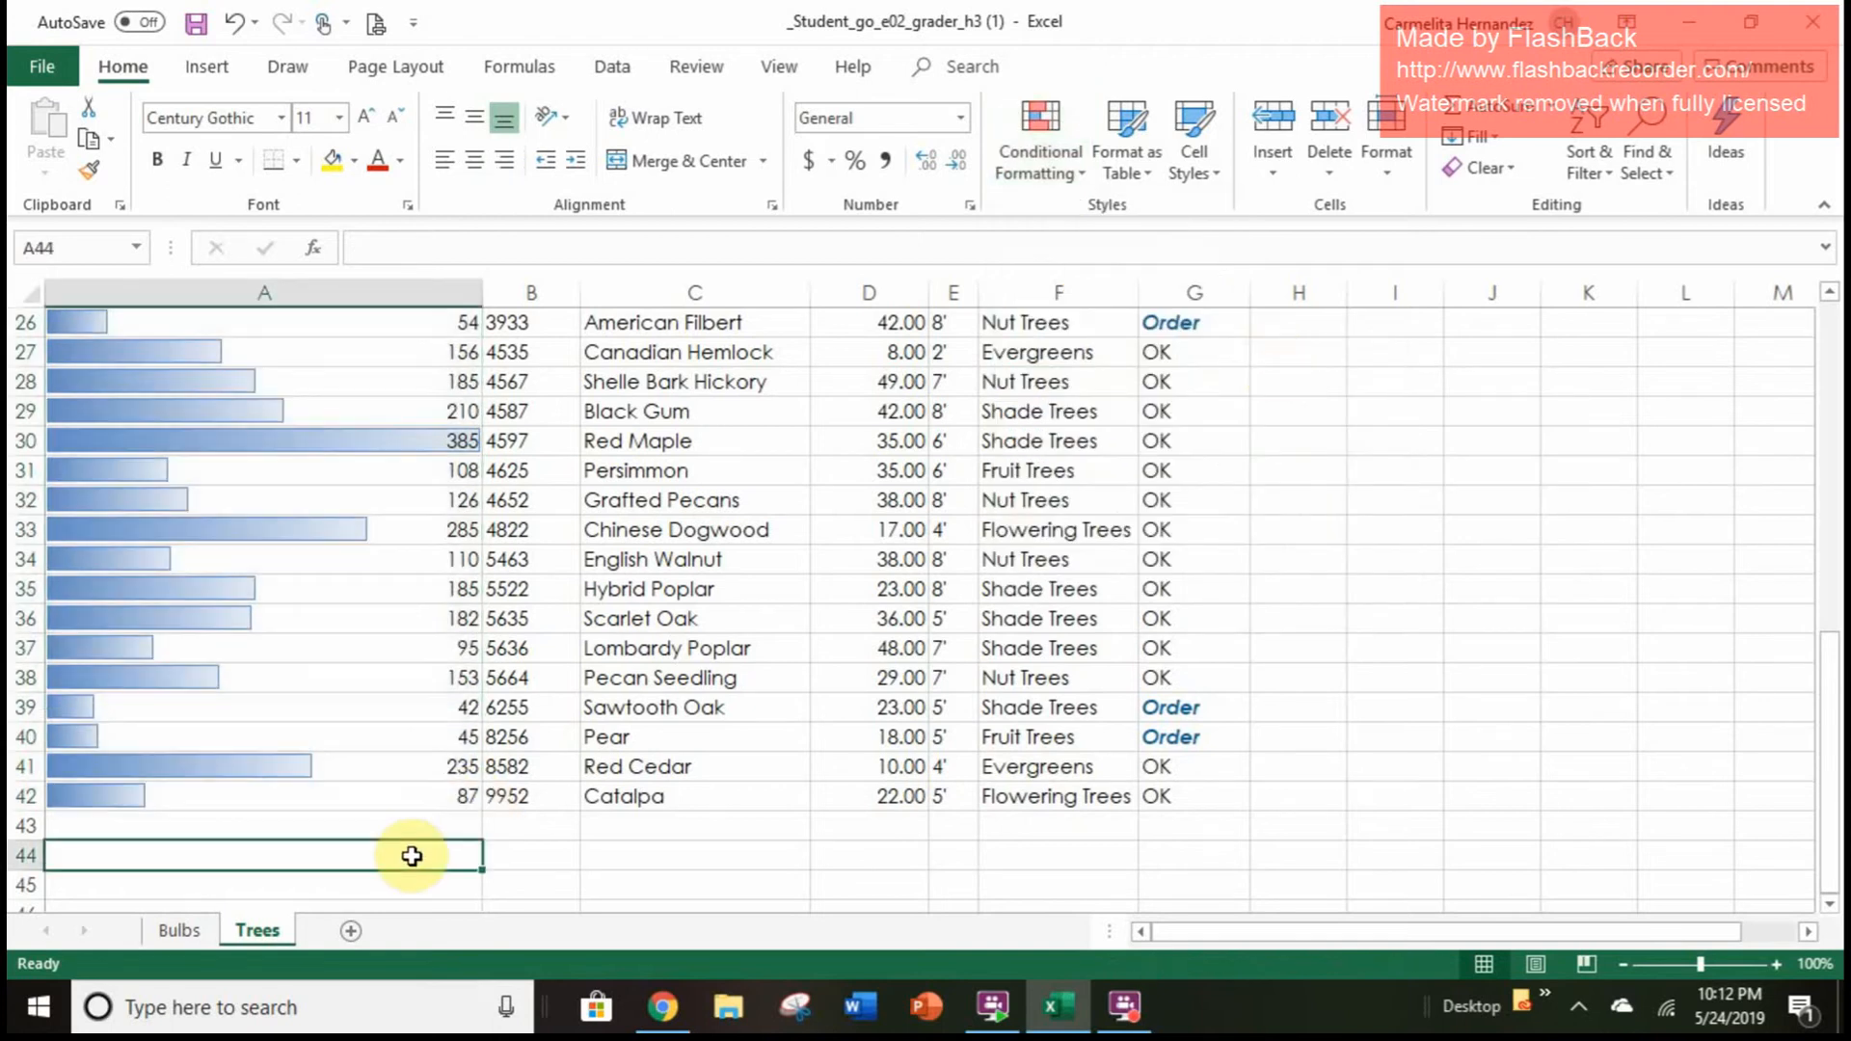
pyautogui.scroll(2, 233, 577)
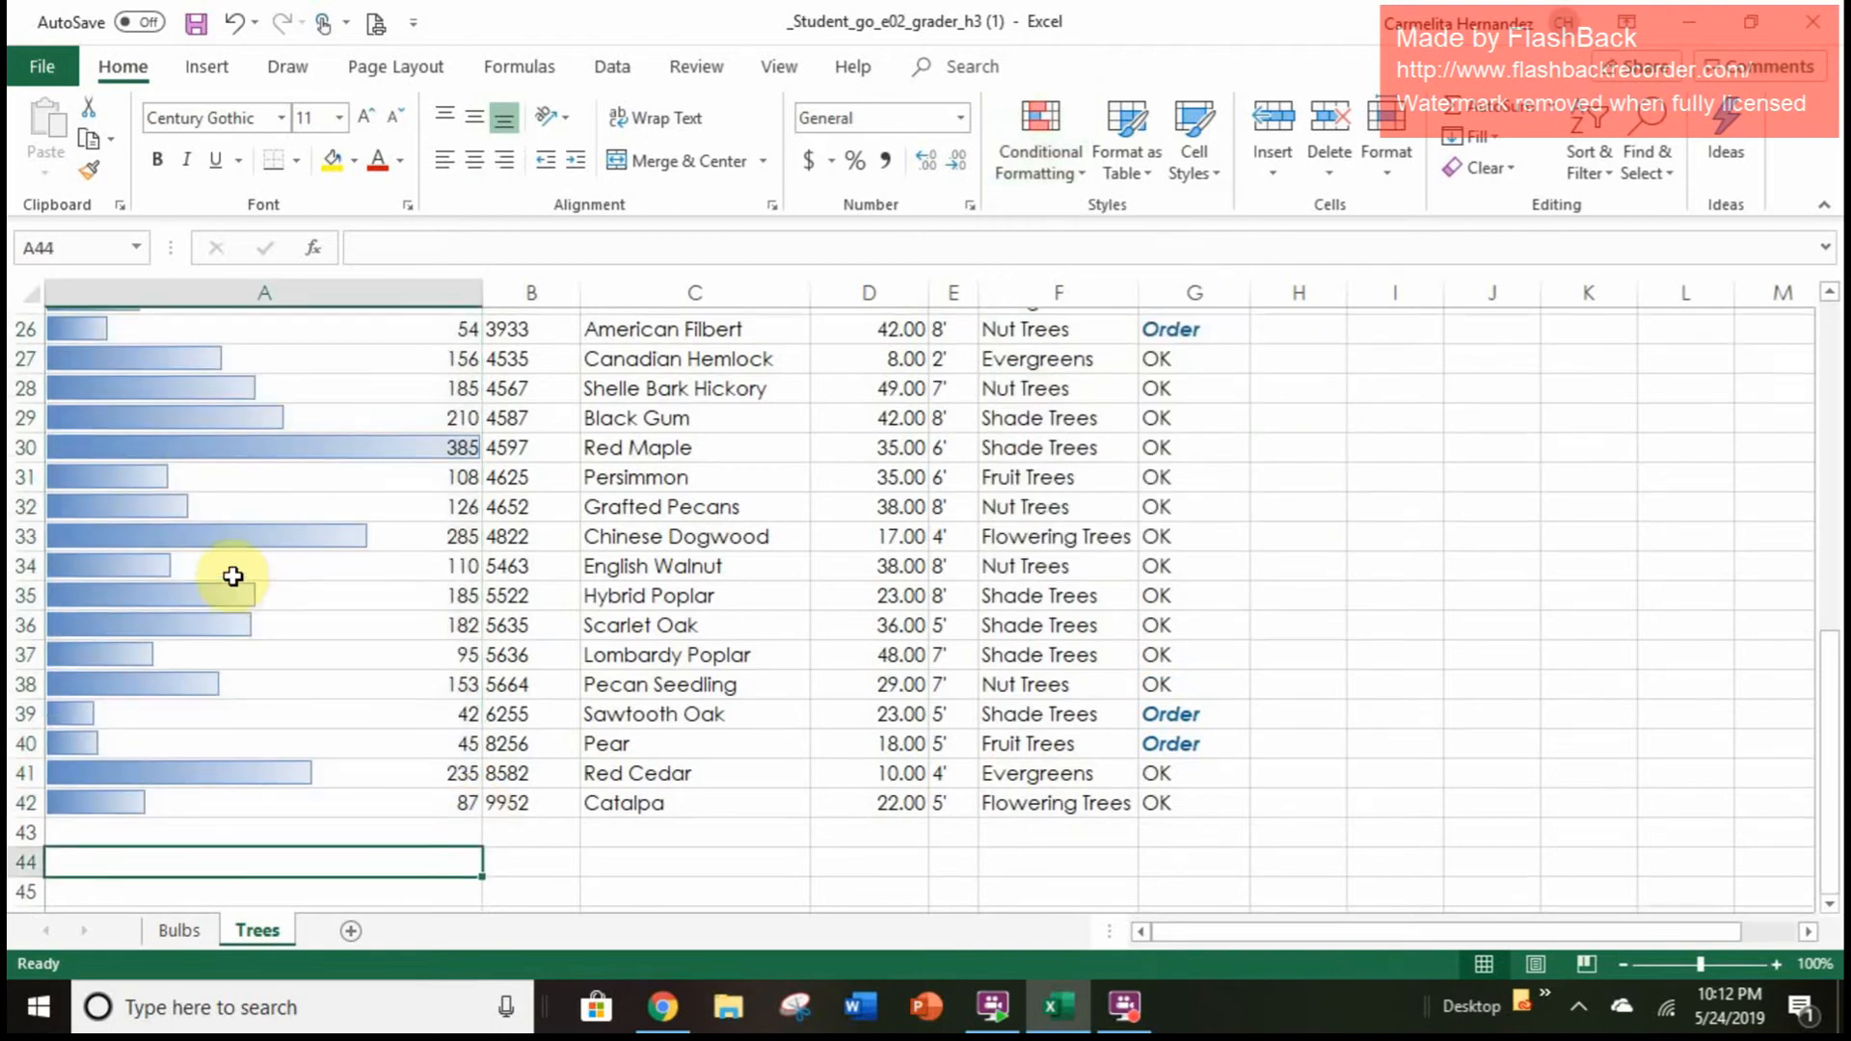
pyautogui.scroll(4, 233, 577)
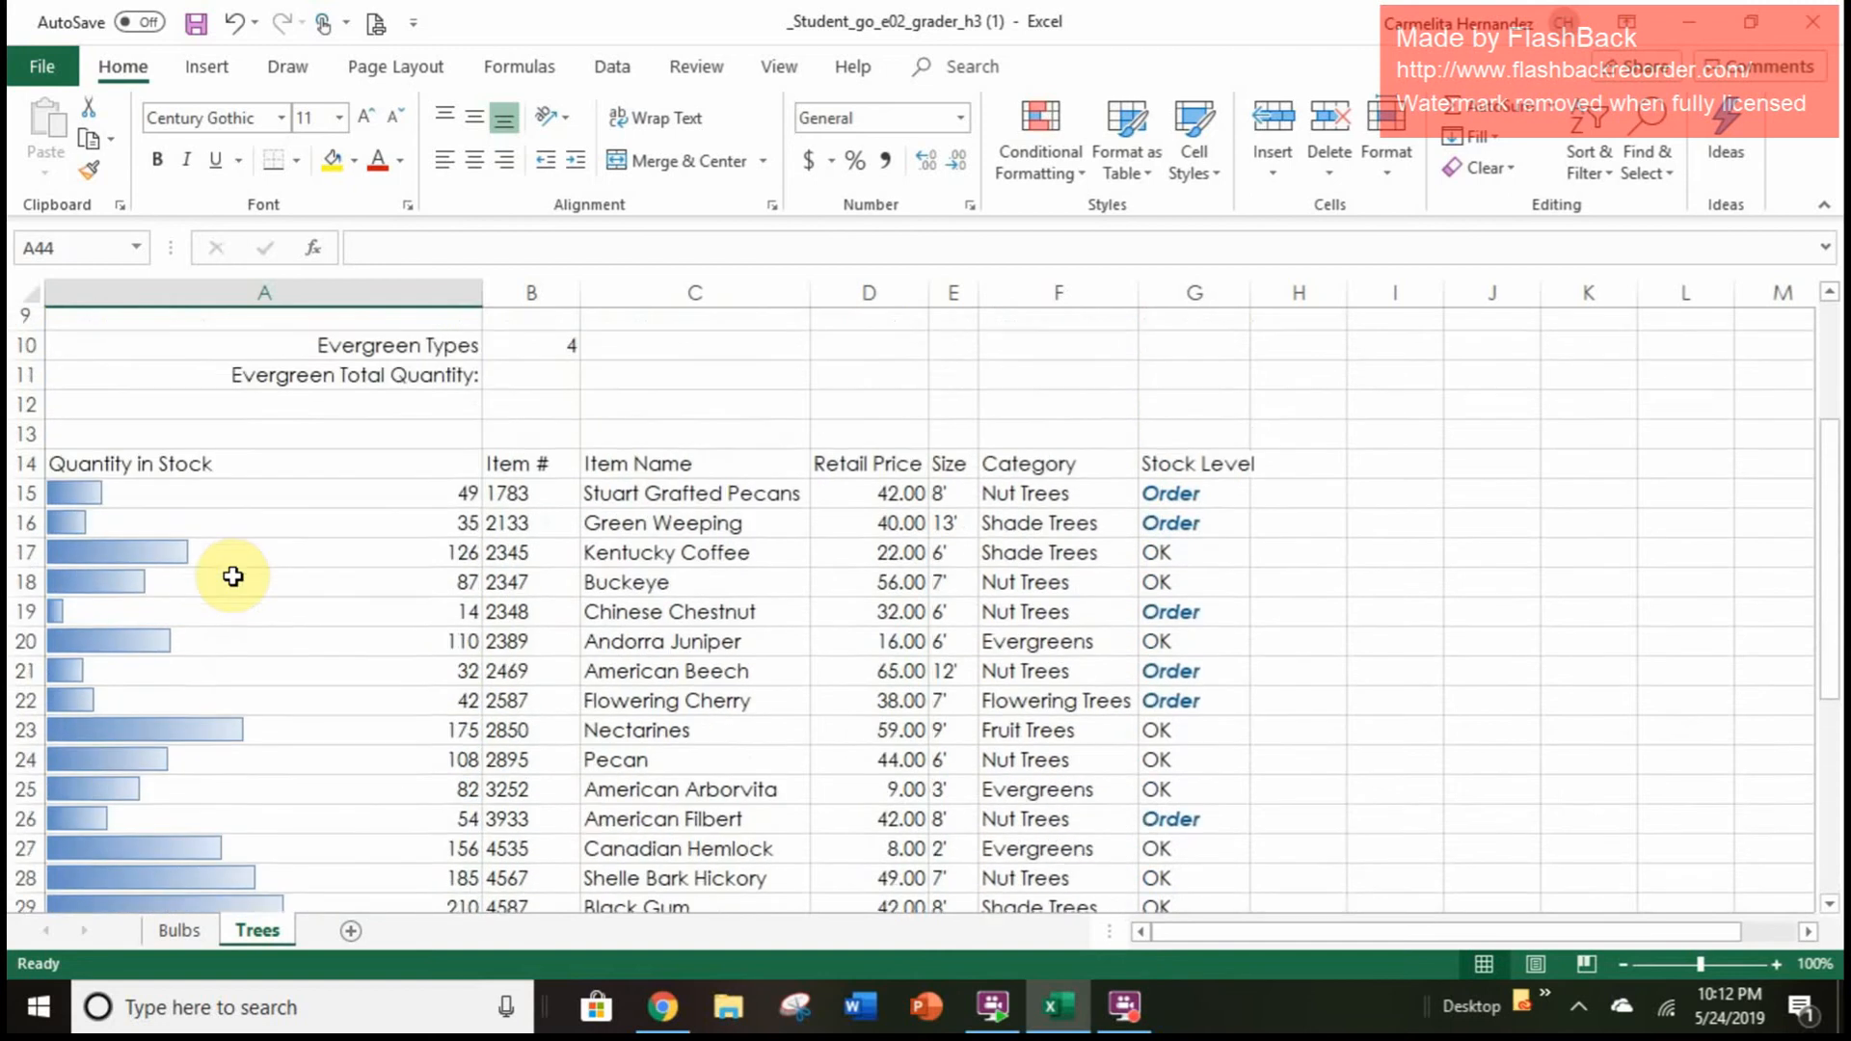
pyautogui.scroll(-2, 233, 577)
pyautogui.scroll(-2, 233, 576)
pyautogui.scroll(-2, 233, 576)
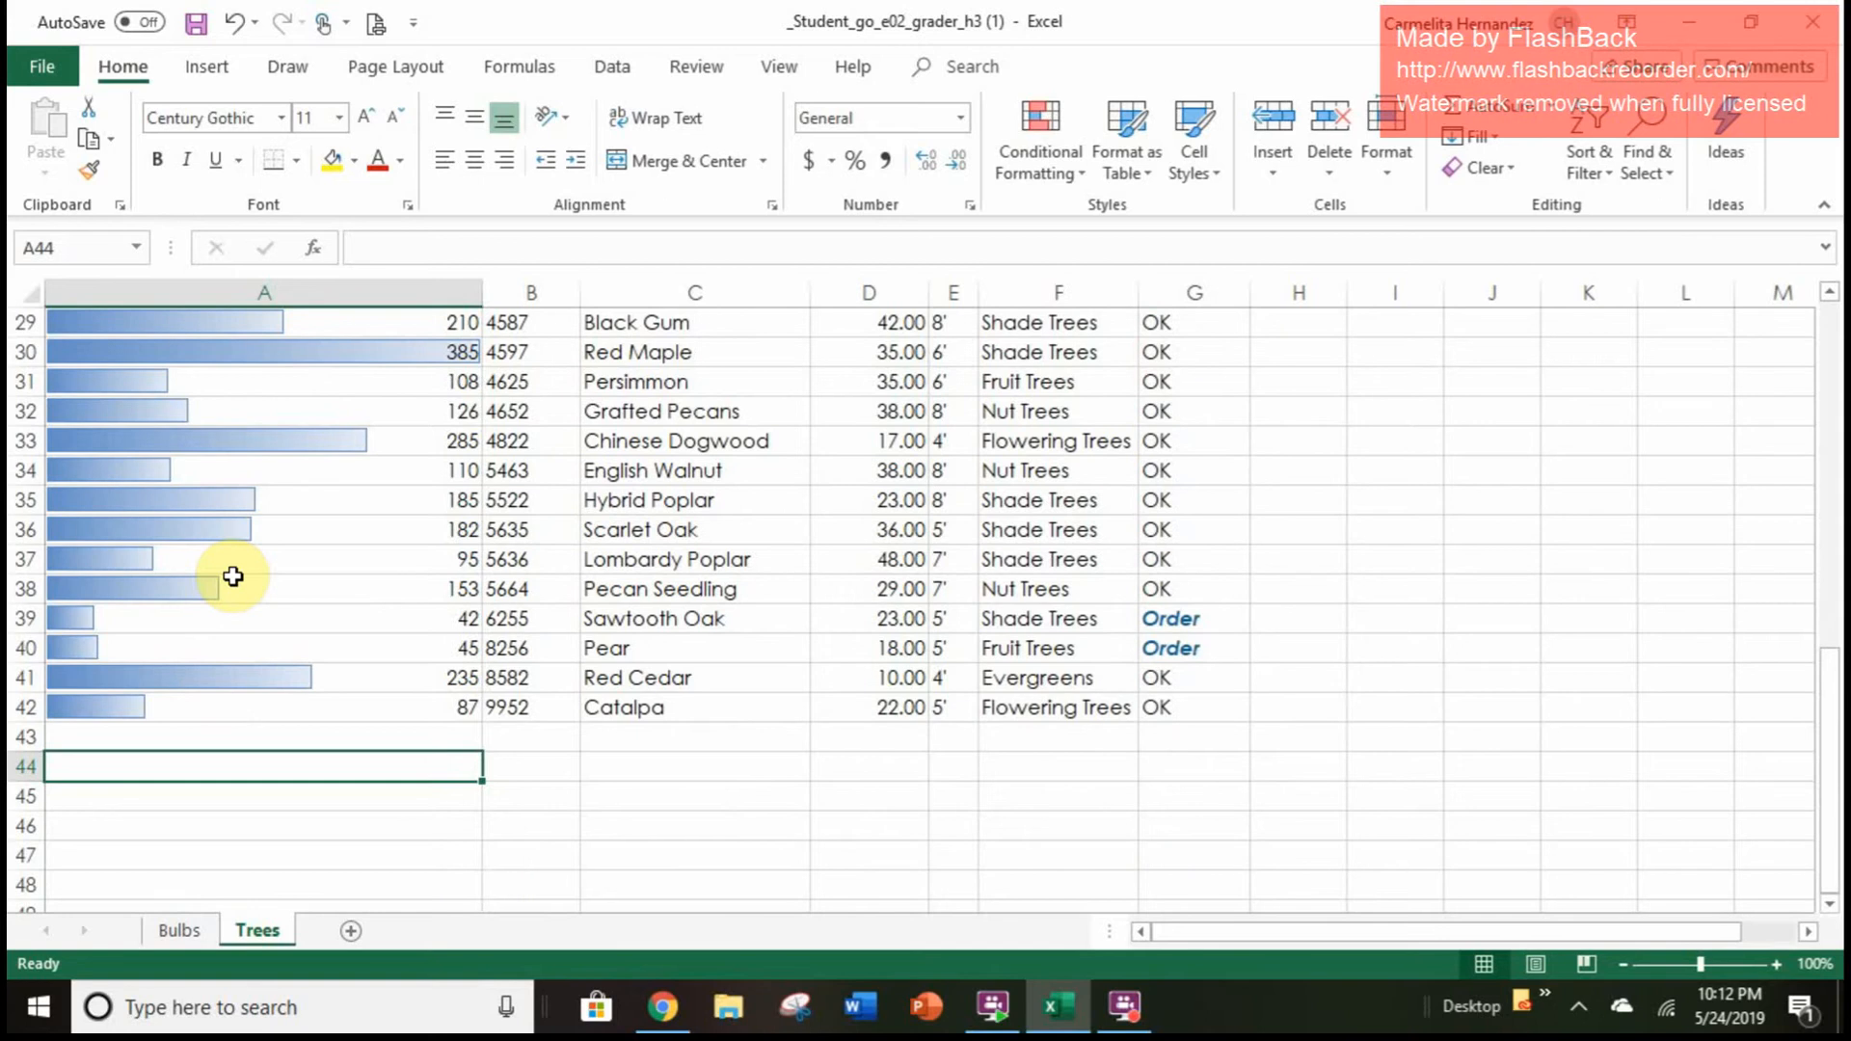
# Create a Text That Contains conditional formatting rule for the text Order on cells G15:G42 of the Bulbs sheet
pyautogui.click(178, 930)
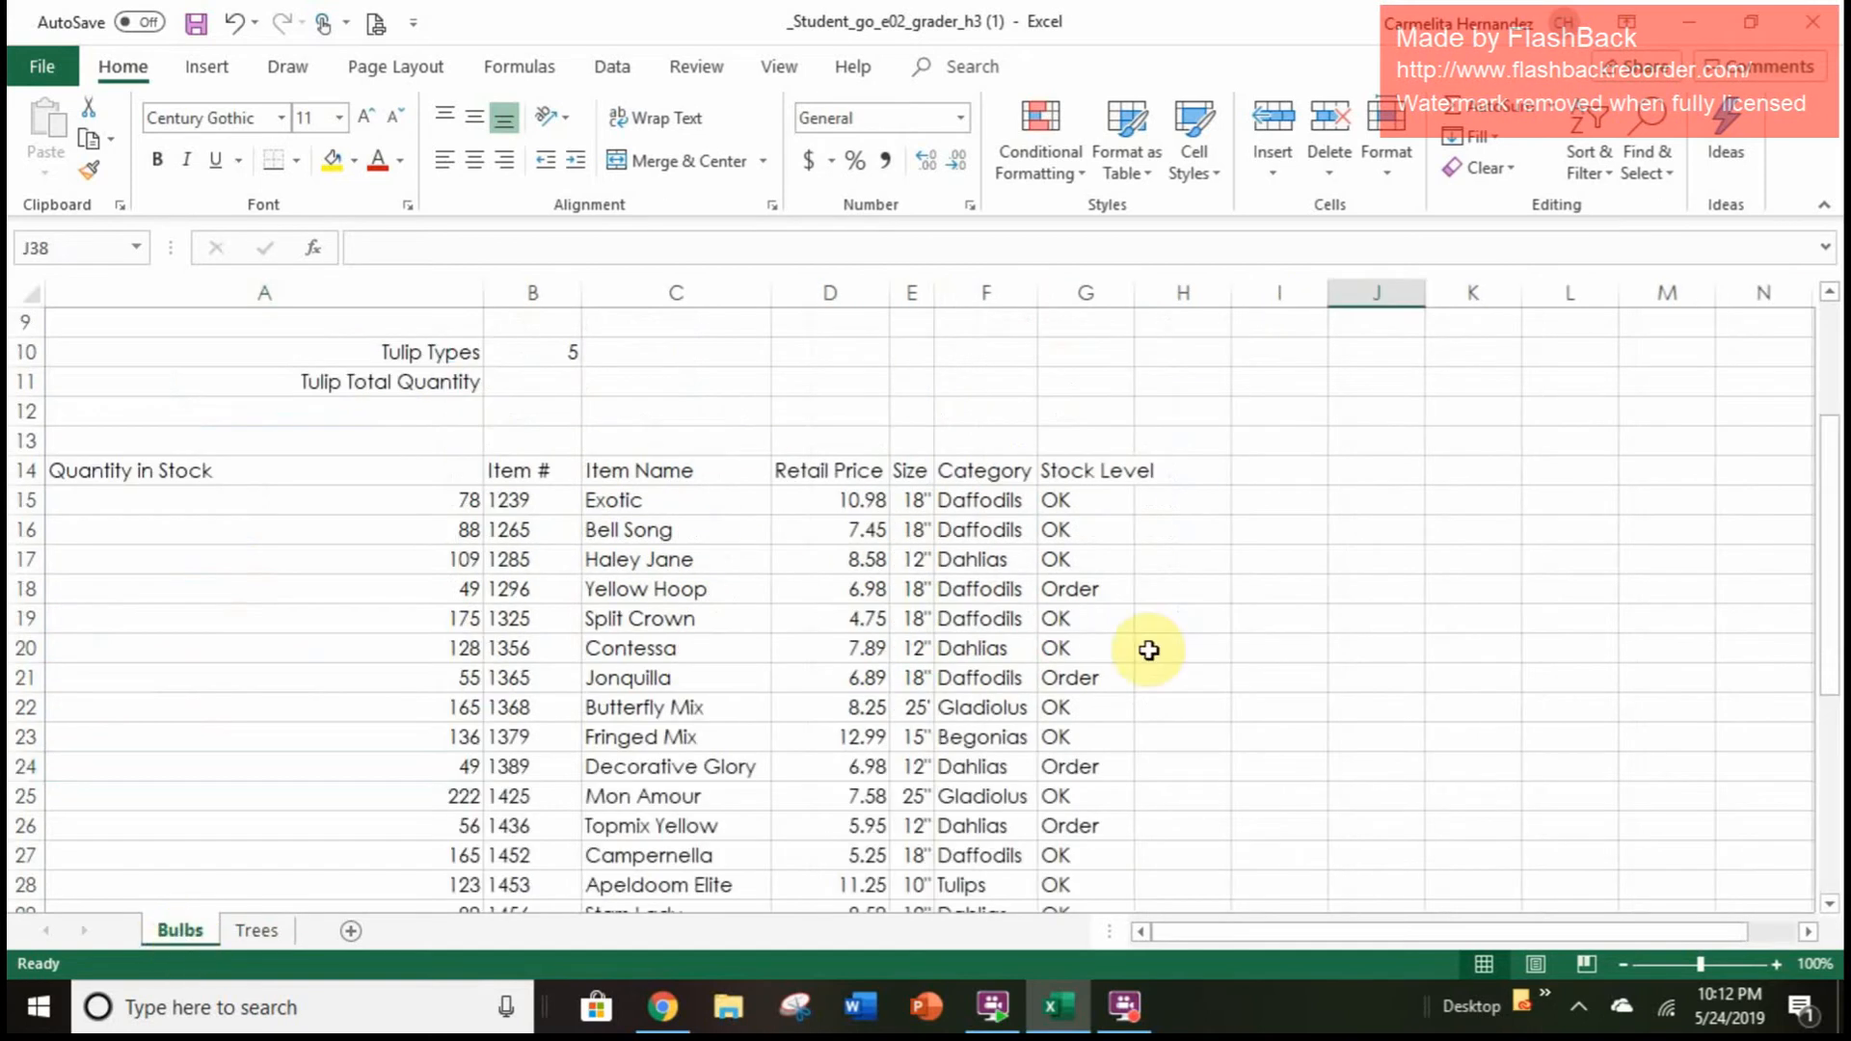
pyautogui.click(1124, 519)
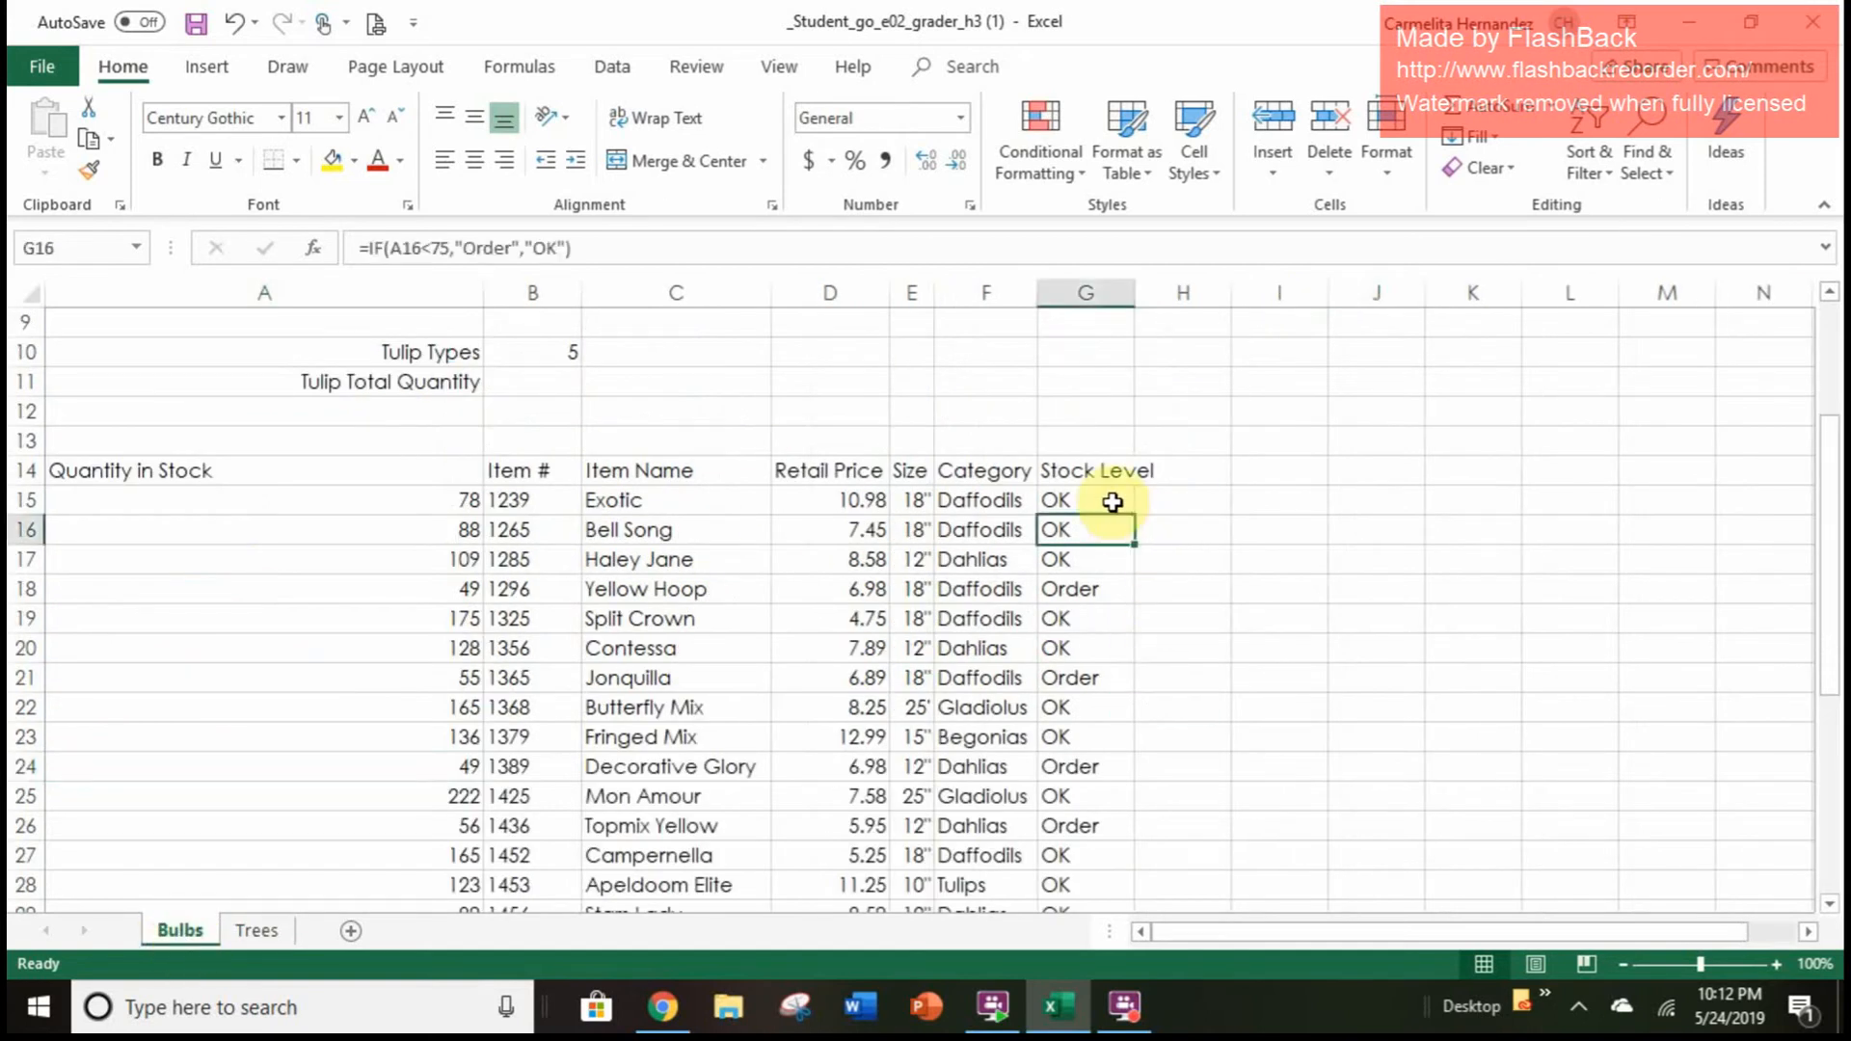
pyautogui.click(1112, 501)
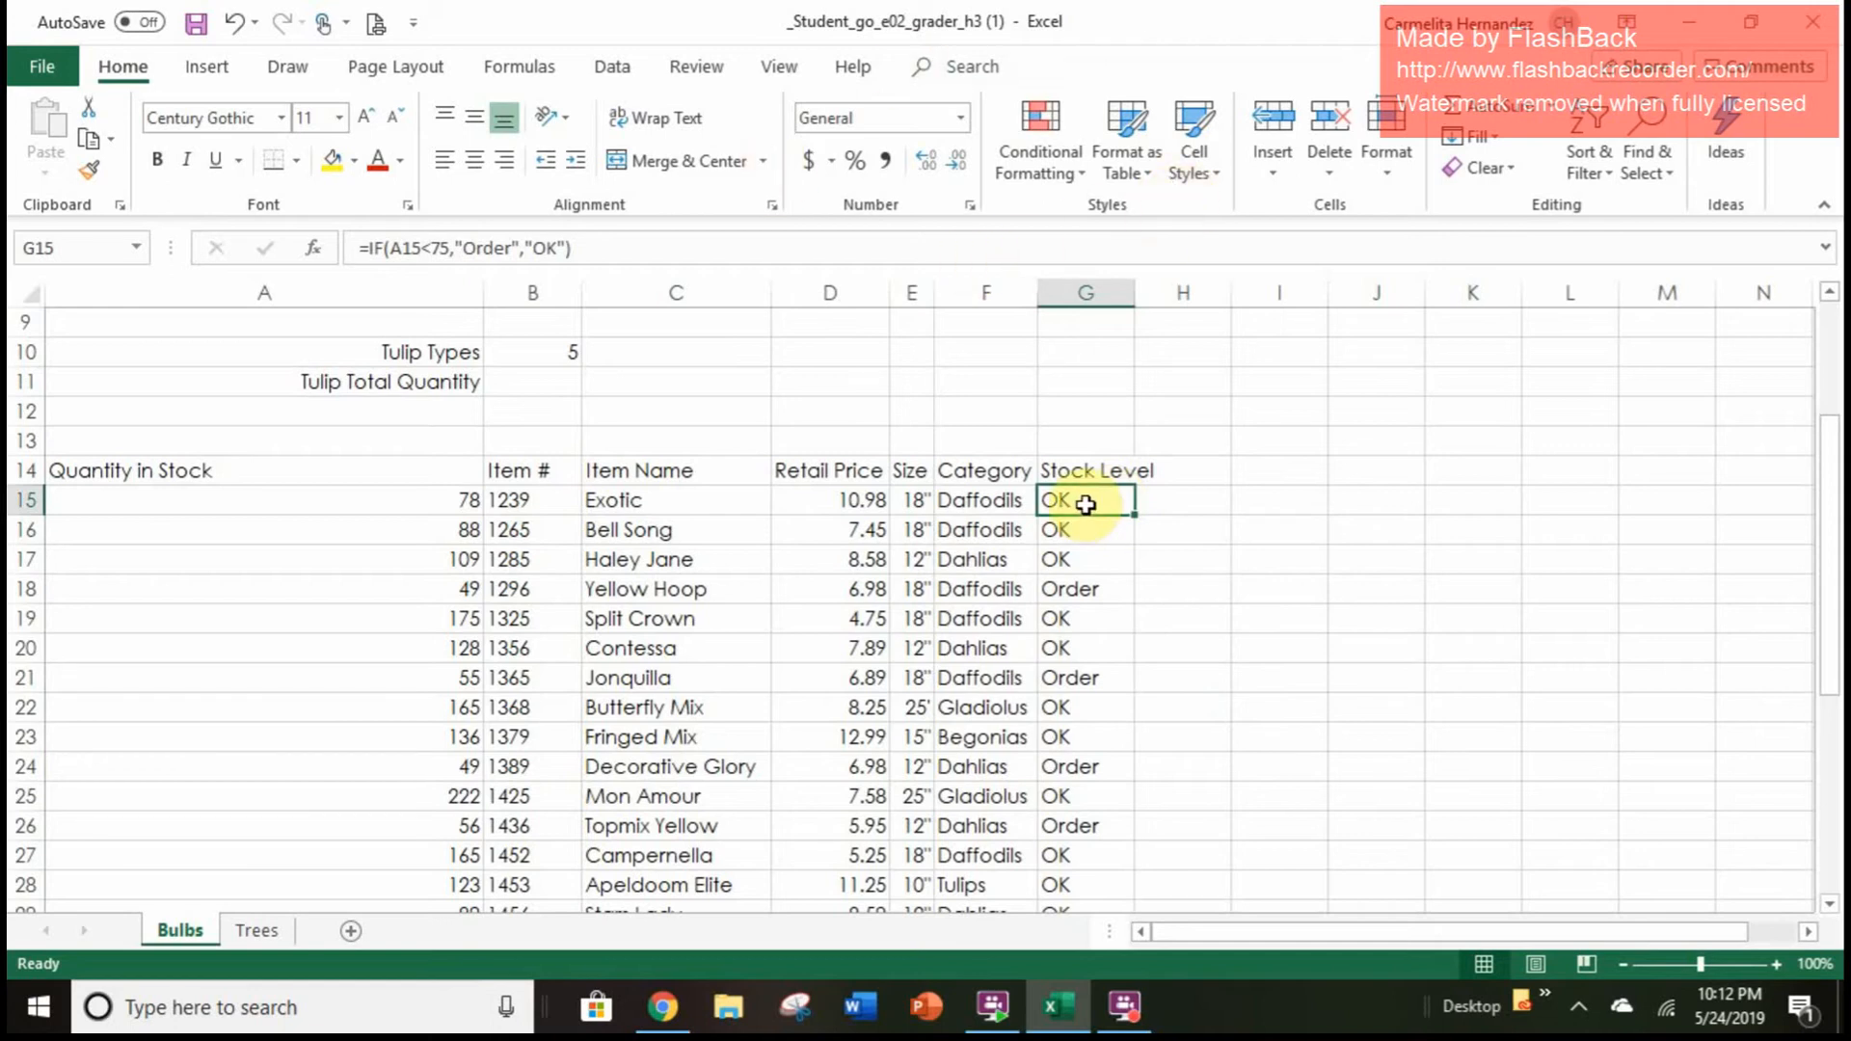
pyautogui.moveTo(1086, 503); pyautogui.dragTo(1091, 865)
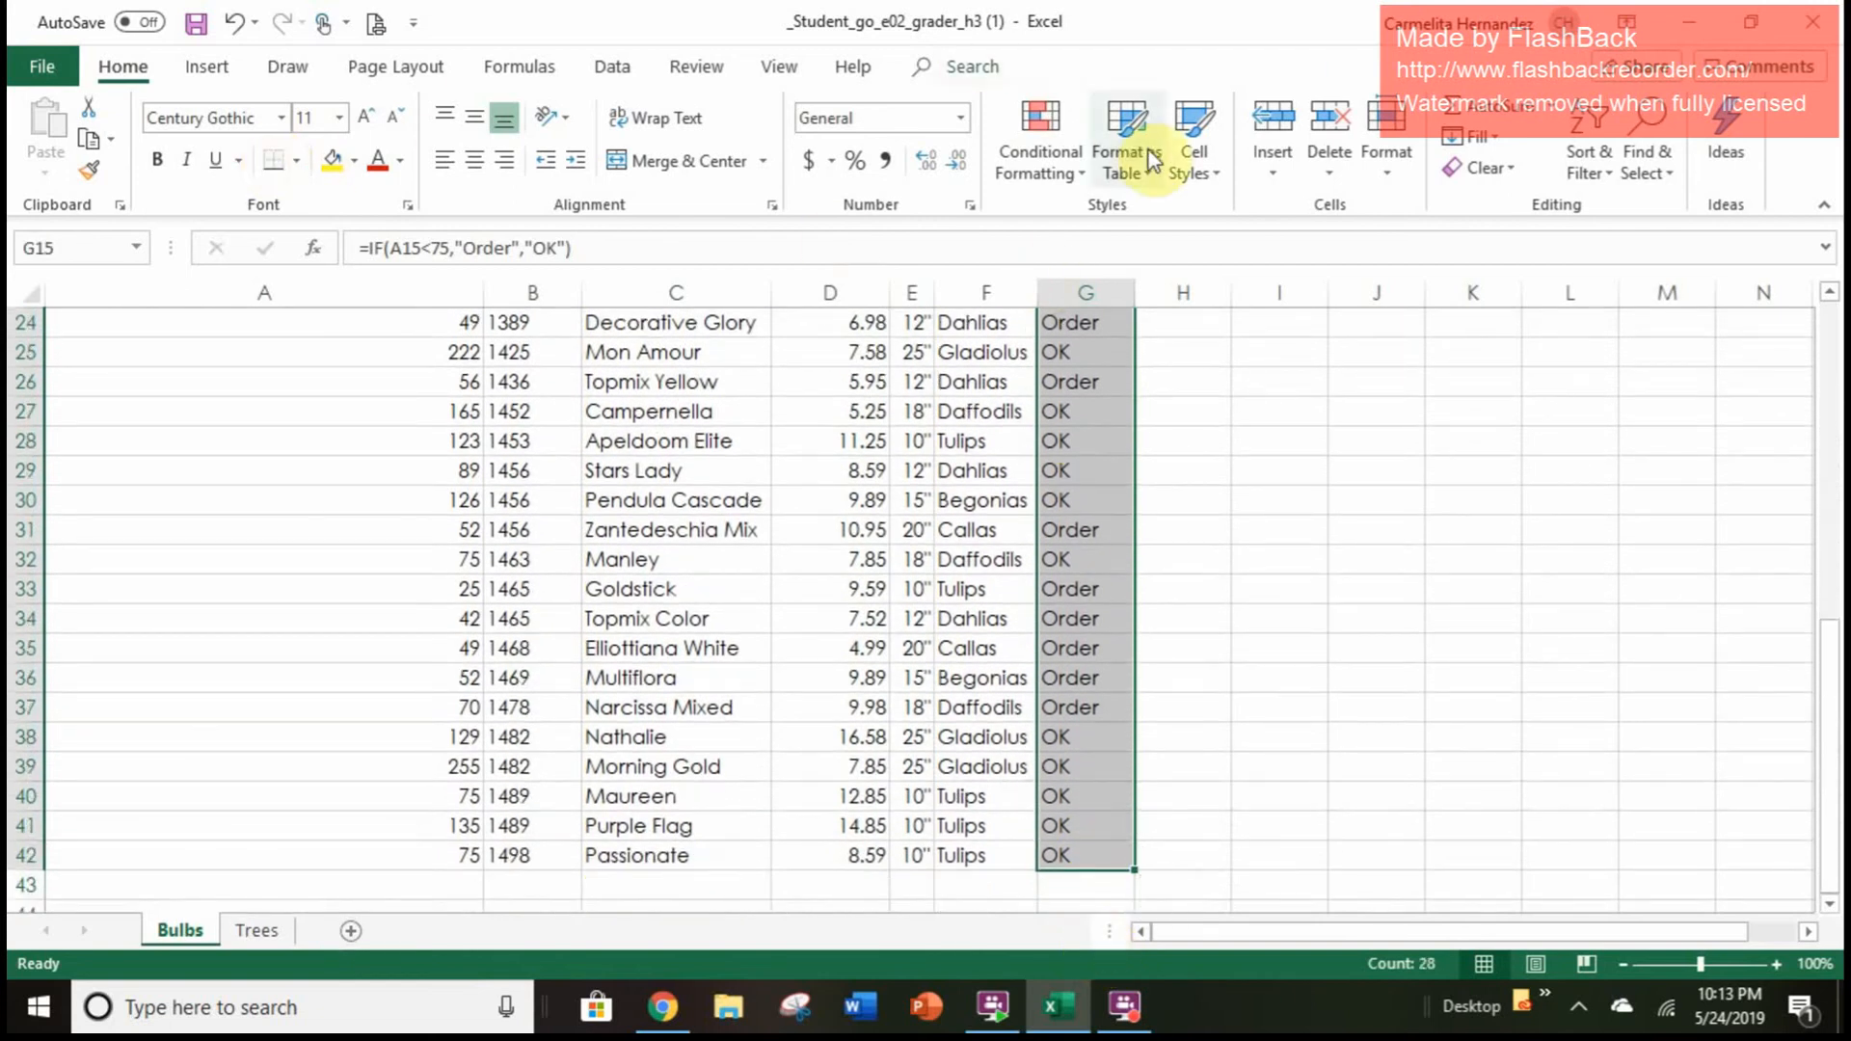
pyautogui.click(1022, 146)
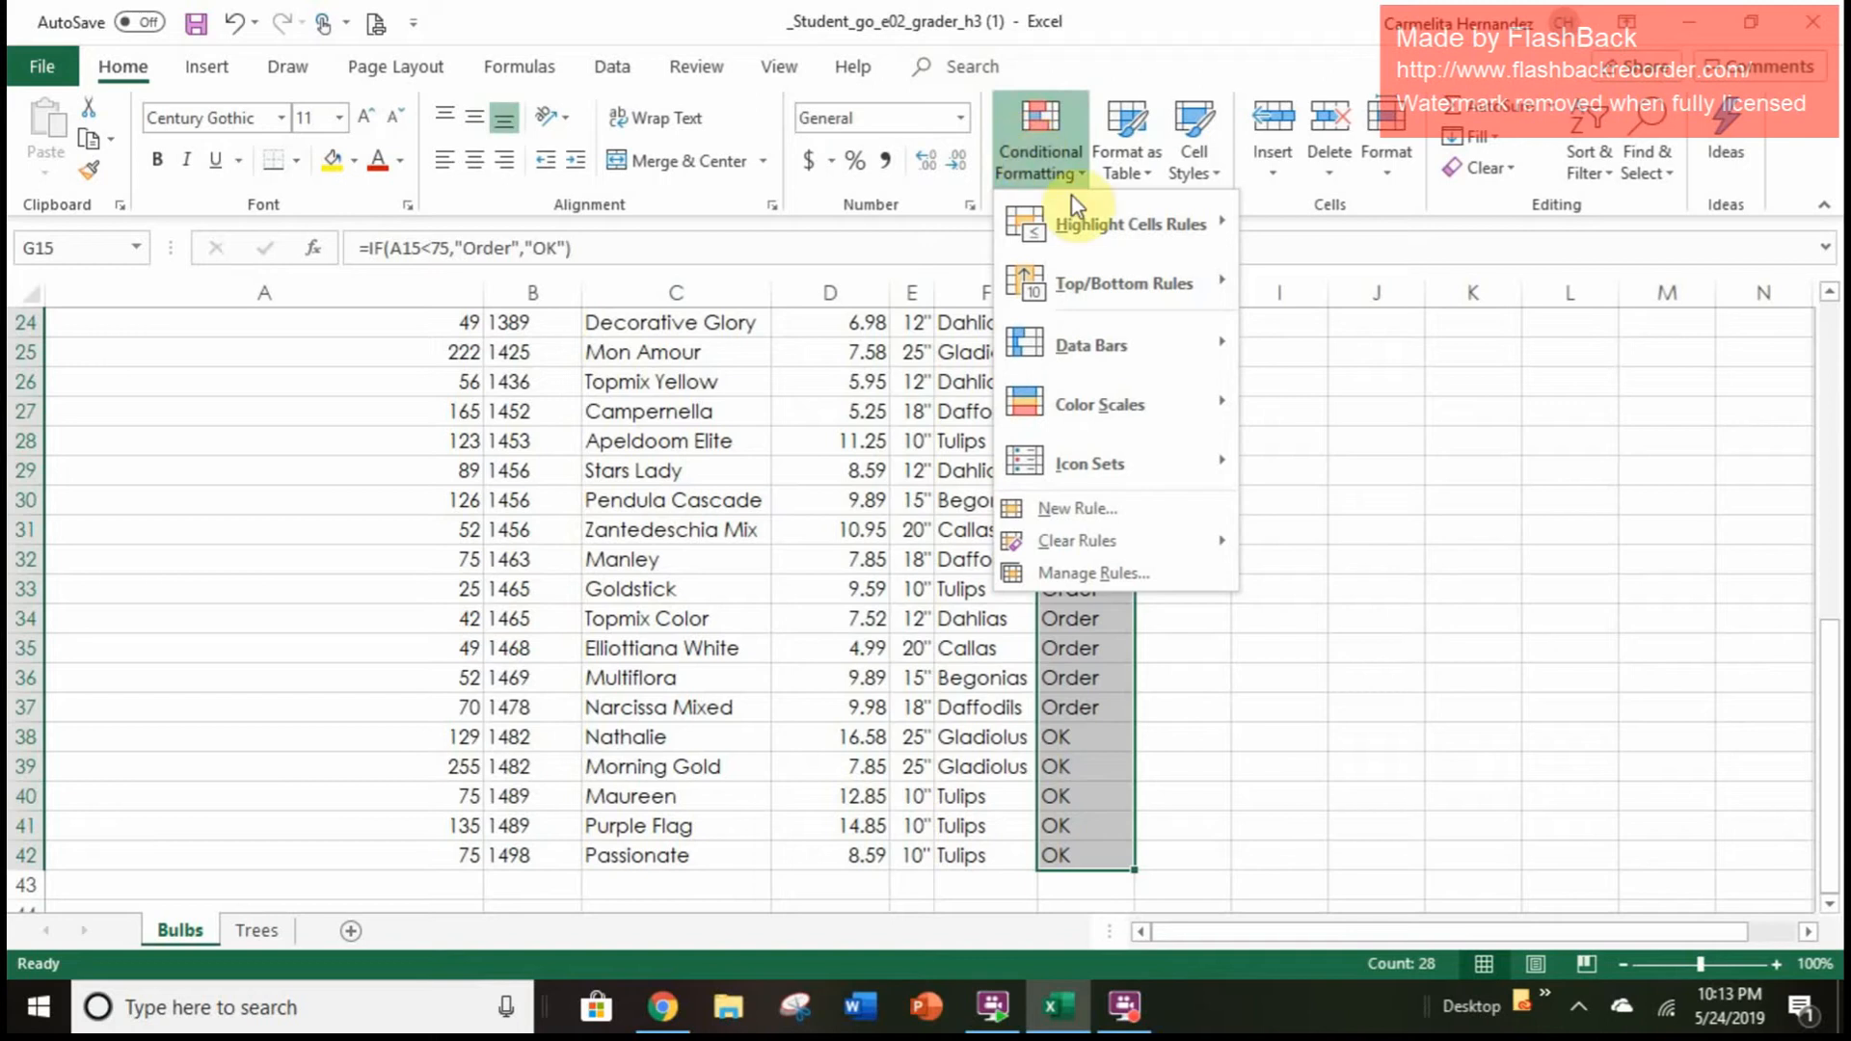
pyautogui.moveTo(1084, 222)
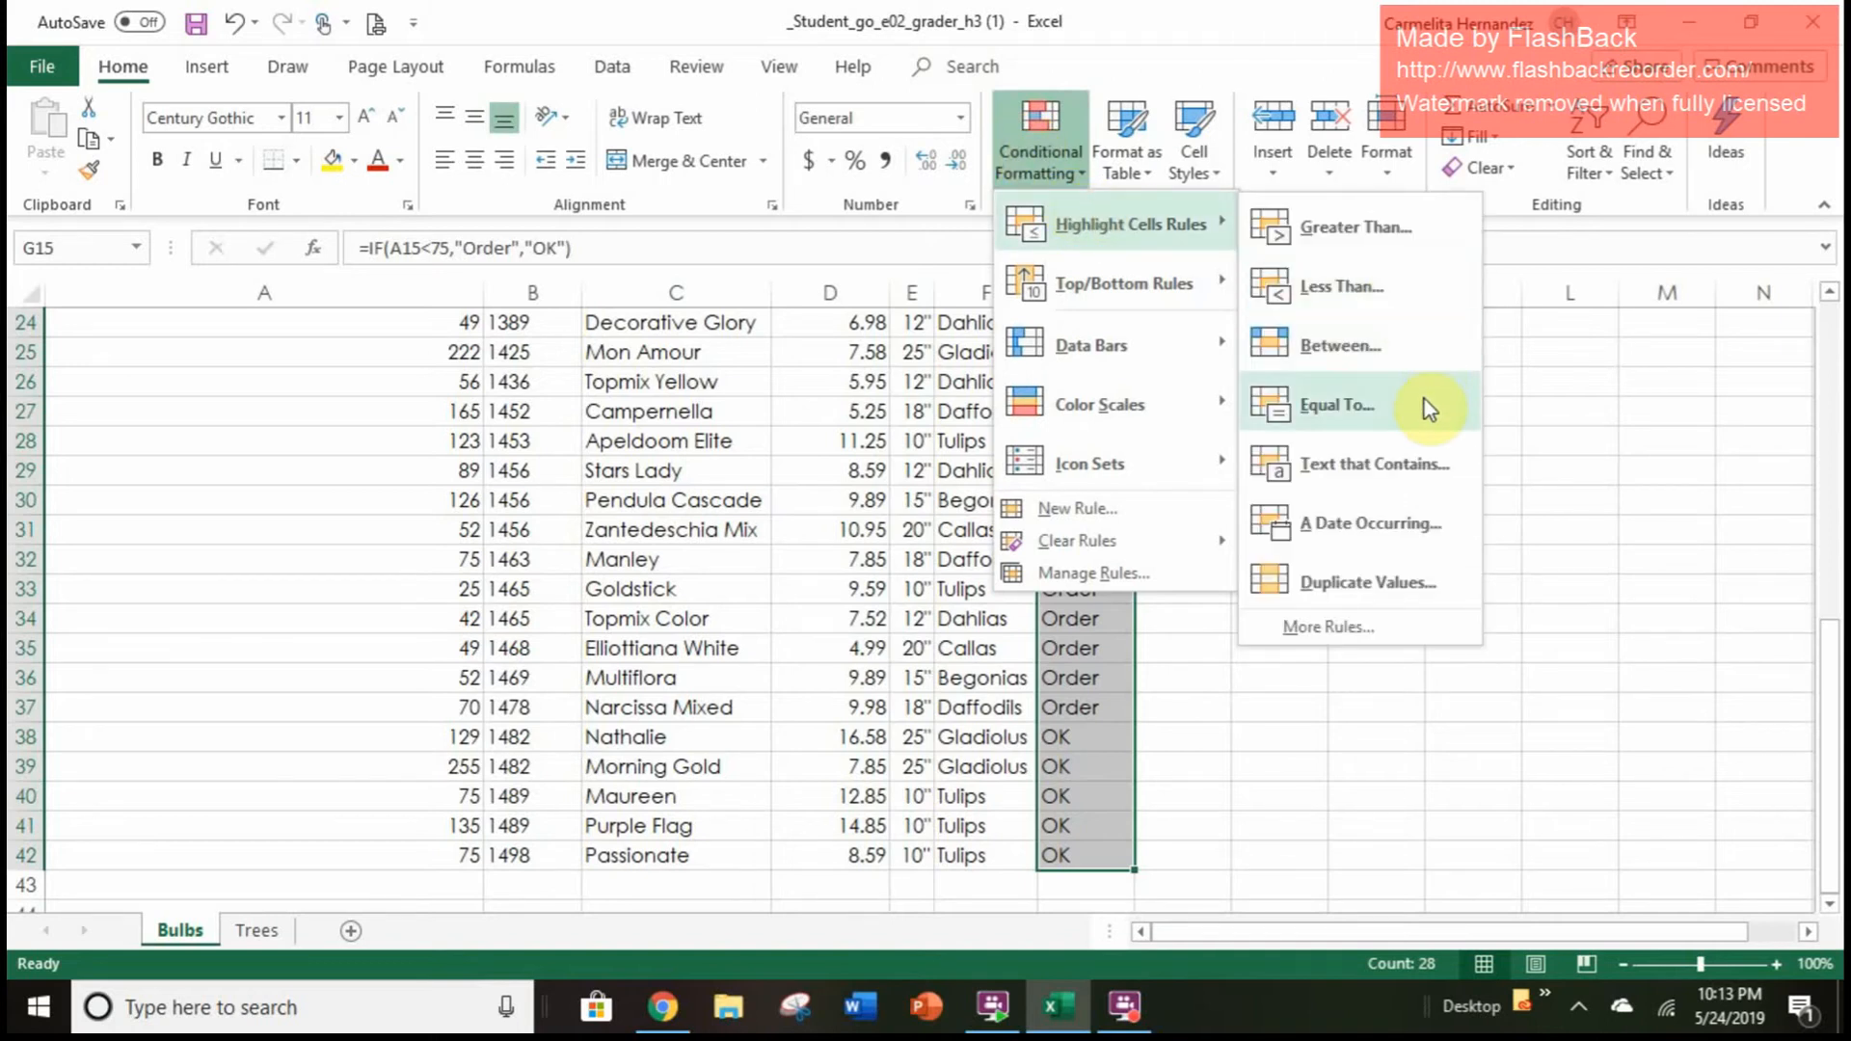
pyautogui.click(1420, 464)
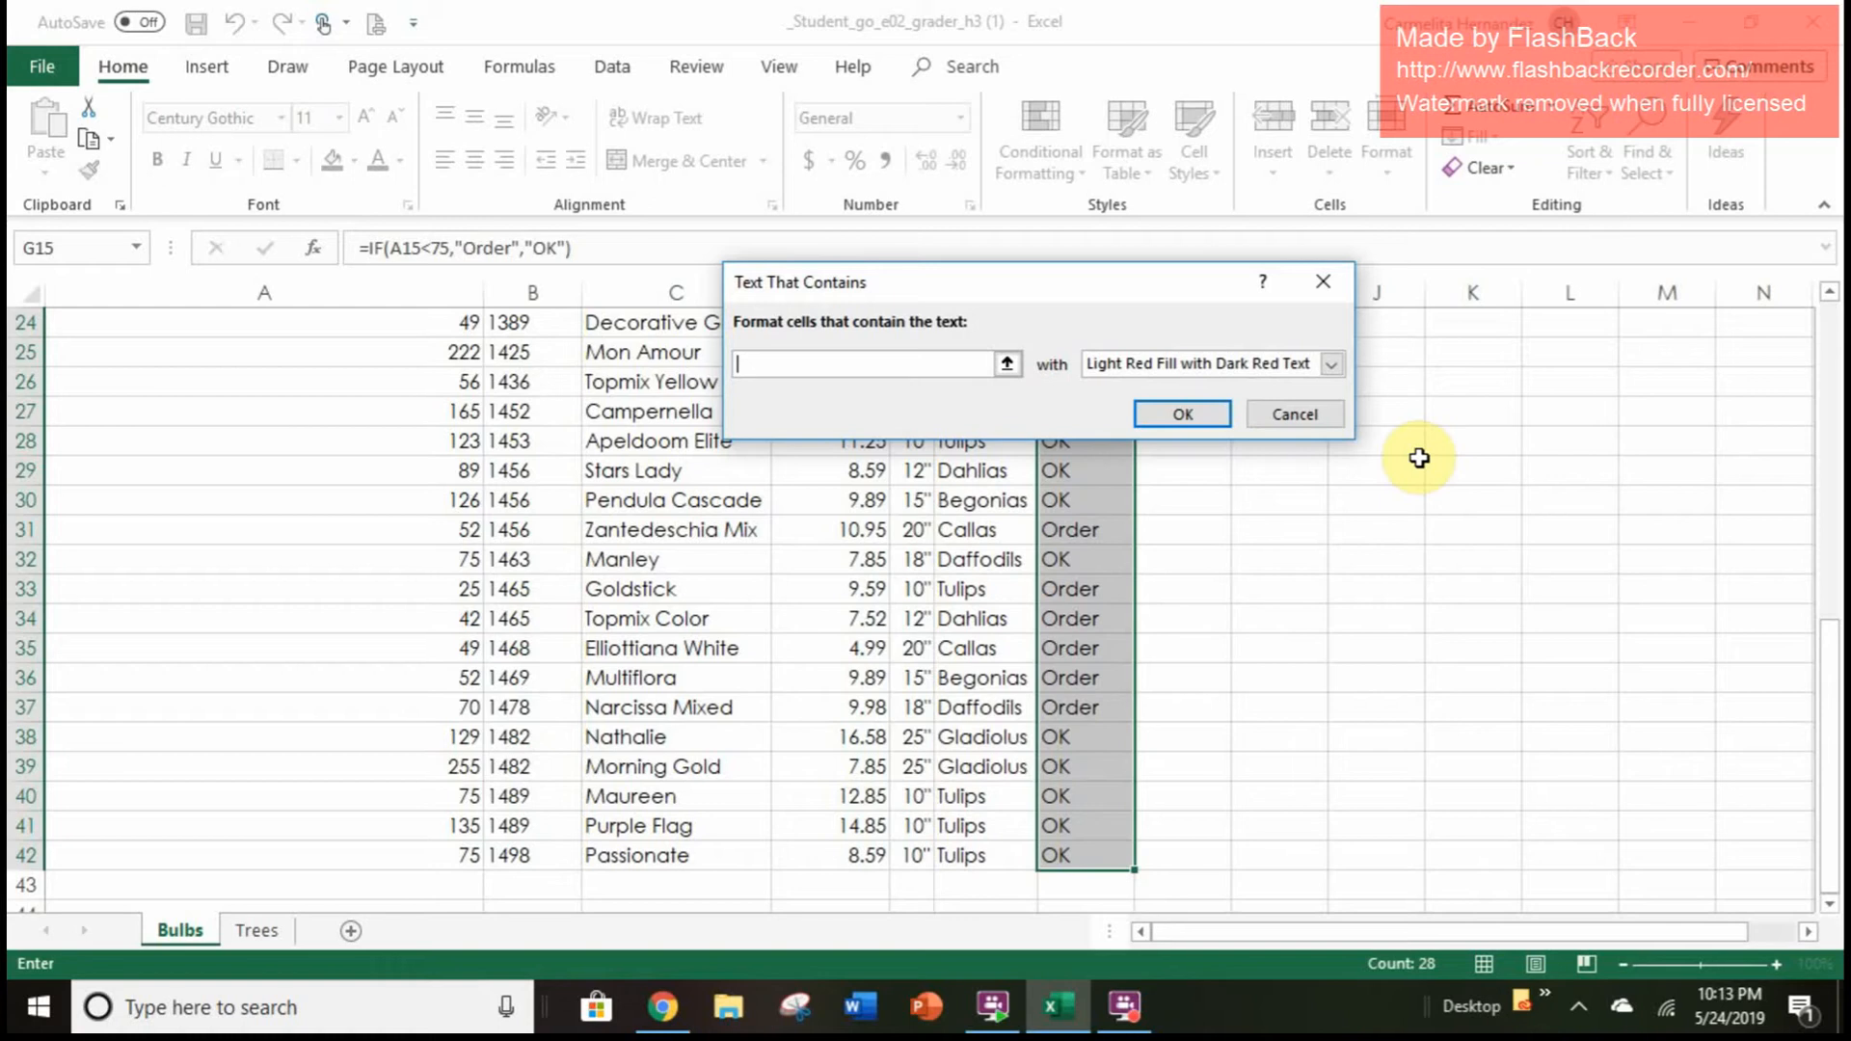
pyautogui.write('Order')
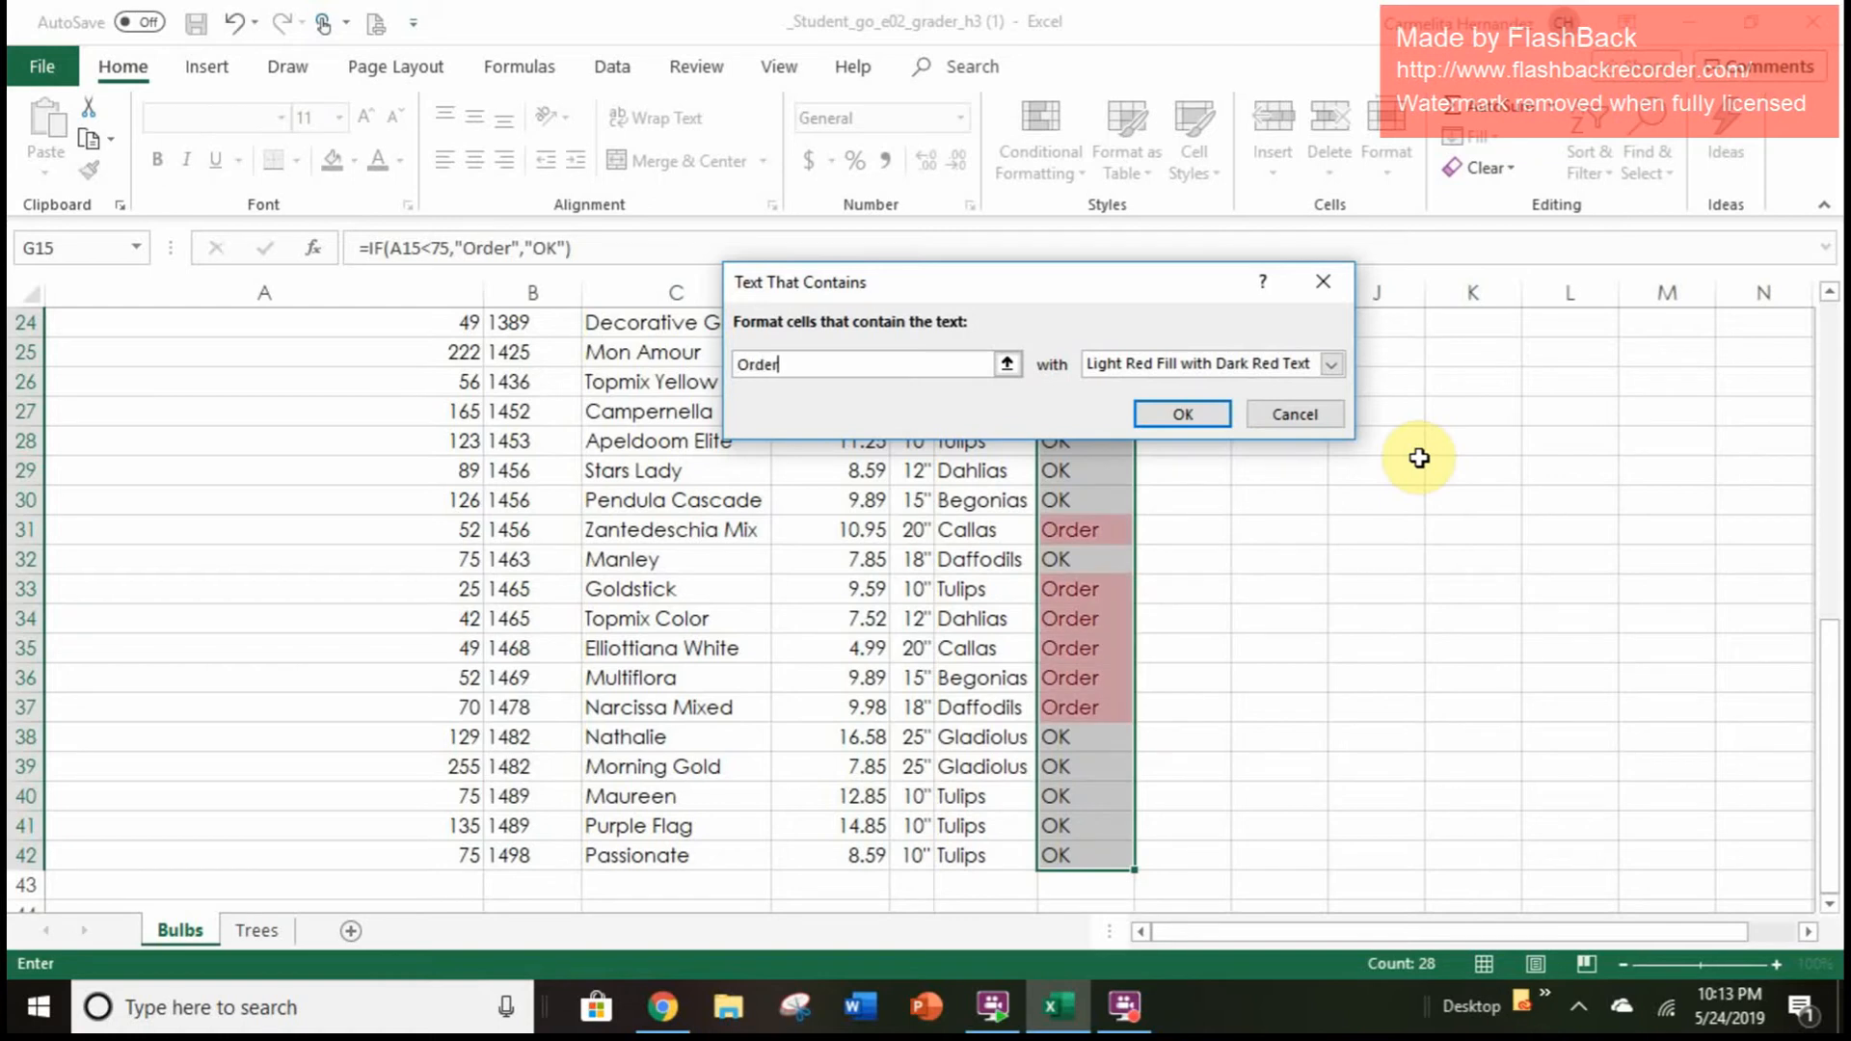
# Give the Bulbs sheet's Order rule a custom format with Bold Italic font style and a blue theme font color, and apply it
pyautogui.click(1330, 367)
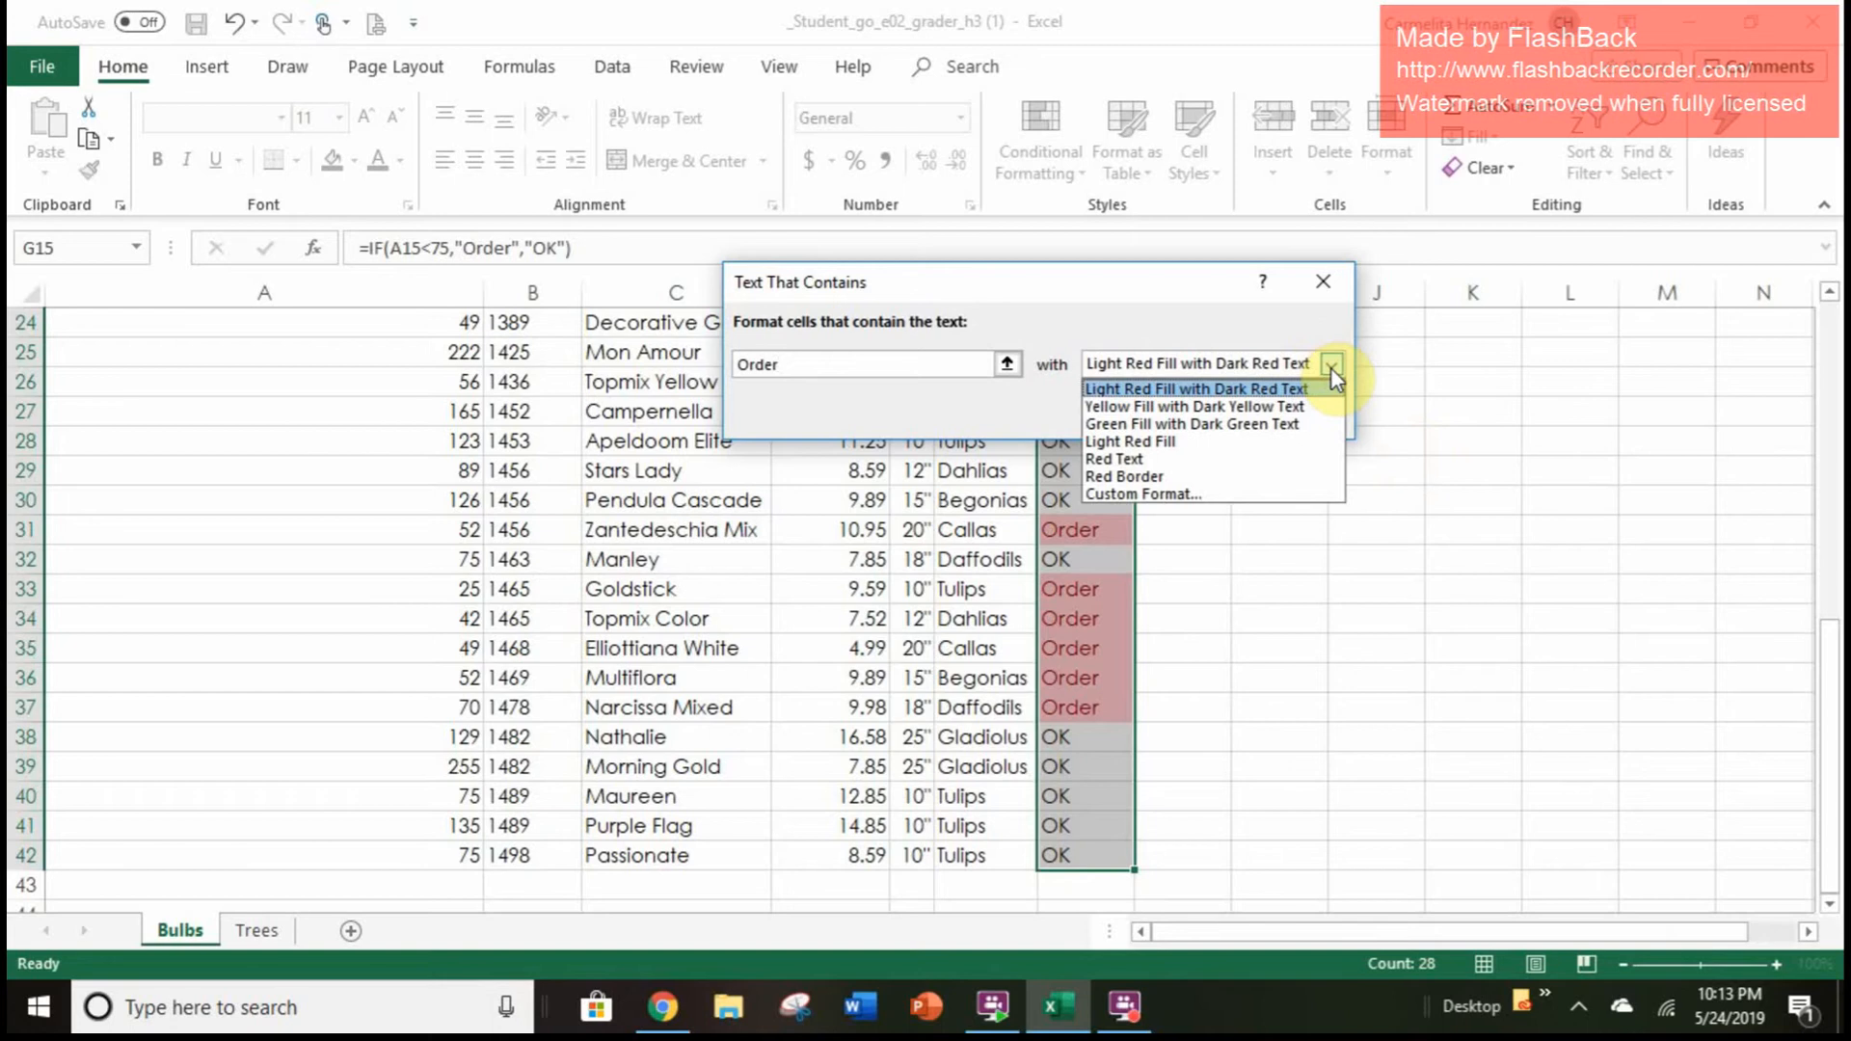
pyautogui.click(1240, 495)
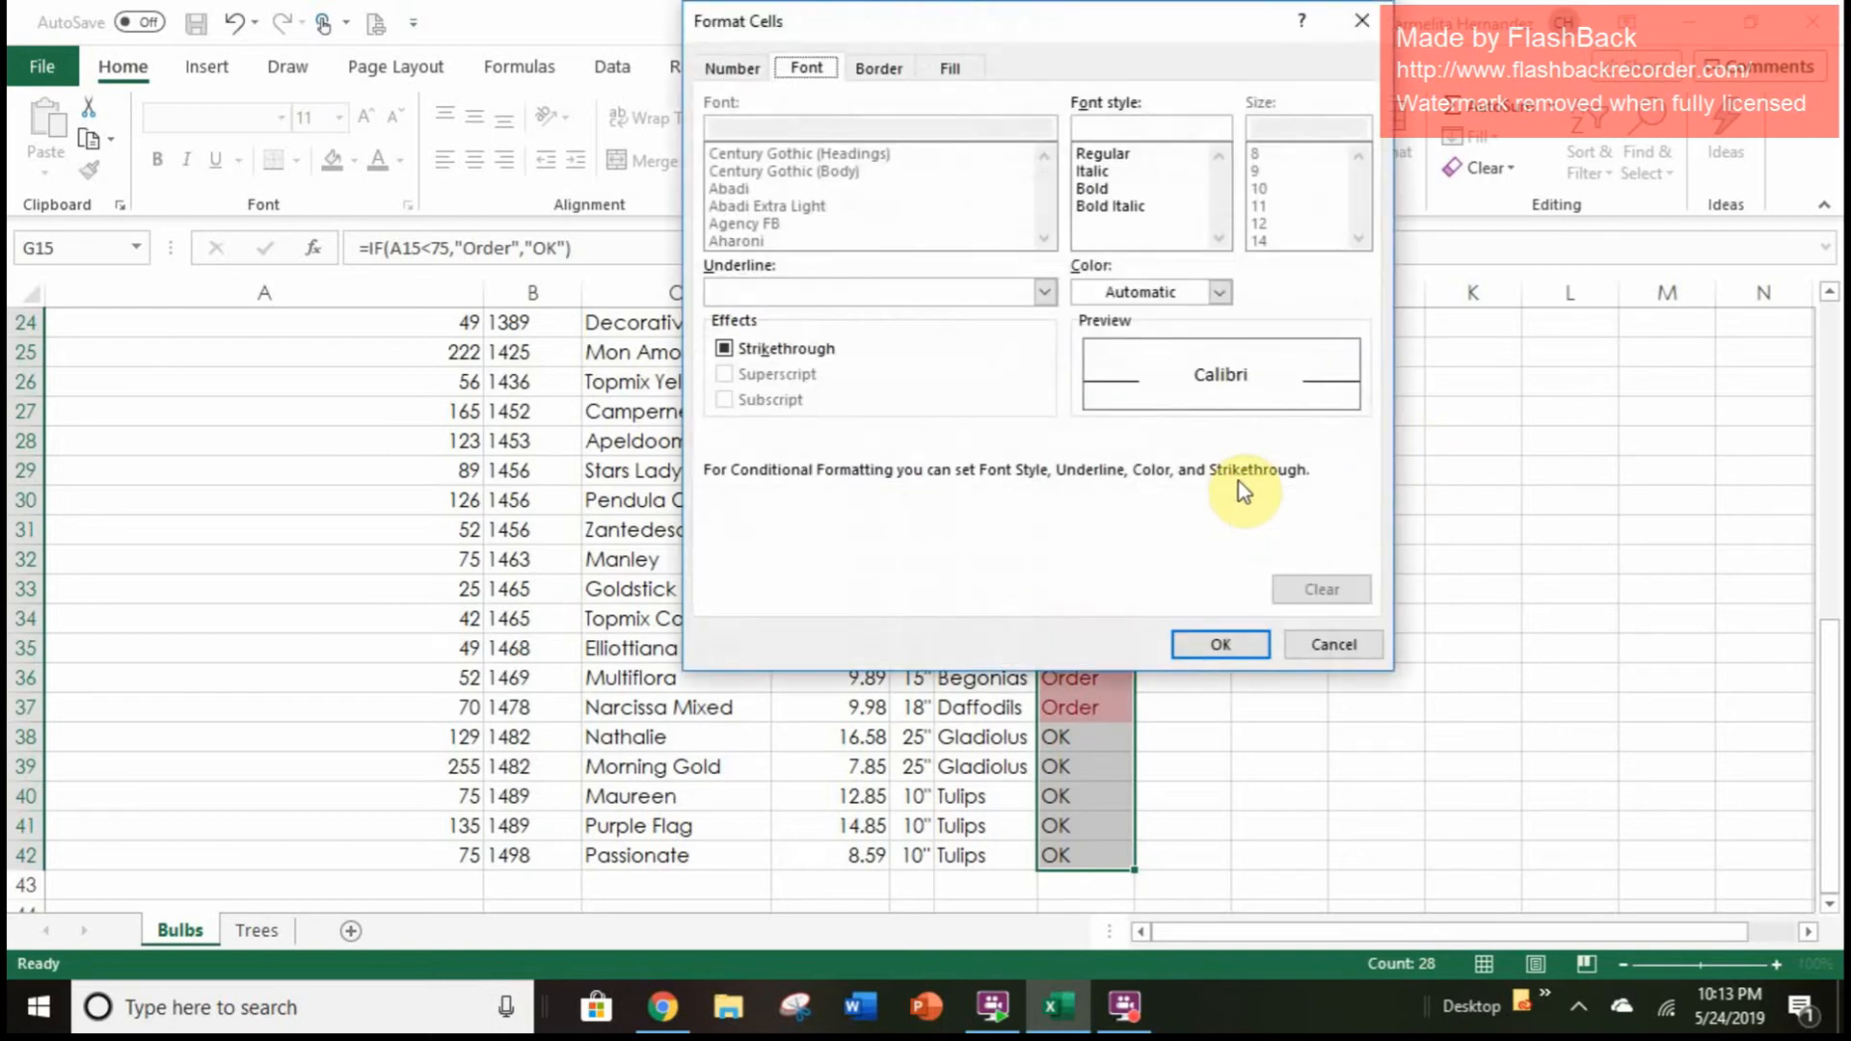
pyautogui.click(1124, 205)
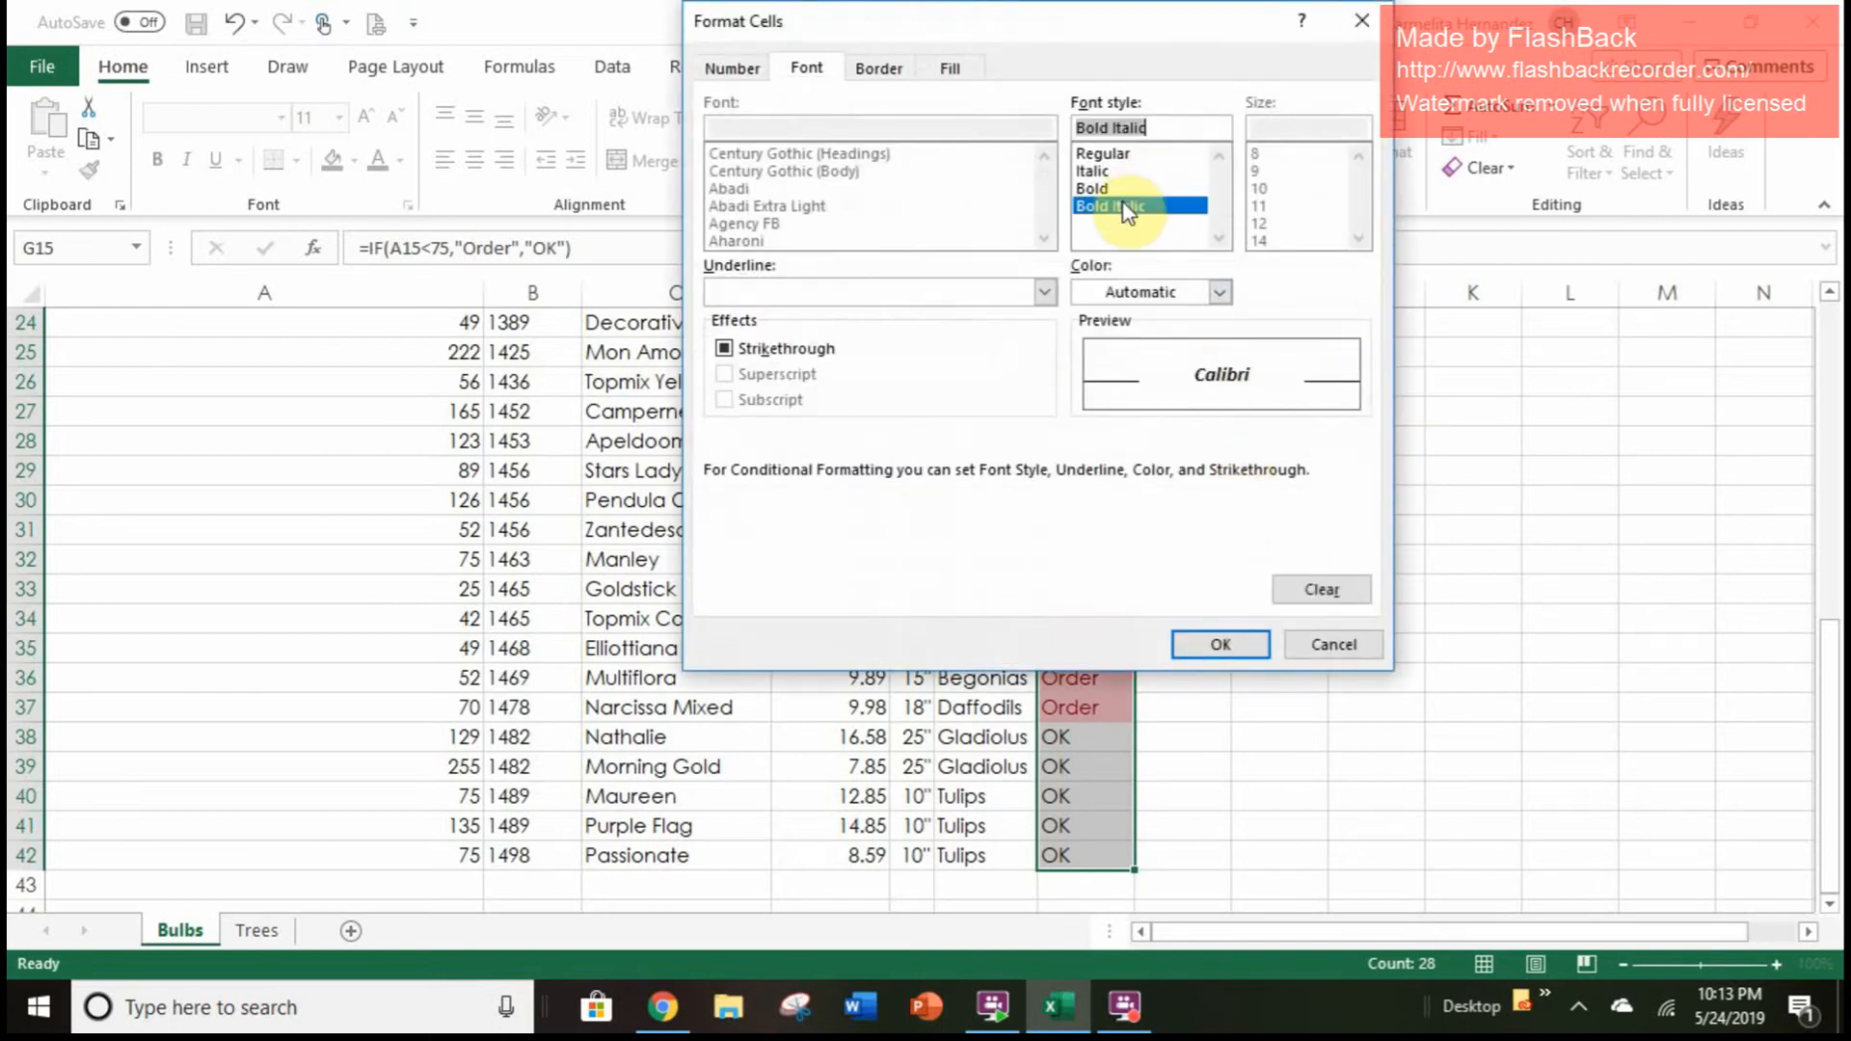
pyautogui.click(1192, 294)
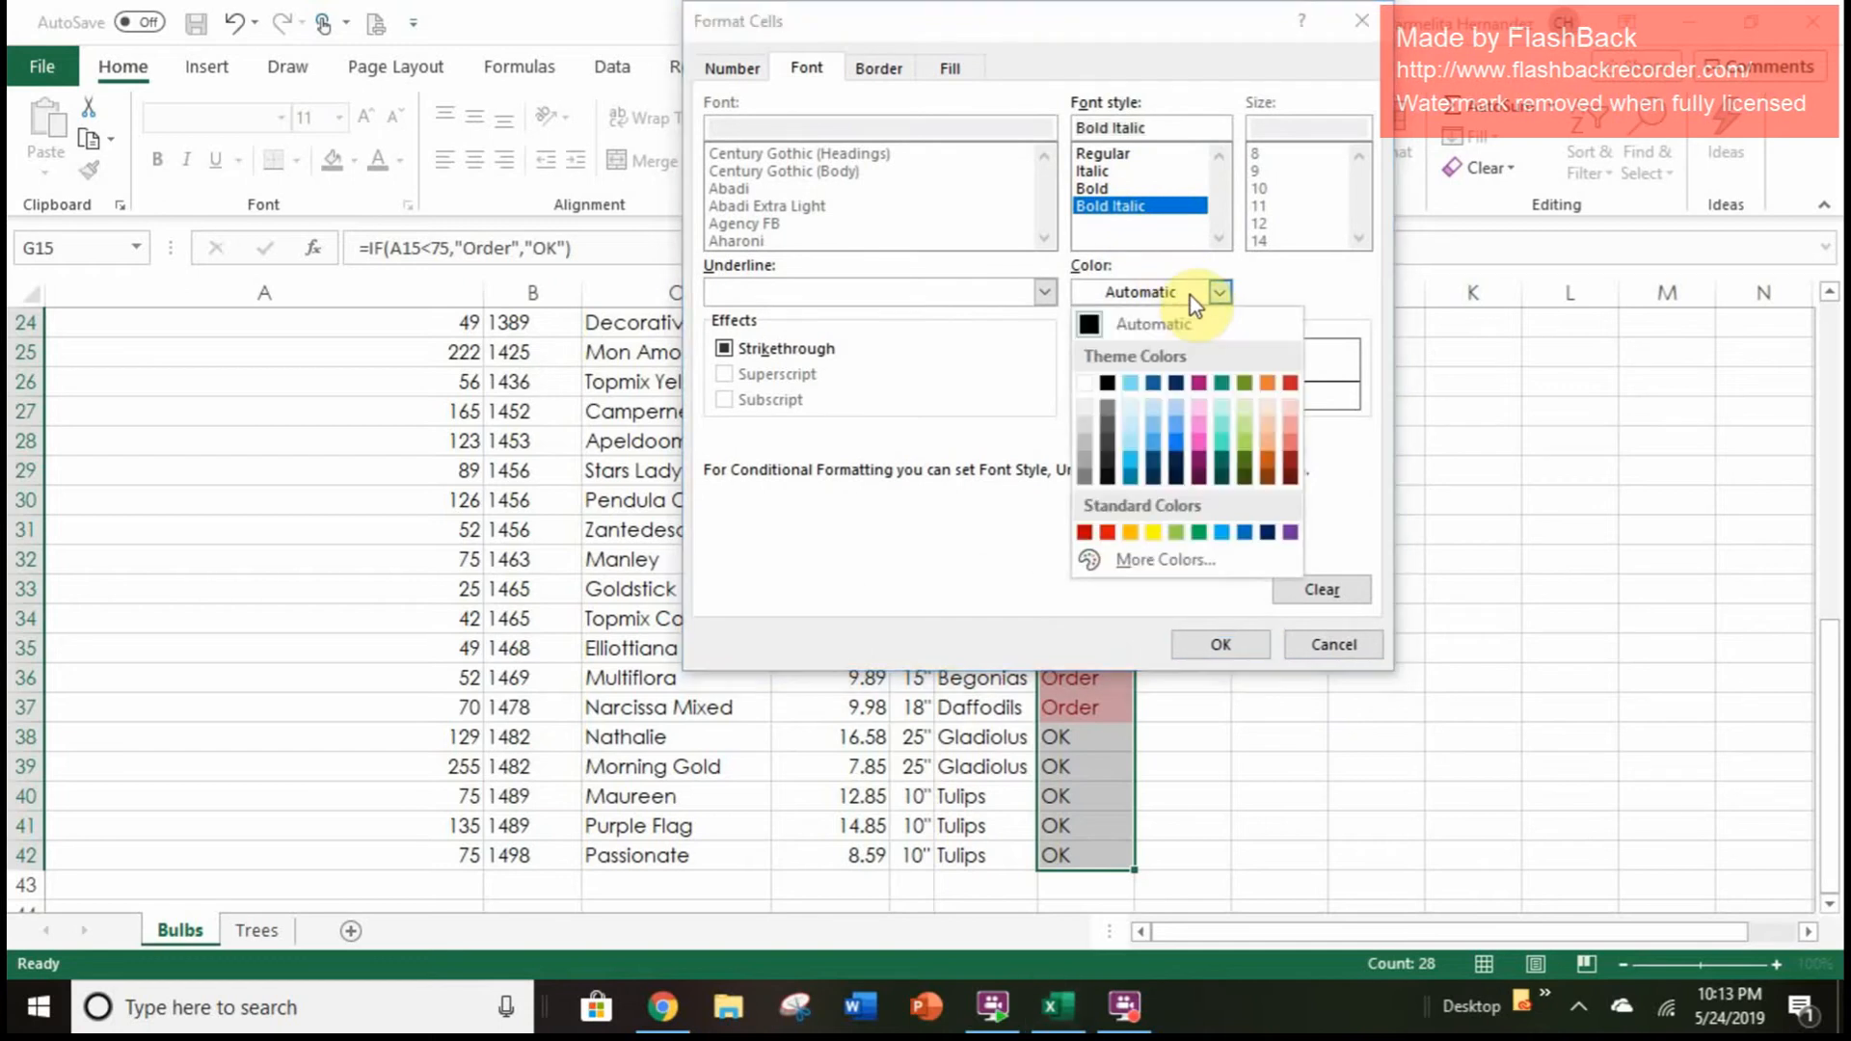
pyautogui.click(1158, 384)
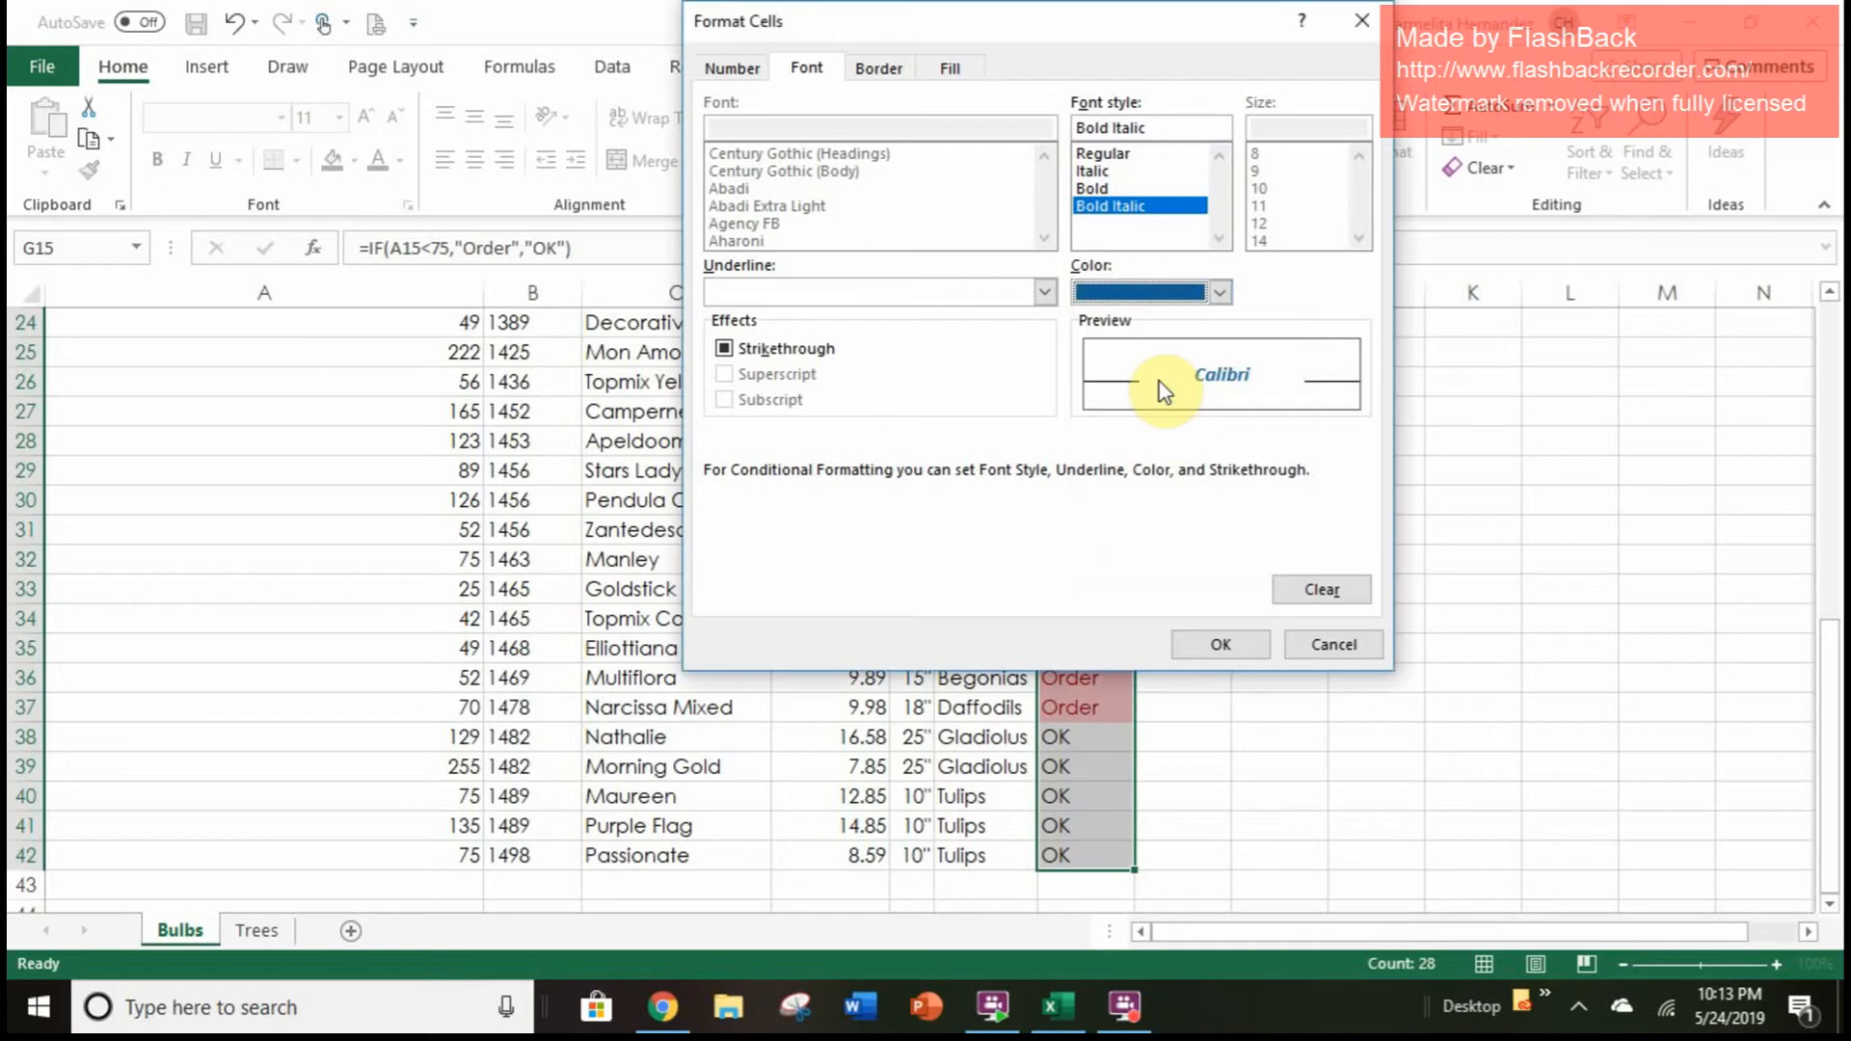
pyautogui.click(1217, 647)
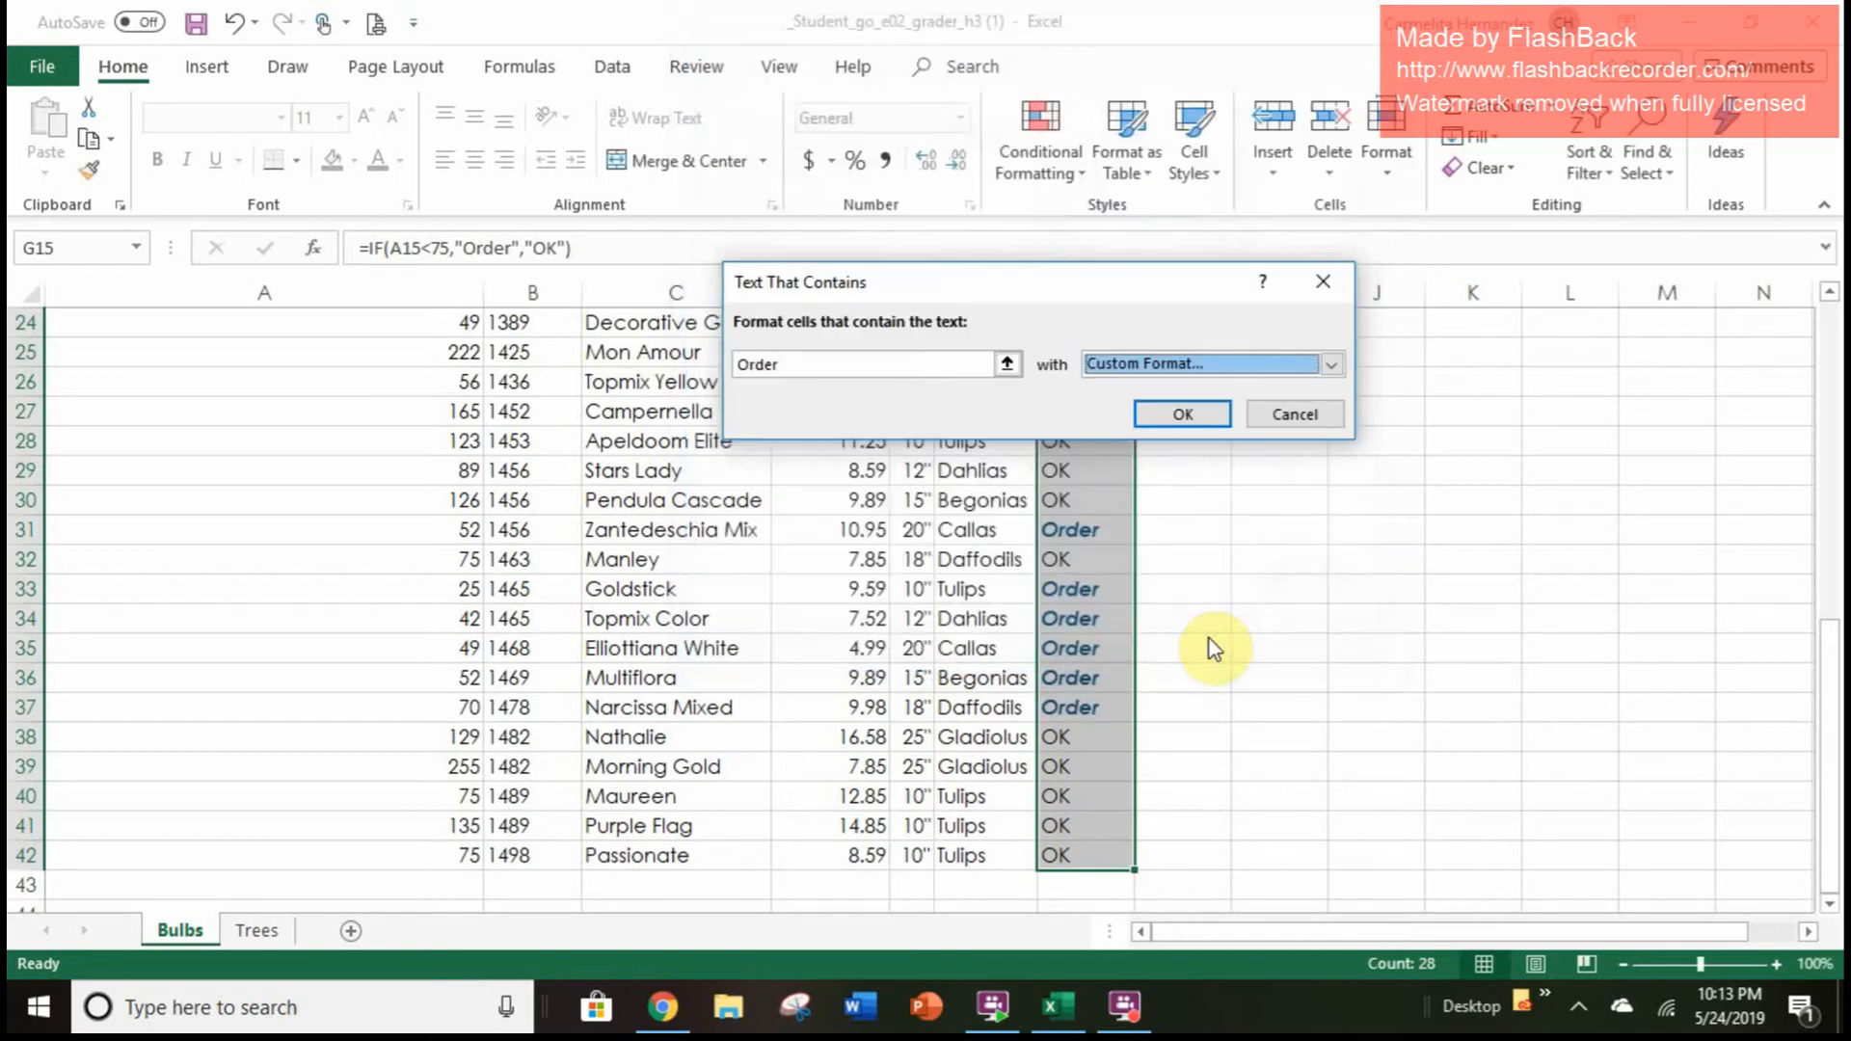
pyautogui.click(1147, 416)
pyautogui.click(1260, 611)
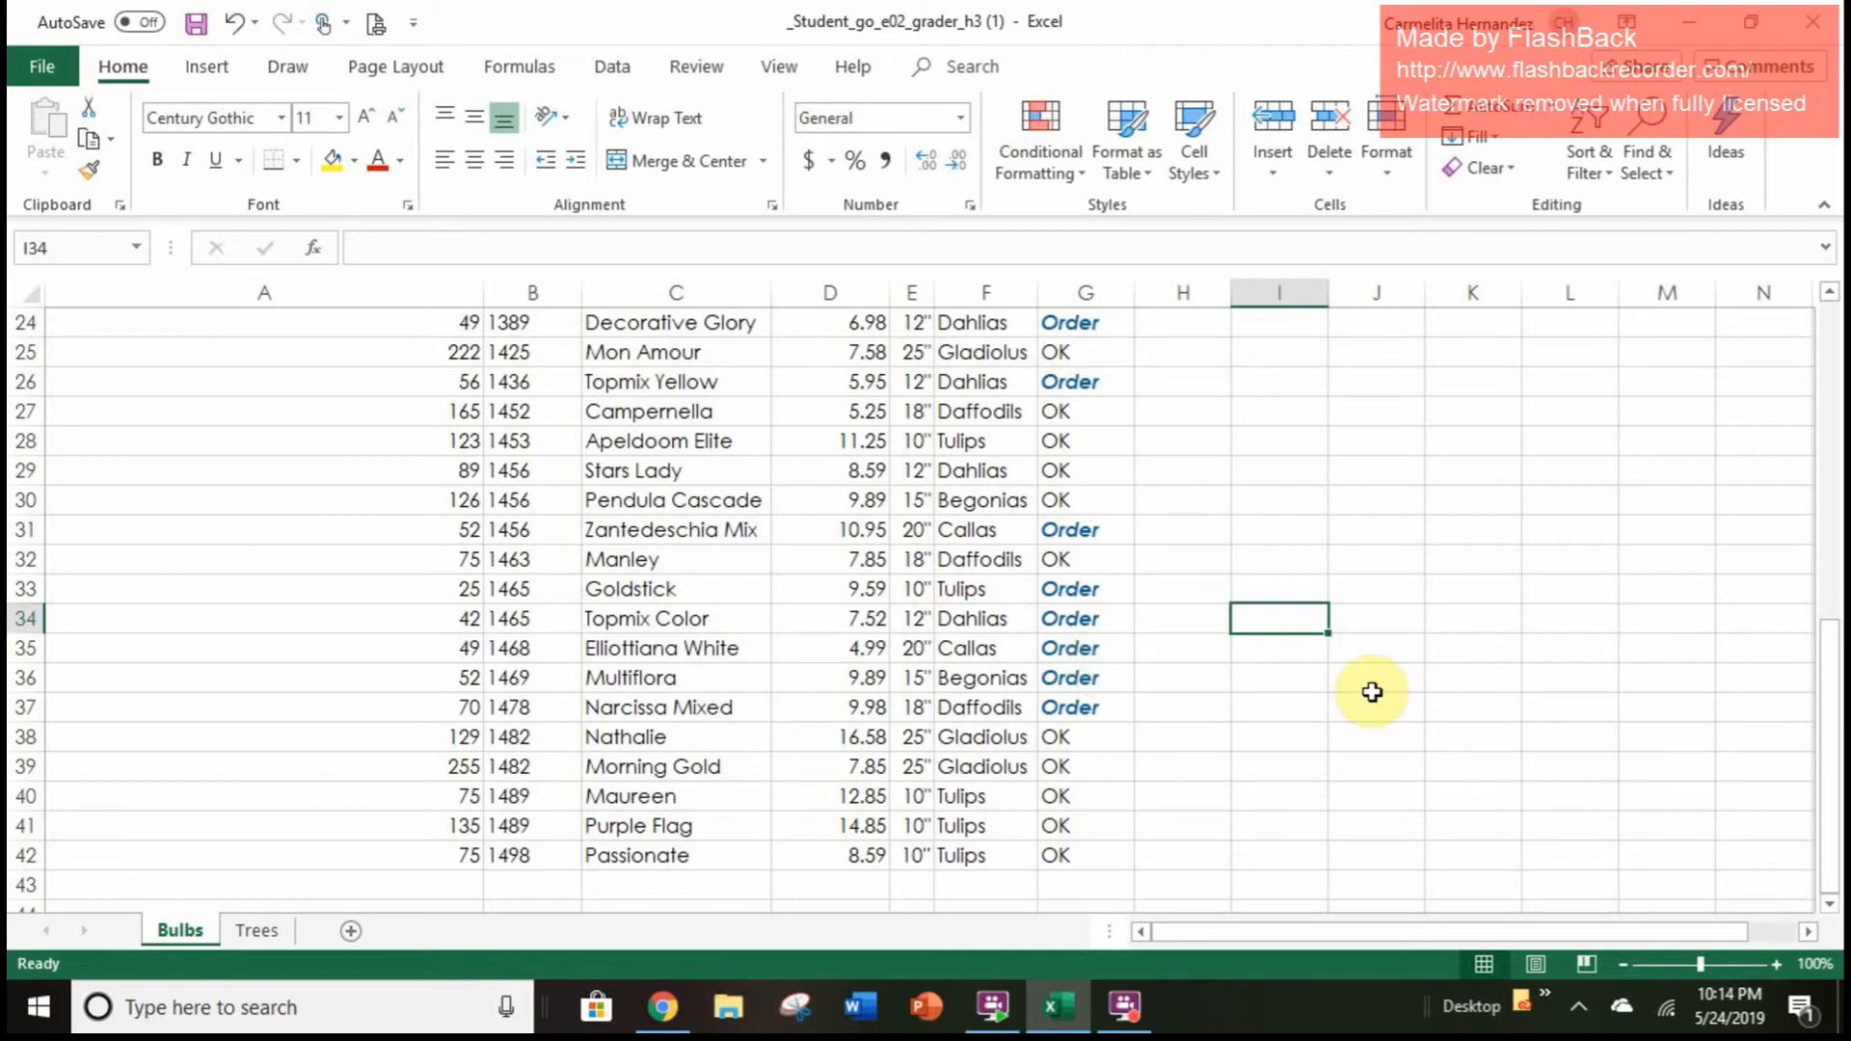
# Apply gradient-fill Blue Data Bars to the Quantity in Stock cells A15:A42 on the Bulbs sheet
pyautogui.scroll(3, 255, 455)
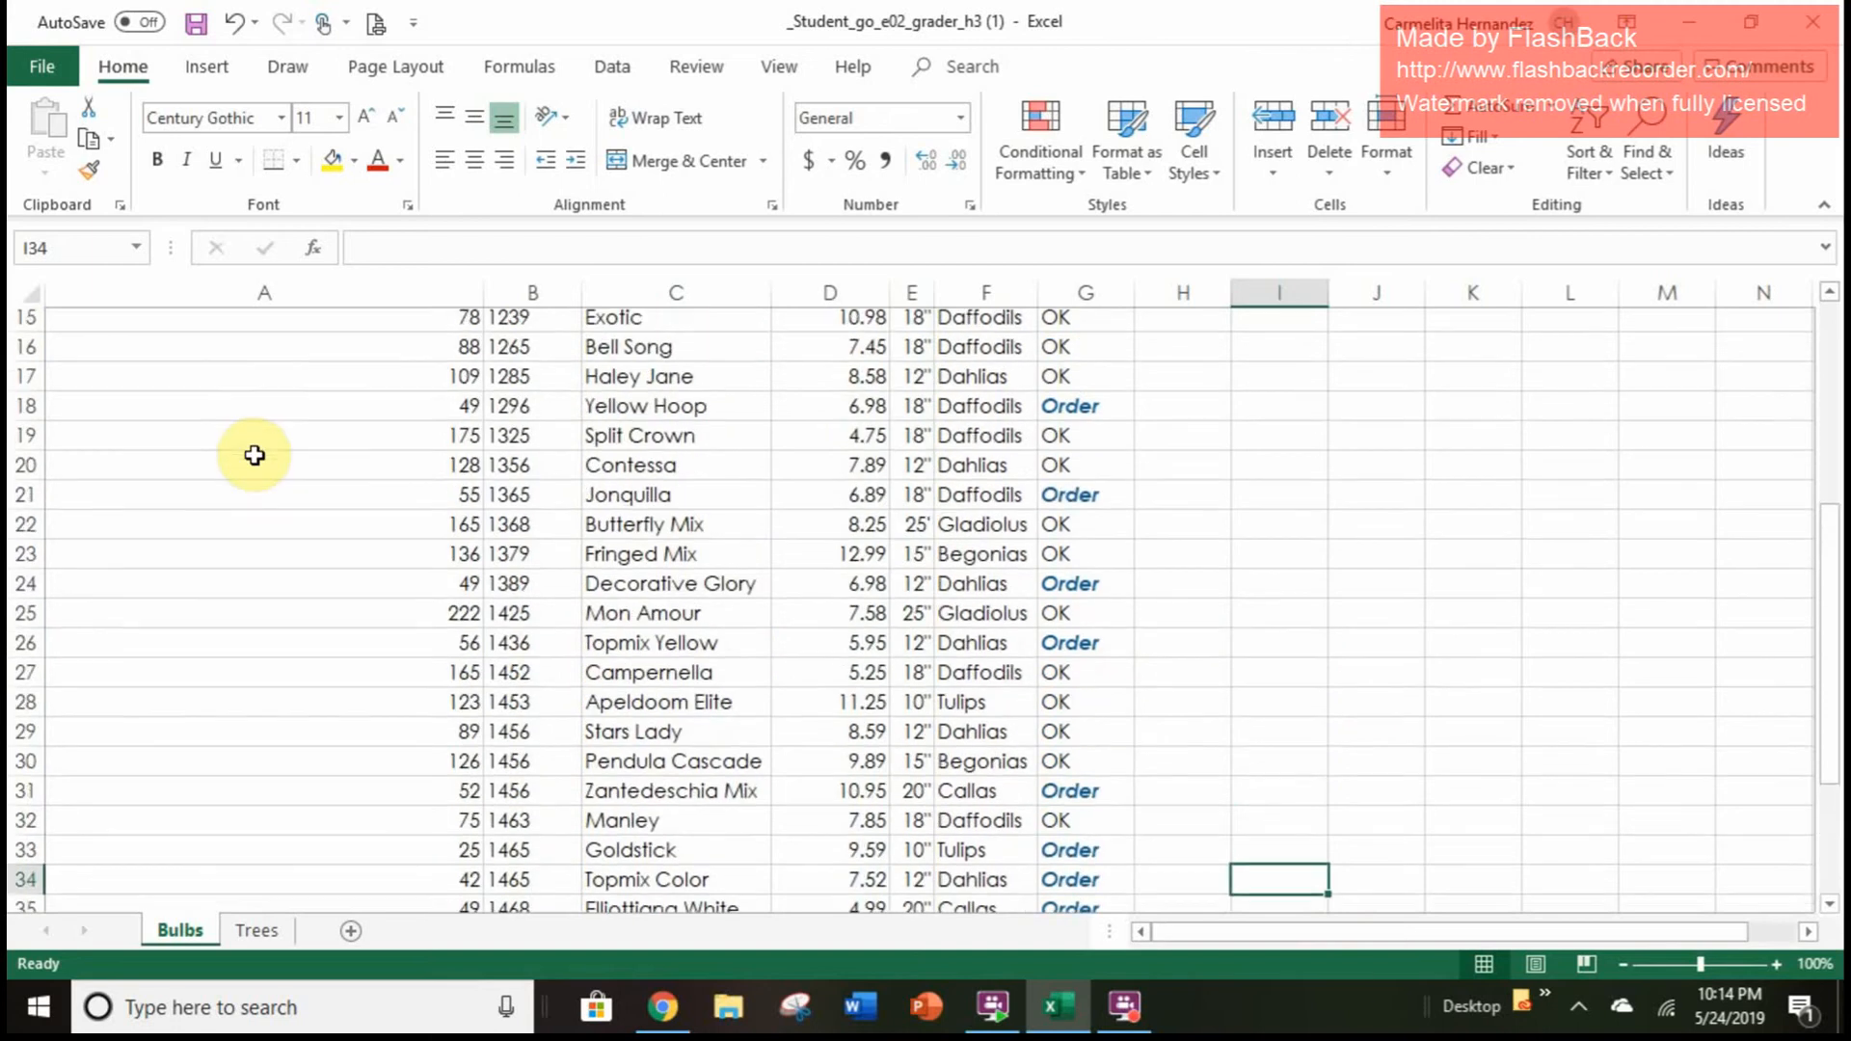
pyautogui.scroll(3, 254, 455)
pyautogui.scroll(-1, 255, 453)
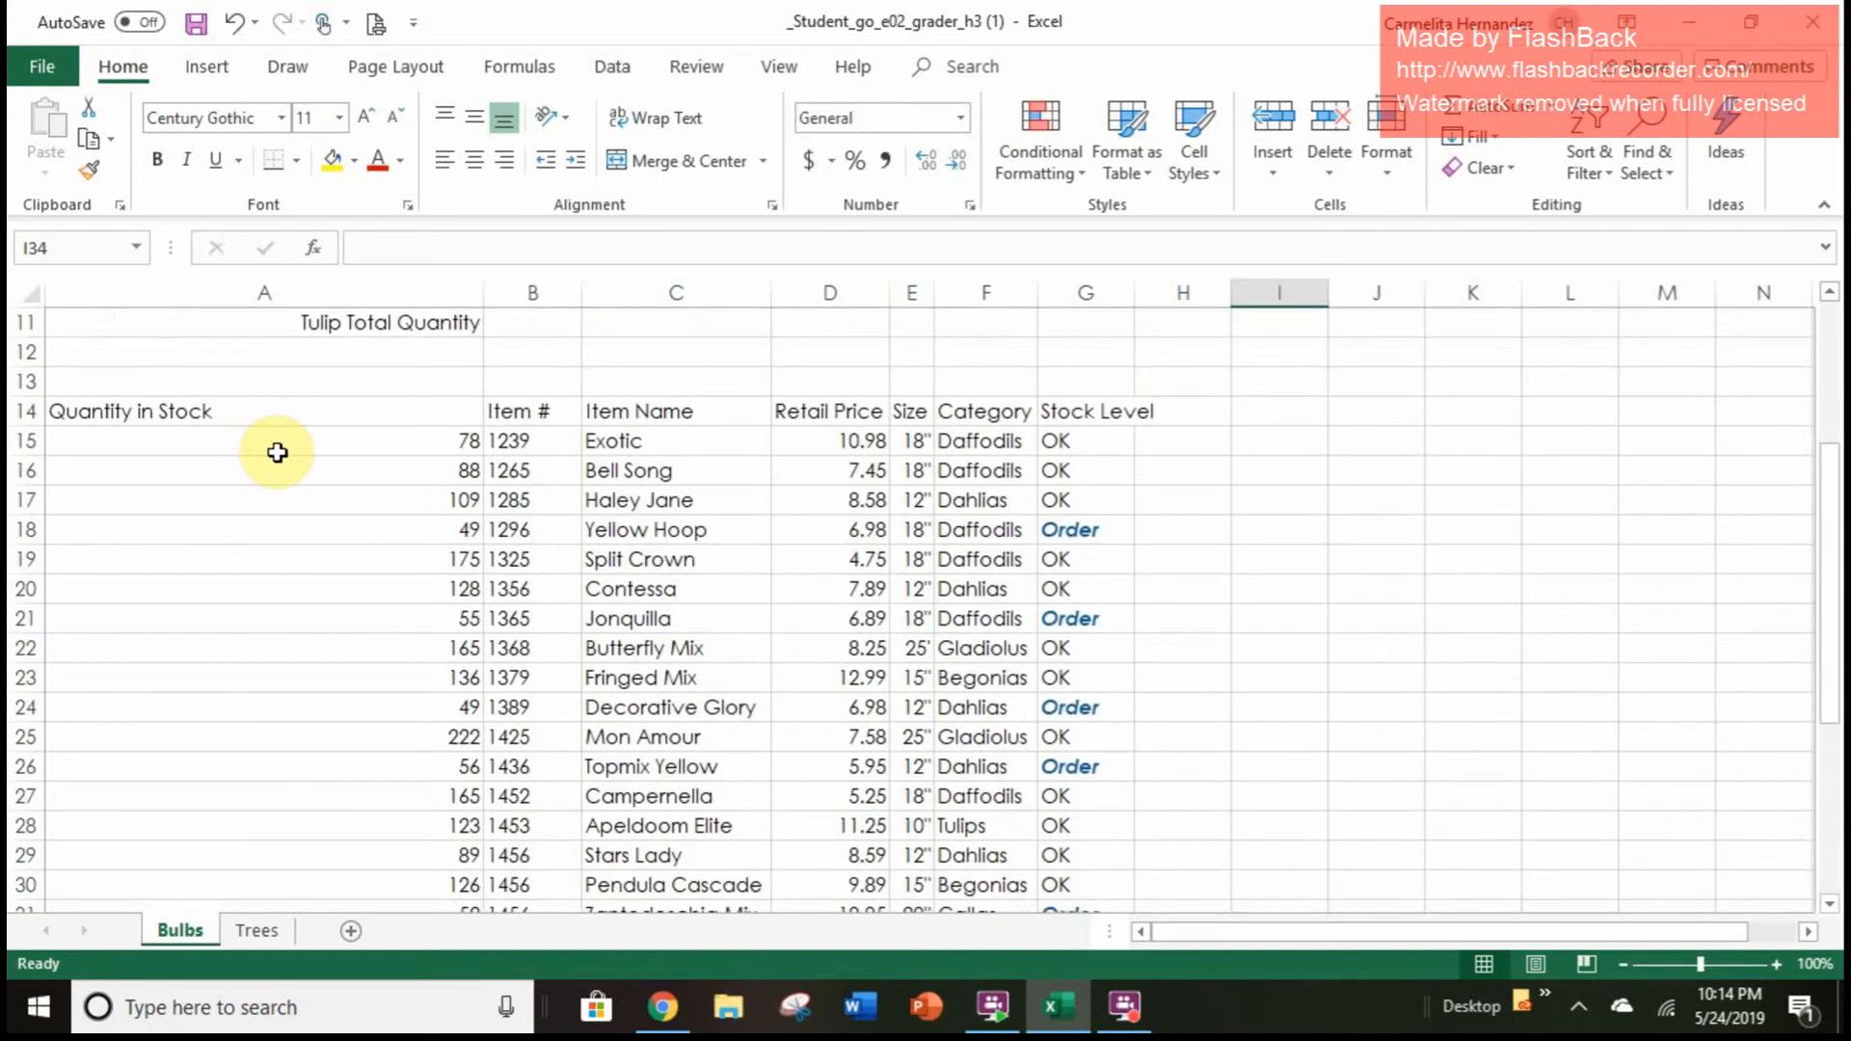
pyautogui.rightClick(278, 452)
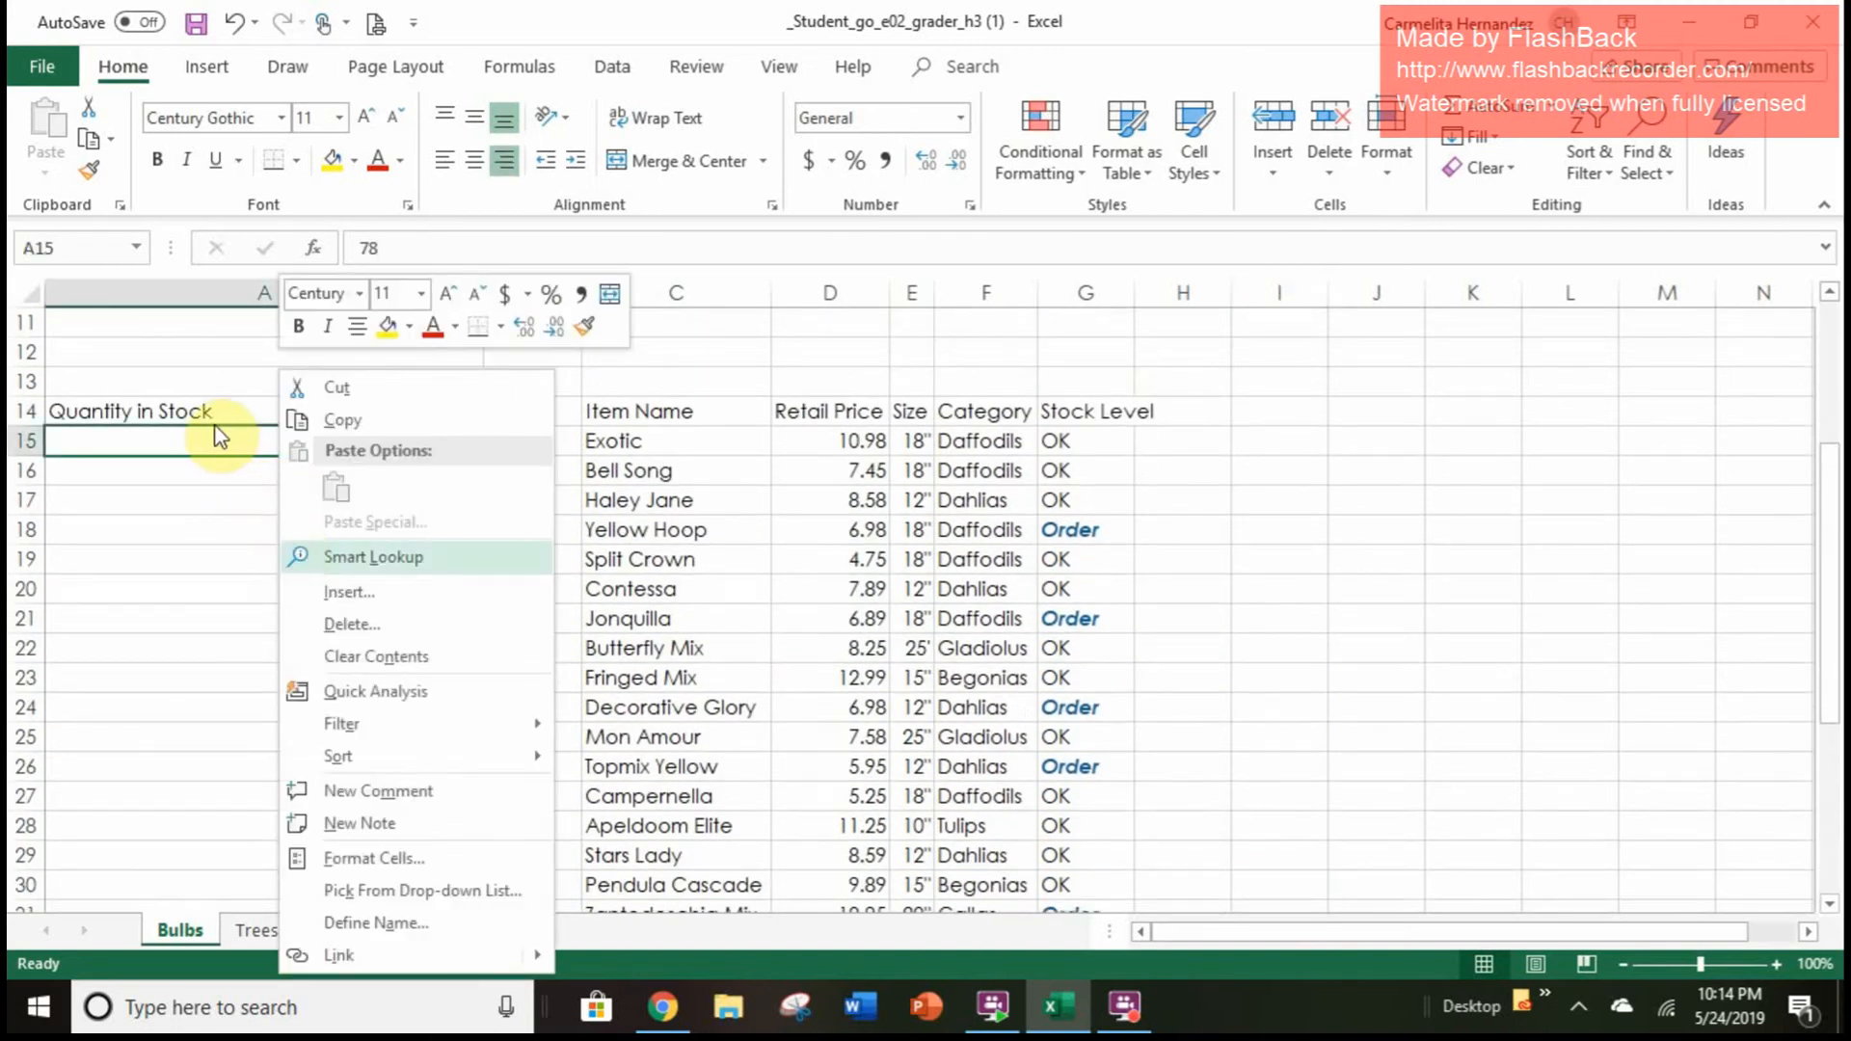
pyautogui.moveTo(221, 437); pyautogui.dragTo(269, 863)
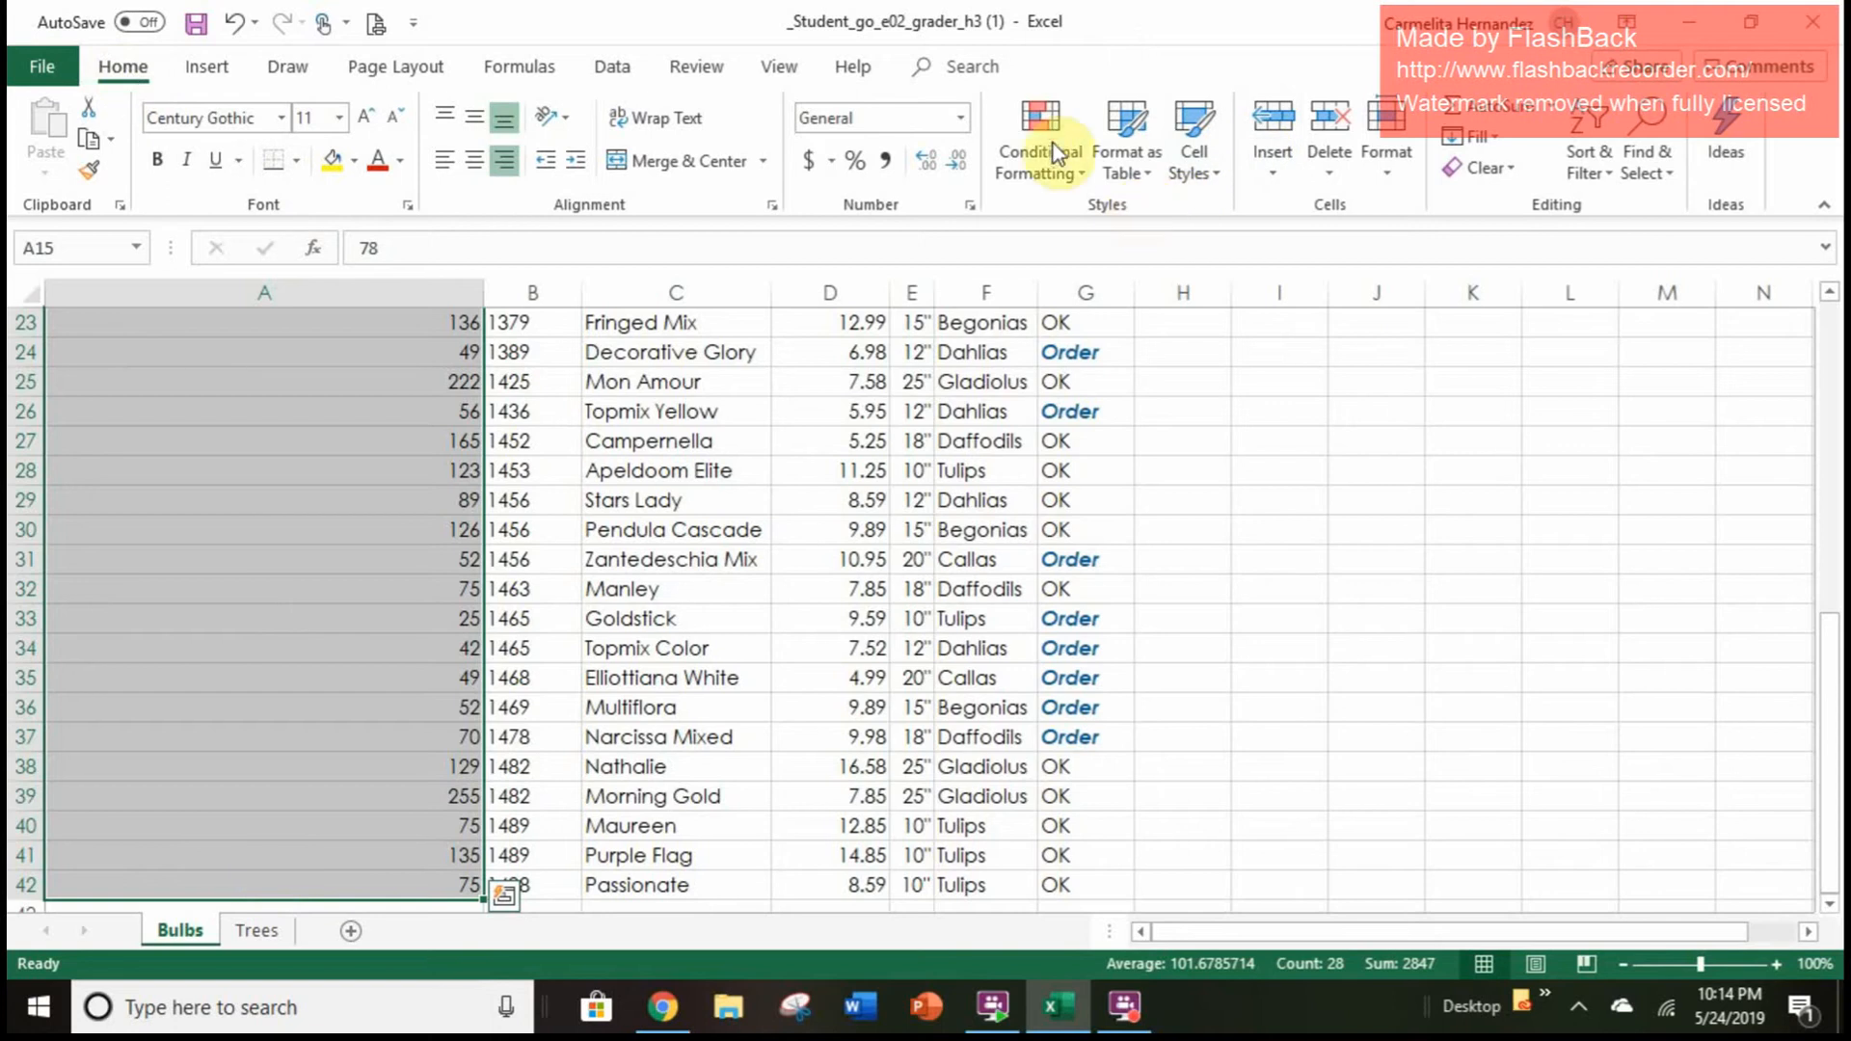
pyautogui.rightClick(1028, 135)
pyautogui.click(1028, 135)
pyautogui.click(1027, 135)
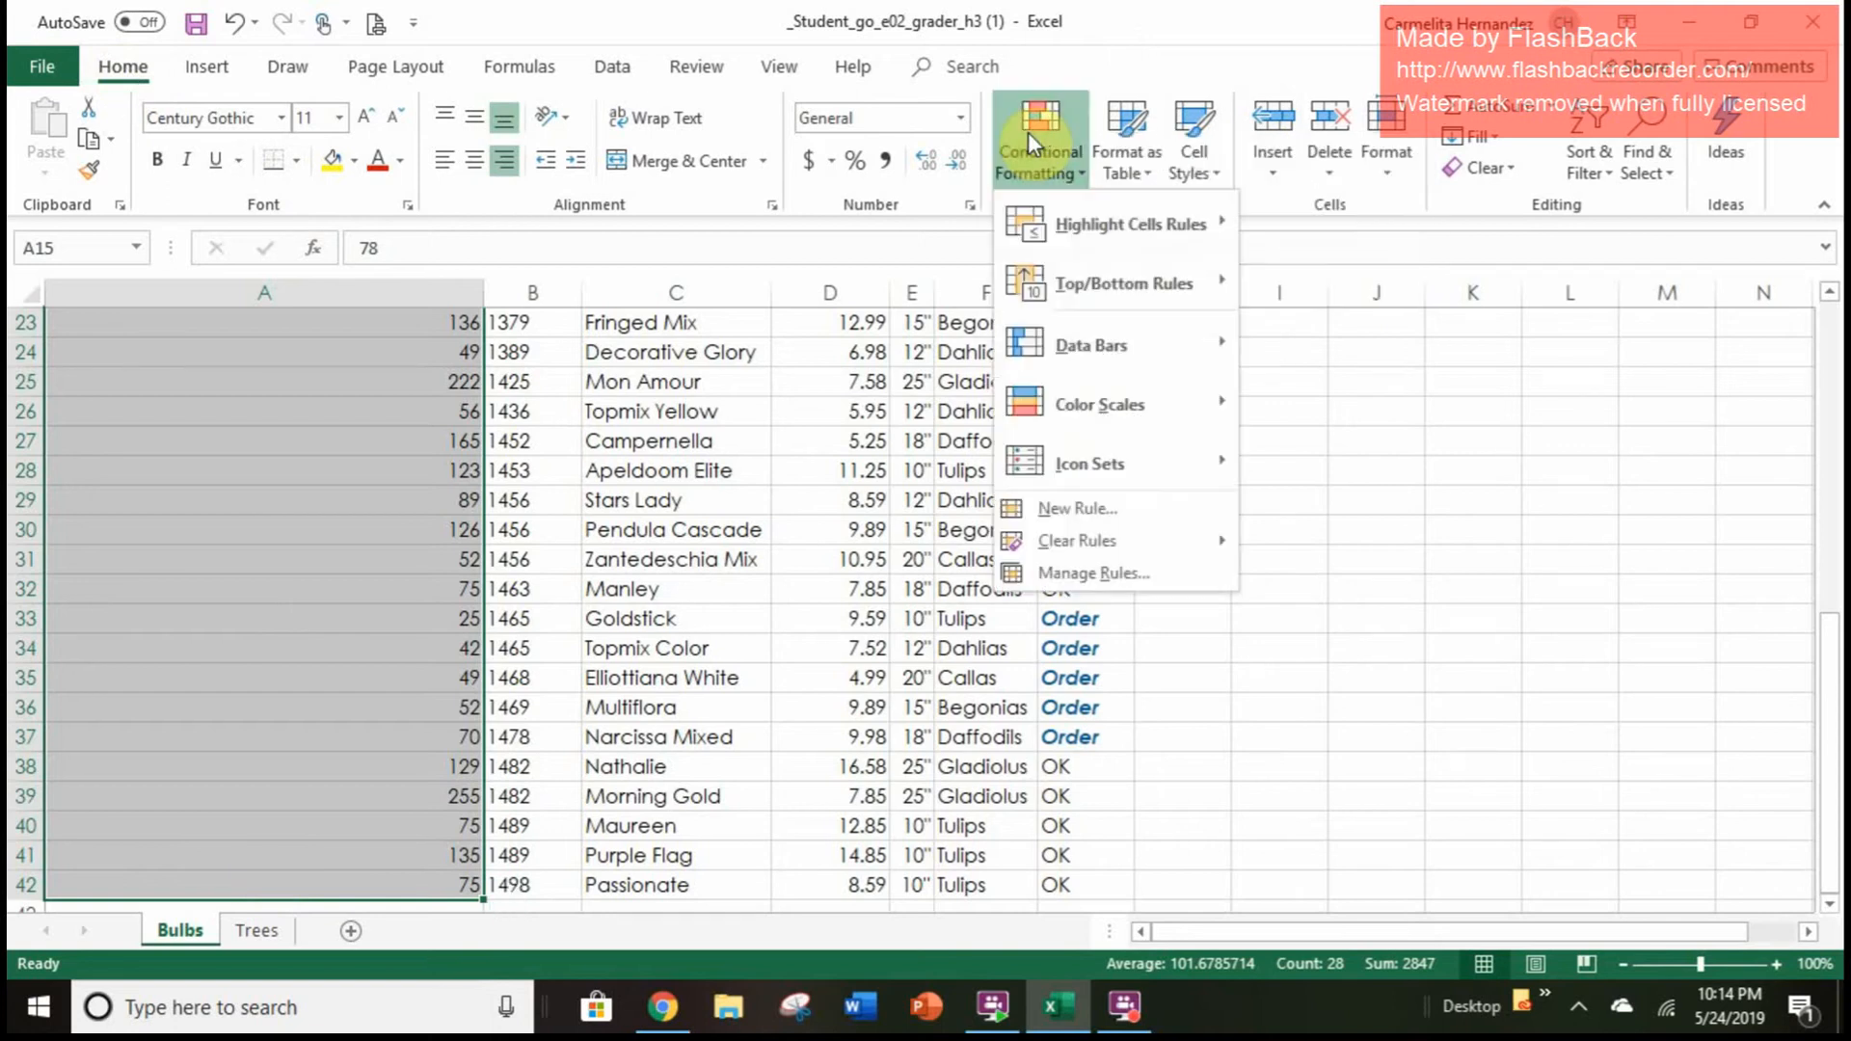
pyautogui.moveTo(1119, 351)
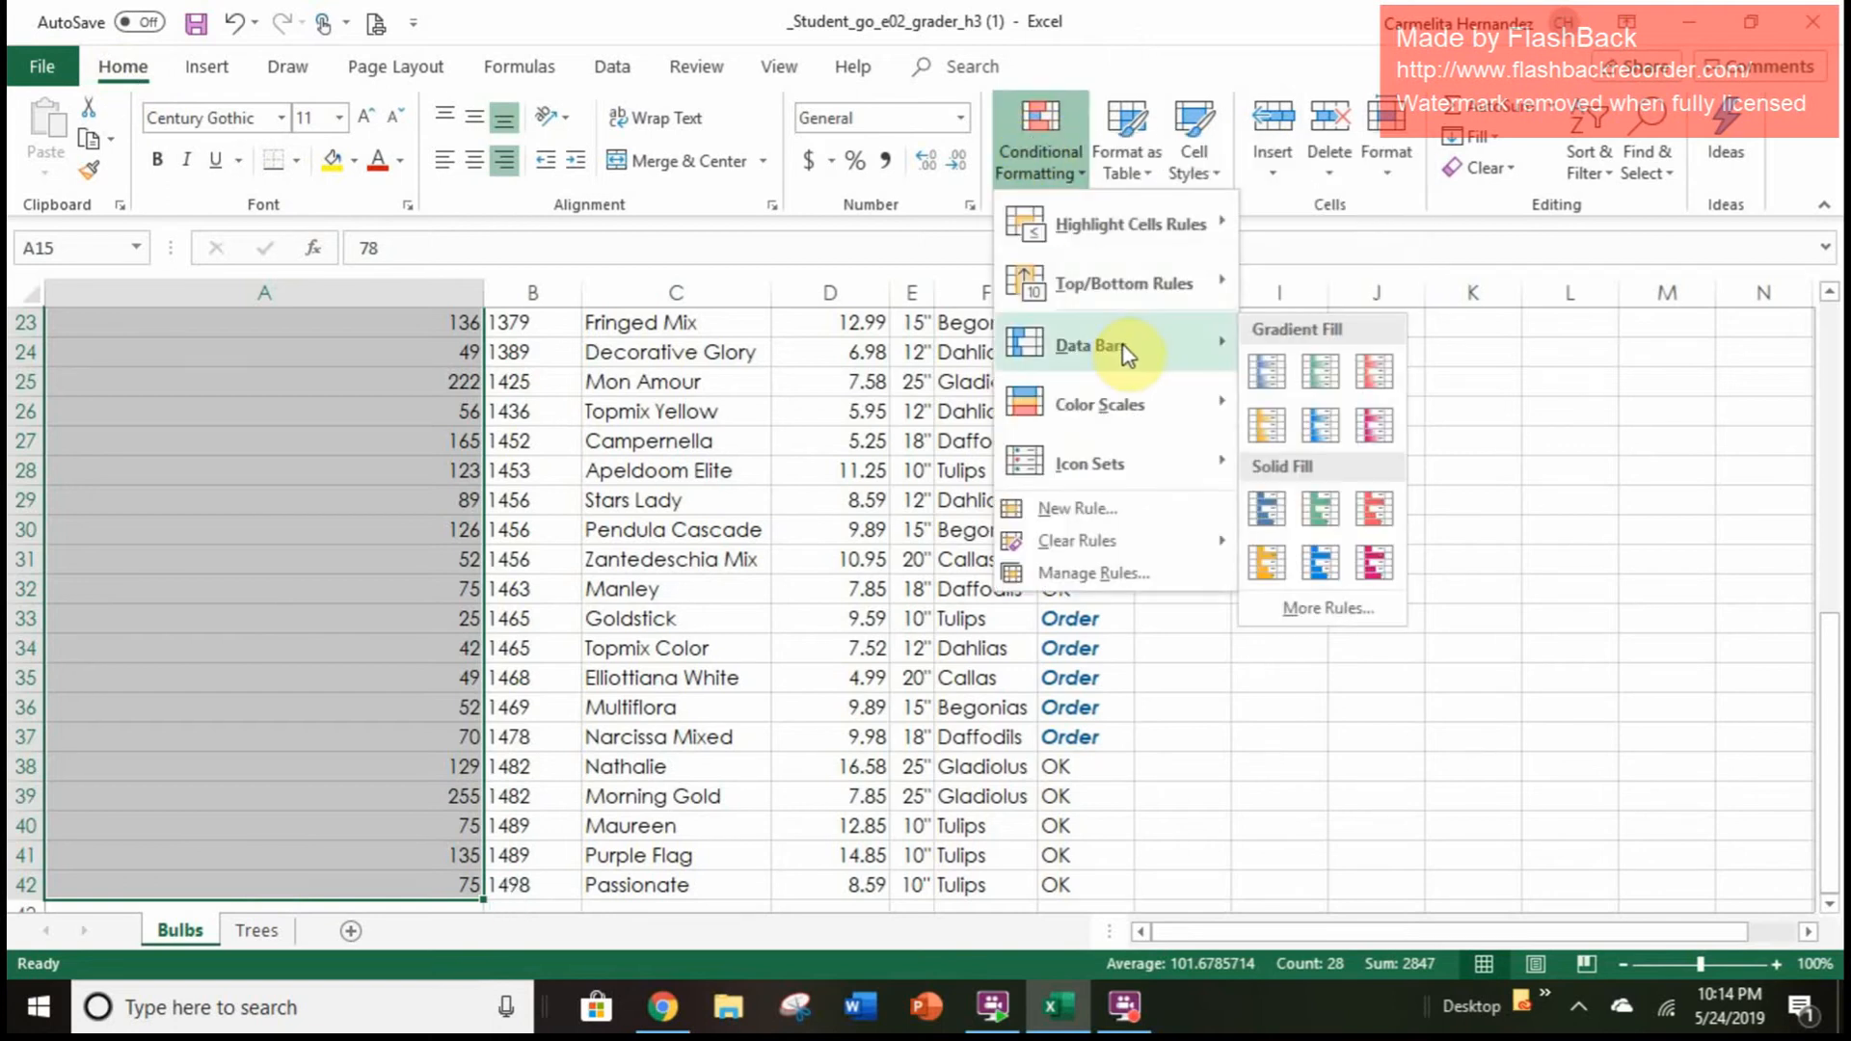
pyautogui.click(1268, 386)
pyautogui.click(1321, 493)
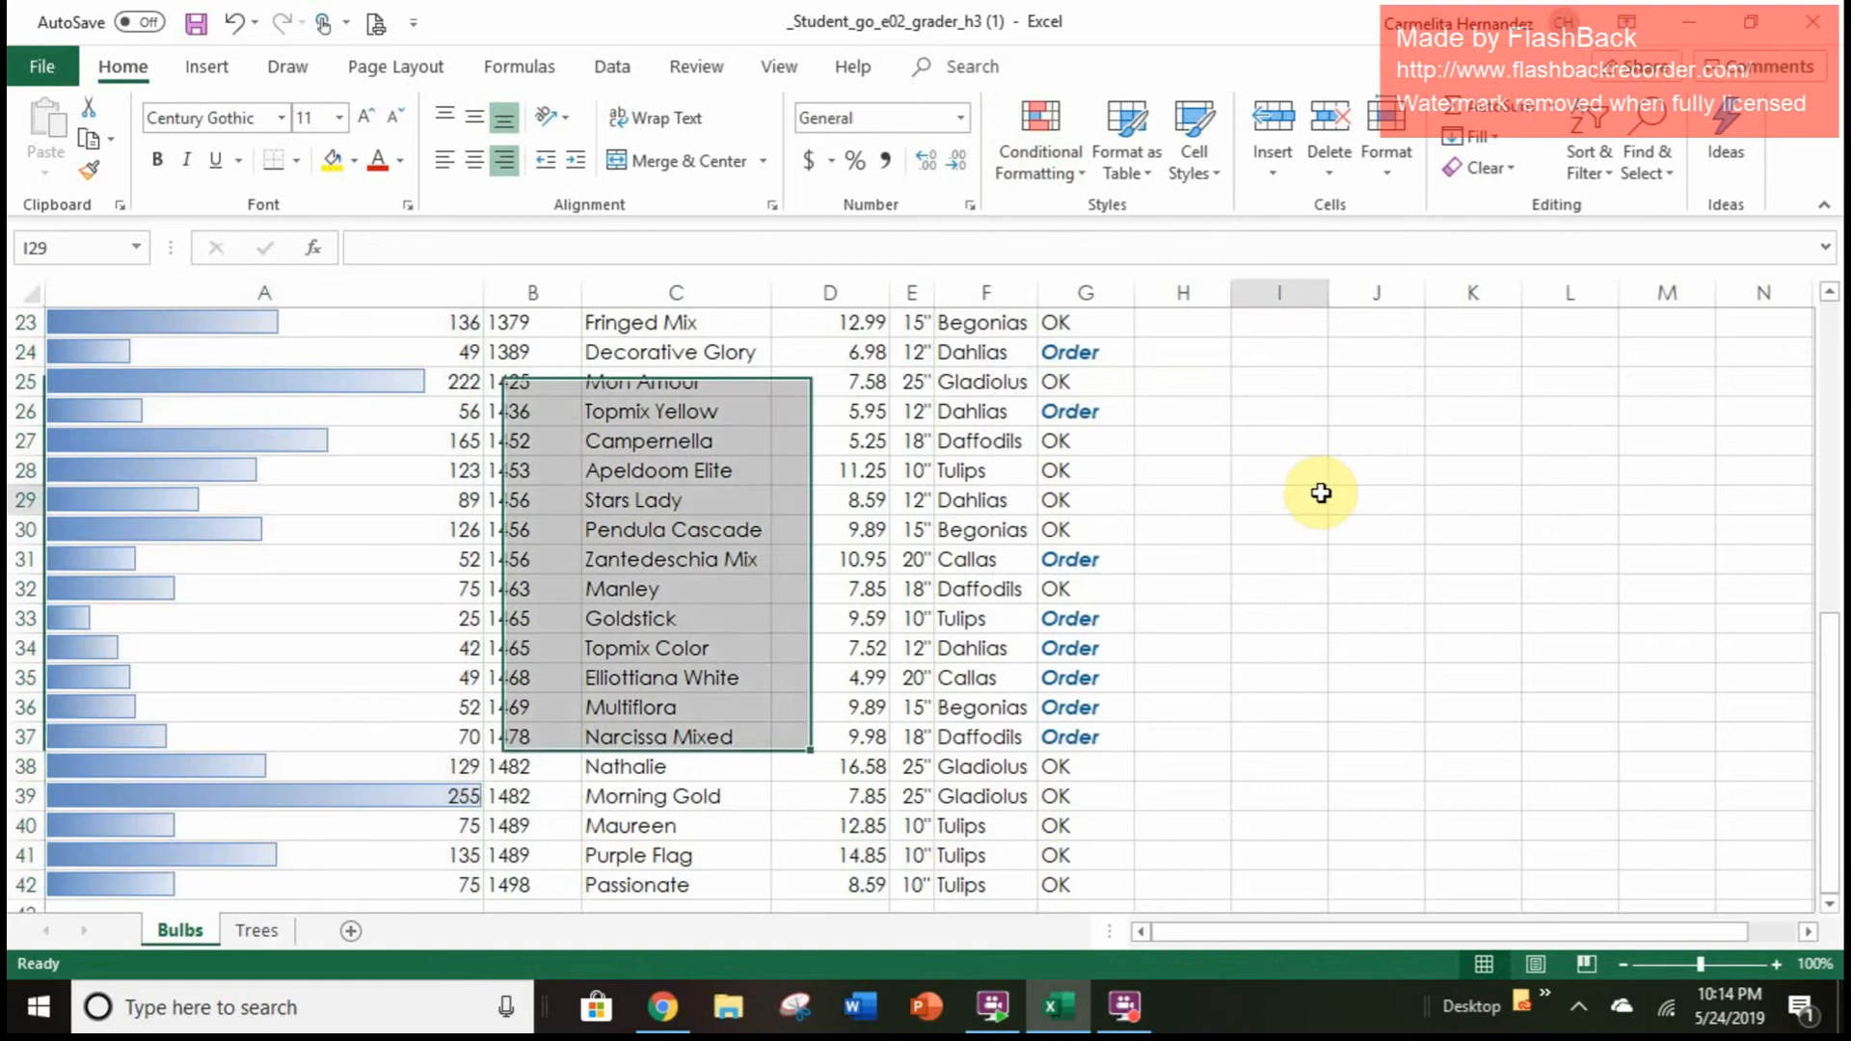
pyautogui.scroll(-1, 517, 640)
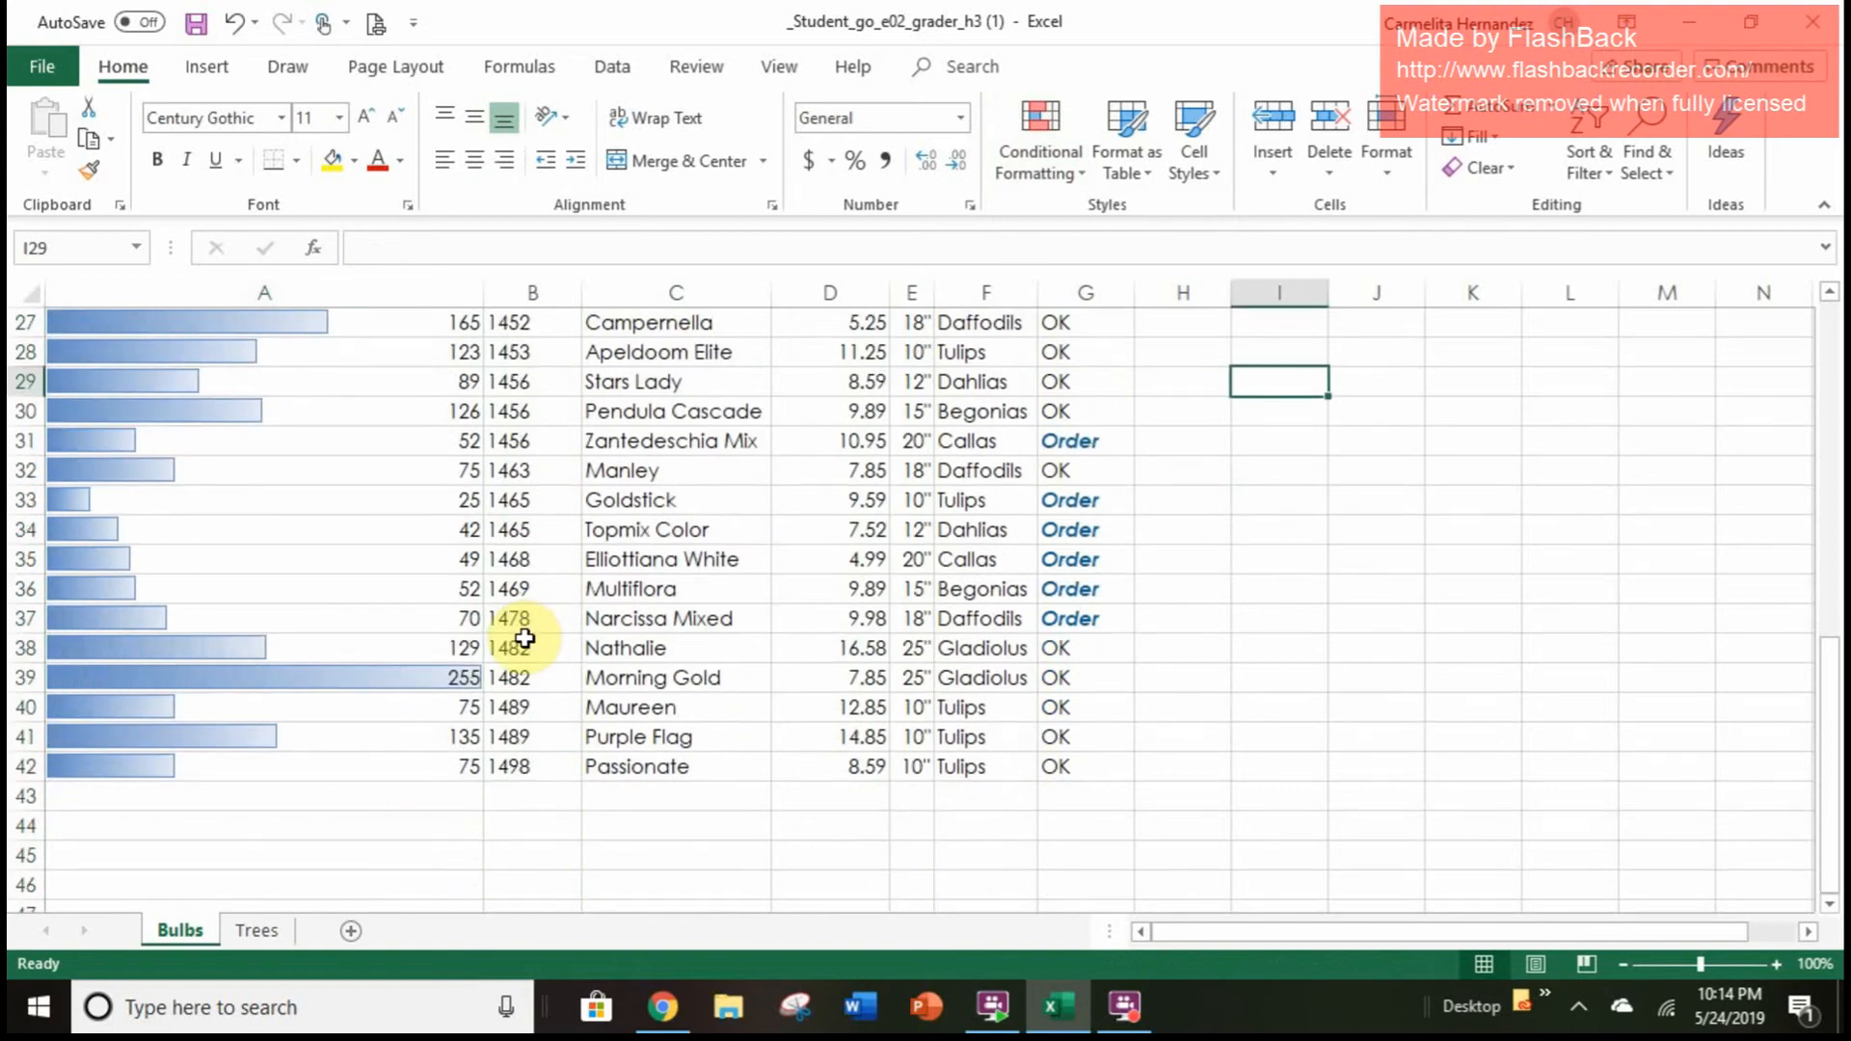
# Format A14:G42 on the Bulbs sheet as a table with headers in the orange bordered, banded Light style, and review the table
pyautogui.click(262, 930)
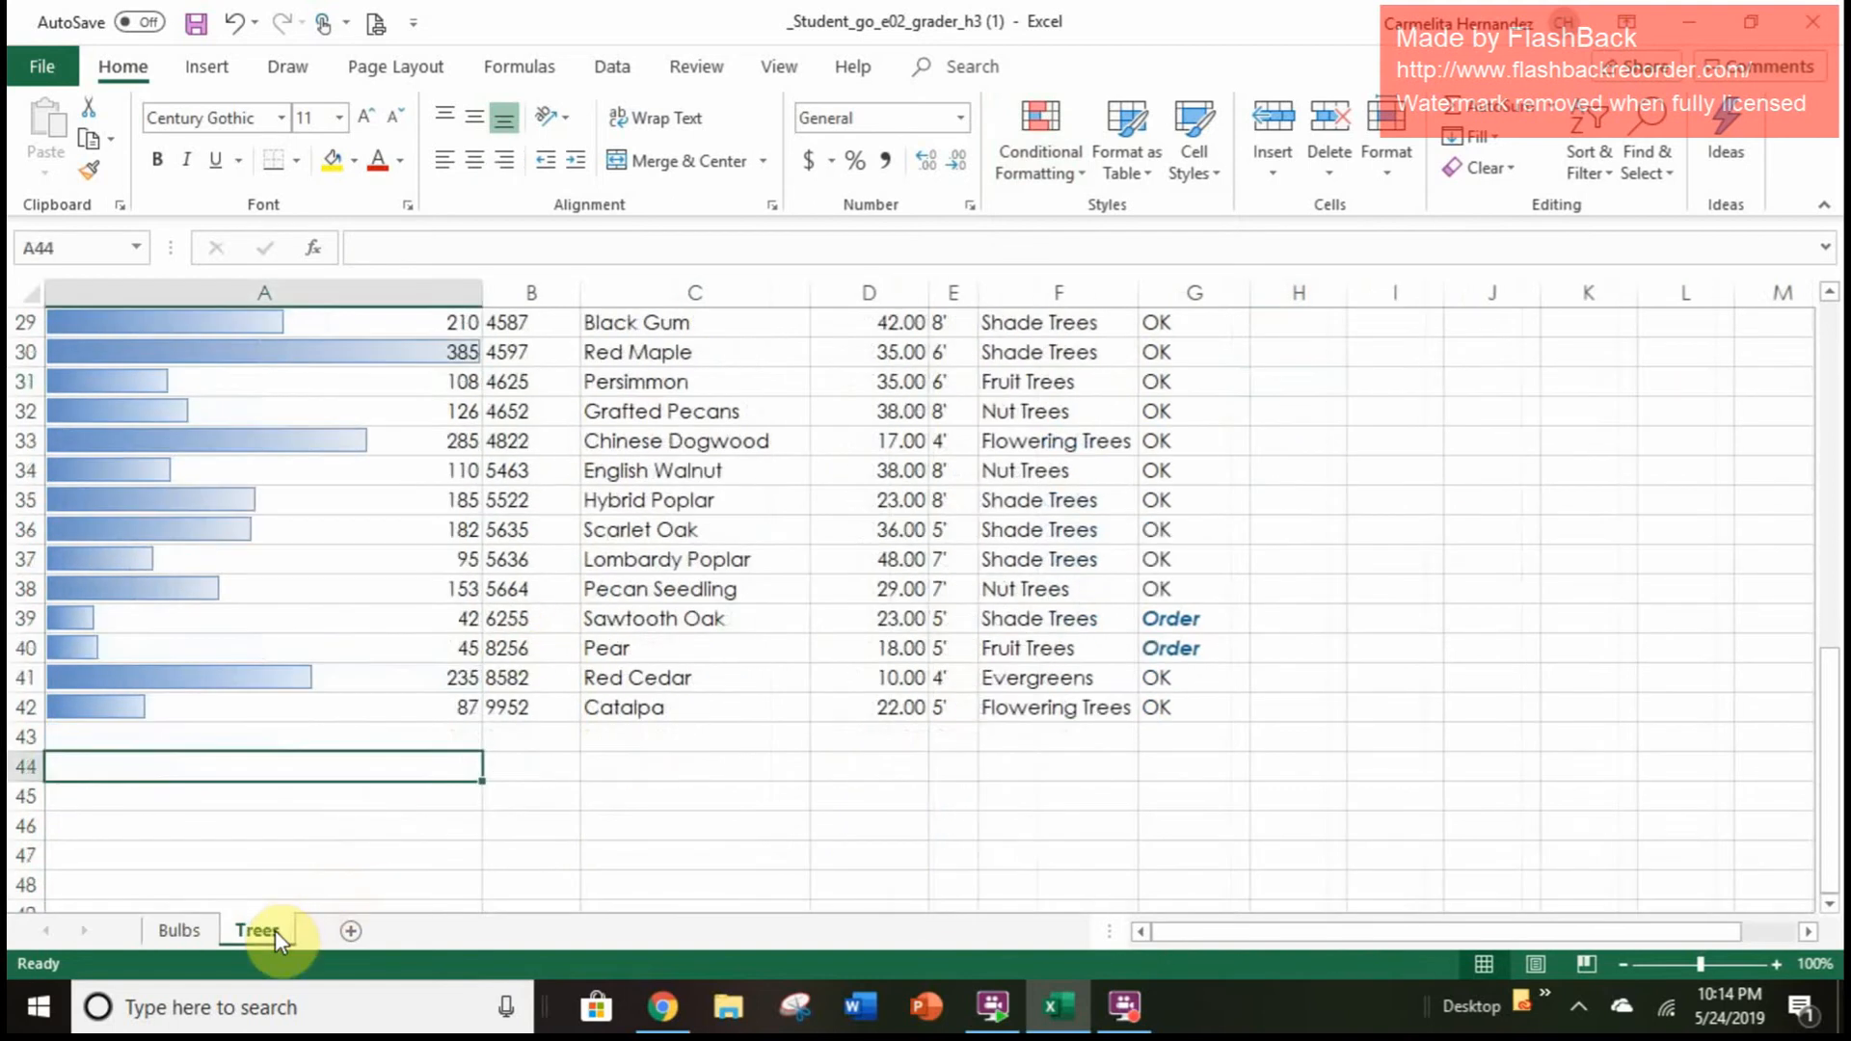
pyautogui.click(181, 930)
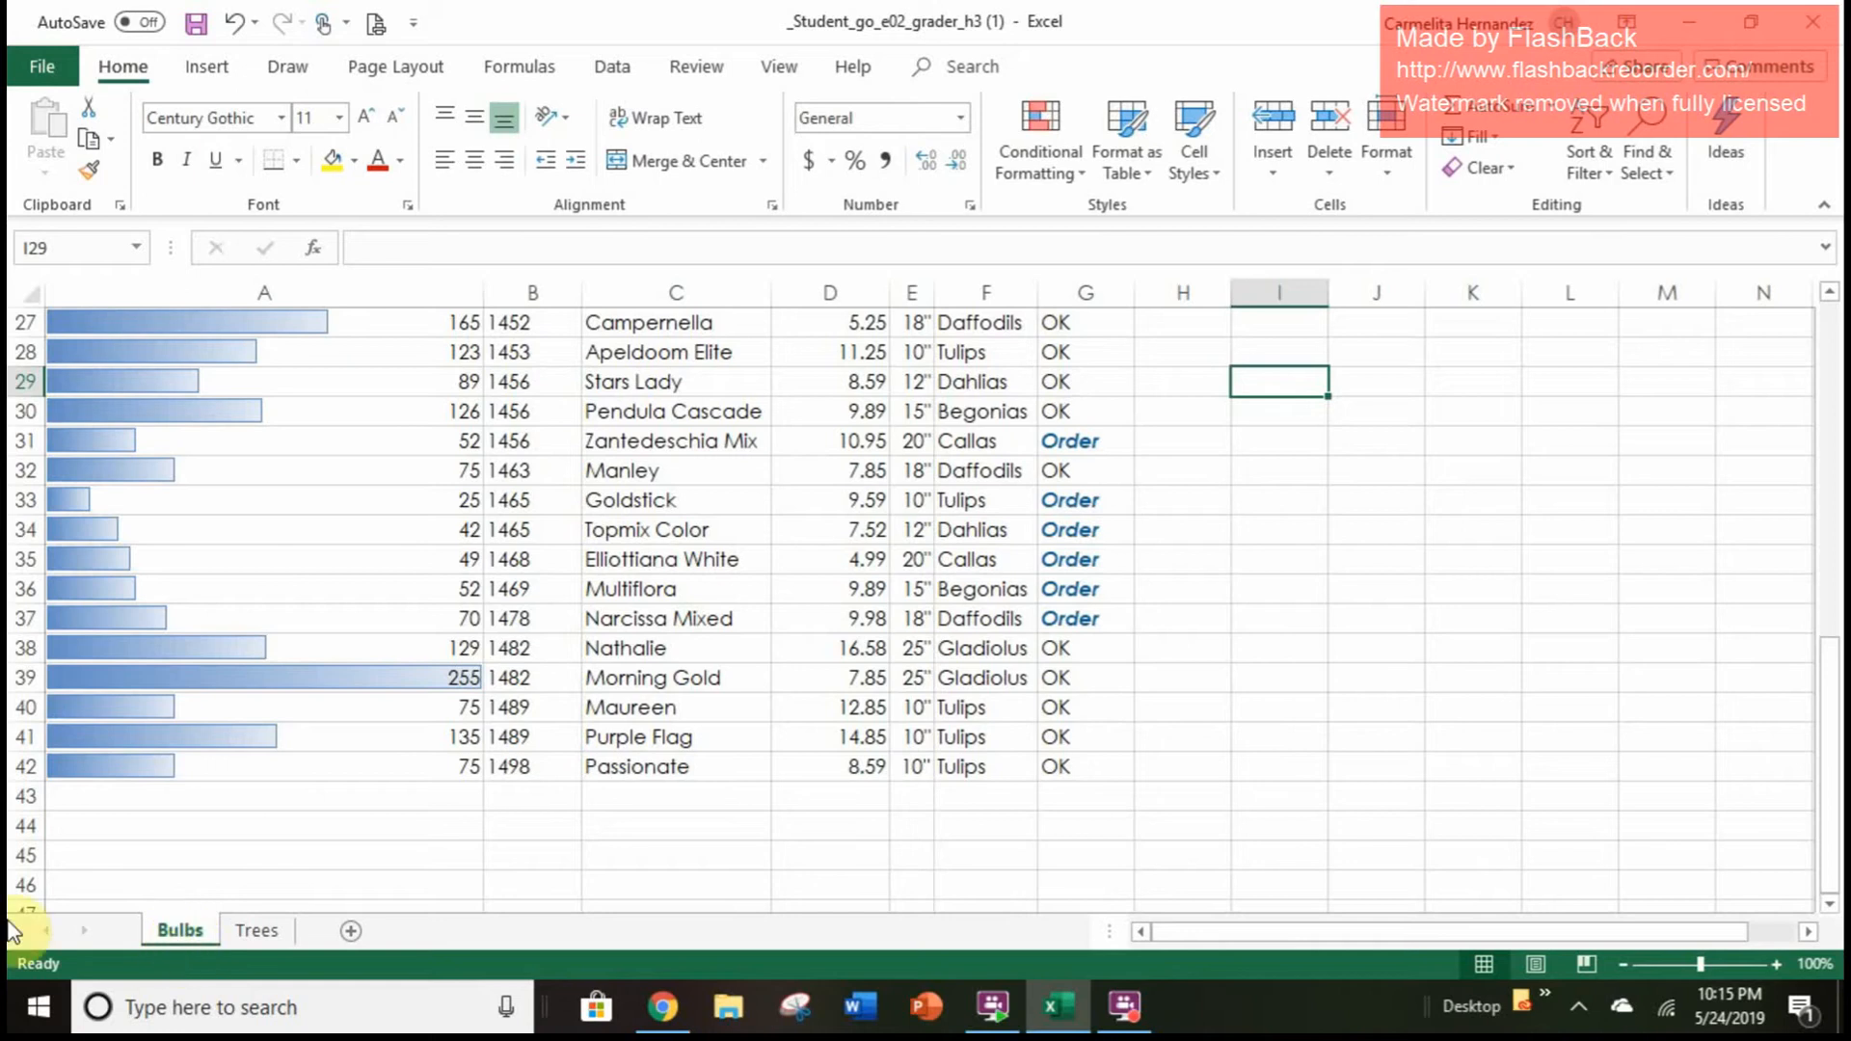
pyautogui.scroll(5, 12, 927)
pyautogui.scroll(1, 10, 927)
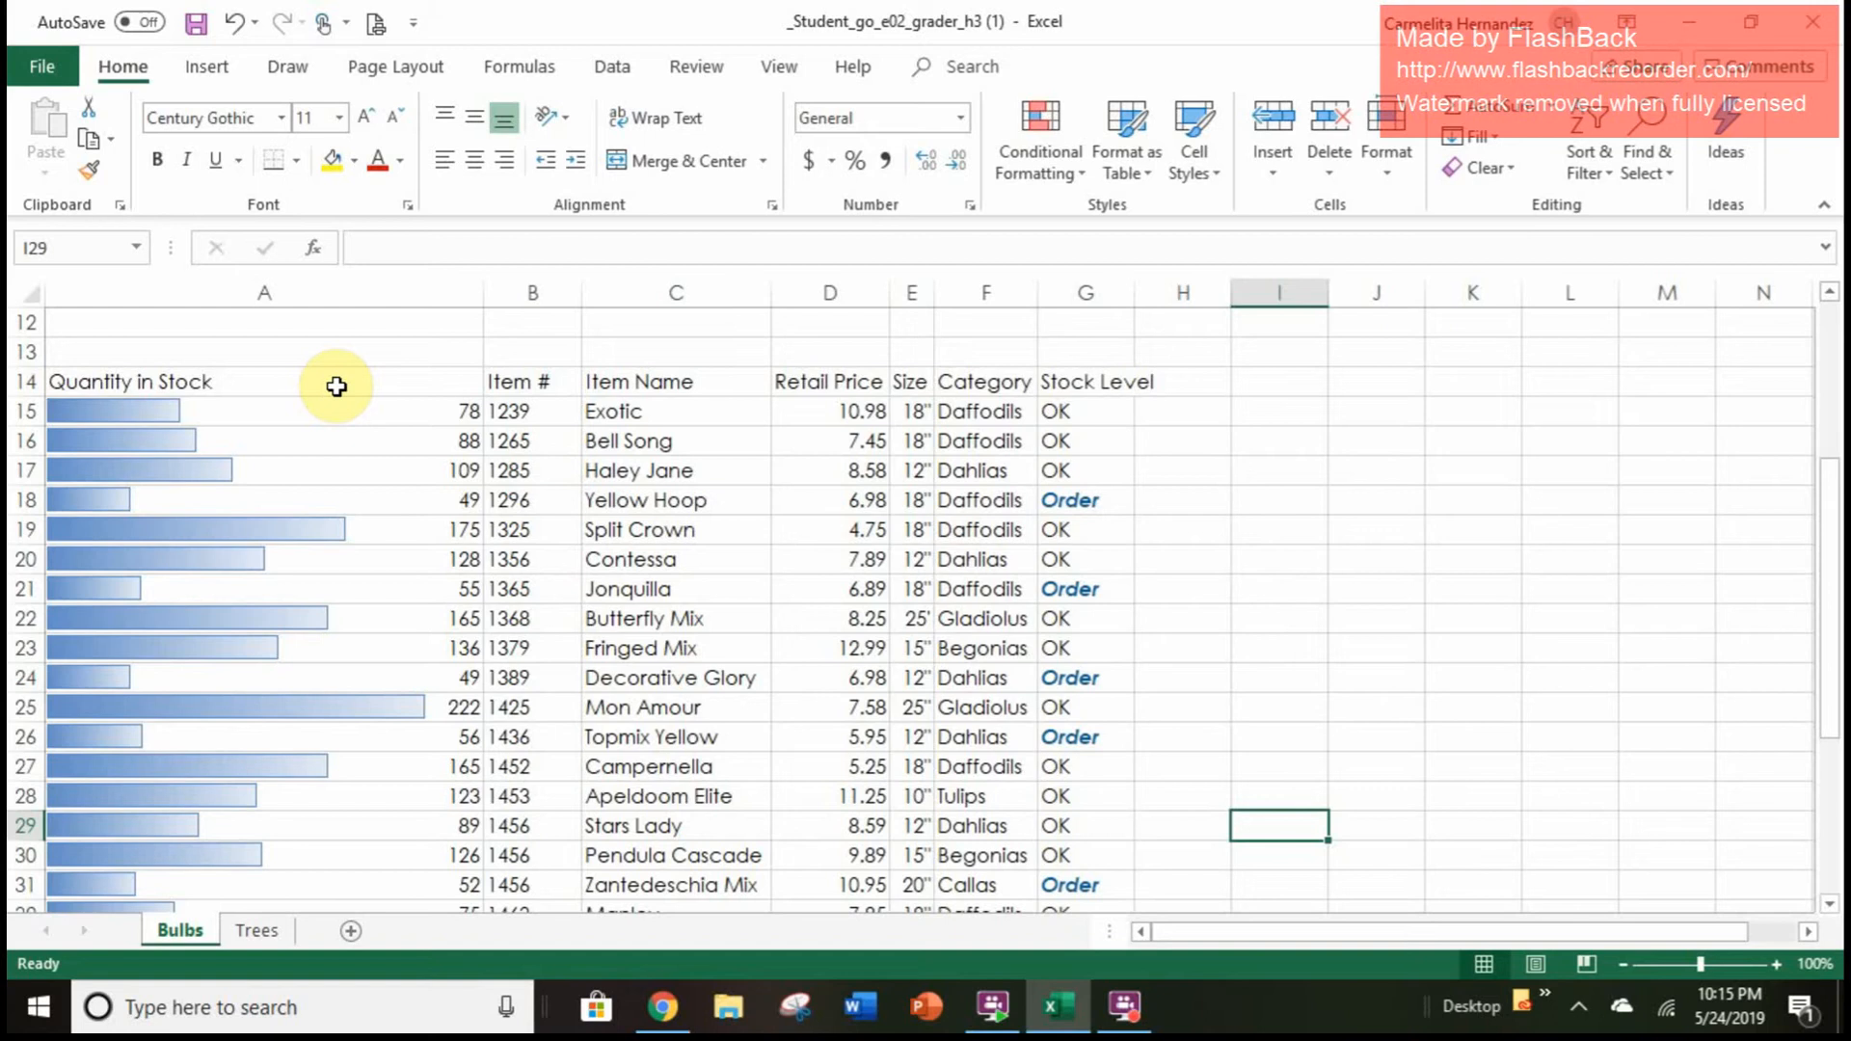
pyautogui.moveTo(336, 387); pyautogui.dragTo(1073, 790)
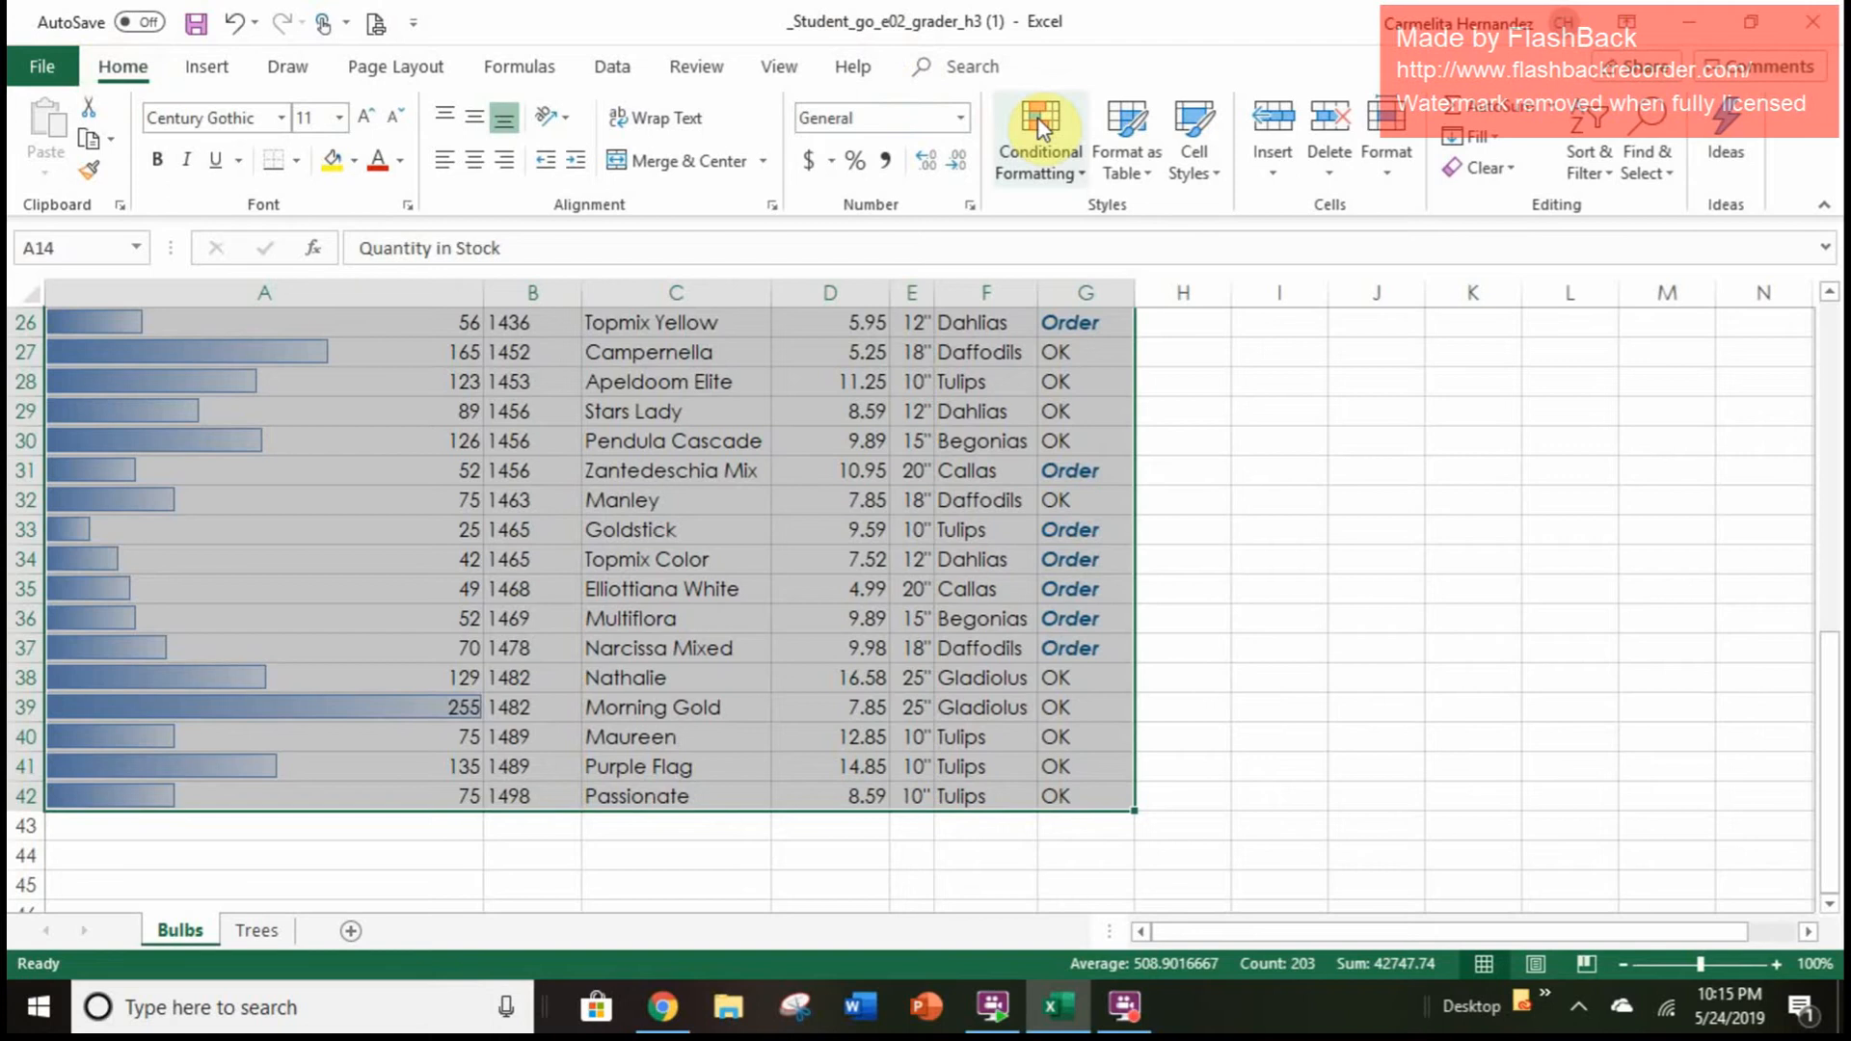
pyautogui.click(1142, 180)
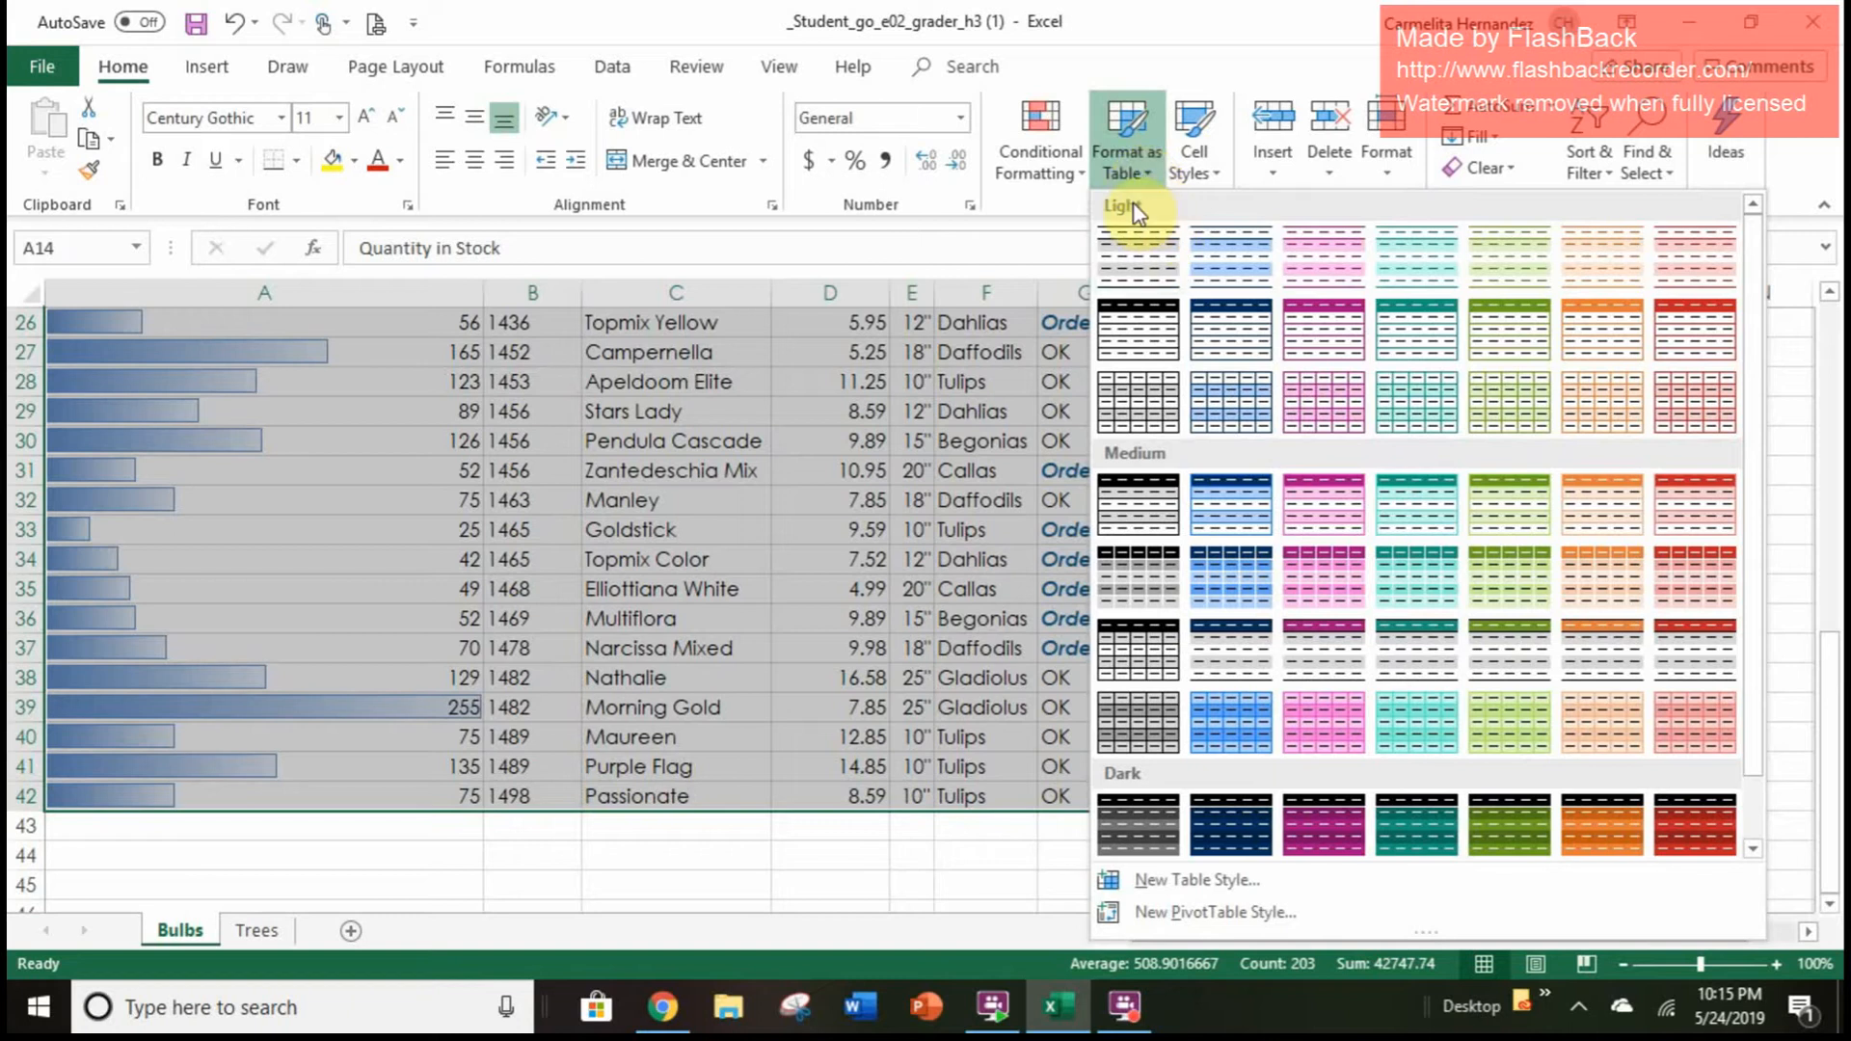
pyautogui.click(1601, 405)
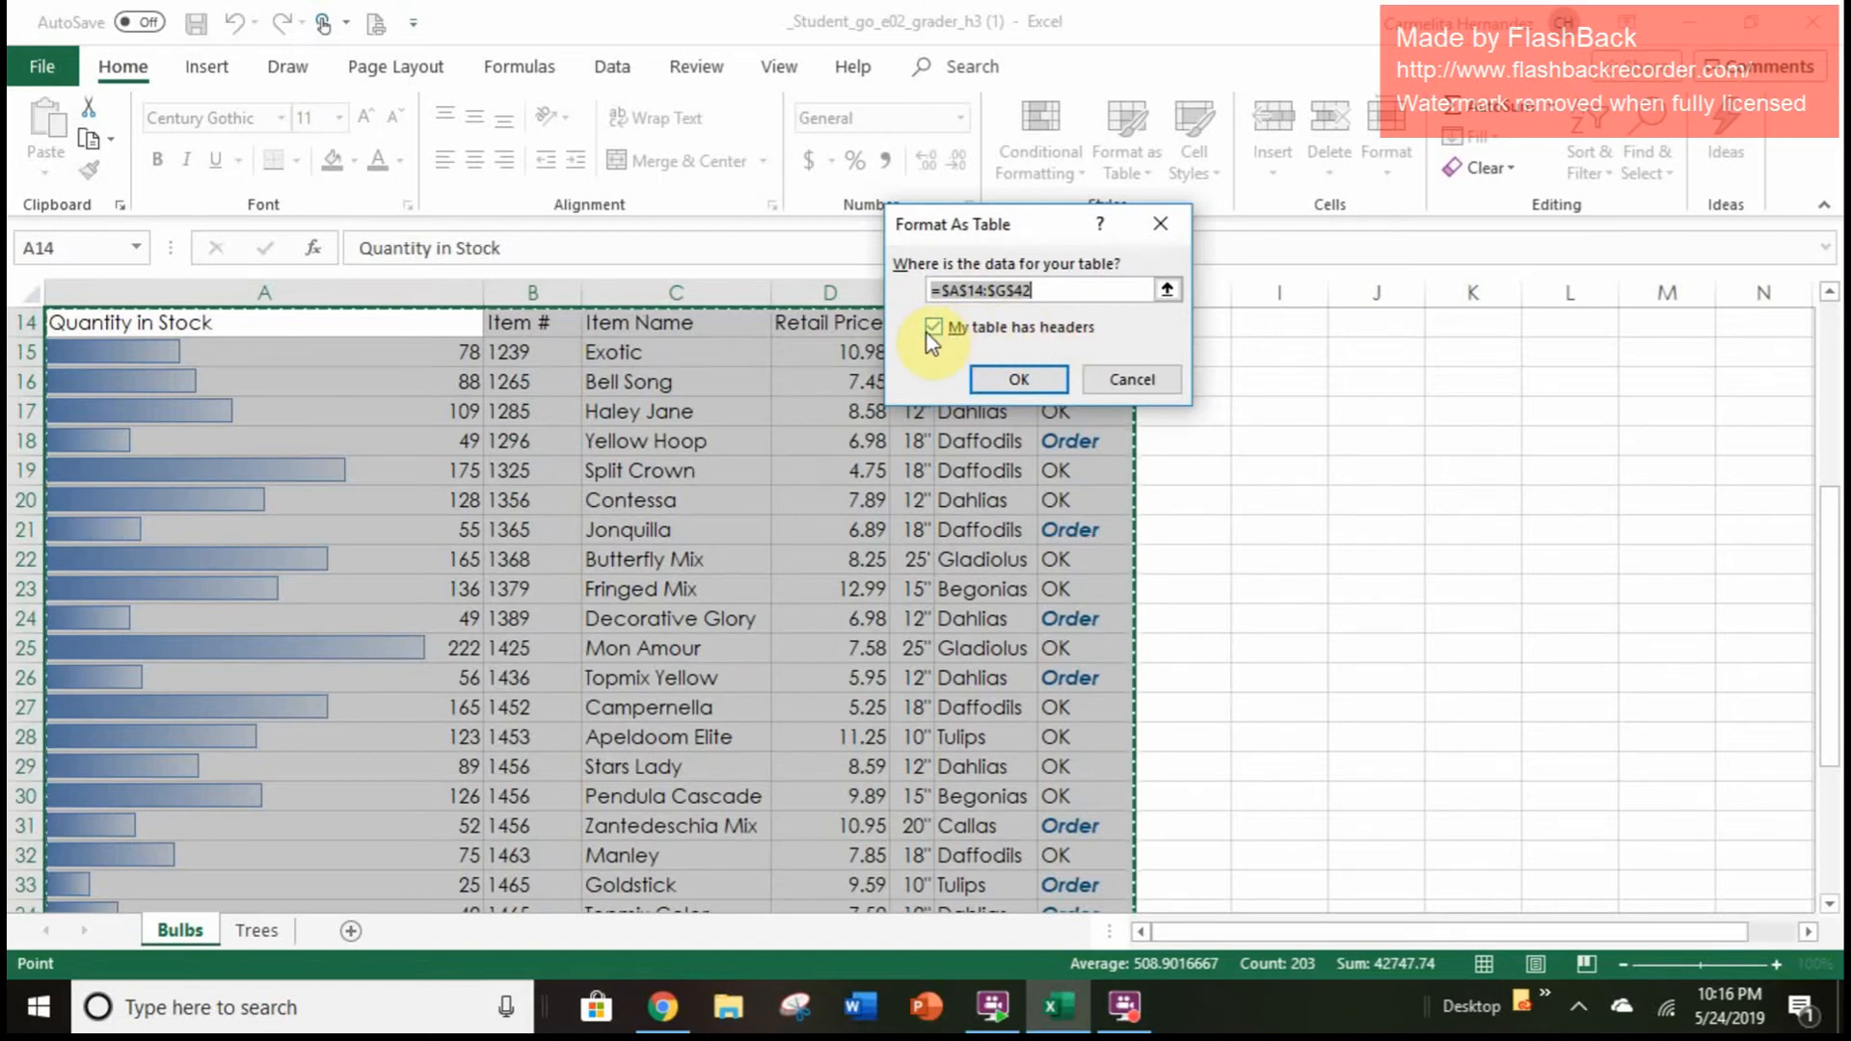
pyautogui.click(1013, 379)
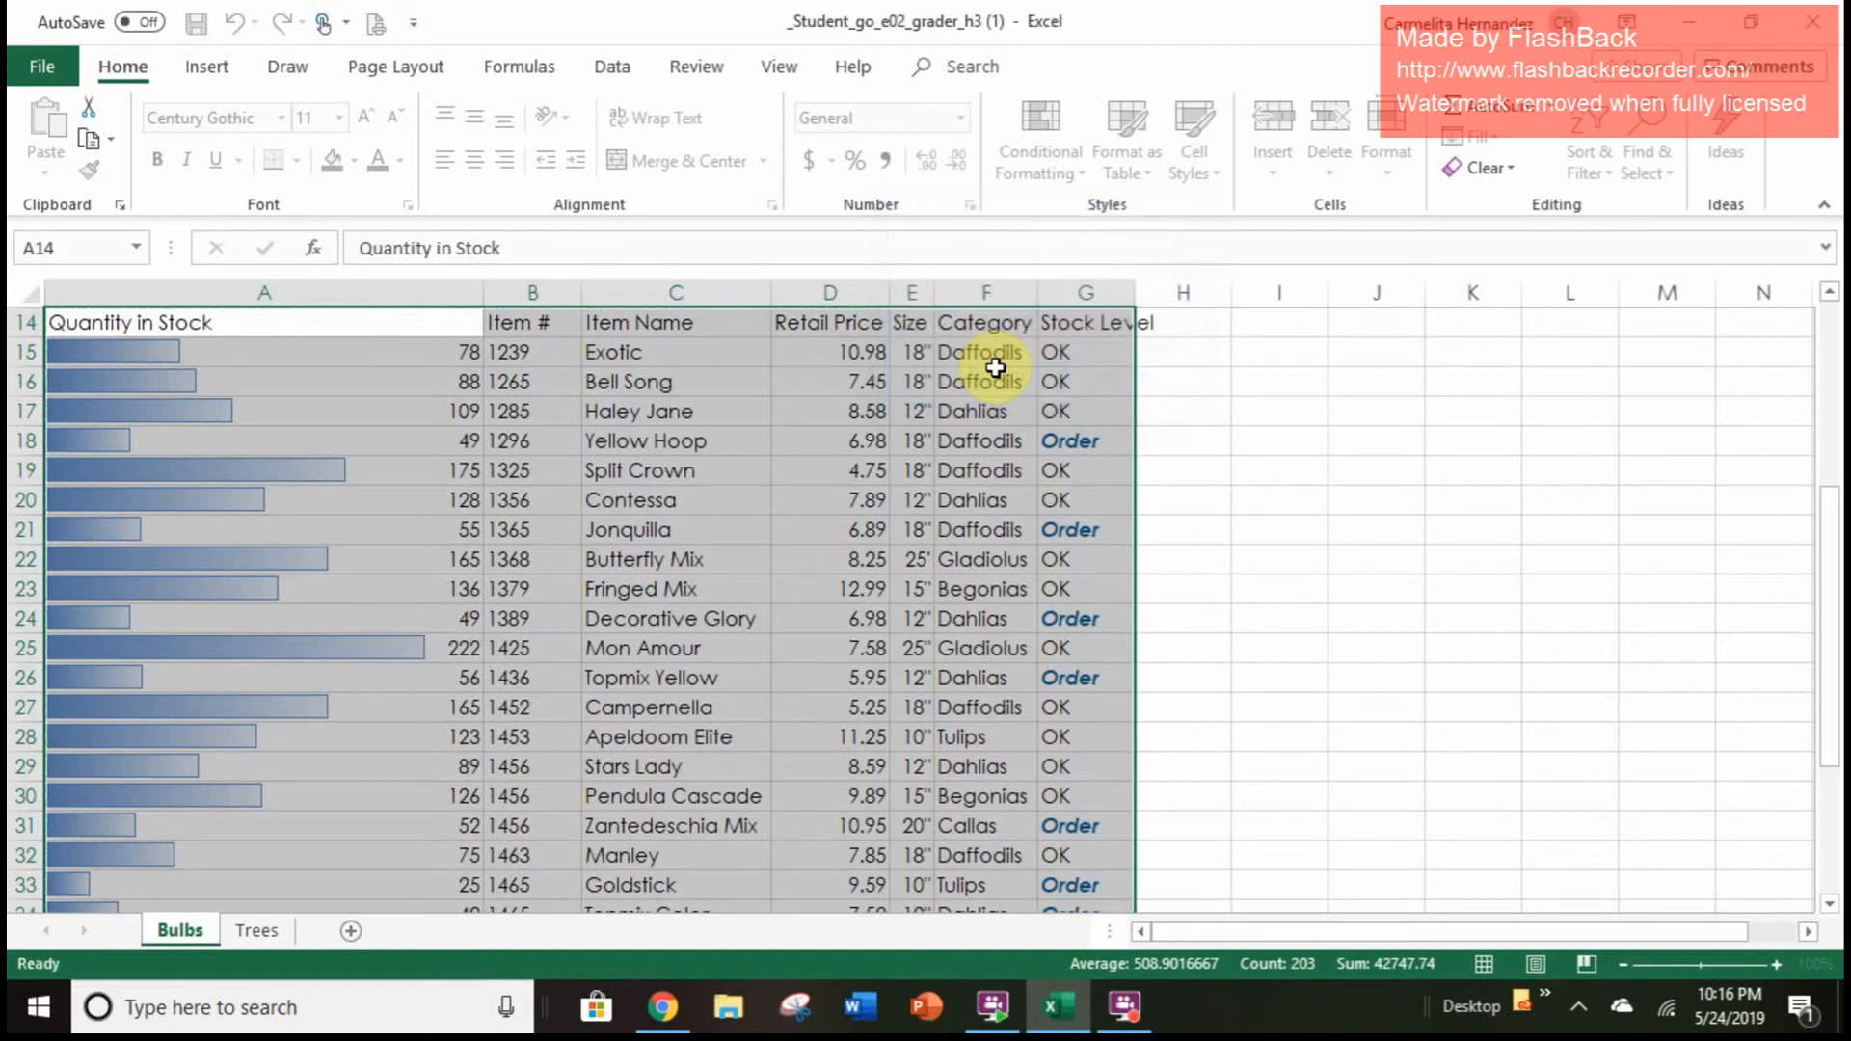
pyautogui.click(1320, 501)
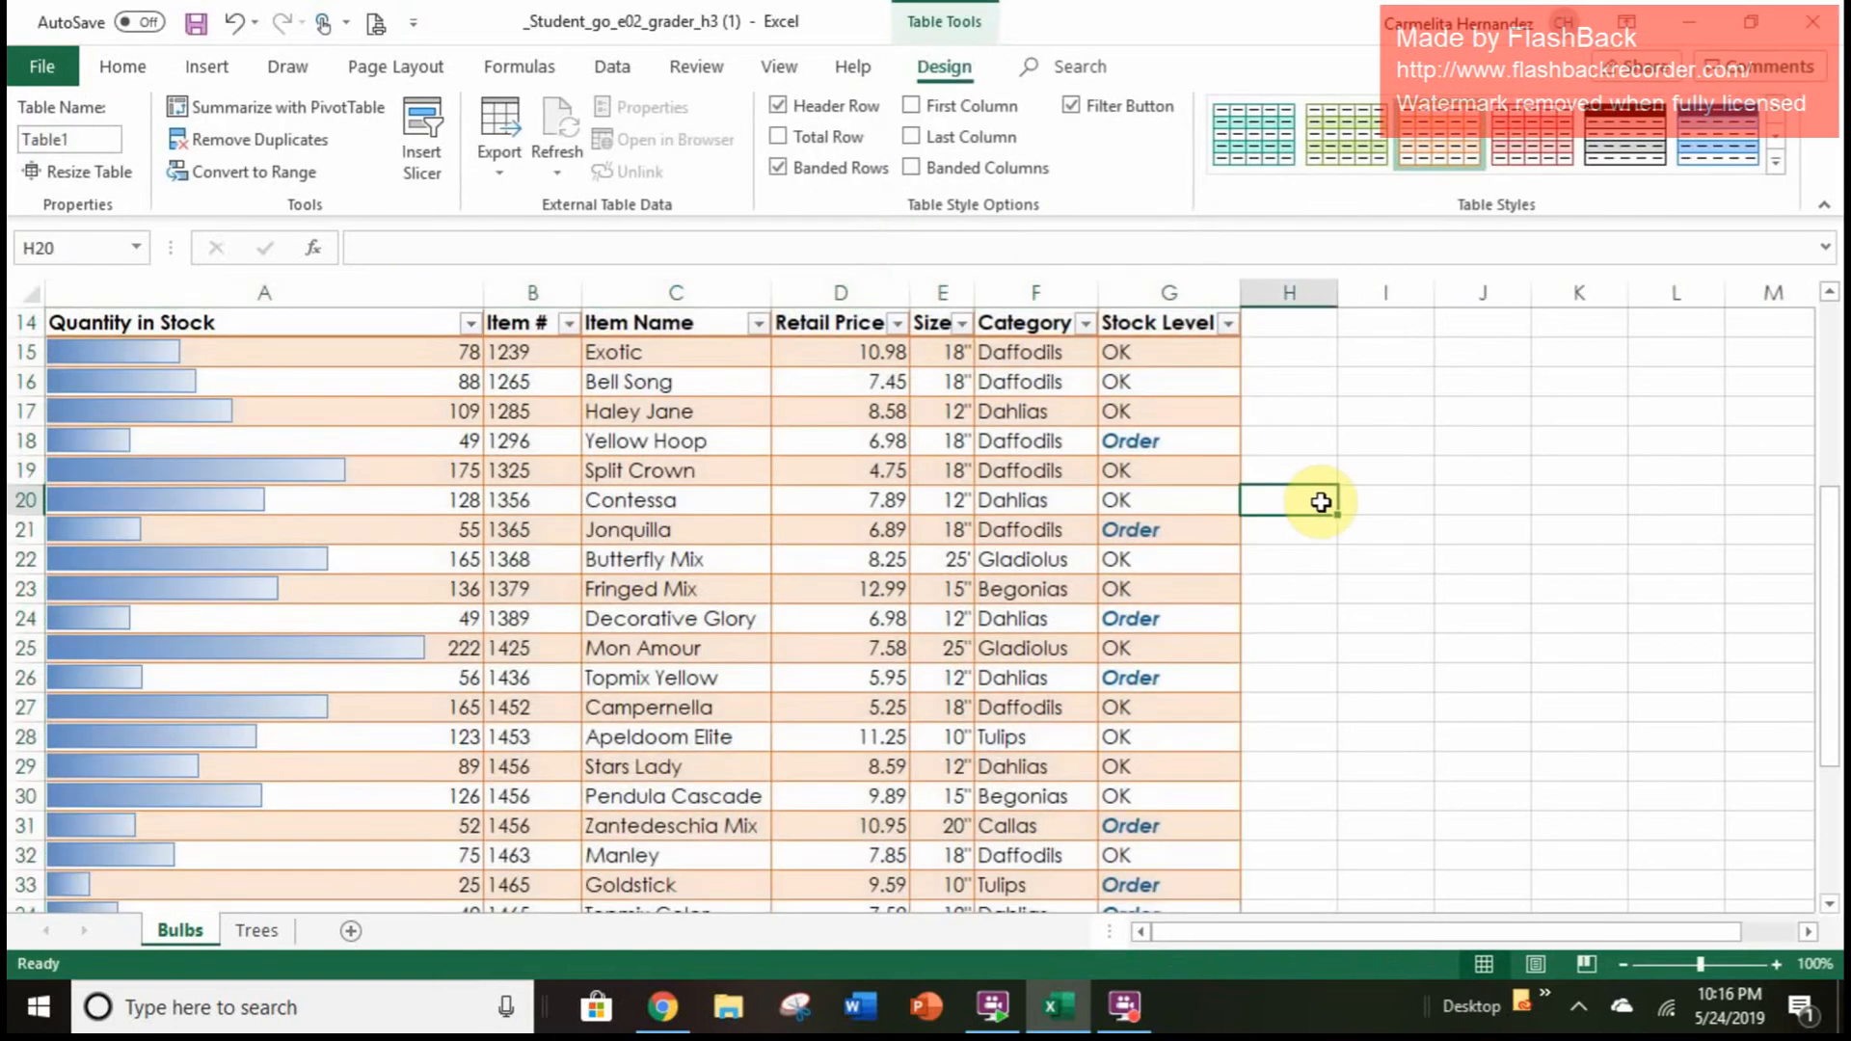
pyautogui.scroll(2, 1321, 501)
pyautogui.scroll(-3, 1321, 501)
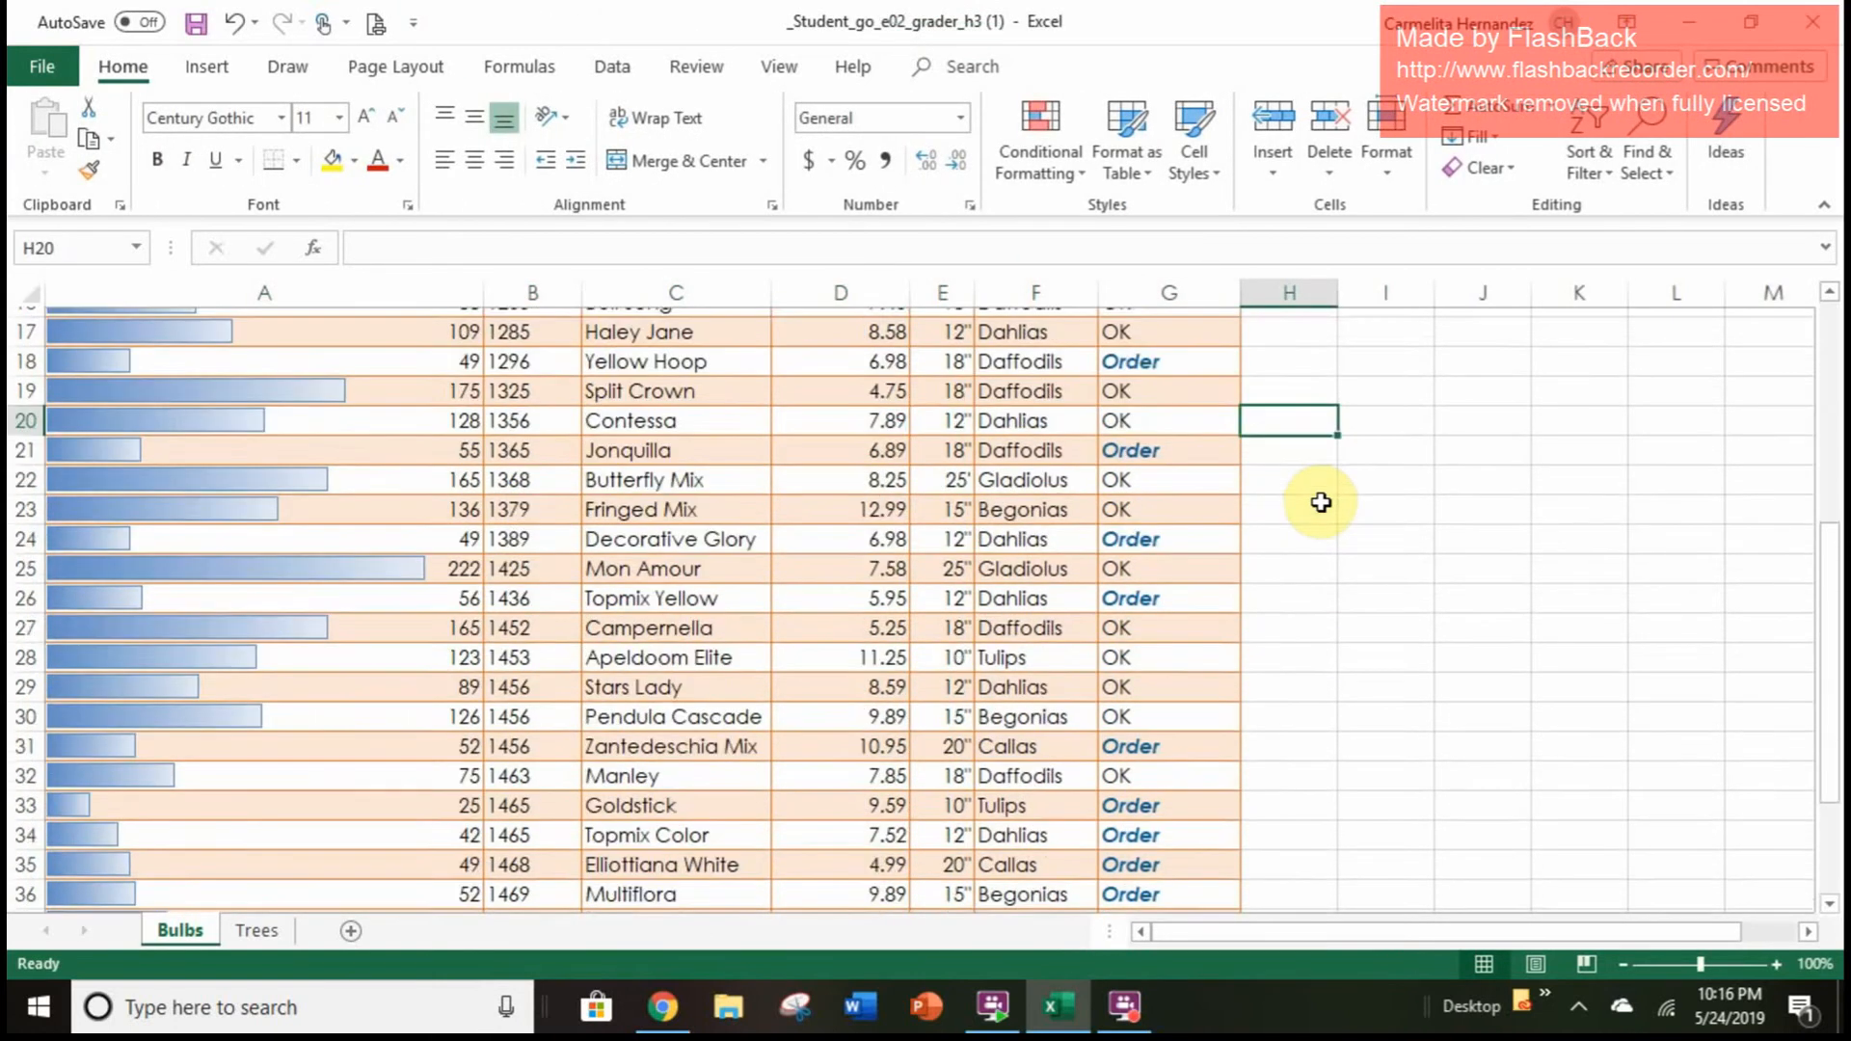
pyautogui.scroll(-3, 1321, 502)
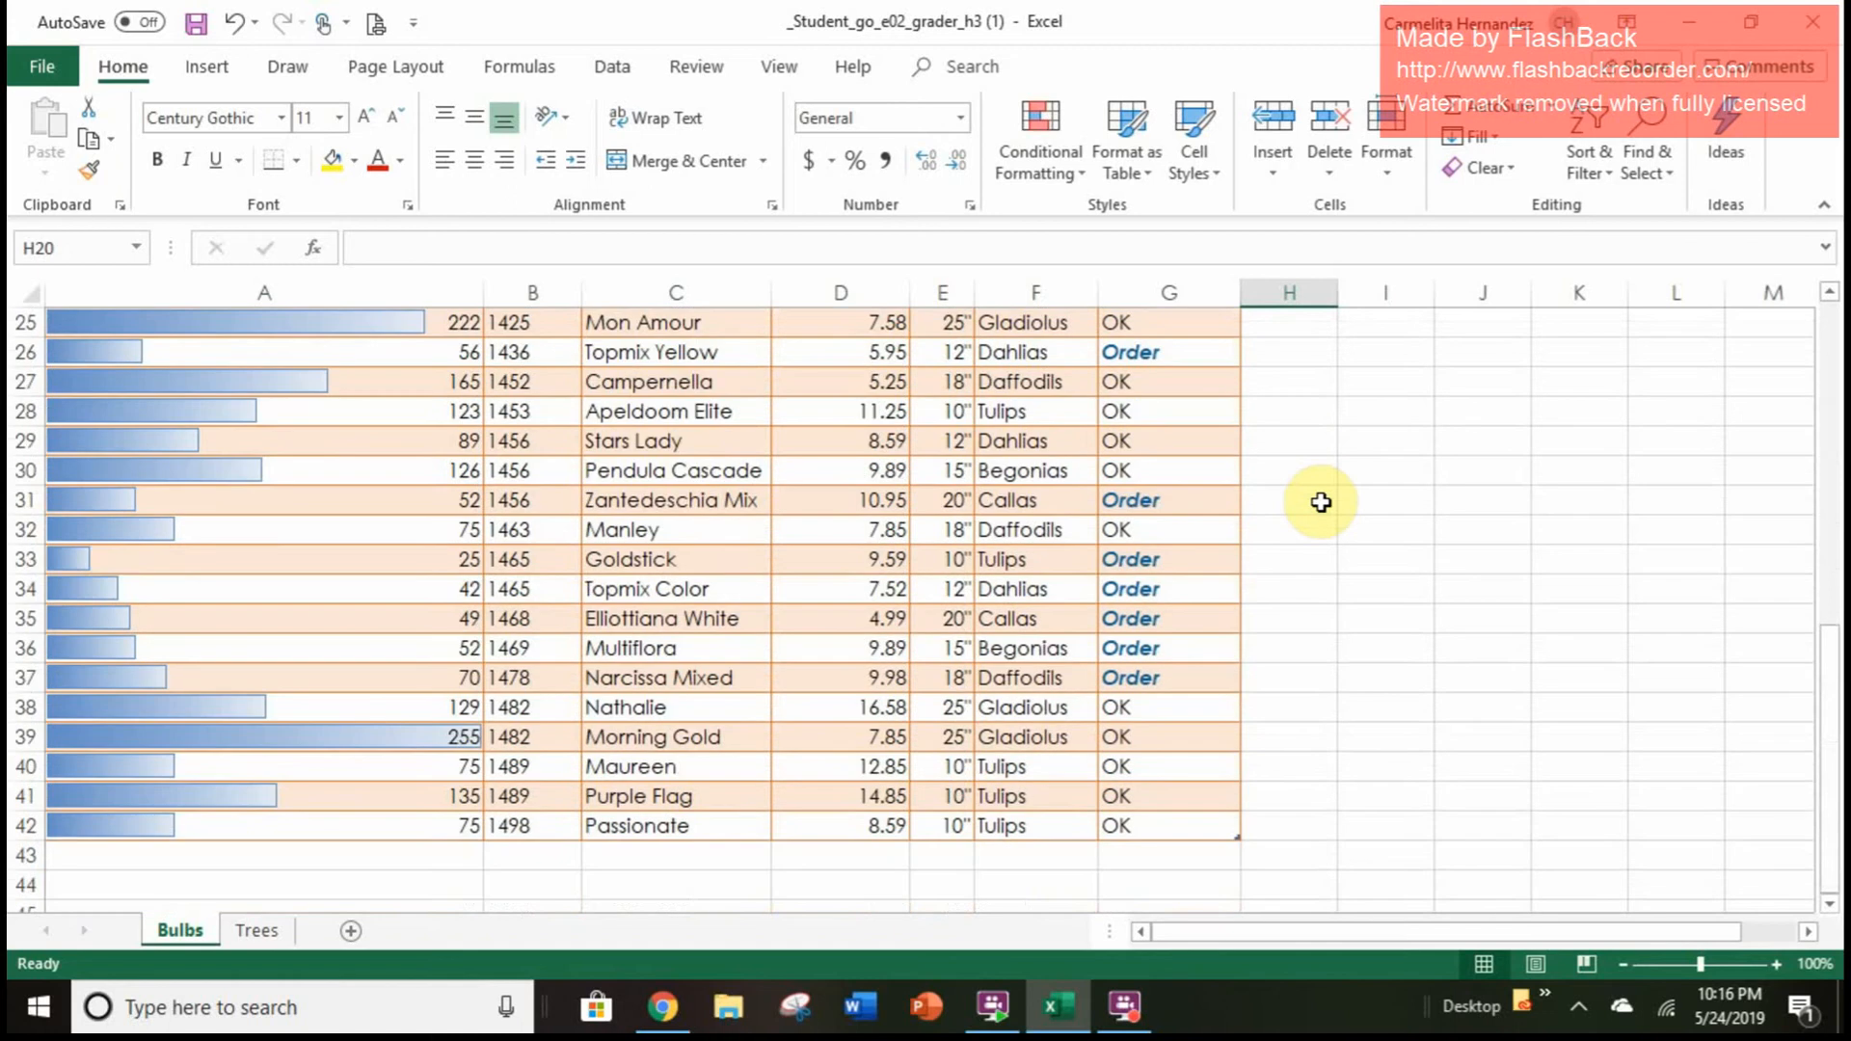
pyautogui.scroll(2, 1321, 501)
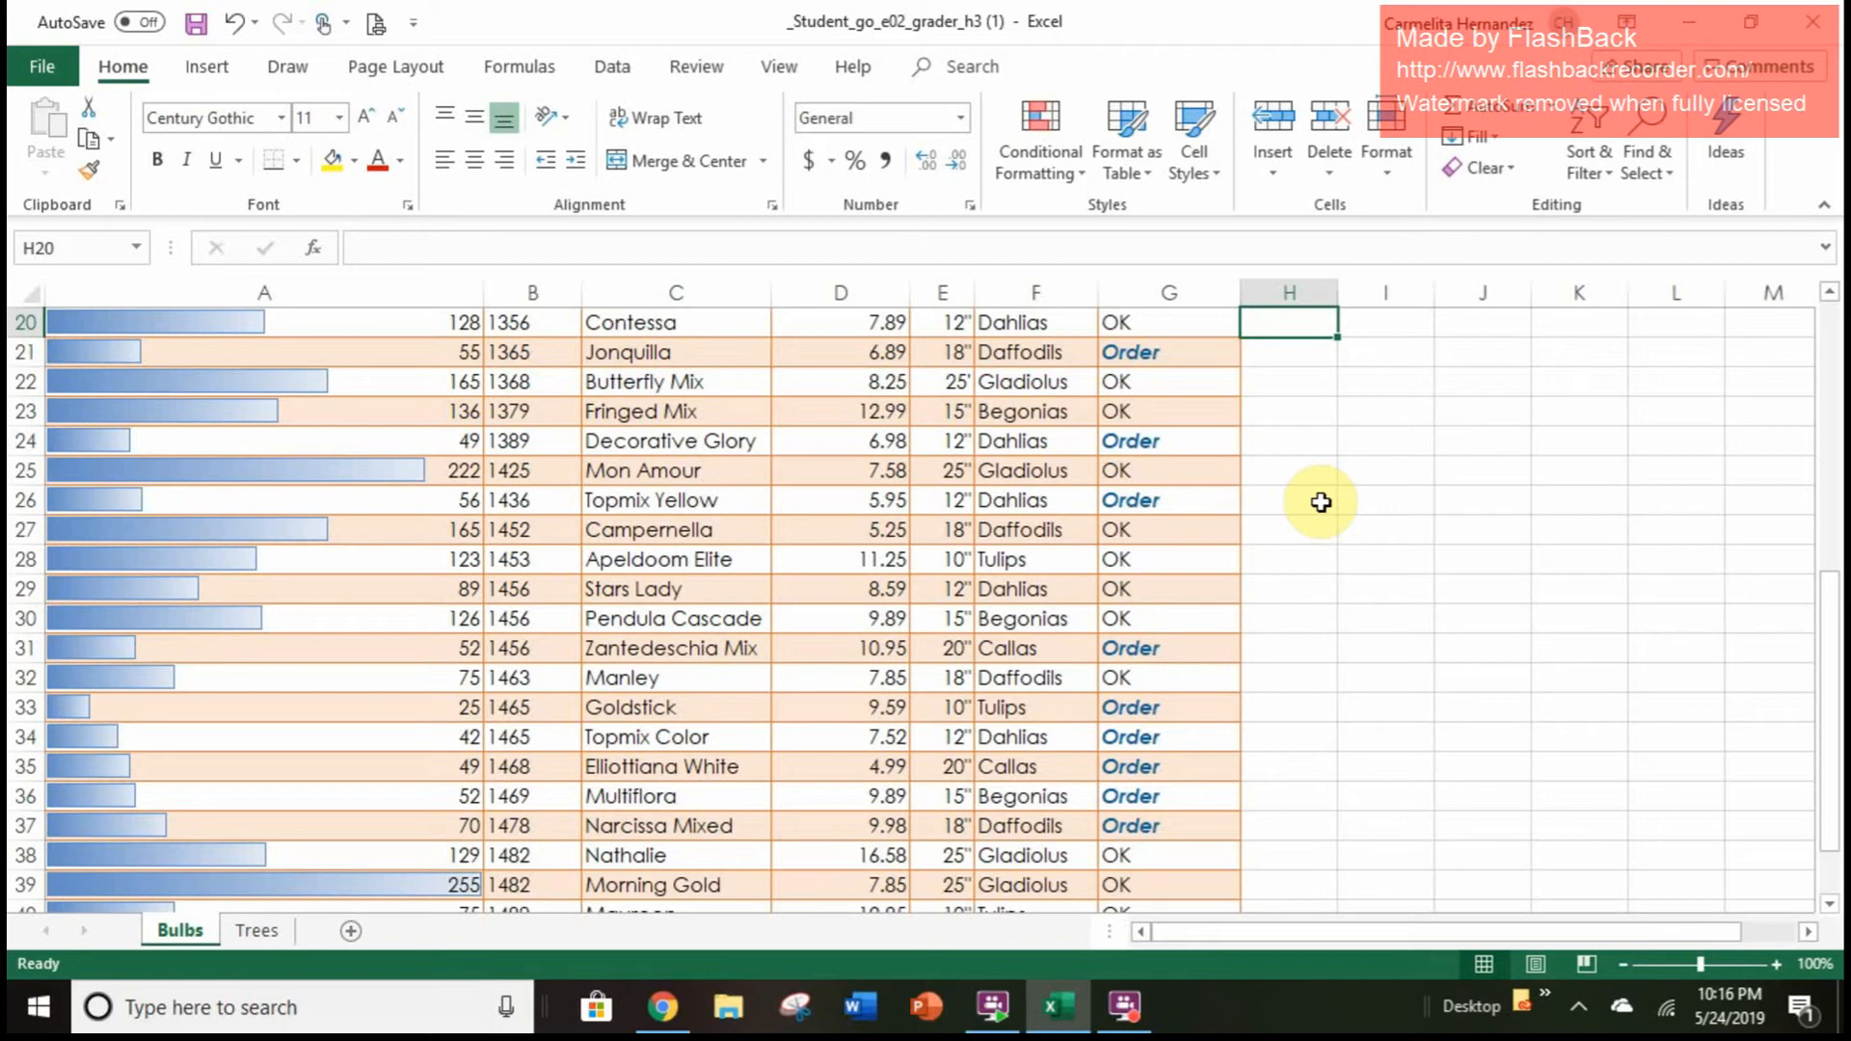
pyautogui.scroll(2, 1254, 518)
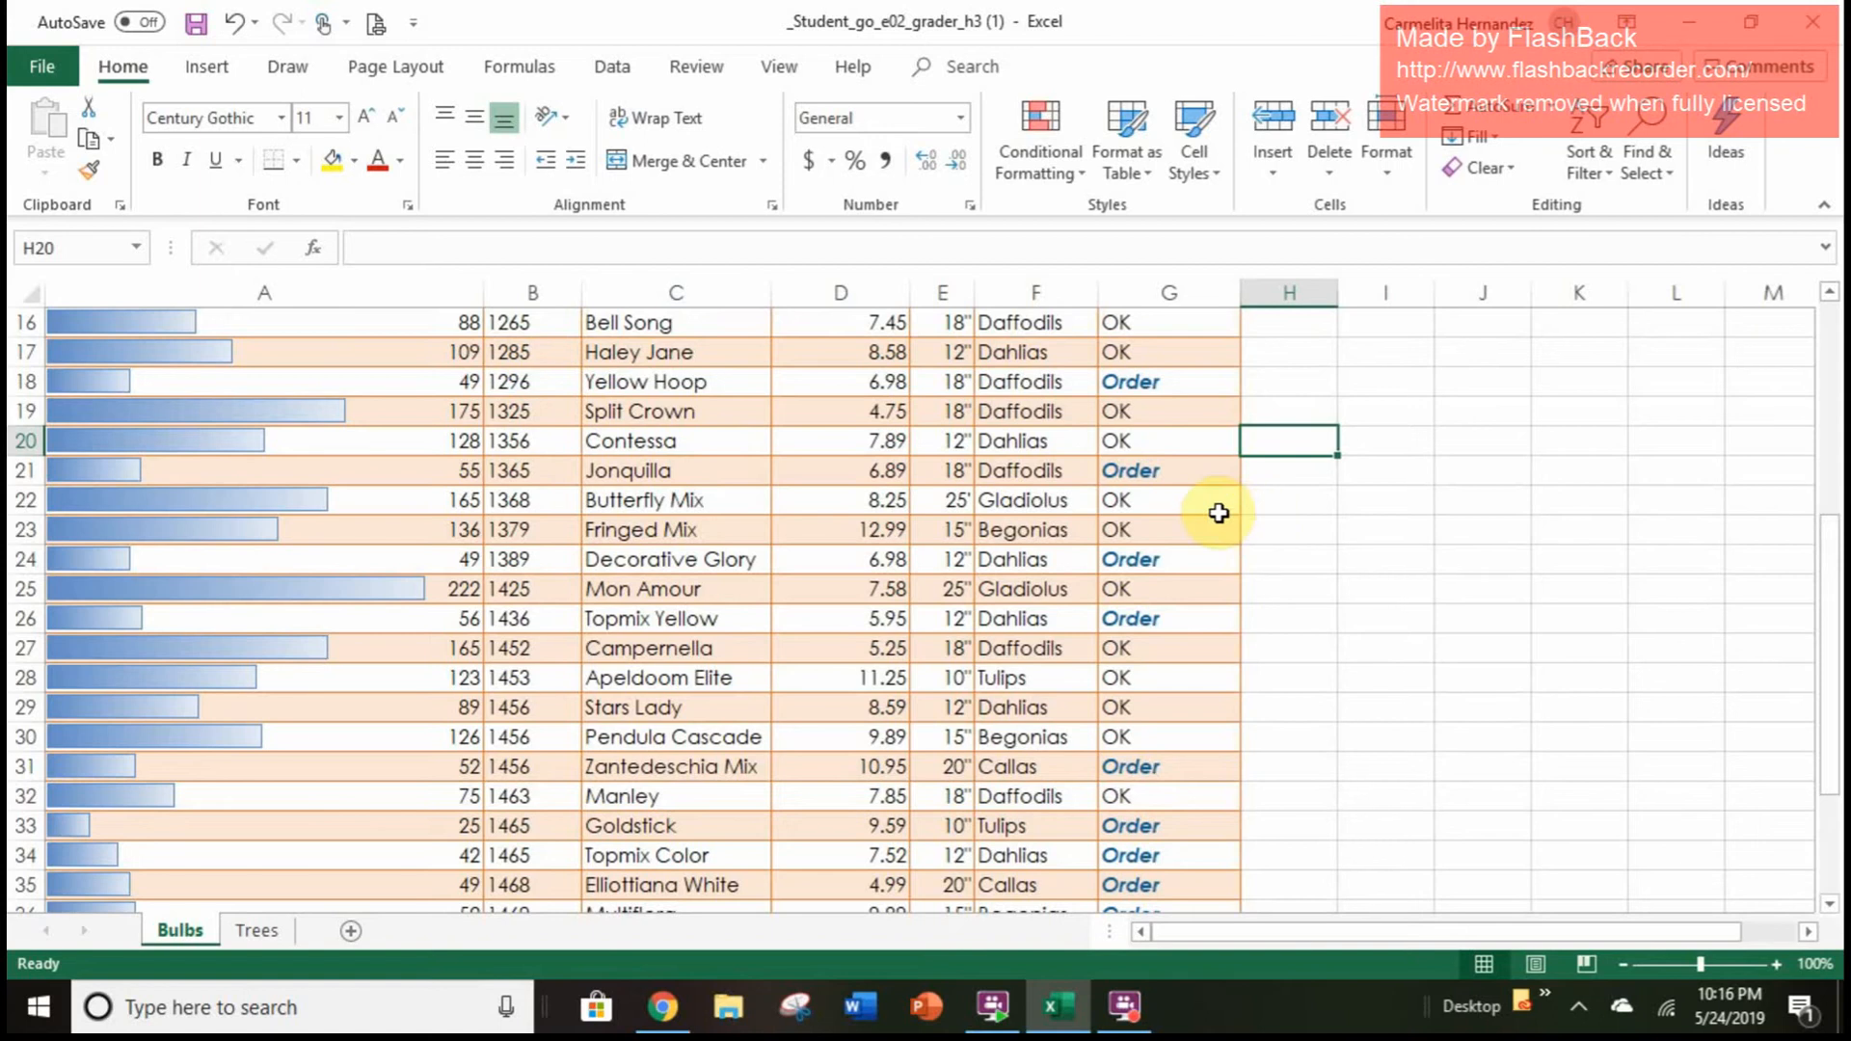
# Filter the Category column of the Bulbs table to show only Tulips
pyautogui.scroll(2, 1169, 493)
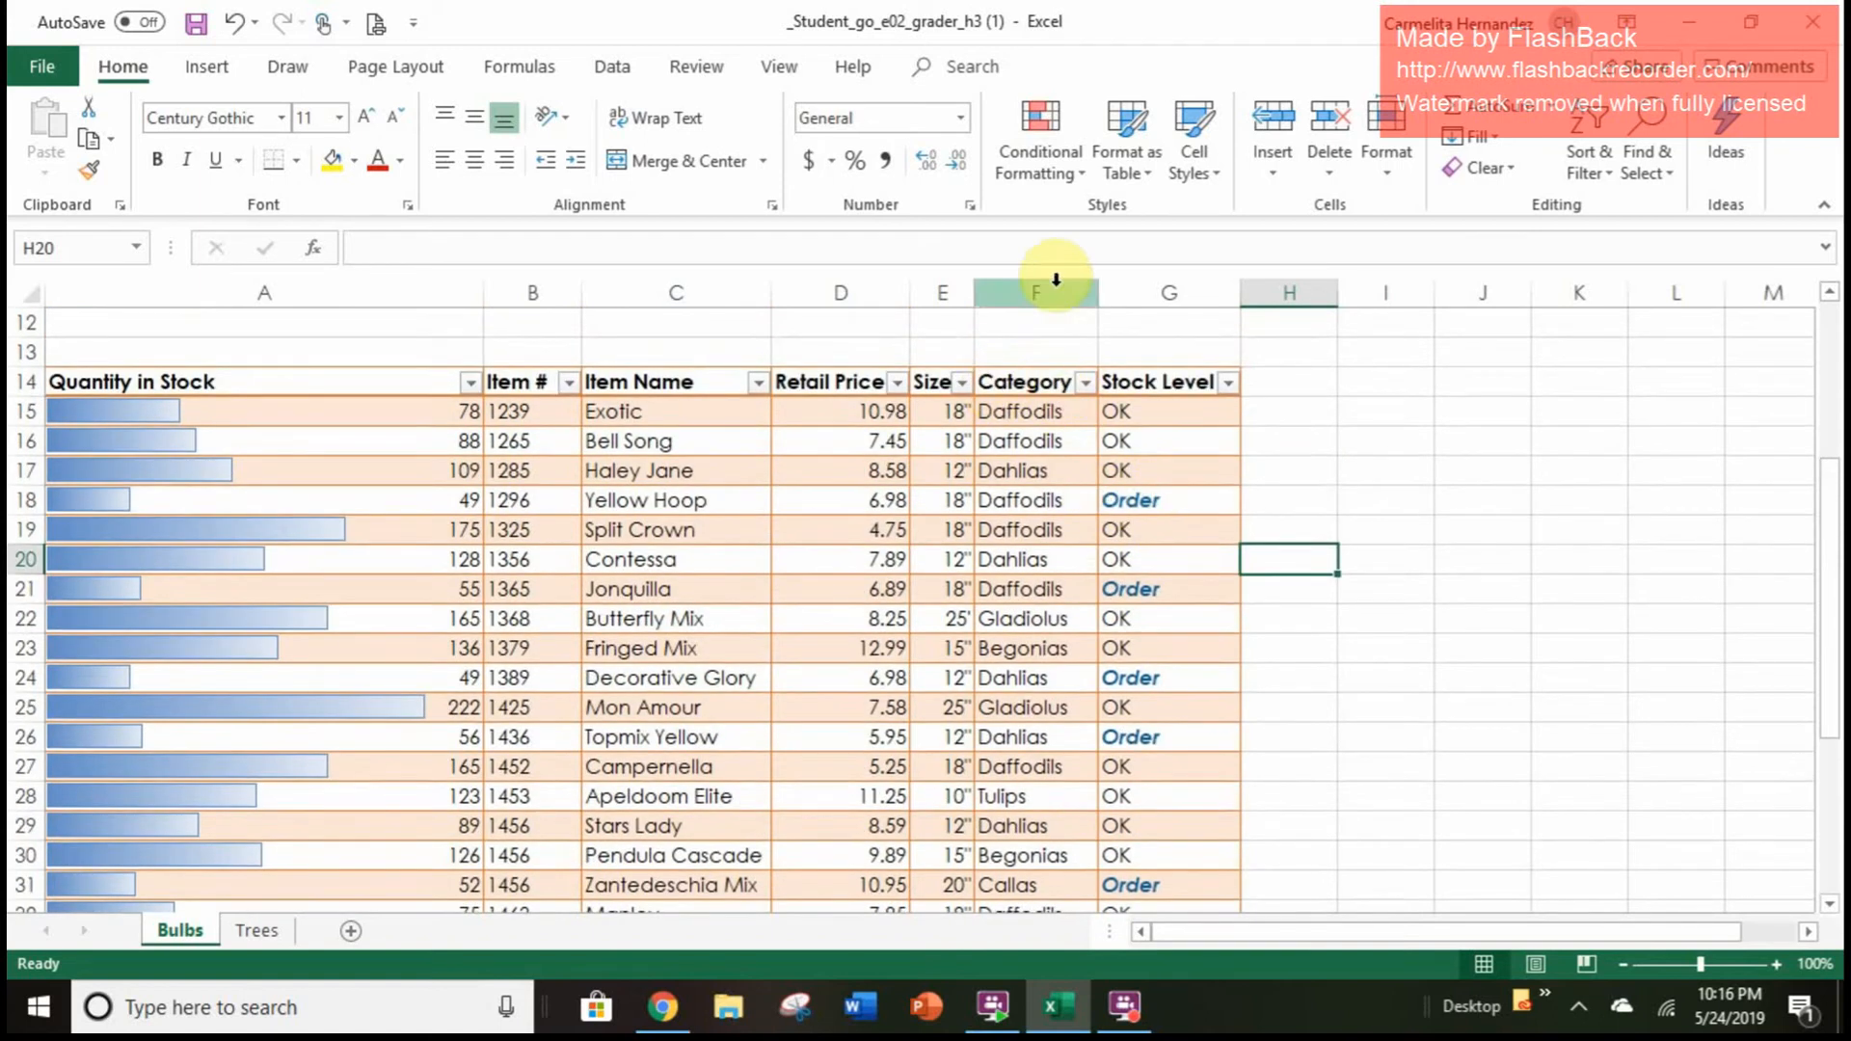
pyautogui.click(1086, 385)
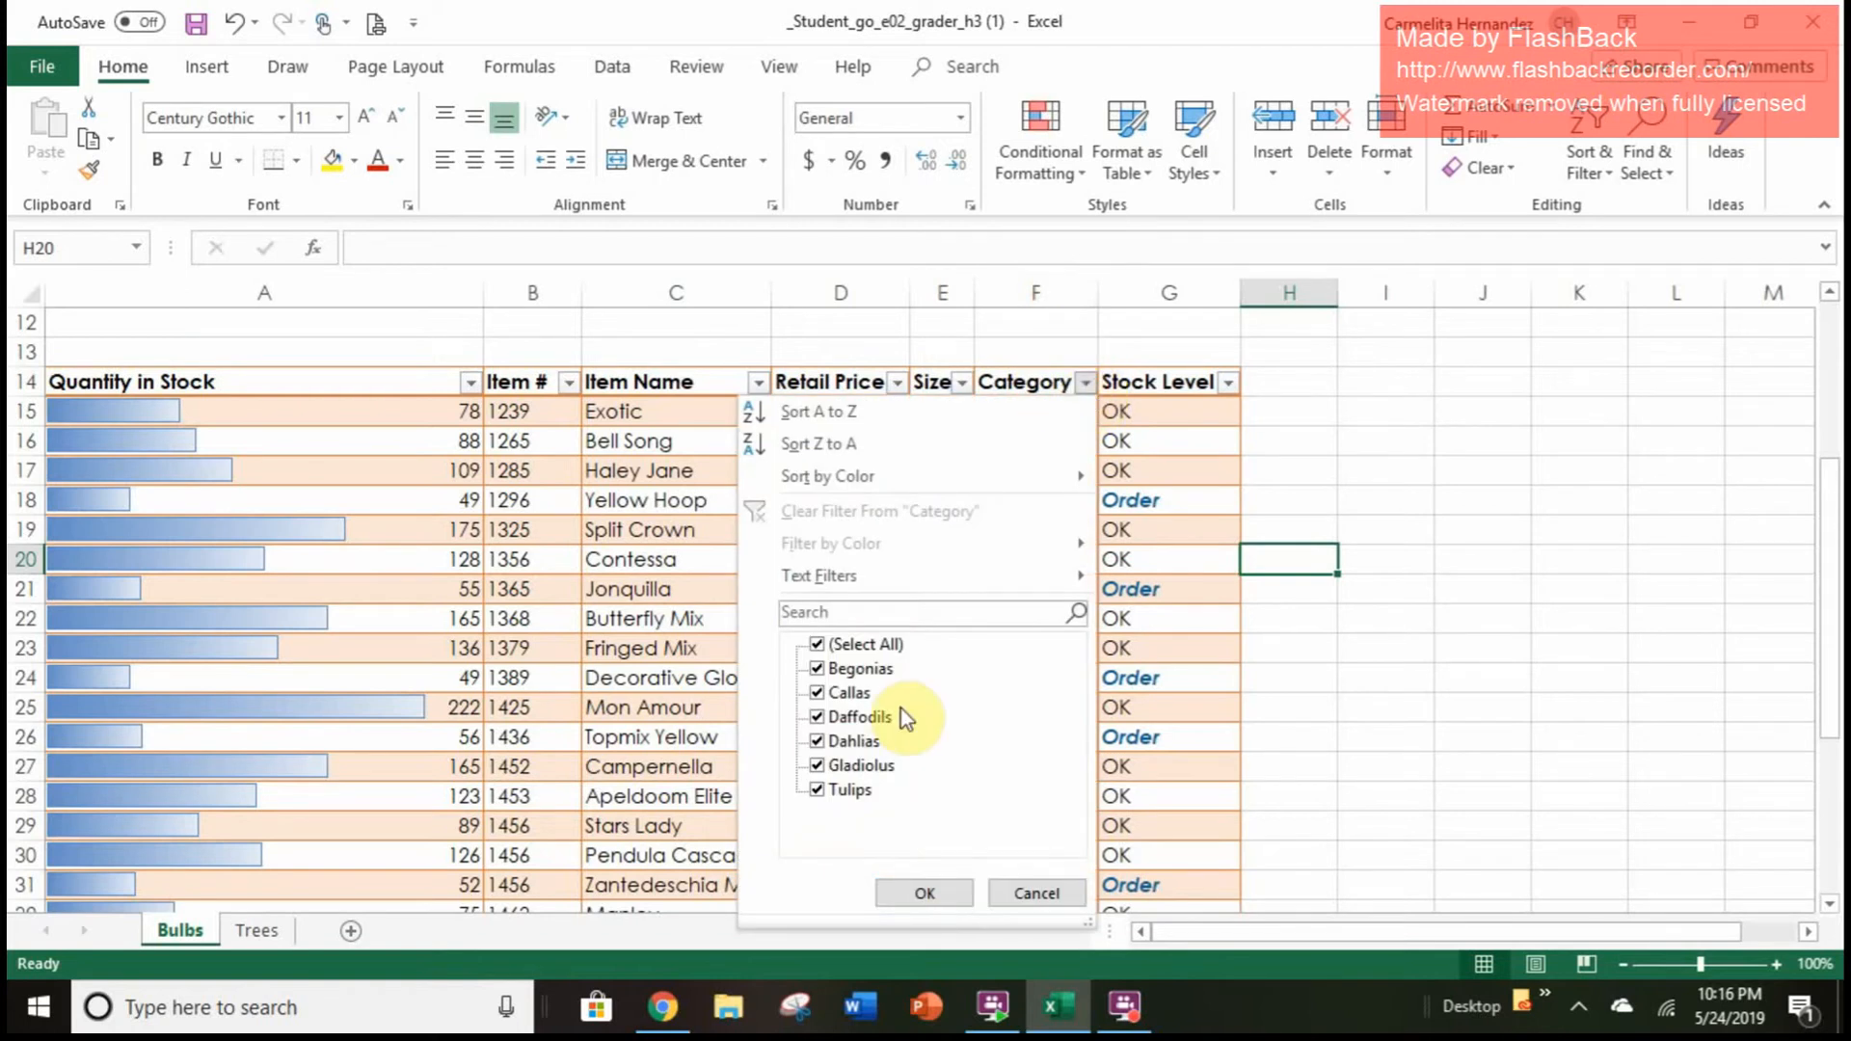
pyautogui.click(818, 646)
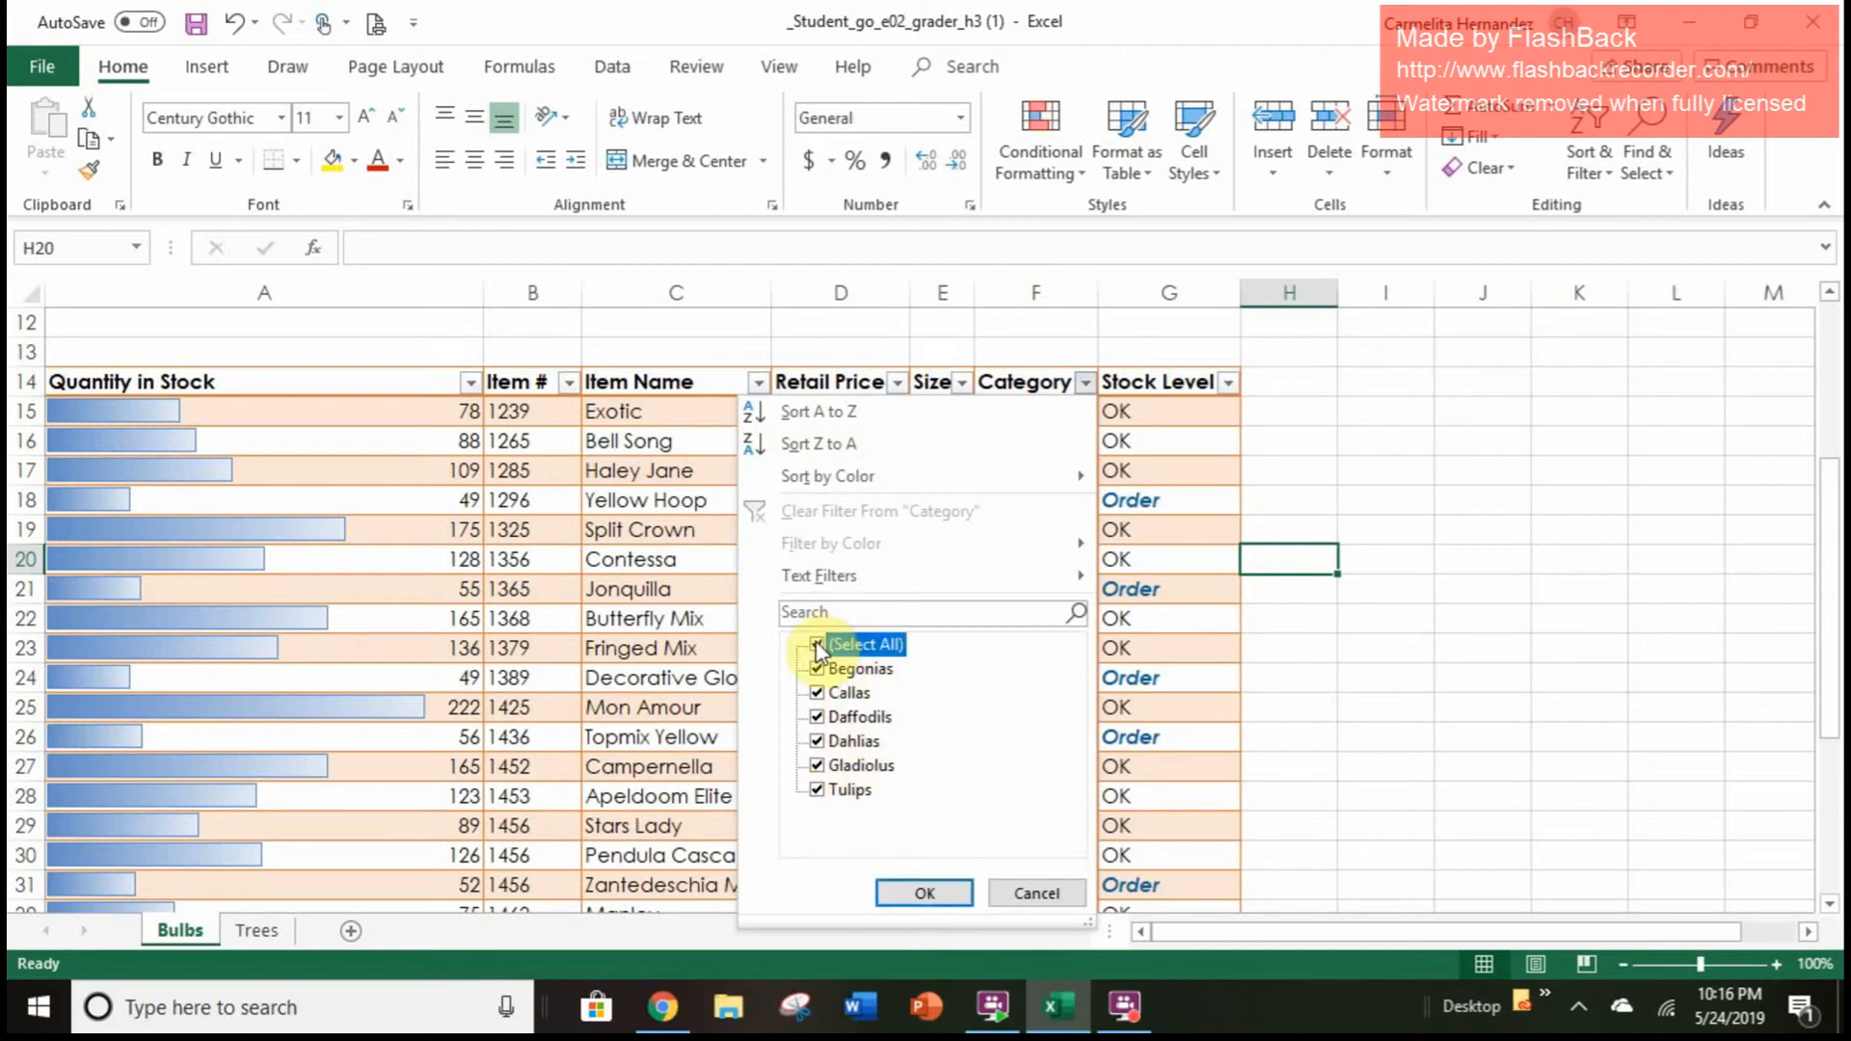
pyautogui.click(818, 646)
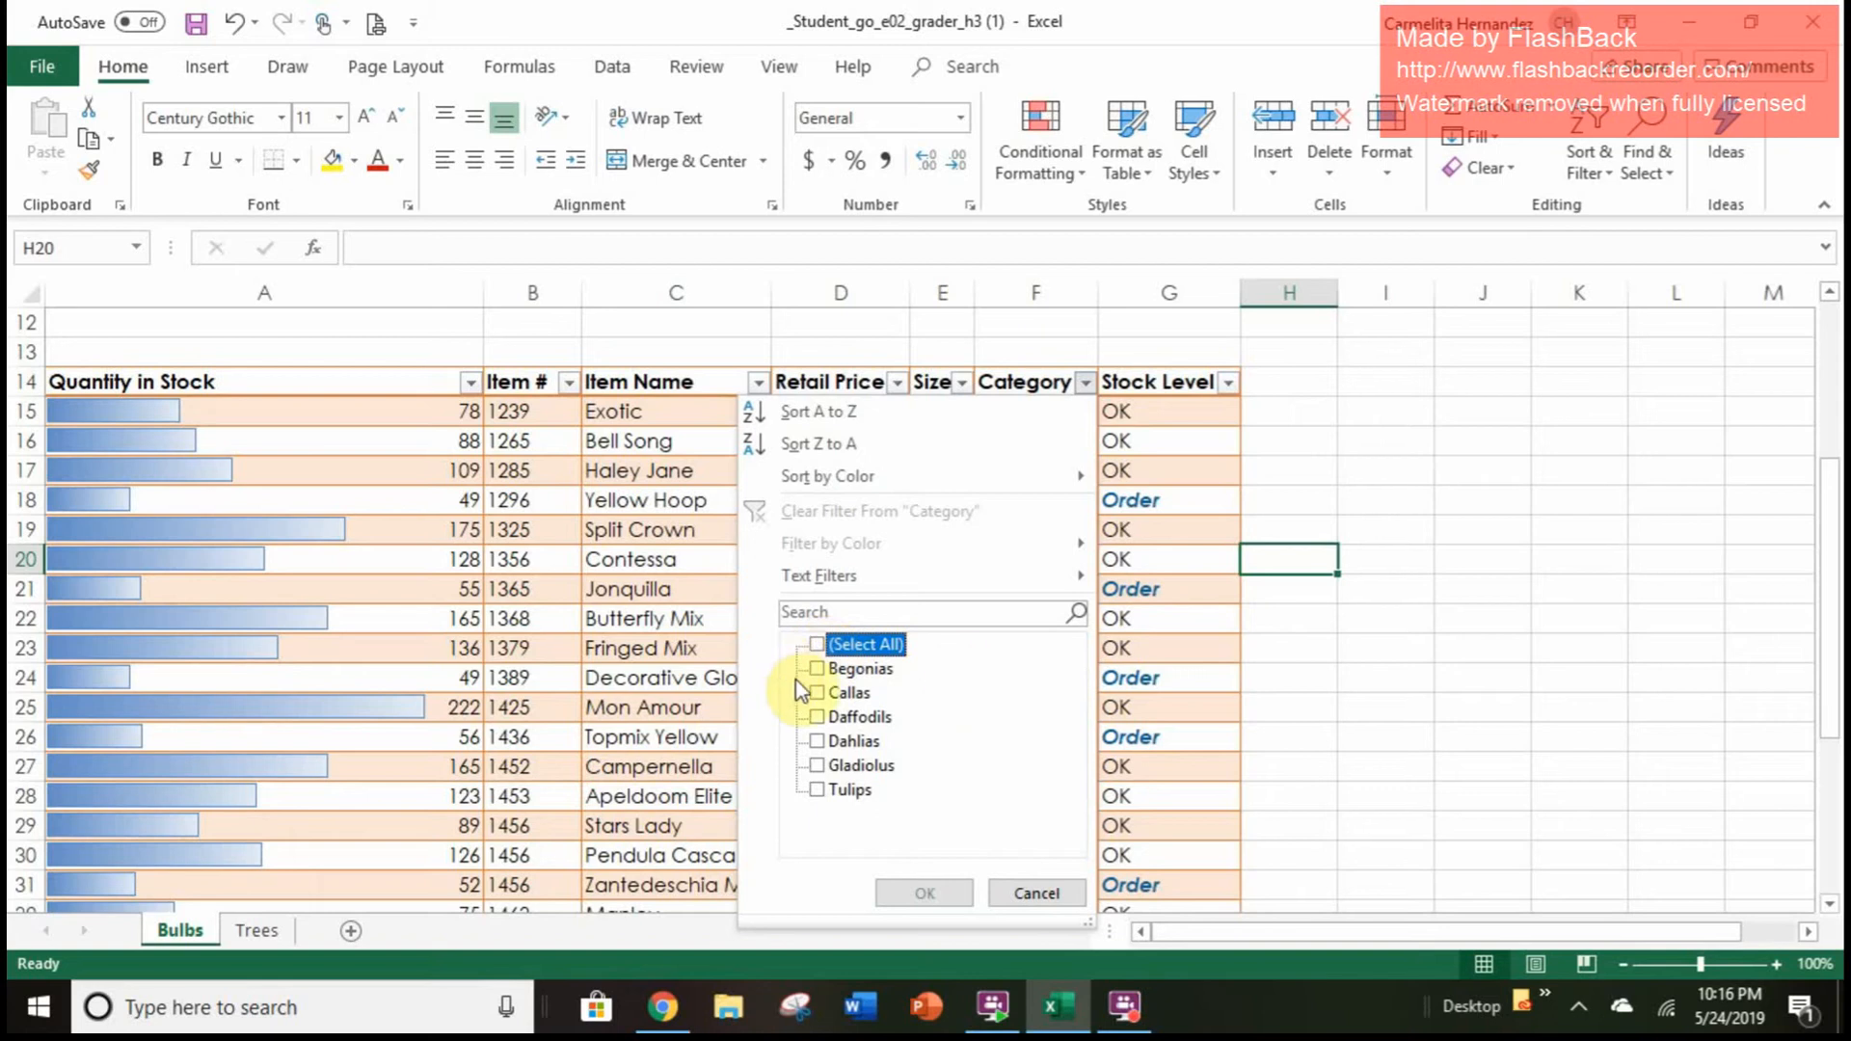
pyautogui.click(819, 791)
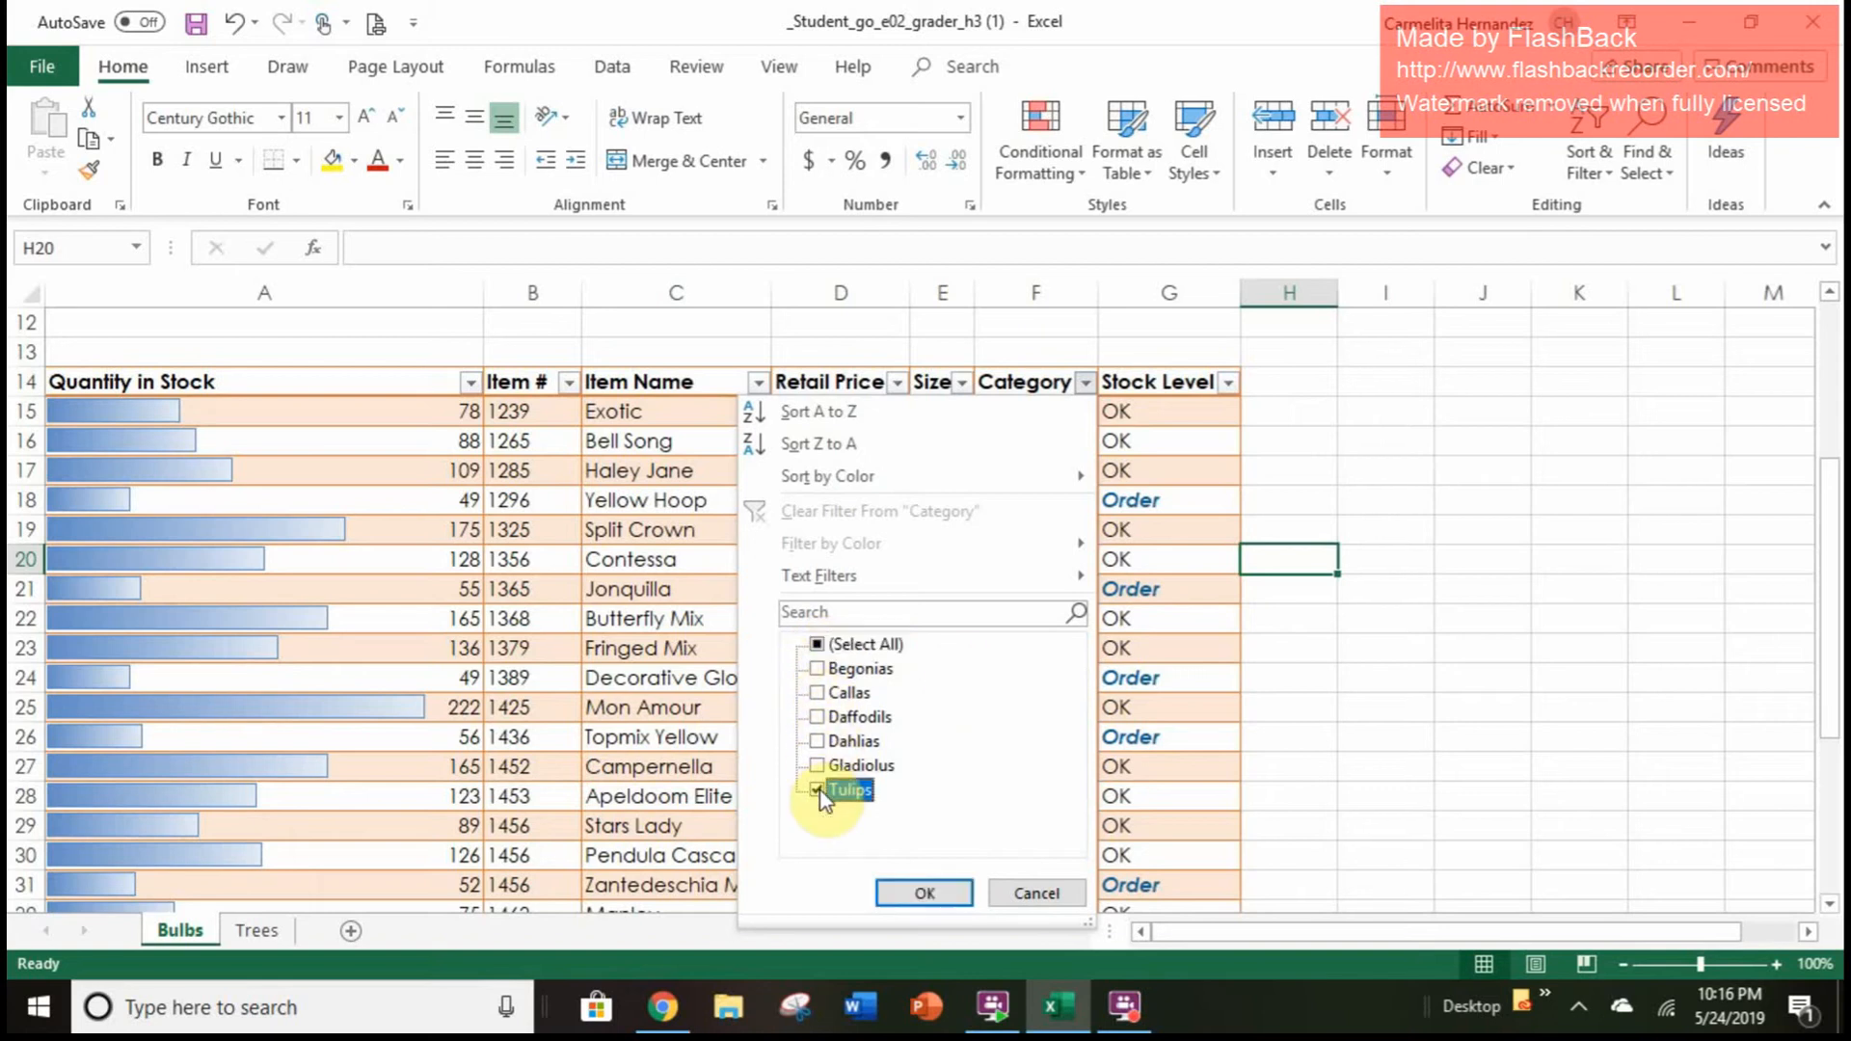
pyautogui.click(924, 892)
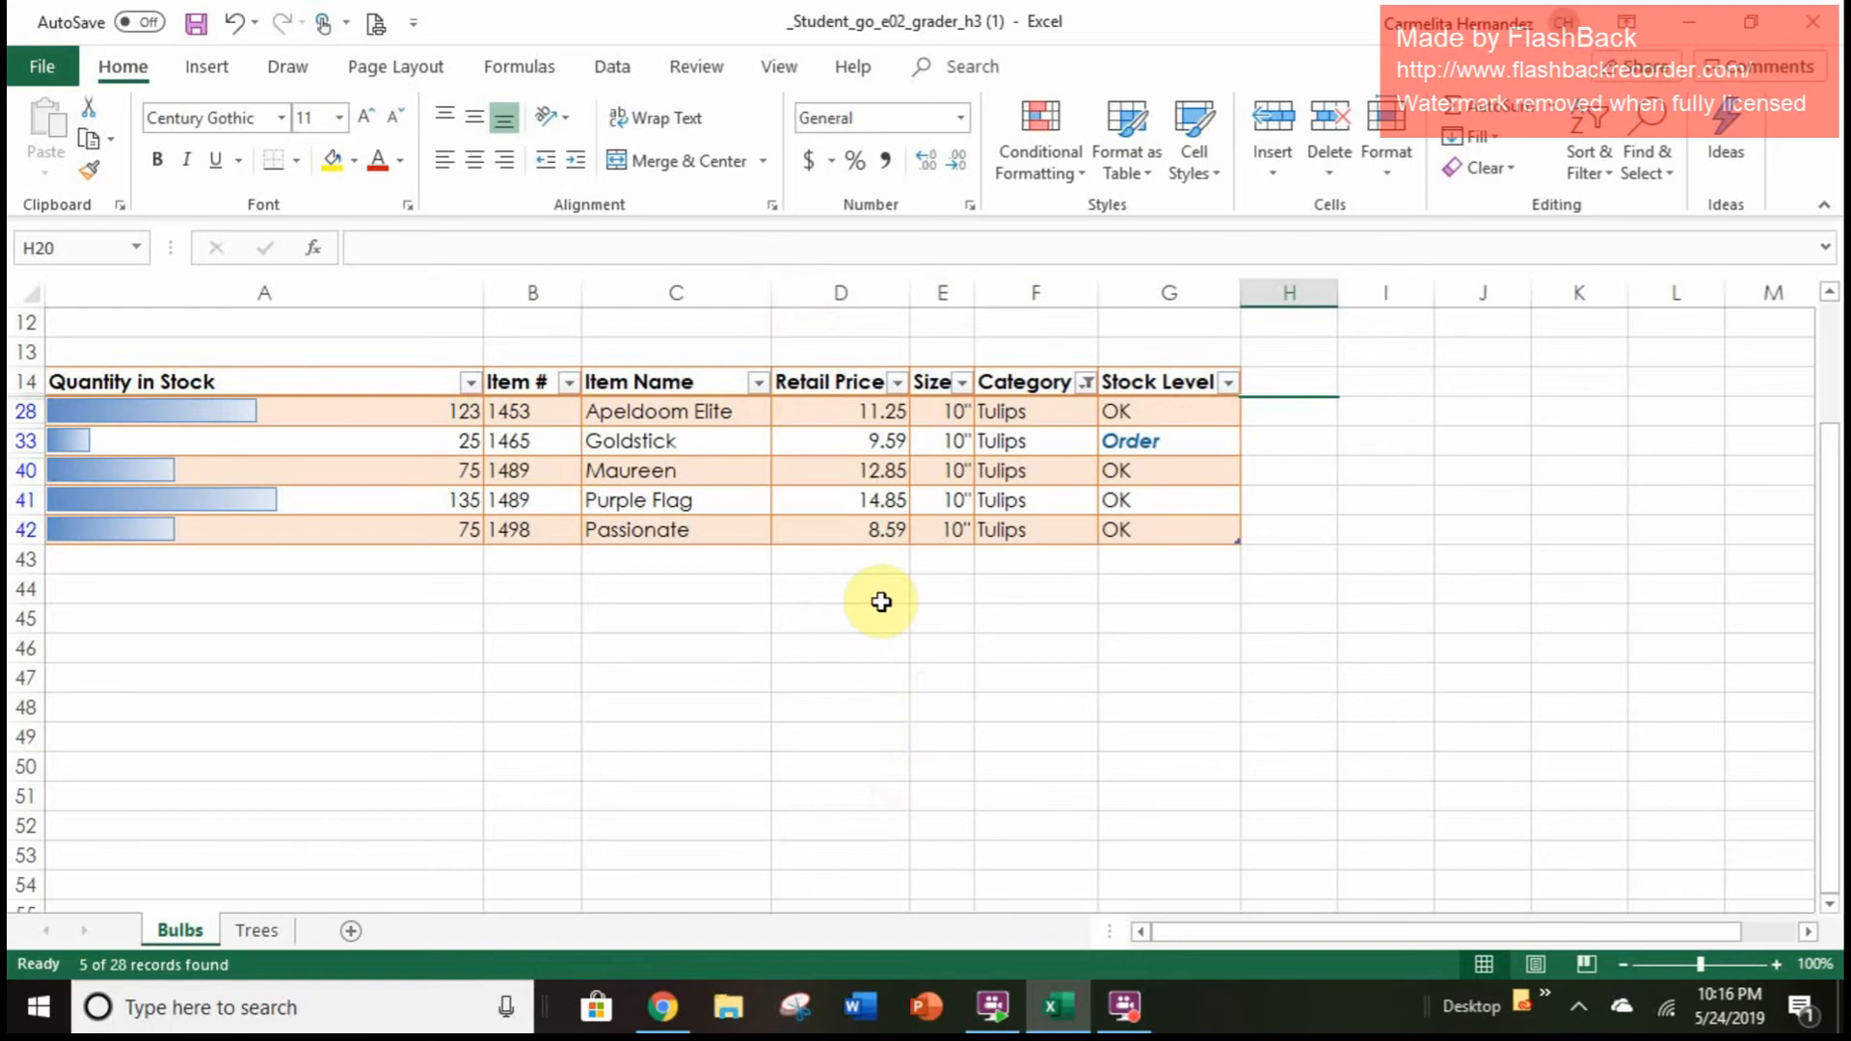
pyautogui.scroll(-1, 881, 602)
pyautogui.scroll(2, 882, 602)
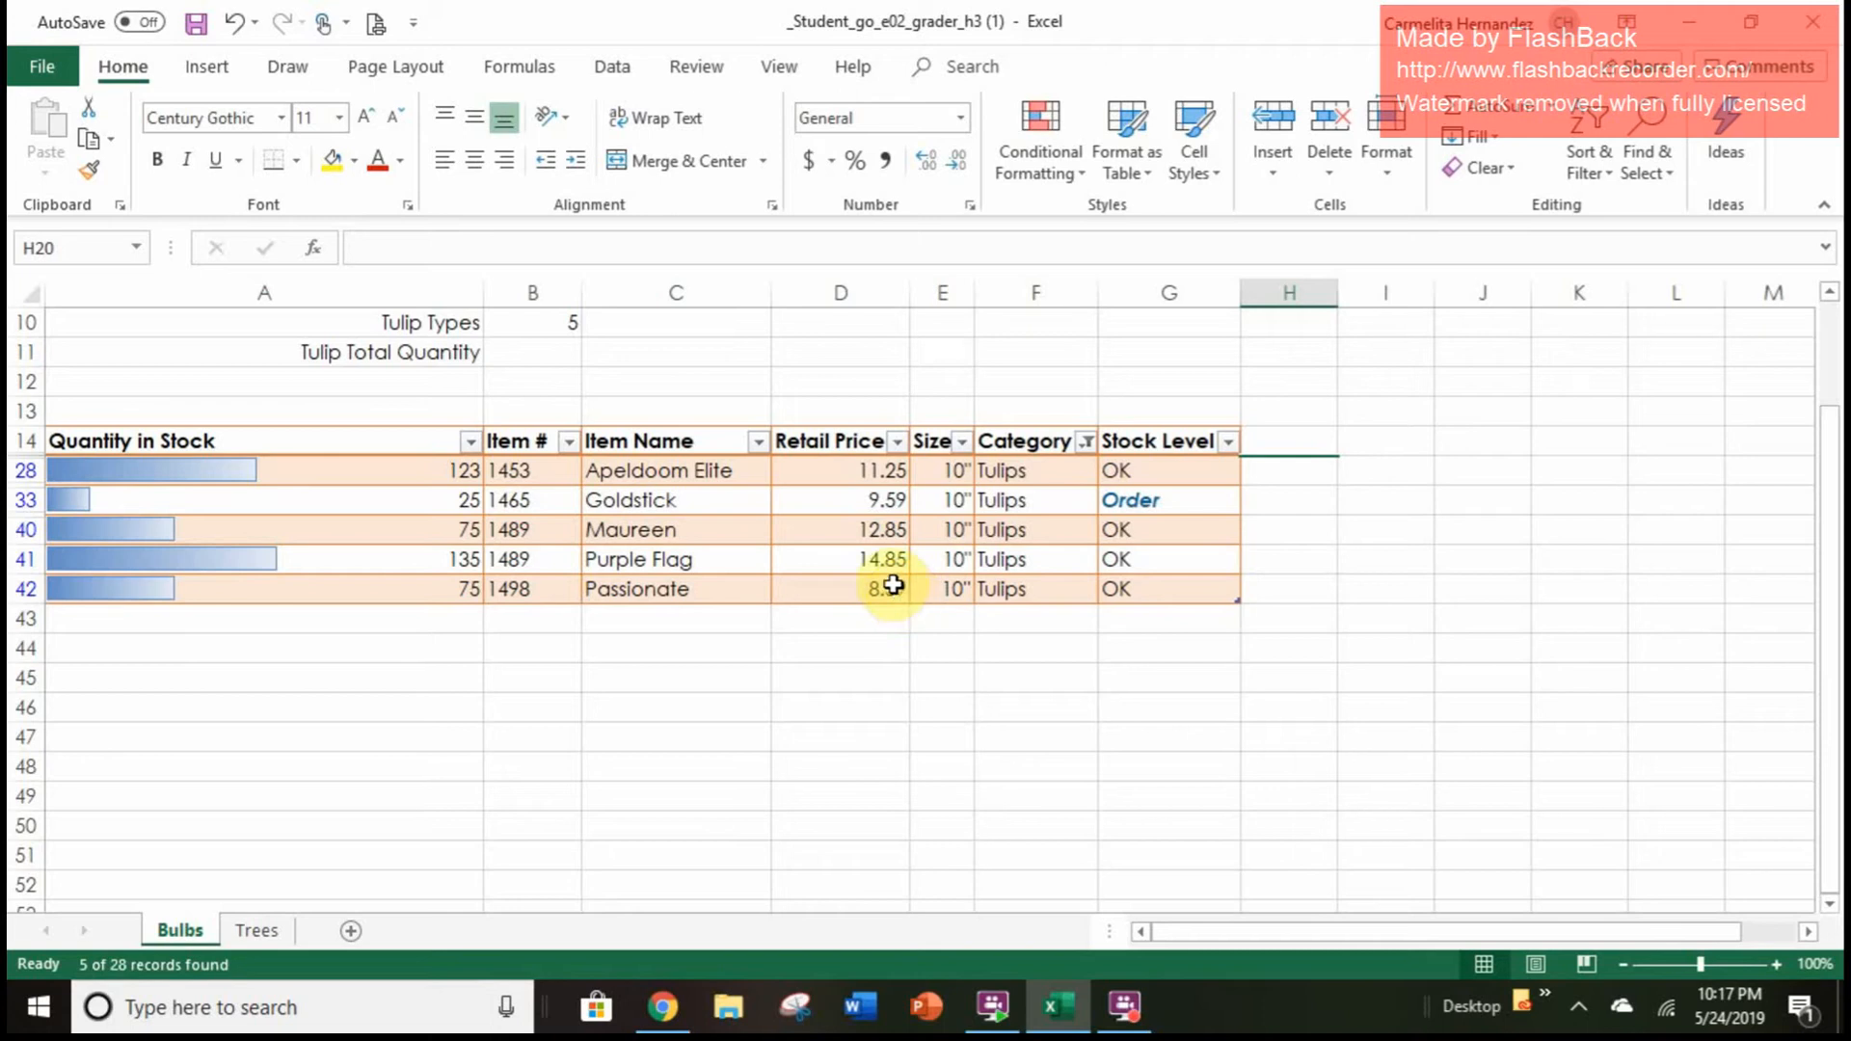
# Add a total row to the filtered tulips table and set its Quantity in Stock cell to Sum
pyautogui.click(789, 520)
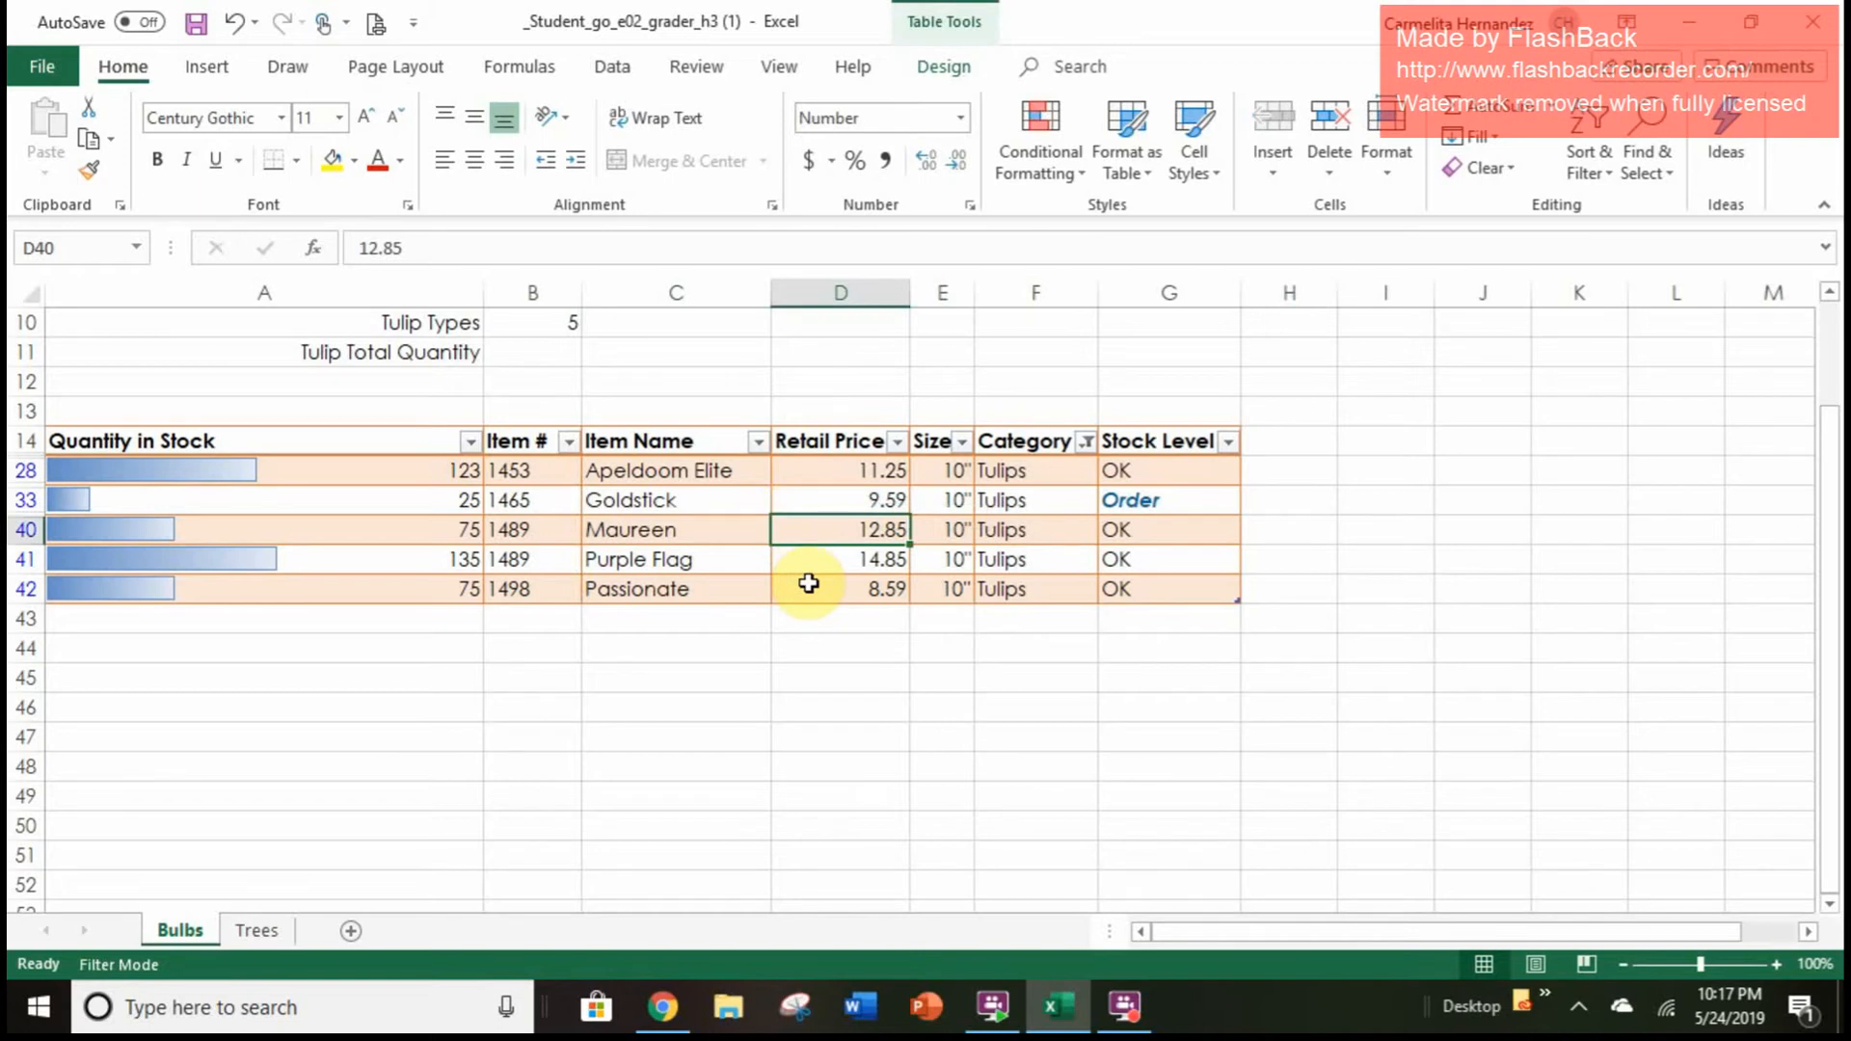
pyautogui.click(931, 79)
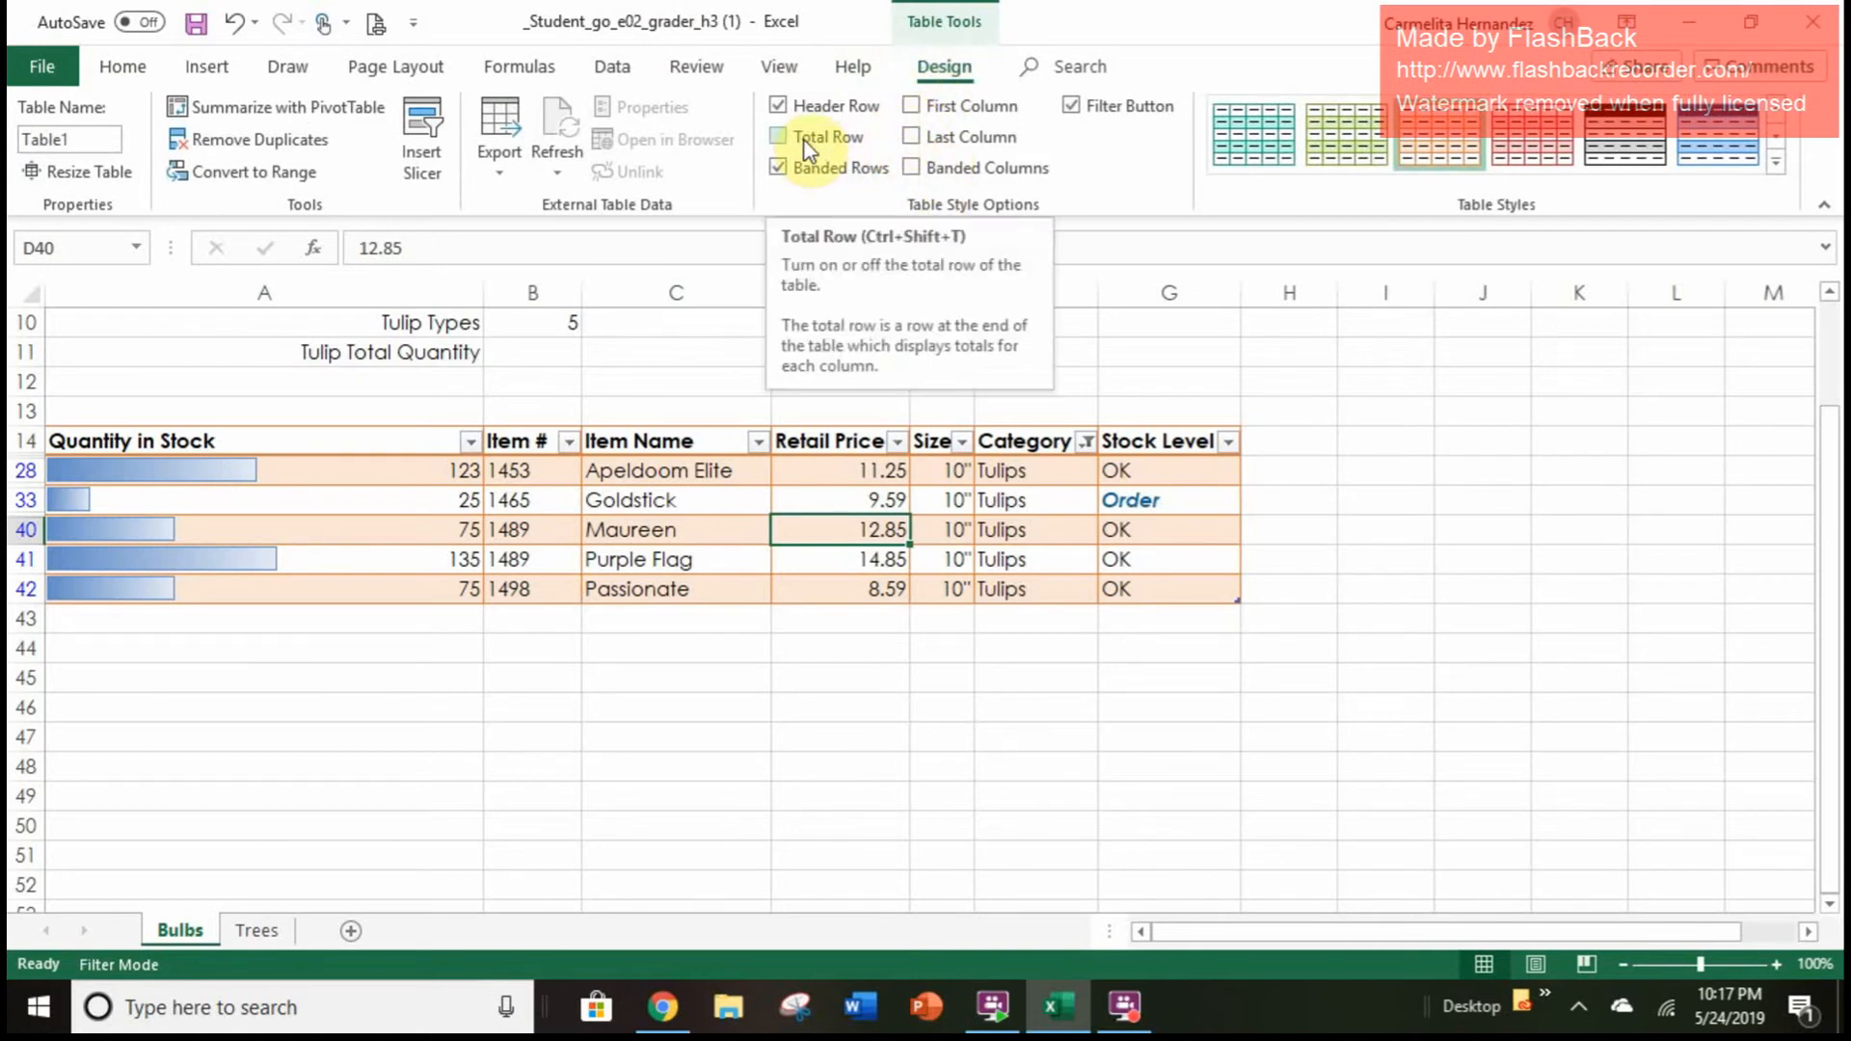
pyautogui.click(777, 138)
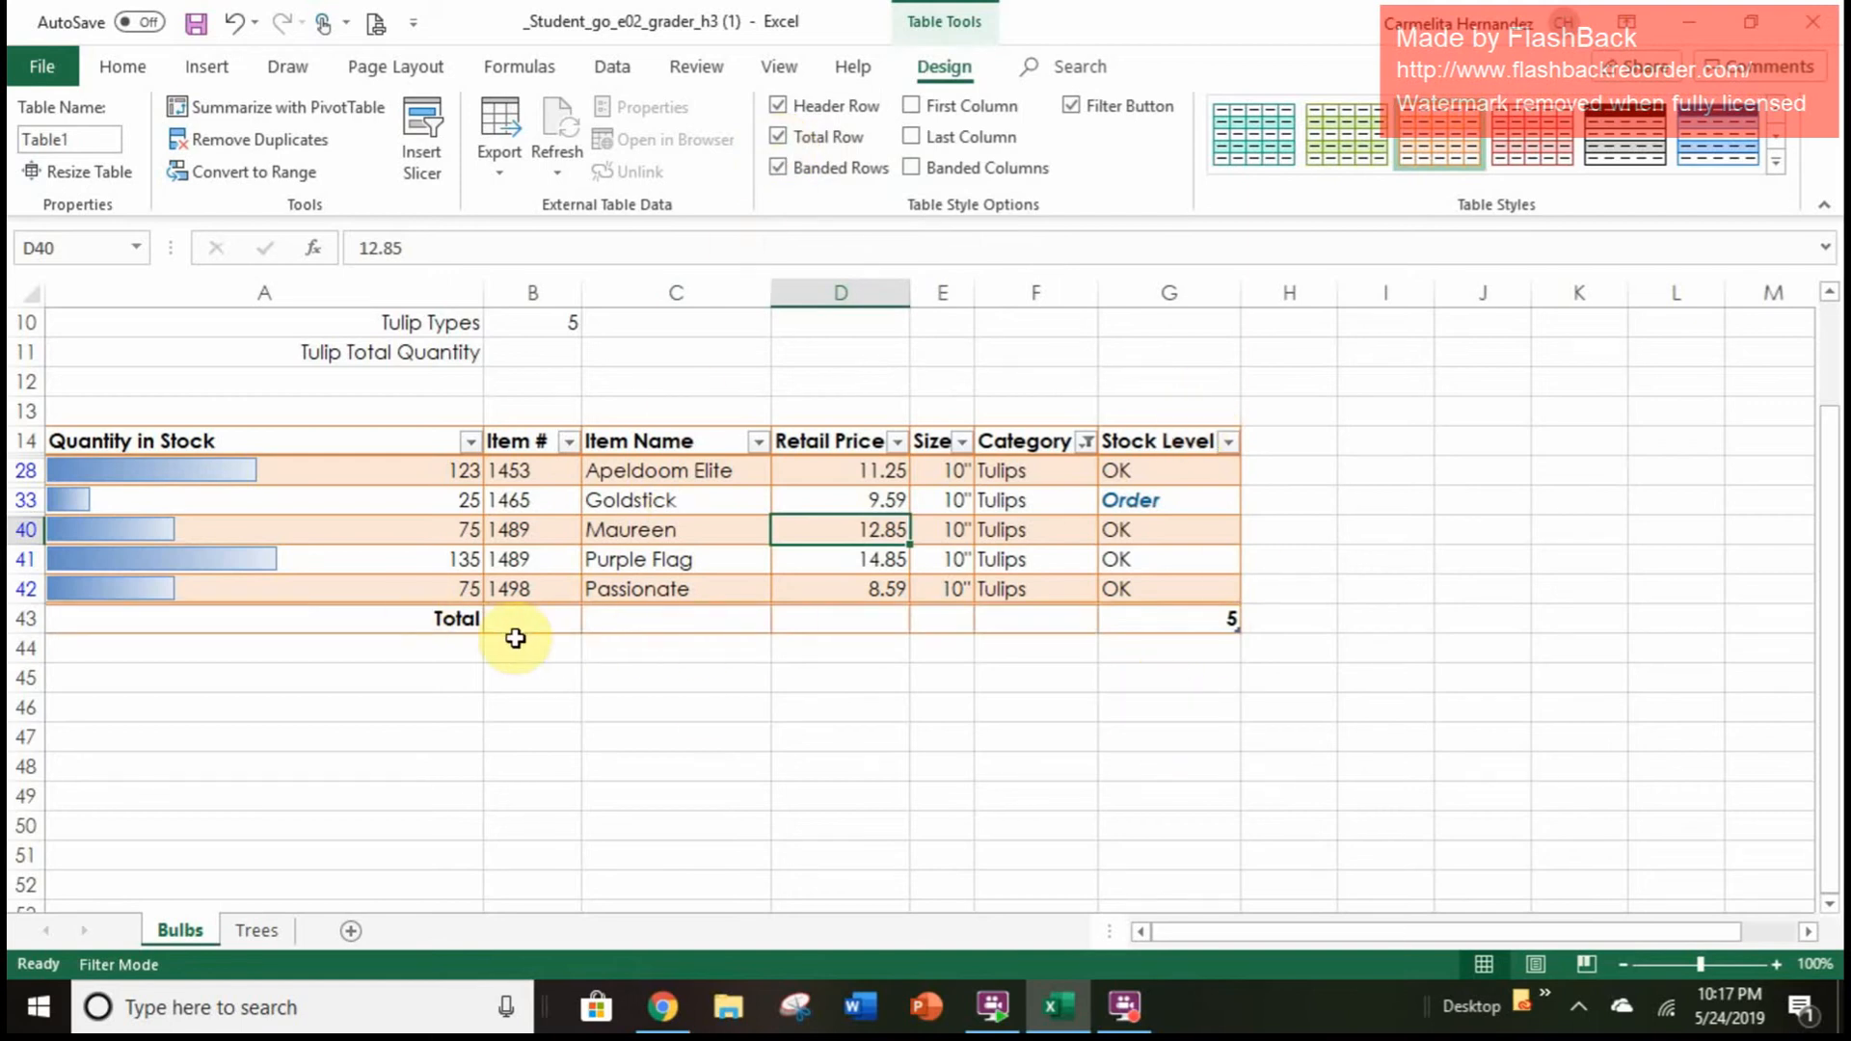
pyautogui.click(473, 618)
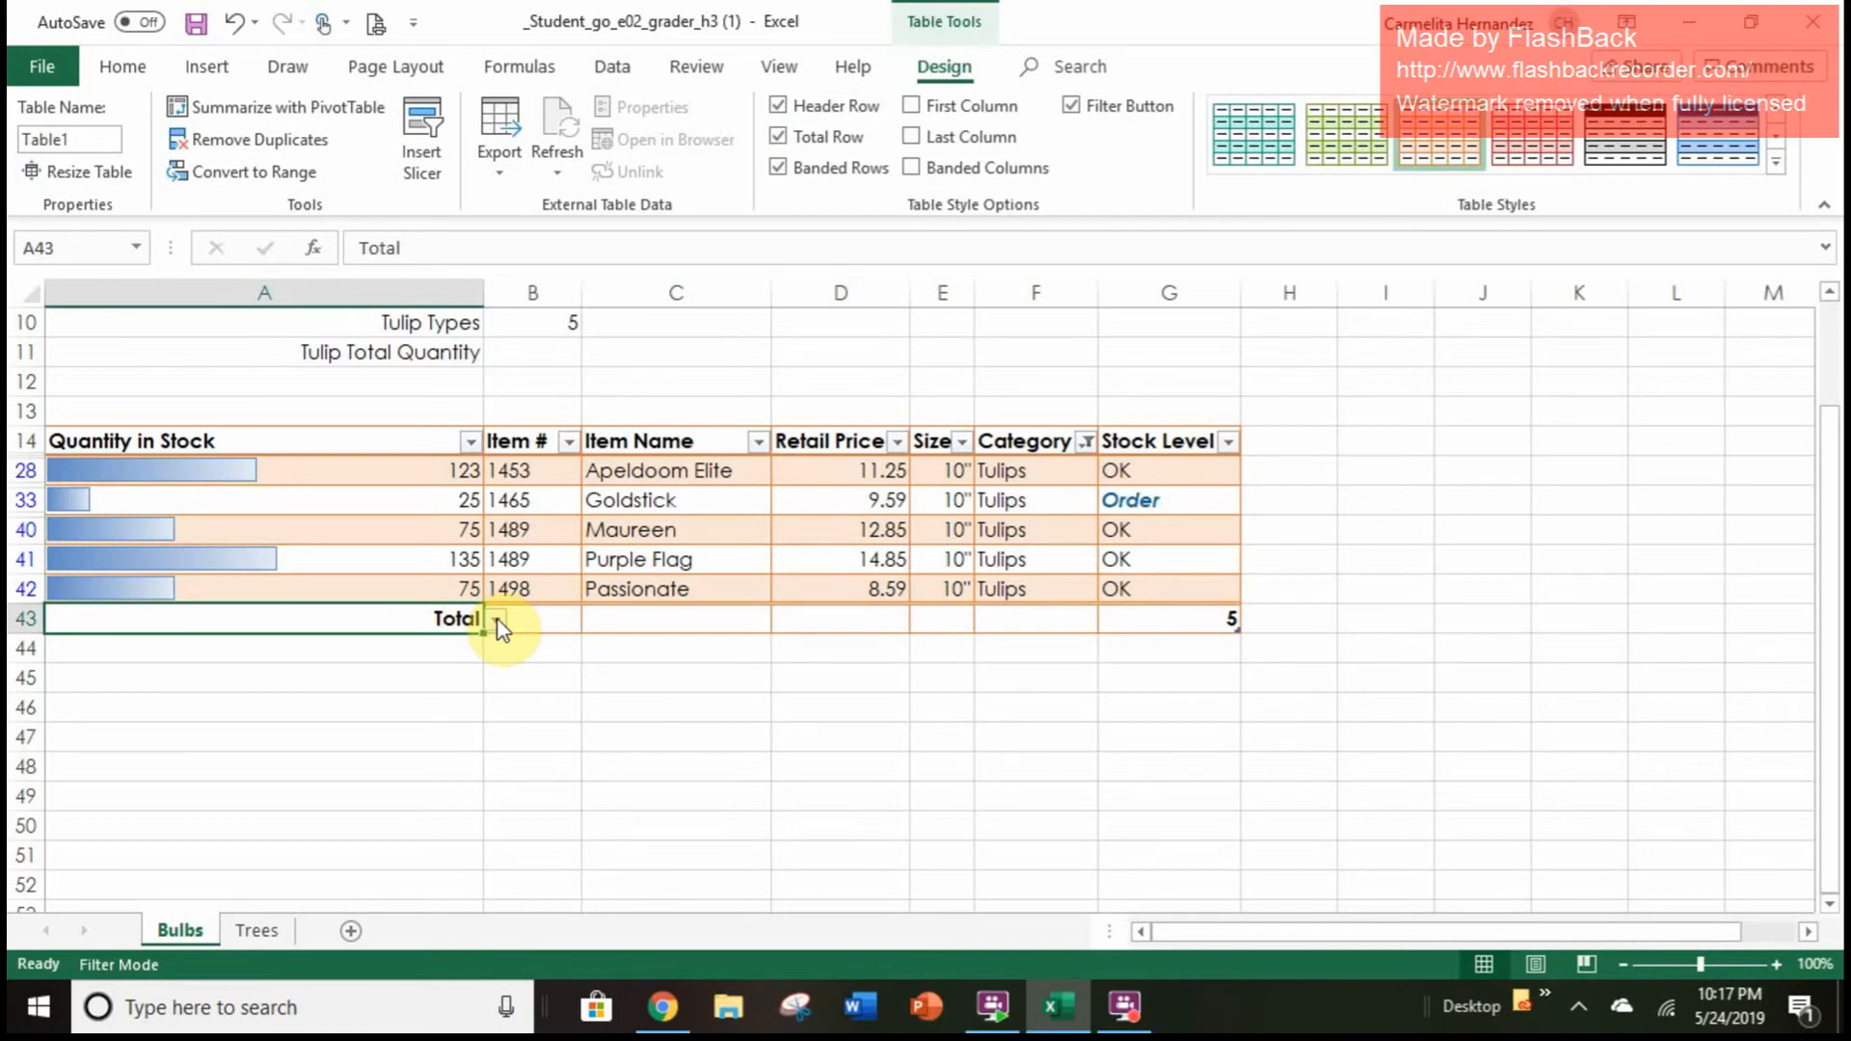
pyautogui.click(497, 622)
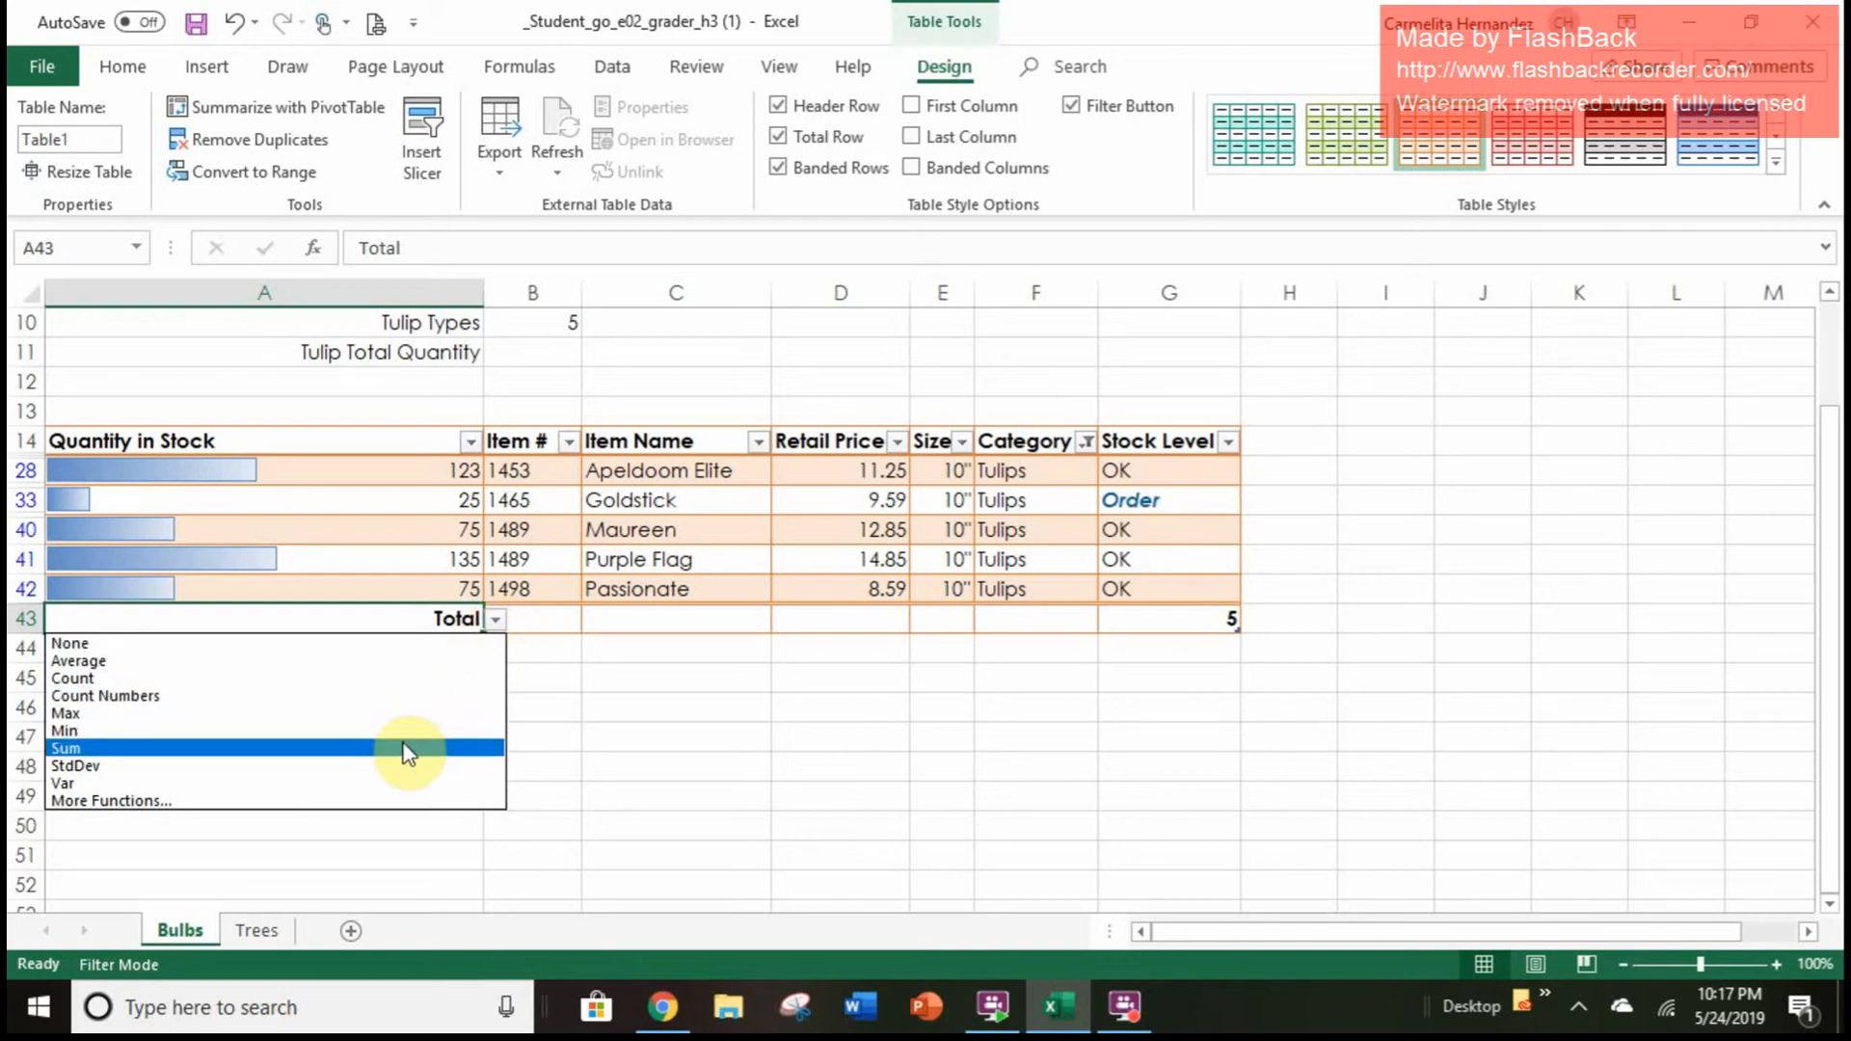
pyautogui.click(405, 751)
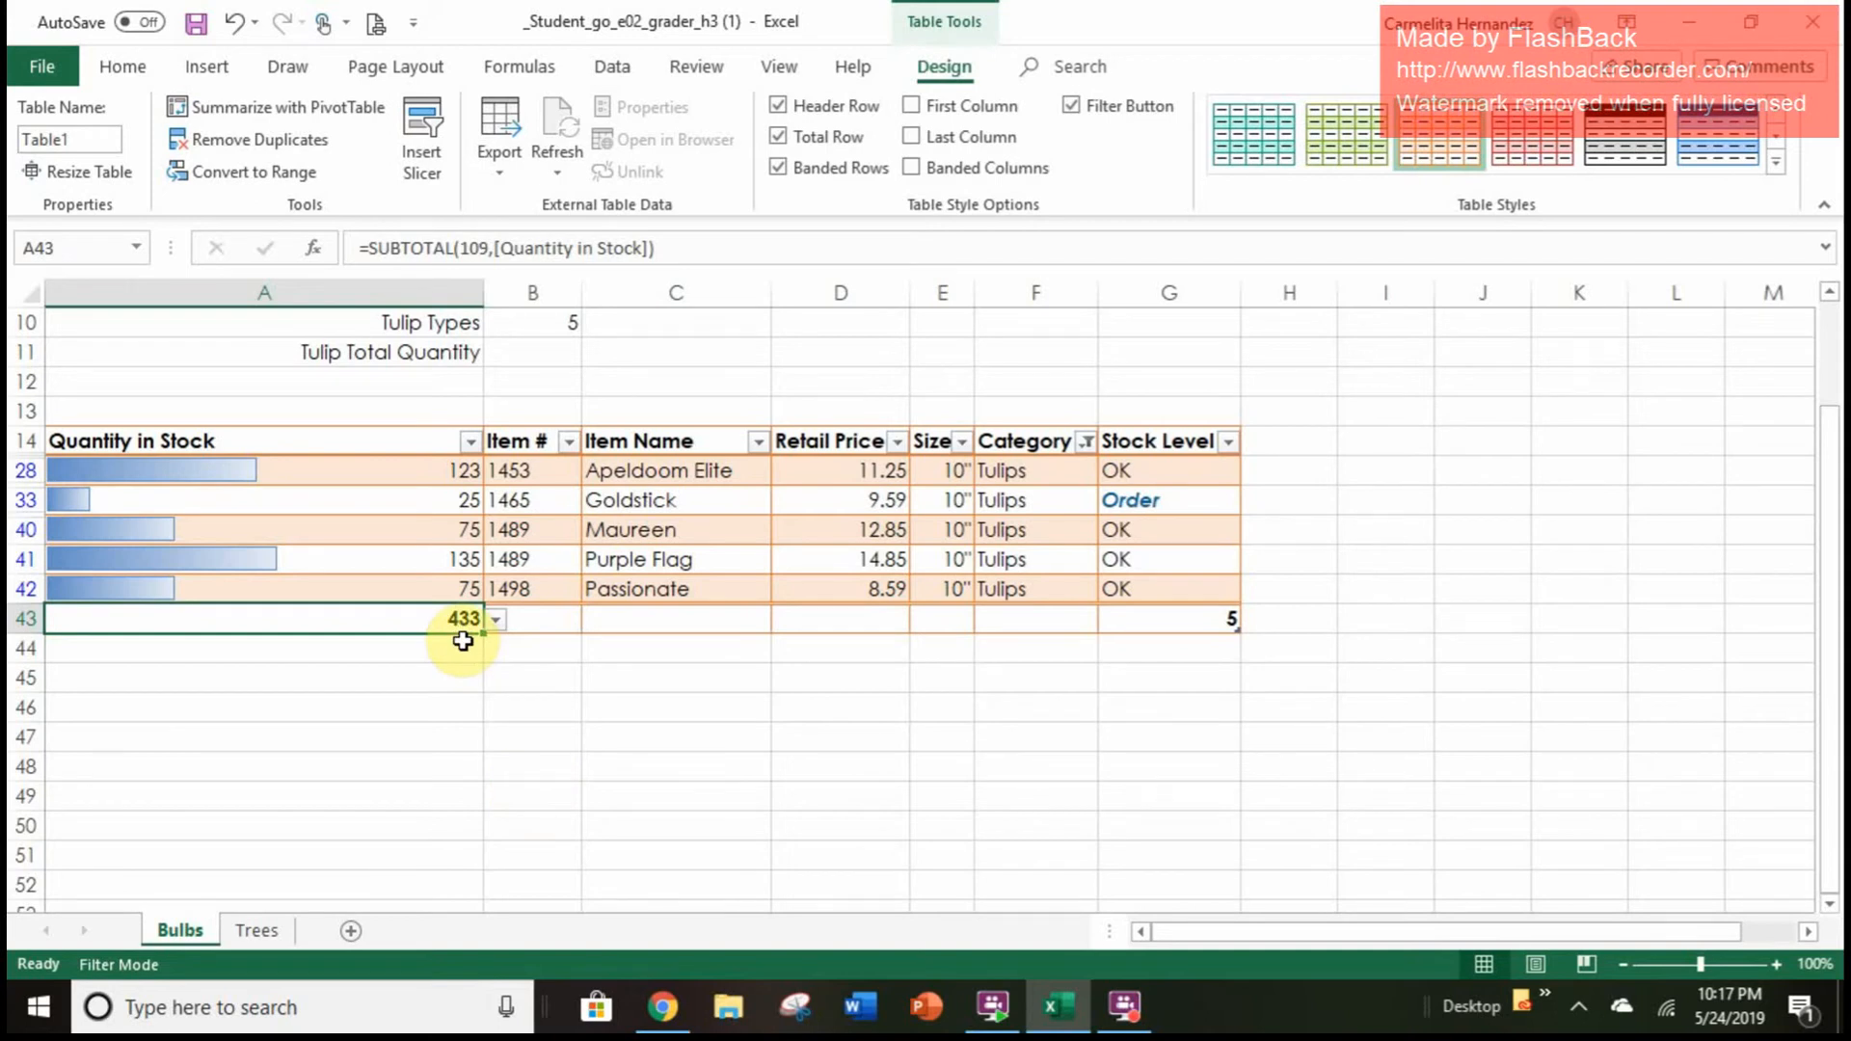
# Enter 433 in cell B11 as the Tulip Total Quantity
pyautogui.scroll(1, 463, 641)
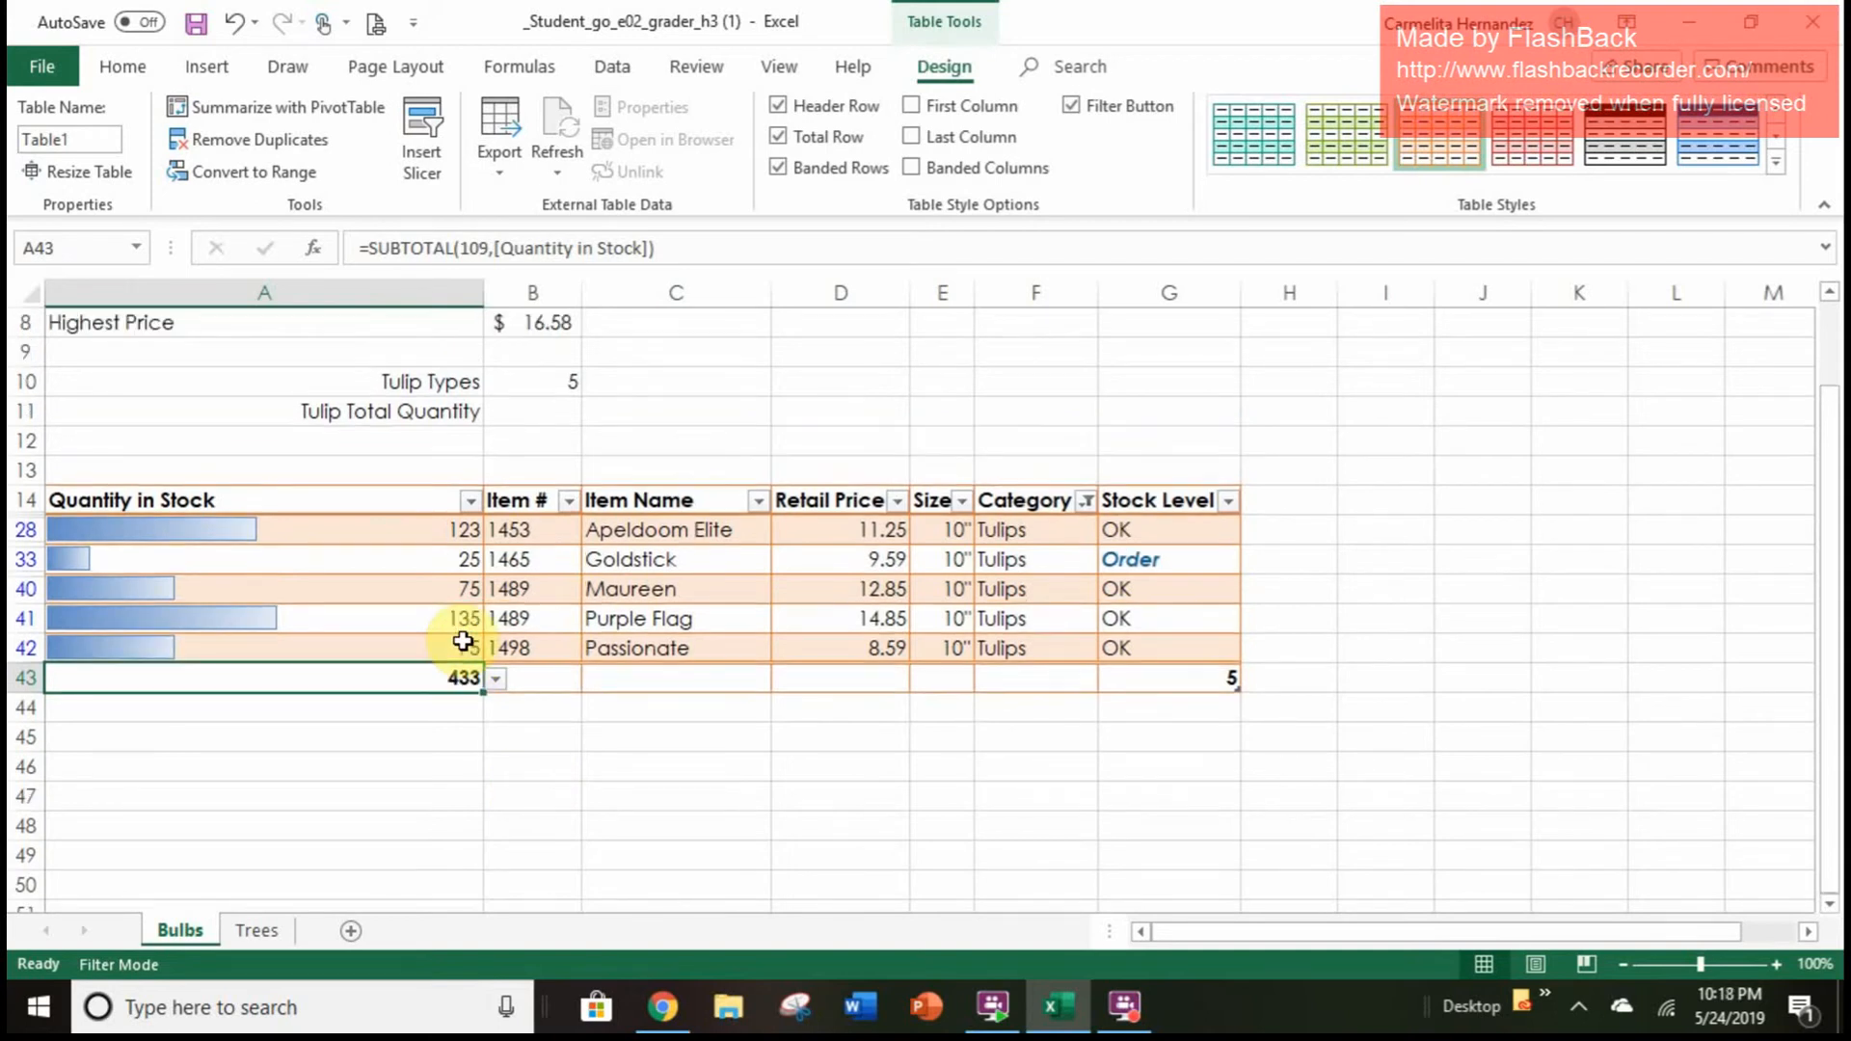
pyautogui.click(532, 416)
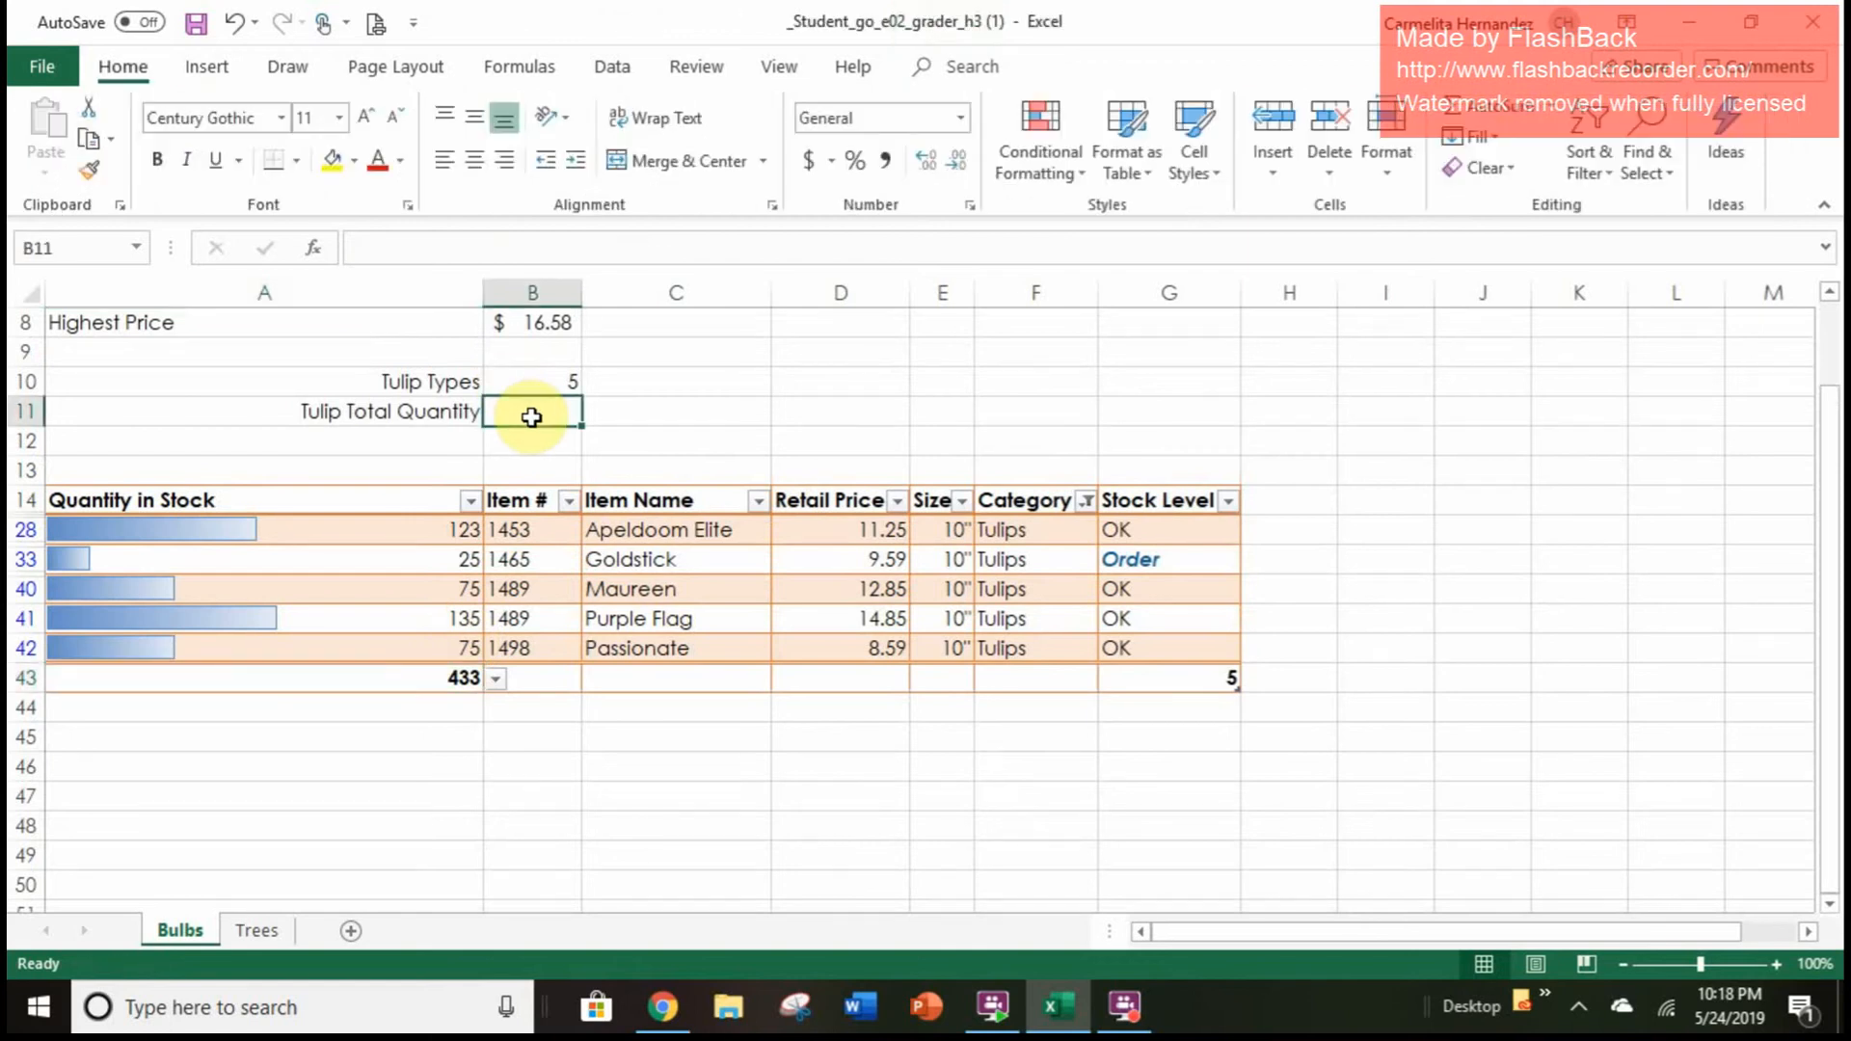
pyautogui.write('433')
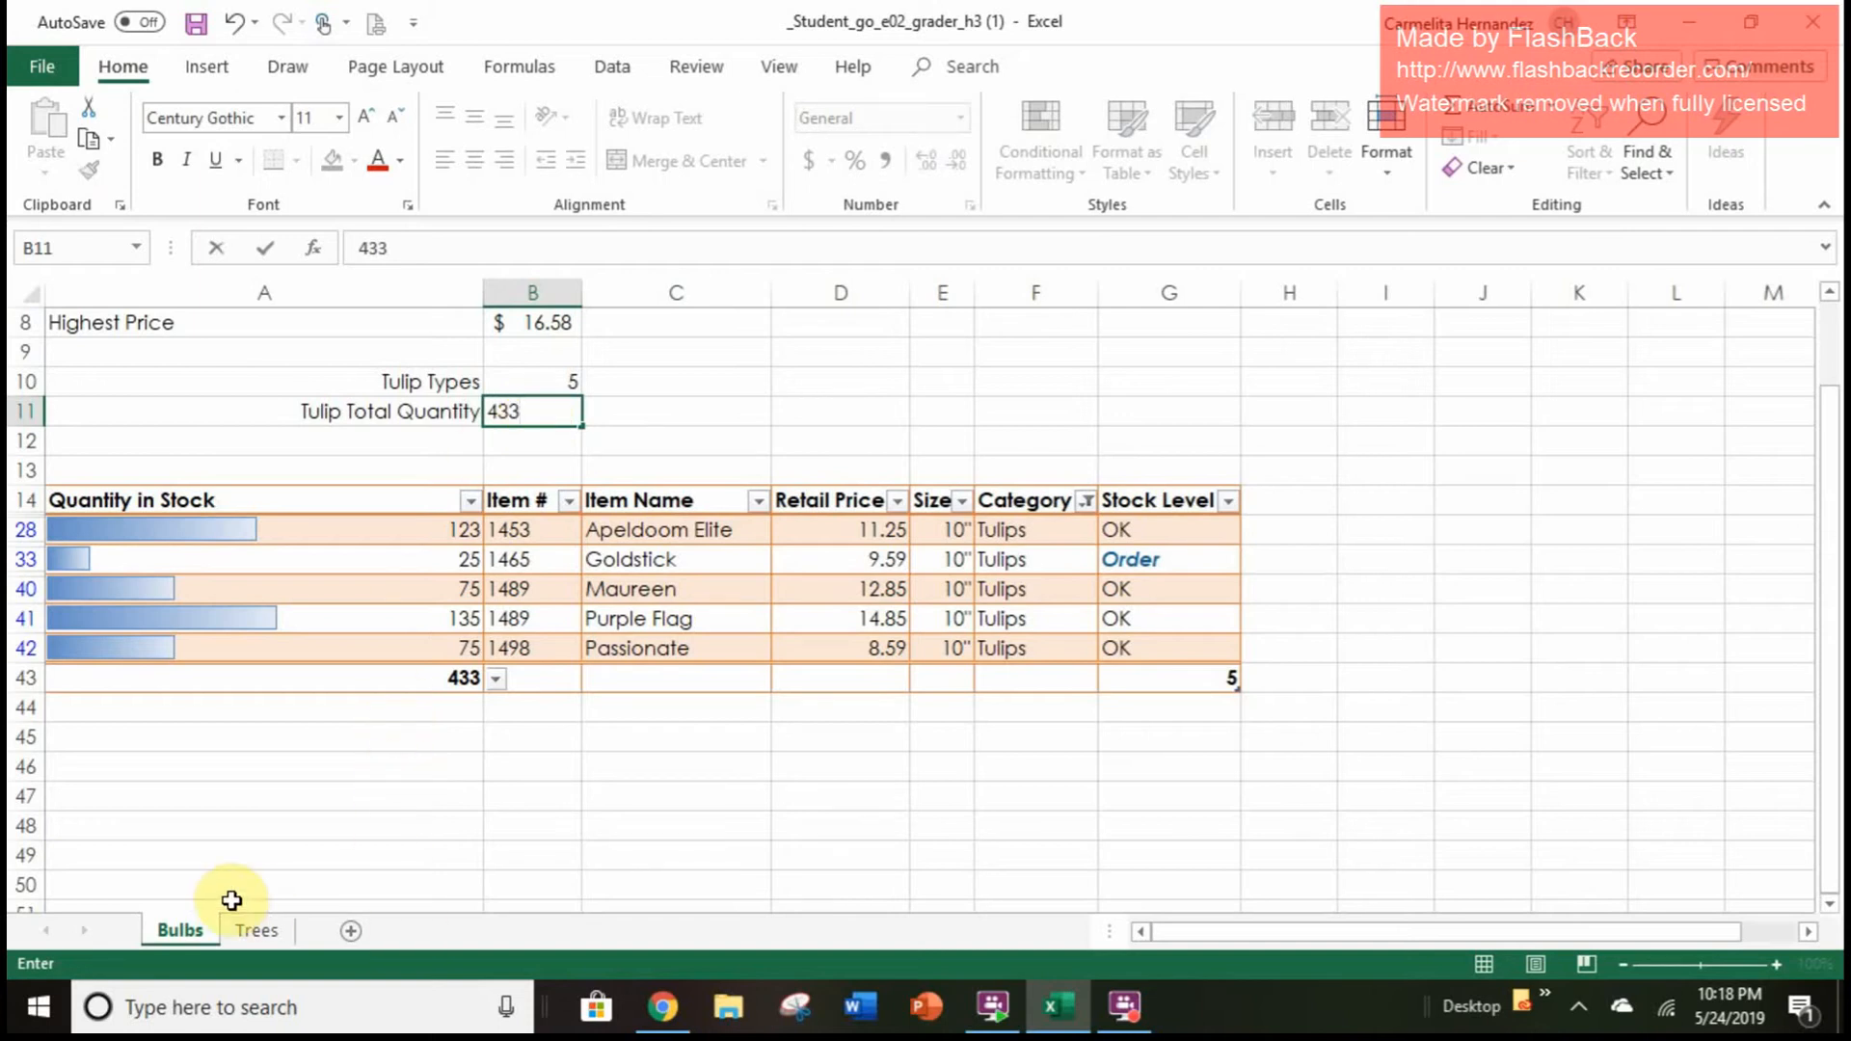
pyautogui.click(304, 814)
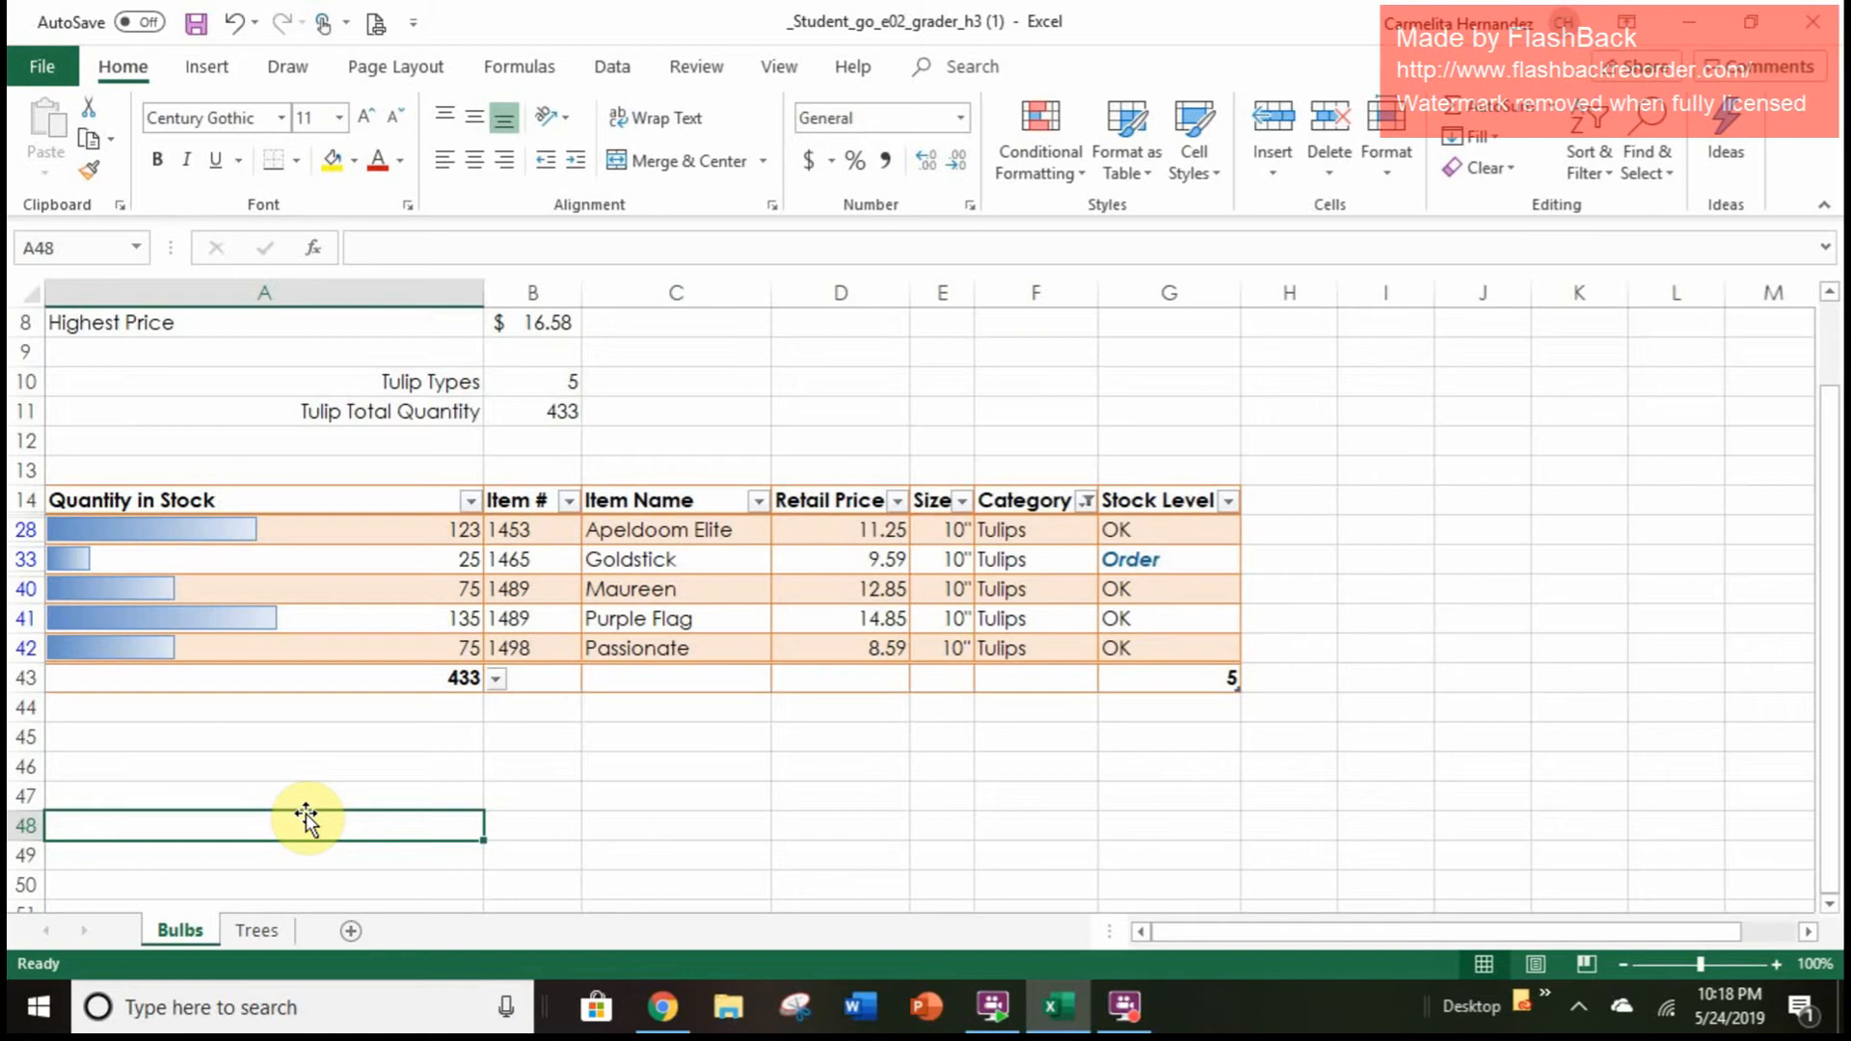
# Clear the filter from the Category column and remove the total row from the bulbs table
pyautogui.click(1093, 509)
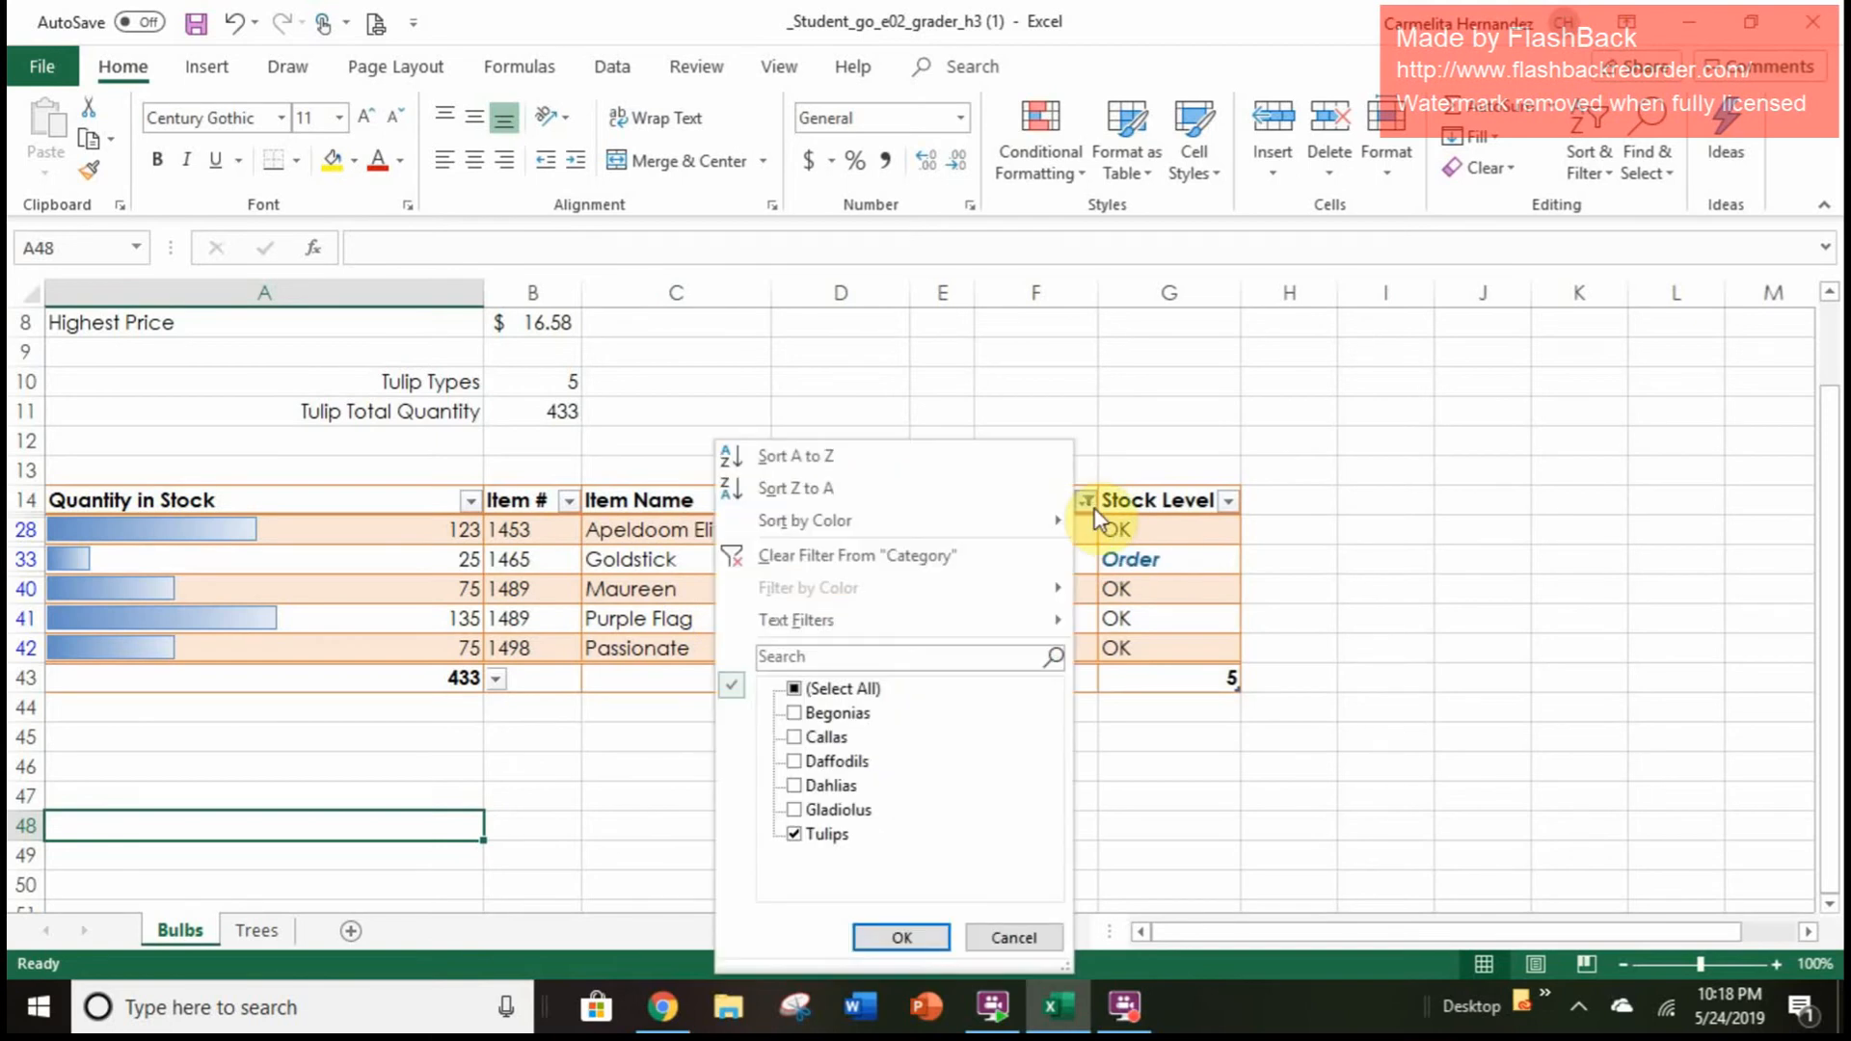
pyautogui.click(870, 563)
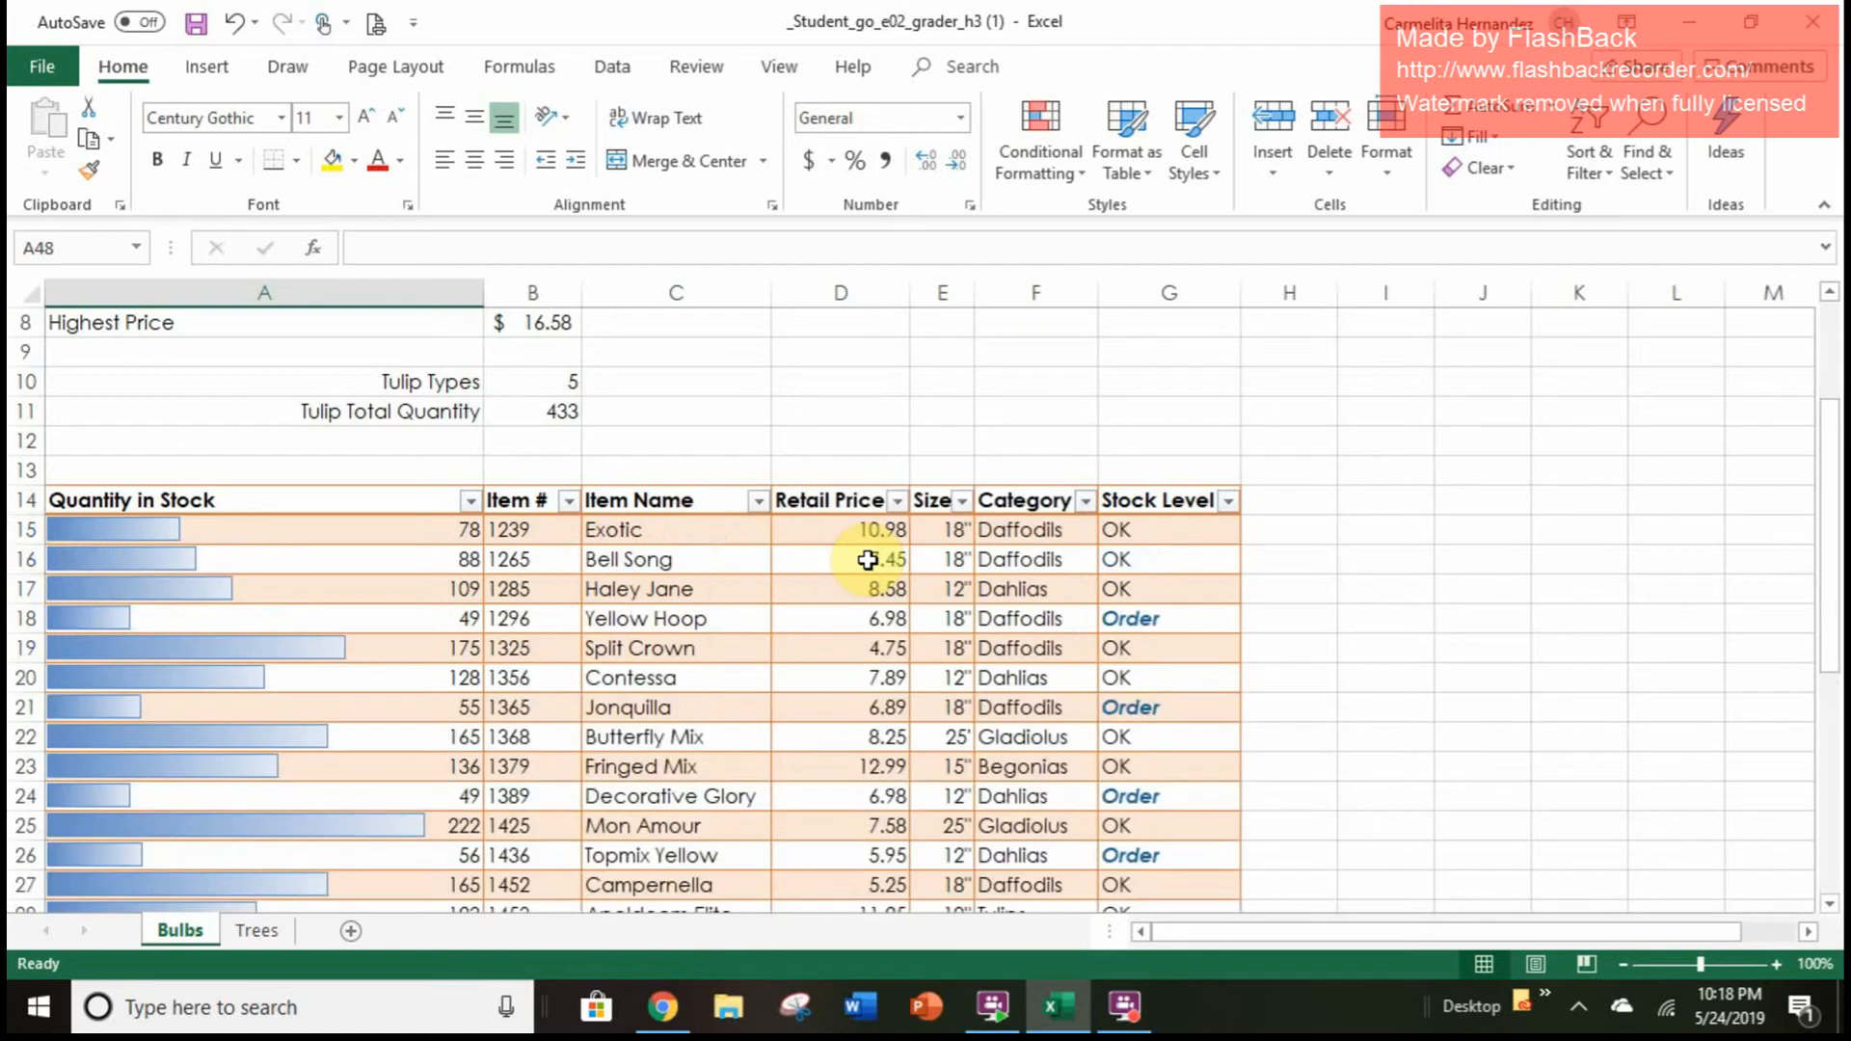
pyautogui.scroll(-17, 868, 560)
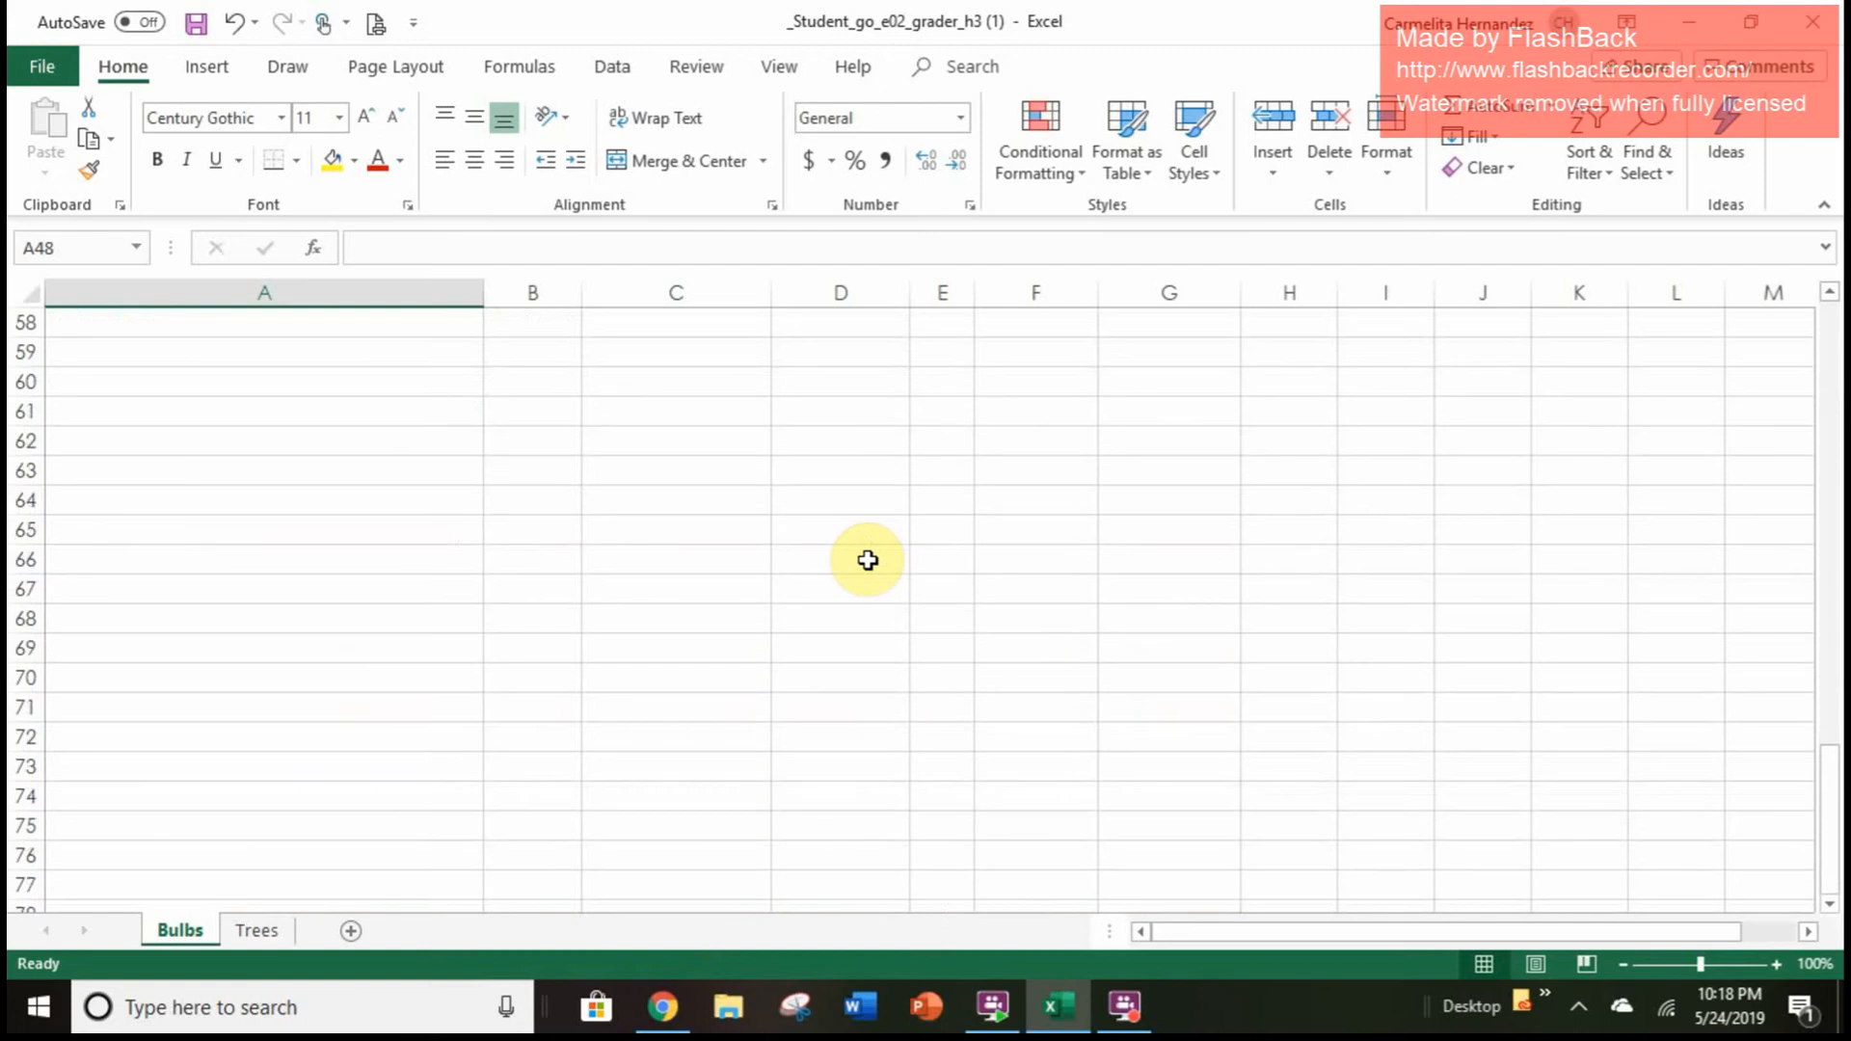
pyautogui.scroll(6, 867, 560)
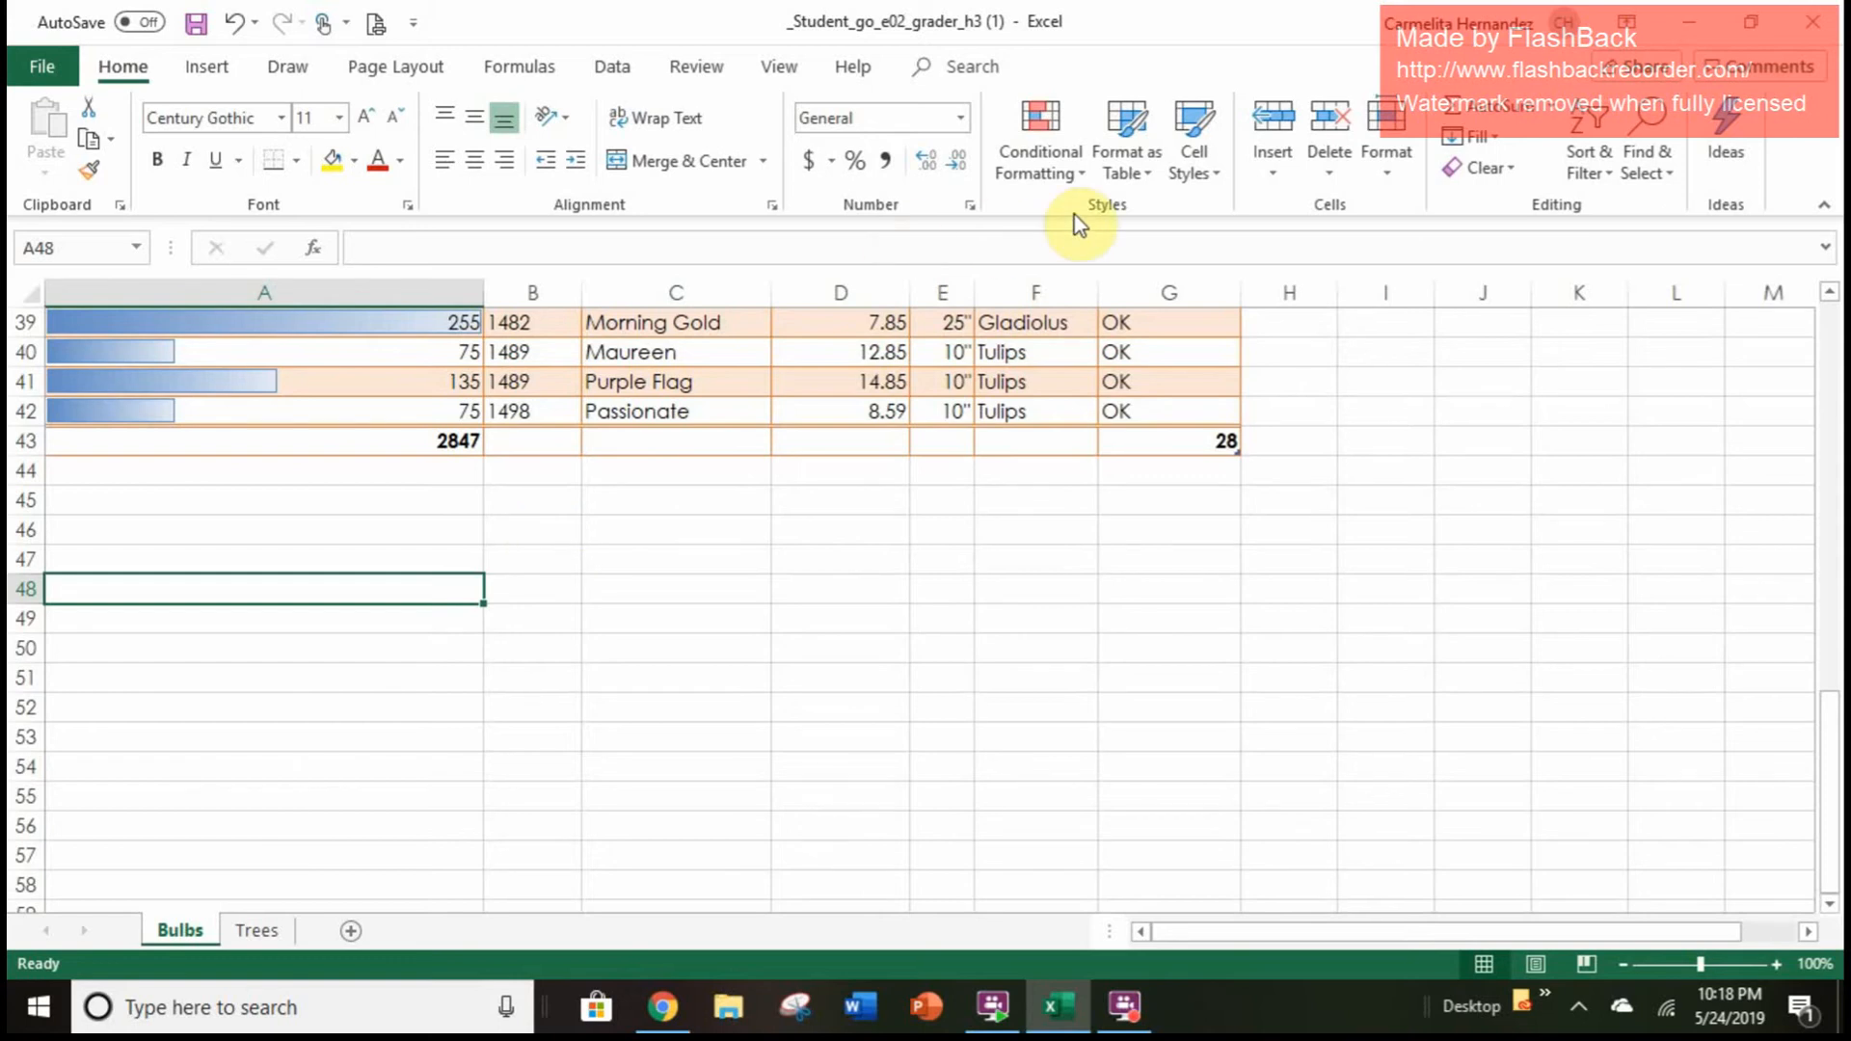
pyautogui.click(766, 325)
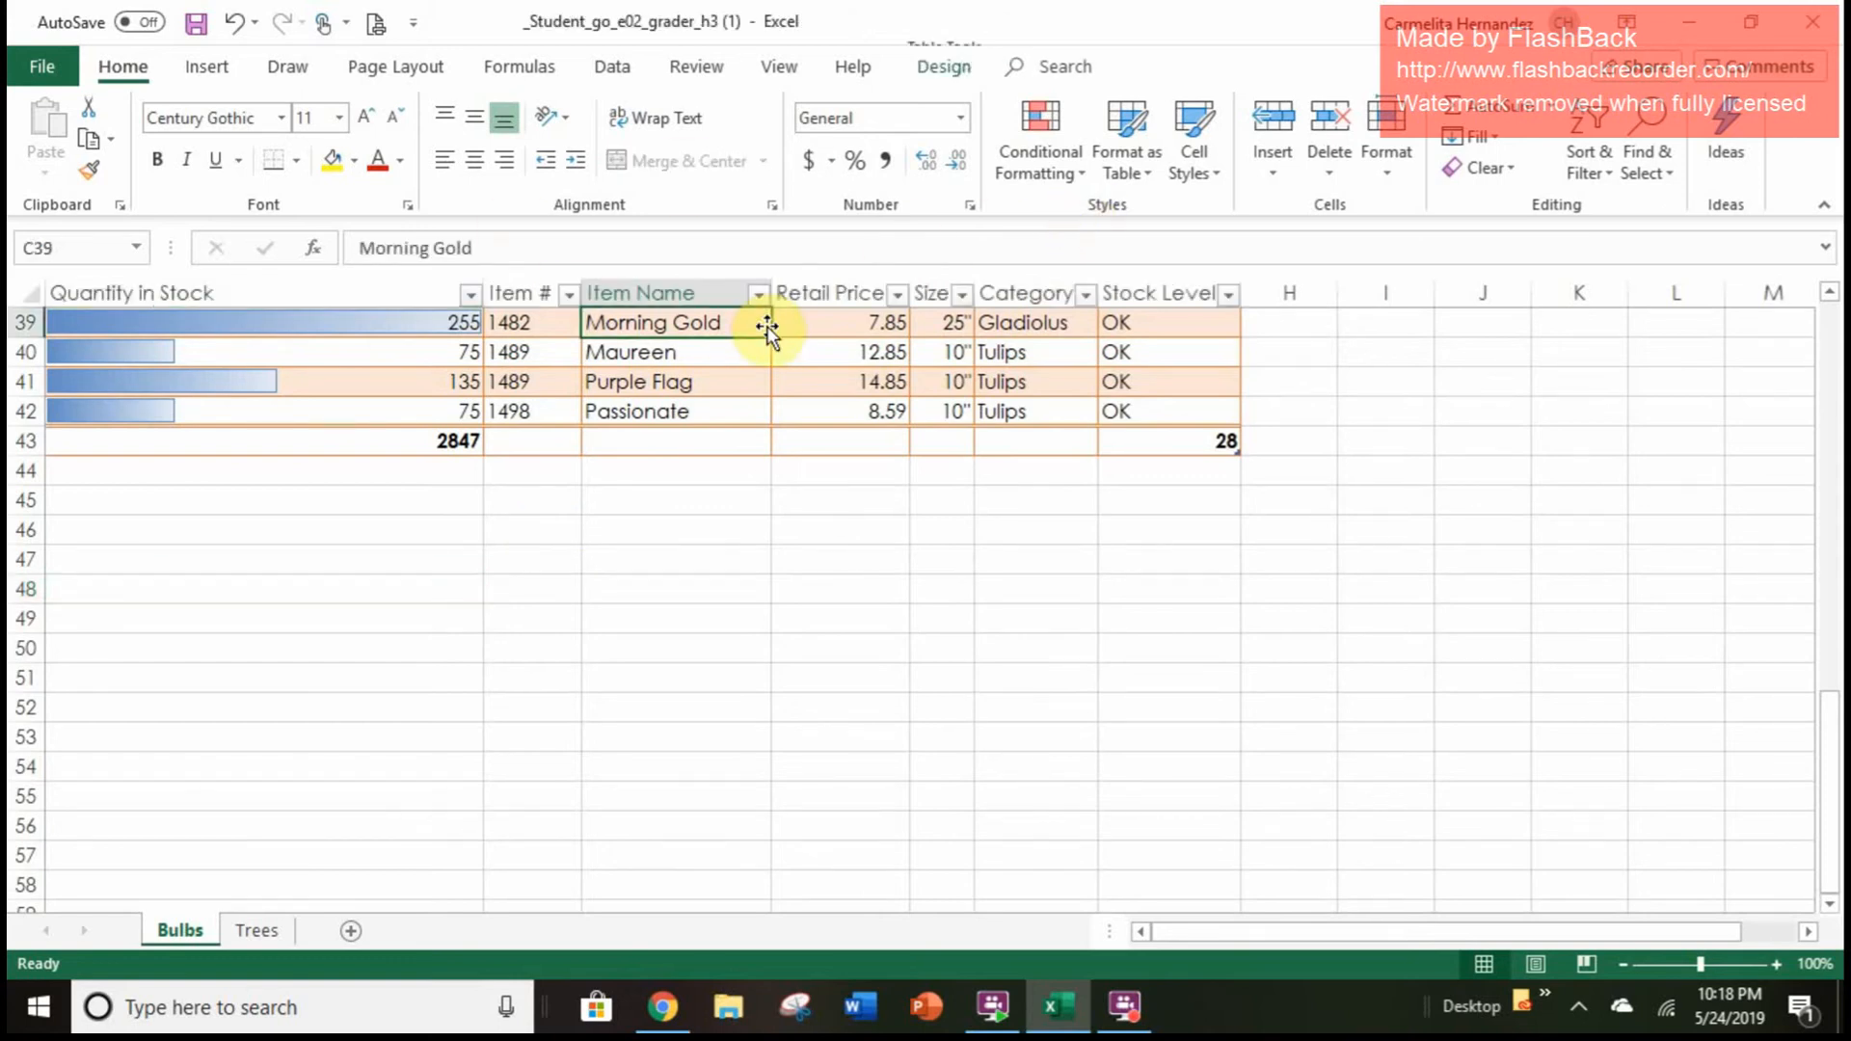
pyautogui.click(957, 68)
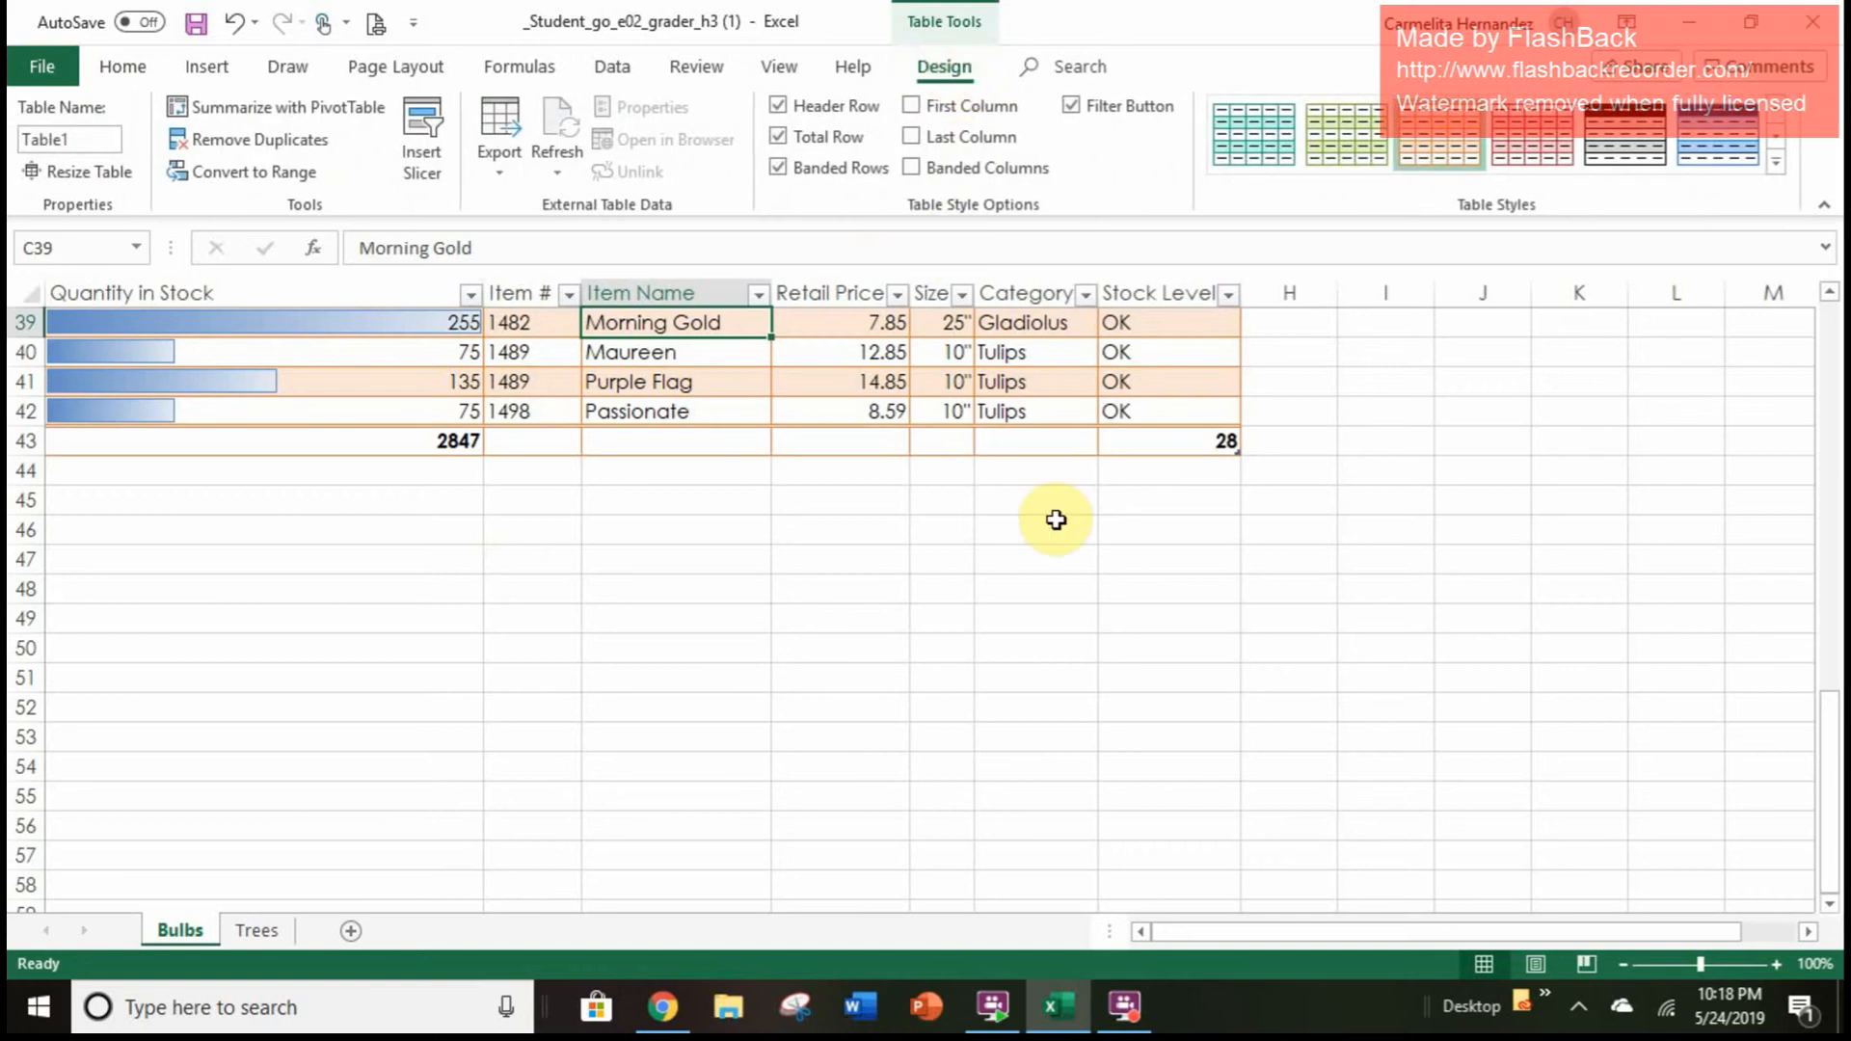
pyautogui.scroll(1, 1057, 519)
pyautogui.click(887, 559)
pyautogui.click(1080, 680)
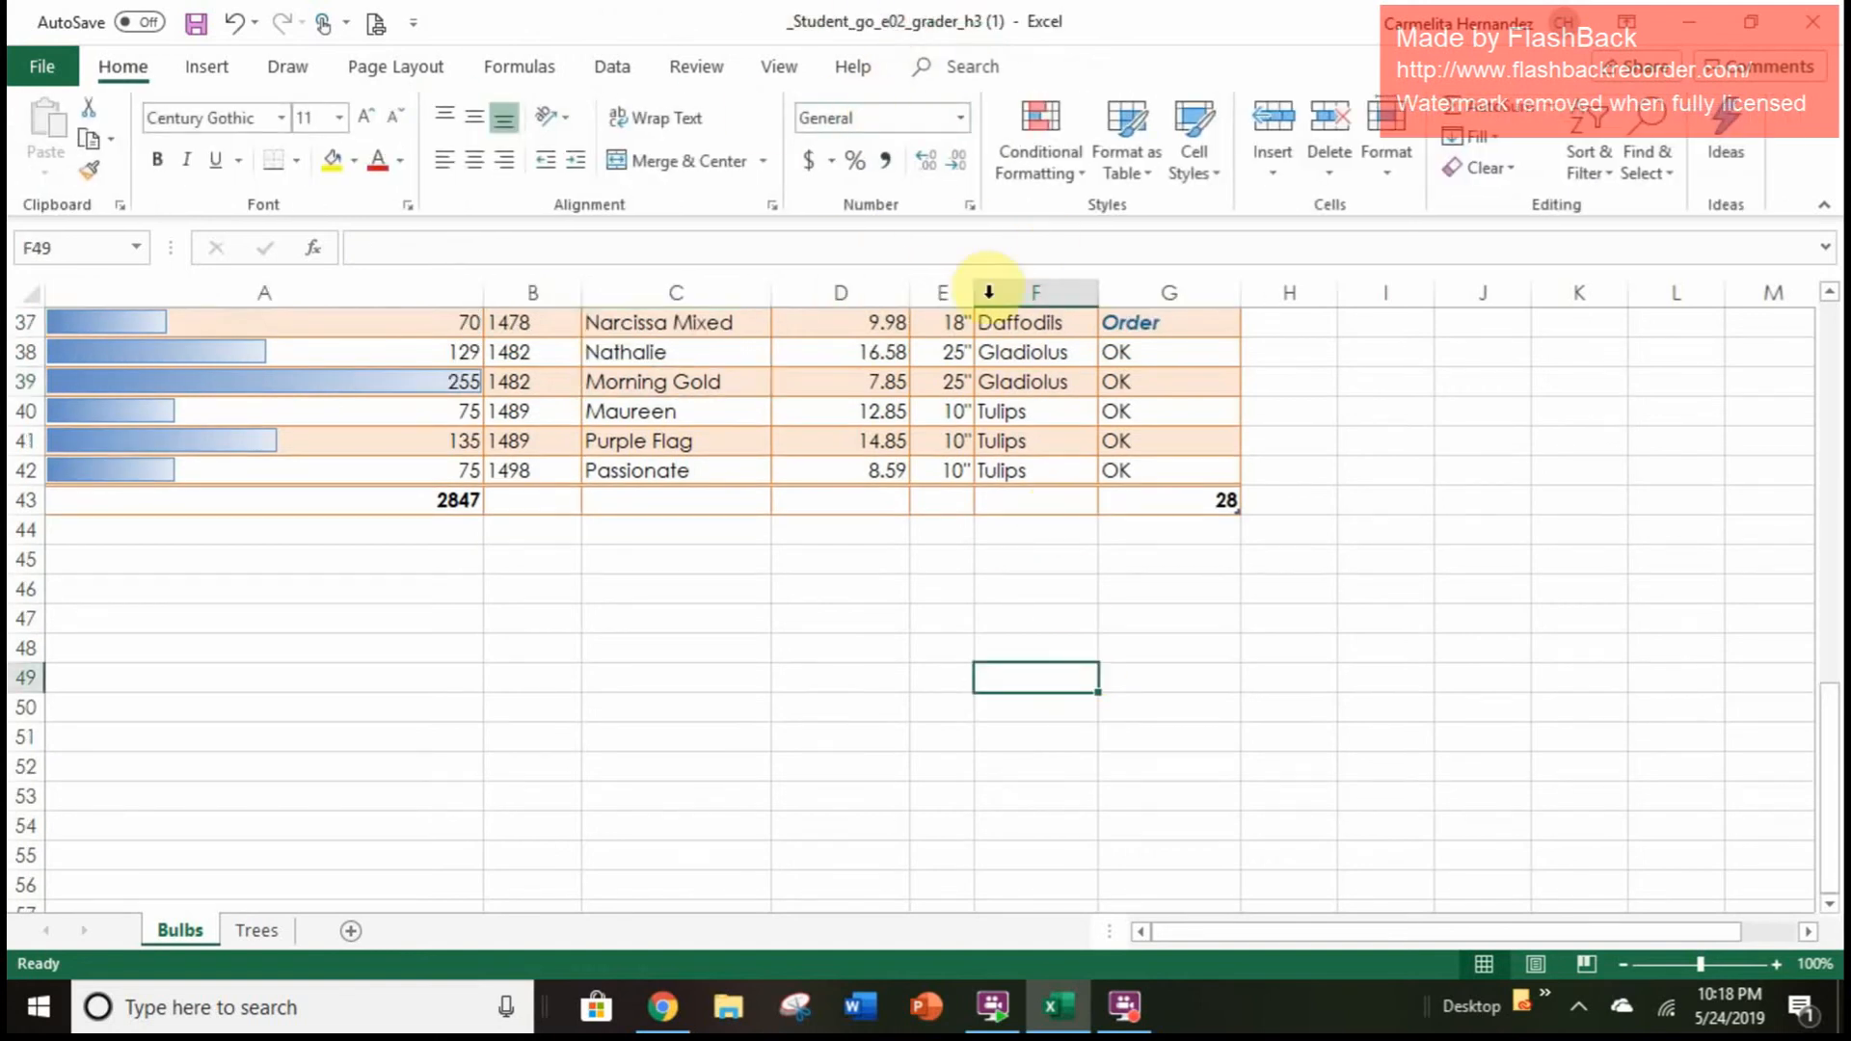
pyautogui.click(962, 390)
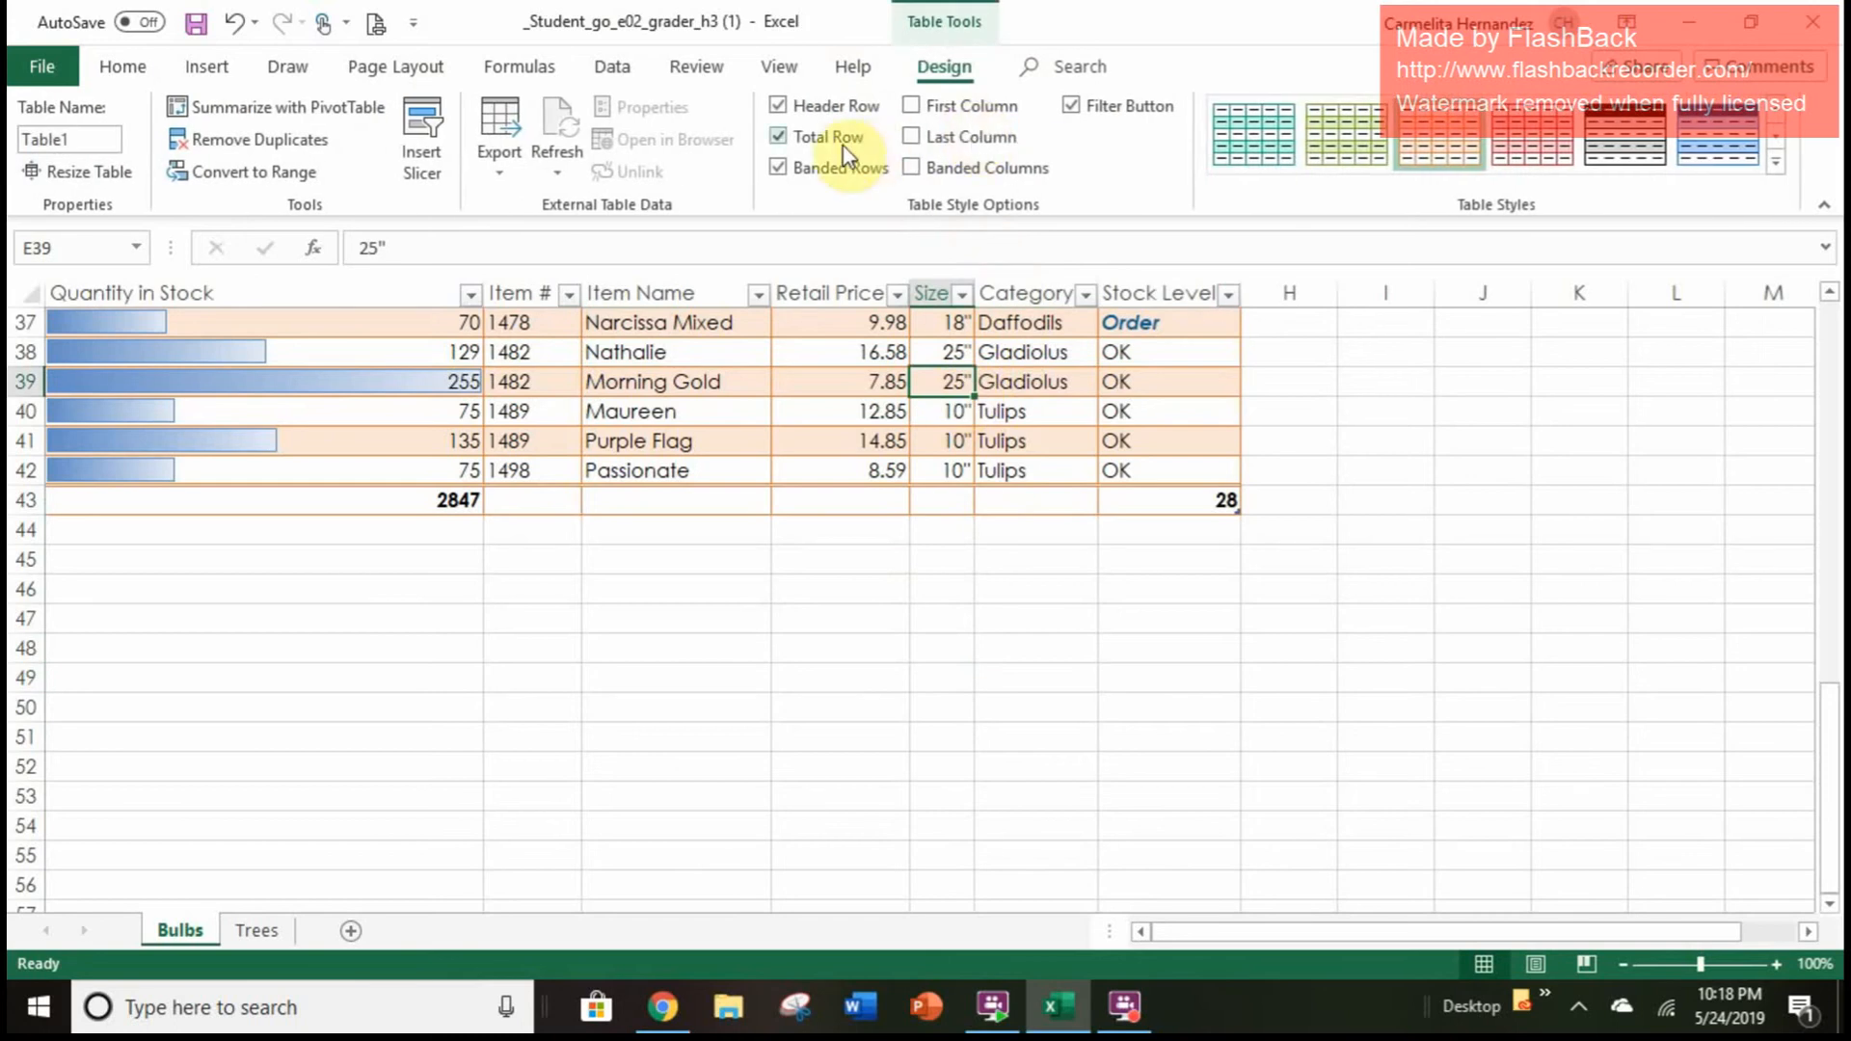
pyautogui.click(778, 136)
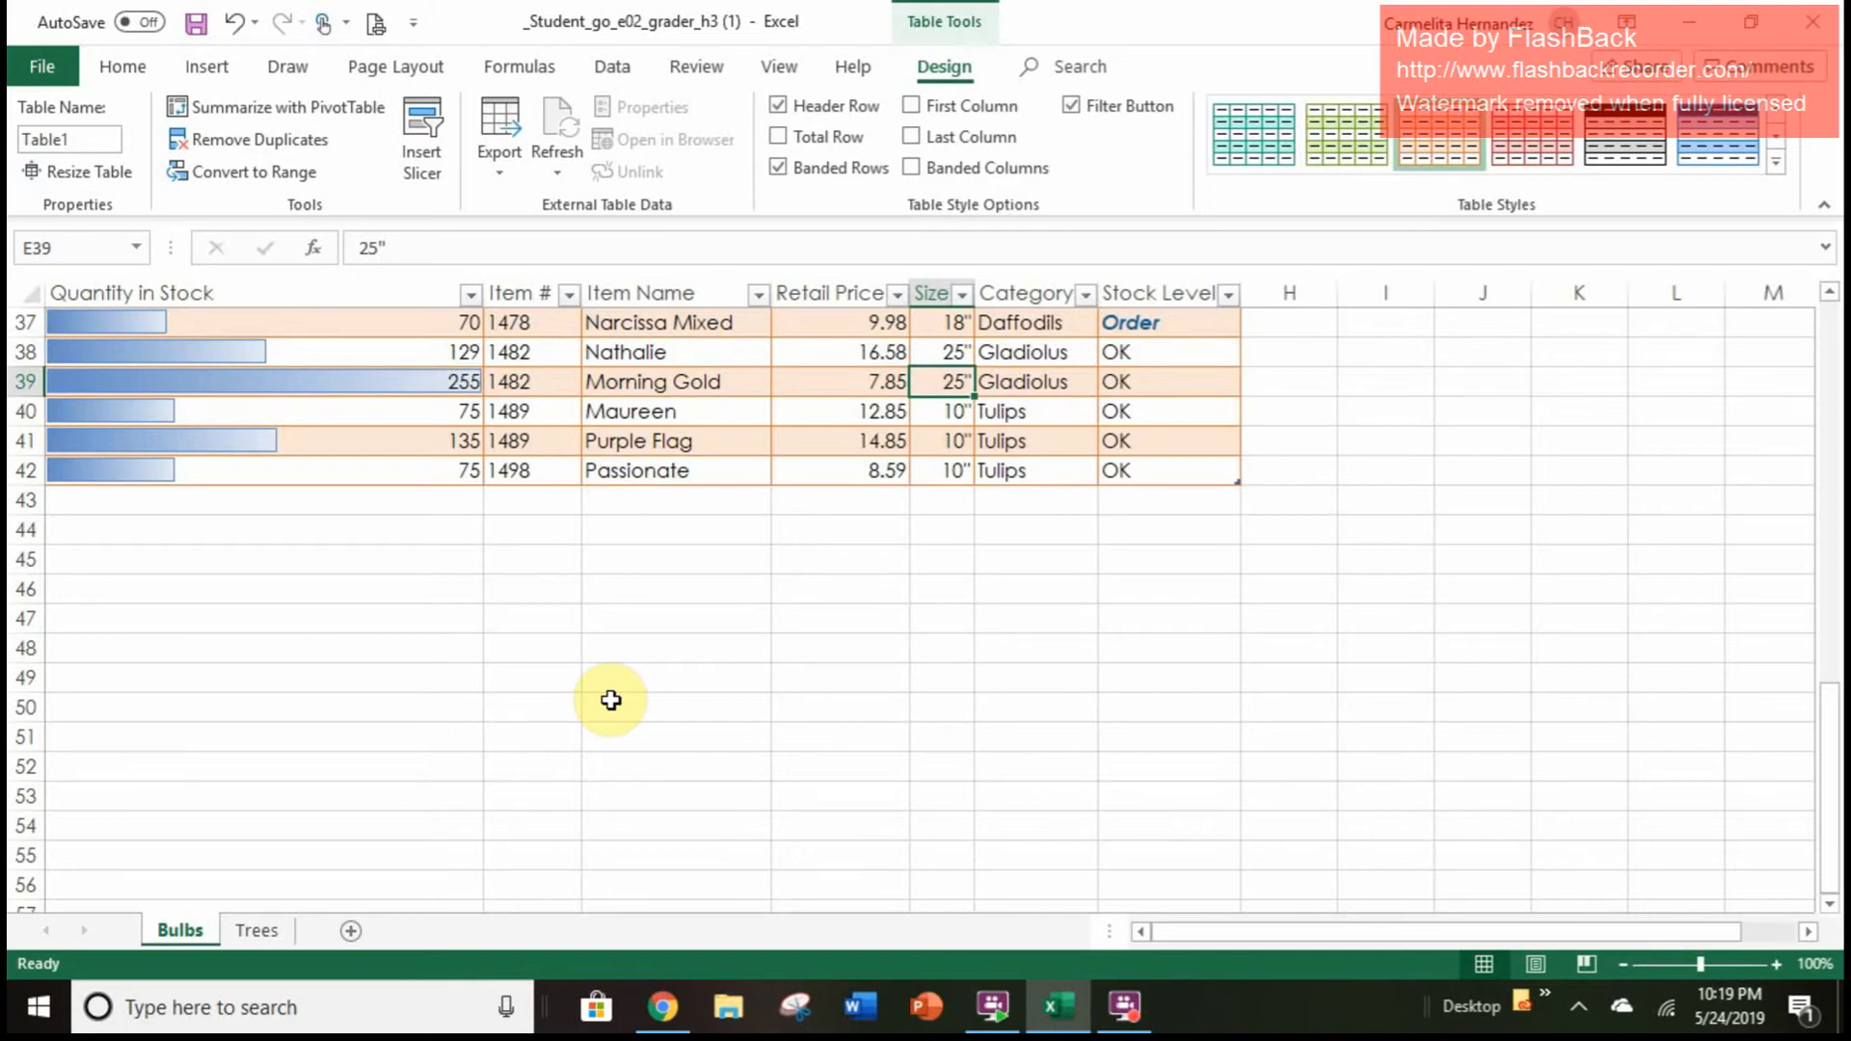
# Sort the bulbs table by Item Name from A to Z
pyautogui.scroll(7, 610, 700)
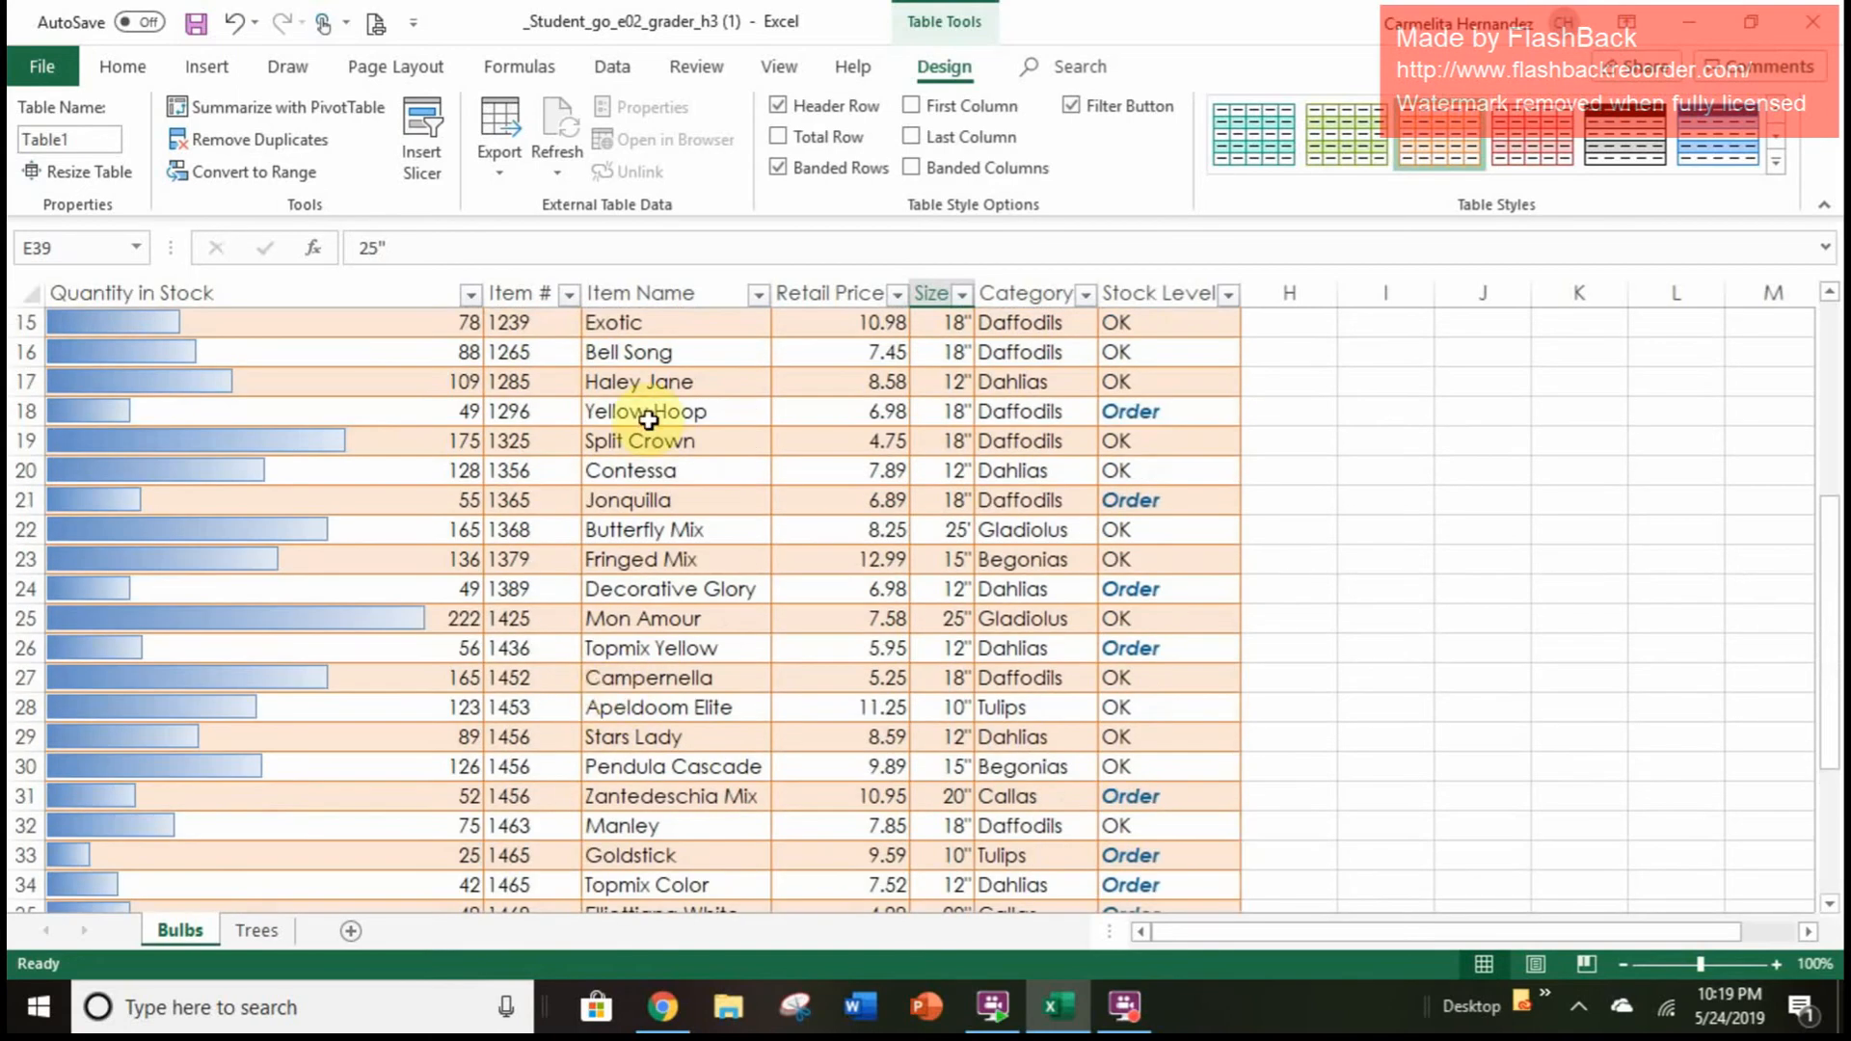
pyautogui.scroll(3, 655, 415)
pyautogui.scroll(-2, 646, 416)
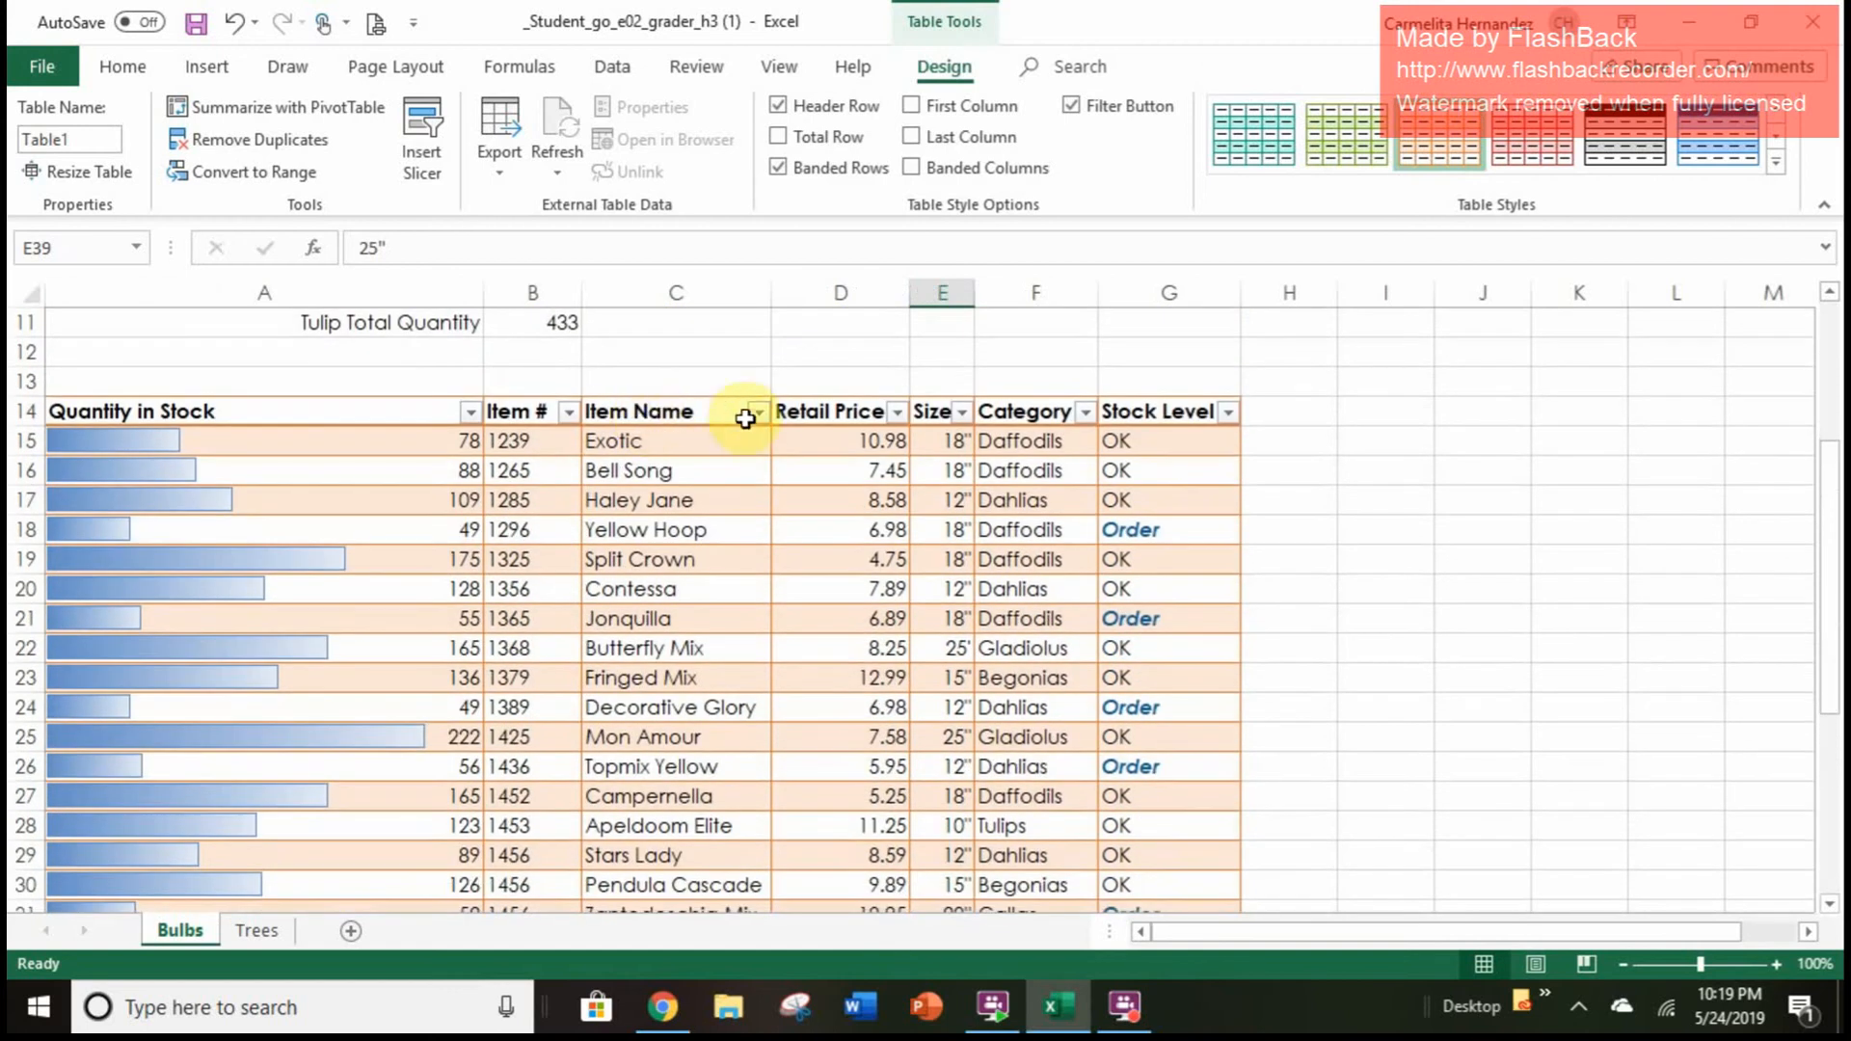
pyautogui.click(760, 413)
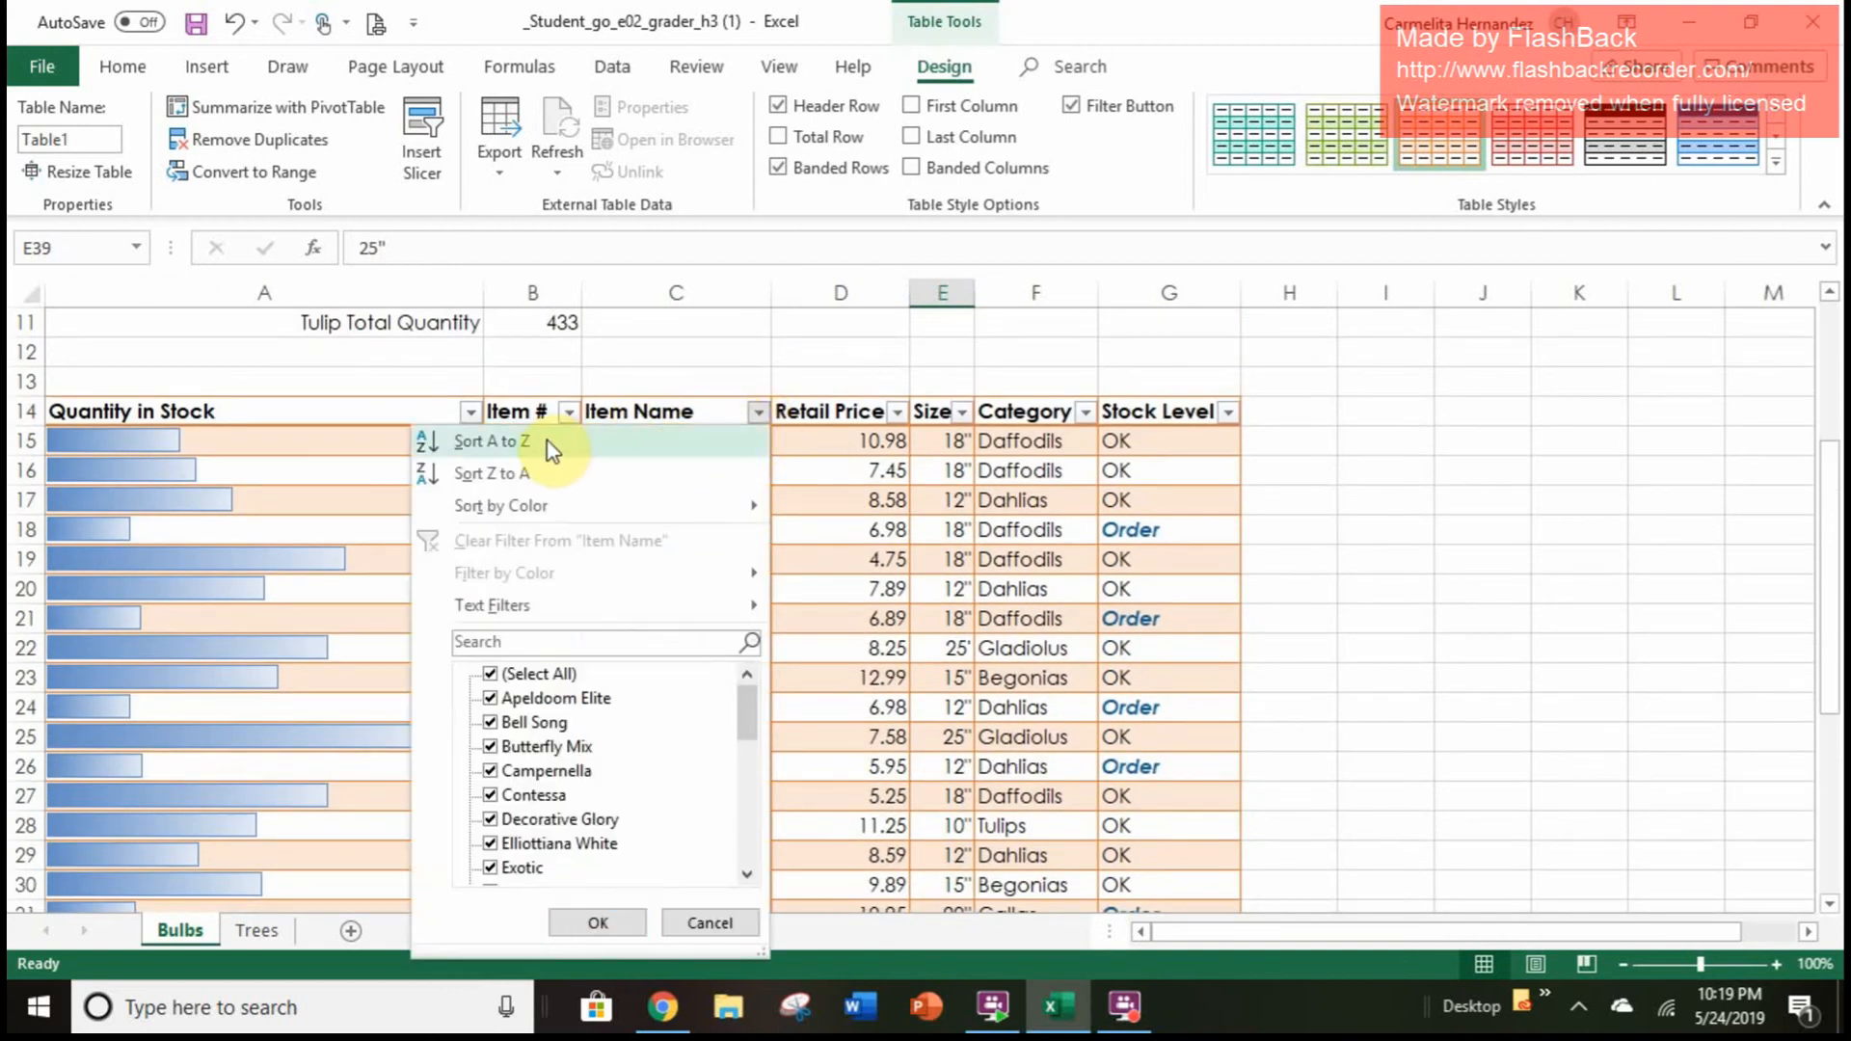
pyautogui.click(509, 442)
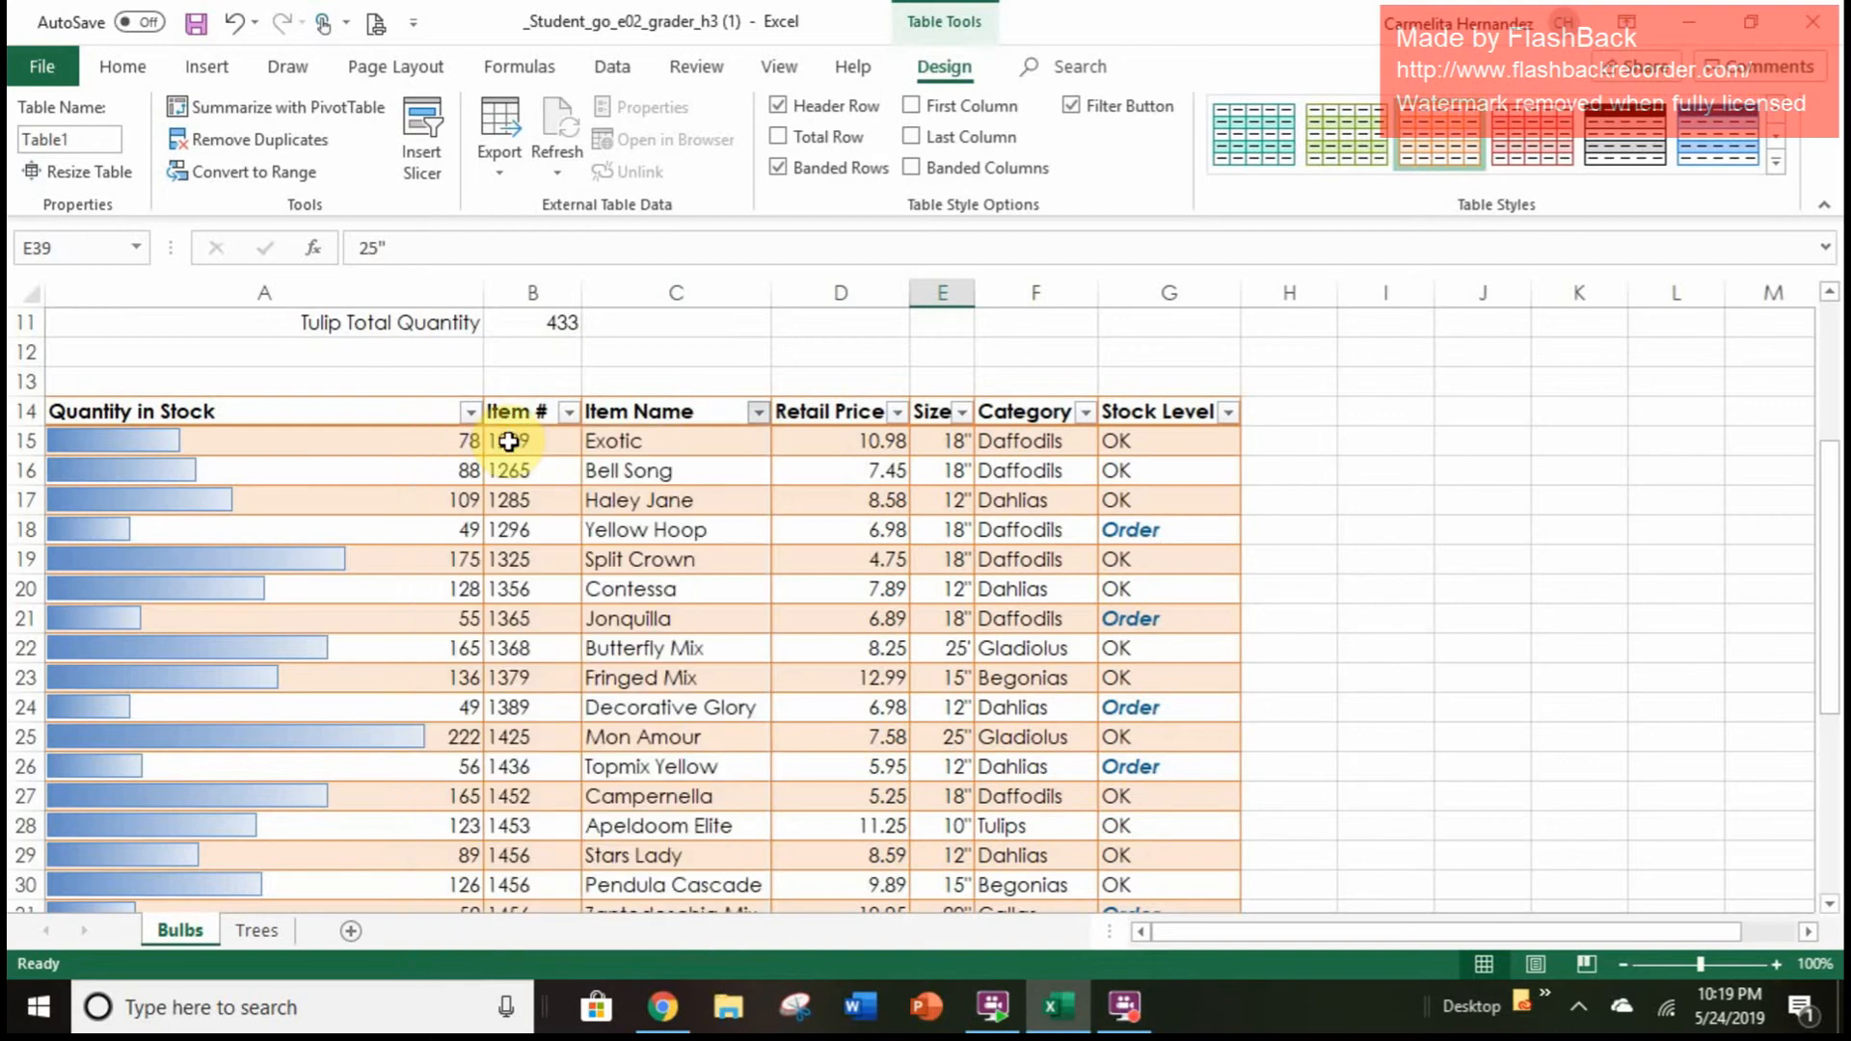
# Convert the bulbs table to a normal range
pyautogui.scroll(2, 511, 443)
pyautogui.scroll(-6, 620, 755)
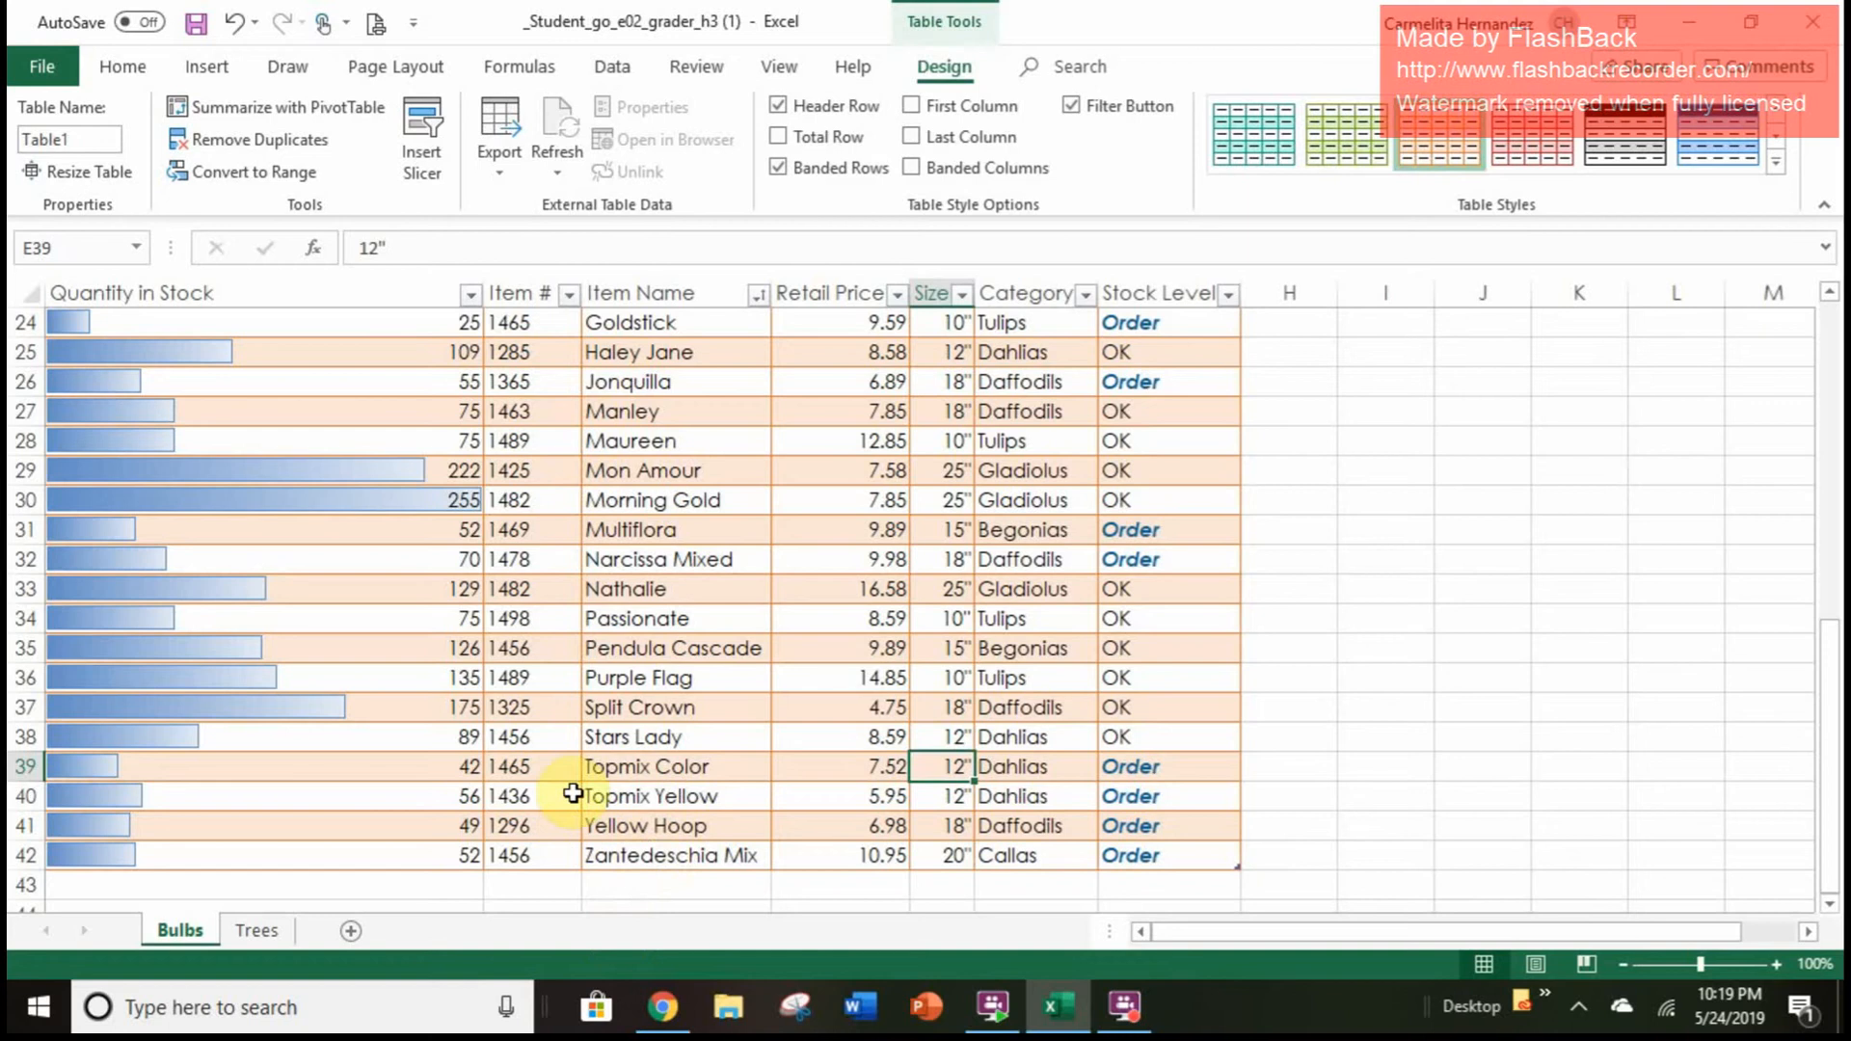
pyautogui.click(933, 469)
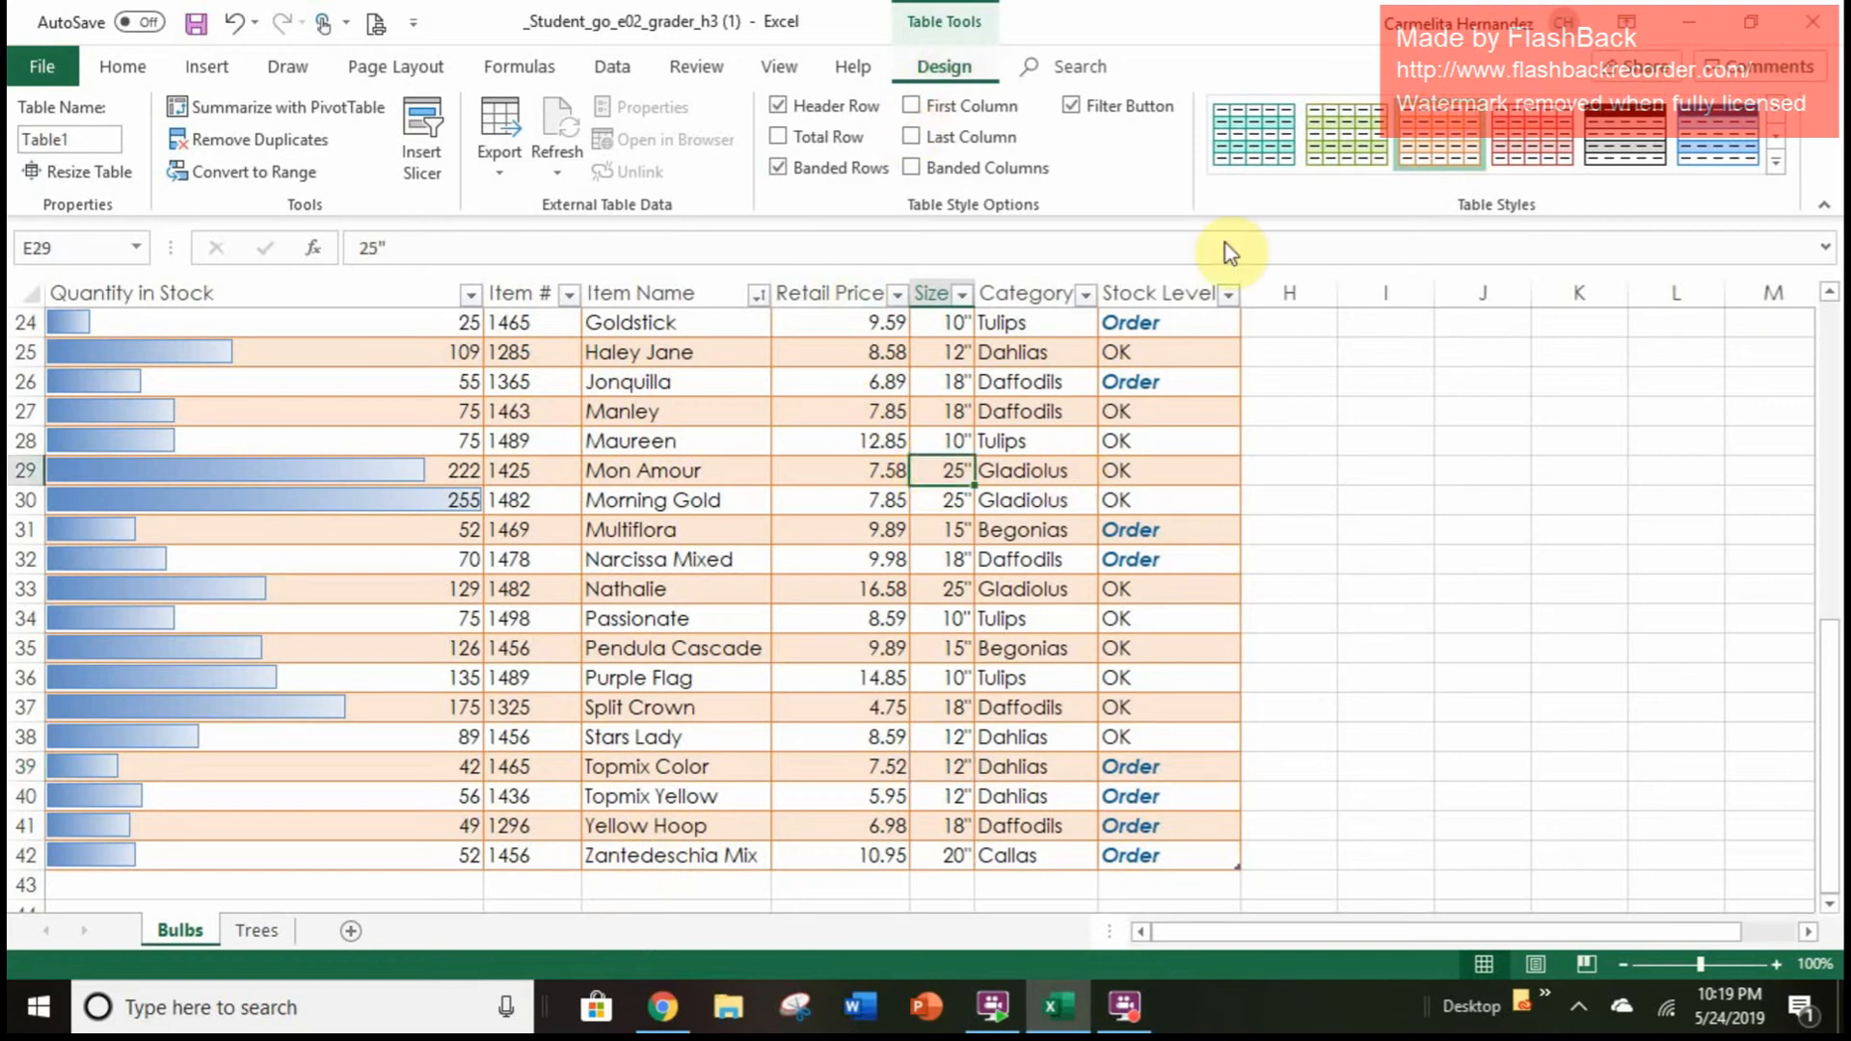
pyautogui.click(1379, 584)
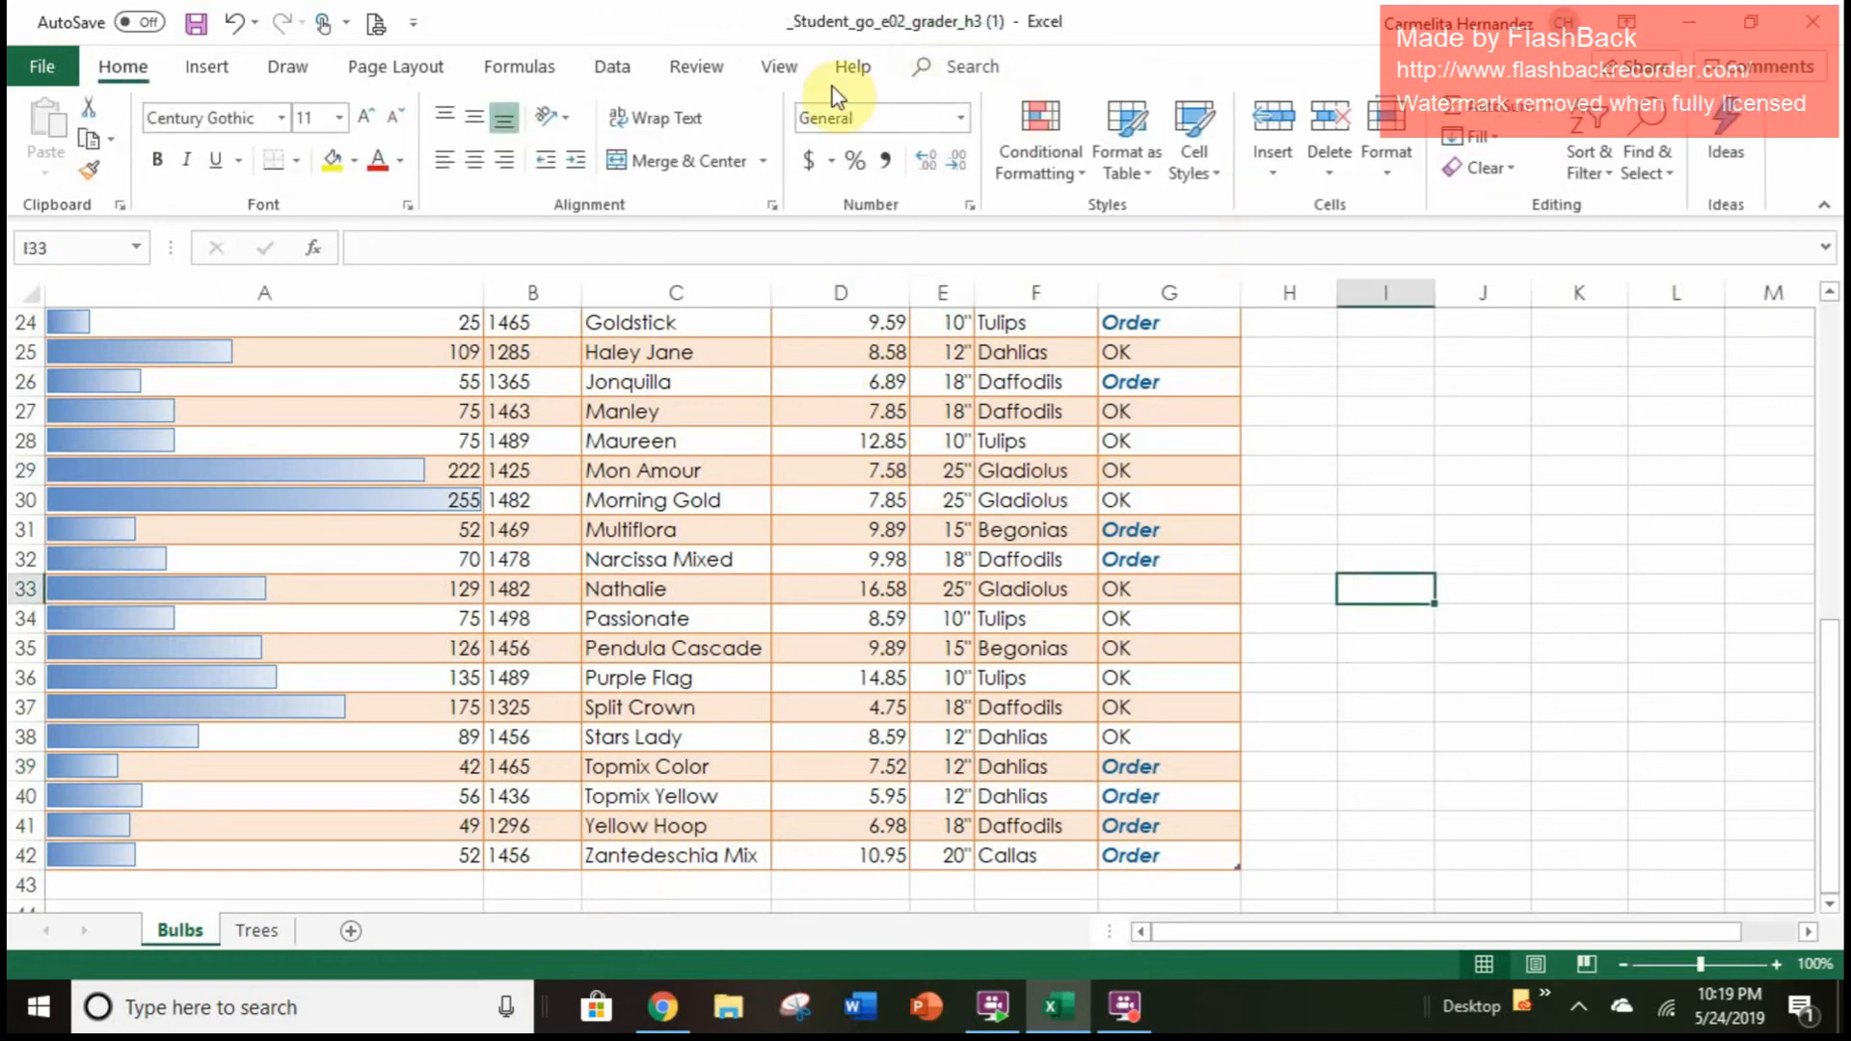
pyautogui.click(885, 466)
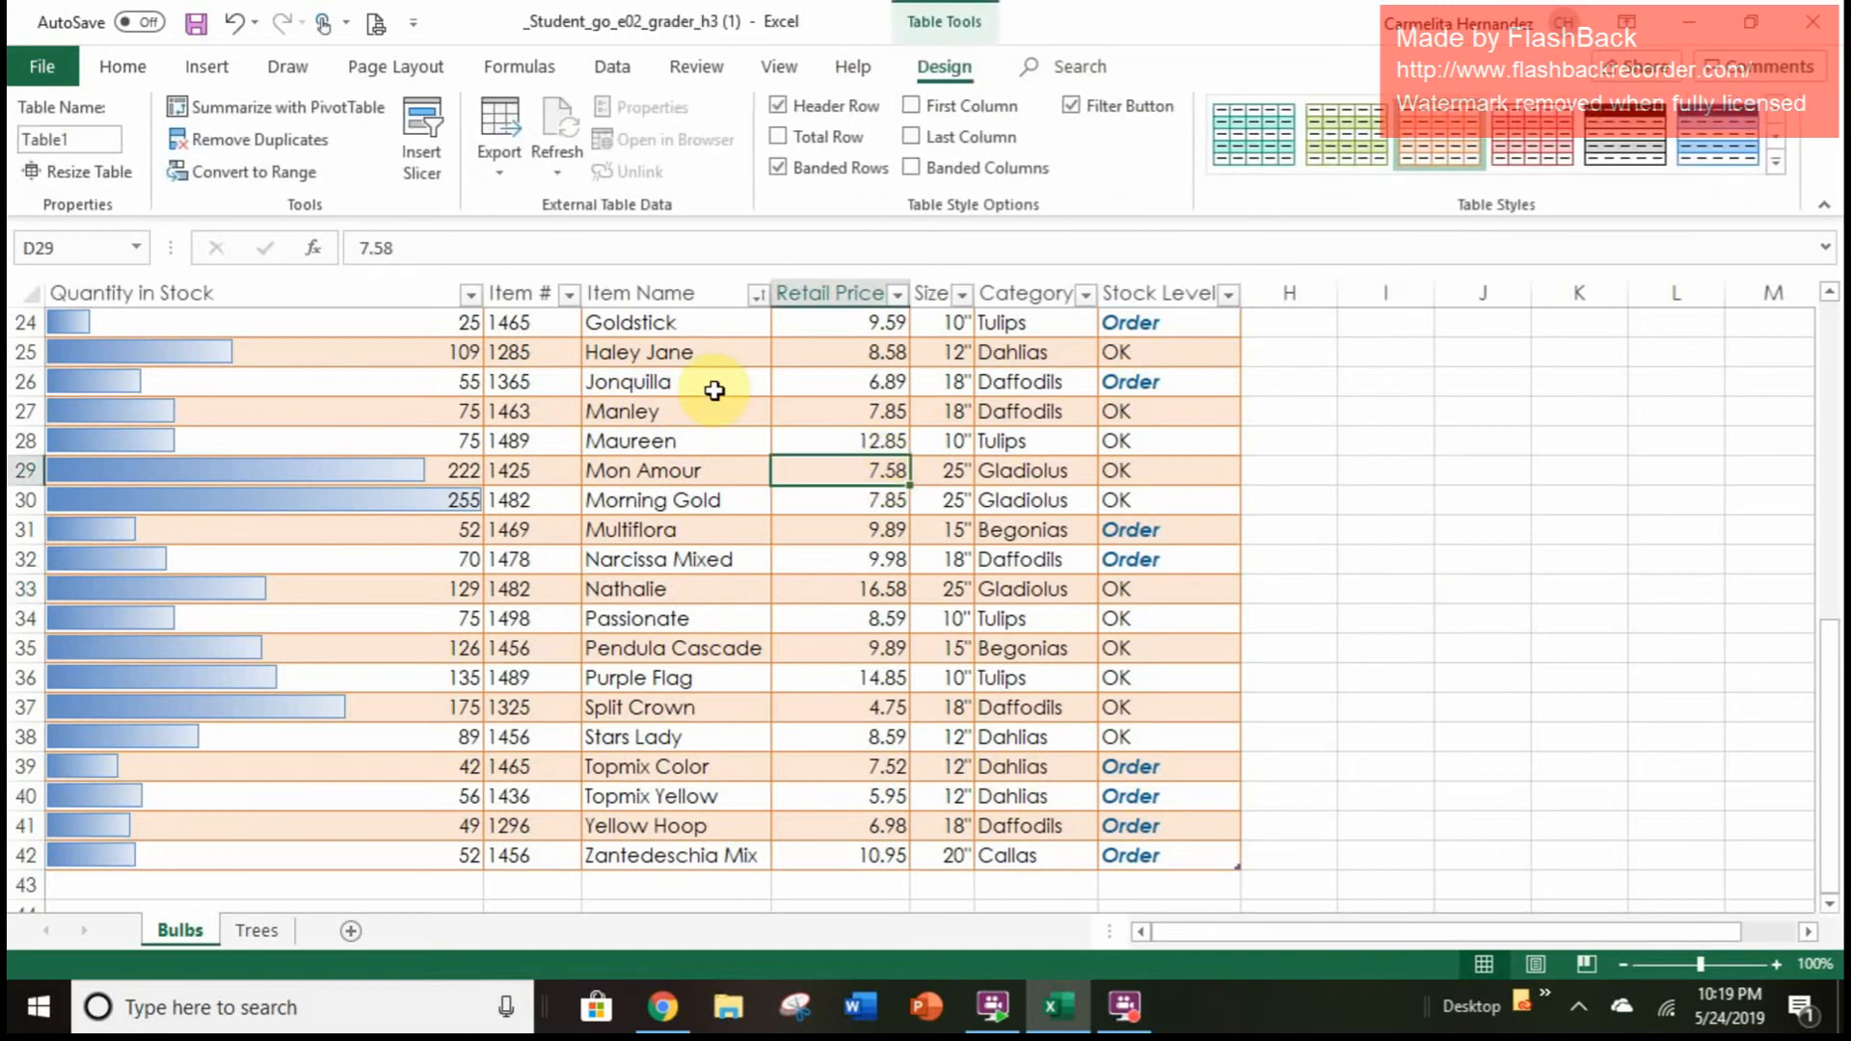
pyautogui.click(280, 179)
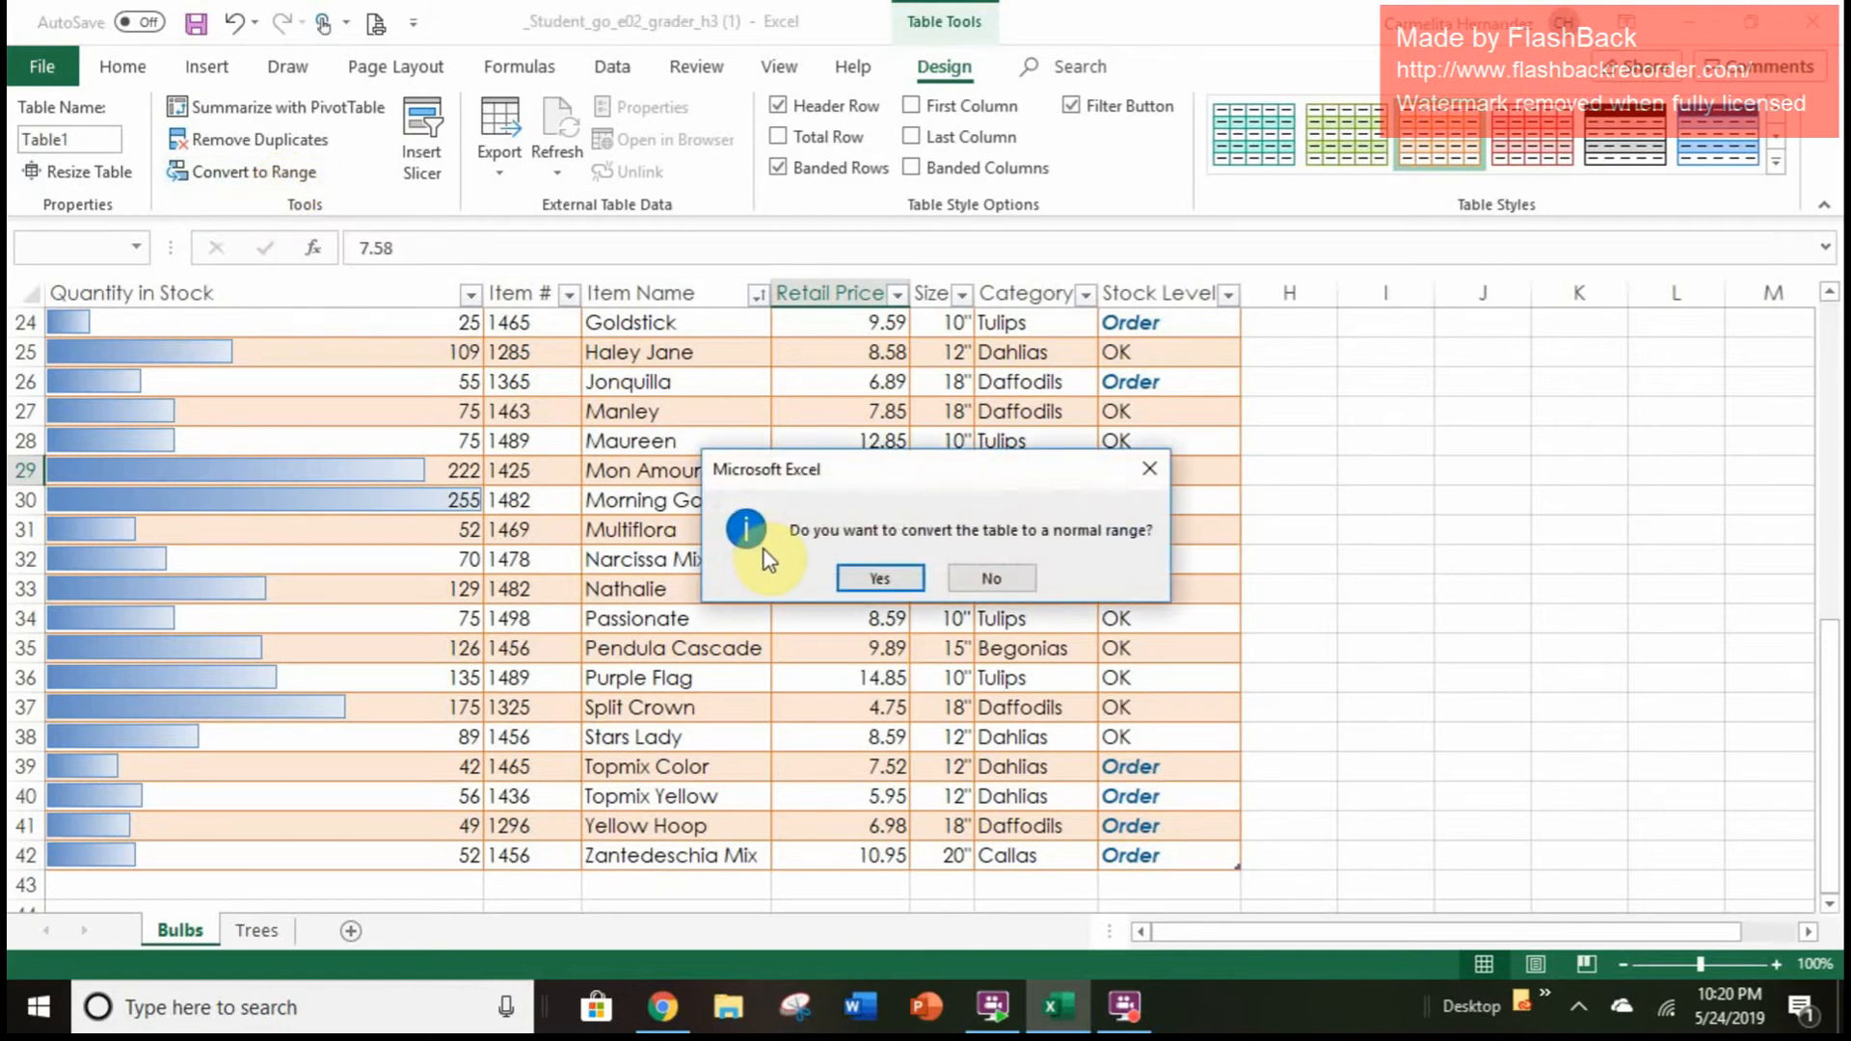
pyautogui.click(898, 582)
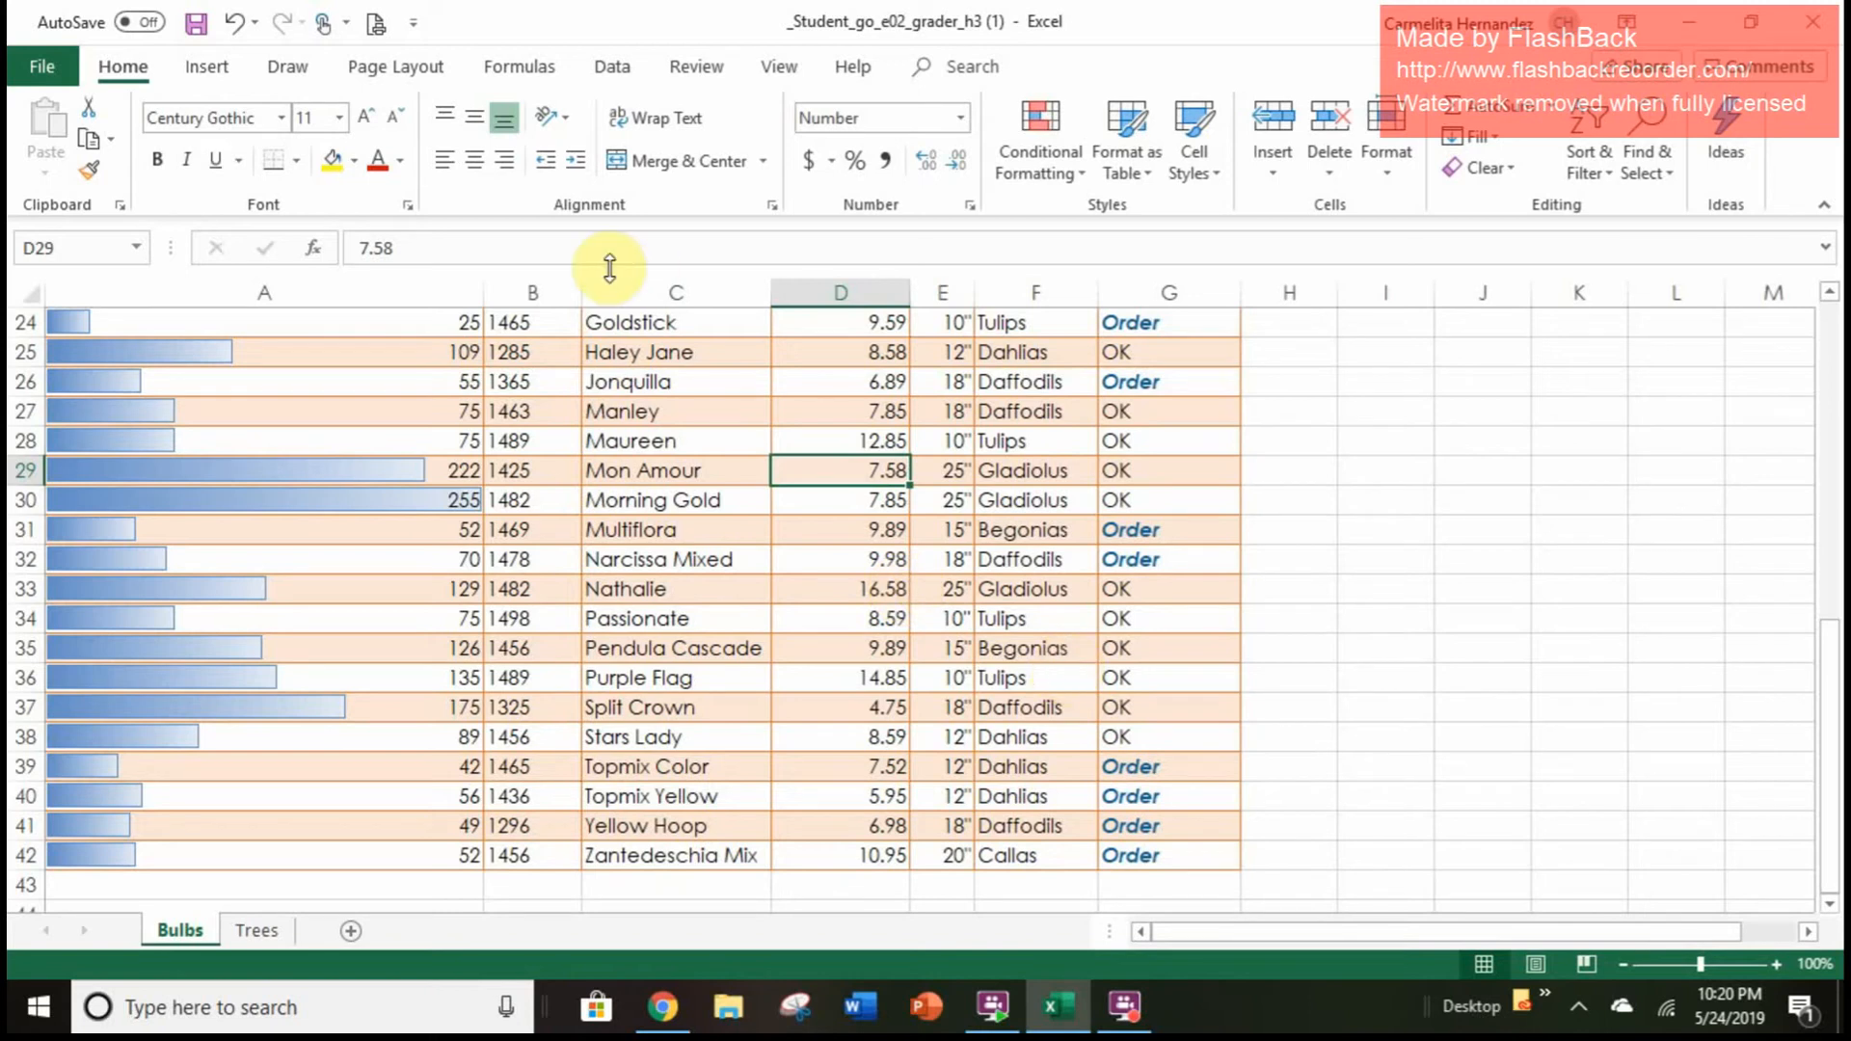
# Set row 14 of the Bulbs sheet as the print title row to repeat at the top of each page
pyautogui.click(386, 66)
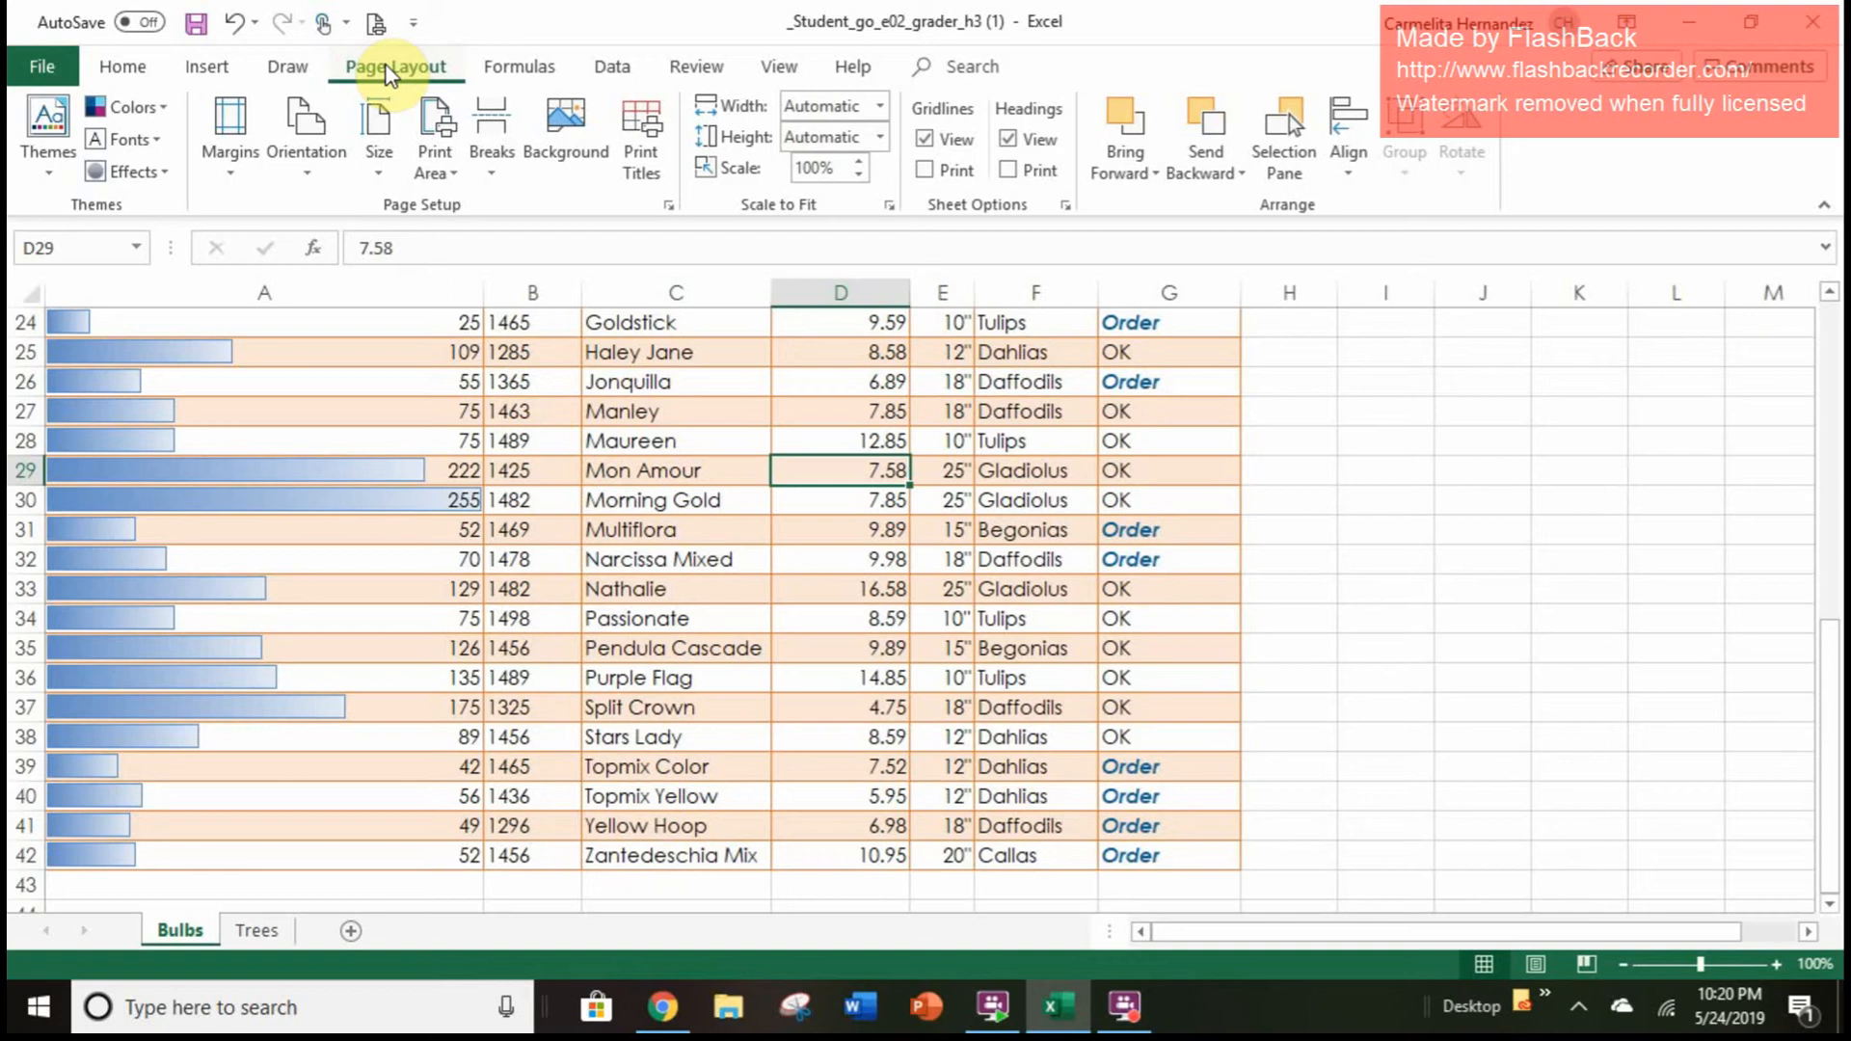
pyautogui.scroll(4, 266, 557)
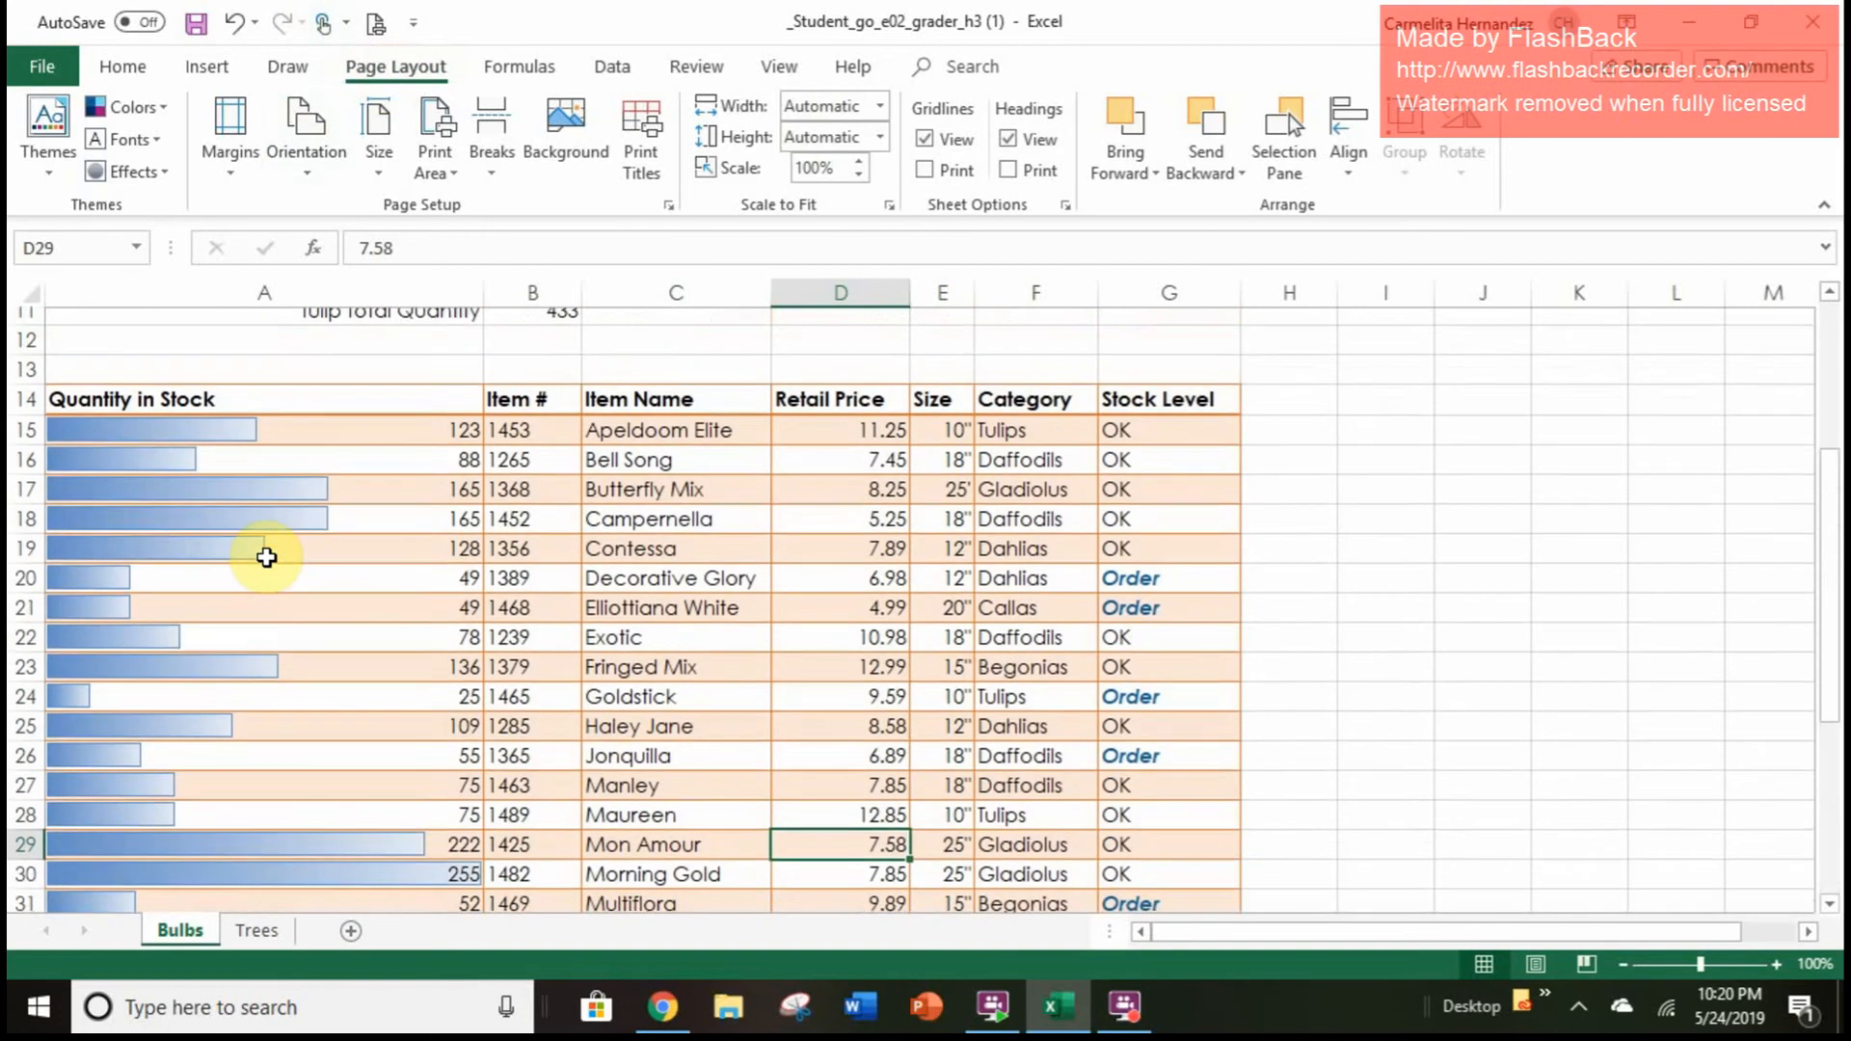
pyautogui.scroll(1, 266, 557)
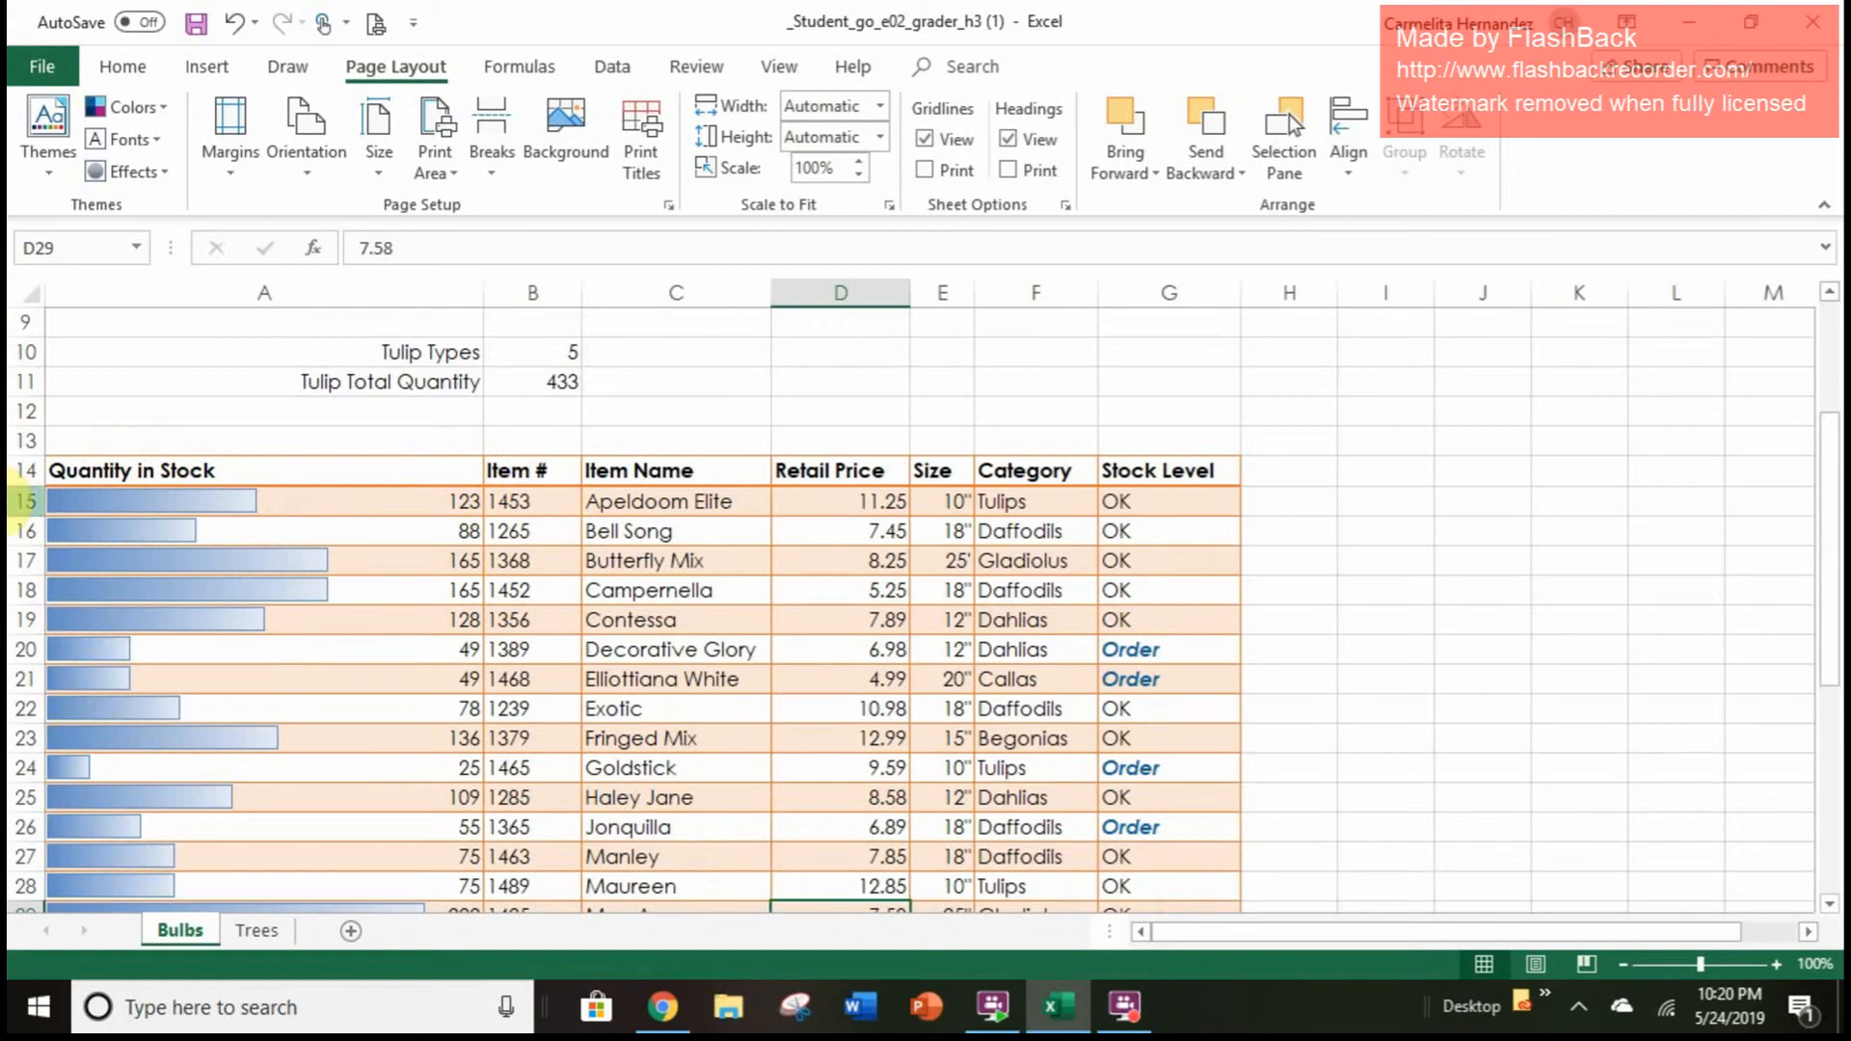
pyautogui.click(655, 172)
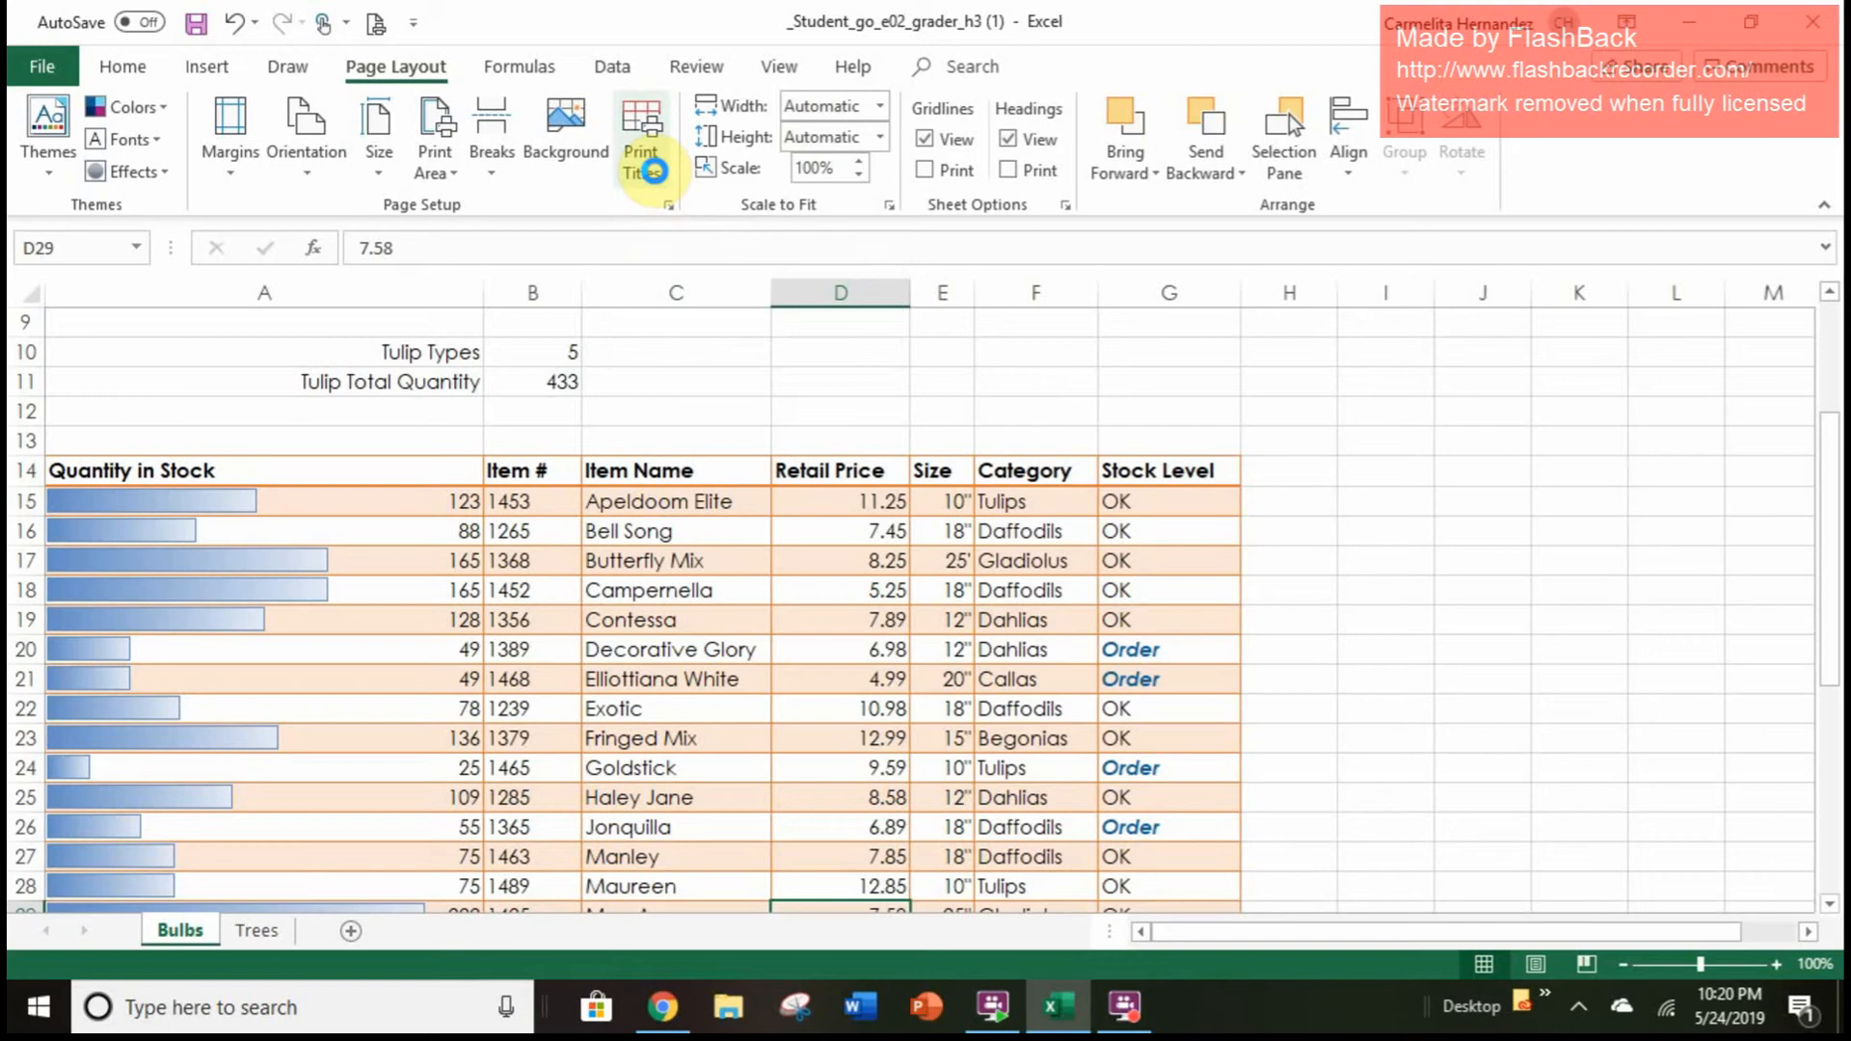
pyautogui.click(675, 205)
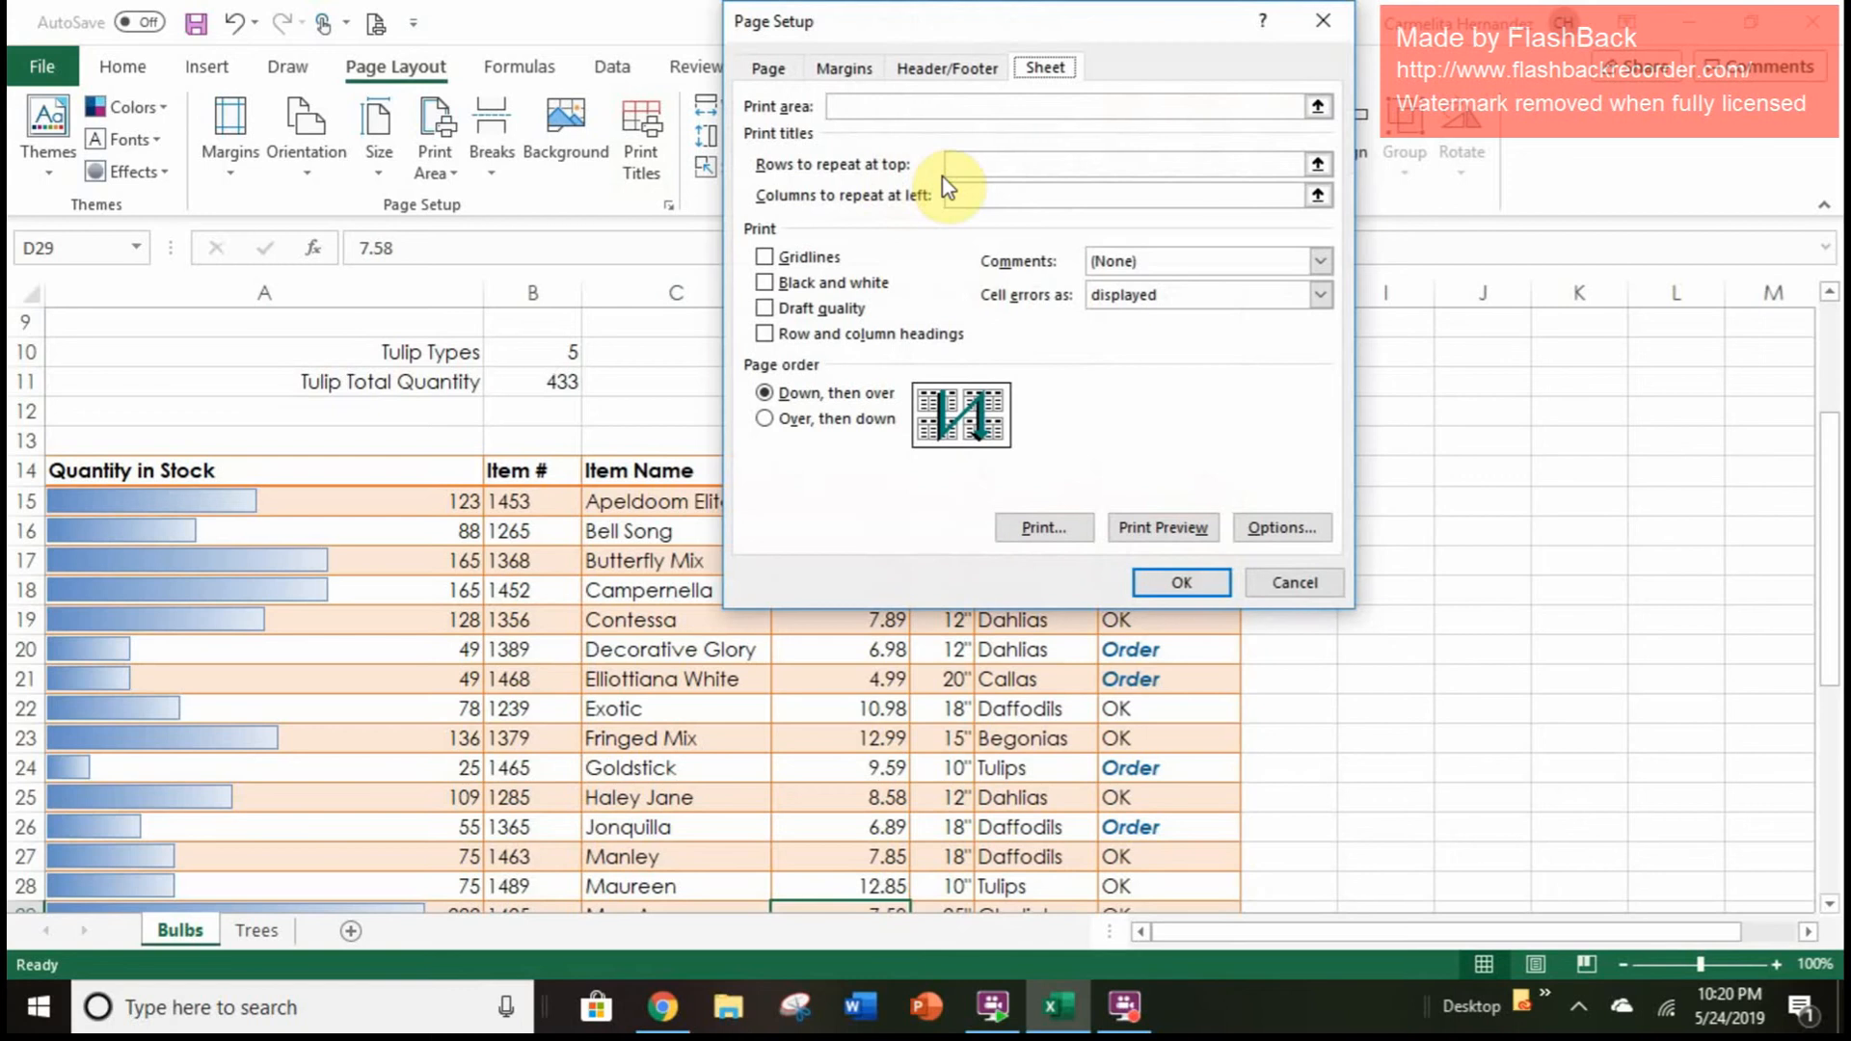
pyautogui.click(995, 166)
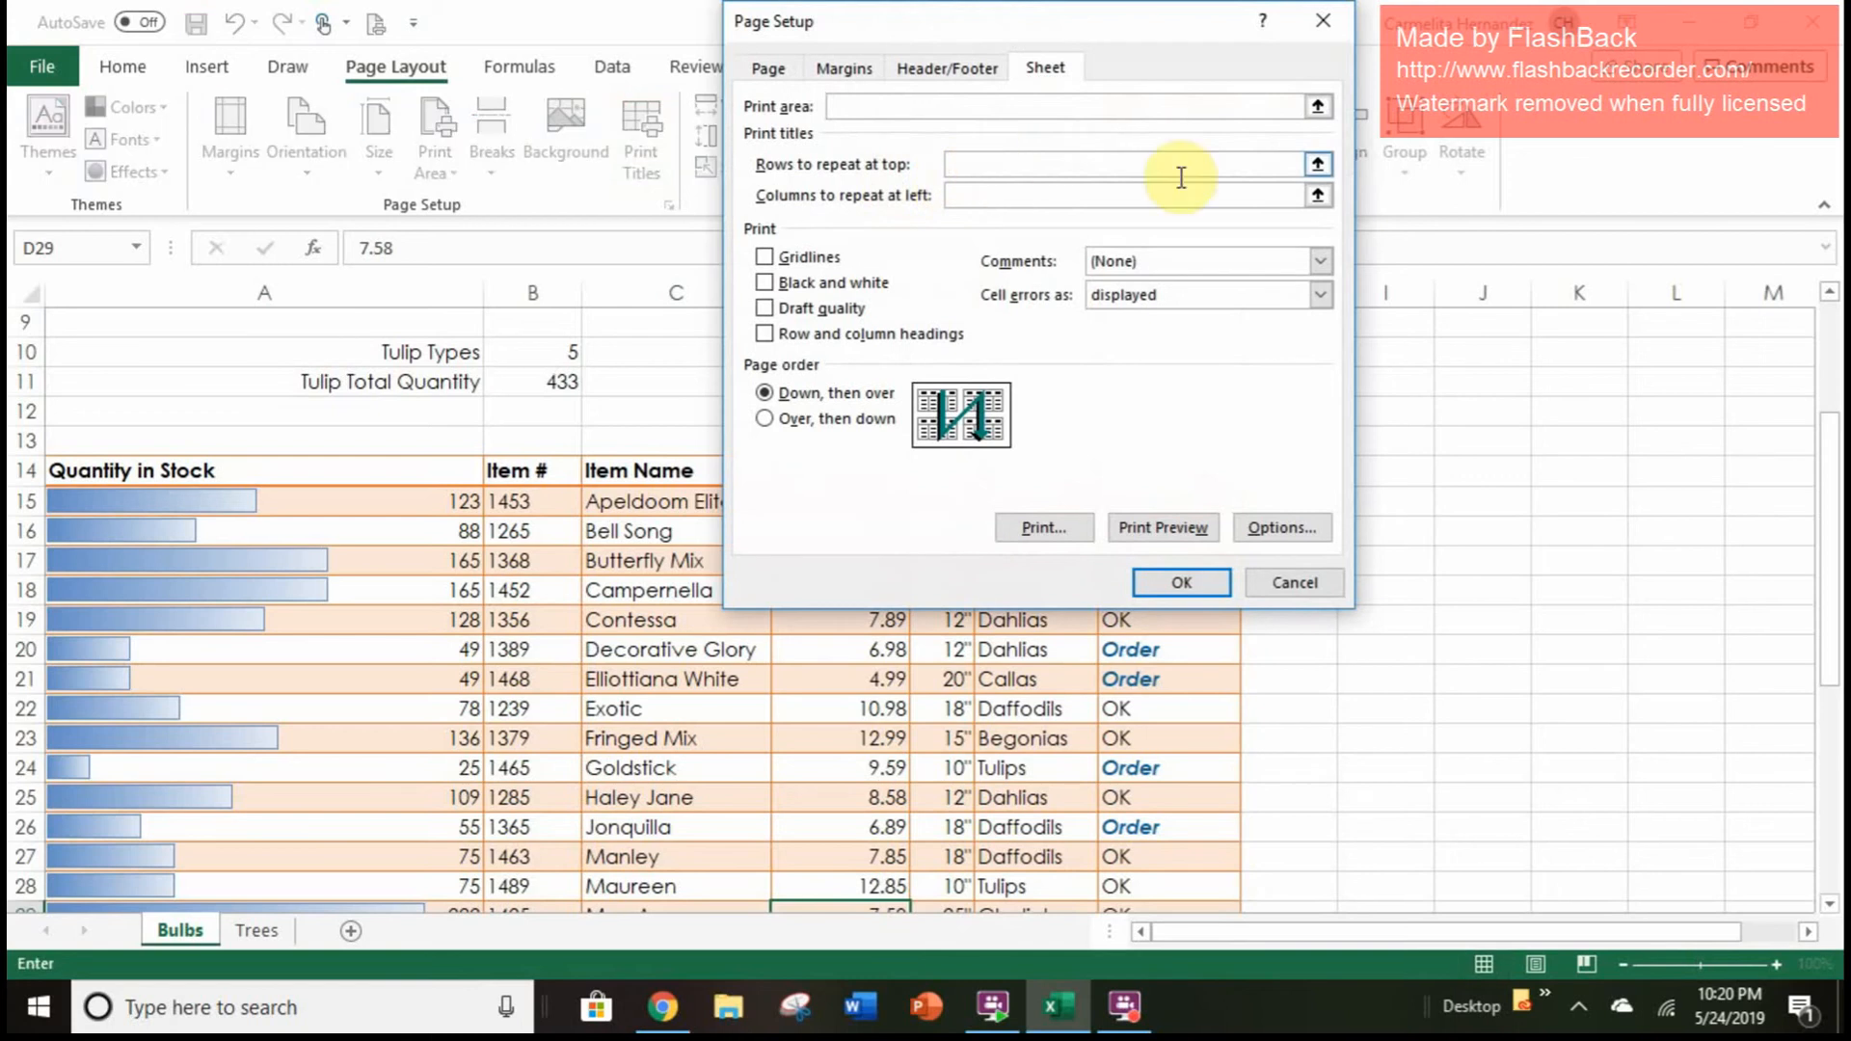
pyautogui.click(1318, 164)
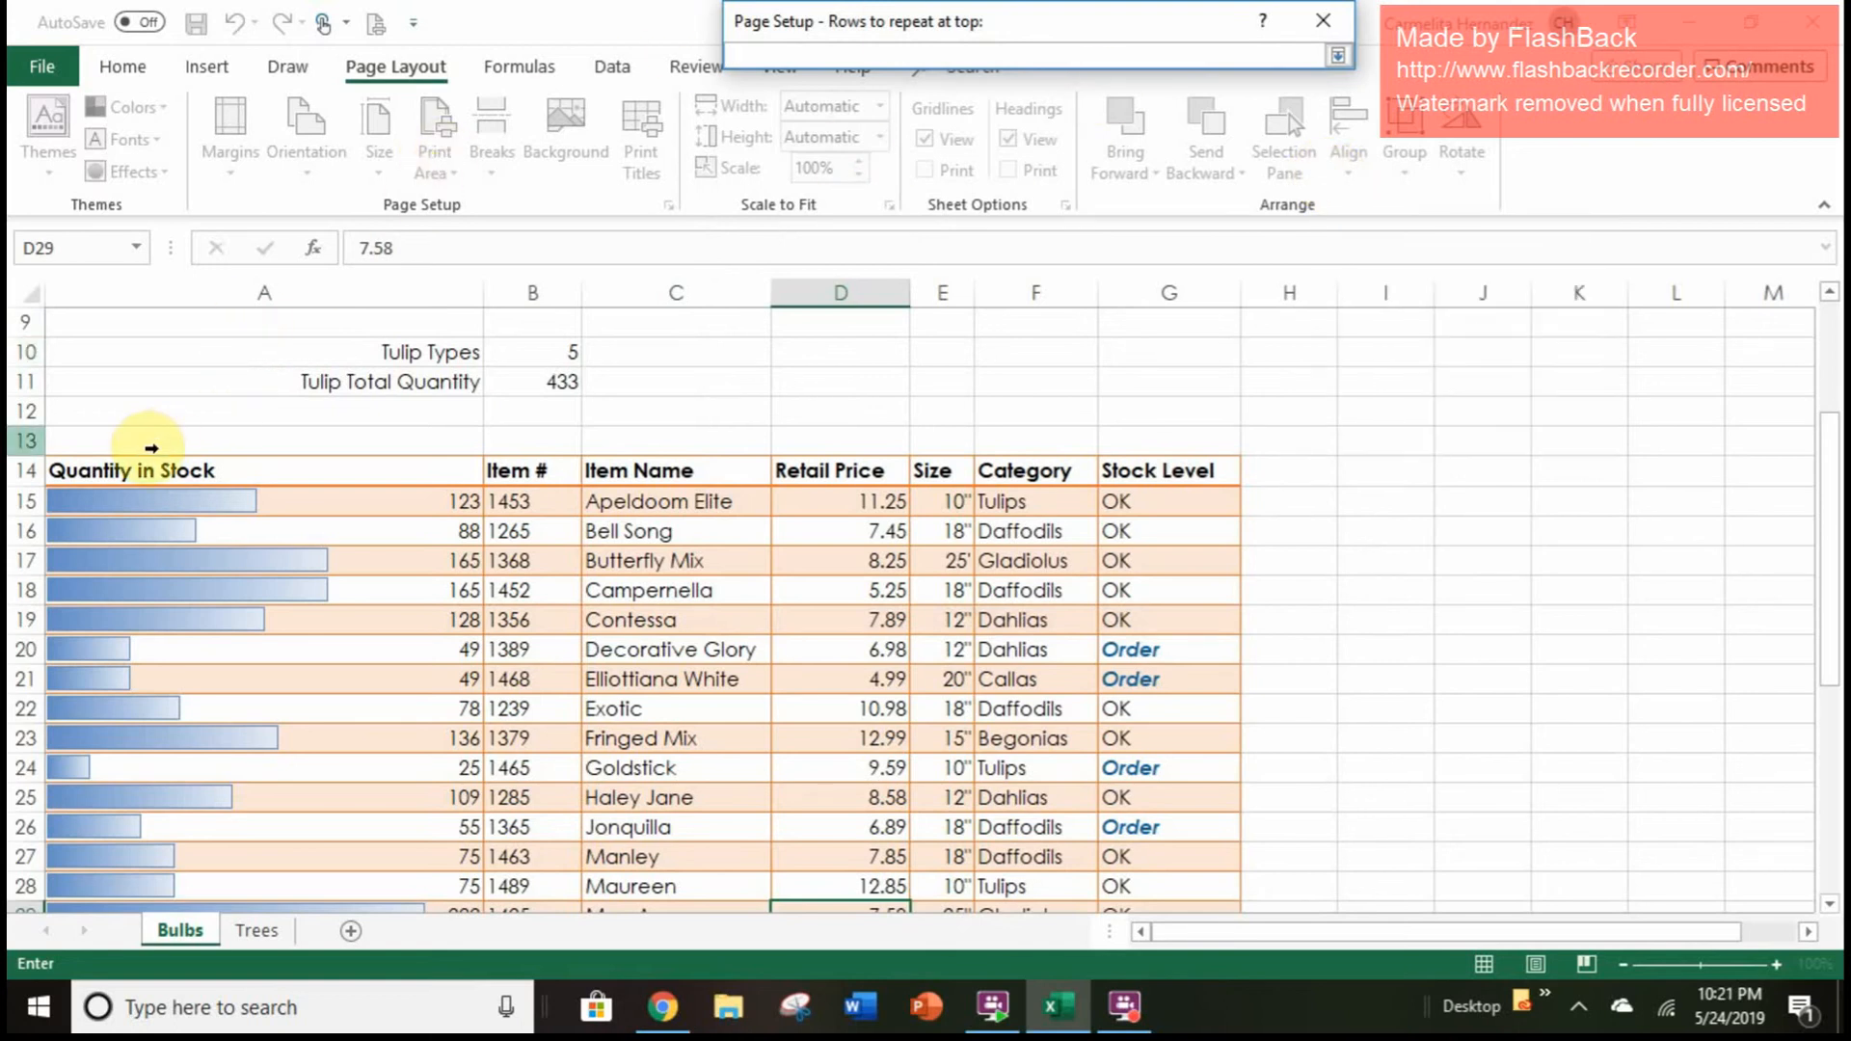
pyautogui.click(28, 471)
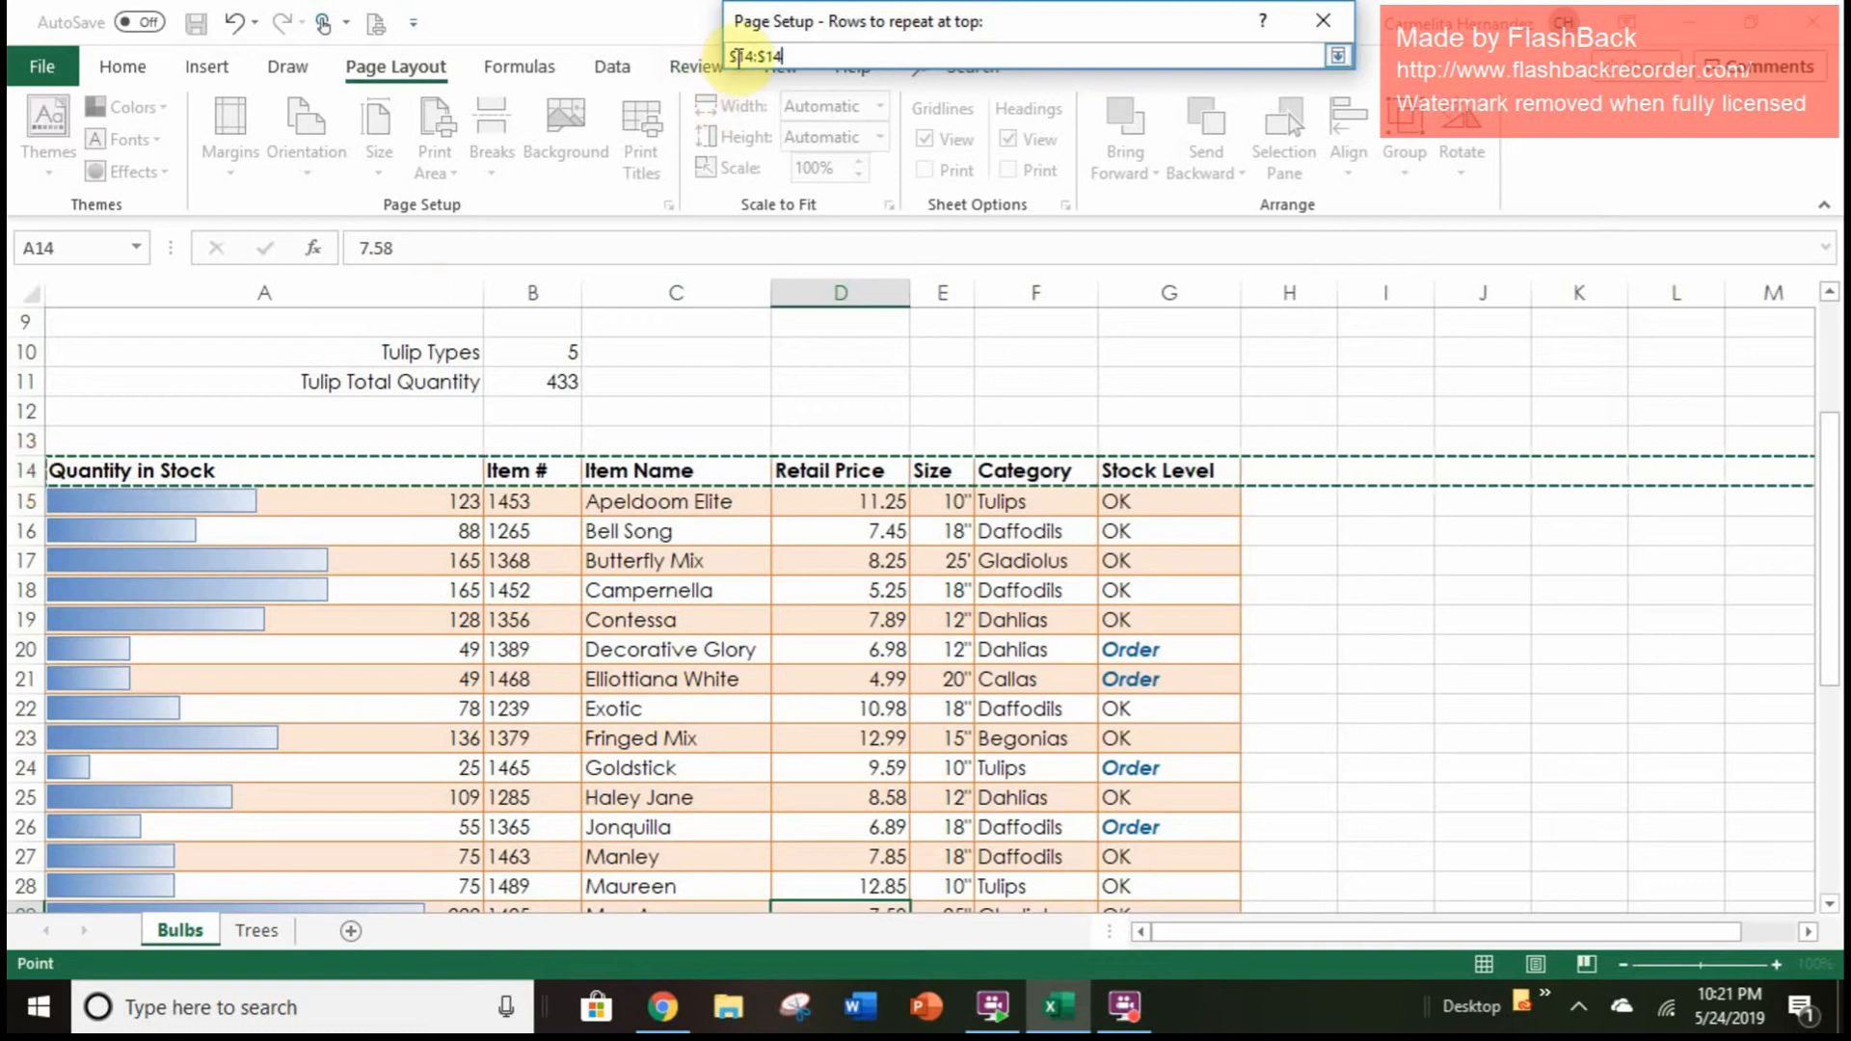
pyautogui.click(1345, 23)
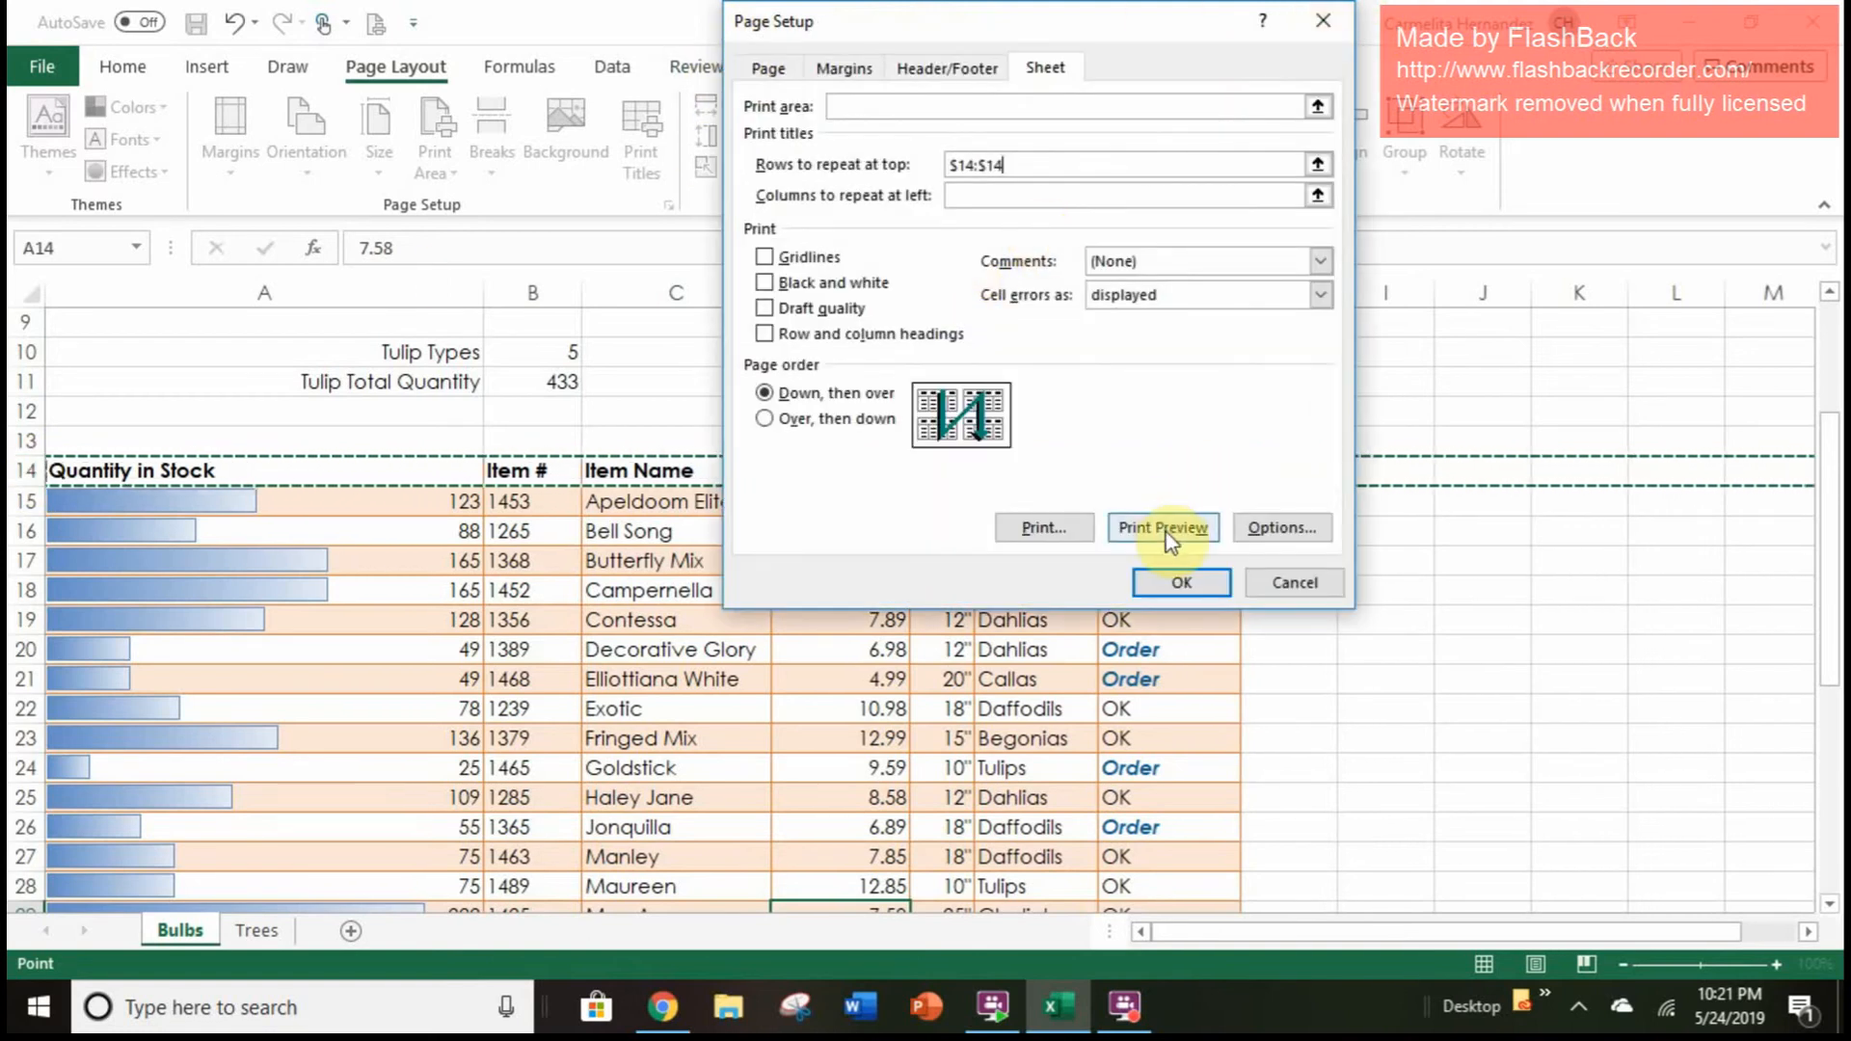
pyautogui.click(1173, 588)
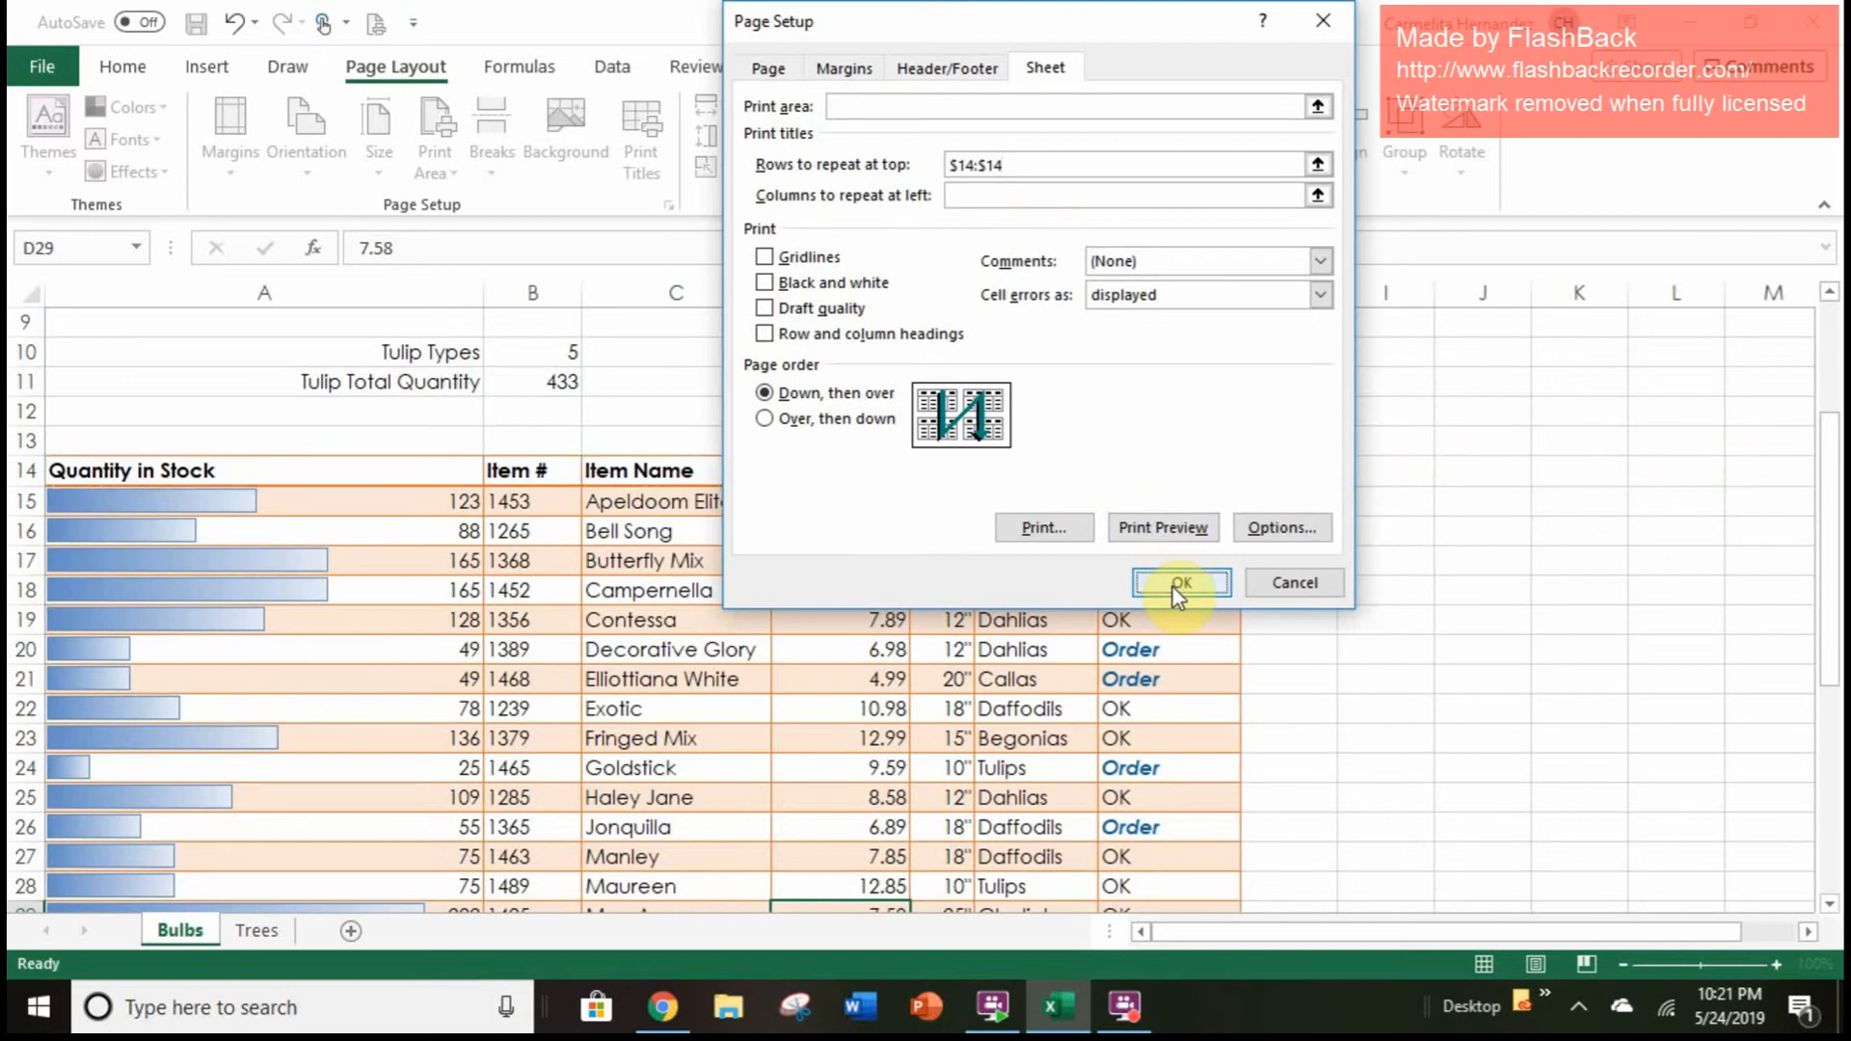
pyautogui.click(1208, 586)
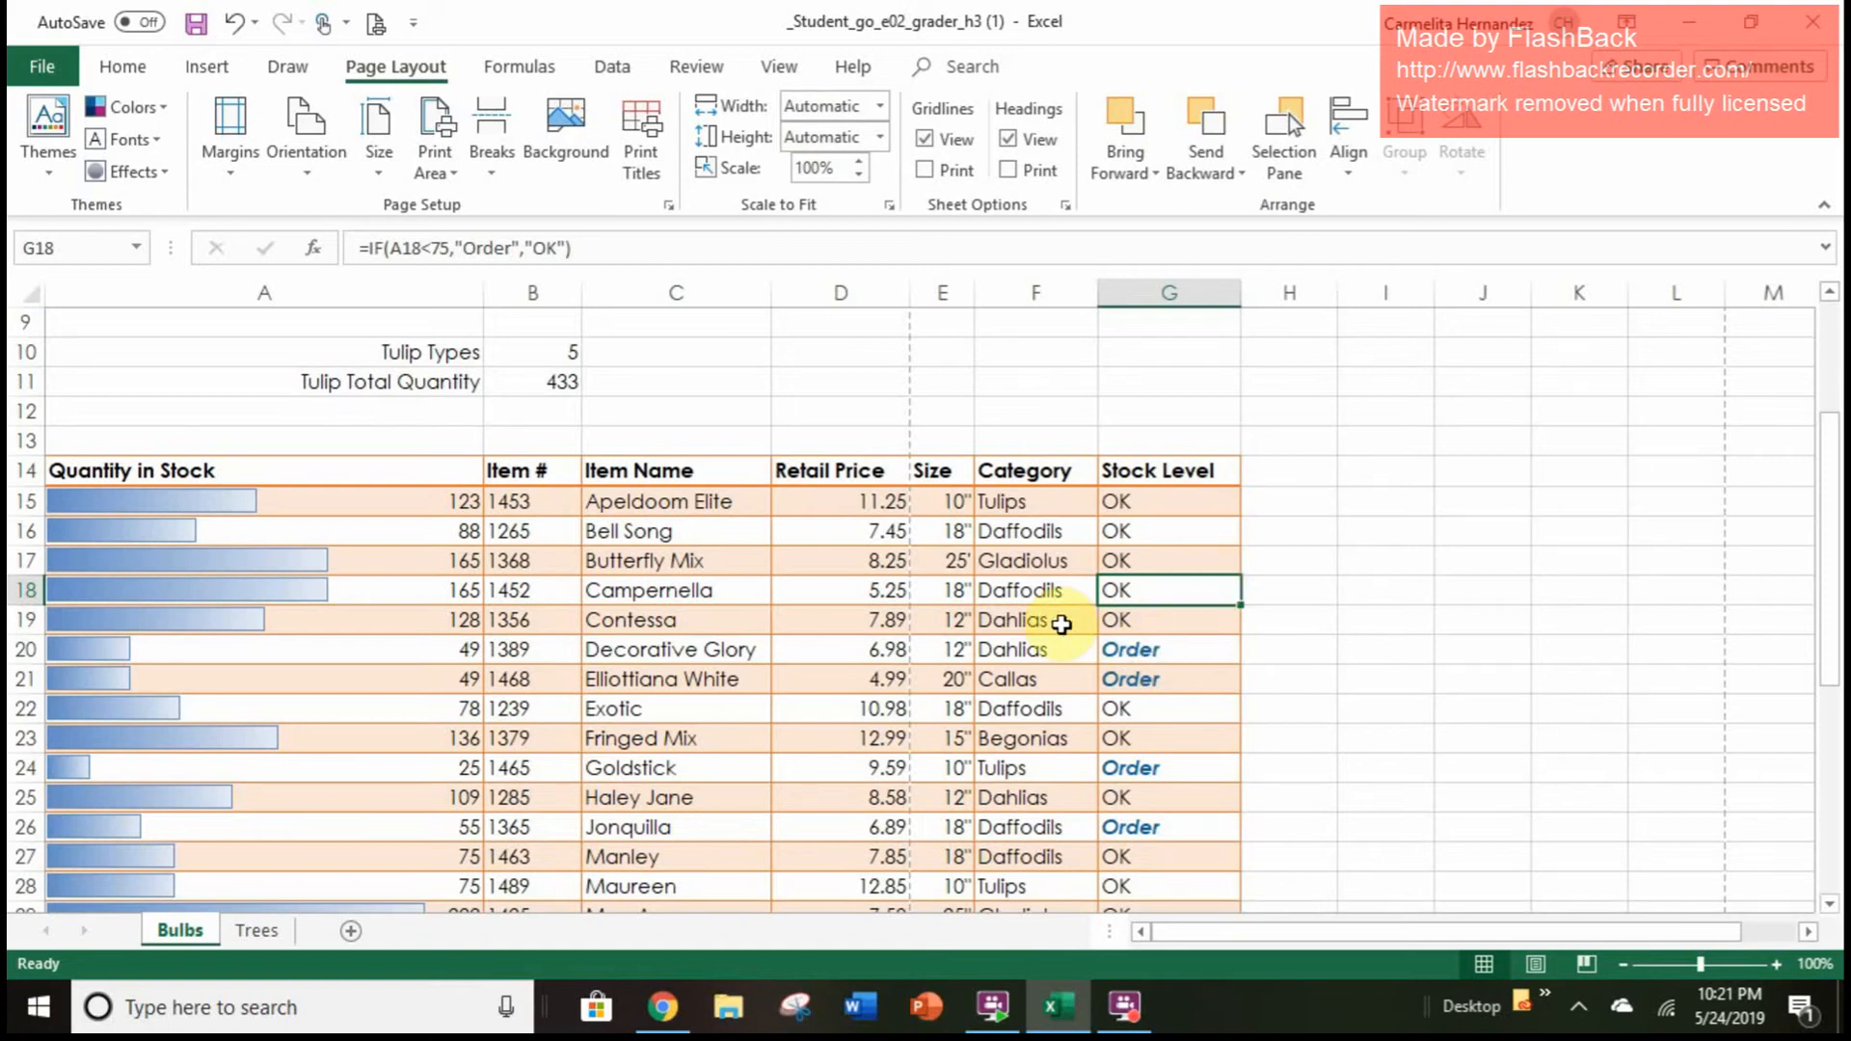
# Switch to the Trees sheet and select the inventory data A14:G42, including the header row
pyautogui.scroll(-3, 232, 855)
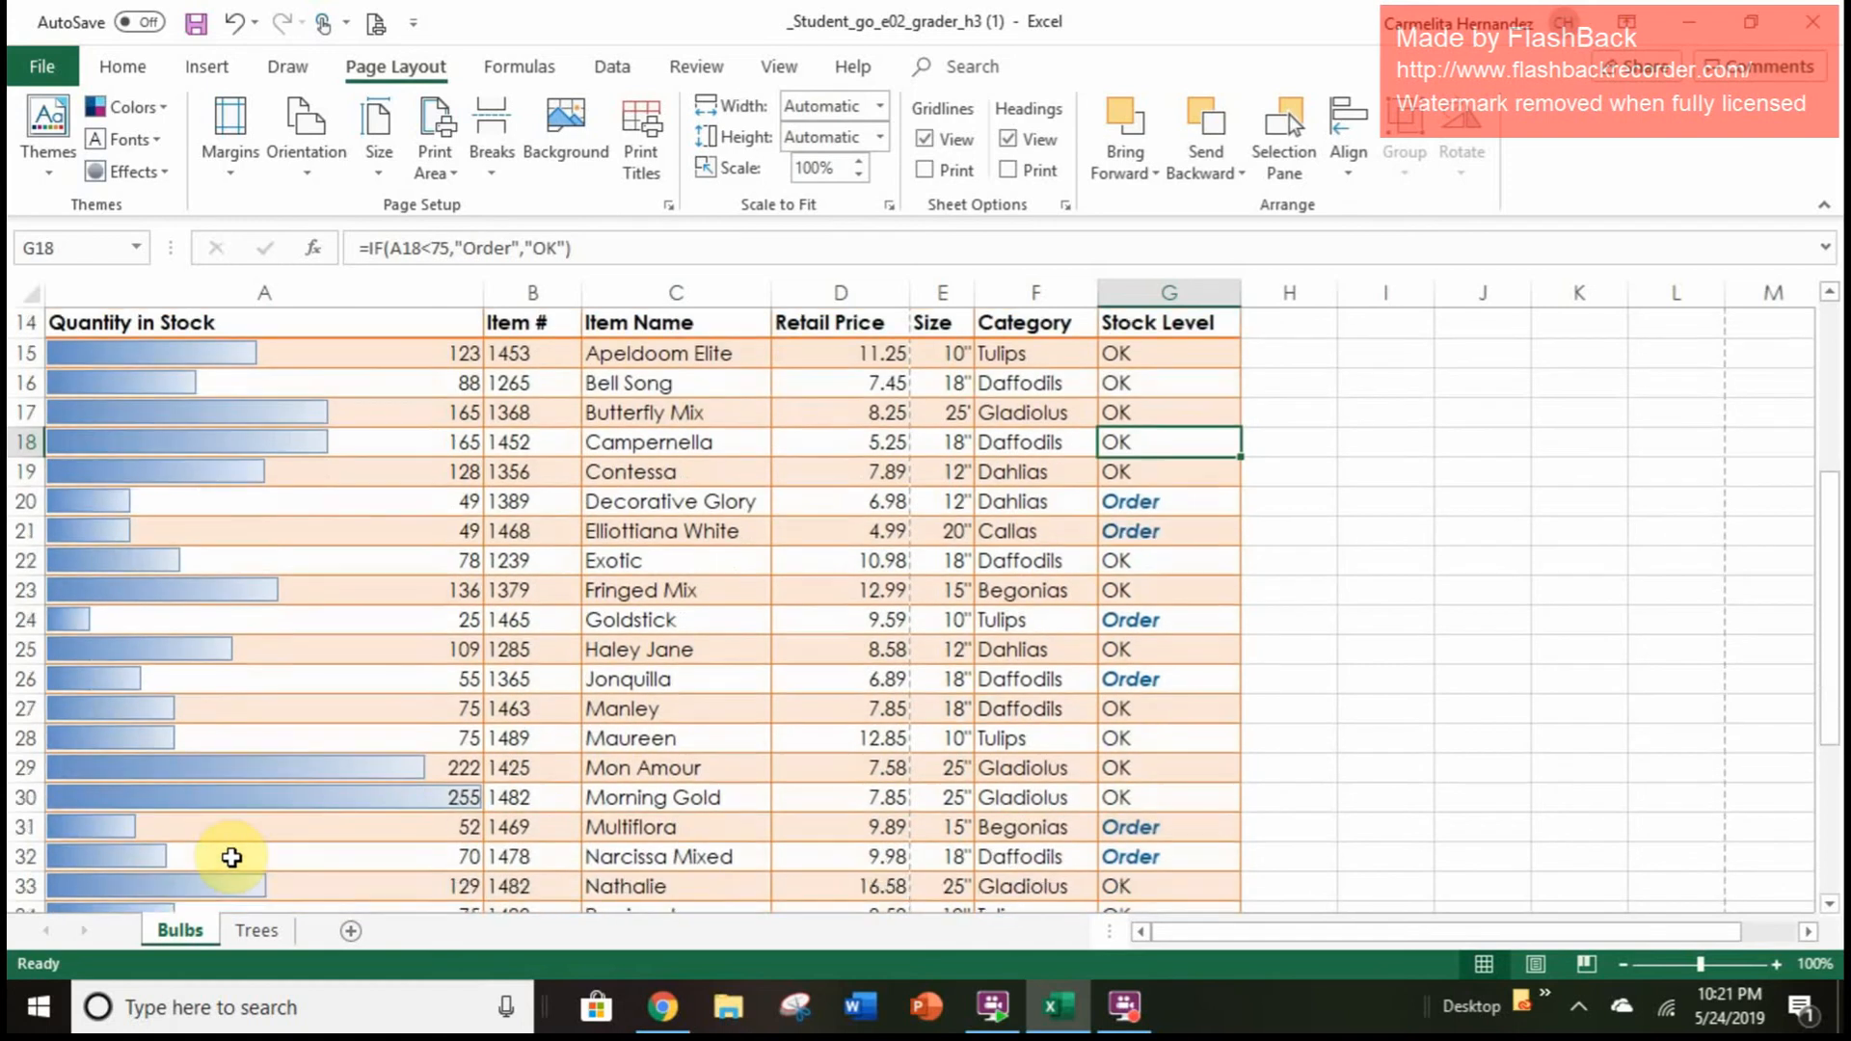
pyautogui.click(231, 857)
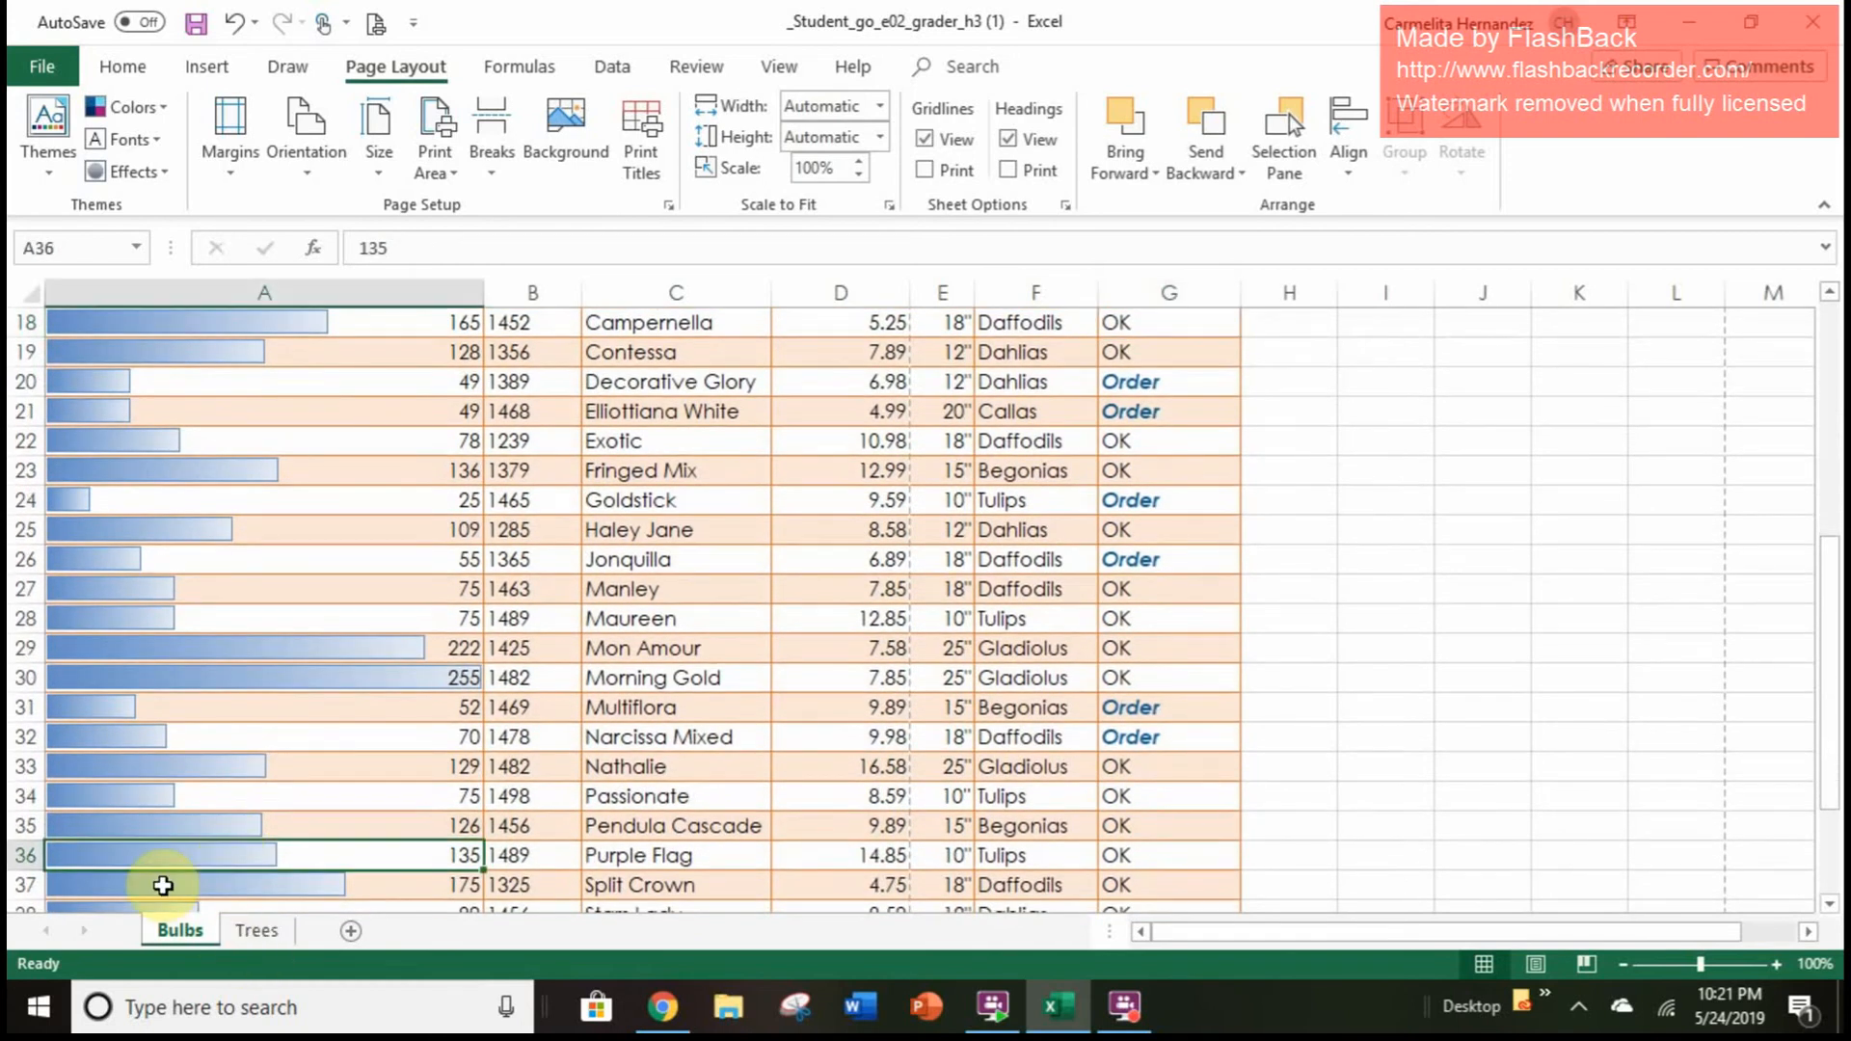
pyautogui.click(256, 932)
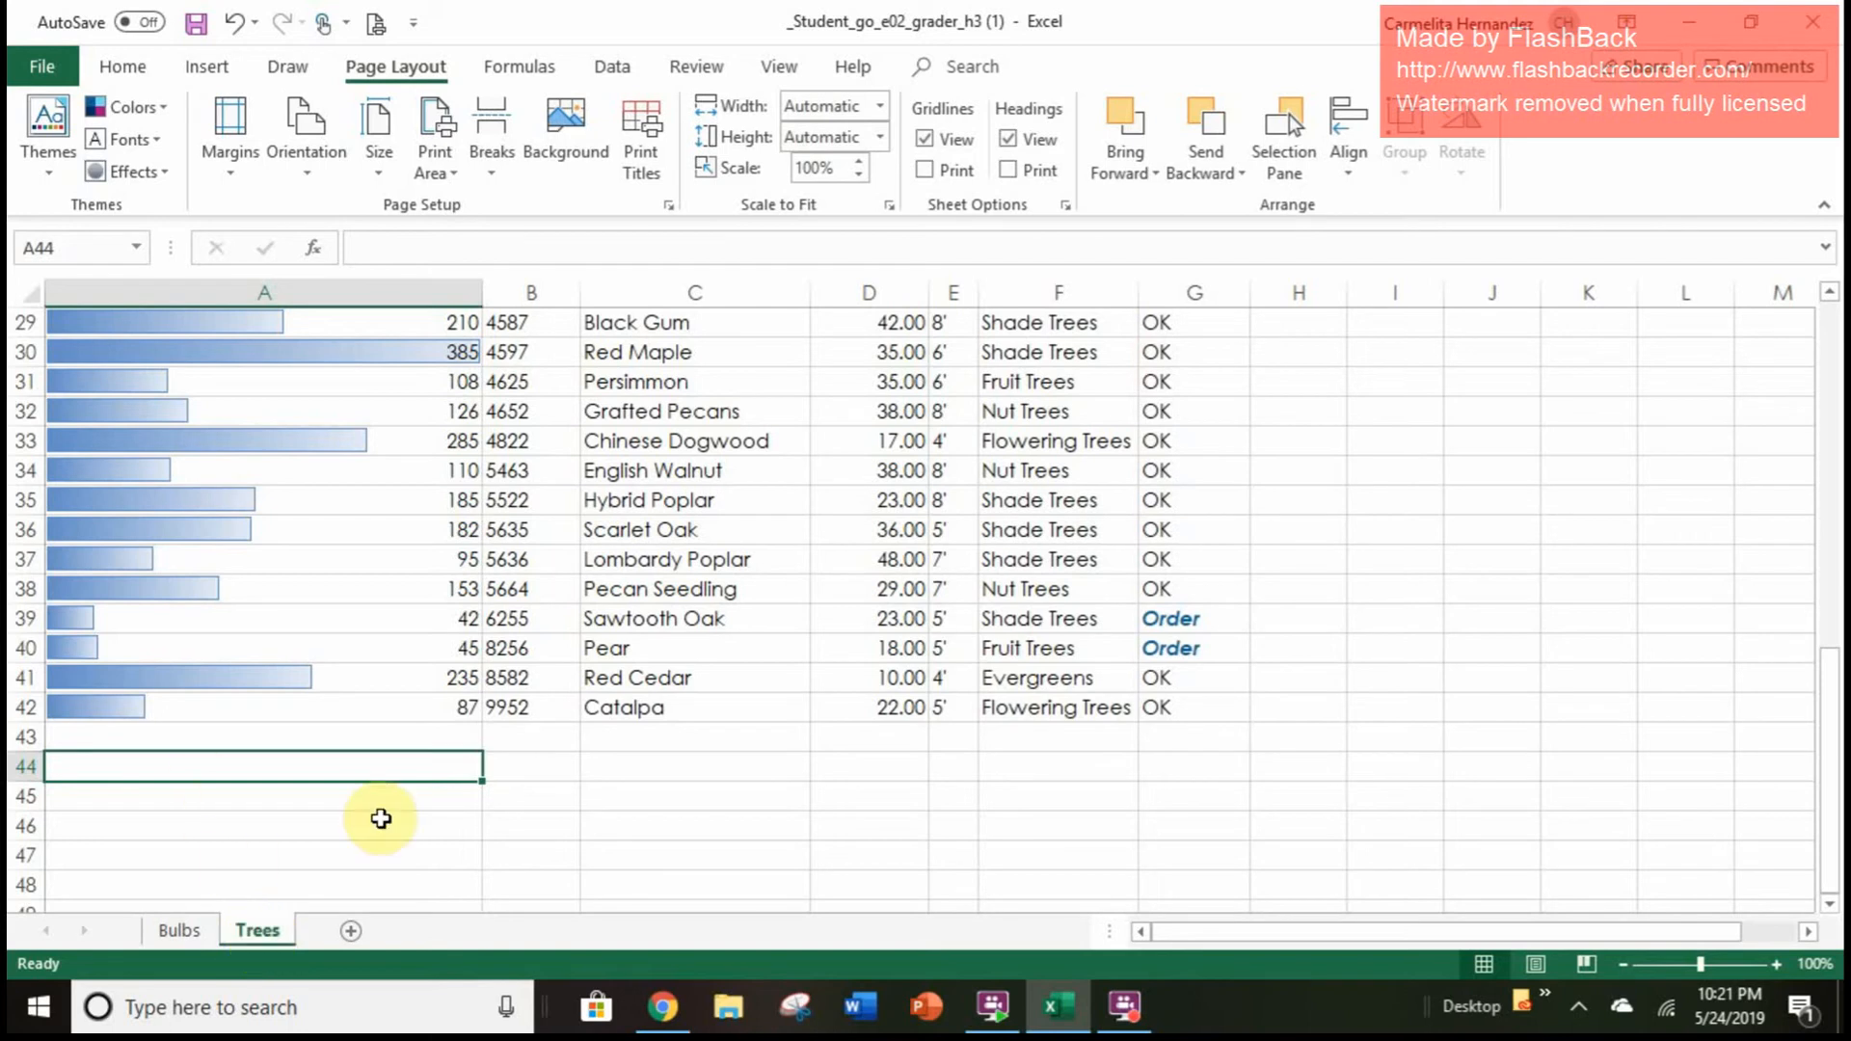
pyautogui.scroll(5, 379, 815)
pyautogui.scroll(2, 380, 815)
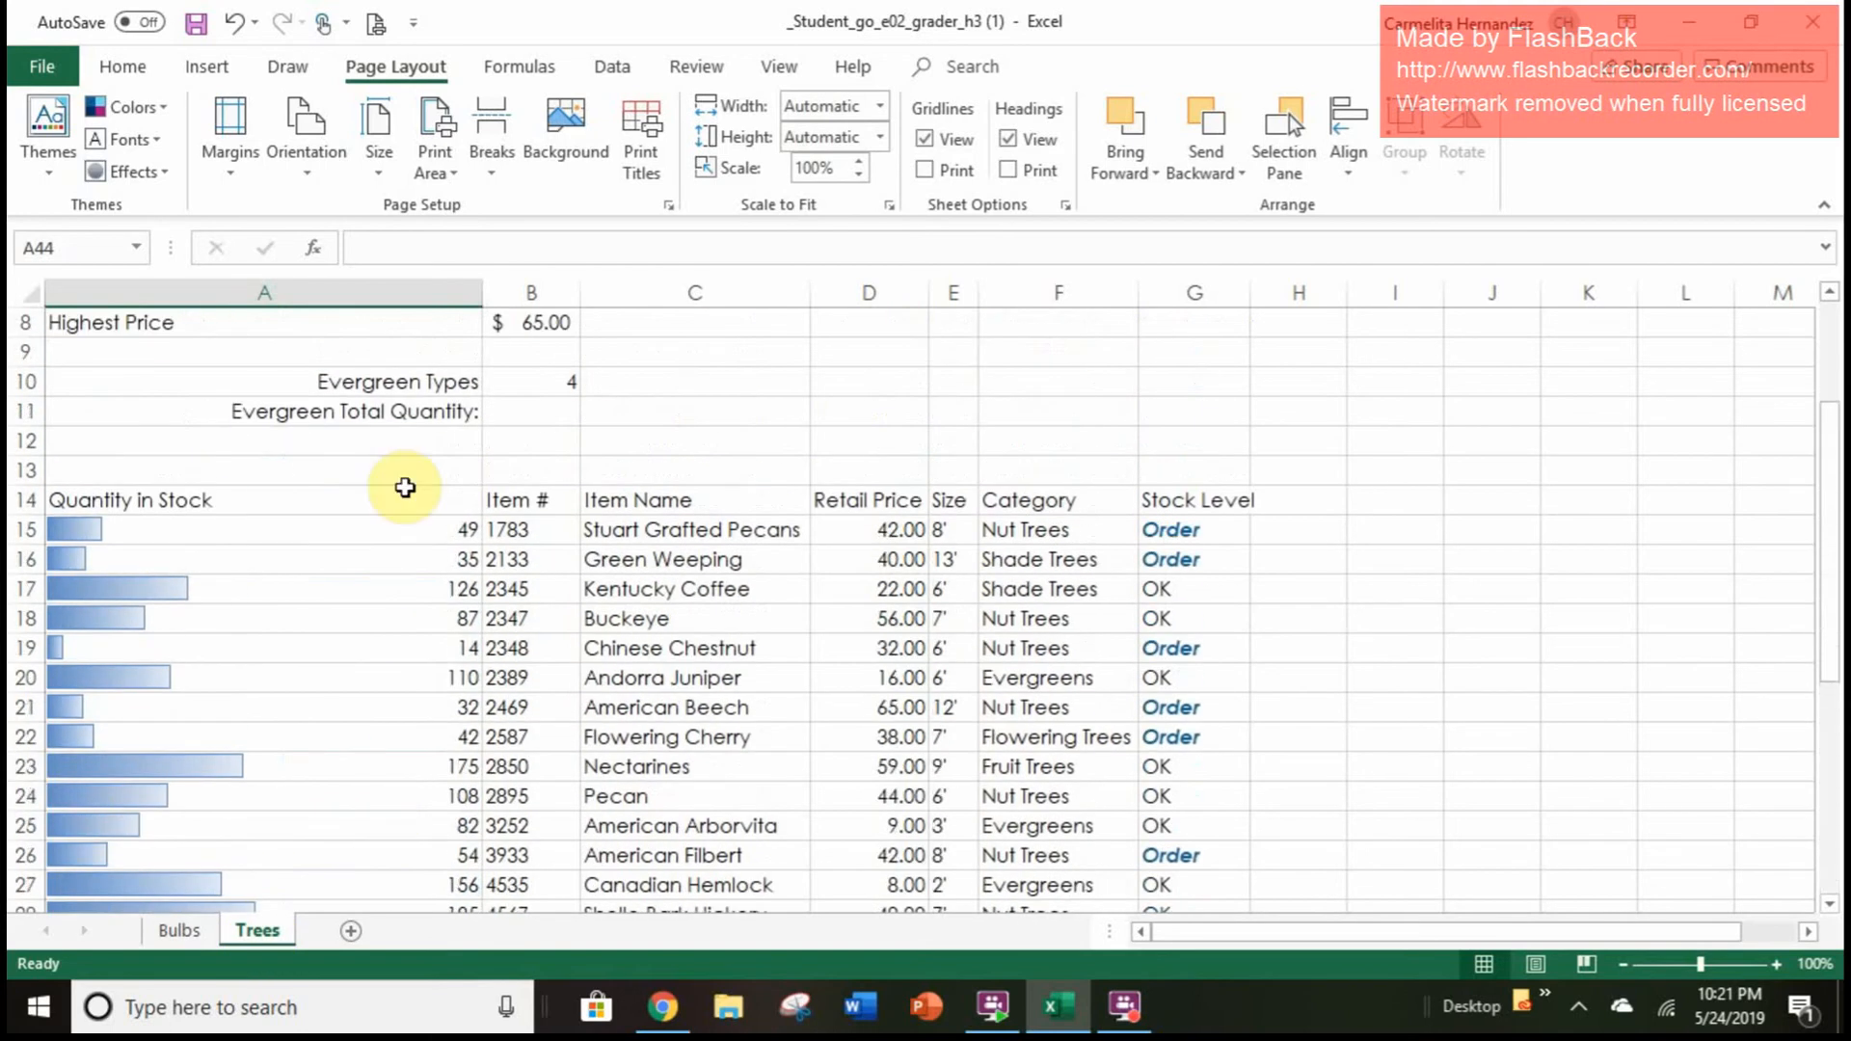
pyautogui.click(409, 502)
pyautogui.moveTo(409, 502); pyautogui.dragTo(1145, 723)
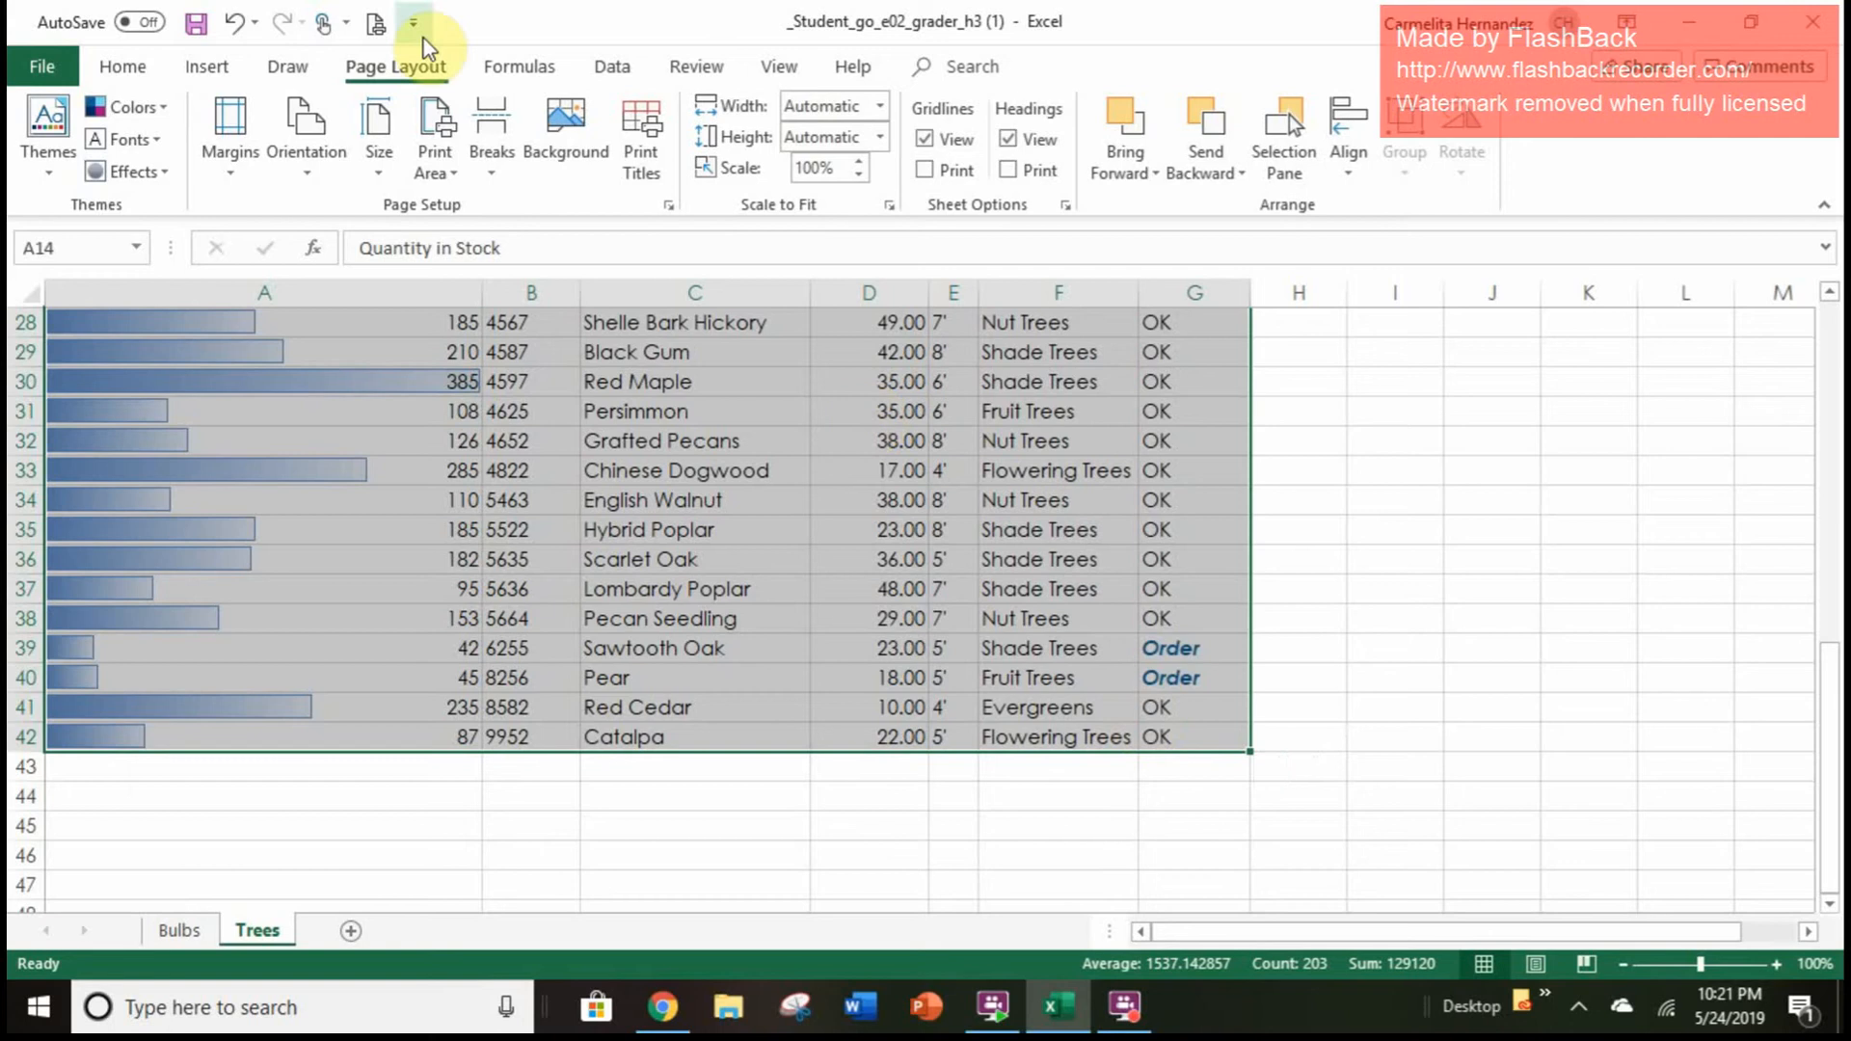
pyautogui.click(532, 72)
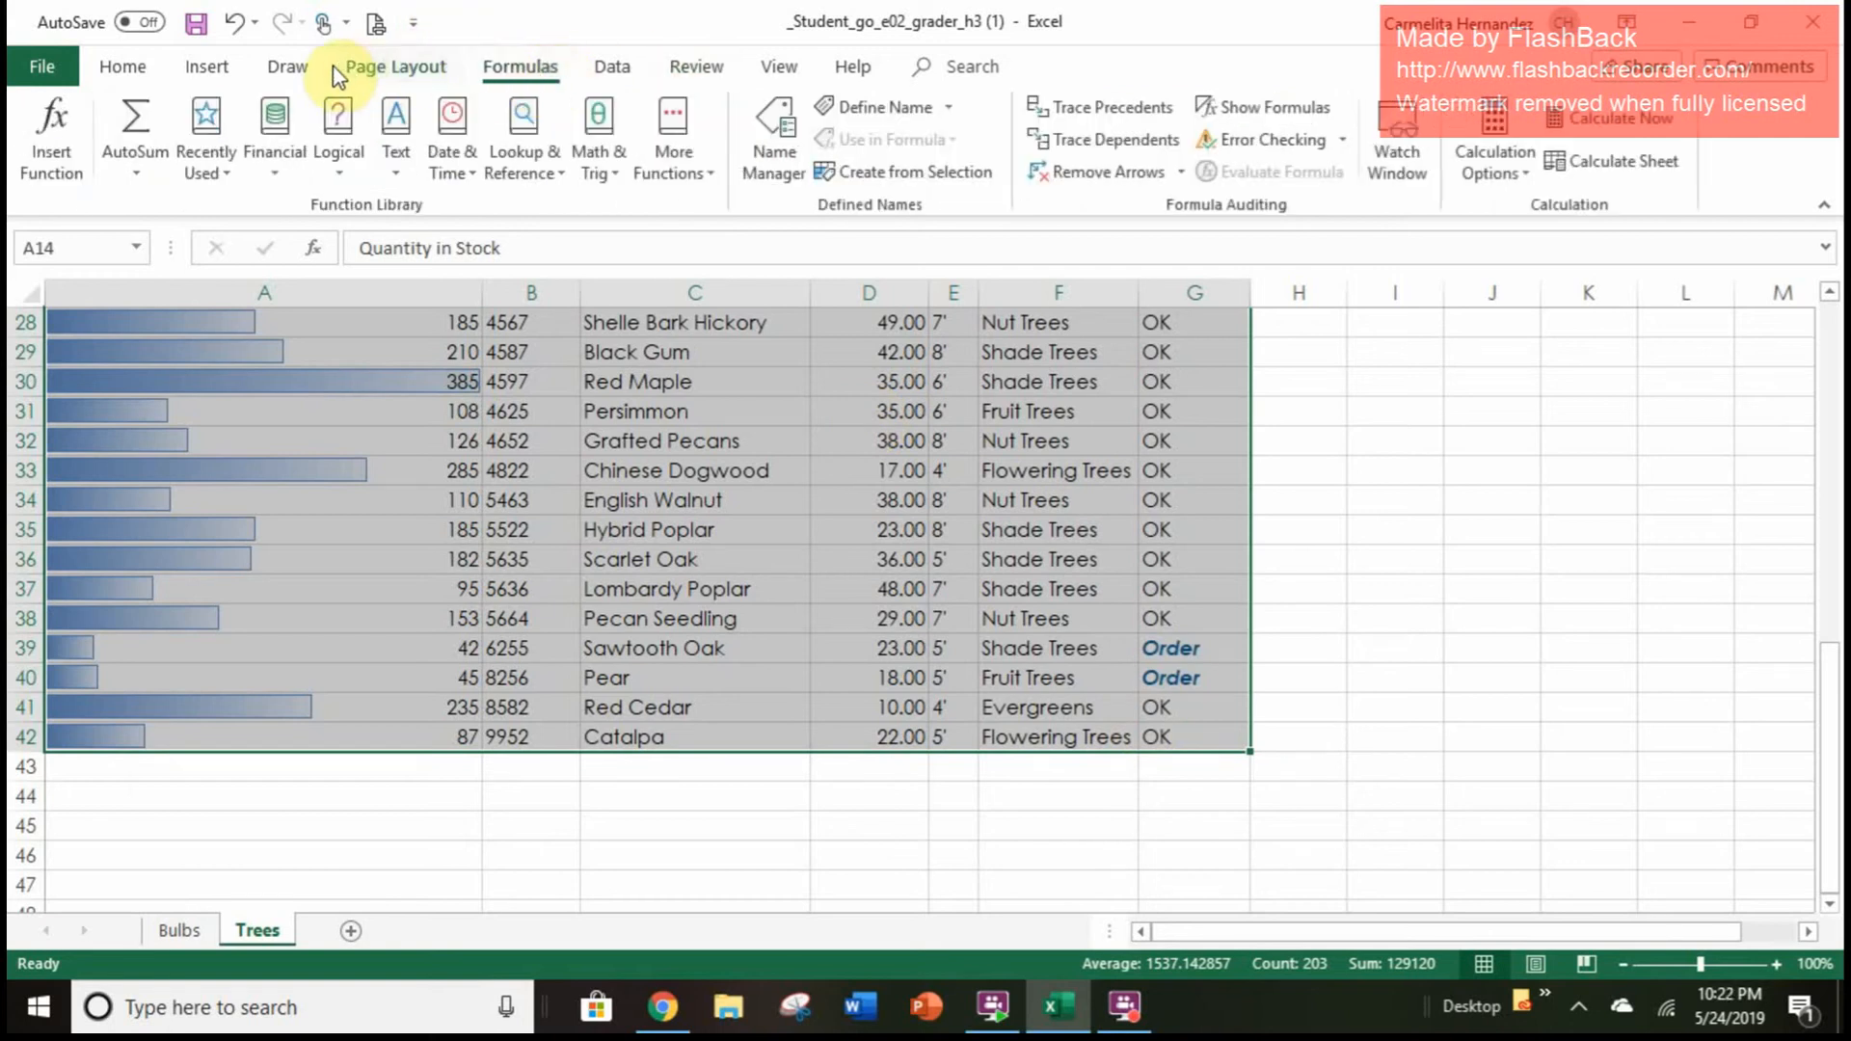
pyautogui.click(366, 75)
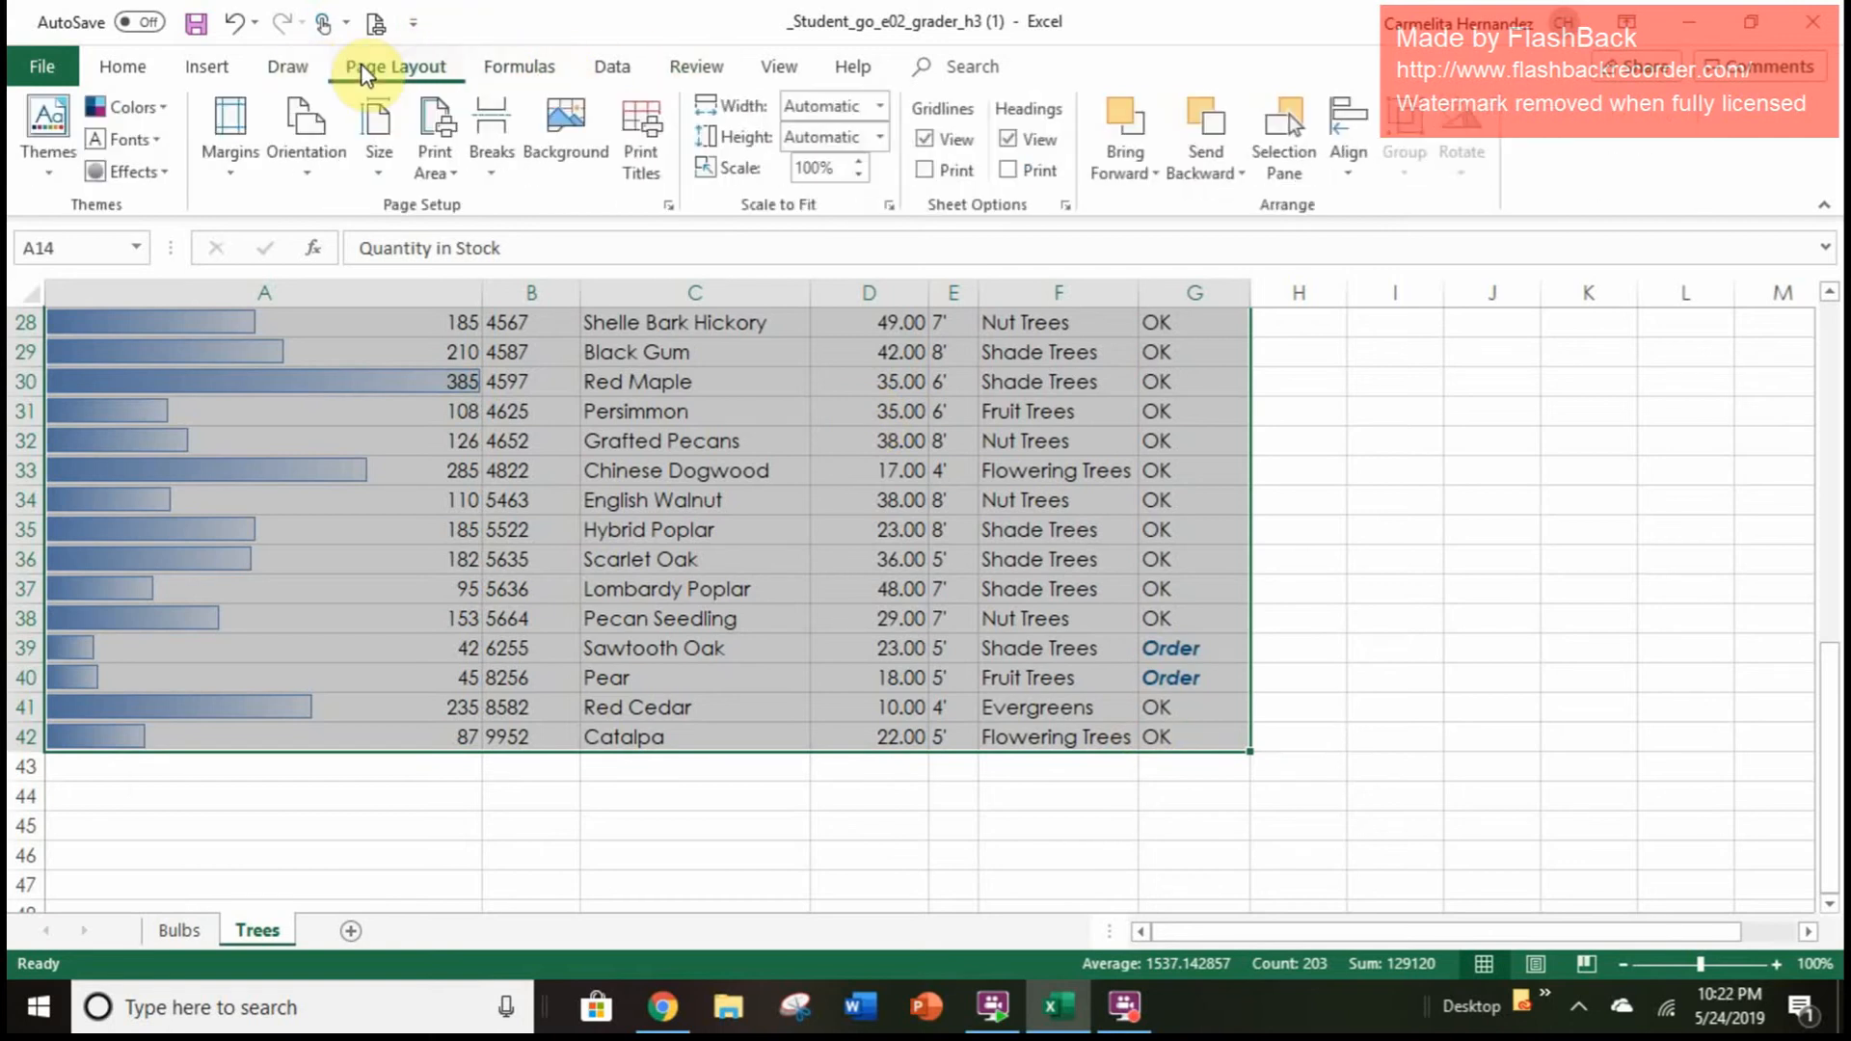
pyautogui.click(301, 62)
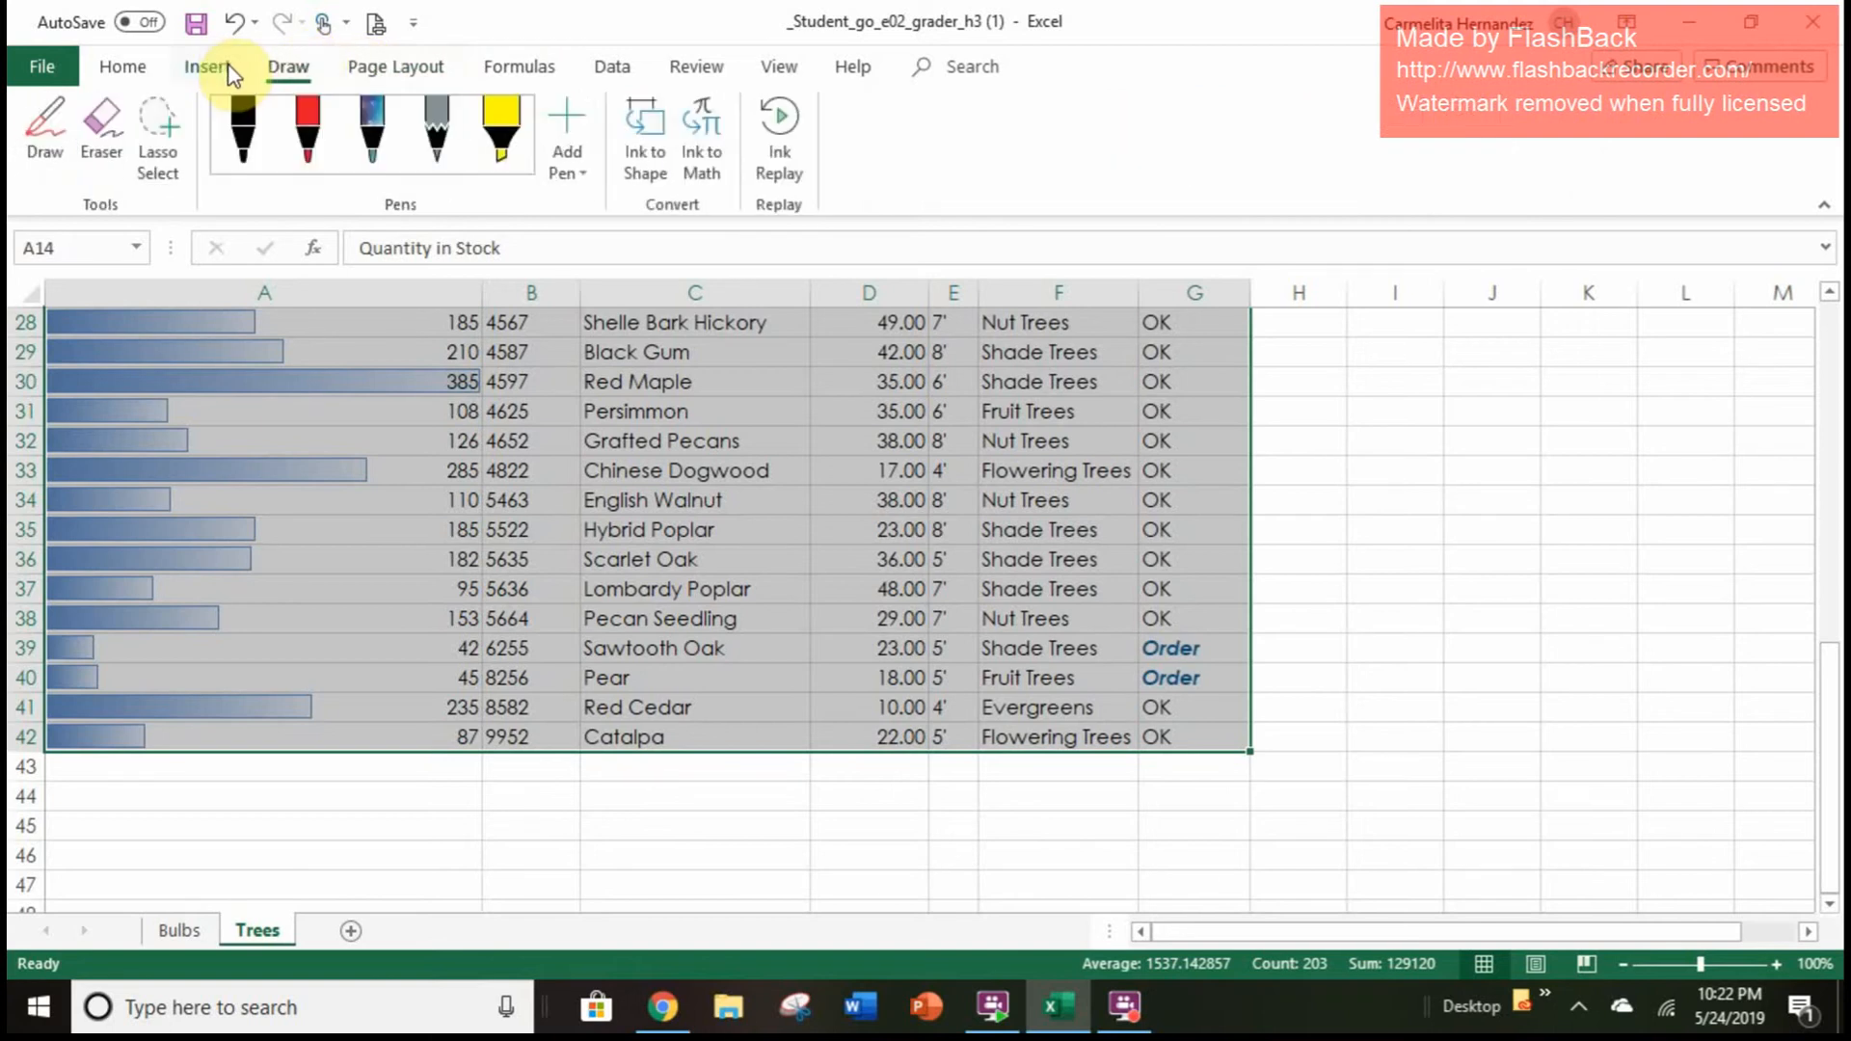
pyautogui.click(212, 67)
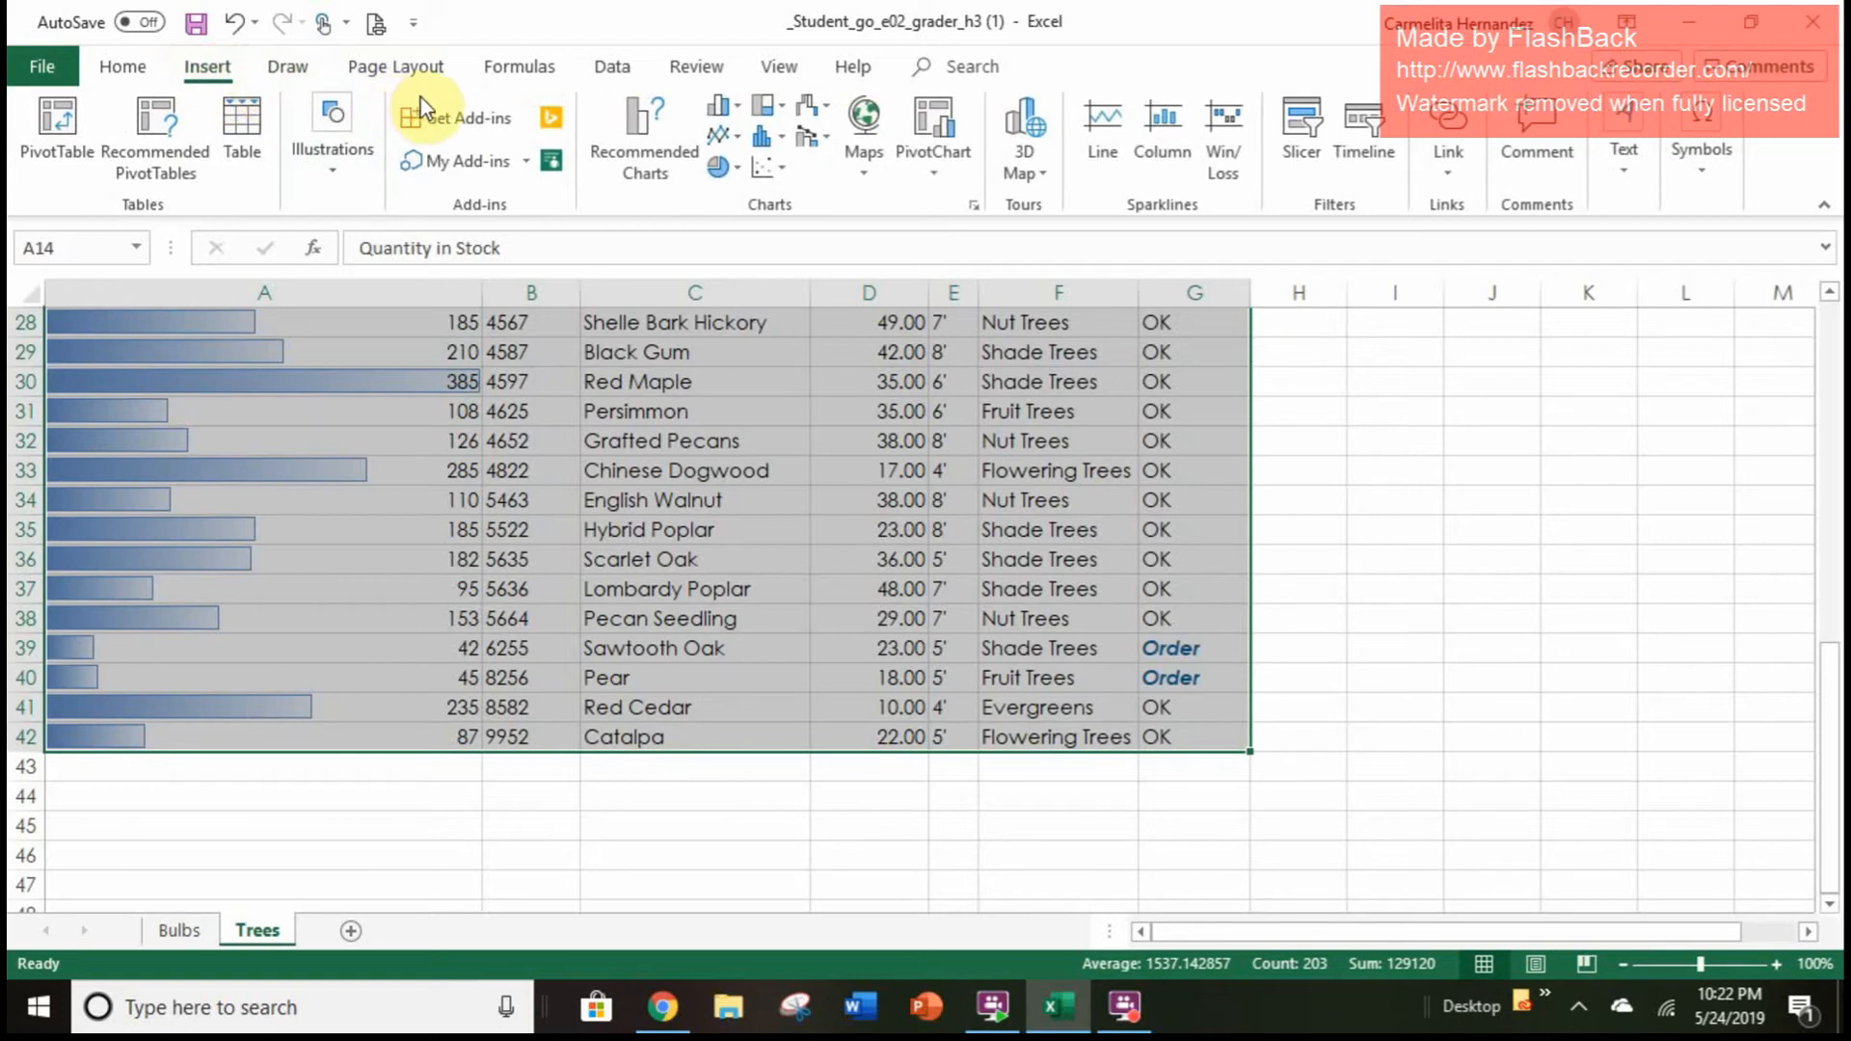
pyautogui.click(135, 72)
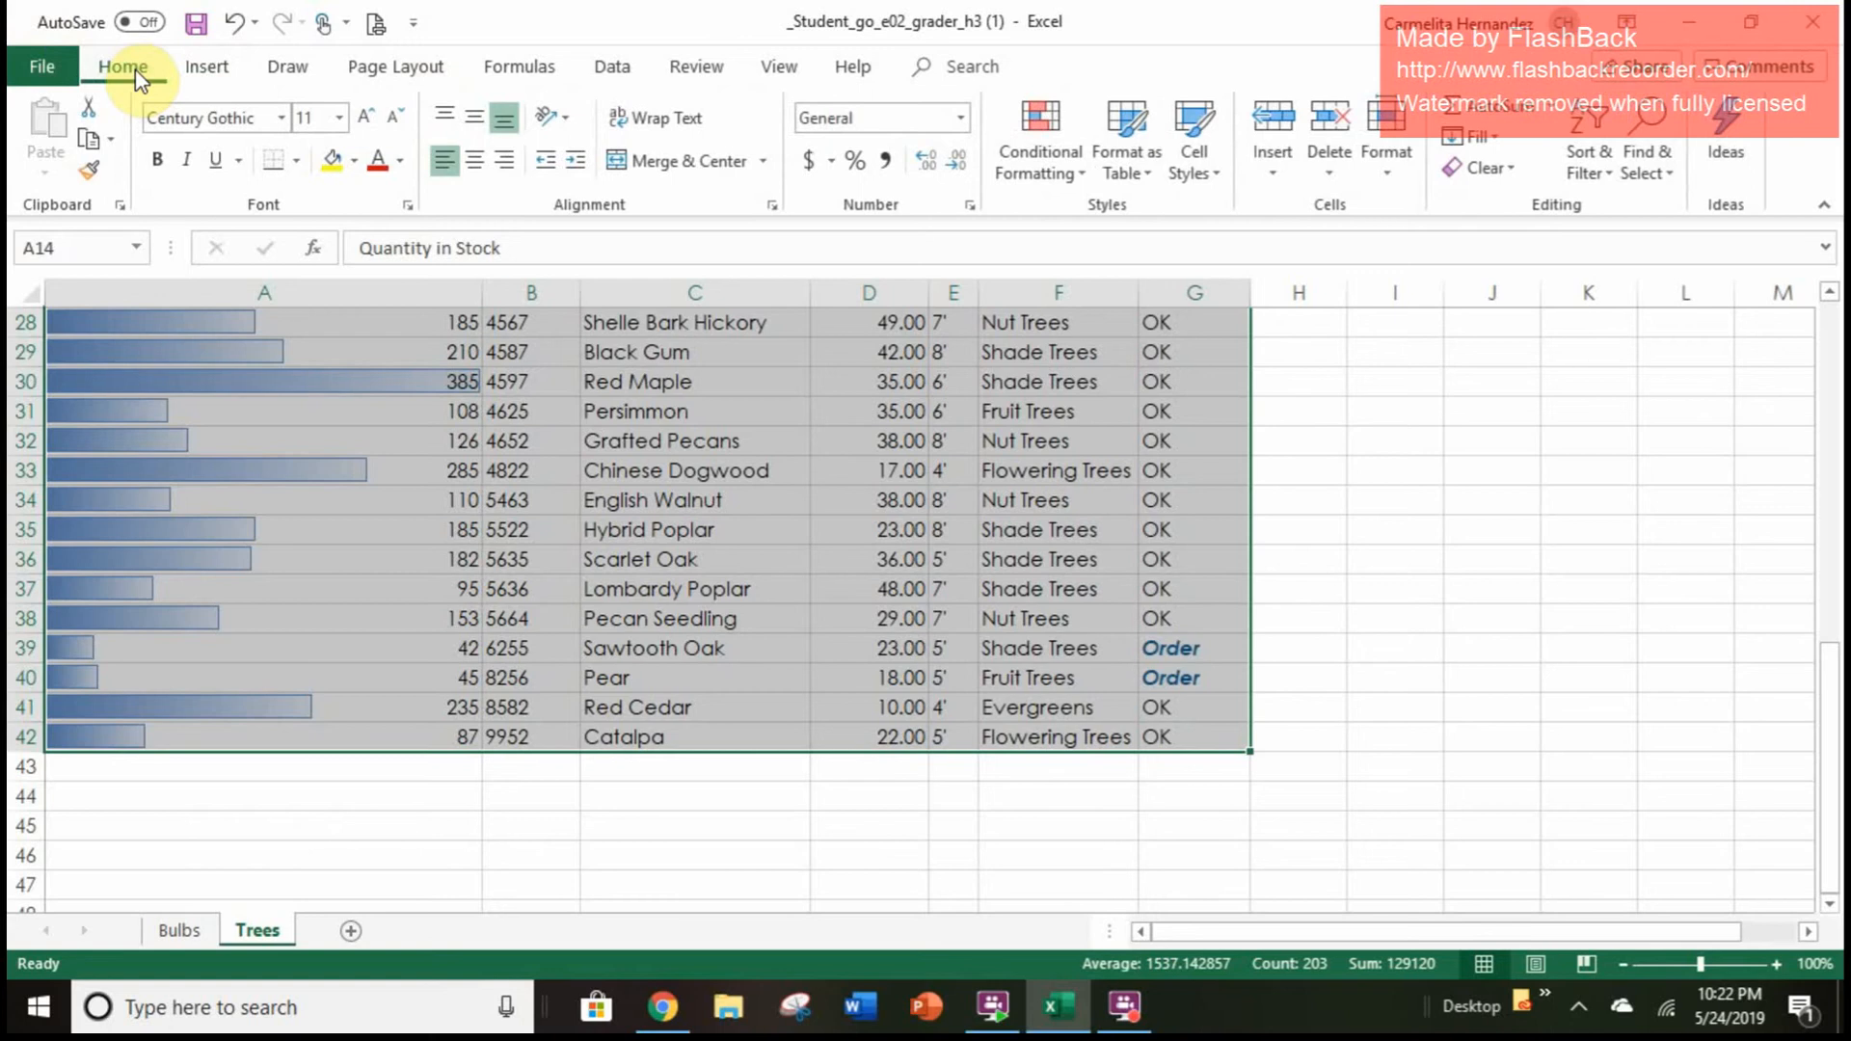
pyautogui.click(1033, 133)
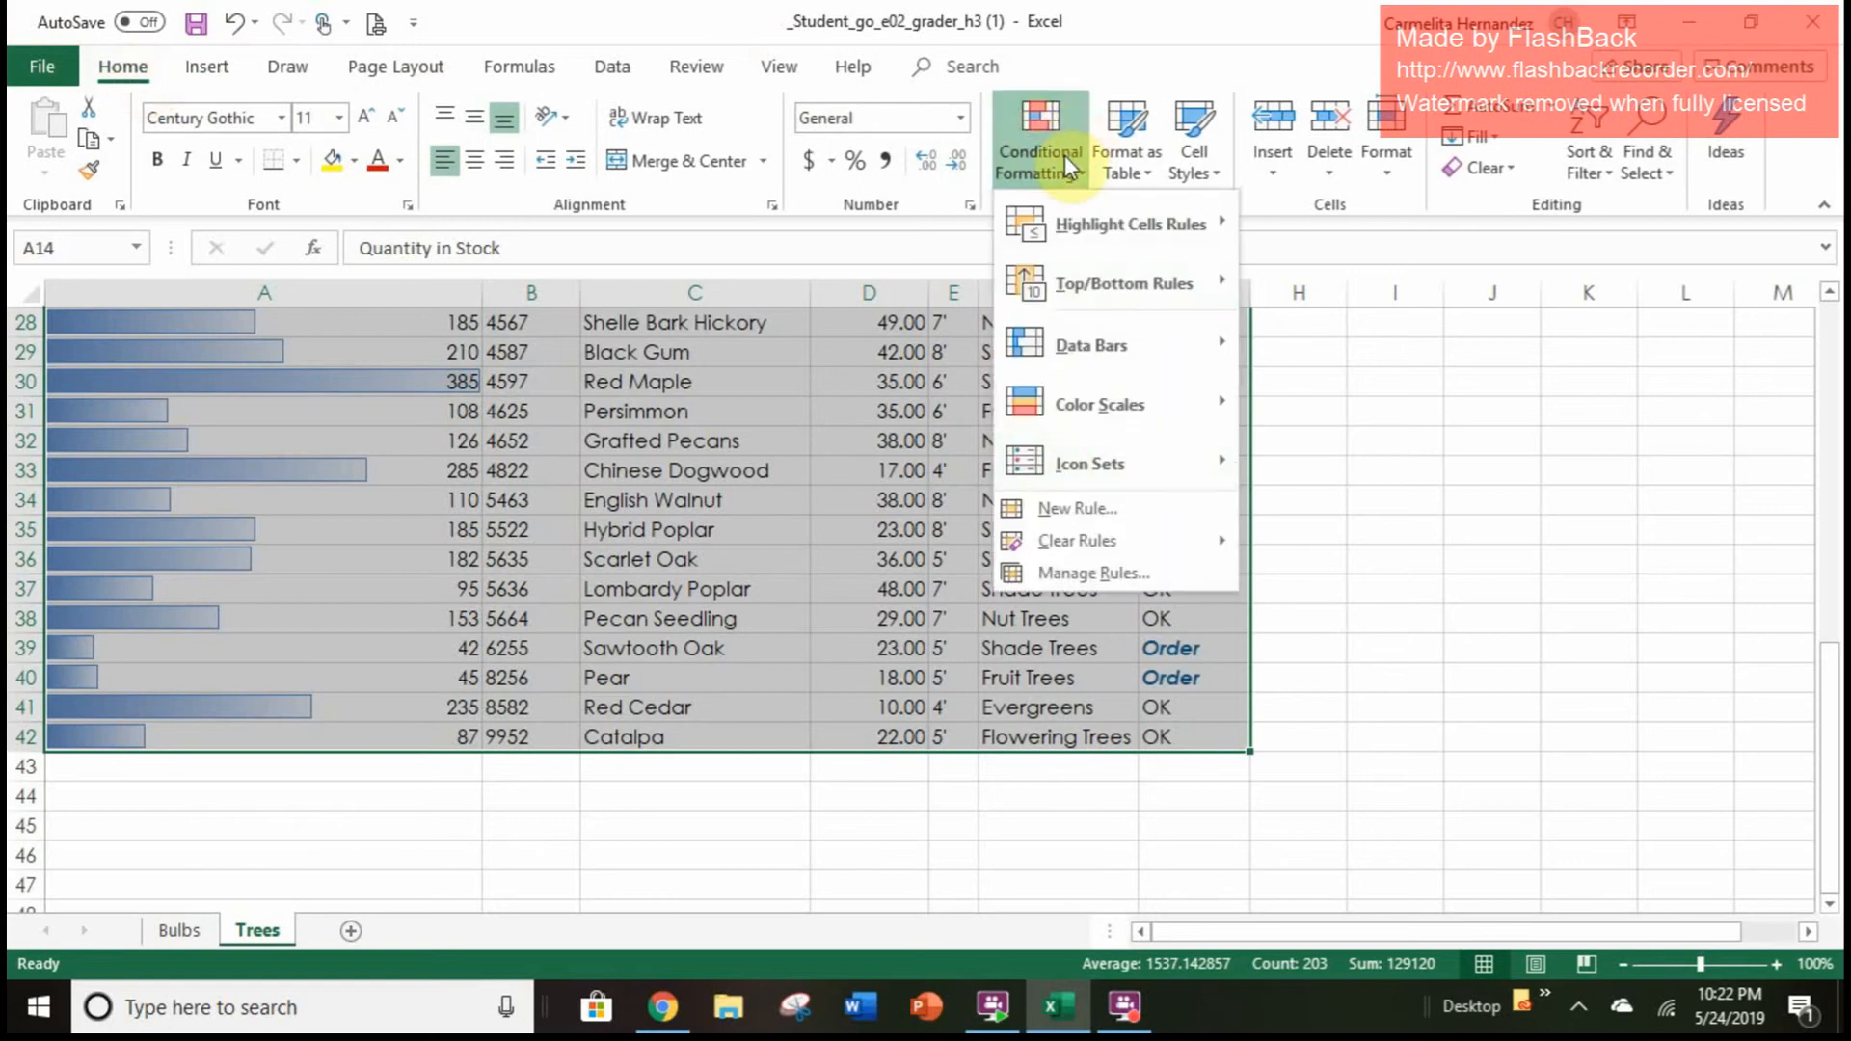
pyautogui.click(1065, 155)
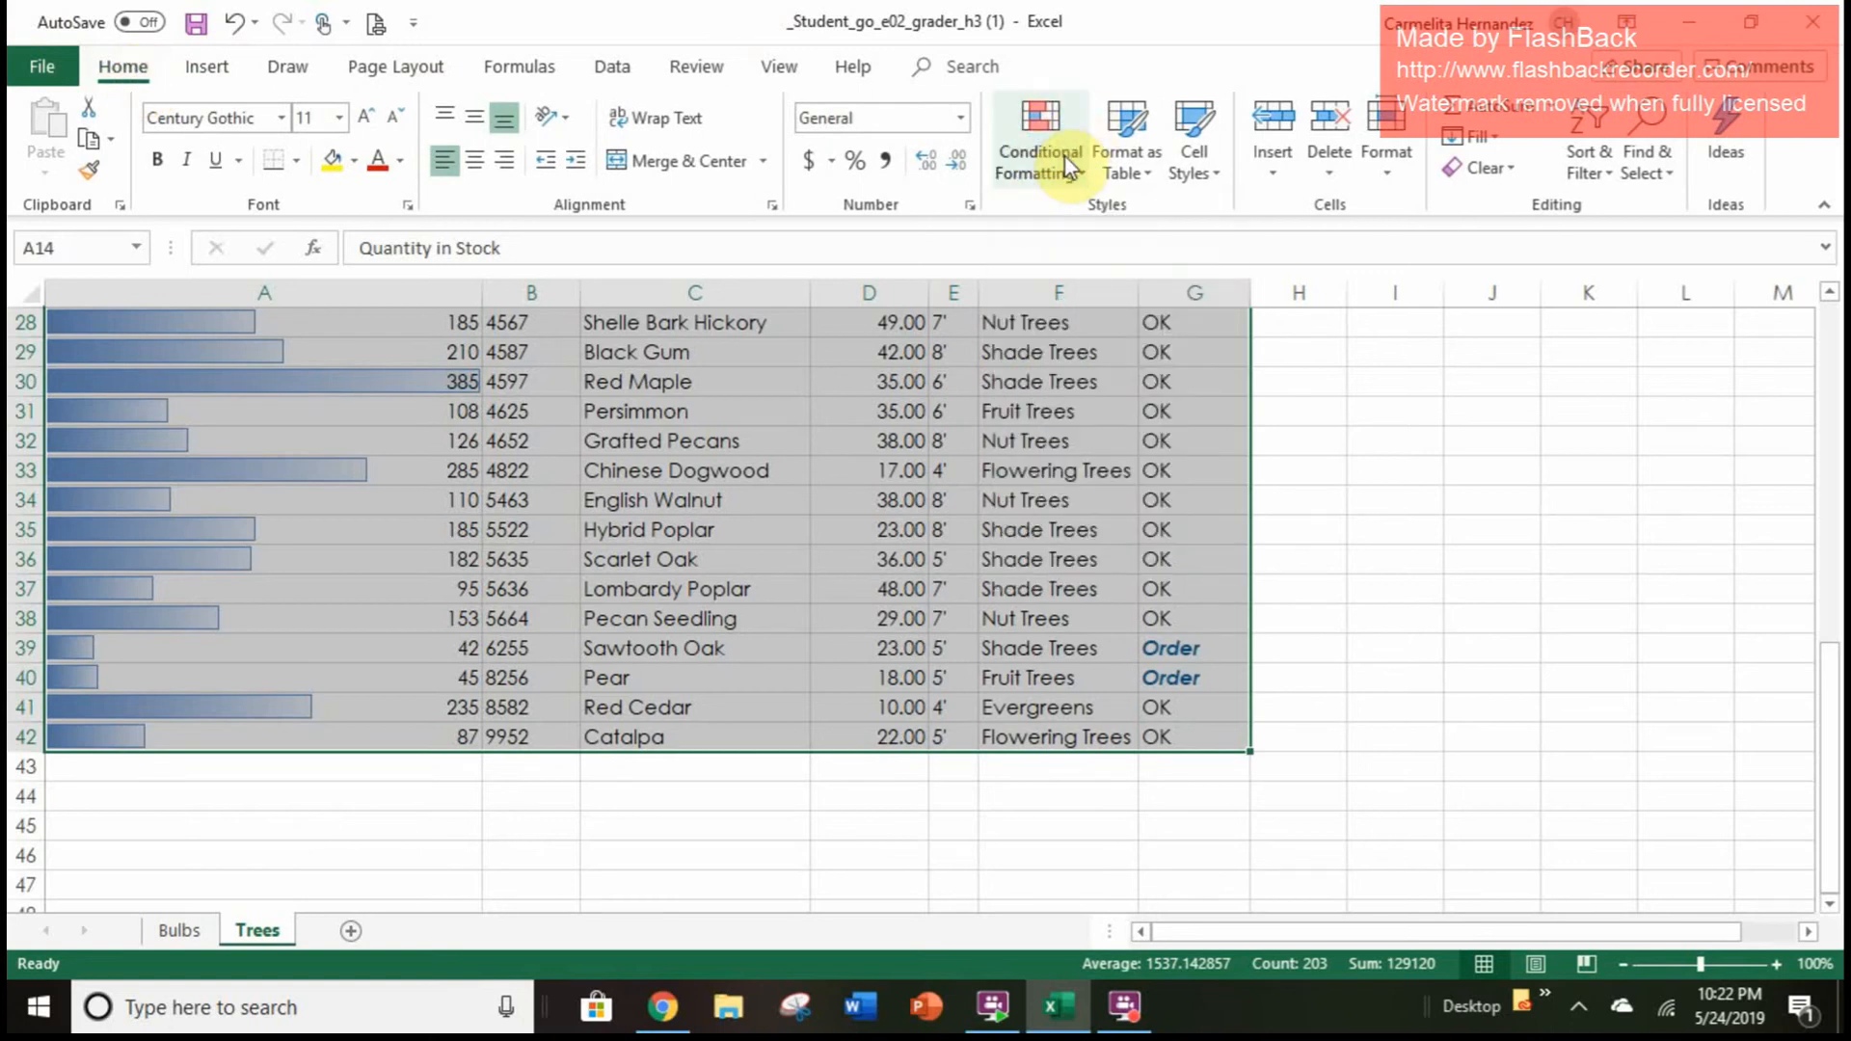
pyautogui.click(1066, 166)
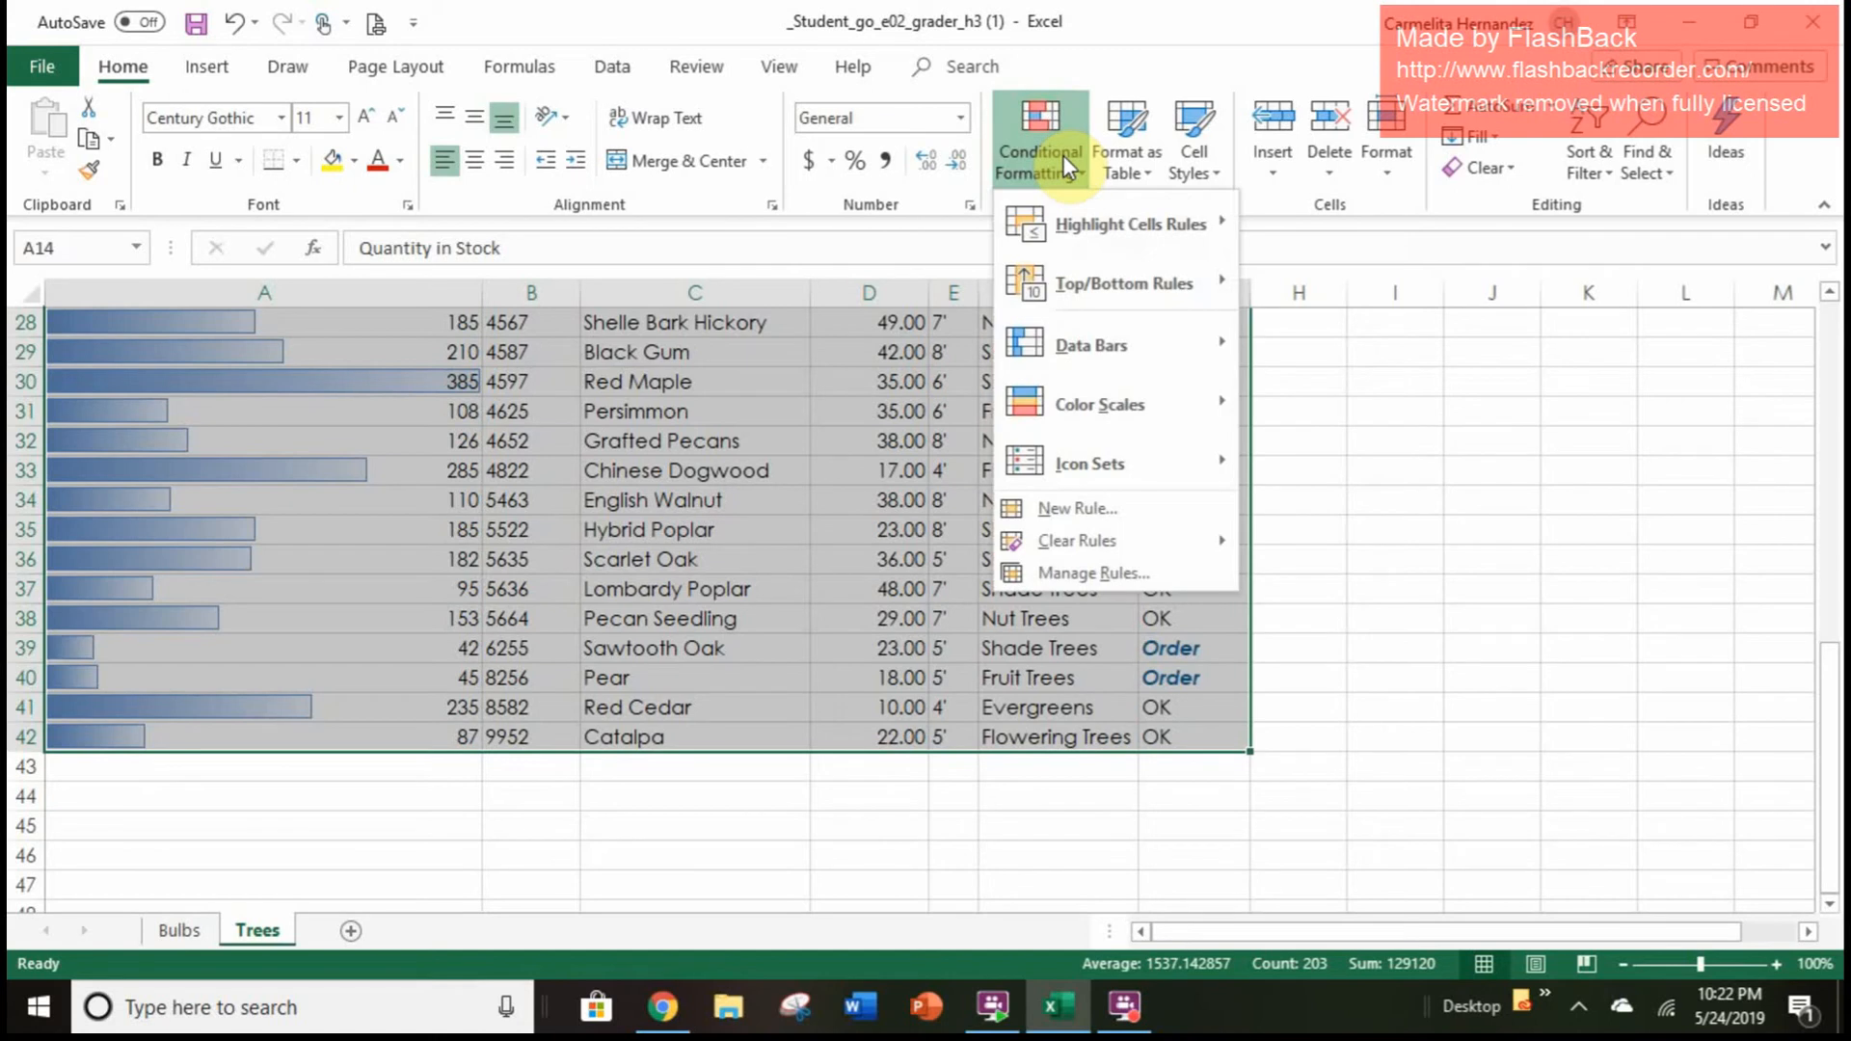
# Format the selected range A14:G42 as a table with headers, using the light green Table Style Light 19
pyautogui.click(1138, 154)
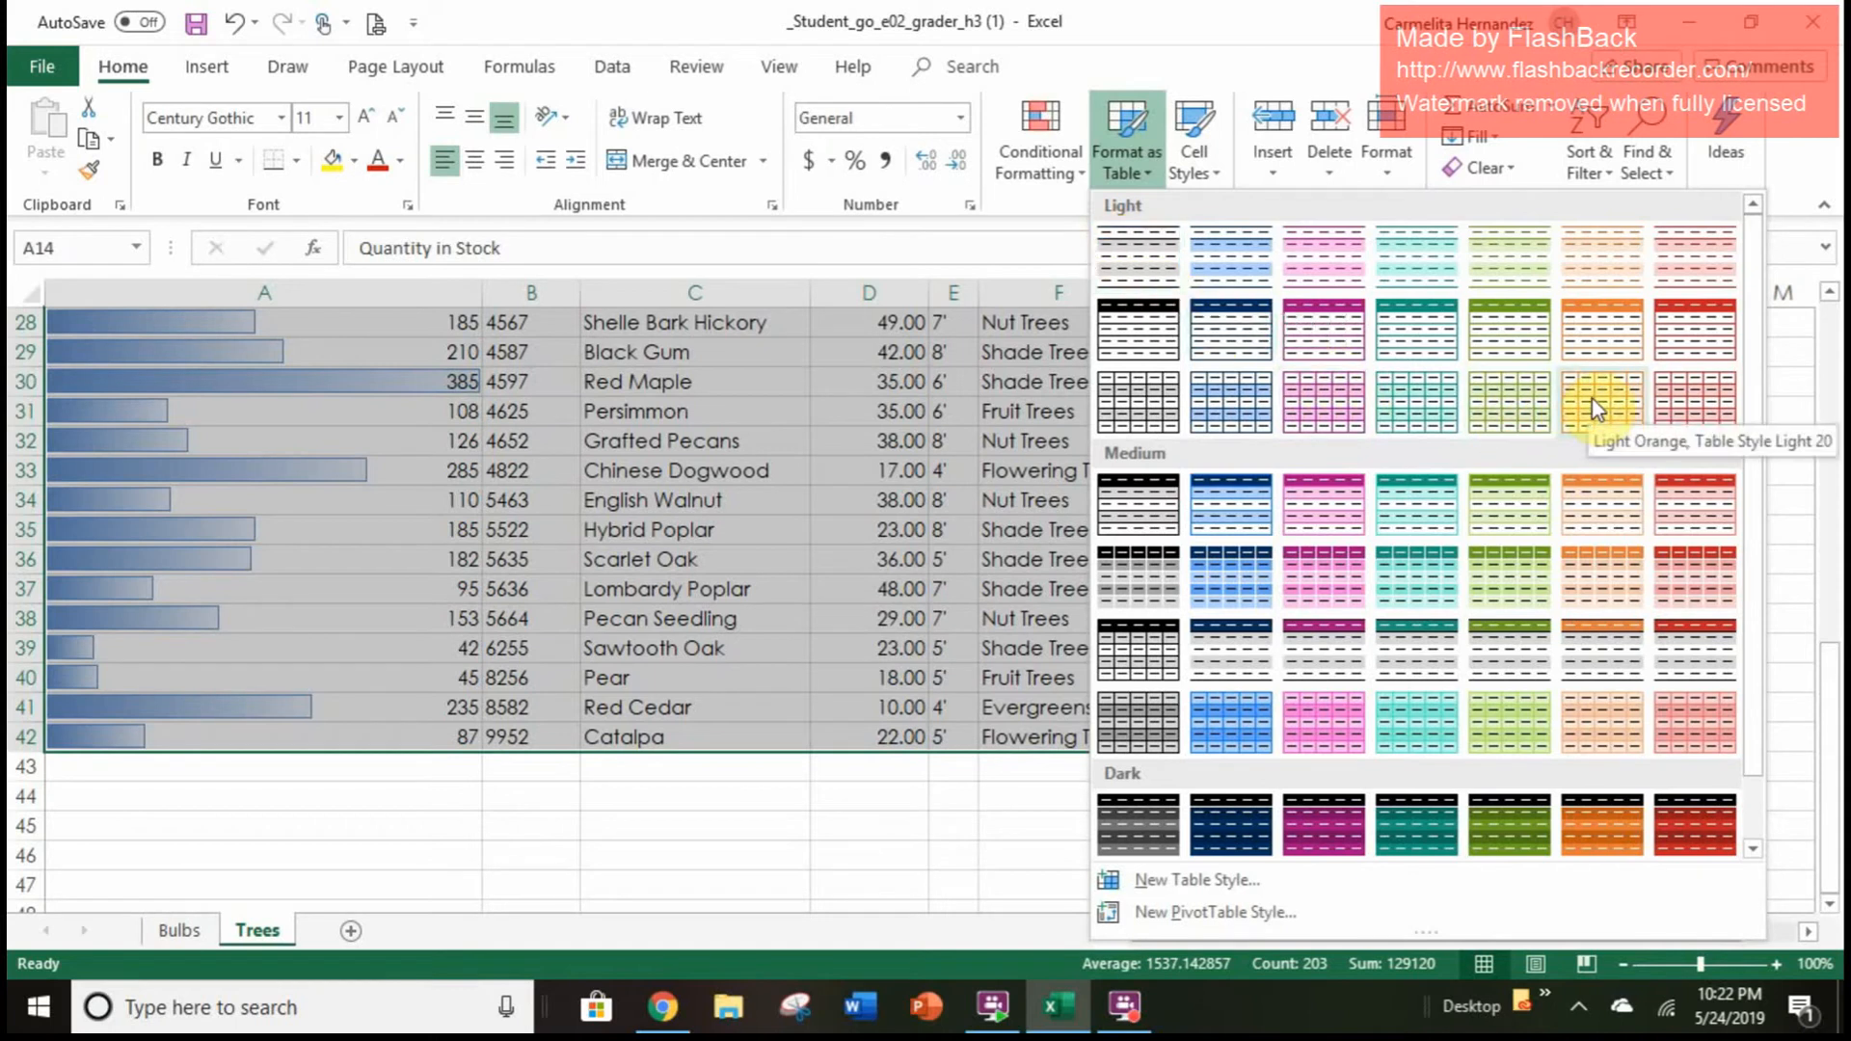
pyautogui.click(1536, 401)
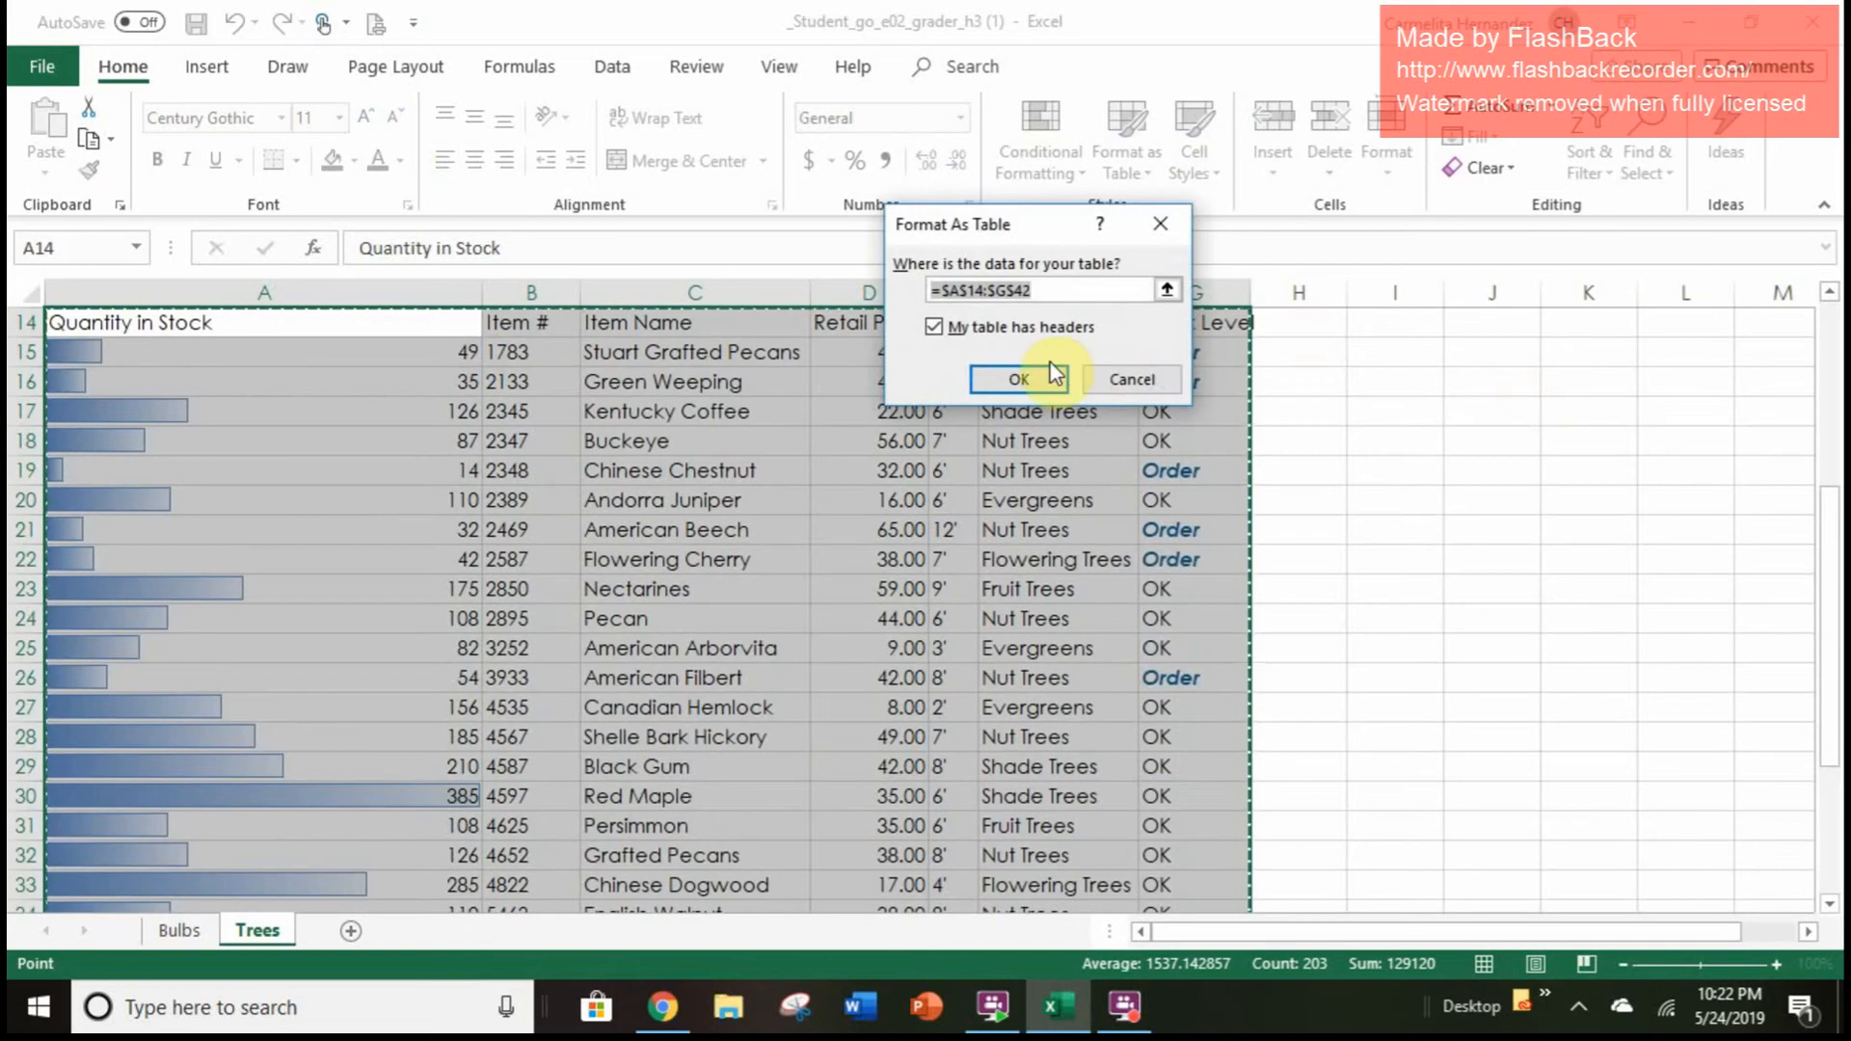
pyautogui.click(993, 290)
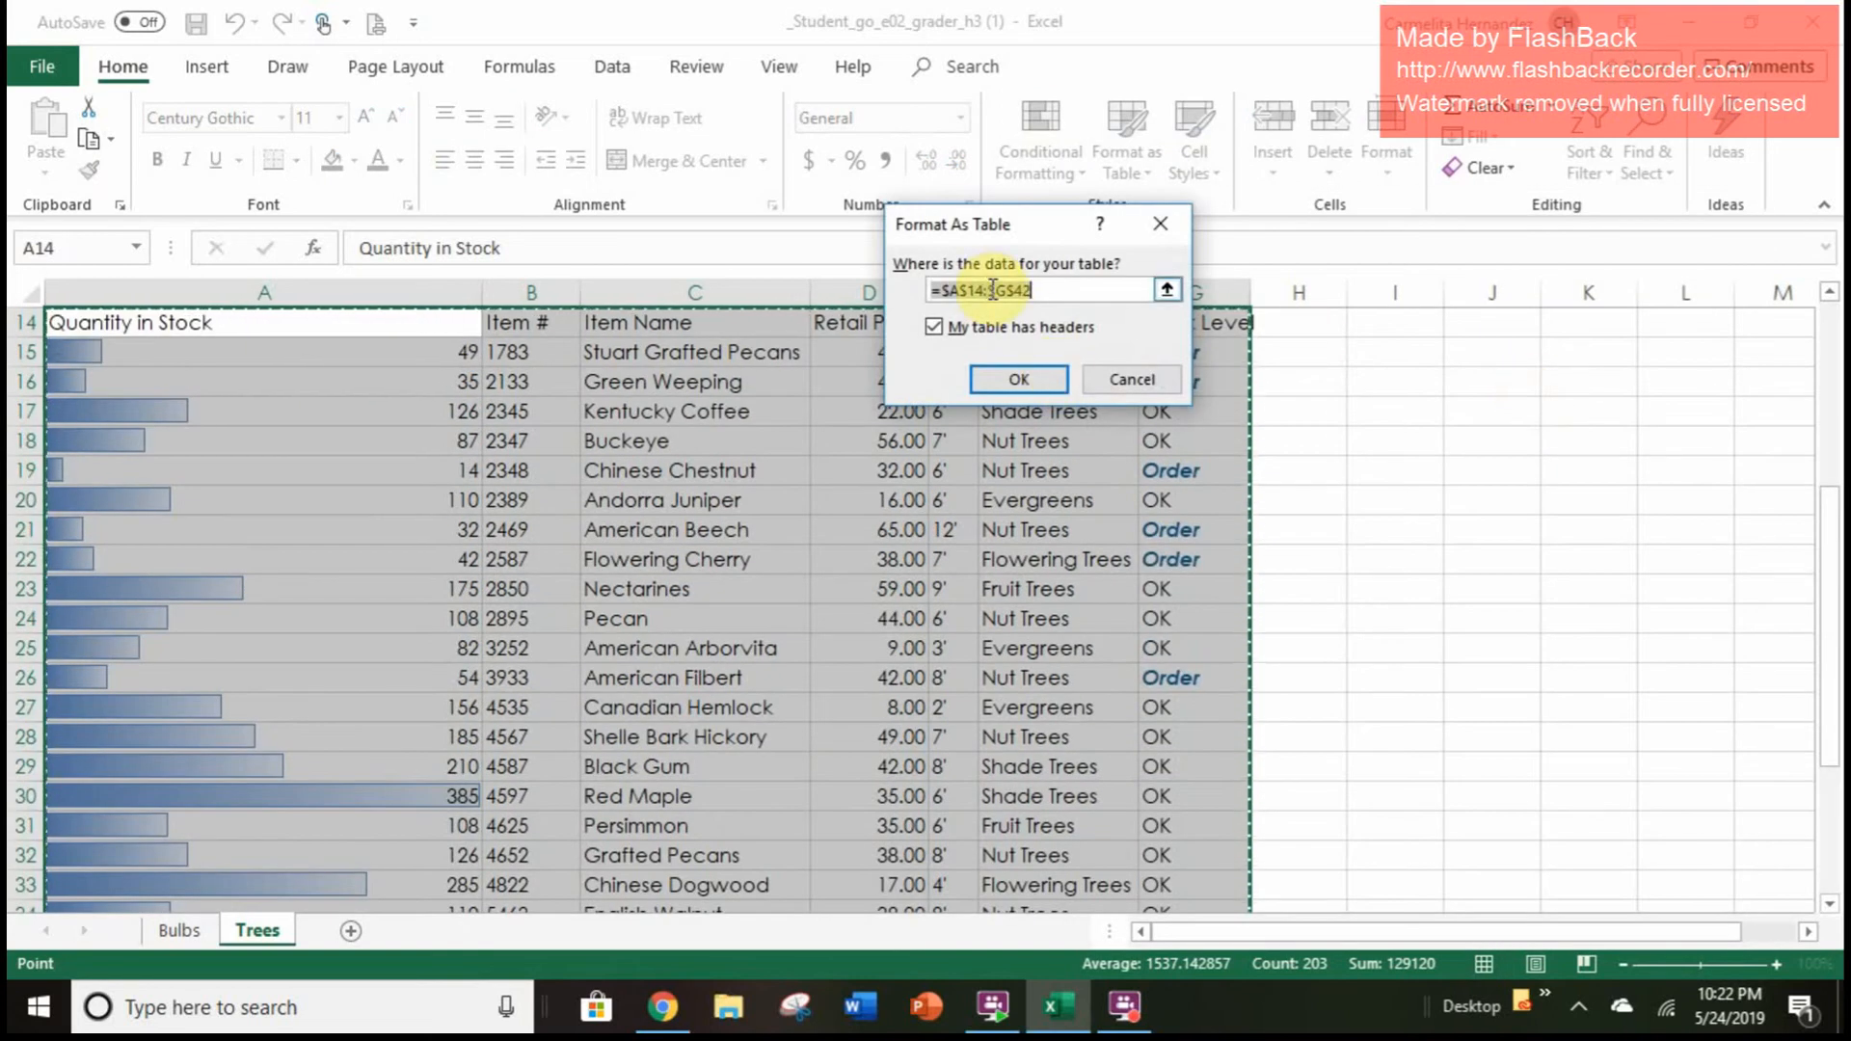
pyautogui.click(1003, 374)
pyautogui.click(1708, 558)
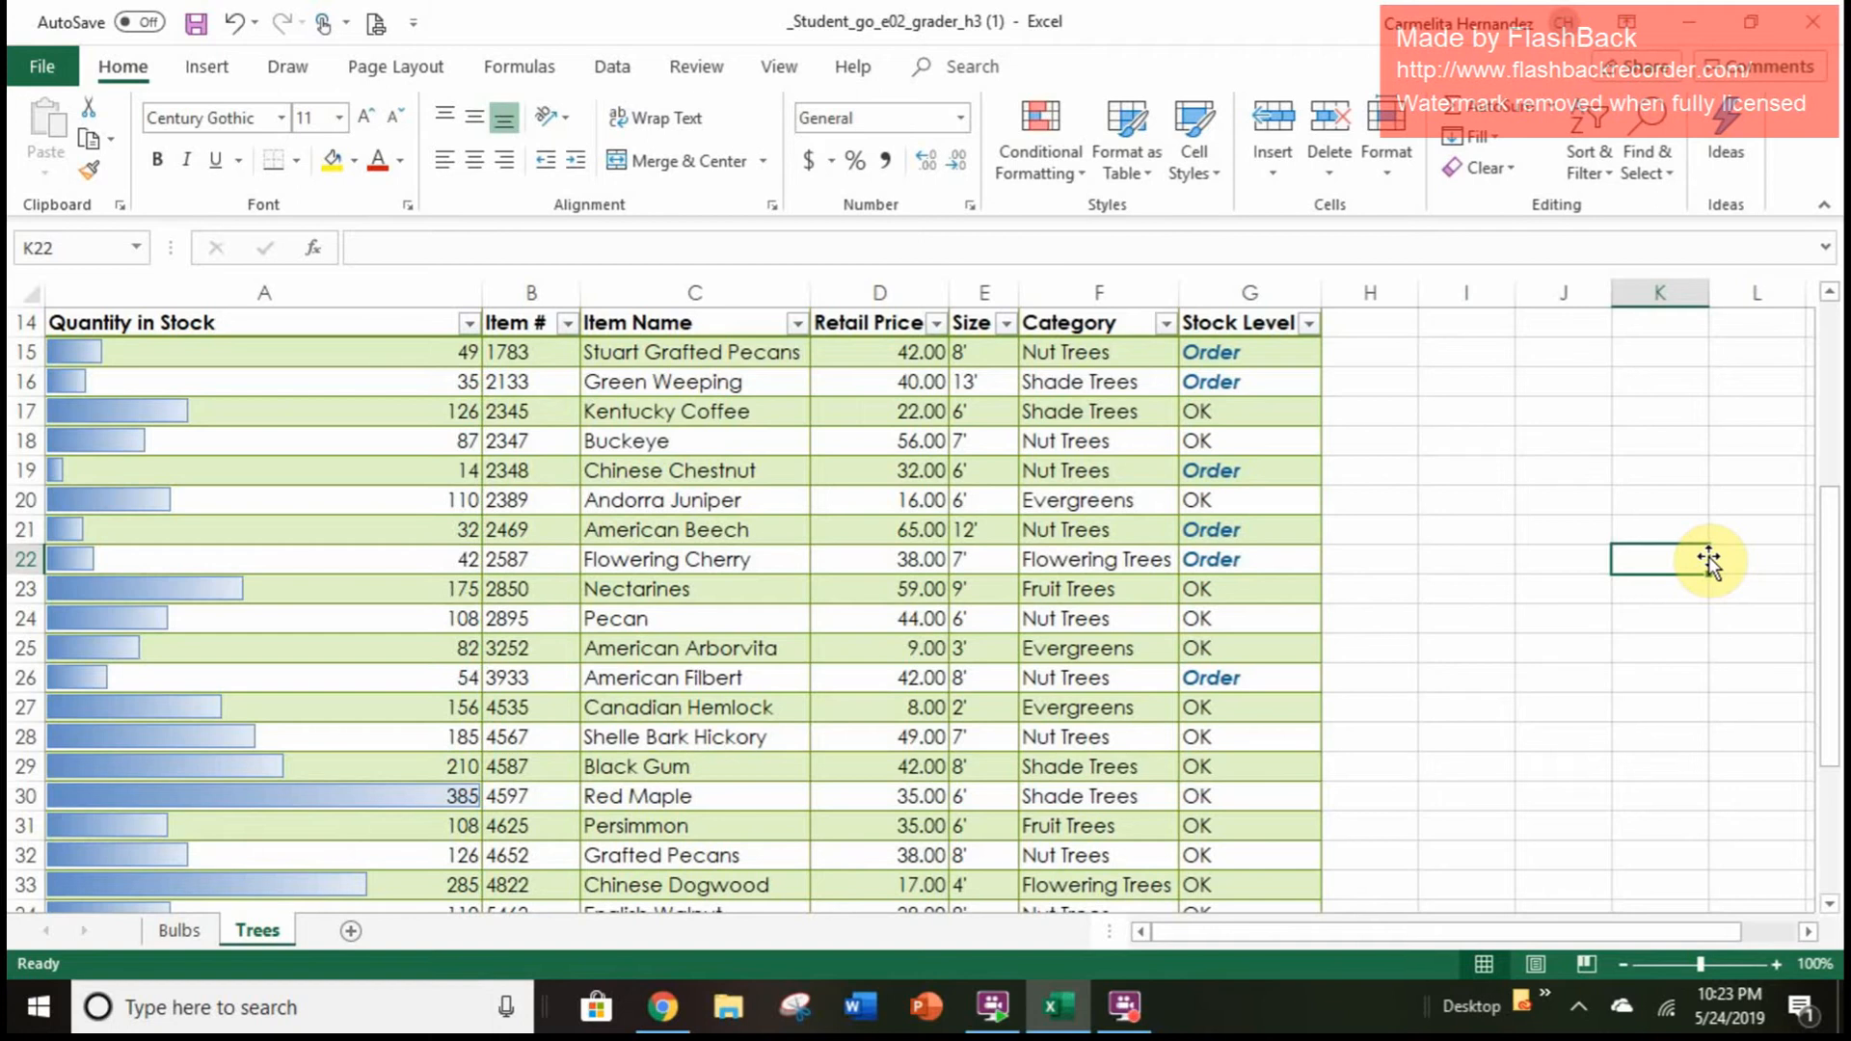
# Add a total row to the trees table
pyautogui.click(969, 614)
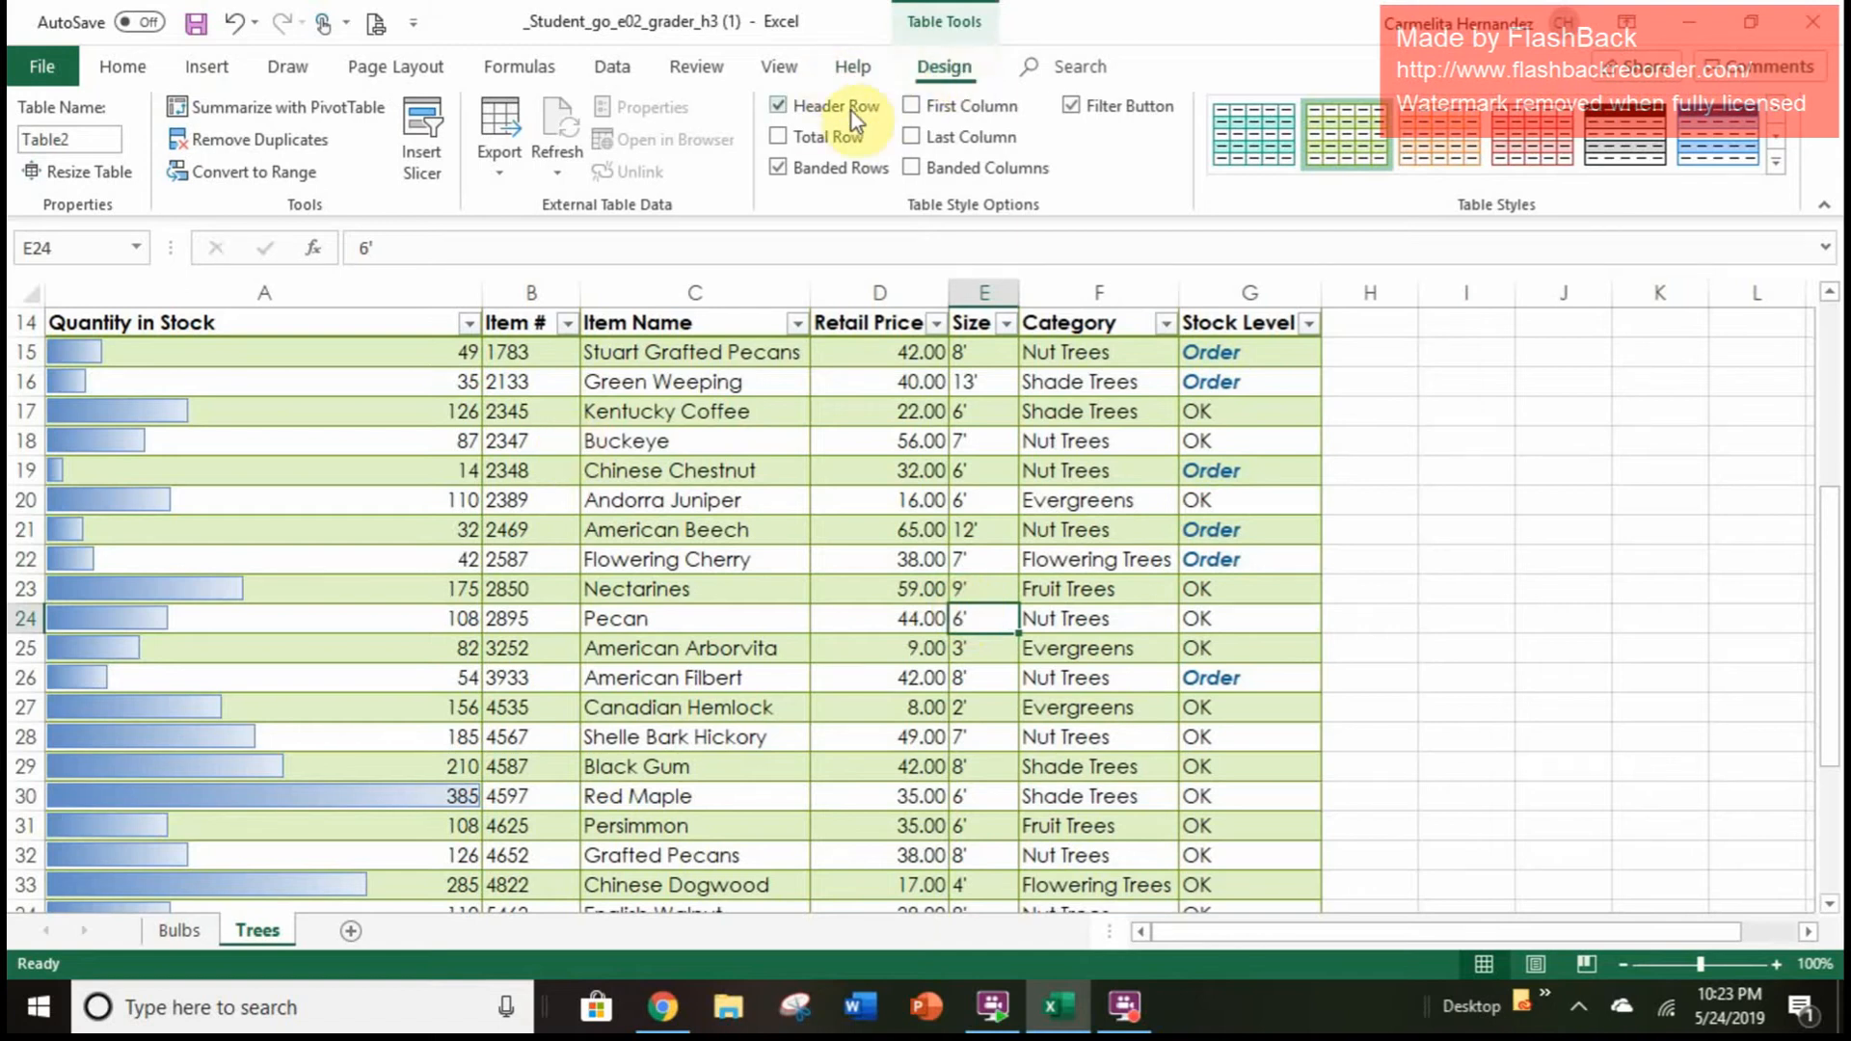
pyautogui.click(777, 139)
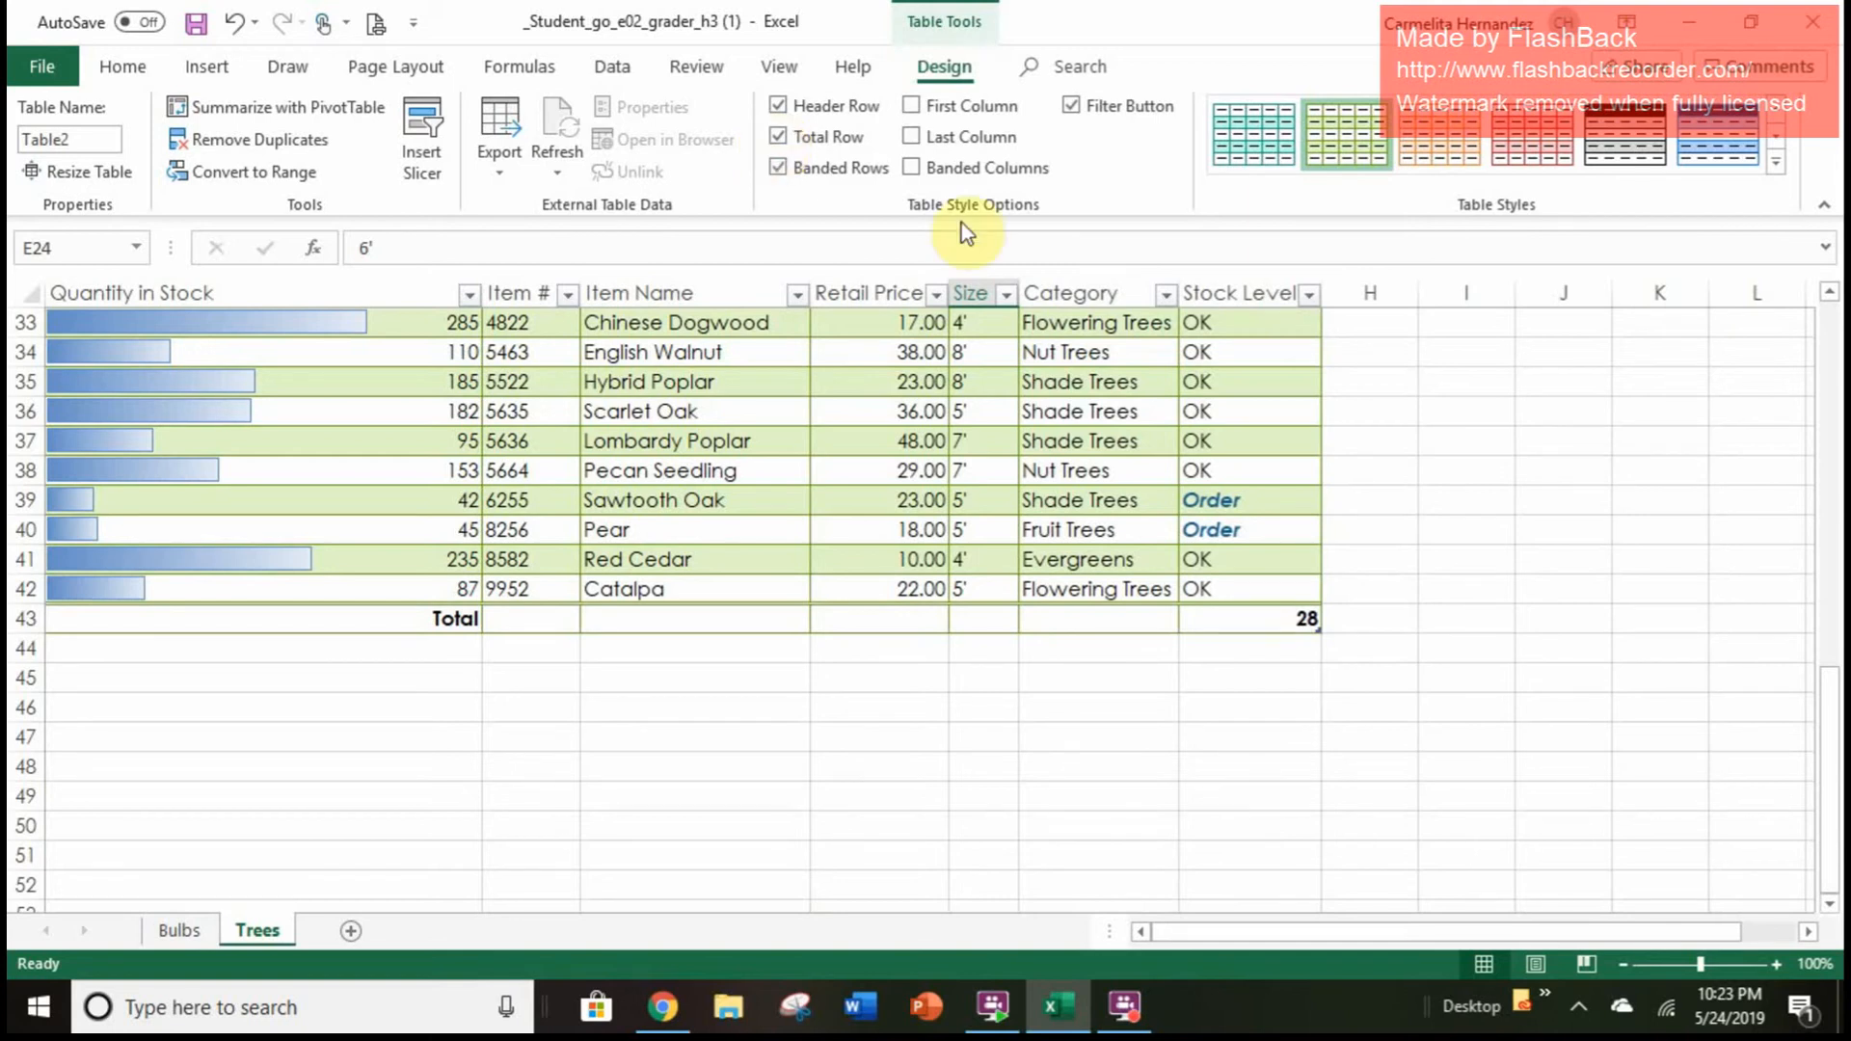
pyautogui.scroll(4, 991, 318)
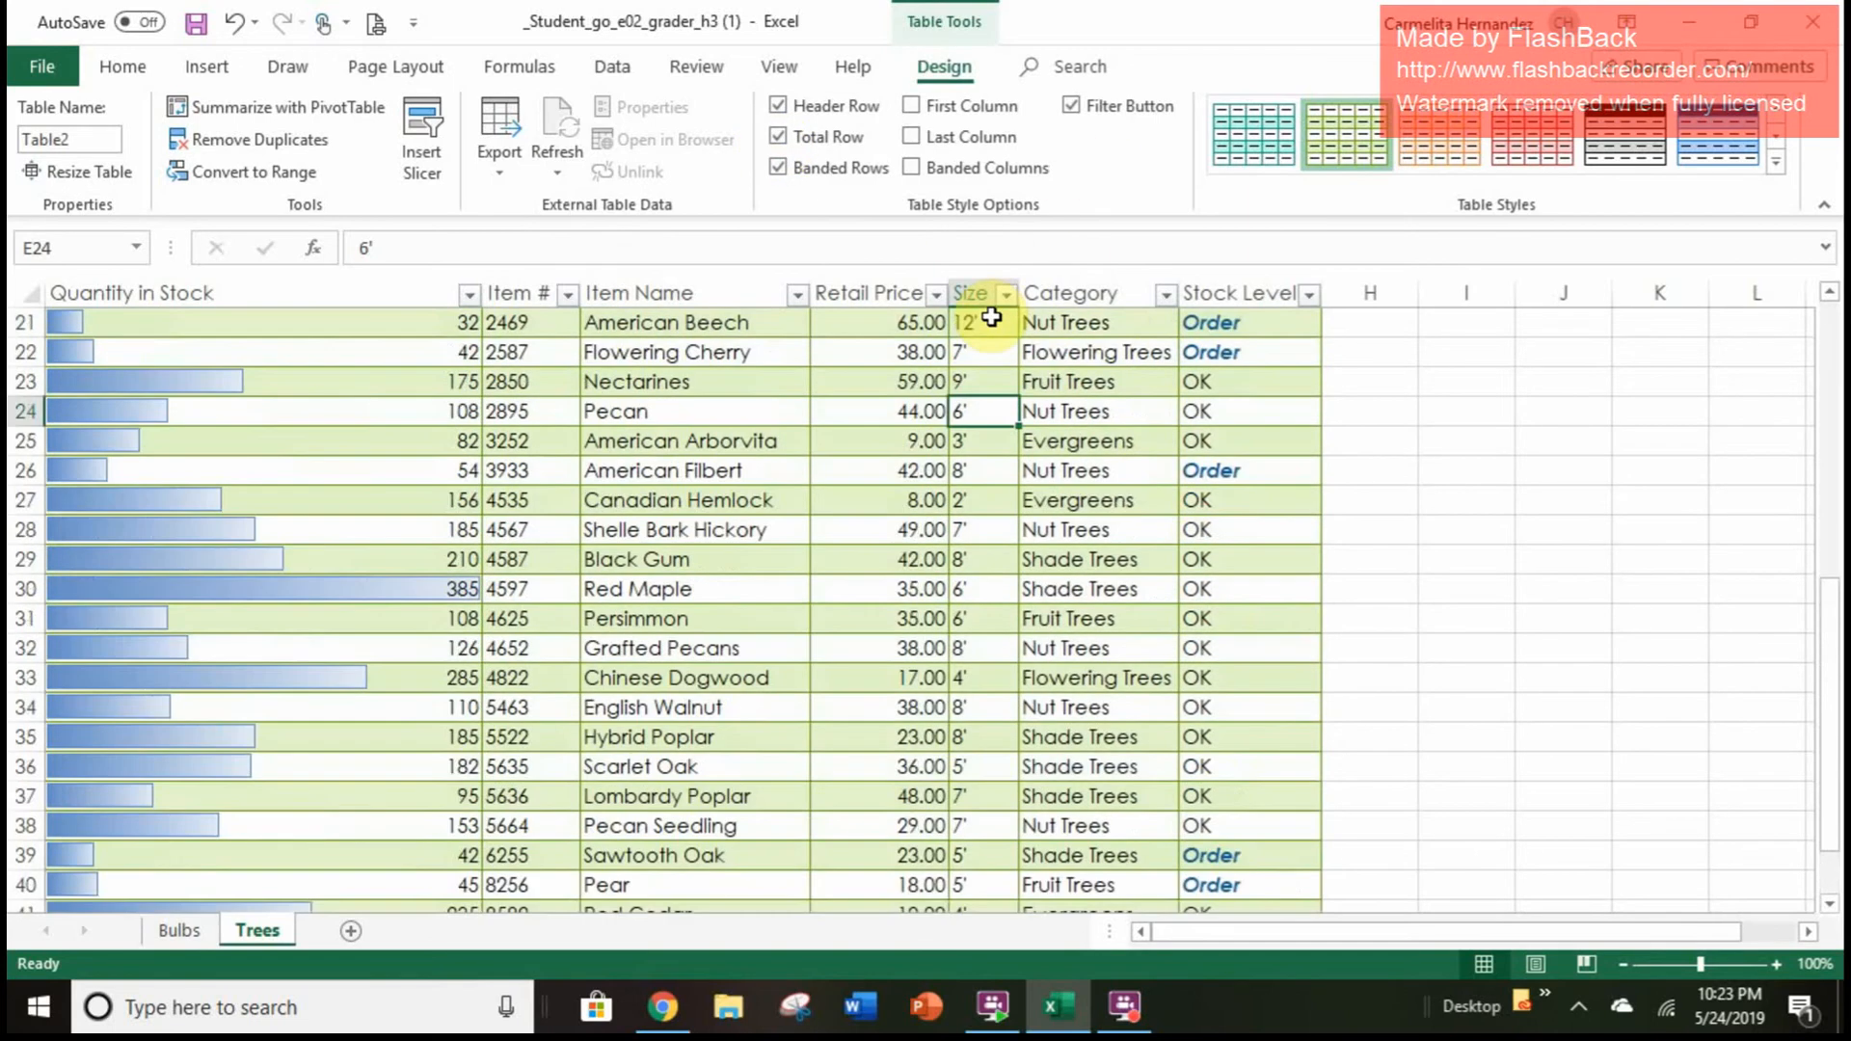
# Filter the Category column of the trees table to show only Evergreens
pyautogui.click(1166, 295)
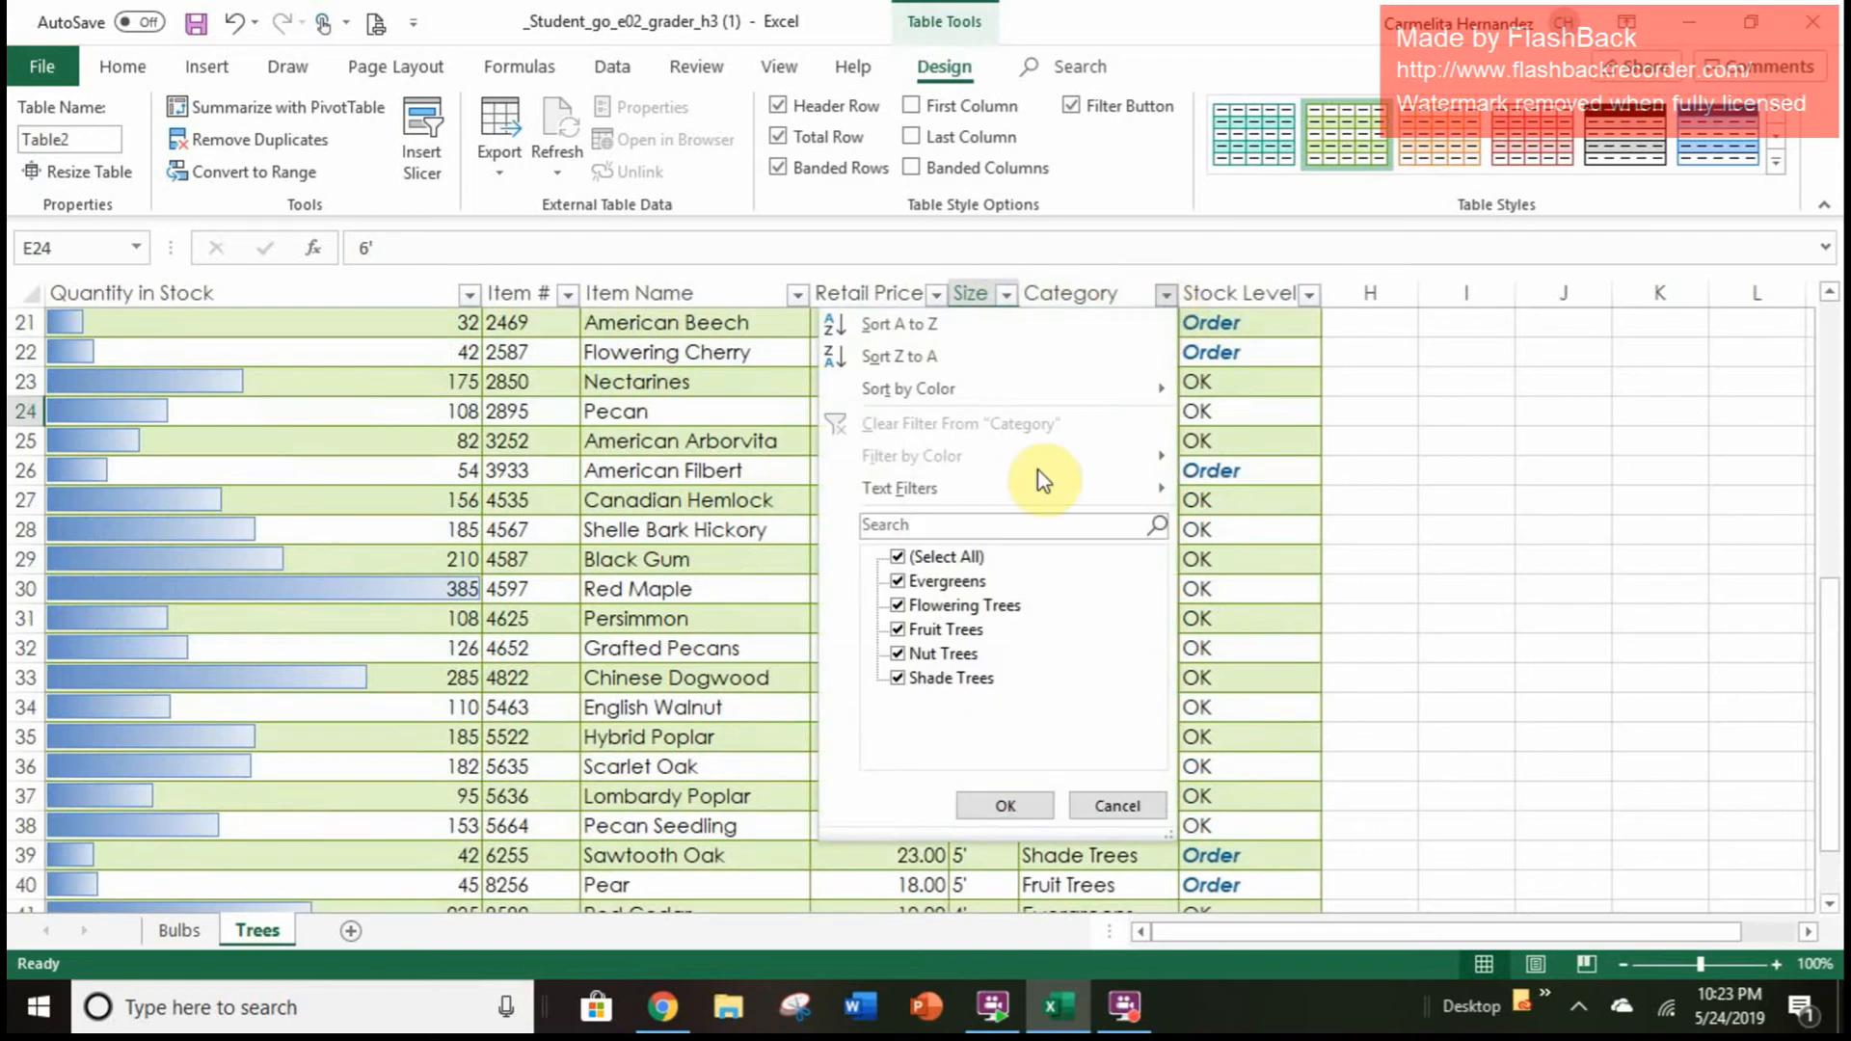
pyautogui.click(899, 559)
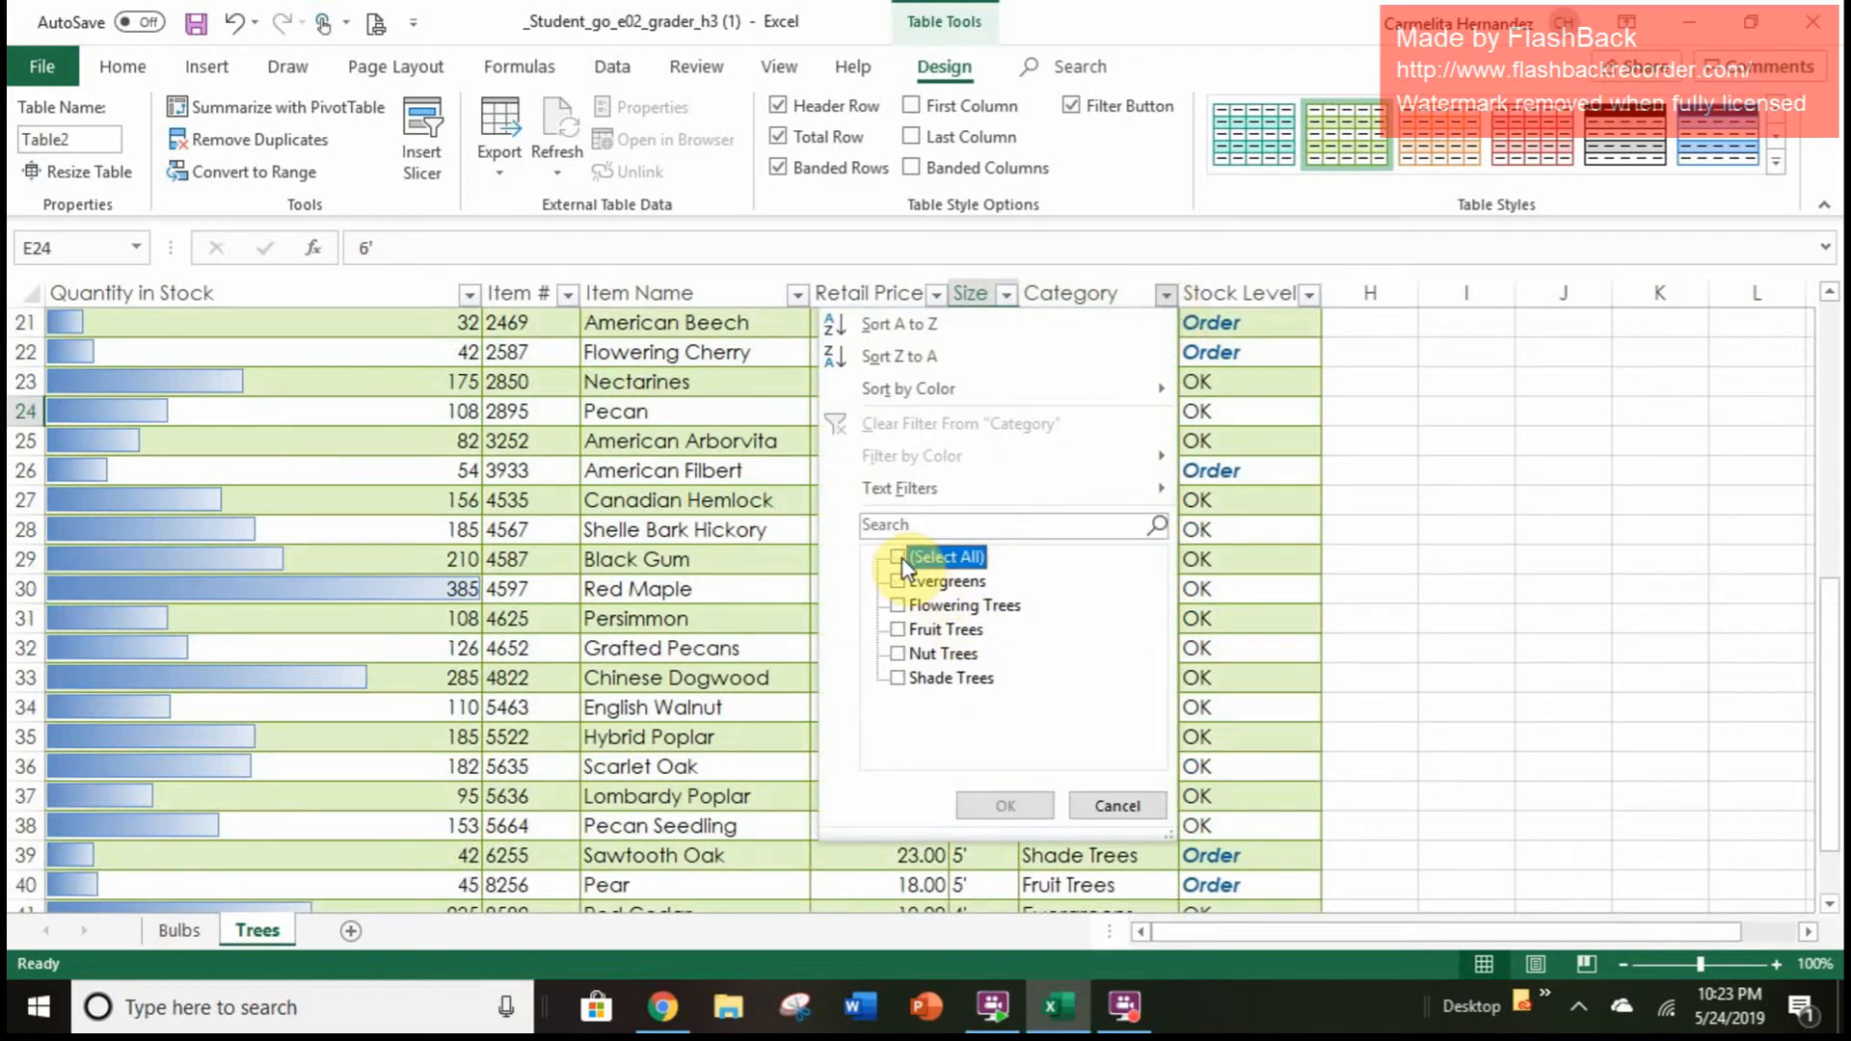
pyautogui.click(898, 583)
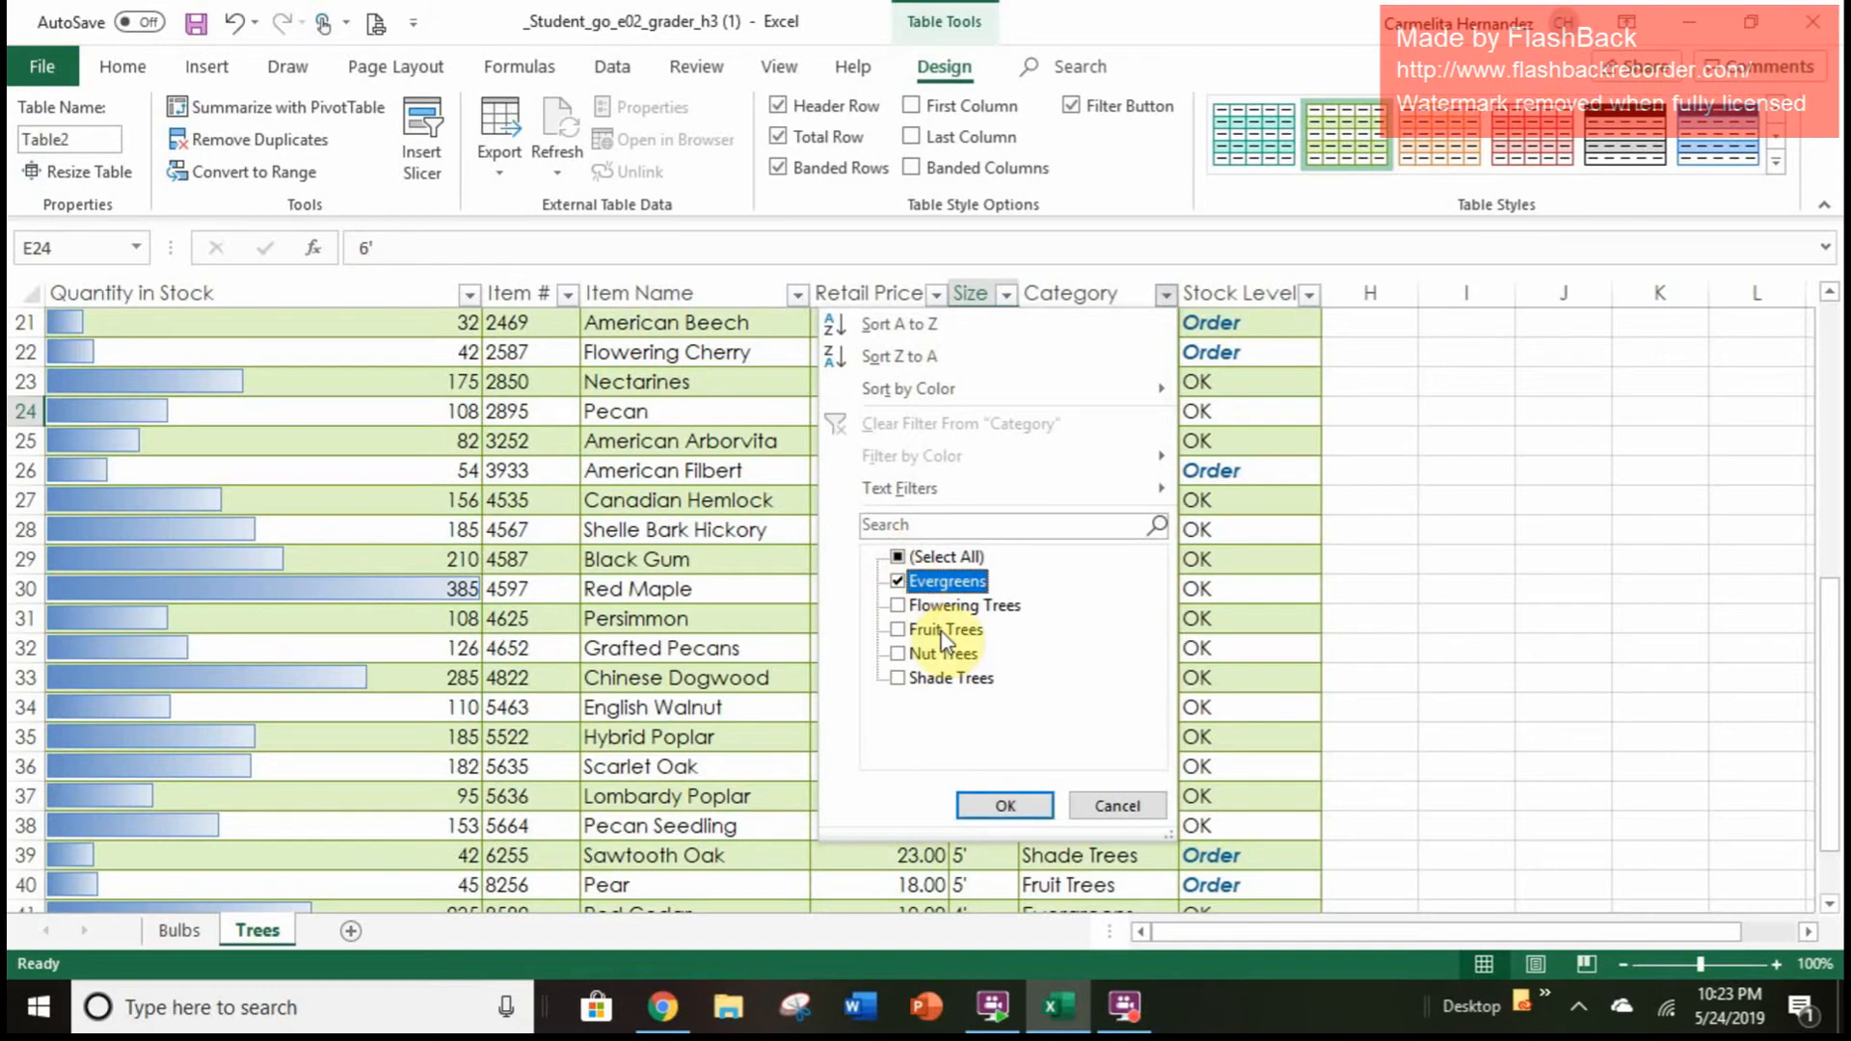
pyautogui.click(1005, 805)
pyautogui.scroll(2, 695, 548)
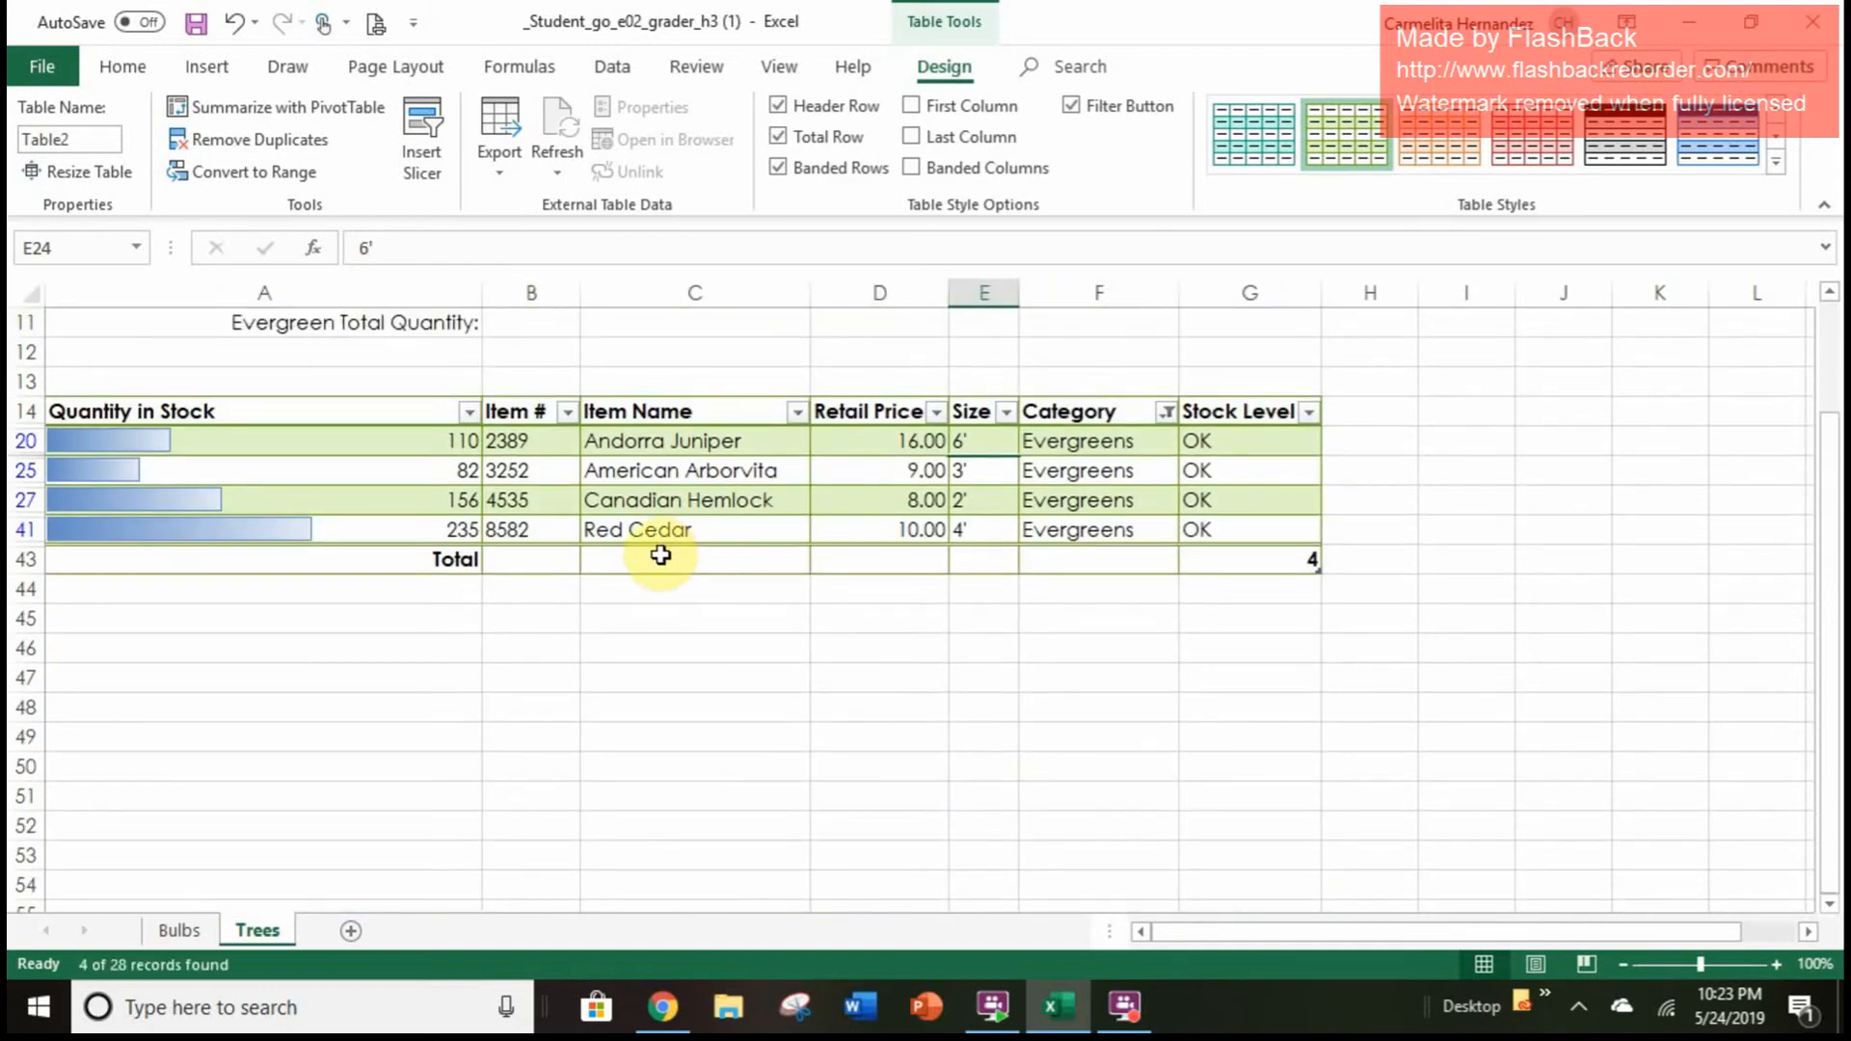
# Set the total row of the trees table to sum the Quantity in Stock column
pyautogui.click(446, 556)
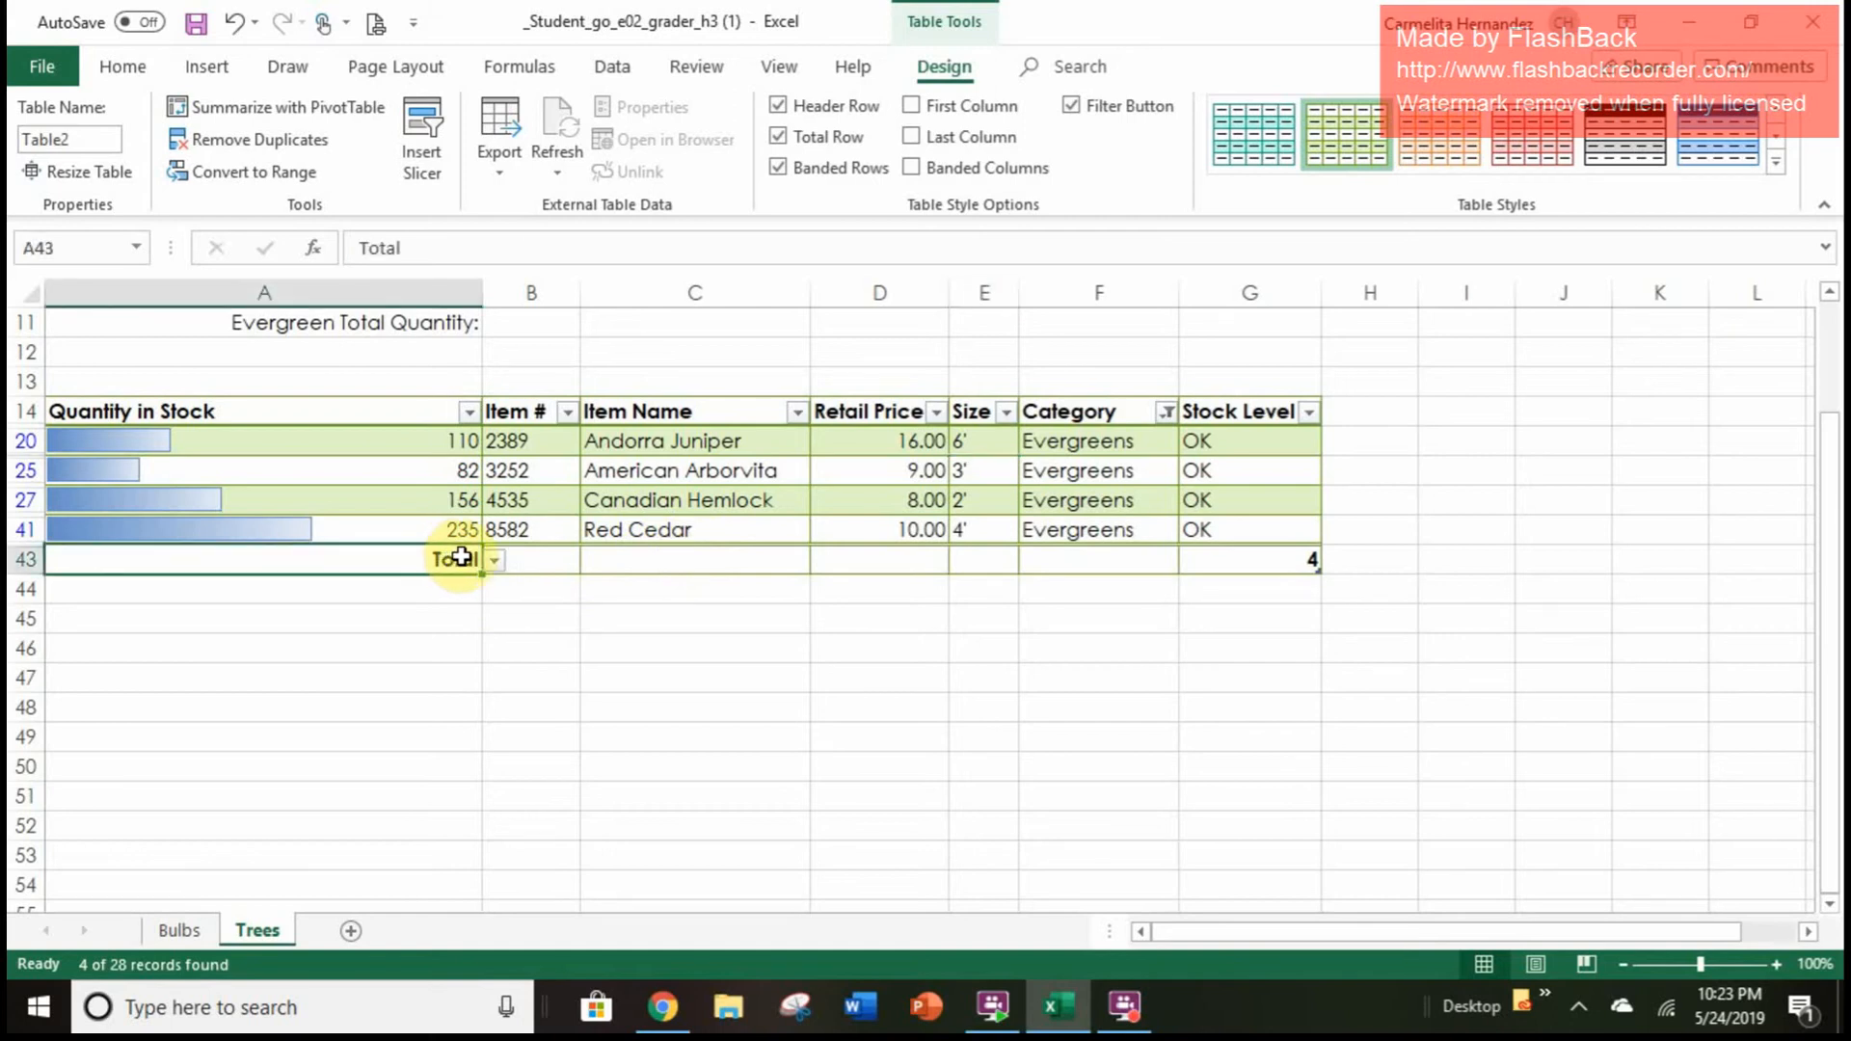
pyautogui.click(495, 563)
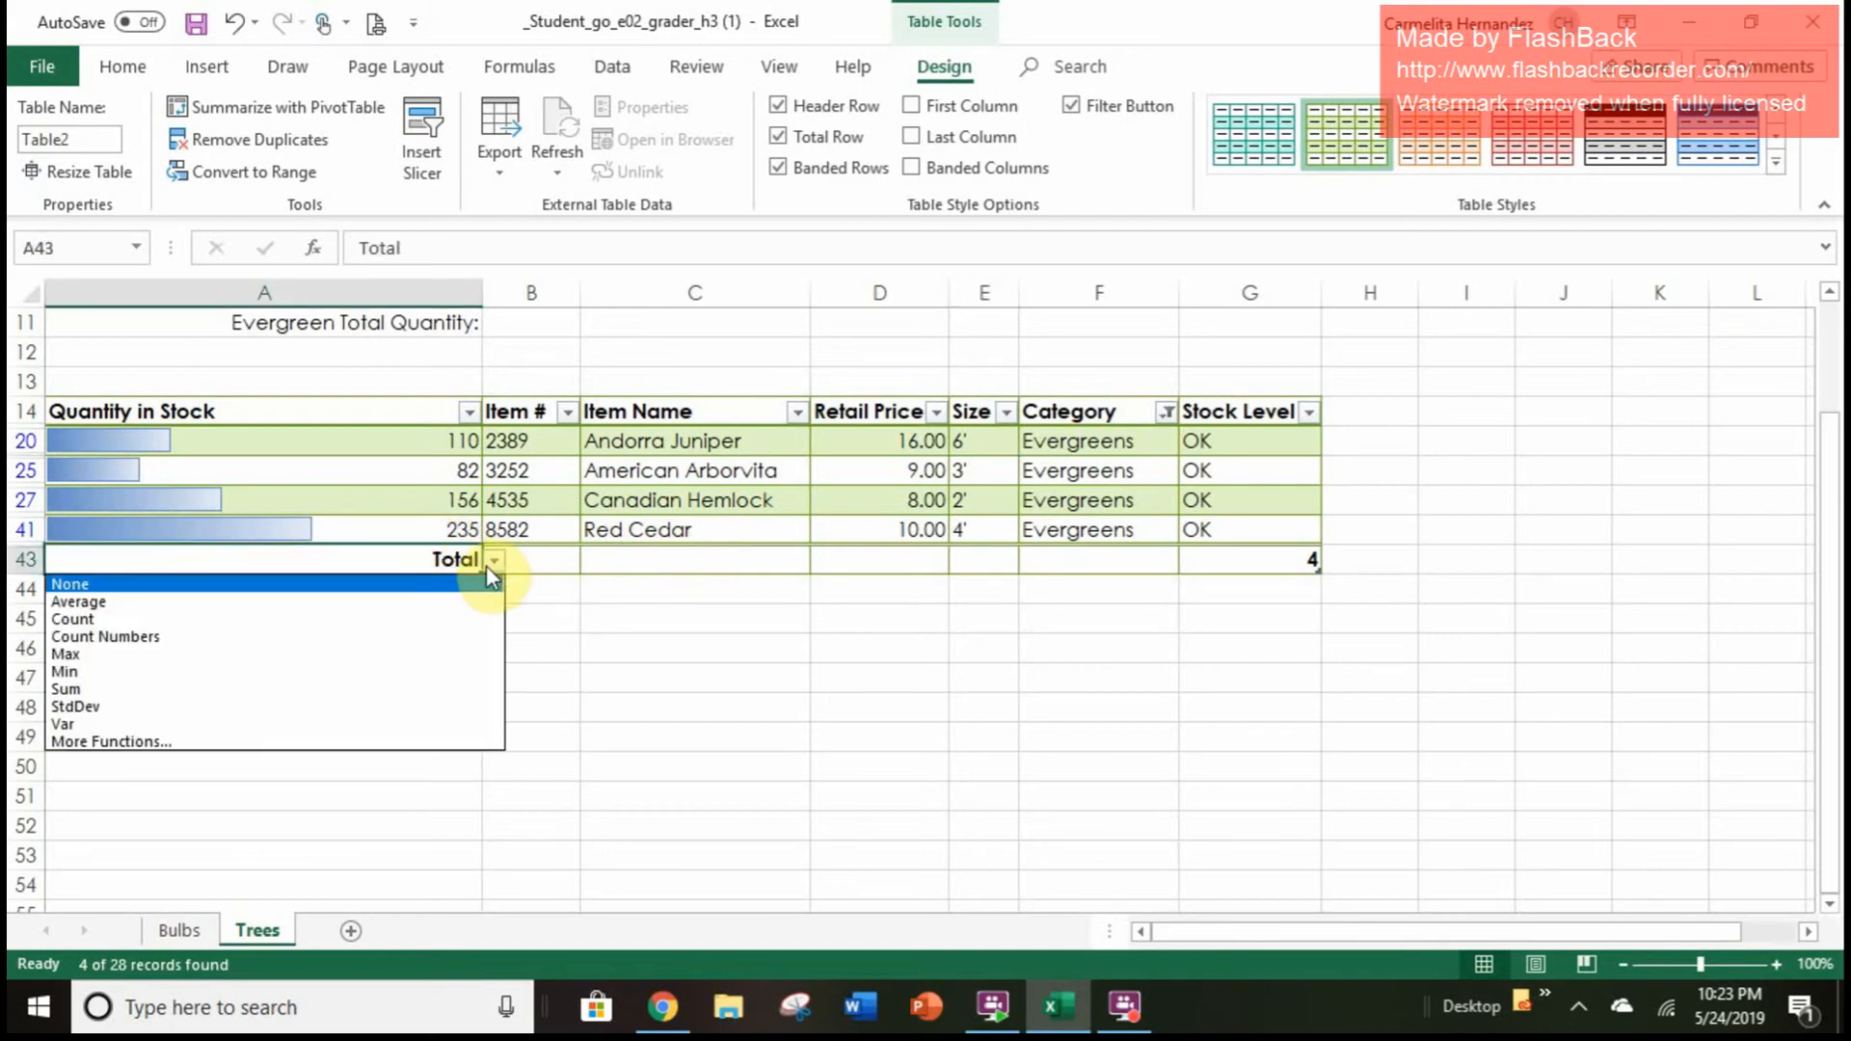
pyautogui.click(363, 689)
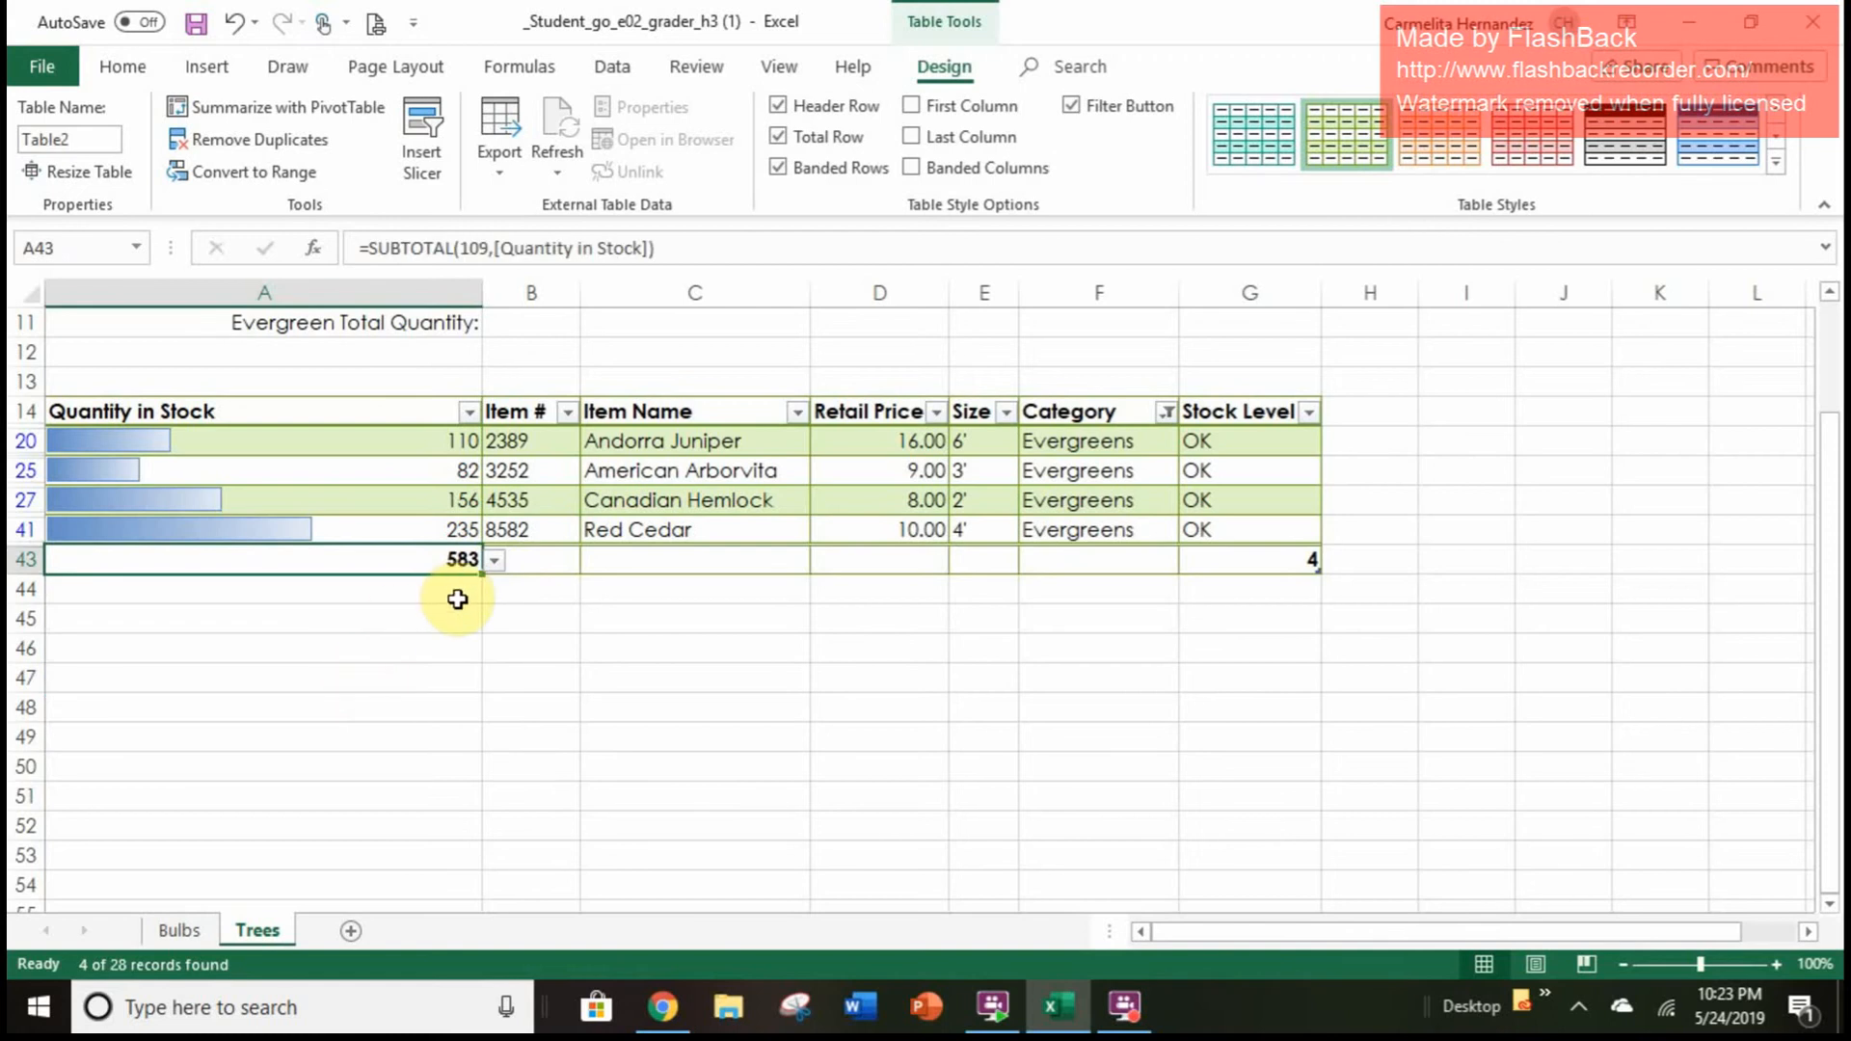
# Enter 583 as the Evergreen Total Quantity in cell B11
pyautogui.scroll(4, 457, 599)
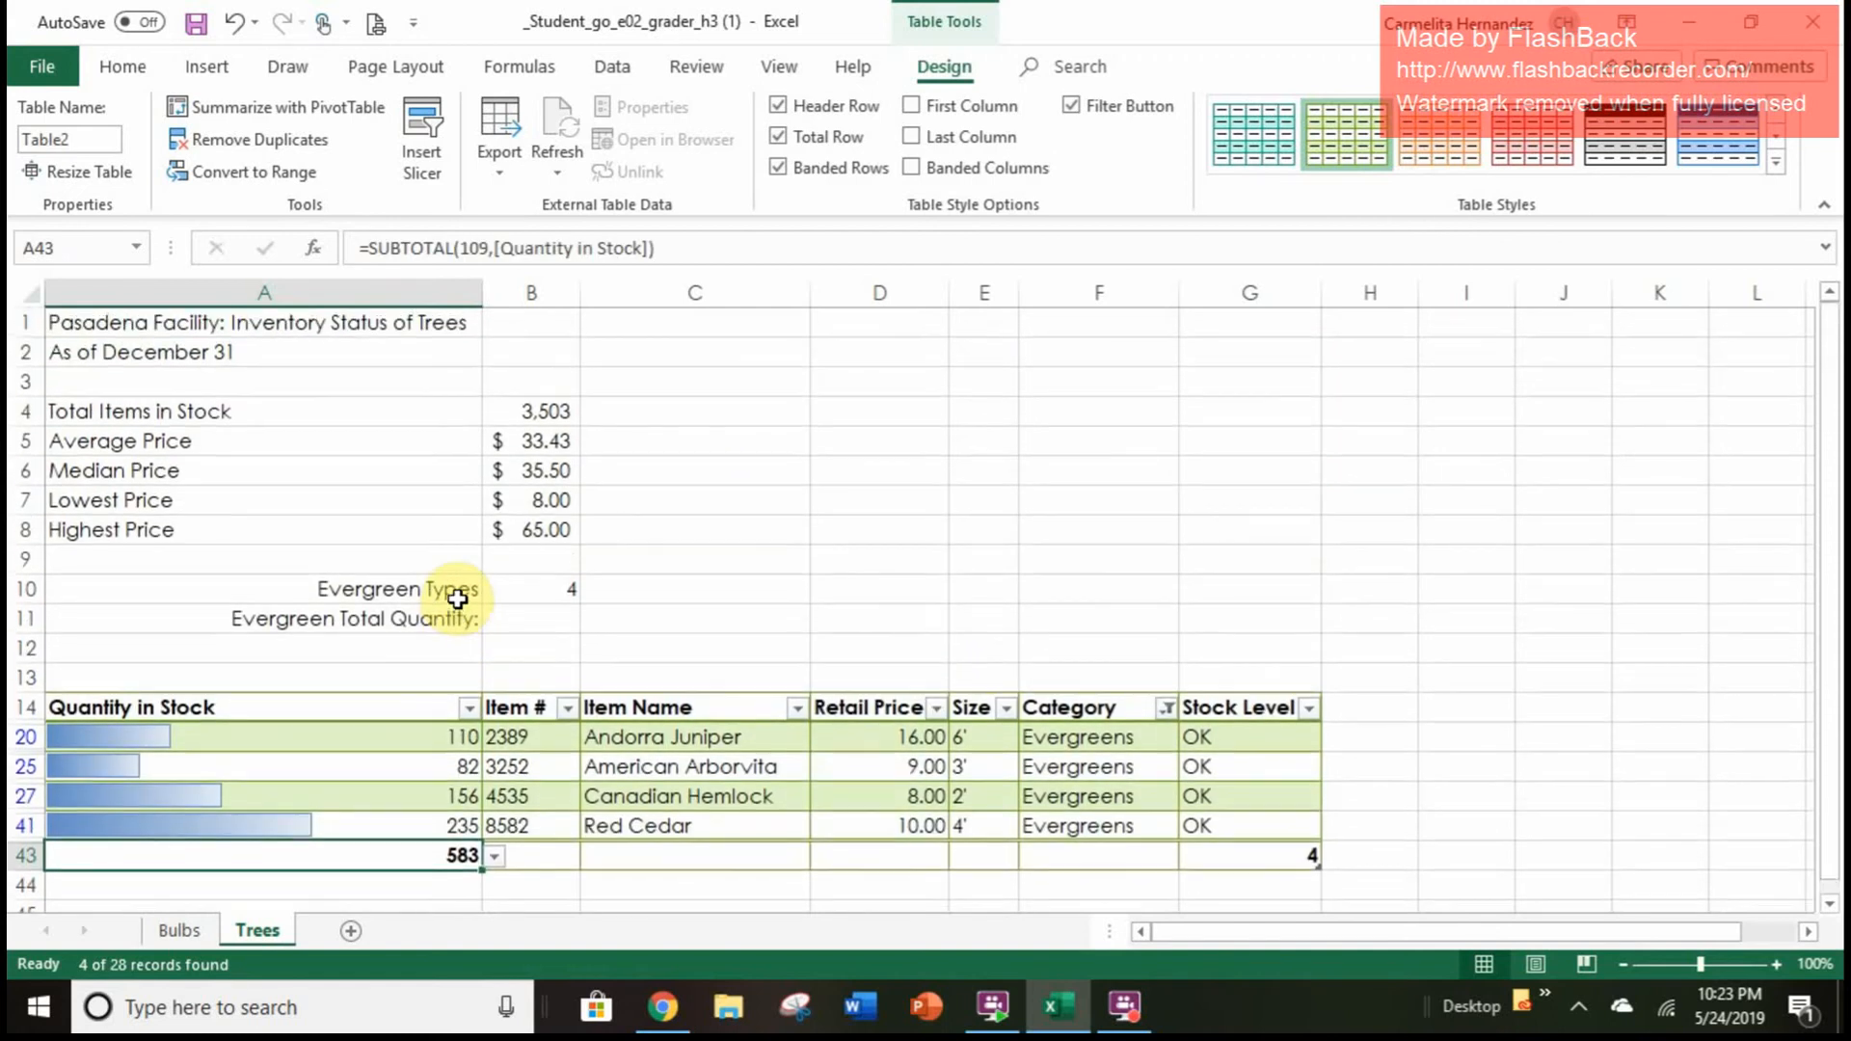
pyautogui.click(540, 617)
pyautogui.write('5')
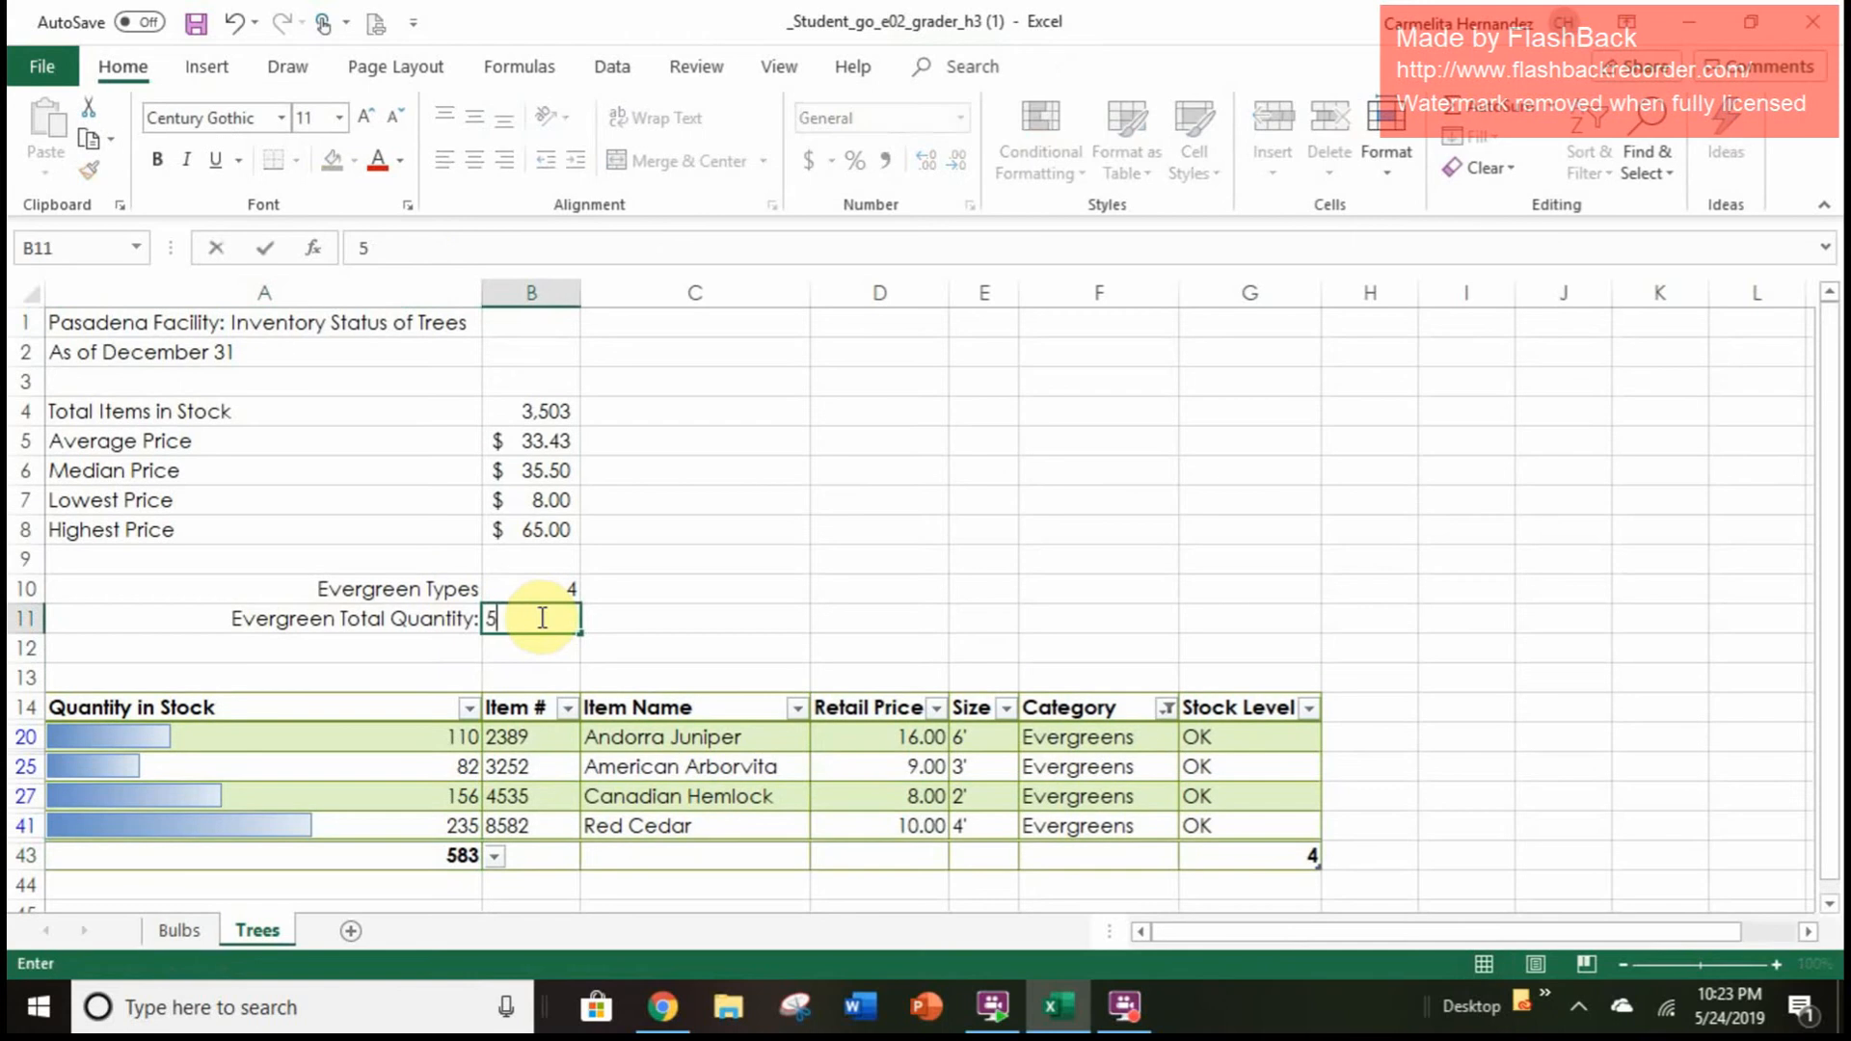
pyautogui.write('8')
pyautogui.press('Return')
pyautogui.click(565, 615)
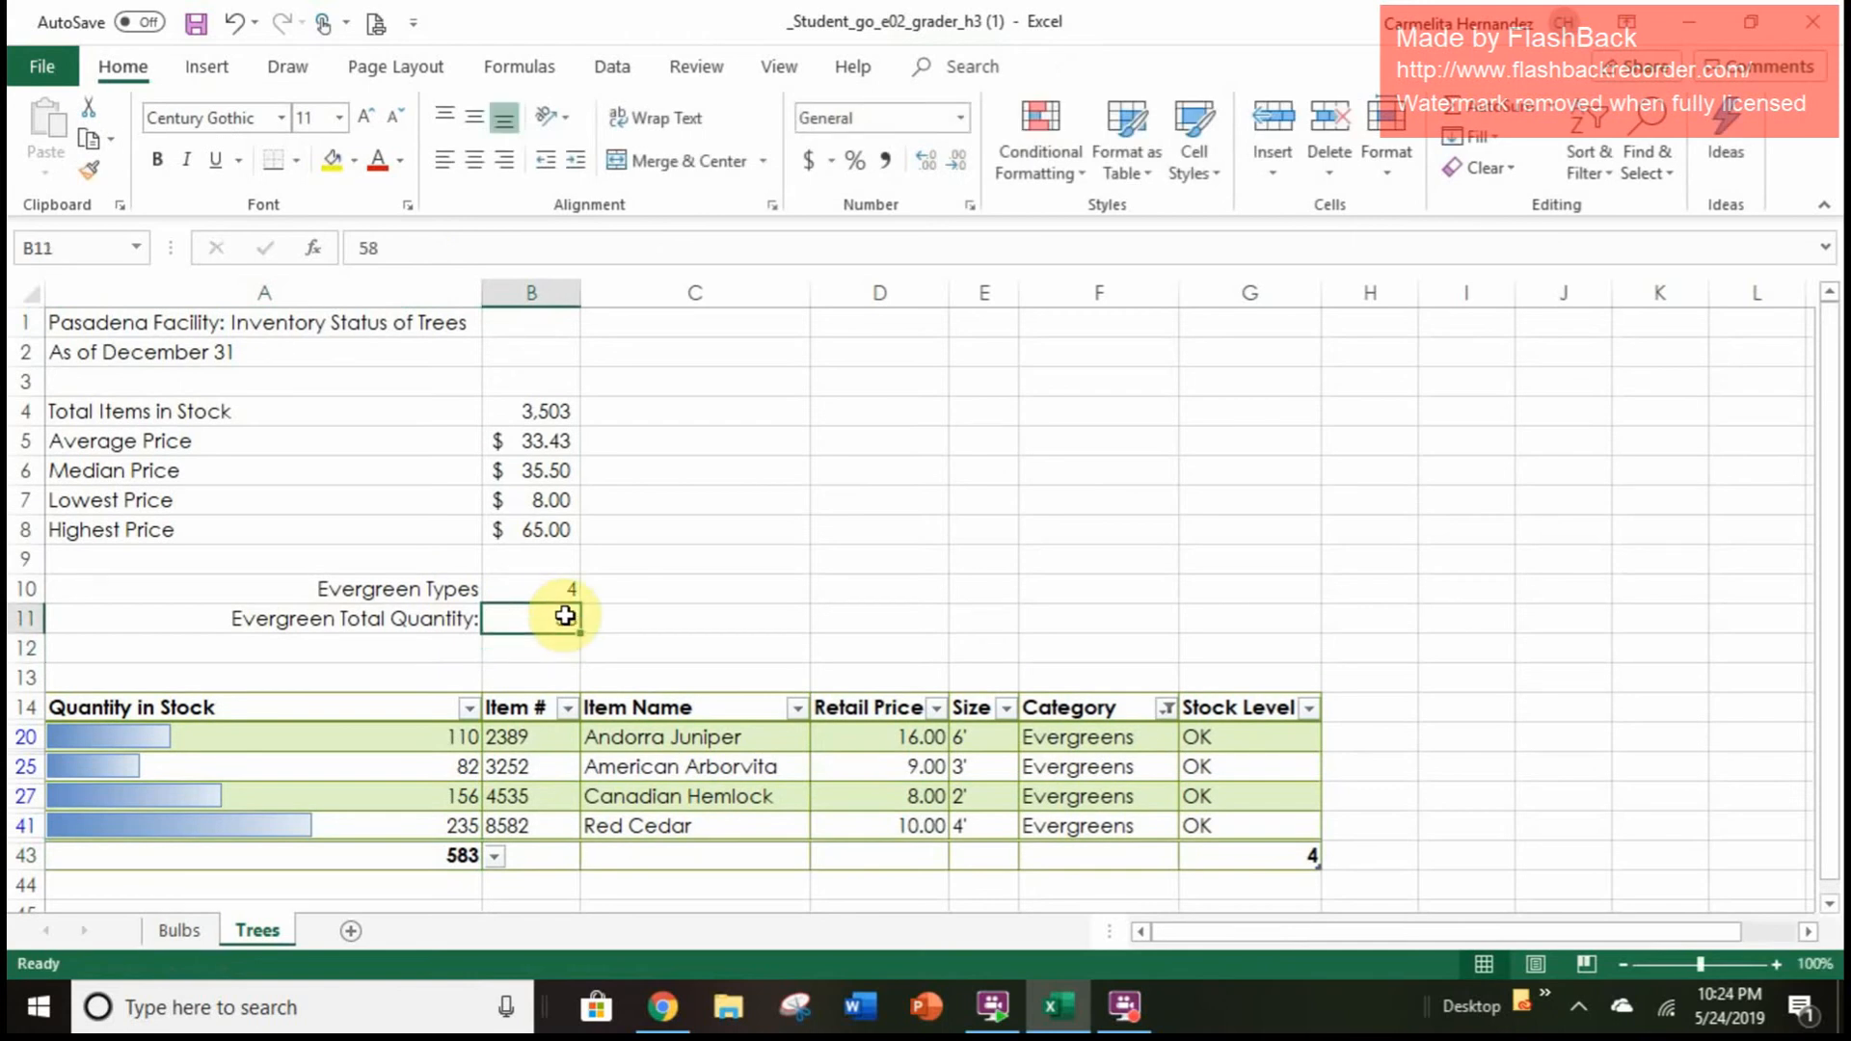
pyautogui.doubleClick(566, 616)
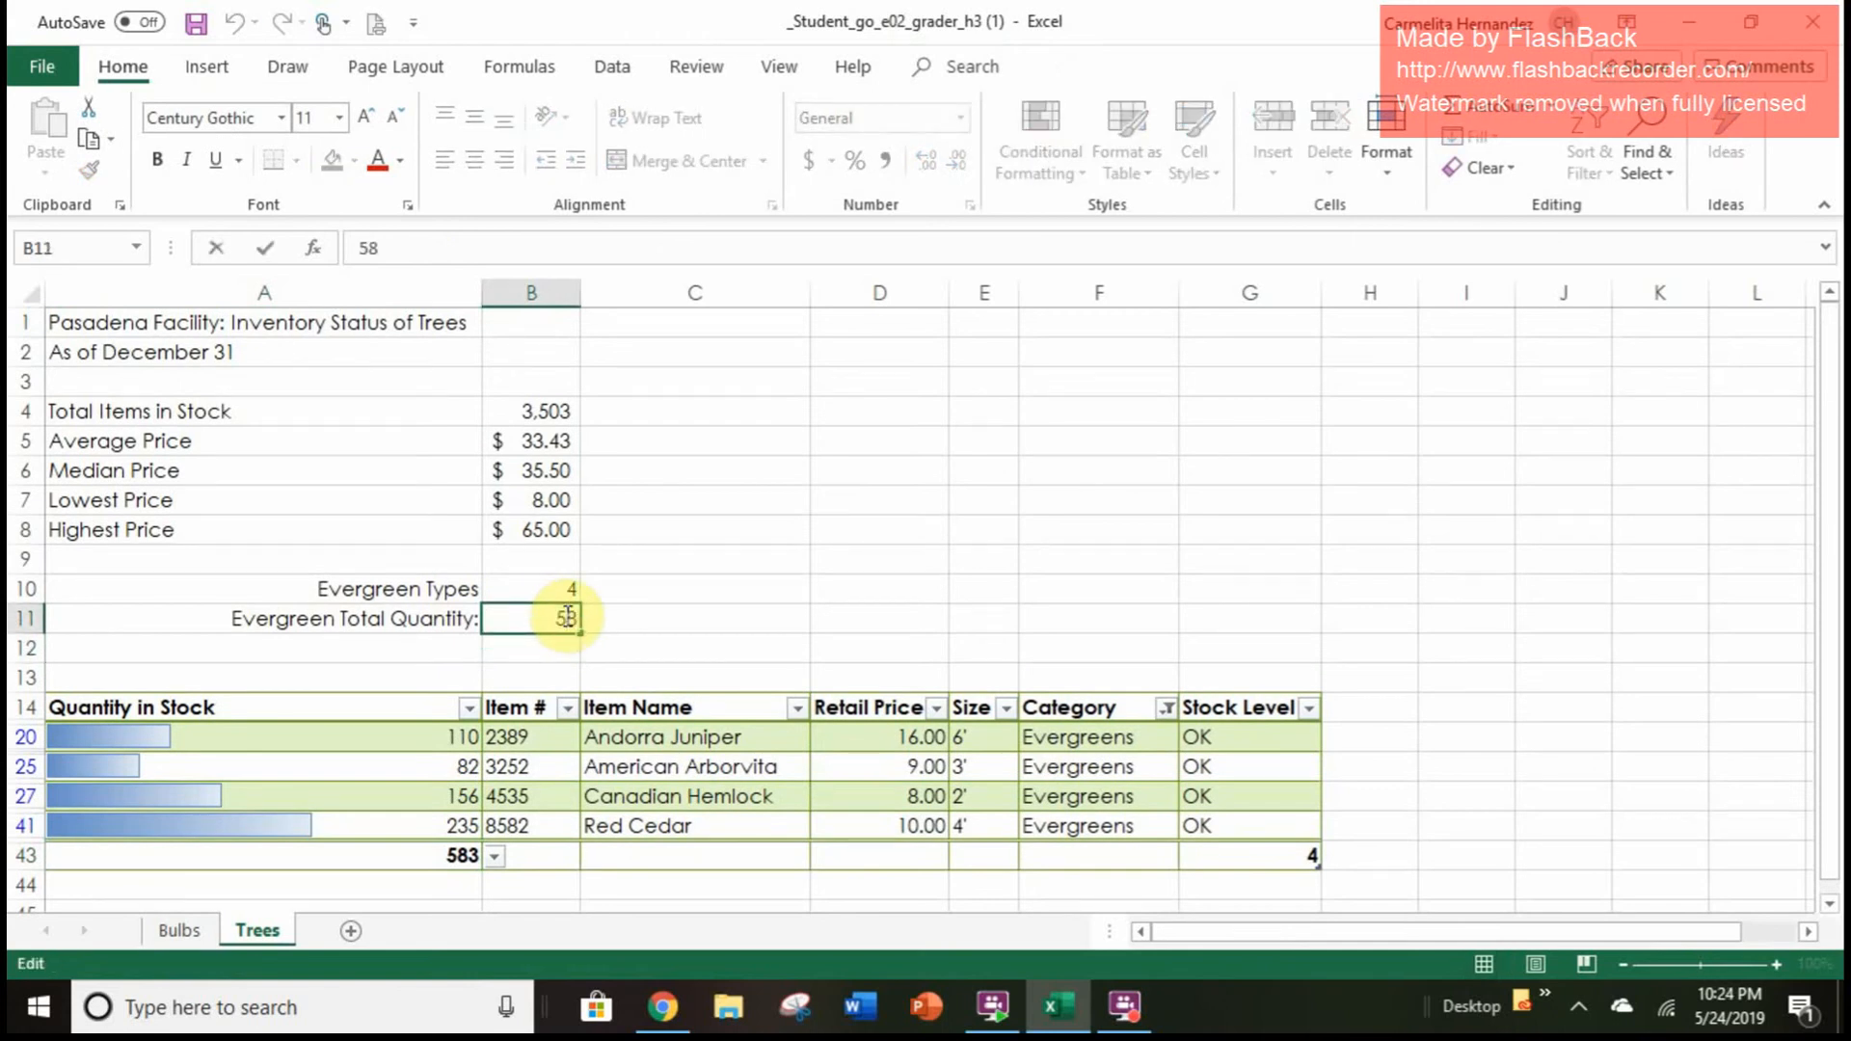
pyautogui.press('Return')
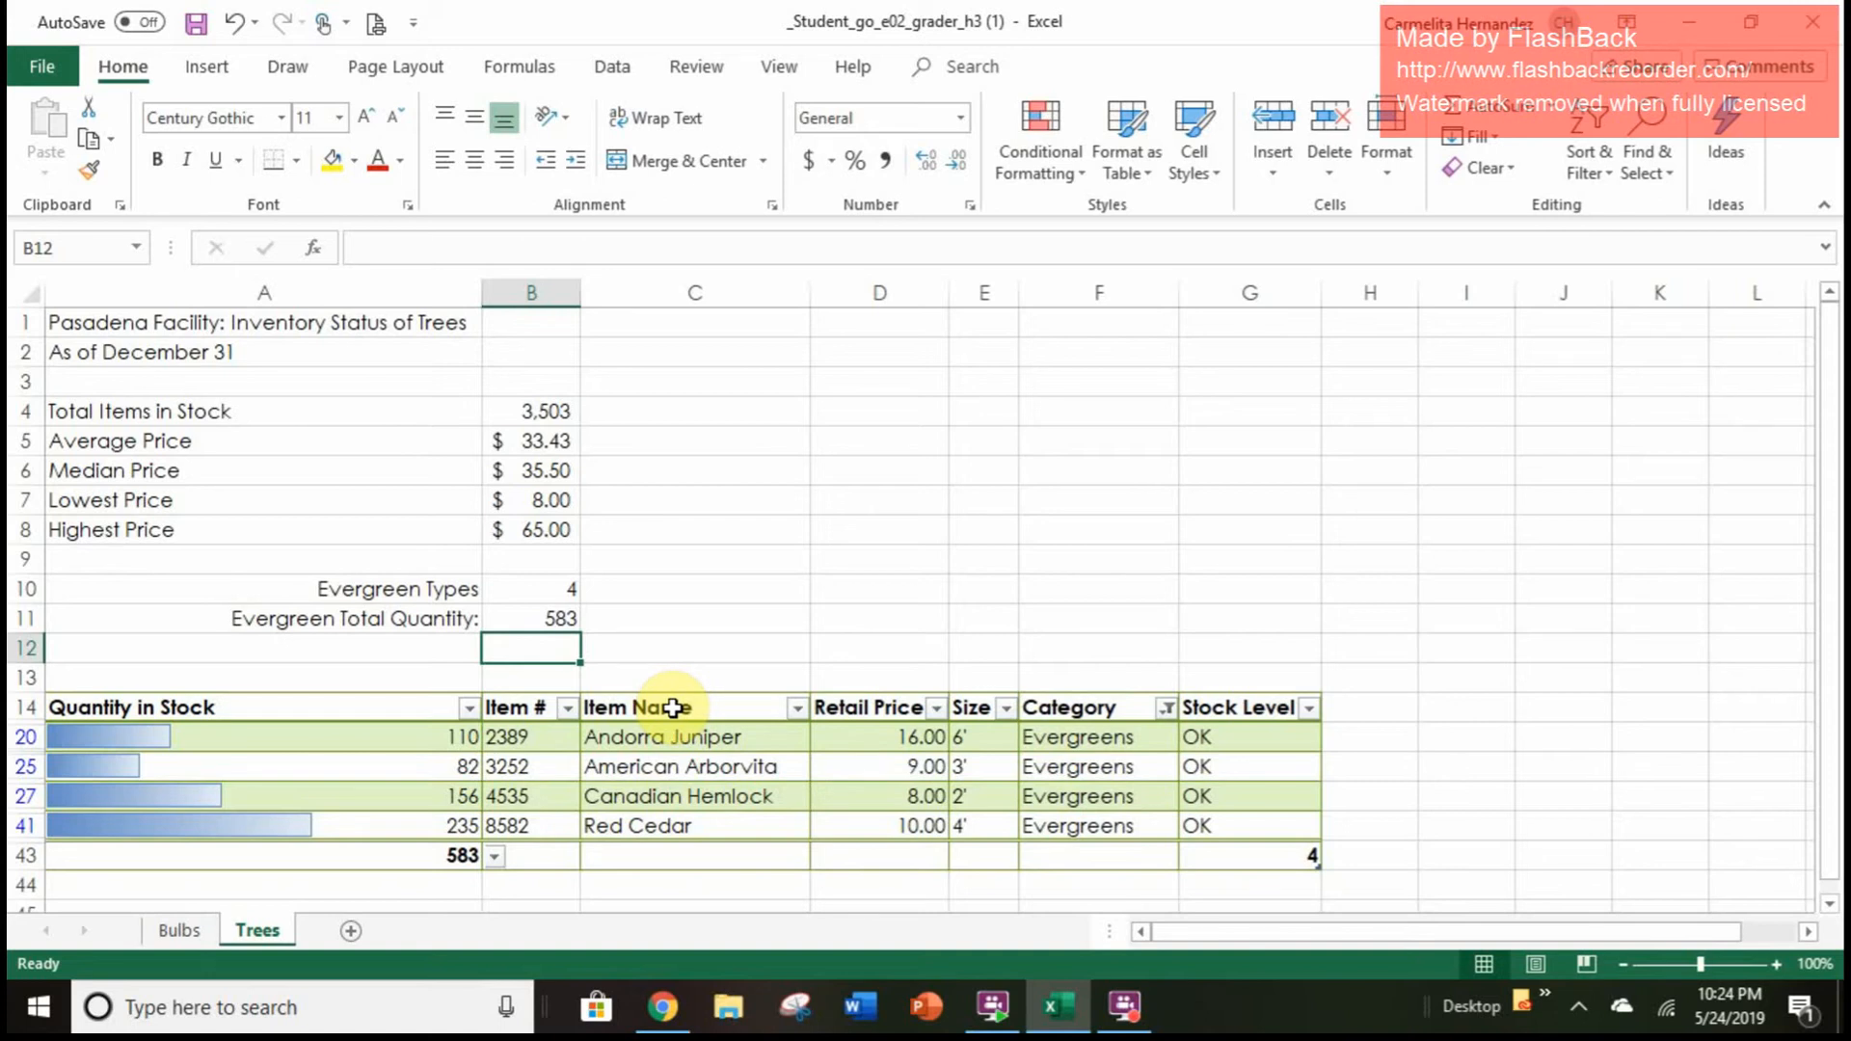
# Remove the total row from the trees table and clear its Category filter
pyautogui.scroll(-2, 672, 707)
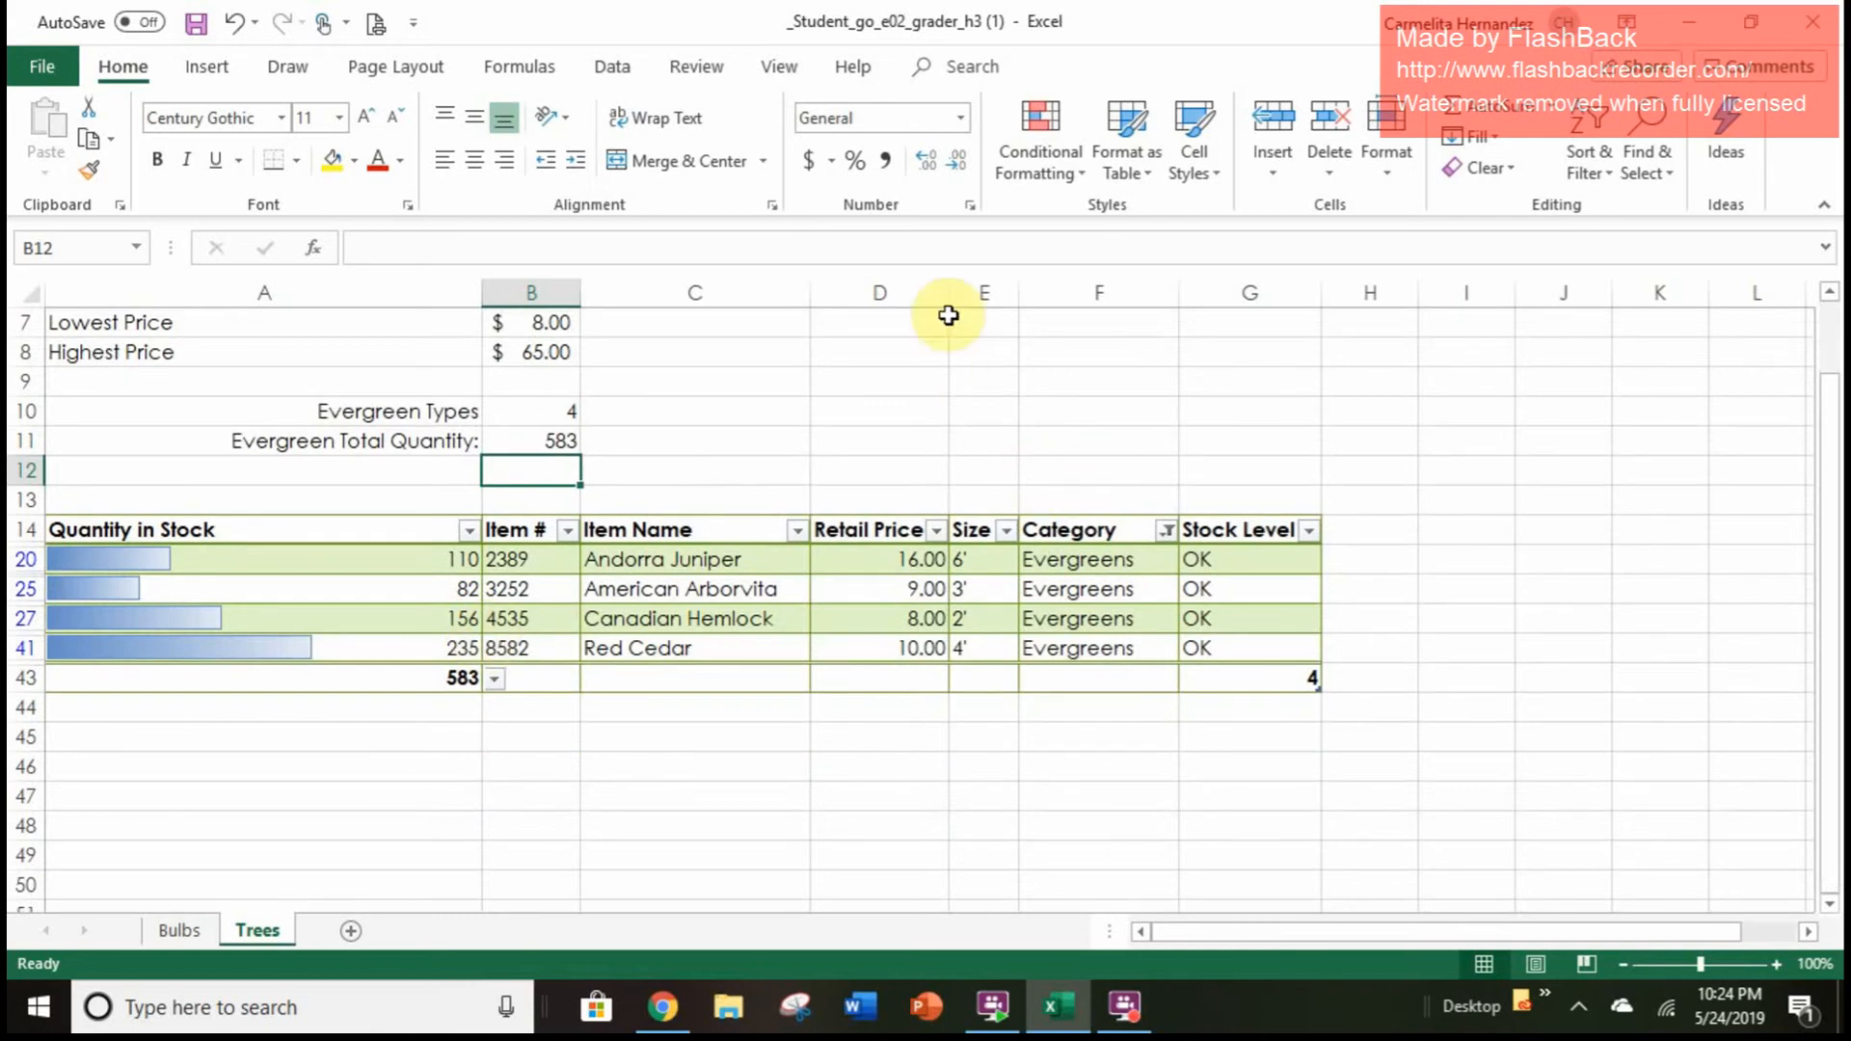
pyautogui.click(885, 557)
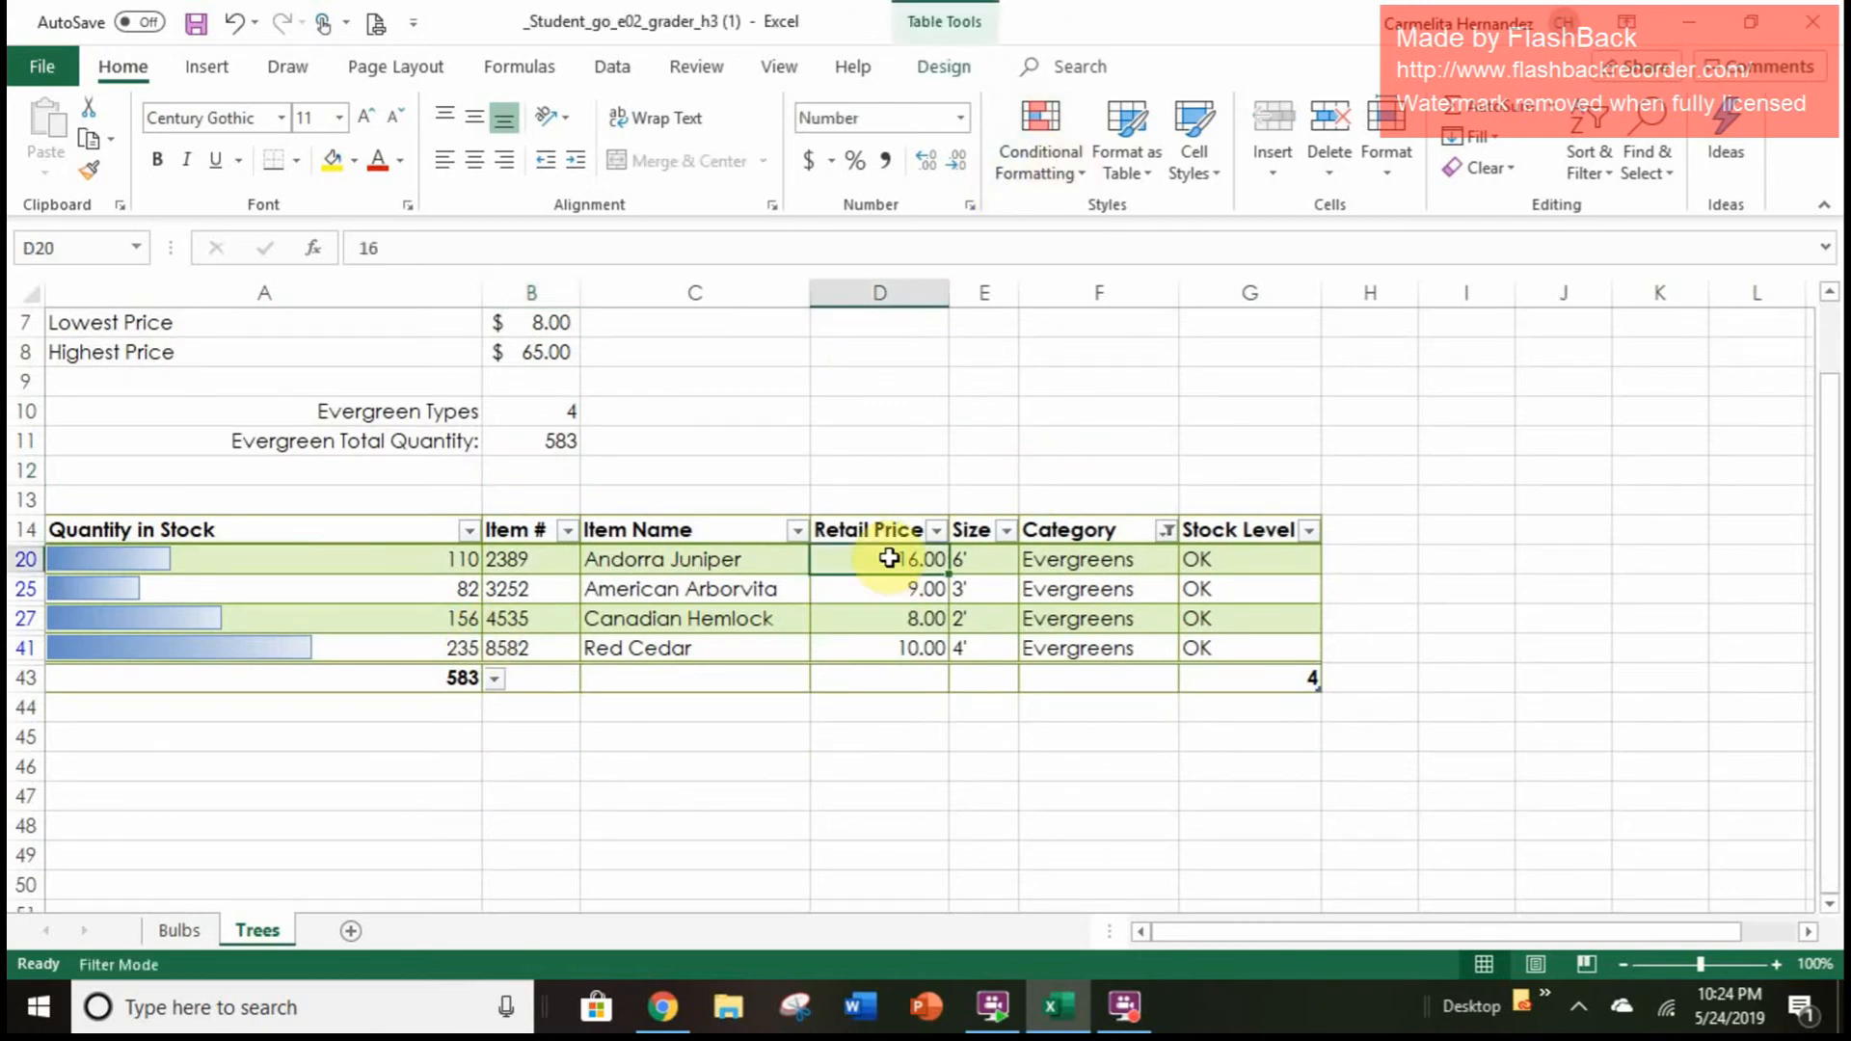
pyautogui.click(962, 64)
pyautogui.click(815, 138)
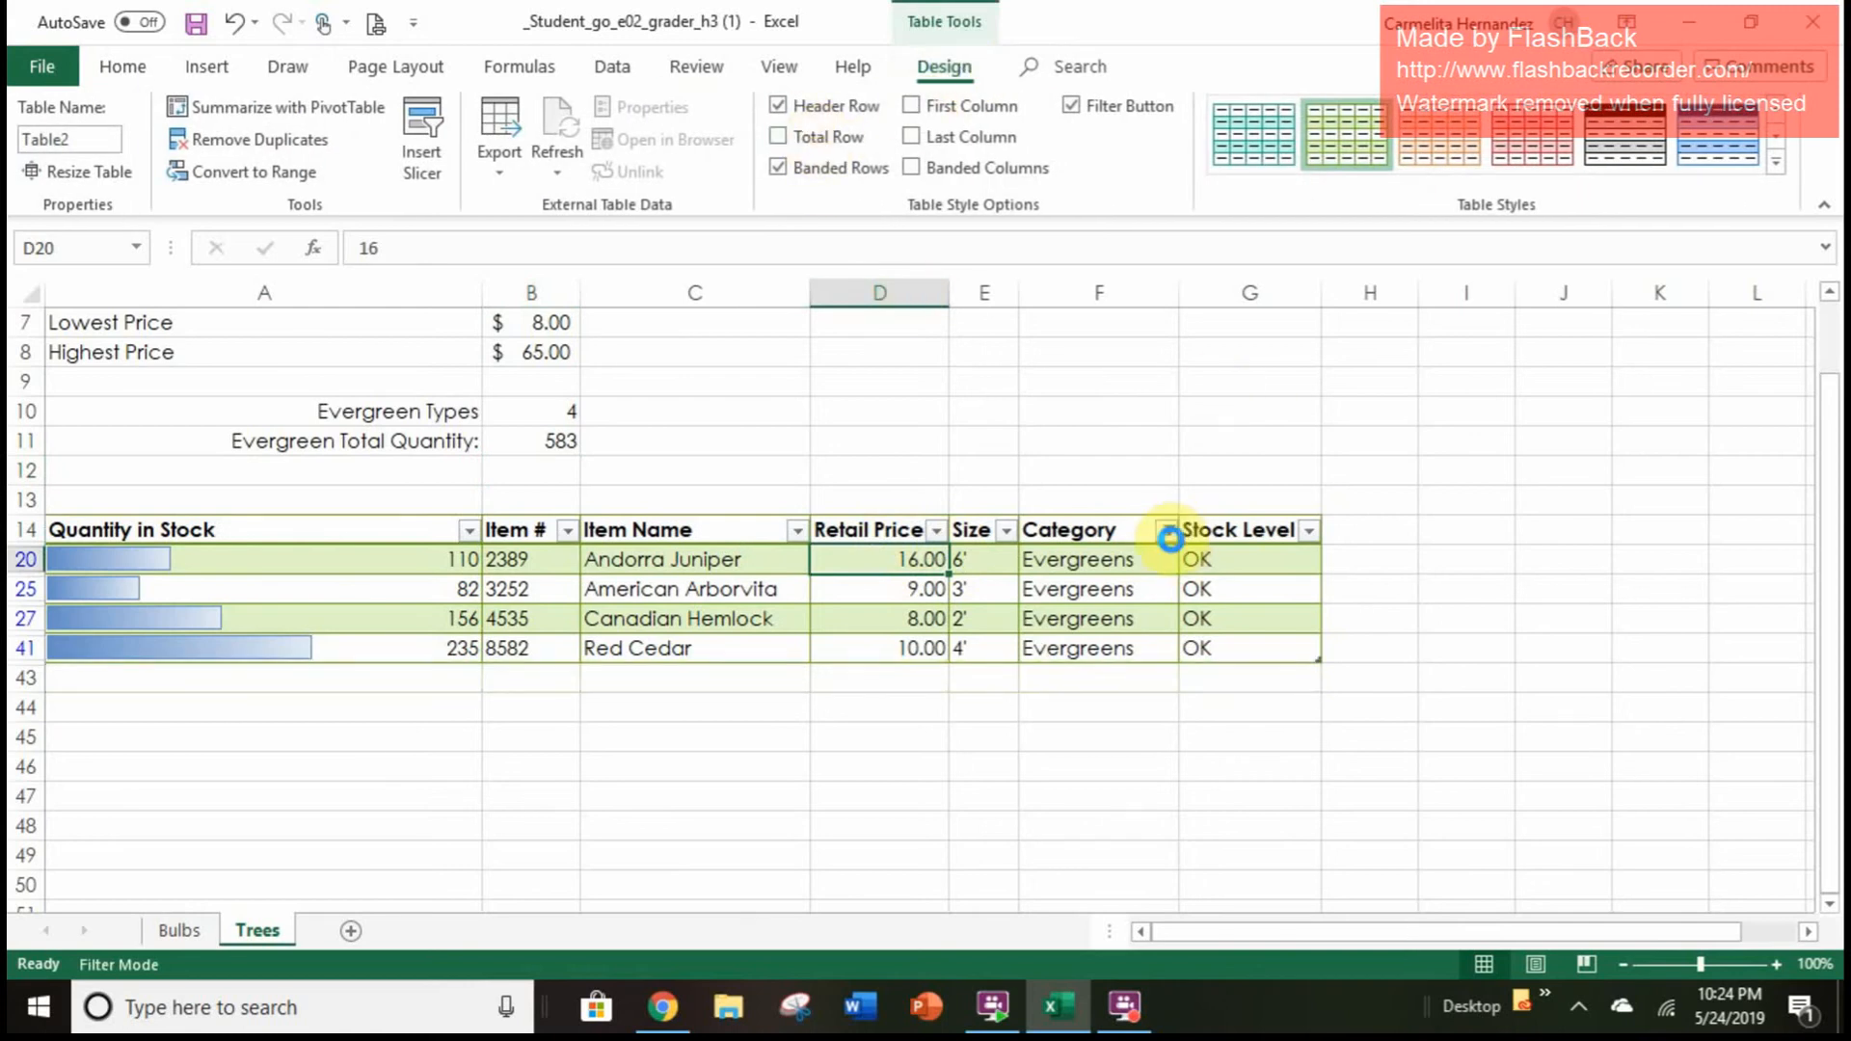
pyautogui.click(1168, 531)
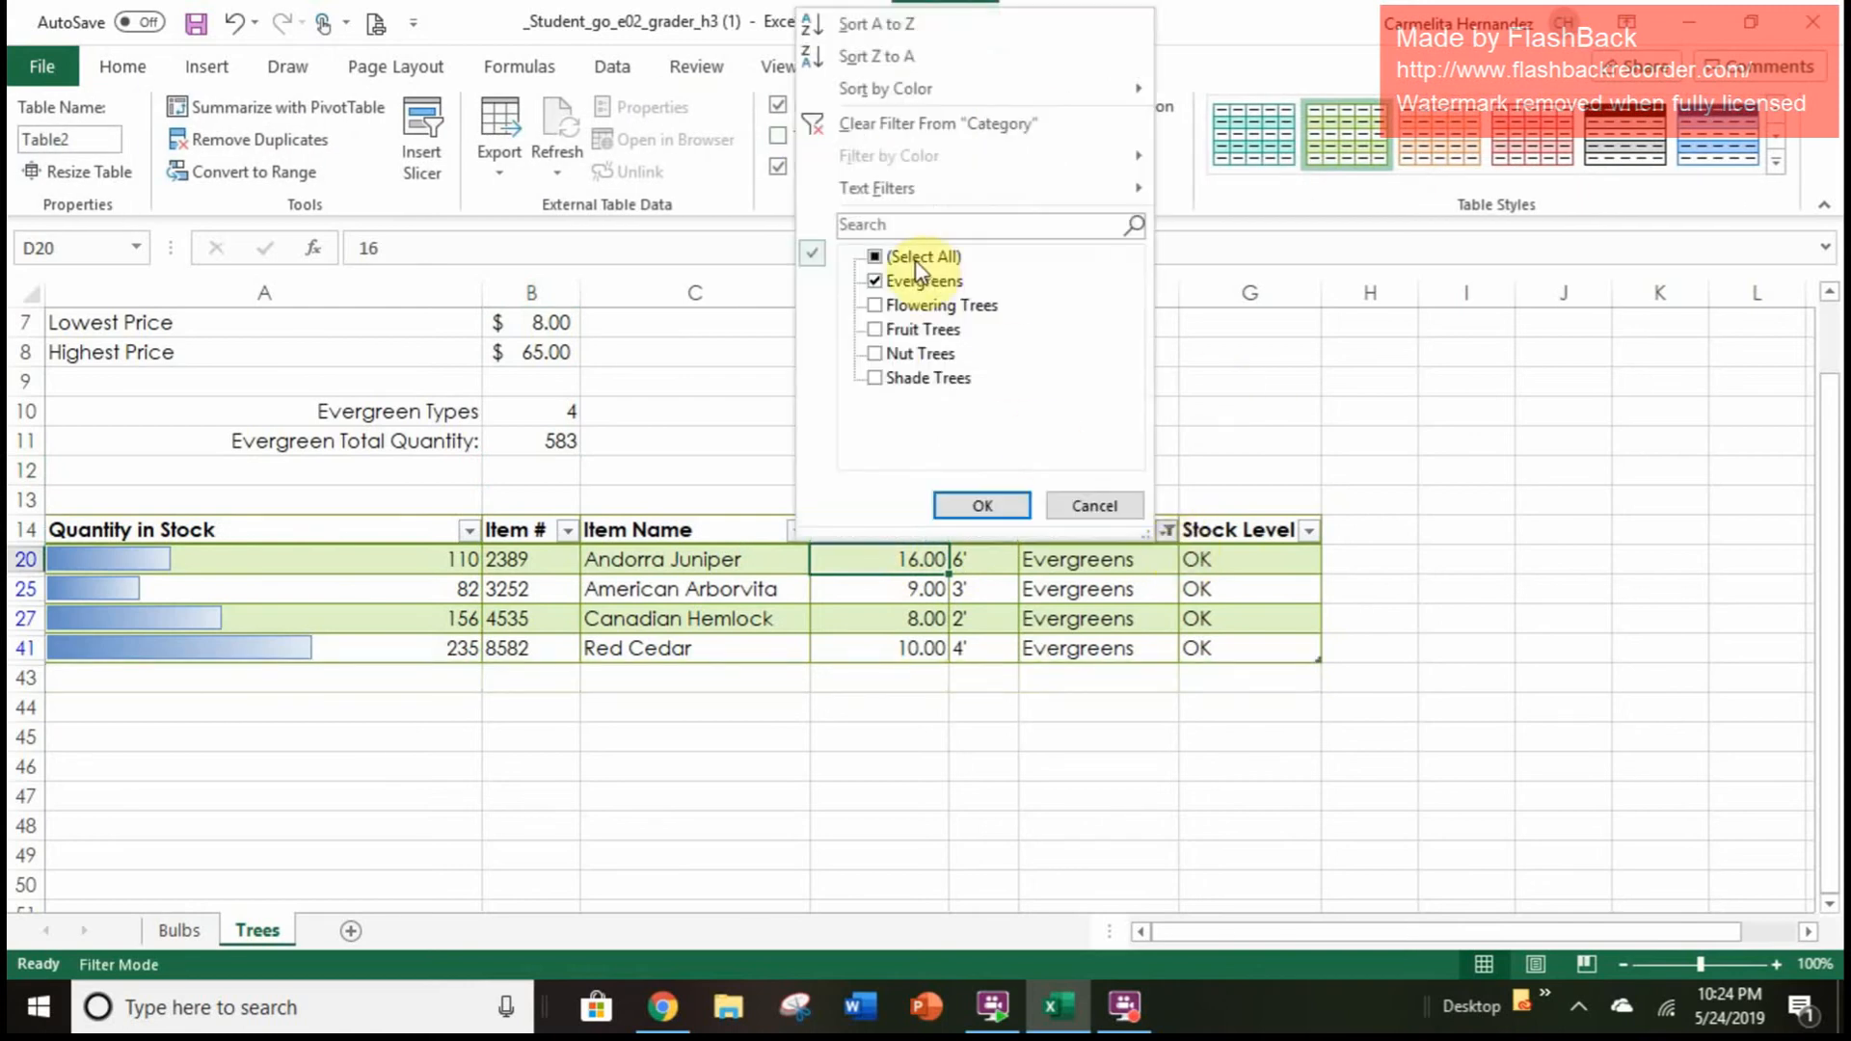
pyautogui.click(899, 125)
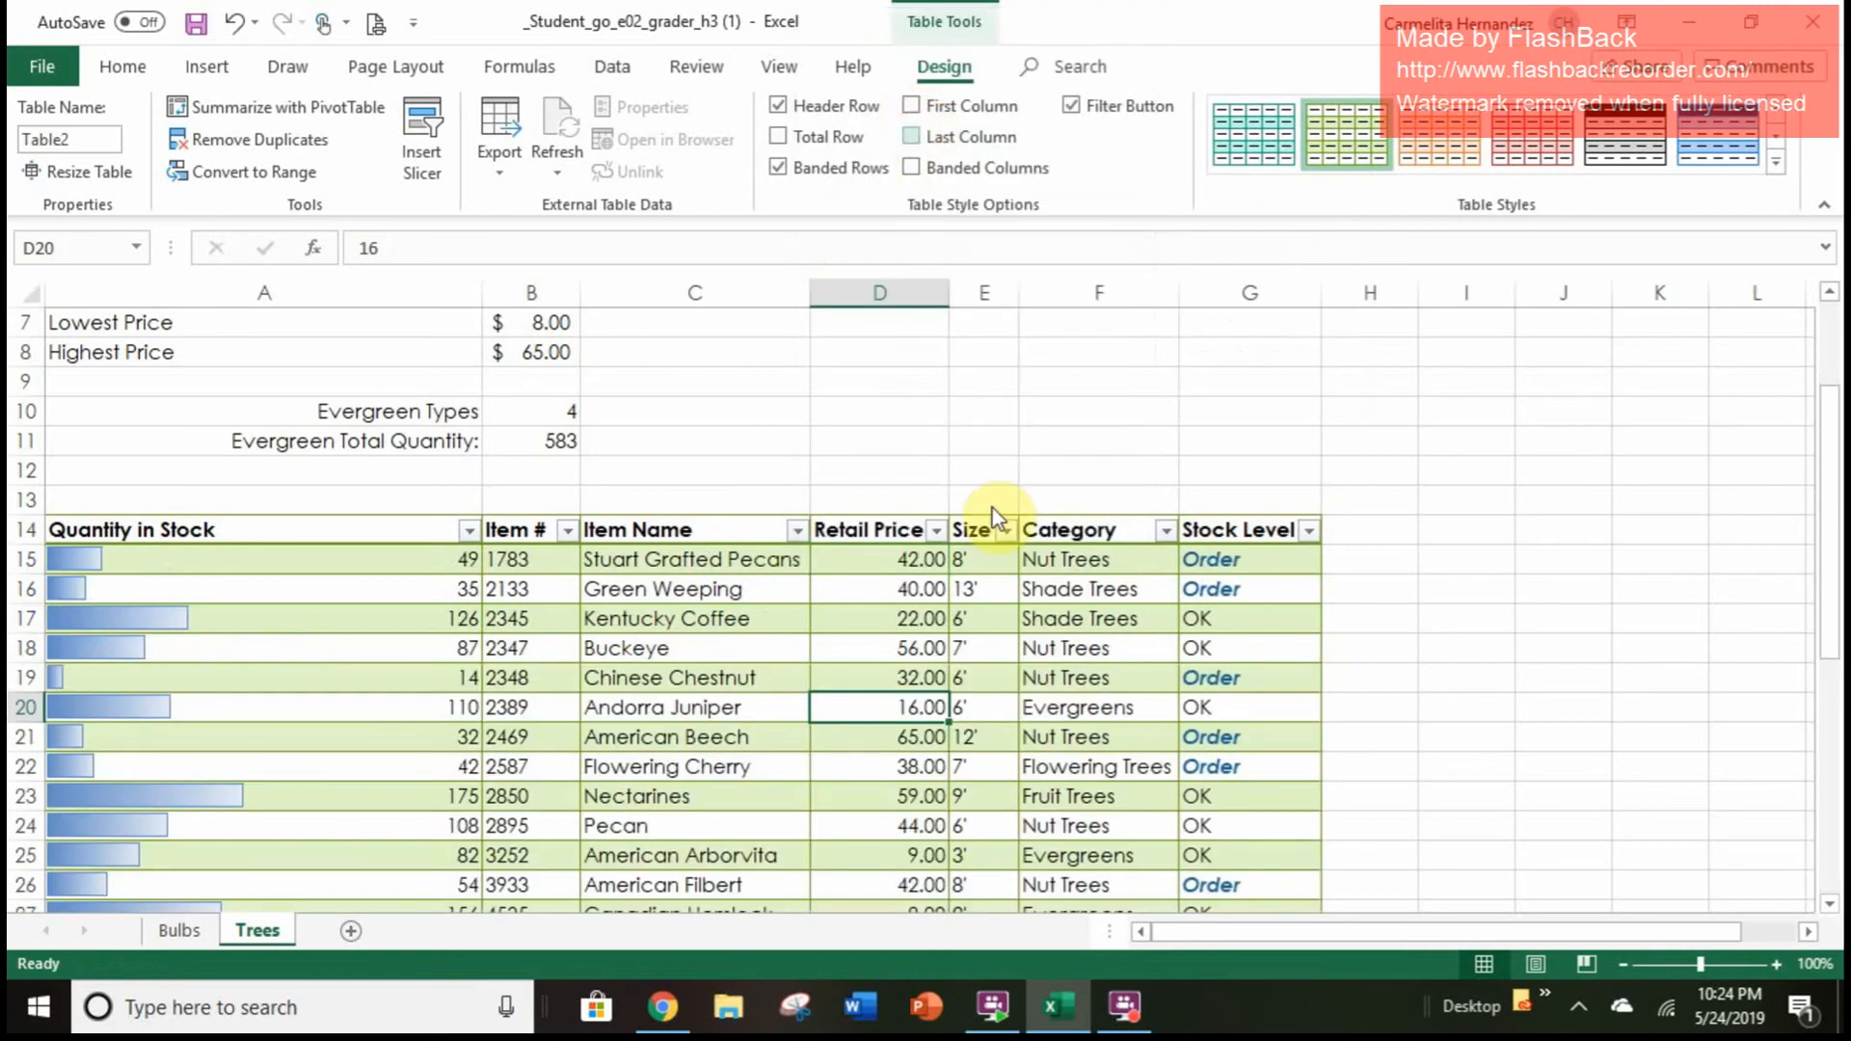
# Convert the unfiltered trees table to a normal range
pyautogui.scroll(-3, 1013, 780)
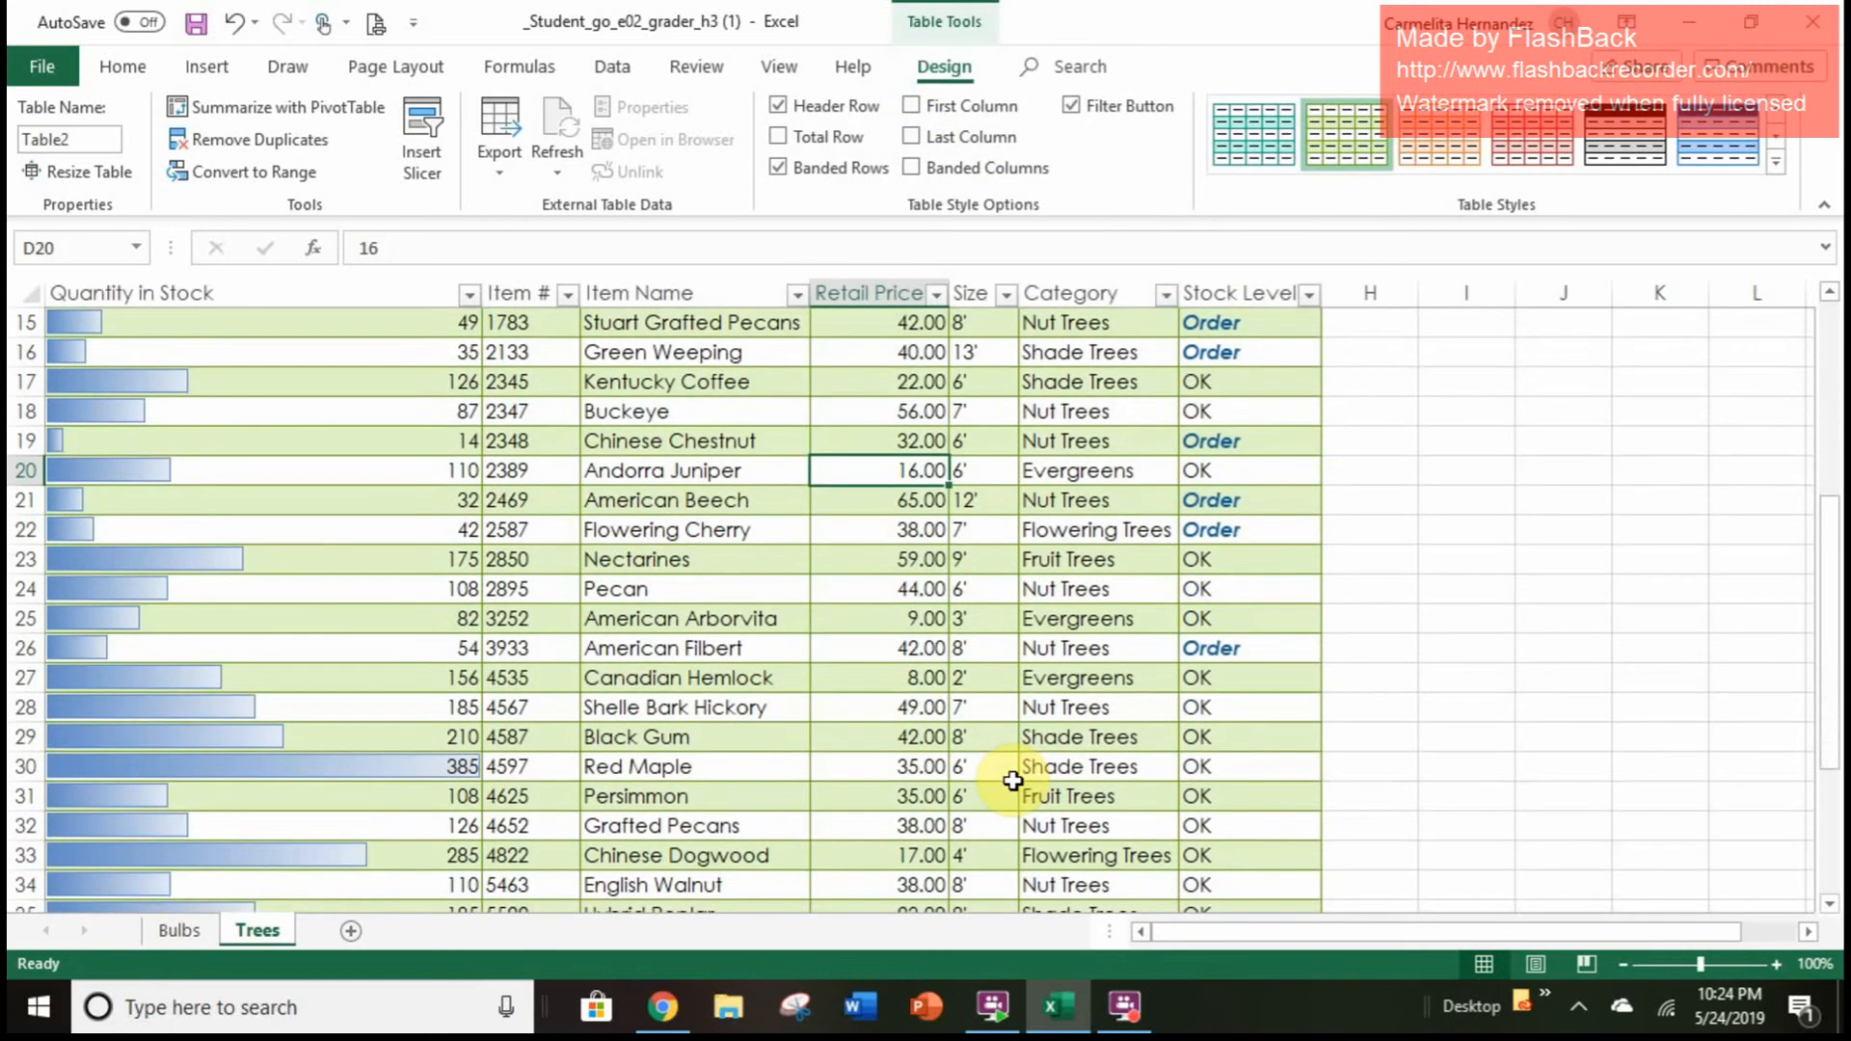
pyautogui.click(1012, 780)
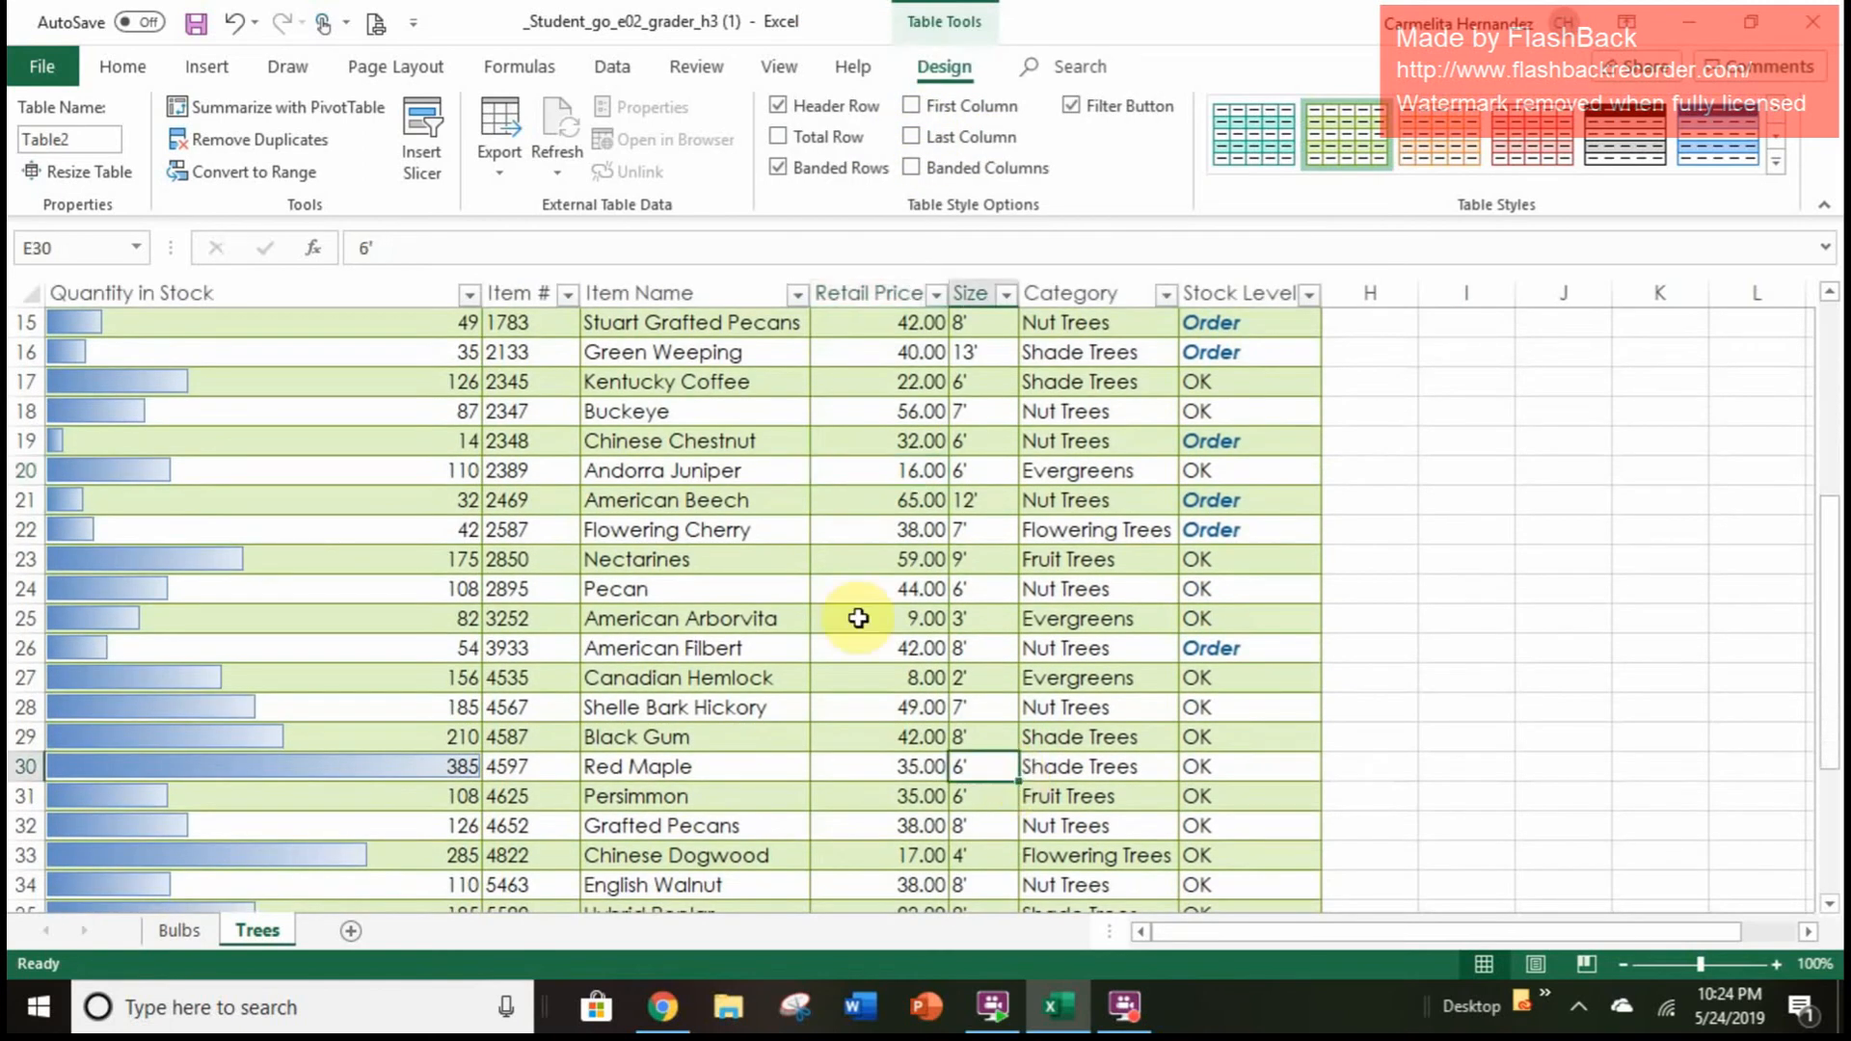
pyautogui.click(259, 176)
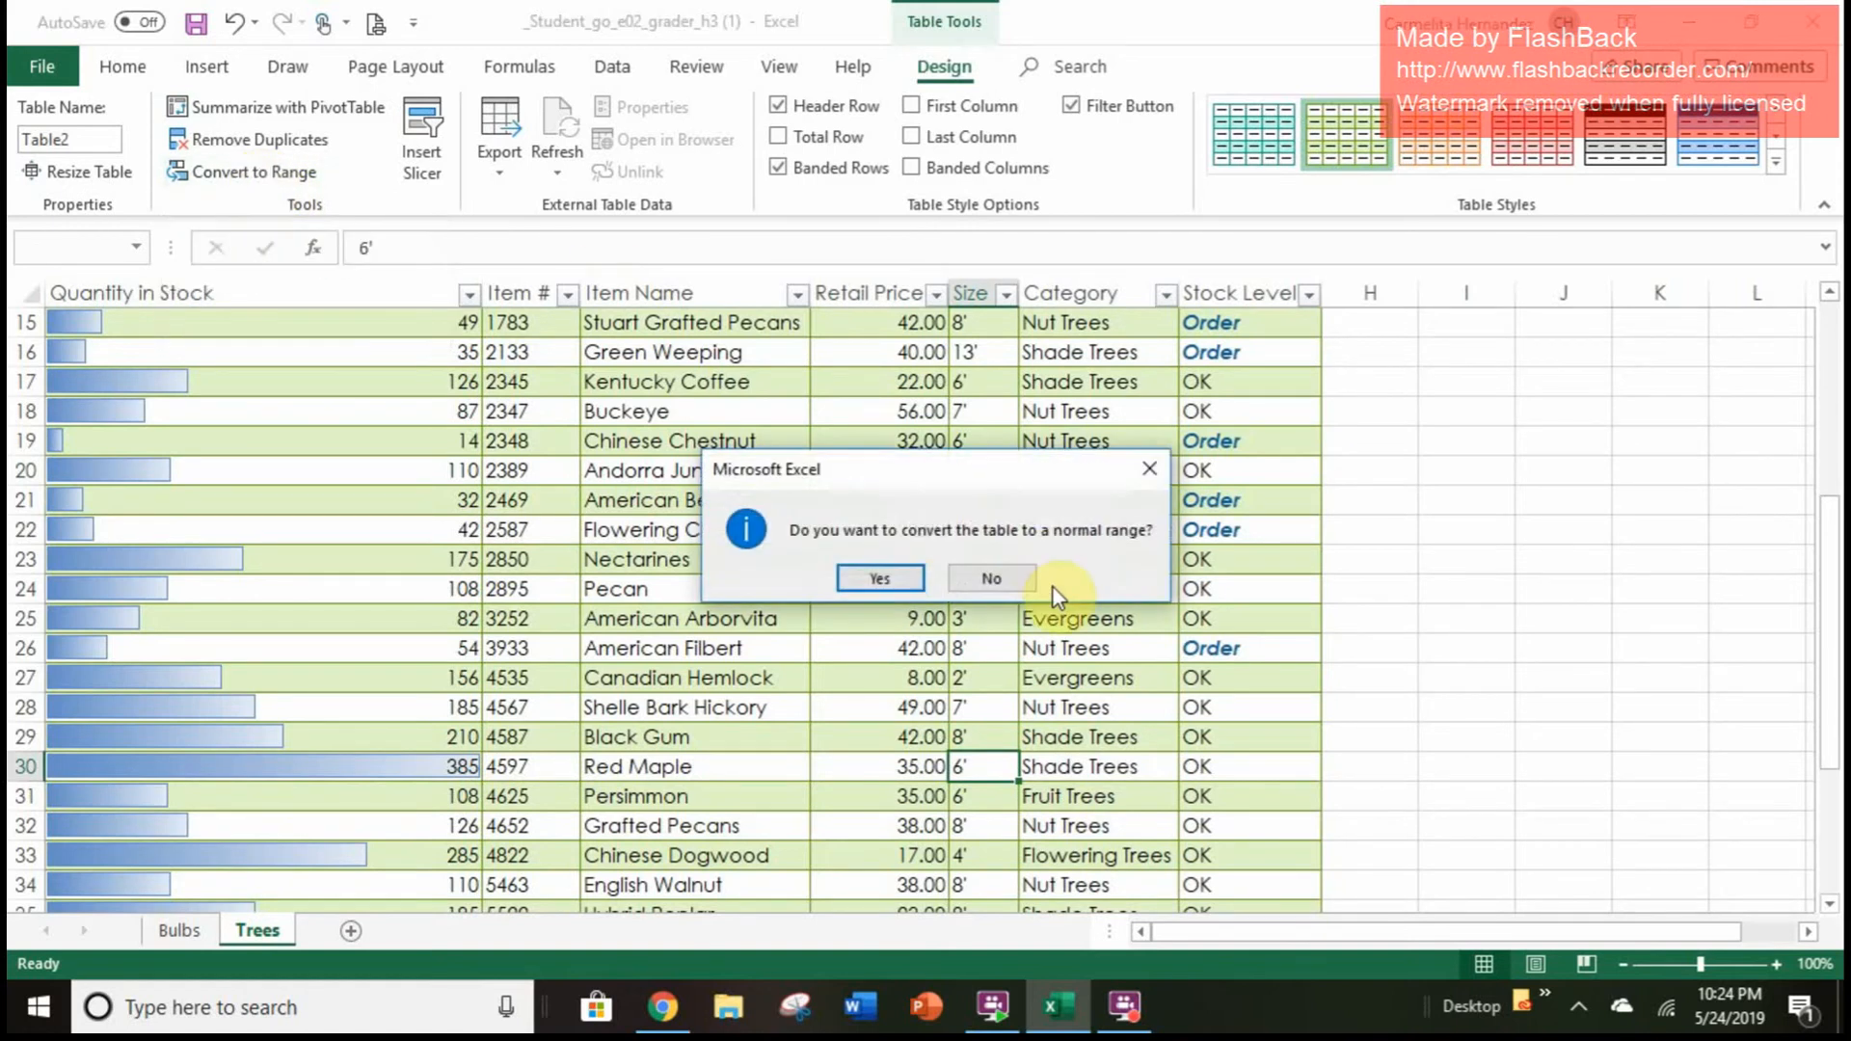
pyautogui.click(860, 581)
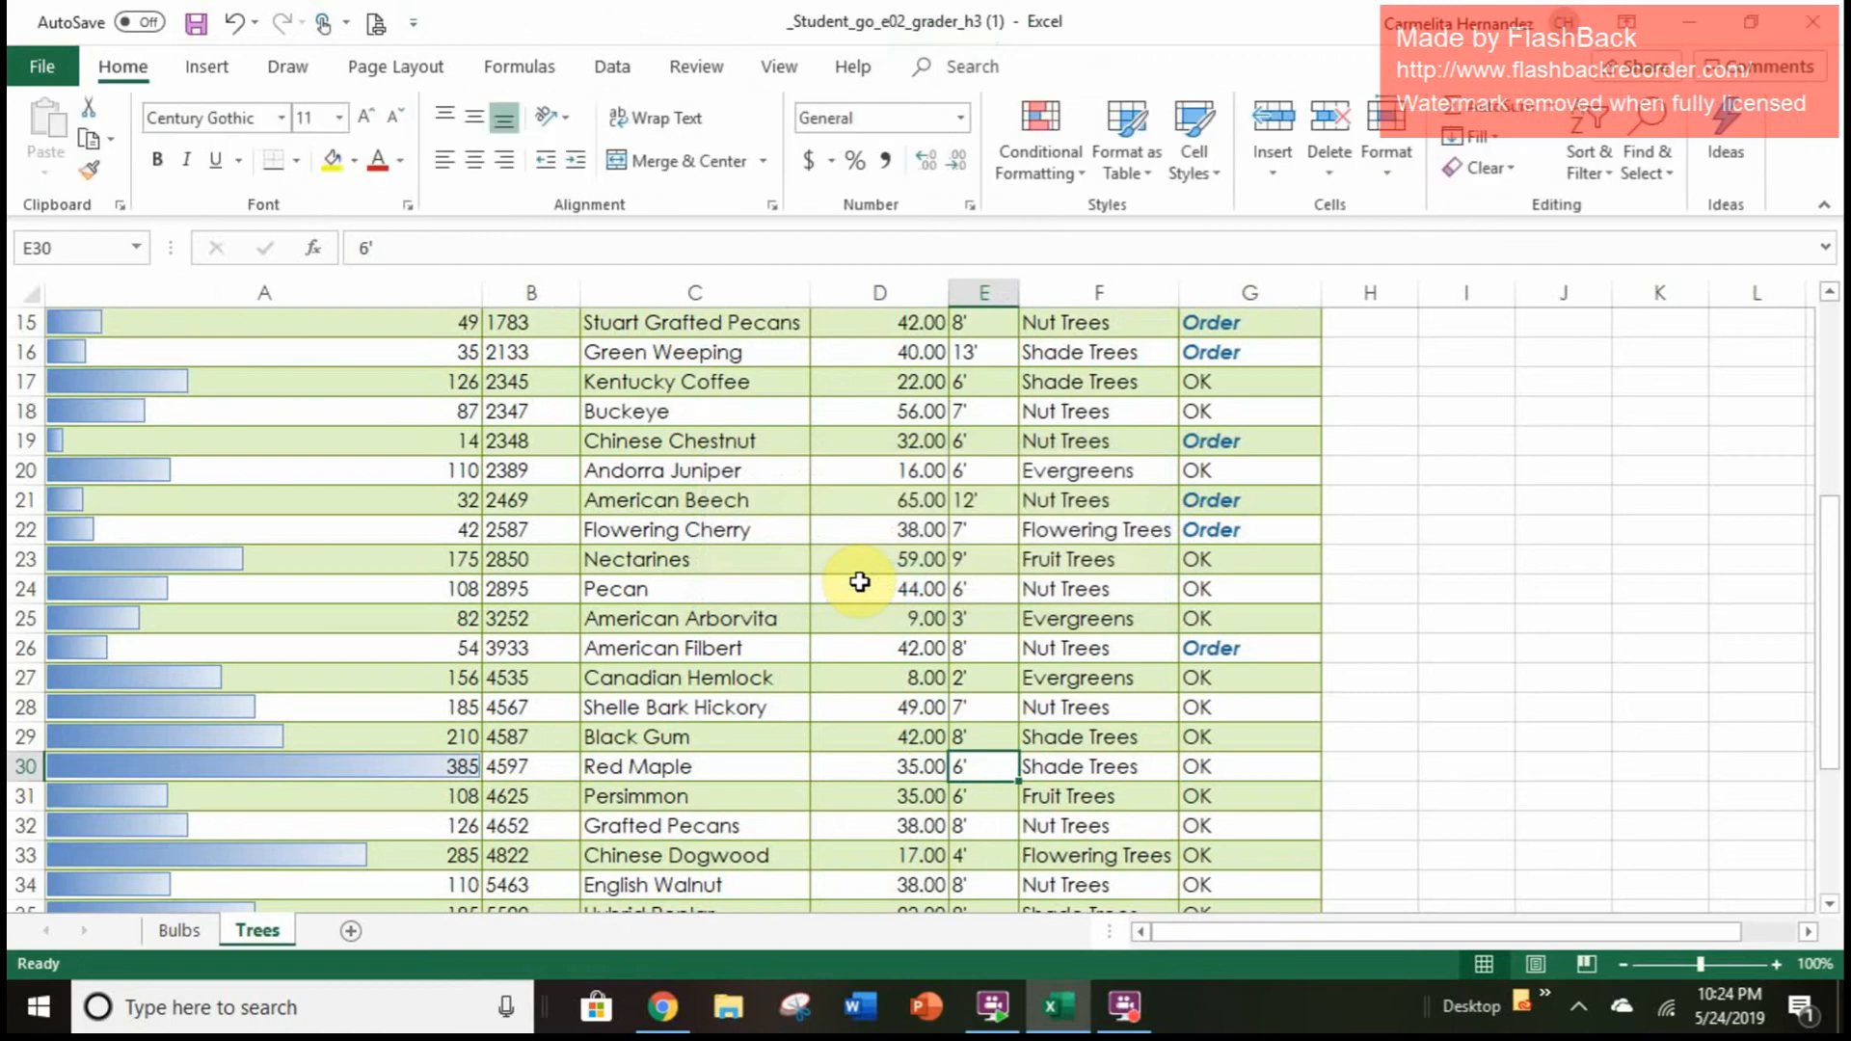
pyautogui.scroll(3, 771, 593)
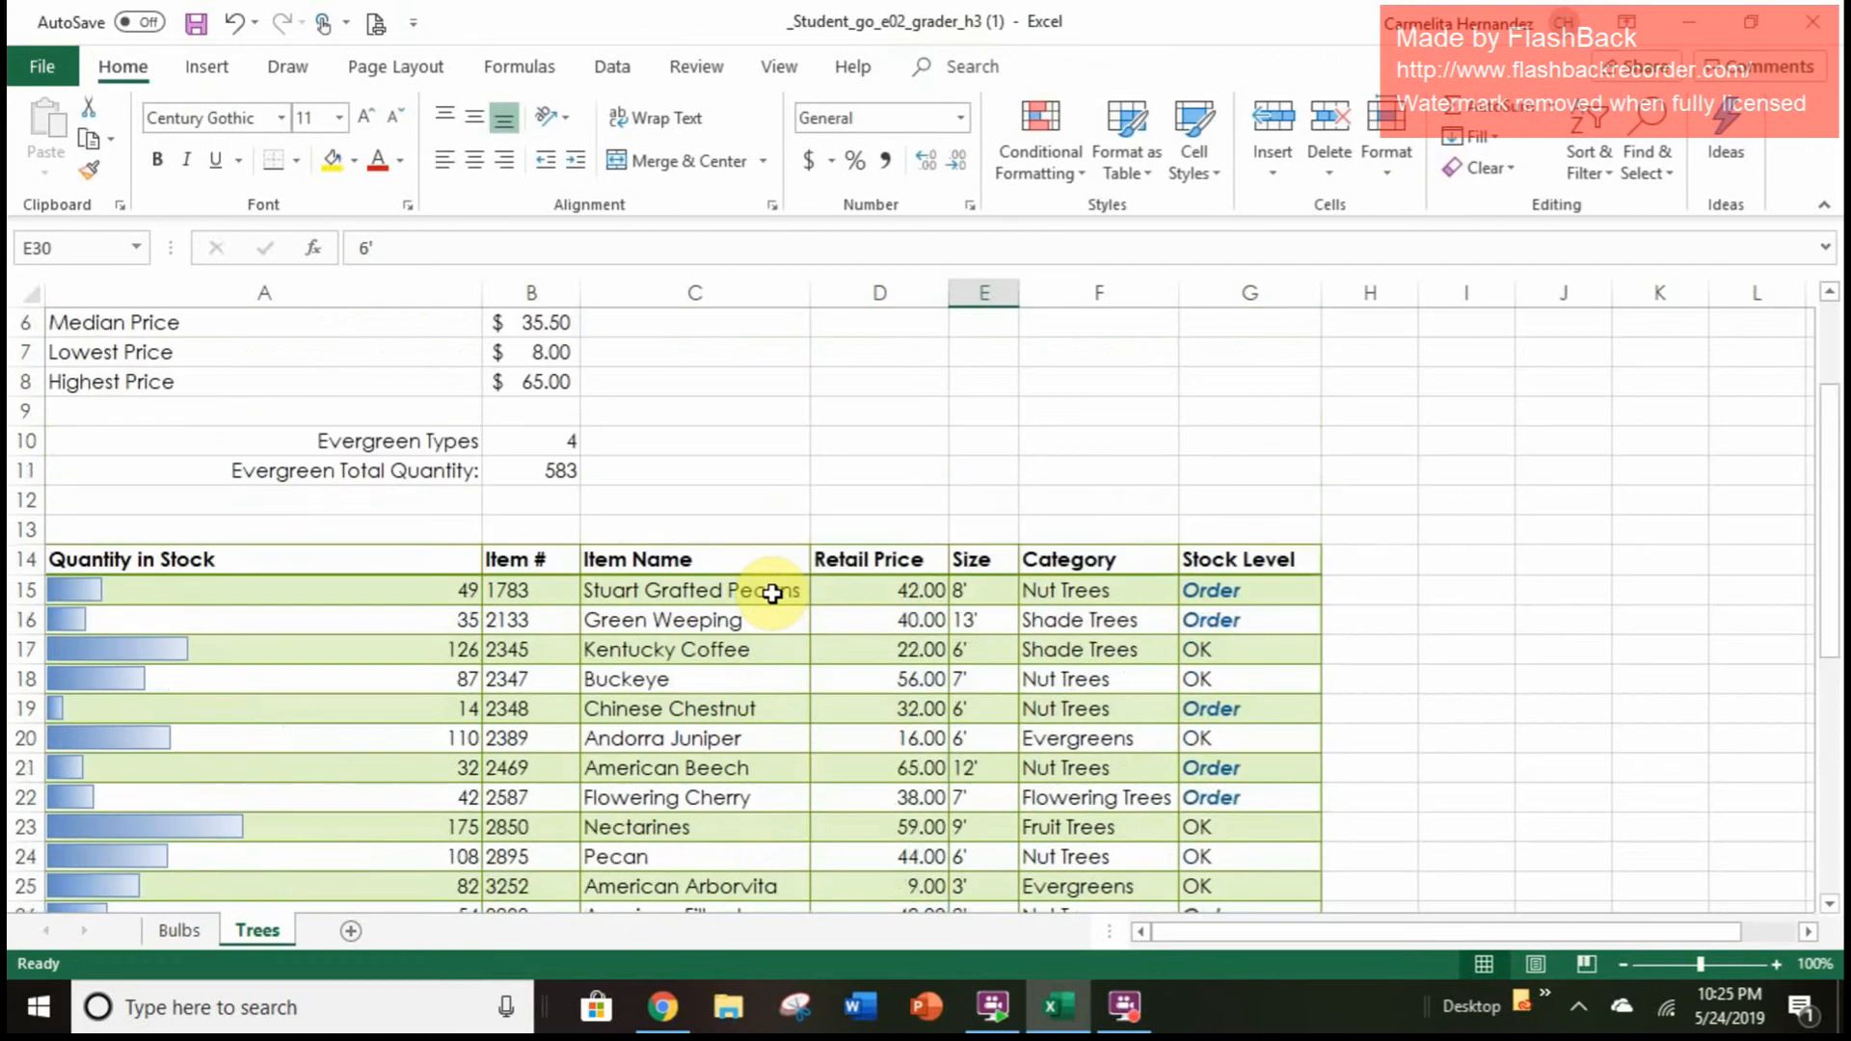
pyautogui.scroll(1, 772, 593)
pyautogui.click(799, 591)
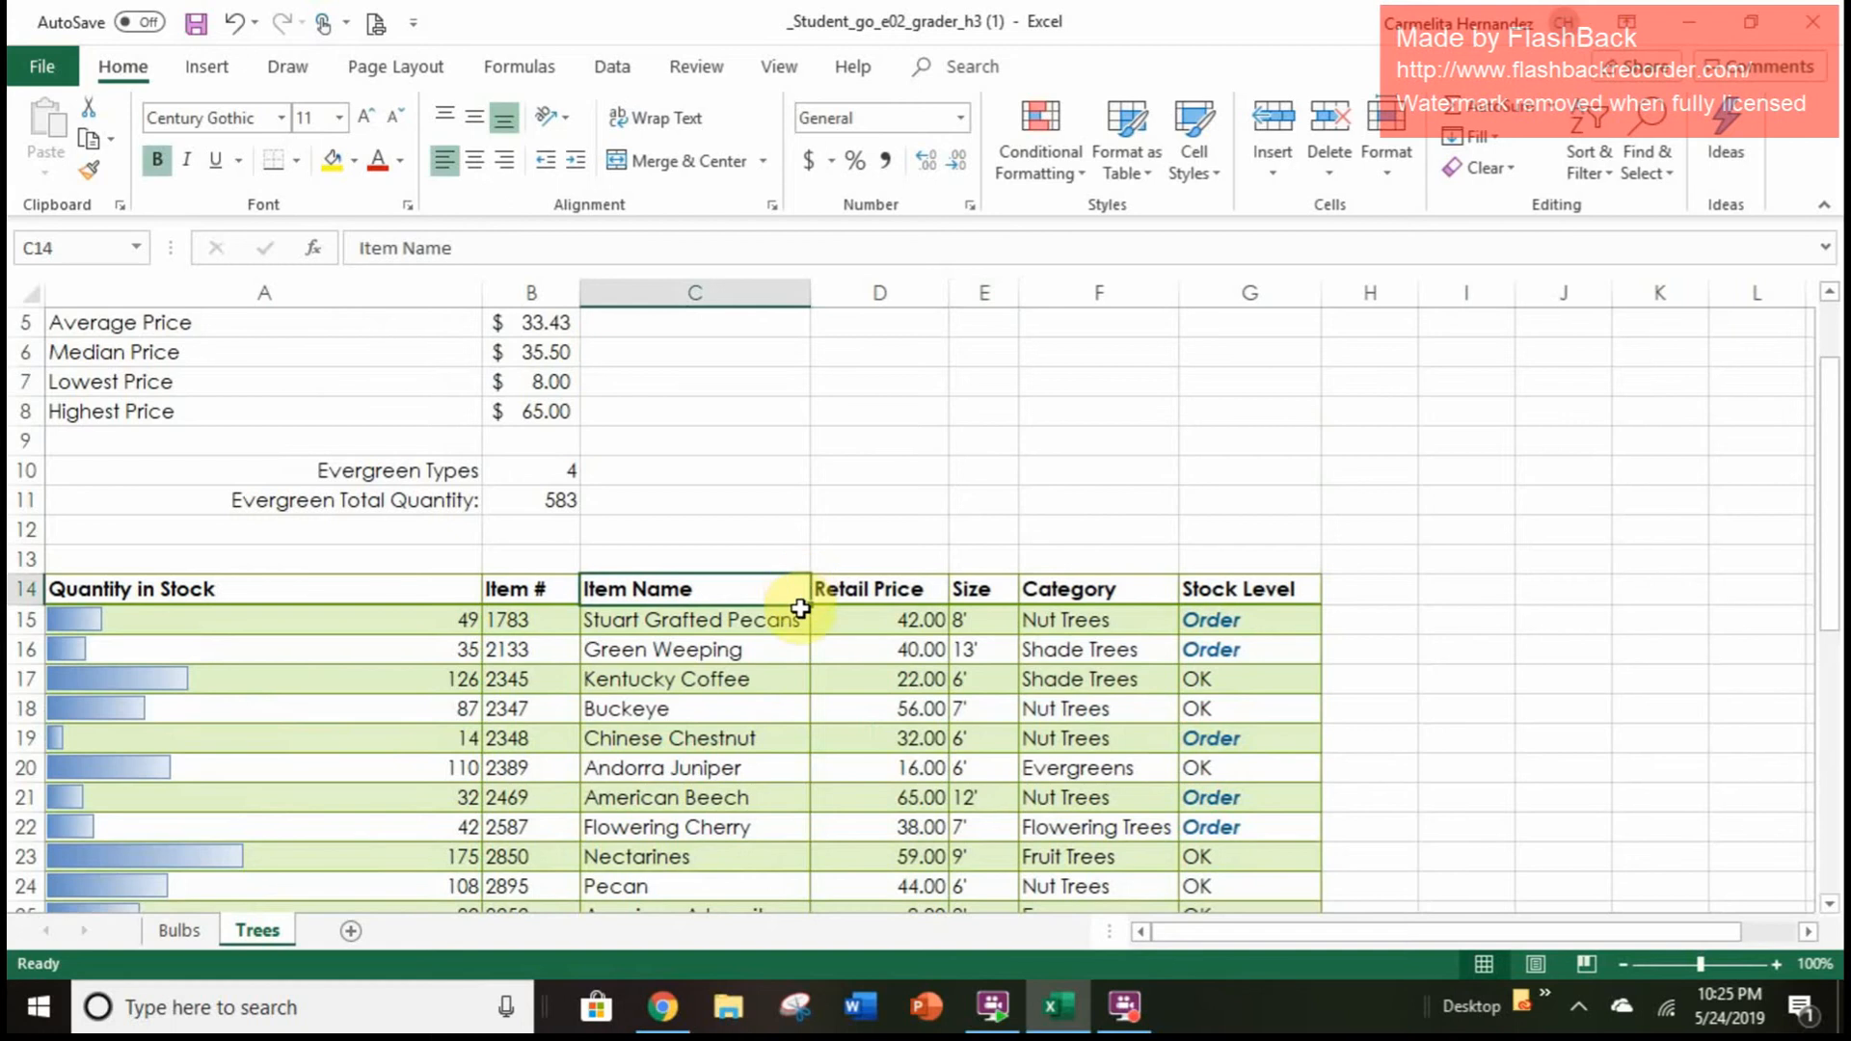
pyautogui.scroll(-1, 767, 593)
pyautogui.click(766, 593)
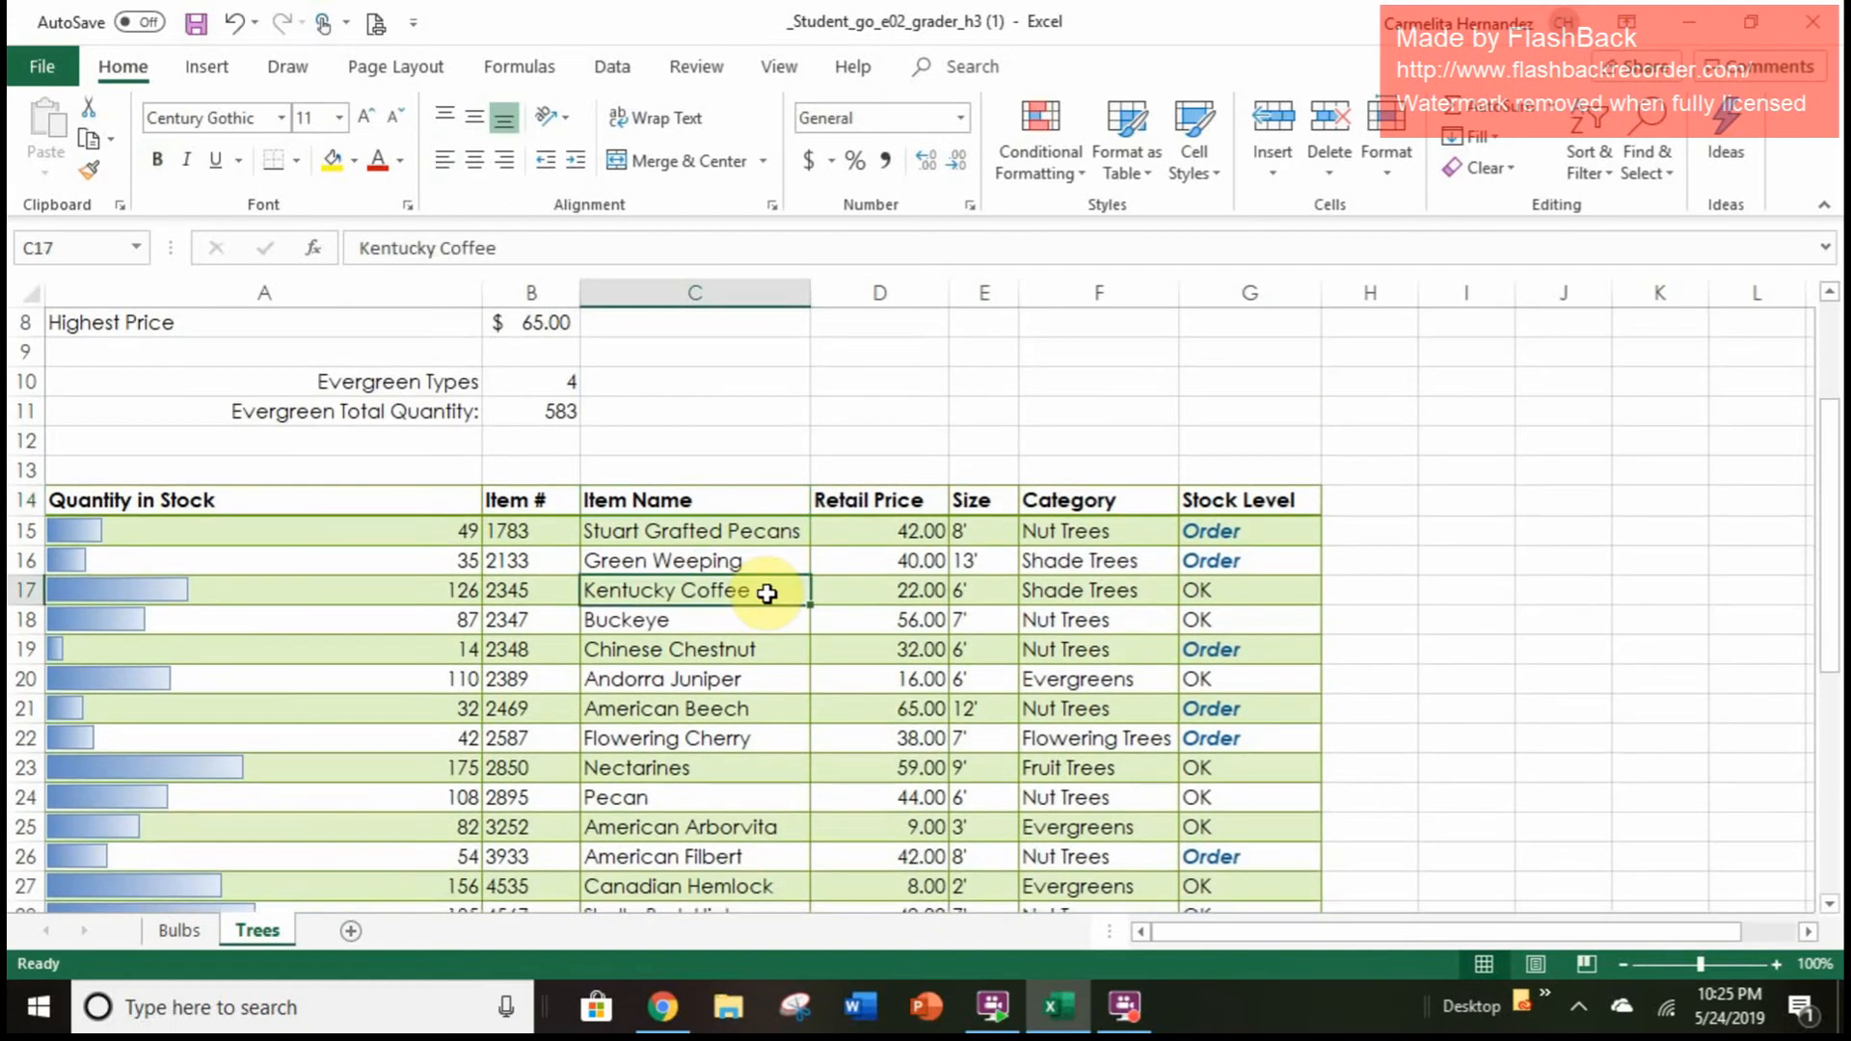
pyautogui.click(754, 499)
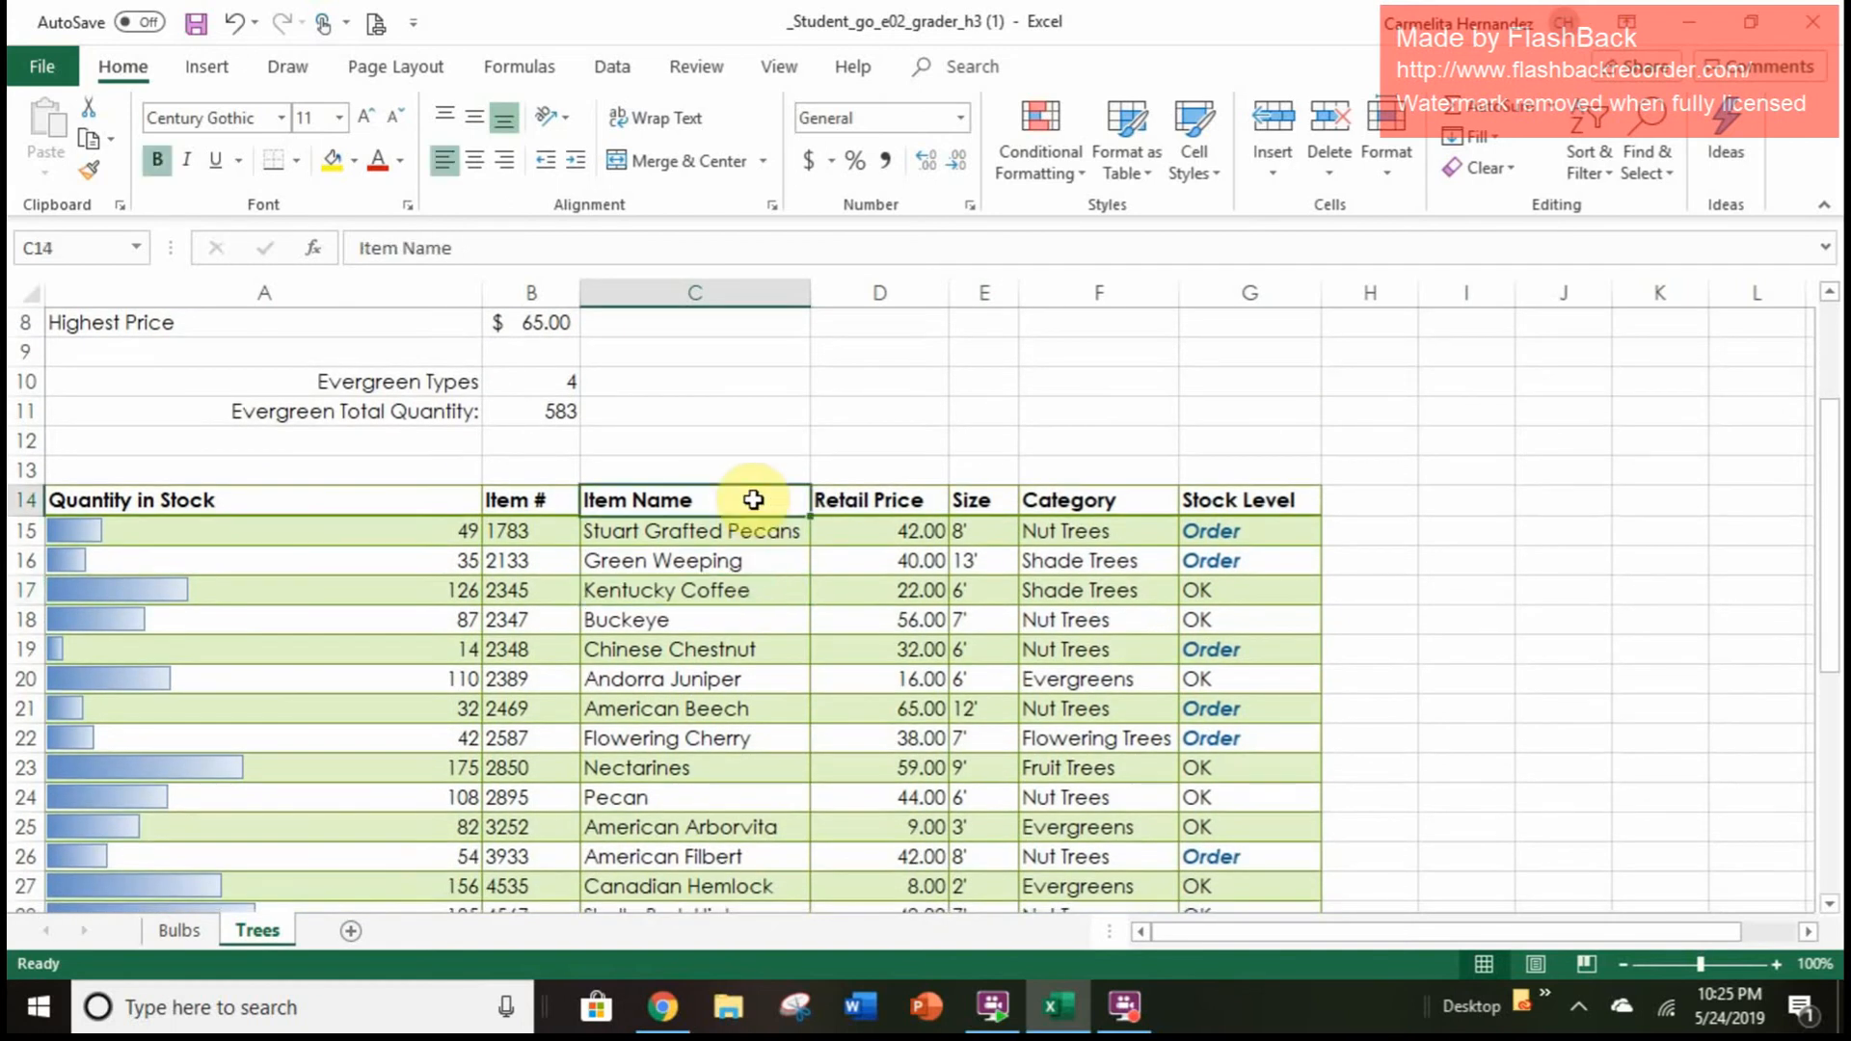
pyautogui.doubleClick(753, 499)
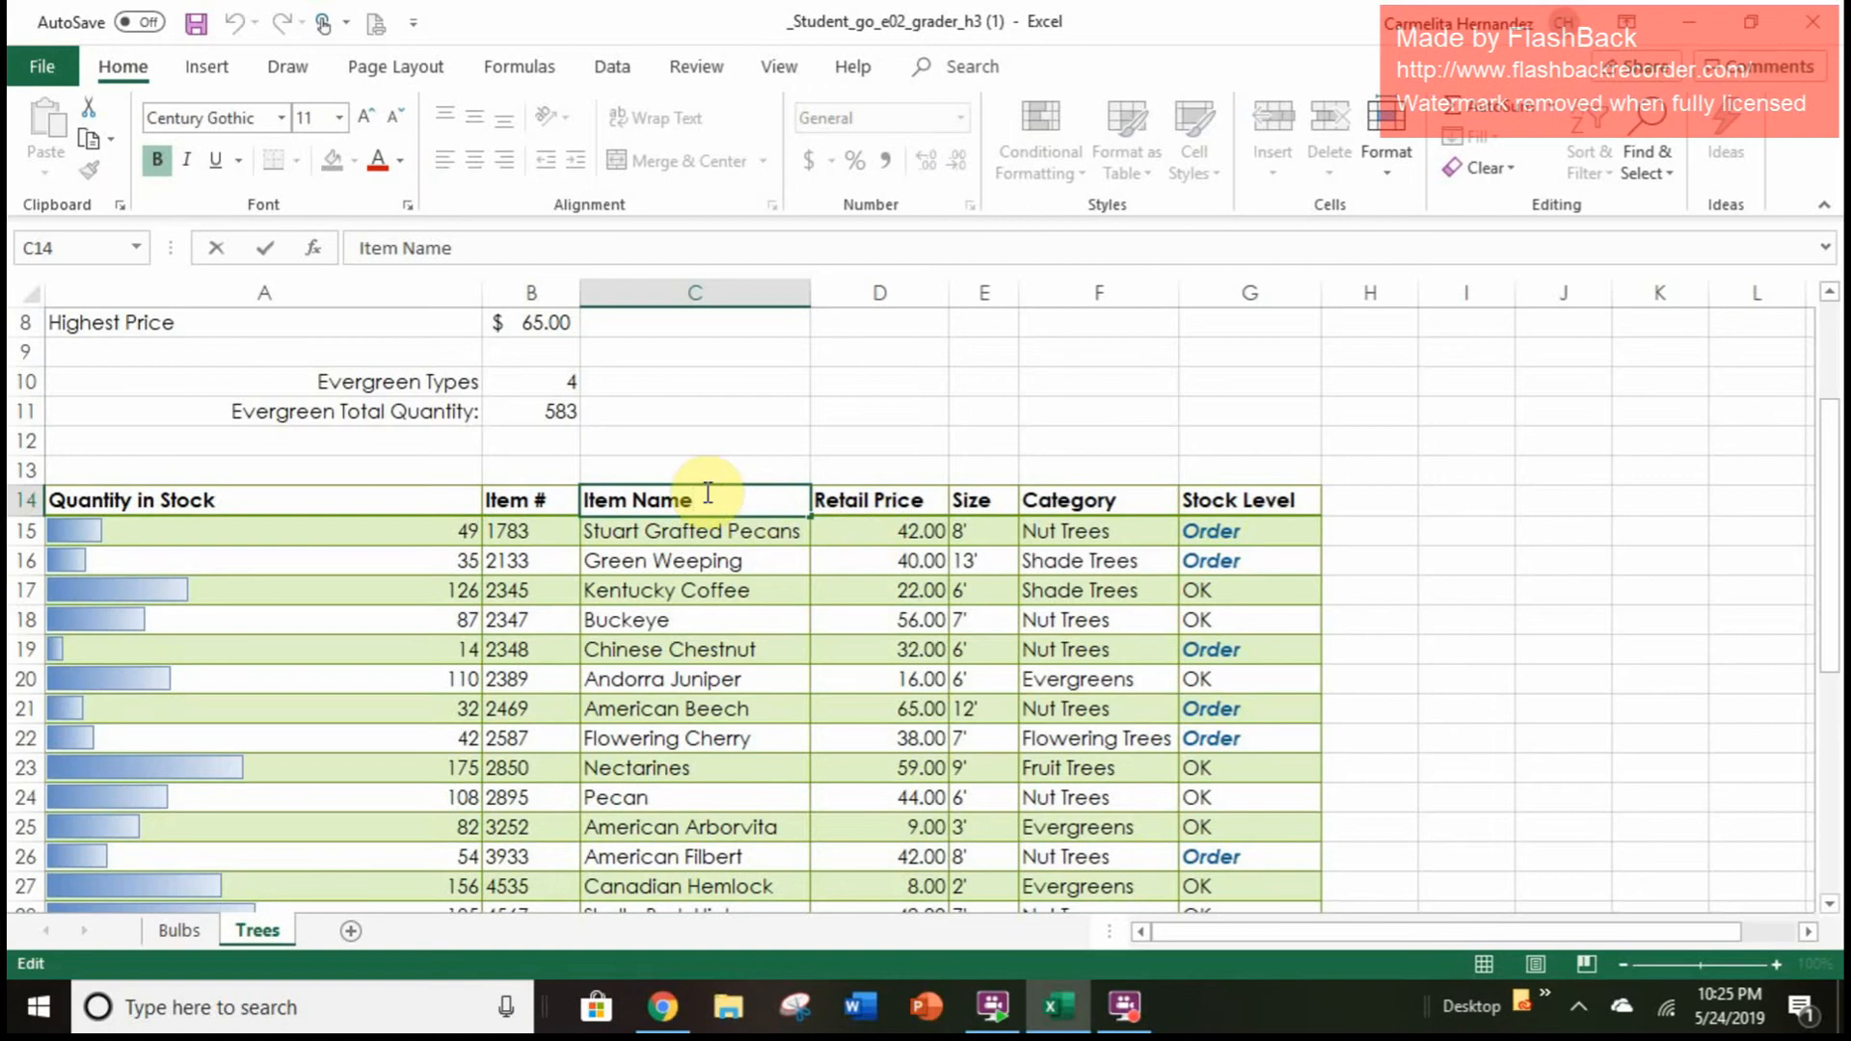
pyautogui.scroll(-7, 707, 493)
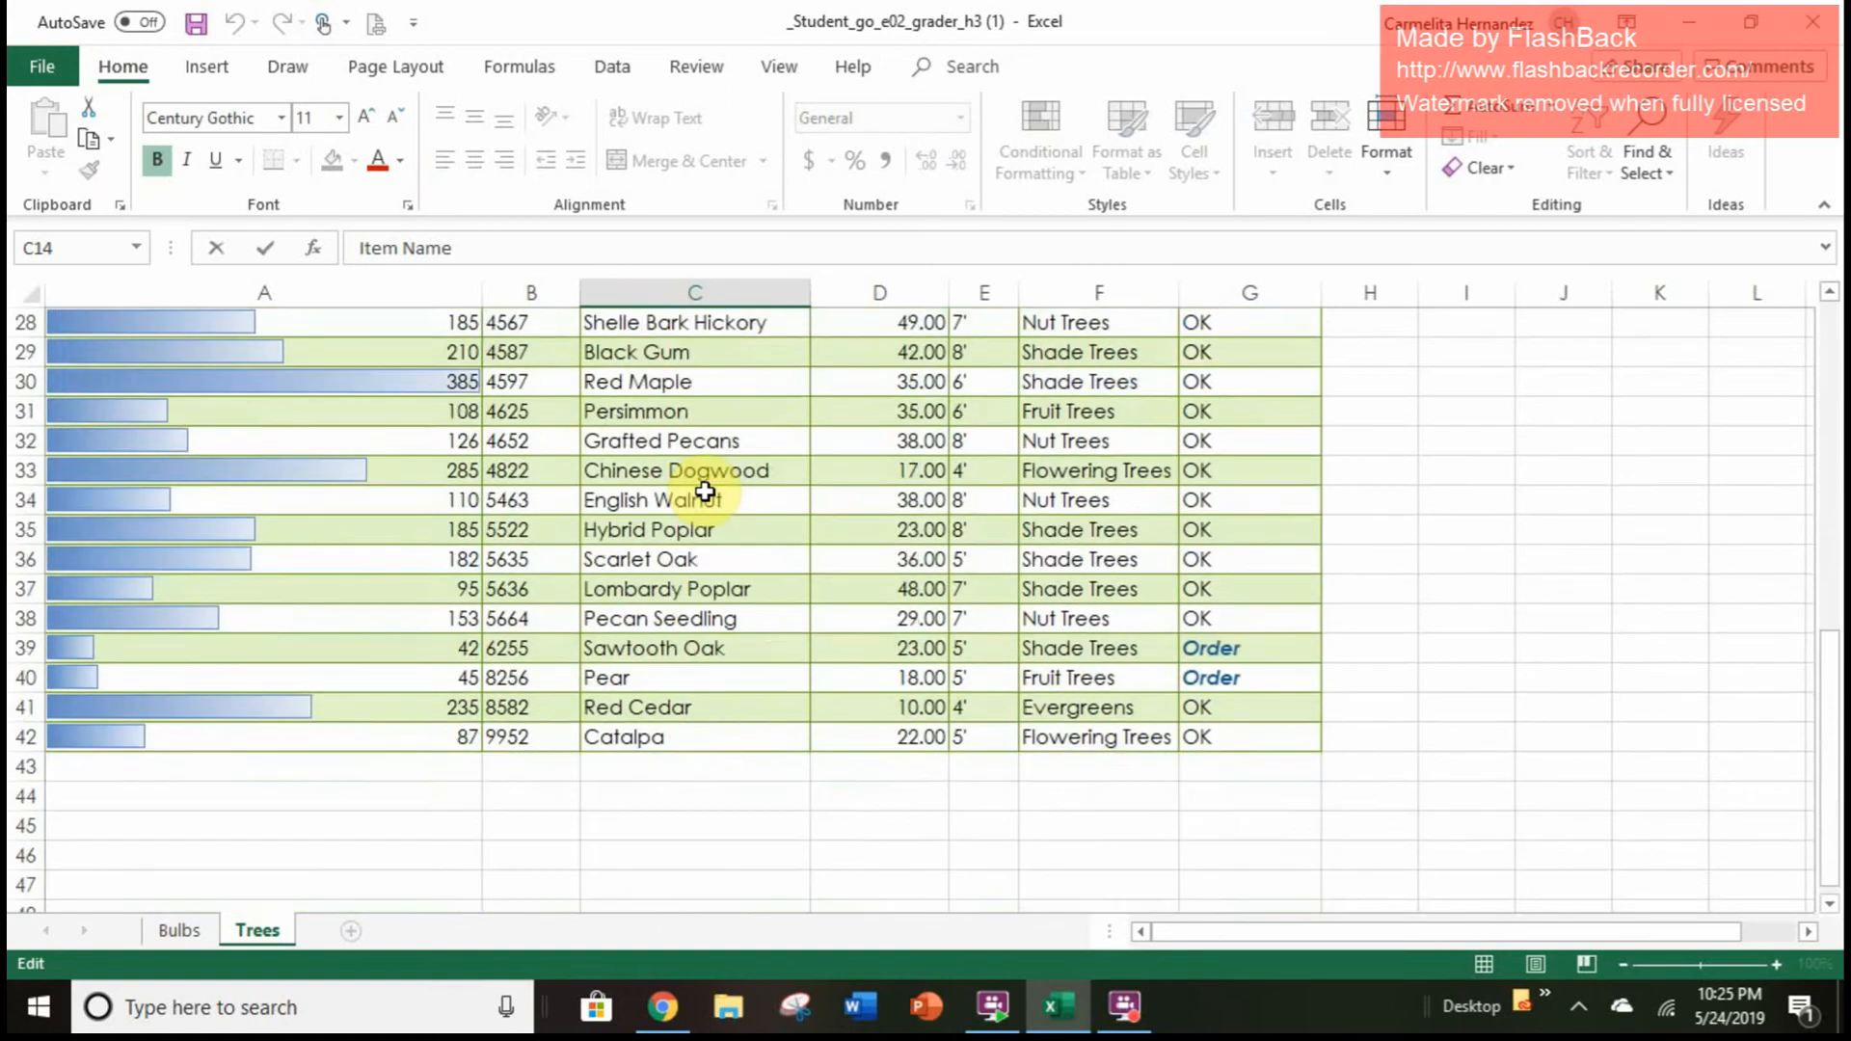
pyautogui.scroll(-3, 705, 492)
pyautogui.scroll(8, 705, 492)
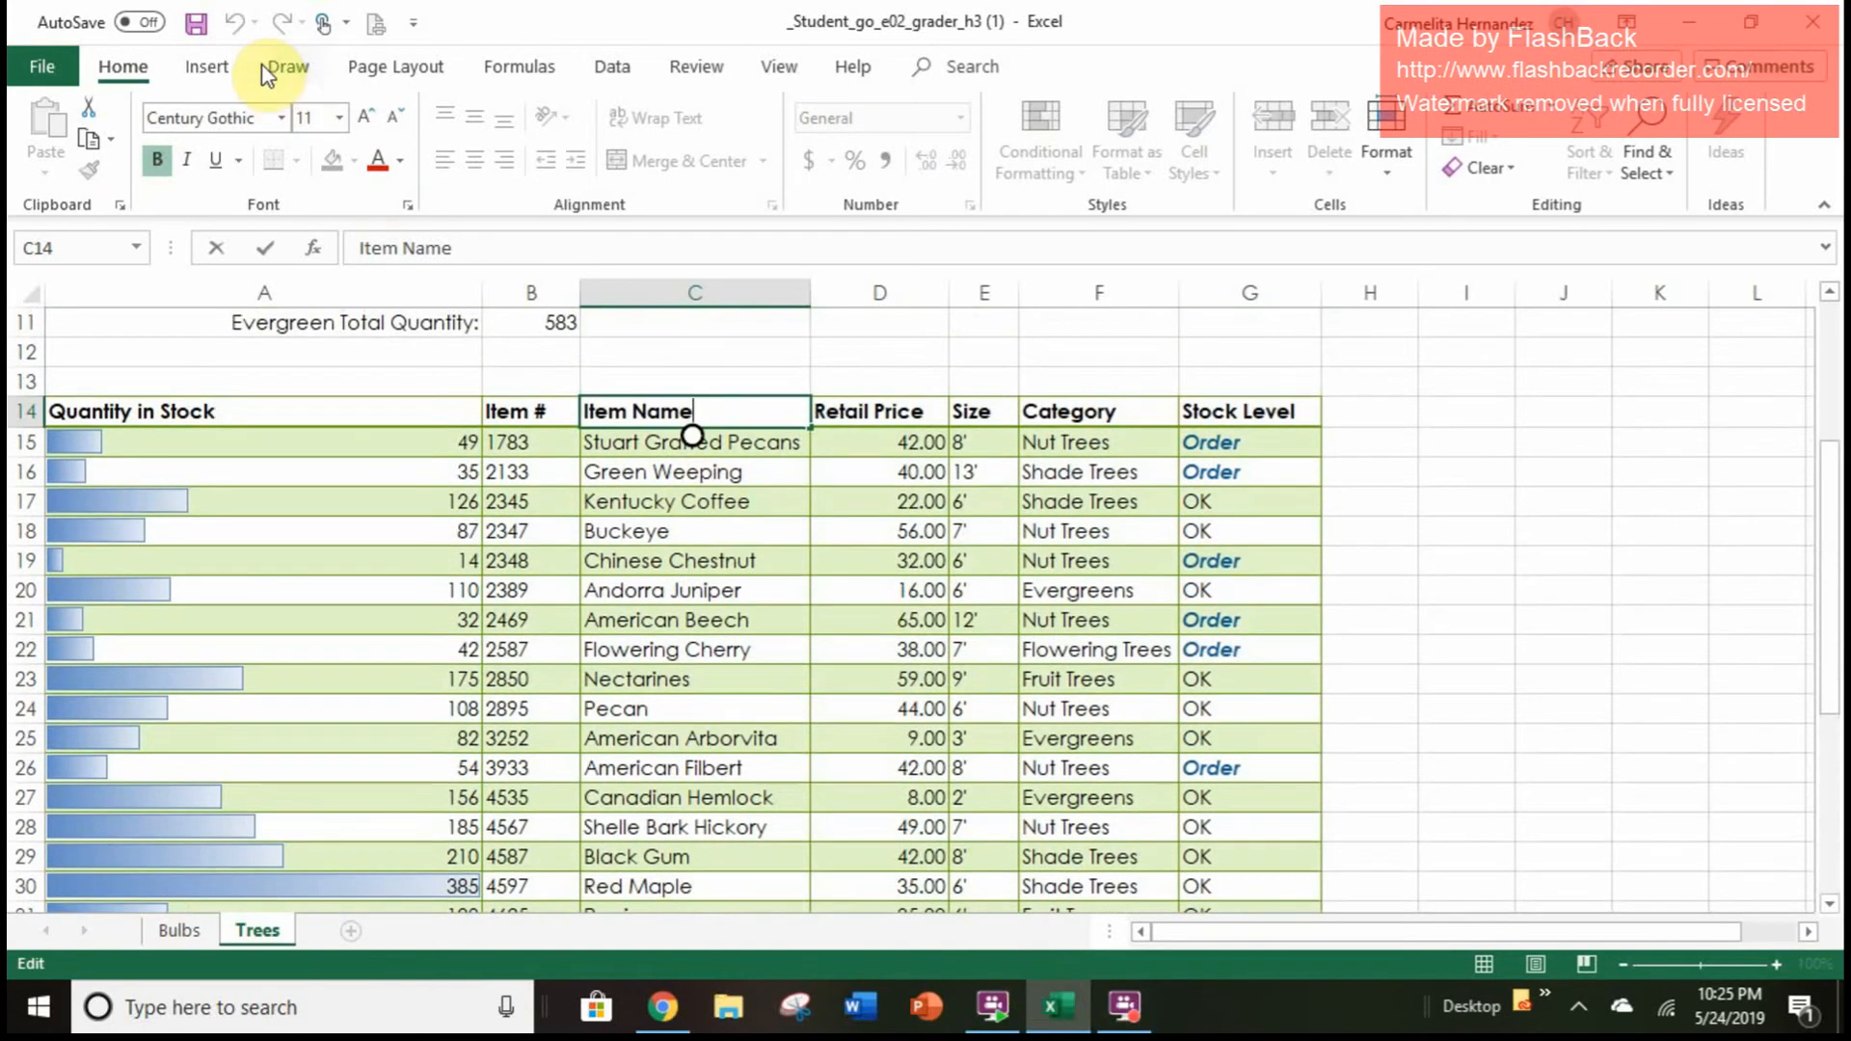
# Leave the Item Name header cell and undo the conversion of the trees table to a range
pyautogui.click(491, 381)
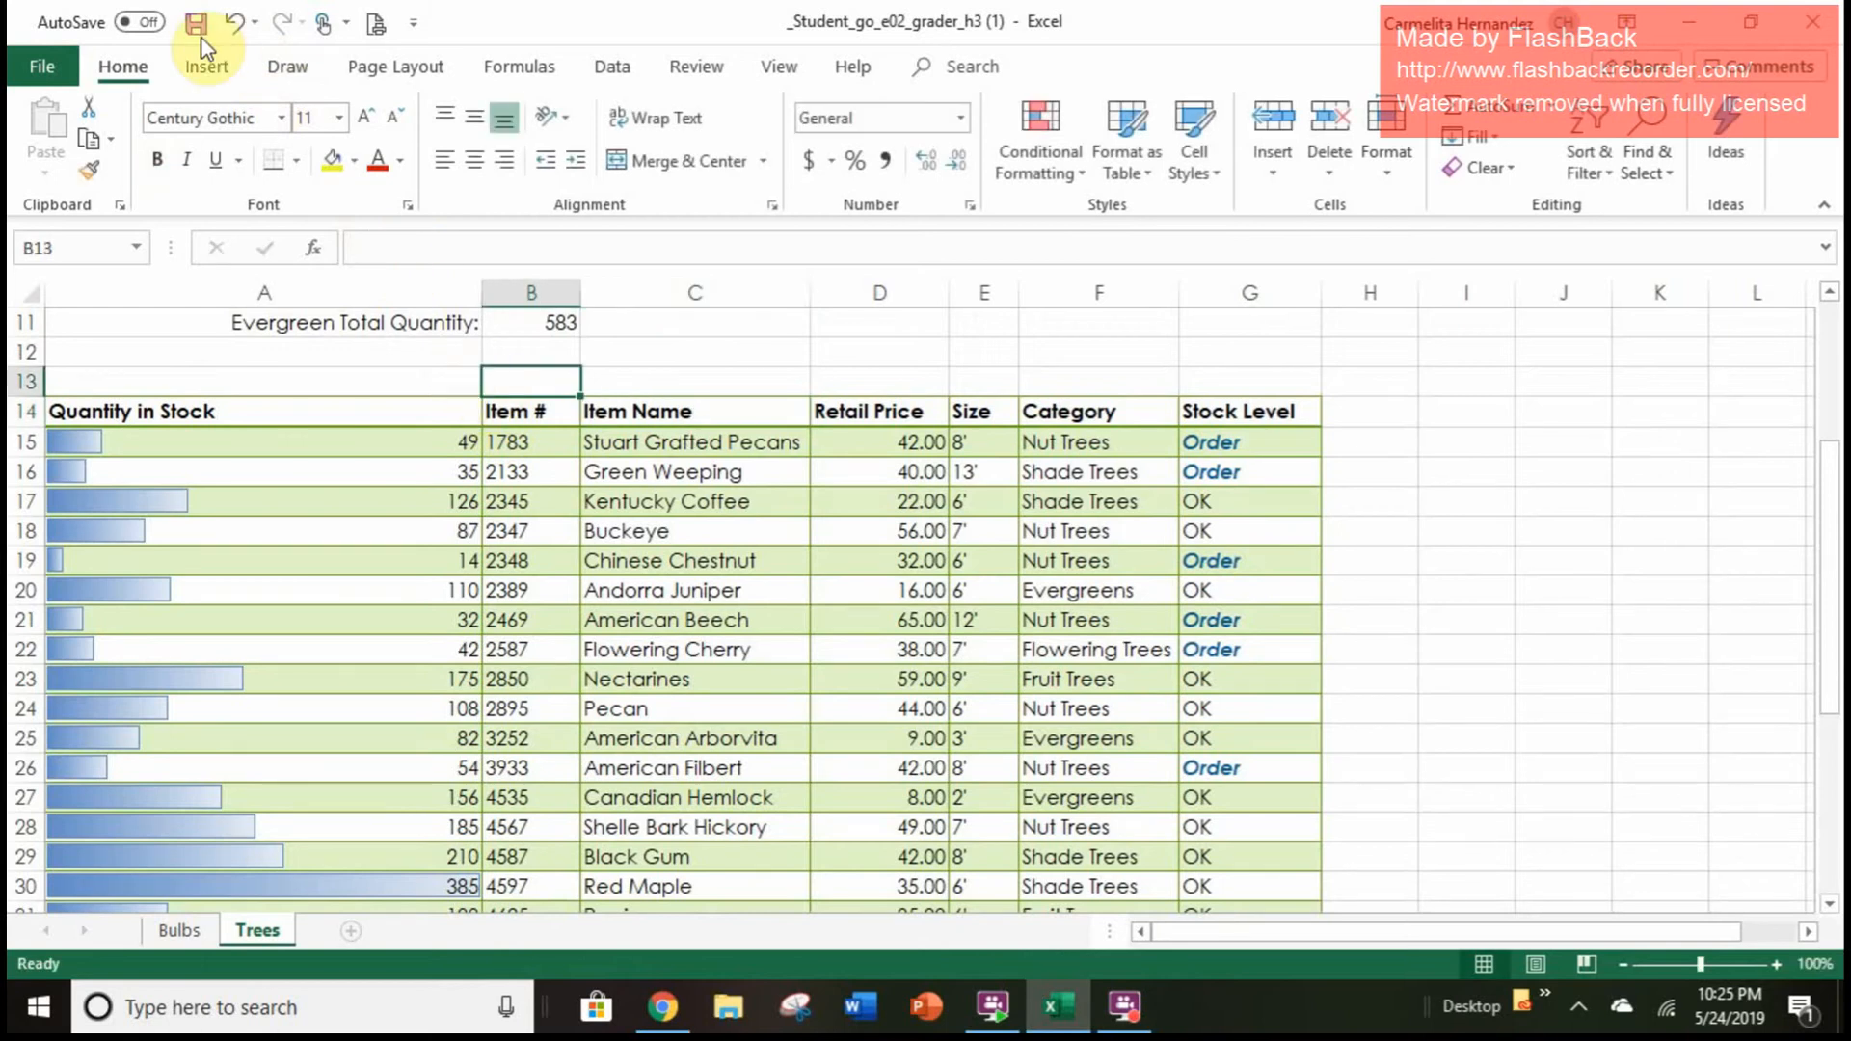
pyautogui.click(237, 27)
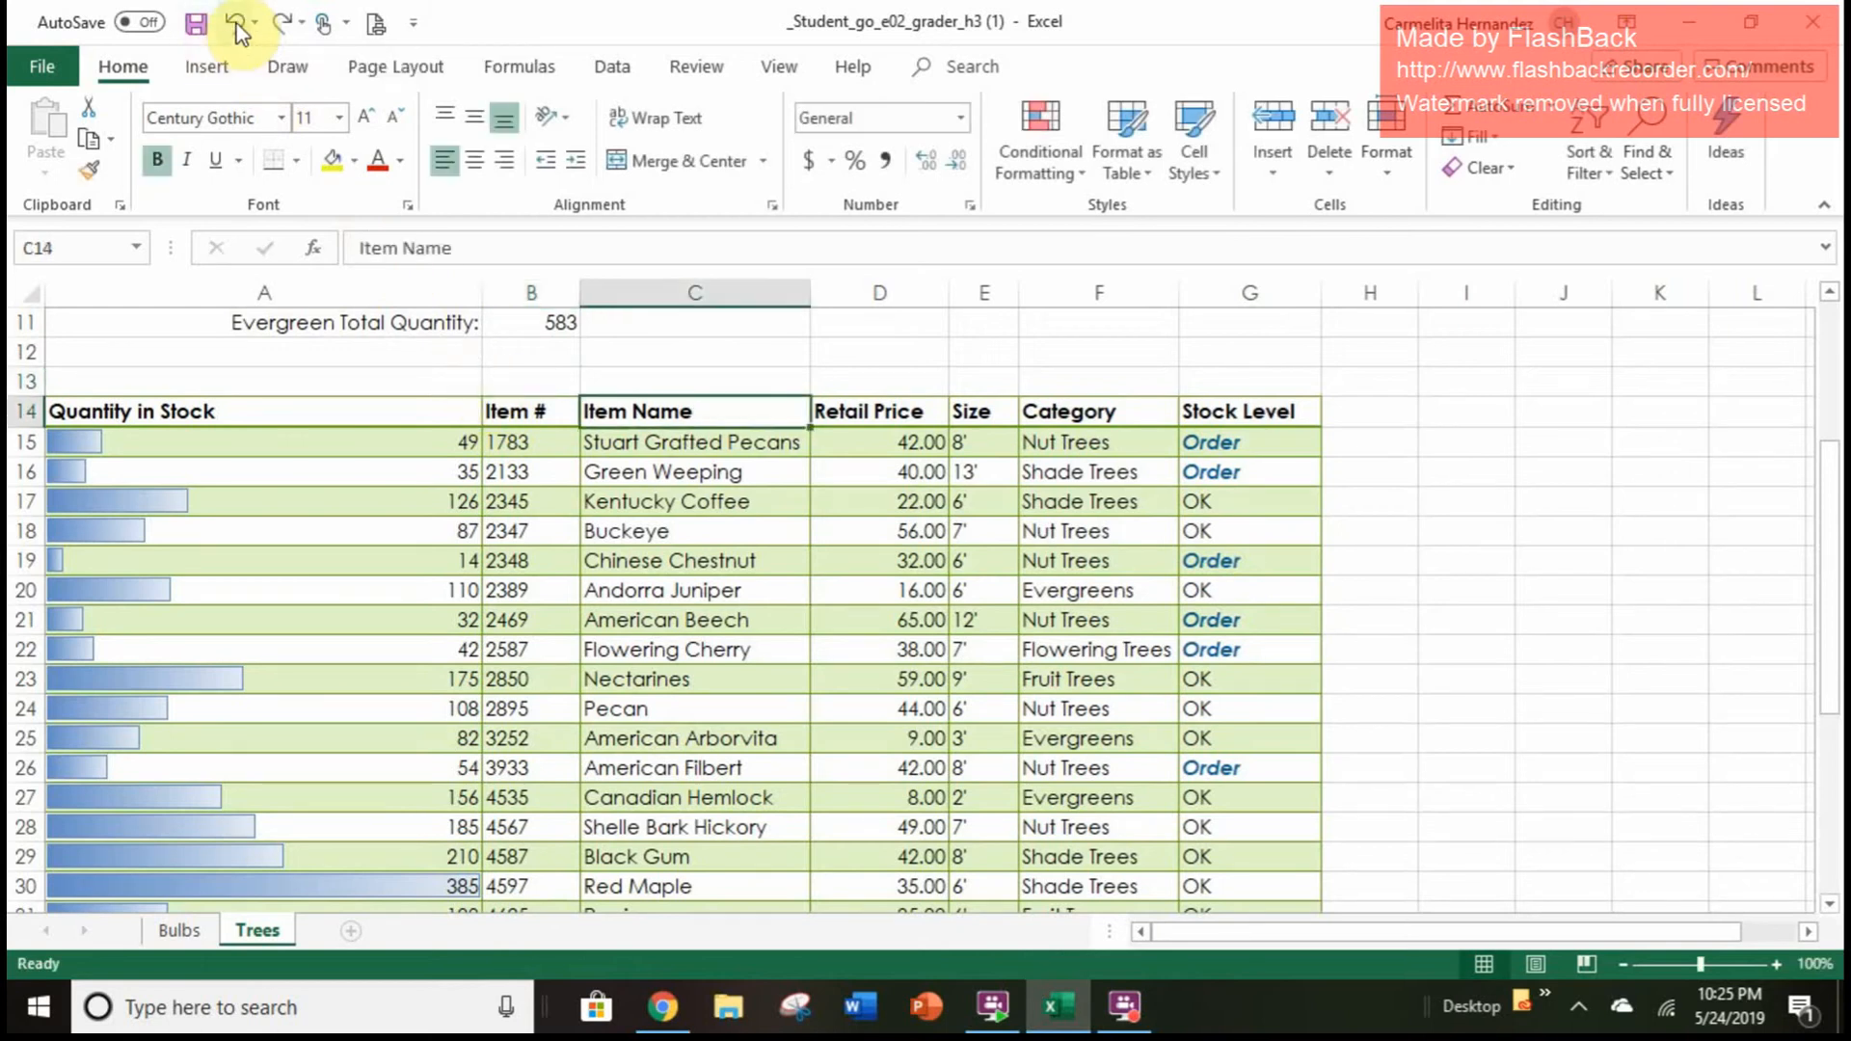
pyautogui.click(237, 27)
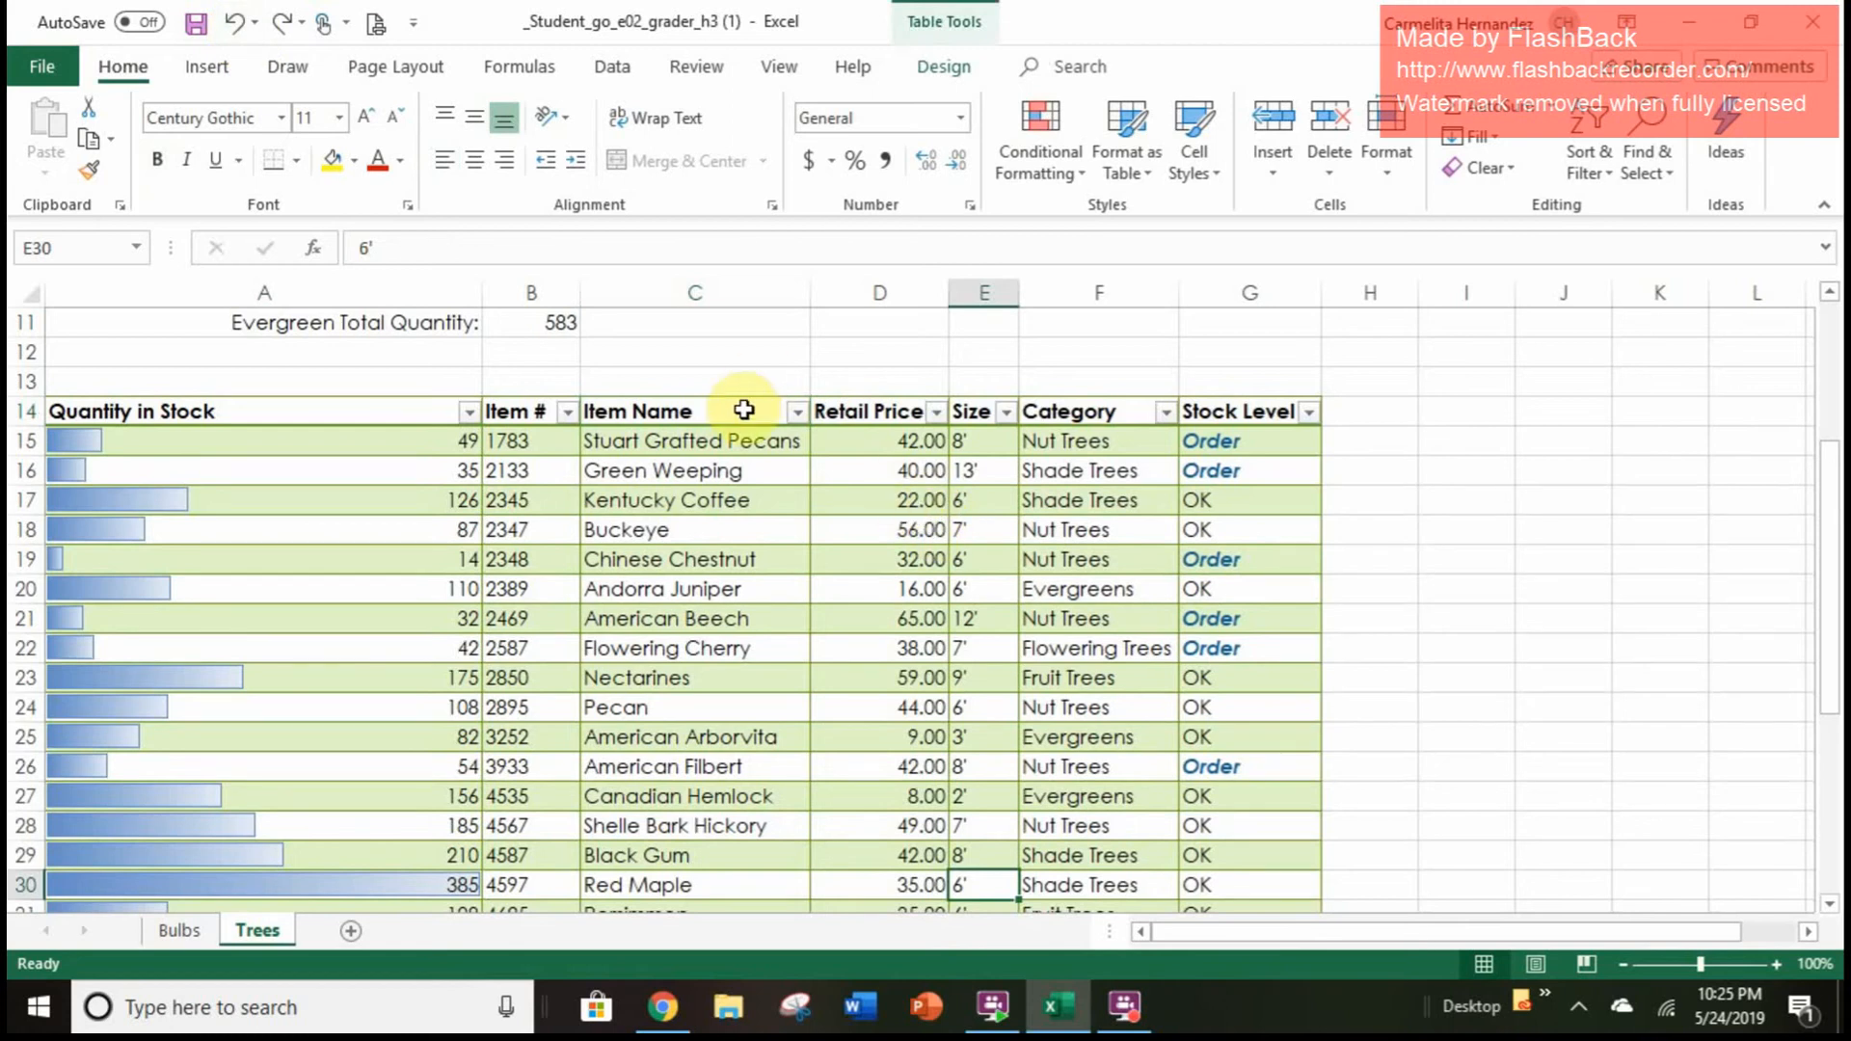
# Sort the trees table by Item Name from A to Z
pyautogui.click(797, 412)
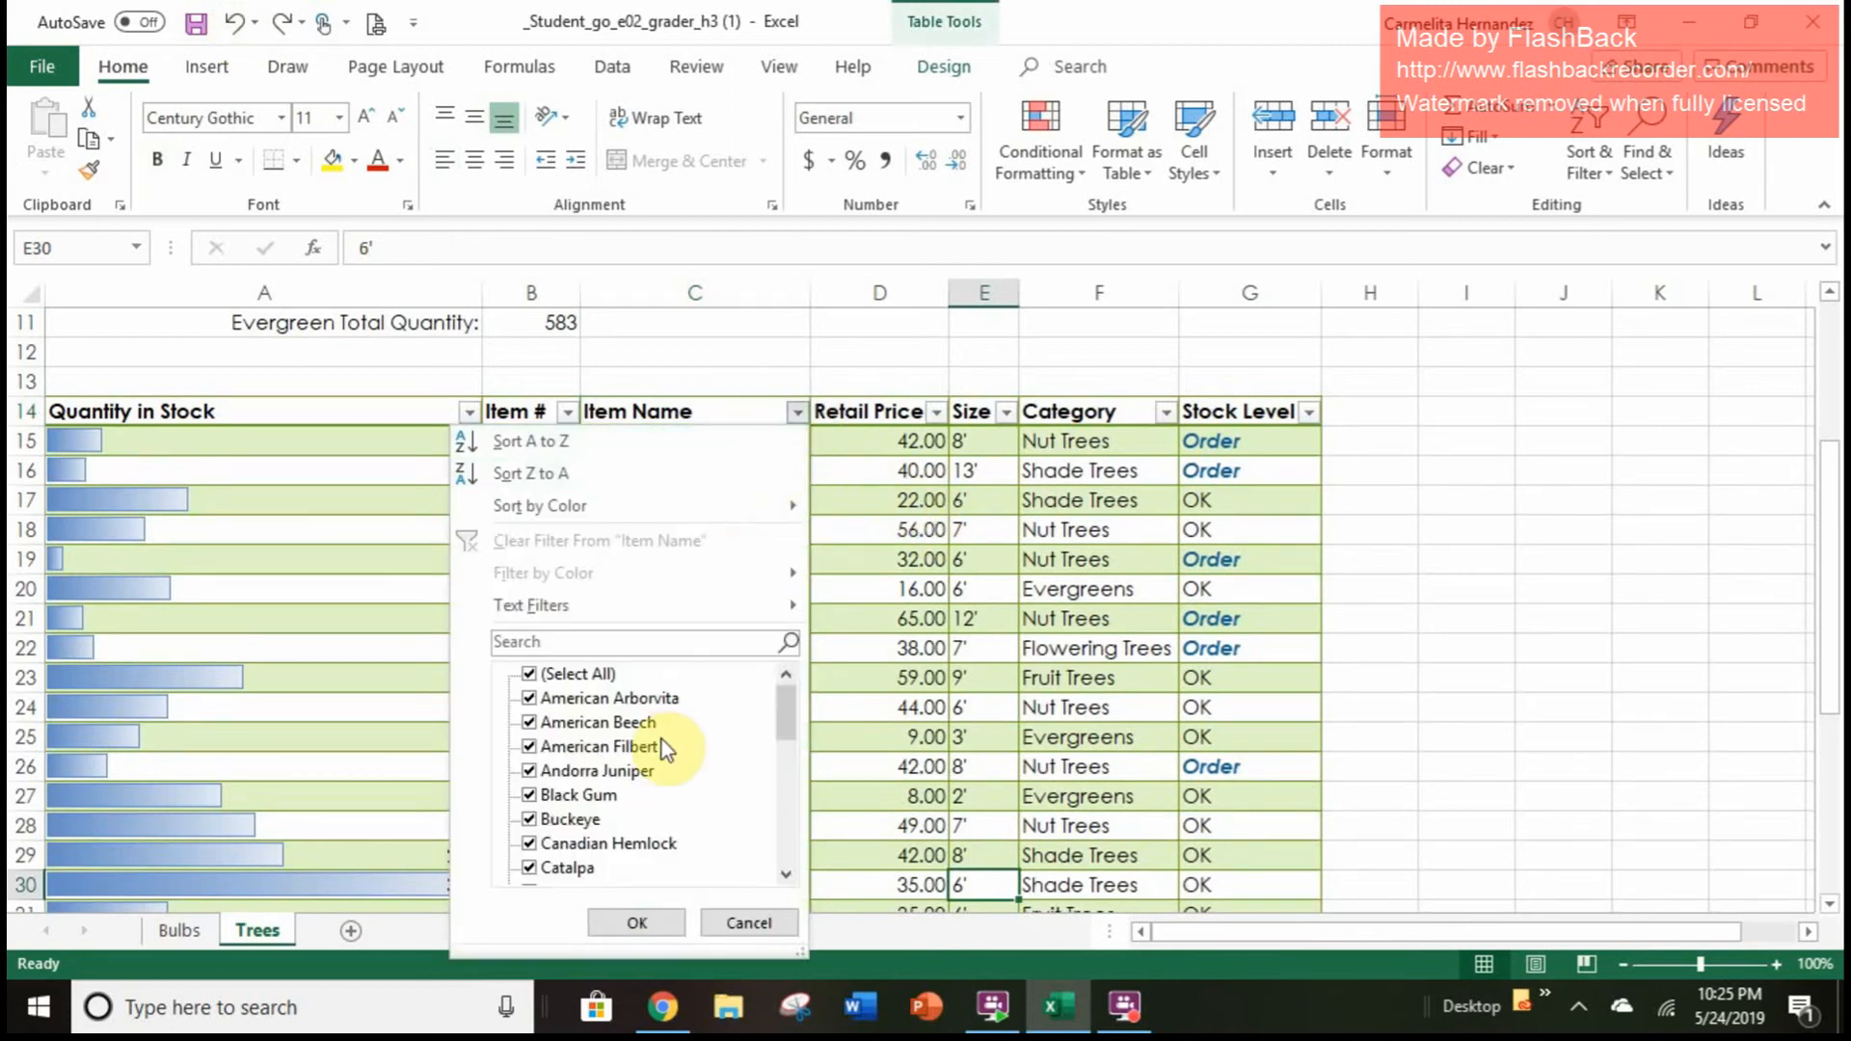
pyautogui.click(563, 444)
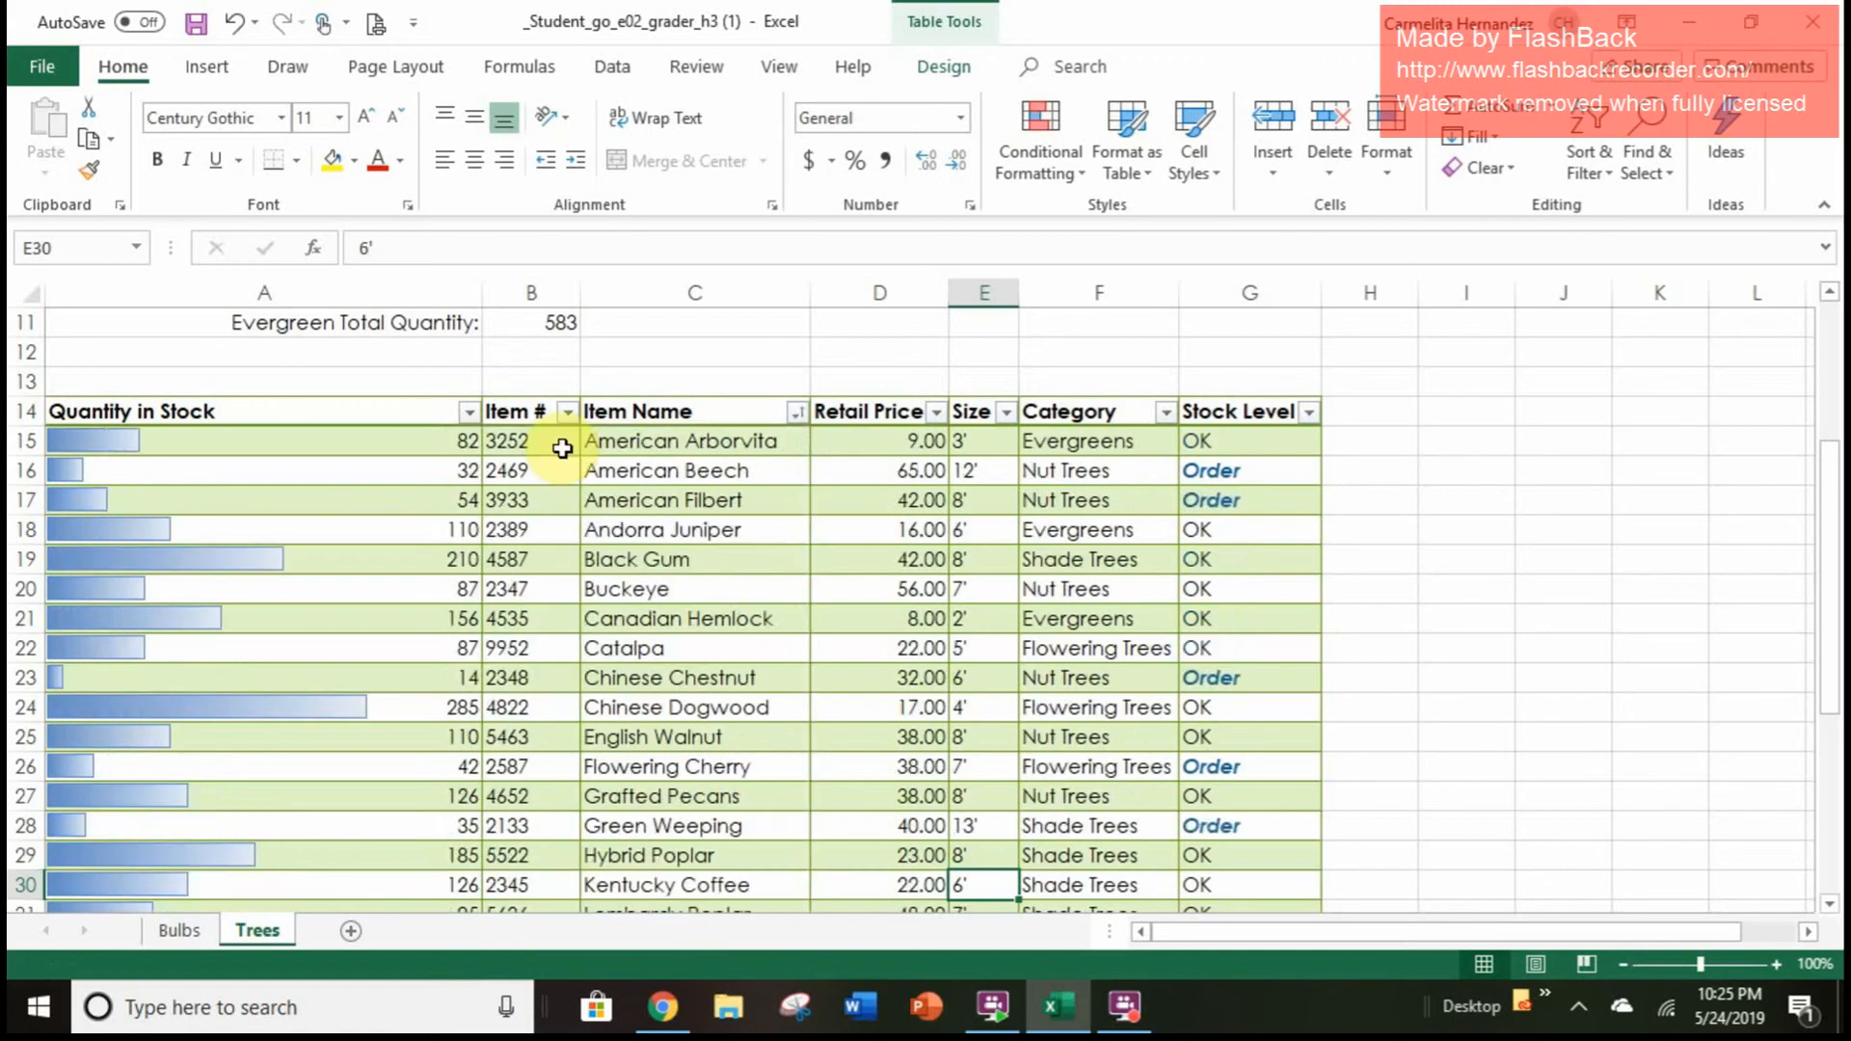
pyautogui.click(653, 381)
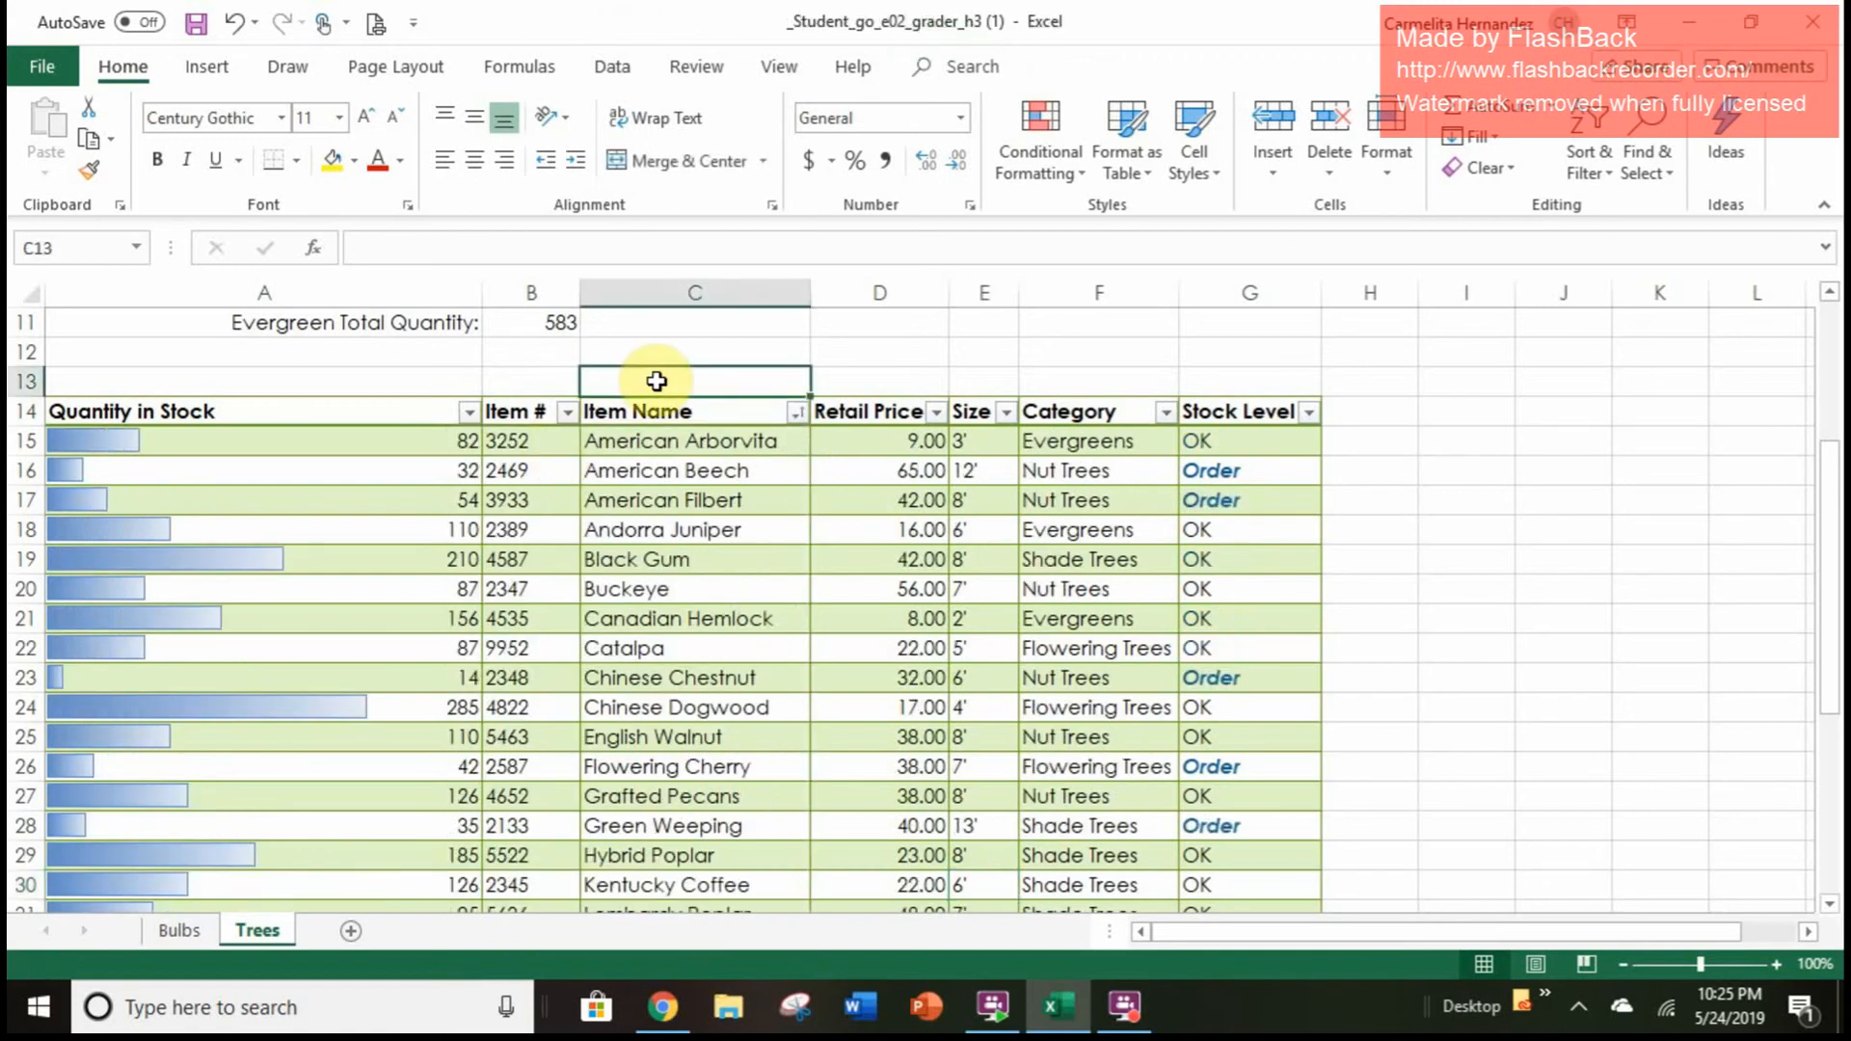
# Convert the sorted trees table to a normal range and deselect it
pyautogui.click(826, 550)
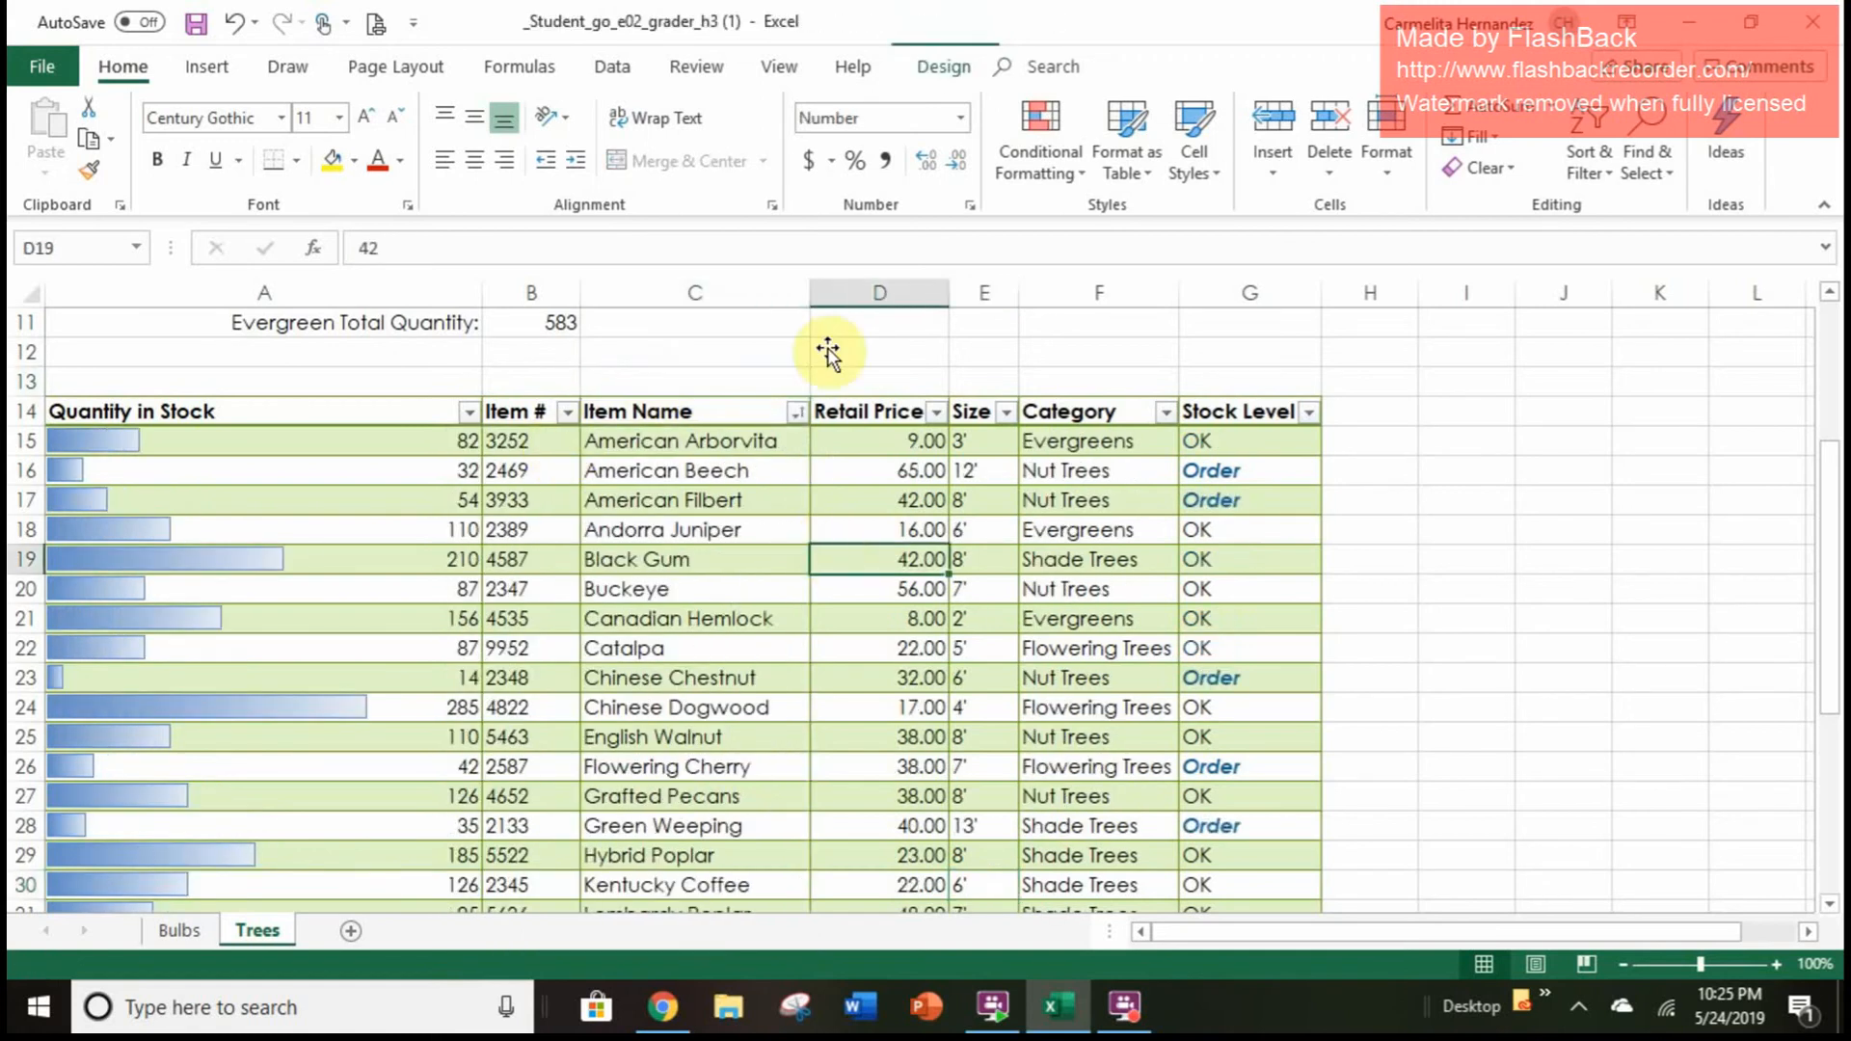
pyautogui.click(945, 67)
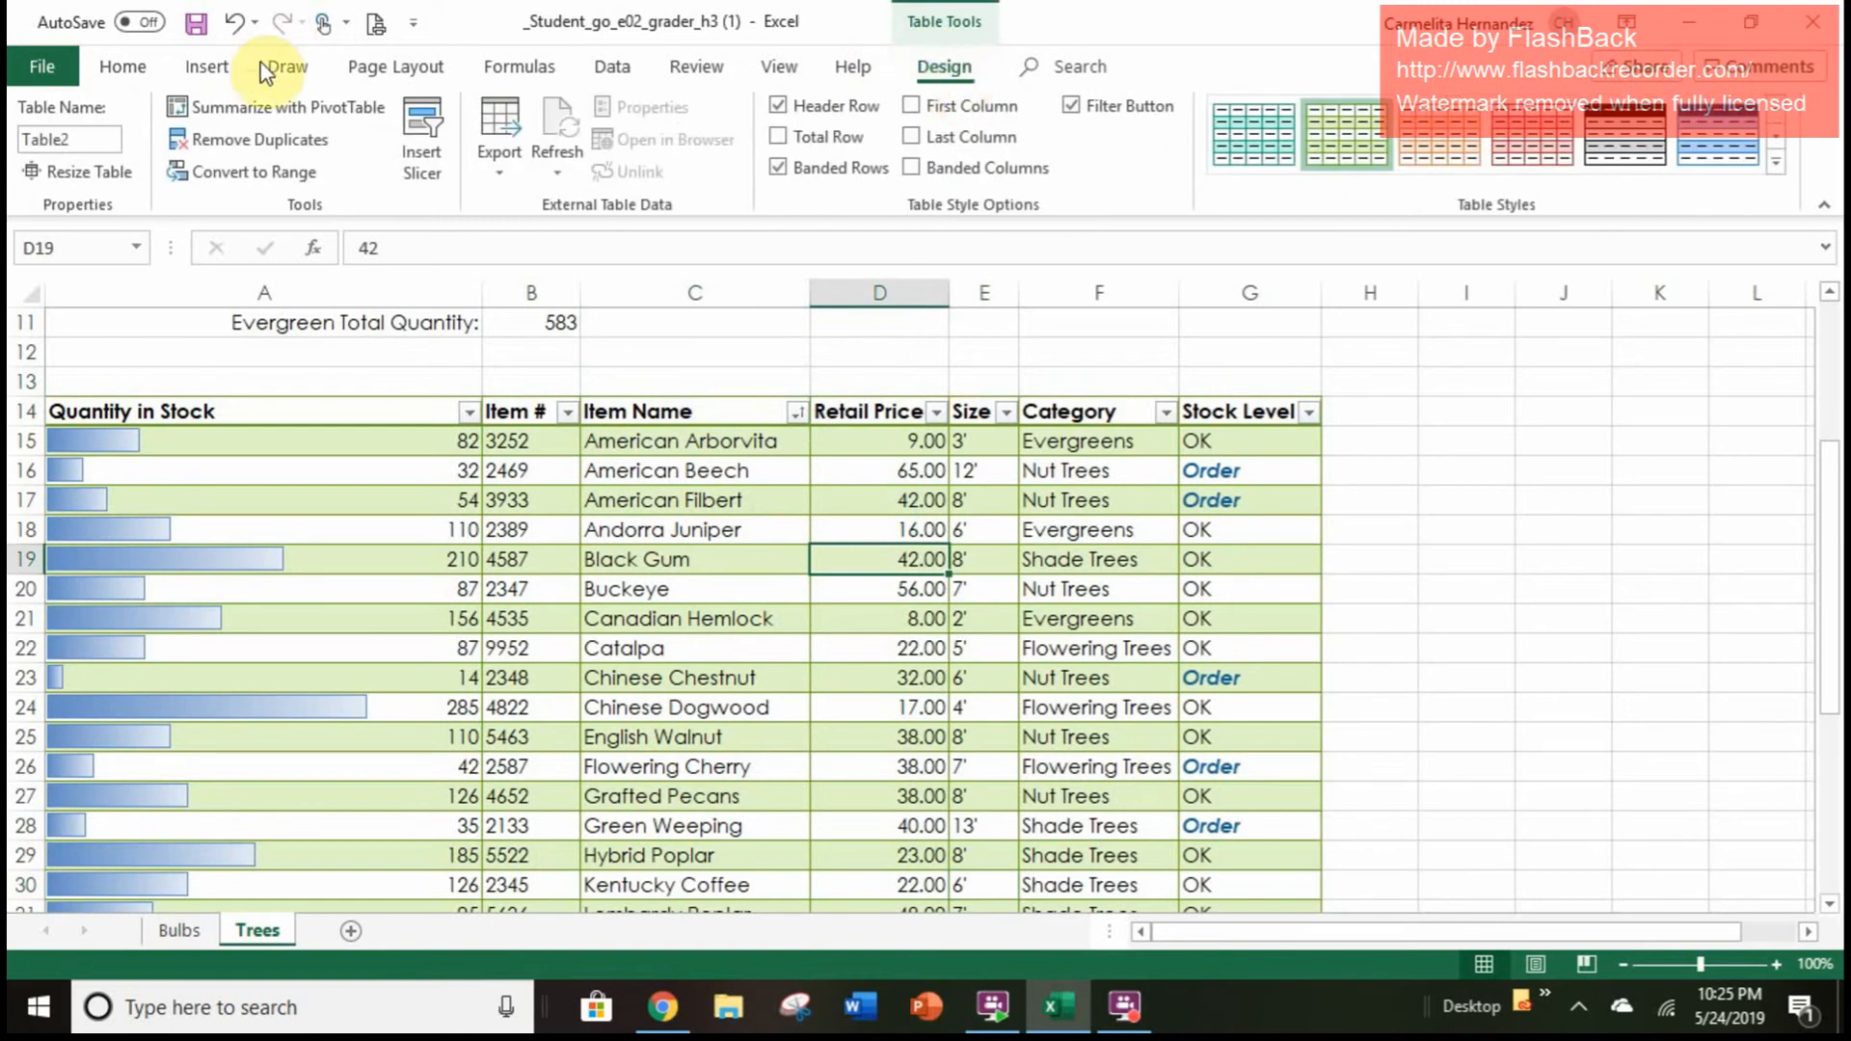
pyautogui.click(256, 171)
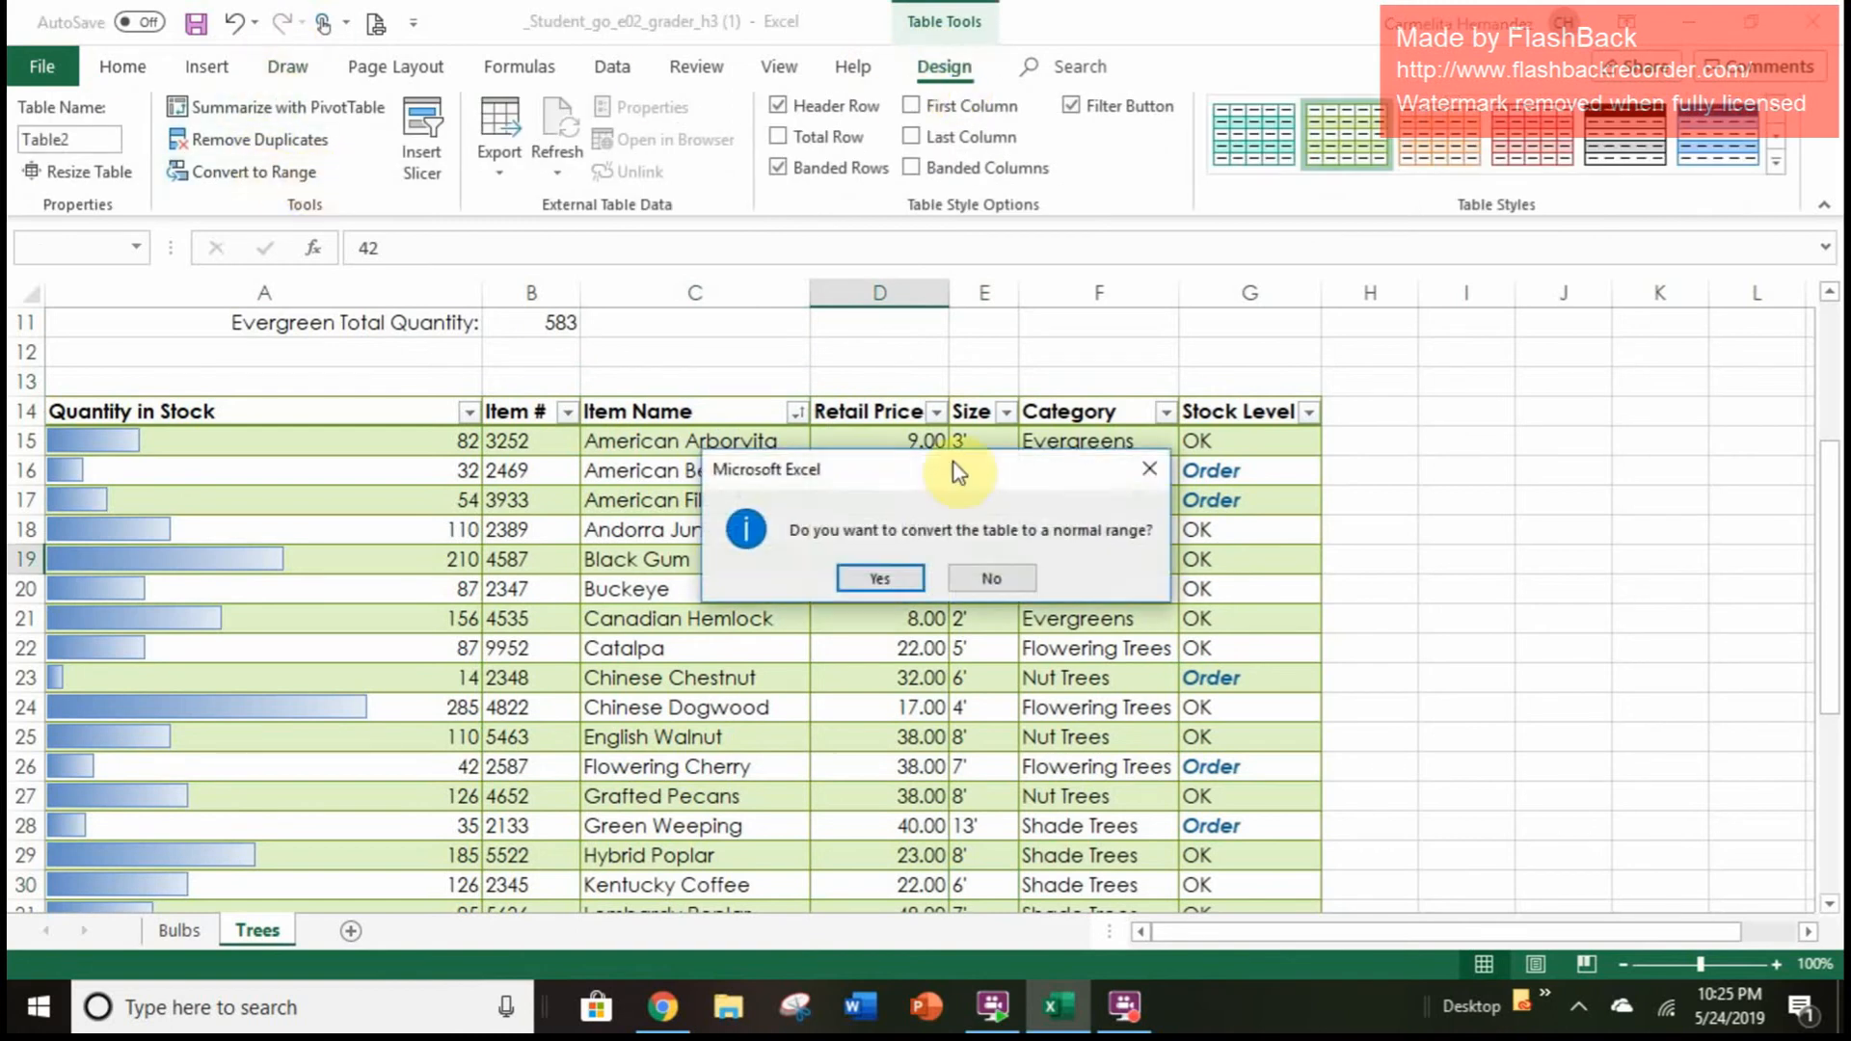
pyautogui.click(877, 579)
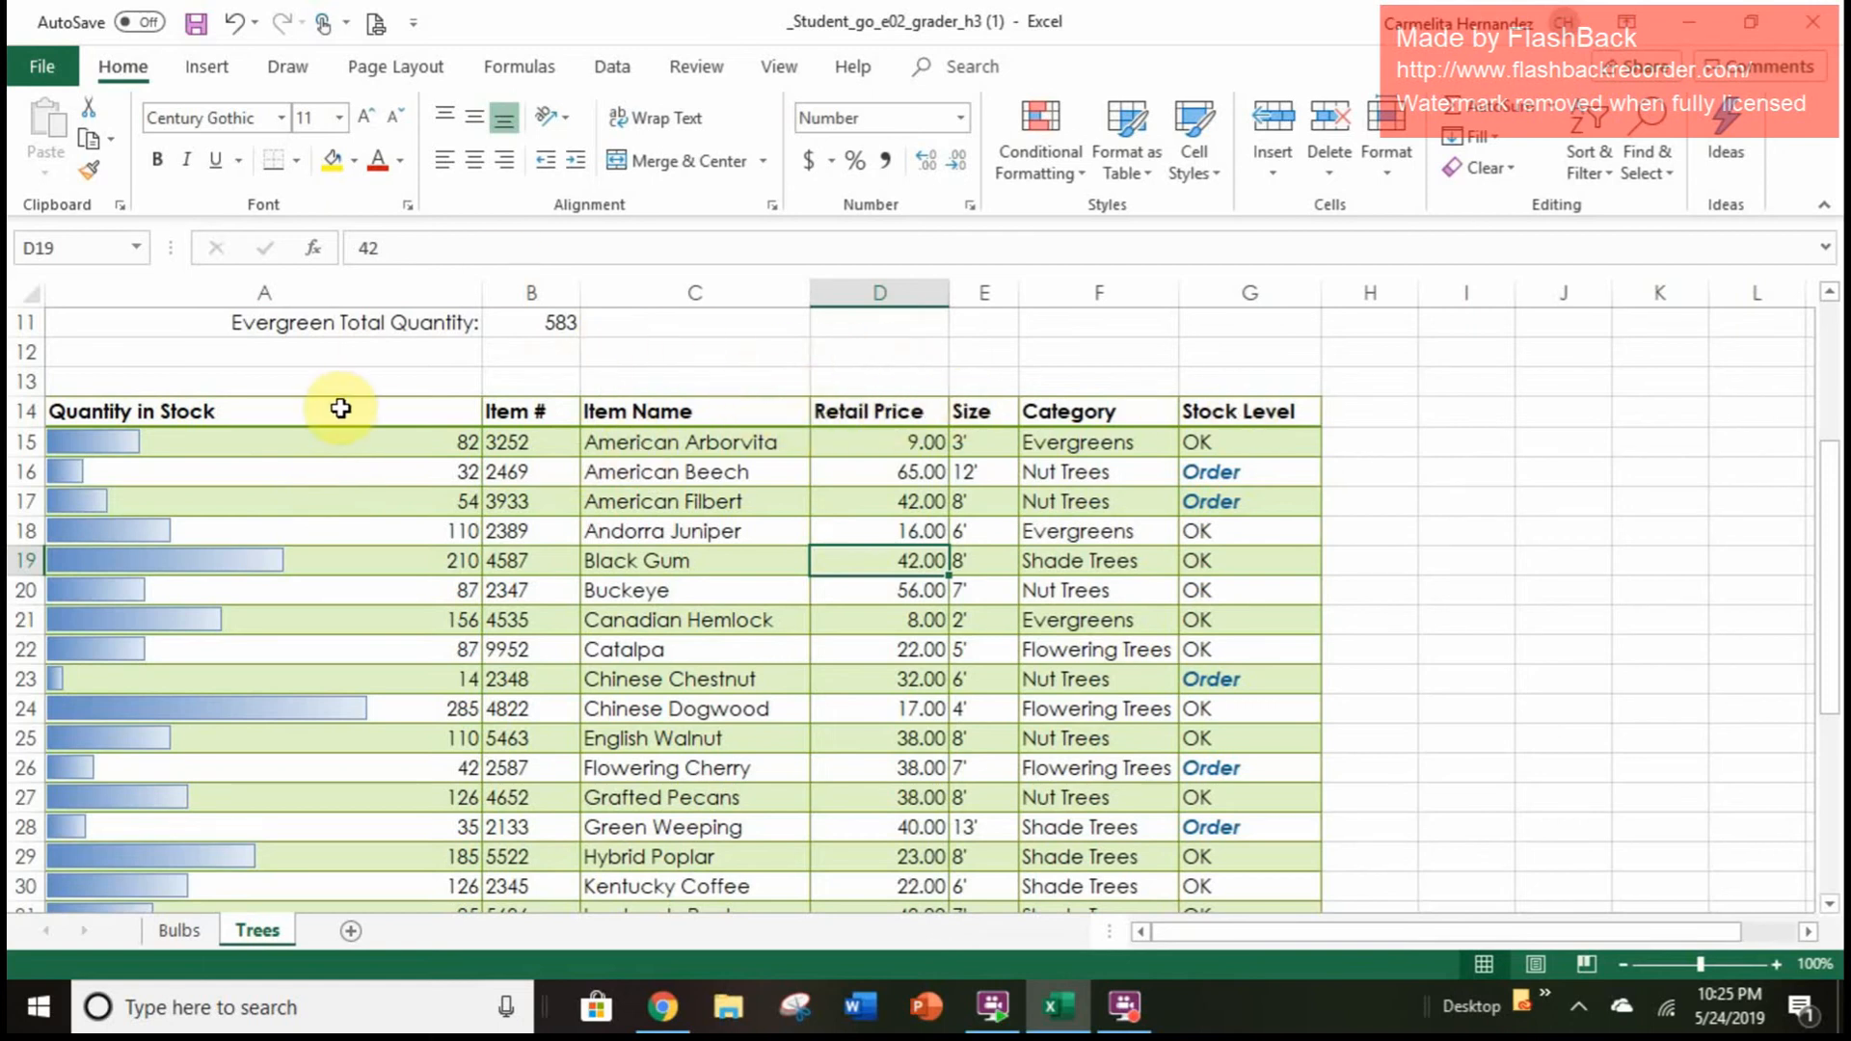
pyautogui.click(1470, 652)
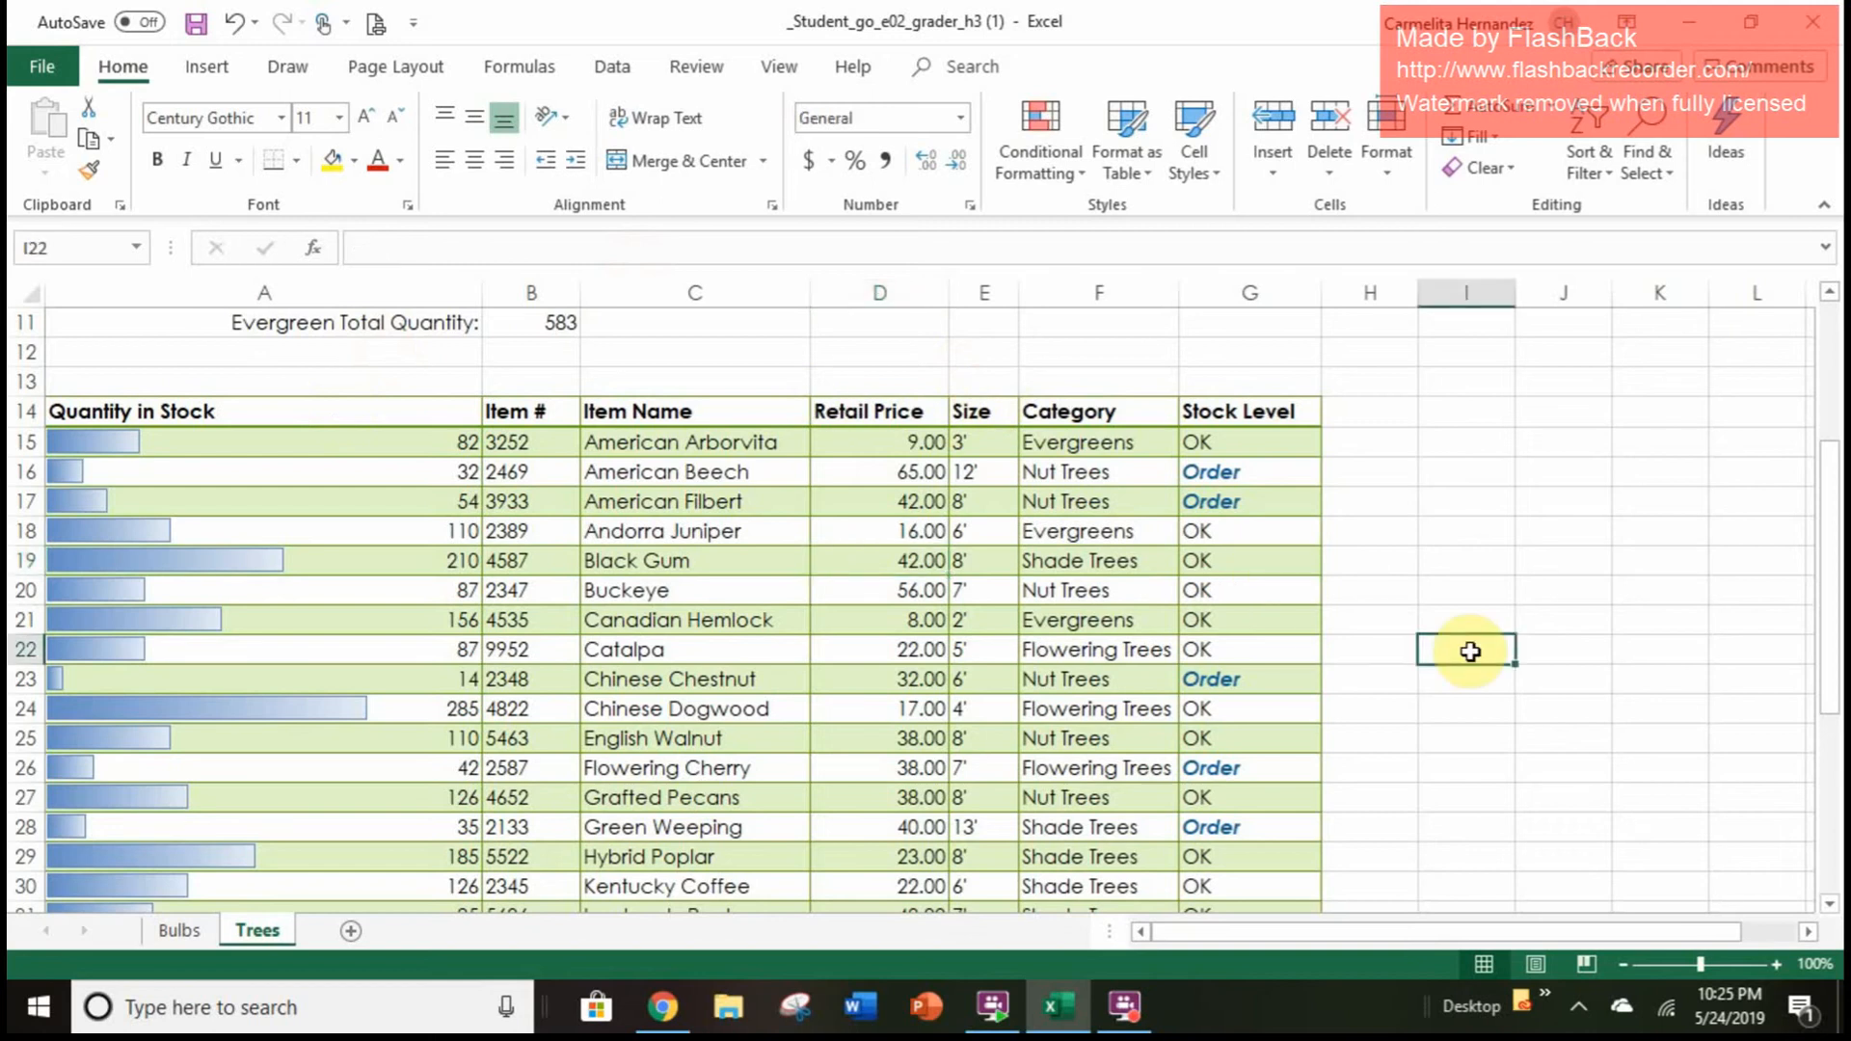
pyautogui.scroll(-6, 1471, 652)
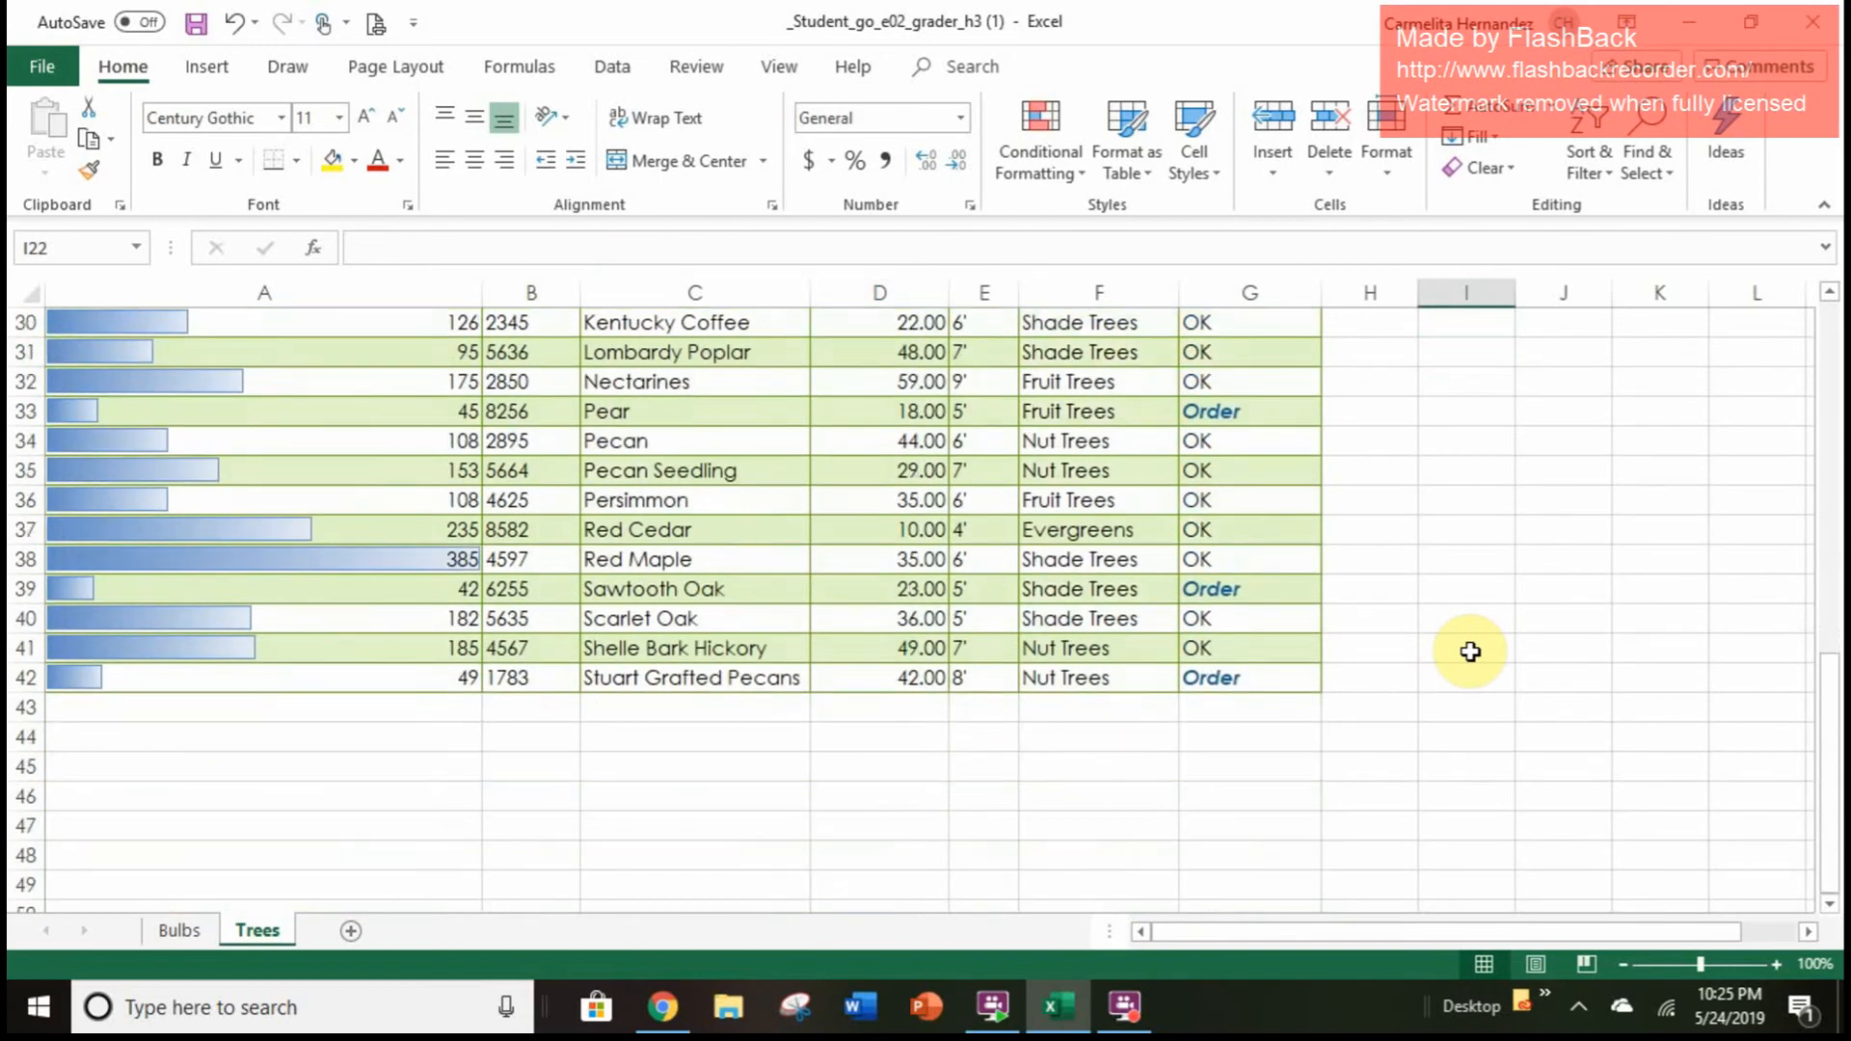
pyautogui.click(820, 561)
pyautogui.scroll(4, 819, 561)
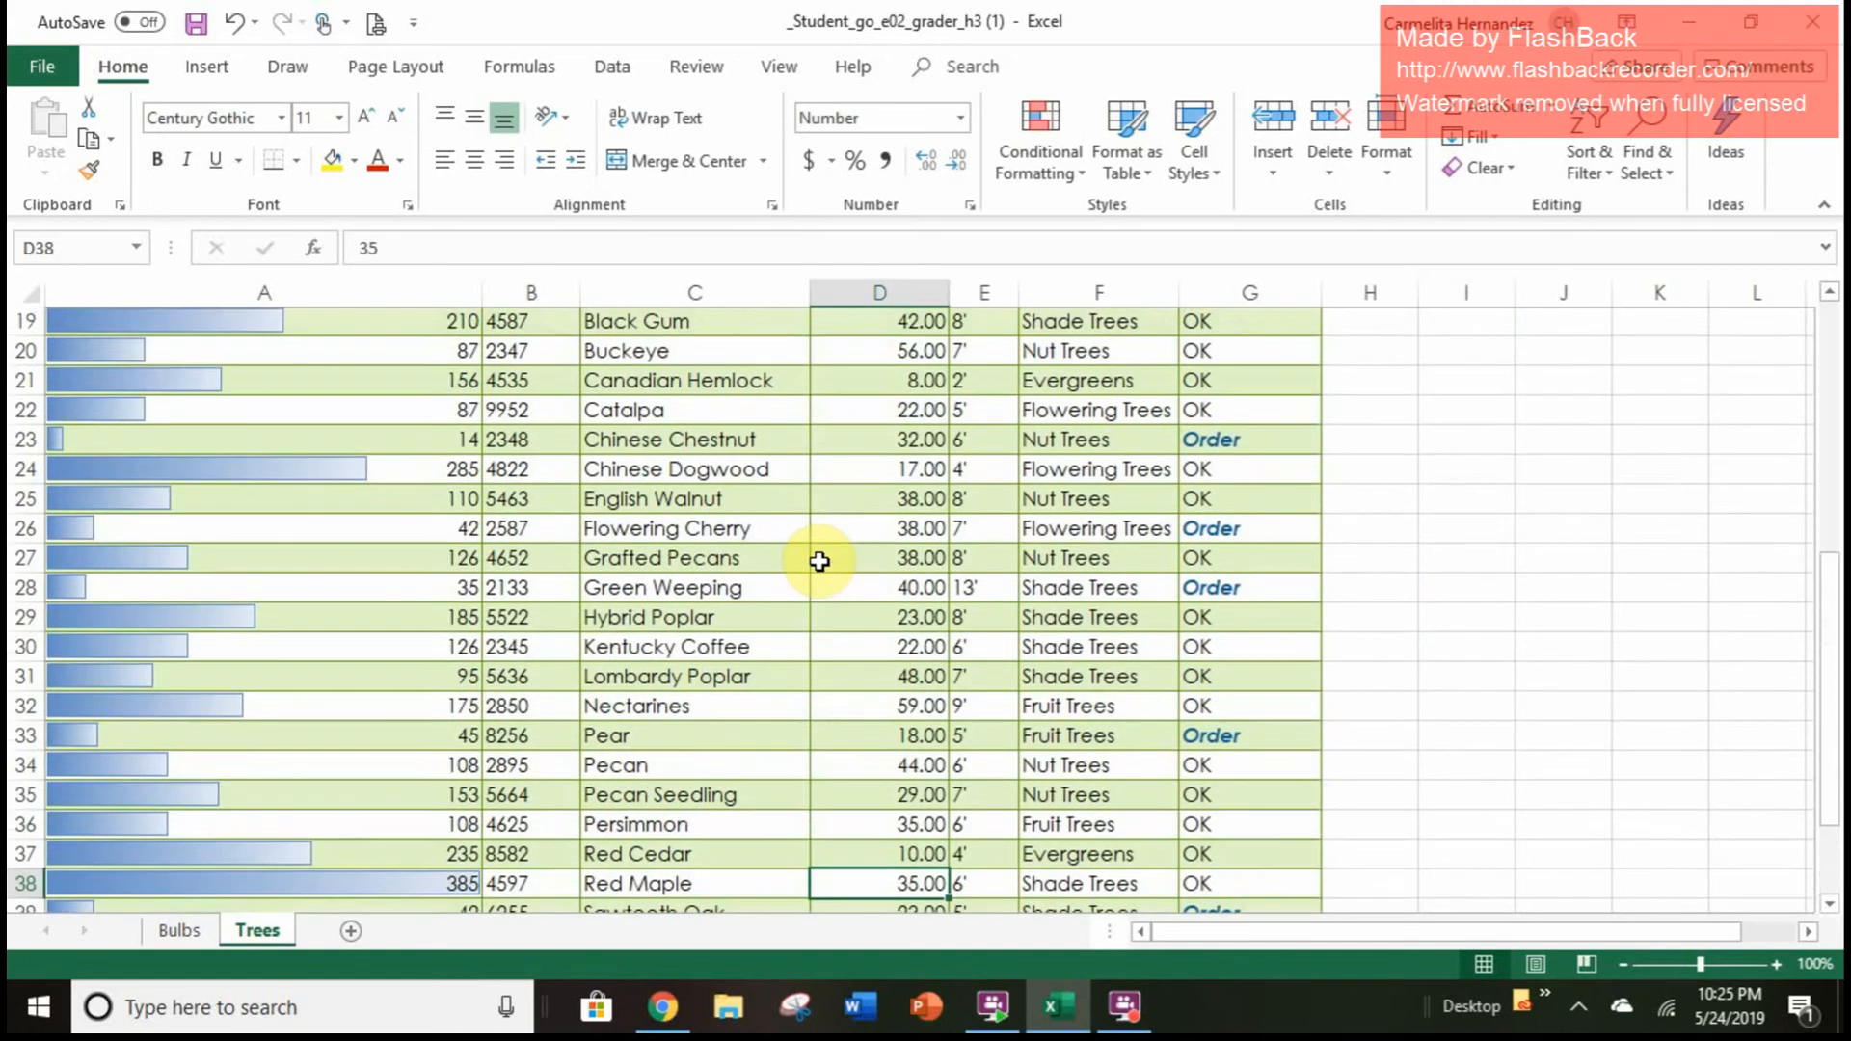
pyautogui.scroll(1, 819, 561)
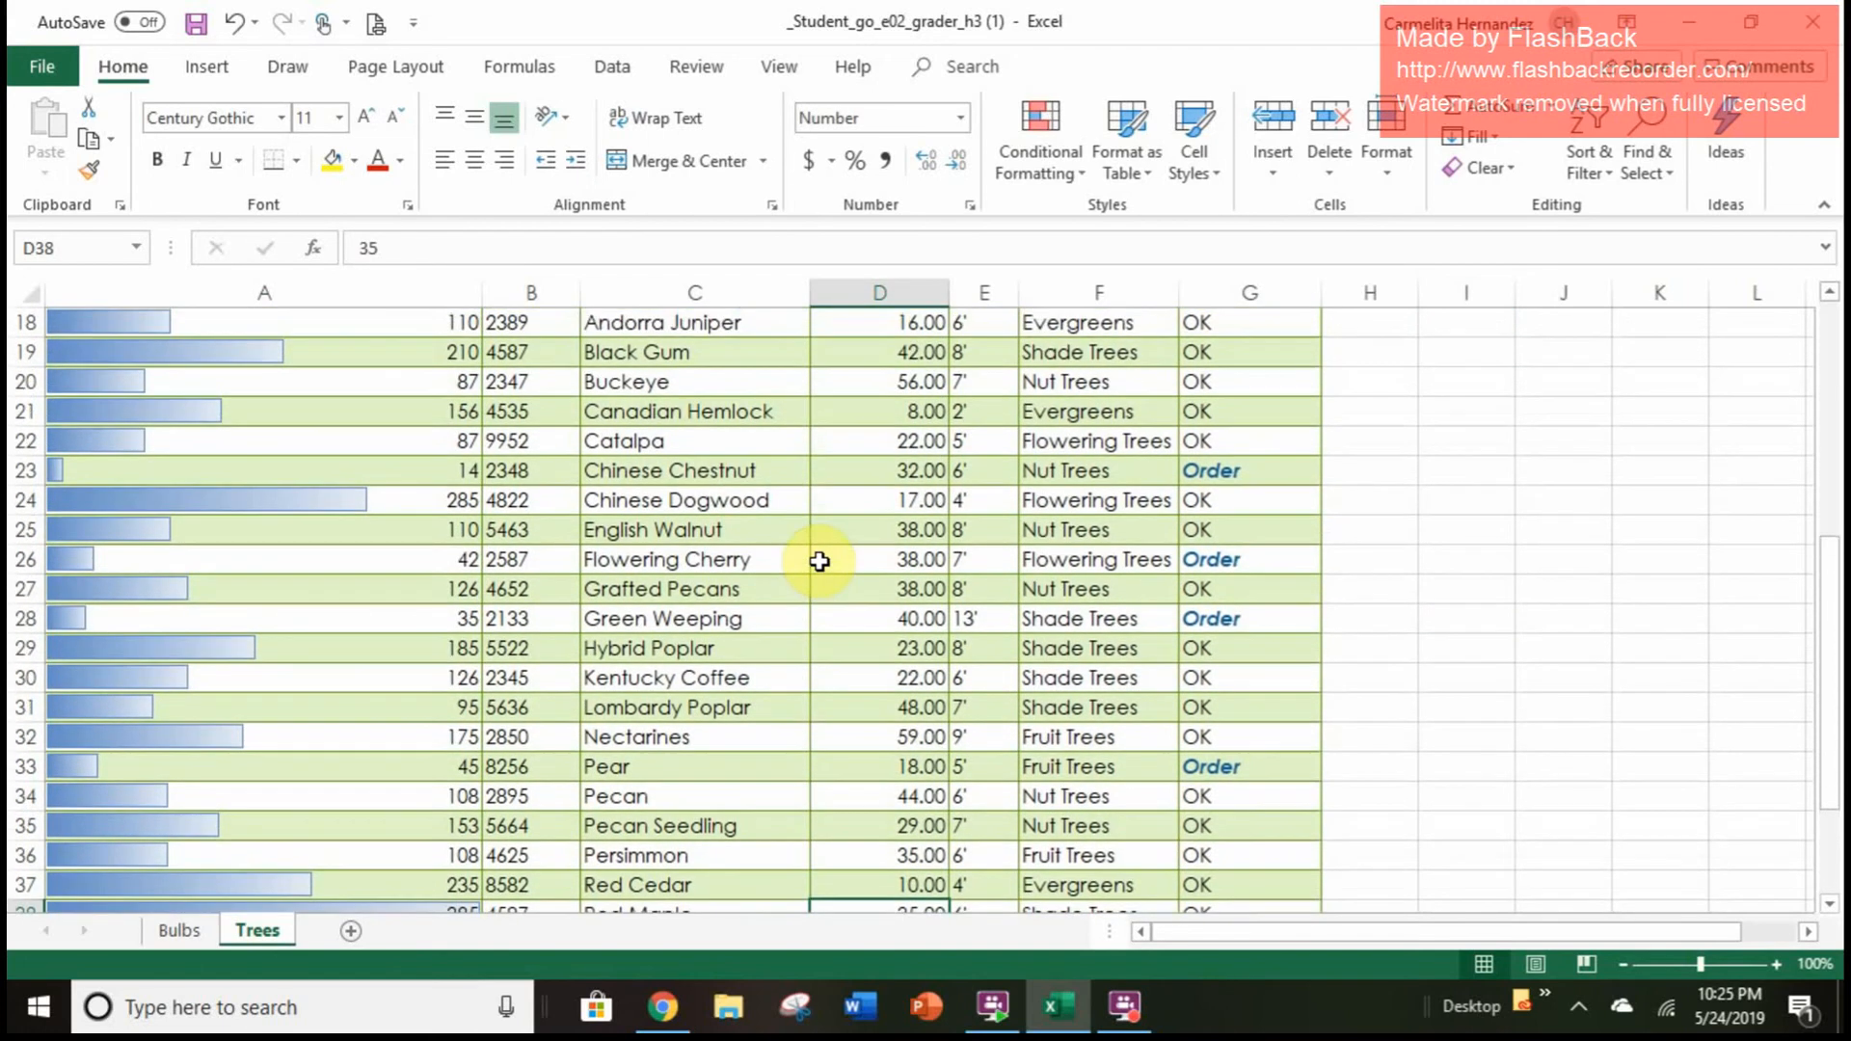
pyautogui.scroll(4, 819, 562)
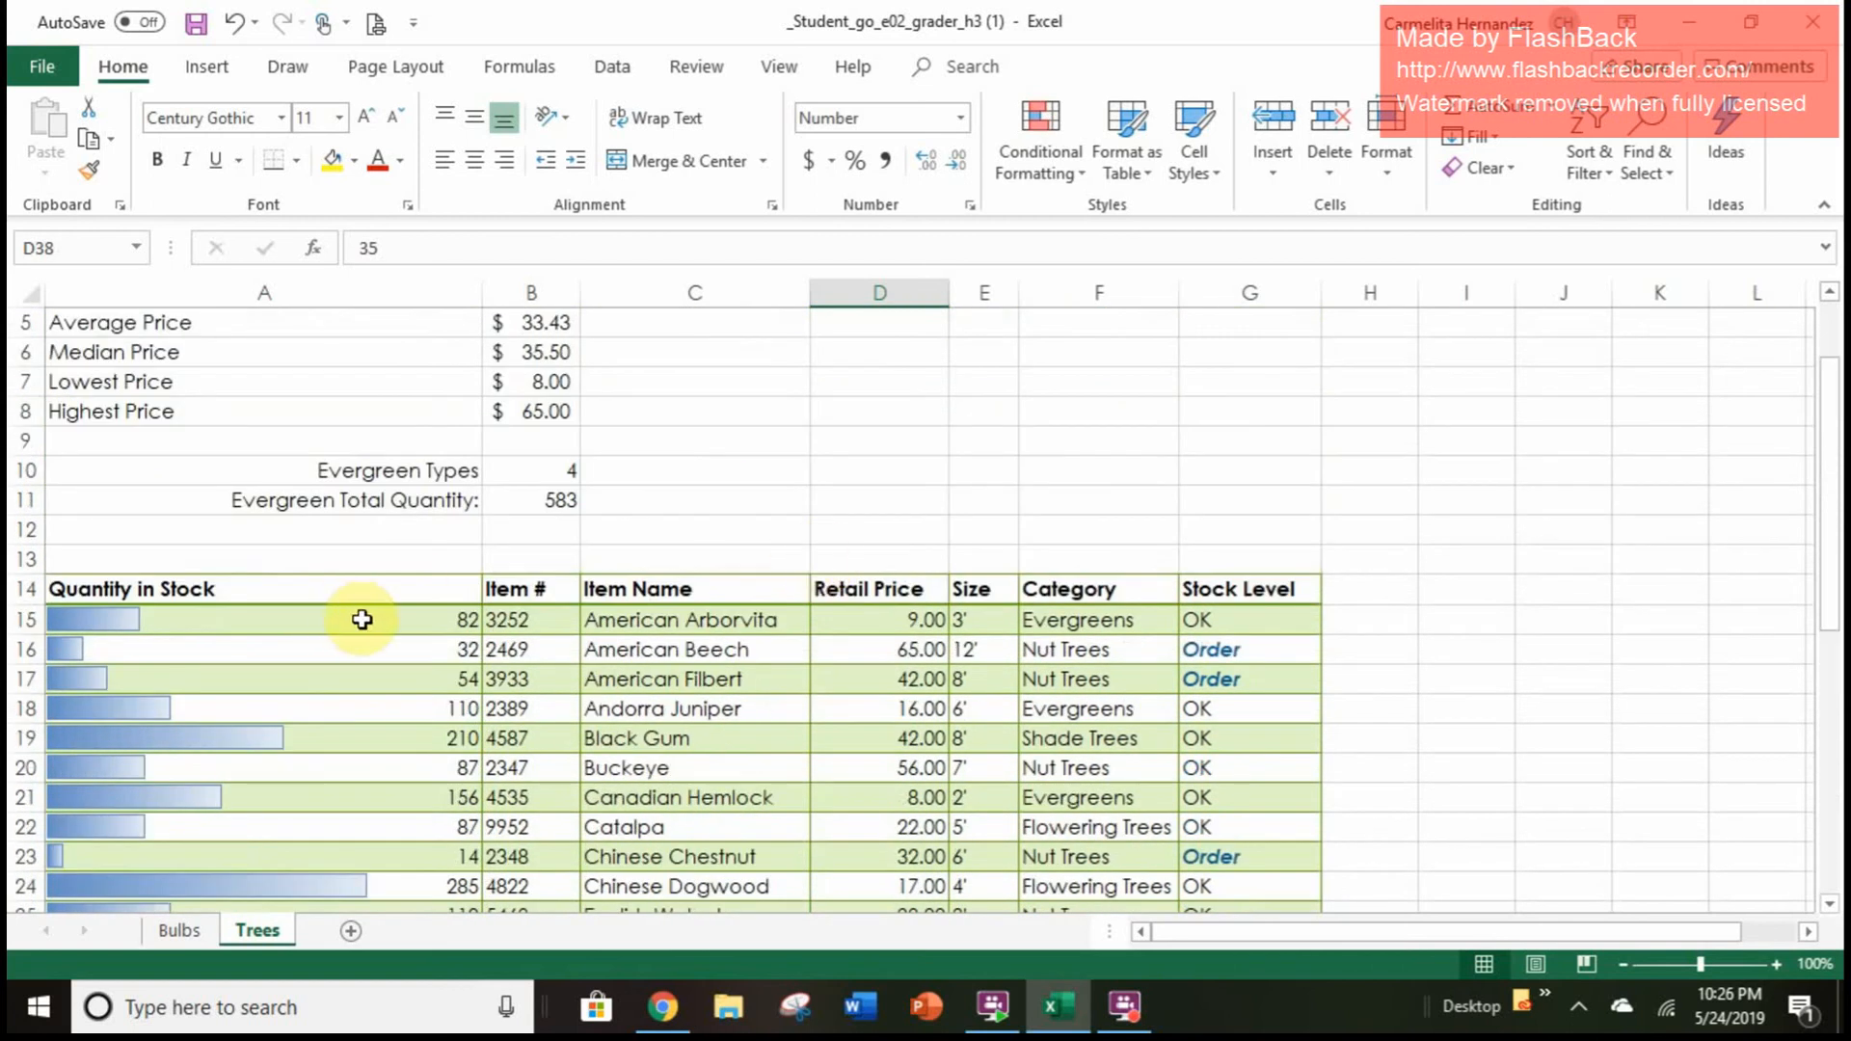
# Set the Trees sheet's print titles to repeat row 14 at the top of each page
pyautogui.click(404, 655)
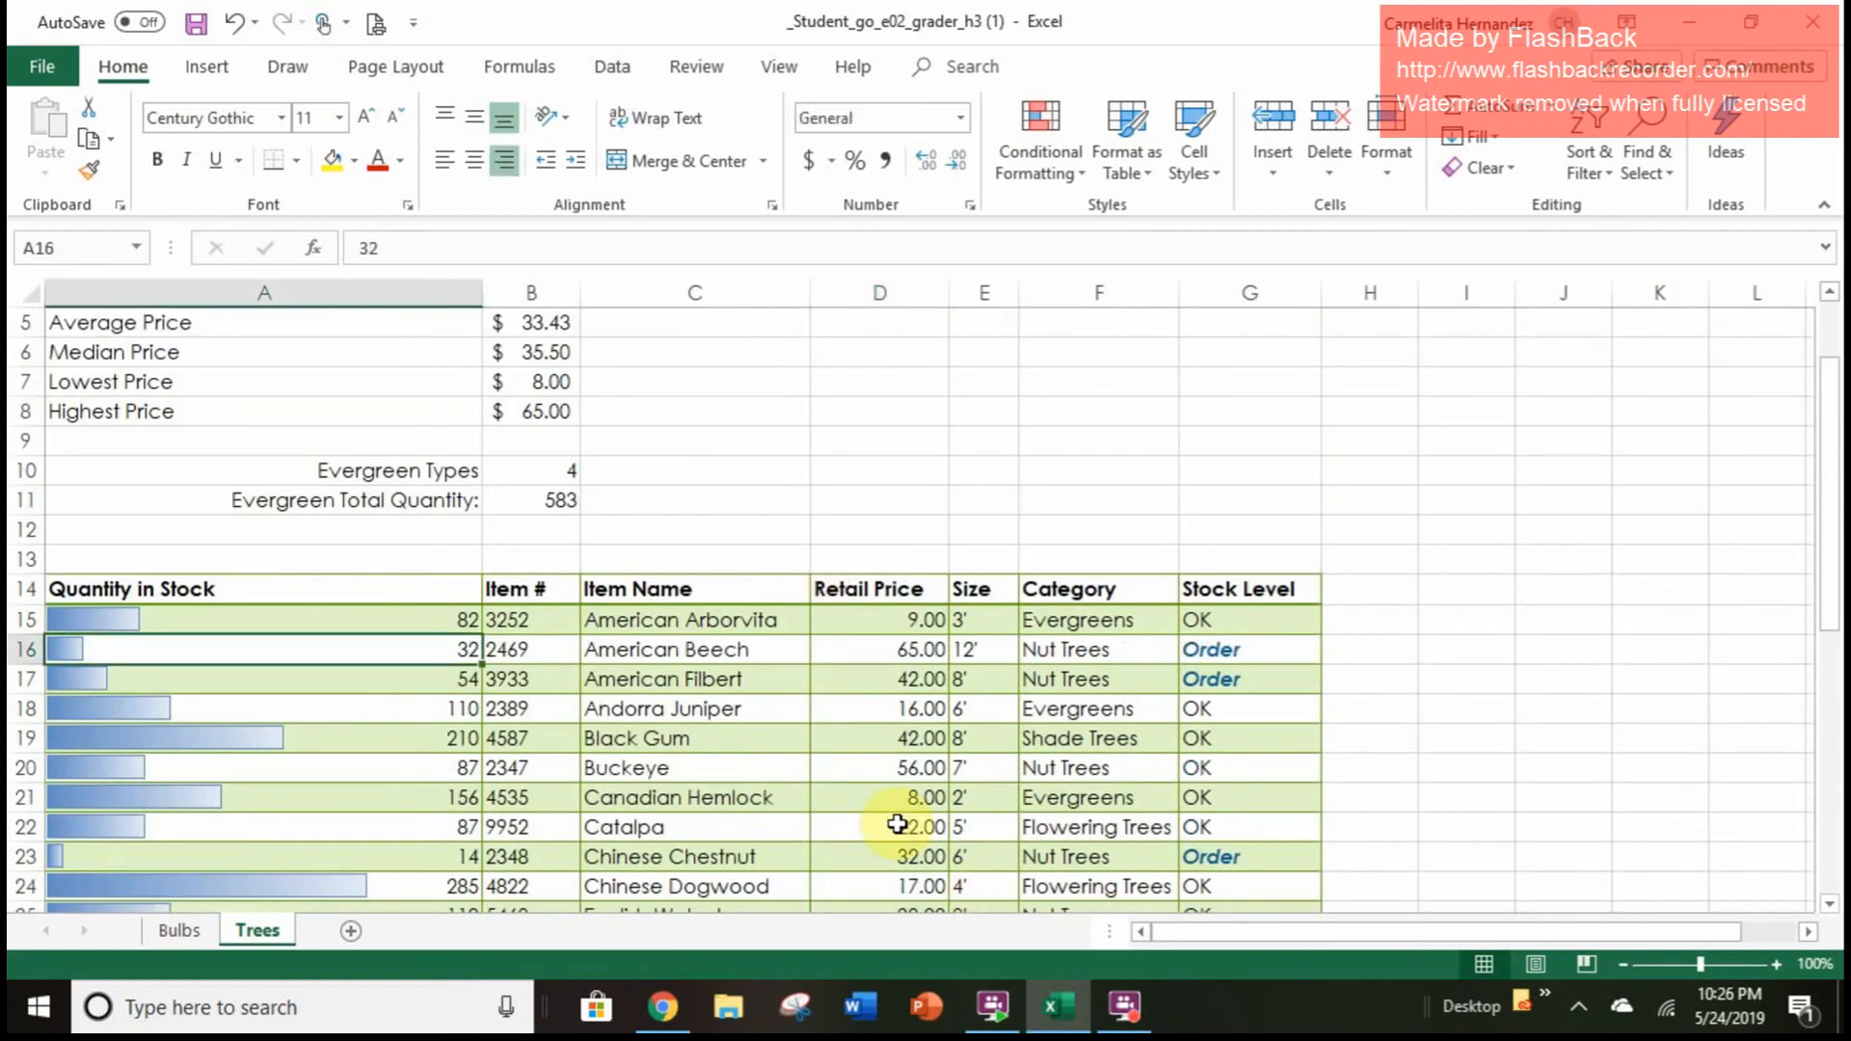
pyautogui.click(288, 68)
pyautogui.click(368, 69)
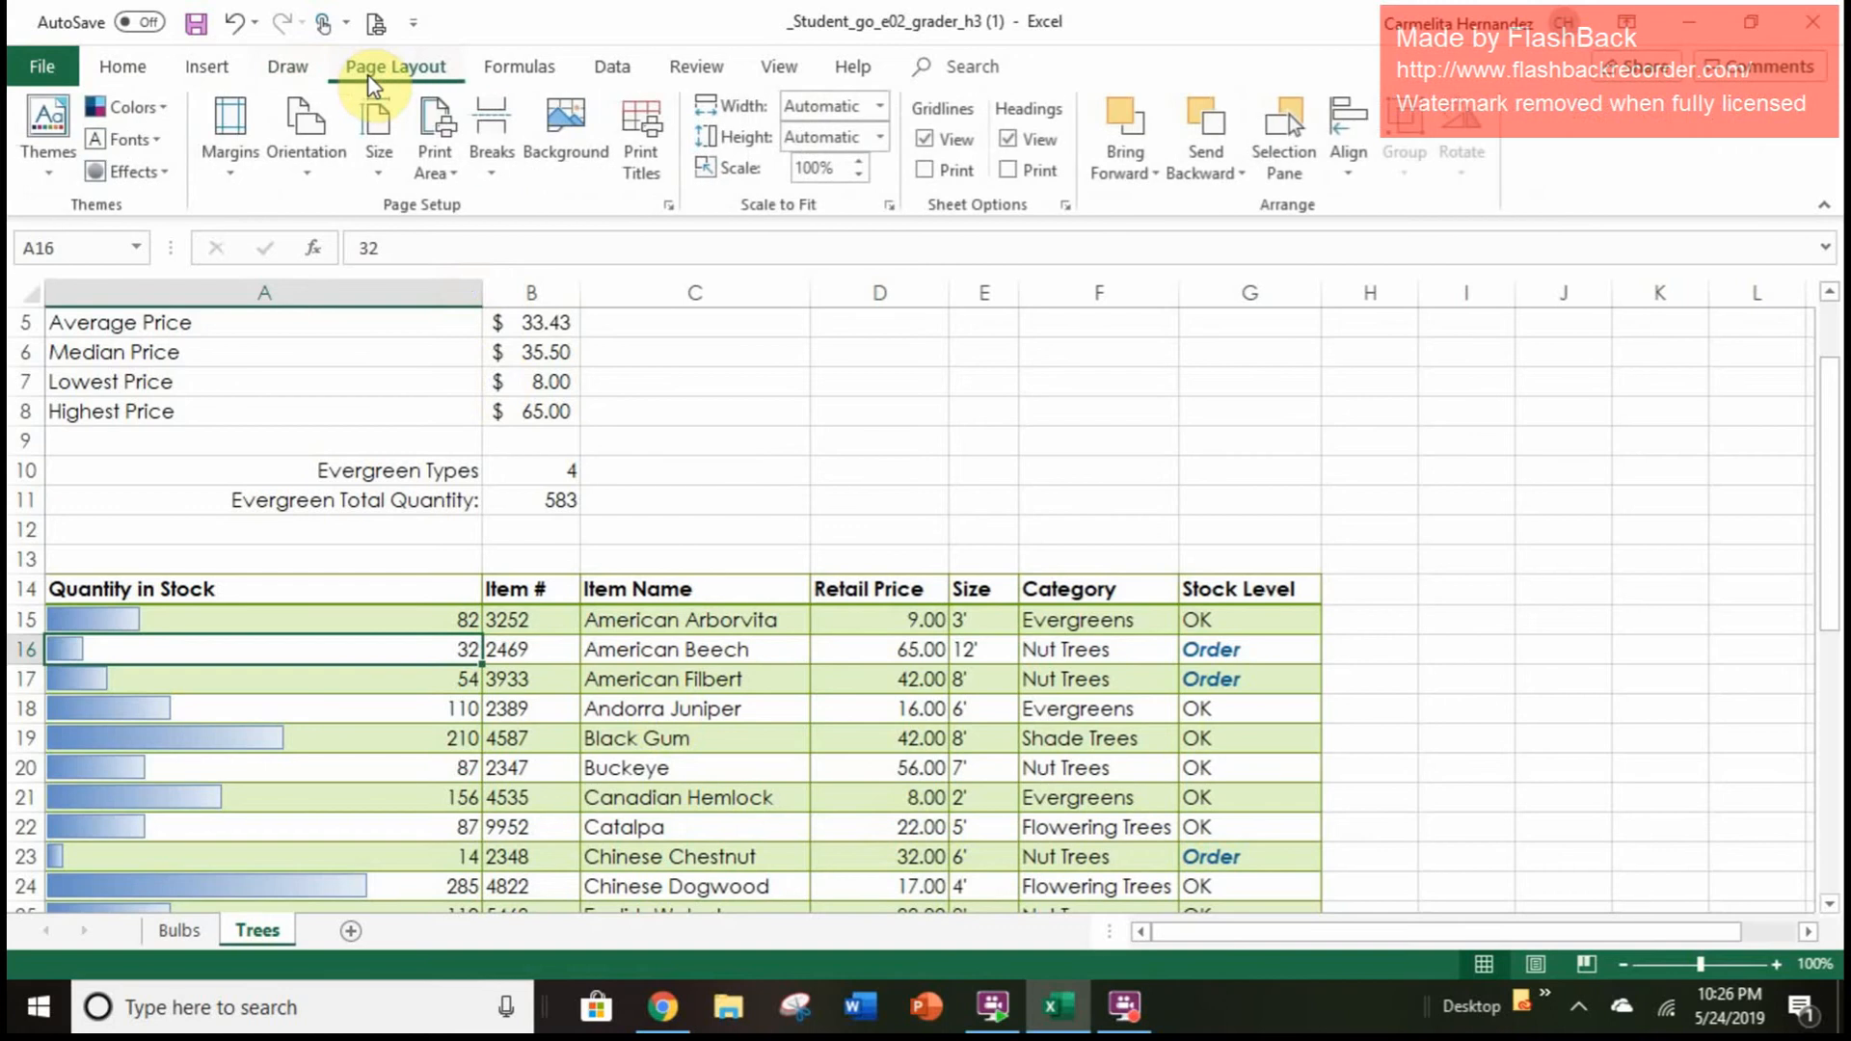
pyautogui.click(631, 160)
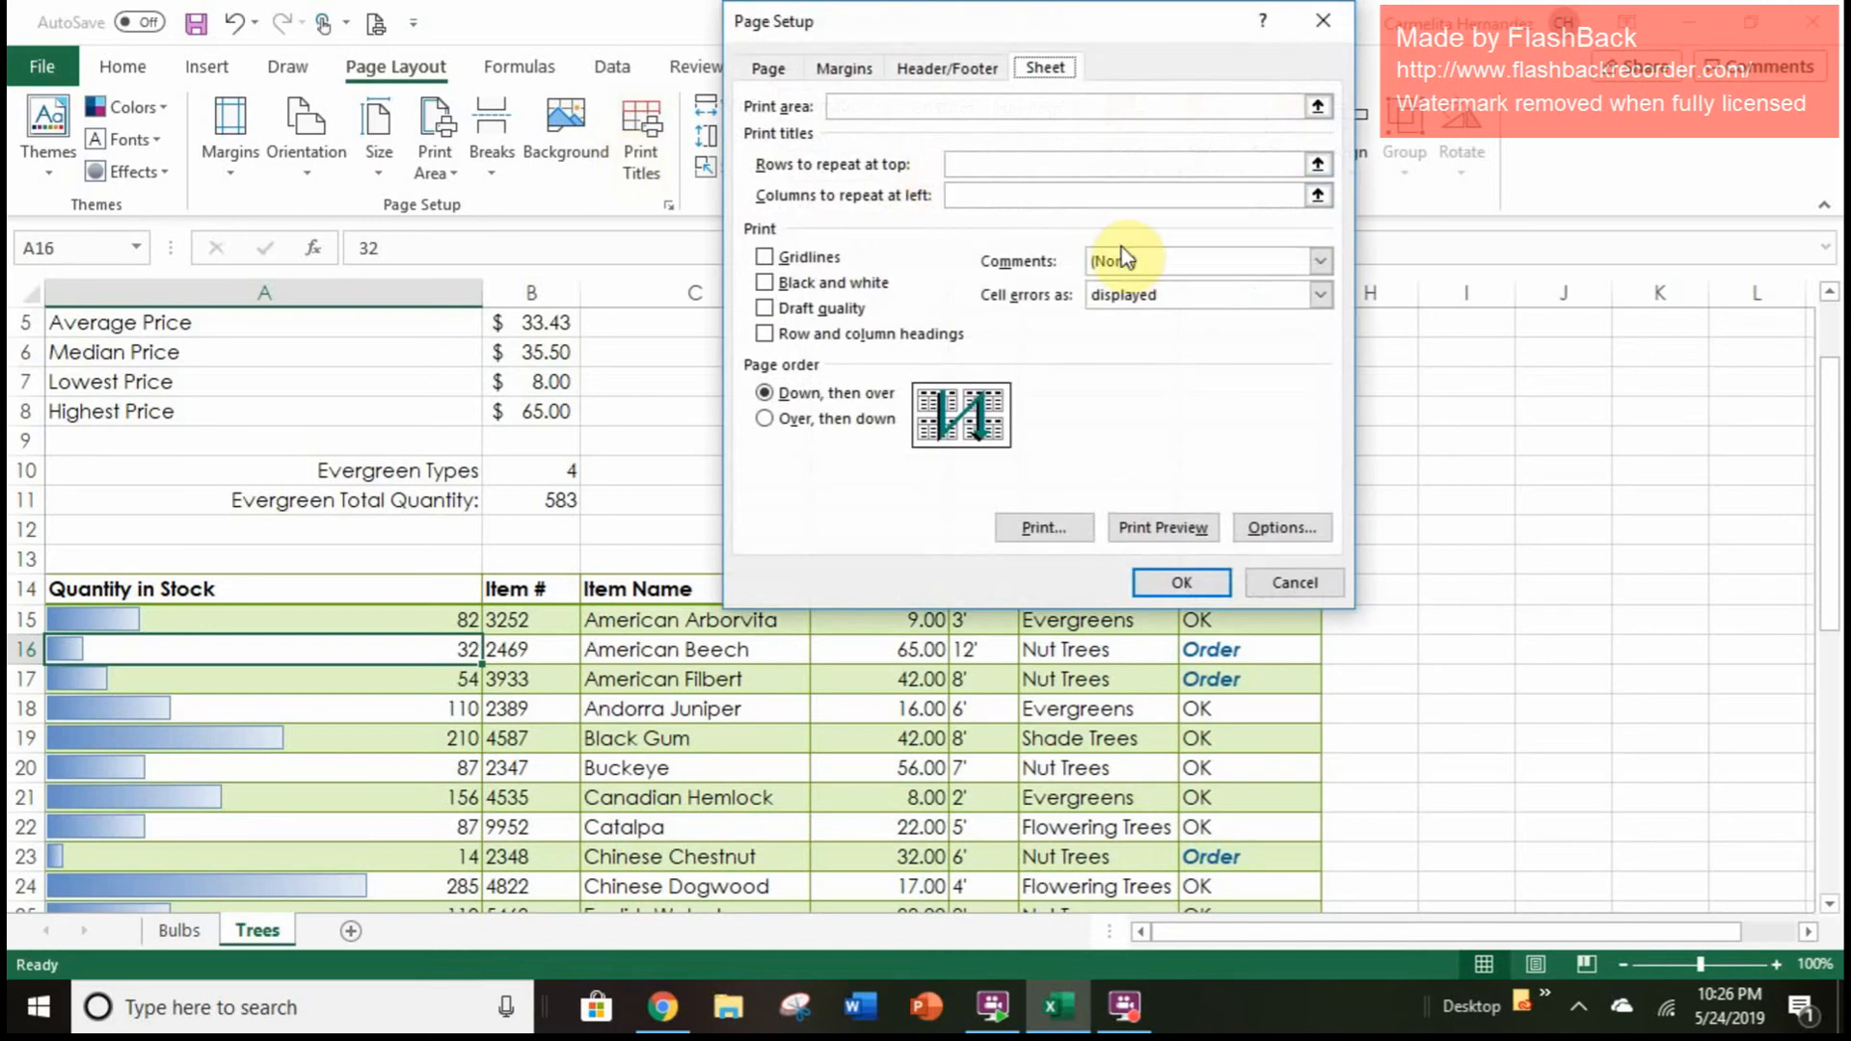
pyautogui.click(1127, 164)
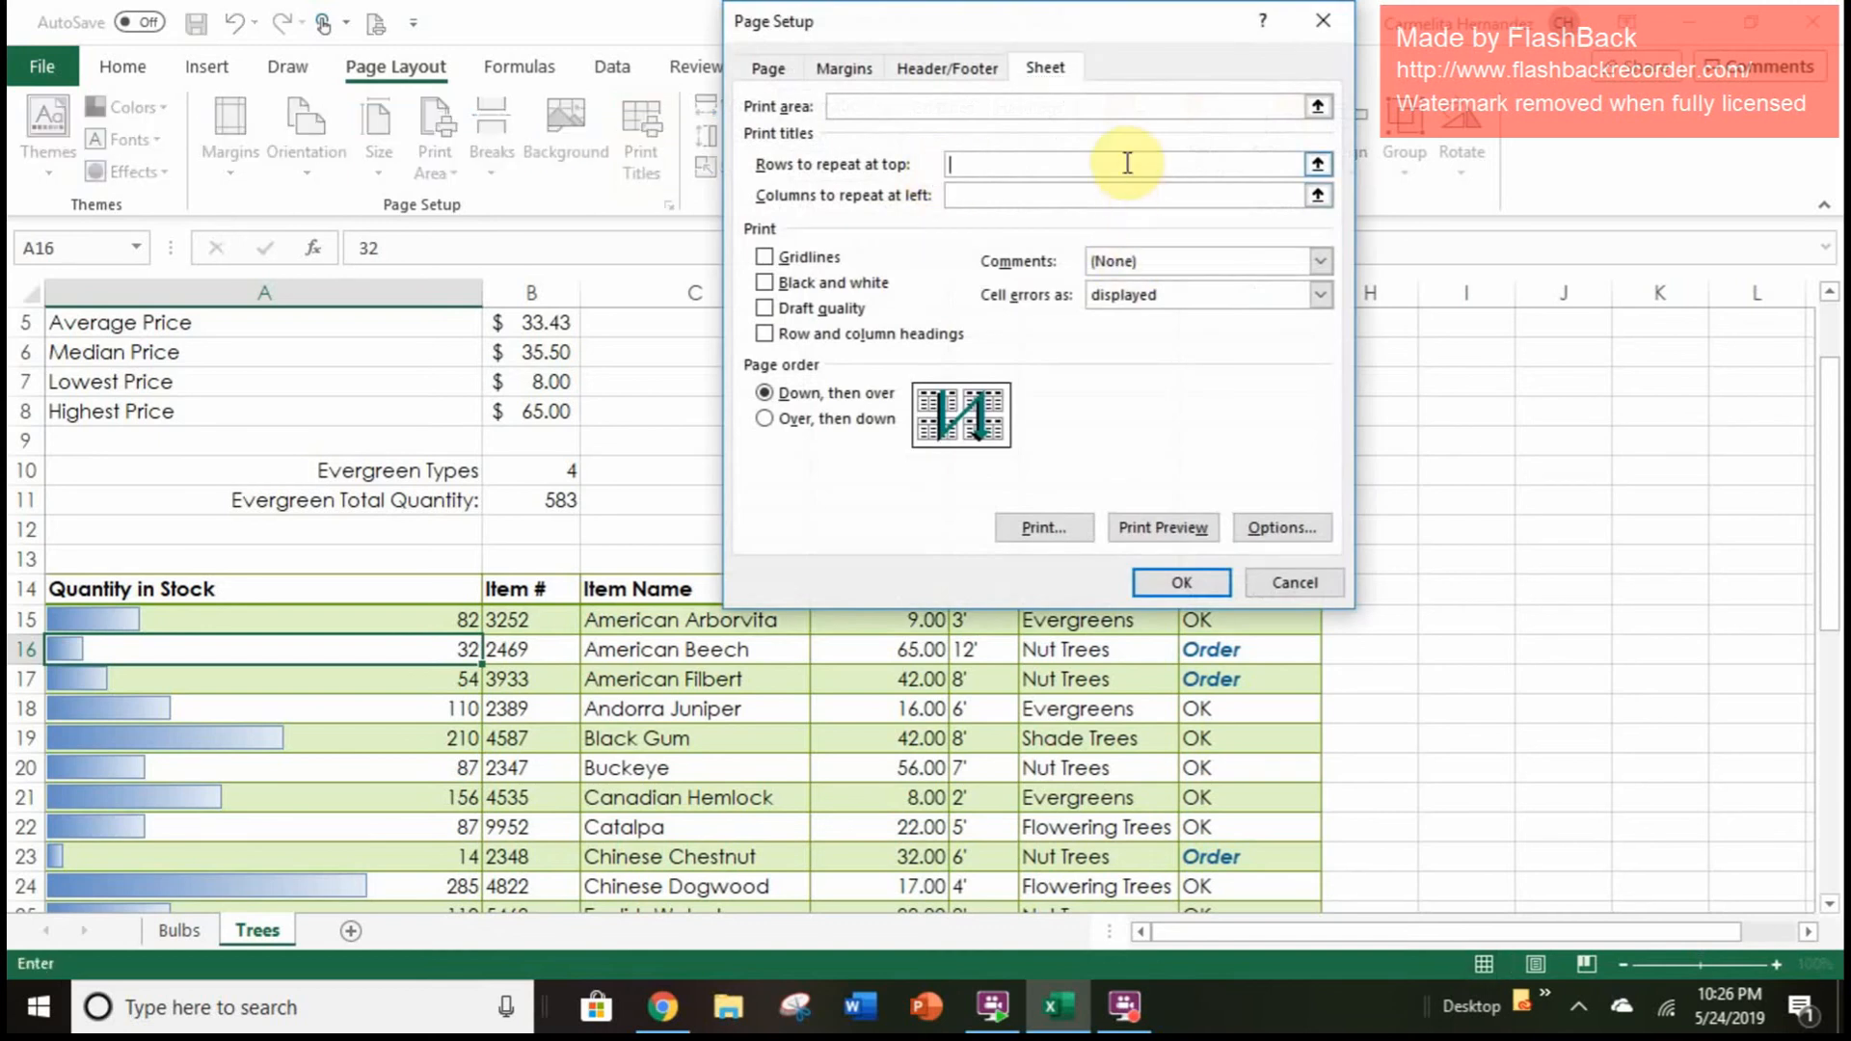
pyautogui.click(1317, 164)
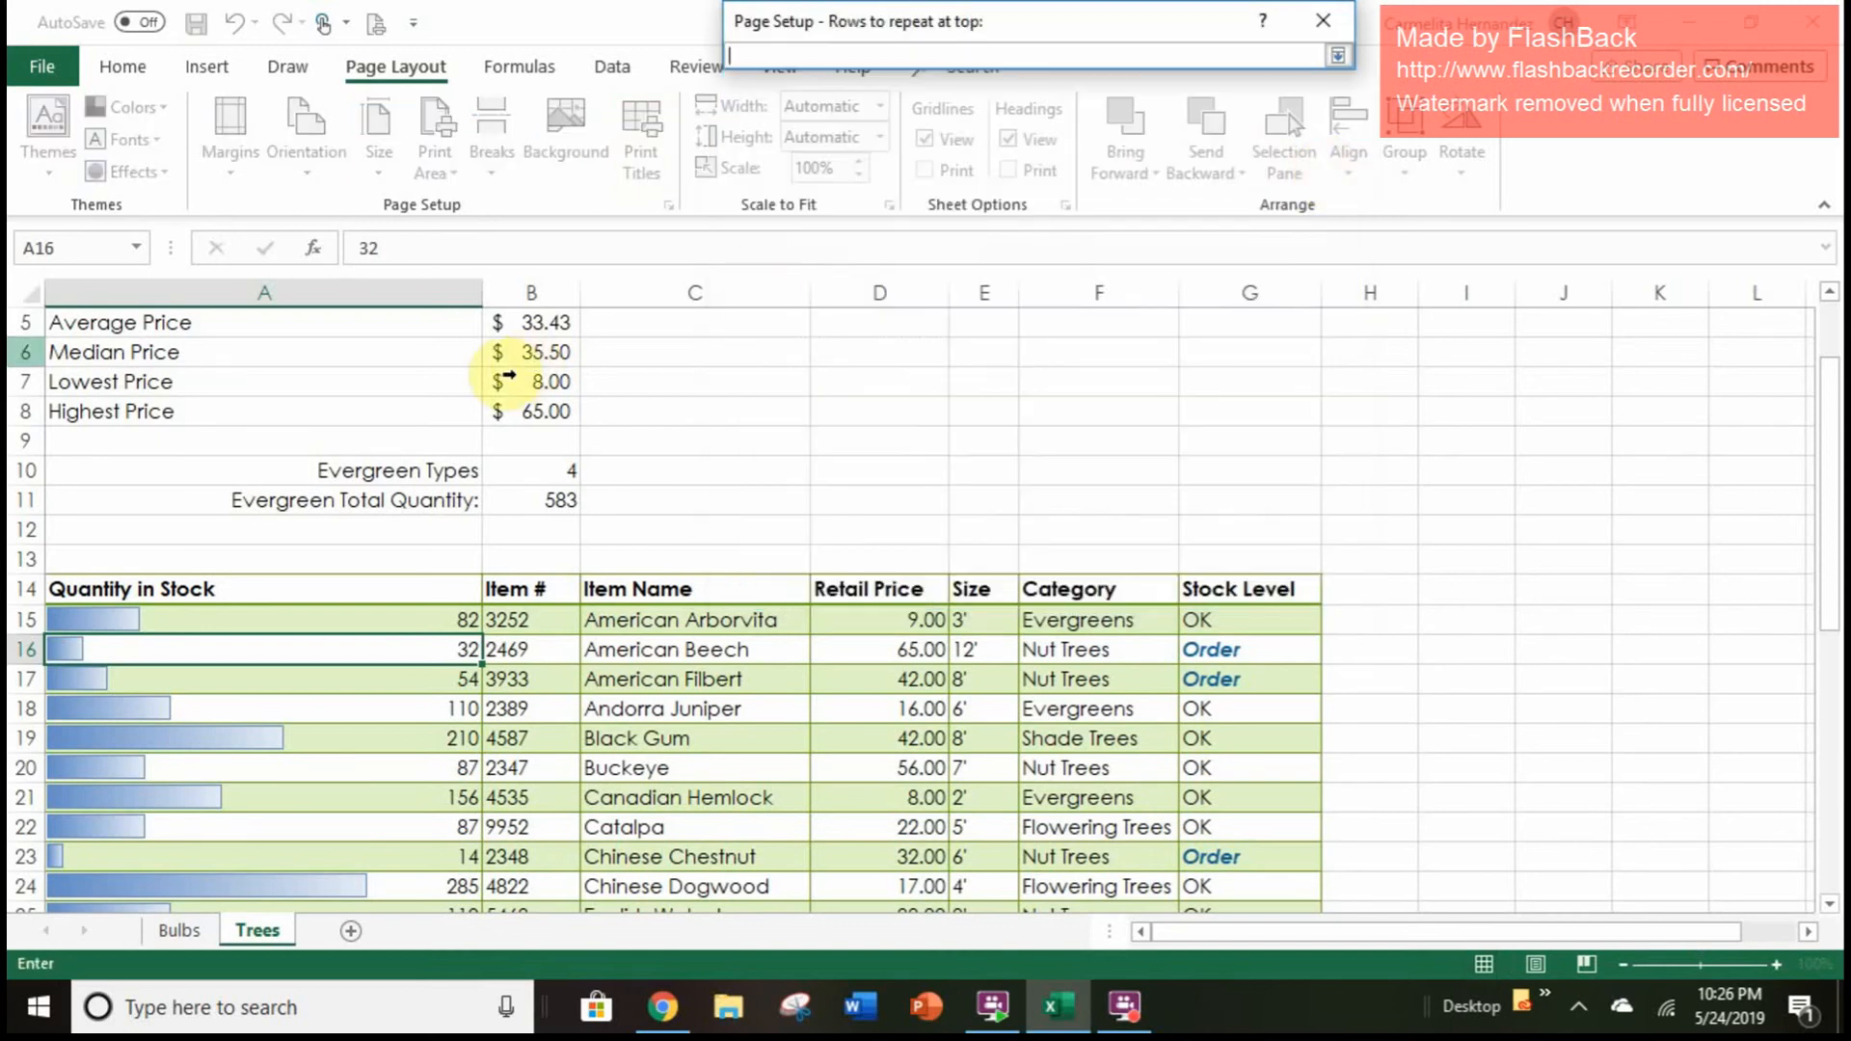
pyautogui.click(27, 588)
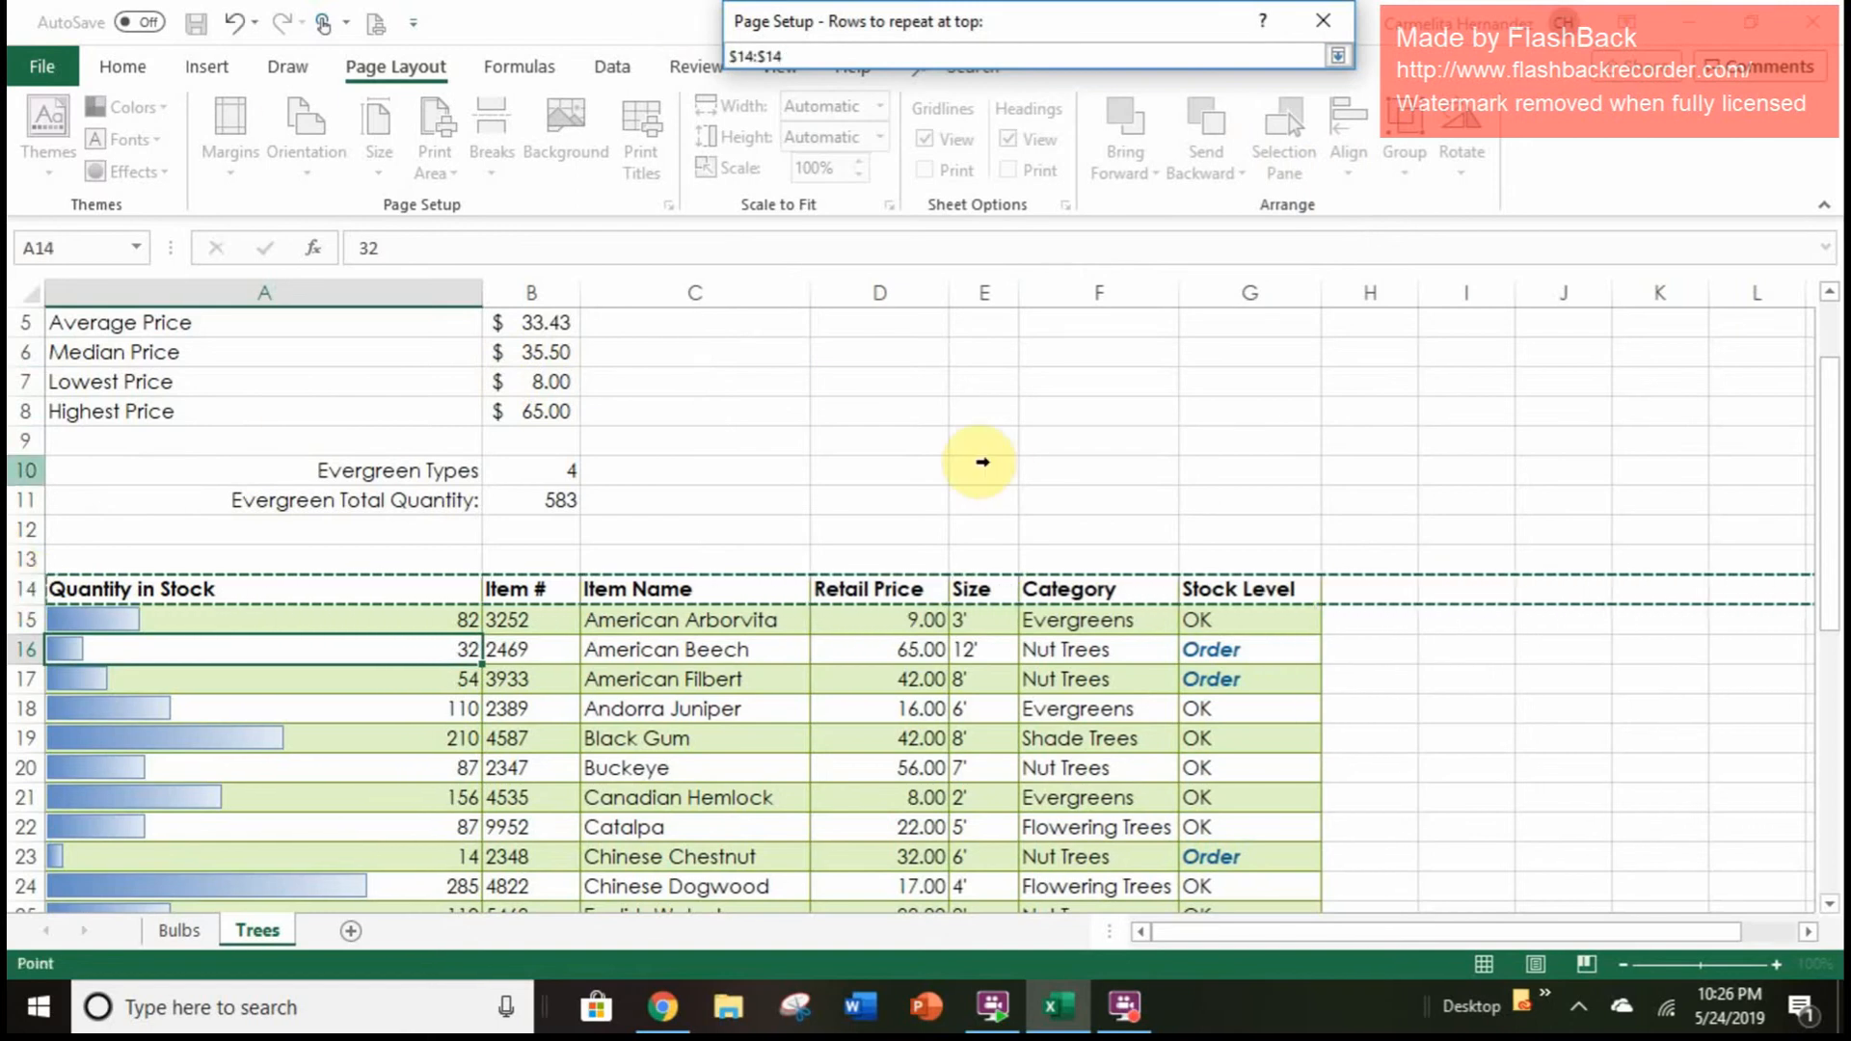
pyautogui.press('Return')
pyautogui.click(1205, 586)
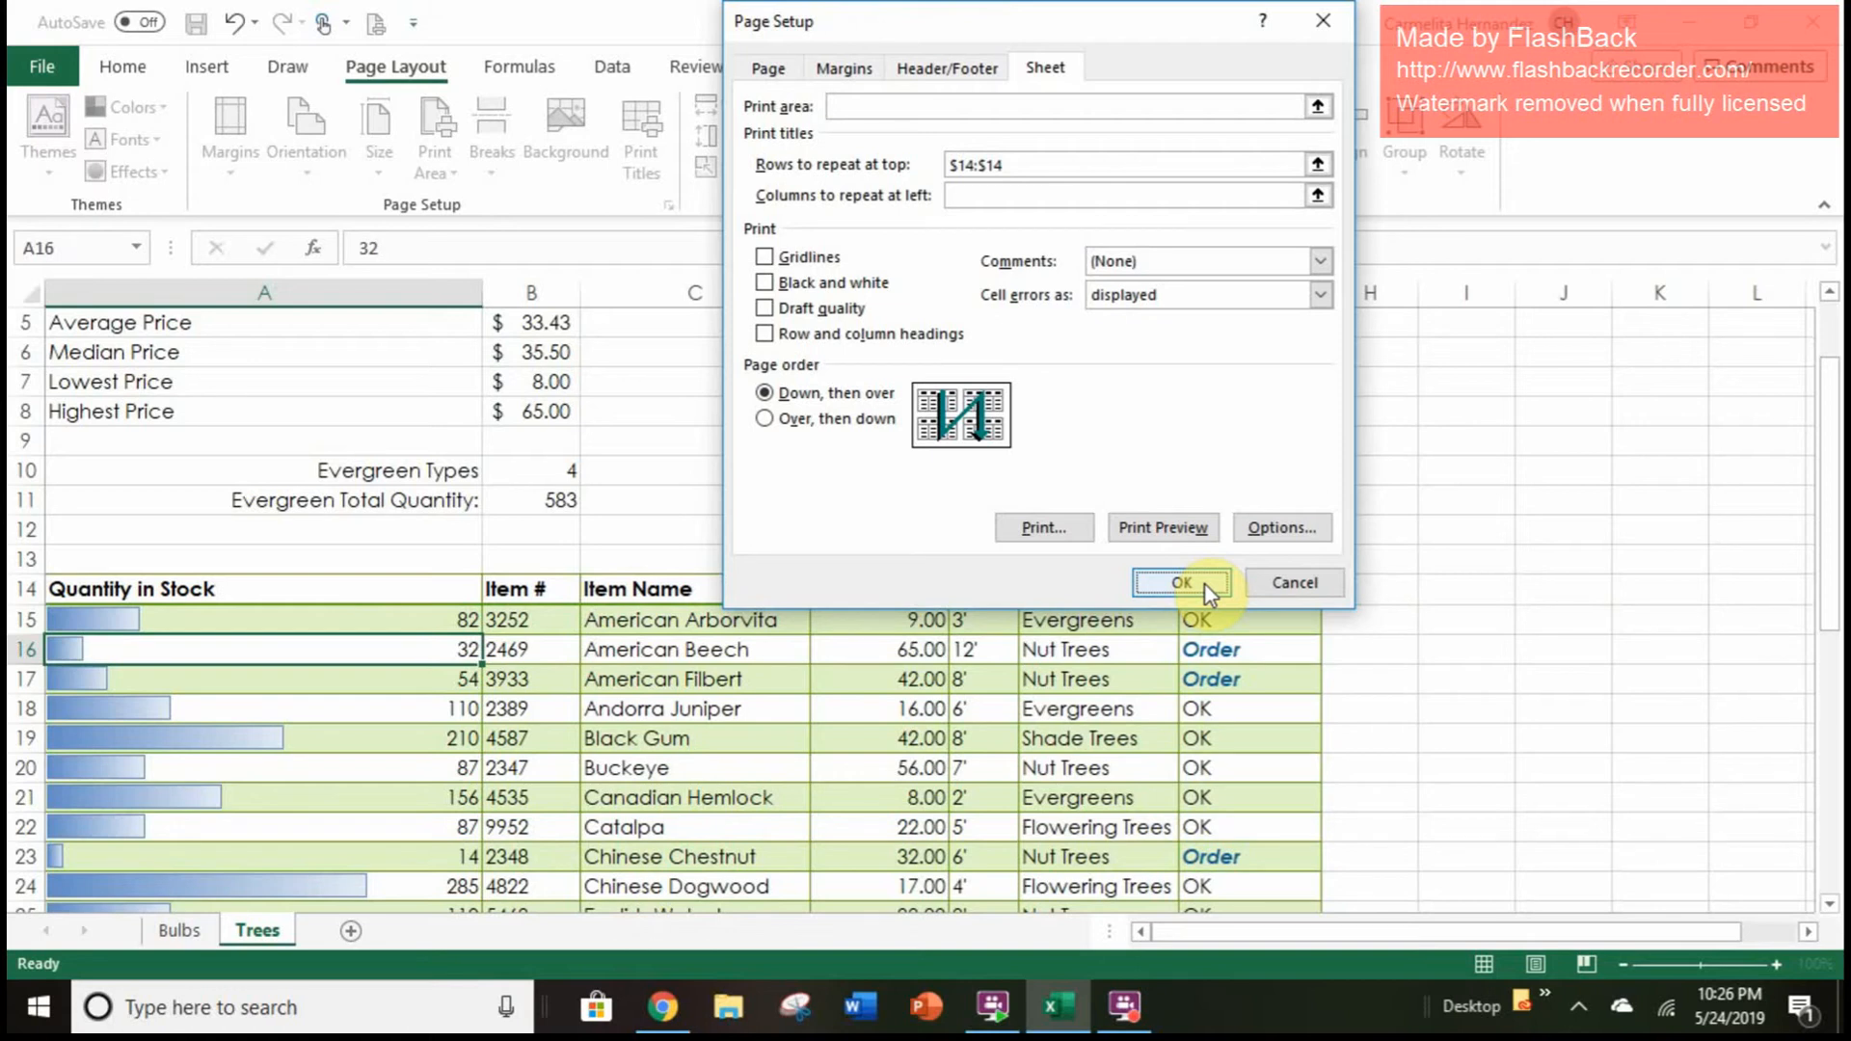
pyautogui.click(1205, 586)
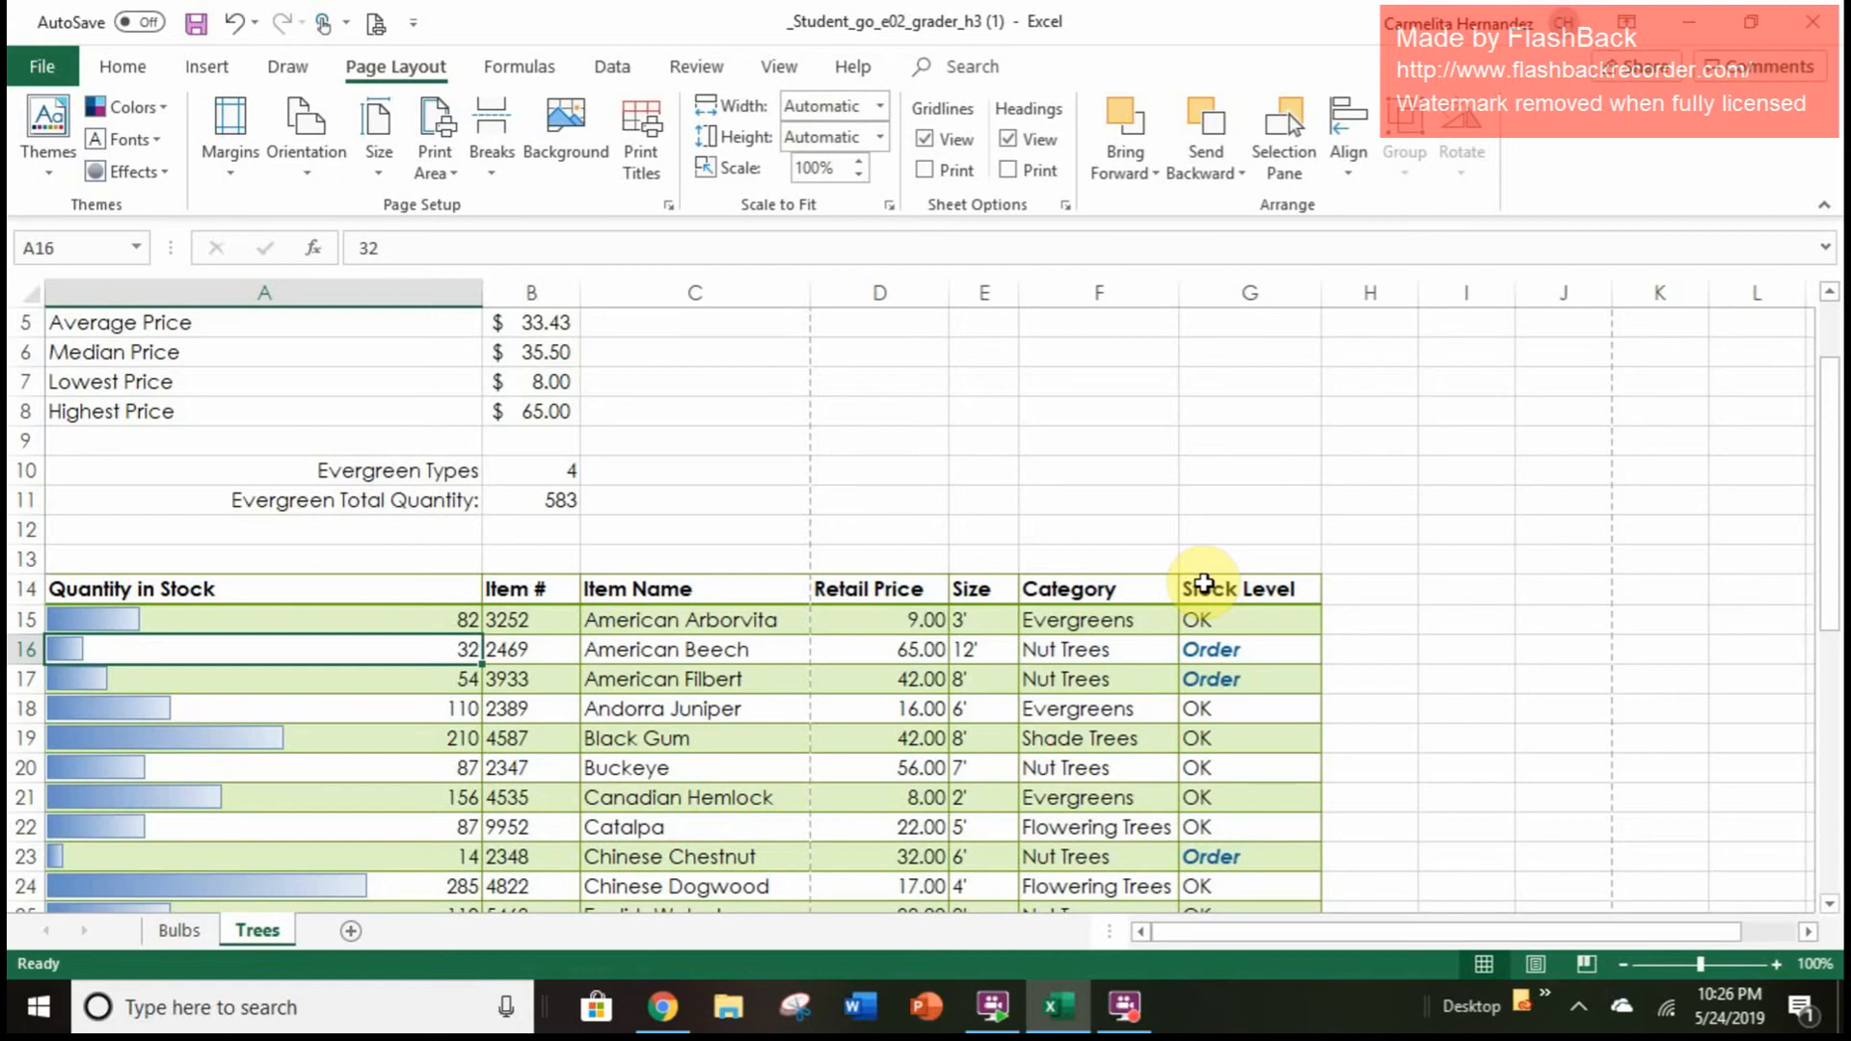
# Save the workbook under its current name
pyautogui.scroll(-2, 1205, 584)
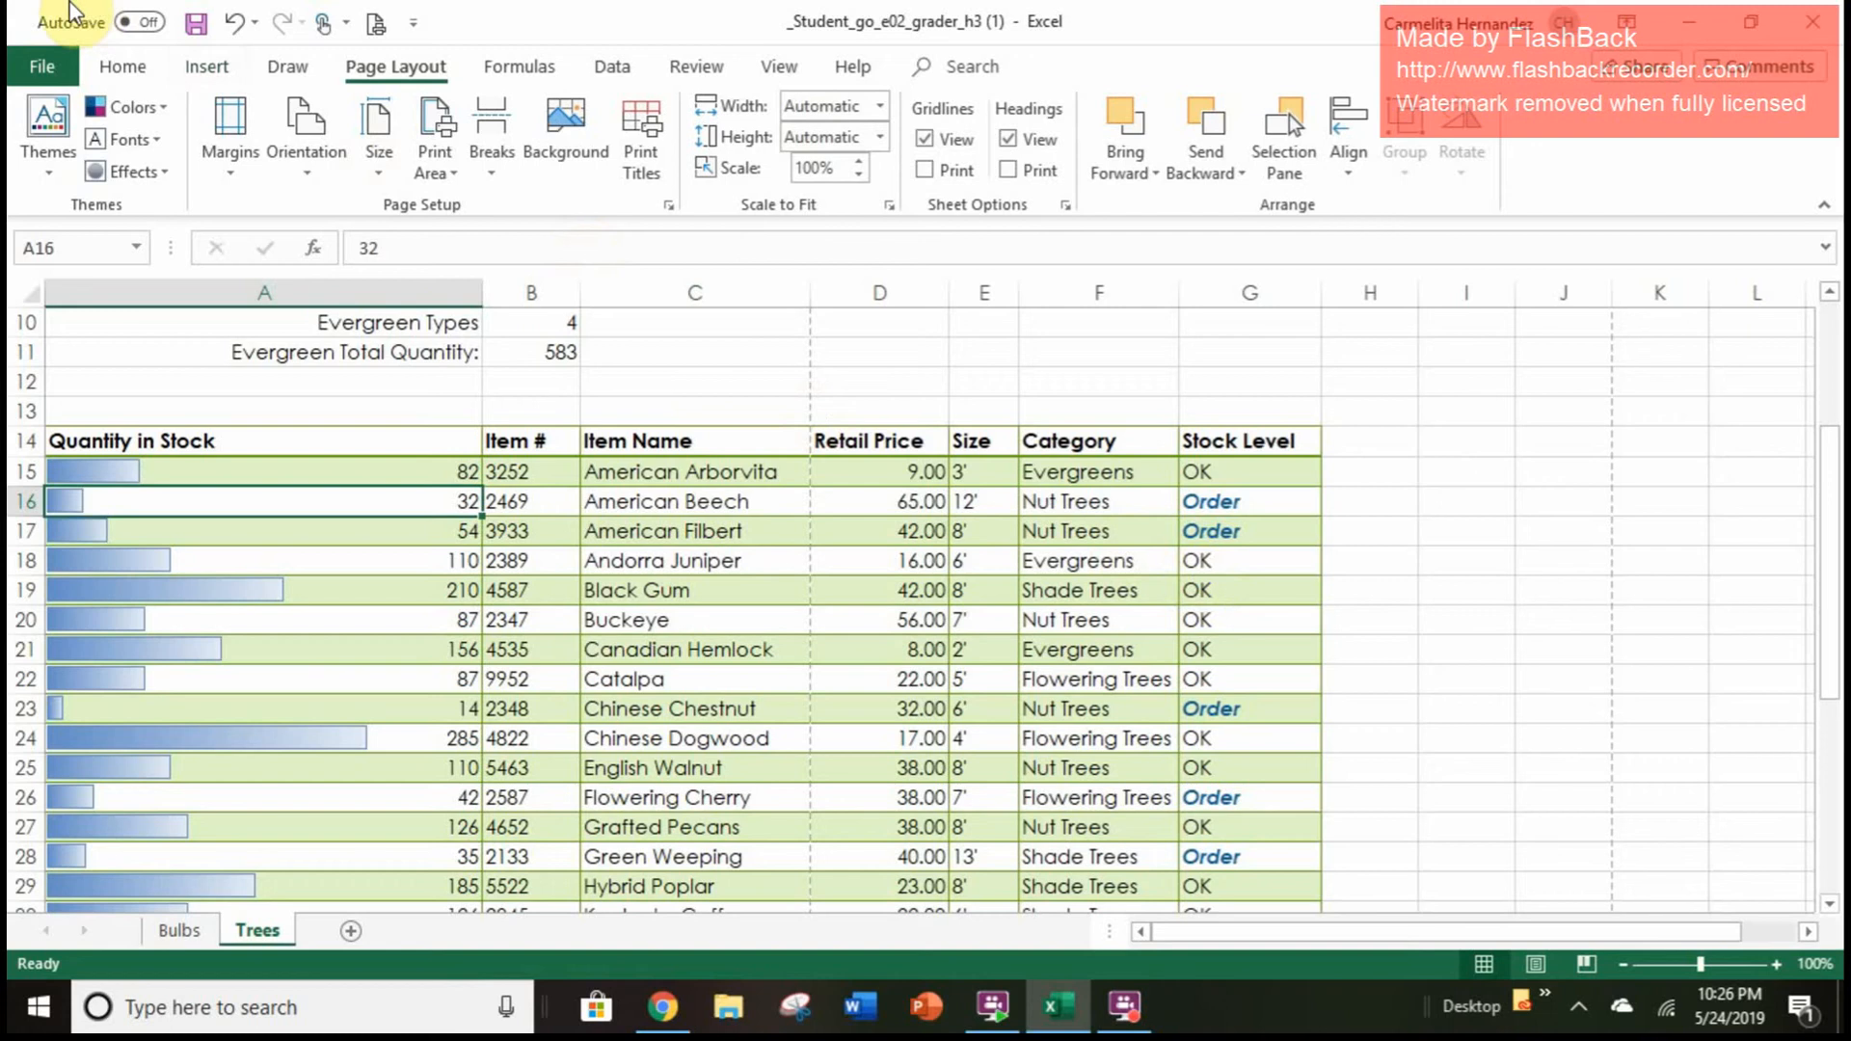
pyautogui.click(56, 58)
pyautogui.click(81, 362)
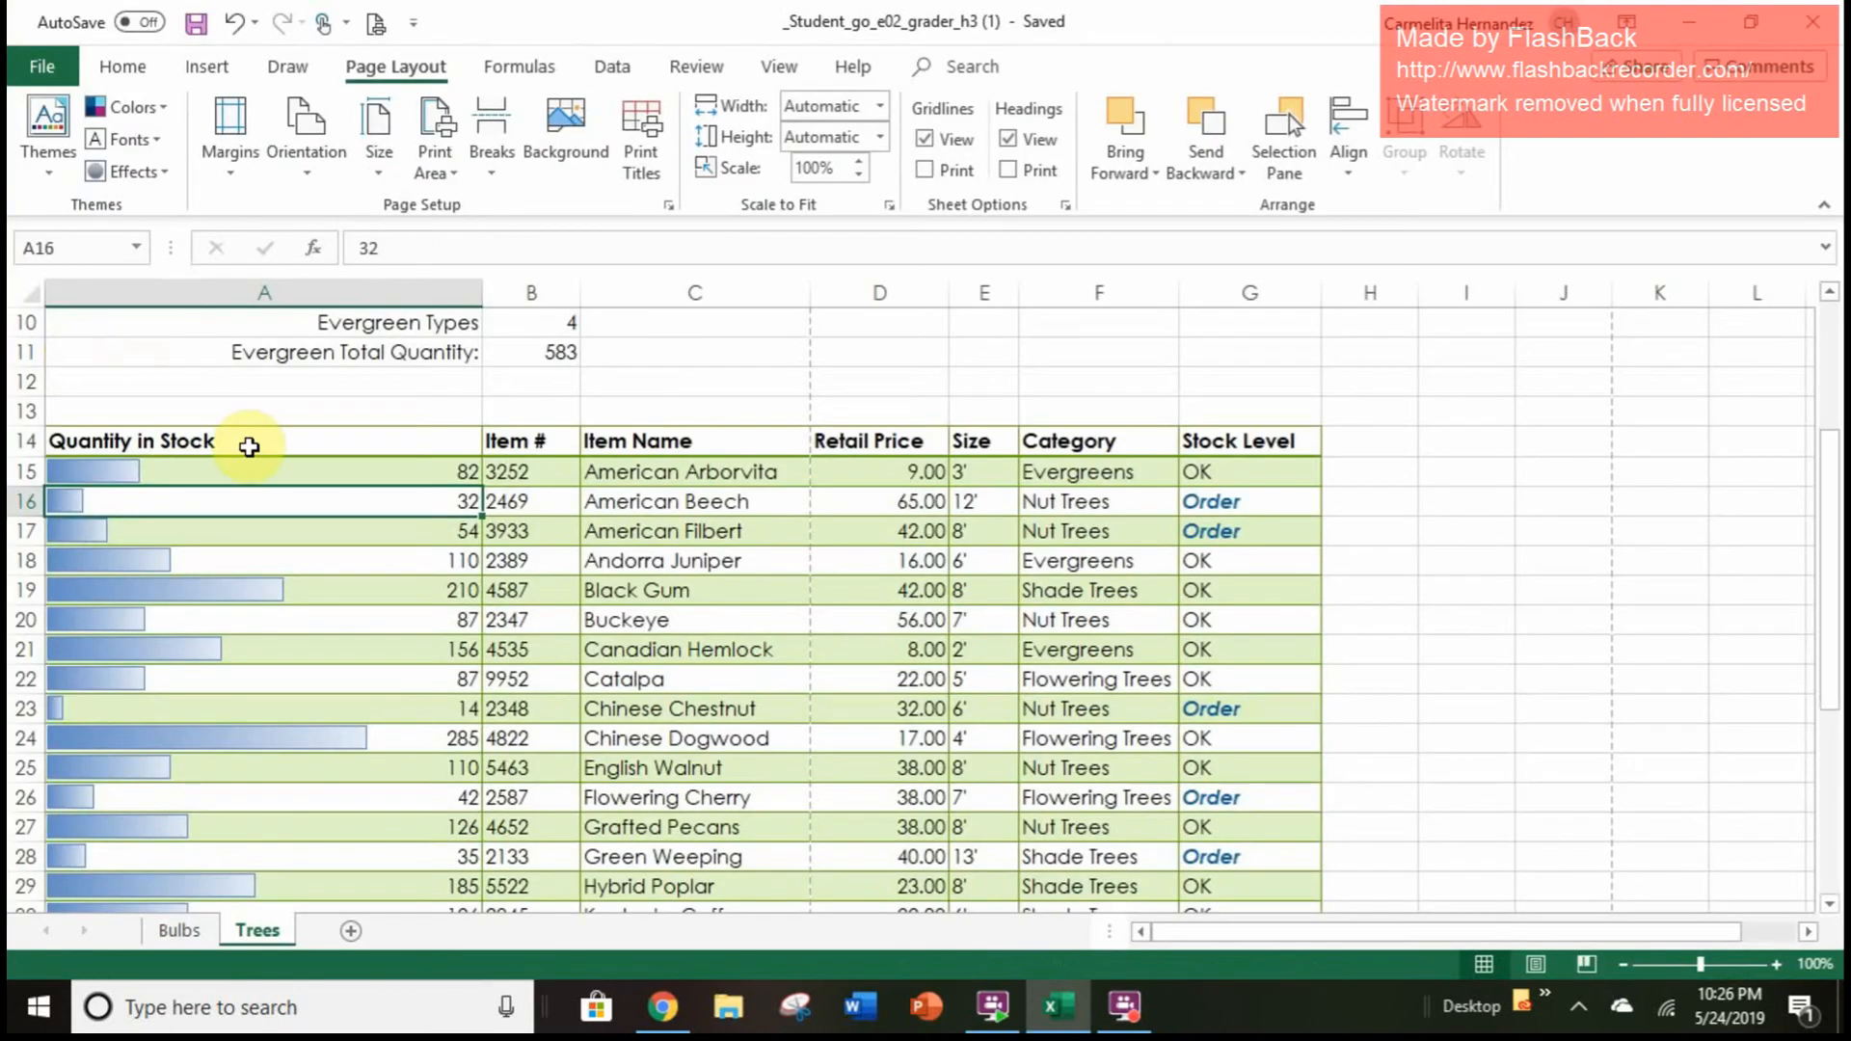
# Group the Bulbs and Trees worksheets by selecting all sheets
pyautogui.scroll(-6, 249, 446)
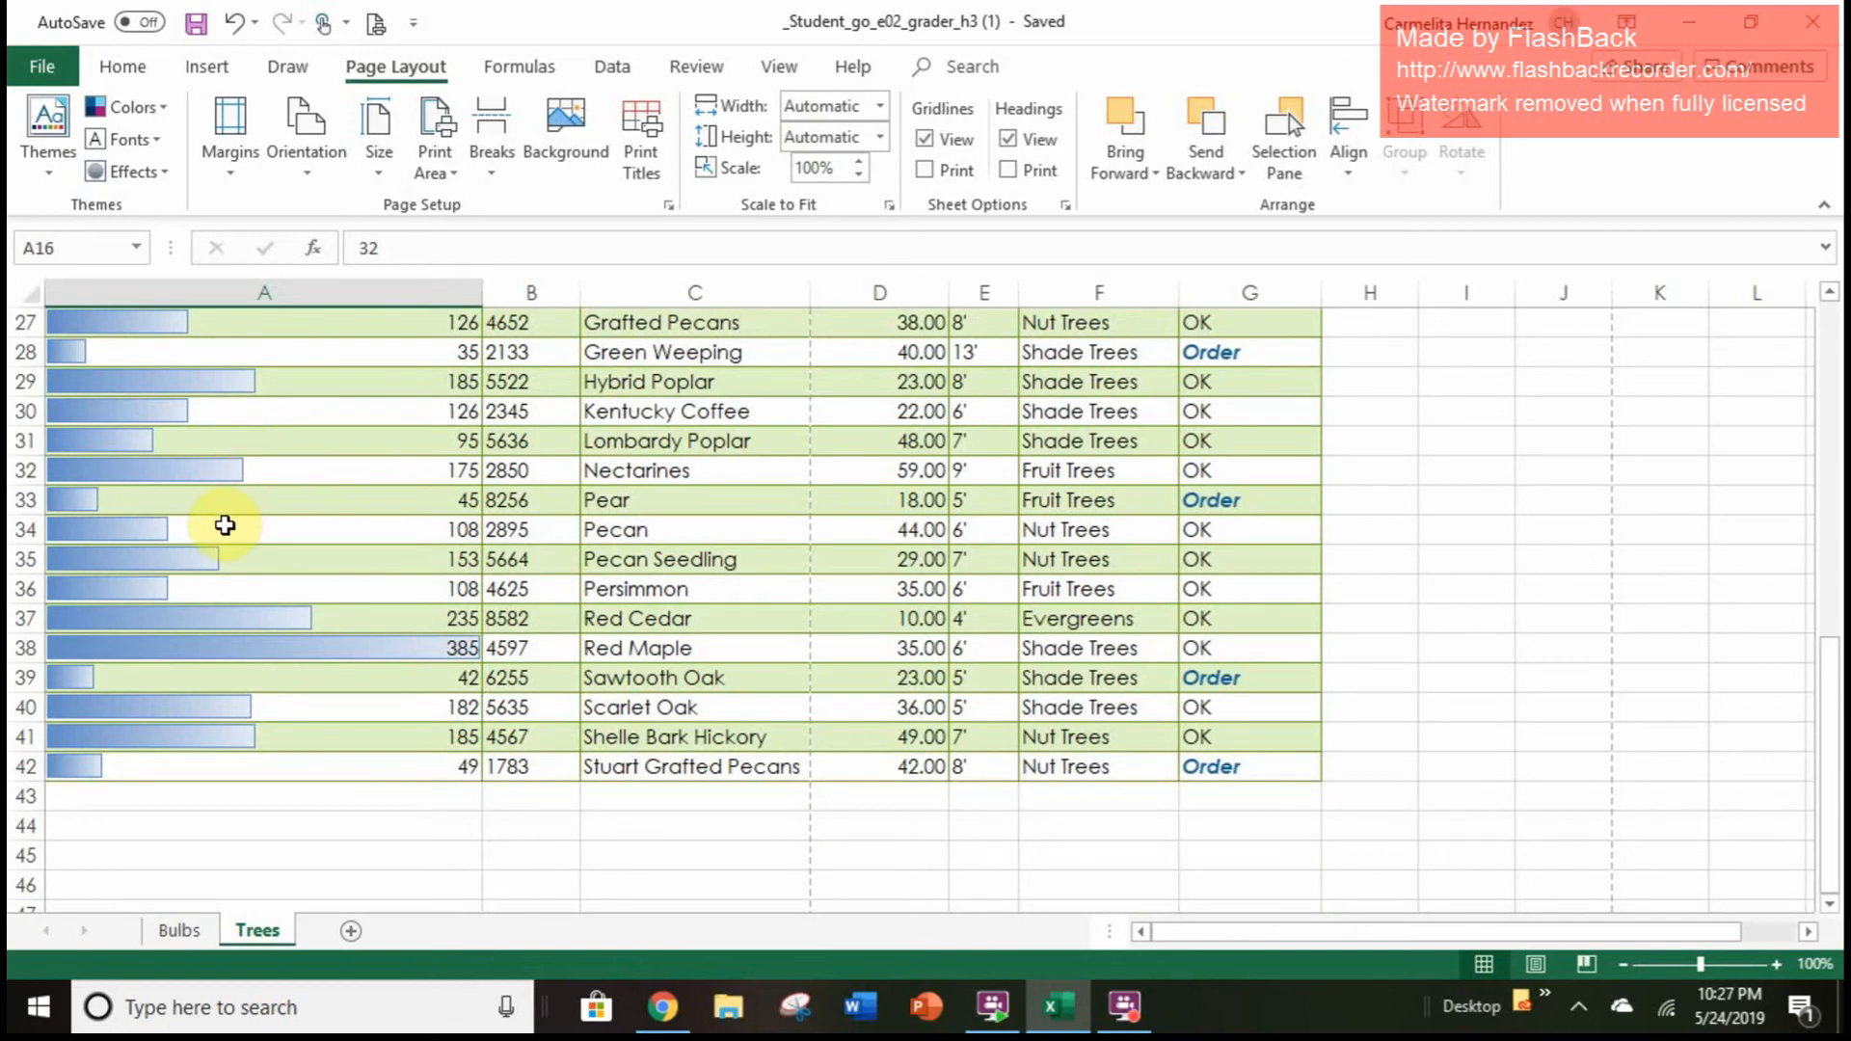
pyautogui.rightClick(278, 935)
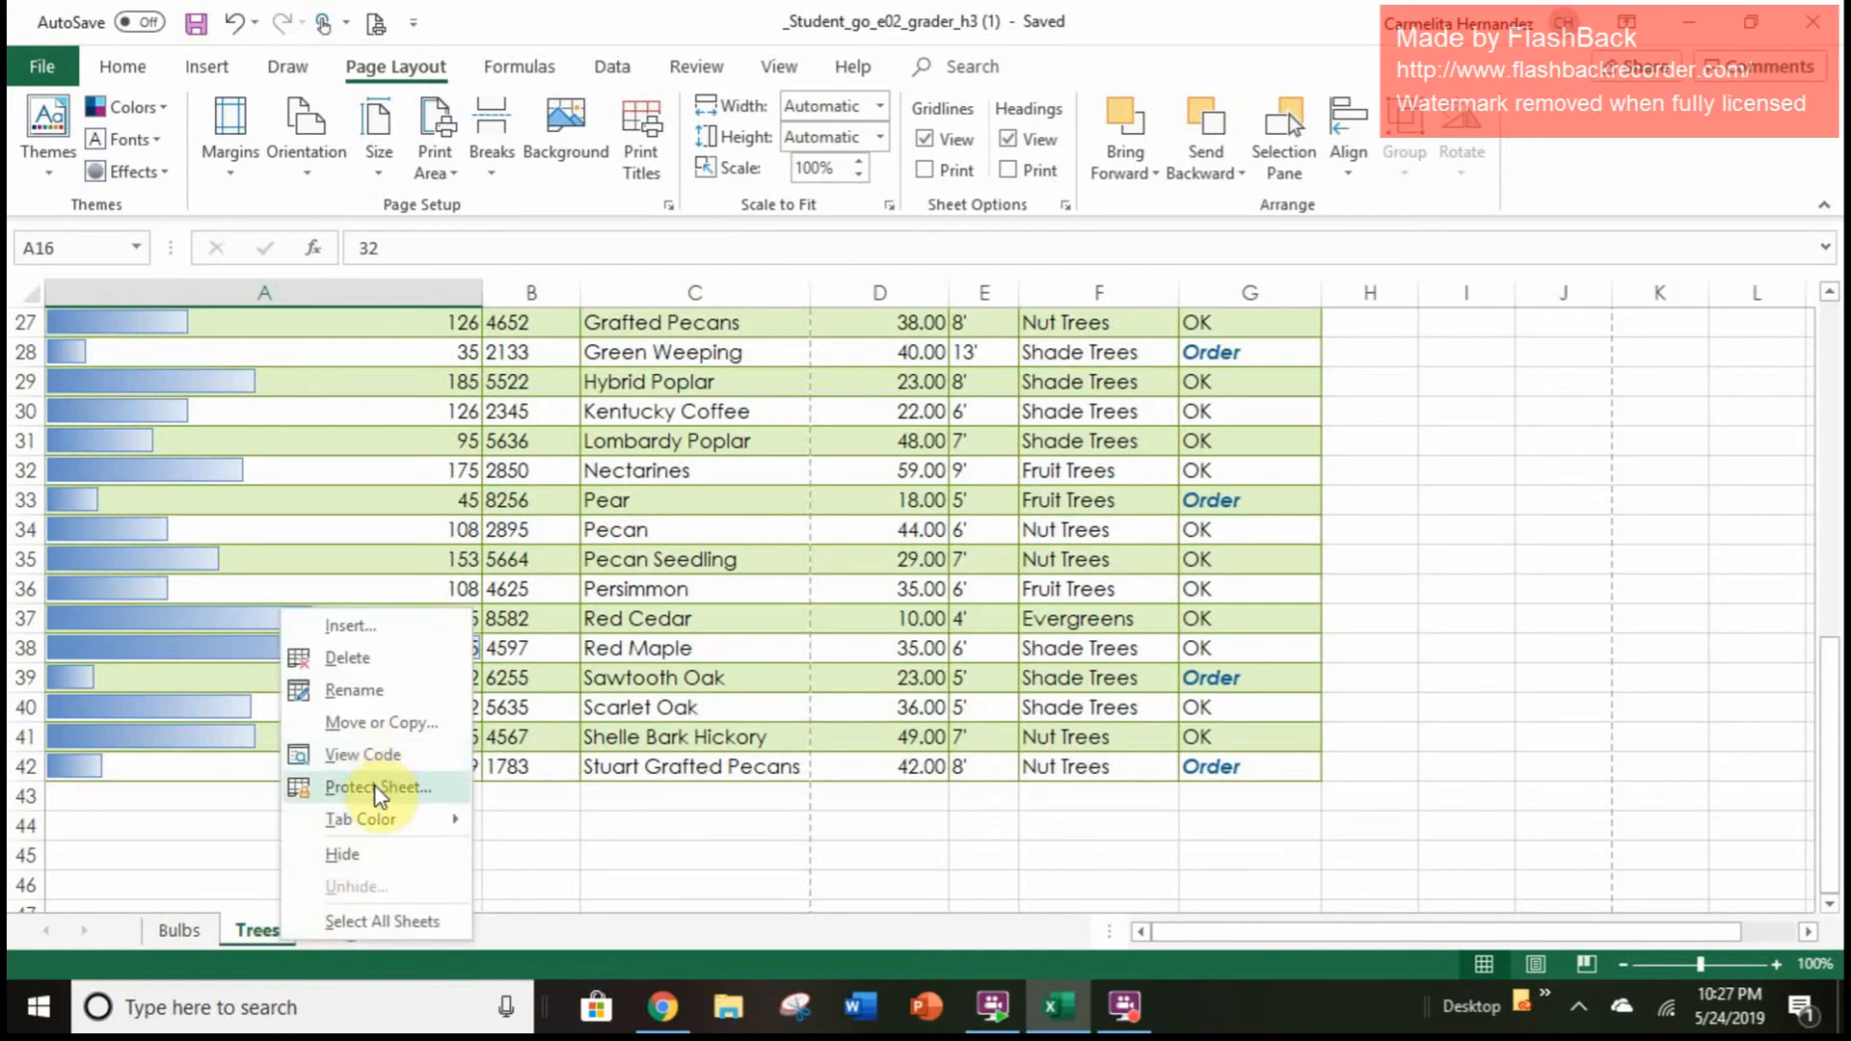
pyautogui.moveTo(372, 815)
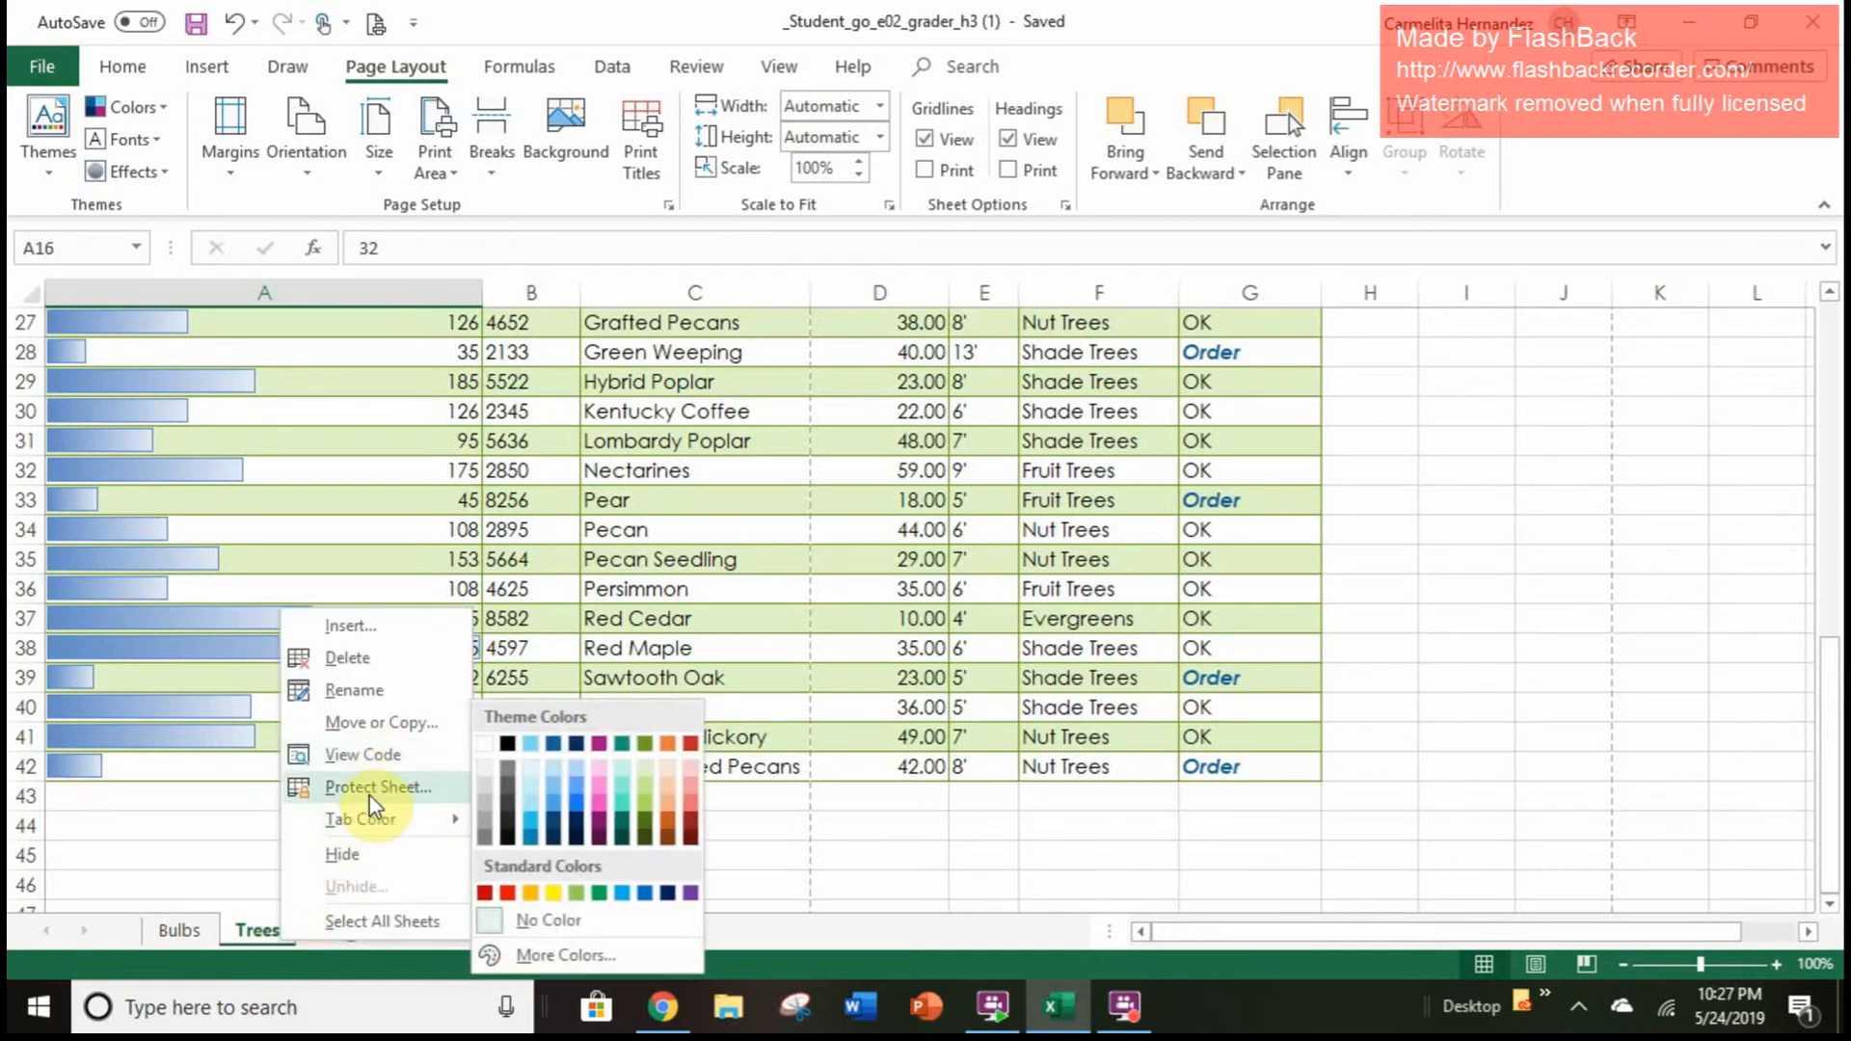
pyautogui.click(370, 927)
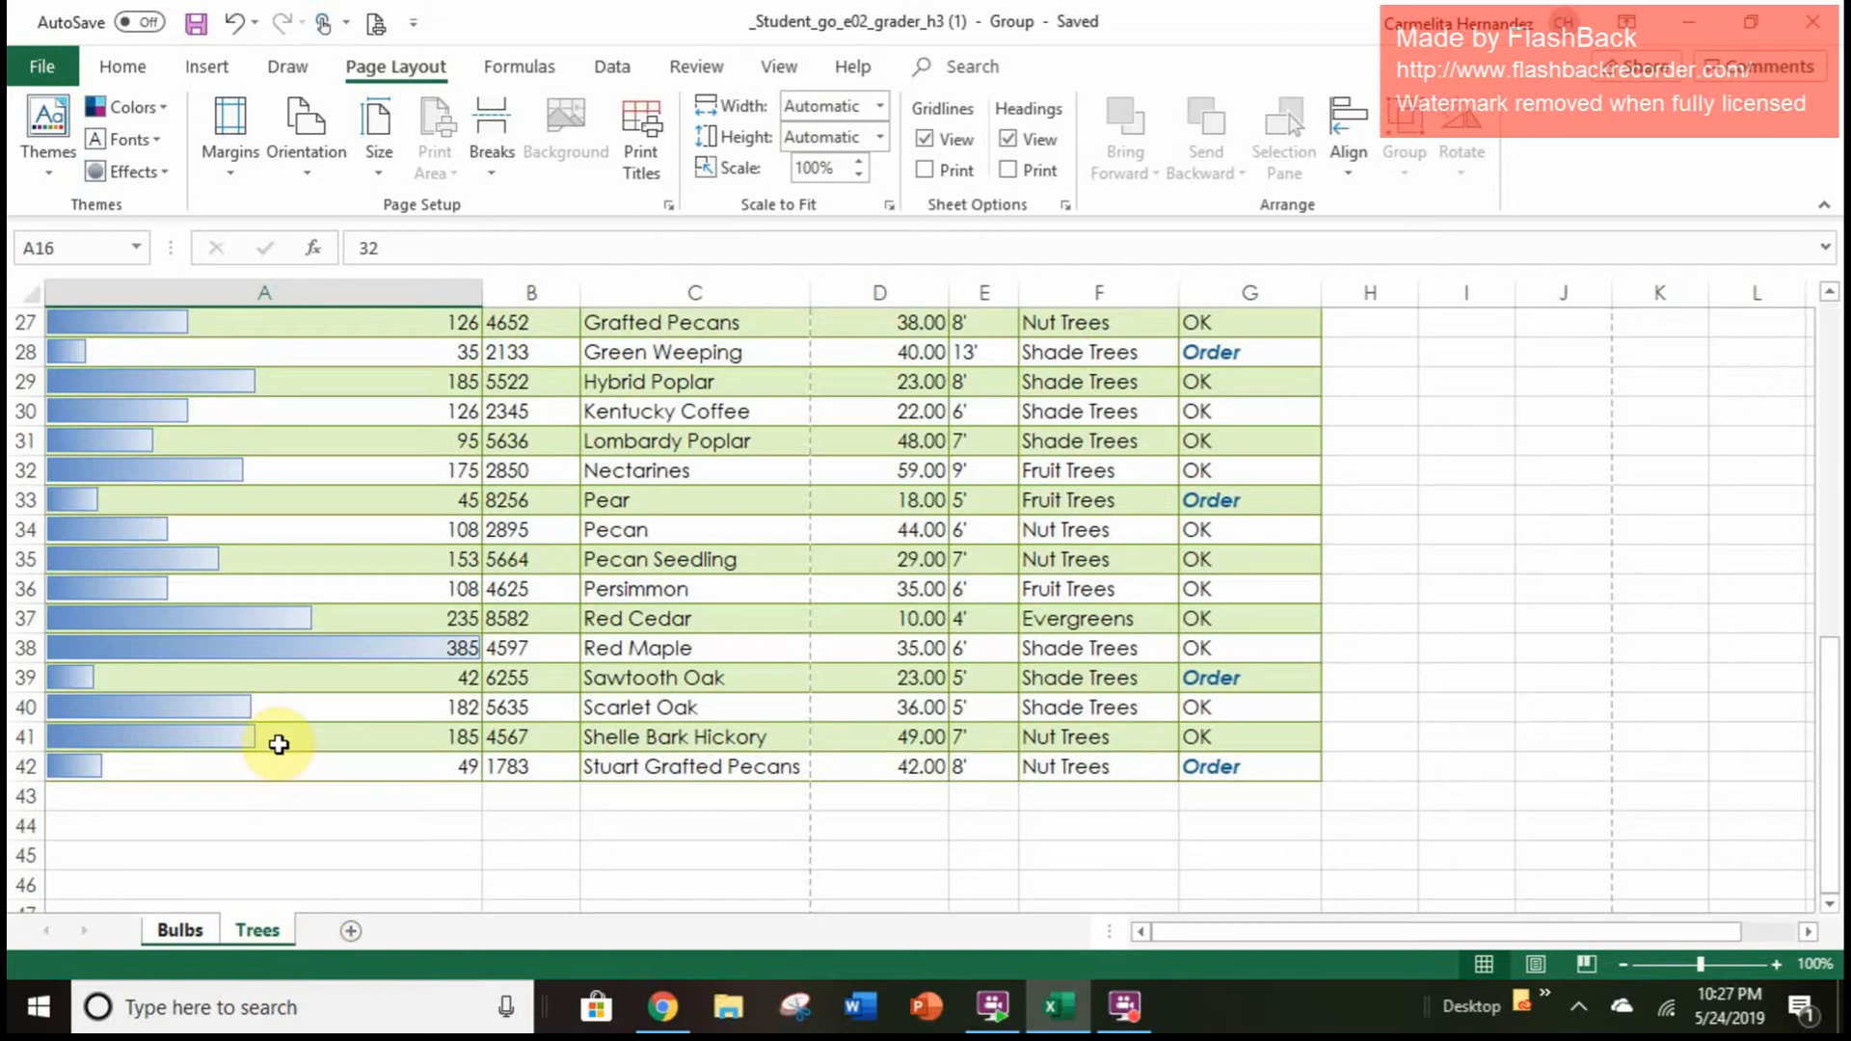
# Merge and center the inventory title across A1:G1 on the grouped sheets and apply the Title cell style
pyautogui.scroll(9, 279, 744)
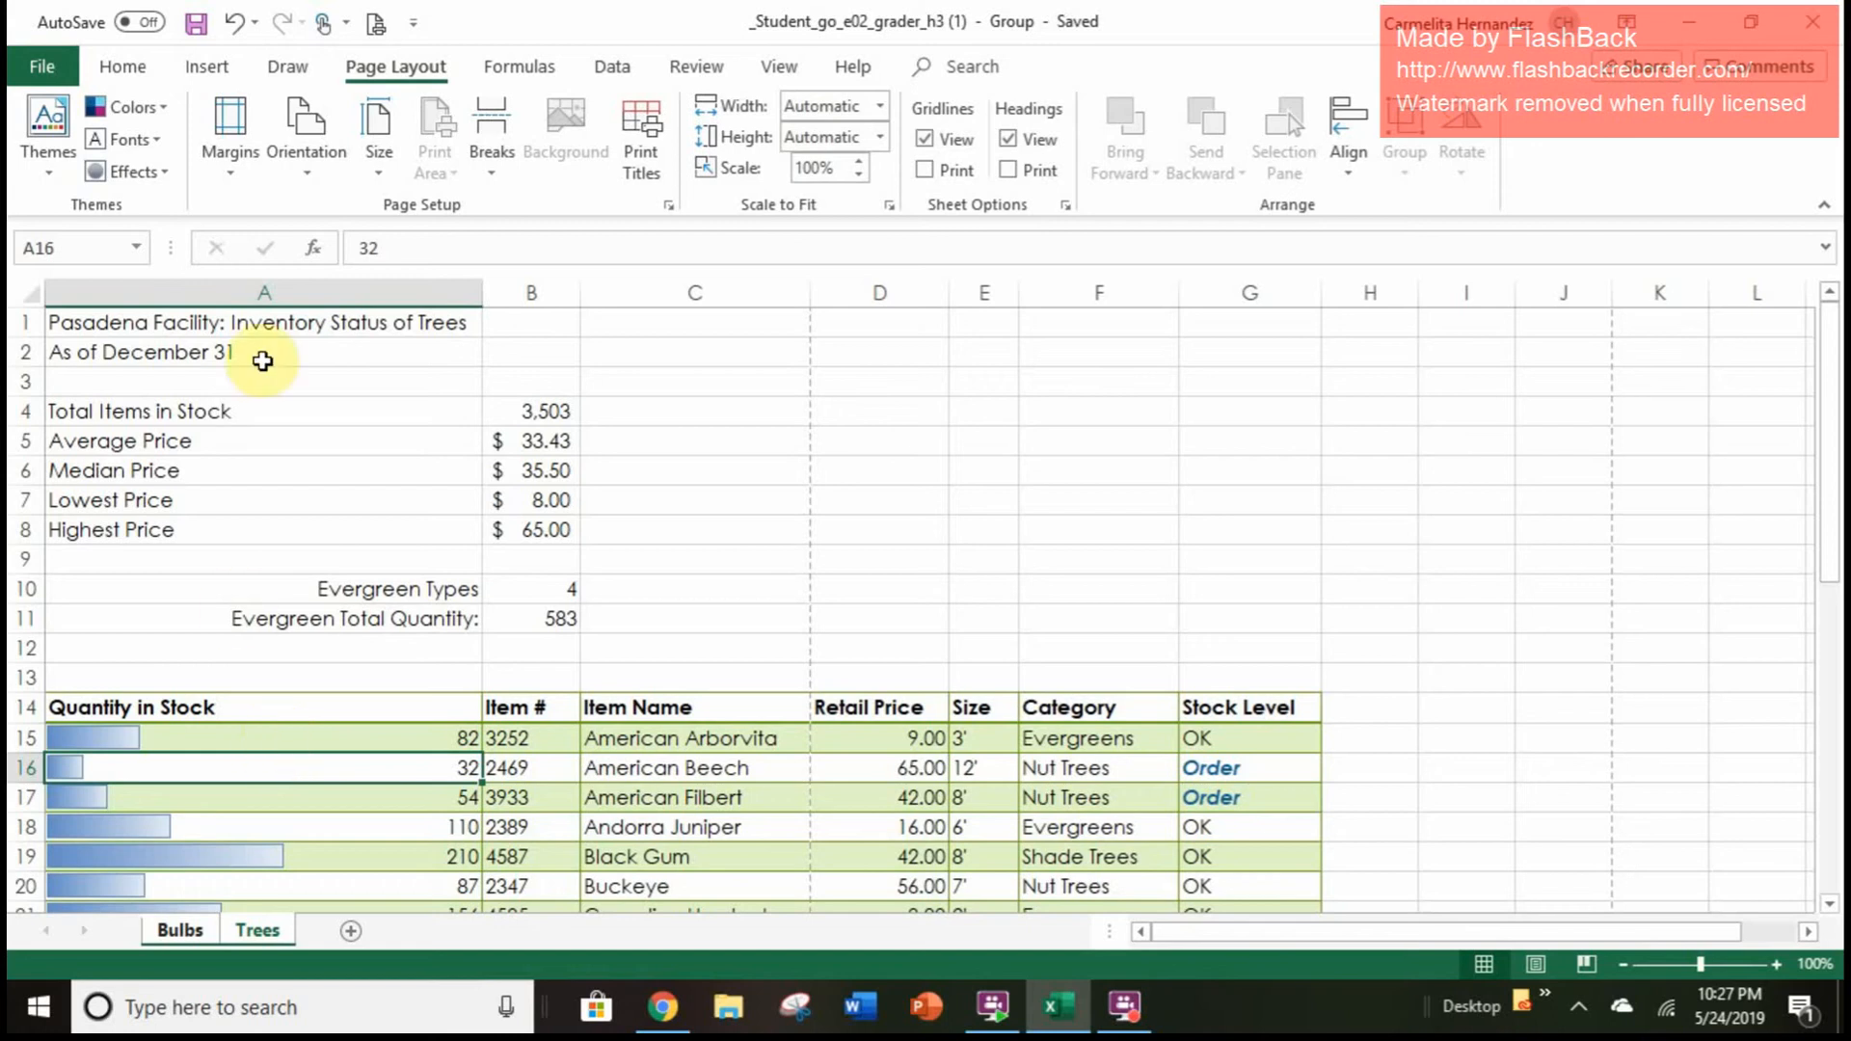
pyautogui.click(353, 318)
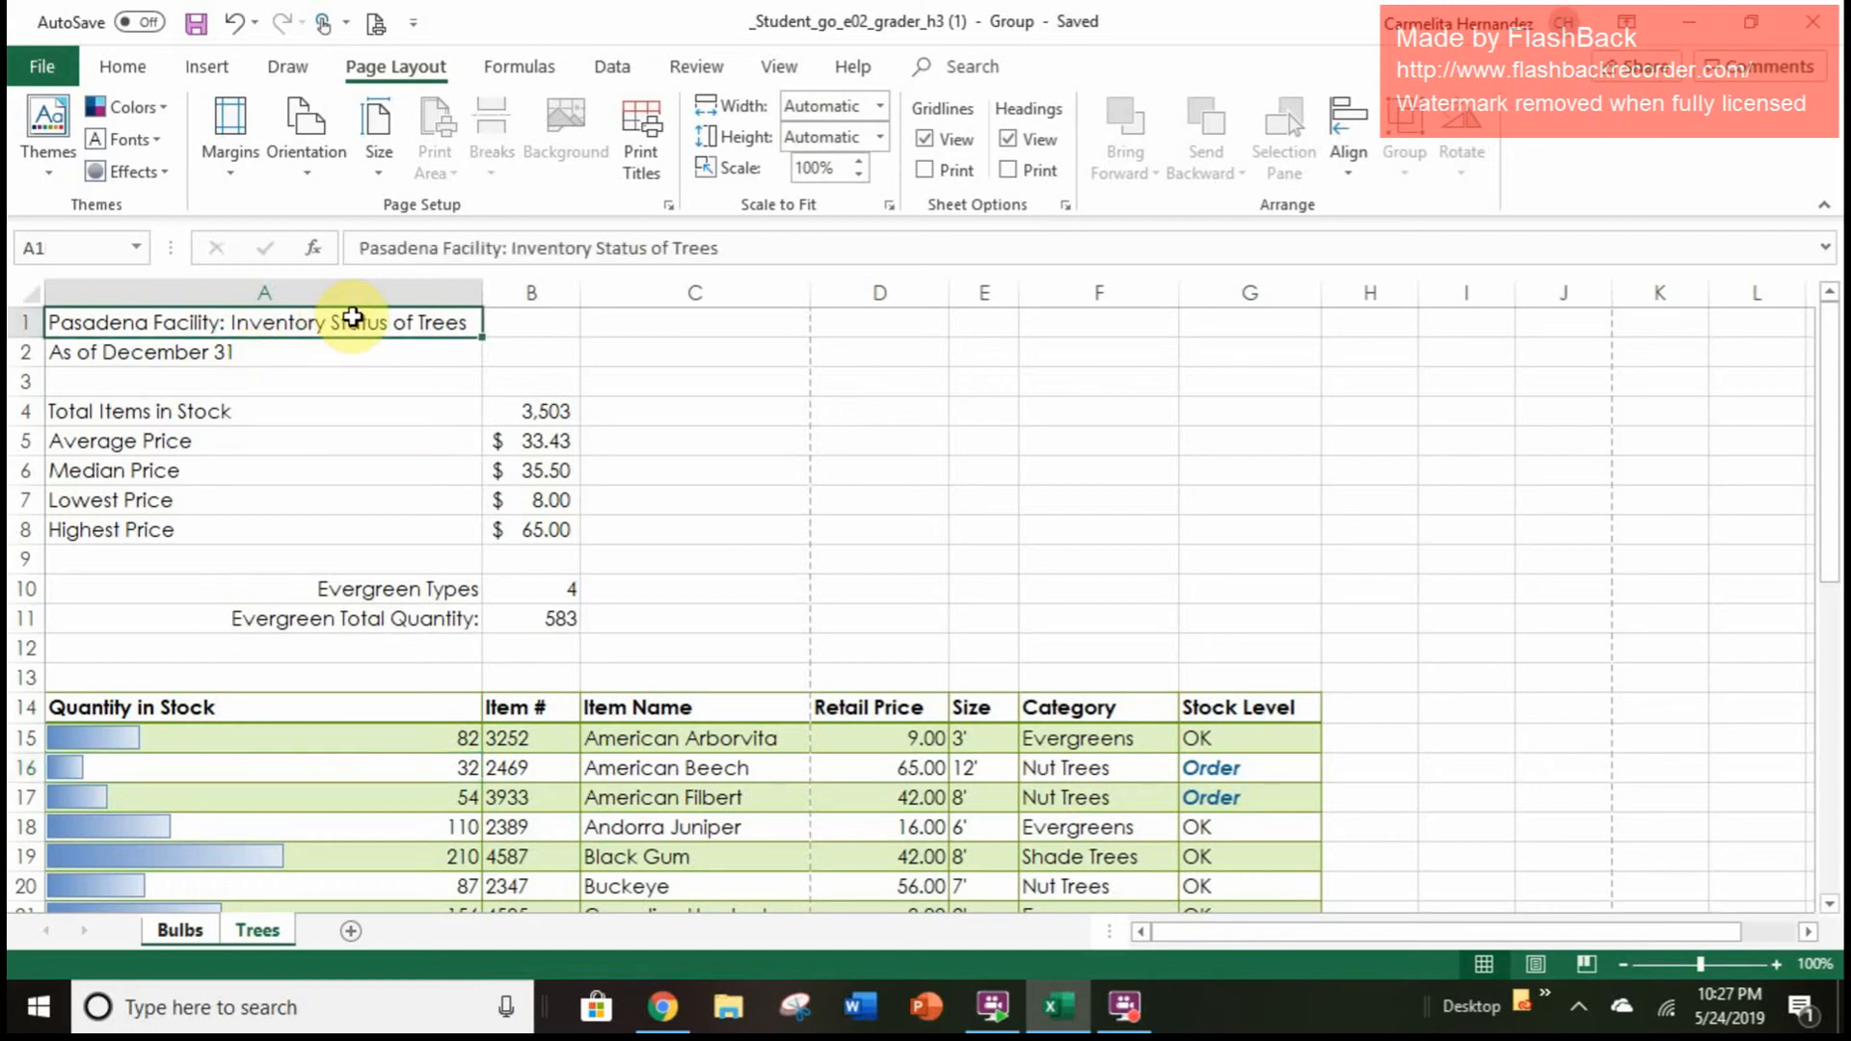
pyautogui.moveTo(353, 317); pyautogui.dragTo(1223, 309)
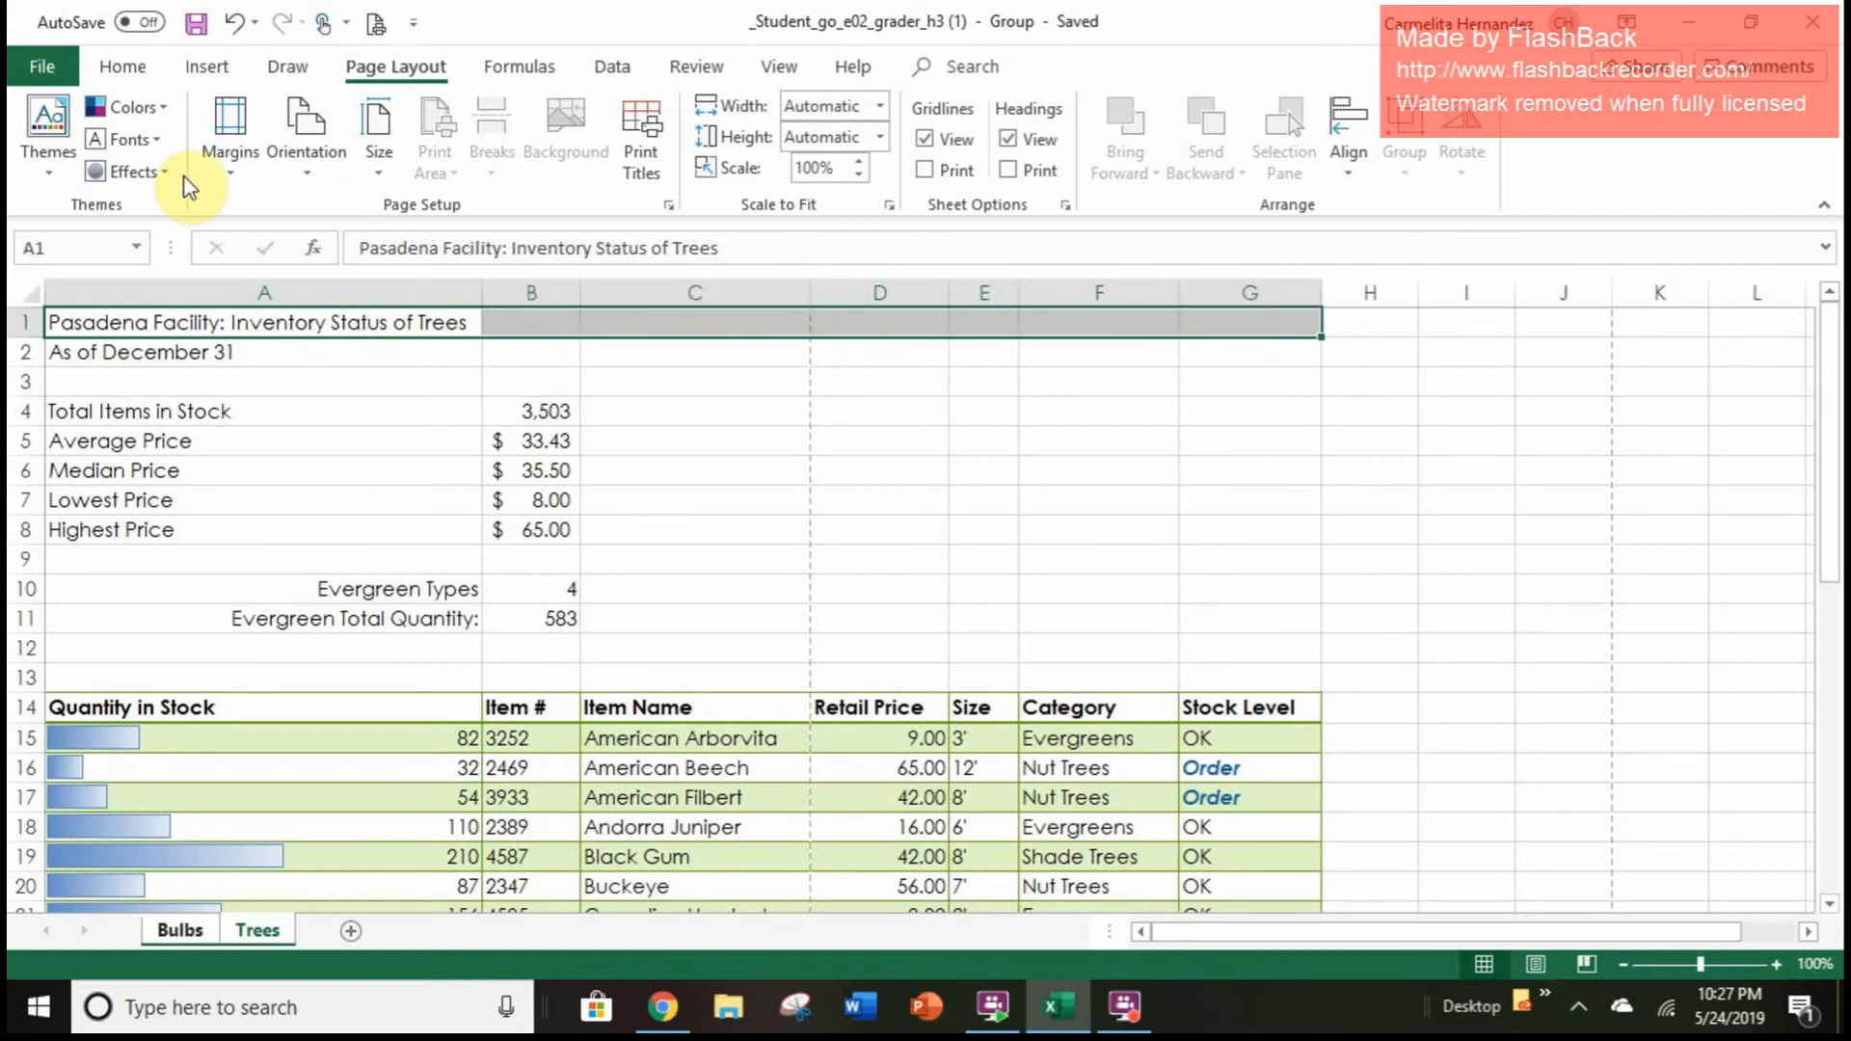
pyautogui.click(122, 67)
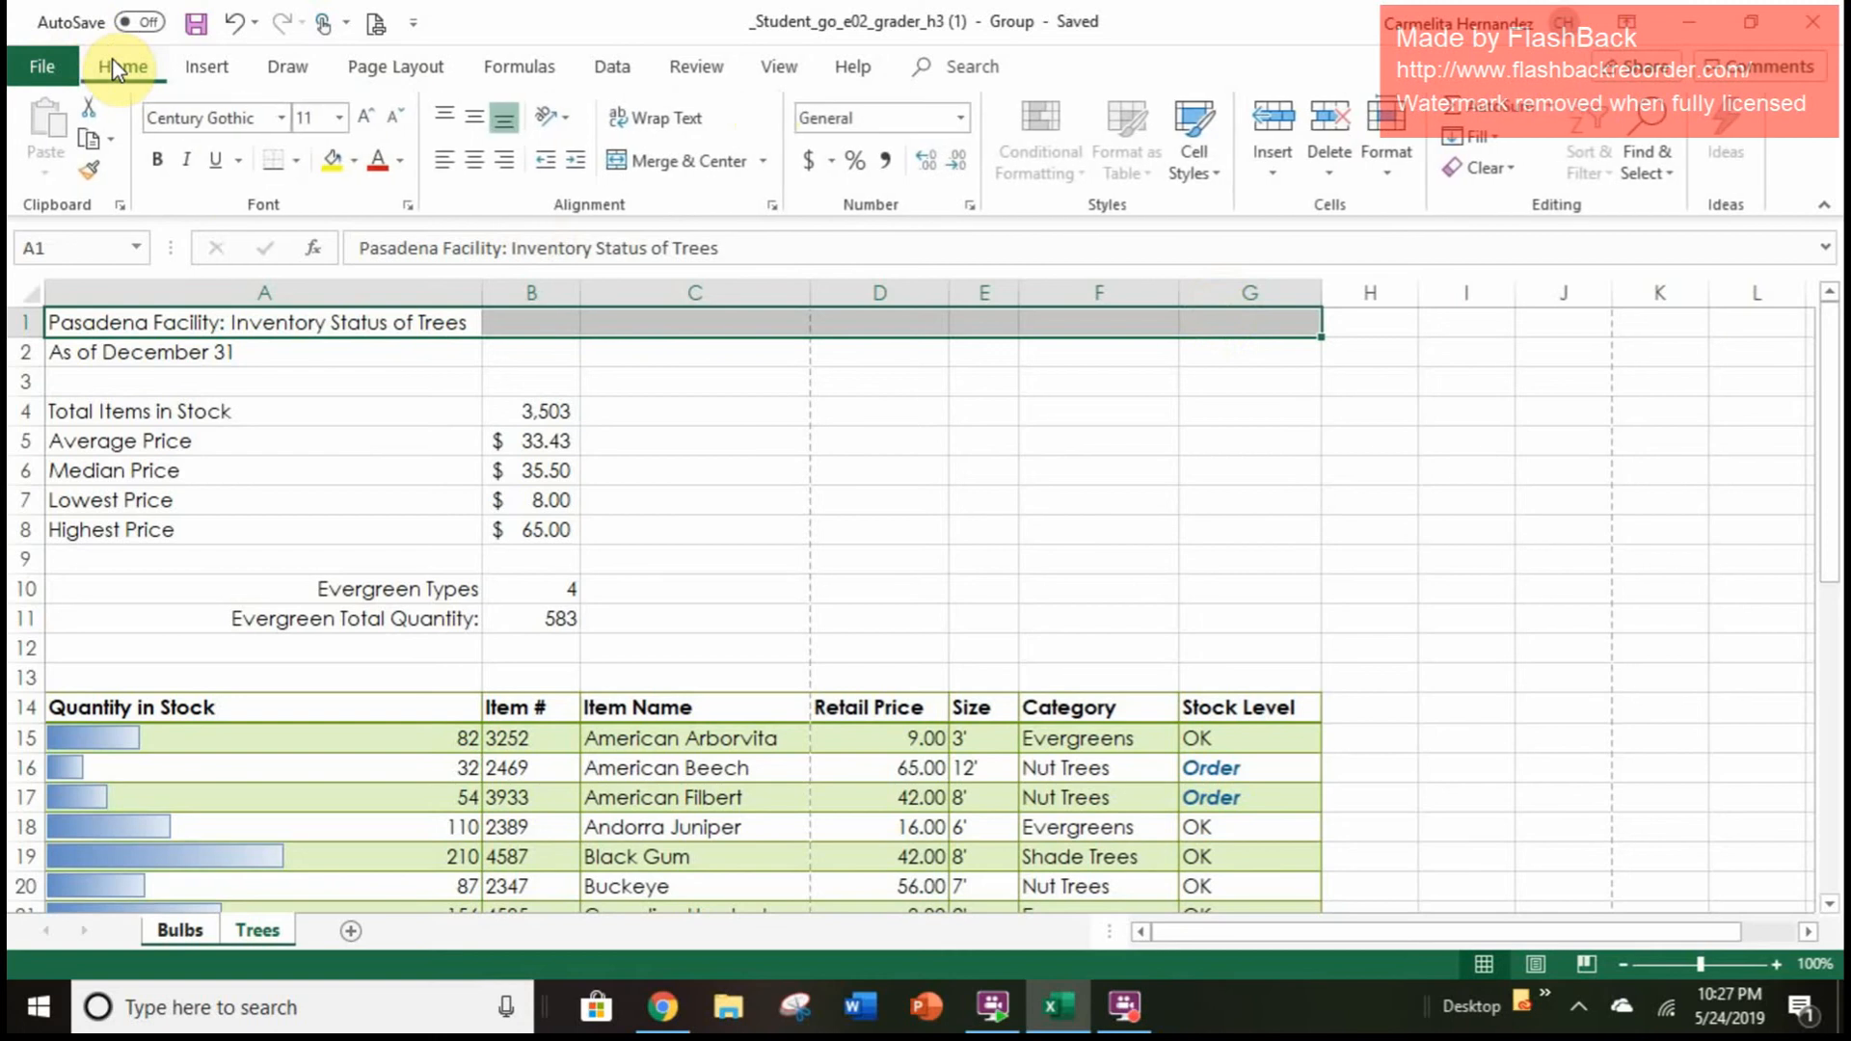
pyautogui.click(677, 164)
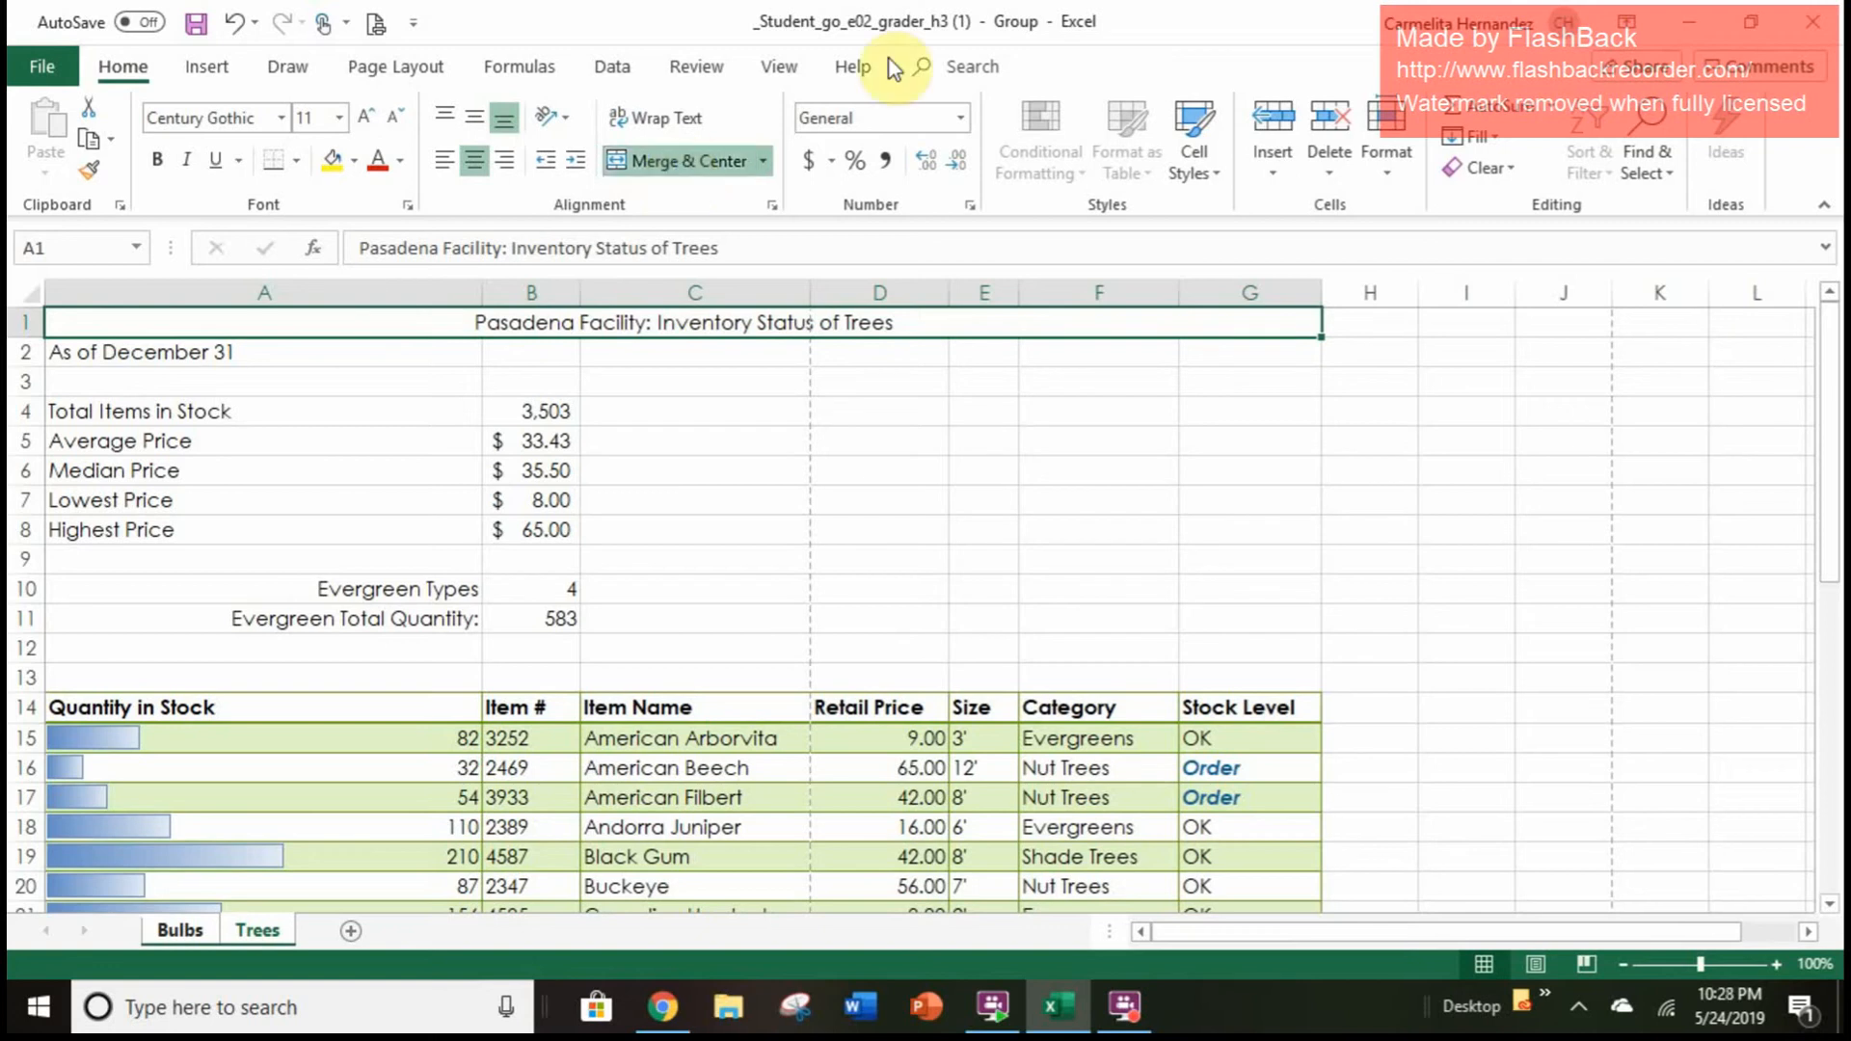
pyautogui.click(1206, 179)
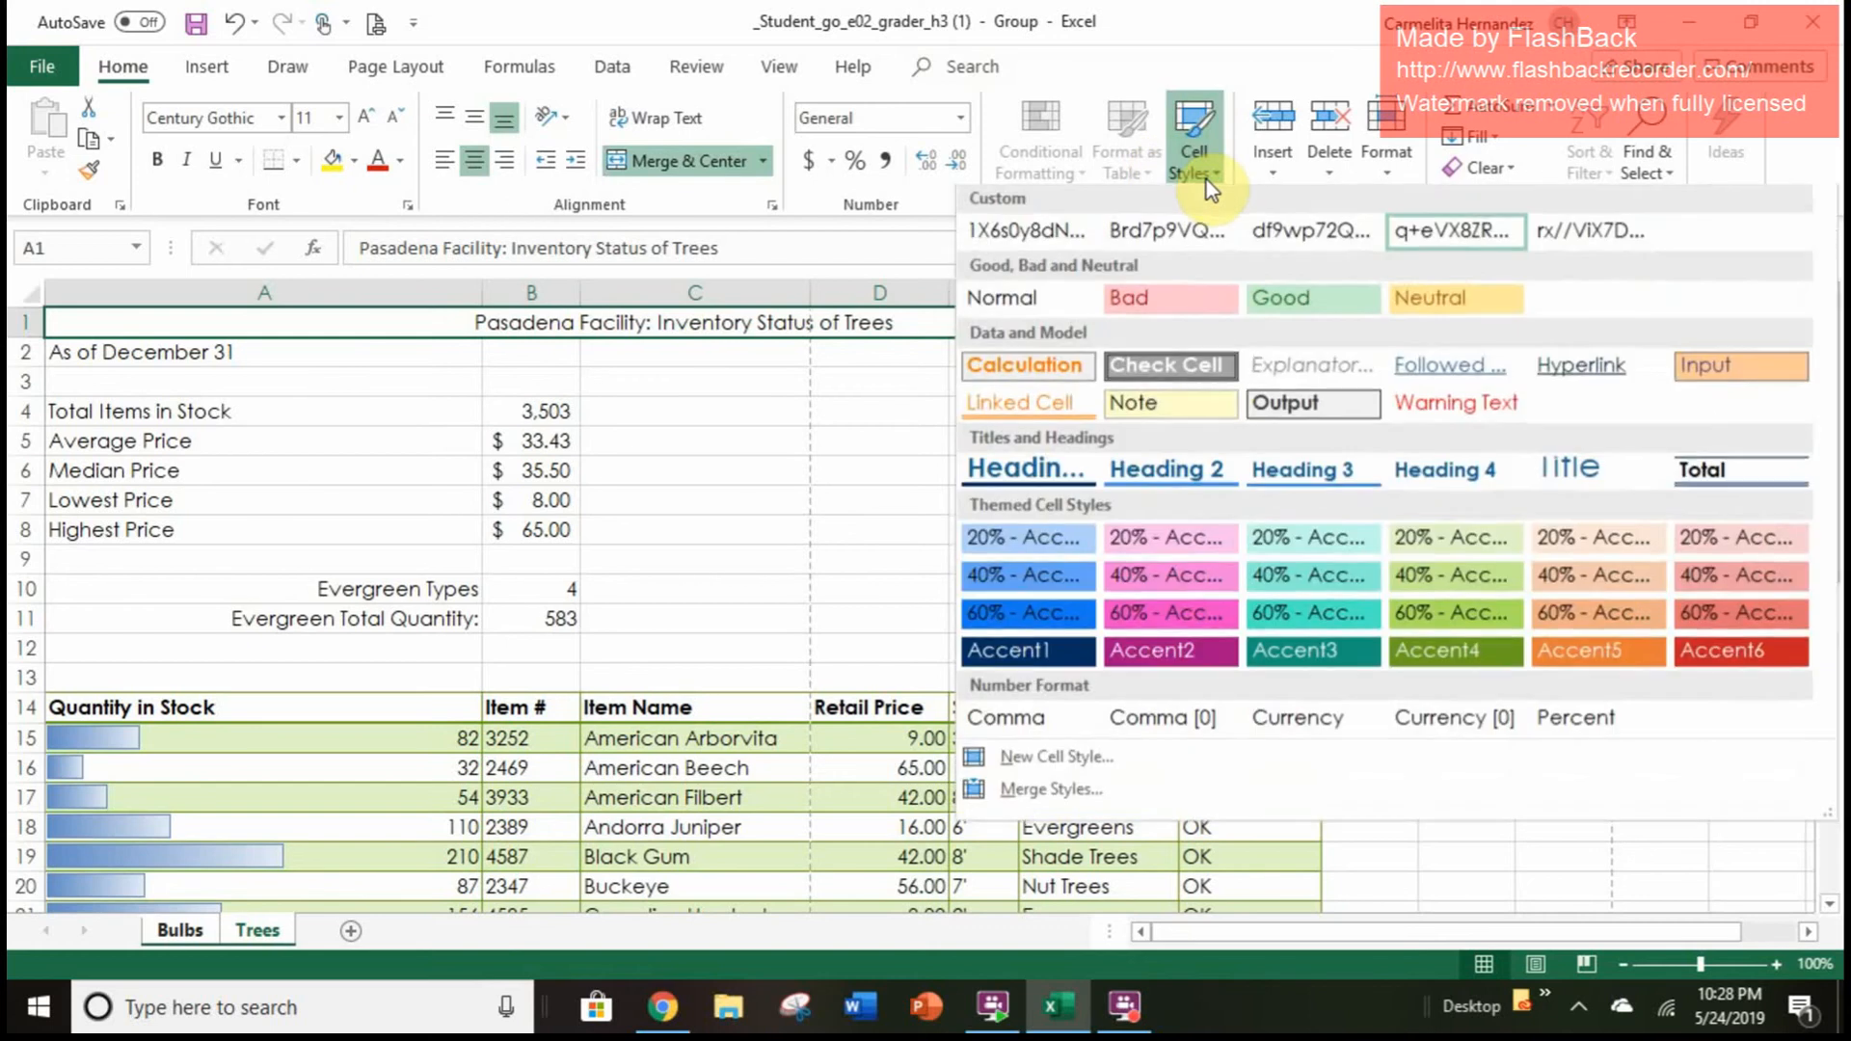
pyautogui.click(1573, 483)
pyautogui.click(925, 397)
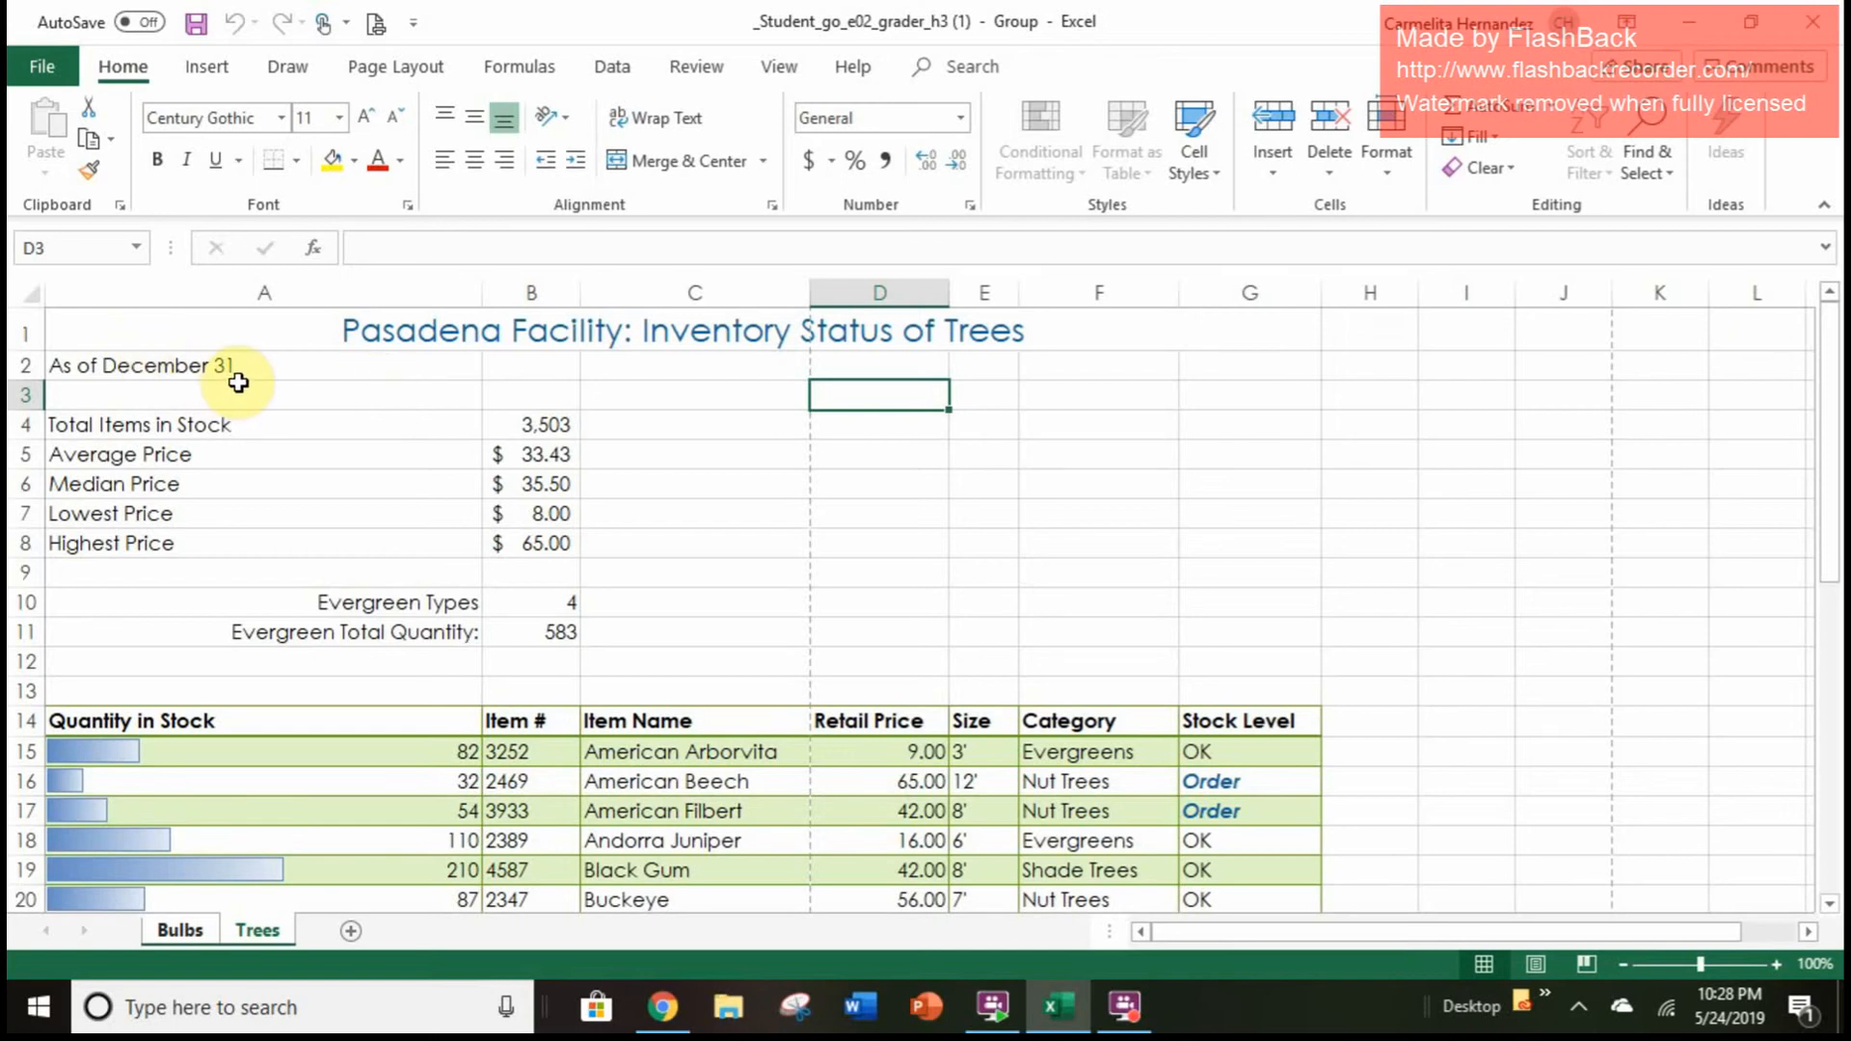
# Merge and center the "As of December 31" subtitle across A2:G2 and apply the Heading 3 cell style
pyautogui.moveTo(257, 368); pyautogui.dragTo(1259, 362)
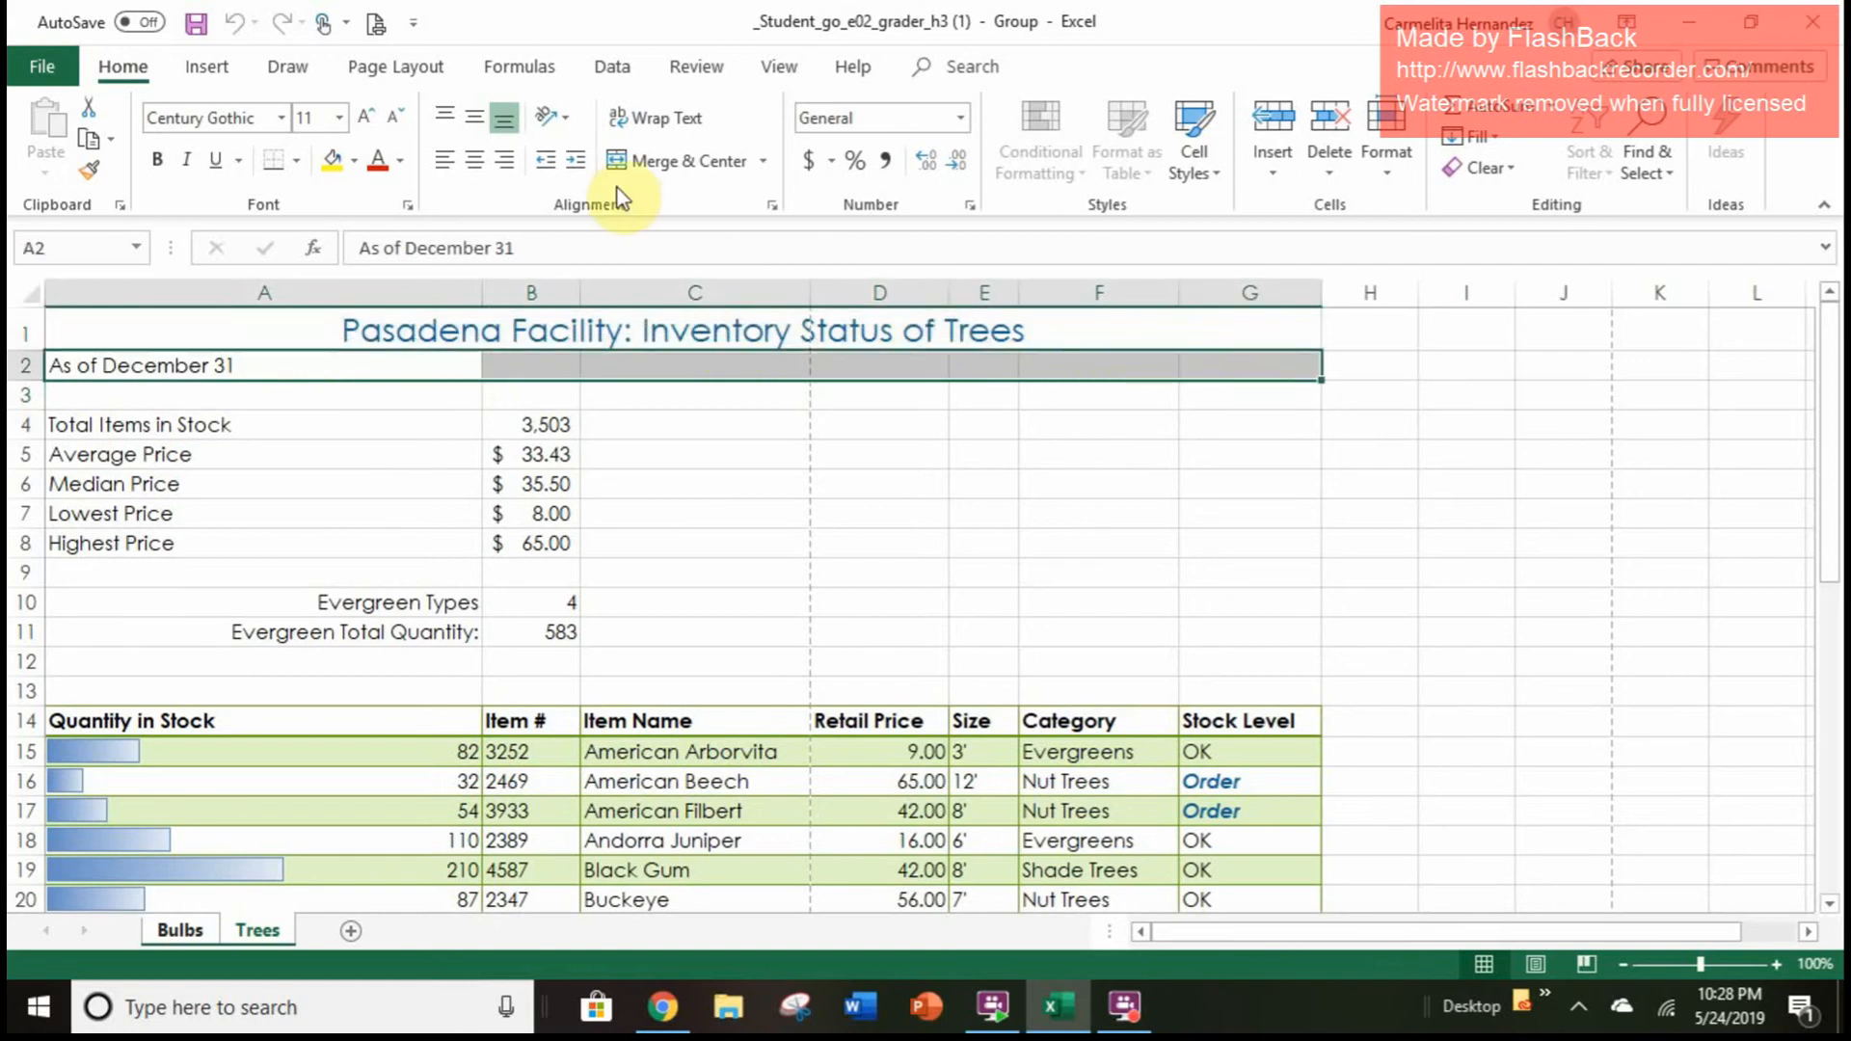
pyautogui.click(707, 164)
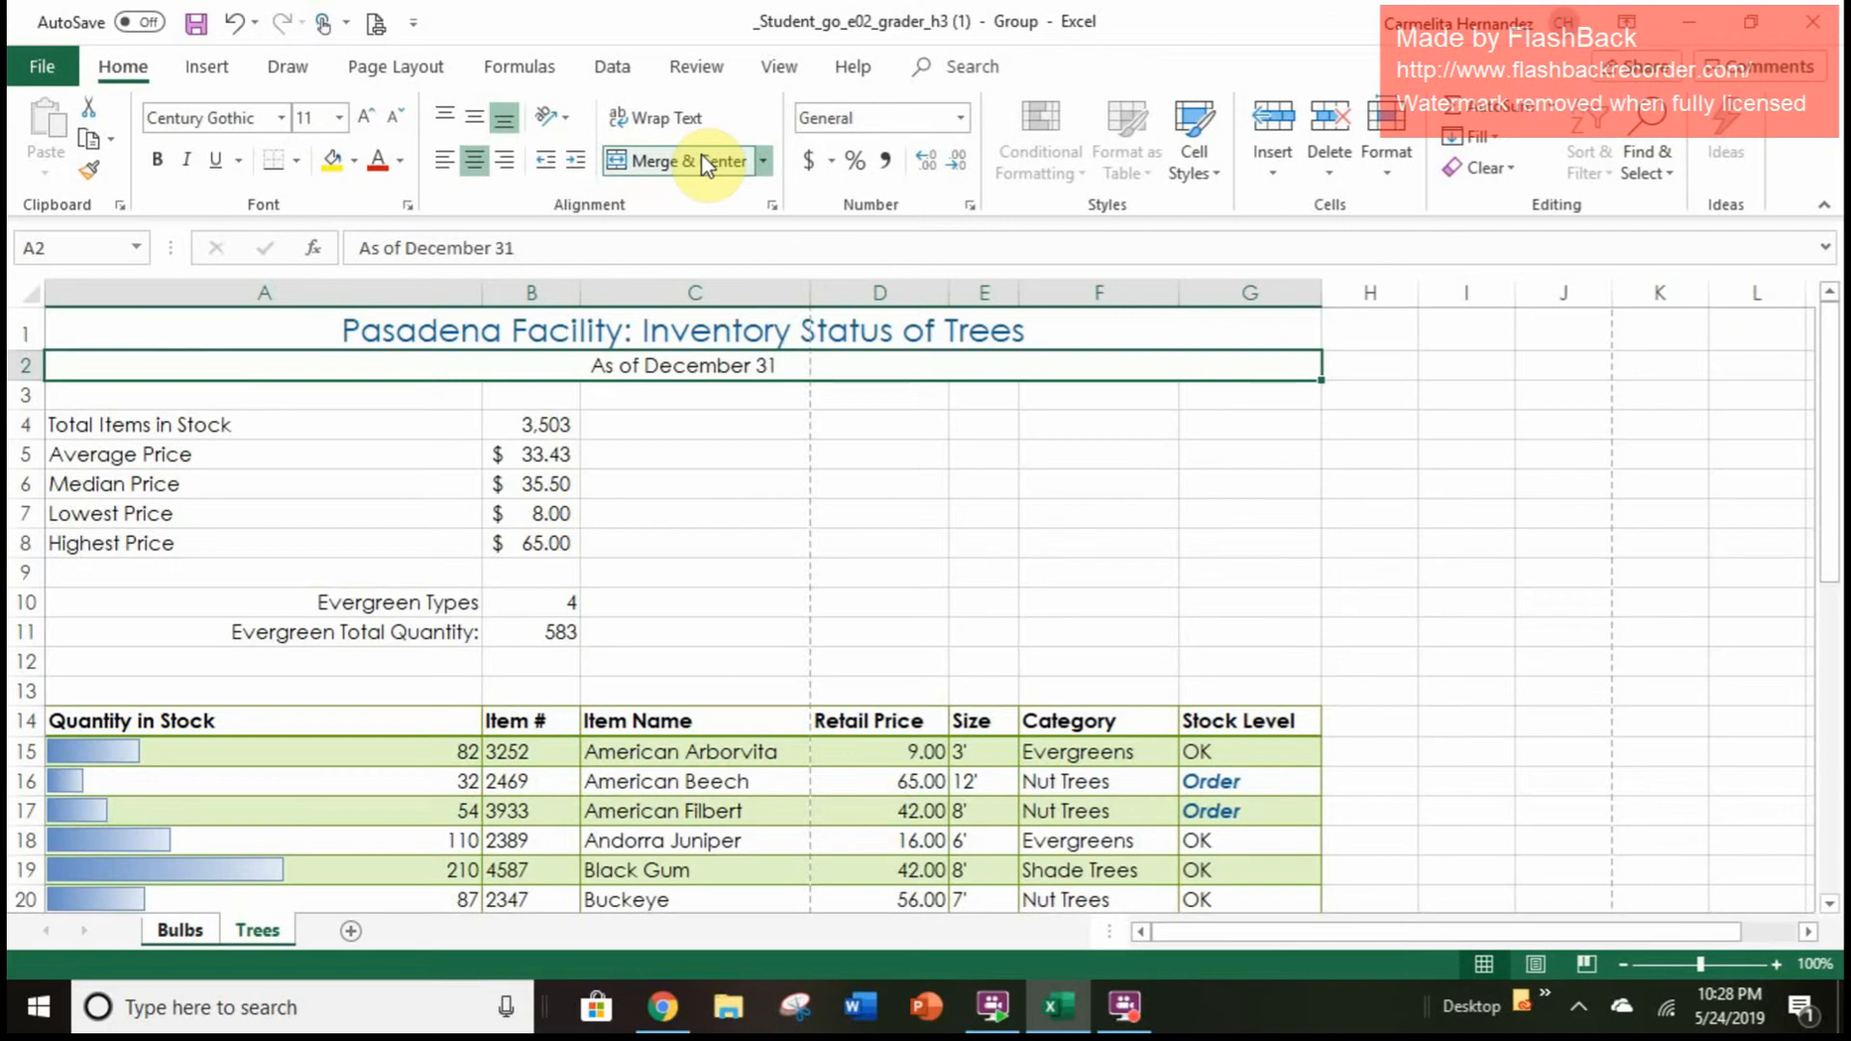
pyautogui.click(1196, 159)
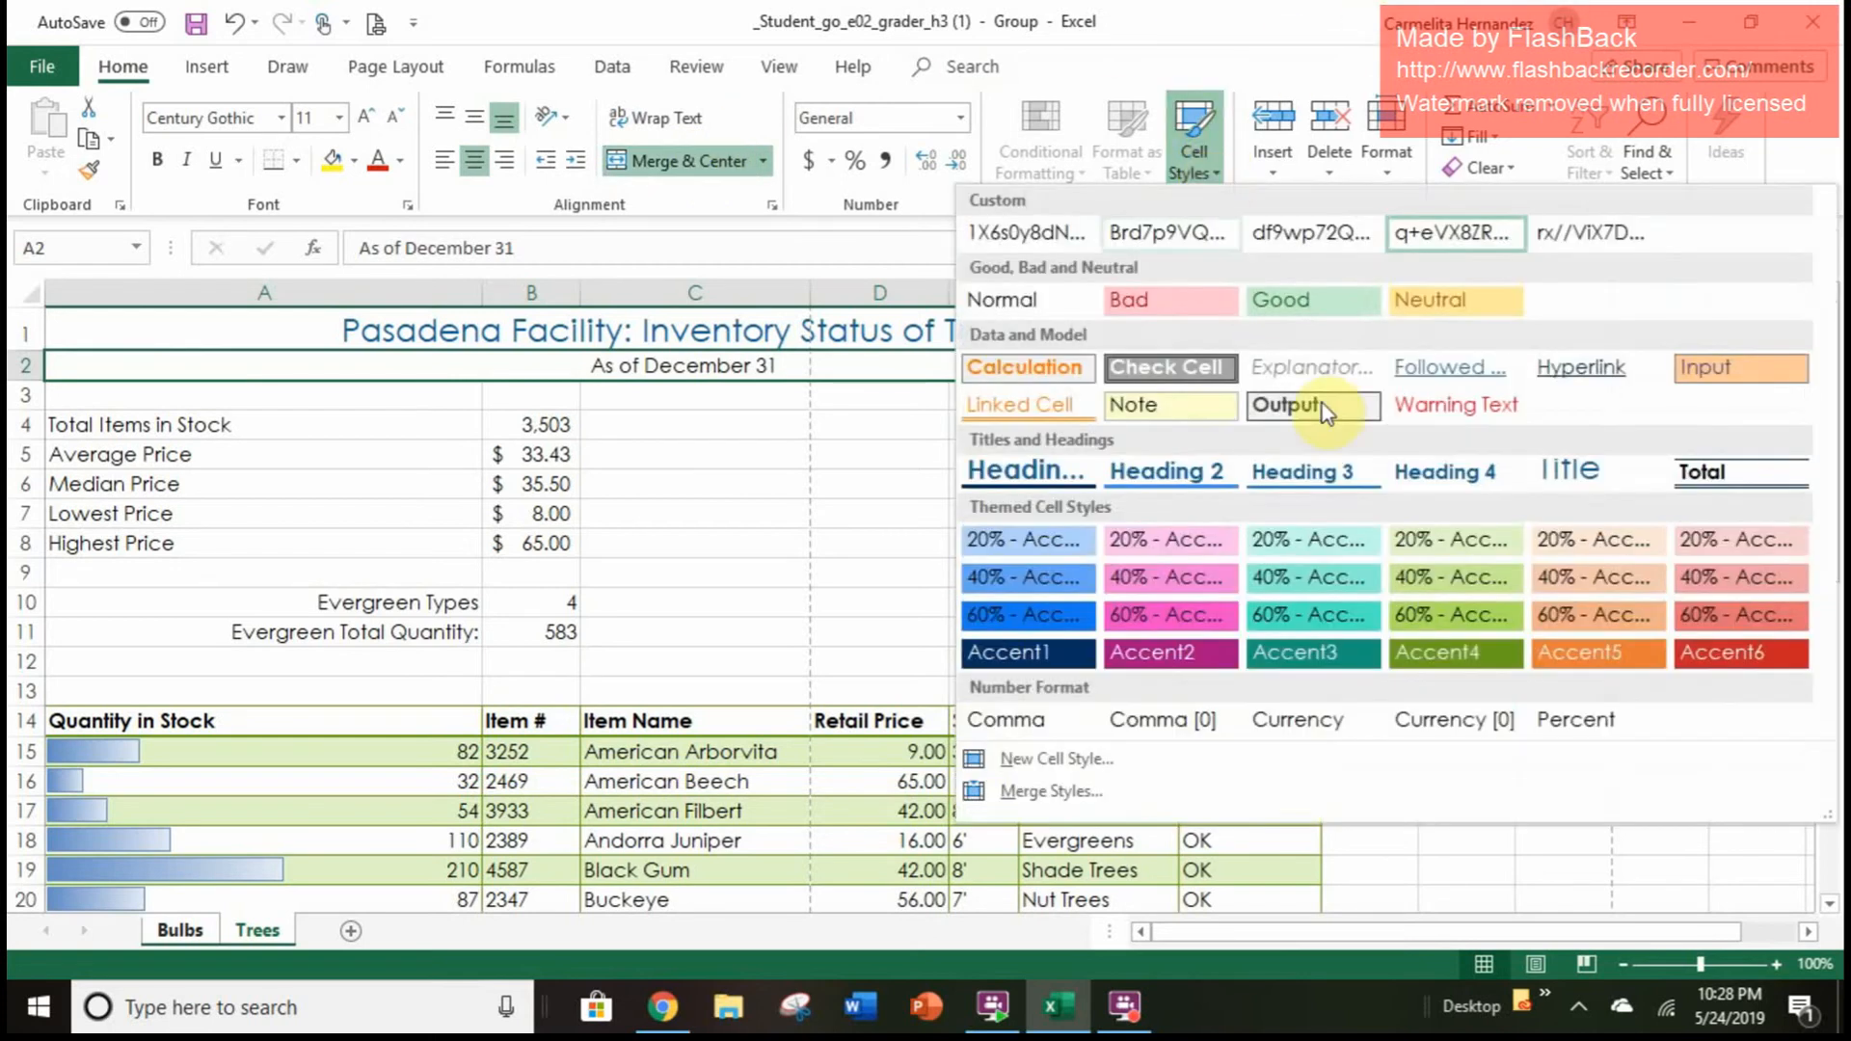
pyautogui.click(1327, 475)
pyautogui.click(1323, 473)
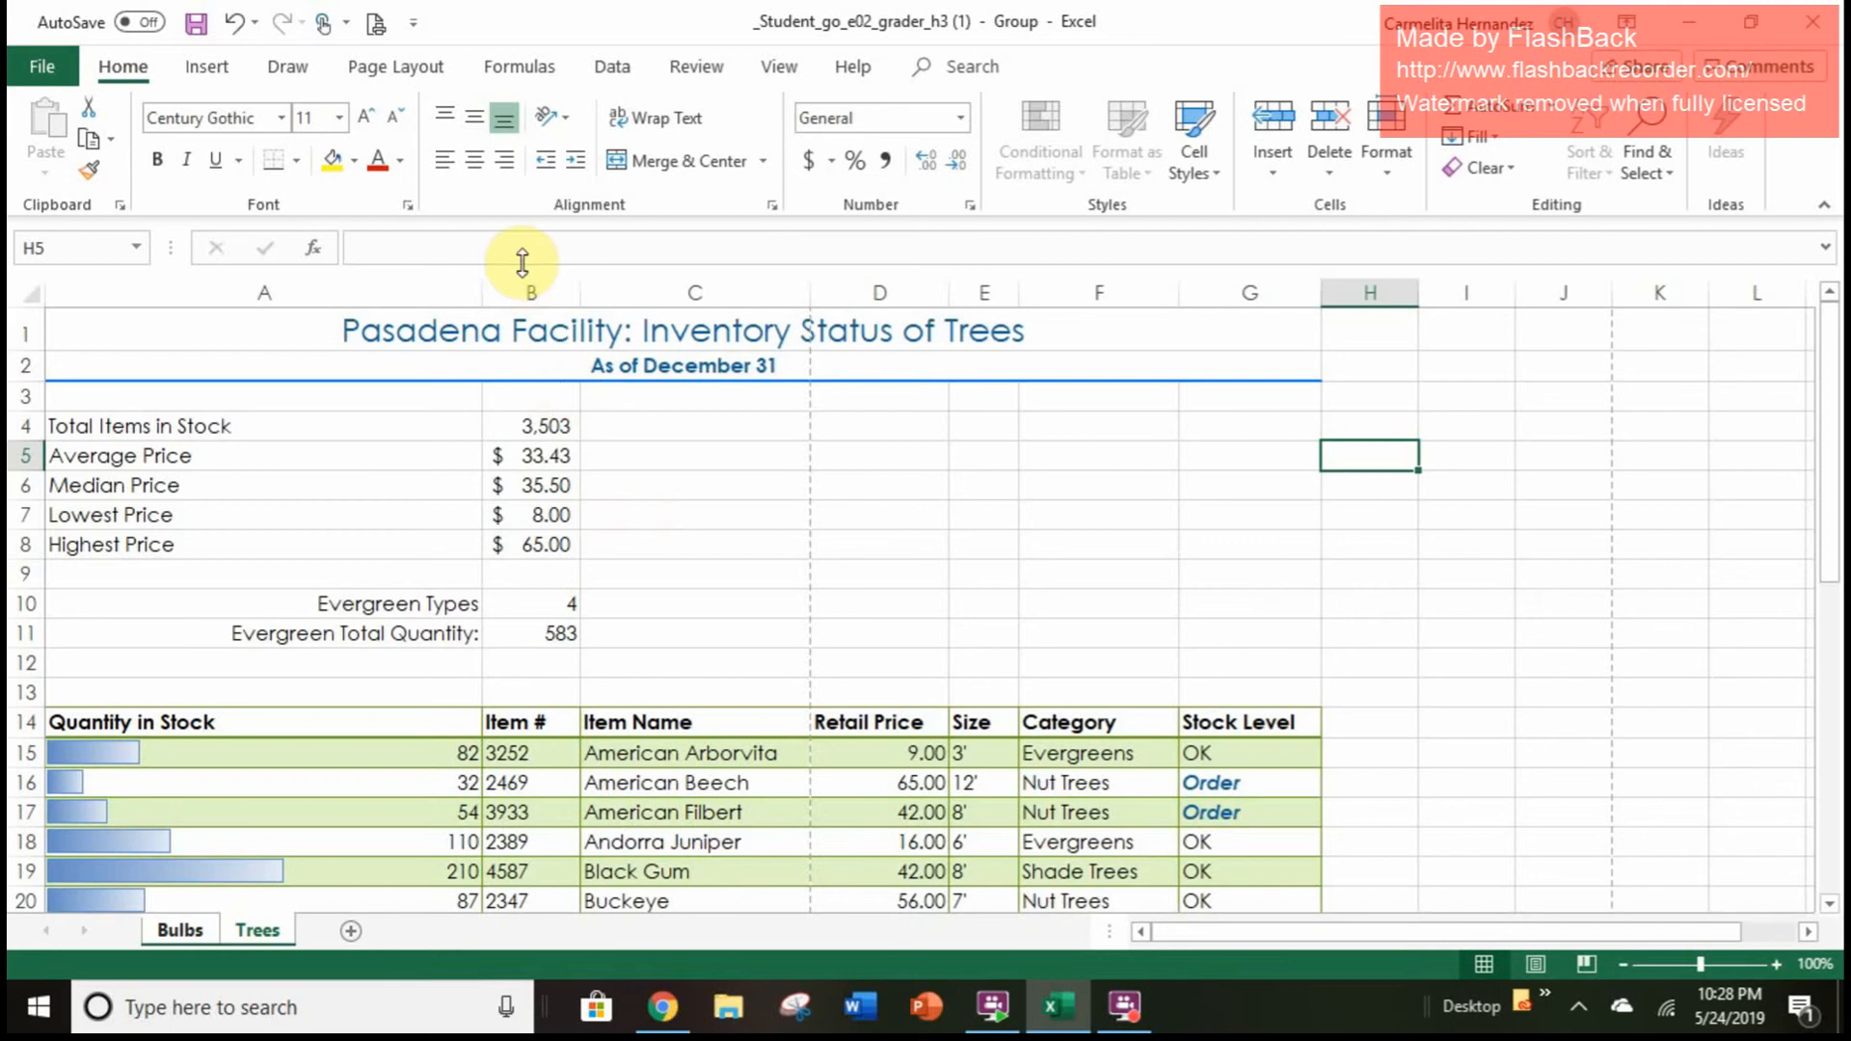
# Set up the grouped sheets' pages to be centered horizontally and printed in Landscape orientation
pyautogui.click(214, 72)
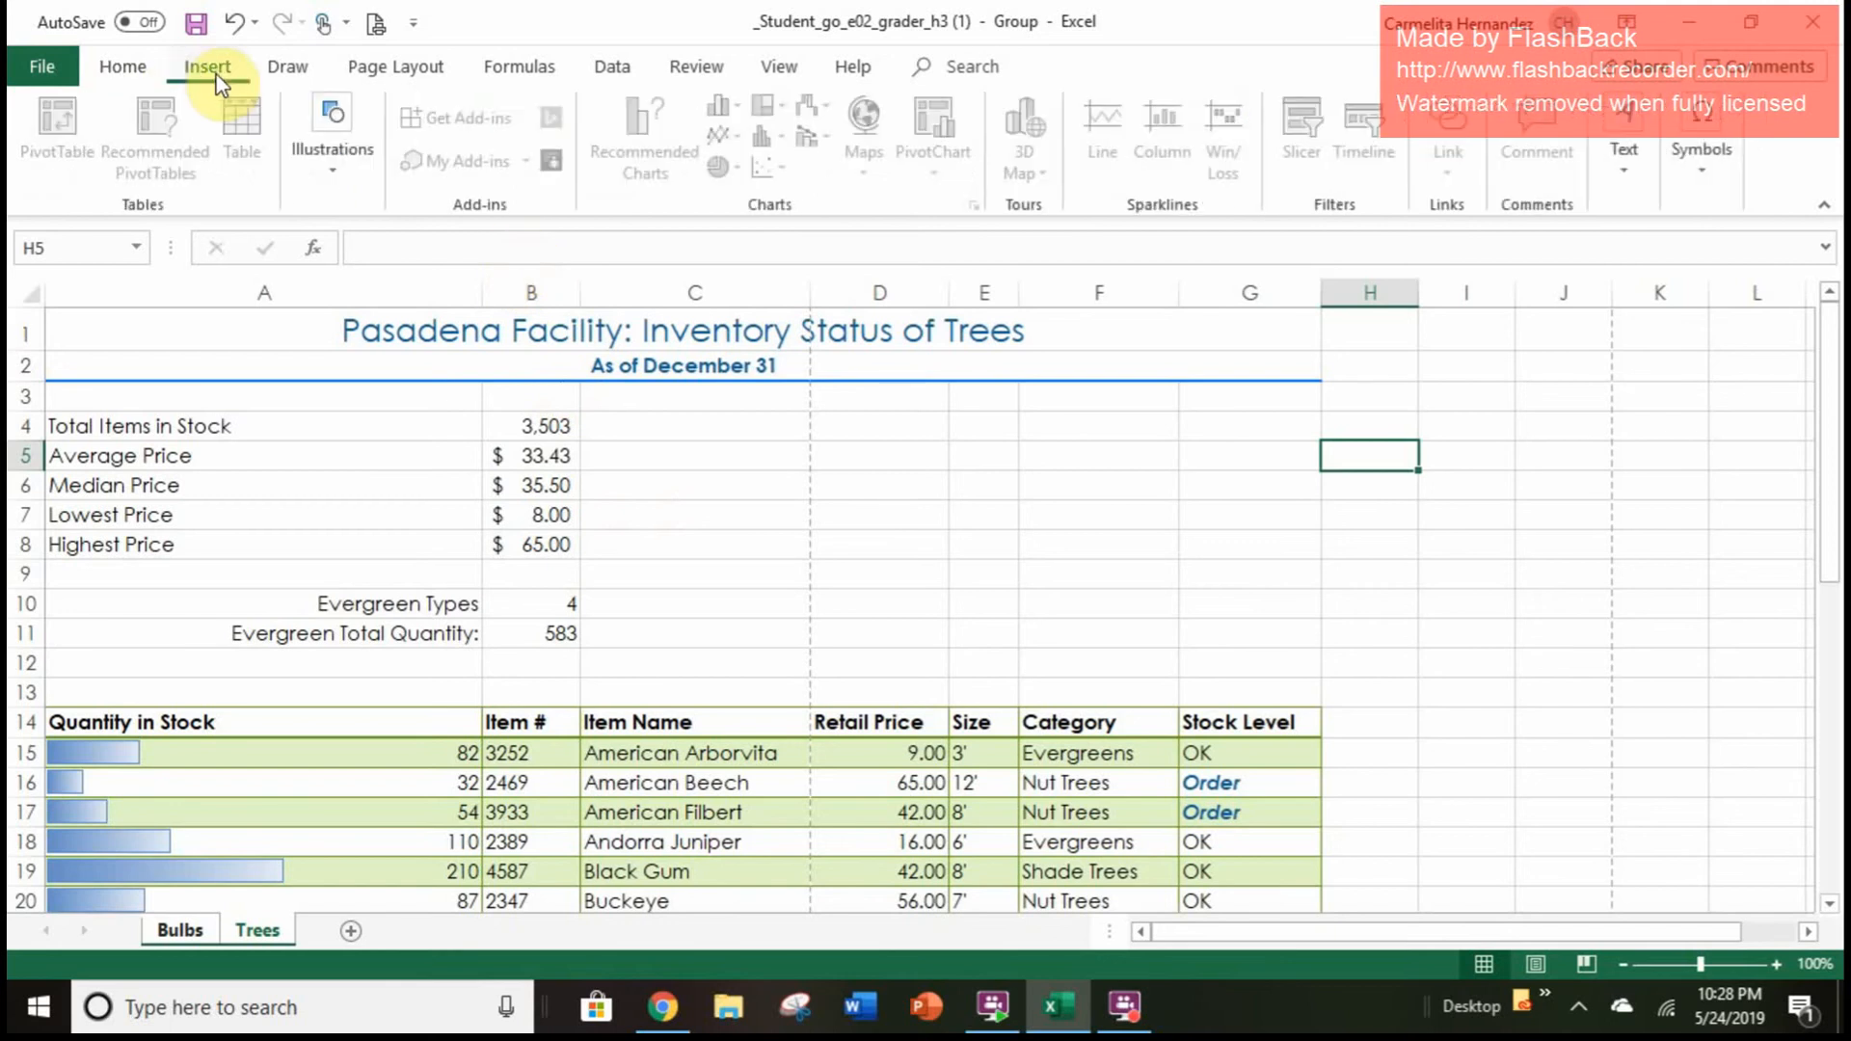
pyautogui.click(293, 73)
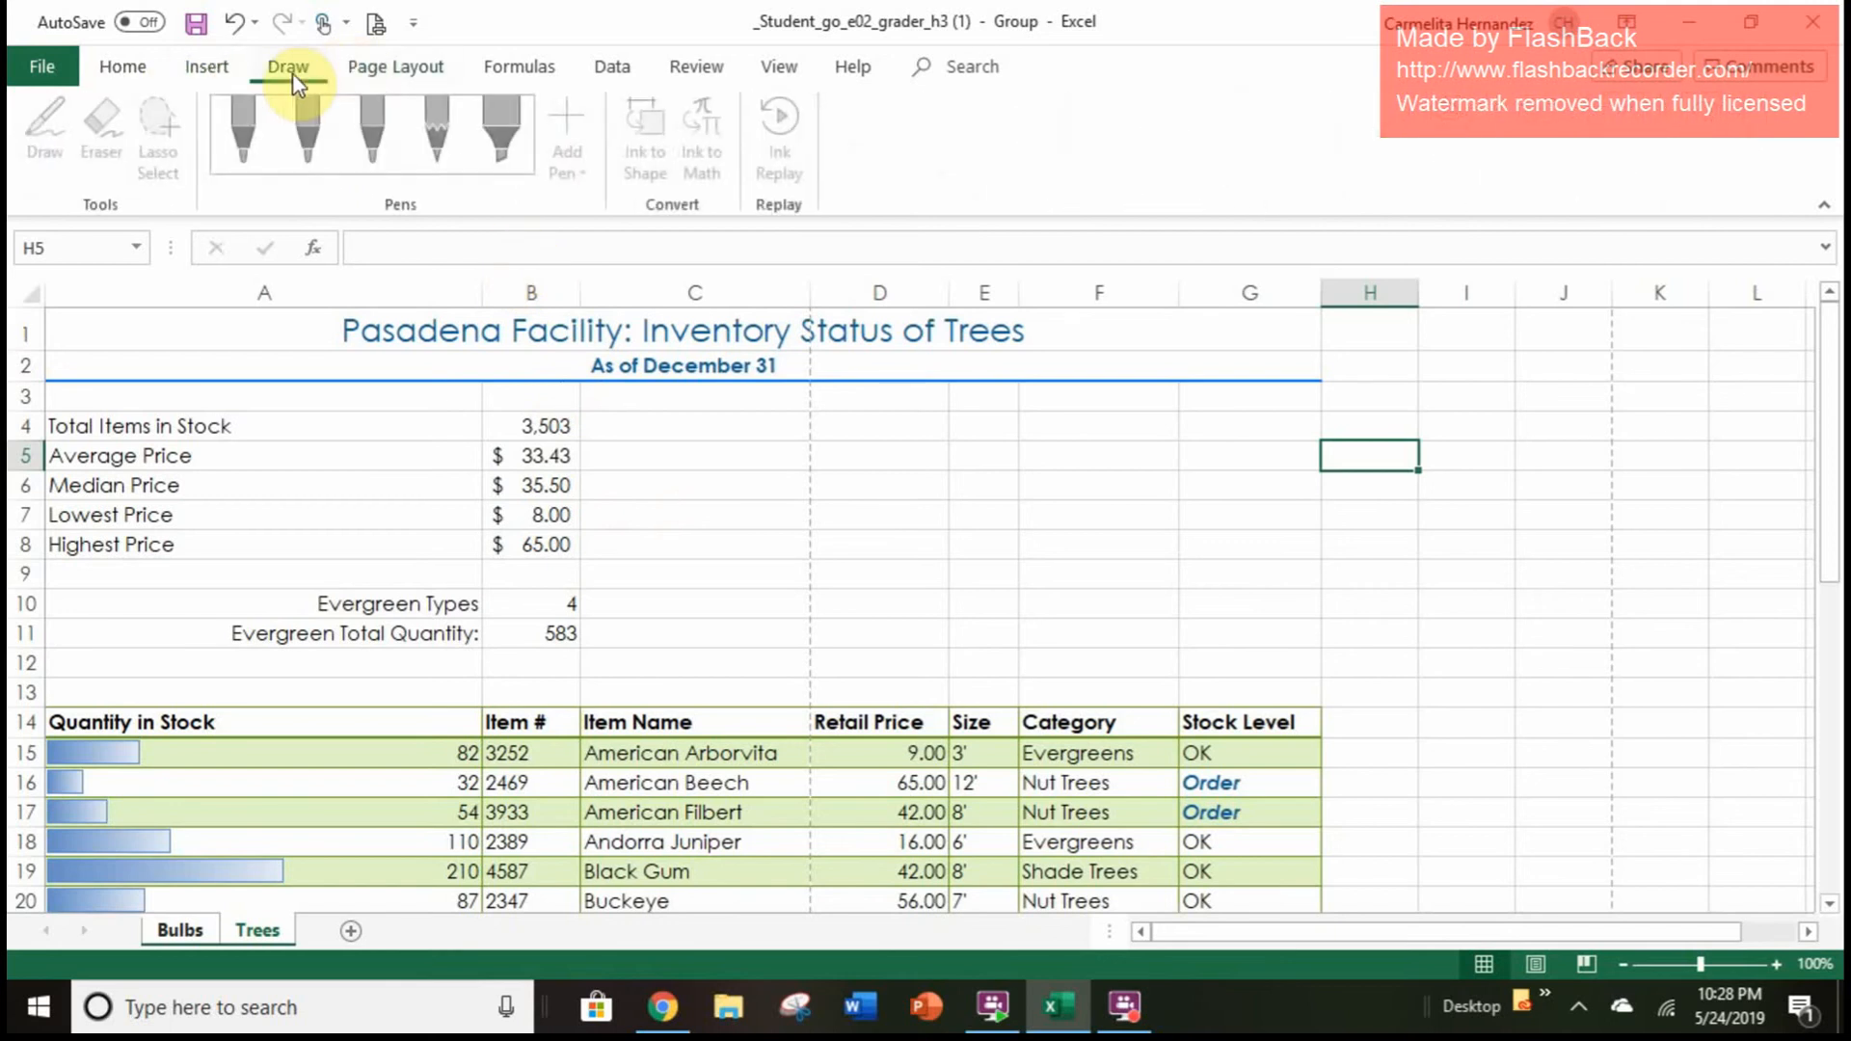
pyautogui.click(395, 67)
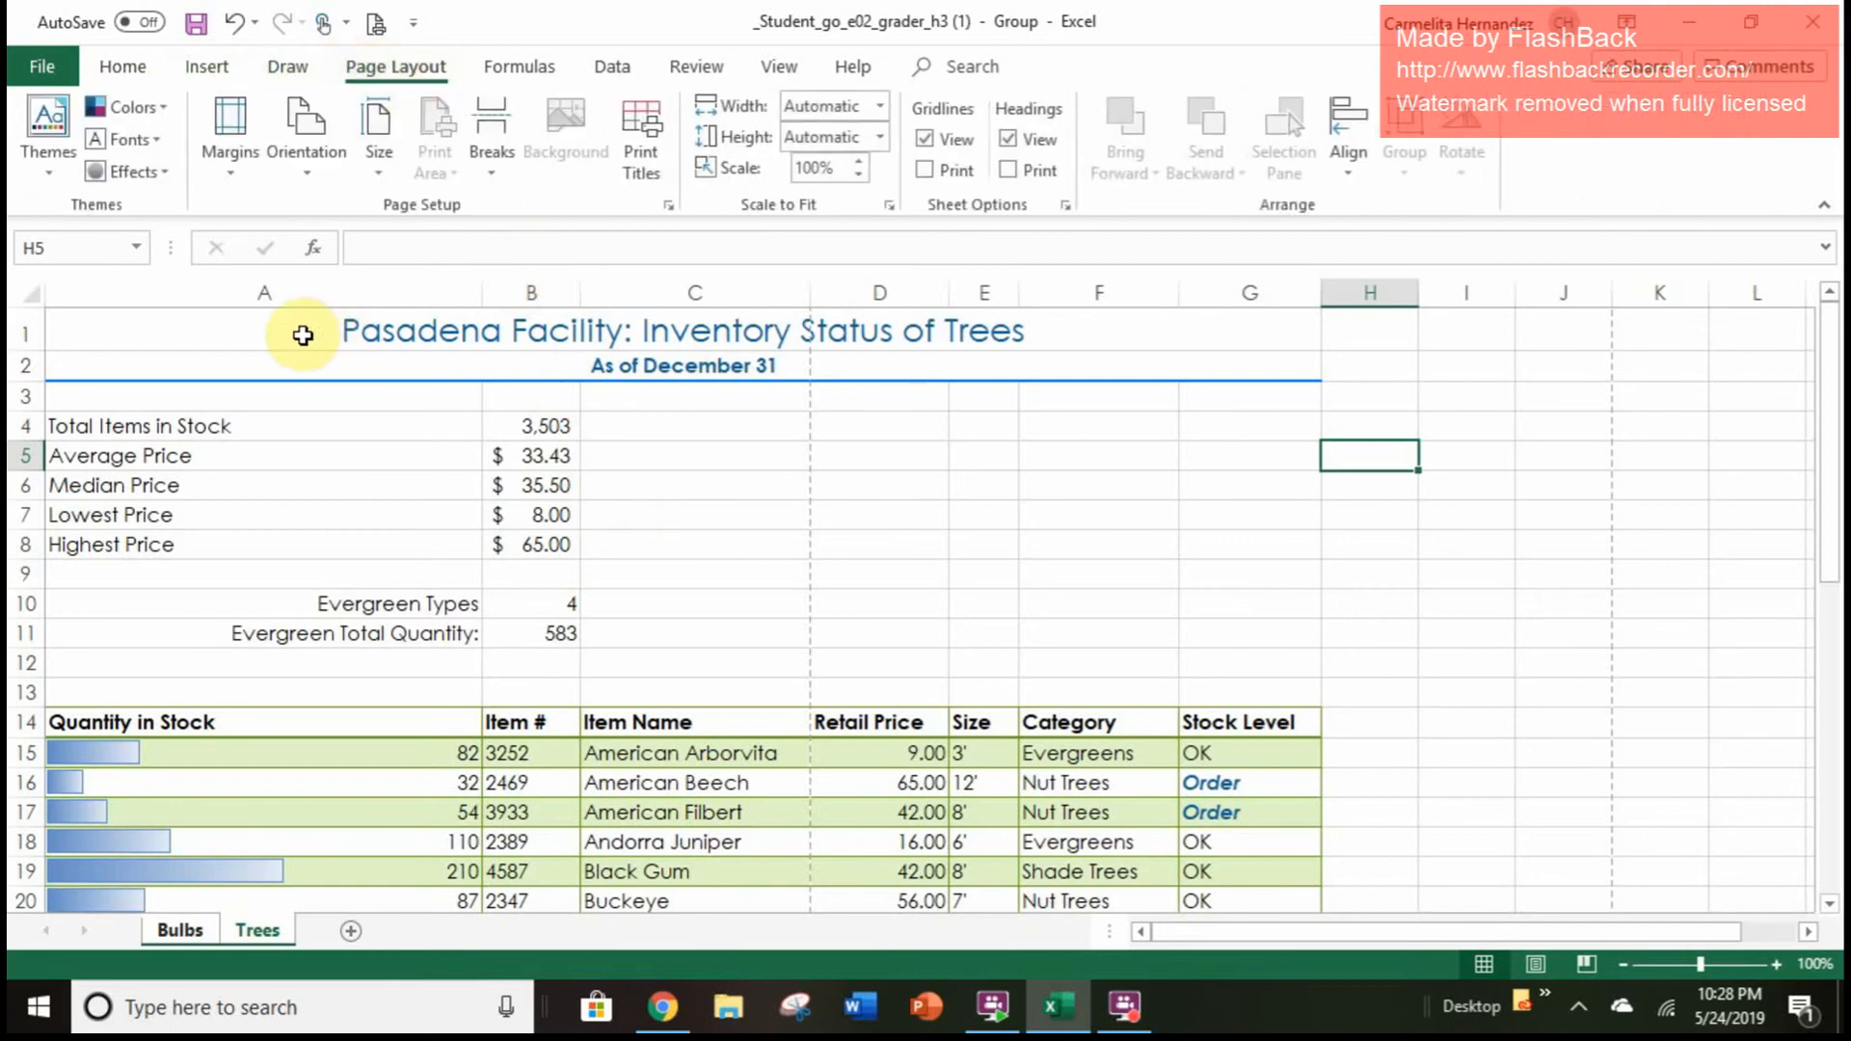
pyautogui.click(653, 156)
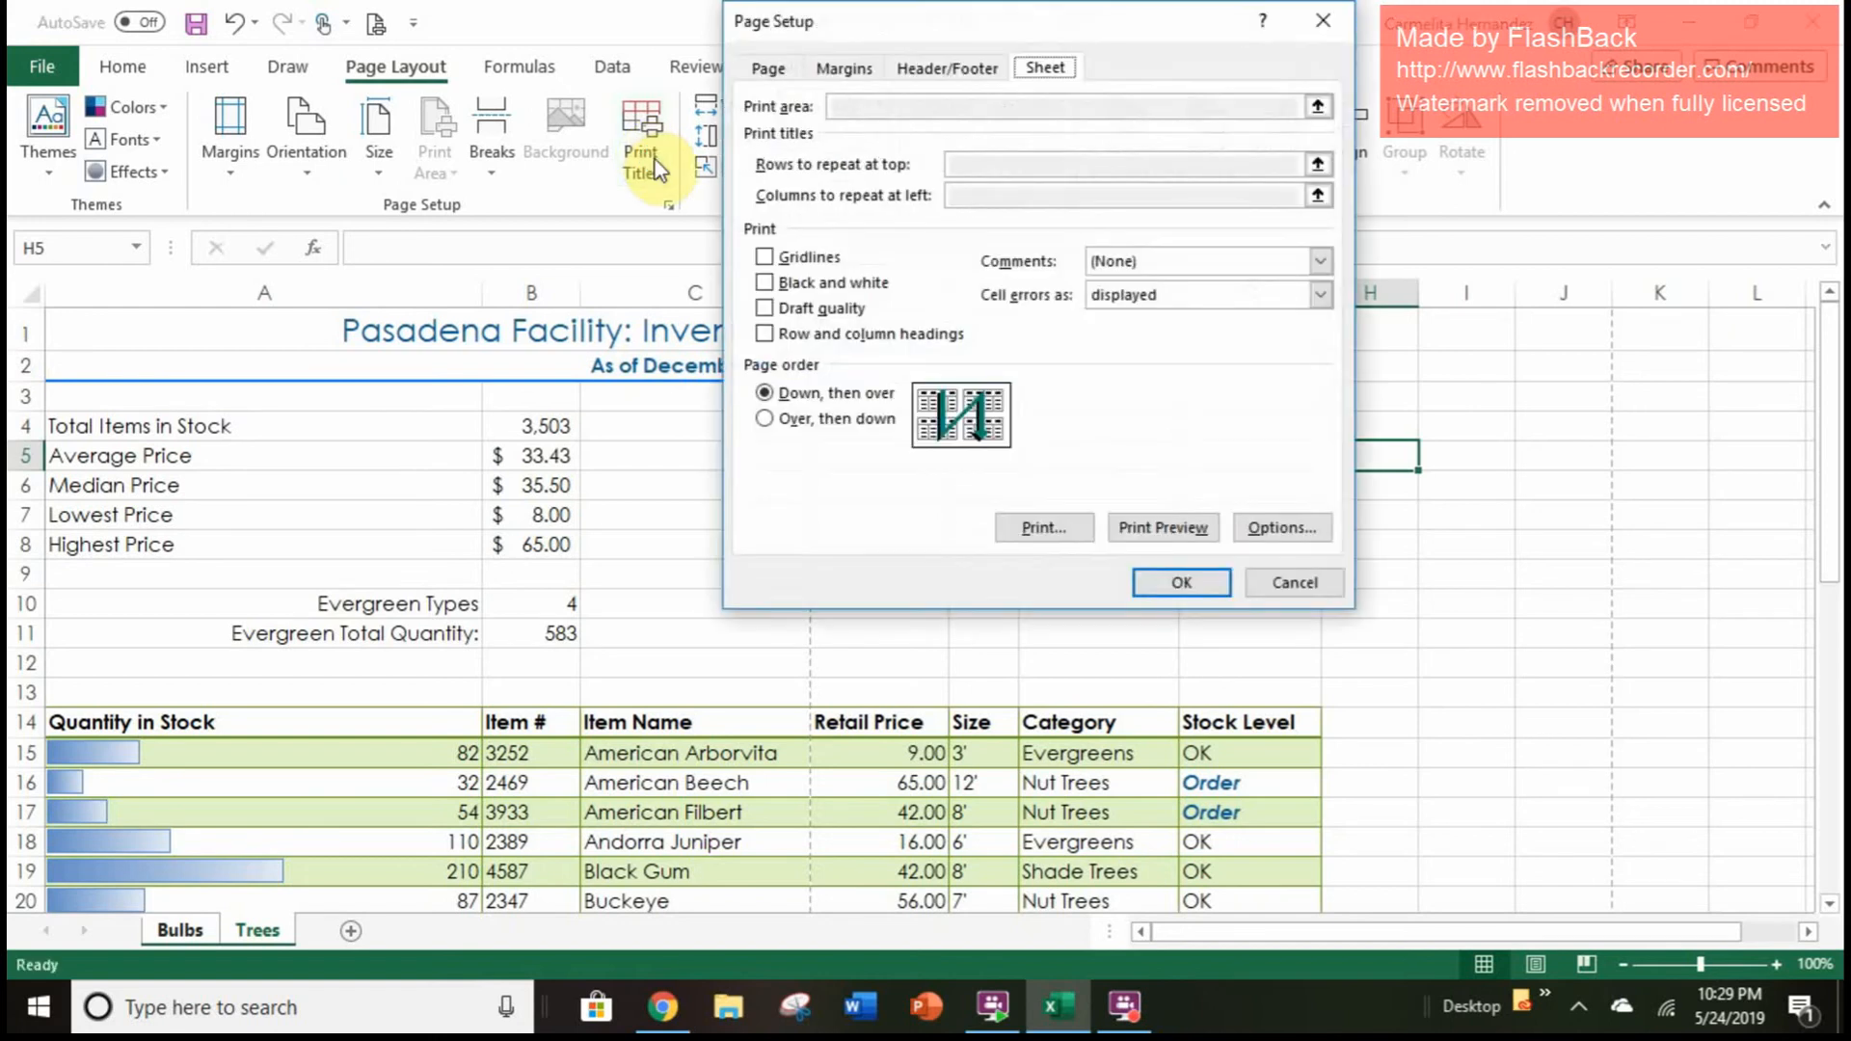
pyautogui.click(863, 65)
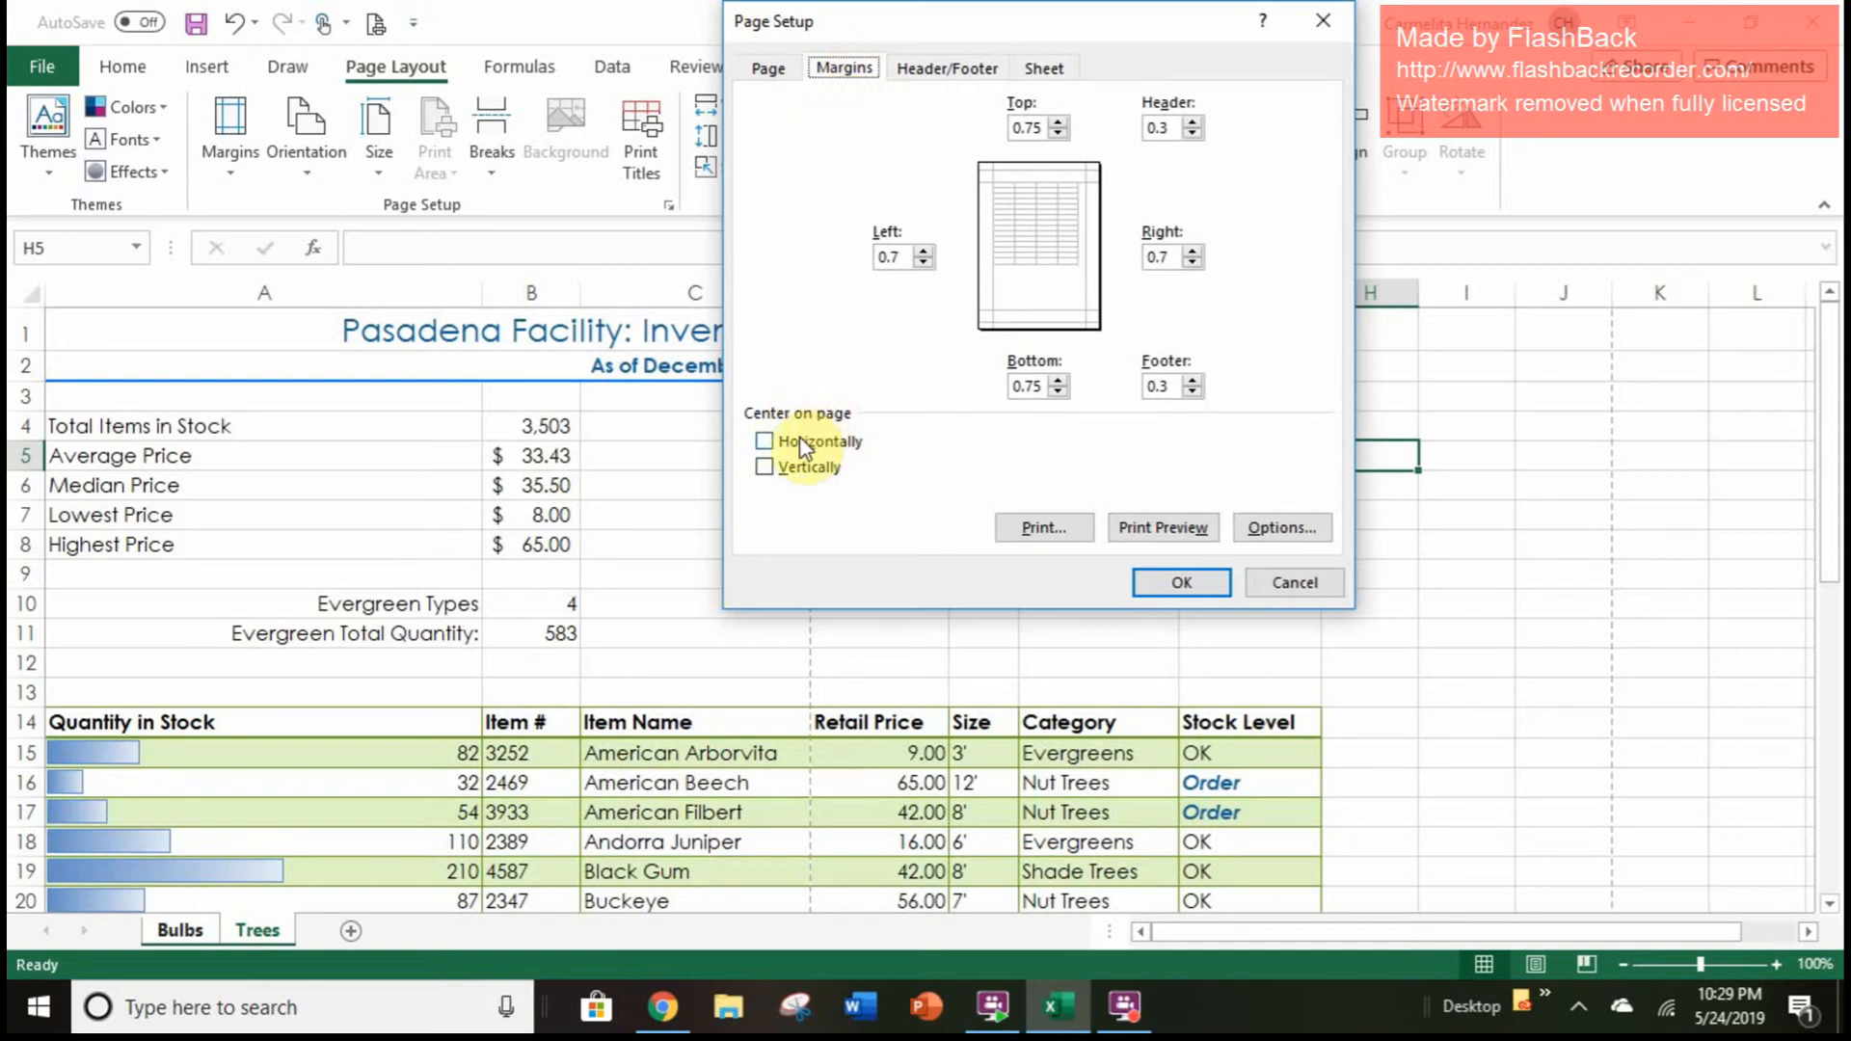
pyautogui.click(777, 449)
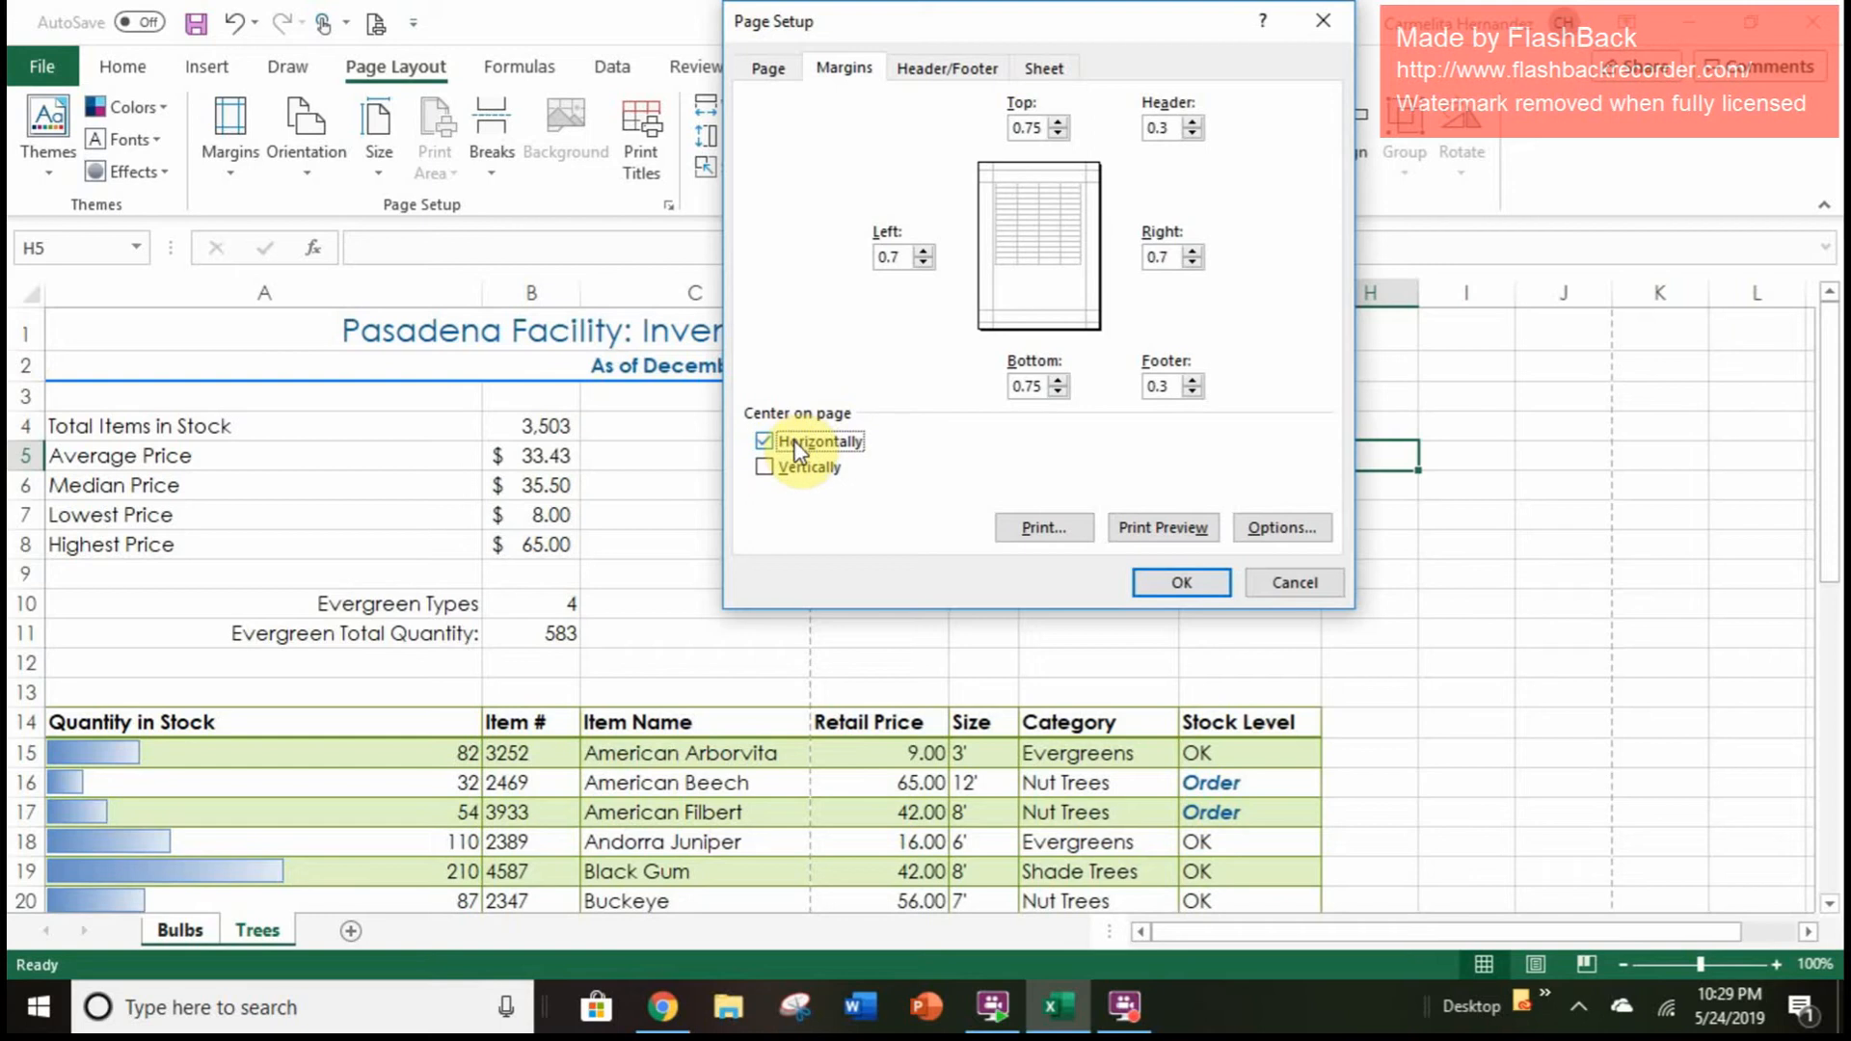
pyautogui.click(771, 69)
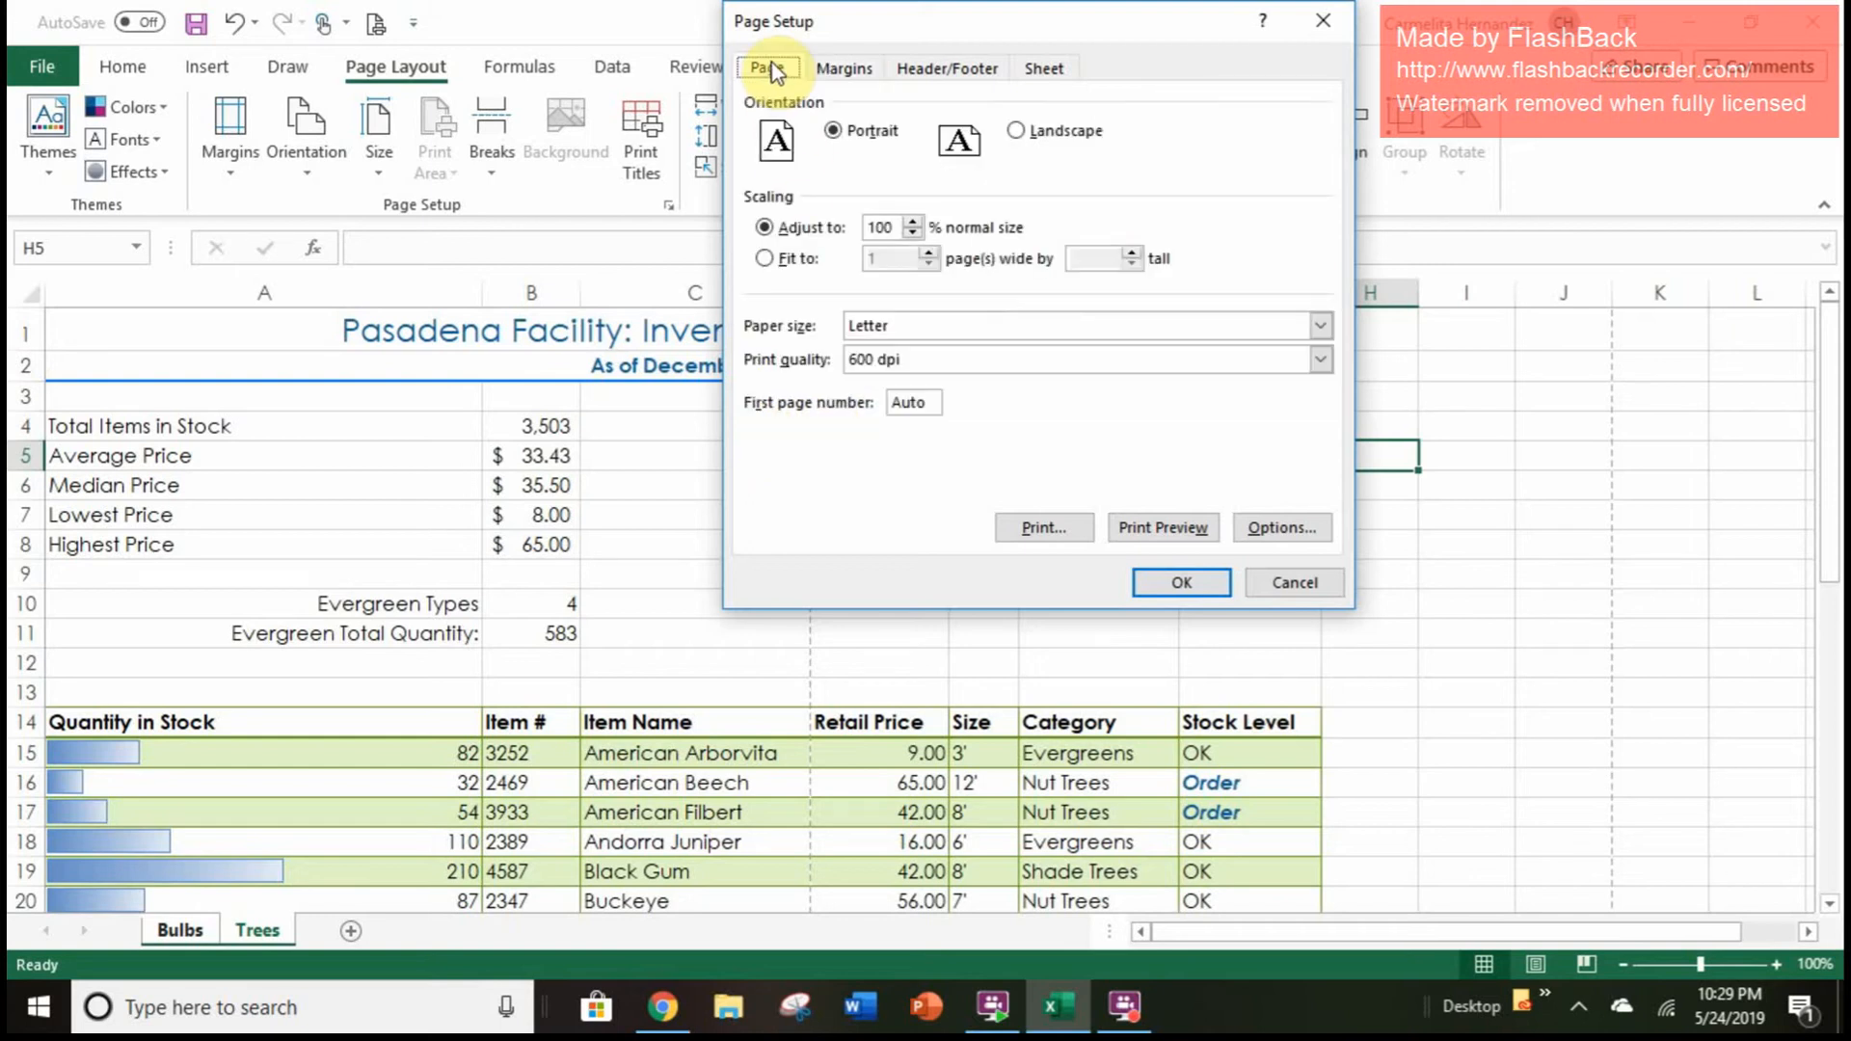
pyautogui.click(1038, 135)
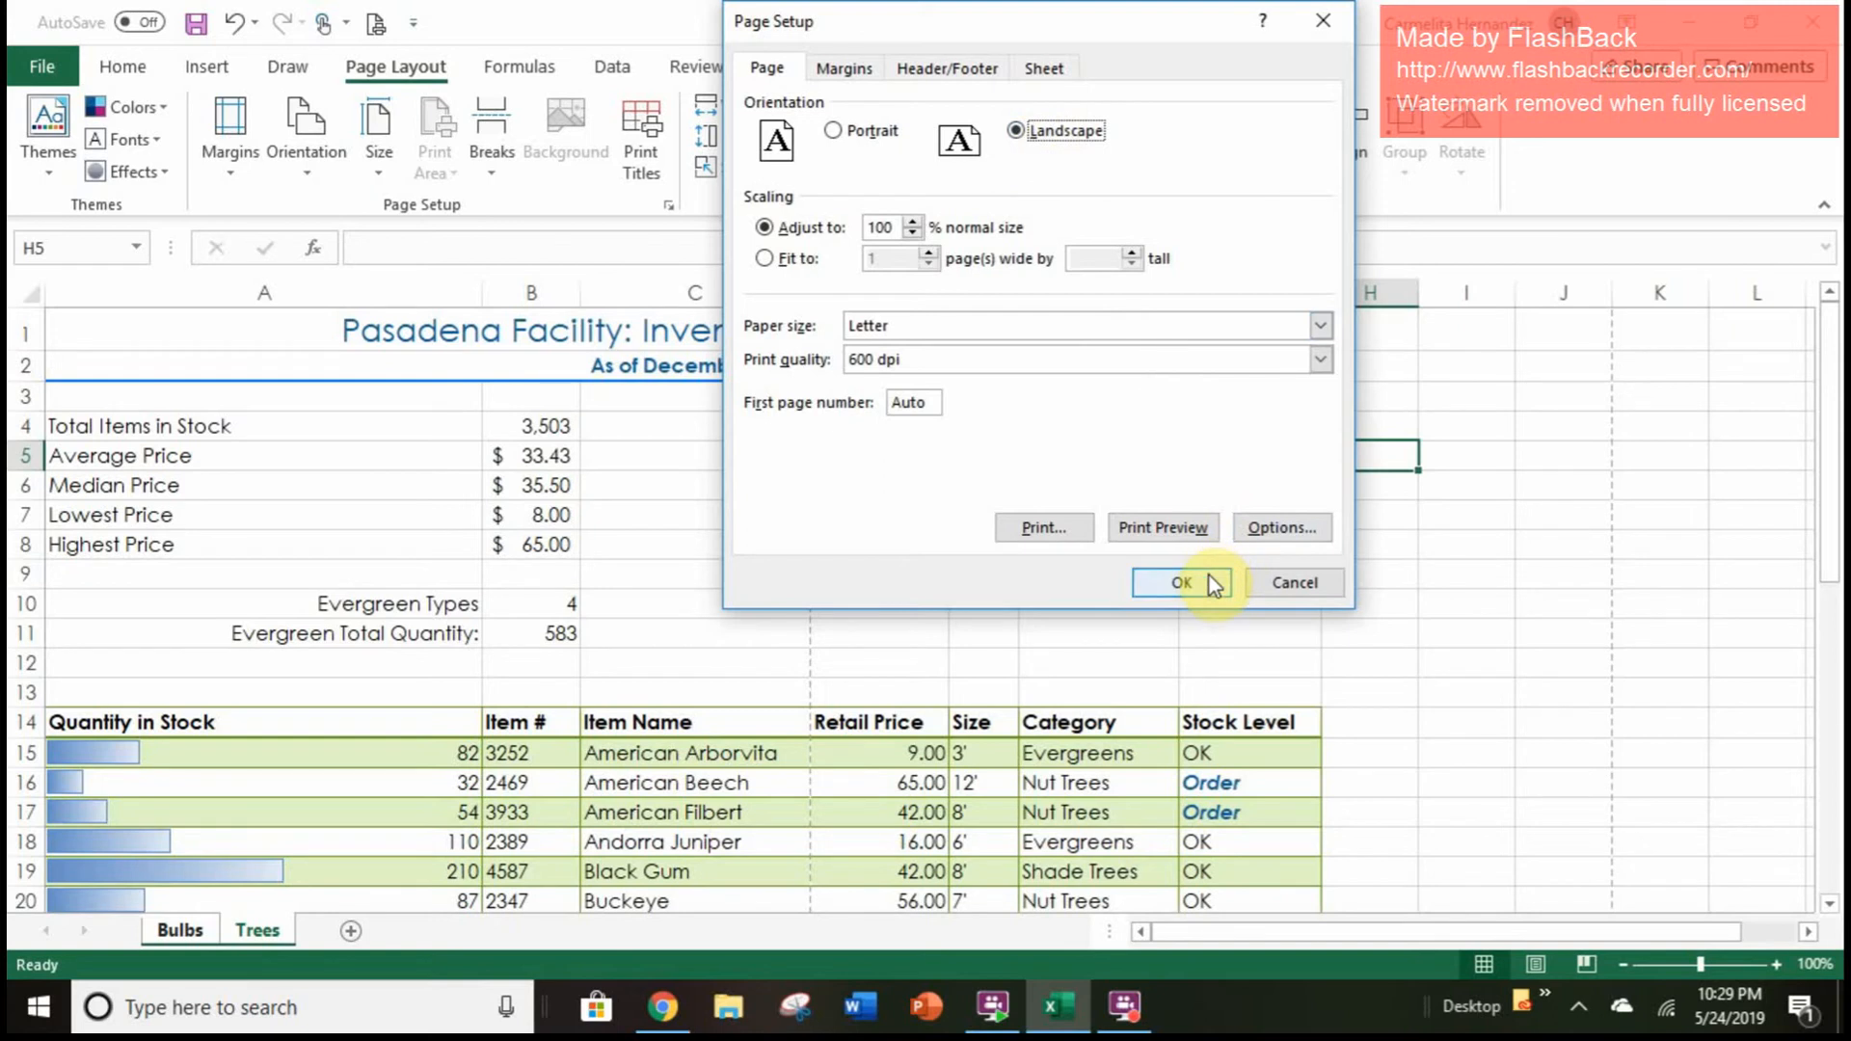
pyautogui.click(1181, 583)
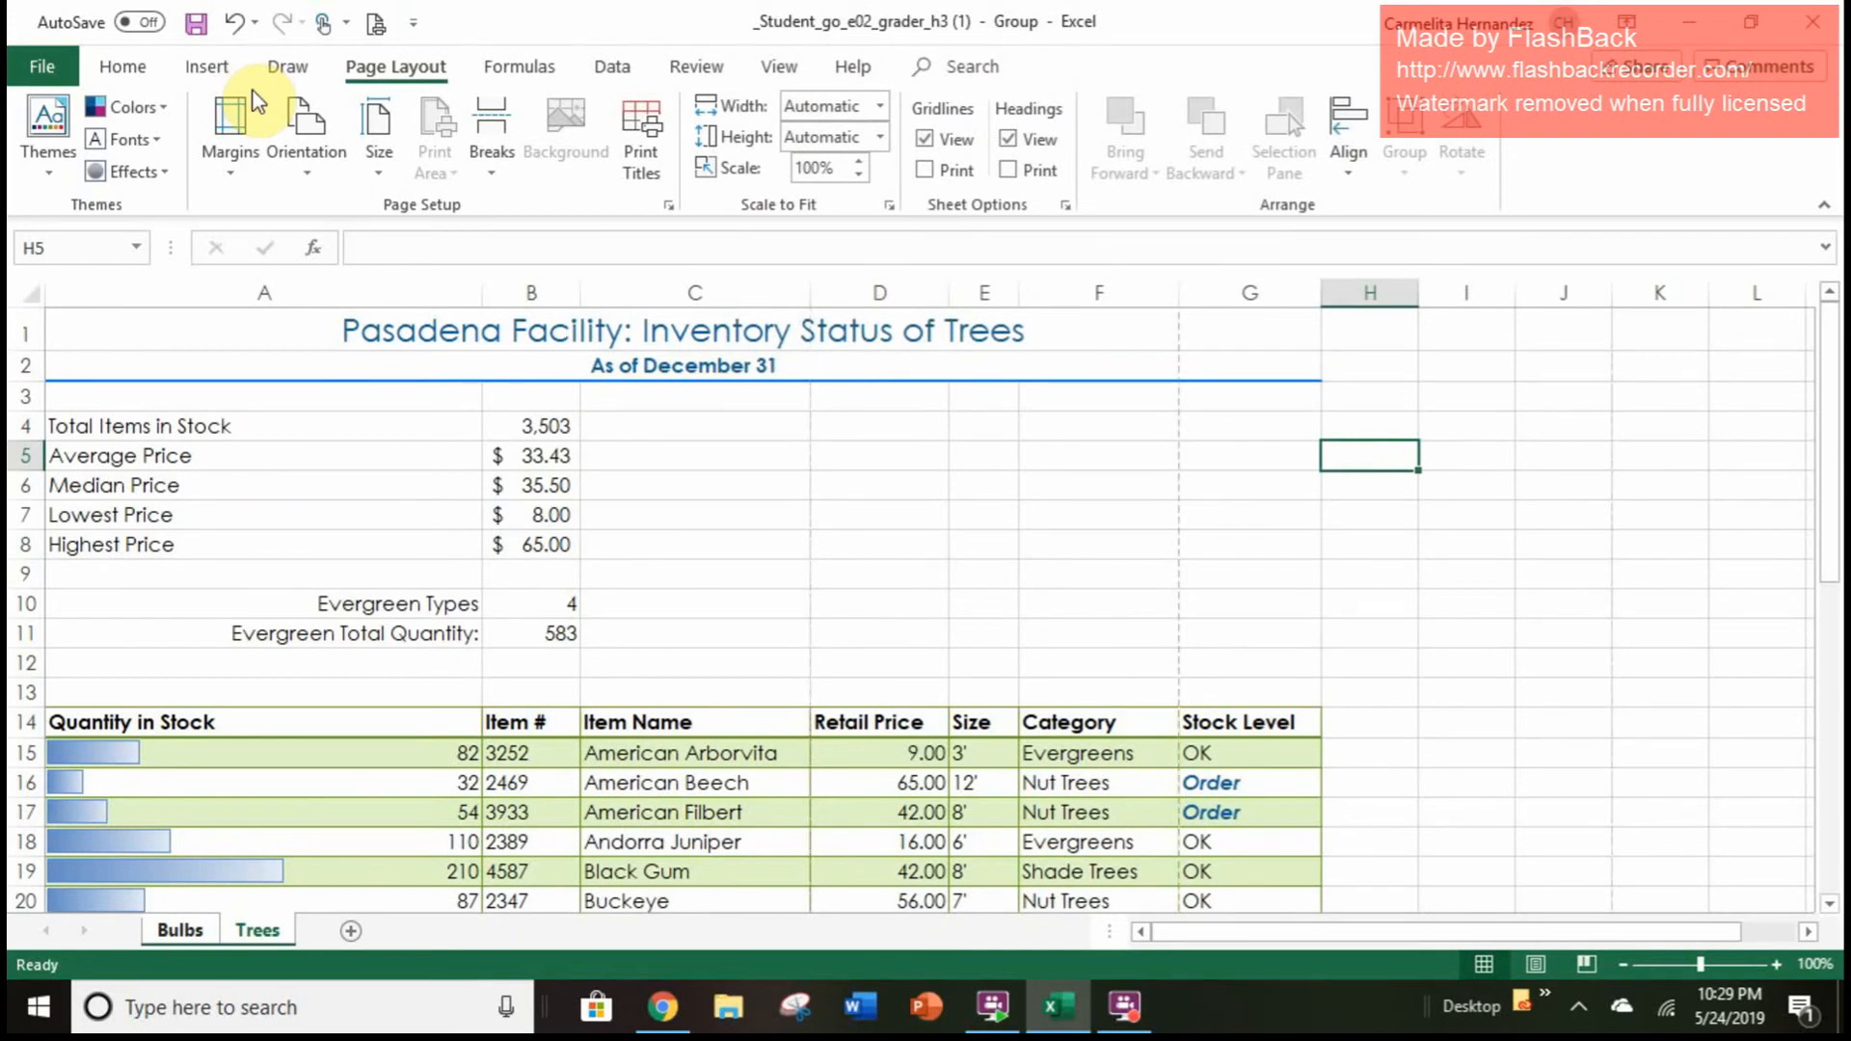
pyautogui.click(57, 66)
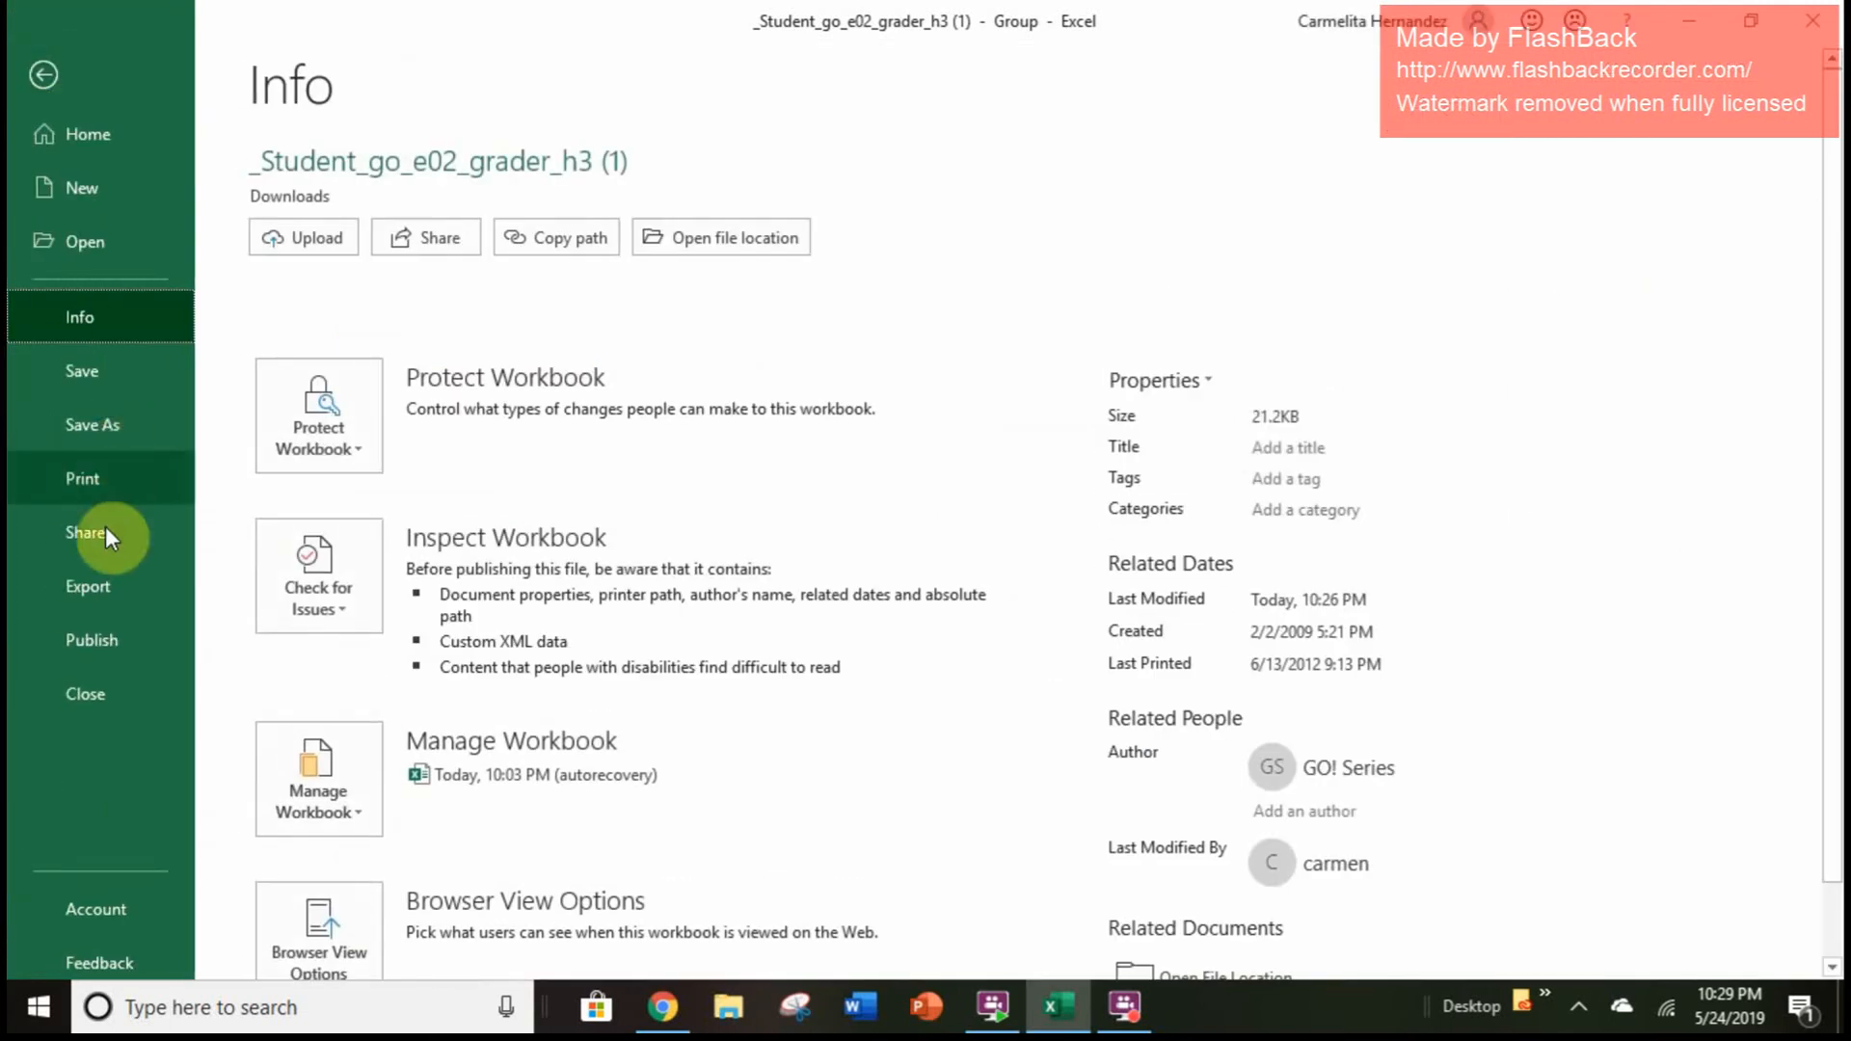
pyautogui.scroll(-2, 108, 771)
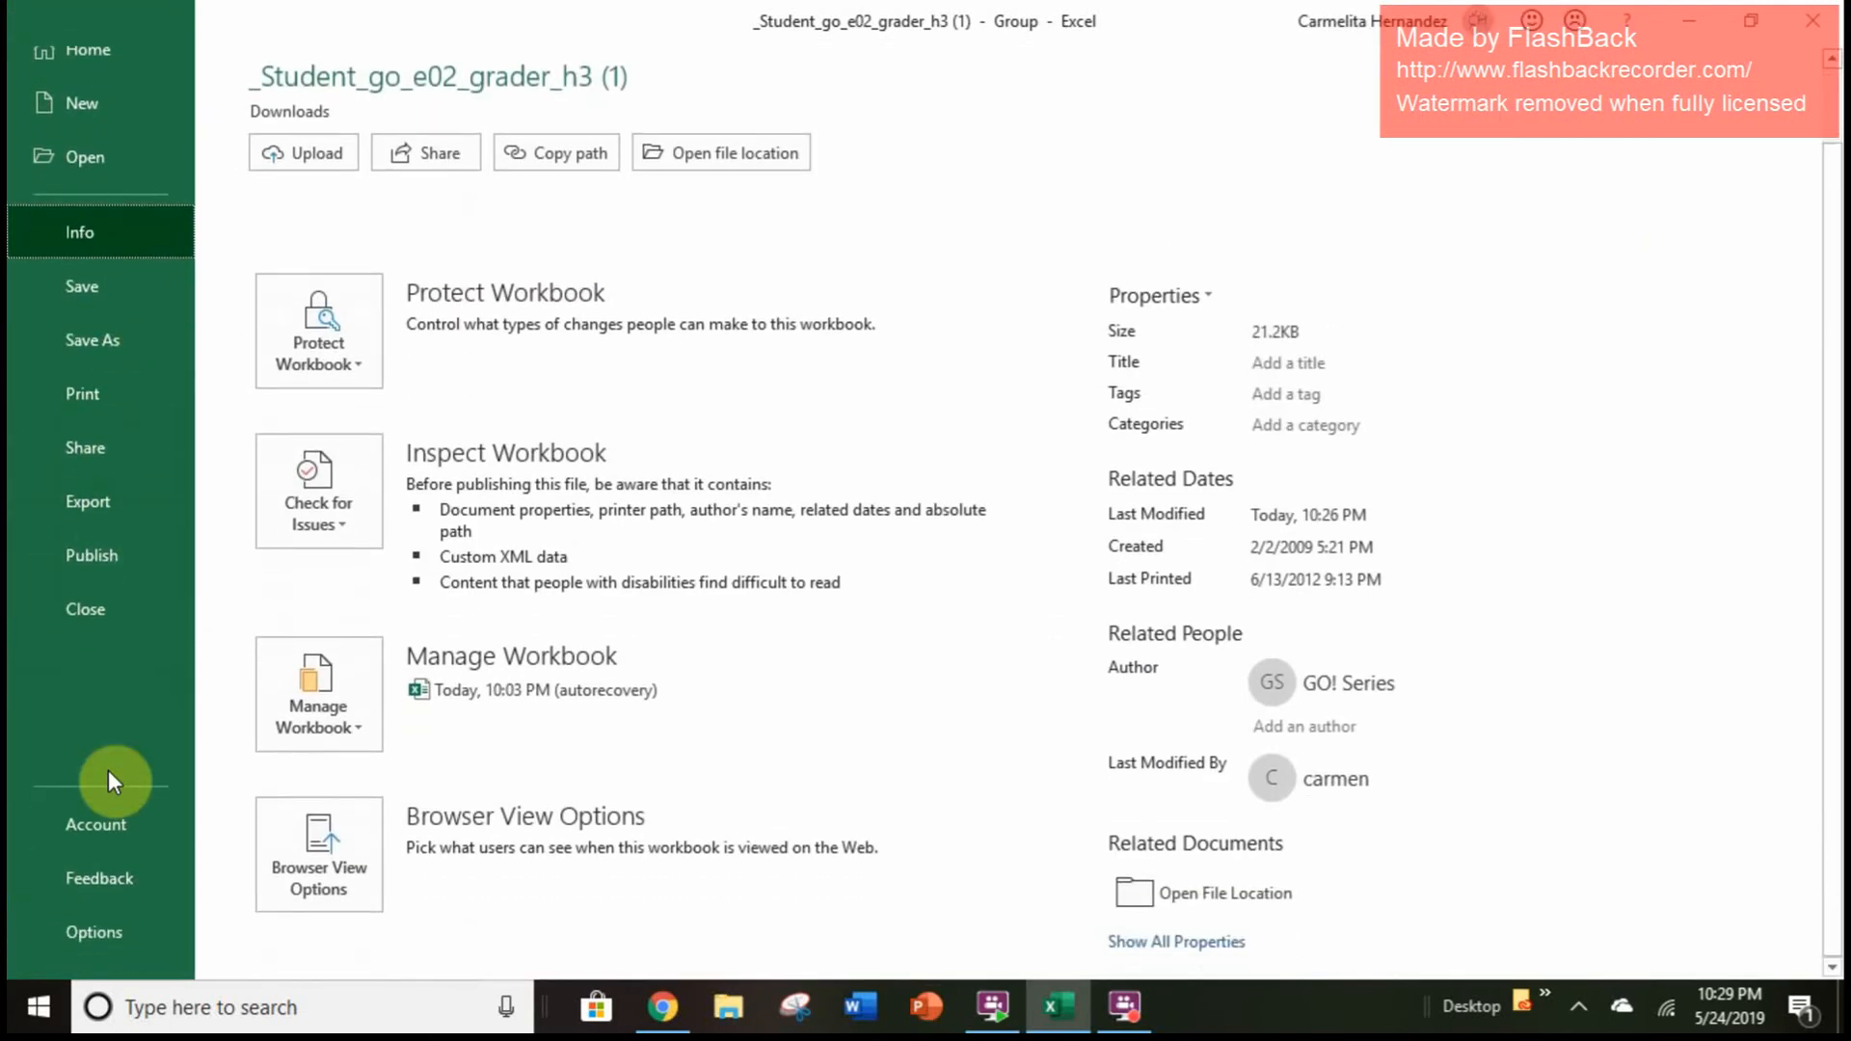
pyautogui.scroll(2, 108, 770)
pyautogui.click(43, 73)
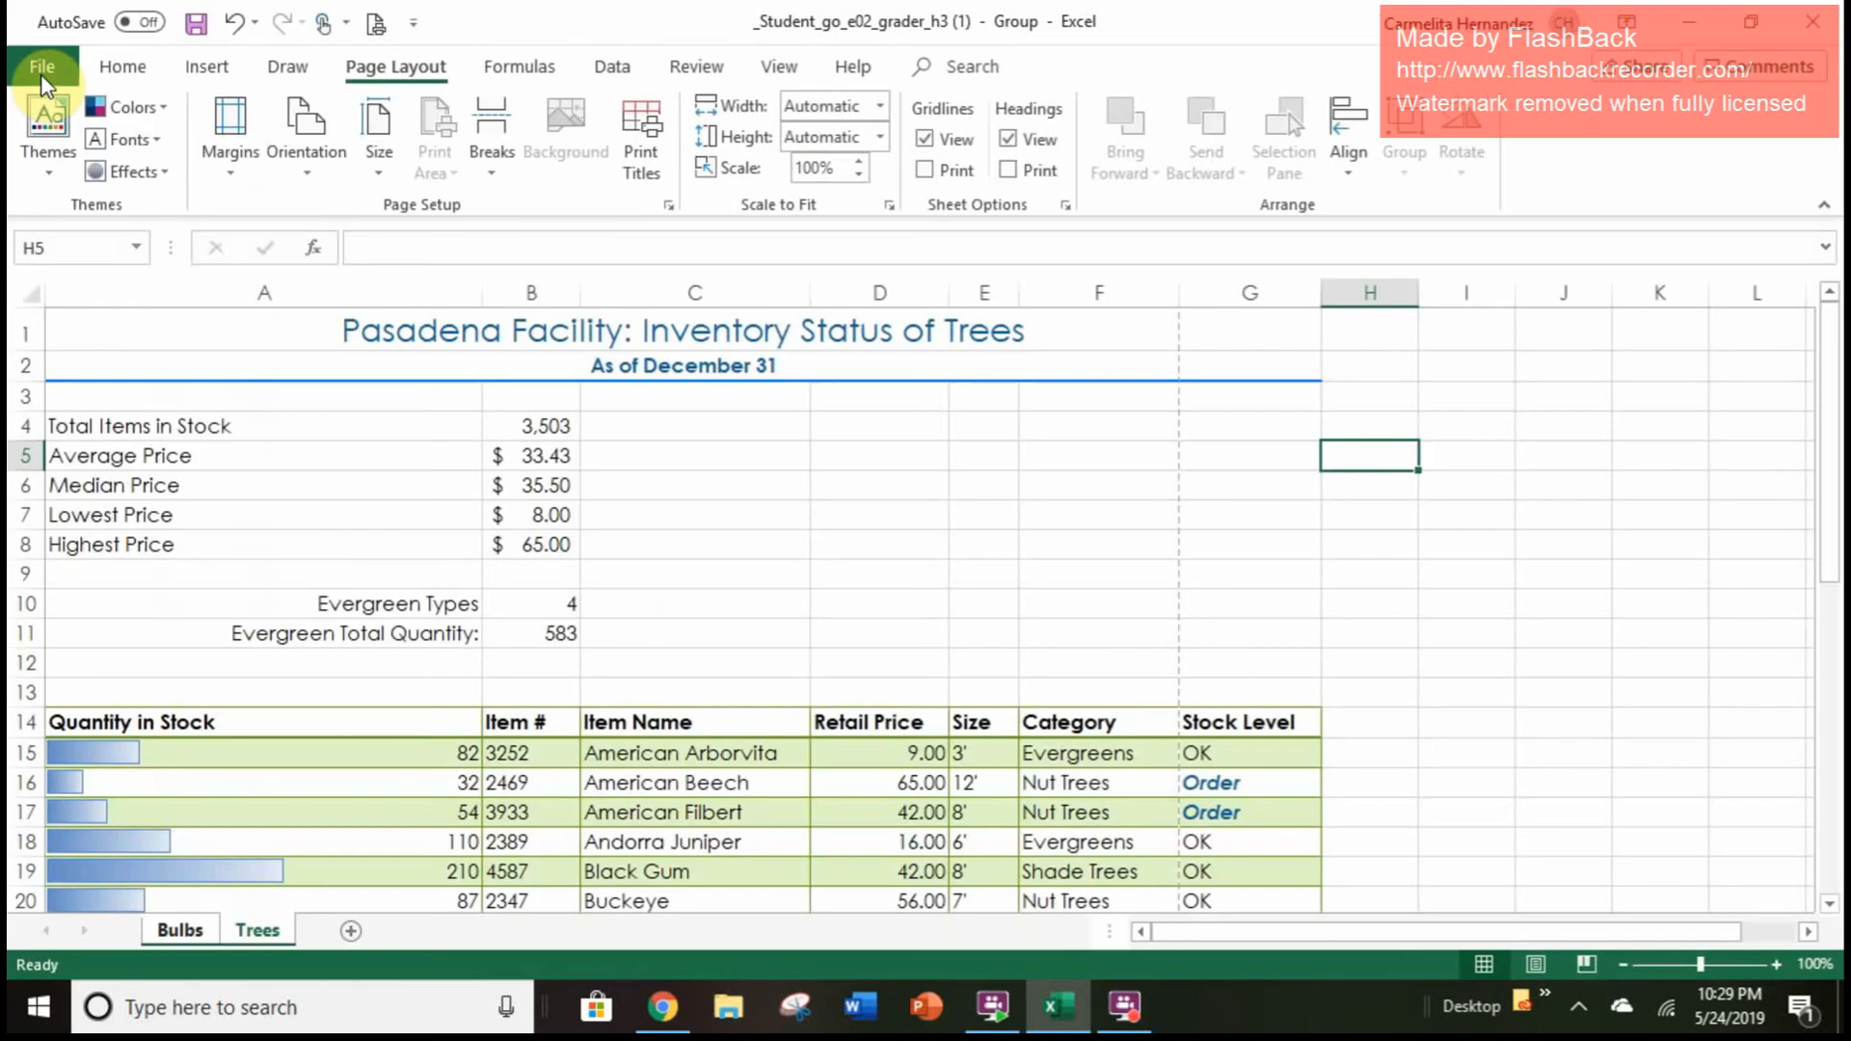
# Open the print preview of the grouped sheets and set the scaling to Fit All Columns on One Page
pyautogui.click(383, 35)
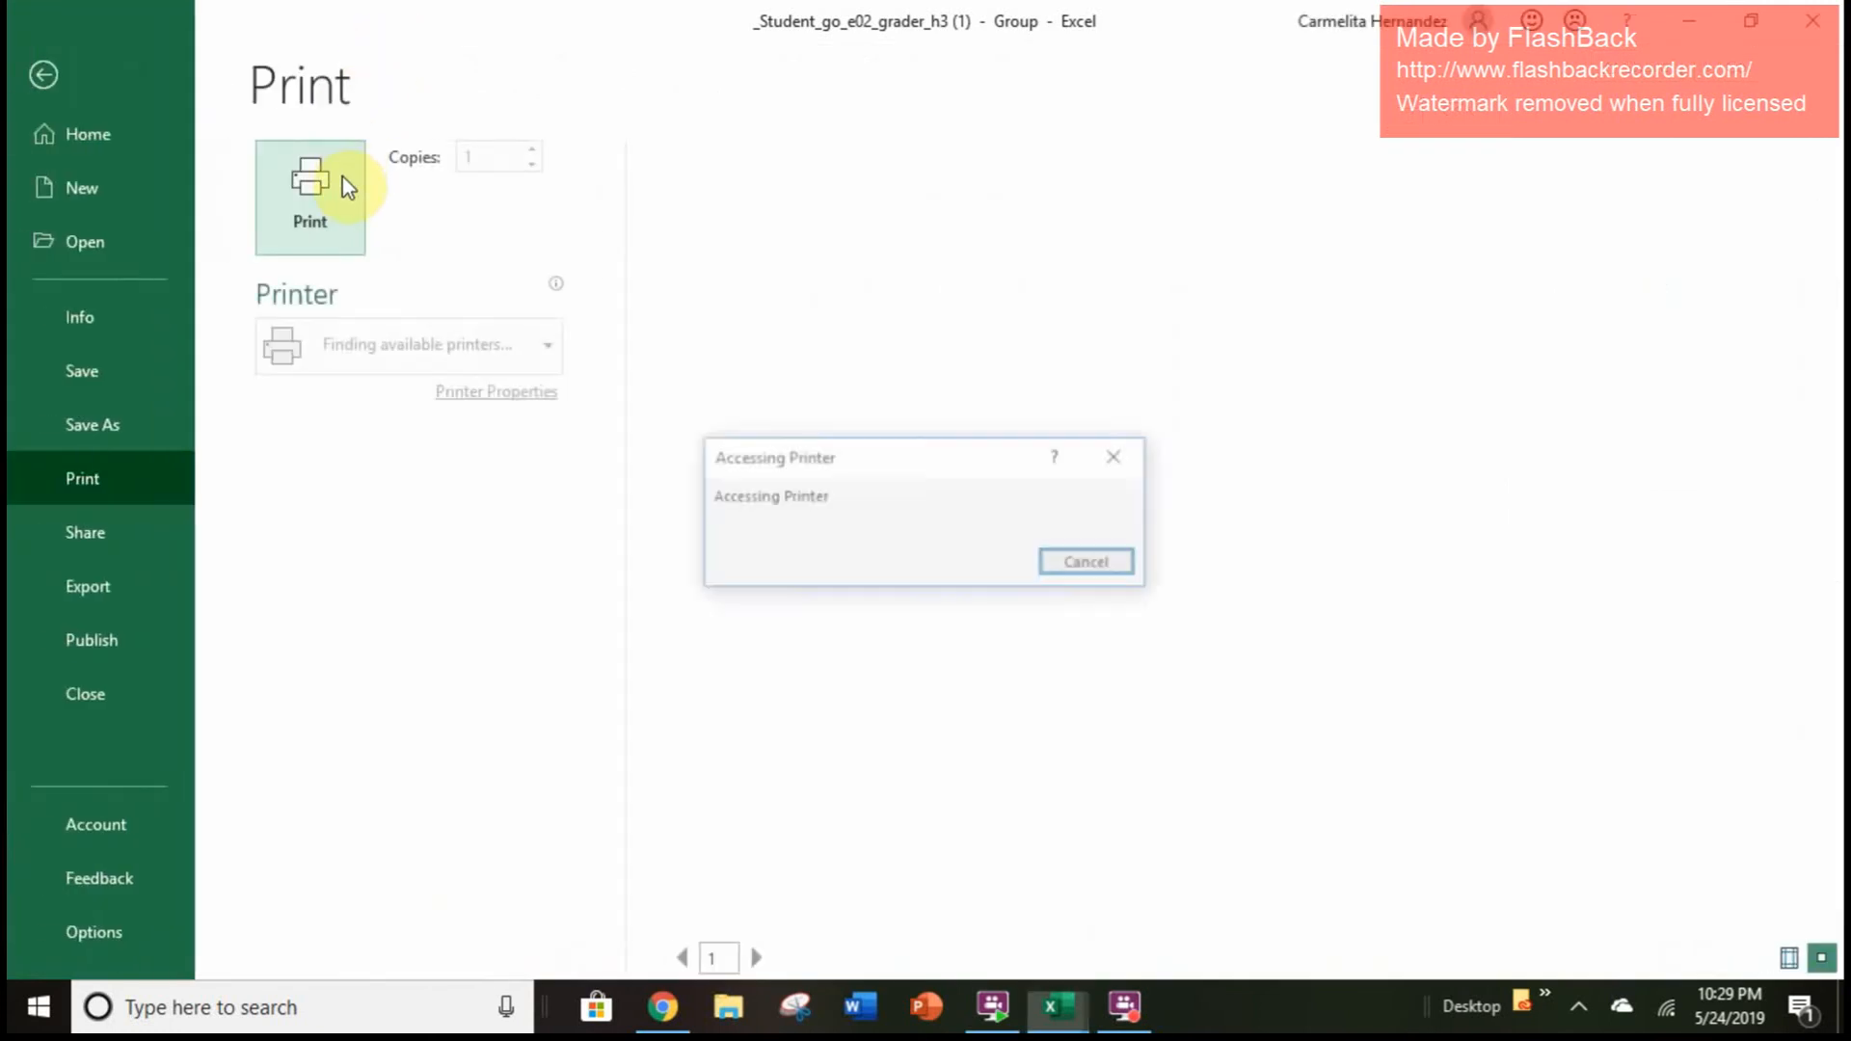
pyautogui.click(1099, 566)
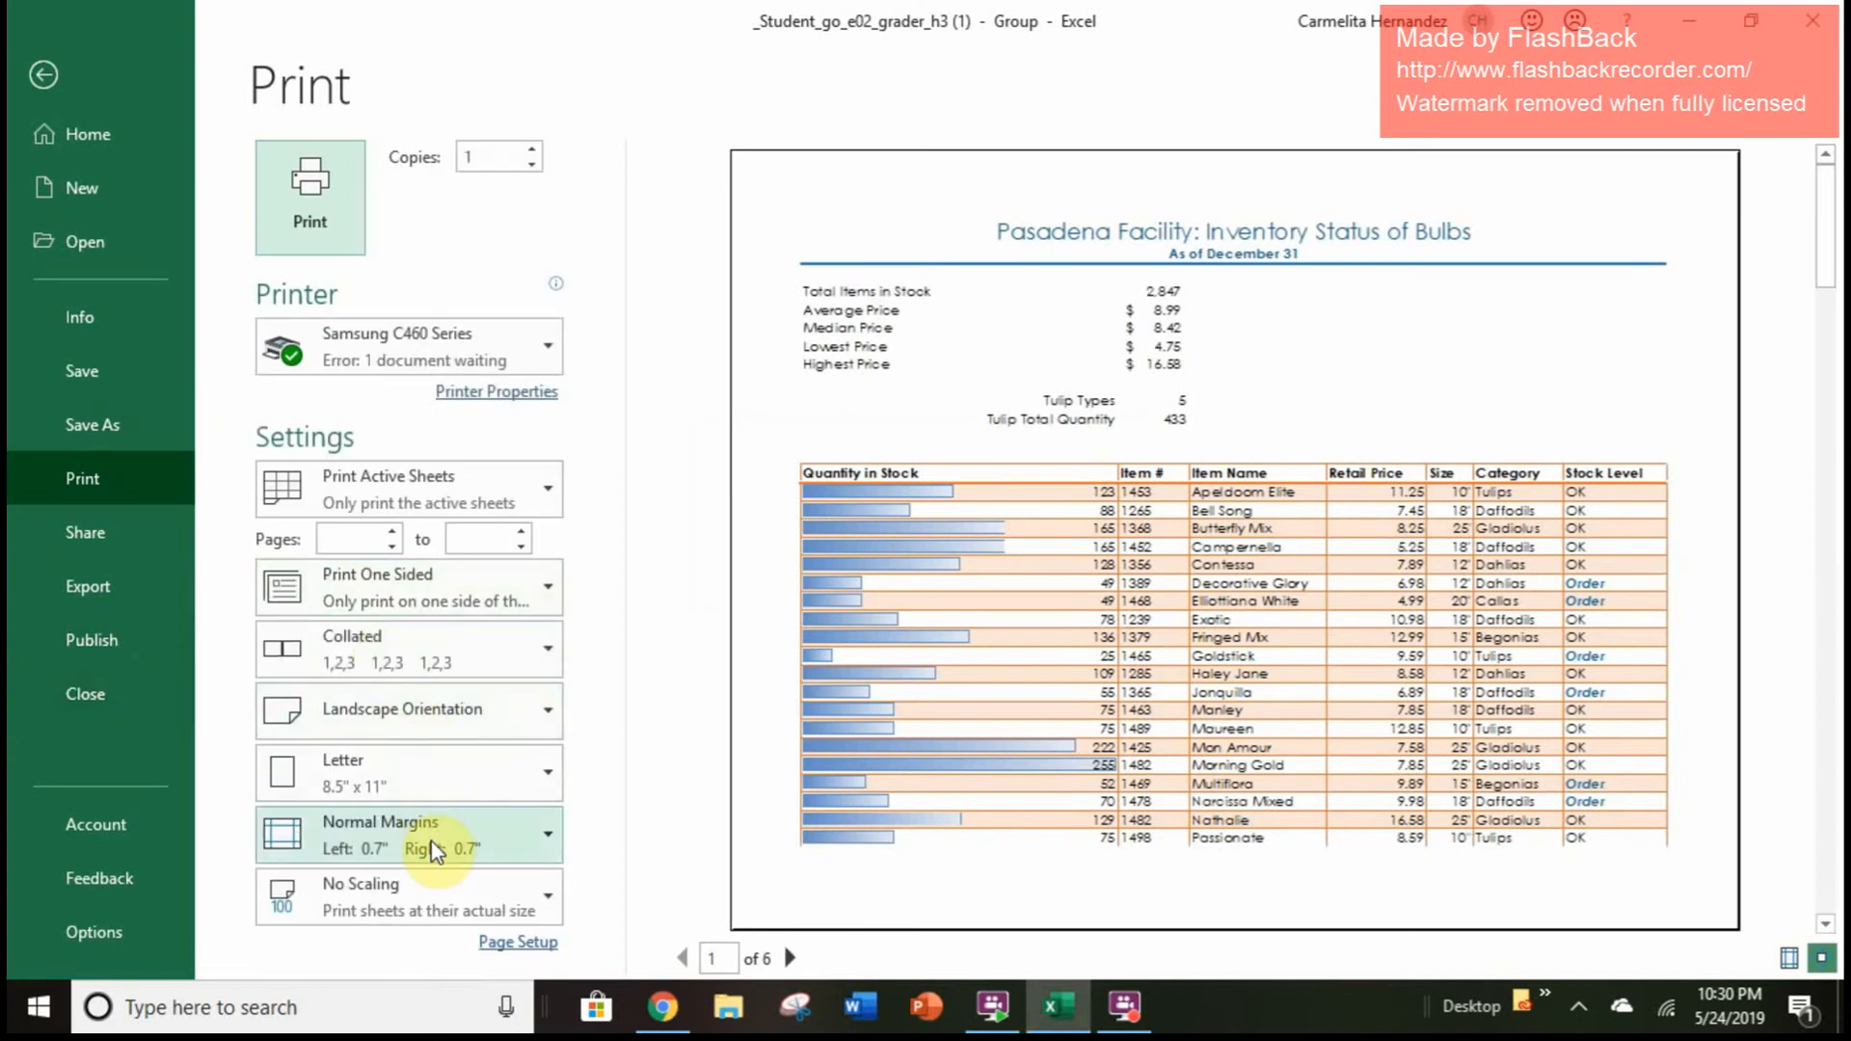
pyautogui.click(432, 850)
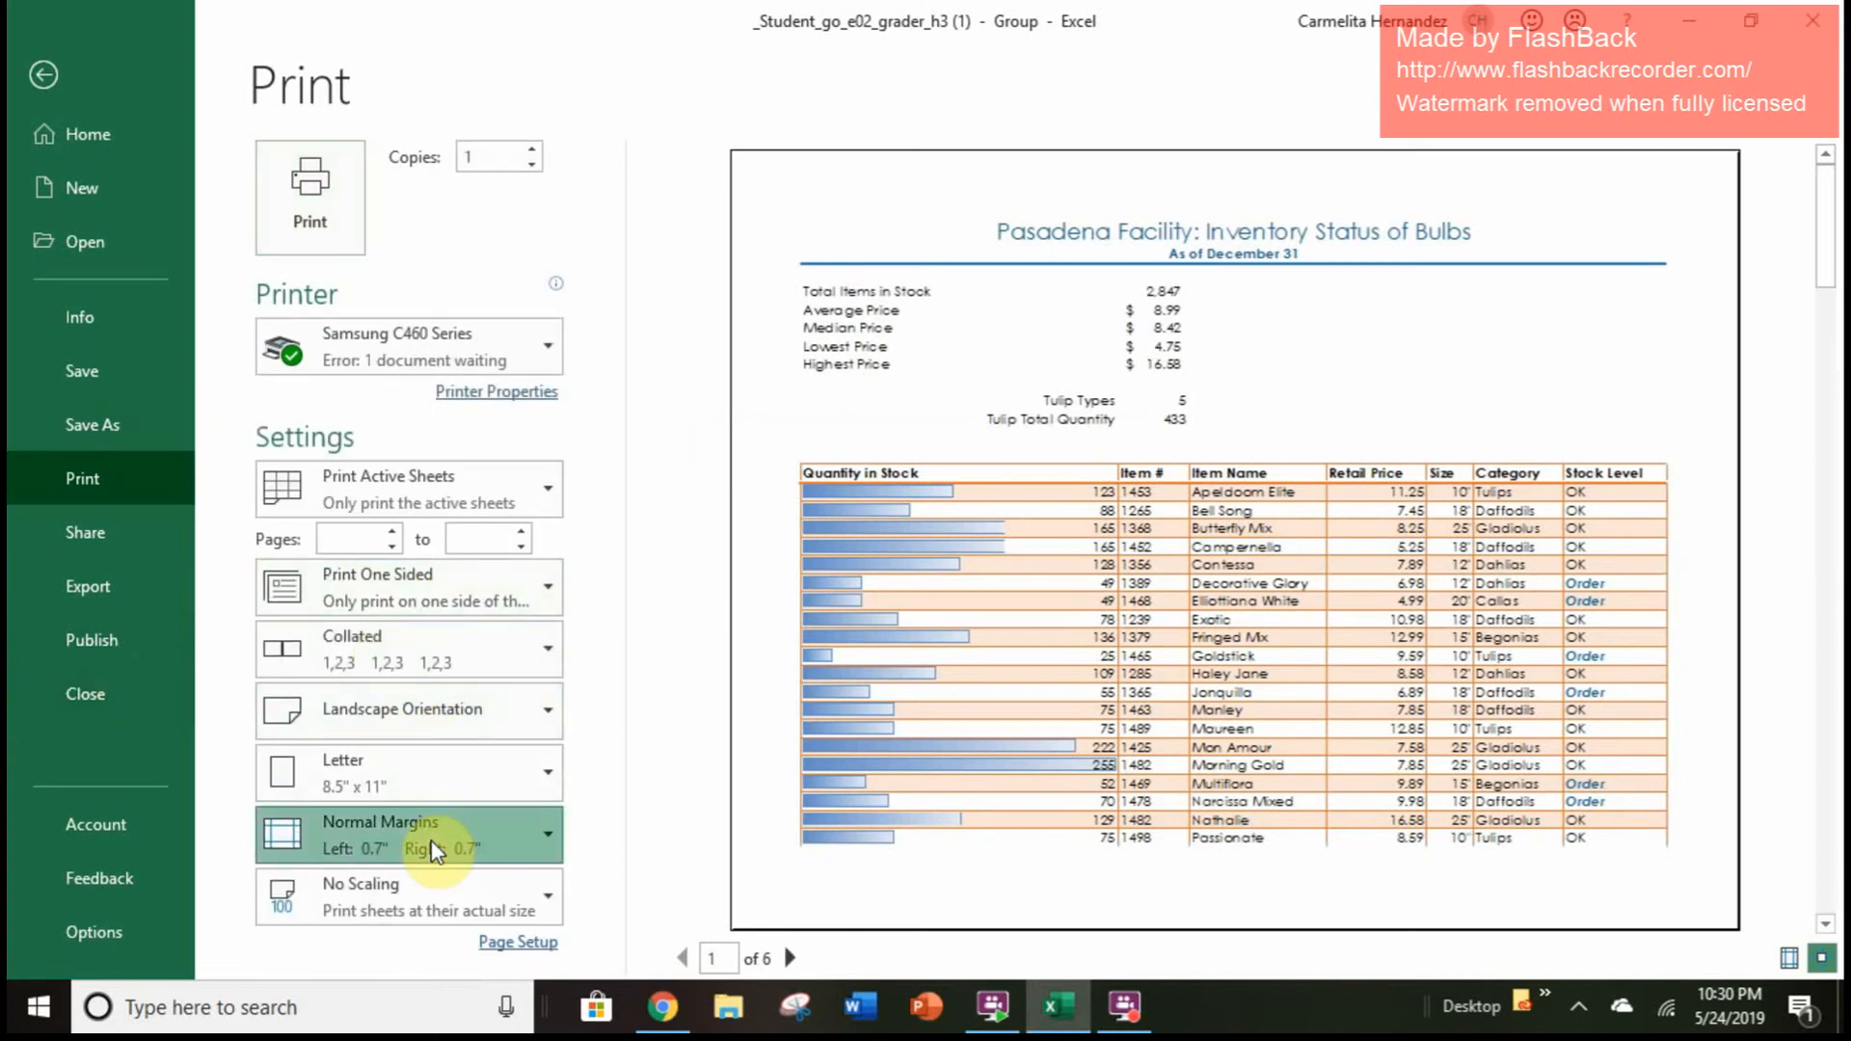
pyautogui.click(432, 850)
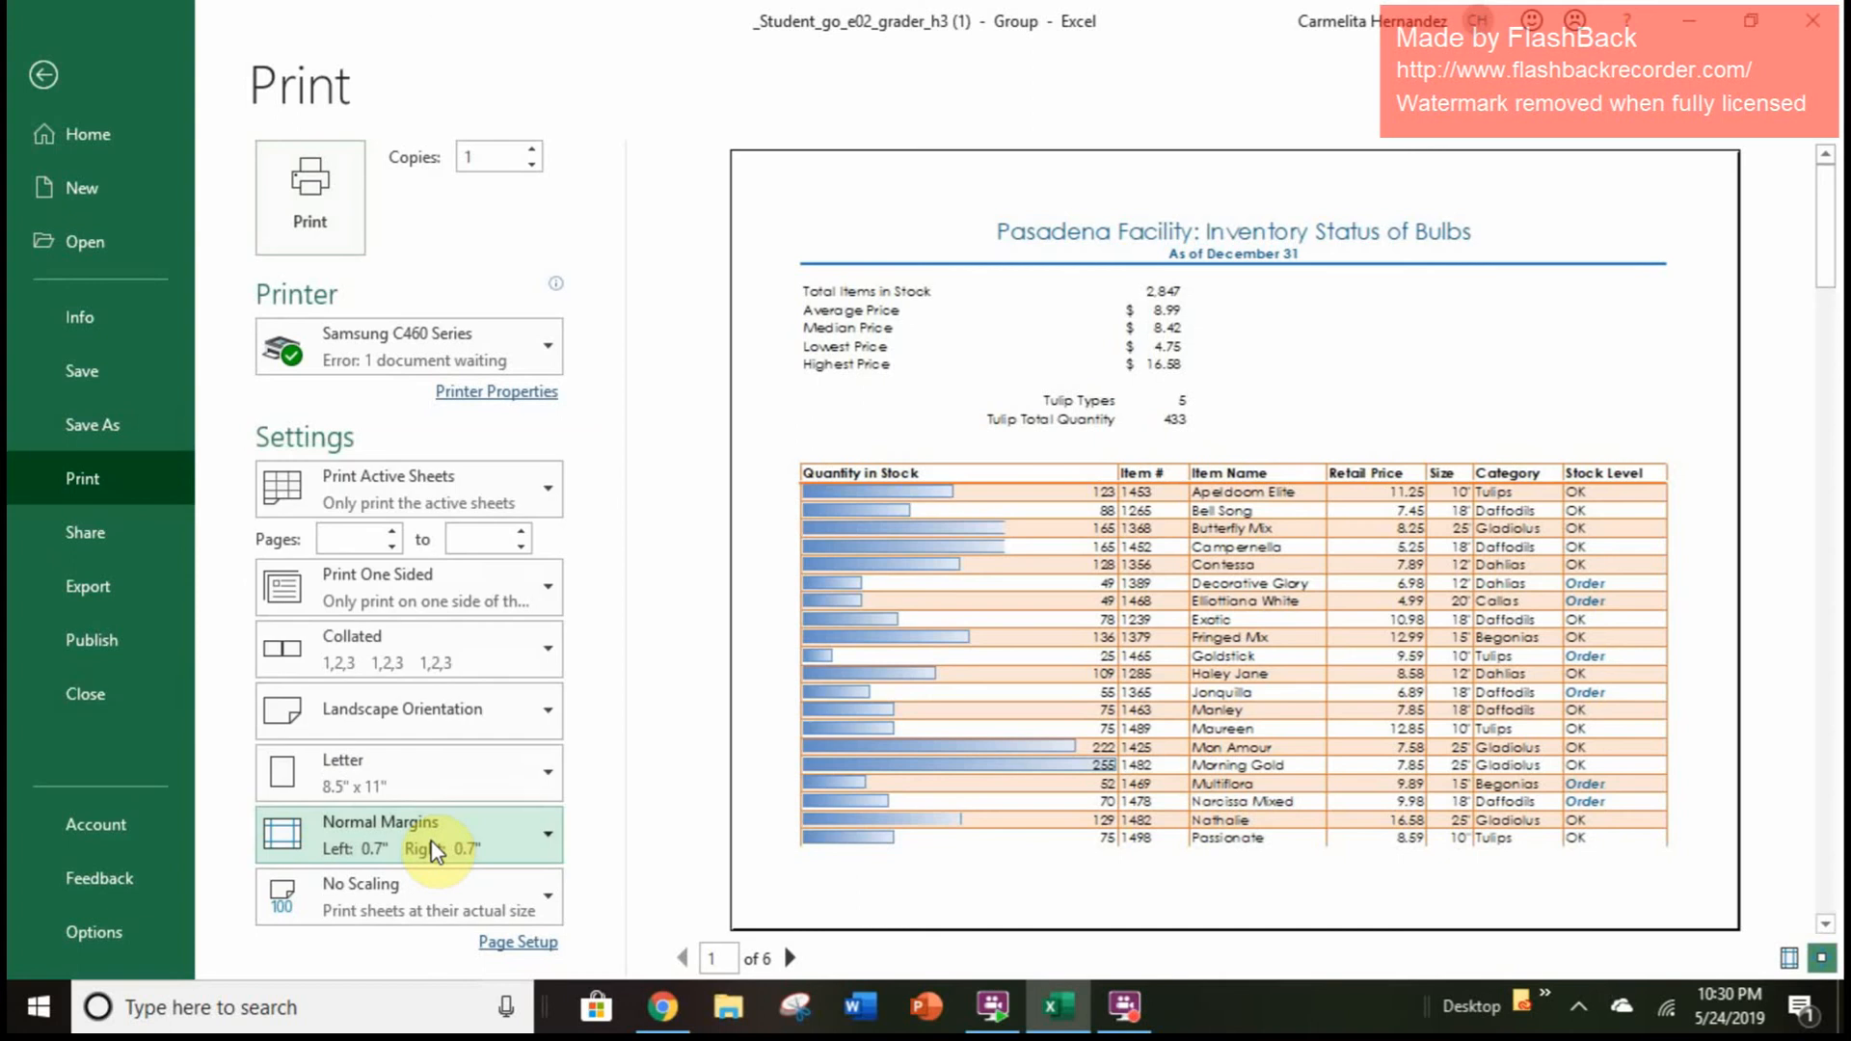
pyautogui.click(449, 899)
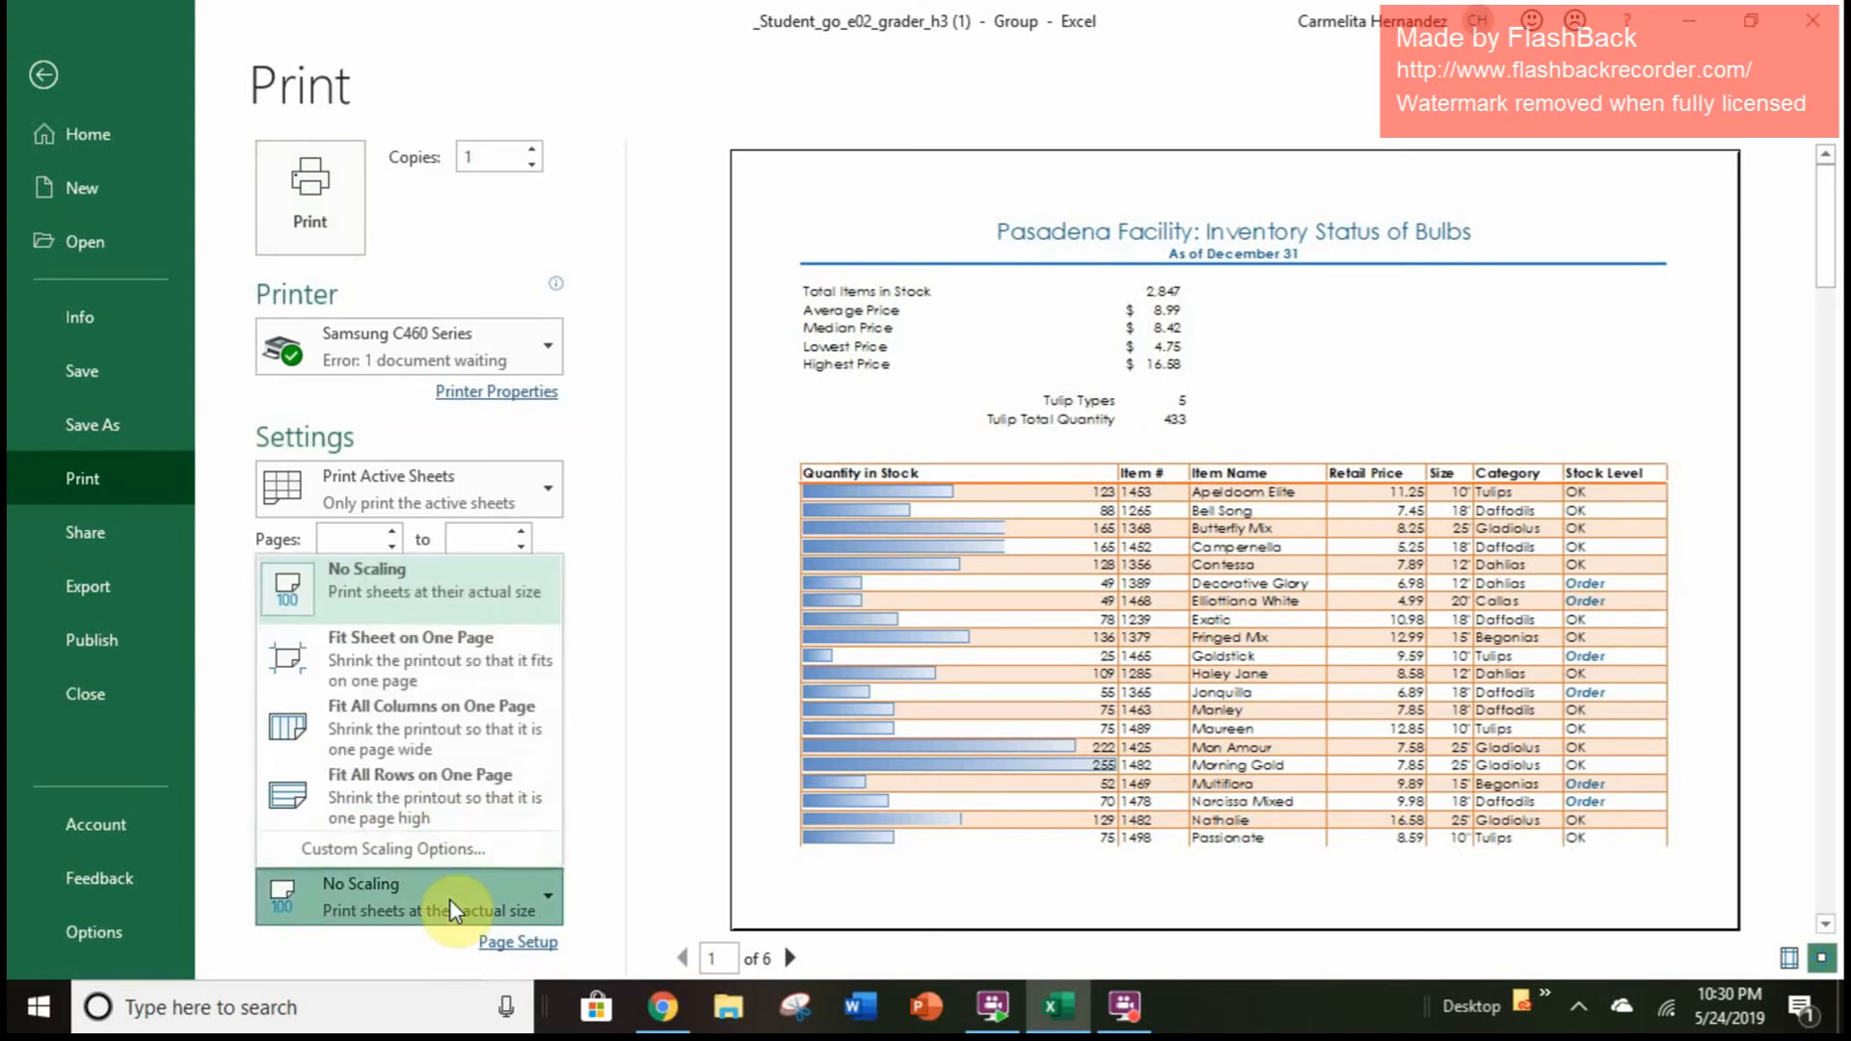
pyautogui.click(429, 737)
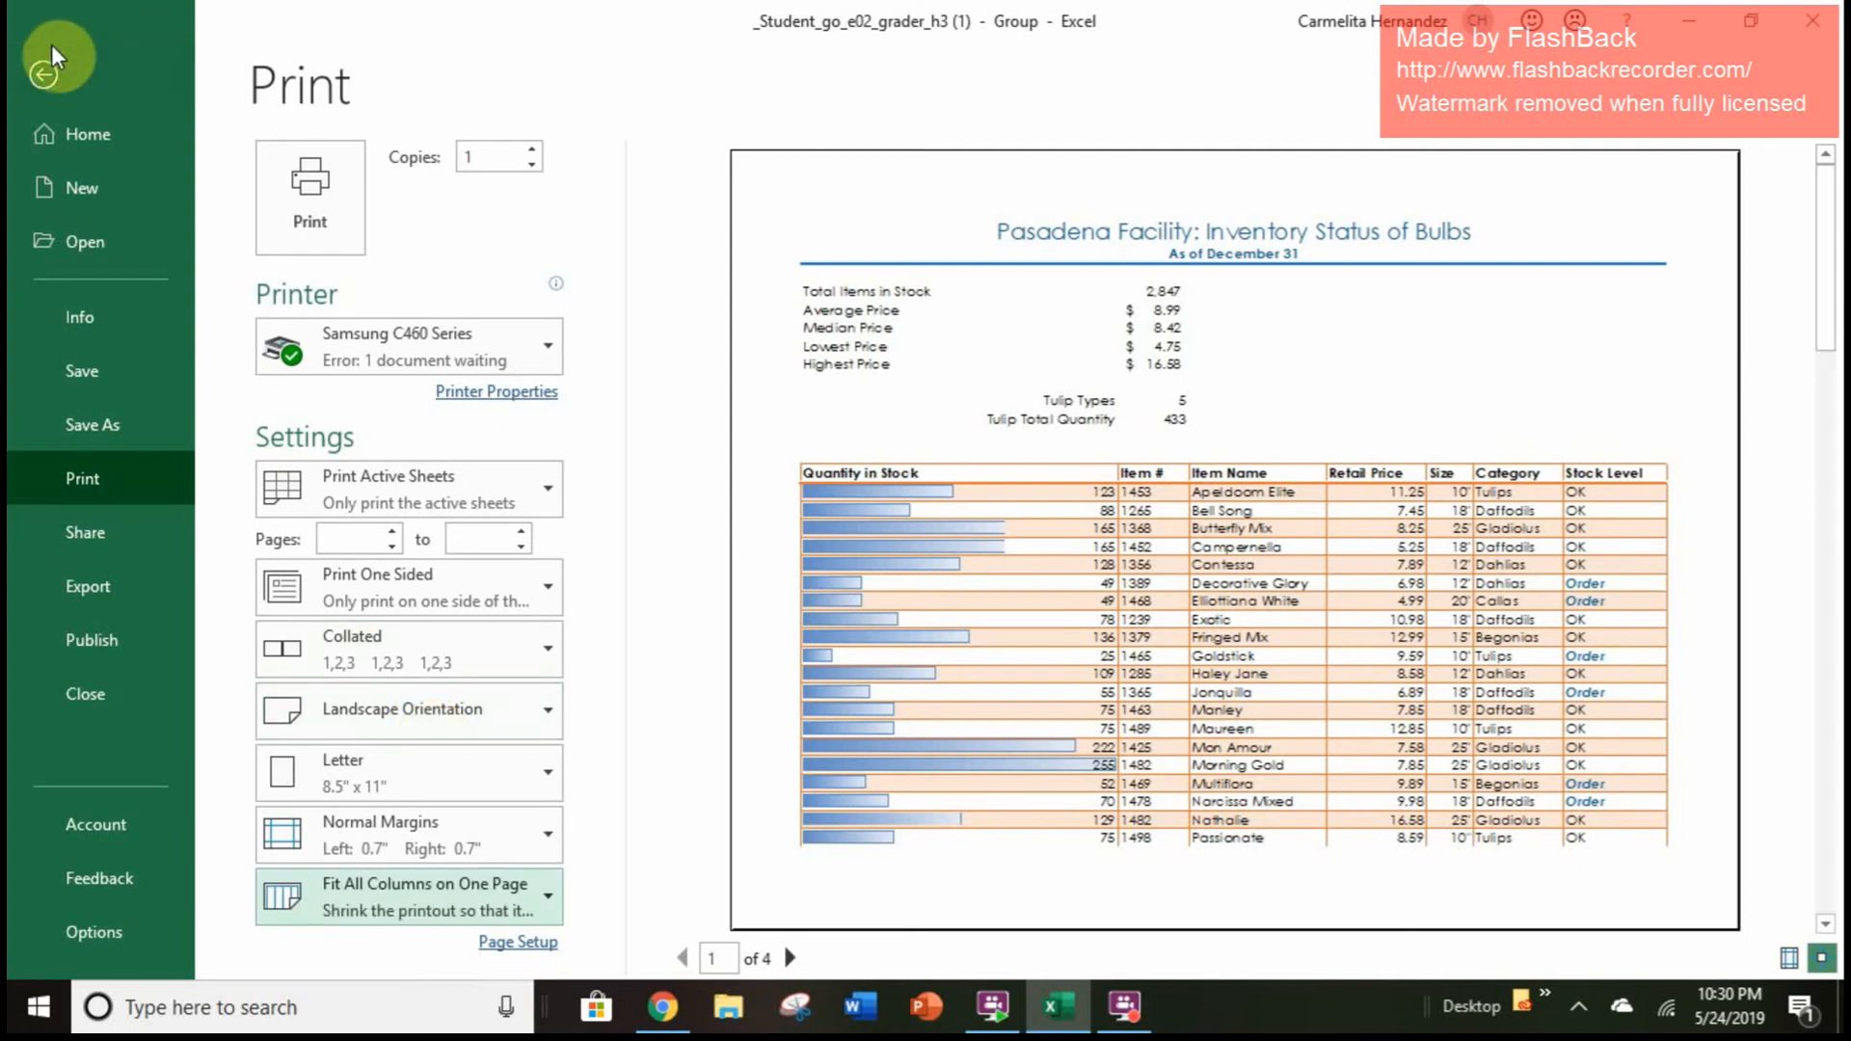
pyautogui.click(45, 72)
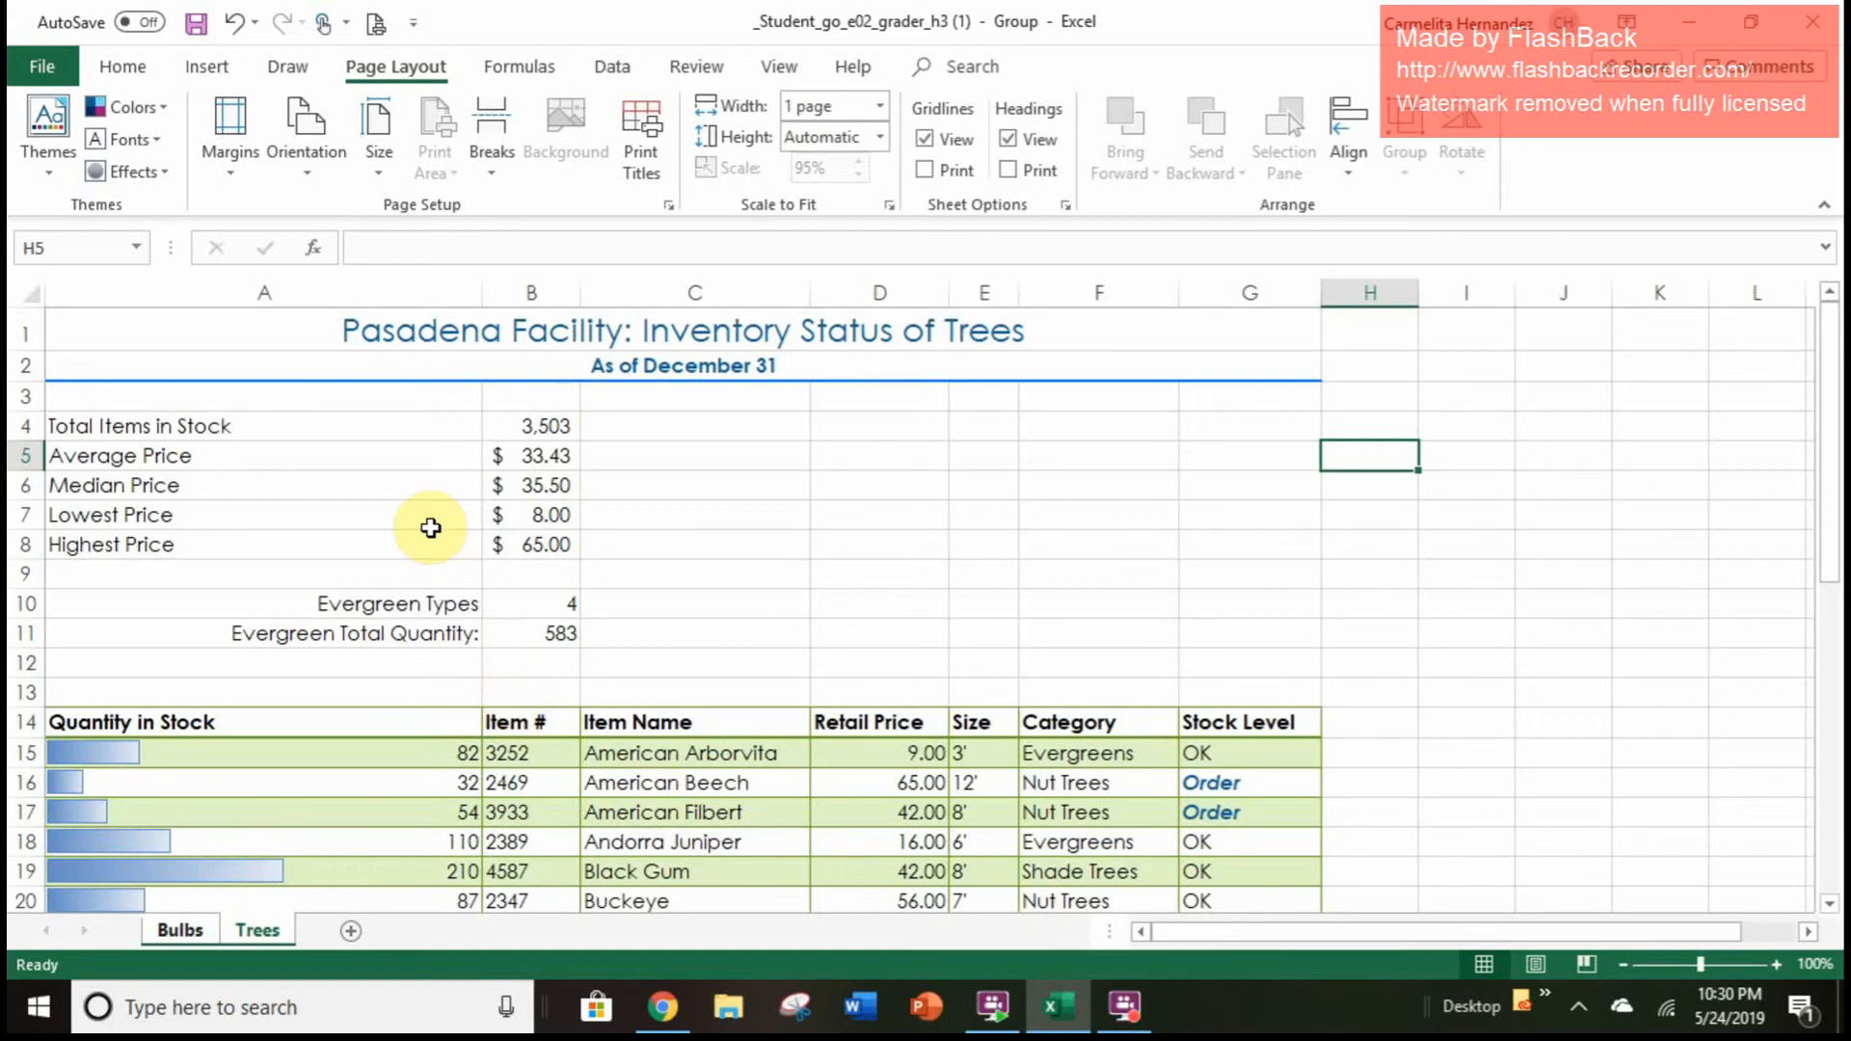
# Save the workbook under its current name and ungroup the Bulbs and Trees worksheets
pyautogui.click(53, 71)
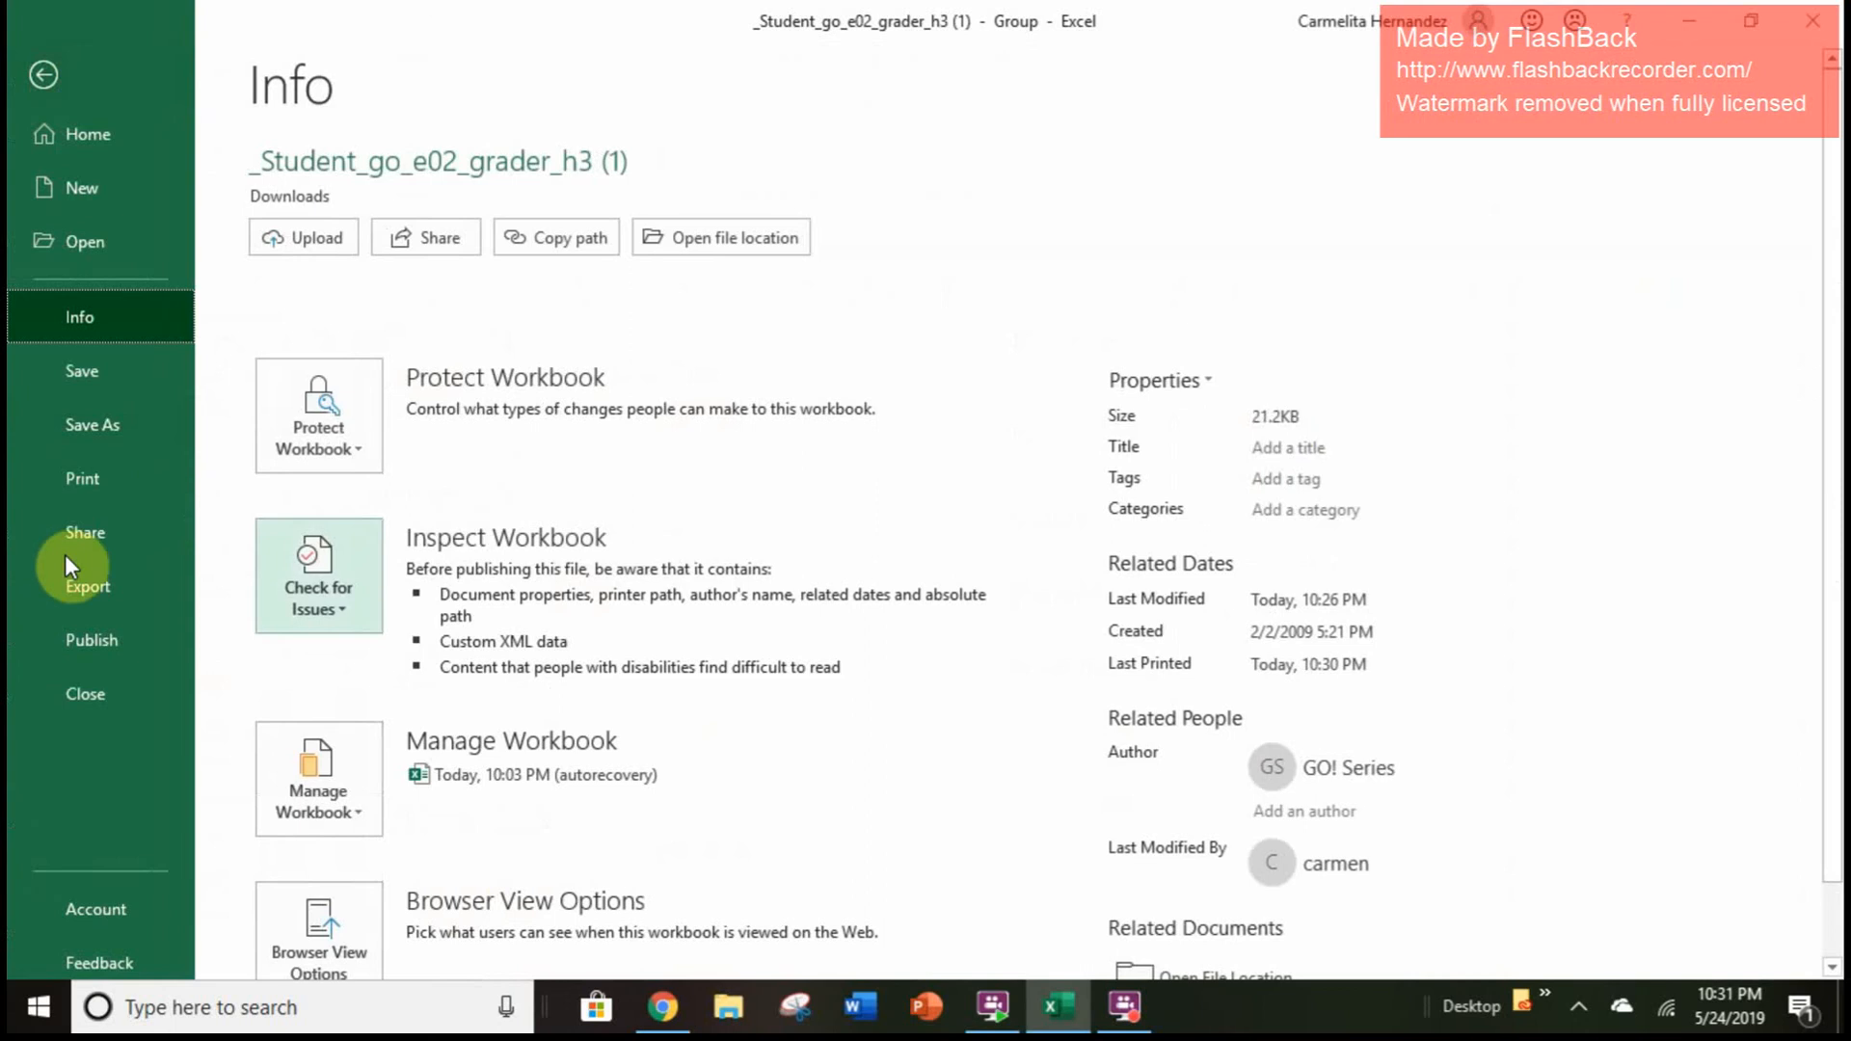
pyautogui.click(294, 805)
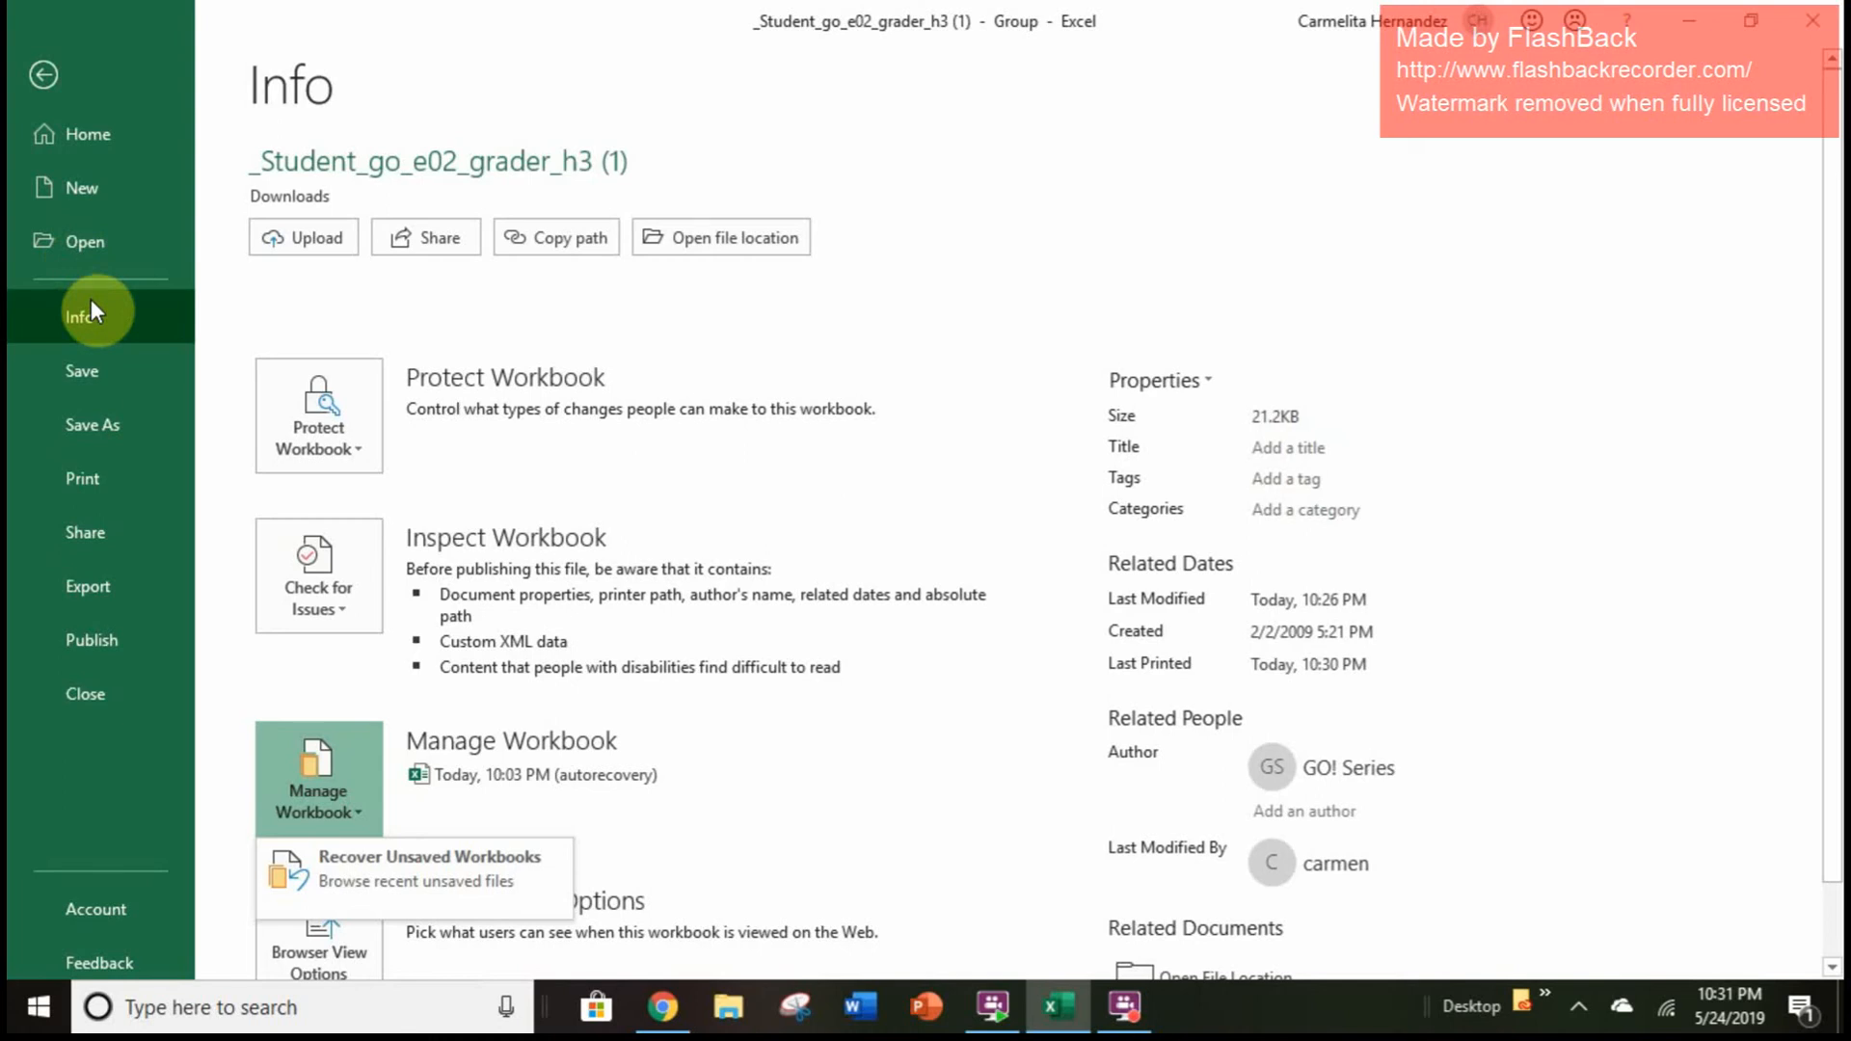
pyautogui.click(103, 378)
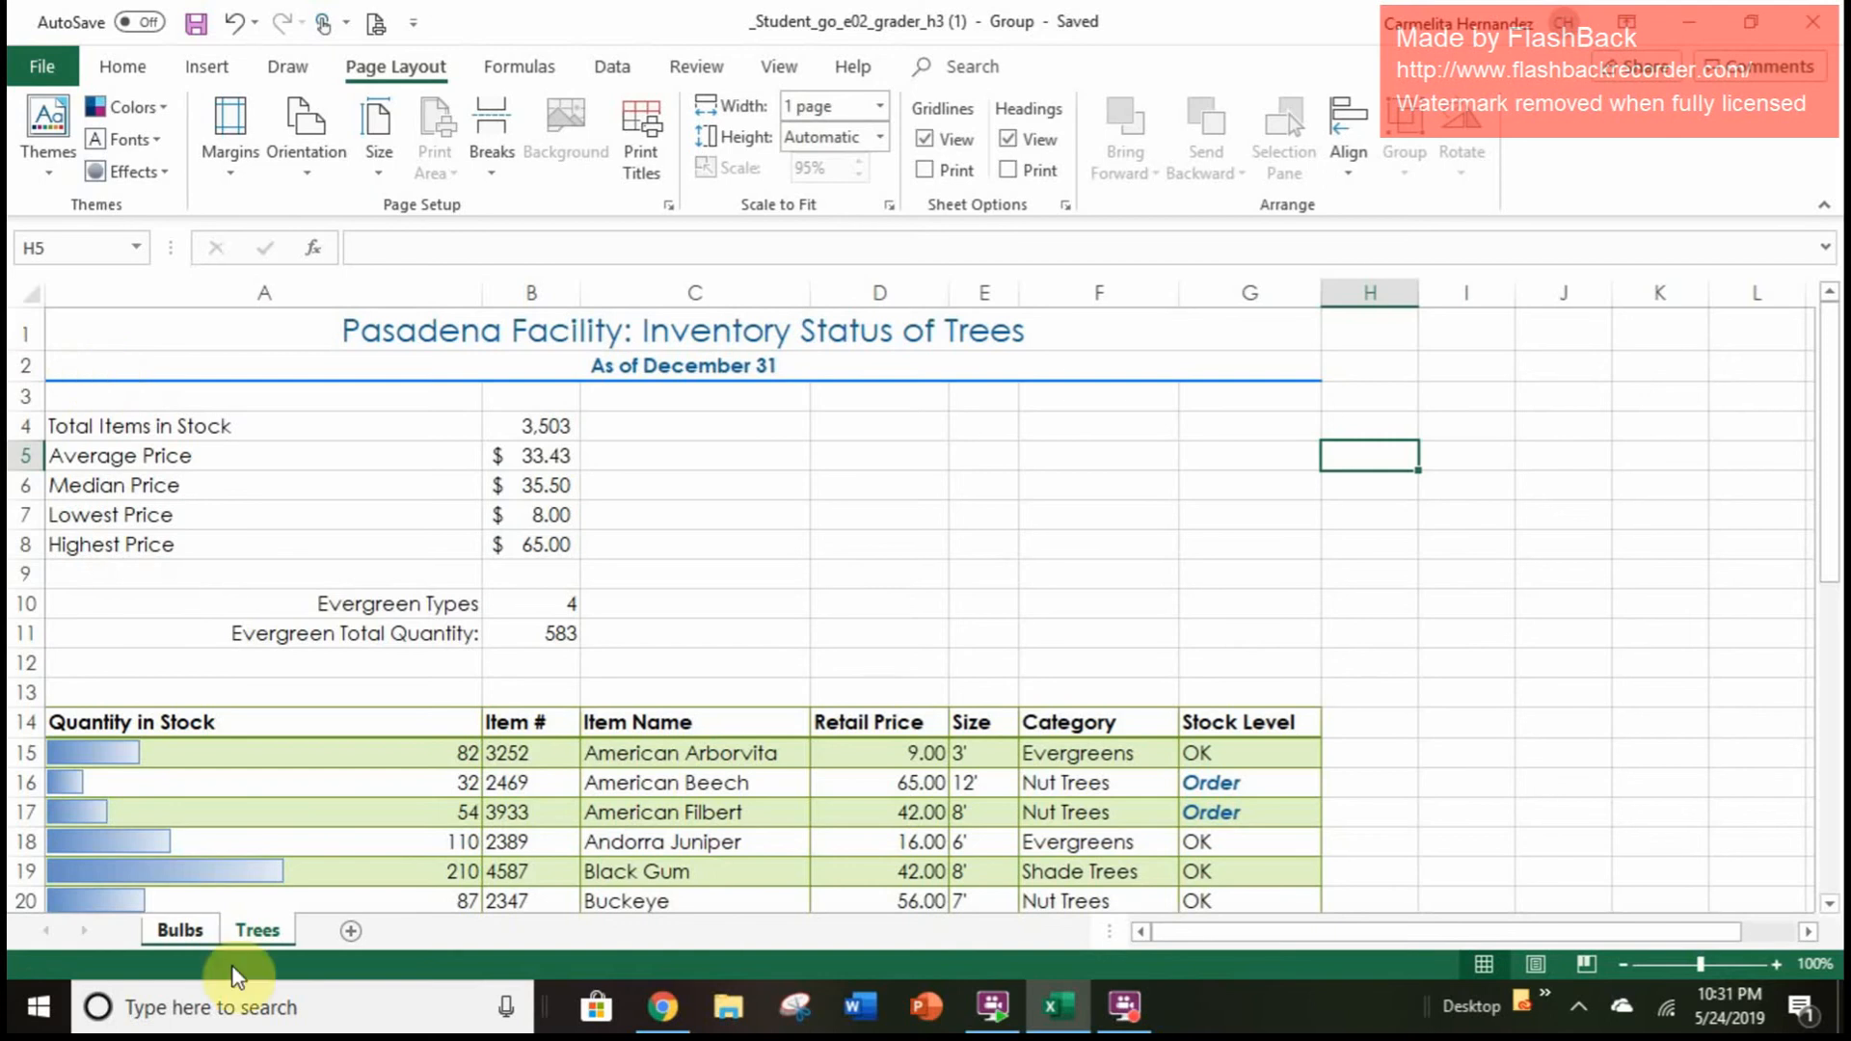
pyautogui.click(183, 930)
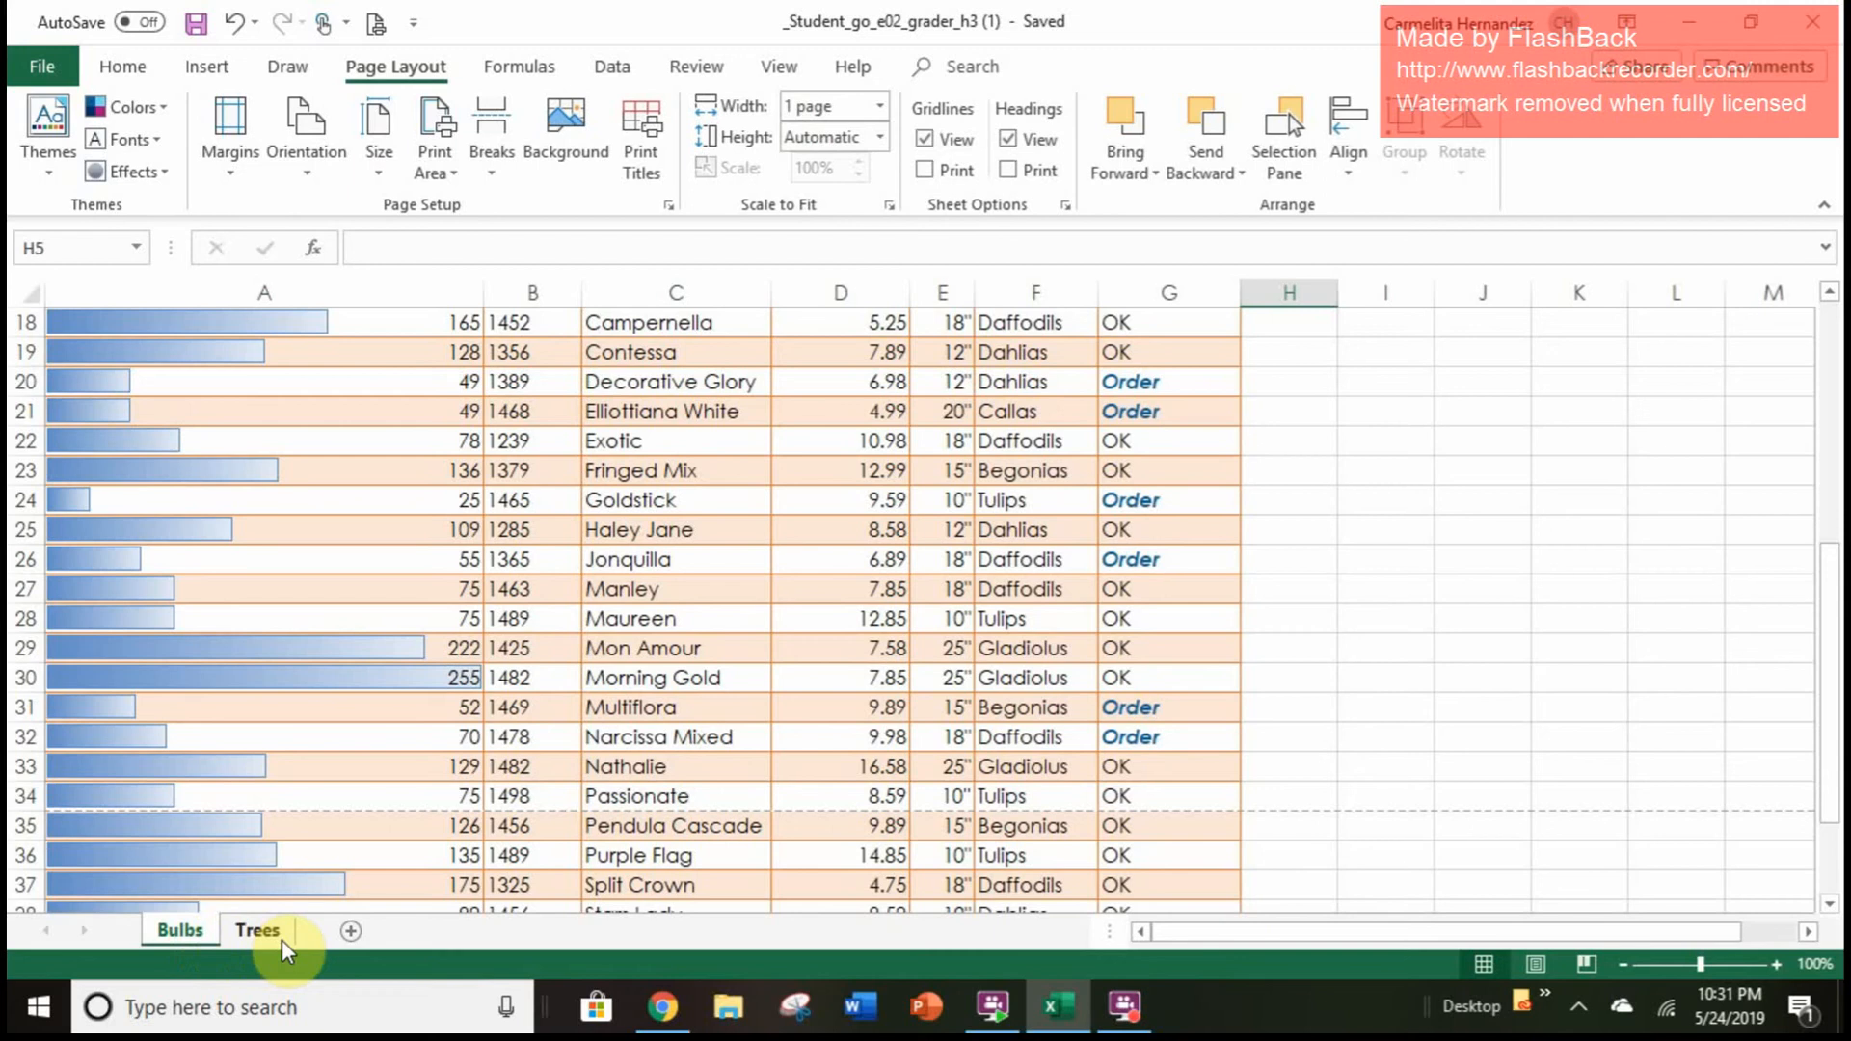
pyautogui.click(257, 931)
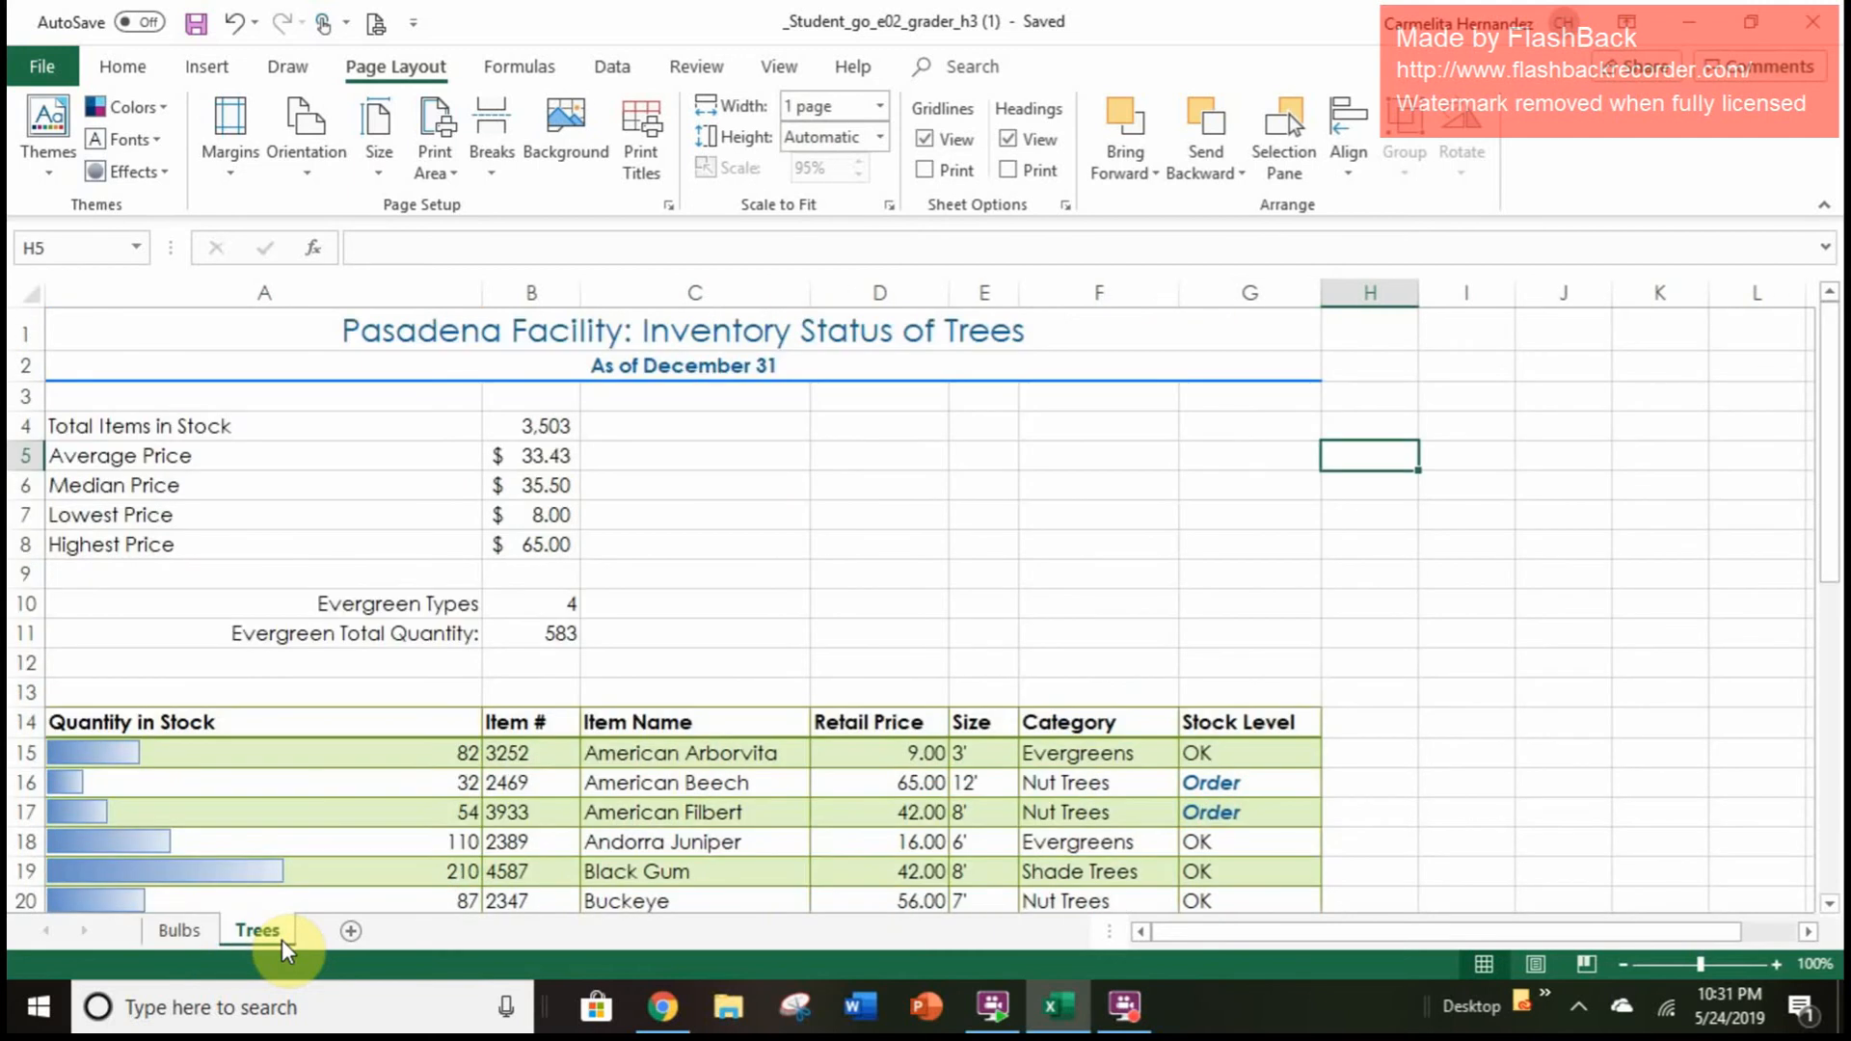
# Insert a new worksheet after Trees and rename it Summary
pyautogui.click(350, 933)
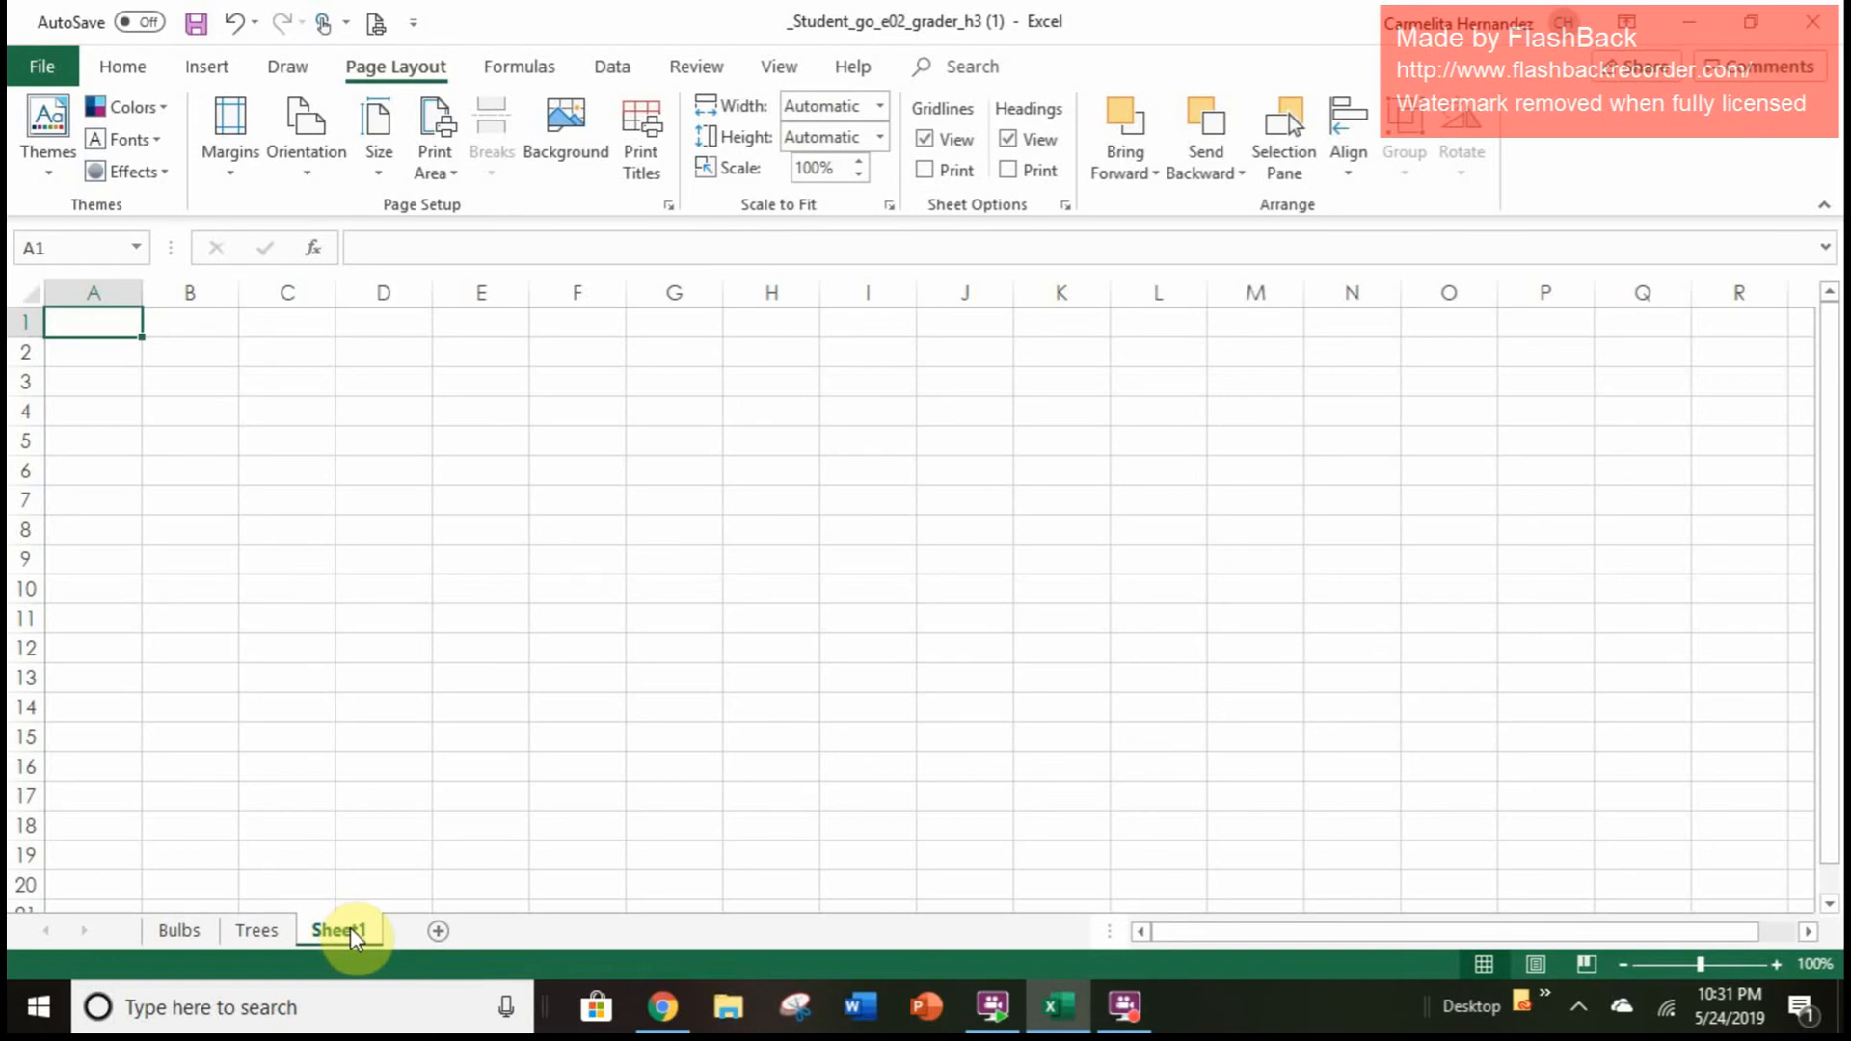
pyautogui.rightClick(351, 933)
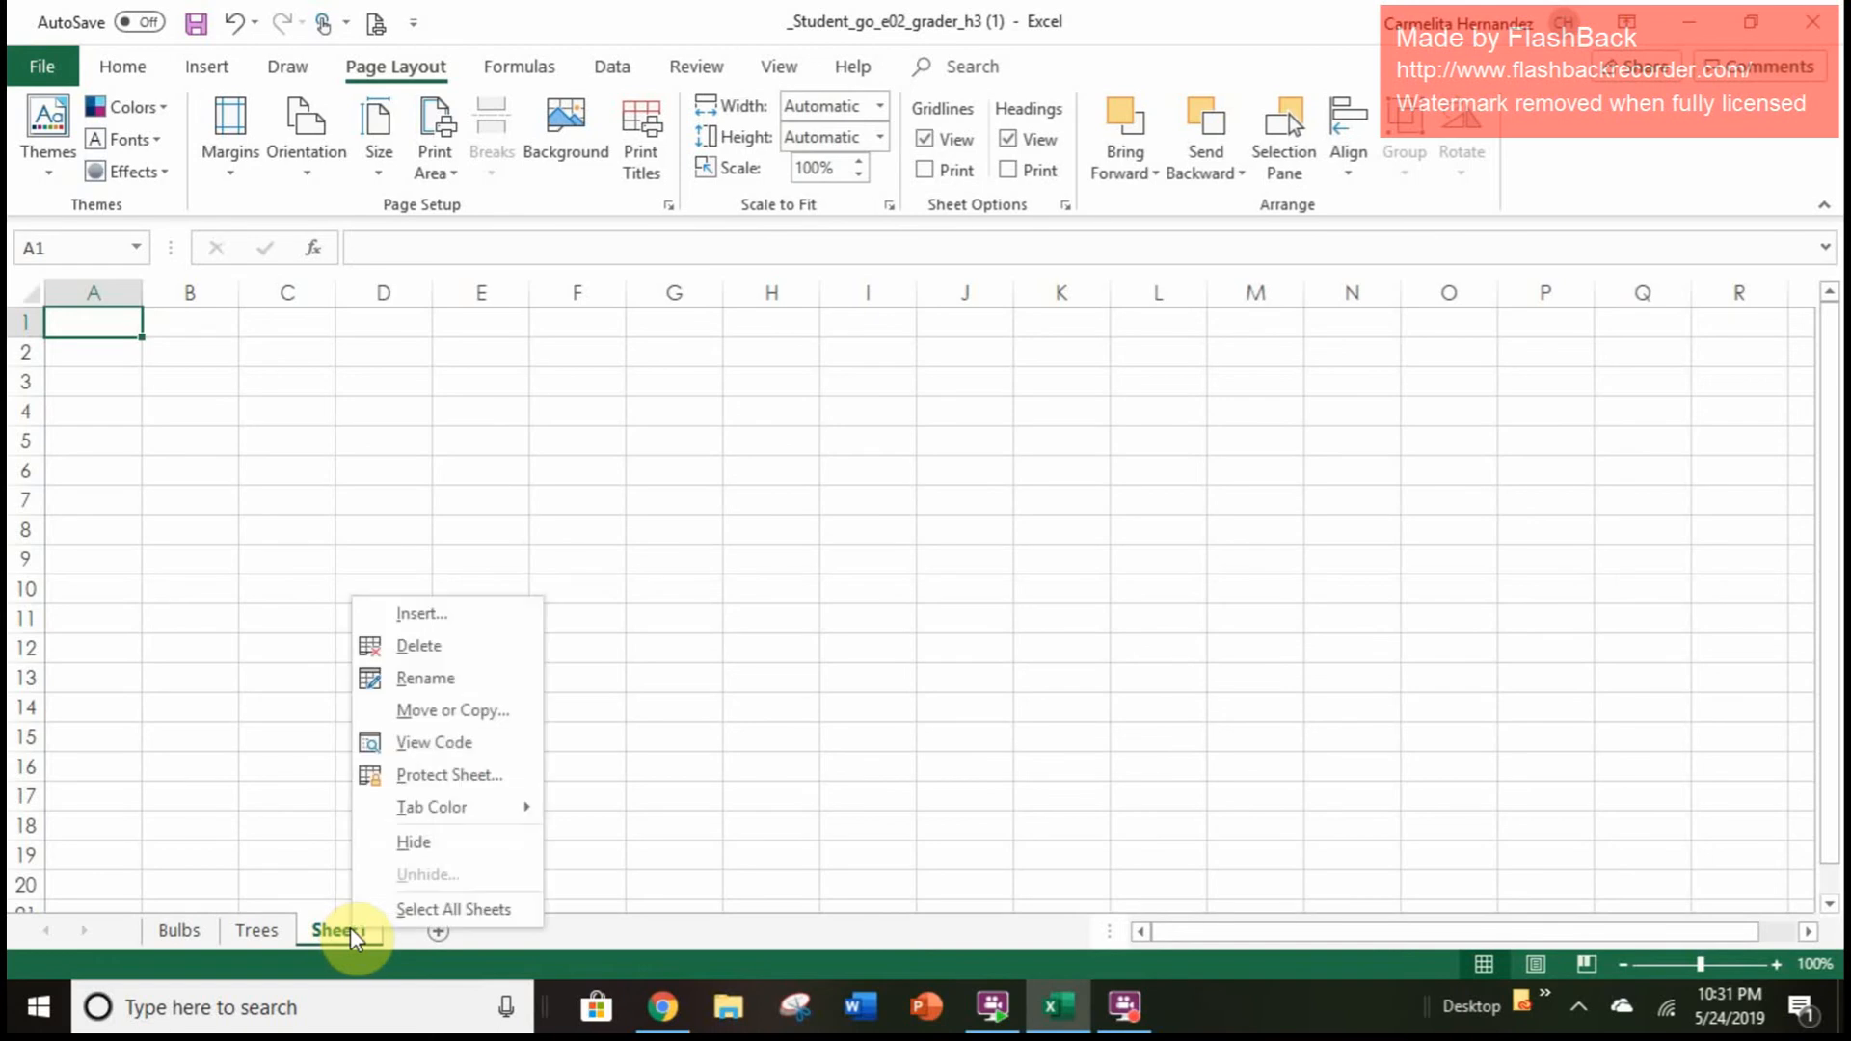
pyautogui.click(447, 687)
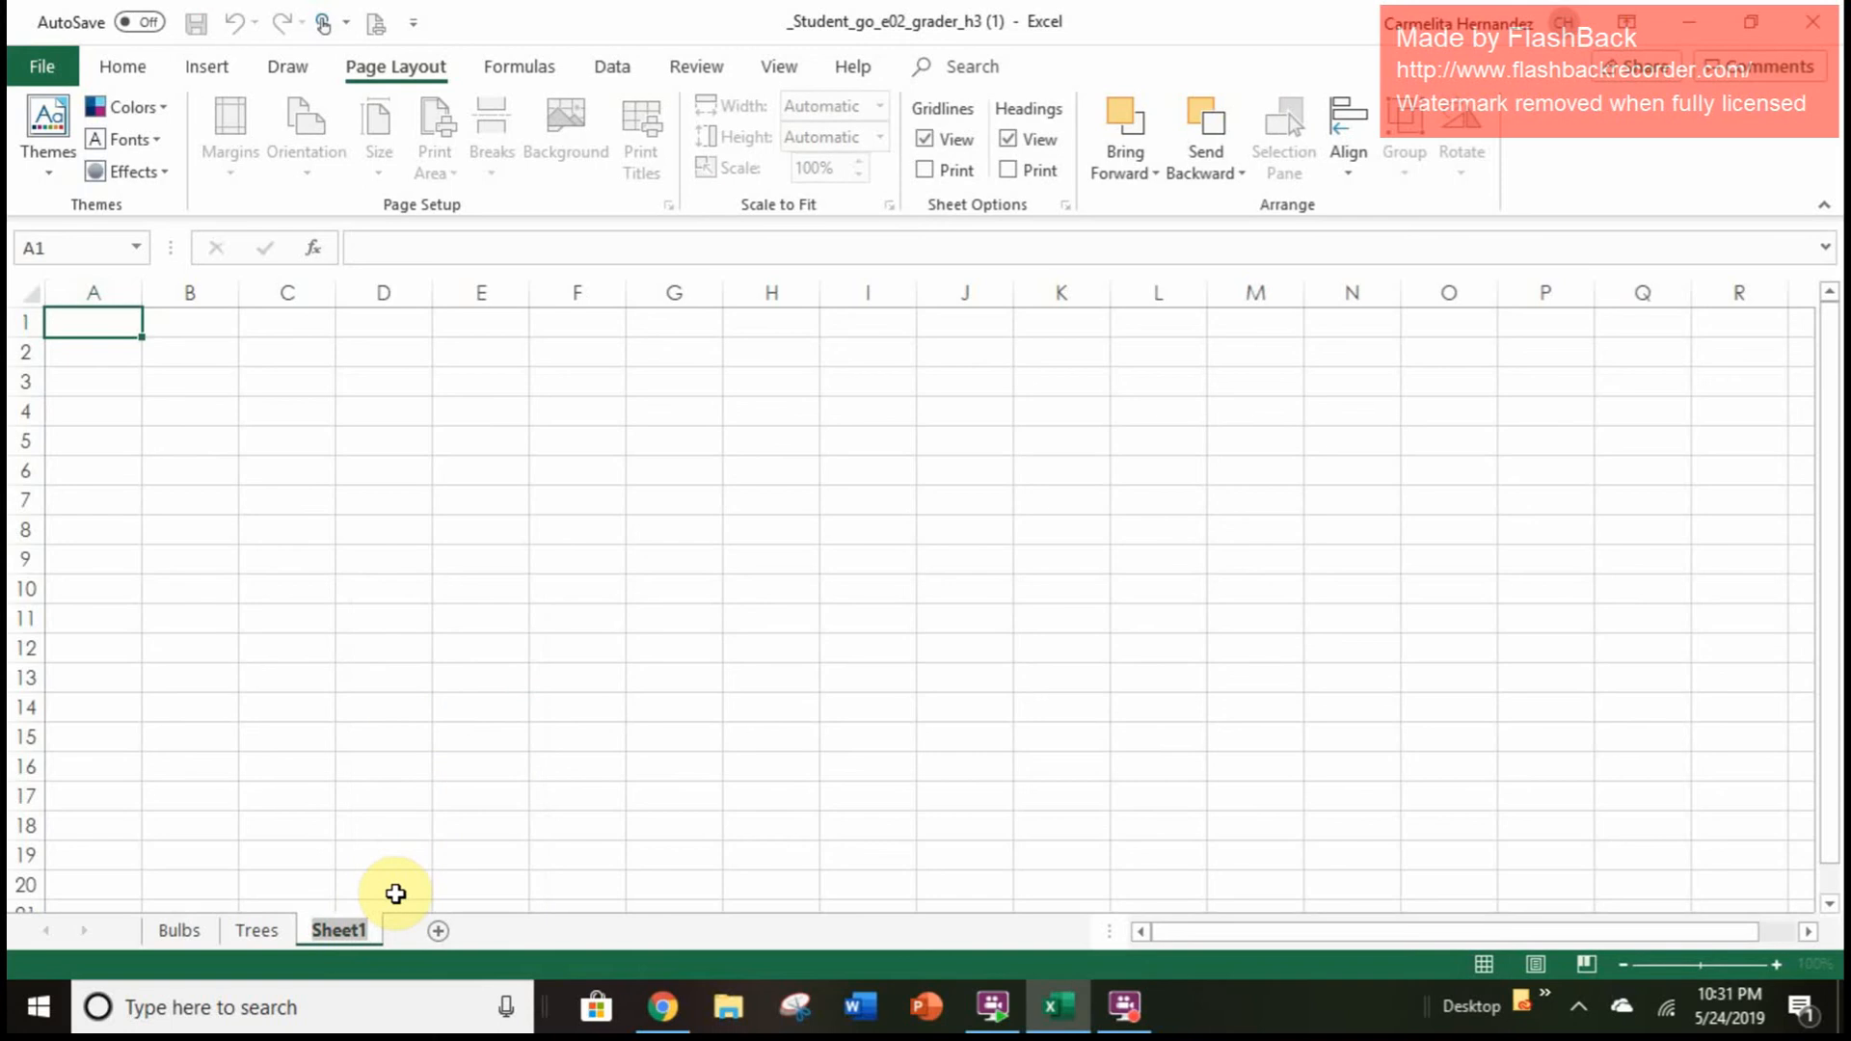
pyautogui.write('Summa')
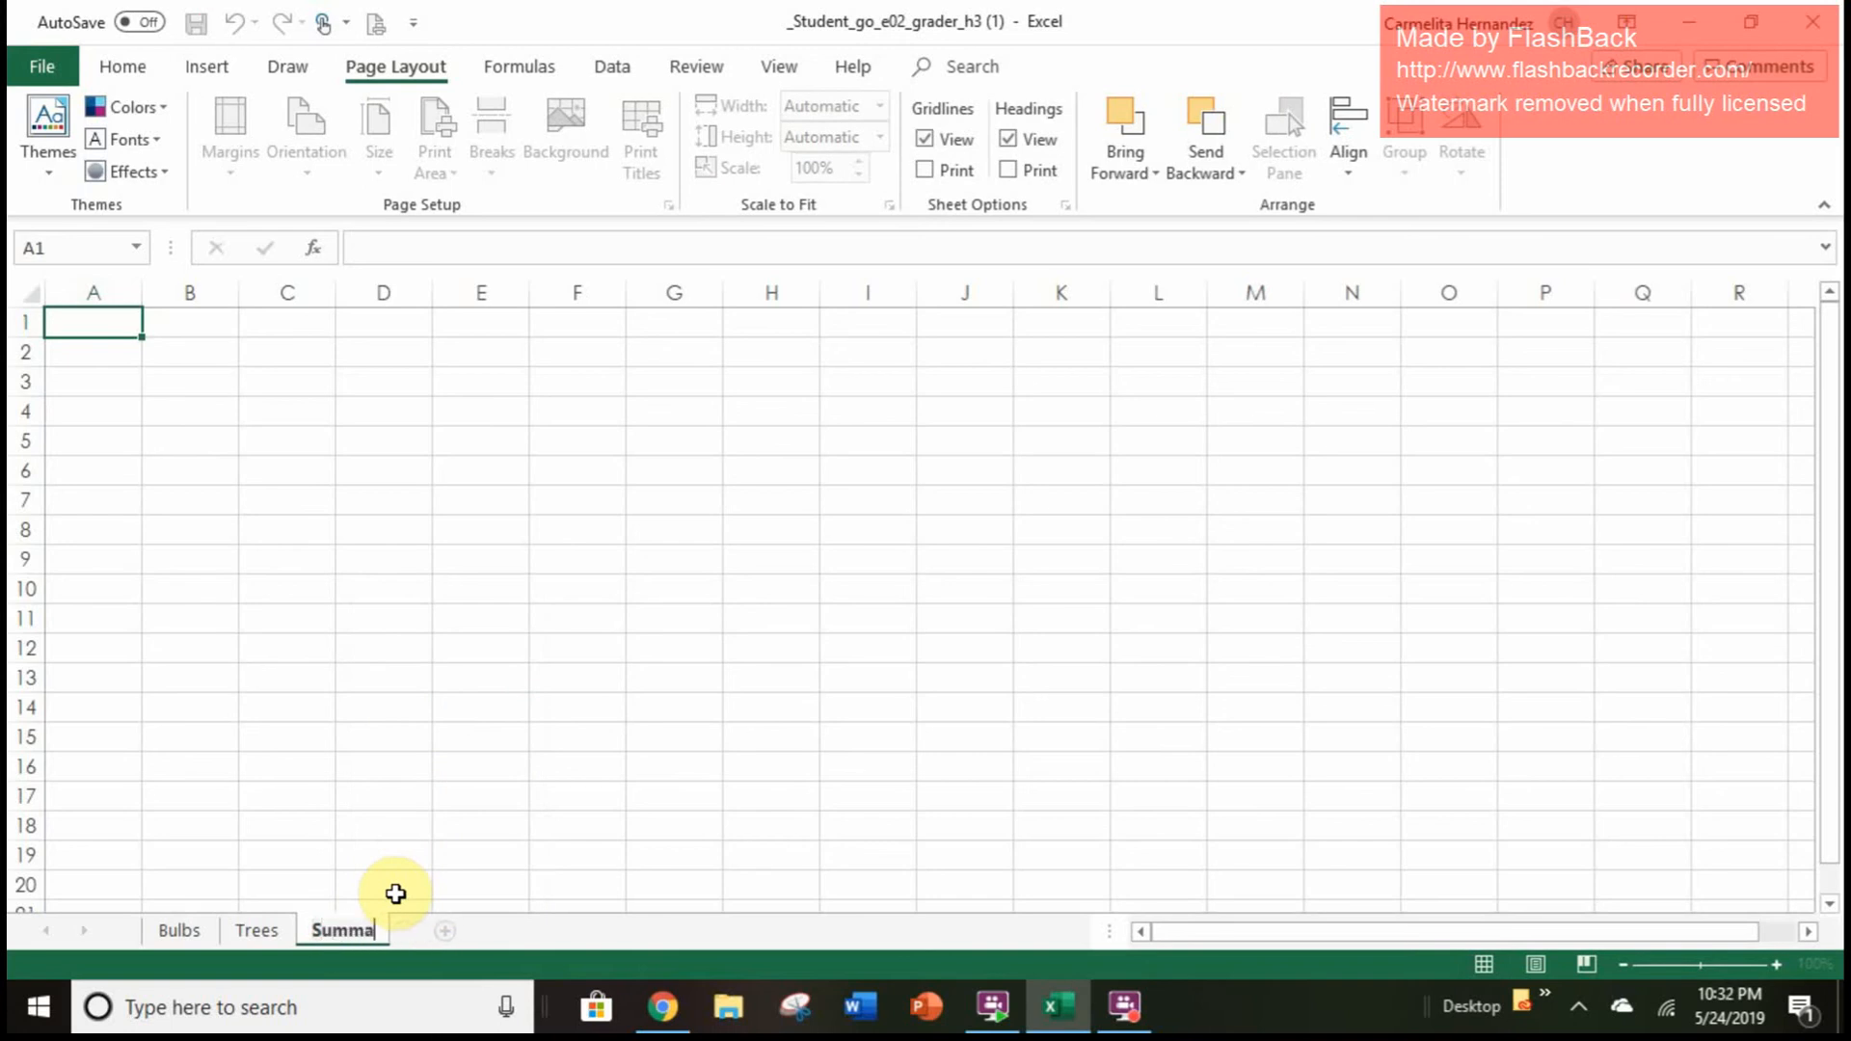
pyautogui.write('ry')
pyautogui.press('Return')
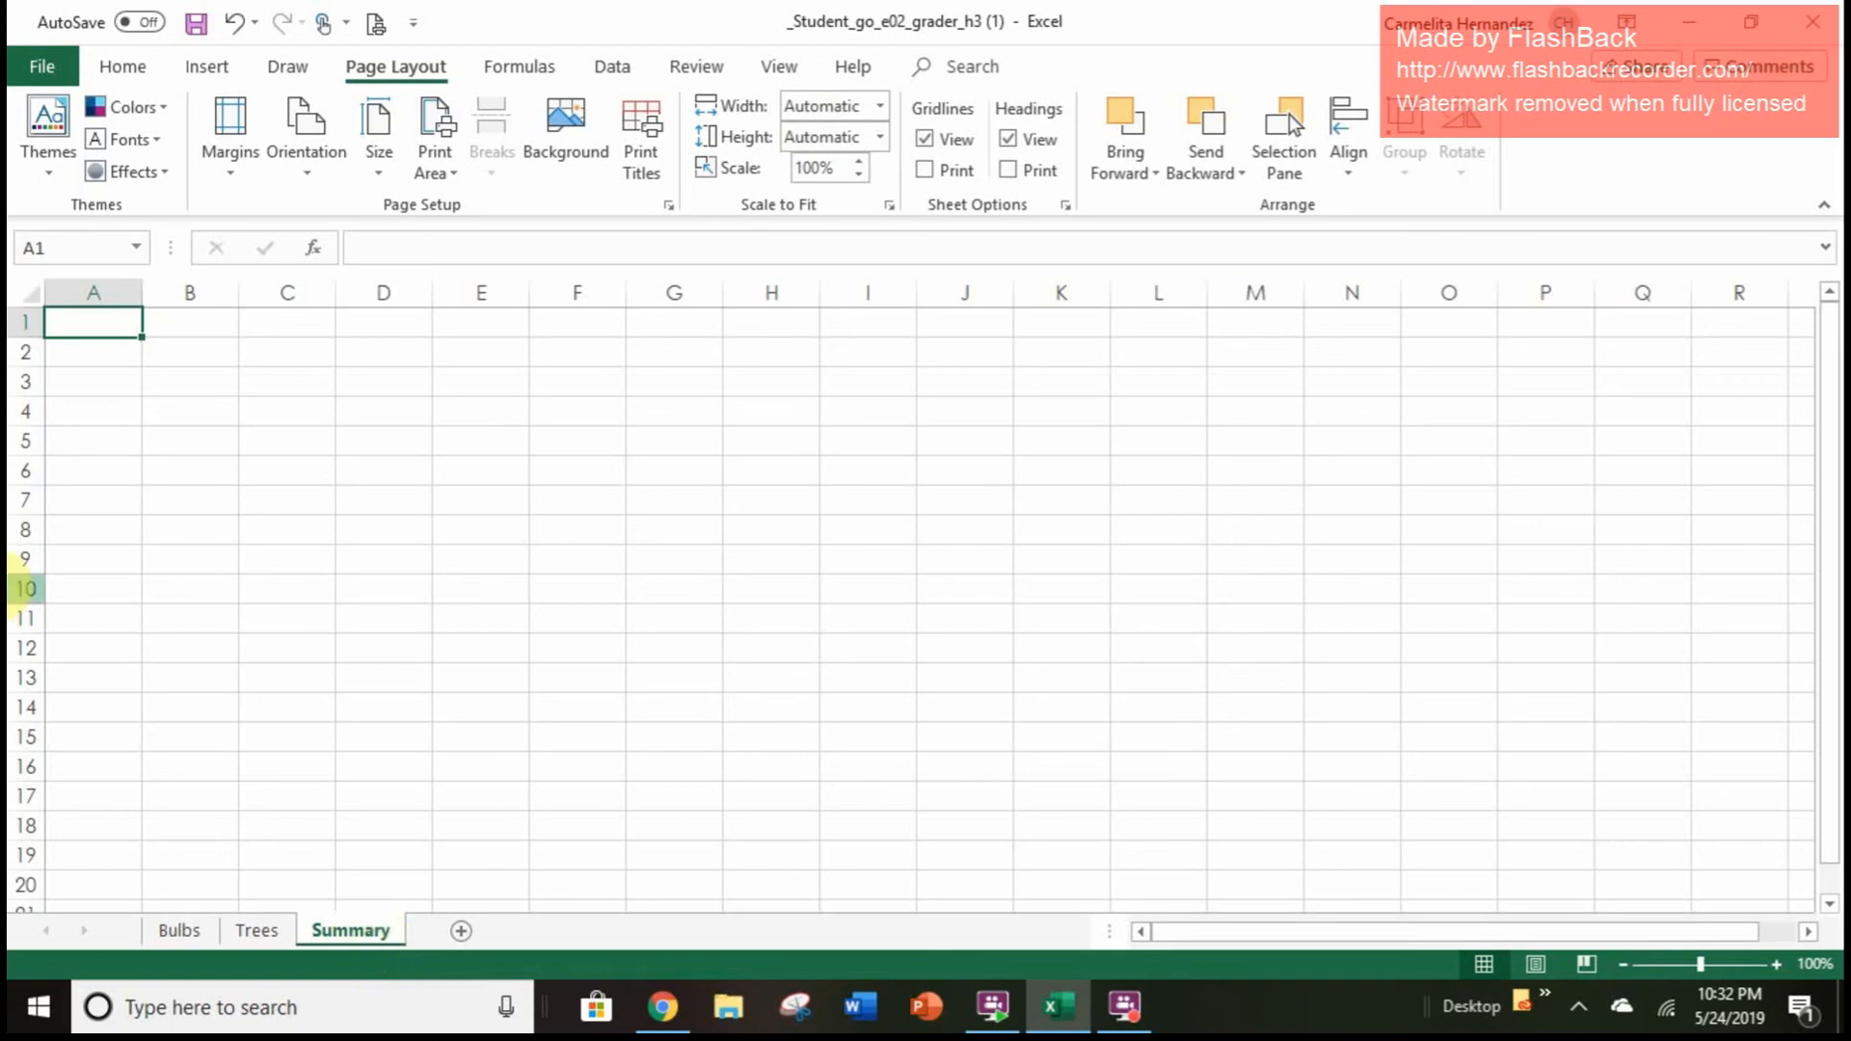
# Widen columns A through D of the Summary sheet equally to a bit over twice their default width, and move the sheet before Bulbs
pyautogui.moveTo(96, 297); pyautogui.dragTo(402, 291)
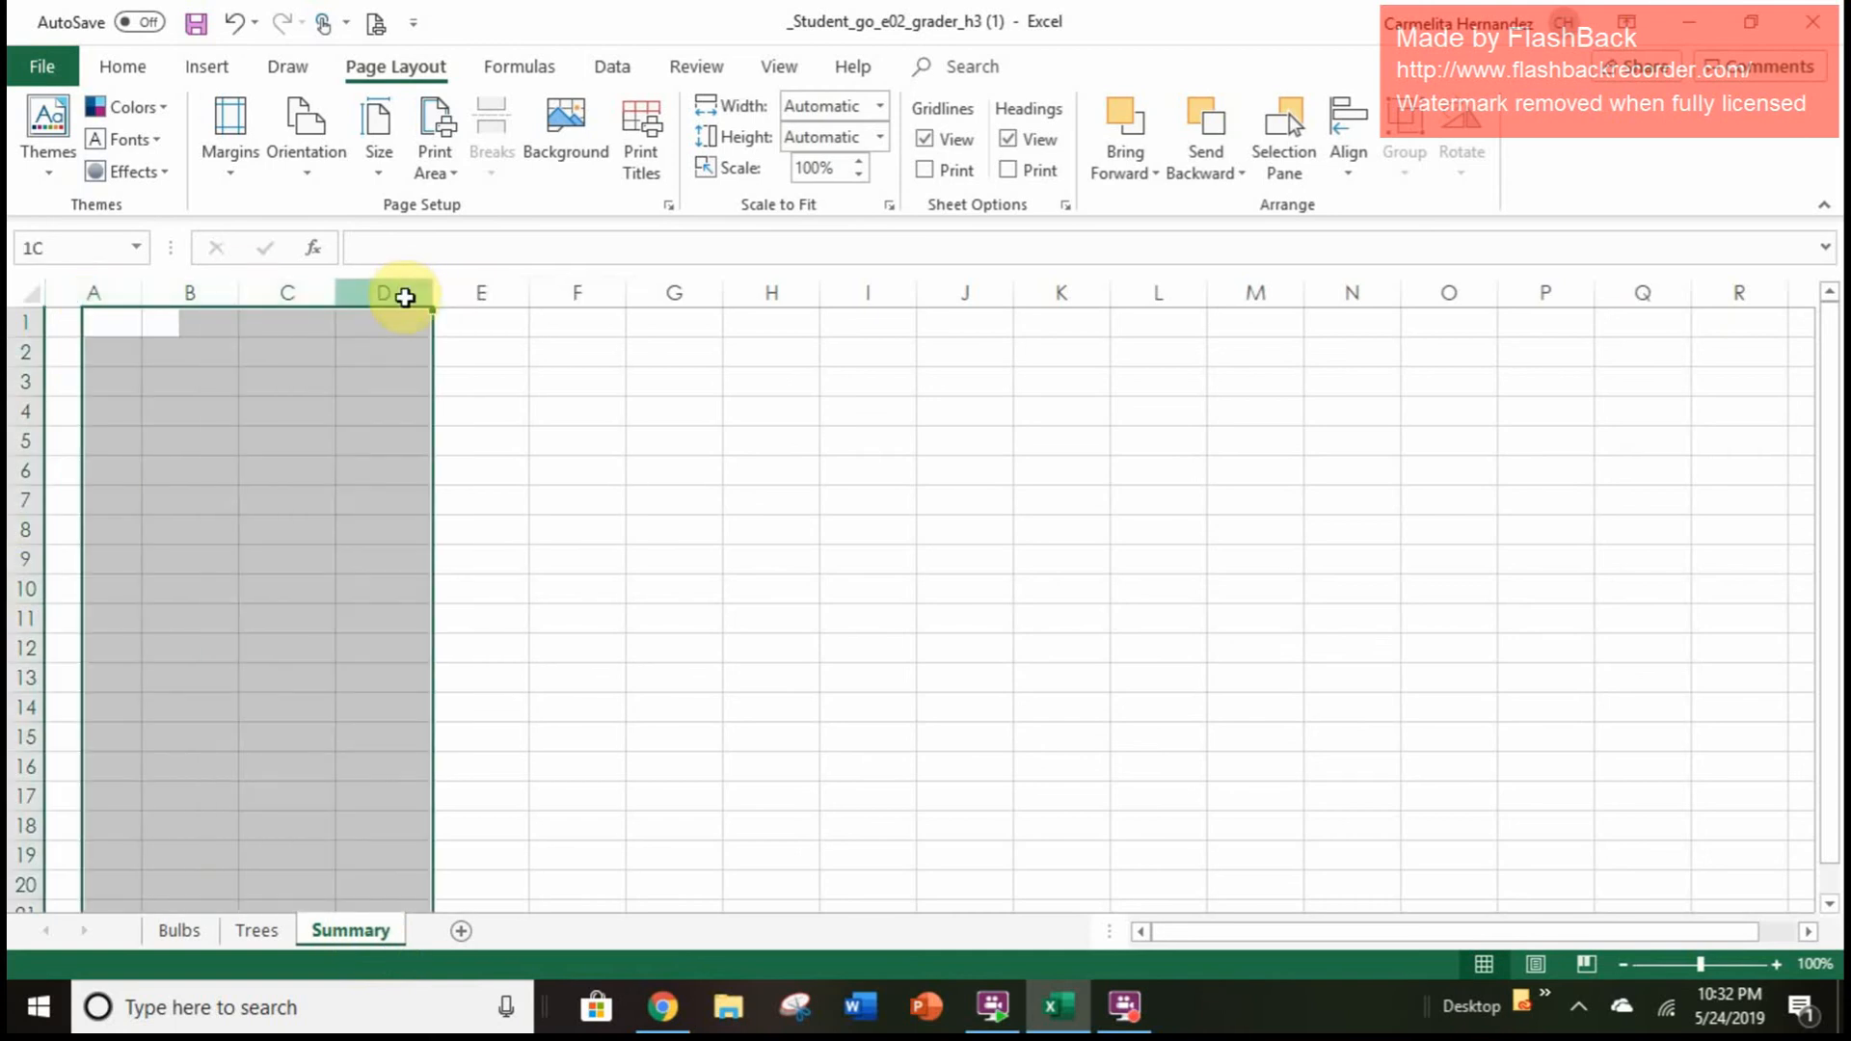
pyautogui.click(401, 291)
pyautogui.moveTo(87, 294); pyautogui.dragTo(372, 289)
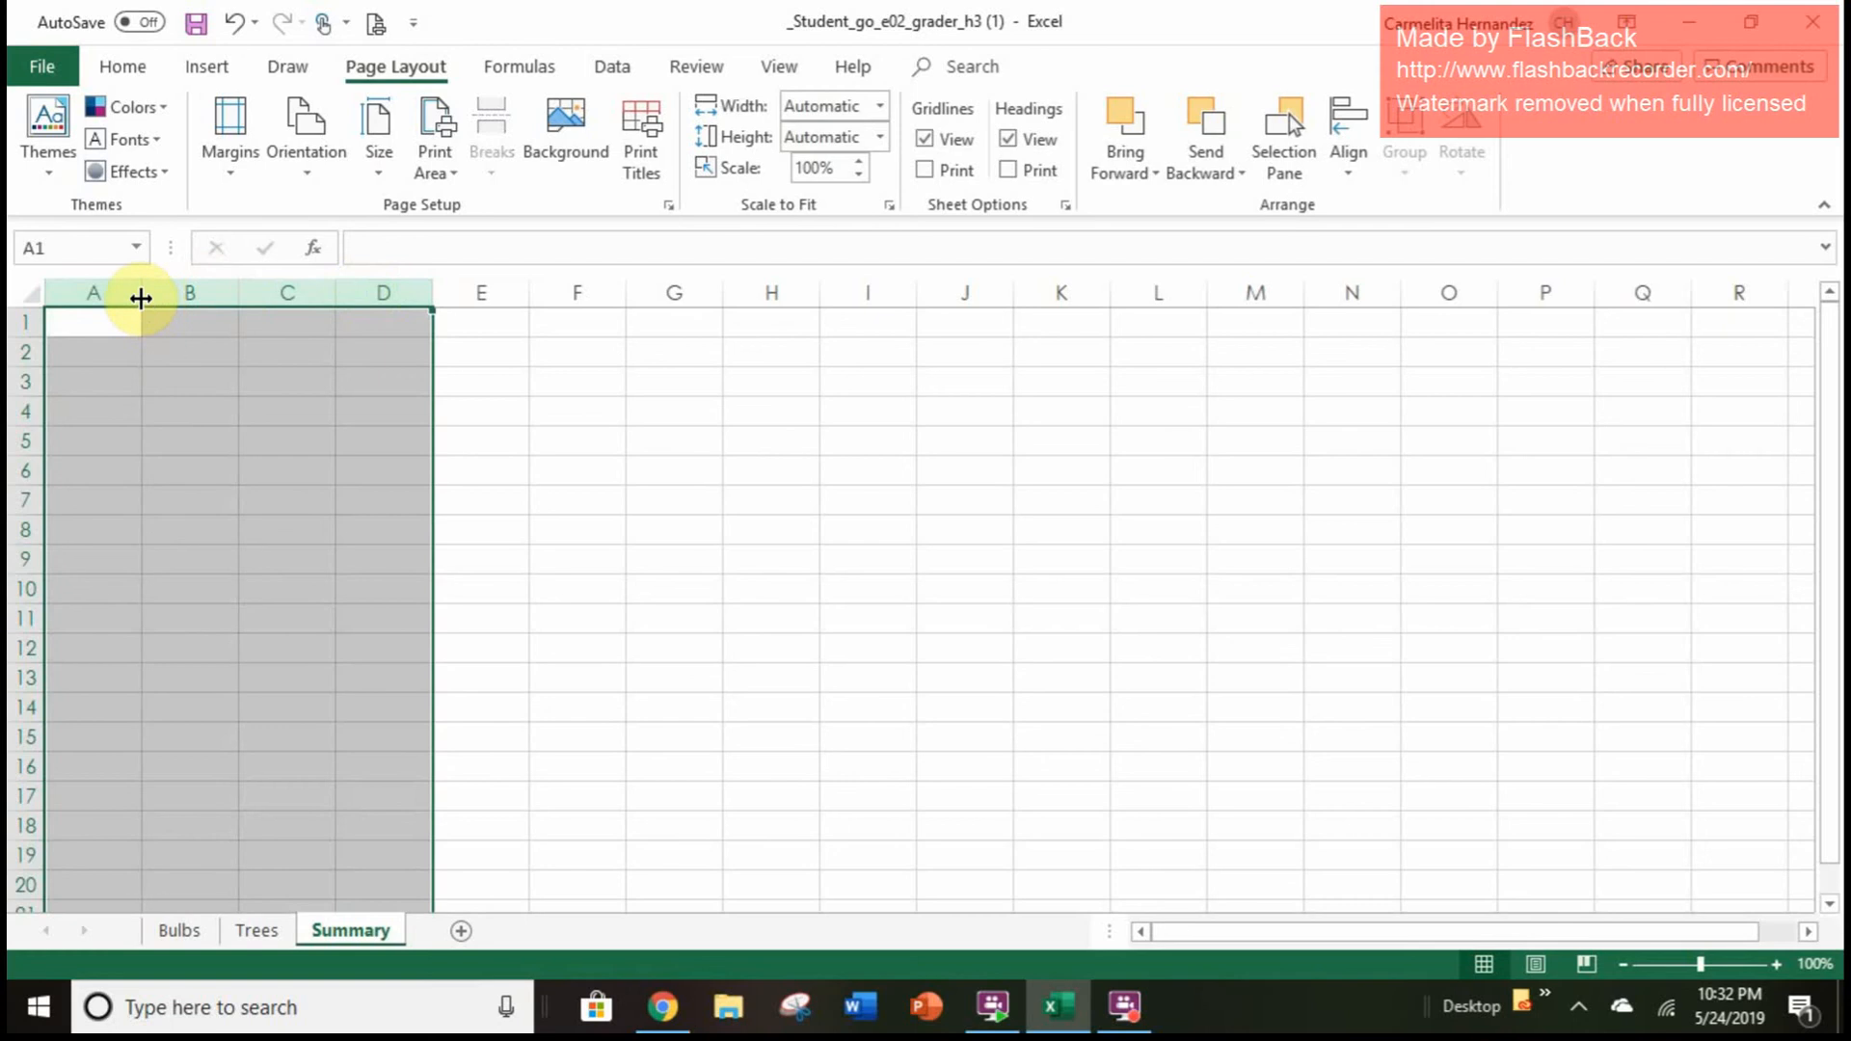
pyautogui.moveTo(140, 298); pyautogui.dragTo(273, 307)
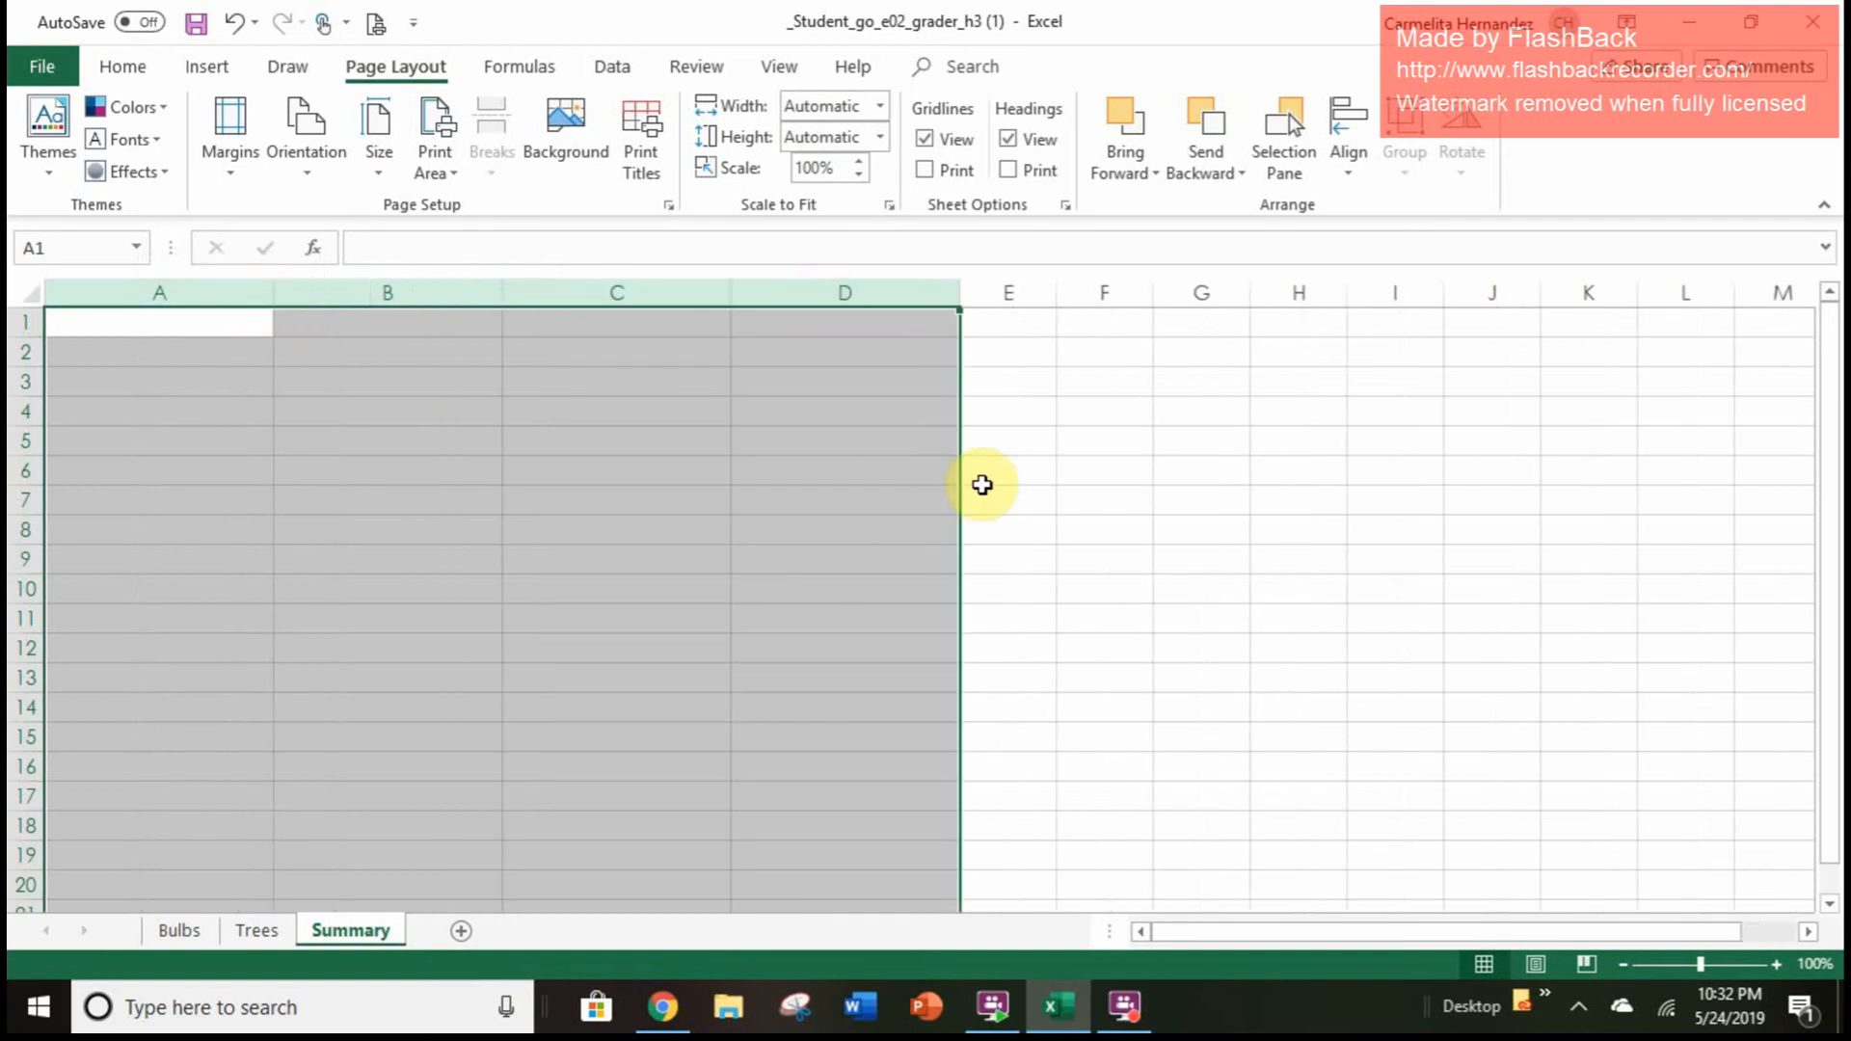
pyautogui.click(1295, 491)
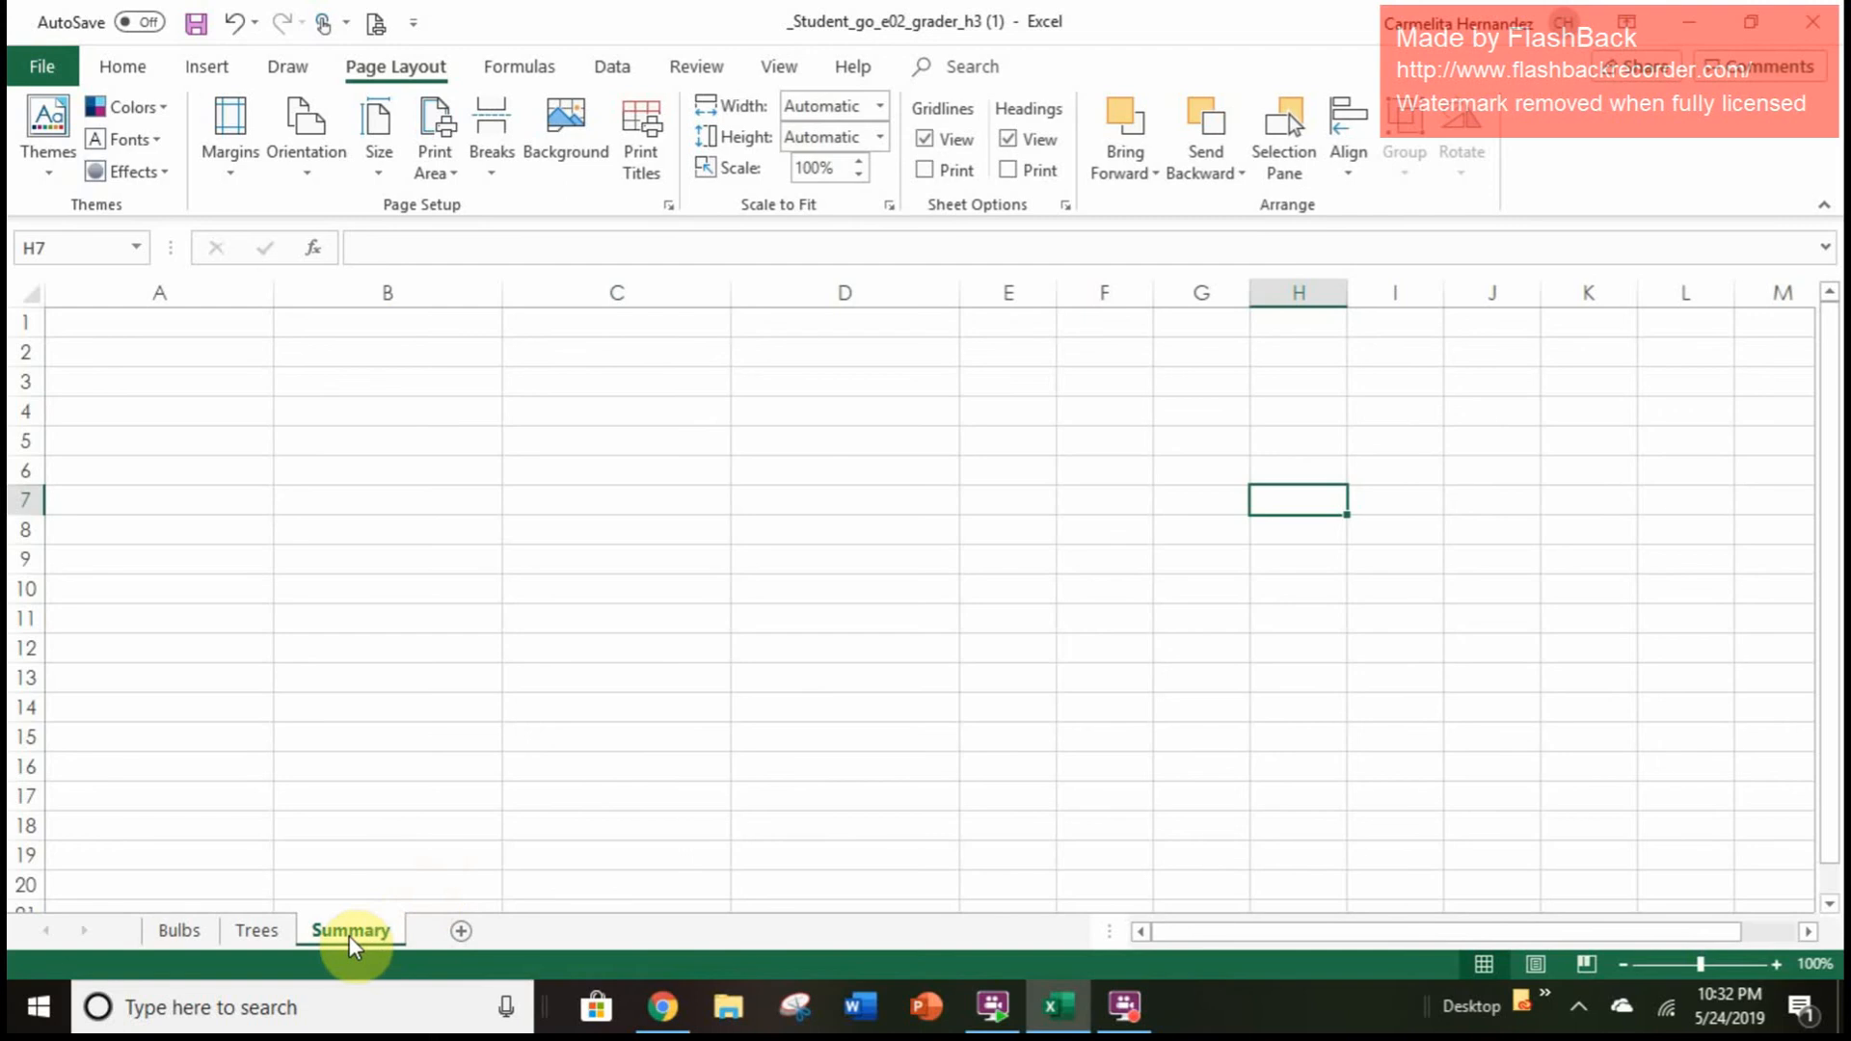
pyautogui.moveTo(352, 945); pyautogui.dragTo(135, 950)
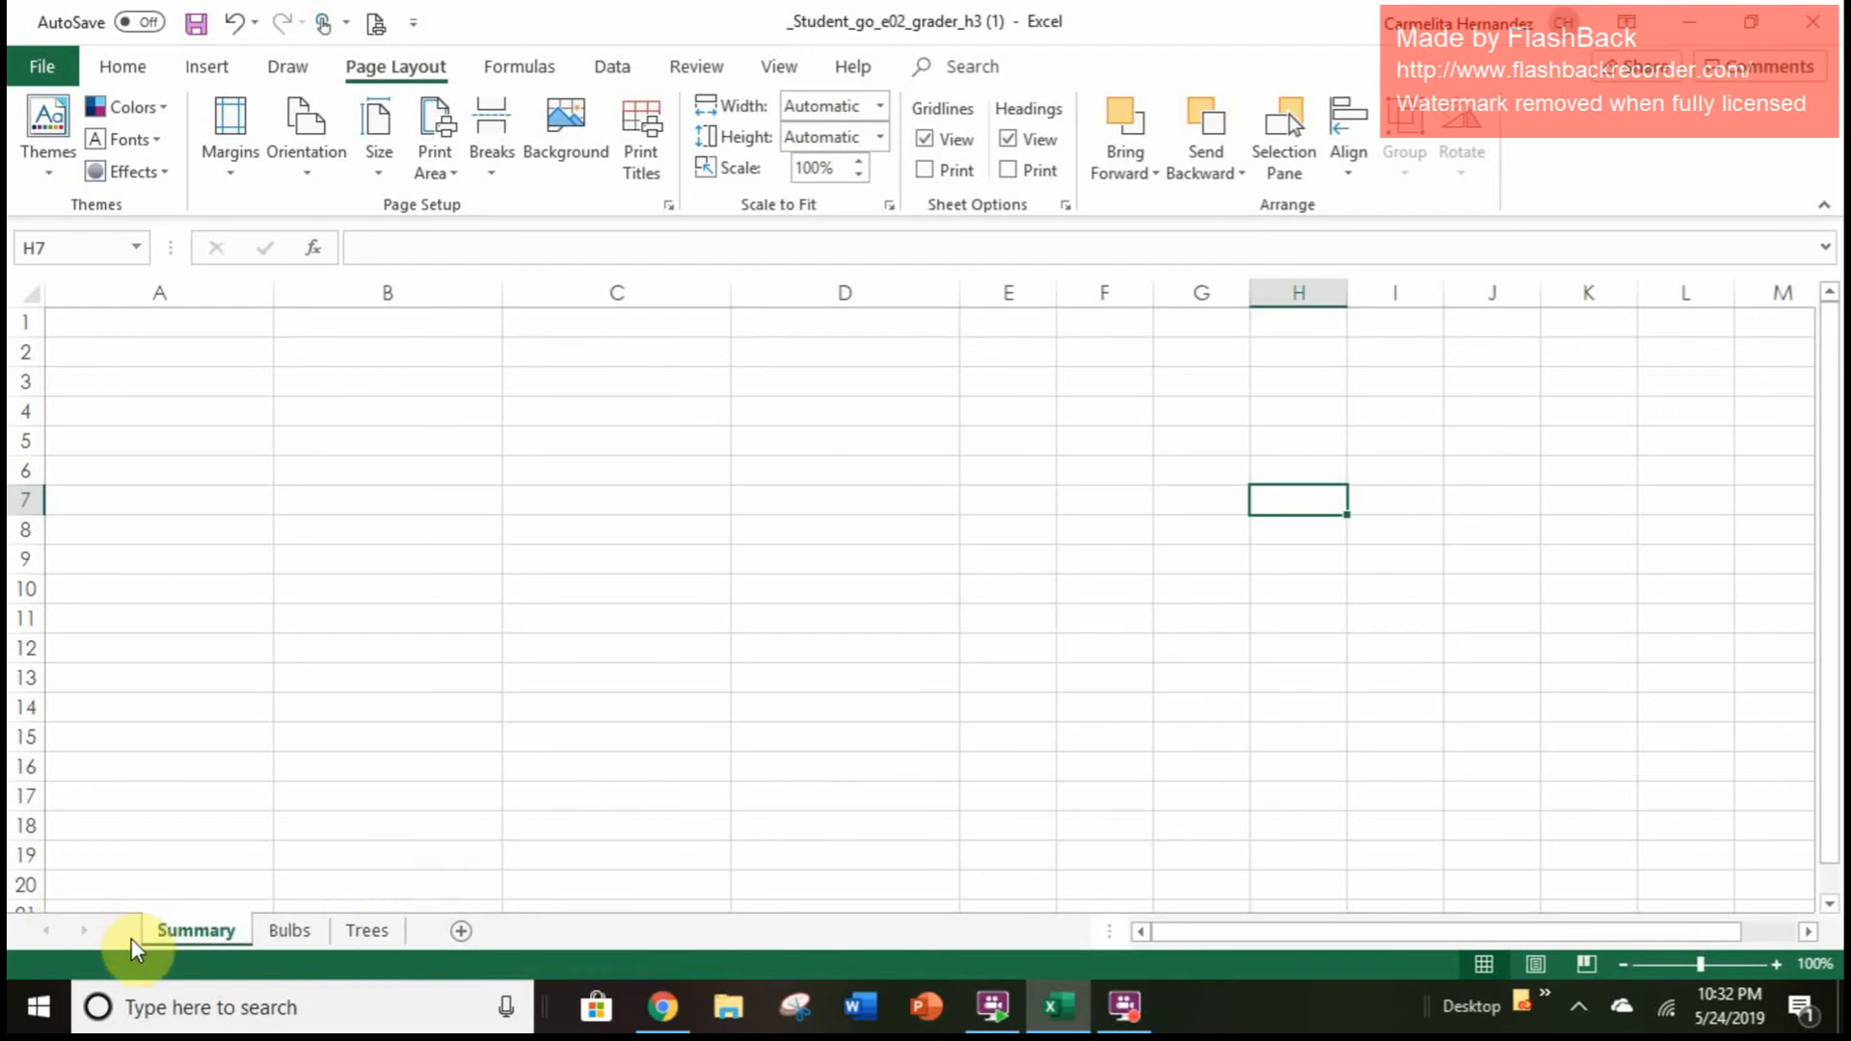
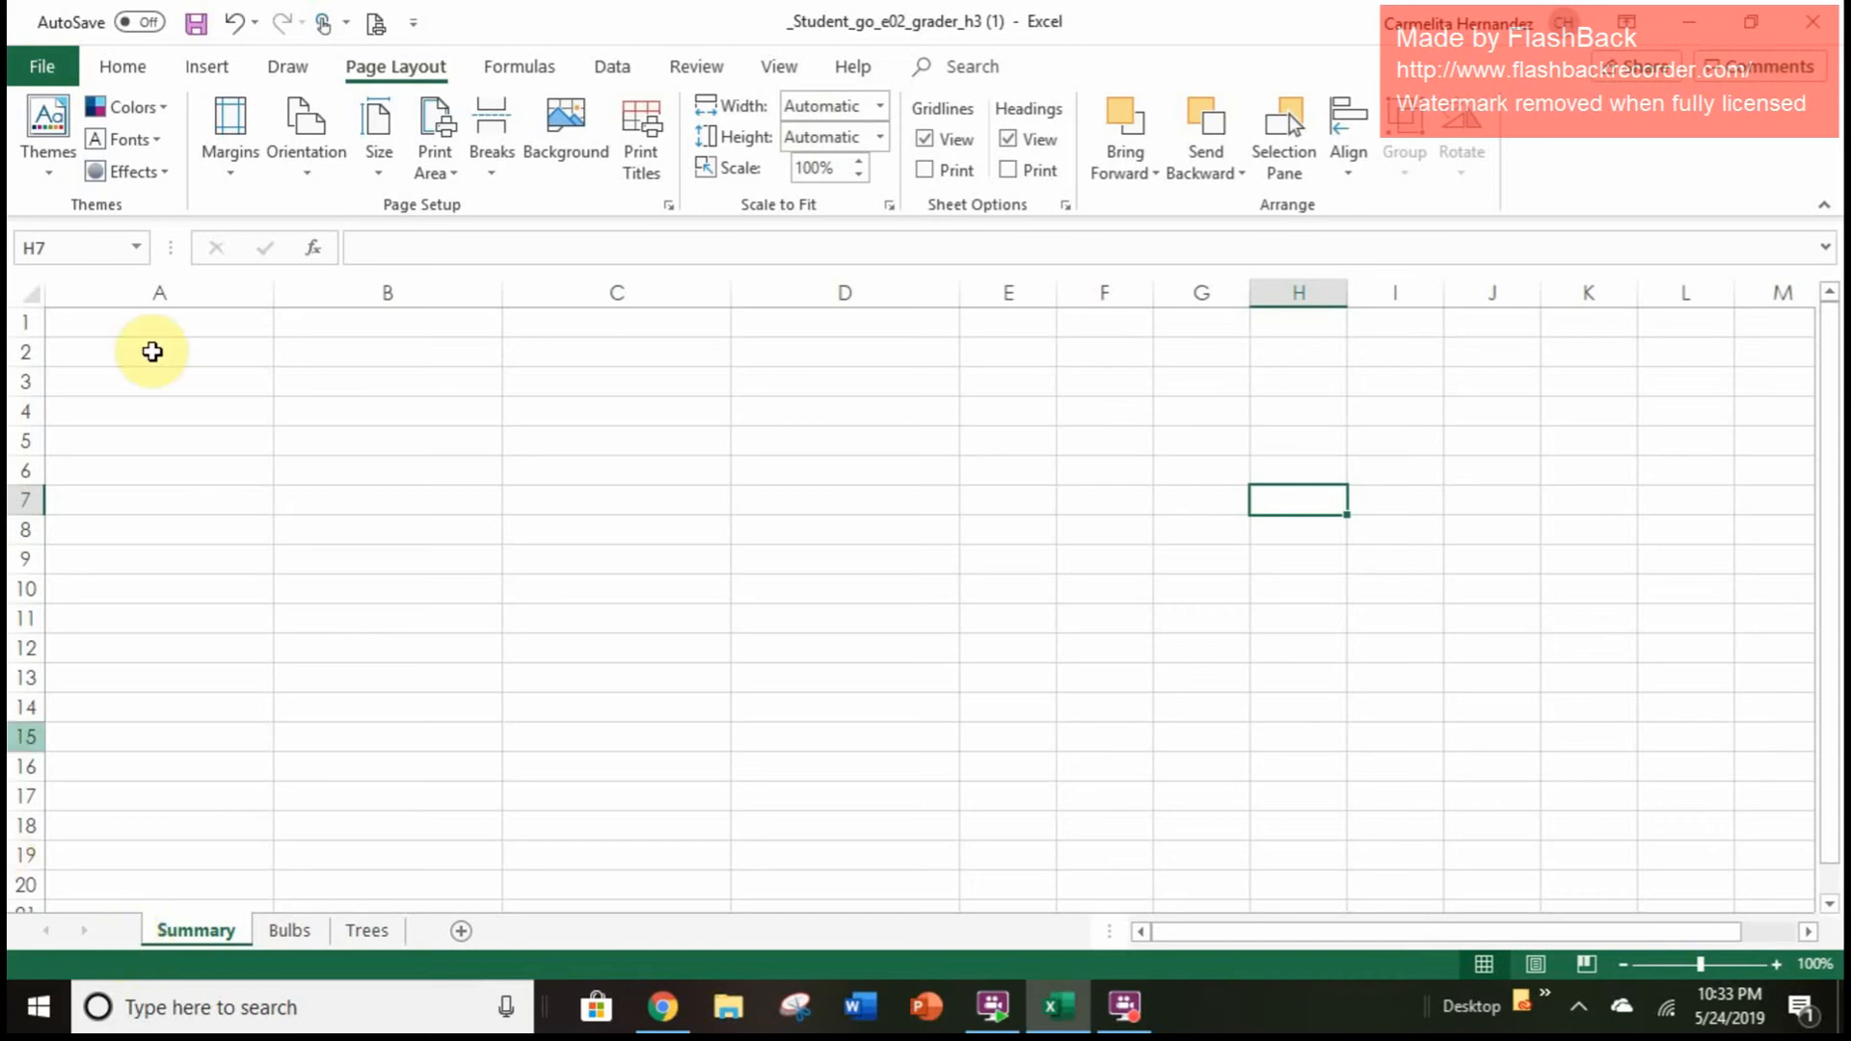
# Enter the title "Pasadena Inventory Summary" in cell A1 of the Summary sheet
pyautogui.click(153, 330)
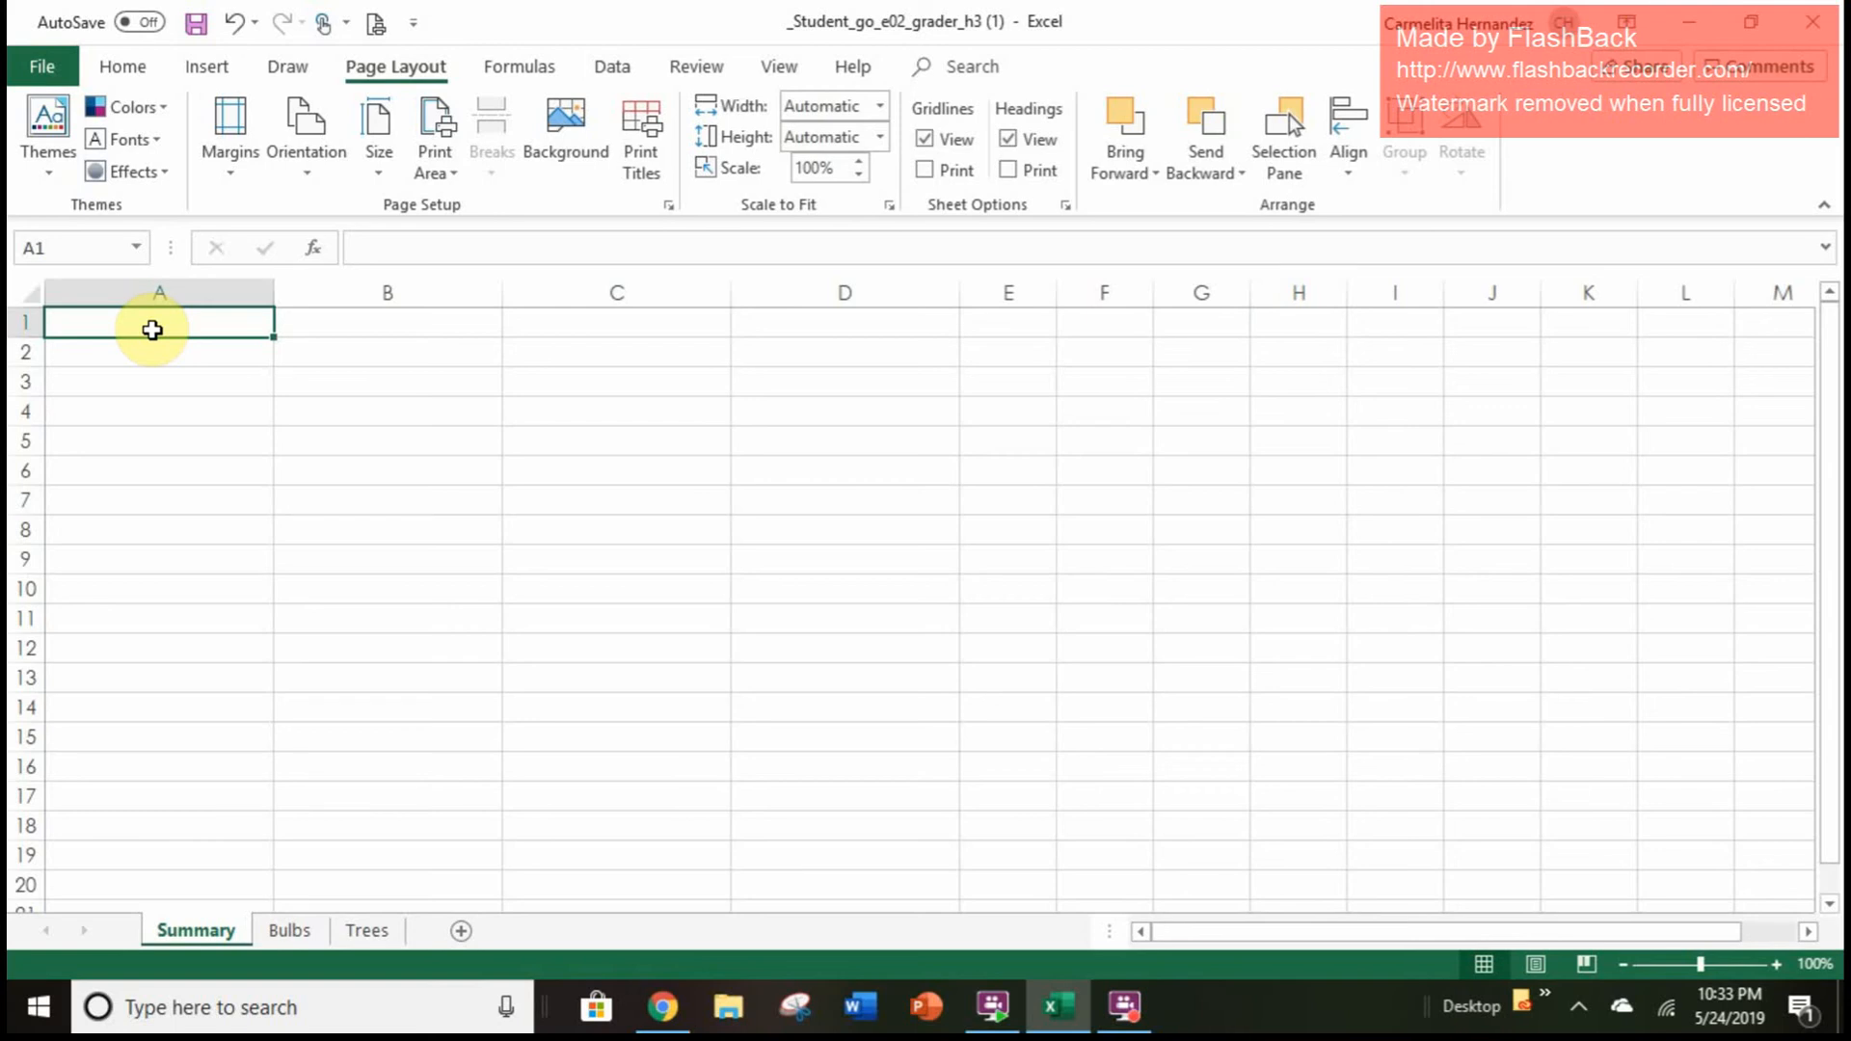
pyautogui.write('aso')
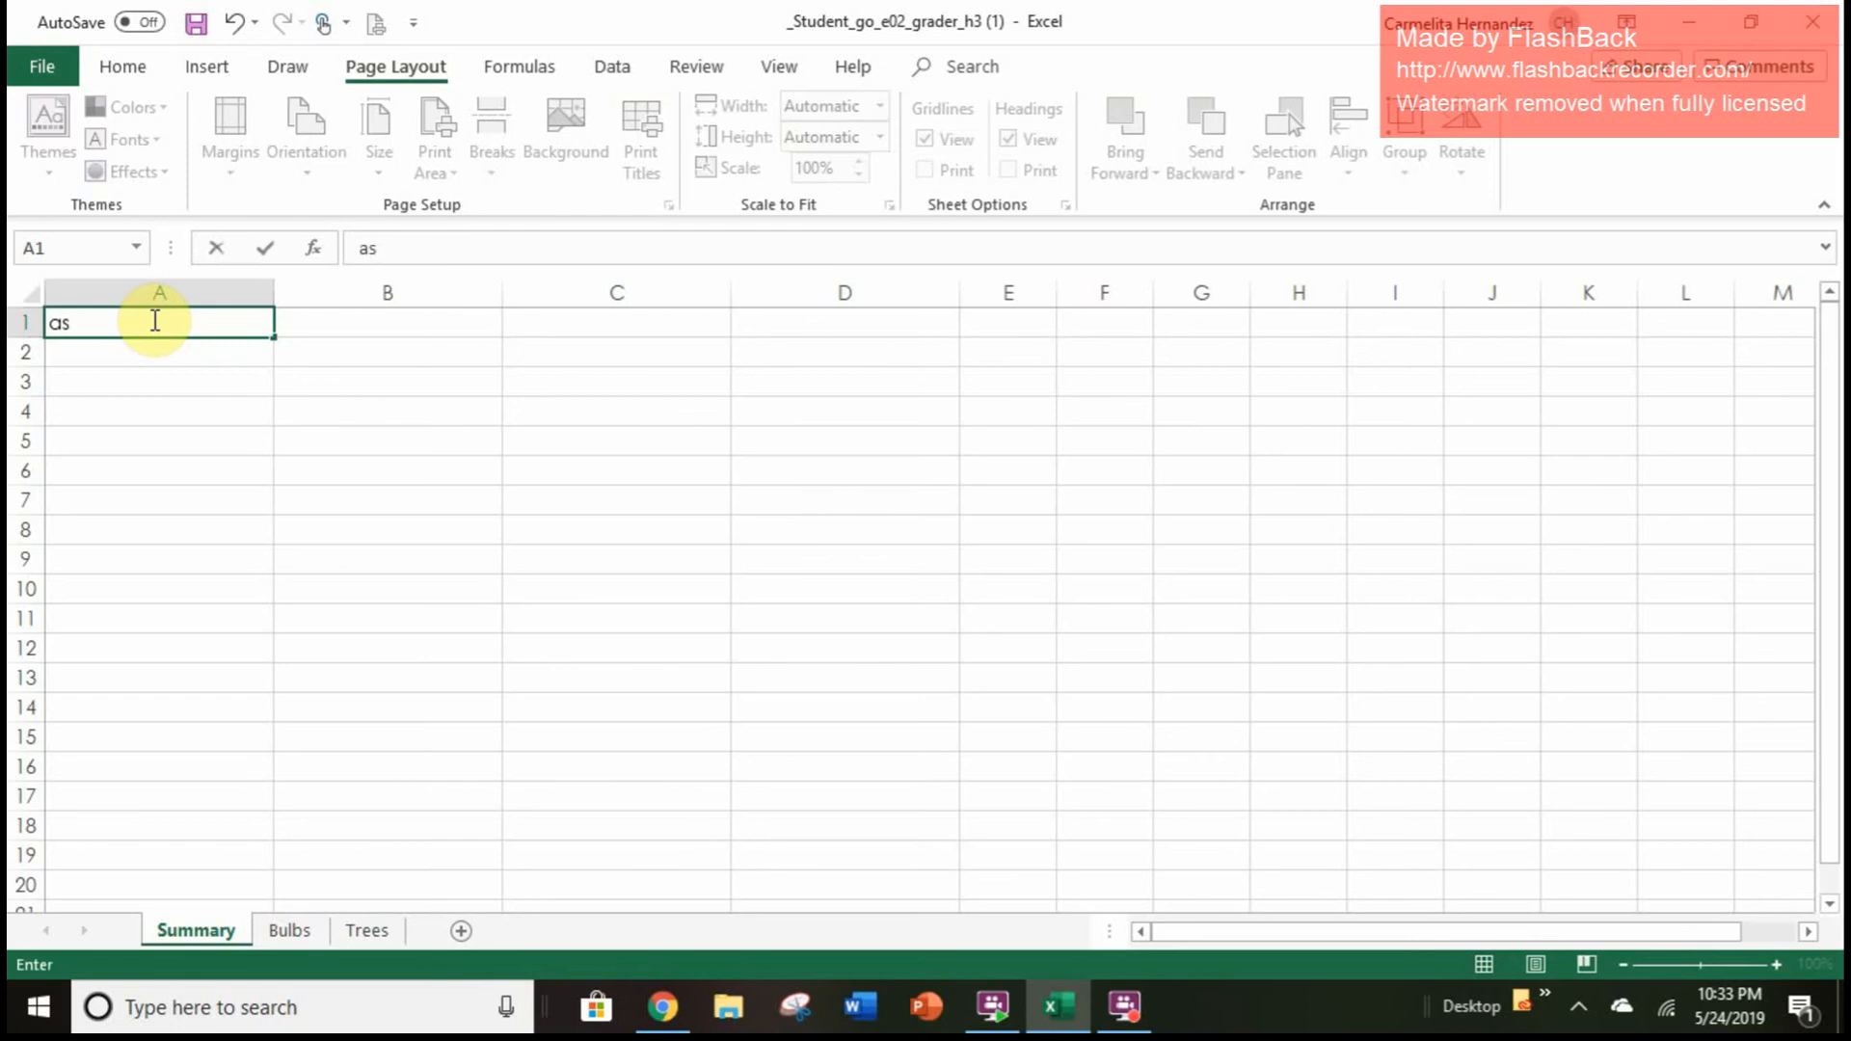
pyautogui.press('BackSpace')
pyautogui.press('BackSpace')
pyautogui.press('BackSpace')
pyautogui.write('Pasadena')
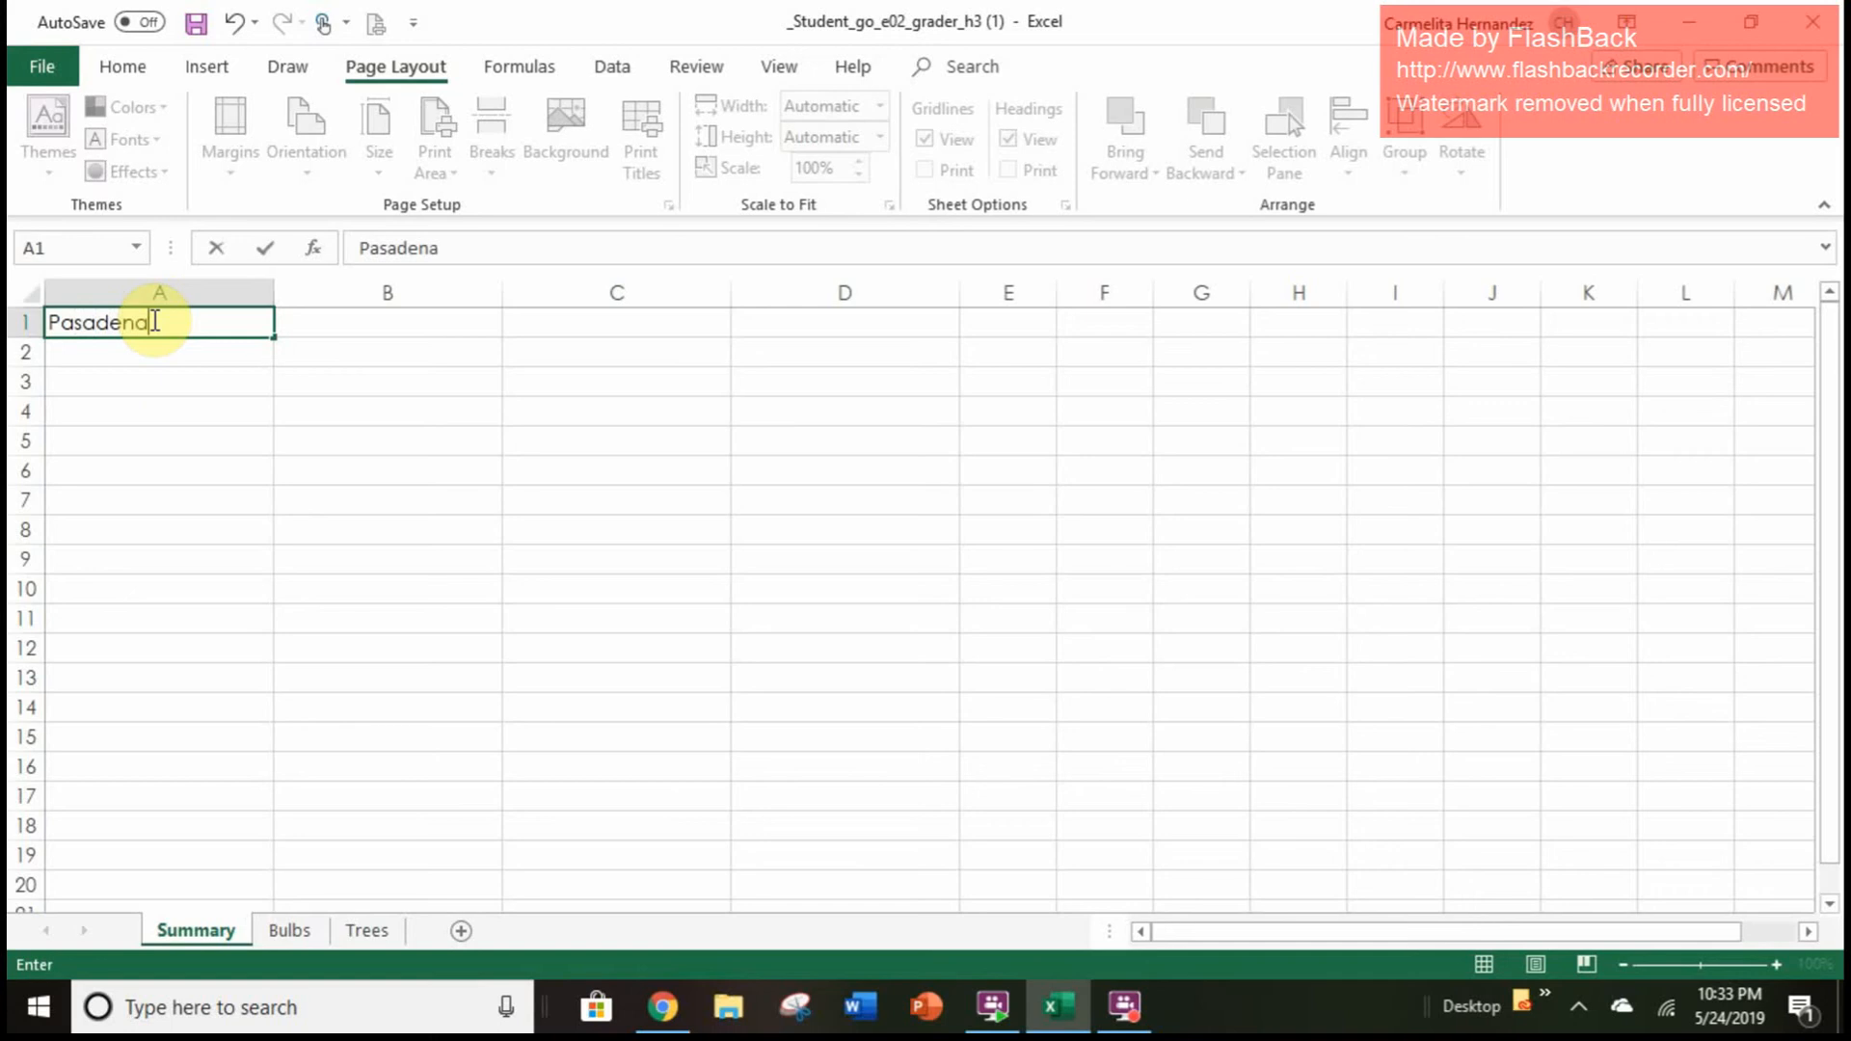
pyautogui.write(' Inventory S')
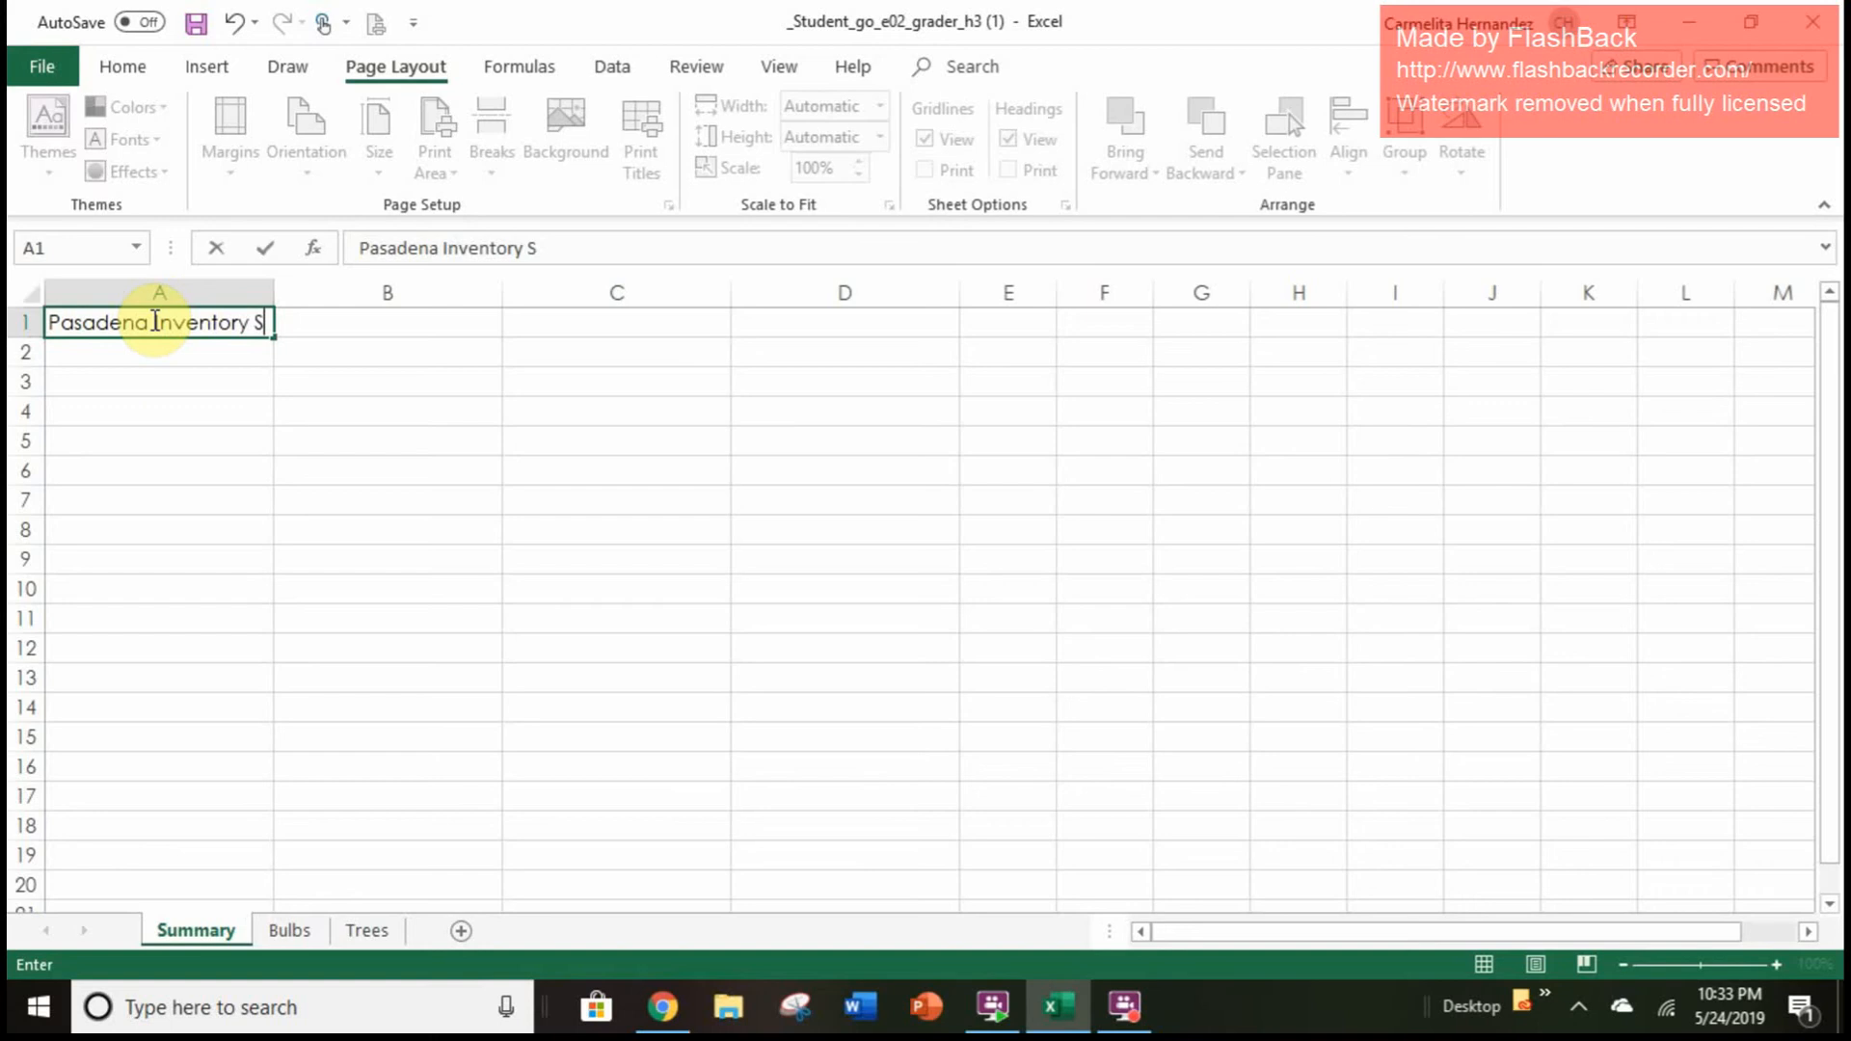
pyautogui.write('ummary')
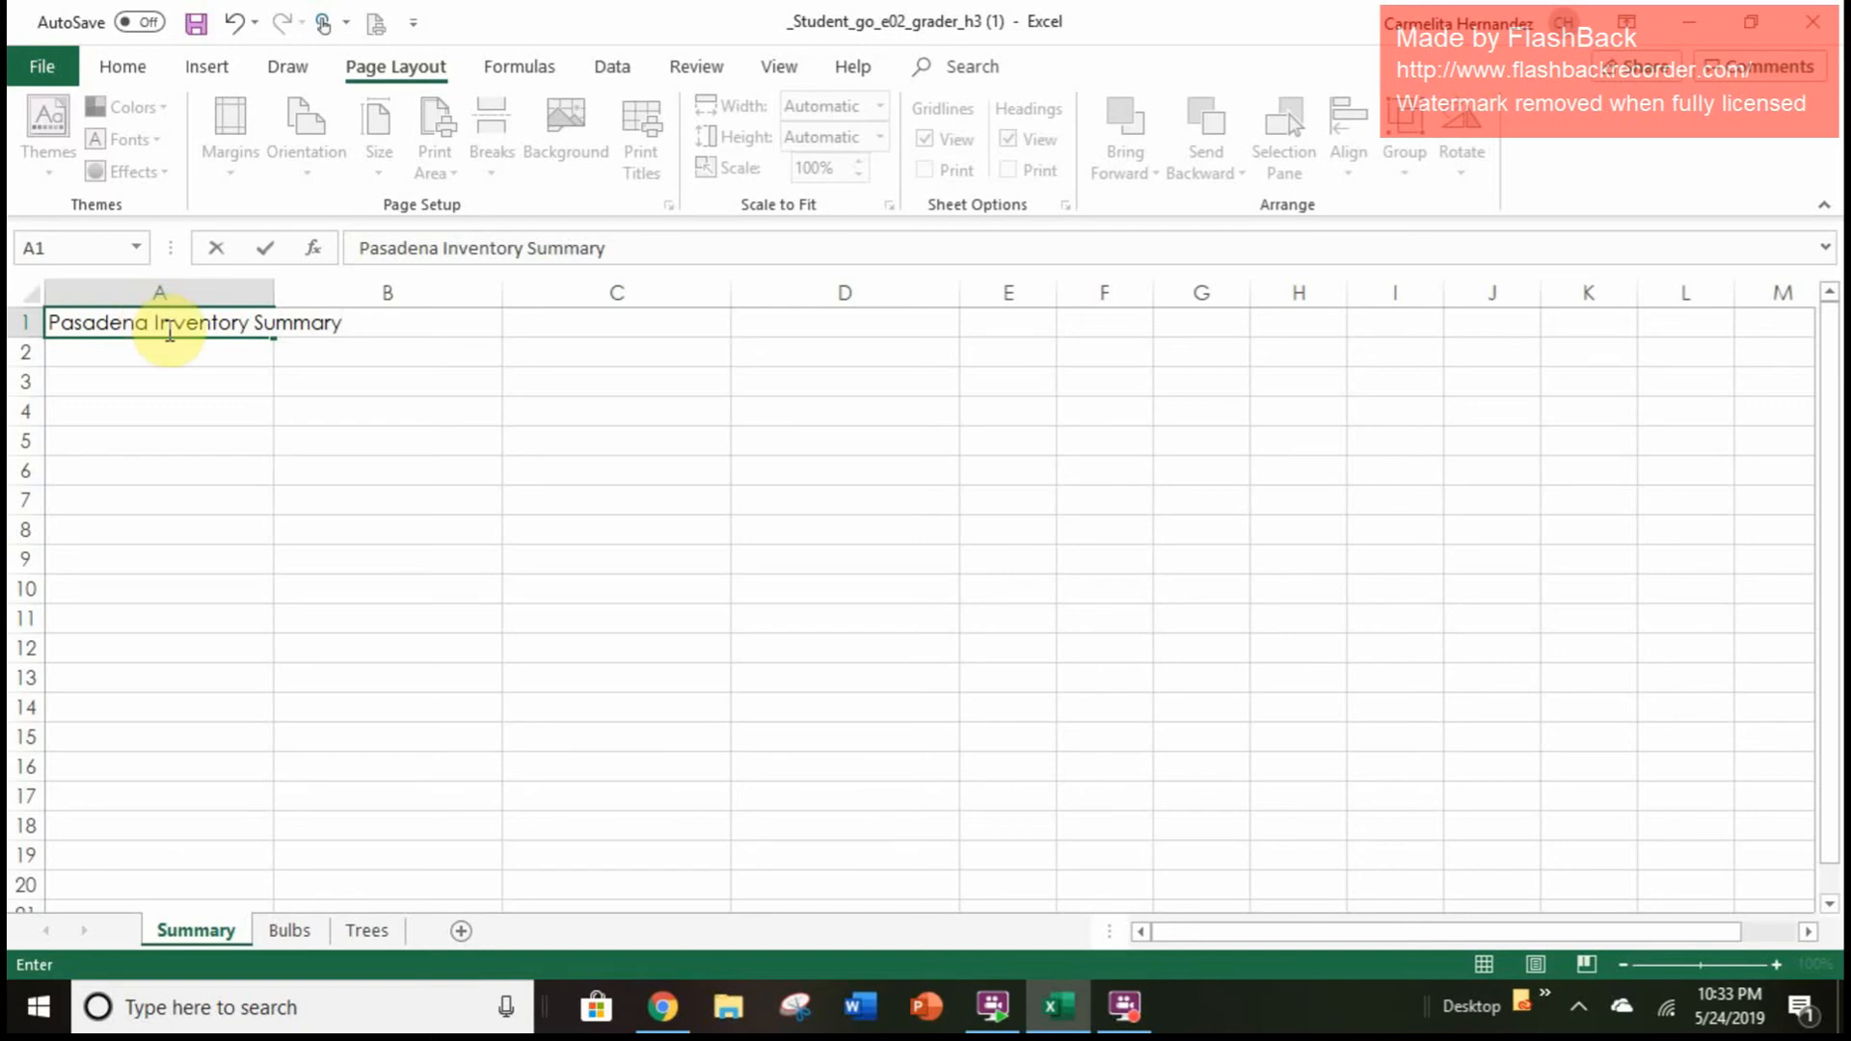
pyautogui.click(199, 323)
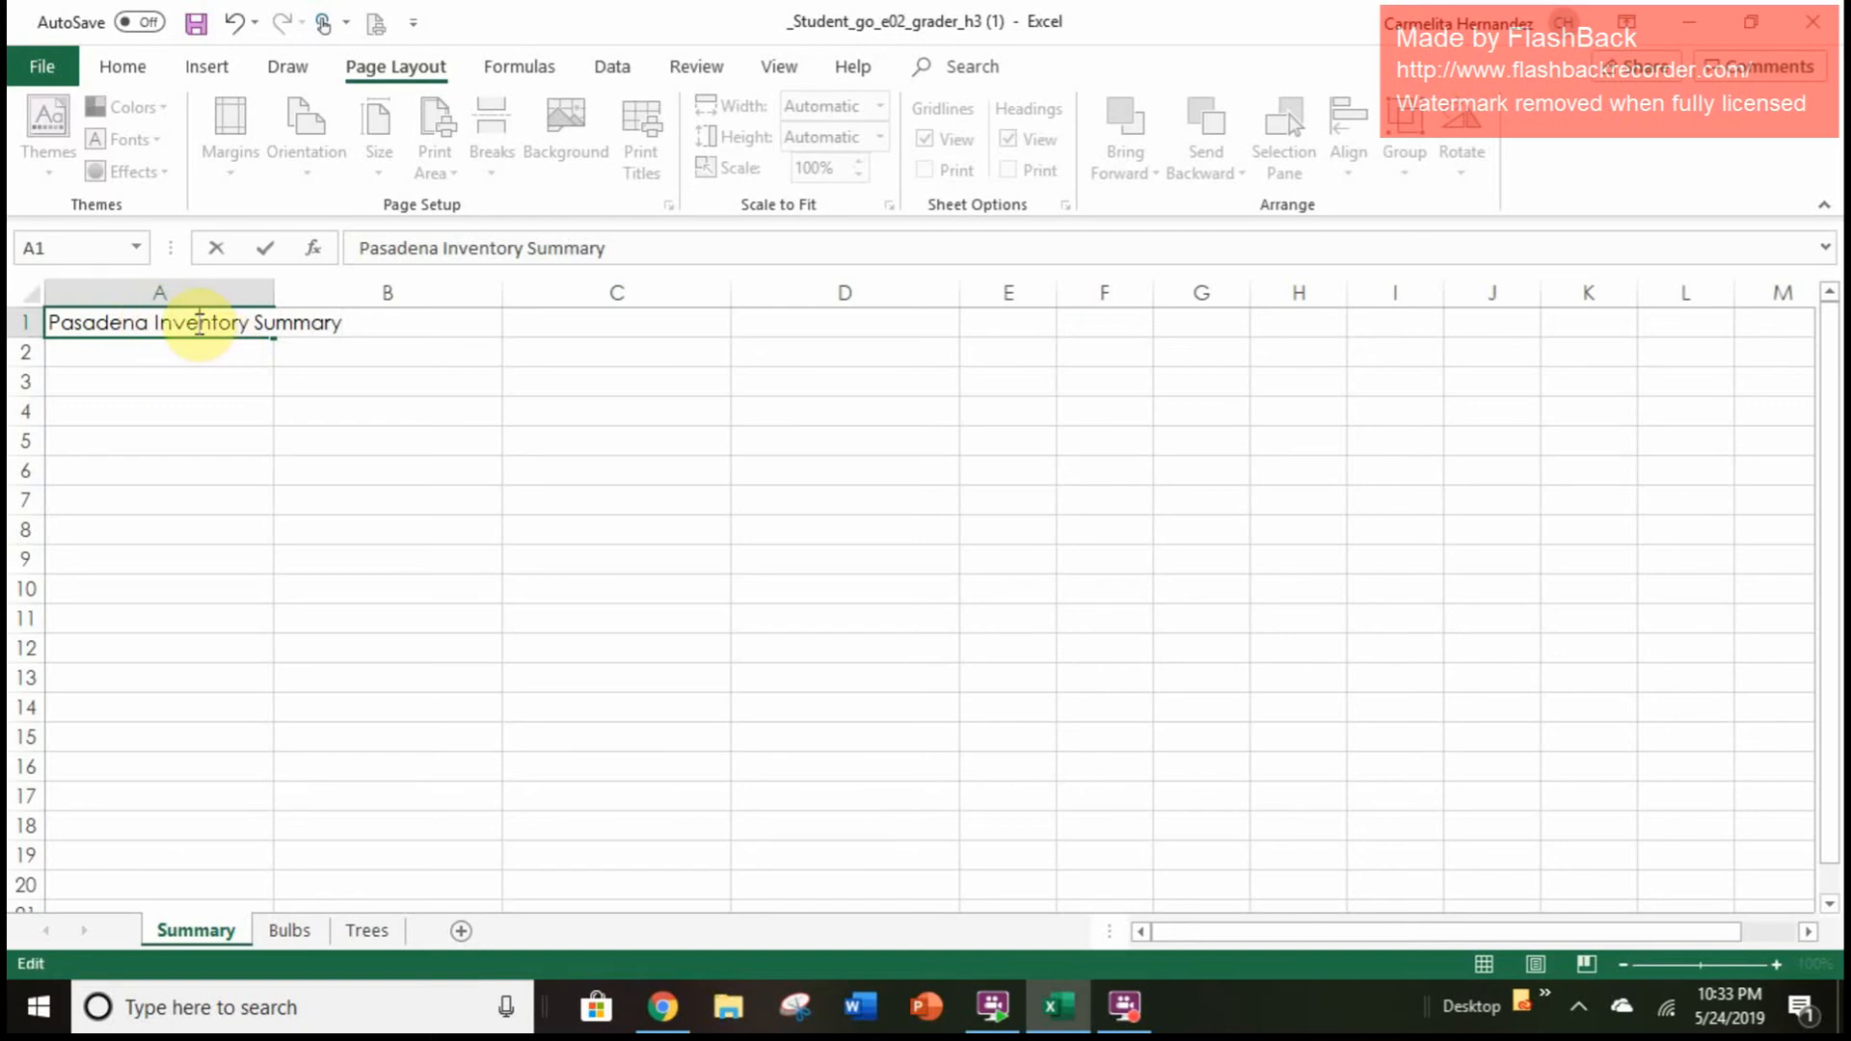
pyautogui.click(141, 409)
# Merge and center the title across A1:D1 and apply the Title cell style
pyautogui.click(154, 320)
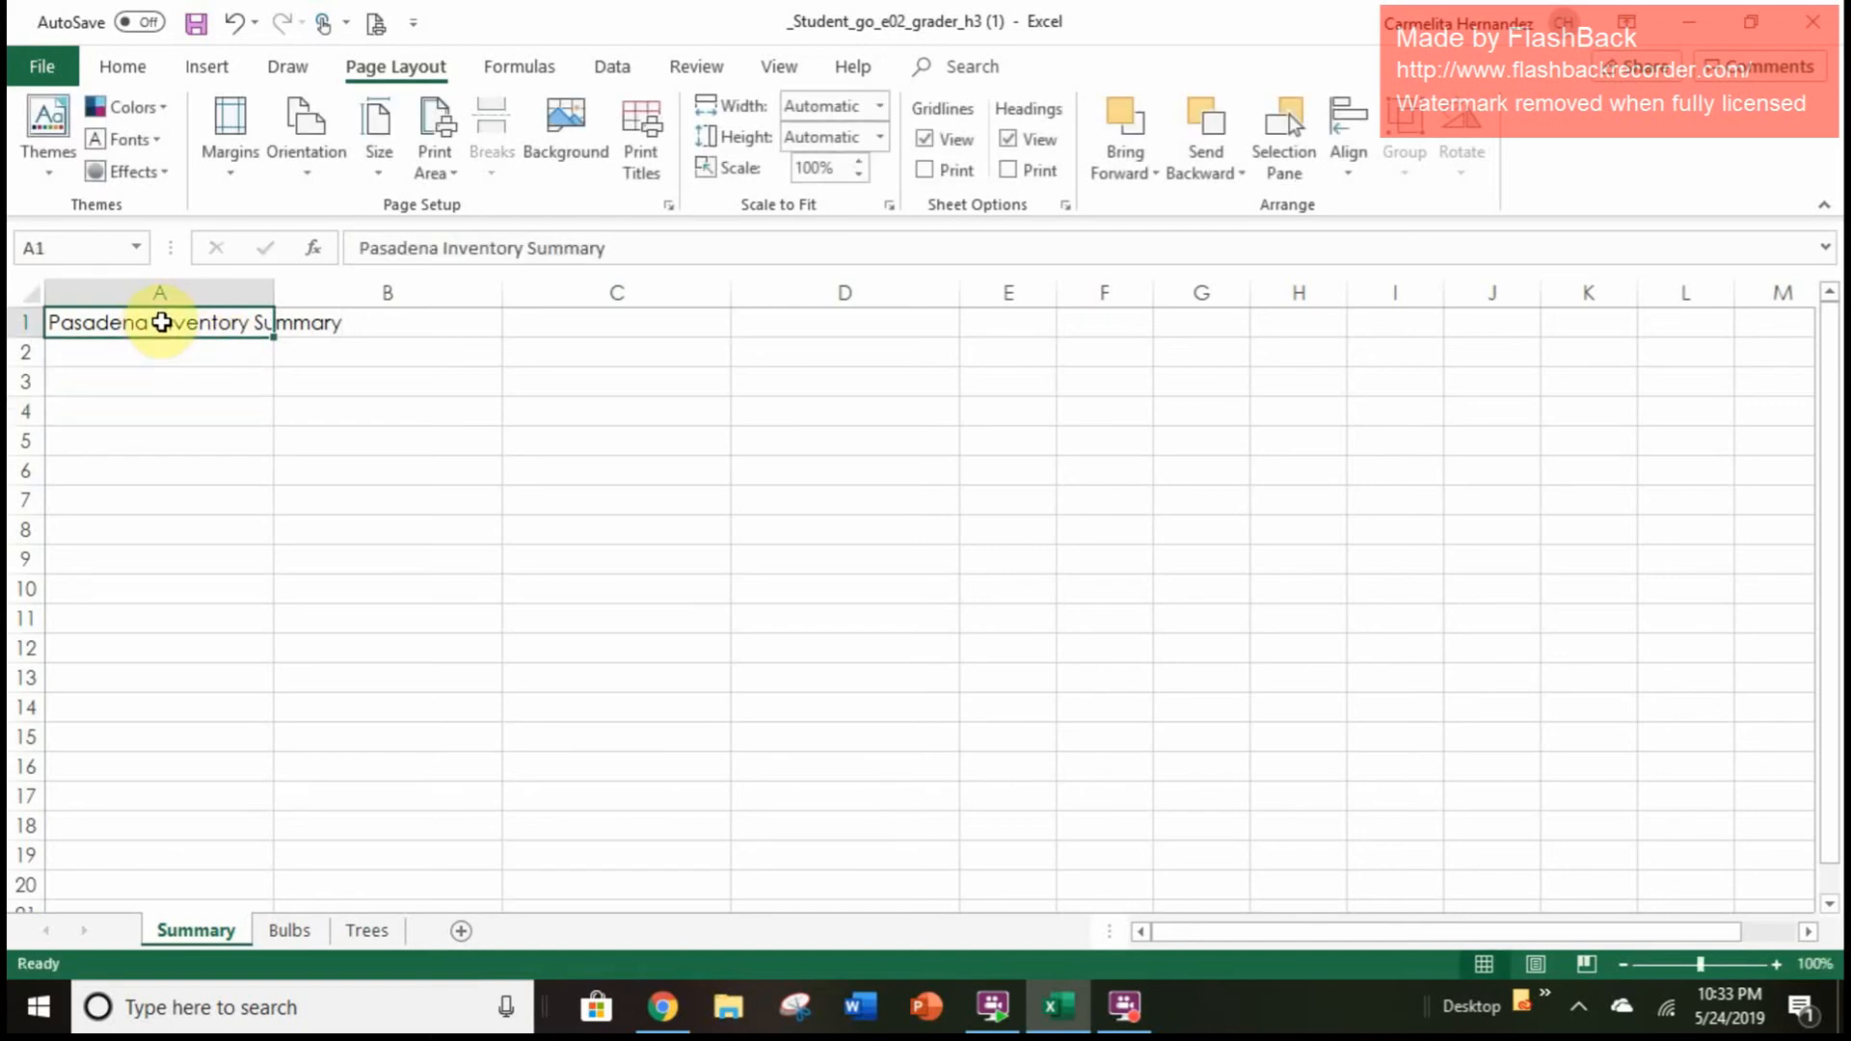
pyautogui.moveTo(161, 324); pyautogui.dragTo(745, 297)
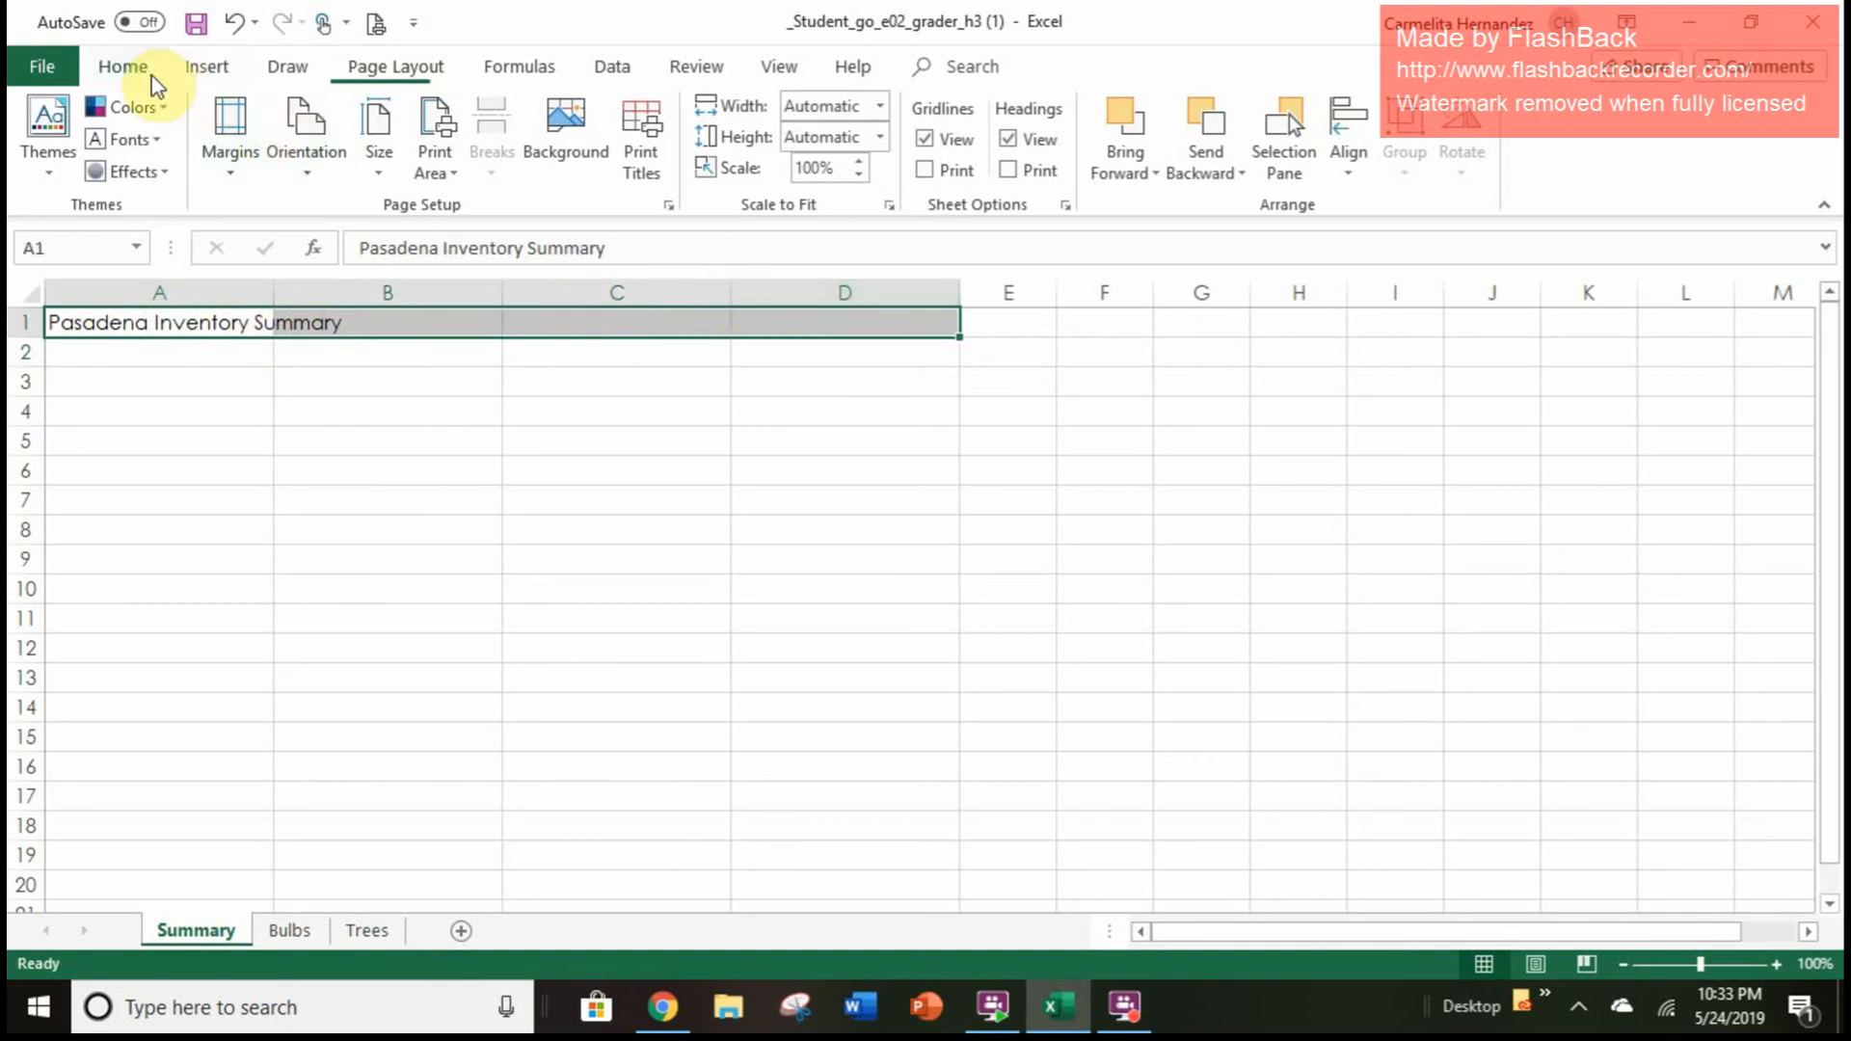
pyautogui.click(125, 68)
pyautogui.click(654, 161)
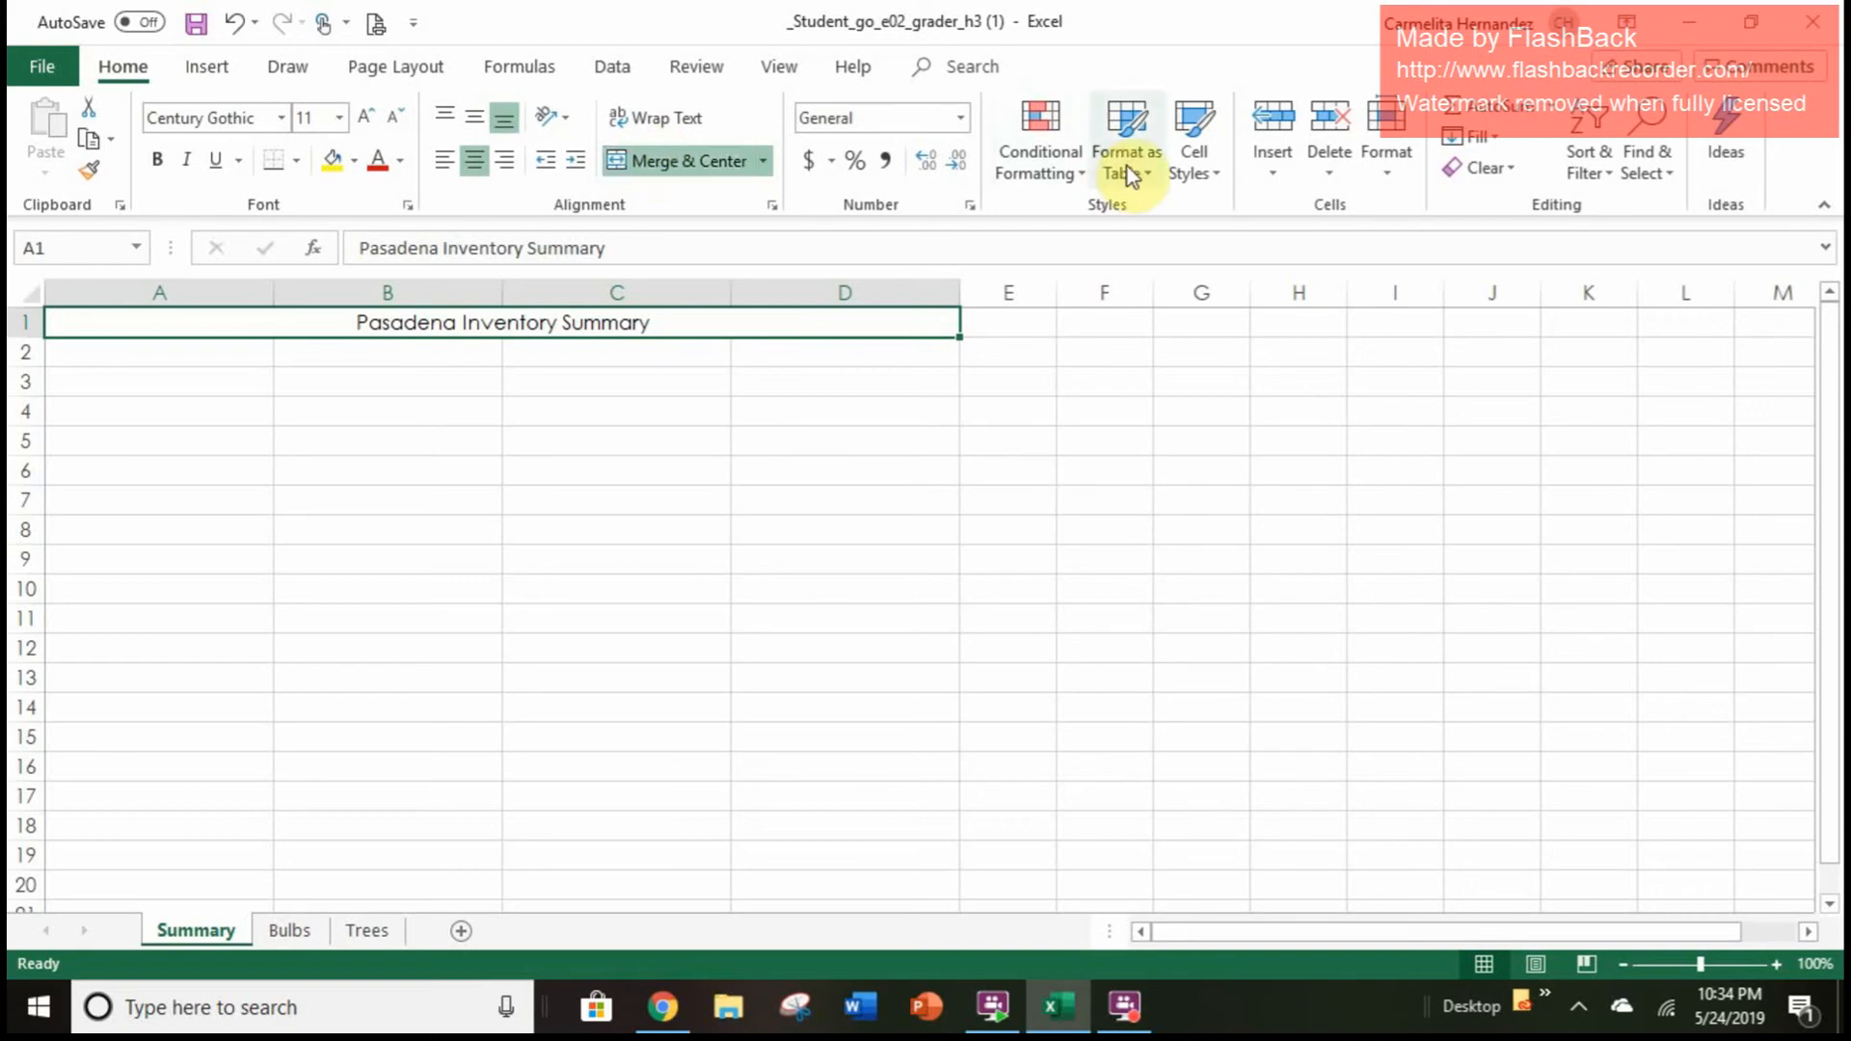
pyautogui.click(1191, 174)
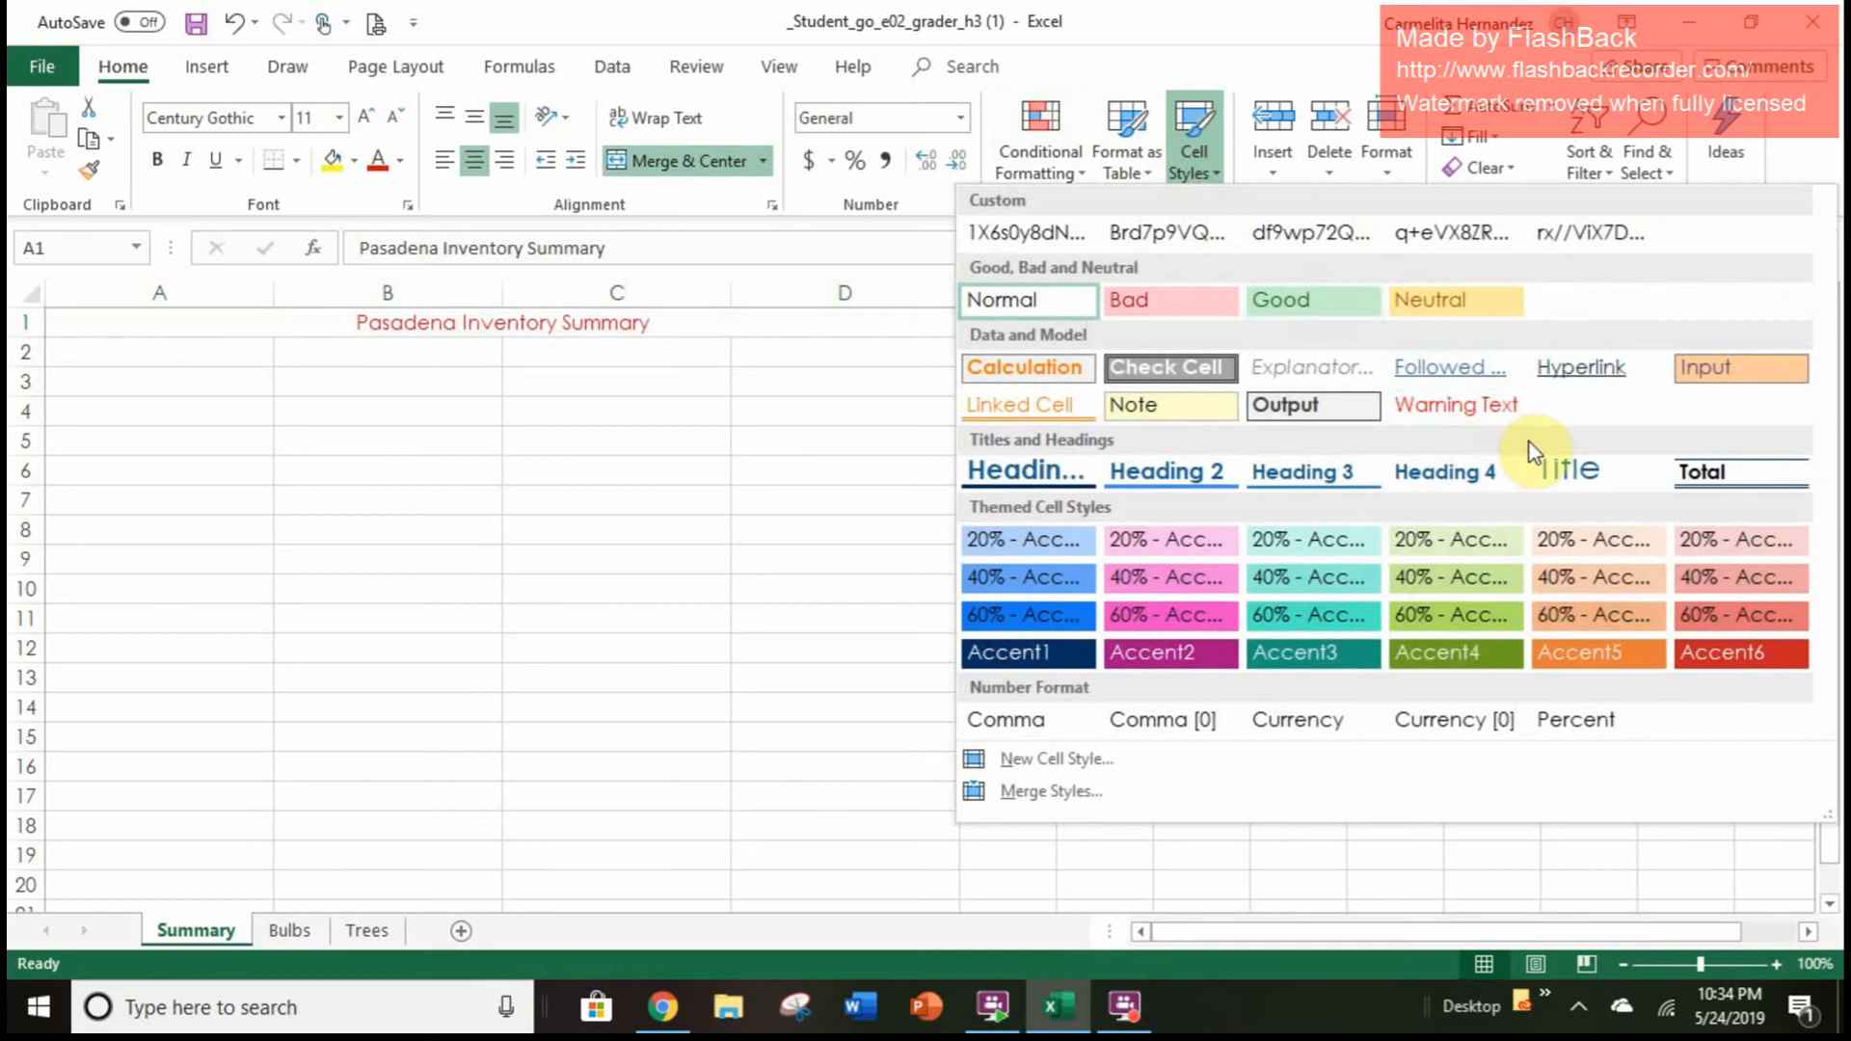
pyautogui.click(1564, 466)
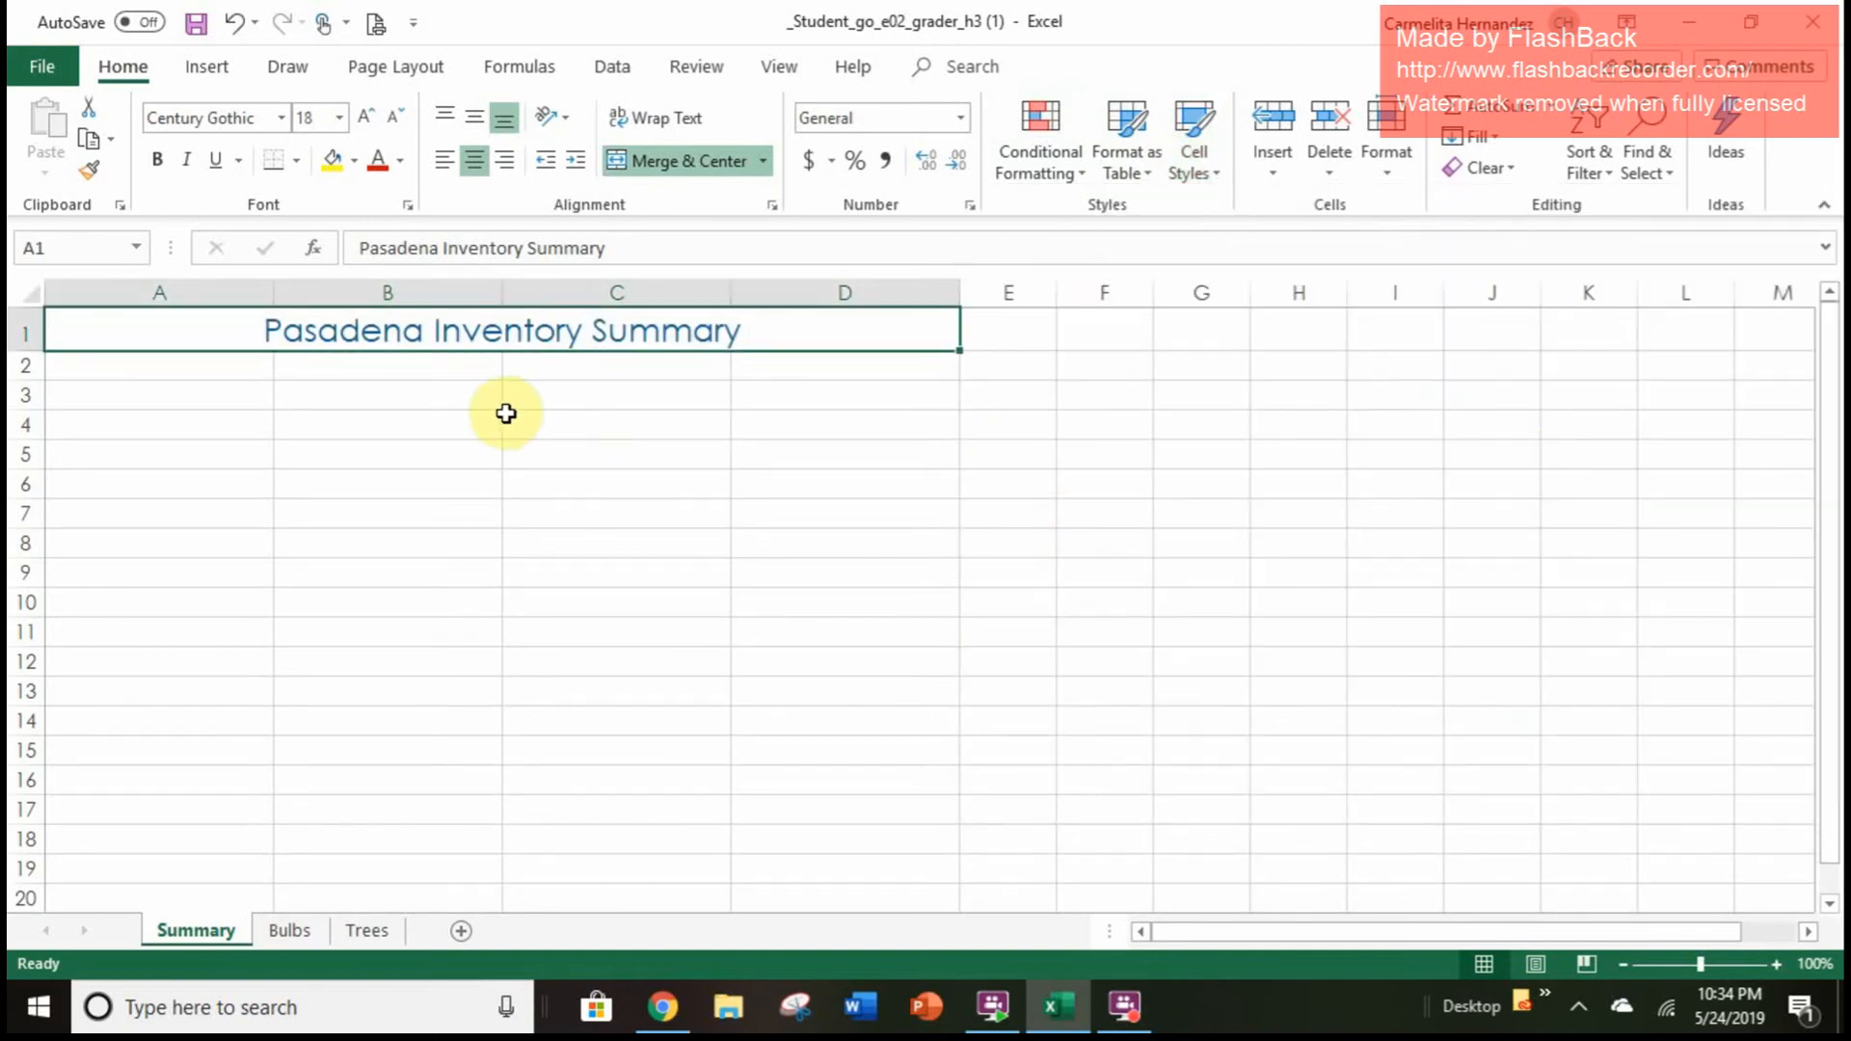
# Enter the subtitle "Asof December 31" in cell A2 of the Summary sheet
pyautogui.click(245, 371)
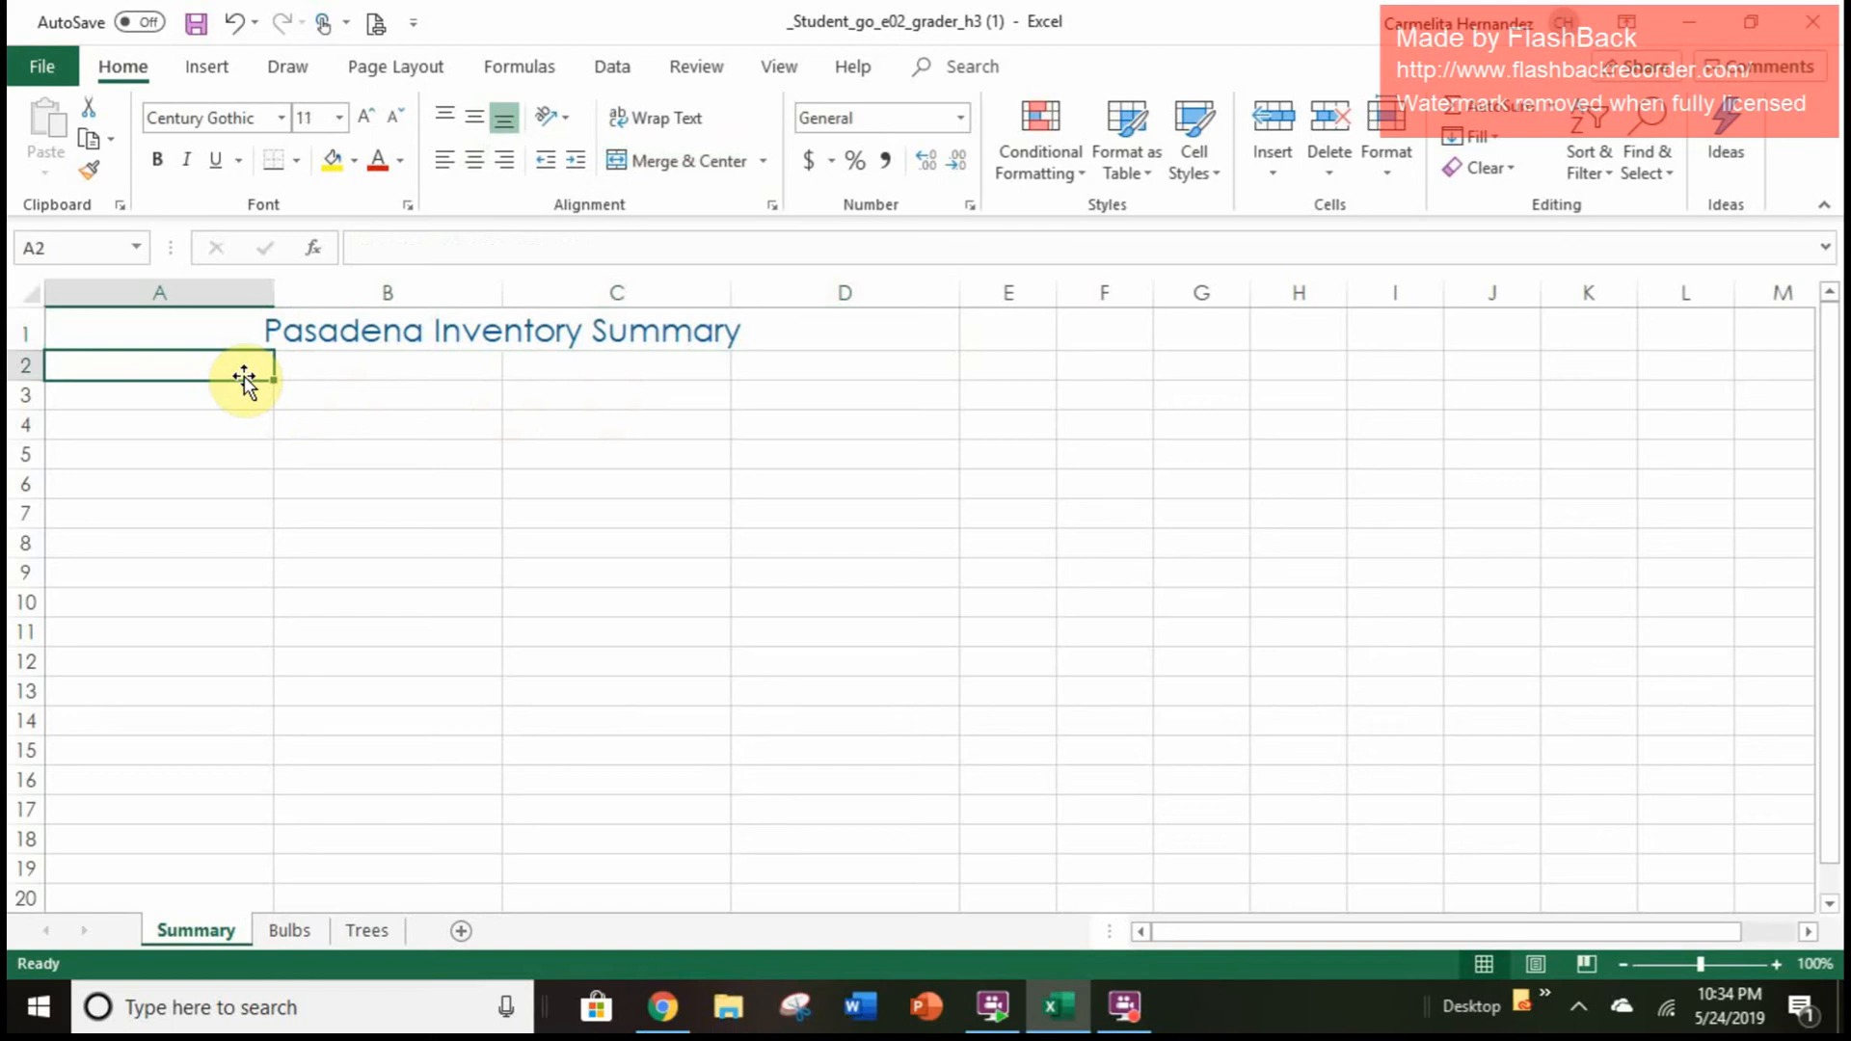
pyautogui.write('A')
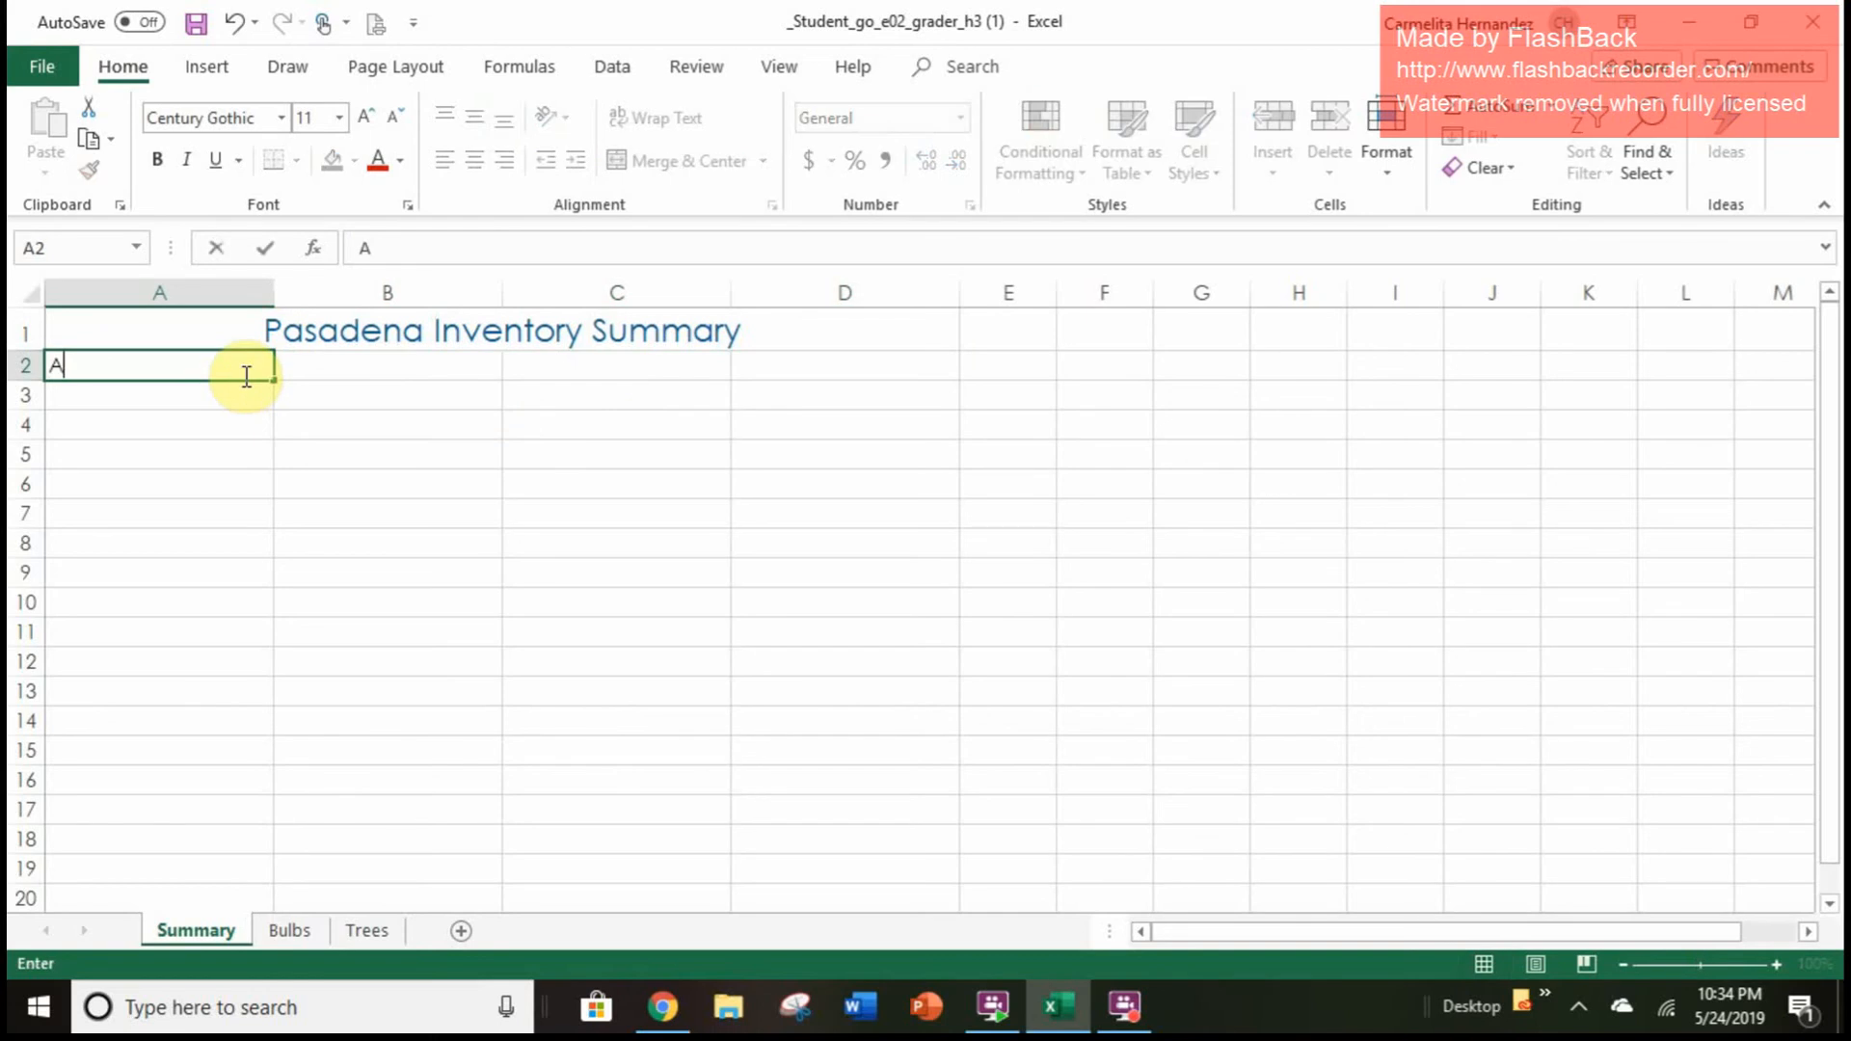
pyautogui.write('sof Decem')
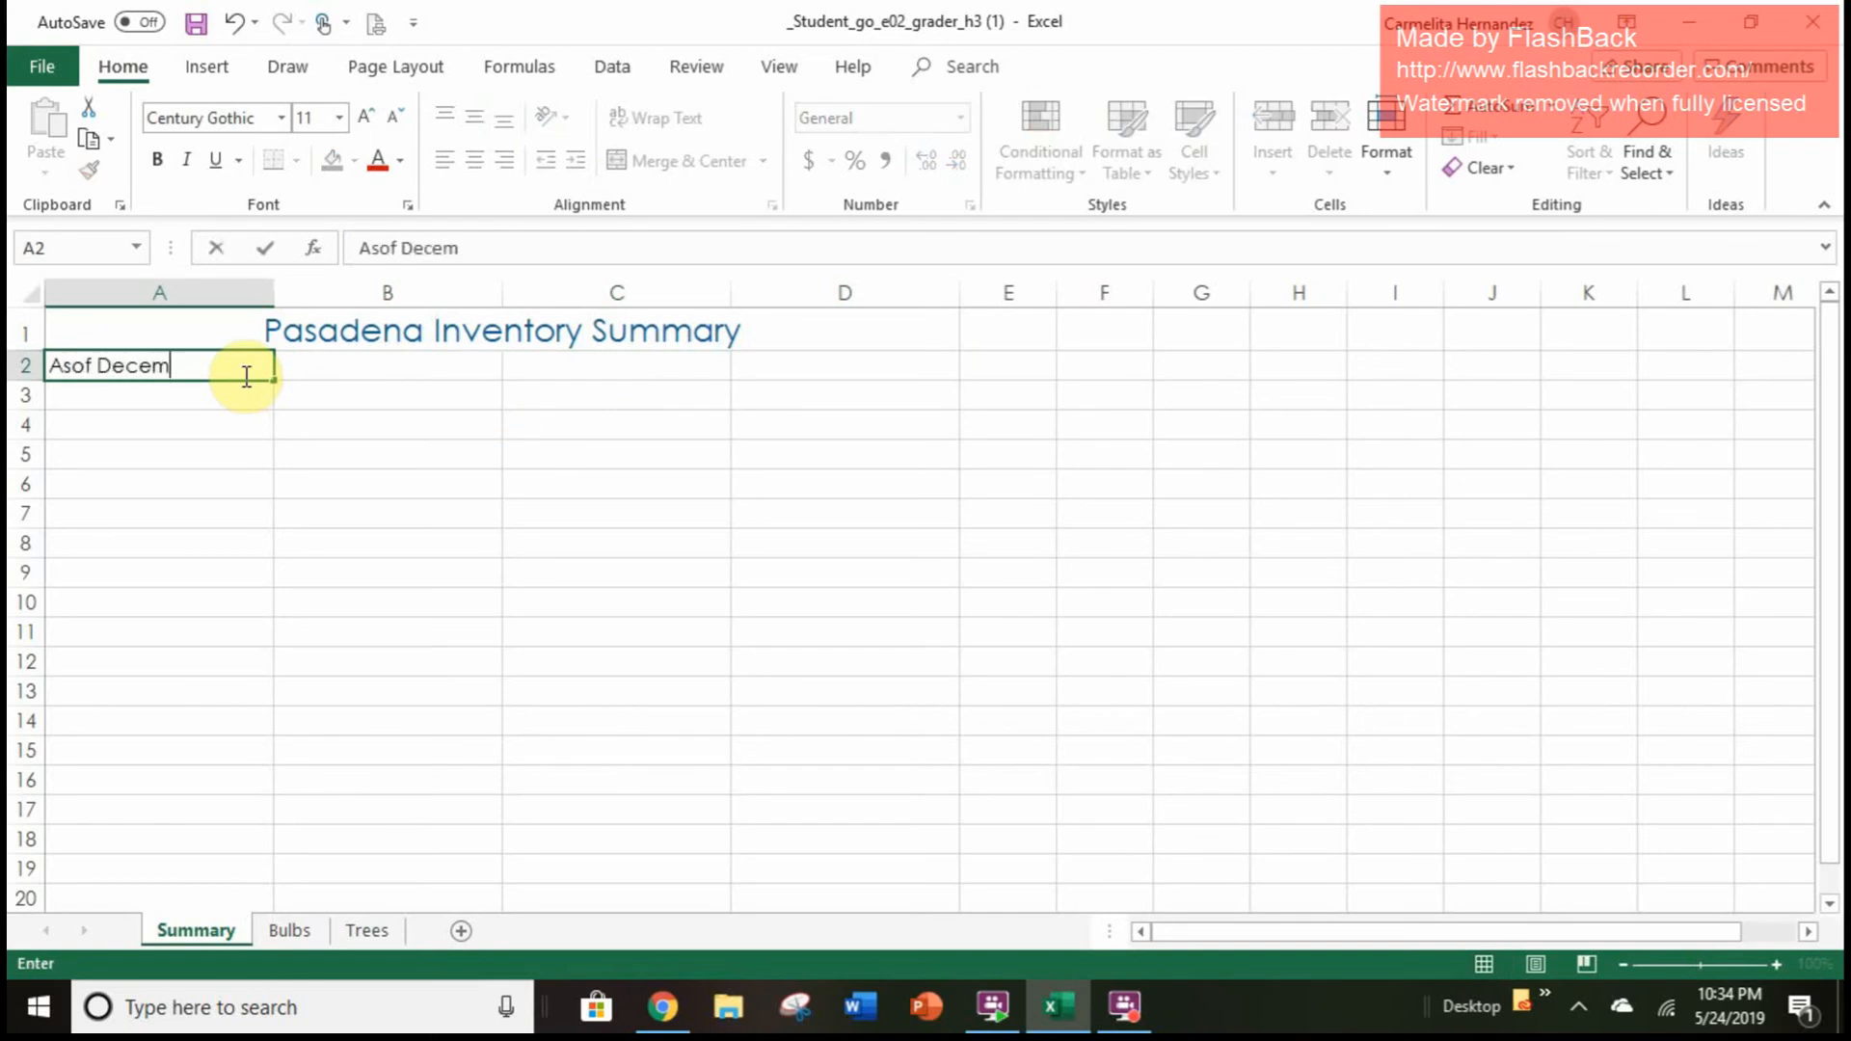
pyautogui.write('ber 31')
pyautogui.click(269, 429)
pyautogui.rightClick(269, 432)
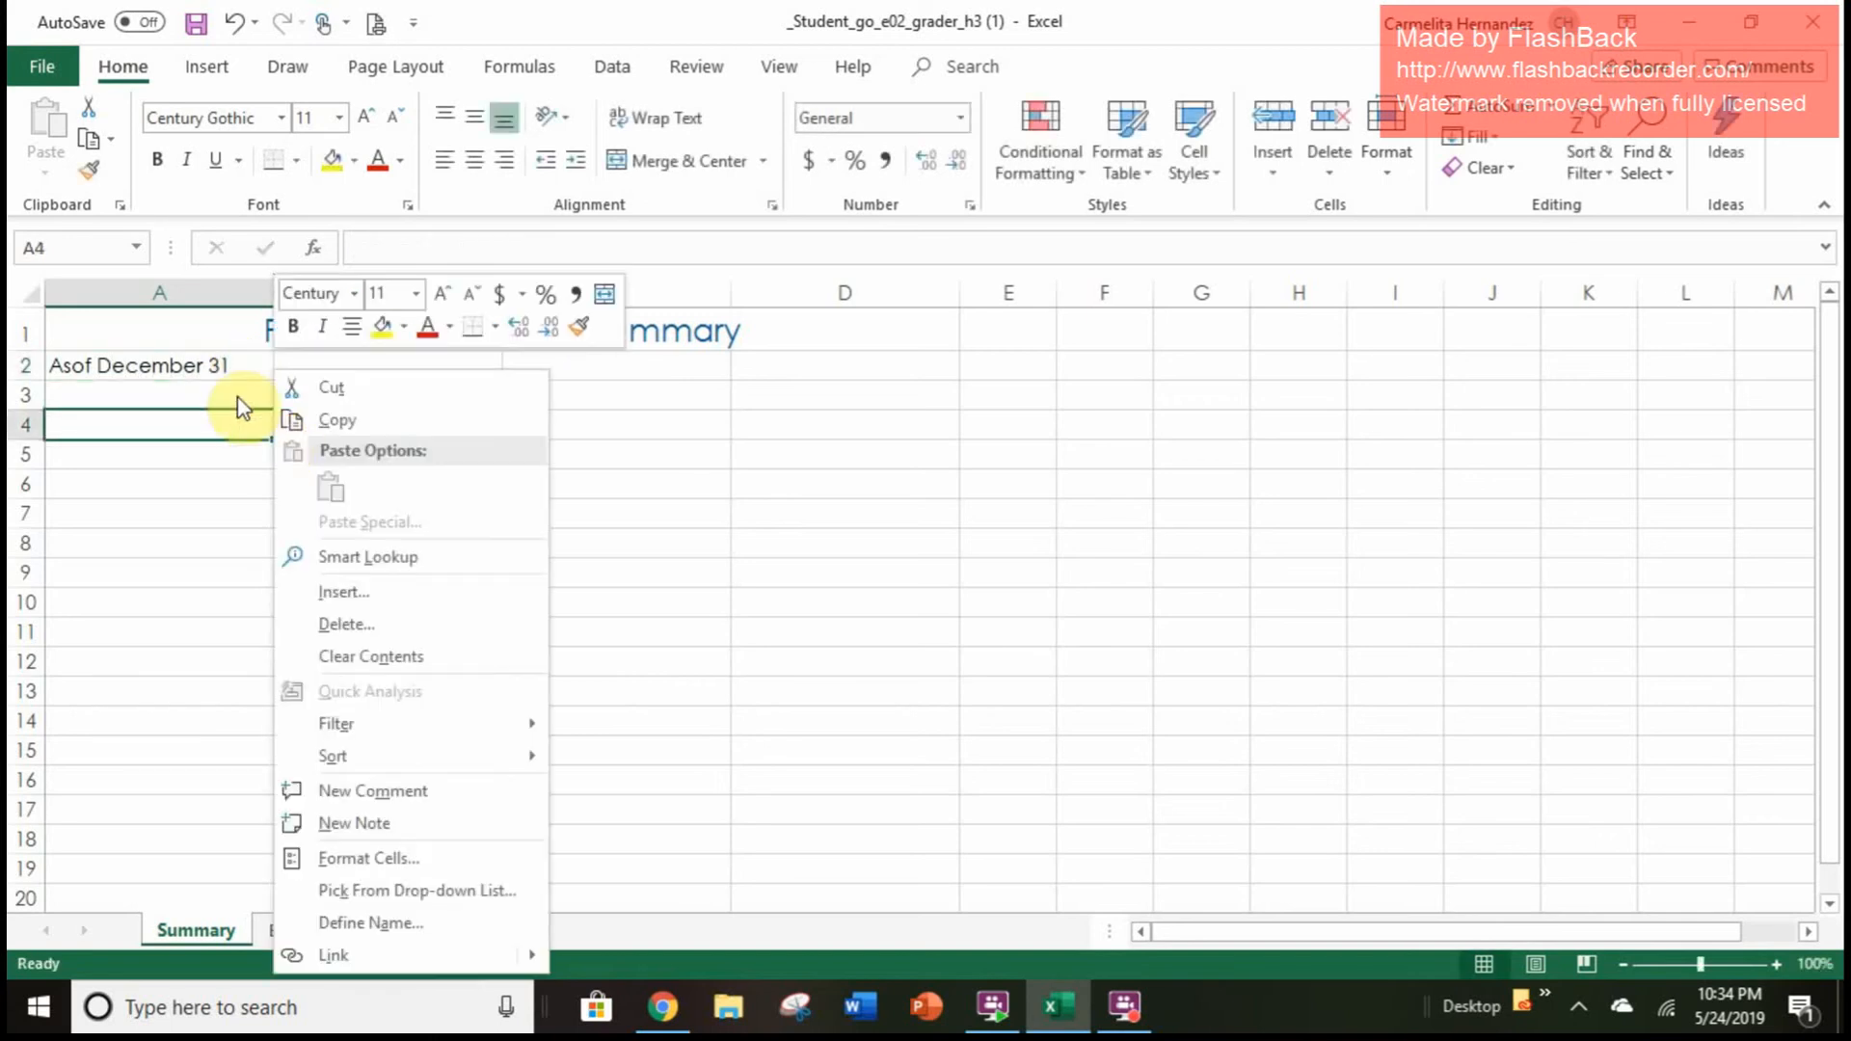
pyautogui.rightClick(224, 369)
pyautogui.click(222, 366)
pyautogui.rightClick(221, 366)
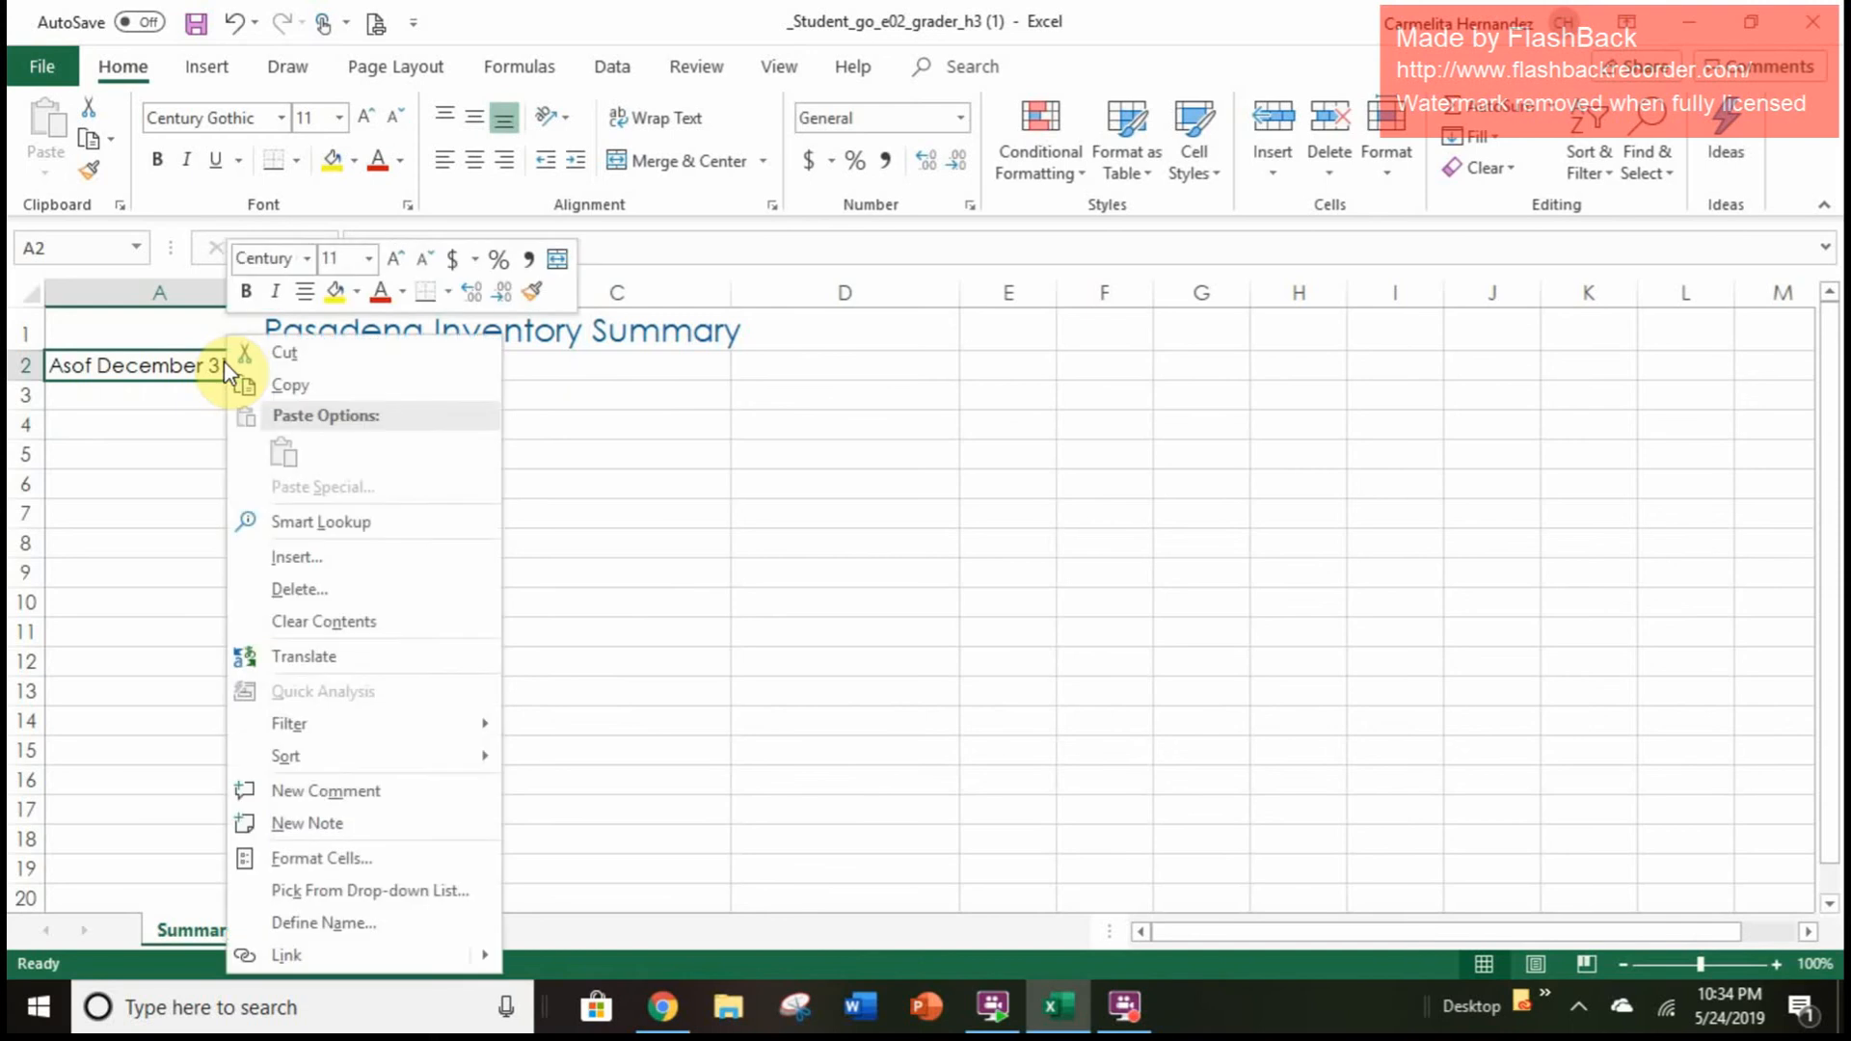
pyautogui.click(195, 357)
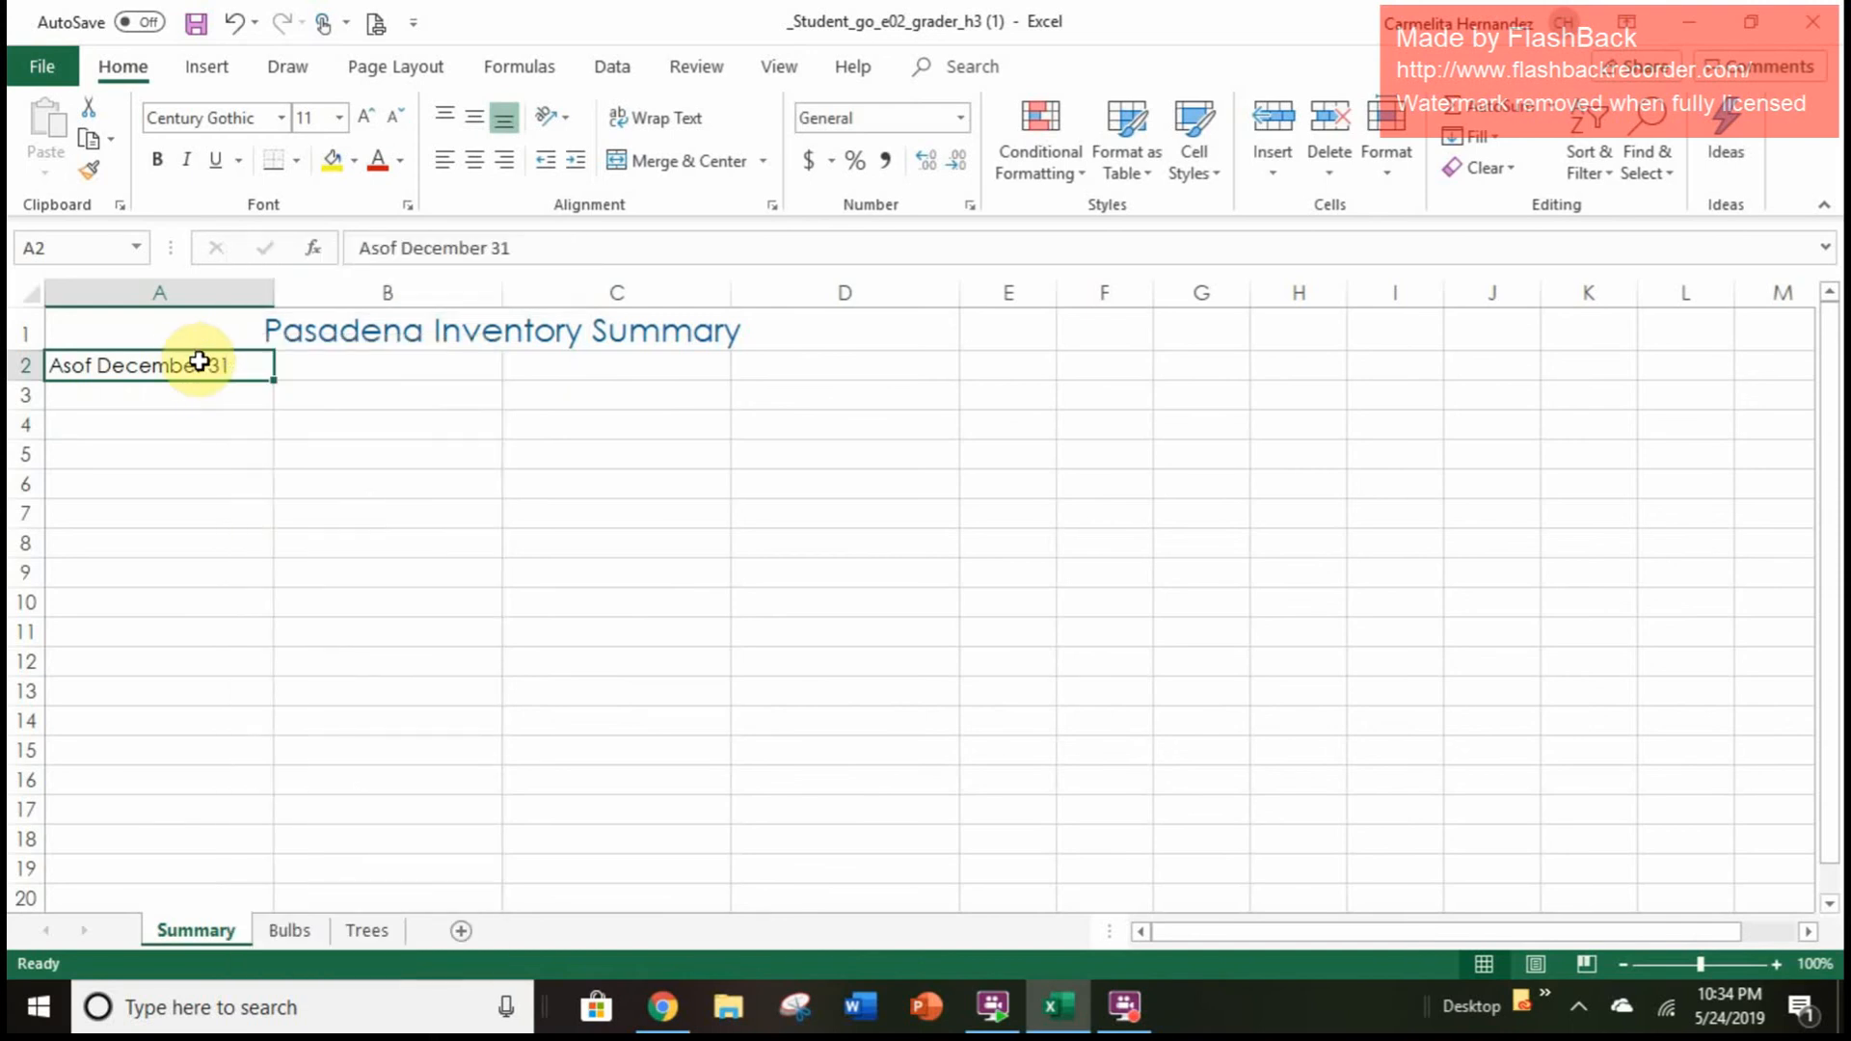
# Merge and center the subtitle across A2:D2 and apply the Heading 1 cell style
pyautogui.moveTo(198, 362); pyautogui.dragTo(793, 380)
pyautogui.click(684, 172)
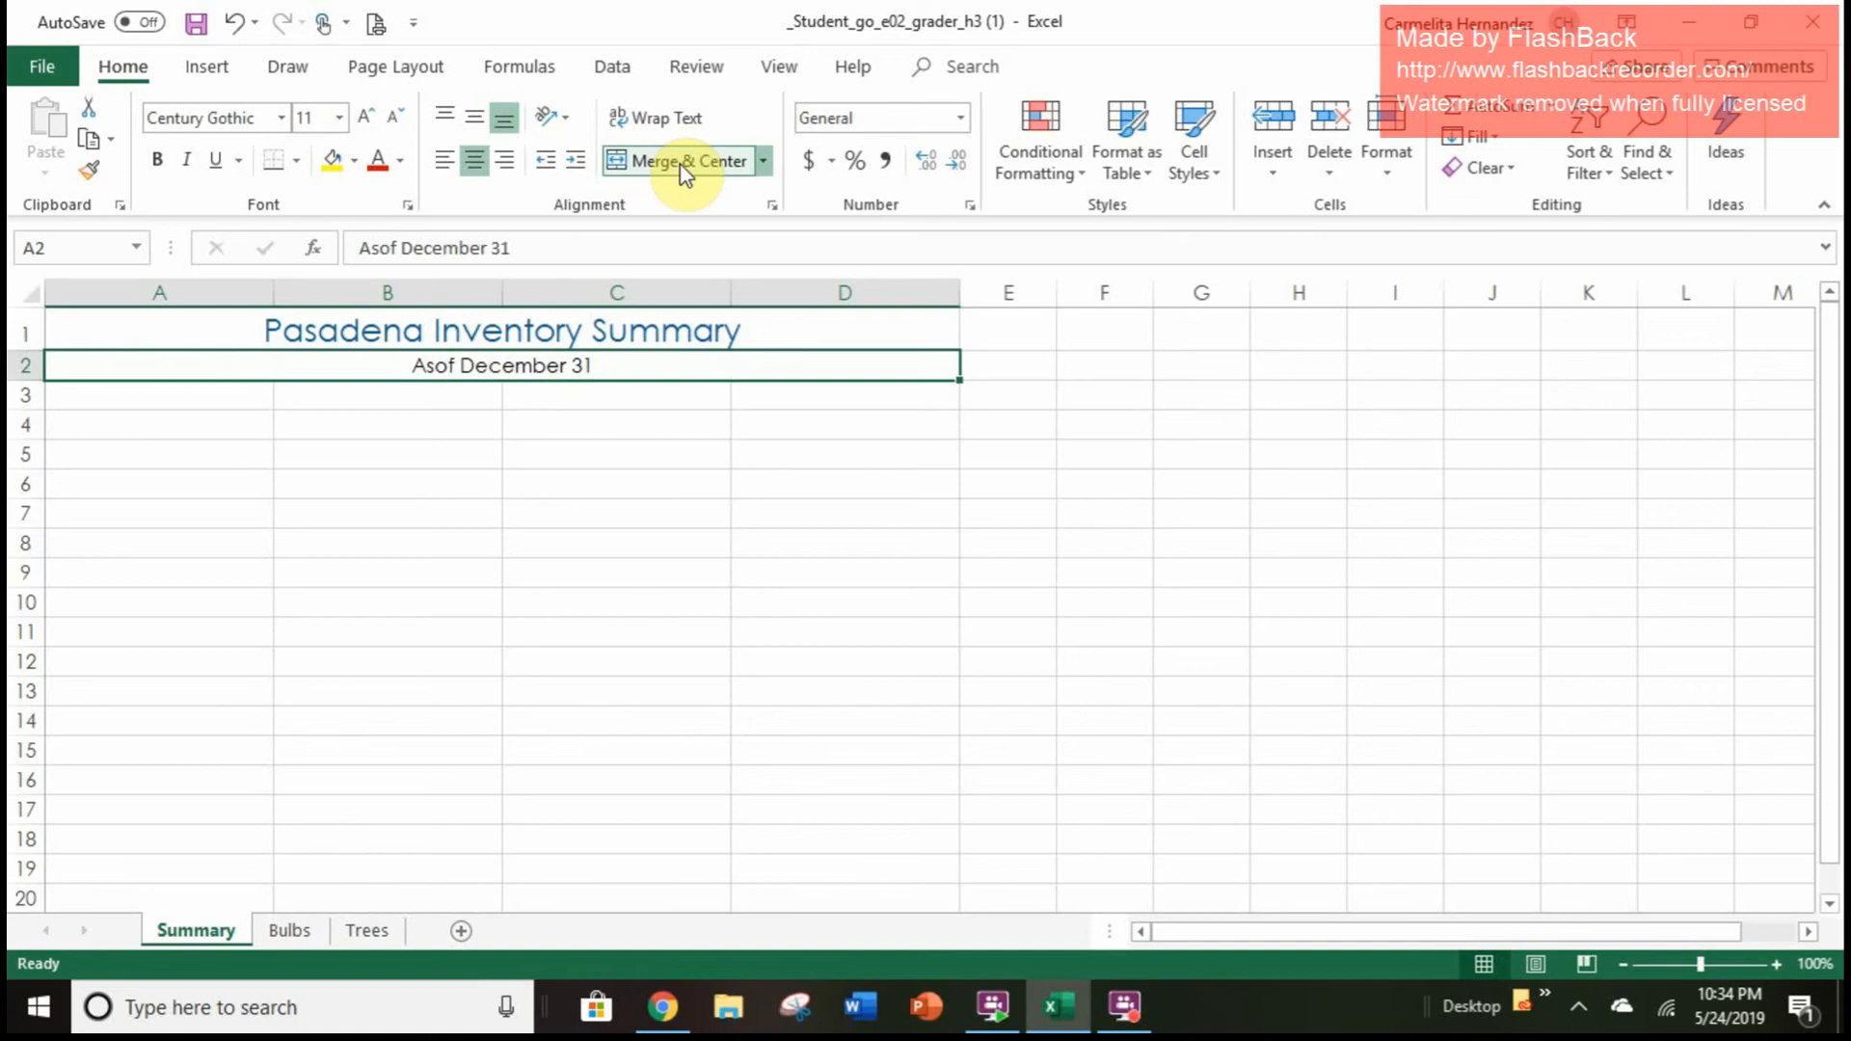
pyautogui.click(1206, 155)
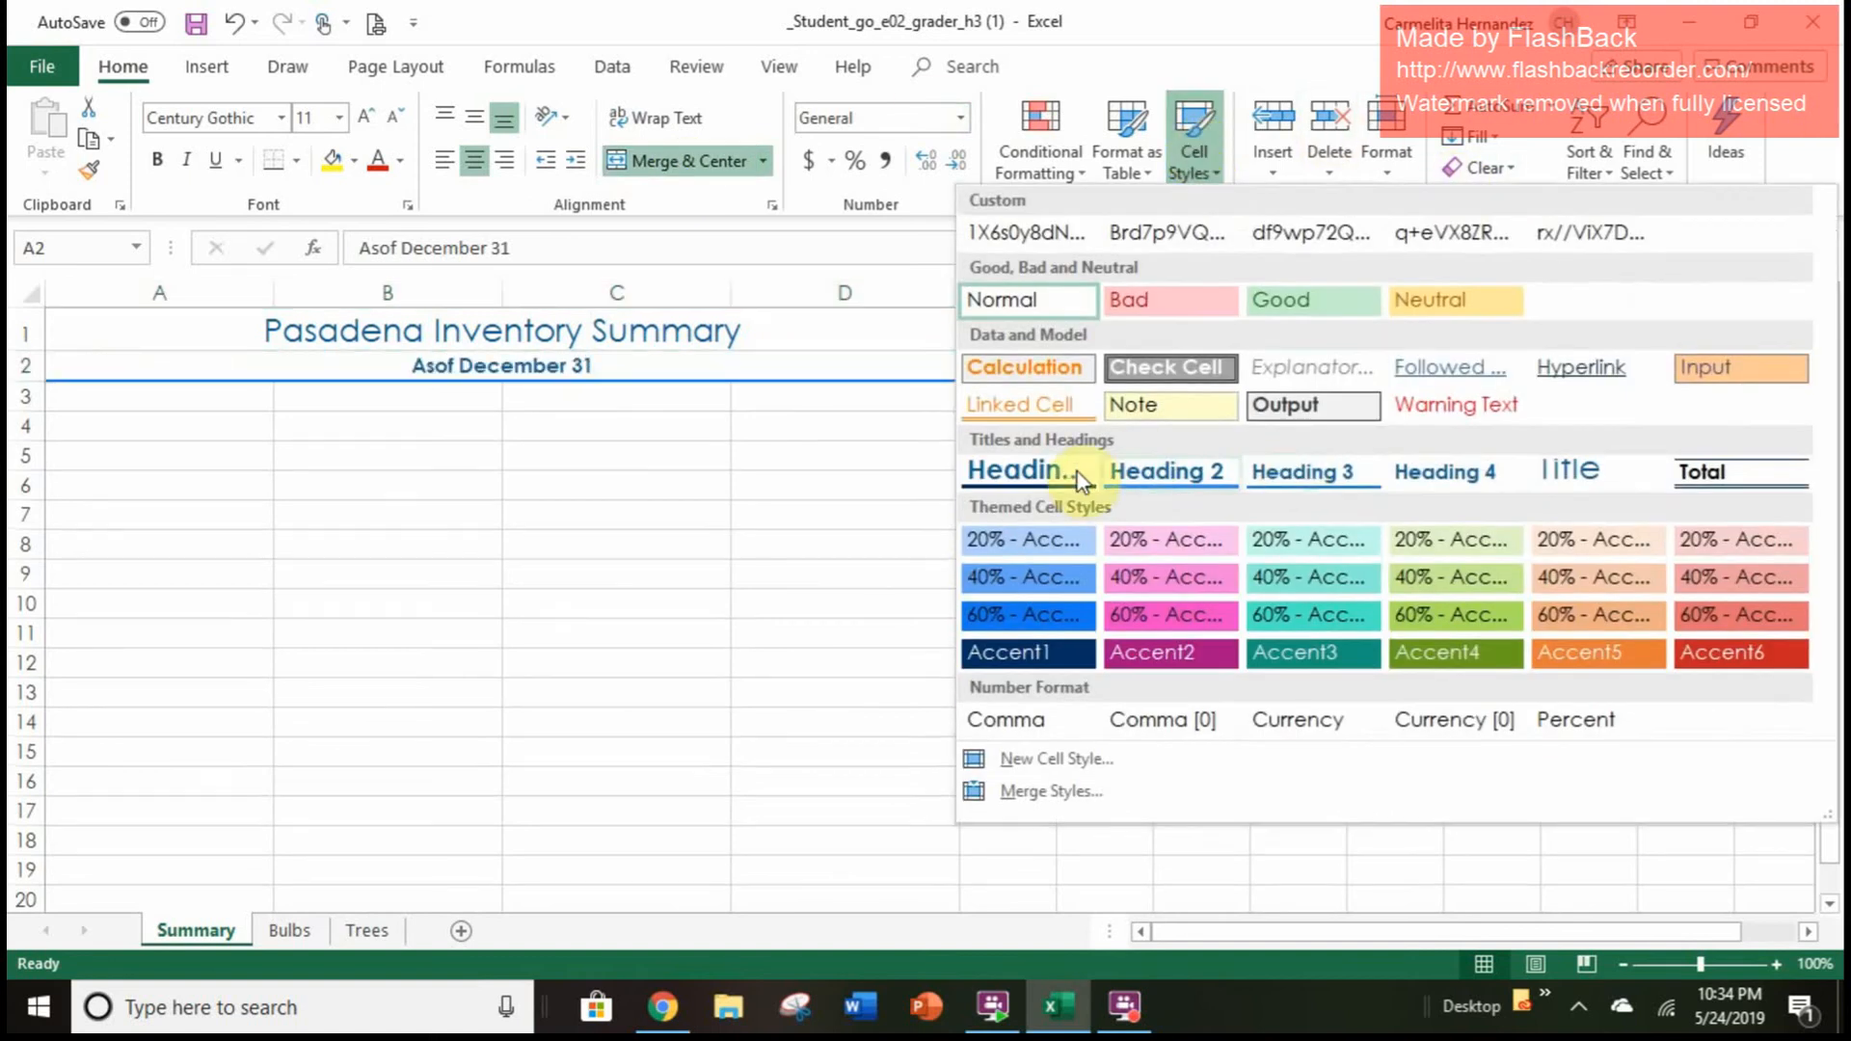
pyautogui.click(1033, 470)
pyautogui.rightClick(769, 523)
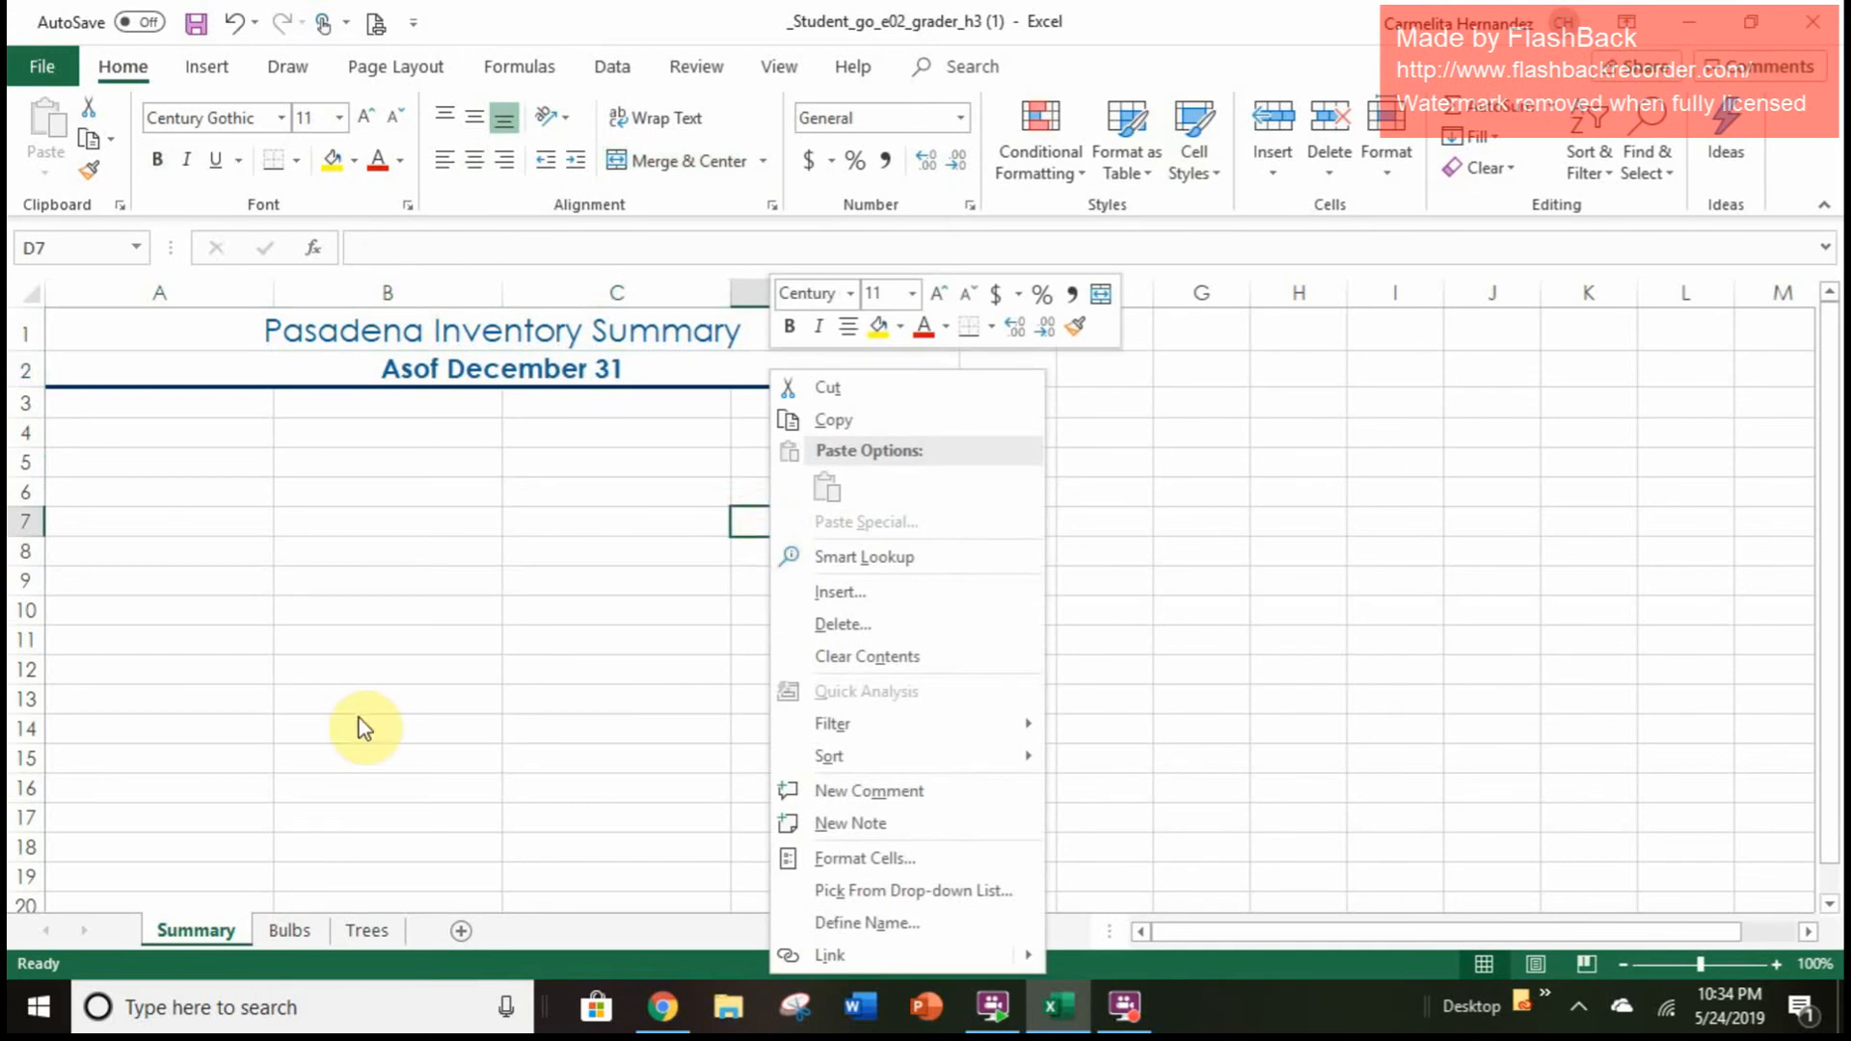
# Copy the row labels from Total Items in Stock to Highest Price in A4:A8 of the Bulbs sheet
pyautogui.click(274, 930)
pyautogui.rightClick(274, 931)
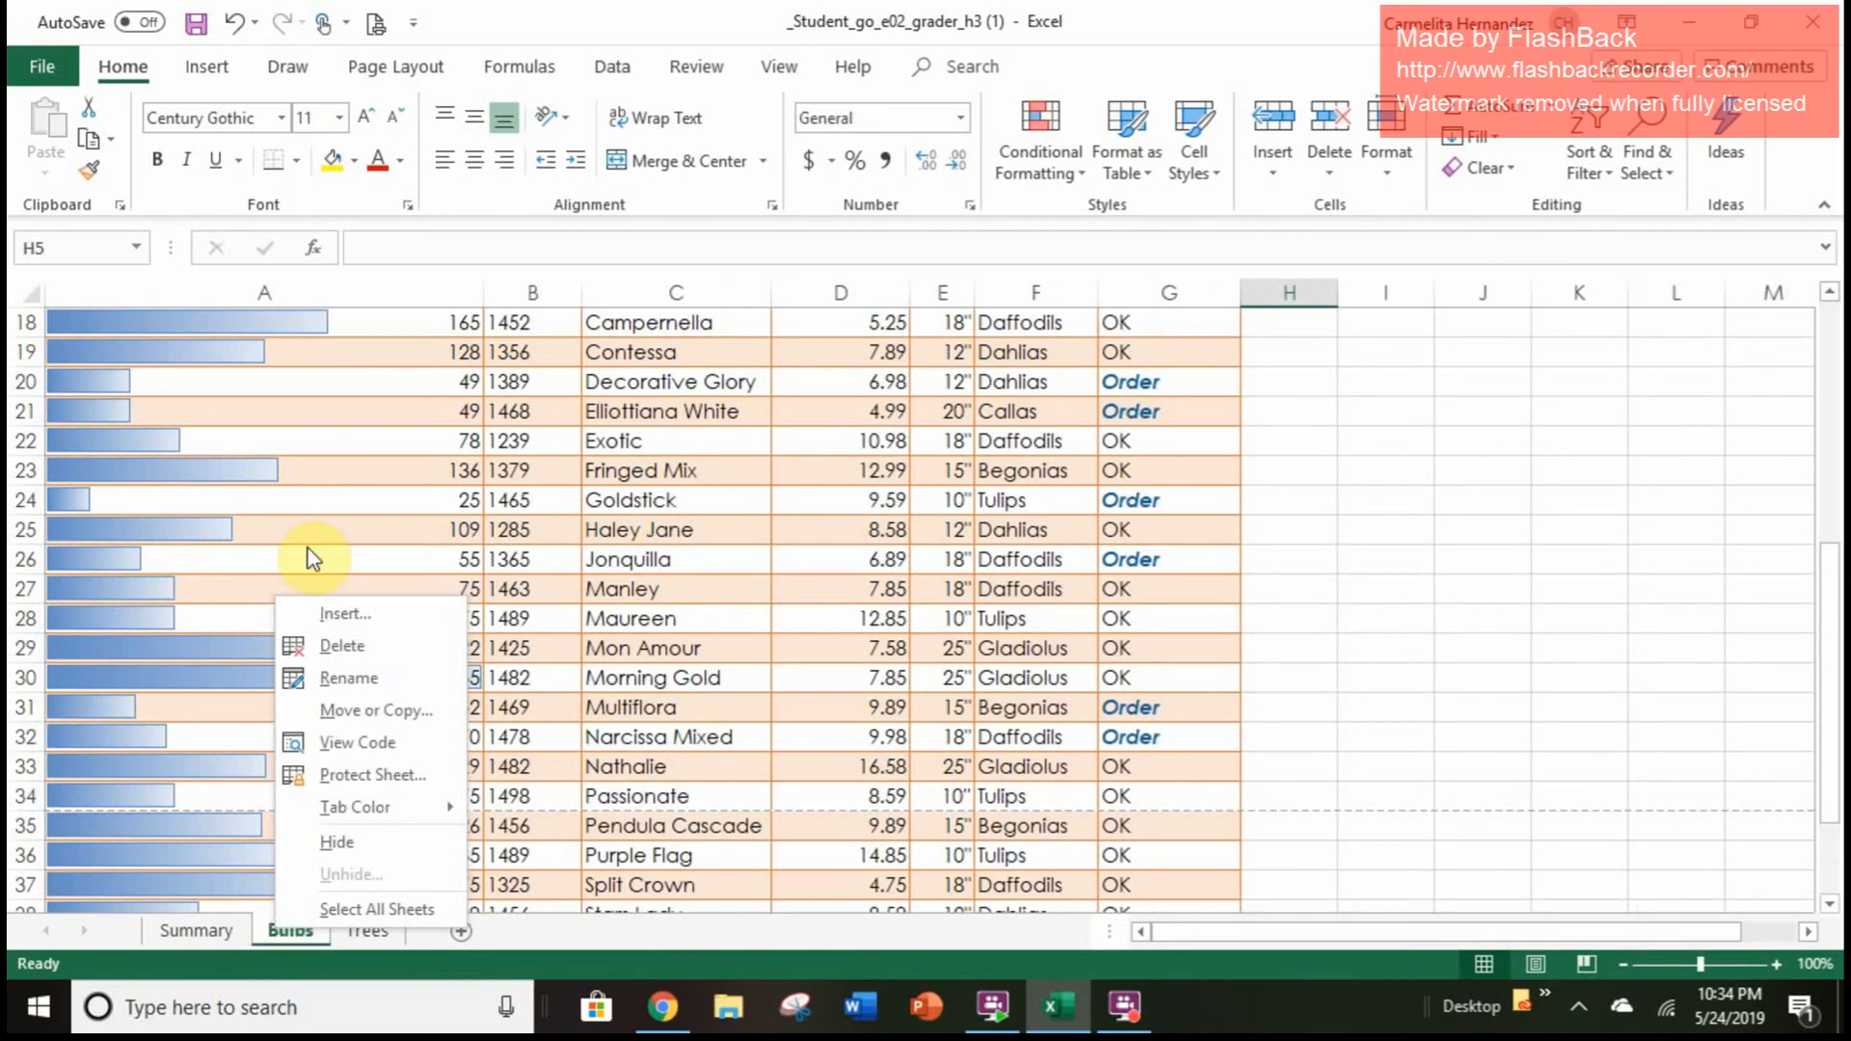
pyautogui.click(1397, 508)
pyautogui.scroll(6, 1399, 508)
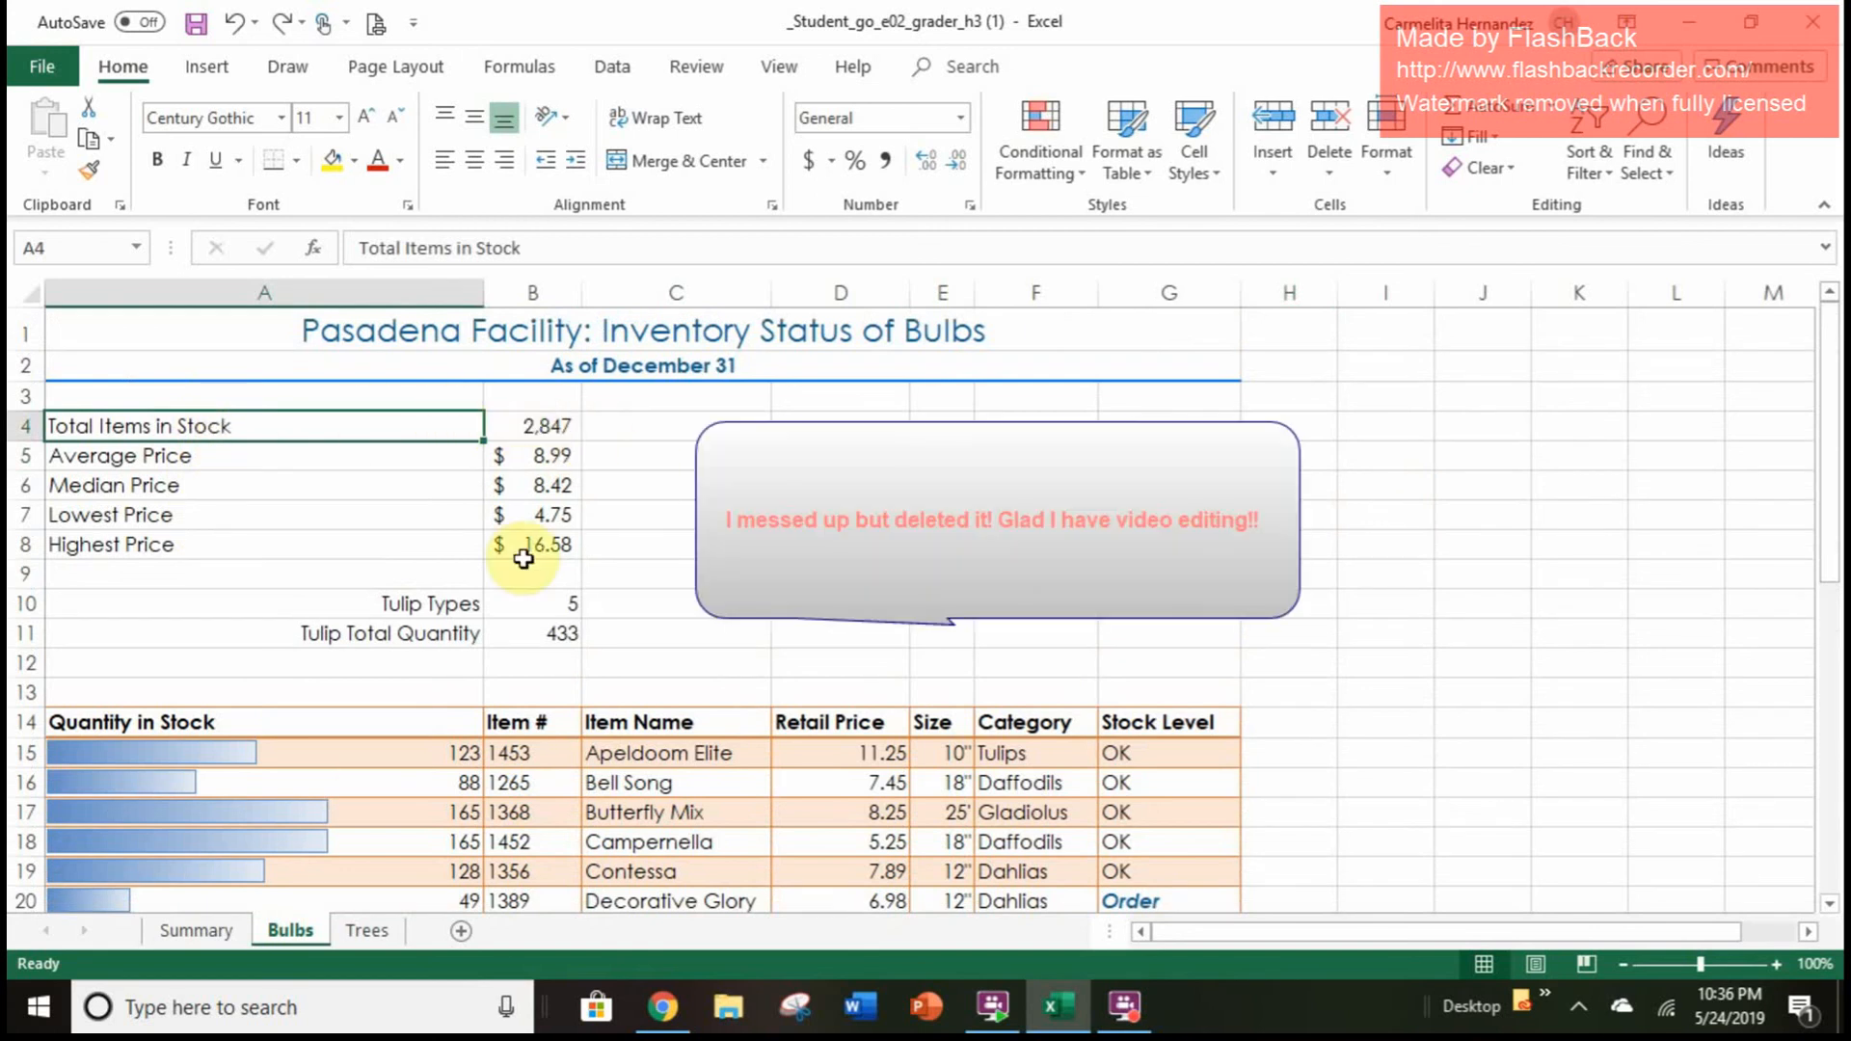
pyautogui.rightClick(384, 427)
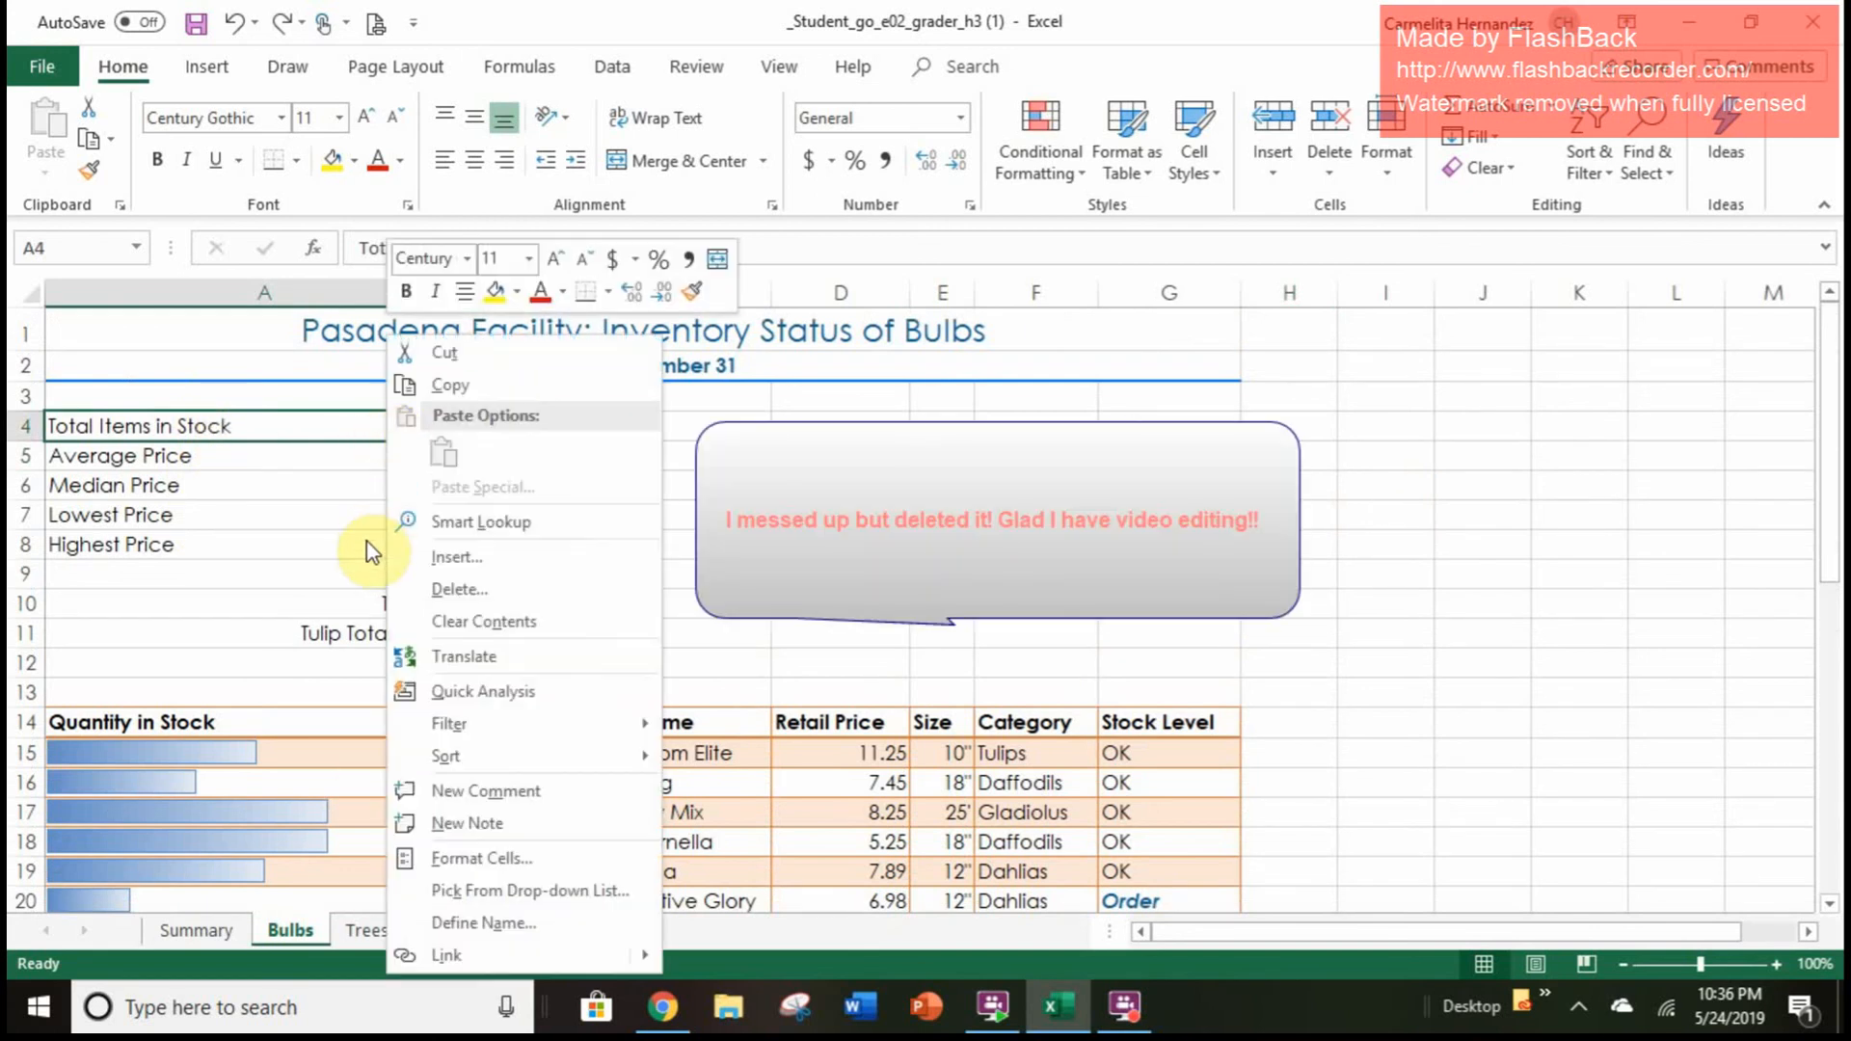
pyautogui.click(296, 420)
pyautogui.moveTo(296, 420); pyautogui.dragTo(282, 547)
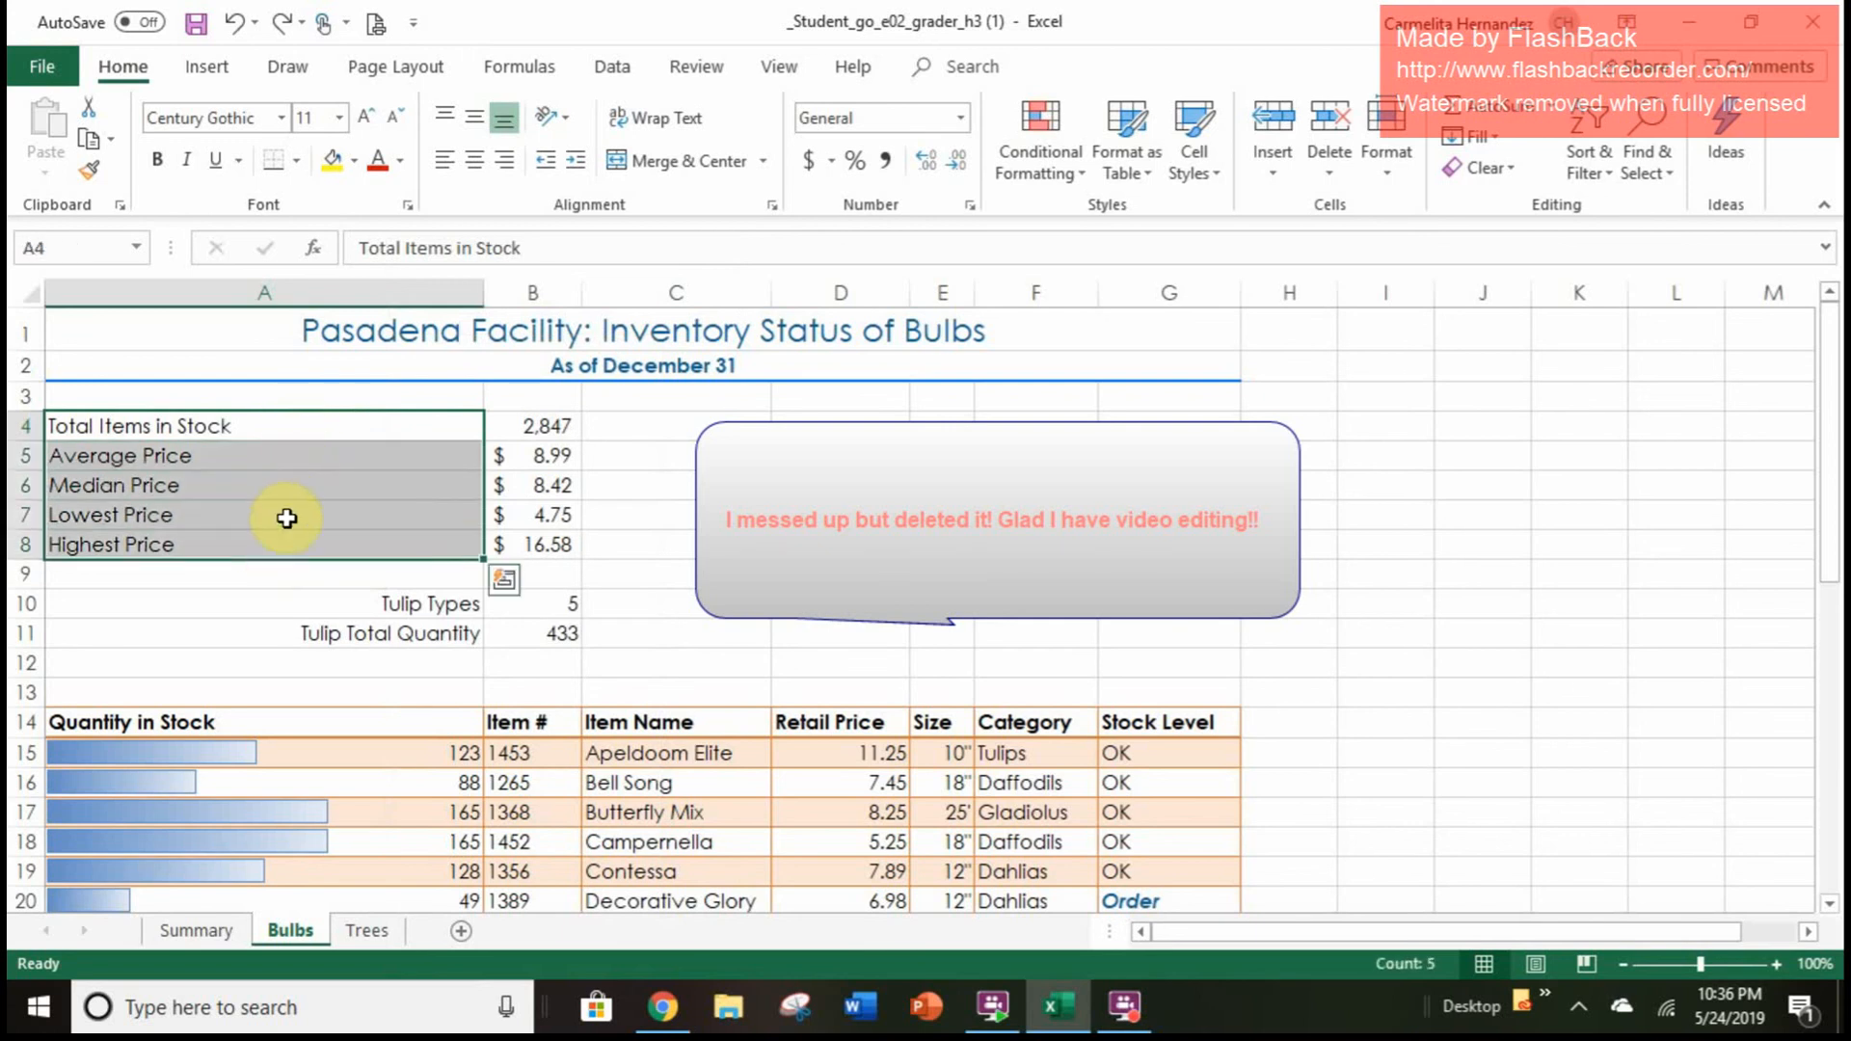
pyautogui.rightClick(304, 450)
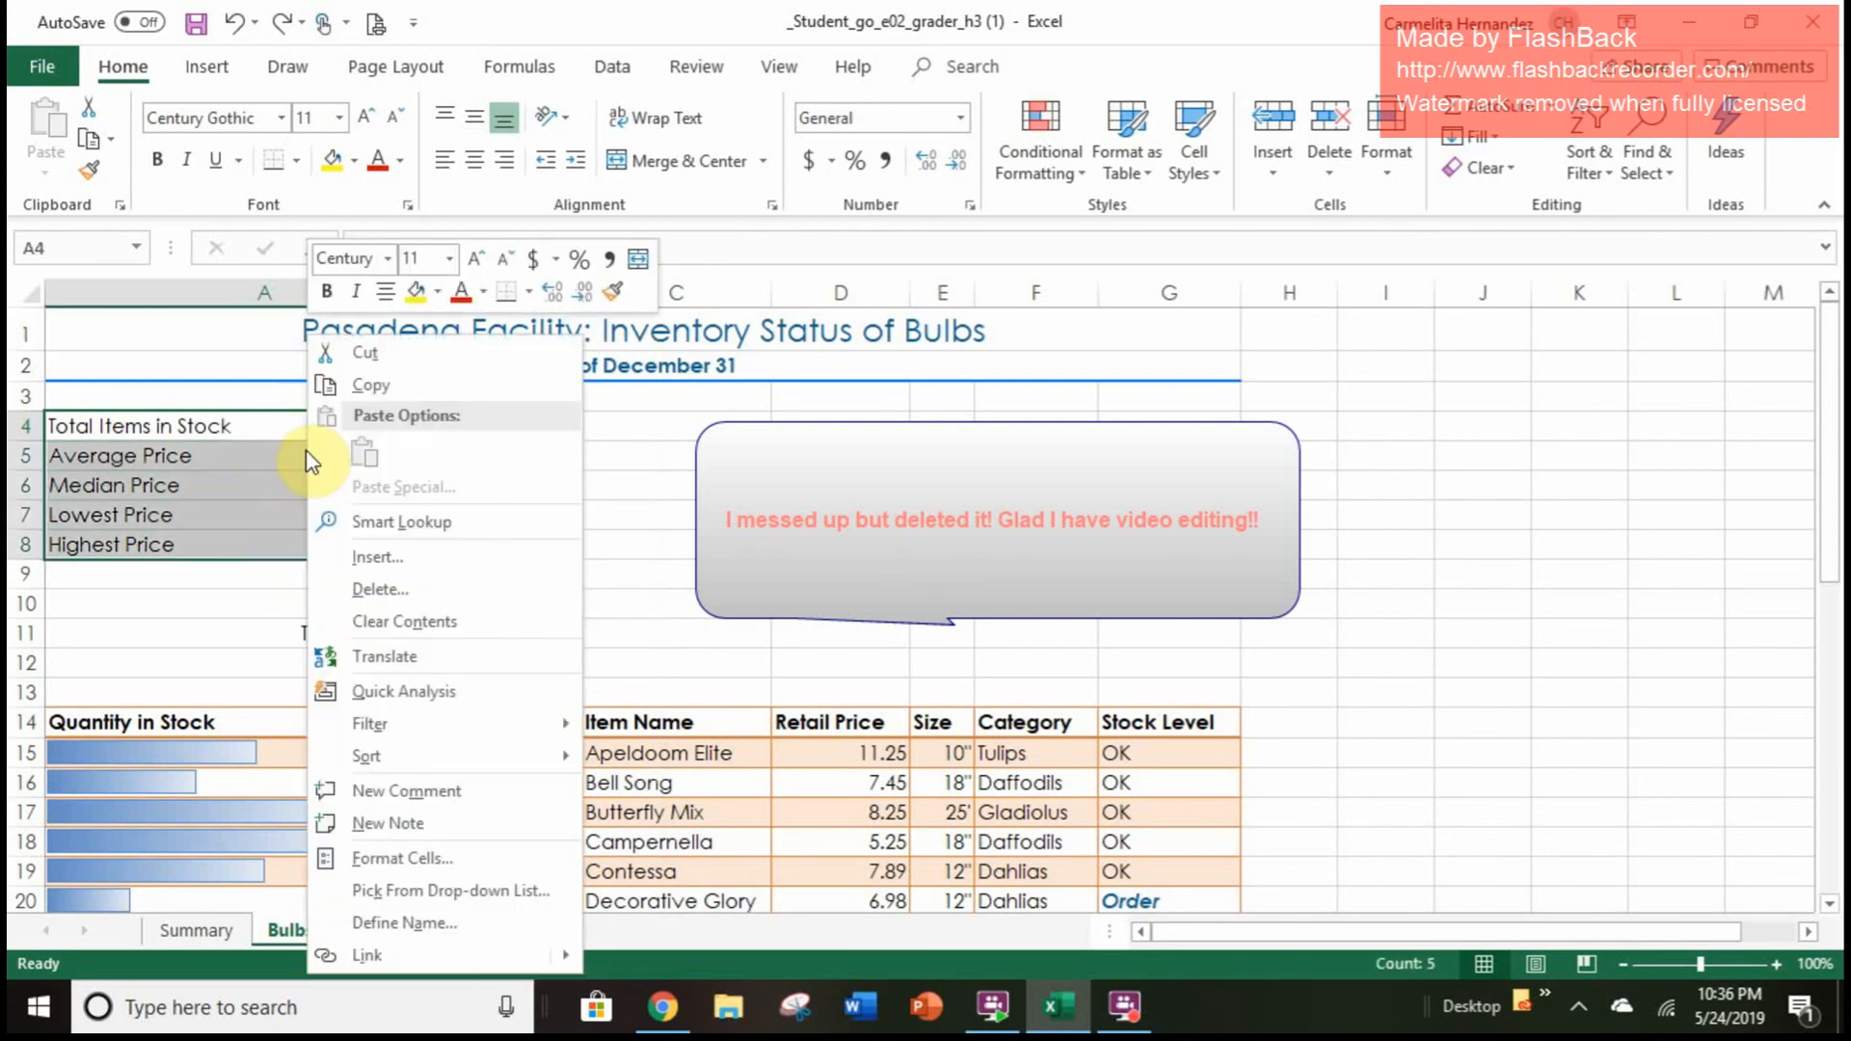
pyautogui.click(370, 388)
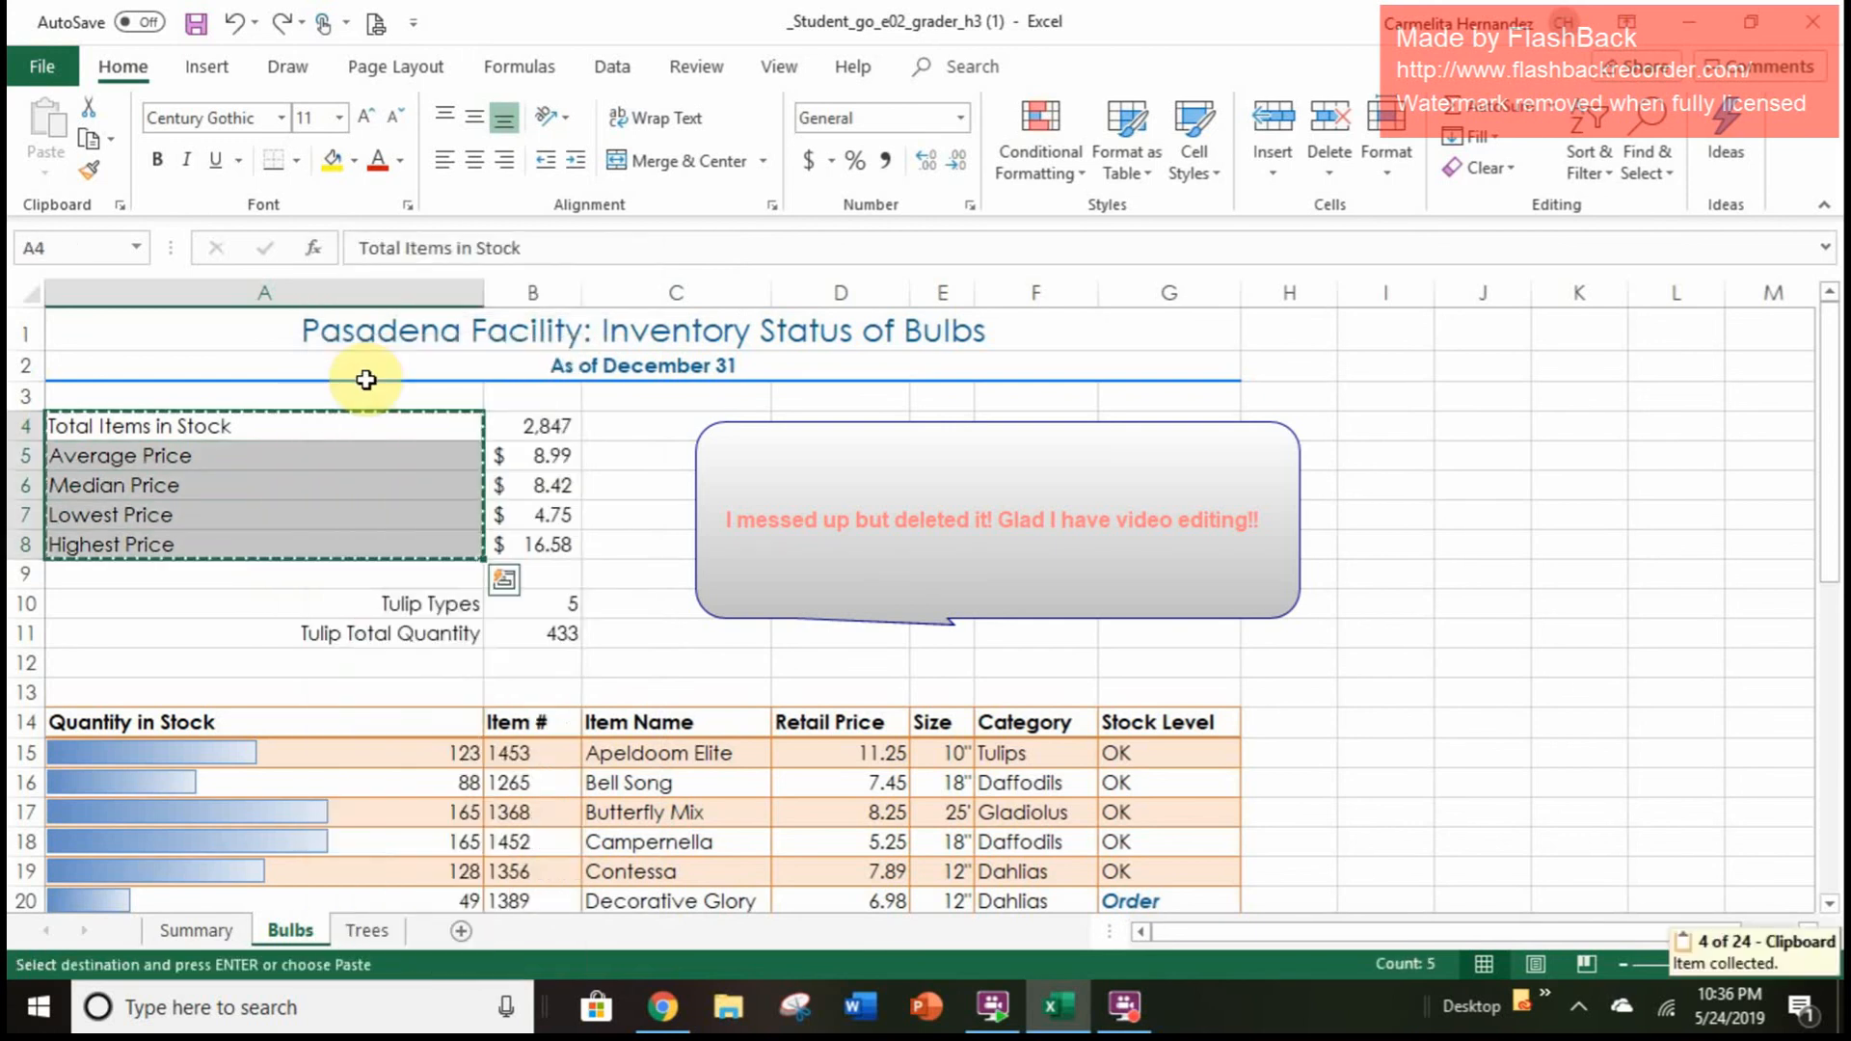
# Paste the copied row labels into the Summary sheet starting at cell A5
pyautogui.click(174, 936)
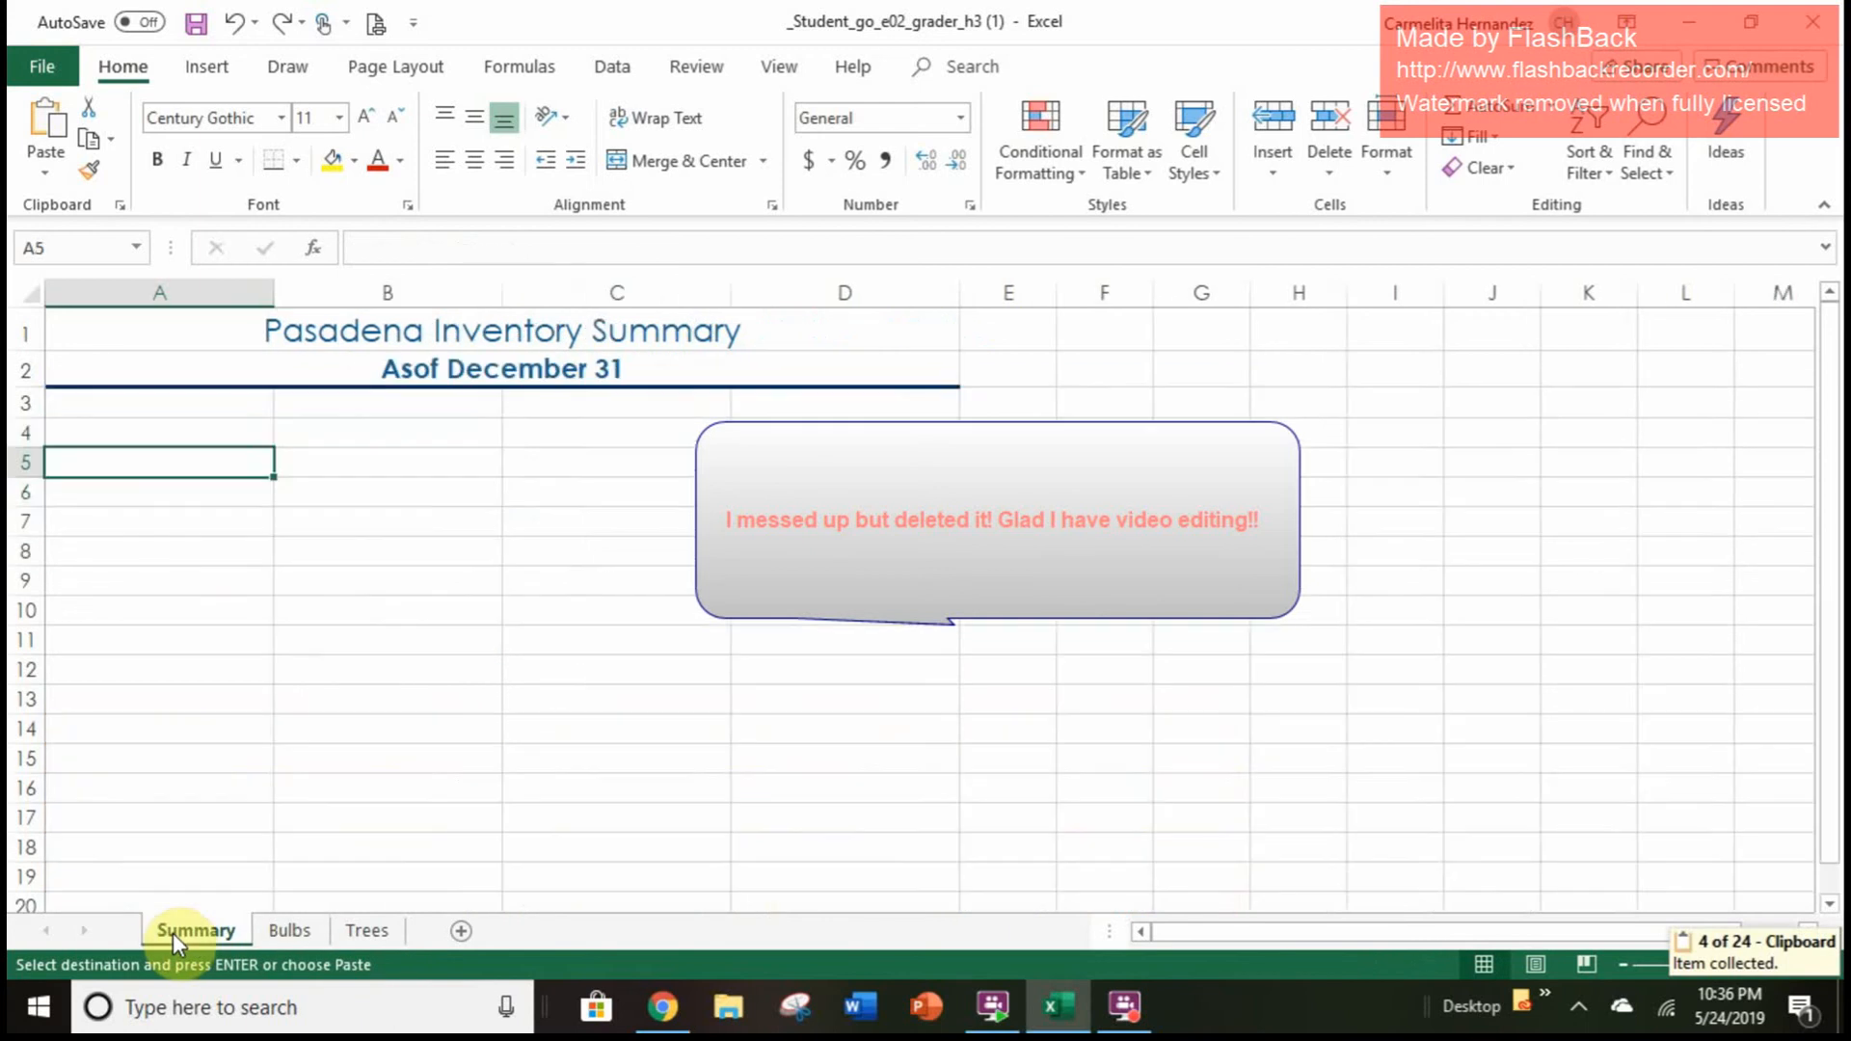
pyautogui.rightClick(209, 469)
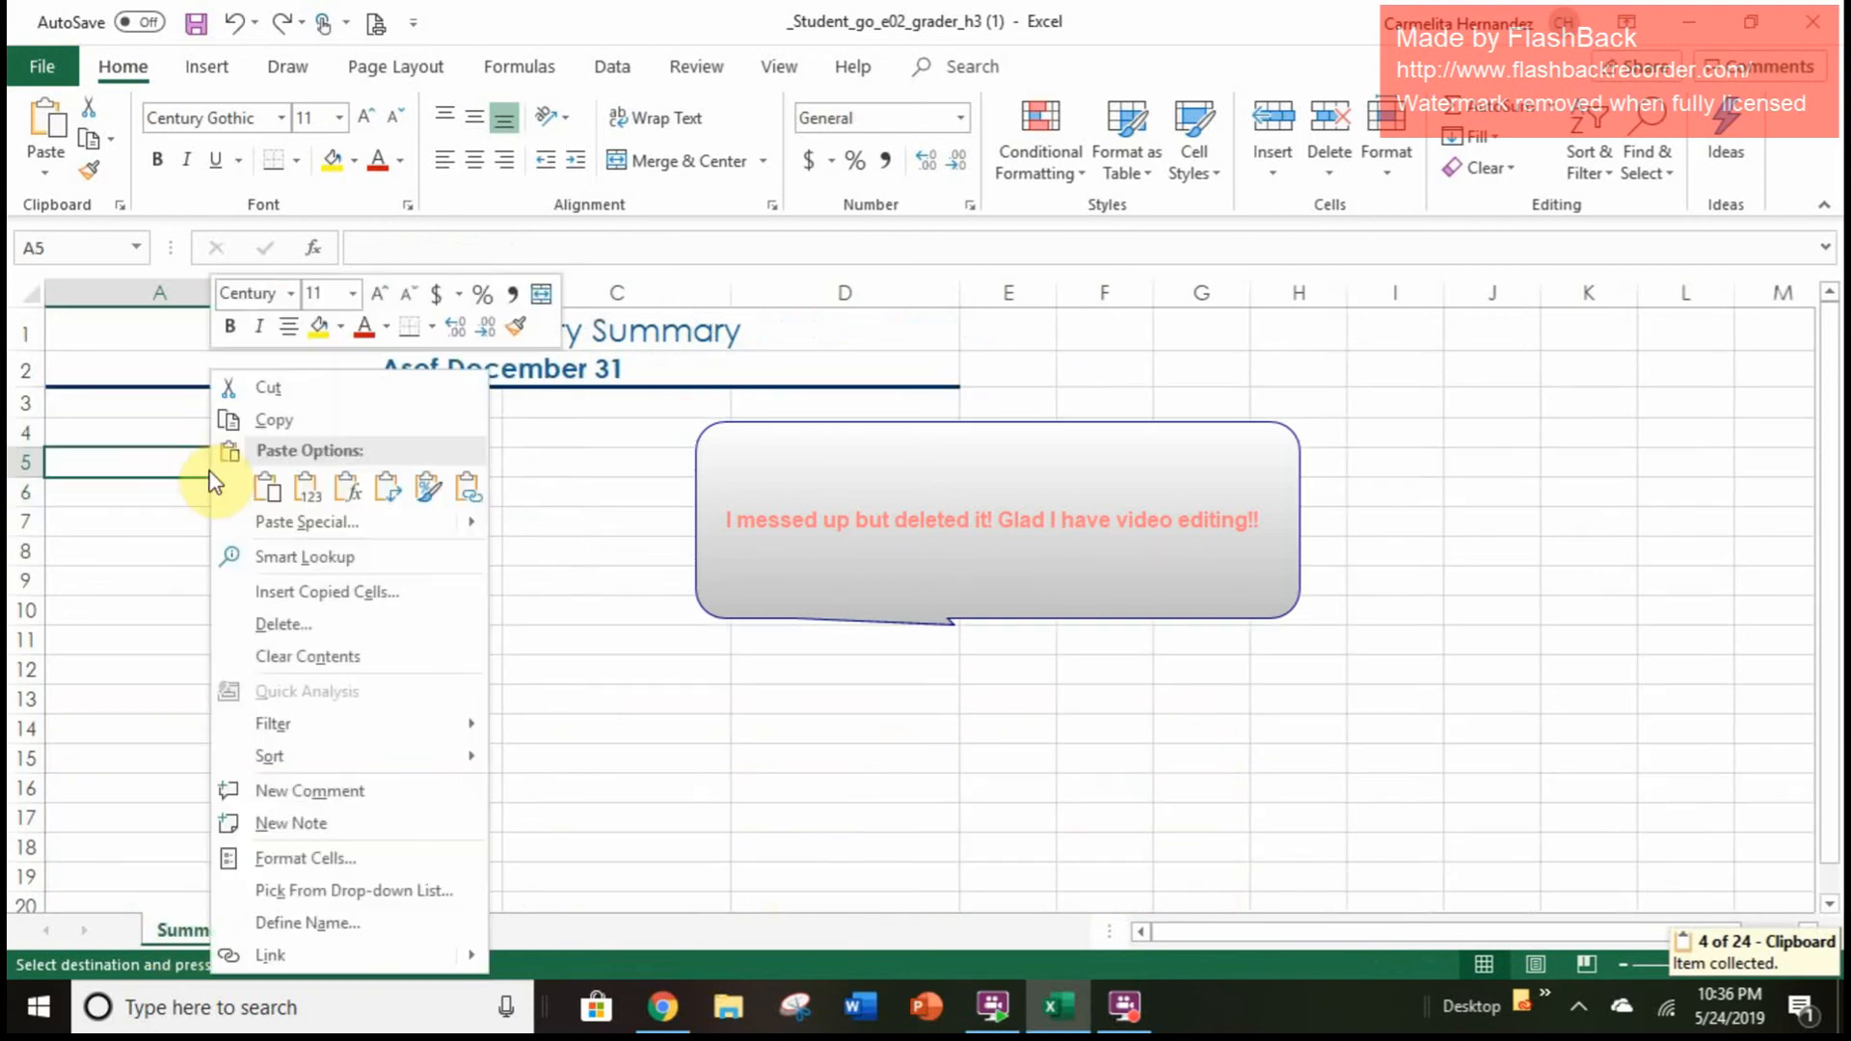
pyautogui.click(269, 489)
pyautogui.rightClick(338, 451)
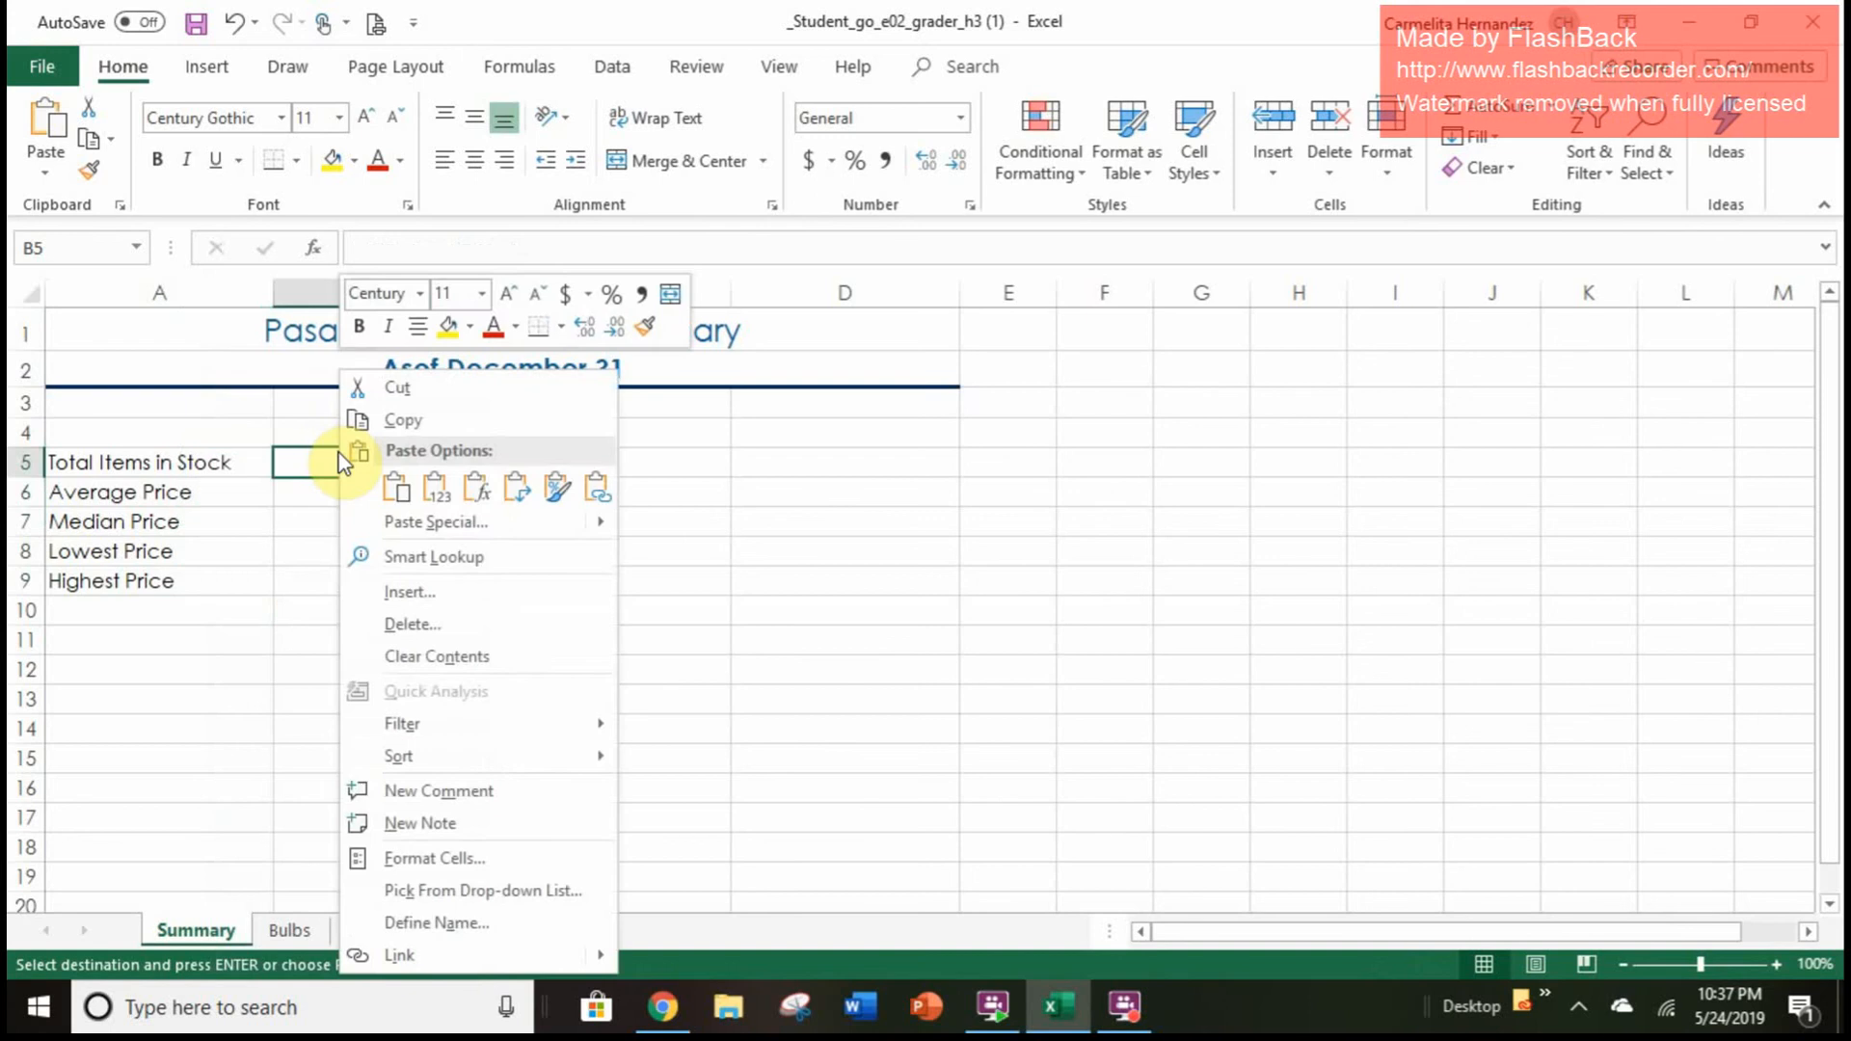
pyautogui.press('Escape')
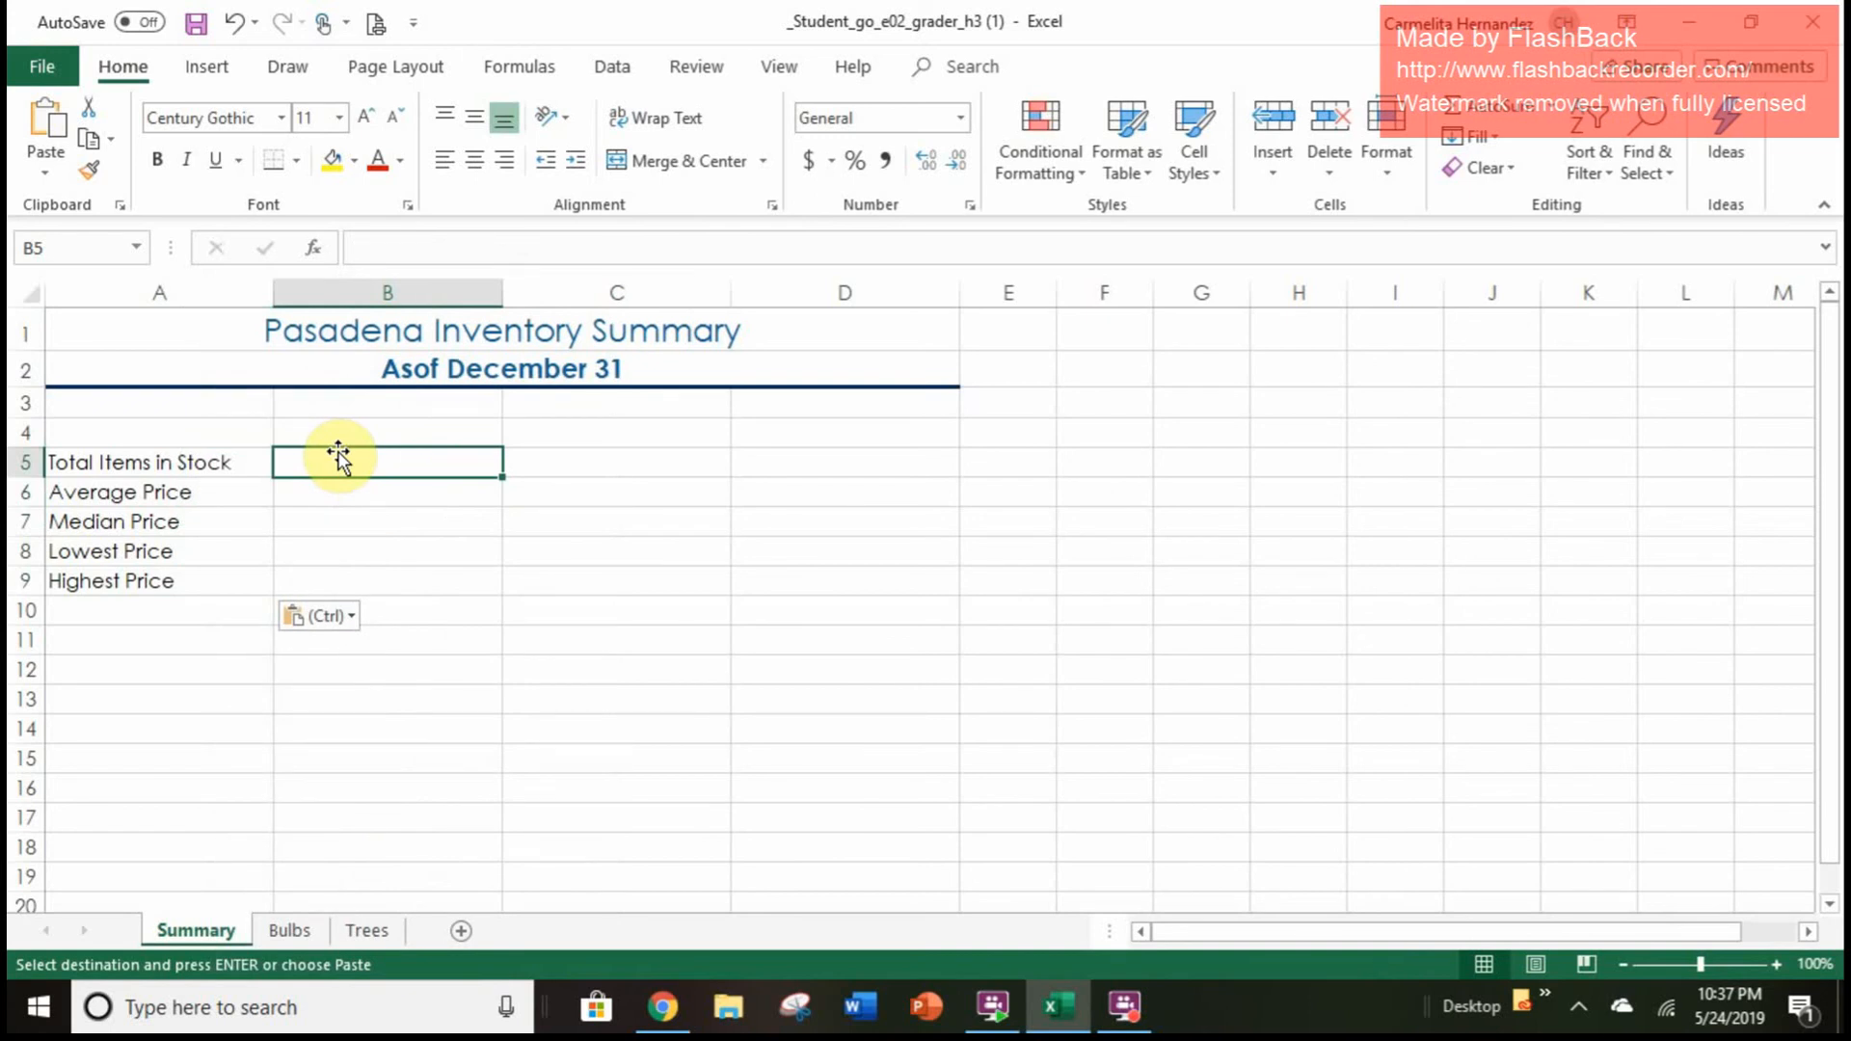
# Apply the Heading 4 cell style to the row labels in A5:A9 of the Summary sheet
pyautogui.rightClick(137, 471)
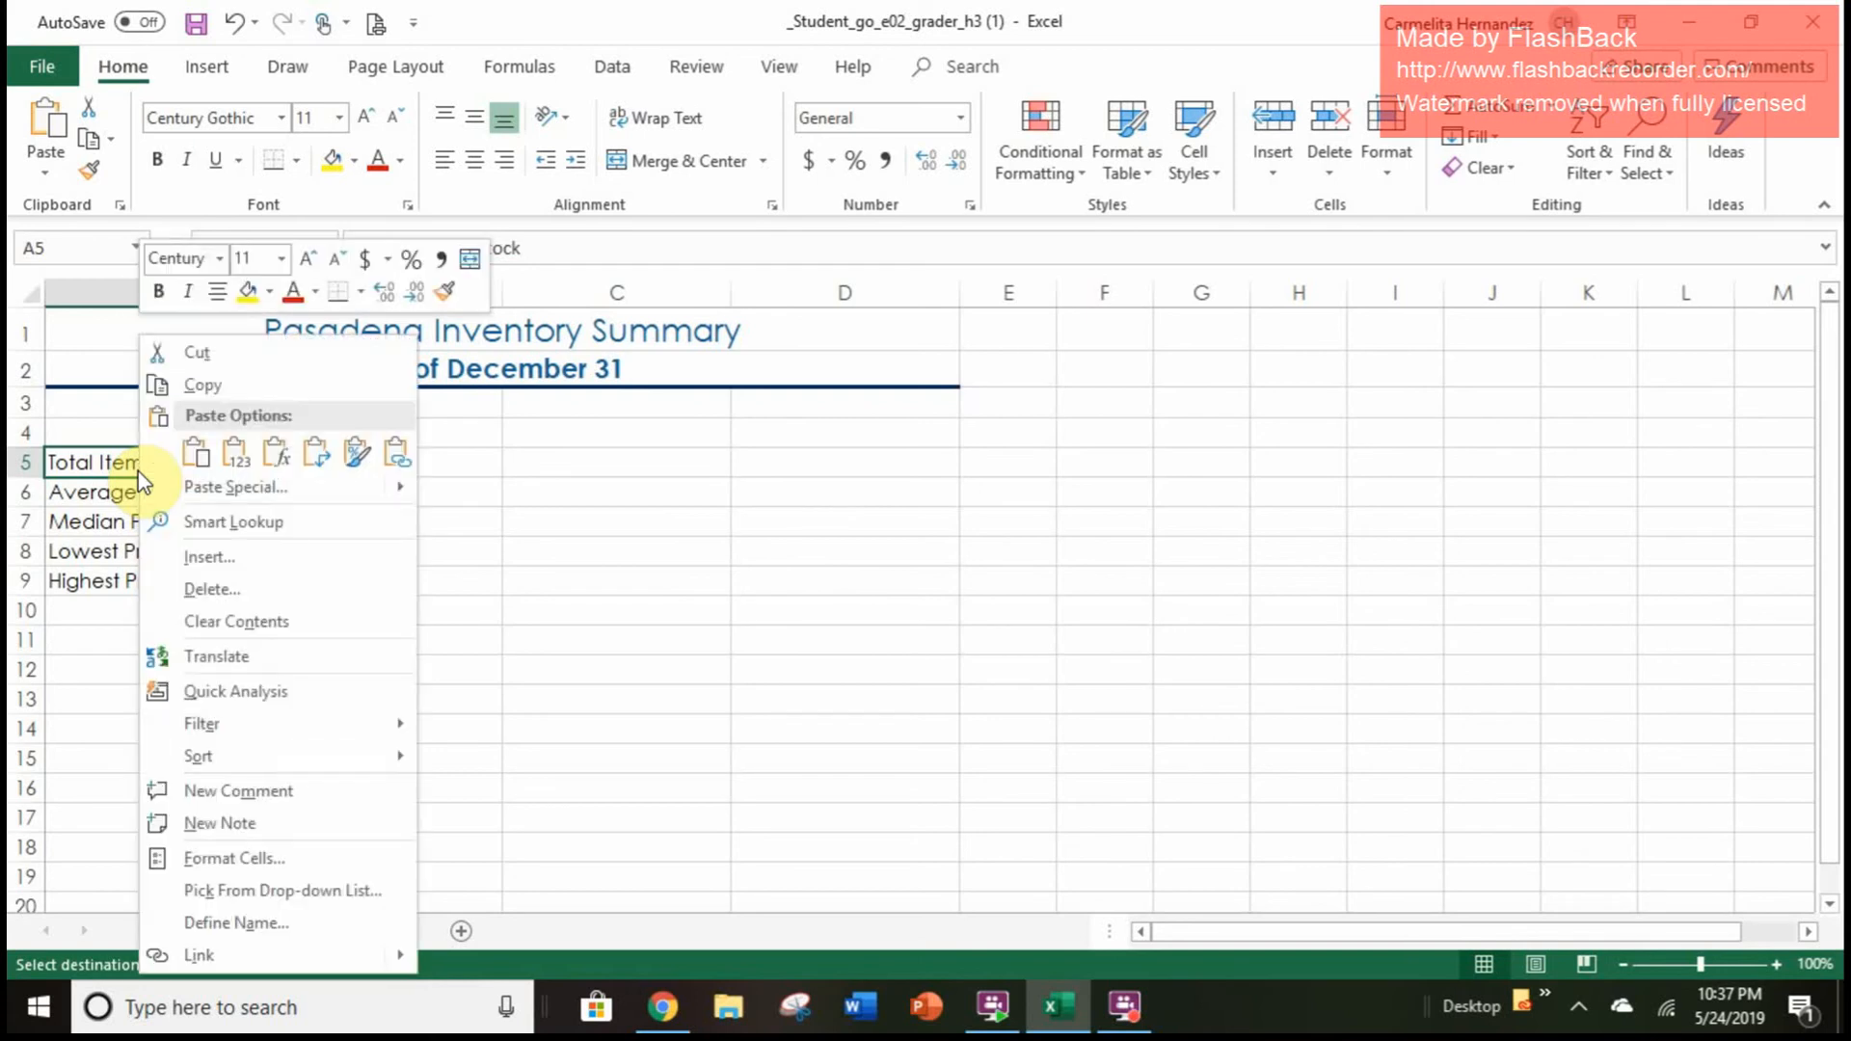
pyautogui.hotkey('ctrl', 'v')
pyautogui.moveTo(117, 506); pyautogui.dragTo(115, 583)
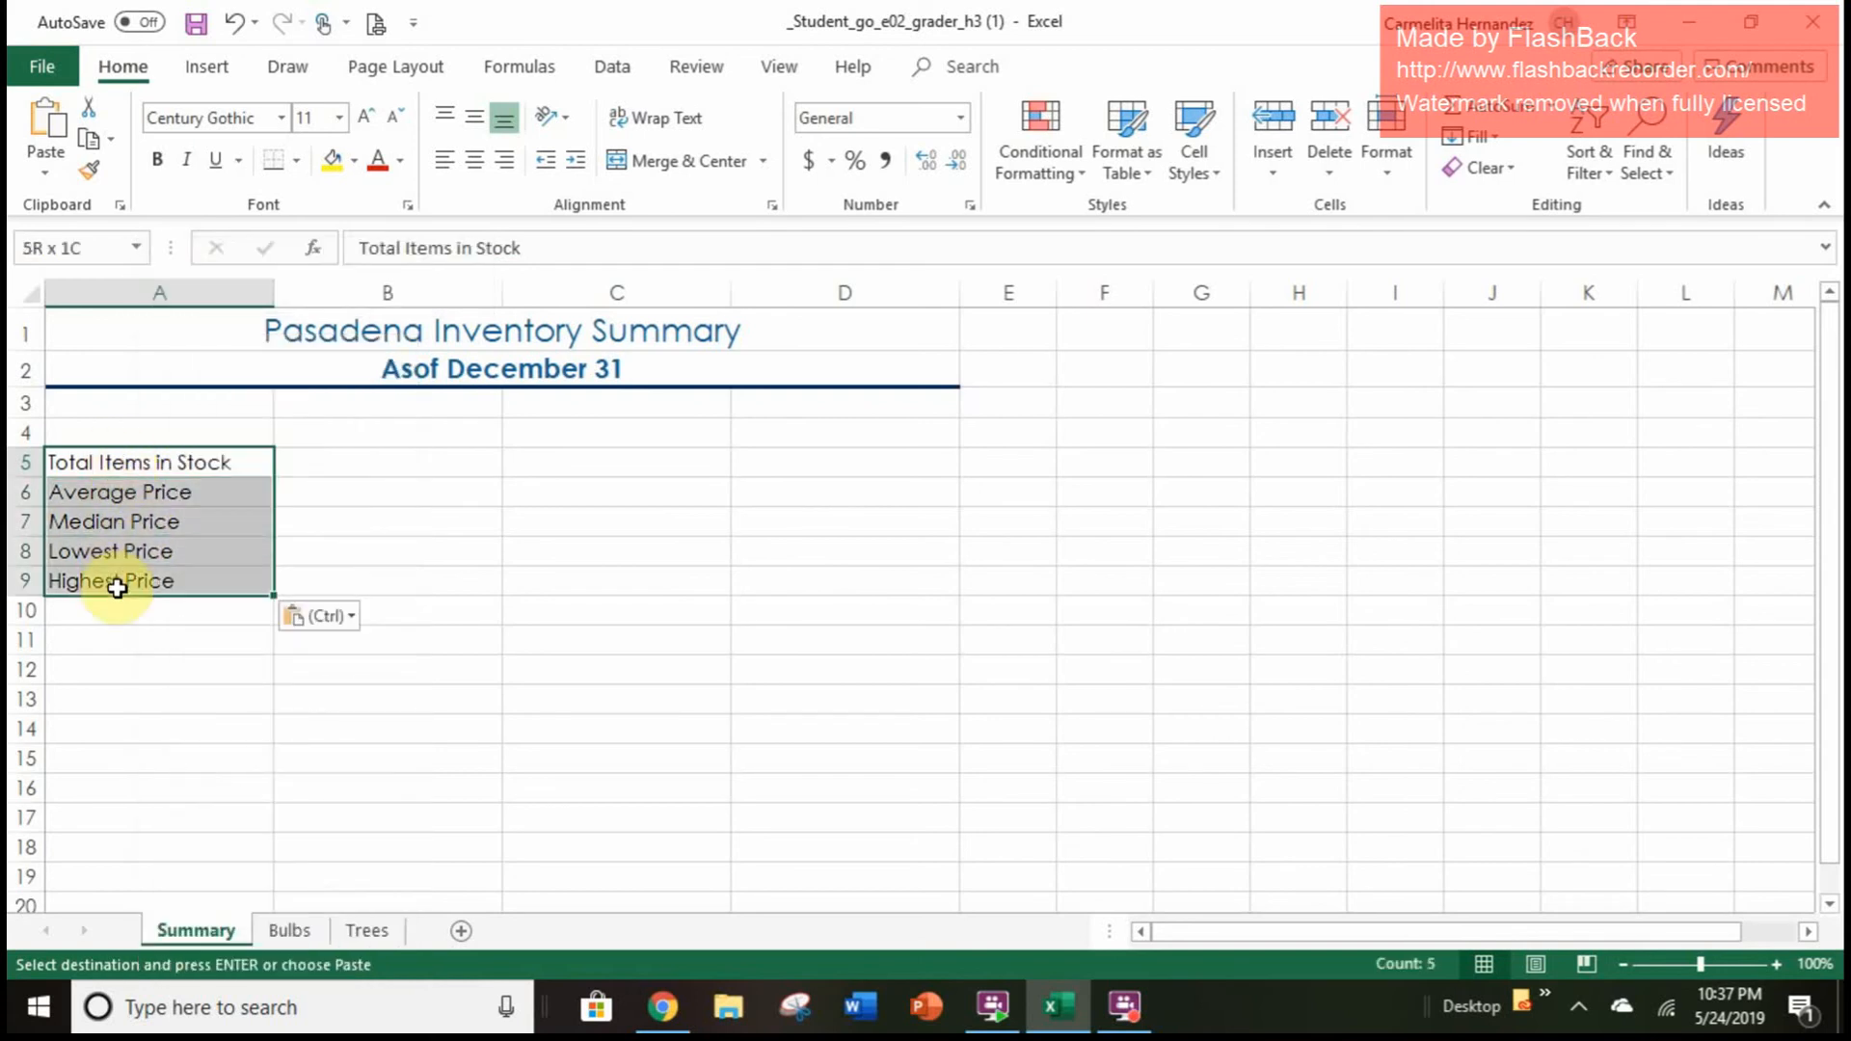
pyautogui.rightClick(1200, 130)
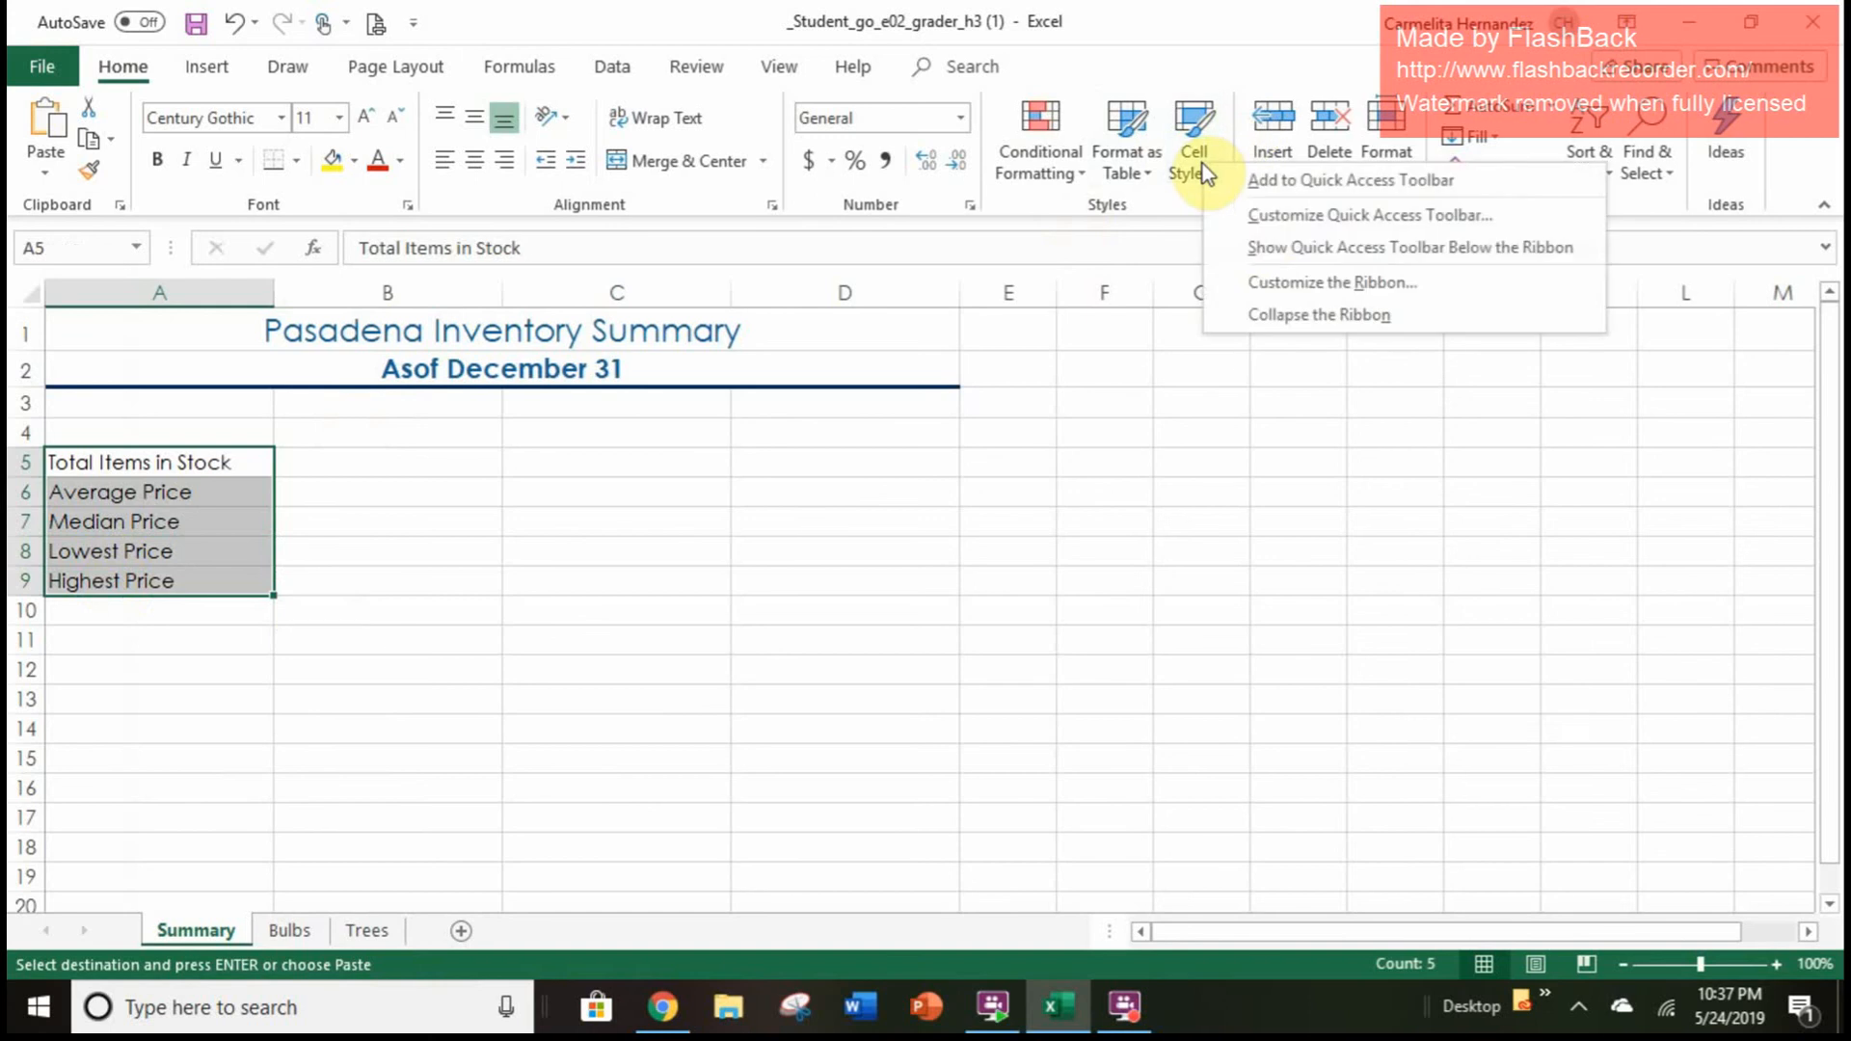
pyautogui.click(1202, 124)
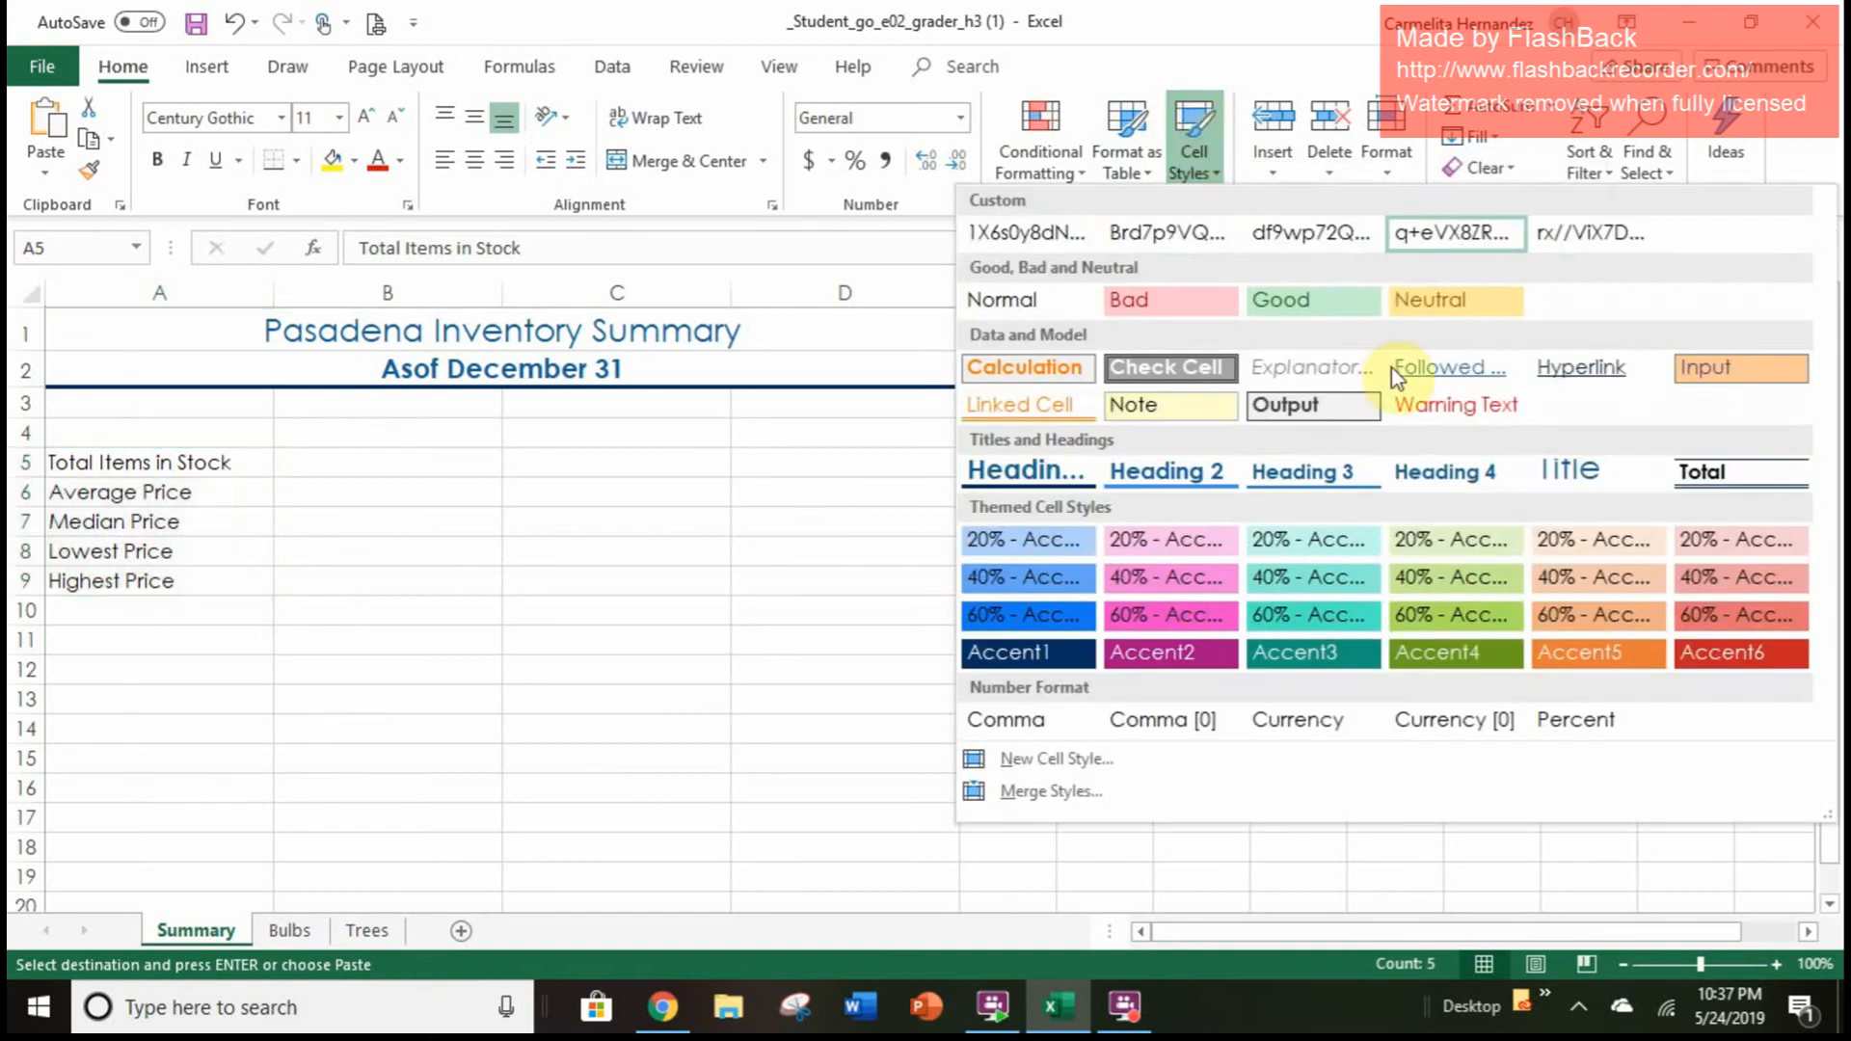
pyautogui.click(1445, 477)
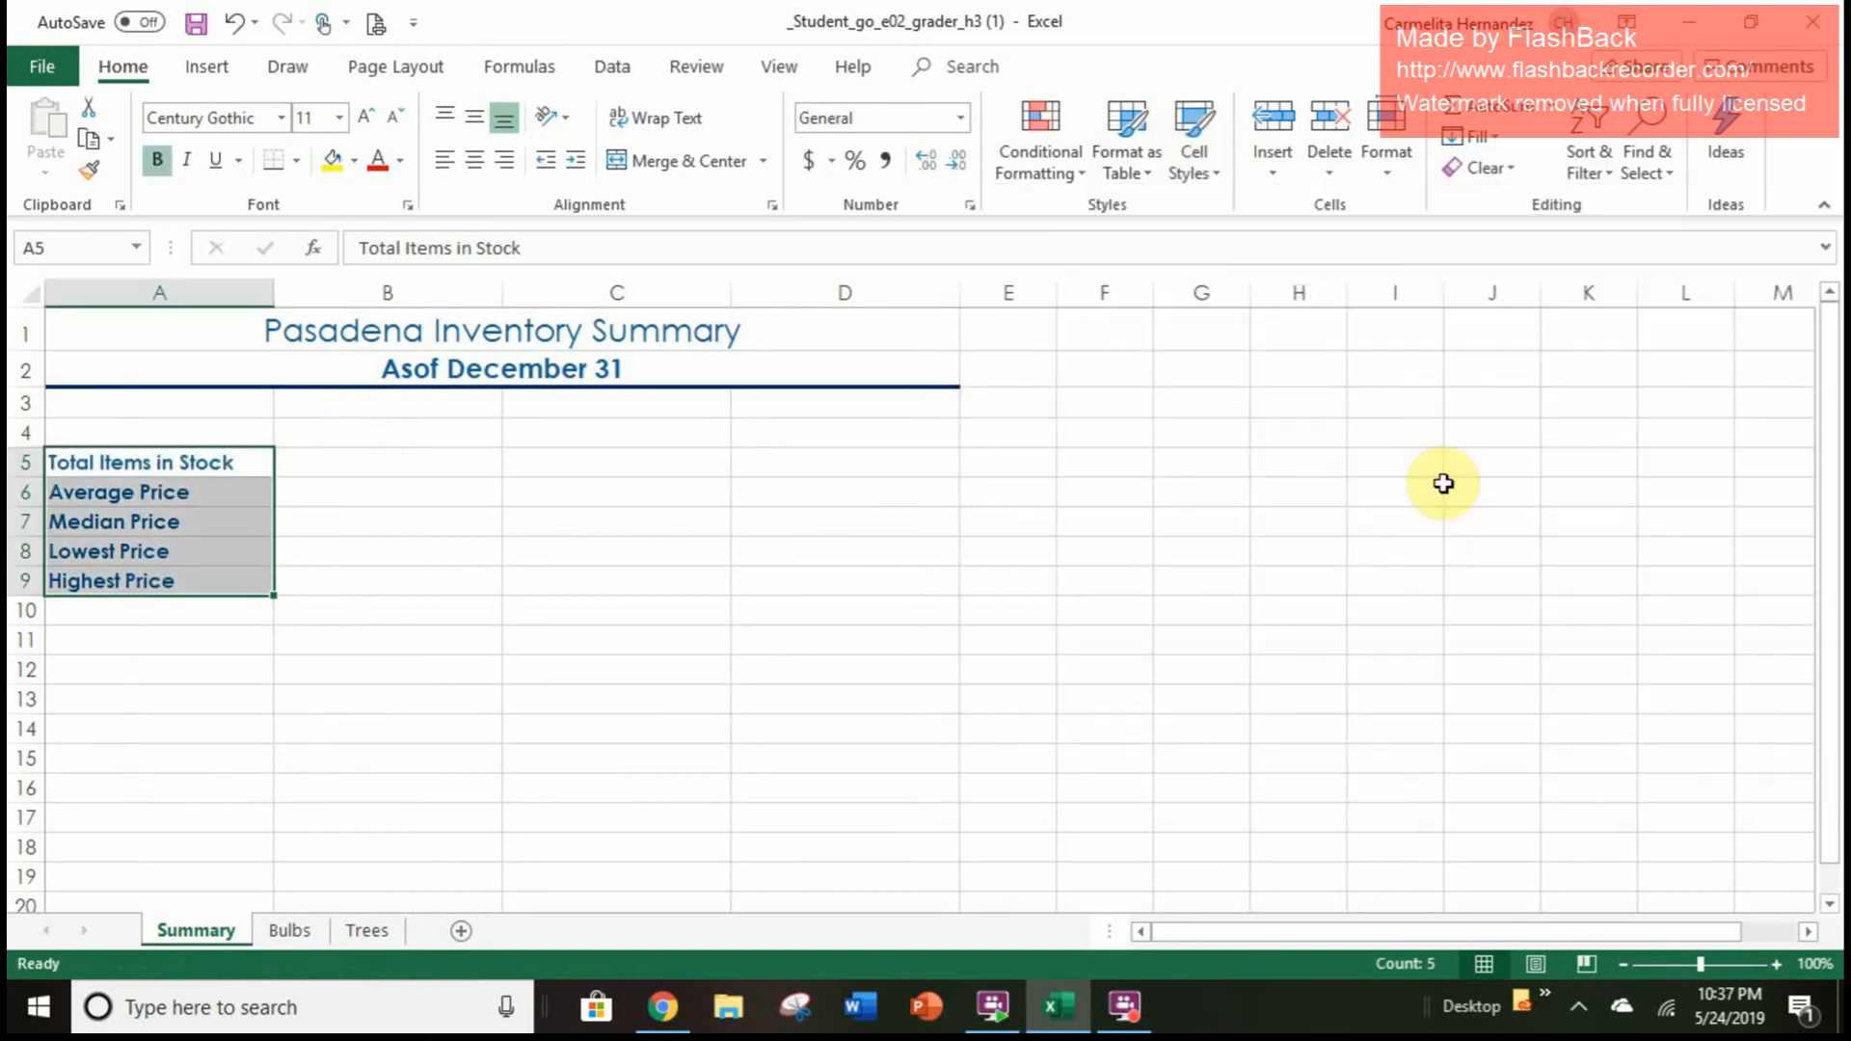
pyautogui.click(545, 681)
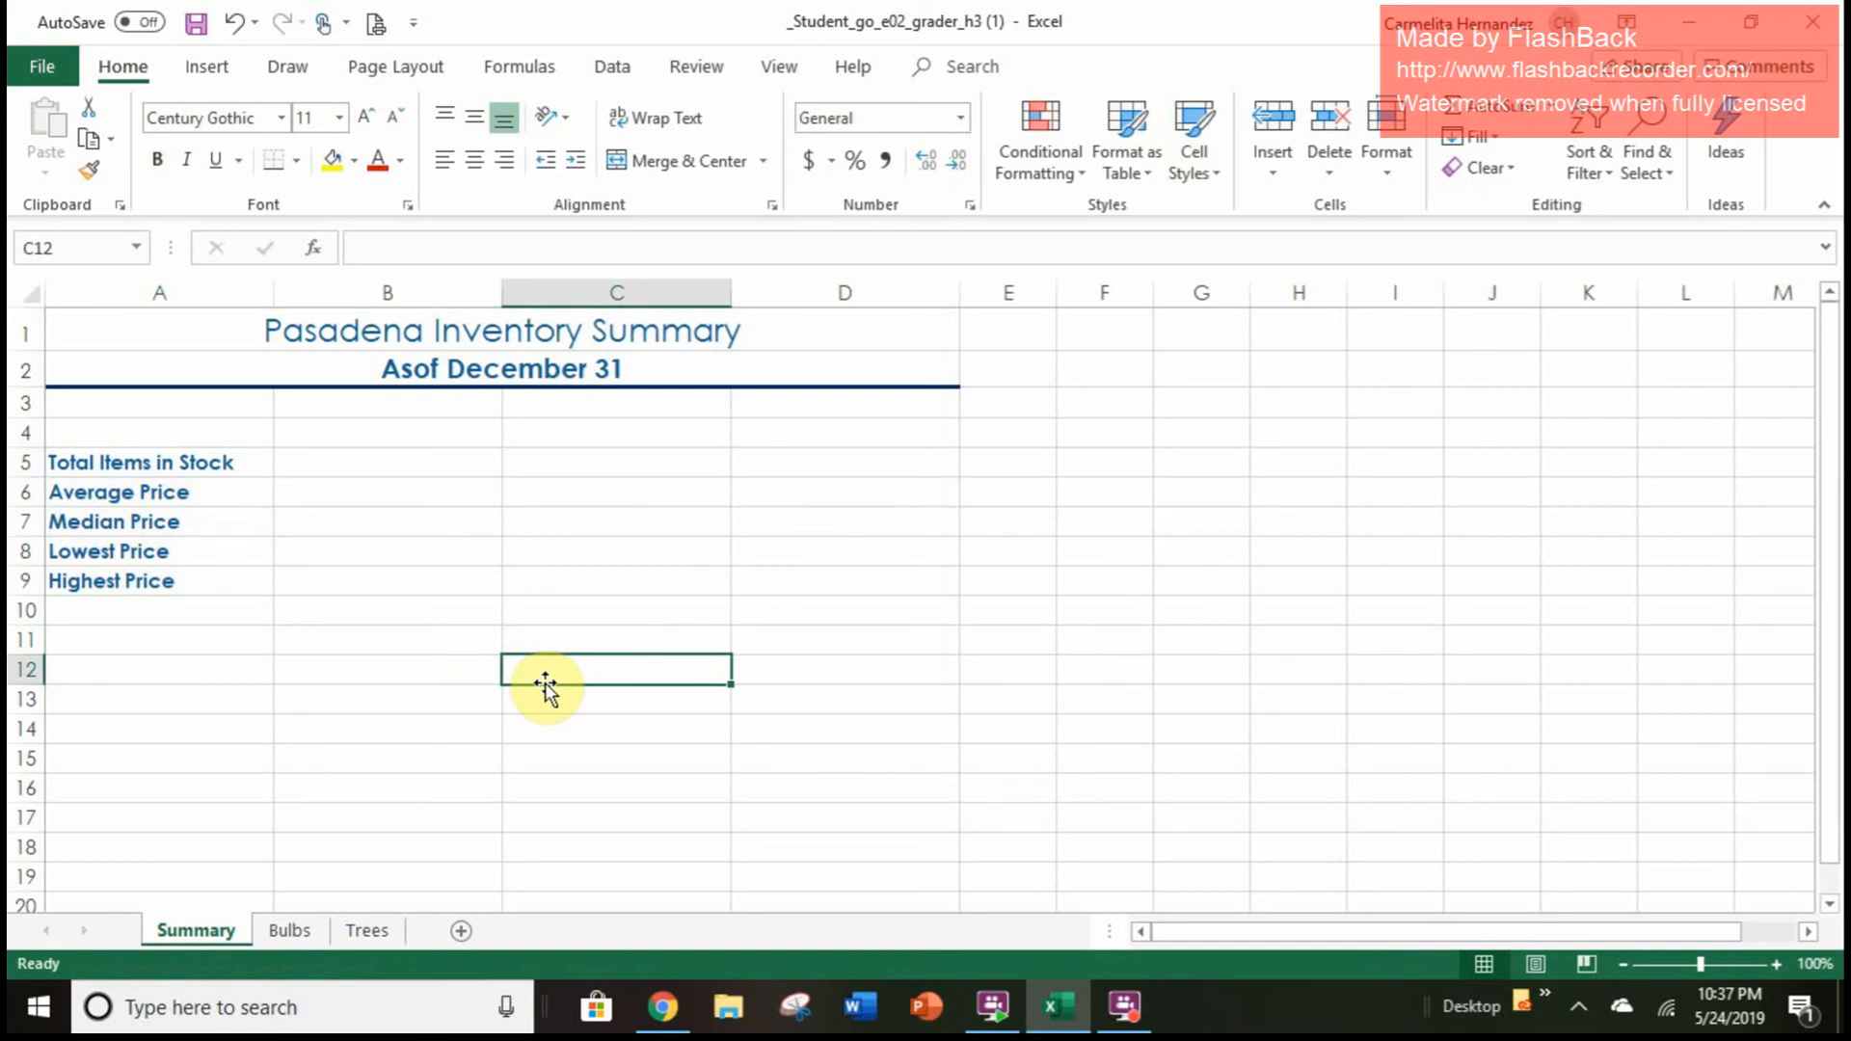
pyautogui.click(346, 470)
pyautogui.rightClick(347, 470)
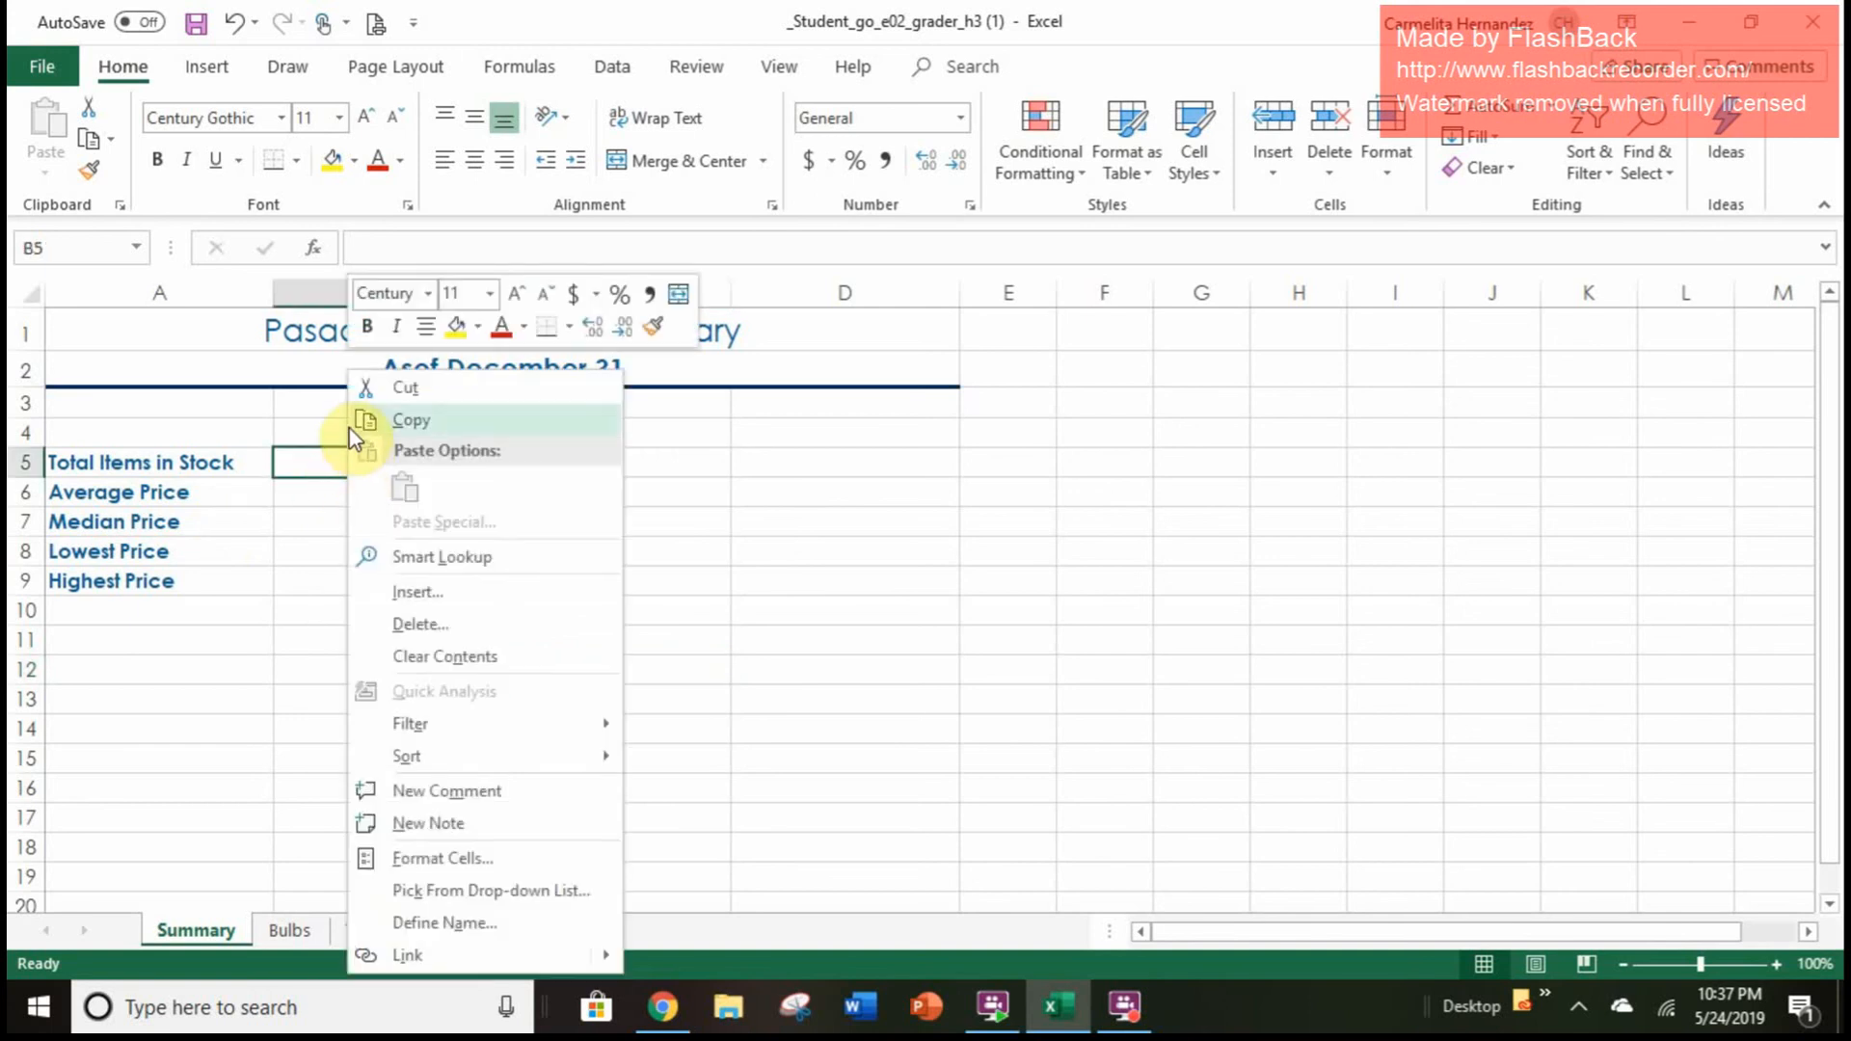
pyautogui.rightClick(287, 425)
pyautogui.rightClick(261, 430)
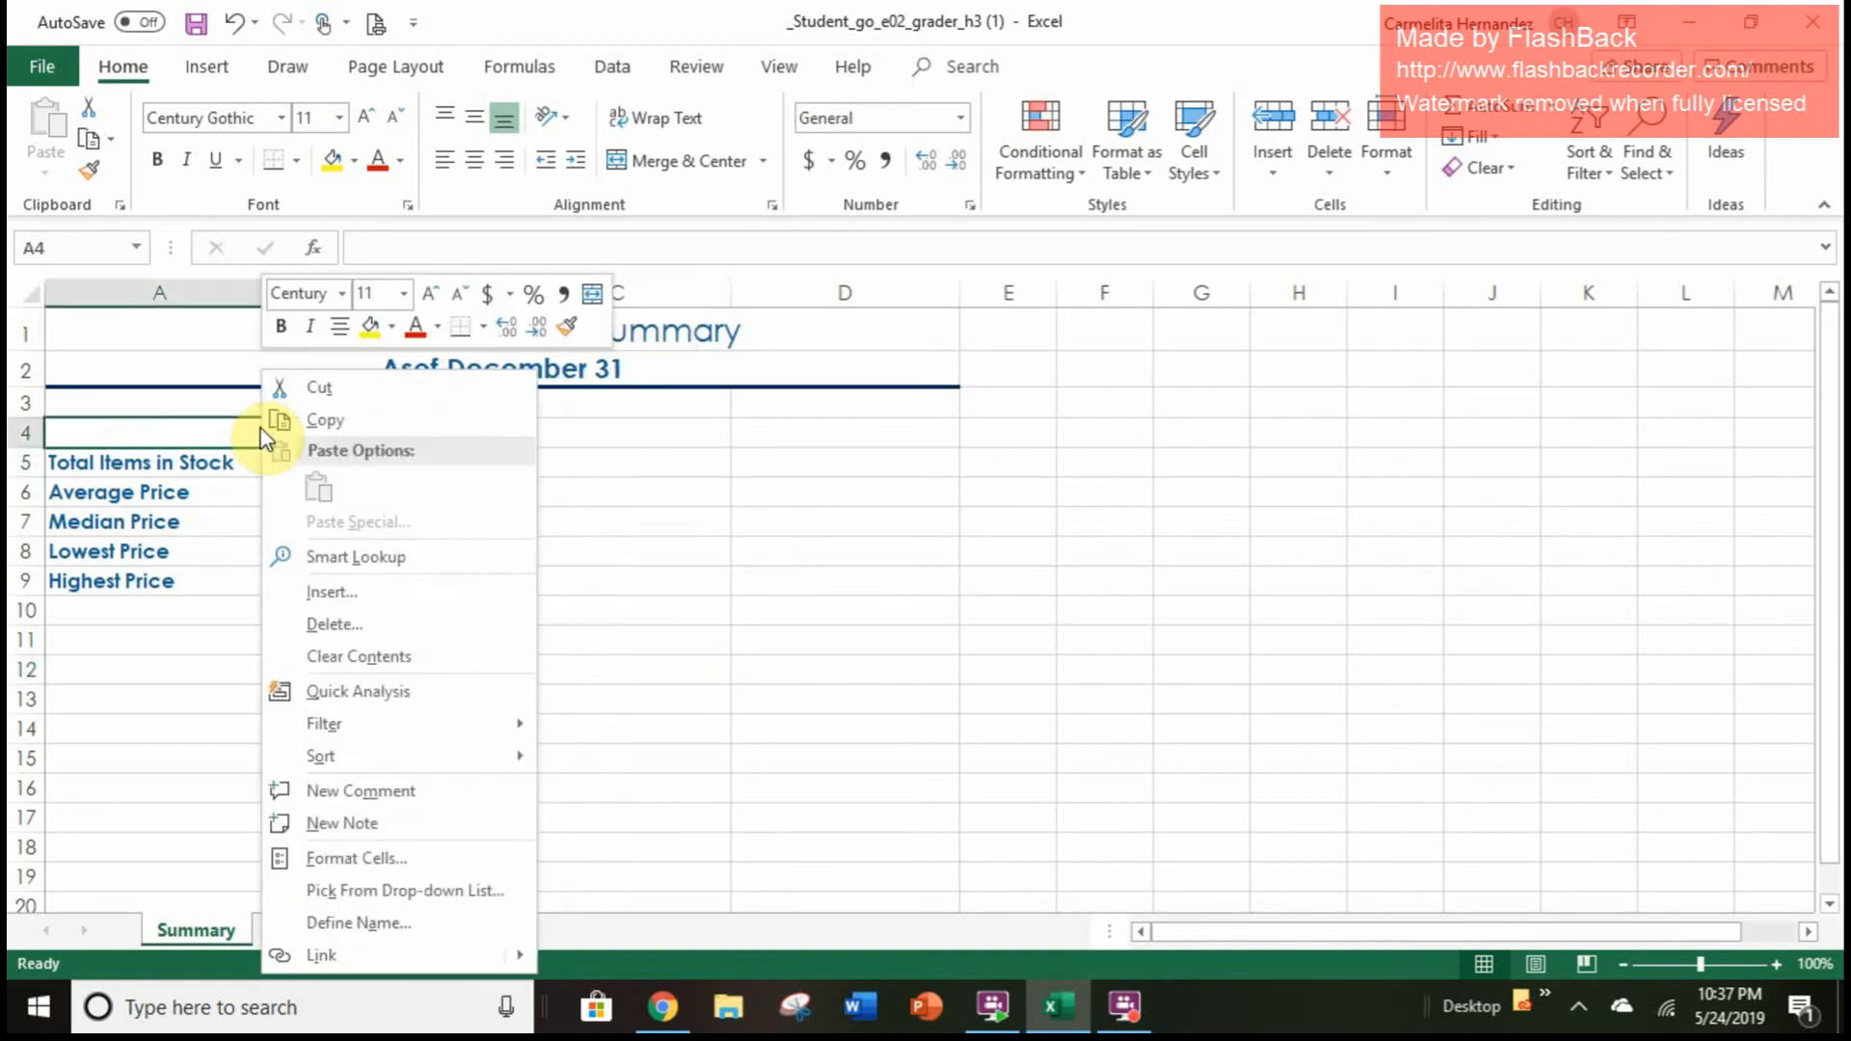
pyautogui.click(198, 437)
pyautogui.rightClick(330, 440)
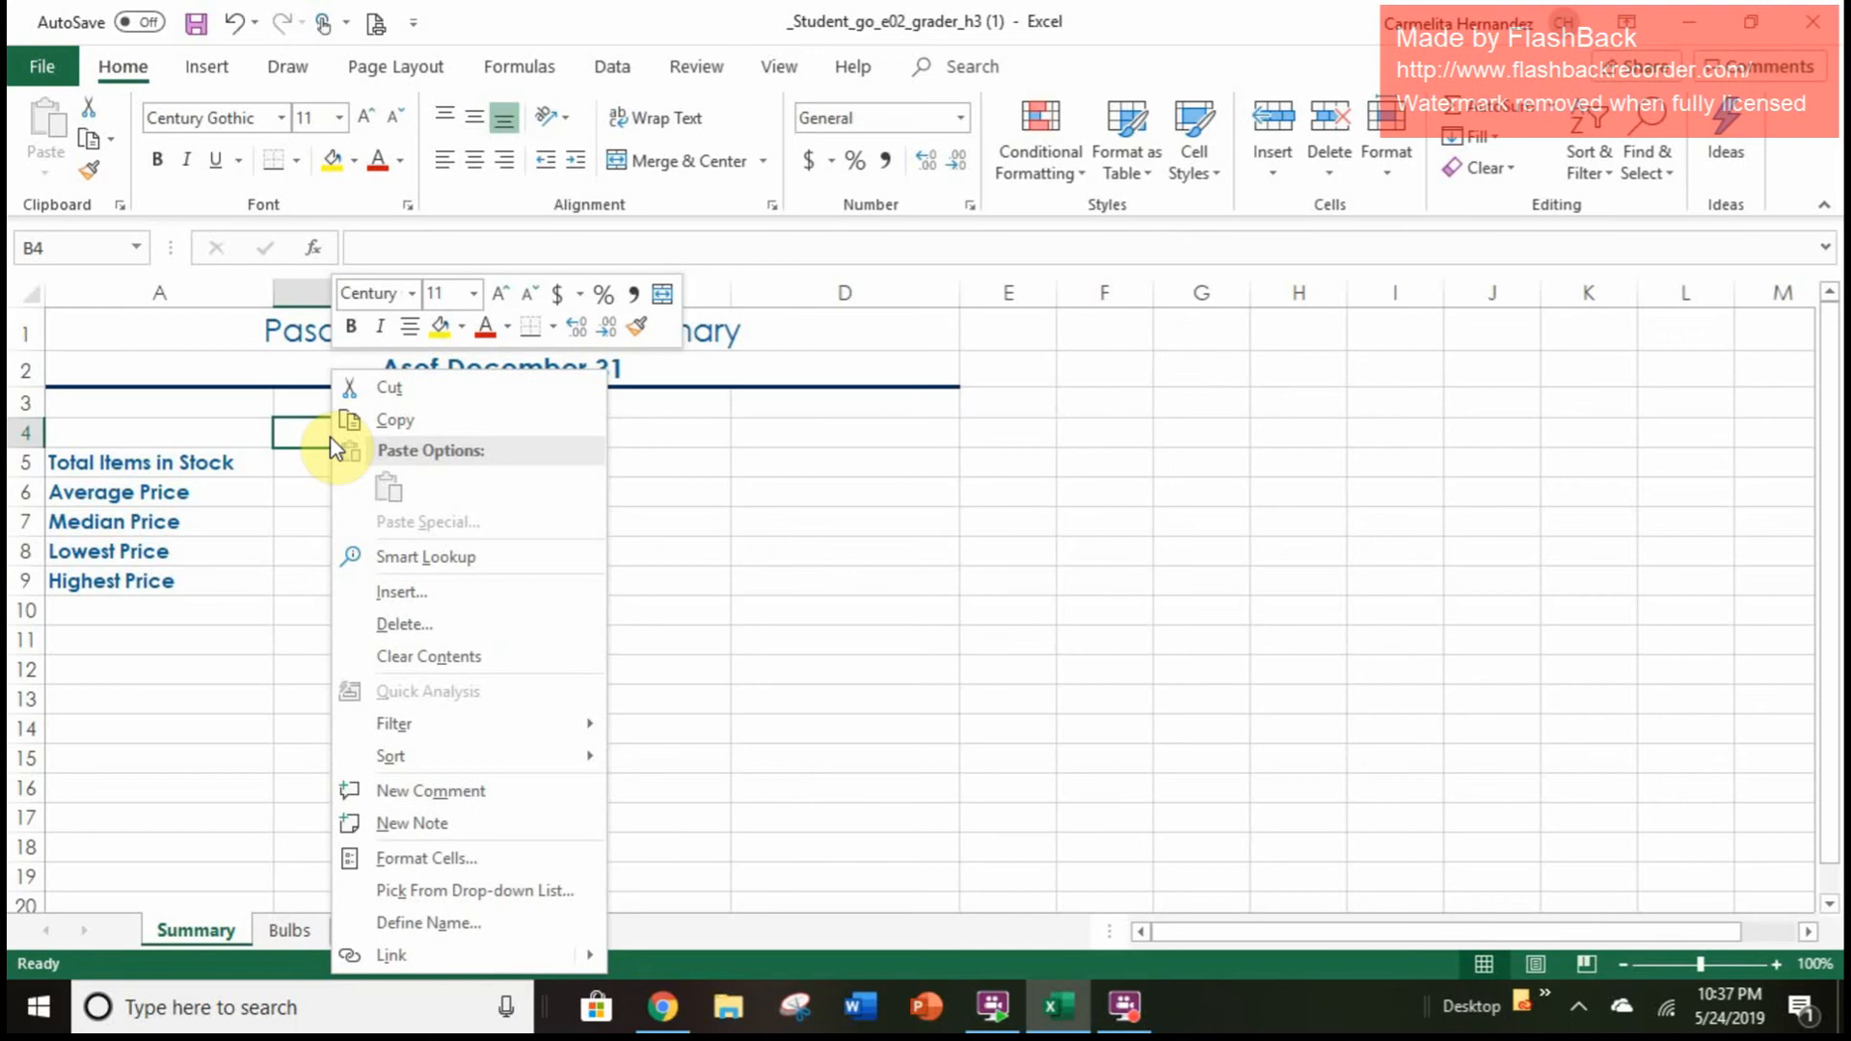
# Enter the column headings Bulbs, Trees and Bulbs/Trees in cells B4:D4 of the Summary sheet
pyautogui.click(330, 437)
pyautogui.write('u')
pyautogui.press('BackSpace')
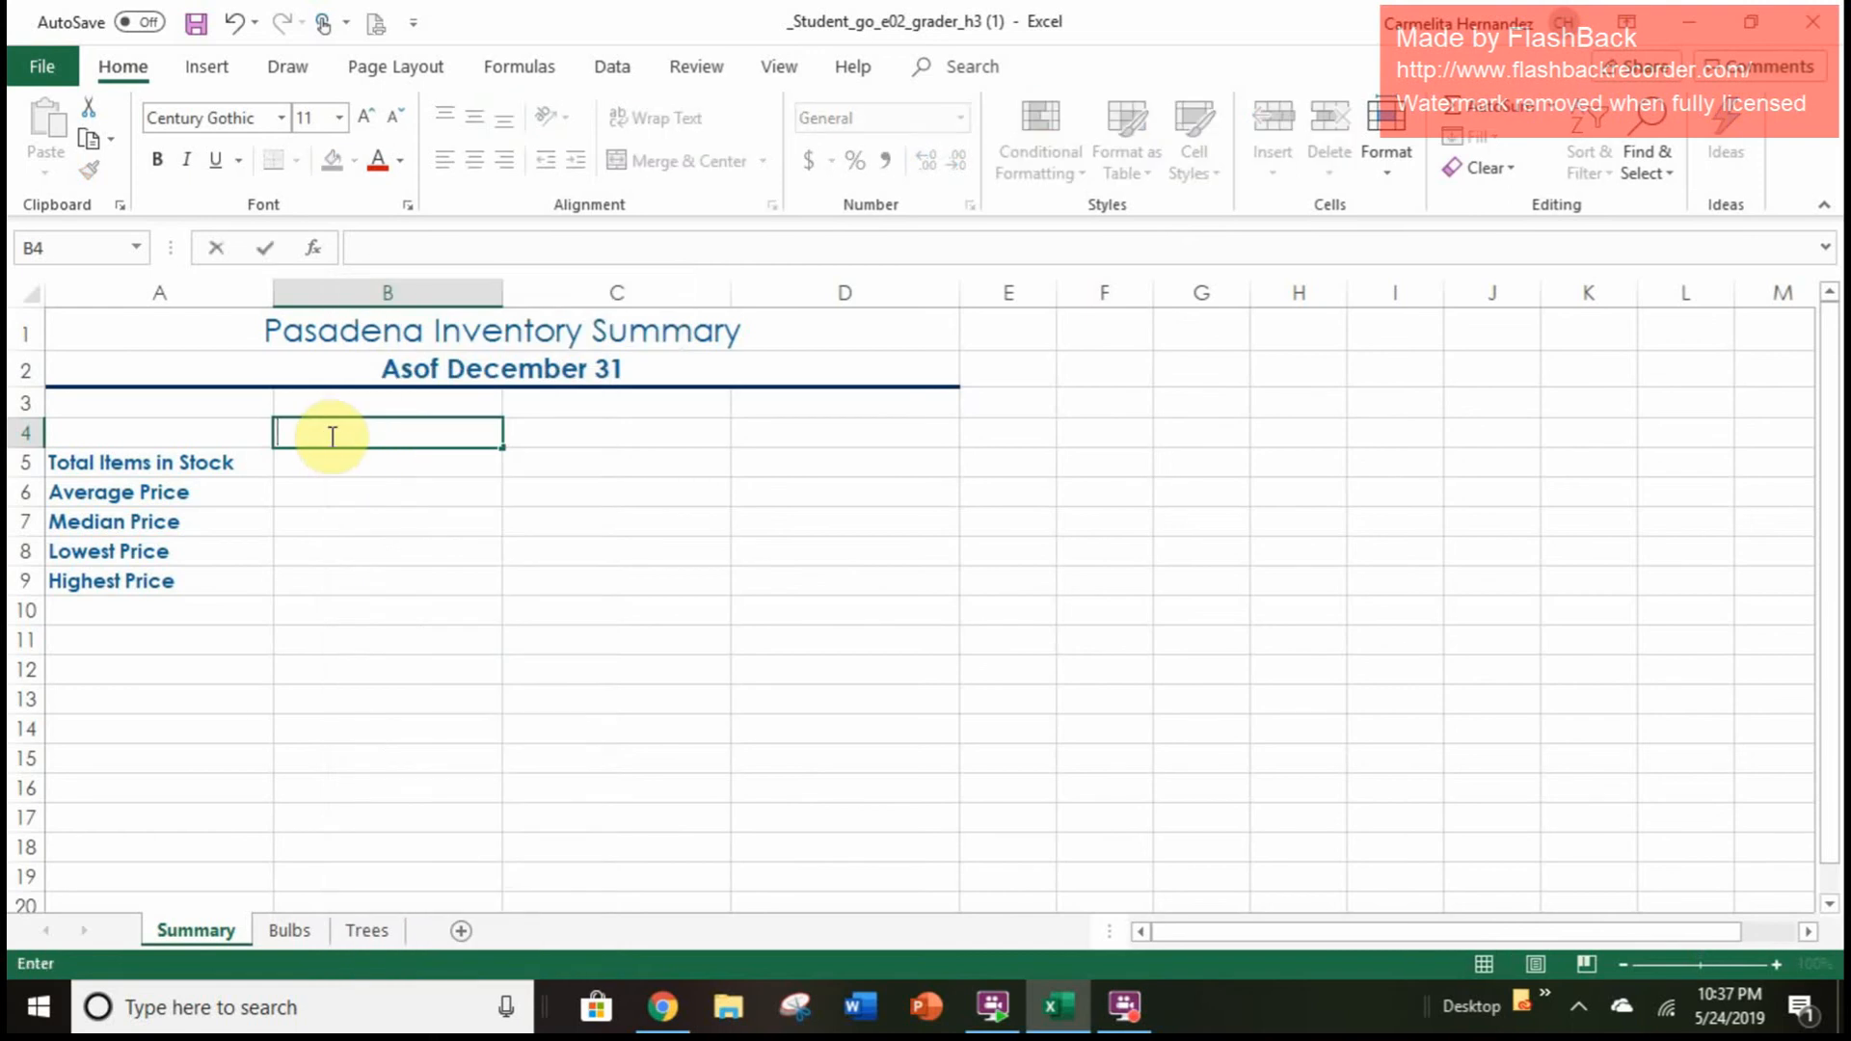
pyautogui.write('Bulbs')
pyautogui.click(613, 435)
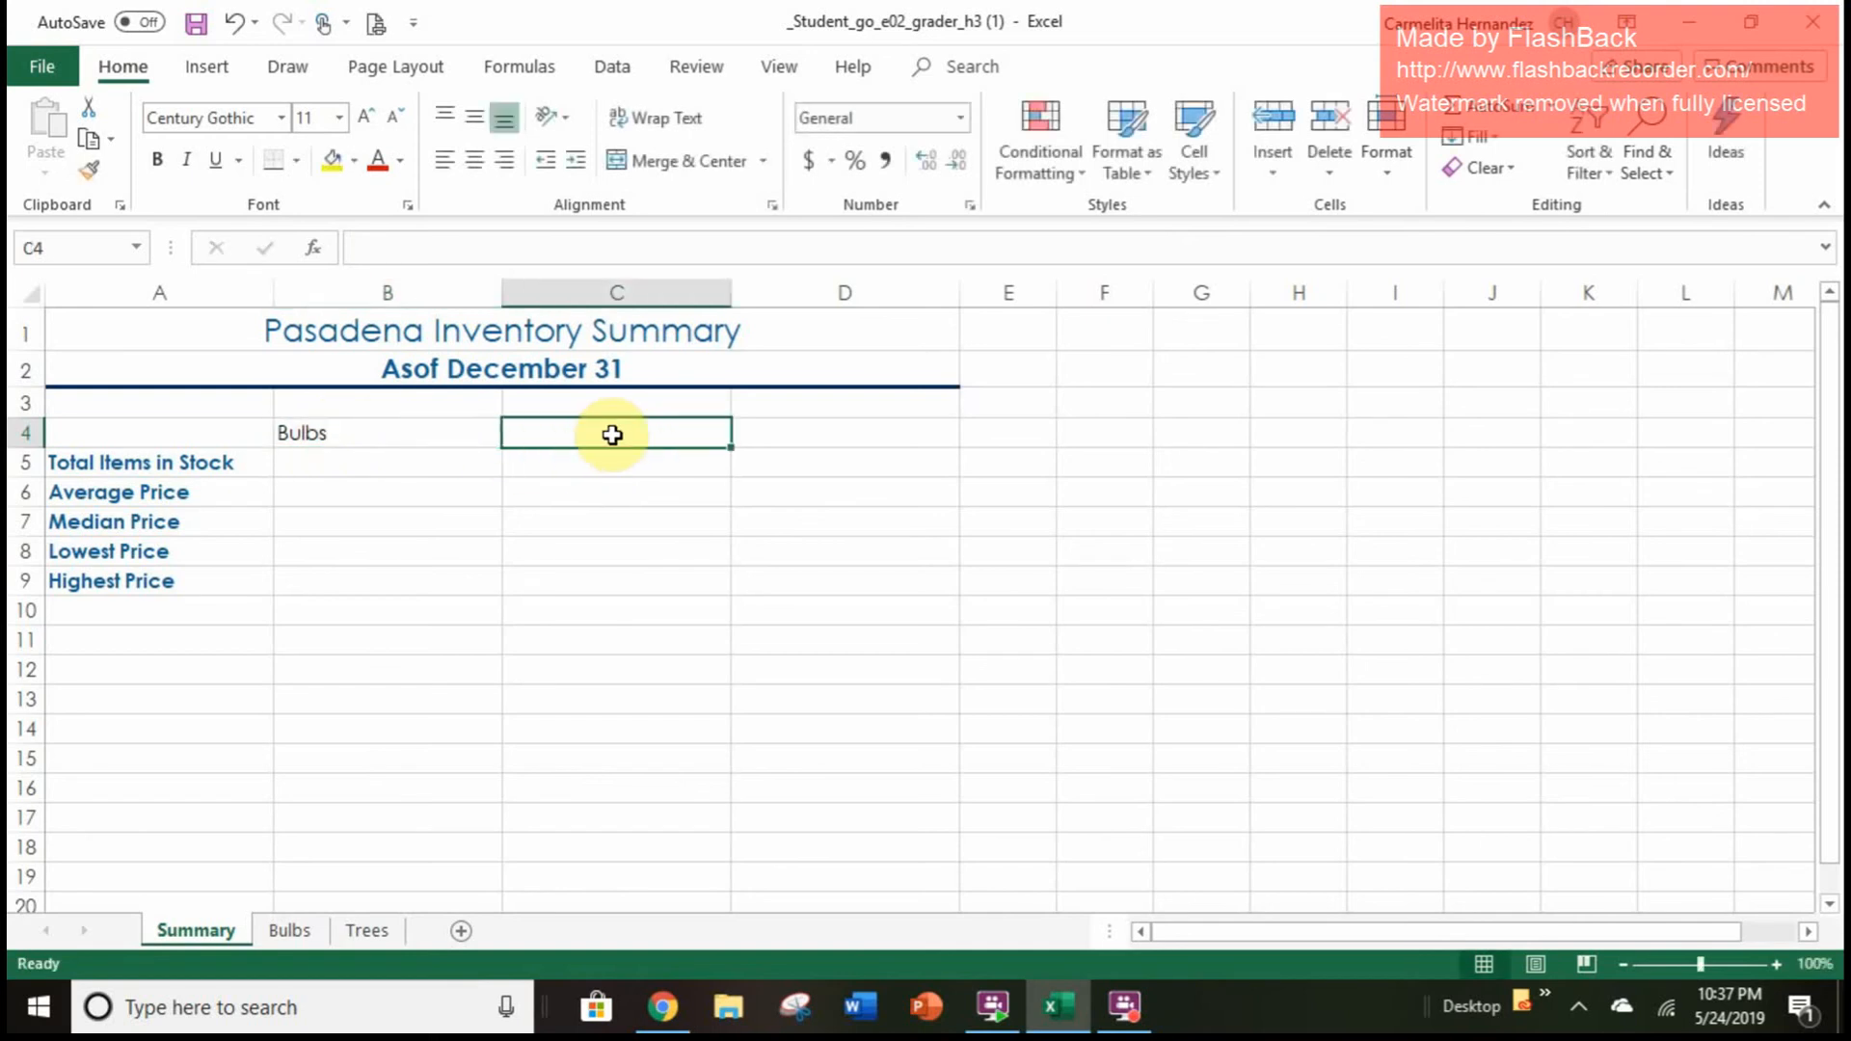
pyautogui.write('Trees')
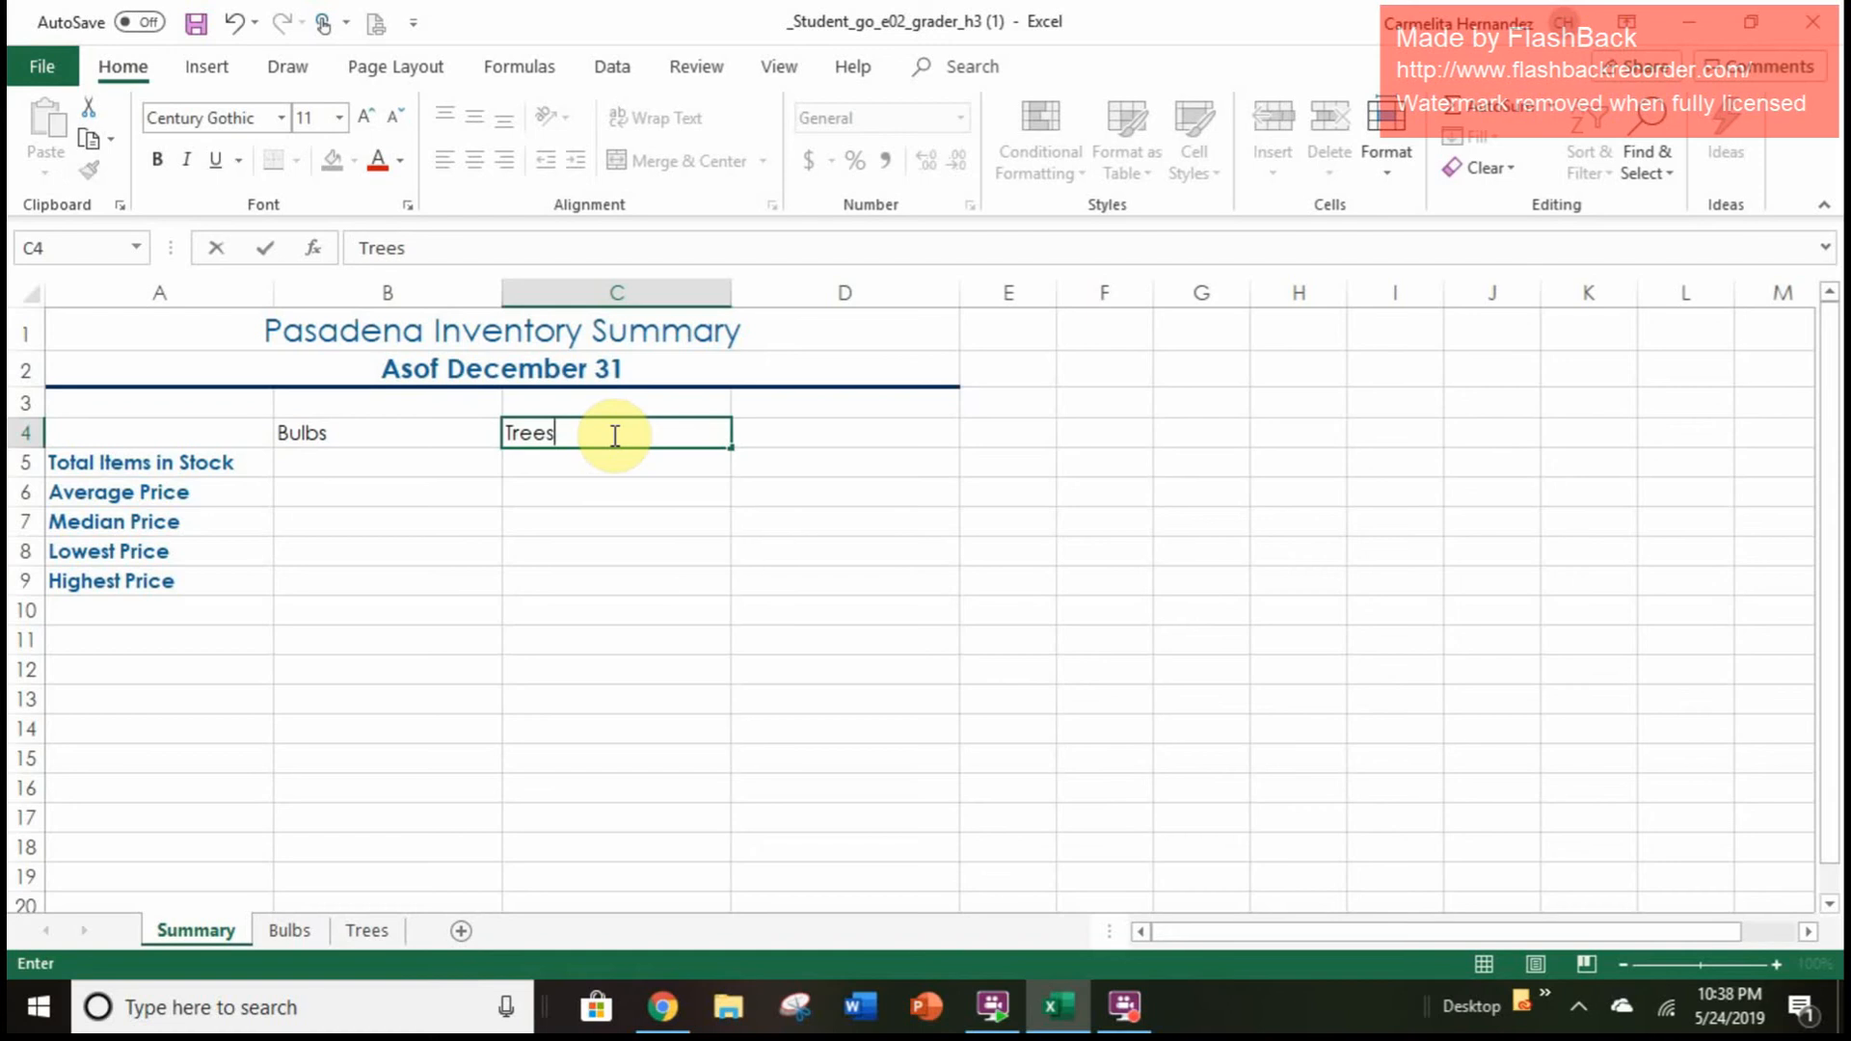
pyautogui.click(800, 435)
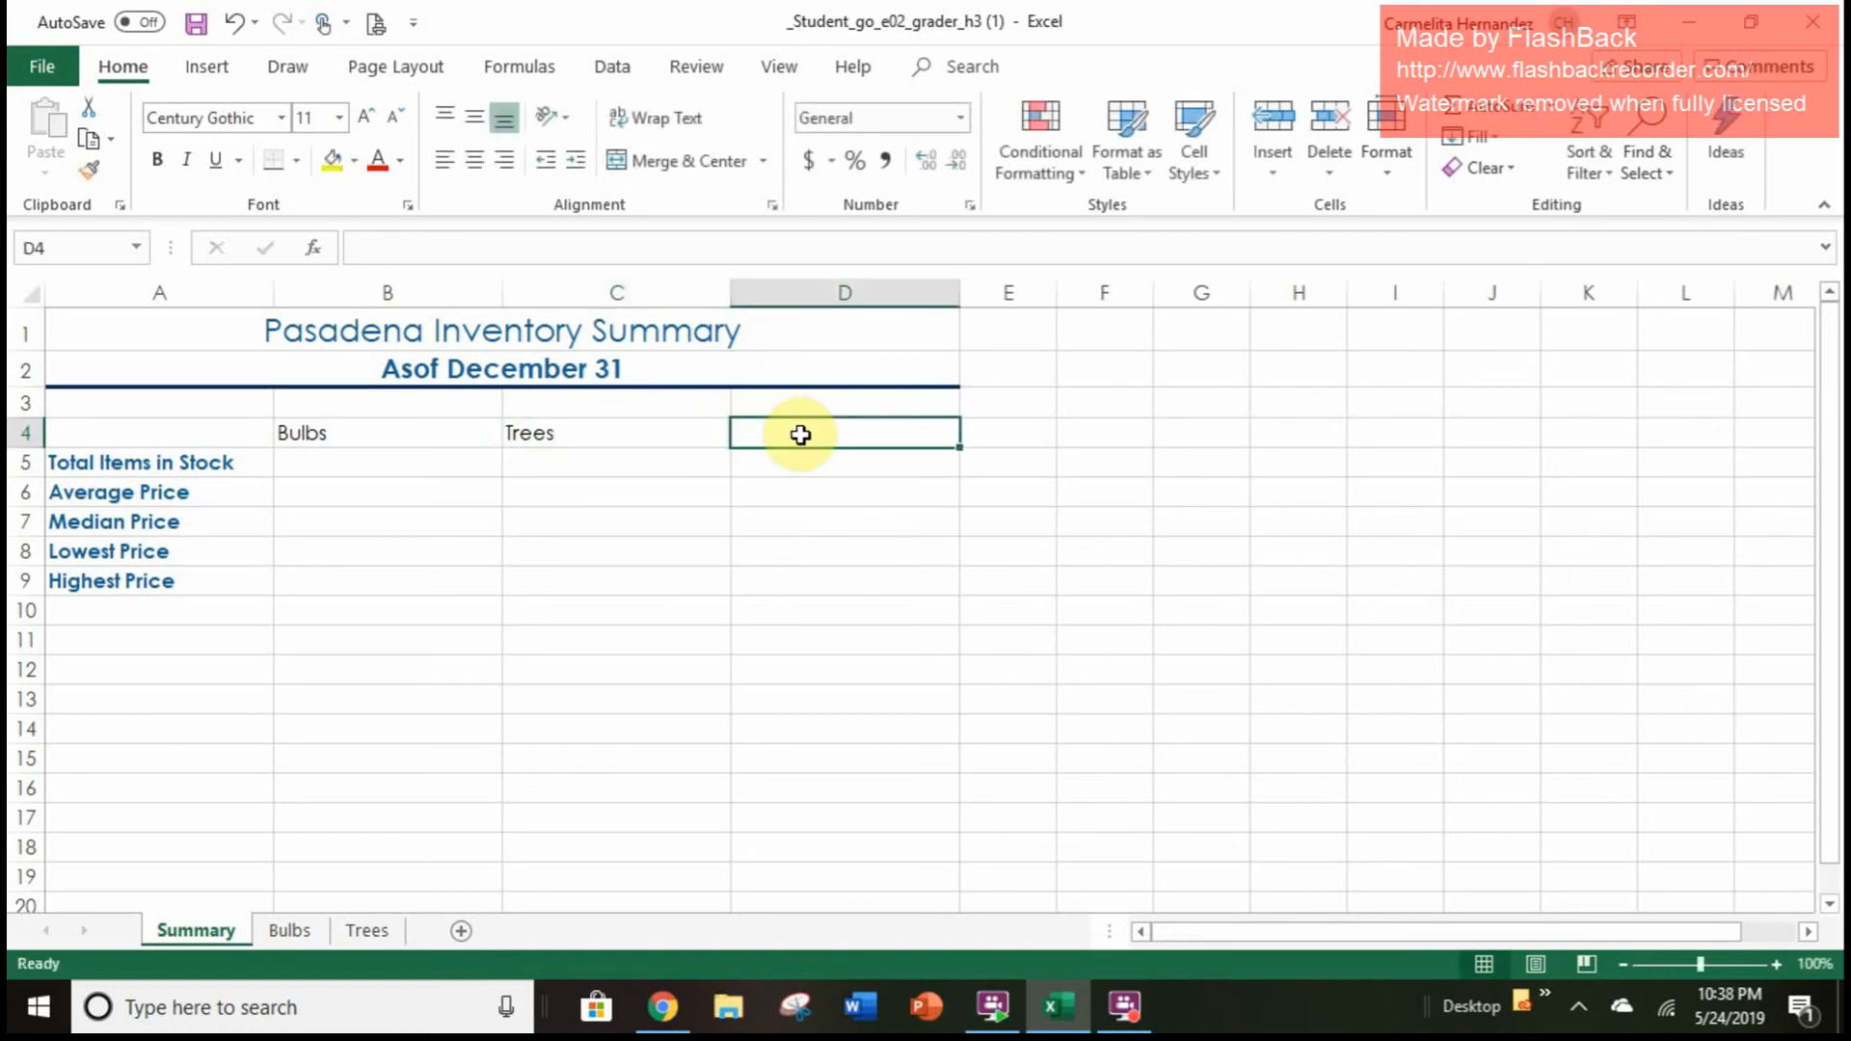
pyautogui.write('Bulb')
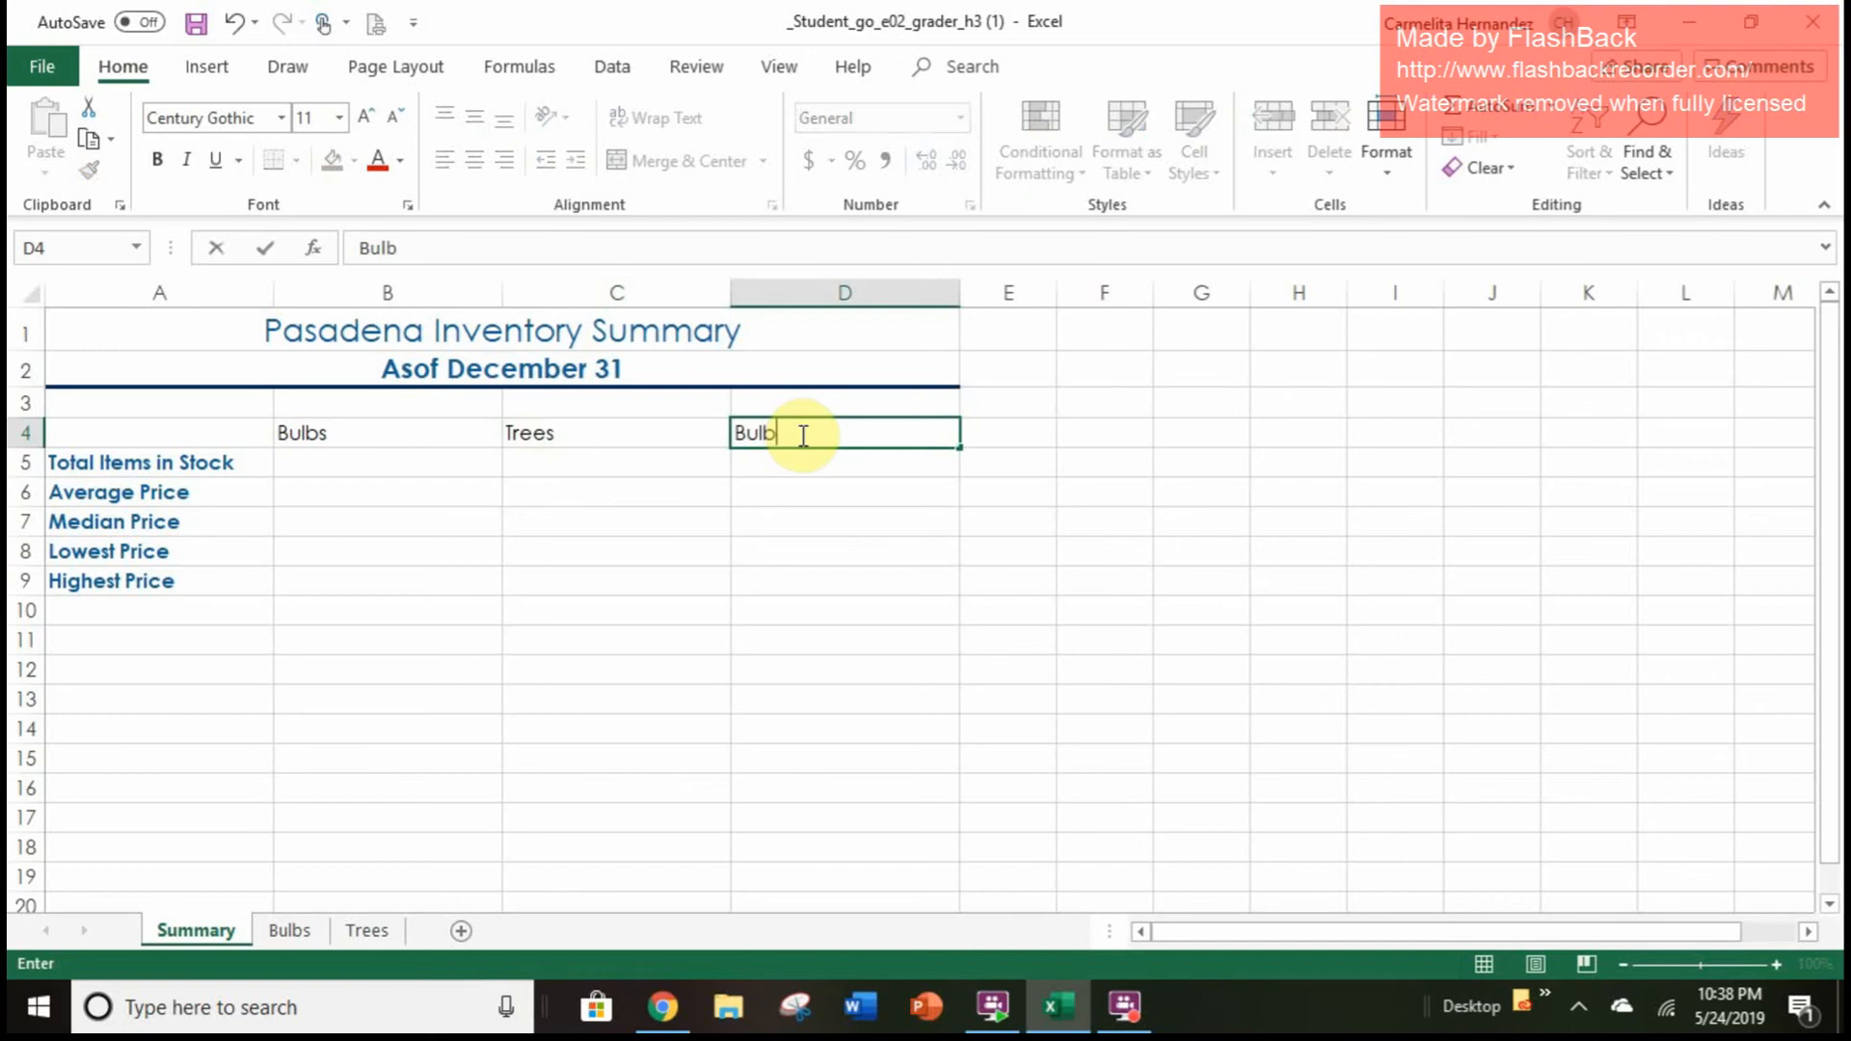
pyautogui.write('s/Trees')
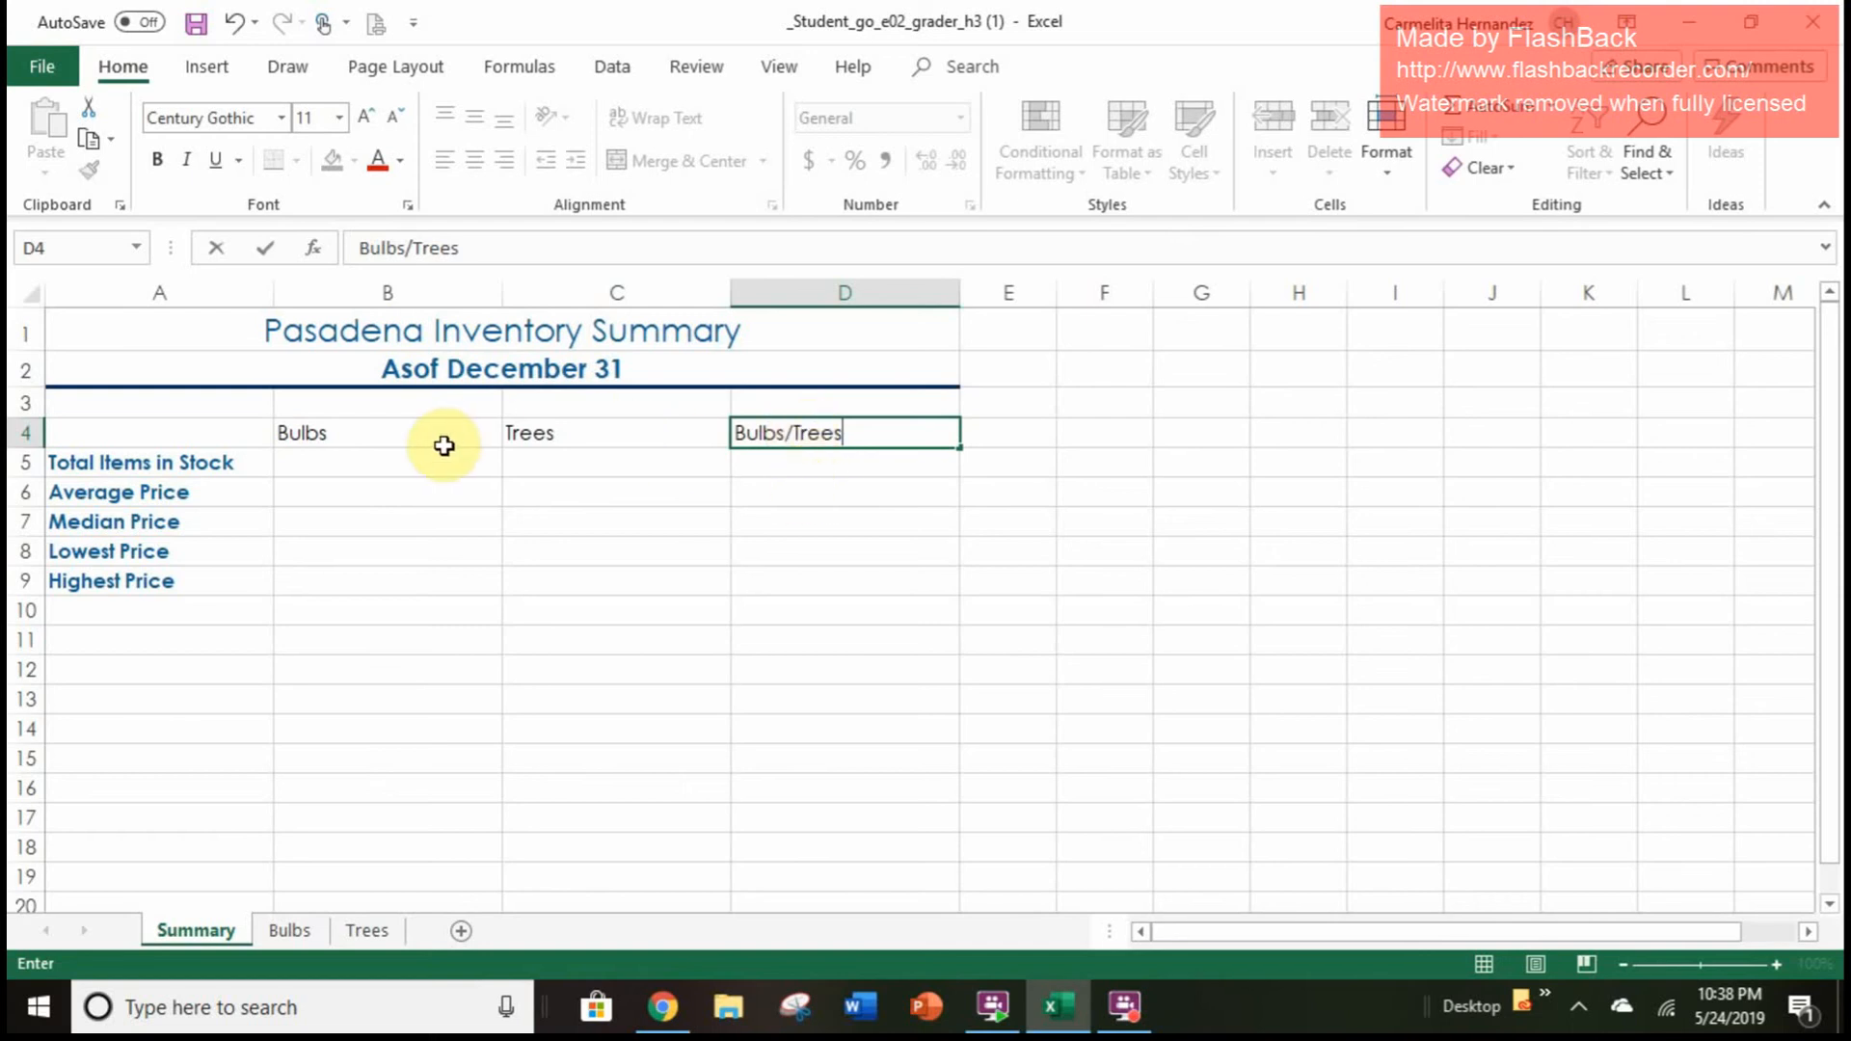
# Center the column headings in B4:D4 and apply the Heading 3 cell style to them
pyautogui.moveTo(444, 446); pyautogui.dragTo(844, 431)
pyautogui.click(476, 163)
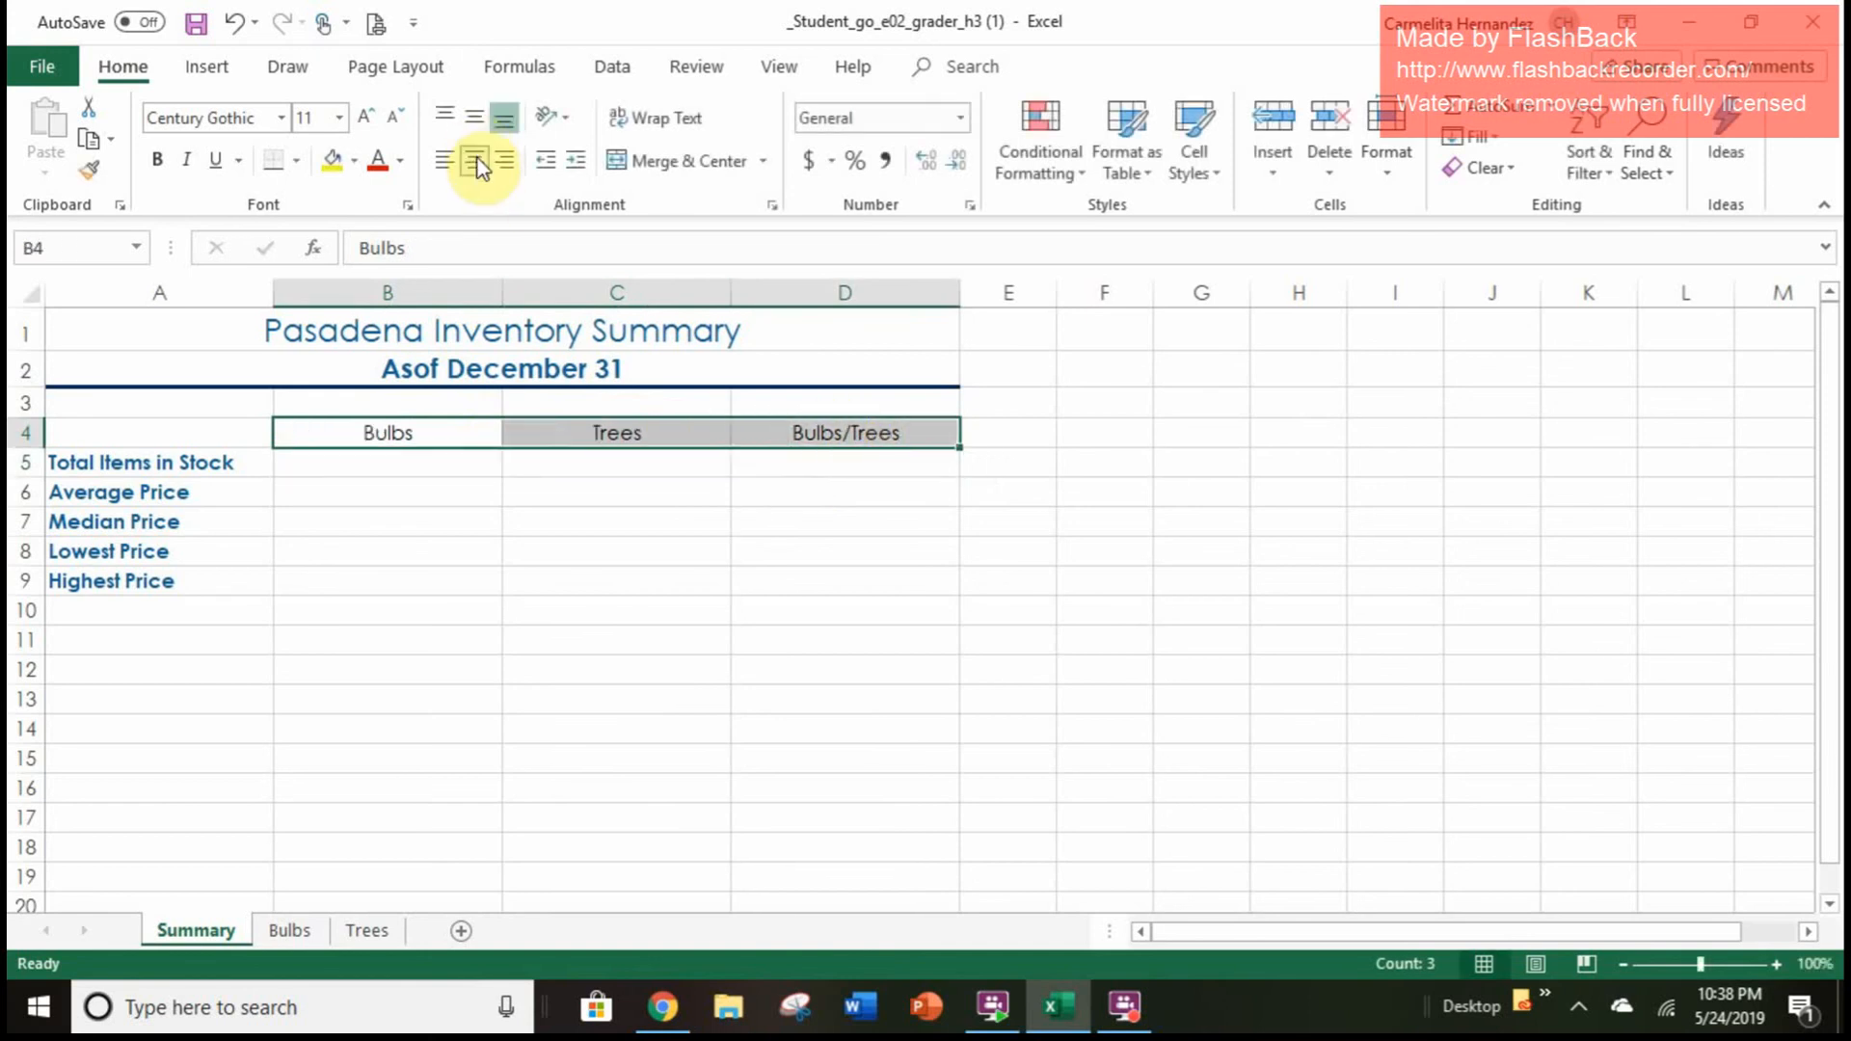
pyautogui.click(1205, 171)
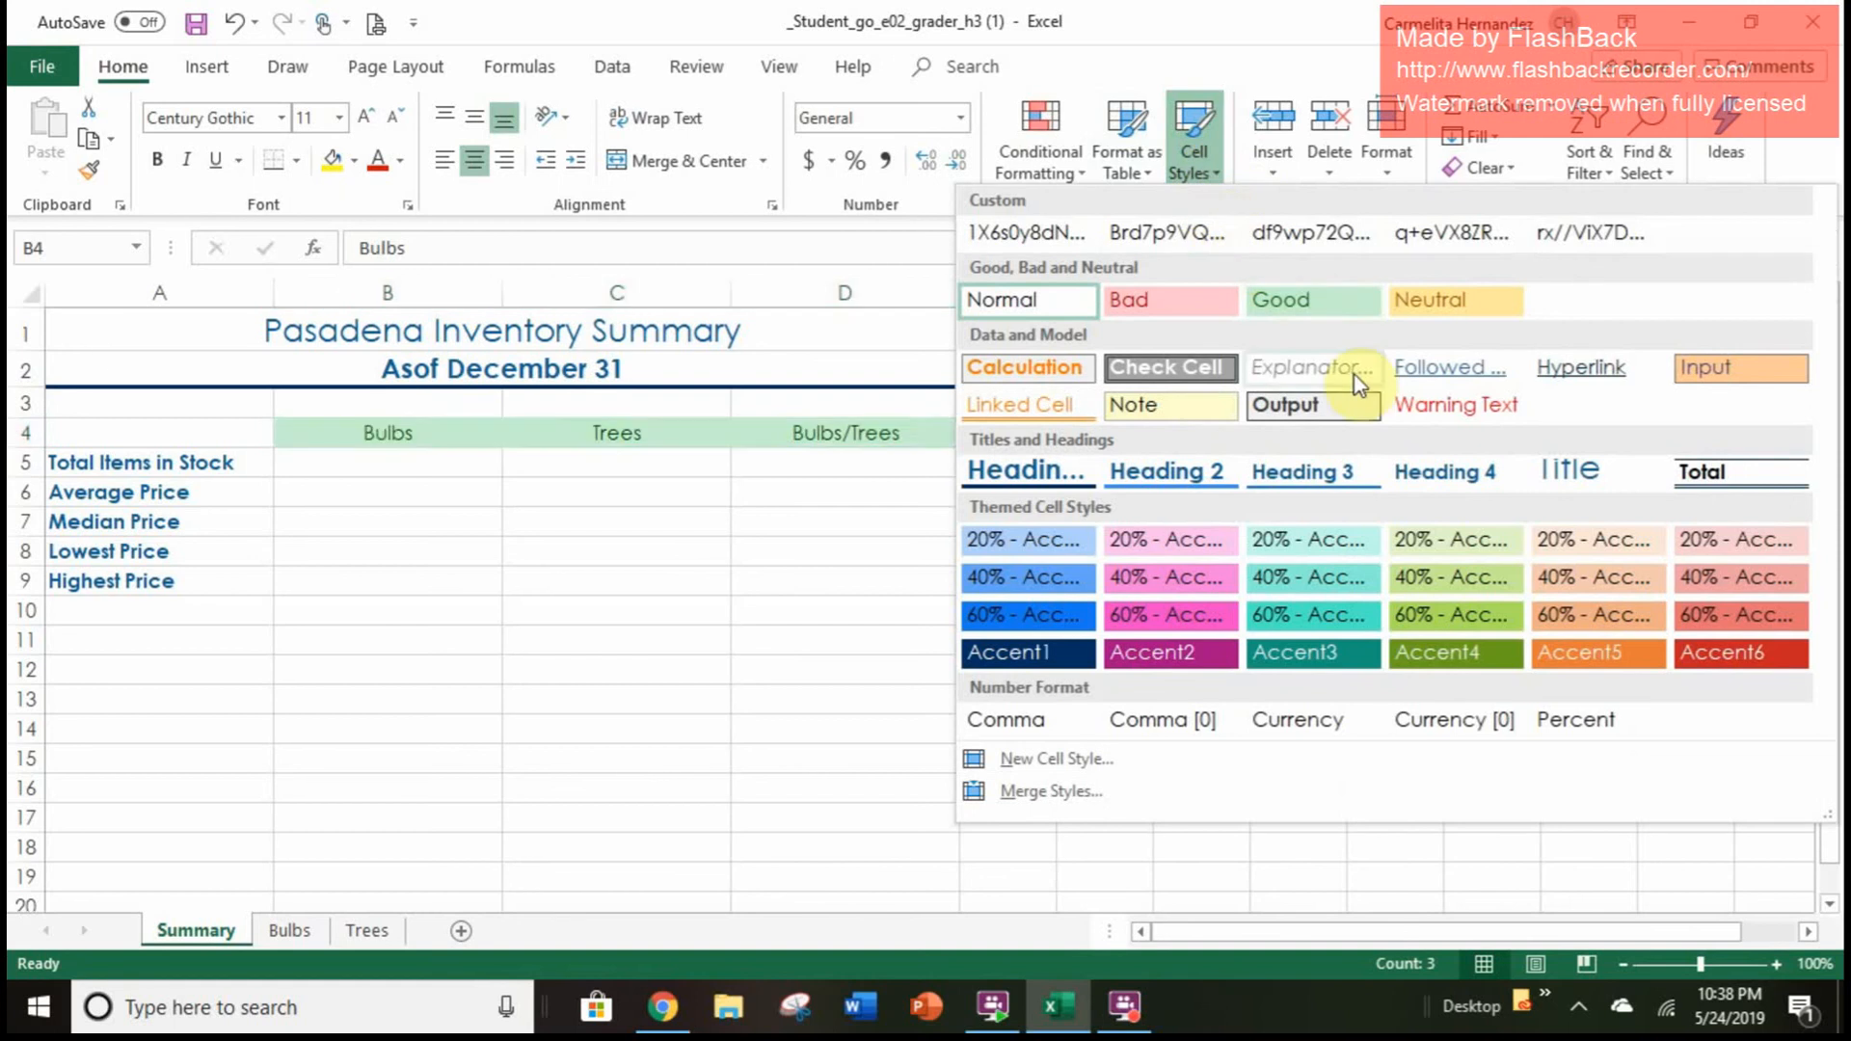
pyautogui.click(1354, 476)
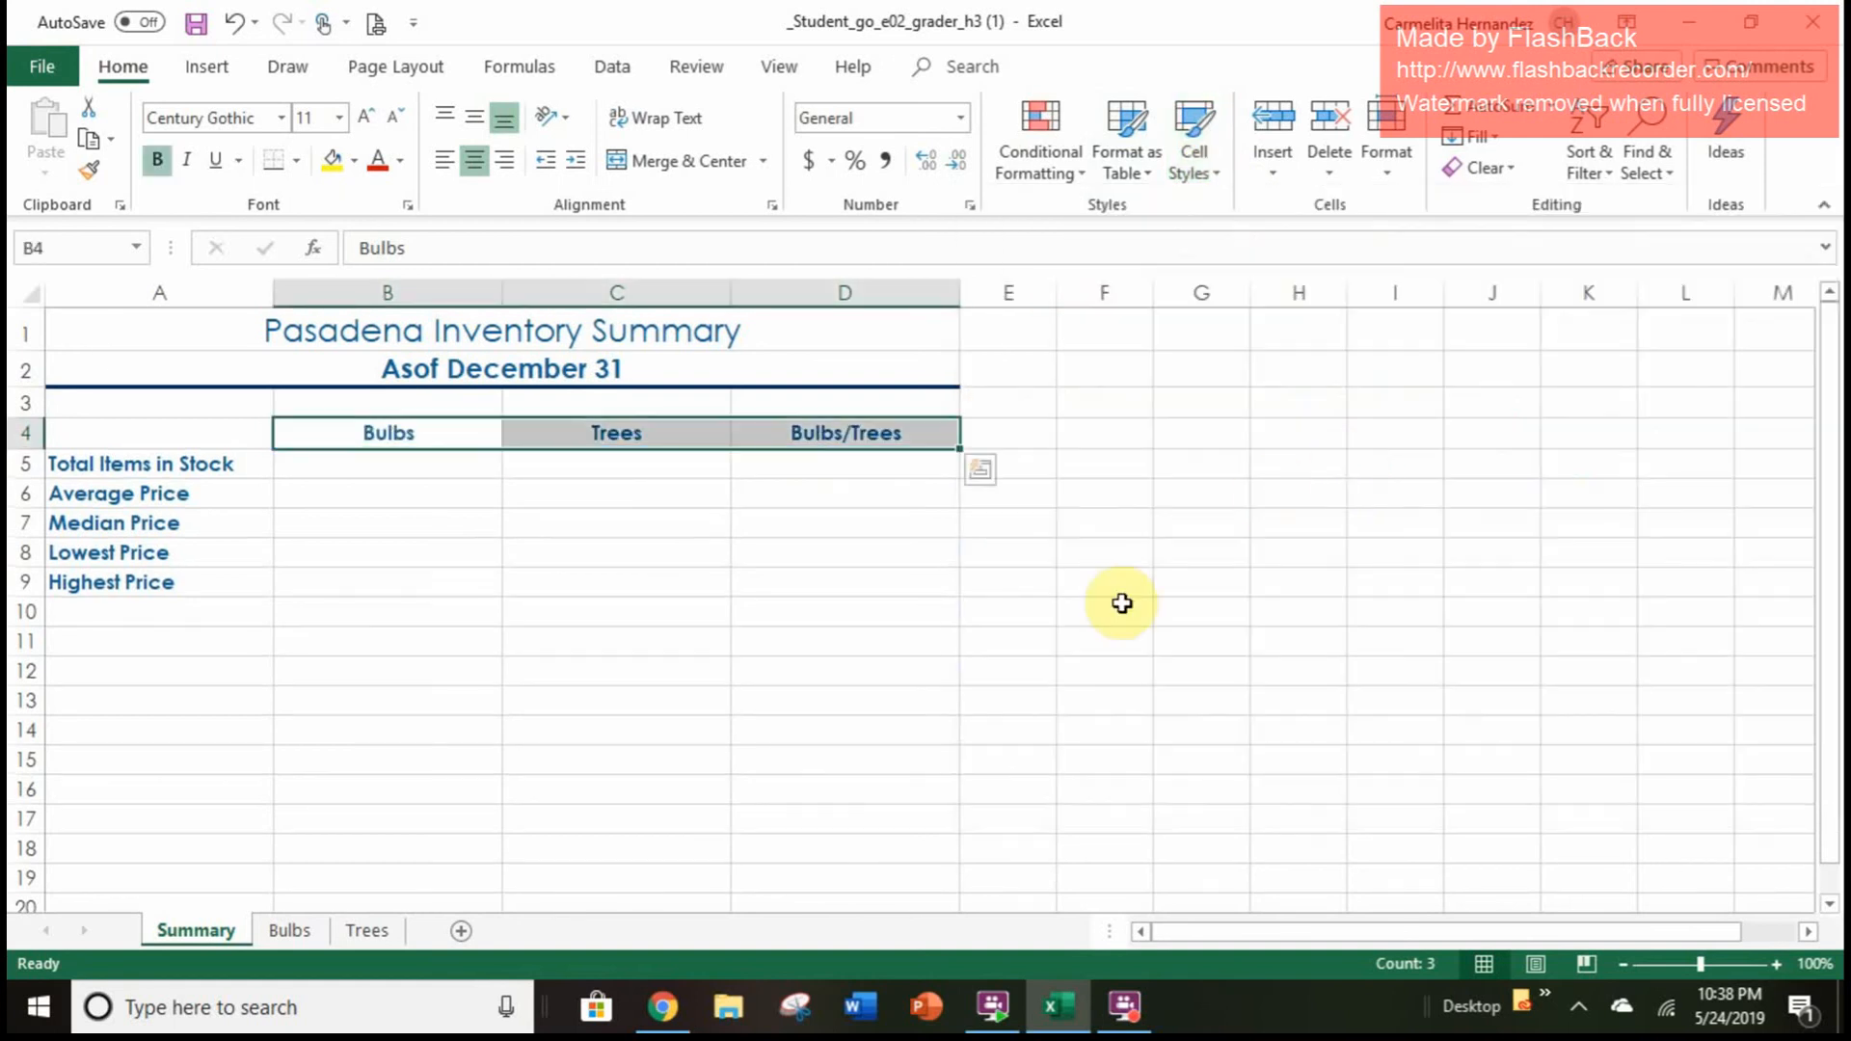
pyautogui.click(1097, 620)
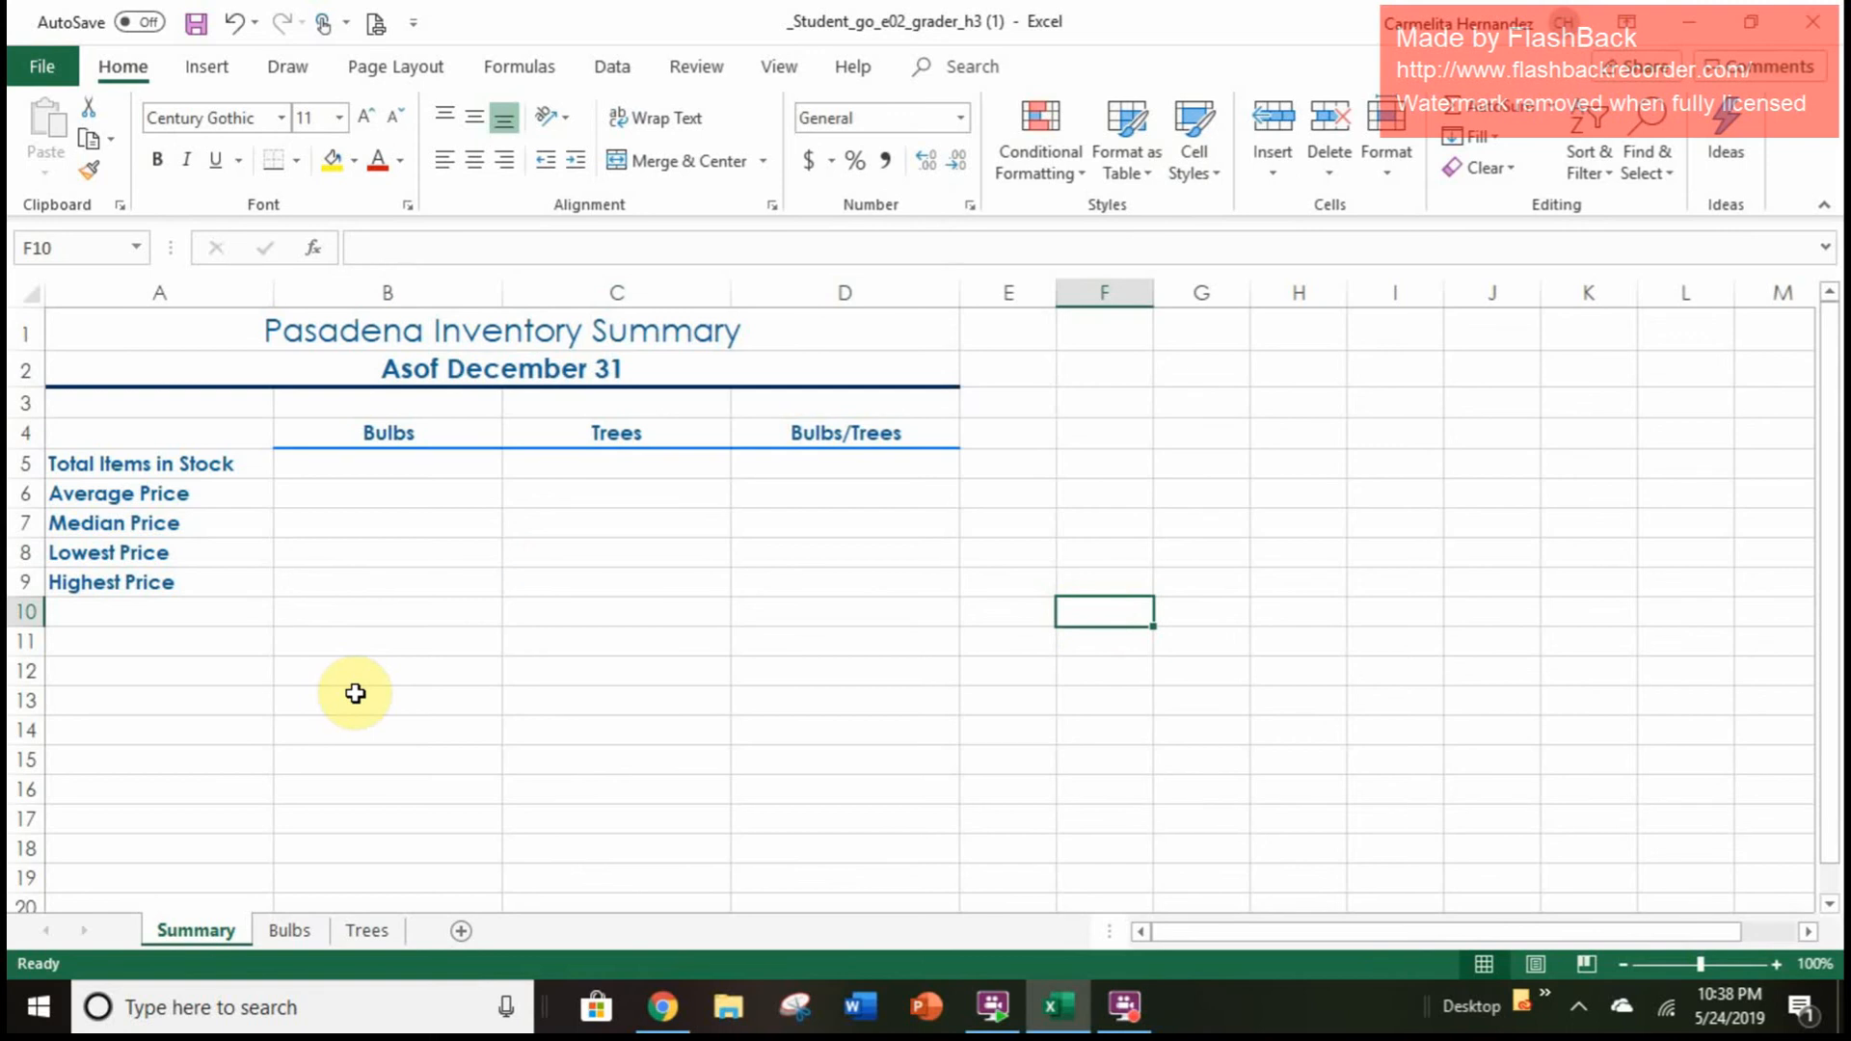
pyautogui.click(324, 465)
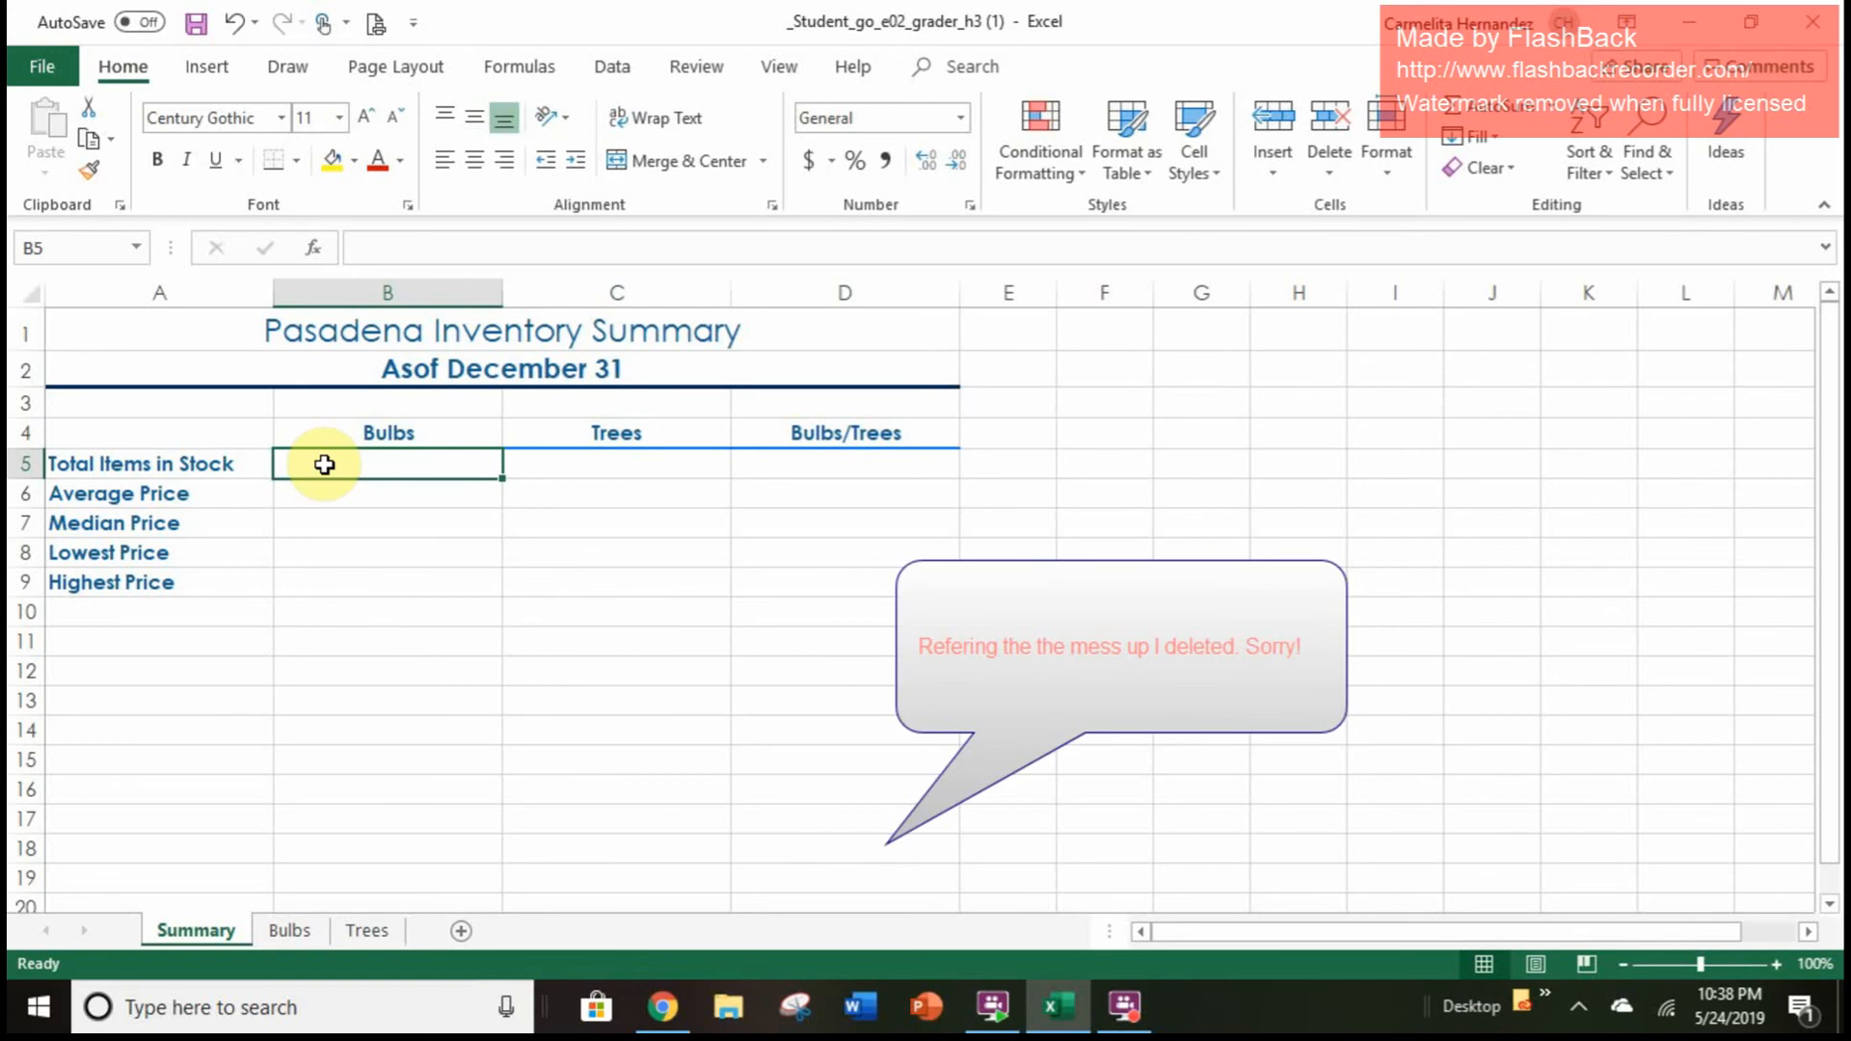
pyautogui.doubleClick(324, 464)
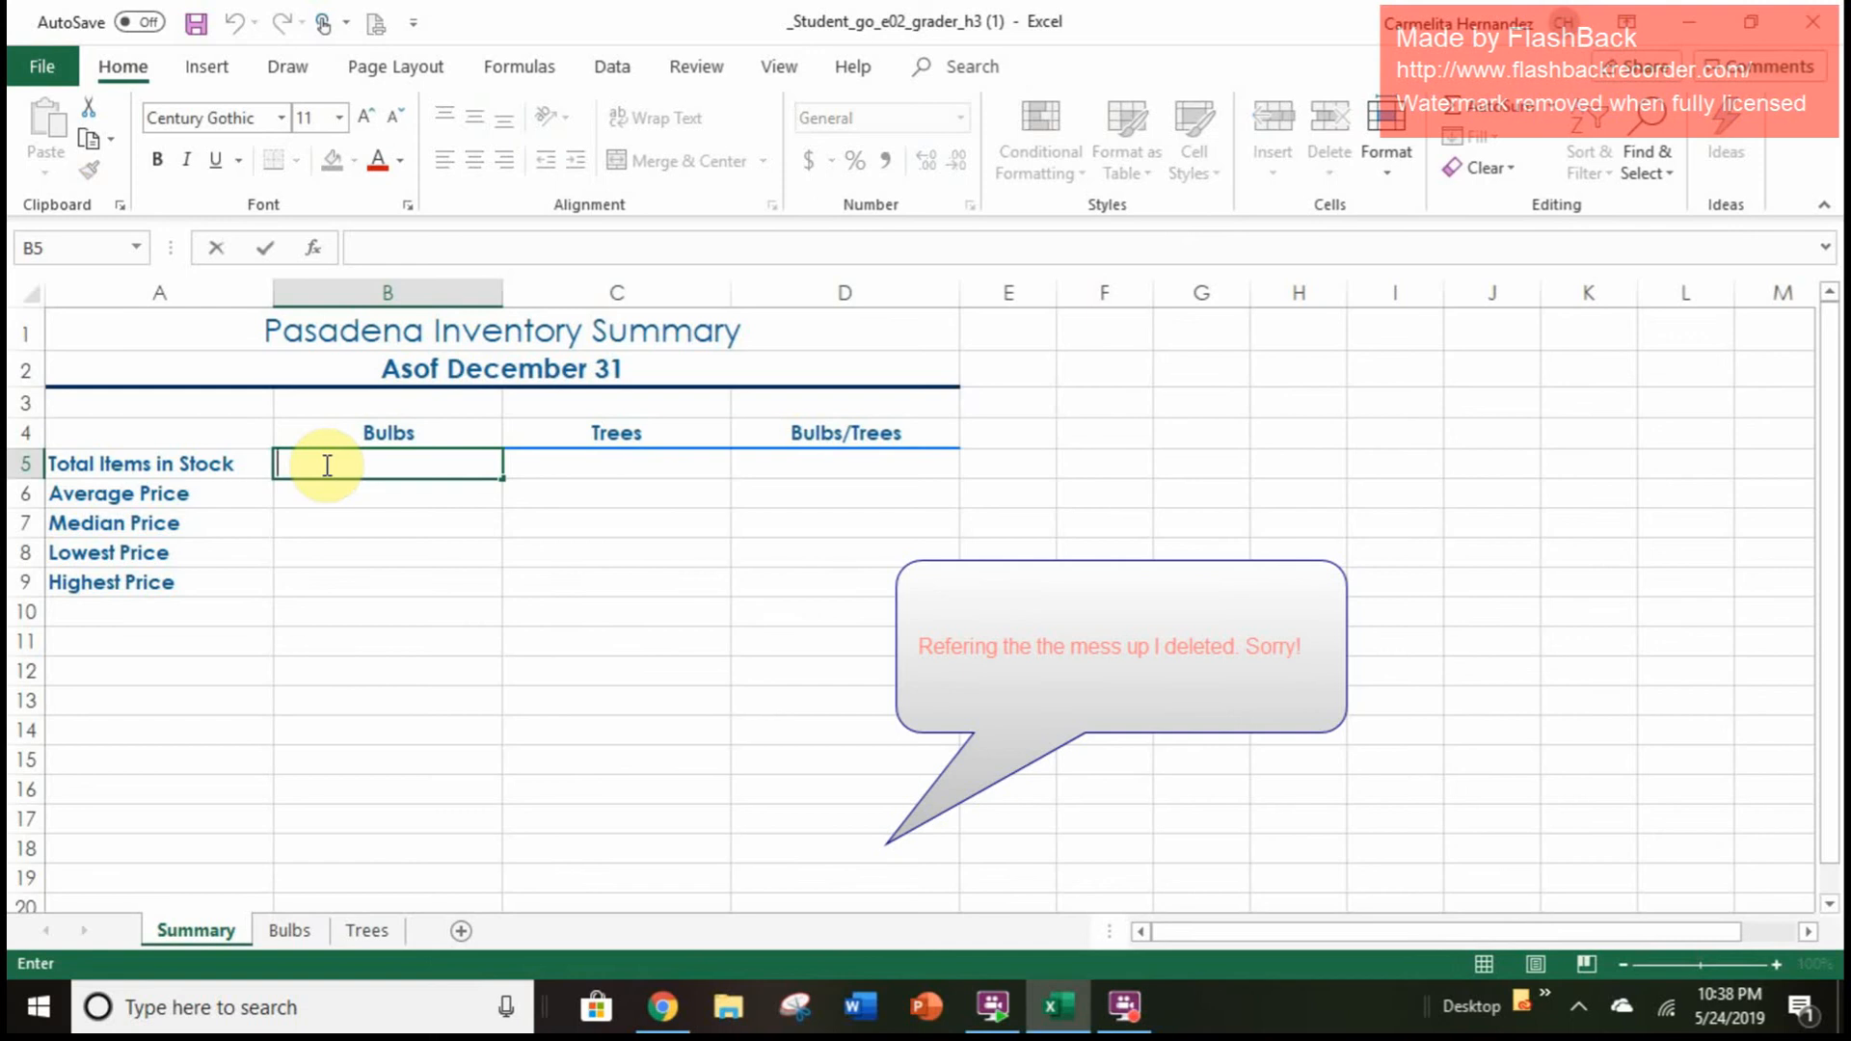
pyautogui.write('=')
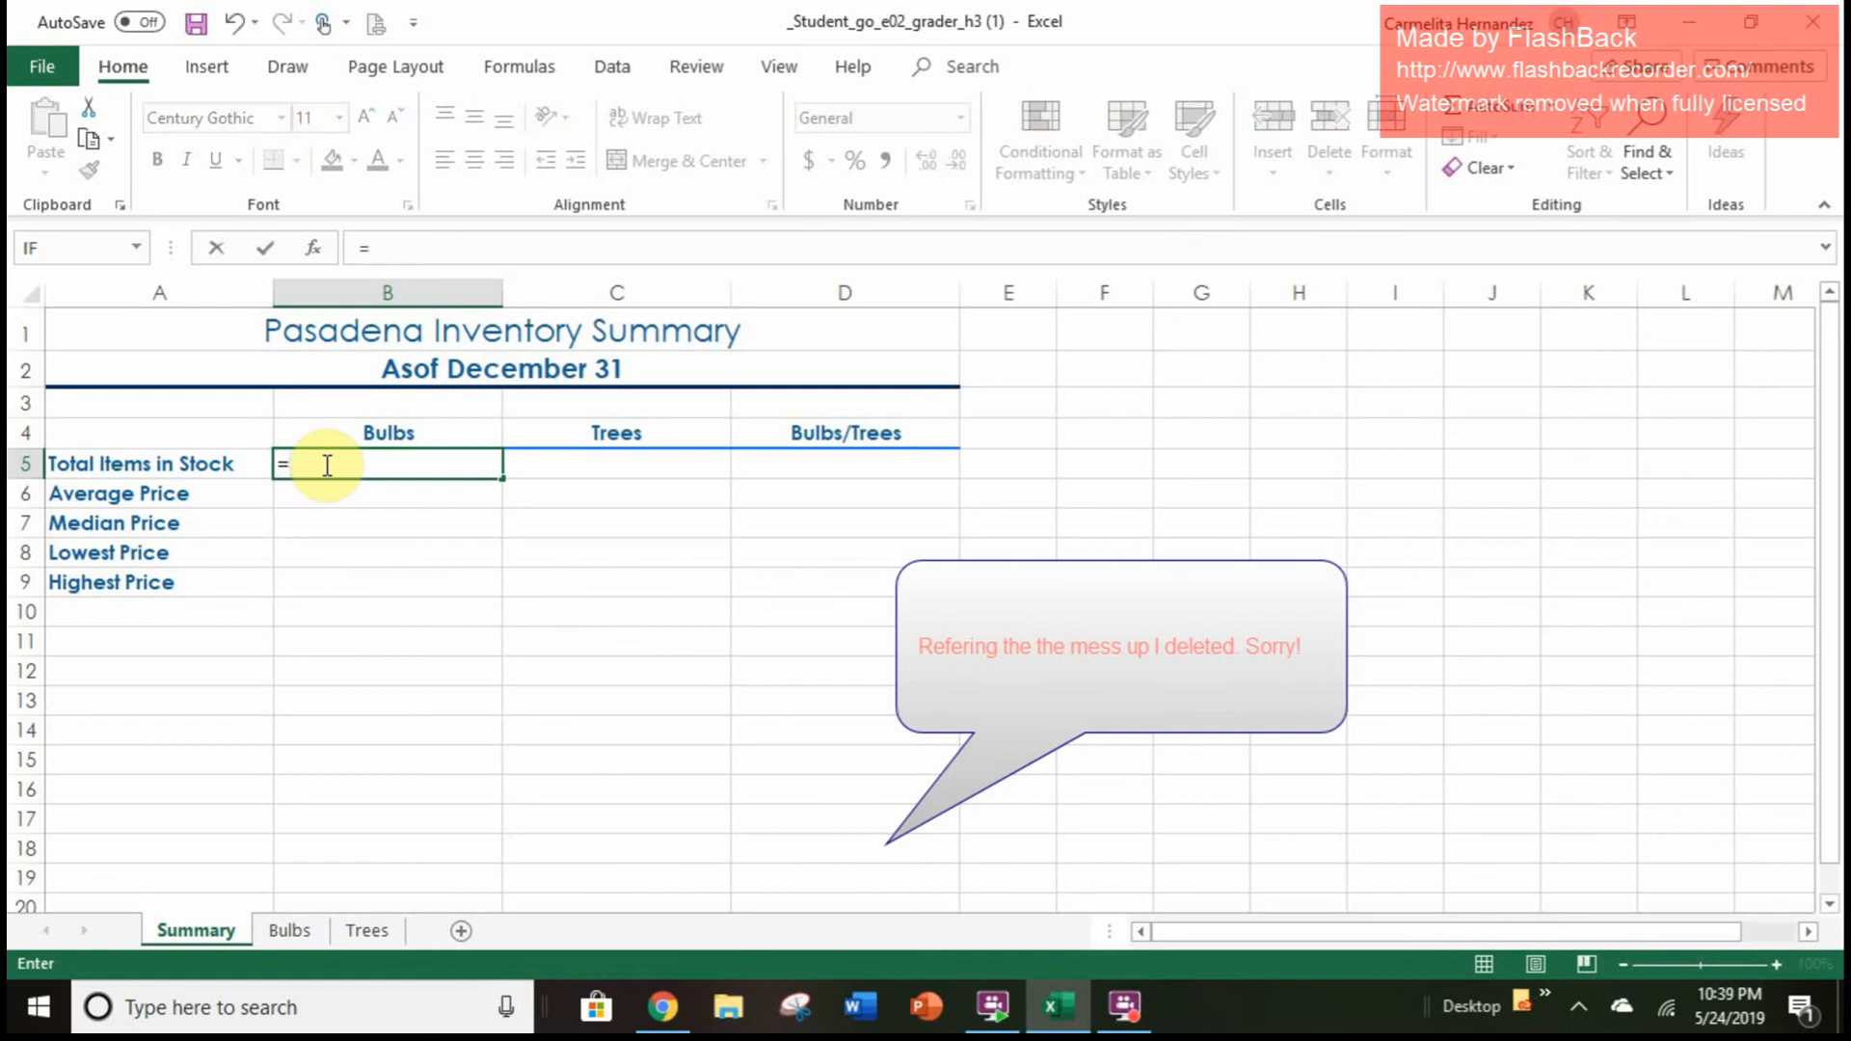
pyautogui.press('BackSpace')
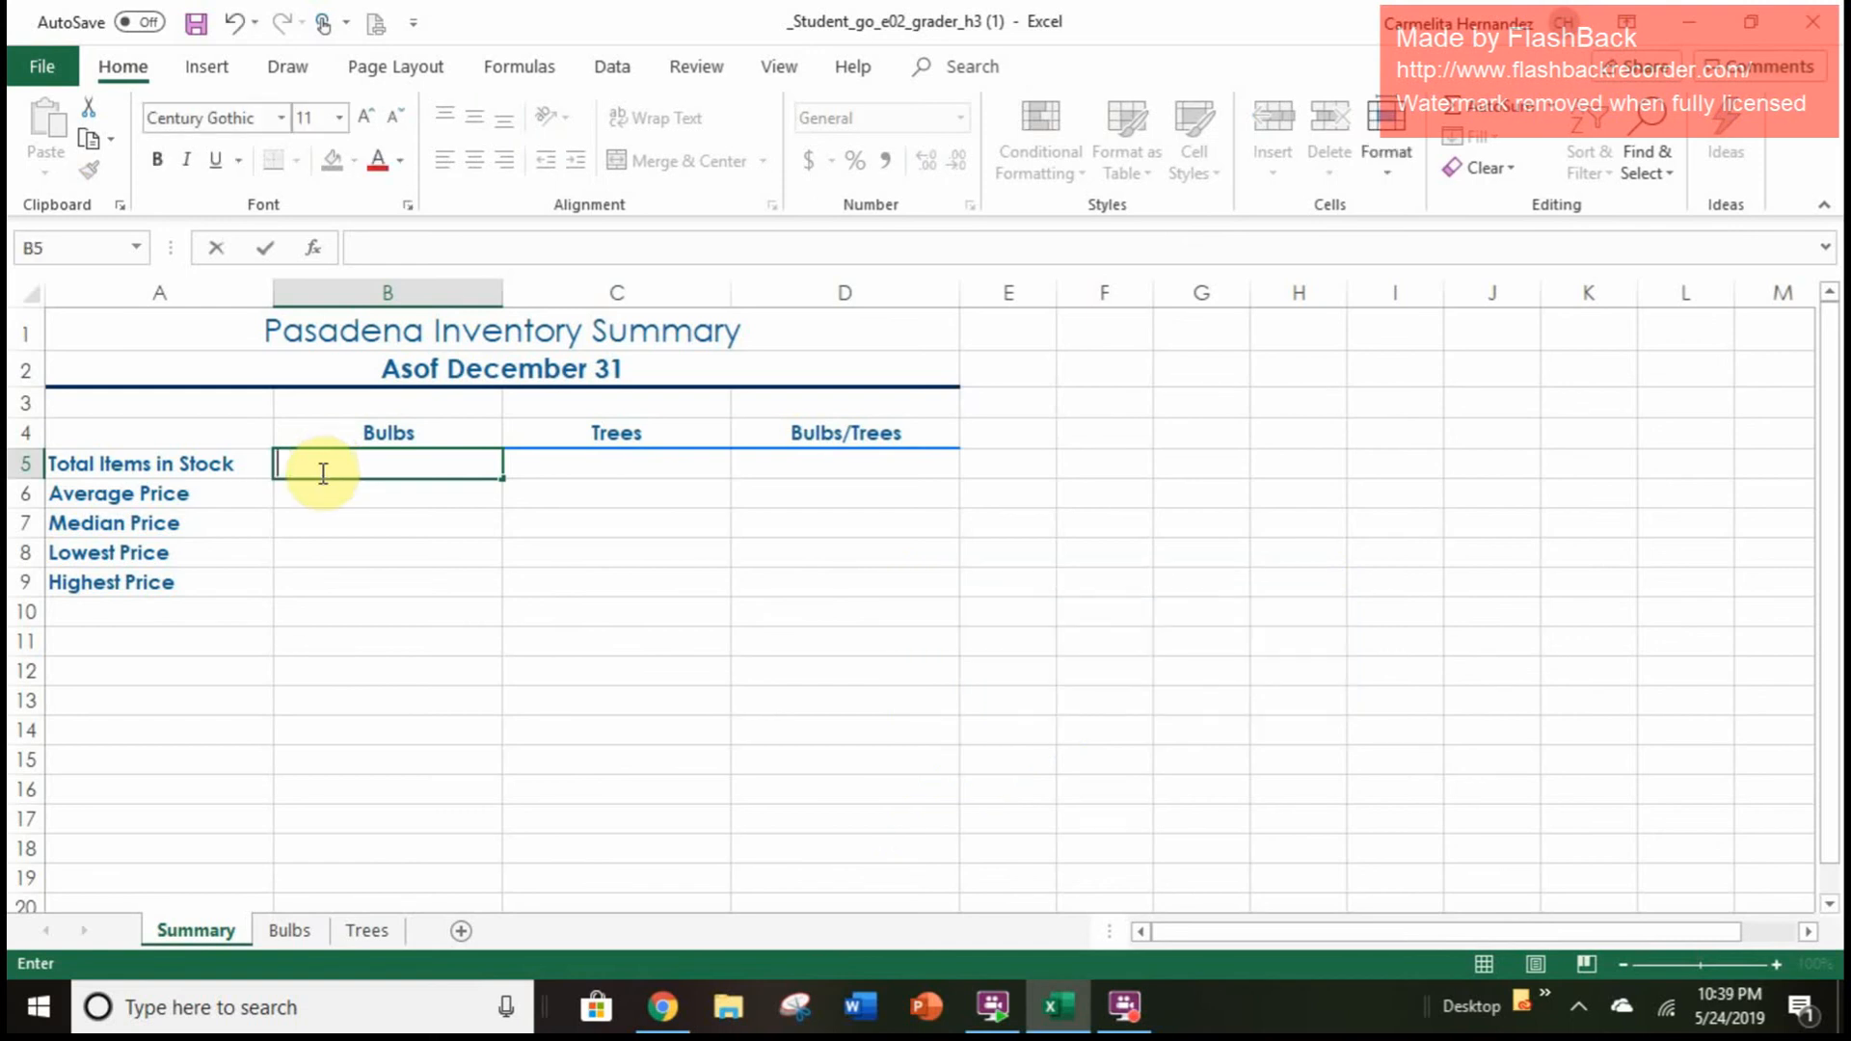
# Try to copy the values in B4:B8 of the Bulbs sheet into the Summary sheet starting at B5
pyautogui.click(289, 932)
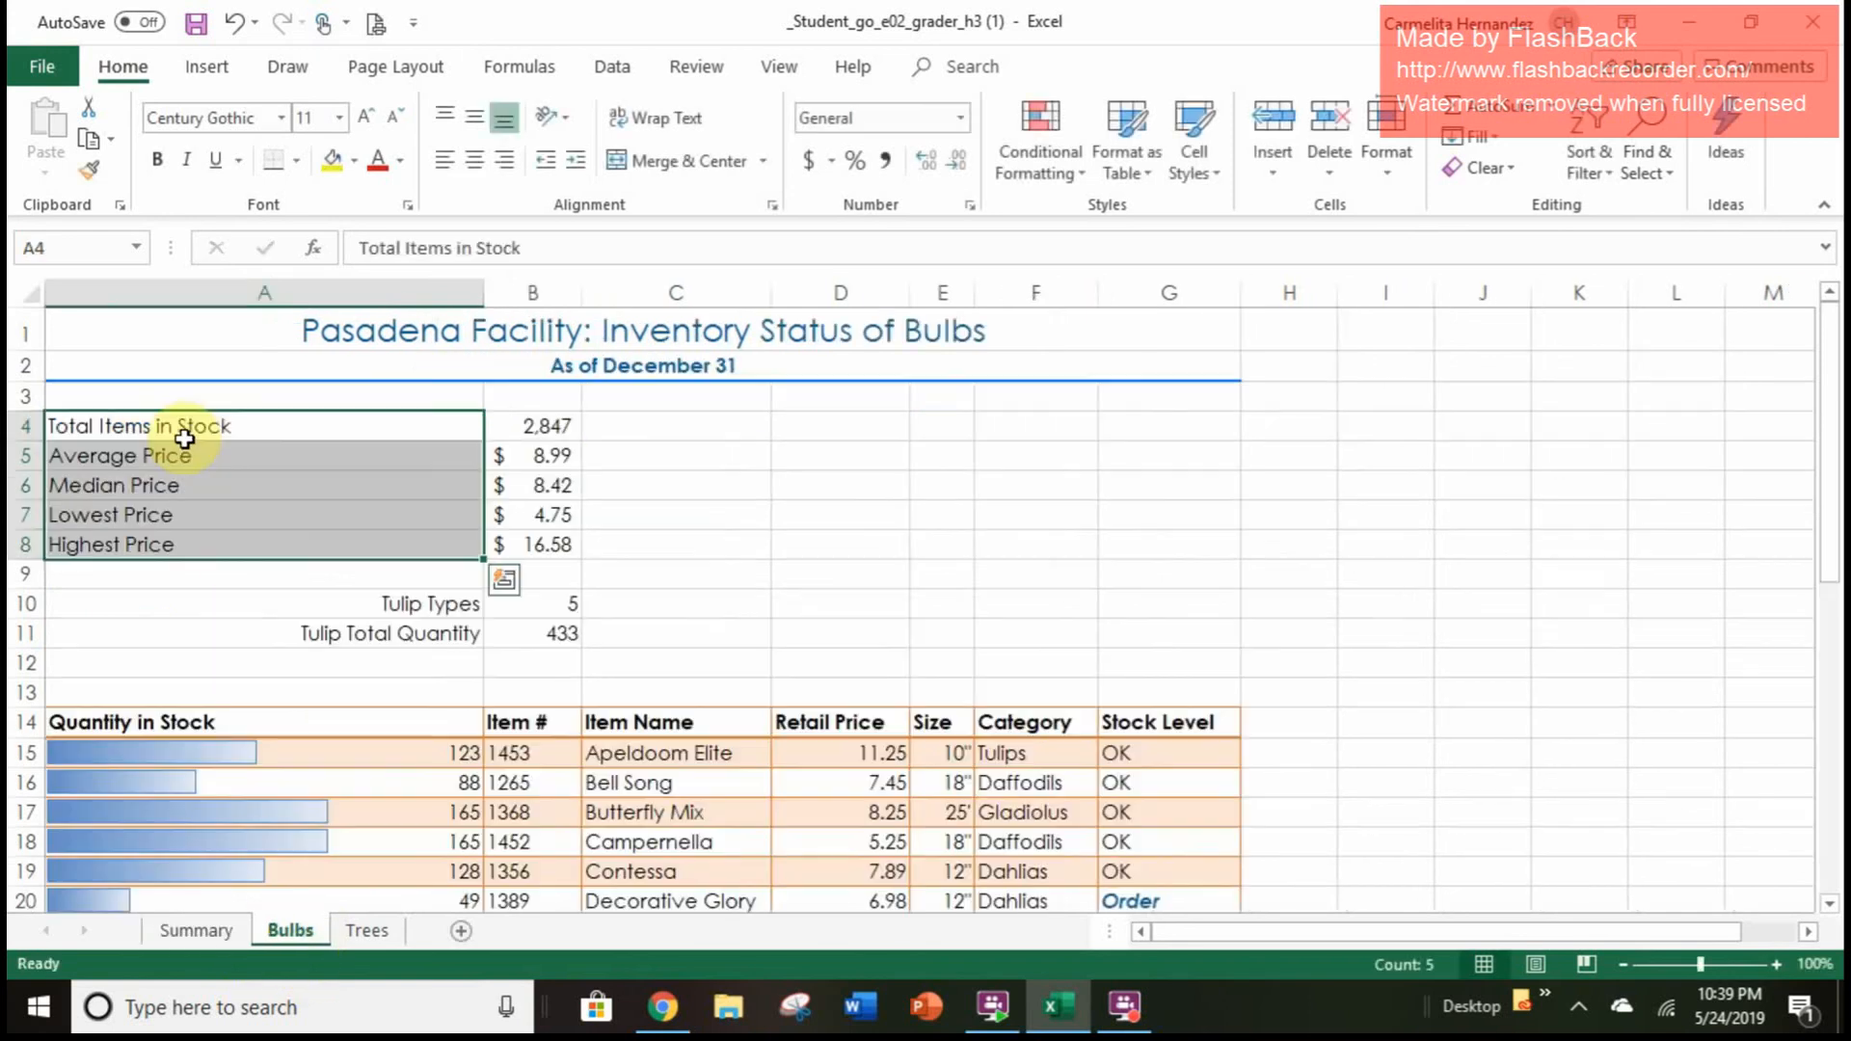
pyautogui.click(200, 928)
pyautogui.click(280, 931)
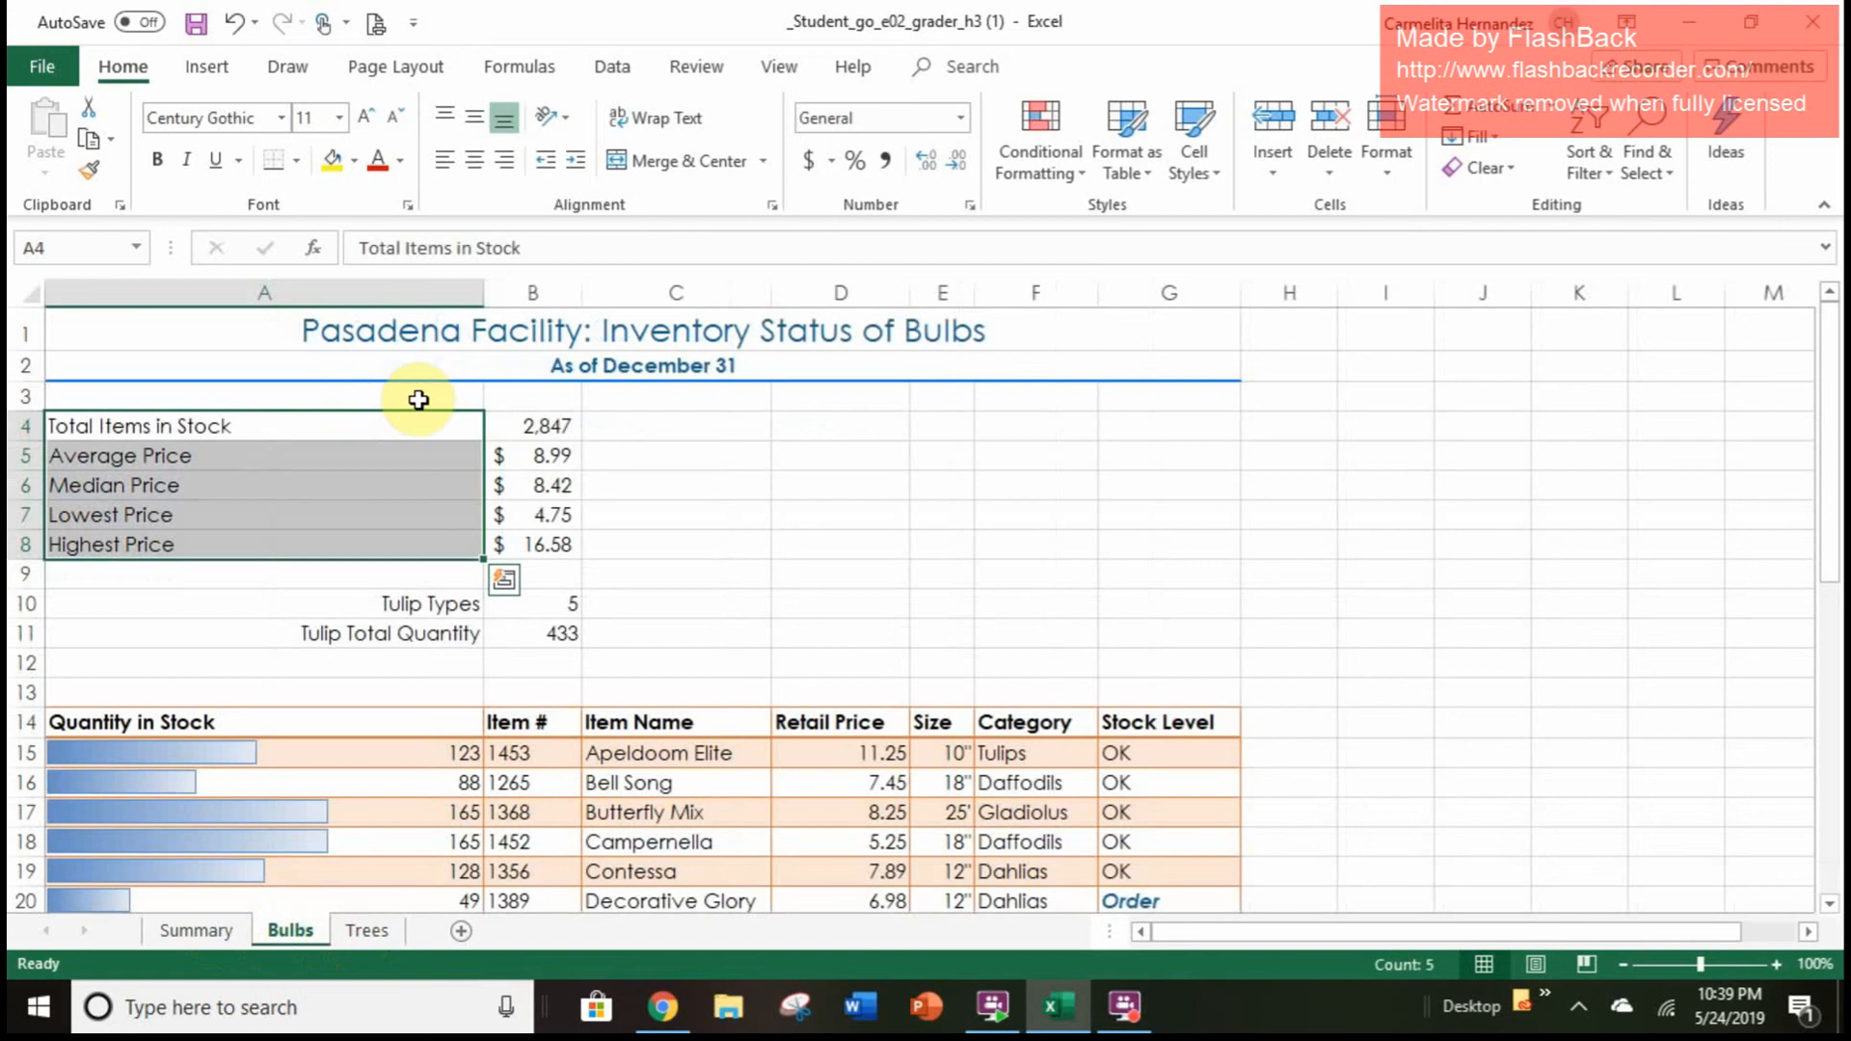
pyautogui.moveTo(538, 425); pyautogui.dragTo(538, 542)
pyautogui.rightClick(538, 542)
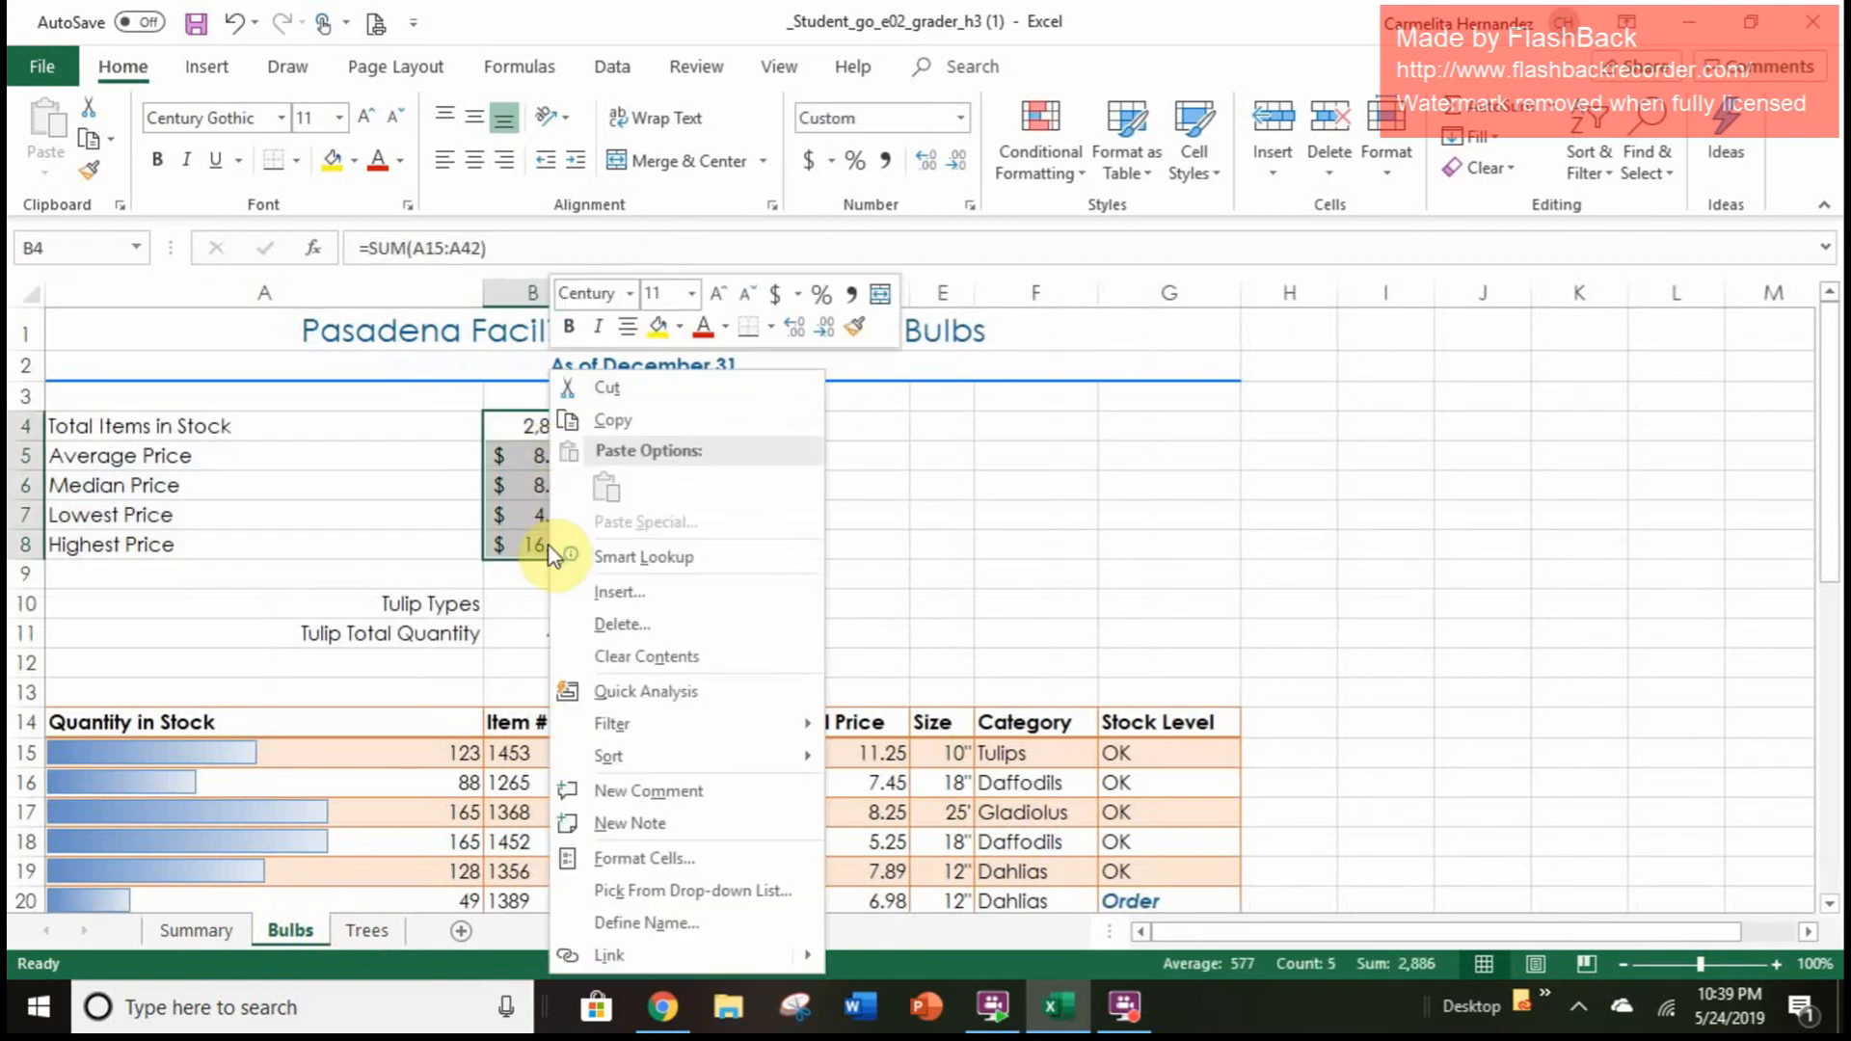
pyautogui.click(628, 425)
pyautogui.click(197, 931)
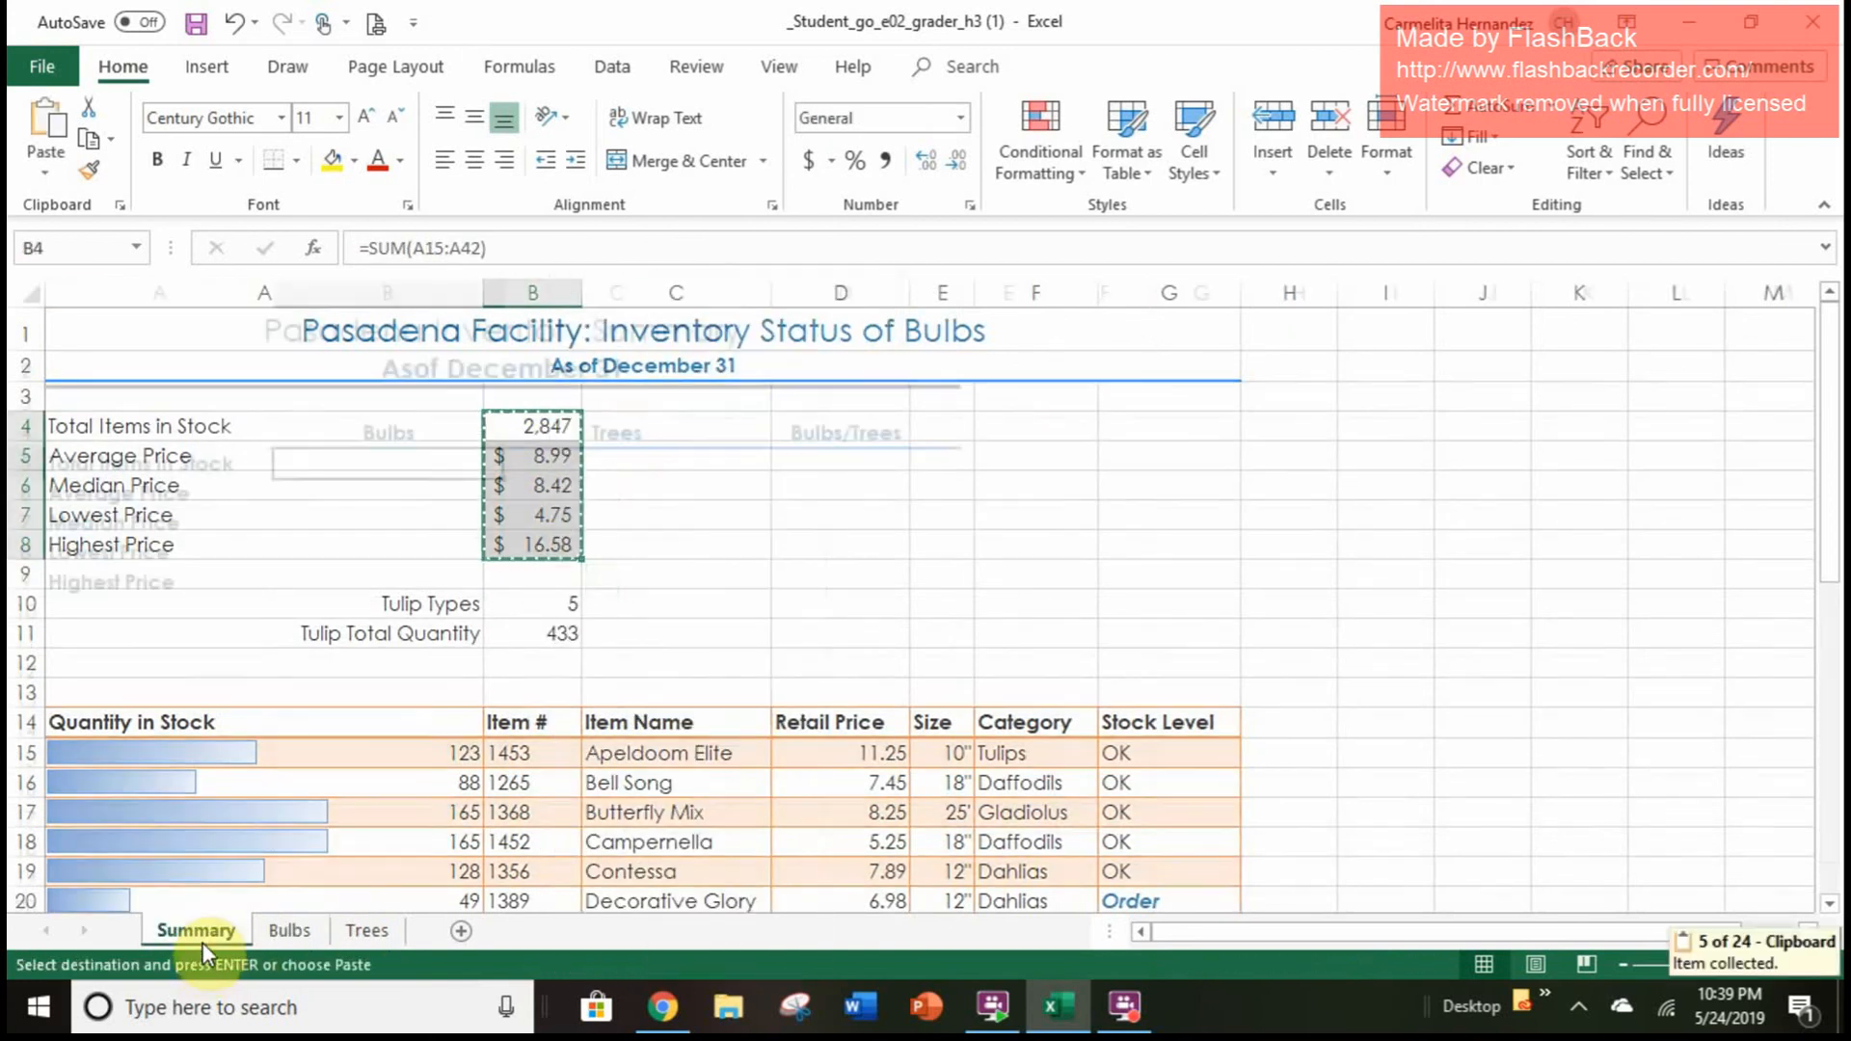
pyautogui.click(398, 464)
pyautogui.rightClick(399, 465)
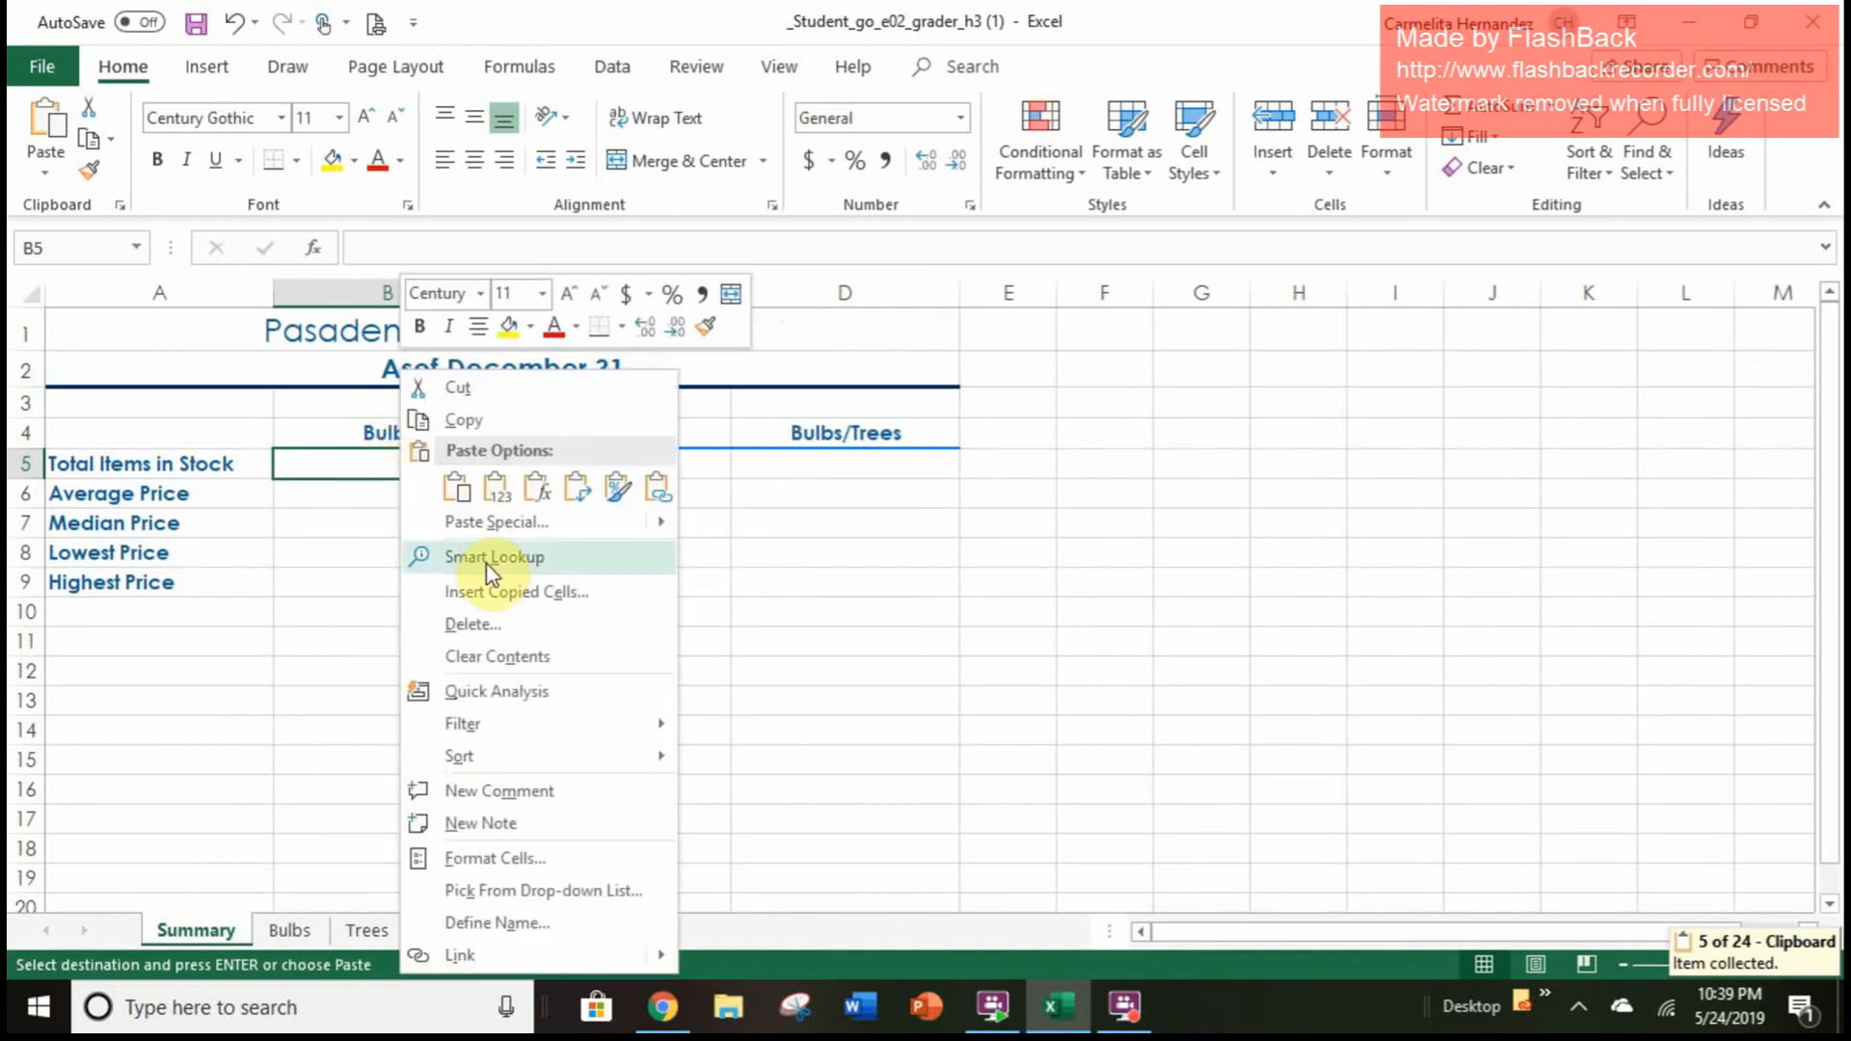
pyautogui.click(456, 487)
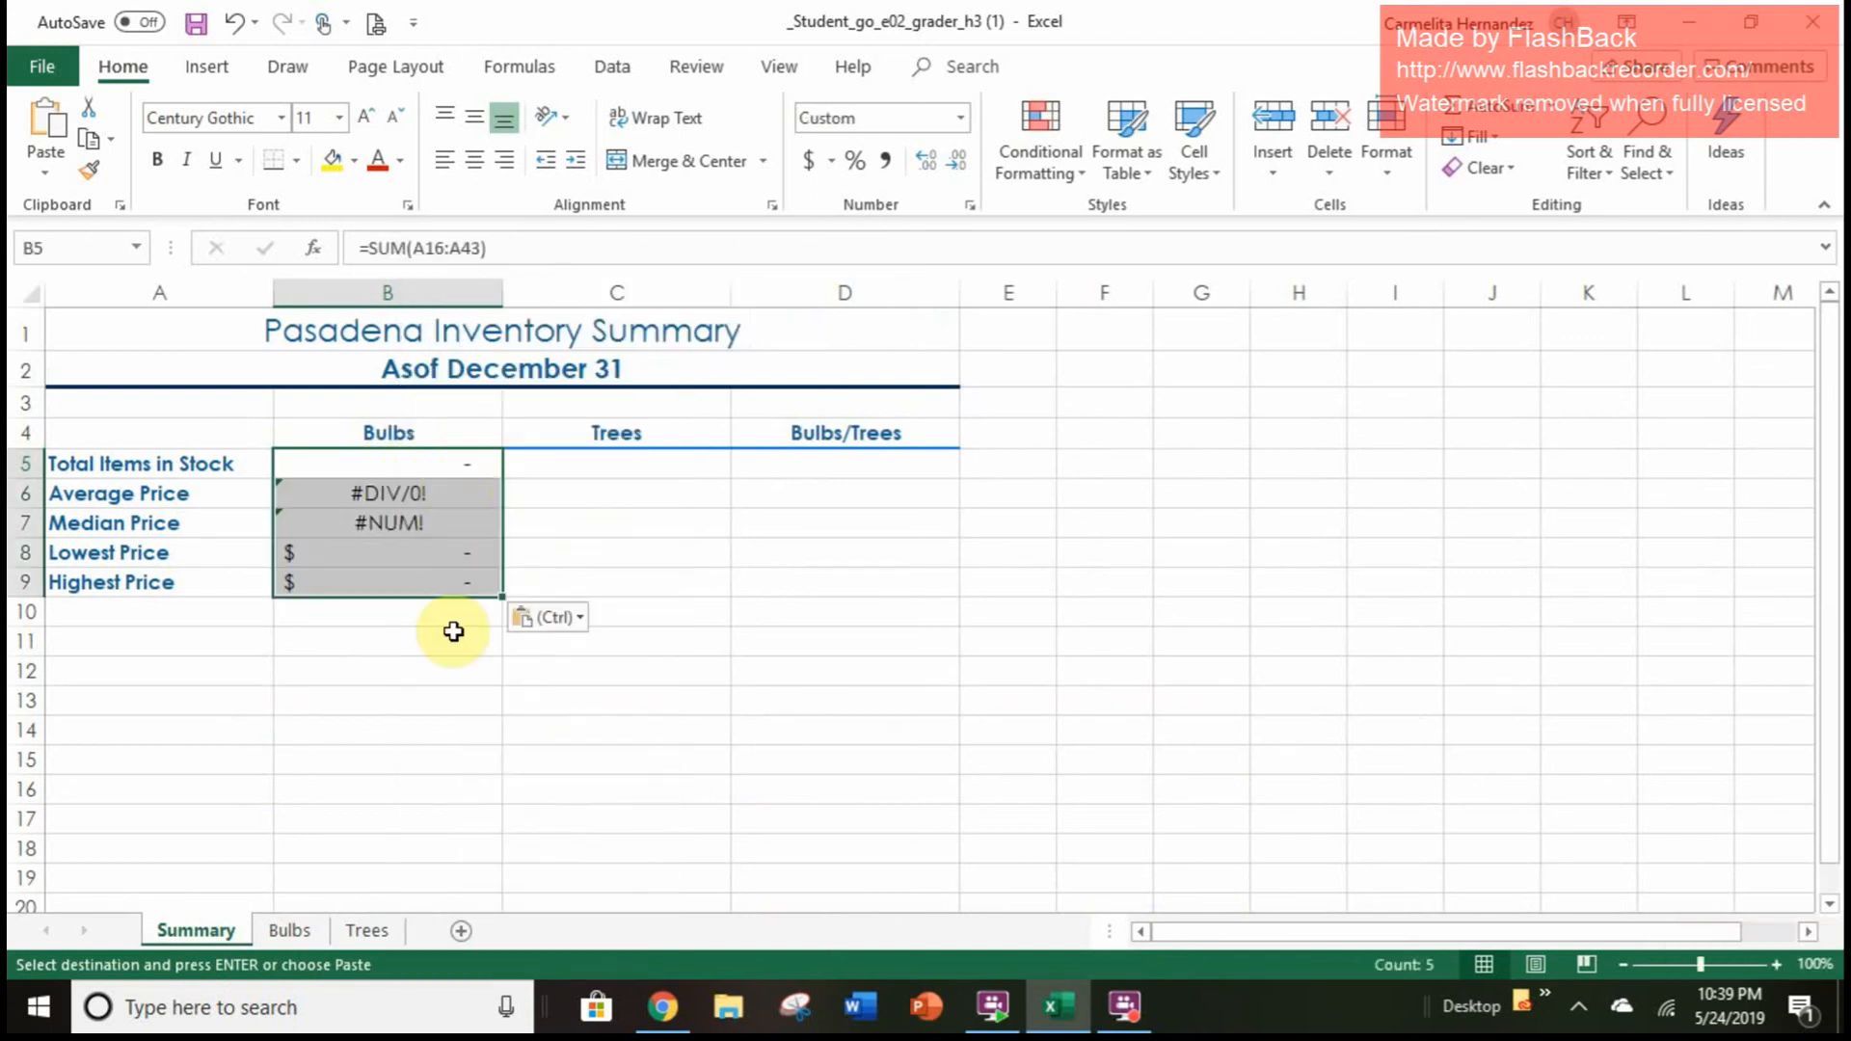
pyautogui.click(233, 44)
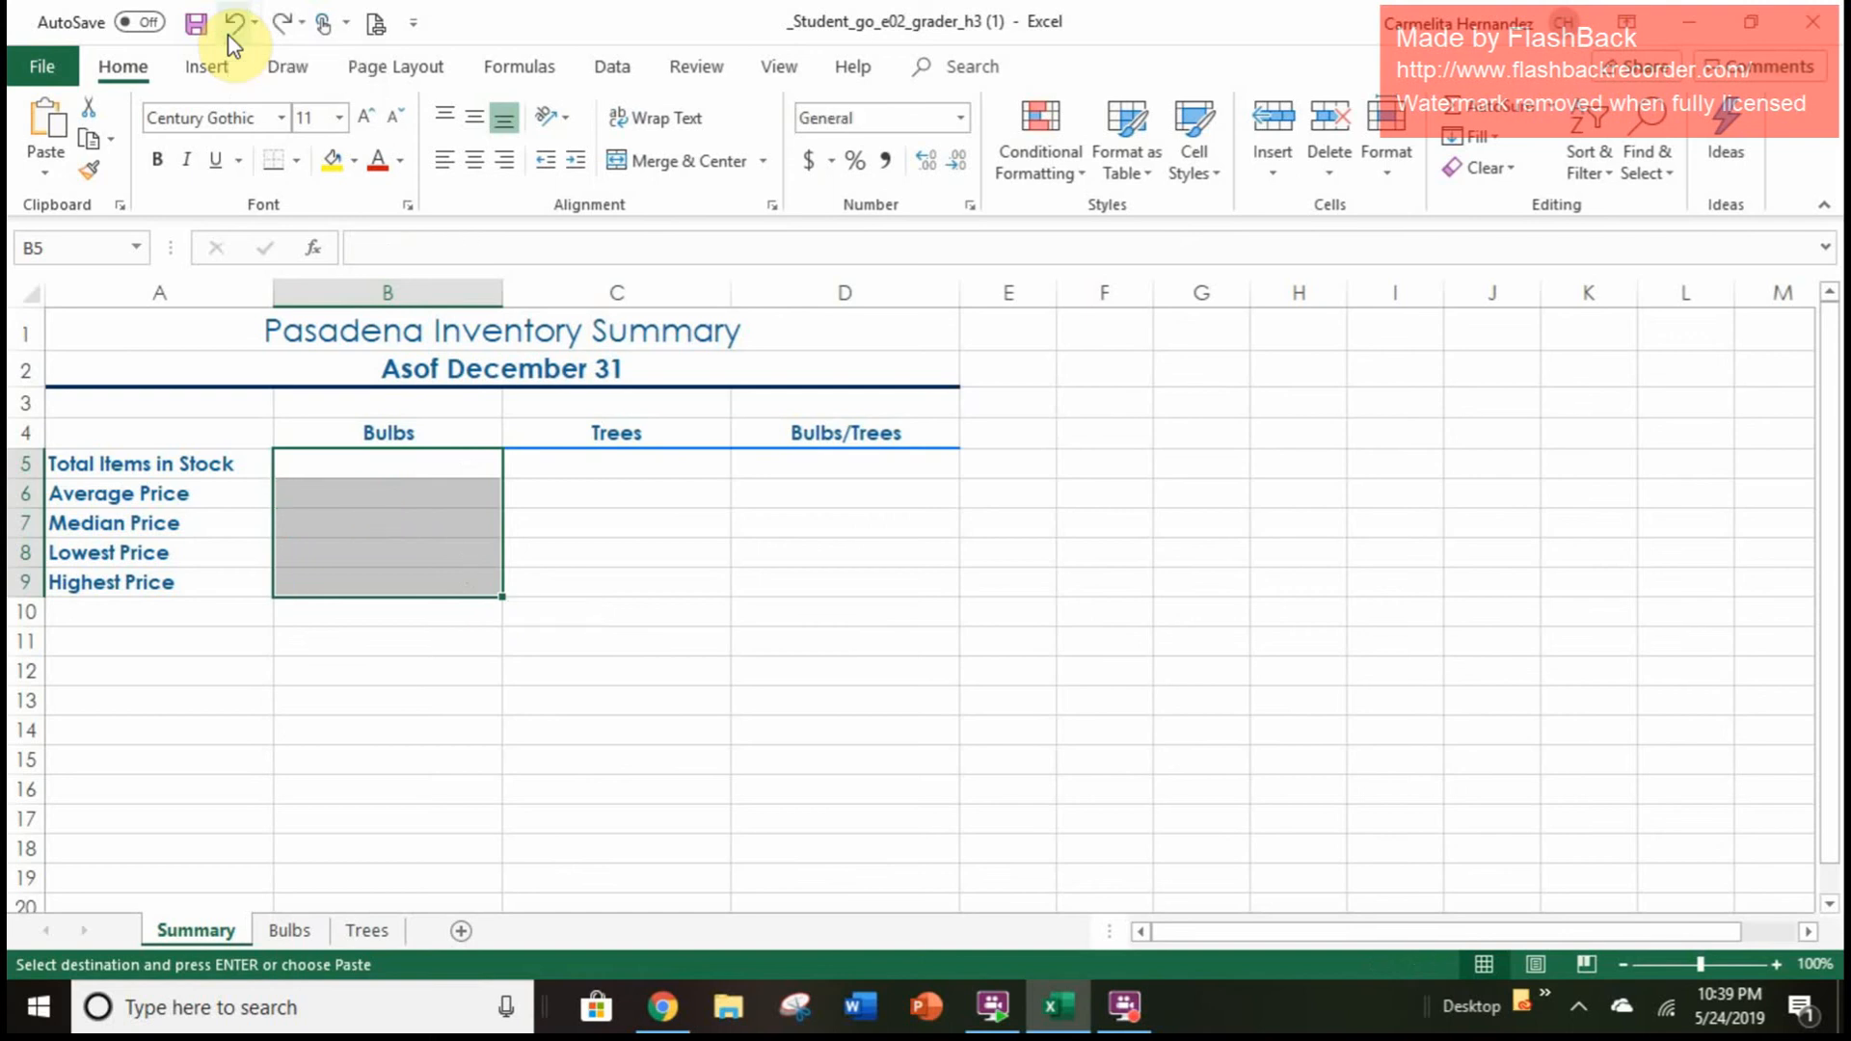
# Enter a formula in B5 of the Summary sheet that references the Bulbs total items in stock, =Bulbs!B4
pyautogui.click(417, 459)
pyautogui.write('=')
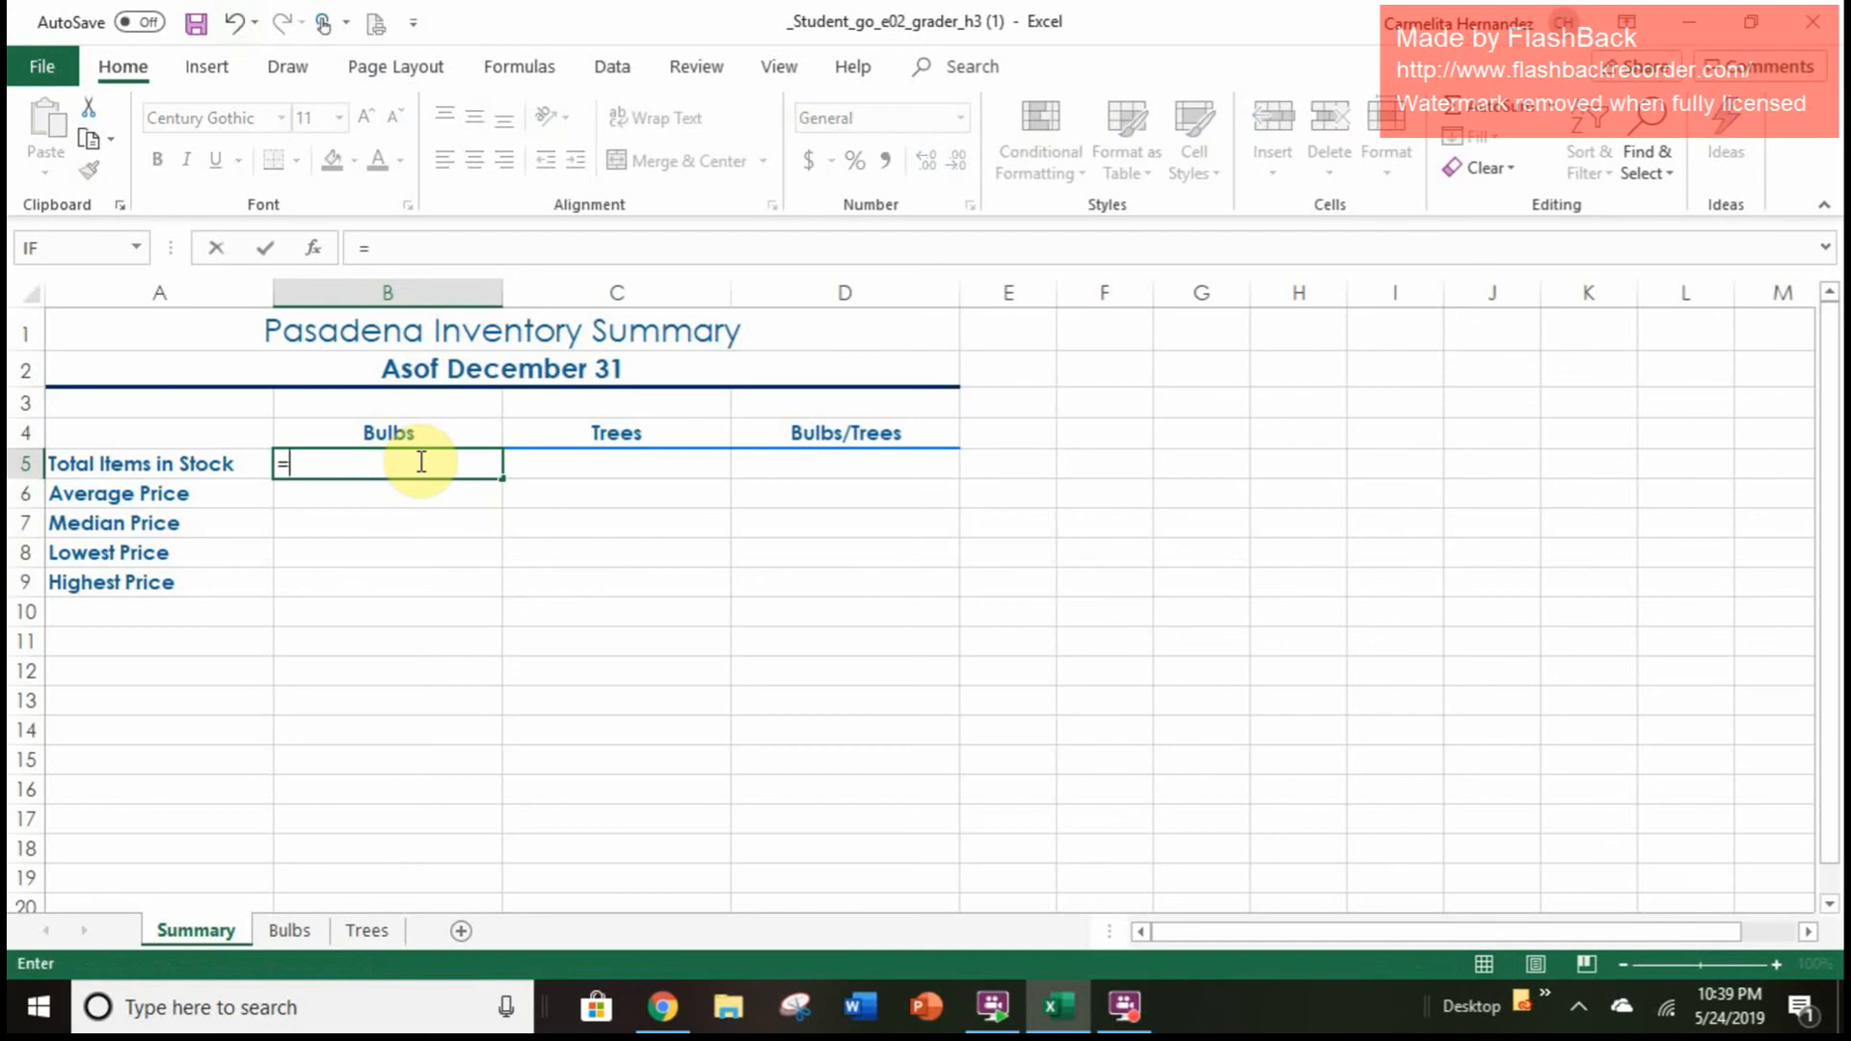
pyautogui.click(290, 930)
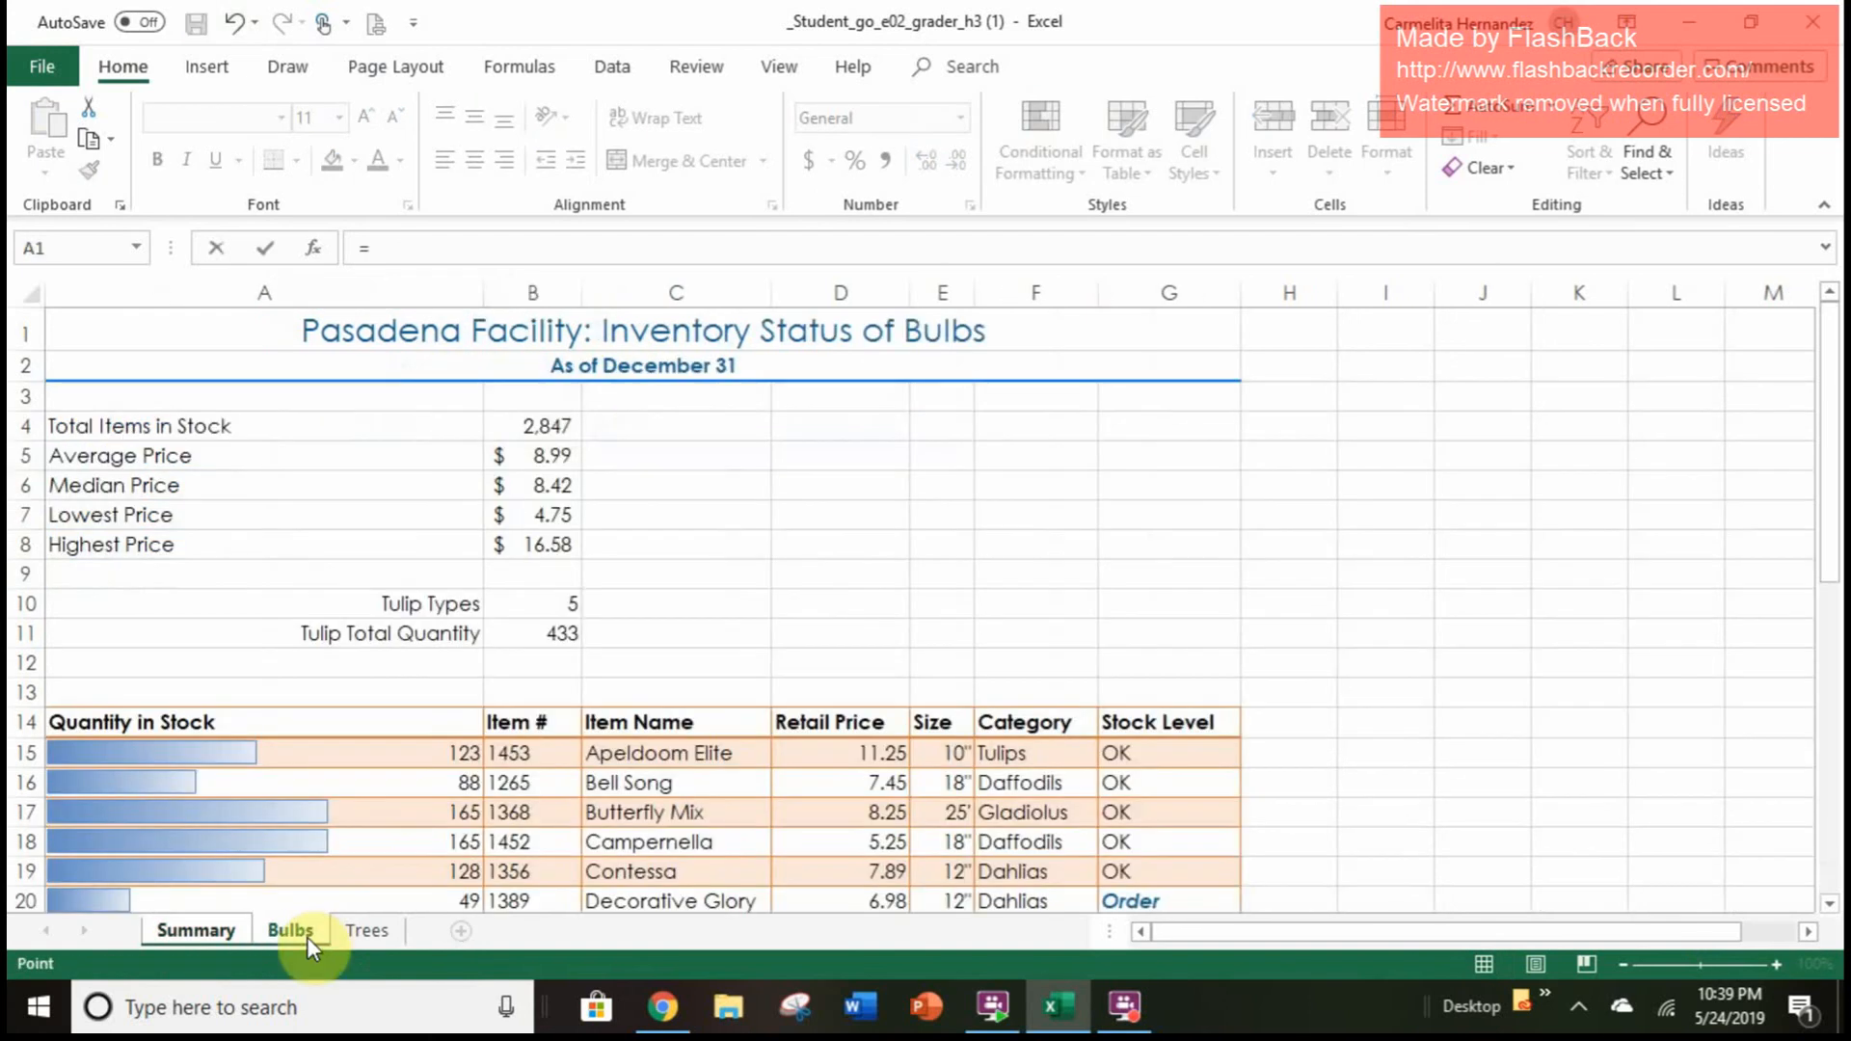
pyautogui.click(545, 430)
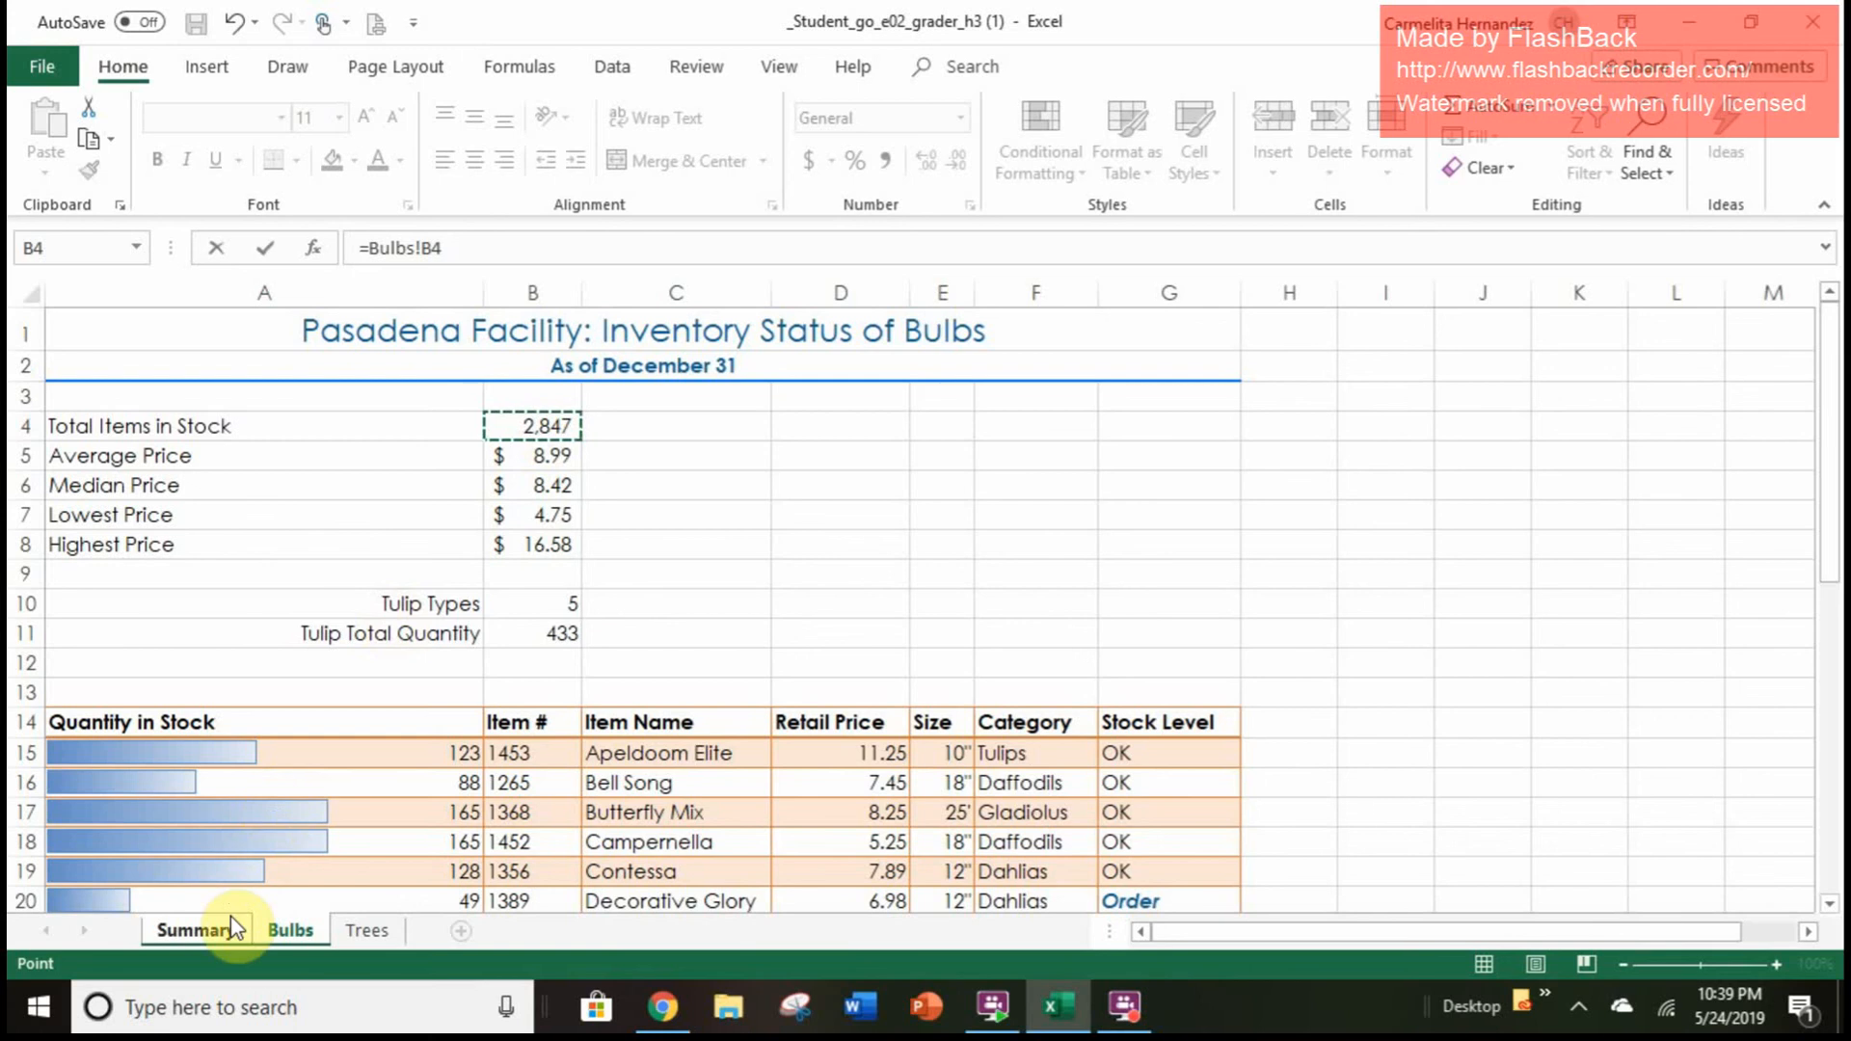
pyautogui.press('Return')
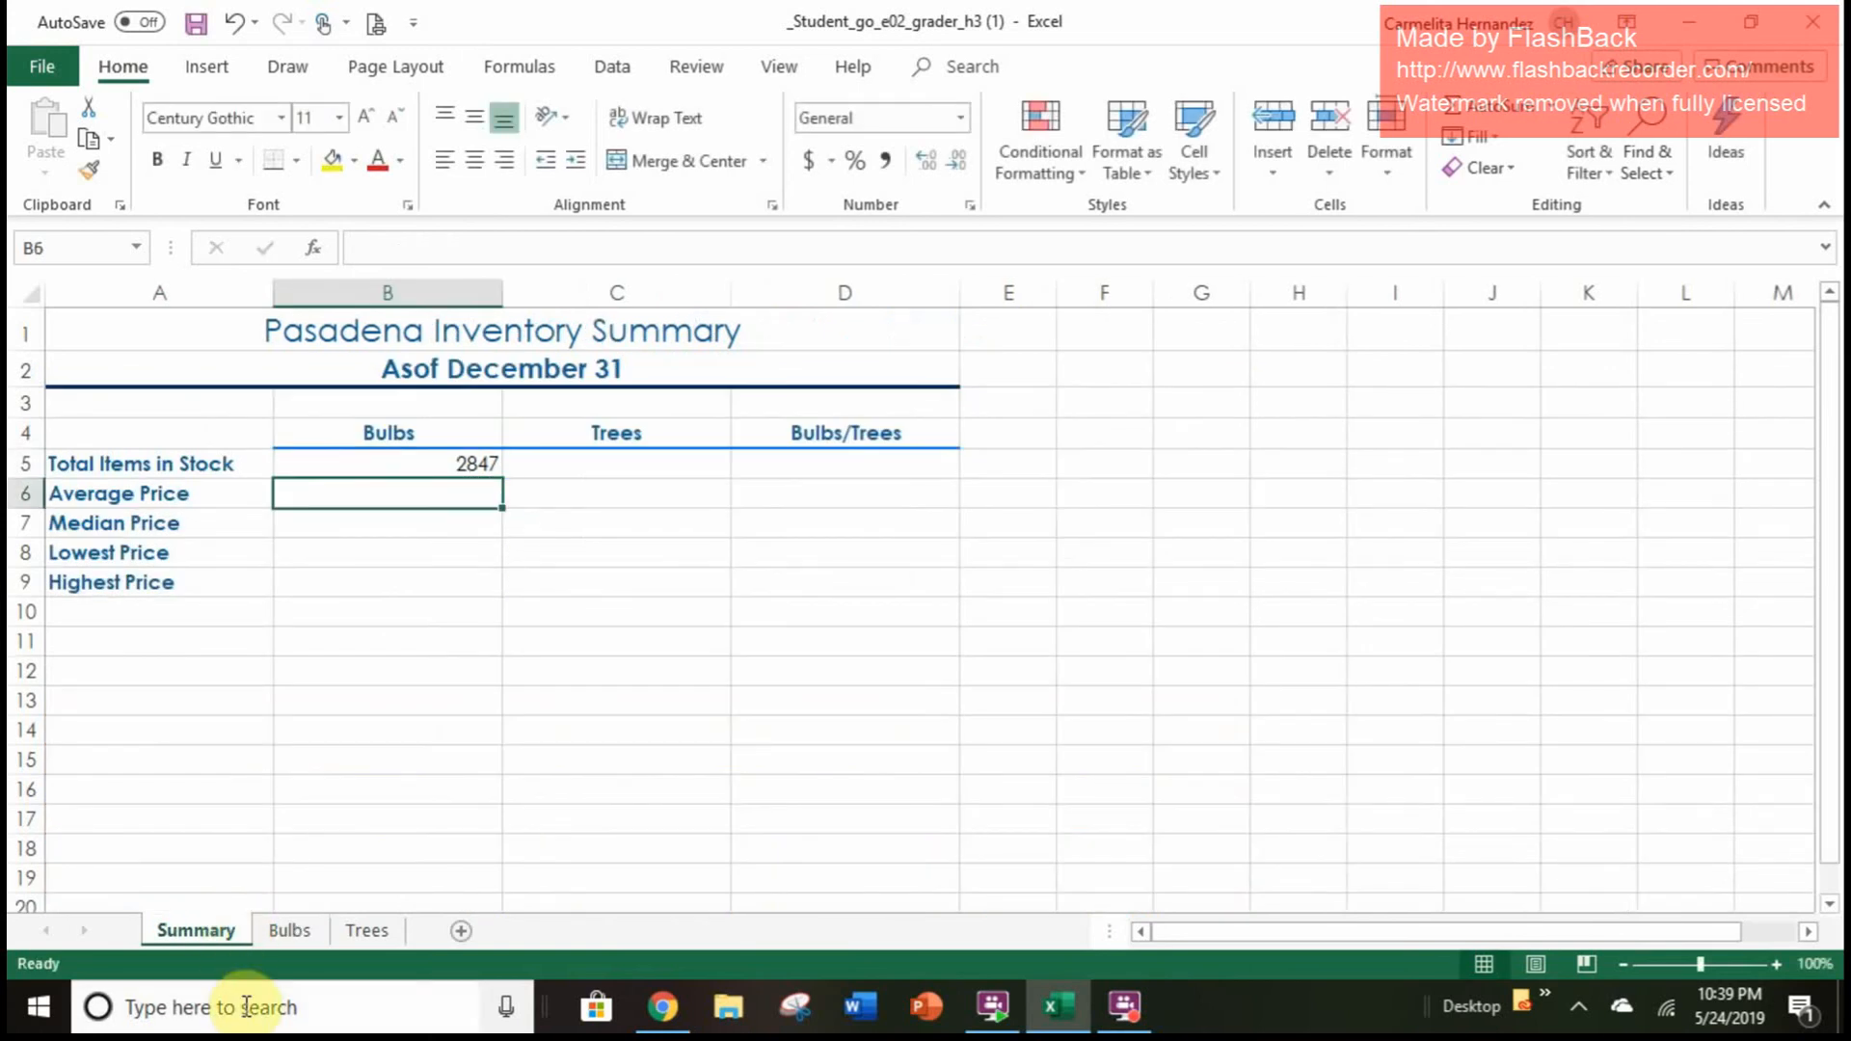
pyautogui.click(483, 470)
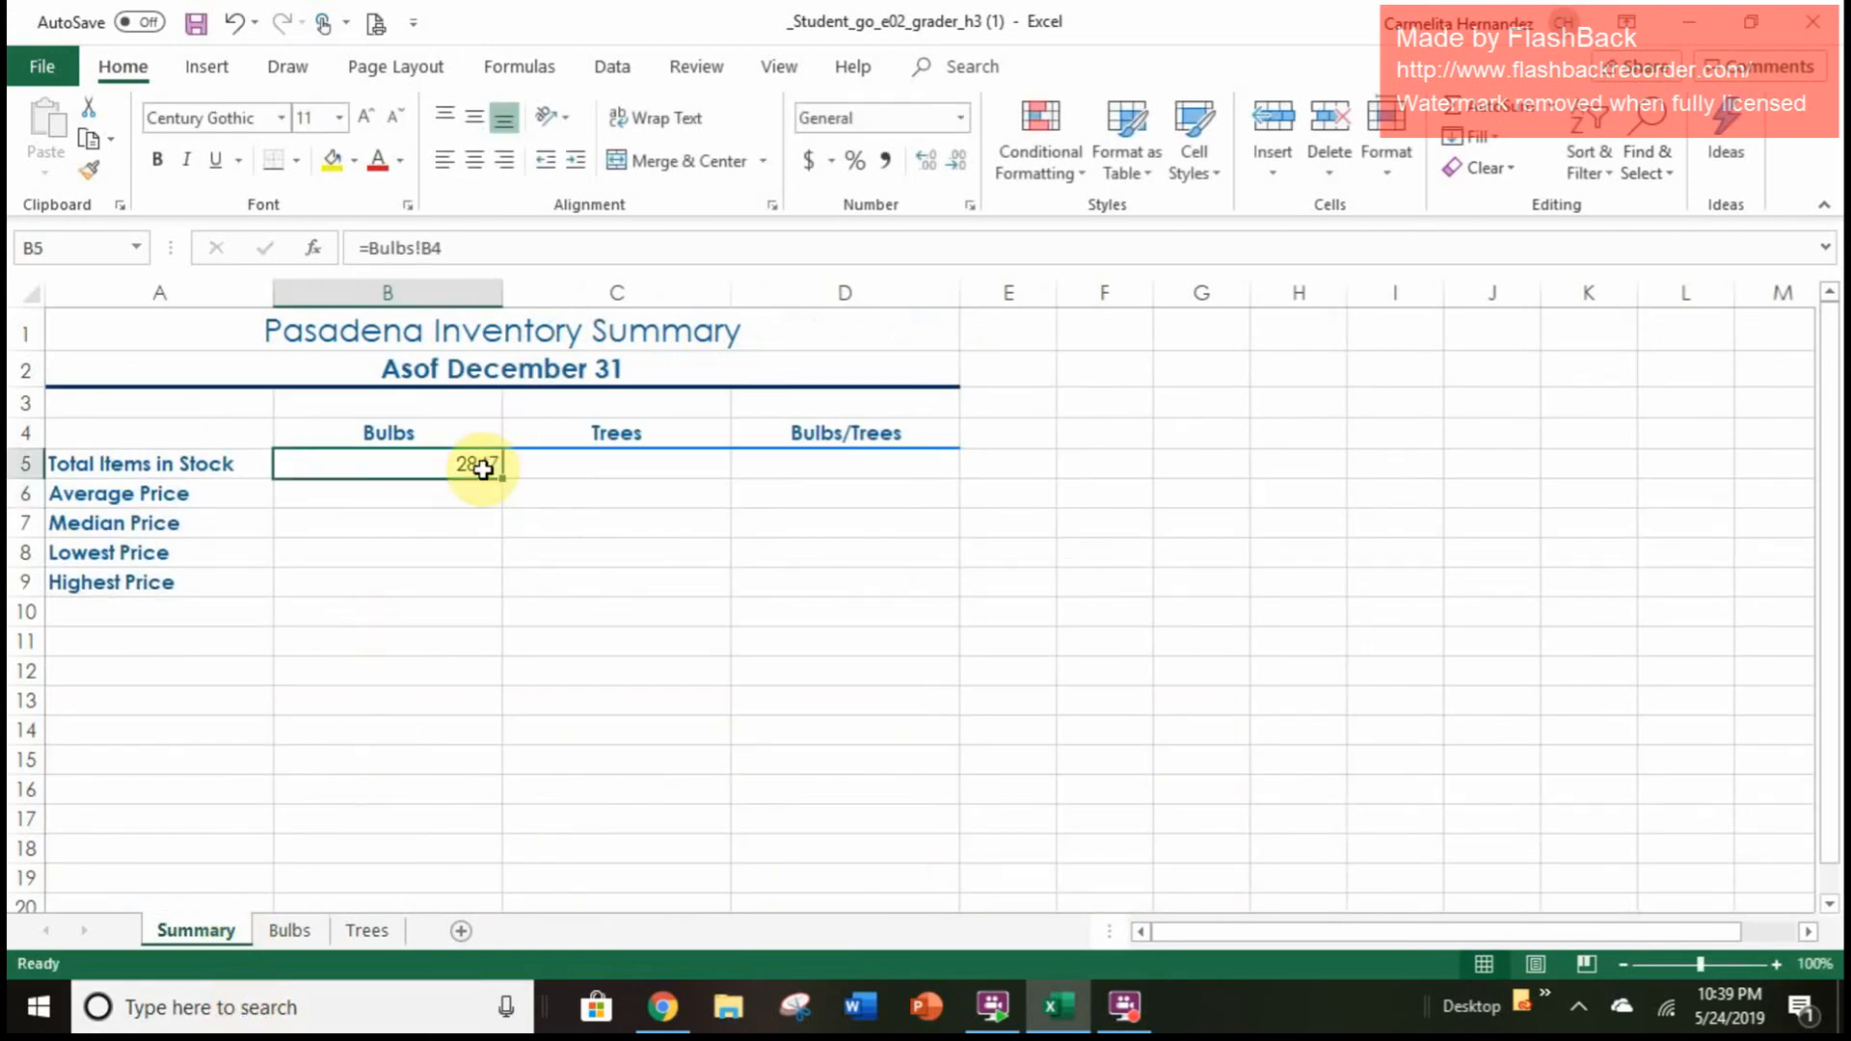
# Enter a formula in B6 of the Summary sheet that references the Bulbs average price, =Bulbs!B5
pyautogui.click(479, 490)
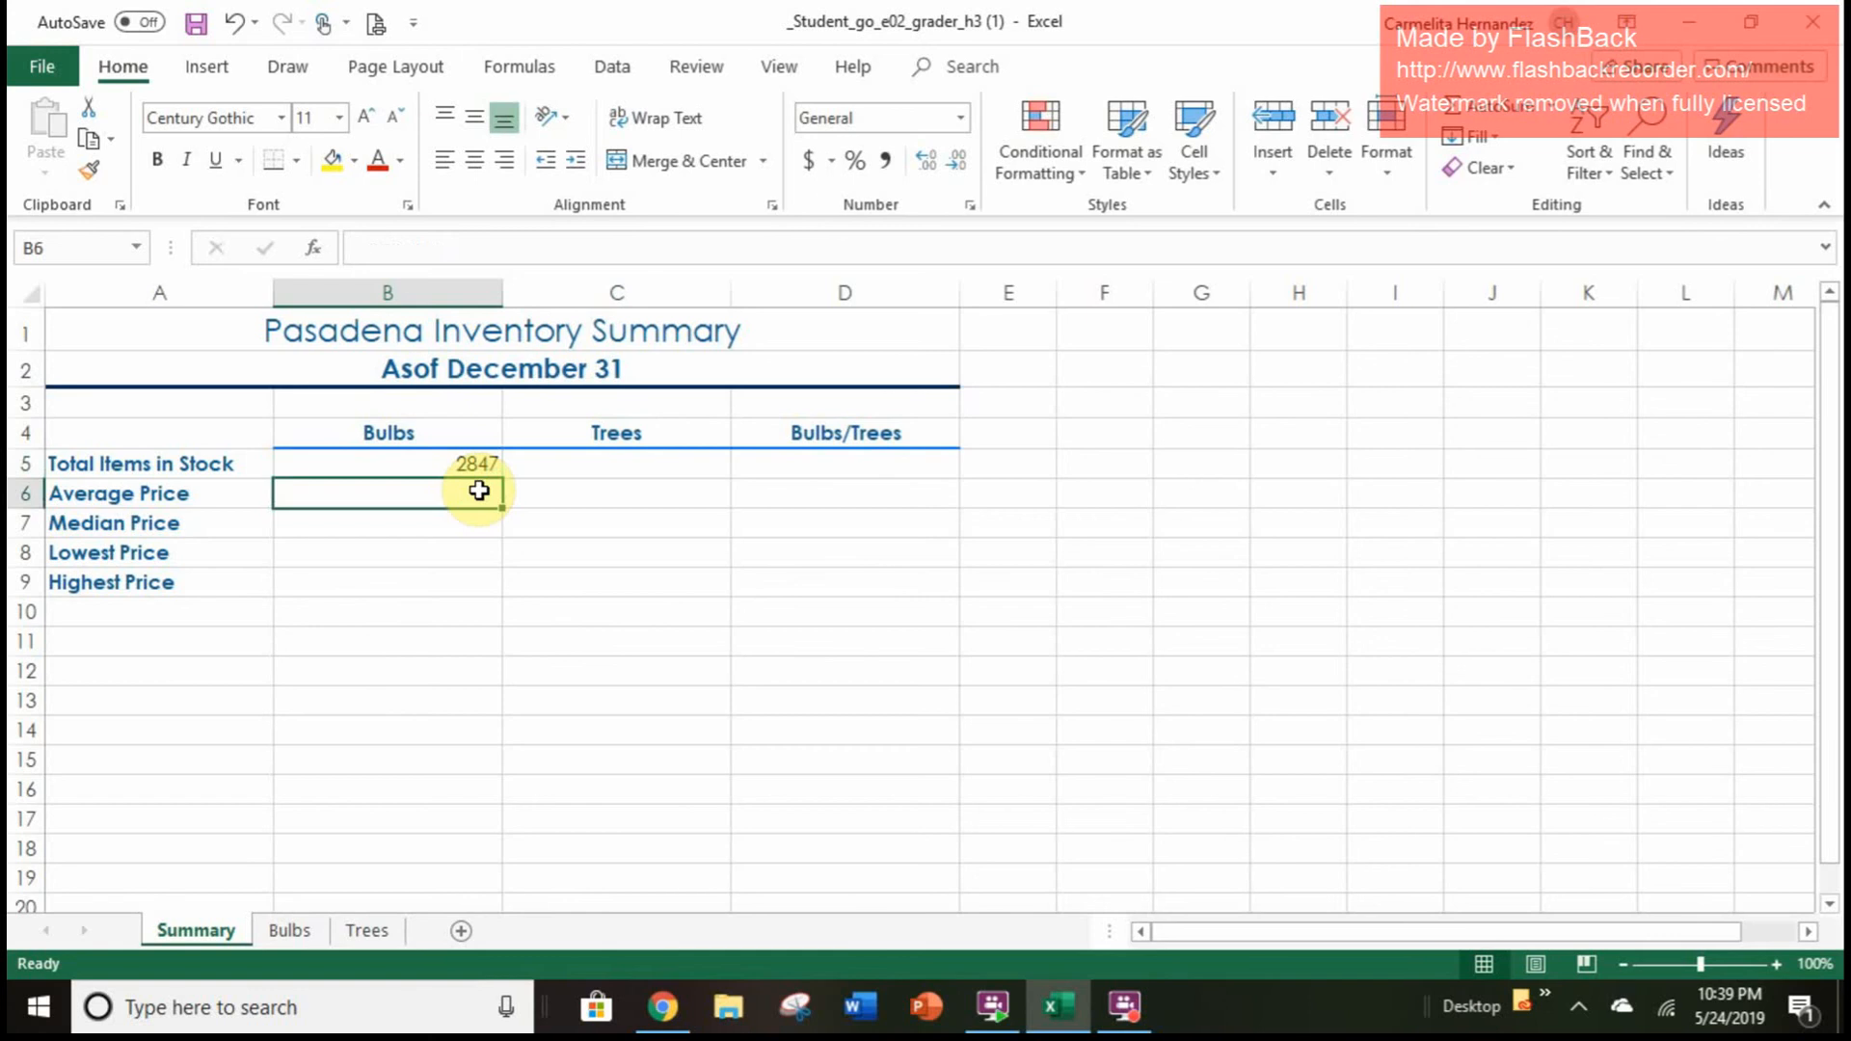
pyautogui.write('=')
pyautogui.click(291, 932)
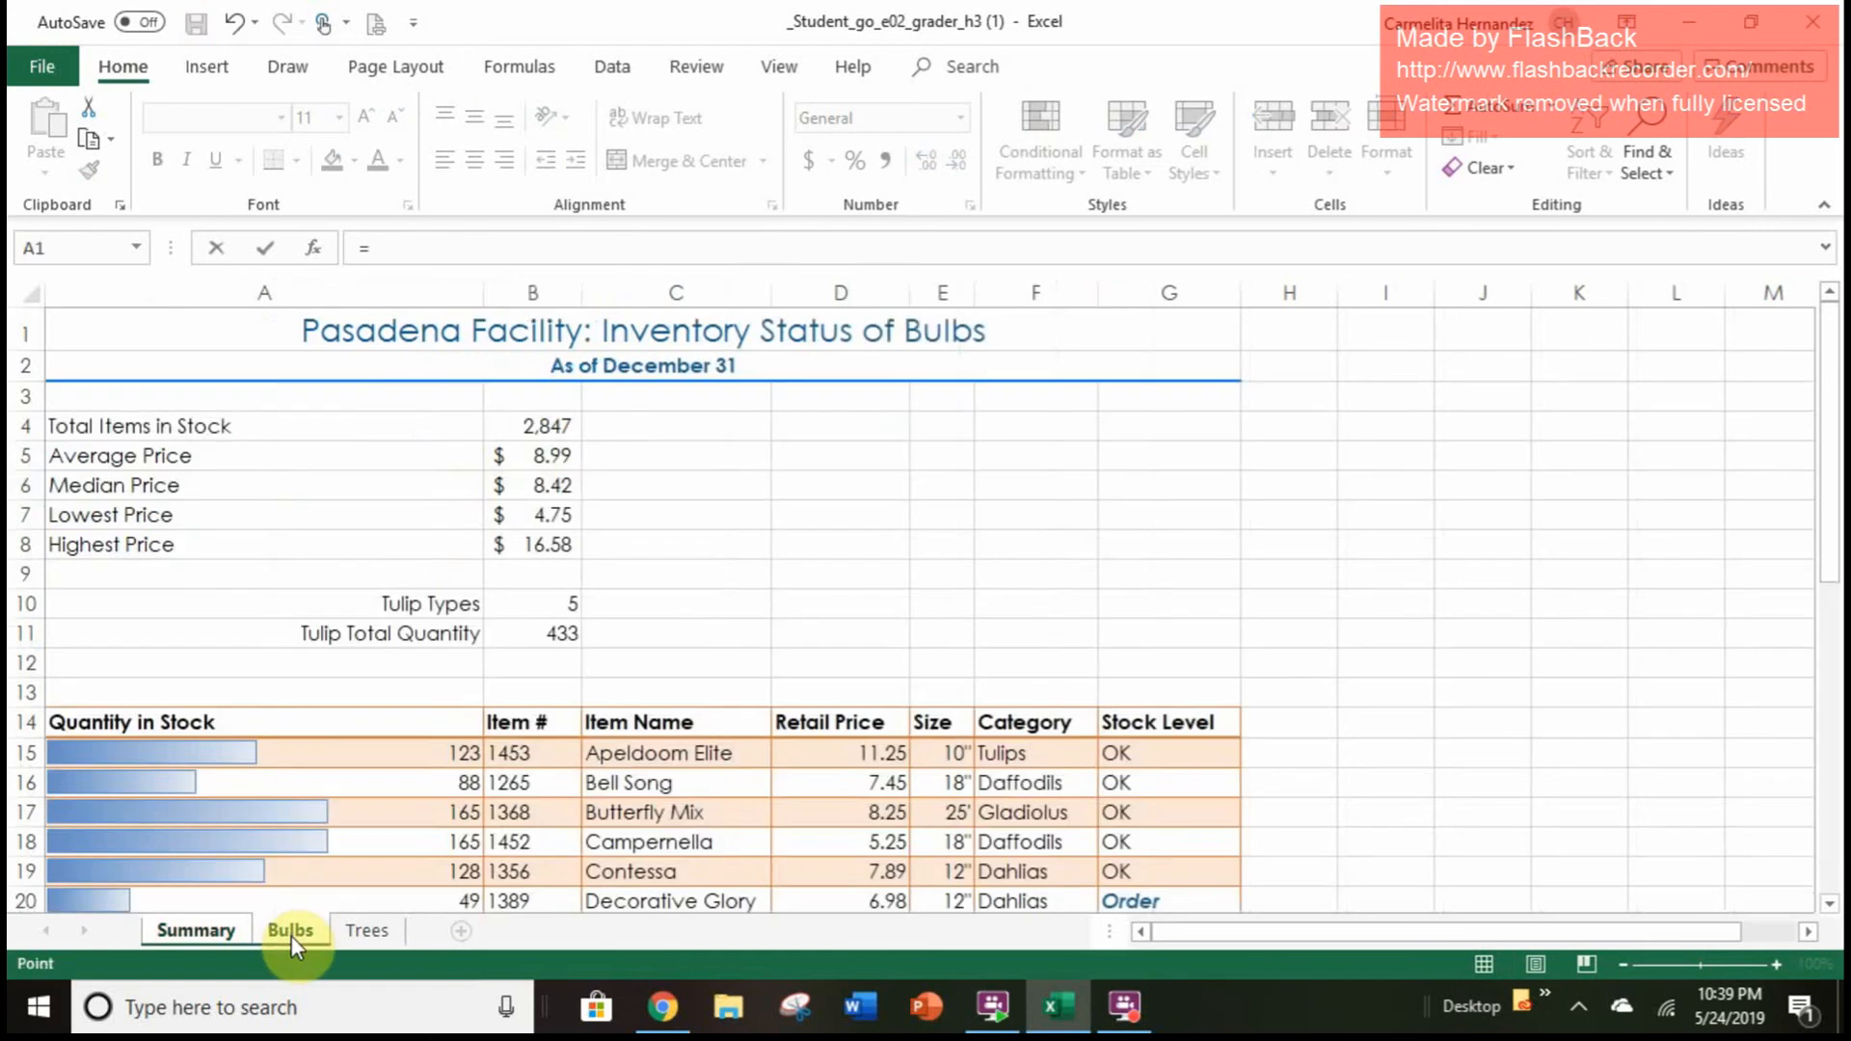
pyautogui.click(547, 458)
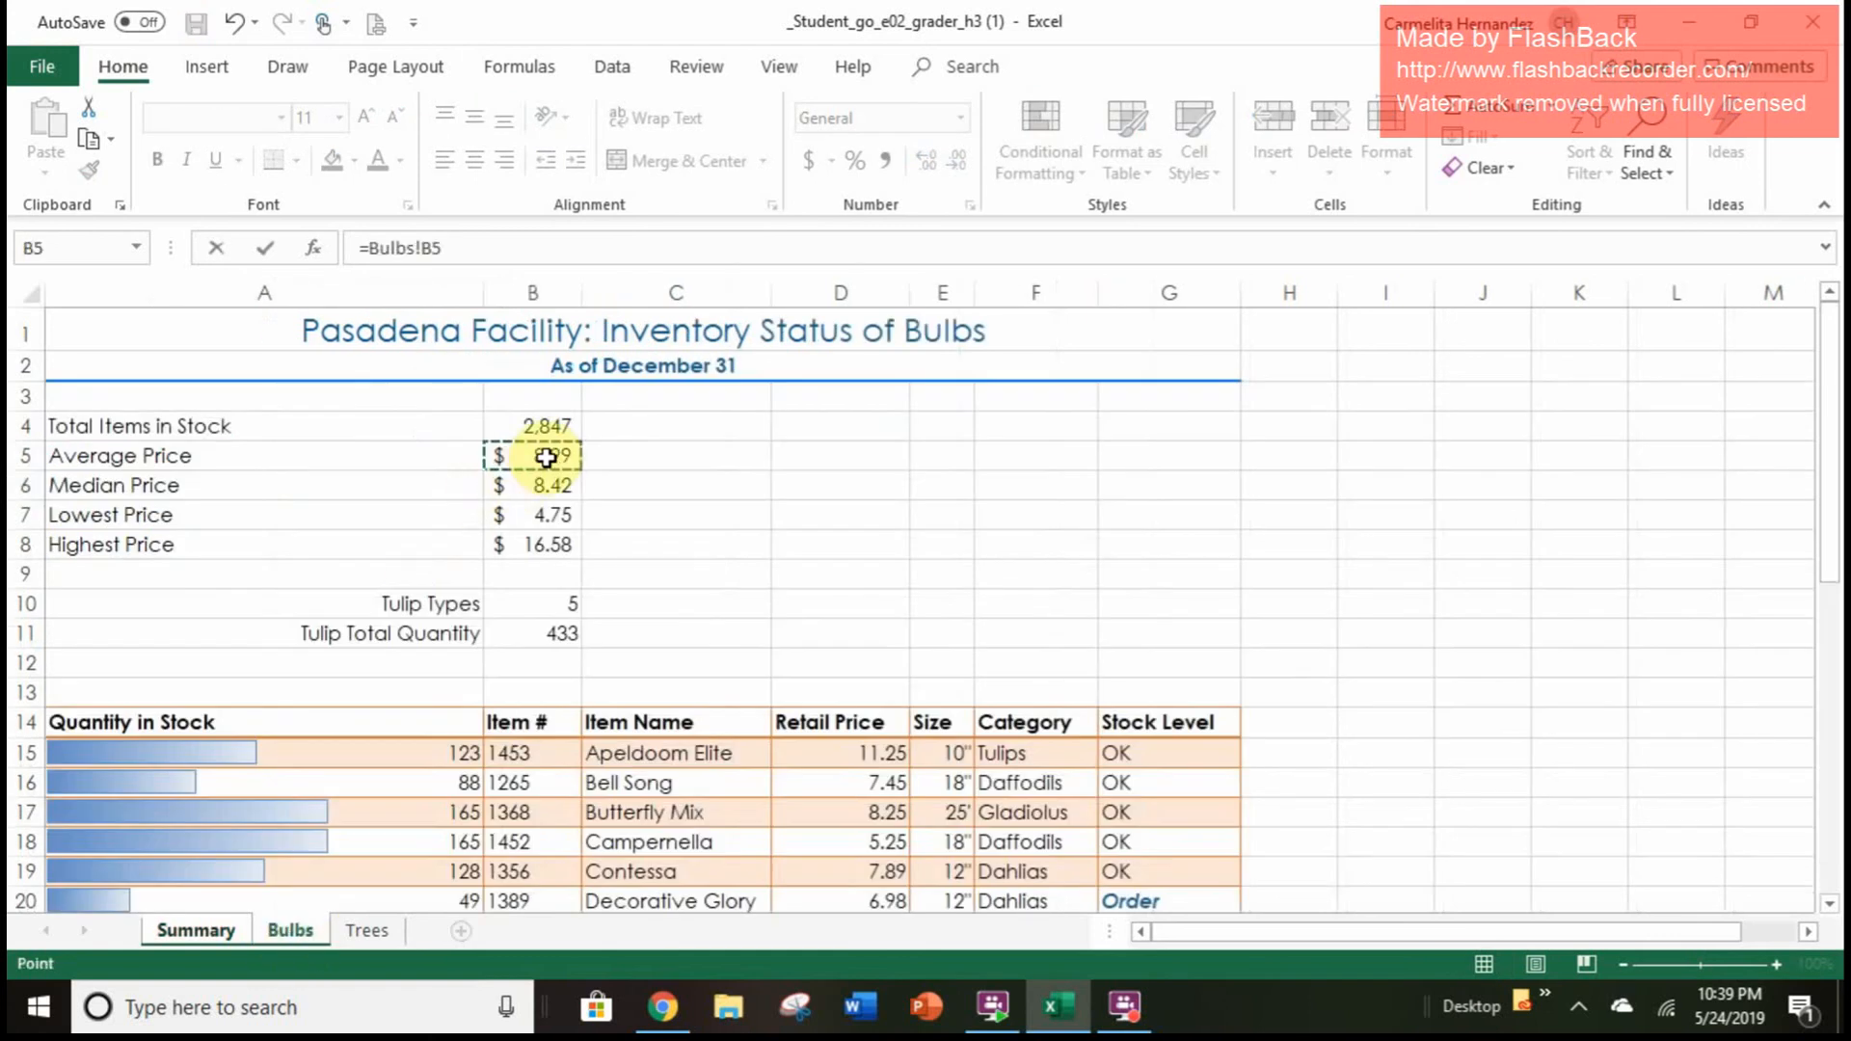
pyautogui.press('Return')
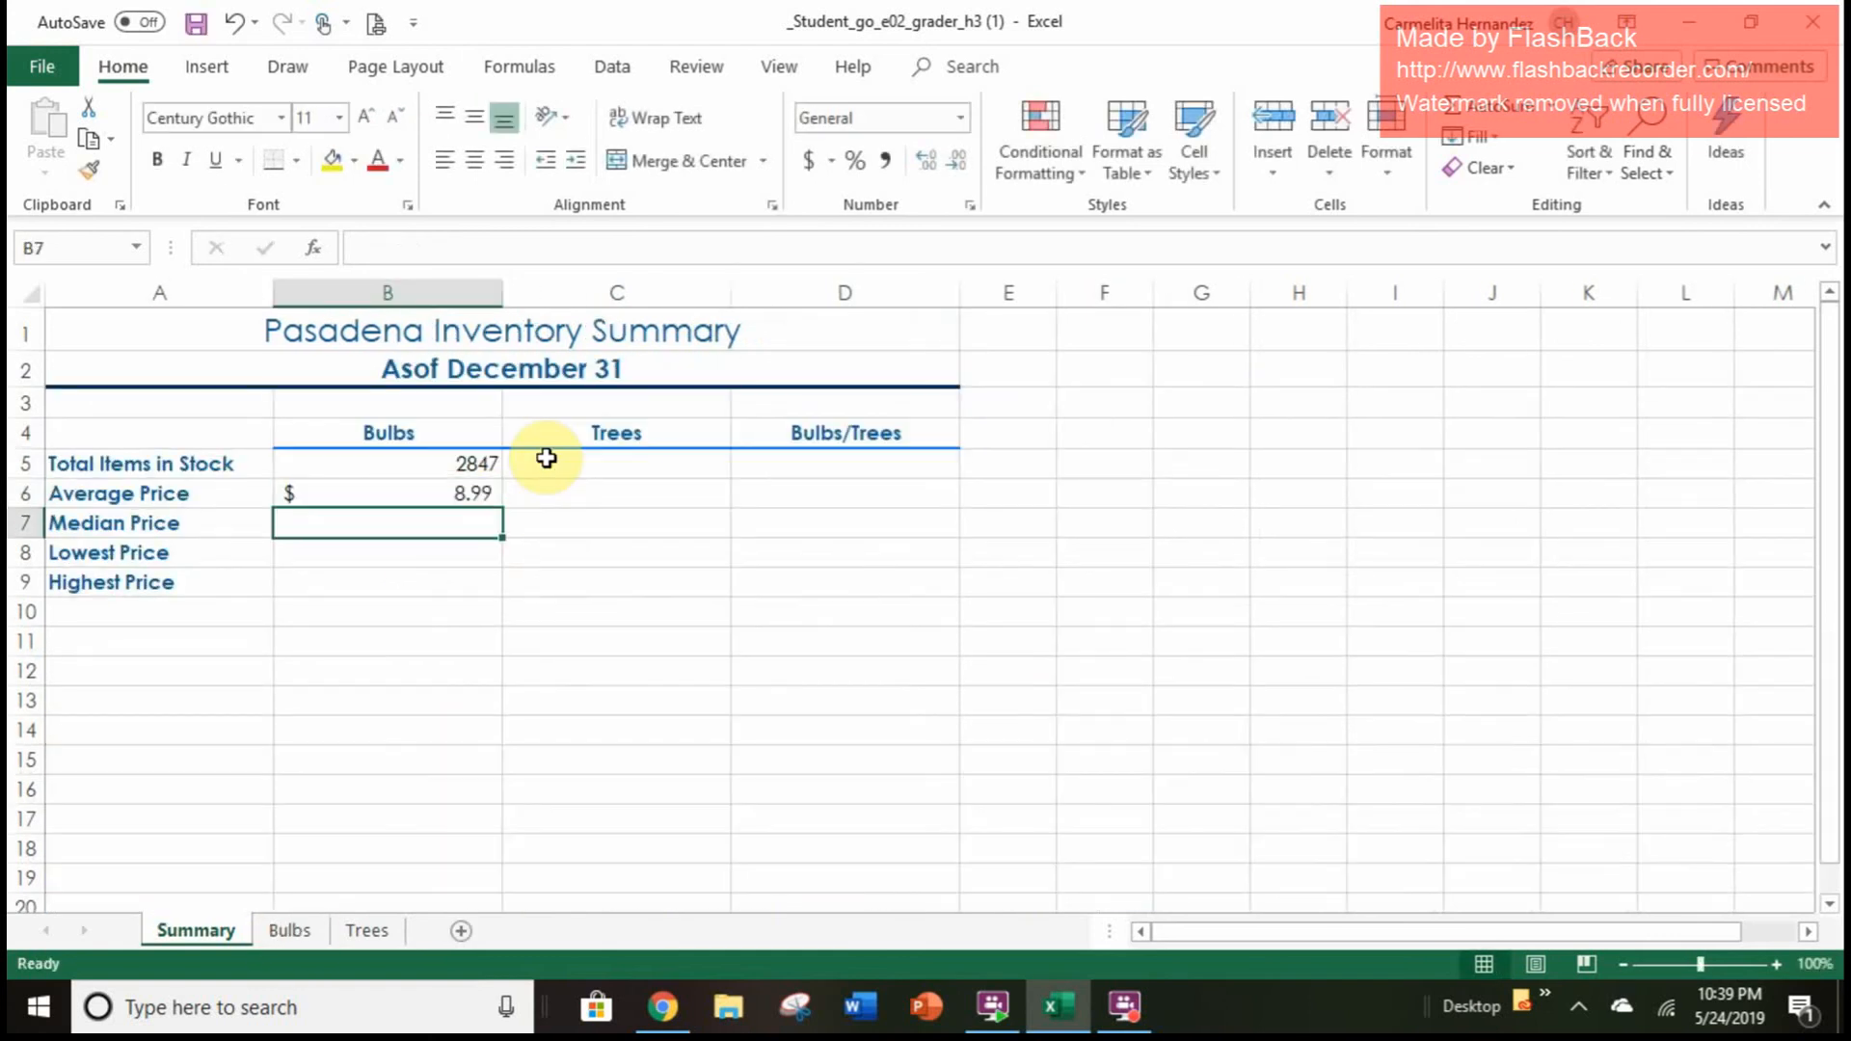
pyautogui.rightClick(469, 537)
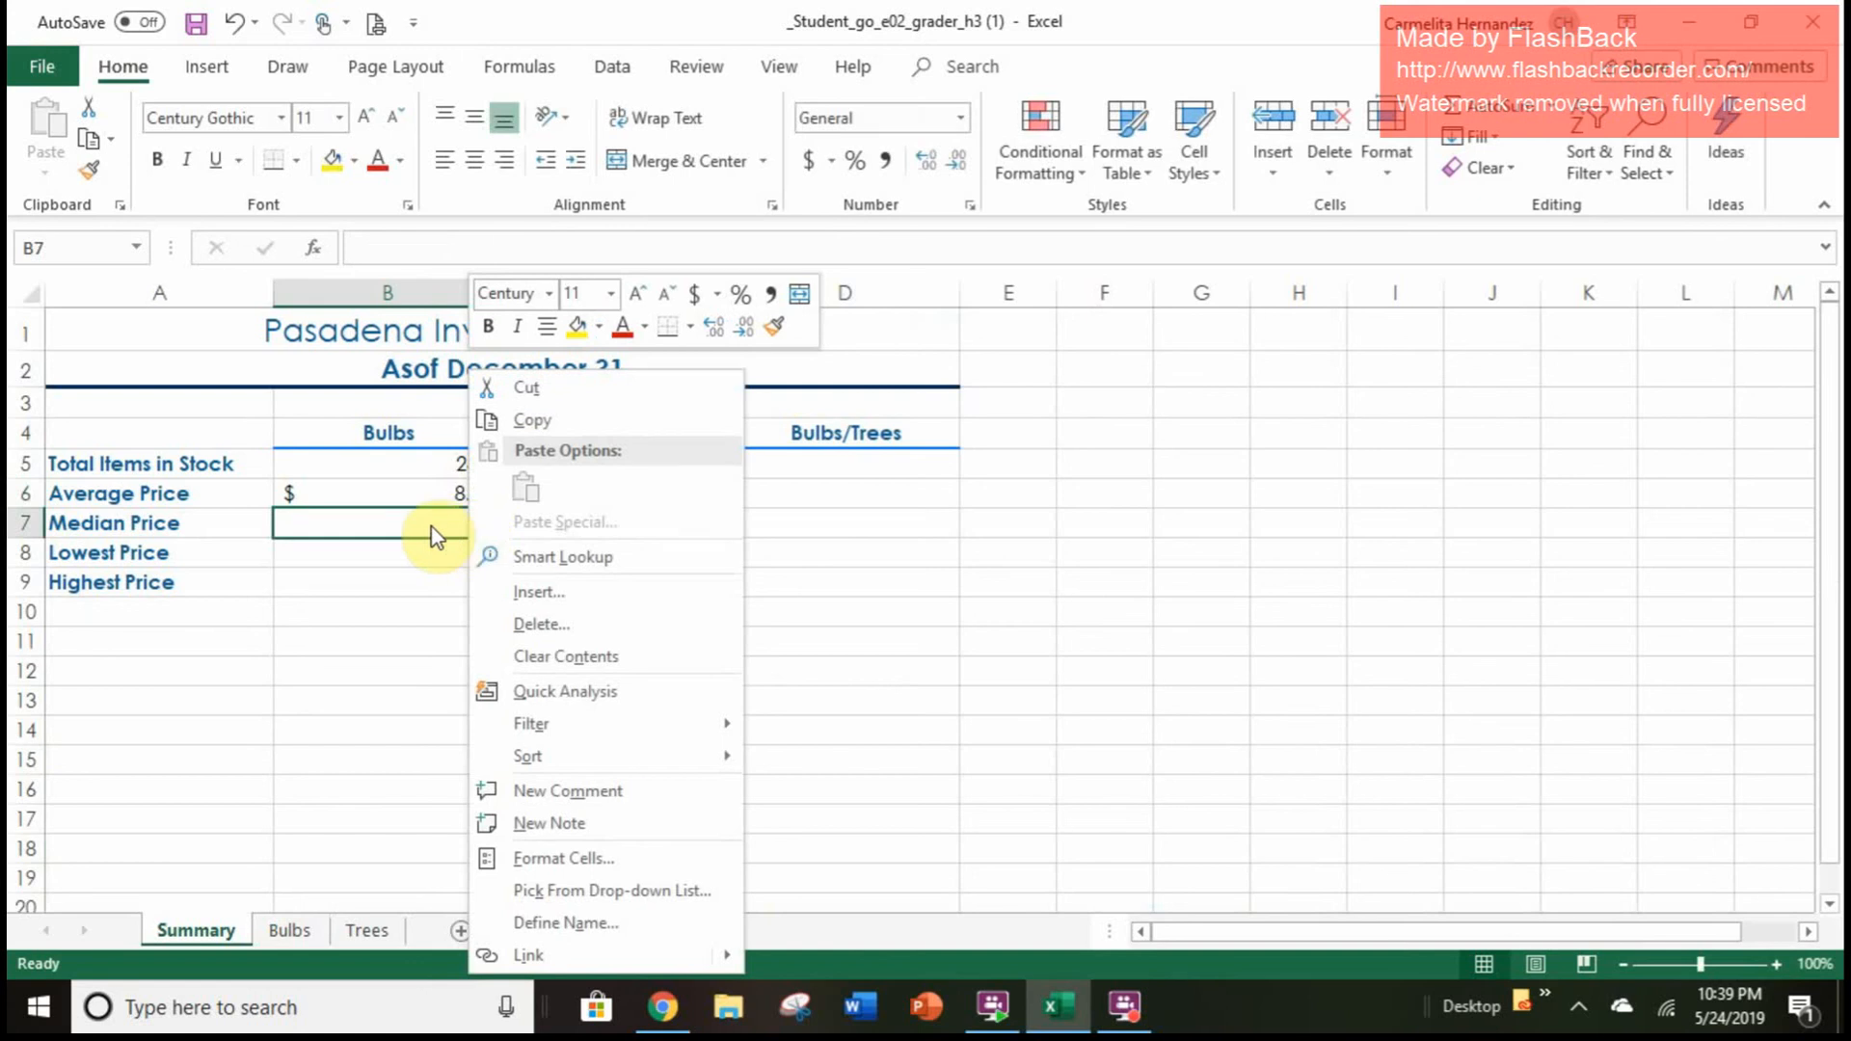
# Enter a formula in B7 of the Summary sheet that references the Bulbs median price, =Bulbs!B6
pyautogui.click(431, 537)
pyautogui.write('=')
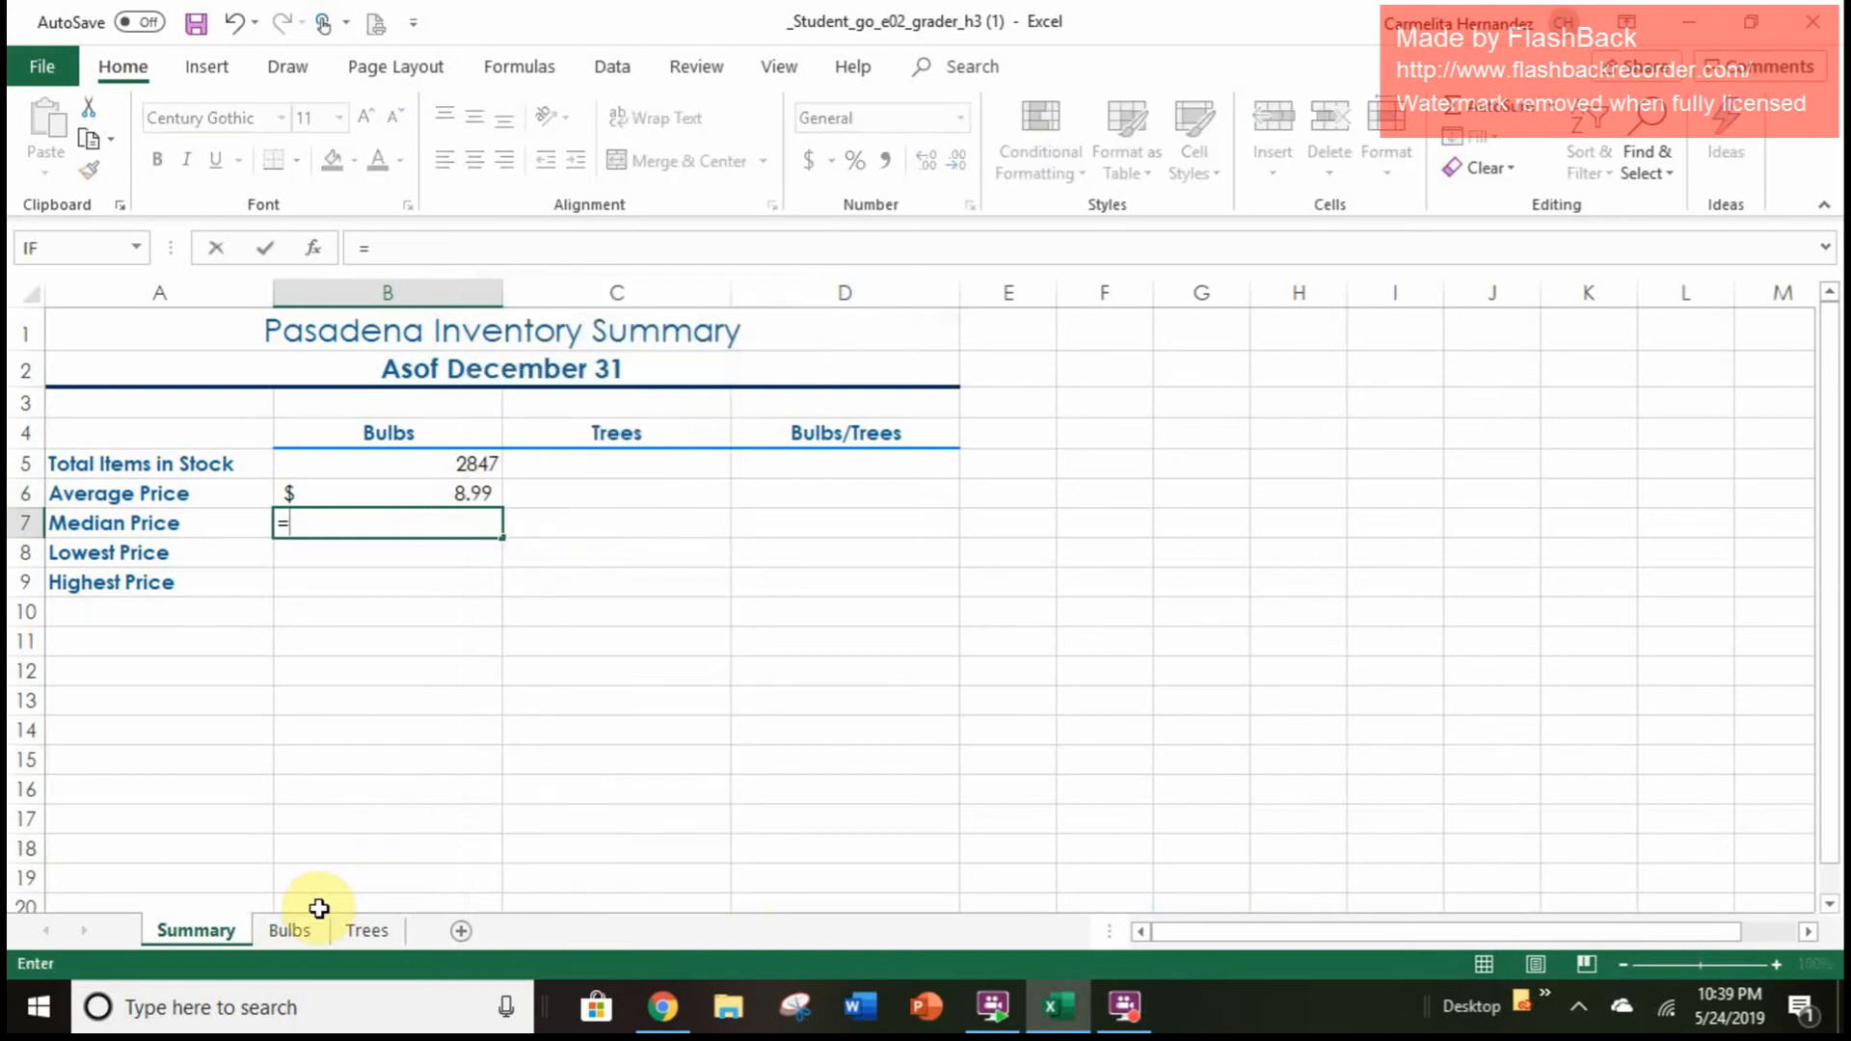
pyautogui.click(294, 930)
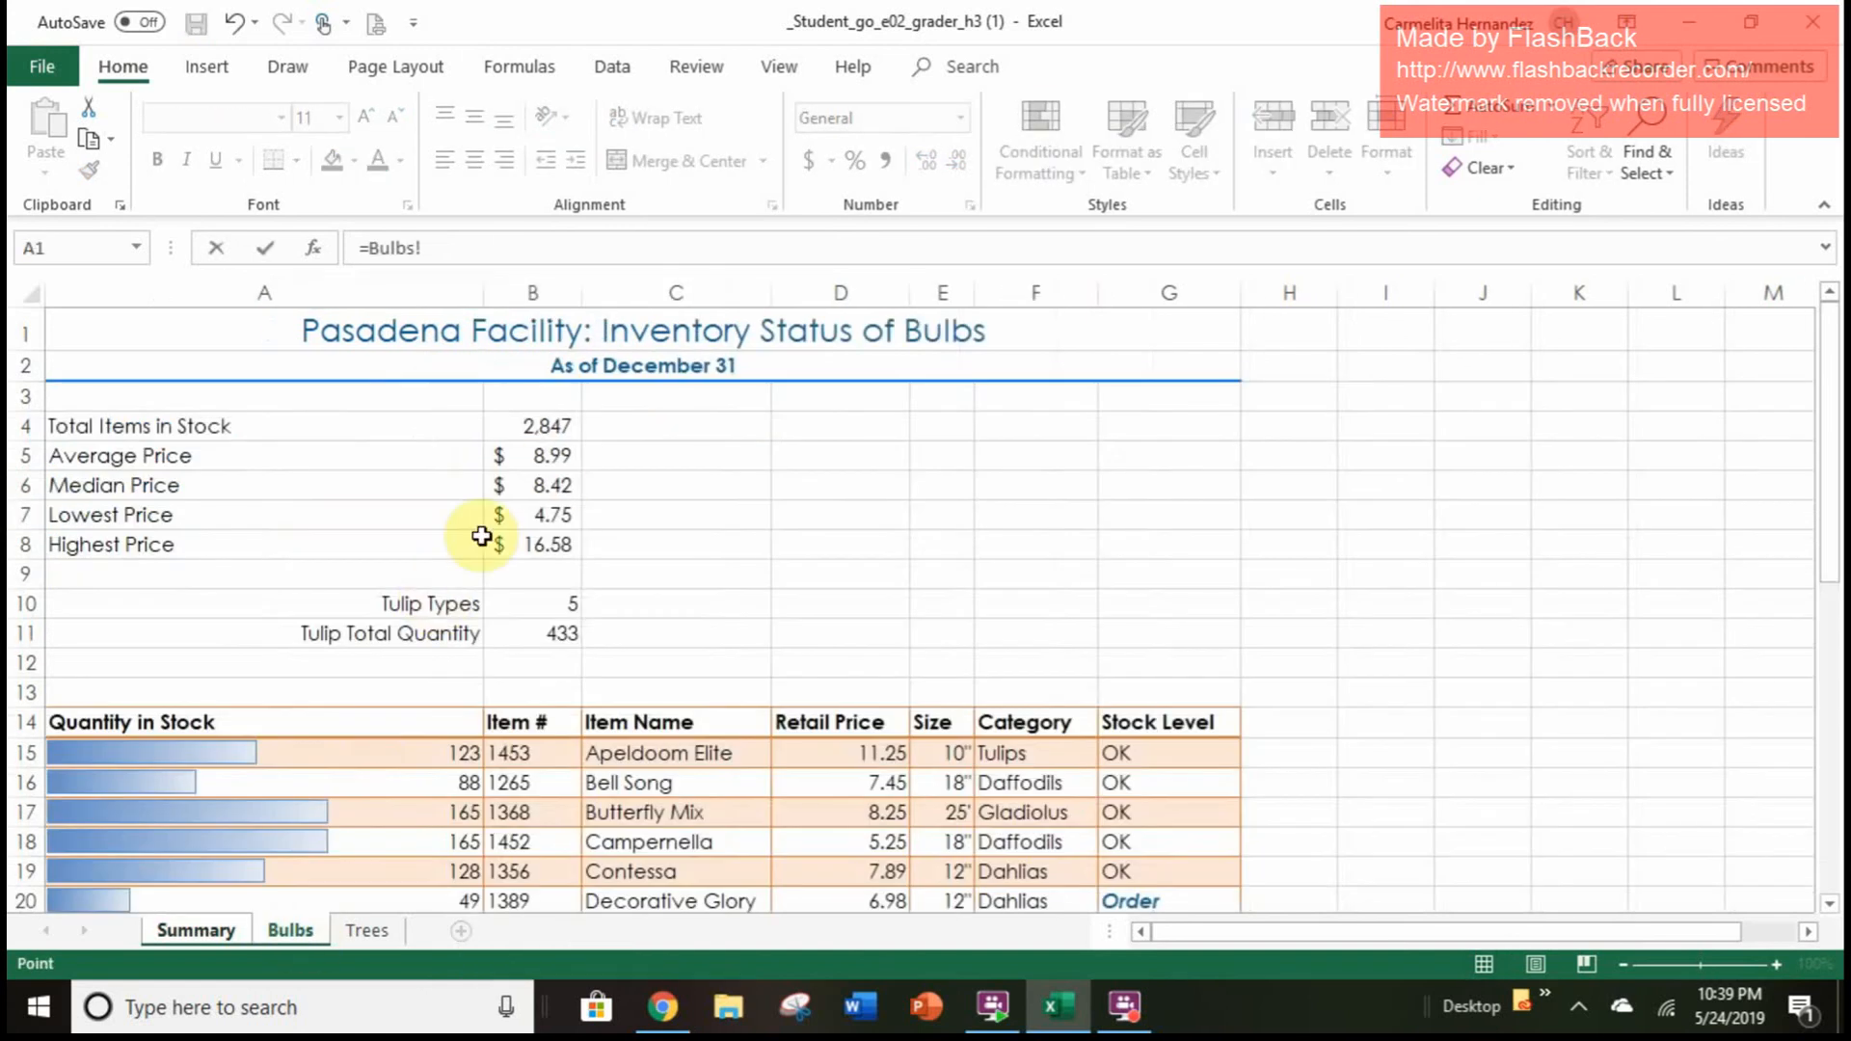
pyautogui.click(546, 497)
pyautogui.press('Return')
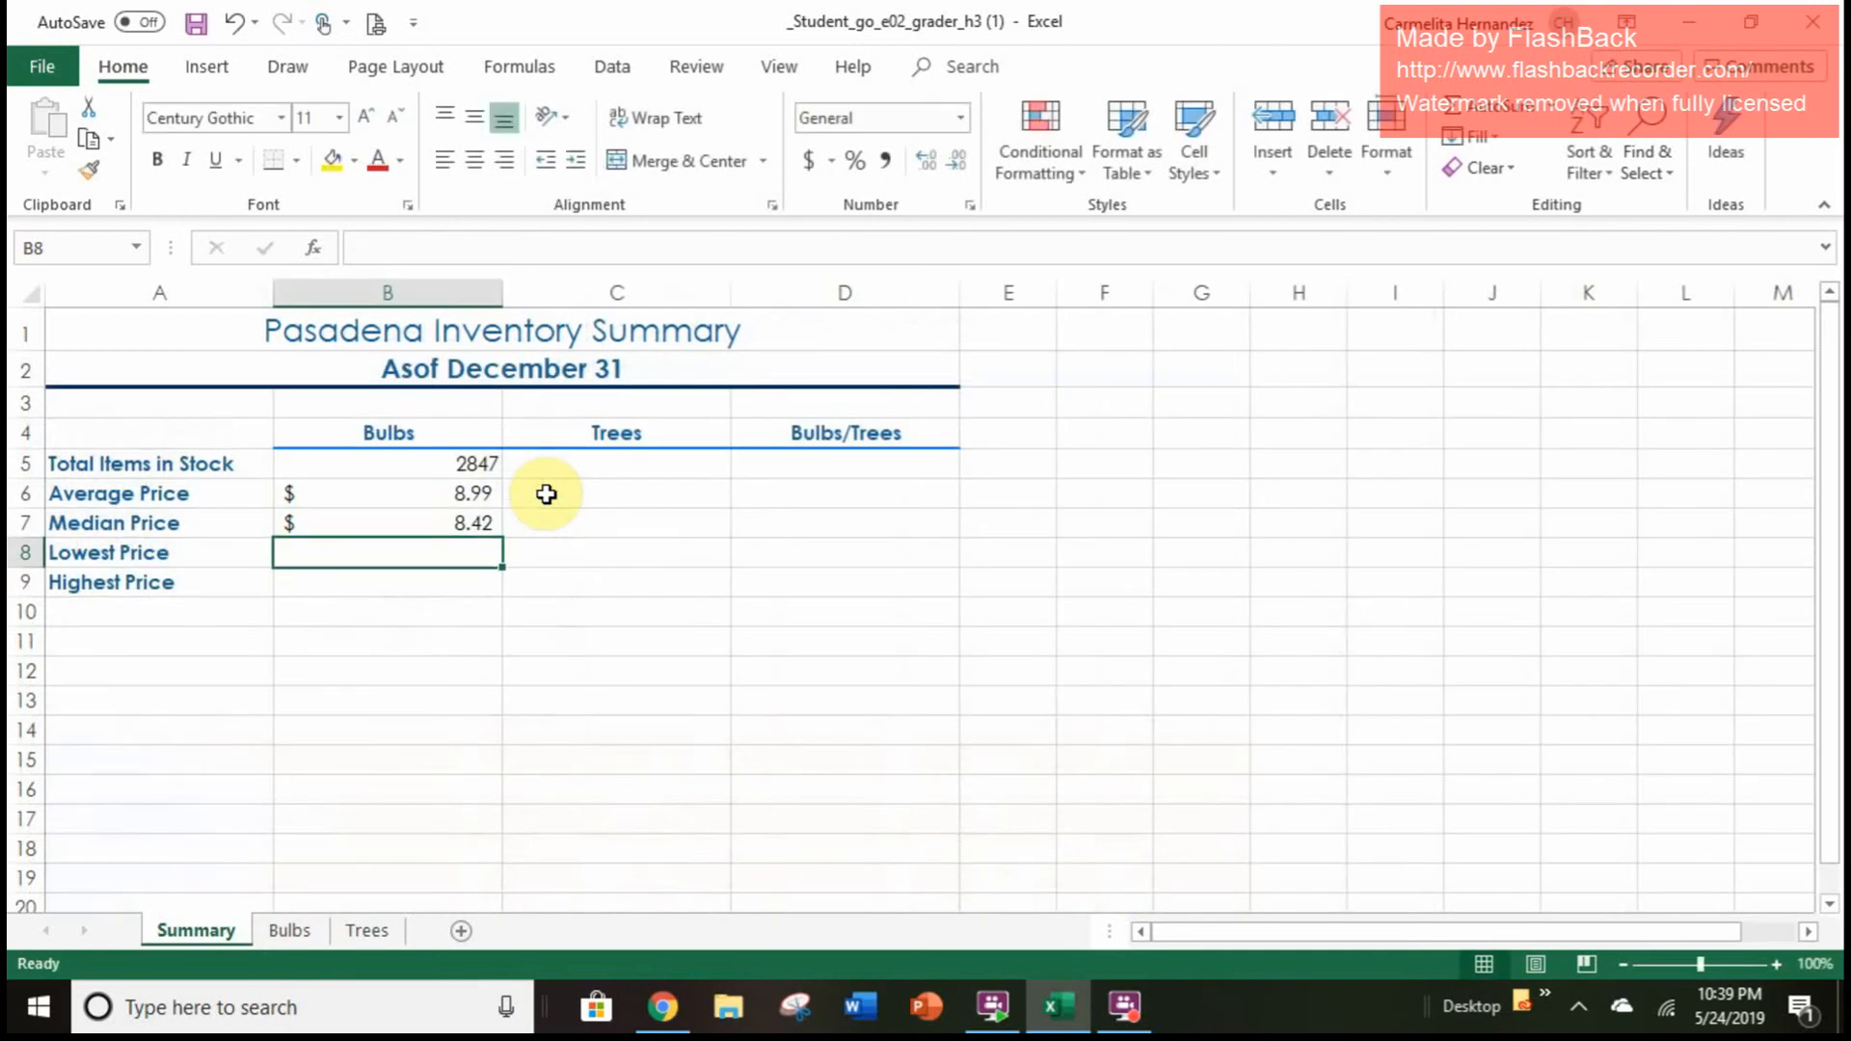
# Enter a formula in B8 of the Summary sheet that references the Bulbs lowest price, =Bulbs!B7
pyautogui.write('=')
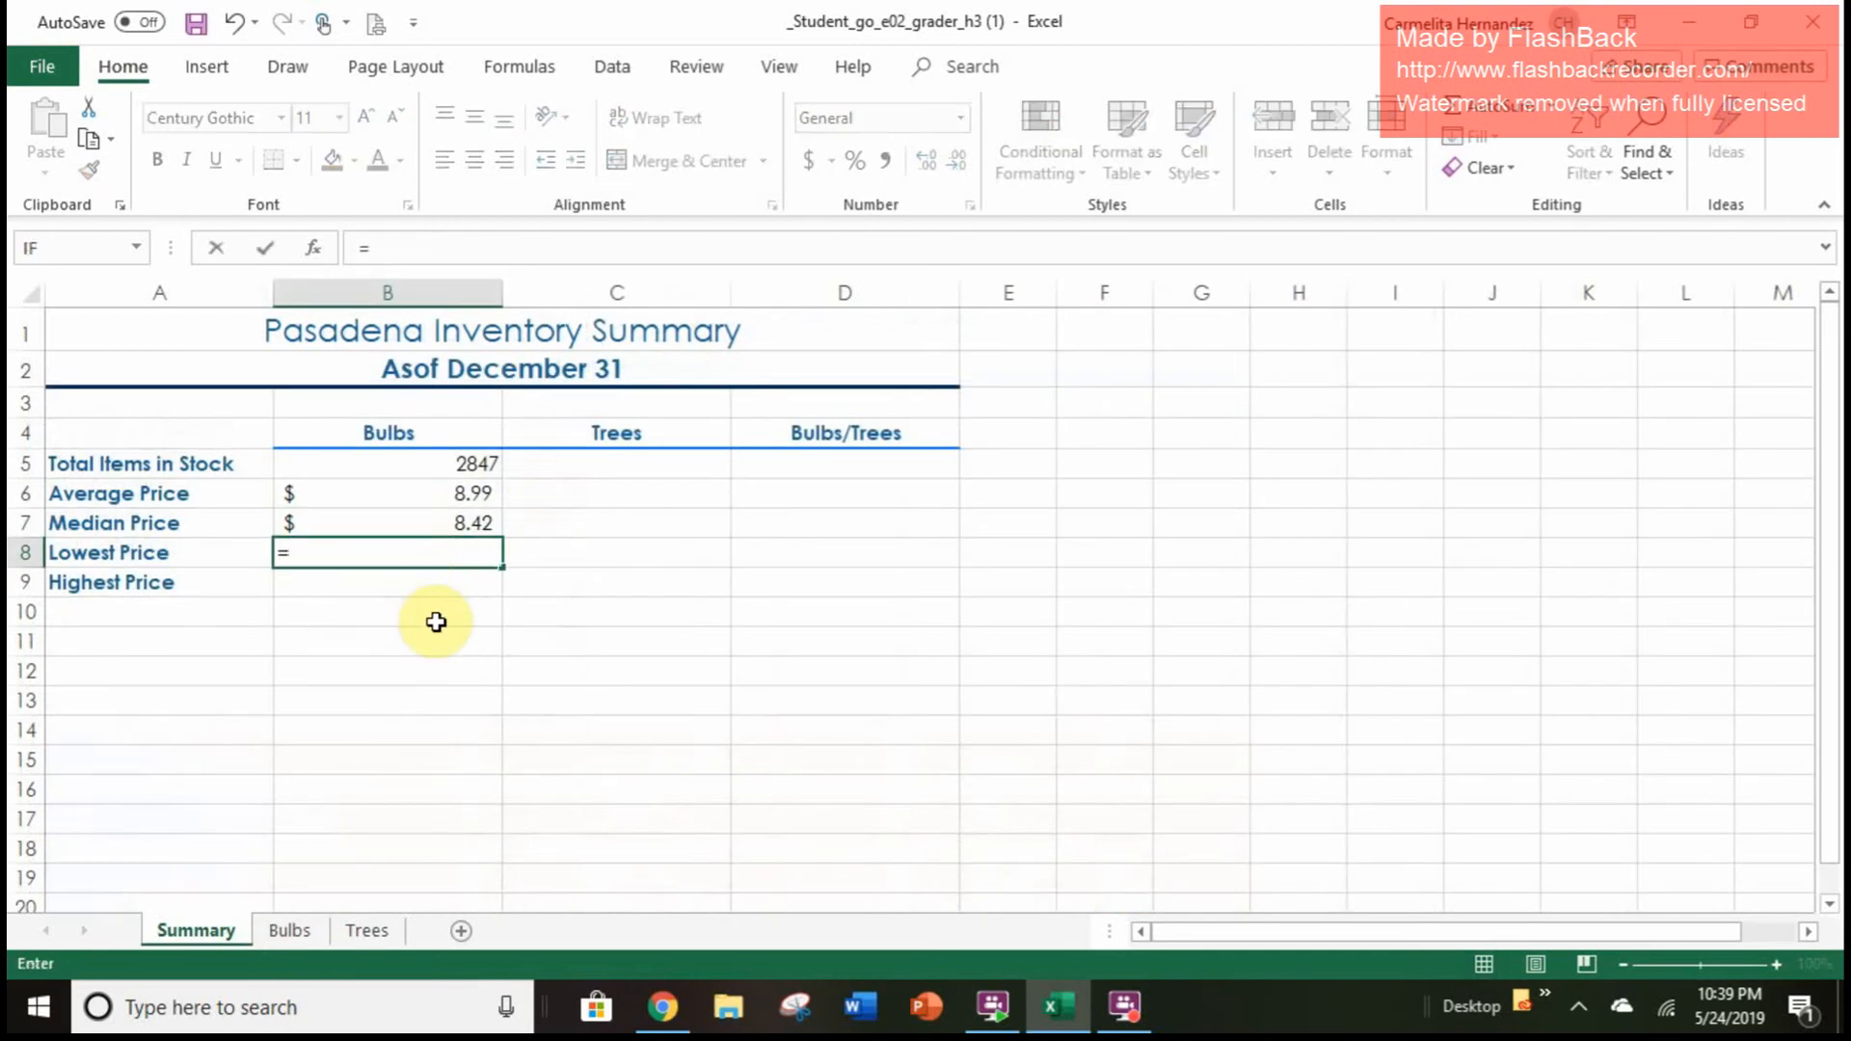
pyautogui.click(313, 936)
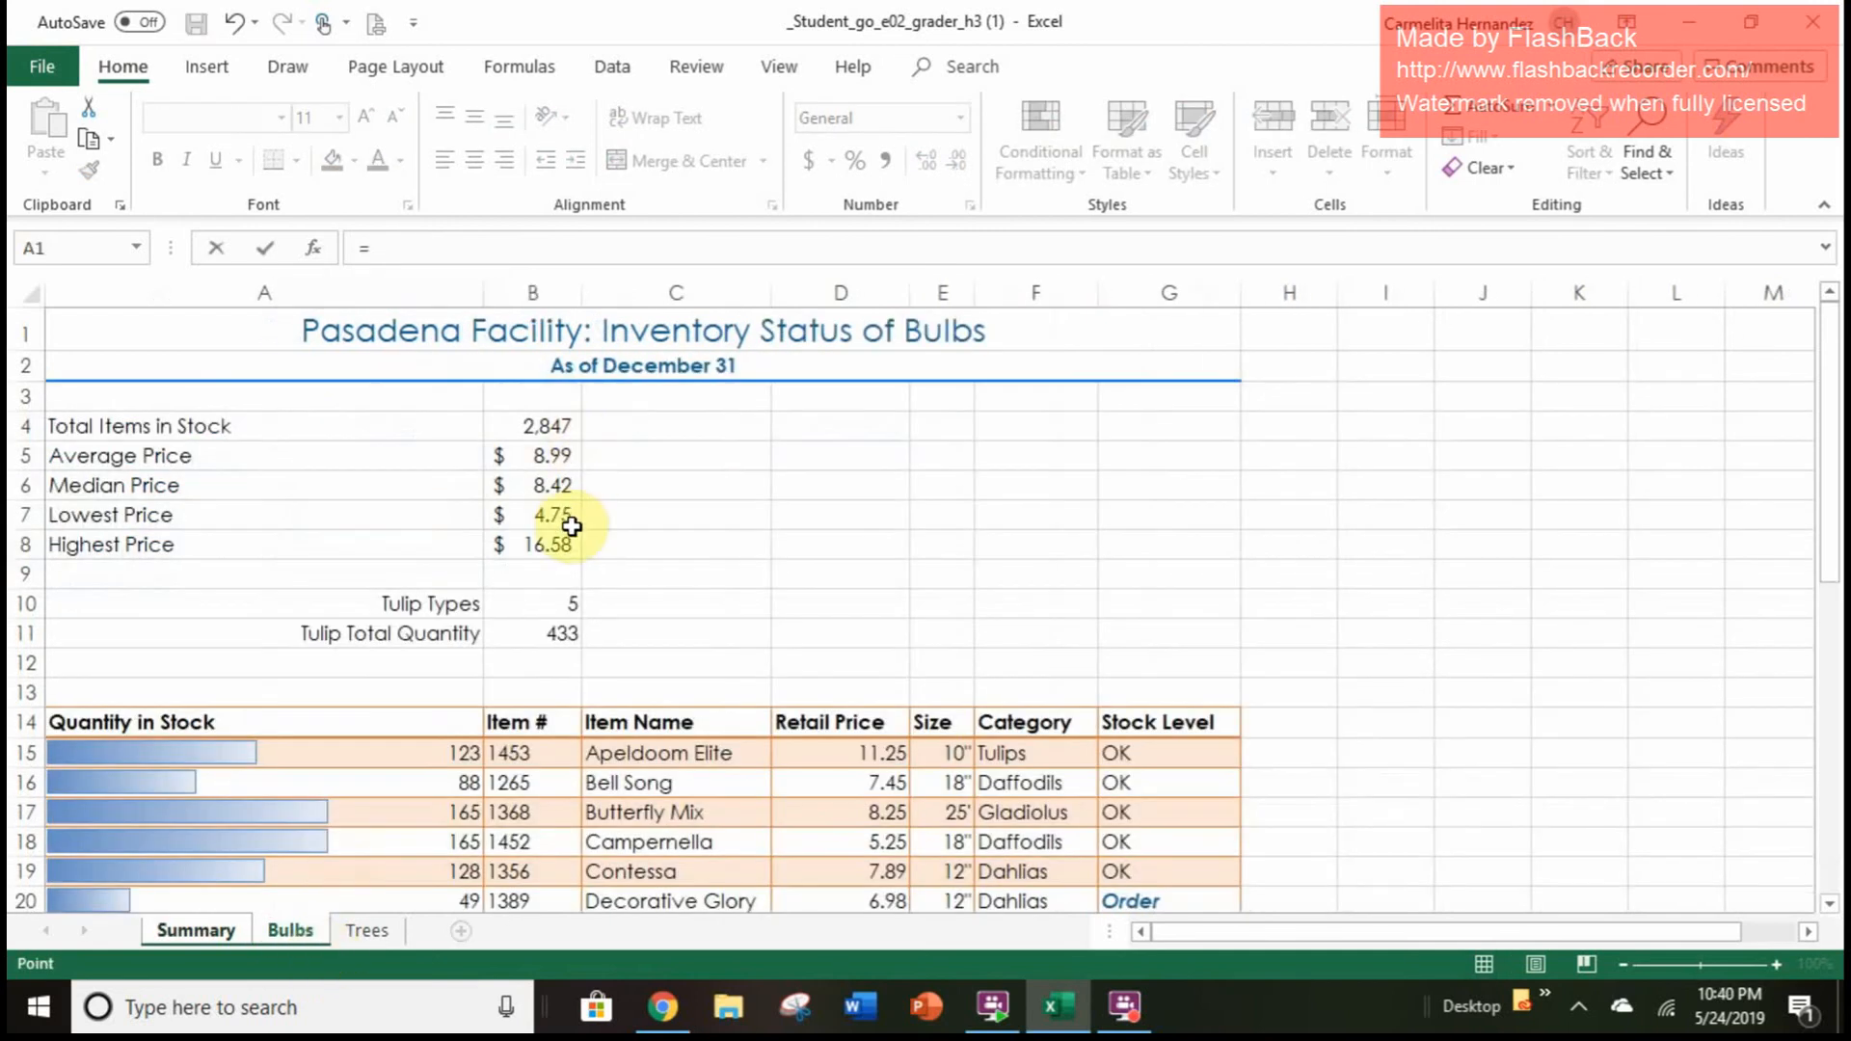
pyautogui.click(571, 527)
pyautogui.press('Return')
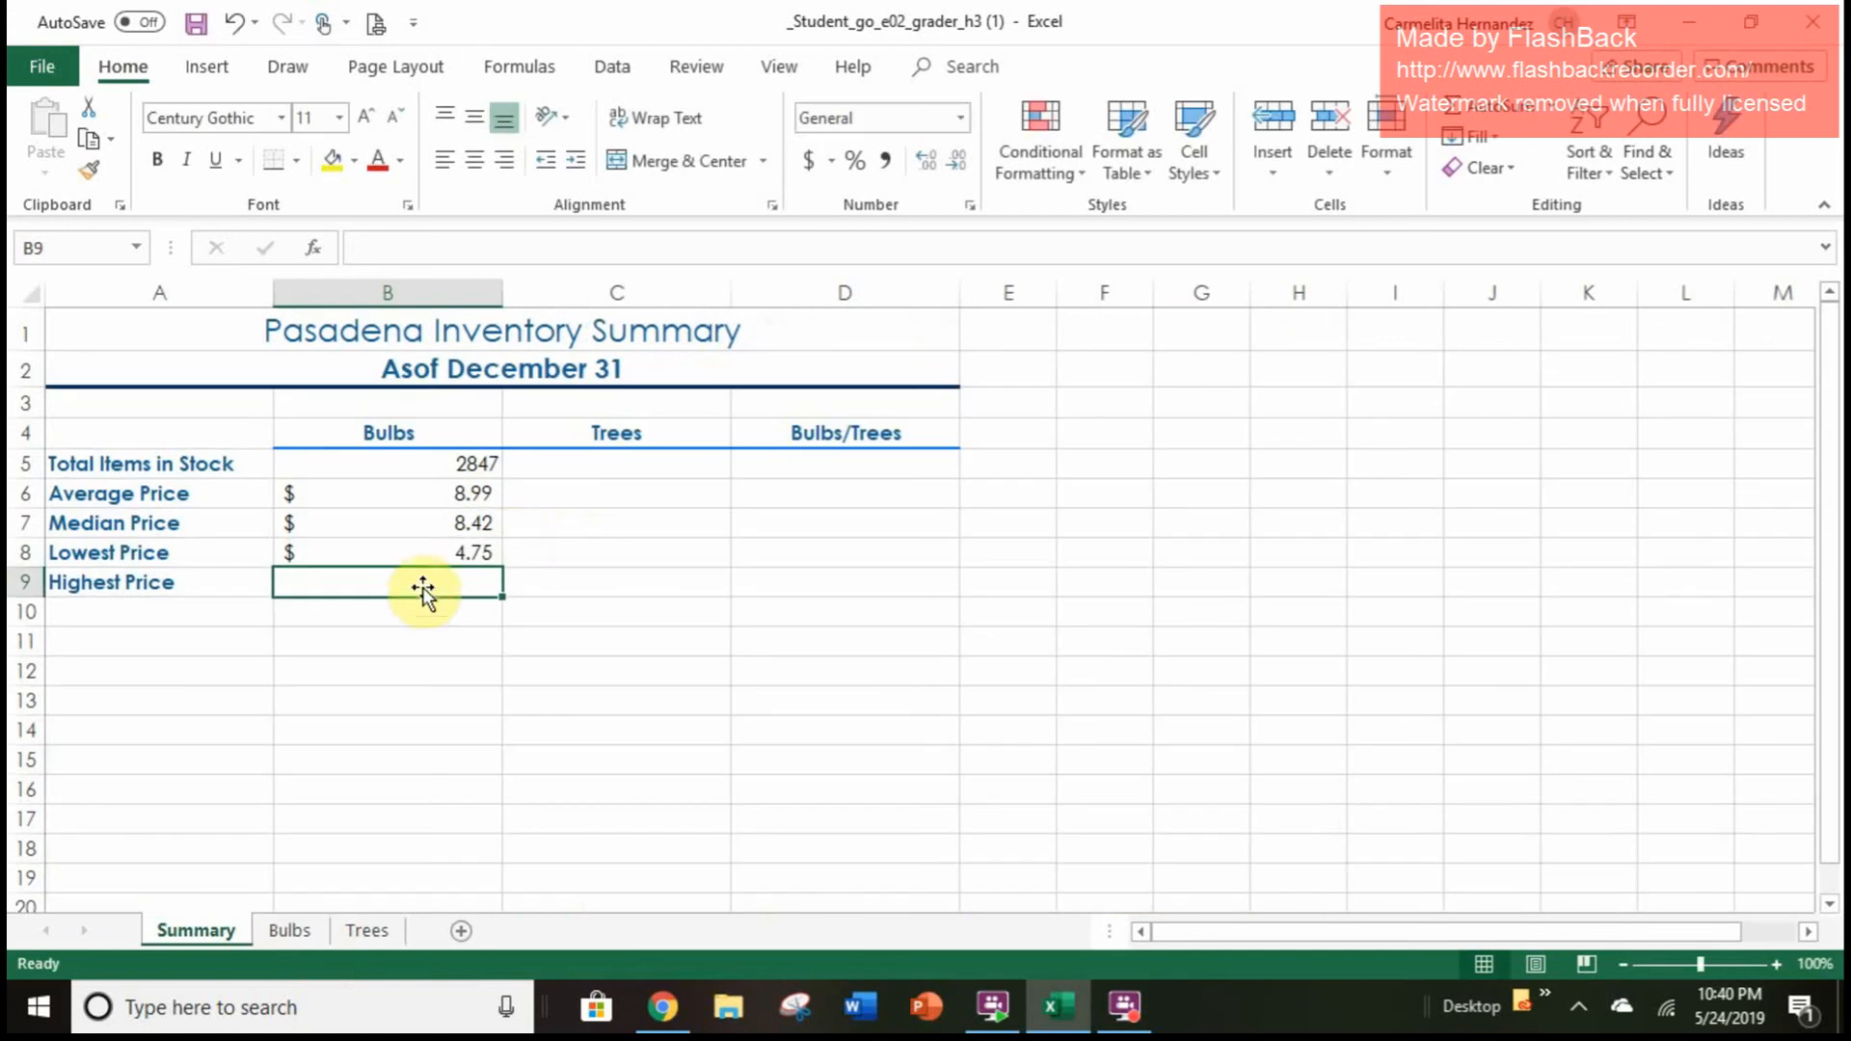
# Enter a formula in B9 of the Summary sheet that references the Bulbs highest price, =Bulbs!B8
pyautogui.write('=')
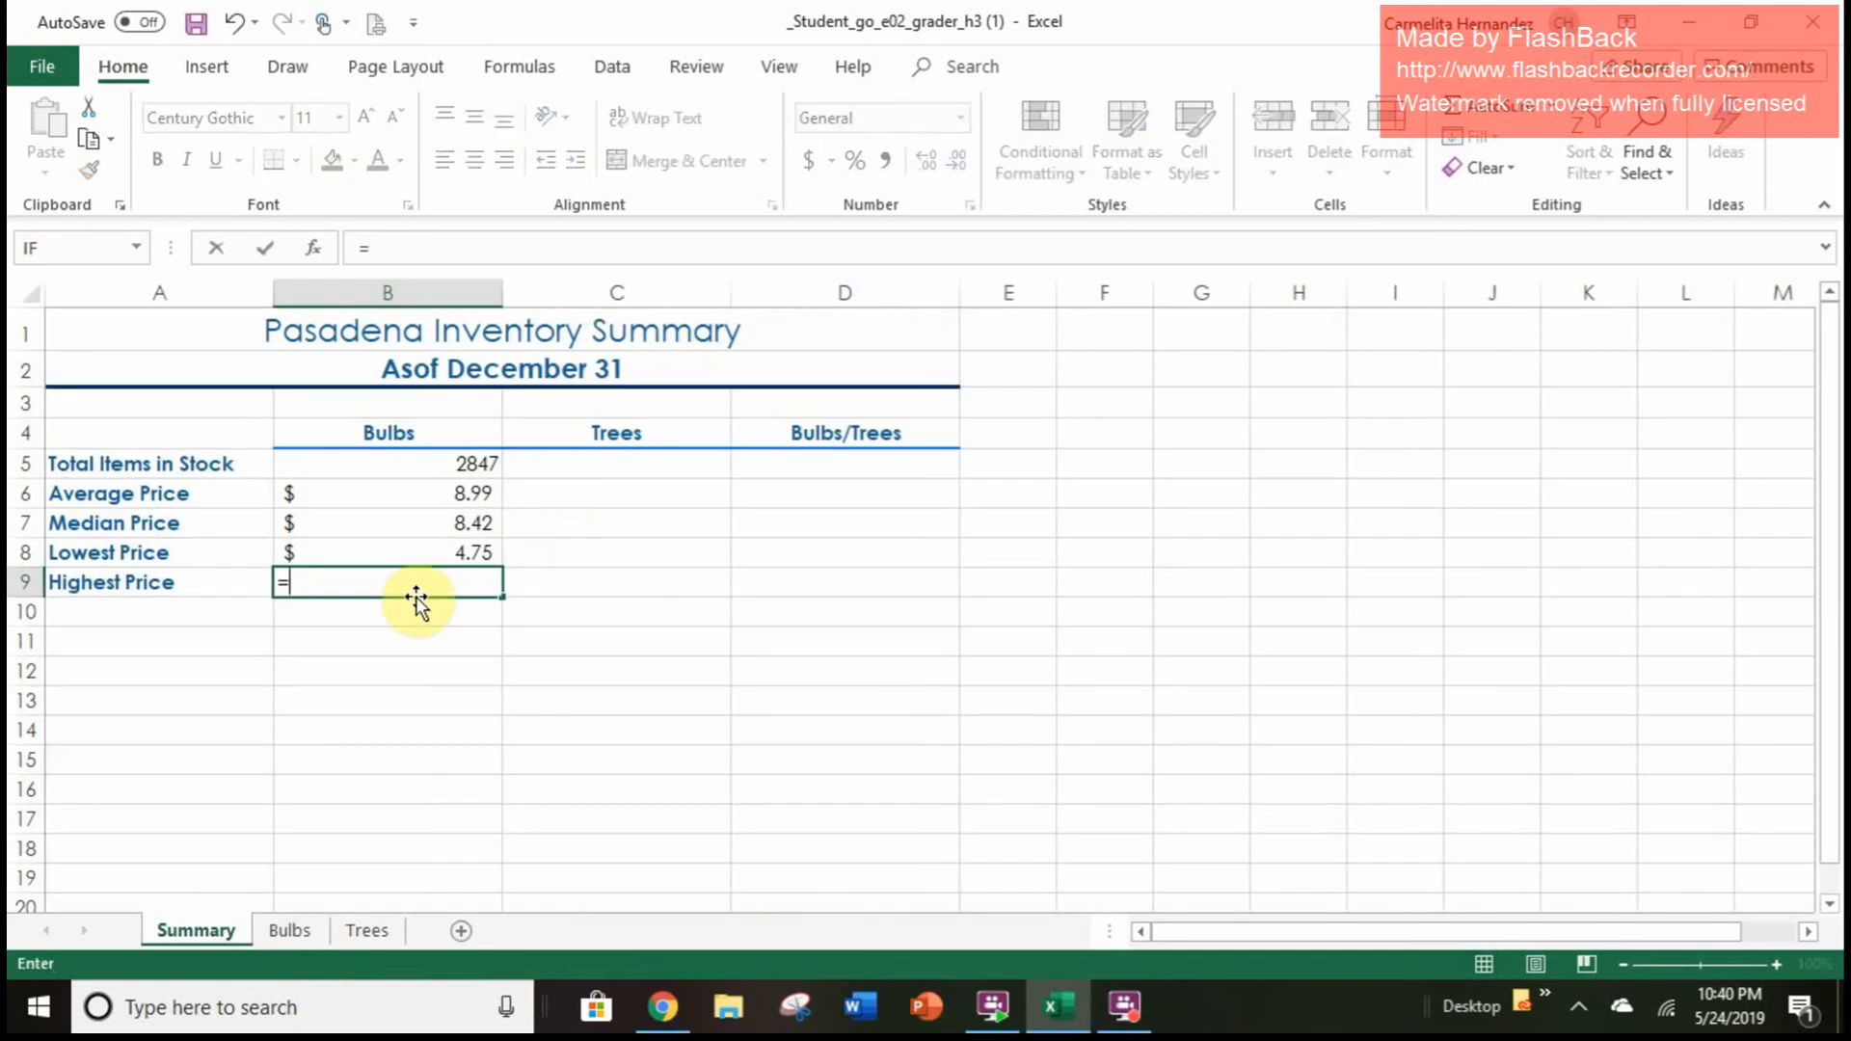
pyautogui.click(288, 933)
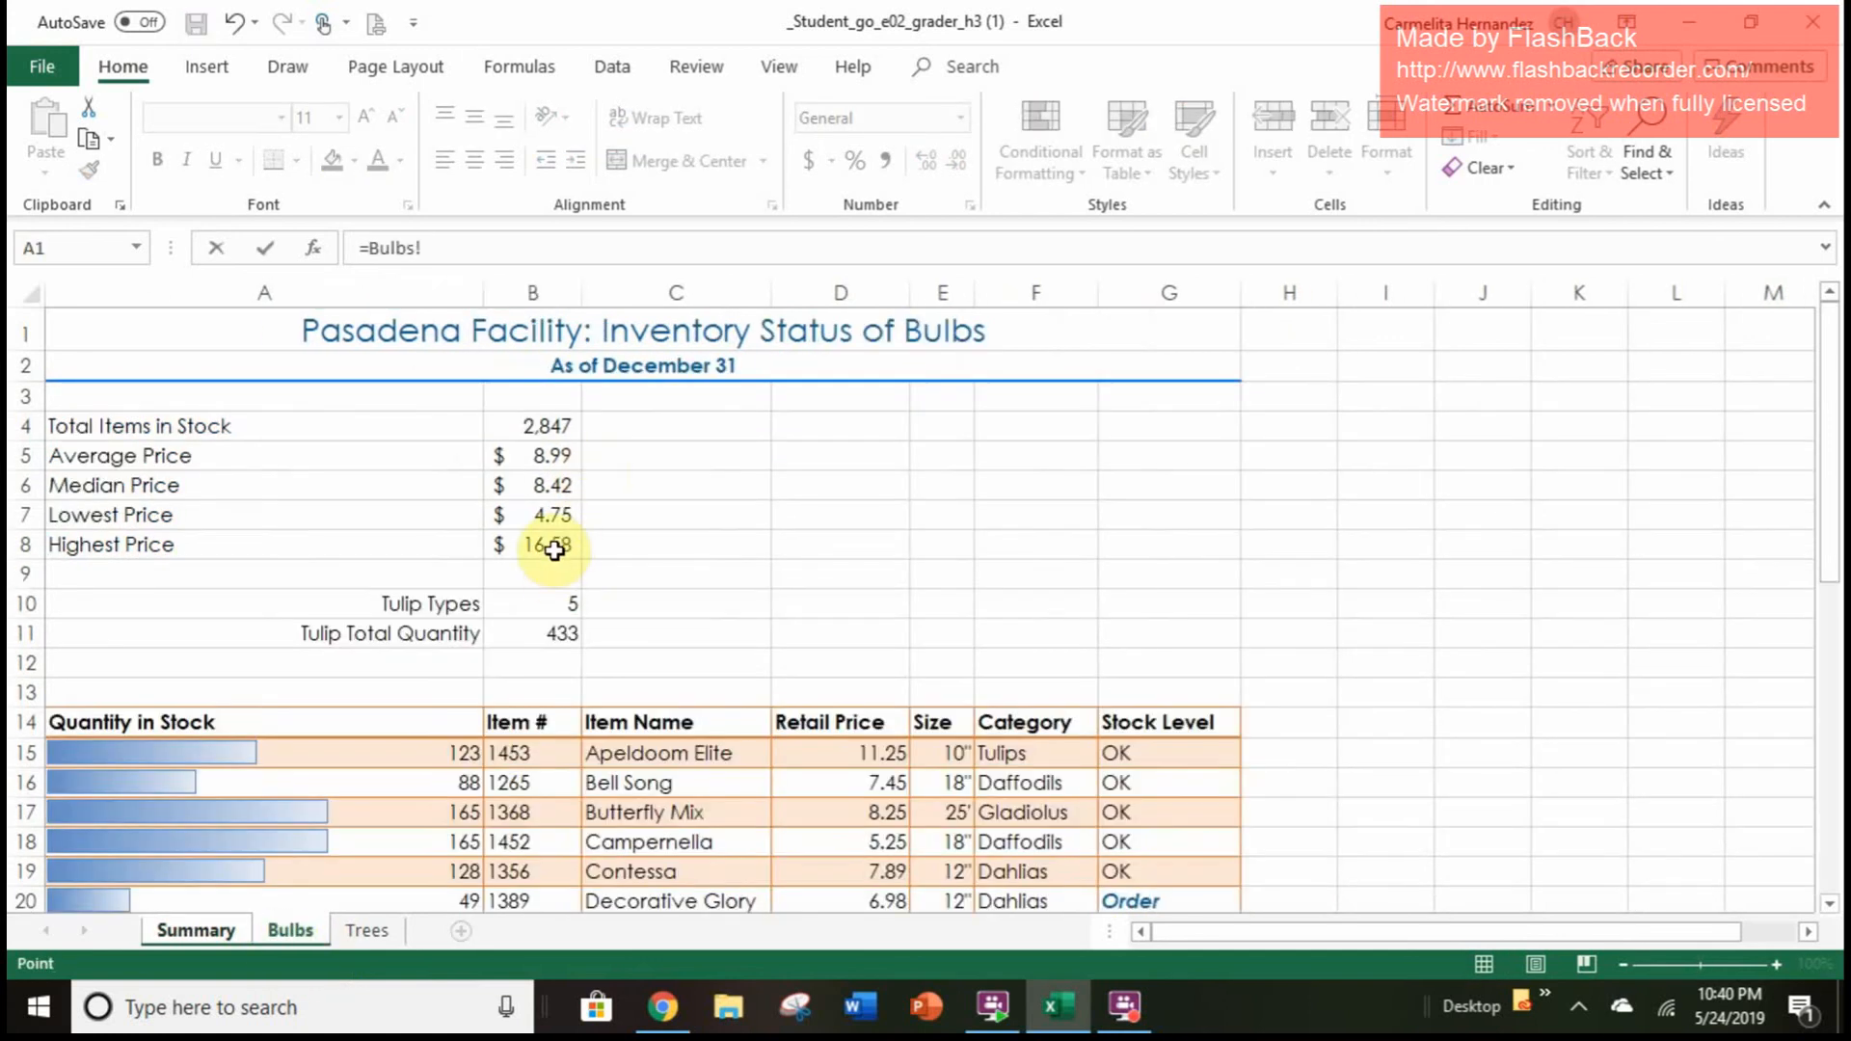
pyautogui.click(553, 553)
pyautogui.press('Return')
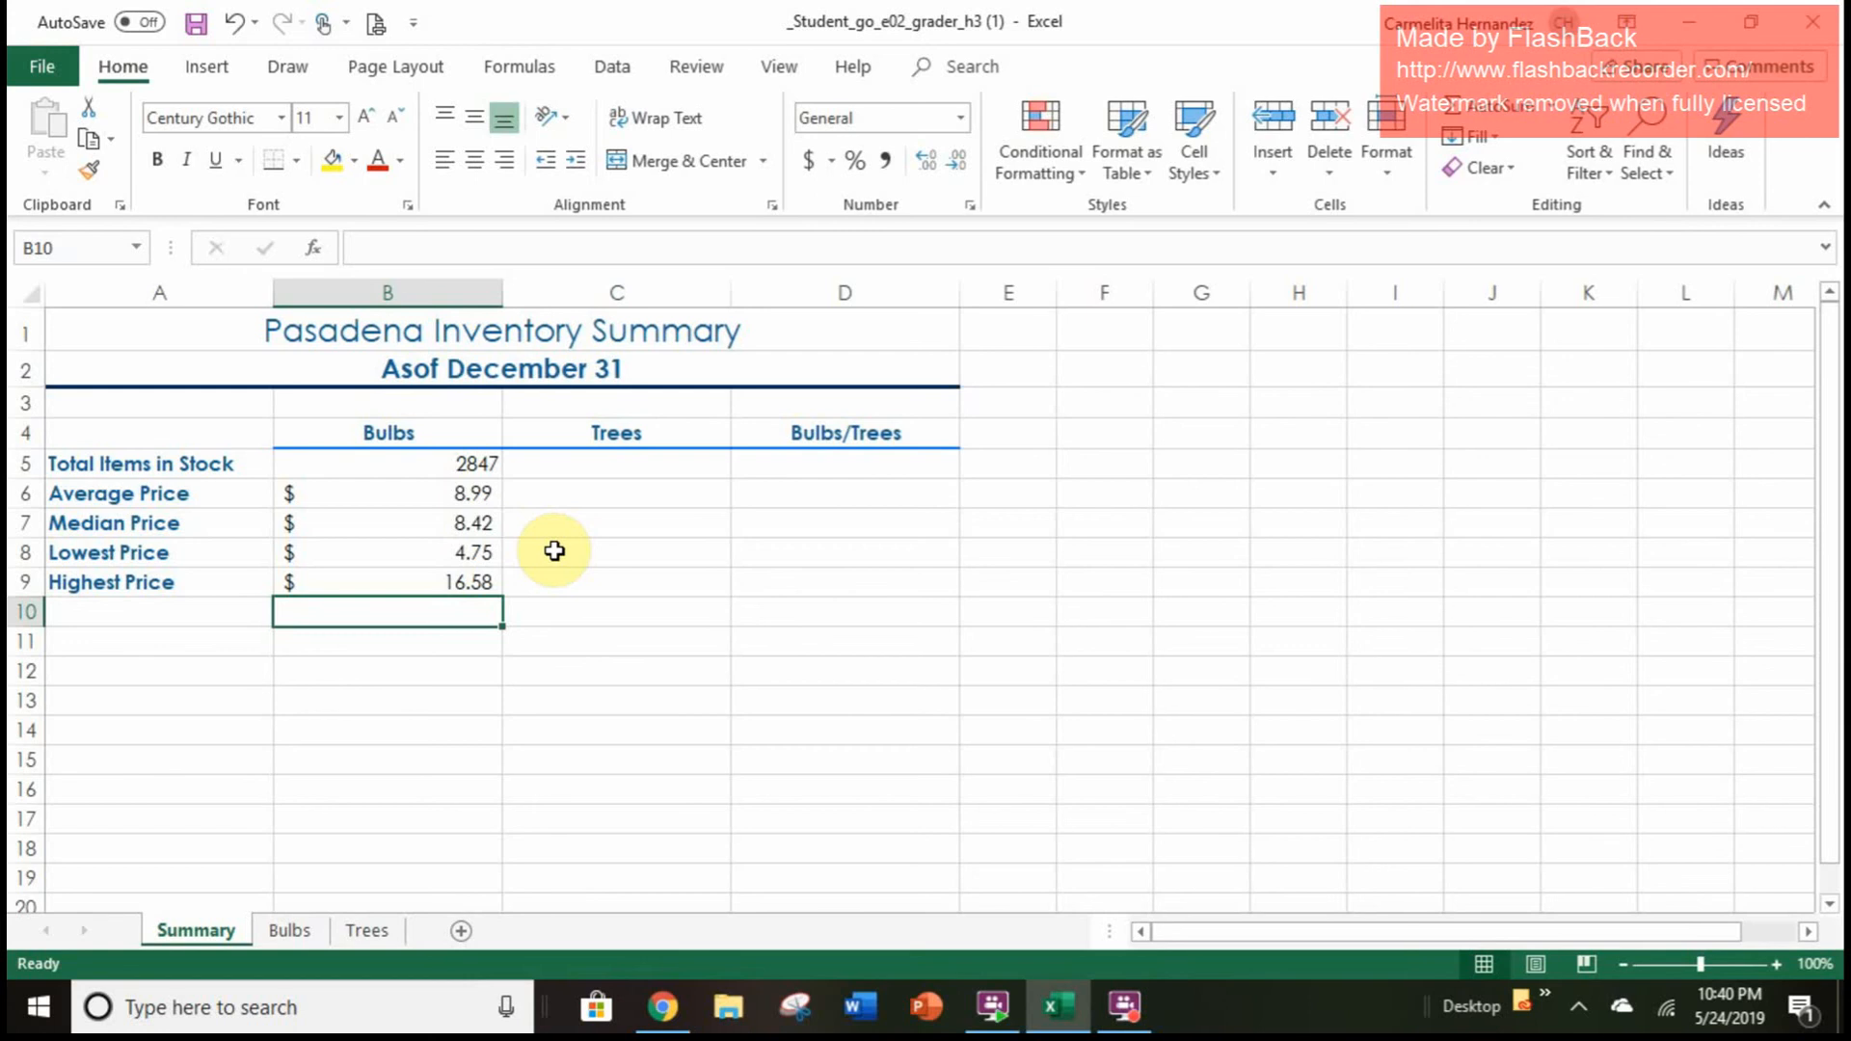
pyautogui.click(547, 642)
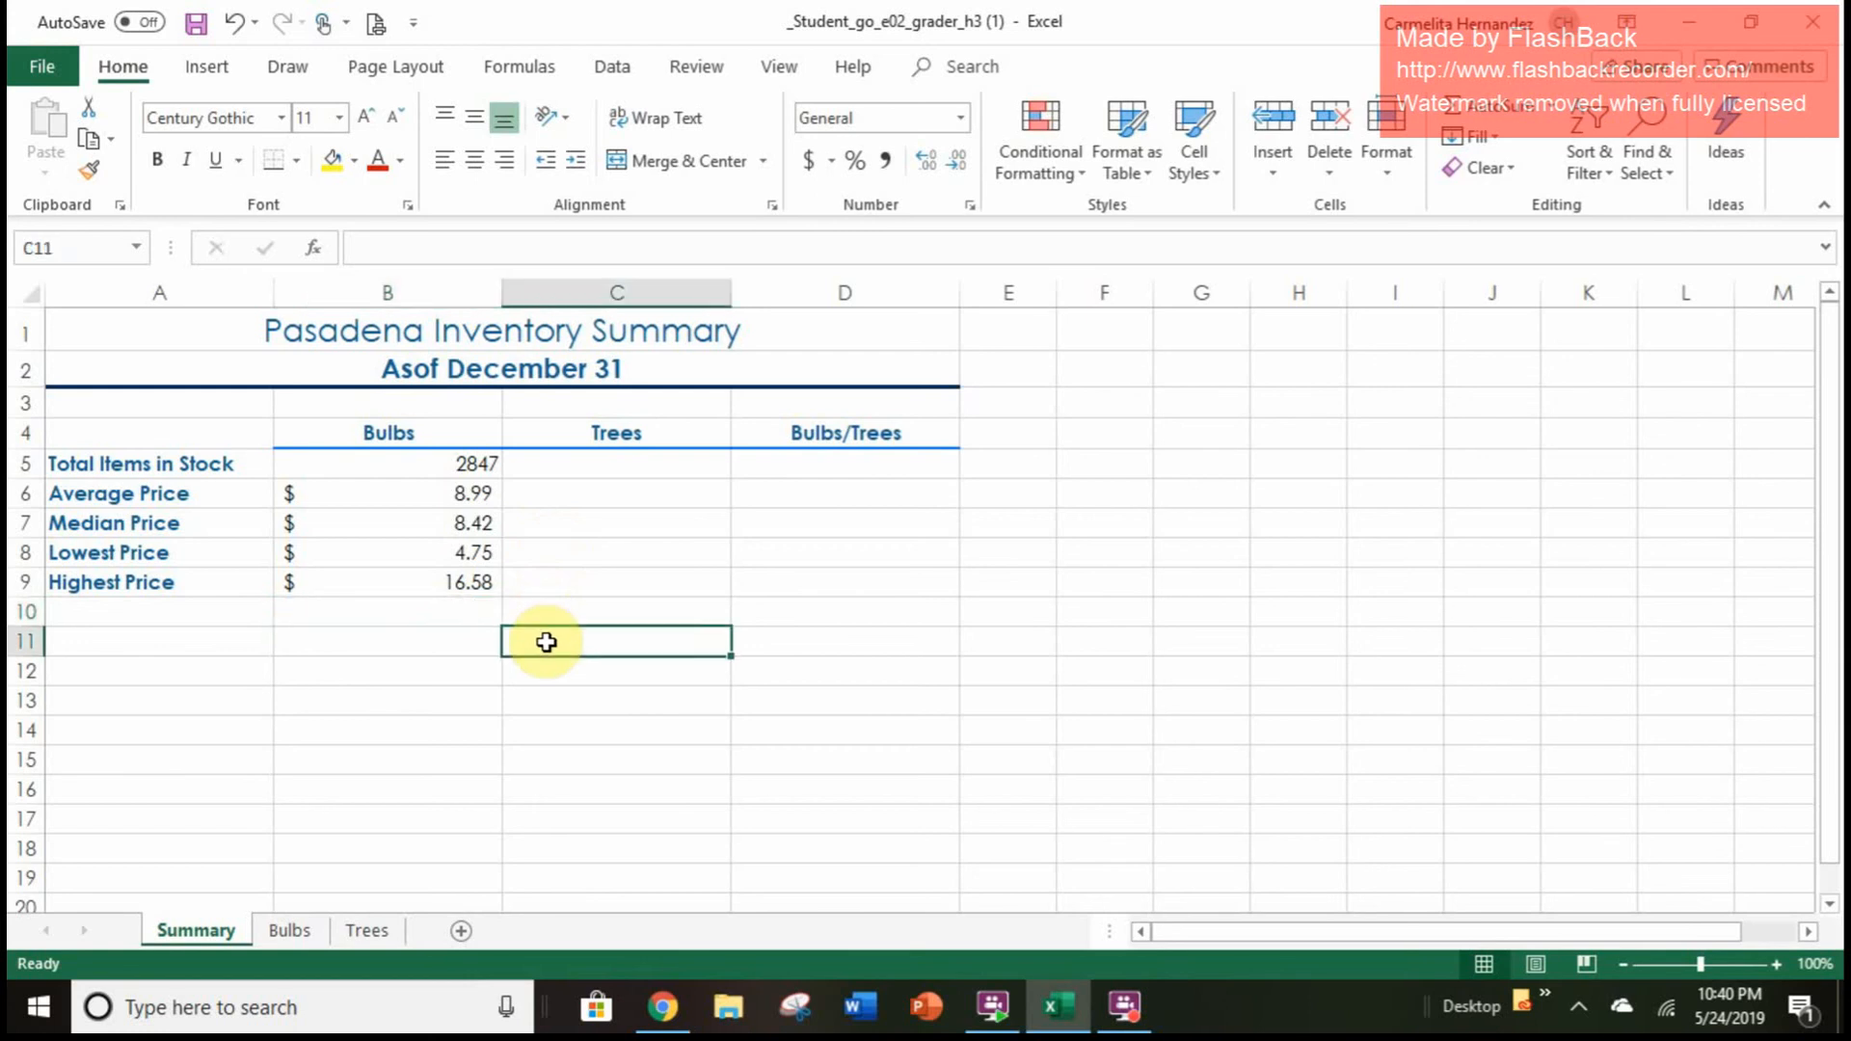
# Apply the Comma Style with no decimal places to the Bulbs total items in stock in B5
pyautogui.click(455, 461)
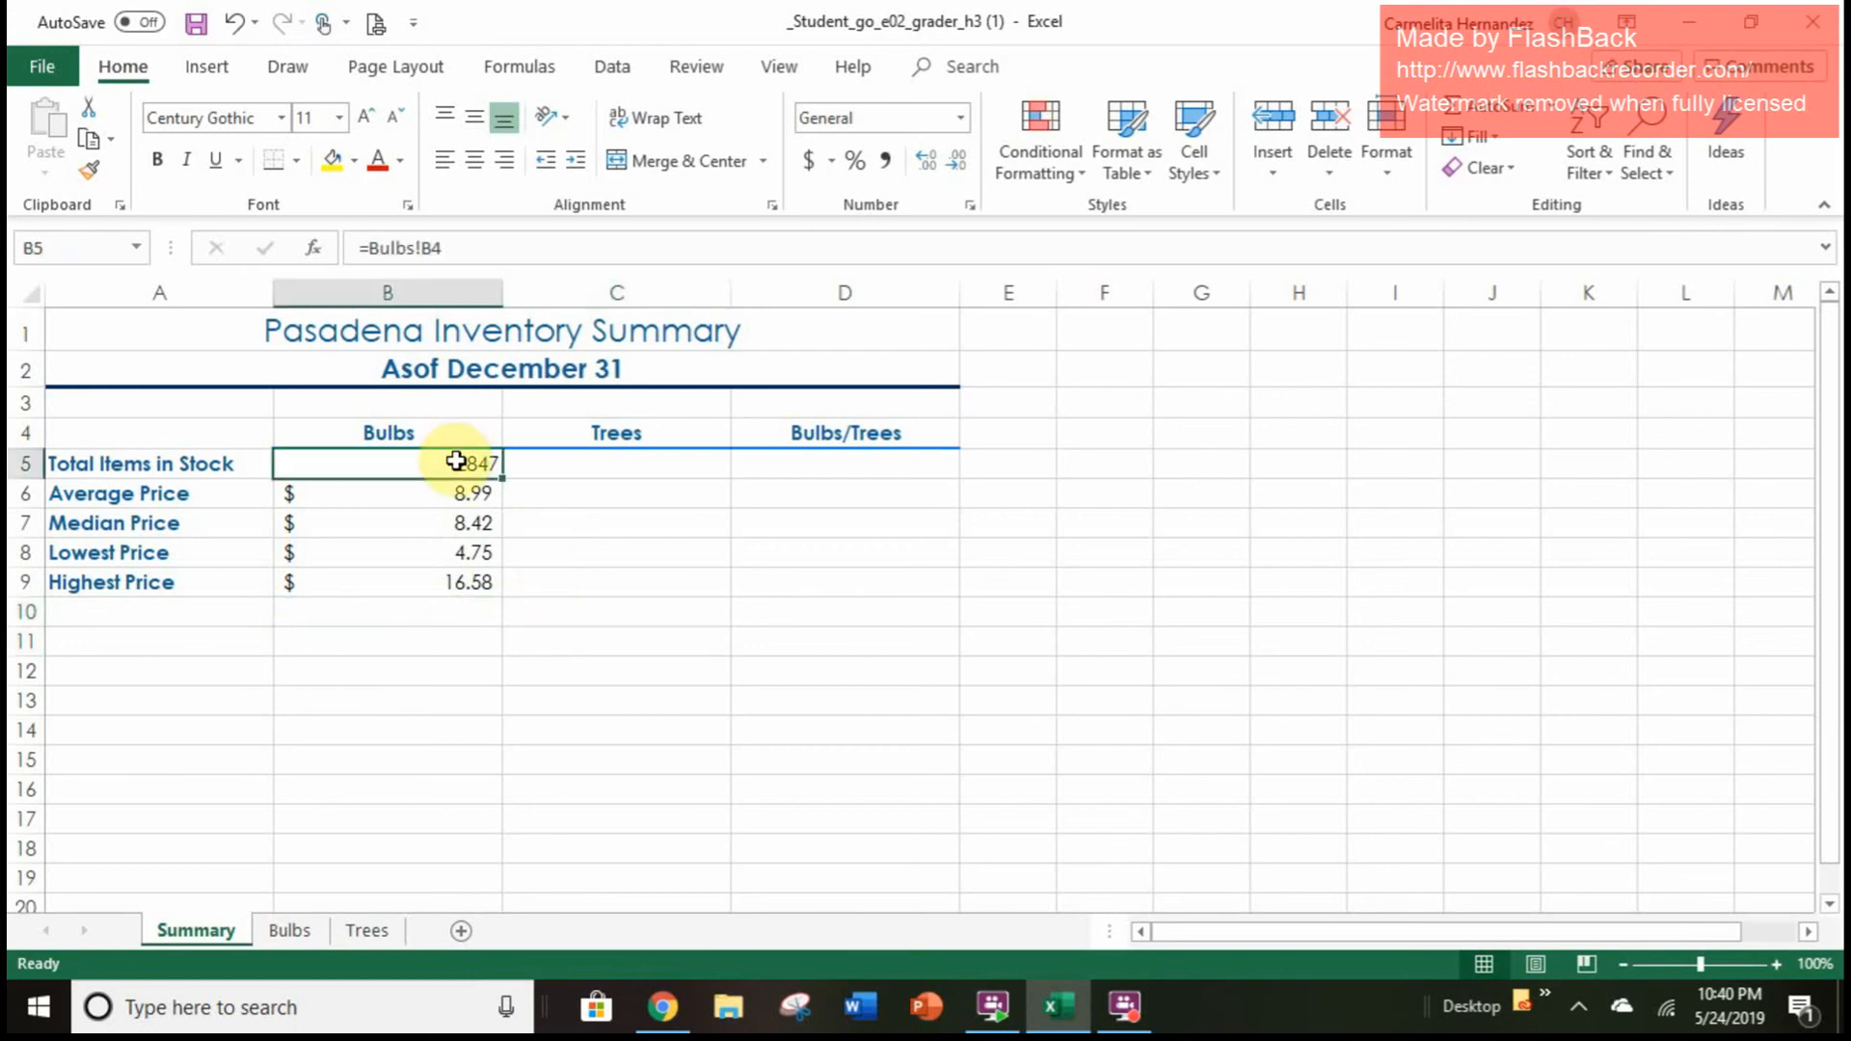
pyautogui.click(885, 162)
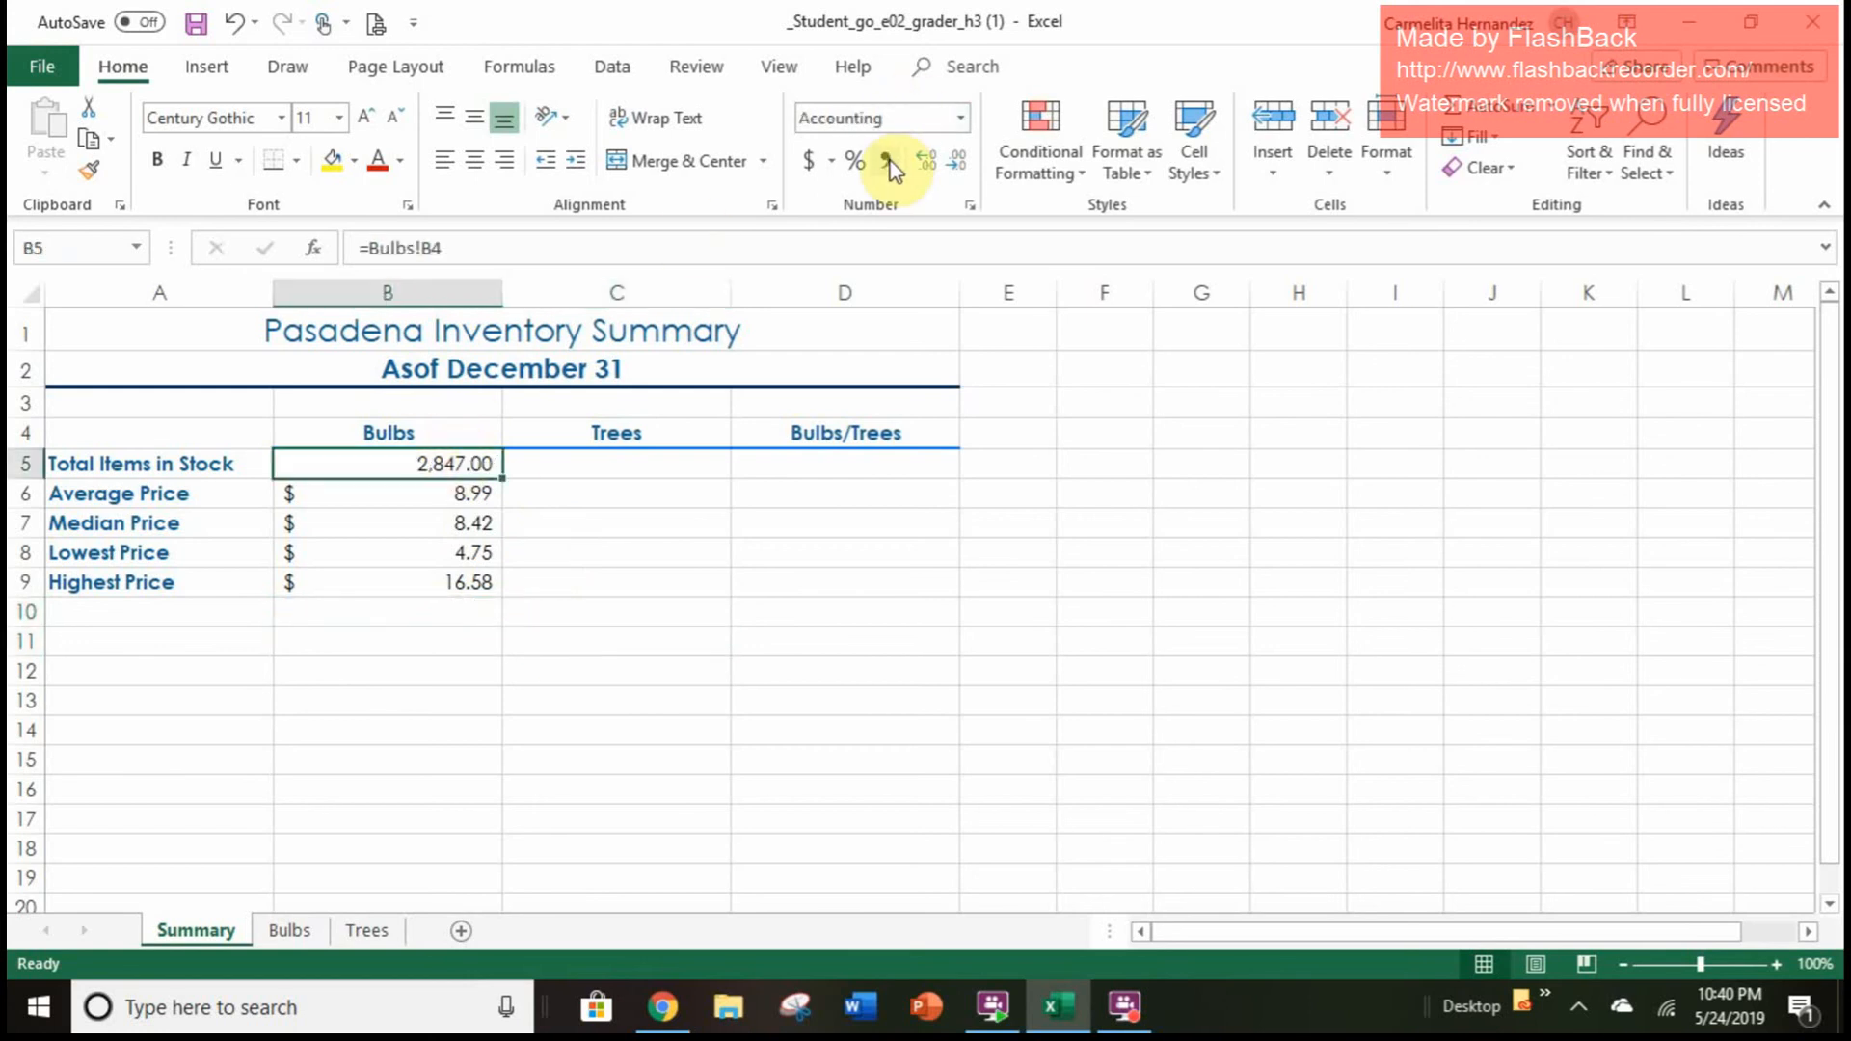
pyautogui.click(961, 168)
pyautogui.click(960, 168)
pyautogui.click(722, 725)
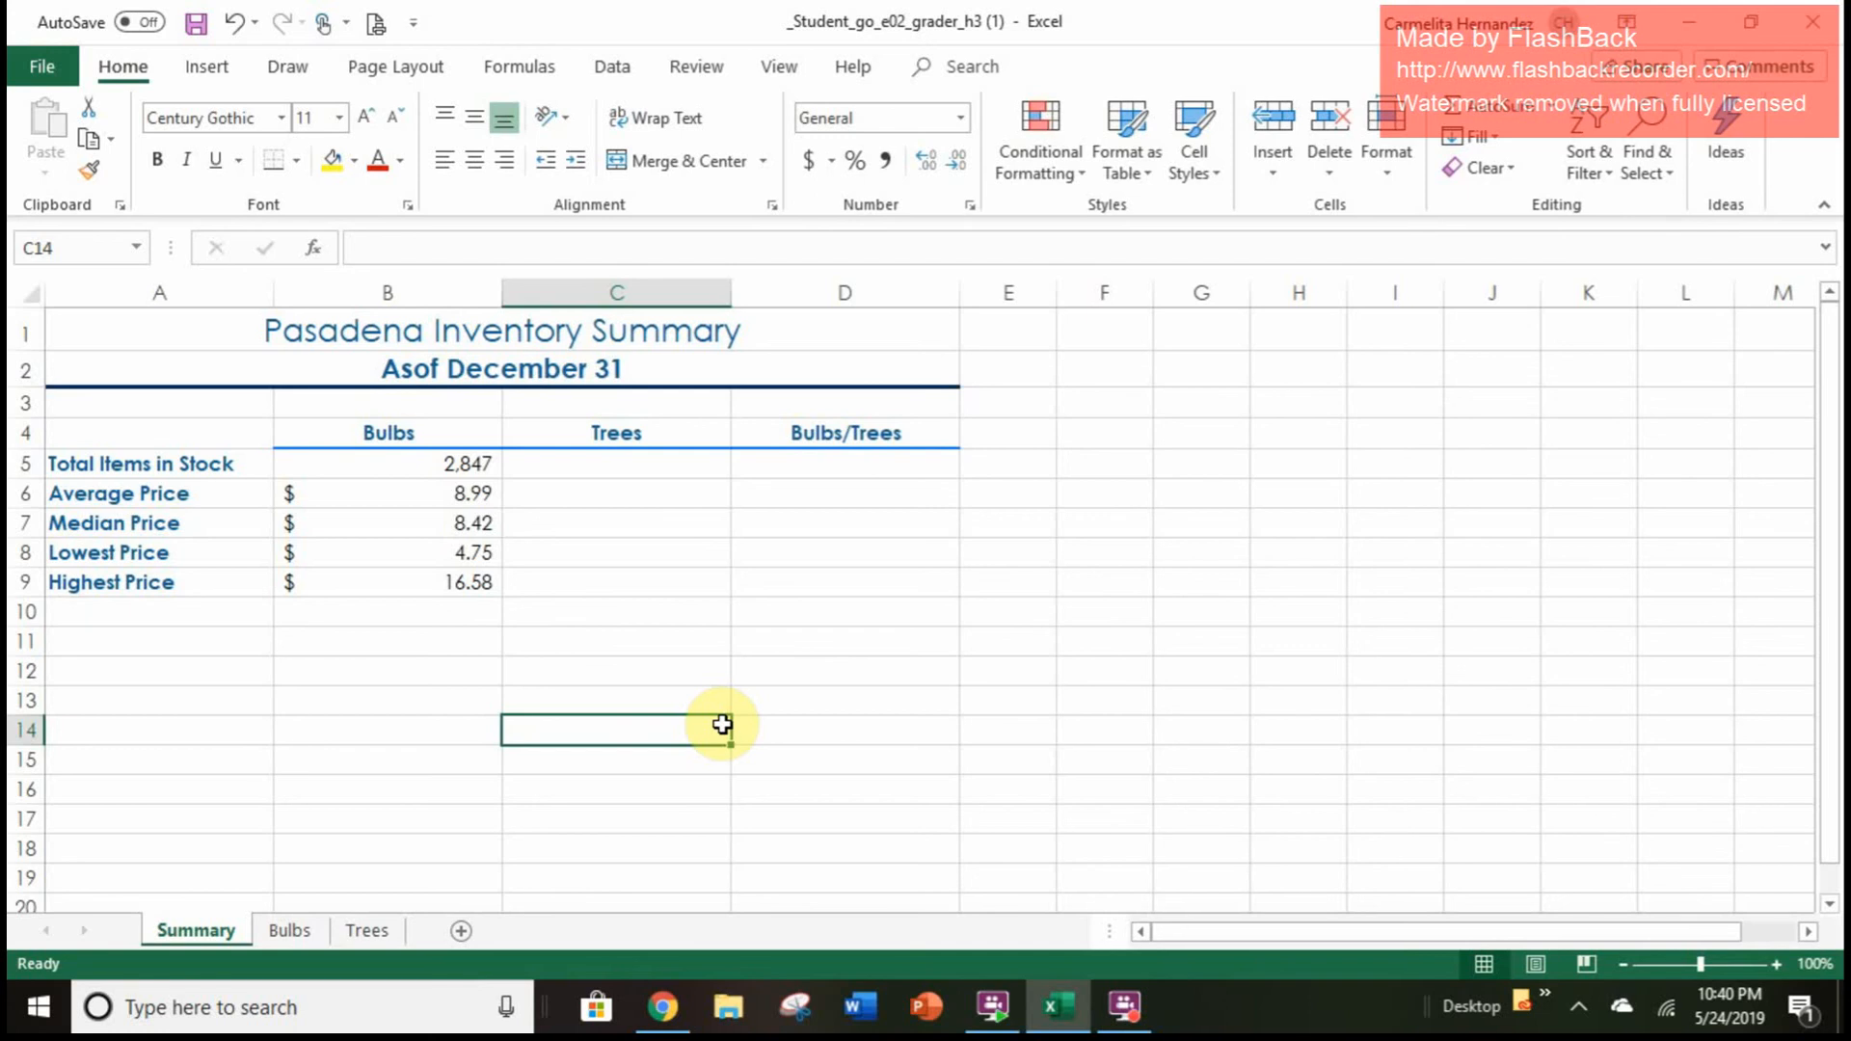
# Enter a formula in C5 of the Summary sheet that references the Trees total items in stock, =Trees!B4
pyautogui.click(608, 470)
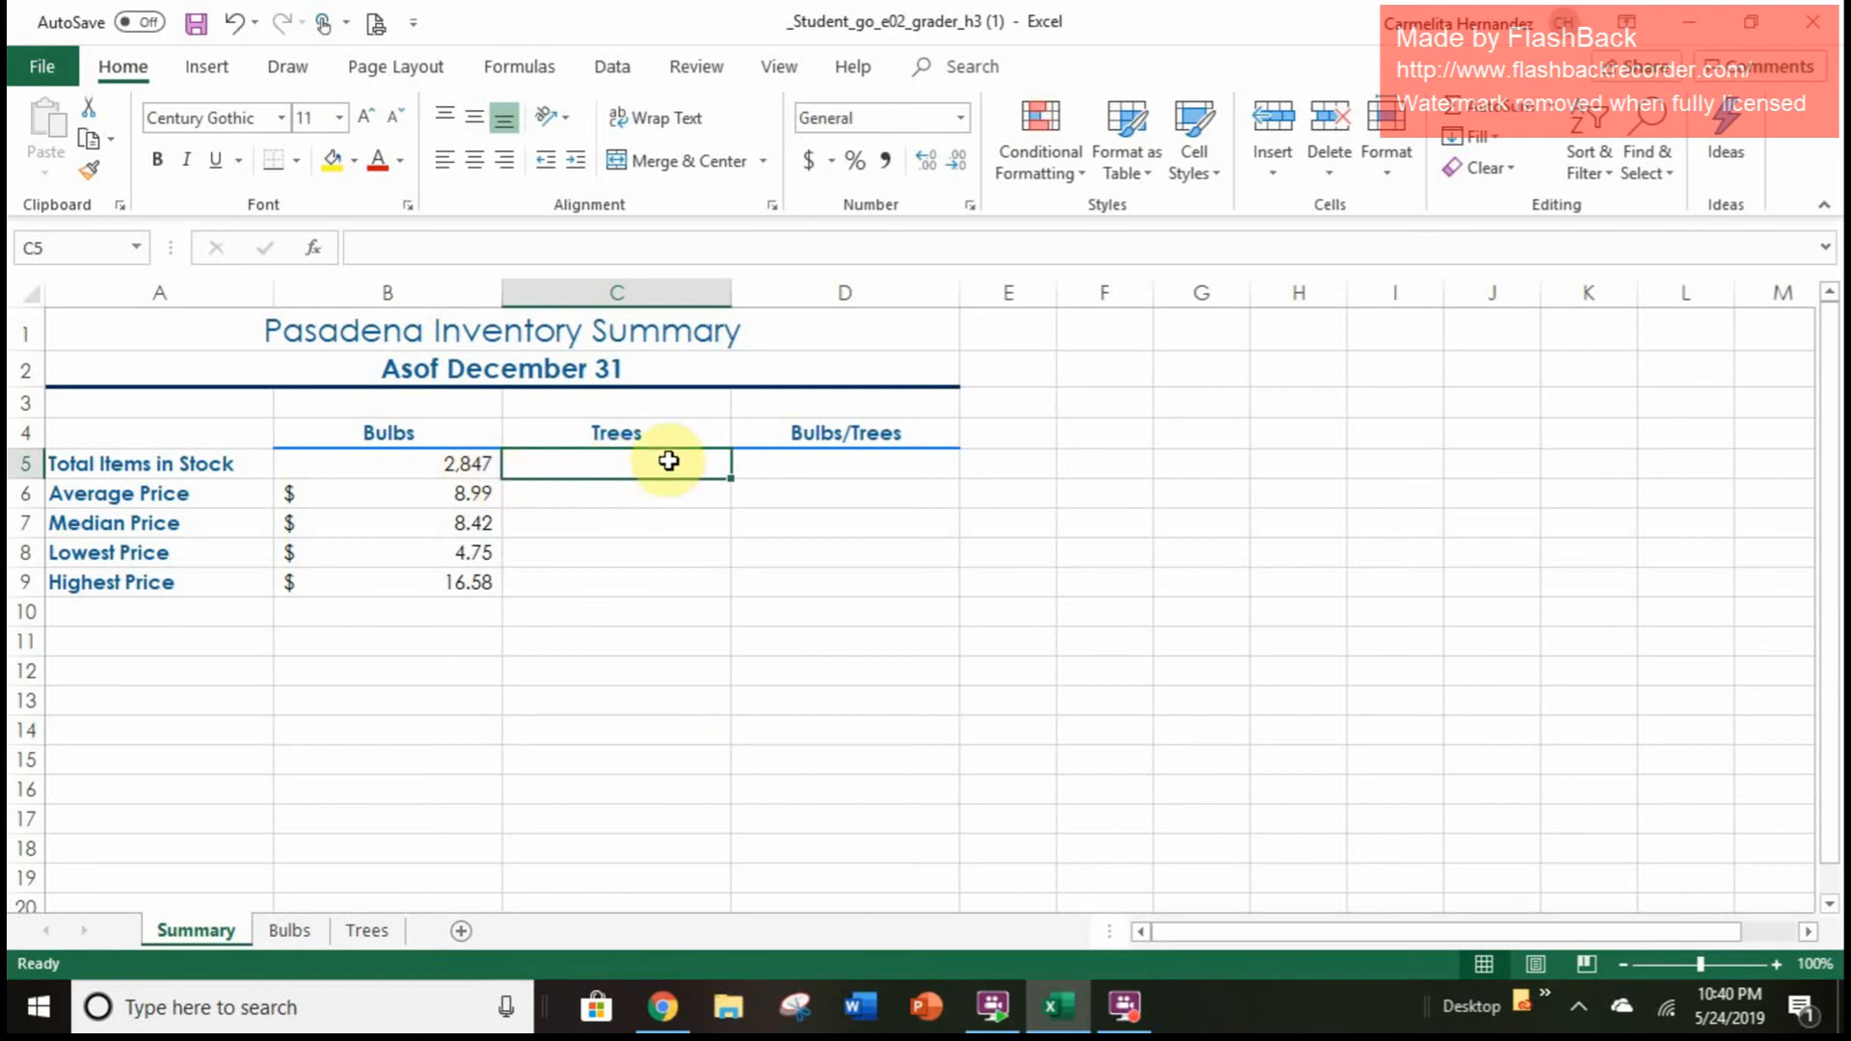
pyautogui.write('=')
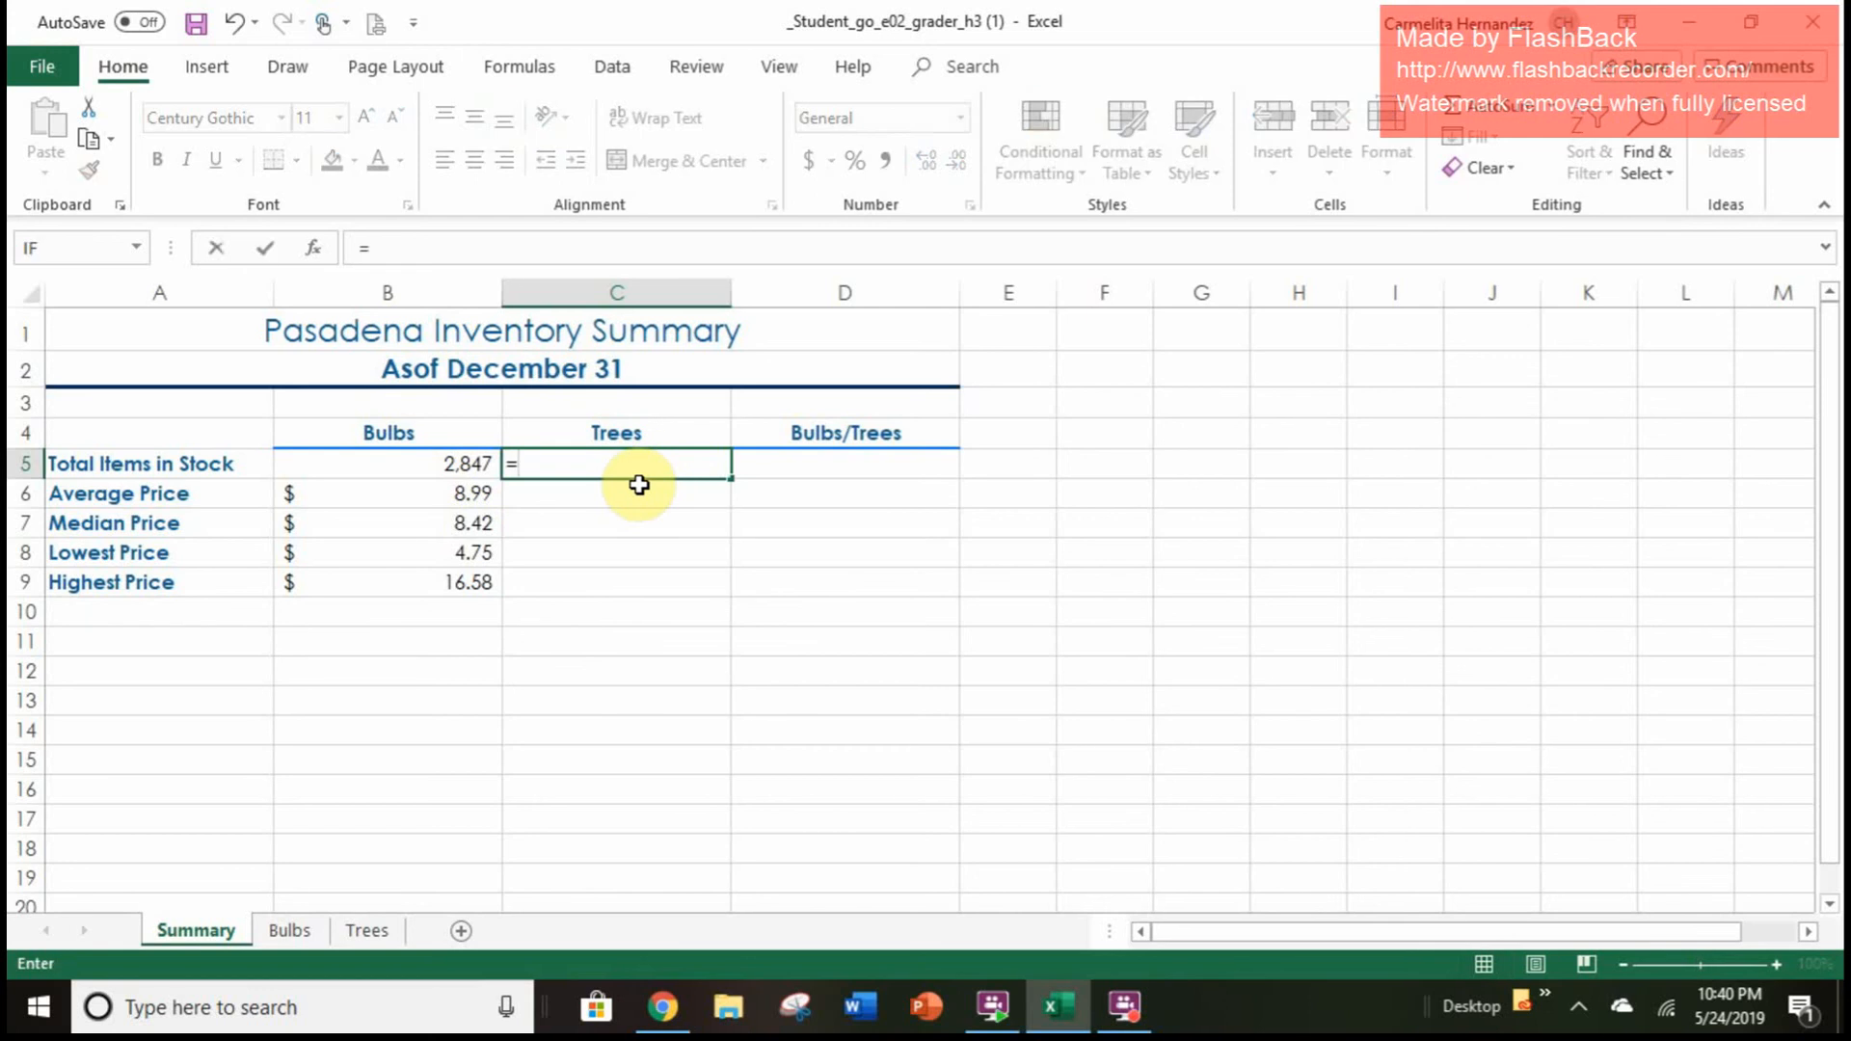
pyautogui.click(350, 924)
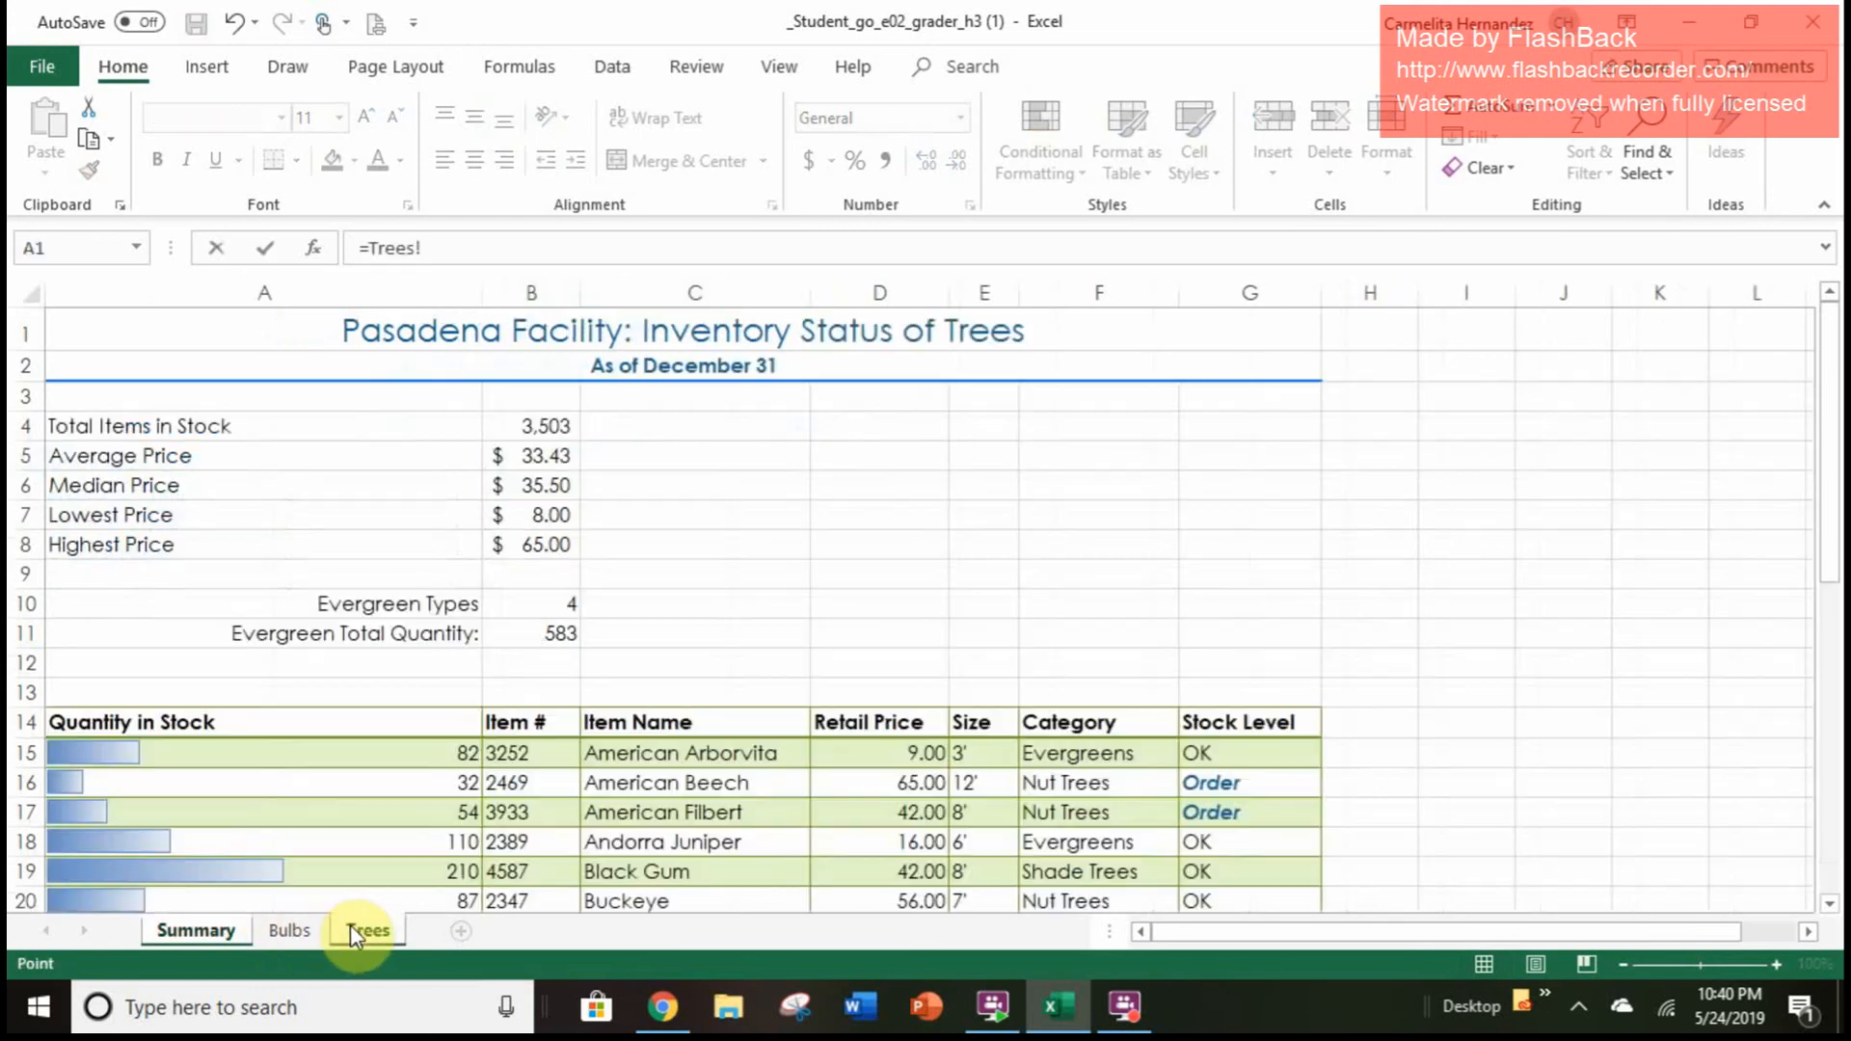
pyautogui.click(512, 426)
pyautogui.press('Return')
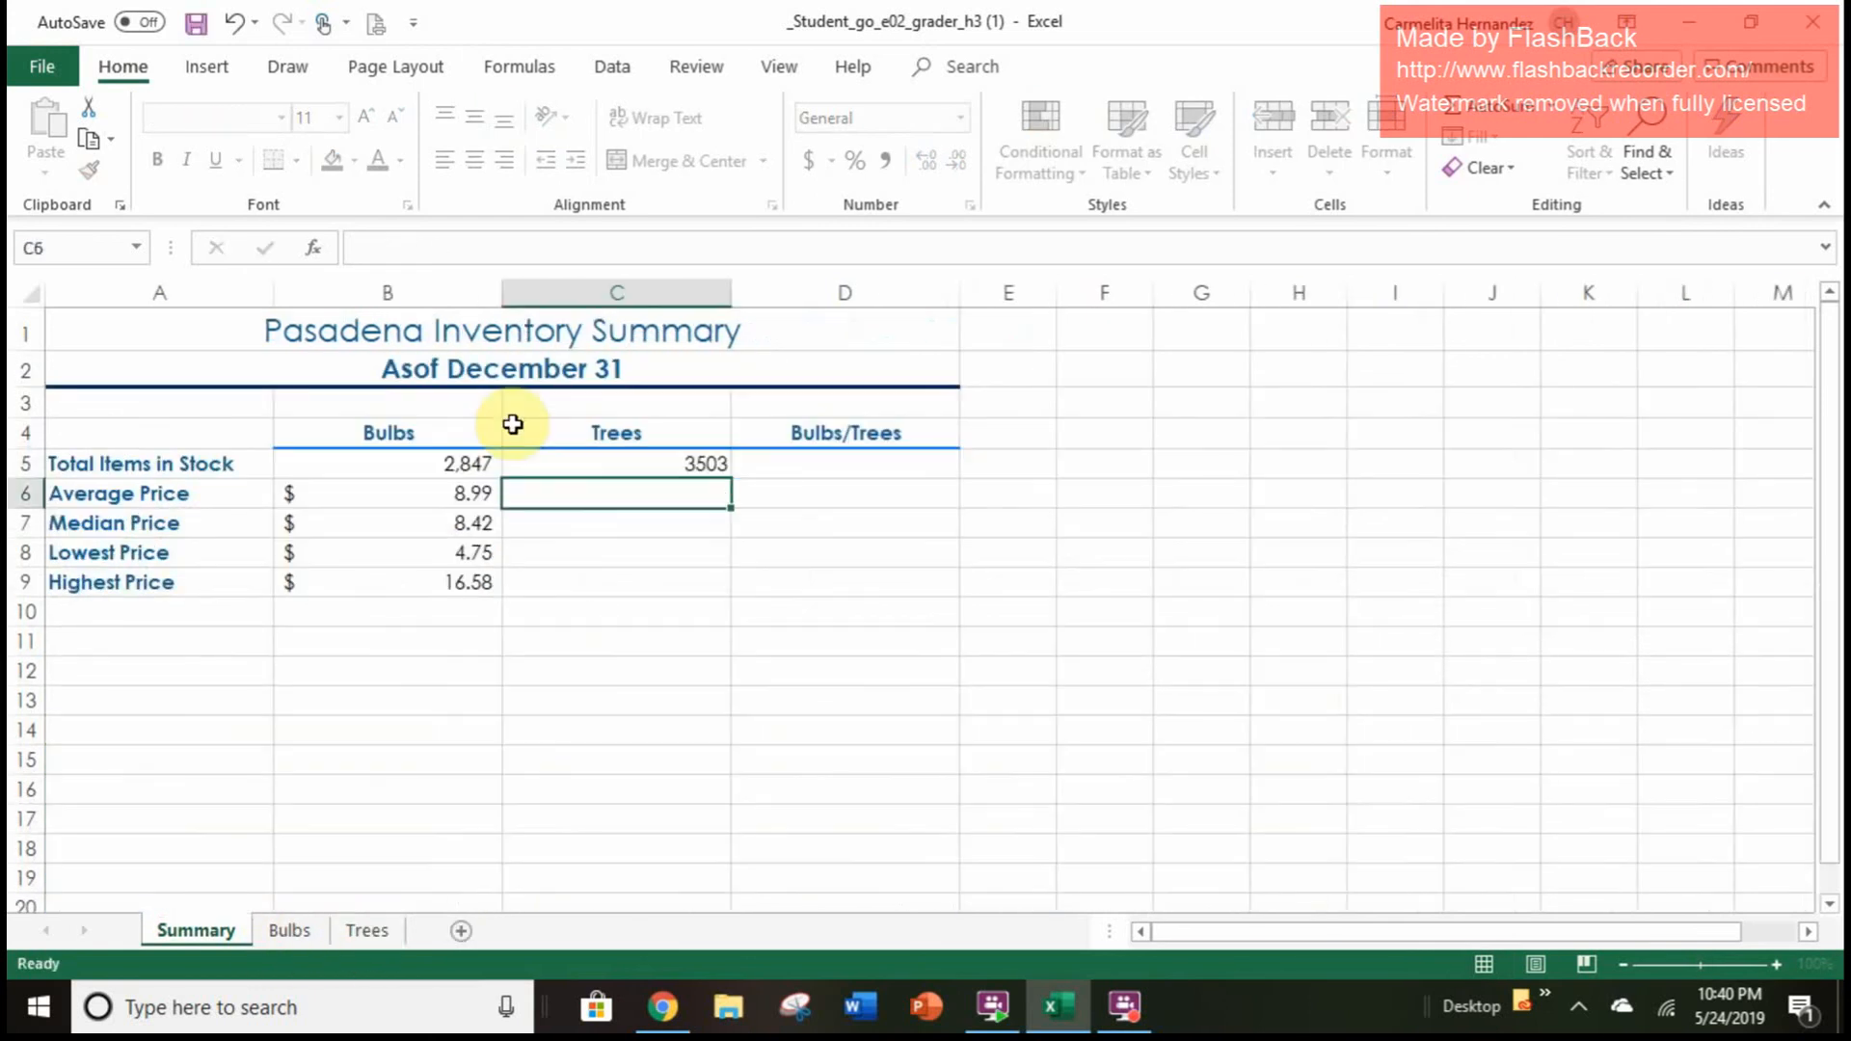
# Fill the C5 formula down through C9 and check the Trees sheet for the source statistics
pyautogui.rightClick(699, 466)
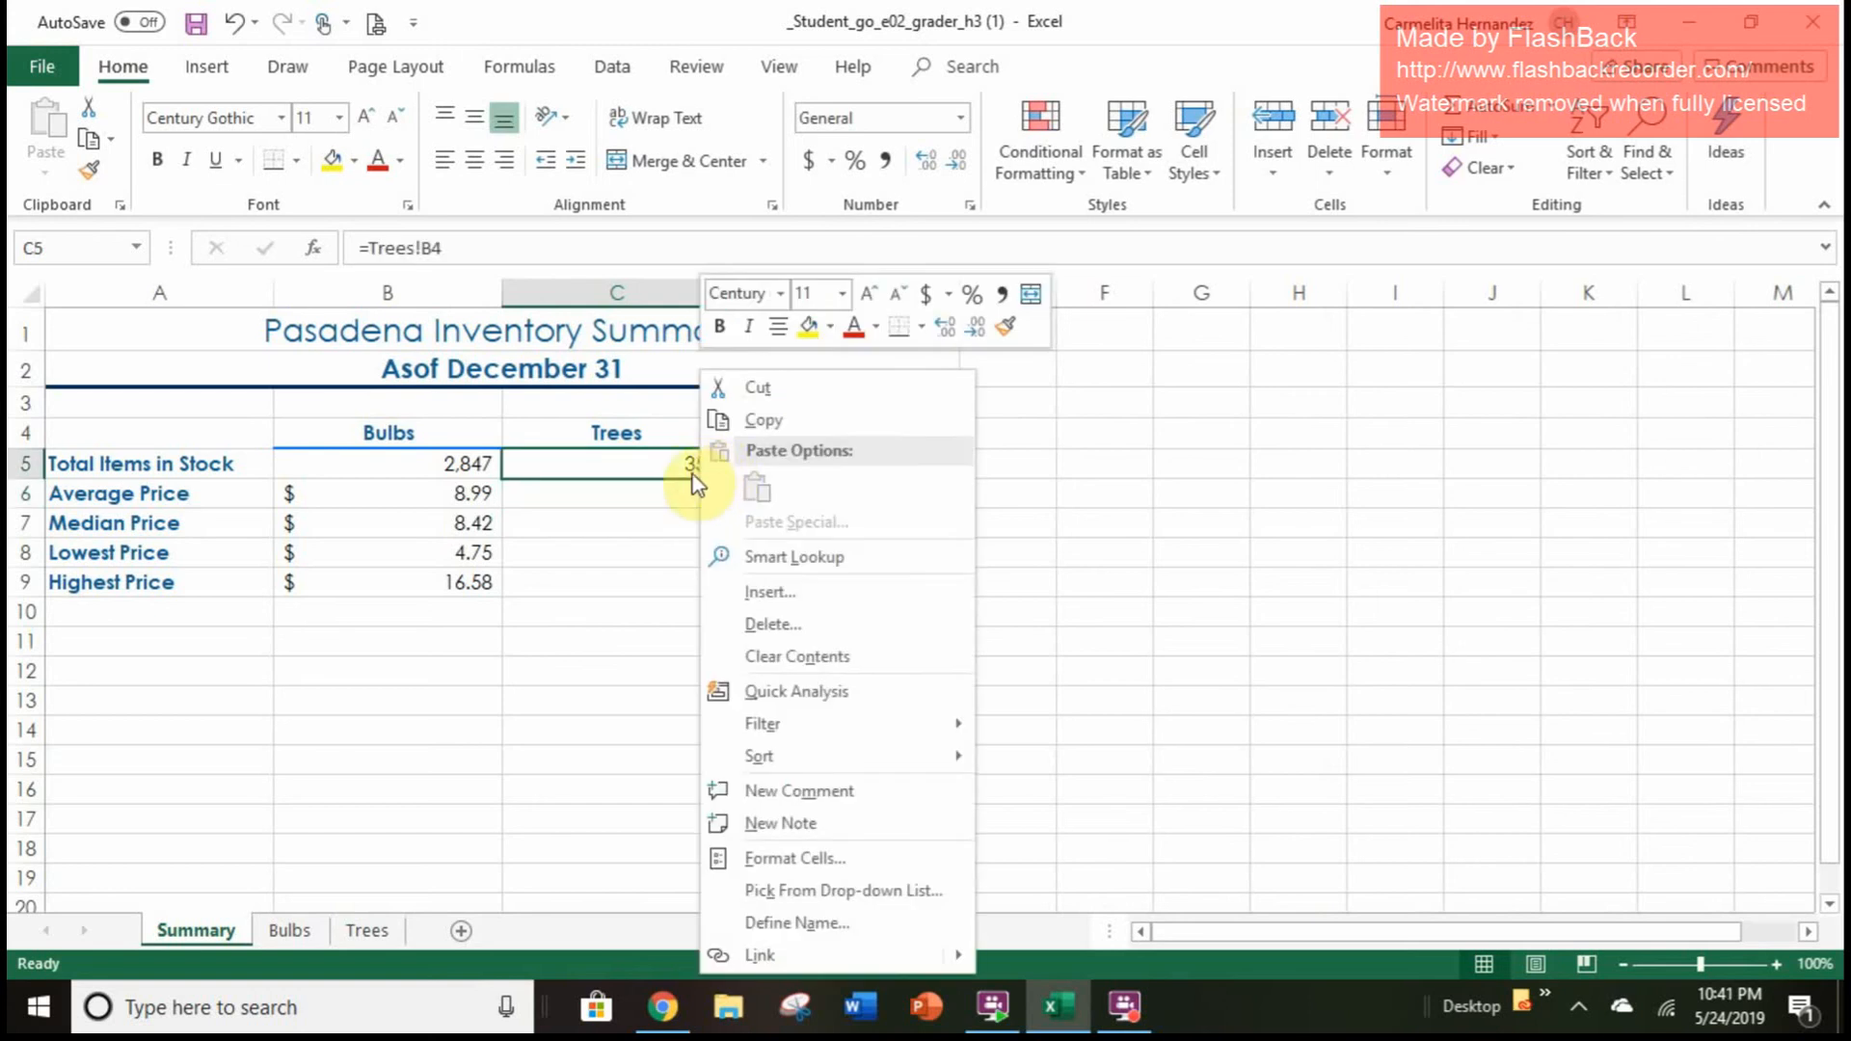
pyautogui.press('Escape')
pyautogui.moveTo(723, 483); pyautogui.dragTo(720, 584)
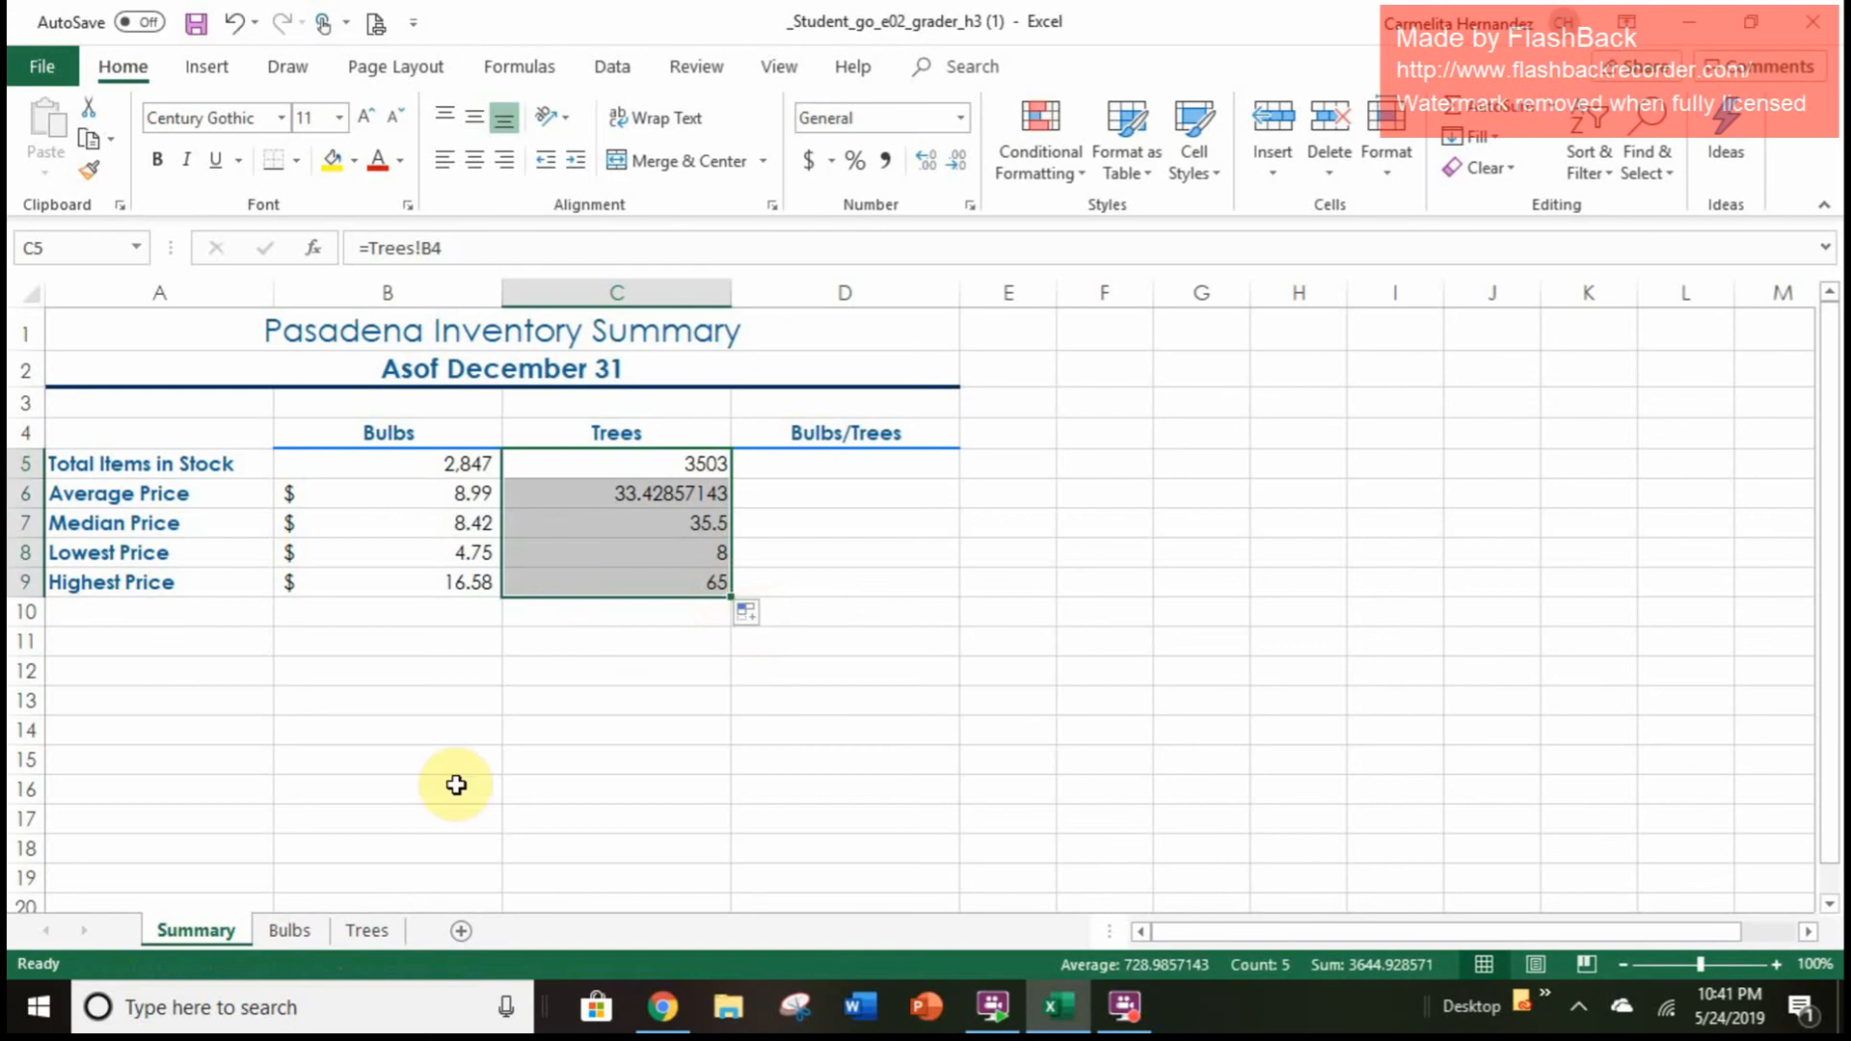
pyautogui.click(368, 931)
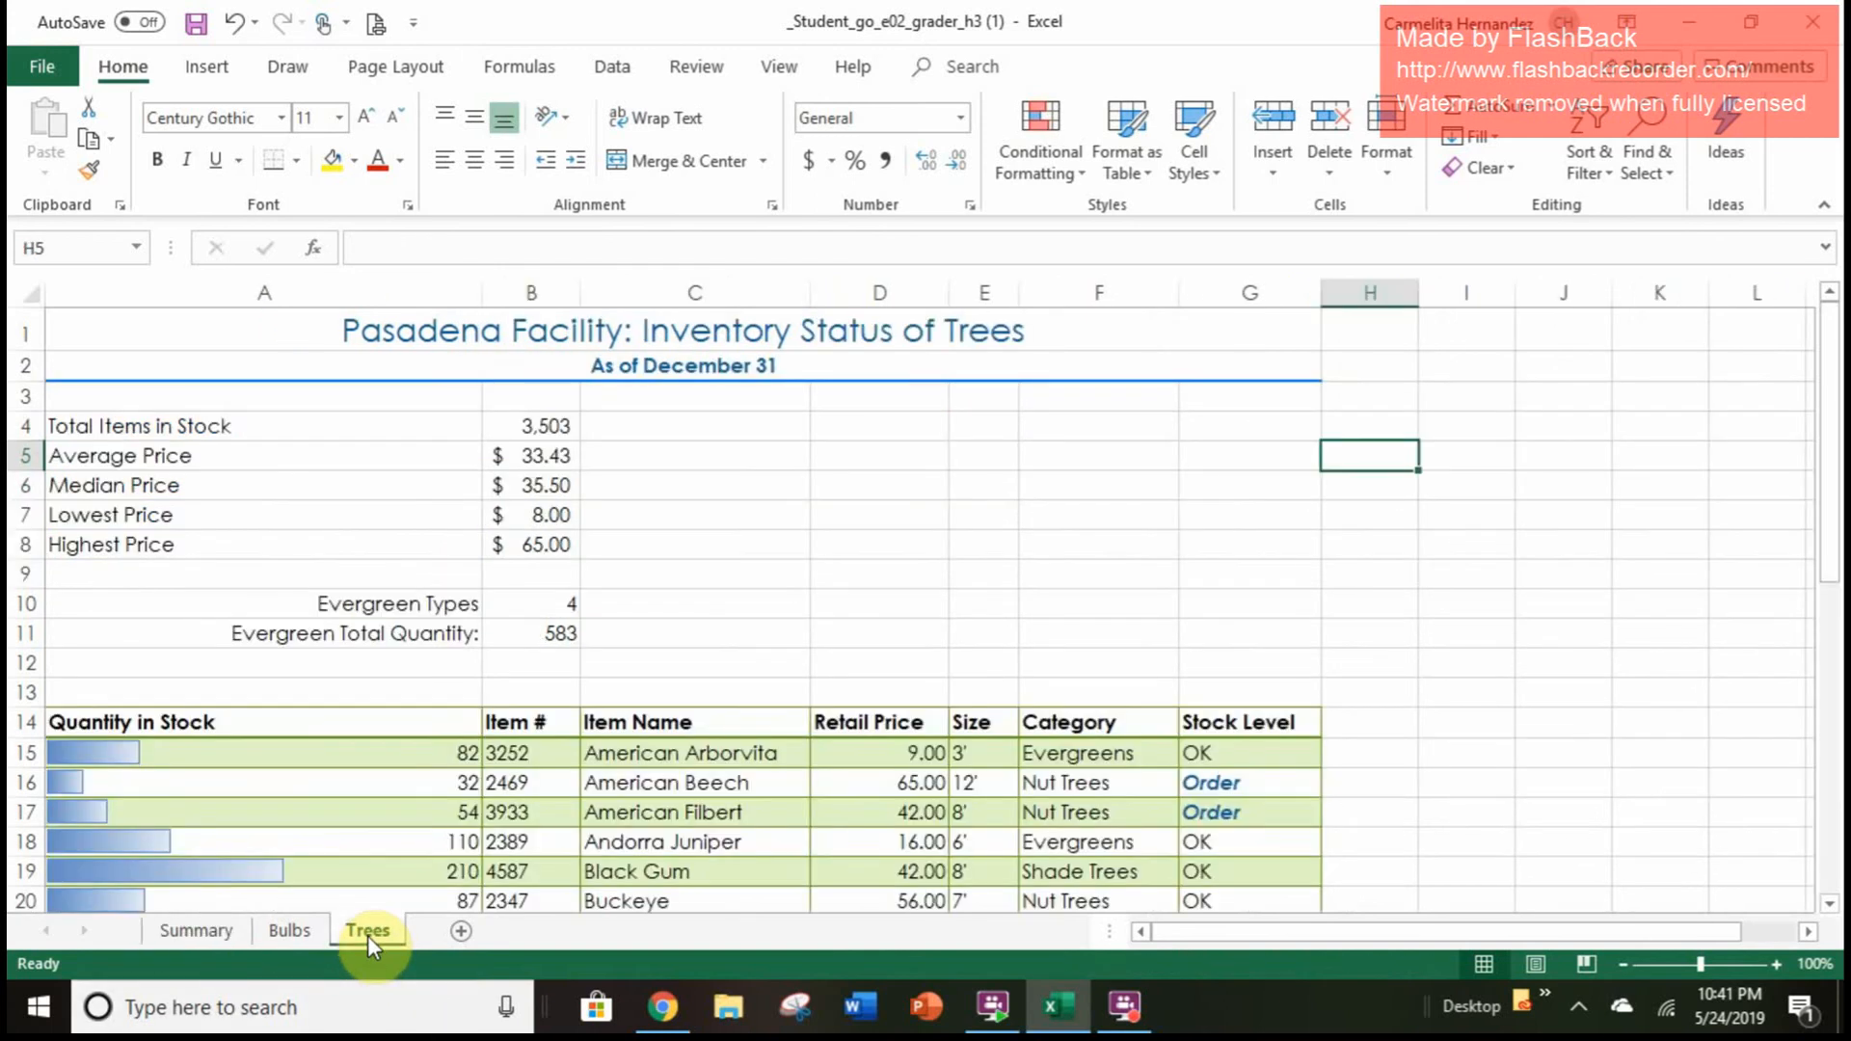
pyautogui.click(218, 929)
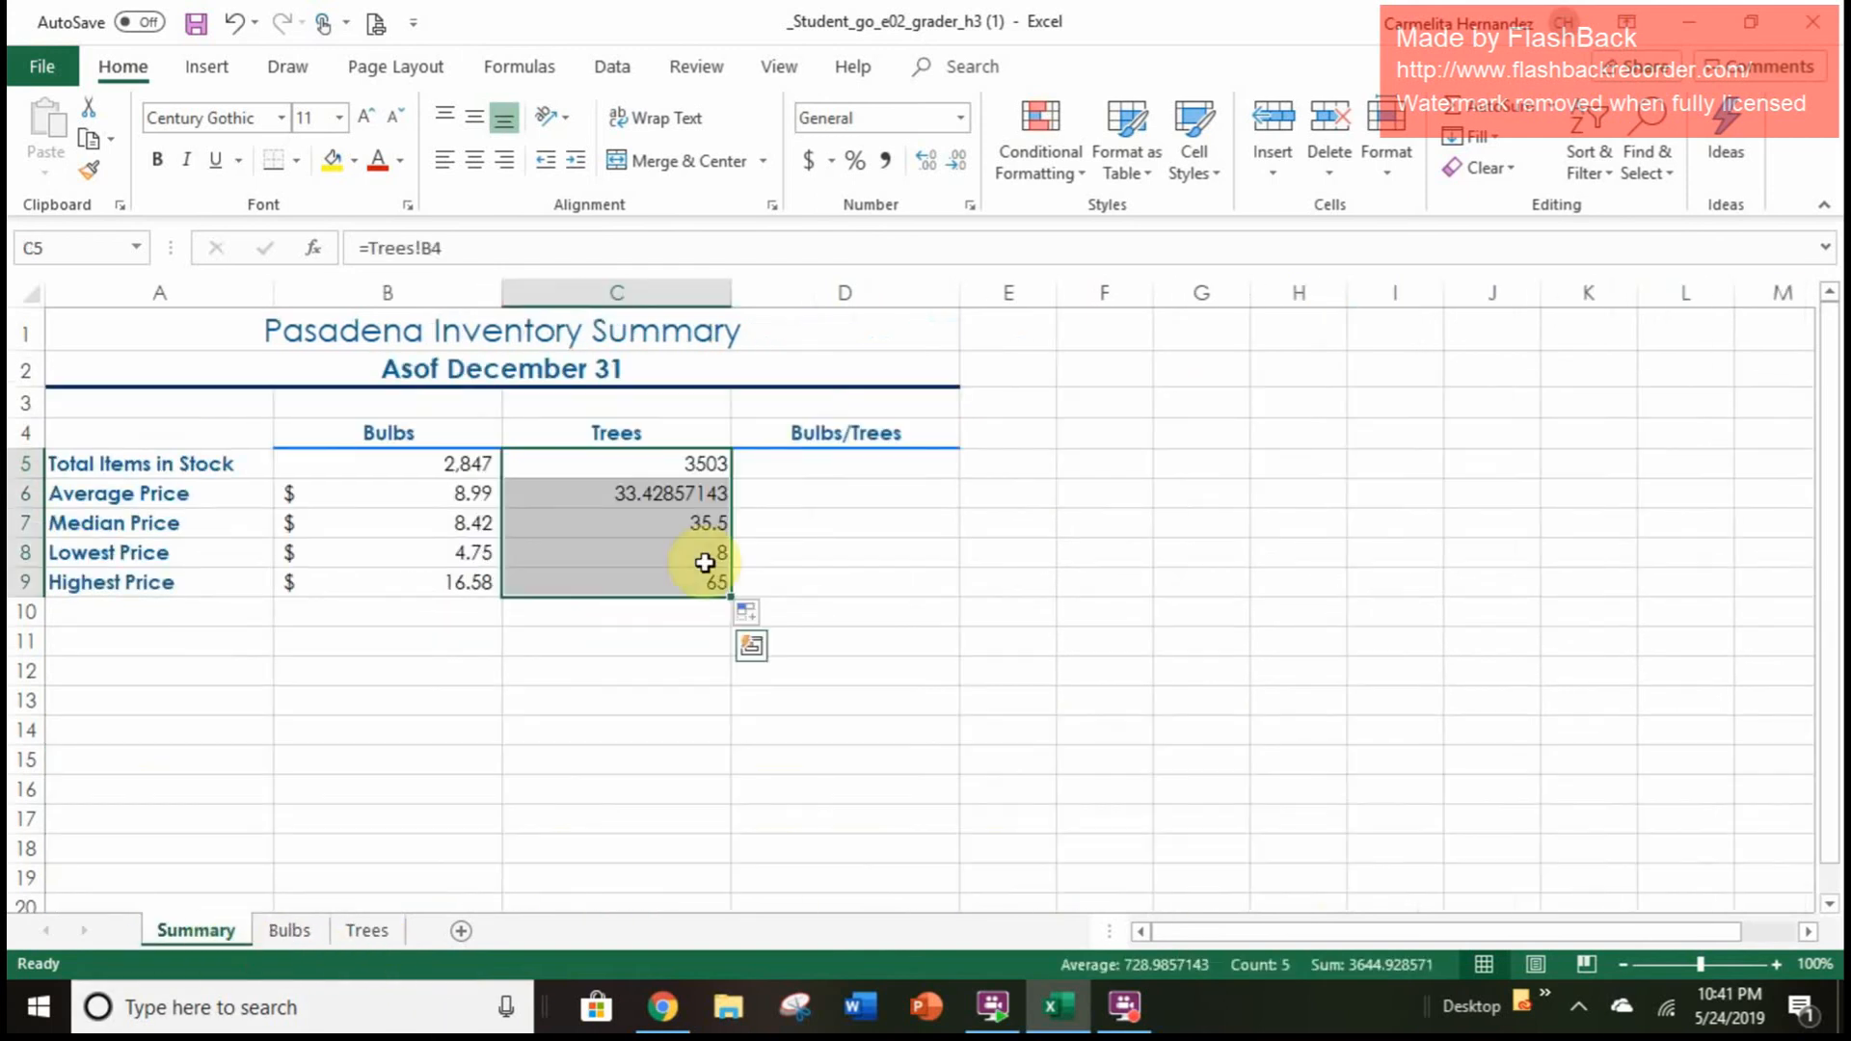
# Apply the Accounting number format with dollar signs to the Trees prices in C6:C9
pyautogui.click(700, 496)
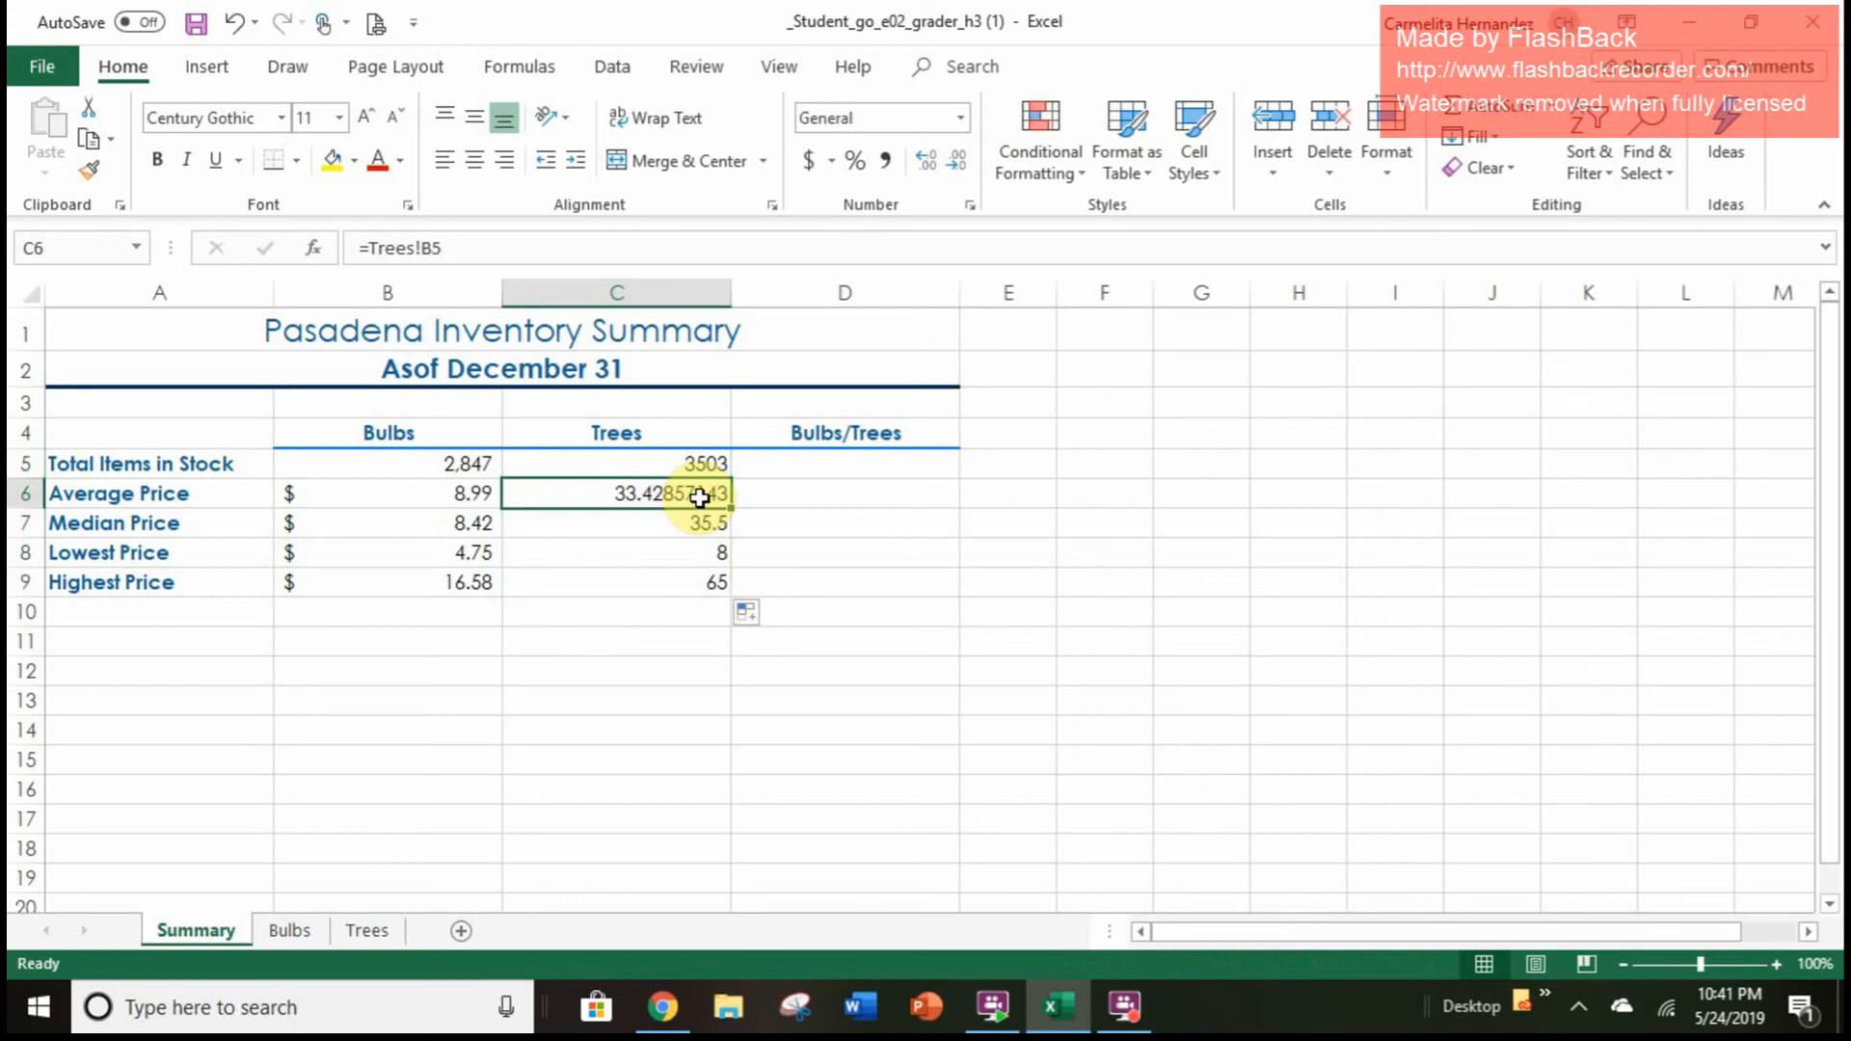
pyautogui.moveTo(700, 496); pyautogui.dragTo(703, 579)
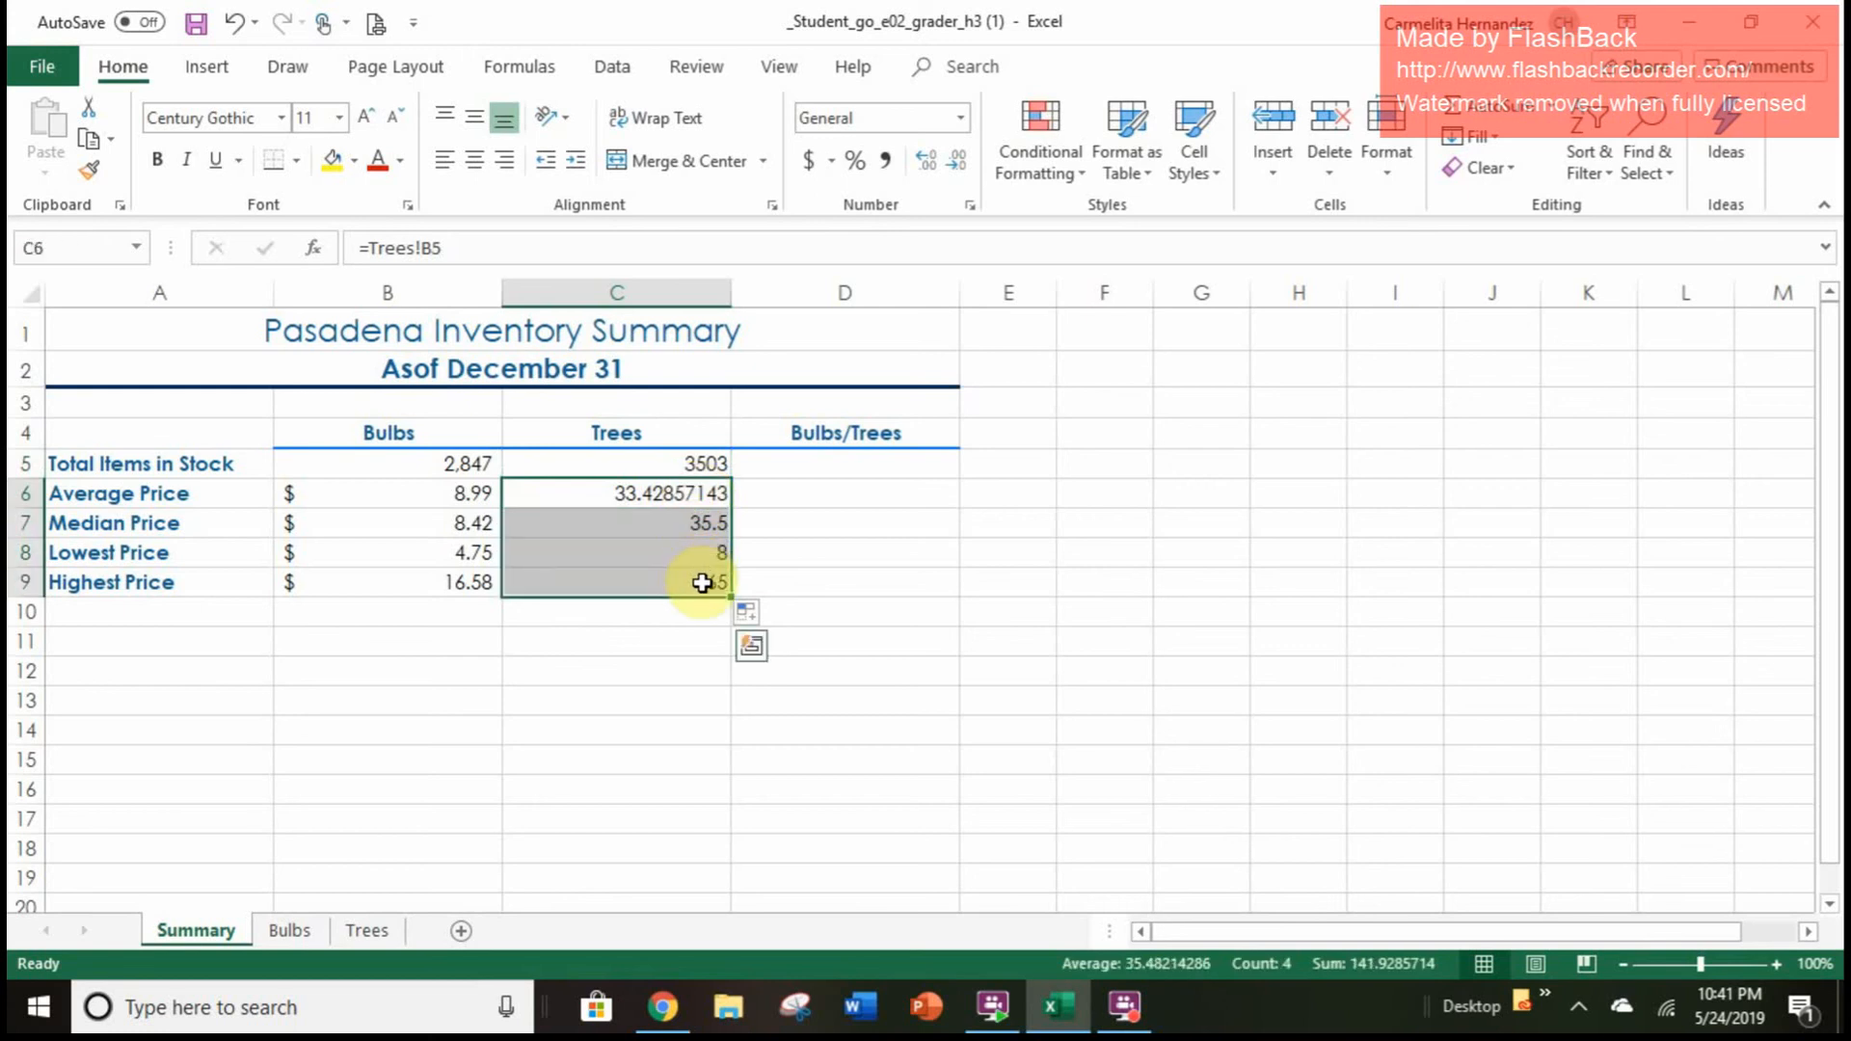
pyautogui.click(813, 166)
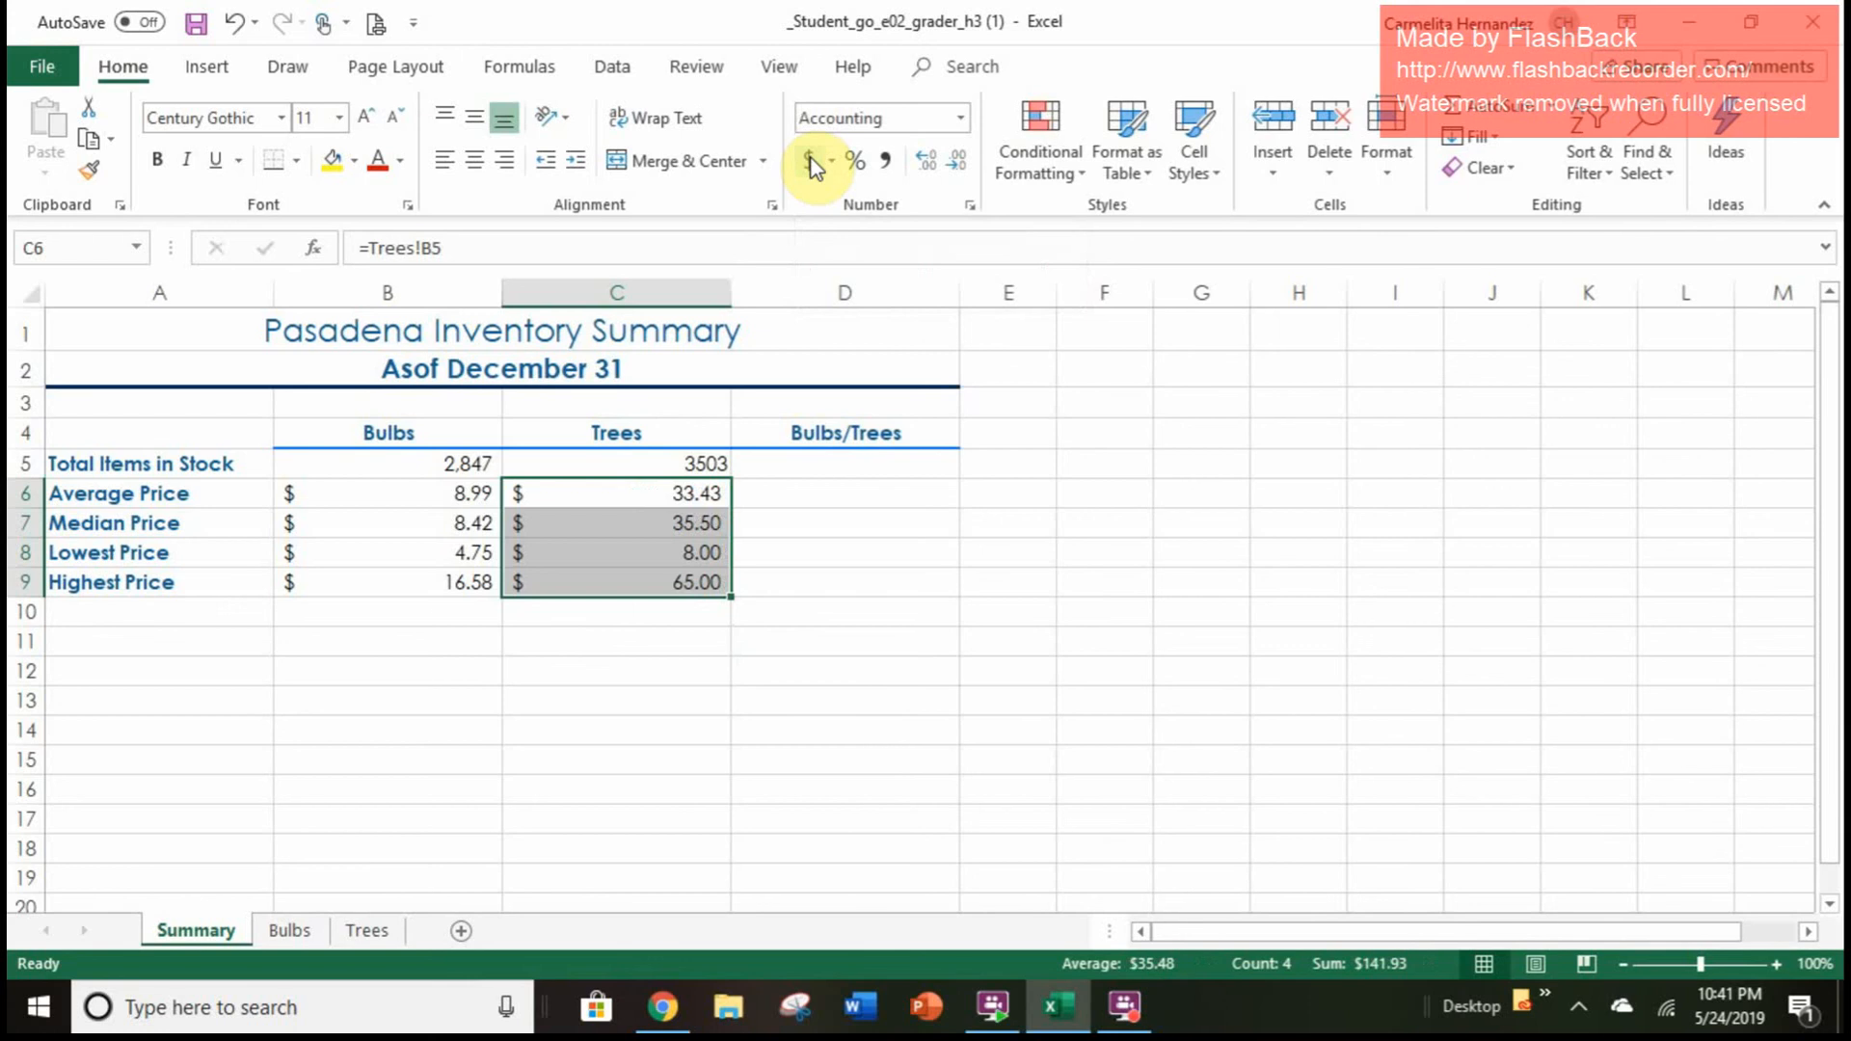
pyautogui.click(710, 679)
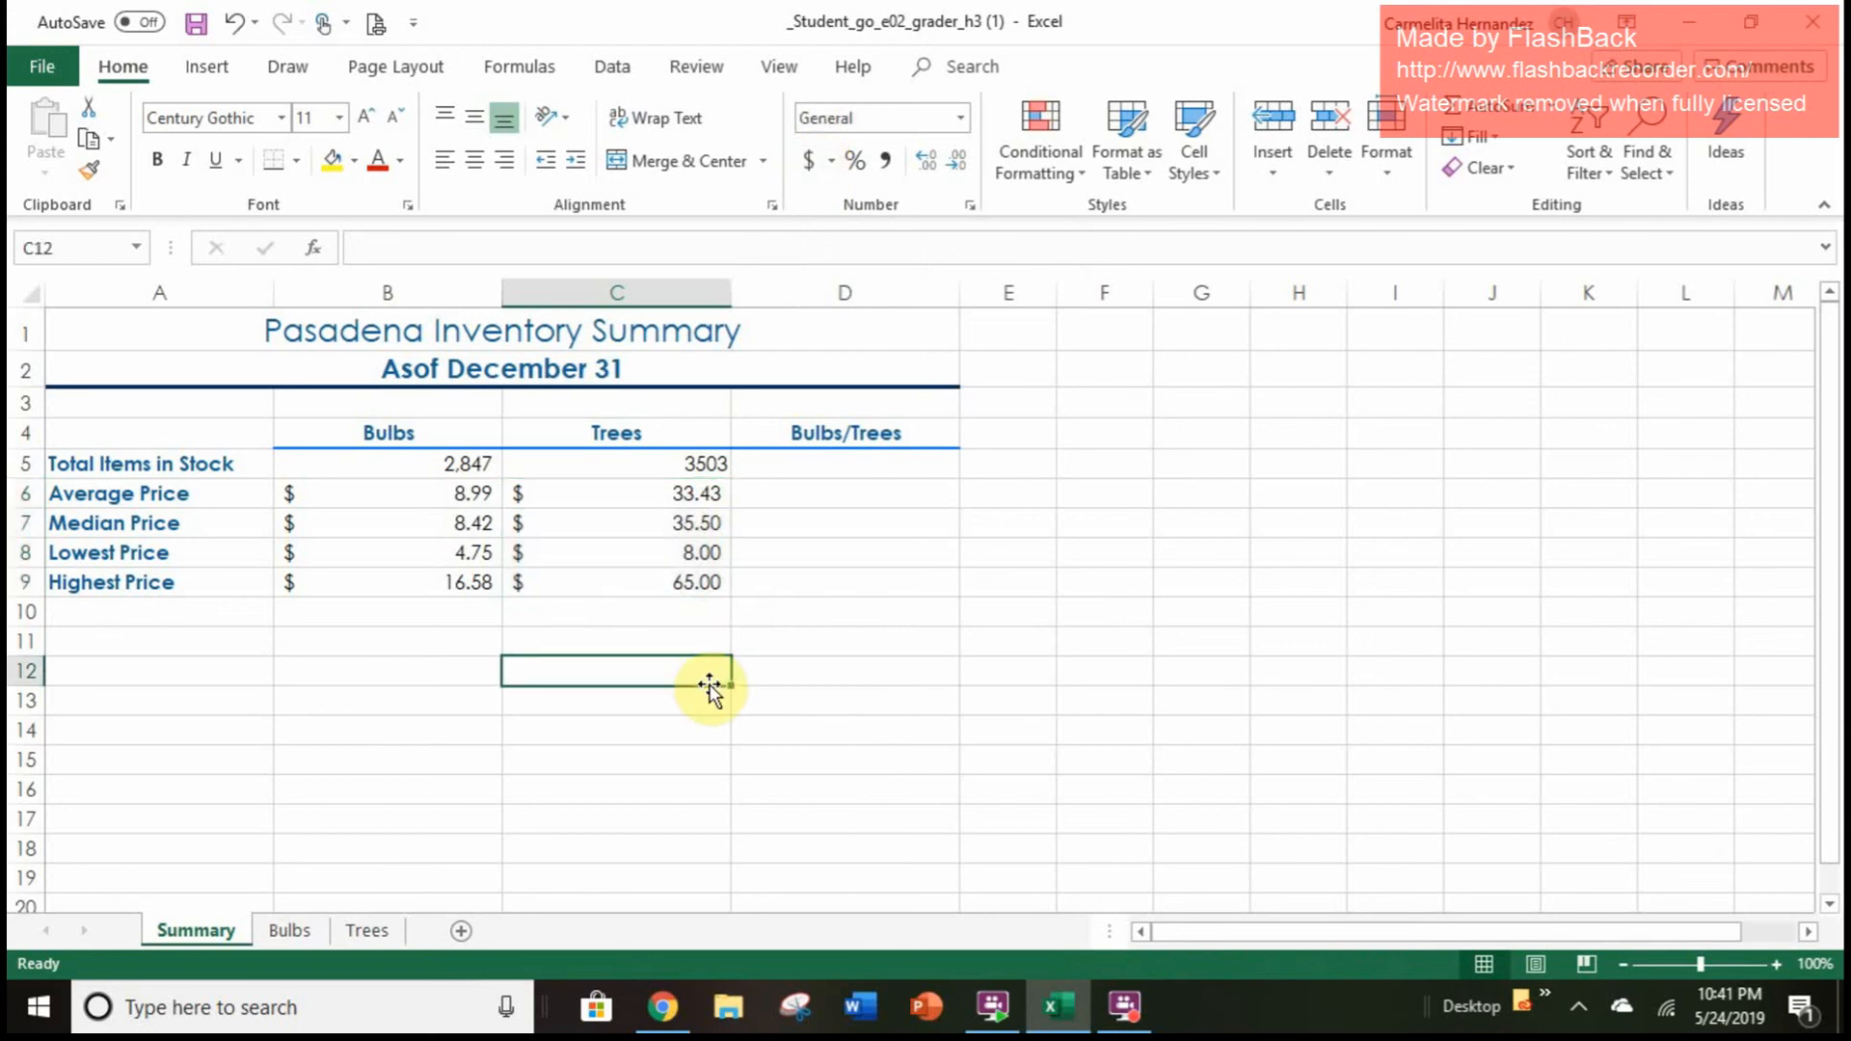
# Apply the Comma Style with no decimal places to the Trees total items in stock in C5
pyautogui.click(721, 467)
pyautogui.click(886, 161)
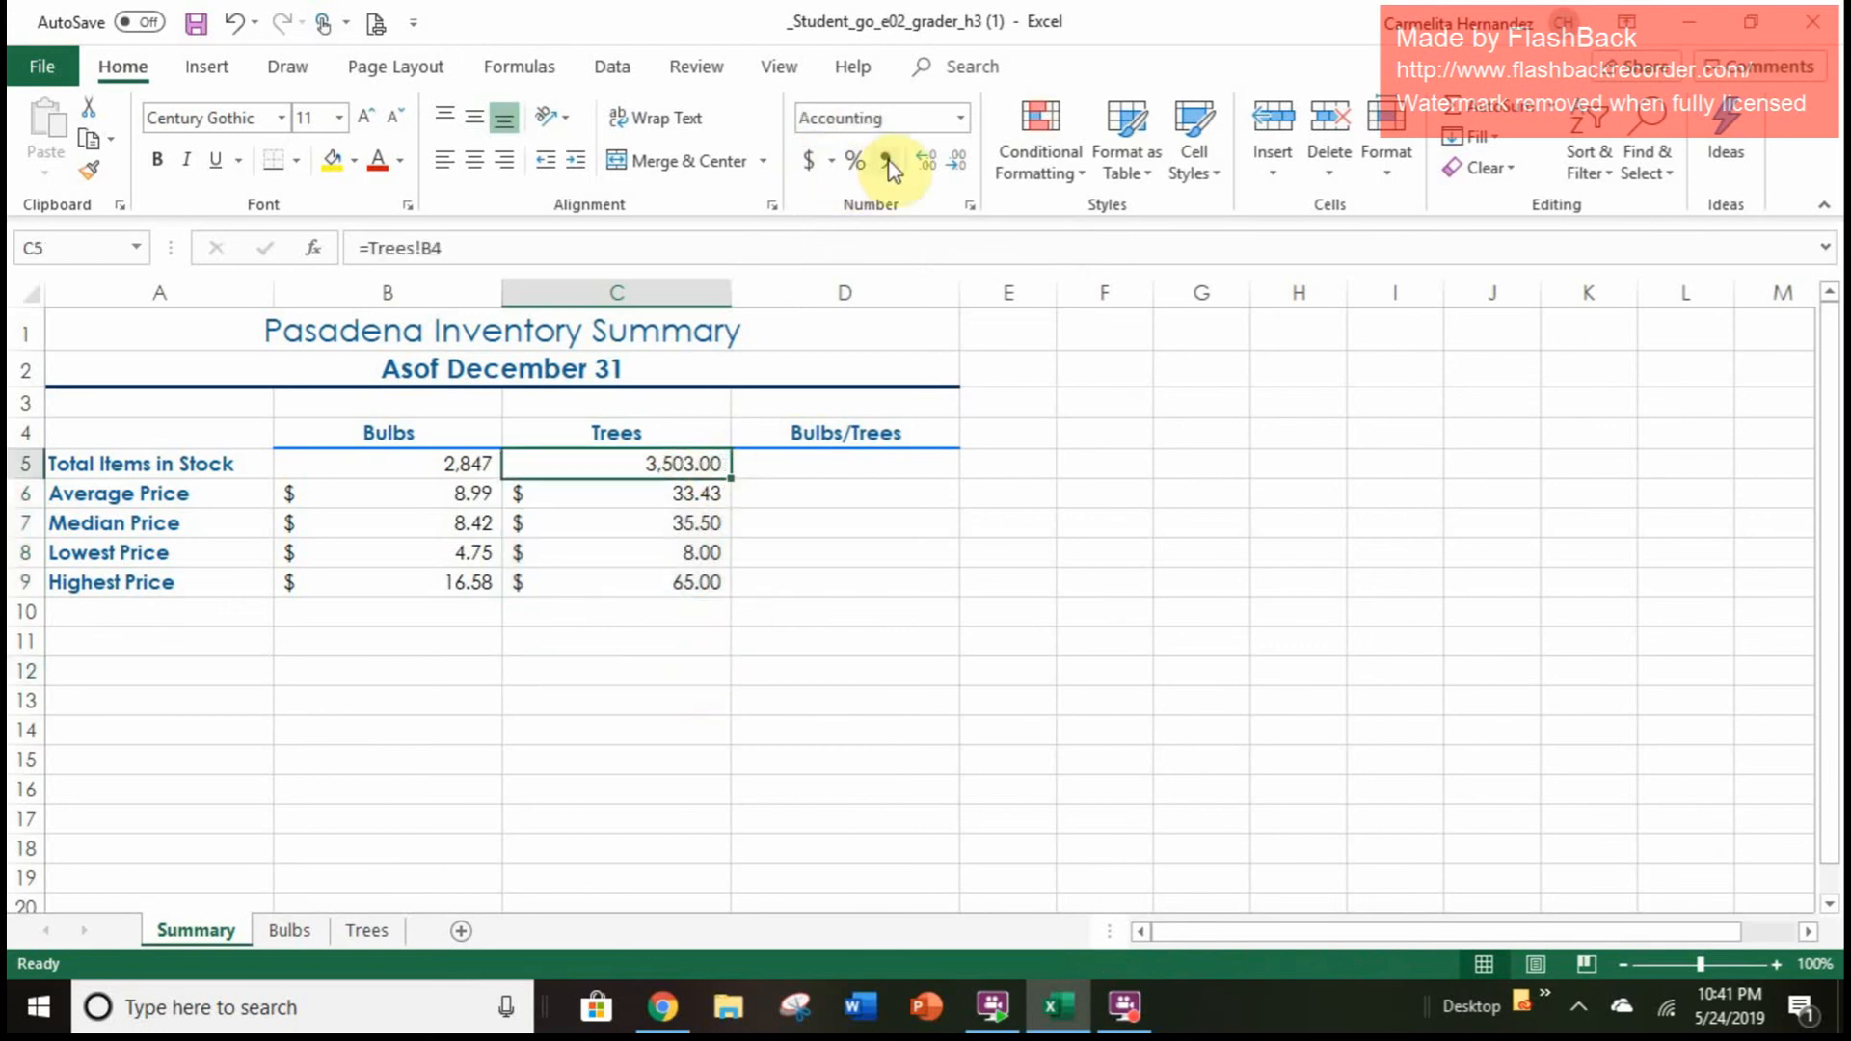
pyautogui.click(947, 162)
pyautogui.click(946, 162)
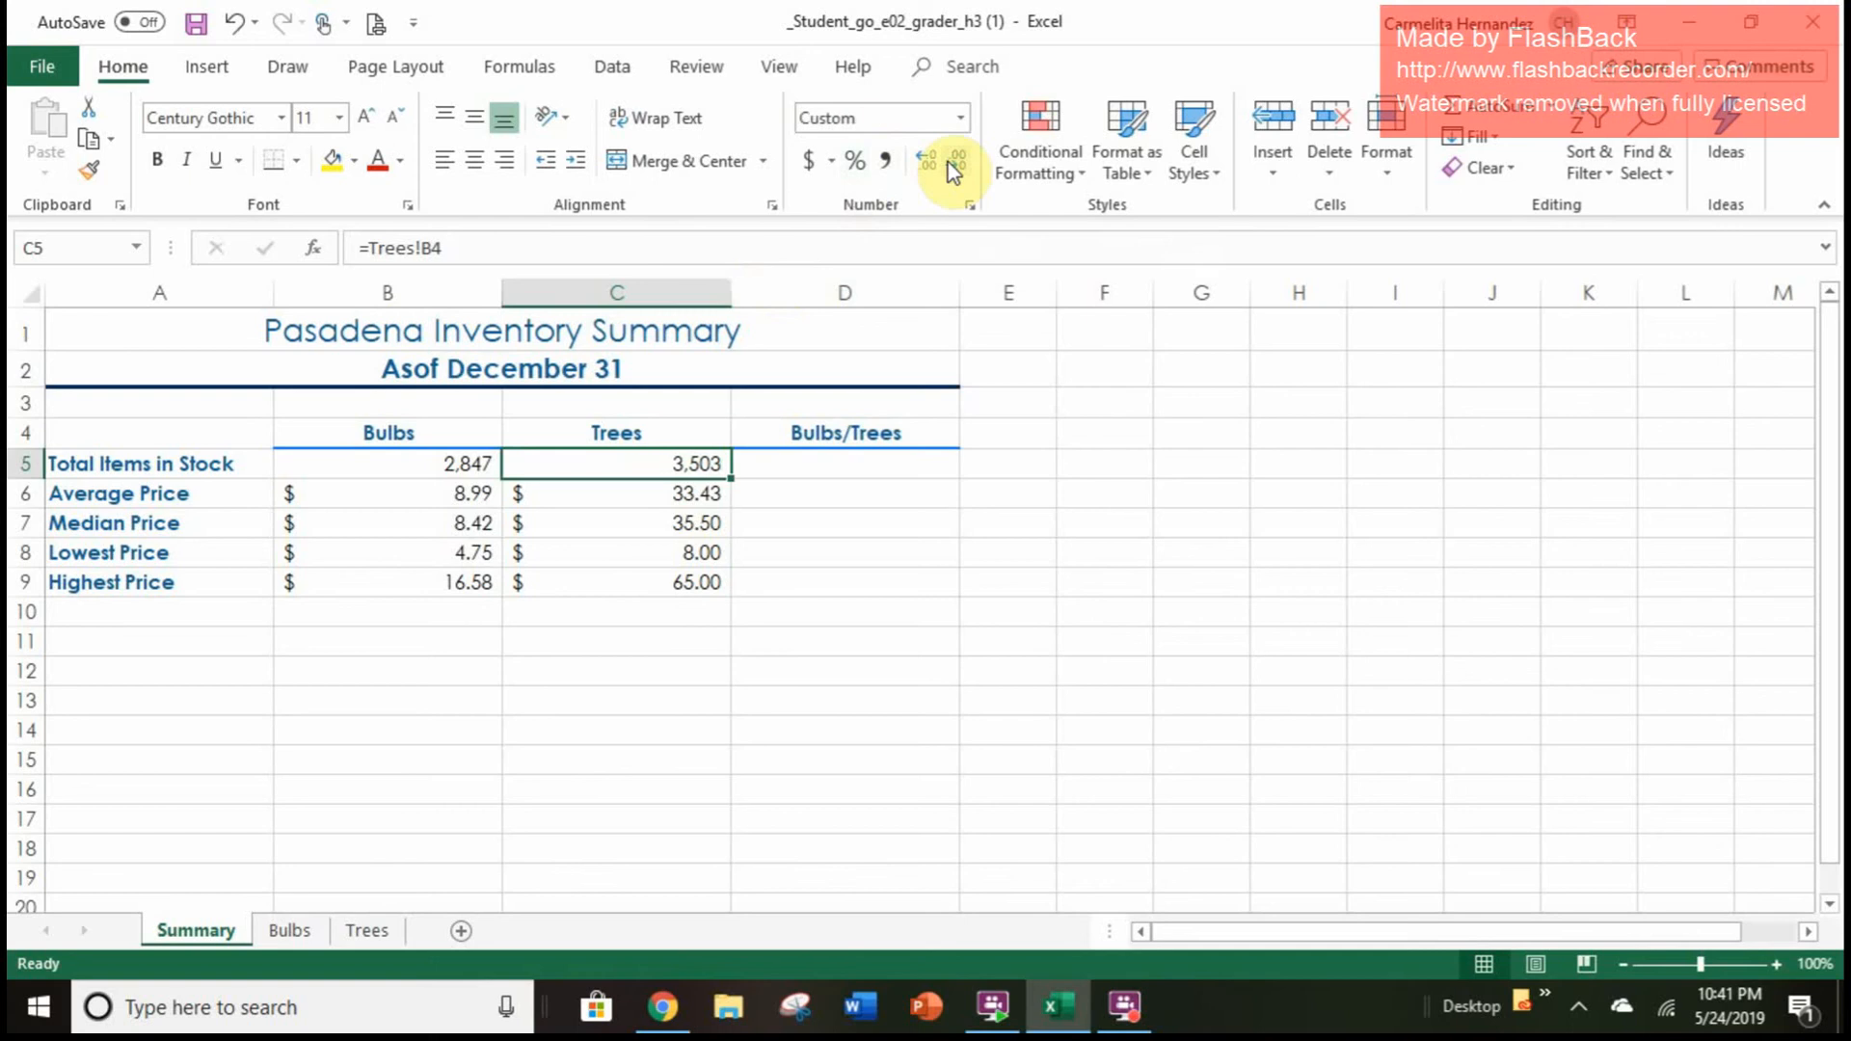
pyautogui.click(719, 815)
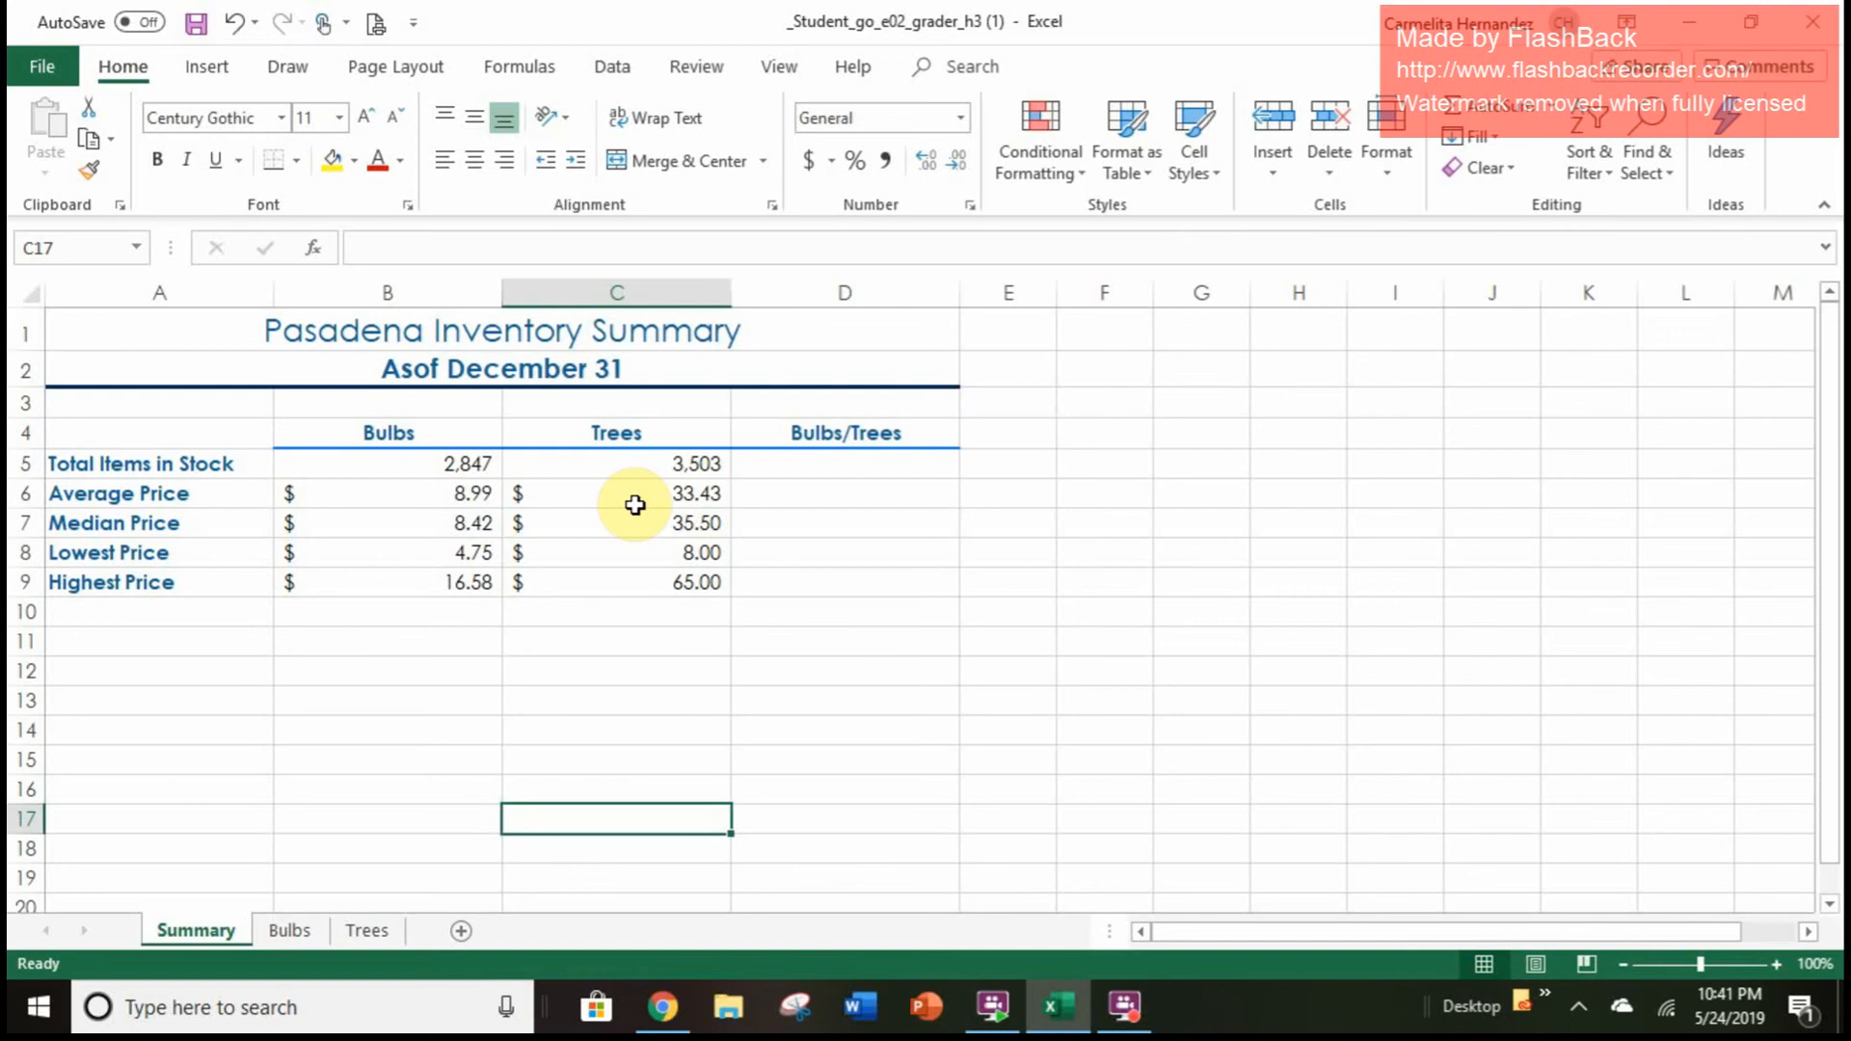
pyautogui.moveTo(378, 403); pyautogui.dragTo(234, 344)
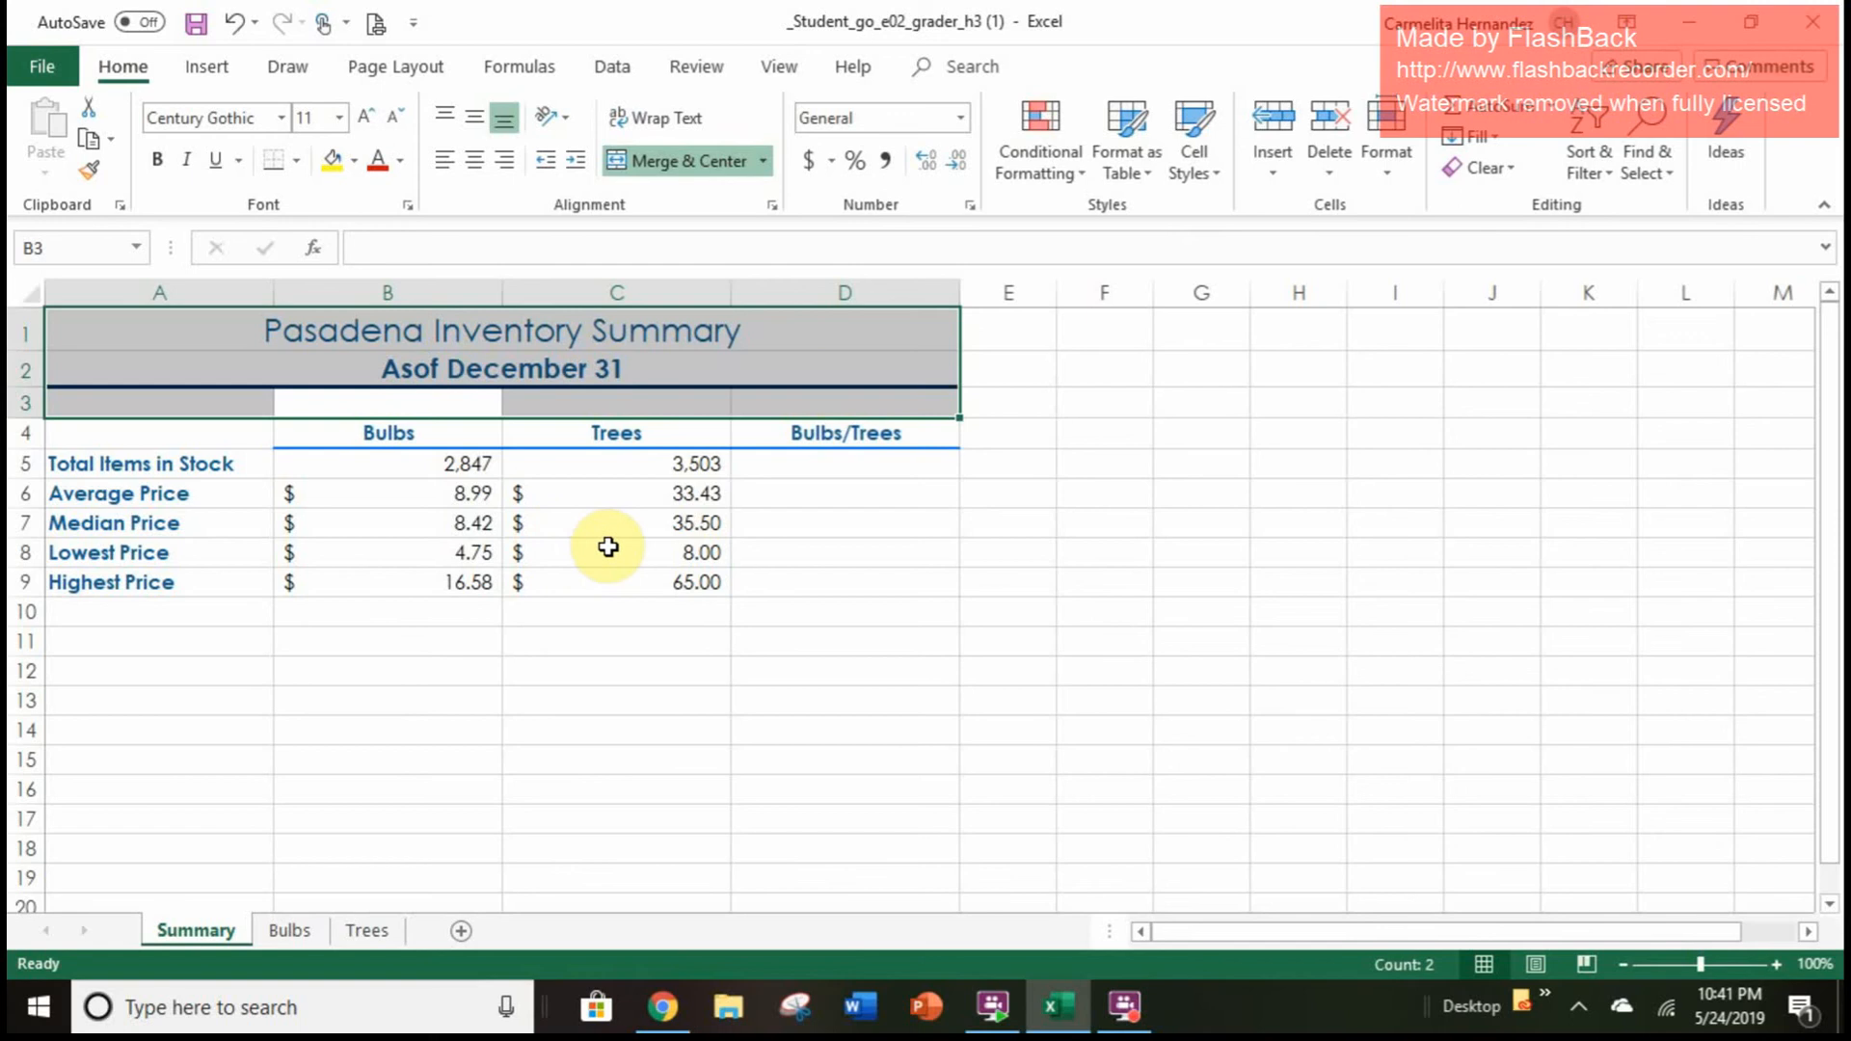
pyautogui.click(613, 608)
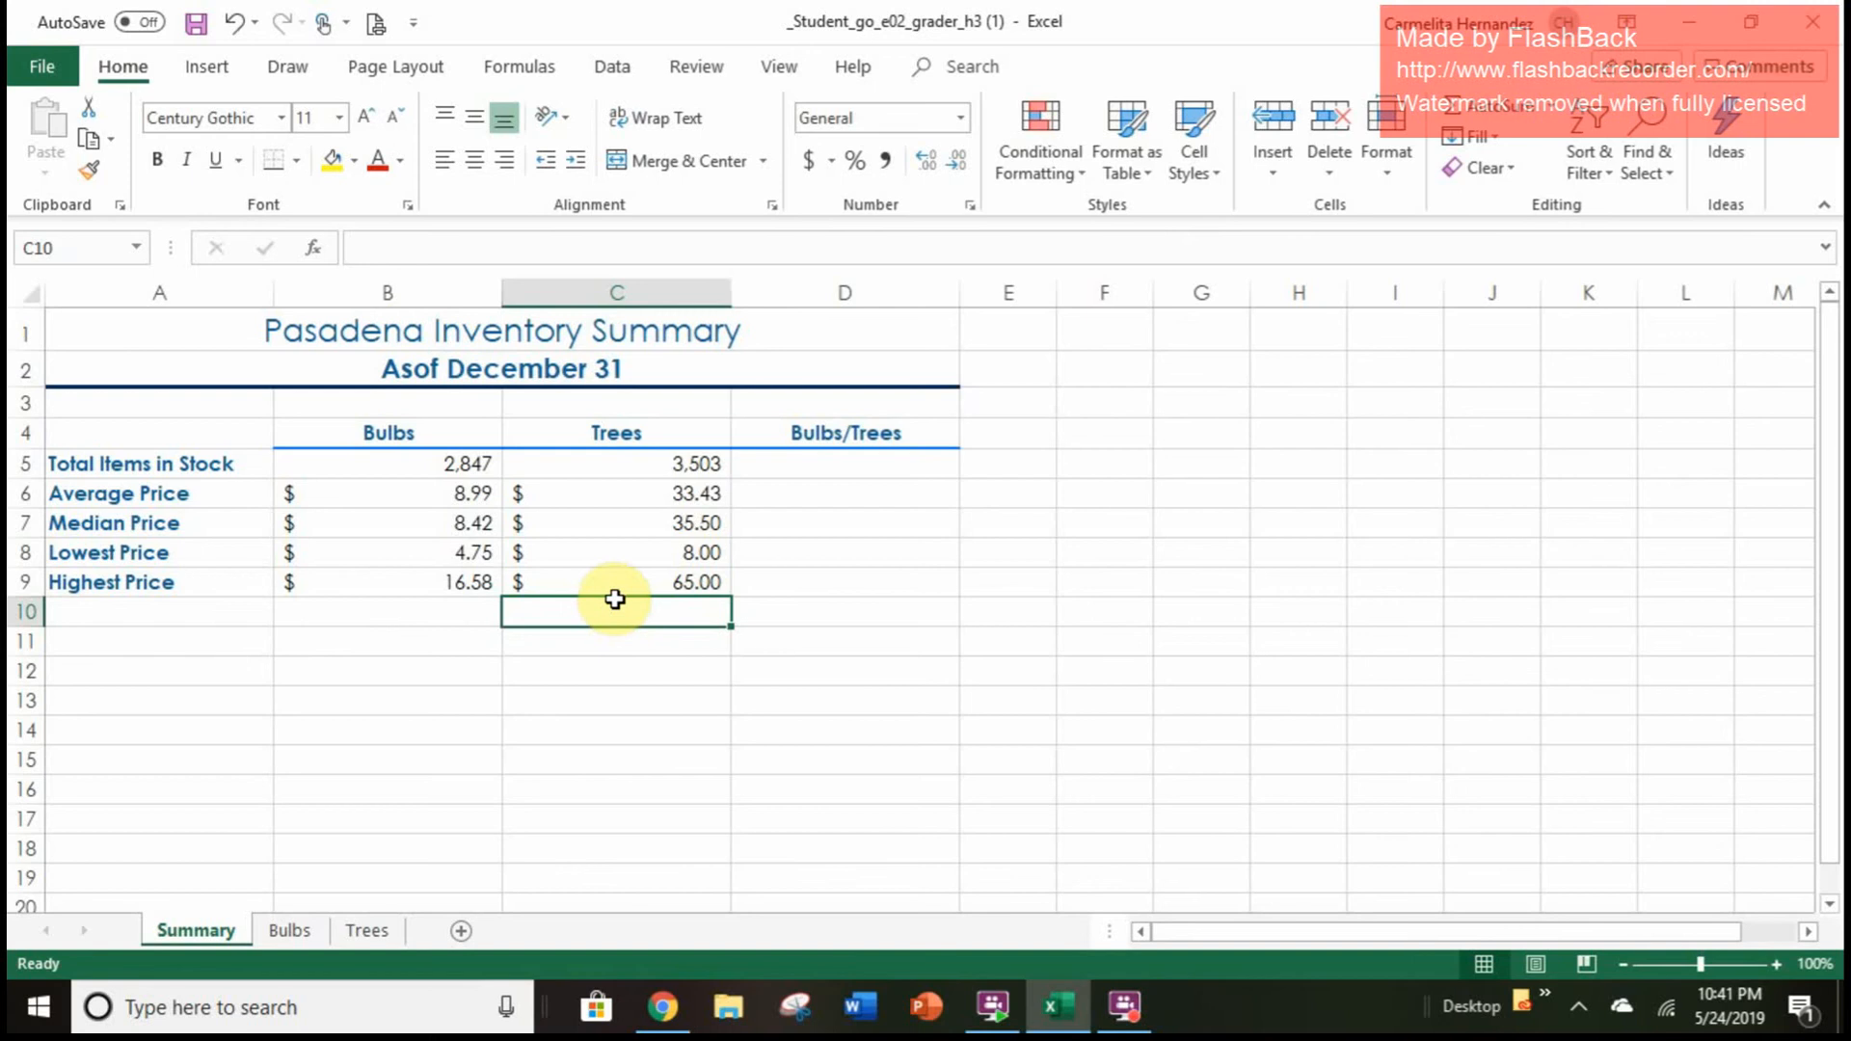
pyautogui.click(816, 466)
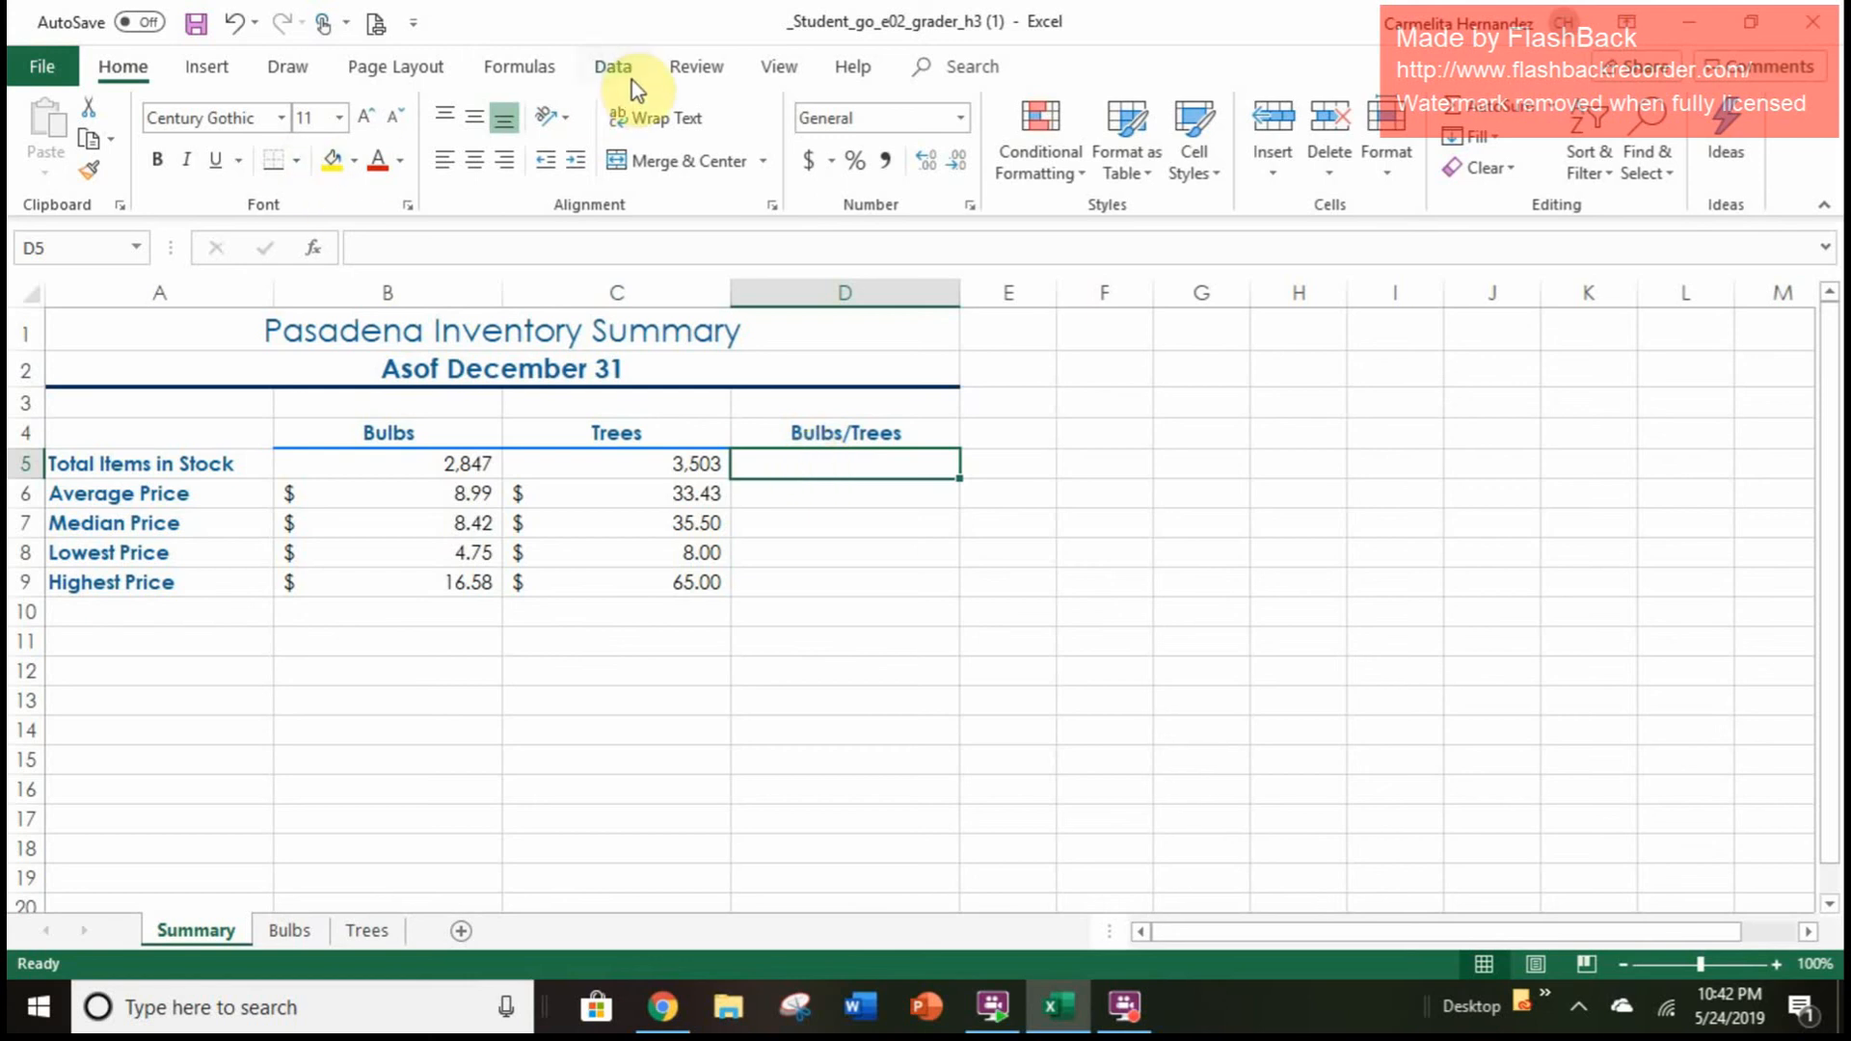
pyautogui.click(190, 75)
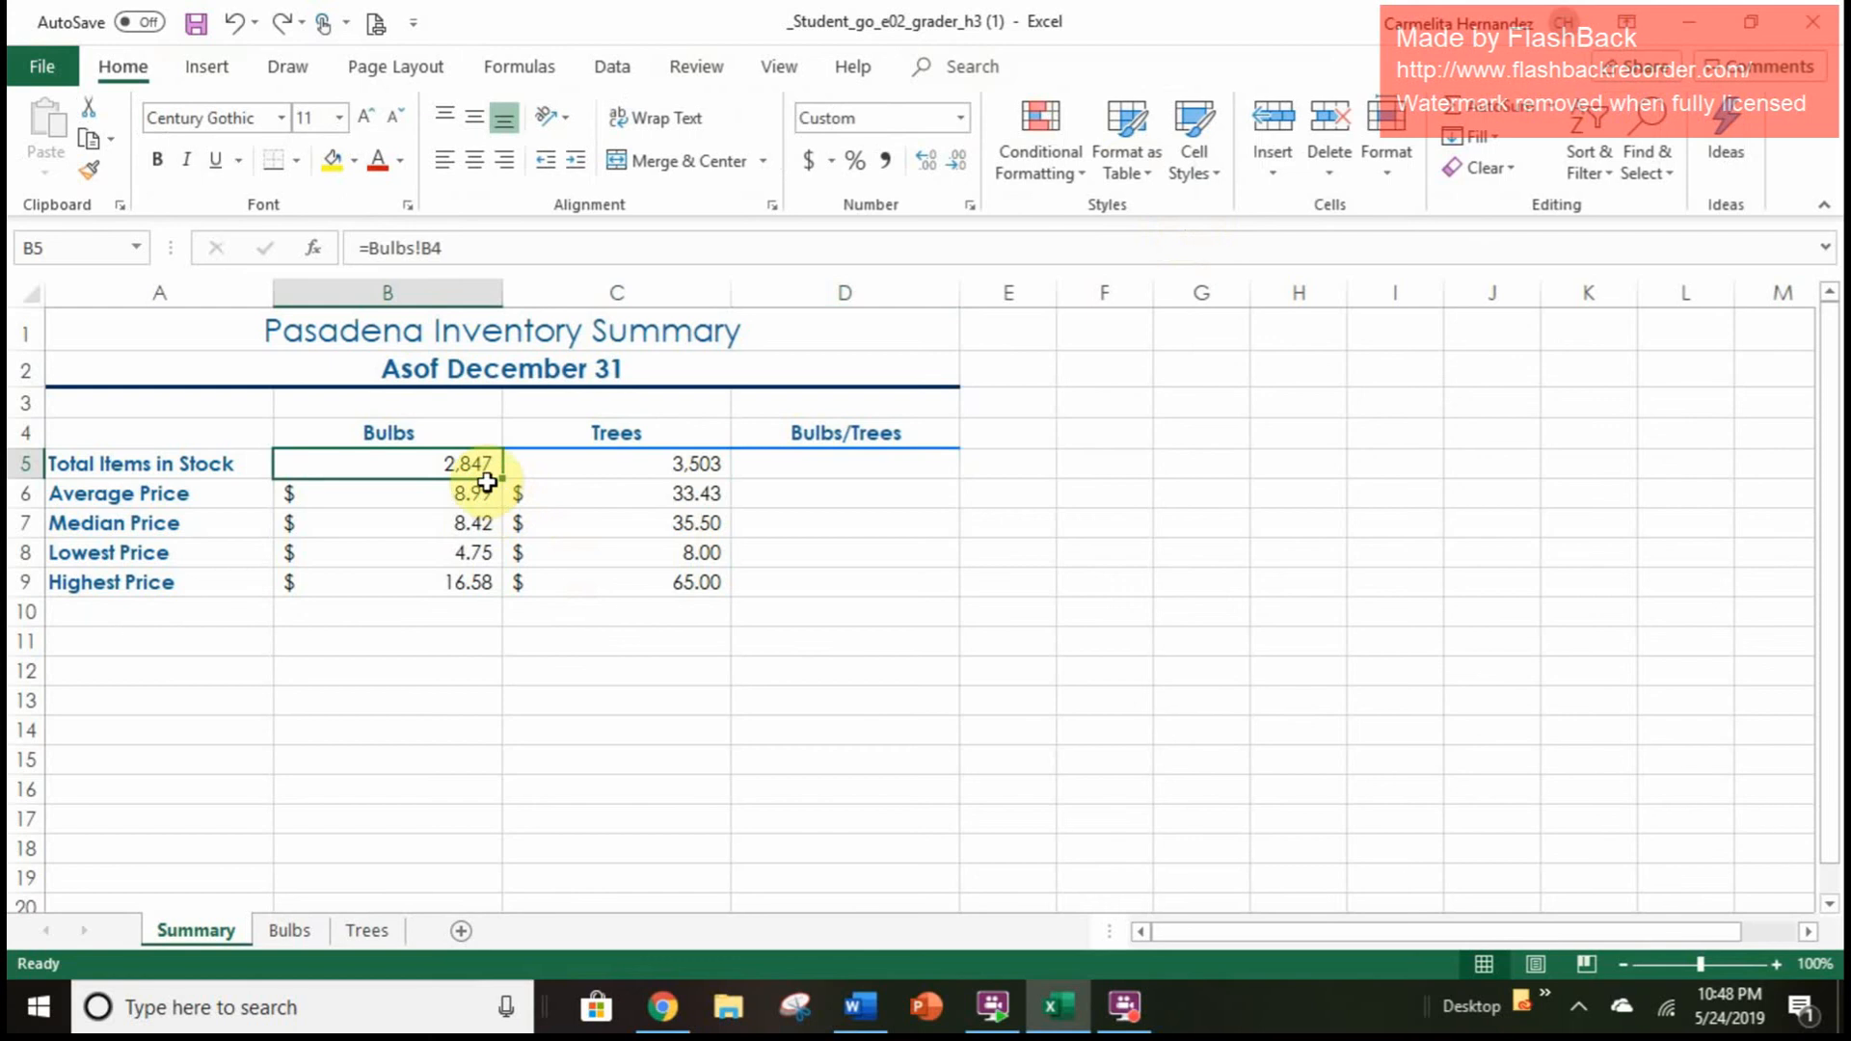
# Insert a column sparkline in D5 from the data range B5:C5 and apply the dark blue Sparkline Style Accent 1, Darker 50%
pyautogui.moveTo(478, 470); pyautogui.dragTo(528, 465)
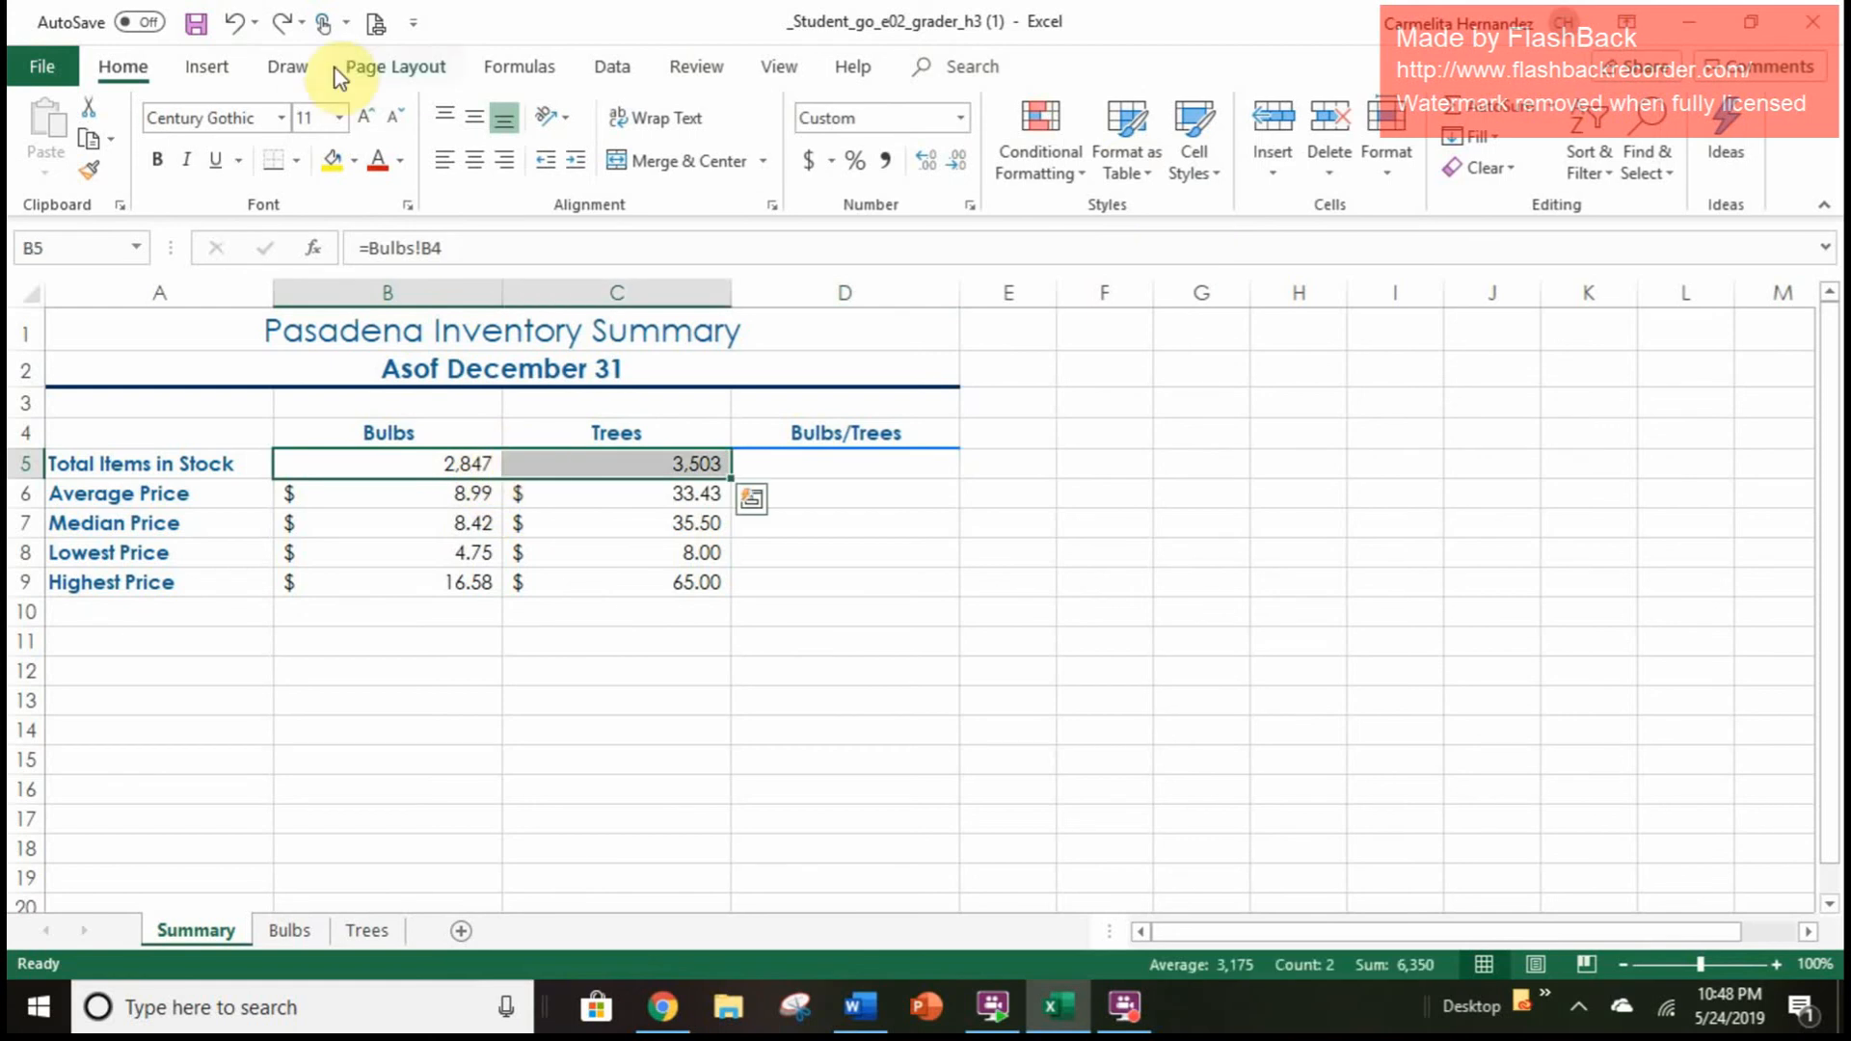
pyautogui.click(197, 73)
pyautogui.click(1176, 152)
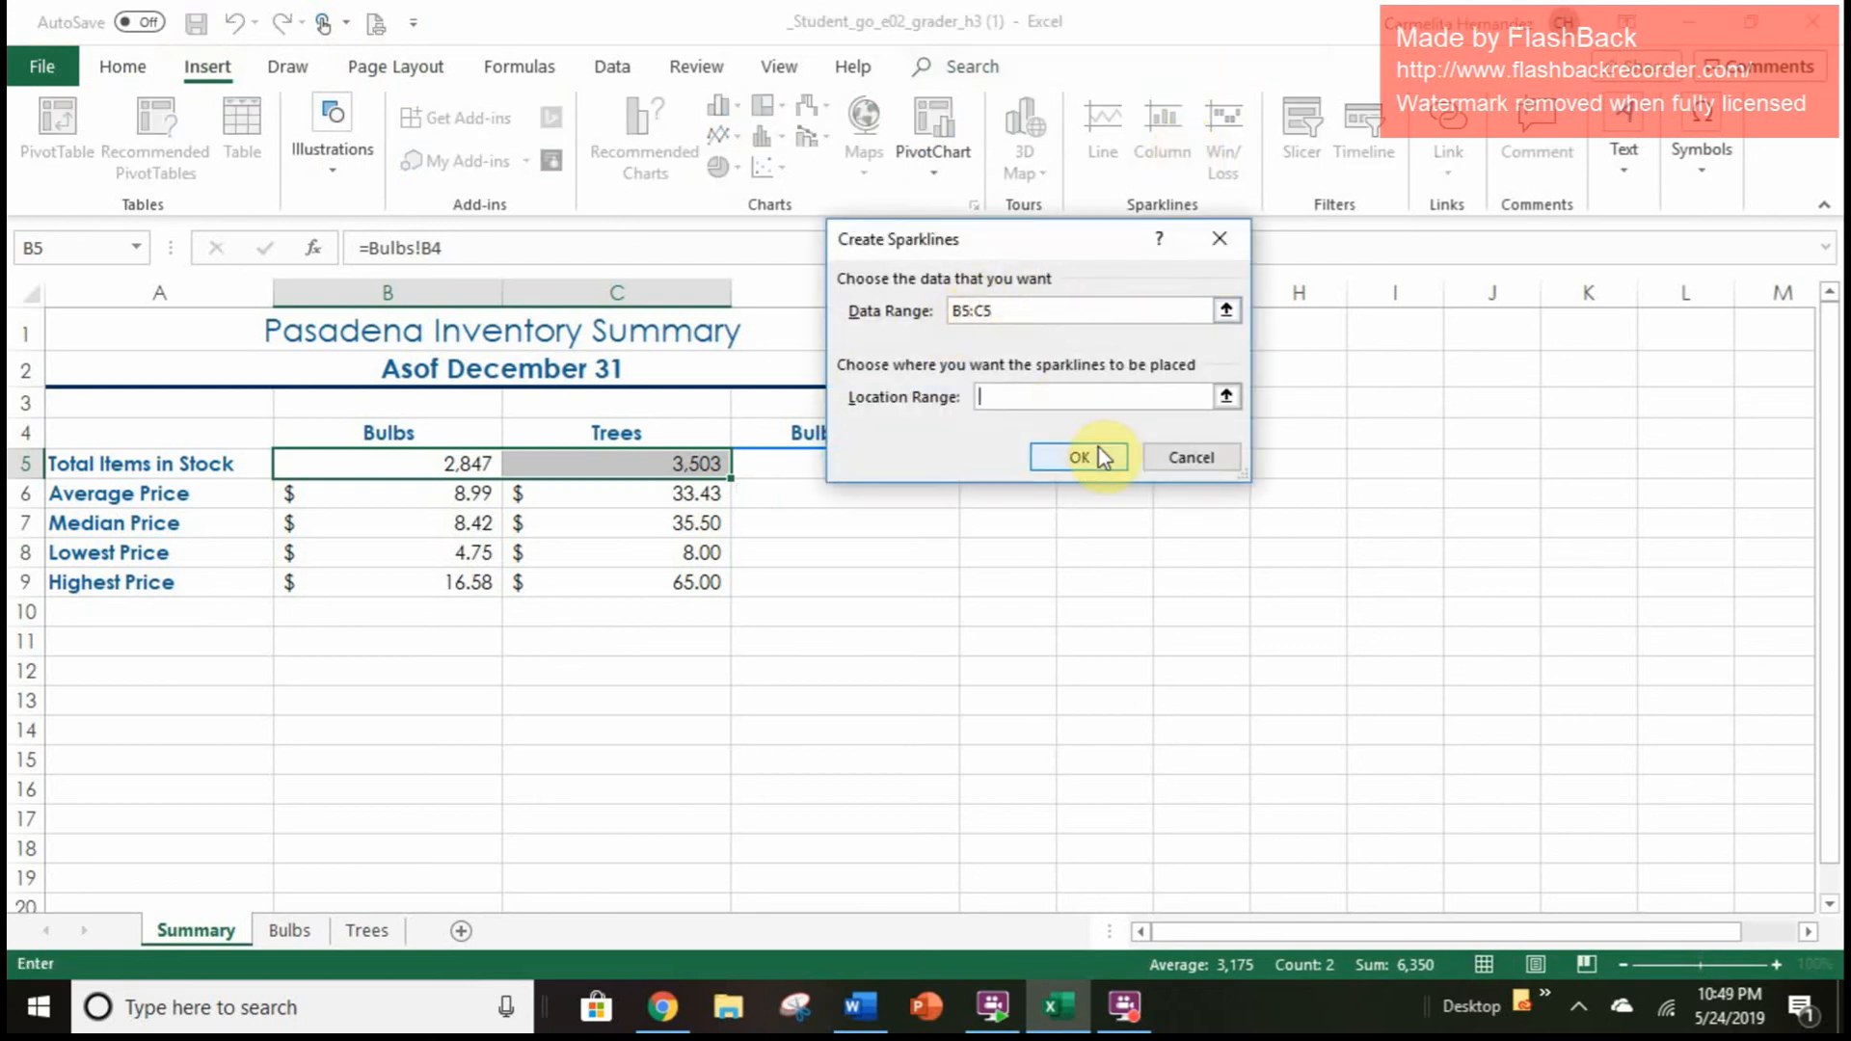
pyautogui.click(775, 466)
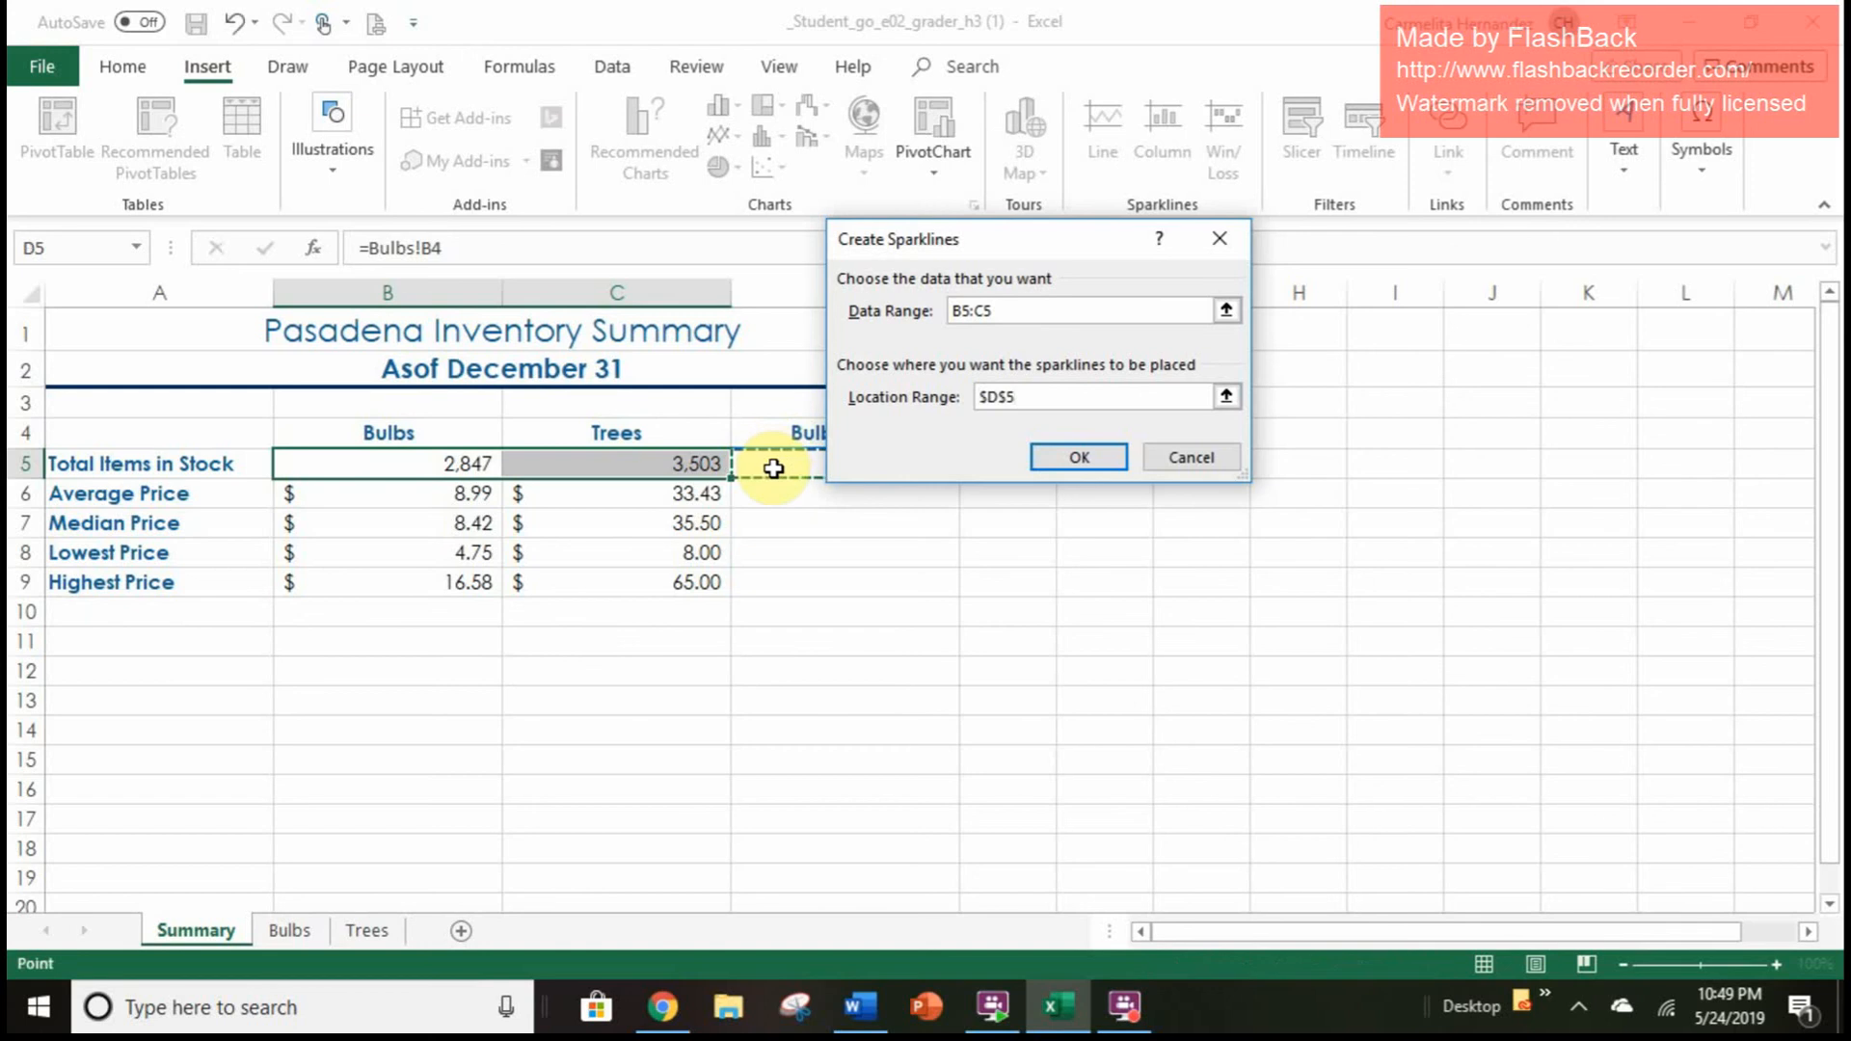
pyautogui.click(1070, 463)
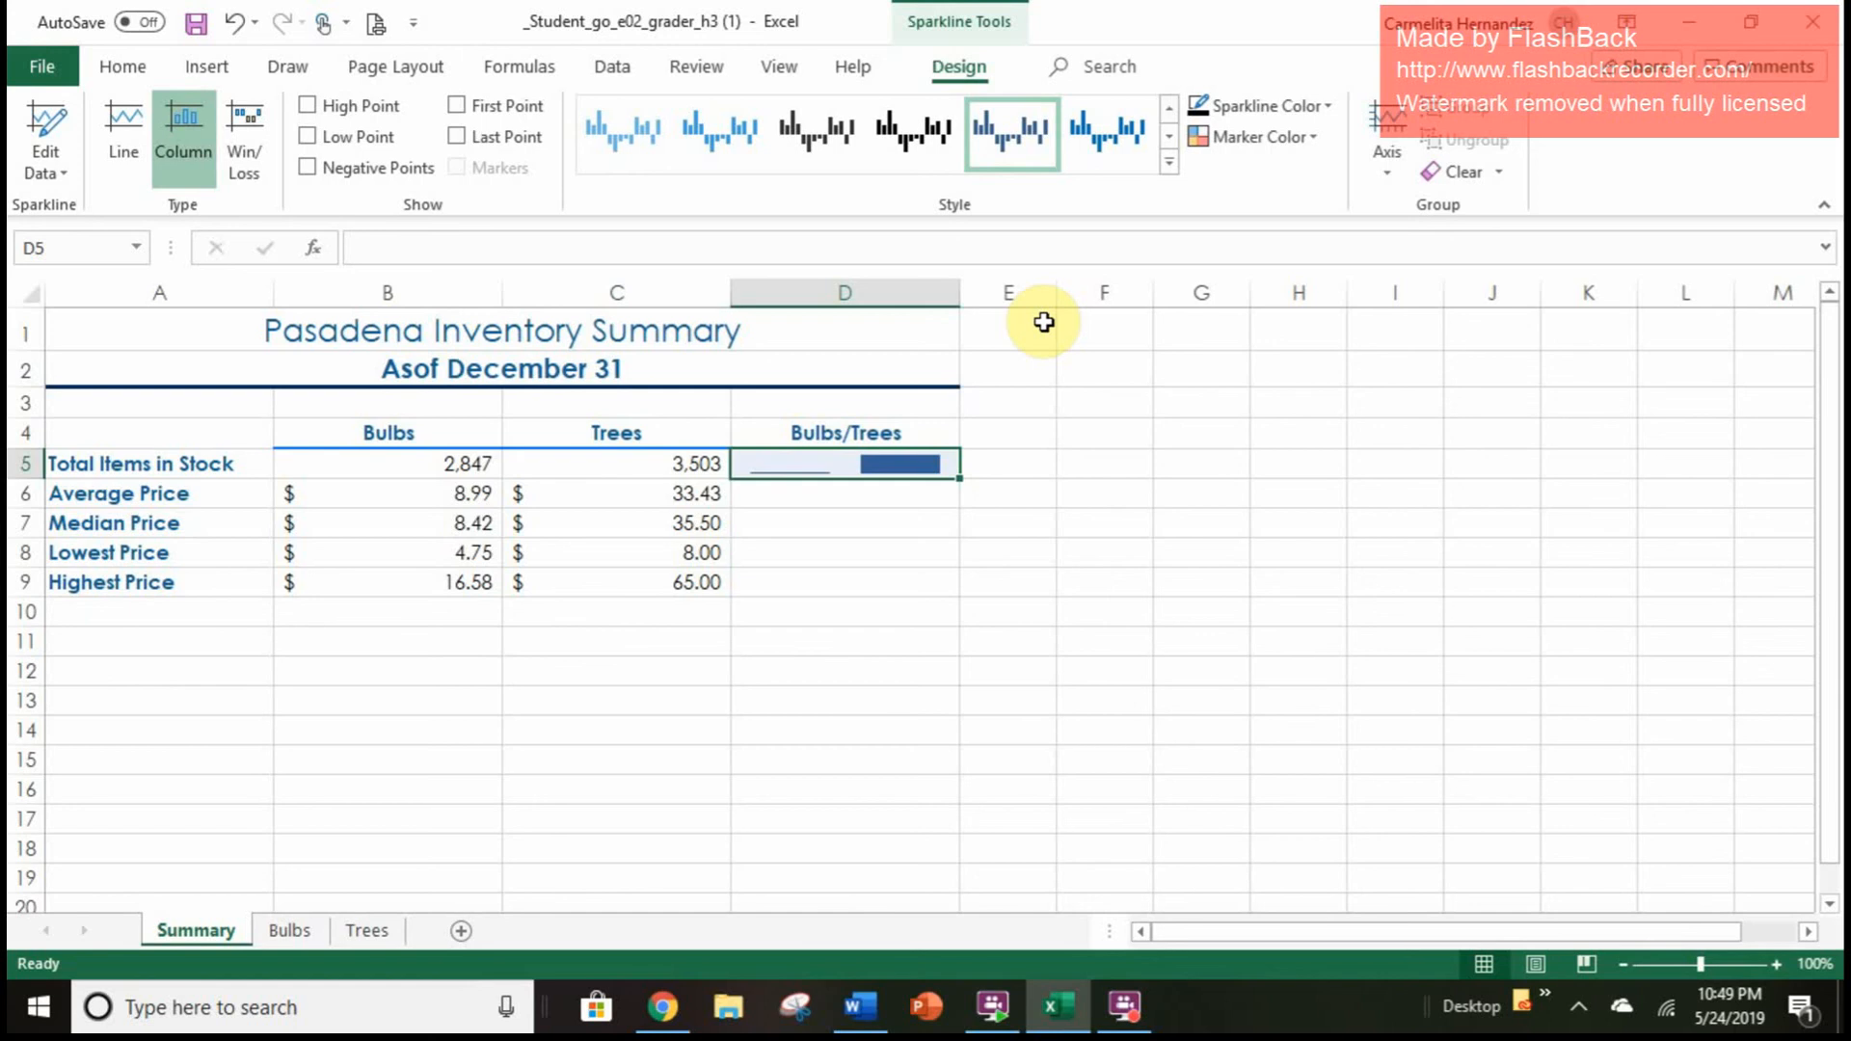
pyautogui.click(1170, 164)
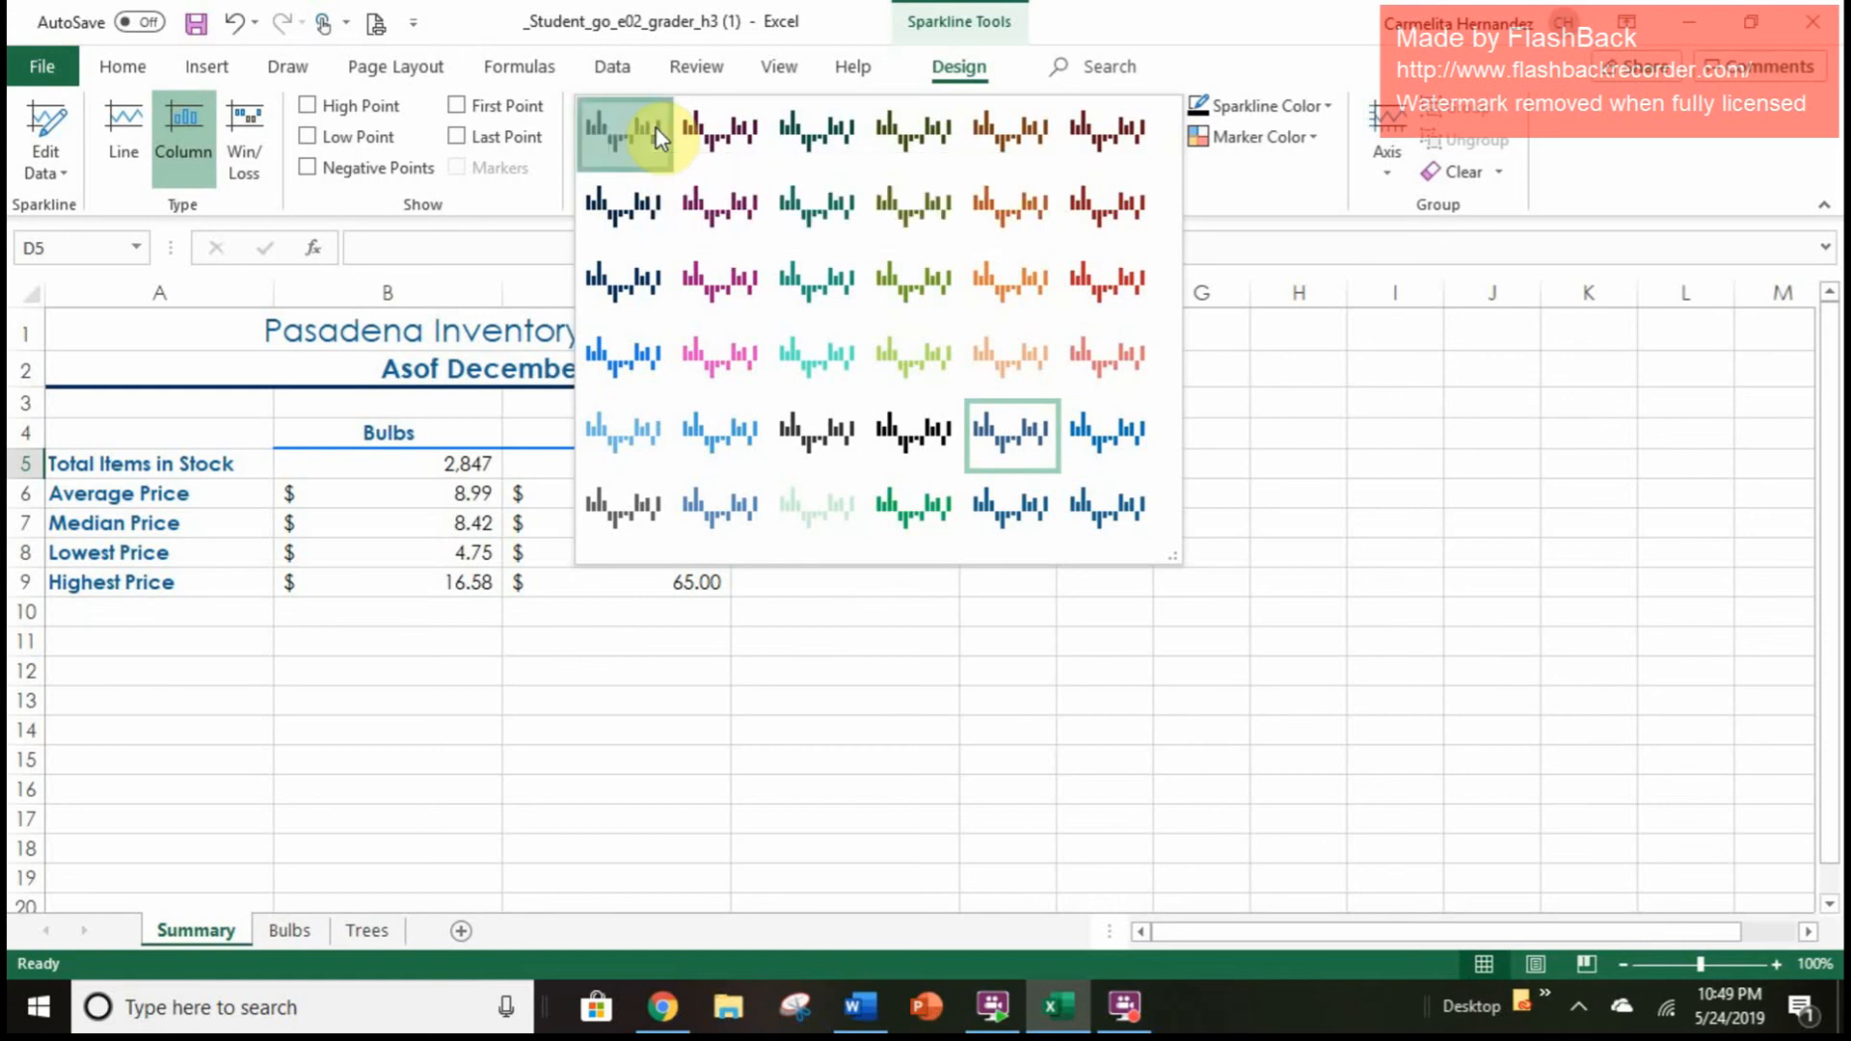
pyautogui.click(651, 136)
# Insert a column sparkline in D6 from B6:C6 and apply the dark purple Sparkline Style Accent 2, Darker 50%
pyautogui.click(901, 491)
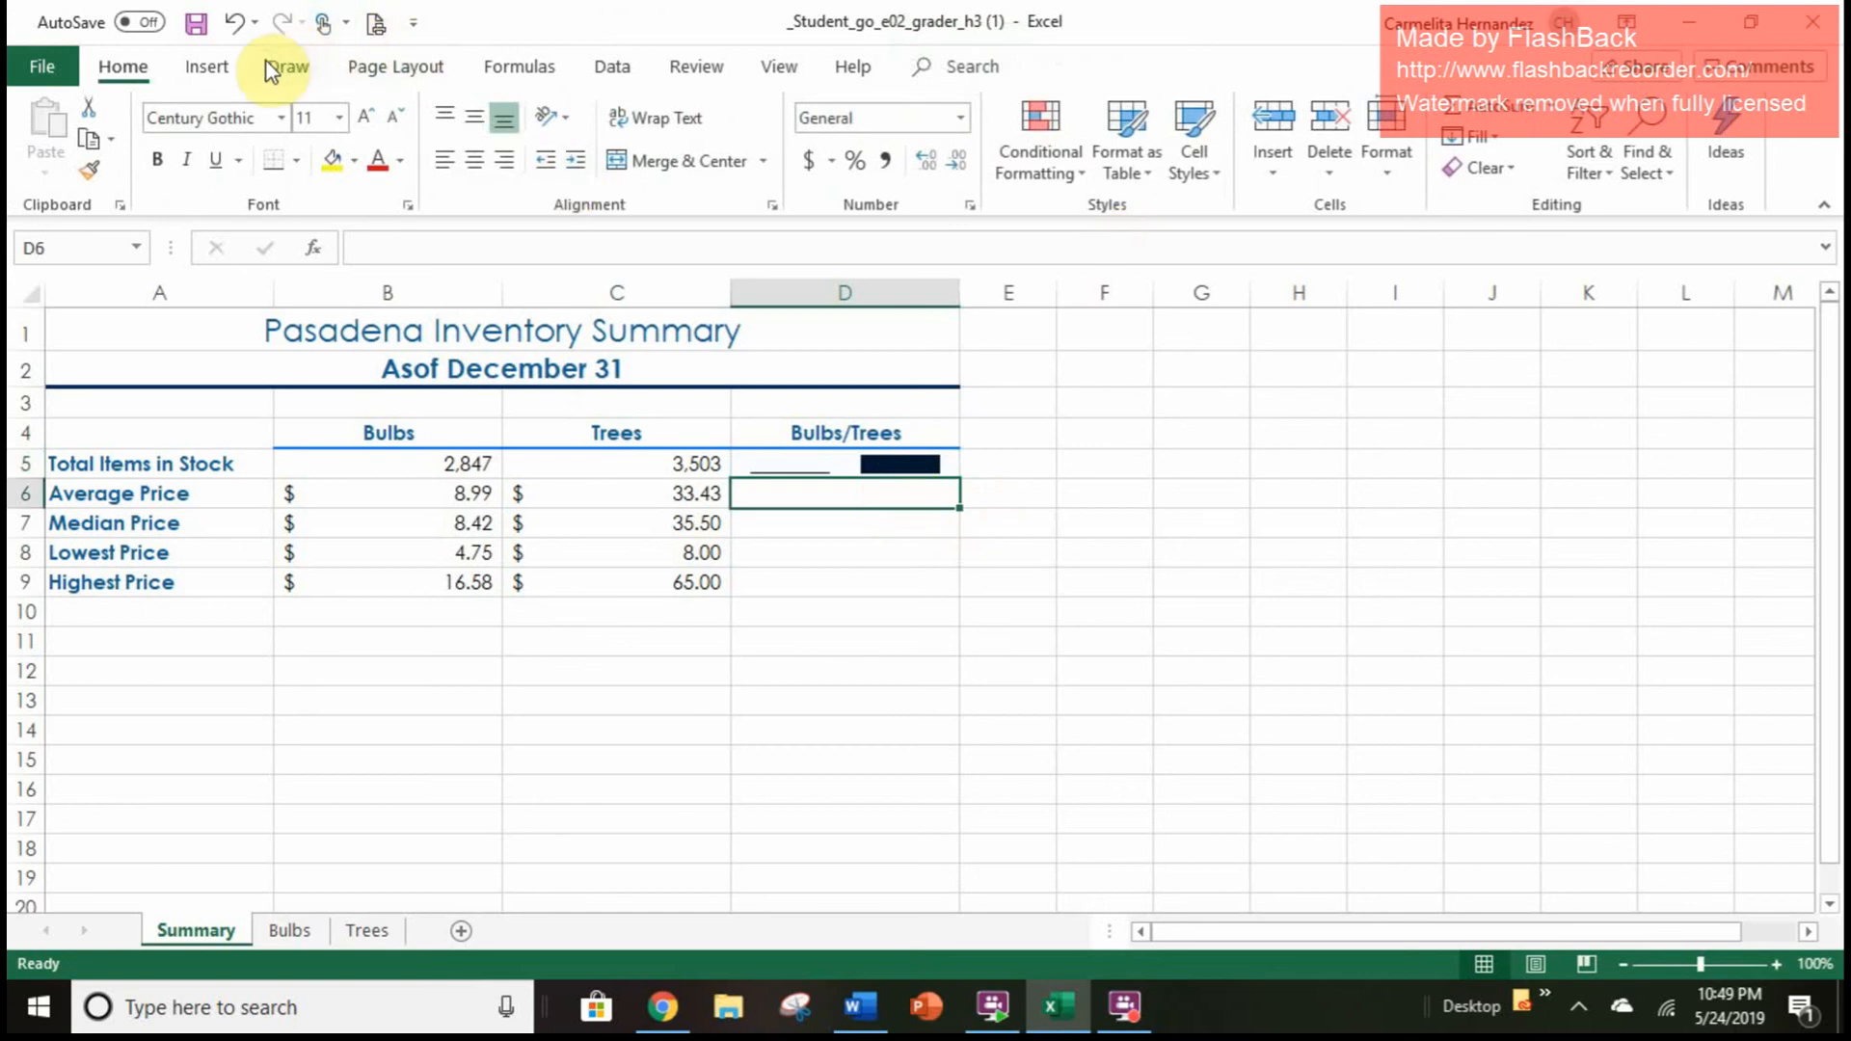
pyautogui.click(207, 65)
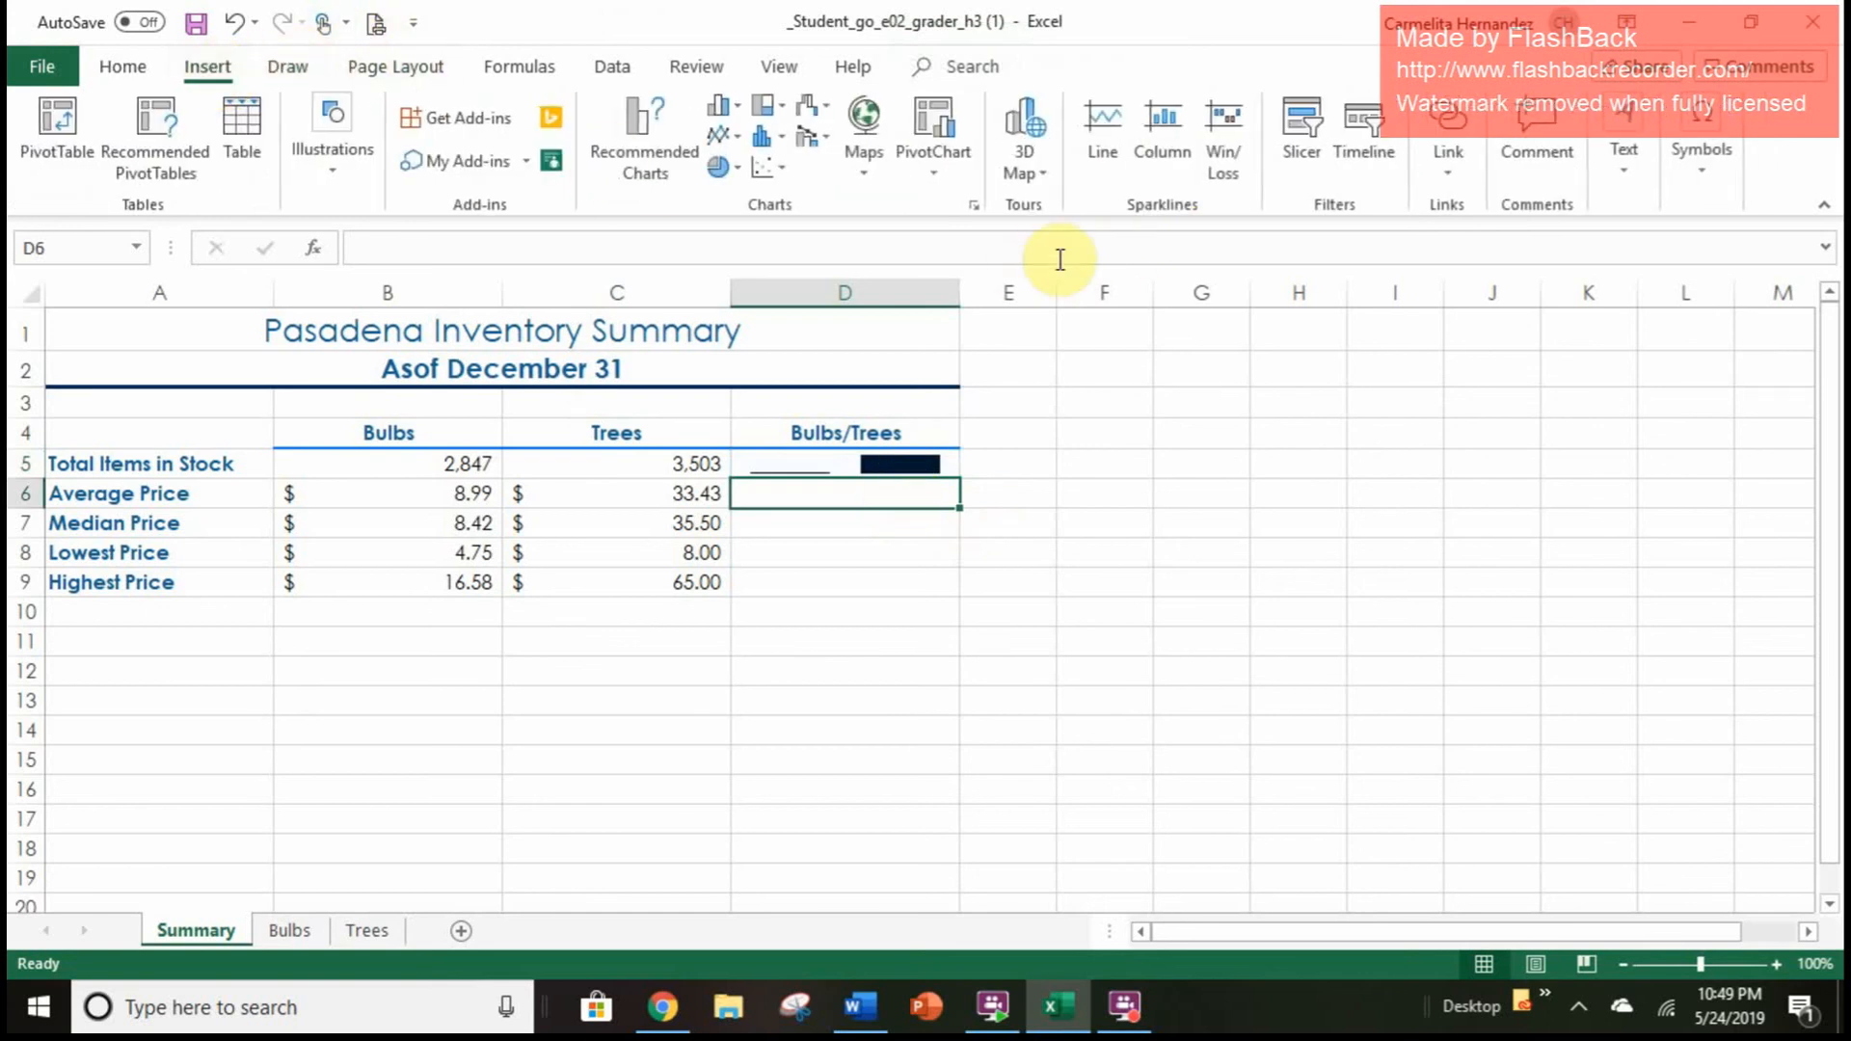
pyautogui.click(1168, 170)
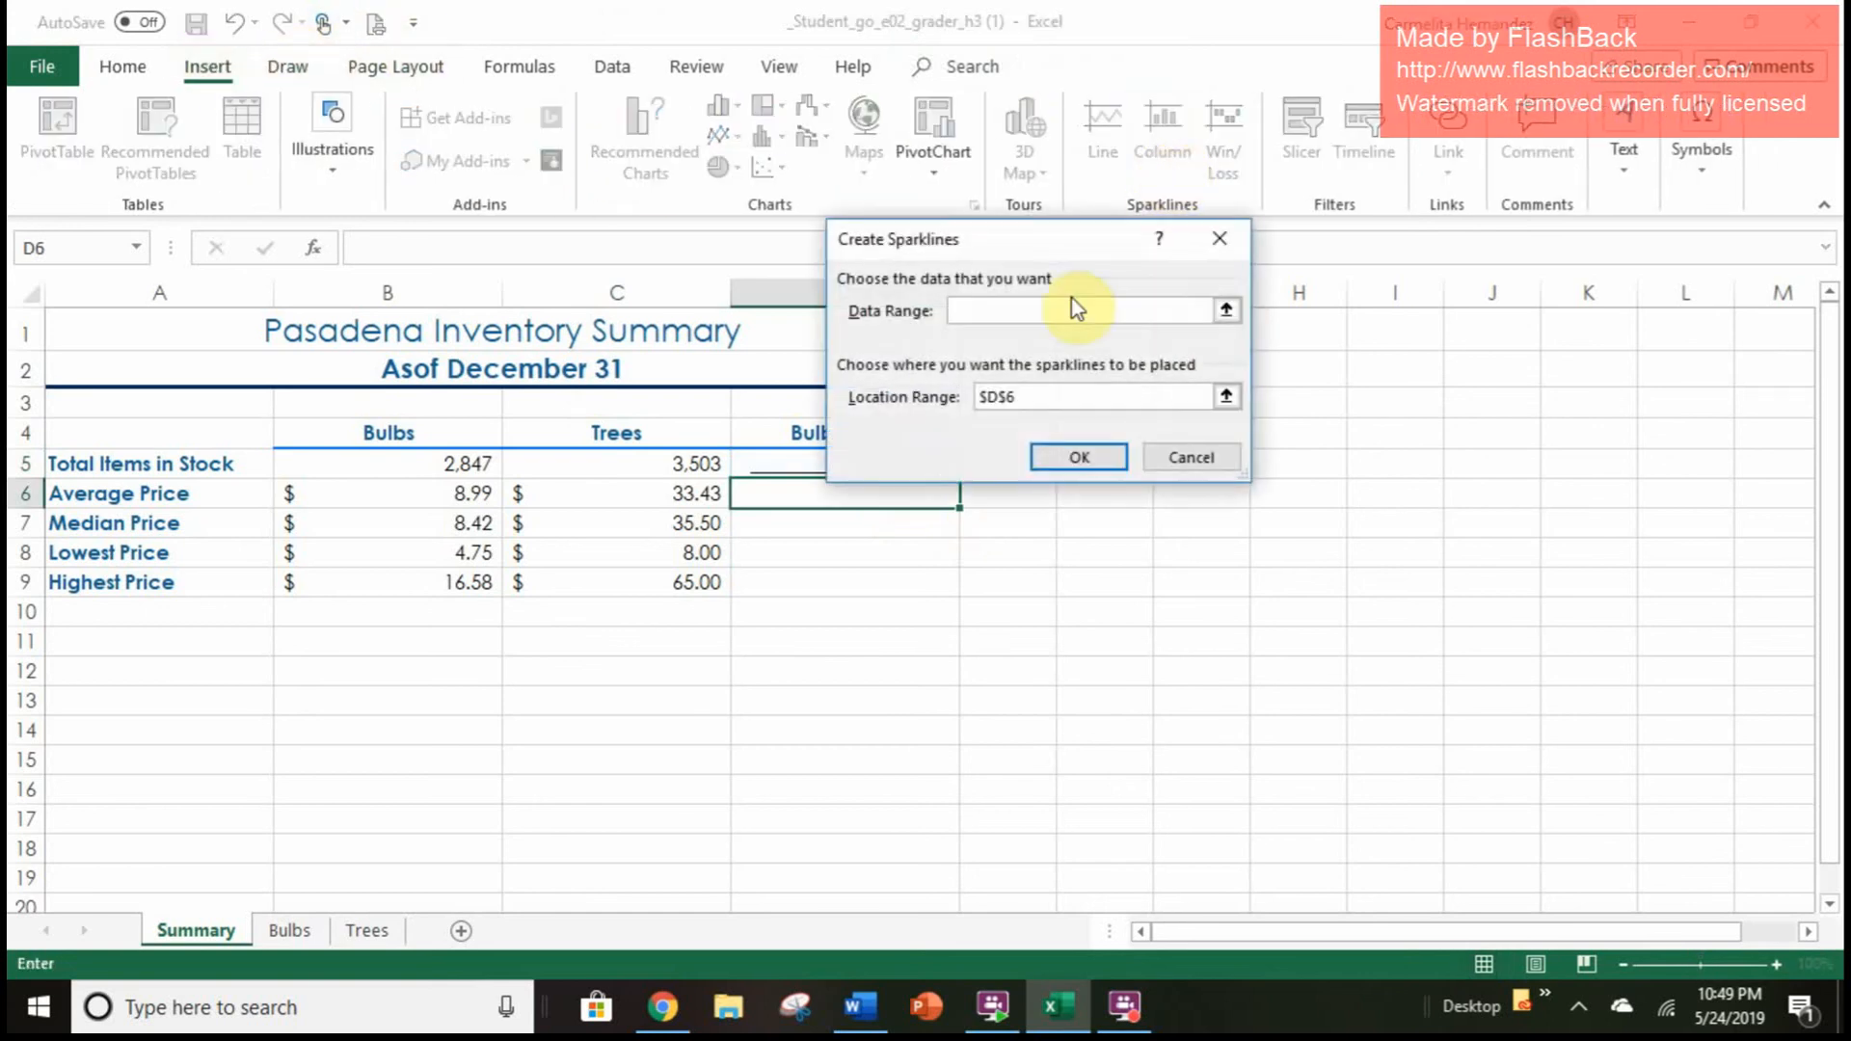
pyautogui.moveTo(469, 502); pyautogui.dragTo(609, 493)
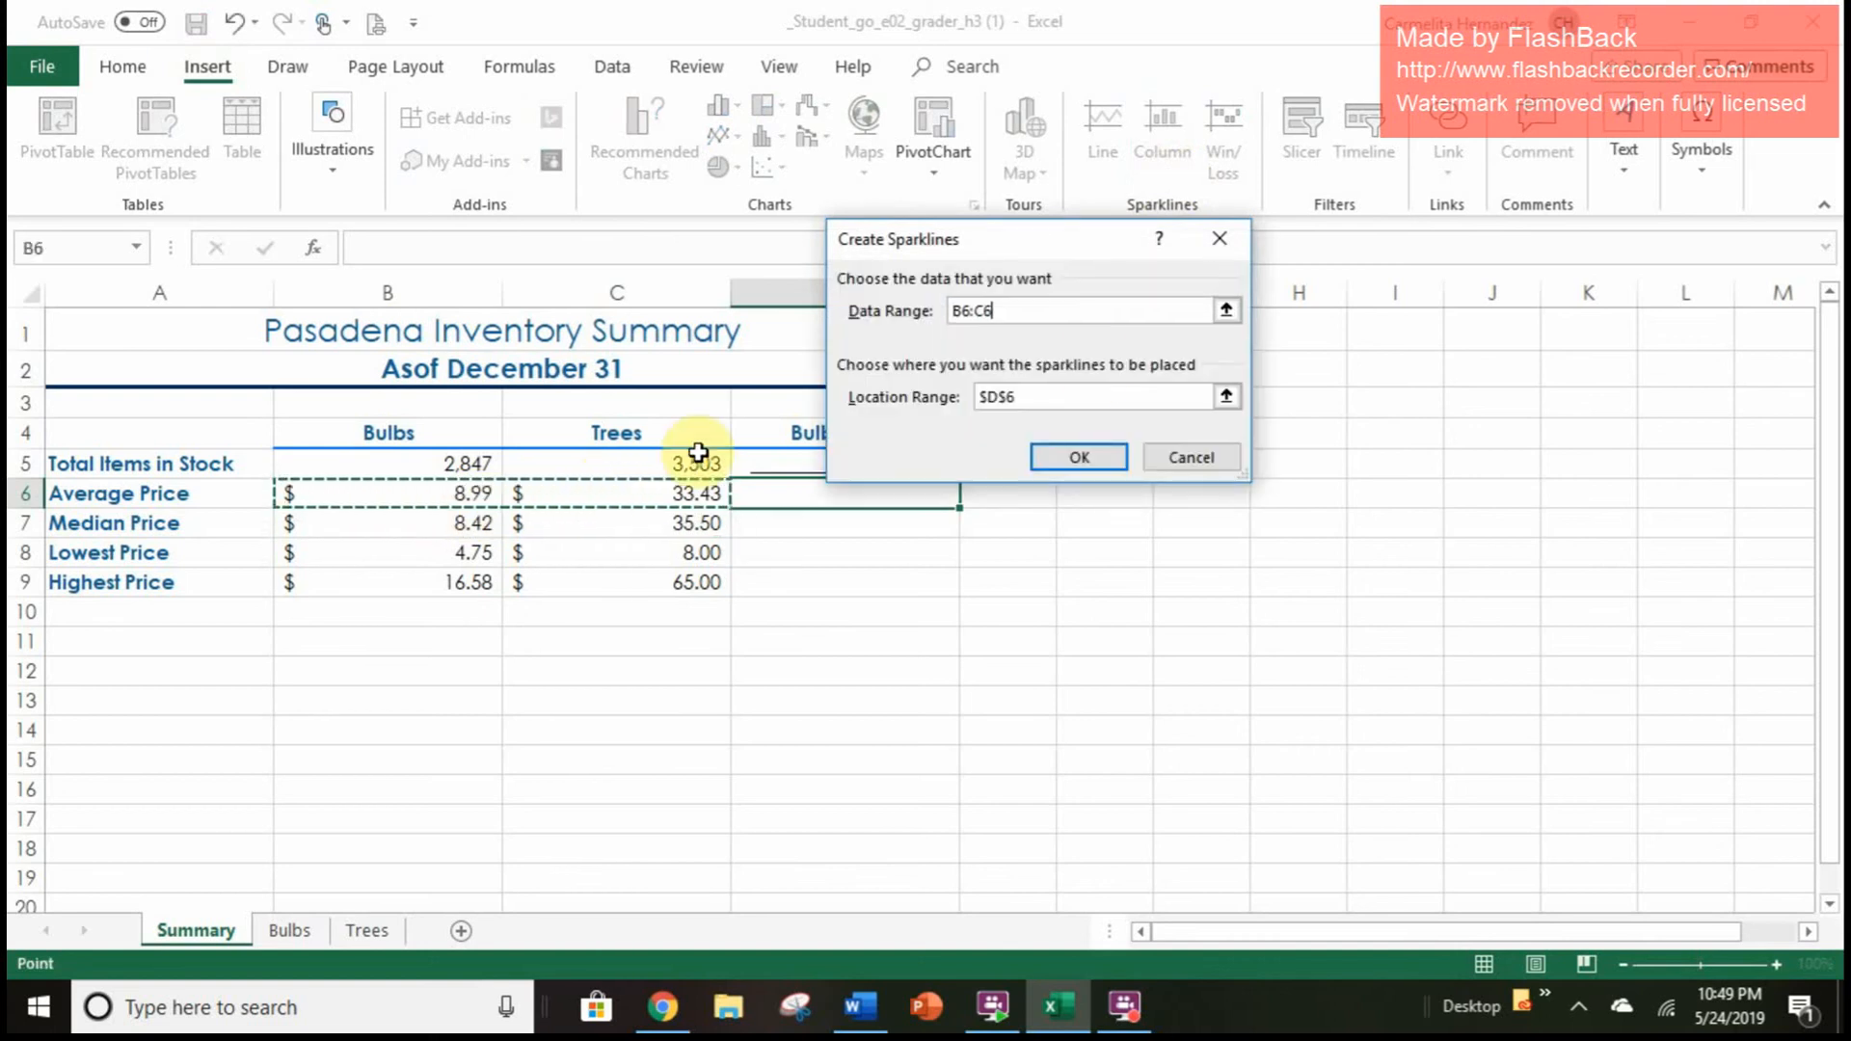
pyautogui.click(1094, 459)
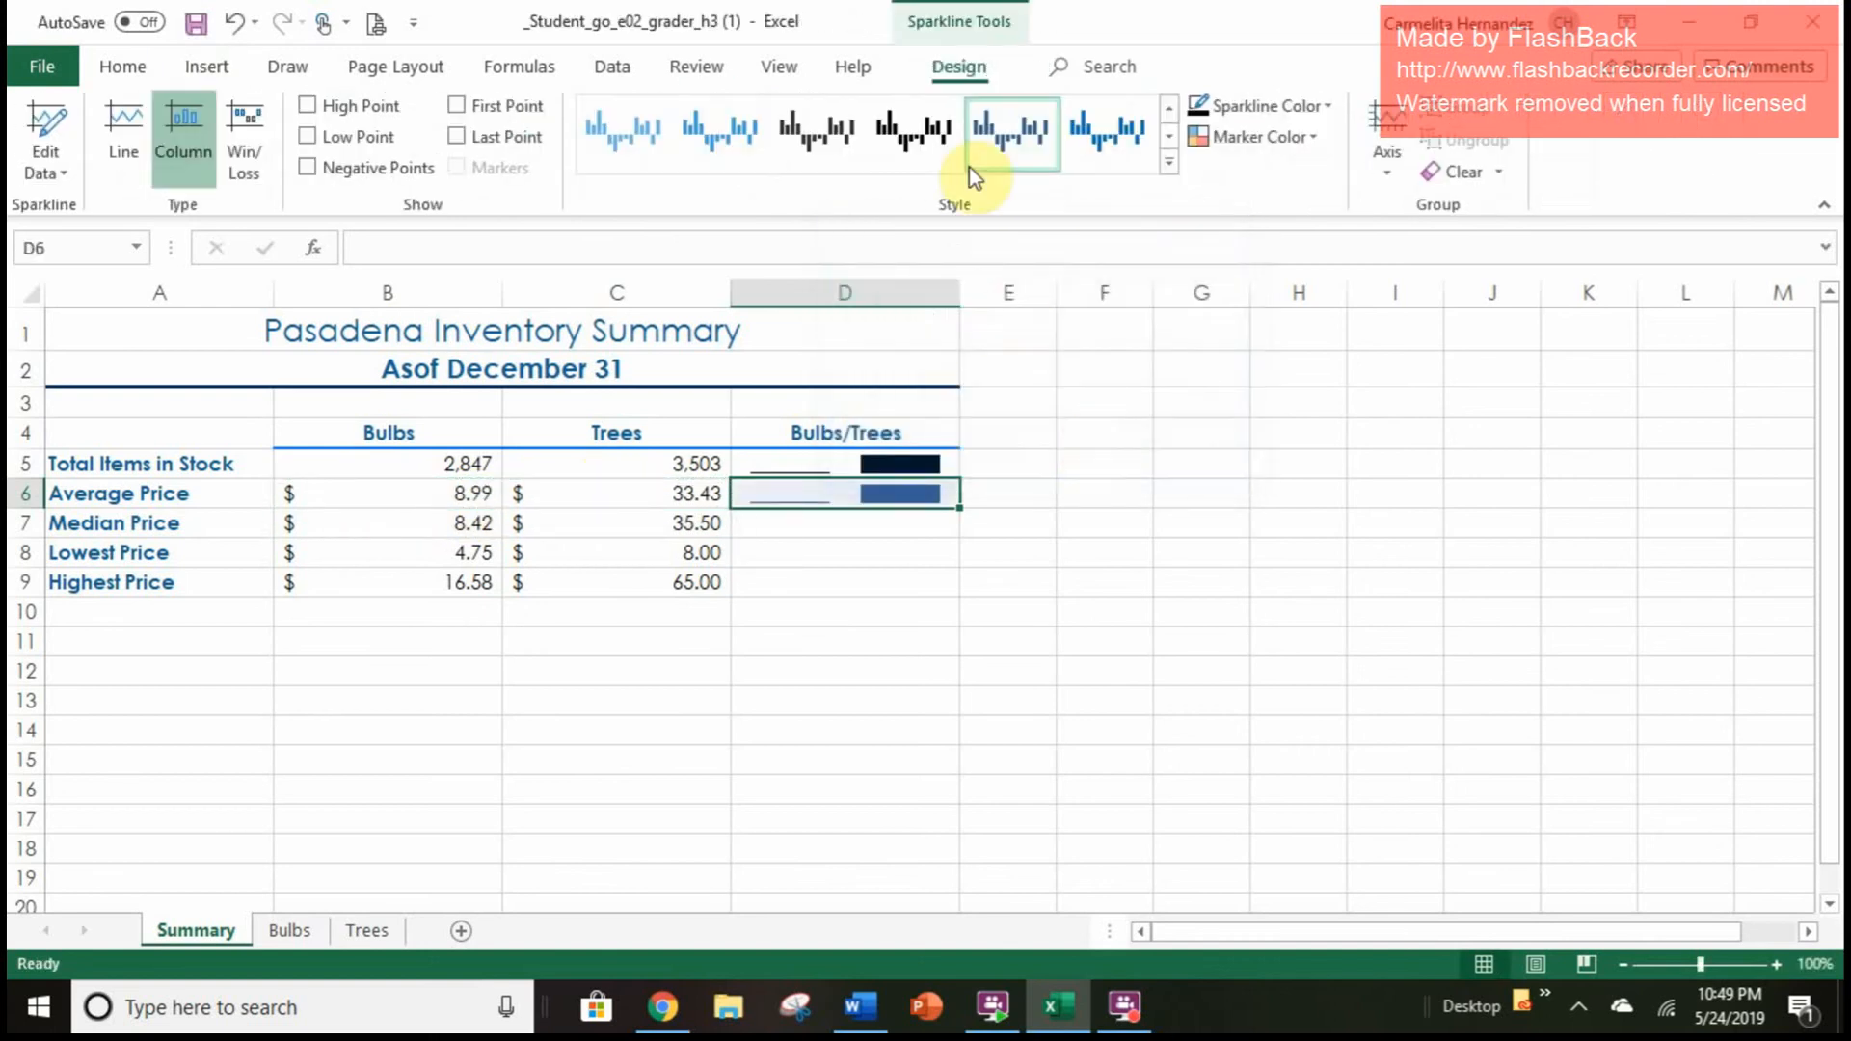
pyautogui.click(1168, 125)
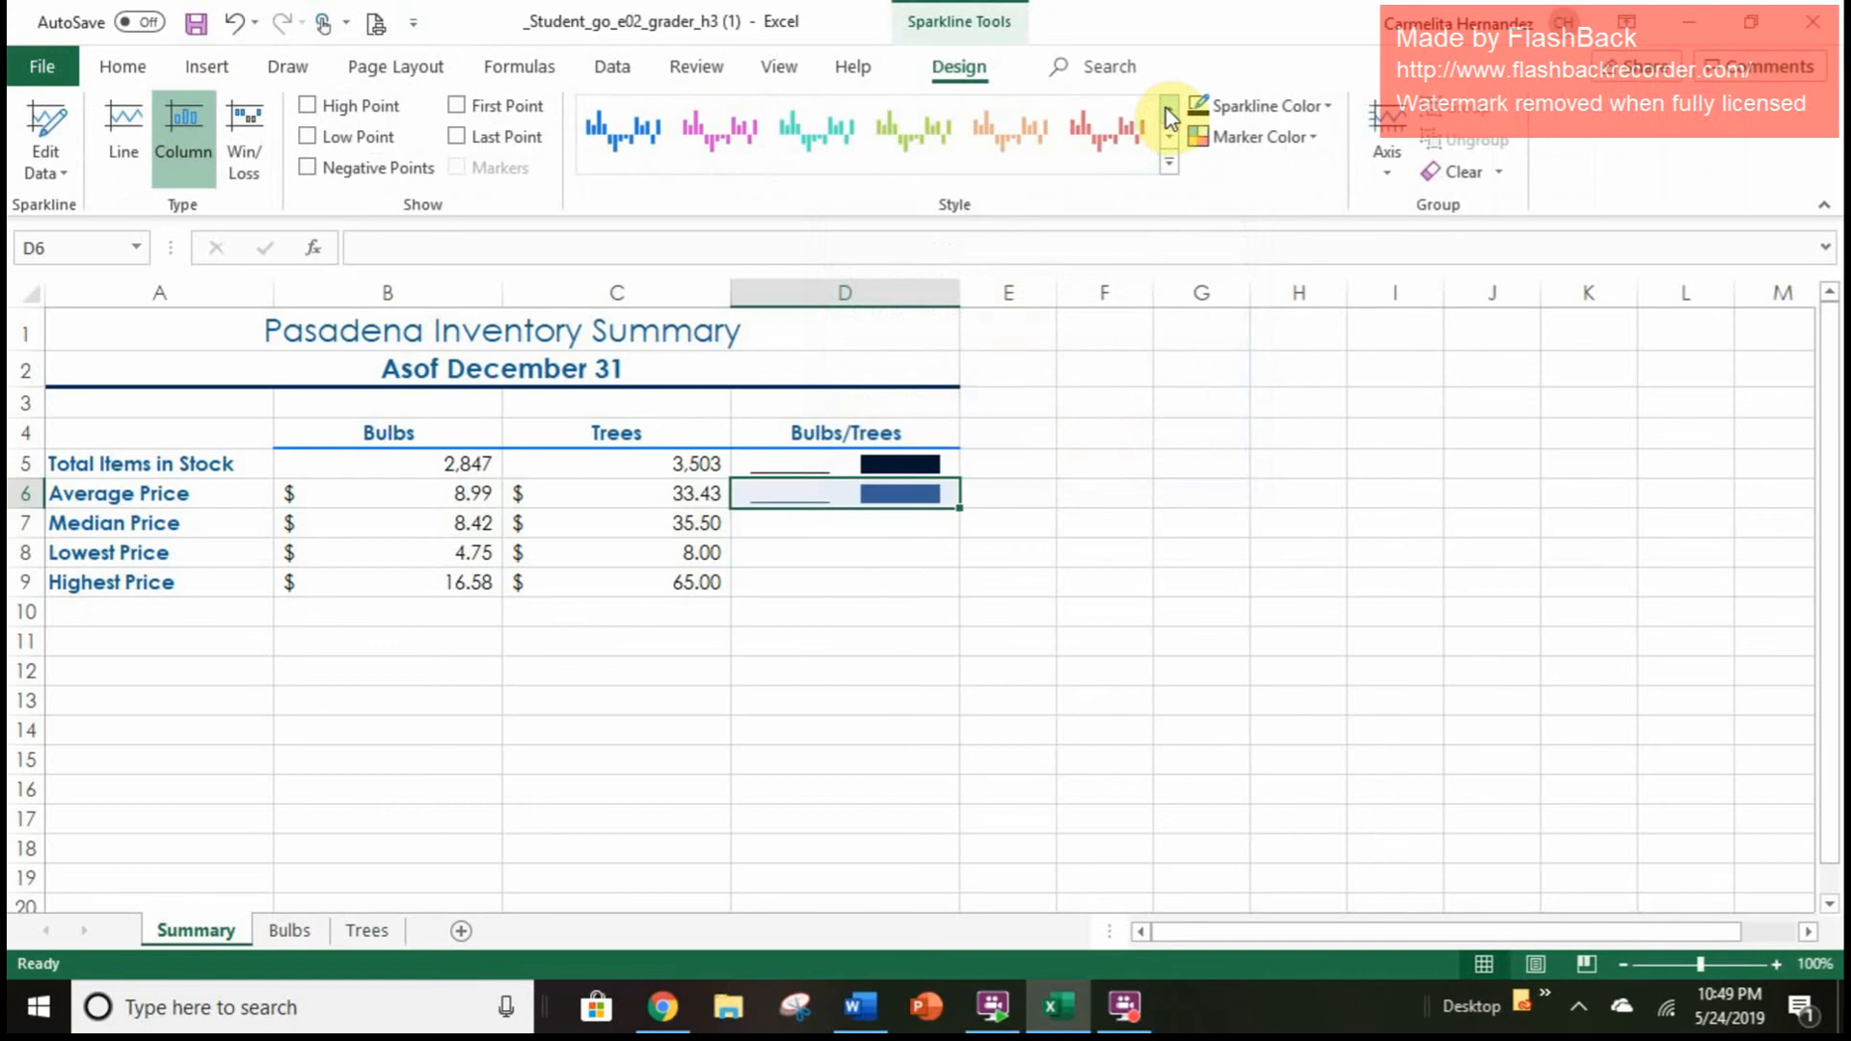
pyautogui.click(1171, 158)
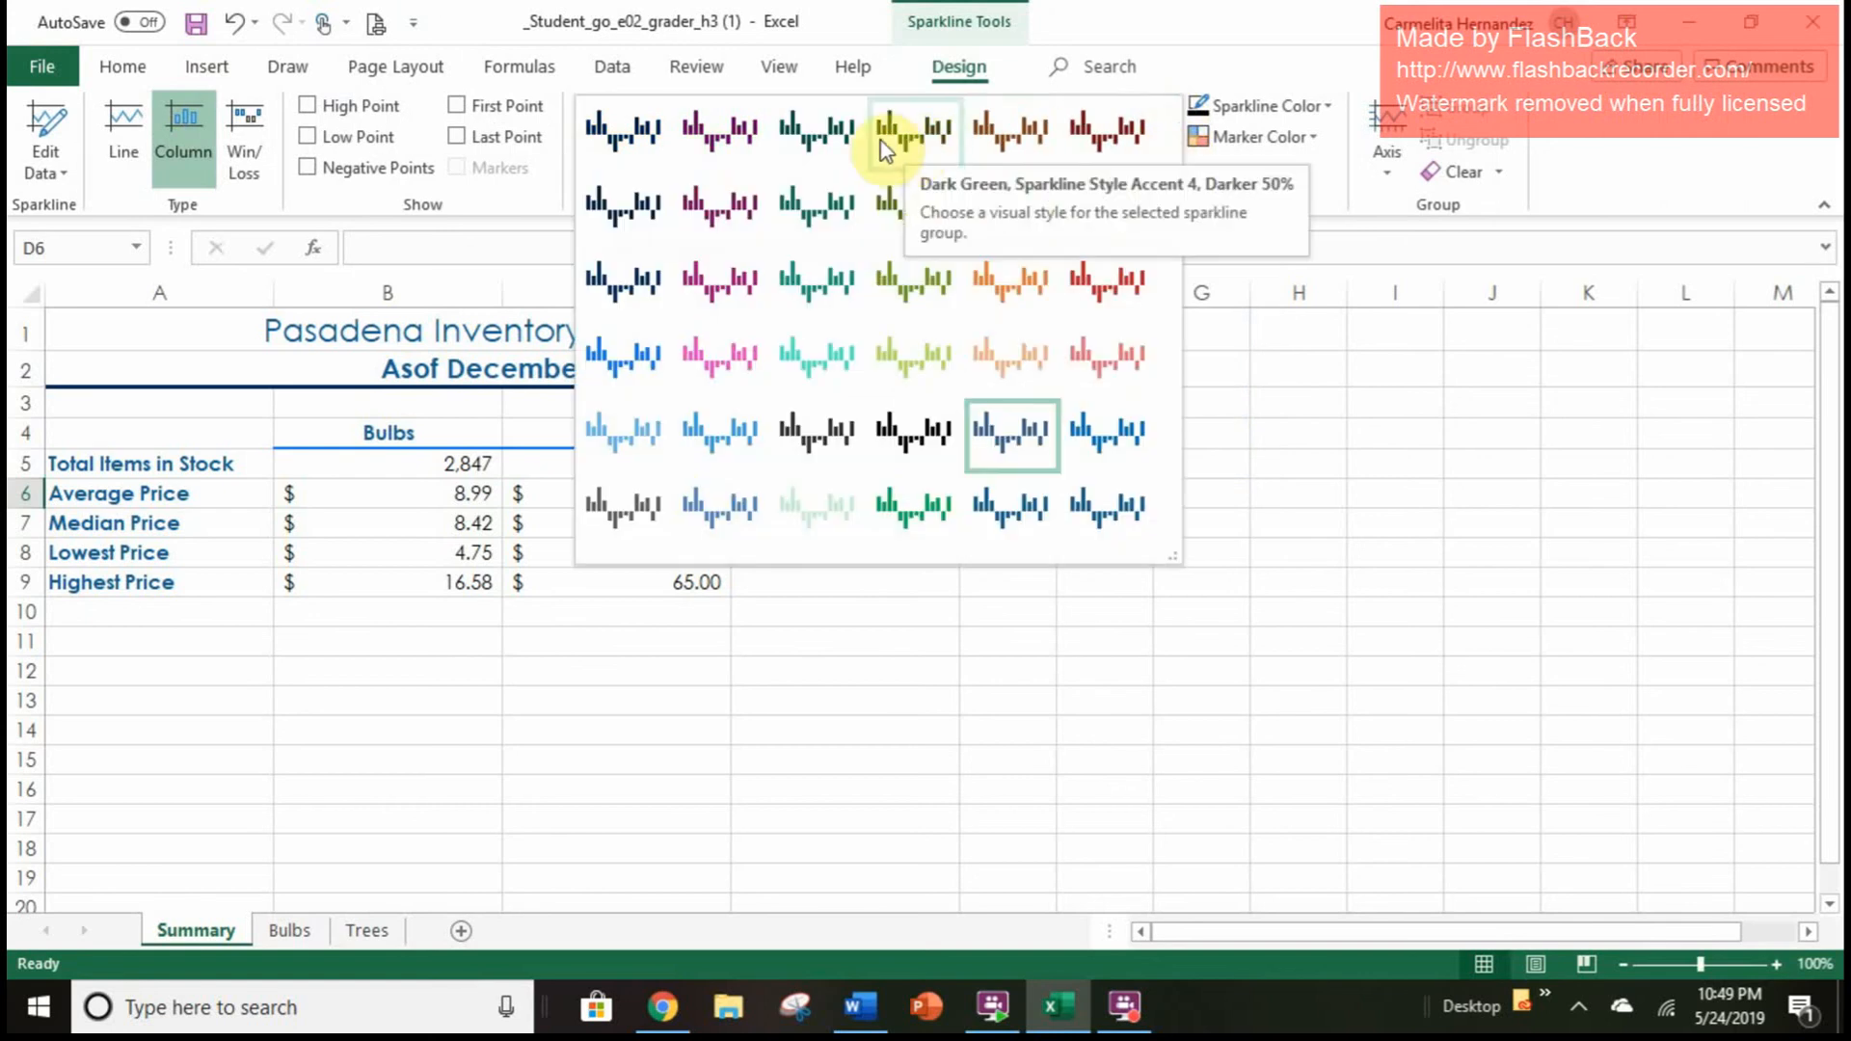
pyautogui.click(727, 131)
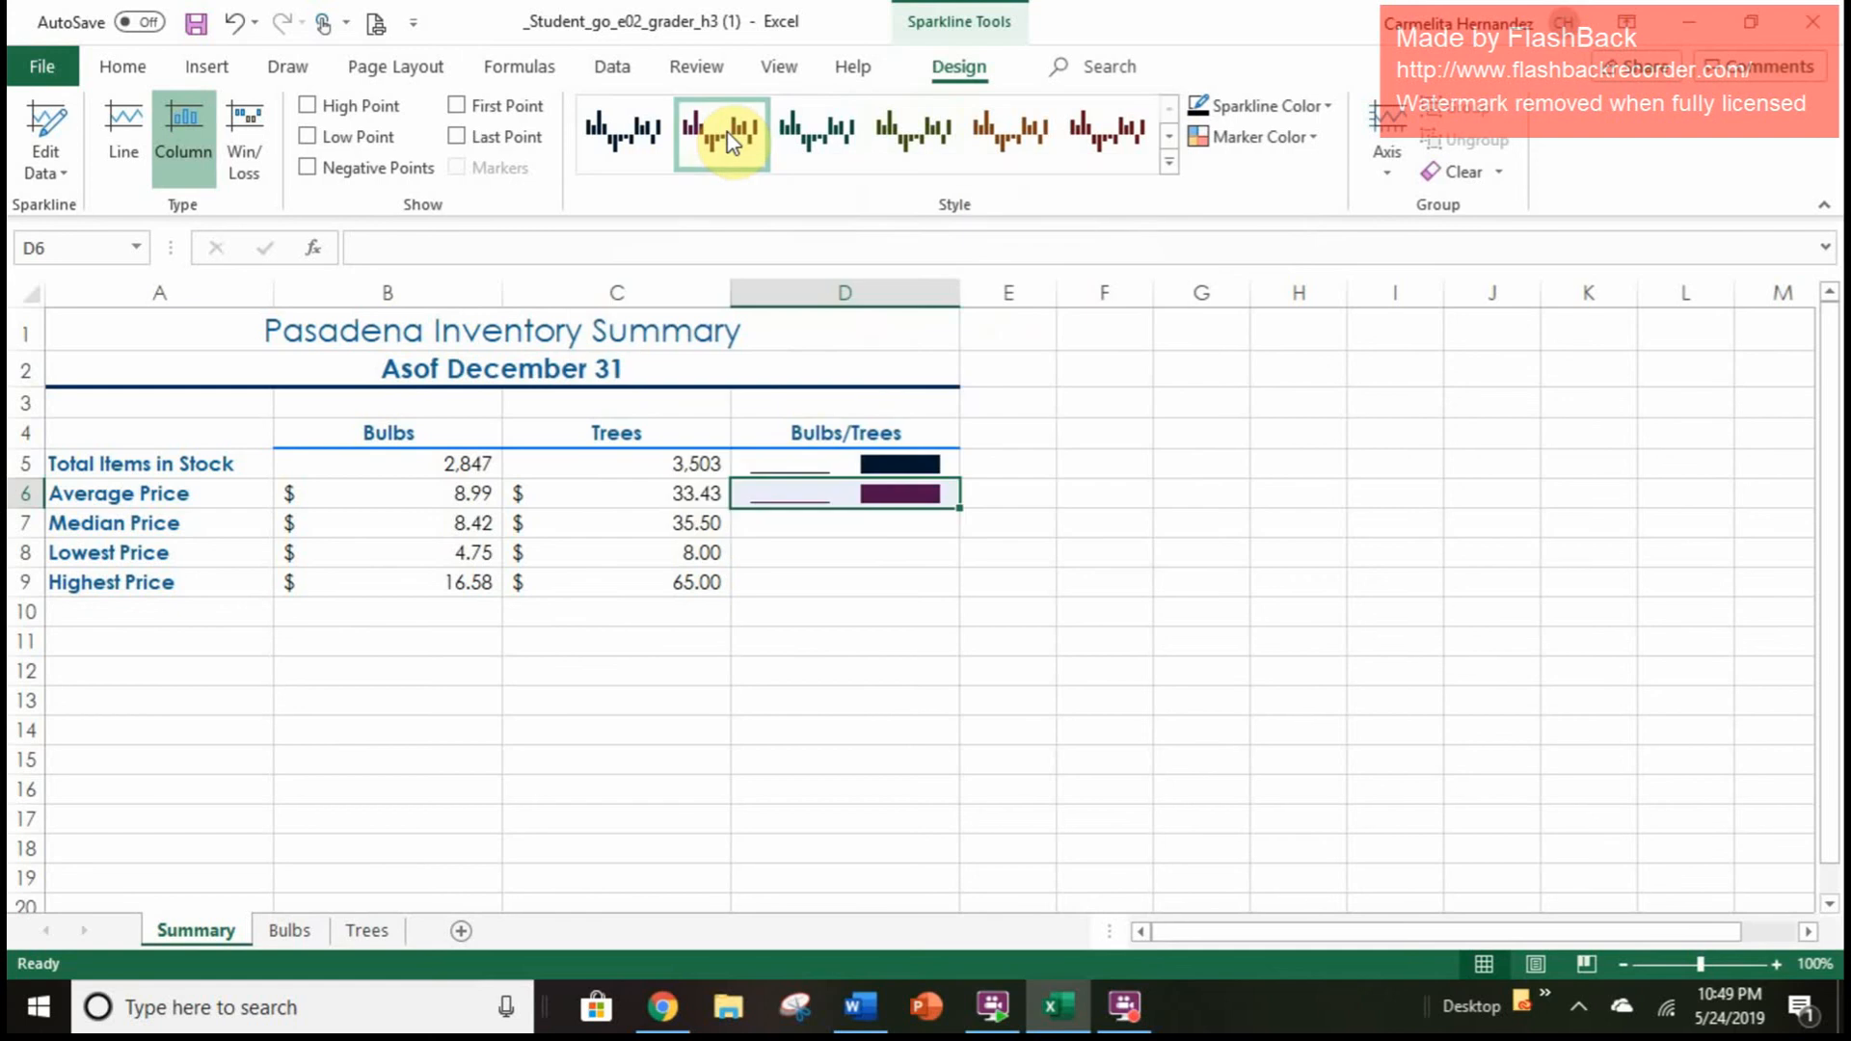
# Insert a column sparkline in D7 comparing the Bulbs and Trees median prices in B7:C7
pyautogui.click(873, 520)
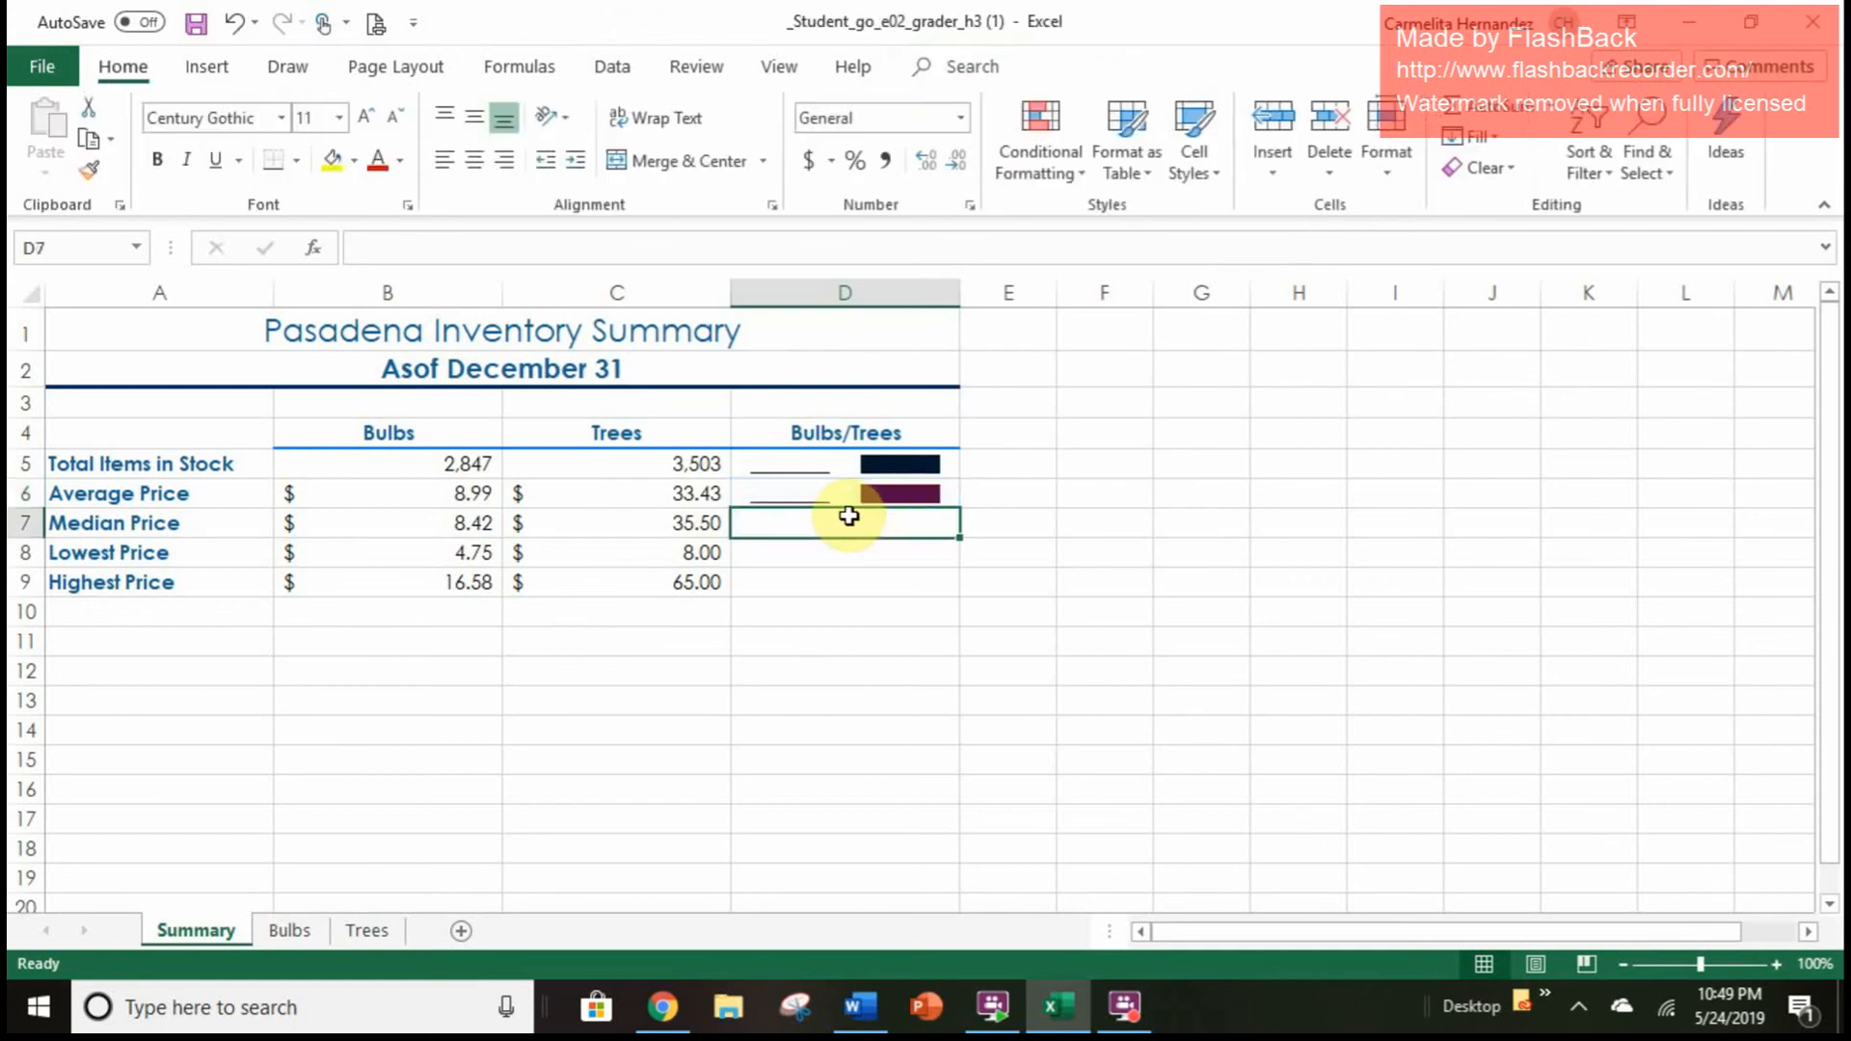
pyautogui.click(354, 160)
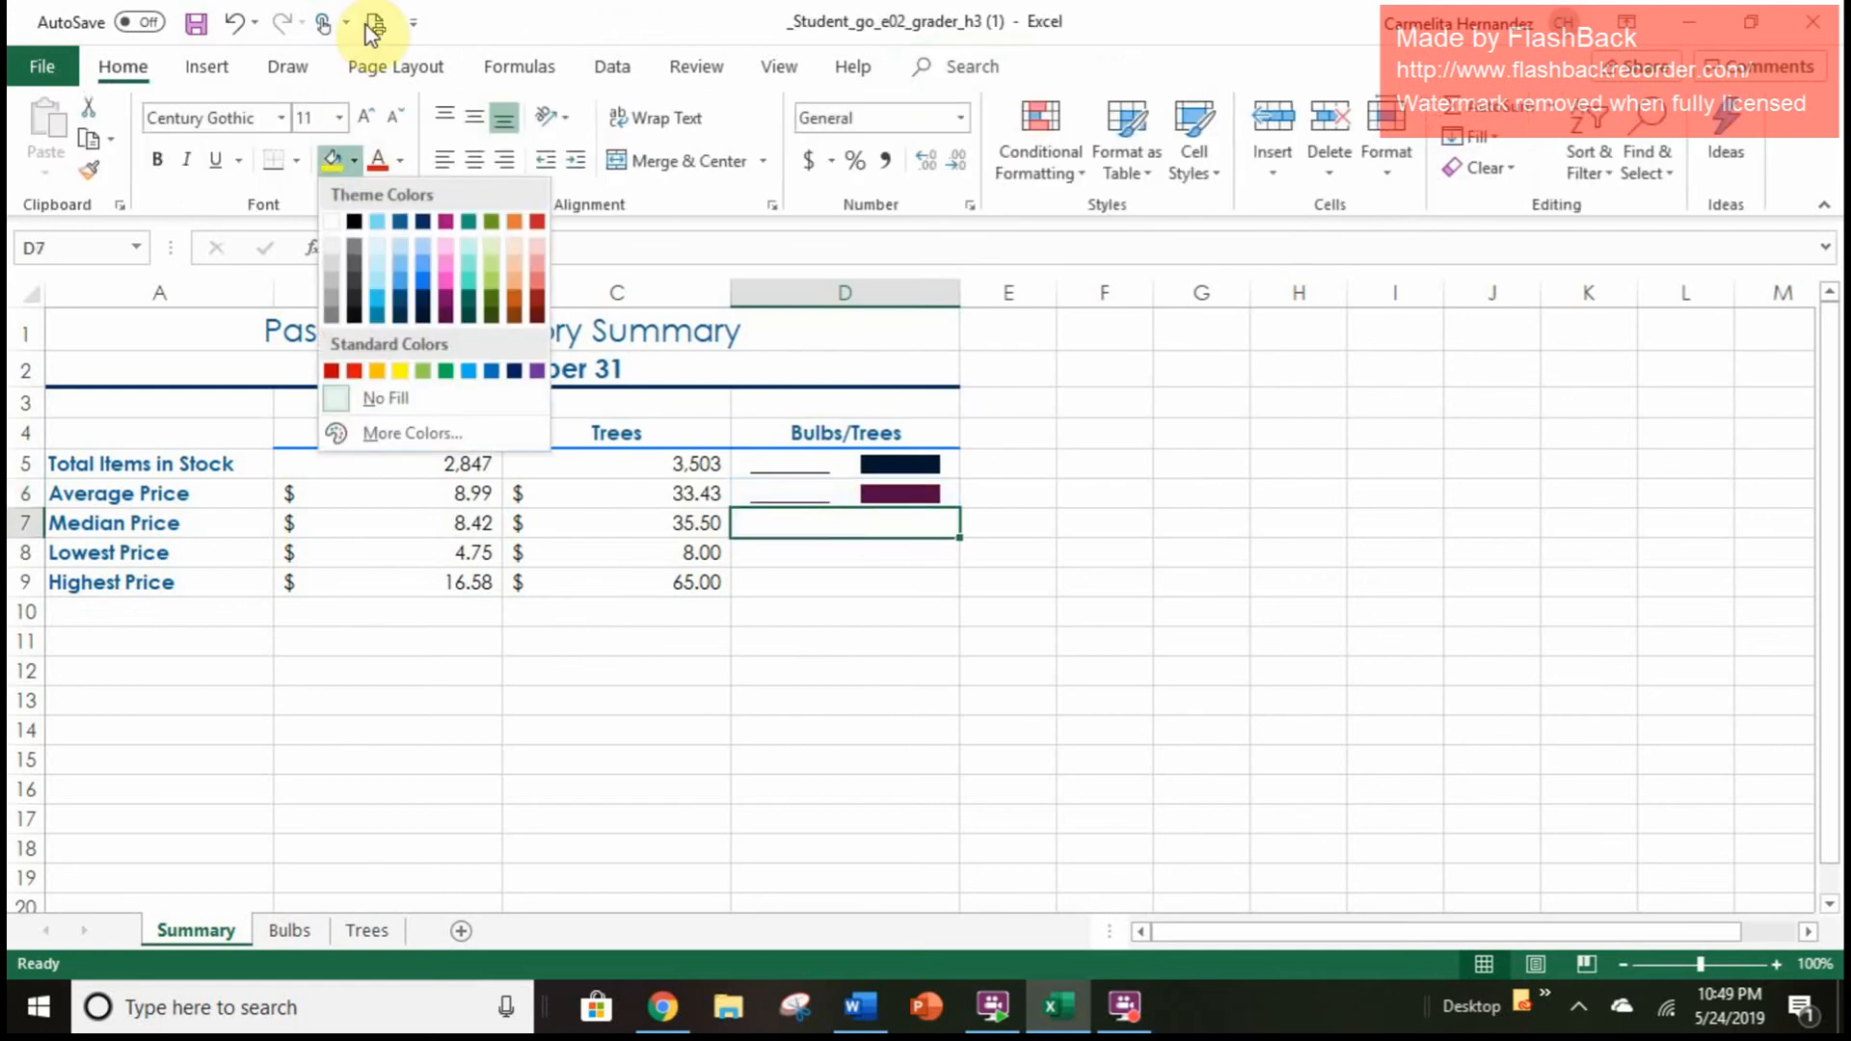
pyautogui.click(225, 67)
pyautogui.click(1103, 135)
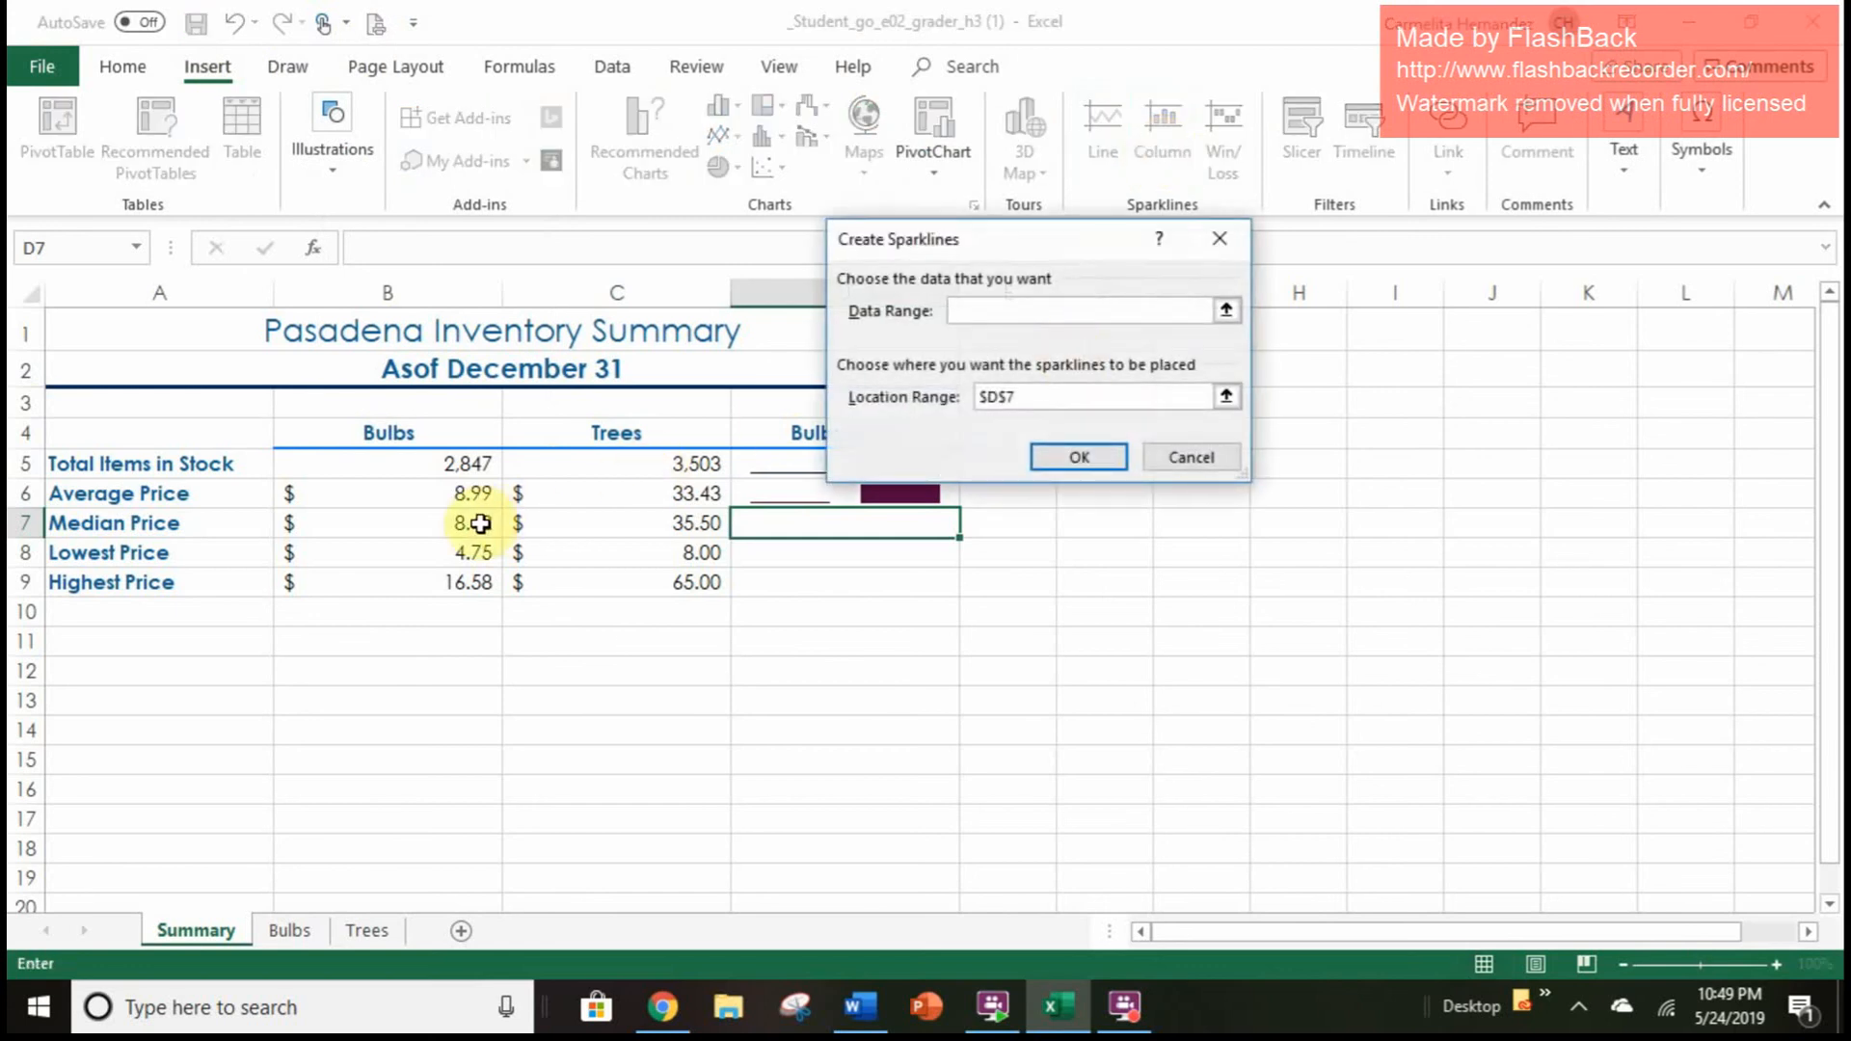
pyautogui.moveTo(472, 520); pyautogui.dragTo(691, 521)
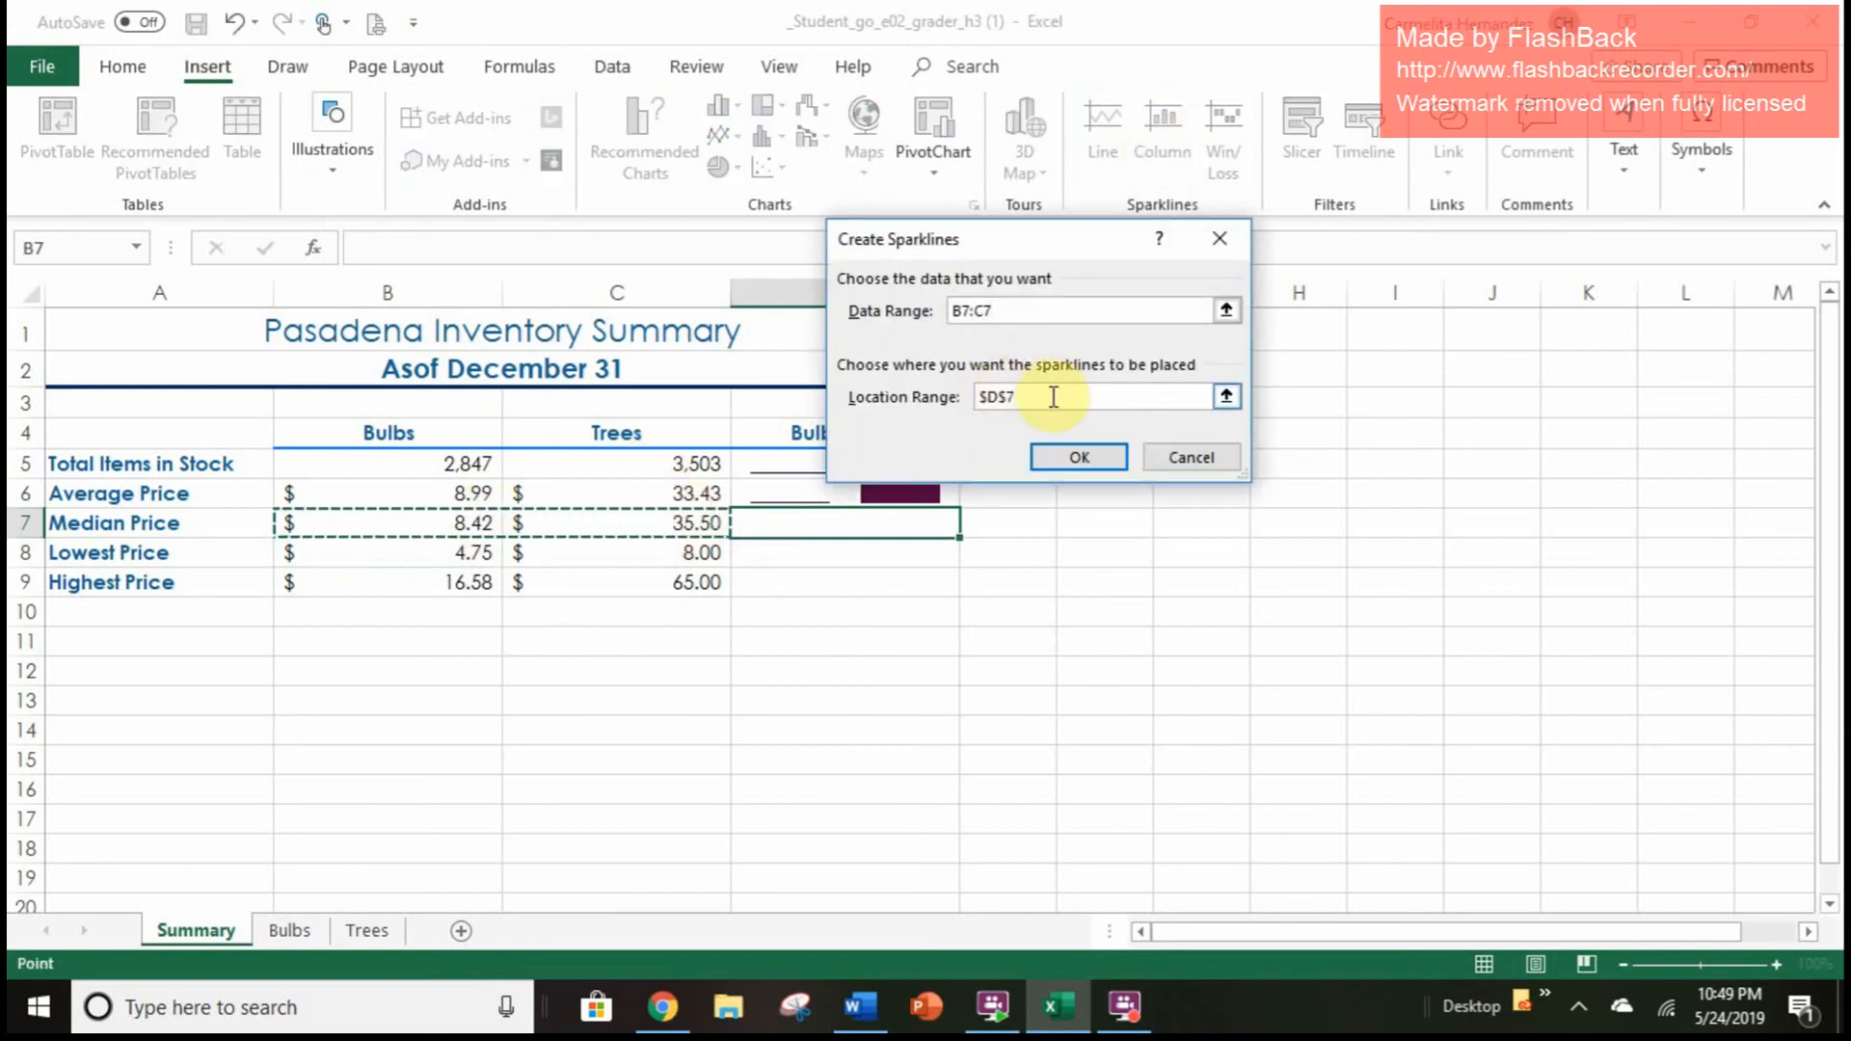
pyautogui.click(1108, 459)
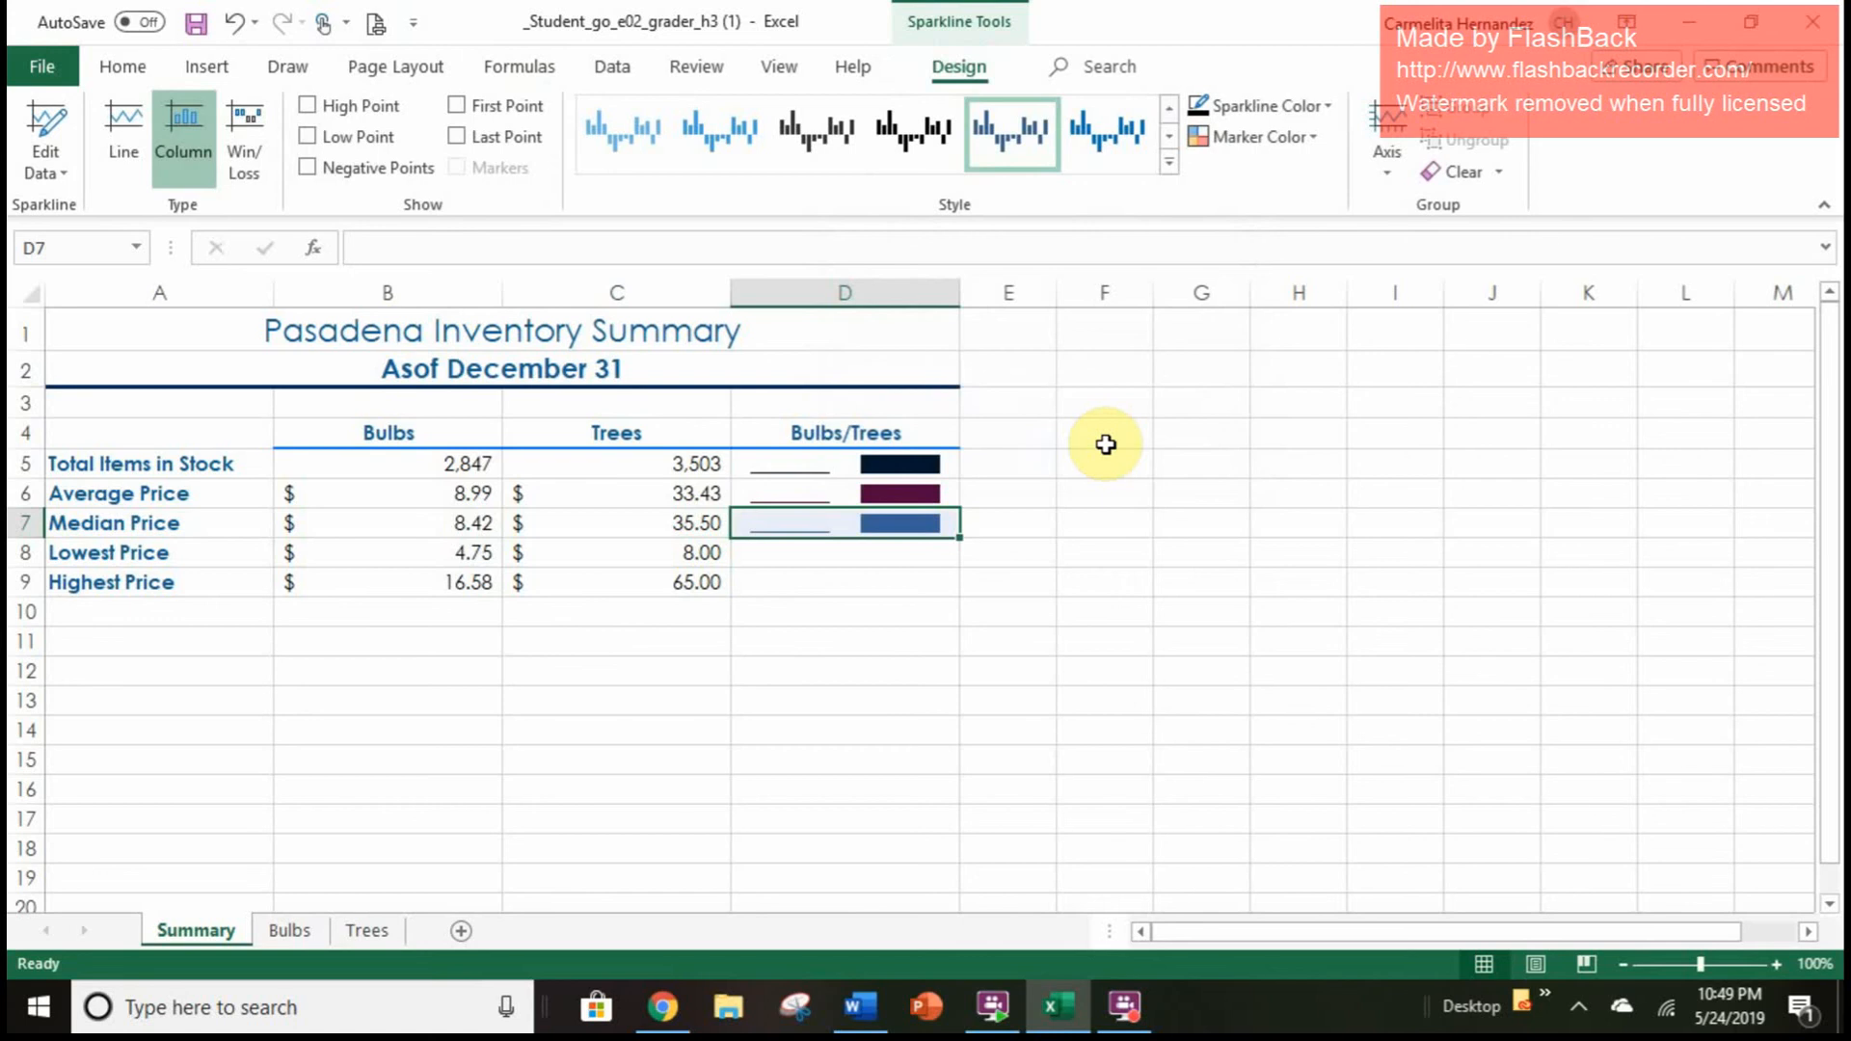
# Apply the dark teal Sparkline Style Accent 3, Darker 50% to the median price sparkline in D7
pyautogui.click(1106, 443)
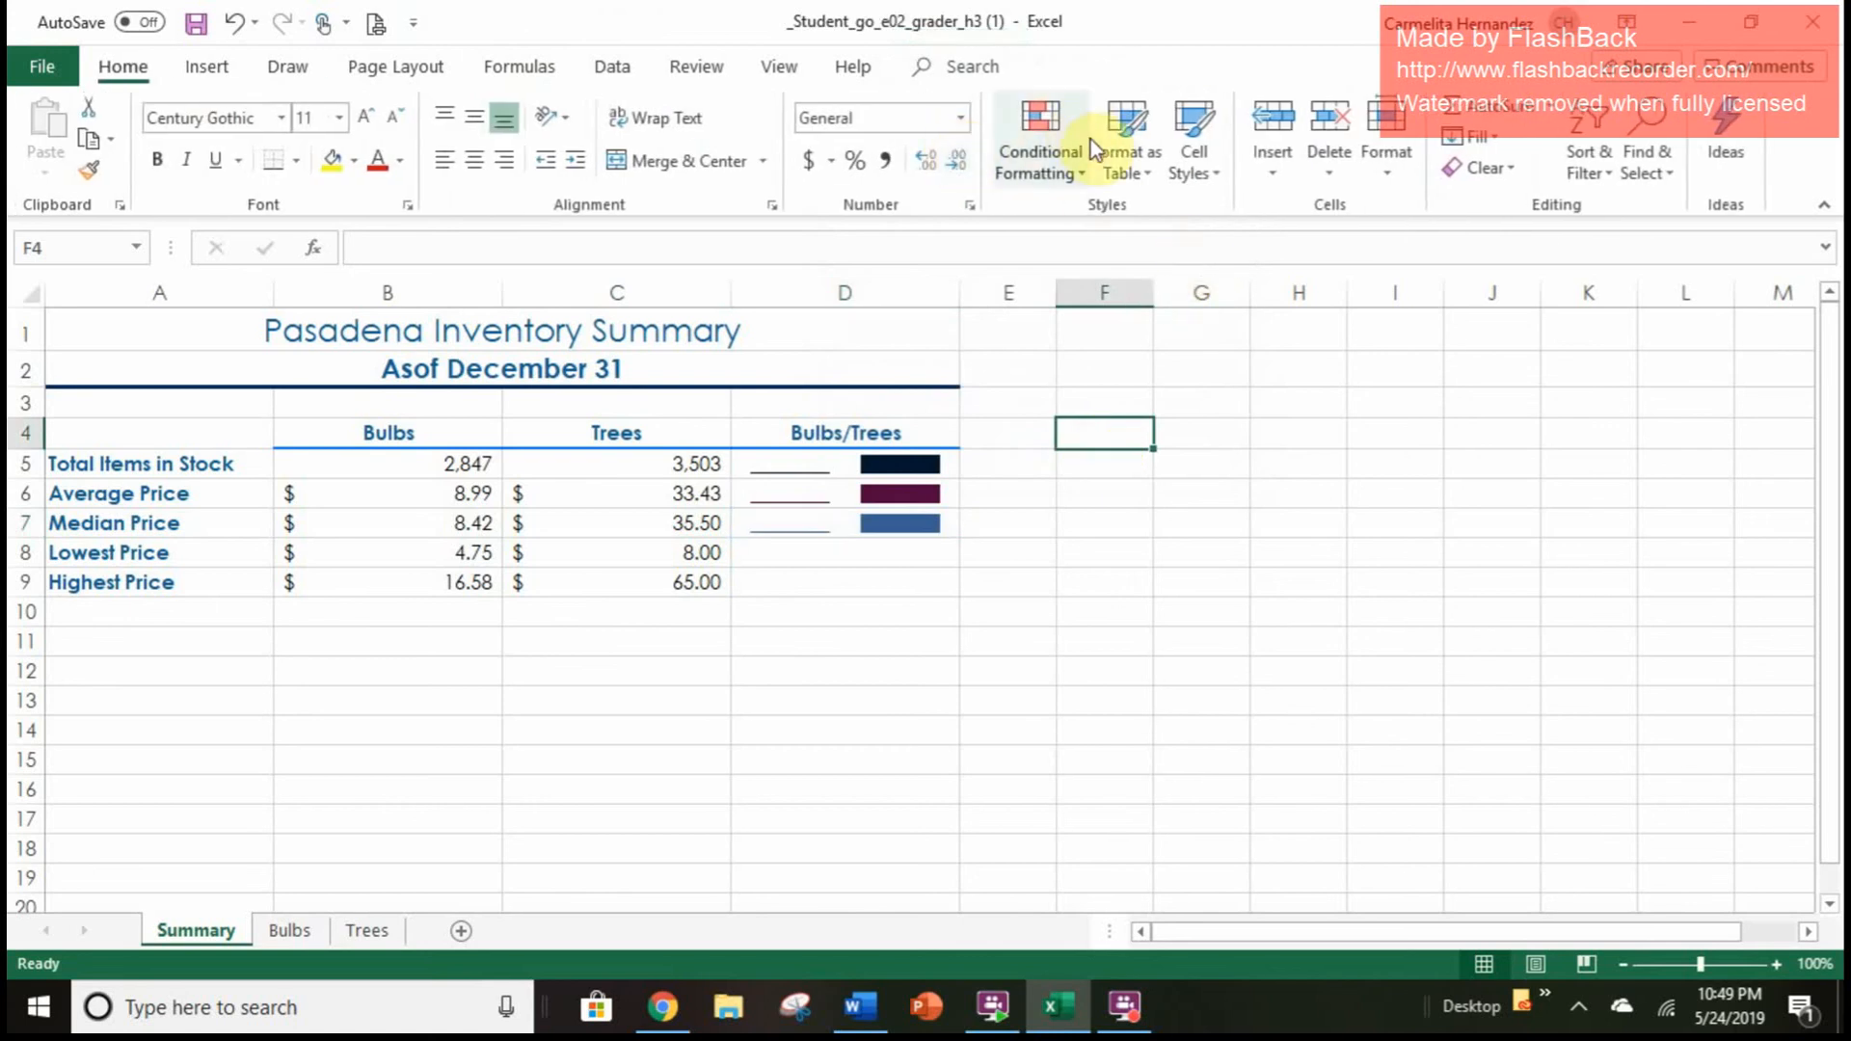
pyautogui.click(888, 527)
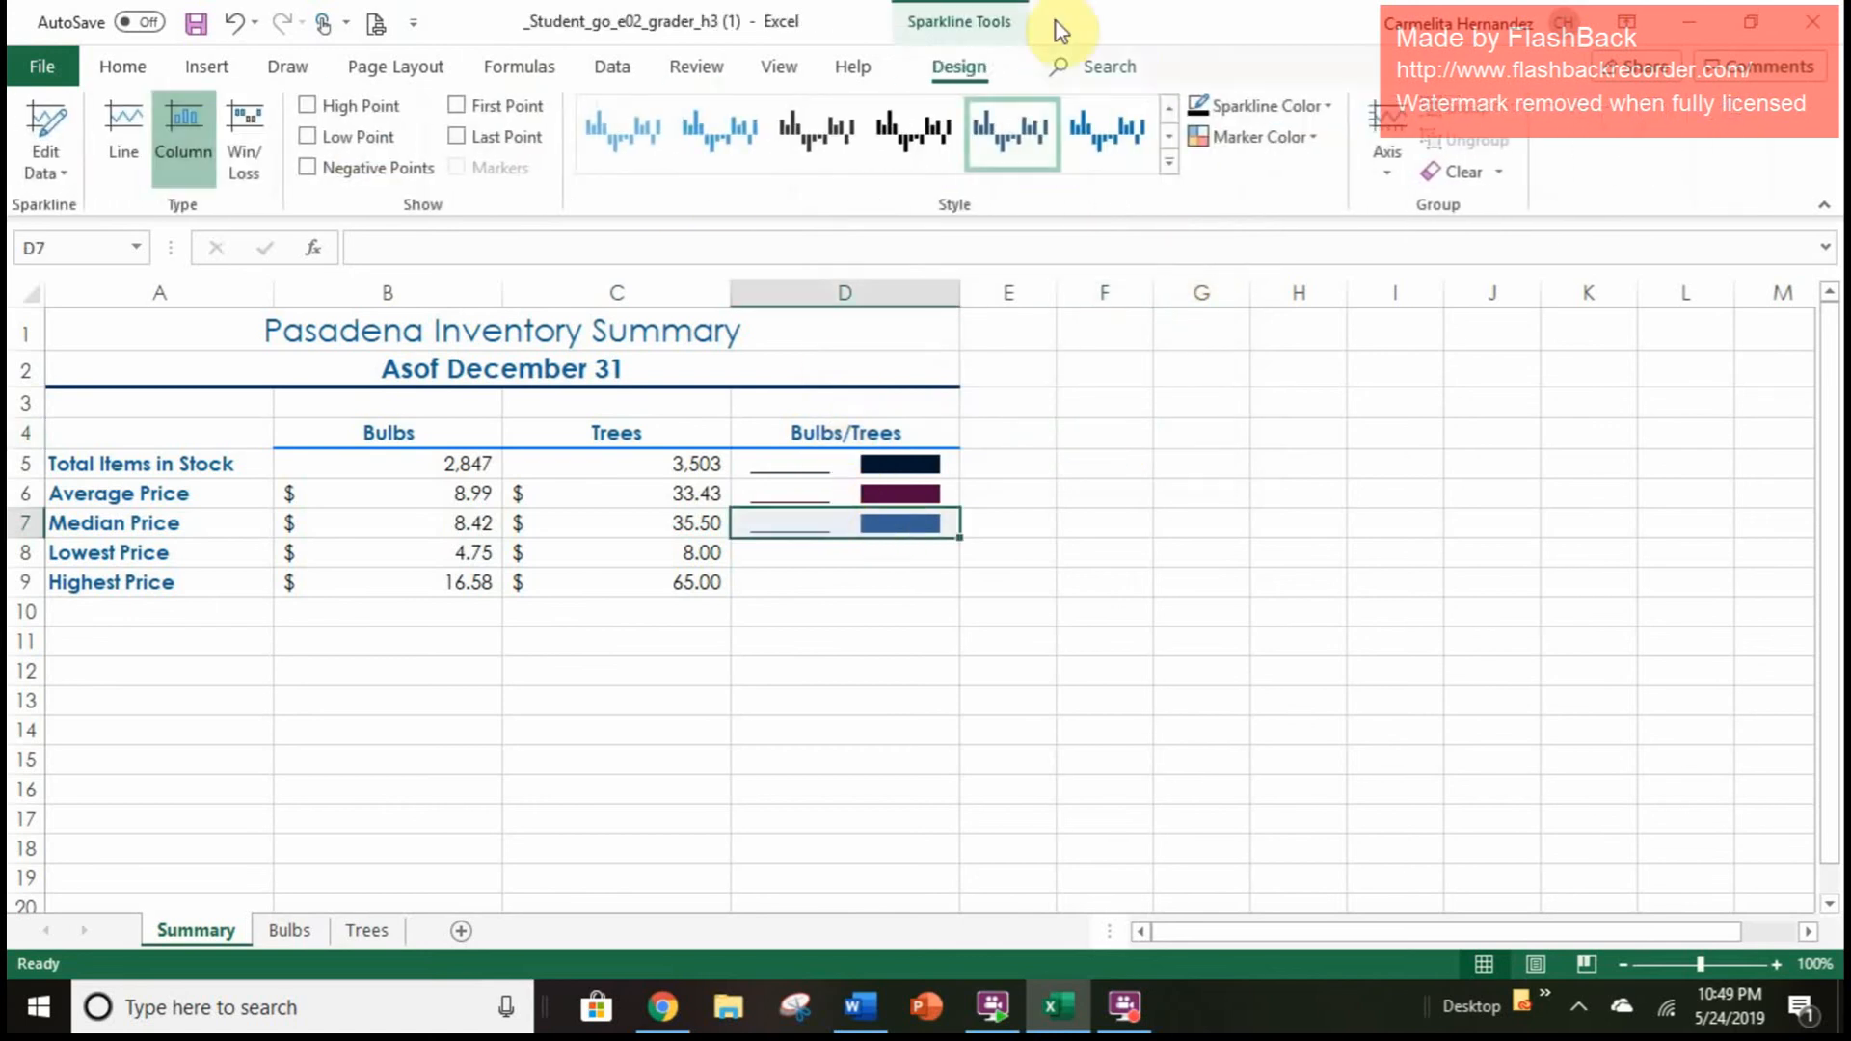
pyautogui.click(1169, 164)
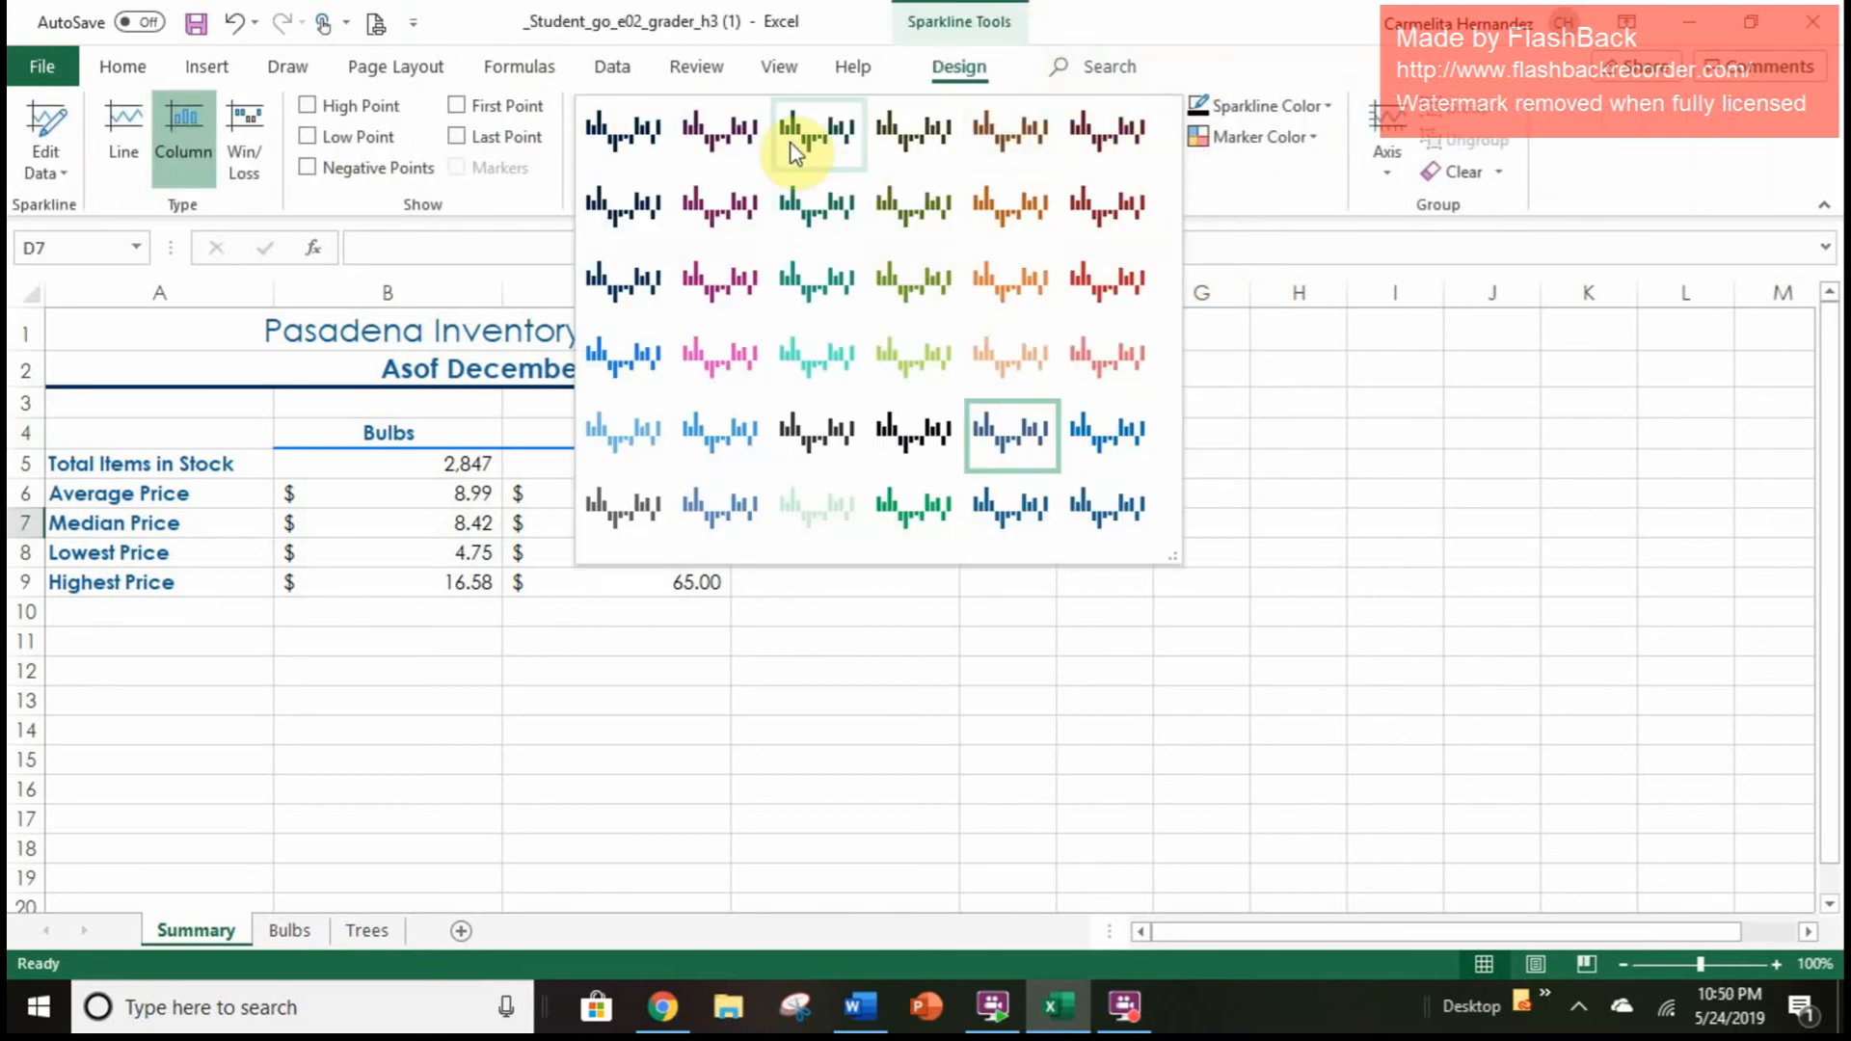
pyautogui.click(791, 145)
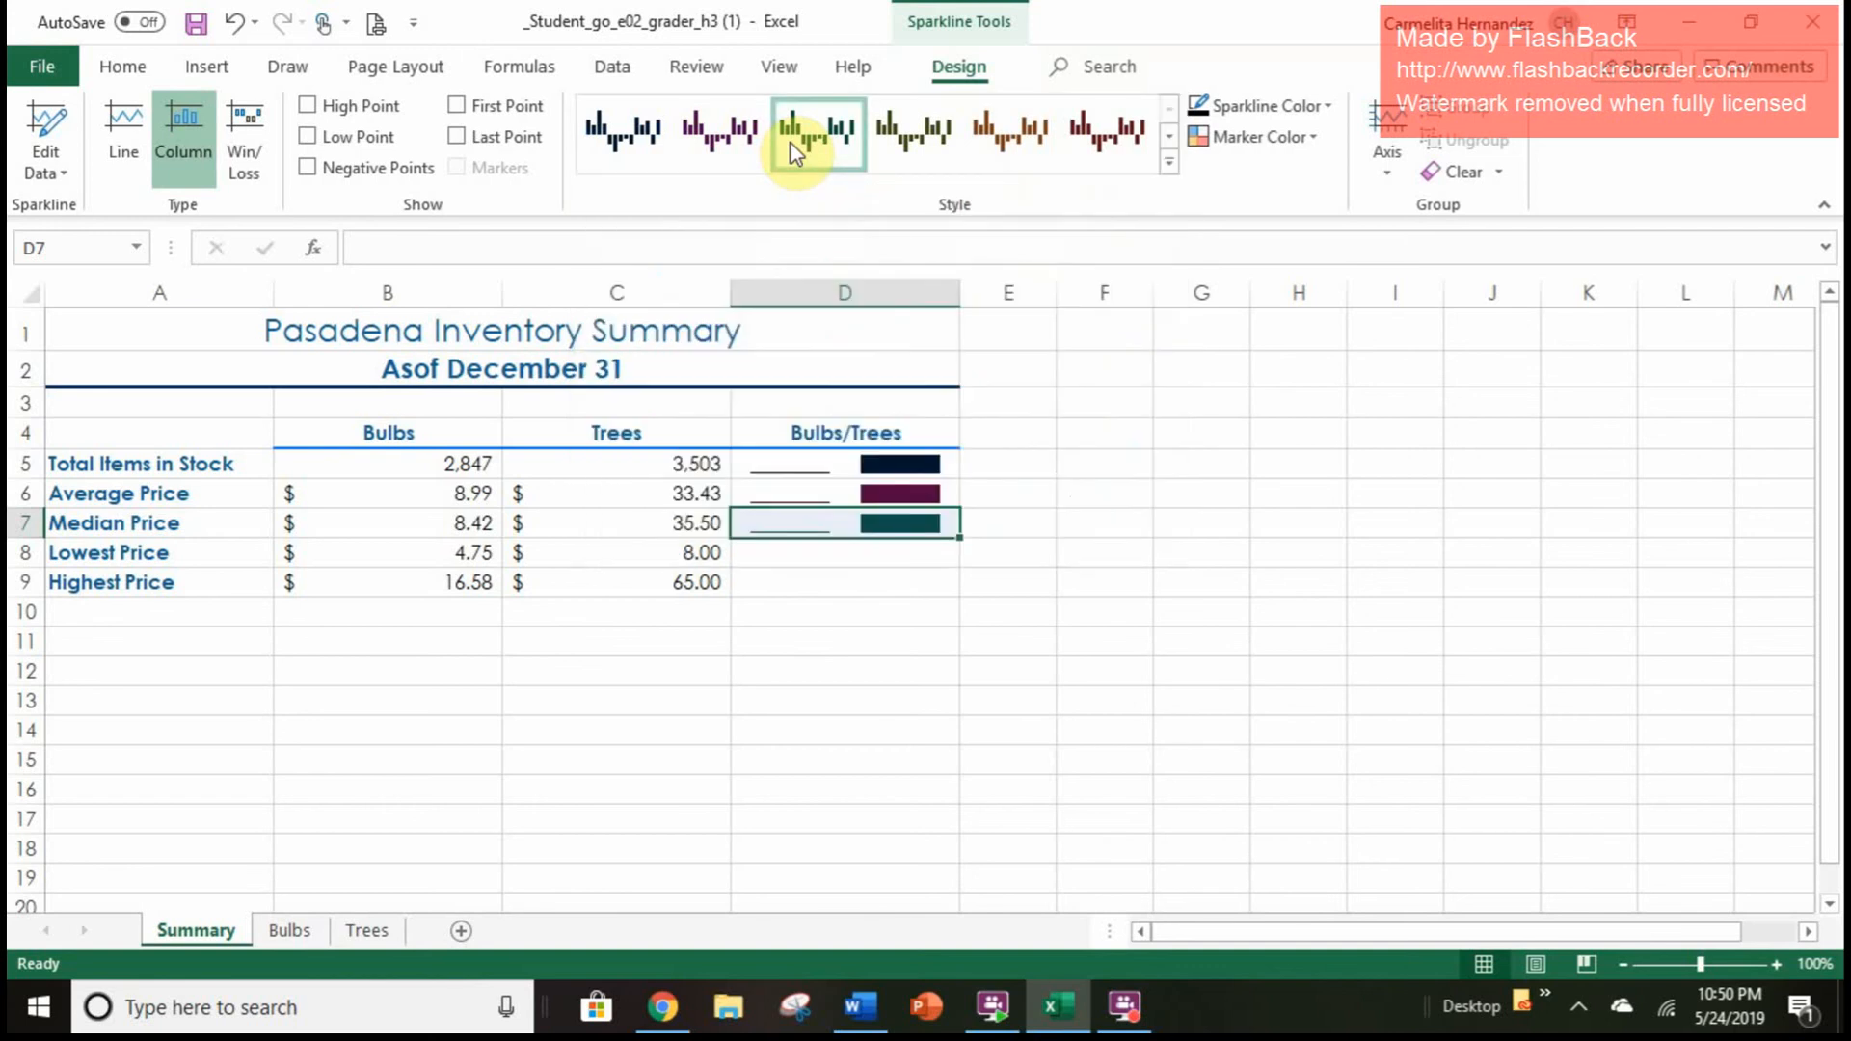
# Insert a column sparkline in D8 from B8:C8 and apply the Dark Green, Sparkline Style Accent 4, Darker 50%
pyautogui.click(910, 549)
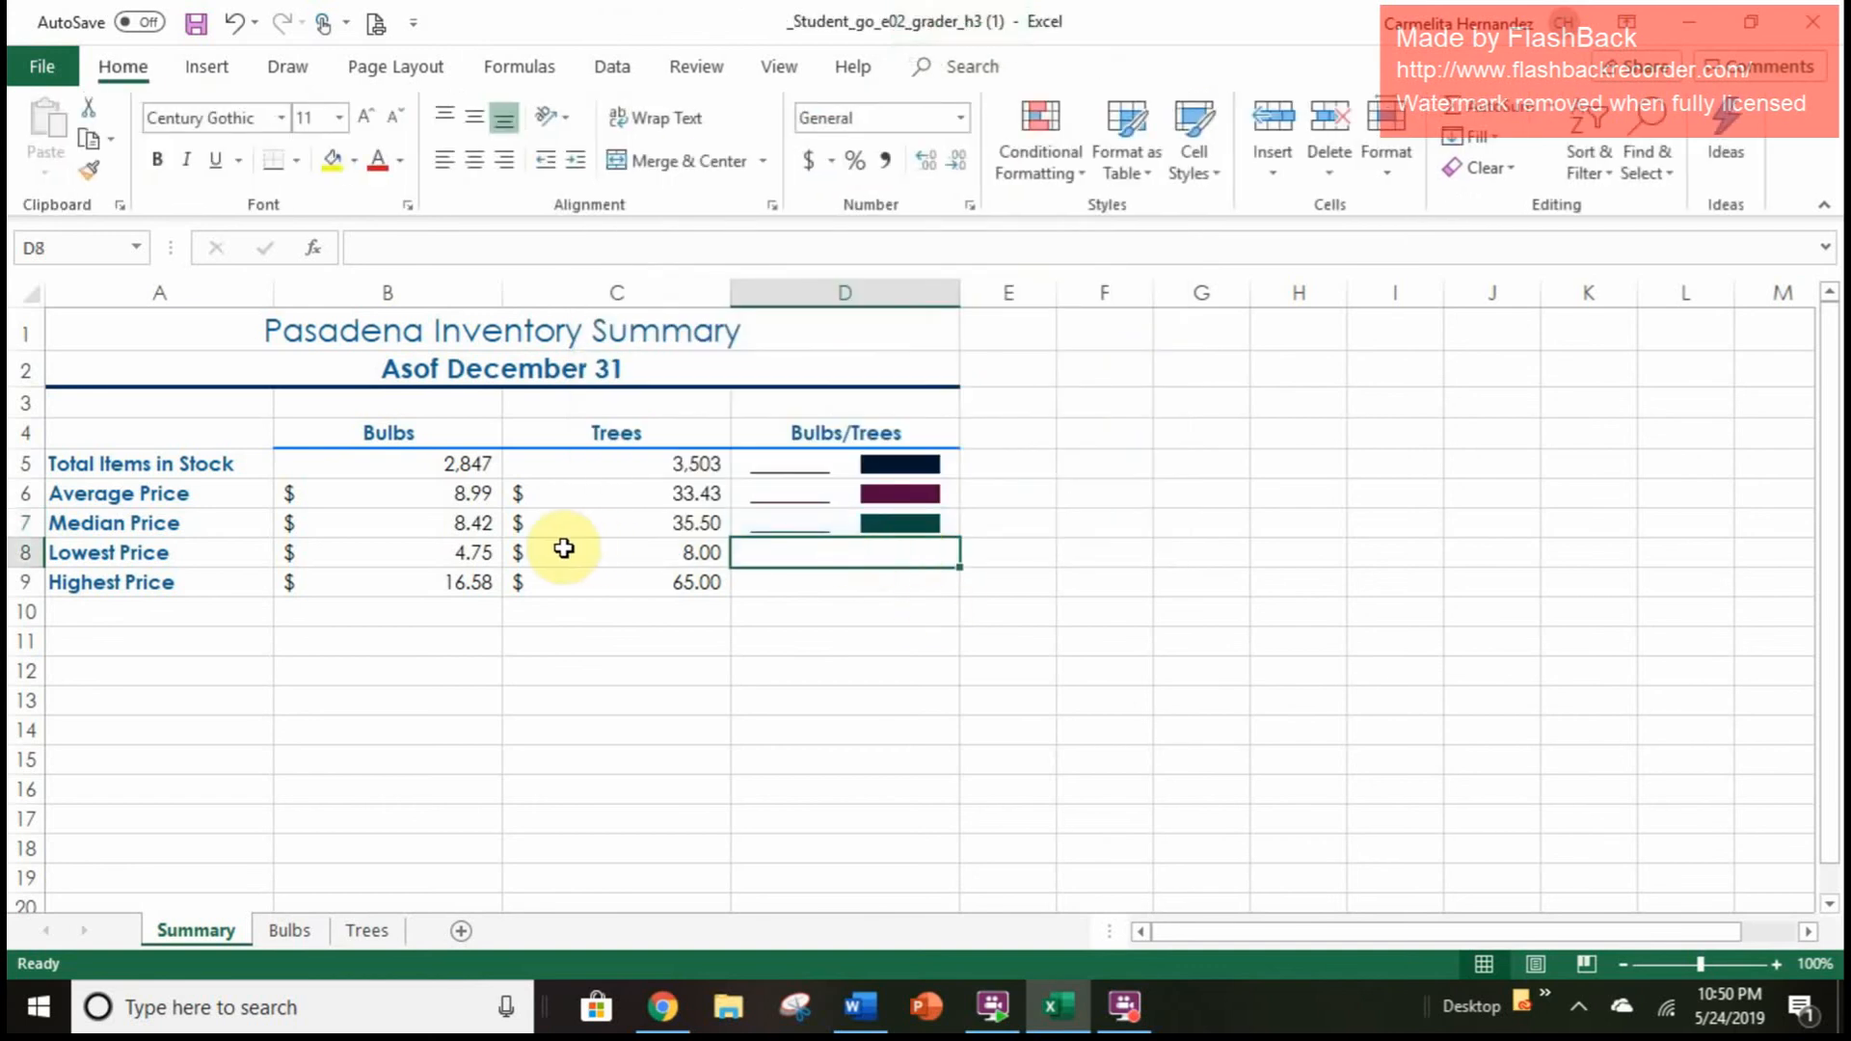
pyautogui.moveTo(466, 560); pyautogui.dragTo(627, 542)
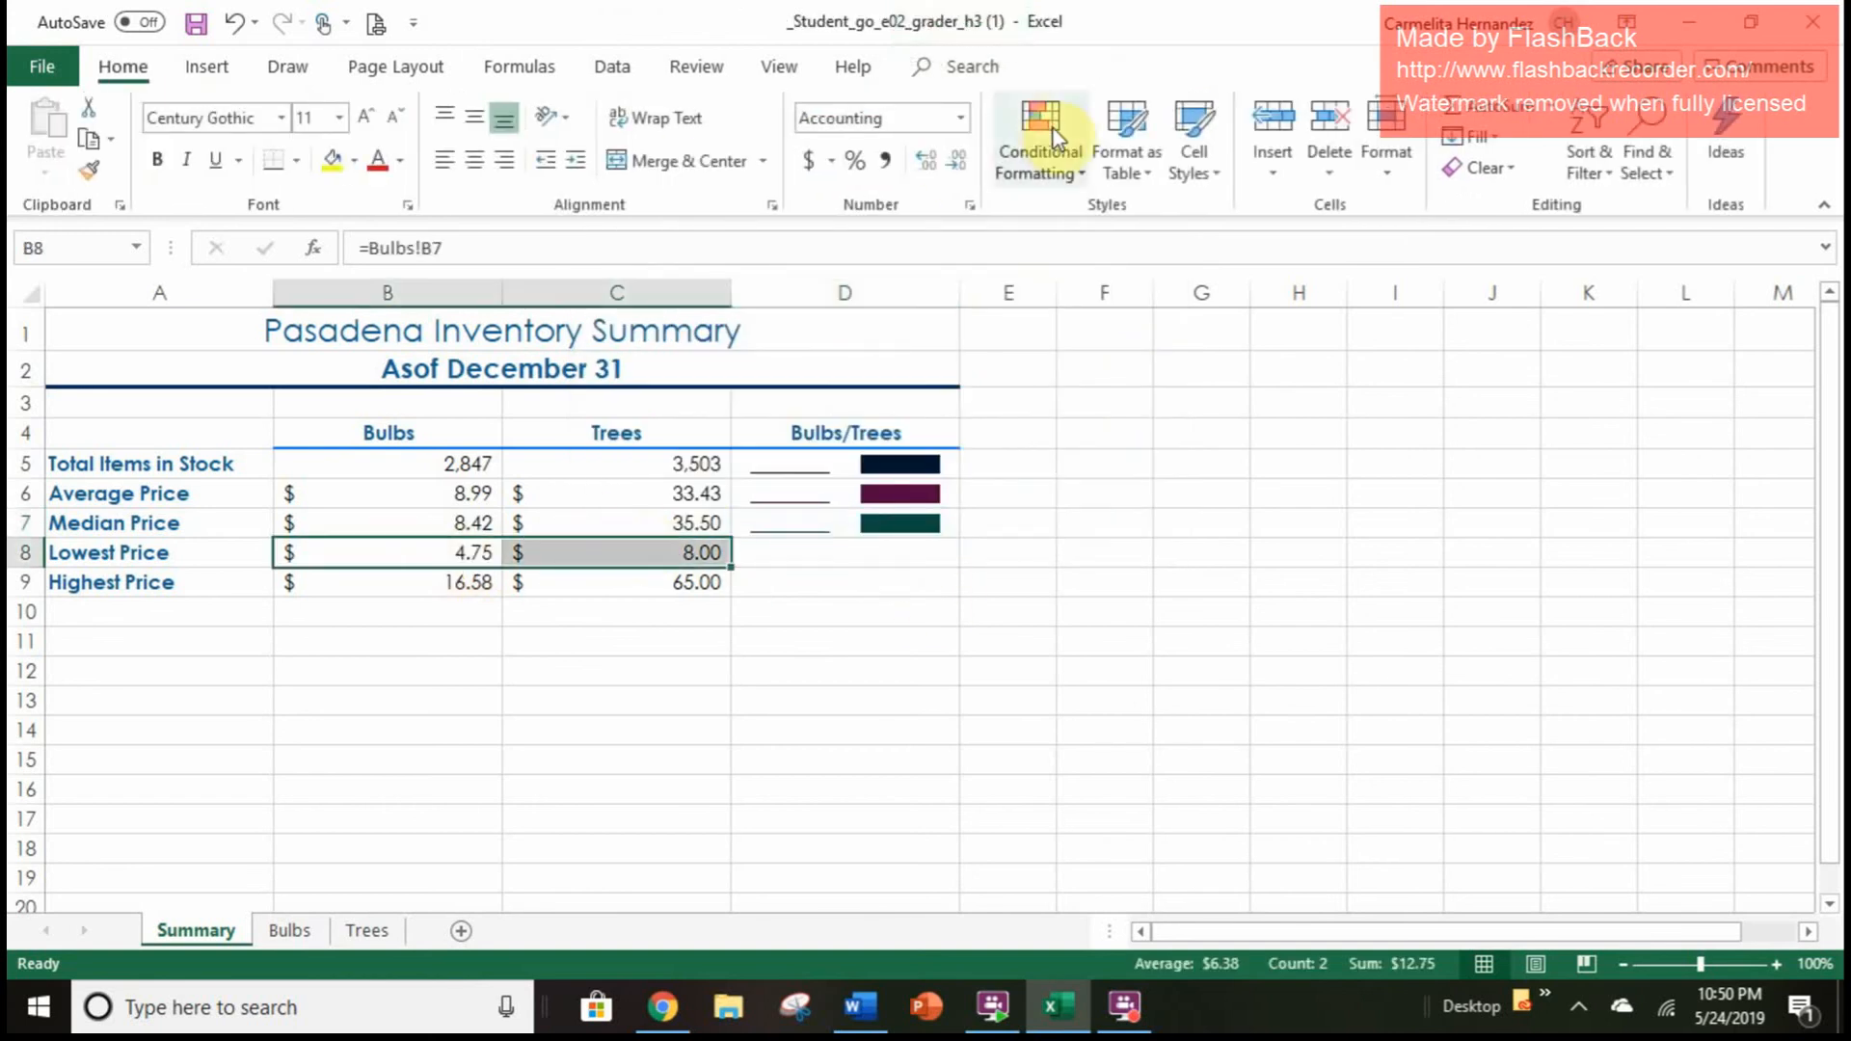
pyautogui.click(206, 66)
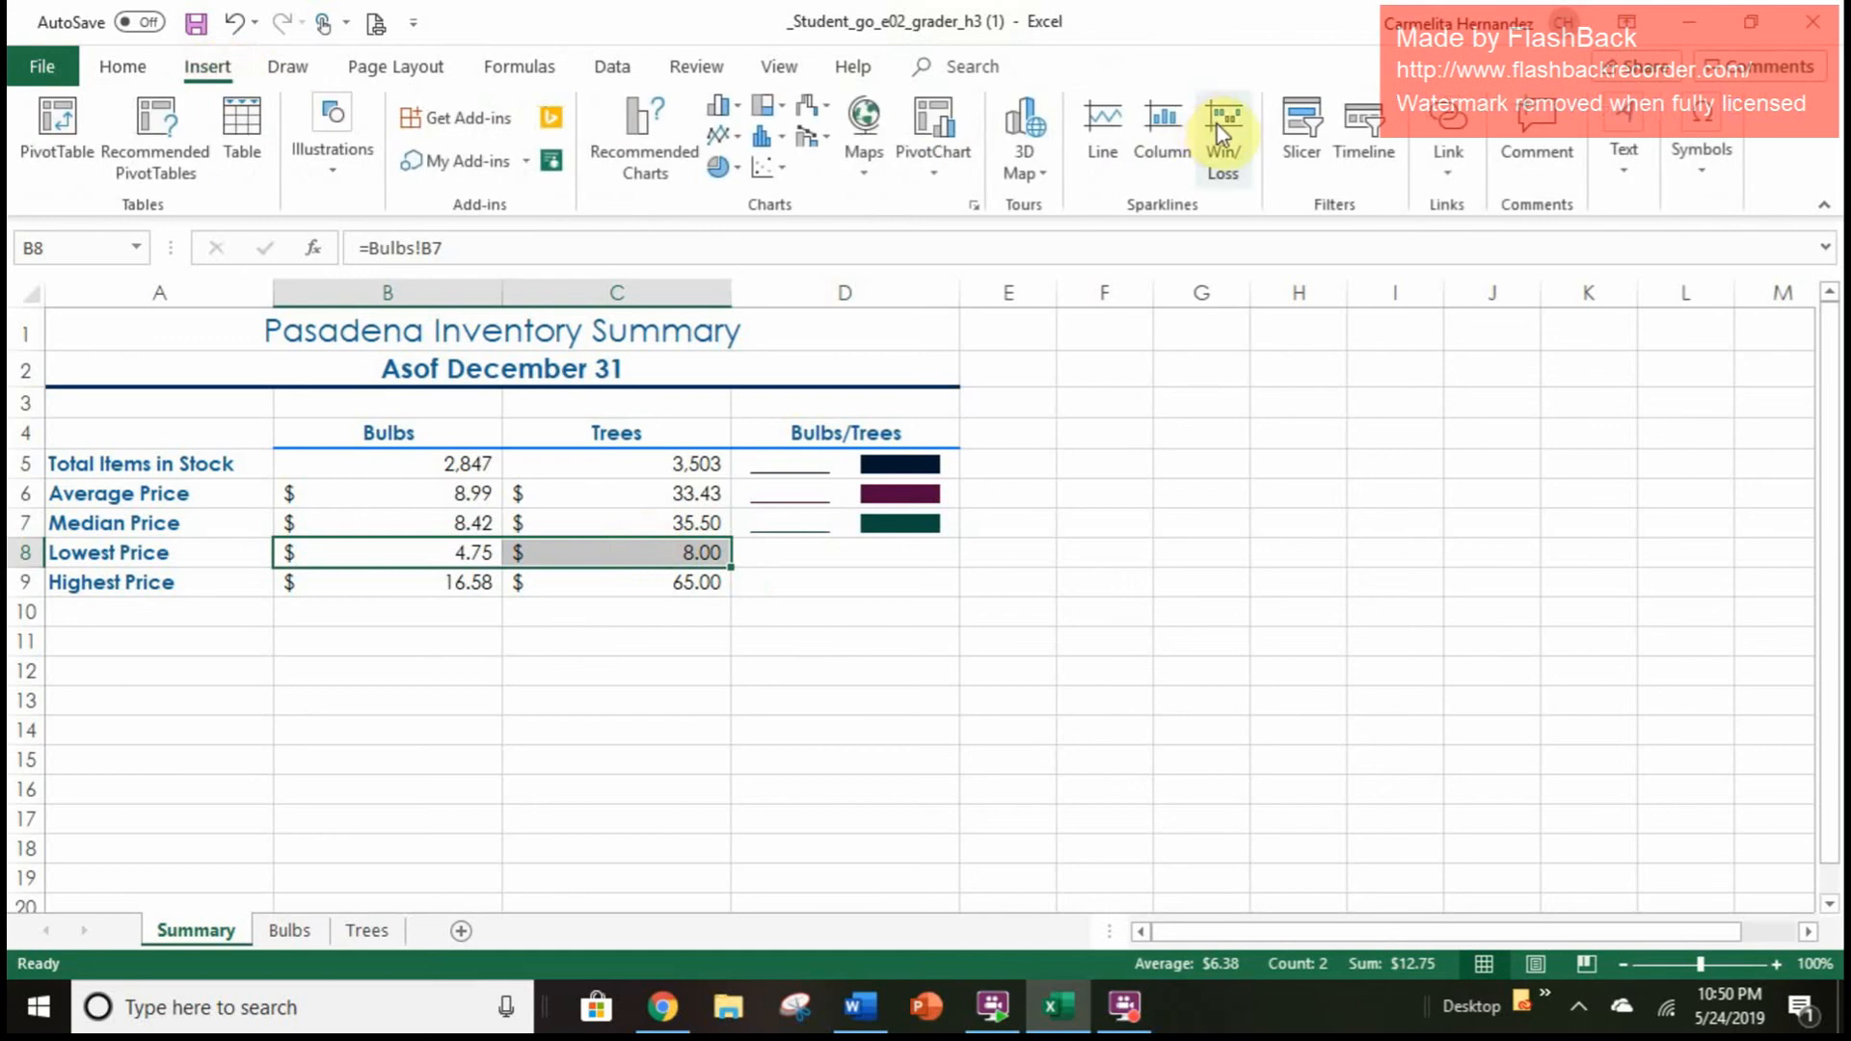
pyautogui.click(1157, 125)
pyautogui.click(1105, 395)
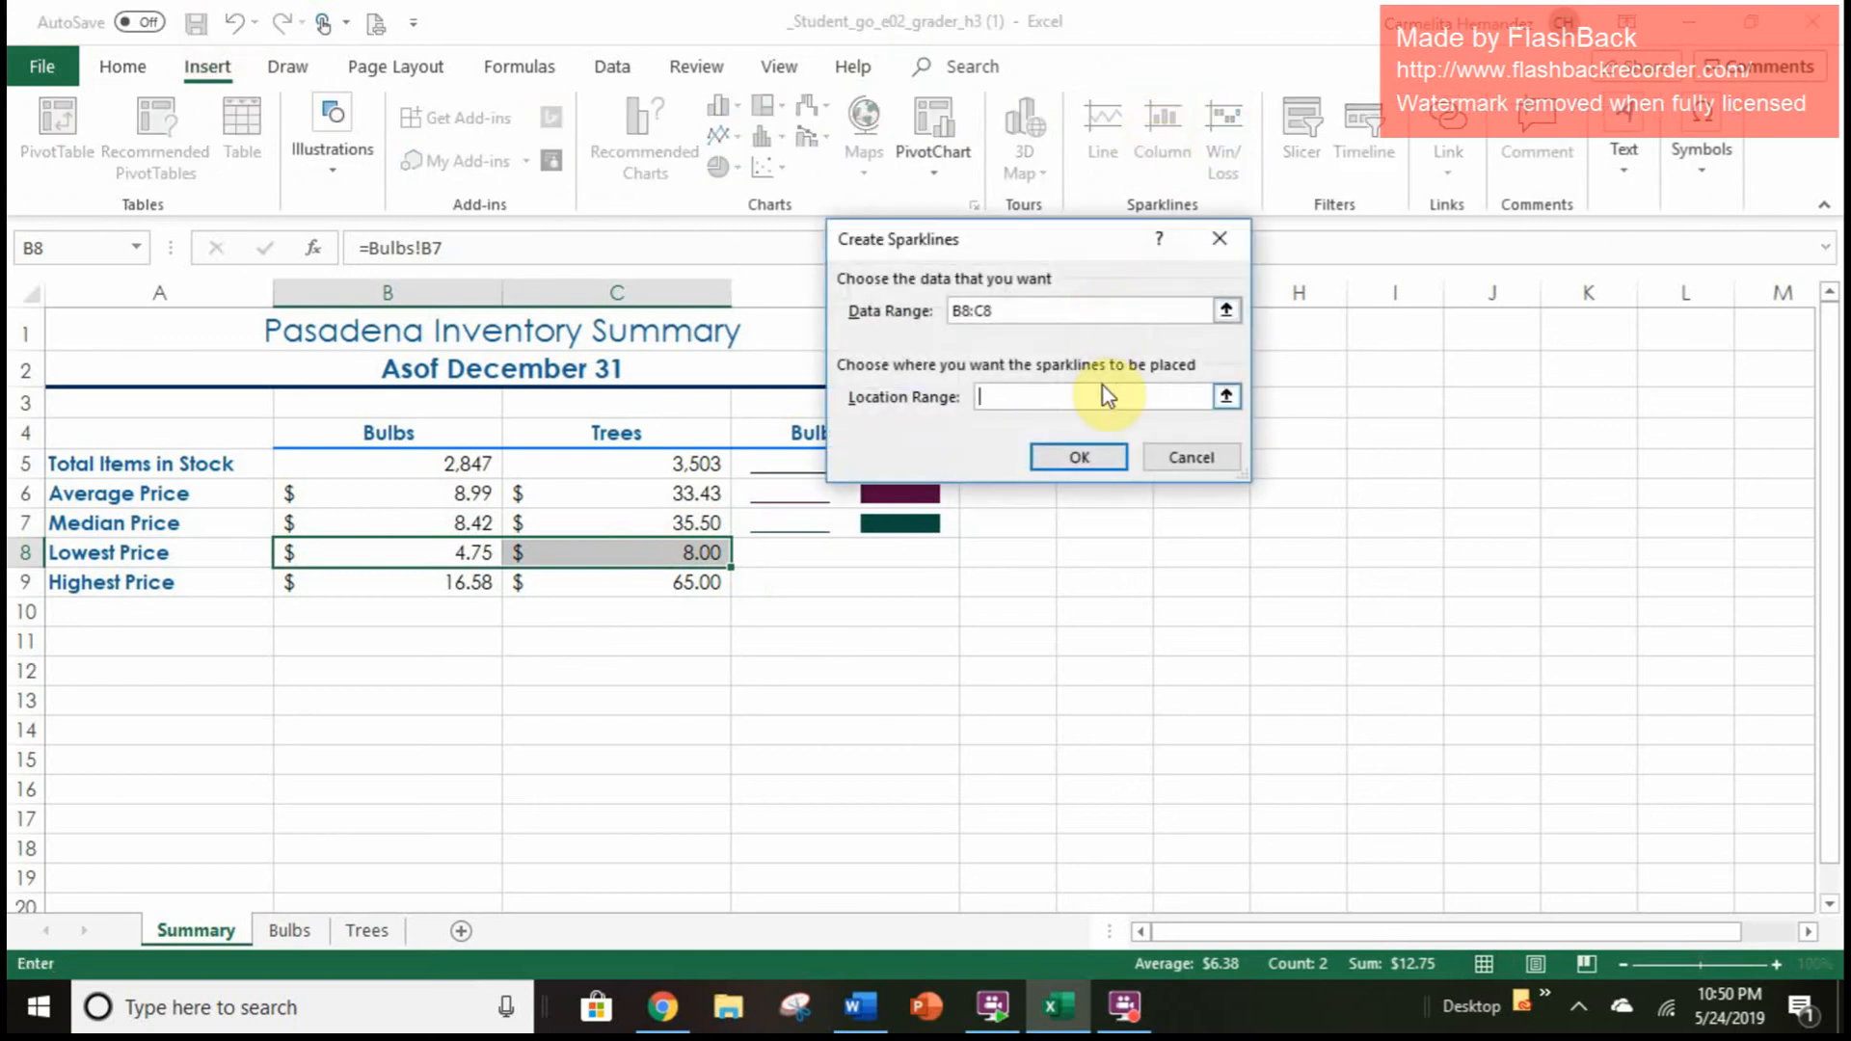
pyautogui.click(916, 550)
pyautogui.click(1069, 457)
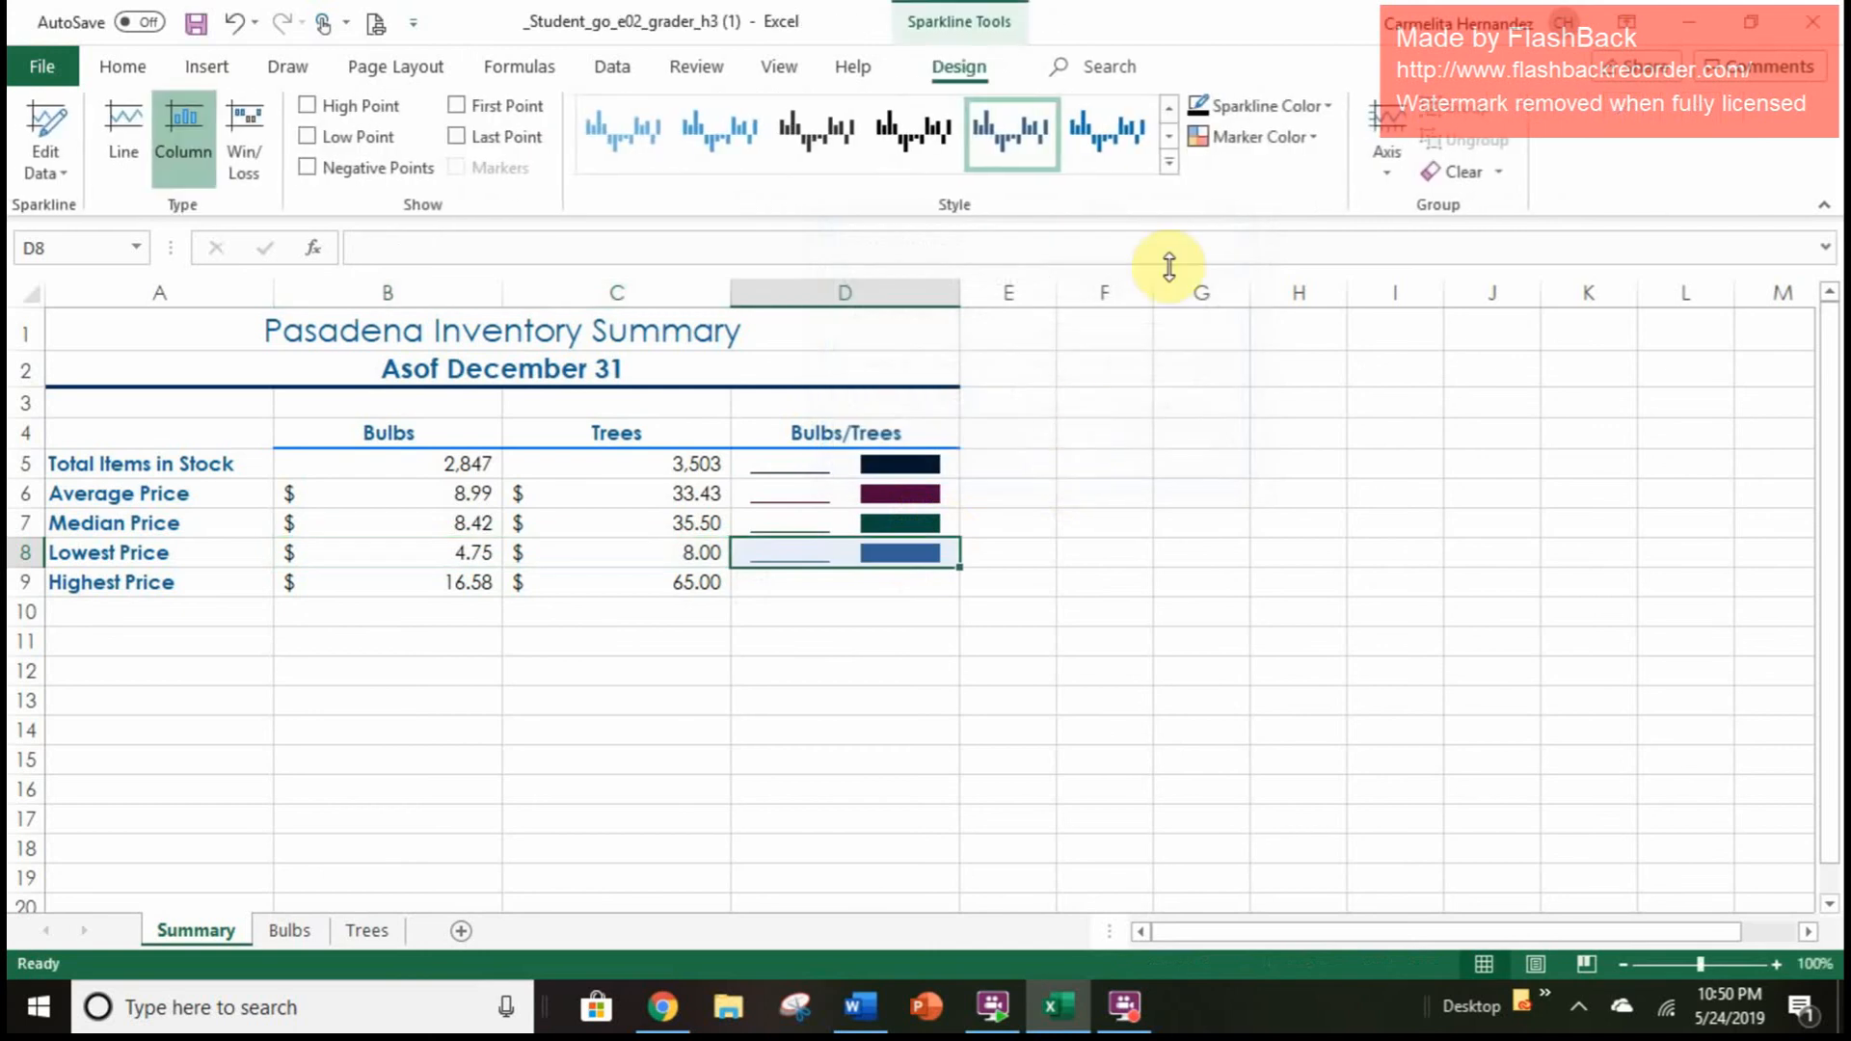
pyautogui.click(1165, 176)
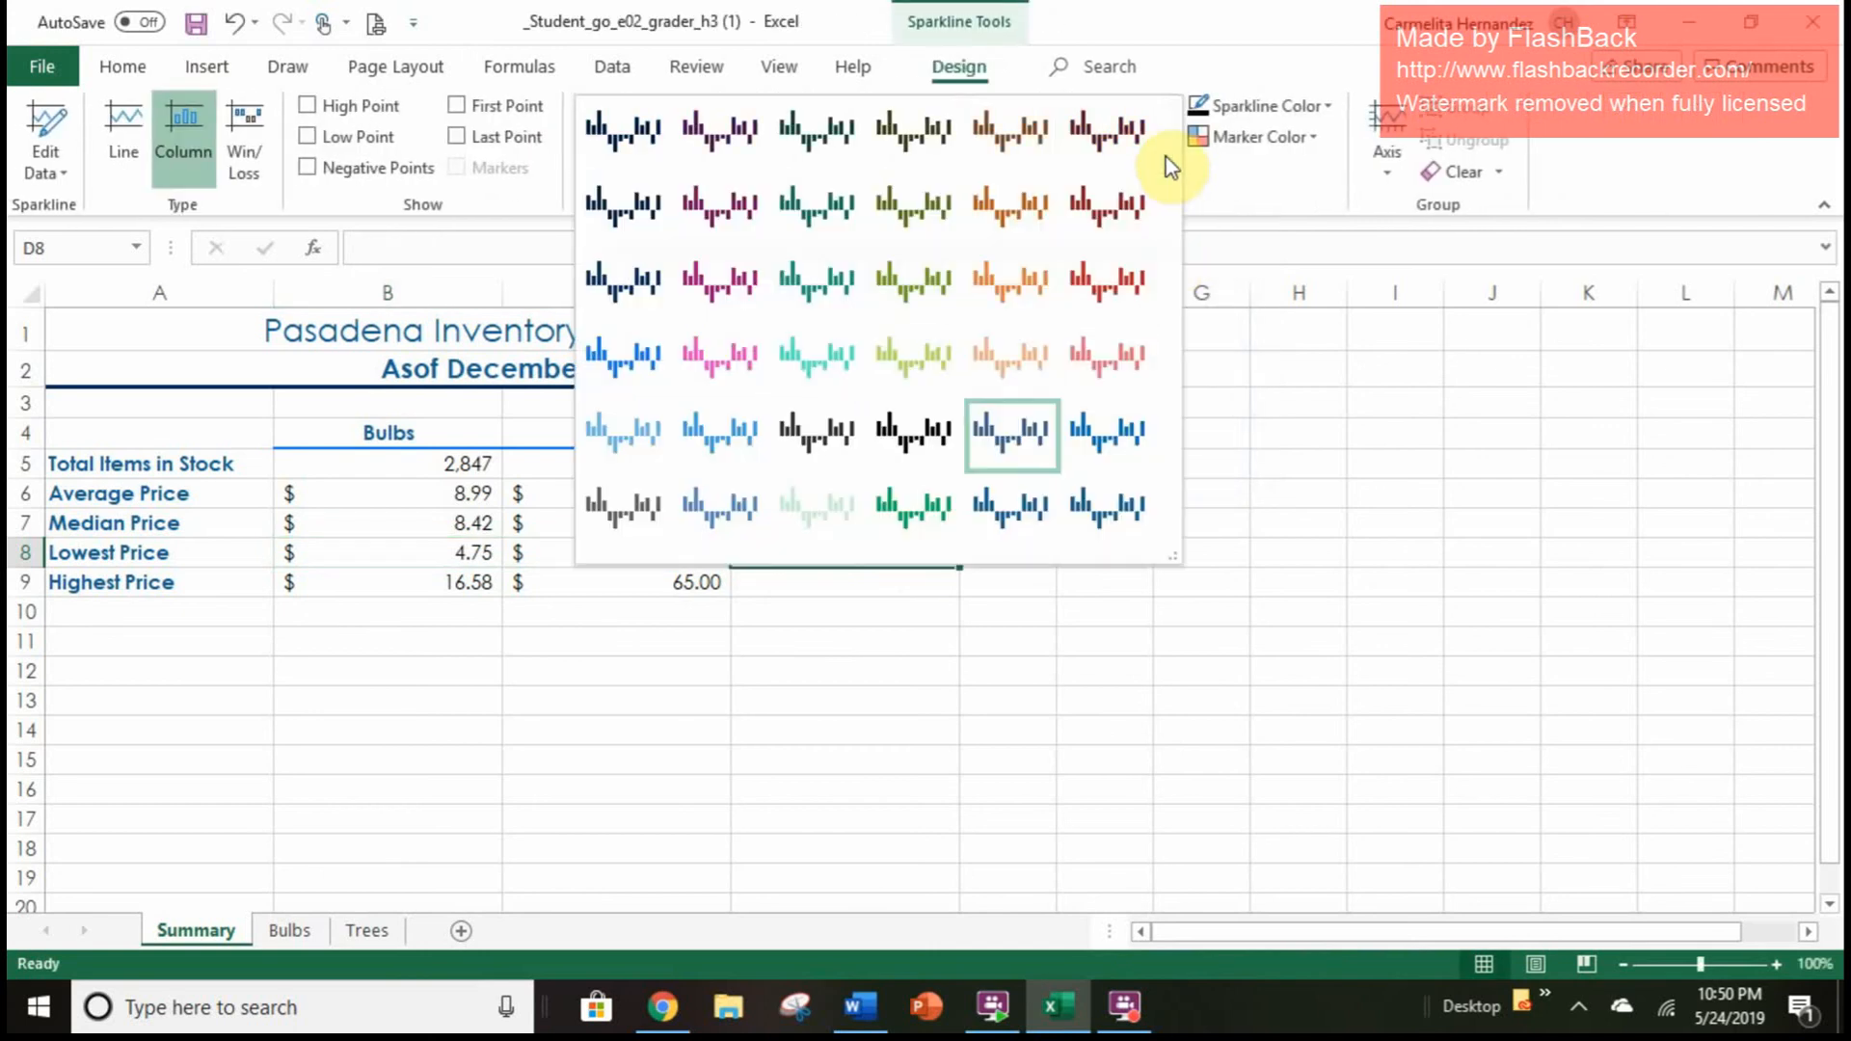
pyautogui.click(920, 138)
# Insert a column sparkline in D9 comparing the Bulbs and Trees highest prices in B9:C9
pyautogui.click(775, 591)
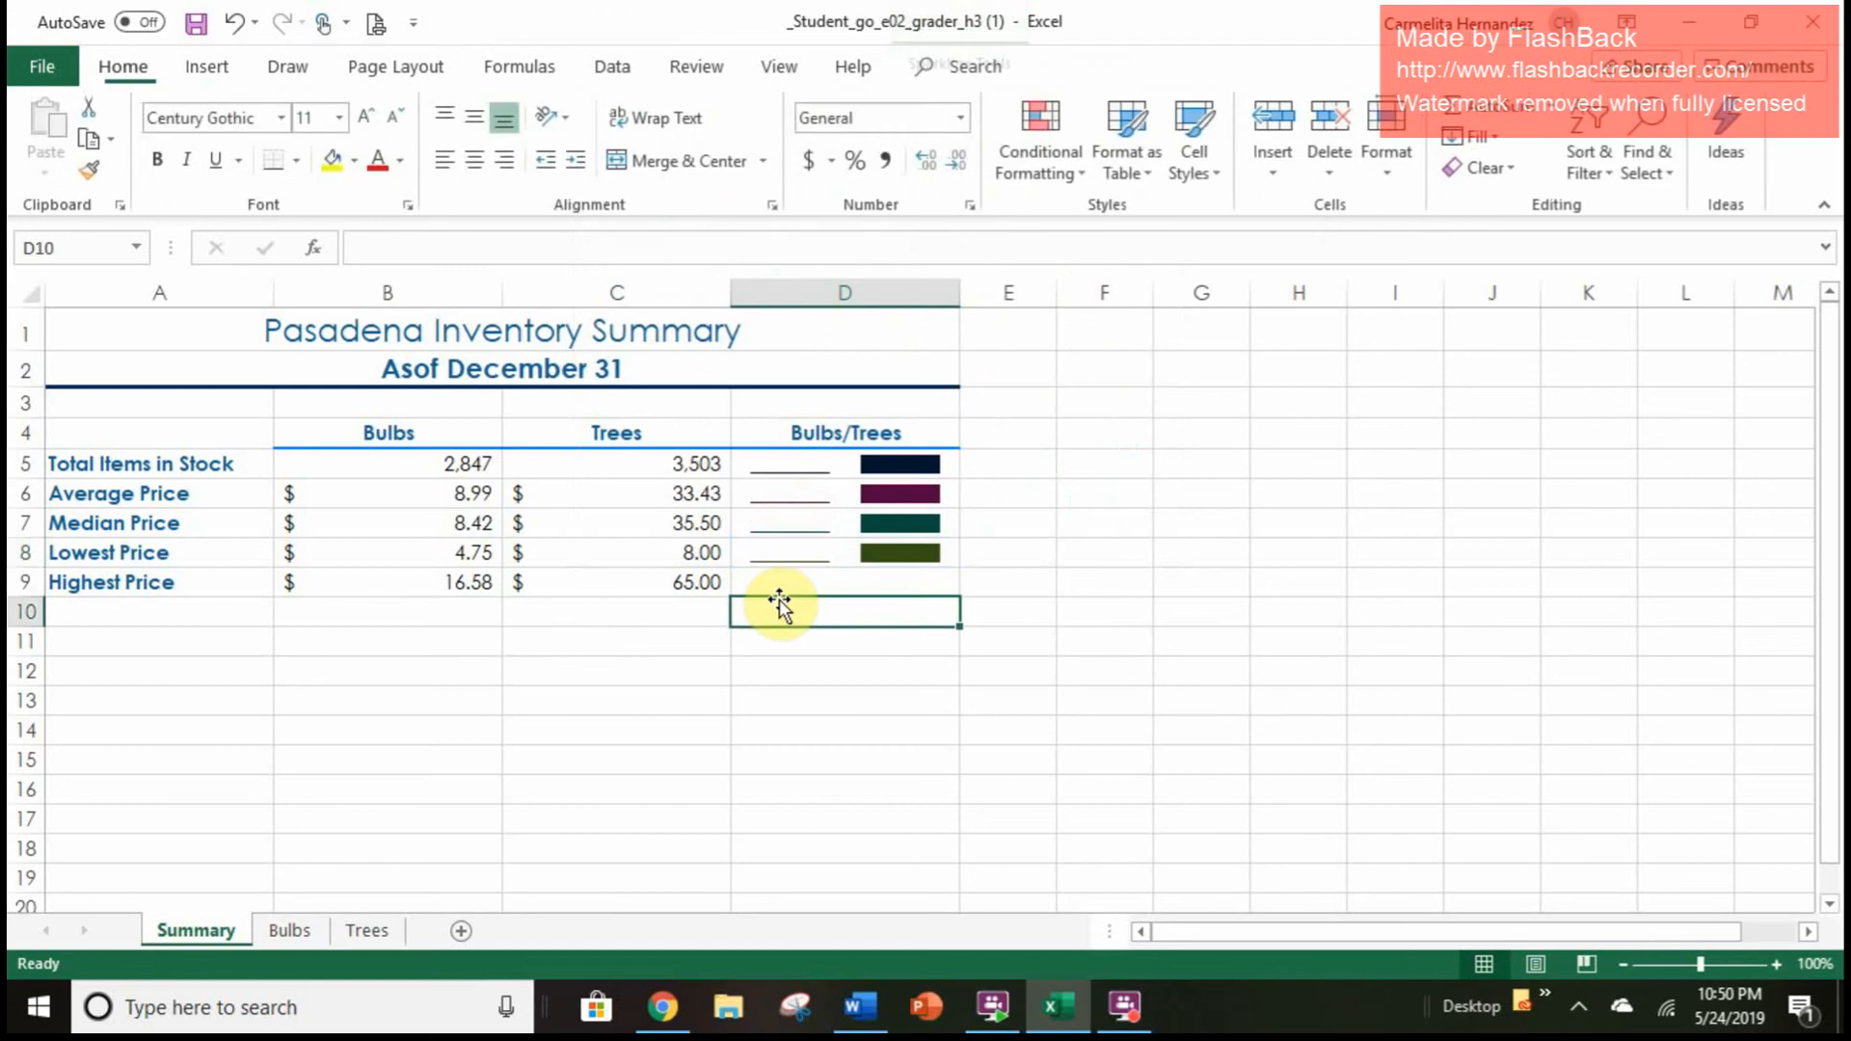
pyautogui.moveTo(454, 587); pyautogui.dragTo(629, 584)
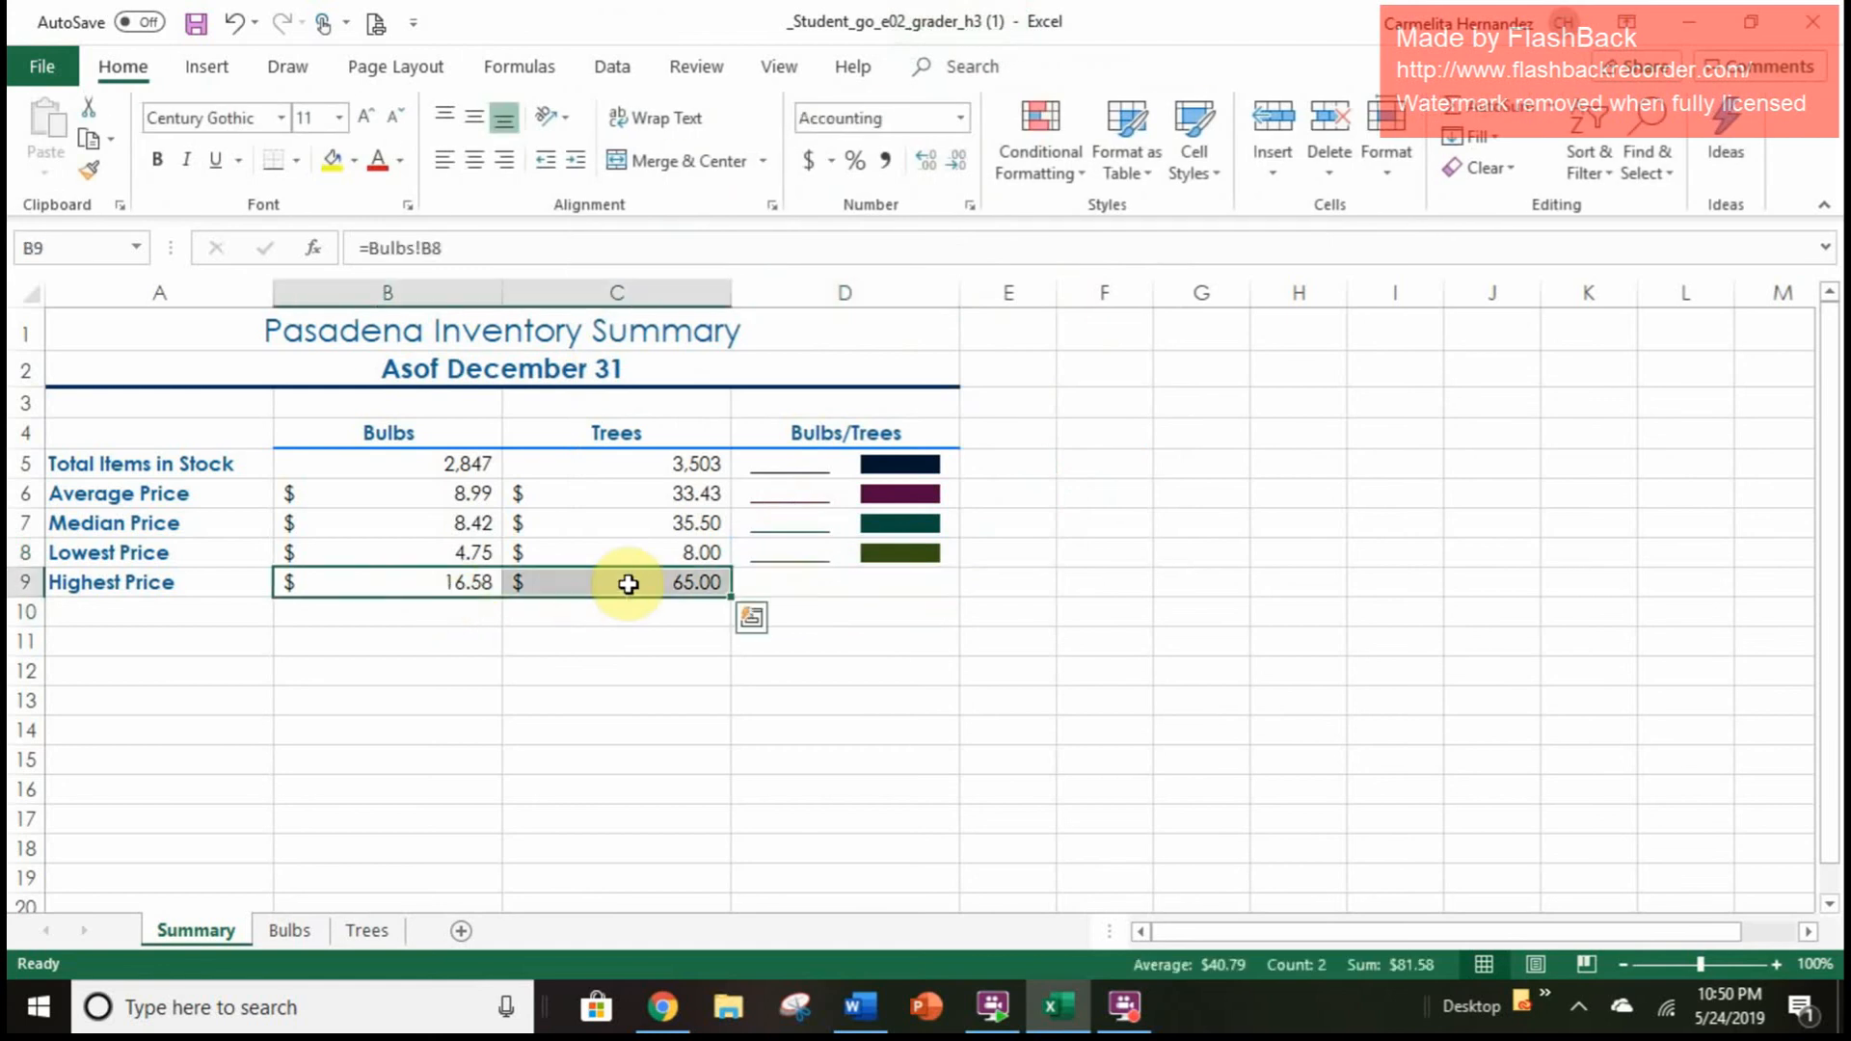
pyautogui.click(211, 69)
pyautogui.click(1162, 135)
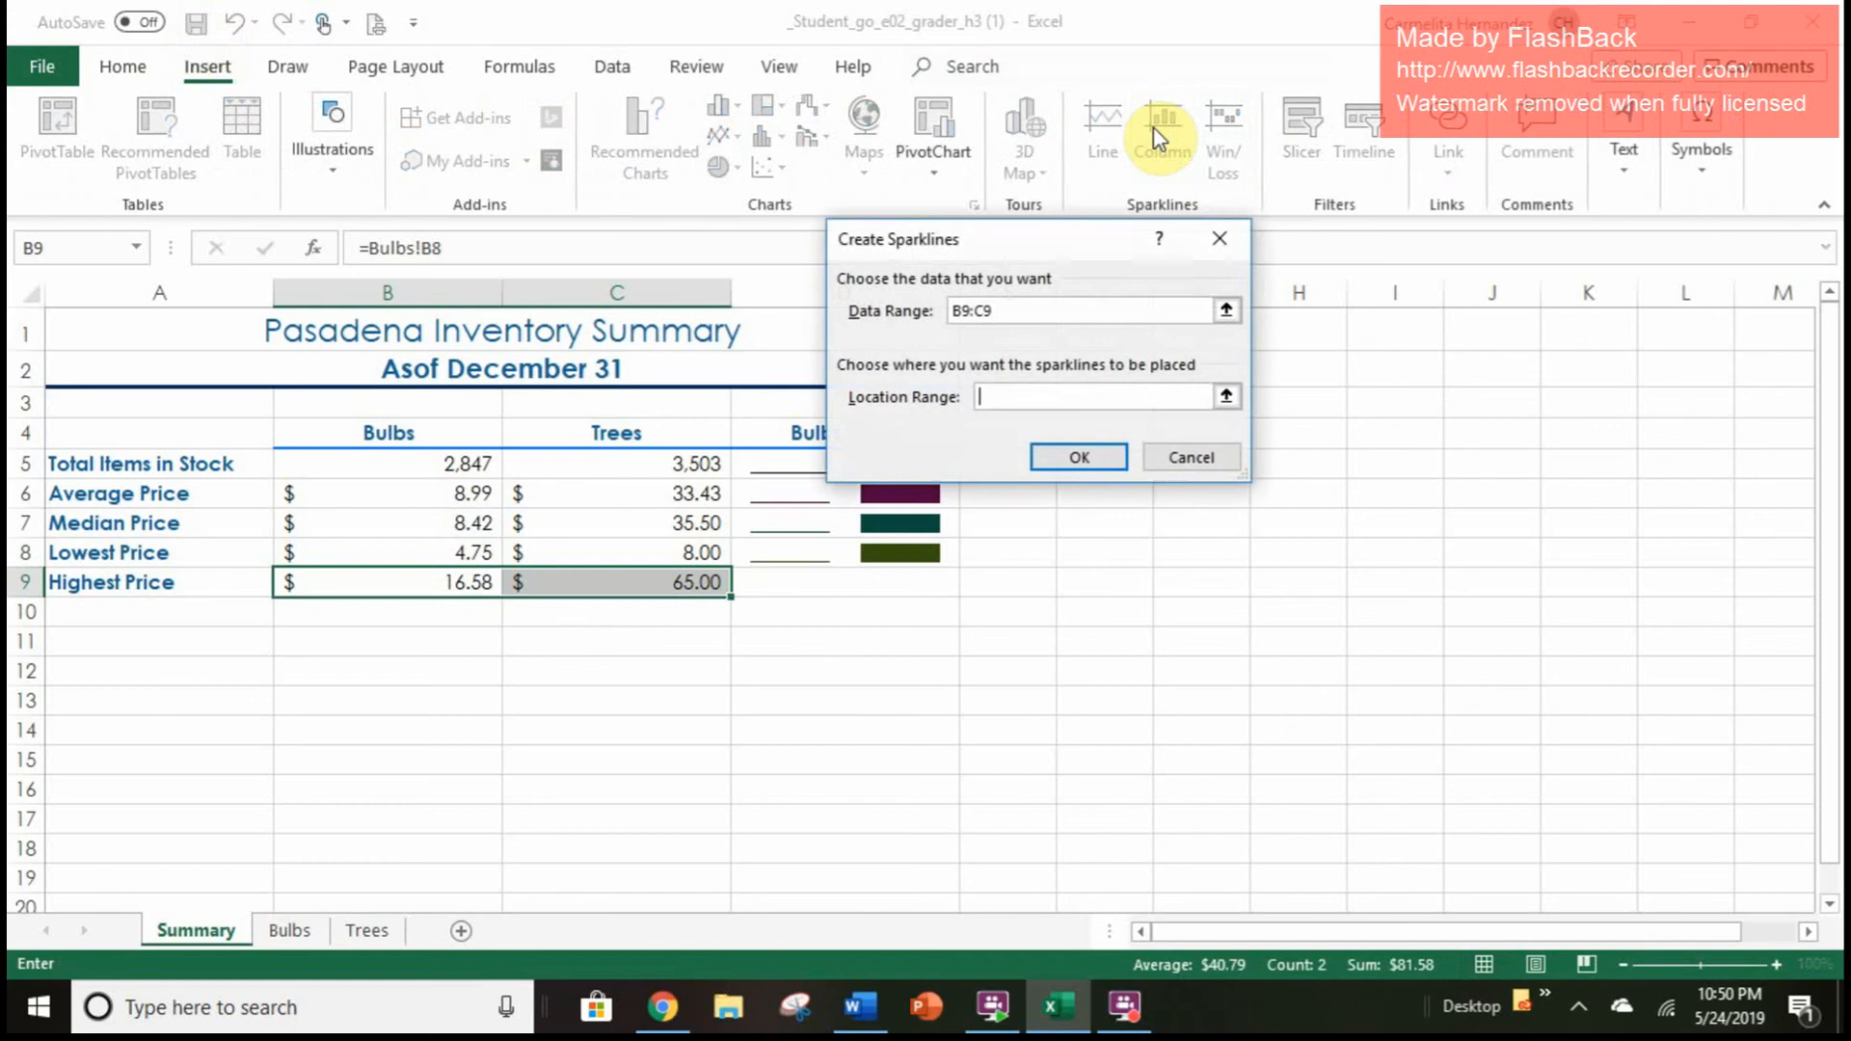
pyautogui.click(1104, 397)
pyautogui.click(909, 582)
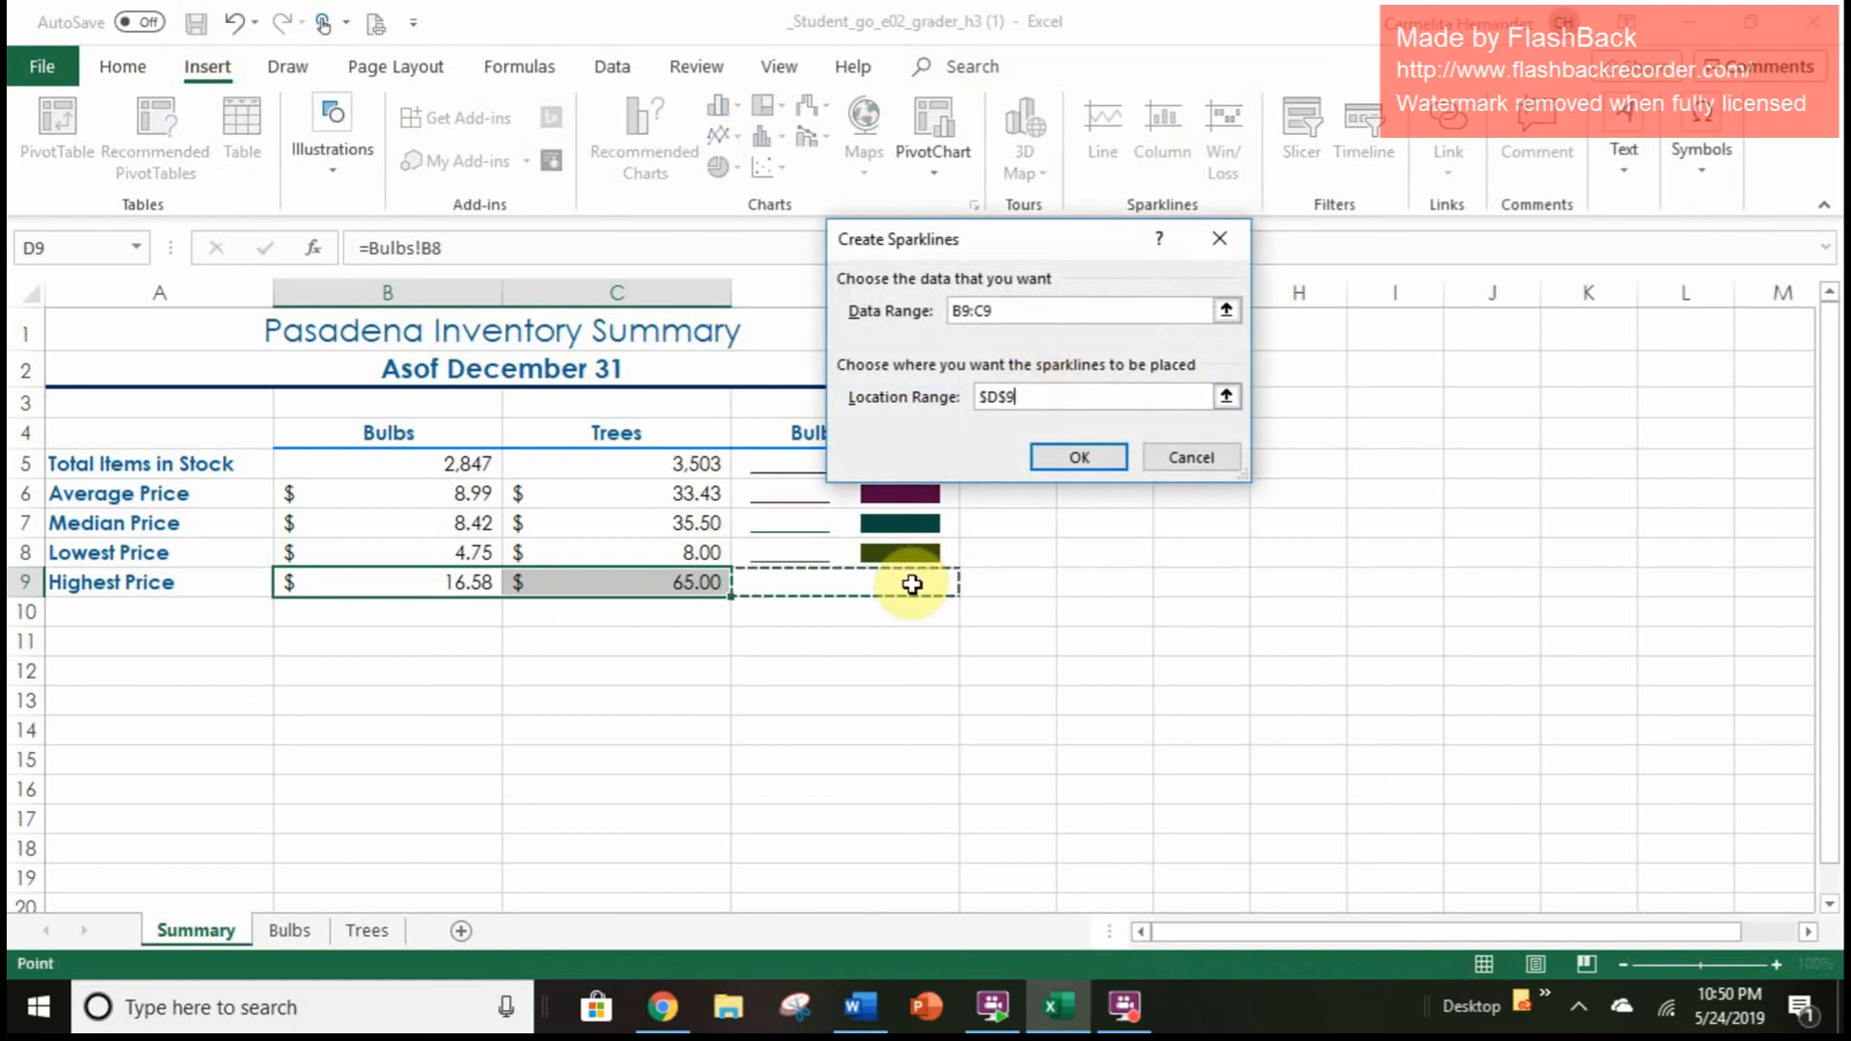
pyautogui.click(1067, 455)
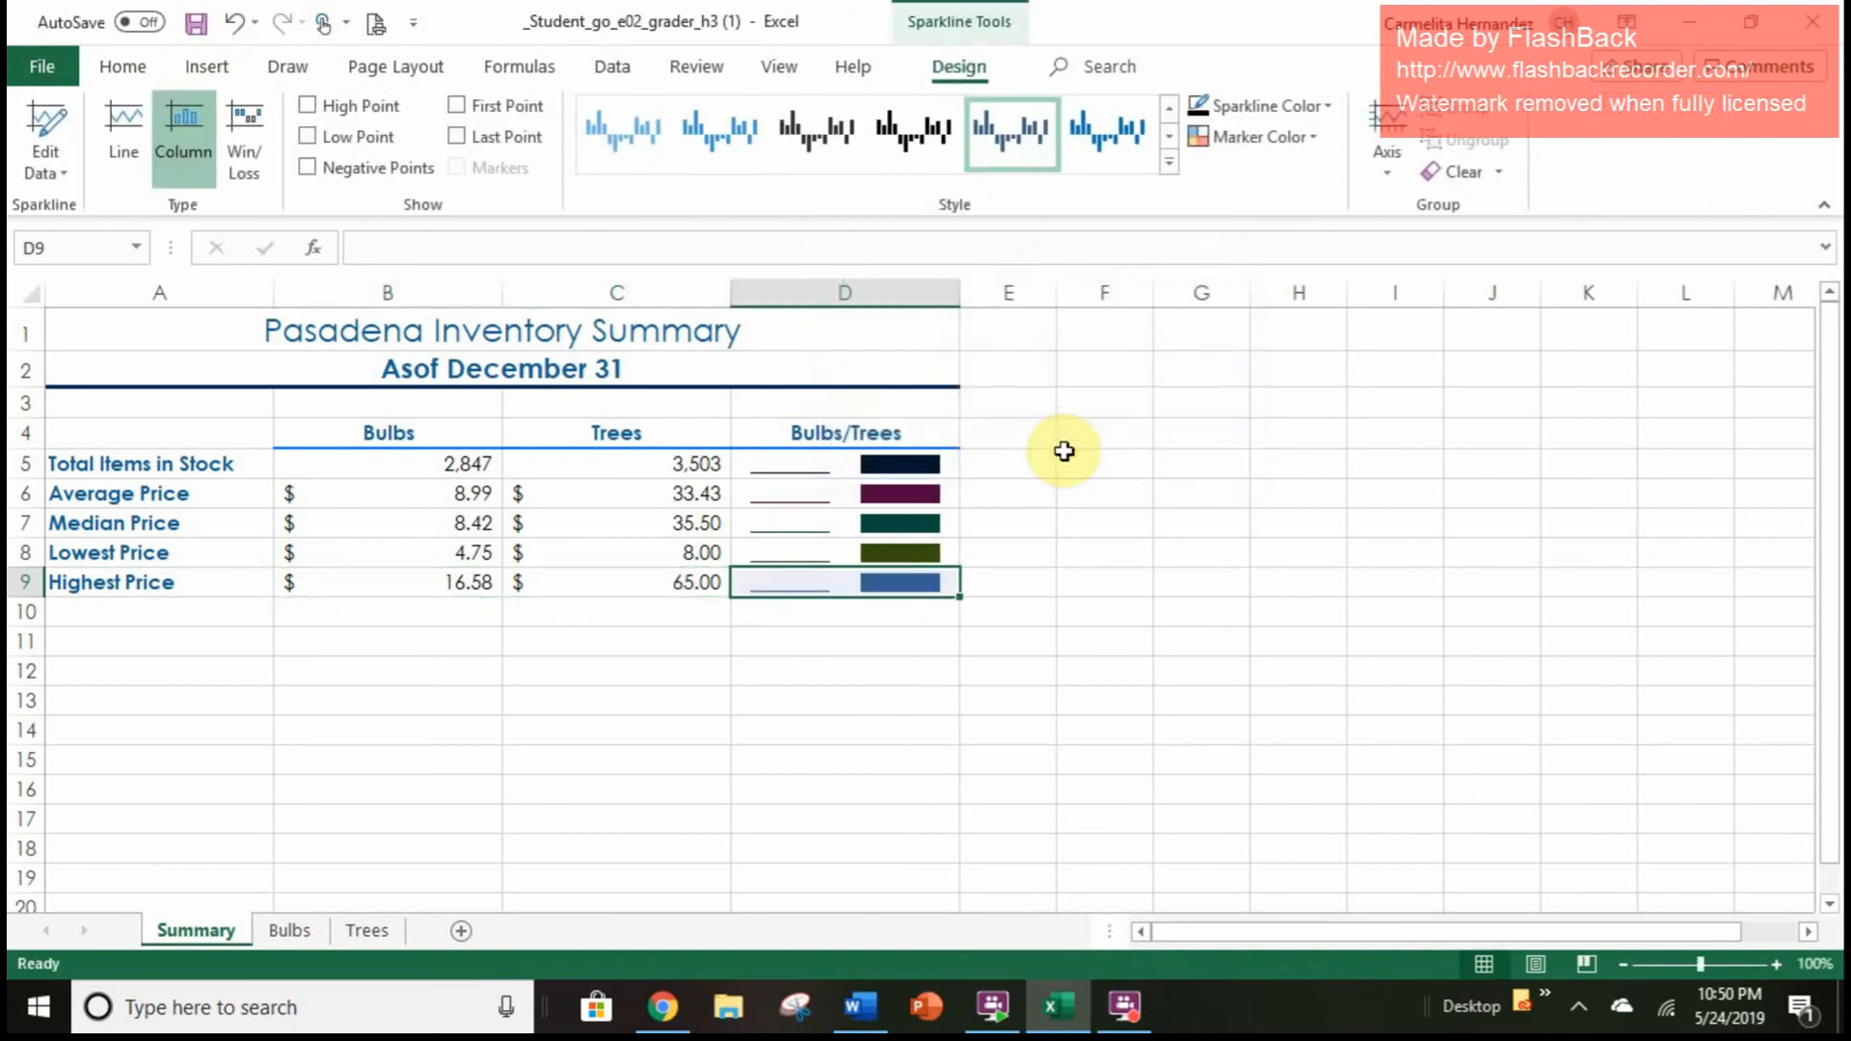
# Apply the dark orange Sparkline Style Accent 5, Darker 50% to the highest price sparkline in D9
pyautogui.rightClick(1176, 166)
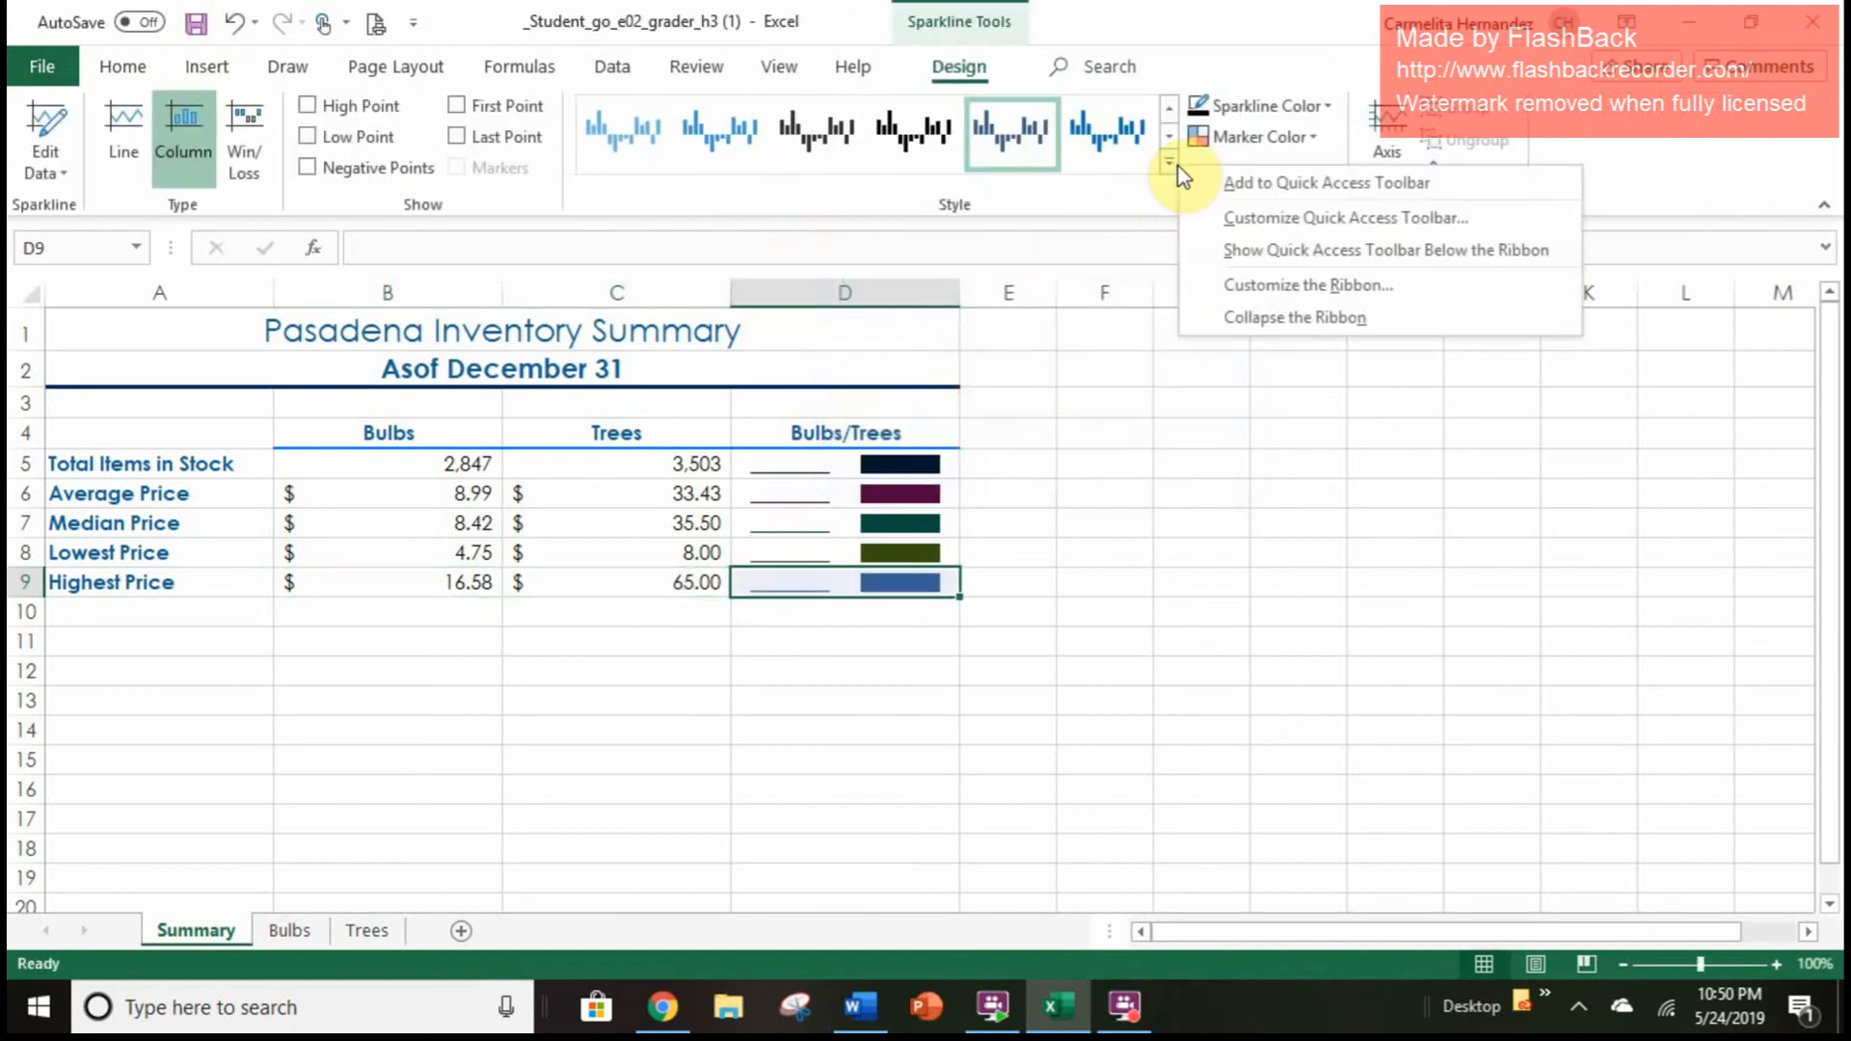
pyautogui.click(1170, 164)
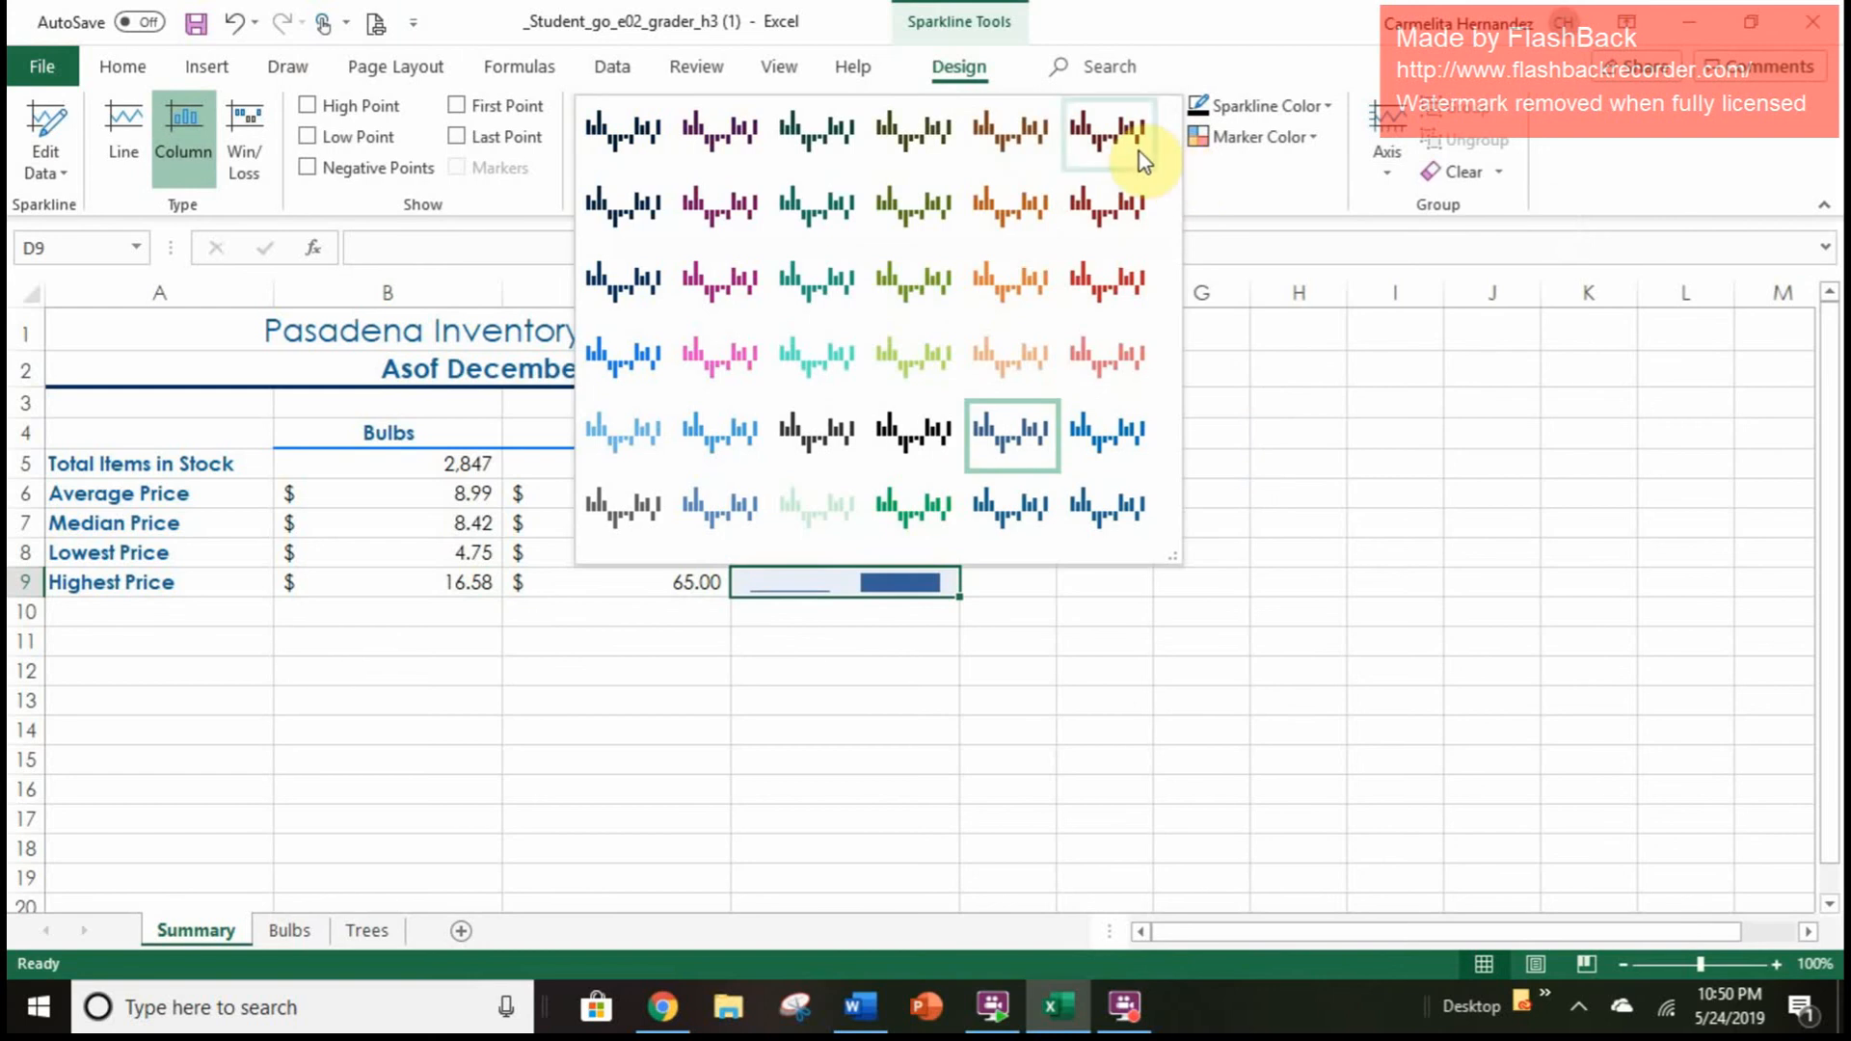
pyautogui.click(1035, 140)
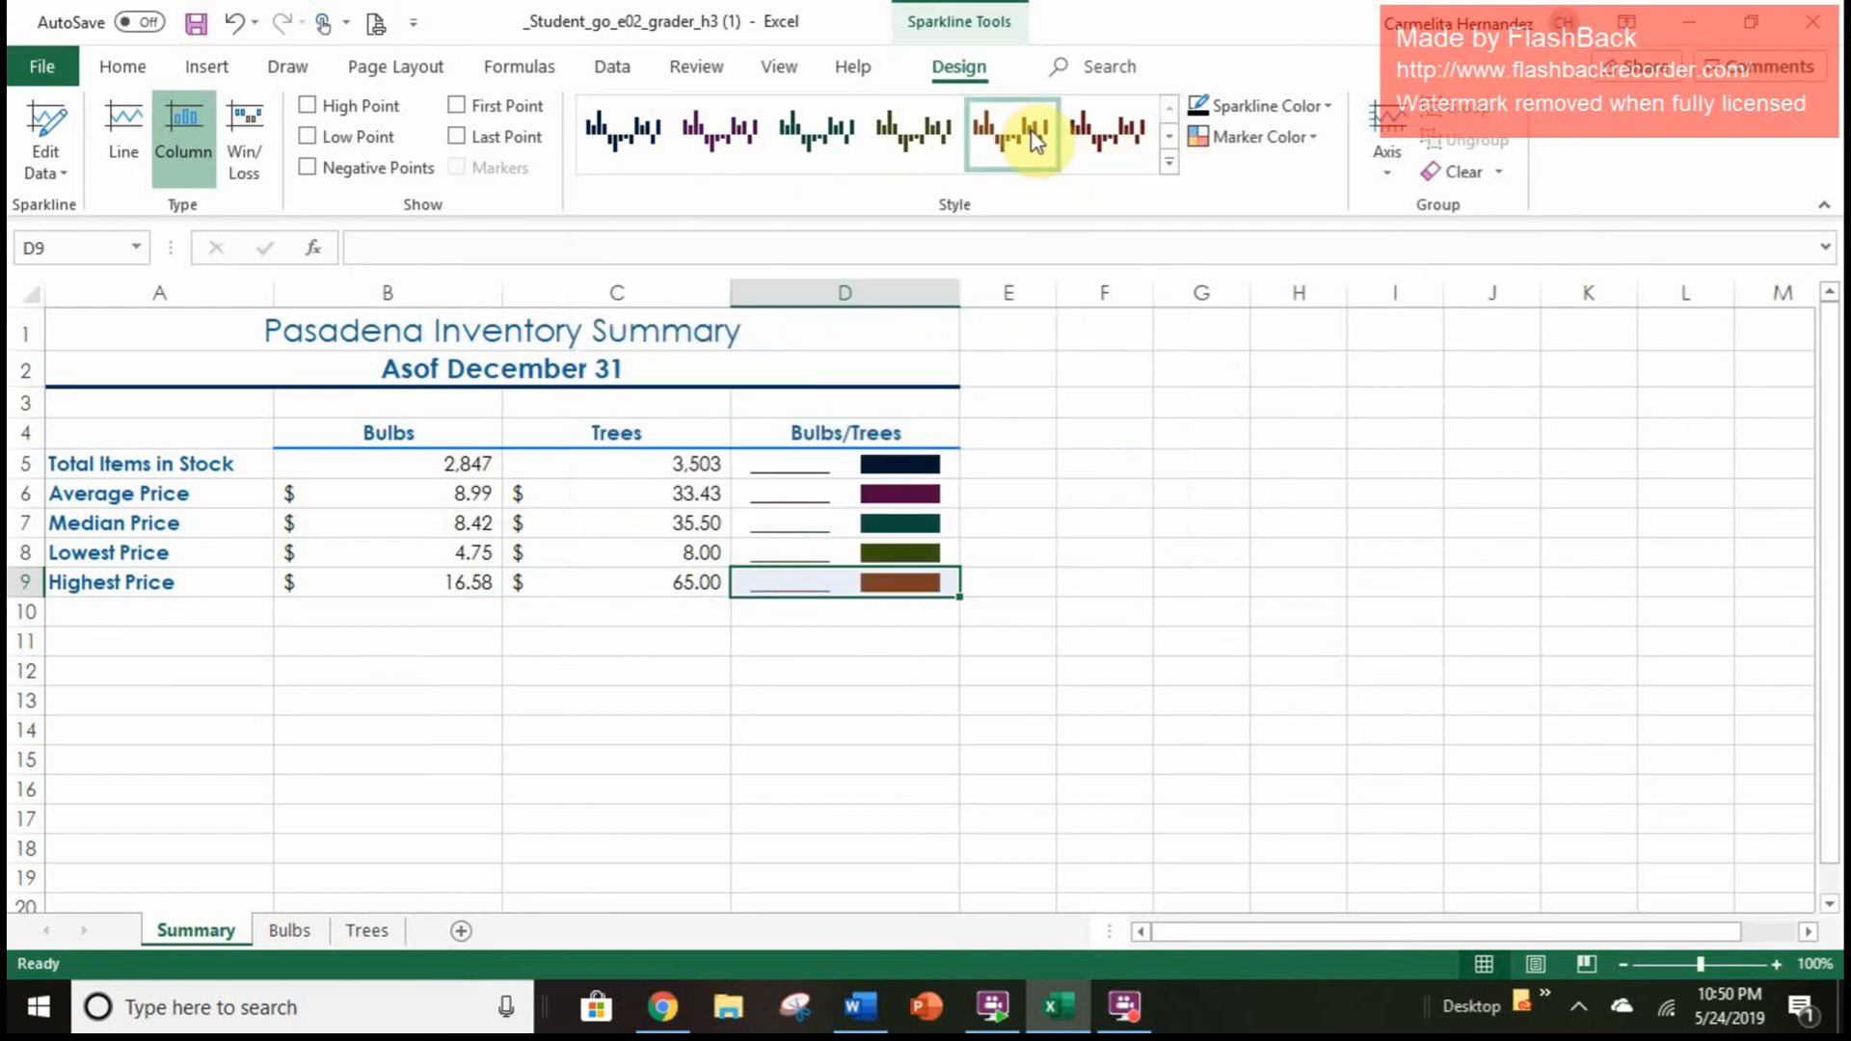
pyautogui.click(1003, 841)
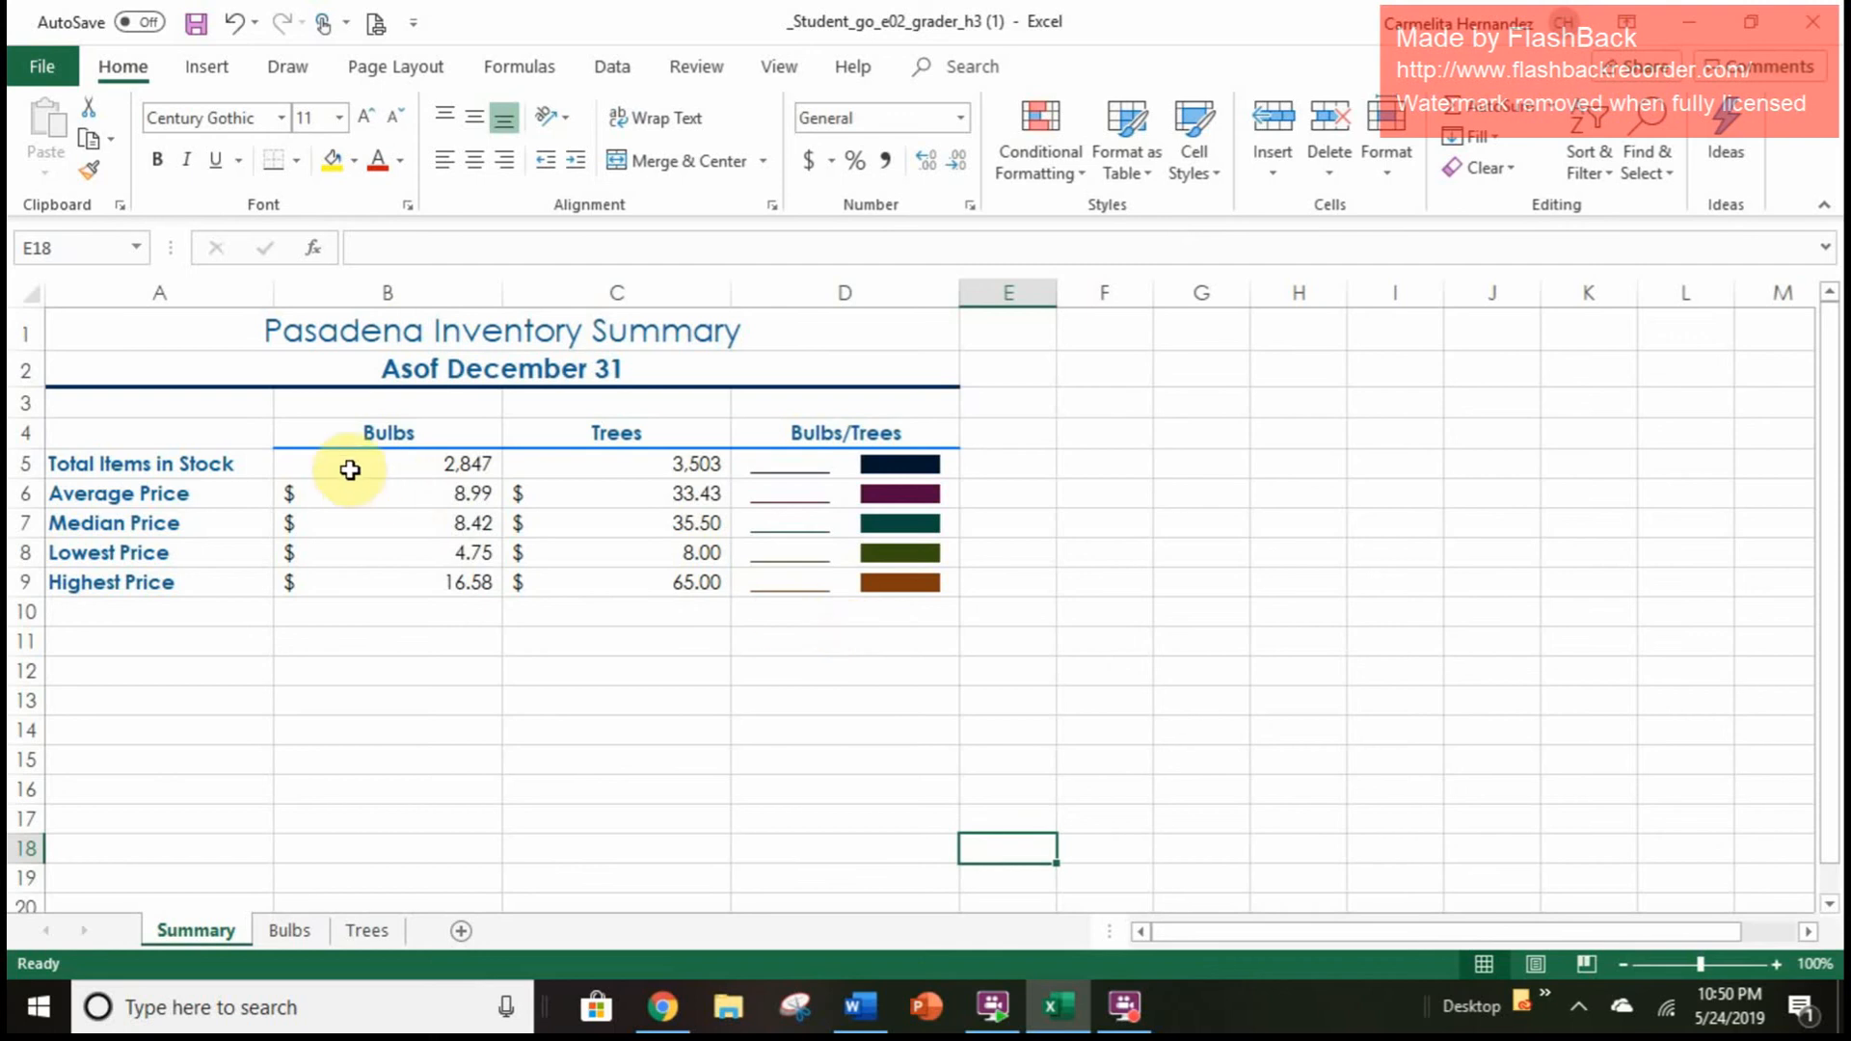
pyautogui.moveTo(350, 470); pyautogui.dragTo(646, 467)
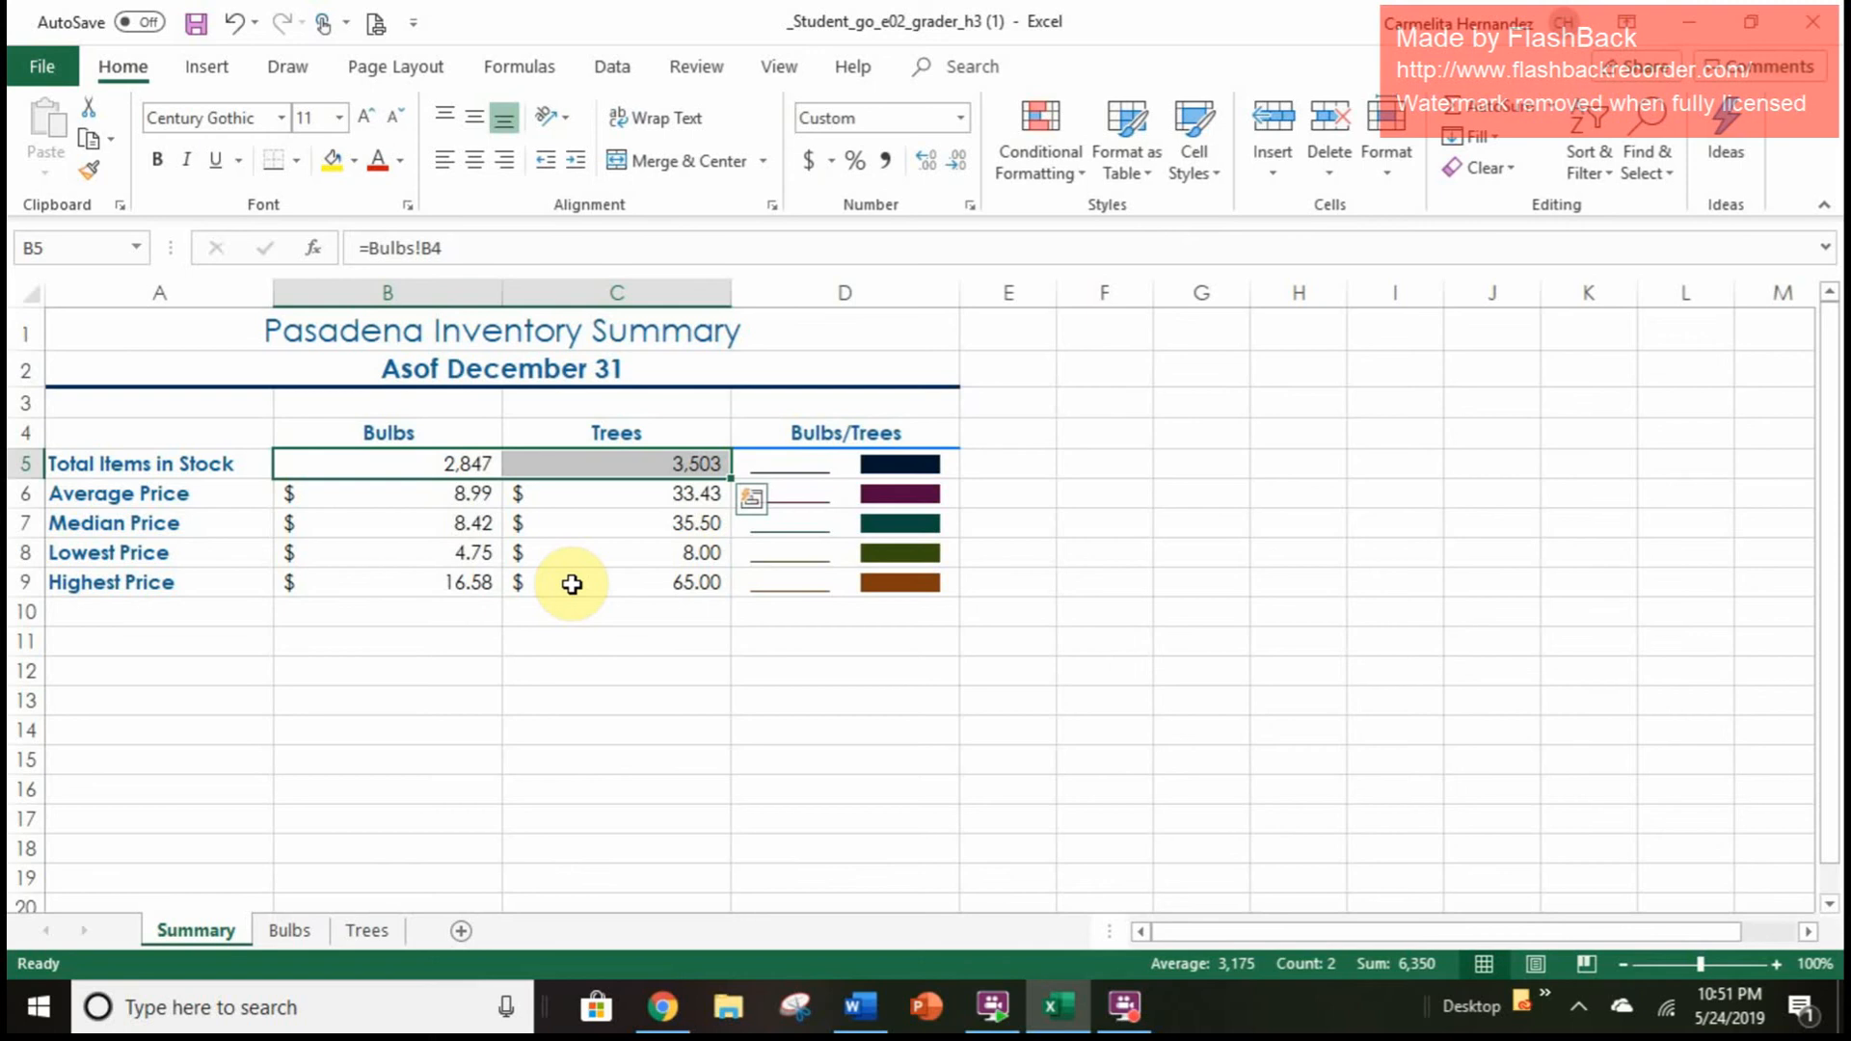
pyautogui.rightClick(576, 702)
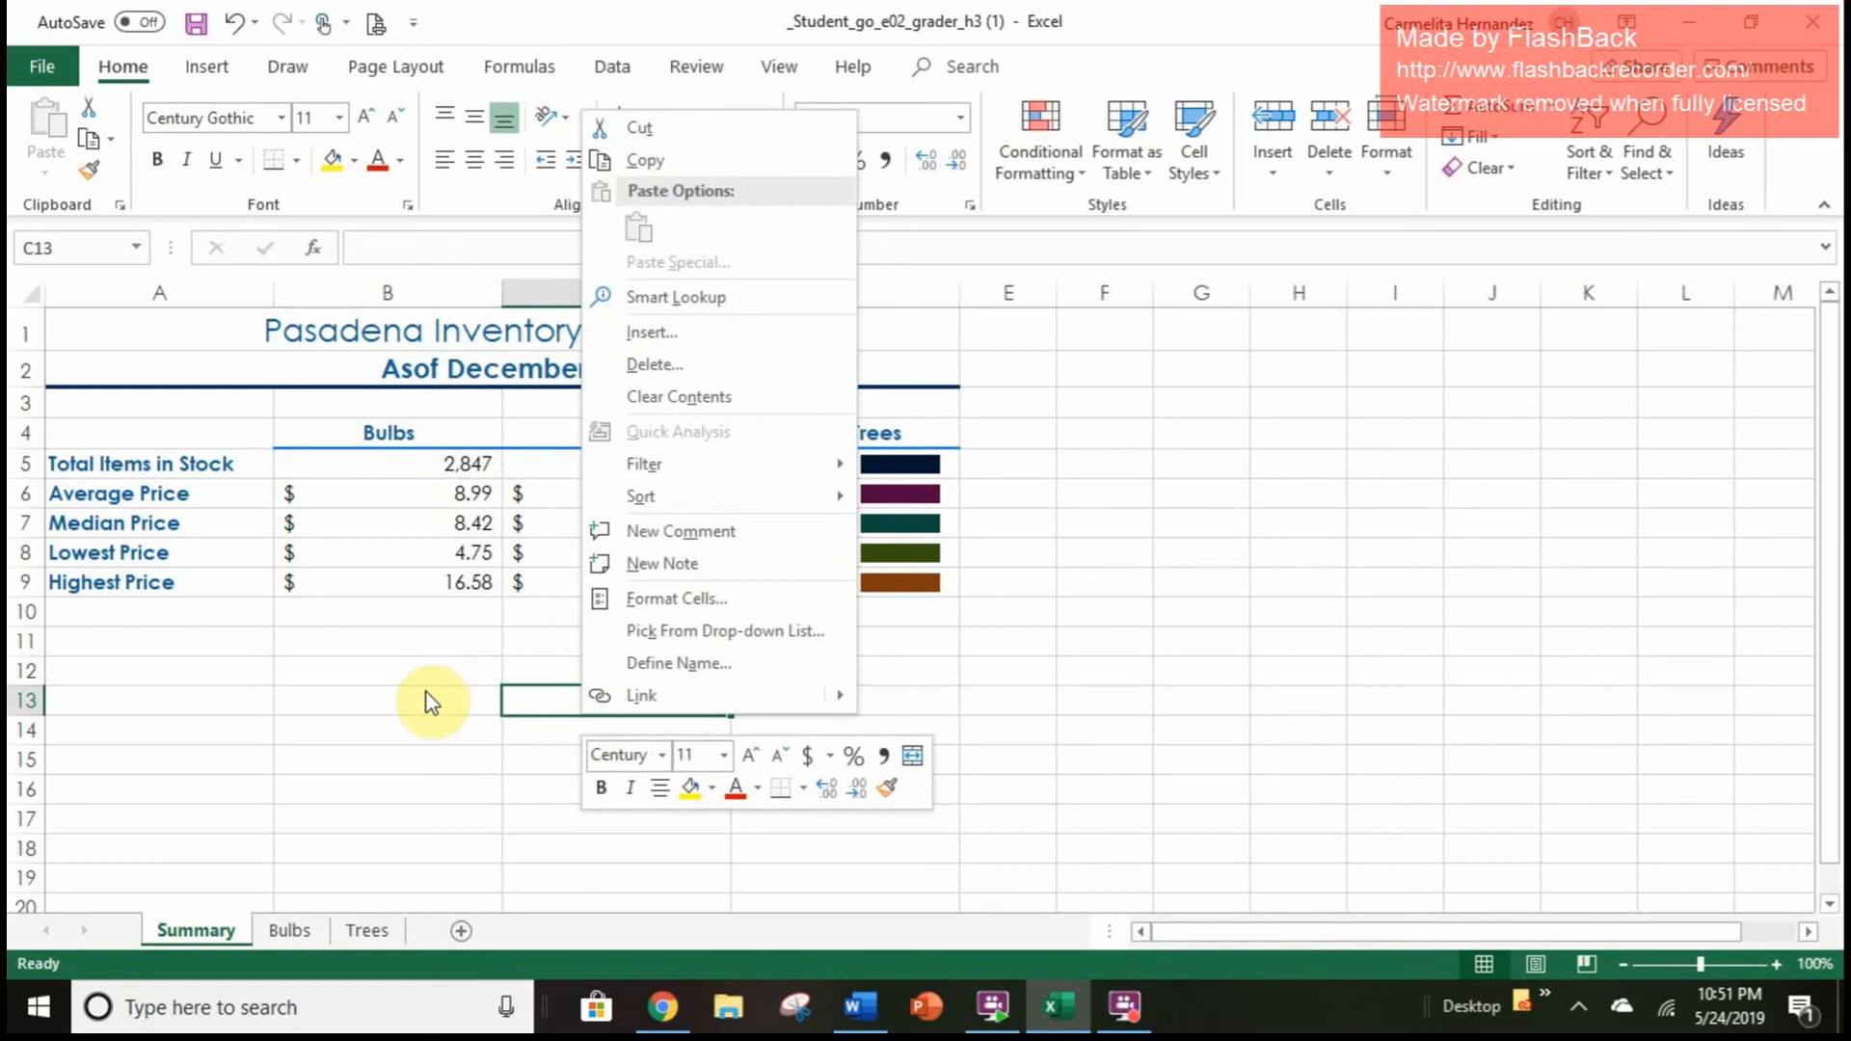
pyautogui.press('Escape')
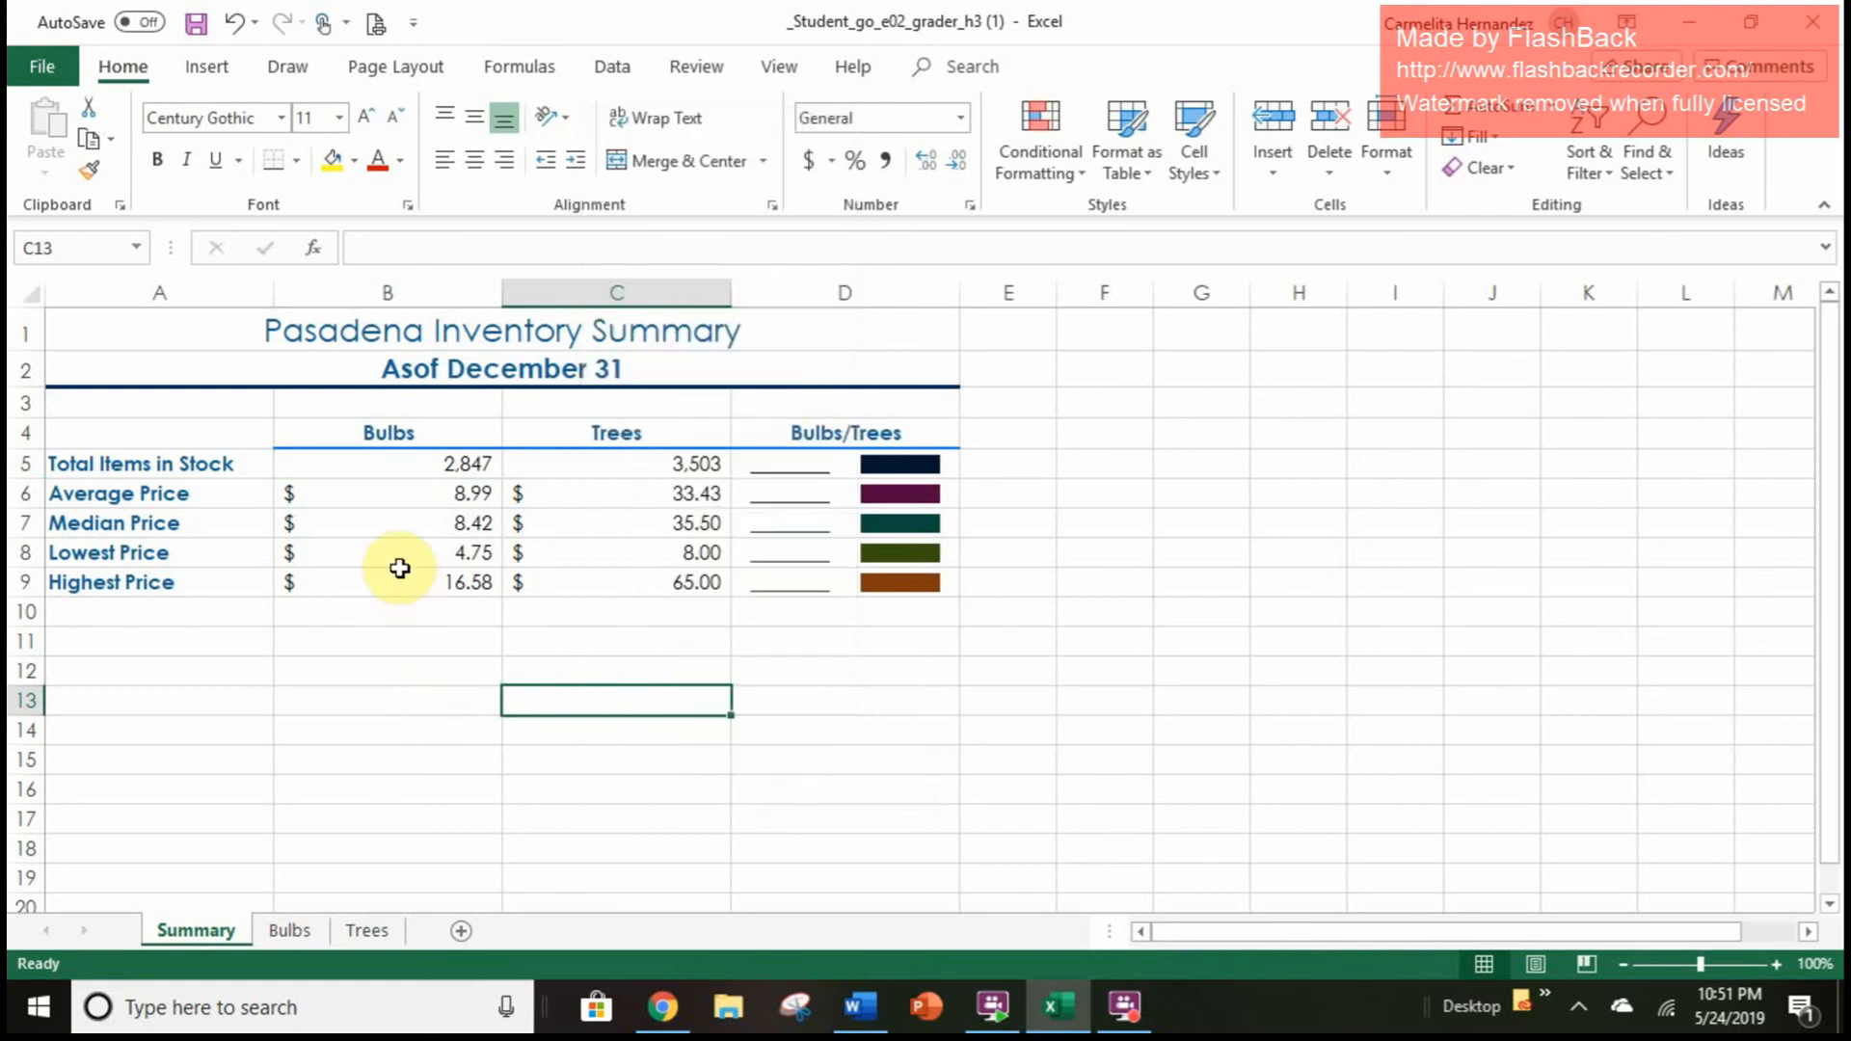
pyautogui.click(199, 65)
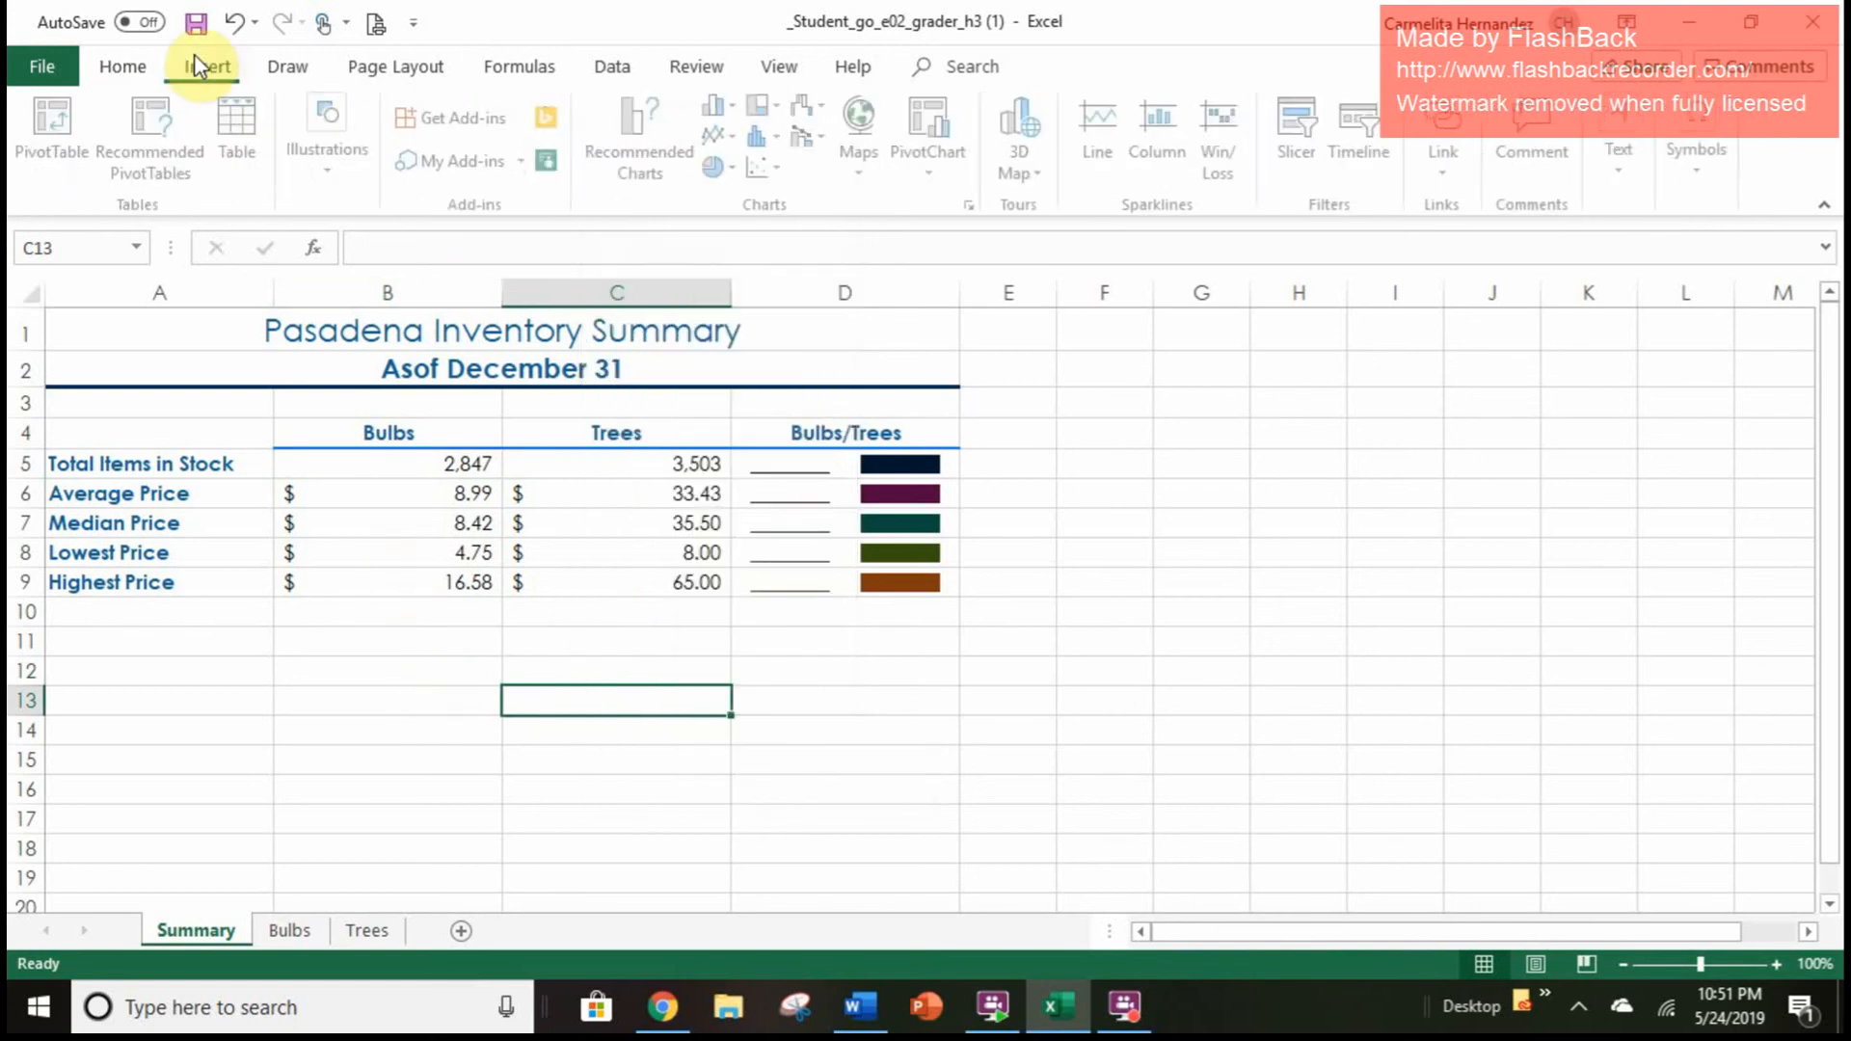
pyautogui.click(294, 70)
# Set the Summary sheet's page setup to landscape orientation and center it horizontally on the page
pyautogui.click(412, 66)
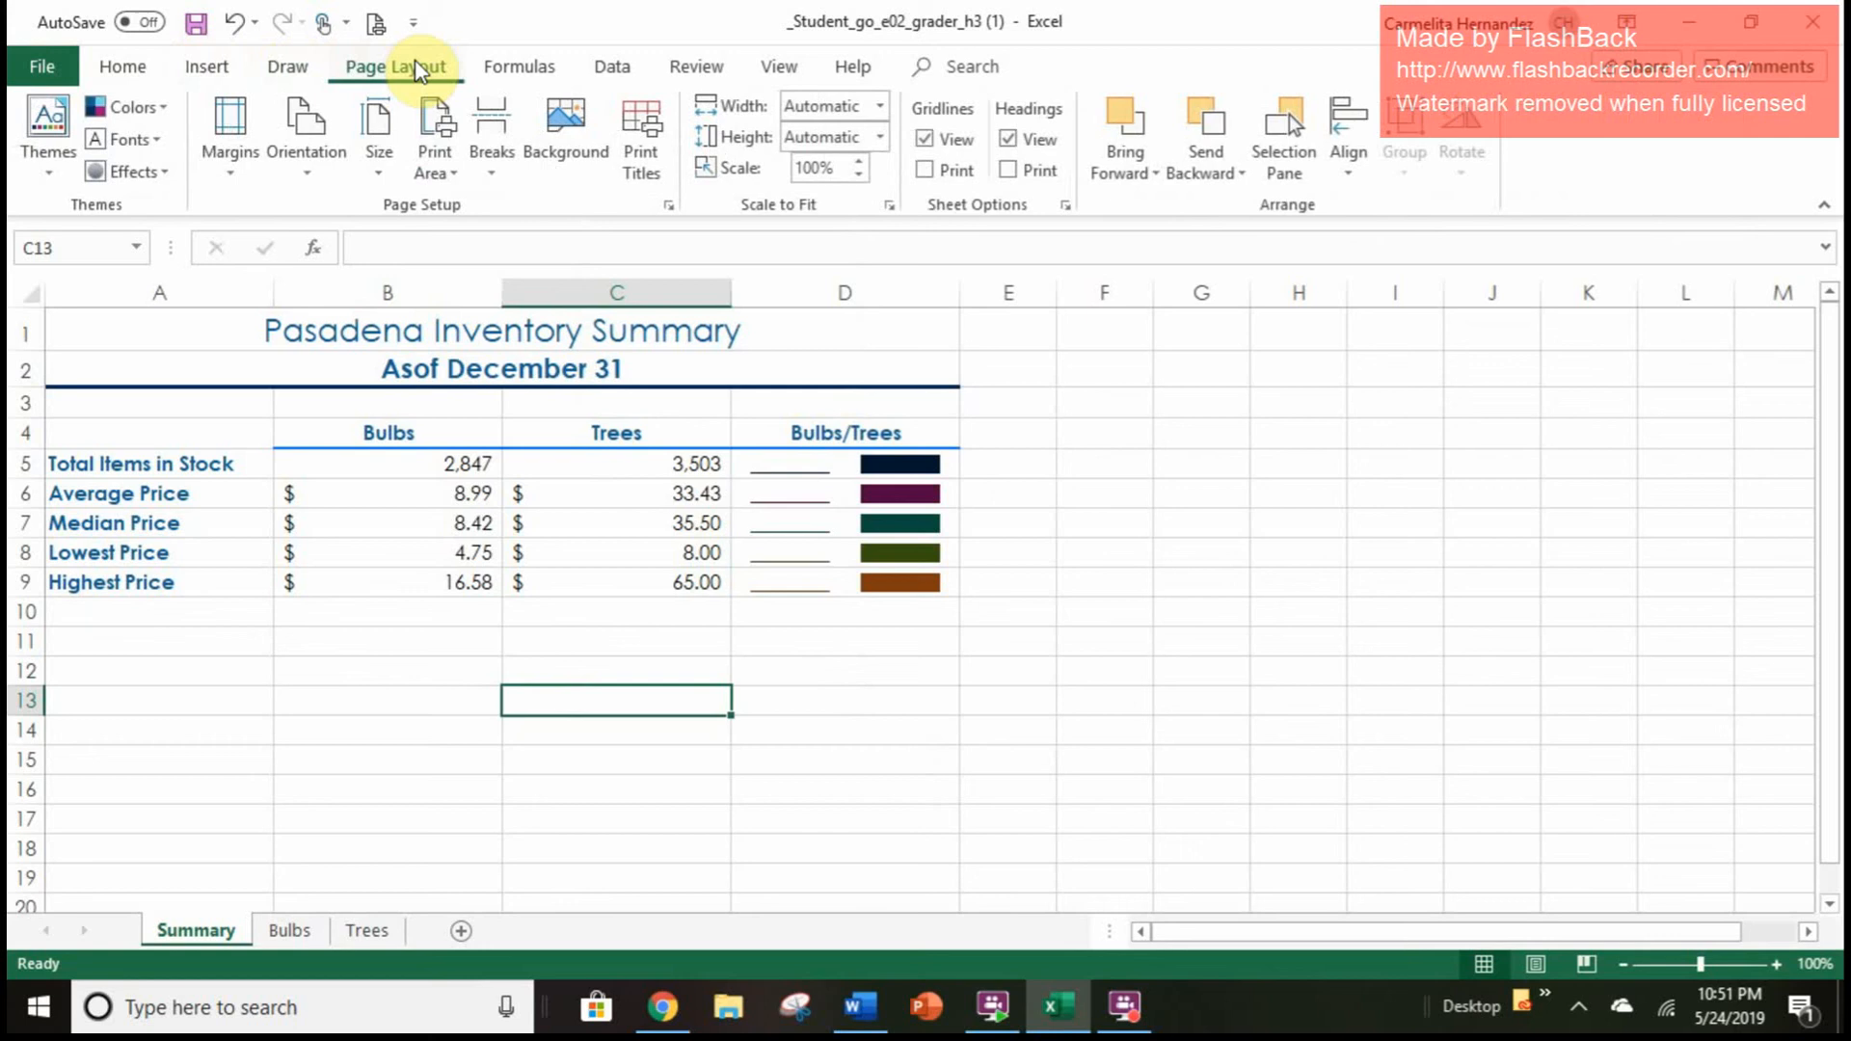
pyautogui.click(642, 130)
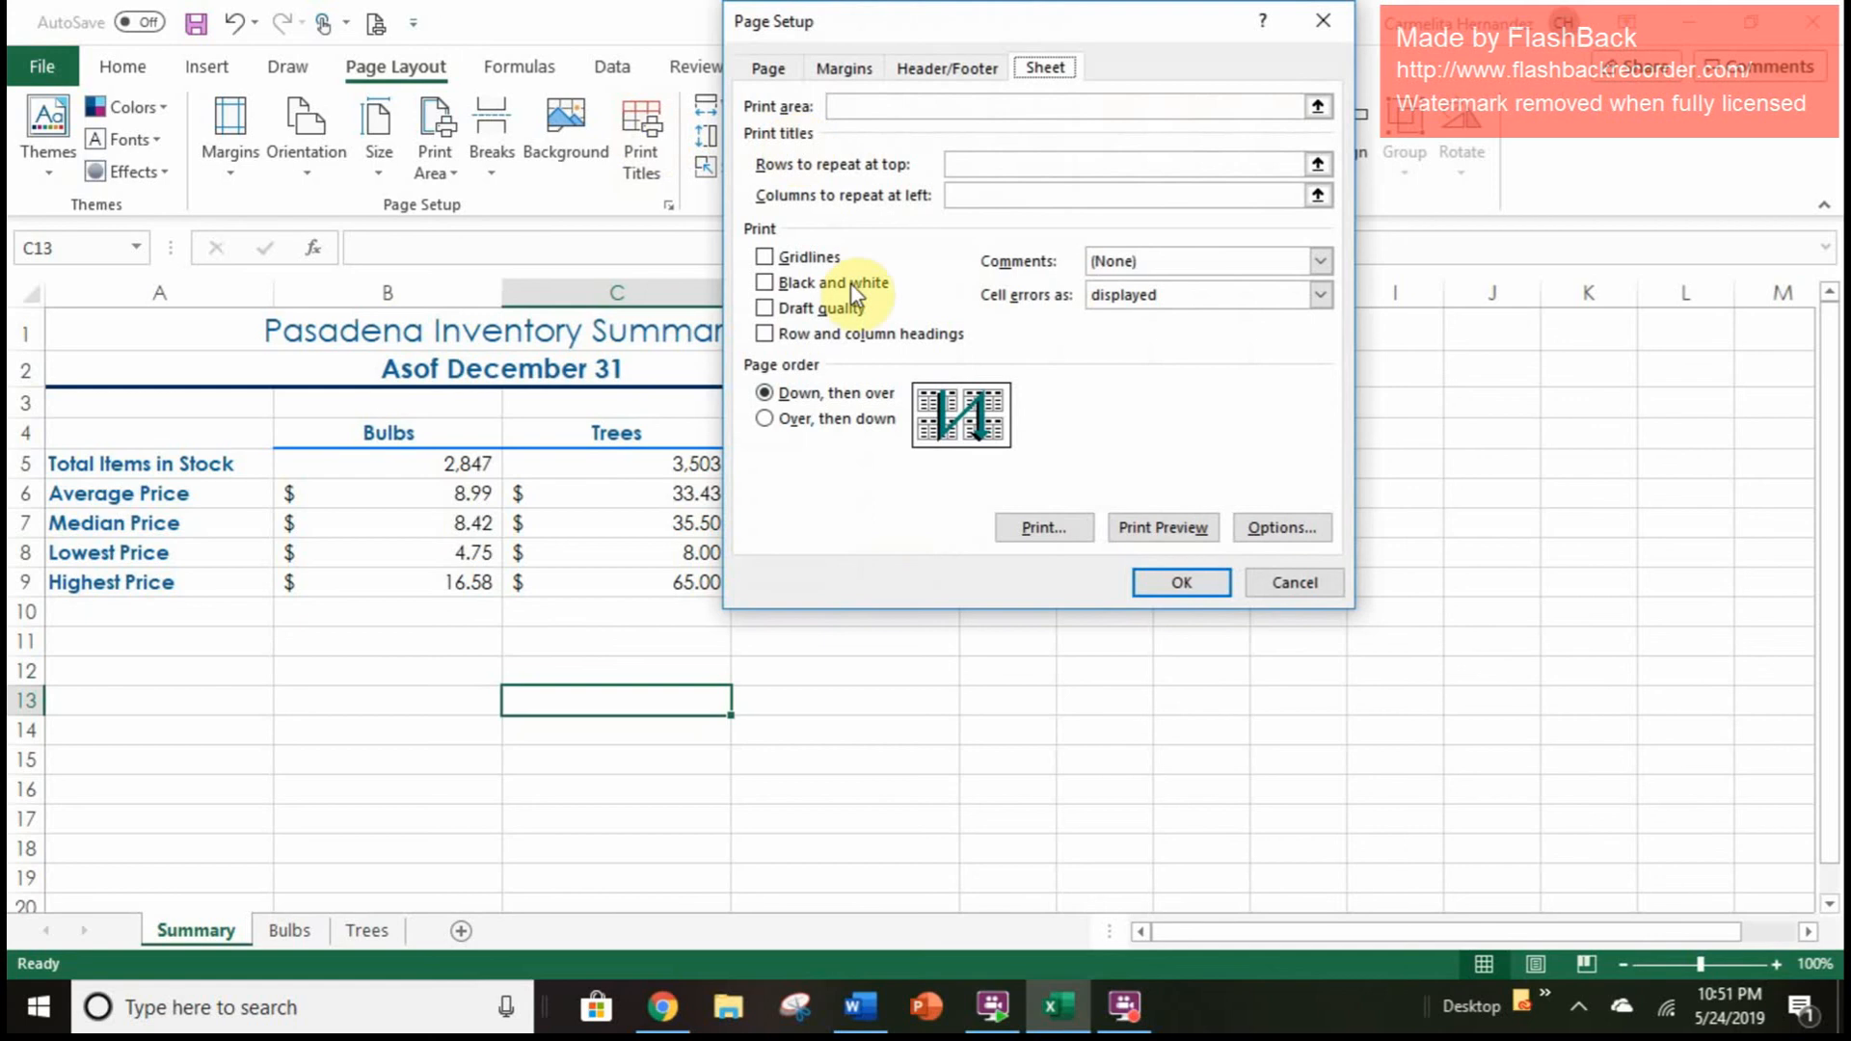
pyautogui.click(767, 65)
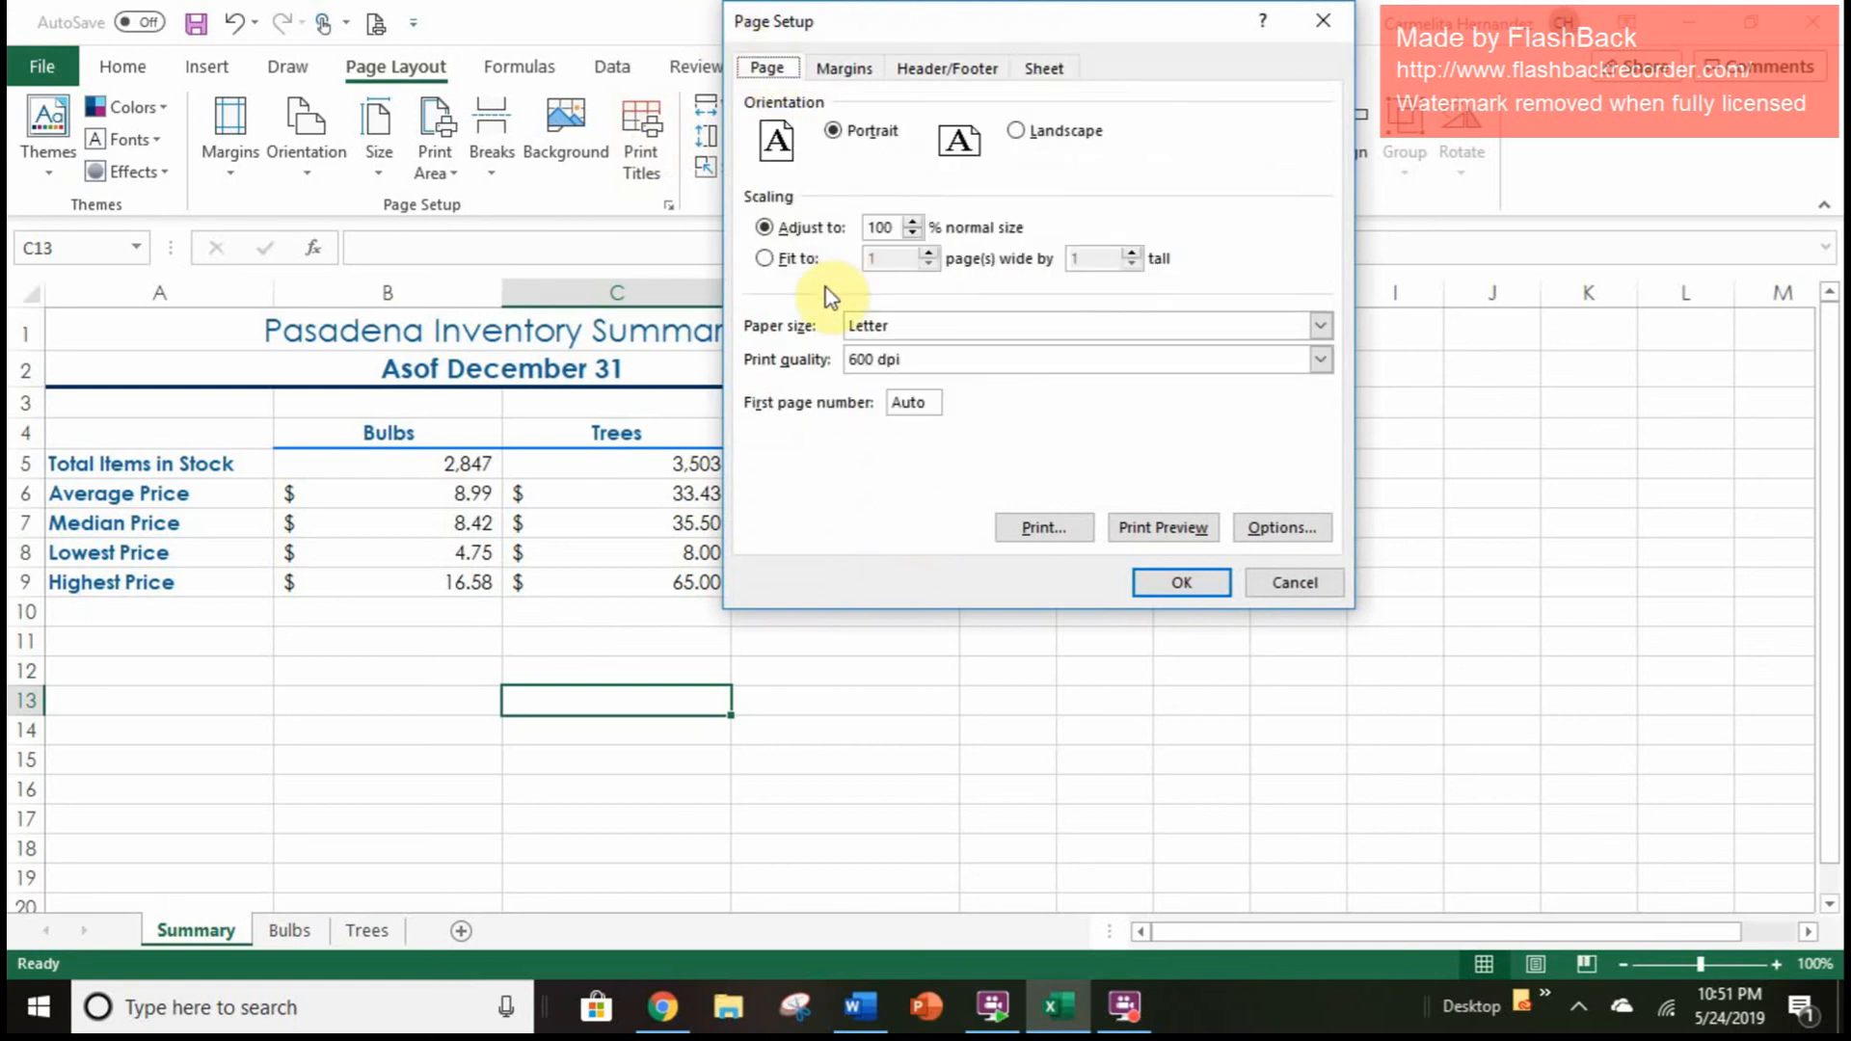
pyautogui.click(1032, 135)
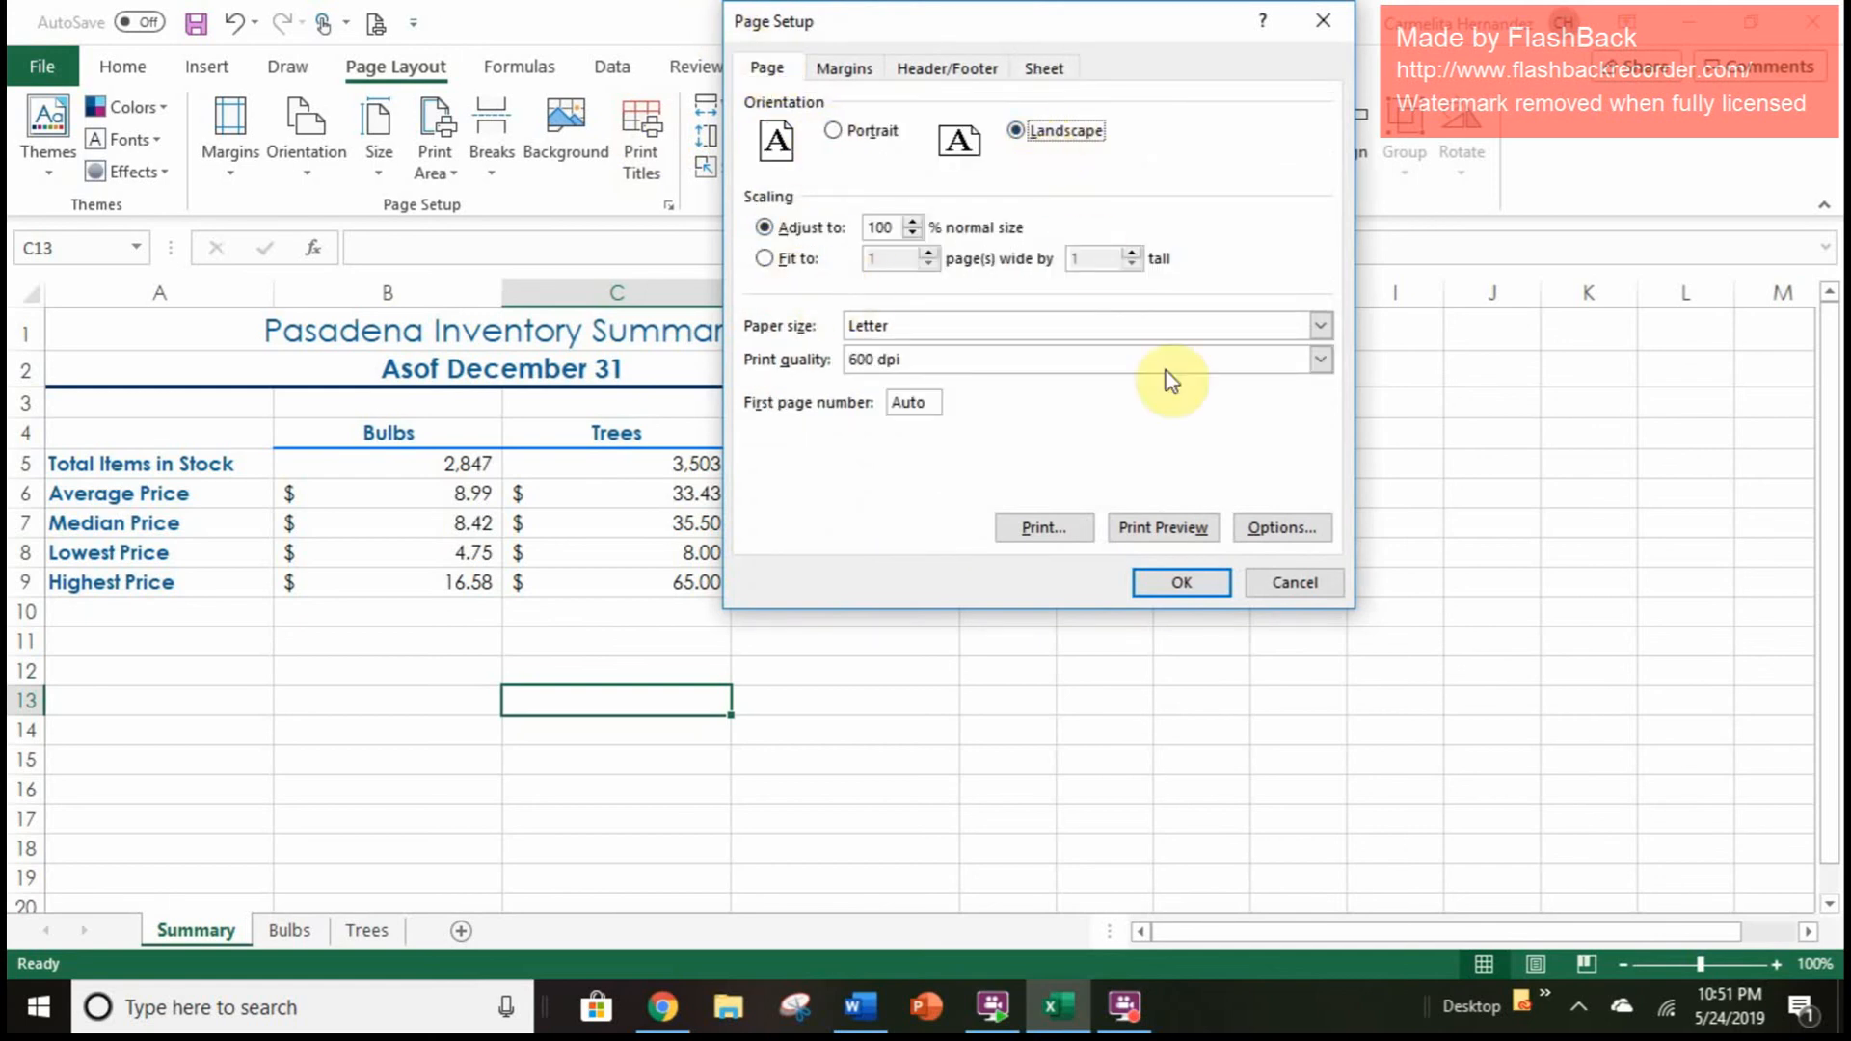
pyautogui.click(845, 67)
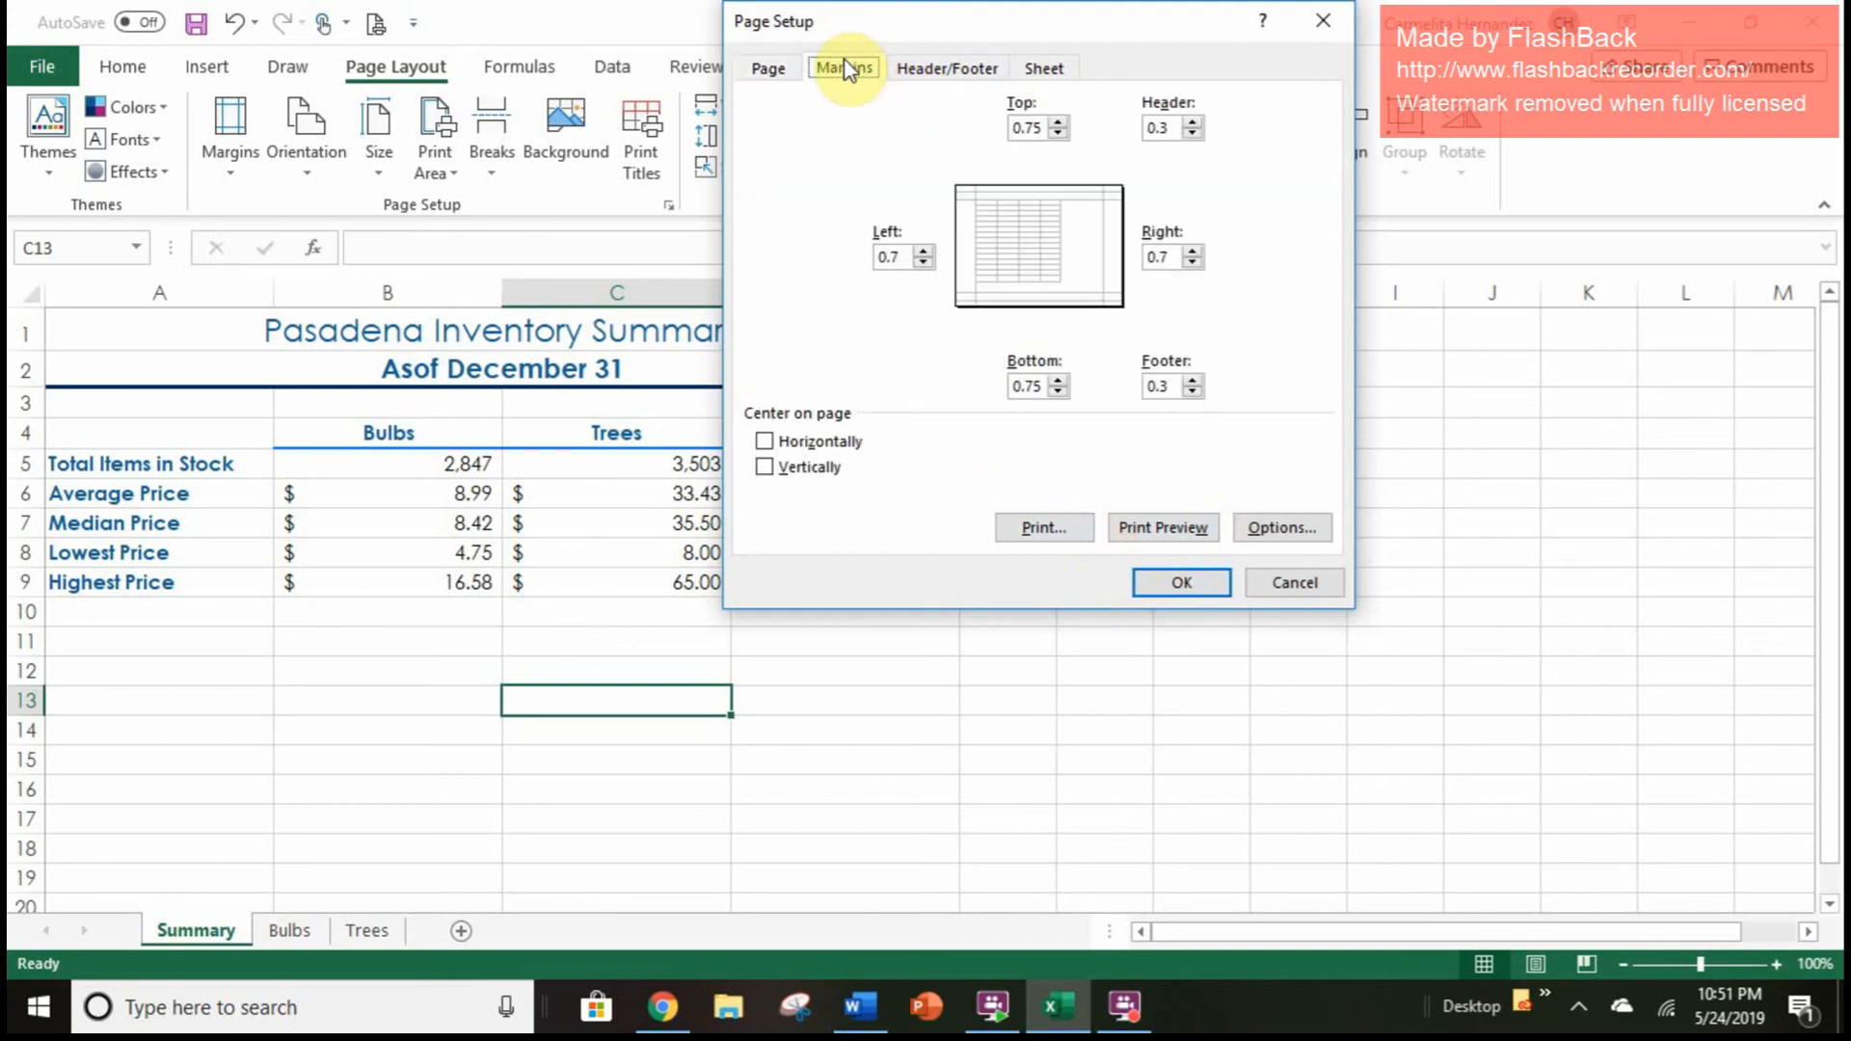
pyautogui.click(764, 440)
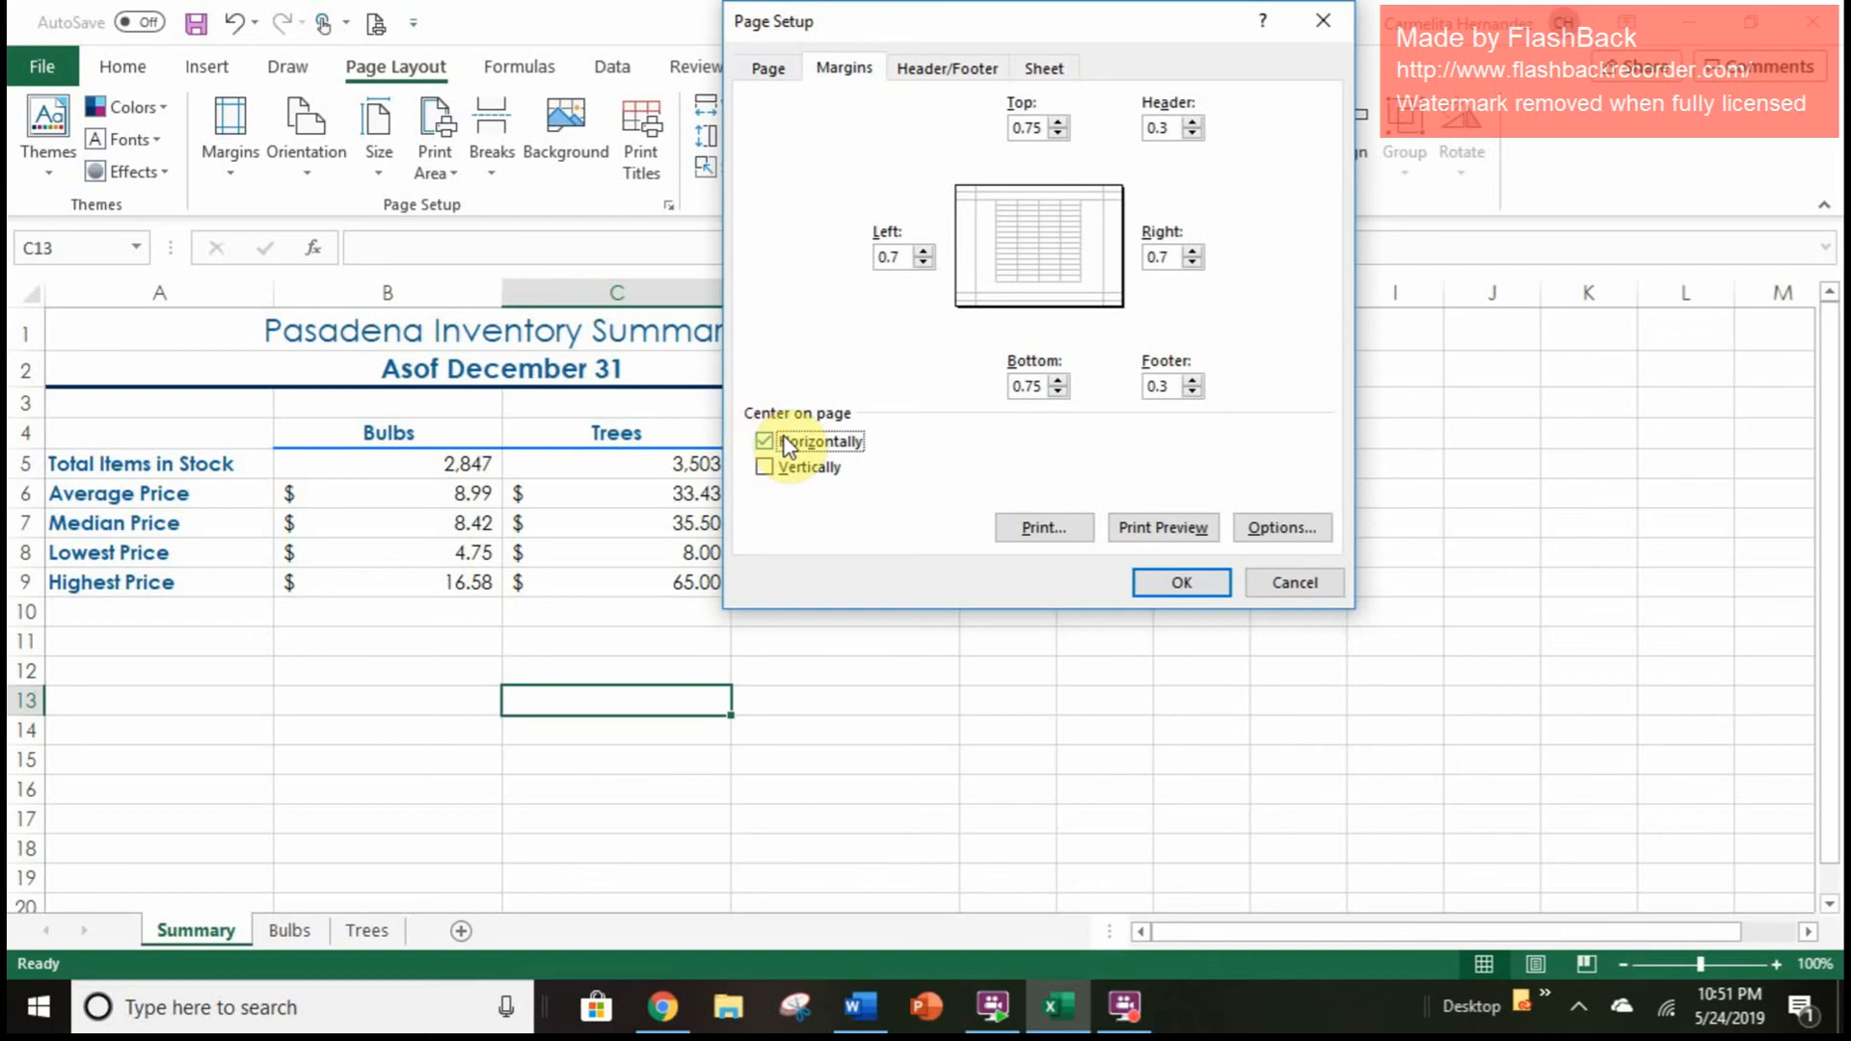
pyautogui.click(1194, 582)
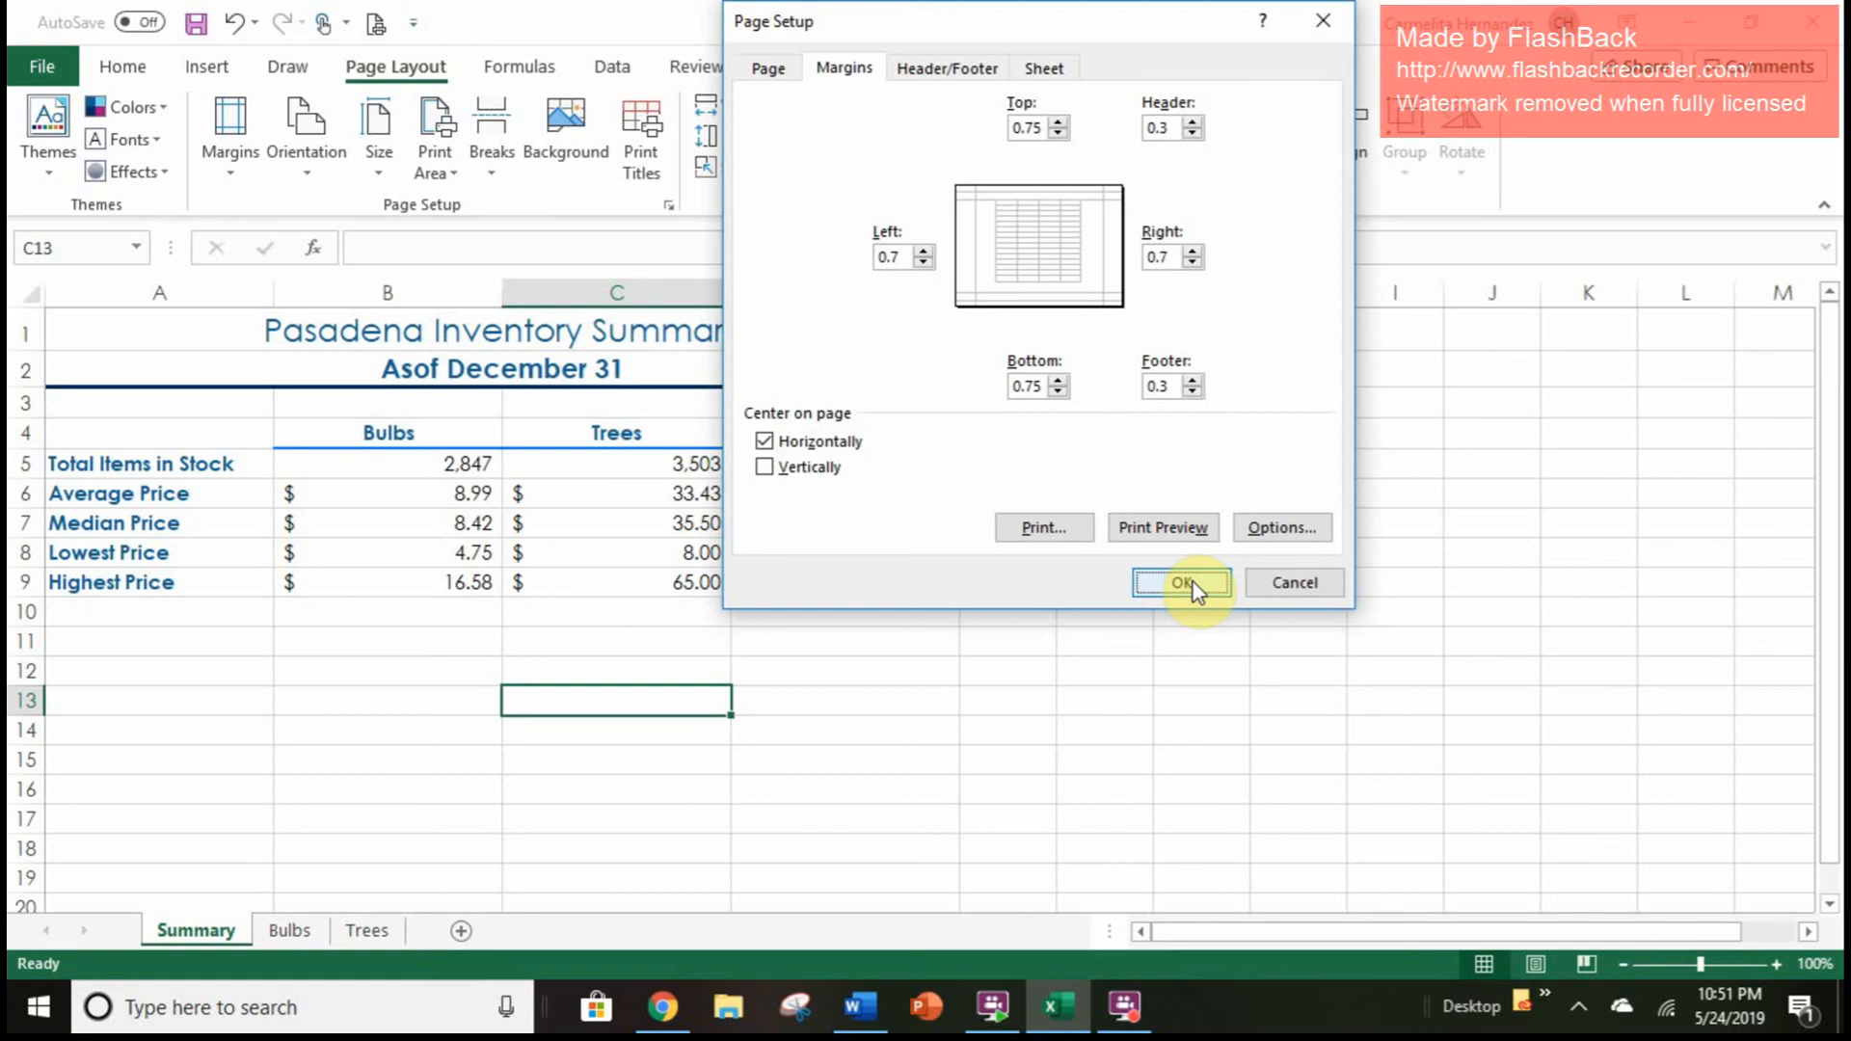
pyautogui.click(1193, 581)
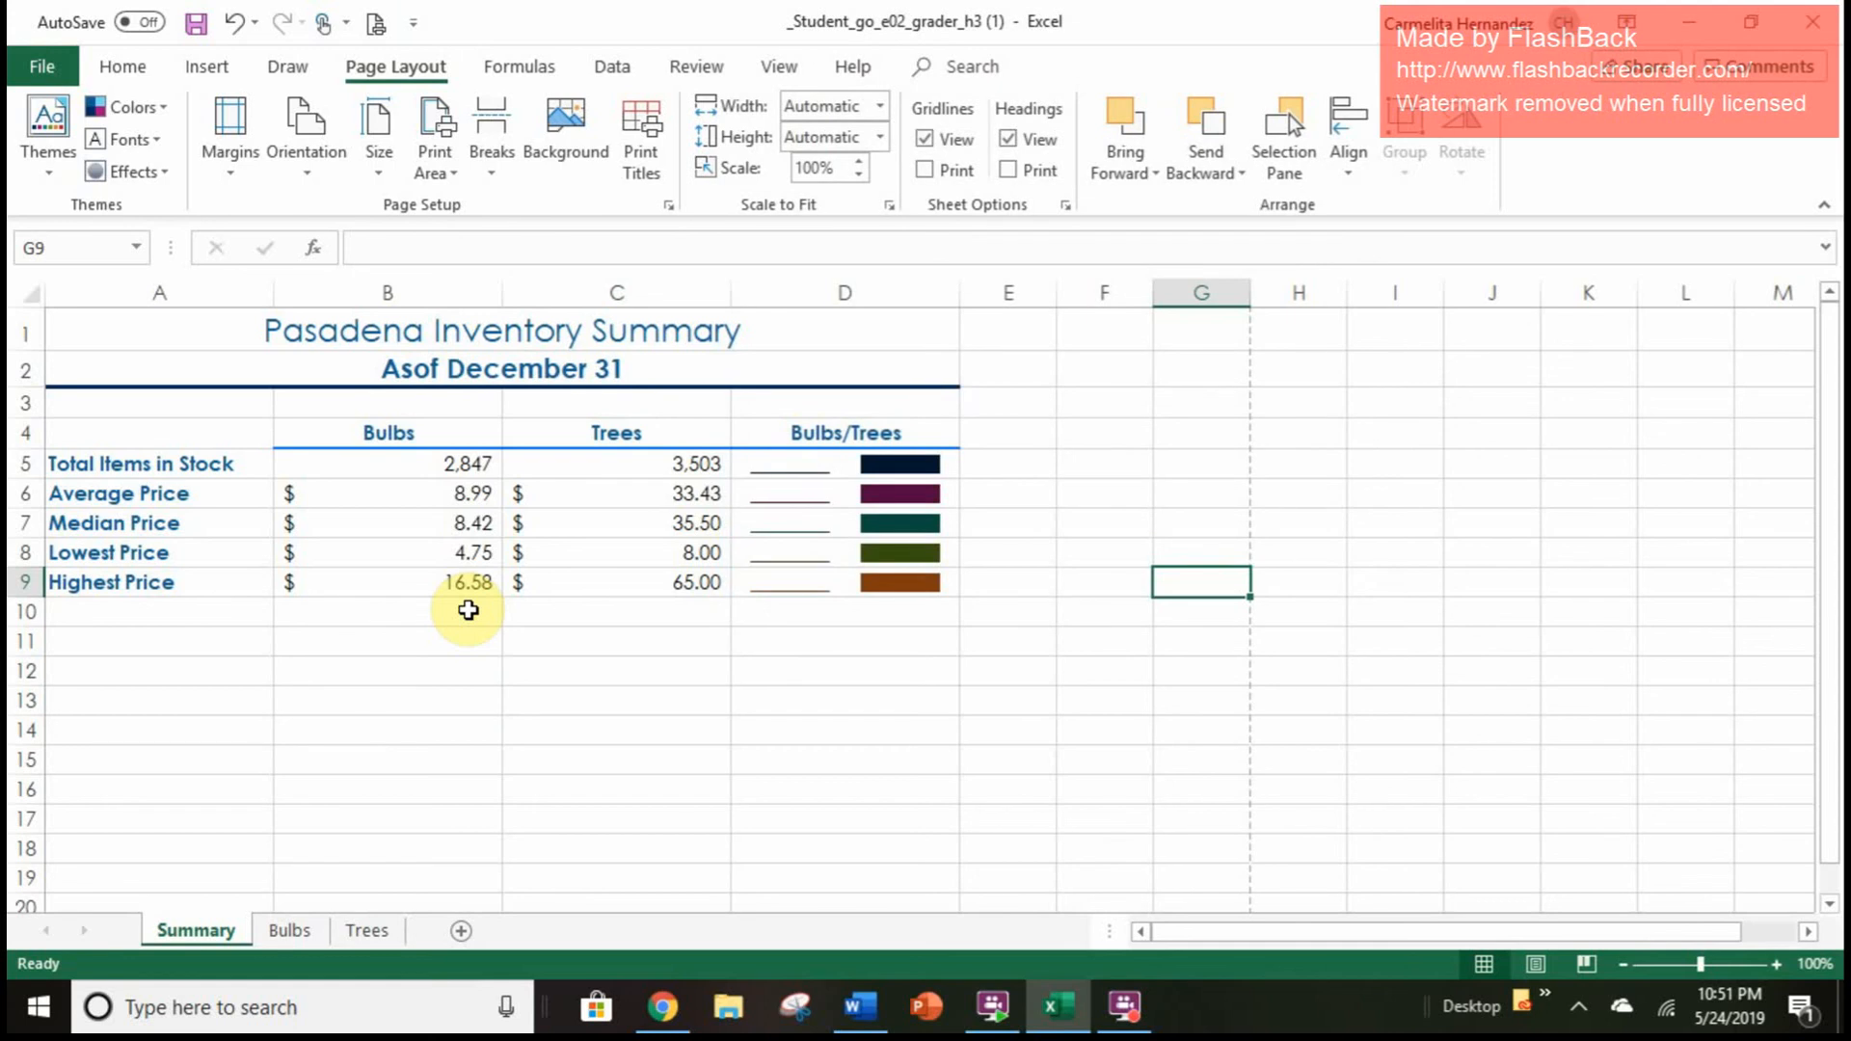
# Add a custom footer to the Summary sheet with the file name in the left section
pyautogui.click(642, 162)
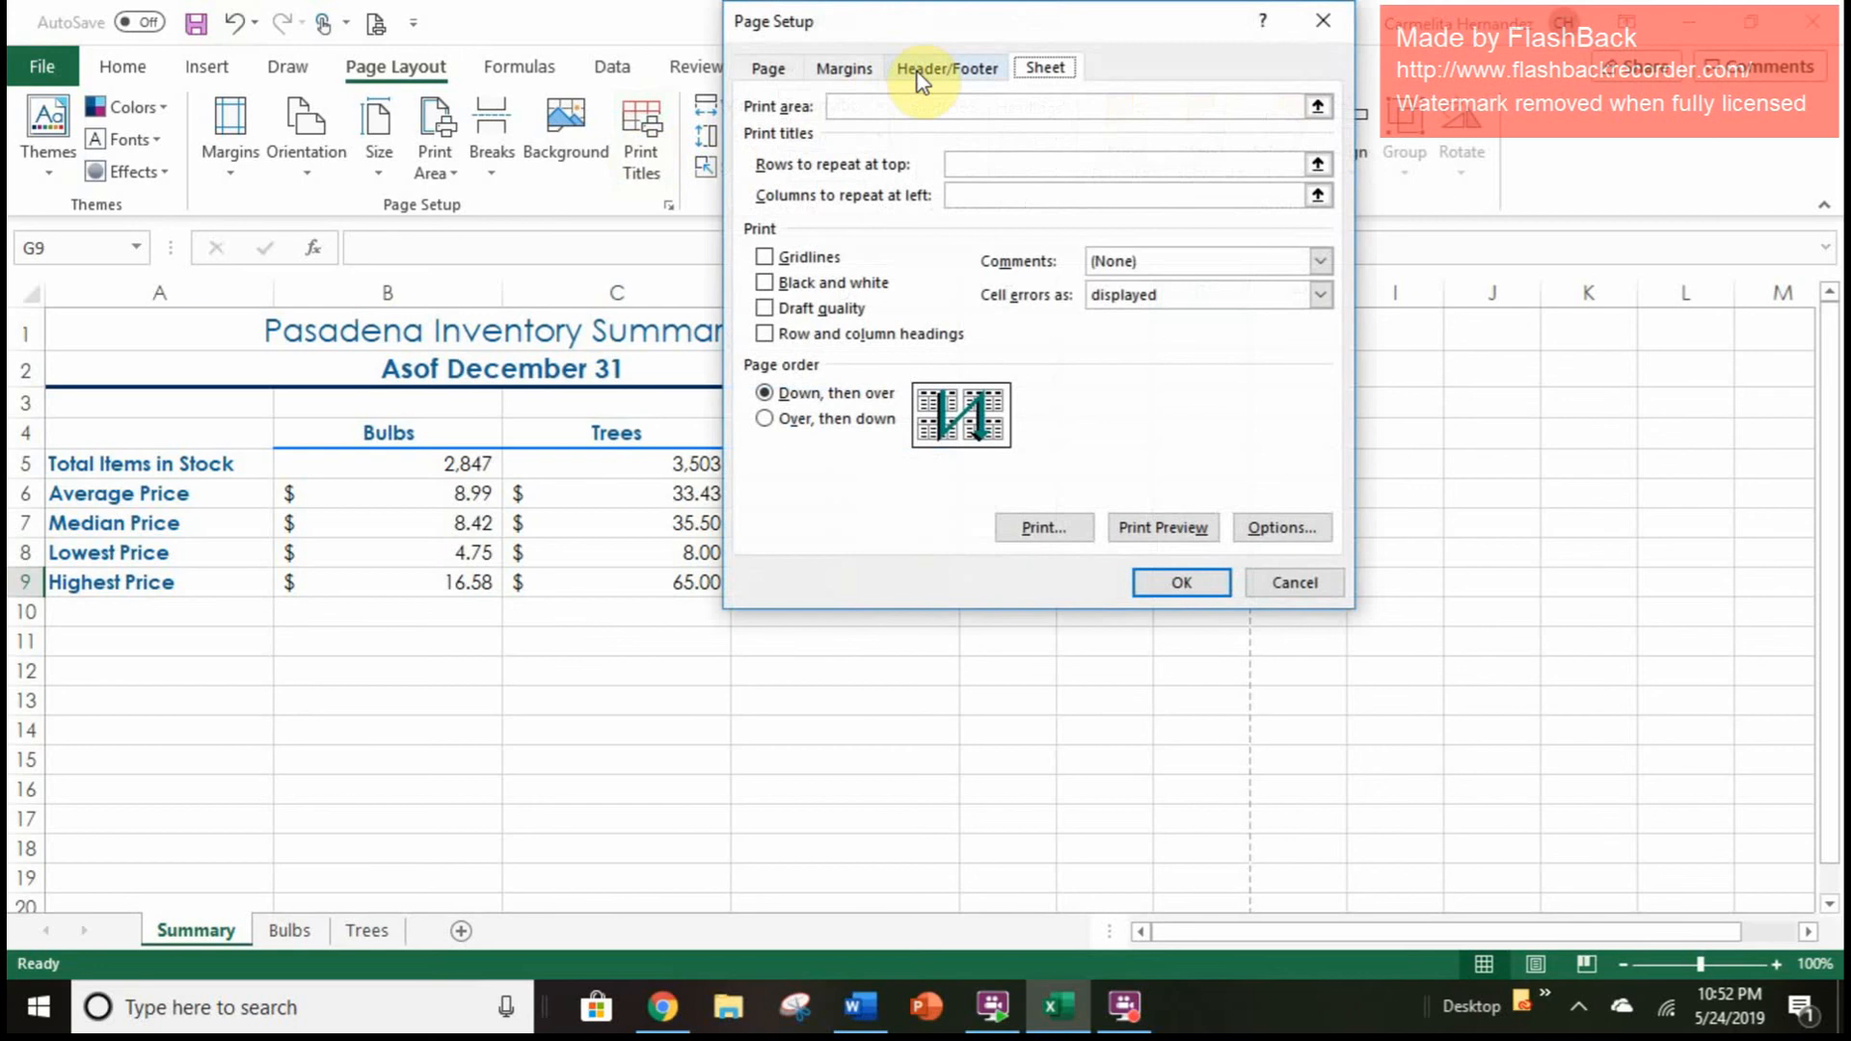
pyautogui.click(918, 75)
pyautogui.click(1116, 247)
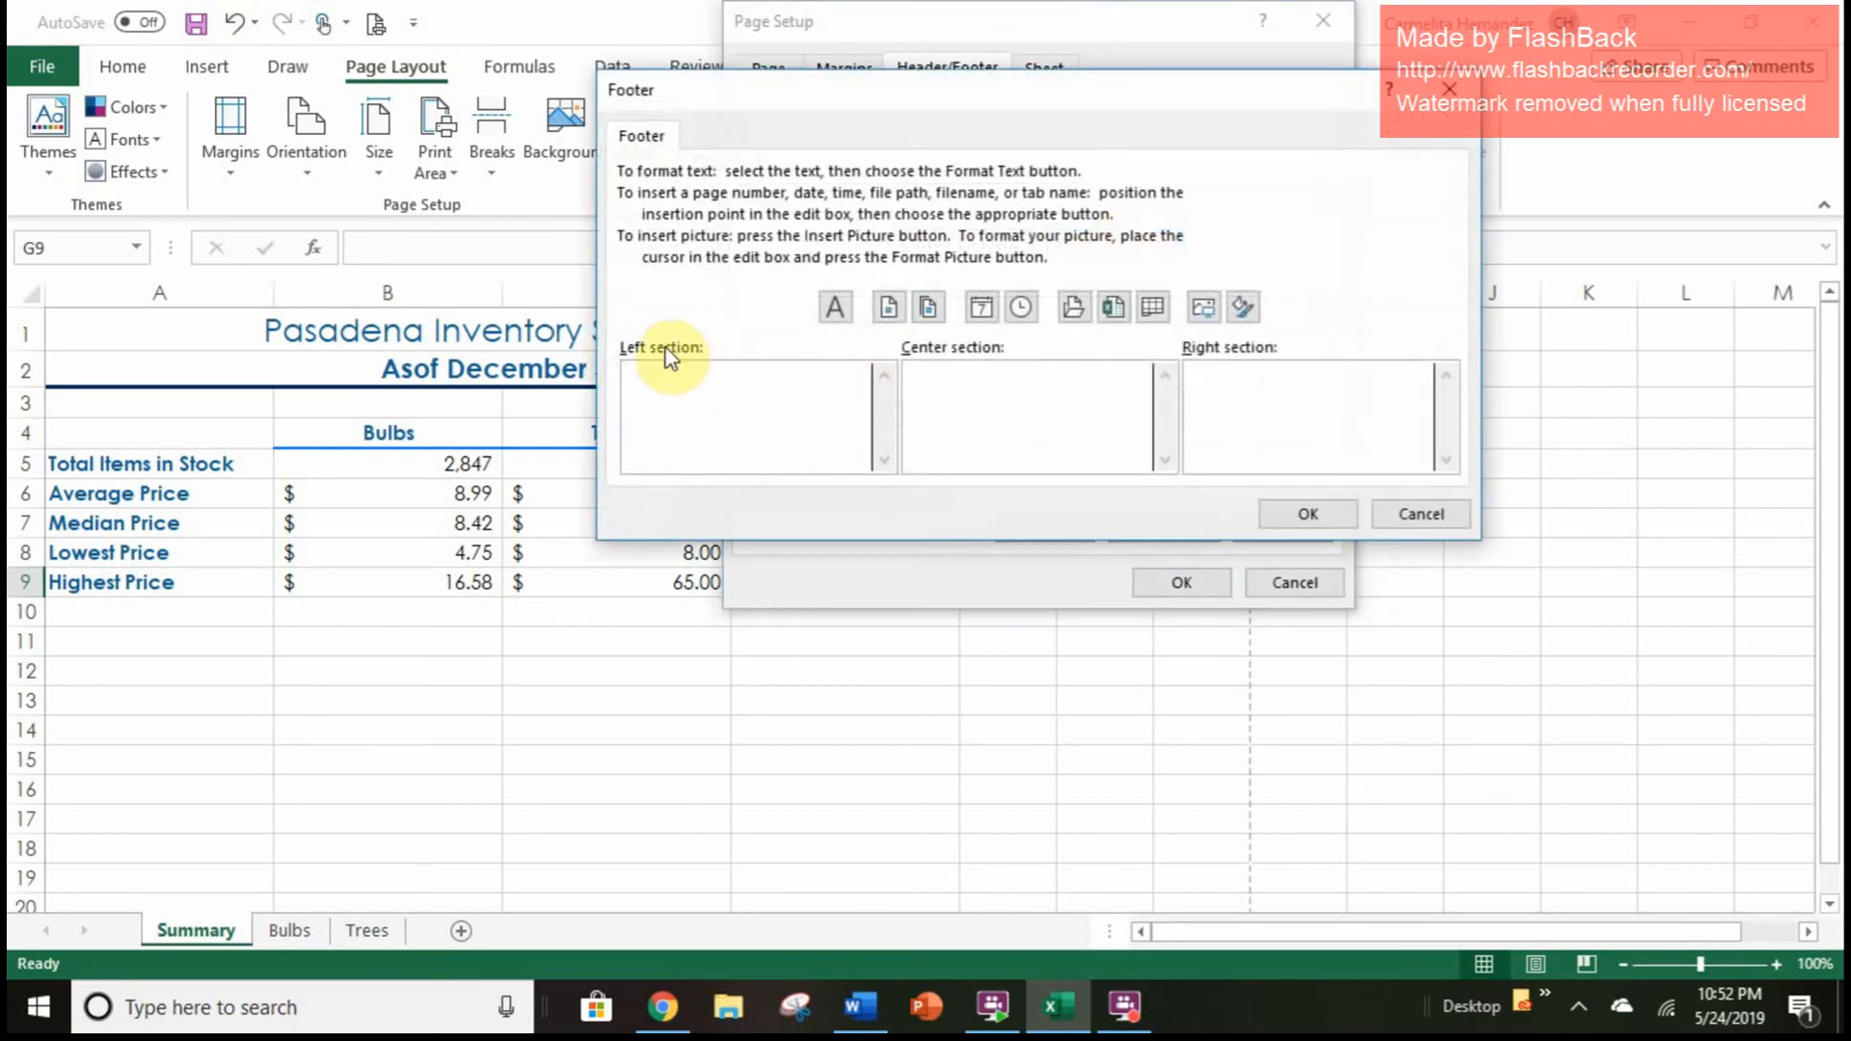
pyautogui.click(664, 378)
pyautogui.click(1114, 308)
pyautogui.click(1321, 517)
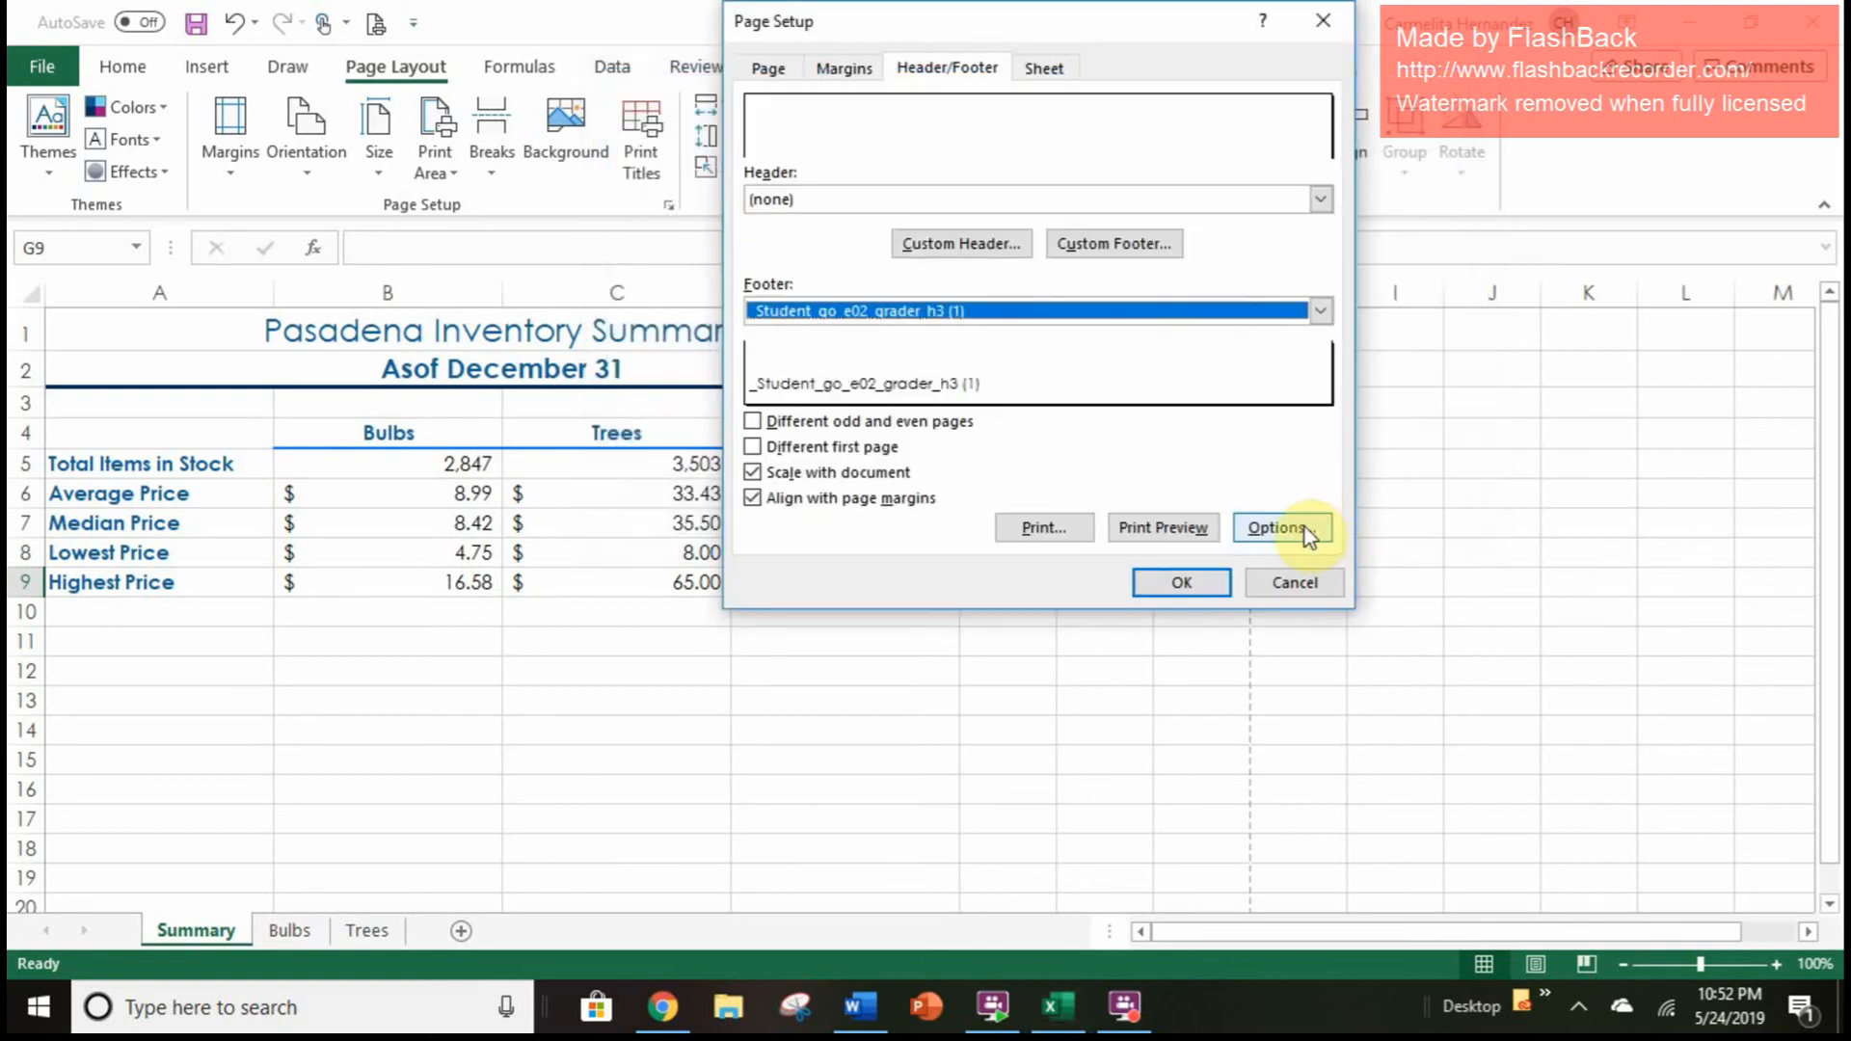
pyautogui.click(1169, 582)
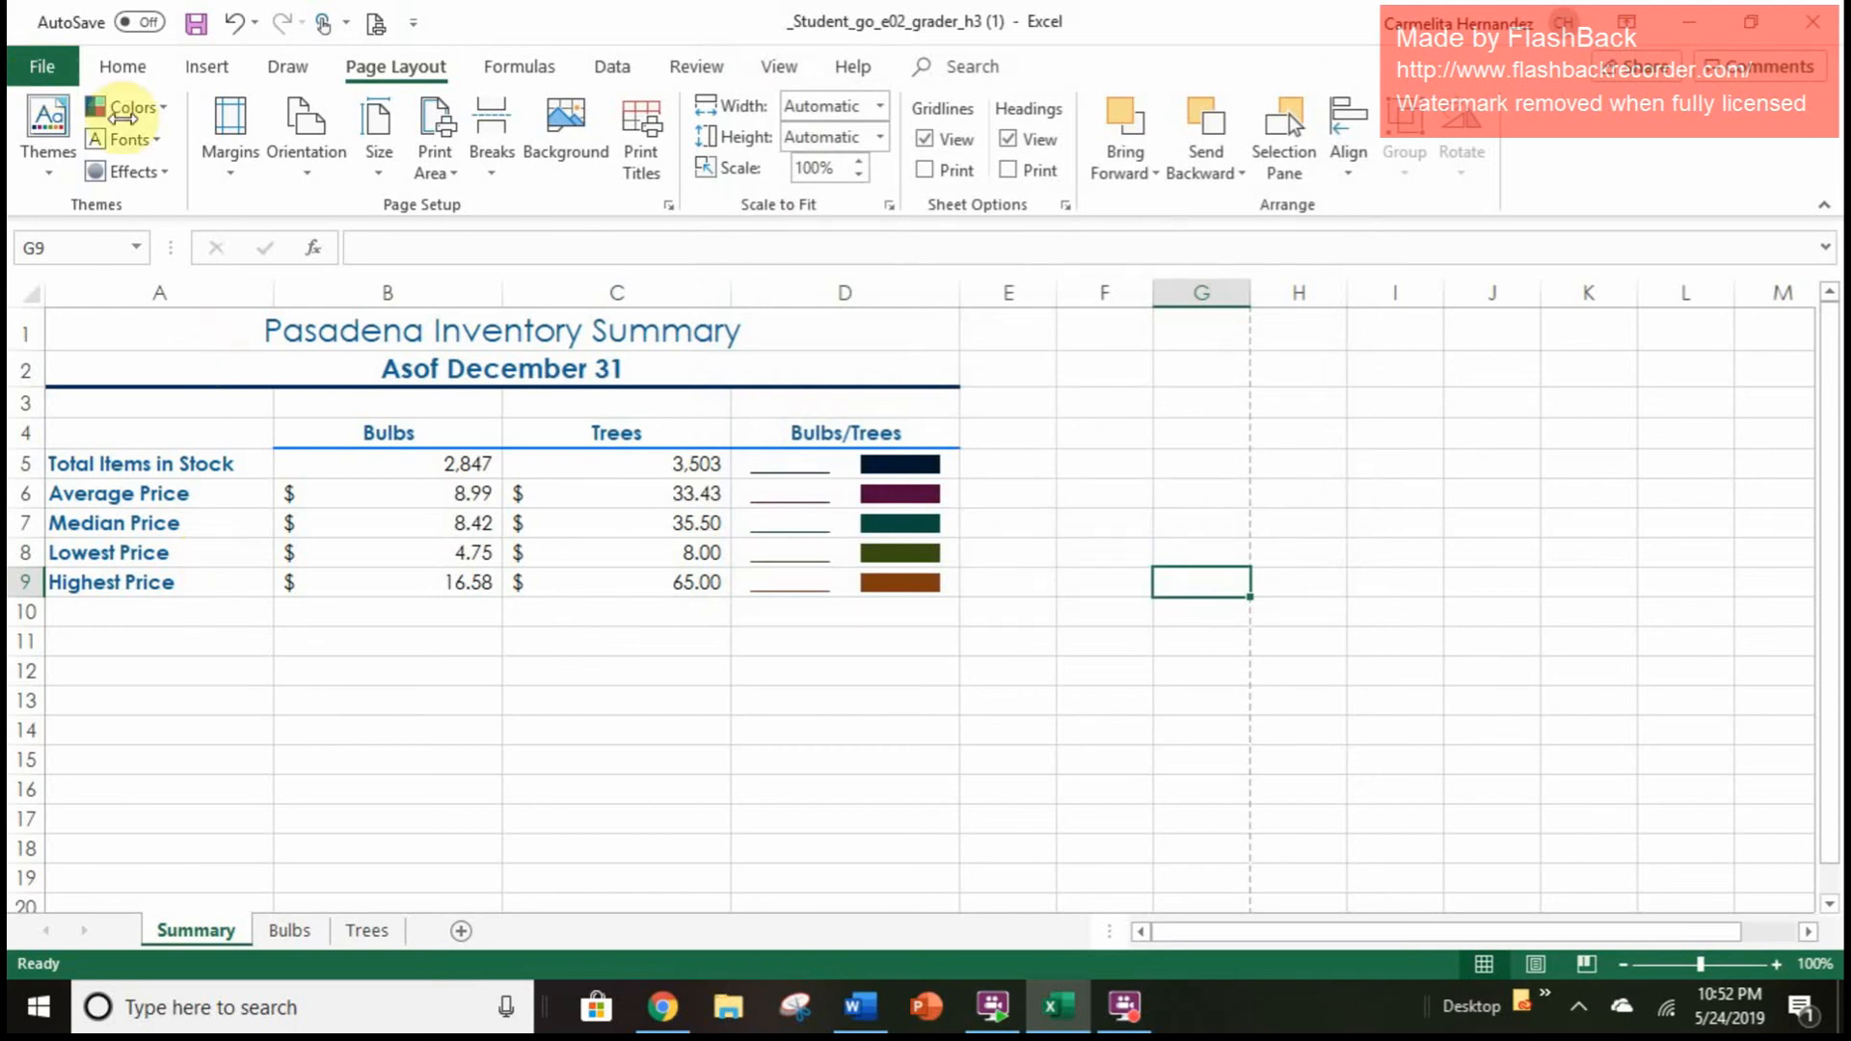
# Save the workbook as an Excel Workbook in Downloads, named with the instructor's title and surname followed by "Chapter 2"
pyautogui.click(55, 75)
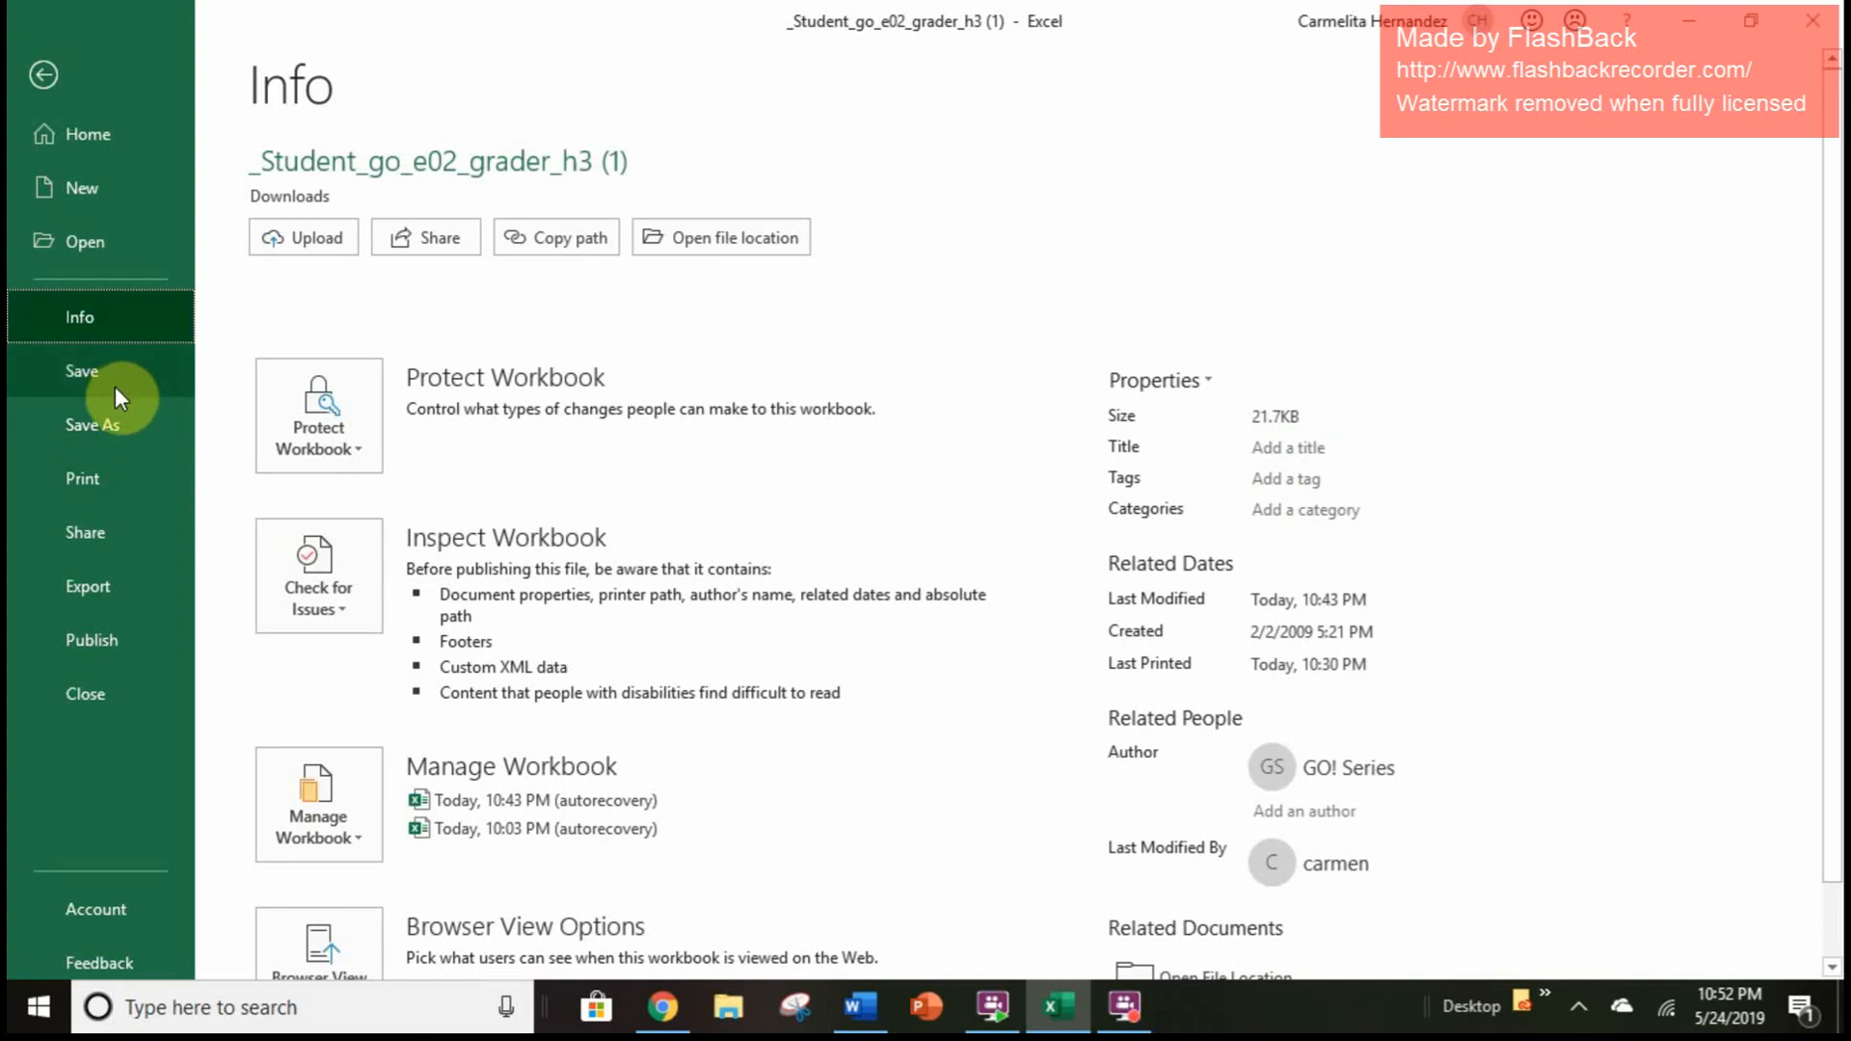
pyautogui.click(116, 429)
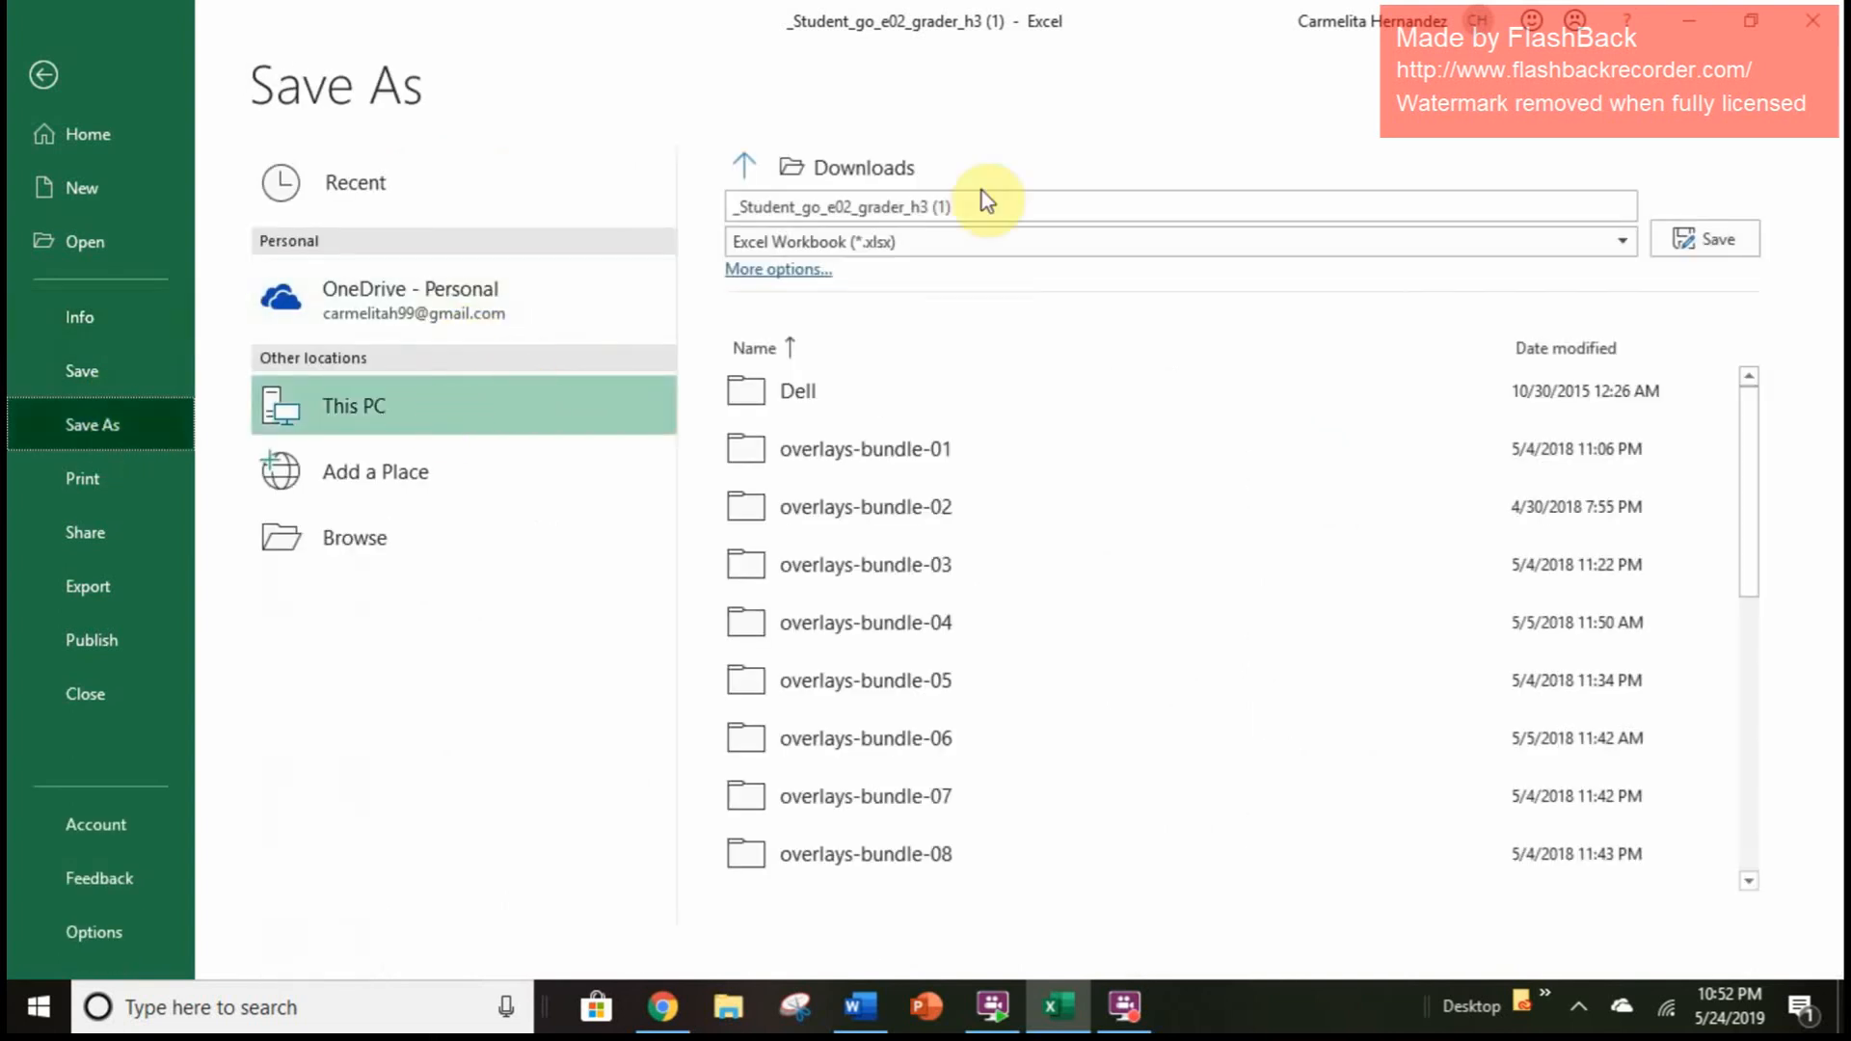
pyautogui.click(1001, 203)
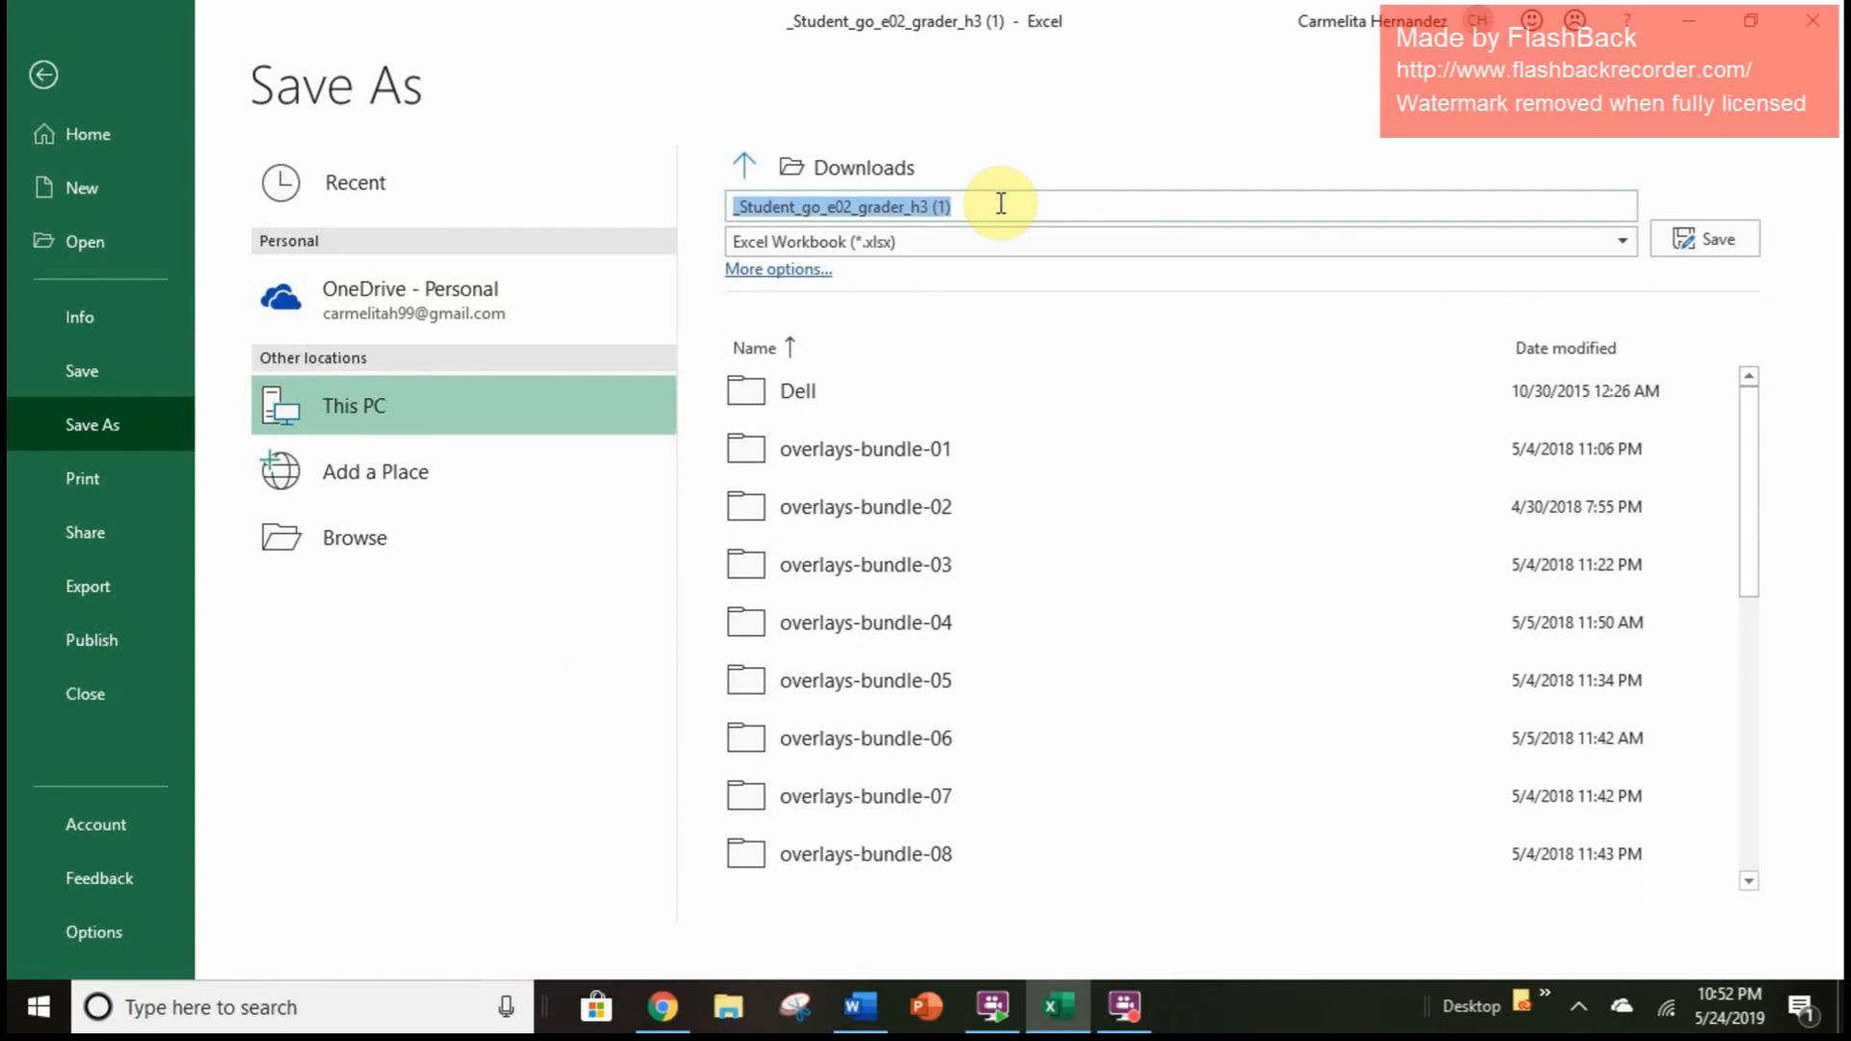
pyautogui.write('M')
pyautogui.press('BackSpace')
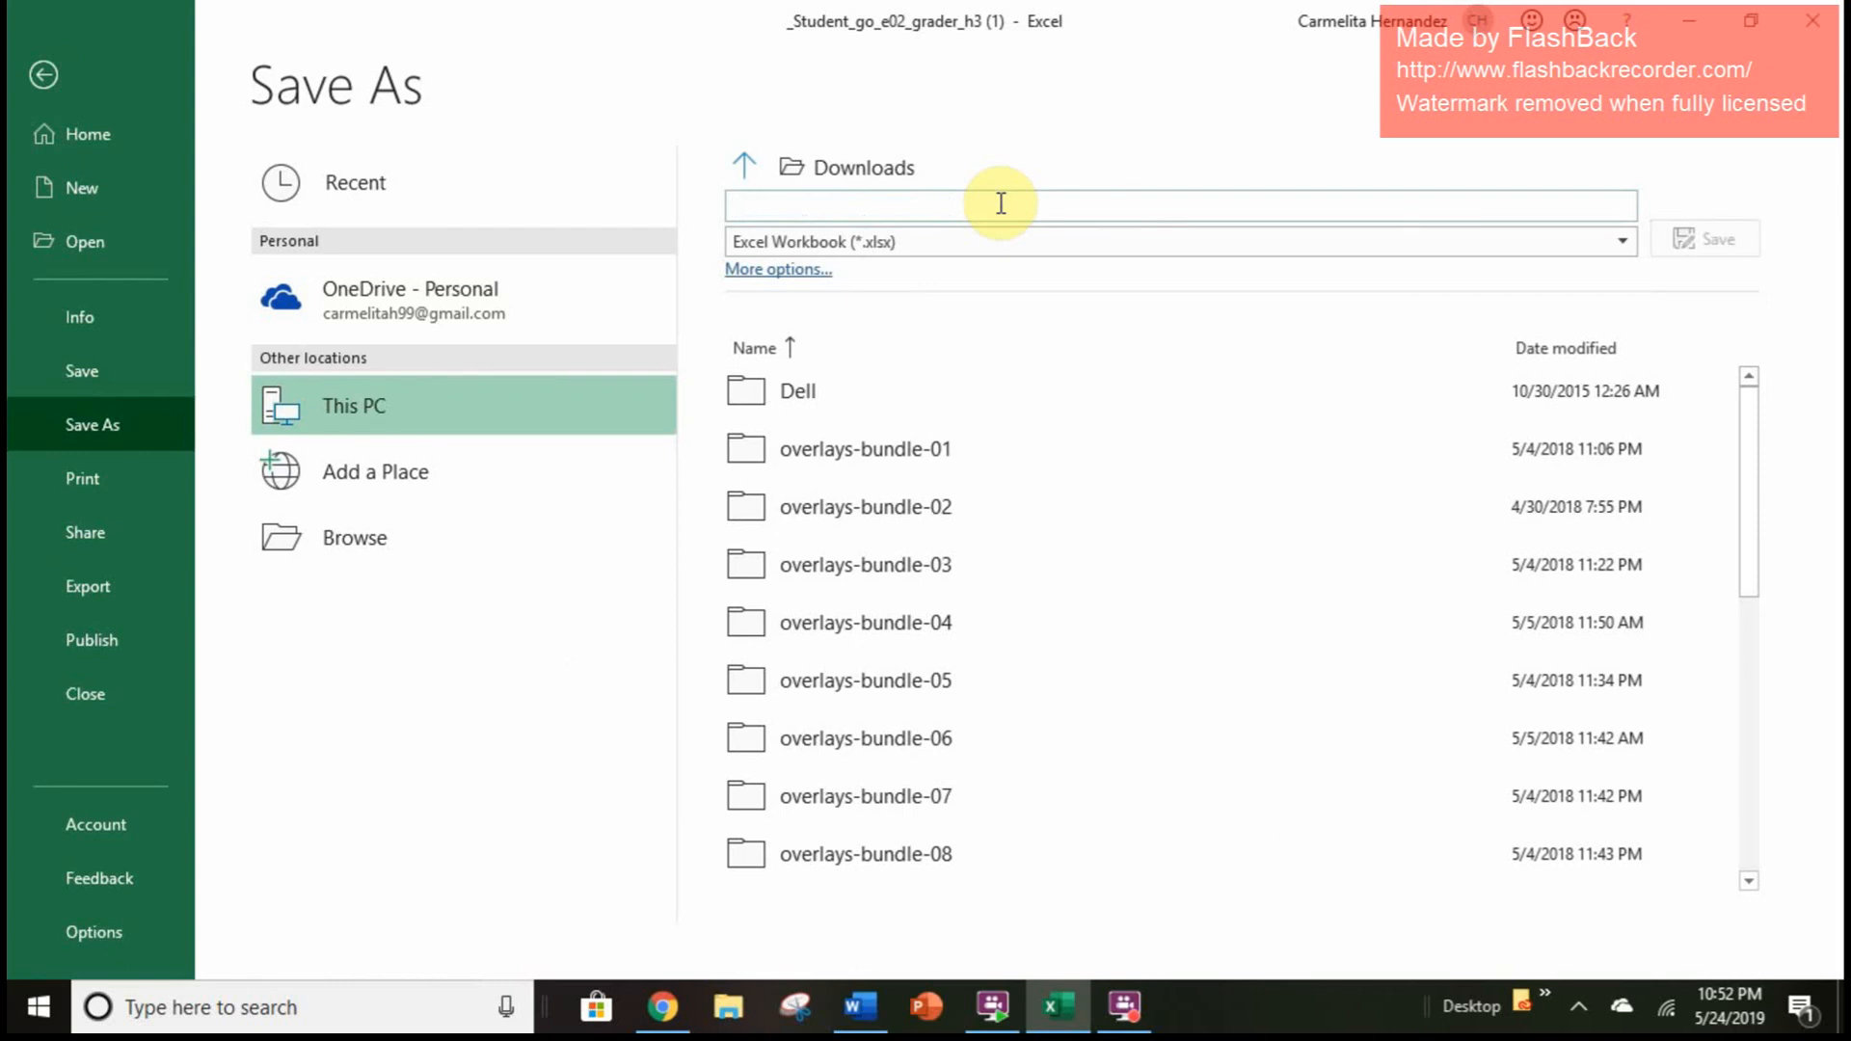
pyautogui.write('Ms. HErna')
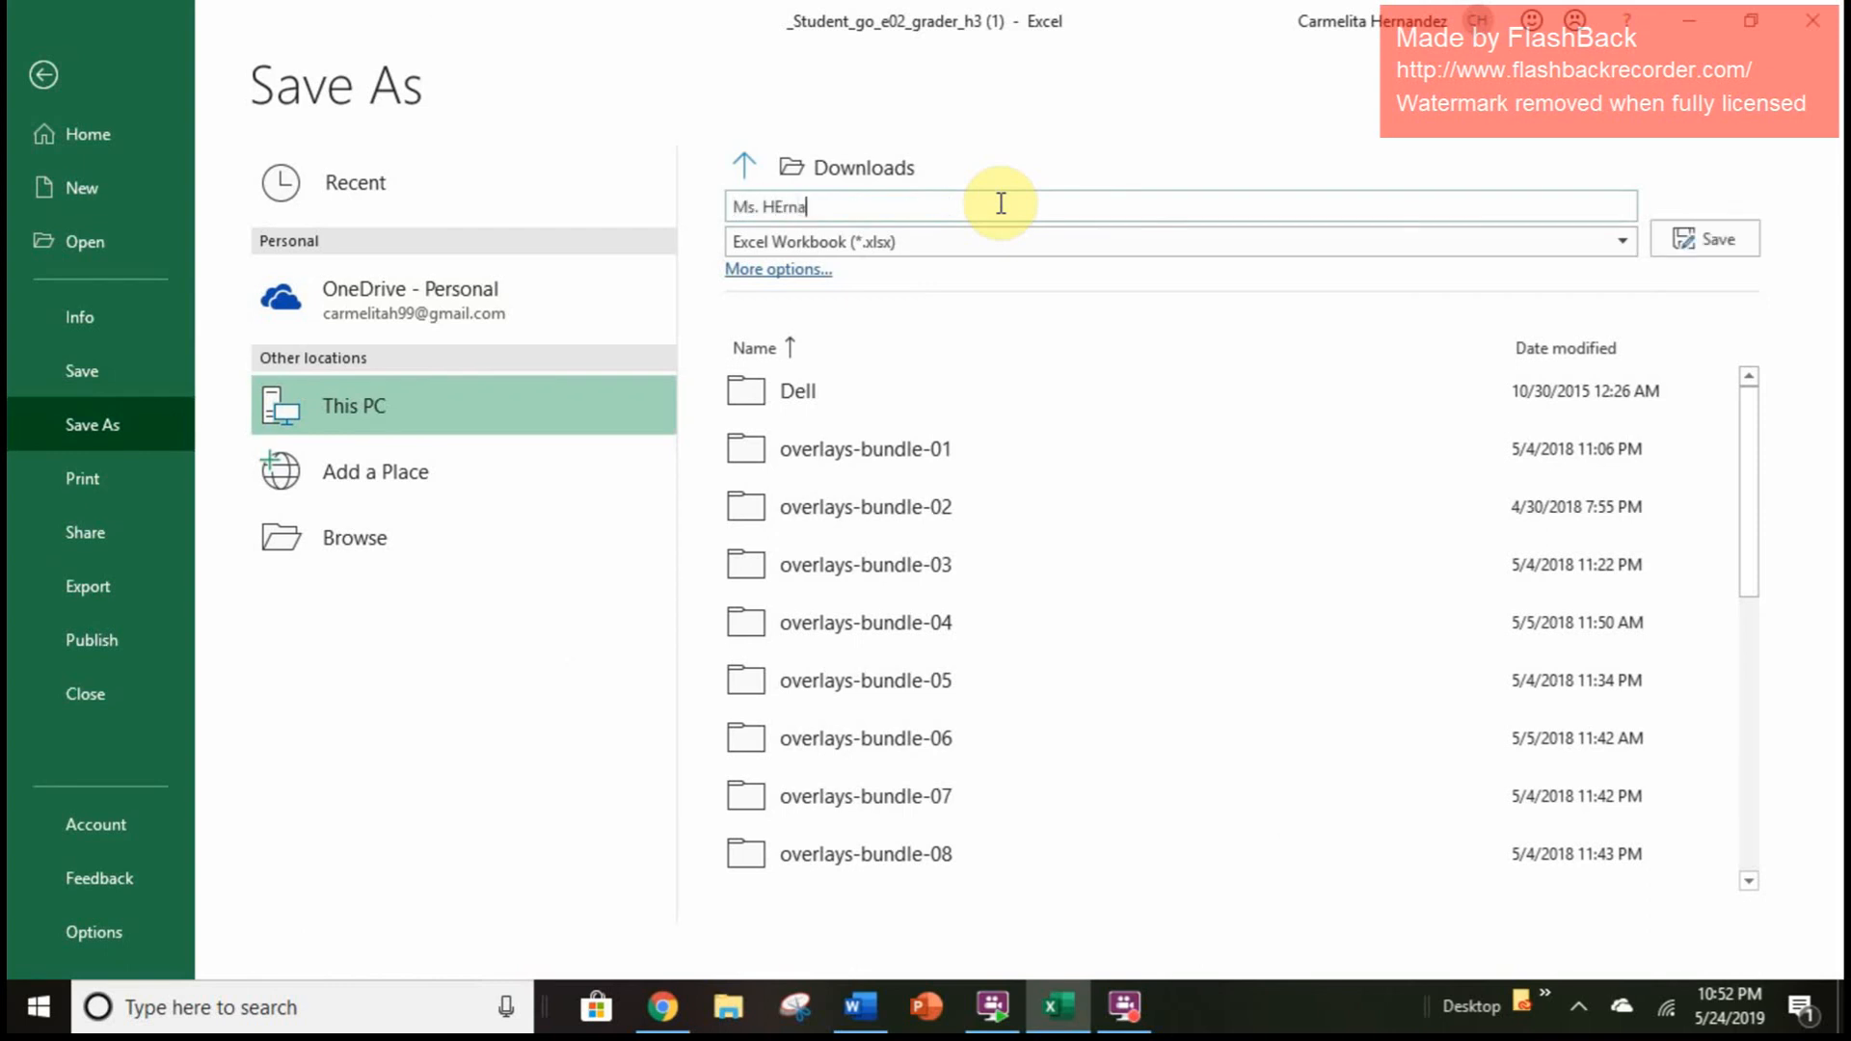
pyautogui.write('nd')
pyautogui.press('BackSpace')
pyautogui.press('BackSpace')
pyautogui.press('BackSpace')
pyautogui.press('BackSpace')
pyautogui.press('BackSpace')
pyautogui.press('BackSpace')
pyautogui.write('ernandez Chapt')
pyautogui.write('er 3')
pyautogui.press('BackSpace')
pyautogui.write('2')
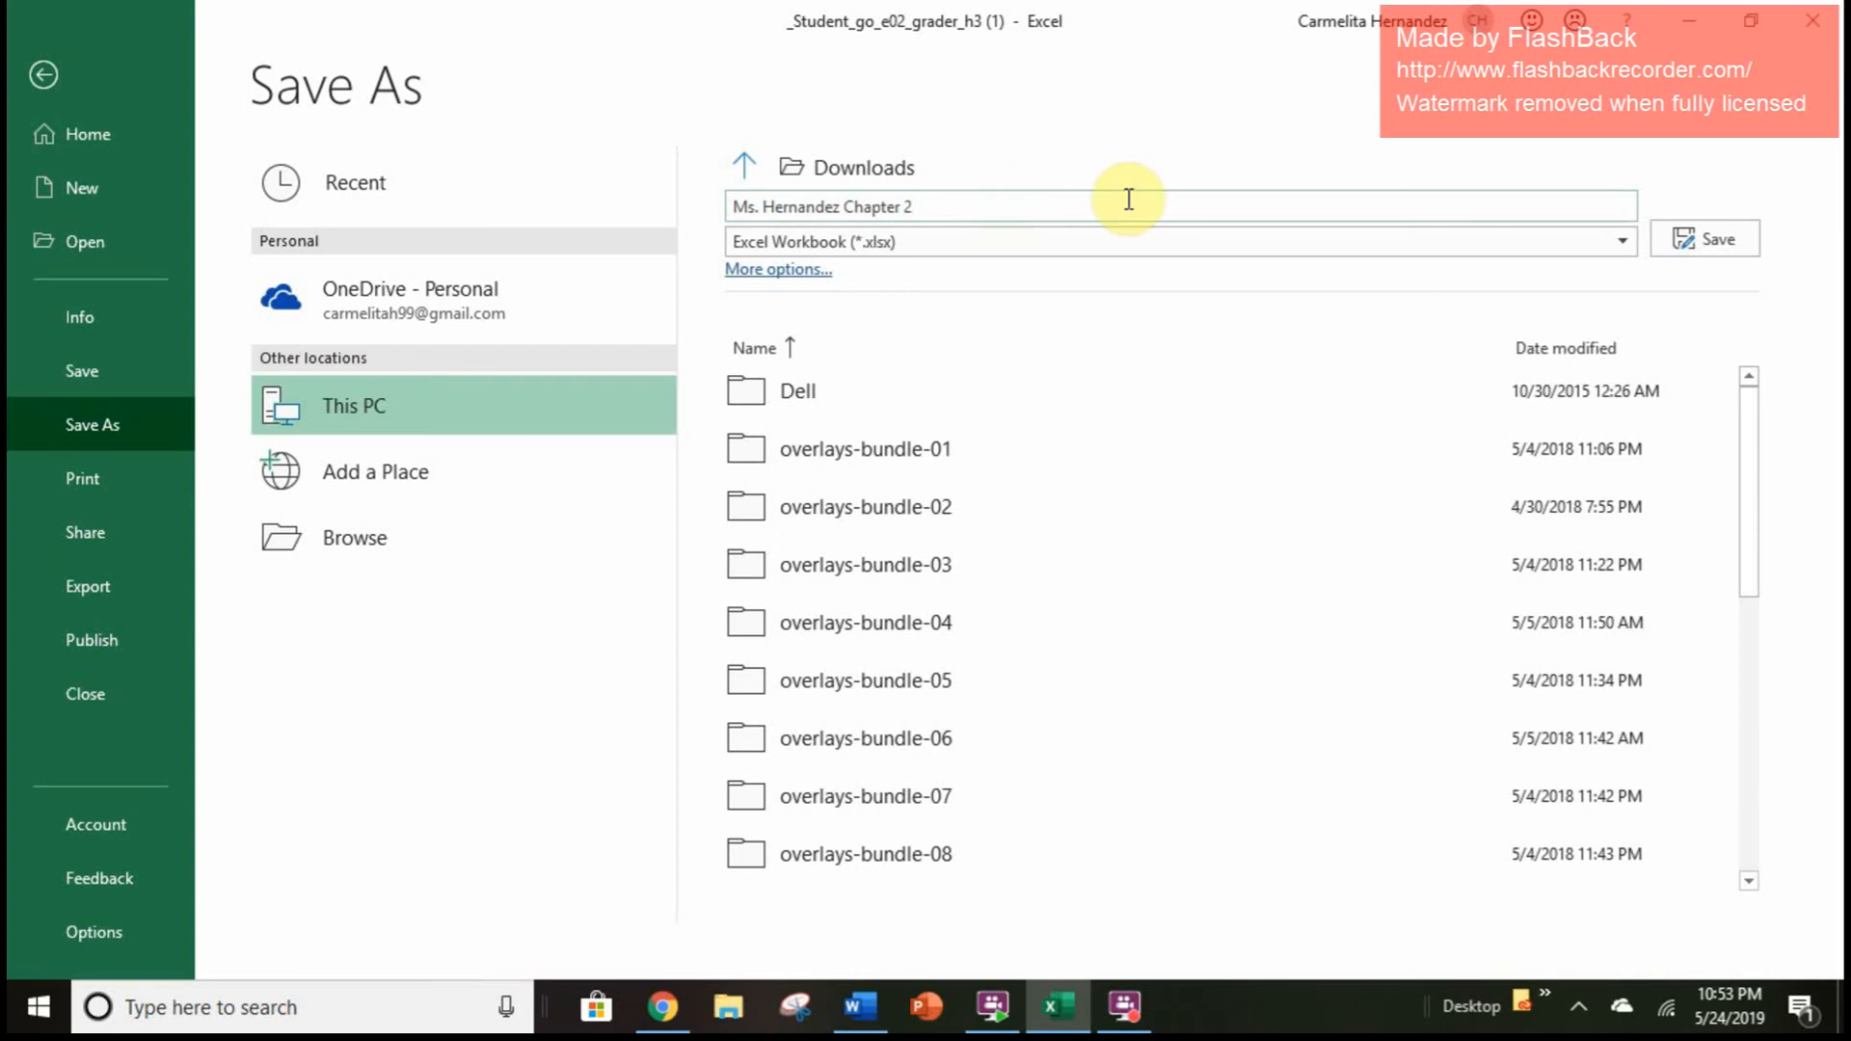
pyautogui.click(1706, 238)
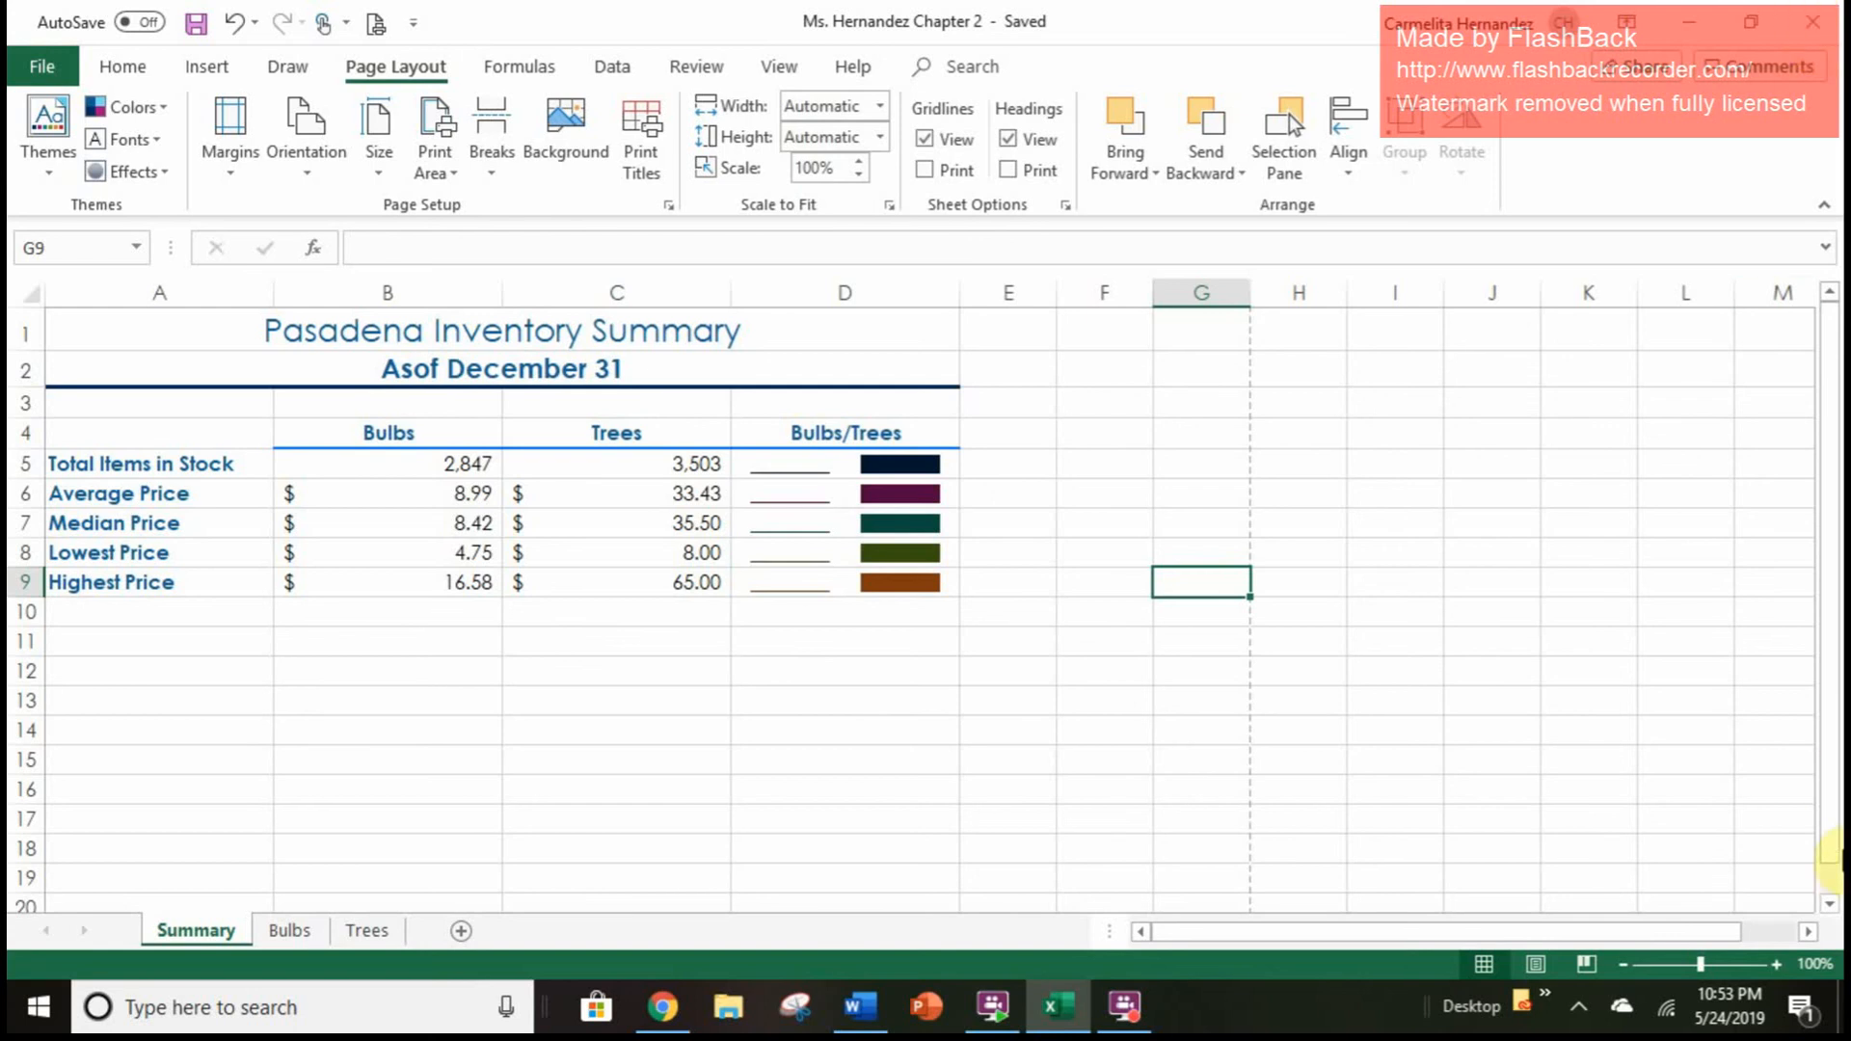
pyautogui.click(983, 1020)
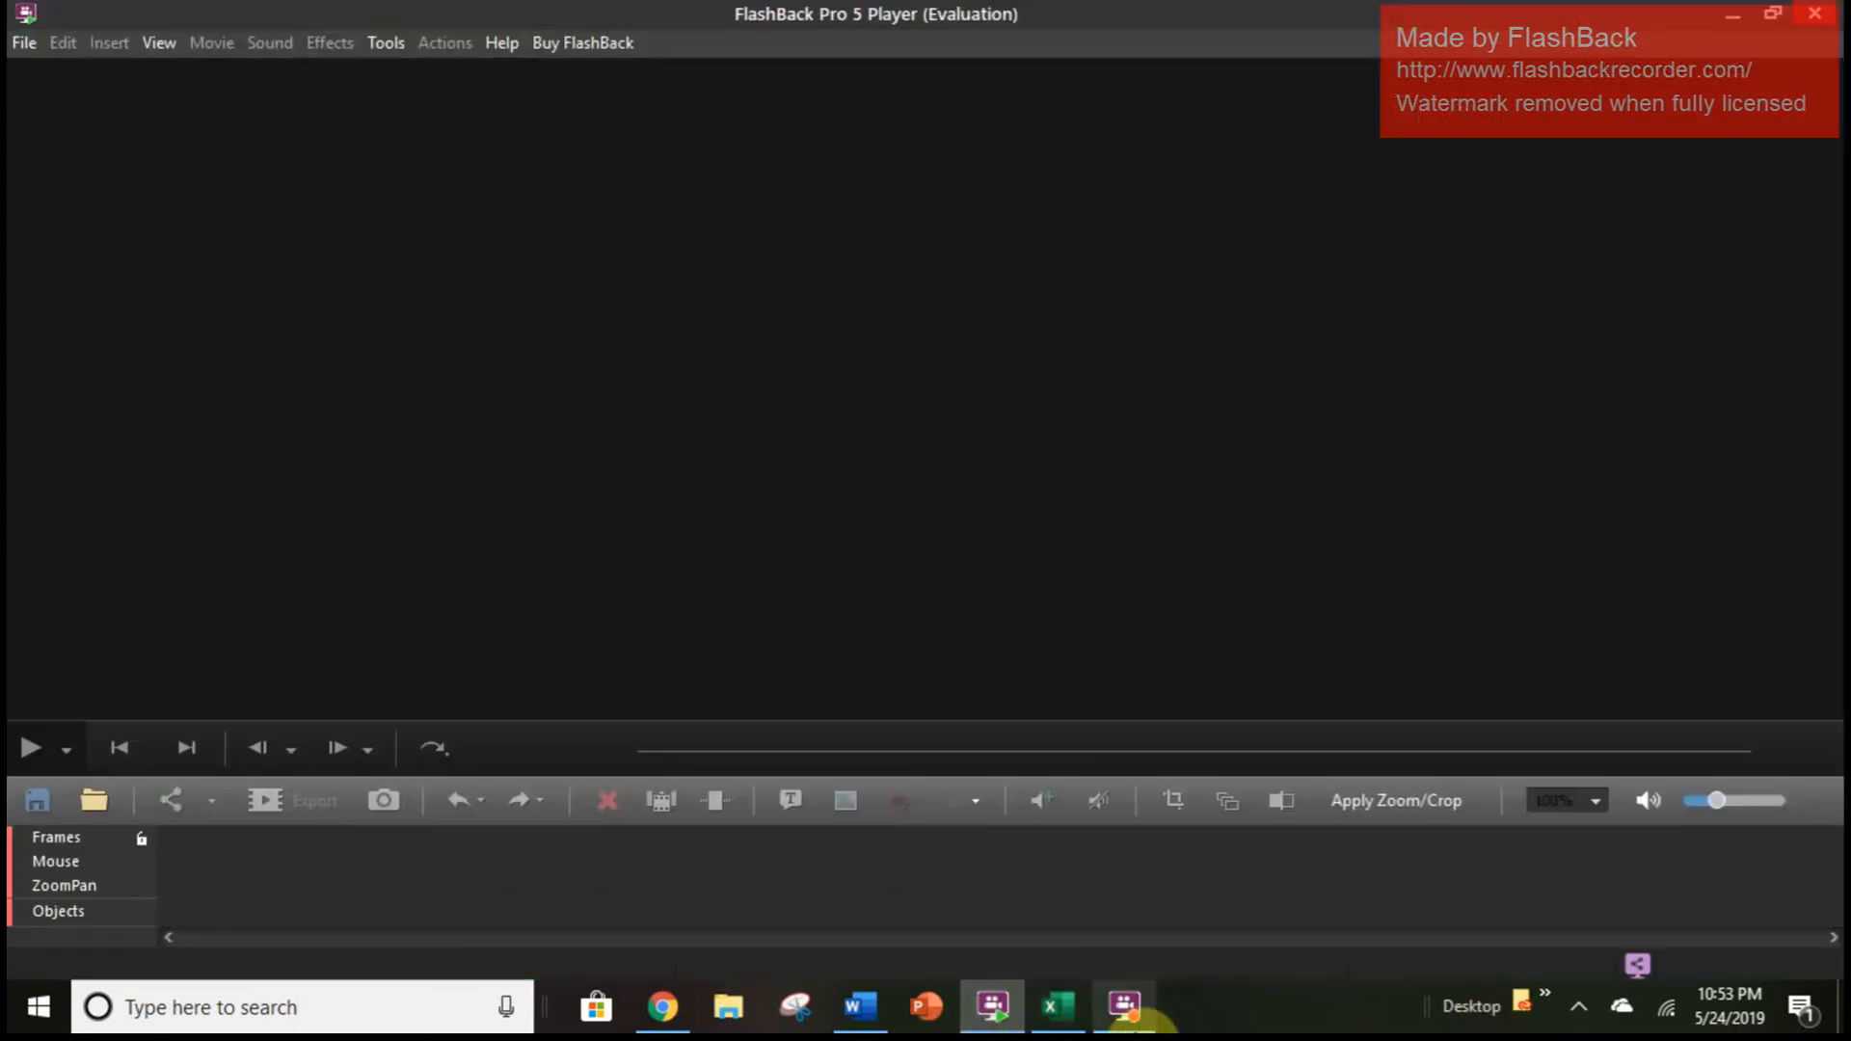
pyautogui.click(1124, 1006)
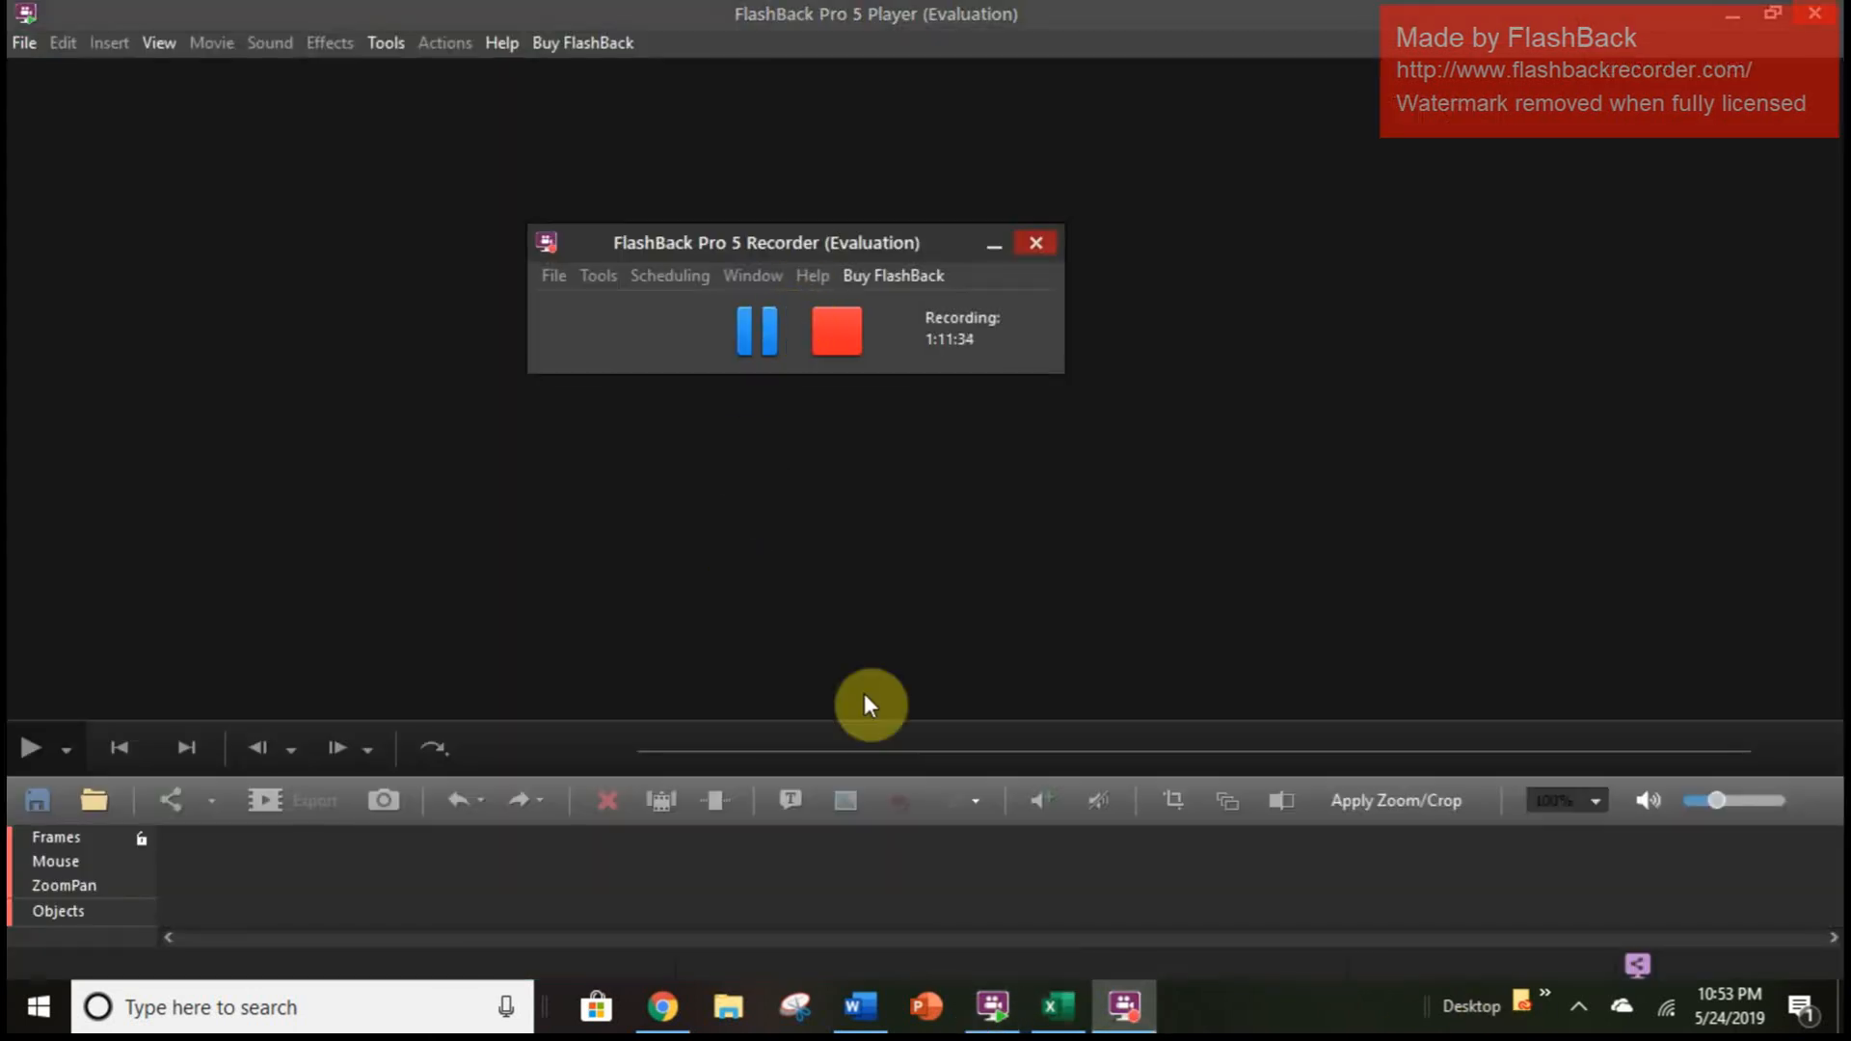